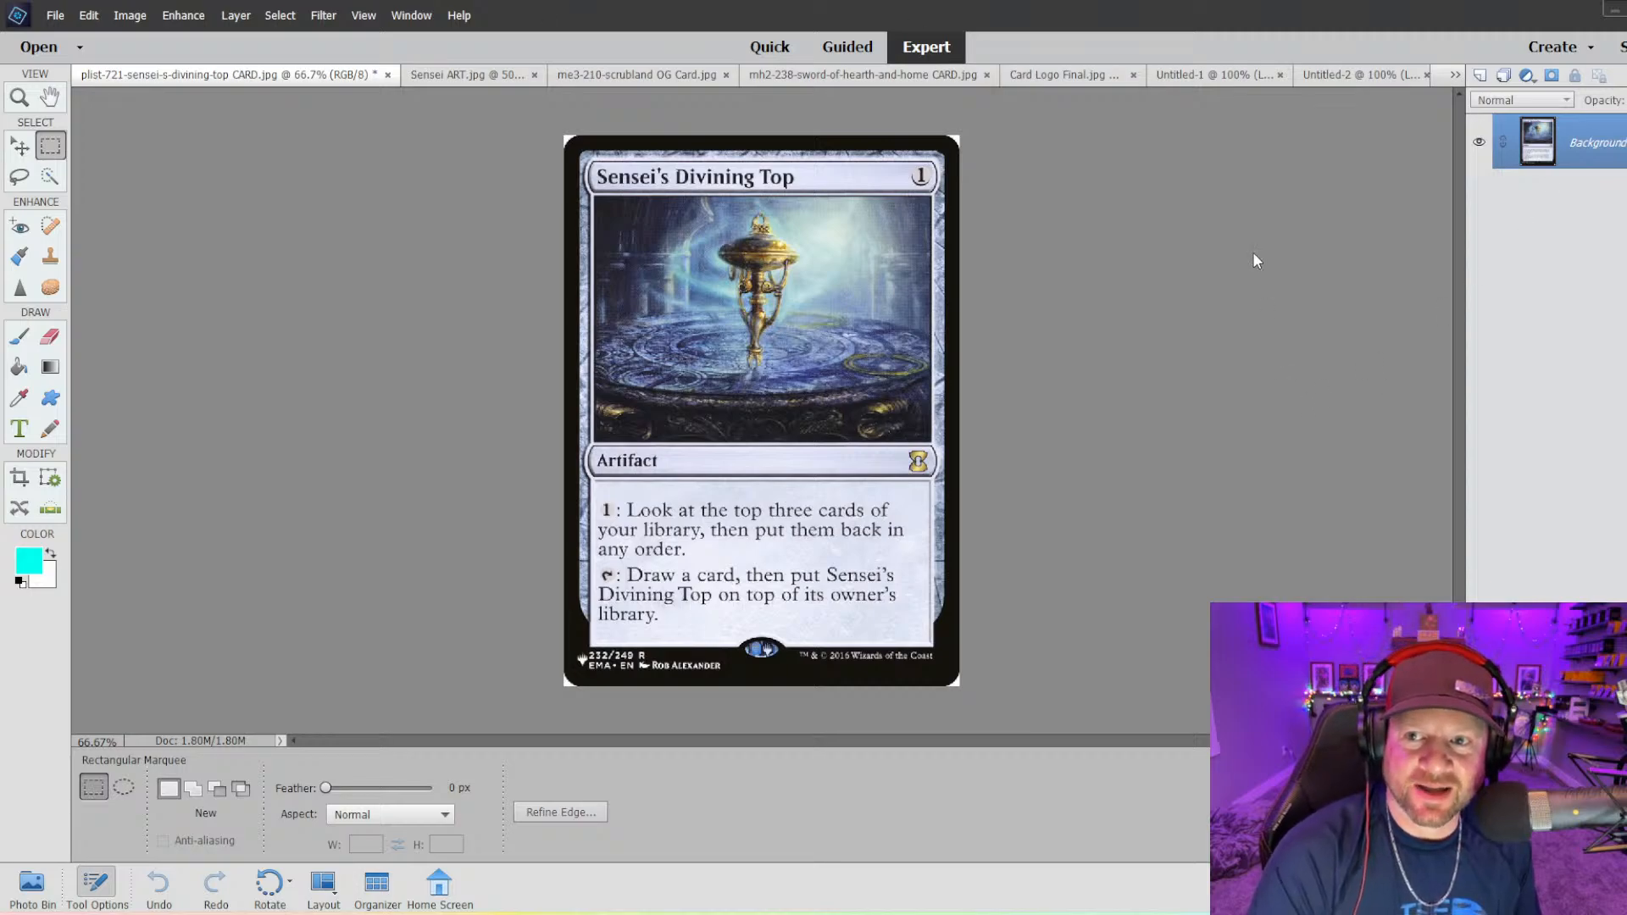
- Compare the finished Sensei's Divining Top and Morophon, the Boundless proxy cards in Untitled-1 and Untitled-2
{"action": "left_click", "coordinate": [1213, 75]}
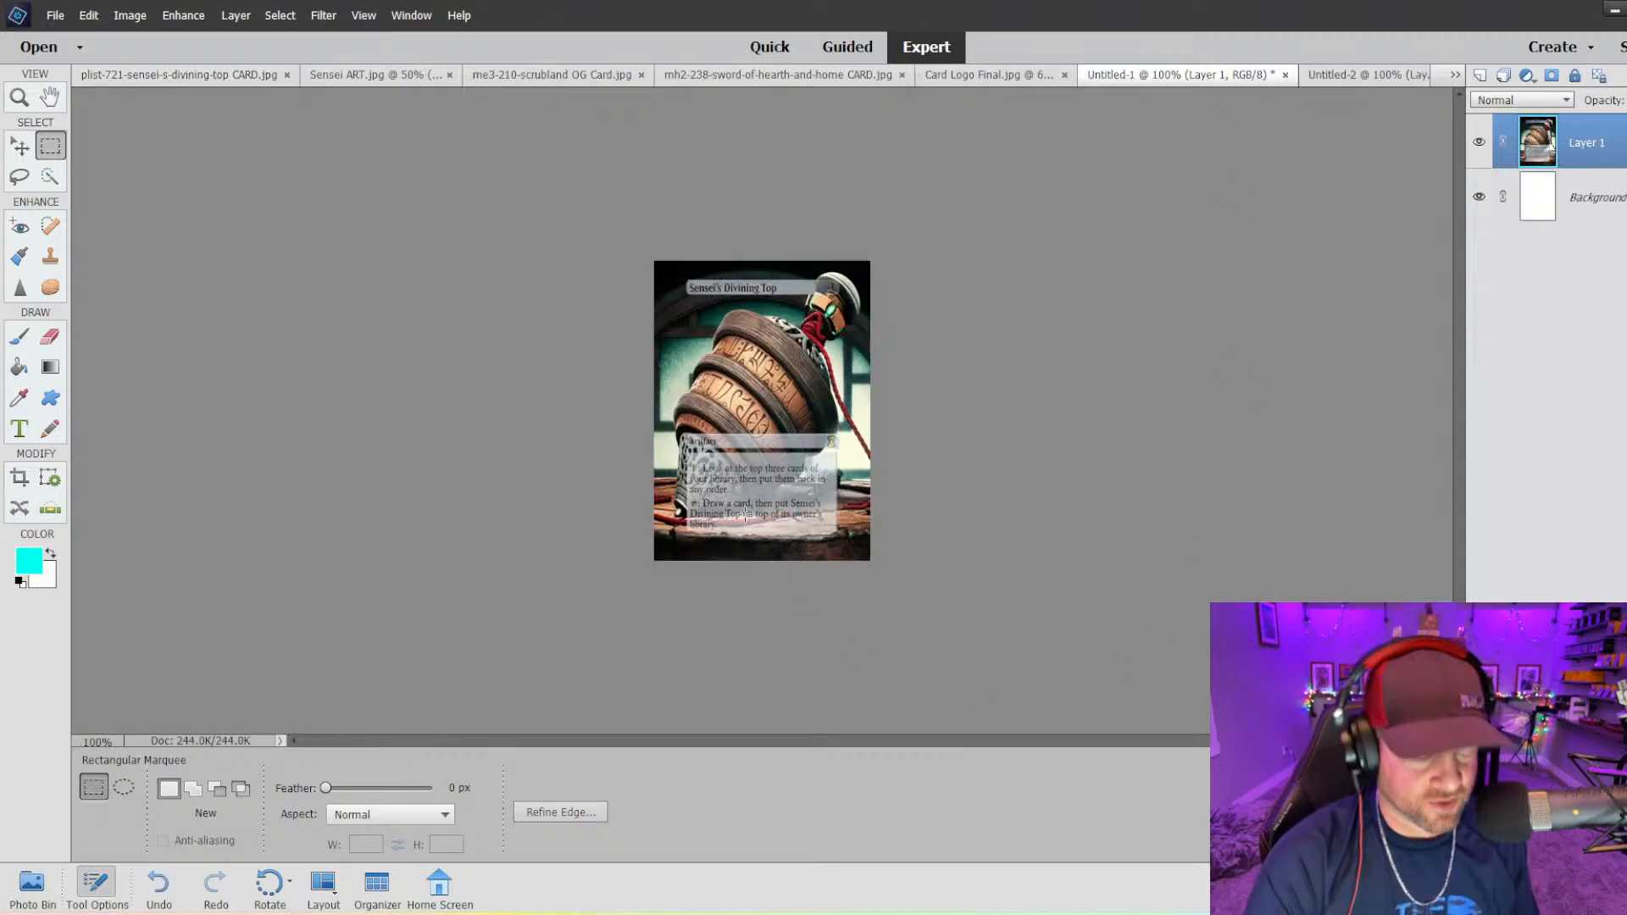
{"action": "key", "text": "ctrl+equal"}
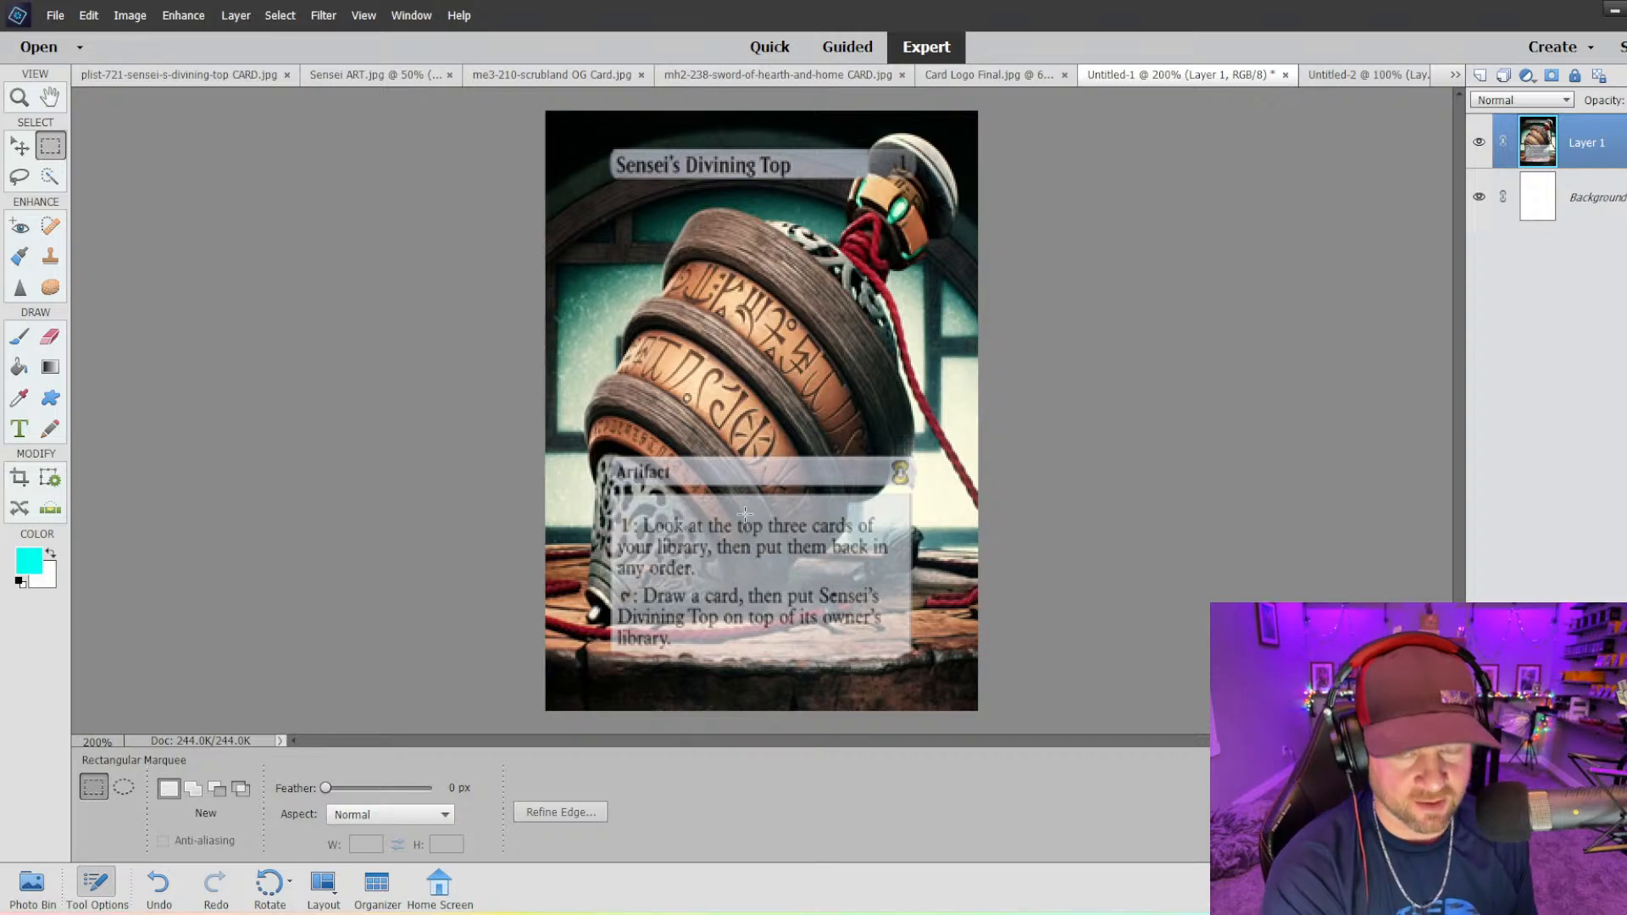
{"action": "key", "text": "ctrl+minus"}
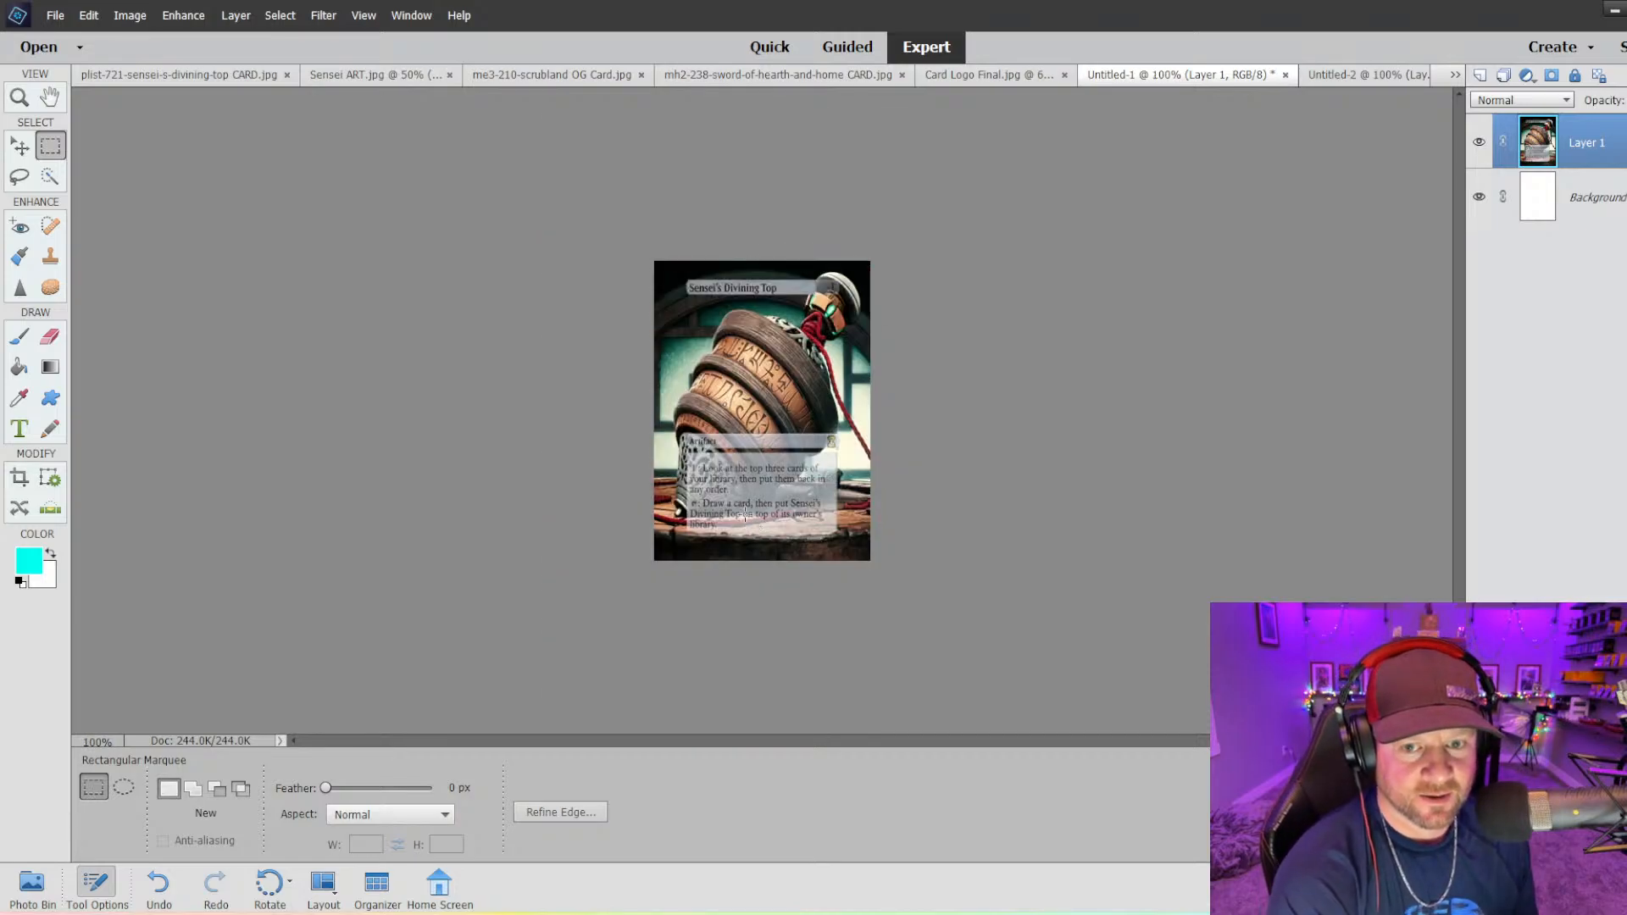
{"action": "key", "text": "ctrl+equal"}
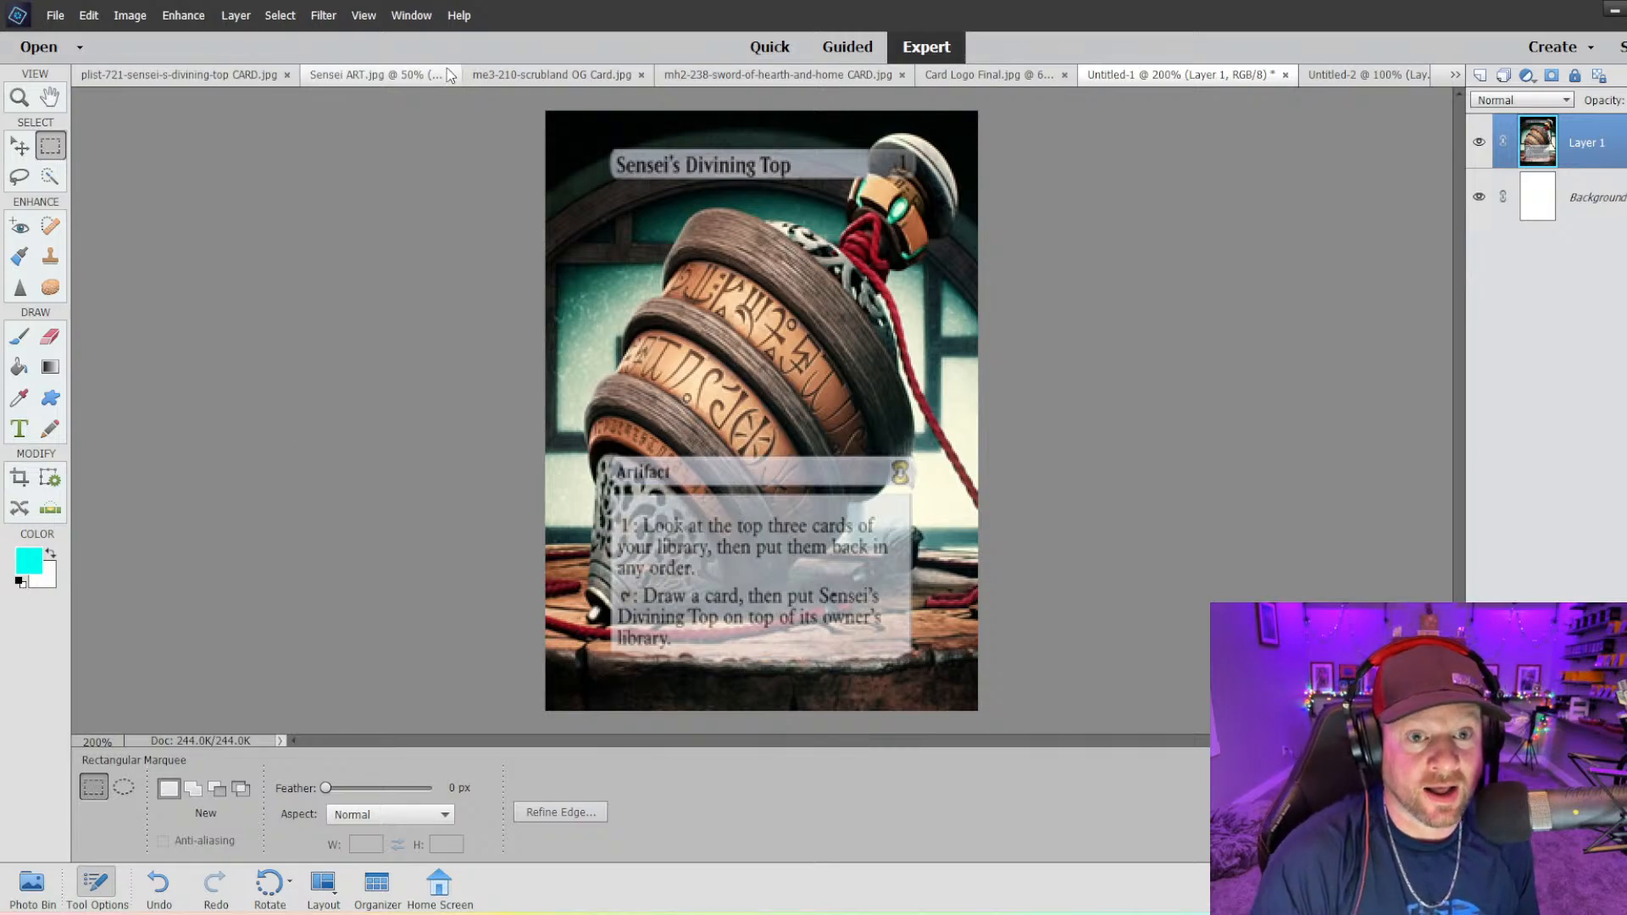
{"action": "left_click", "coordinate": [1346, 78]}
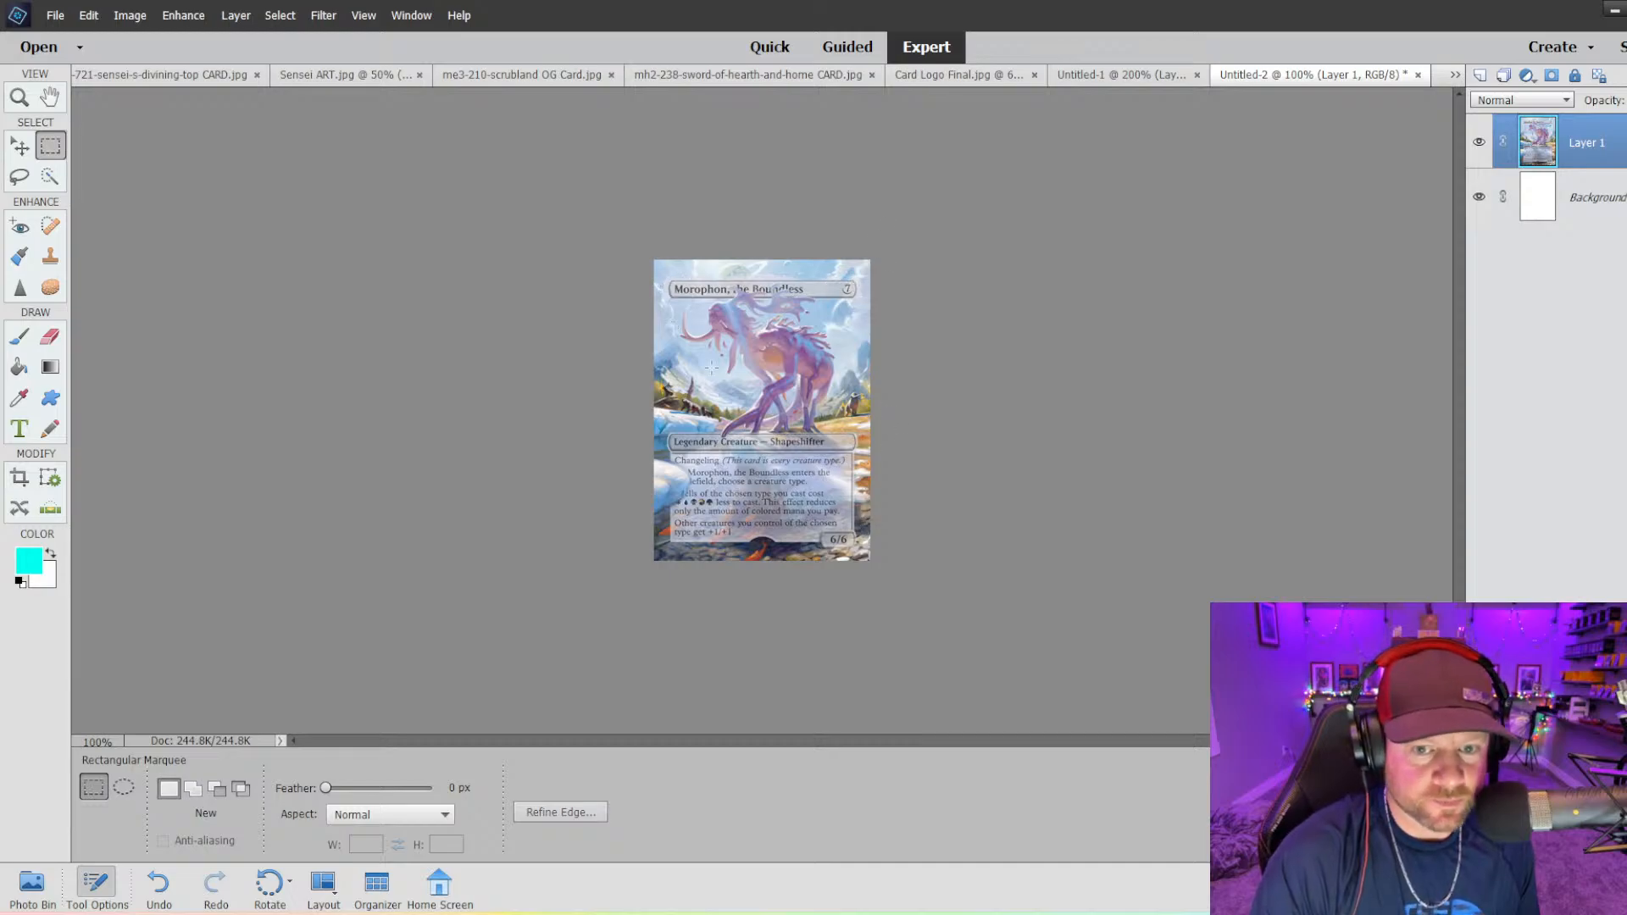
{"action": "left_click", "coordinate": [1109, 78]}
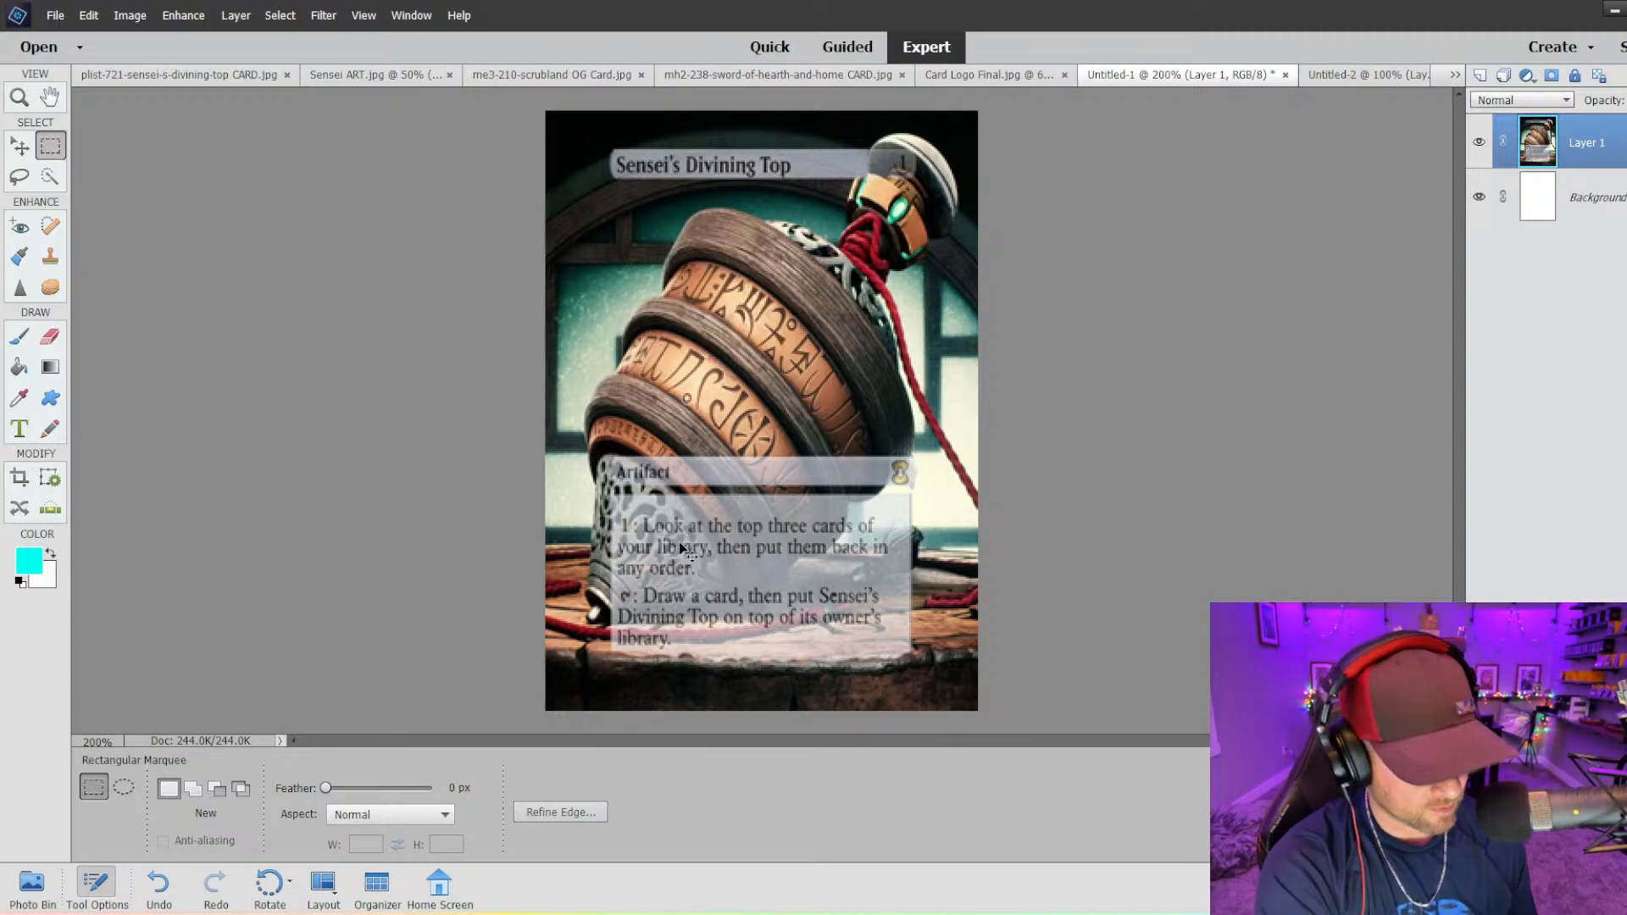
{"action": "key", "text": "ctrl+minus"}
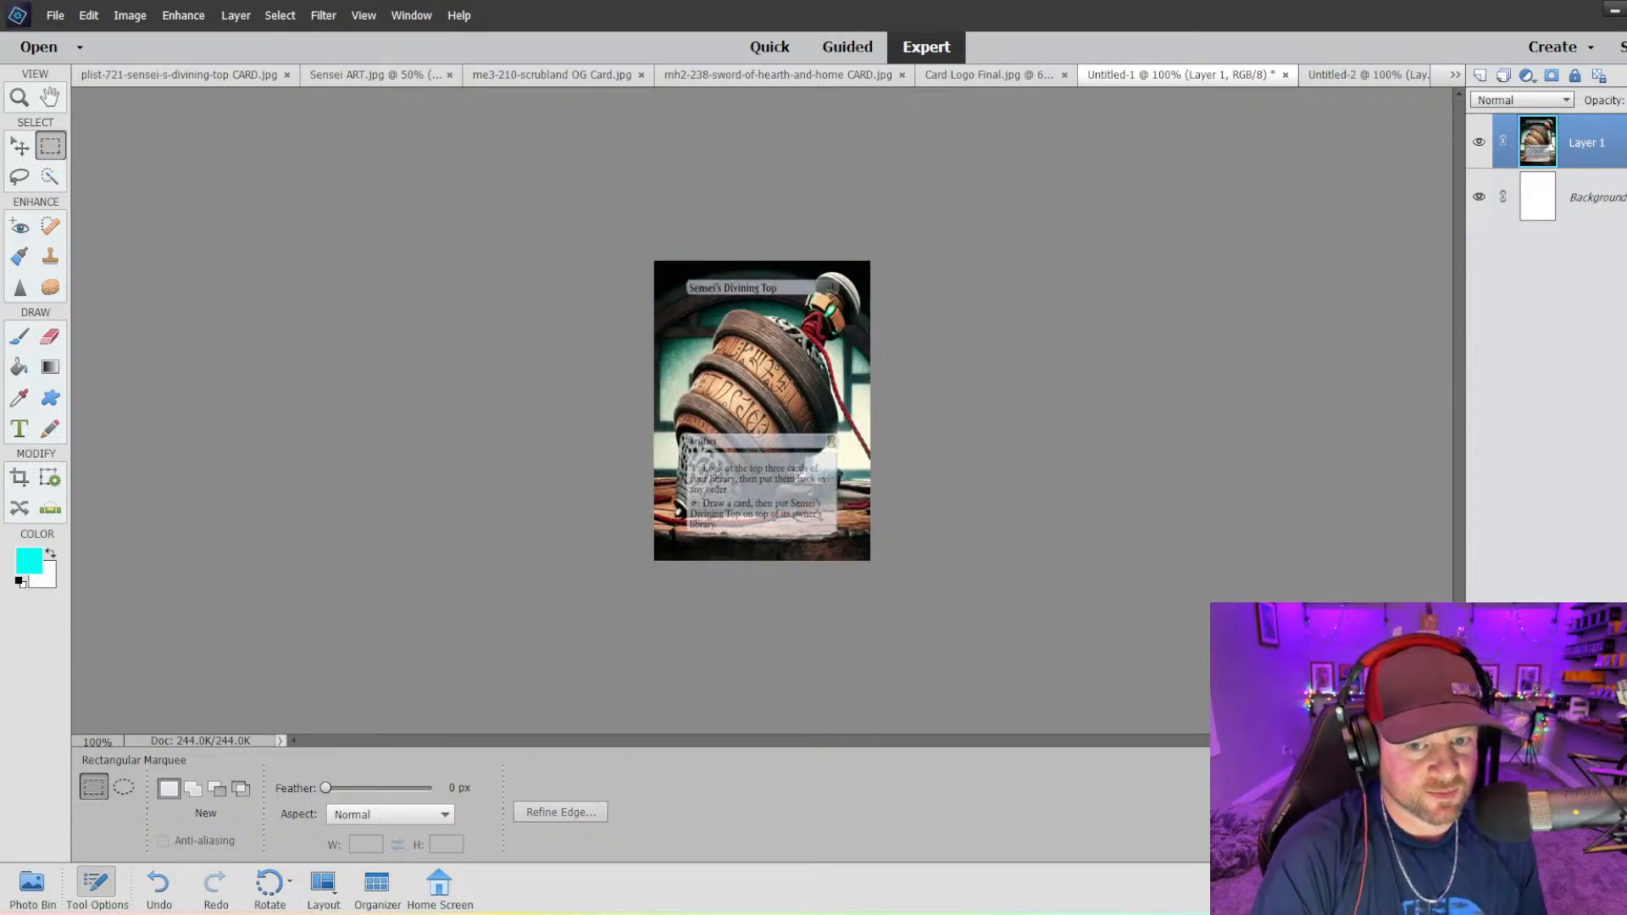
{"action": "left_click", "coordinate": [1322, 78]}
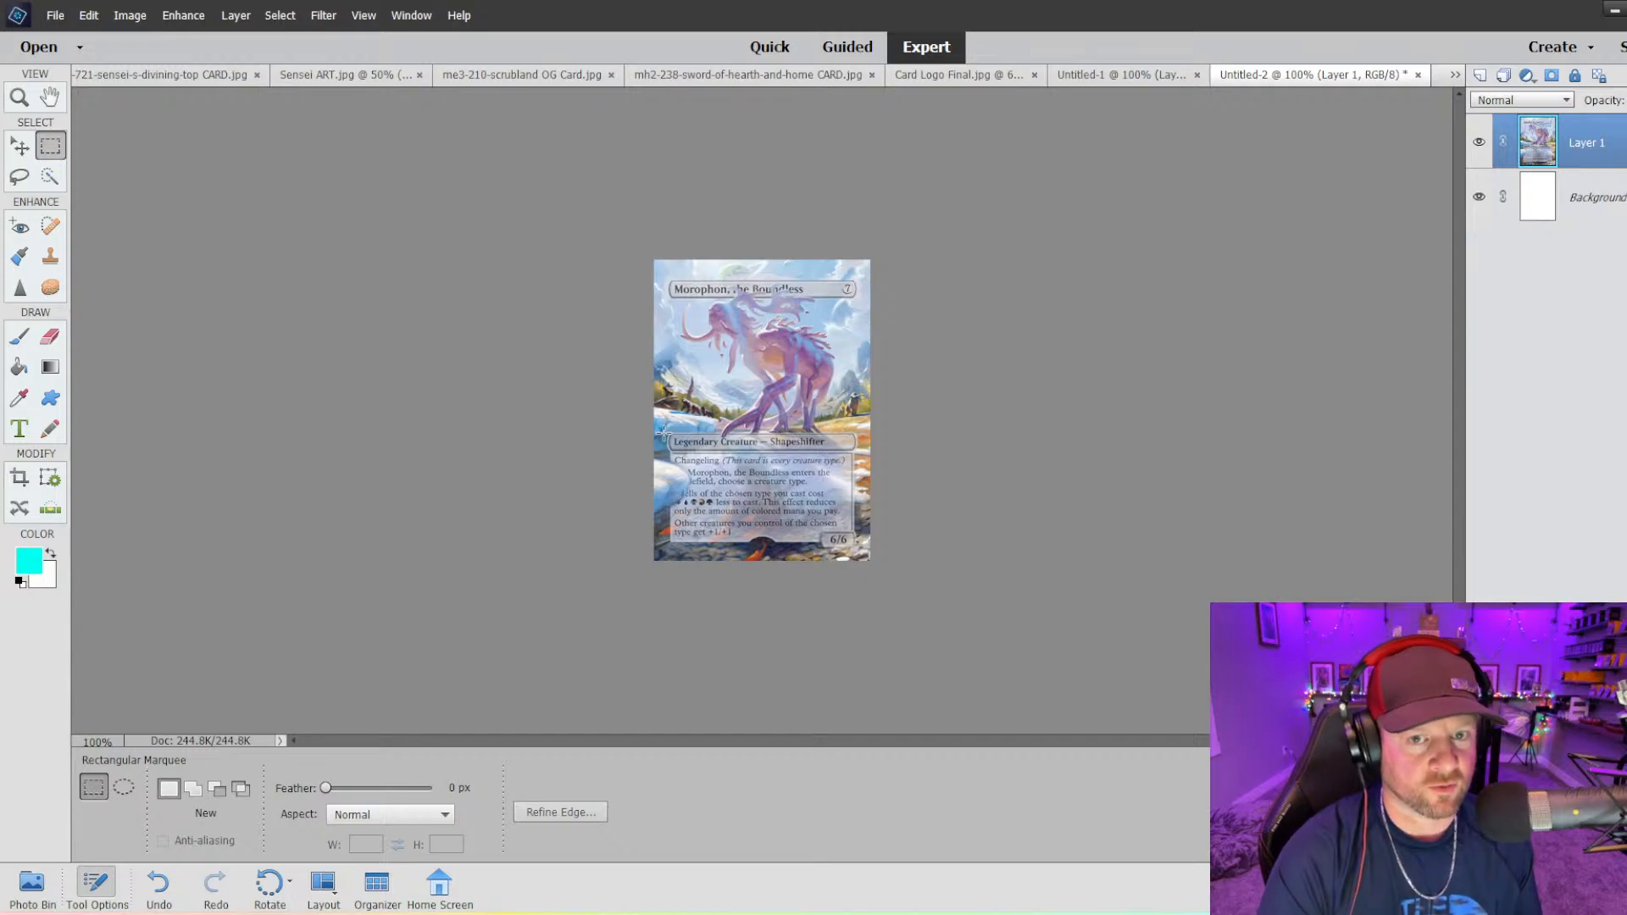
{"action": "left_click", "coordinate": [1110, 74]}
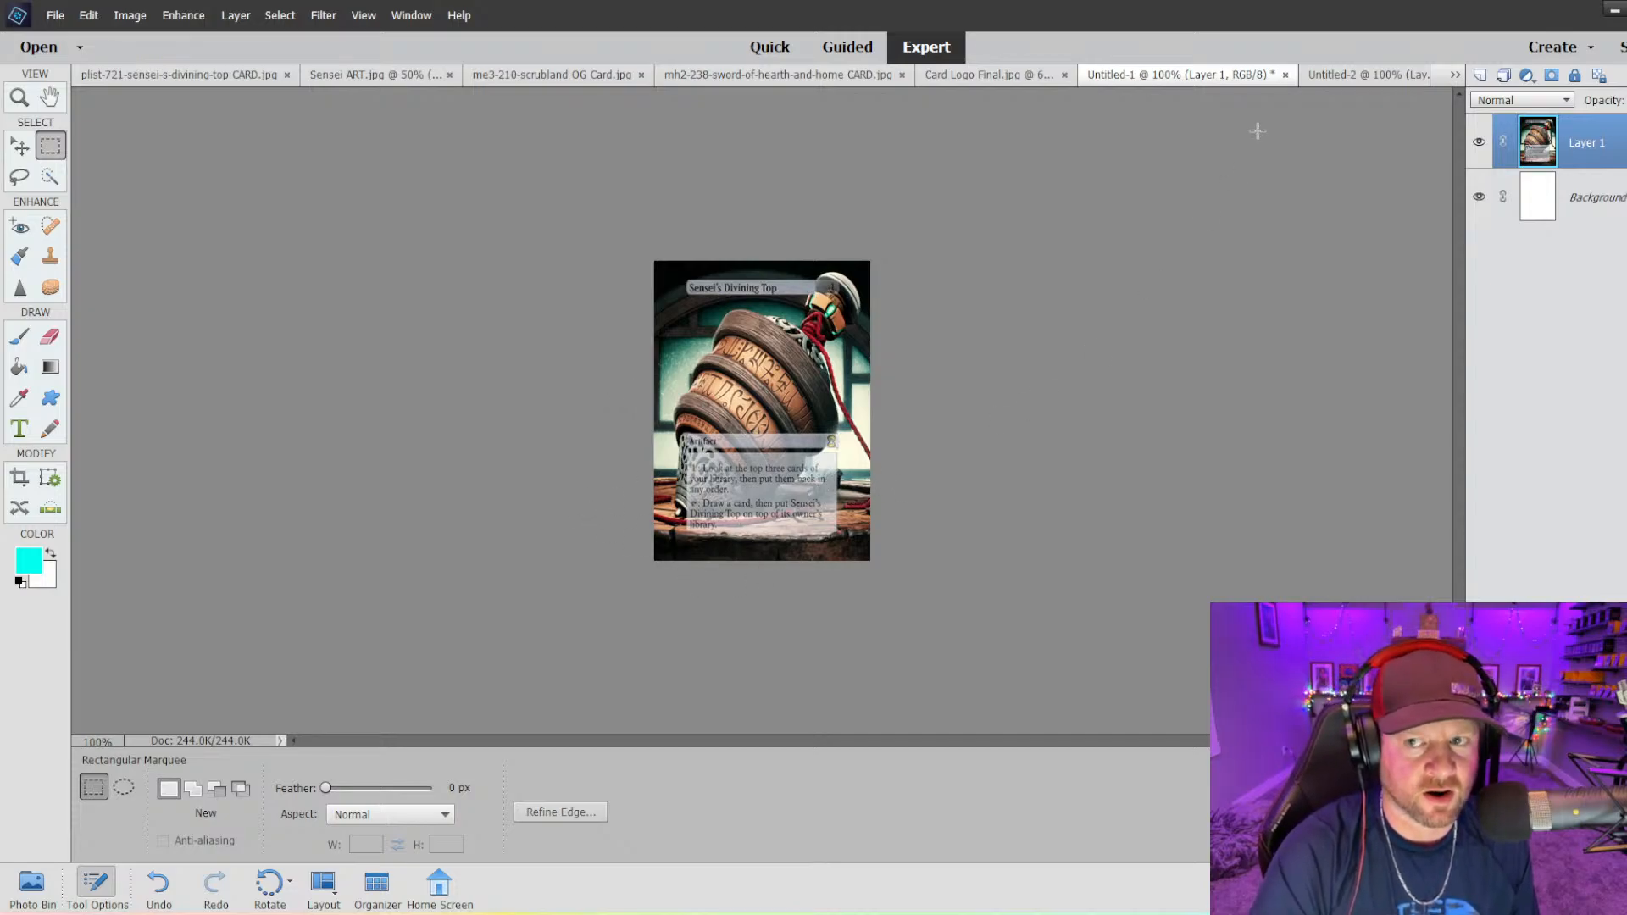
{"action": "left_click", "coordinate": [1356, 75]}
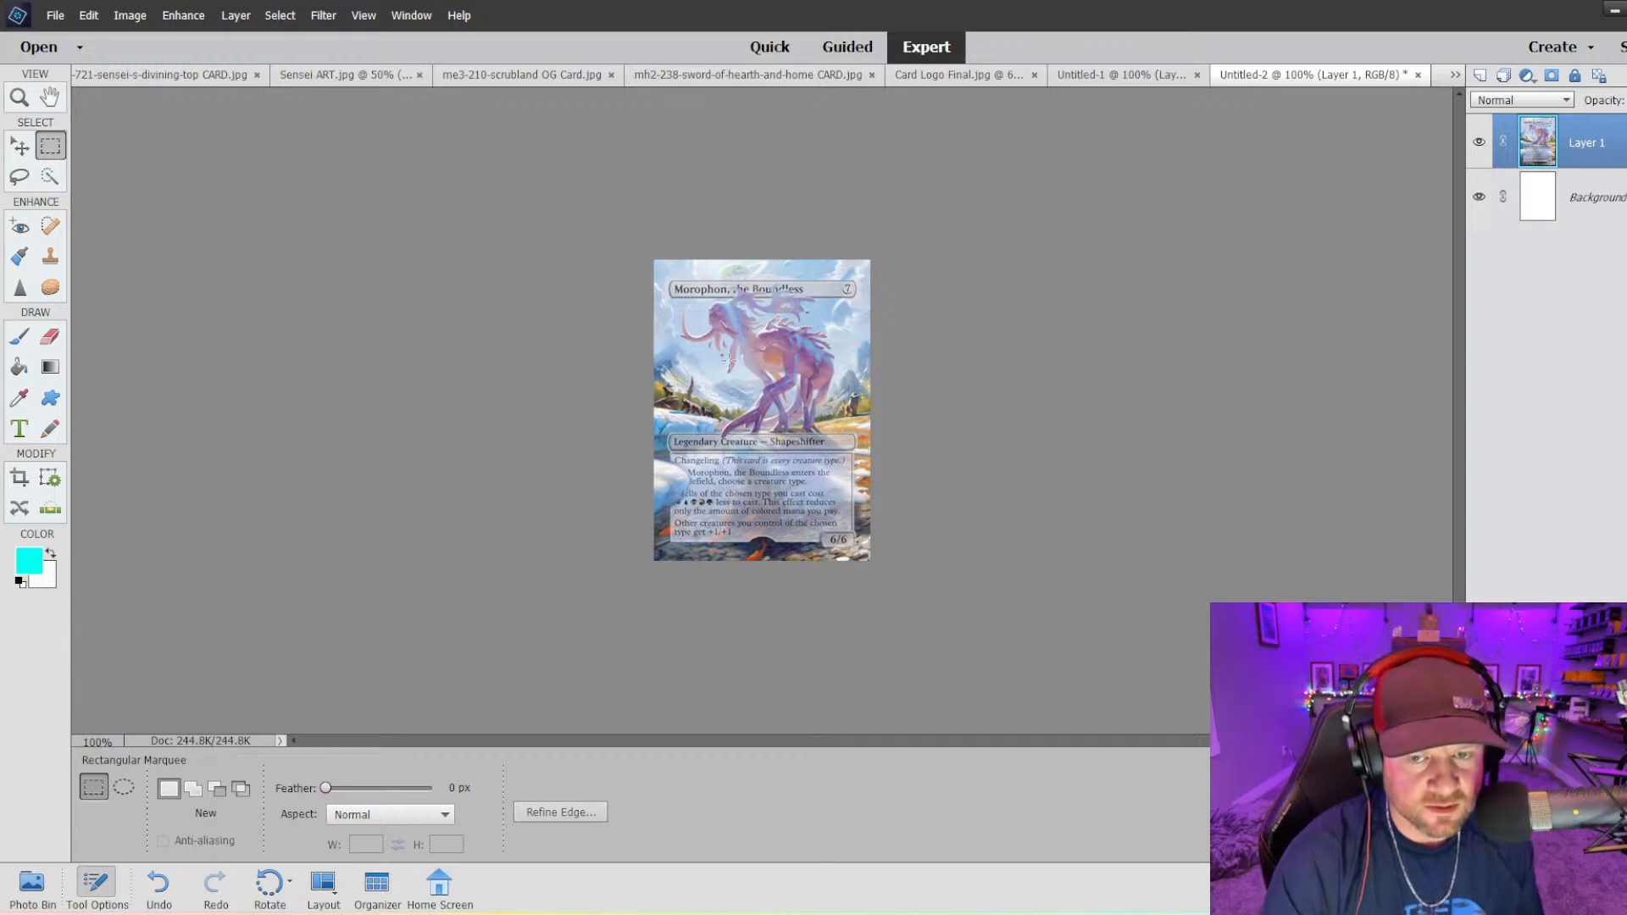
{"action": "left_click", "coordinate": [1111, 75]}
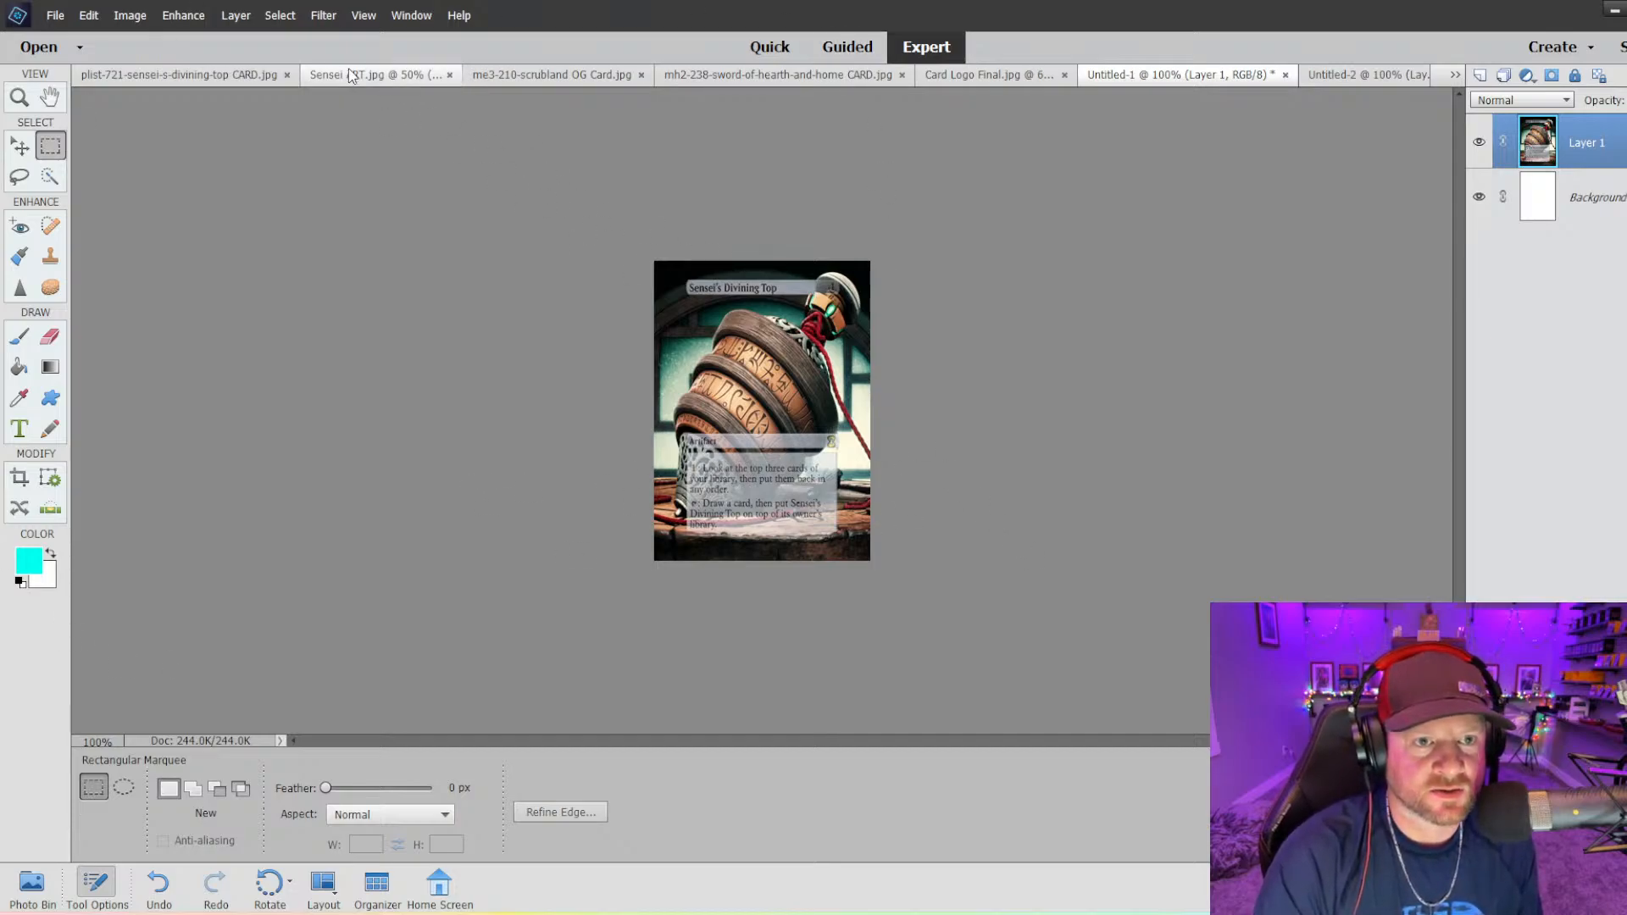
- Look through the Sensei ART image and the Scrubland and Sword of Hearth and Home card scans
{"action": "left_click", "coordinate": [377, 75]}
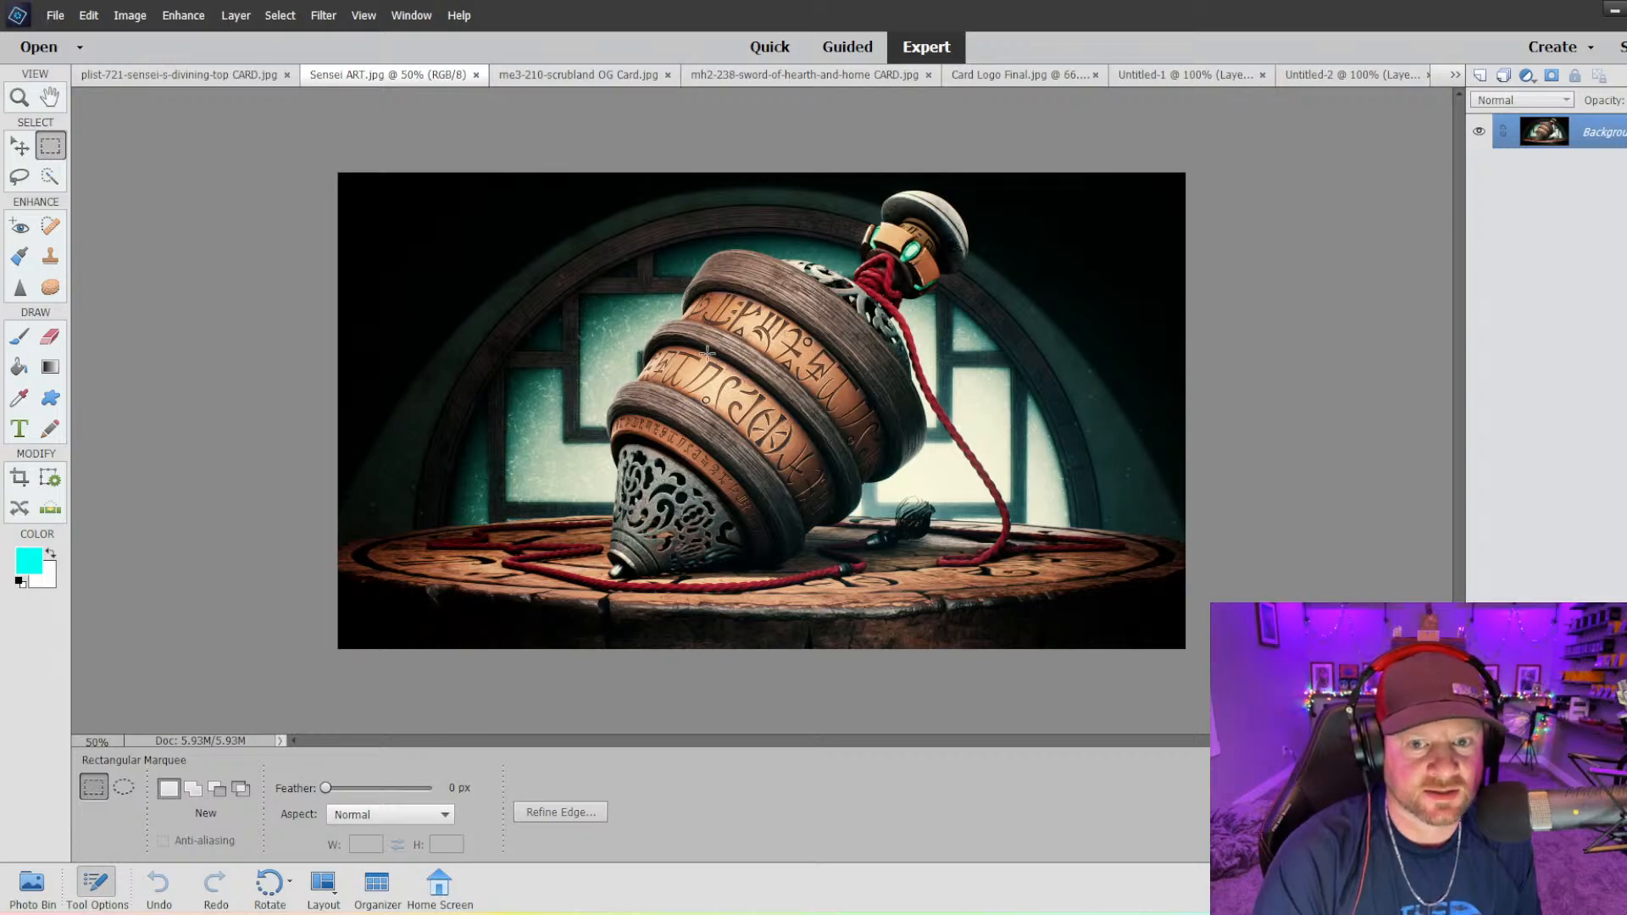
{"action": "left_click", "coordinate": [537, 80]}
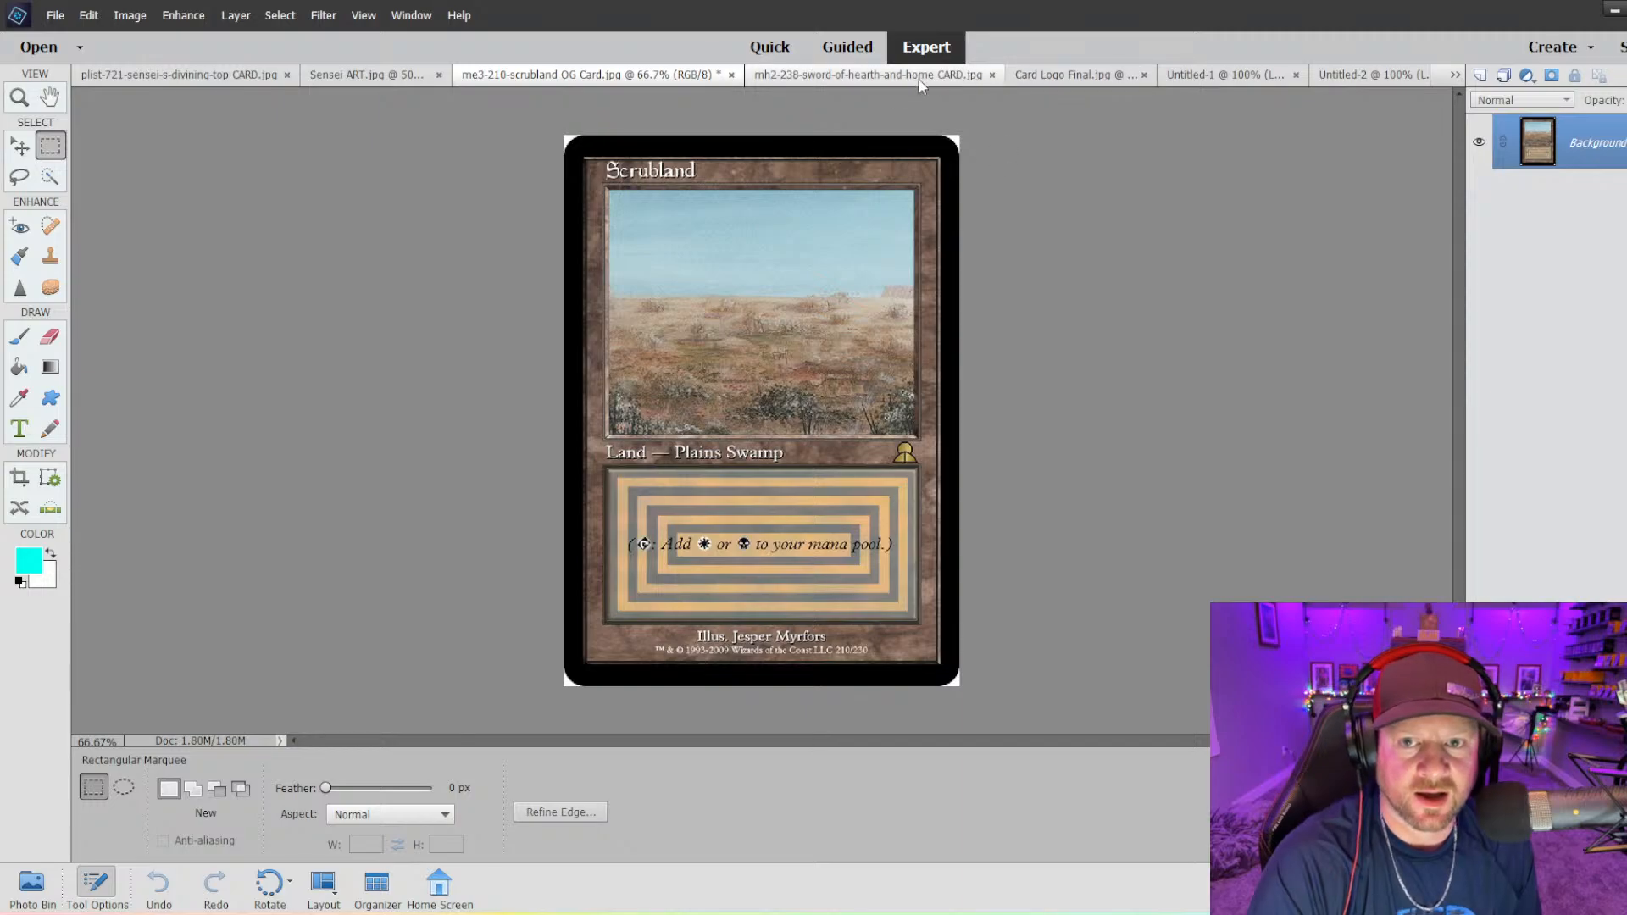
{"action": "left_click", "coordinate": [844, 78]}
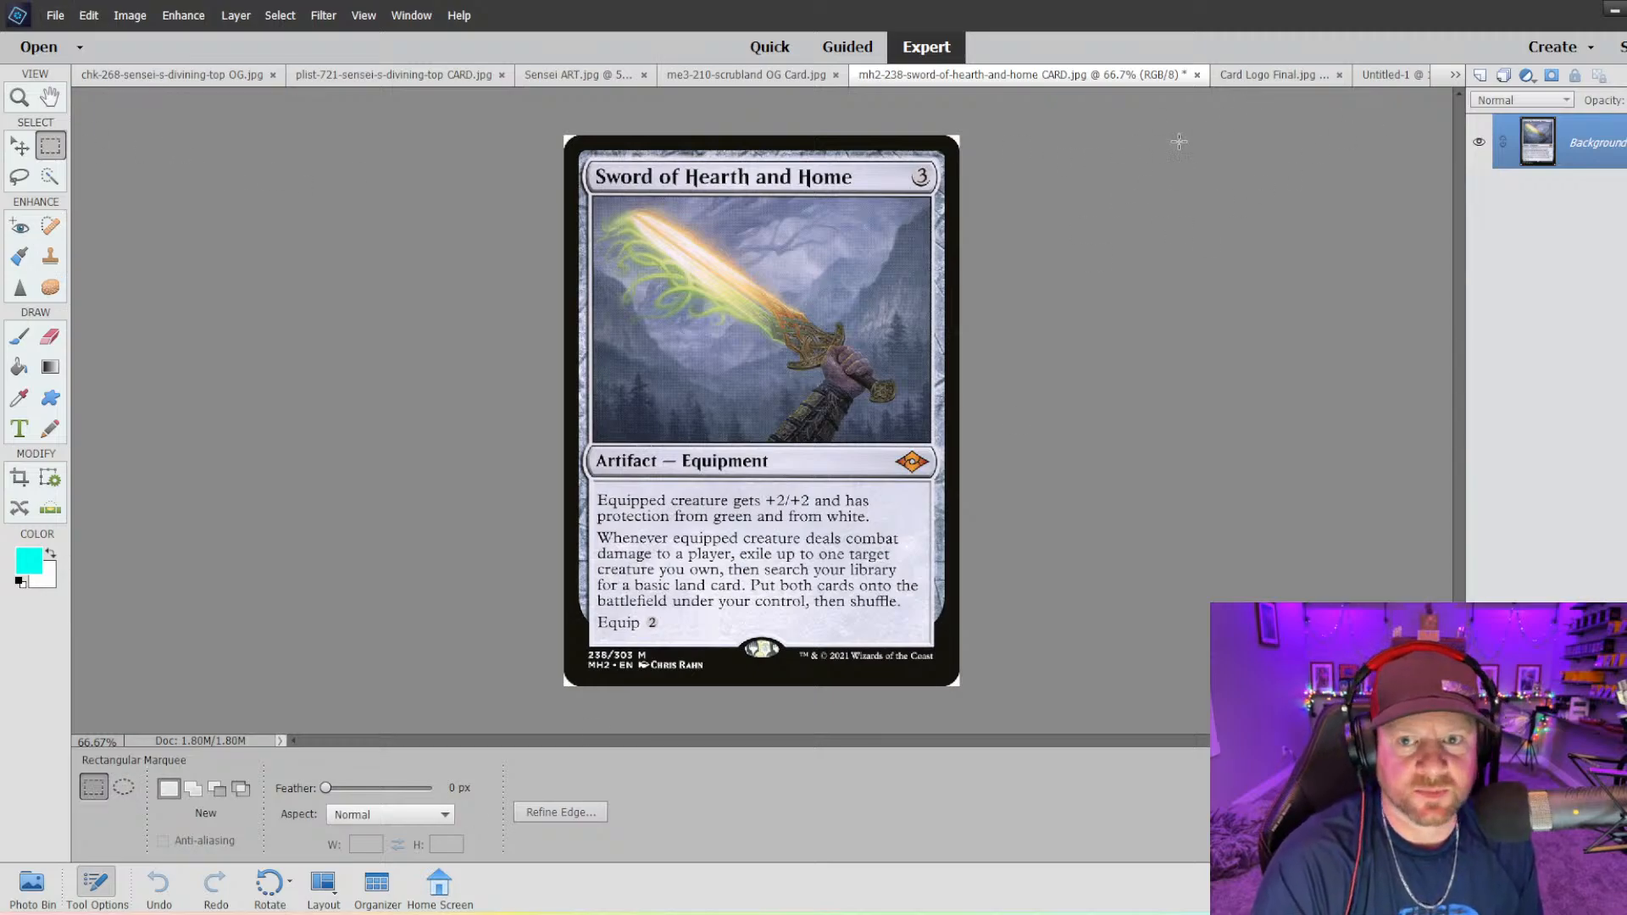
- Close the Untitled-1 and Untitled-2 example documents without saving their changes
{"action": "left_click", "coordinate": [1371, 81]}
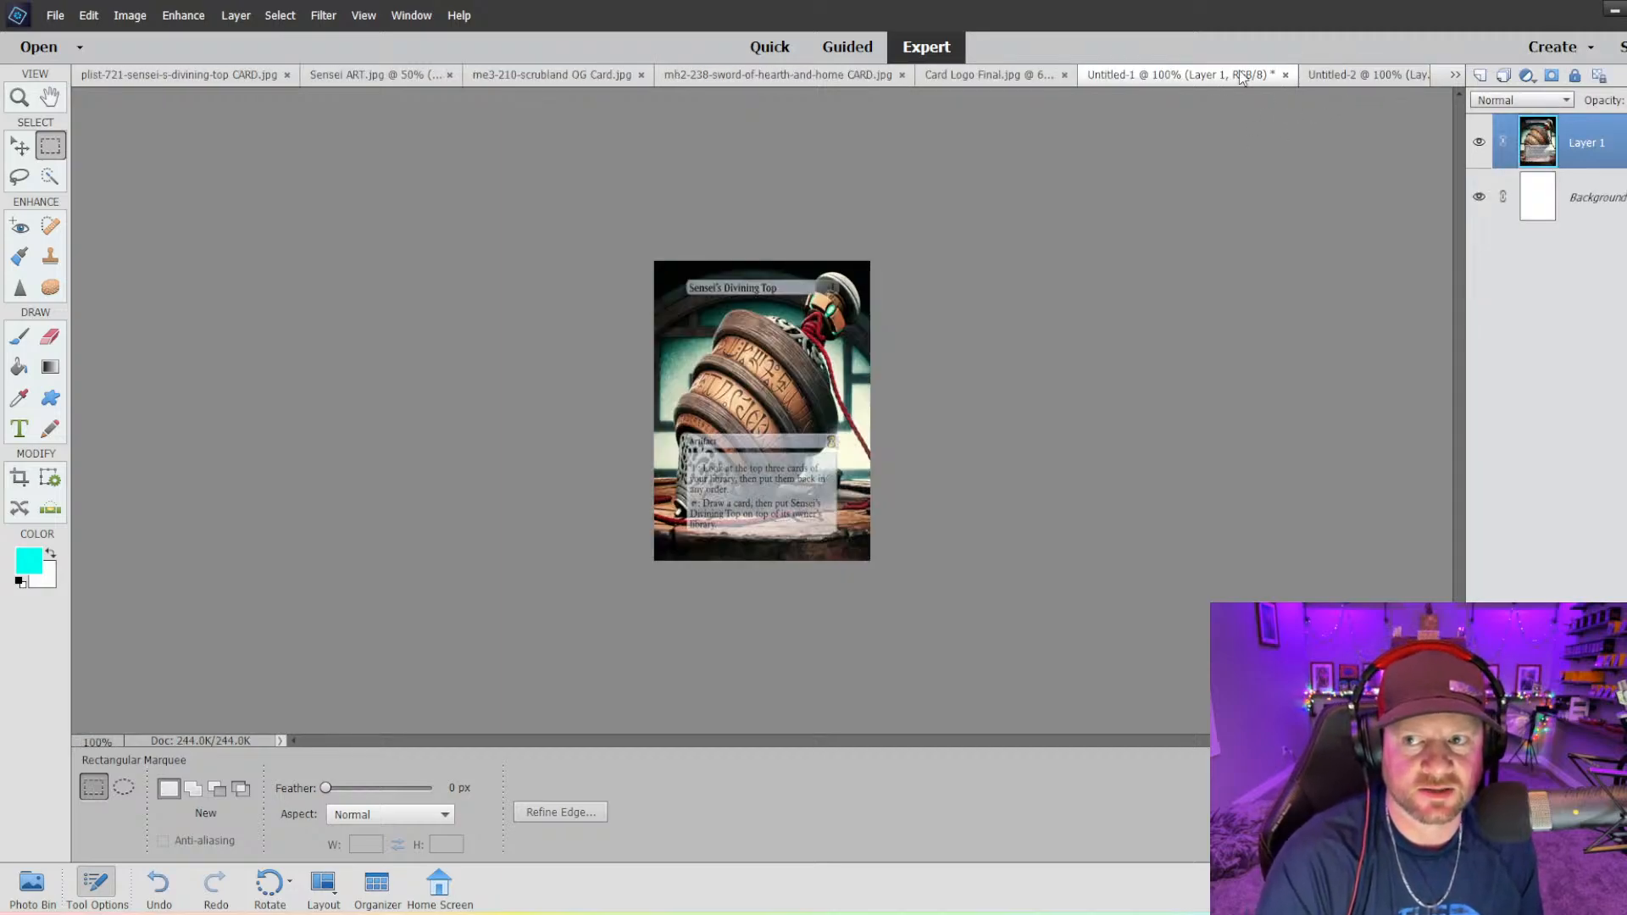
{"action": "left_click", "coordinate": [1284, 76]}
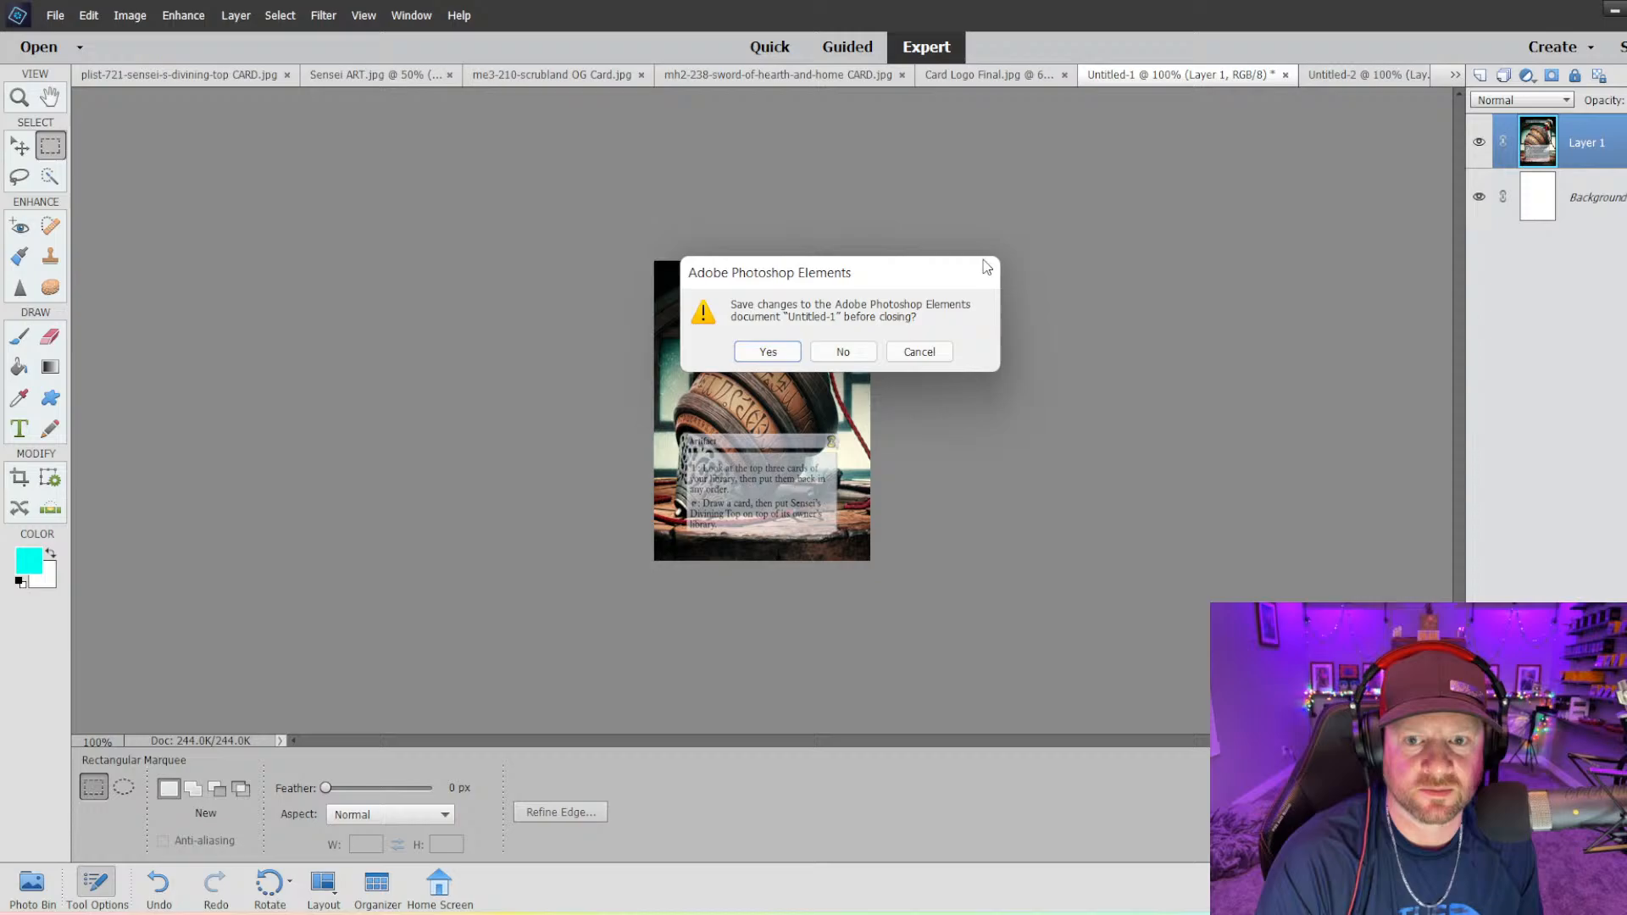
{"action": "left_click", "coordinate": [843, 351]}
{"action": "left_click", "coordinate": [1340, 74]}
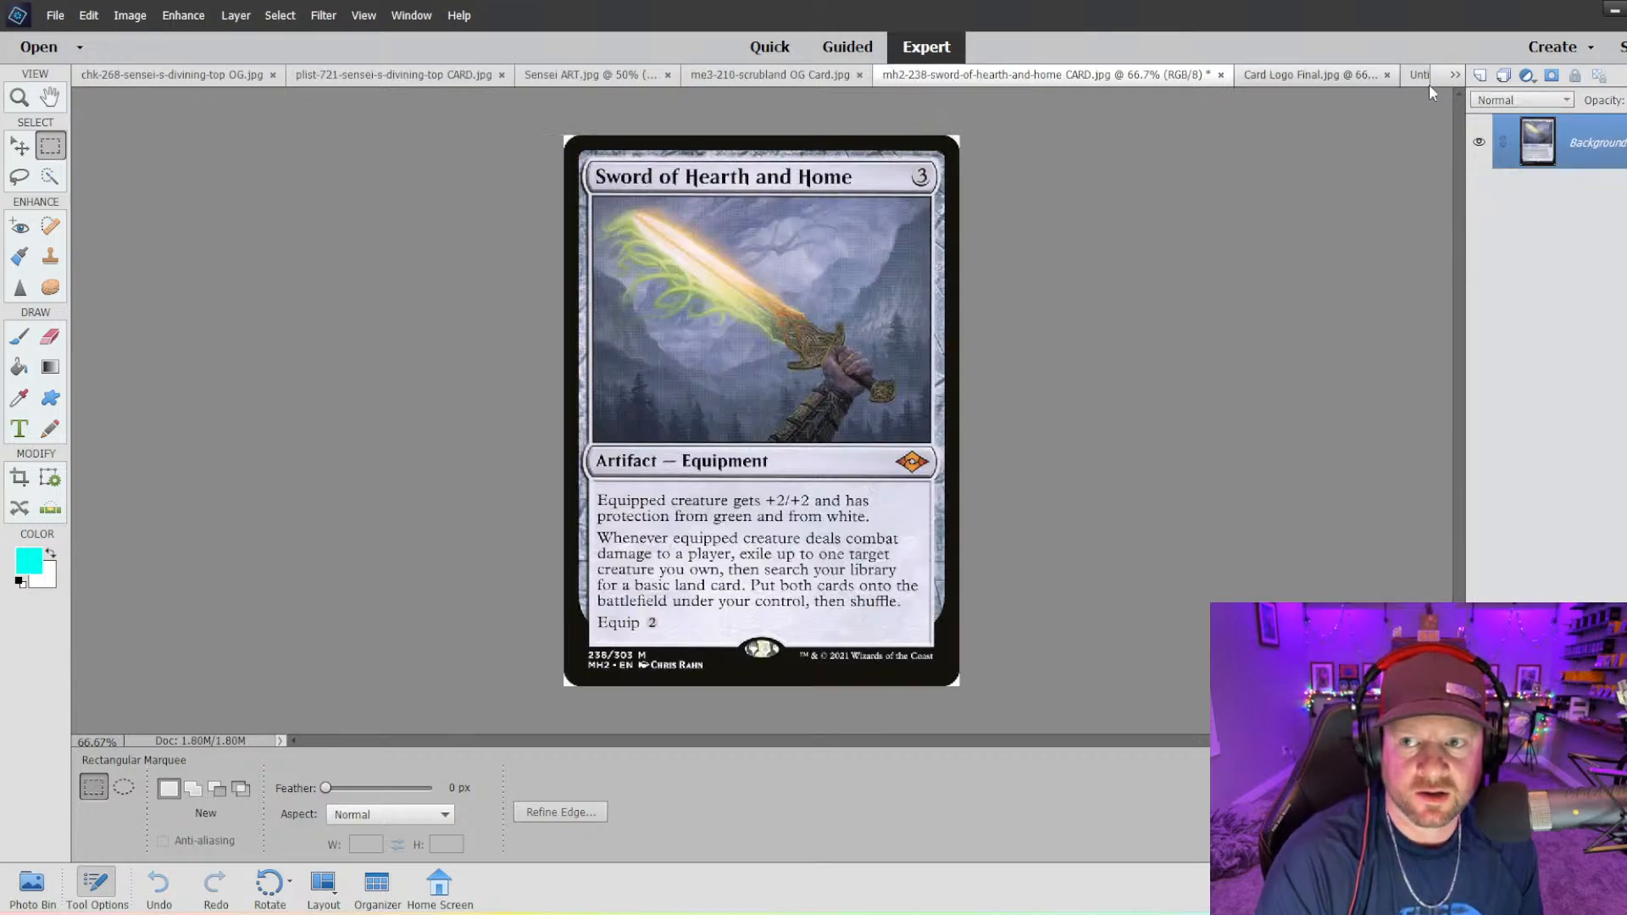
{"action": "left_click", "coordinate": [1401, 76]}
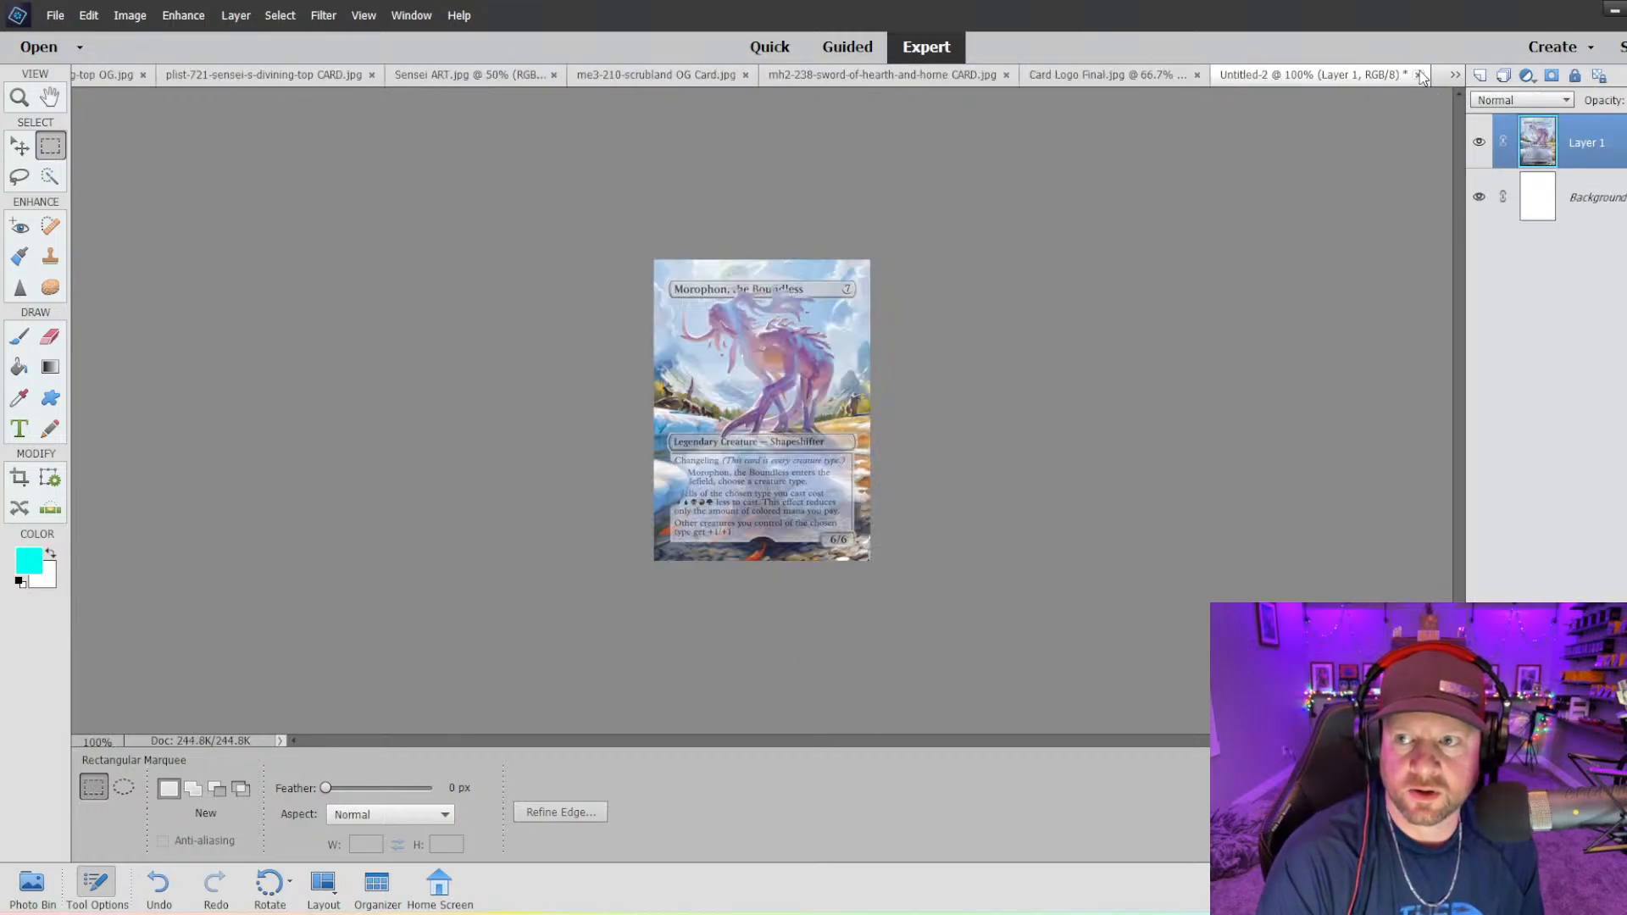
{"action": "left_click", "coordinate": [1418, 75]}
{"action": "left_click", "coordinate": [824, 352]}
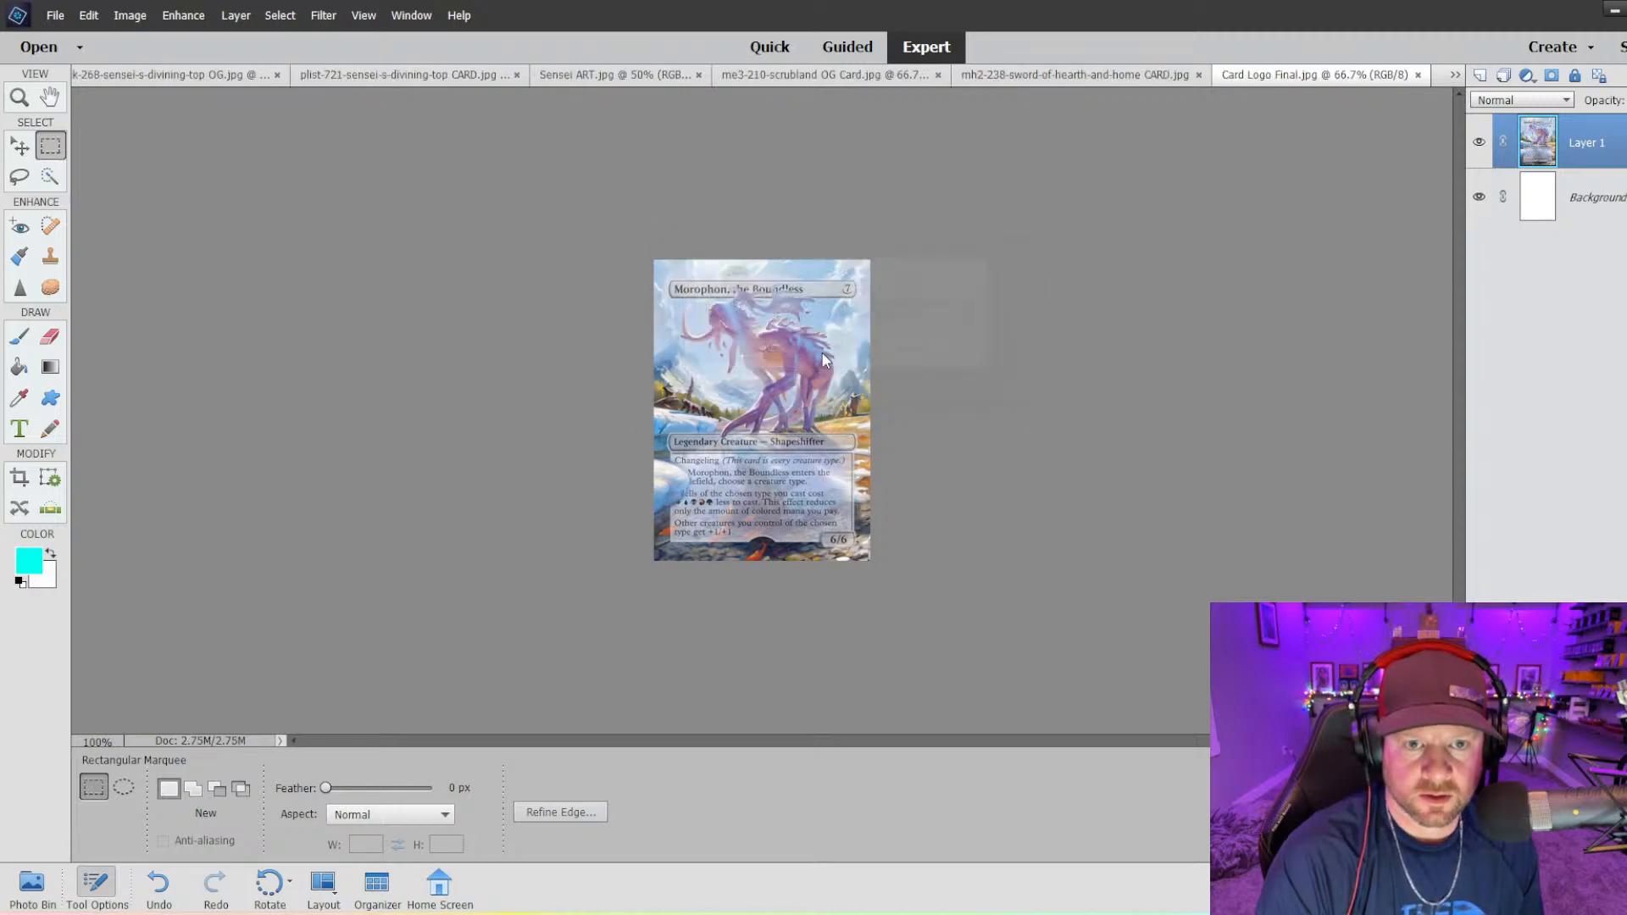
- Compare the chk-268 original Sensei's Divining Top card with the plist-721 printing, ending on the plist-721 card
{"action": "left_click", "coordinate": [130, 76]}
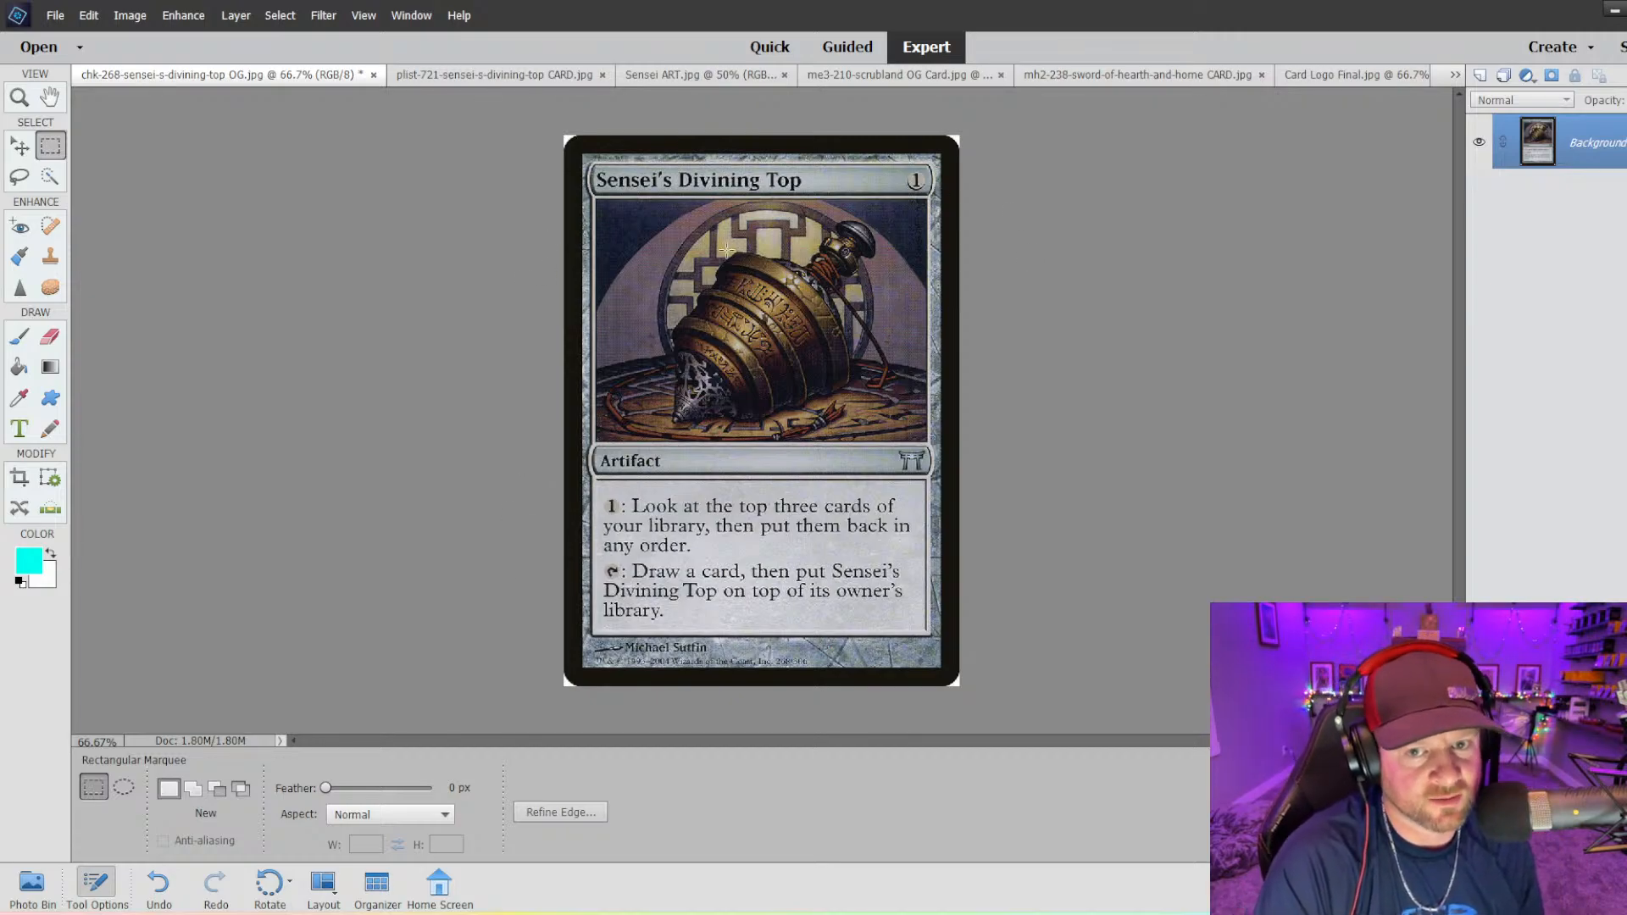
{"action": "left_click", "coordinate": [475, 77]}
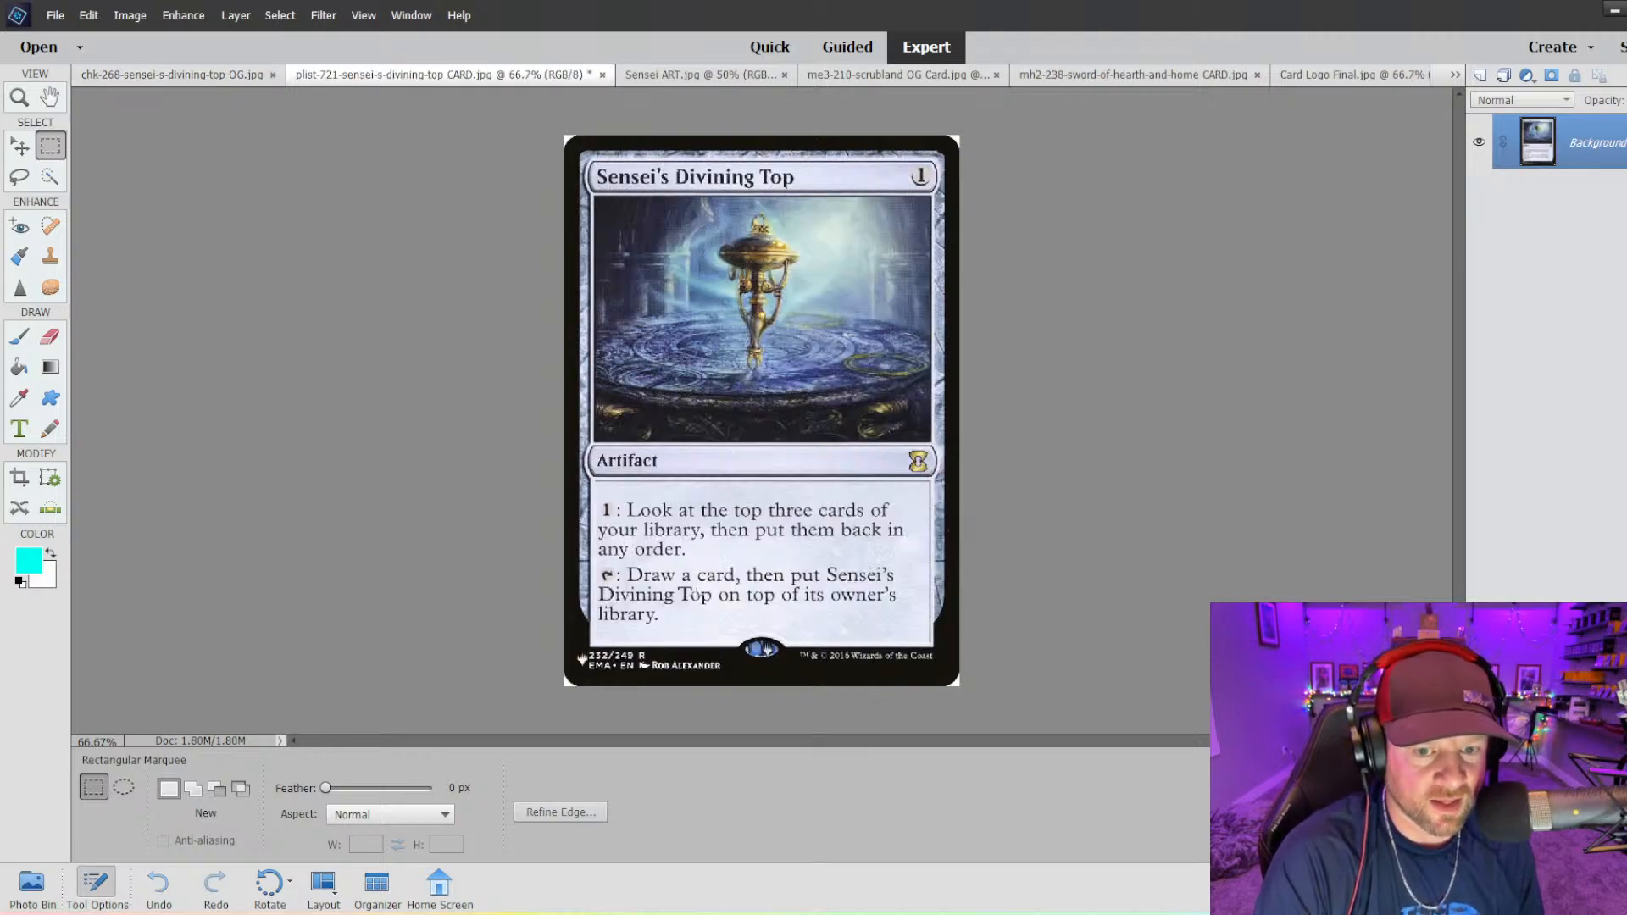
{"action": "left_click", "coordinate": [232, 78]}
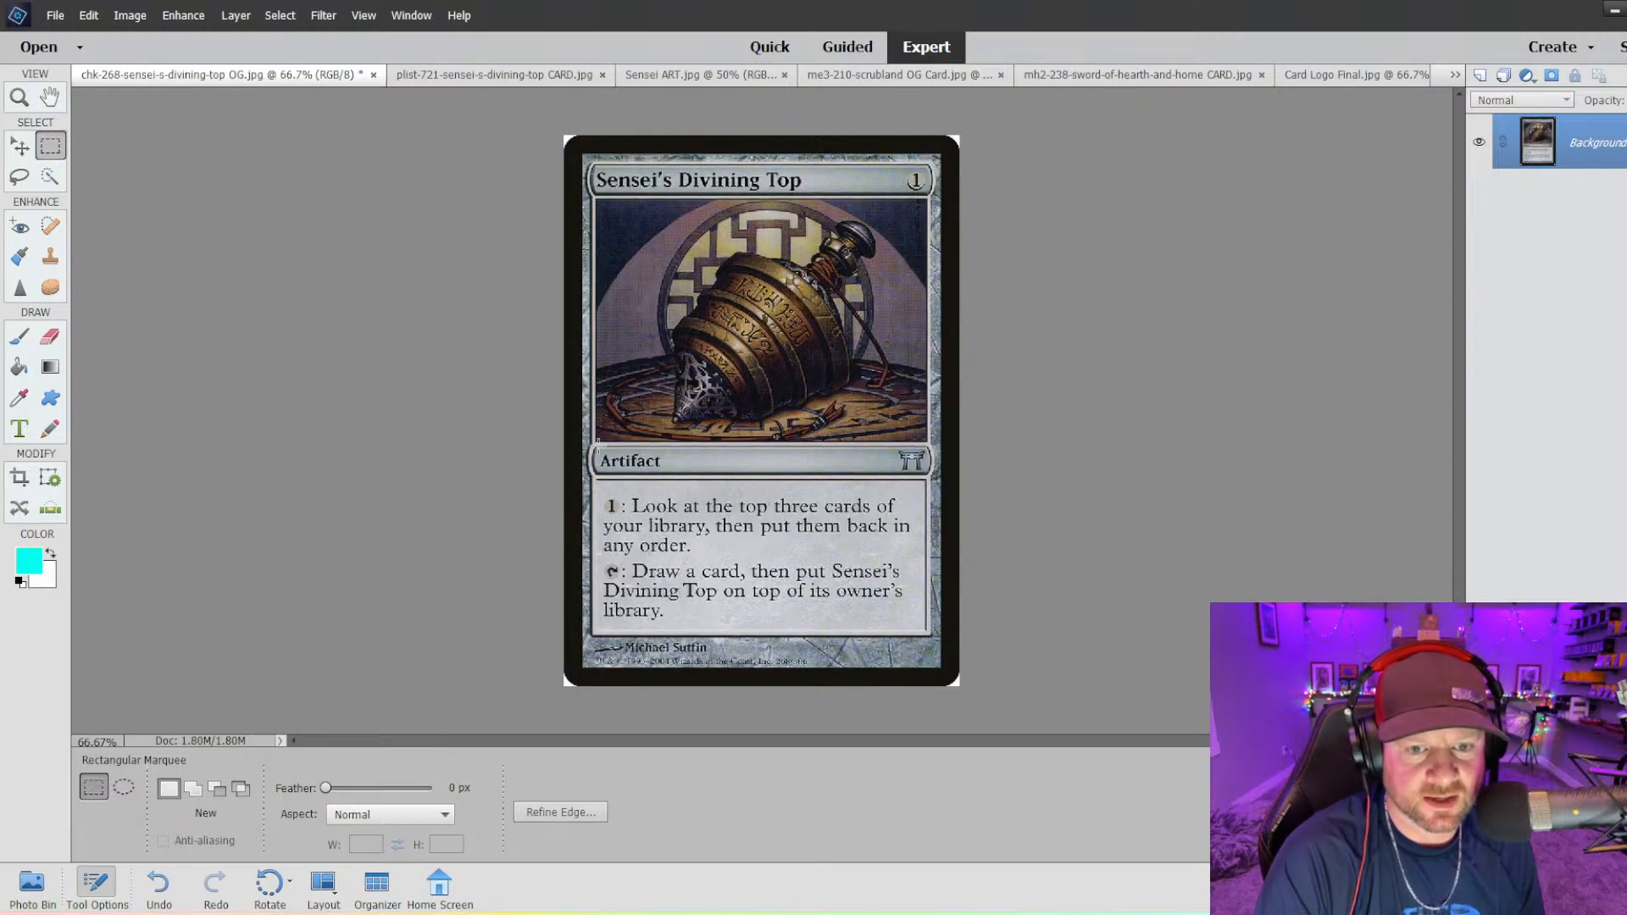
{"action": "left_click", "coordinate": [441, 76]}
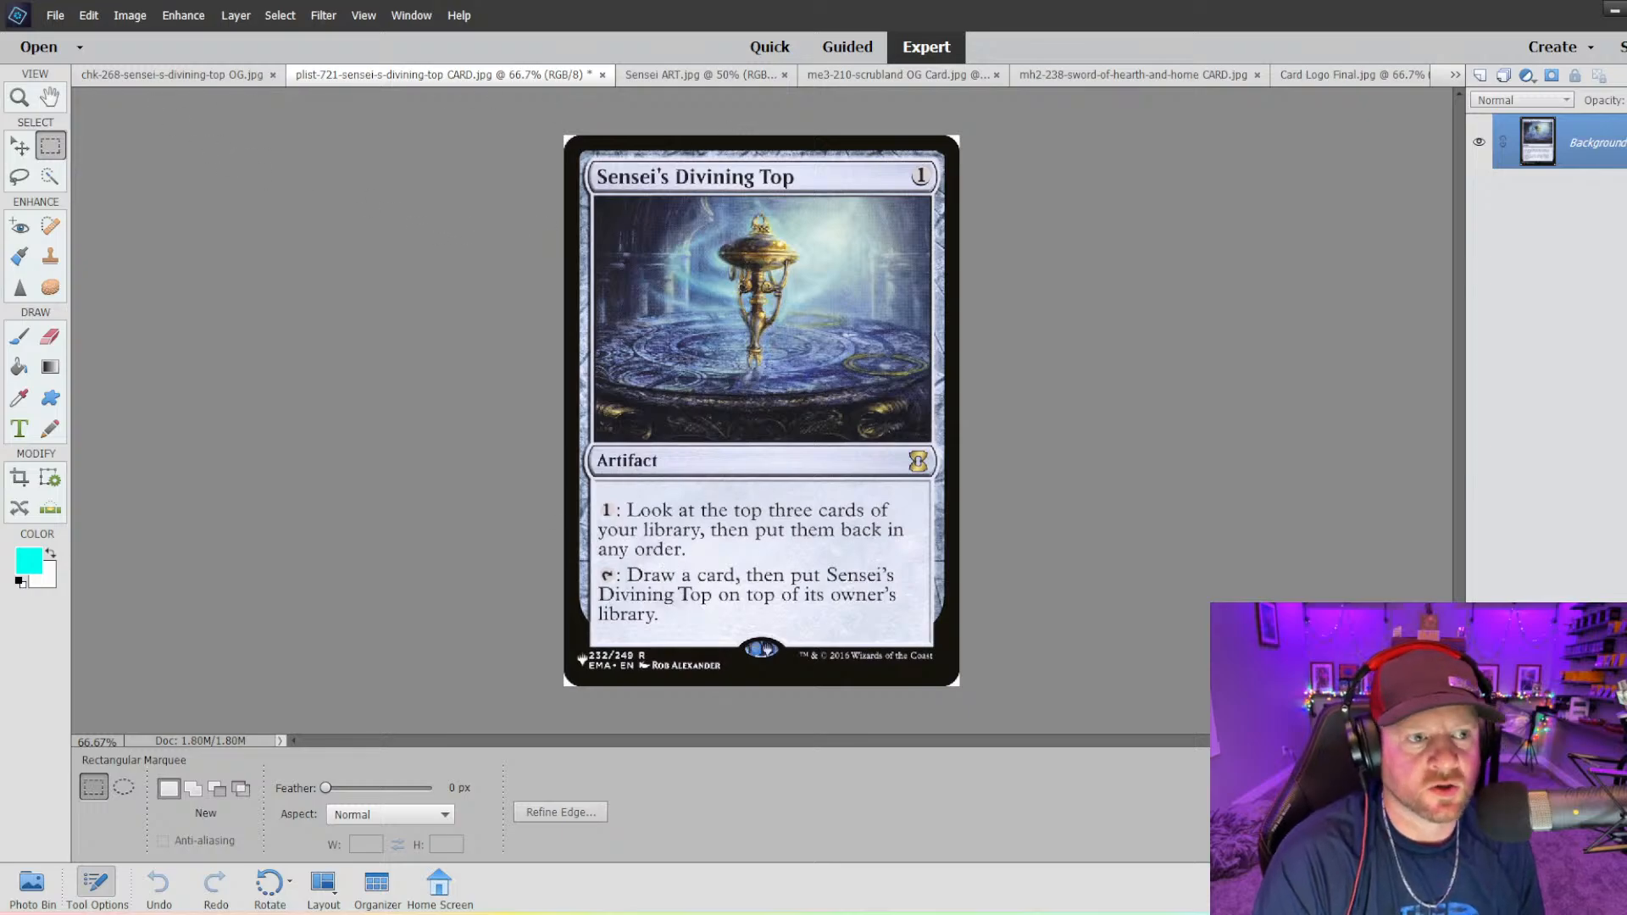
- Select the card's rules text box with the Quick Selection tool and a 175 px brush
{"action": "left_click", "coordinate": [50, 176]}
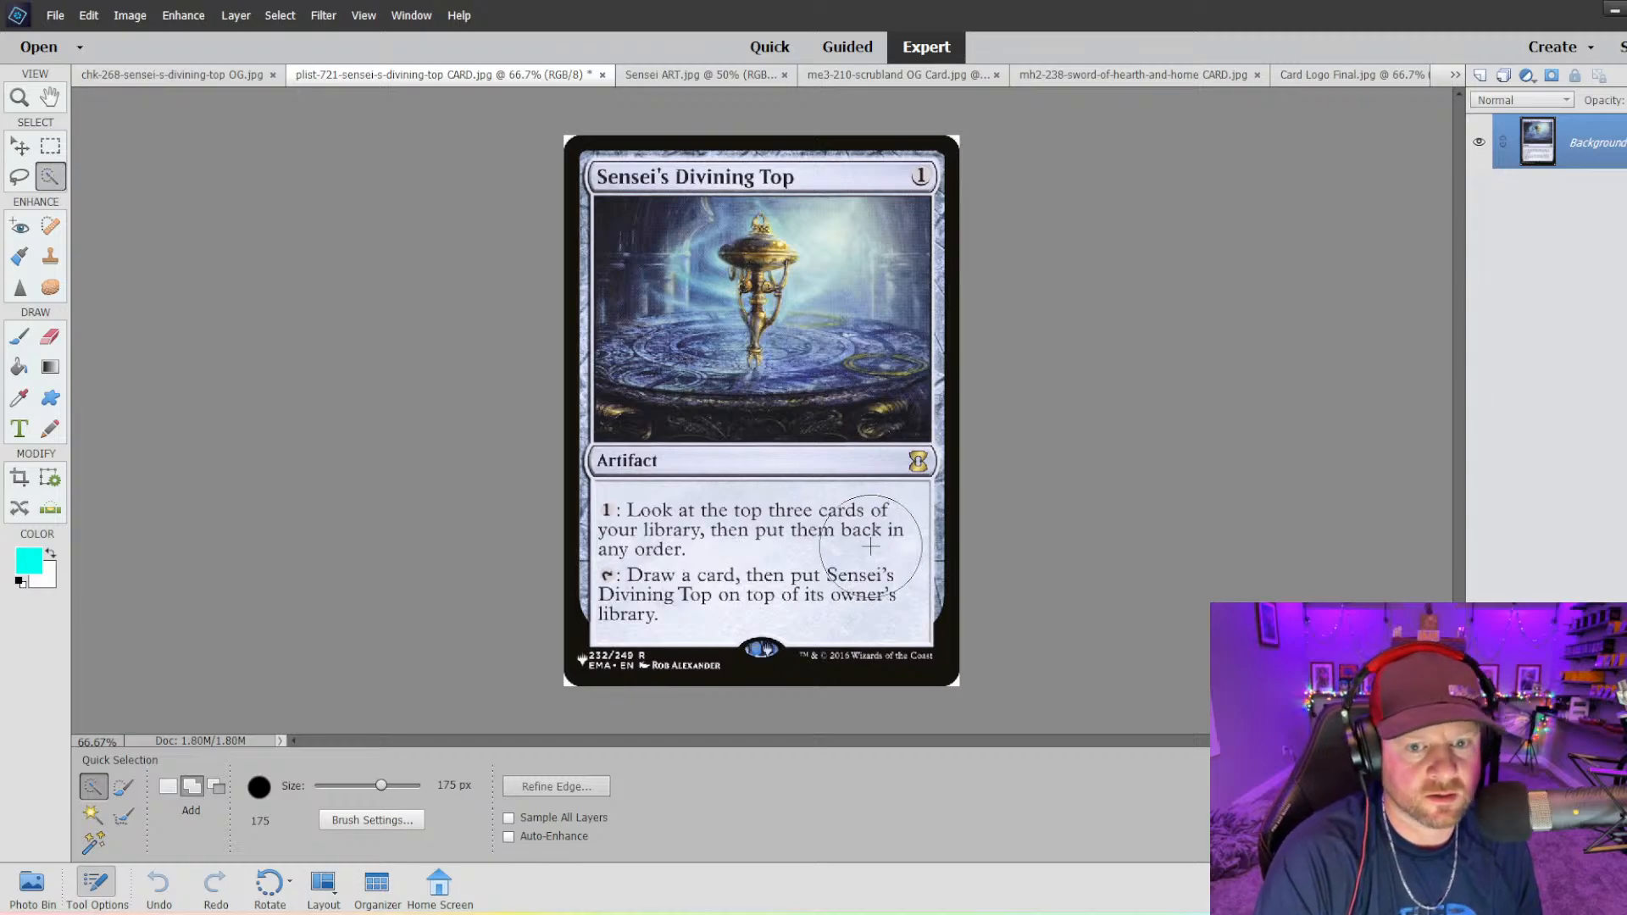
{"action": "mouse_move", "coordinate": [837, 539]}
{"action": "left_mouse_down"}
{"action": "mouse_move", "coordinate": [720, 543]}
{"action": "mouse_move", "coordinate": [649, 581]}
{"action": "left_mouse_up"}
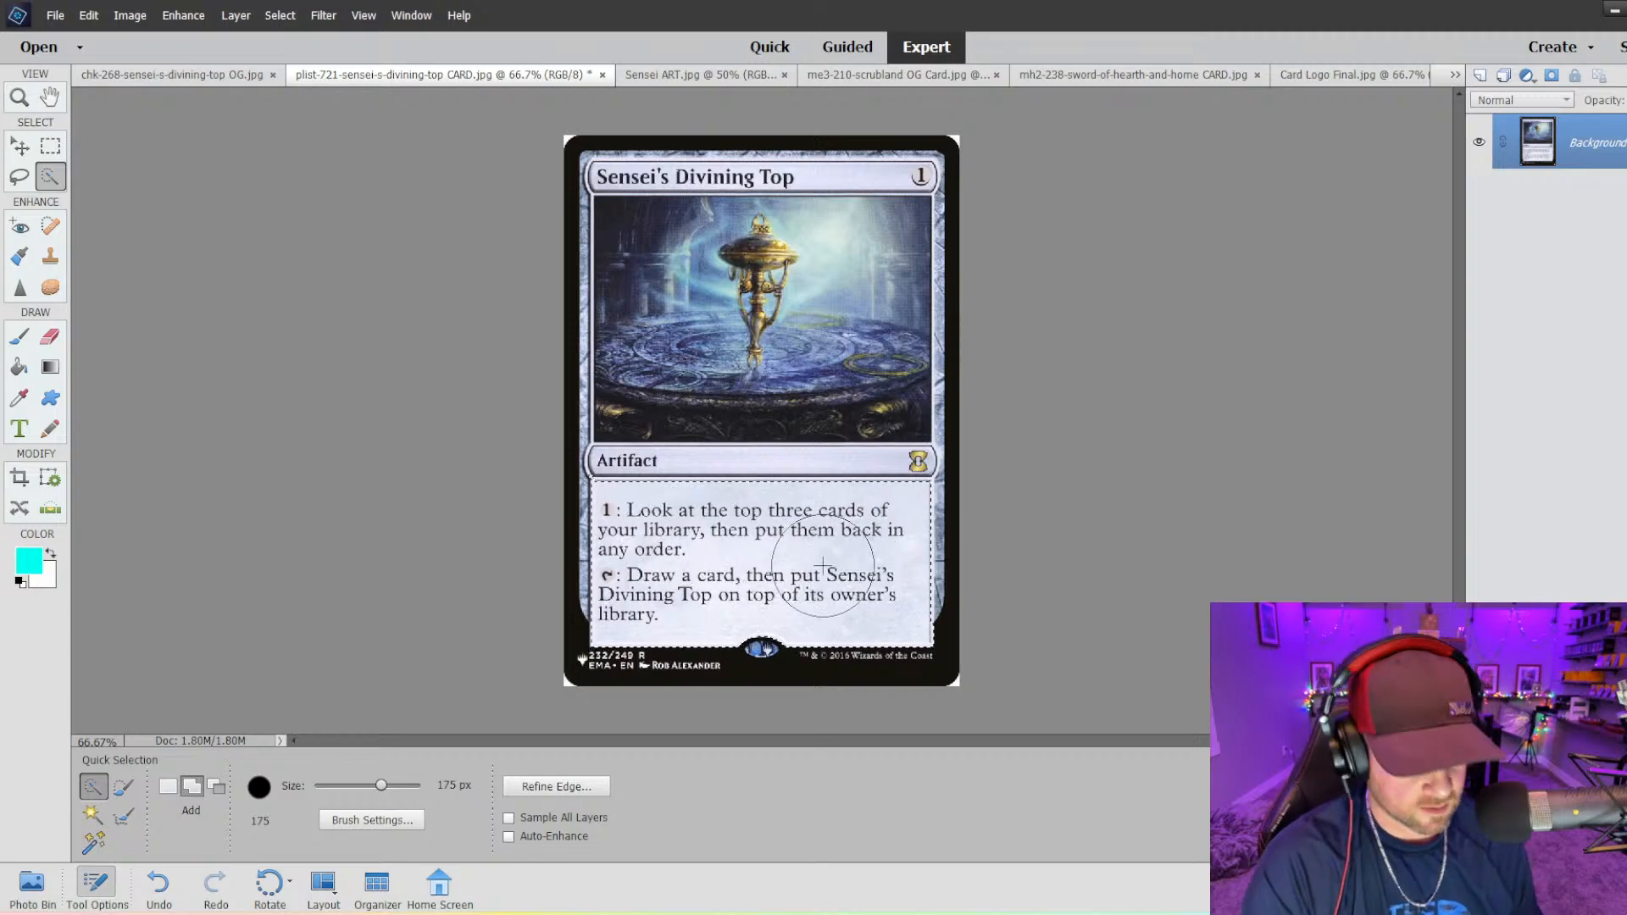
{"action": "key", "text": "ctrl+minus"}
{"action": "key", "text": "ctrl+equal"}
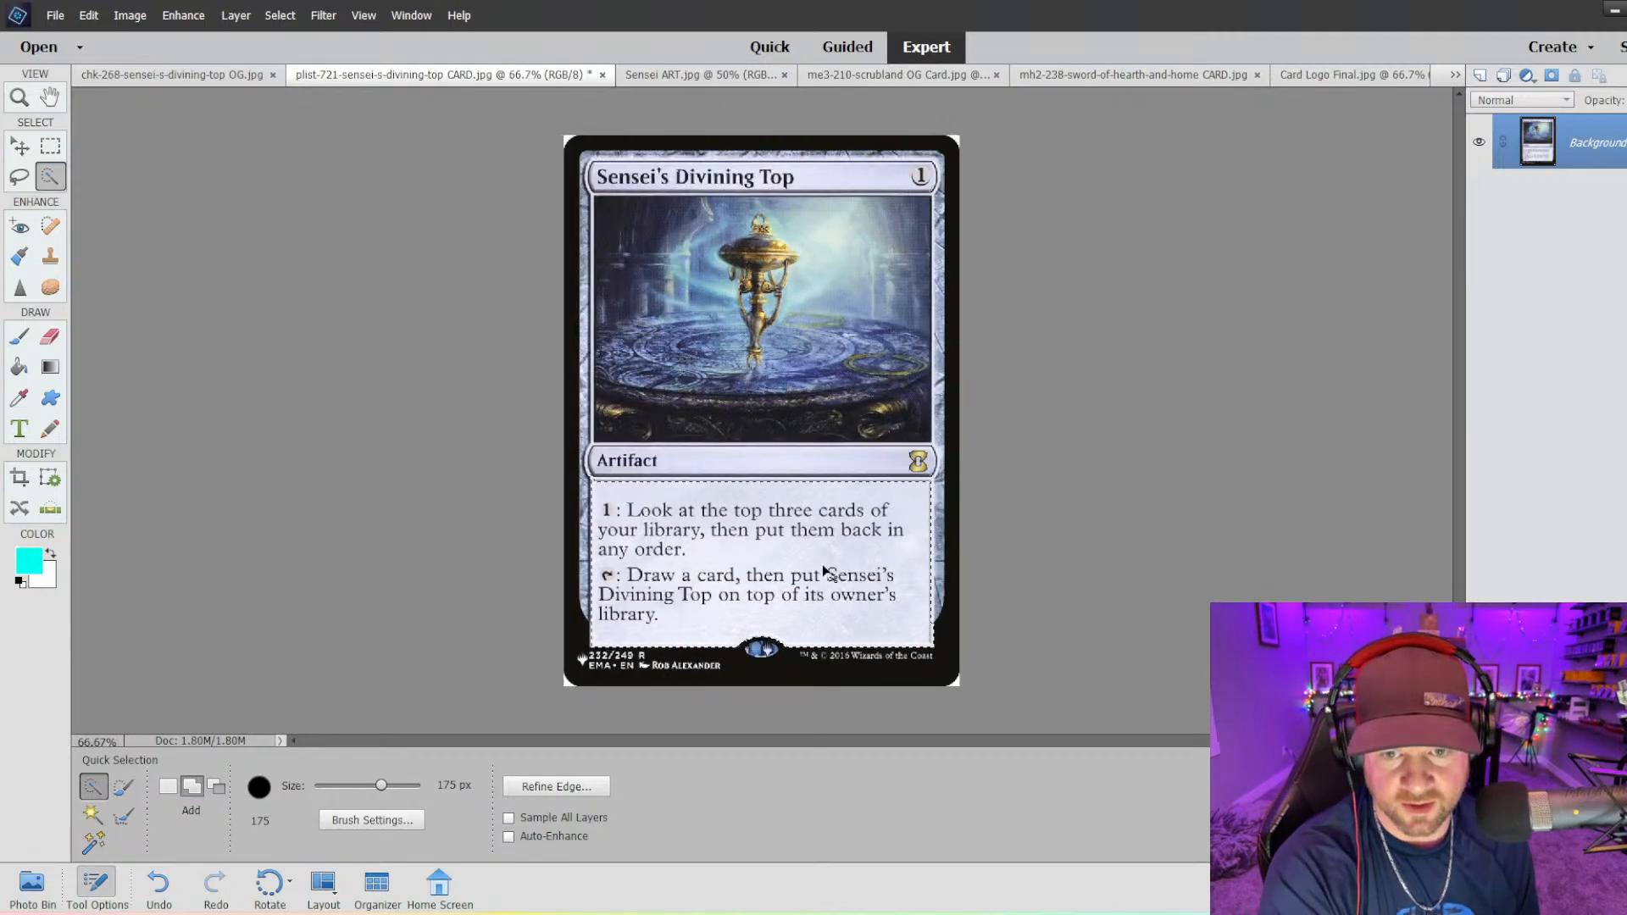
- Reduce the Quick Selection brush to 40 px and extend the selection over the Artifact type line
{"action": "key", "text": "ctrl+equal"}
{"action": "key", "text": "bracketleft"}
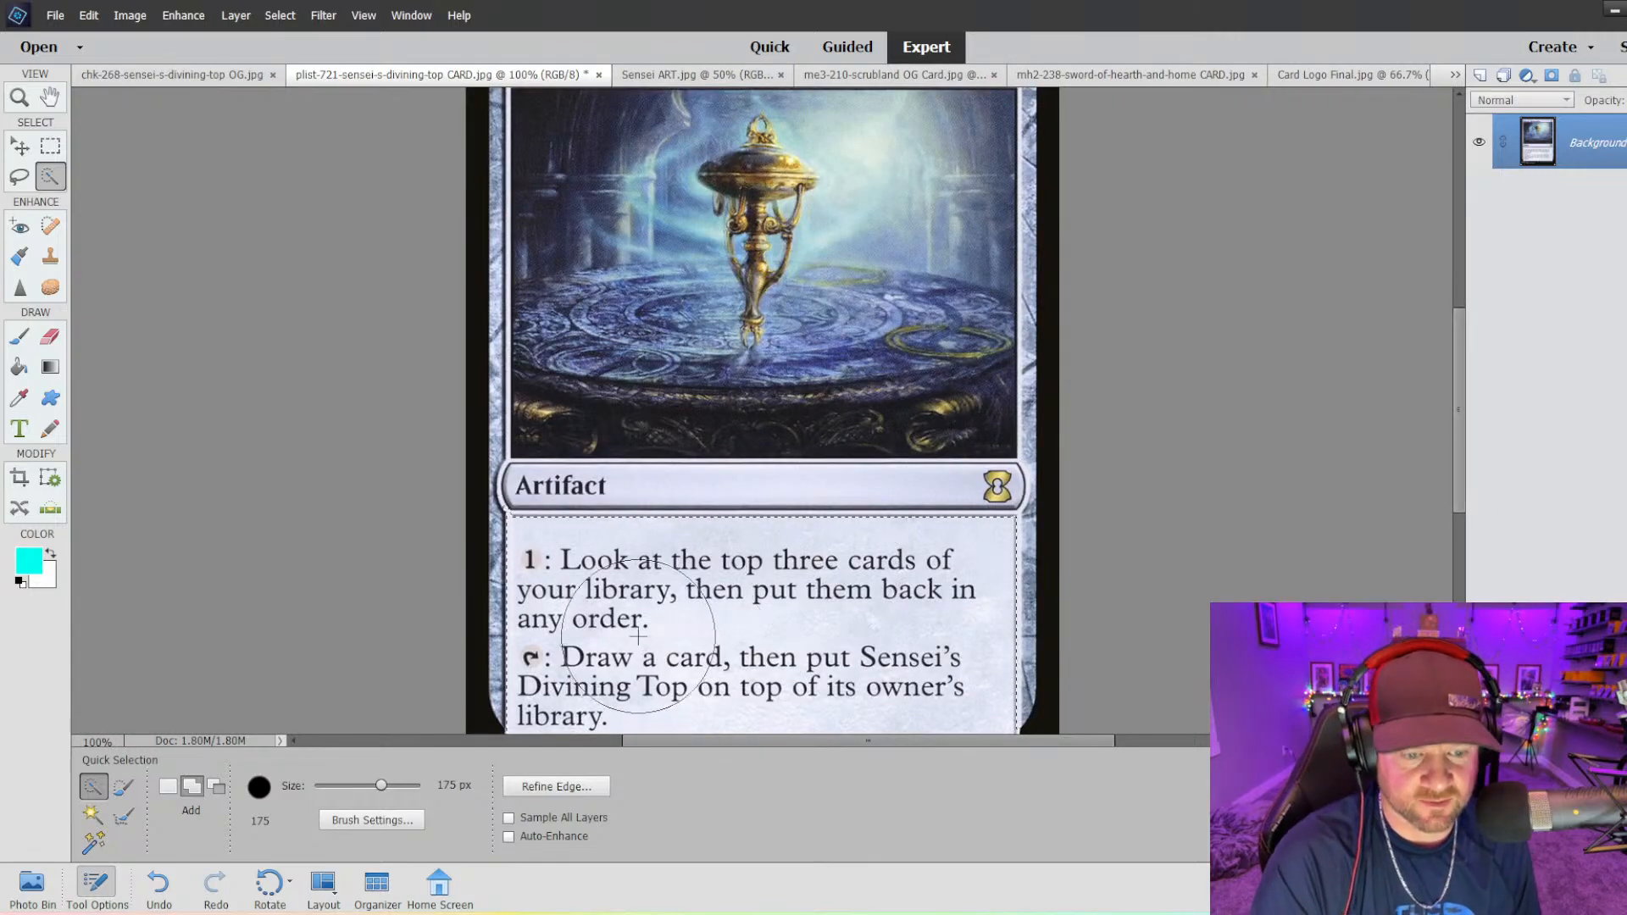
{"action": "key", "text": "bracketleft"}
{"action": "key", "text": "bracketleft"}
{"action": "key", "text": "bracketleft"}
{"action": "key", "text": "bracketleft"}
{"action": "key", "text": "bracketleft"}
{"action": "key", "text": "bracketleft"}
{"action": "key", "text": "bracketleft"}
{"action": "key", "text": "bracketleft"}
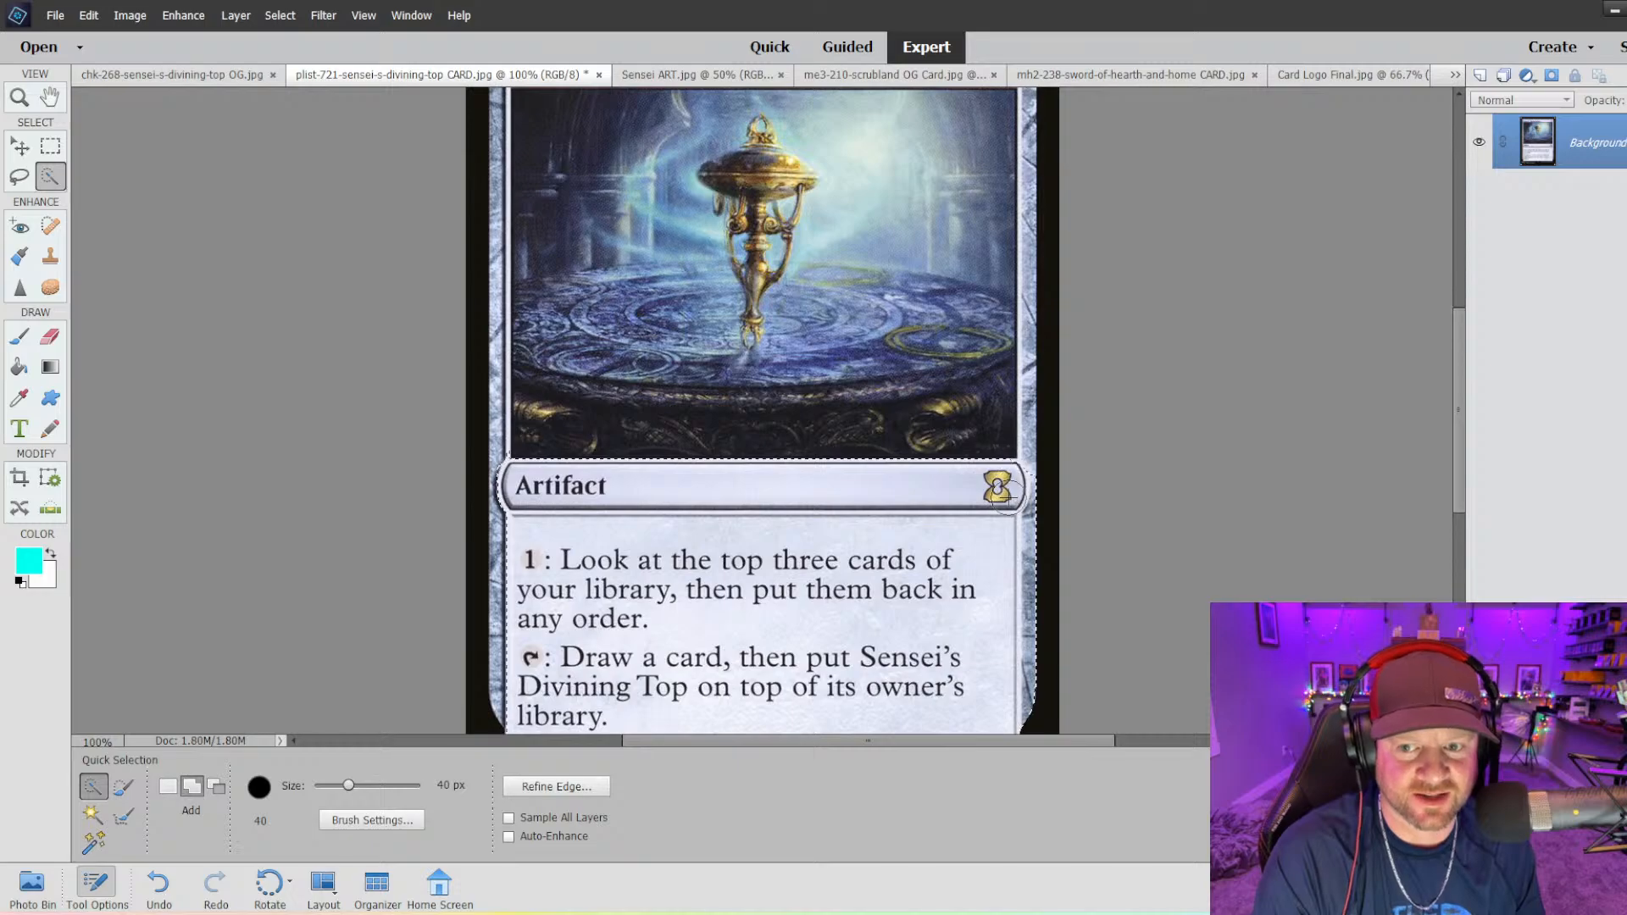
- Subtract the textured side borders beside the rules text box from the selection, keeping the type line and text box selected
{"action": "key", "text": "alt"}
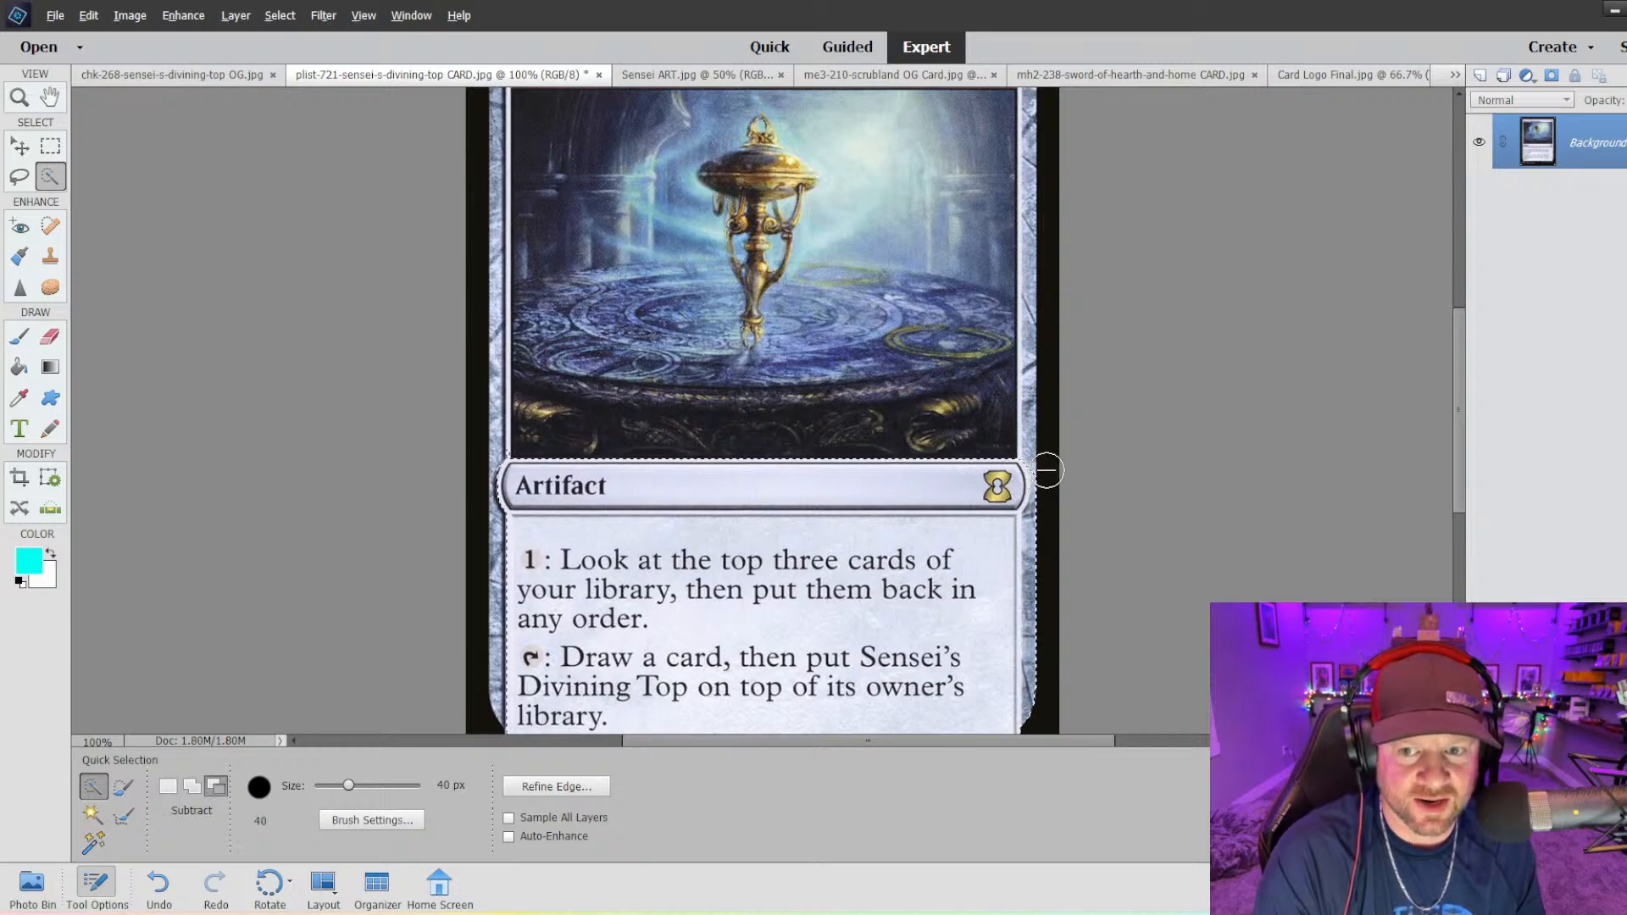
{"action": "key", "text": "alt"}
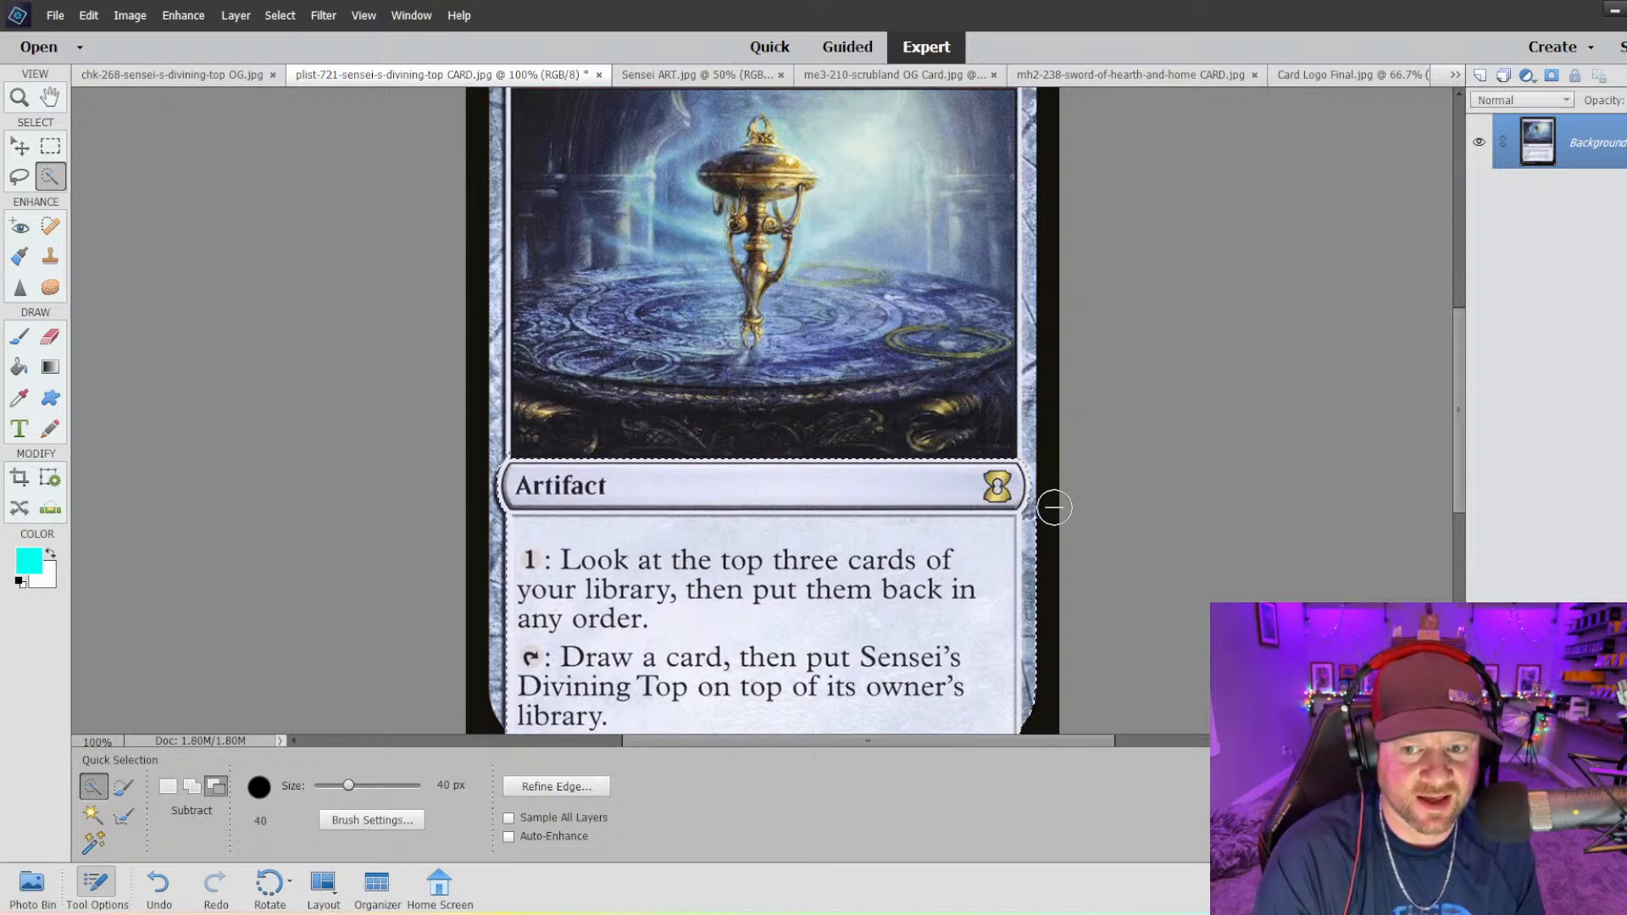
{"action": "key", "text": "alt"}
{"action": "scroll", "coordinate": [1061, 513], "scroll_direction": "down", "scroll_amount": 1}
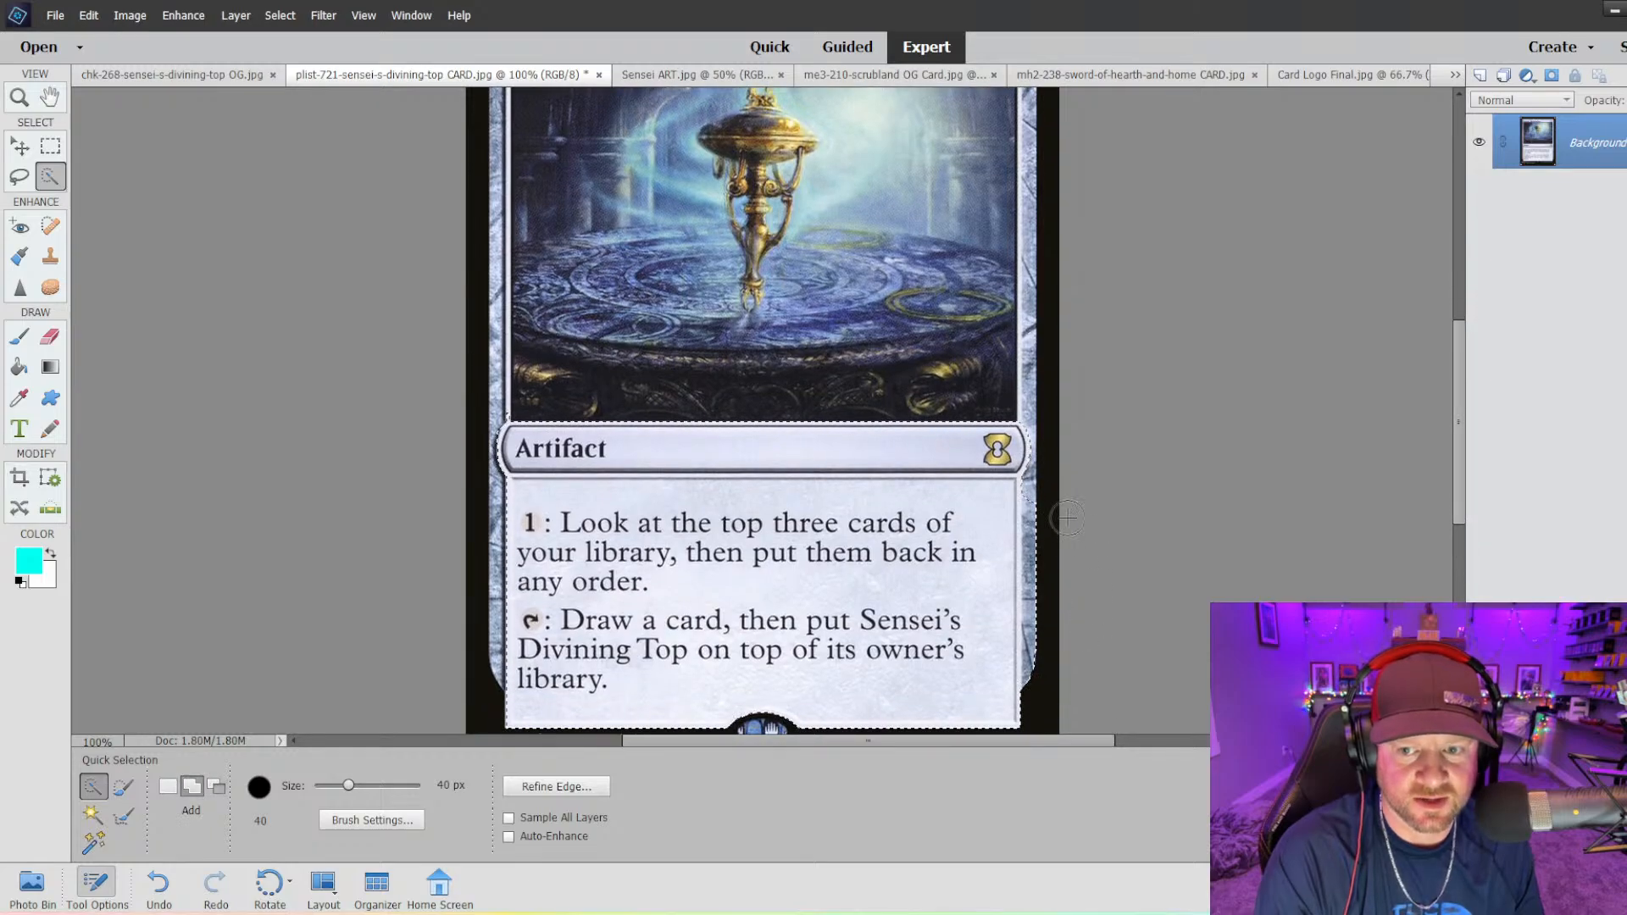
{"action": "key", "text": "alt"}
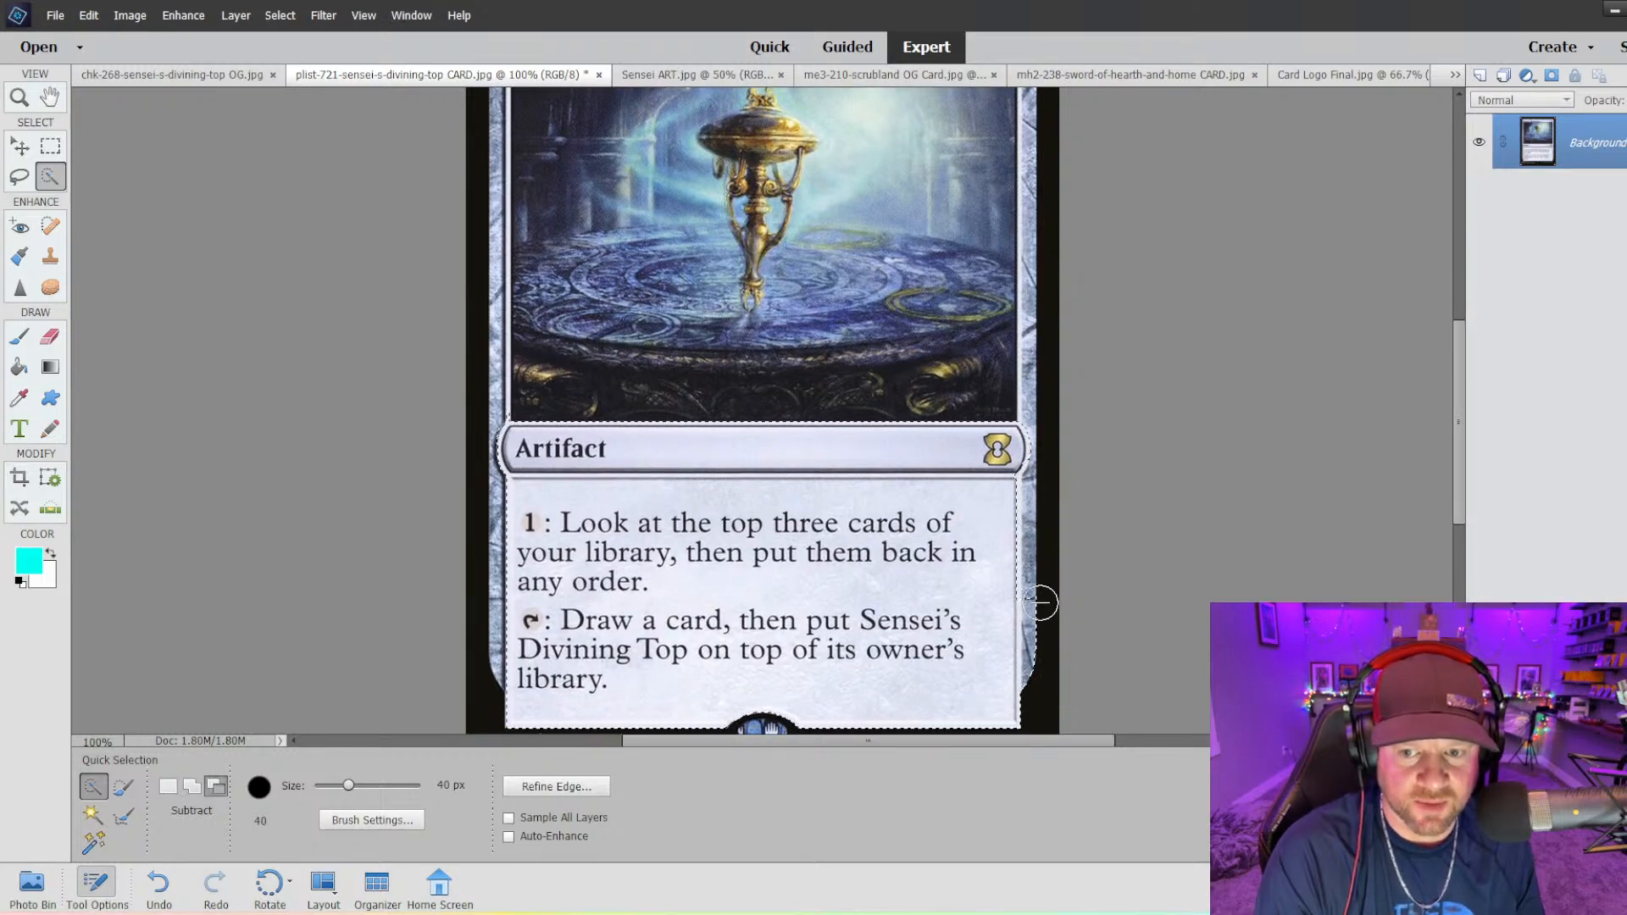
{"action": "key", "text": "alt"}
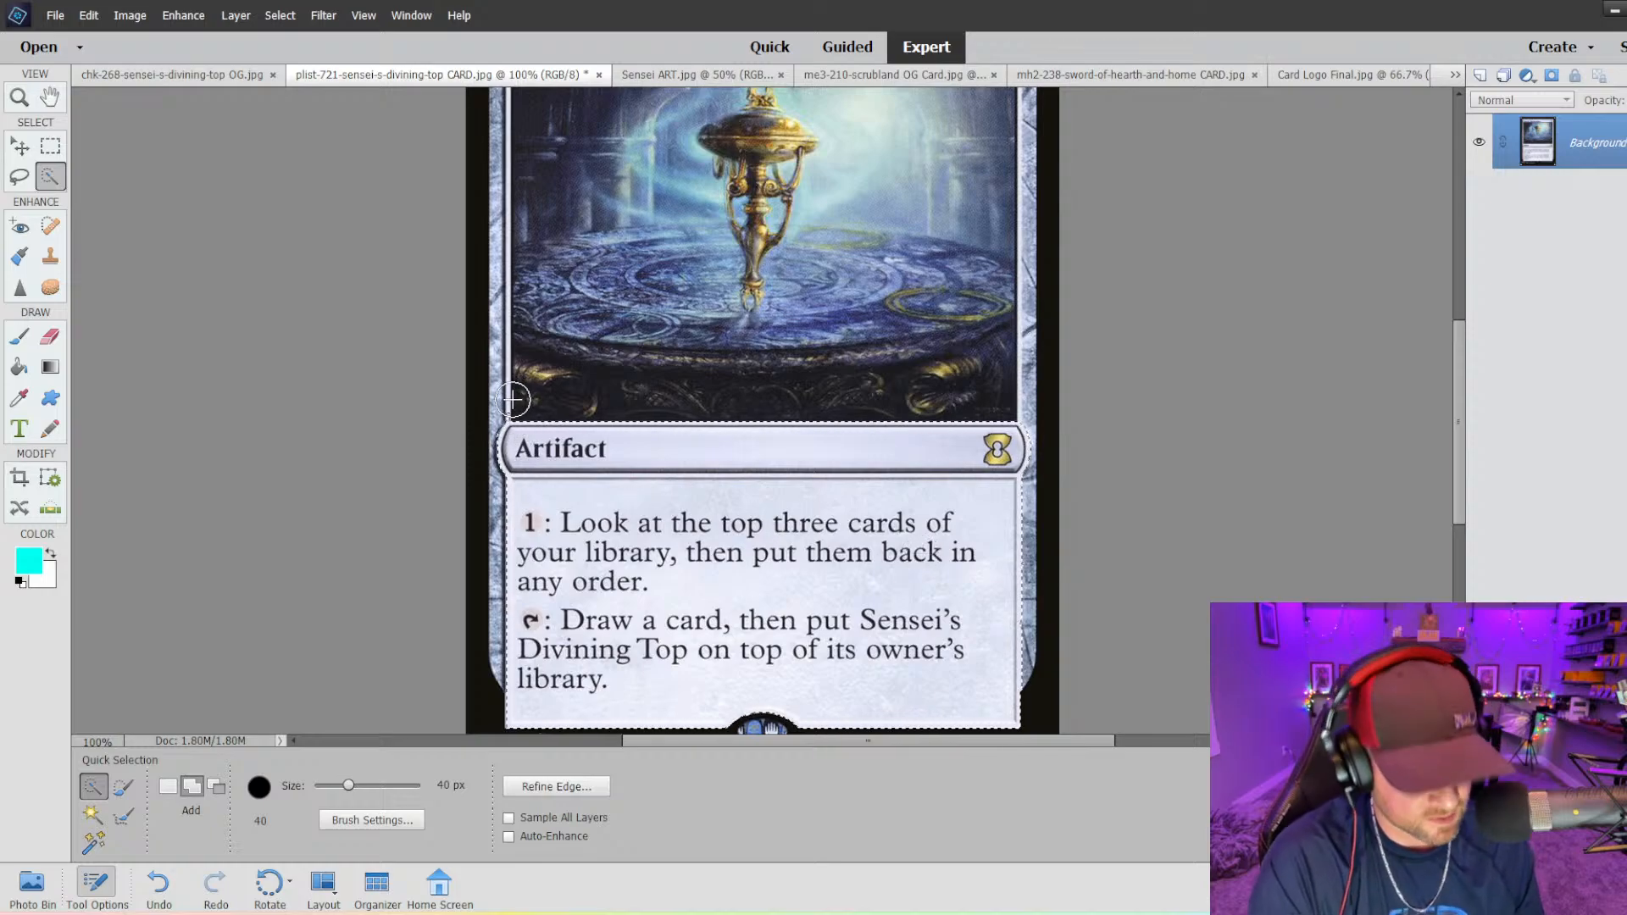
{"action": "key", "text": "alt"}
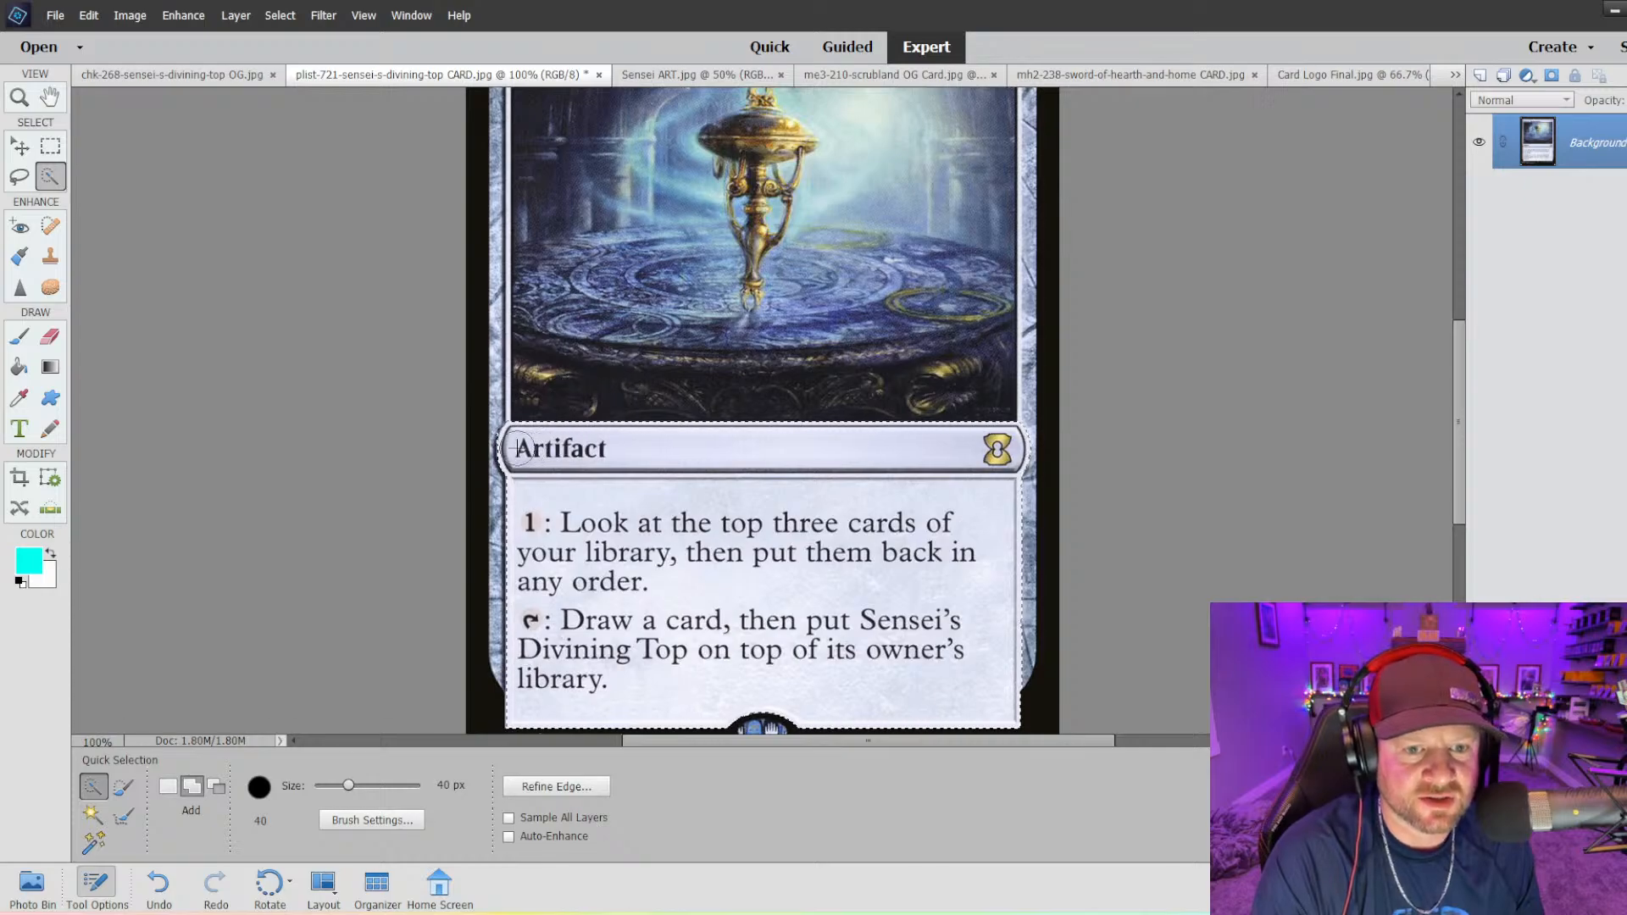
{"action": "key", "text": "alt"}
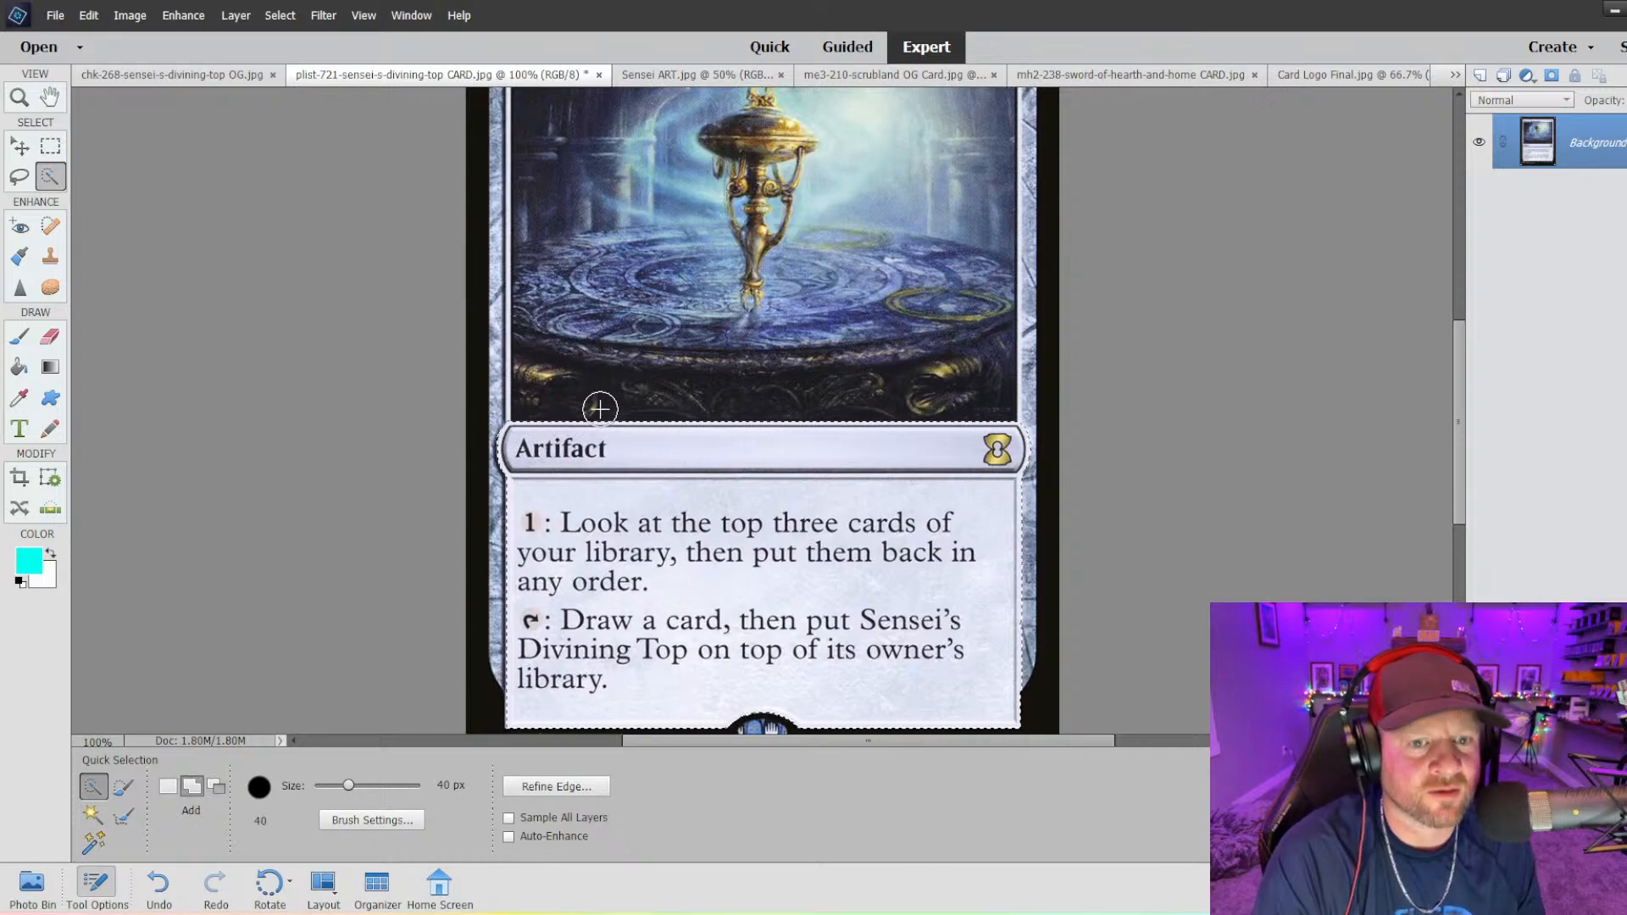
- Add the whole Sensei's Divining Top title bar, including the mana cost, to the Quick Selection with the 40 px brush
{"action": "scroll", "coordinate": [780, 581], "scroll_direction": "down", "scroll_amount": 1}
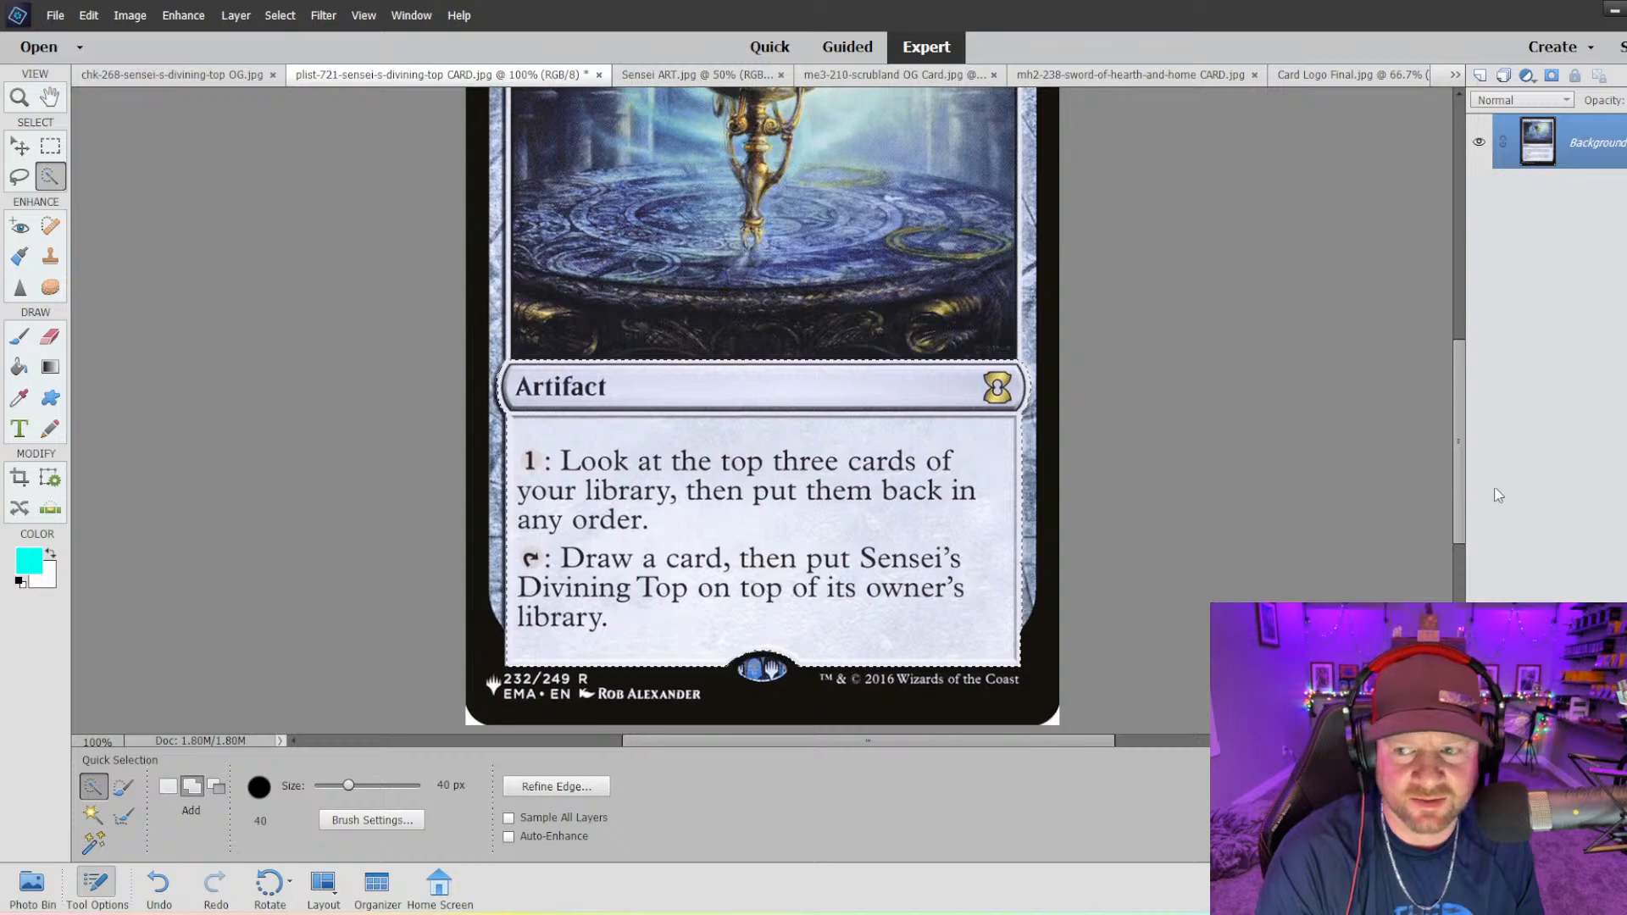
{"action": "left_click_drag", "start_coordinate": [1459, 429], "coordinate": [1460, 328]}
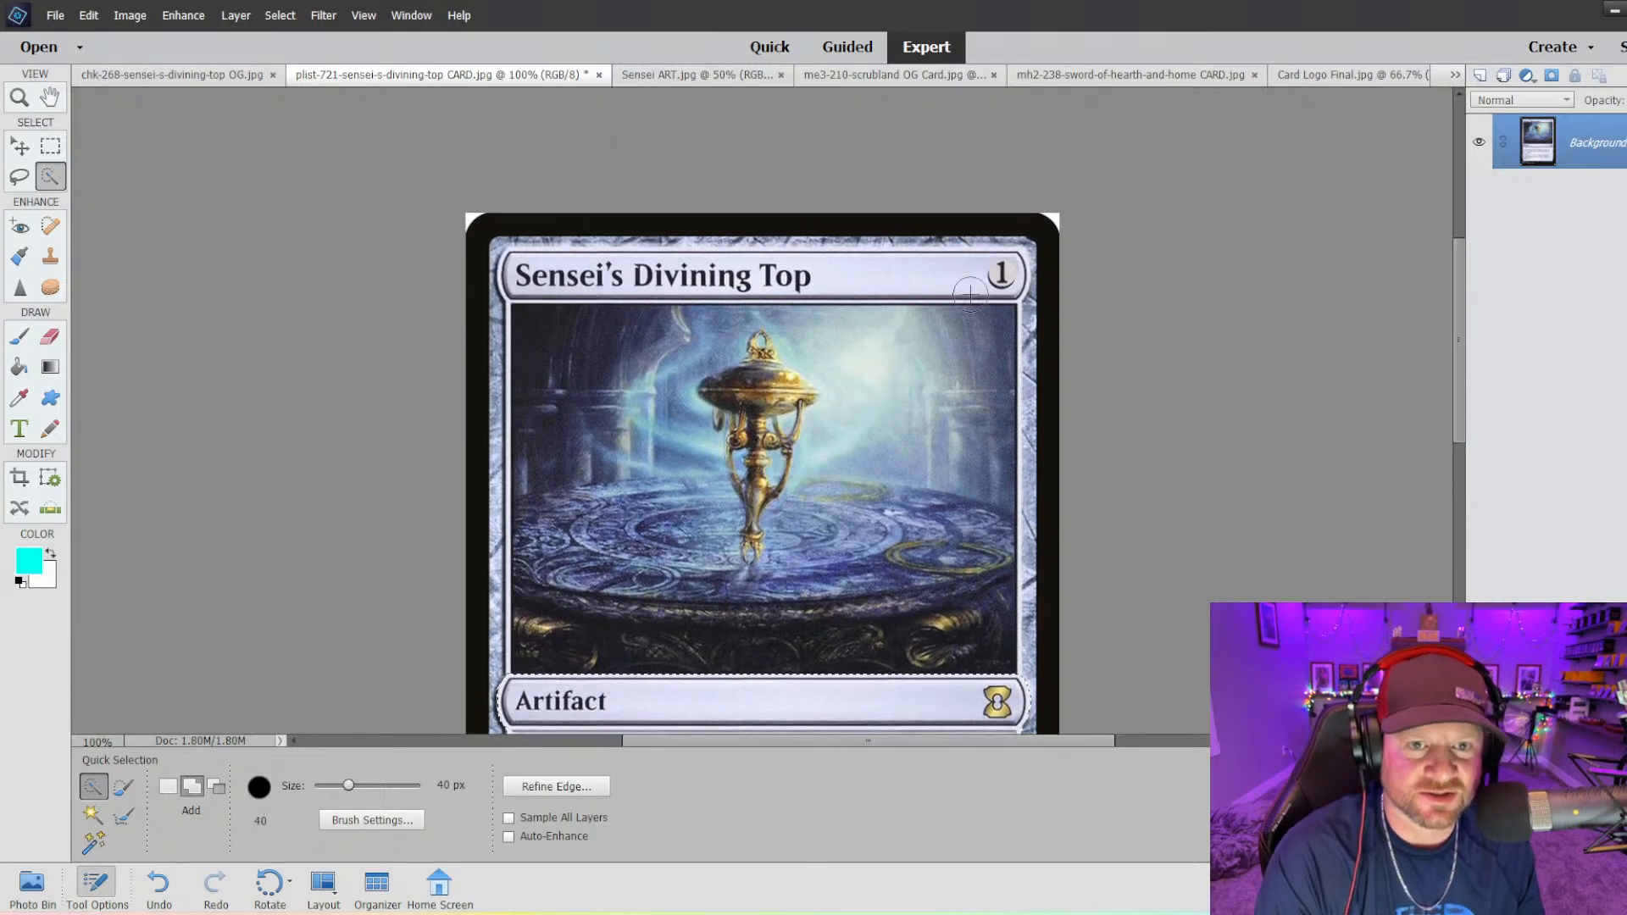
{"action": "left_click_drag", "start_coordinate": [560, 276], "coordinate": [540, 276]}
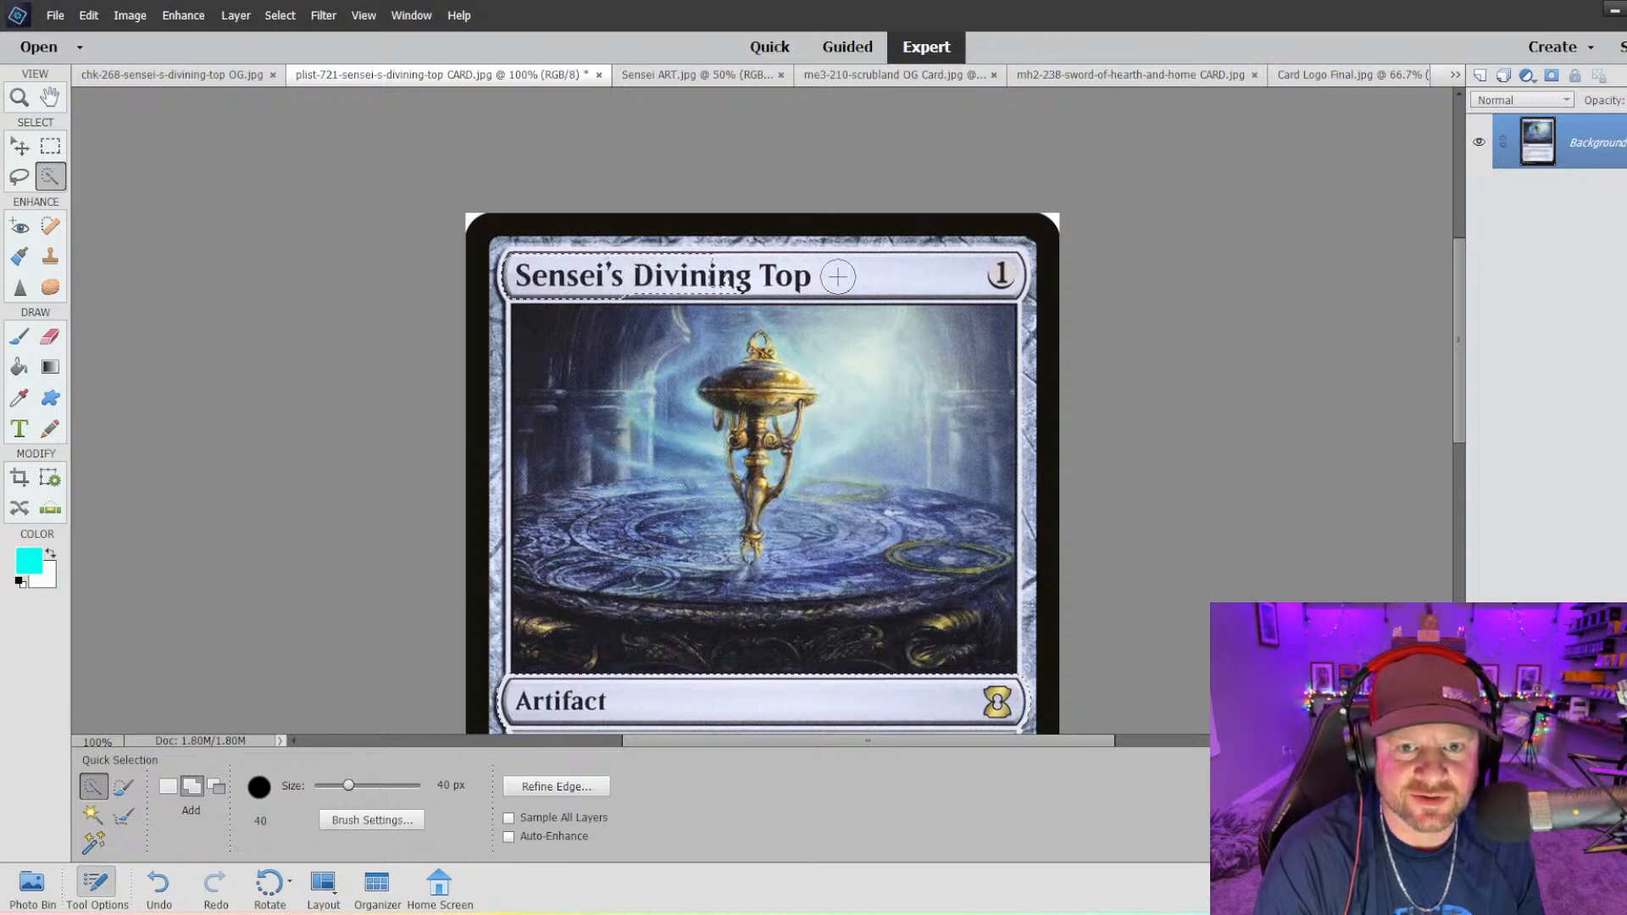
{"action": "left_click", "coordinate": [865, 276]}
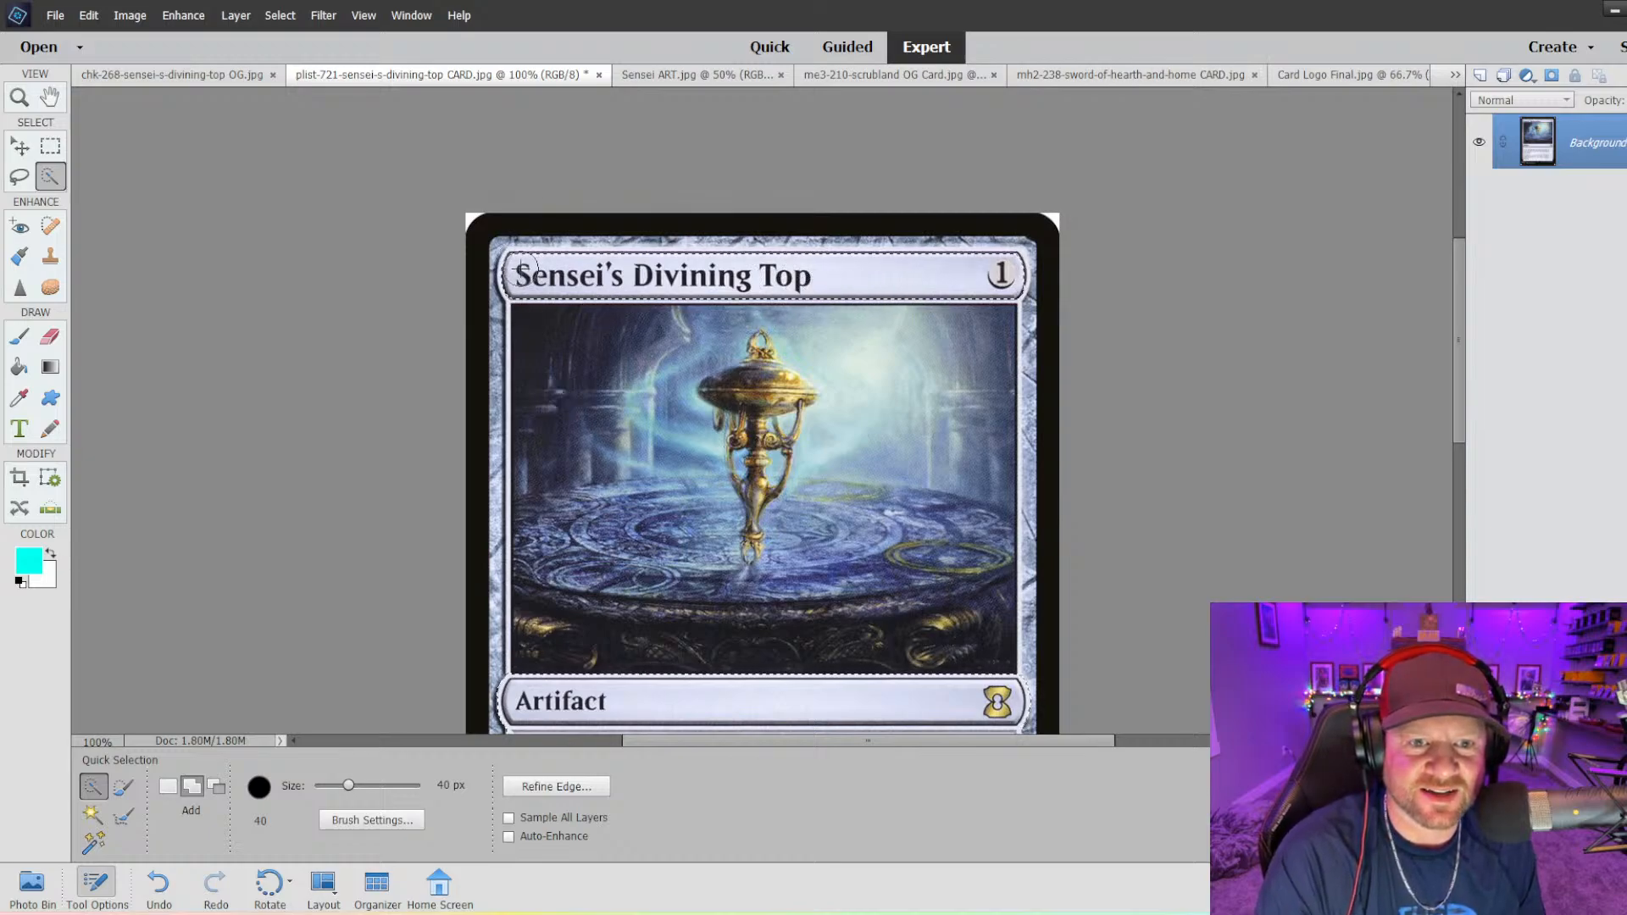
- Reduce the Quick Selection brush to 25 px and subtract the textured border beside the mana cost from the title bar selection
{"action": "key", "text": "bracketleft"}
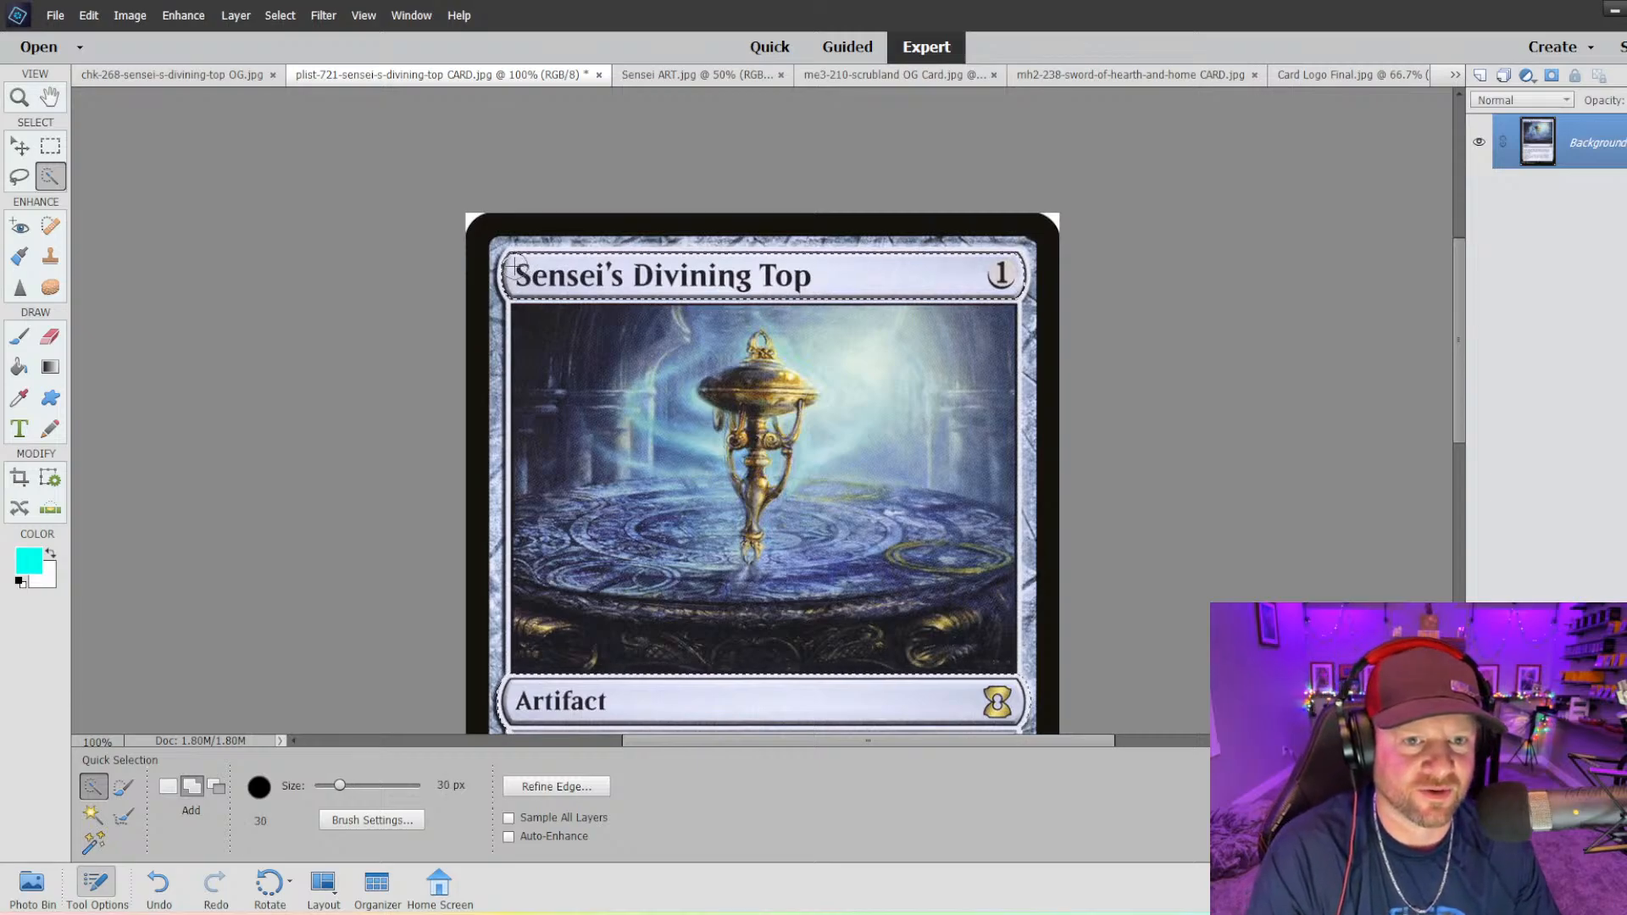
{"action": "key", "text": "bracketleft"}
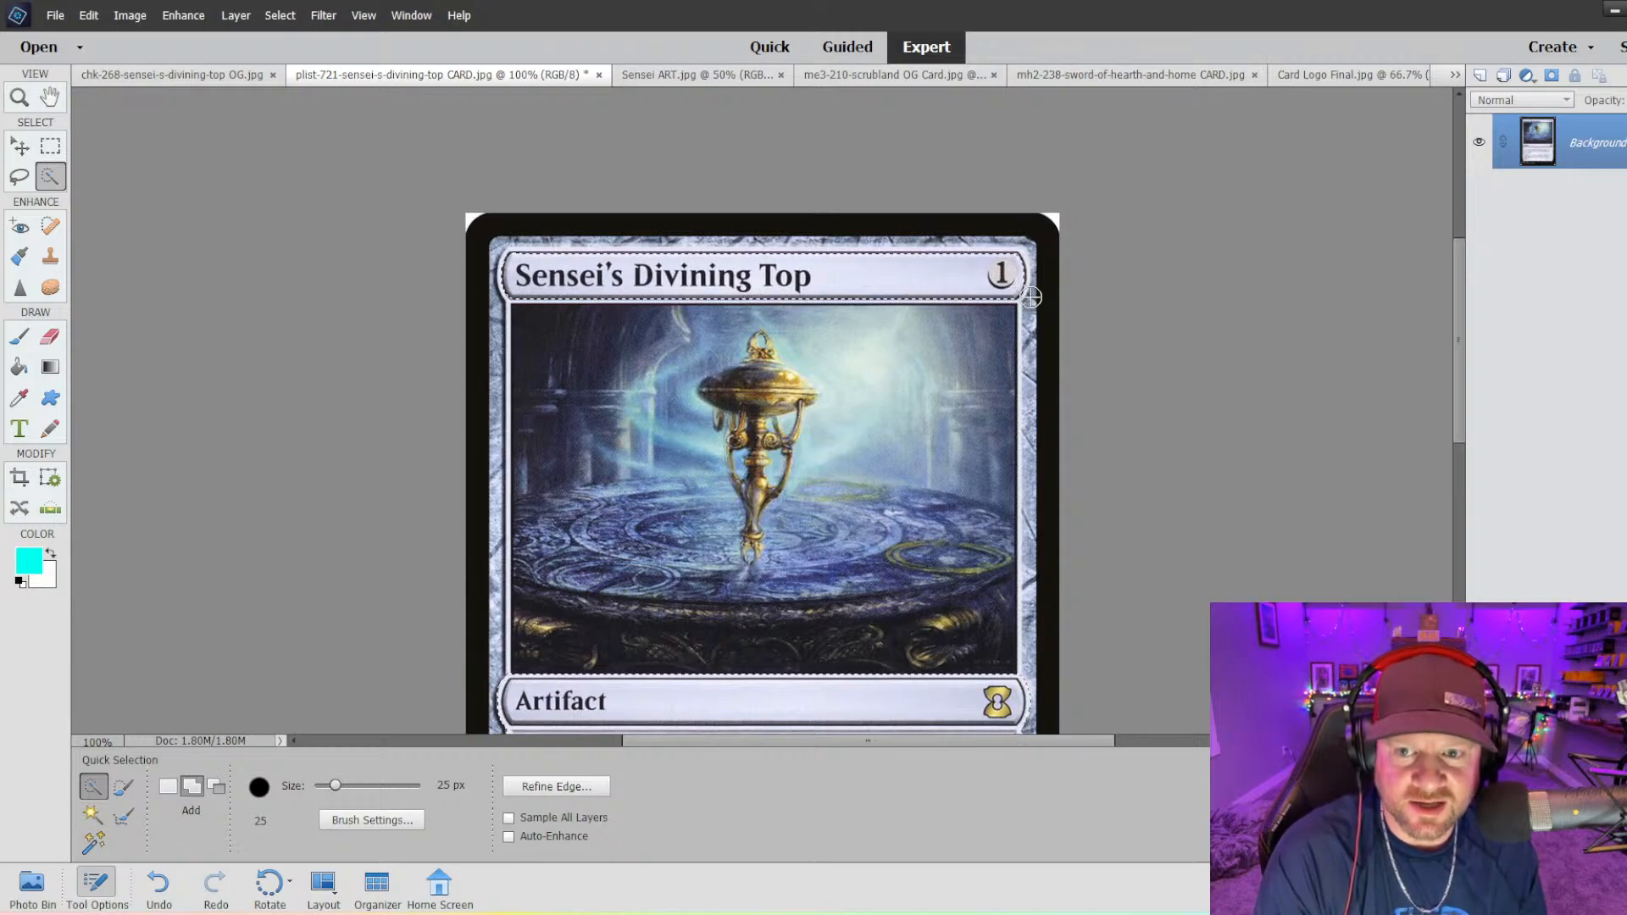
{"action": "key", "text": "alt"}
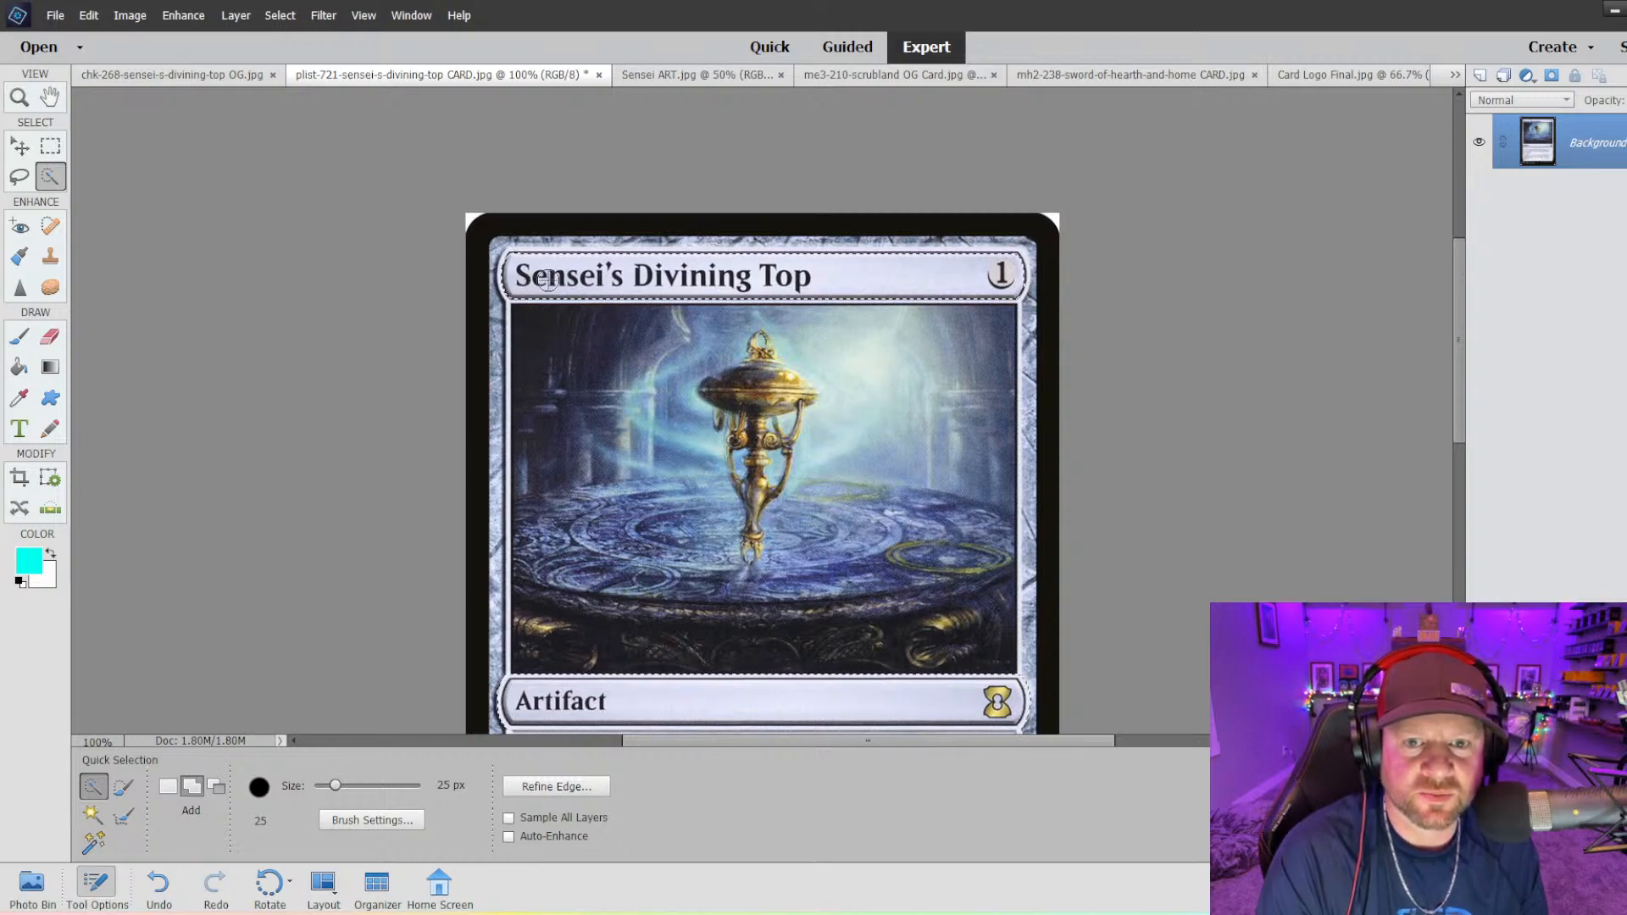
{"action": "key", "text": "alt"}
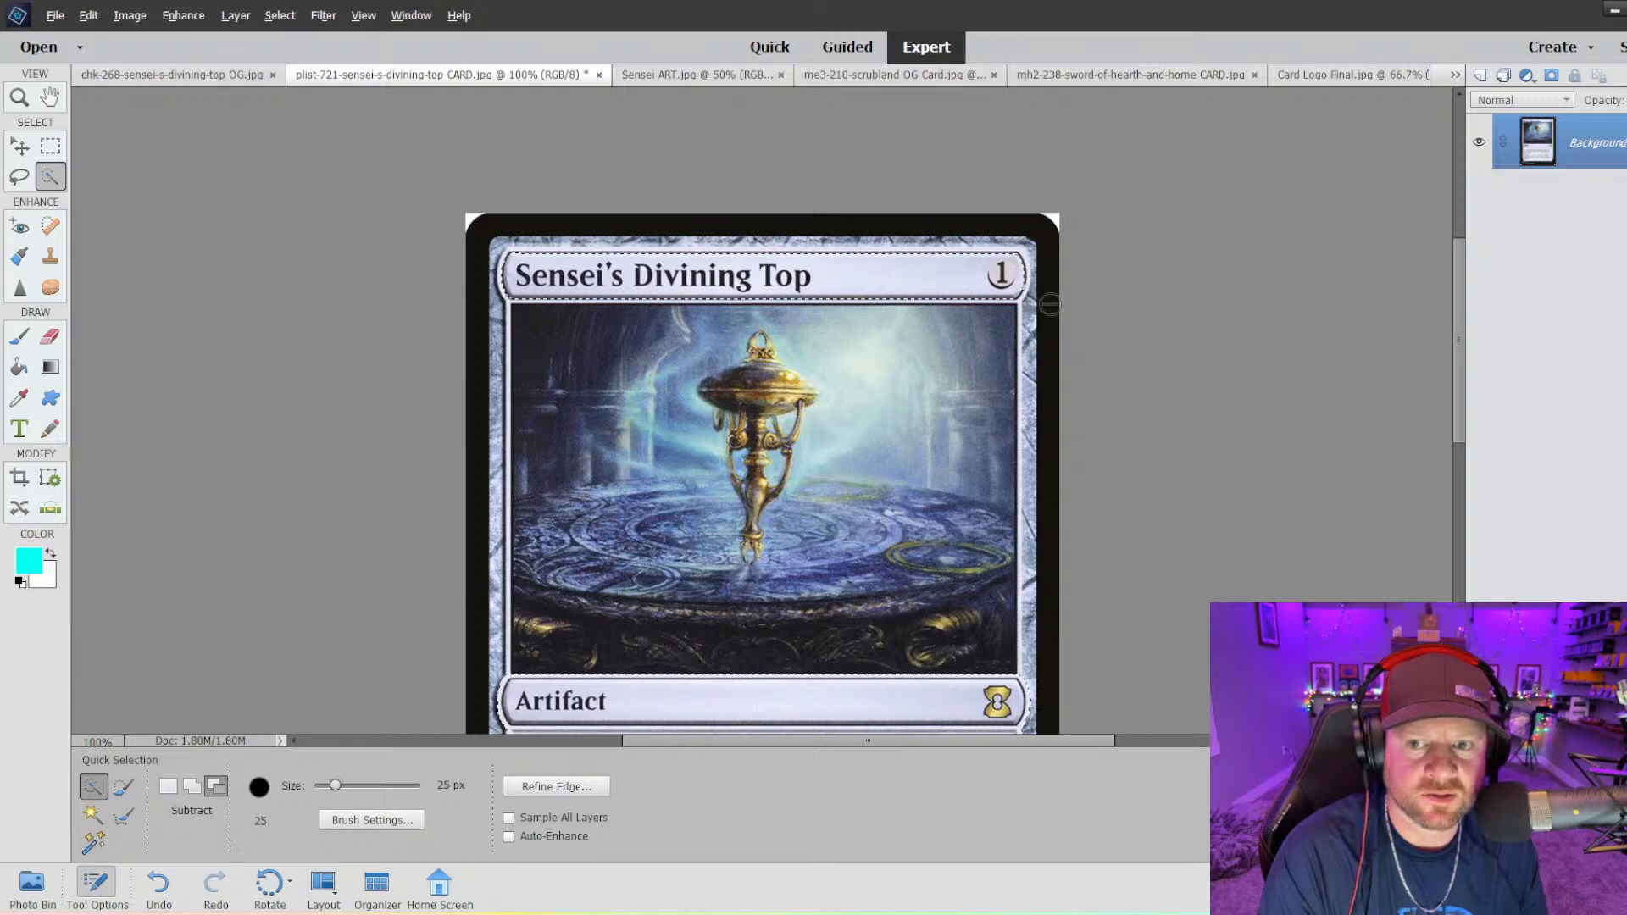
{"action": "key", "text": "ctrl+equal"}
{"action": "key", "text": "ctrl+equal"}
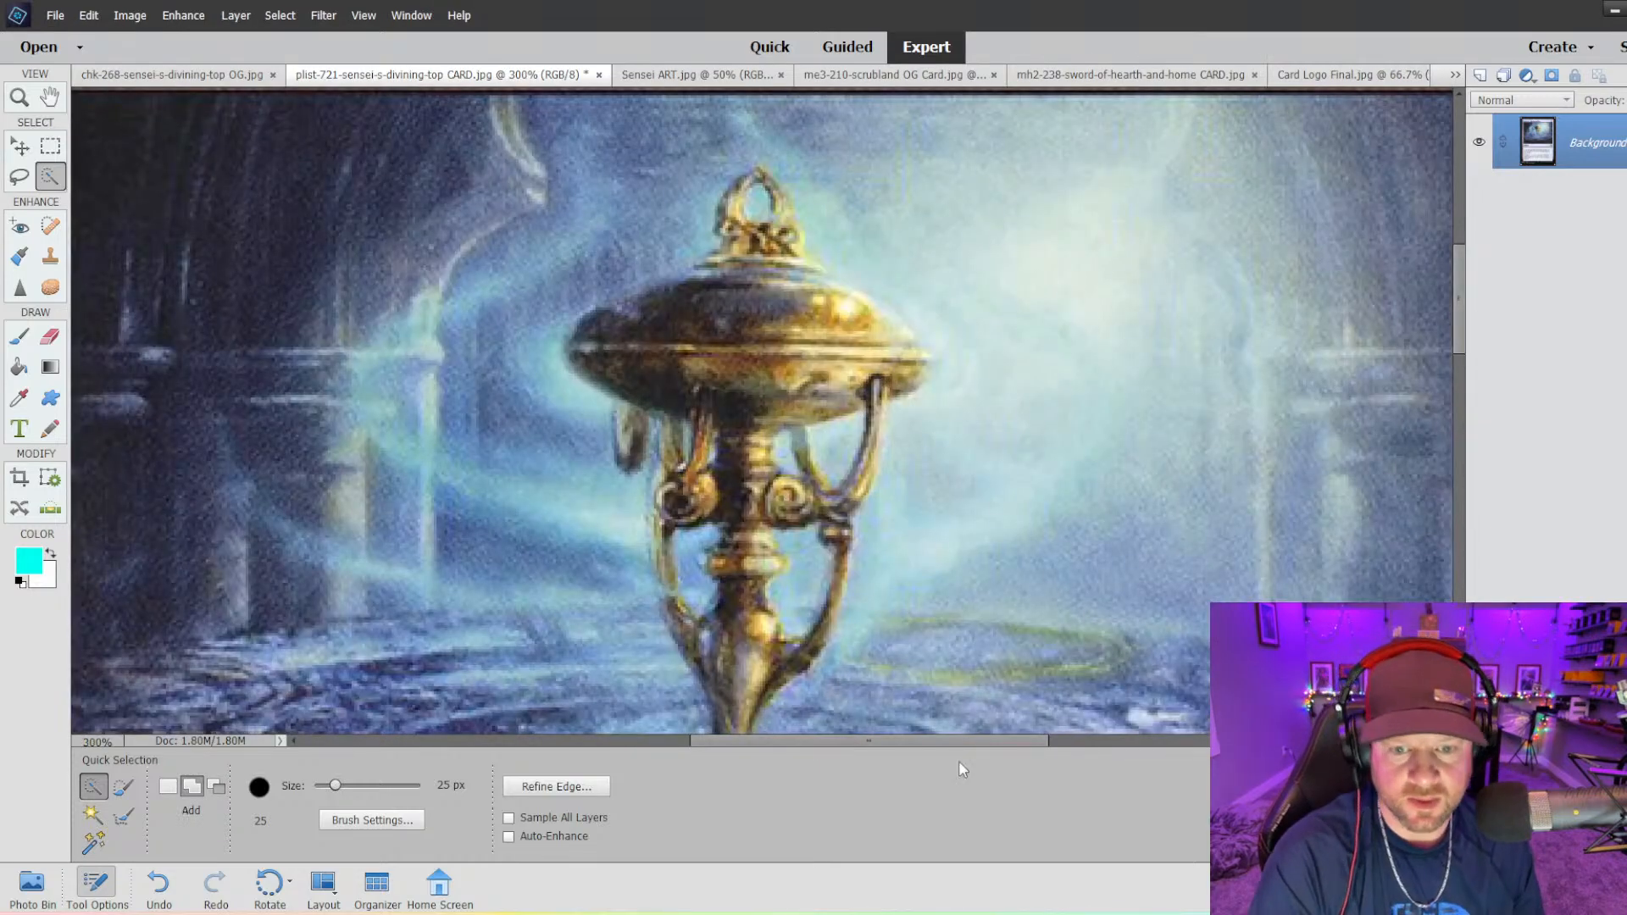
{"action": "scroll", "coordinate": [1035, 701], "scroll_direction": "right", "scroll_amount": 5}
{"action": "scroll", "coordinate": [1163, 483], "scroll_direction": "up", "scroll_amount": 2}
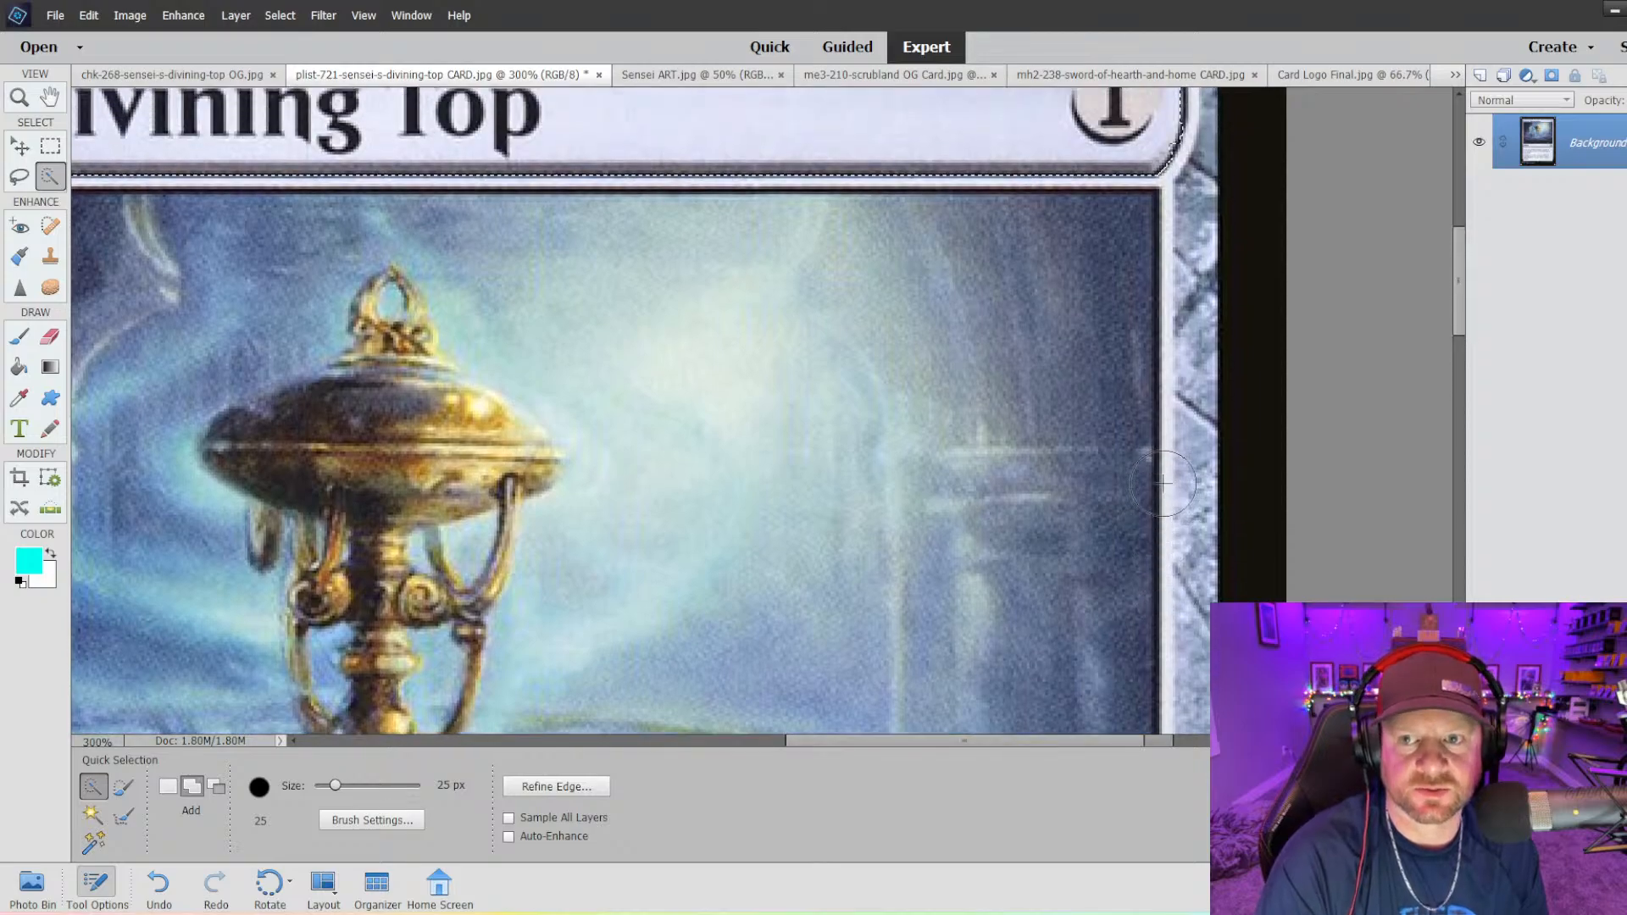
{"action": "scroll", "coordinate": [1163, 483], "scroll_direction": "up", "scroll_amount": 2}
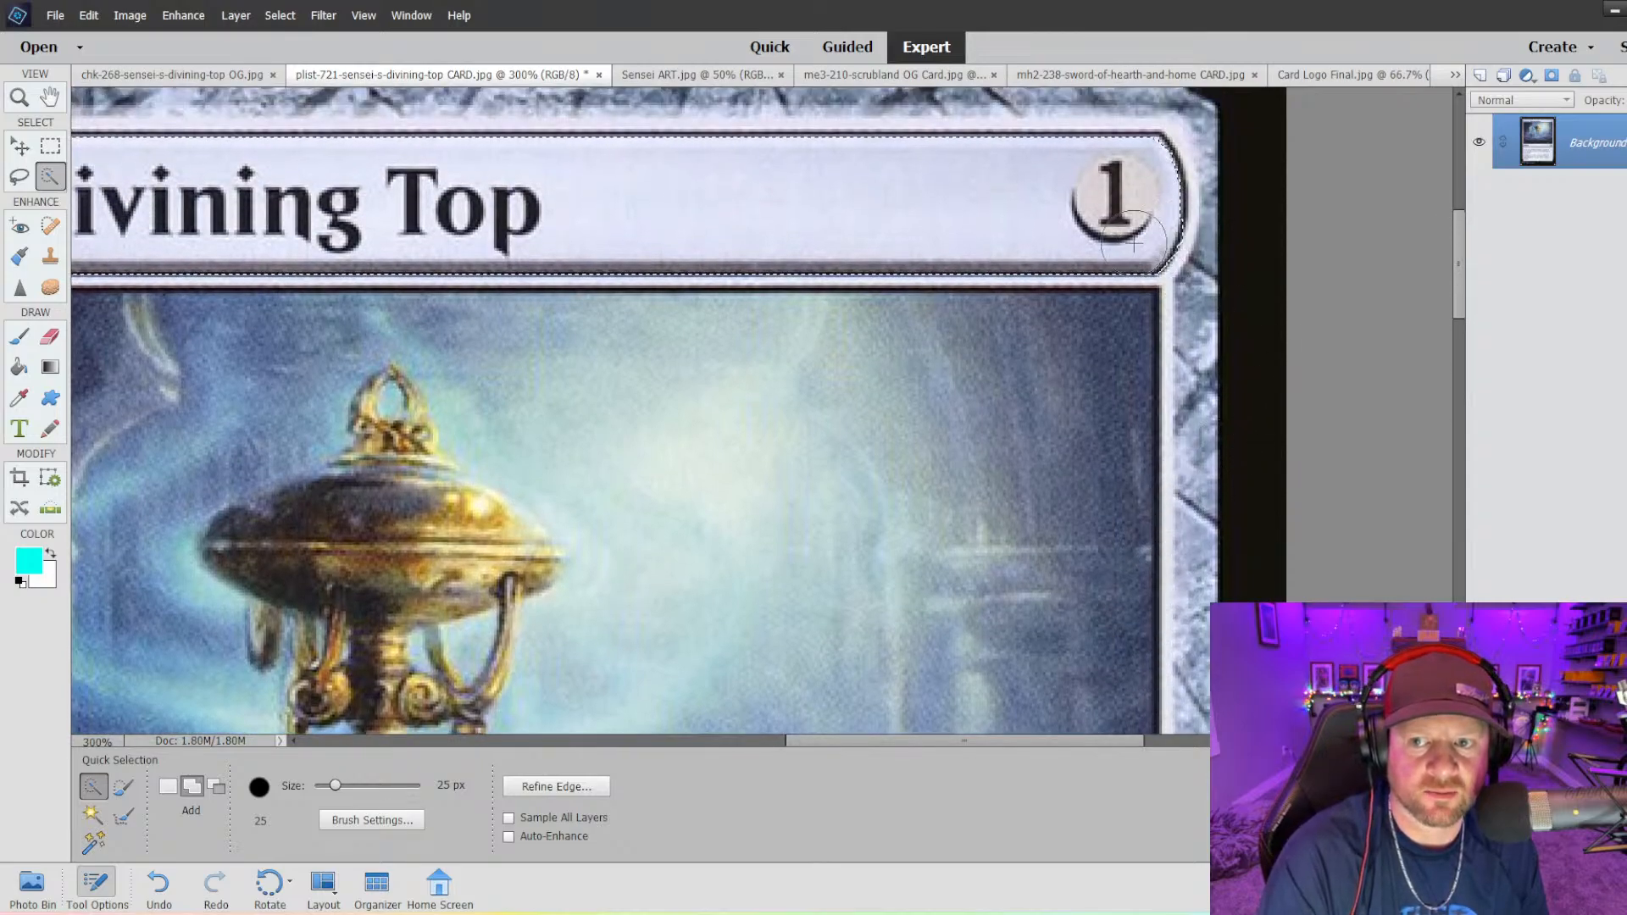
{"action": "key", "text": "alt"}
{"action": "key", "text": "alt"}
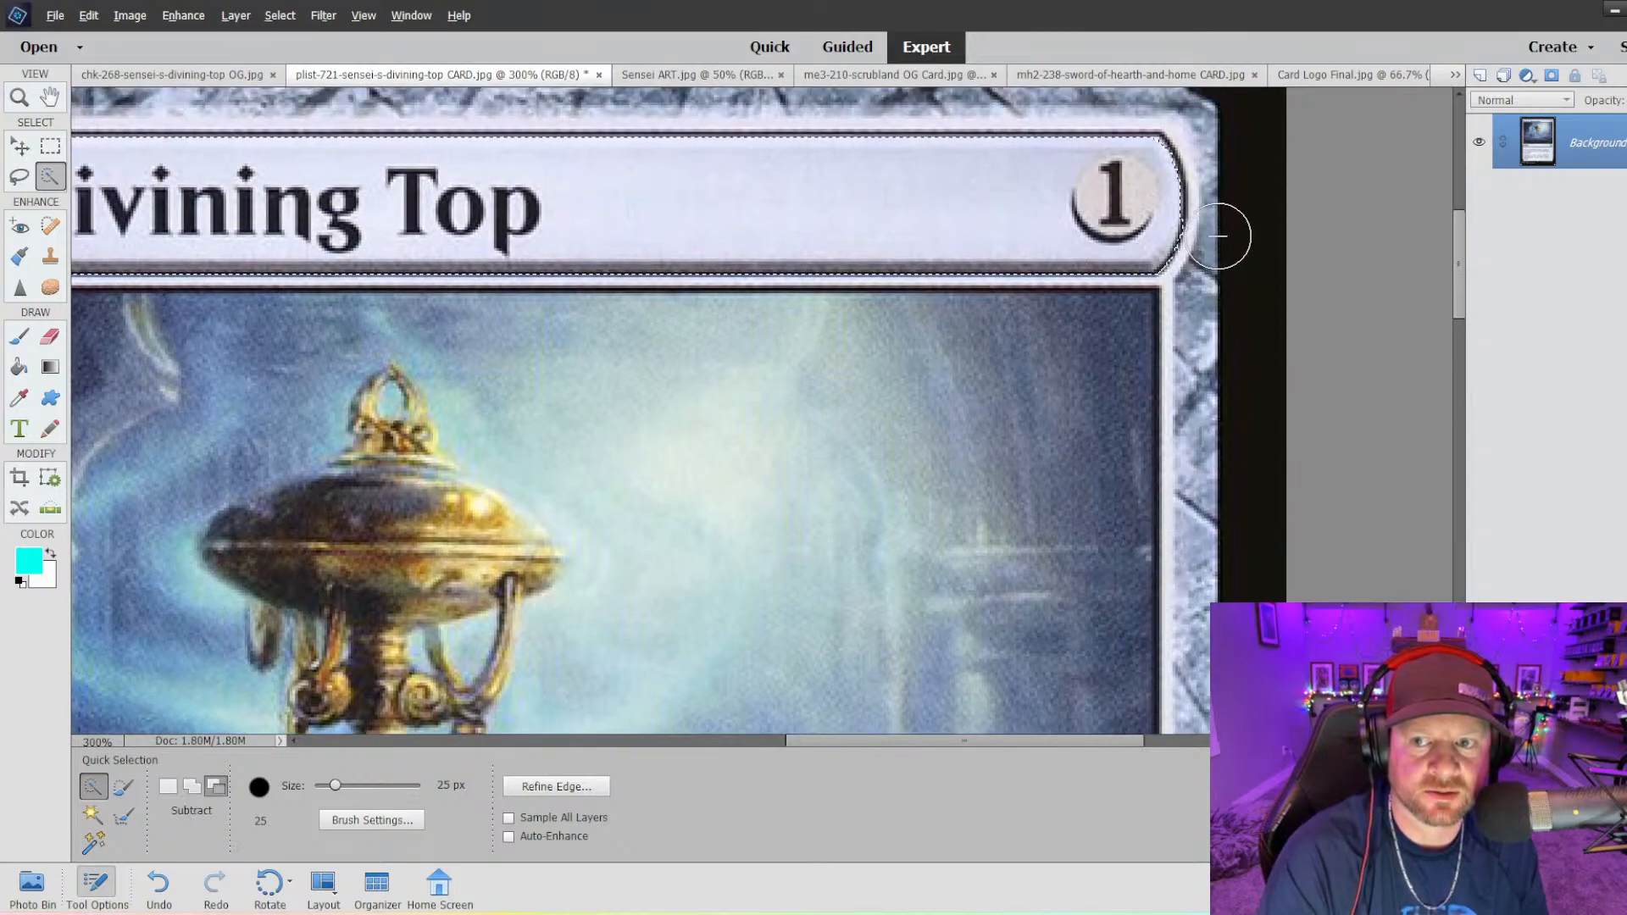
{"action": "left_click", "coordinate": [1218, 235], "text": "alt"}
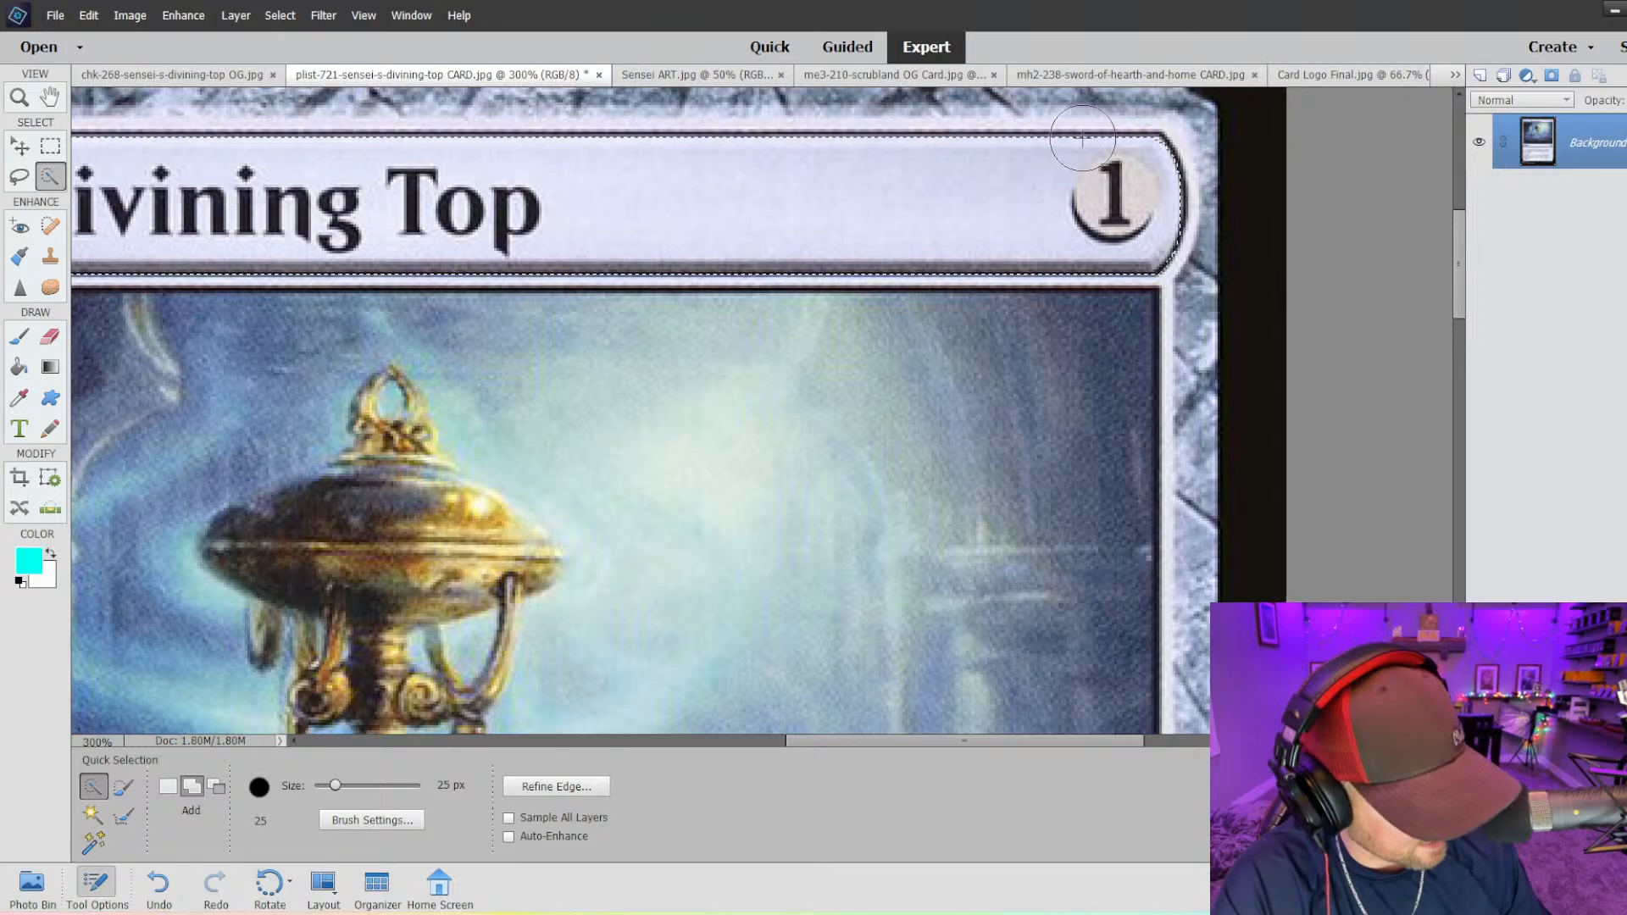
- Copy the selected title bar, type line and rules text box, and switch to the Sensei ART.jpg document
{"action": "left_click", "coordinate": [164, 74]}
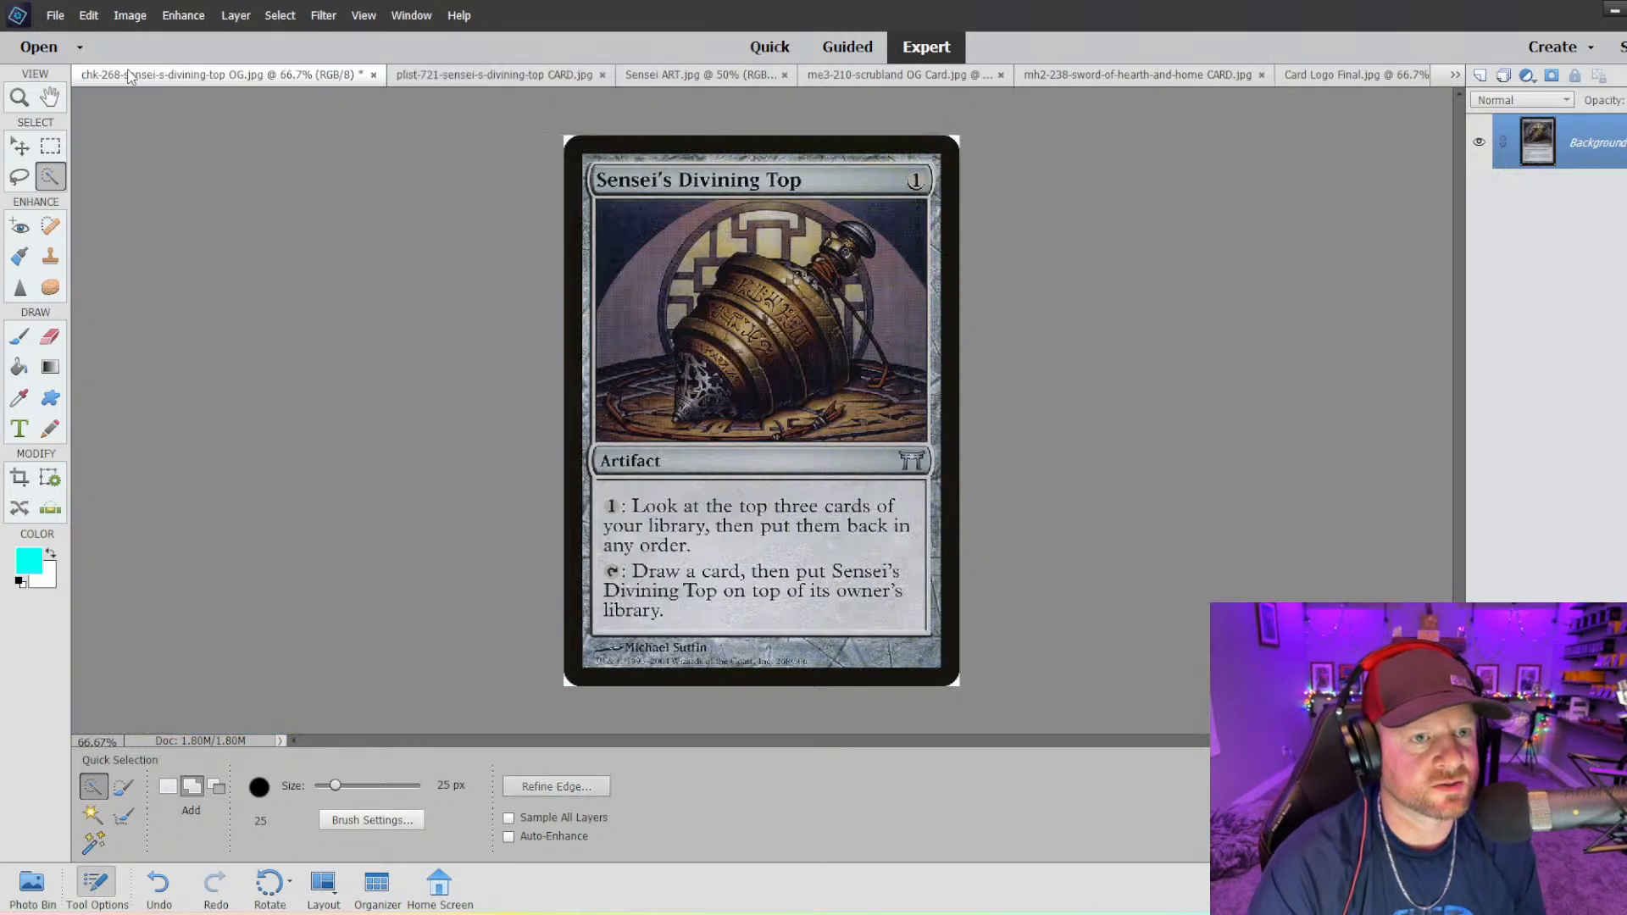
{"action": "left_click", "coordinate": [653, 75]}
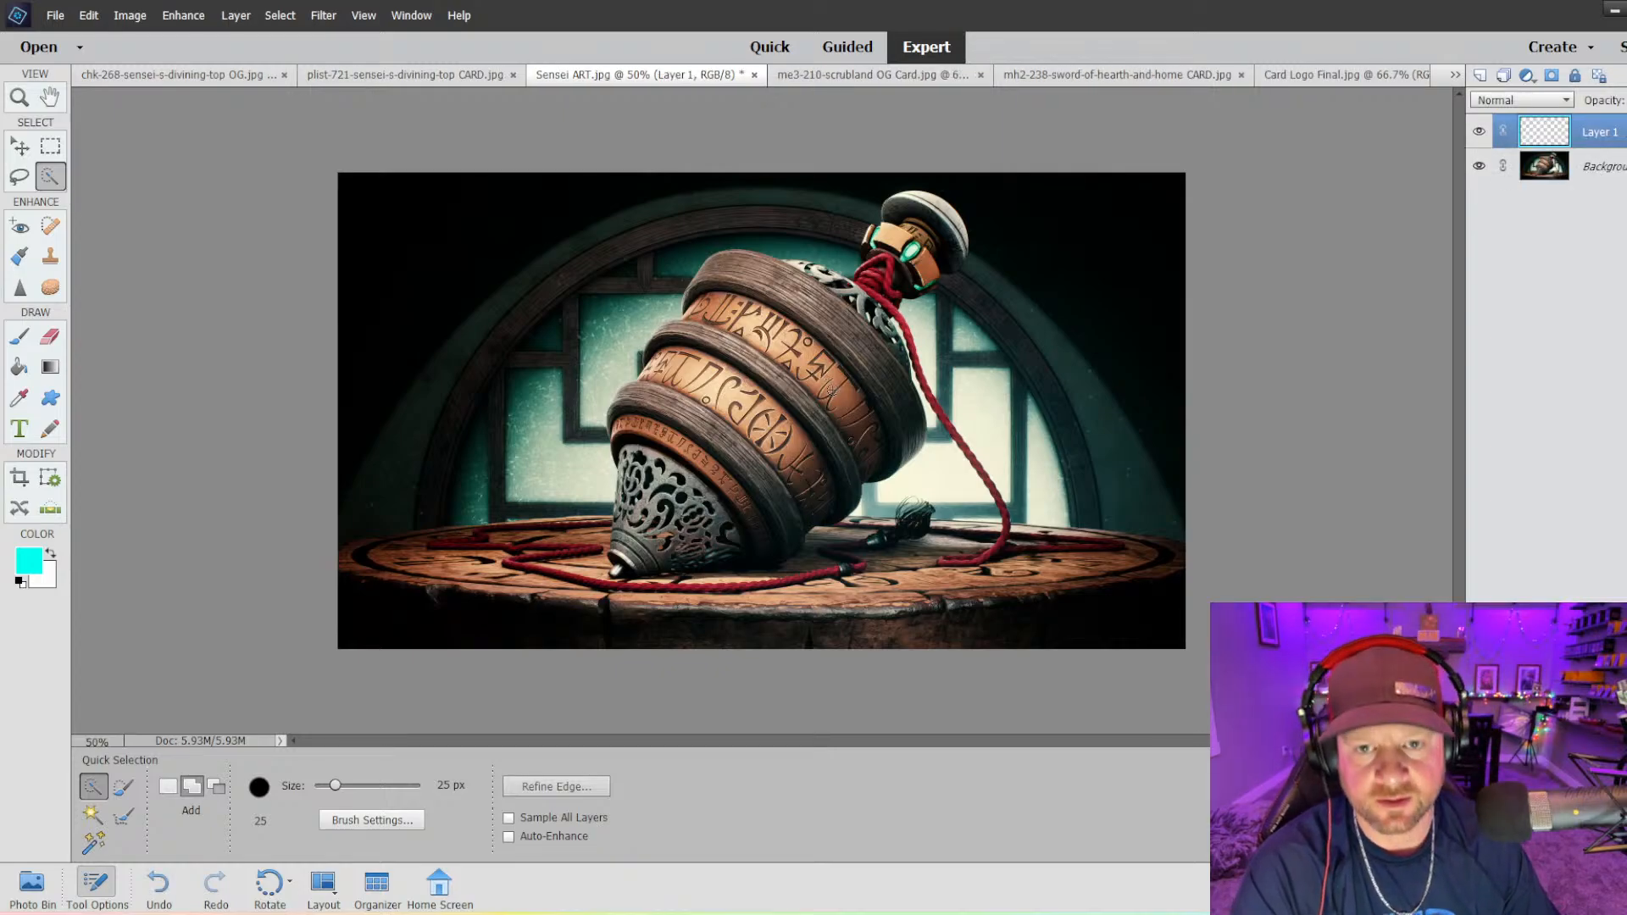
- Try the copied card frames over the artwork at 118.63% scale and discard the pasted layer
{"action": "key", "text": "ctrl+v"}
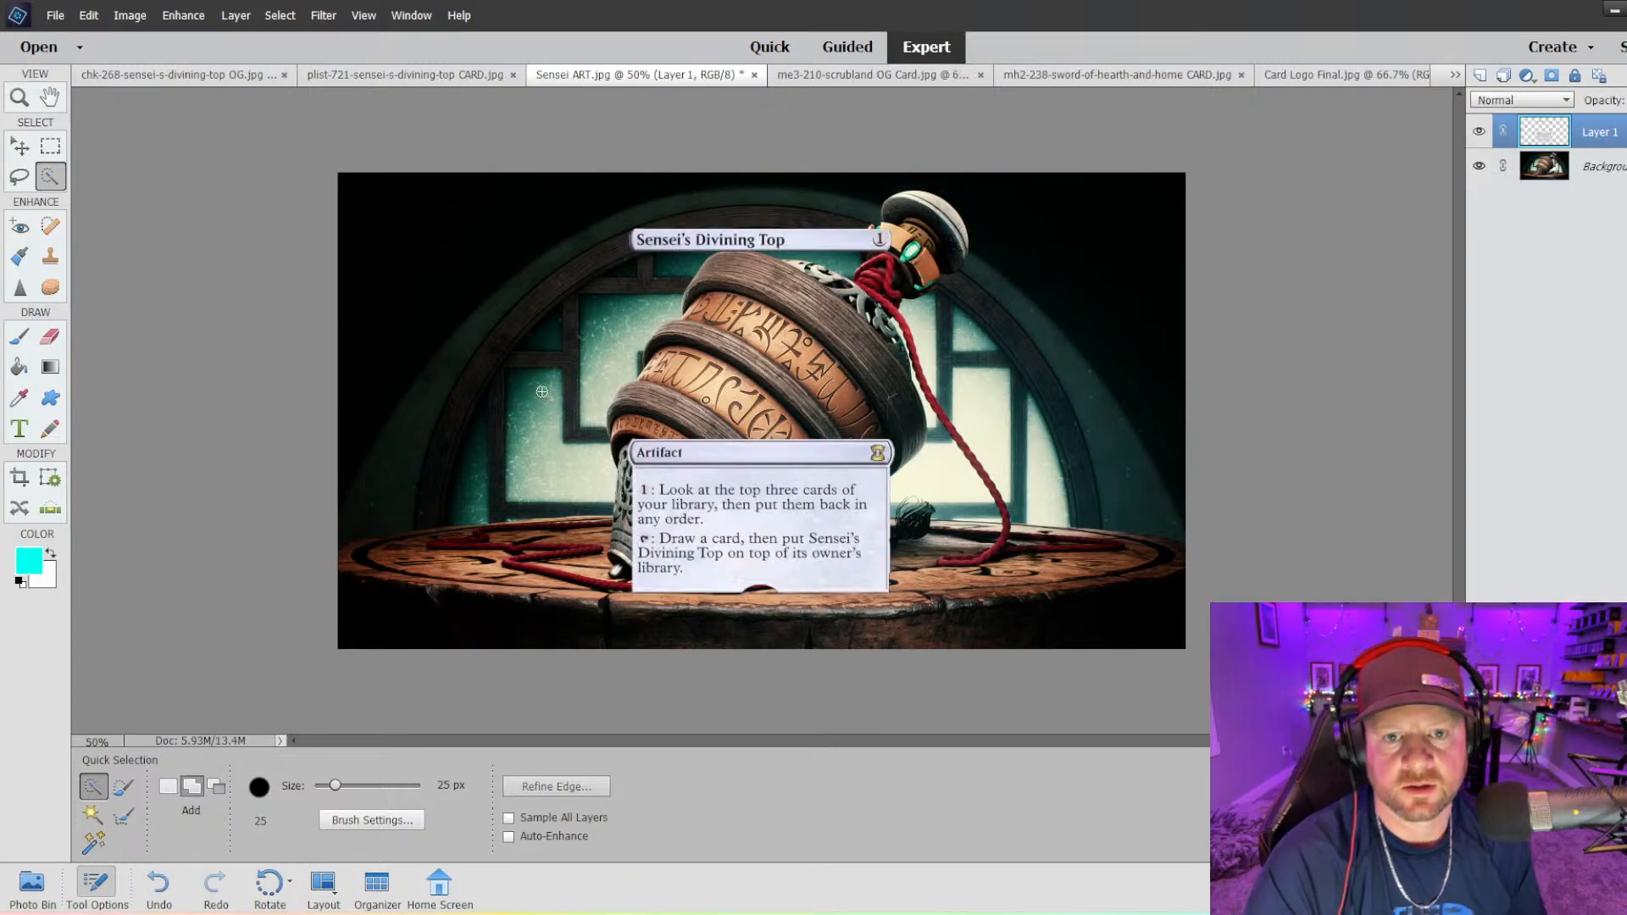
{"action": "left_click", "coordinate": [26, 149]}
{"action": "left_click_drag", "start_coordinate": [630, 228], "coordinate": [584, 193]}
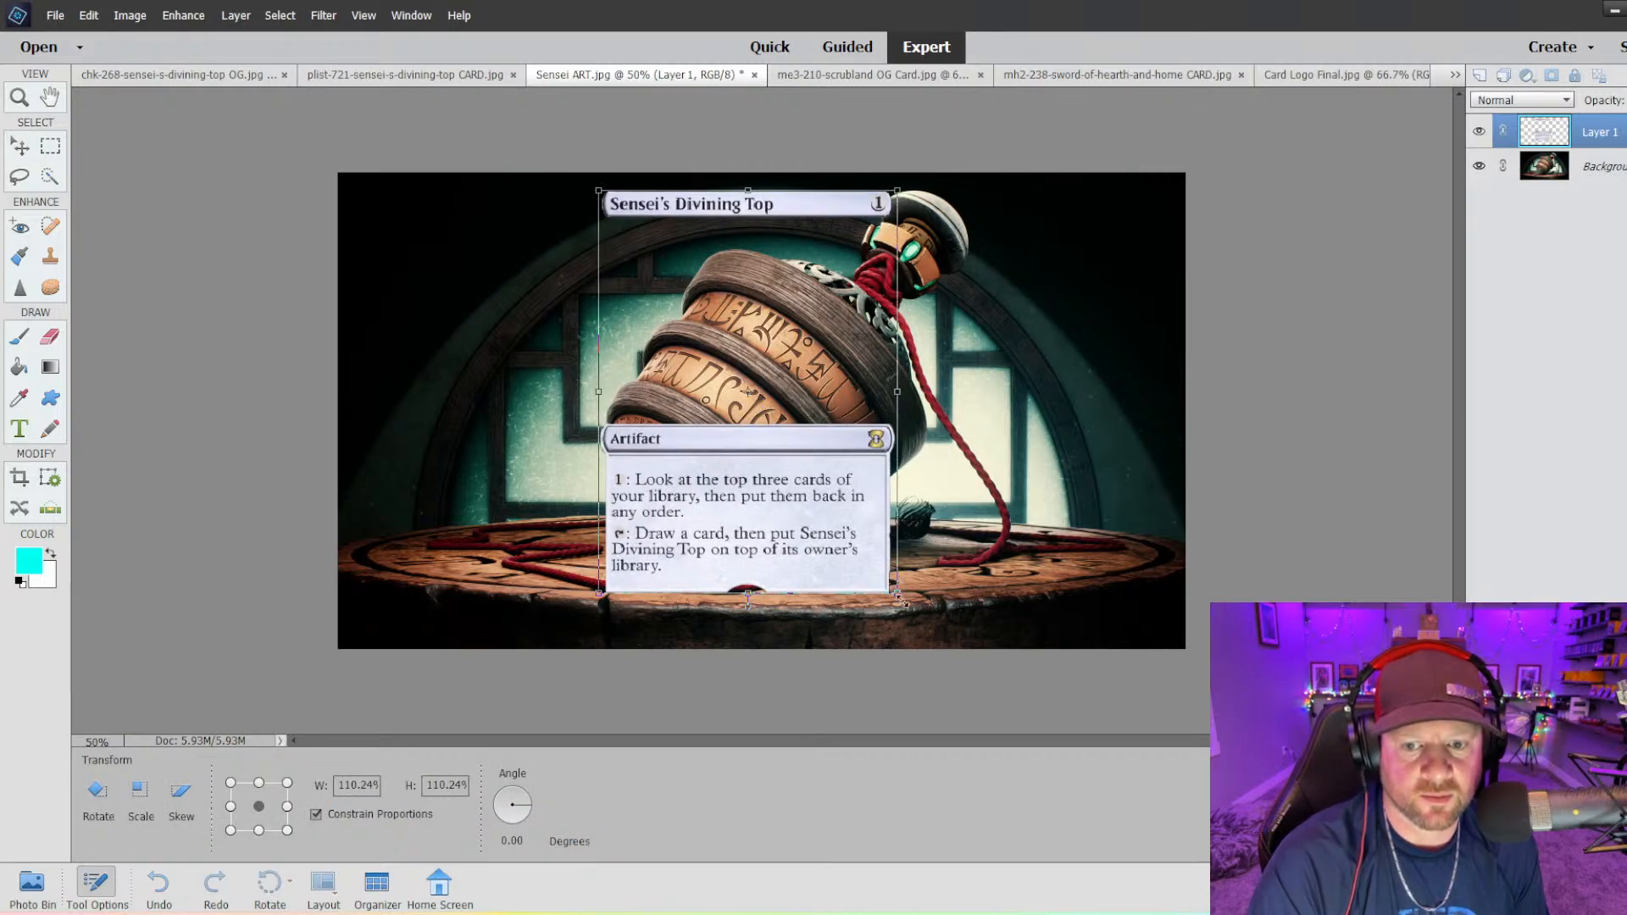
{"action": "left_click_drag", "start_coordinate": [896, 593], "coordinate": [920, 623]}
{"action": "left_click_drag", "start_coordinate": [822, 541], "coordinate": [862, 546]}
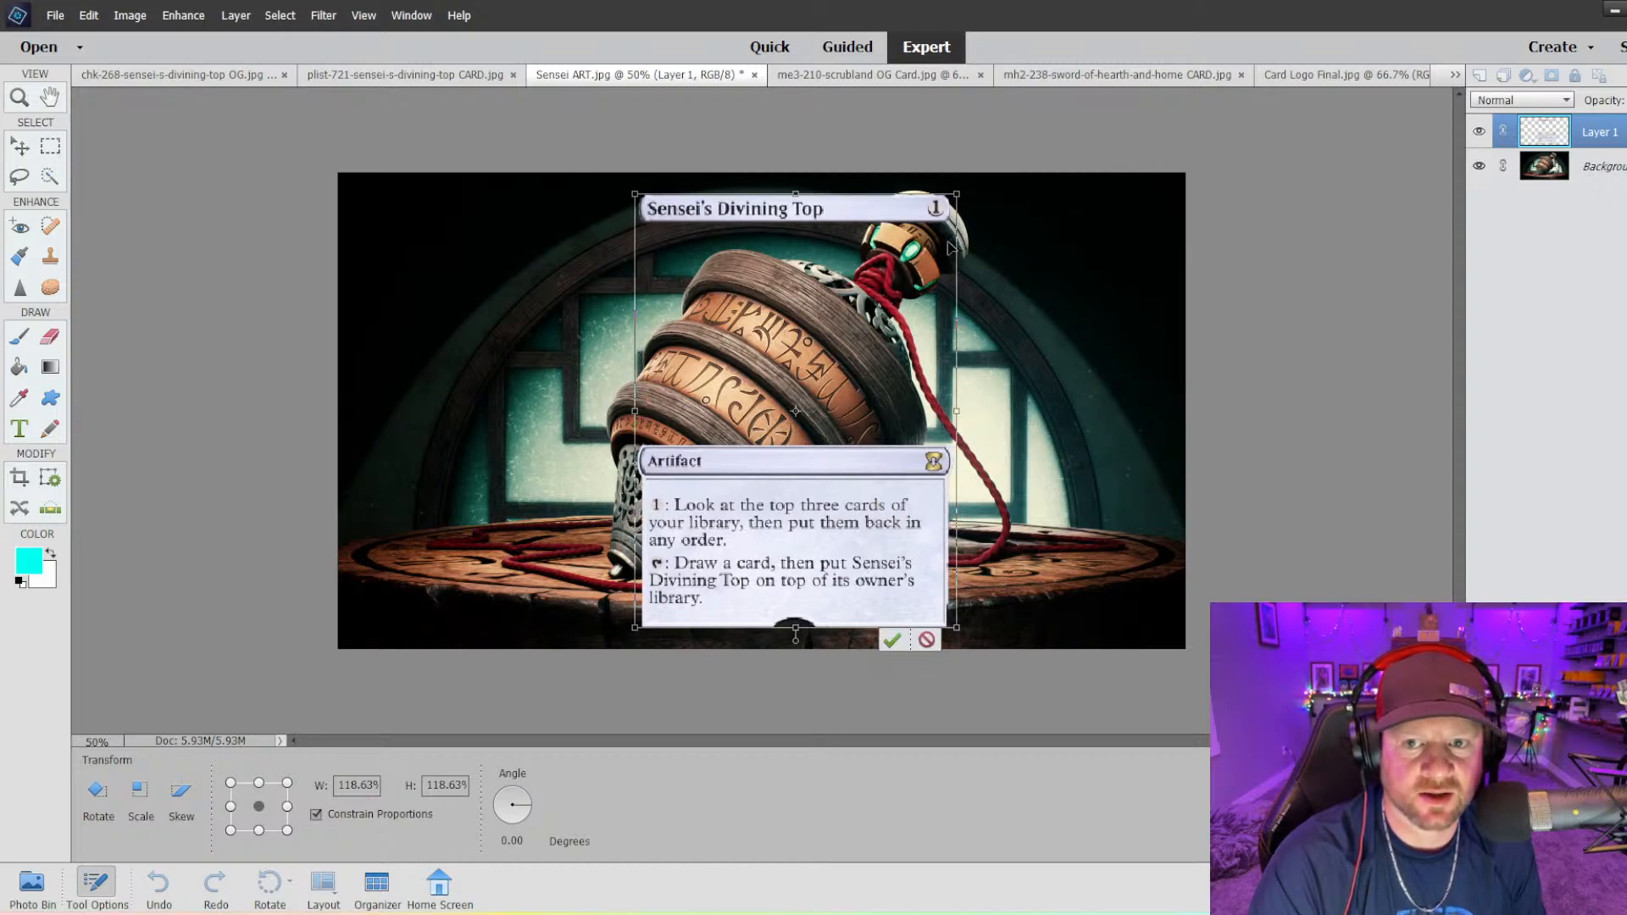
{"action": "mouse_move", "coordinate": [746, 529]}
{"action": "left_mouse_down"}
{"action": "mouse_move", "coordinate": [760, 532]}
{"action": "mouse_move", "coordinate": [746, 527]}
{"action": "left_mouse_up"}
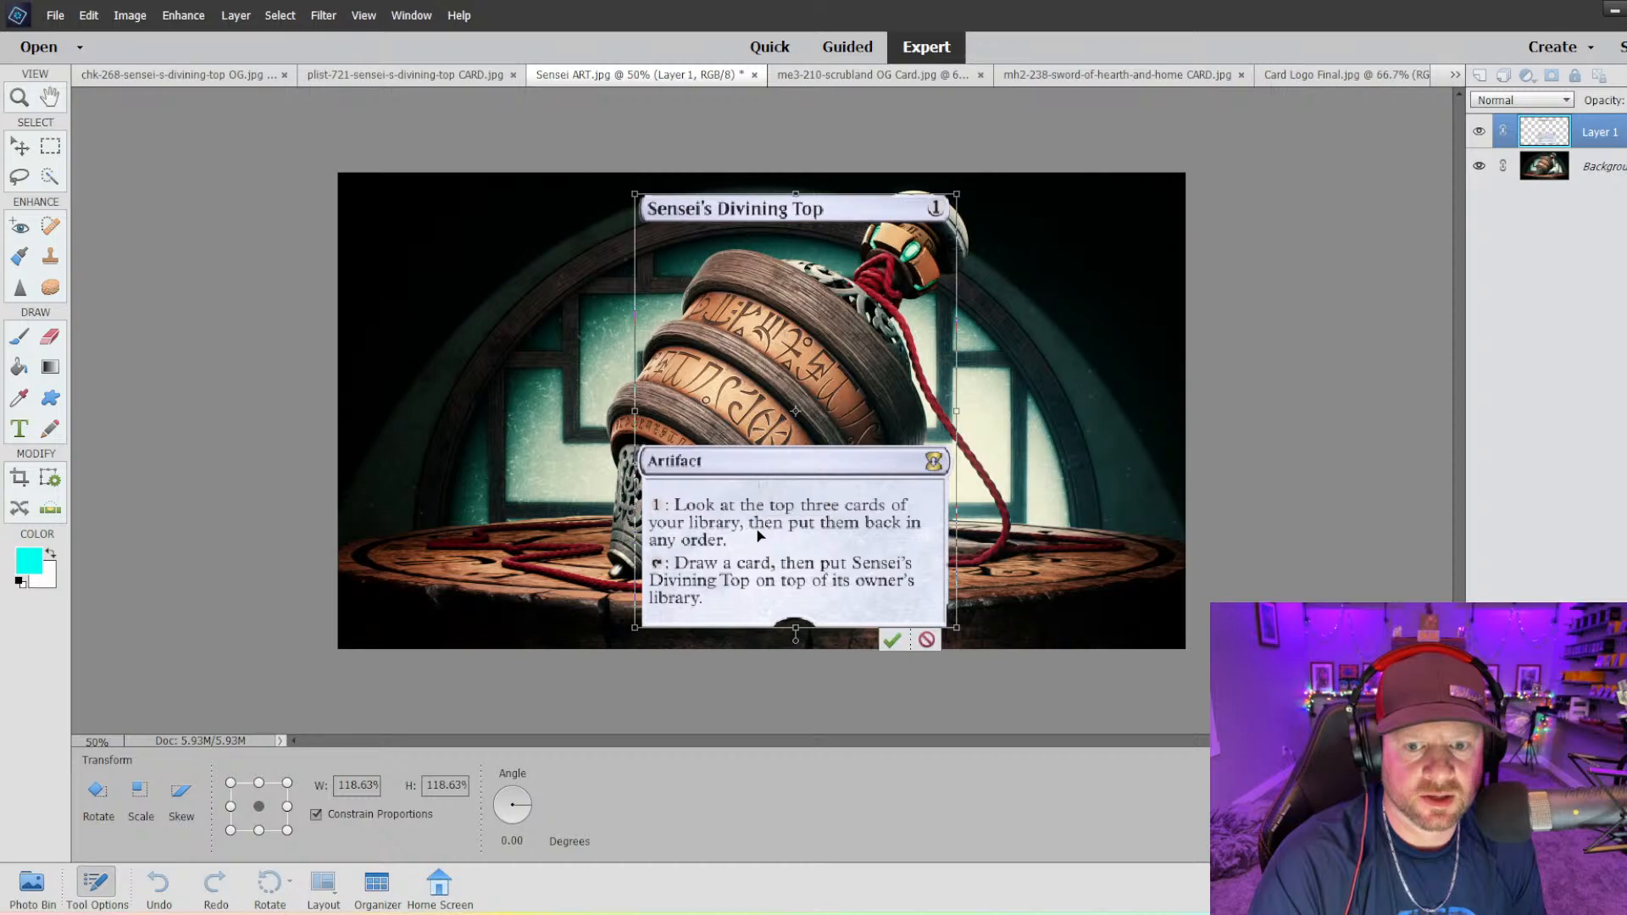
{"action": "key", "text": "Down"}
{"action": "key", "text": "Down"}
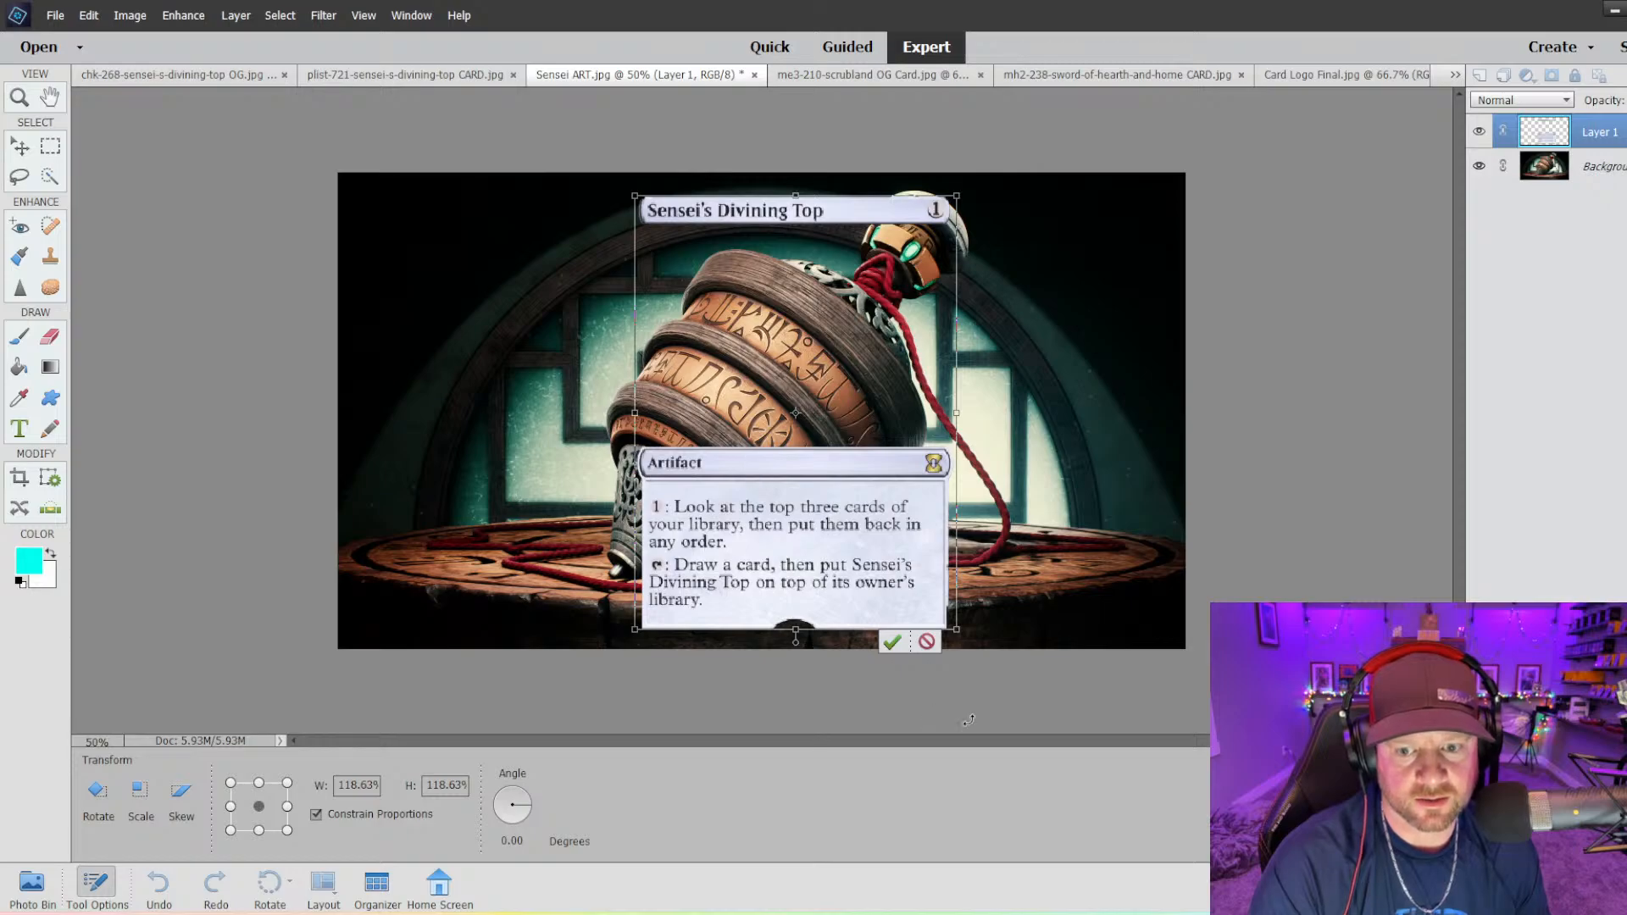
{"action": "left_click", "coordinate": [927, 641]}
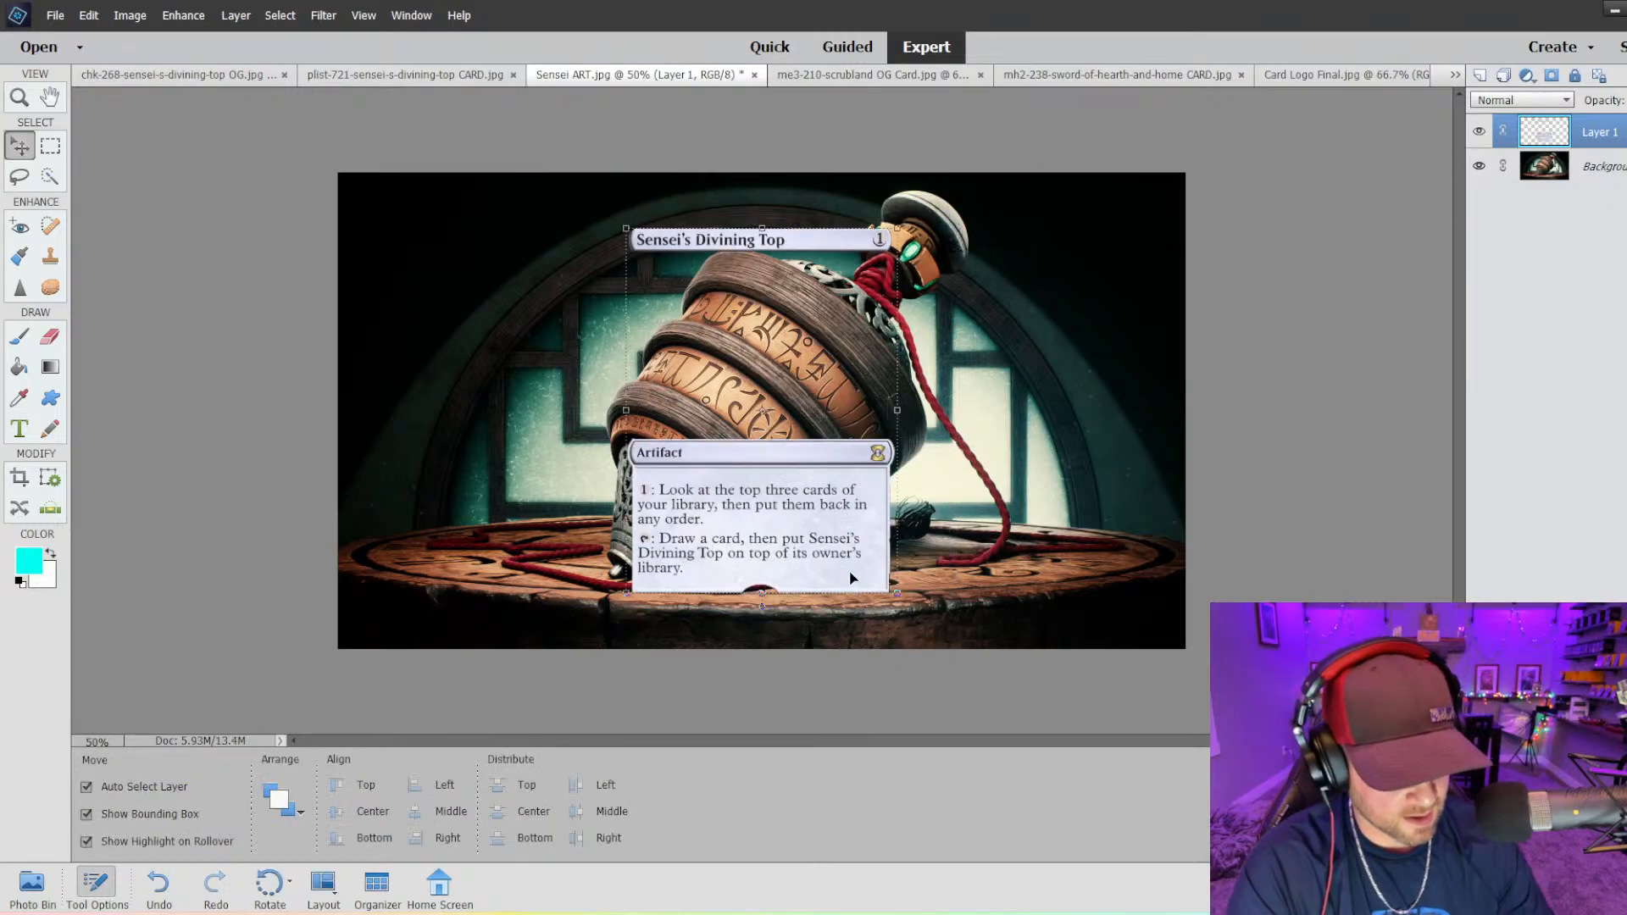
{"action": "key", "text": "Delete"}
{"action": "left_click", "coordinate": [805, 351]}
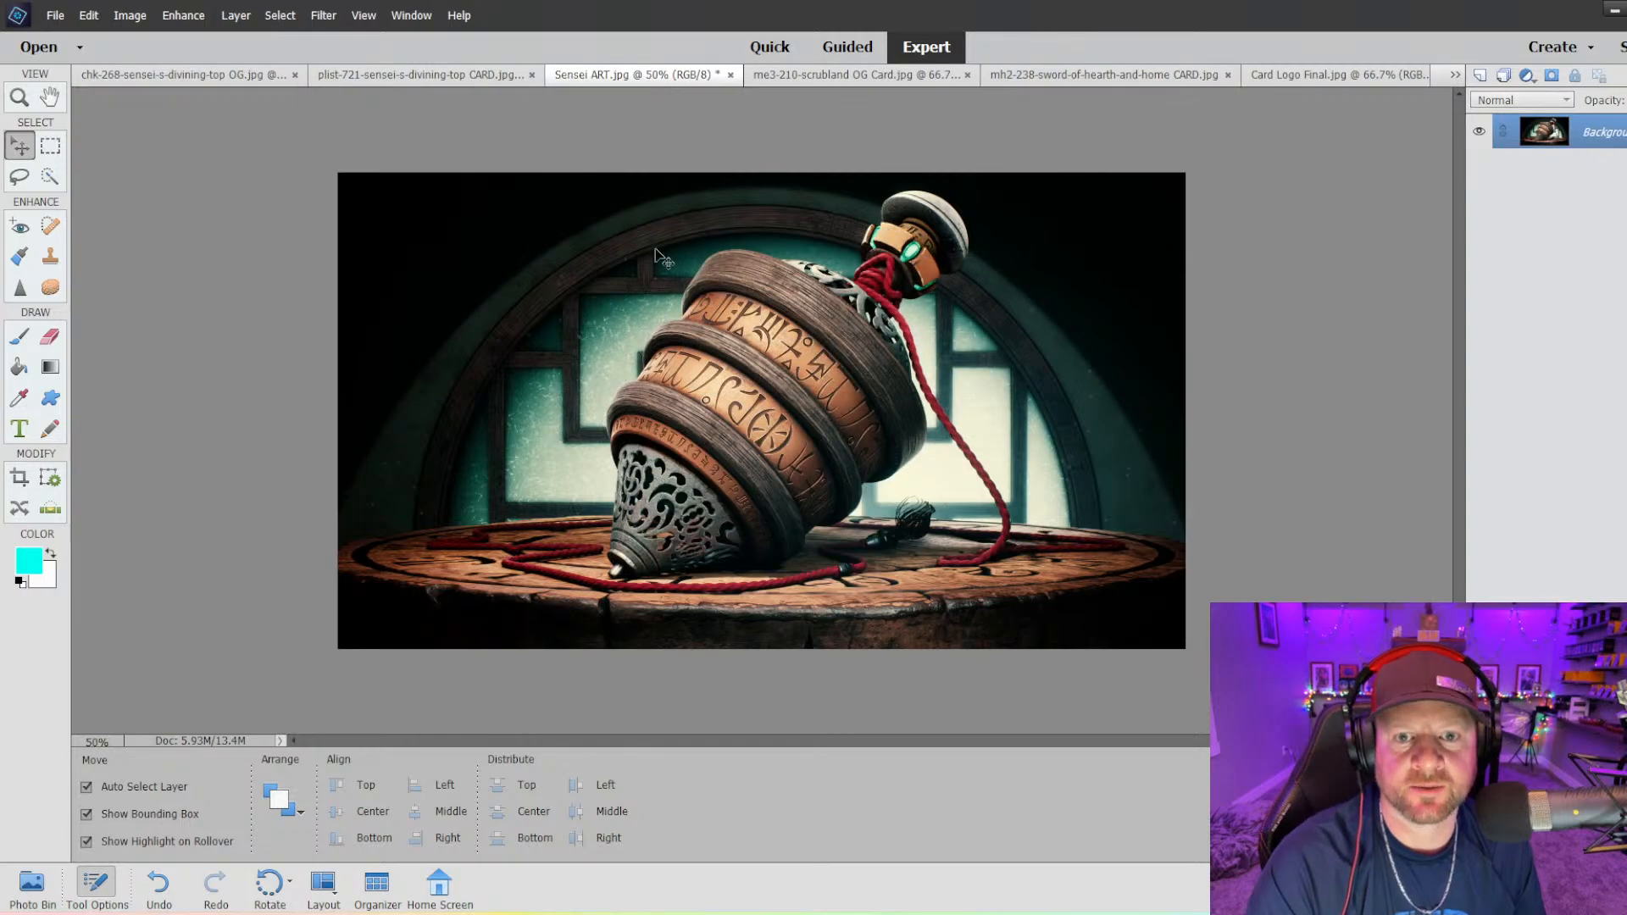
- Flip the Sensei ART.jpg artwork horizontally
{"action": "left_click", "coordinate": [118, 17]}
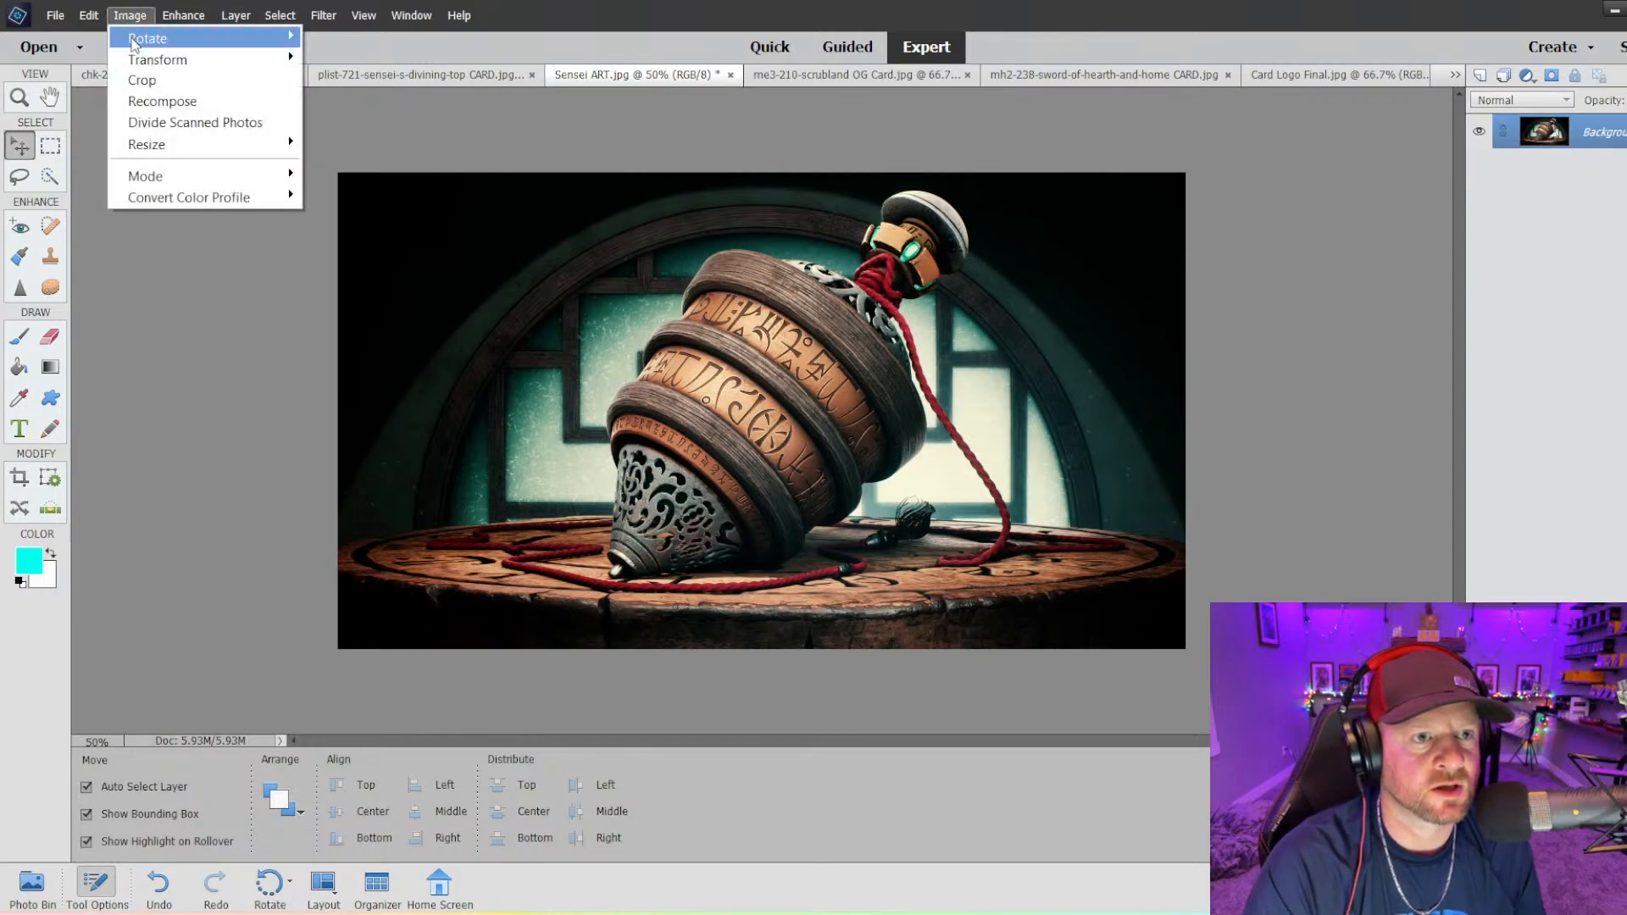
{"action": "mouse_move", "coordinate": [146, 44]}
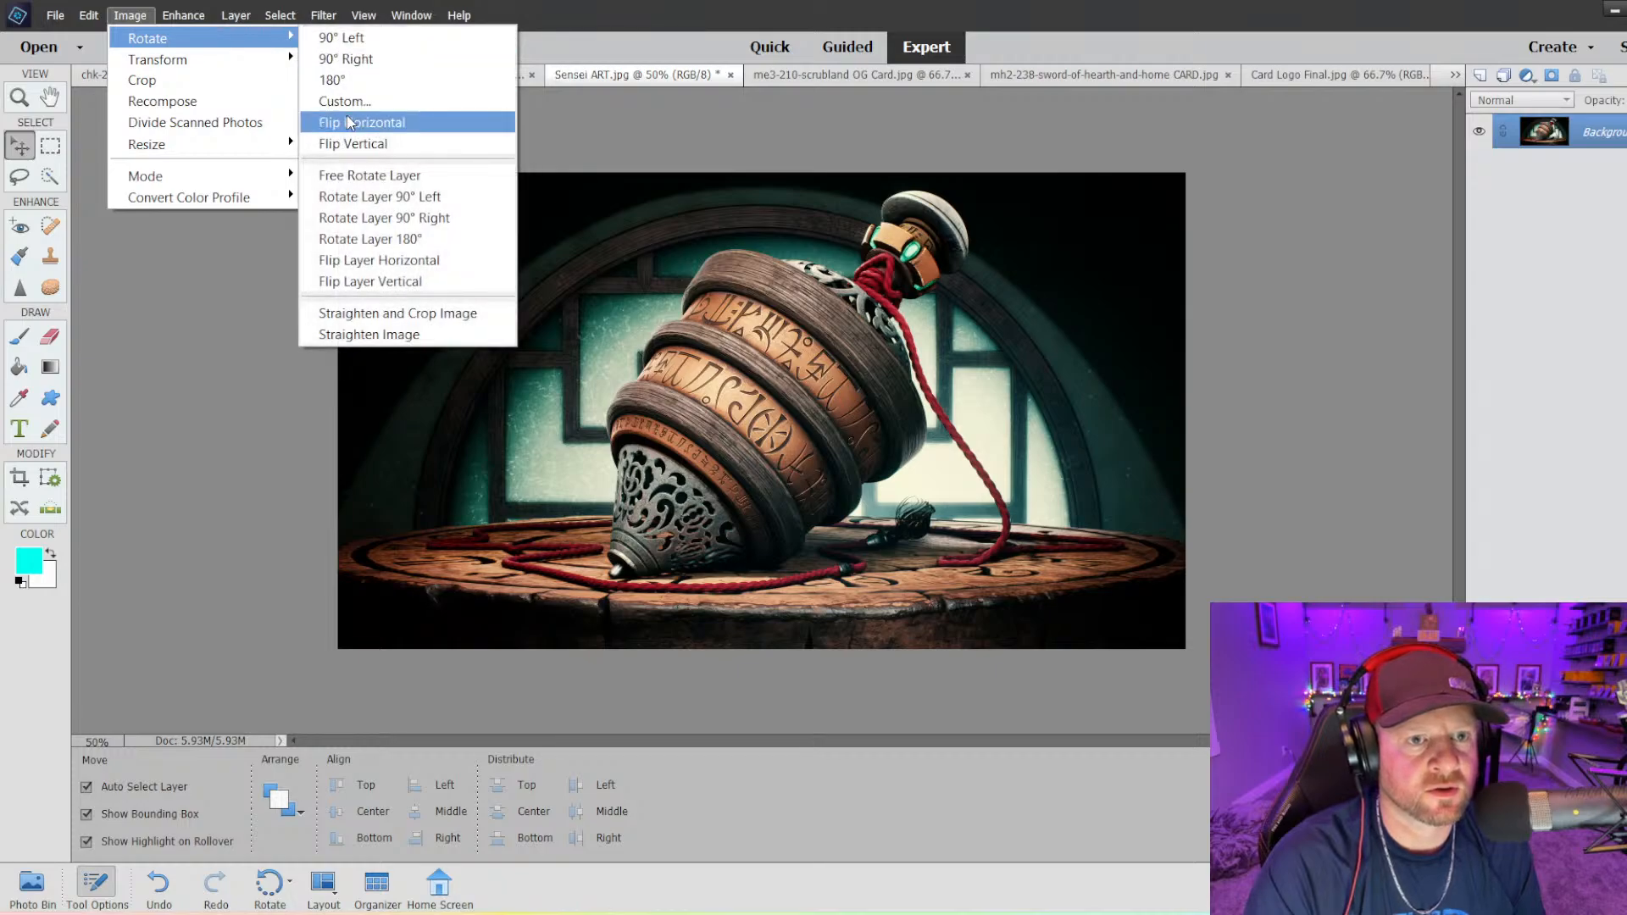
{"action": "left_click", "coordinate": [343, 124]}
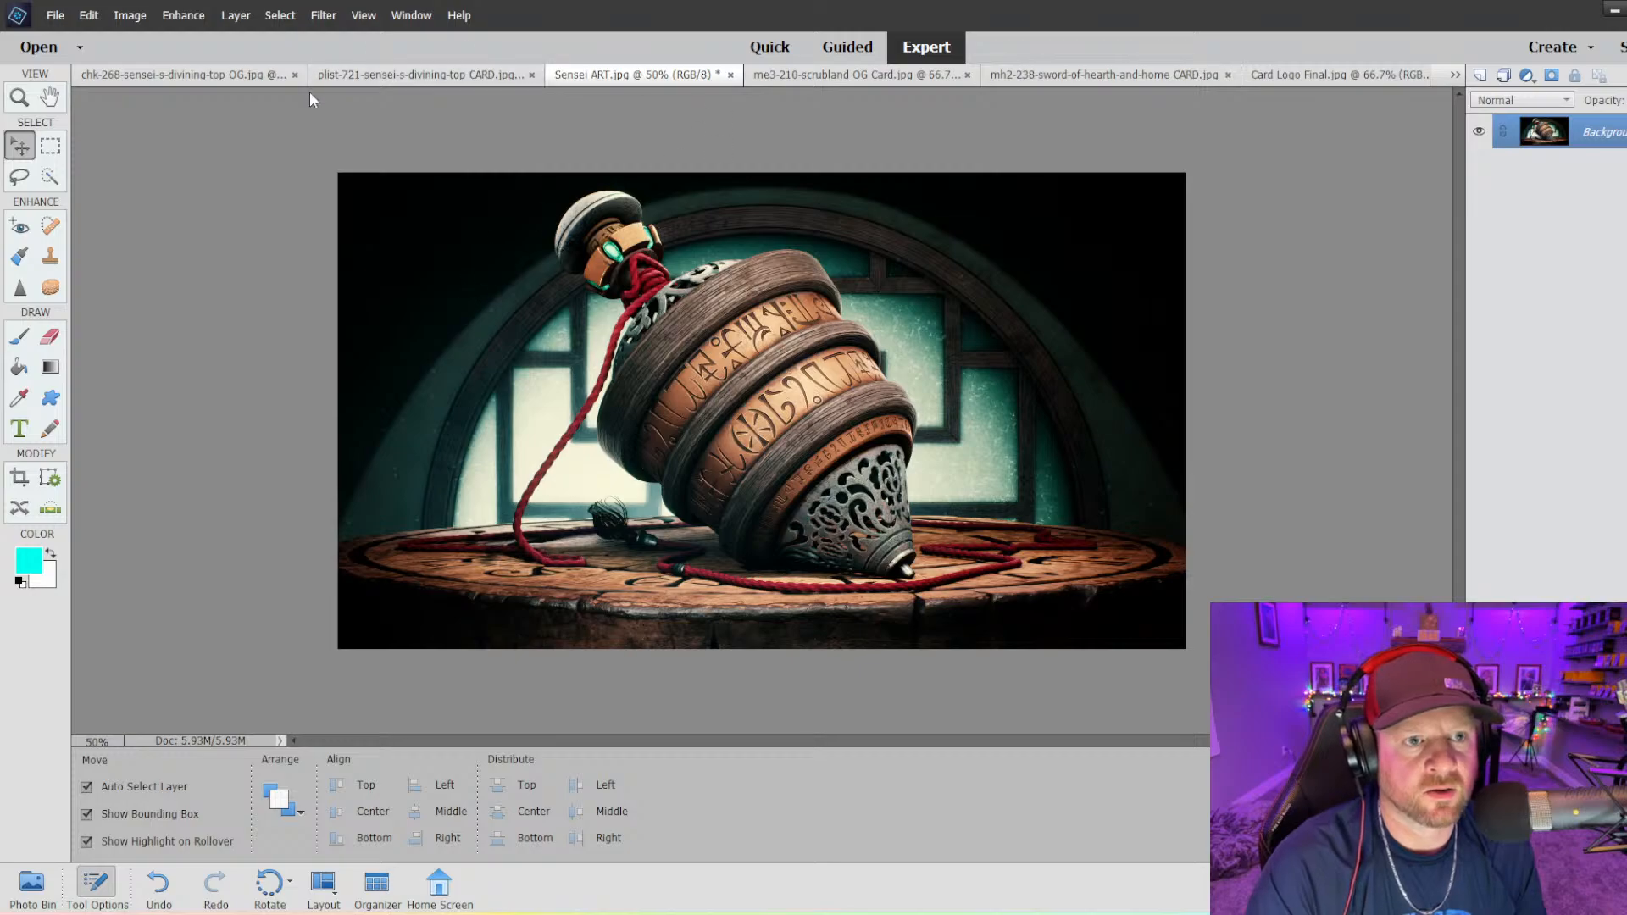
- Paste the card frames onto the flipped artwork, scaled to 118.94% and positioned over the spinning top
{"action": "key", "text": "ctrl+v"}
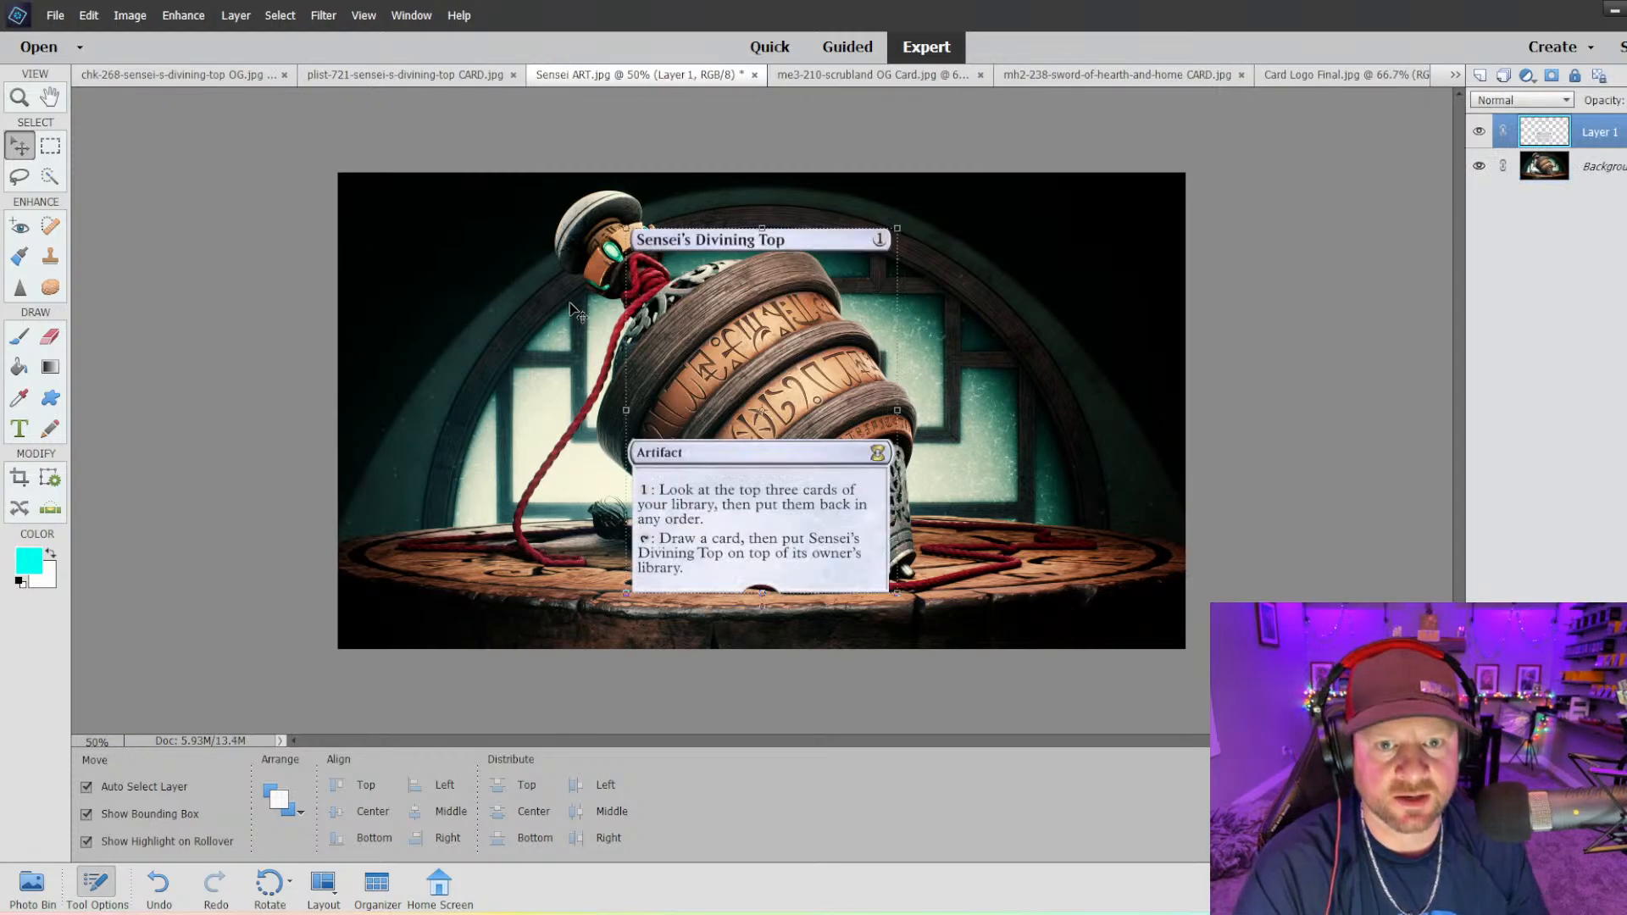
{"action": "left_click_drag", "start_coordinate": [625, 225], "coordinate": [600, 194]}
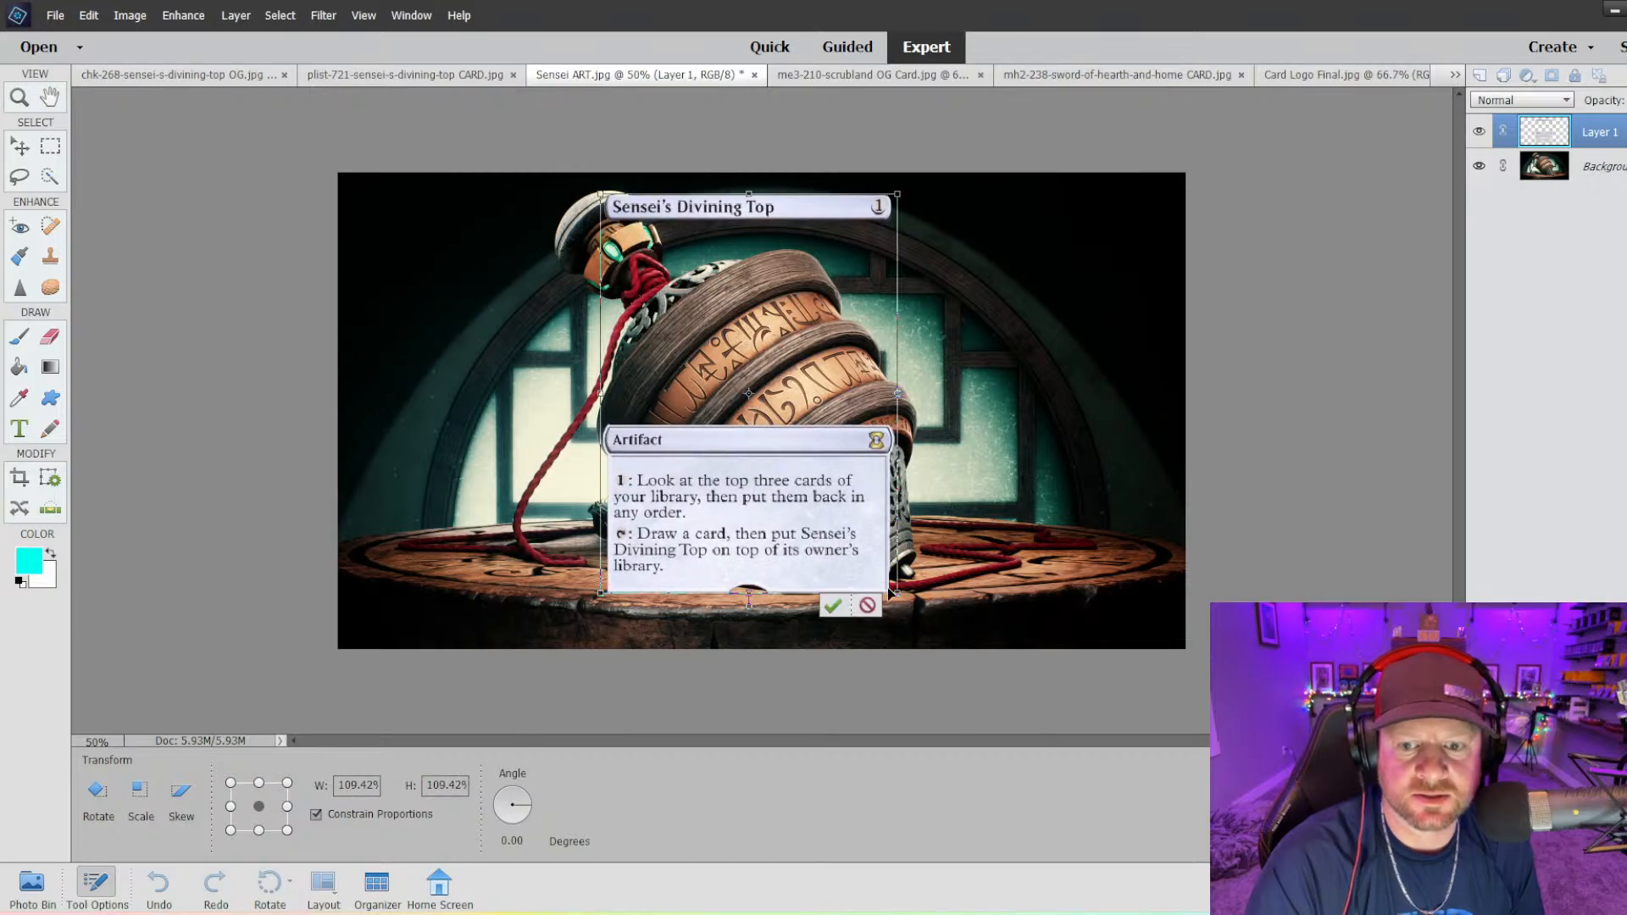
{"action": "left_click_drag", "start_coordinate": [896, 592], "coordinate": [922, 628]}
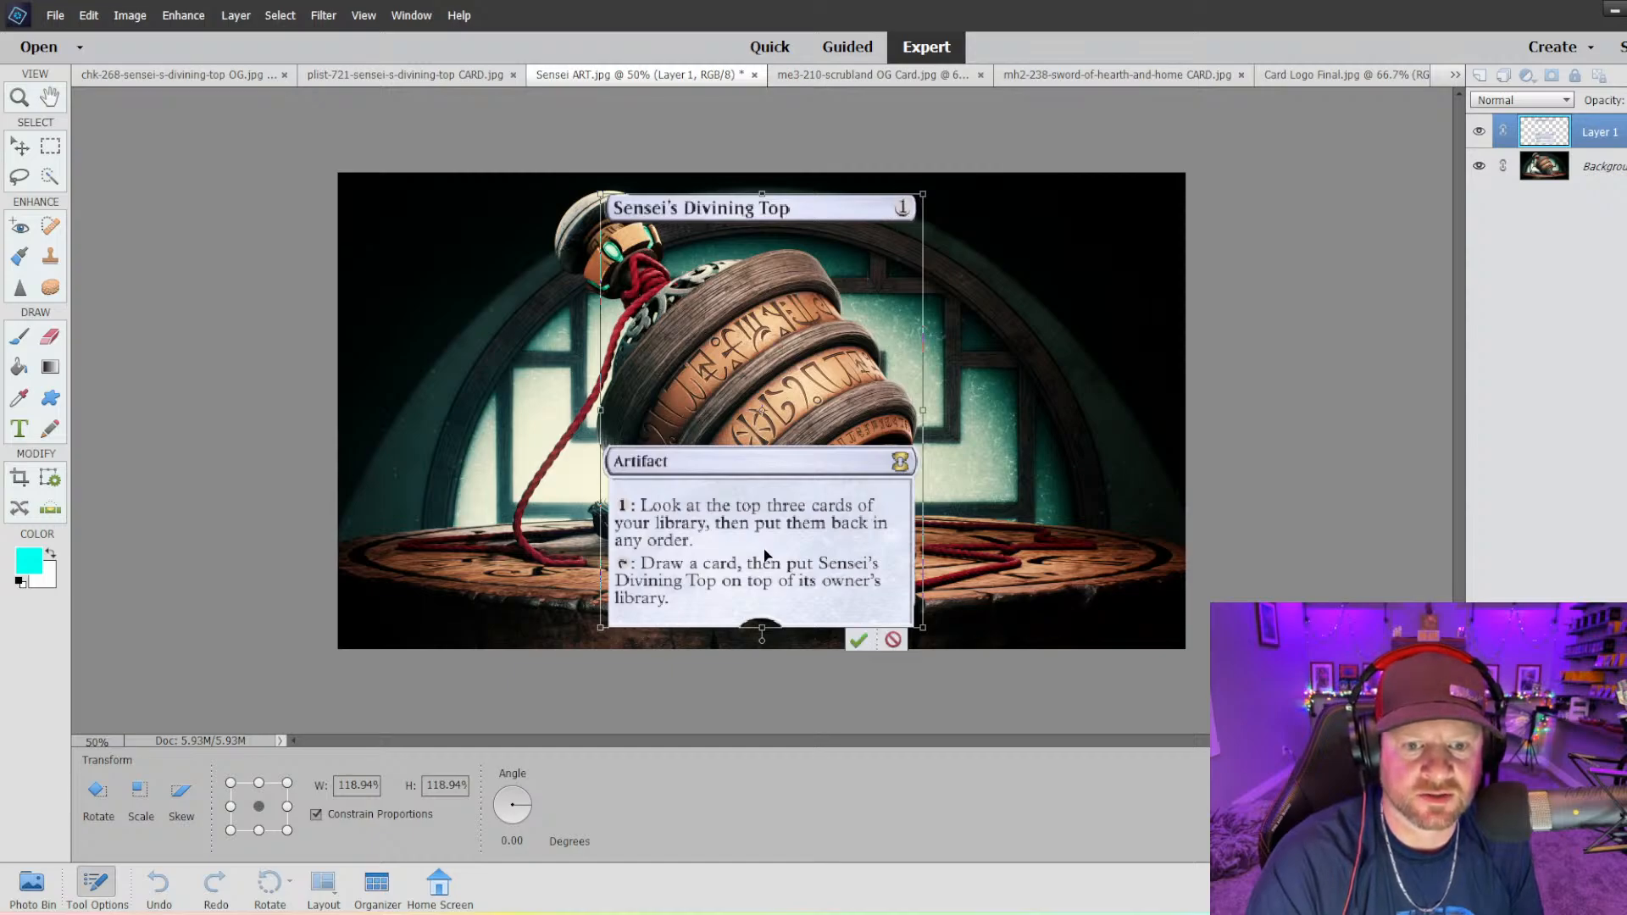
{"action": "mouse_move", "coordinate": [839, 549]}
{"action": "left_mouse_down"}
{"action": "mouse_move", "coordinate": [805, 543]}
{"action": "mouse_move", "coordinate": [851, 551]}
{"action": "mouse_move", "coordinate": [824, 552]}
{"action": "left_mouse_up"}
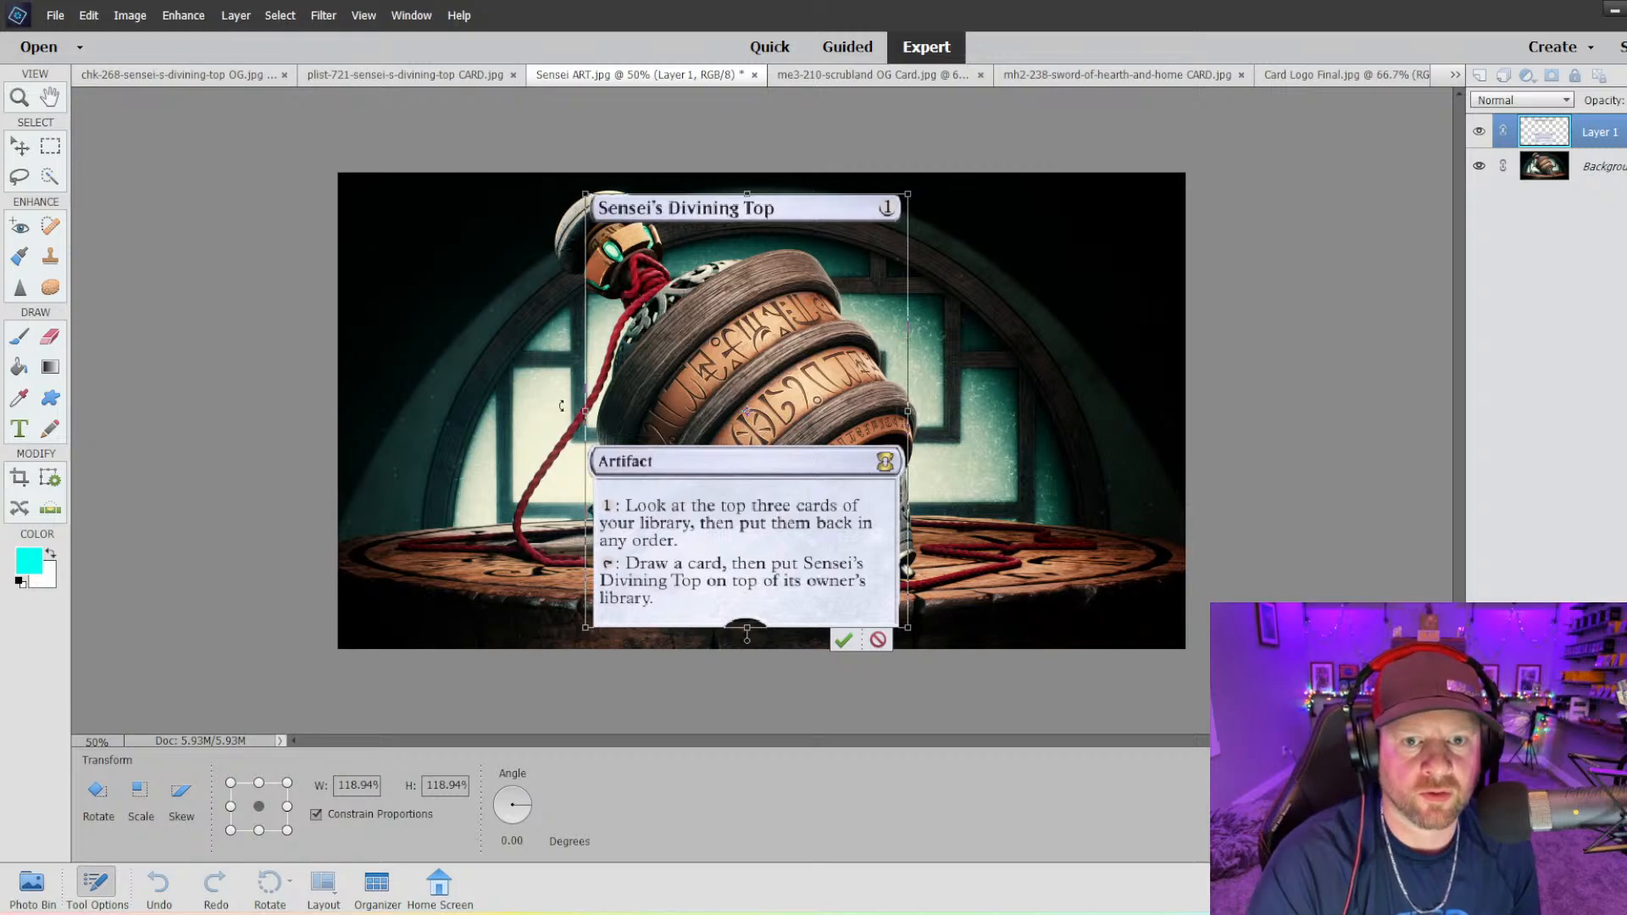
{"action": "left_click", "coordinate": [850, 641]}
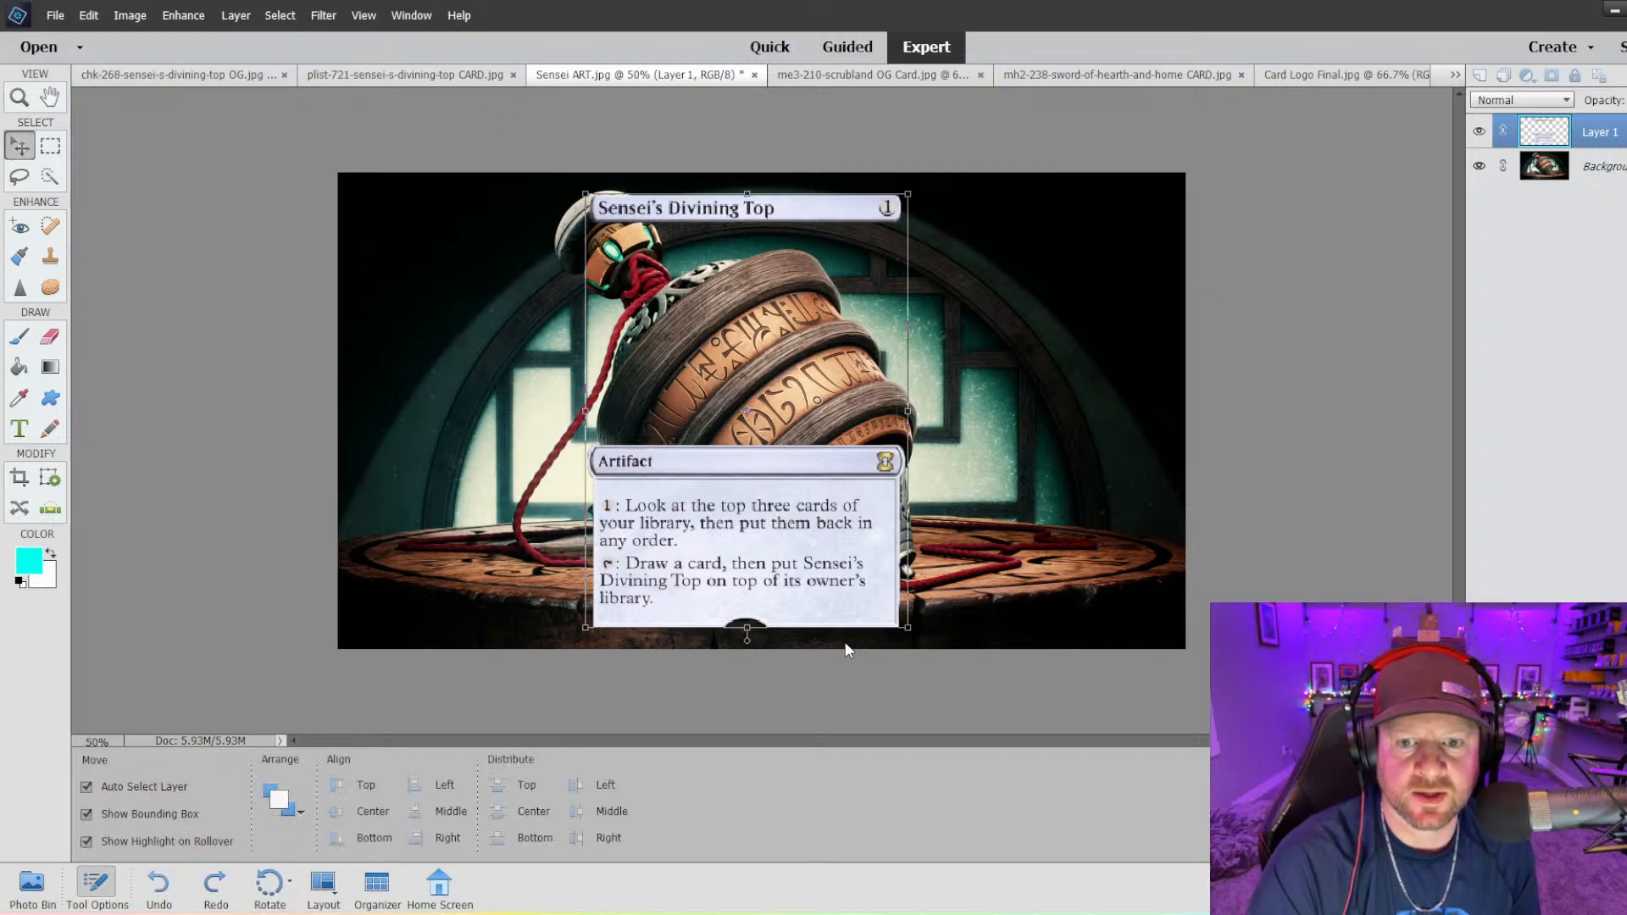
- Crop both sides of the image to a portrait card shape, leaving a narrow margin of artwork beside the frames
{"action": "left_click", "coordinate": [135, 19]}
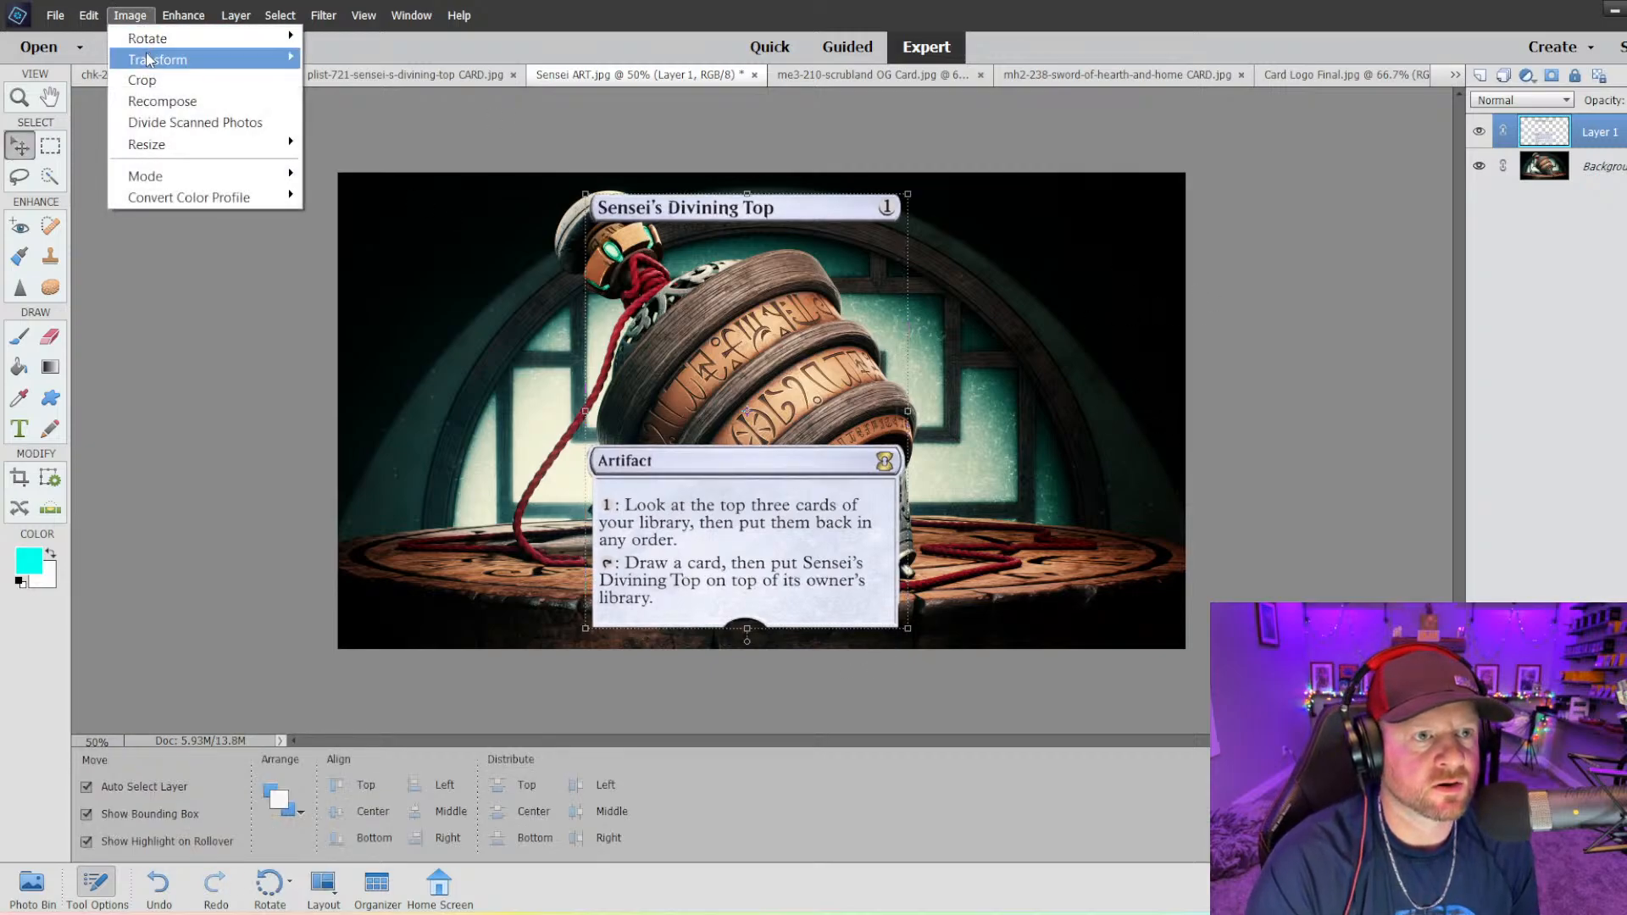
{"action": "left_click", "coordinate": [151, 79]}
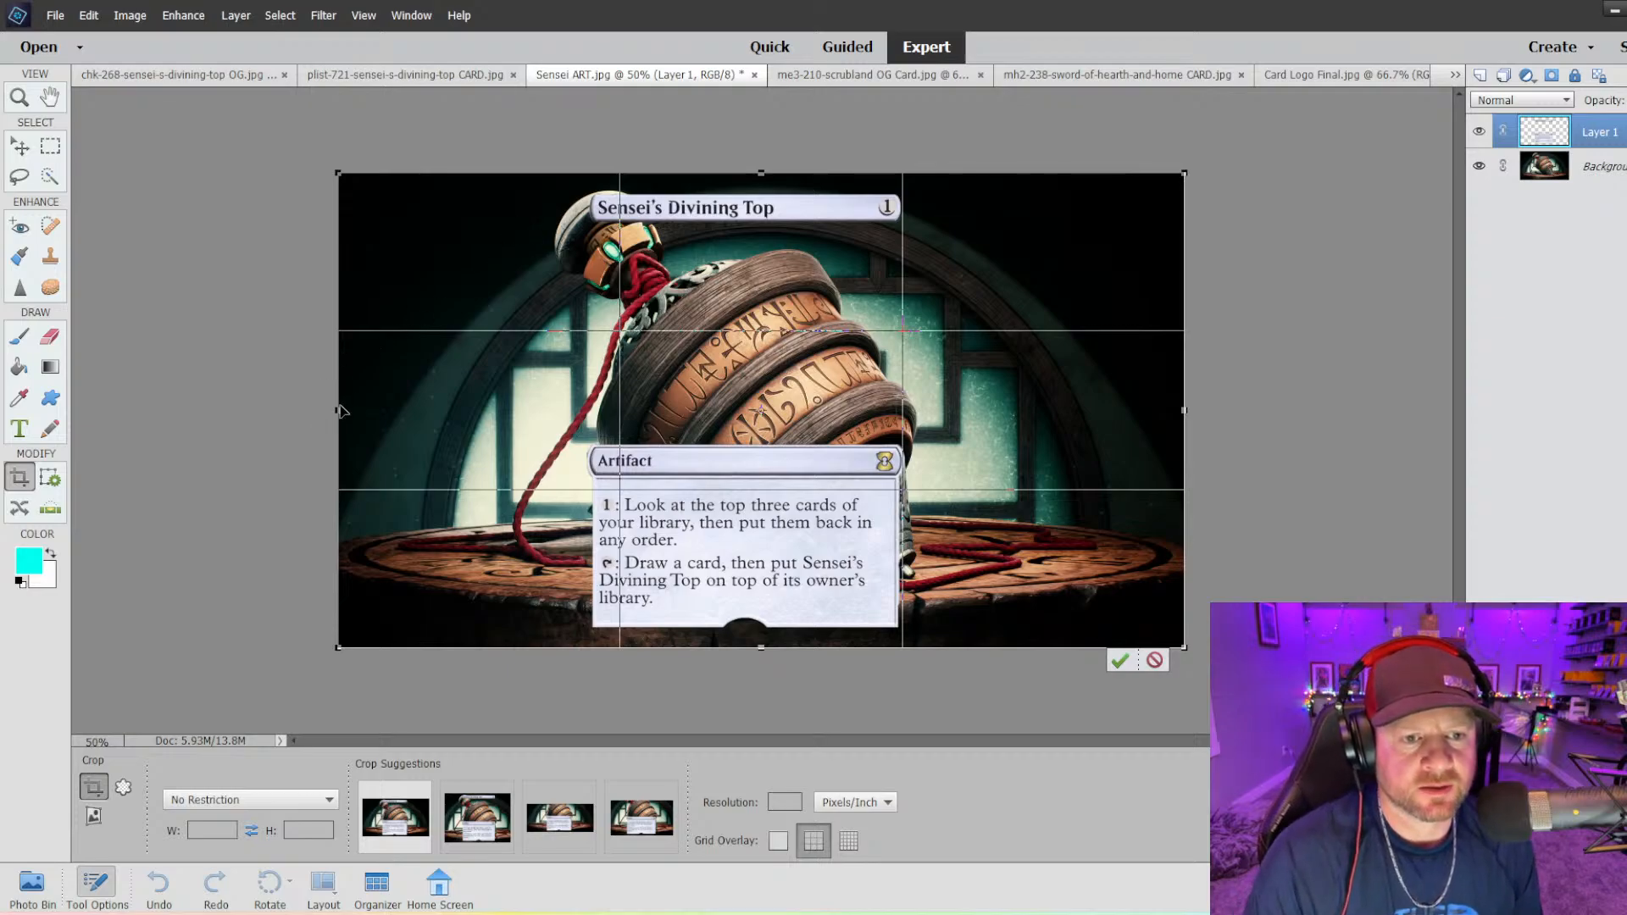
{"action": "left_click_drag", "start_coordinate": [341, 411], "coordinate": [564, 420]}
{"action": "left_click_drag", "start_coordinate": [1184, 410], "coordinate": [930, 428]}
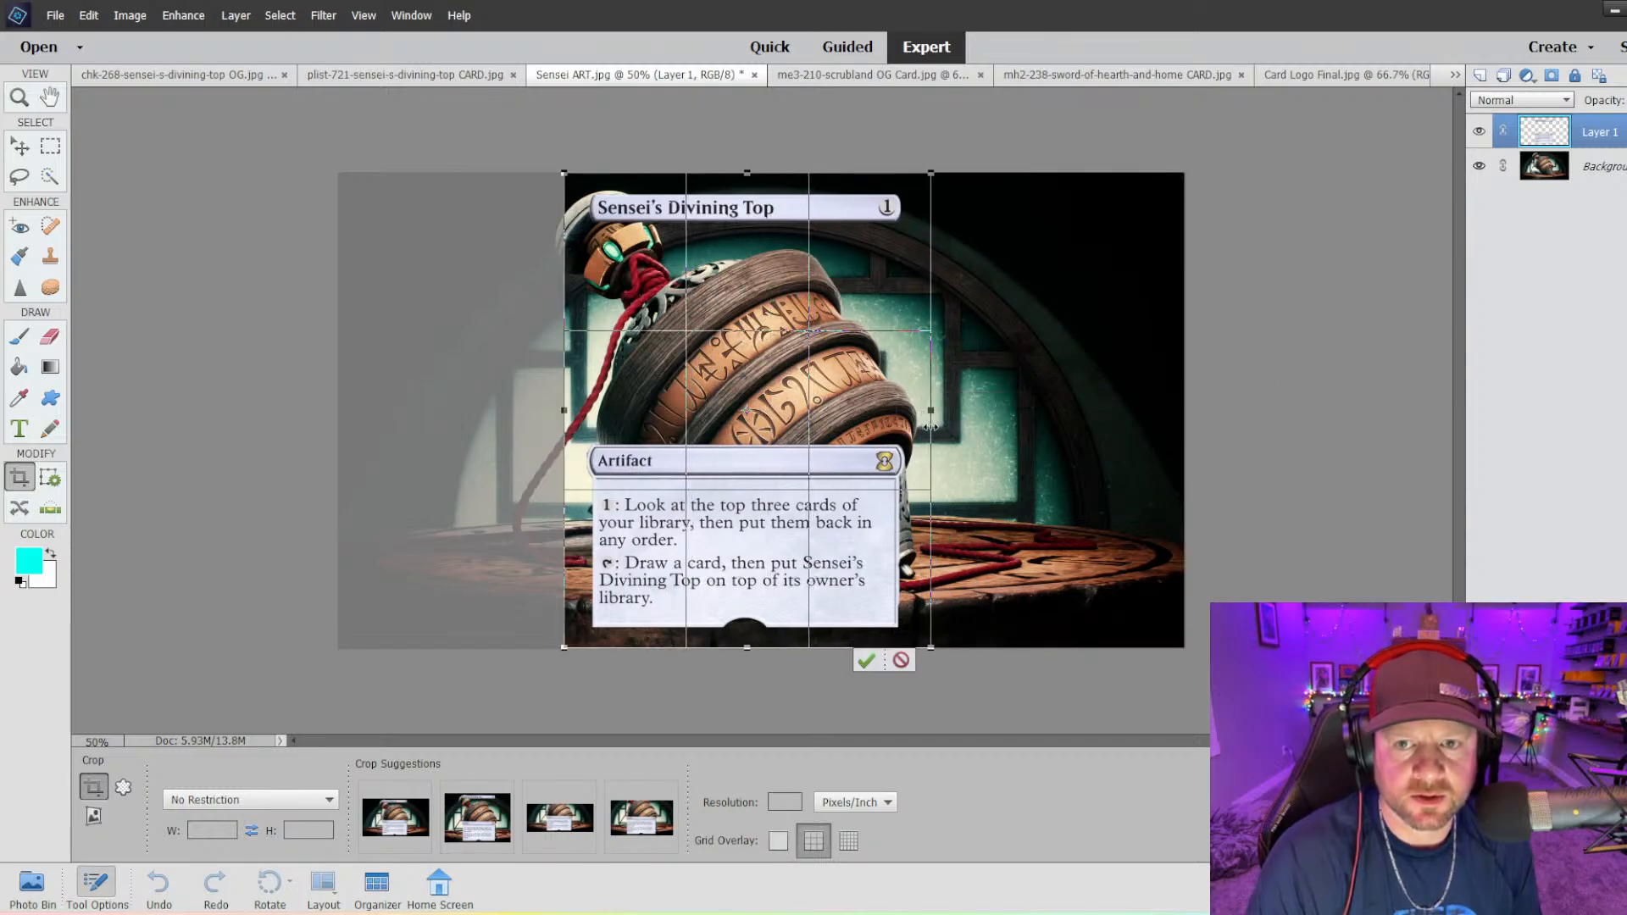
{"action": "left_click", "coordinate": [861, 660]}
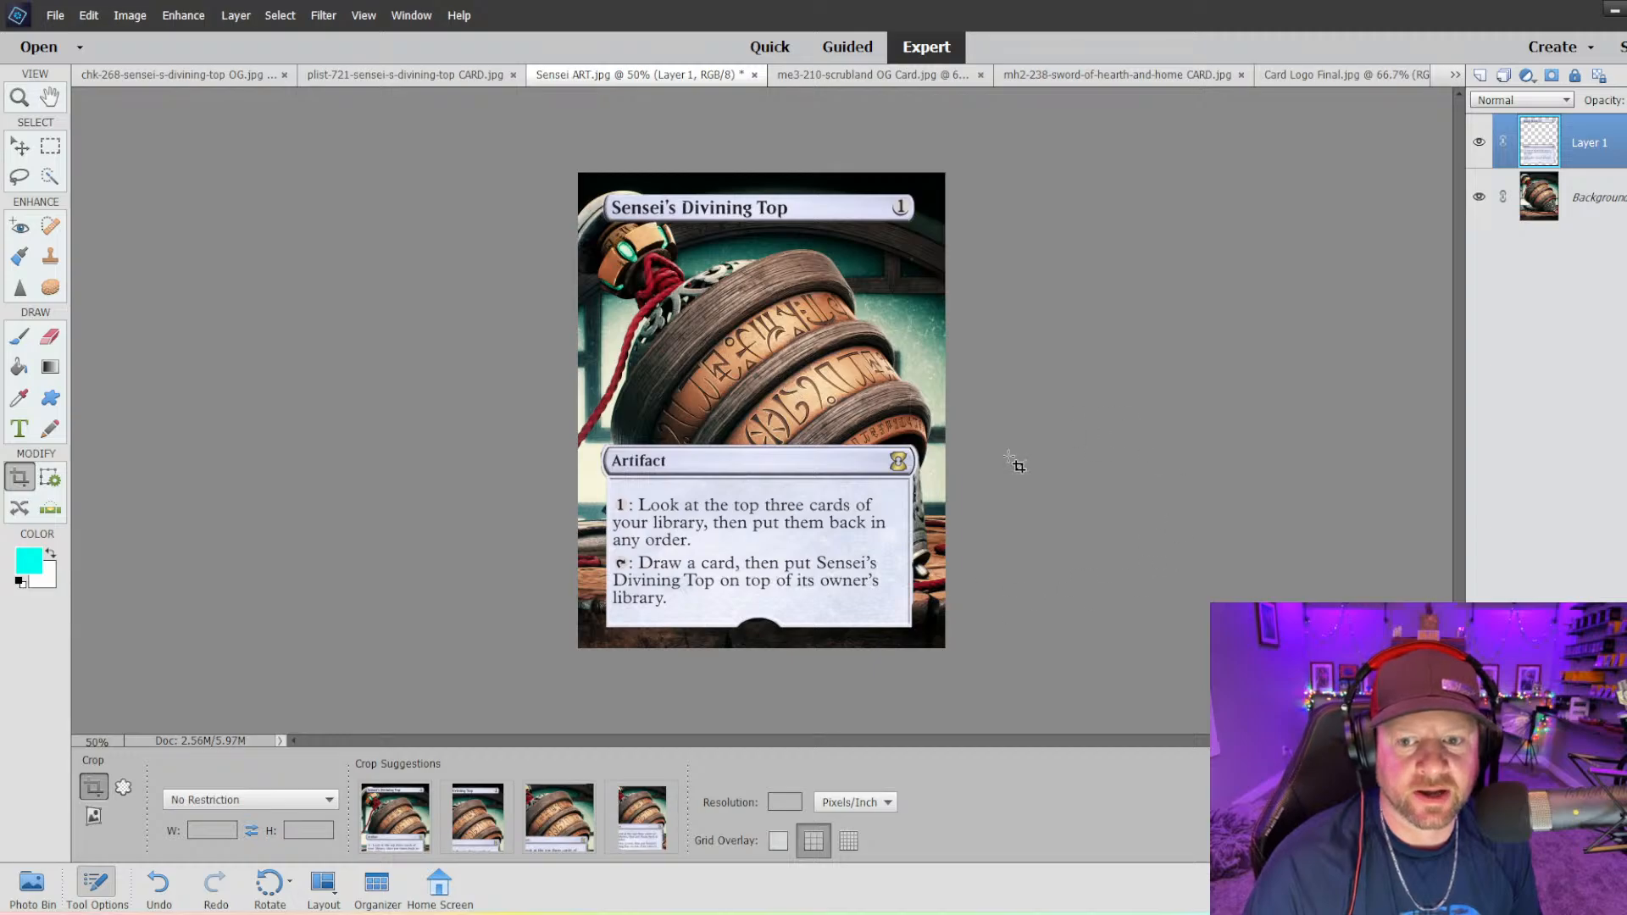
- Lower the opacity of the card-frame layer so the artwork shows through the text frames
{"action": "left_click", "coordinate": [1626, 100]}
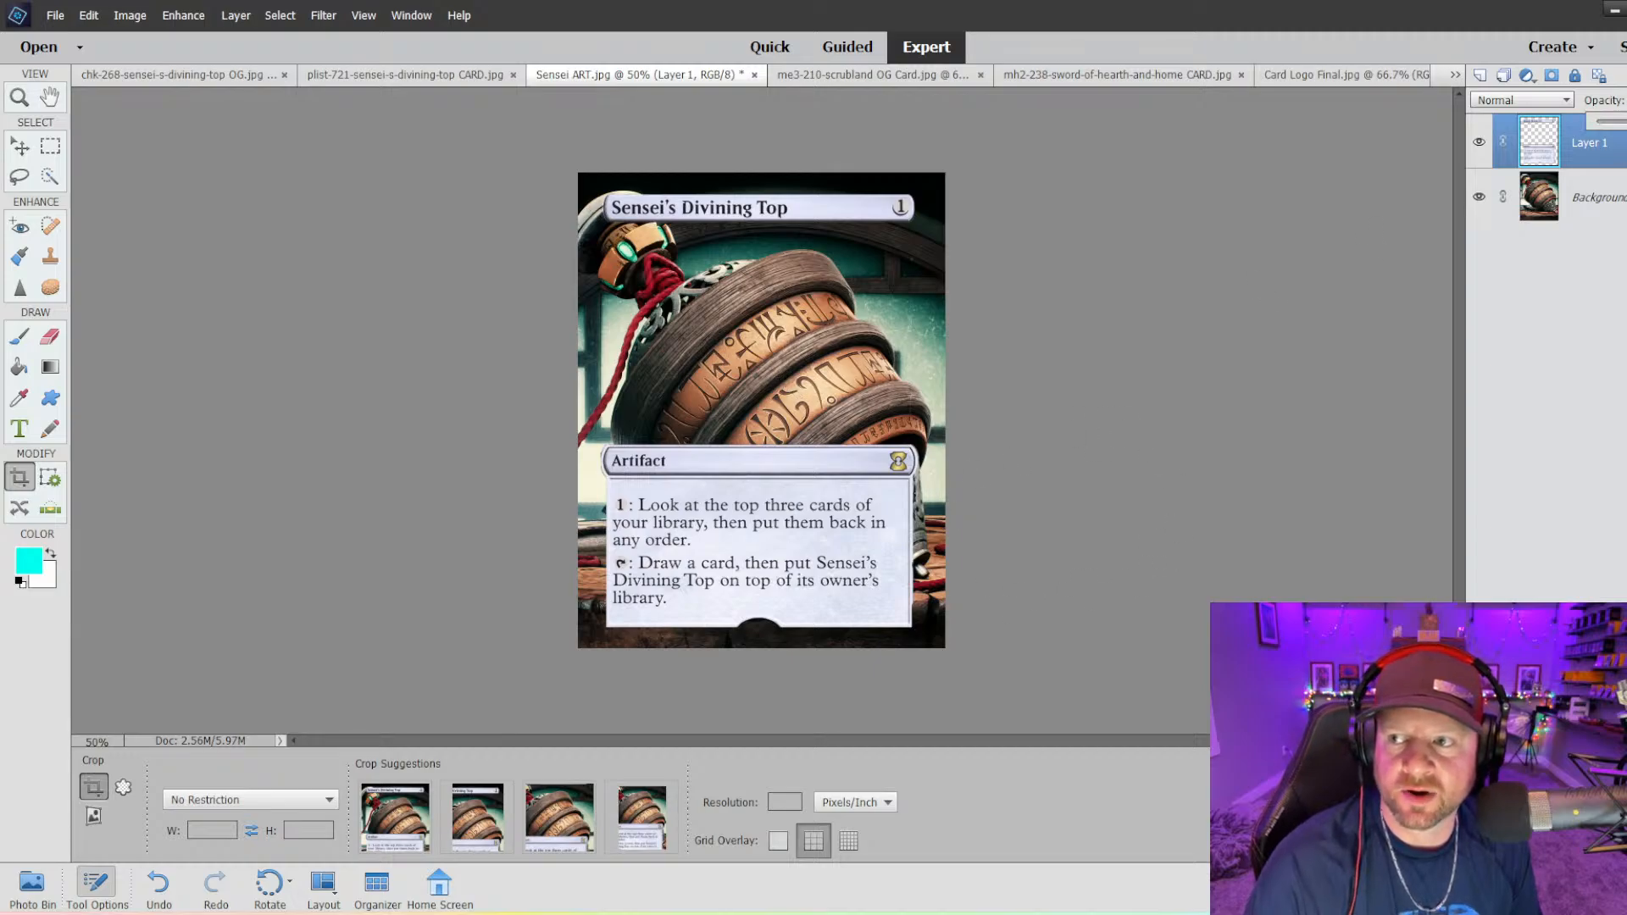
{"action": "left_click_drag", "start_coordinate": [1626, 126], "coordinate": [1603, 128]}
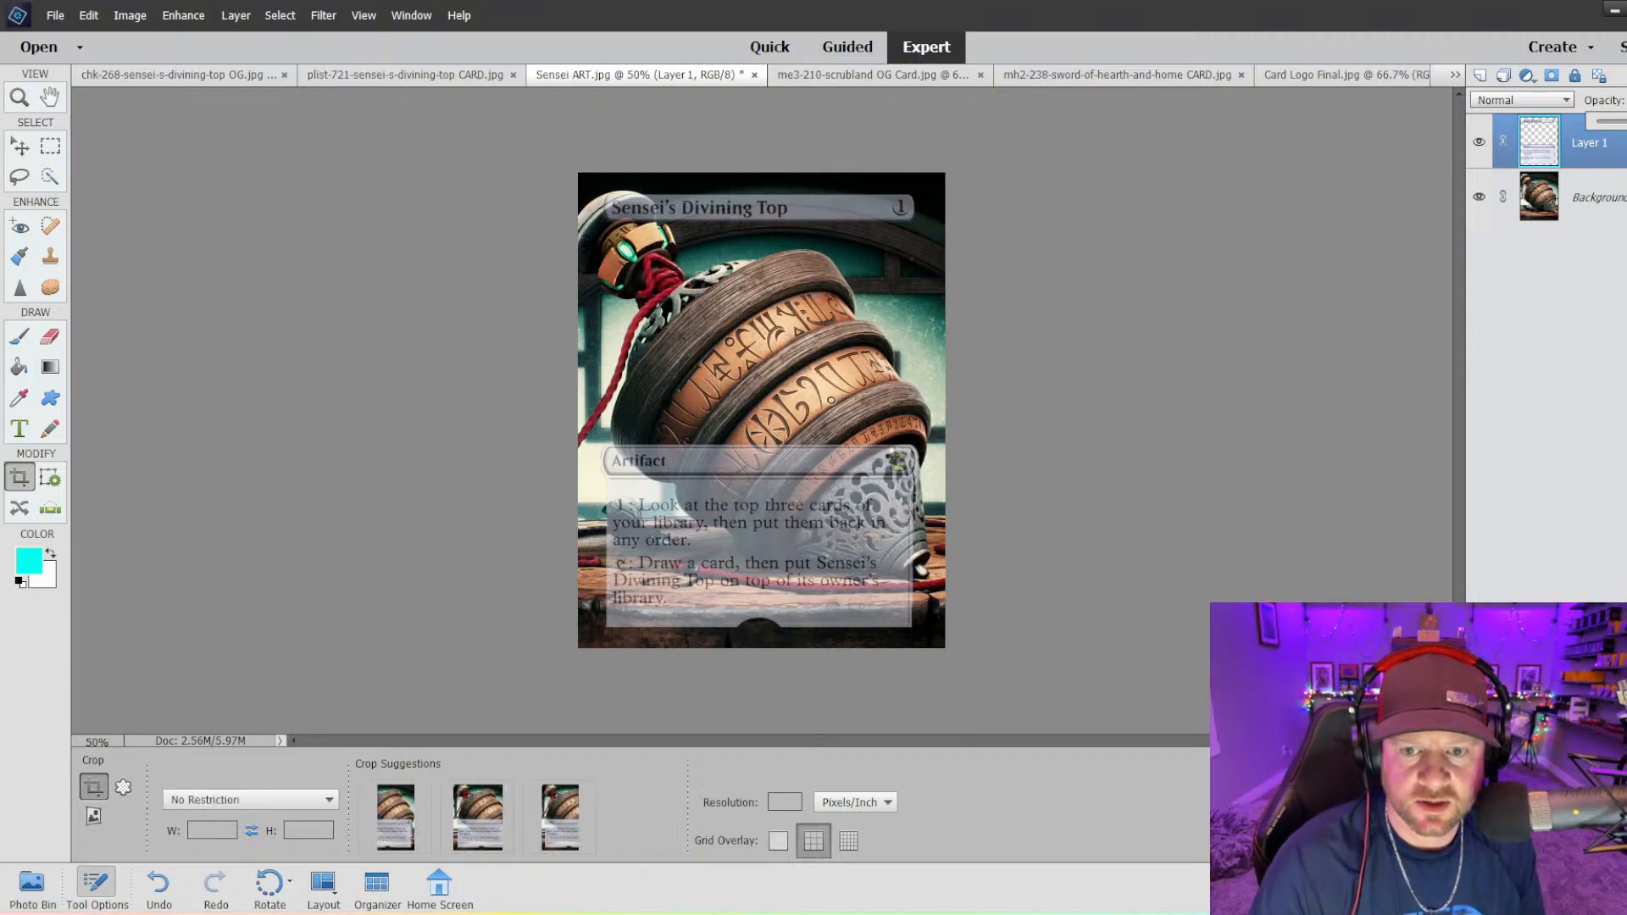
{"action": "left_click", "coordinate": [50, 255]}
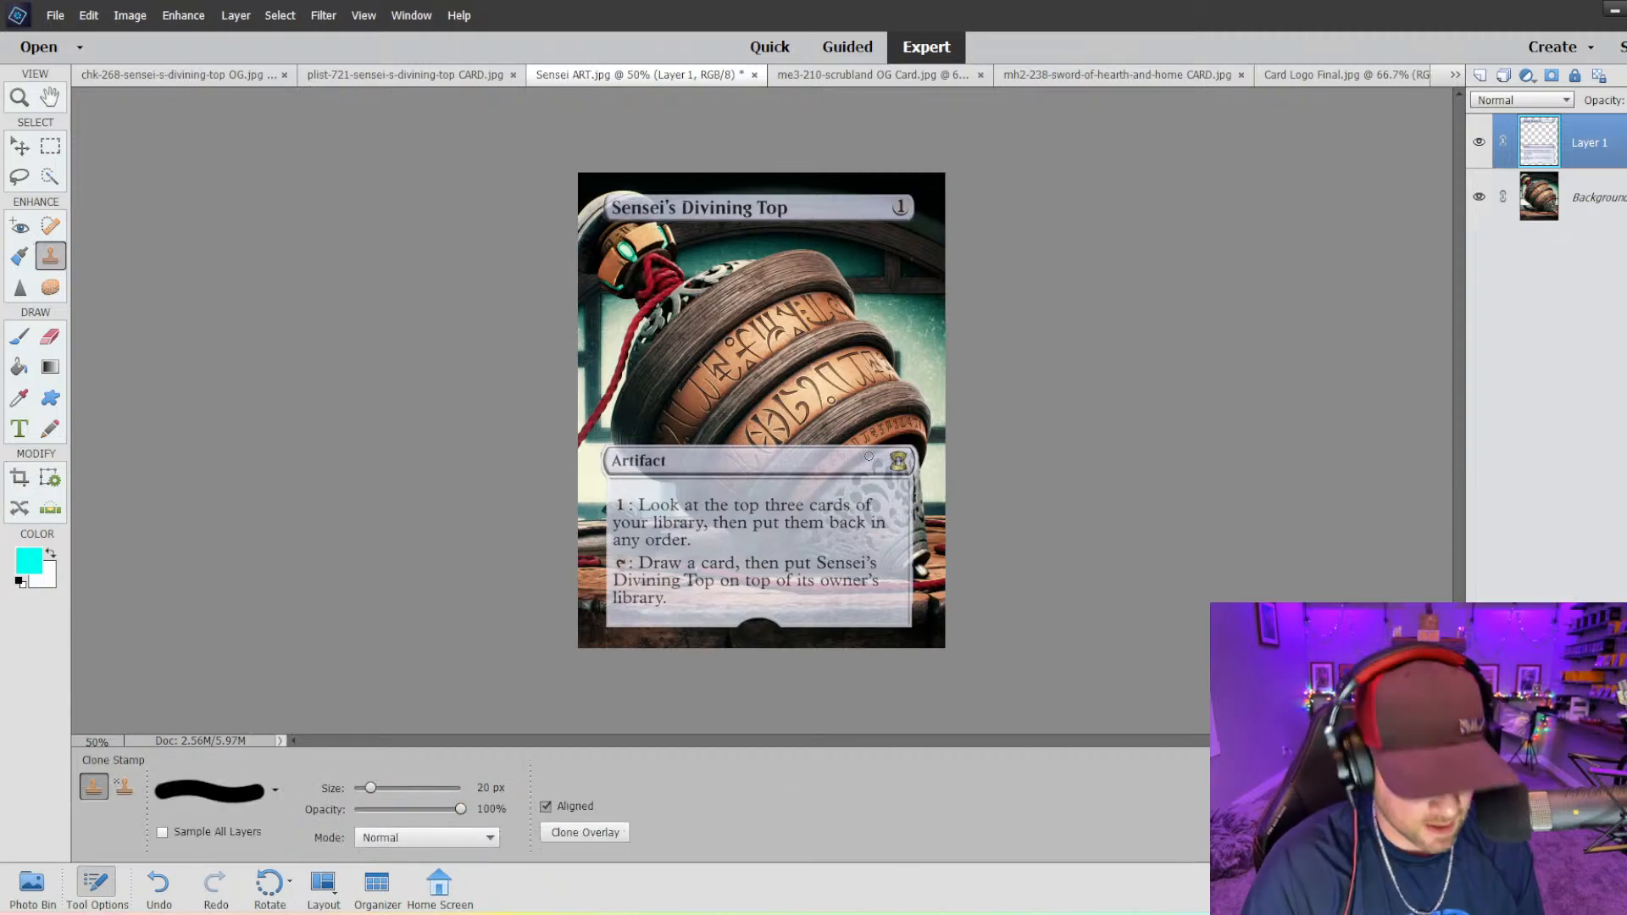
{"action": "key", "text": "ctrl+plus"}
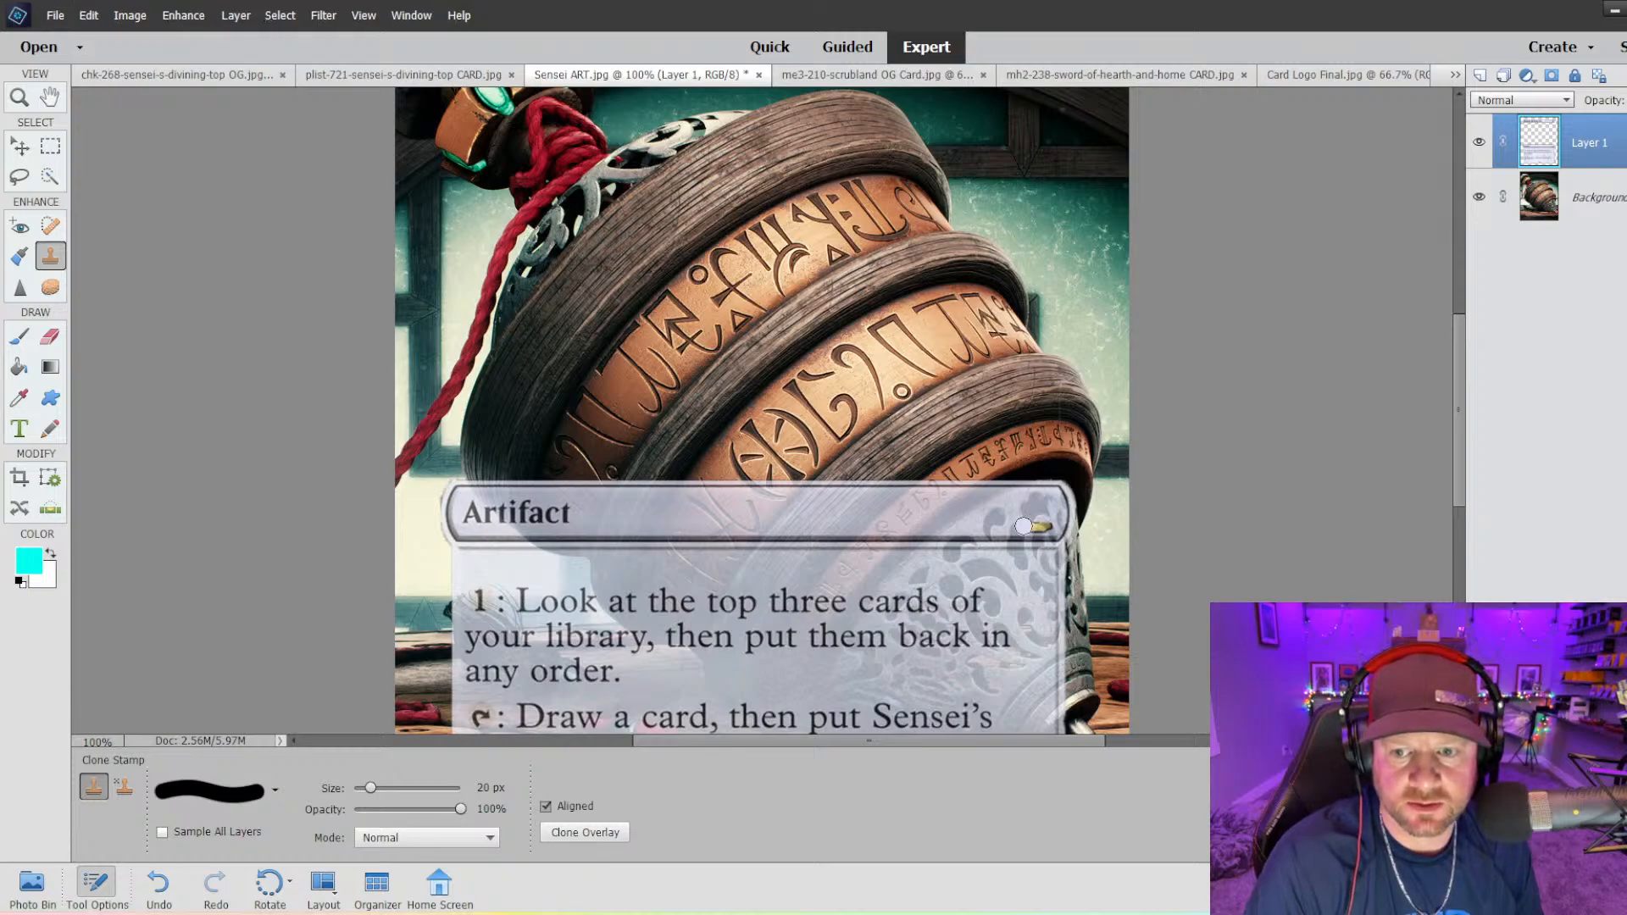
{"action": "key", "text": "alt"}
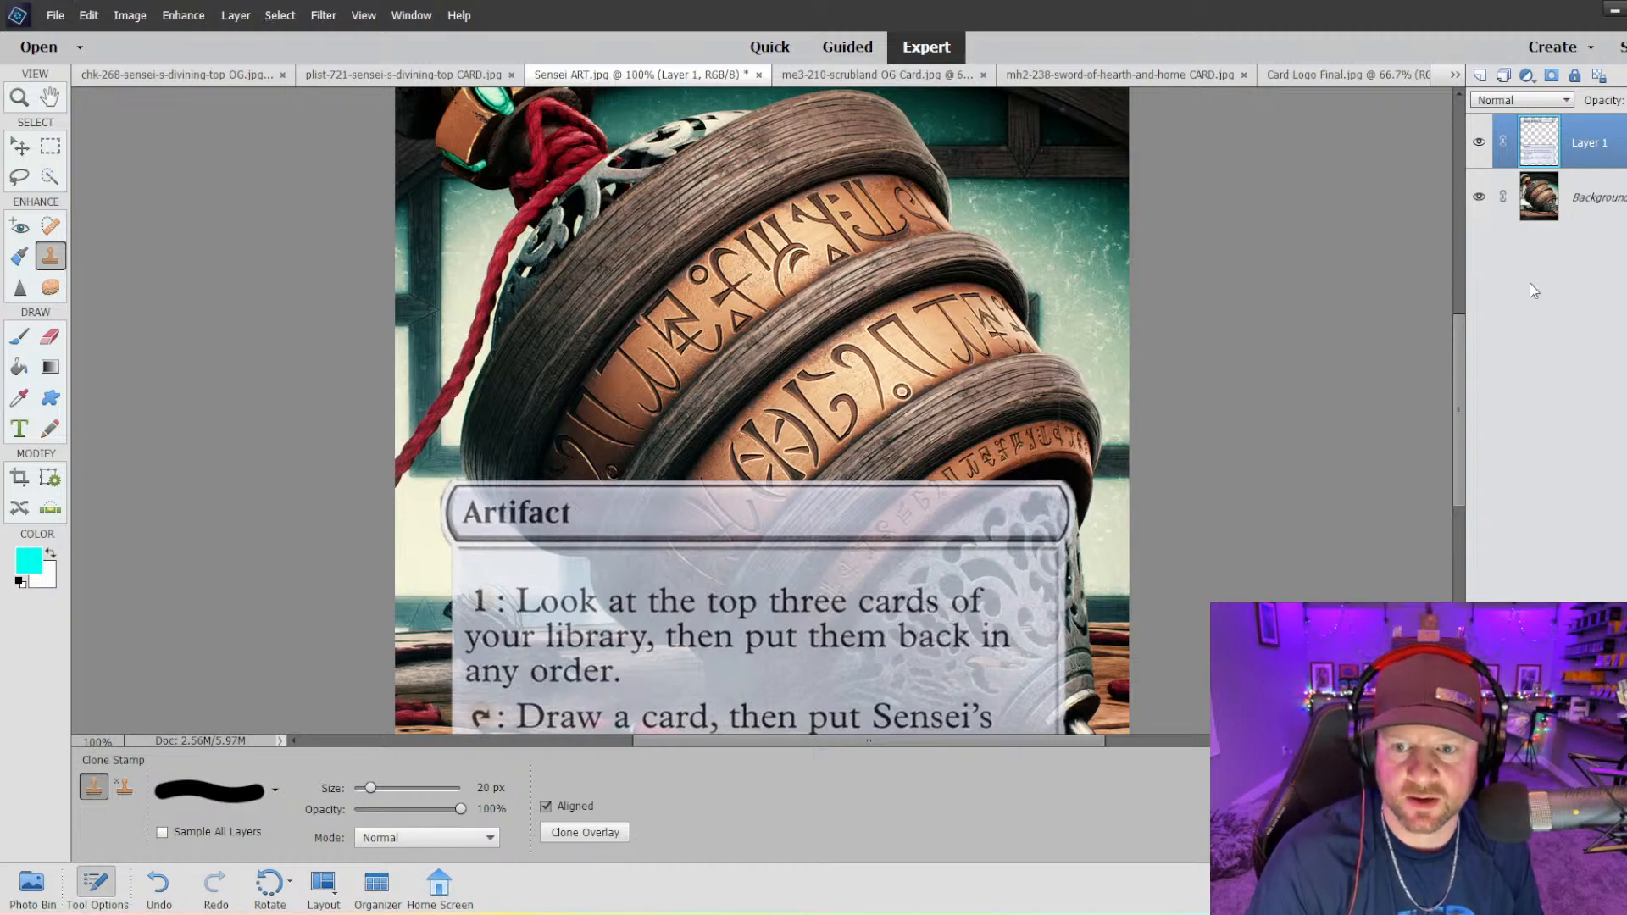
{"action": "left_click", "coordinate": [1578, 208]}
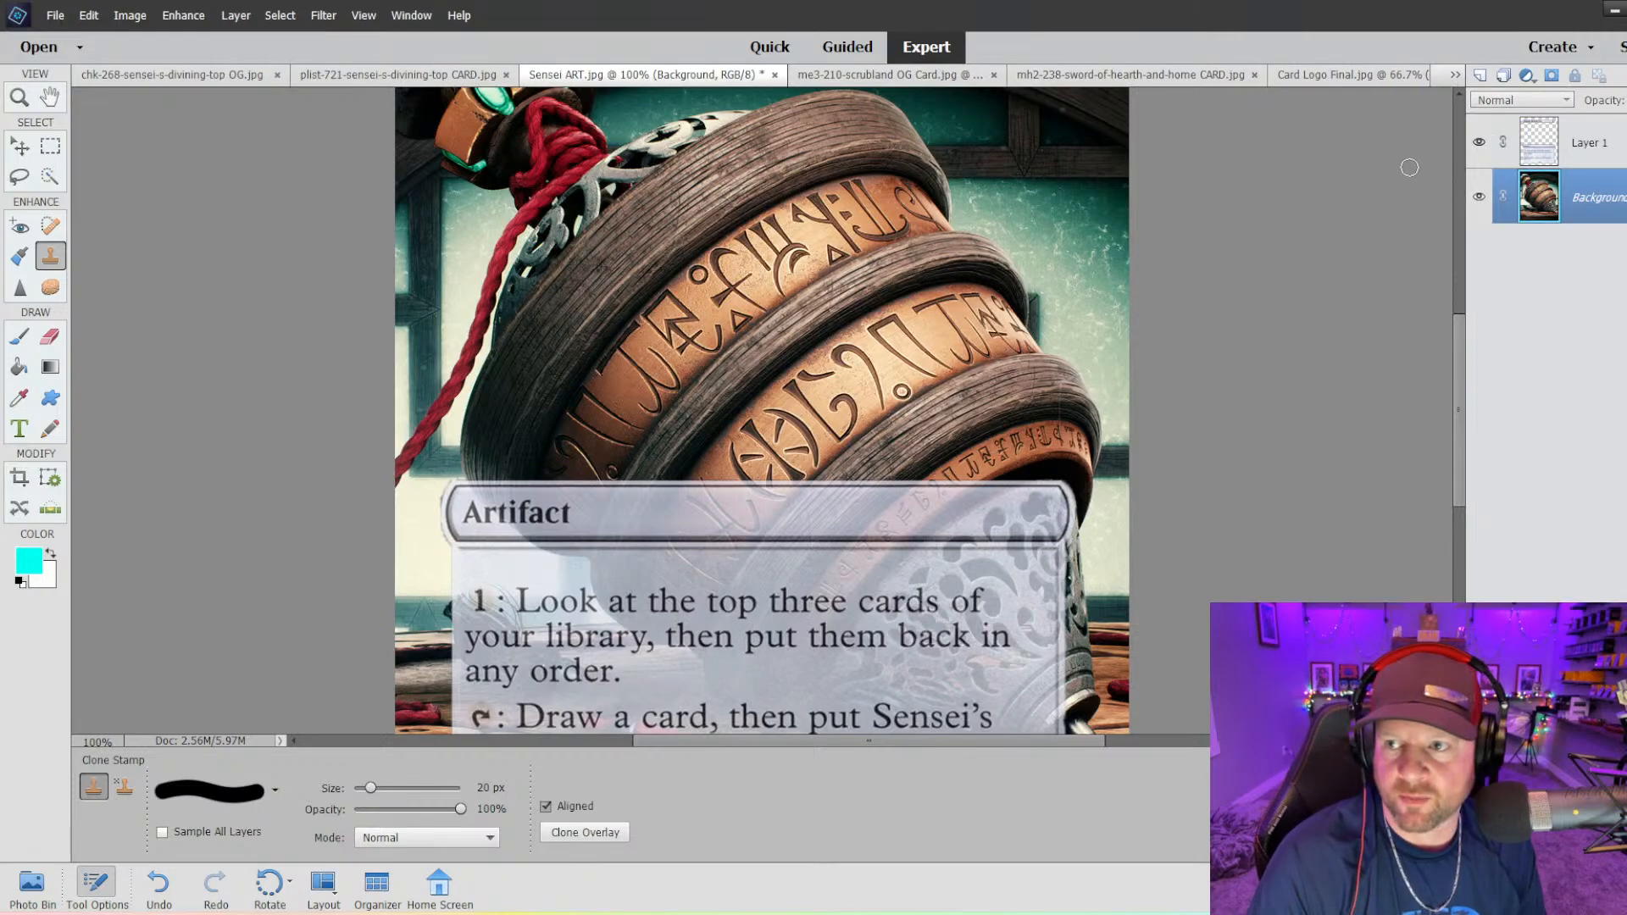
{"action": "left_click", "coordinate": [1566, 149]}
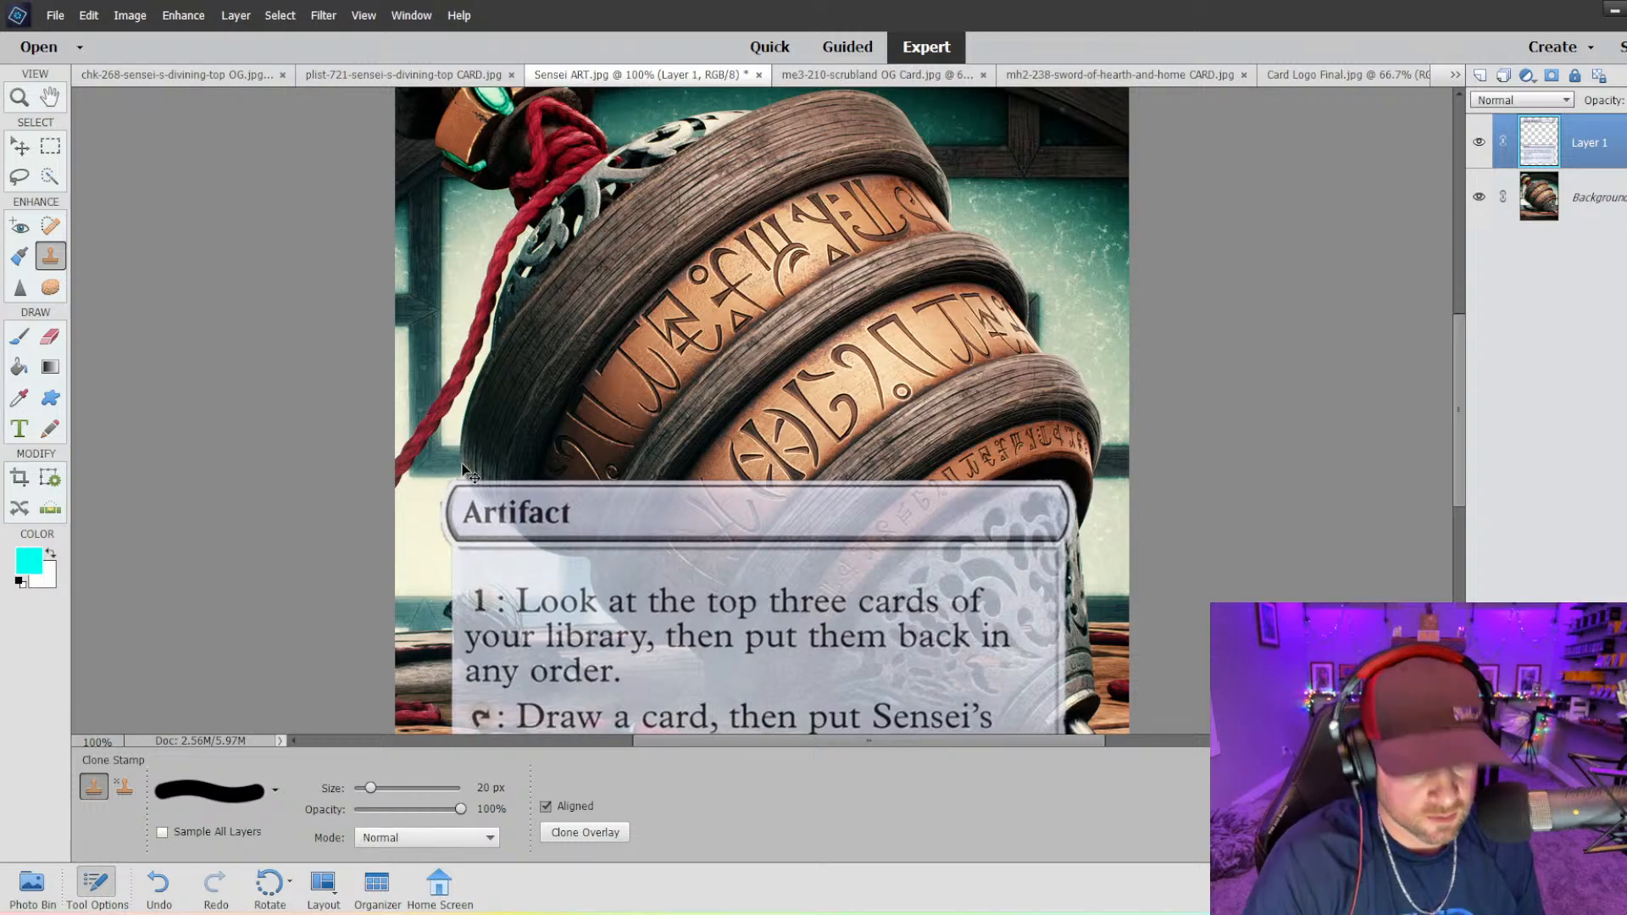
{"action": "key", "text": "ctrl+z"}
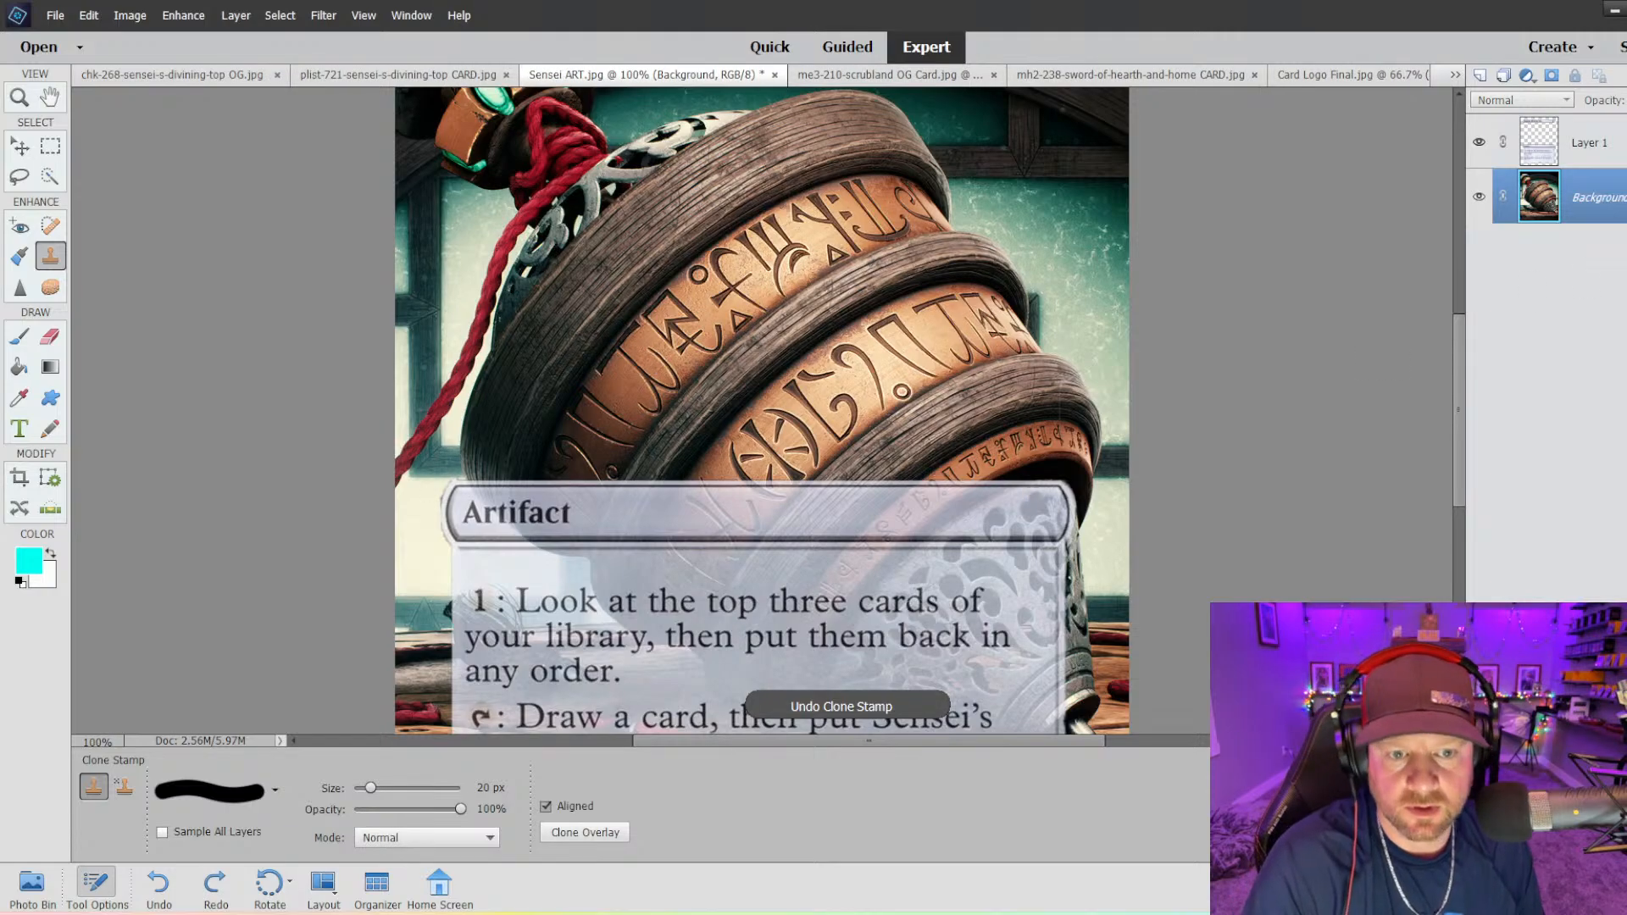
{"action": "left_click", "coordinate": [1535, 145]}
- Select a wide rectangular strip directly above the Artifact type bar, with its lower boundary along the bar's top edge
{"action": "key", "text": "ctrl+equal"}
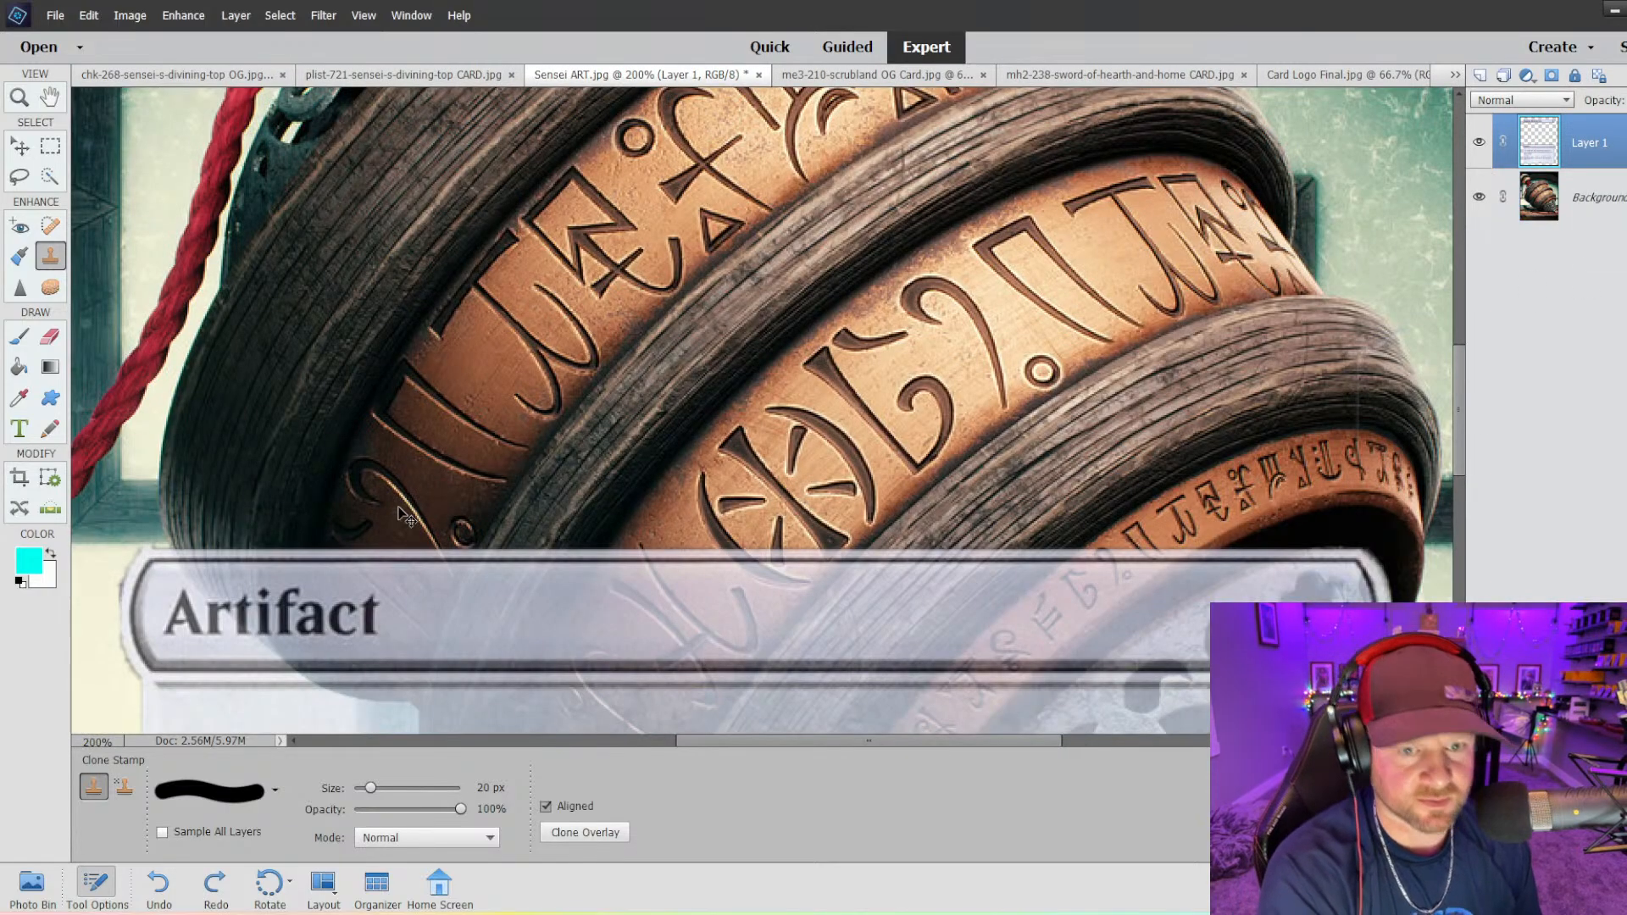
{"action": "scroll", "coordinate": [248, 500], "scroll_direction": "down", "scroll_amount": 3}
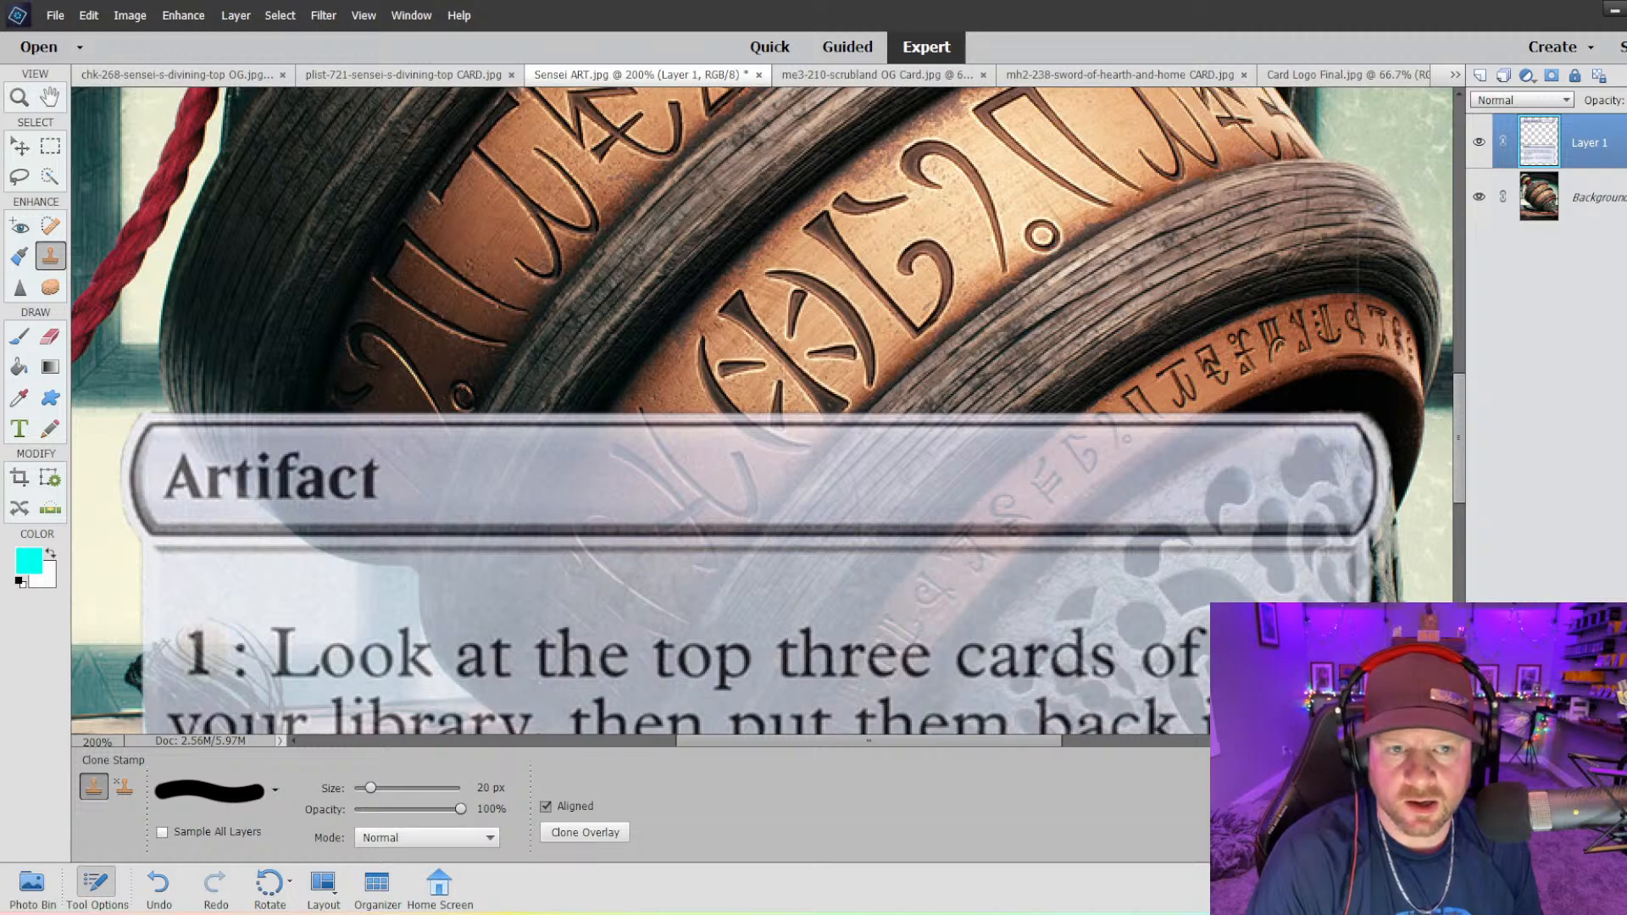
{"action": "left_click", "coordinate": [51, 146]}
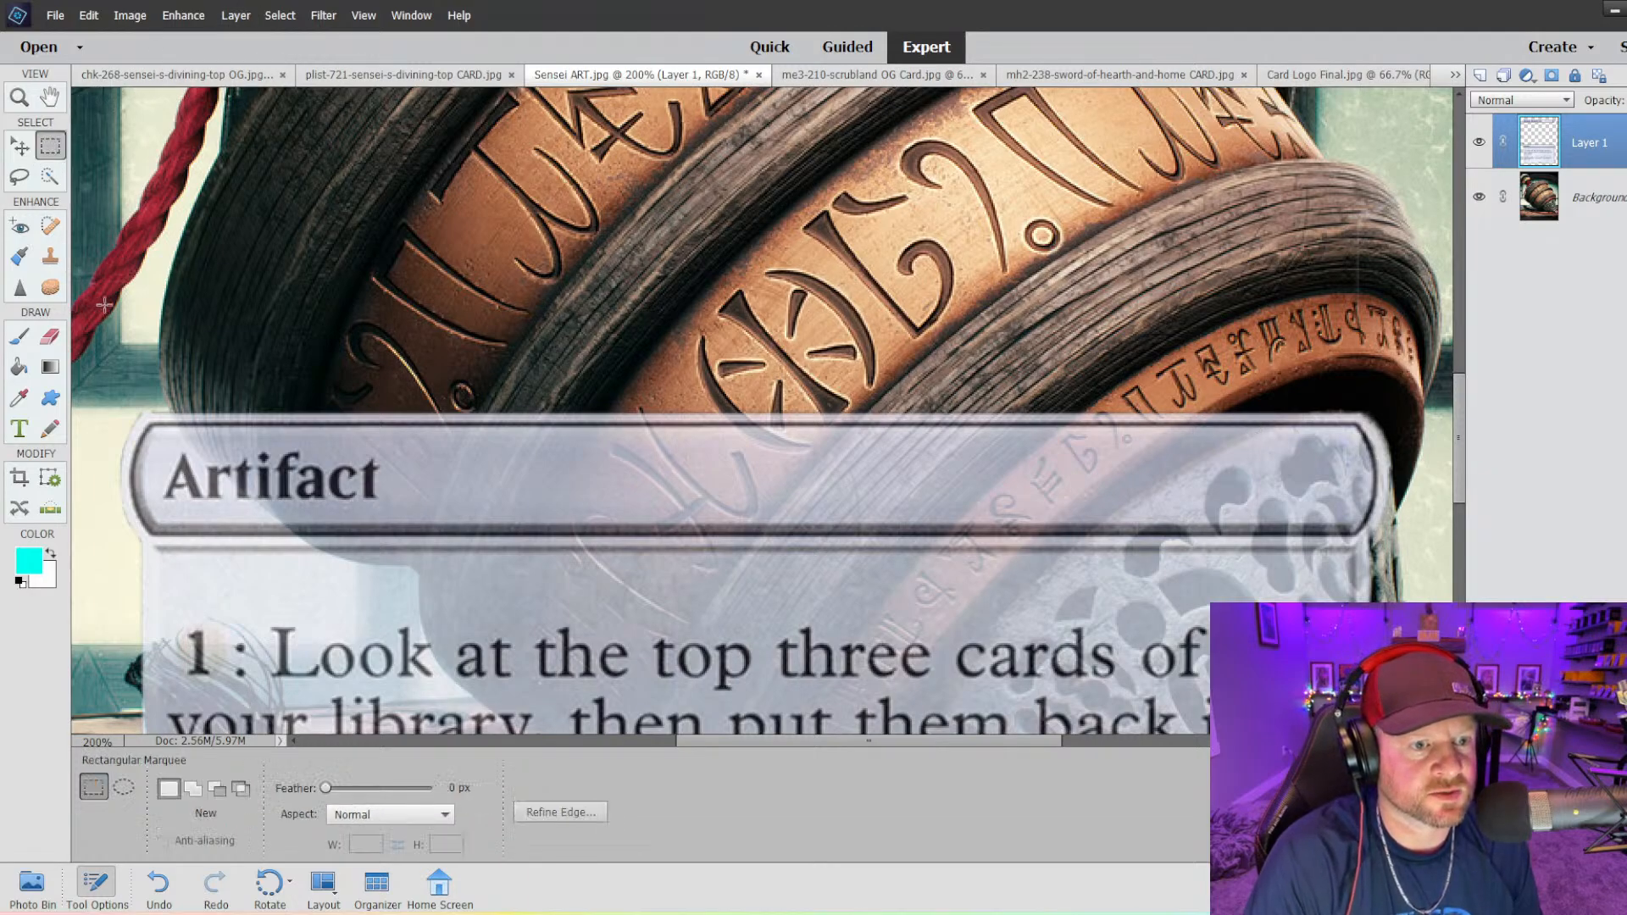
{"action": "mouse_move", "coordinate": [100, 306]}
{"action": "left_mouse_down"}
{"action": "mouse_move", "coordinate": [1399, 399]}
{"action": "mouse_move", "coordinate": [1411, 414]}
{"action": "left_mouse_up"}
{"action": "key", "text": "a"}
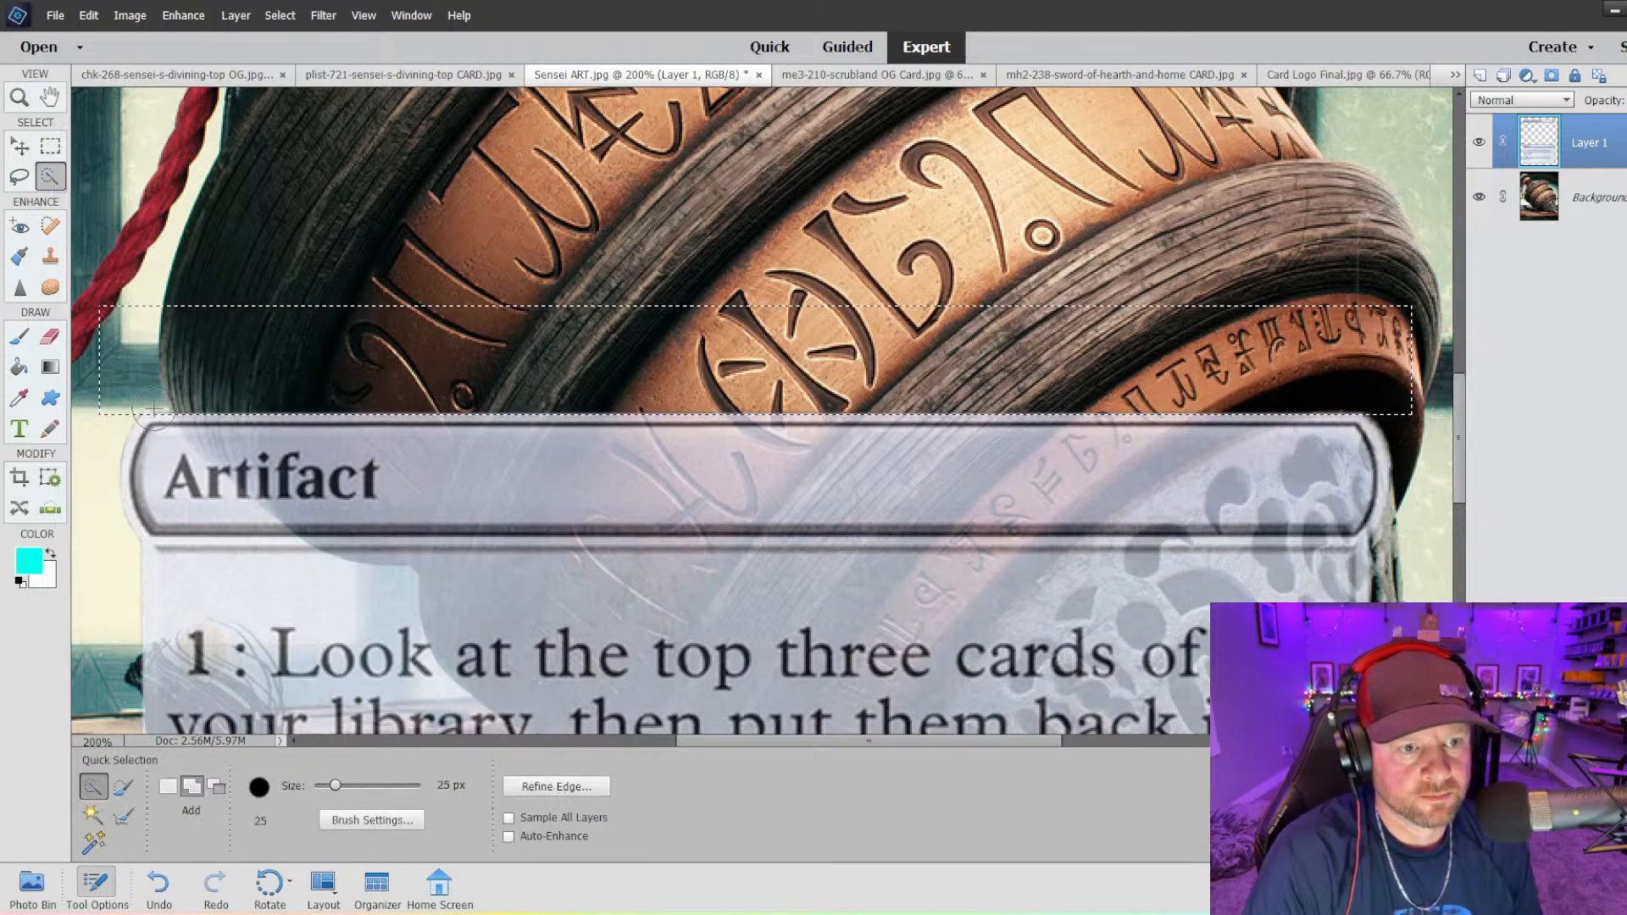
{"action": "left_click", "coordinate": [449, 390], "text": "alt"}
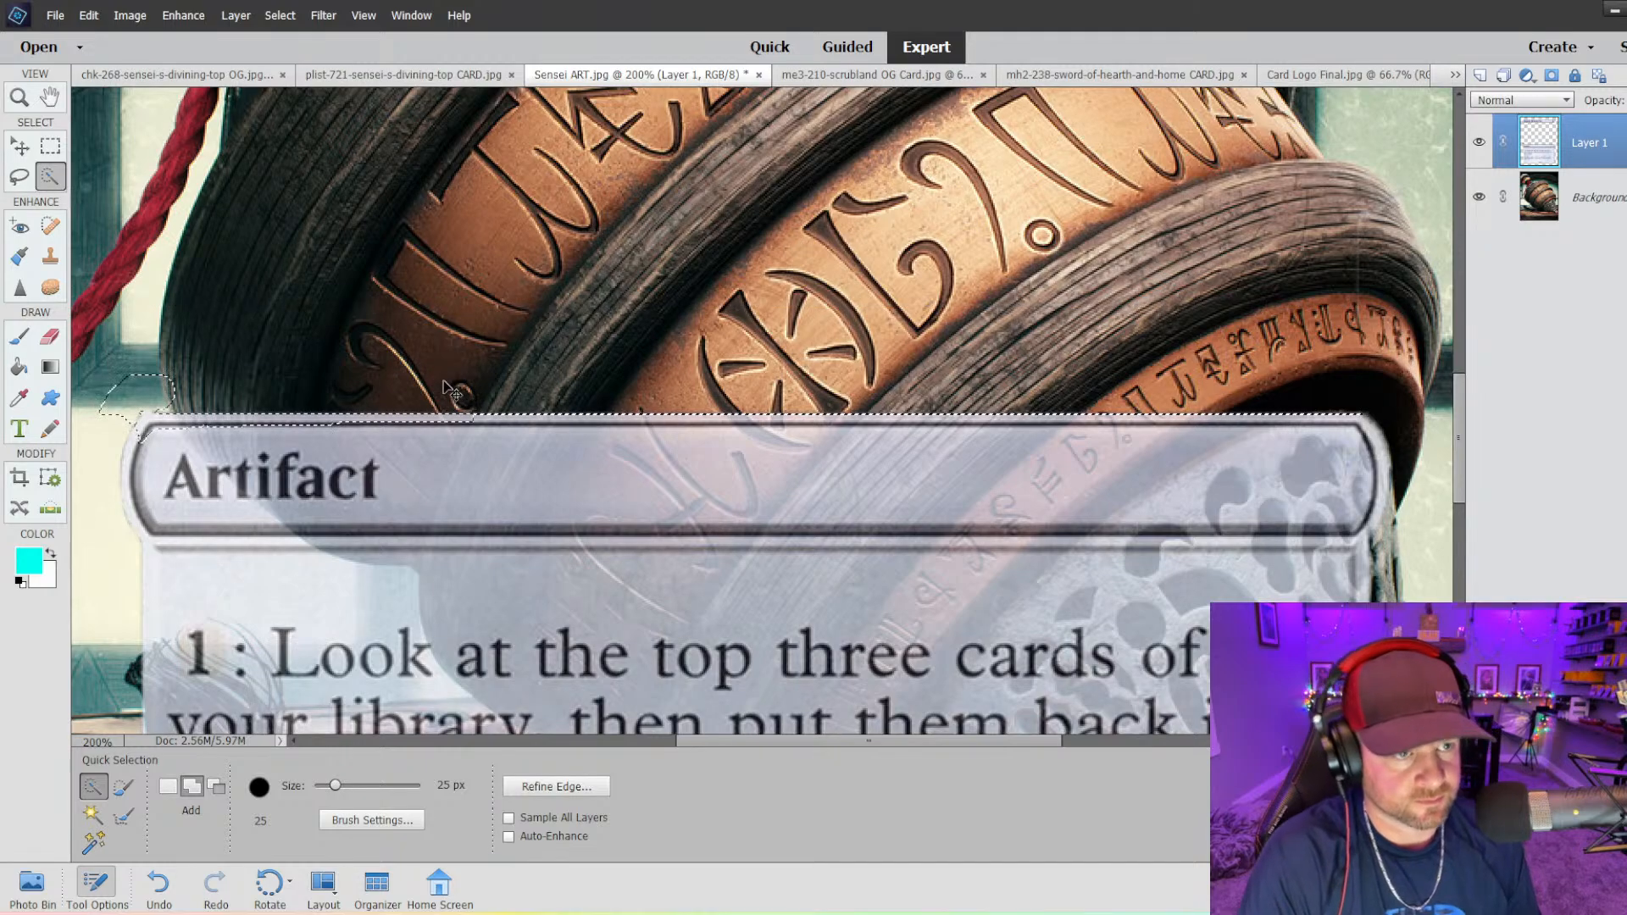
{"action": "key", "text": "ctrl+z"}
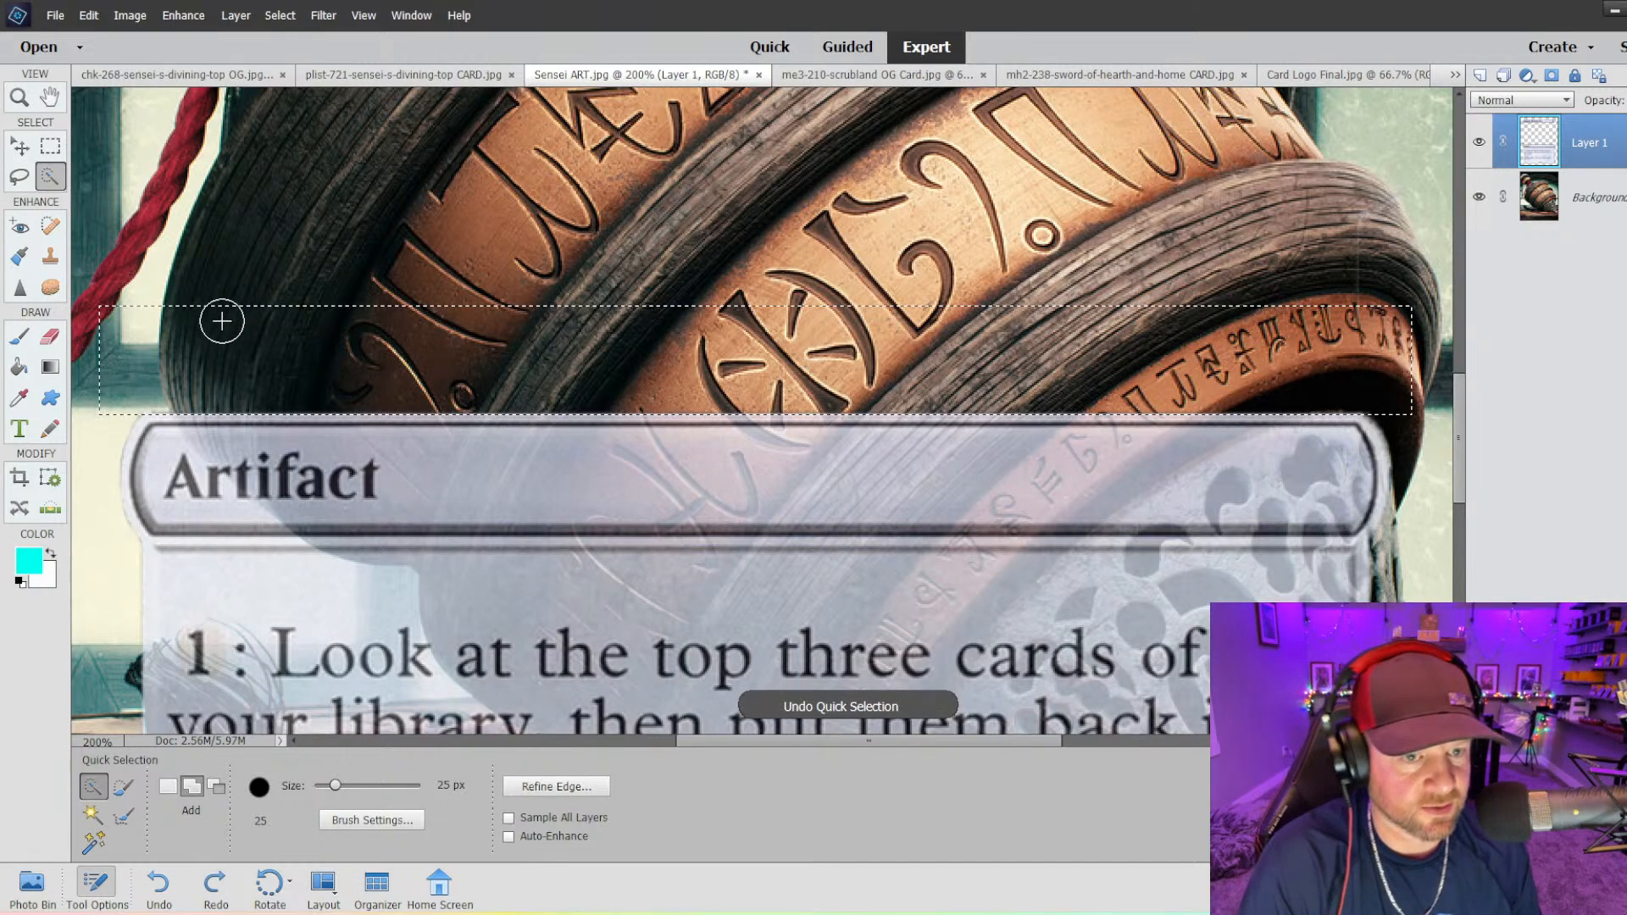
- Clean the type bar's top edge inside the selection with the Clone Stamp and clear the selection
{"action": "left_click", "coordinate": [49, 257]}
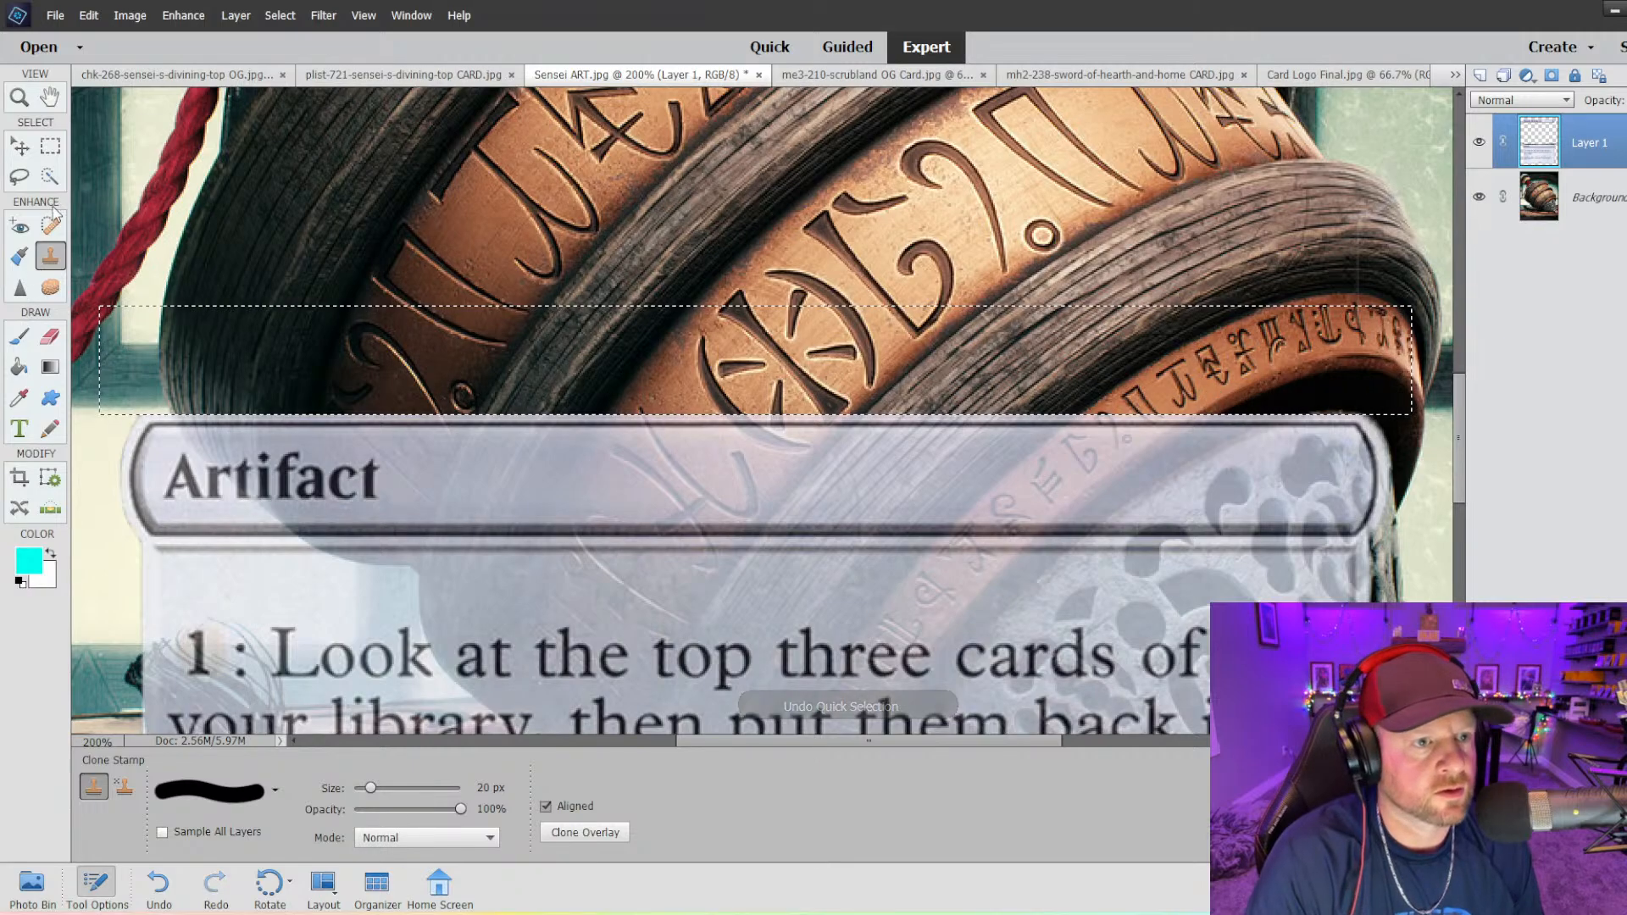
{"action": "left_click", "coordinate": [50, 146]}
{"action": "right_click", "coordinate": [207, 326]}
{"action": "left_click", "coordinate": [216, 337]}
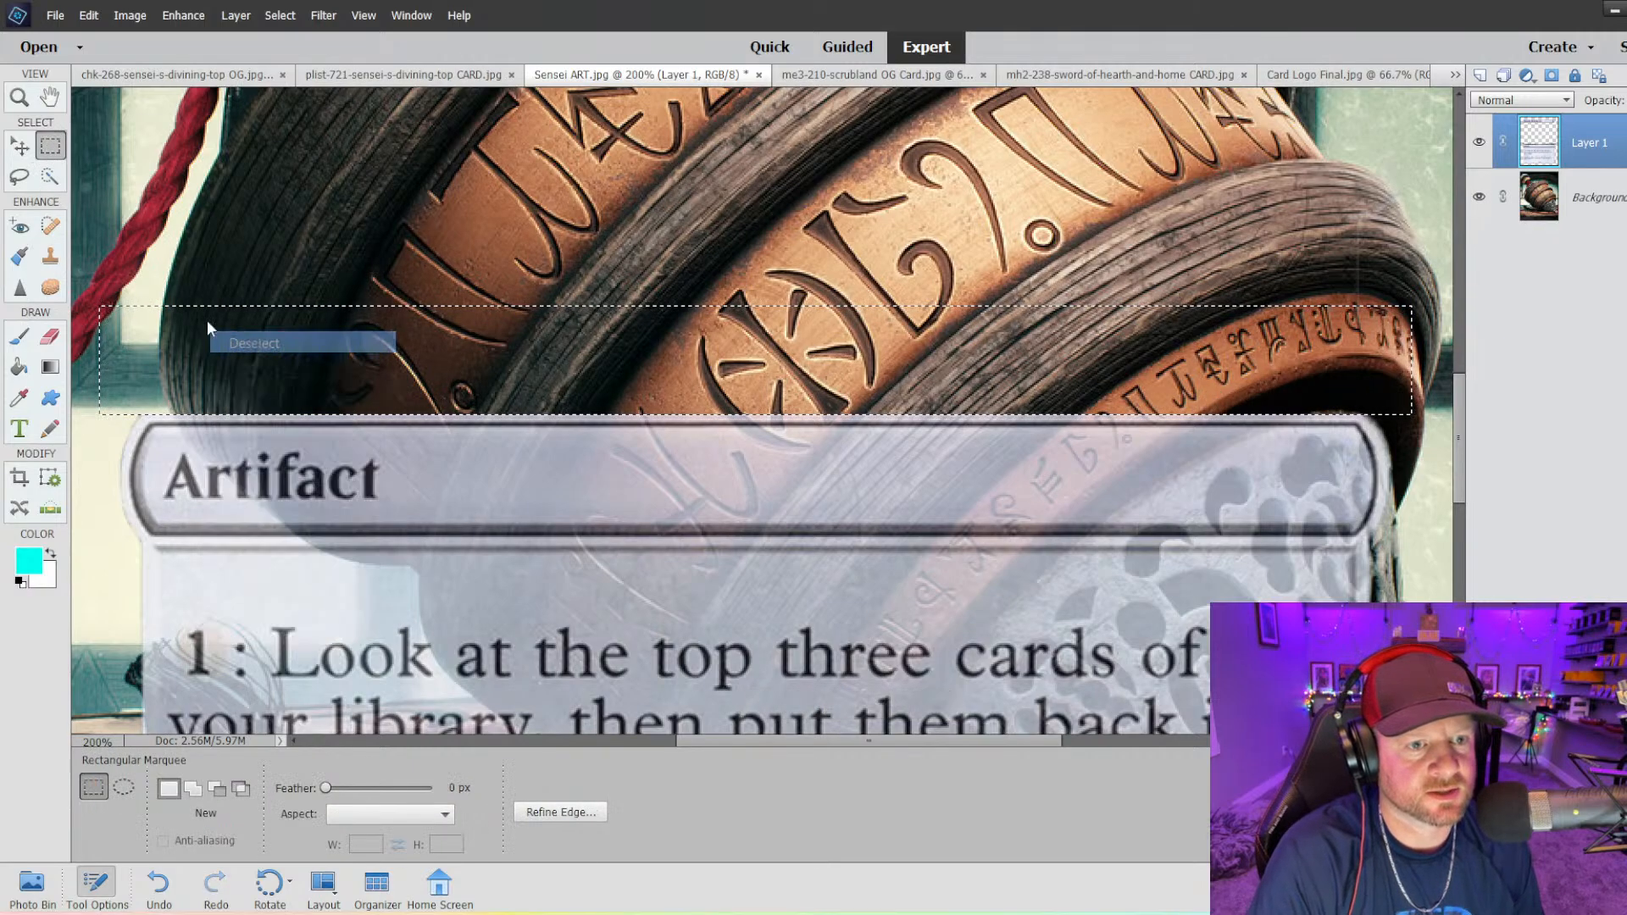
- Clean the fringe around the type bar's rounded ends with the 20 px Clone Stamp, undoing the last stroke
{"action": "left_click", "coordinate": [50, 258]}
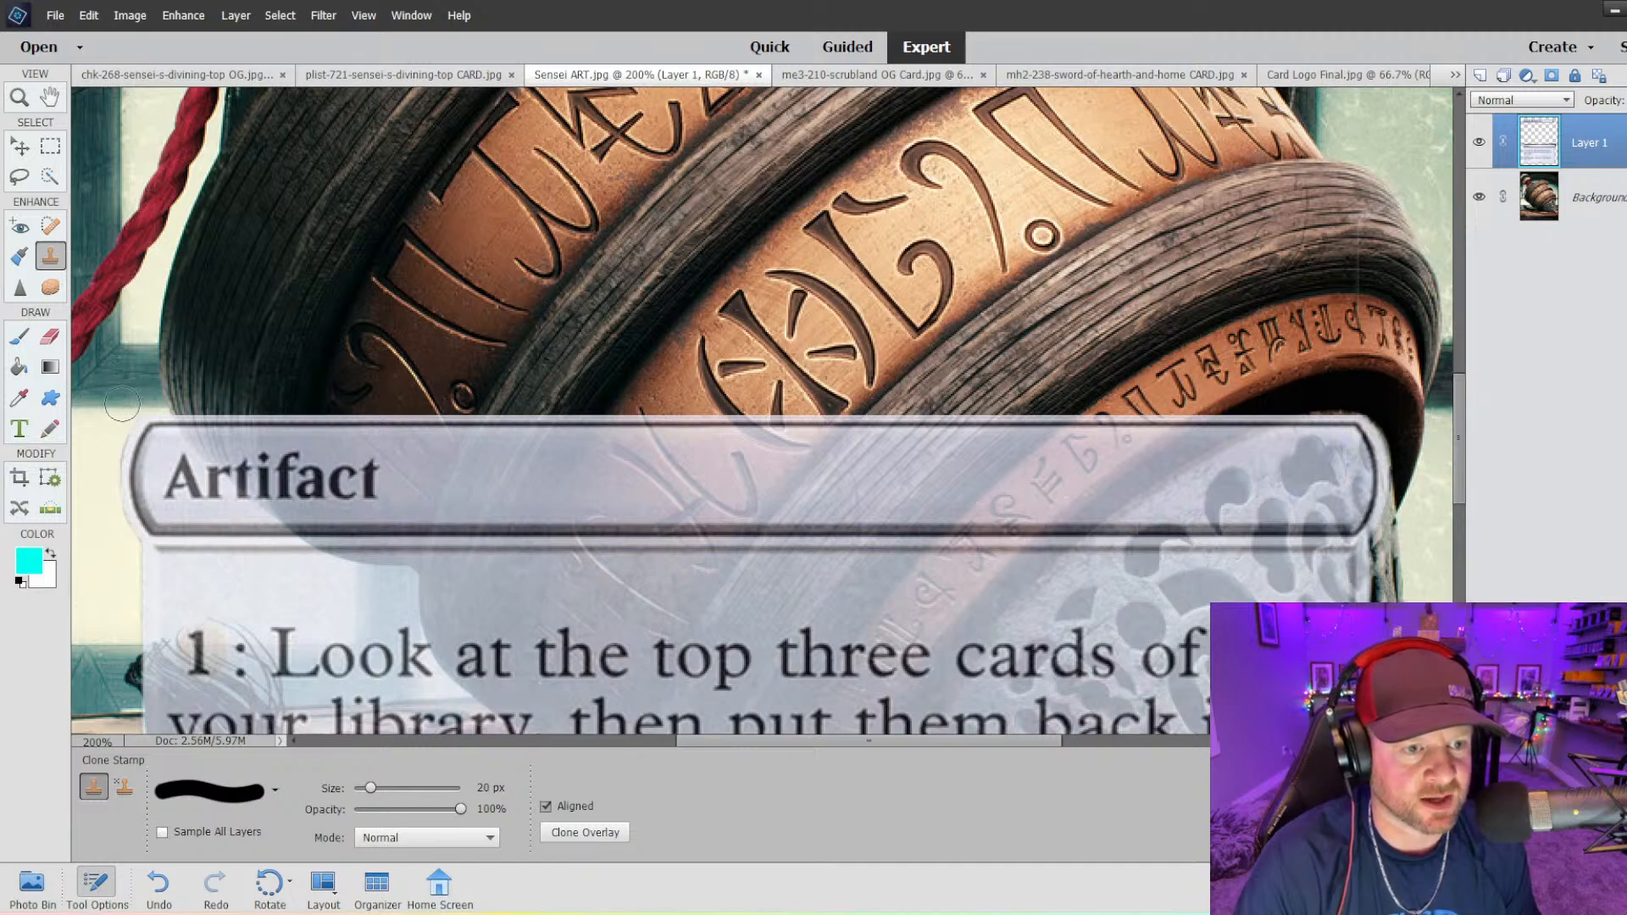
{"action": "scroll", "coordinate": [93, 466], "scroll_direction": "down", "scroll_amount": 1}
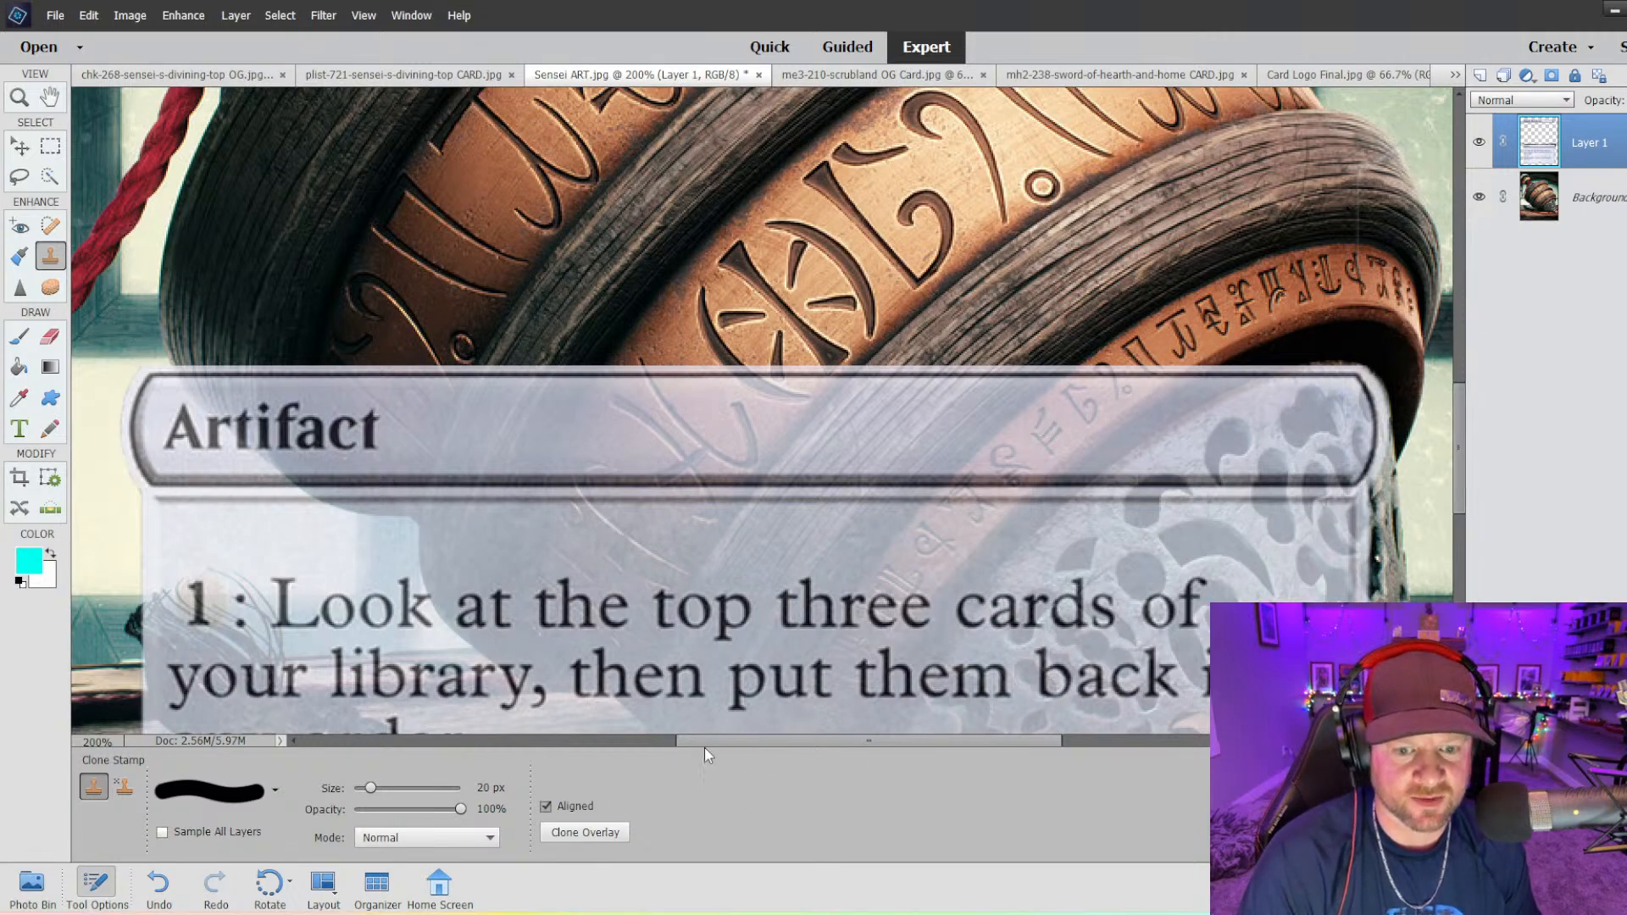
{"action": "left_click_drag", "start_coordinate": [725, 744], "coordinate": [875, 745]}
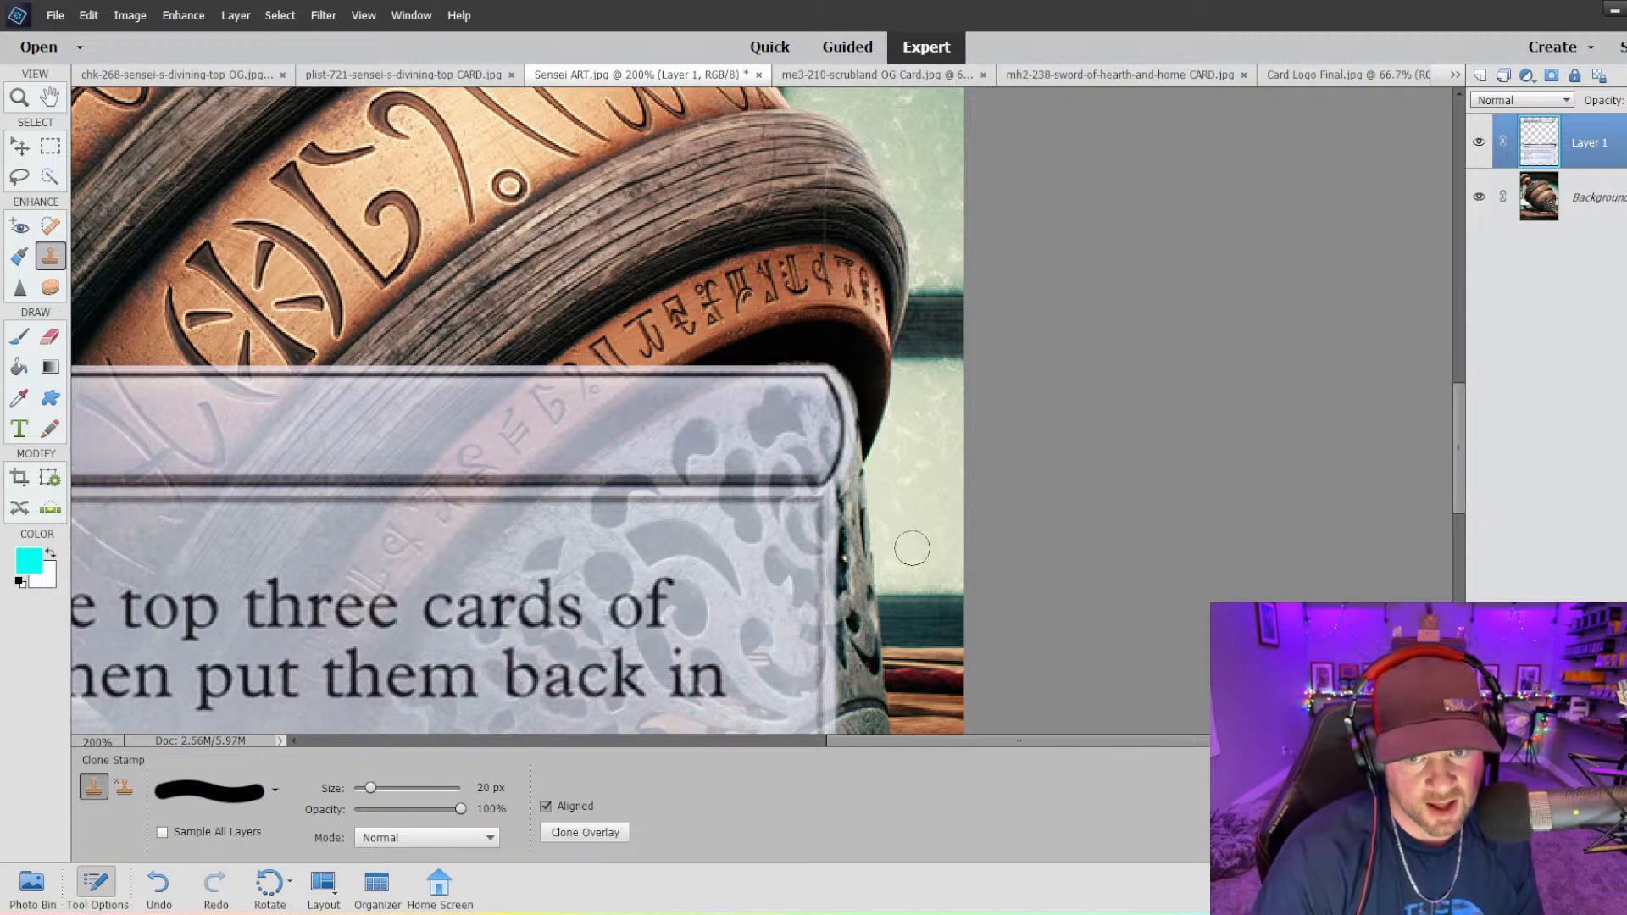
{"action": "key", "text": "ctrl+z"}
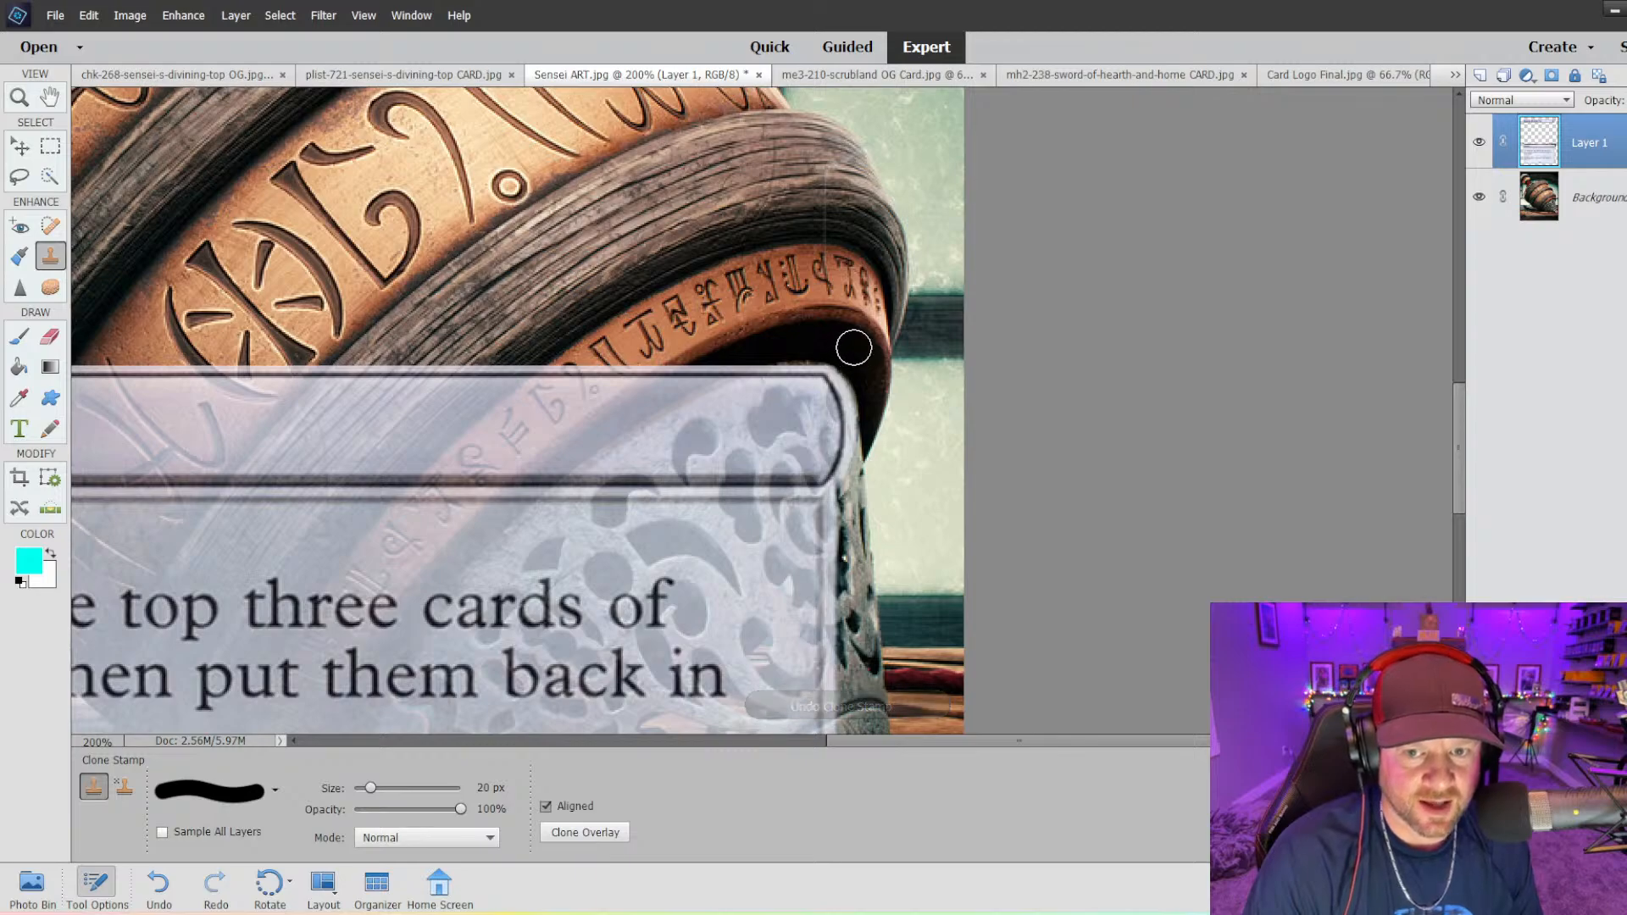
- Select a tall, narrow rectangle on the artwork beside the rules text box, aligned with the box's right edge
{"action": "scroll", "coordinate": [855, 361], "scroll_direction": "down", "scroll_amount": 3}
{"action": "scroll", "coordinate": [880, 462], "scroll_direction": "down", "scroll_amount": 4}
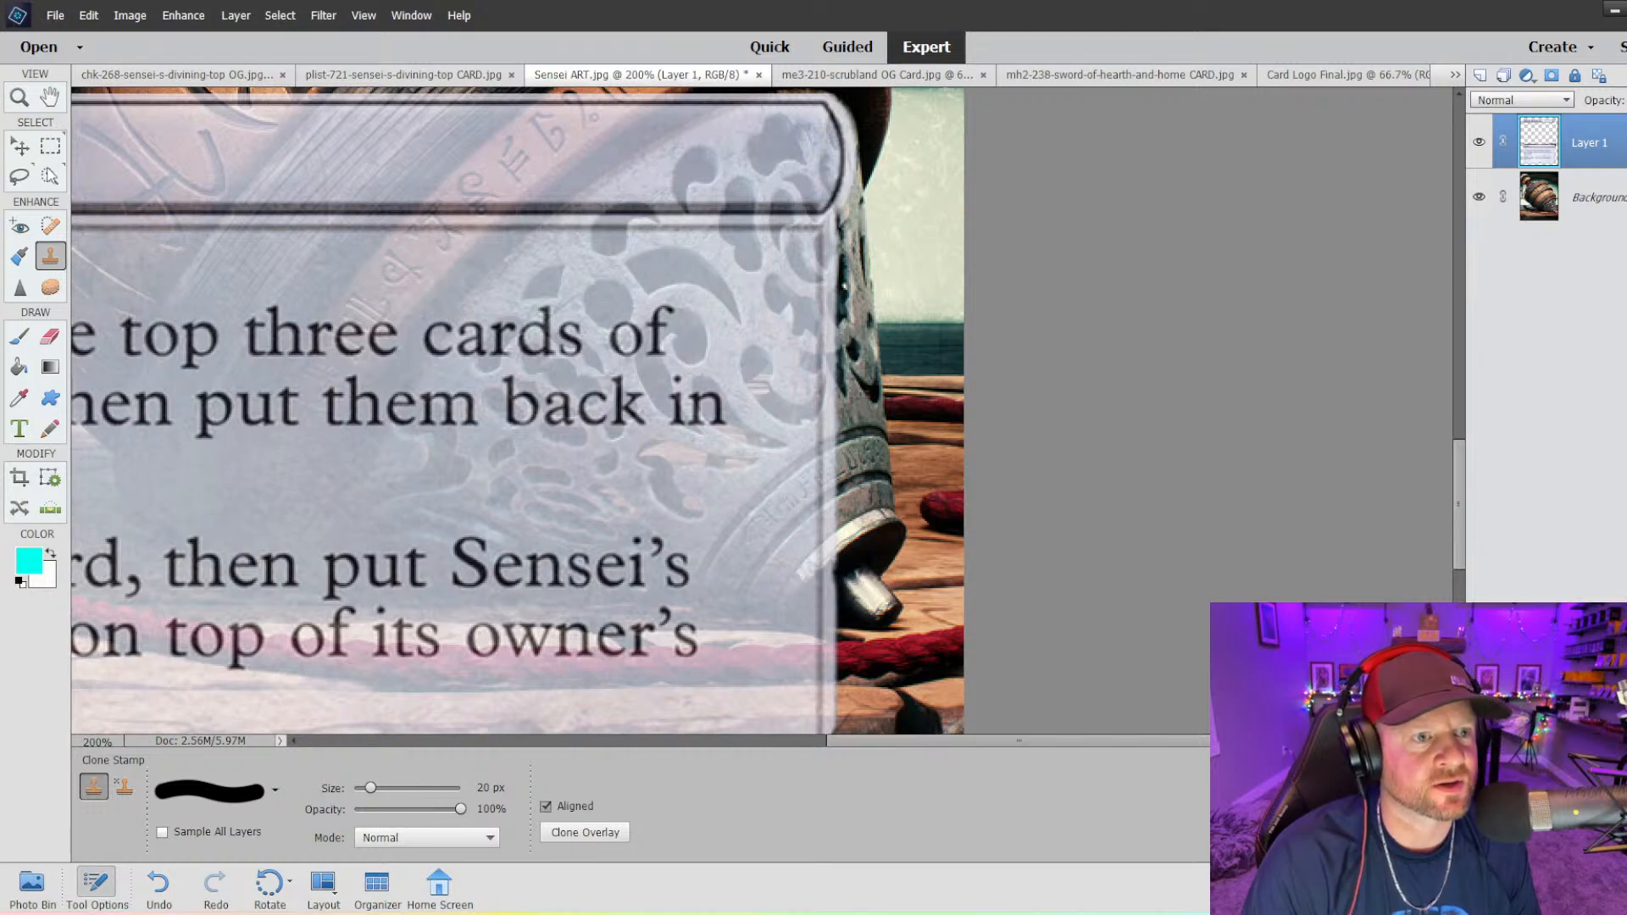
{"action": "left_click", "coordinate": [50, 145]}
{"action": "scroll", "coordinate": [911, 659], "scroll_direction": "down", "scroll_amount": 2}
{"action": "scroll", "coordinate": [898, 661], "scroll_direction": "down", "scroll_amount": 1}
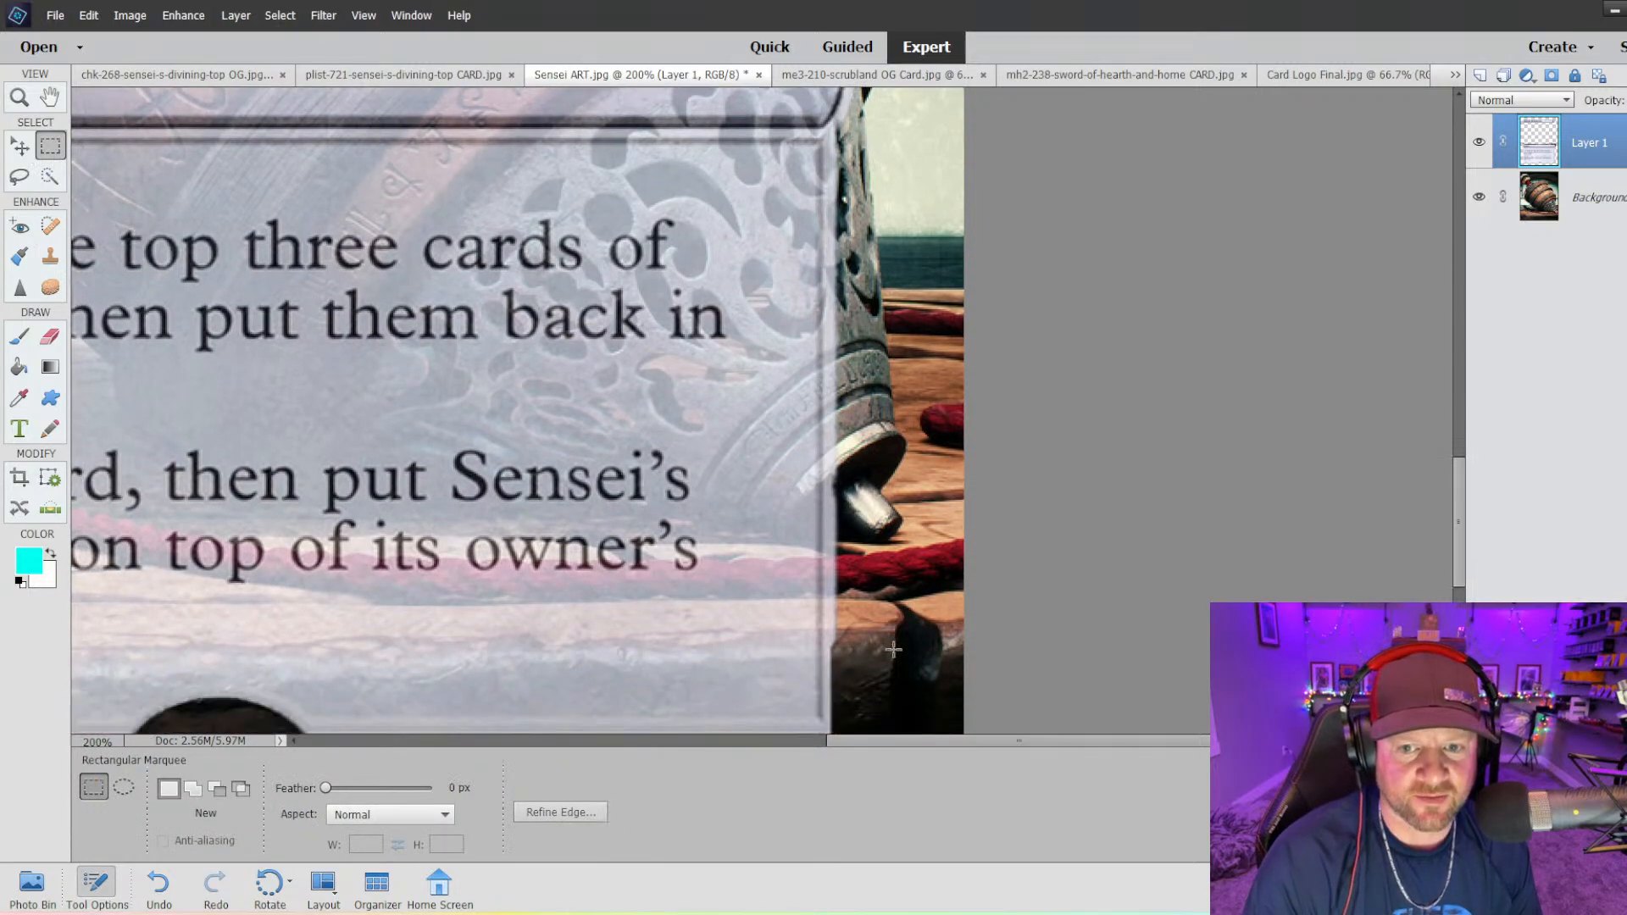
{"action": "left_click_drag", "start_coordinate": [919, 683], "coordinate": [831, 131]}
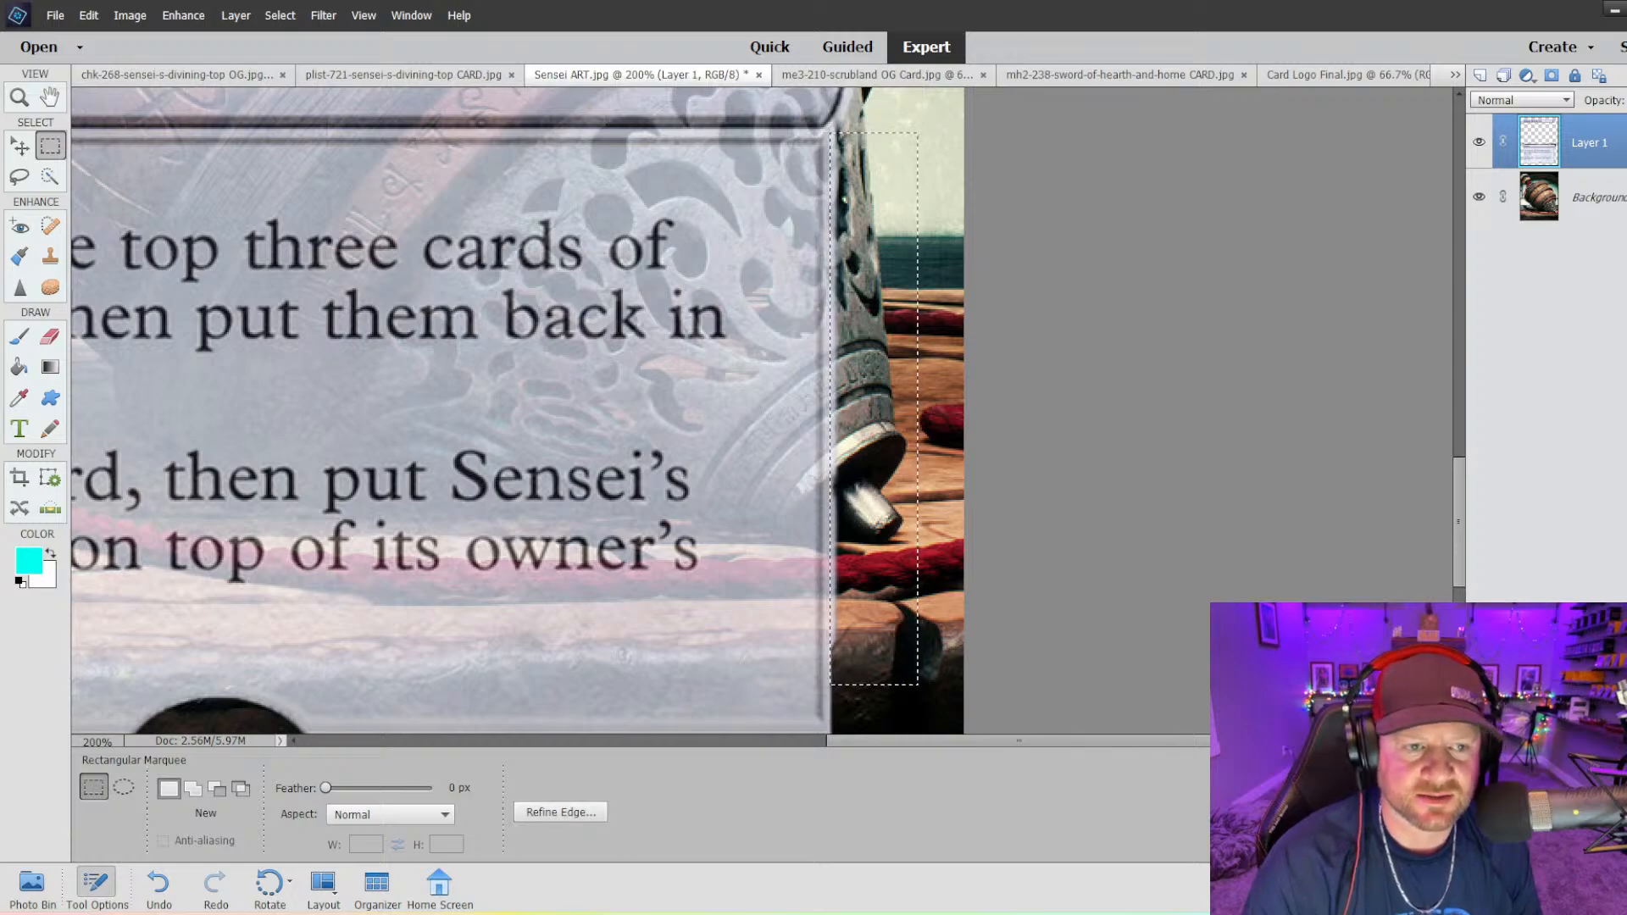
- Clone away the fringe down the text box's right edge inside the selection and deselect
{"action": "key", "text": "s"}
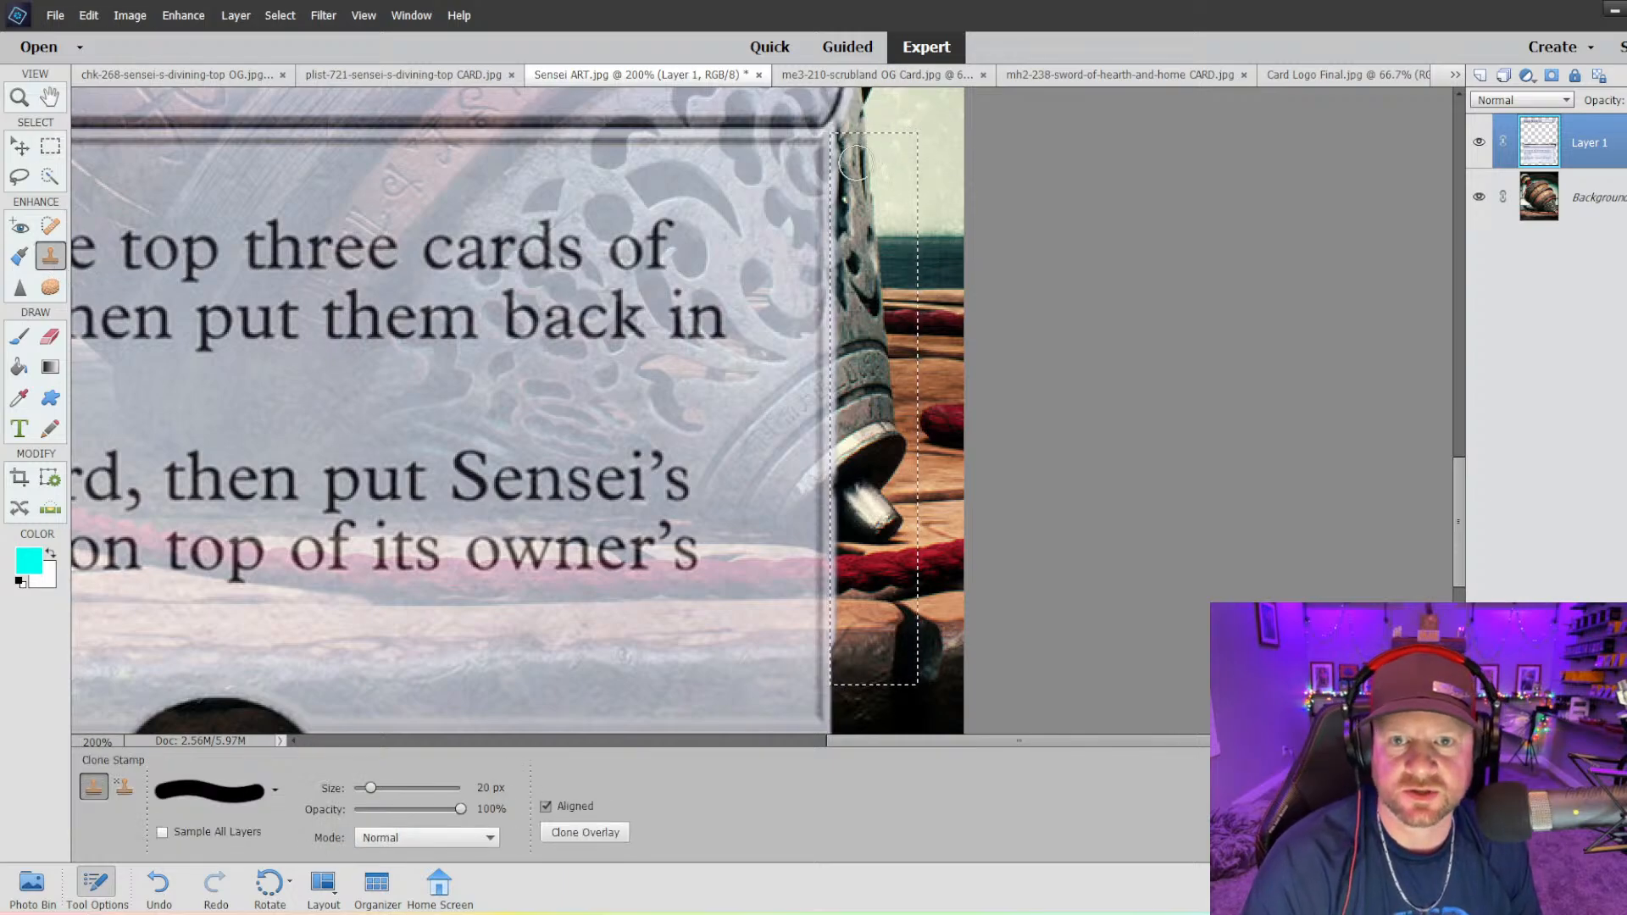
{"action": "left_click_drag", "start_coordinate": [831, 444], "coordinate": [831, 646]}
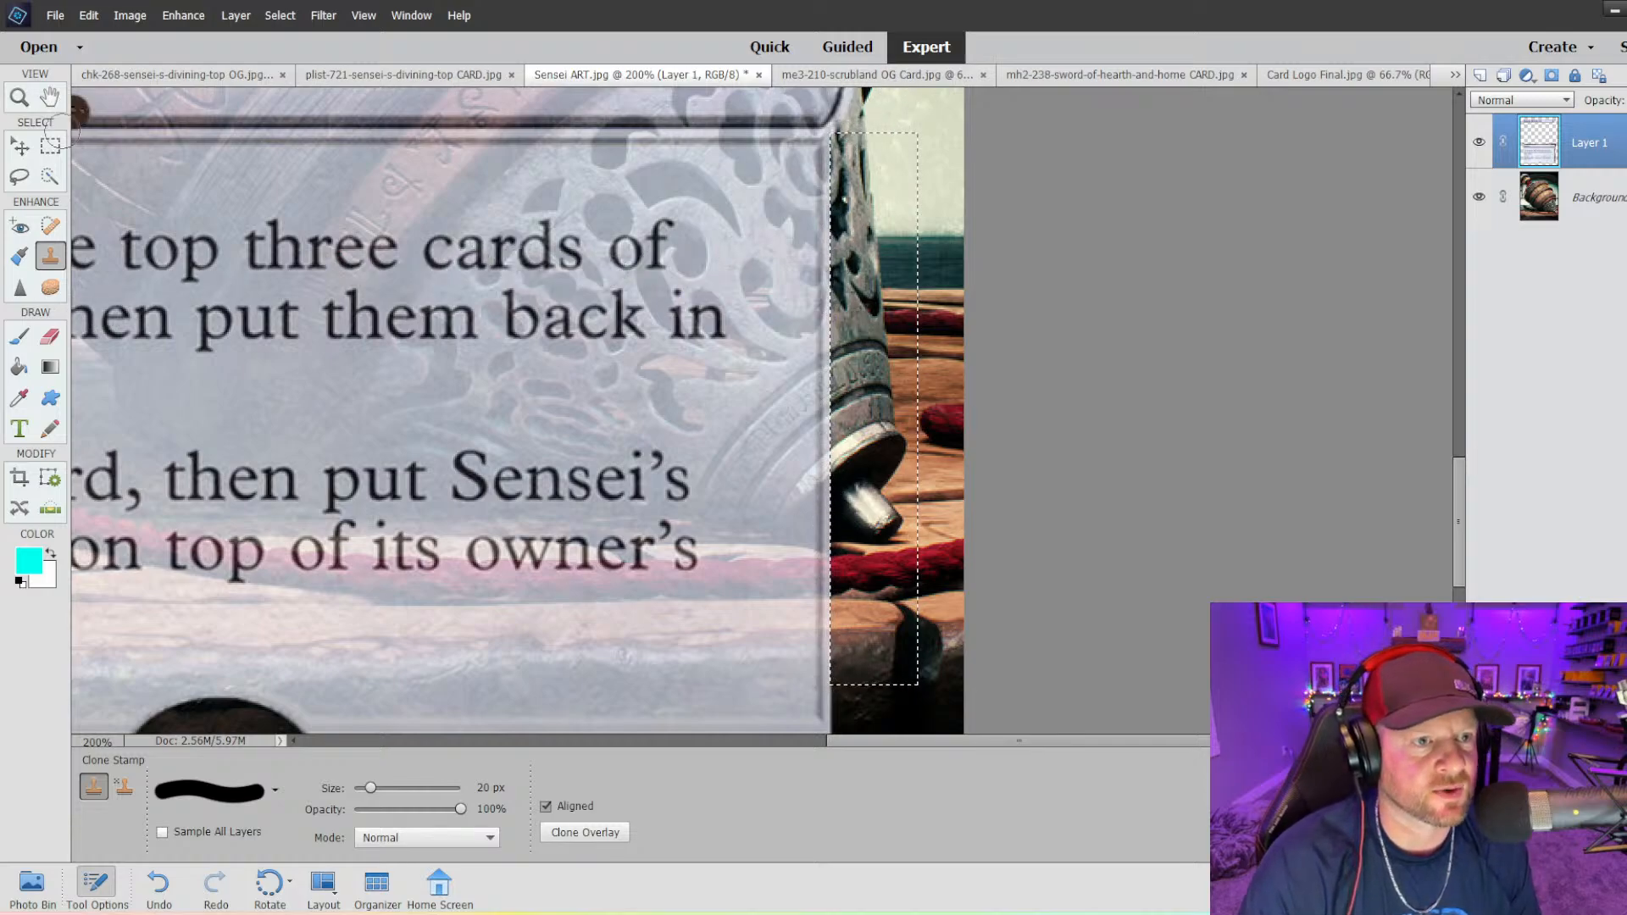
{"action": "left_click", "coordinate": [54, 147]}
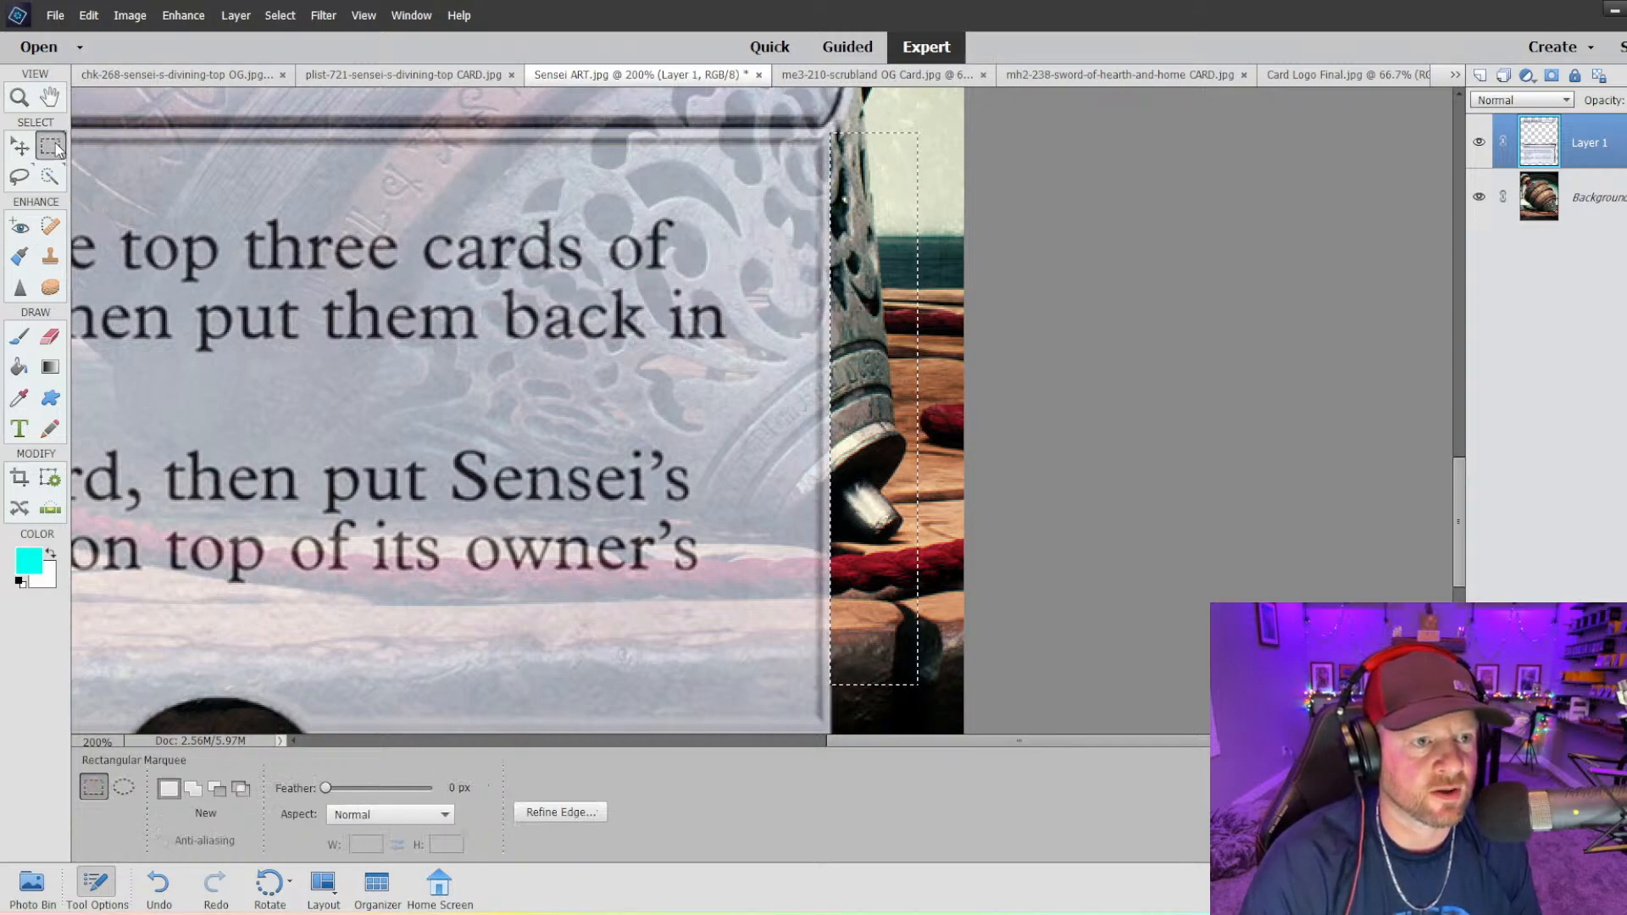
{"action": "right_click", "coordinate": [892, 371]}
{"action": "left_click", "coordinate": [941, 386]}
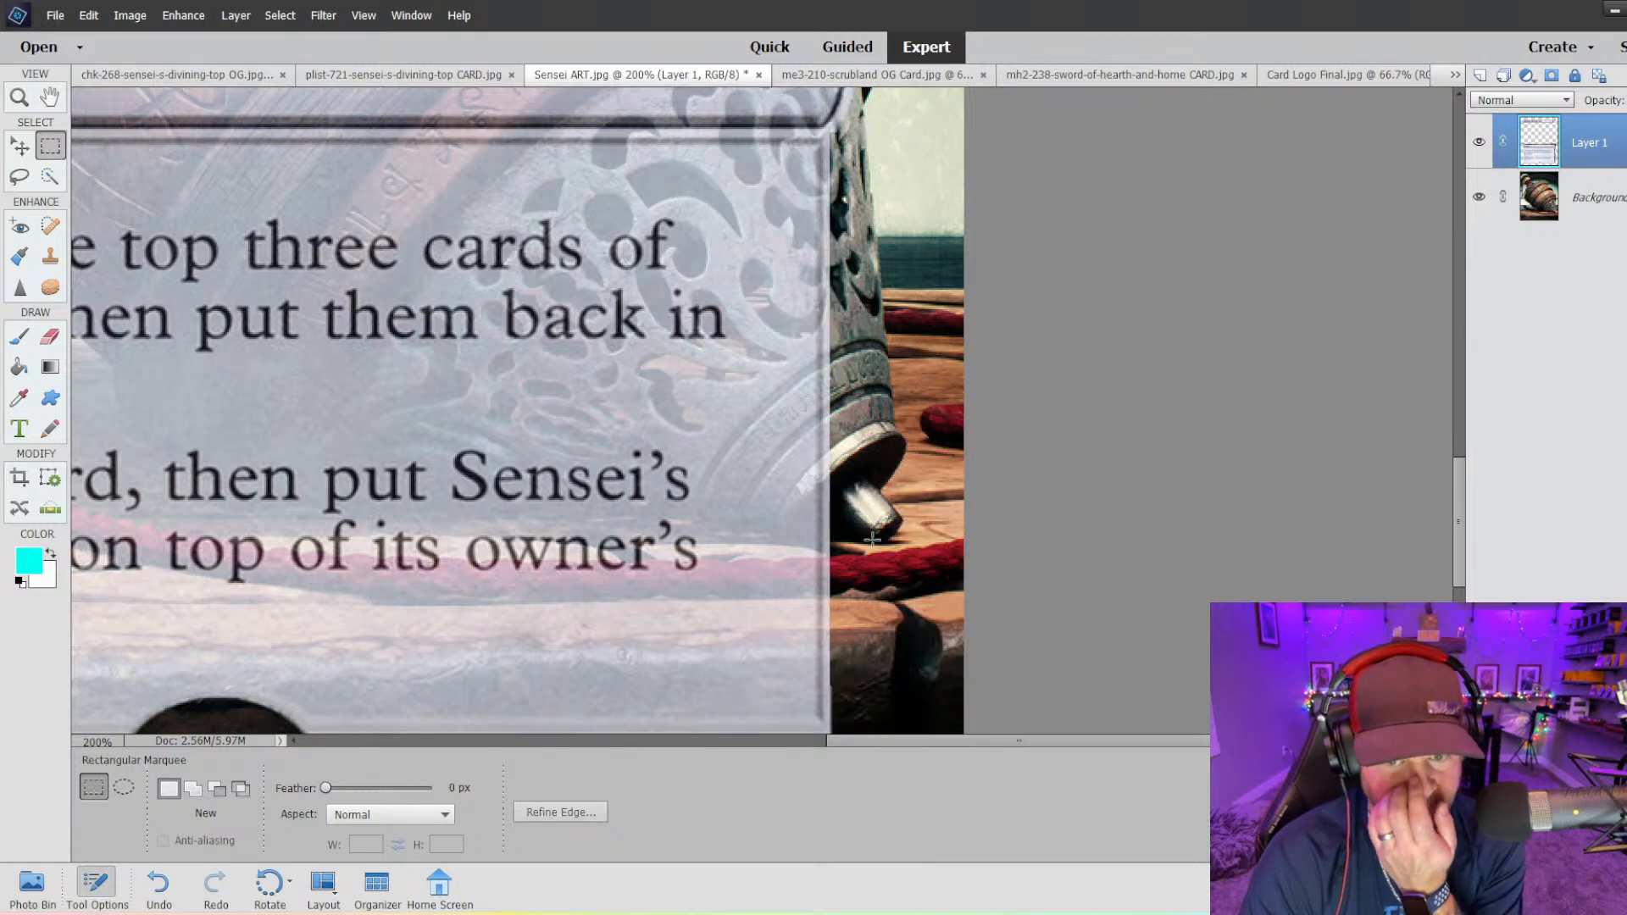
{"action": "scroll", "coordinate": [747, 543], "scroll_direction": "down", "scroll_amount": 2}
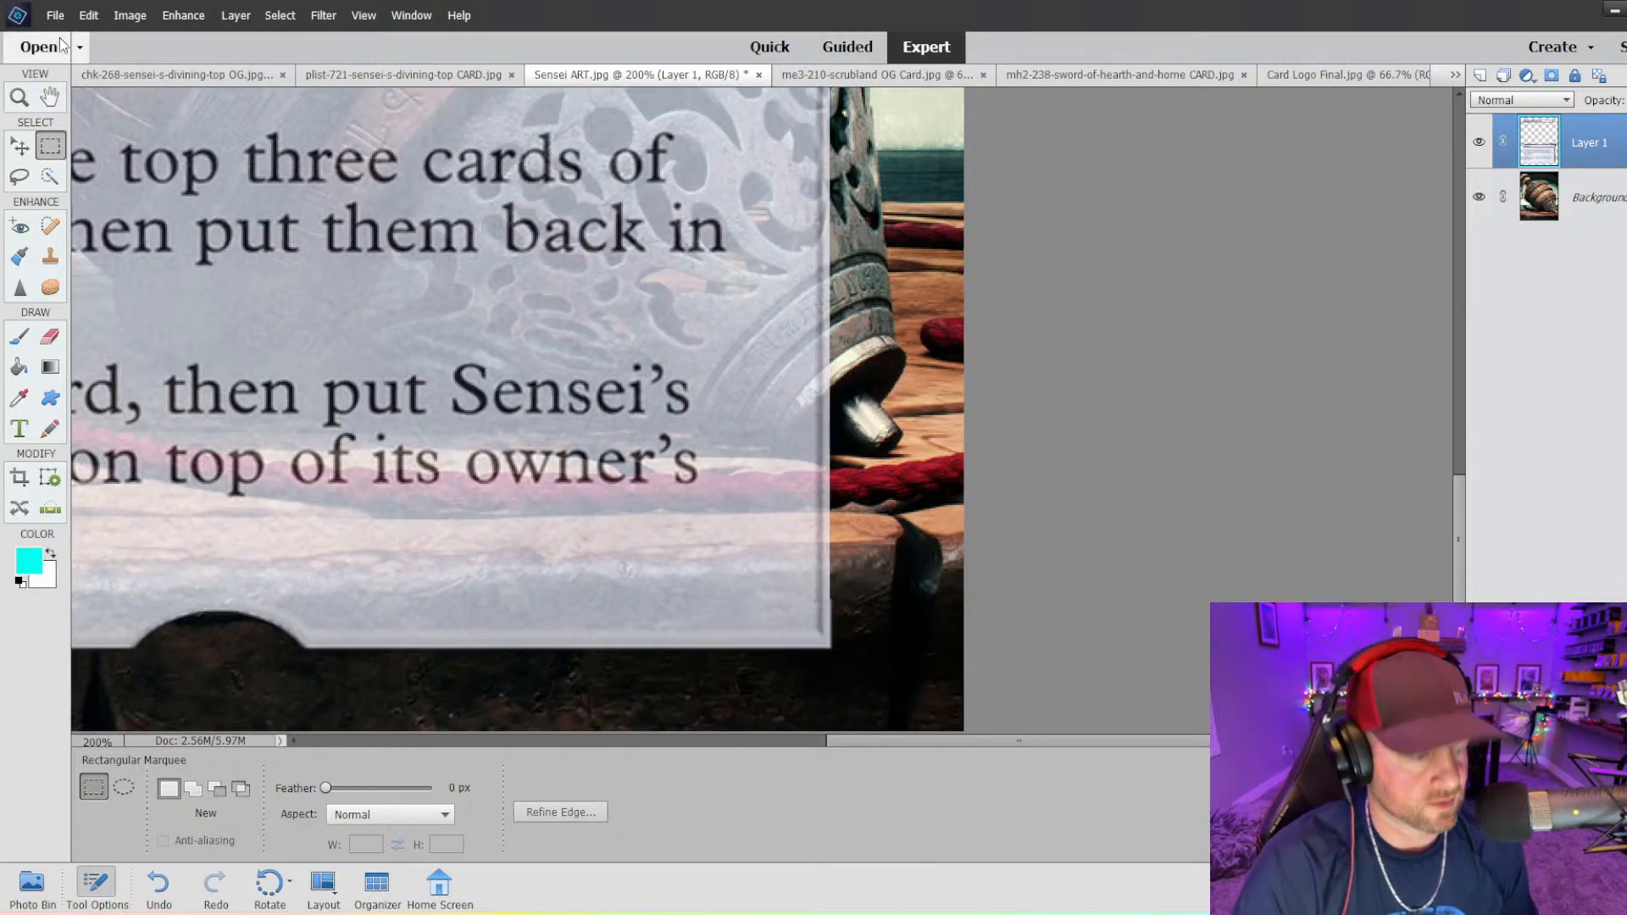
{"action": "key", "text": "ctrl+z"}
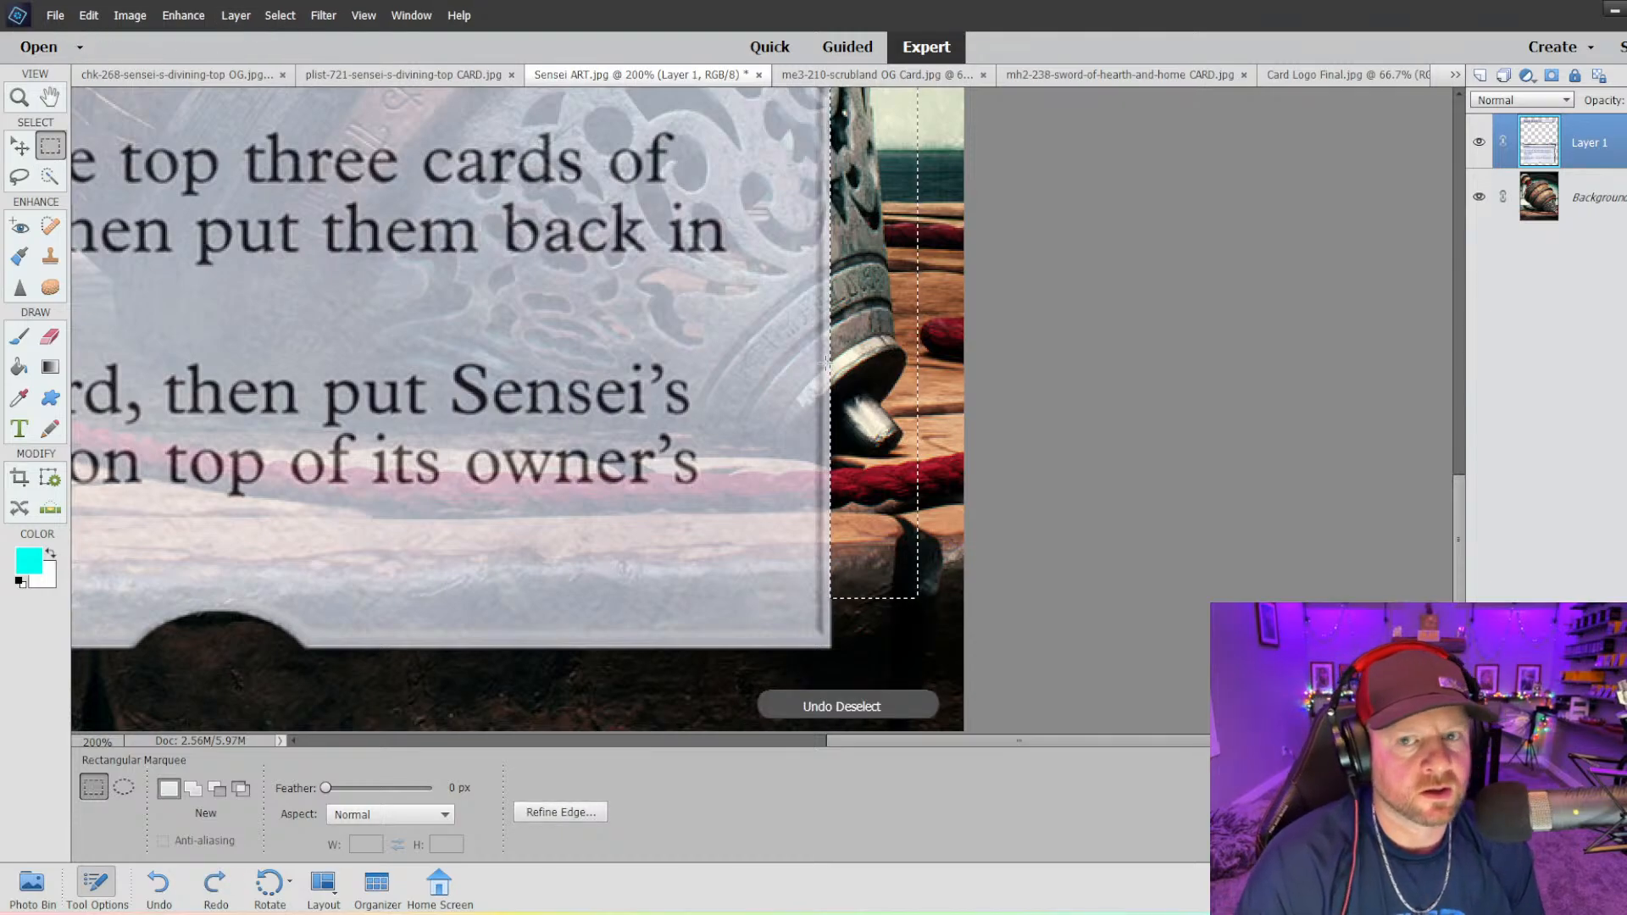
{"action": "scroll", "coordinate": [863, 507], "scroll_direction": "down", "scroll_amount": 2}
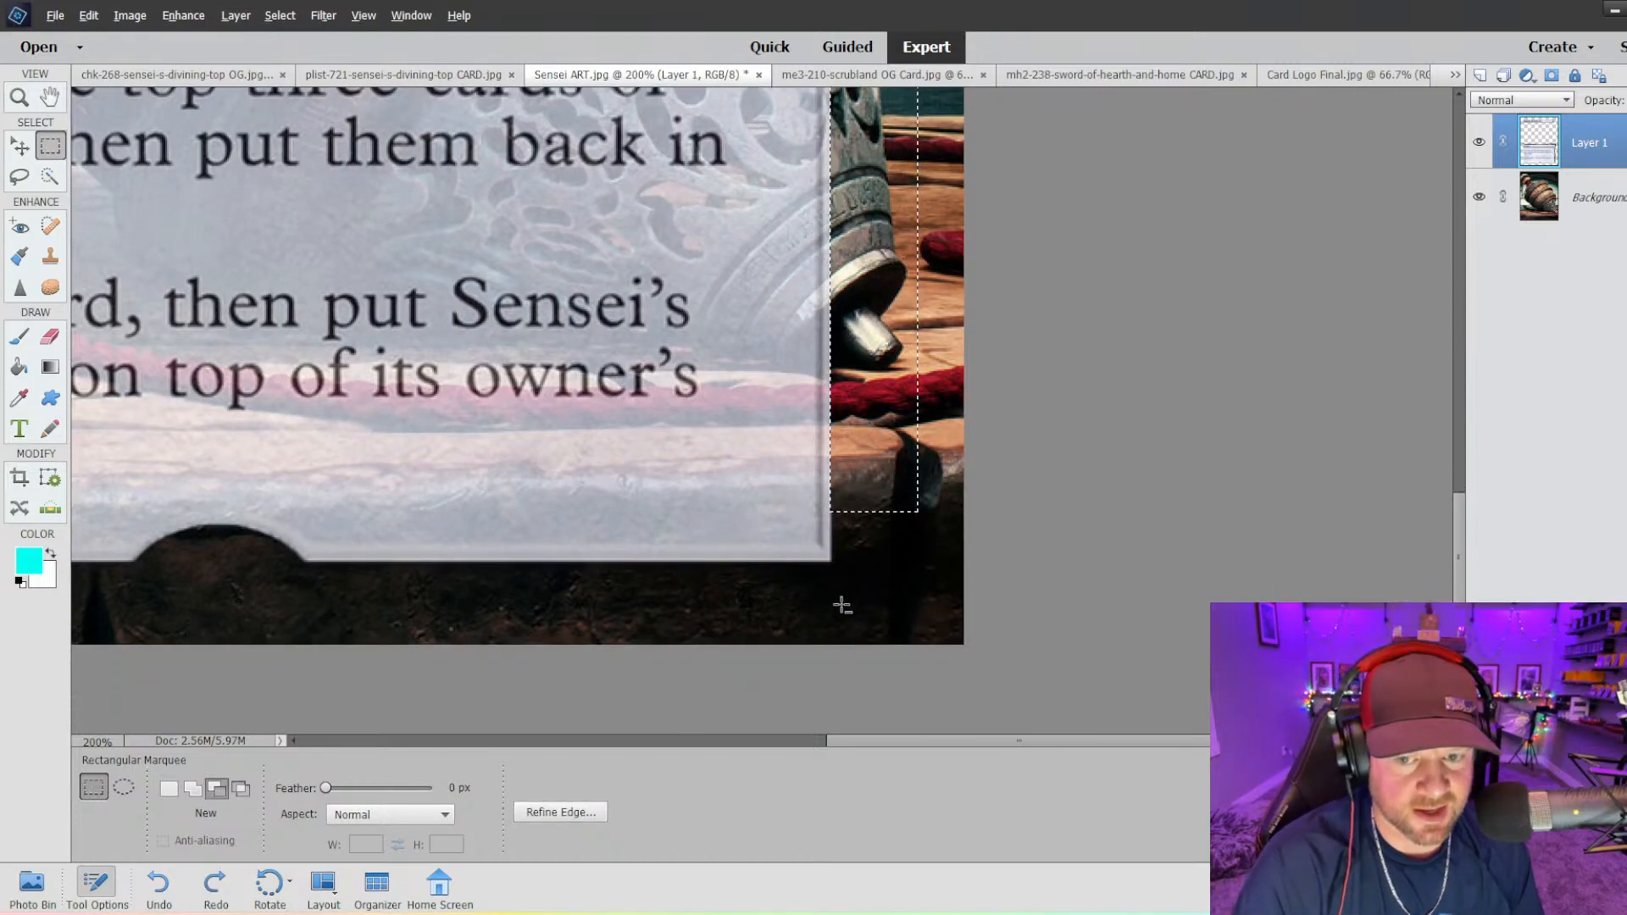
{"action": "left_click_drag", "start_coordinate": [830, 611], "coordinate": [916, 527]}
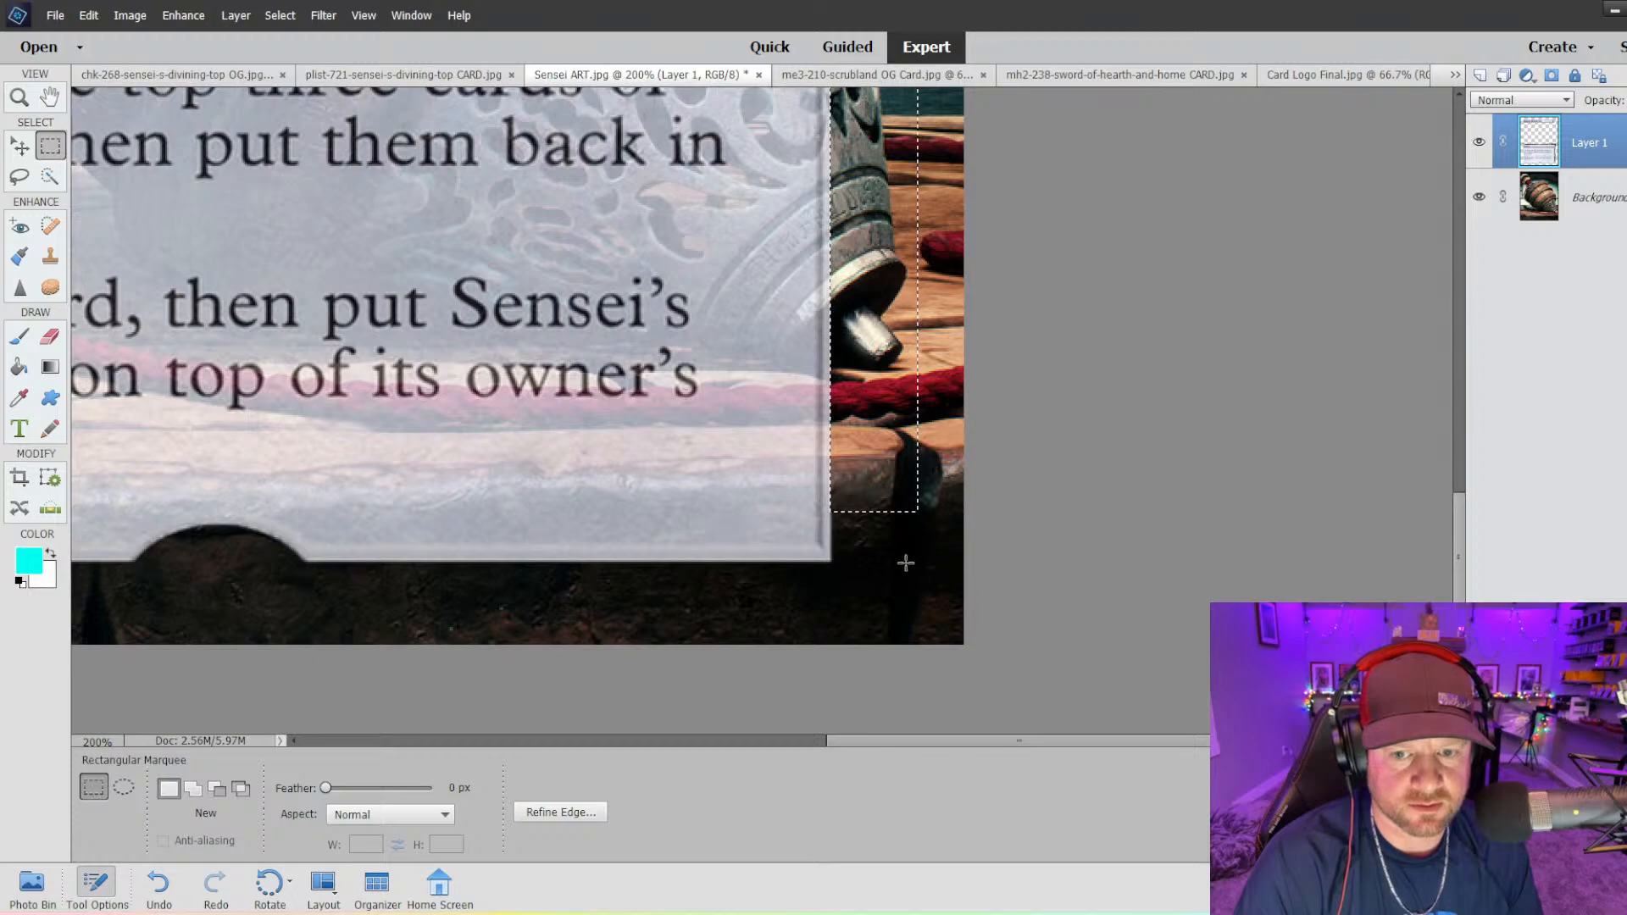
{"action": "left_click_drag", "start_coordinate": [838, 599], "coordinate": [888, 526]}
{"action": "left_click_drag", "start_coordinate": [816, 607], "coordinate": [903, 489]}
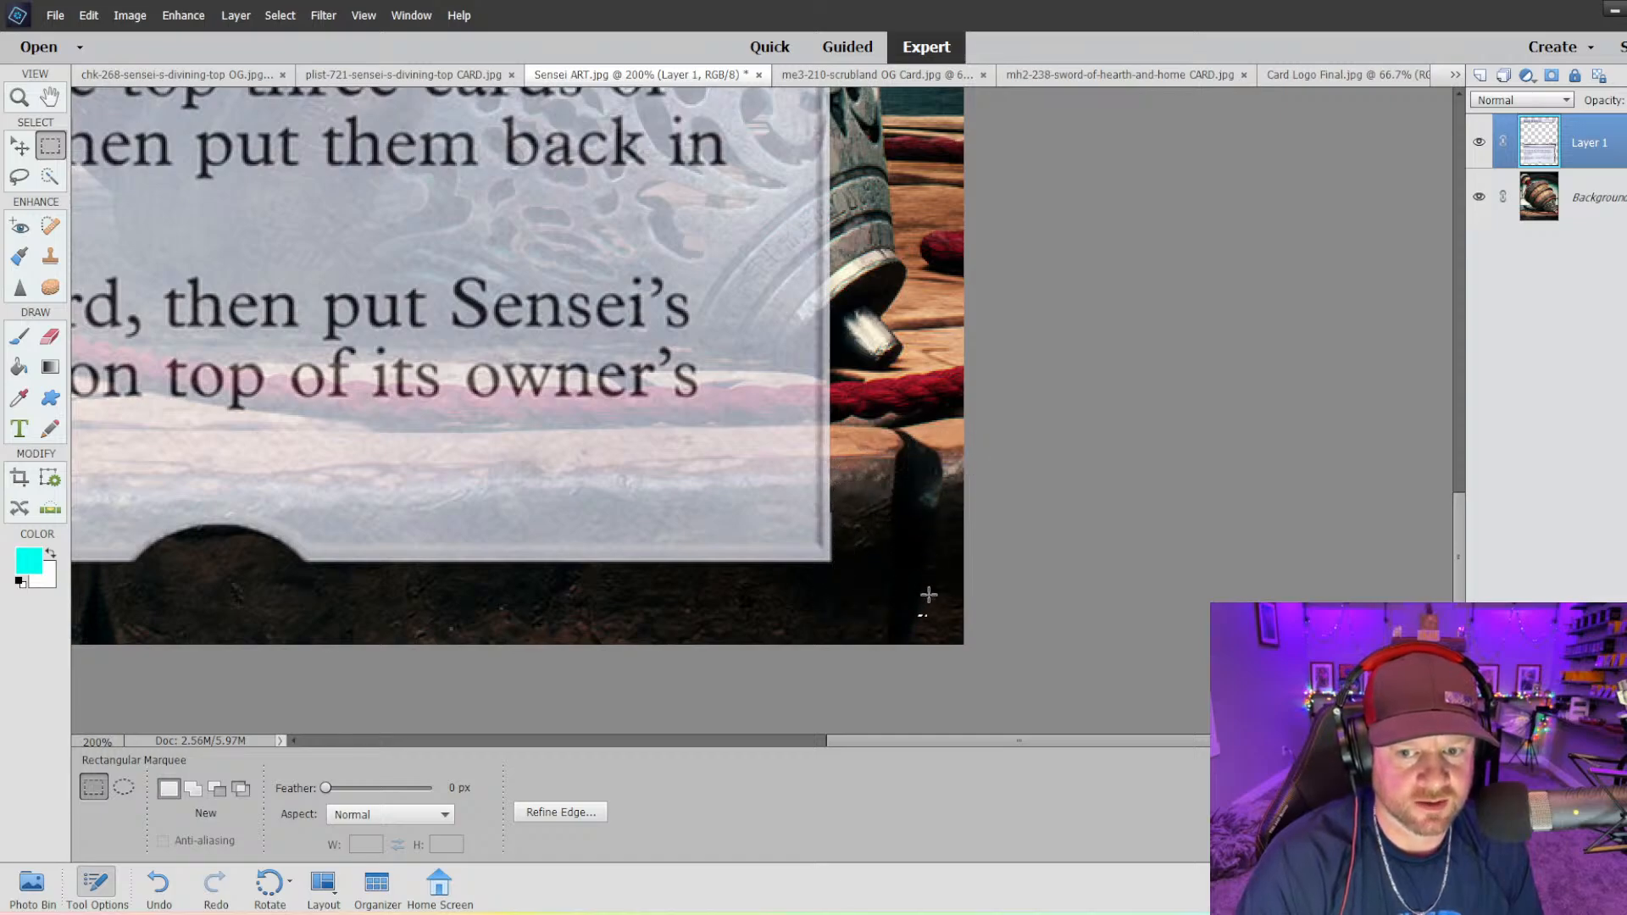
- Select a small rectangle beside the text box's lower right corner, clean the edge with the Clone Stamp, and deselect
{"action": "mouse_move", "coordinate": [929, 595]}
{"action": "left_mouse_down"}
{"action": "mouse_move", "coordinate": [833, 508]}
{"action": "mouse_move", "coordinate": [831, 479]}
{"action": "left_mouse_up"}
{"action": "left_click", "coordinate": [50, 256]}
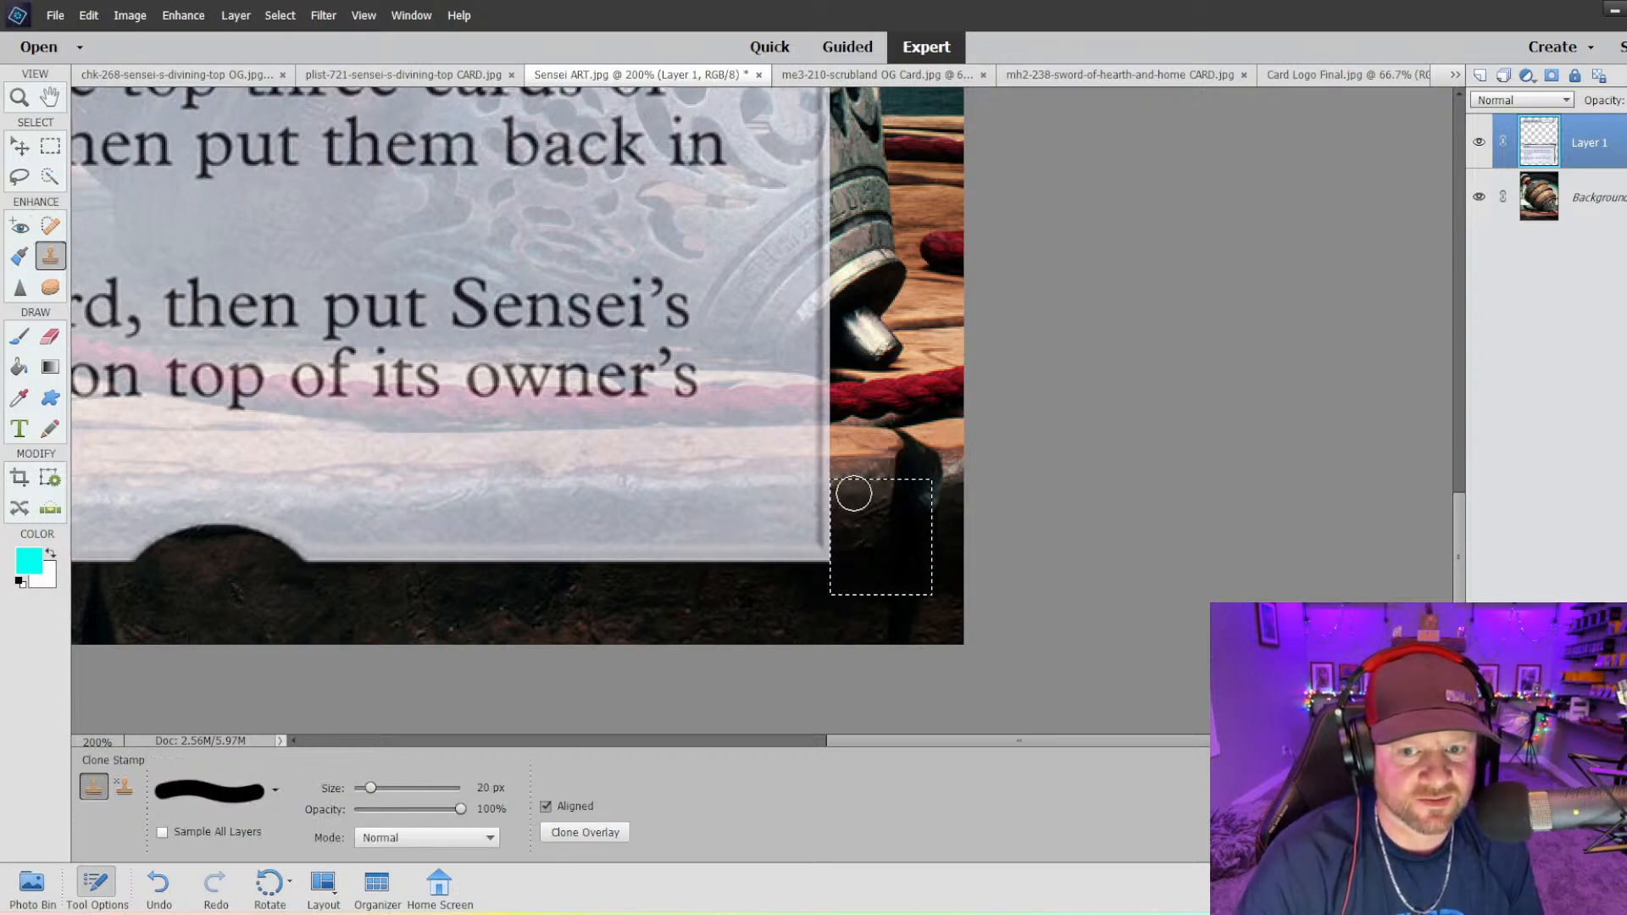
{"action": "left_click", "coordinate": [50, 146]}
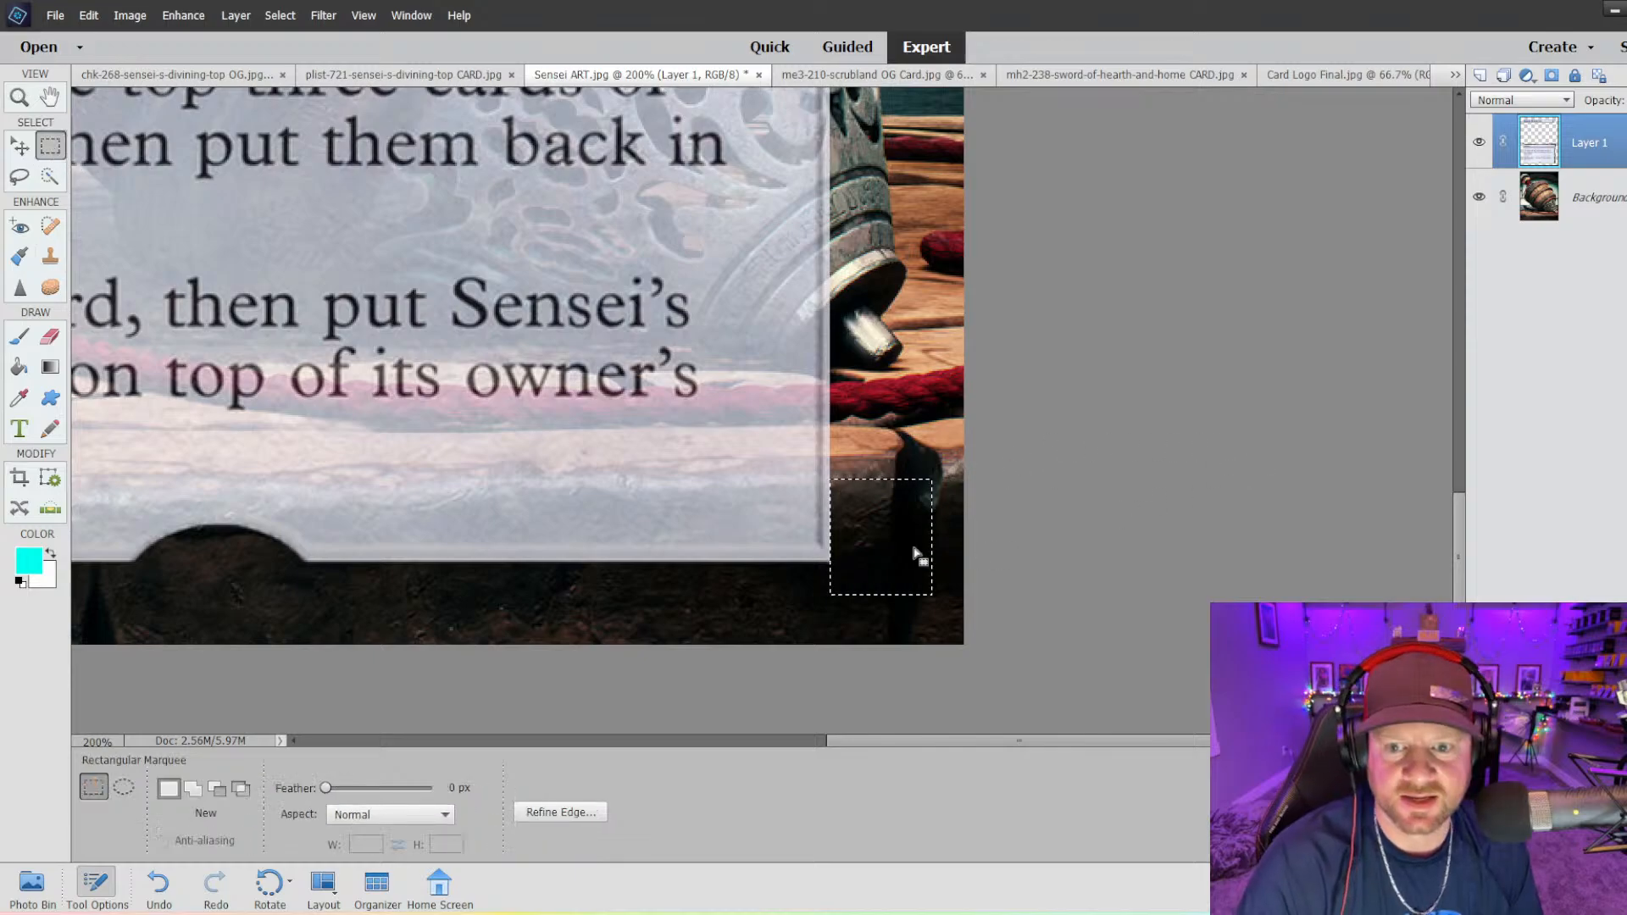
{"action": "right_click", "coordinate": [853, 546]}
{"action": "left_click", "coordinate": [886, 561]}
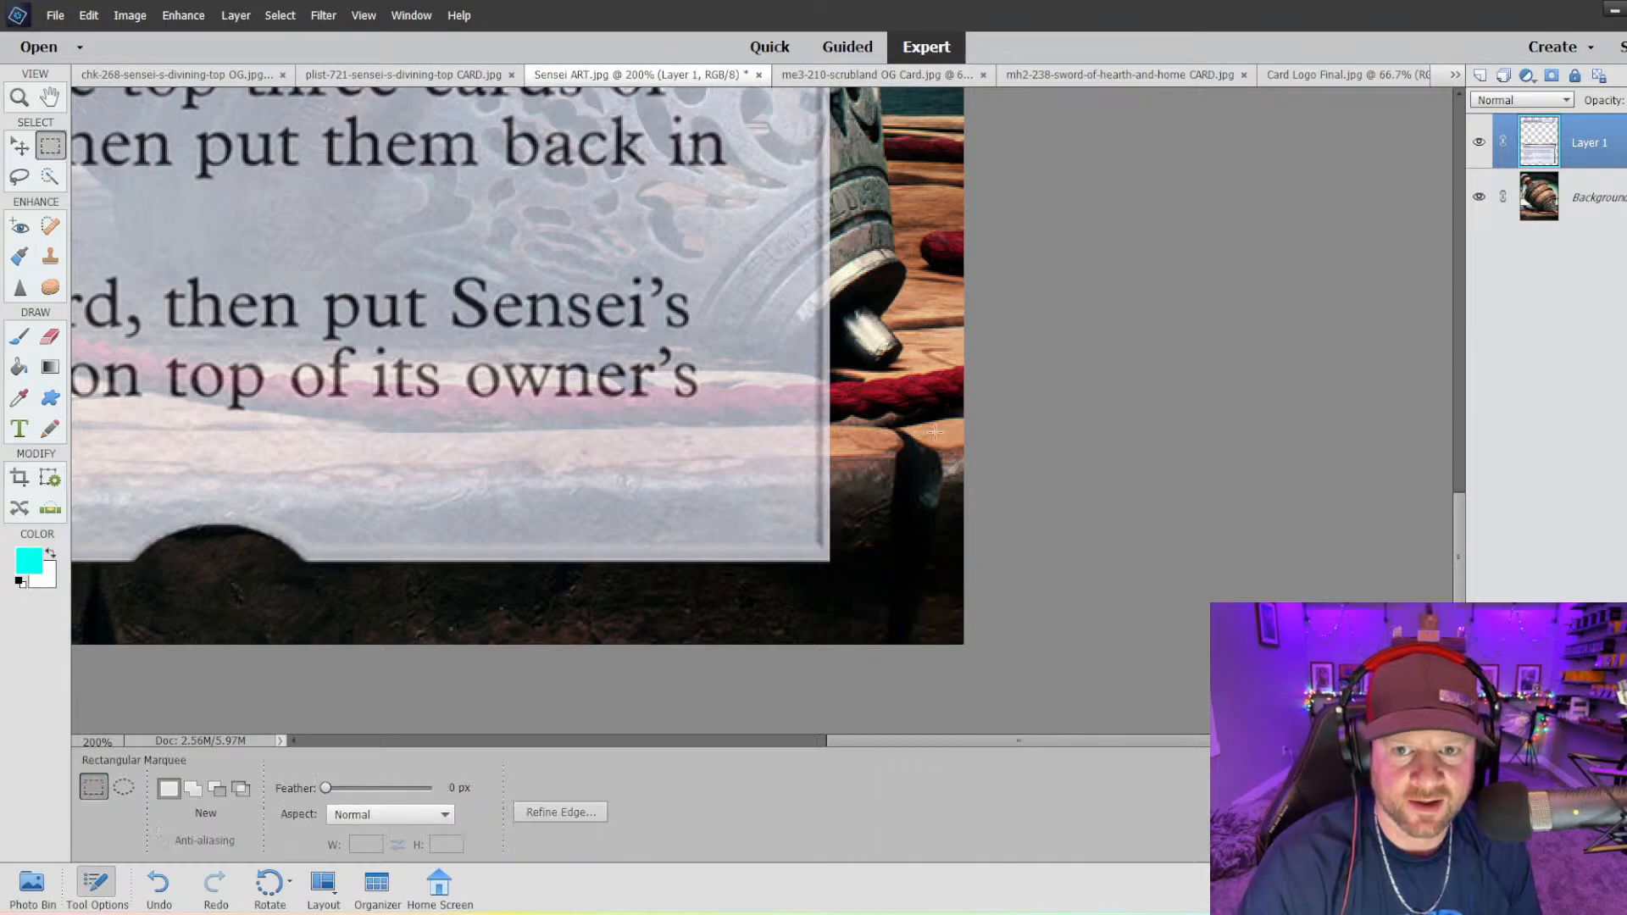
- Select a long, thin rectangle on the artwork above the title bar, with its lower side along the bar's top edge
{"action": "key", "text": "ctrl+minus"}
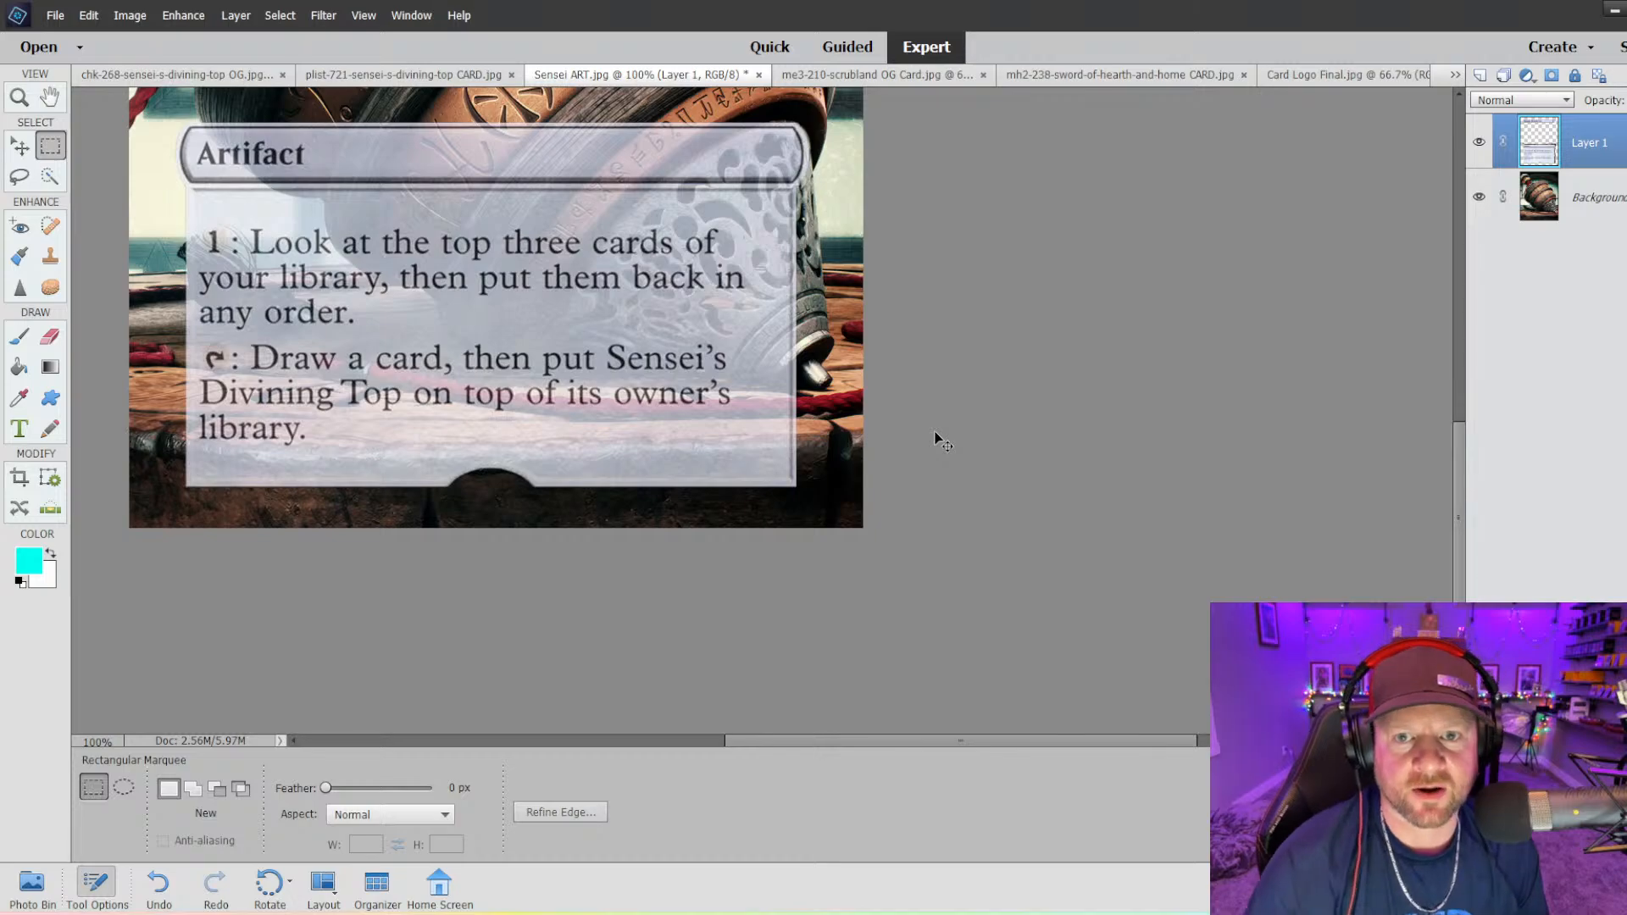
{"action": "scroll", "coordinate": [796, 317], "scroll_direction": "up", "scroll_amount": 1}
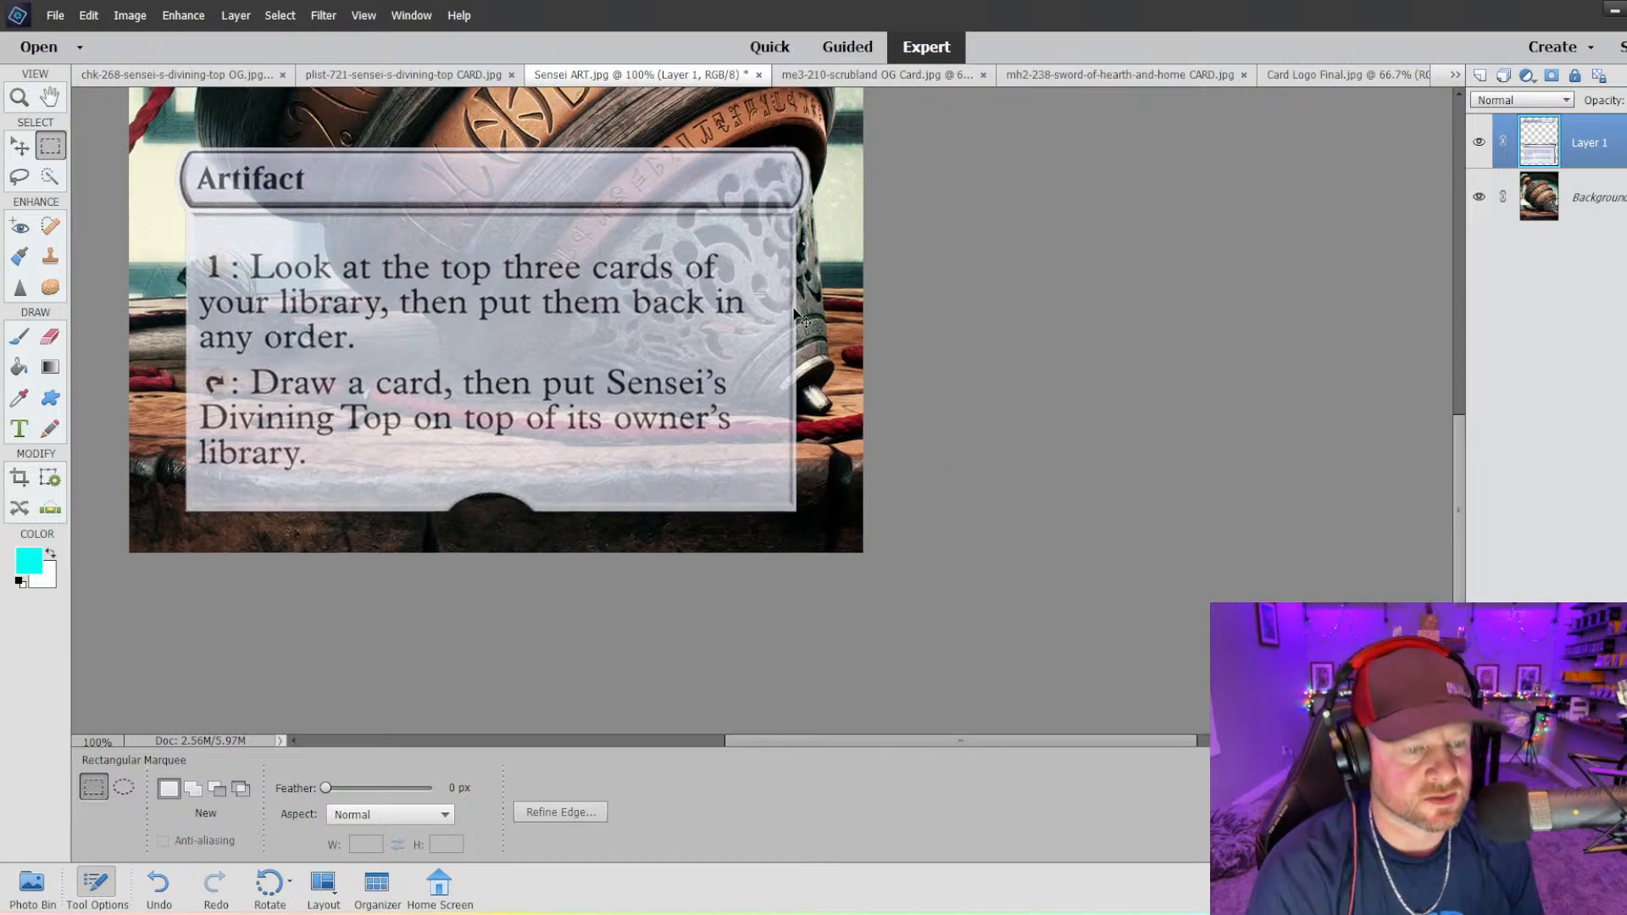
{"action": "key", "text": "ctrl+minus"}
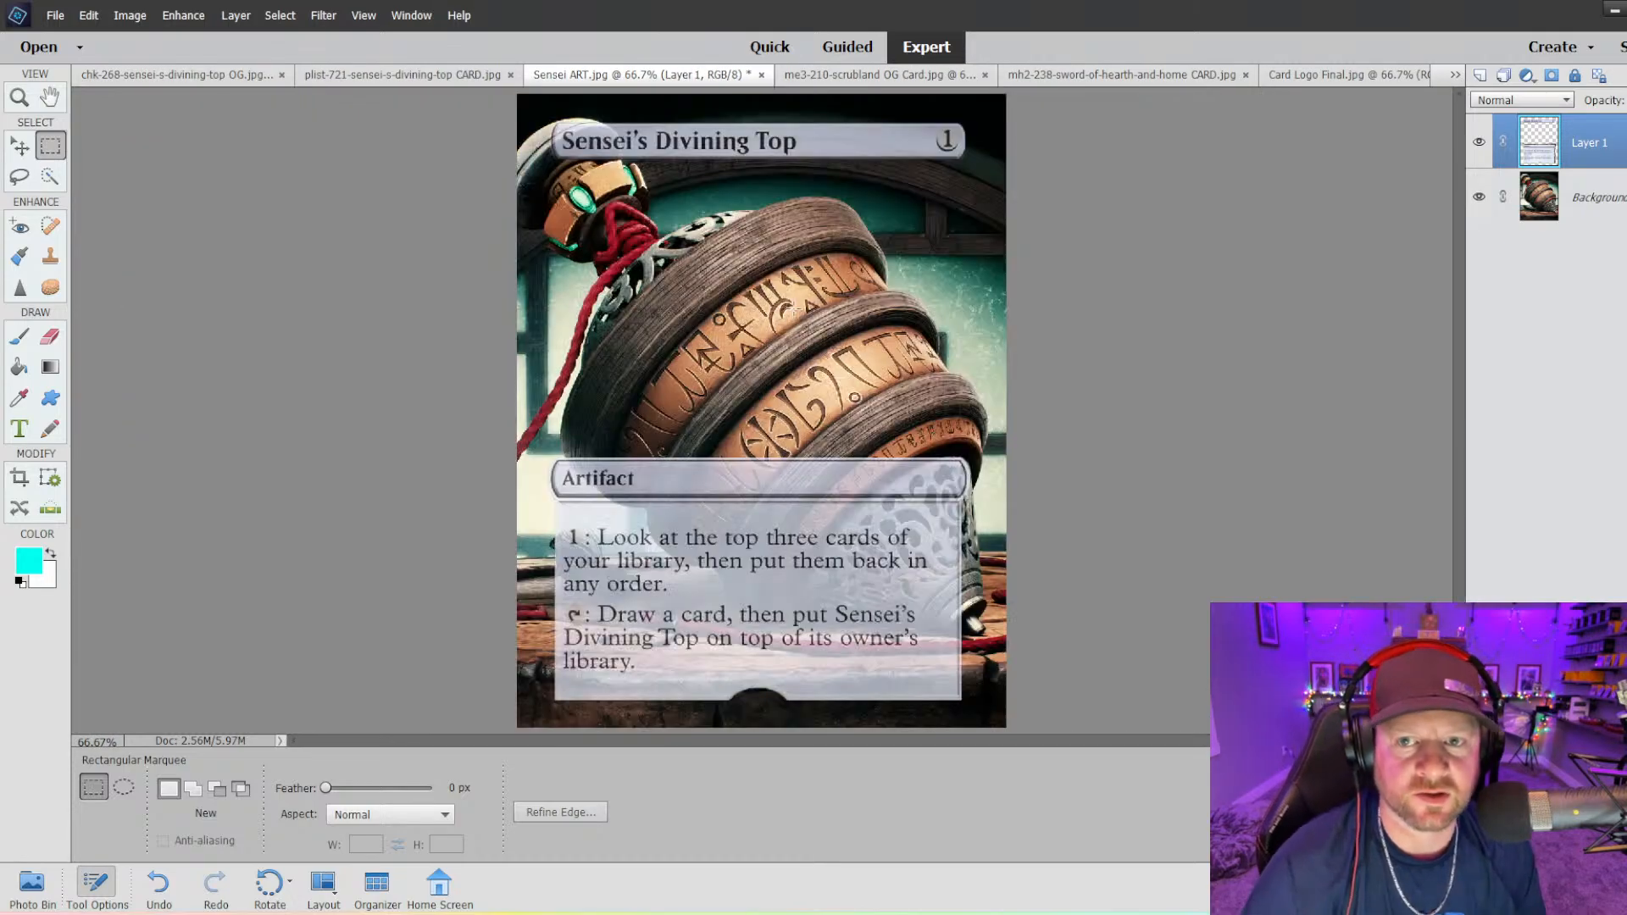
{"action": "left_click", "coordinate": [51, 257]}
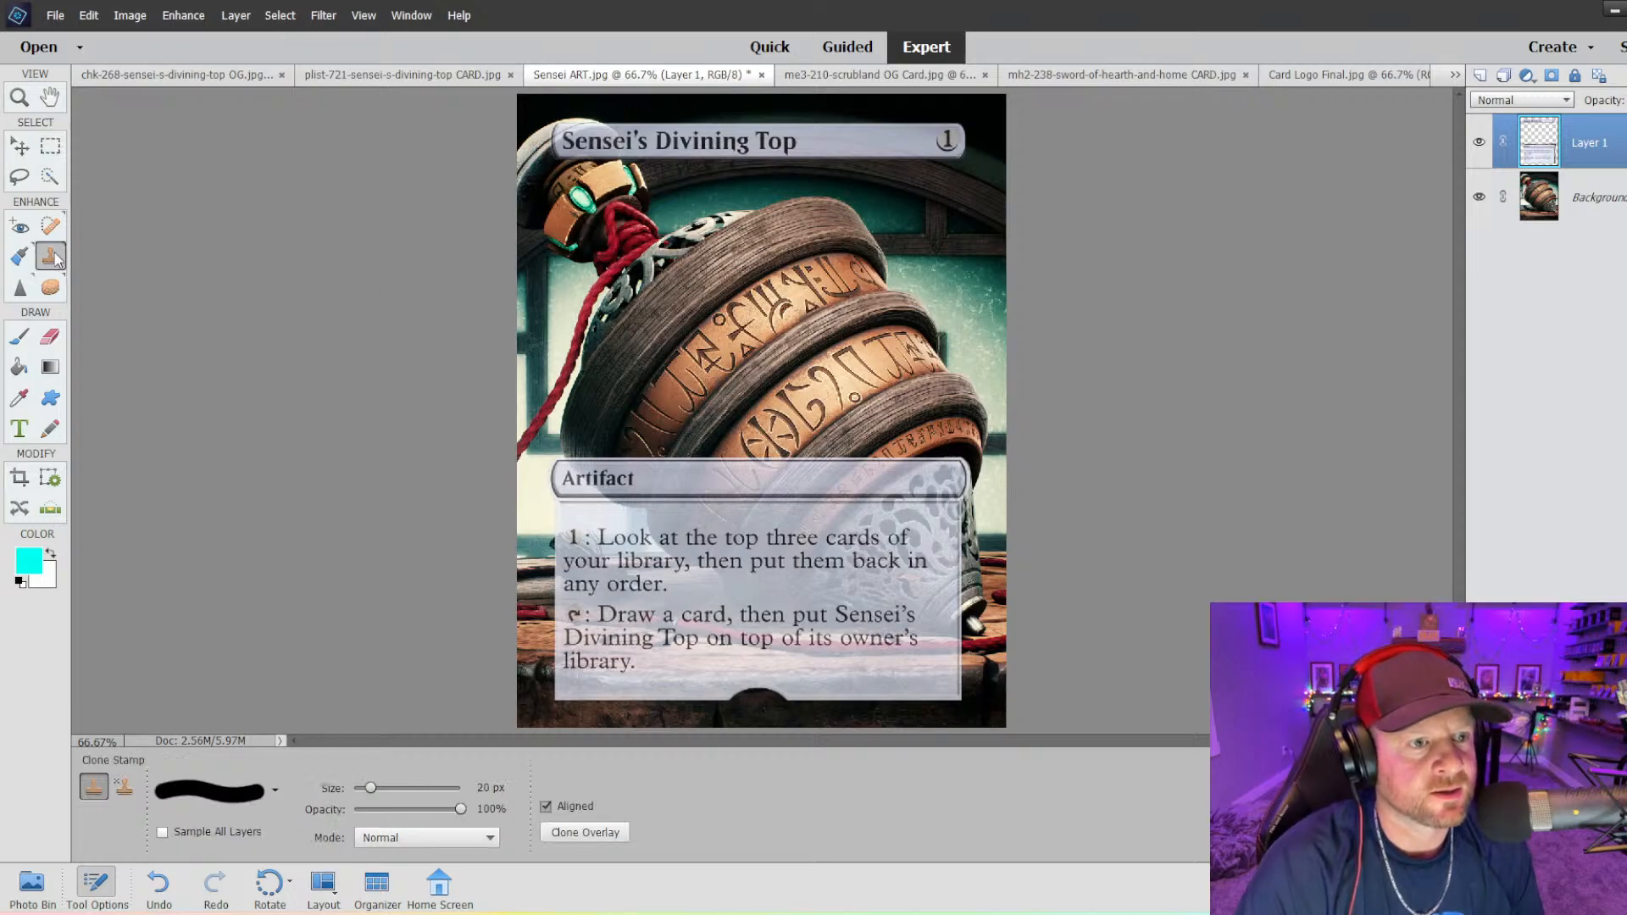
{"action": "key", "text": "ctrl+plus"}
{"action": "key", "text": "ctrl+plus"}
{"action": "key", "text": "ctrl+plus"}
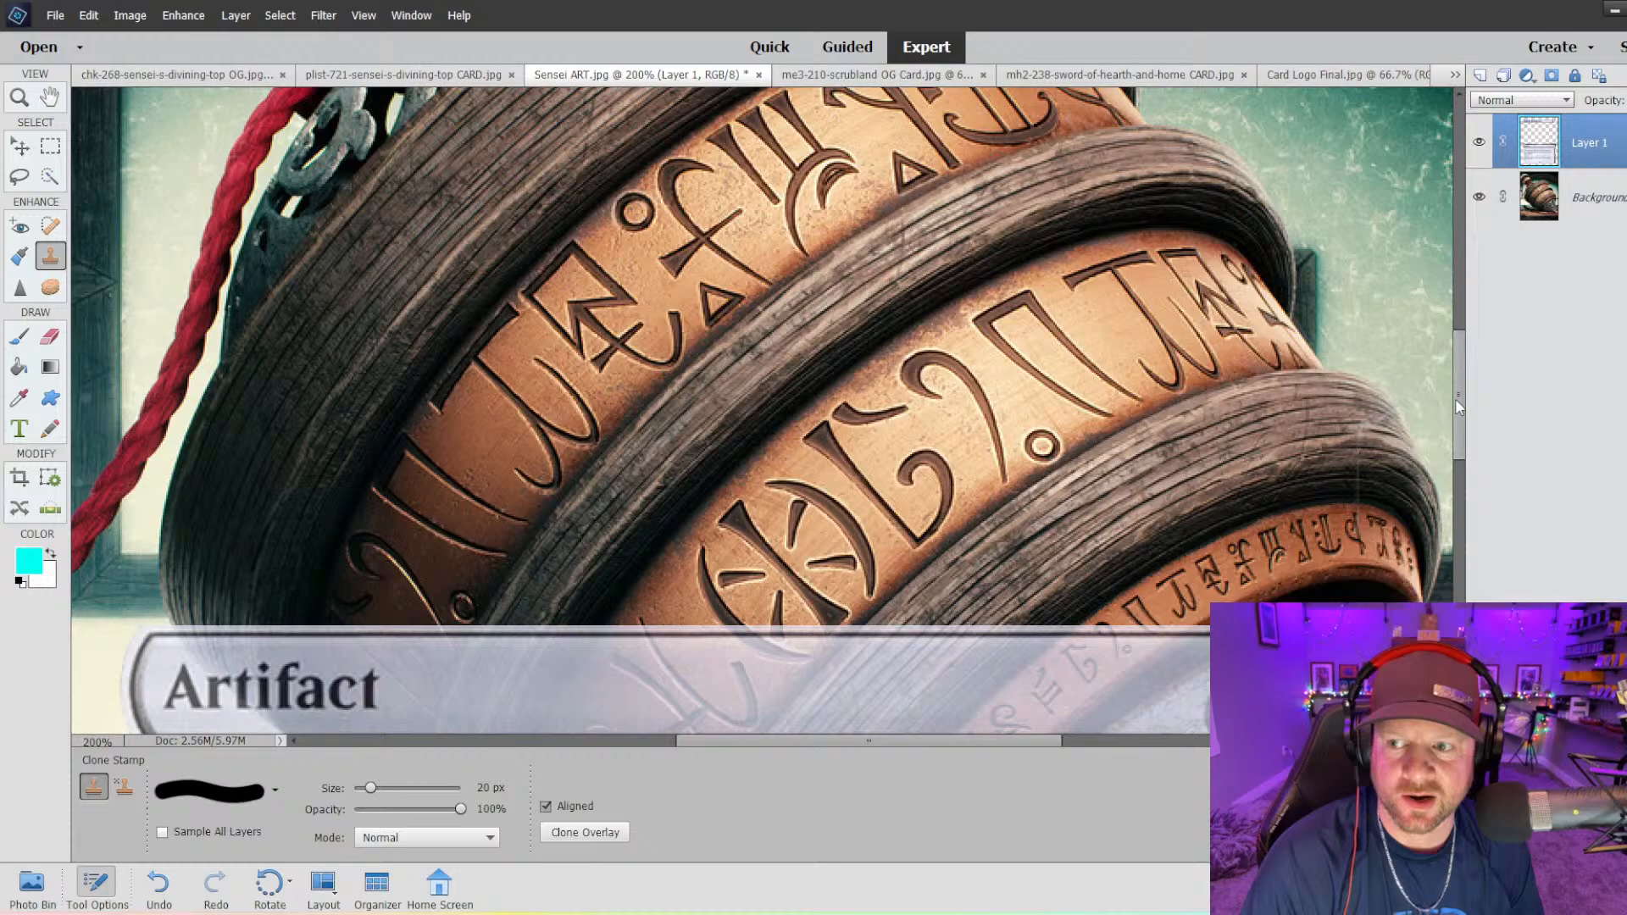
{"action": "left_click_drag", "start_coordinate": [1455, 398], "coordinate": [1462, 269]}
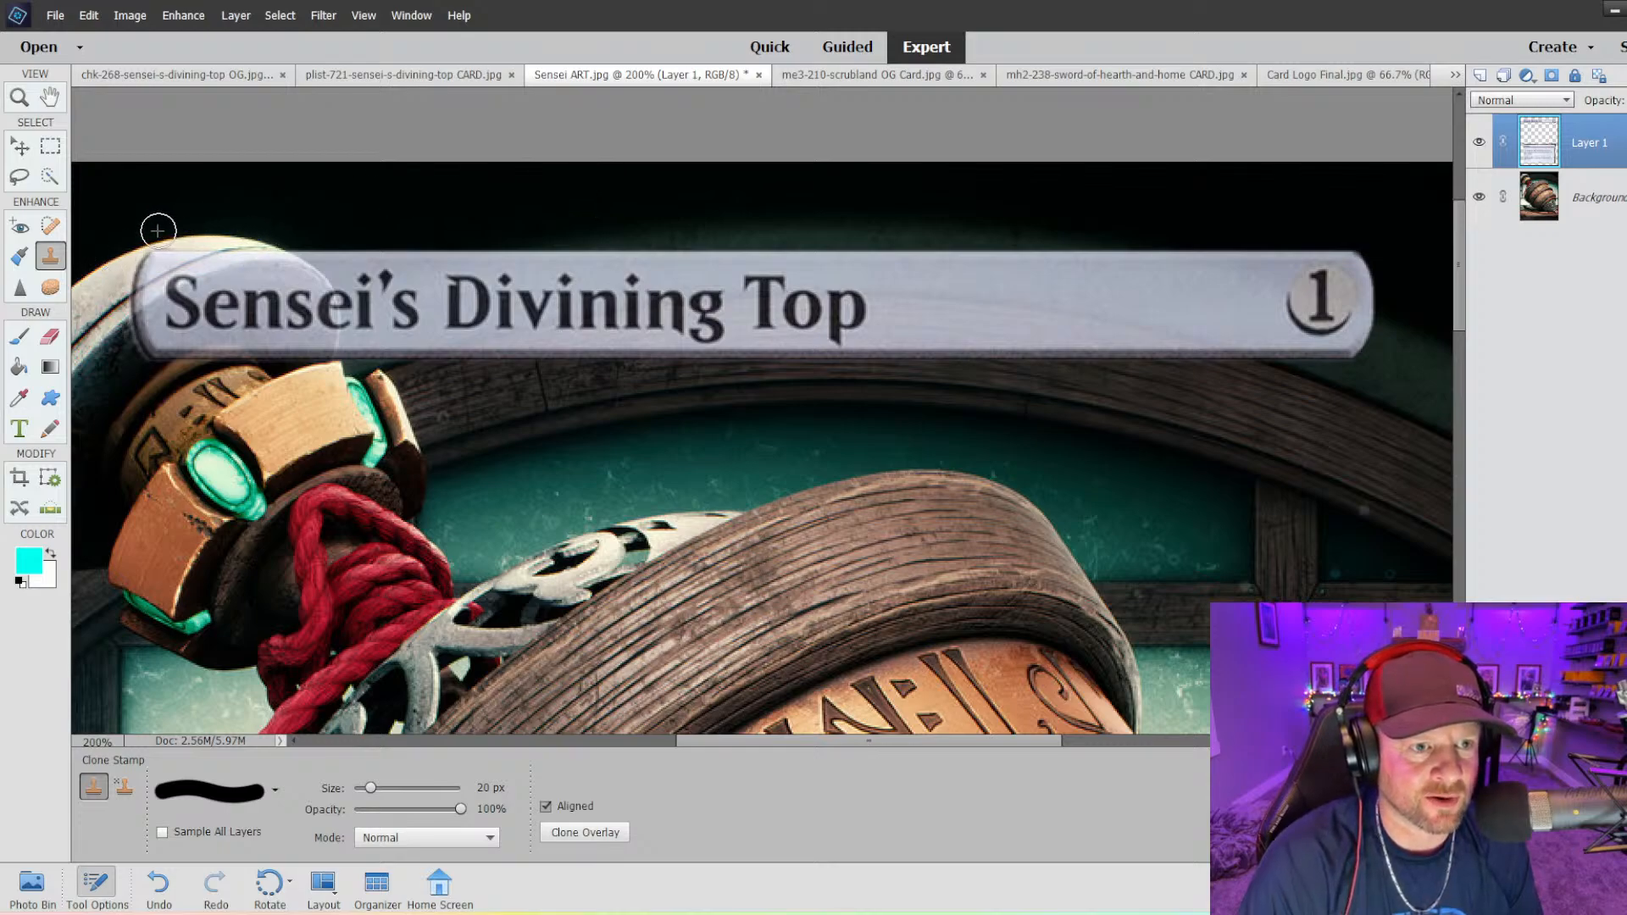
{"action": "left_click", "coordinate": [50, 146]}
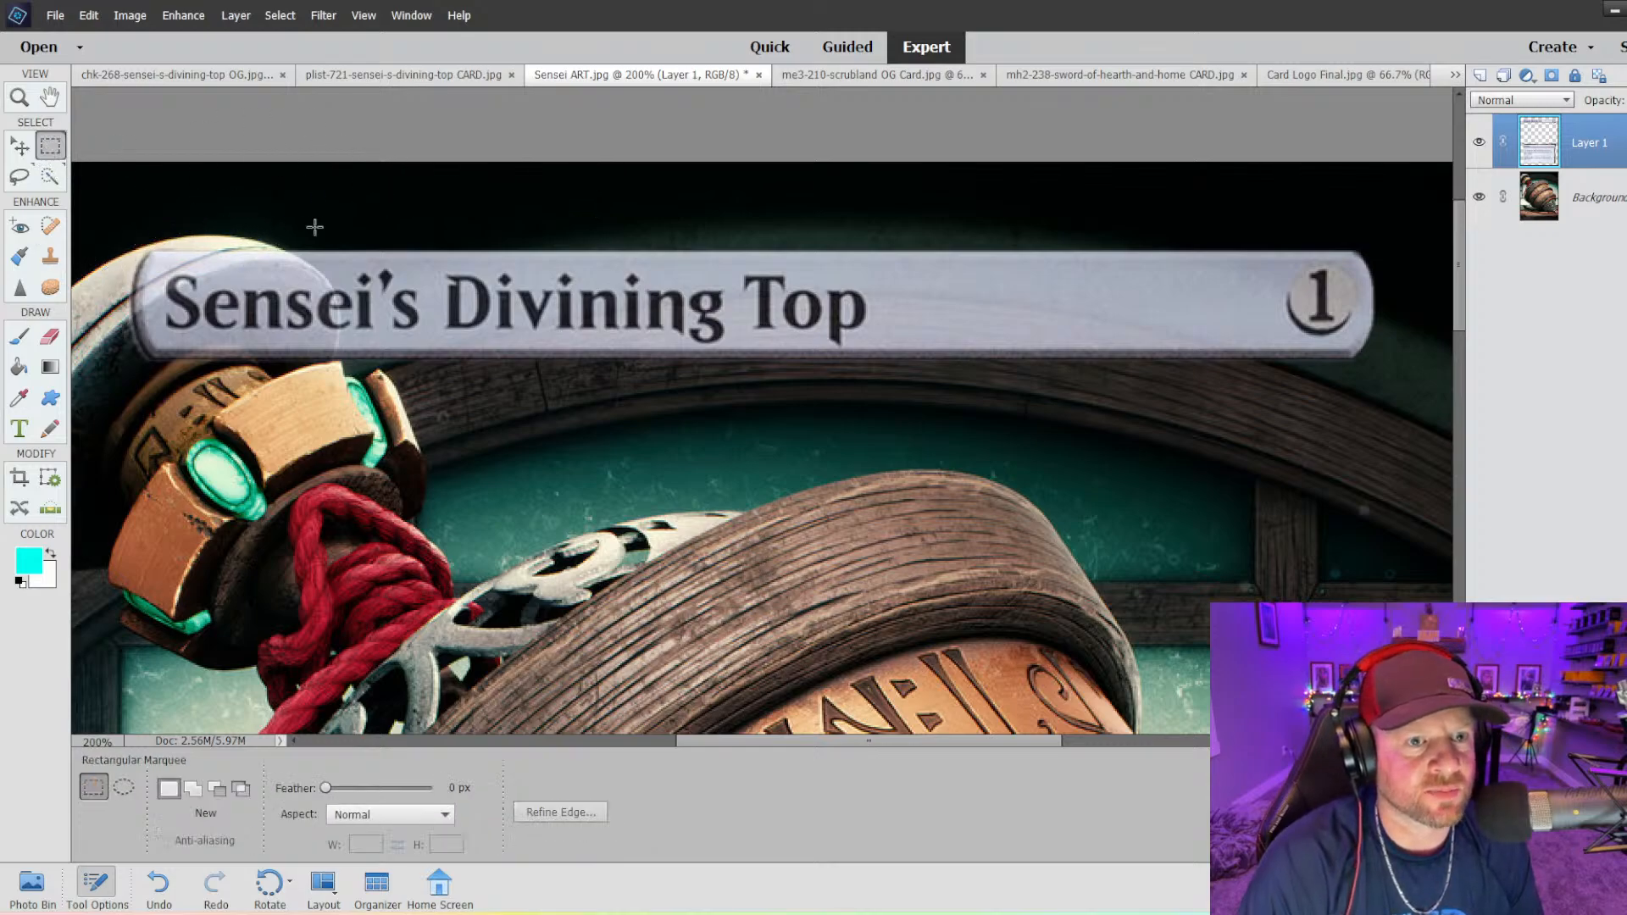
{"action": "left_click_drag", "start_coordinate": [123, 193], "coordinate": [1275, 251]}
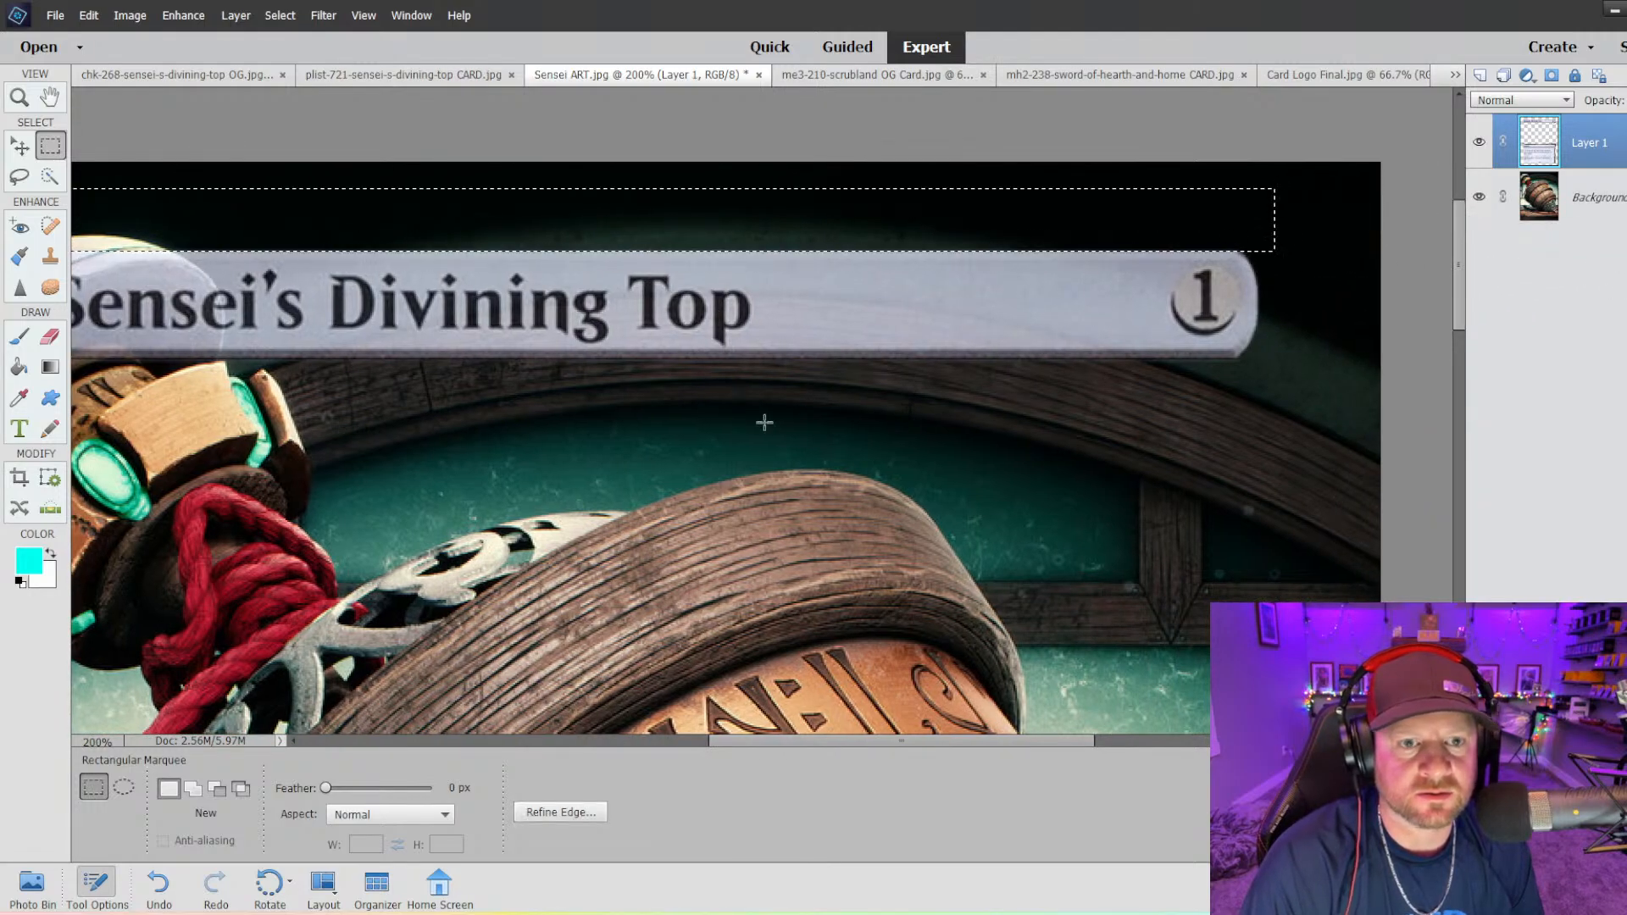
{"action": "left_click_drag", "start_coordinate": [770, 745], "coordinate": [724, 744]}
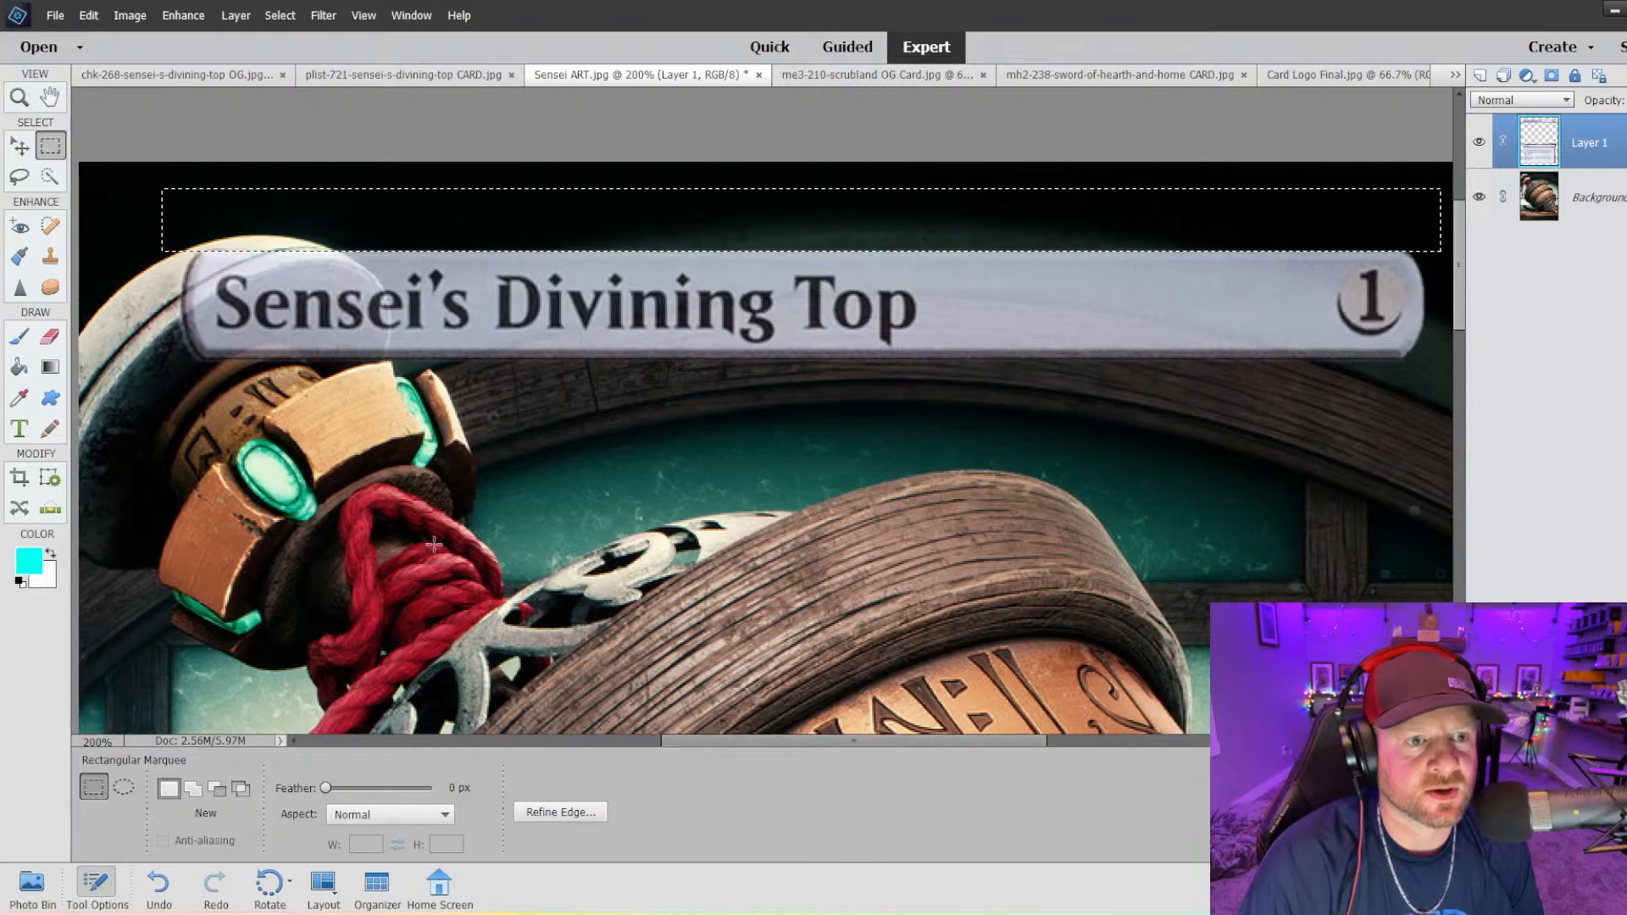
{"action": "left_click", "coordinate": [50, 176]}
{"action": "left_click", "coordinate": [206, 238]}
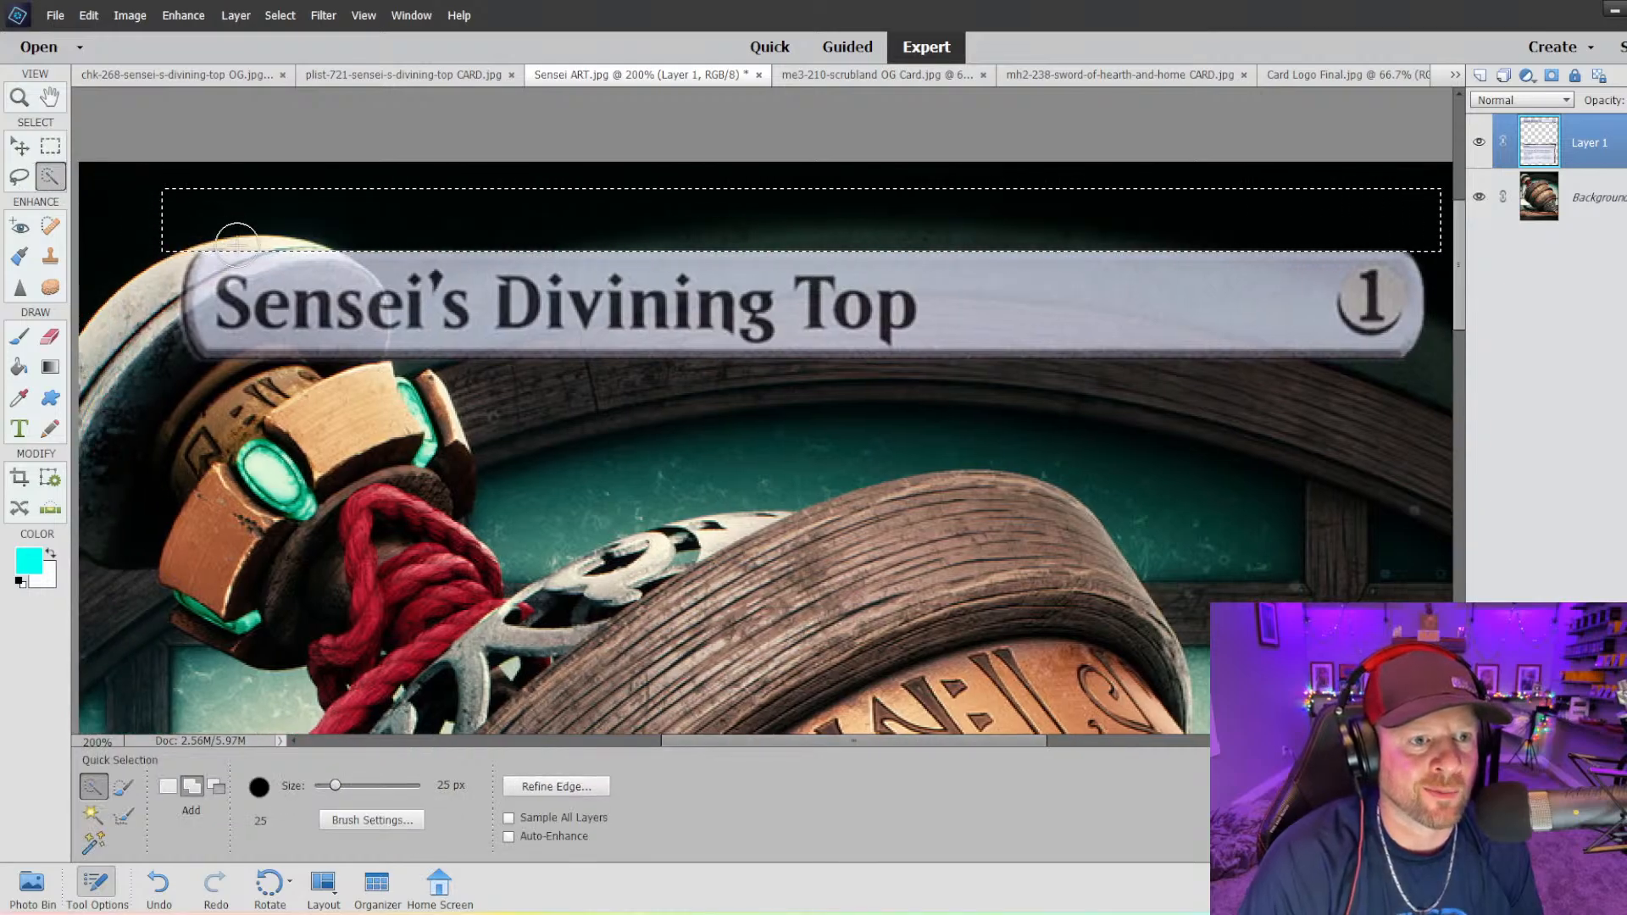
{"action": "key", "text": "ctrl+z"}
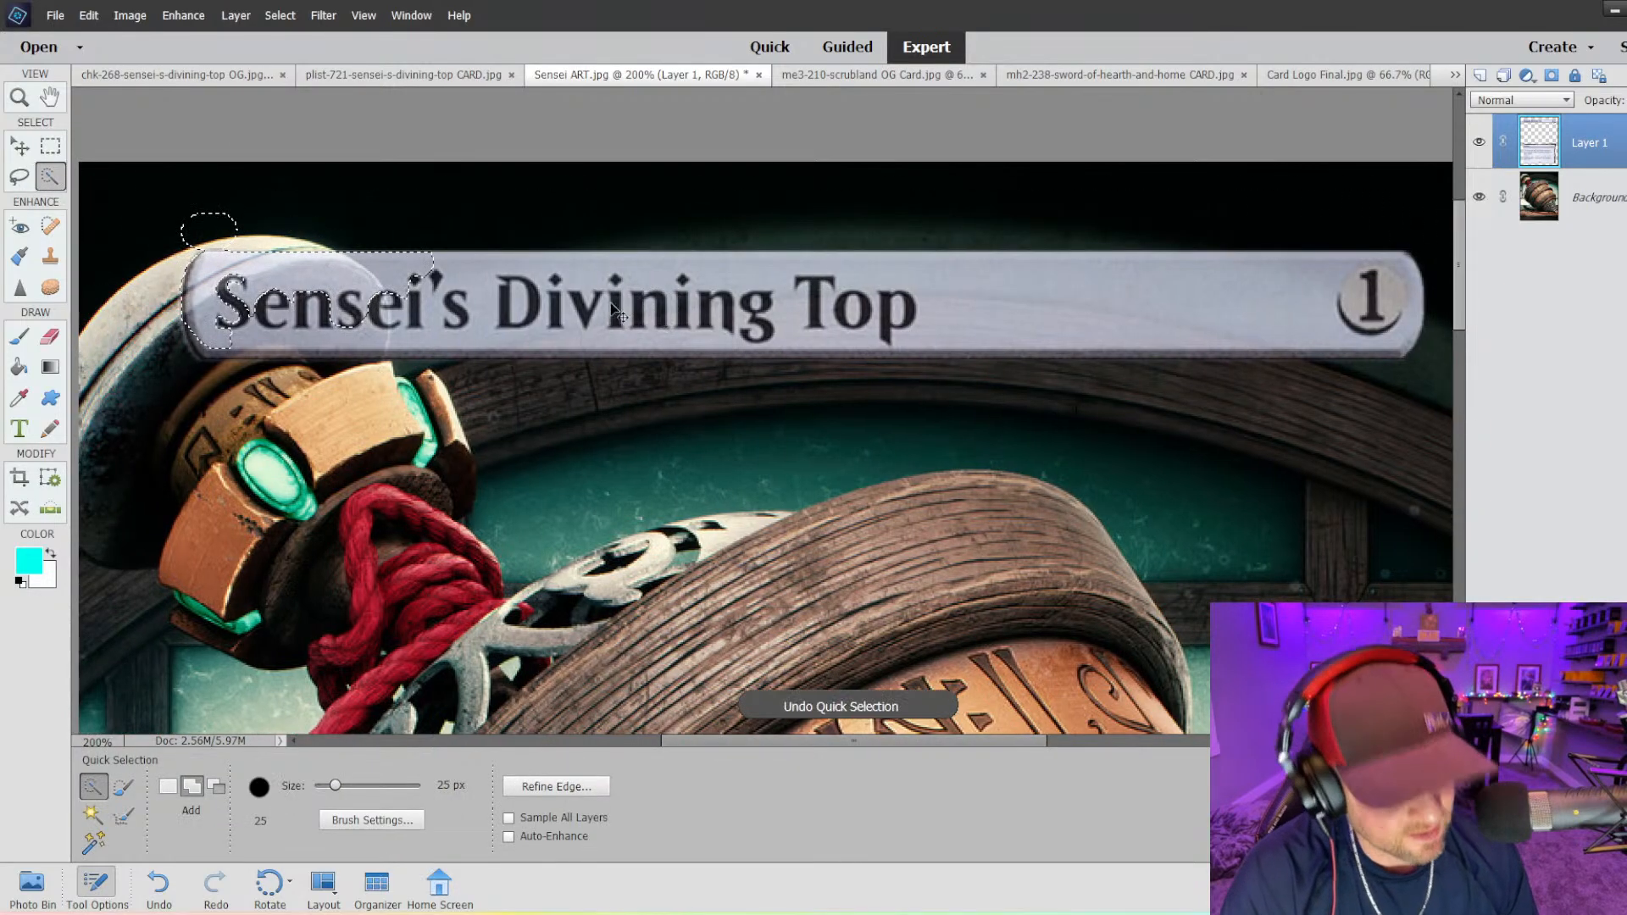
- Clone away the fringe along the title bar's top edge inside the selection with the 20 px Clone Stamp, and deselect
{"action": "left_click", "coordinate": [50, 256]}
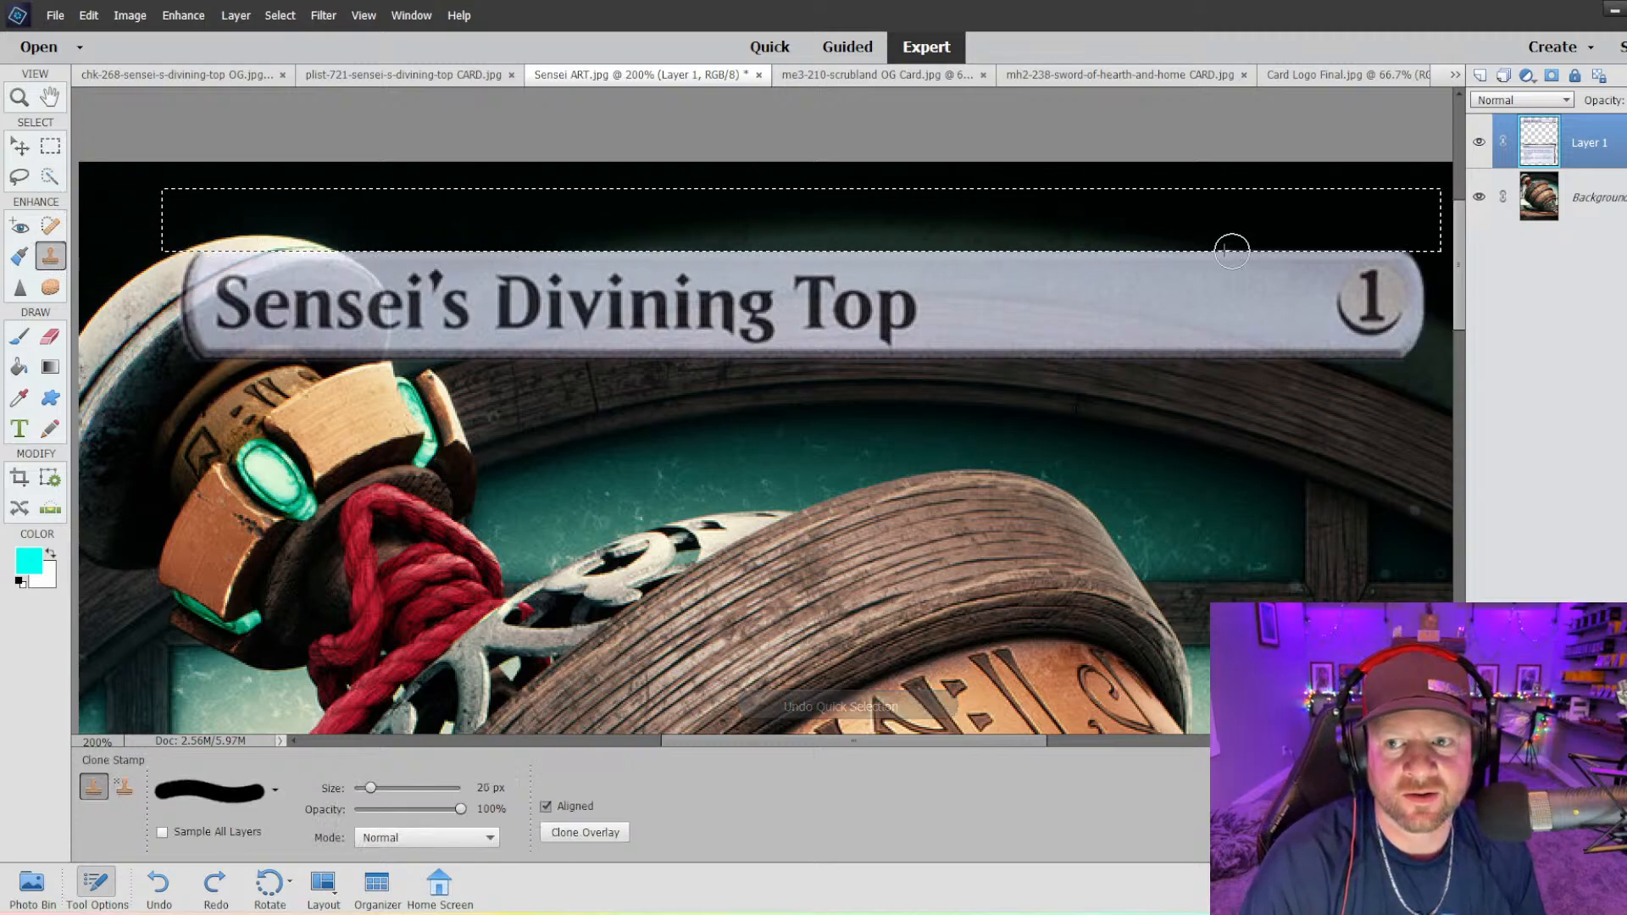
{"action": "left_click_drag", "start_coordinate": [1431, 256], "coordinate": [1432, 256]}
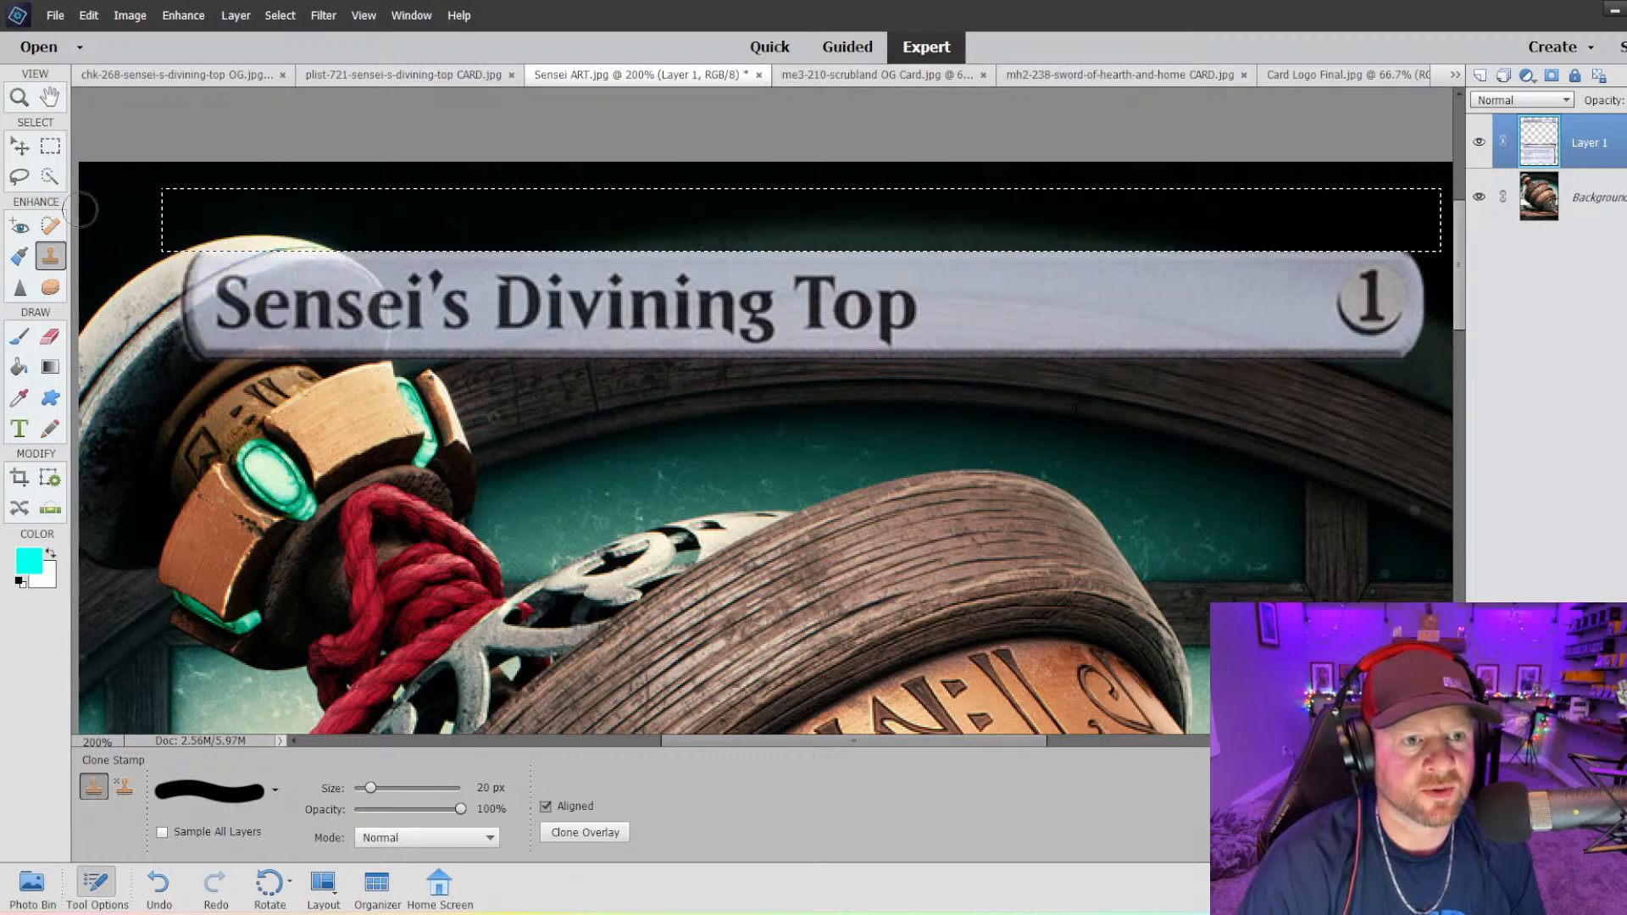
{"action": "left_click", "coordinate": [50, 145]}
{"action": "right_click", "coordinate": [228, 213]}
{"action": "left_click", "coordinate": [306, 235]}
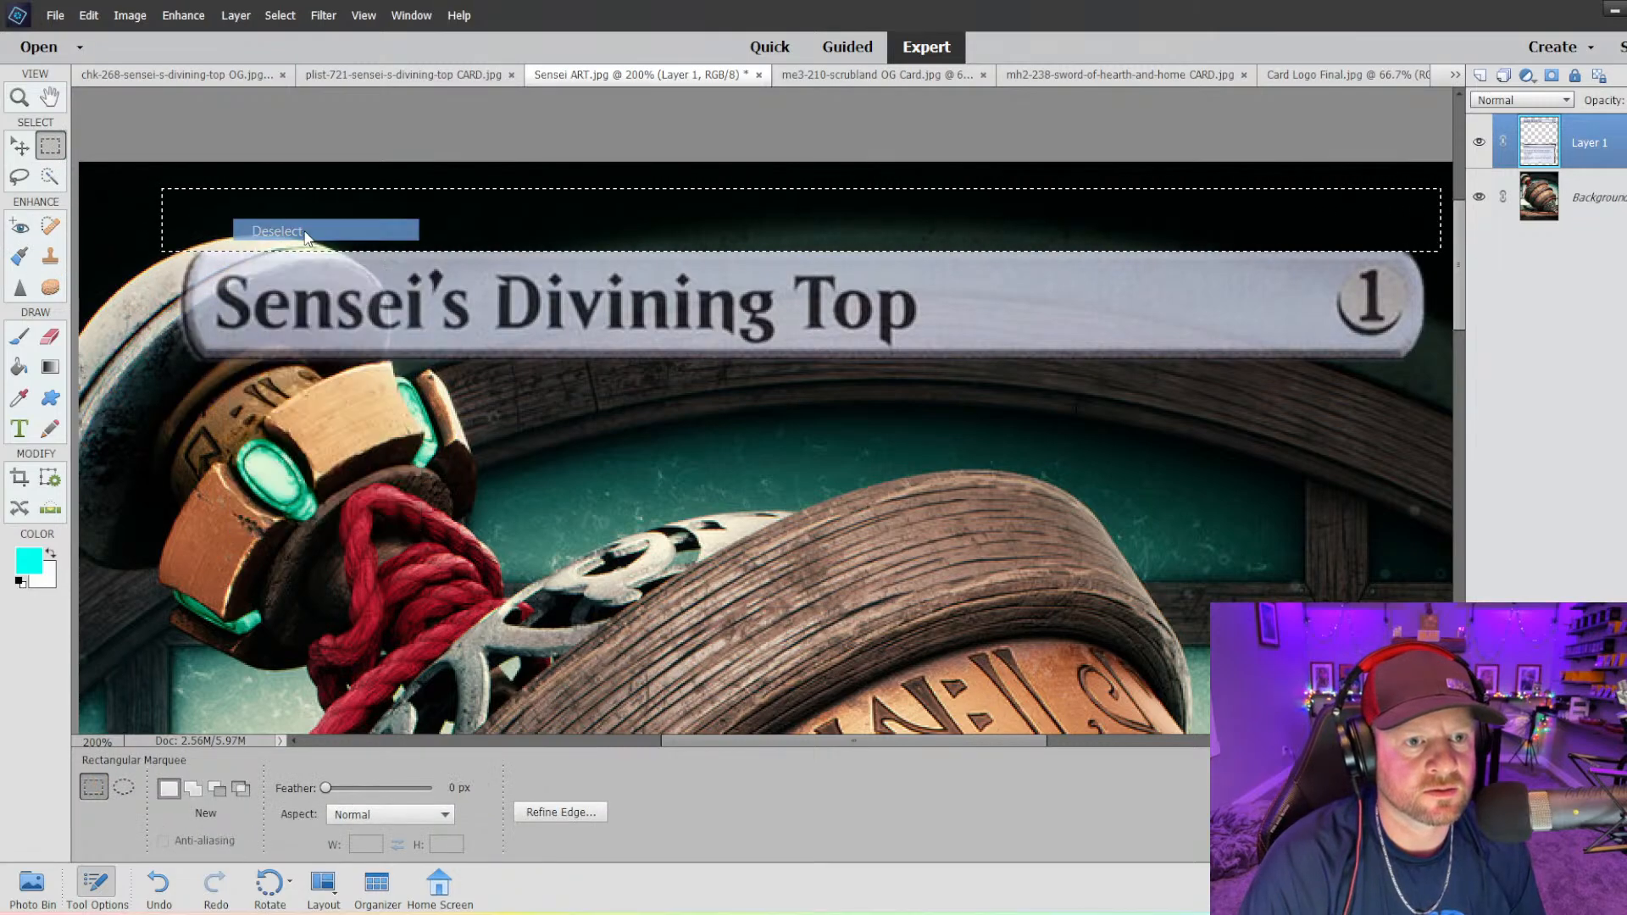
- Remove the part of the title bar covering the top's round handle with the 20 px Clone Stamp, following the handle's outline
{"action": "left_click", "coordinate": [50, 256]}
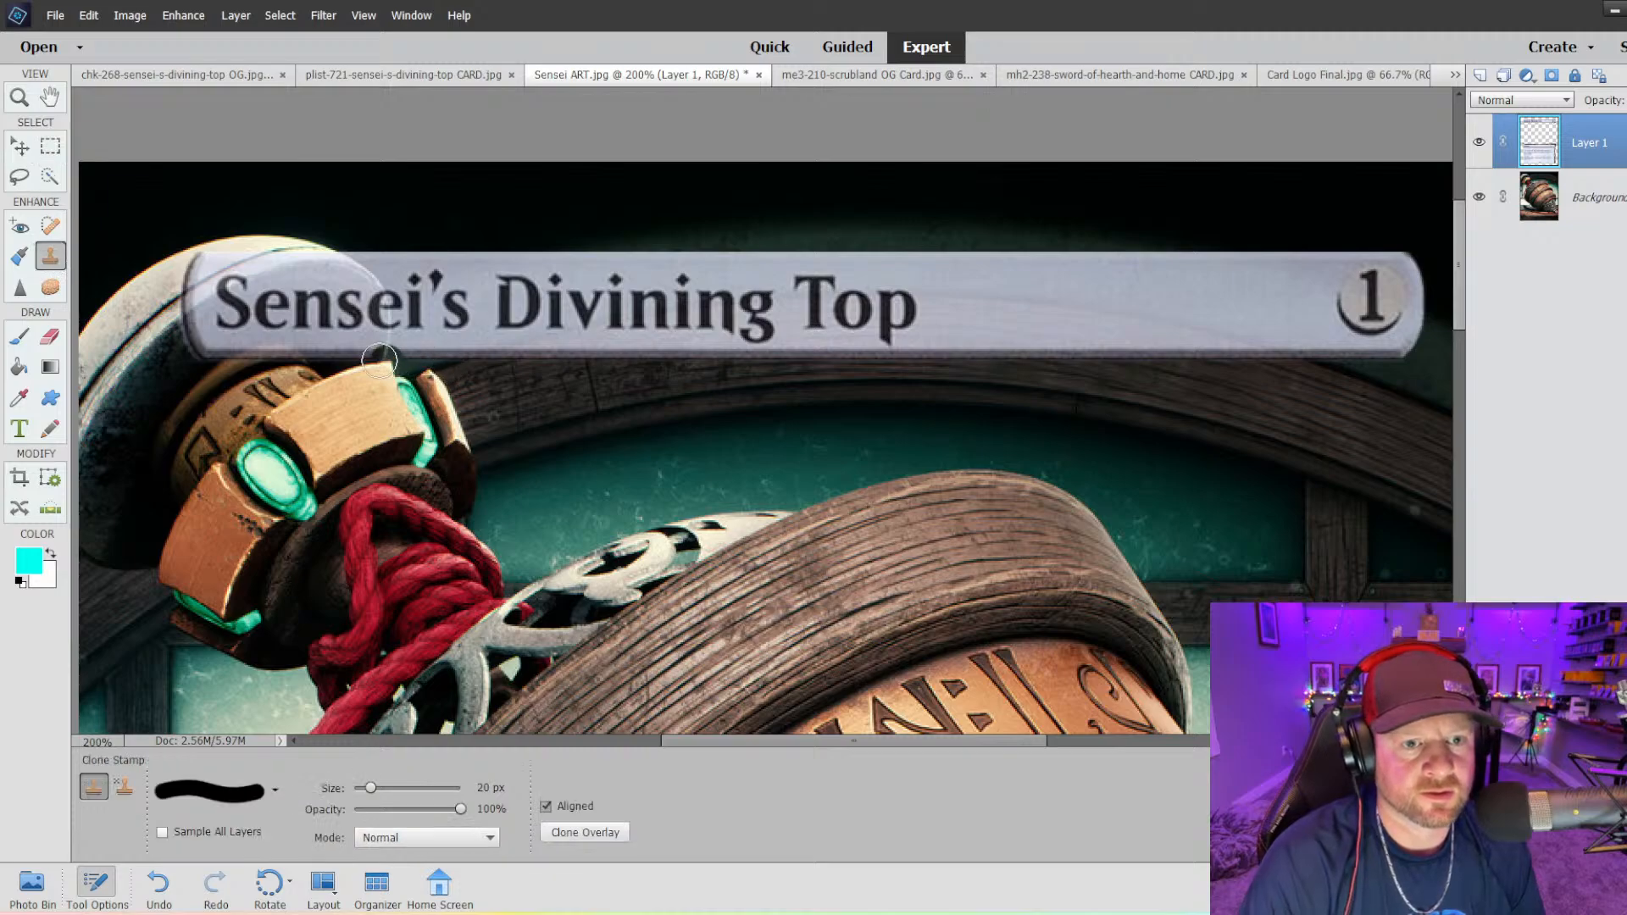
{"action": "mouse_move", "coordinate": [369, 348]}
{"action": "left_mouse_down"}
{"action": "mouse_move", "coordinate": [338, 300]}
{"action": "mouse_move", "coordinate": [215, 260]}
{"action": "mouse_move", "coordinate": [193, 308]}
{"action": "mouse_move", "coordinate": [202, 387]}
{"action": "mouse_move", "coordinate": [189, 291]}
{"action": "mouse_move", "coordinate": [245, 304]}
{"action": "mouse_move", "coordinate": [258, 336]}
{"action": "mouse_move", "coordinate": [181, 321]}
{"action": "mouse_move", "coordinate": [215, 269]}
{"action": "mouse_move", "coordinate": [231, 332]}
{"action": "mouse_move", "coordinate": [279, 302]}
{"action": "mouse_move", "coordinate": [322, 361]}
{"action": "mouse_move", "coordinate": [321, 306]}
{"action": "mouse_move", "coordinate": [340, 353]}
{"action": "mouse_move", "coordinate": [369, 340]}
{"action": "mouse_move", "coordinate": [356, 286]}
{"action": "mouse_move", "coordinate": [289, 261]}
{"action": "mouse_move", "coordinate": [370, 339]}
{"action": "mouse_move", "coordinate": [347, 302]}
{"action": "mouse_move", "coordinate": [366, 347]}
{"action": "left_mouse_up"}
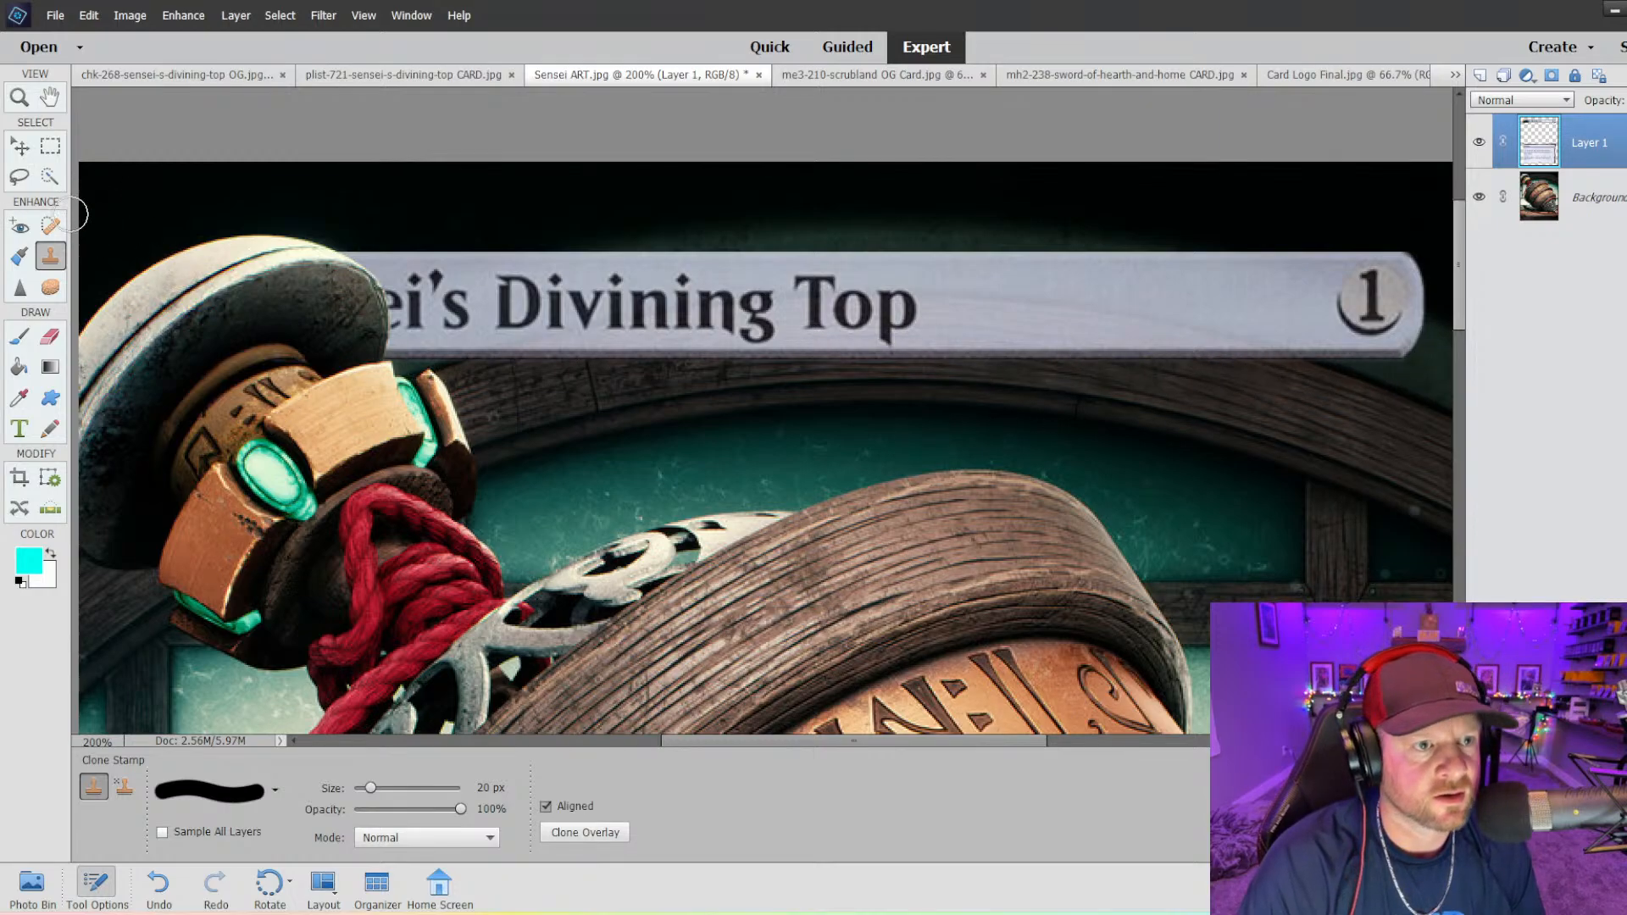
- Select a wide rectangle just below the title bar, clean the bar's bottom edge with the 20 px Clone Stamp, and deselect
{"action": "left_click", "coordinate": [48, 147]}
{"action": "mouse_move", "coordinate": [320, 519]}
{"action": "left_mouse_down"}
{"action": "mouse_move", "coordinate": [1276, 521]}
{"action": "mouse_move", "coordinate": [1427, 357]}
{"action": "left_mouse_up"}
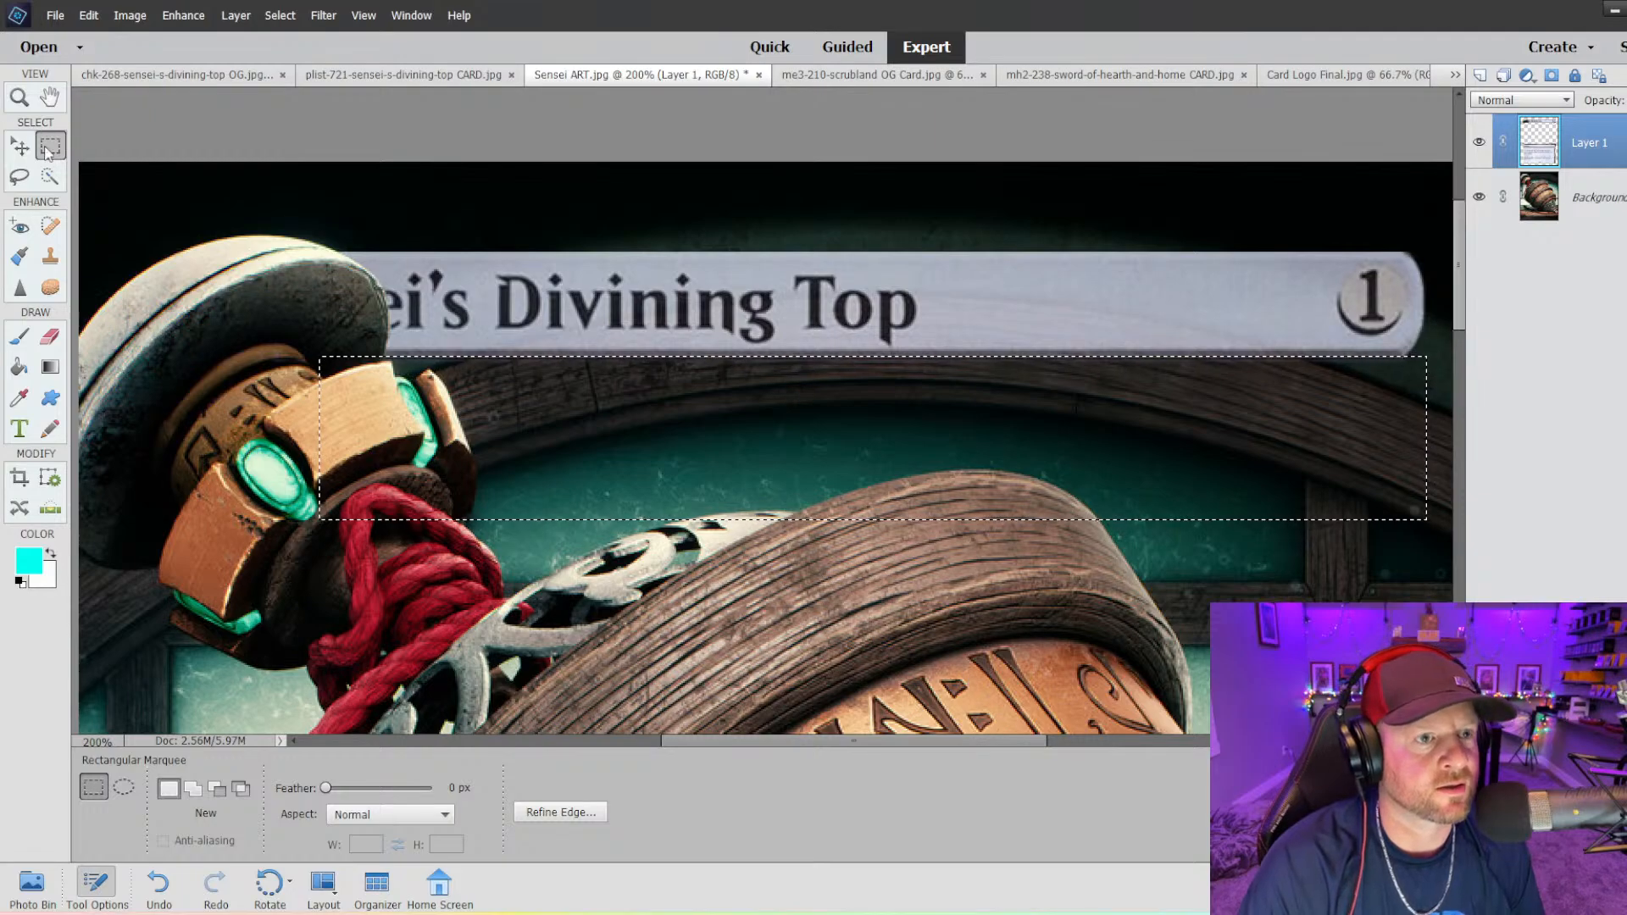
{"action": "left_click", "coordinate": [52, 260]}
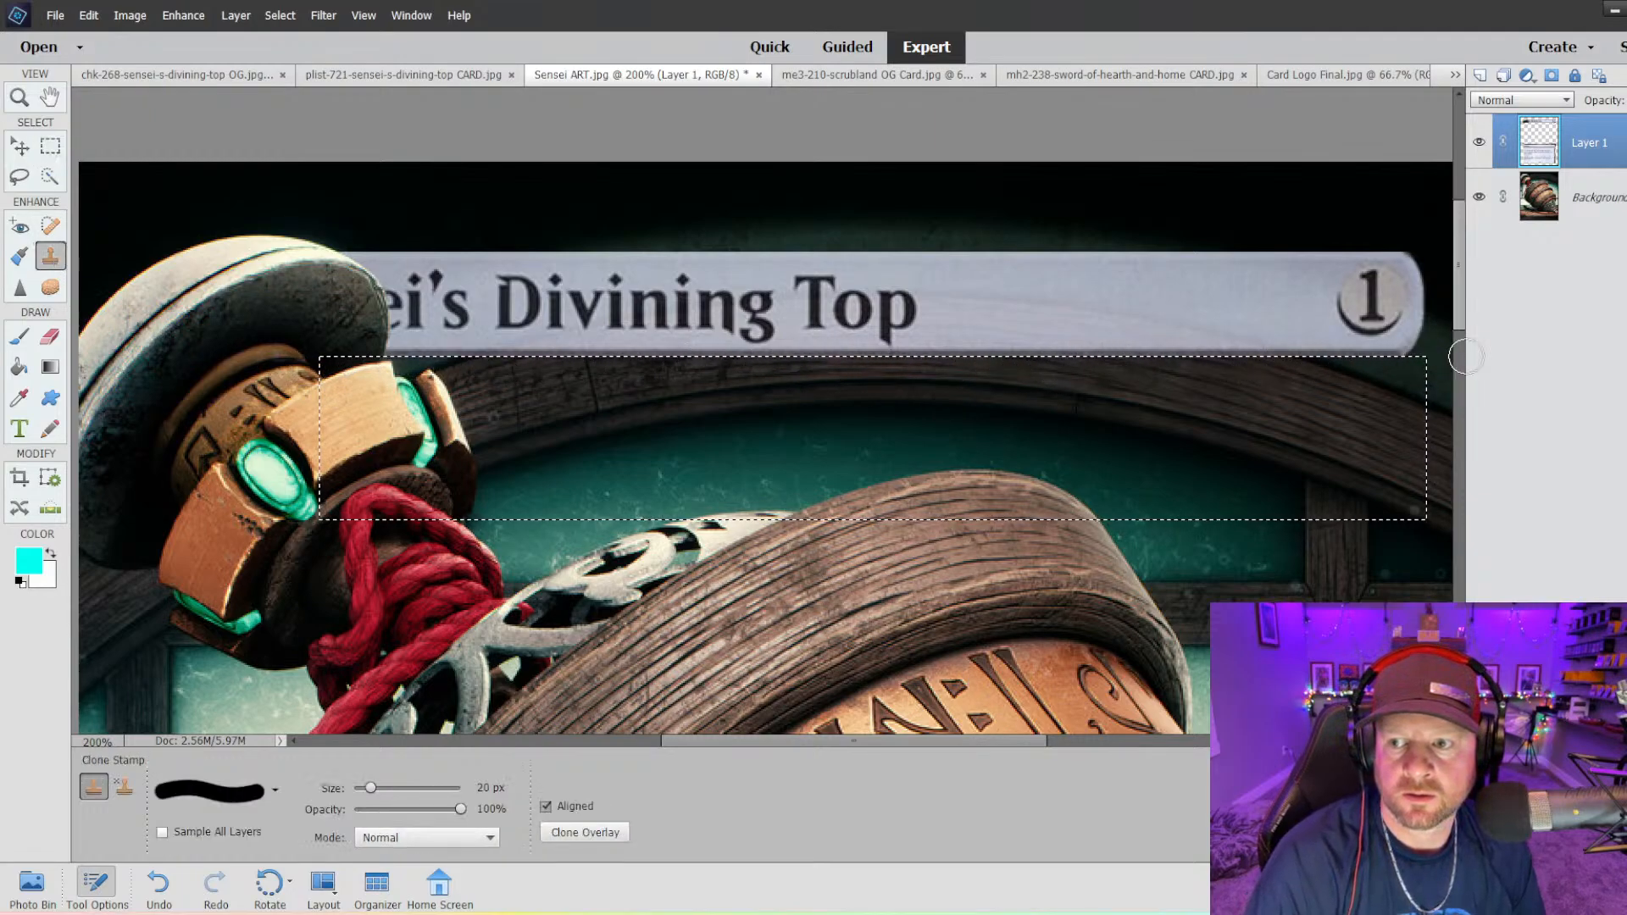
{"action": "left_click", "coordinate": [50, 146]}
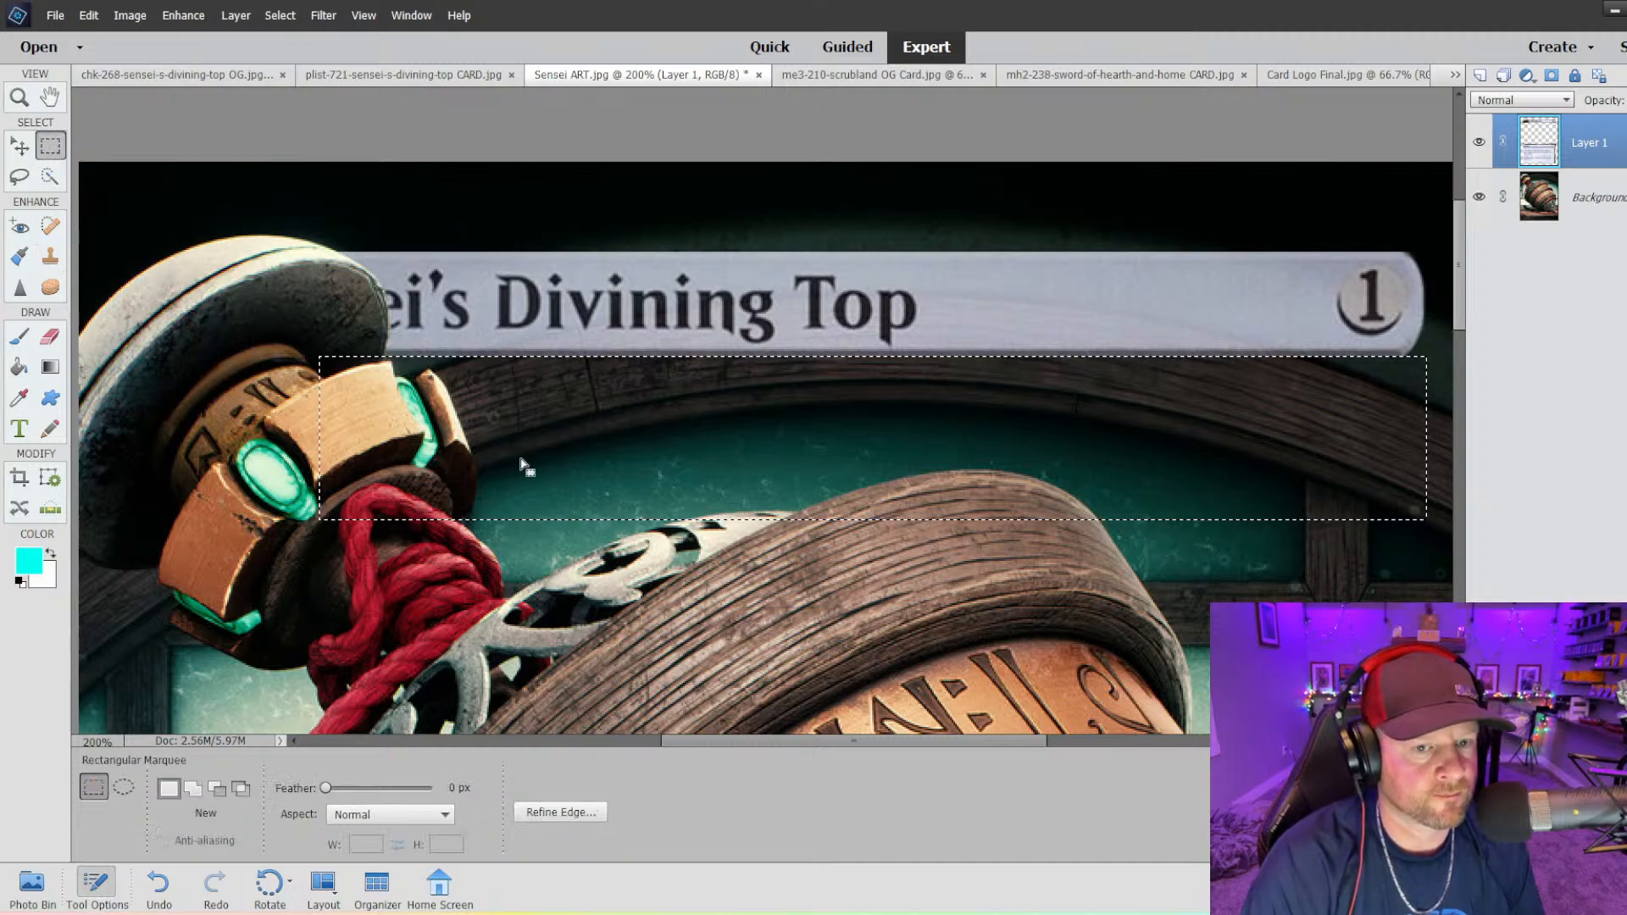
{"action": "right_click", "coordinate": [532, 449]}
{"action": "left_click", "coordinate": [534, 454]}
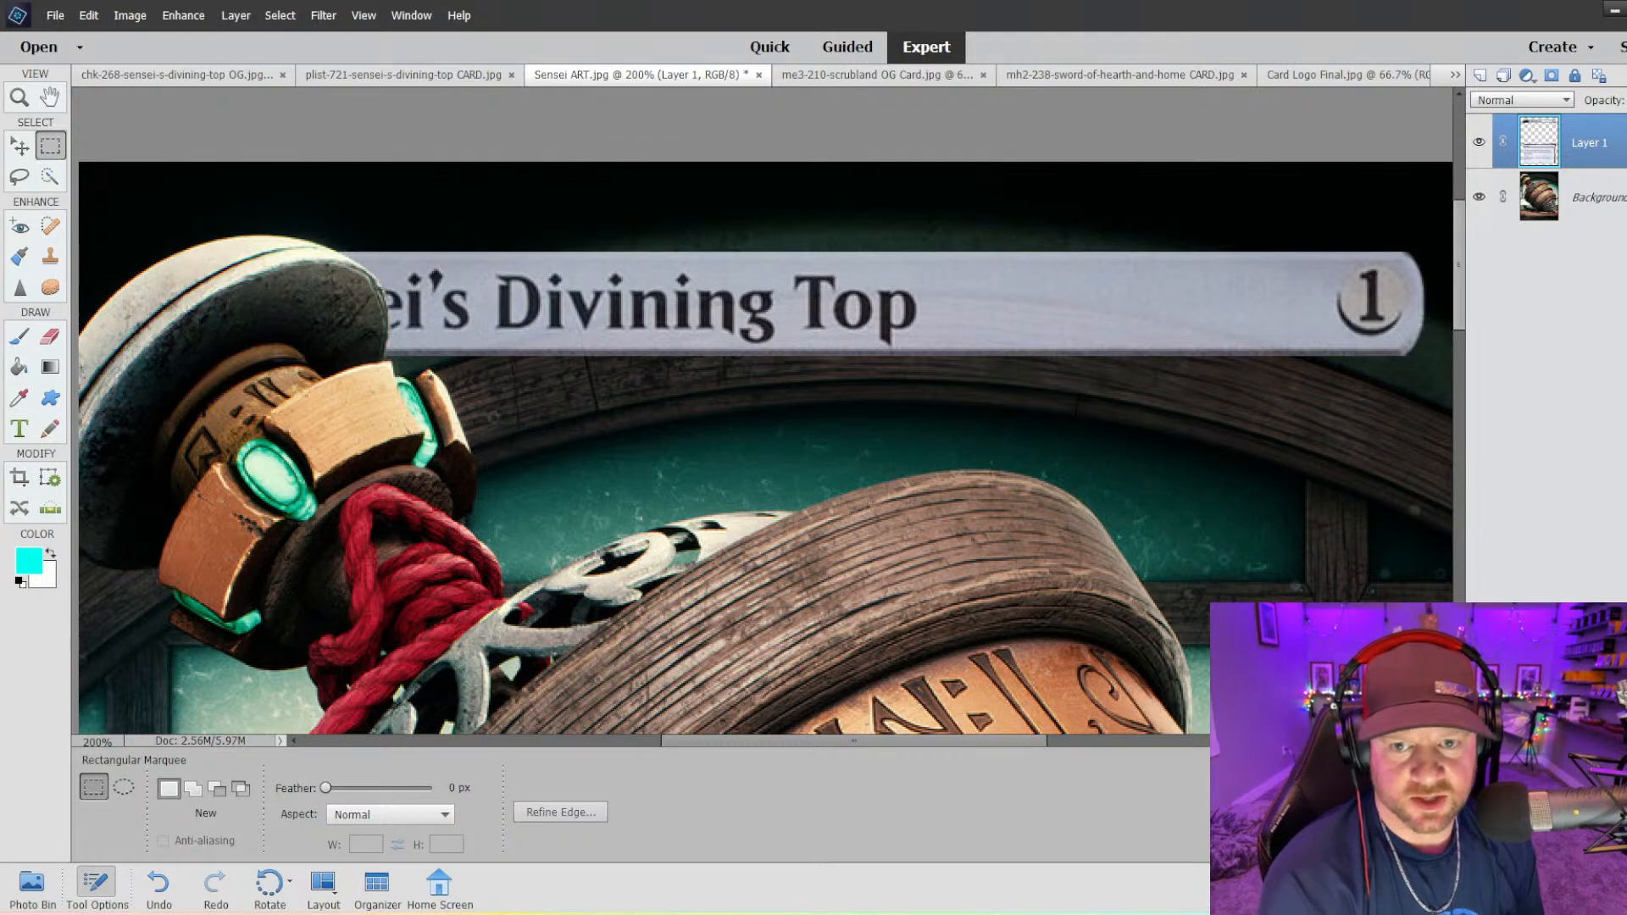
{"action": "key", "text": "ctrl+0"}
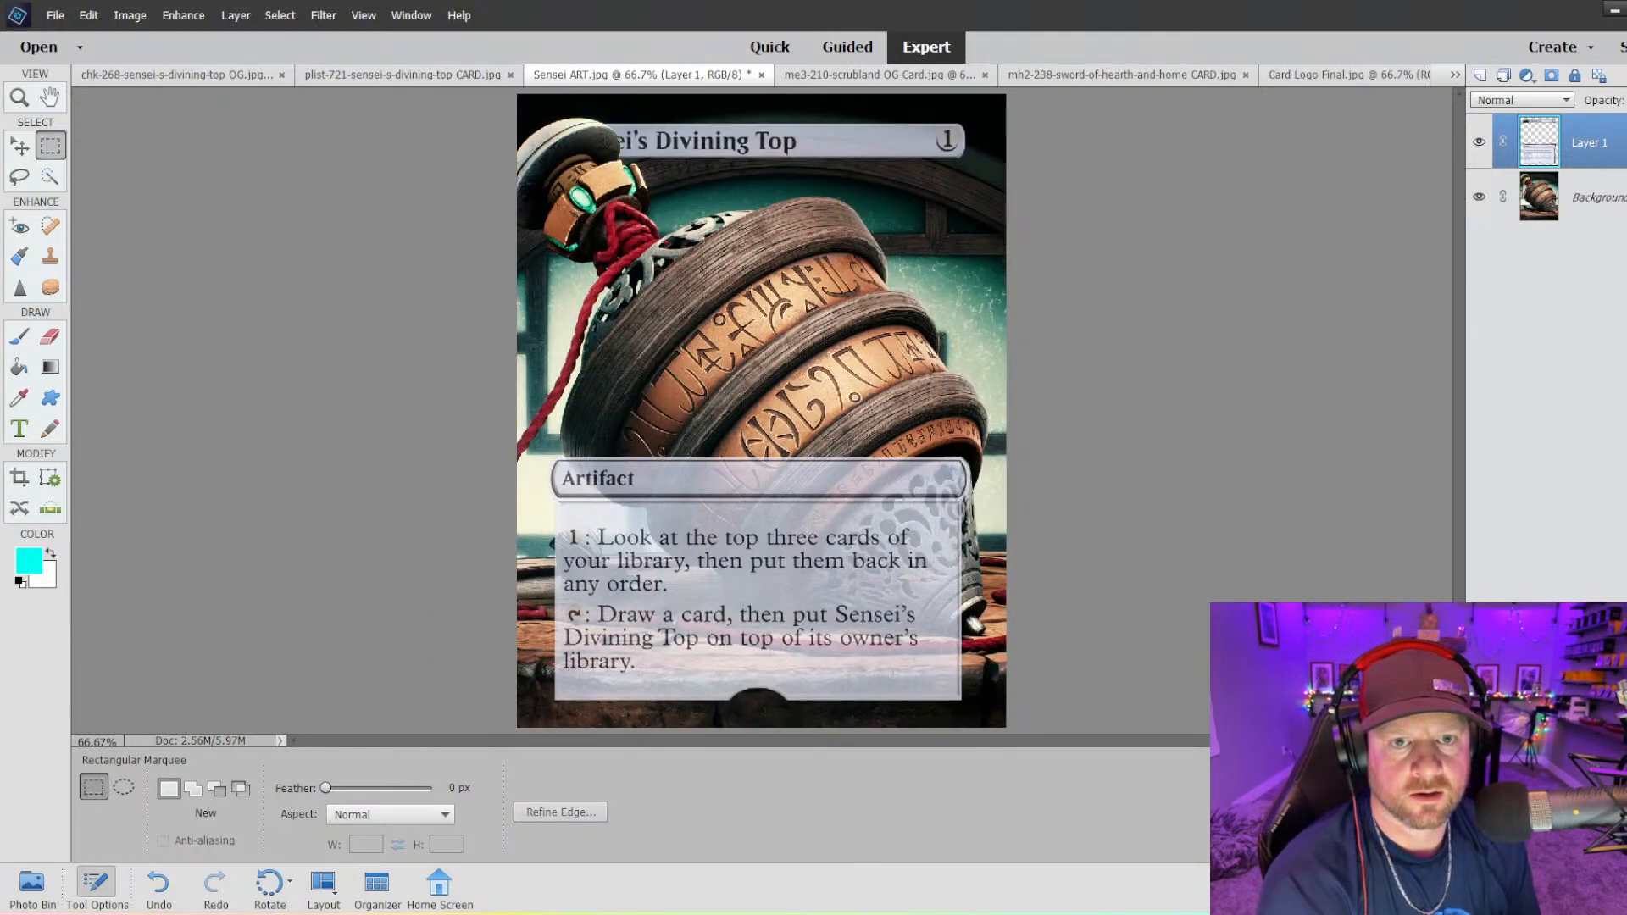
{"action": "key", "text": "ctrl+minus"}
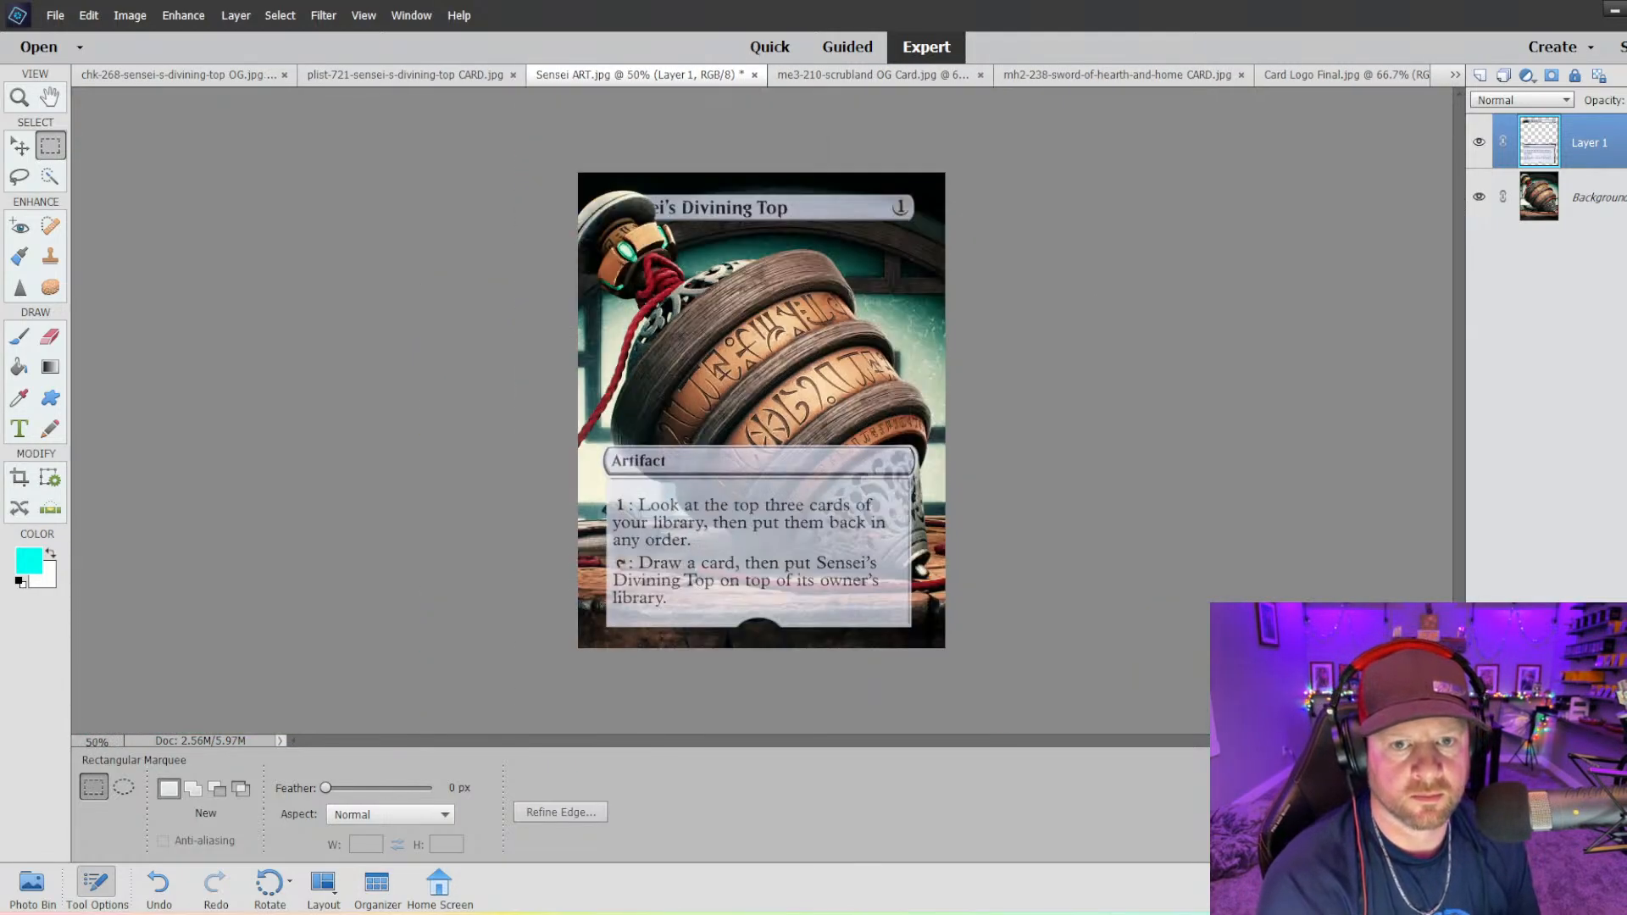
{"action": "left_click", "coordinate": [50, 15]}
{"action": "left_click", "coordinate": [84, 58]}
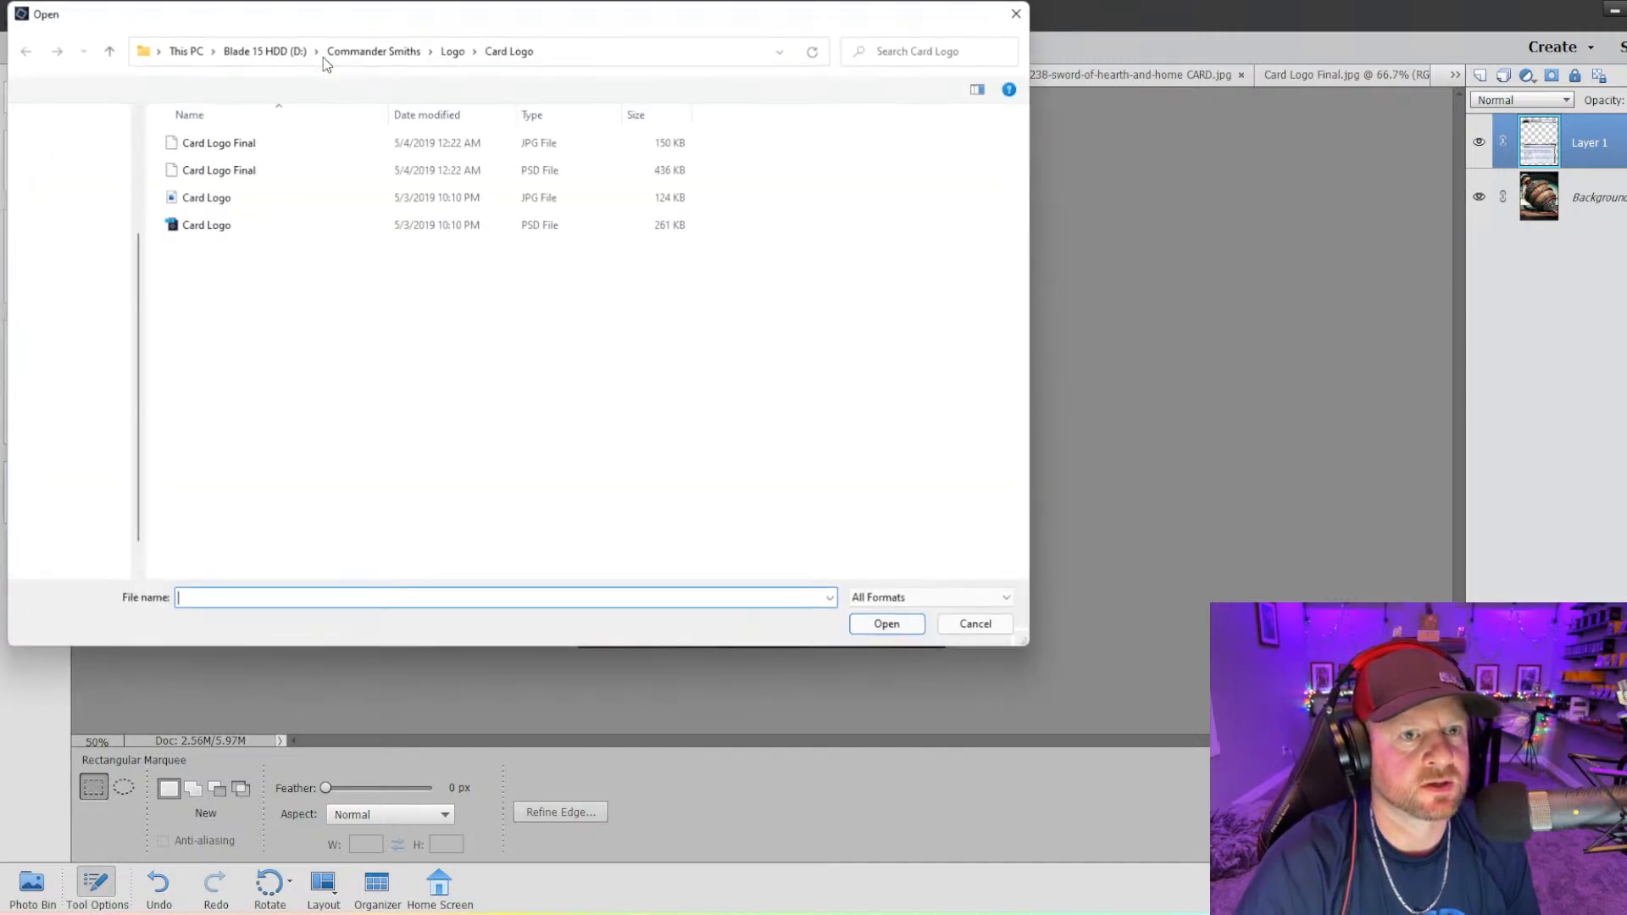
{"action": "left_click_drag", "start_coordinate": [445, 9], "coordinate": [0, 96]}
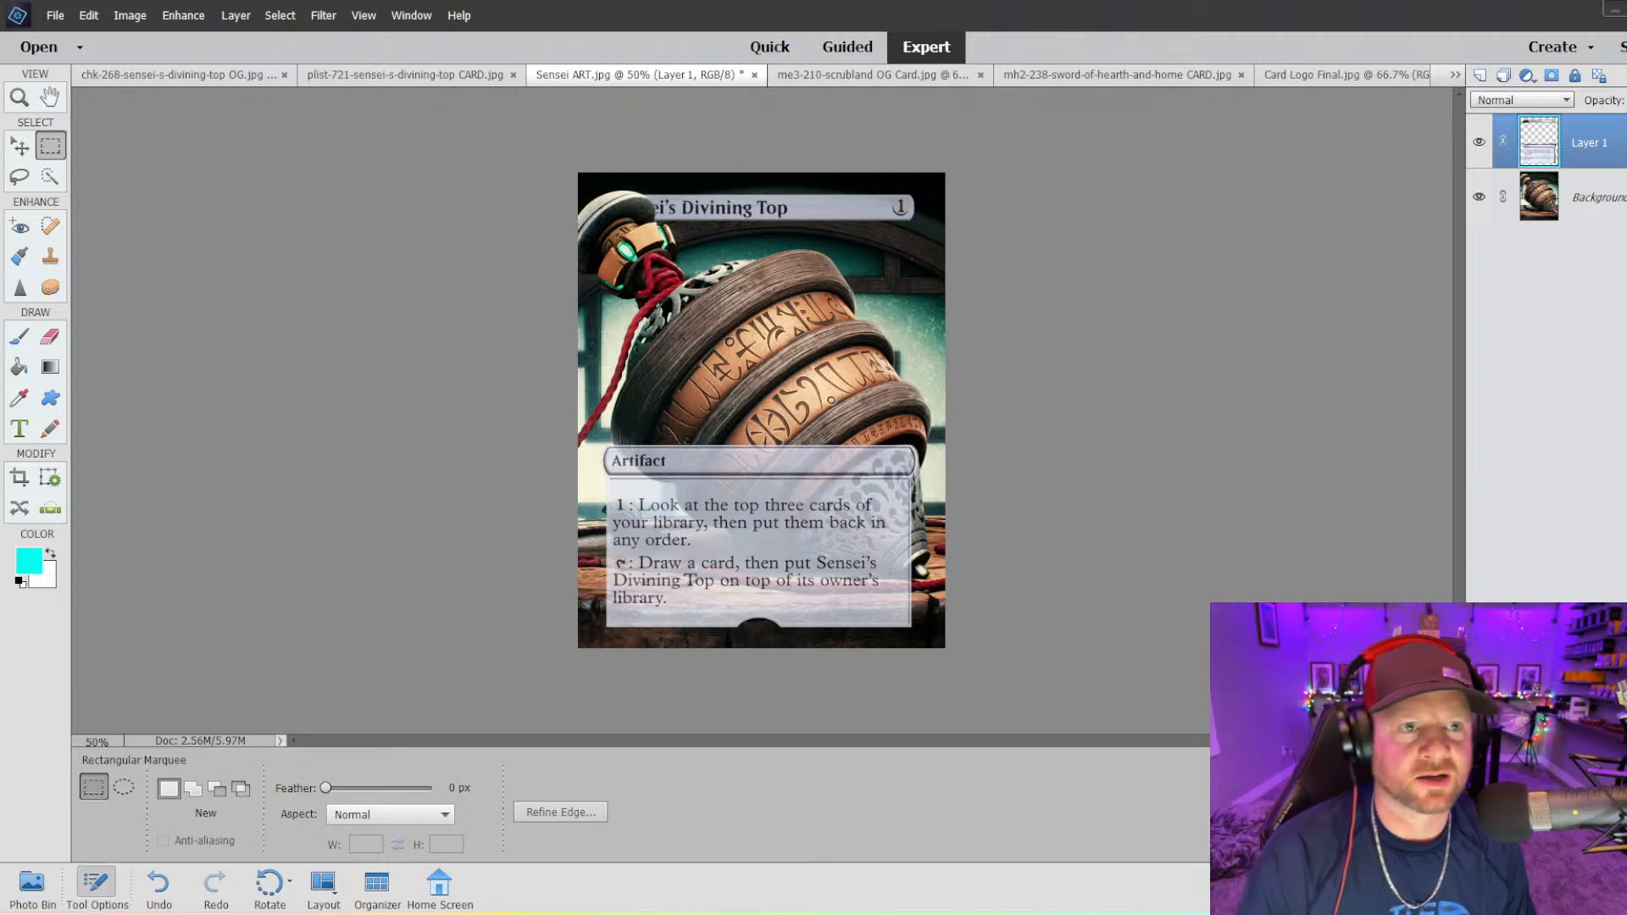
- Create a new blank file and paste the copied Sensei's Divining Top card image into it
{"action": "left_click", "coordinate": [55, 15]}
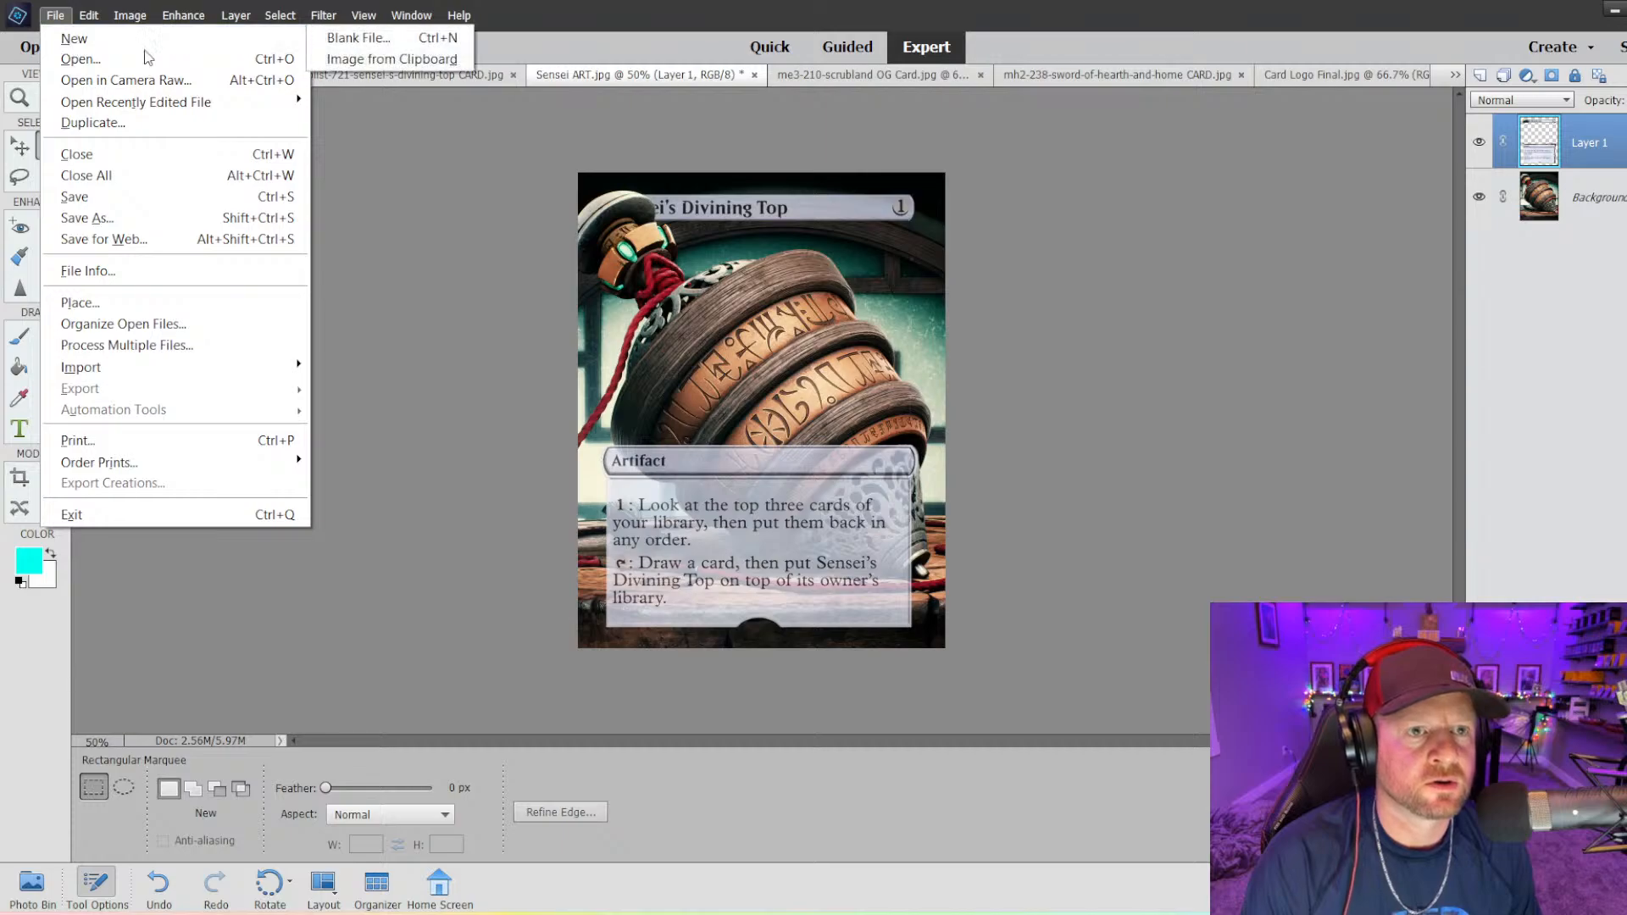
{"action": "left_click", "coordinate": [390, 40]}
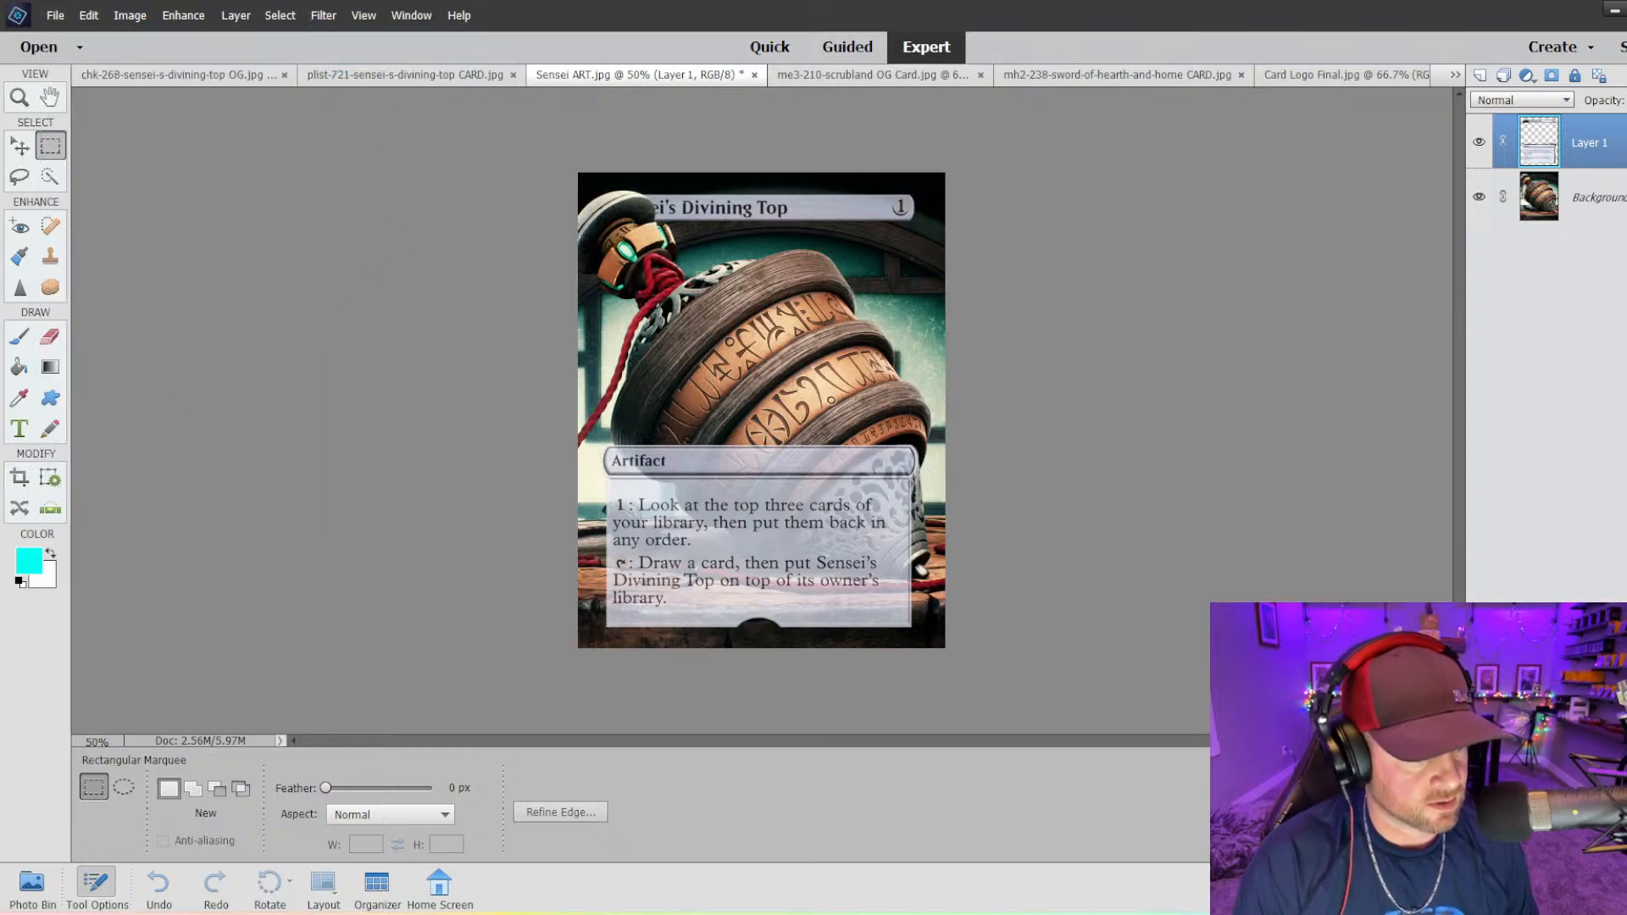
{"action": "key", "text": "ctrl+v"}
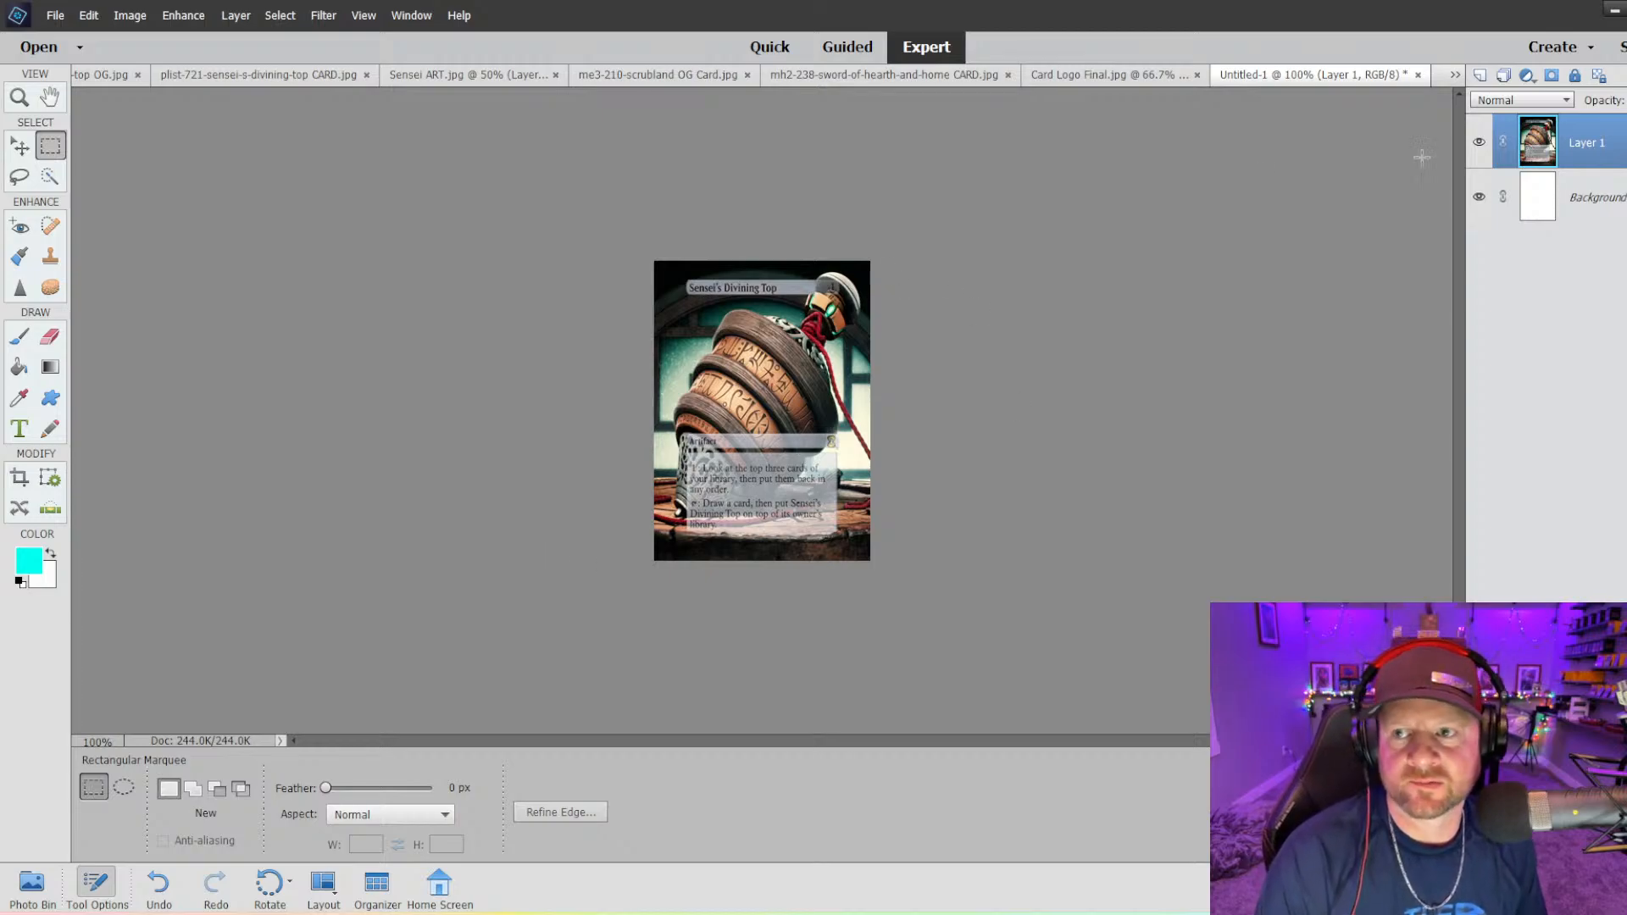
- Reorder the open documents so the pasted card image comes directly after Sensei ART.jpg
{"action": "left_click", "coordinate": [417, 75]}
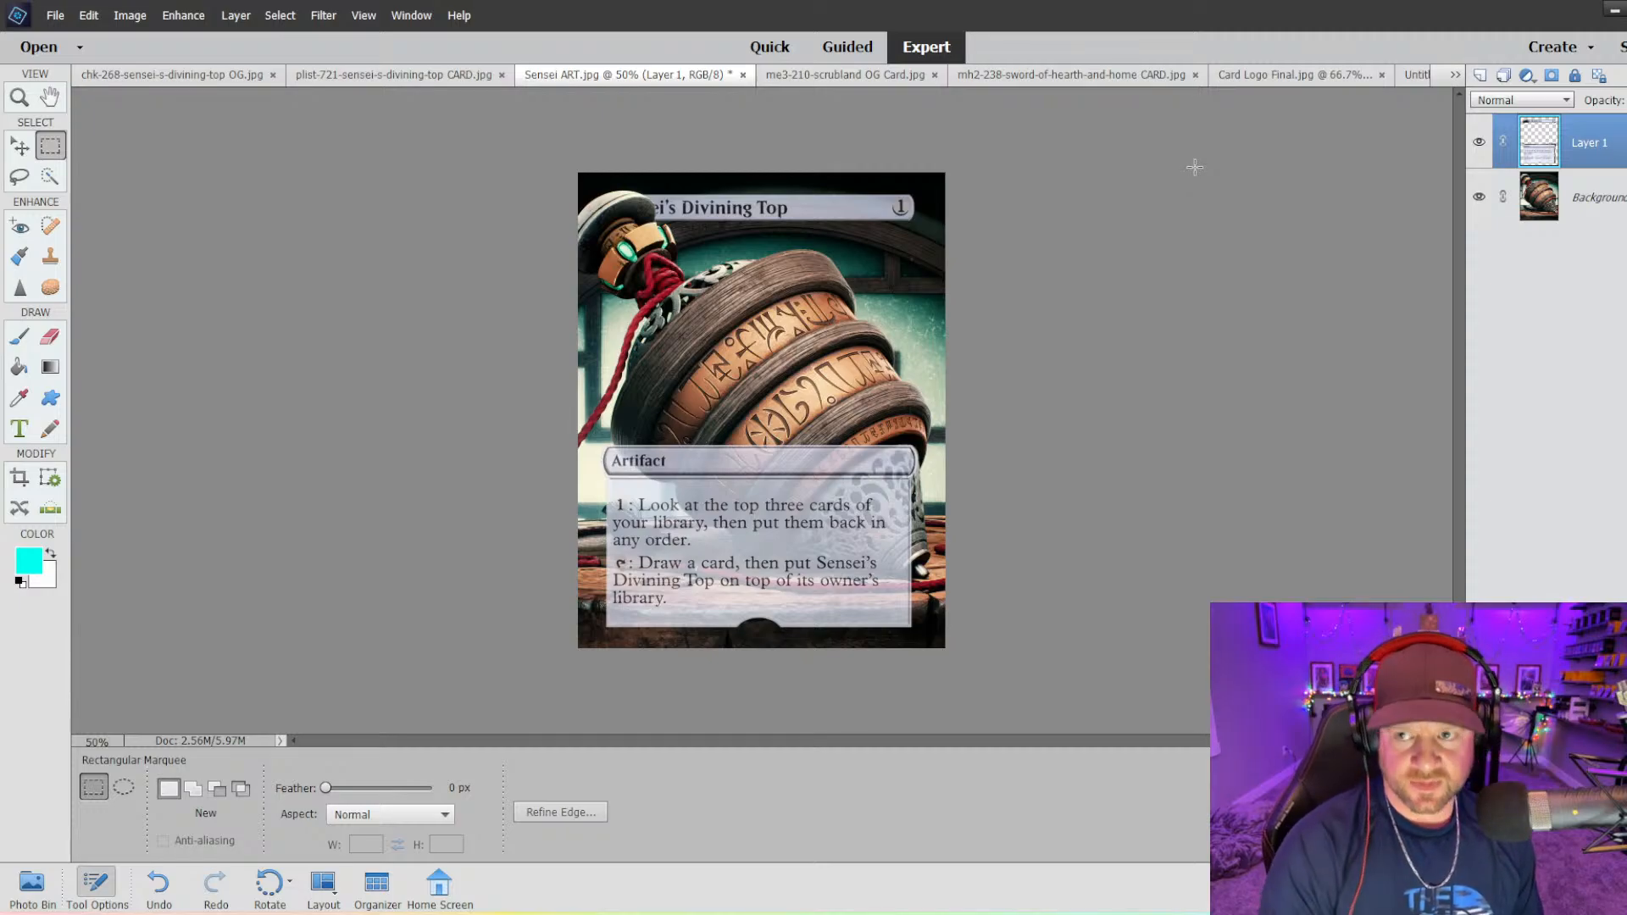
{"action": "left_click", "coordinate": [1419, 77]}
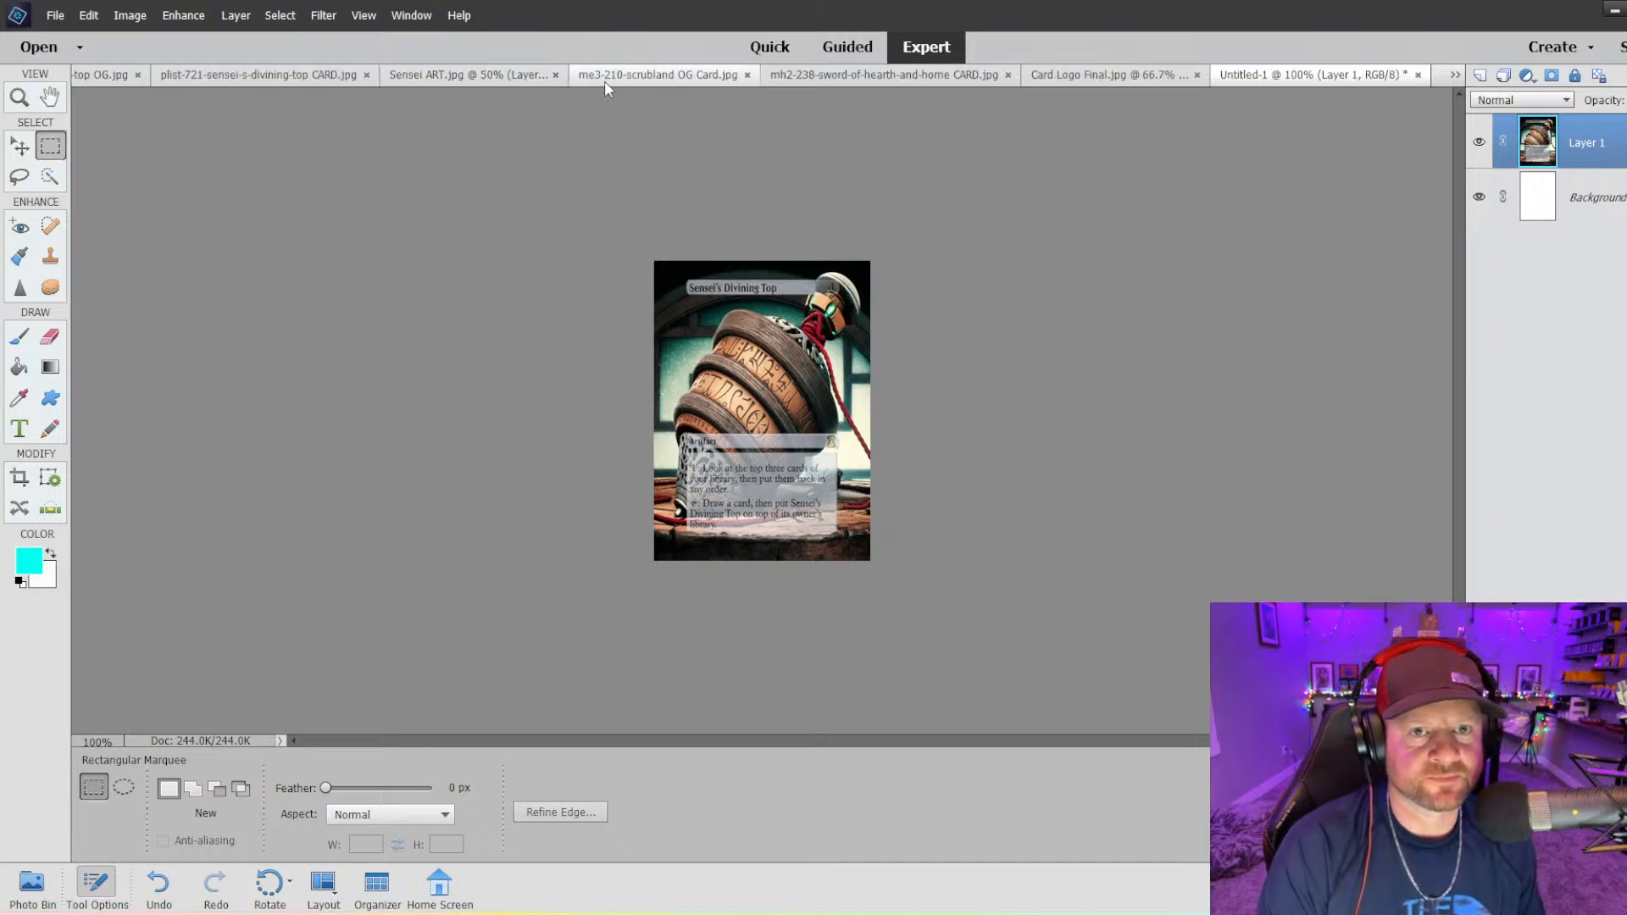
{"action": "left_click_drag", "start_coordinate": [1285, 78], "coordinate": [868, 99]}
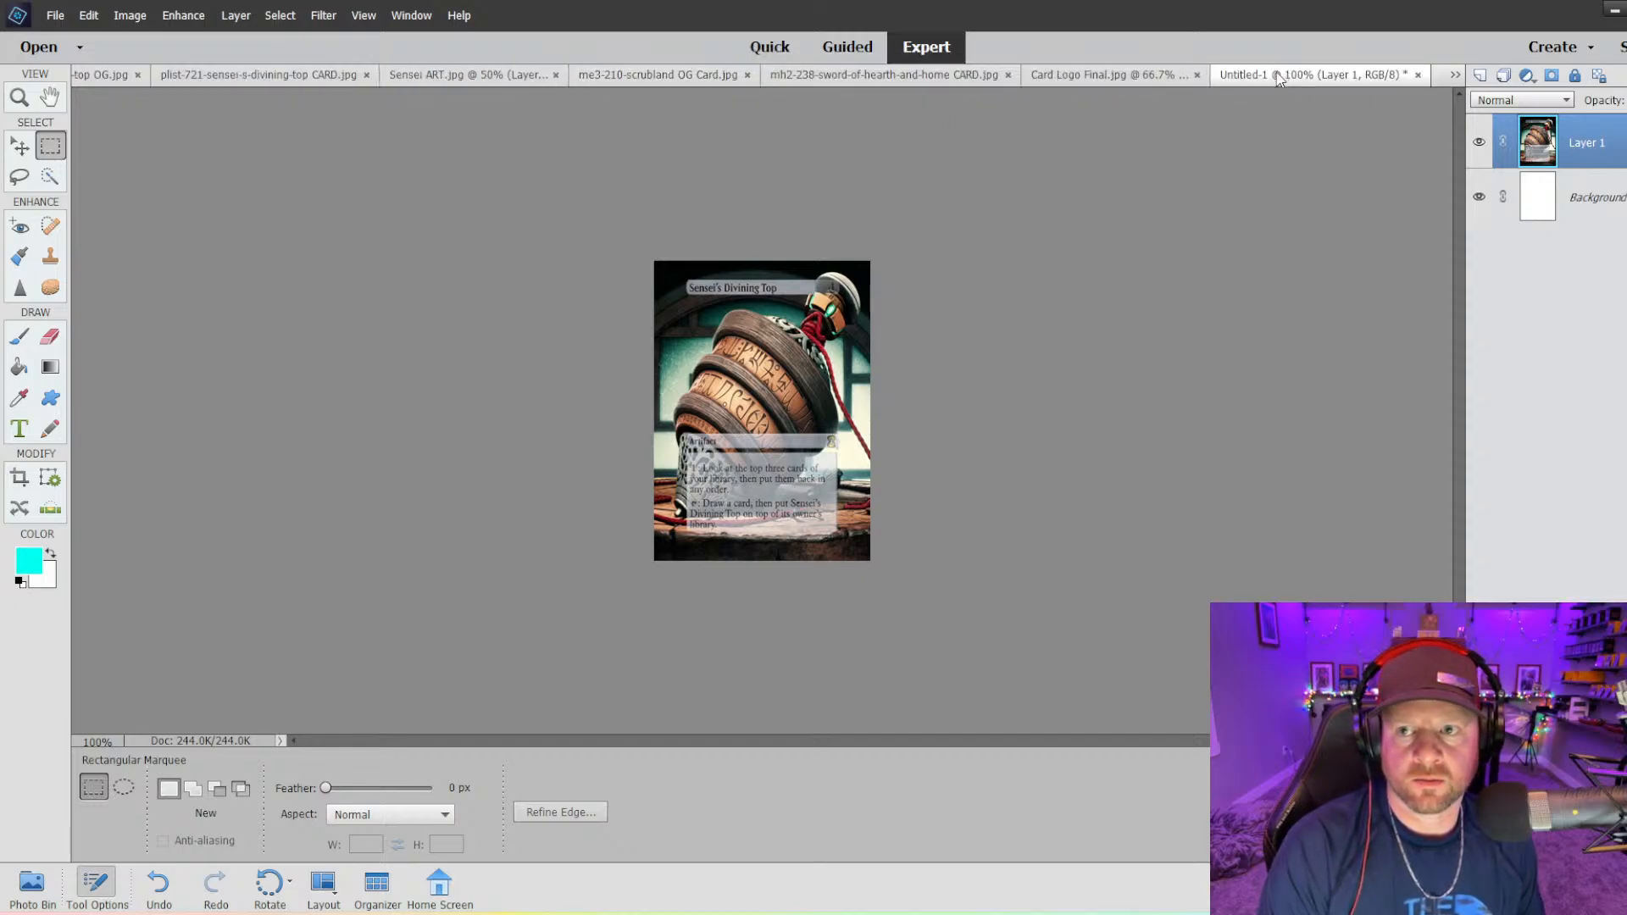
{"action": "left_click_drag", "start_coordinate": [1279, 78], "coordinate": [722, 67]}
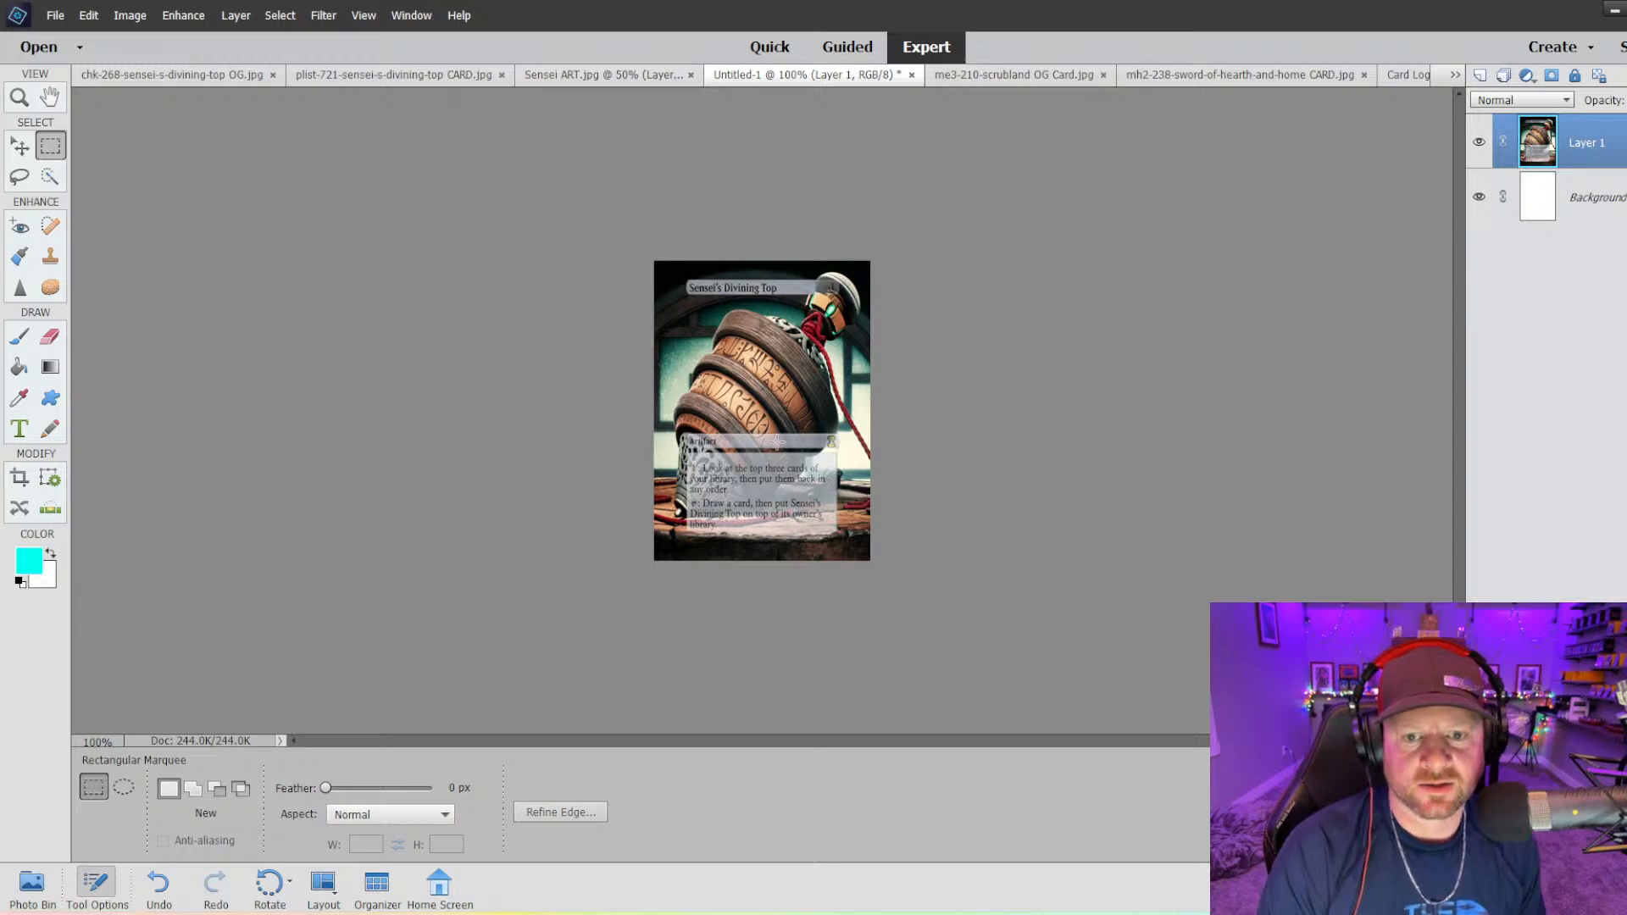
- Compare the Sensei ART.jpg card with the pasted card image by switching back and forth between the two documents
{"action": "left_click", "coordinate": [625, 76]}
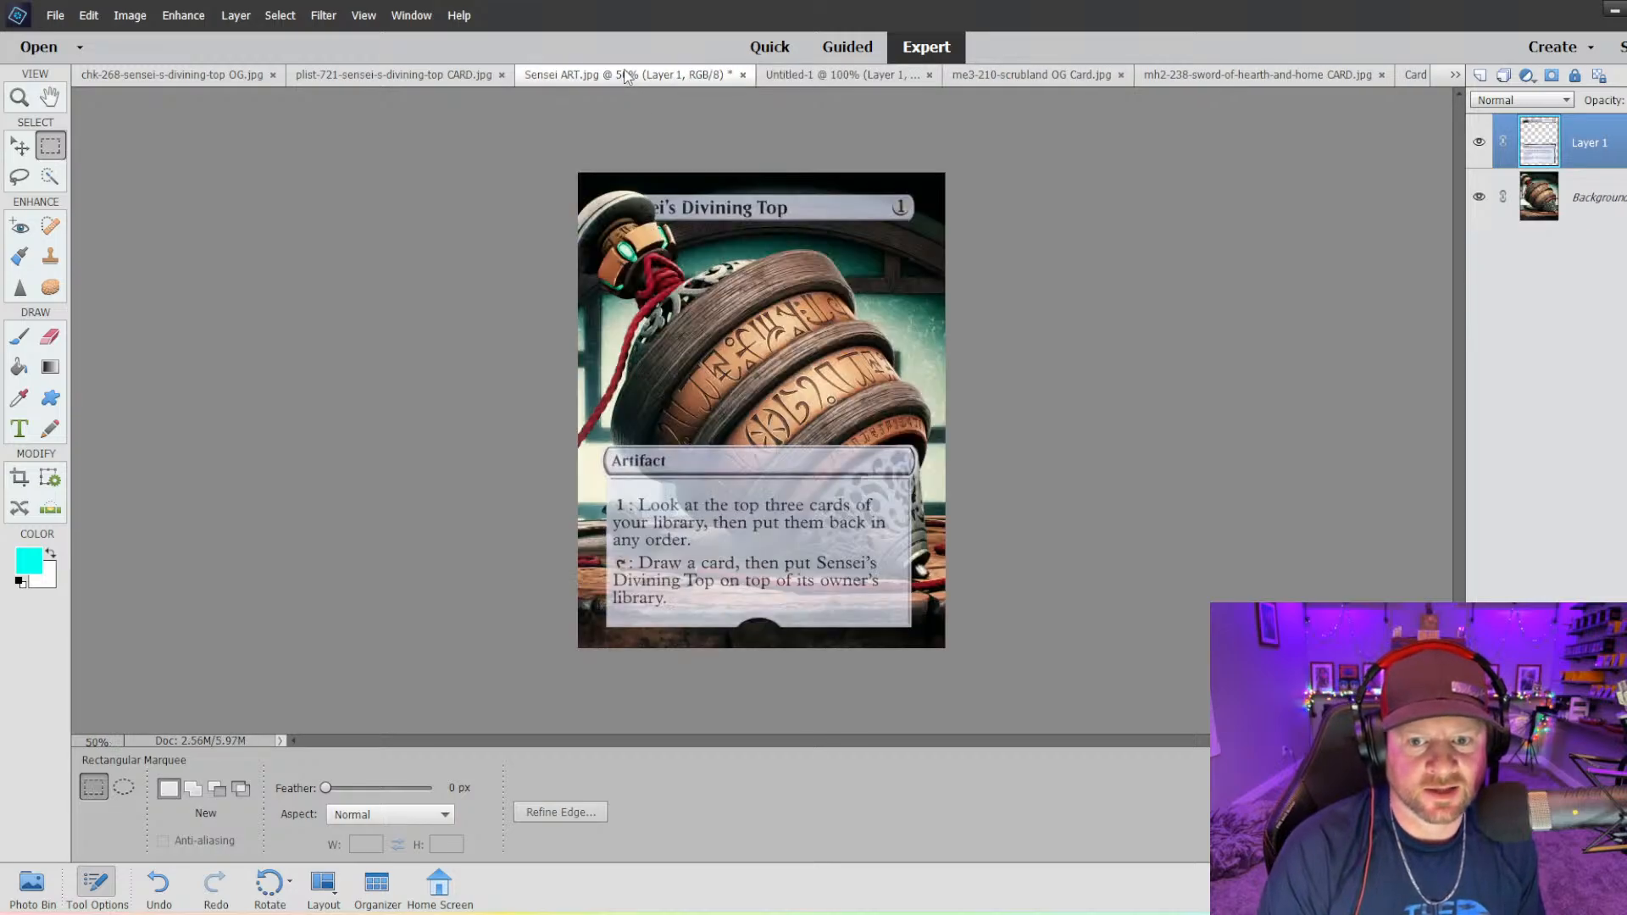
{"action": "left_click", "coordinate": [789, 76]}
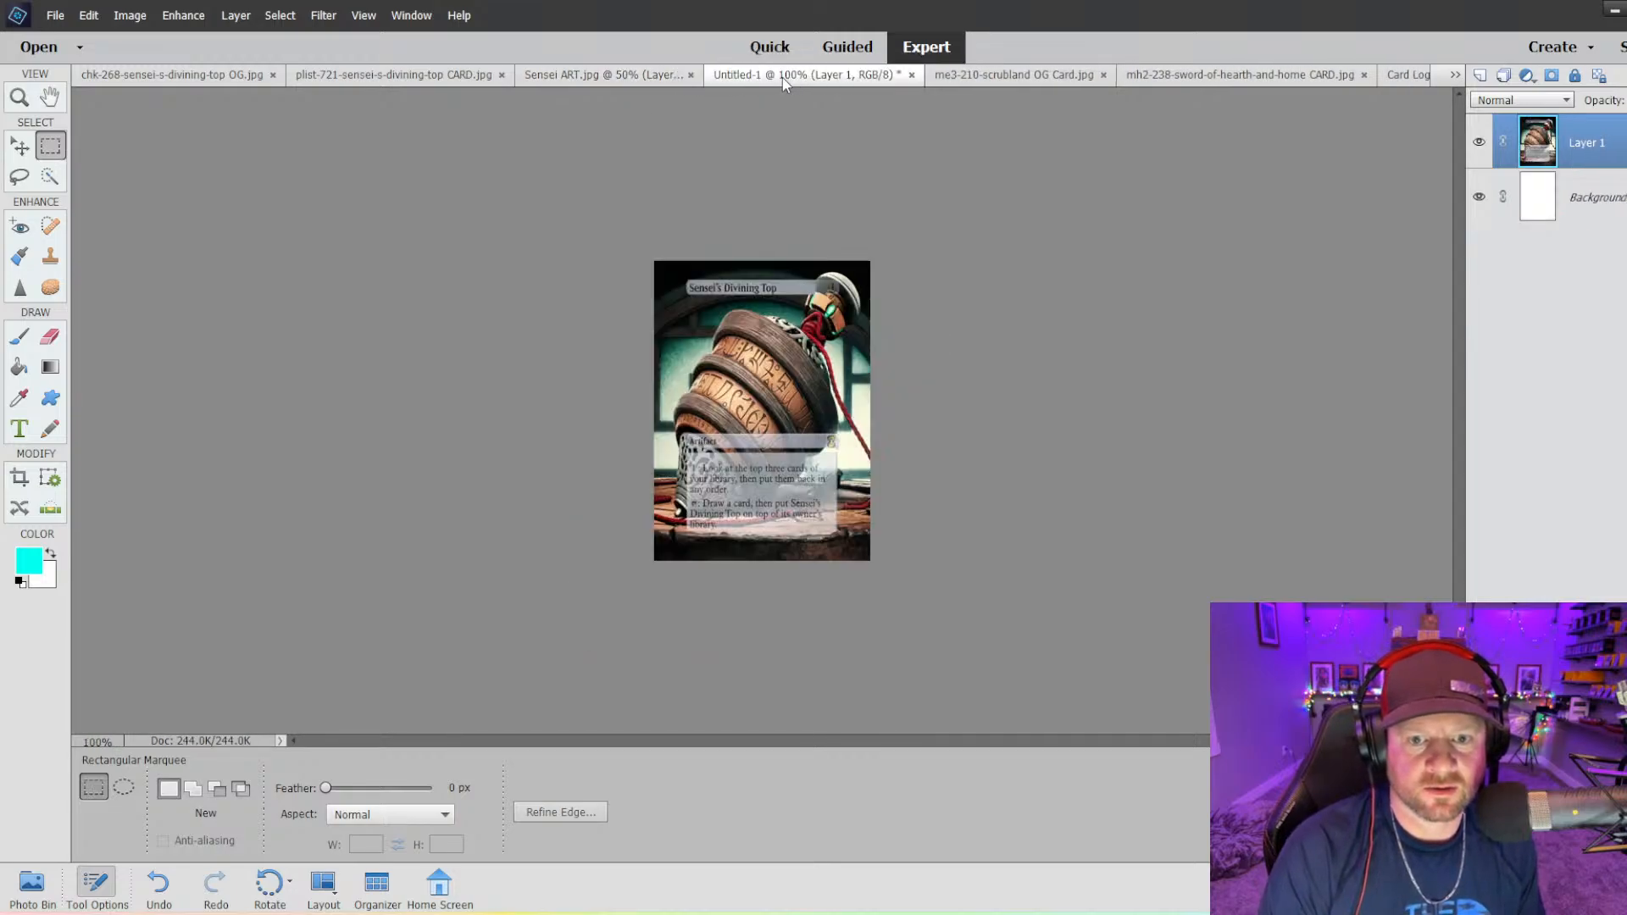
{"action": "left_click", "coordinate": [625, 76]}
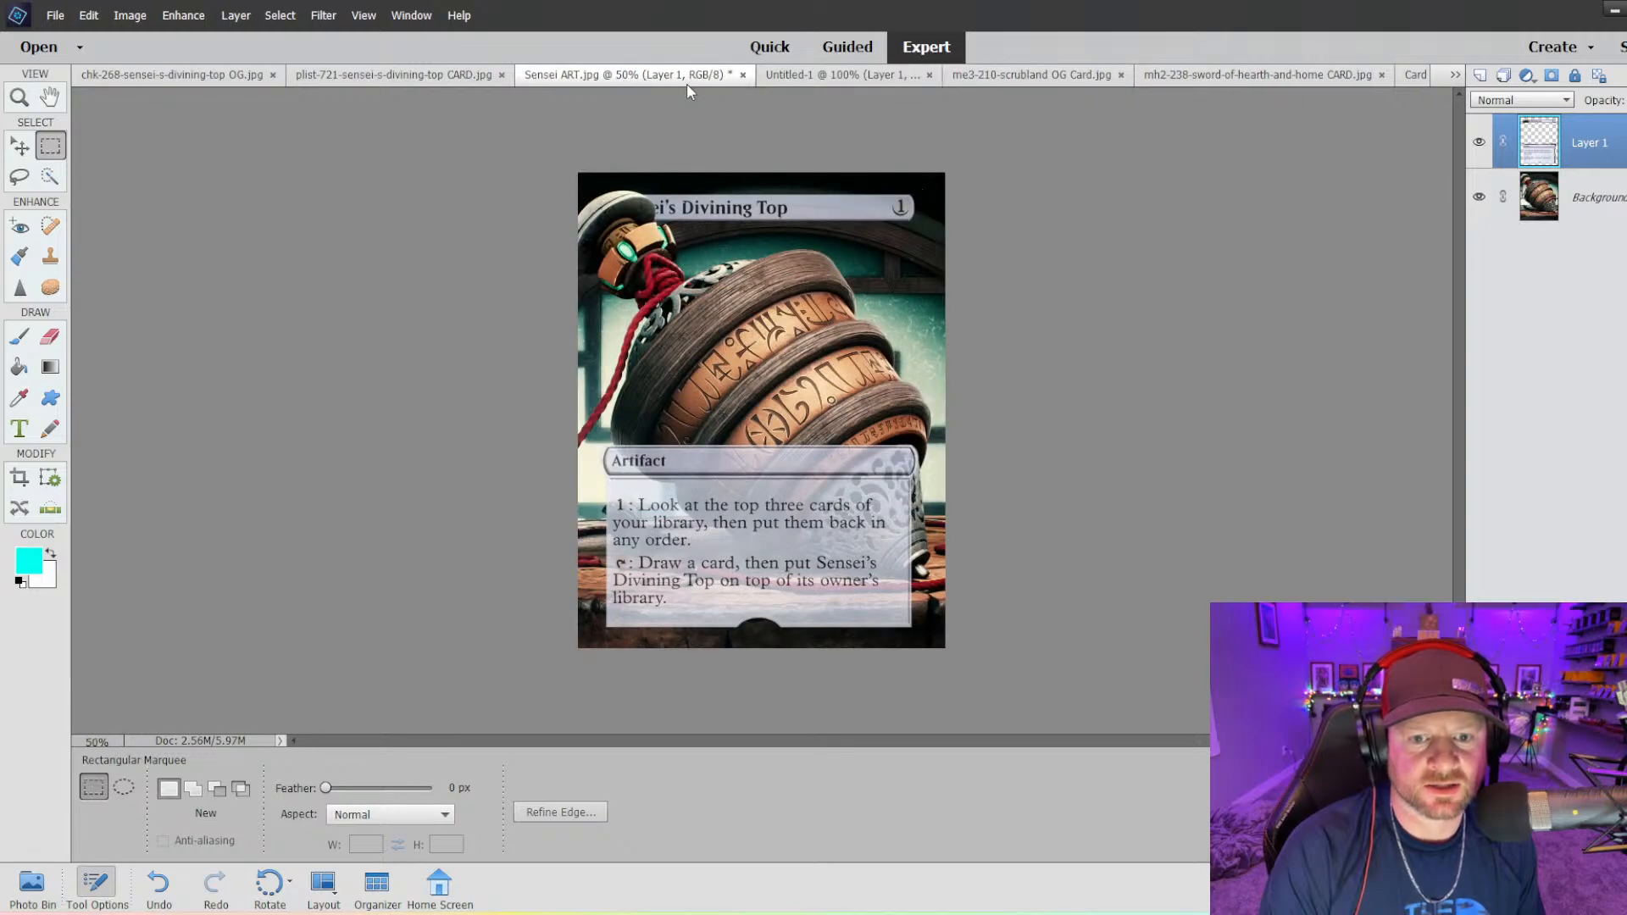
{"action": "left_click", "coordinate": [874, 81]}
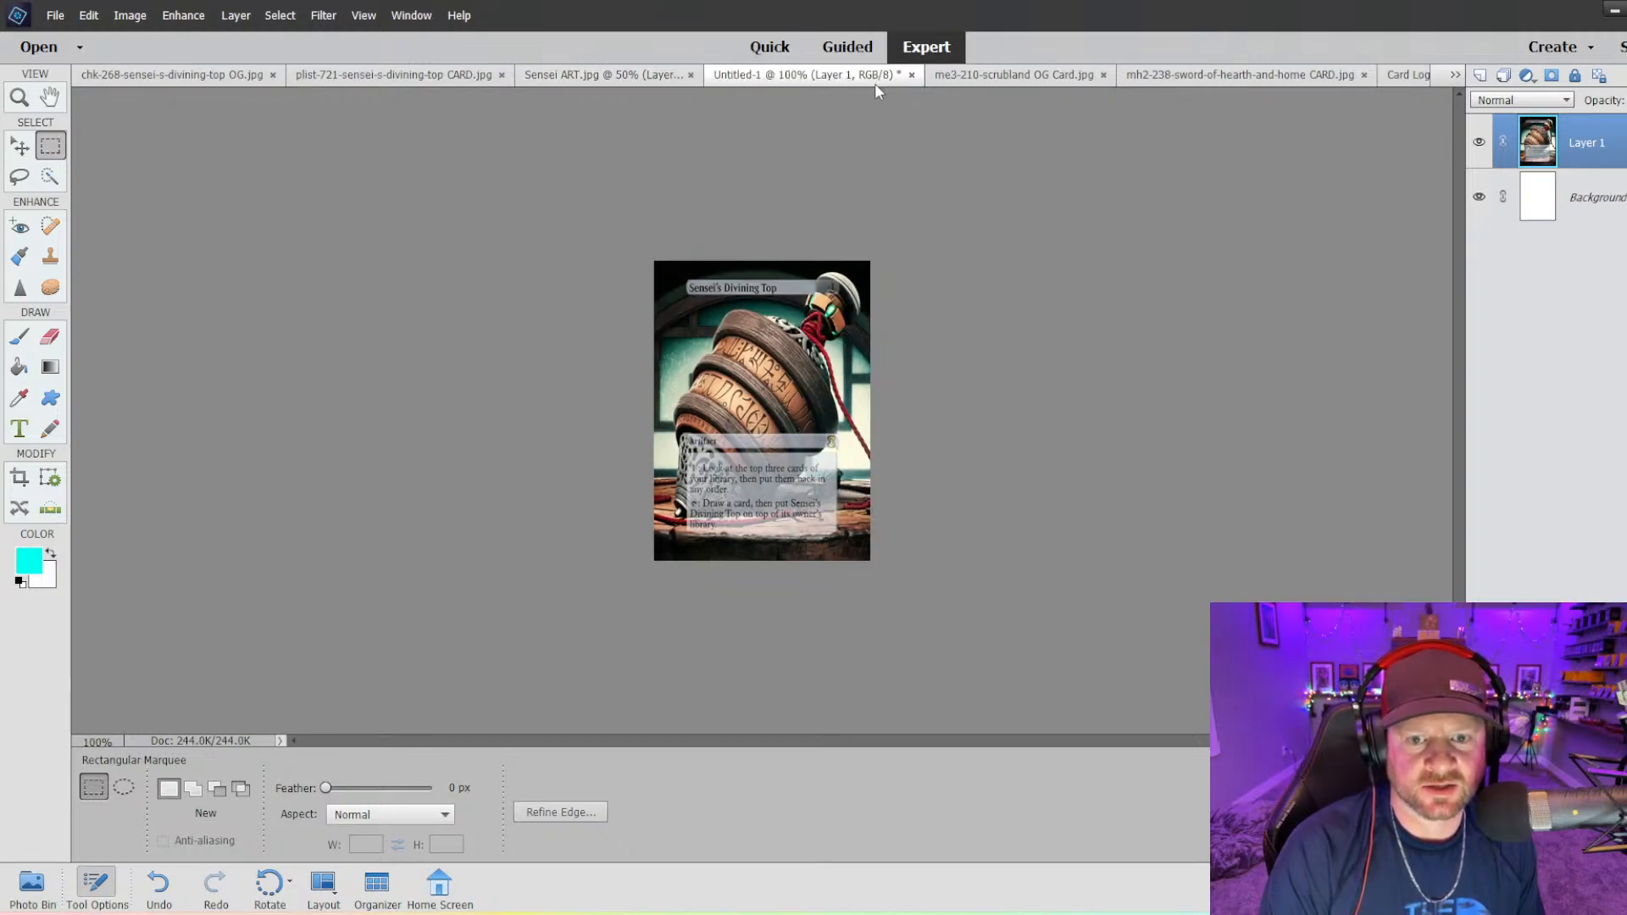
- In Card Logo Final.jpg, select the entire round CS logo, letters included, with the Quick Selection tool enlarged to 400 px
{"action": "left_click", "coordinate": [598, 76]}
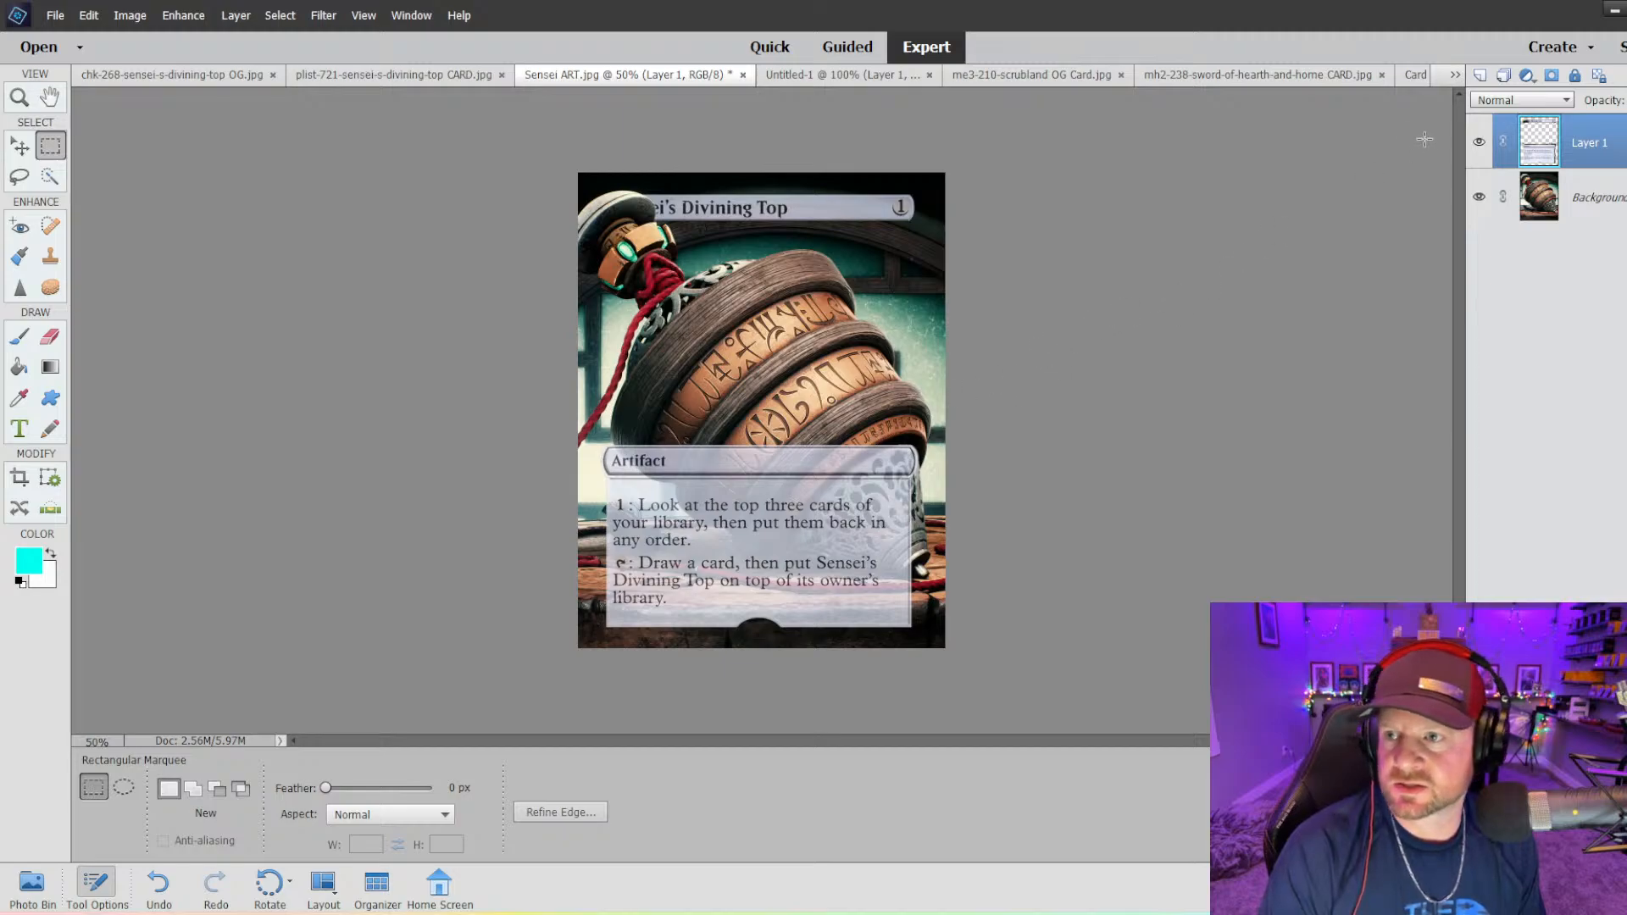
{"action": "left_click", "coordinate": [1412, 74]}
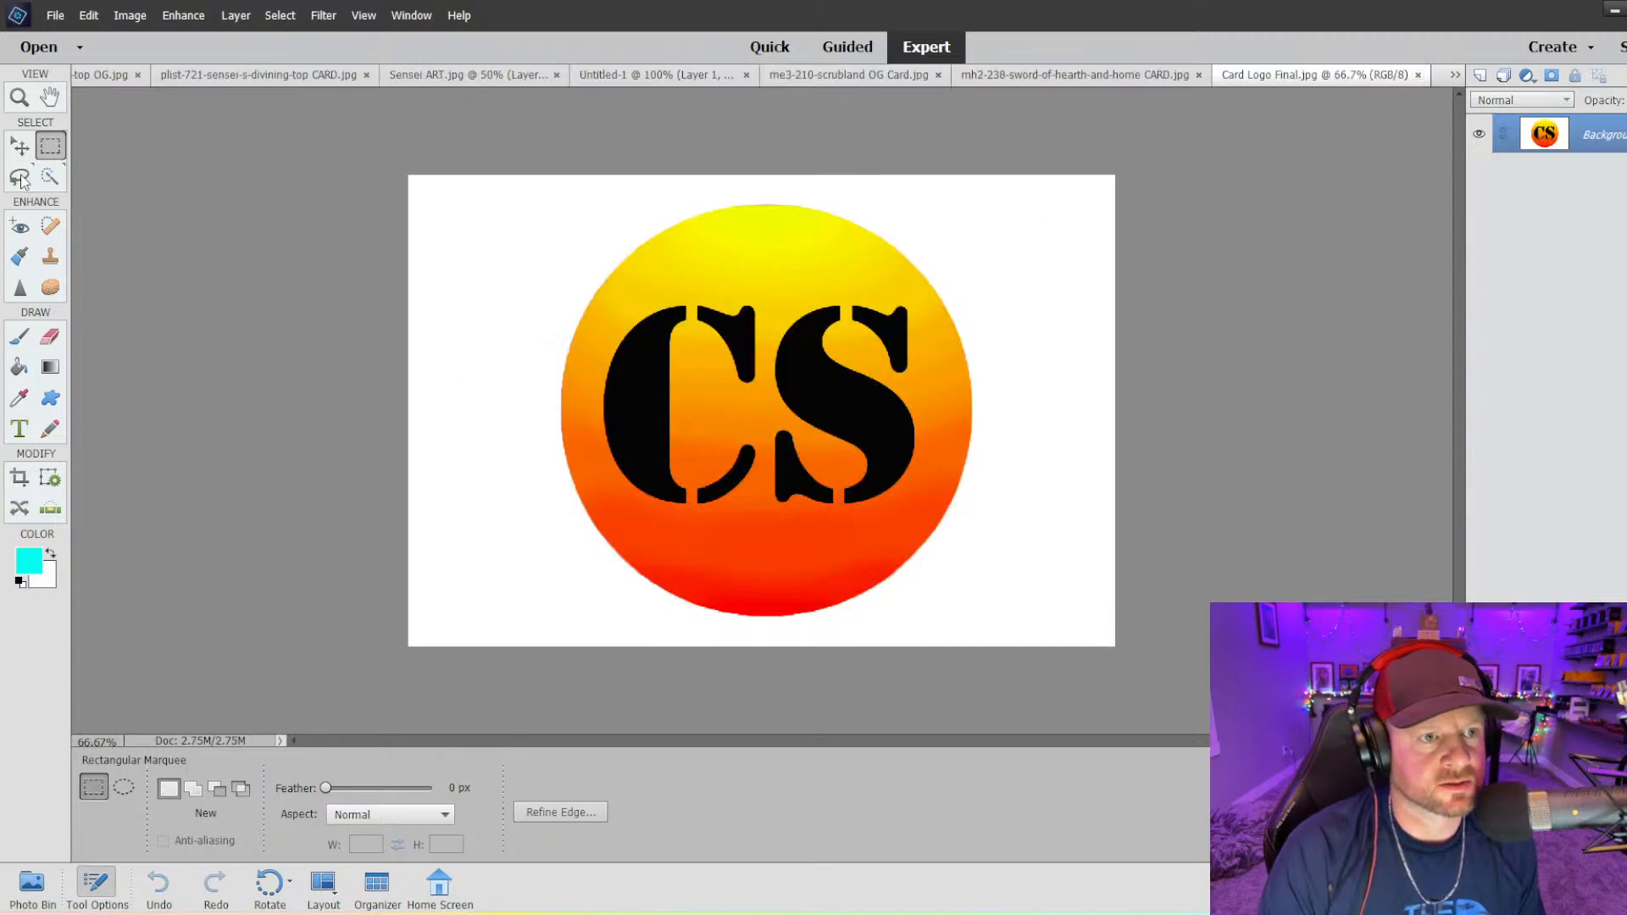
{"action": "left_click", "coordinate": [49, 176]}
{"action": "mouse_move", "coordinate": [789, 296]}
{"action": "left_mouse_down"}
{"action": "mouse_move", "coordinate": [669, 294]}
{"action": "mouse_move", "coordinate": [623, 430]}
{"action": "mouse_move", "coordinate": [697, 508]}
{"action": "mouse_move", "coordinate": [815, 538]}
{"action": "mouse_move", "coordinate": [711, 532]}
{"action": "left_mouse_up"}
{"action": "left_click_drag", "start_coordinate": [857, 408], "coordinate": [866, 312]}
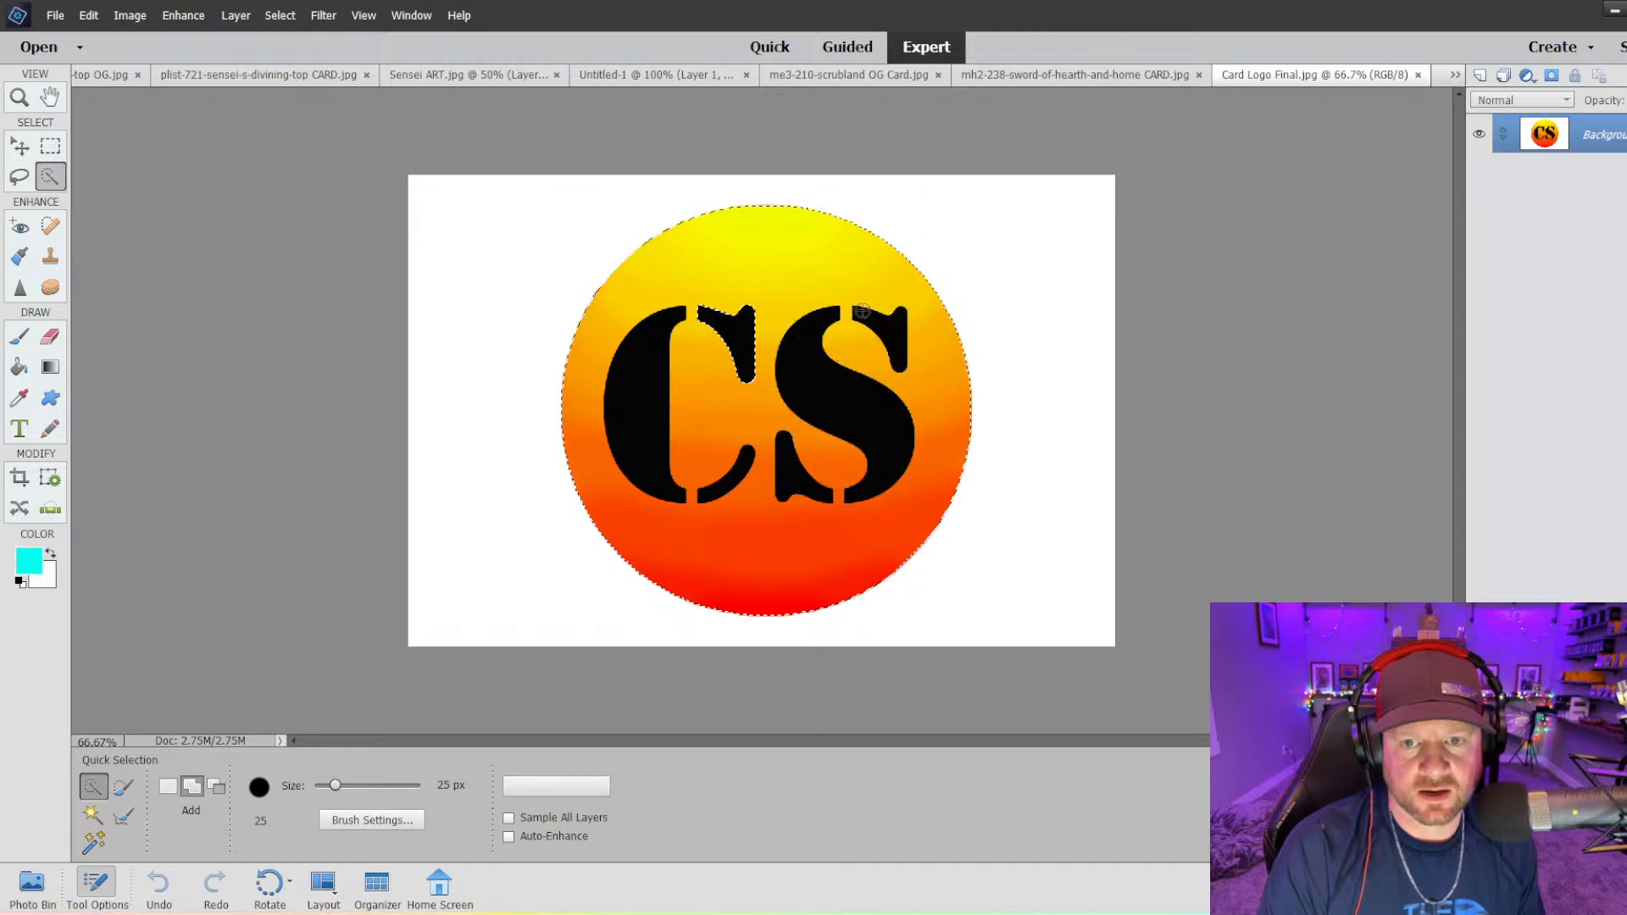
{"action": "key", "text": "bracketright"}
{"action": "key", "text": "bracketright"}
{"action": "key", "text": "bracketright"}
{"action": "key", "text": "bracketright"}
{"action": "key", "text": "bracketright"}
{"action": "key", "text": "bracketright"}
{"action": "key", "text": "bracketright"}
{"action": "key", "text": "bracketright"}
{"action": "key", "text": "bracketright"}
{"action": "key", "text": "bracketright"}
{"action": "key", "text": "bracketright"}
{"action": "key", "text": "bracketright"}
{"action": "key", "text": "bracketright"}
{"action": "key", "text": "bracketright"}
{"action": "key", "text": "bracketright"}
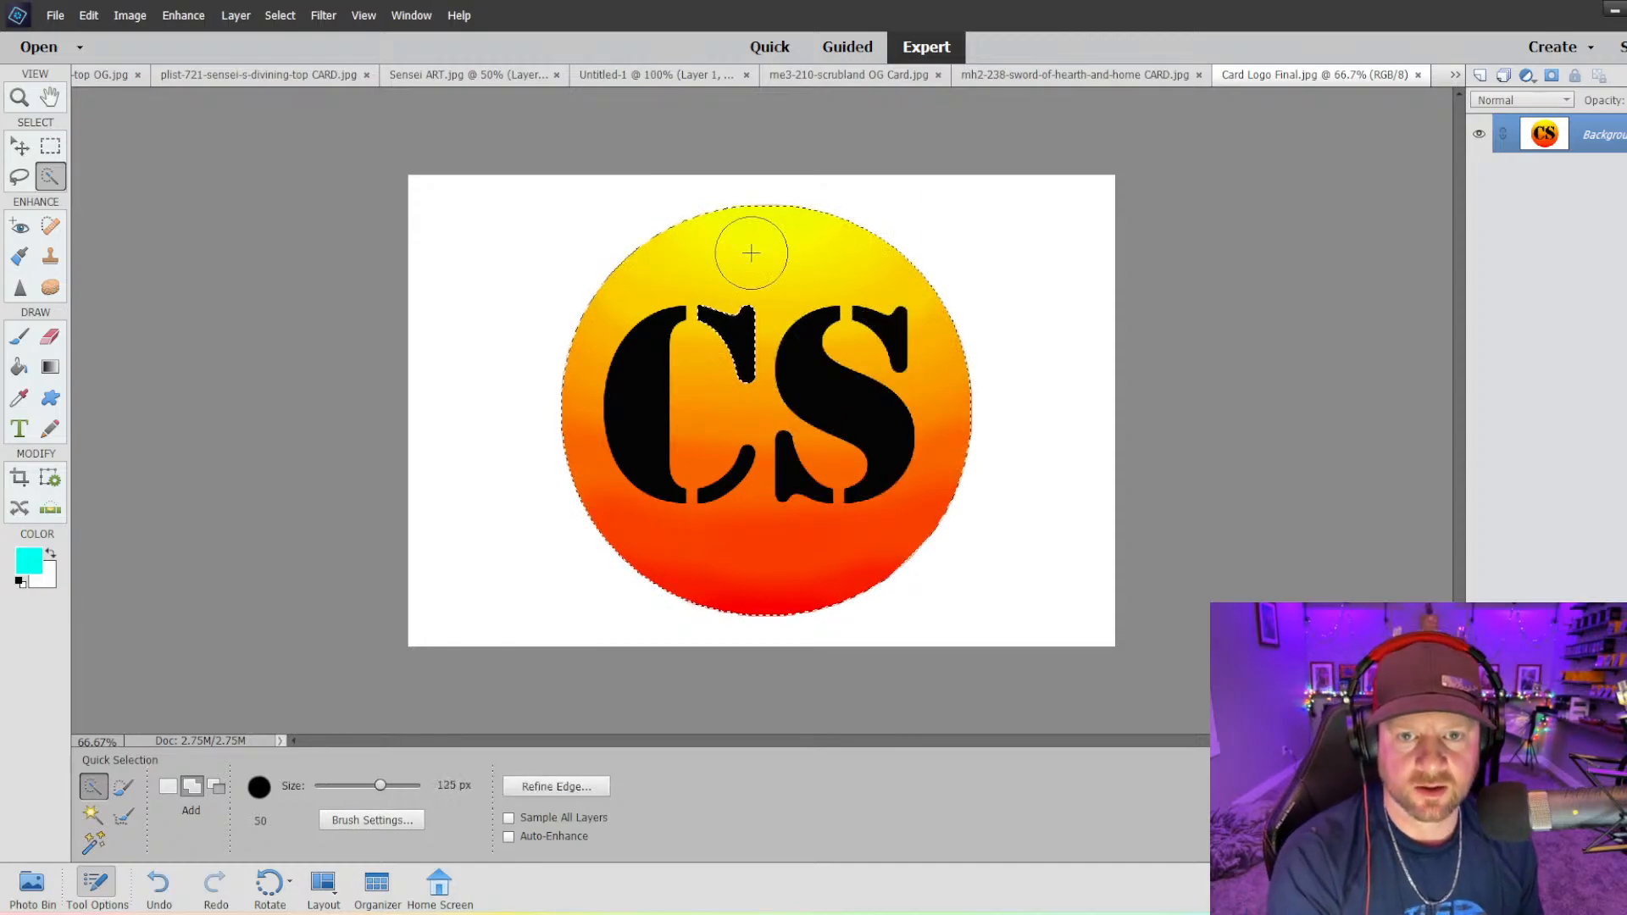
{"action": "left_click", "coordinate": [716, 392]}
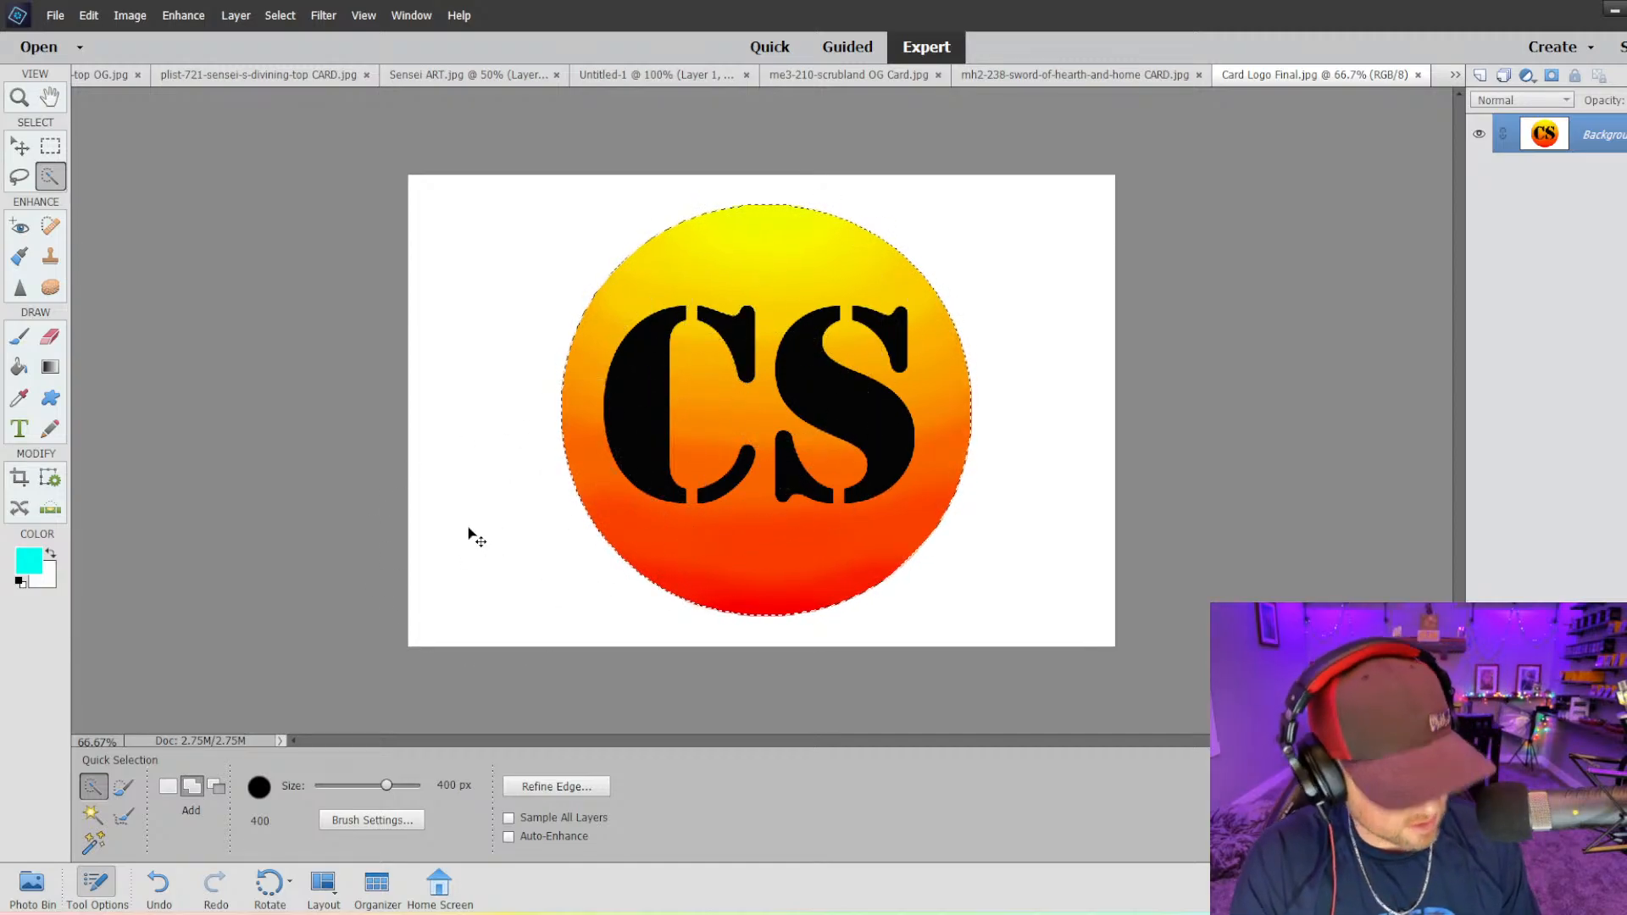
- Crop the Sensei ART.jpg card at full height, trimming a thin strip off its right side and a sliver off its left
{"action": "left_click", "coordinate": [399, 83]}
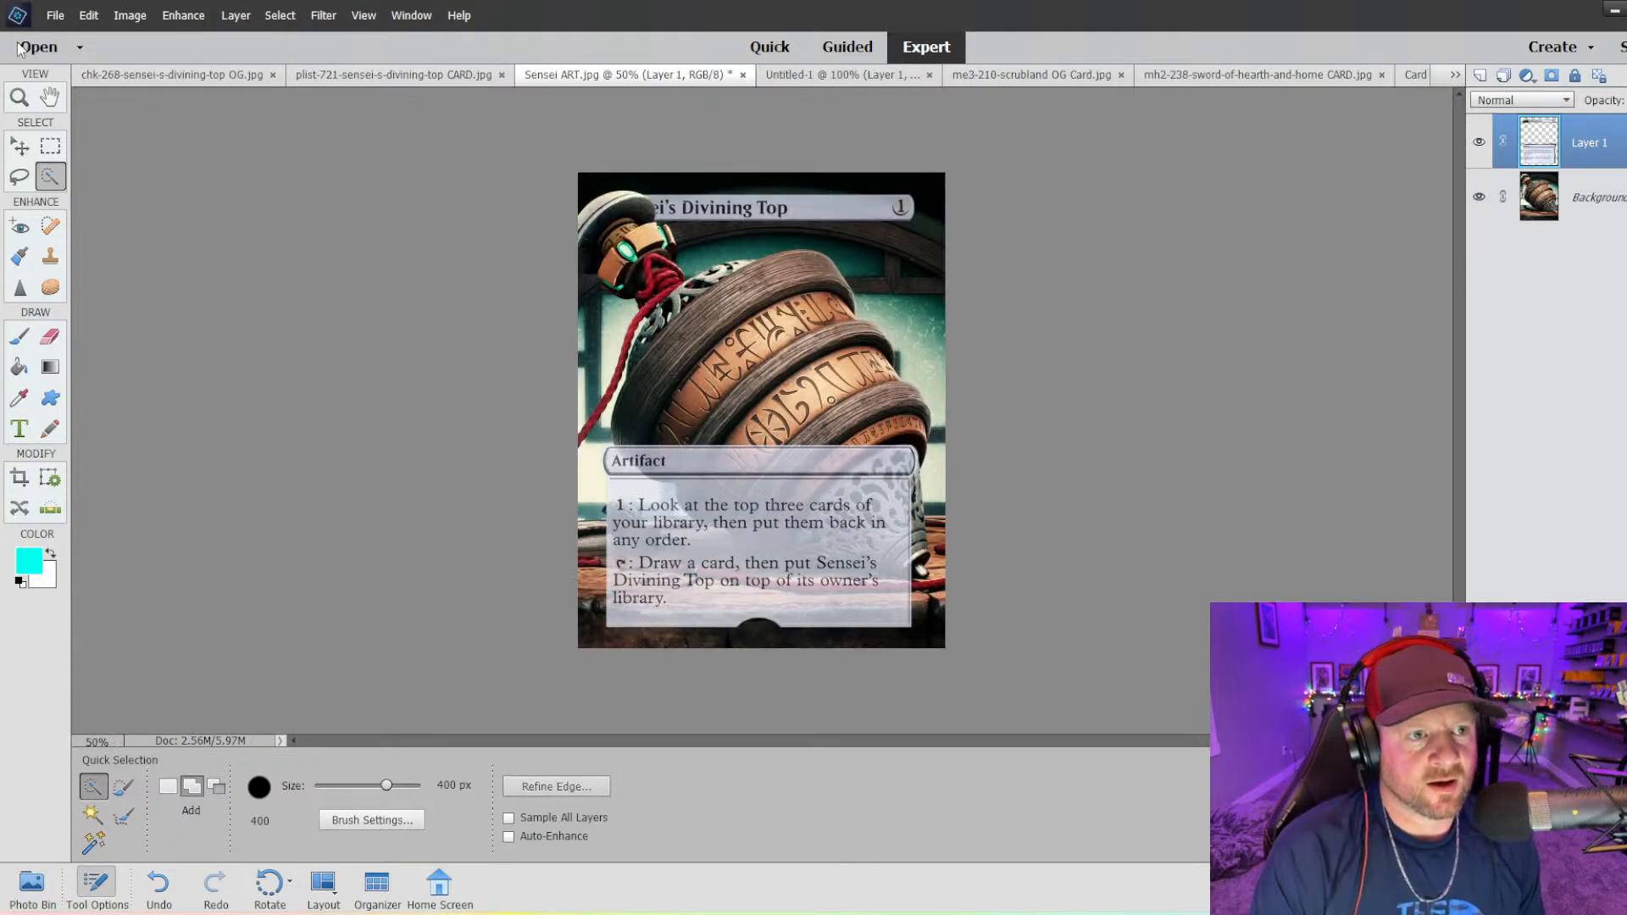
{"action": "left_click", "coordinate": [22, 147]}
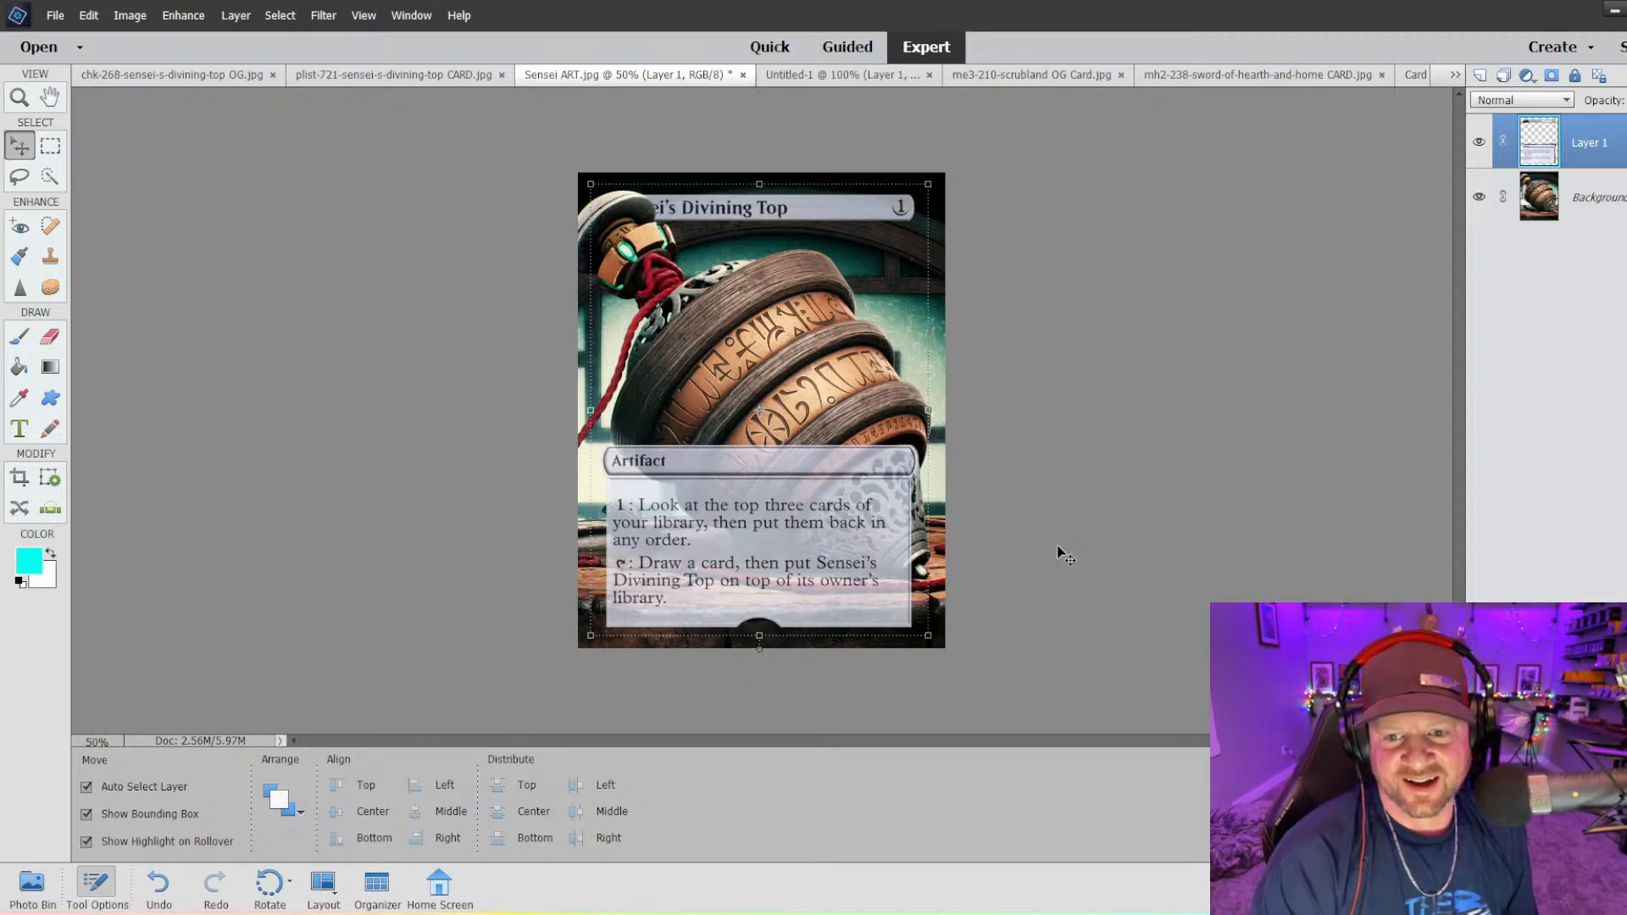
{"action": "left_click", "coordinate": [994, 697]}
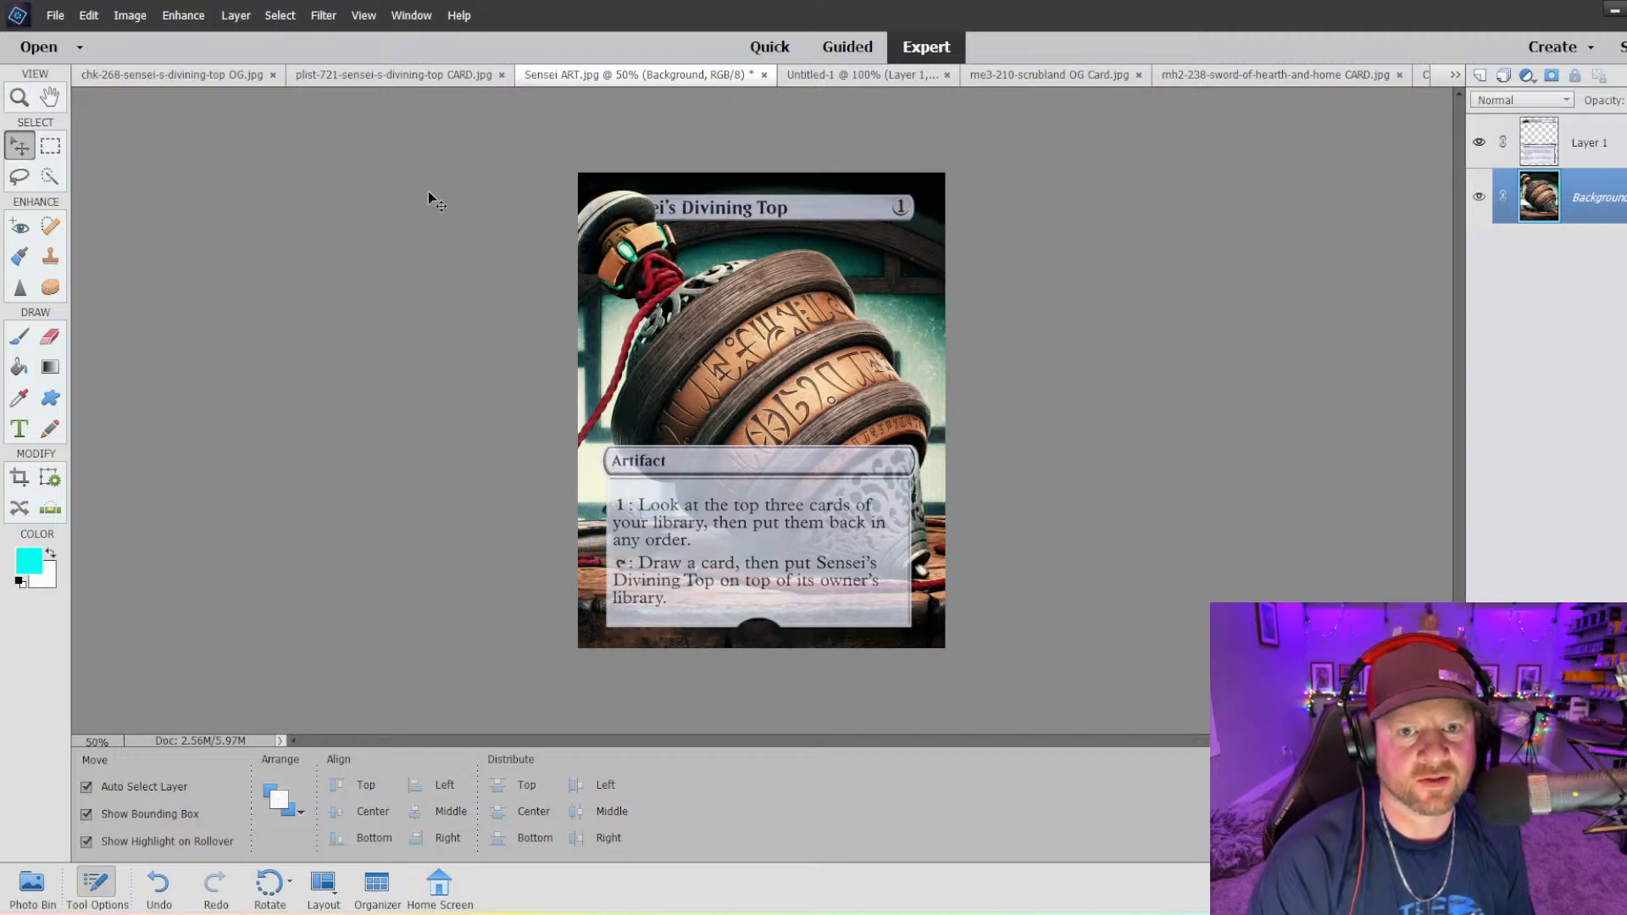
{"action": "left_click", "coordinate": [130, 15]}
{"action": "left_click", "coordinate": [140, 78]}
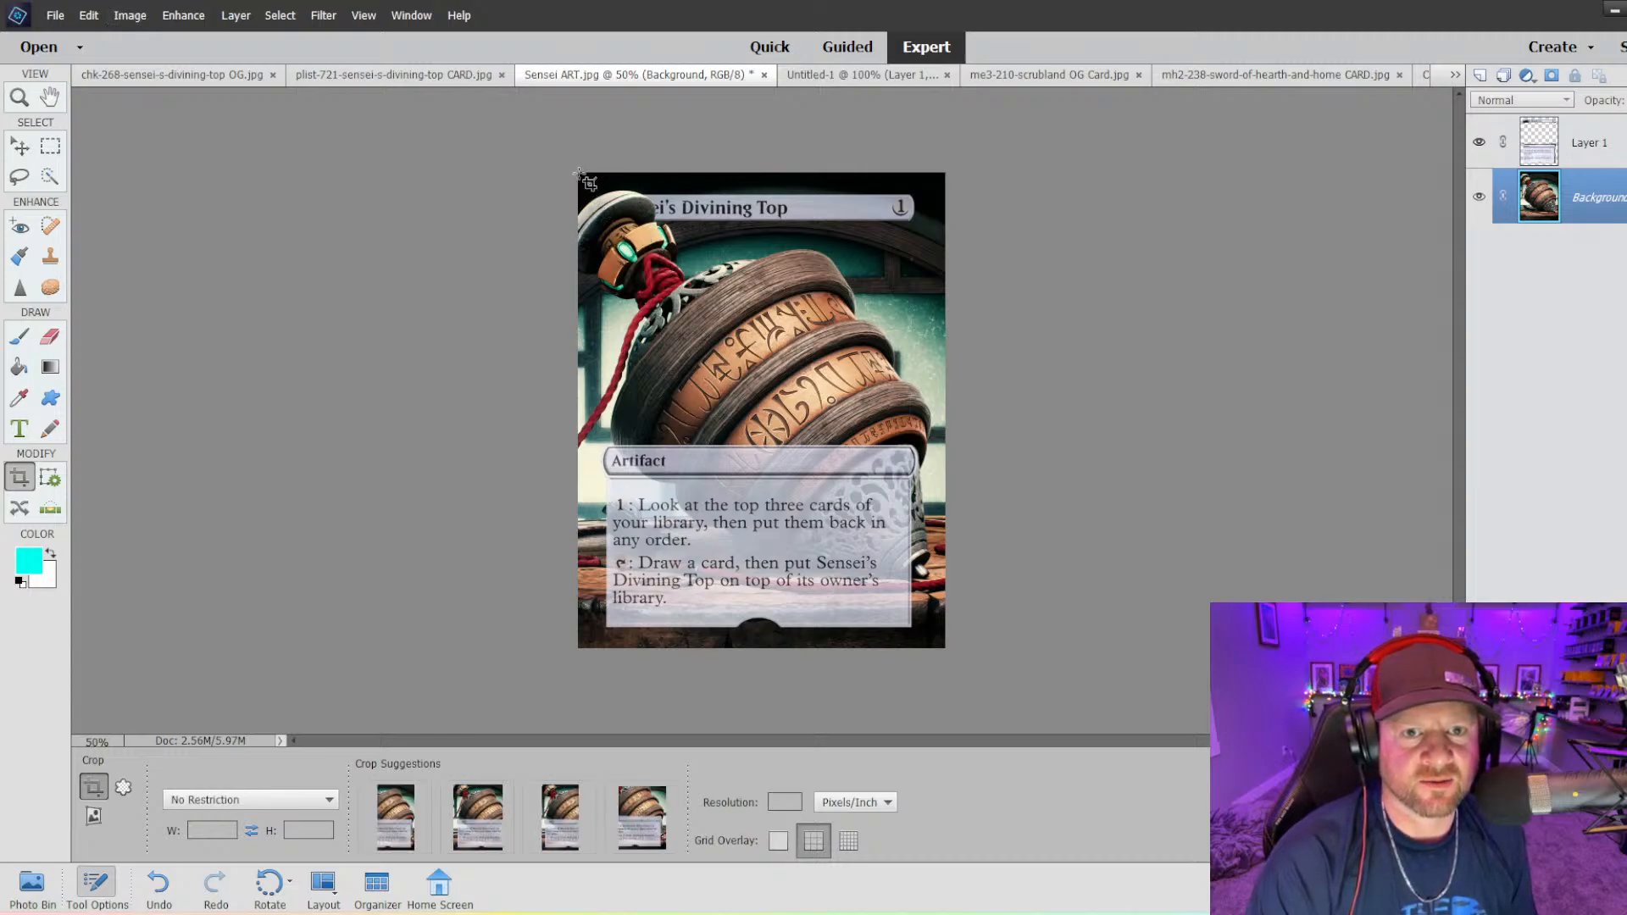
{"action": "left_click_drag", "start_coordinate": [578, 173], "coordinate": [938, 648]}
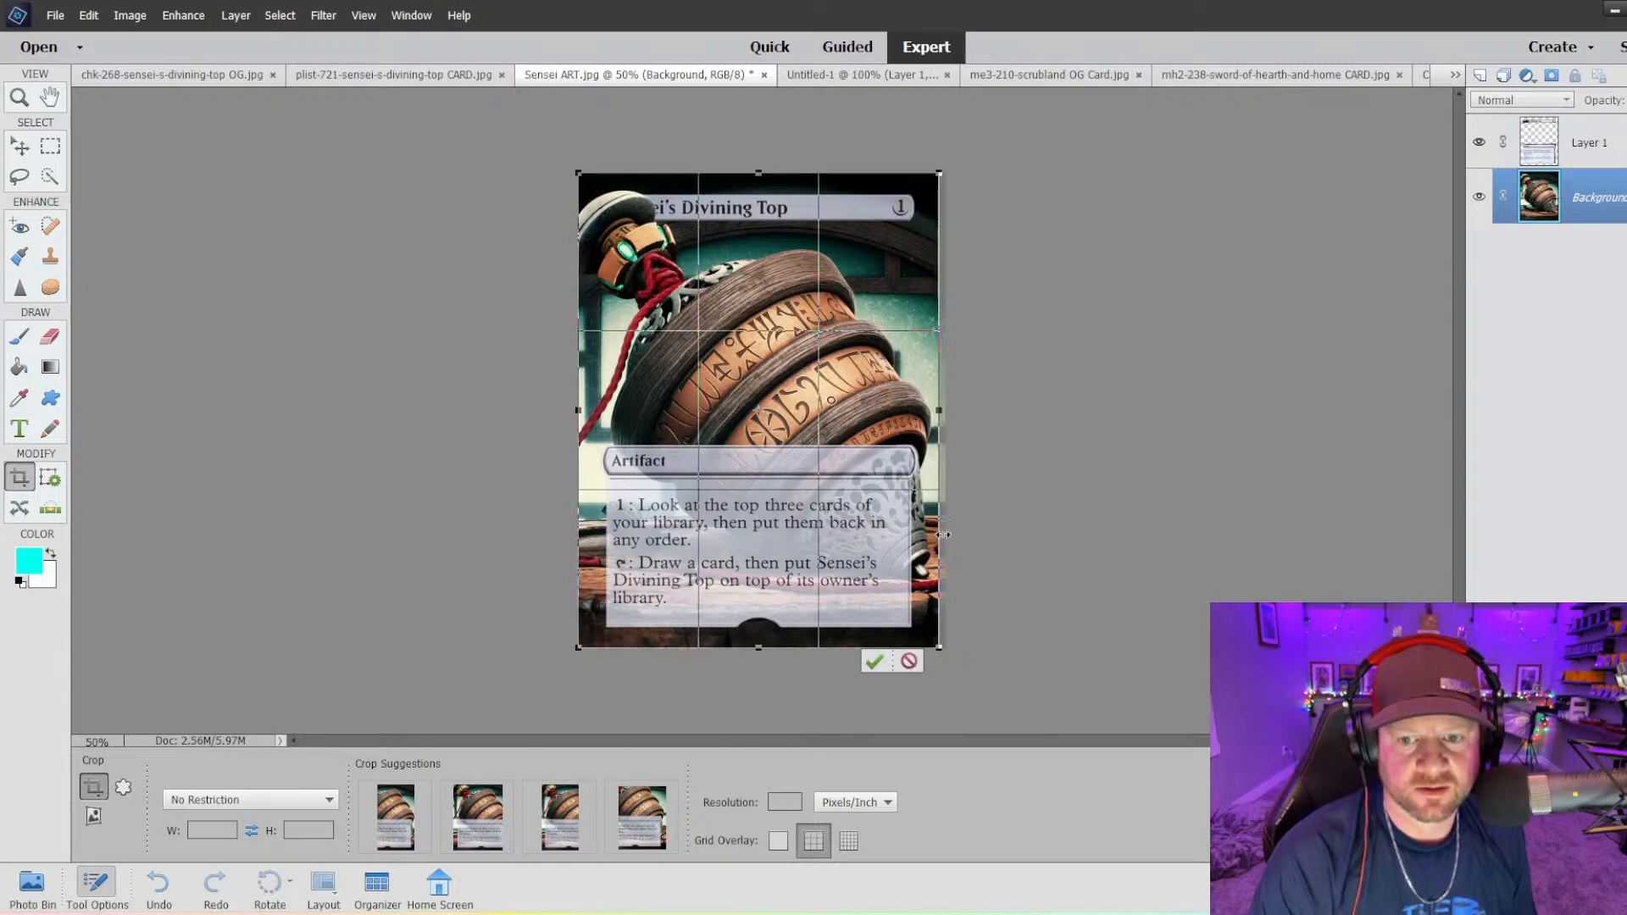
{"action": "left_click_drag", "start_coordinate": [940, 413], "coordinate": [939, 424]}
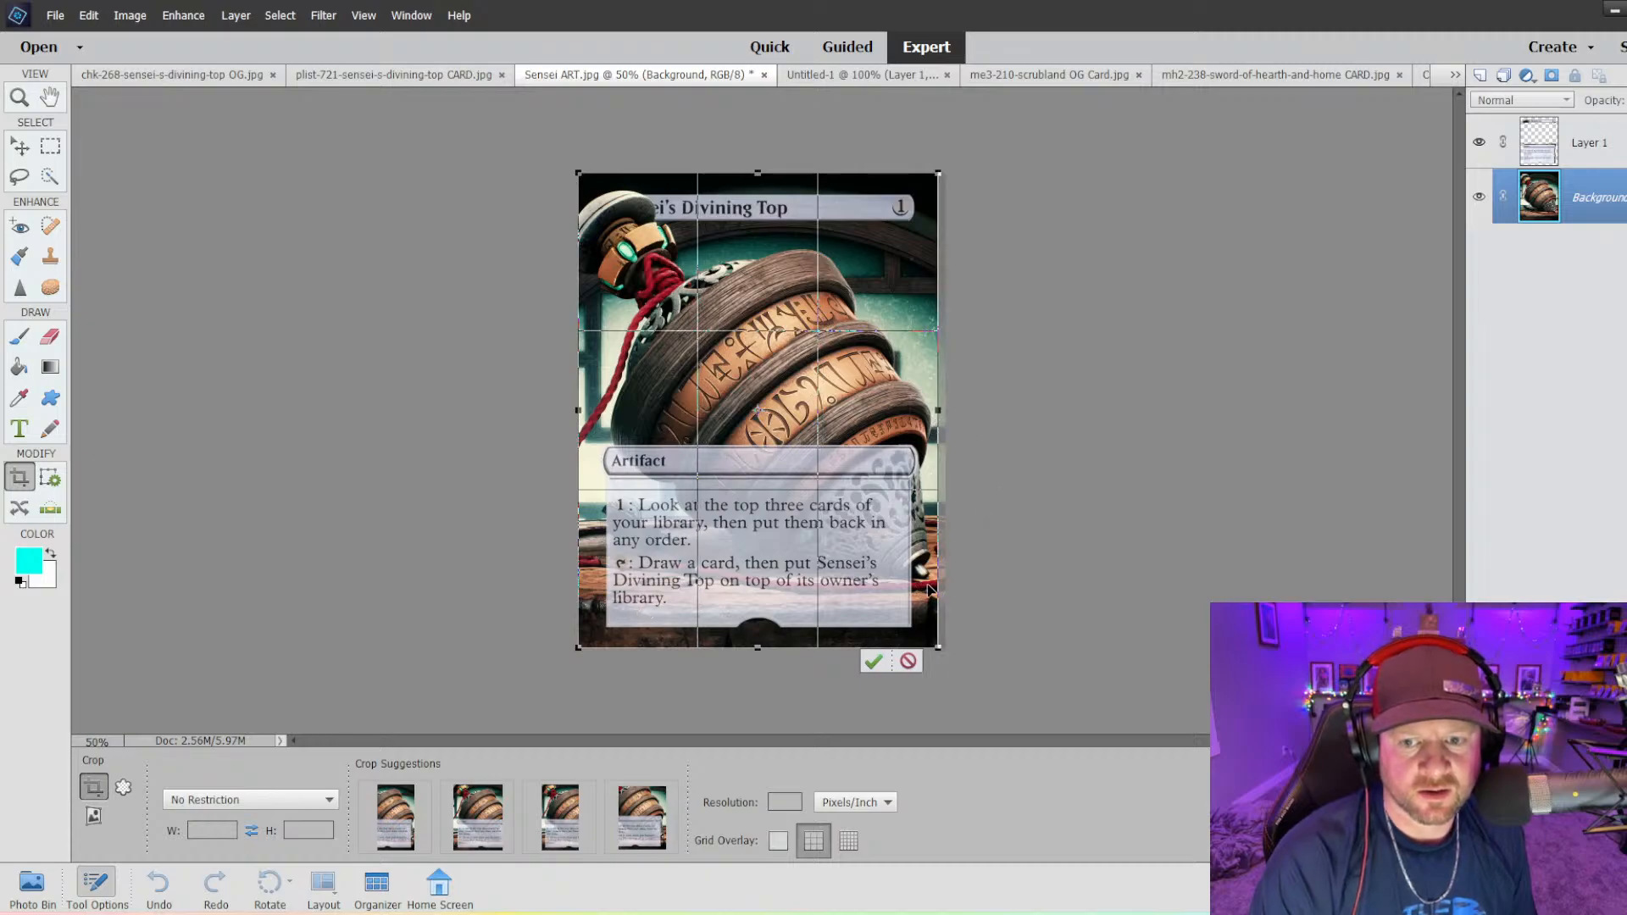
{"action": "key", "text": "Right"}
{"action": "key", "text": "Right"}
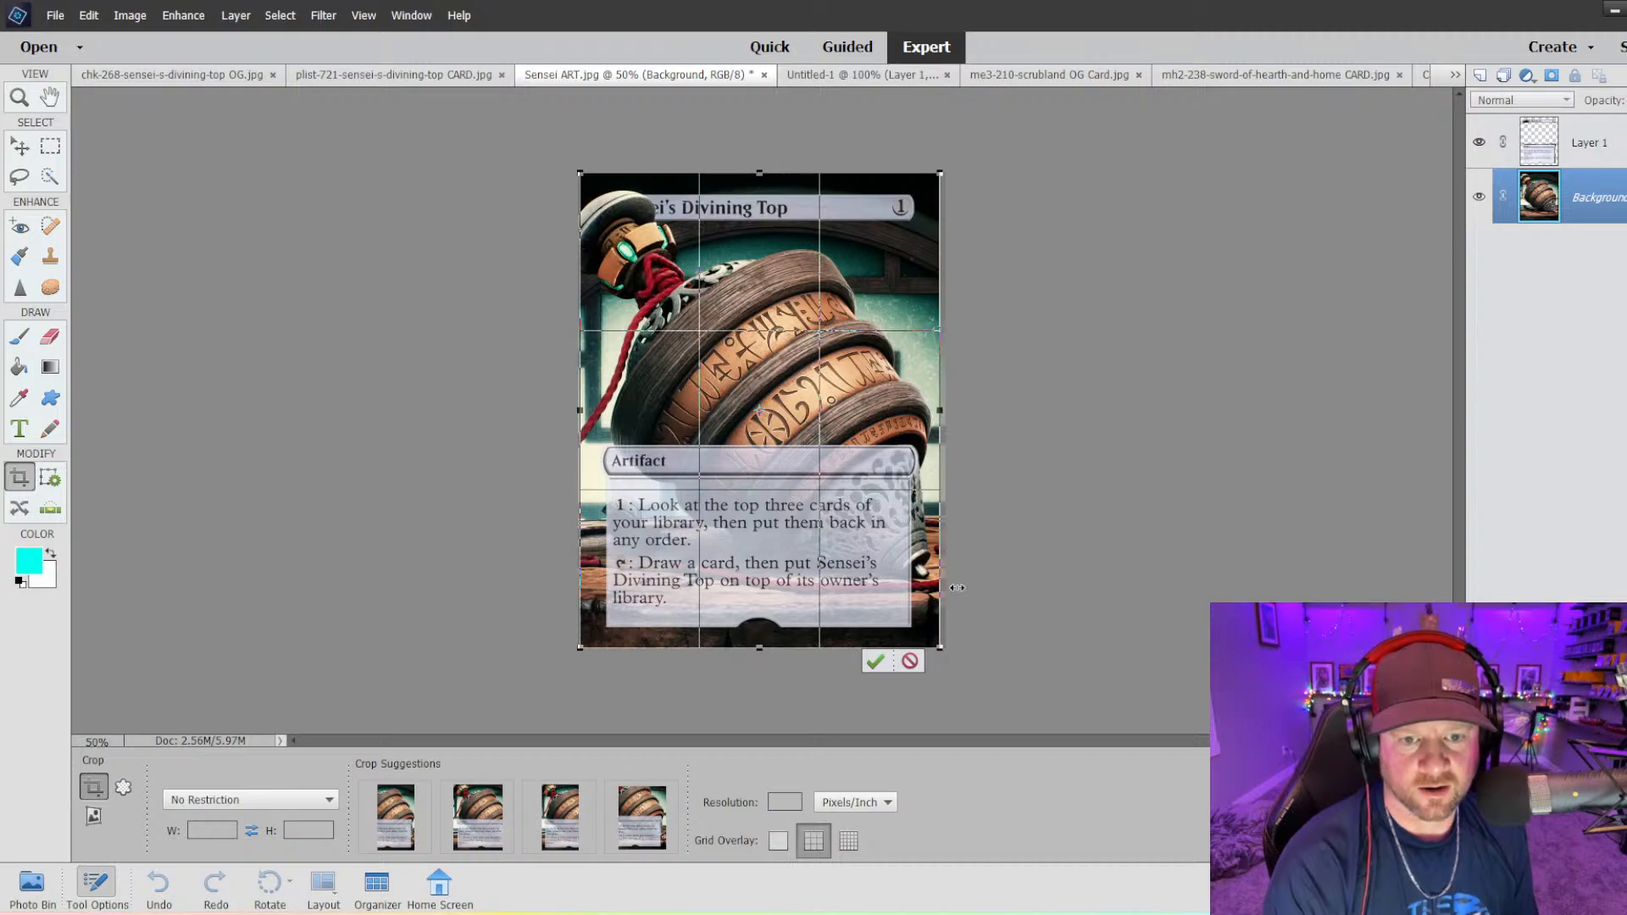
{"action": "left_click", "coordinate": [876, 661]}
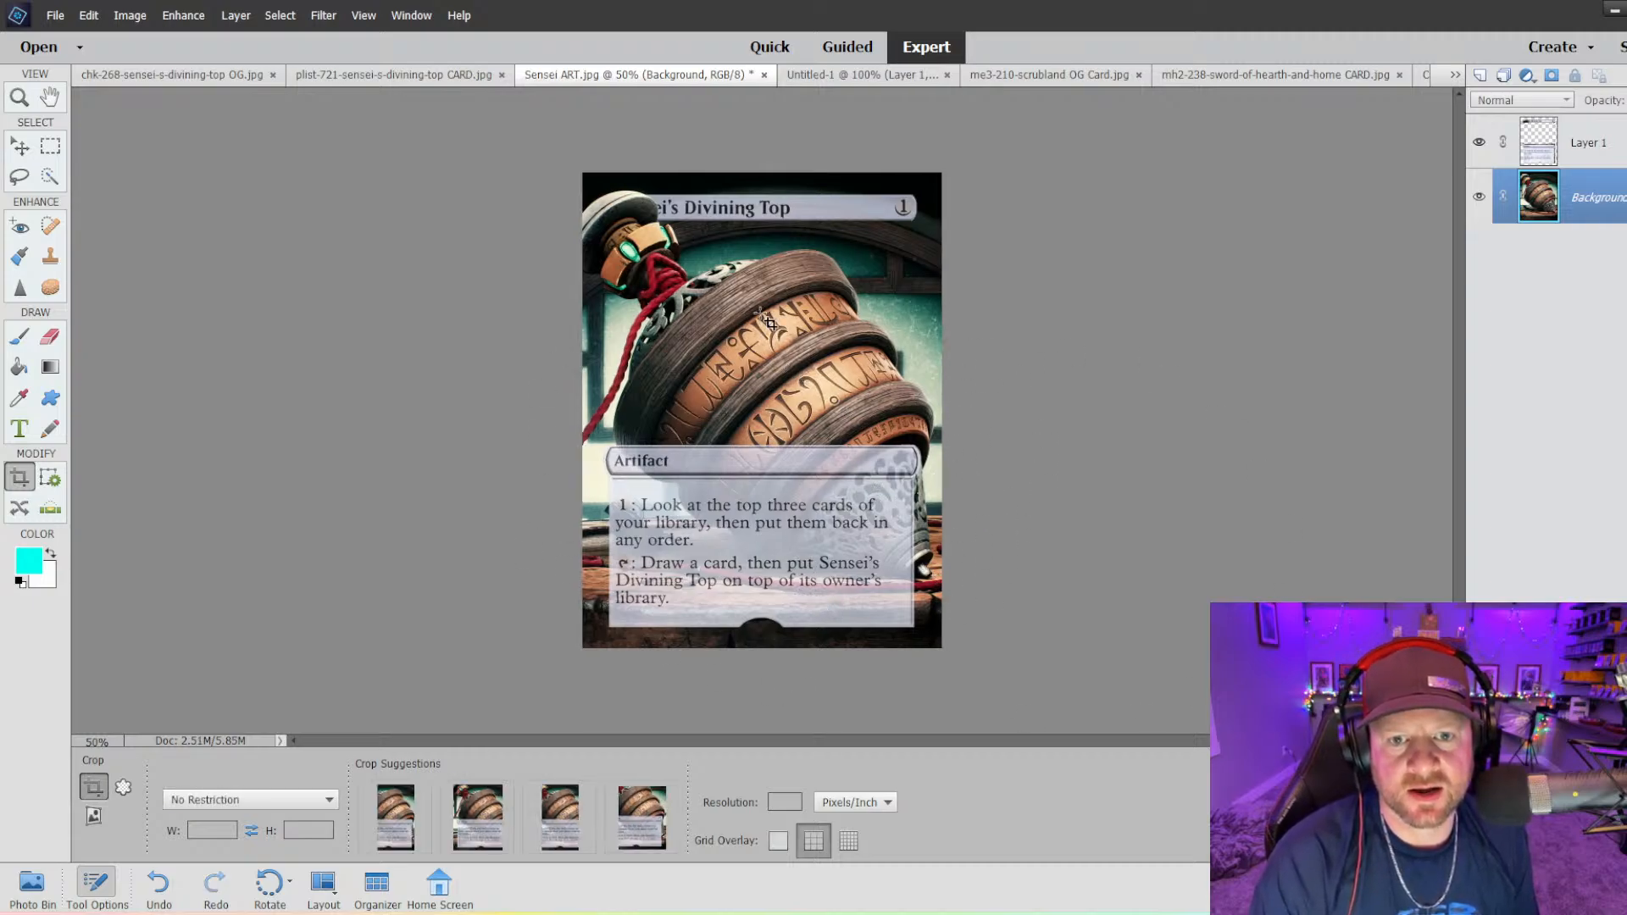
- Paste the copied CS logo into Sensei ART.jpg on a new layer between the background and the text frame layer
{"action": "left_click", "coordinate": [1430, 76]}
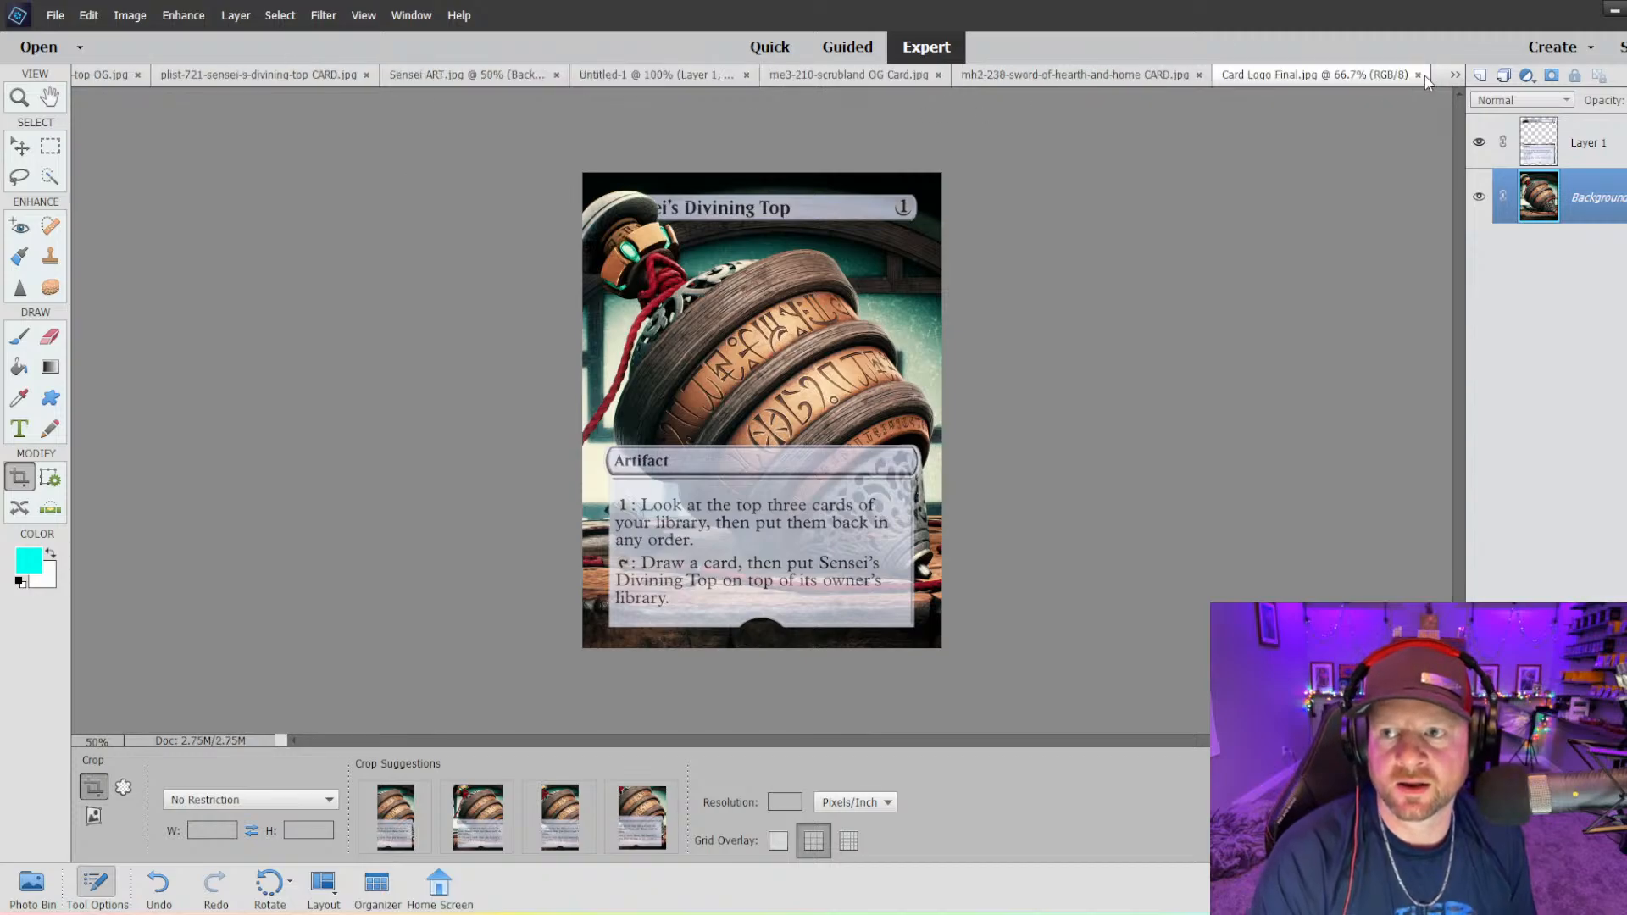
{"action": "left_click", "coordinate": [418, 74]}
{"action": "key", "text": "ctrl+shift+alt+n"}
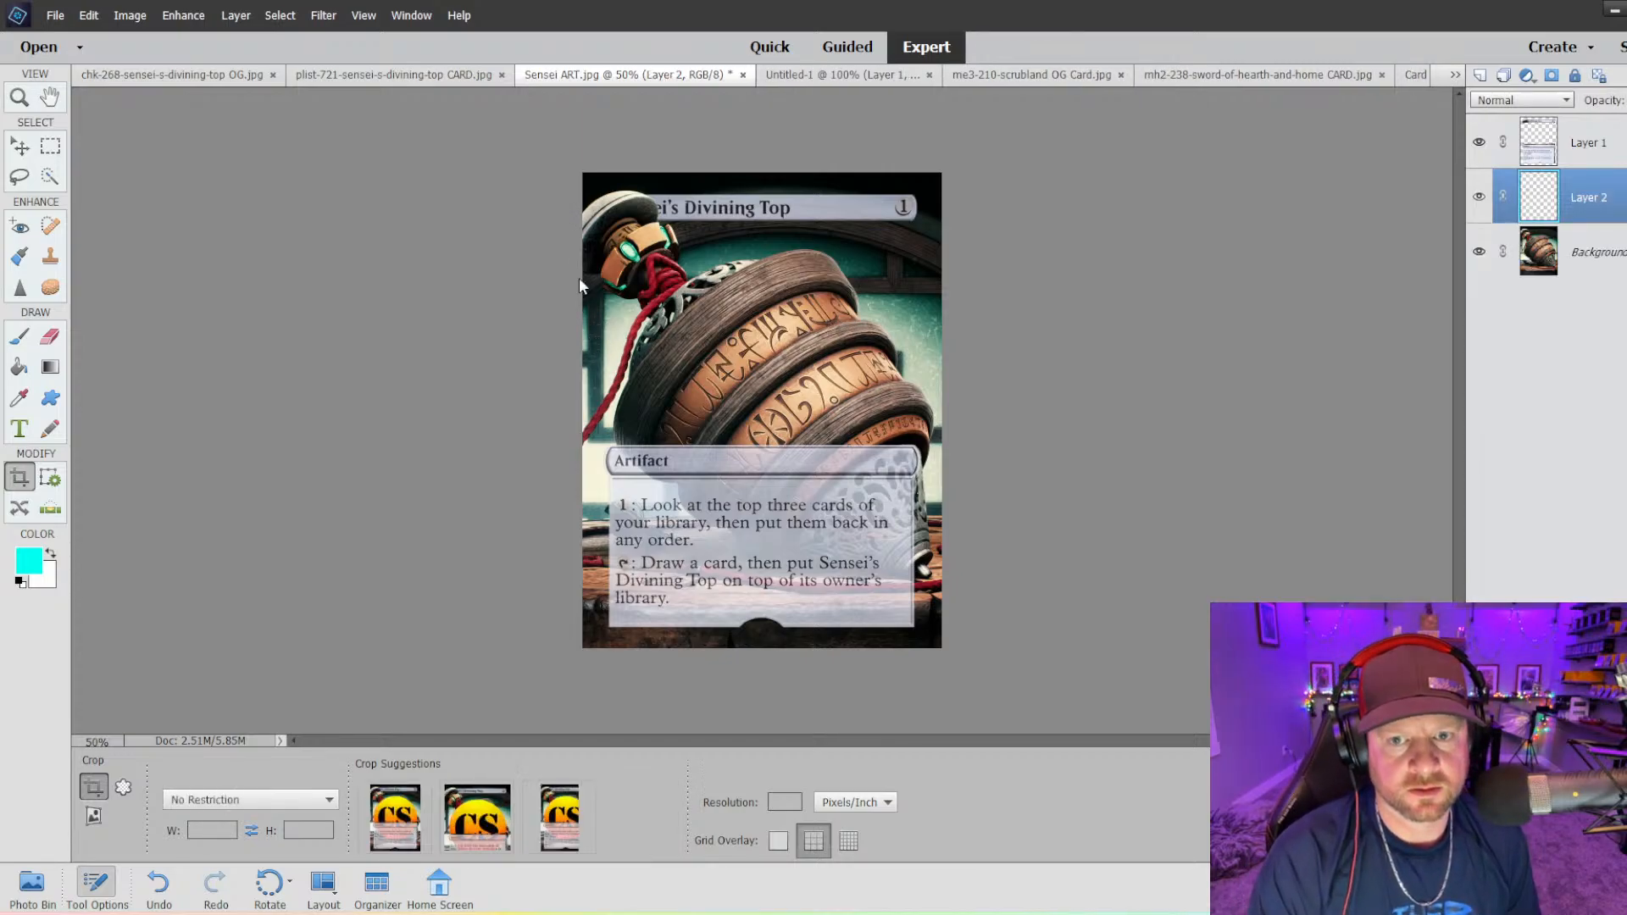
{"action": "key", "text": "ctrl+v"}
{"action": "left_click", "coordinate": [21, 150]}
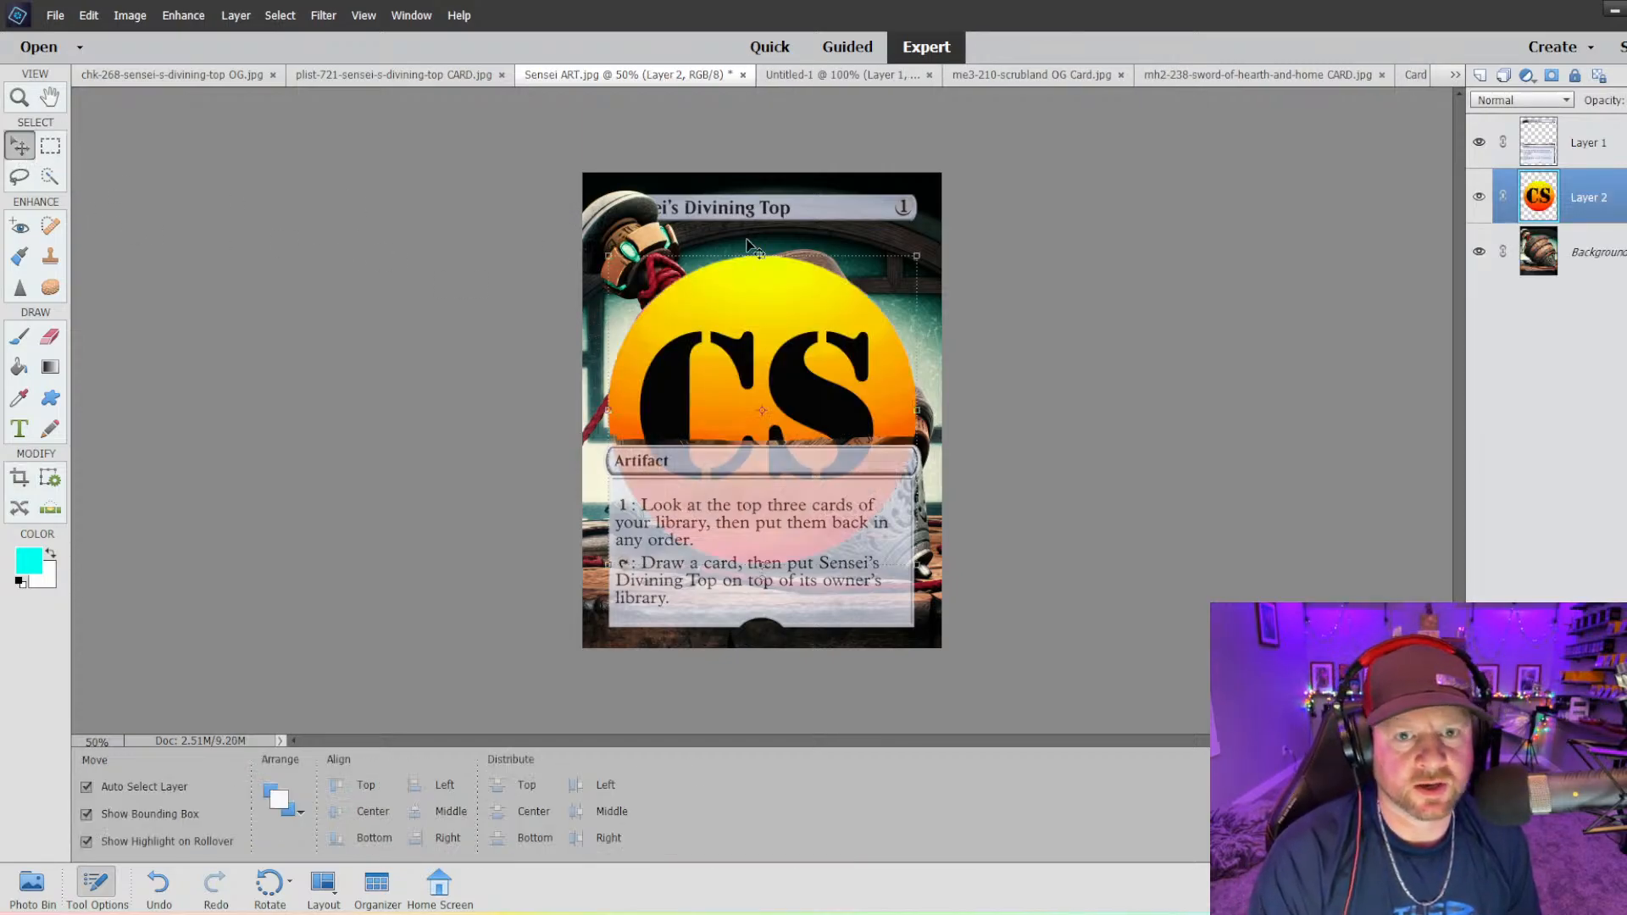
- Scale the pasted CS logo down to about 6.65% and place it on the top's upper rune band
{"action": "left_click_drag", "start_coordinate": [608, 255], "coordinate": [799, 371]}
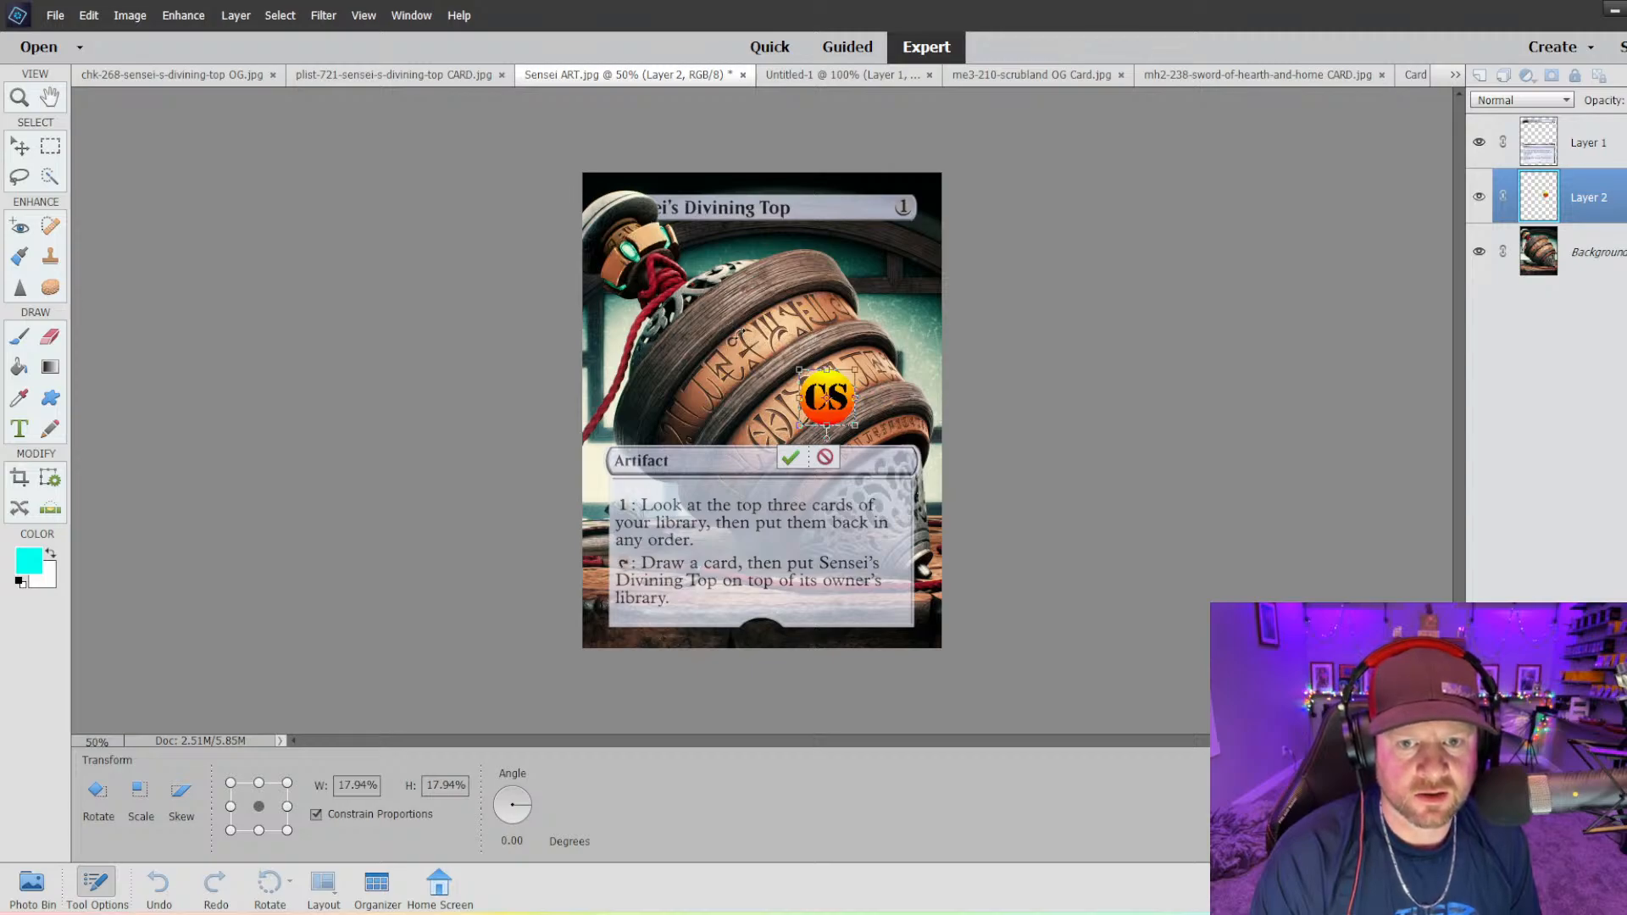
{"action": "left_click_drag", "start_coordinate": [838, 383], "coordinate": [843, 327]}
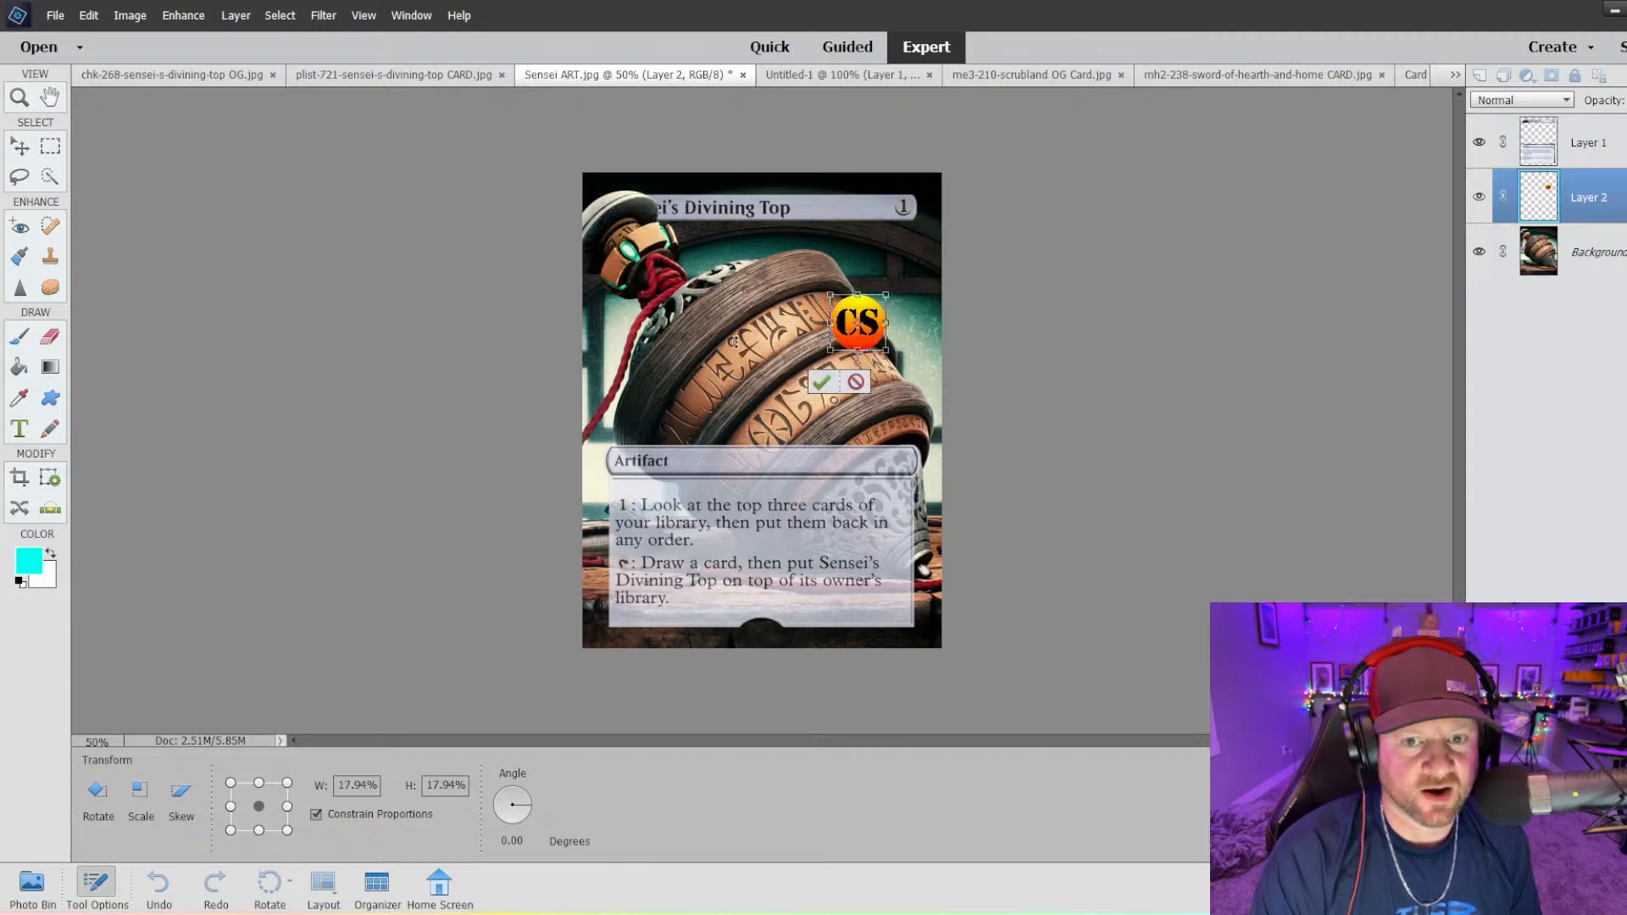
{"action": "left_click_drag", "start_coordinate": [886, 296], "coordinate": [740, 340]}
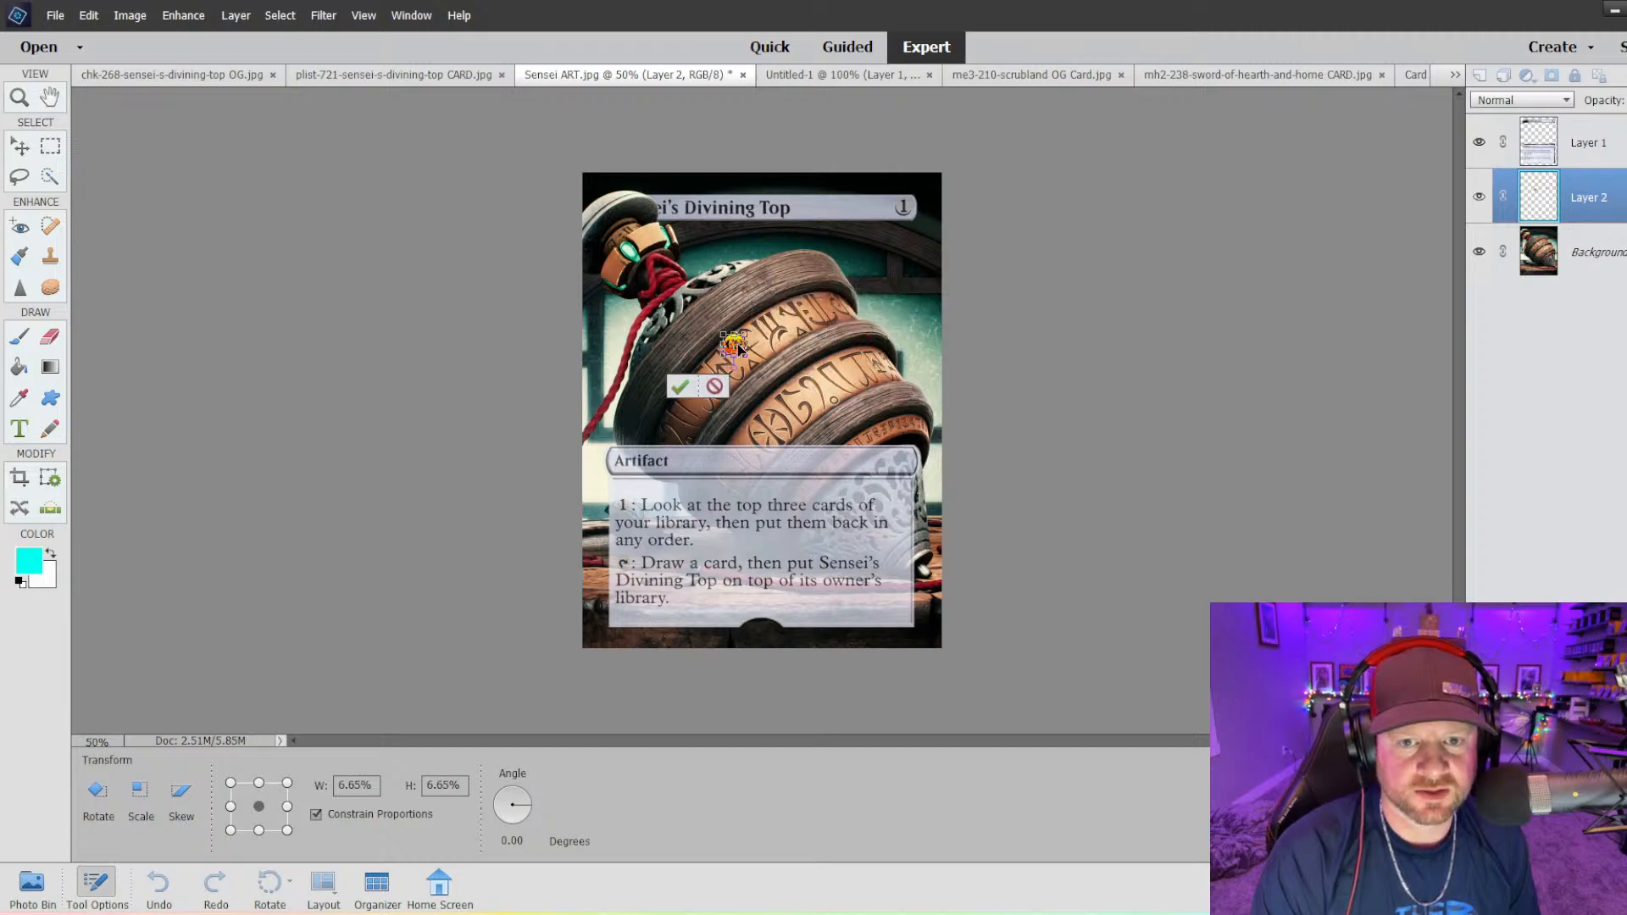
- Shrink the logo to about 3.53%, rotate it about -40 degrees, and fit it between the runes along the upper band's wooden edge
{"action": "key", "text": "ctrl+equal"}
{"action": "key", "text": "ctrl+equal"}
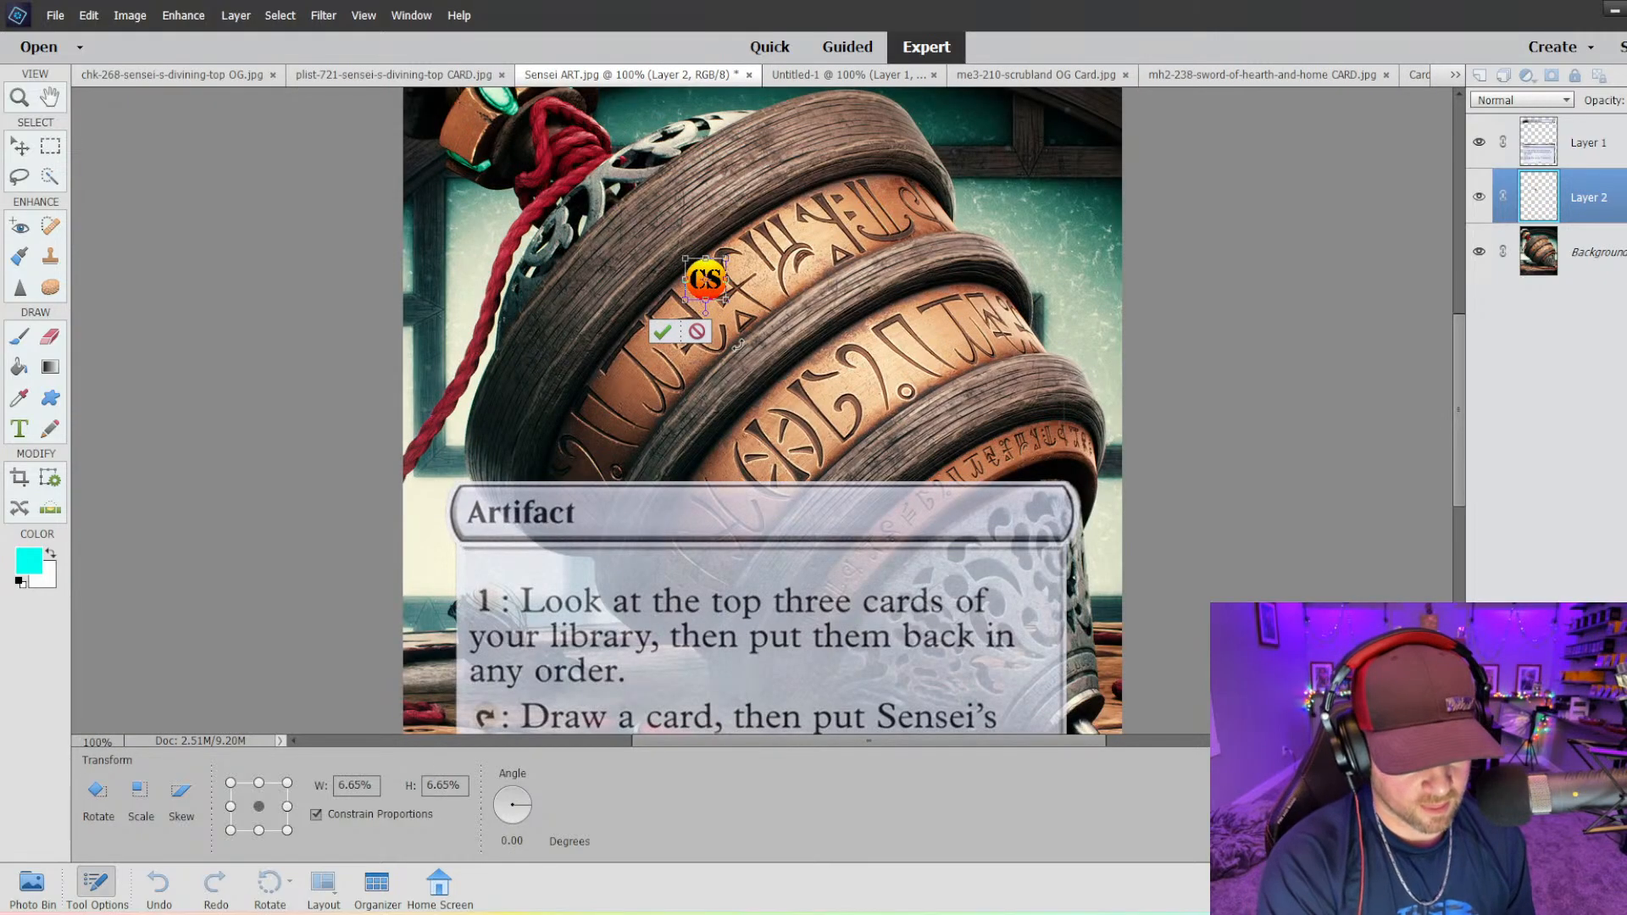
{"action": "key", "text": "ctrl+equal"}
{"action": "key", "text": "ctrl+equal"}
{"action": "scroll", "coordinate": [693, 383], "scroll_direction": "up", "scroll_amount": 3}
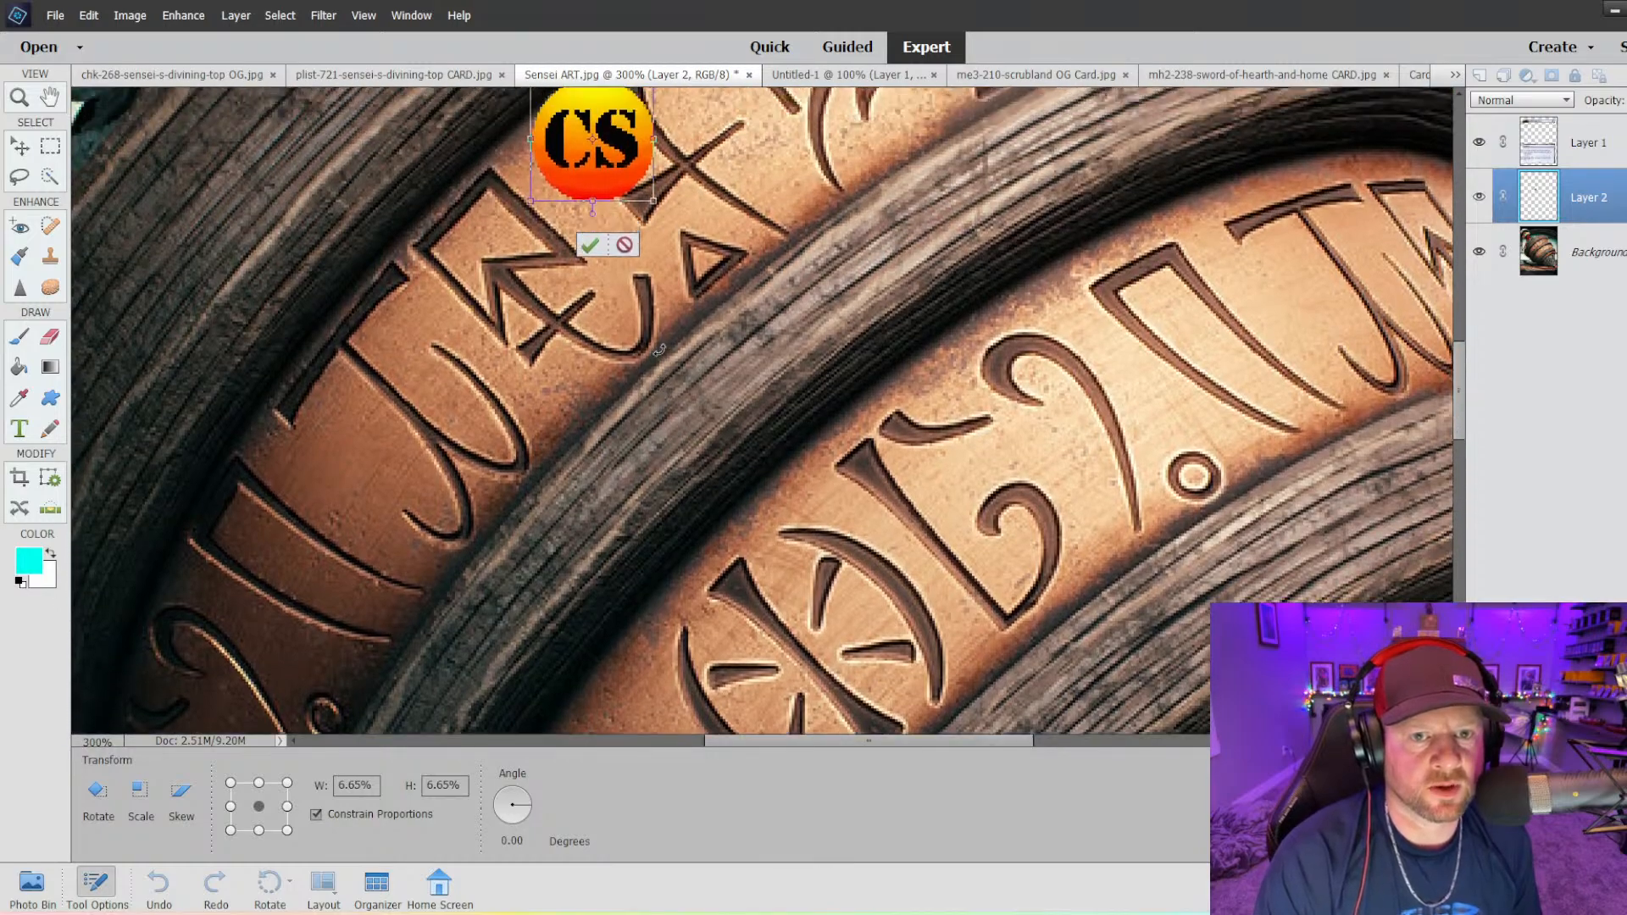
{"action": "left_click_drag", "start_coordinate": [588, 171], "coordinate": [613, 197]}
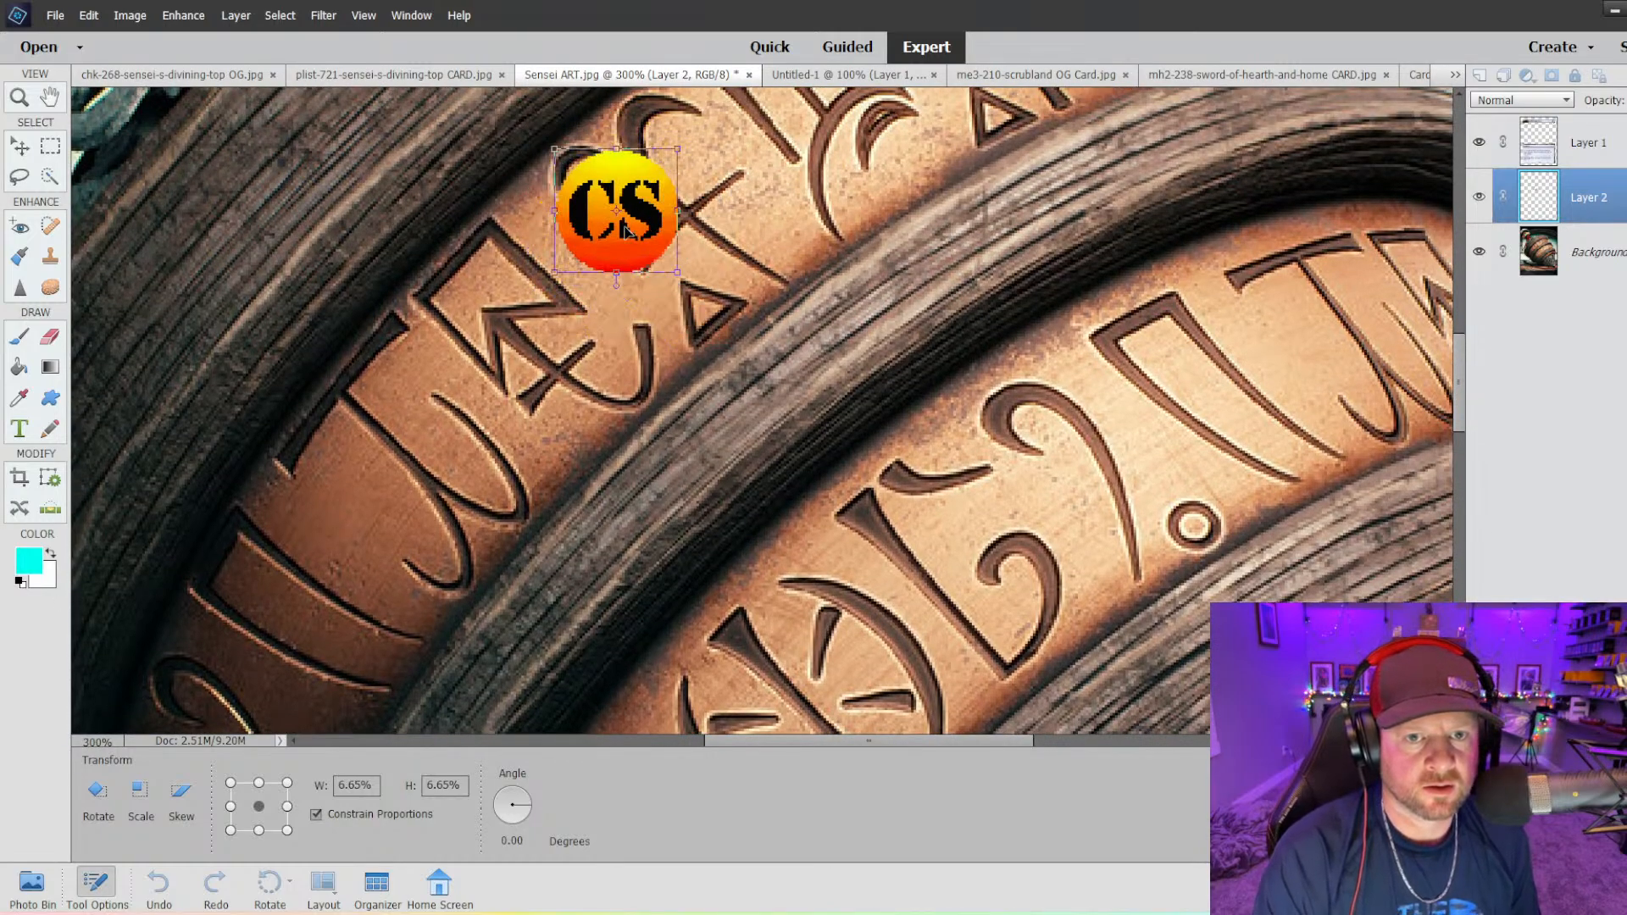
{"action": "left_click_drag", "start_coordinate": [553, 148], "coordinate": [607, 134]}
{"action": "left_click_drag", "start_coordinate": [586, 195], "coordinate": [640, 178]}
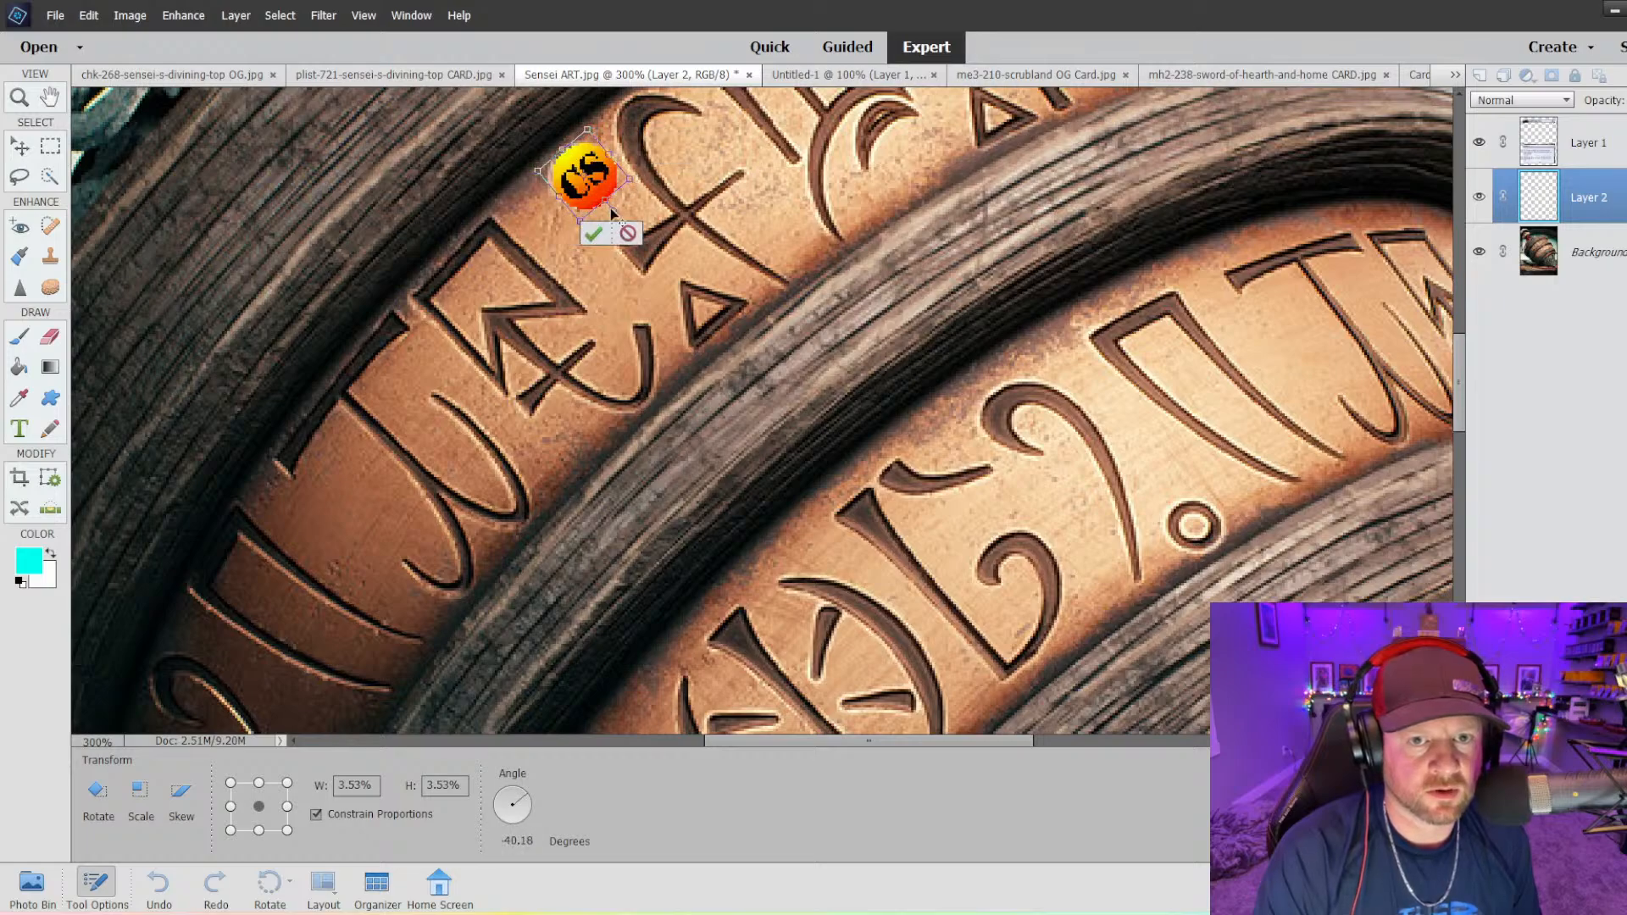
{"action": "left_click", "coordinate": [593, 235]}
{"action": "left_click", "coordinate": [943, 364]}
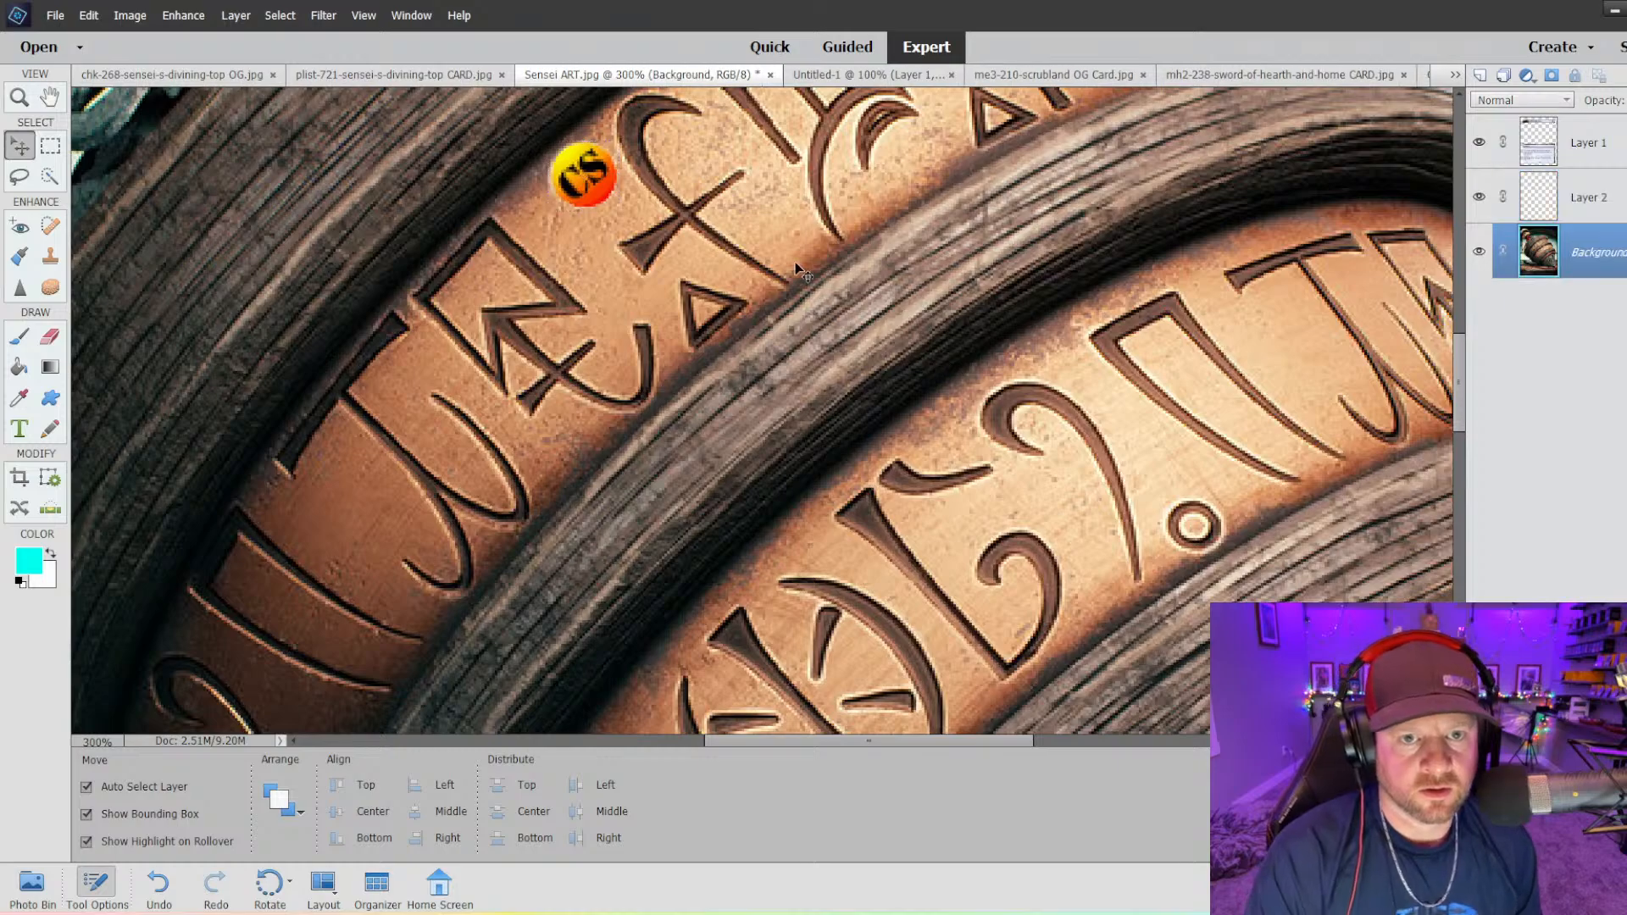
- Examine how the tiny CS logo looks on the whole card
{"action": "key", "text": "ctrl+minus"}
{"action": "key", "text": "ctrl+minus"}
{"action": "key", "text": "ctrl+minus"}
{"action": "key", "text": "ctrl+minus"}
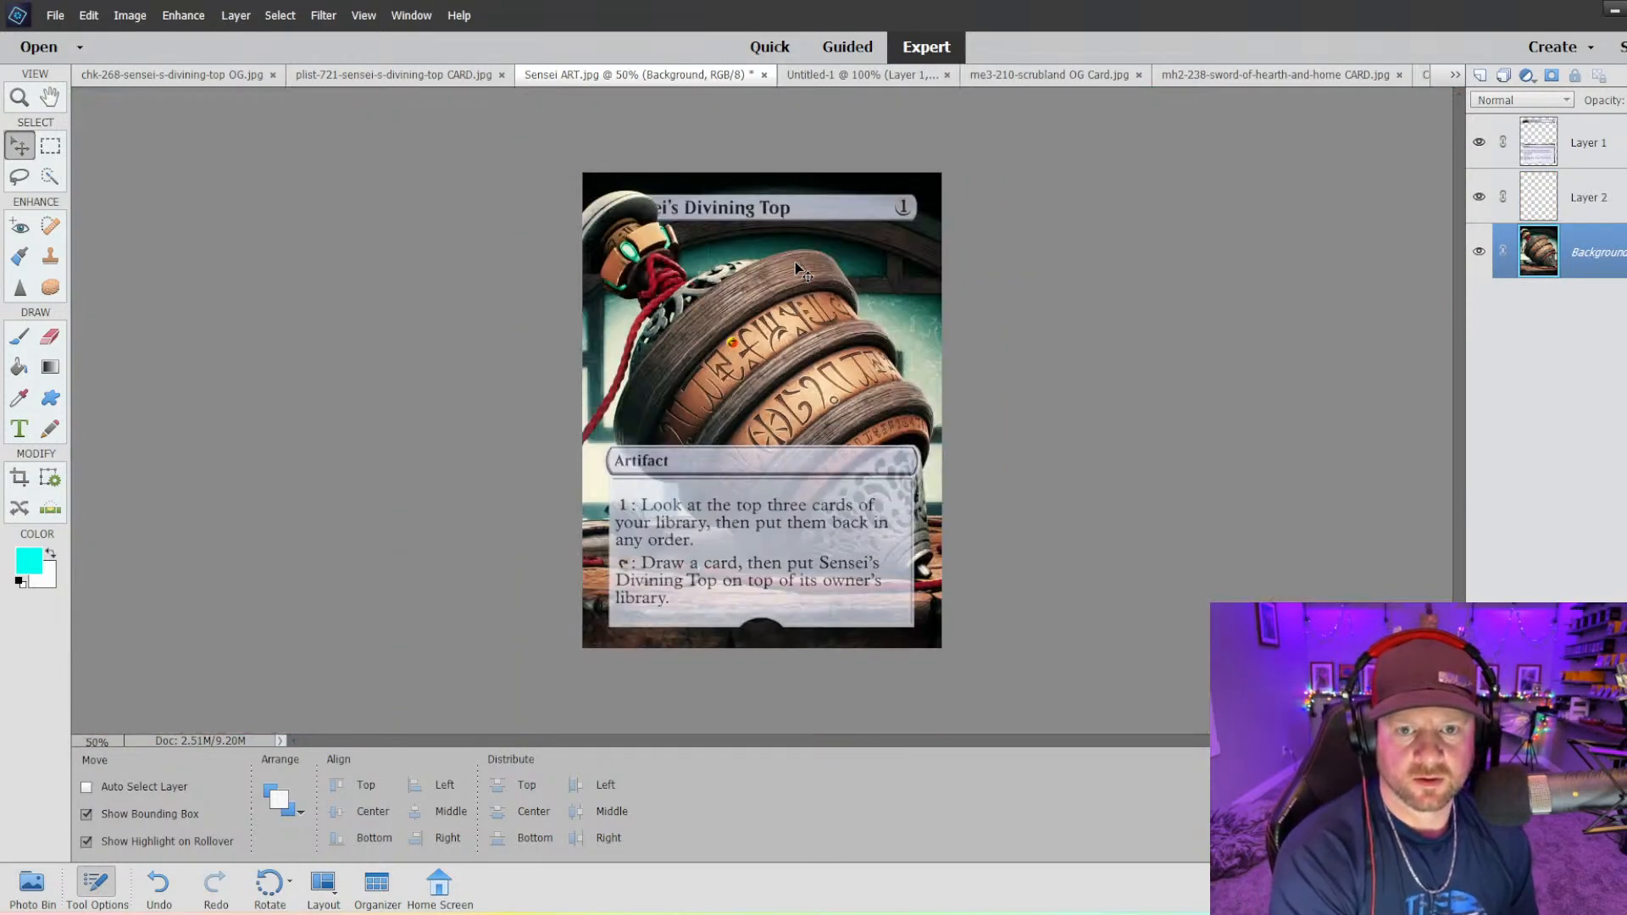
{"action": "key", "text": "ctrl+equal"}
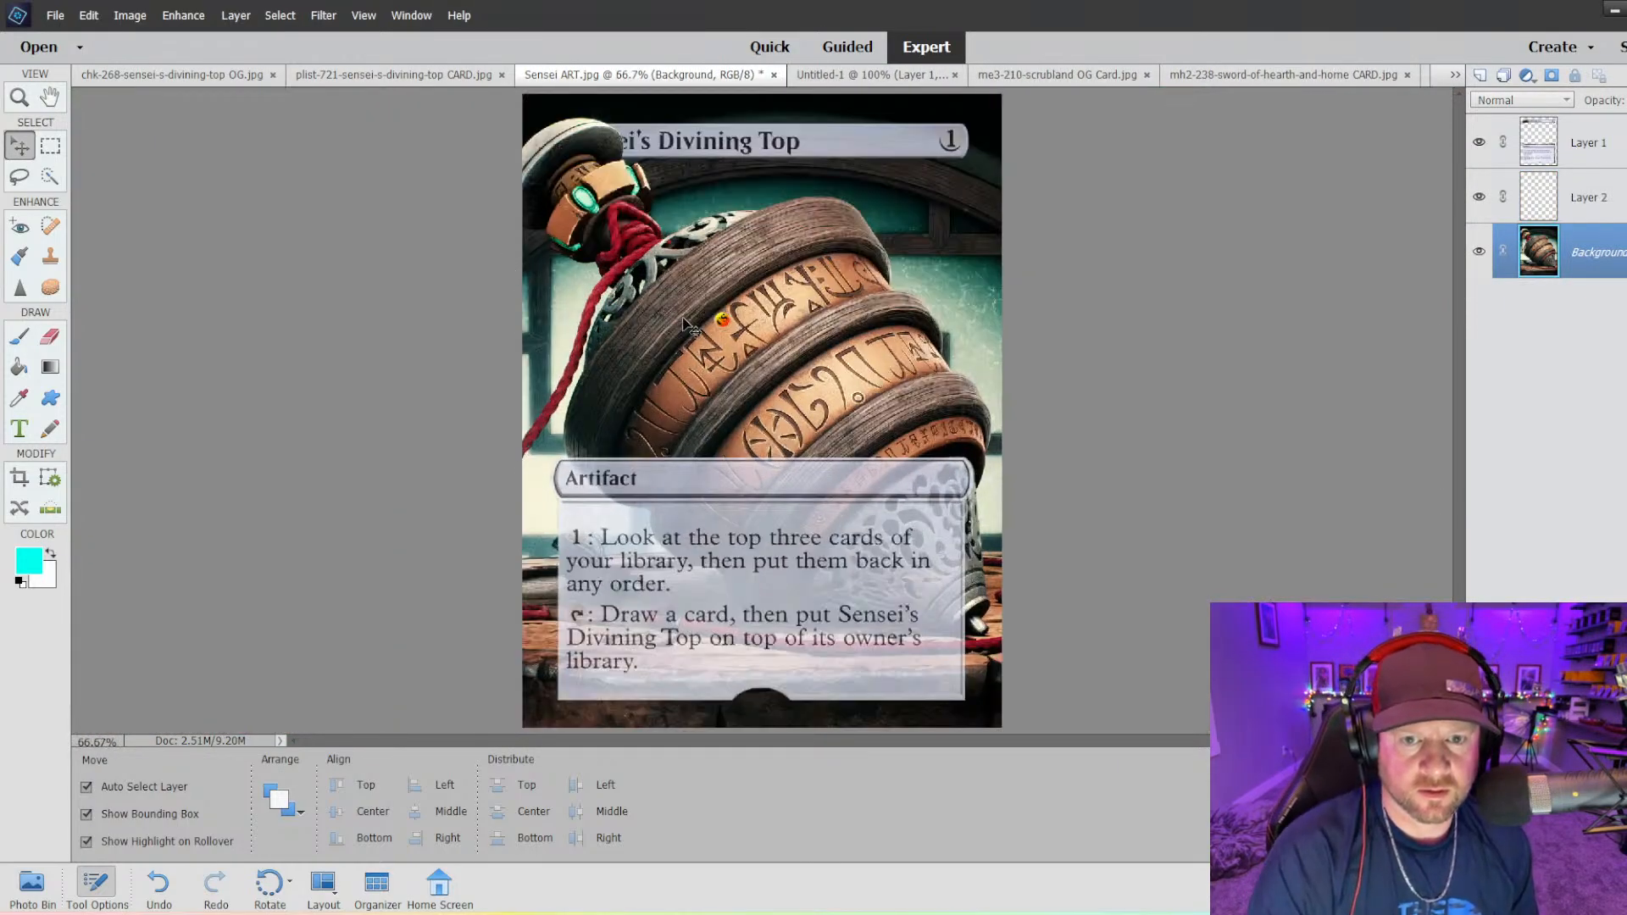
{"action": "left_click", "coordinate": [723, 327]}
{"action": "left_click", "coordinate": [824, 363]}
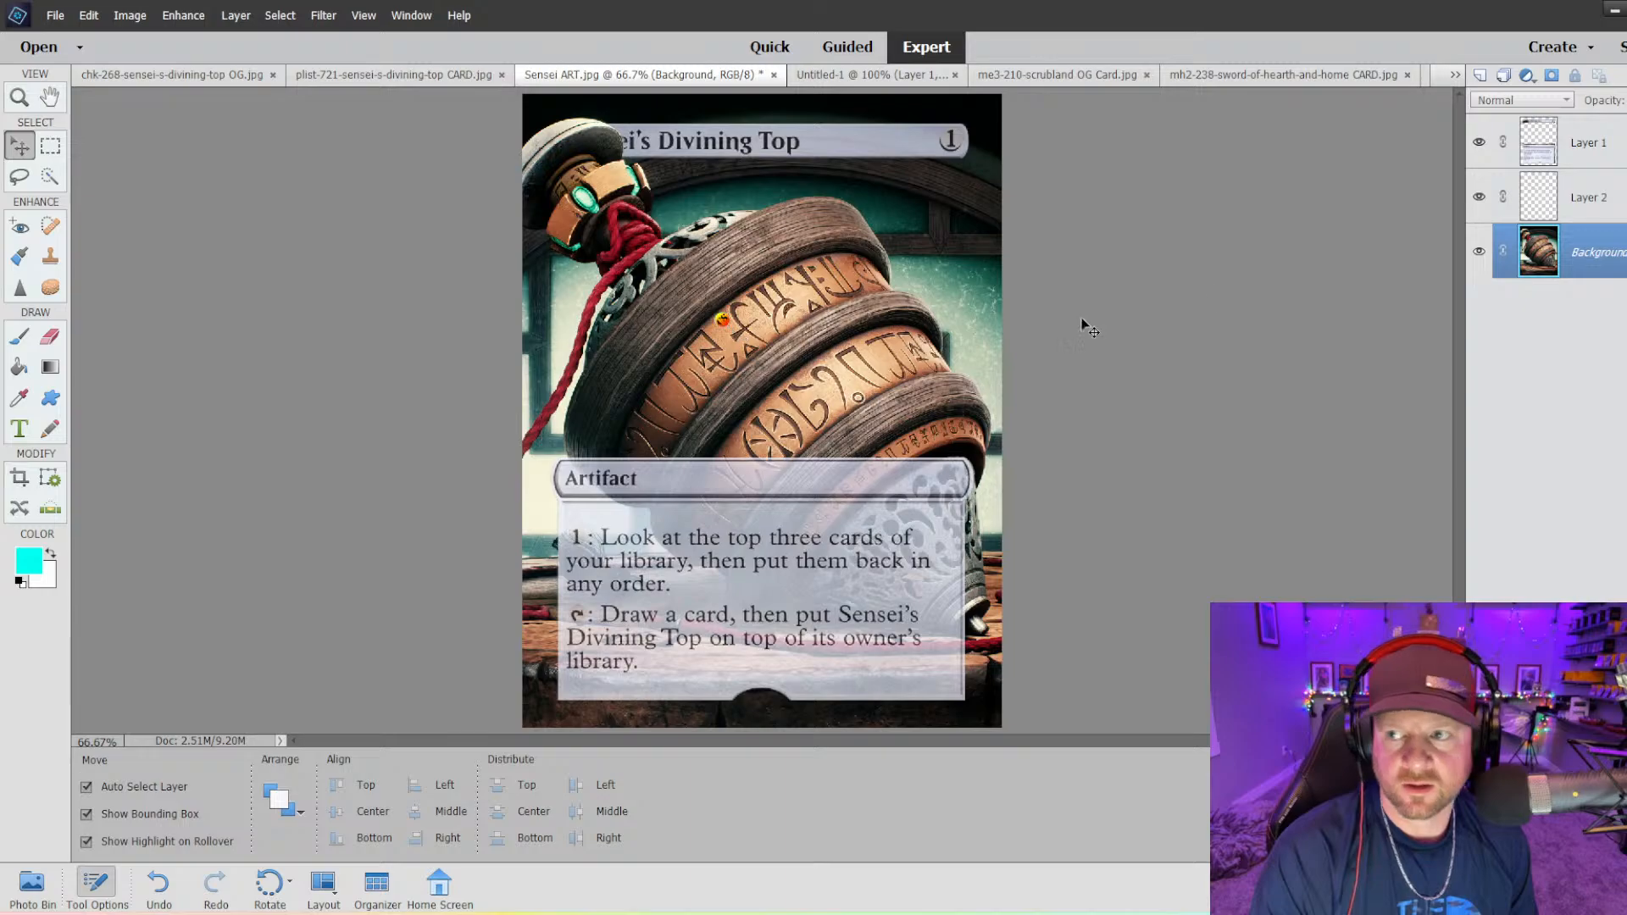
- Duplicate the CS logo layer and move the copy onto the small ring in the second rune band
{"action": "right_click", "coordinate": [1584, 190]}
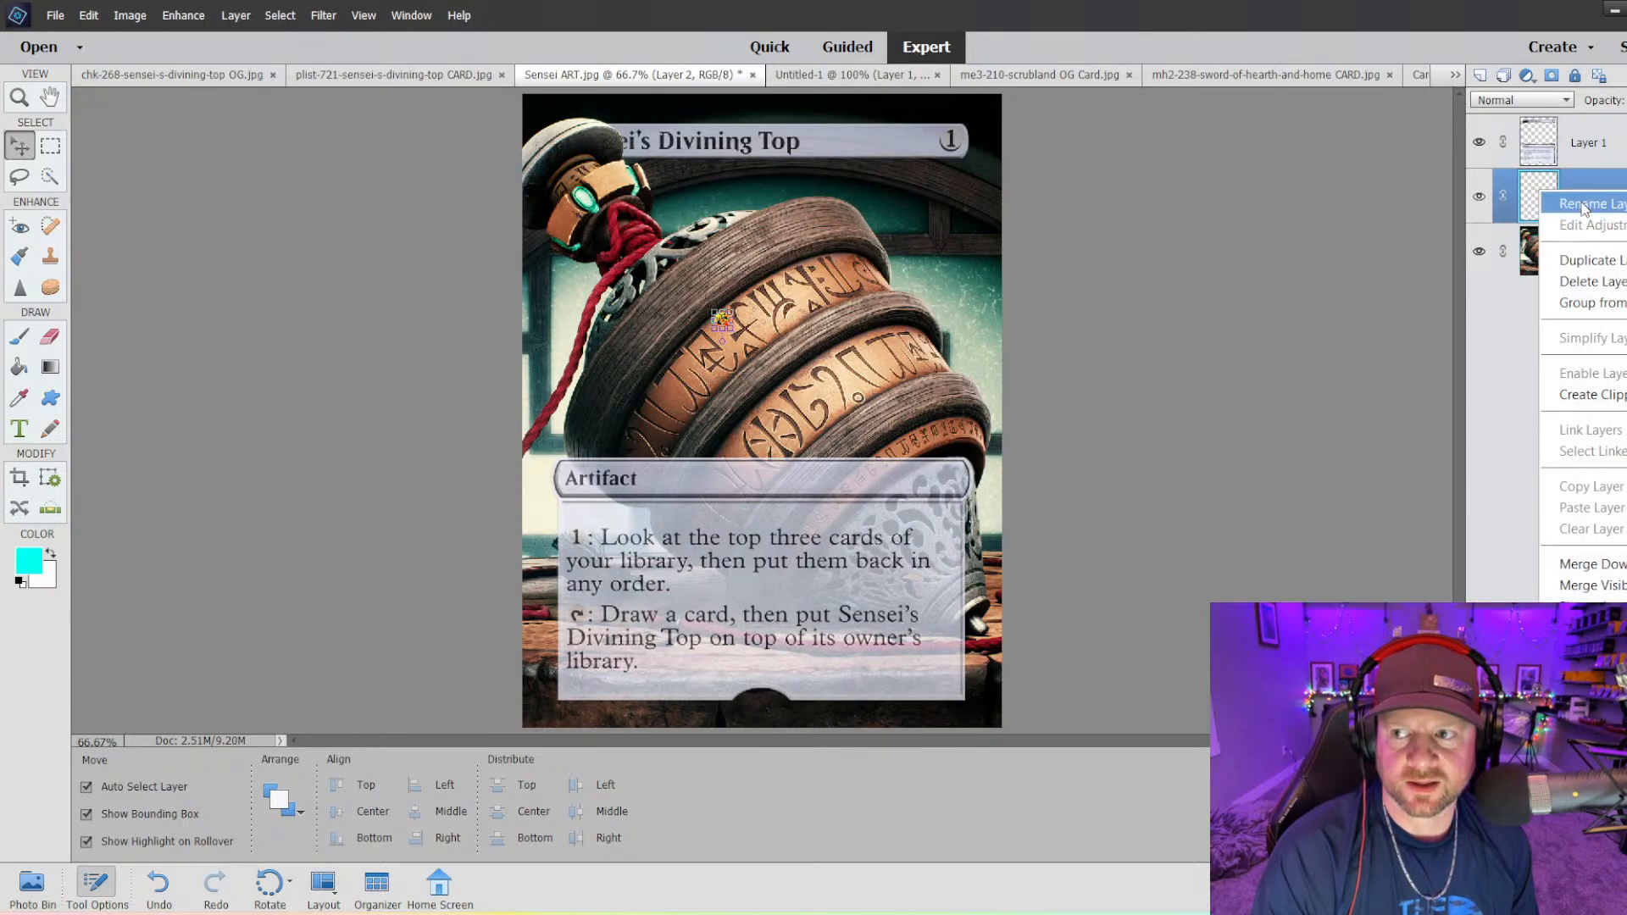
{"action": "left_click", "coordinate": [1583, 261]}
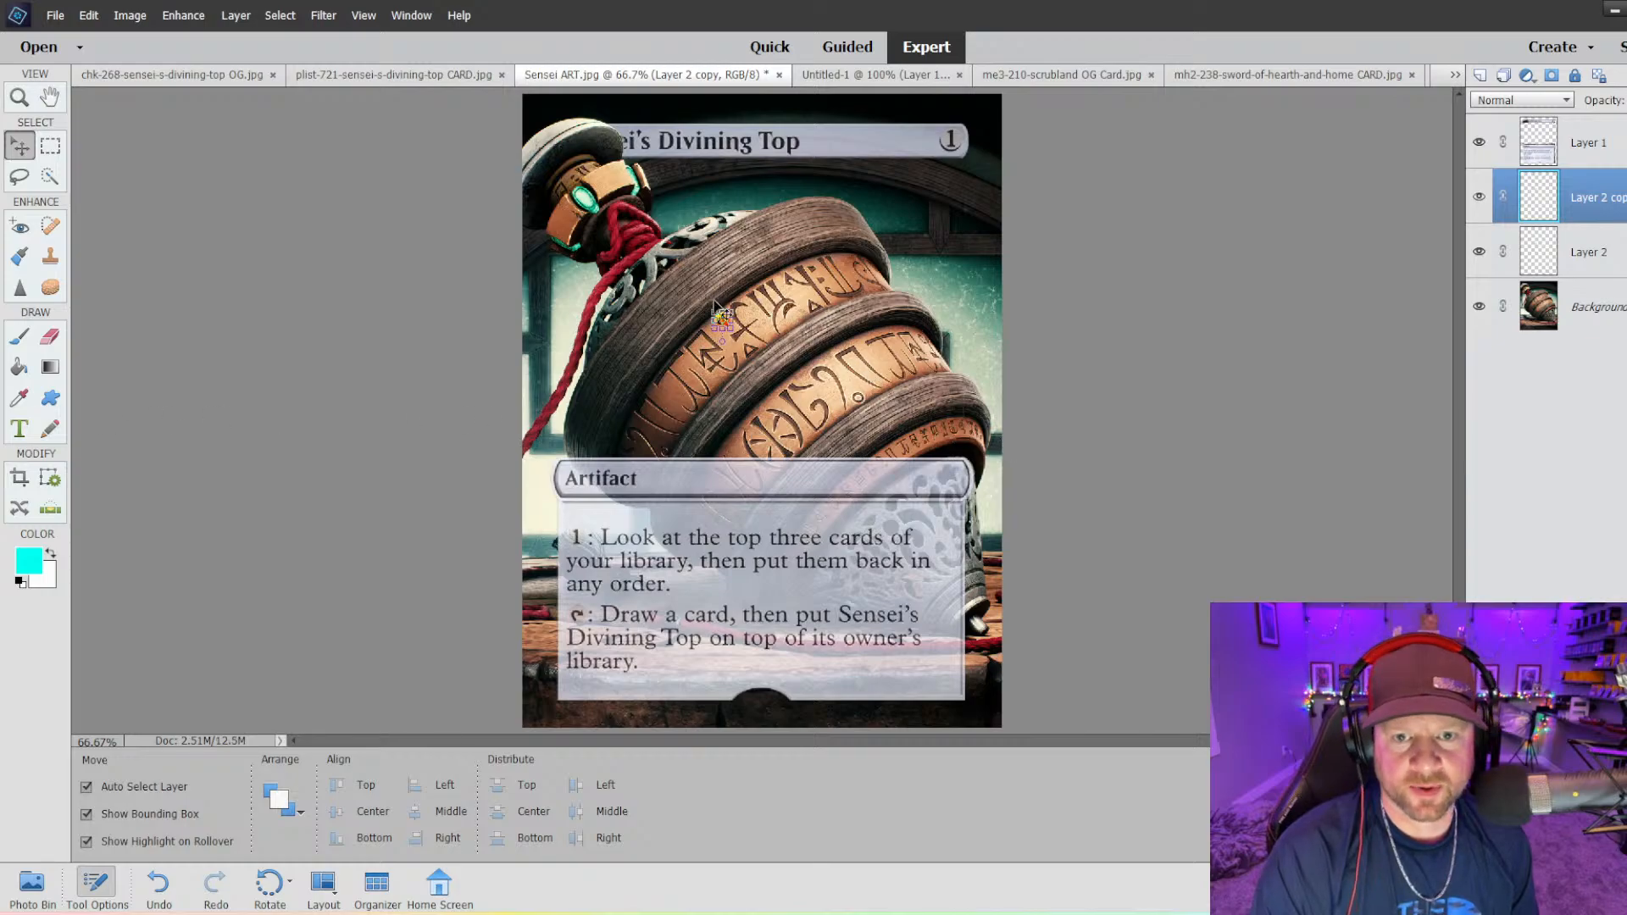
{"action": "left_click_drag", "start_coordinate": [723, 325], "coordinate": [851, 398]}
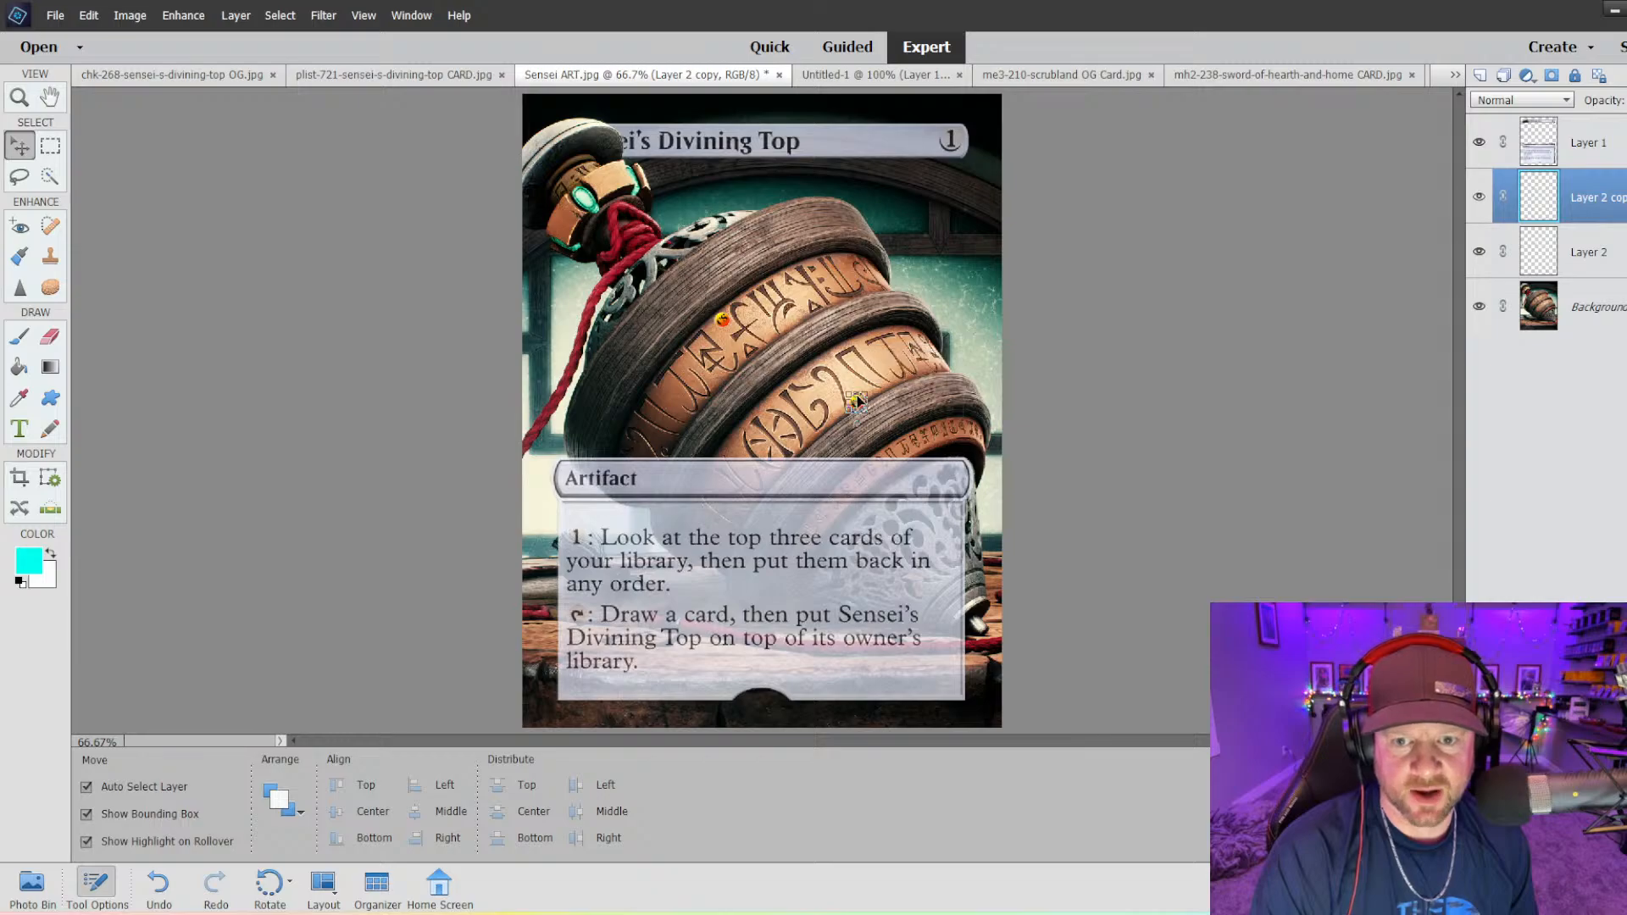
- Rotate the logo copy about 10 degrees to follow the second rune band and center it over the small carved ring
{"action": "scroll", "coordinate": [855, 401], "scroll_direction": "up", "scroll_amount": 4}
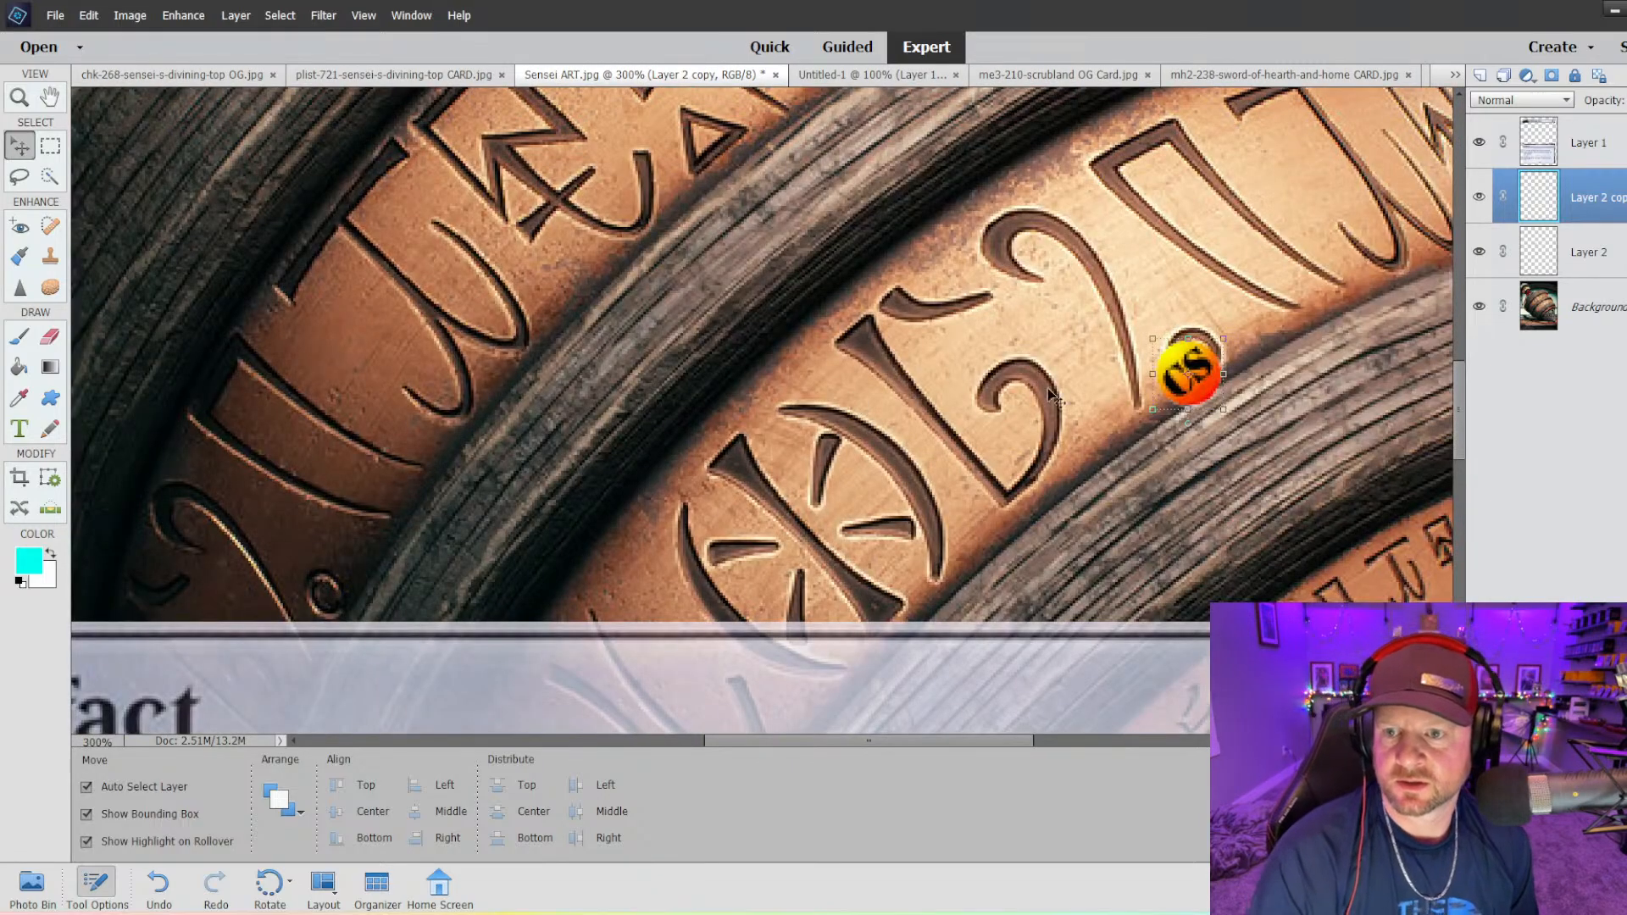
{"action": "left_click_drag", "start_coordinate": [1194, 373], "coordinate": [1238, 310]}
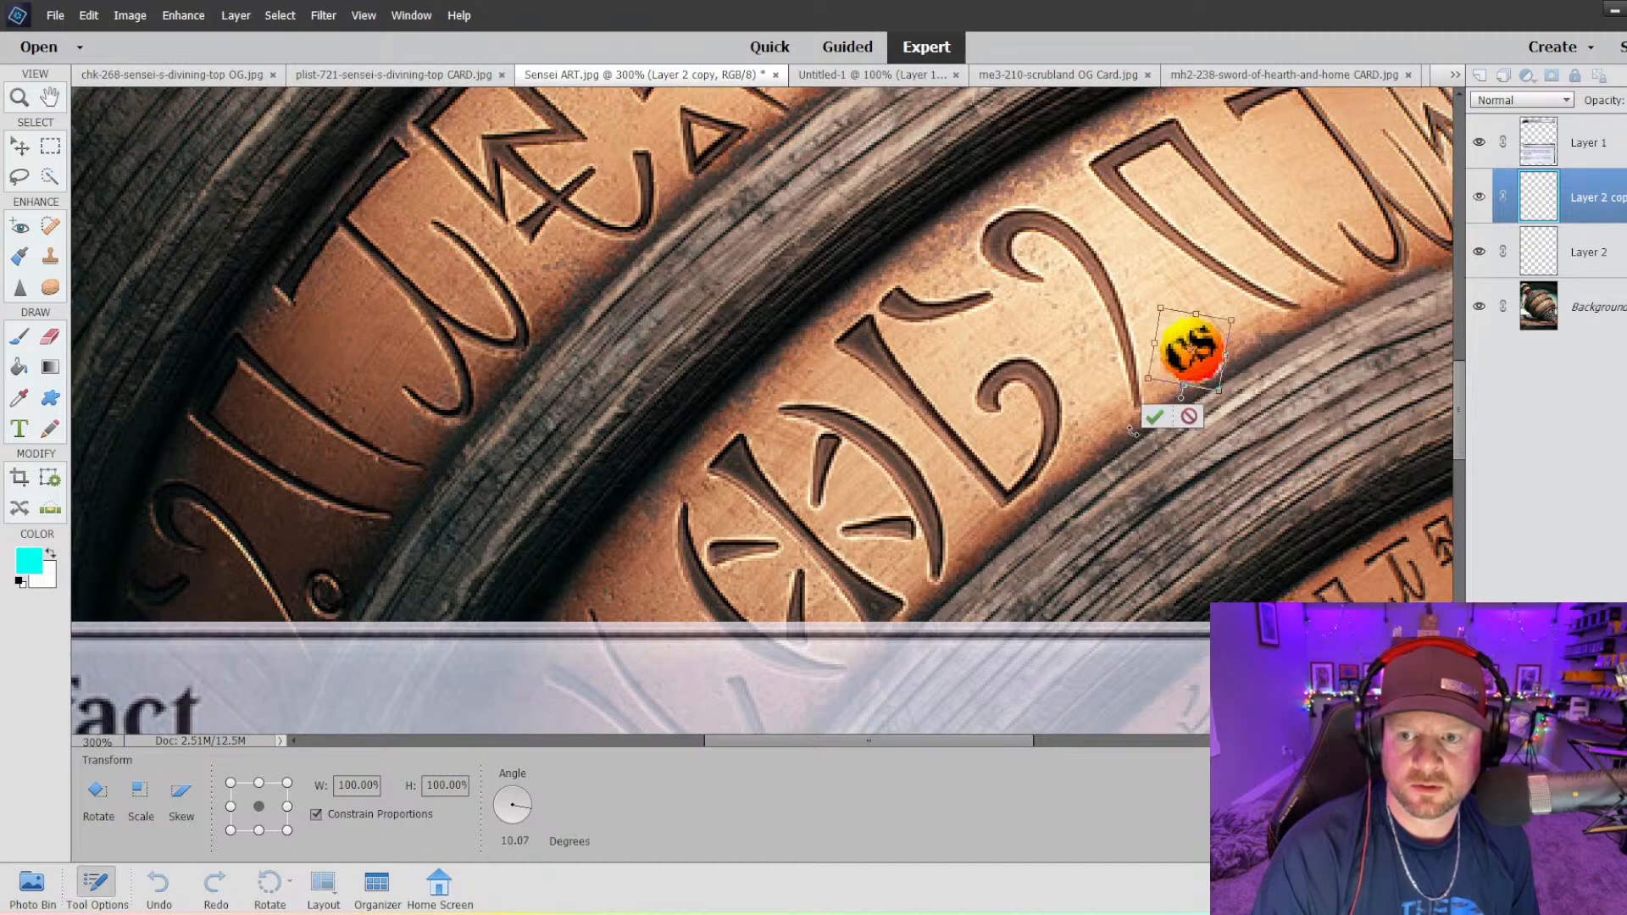
{"action": "left_click", "coordinate": [1154, 417]}
{"action": "left_click", "coordinate": [1305, 386]}
{"action": "left_click", "coordinate": [1199, 348]}
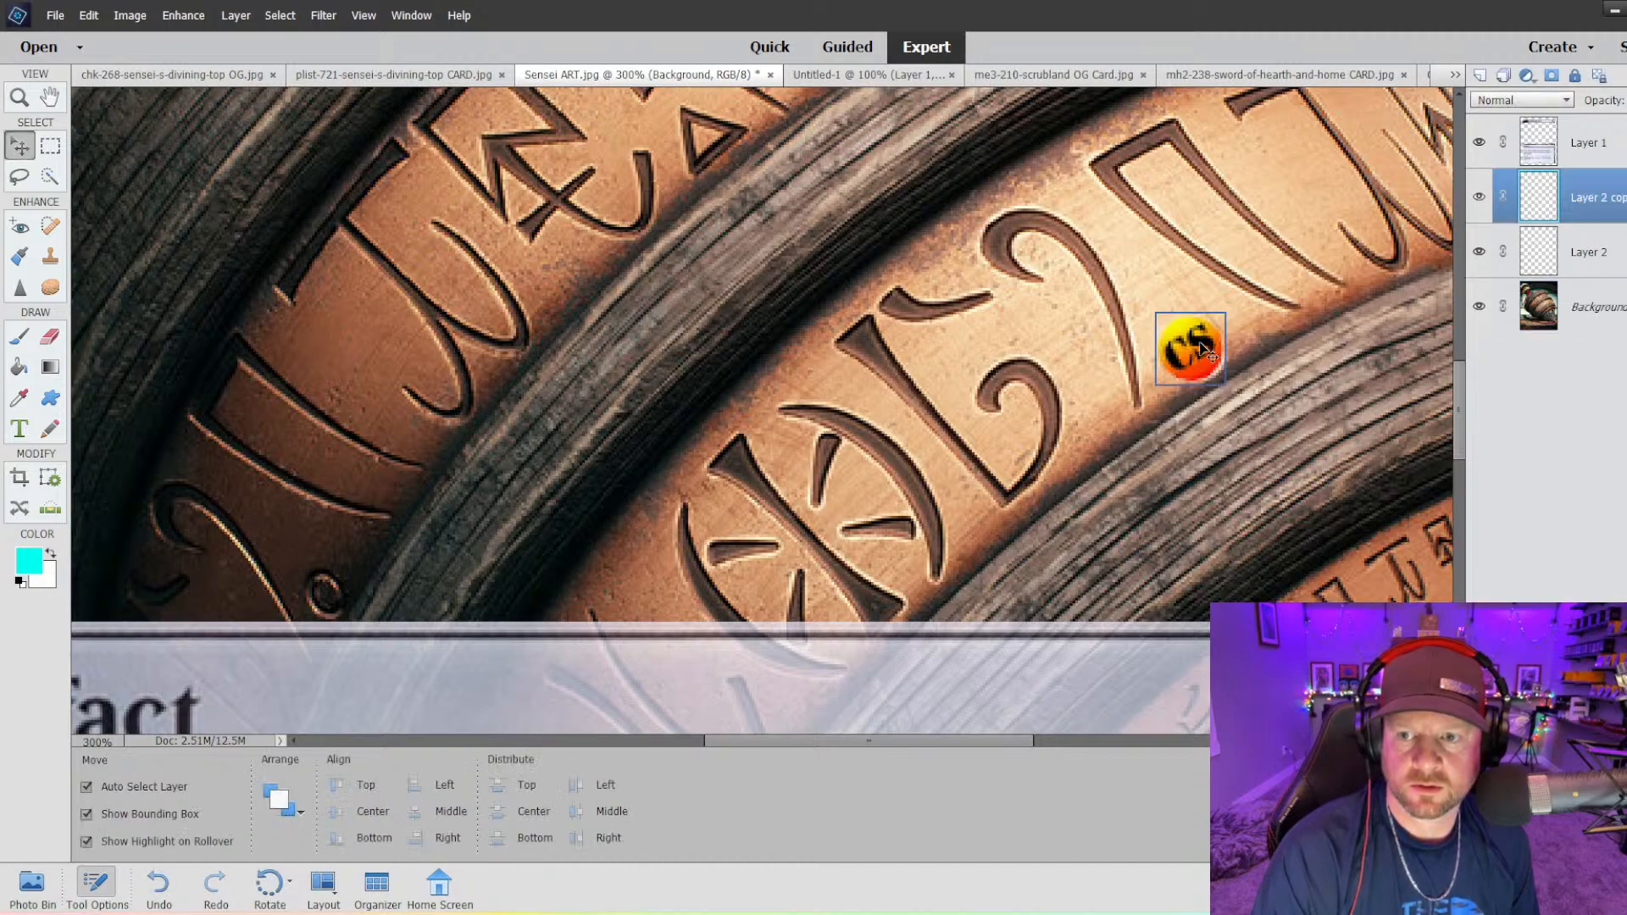
{"action": "left_click_drag", "start_coordinate": [1201, 349], "coordinate": [1206, 354]}
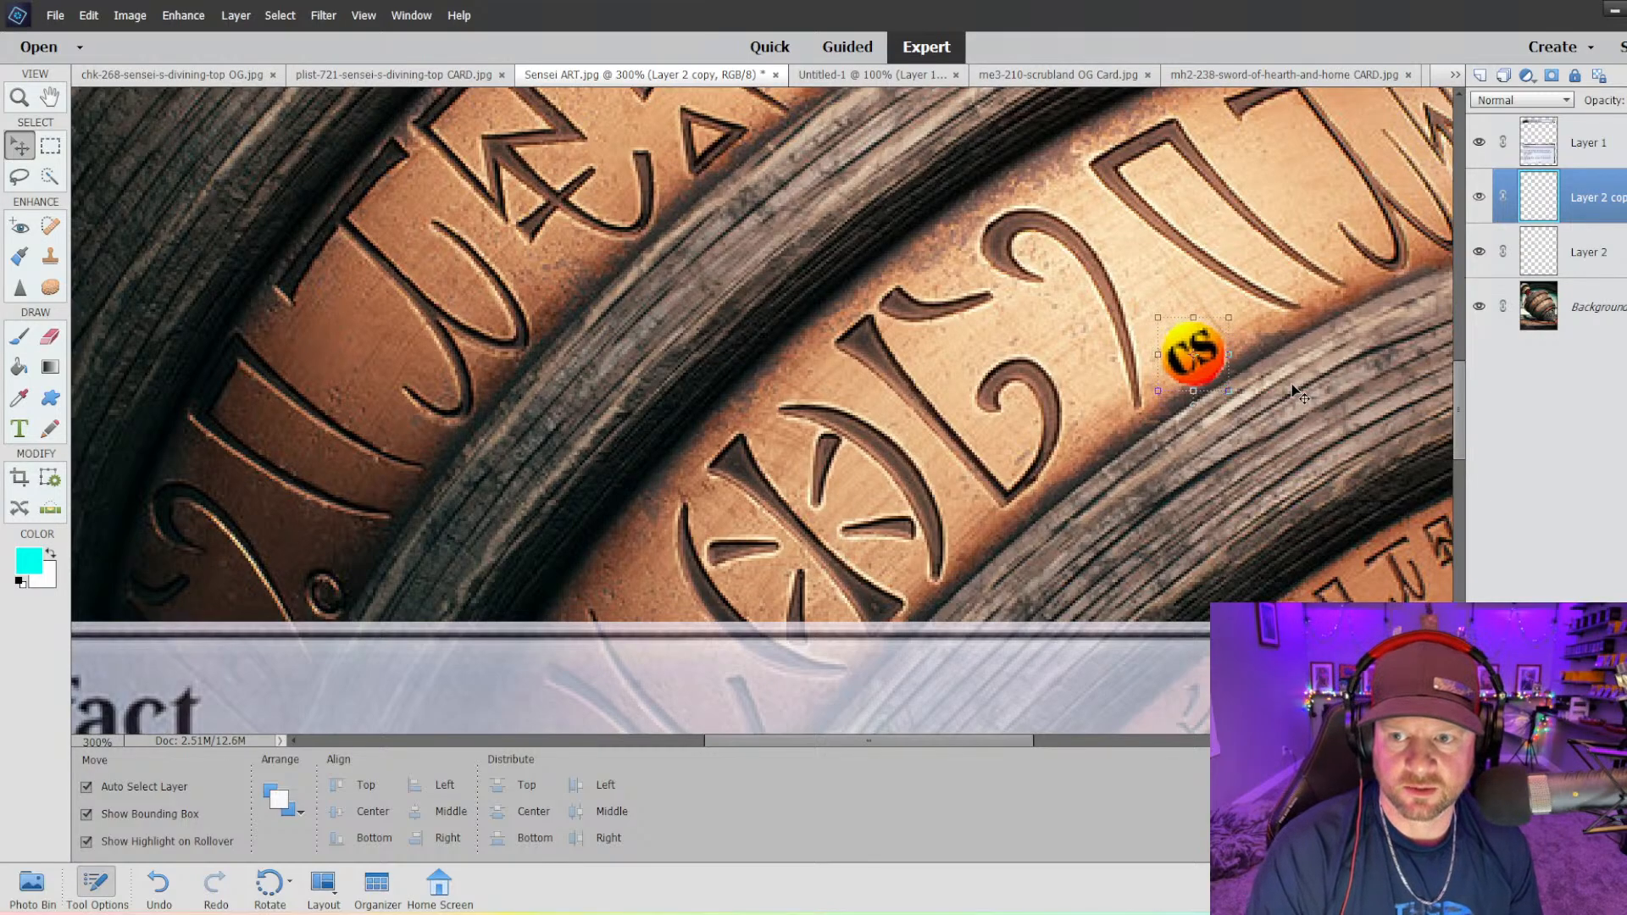
{"action": "key", "text": "Left"}
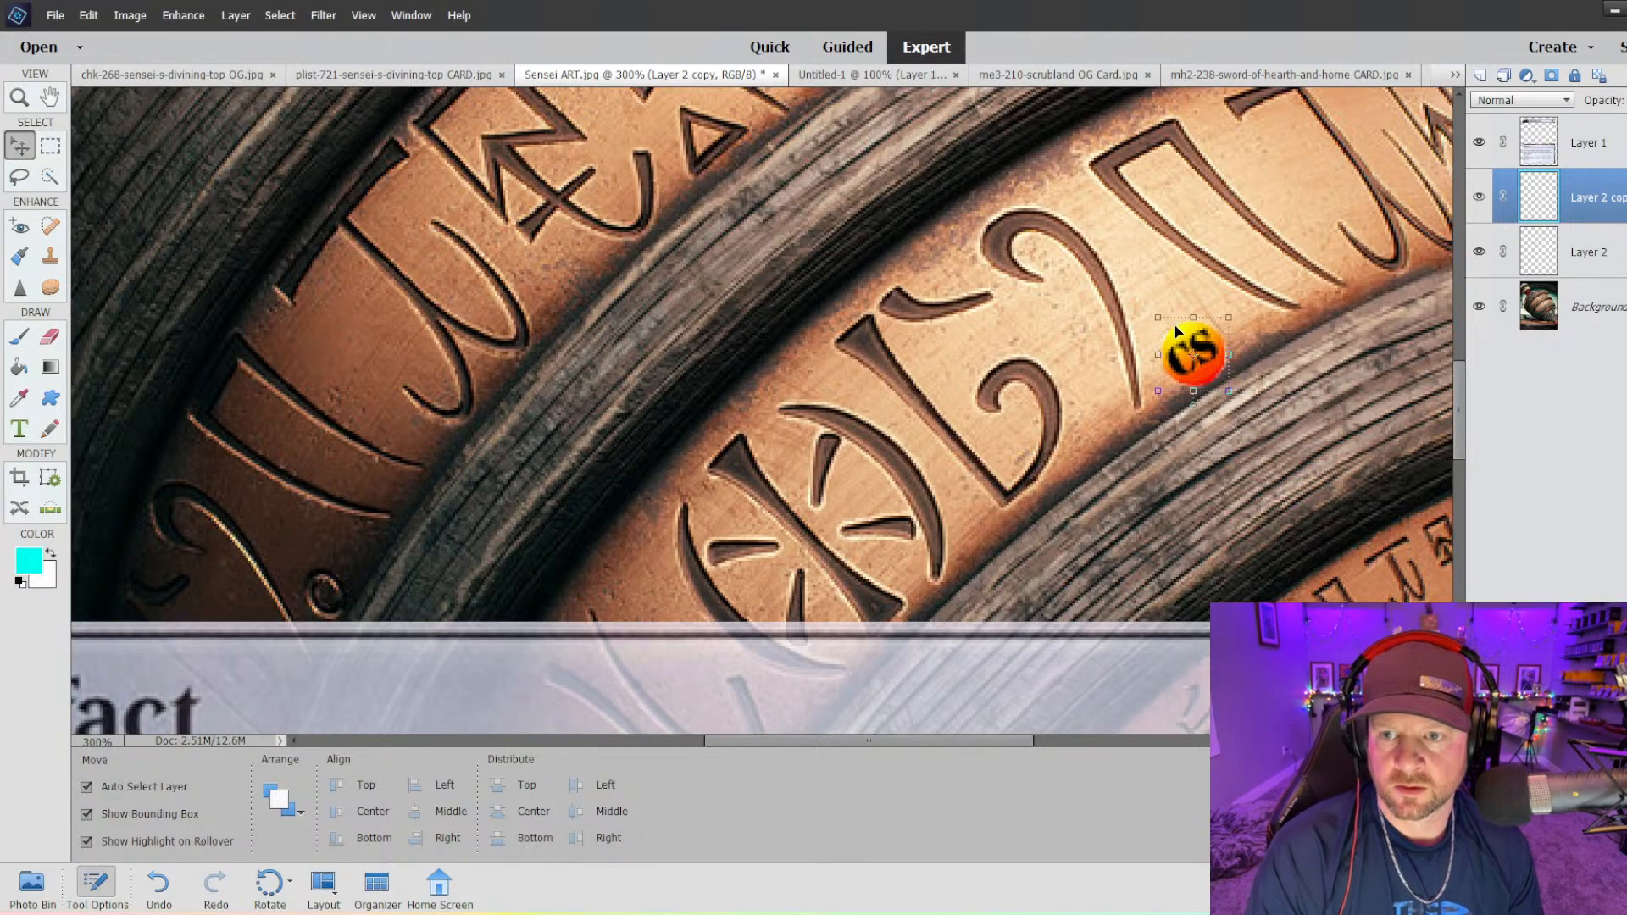
- Rotate the logo copy on the second rune band about -6 degrees, judging it against the whole card
{"action": "left_click", "coordinate": [1258, 274]}
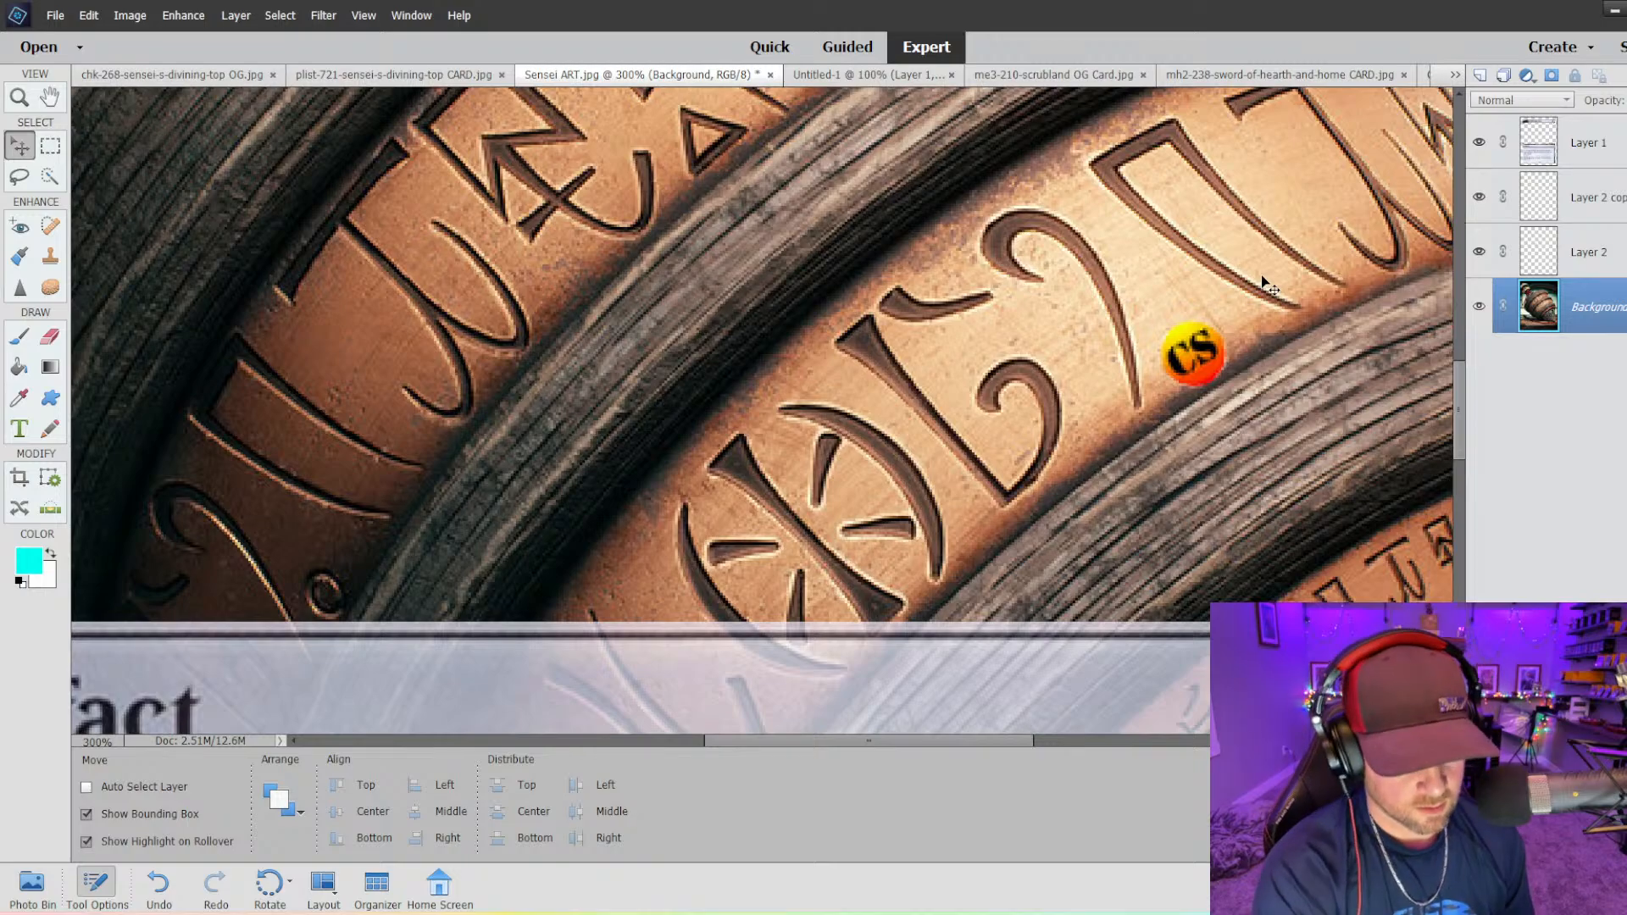
{"action": "key", "text": "ctrl+0"}
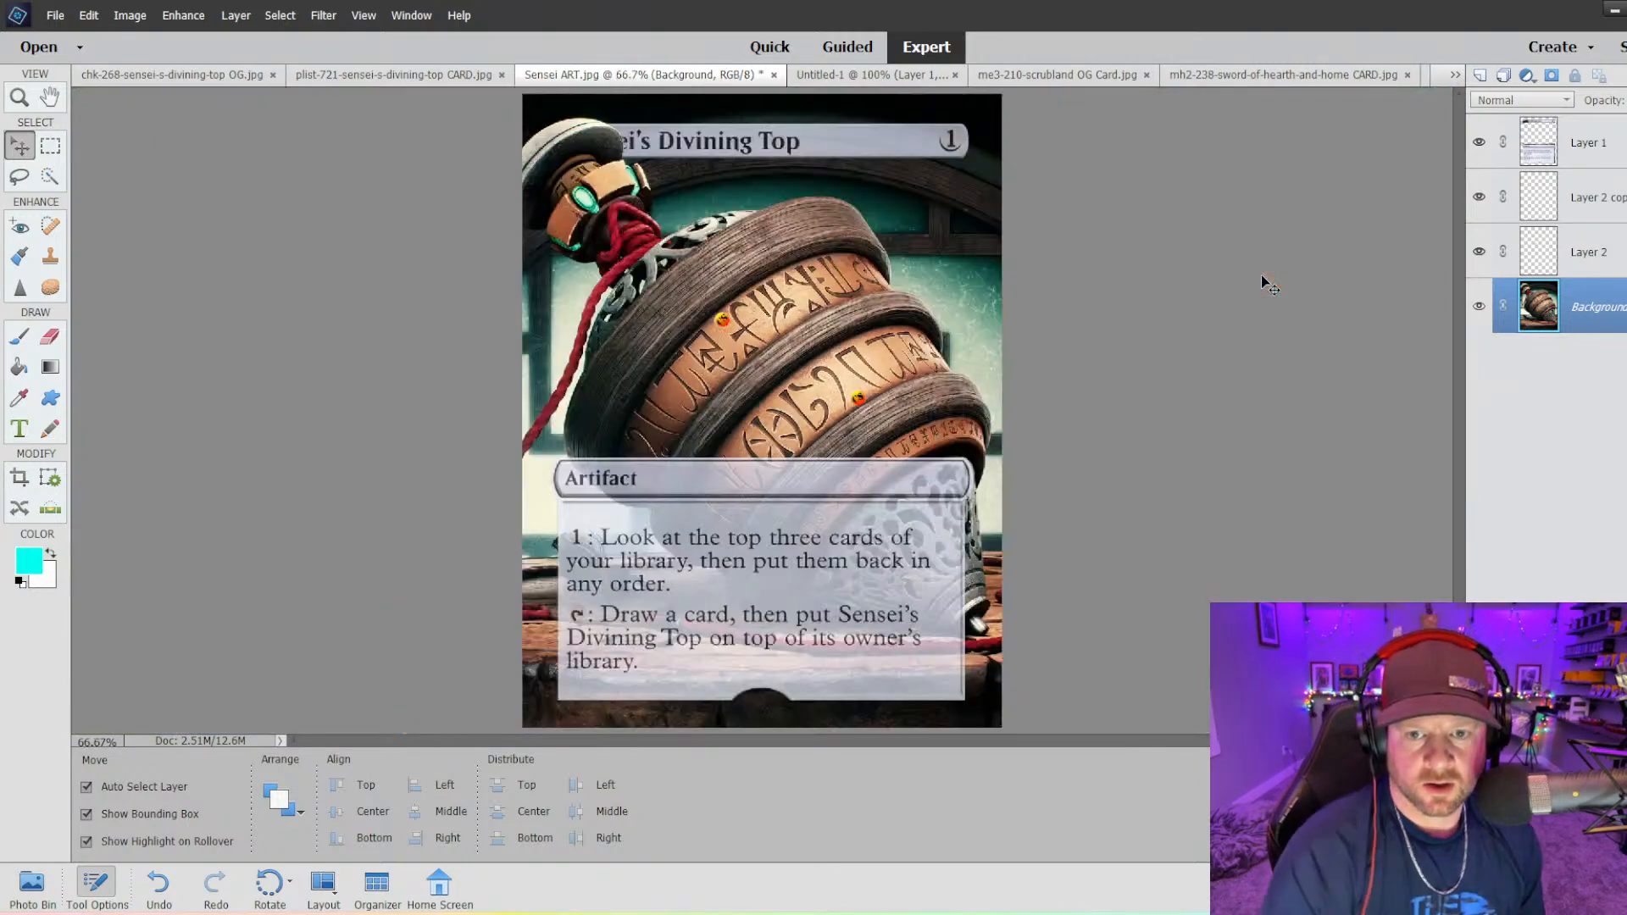
{"action": "left_click", "coordinate": [858, 398]}
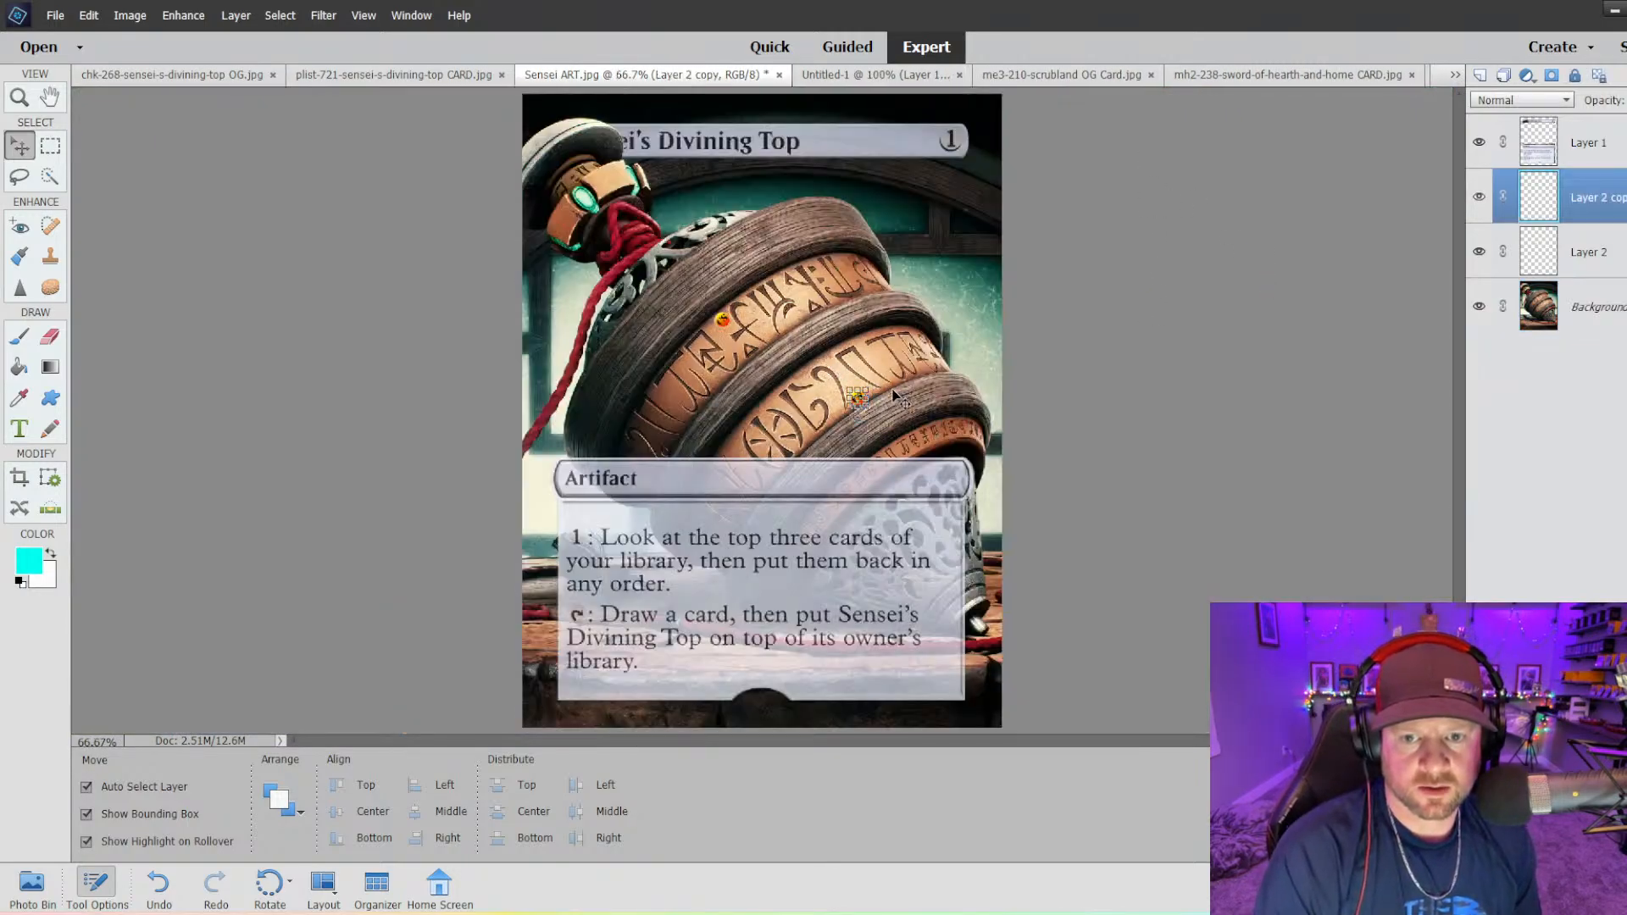
{"action": "key", "text": "ctrl+t"}
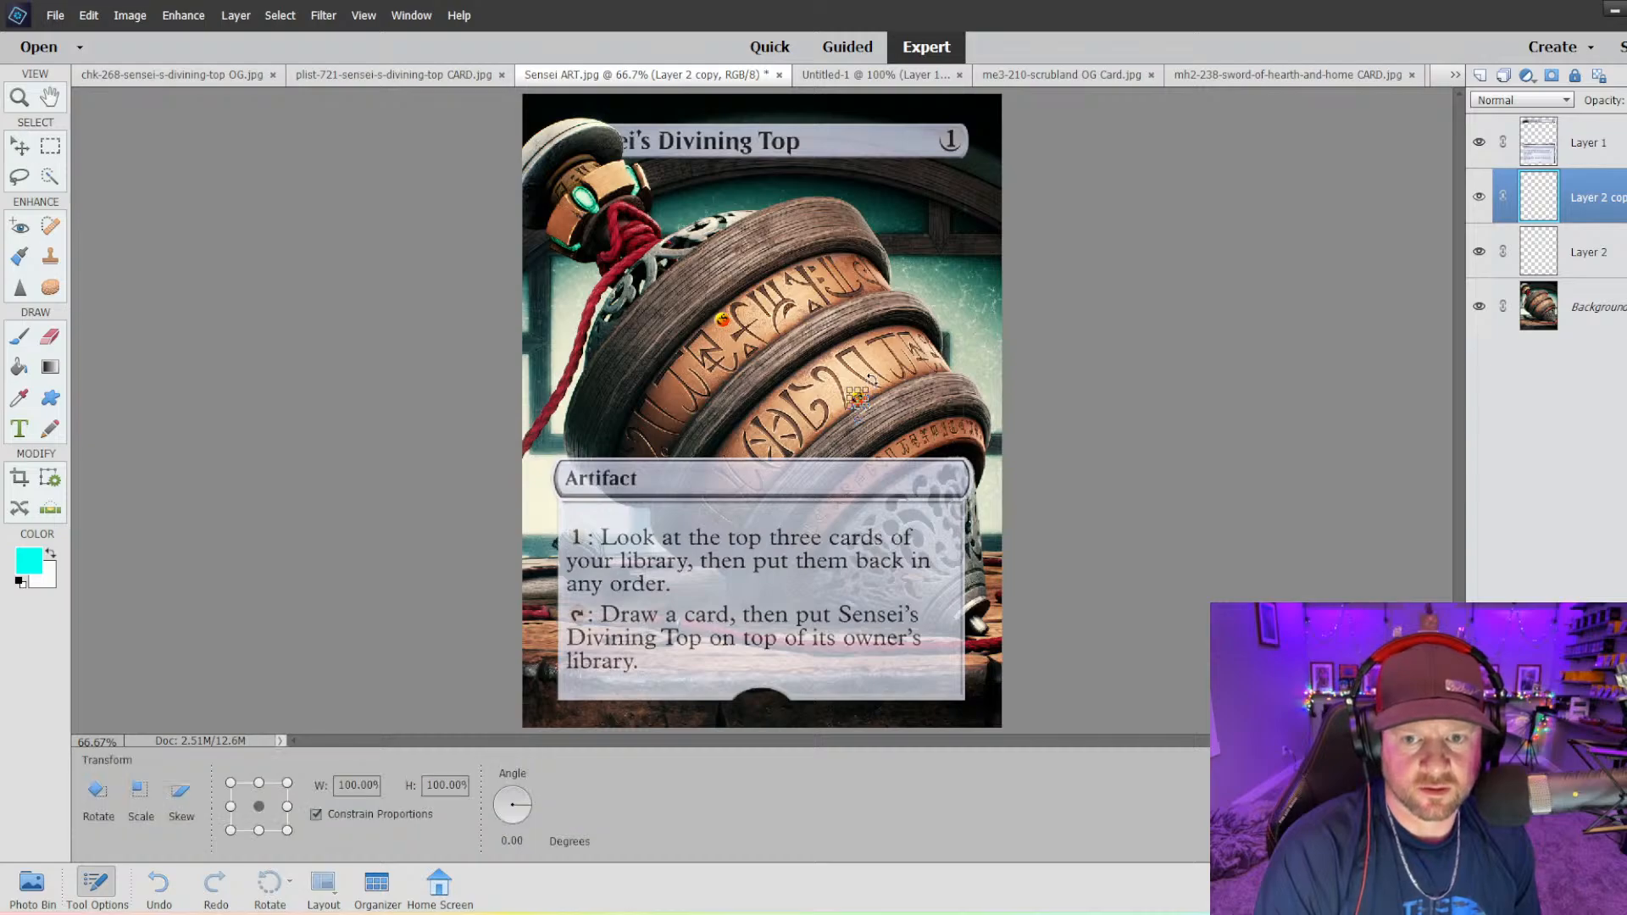
{"action": "left_click_drag", "start_coordinate": [871, 378], "coordinate": [869, 376]}
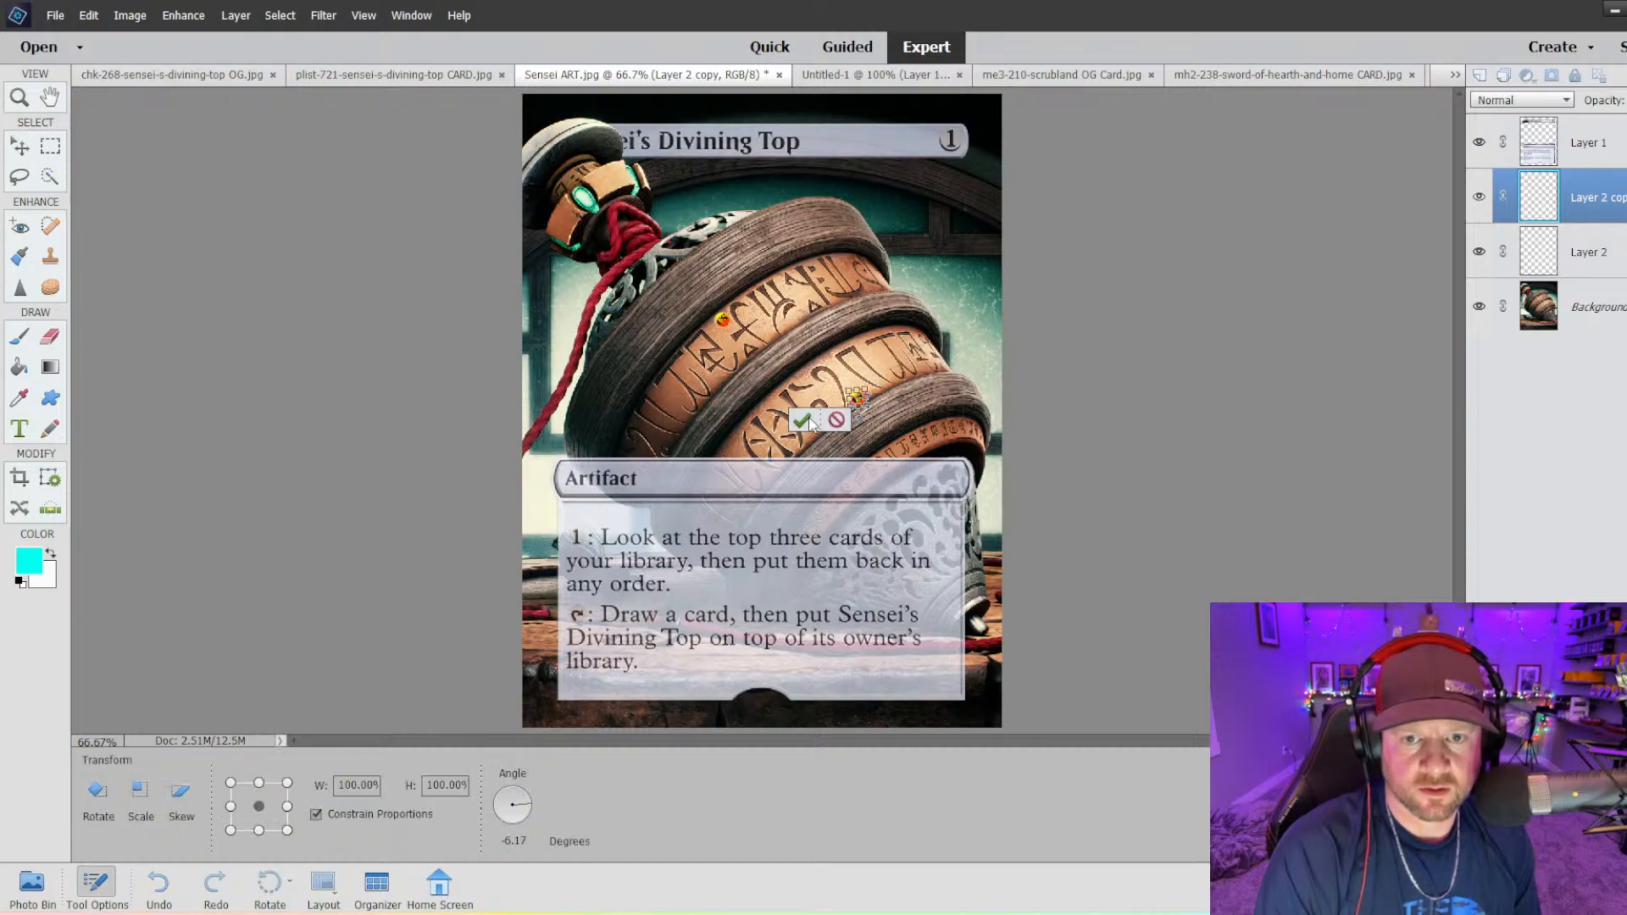
{"action": "left_click", "coordinate": [802, 420]}
{"action": "left_click", "coordinate": [949, 426]}
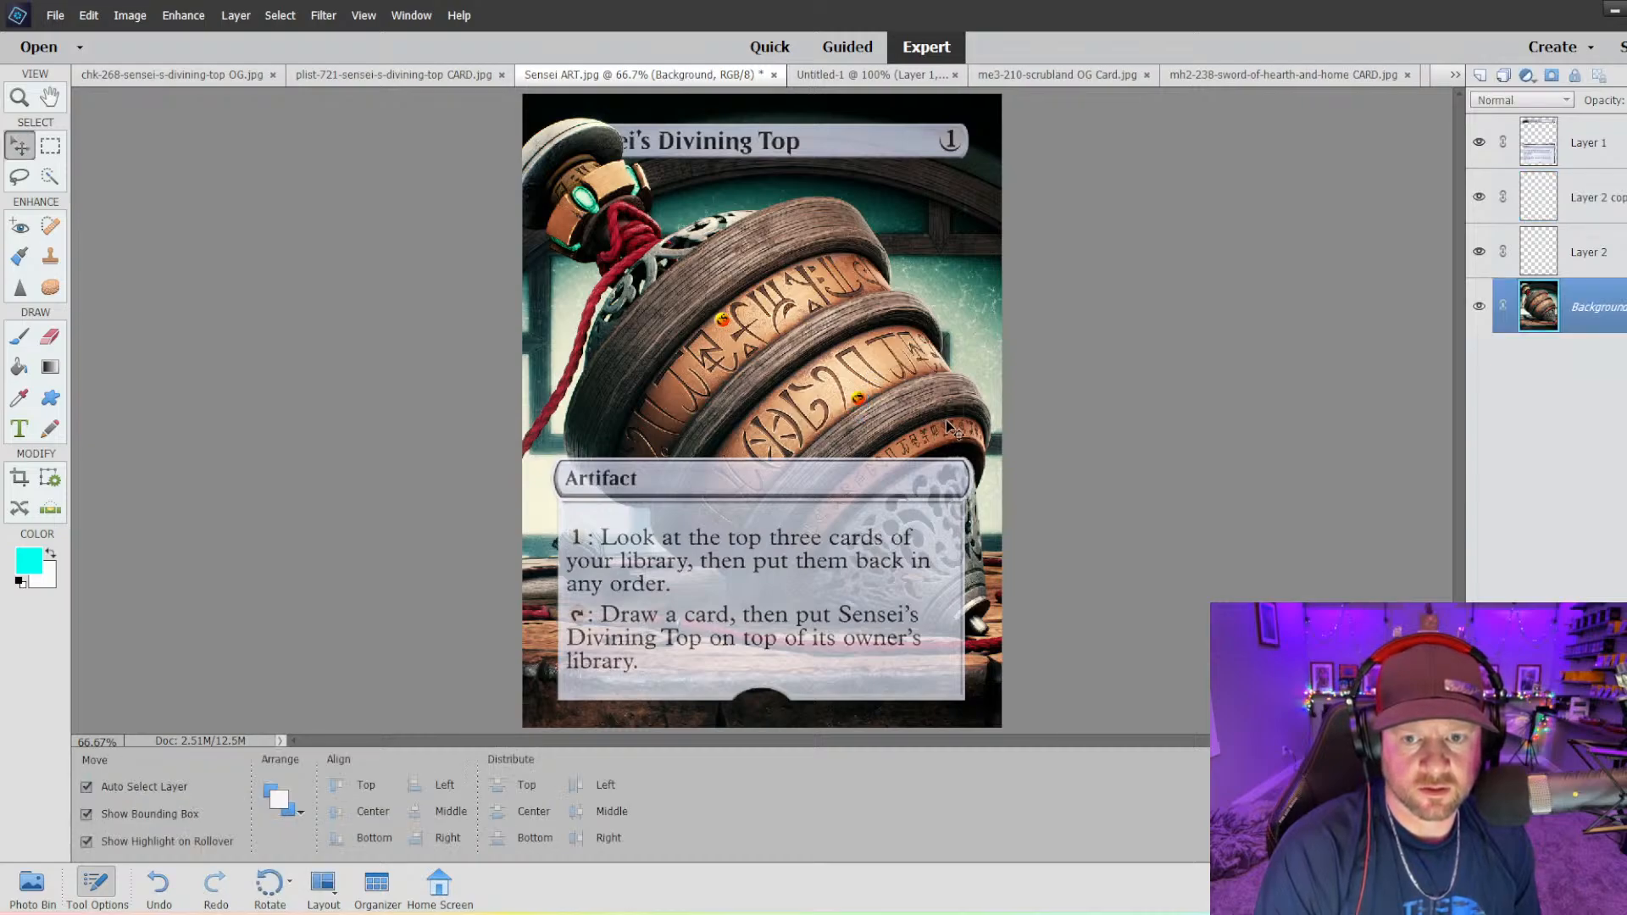
- Rotate the CS logo on the upper rune band by about 8 degrees
{"action": "left_click", "coordinate": [722, 320]}
{"action": "left_click_drag", "start_coordinate": [737, 302], "coordinate": [739, 304]}
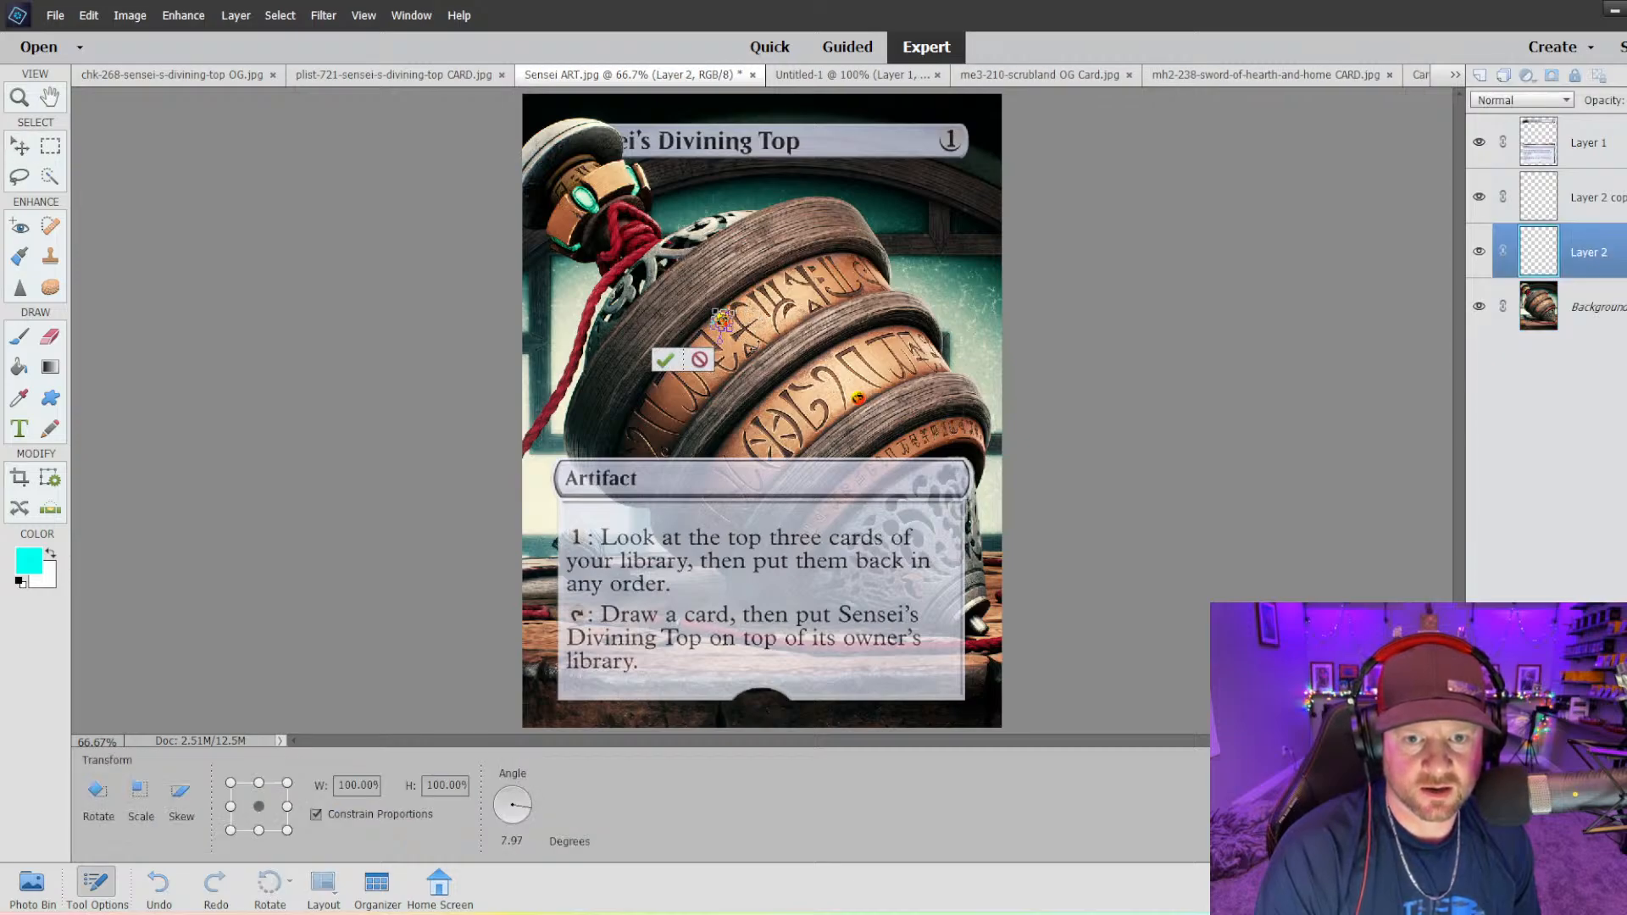
{"action": "left_click", "coordinate": [664, 360]}
{"action": "left_click", "coordinate": [816, 335]}
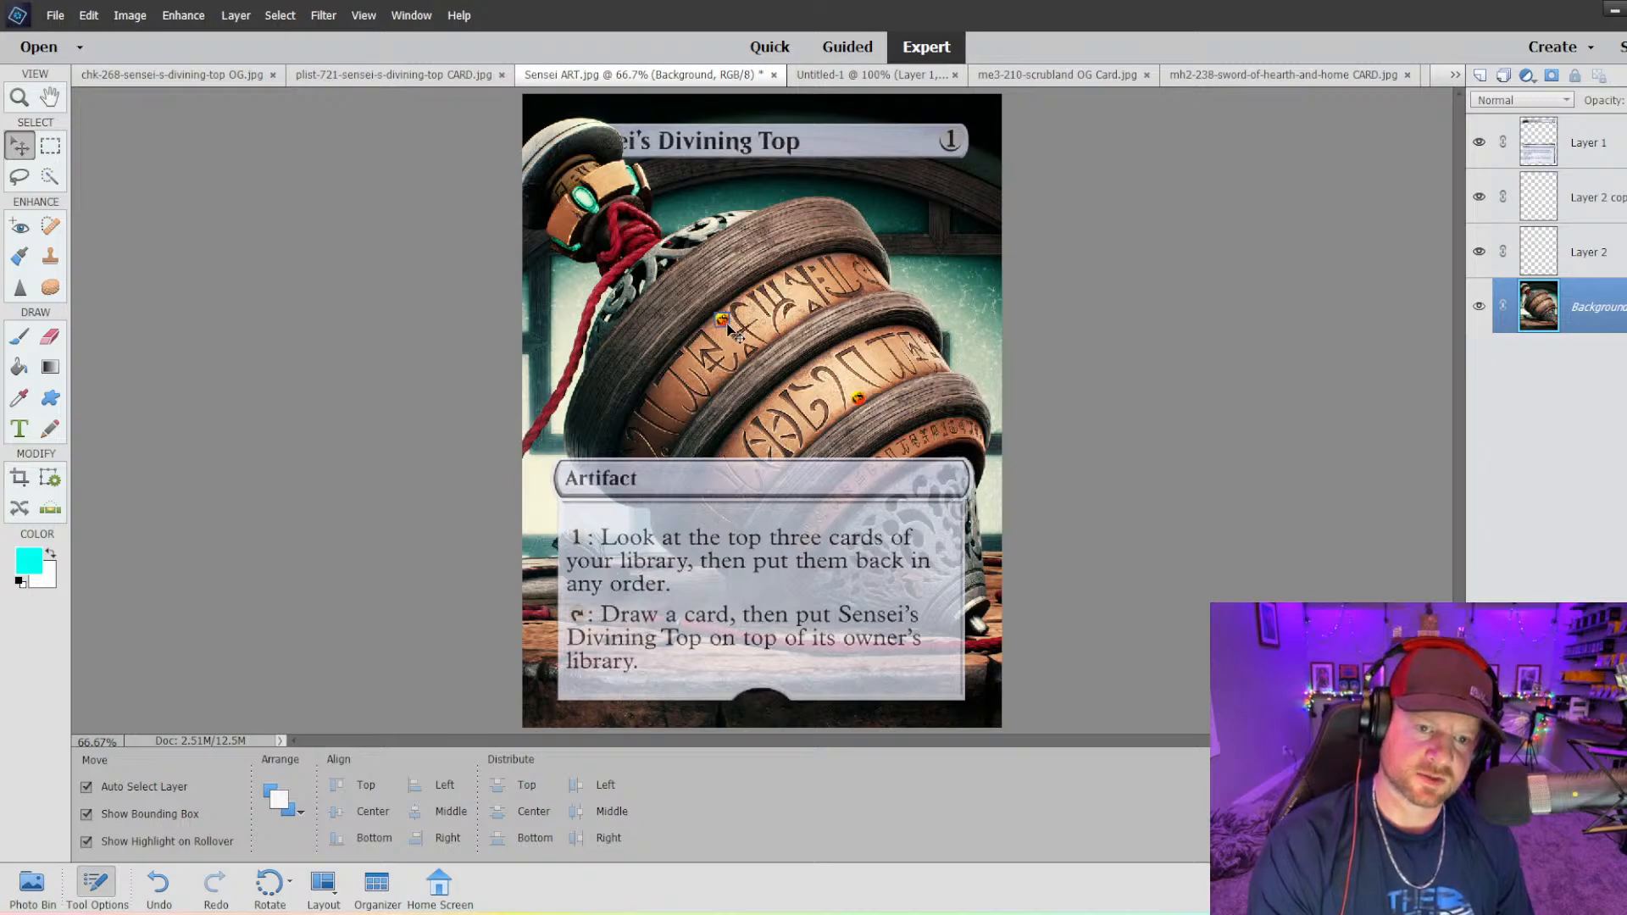
- Rotate the upper band's CS logo about -9.6 degrees and nudge it slightly between the wooden edge and the runes
{"action": "key", "text": "ctrl+equal"}
{"action": "key", "text": "ctrl+equal"}
{"action": "key", "text": "ctrl+equal"}
{"action": "scroll", "coordinate": [623, 259], "scroll_direction": "up", "scroll_amount": 3}
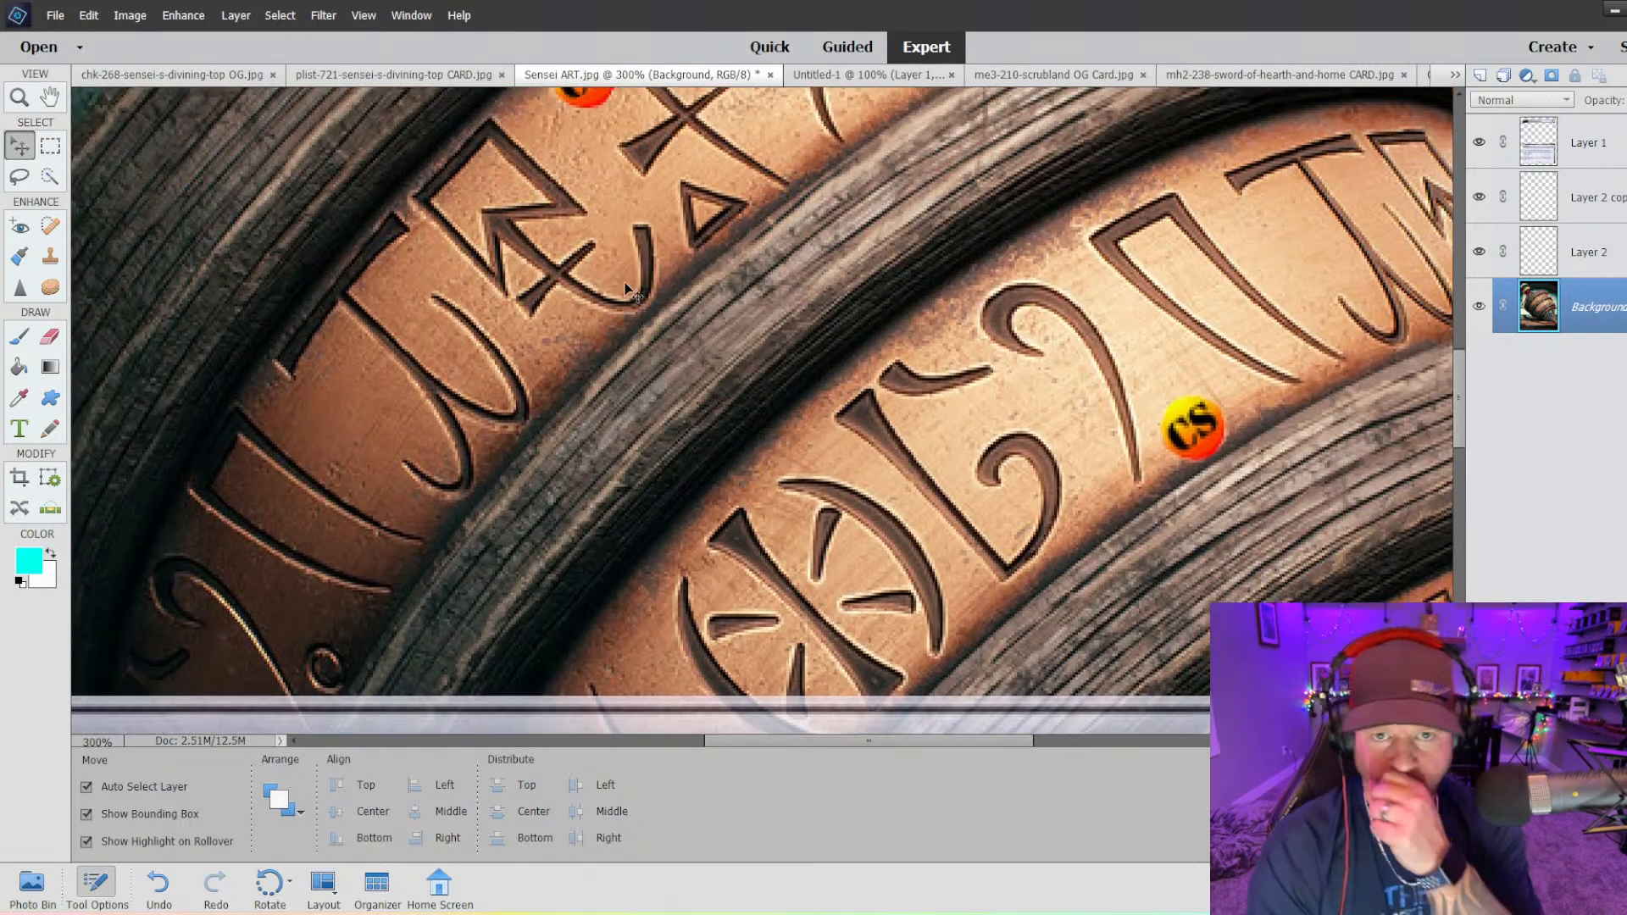
{"action": "left_click", "coordinate": [610, 153]}
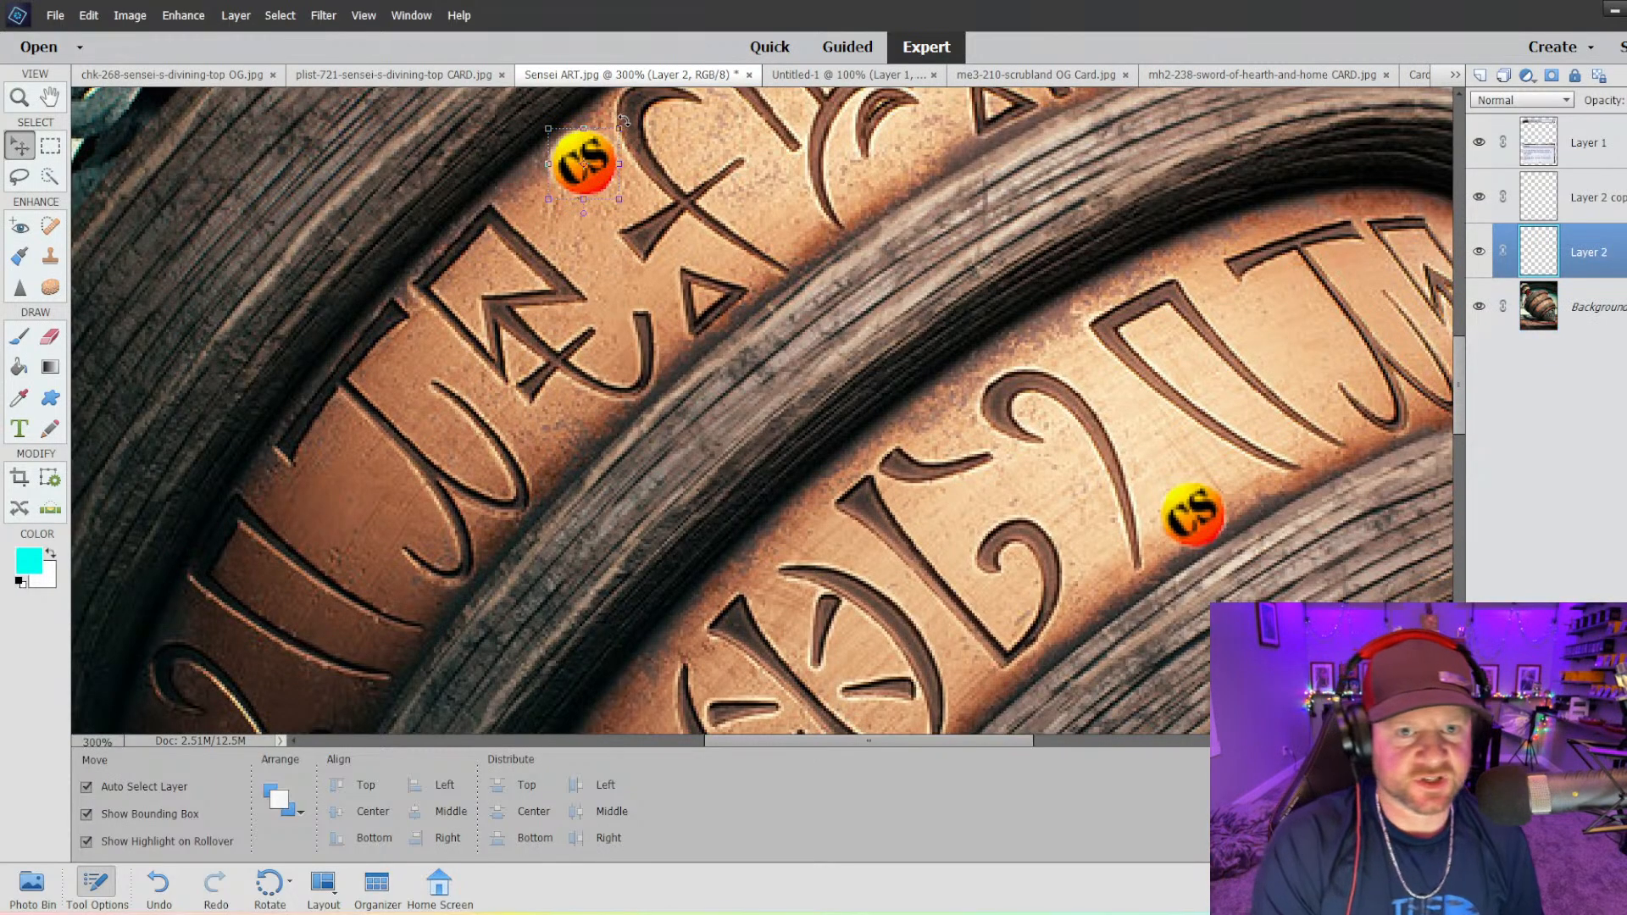
{"action": "left_click_drag", "start_coordinate": [628, 121], "coordinate": [620, 114]}
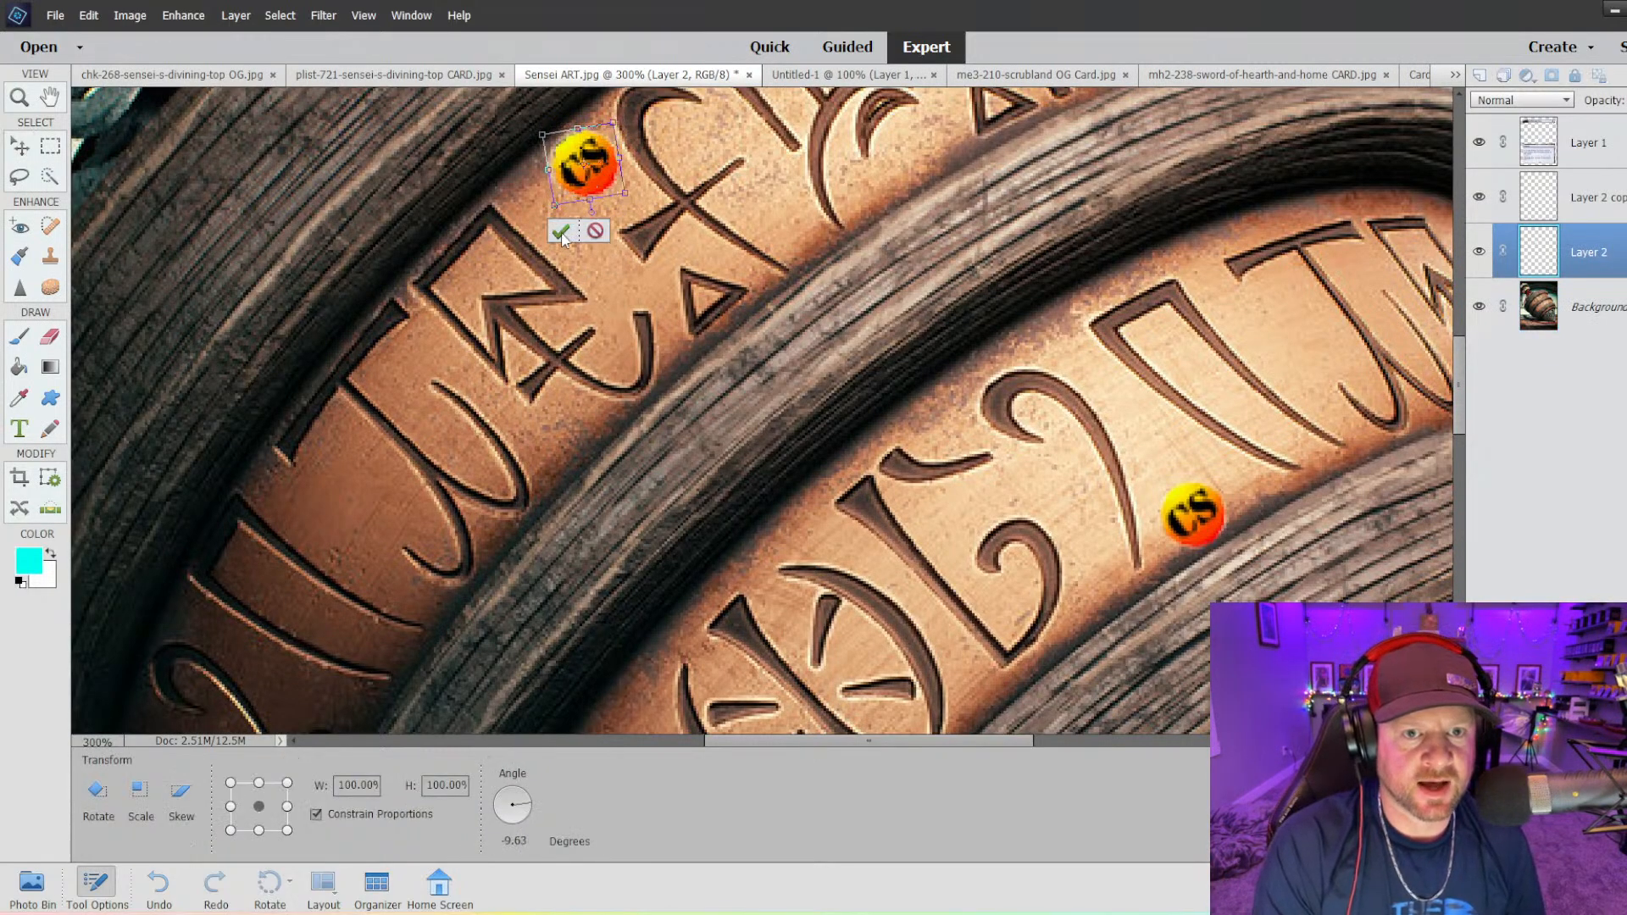
{"action": "left_click", "coordinate": [562, 234]}
{"action": "left_click_drag", "start_coordinate": [583, 179], "coordinate": [584, 178]}
{"action": "left_click", "coordinate": [522, 352]}
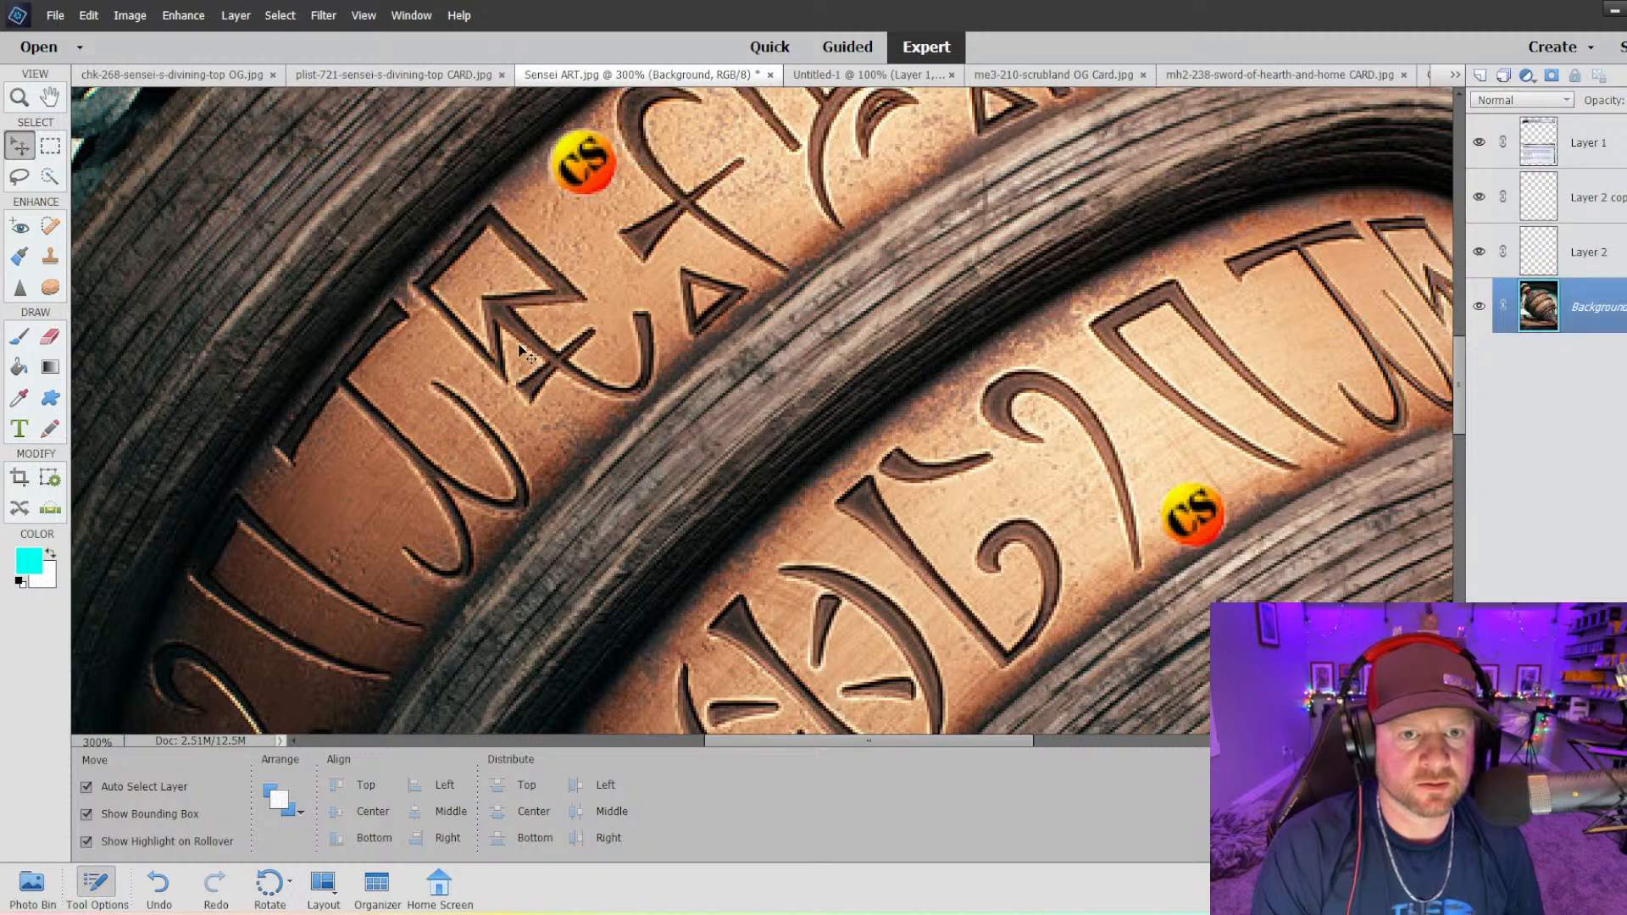
- Fine-tune the upper band's CS logo with a rotation of about 2.3 degrees
{"action": "key", "text": "ctrl+minus"}
{"action": "key", "text": "ctrl+minus"}
{"action": "key", "text": "ctrl+minus"}
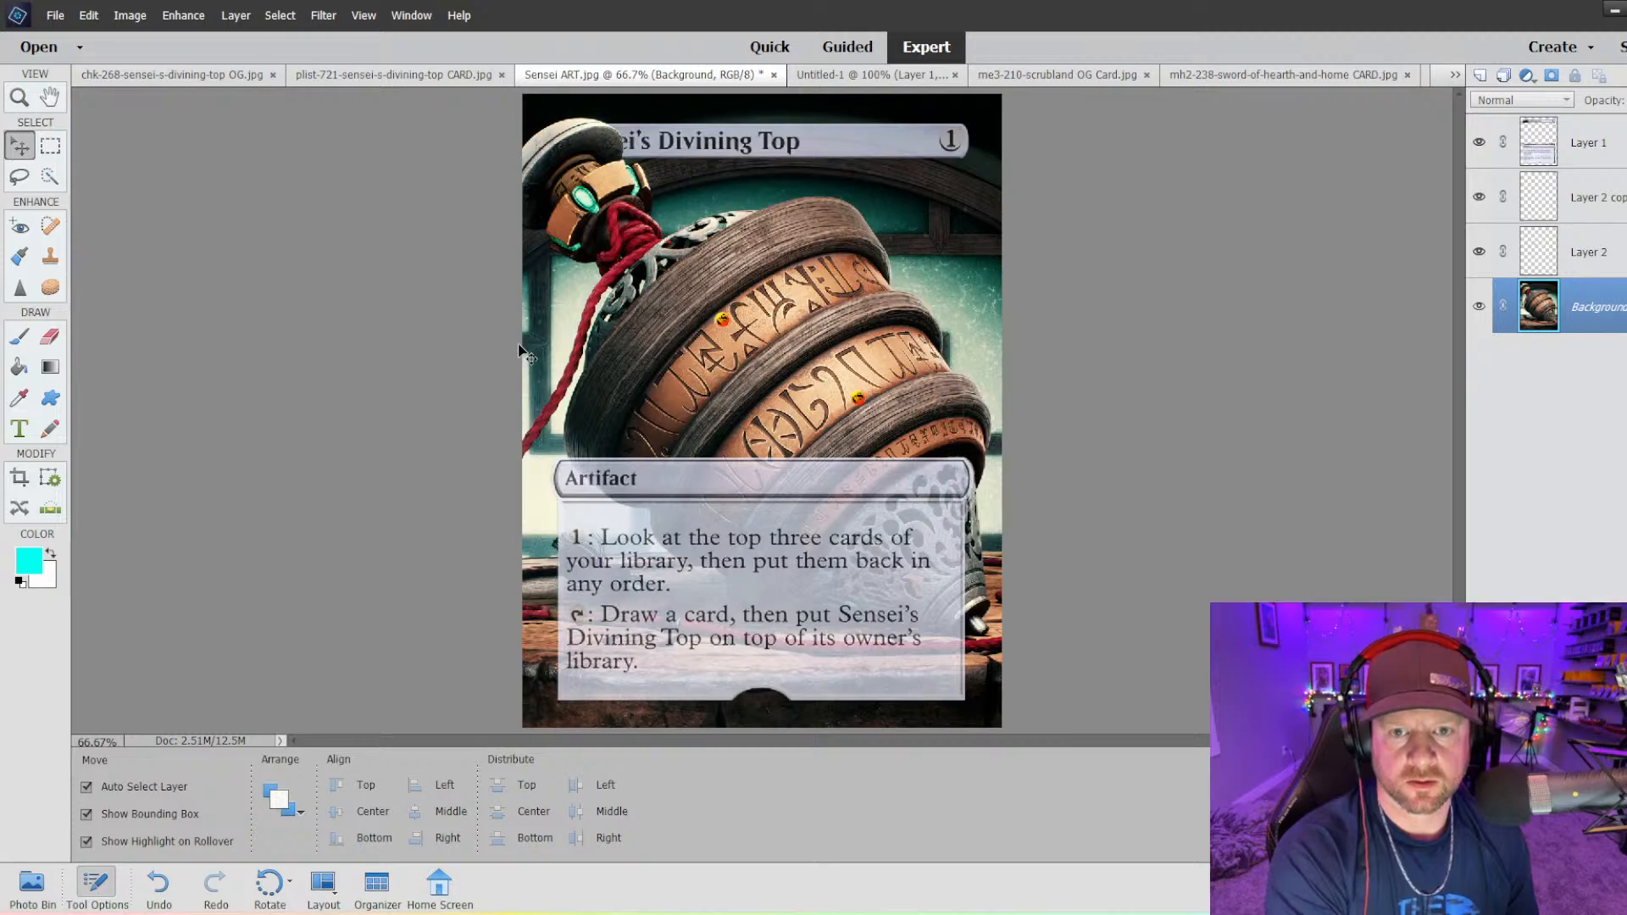
{"action": "key", "text": "ctrl+plus"}
{"action": "key", "text": "ctrl+plus"}
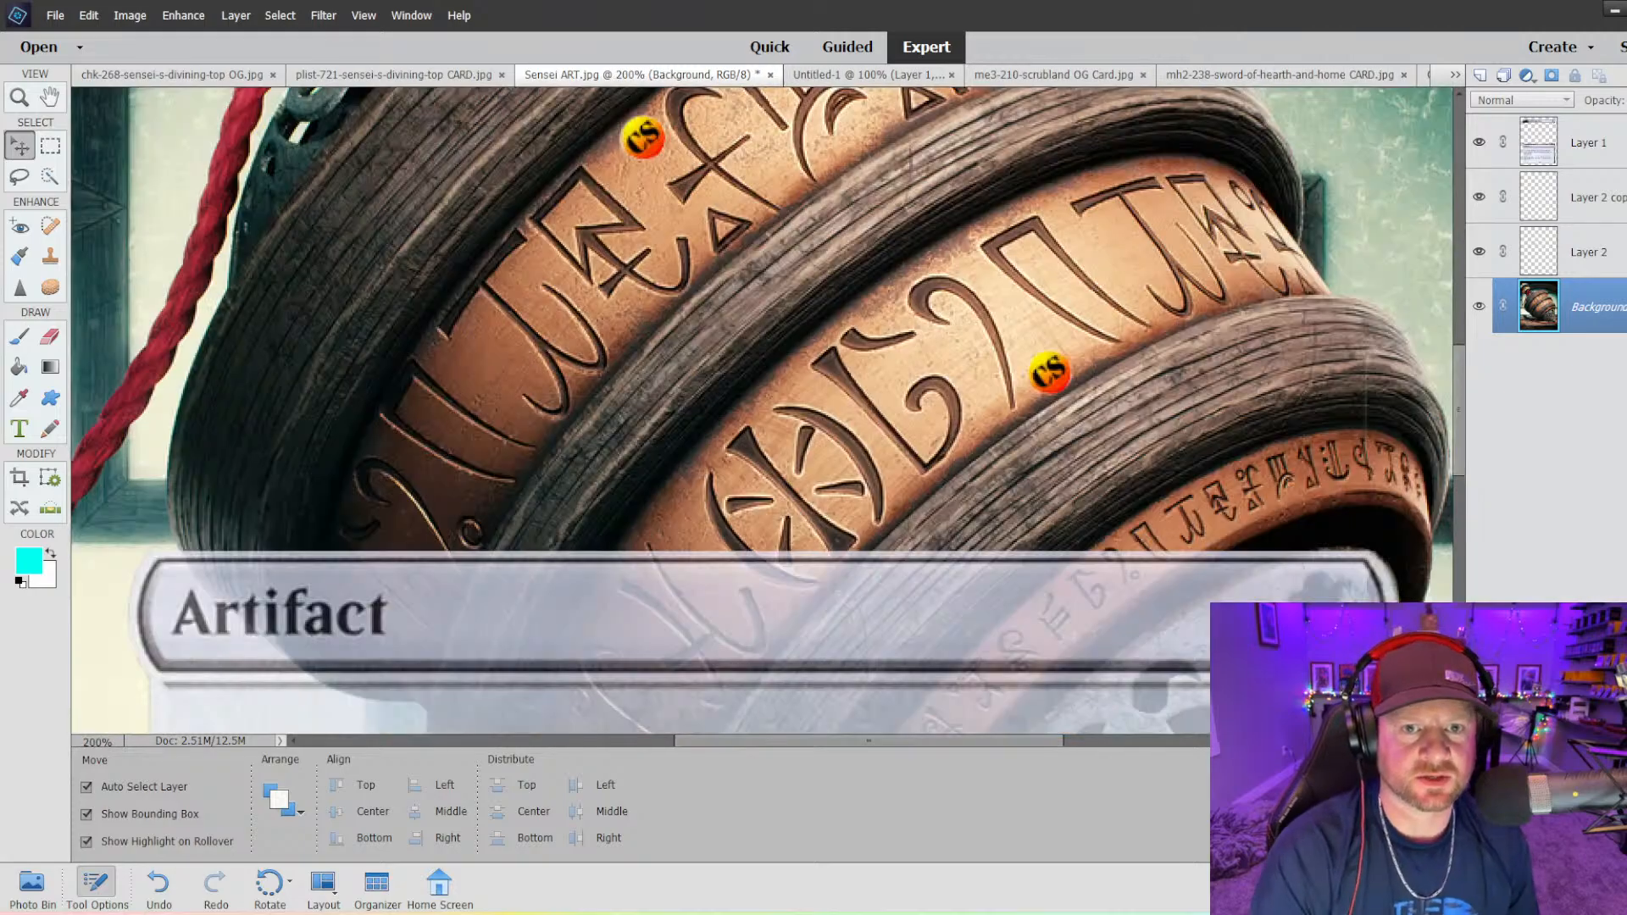
{"action": "scroll", "coordinate": [557, 243], "scroll_direction": "up", "scroll_amount": 1}
{"action": "left_click", "coordinate": [654, 190]}
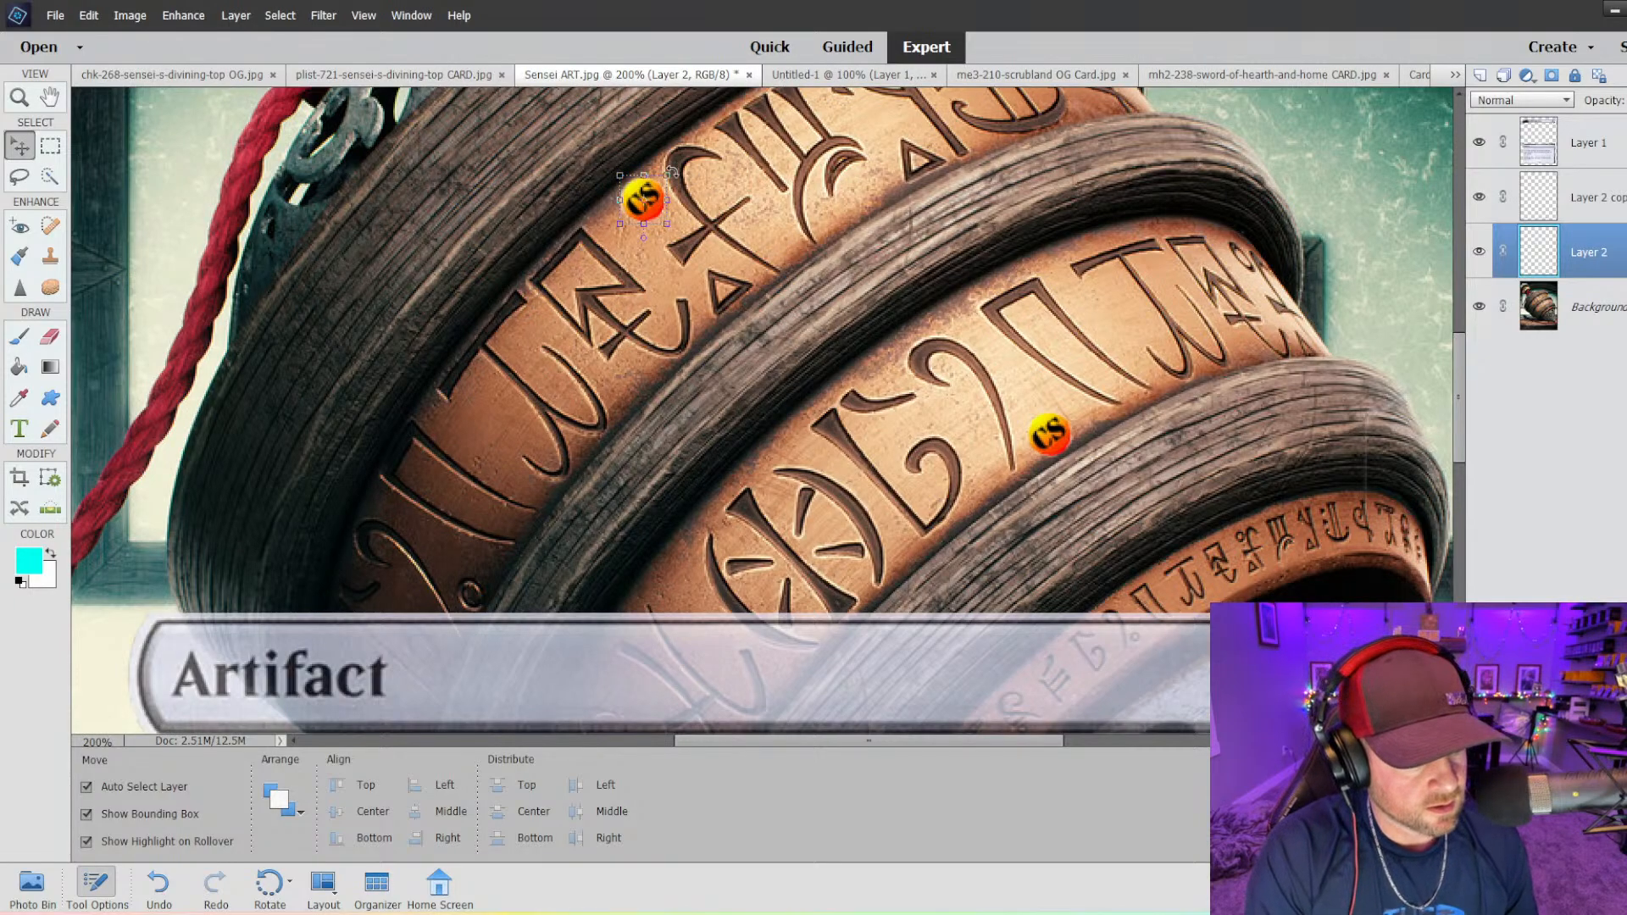
{"action": "left_click_drag", "start_coordinate": [671, 173], "coordinate": [675, 169]}
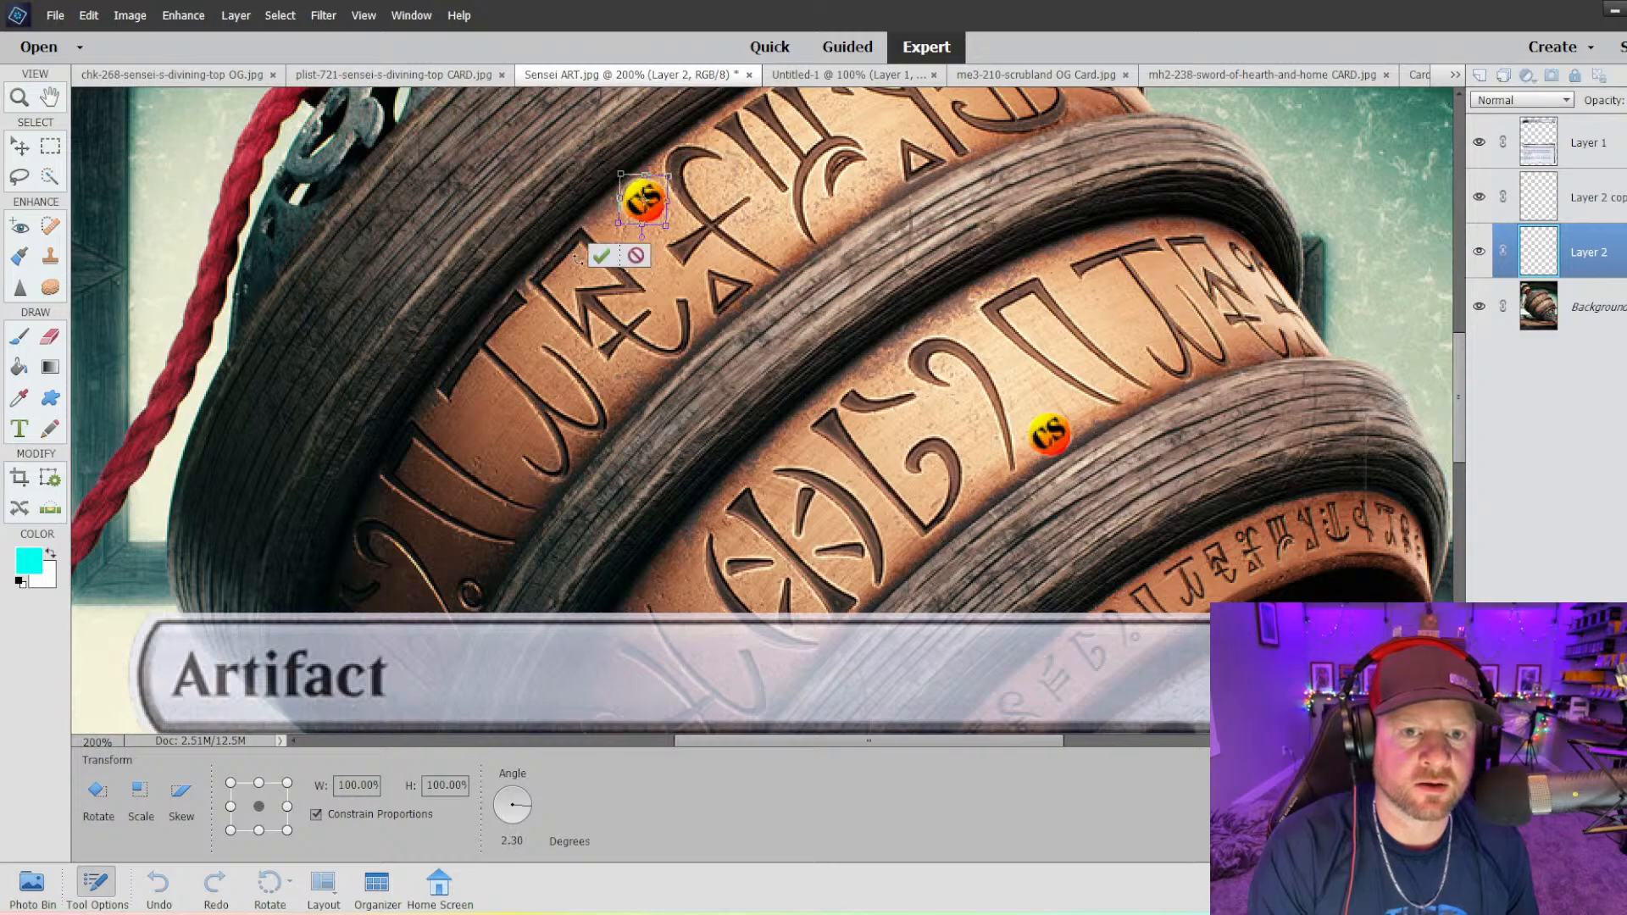
{"action": "left_click", "coordinate": [601, 258]}
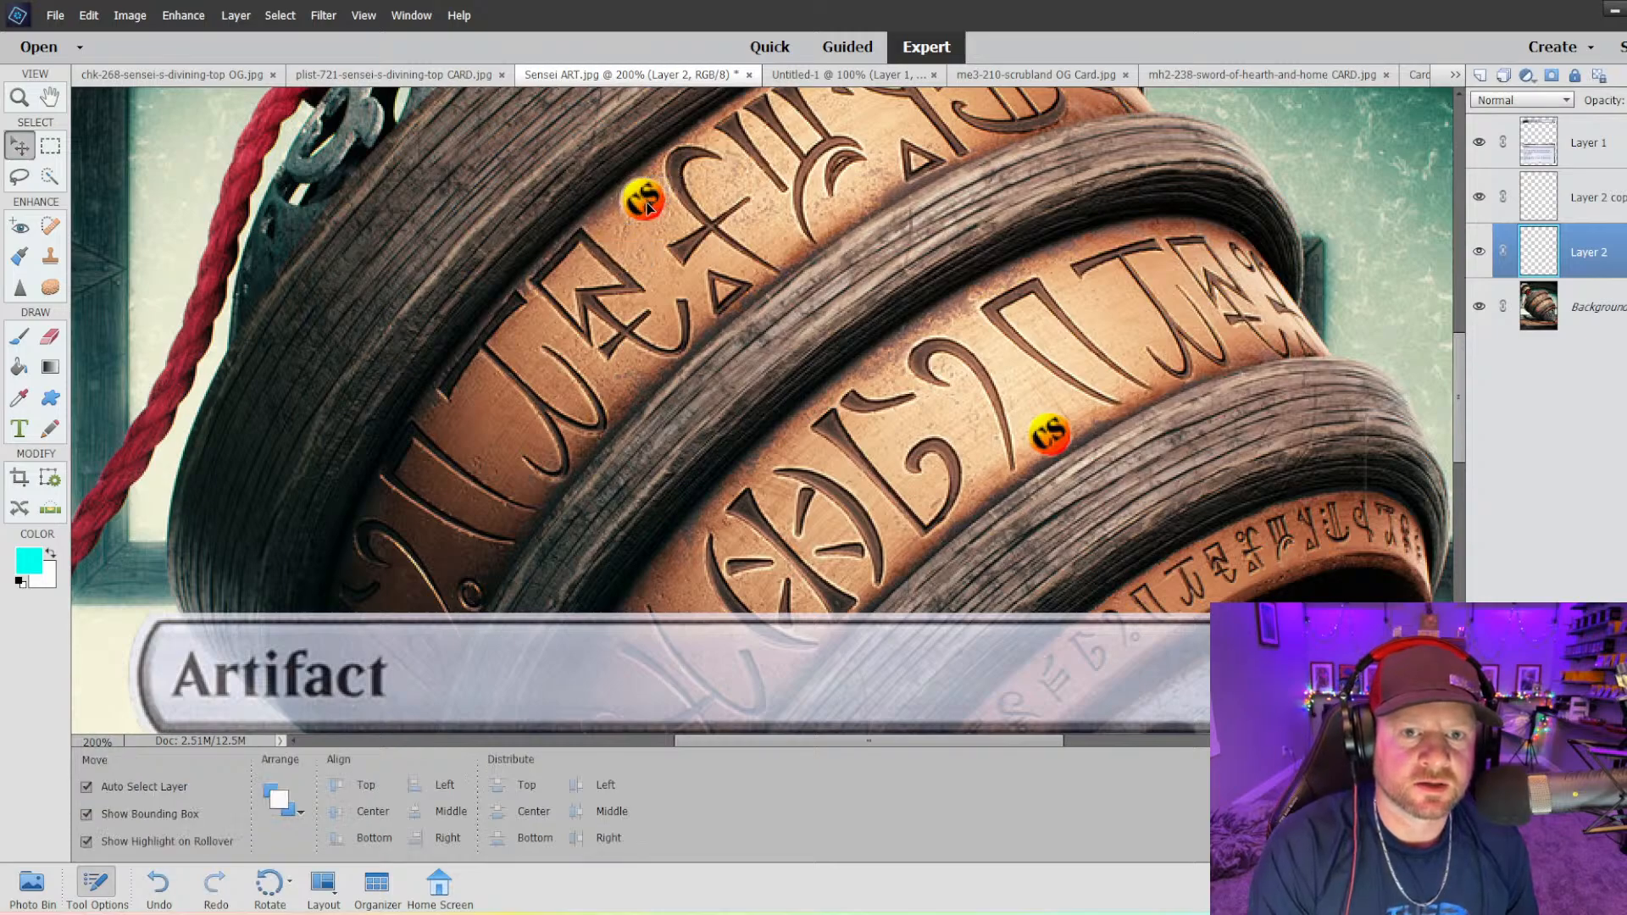
- Lower the opacity of the logo copy on the second rune band so it blends into the copper while staying legible
{"action": "left_click", "coordinate": [1583, 197]}
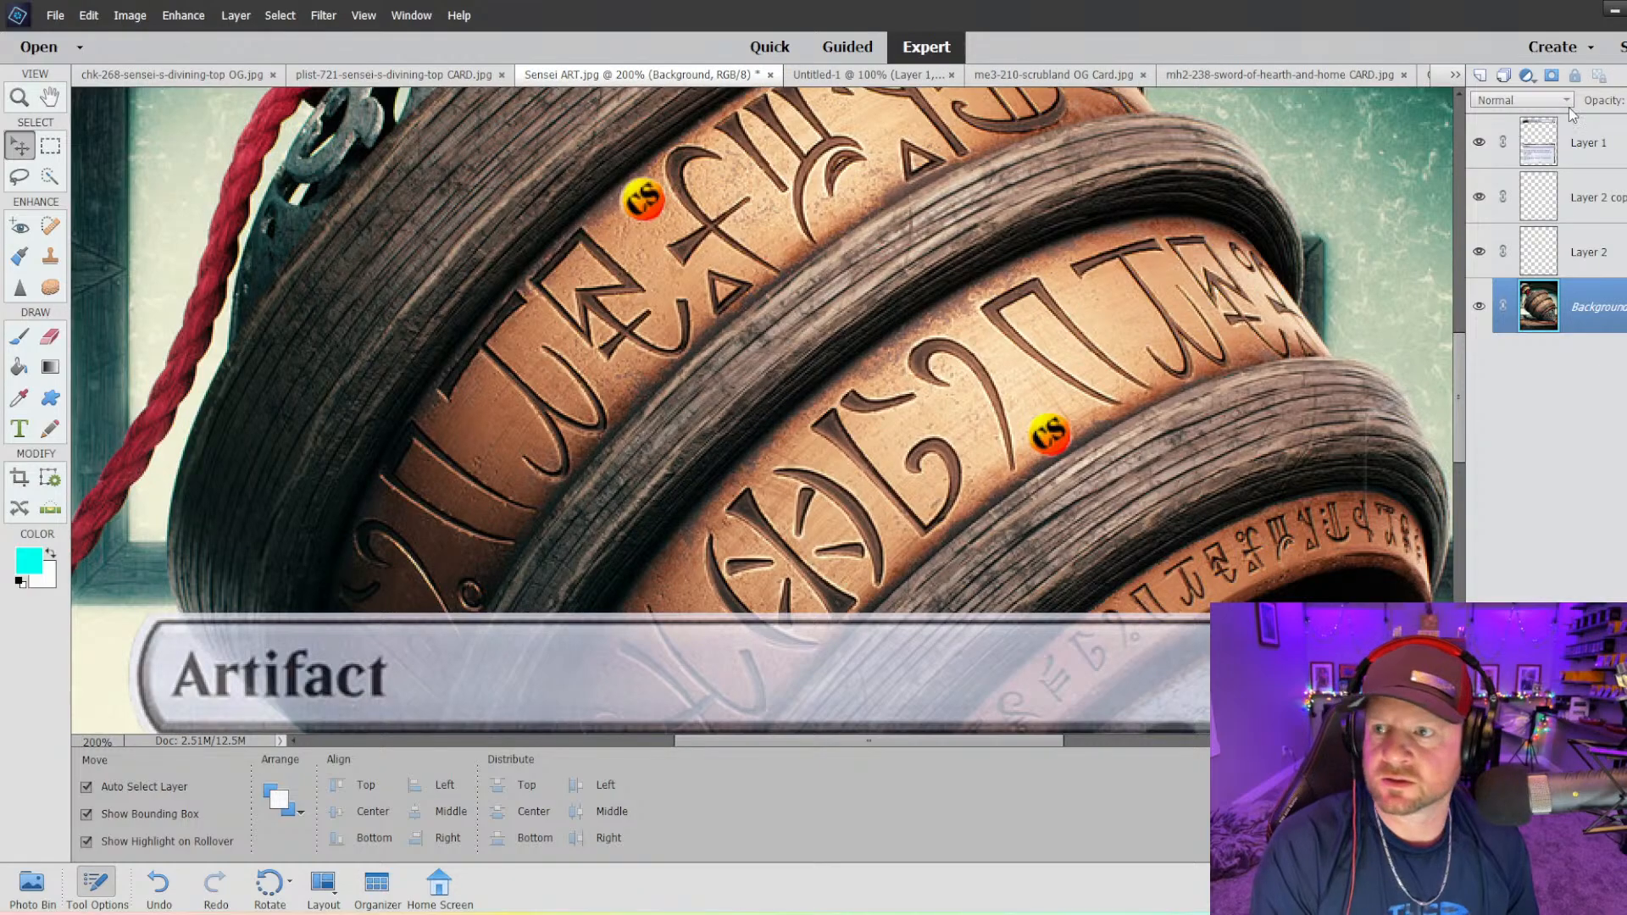
{"action": "left_click", "coordinate": [1626, 100]}
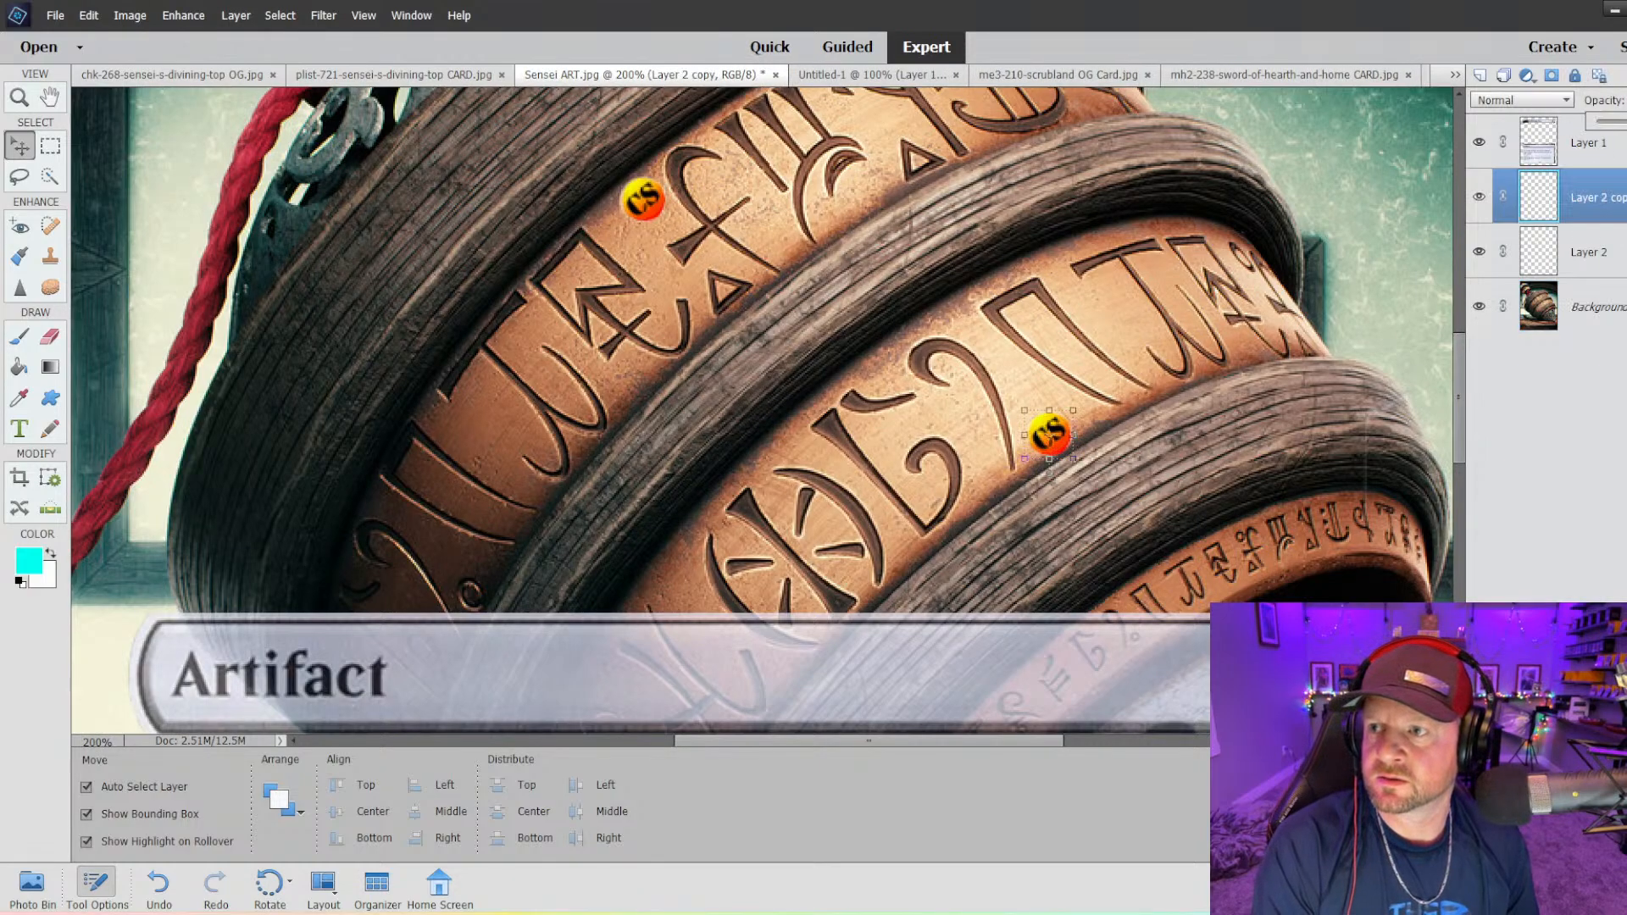
{"action": "left_click_drag", "start_coordinate": [1626, 121], "coordinate": [1626, 121]}
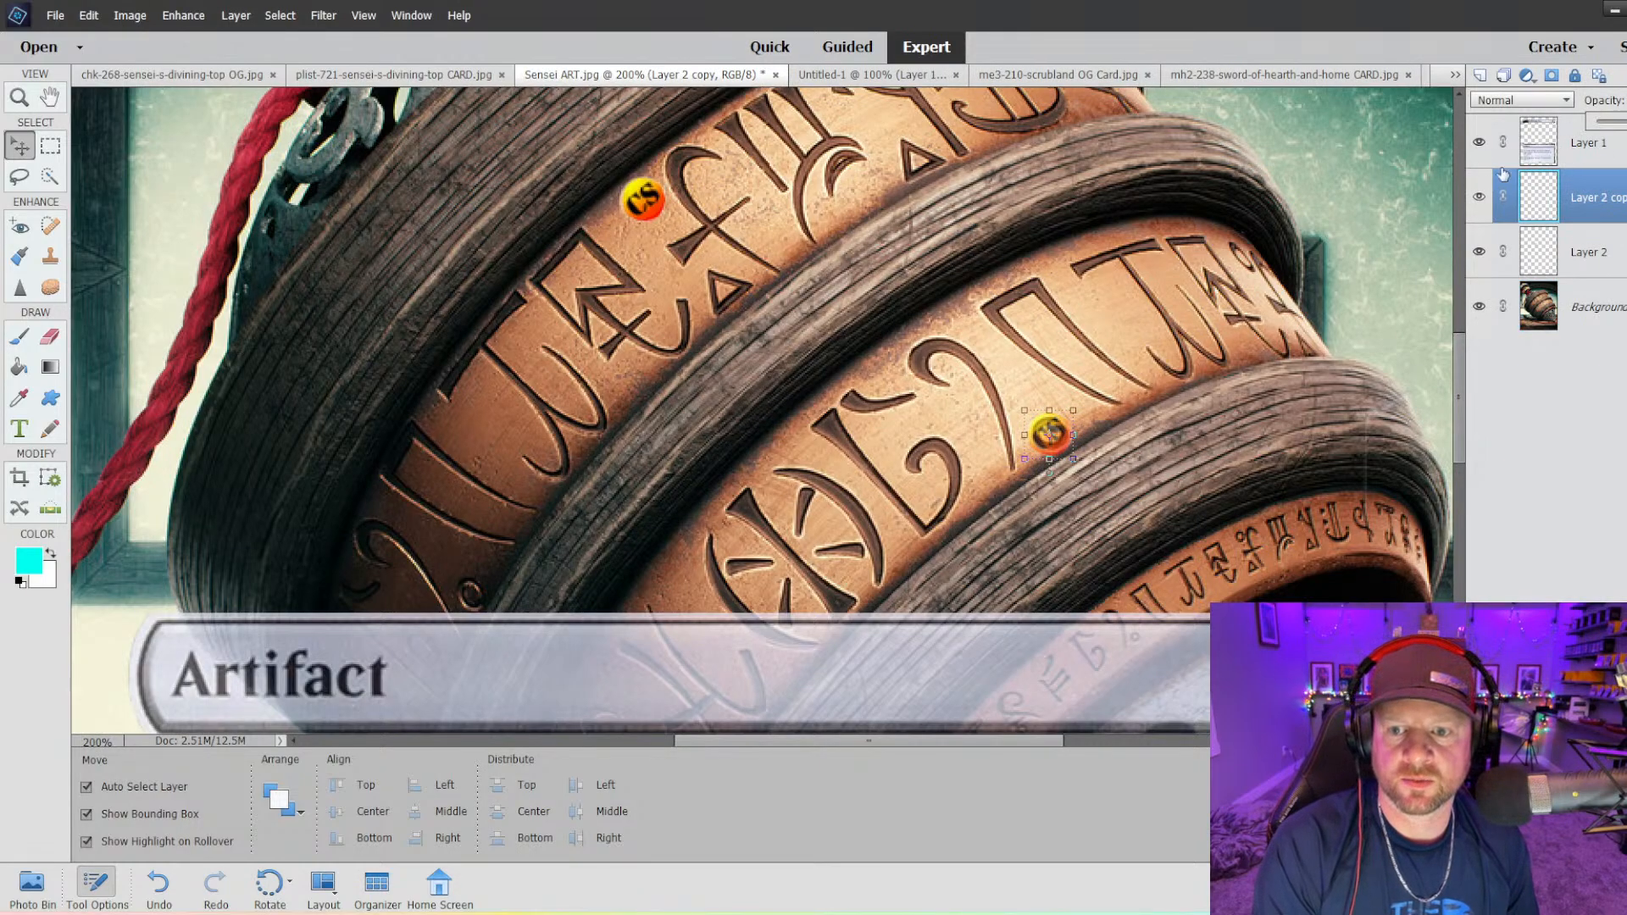
{"action": "left_click_drag", "start_coordinate": [1624, 121], "coordinate": [1626, 121]}
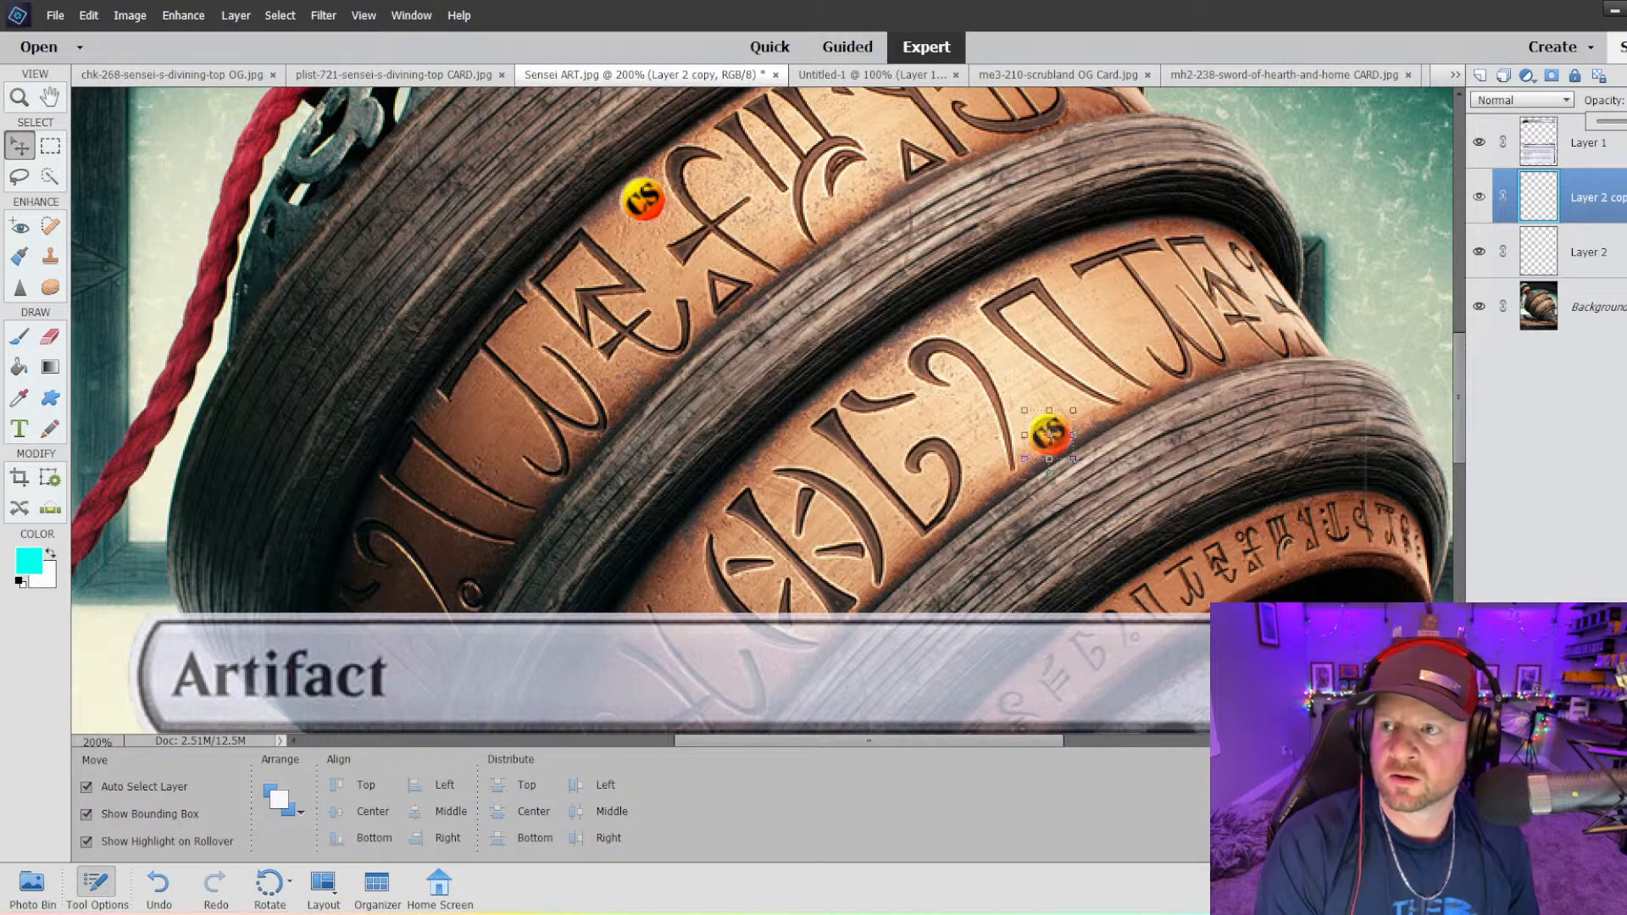
- Lower the opacity of the upper band's CS logo so it blends into the artwork, and judge it on the whole card
{"action": "left_click", "coordinate": [1572, 222]}
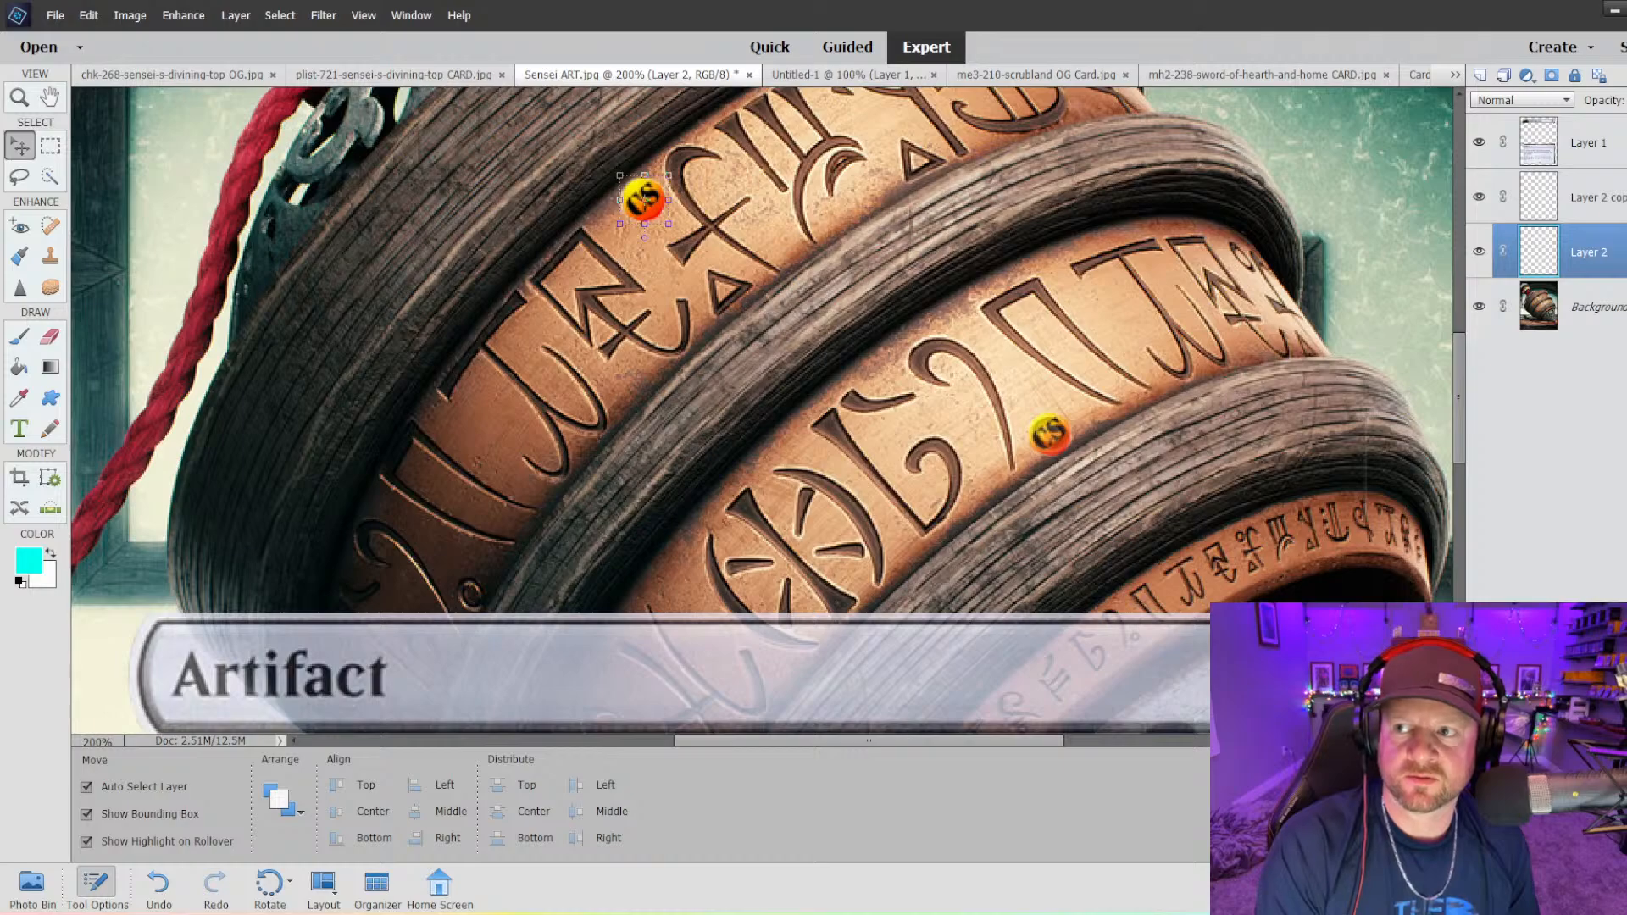
{"action": "left_click", "coordinate": [1624, 100]}
{"action": "left_click_drag", "start_coordinate": [1626, 122], "coordinate": [1617, 121]}
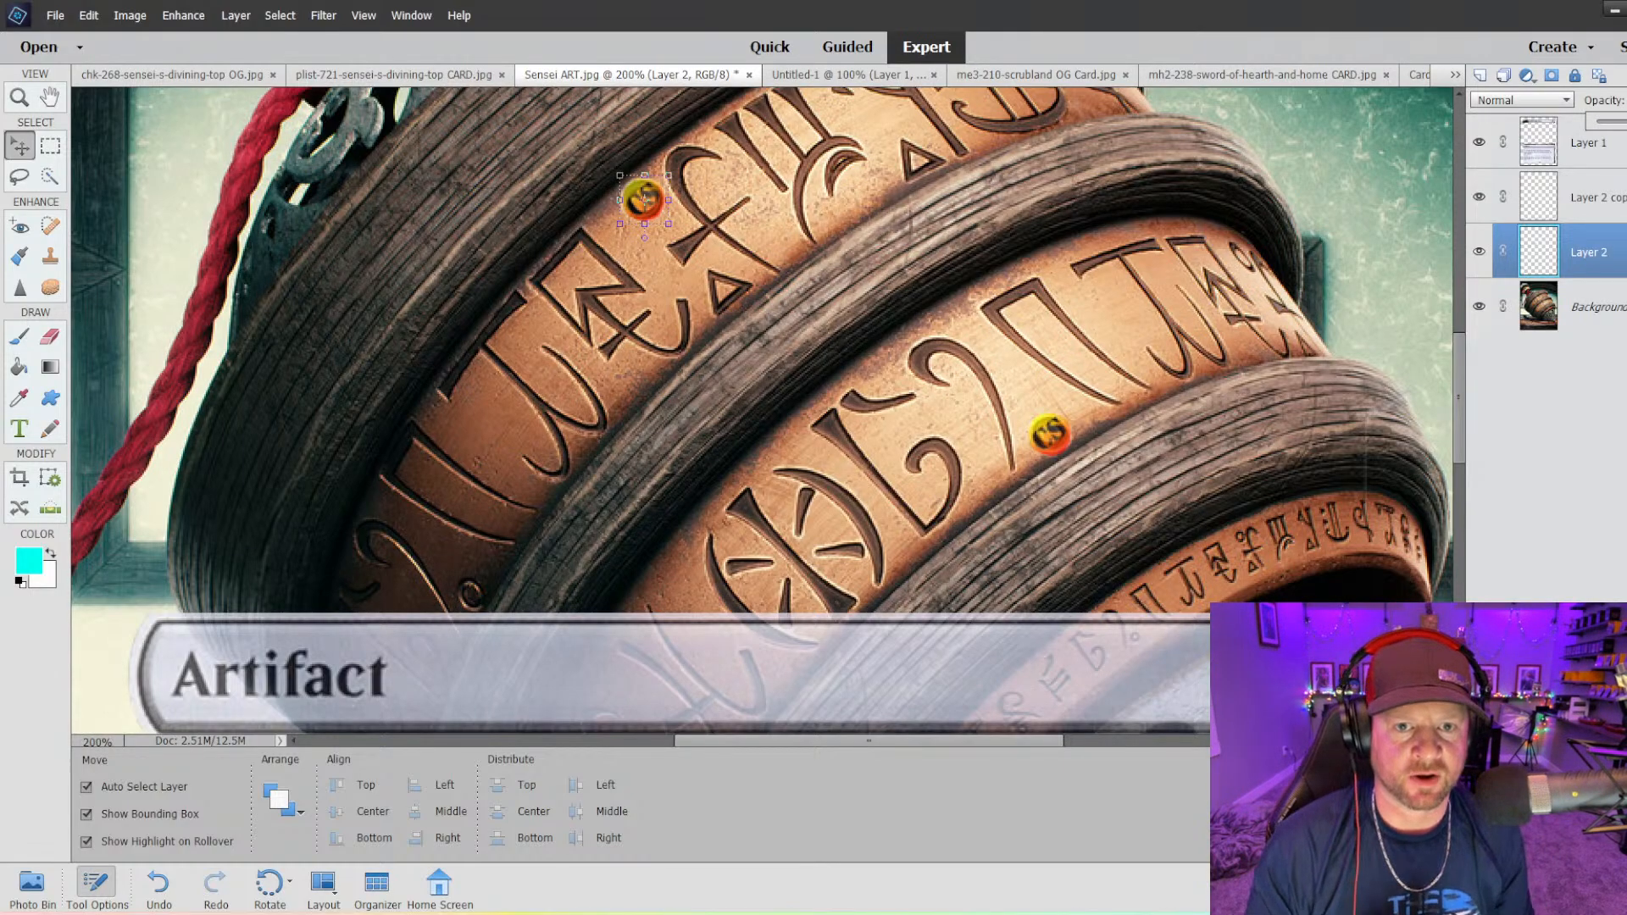
{"action": "left_click", "coordinate": [719, 348]}
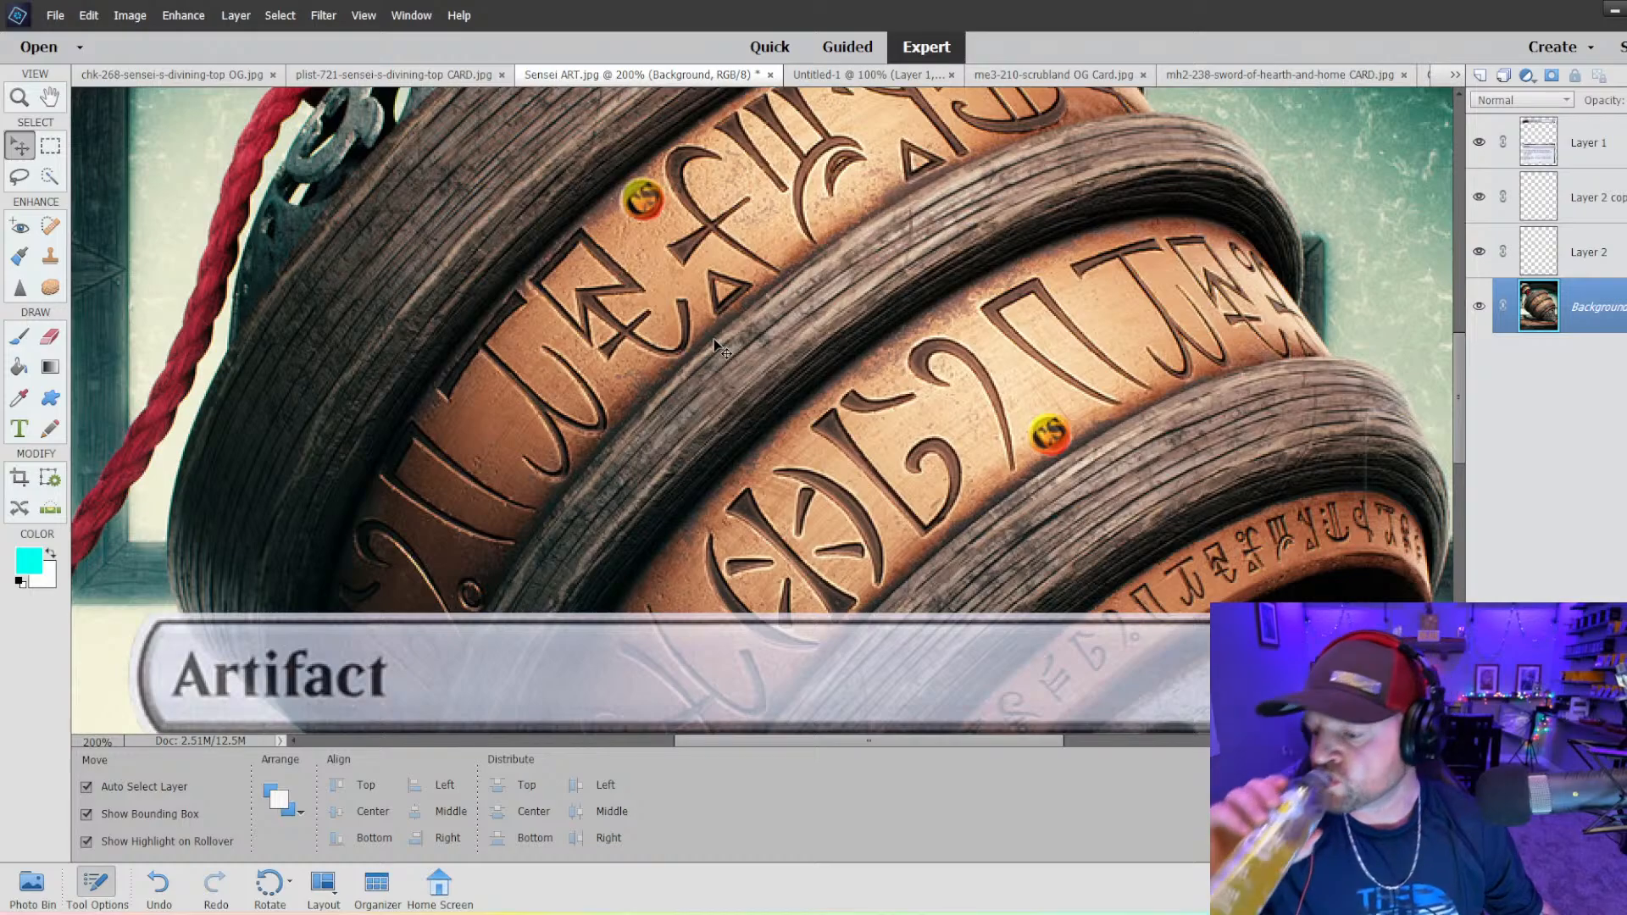
{"action": "key", "text": "ctrl"}
{"action": "key", "text": "ctrl+0"}
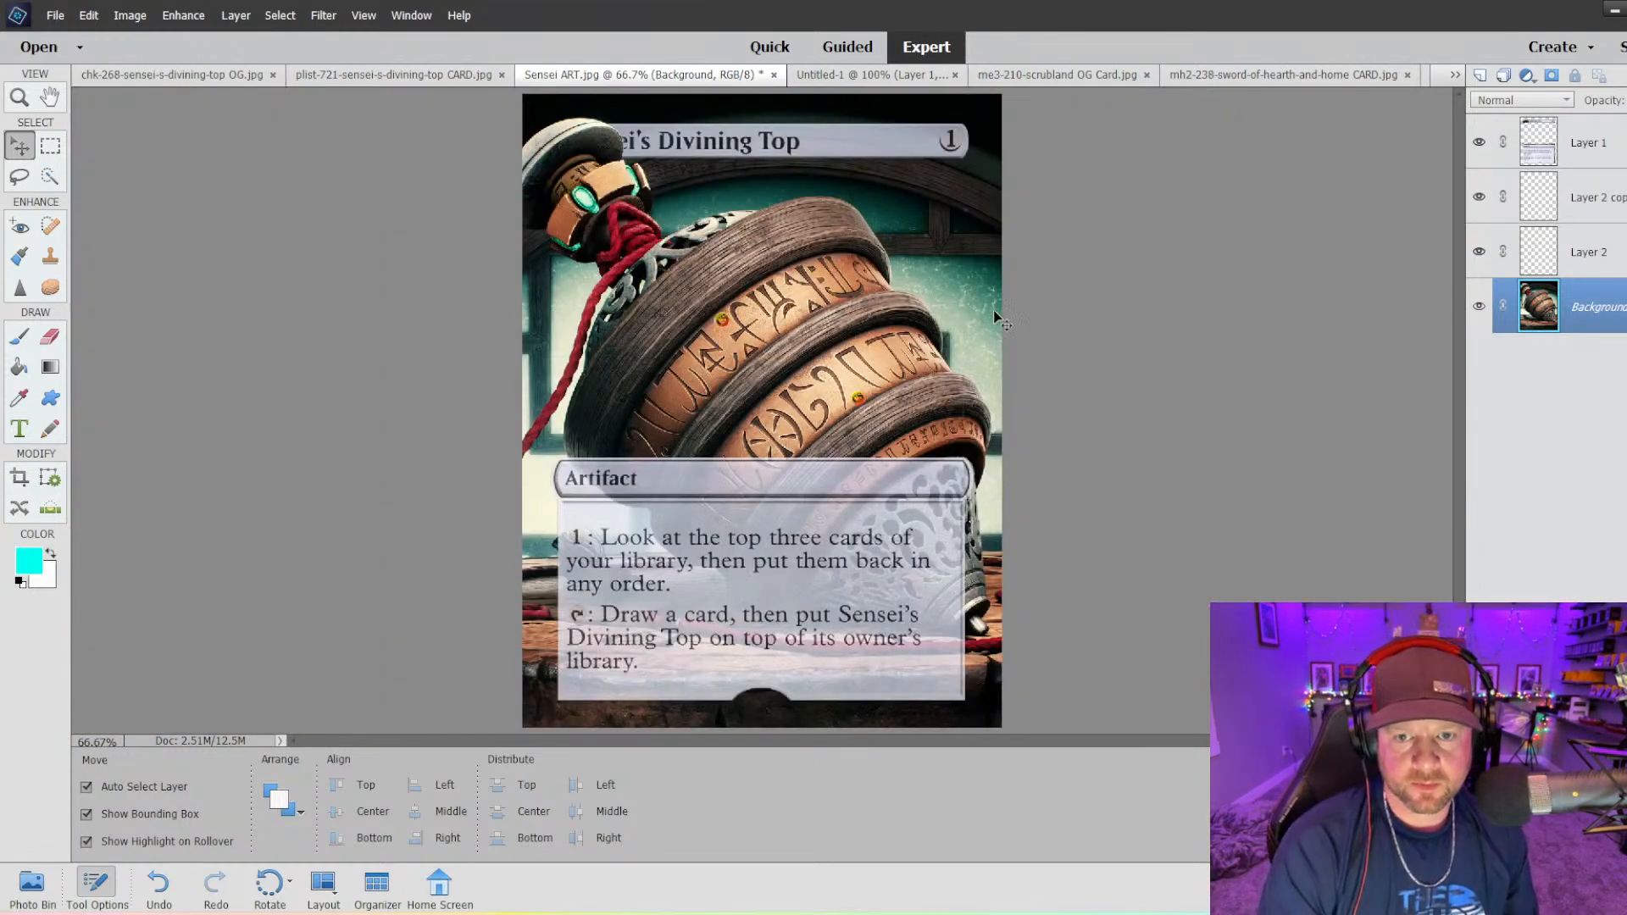
{"action": "left_click", "coordinate": [727, 323]}
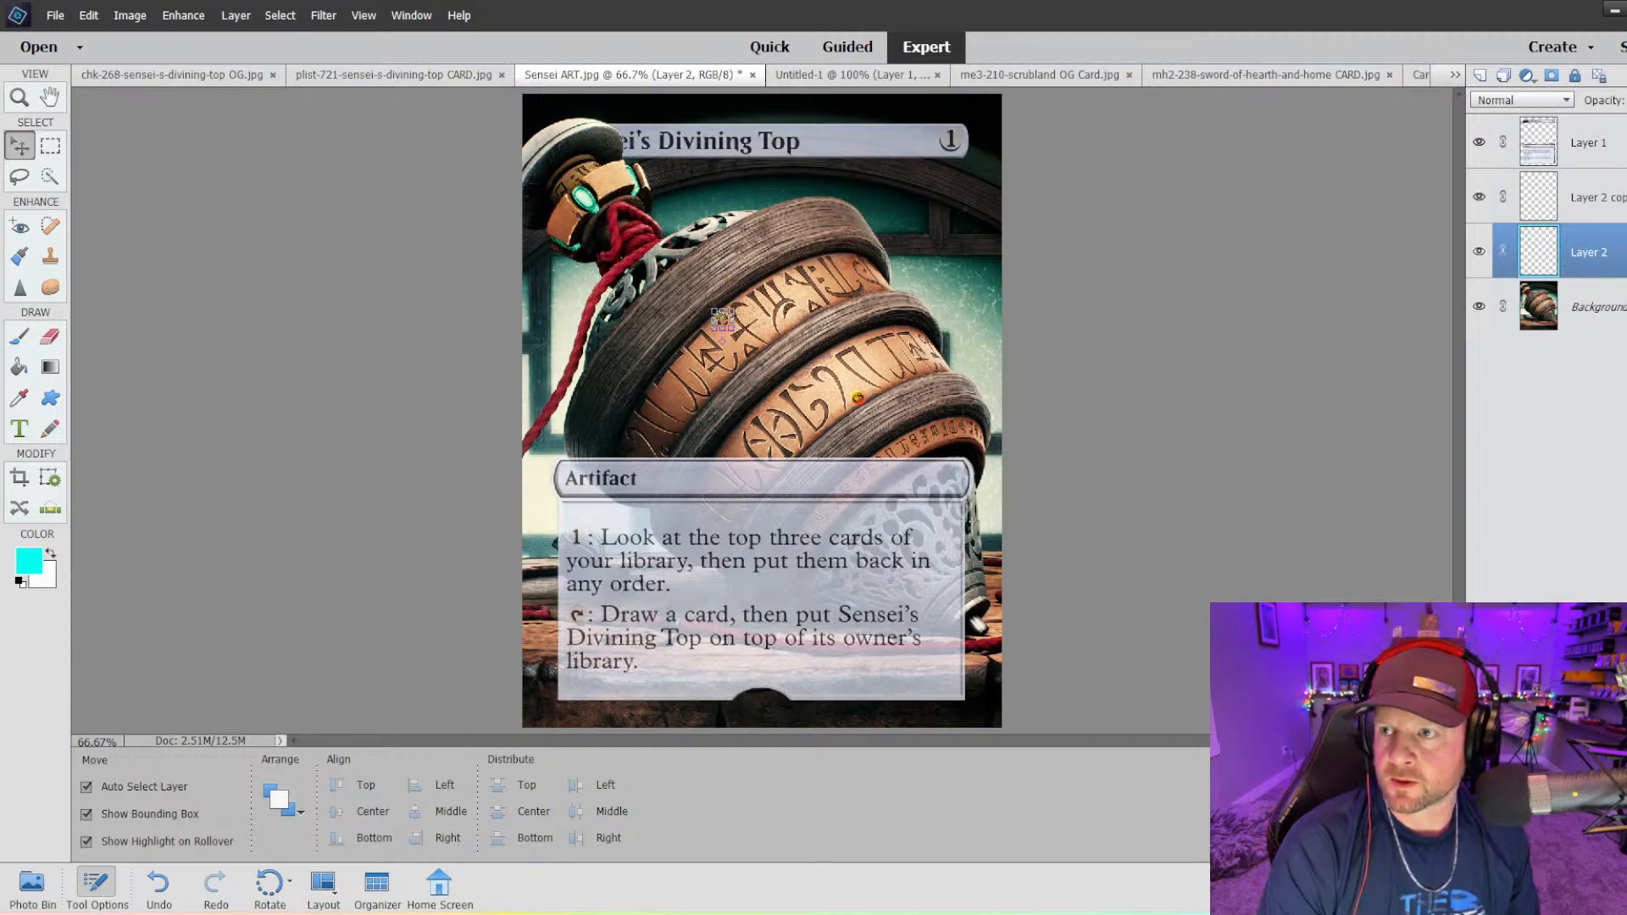
{"action": "left_click", "coordinate": [1625, 100]}
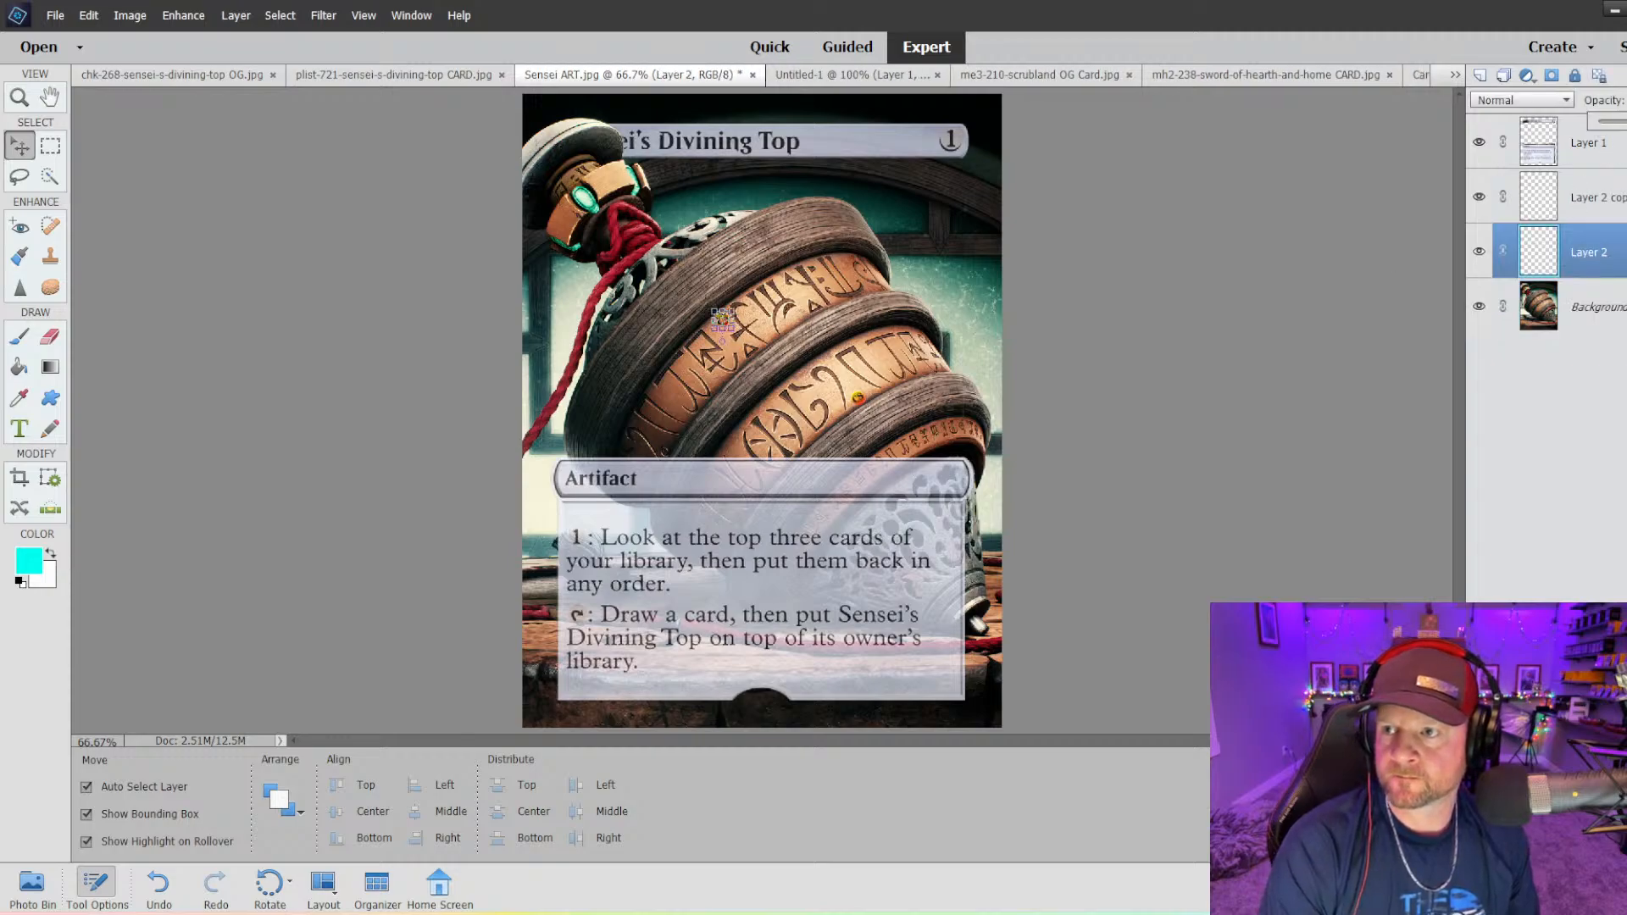
{"action": "left_click", "coordinate": [1124, 282]}
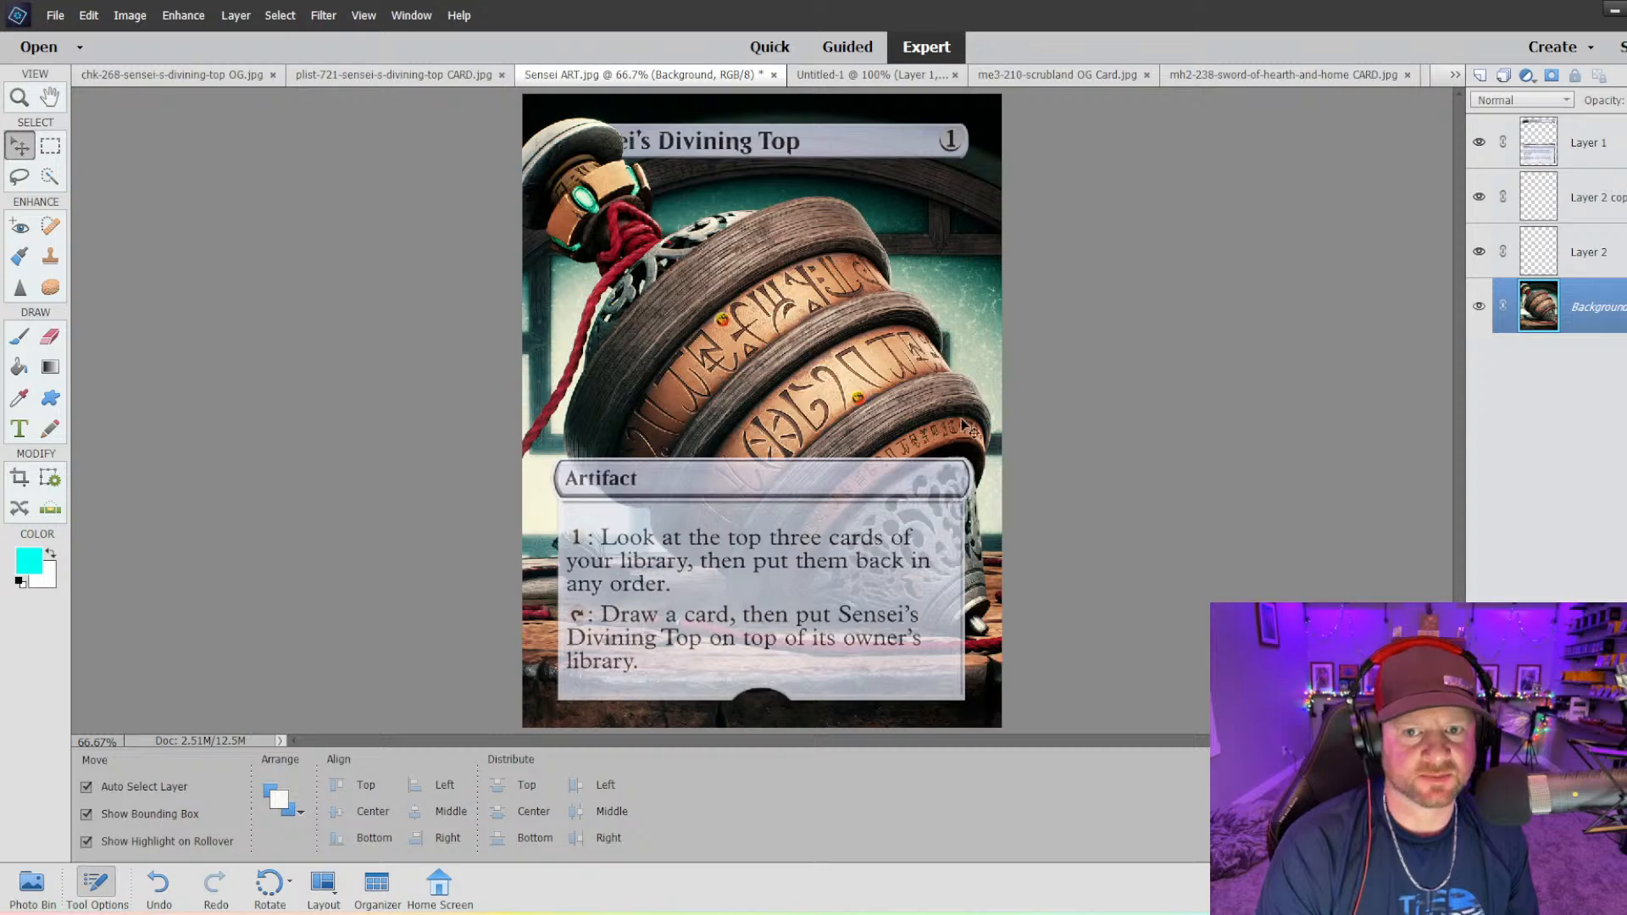
- Delete the logo copy layer from the second rune band, leaving only the upper band's logo
{"action": "left_click", "coordinate": [857, 398]}
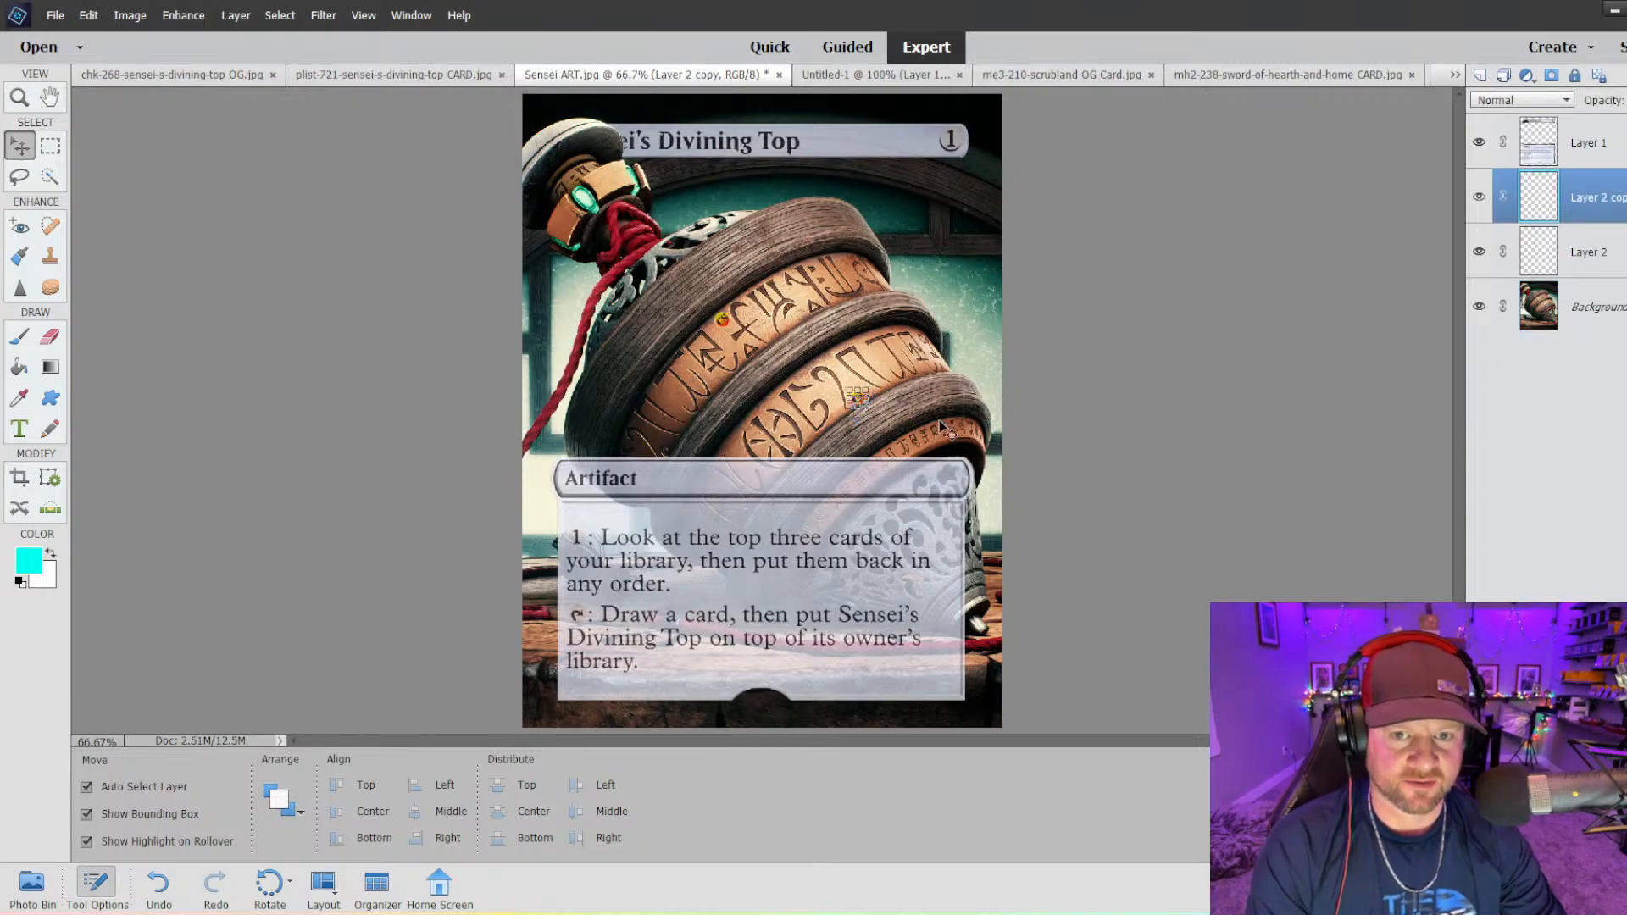
{"action": "key", "text": "Delete"}
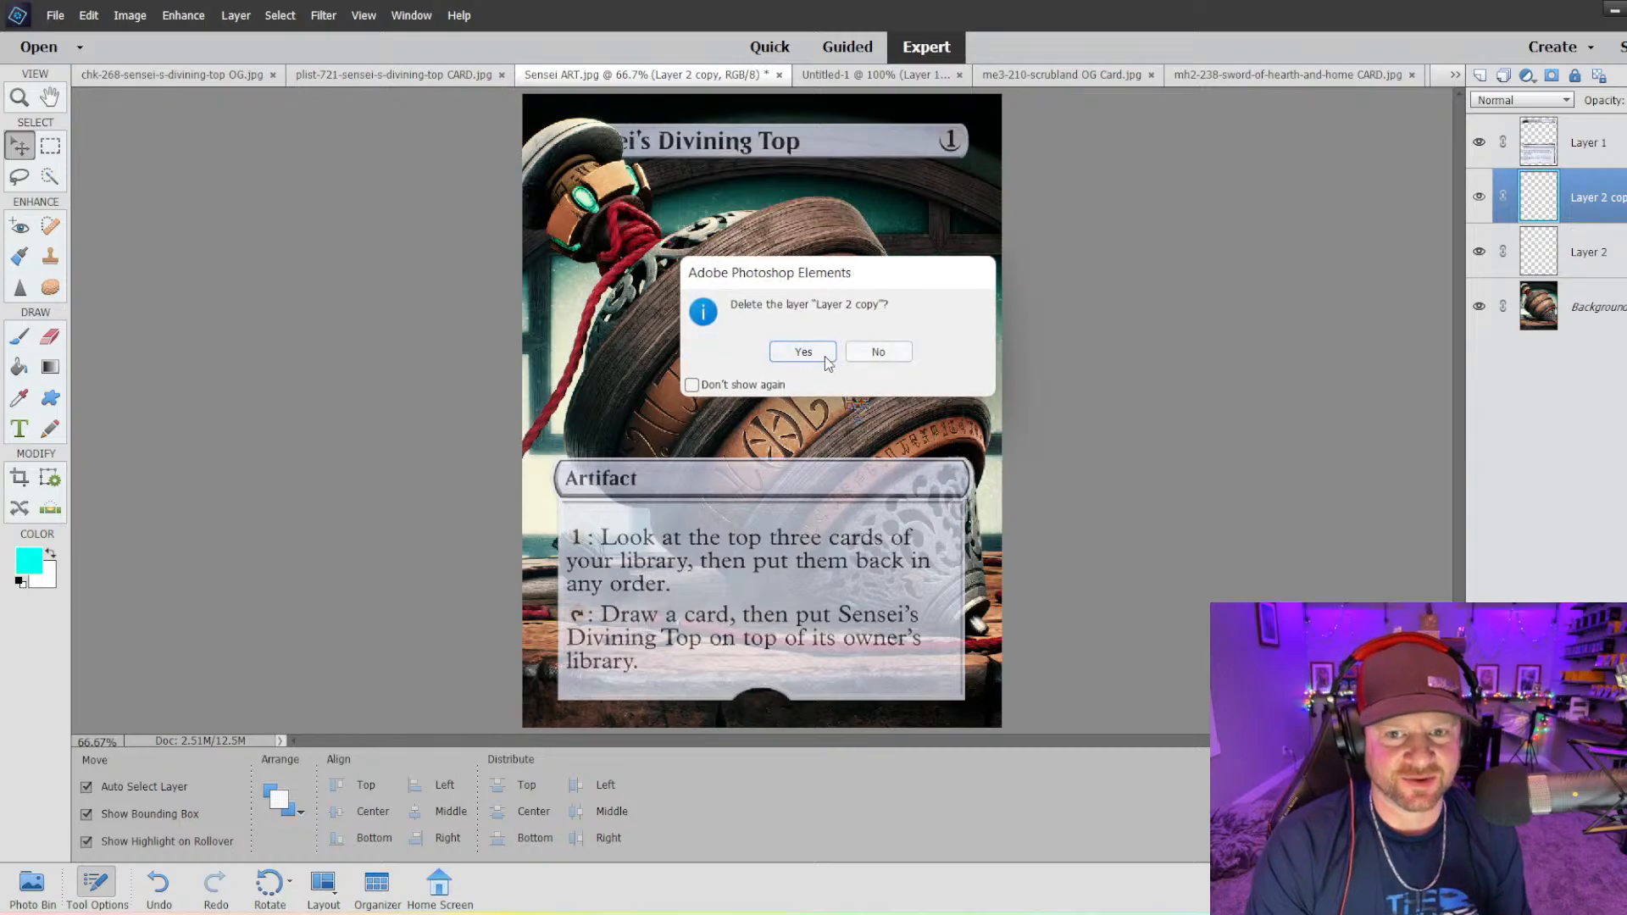
{"action": "left_click", "coordinate": [805, 349]}
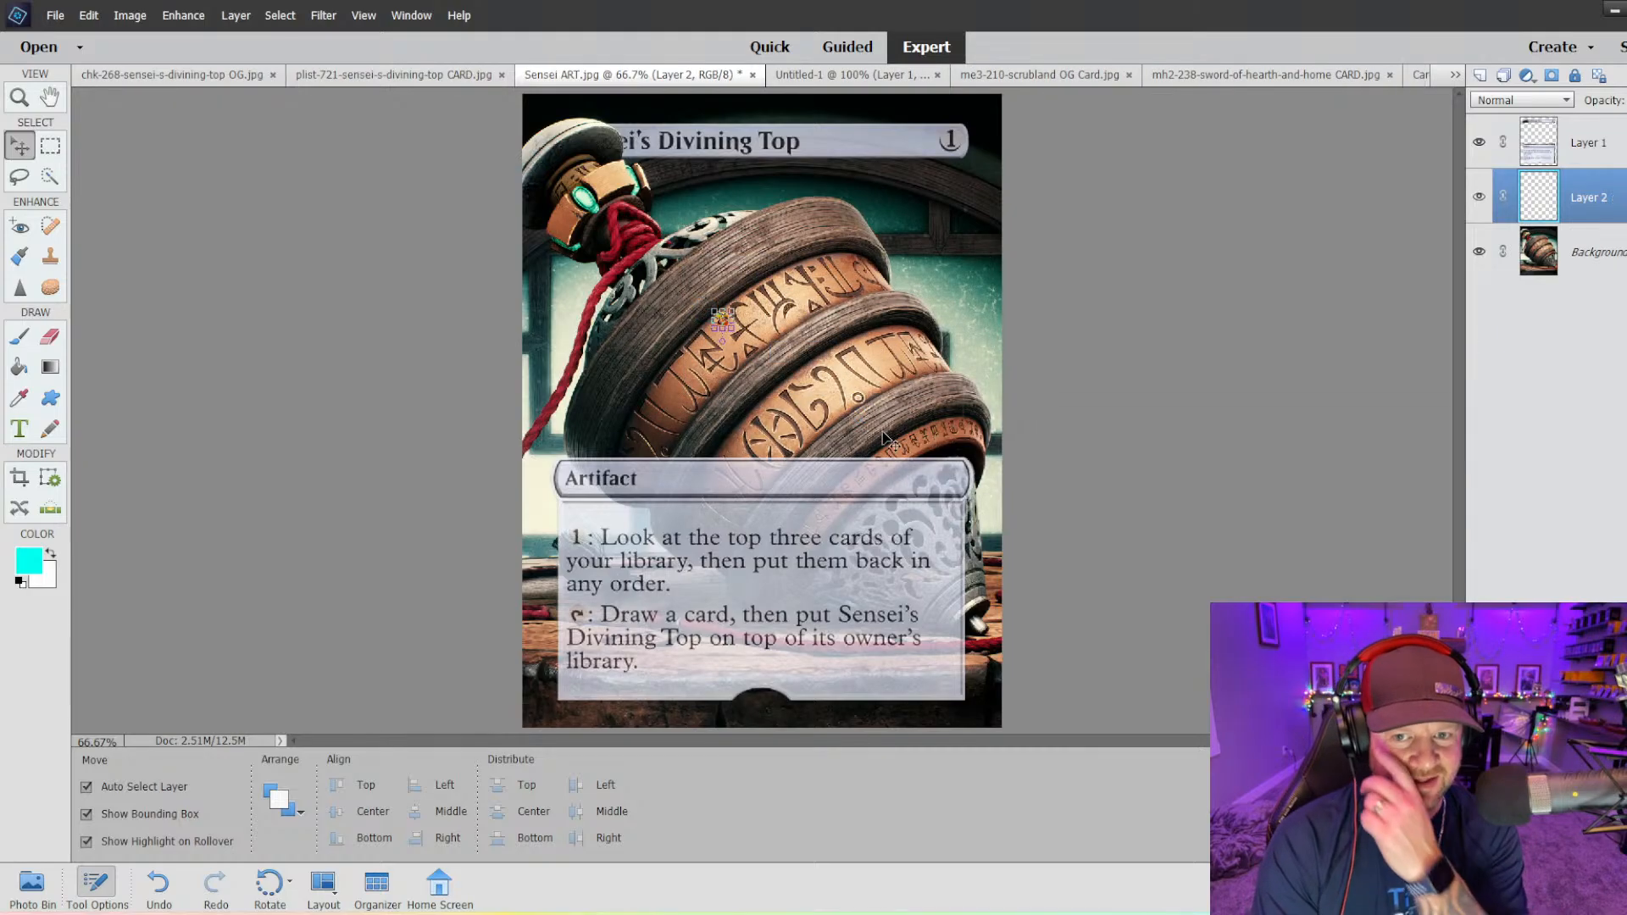
{"action": "left_click", "coordinate": [886, 339]}
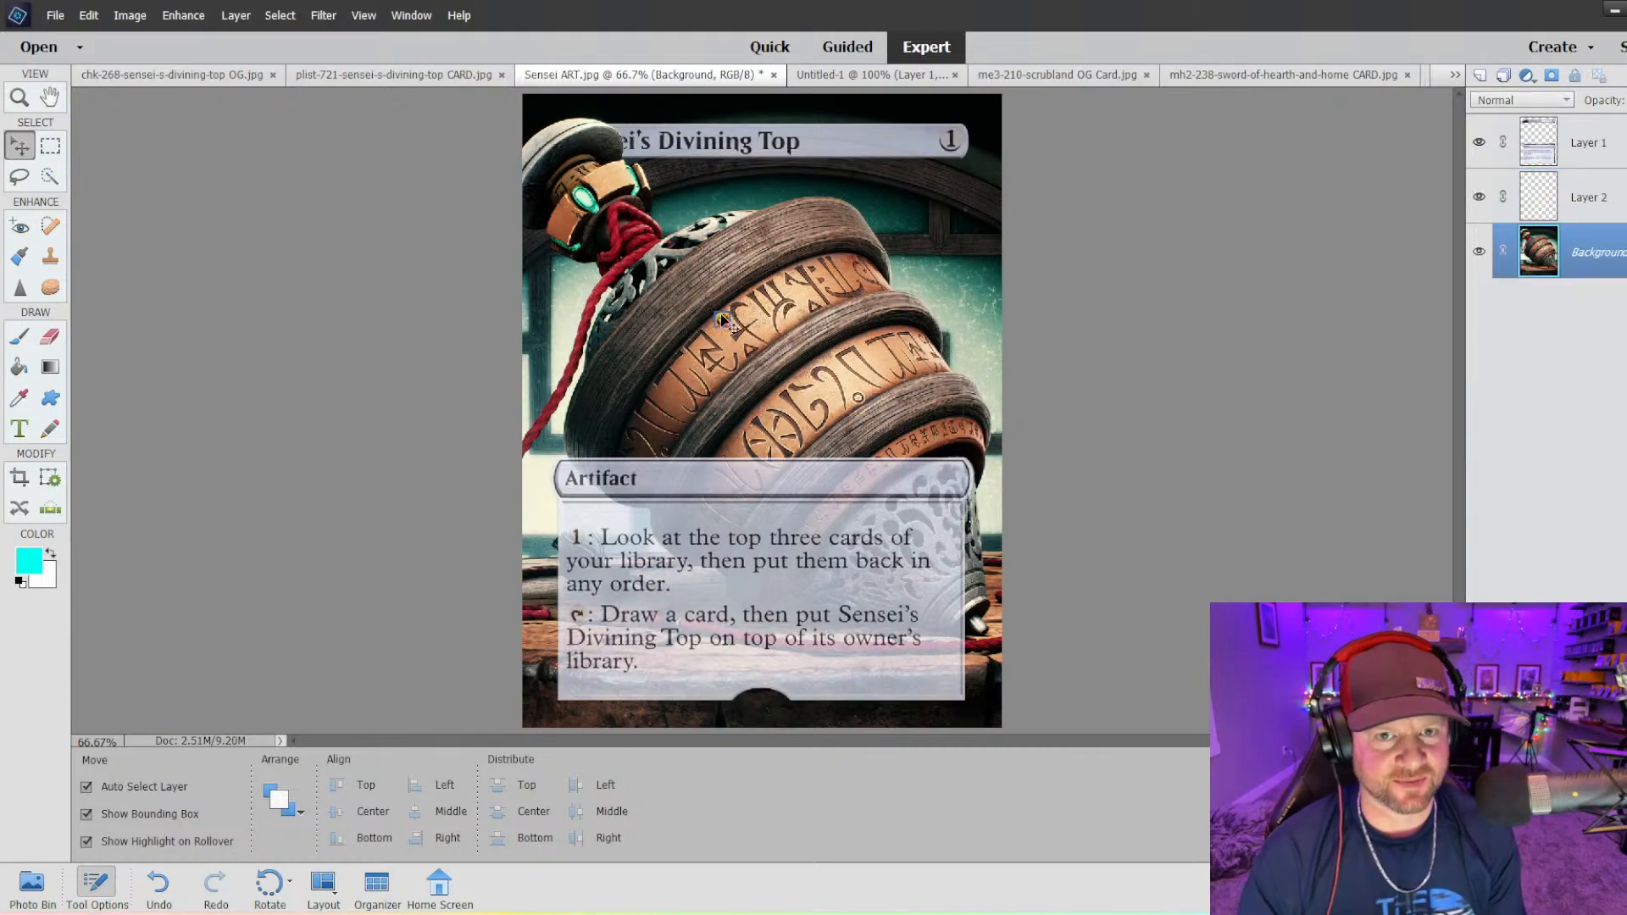
- Close the plist-721-sensei-s-divining-top CARD.jpg document and bring up chk-268-sensei-s-divining-top OG.jpg
{"action": "key", "text": "ctrl+minus"}
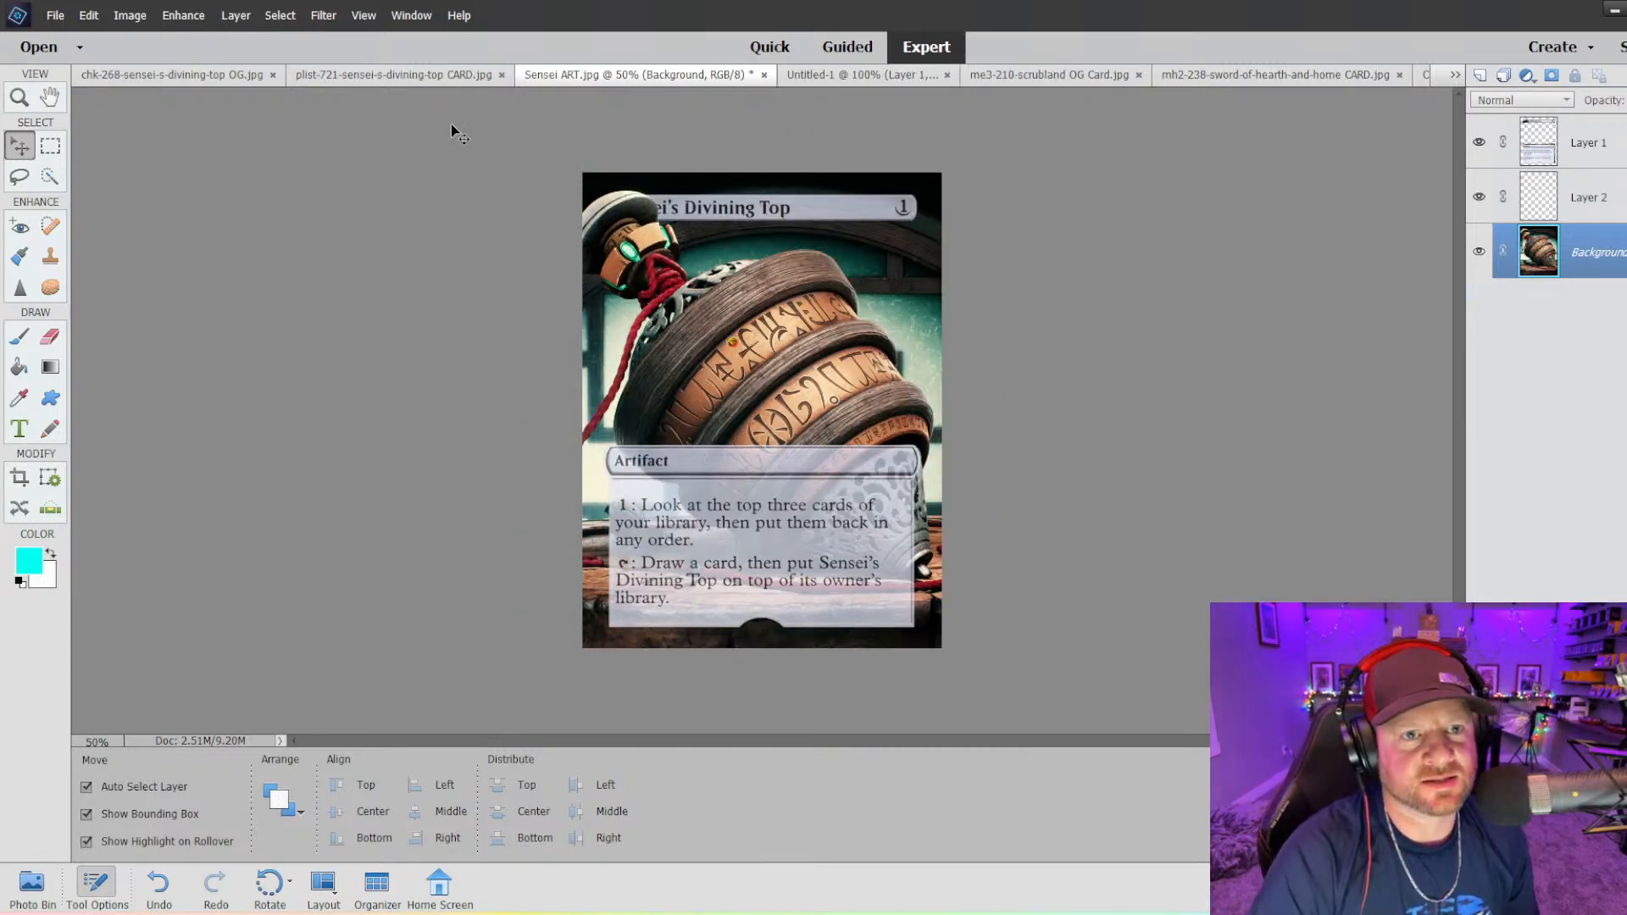
{"action": "left_click", "coordinate": [424, 74]}
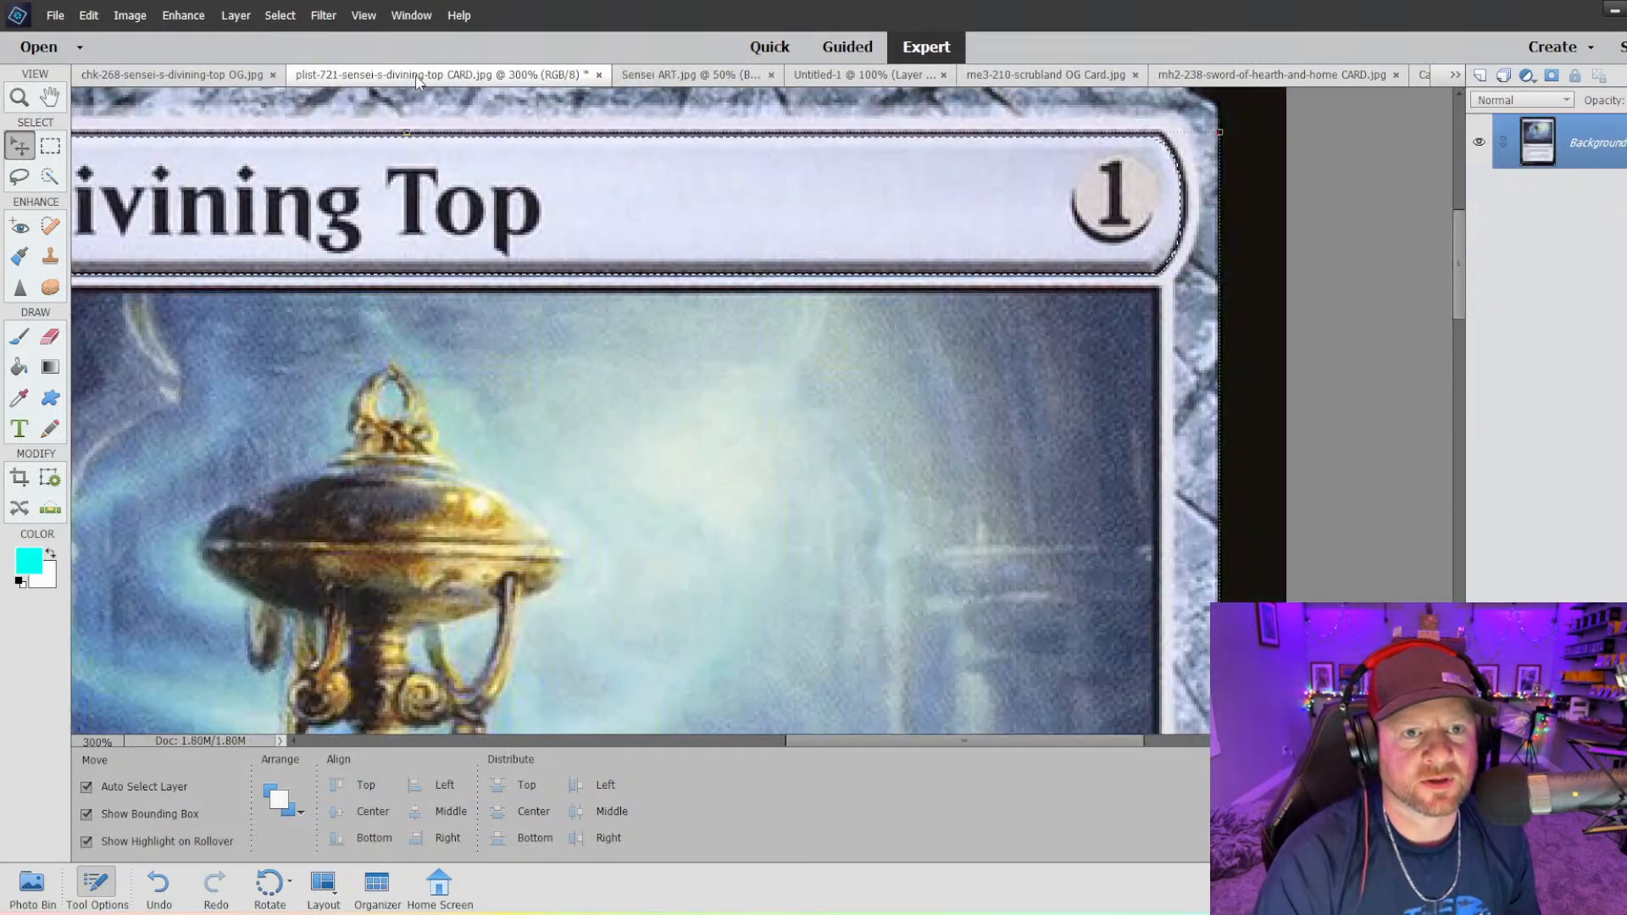
{"action": "left_click", "coordinate": [599, 75]}
{"action": "left_click", "coordinate": [233, 81]}
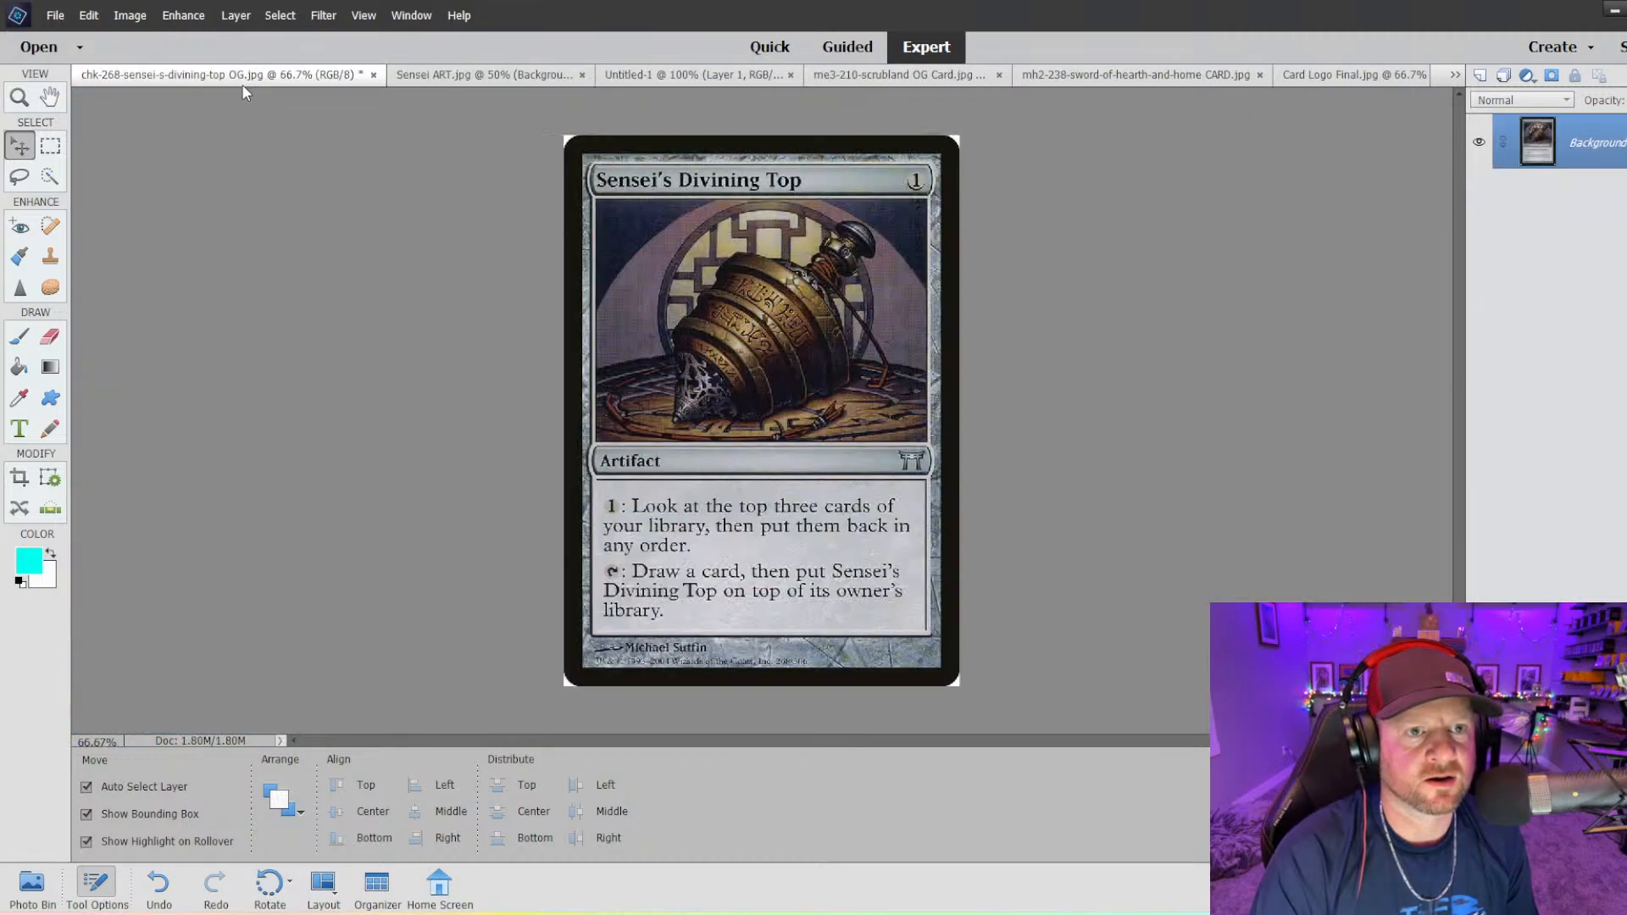
- Close the chk-268-sensei-s-divining-top OG.jpg document and save the Sensei artwork as Sensei CARD in Photoshop format in the PROXY TIME! folder
{"action": "left_click", "coordinate": [373, 76]}
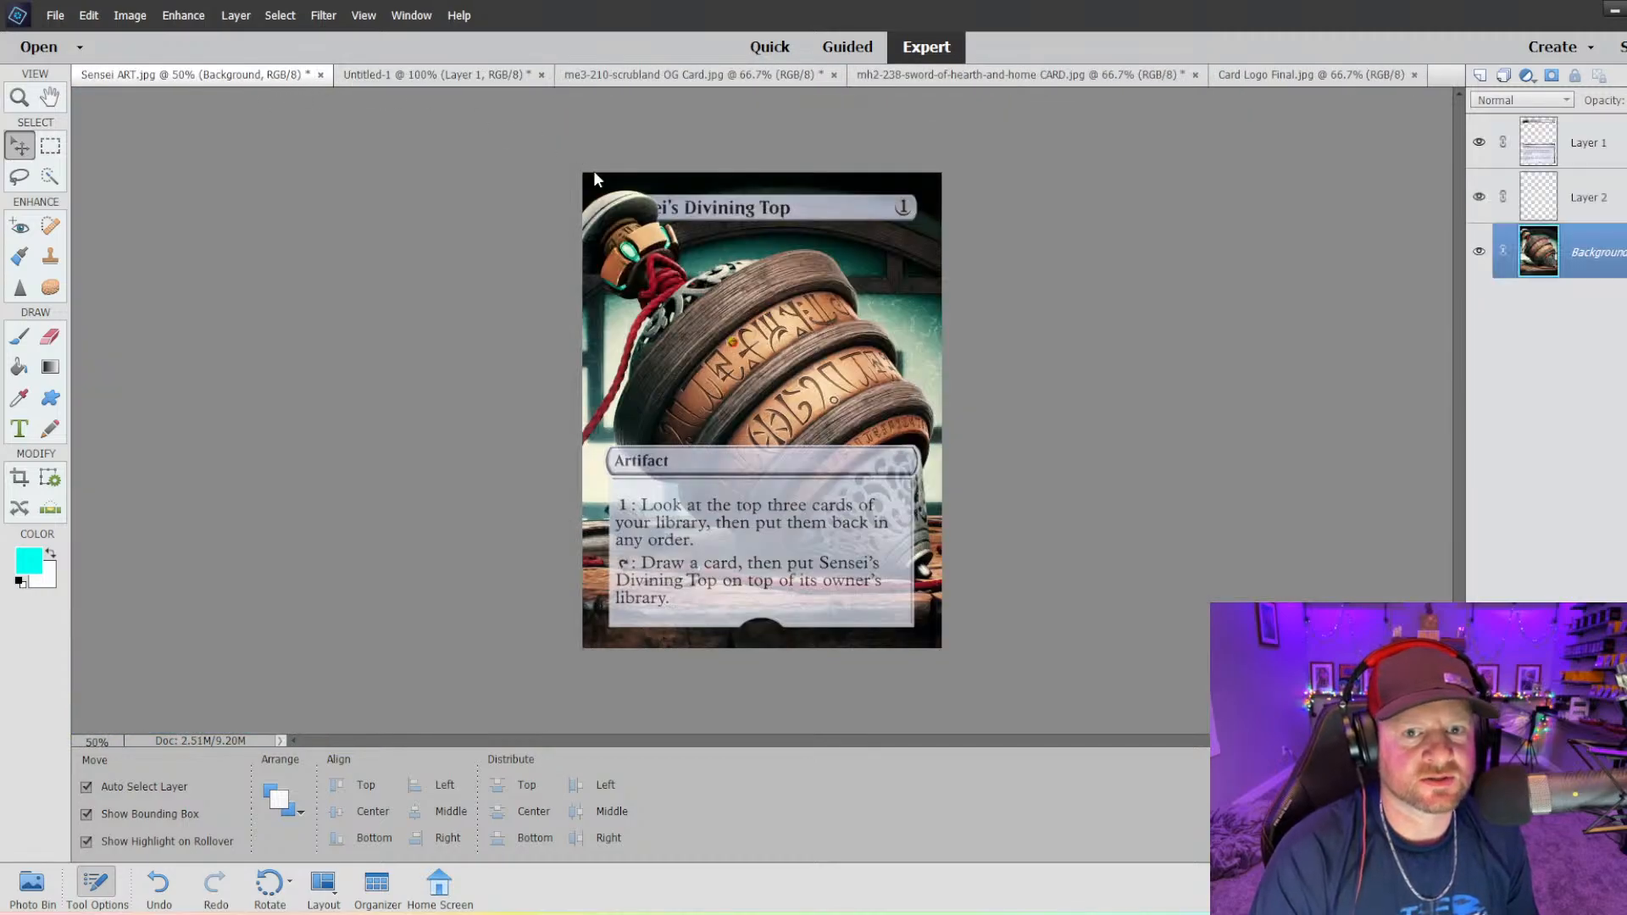
{"action": "left_click", "coordinate": [56, 15]}
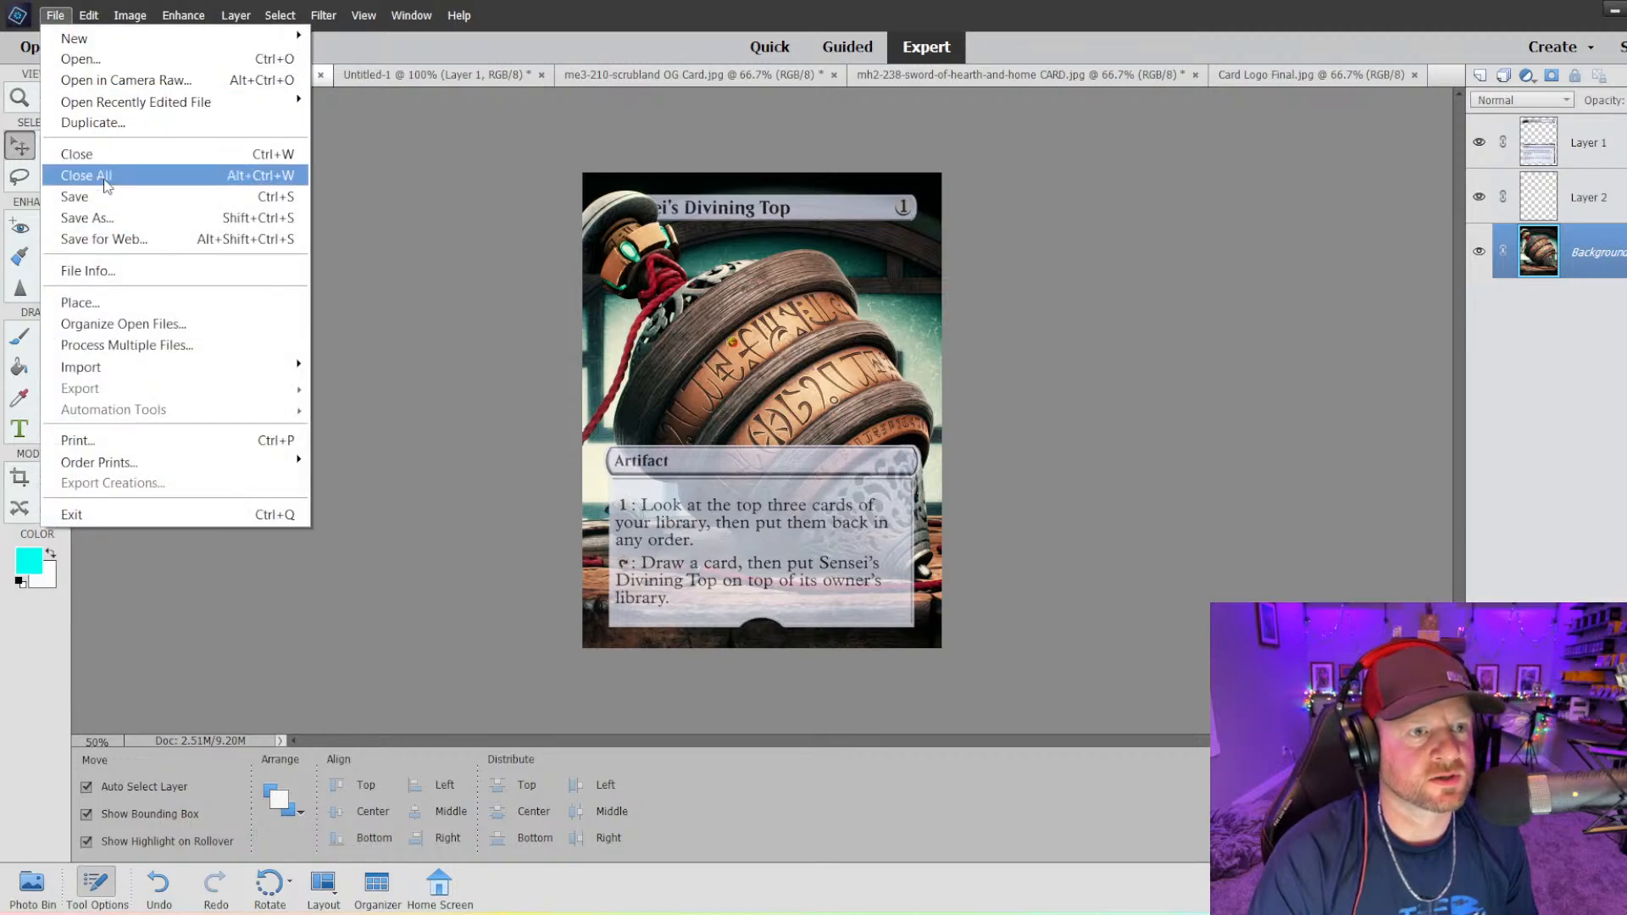
{"action": "left_click", "coordinate": [103, 219]}
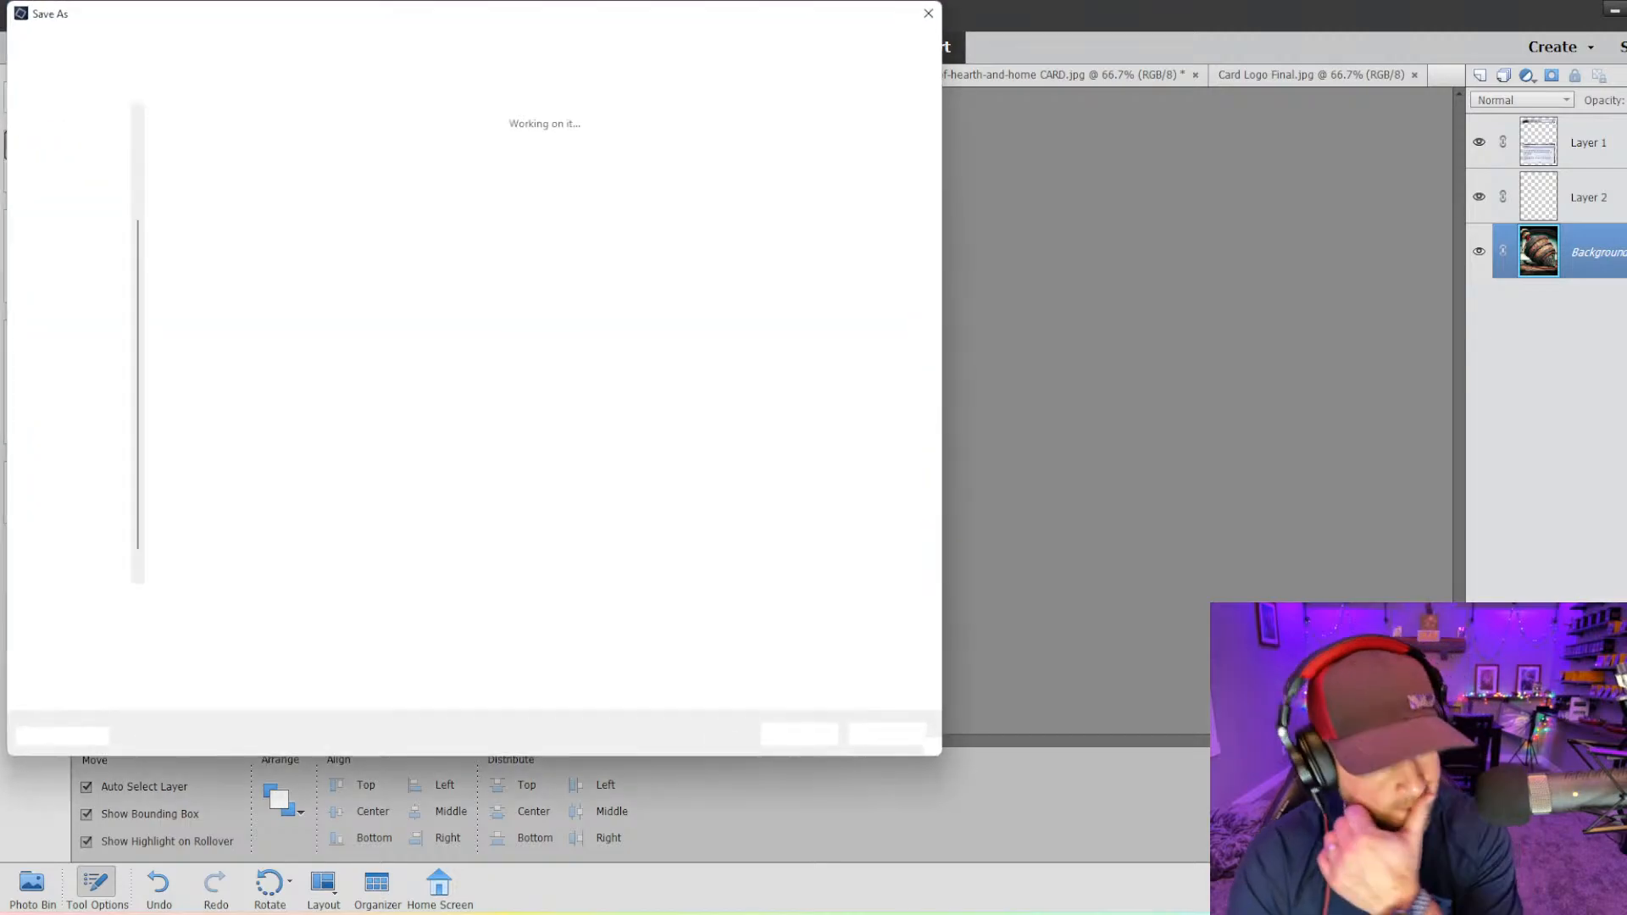
{"action": "left_click_drag", "start_coordinate": [242, 16], "coordinate": [0, 440]}
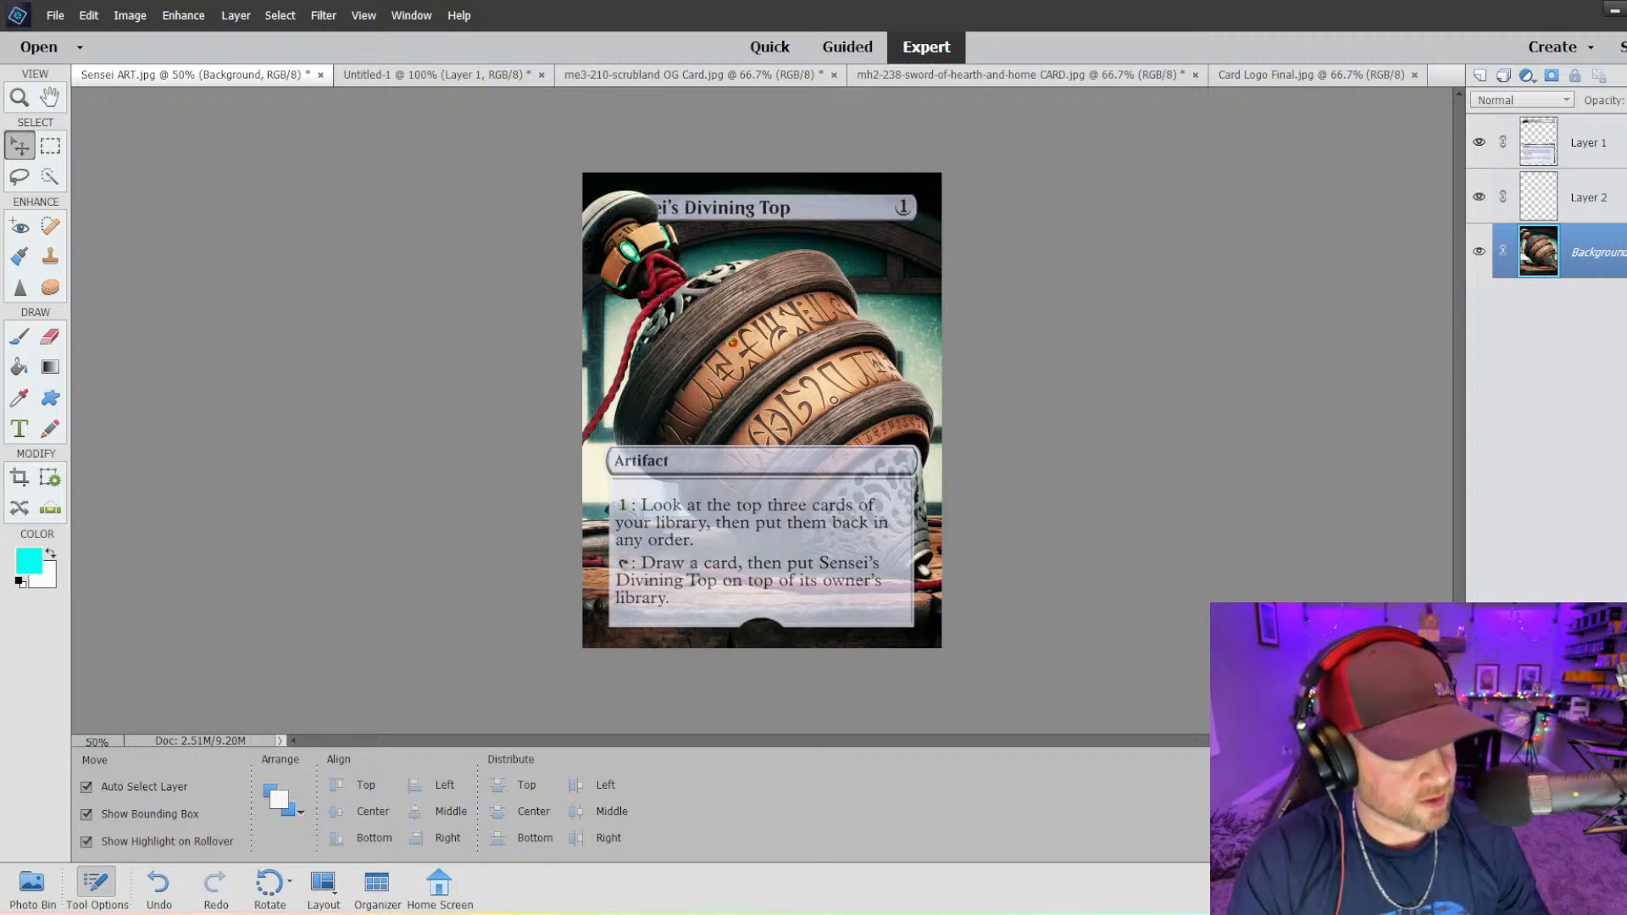
{"action": "left_click_drag", "start_coordinate": [0, 9], "coordinate": [1187, 70]}
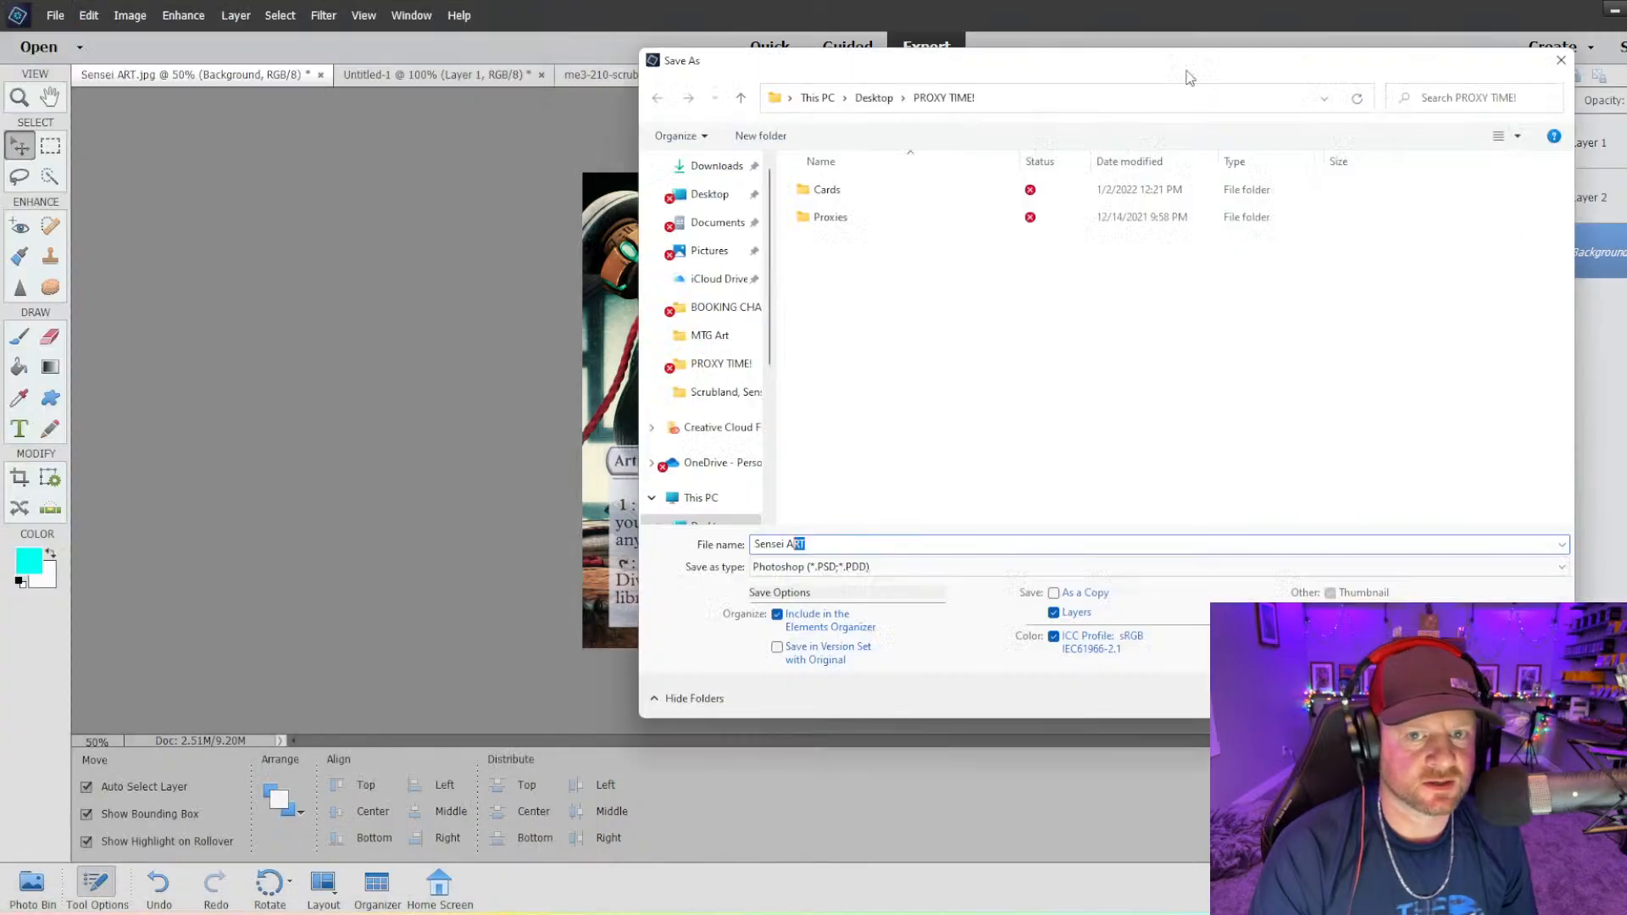
{"action": "key", "text": "BackSpace"}
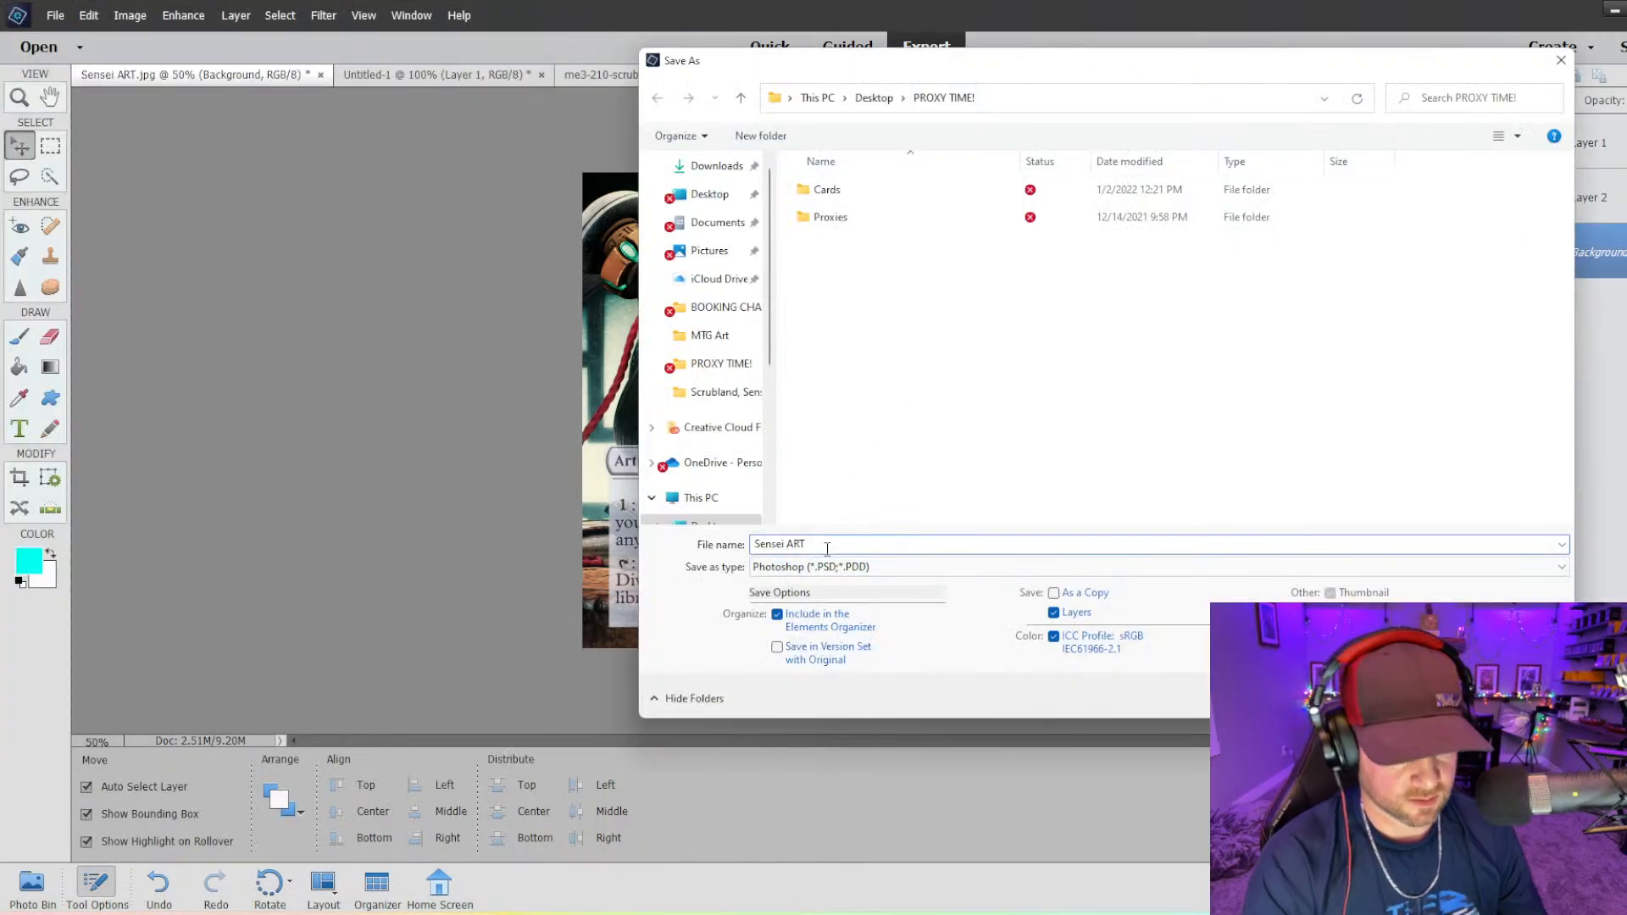
{"action": "key", "text": "BackSpace"}
{"action": "type", "text": "CAR"}
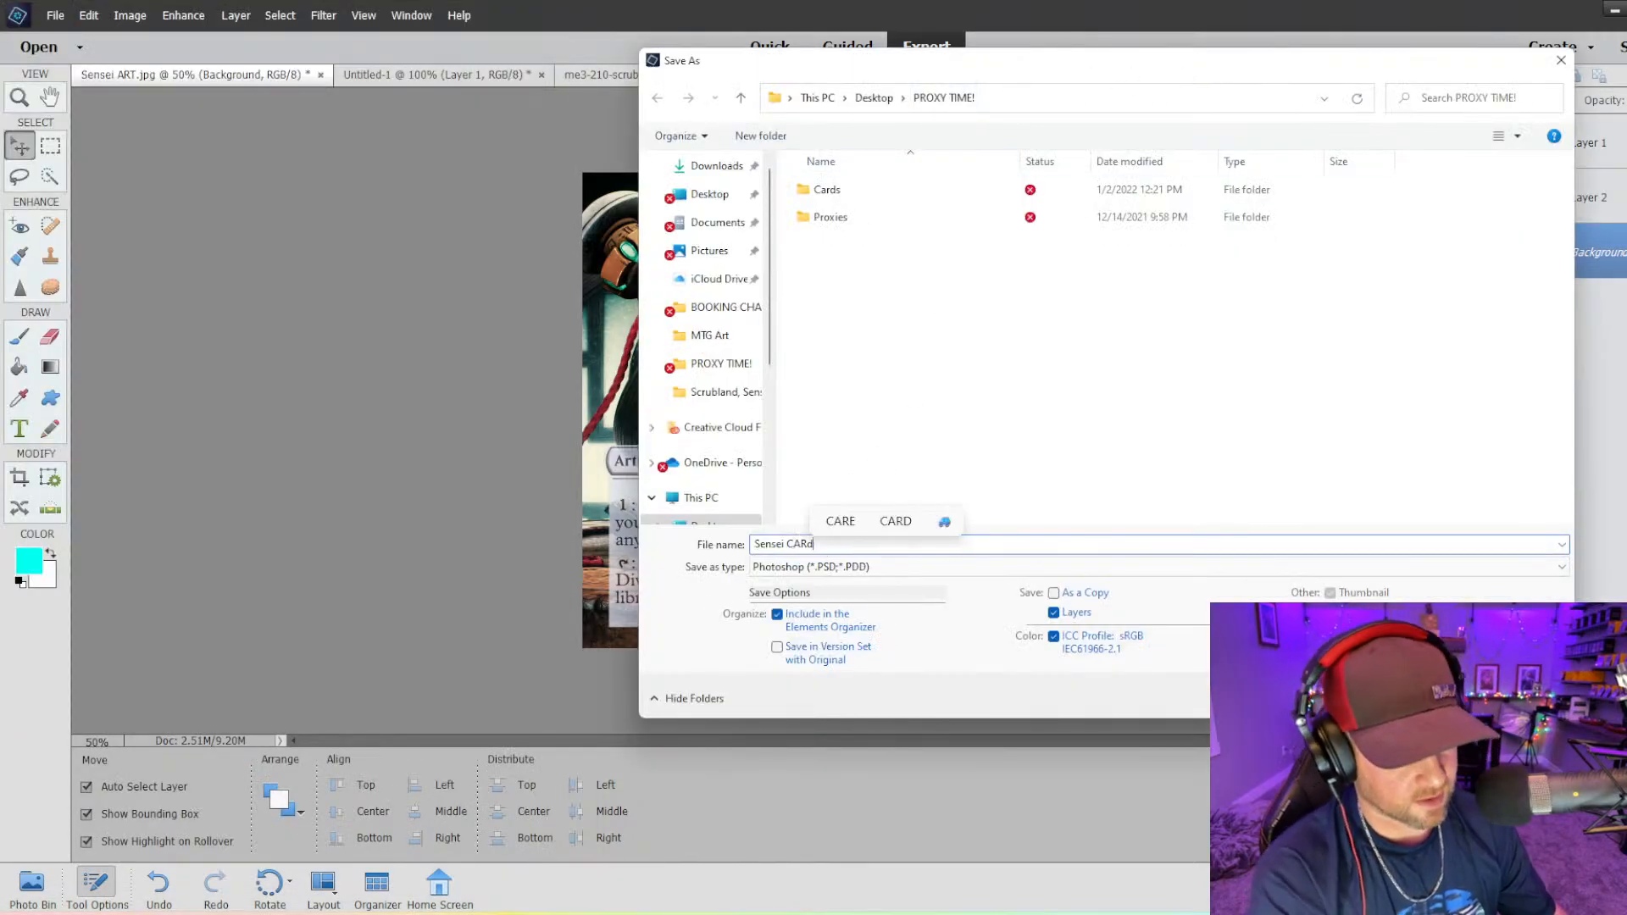
{"action": "type", "text": "D"}
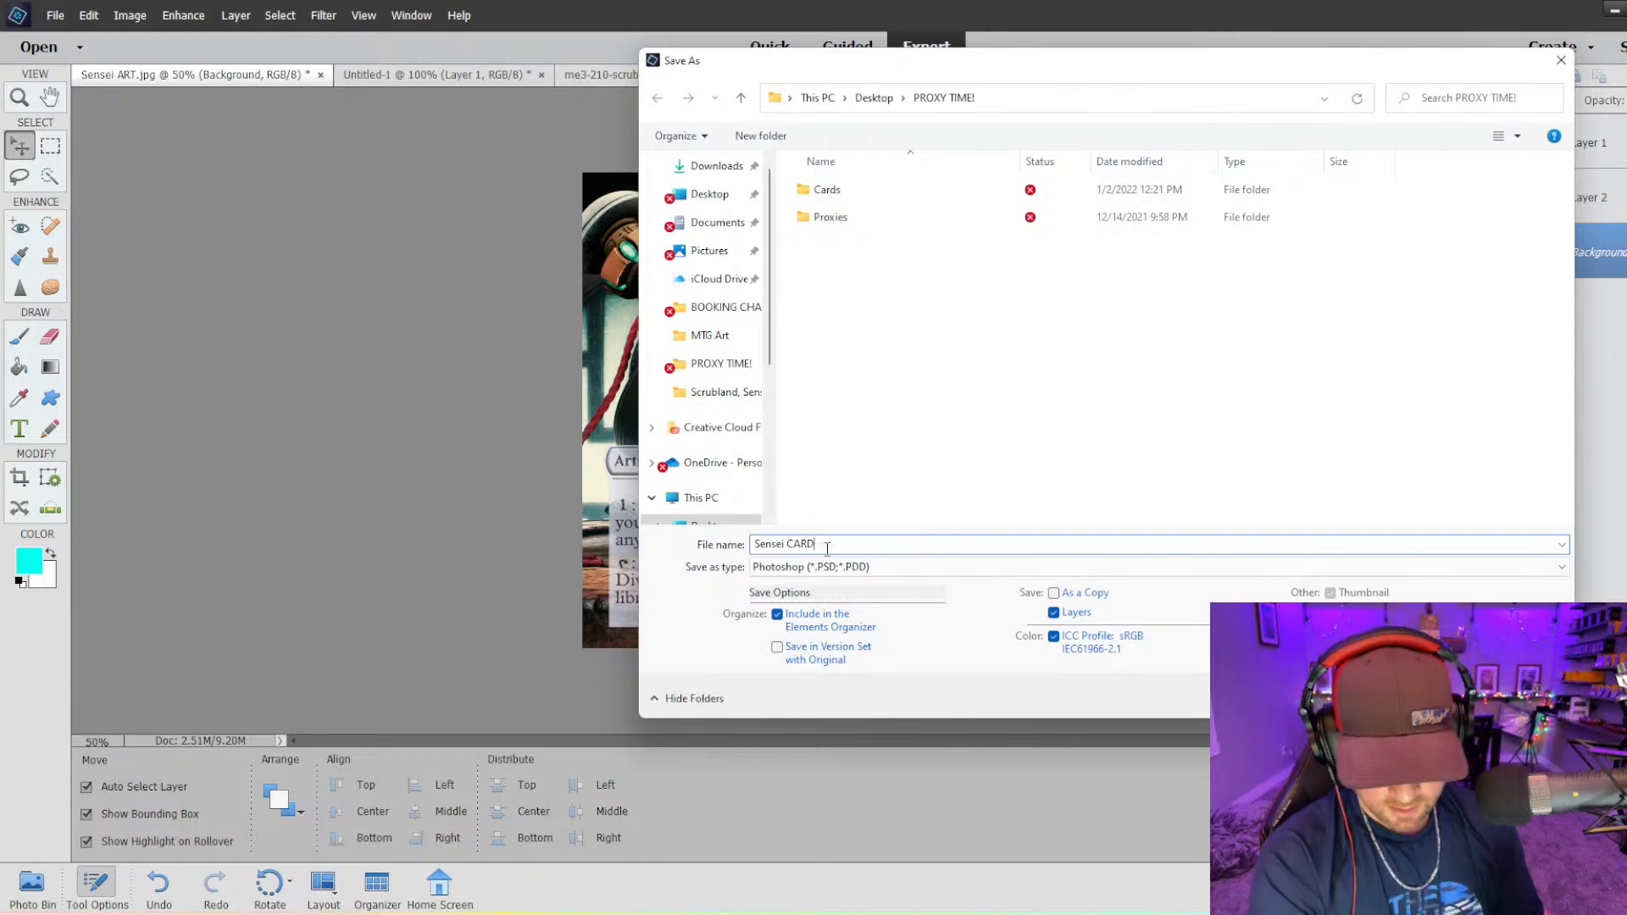
{"action": "key", "text": "Return"}
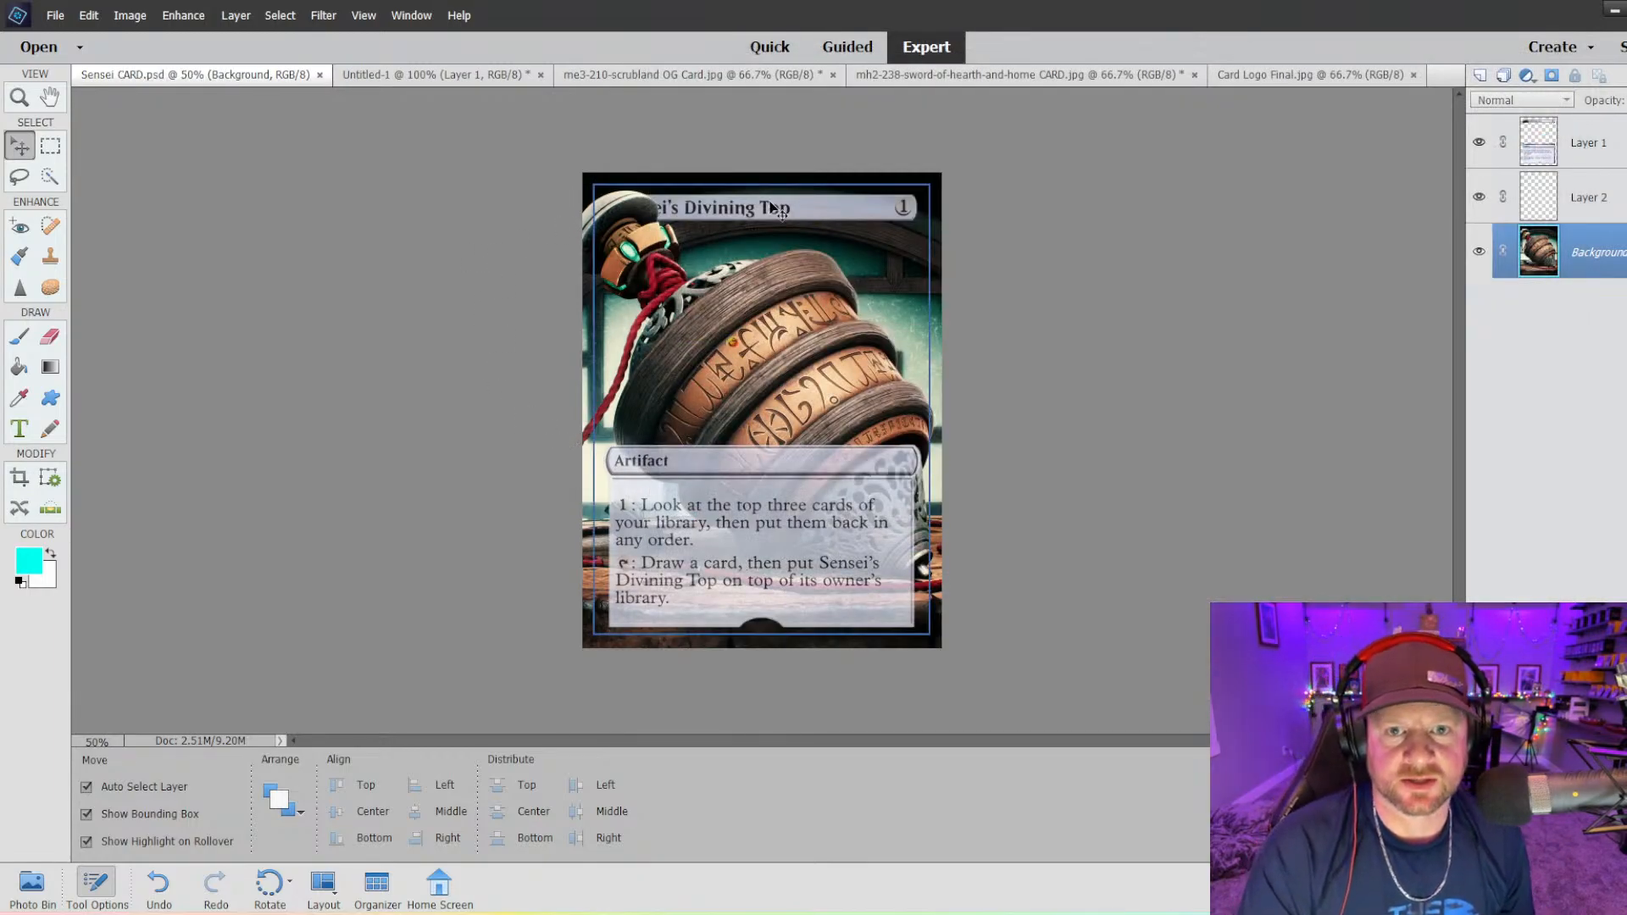
- Close the Untitled-1 document without saving its changes
{"action": "left_click", "coordinate": [409, 78]}
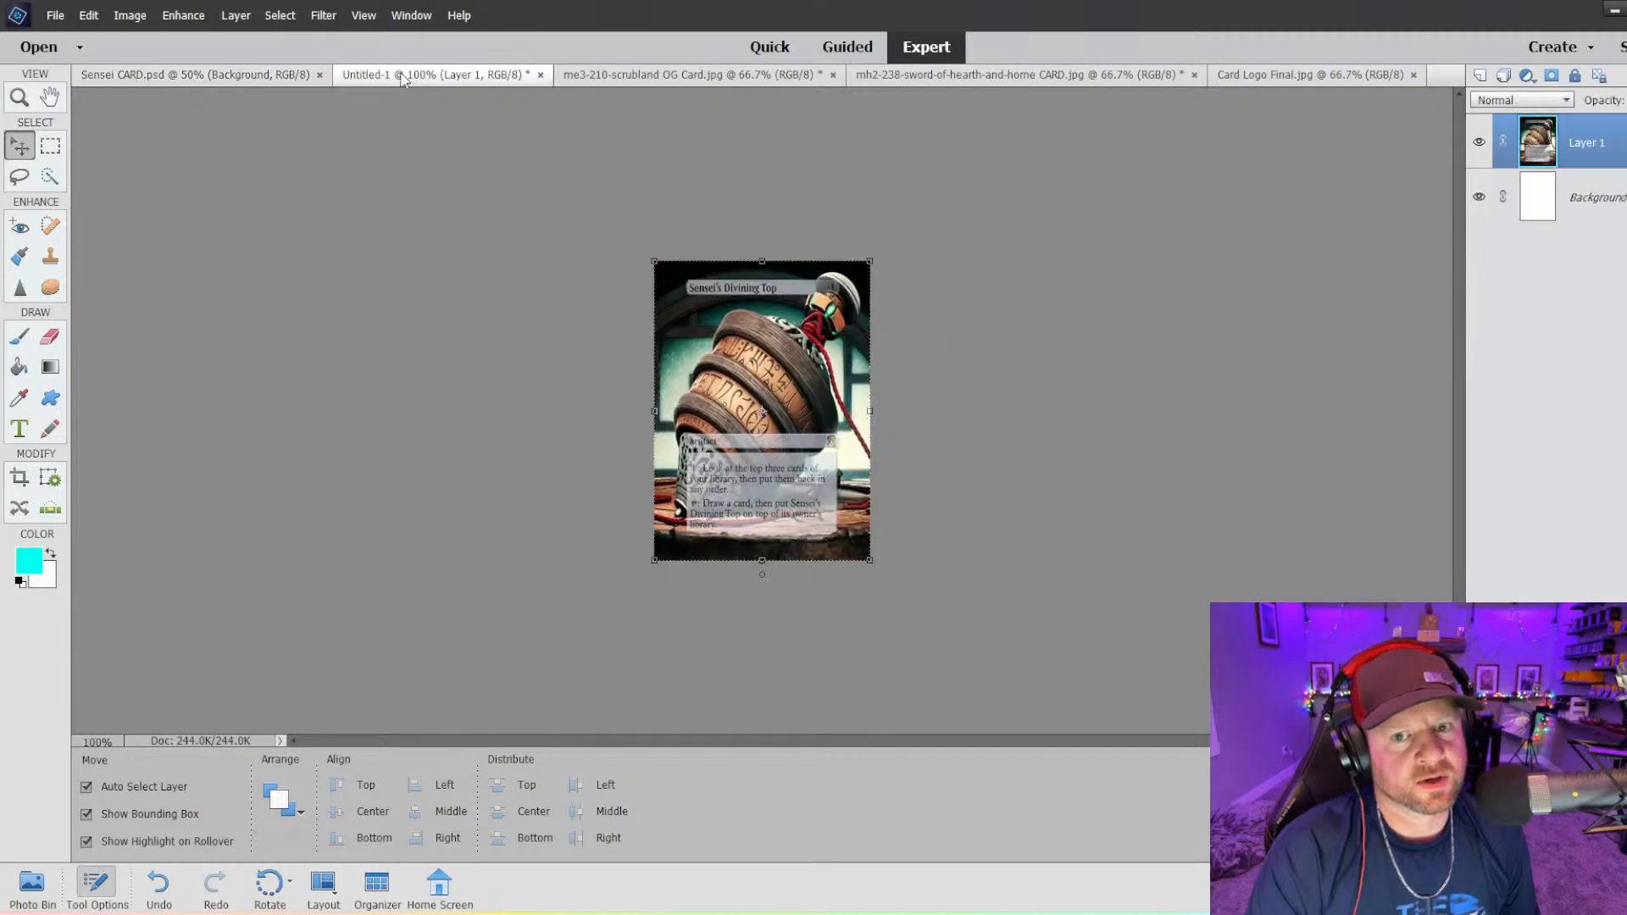
{"action": "left_click", "coordinate": [540, 75]}
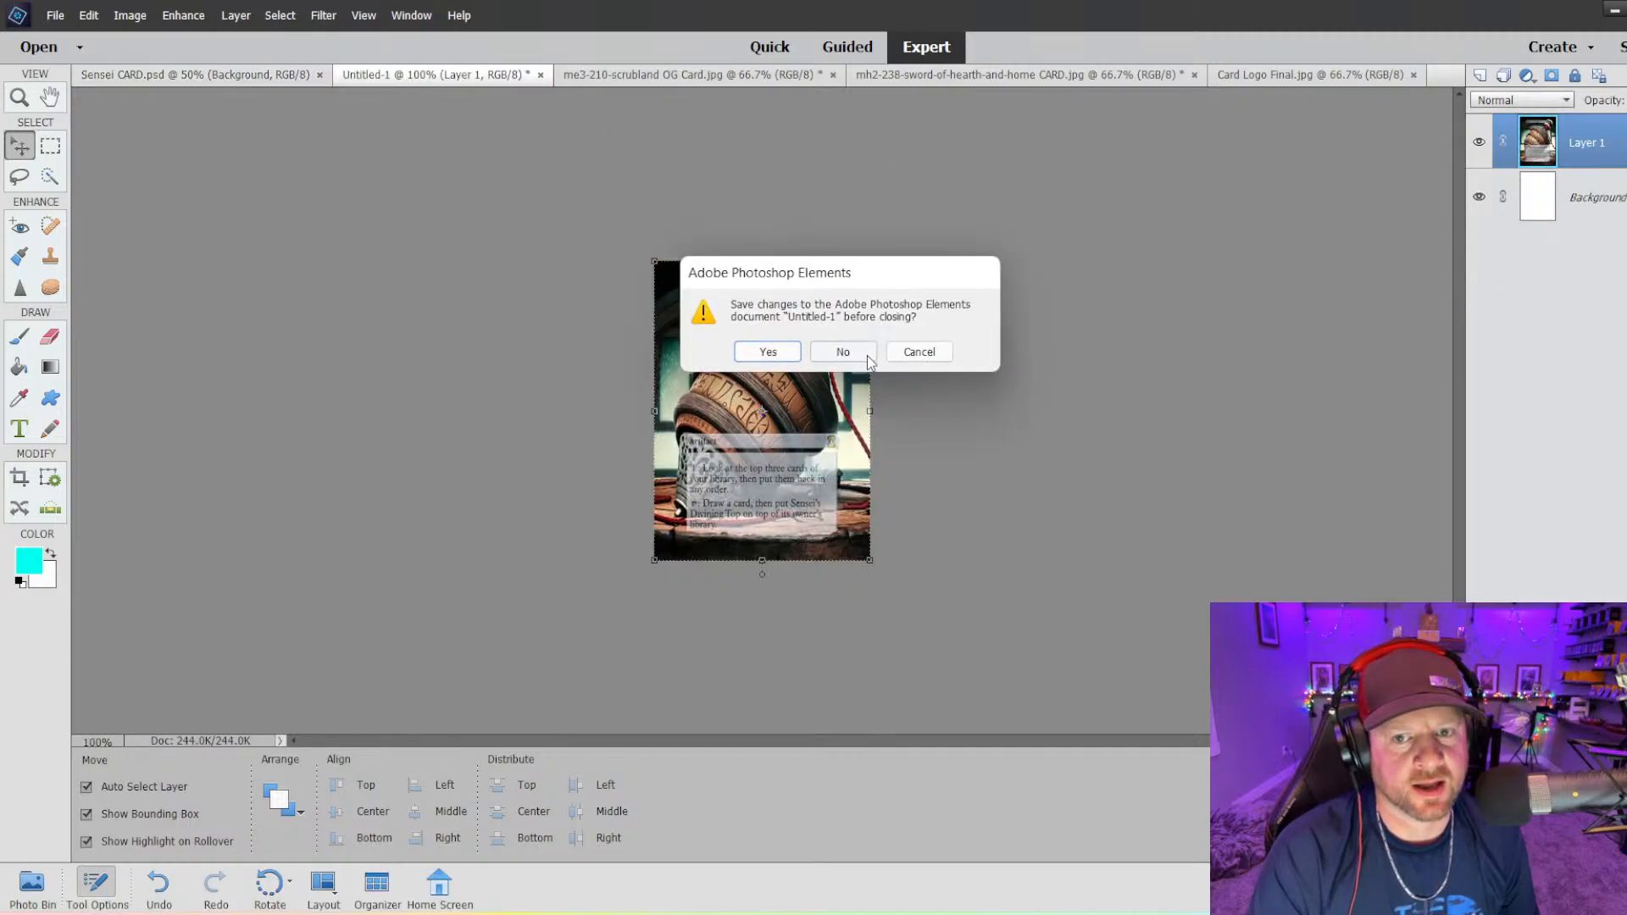
{"action": "left_click", "coordinate": [867, 355]}
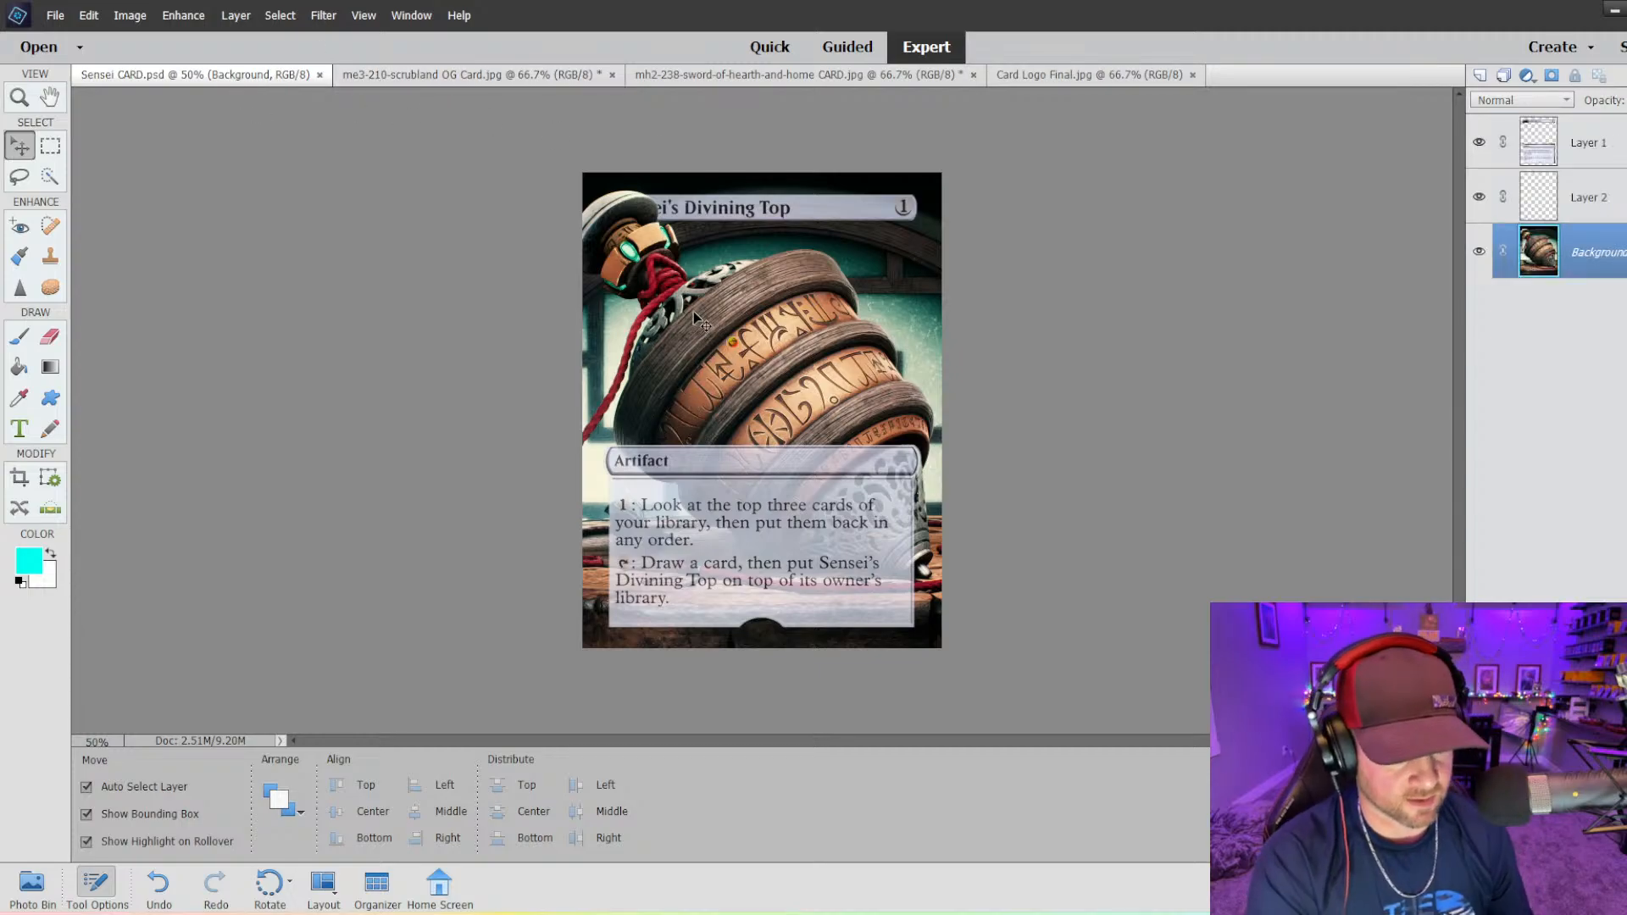
- Inspect the Sensei card at several zoom levels and look over the open Scrubland and Sword of Hearth and Home cards
{"action": "key", "text": "ctrl+minus"}
{"action": "key", "text": "ctrl+equal"}
{"action": "key", "text": "ctrl+equal"}
{"action": "key", "text": "ctrl+minus"}
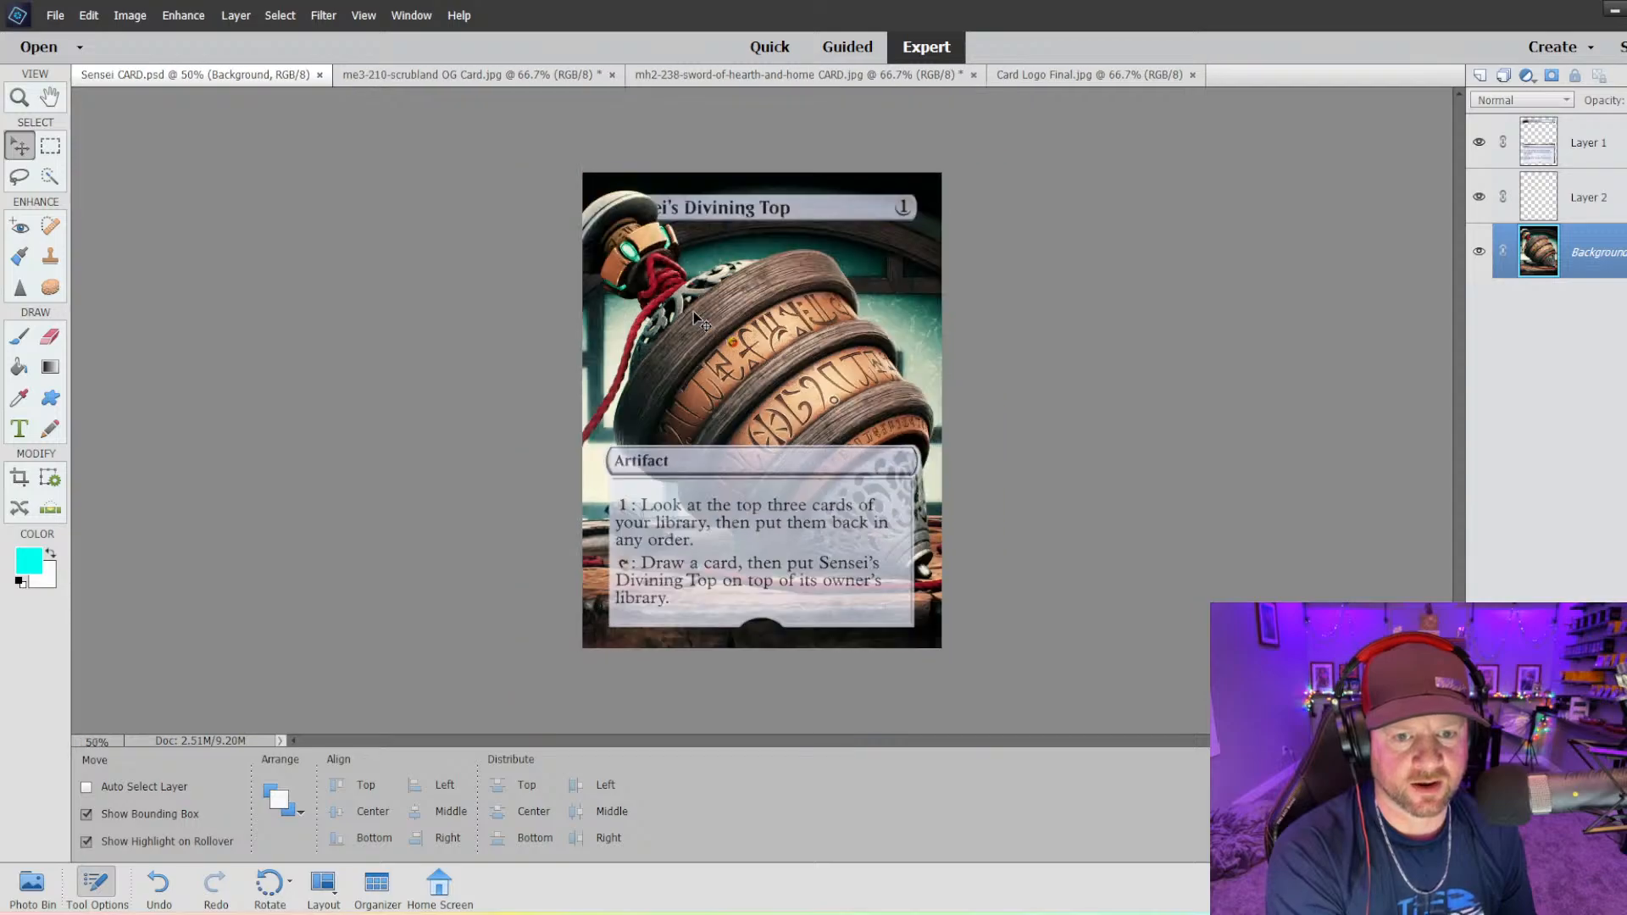
{"action": "key", "text": "ctrl+equal"}
{"action": "key", "text": "ctrl+minus"}
{"action": "key", "text": "ctrl+equal"}
{"action": "key", "text": "ctrl+minus"}
{"action": "key", "text": "ctrl+minus"}
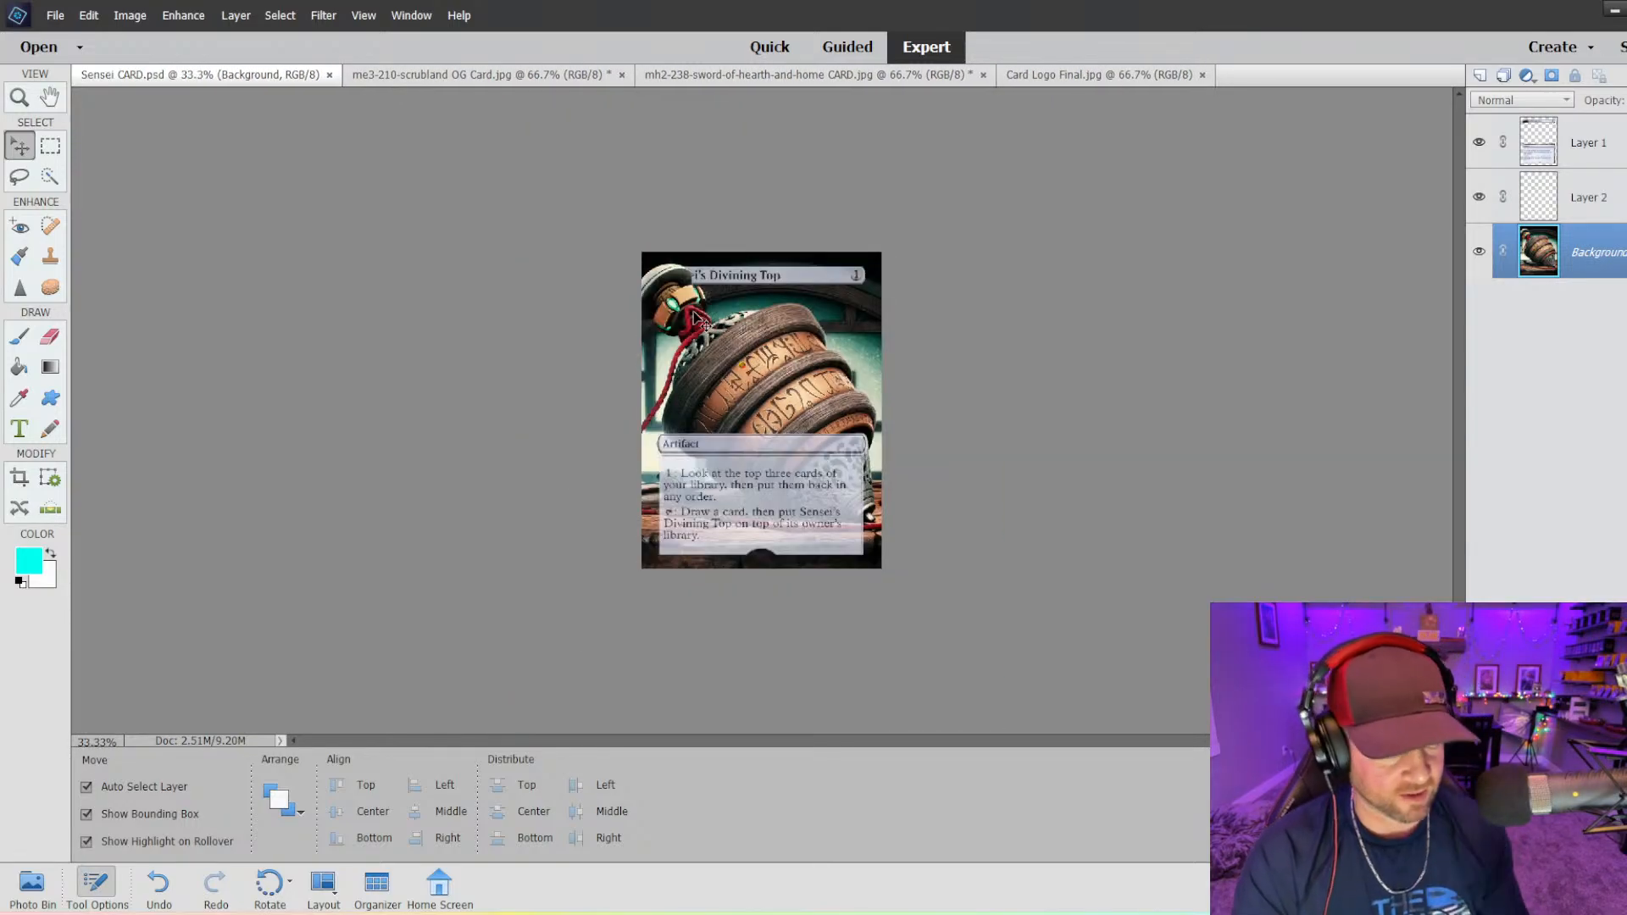
{"action": "key", "text": "ctrl+minus"}
{"action": "key", "text": "ctrl+equal"}
{"action": "key", "text": "ctrl+equal"}
{"action": "key", "text": "ctrl+equal"}
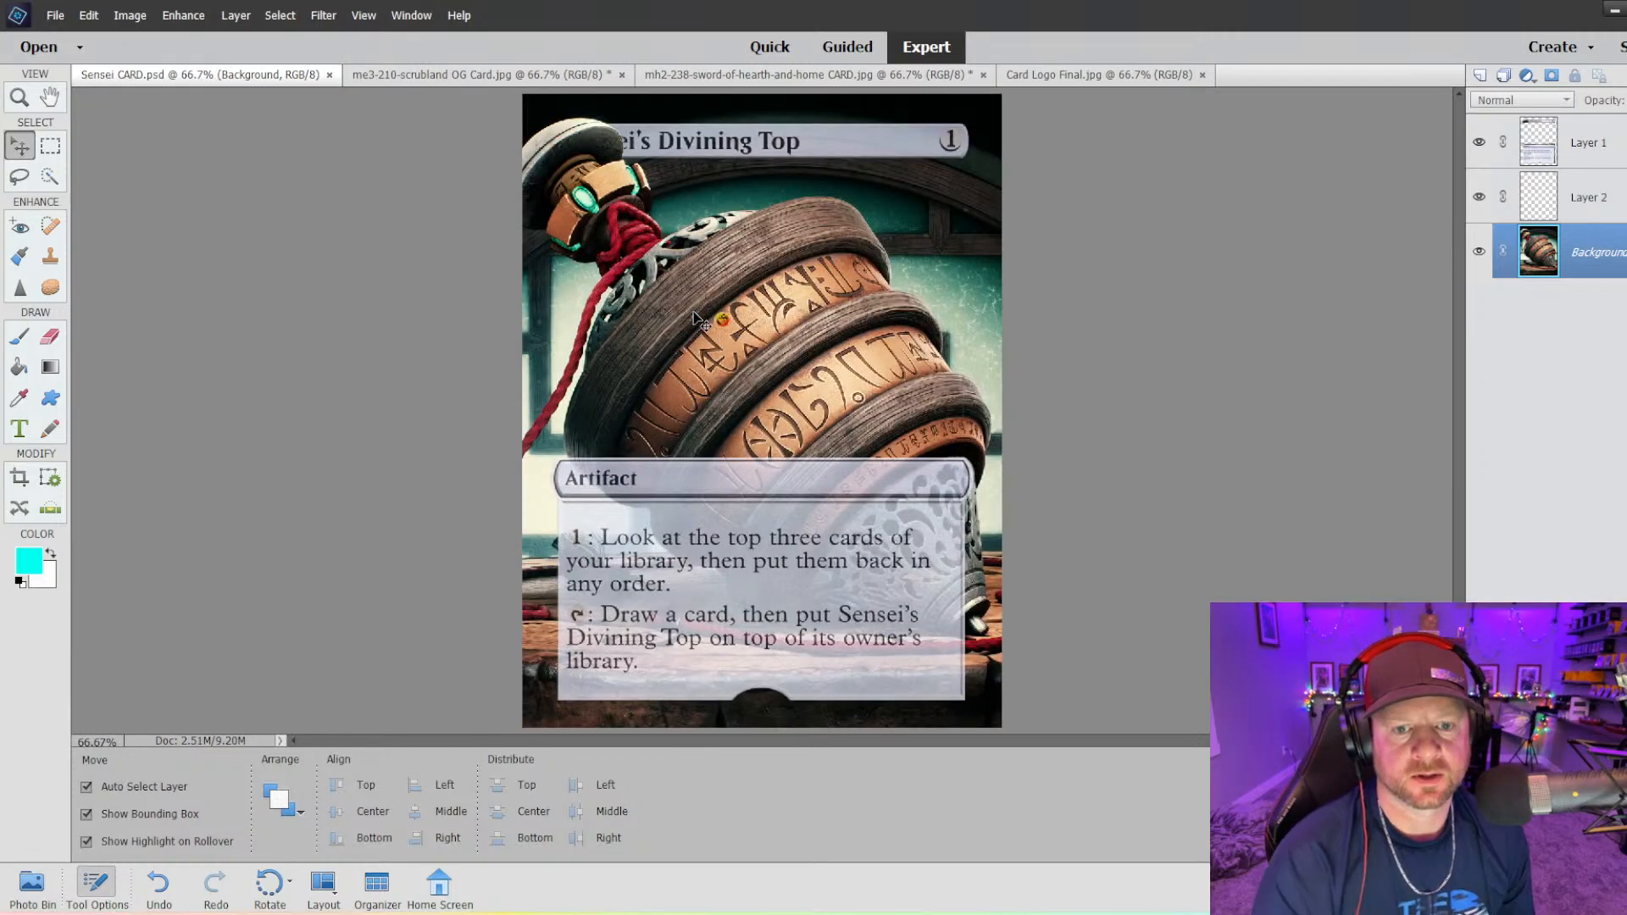
{"action": "left_click", "coordinate": [432, 75]}
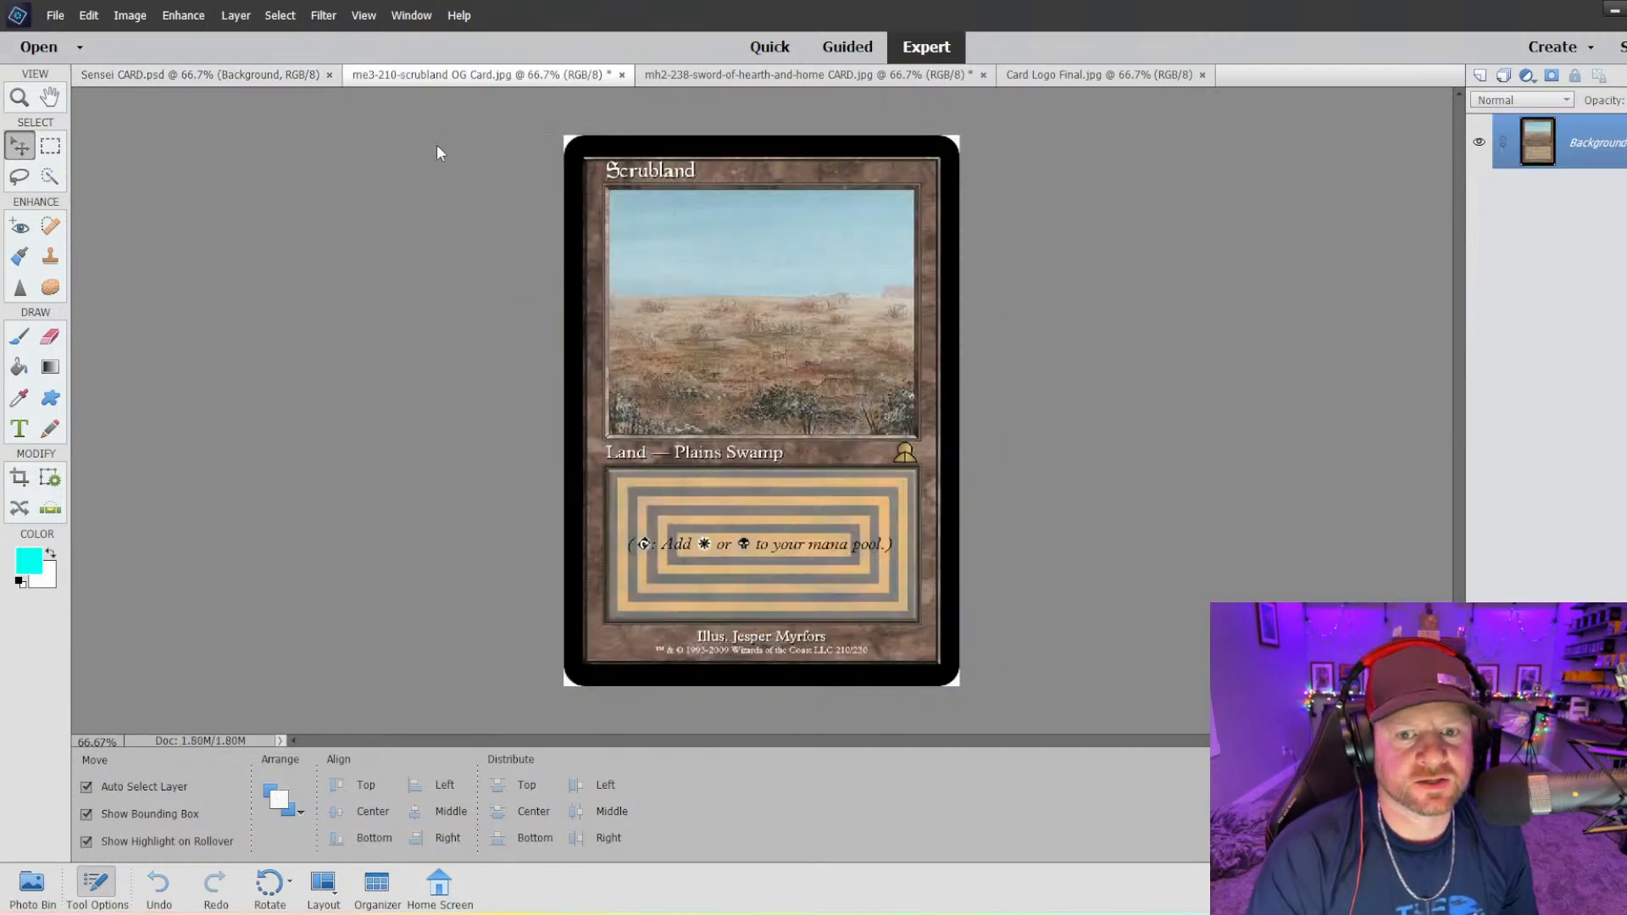
{"action": "left_click", "coordinate": [748, 78]}
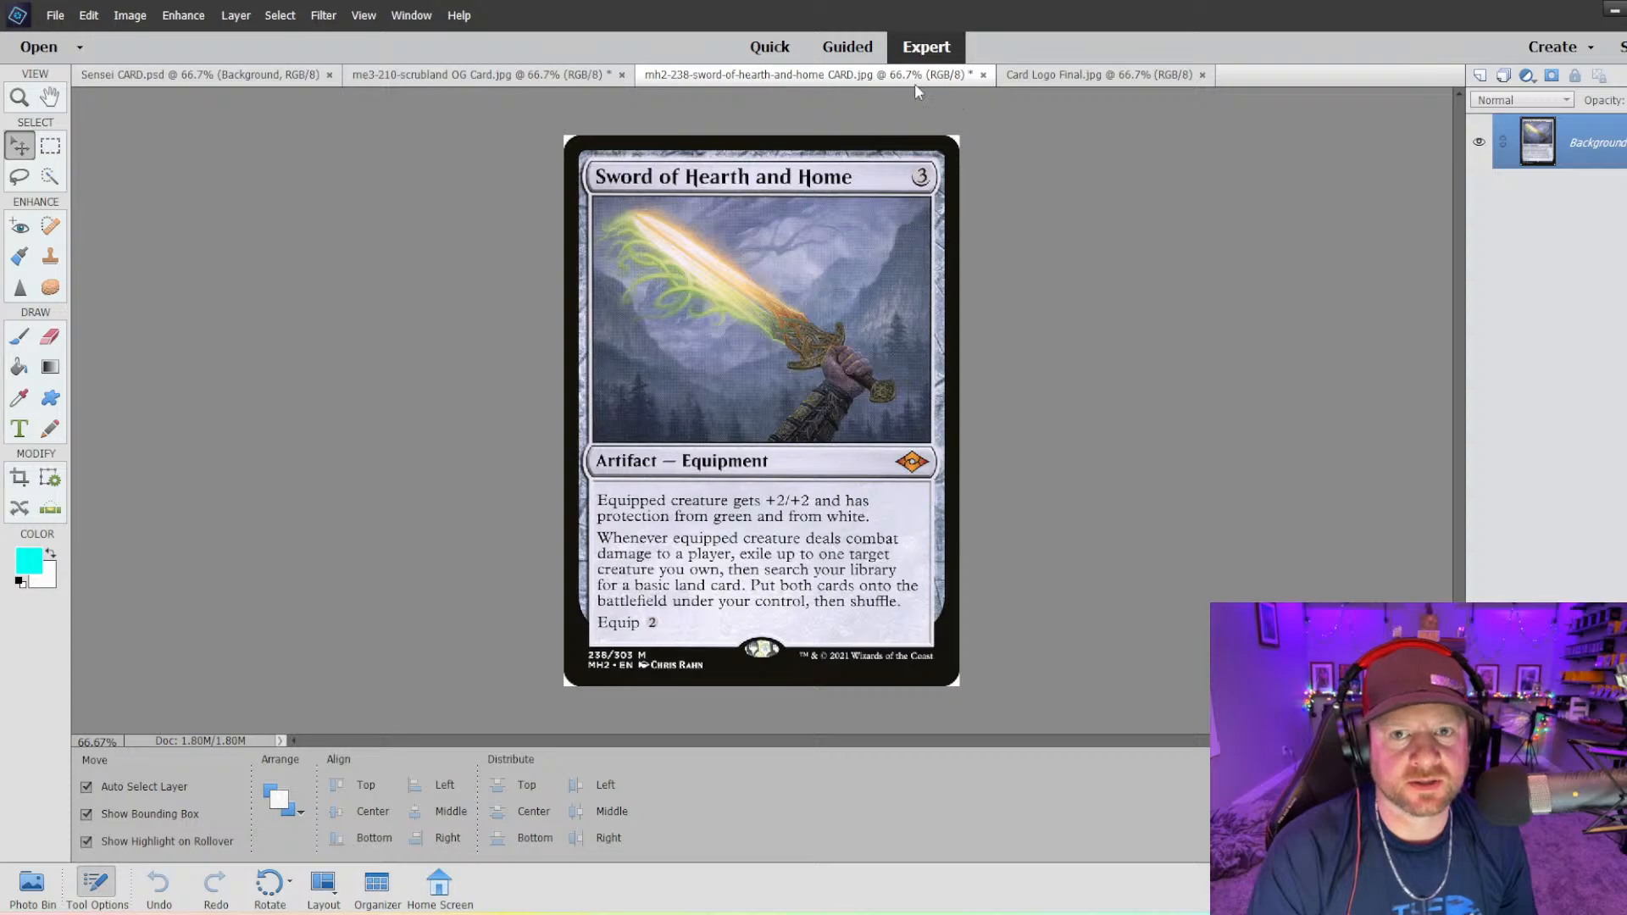
{"action": "left_click", "coordinate": [180, 78]}
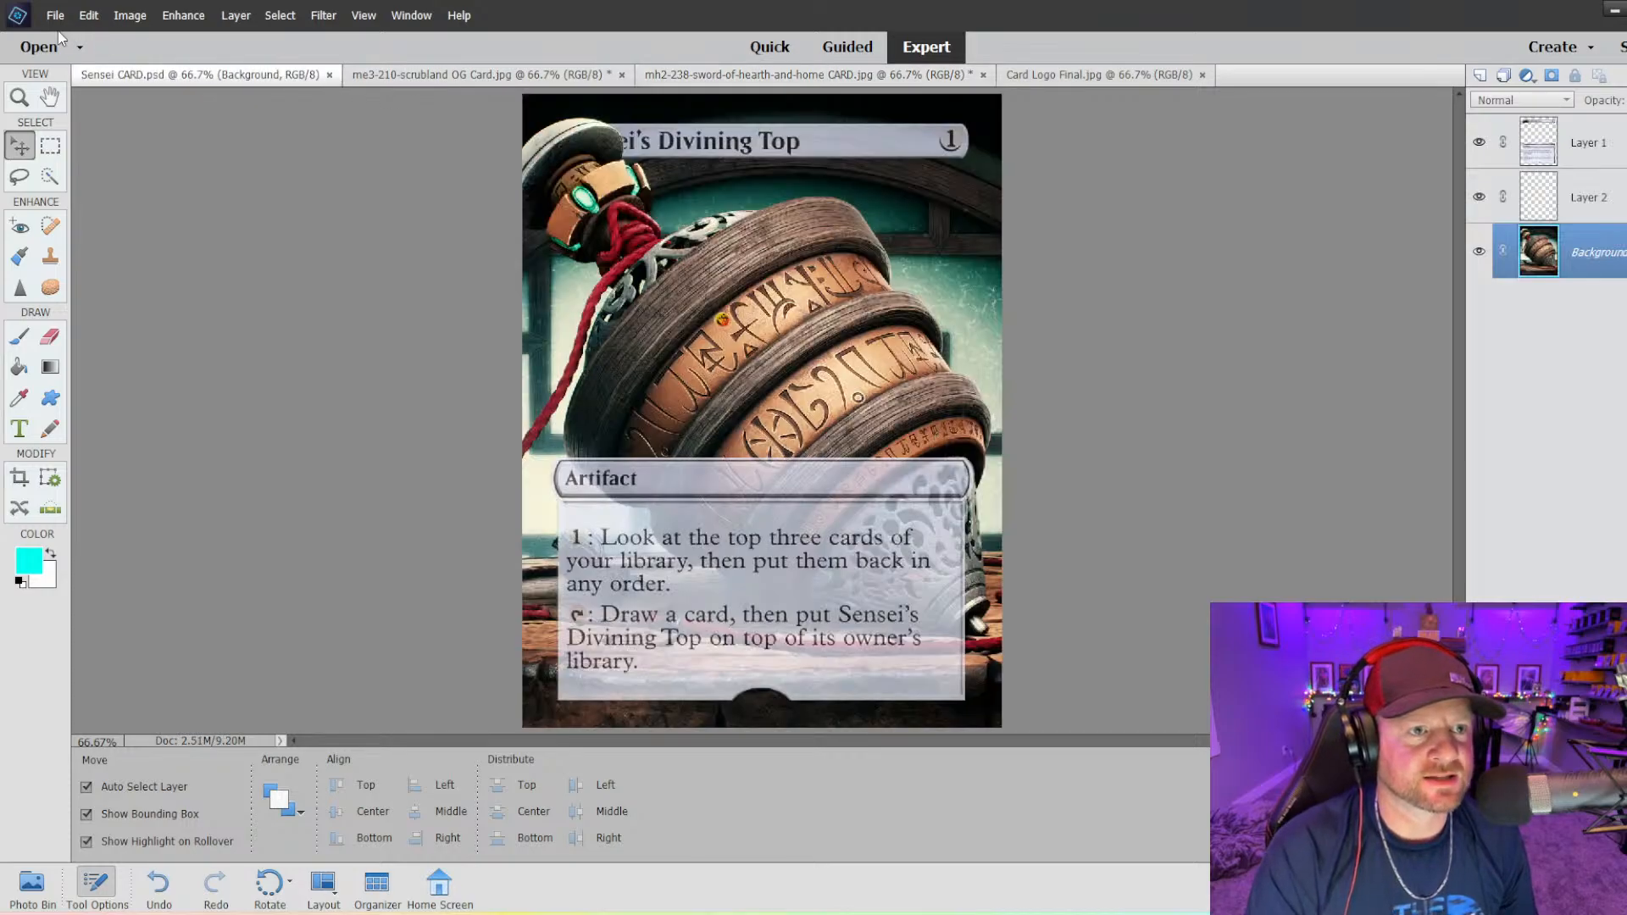
- Open the sum-286-scrubland, me3-210-scrubland OG Card, vma-313-scrubland card and scrubland images together from the PROXY TIME! folder
{"action": "left_click", "coordinate": [466, 78]}
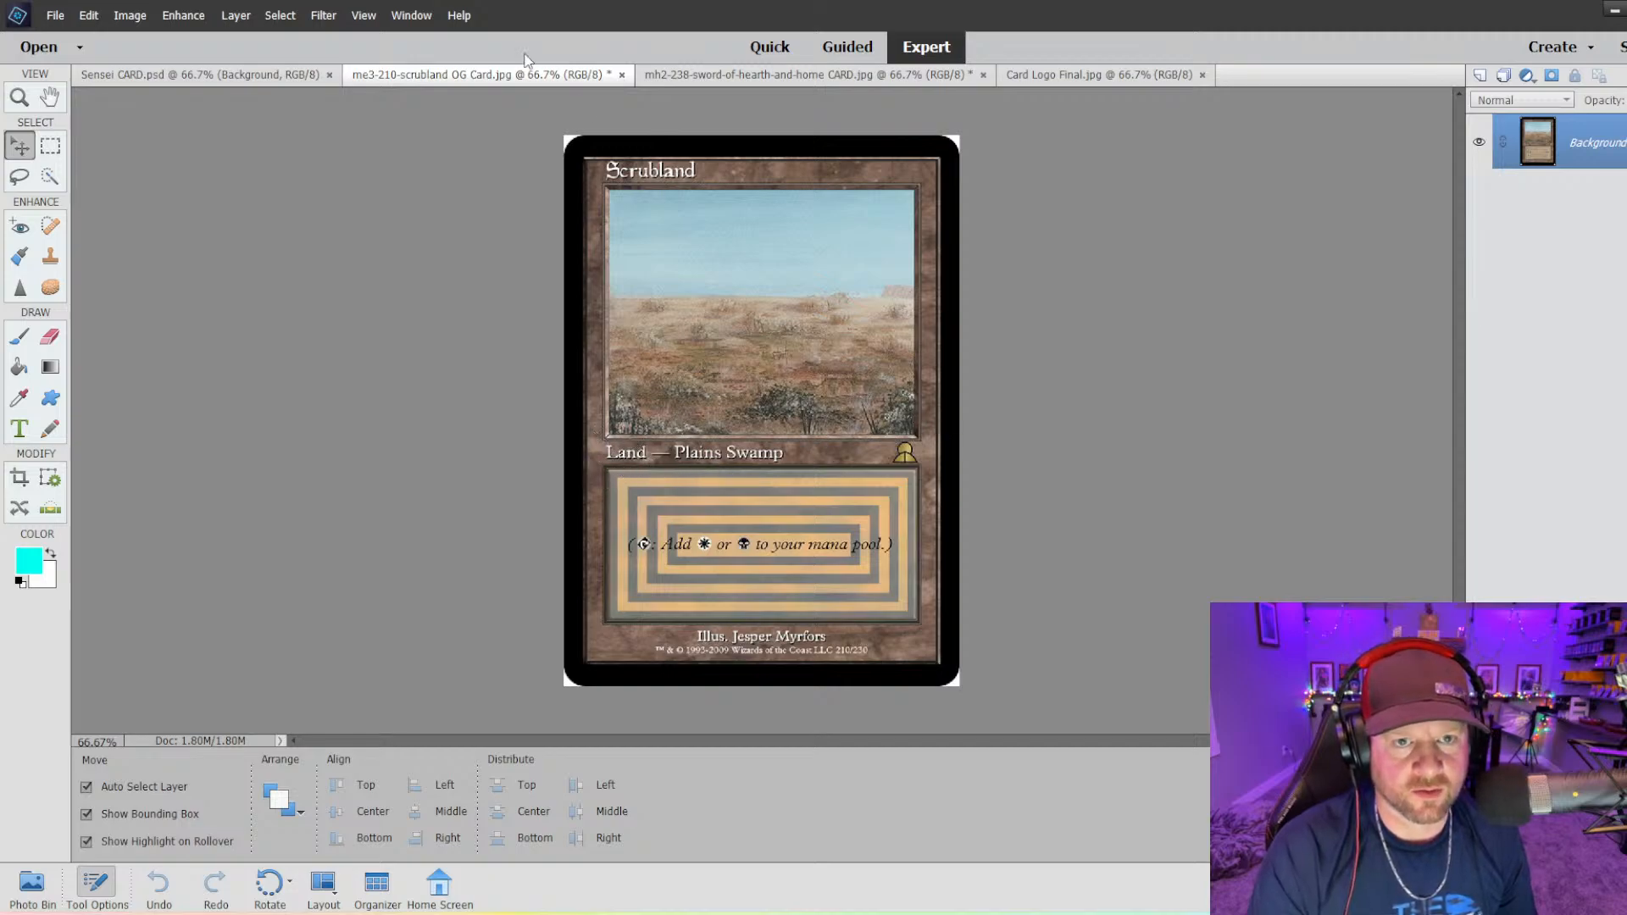
{"action": "left_click", "coordinate": [55, 15]}
{"action": "left_click", "coordinate": [61, 61]}
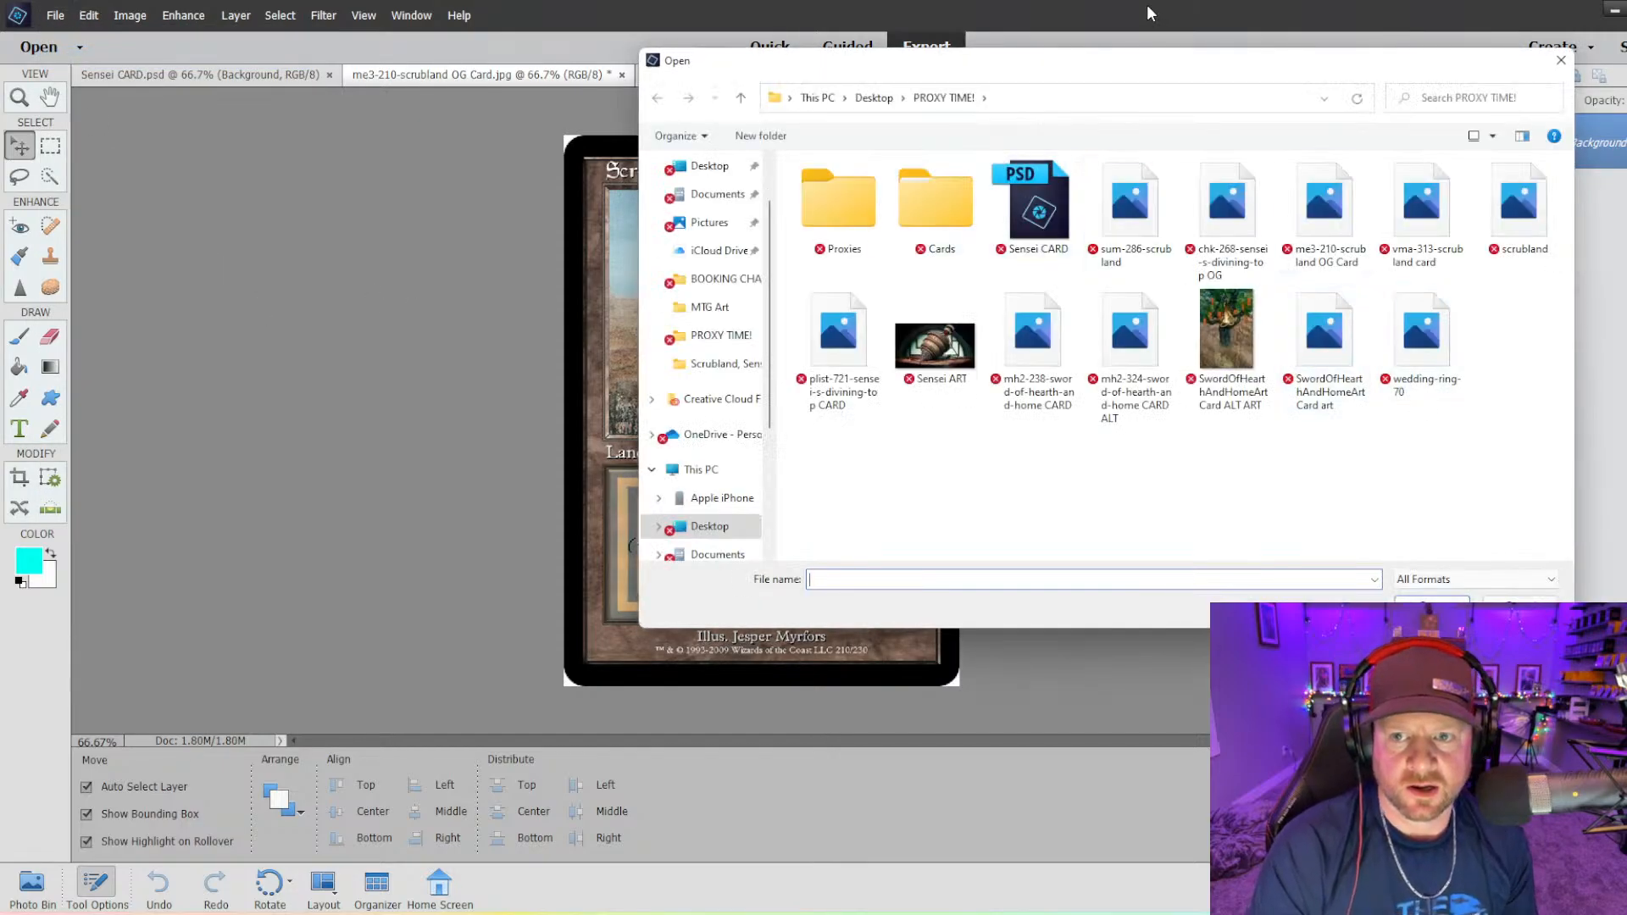
{"action": "left_click", "coordinate": [1333, 225]}
{"action": "left_click", "coordinate": [1424, 203], "text": "ctrl"}
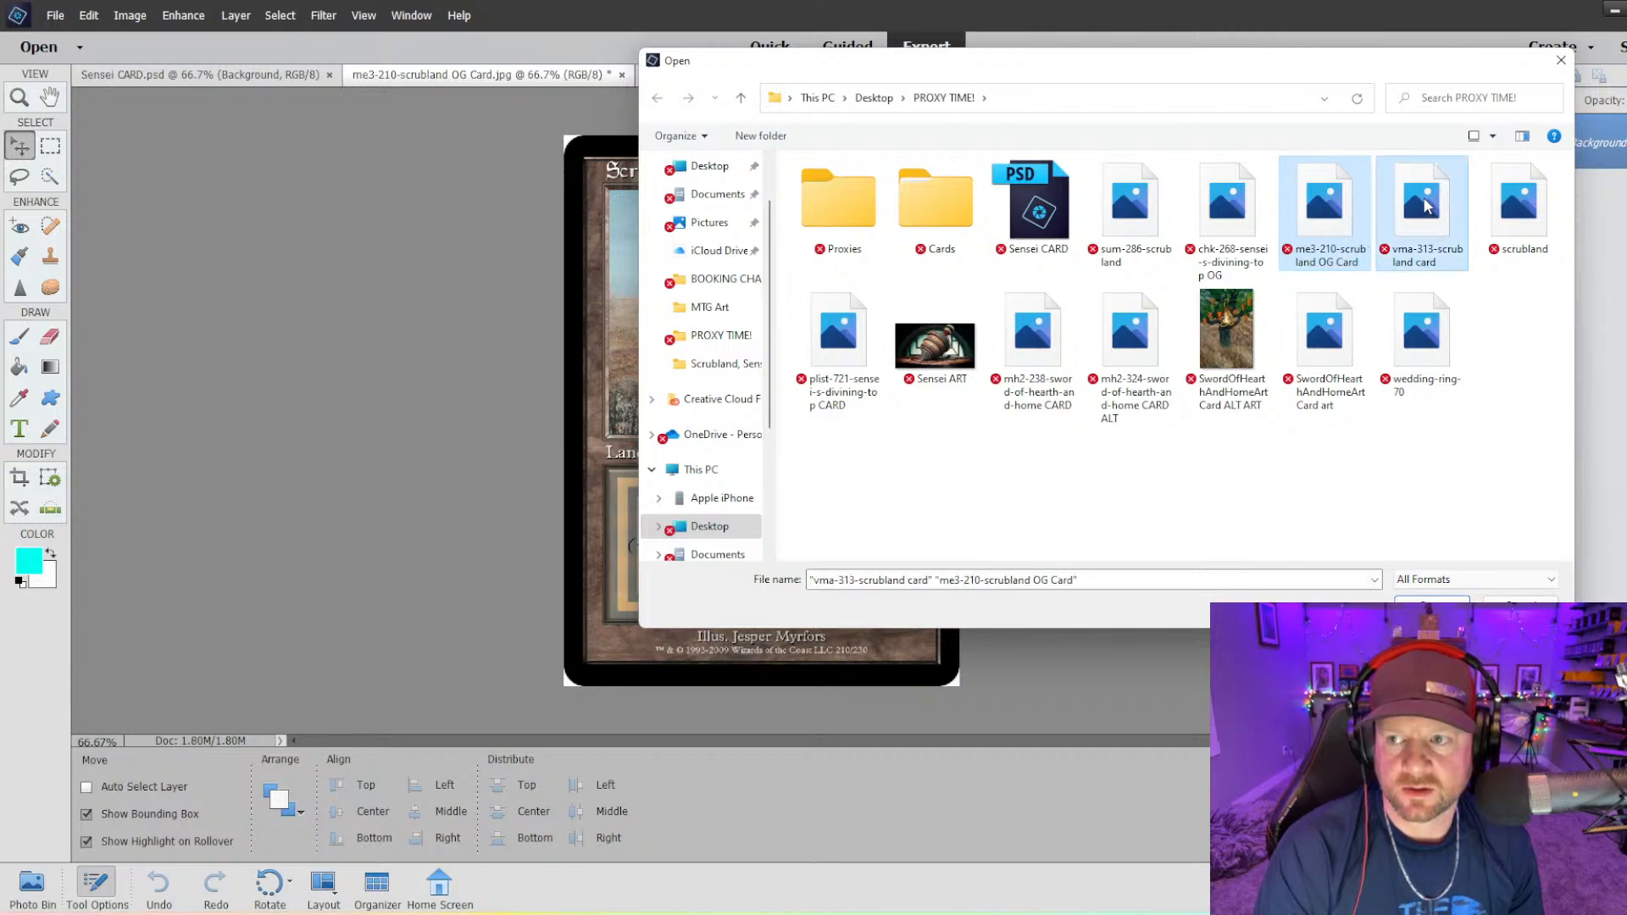
{"action": "left_click", "coordinate": [1517, 208], "text": "ctrl"}
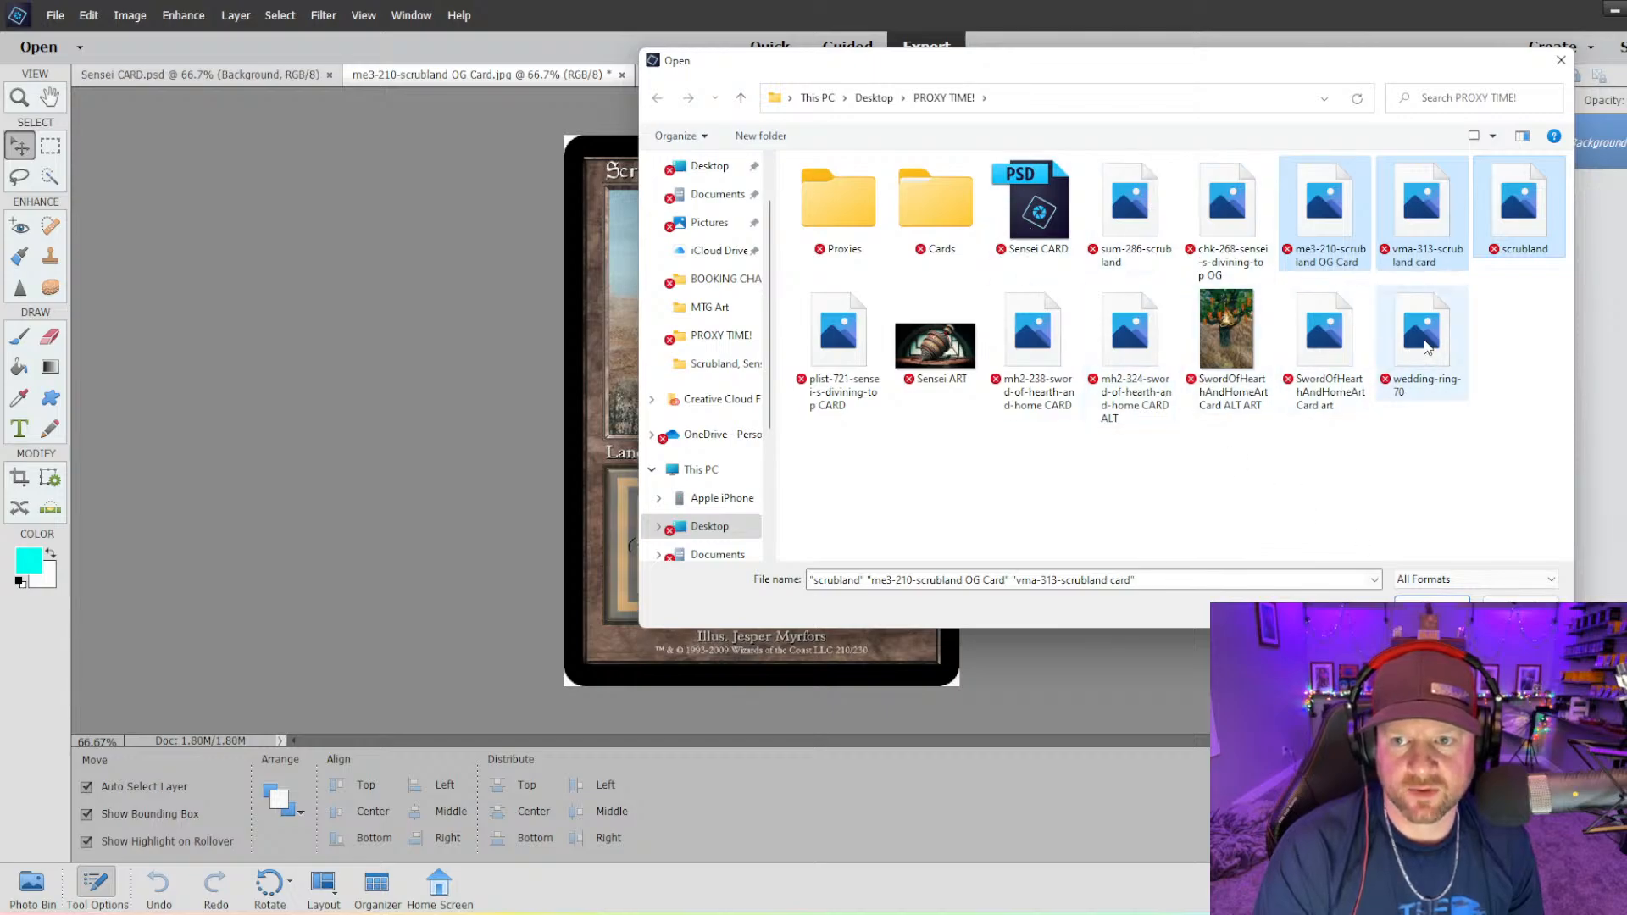
{"action": "left_click", "coordinate": [1106, 214], "text": "ctrl"}
{"action": "left_click", "coordinate": [1432, 604]}
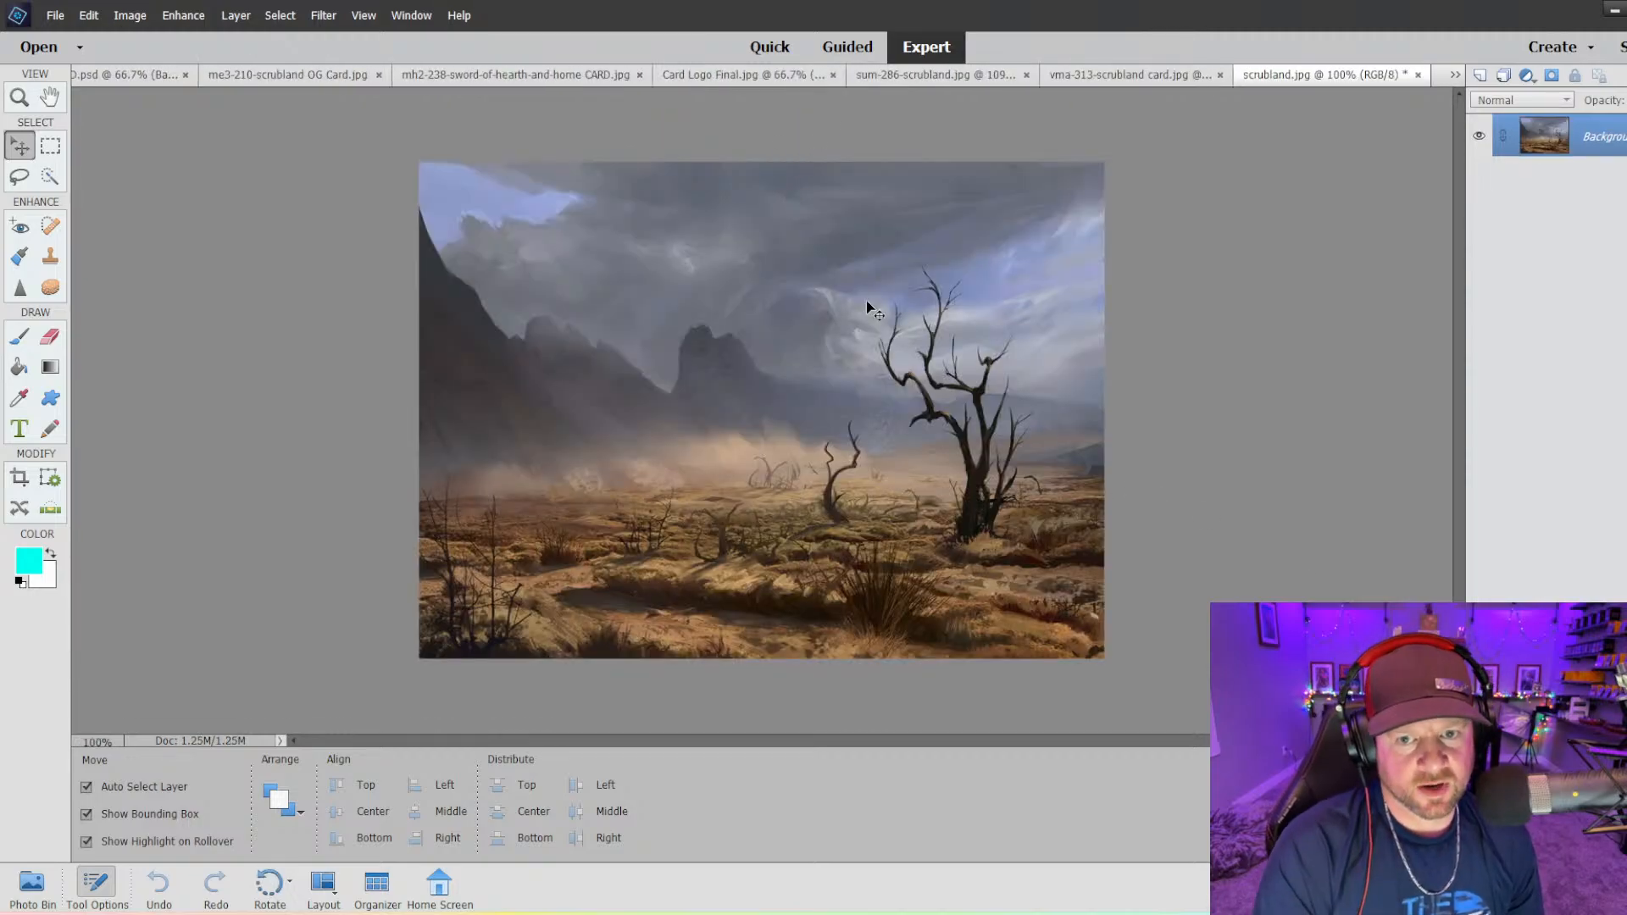
- Review the whole vma-313 and sum-286 Scrubland cards, and close the sum-286-scrubland.jpg document
{"action": "left_click", "coordinate": [1137, 72]}
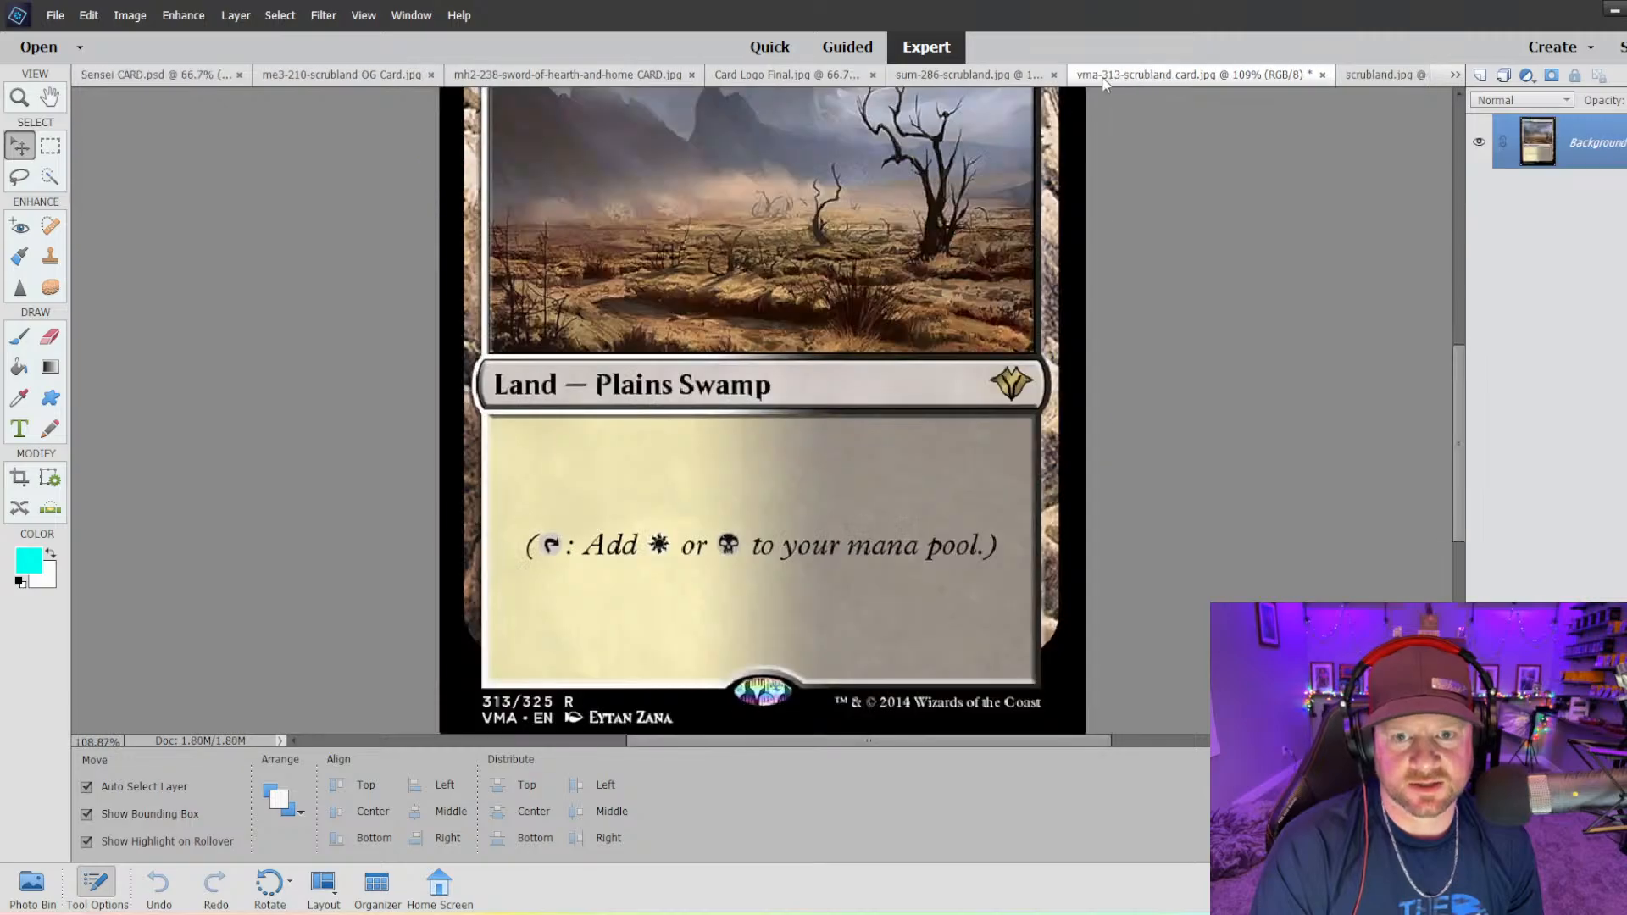
{"action": "key", "text": "ctrl+minus"}
{"action": "key", "text": "ctrl+minus"}
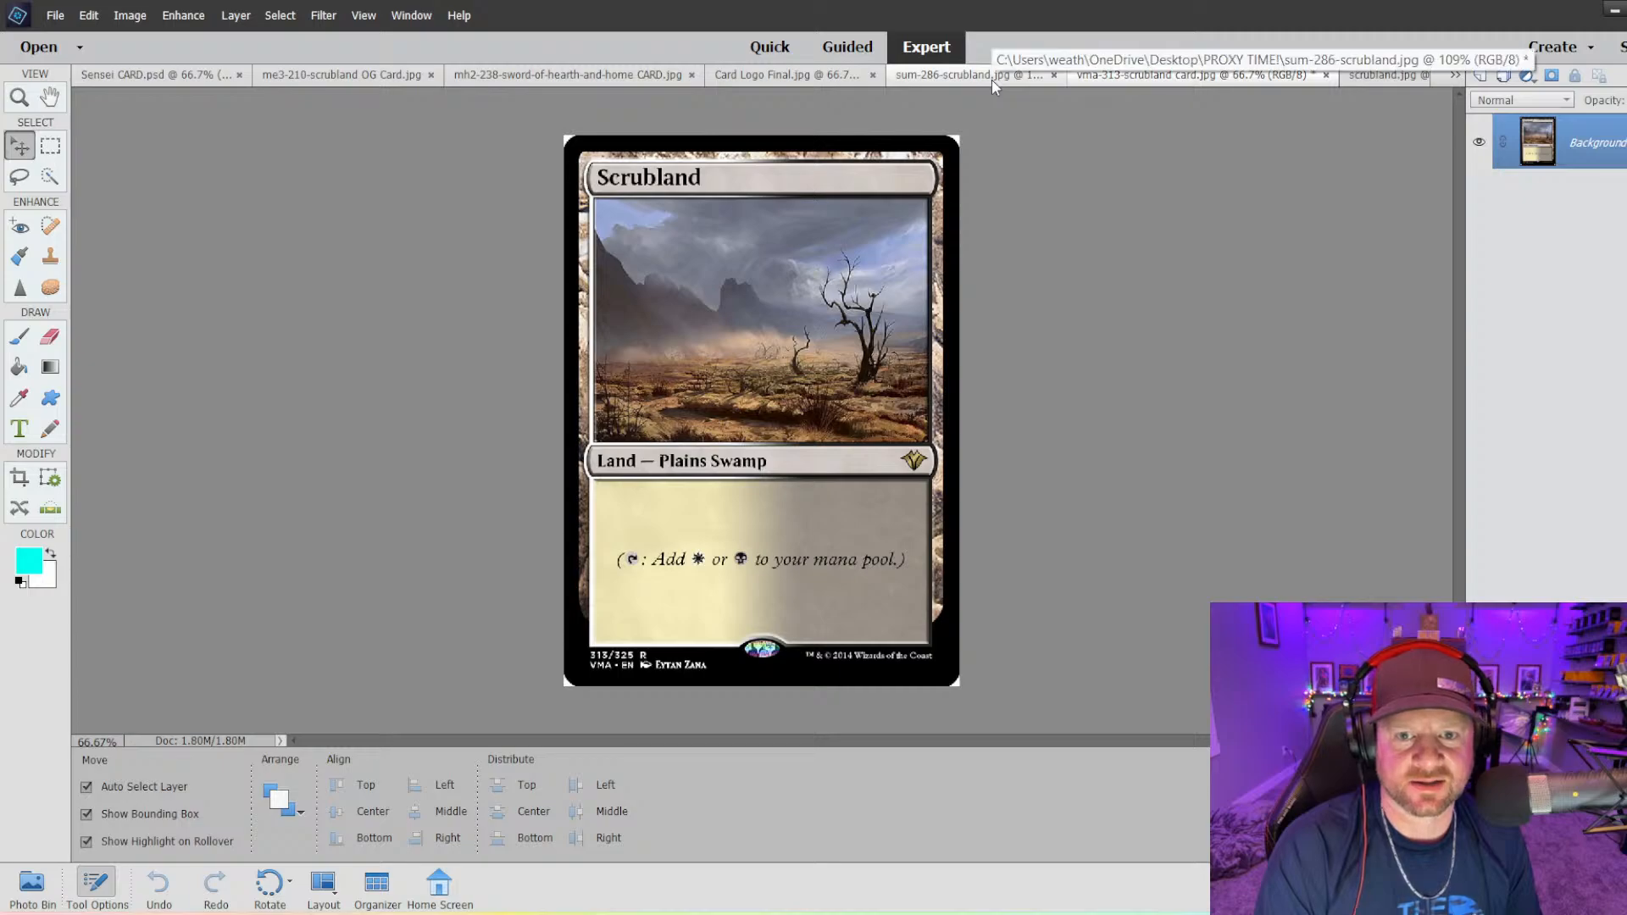
{"action": "left_click", "coordinate": [946, 74]}
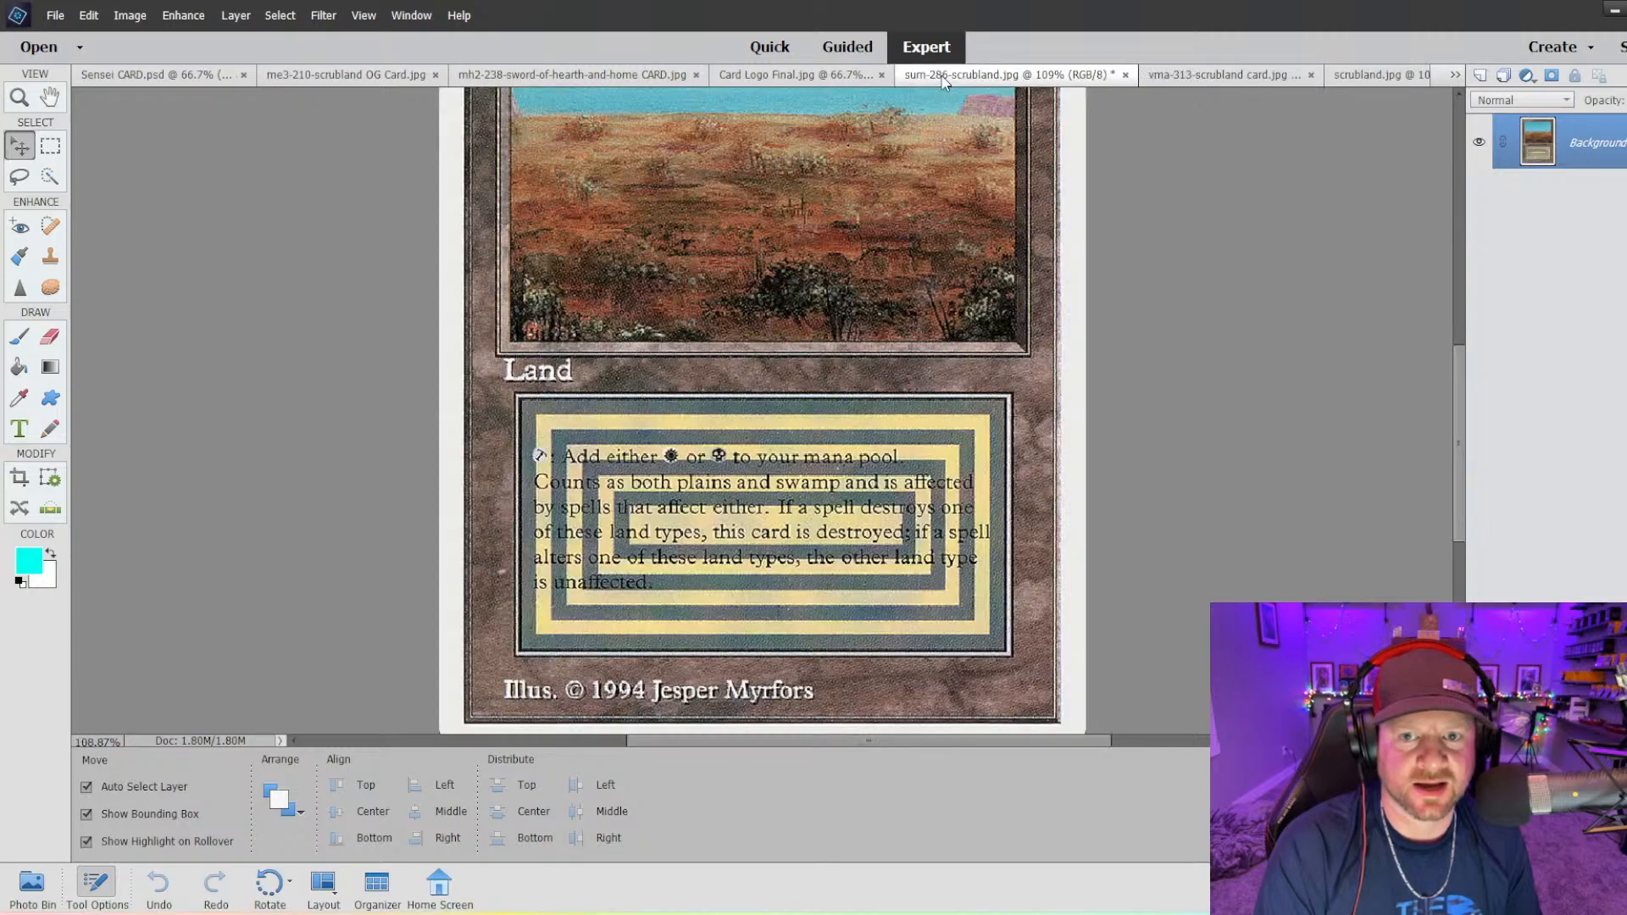
{"action": "key", "text": "ctrl+minus"}
{"action": "key", "text": "ctrl+minus"}
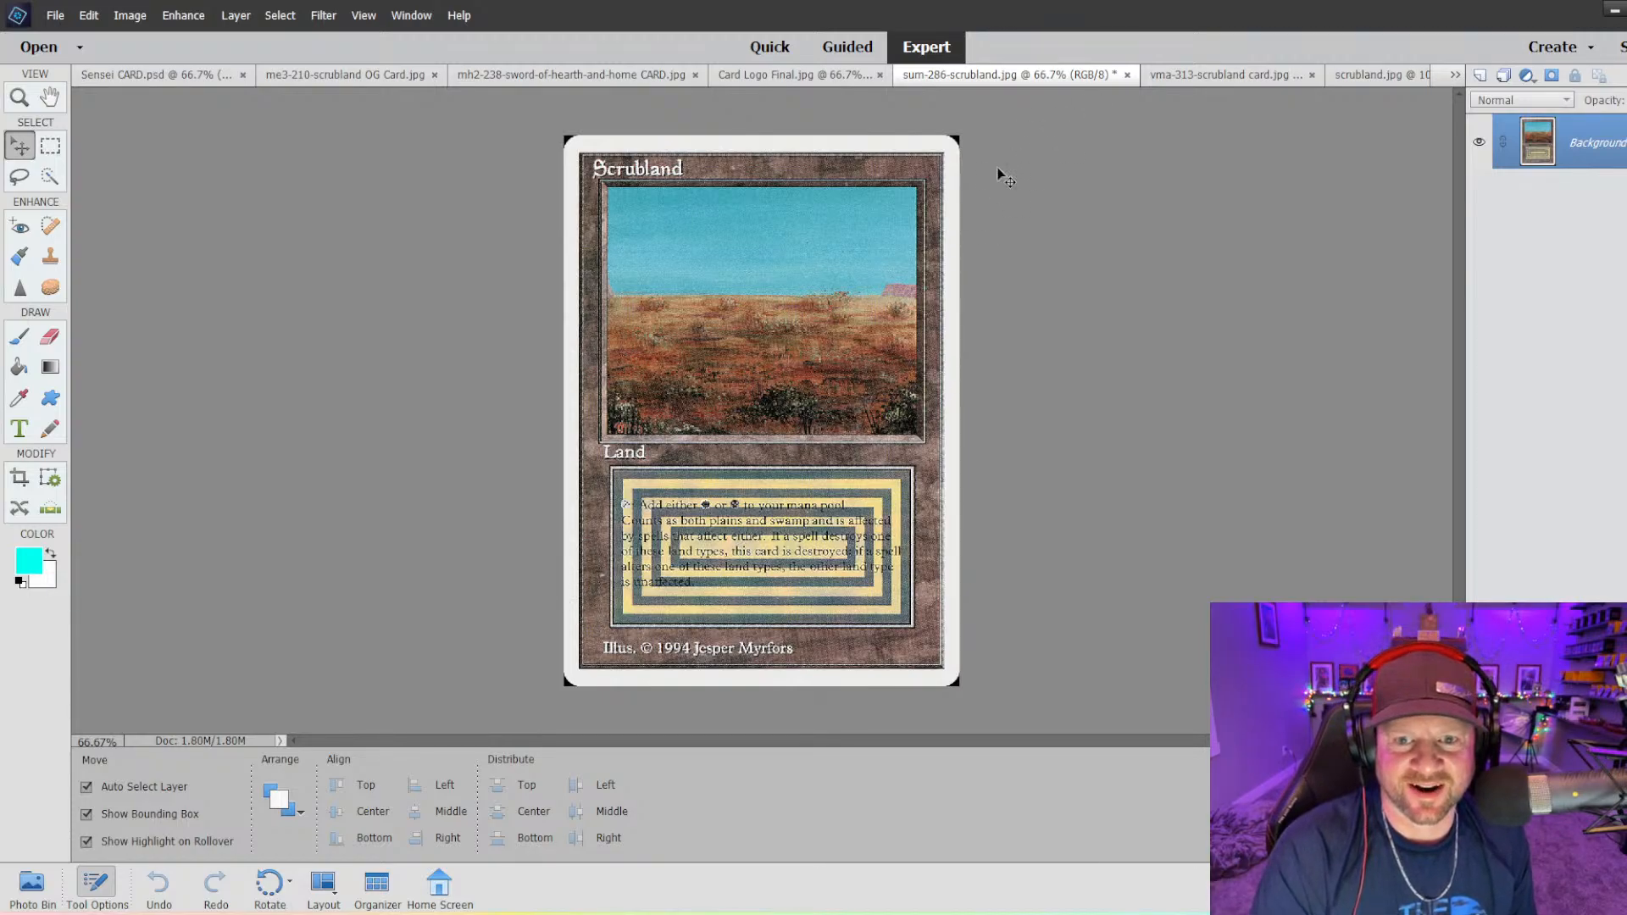
{"action": "left_click", "coordinate": [1128, 76]}
- Compare the text frames of the me3-210 and vma-313 Scrubland cards, ending on vma-313-scrubland card.jpg
{"action": "left_click", "coordinate": [951, 74]}
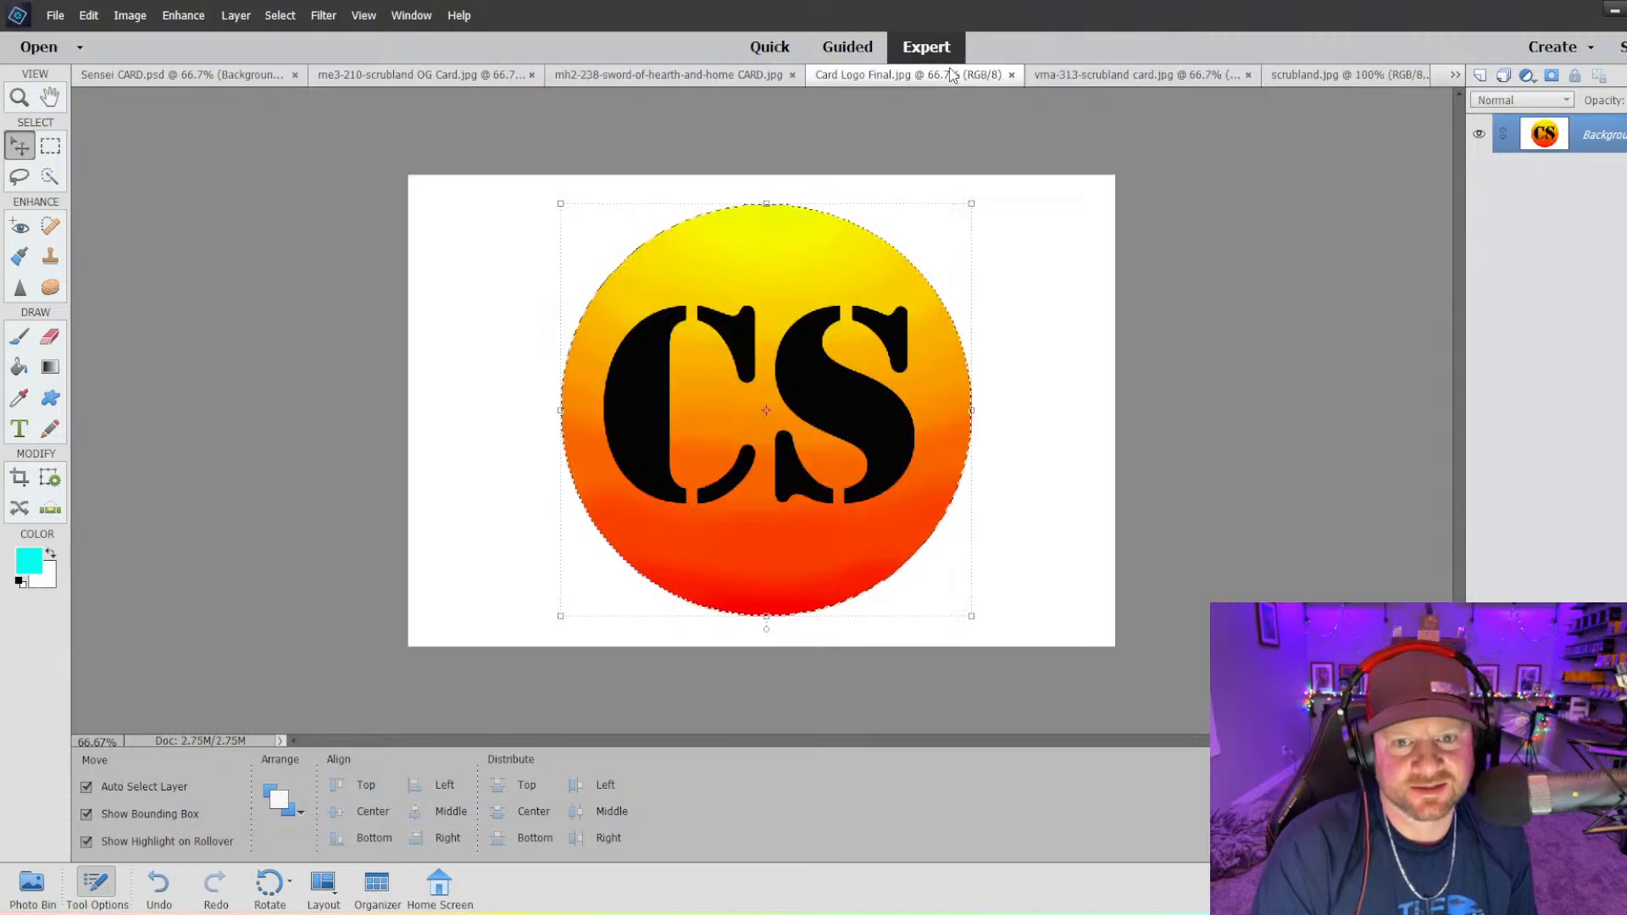
{"action": "left_click", "coordinate": [695, 75]}
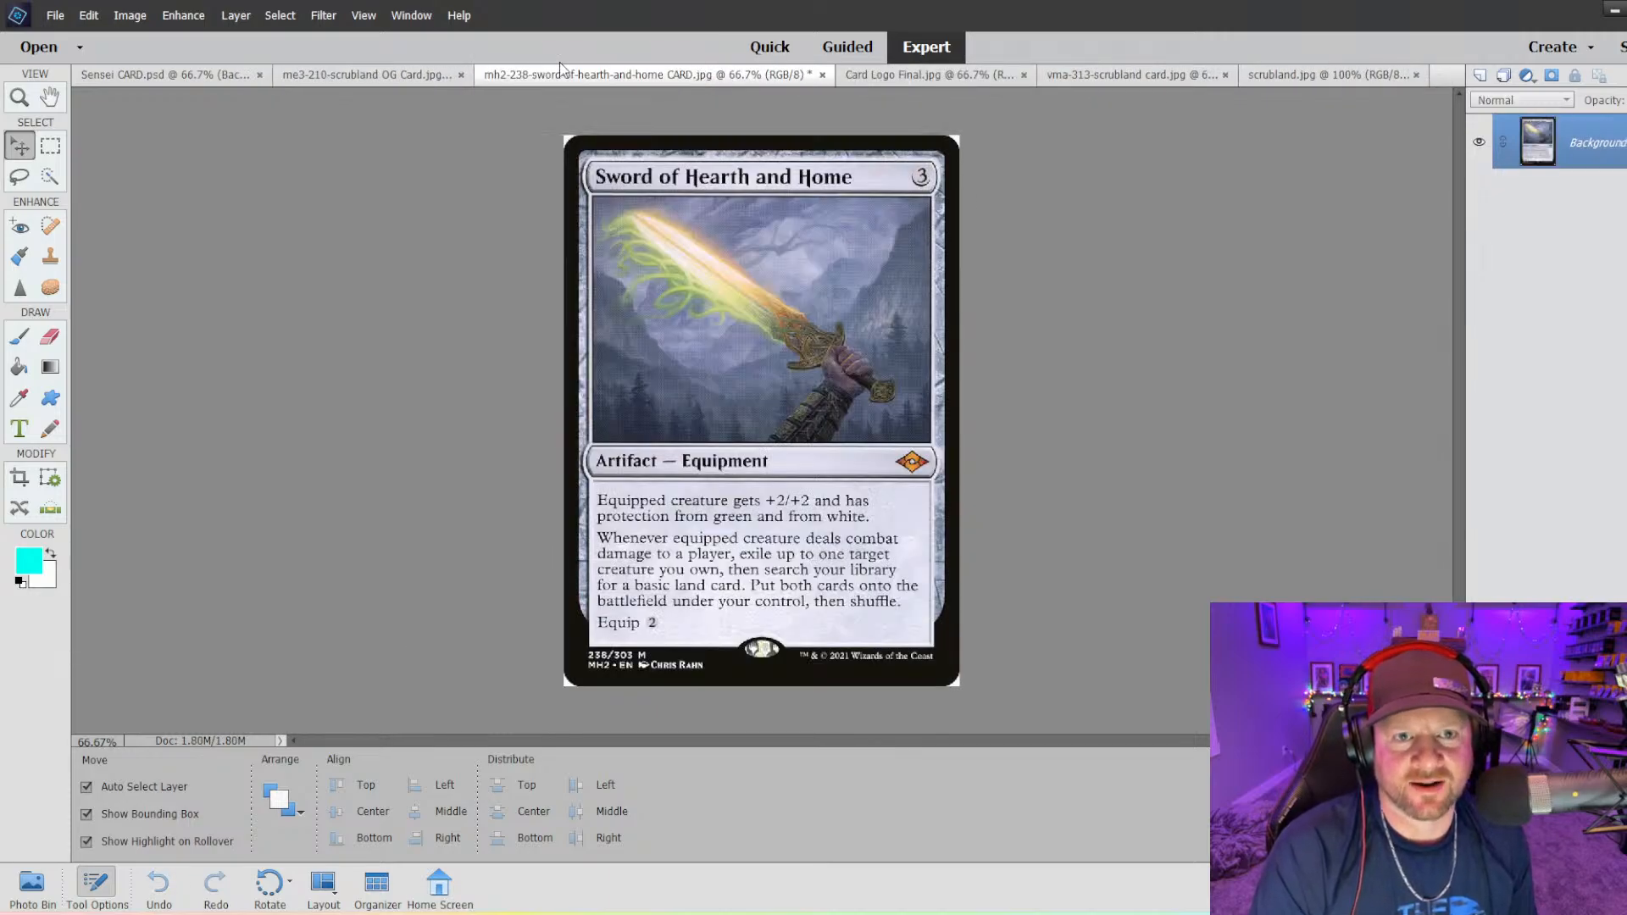
{"action": "left_click", "coordinate": [353, 76]}
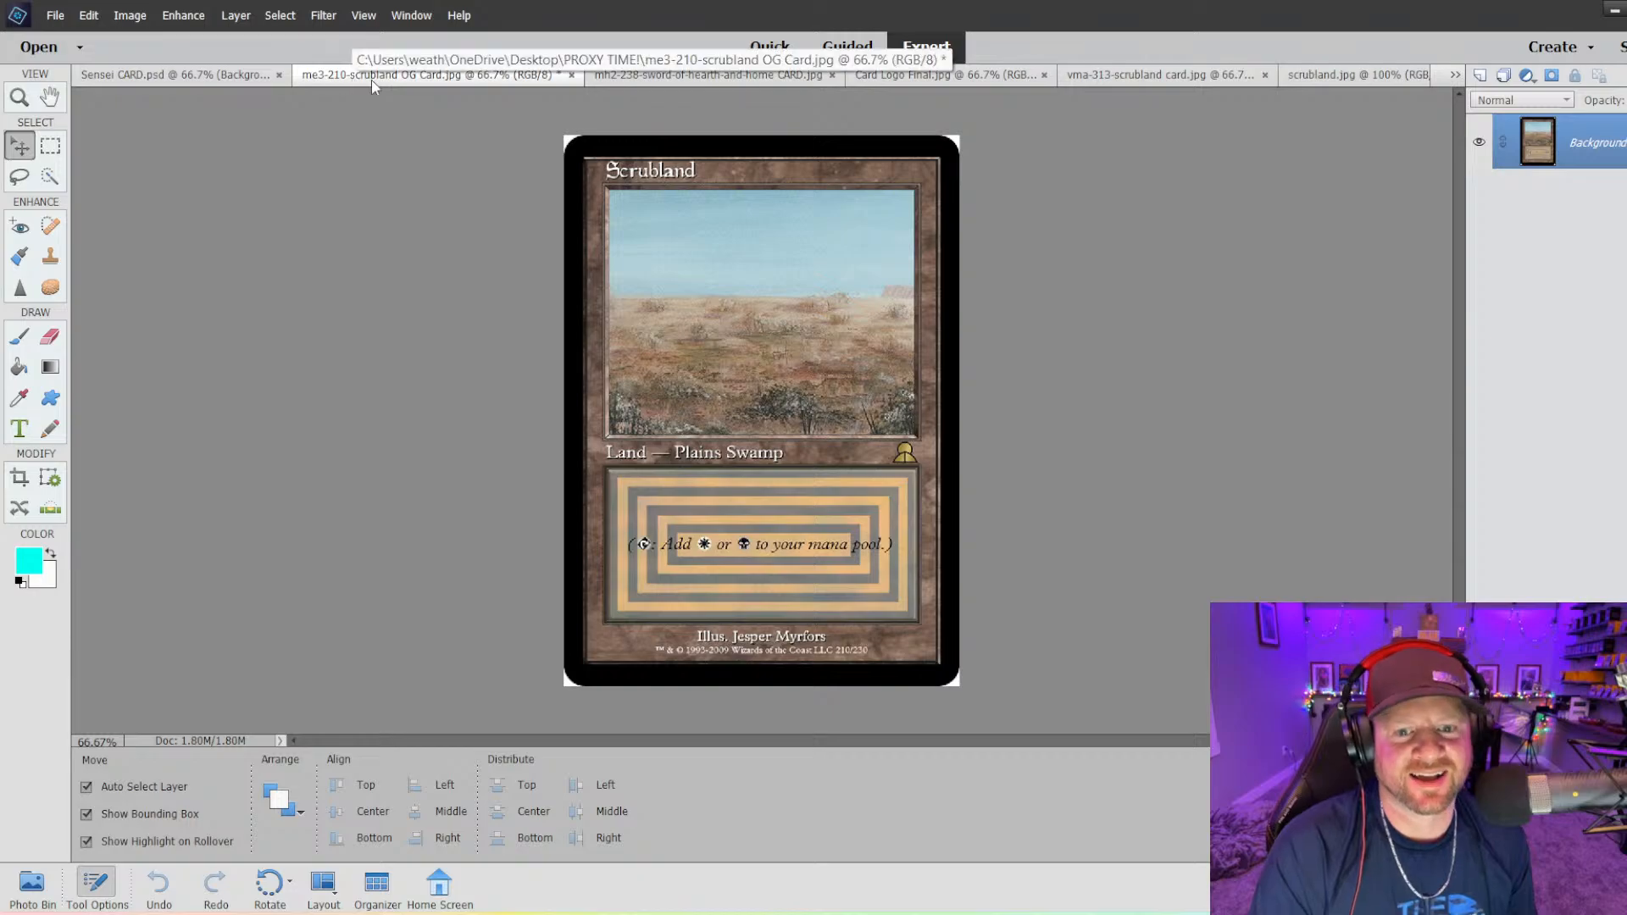
{"action": "left_click", "coordinate": [1226, 76]}
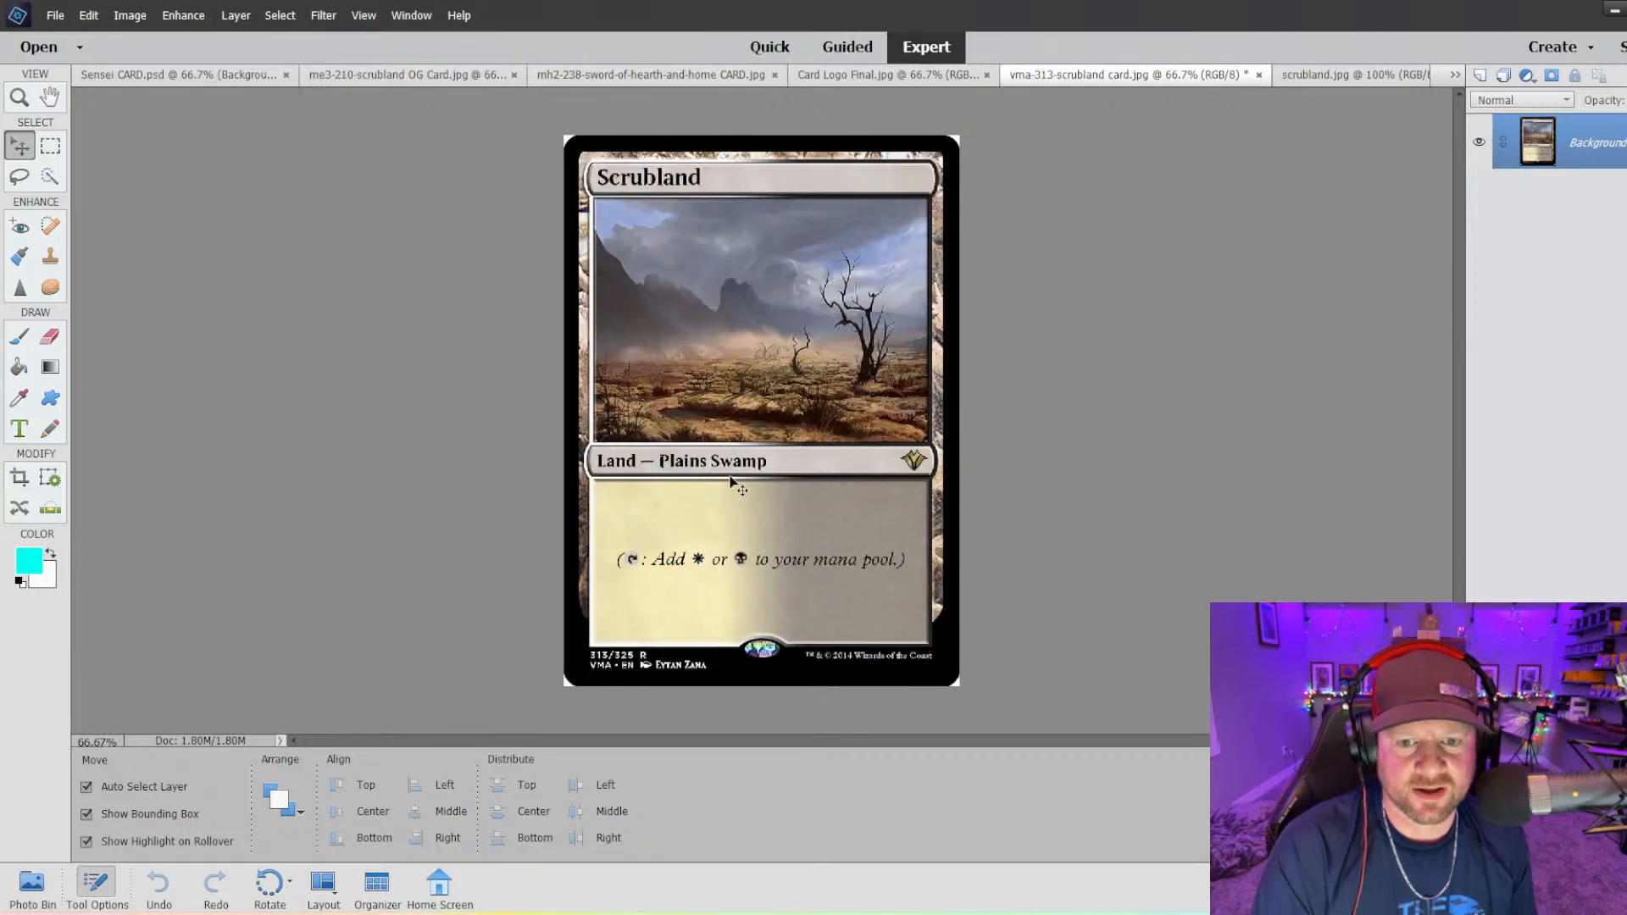
{"action": "left_click", "coordinate": [317, 76]}
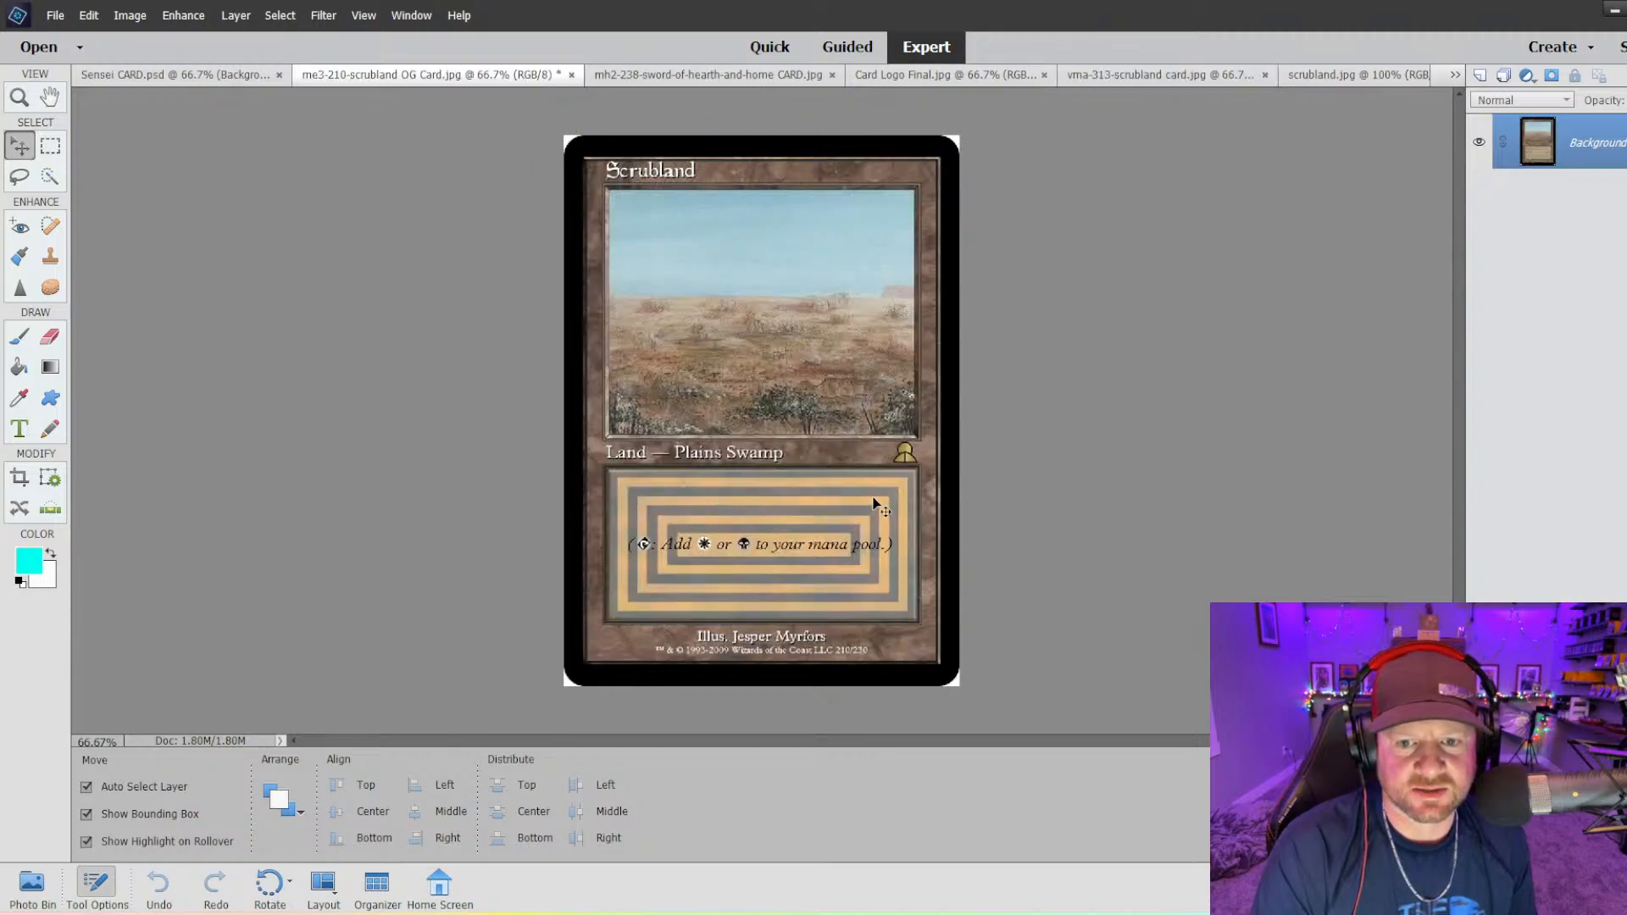
{"action": "left_click", "coordinate": [1136, 74]}
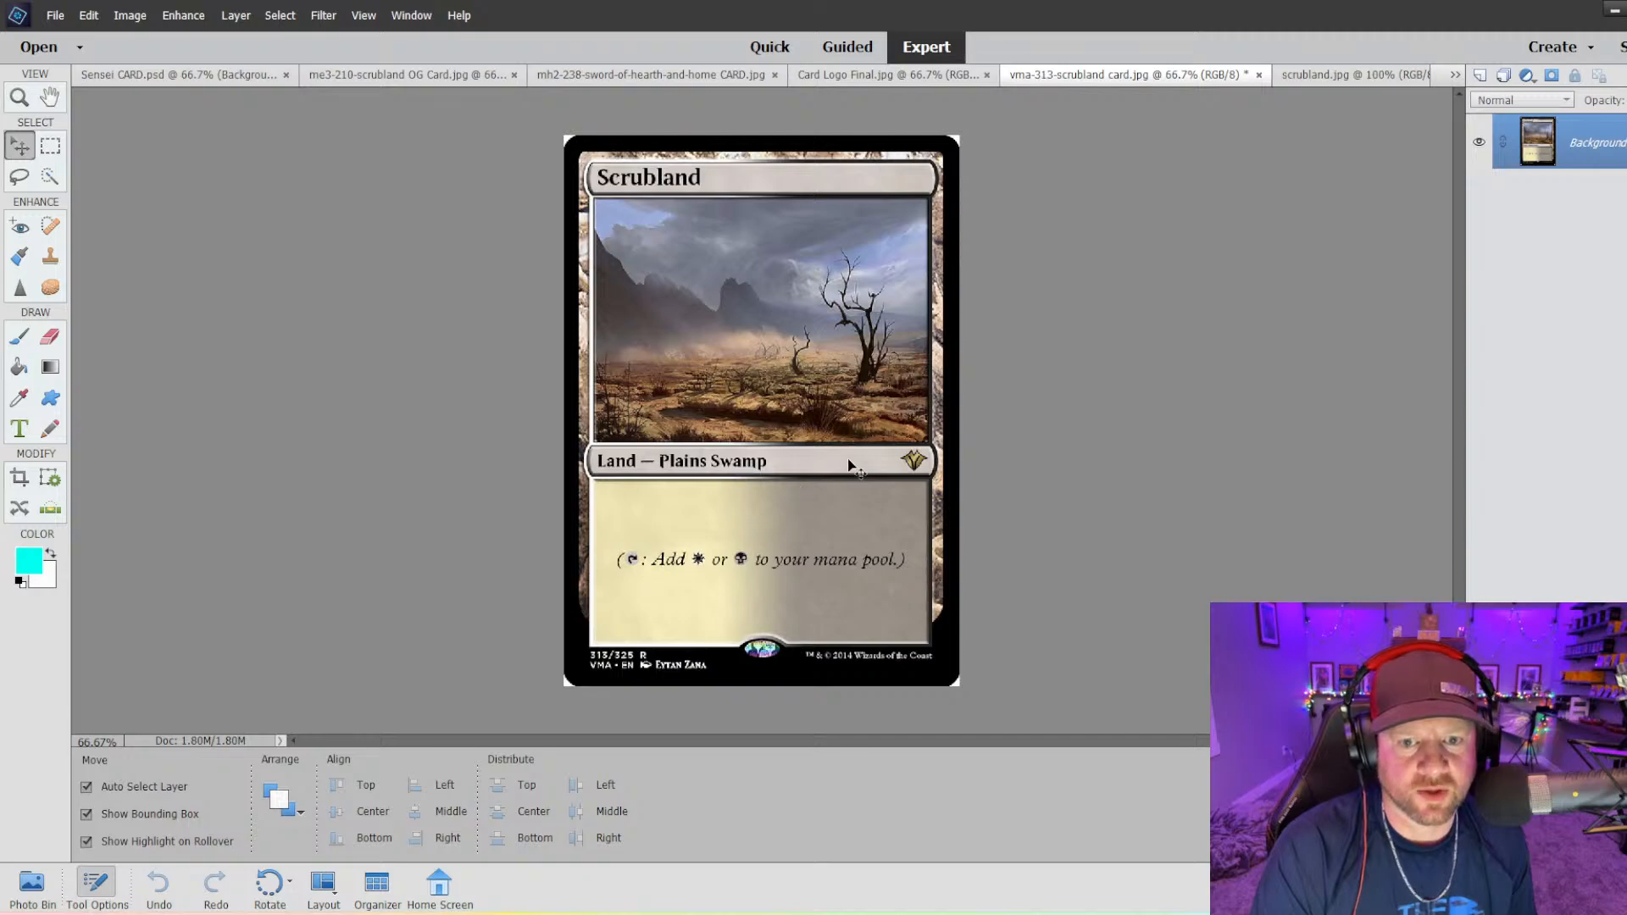
- Quick-select the type bar and text box of the vma-313 Scrubland card with a 175 px brush
{"action": "left_click", "coordinate": [50, 176]}
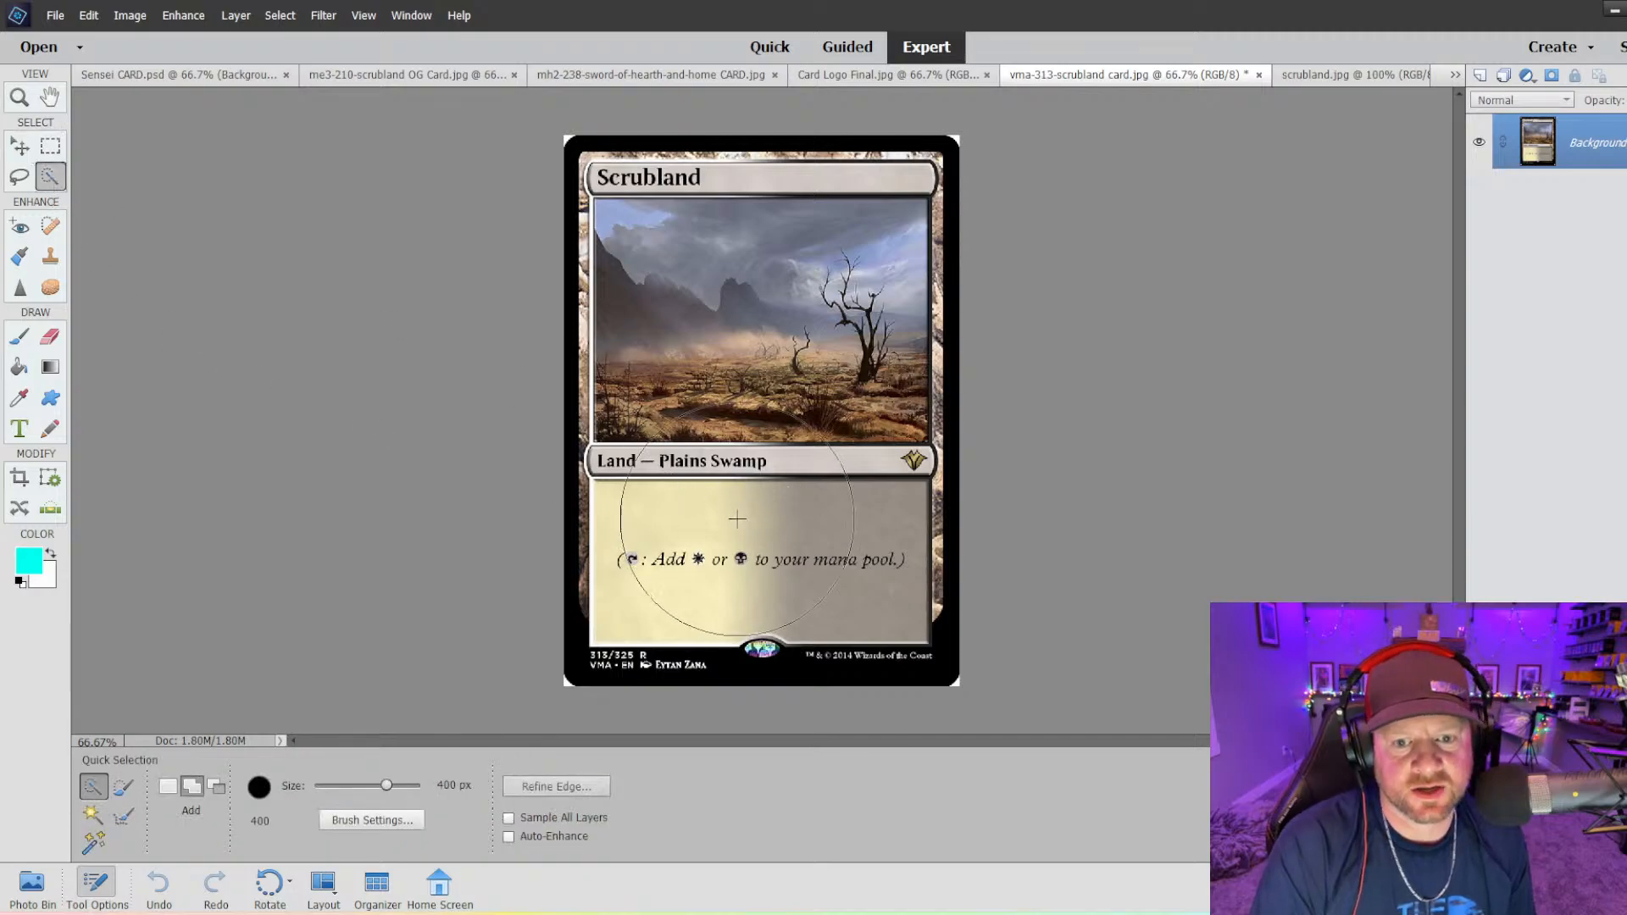
{"action": "key", "text": "bracketleft"}
{"action": "key", "text": "bracketleft"}
{"action": "key", "text": "bracketleft"}
{"action": "key", "text": "bracketleft"}
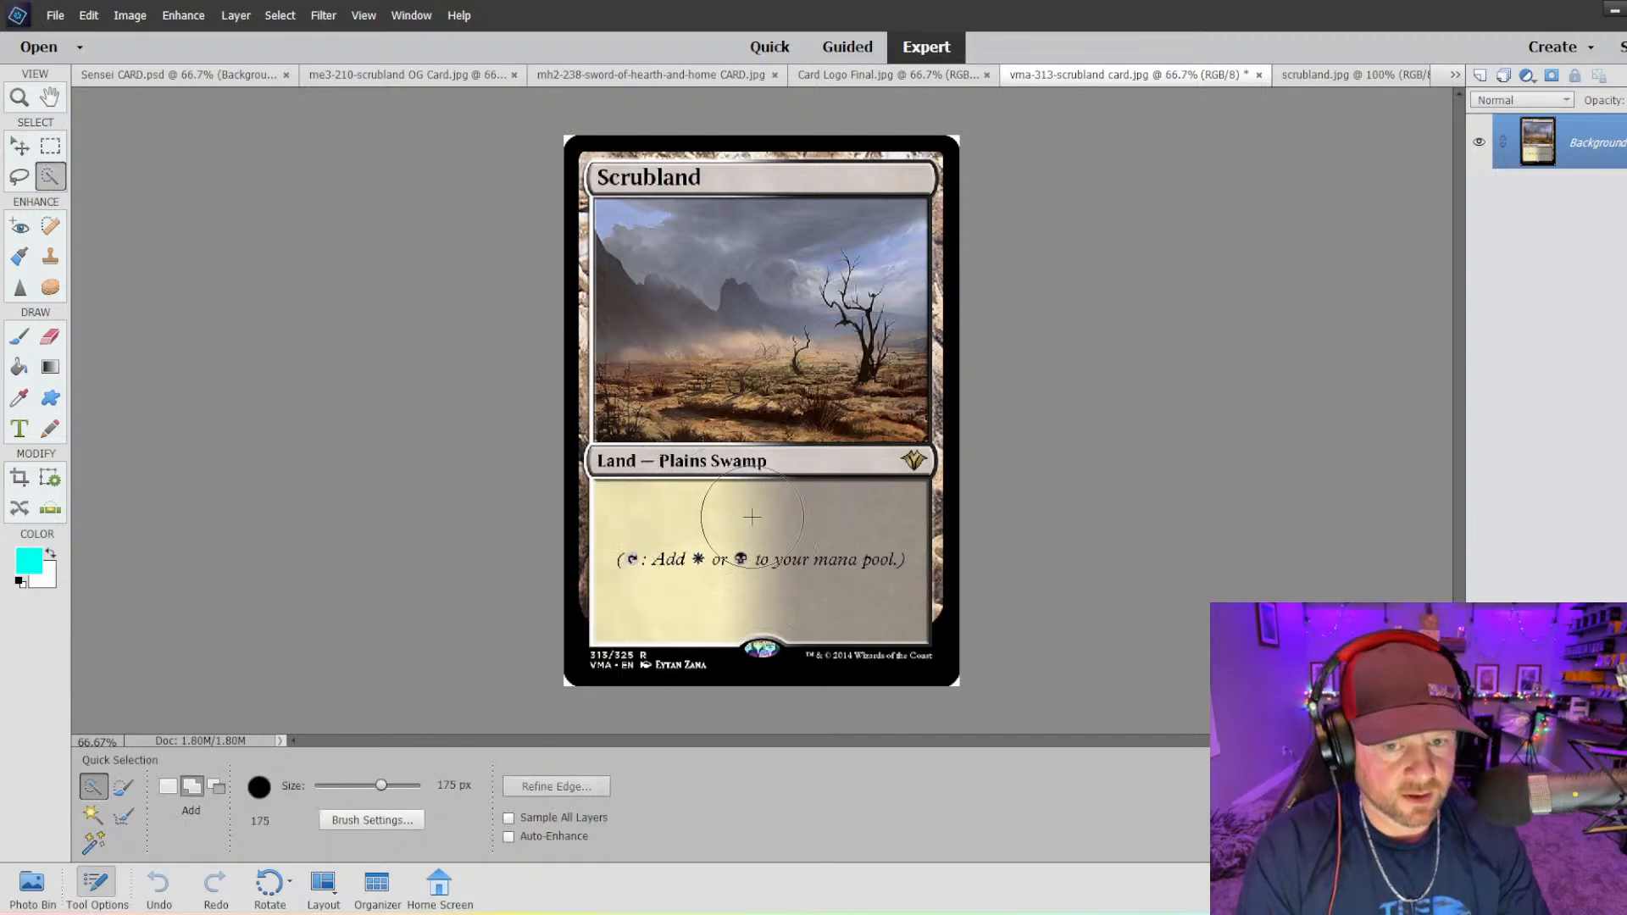
{"action": "left_click_drag", "start_coordinate": [737, 536], "coordinate": [671, 538]}
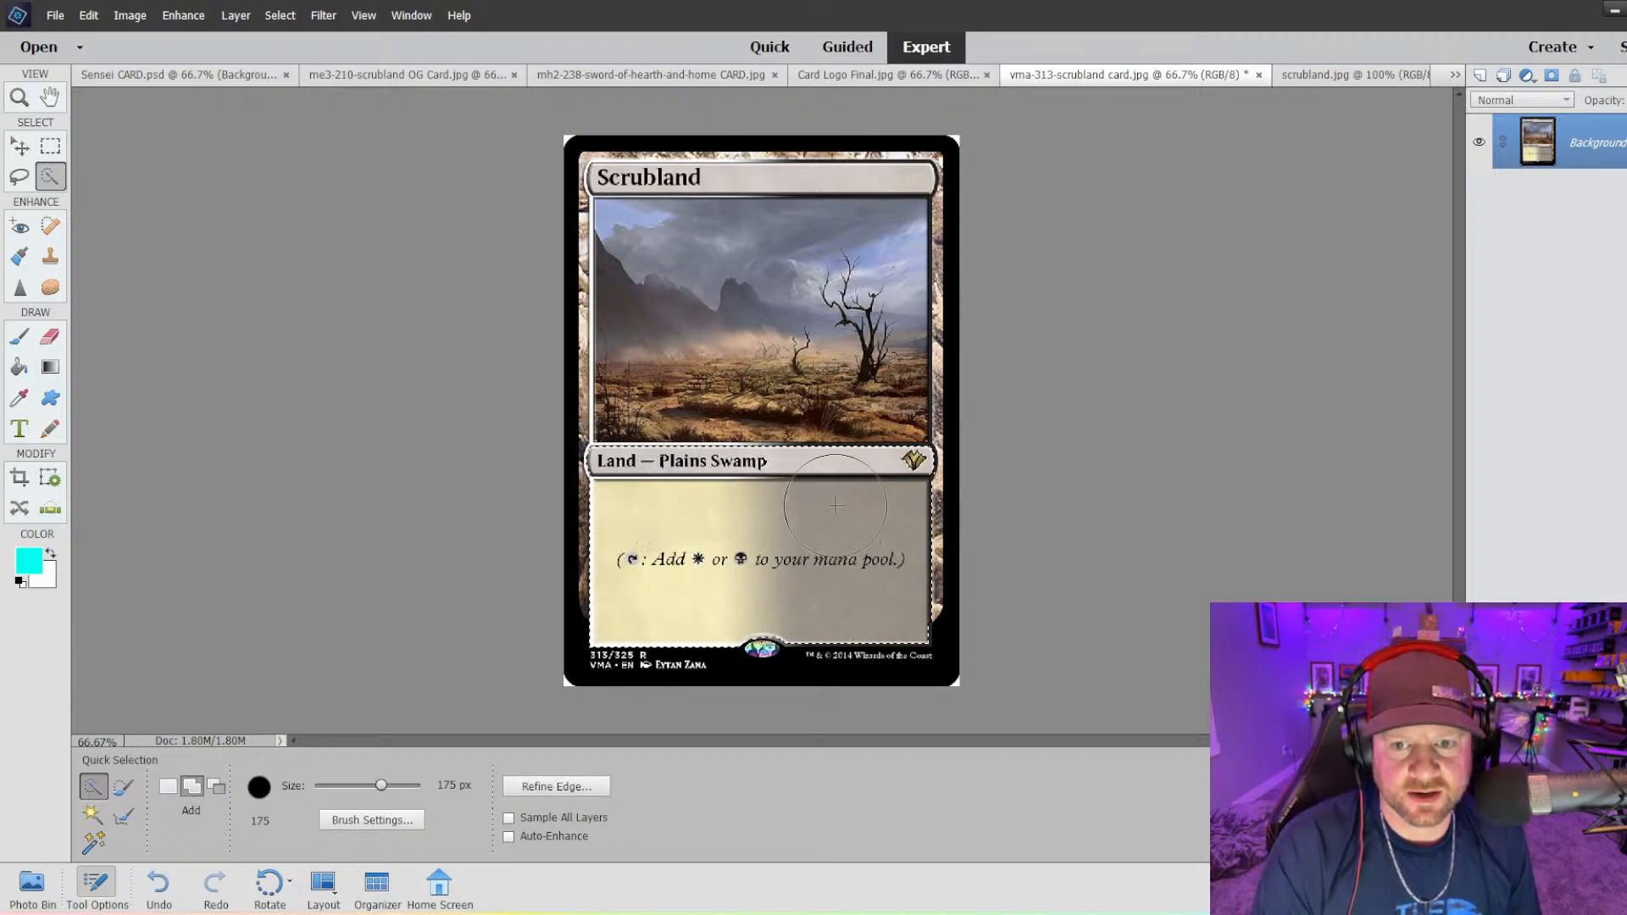
- Extend the selection over the outer border of the "Land — Plains Swamp" type bar using a 50 px Quick Selection brush
{"action": "key", "text": "bracketleft"}
{"action": "key", "text": "bracketleft"}
{"action": "key", "text": "bracketleft"}
{"action": "key", "text": "bracketleft"}
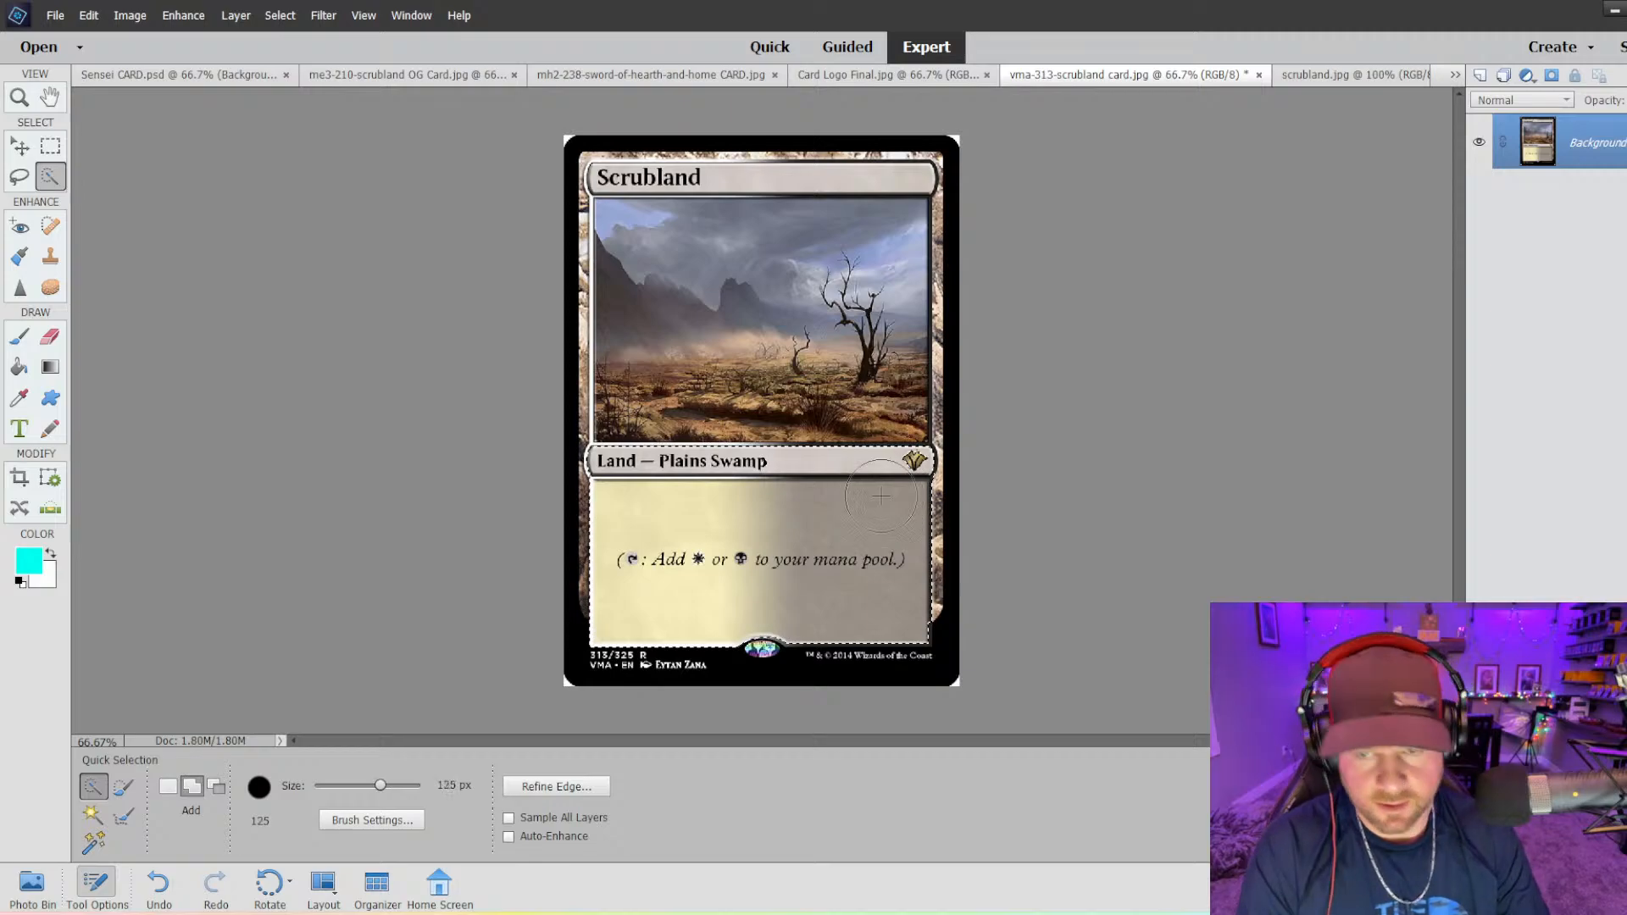
{"action": "key", "text": "bracketleft"}
{"action": "key", "text": "bracketleft"}
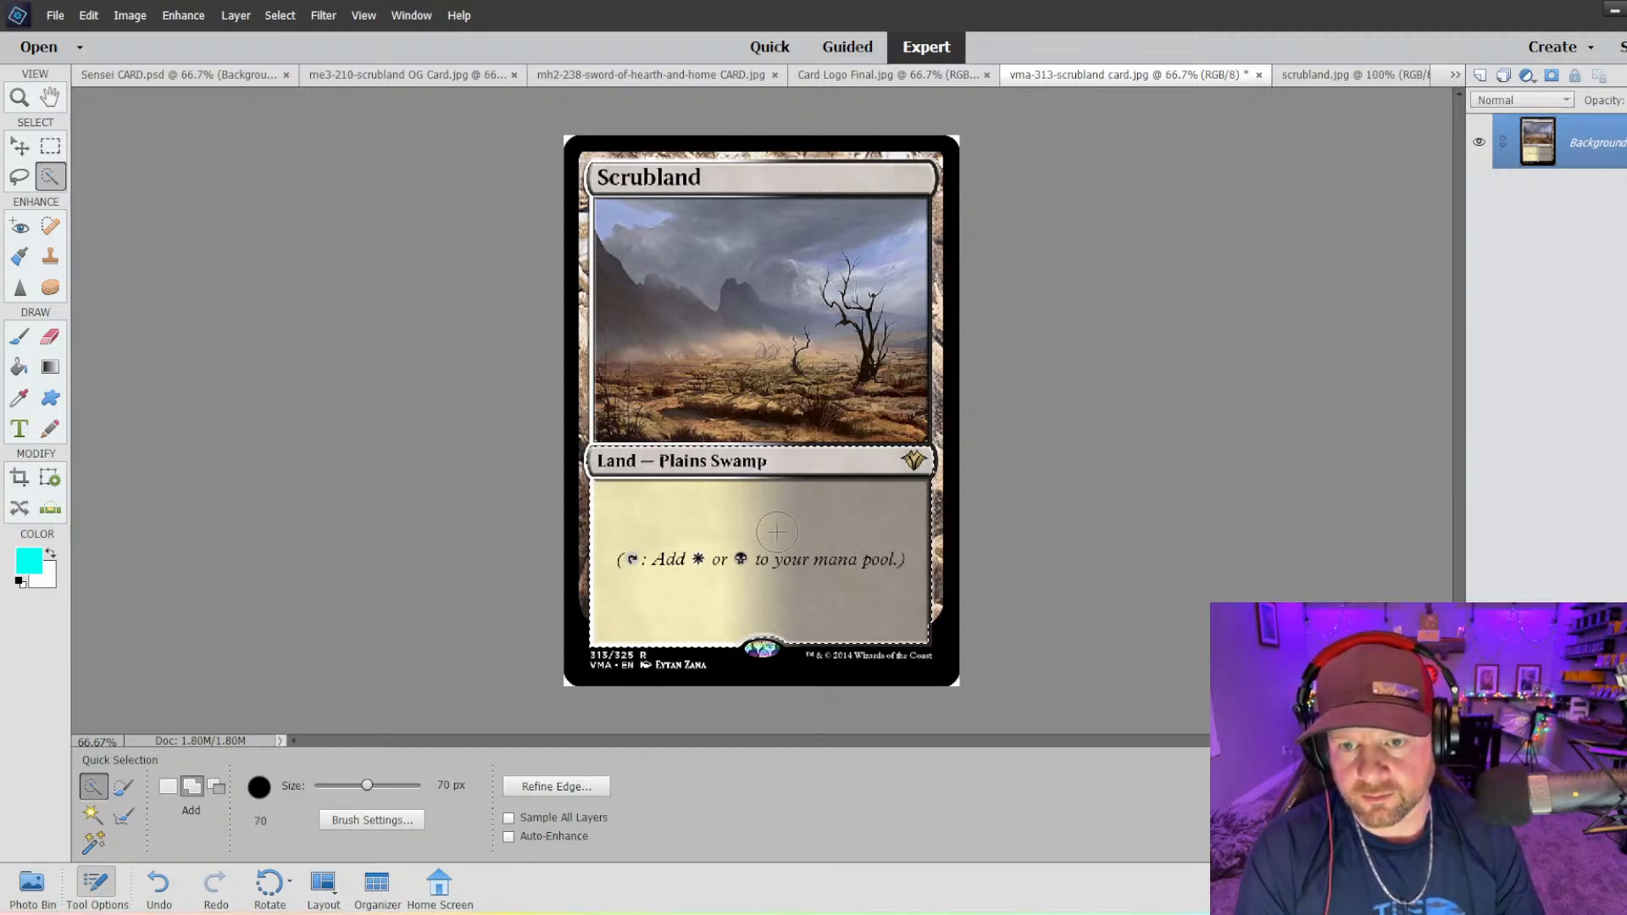
{"action": "key", "text": "ctrl+equal"}
{"action": "key", "text": "ctrl+equal"}
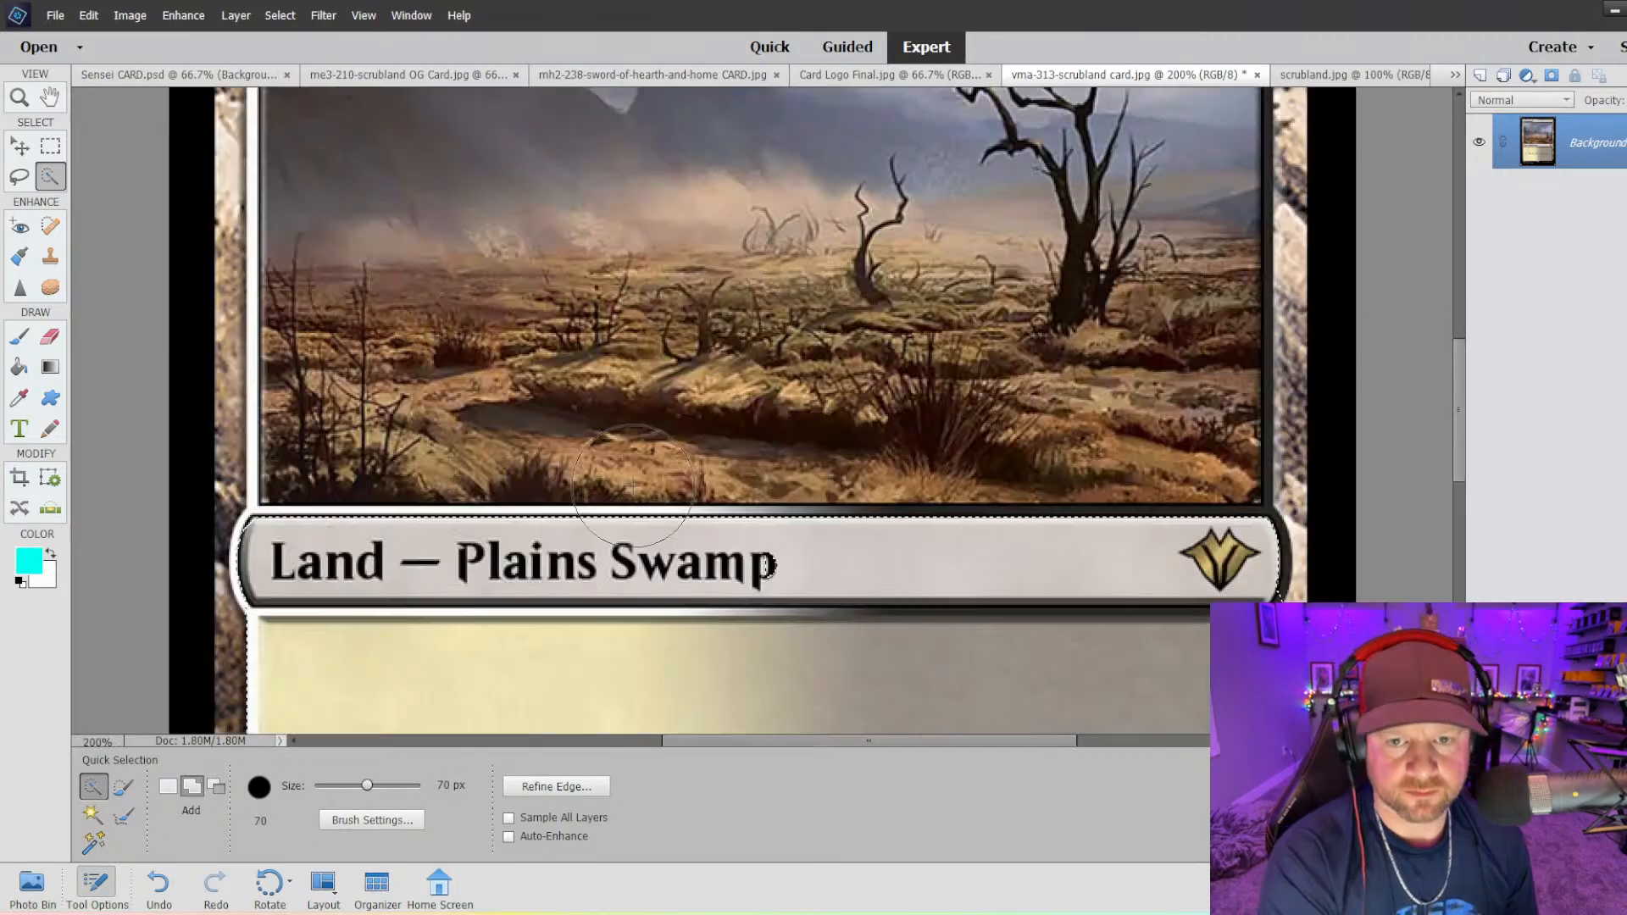
{"action": "scroll", "coordinate": [269, 542], "scroll_direction": "down", "scroll_amount": 2}
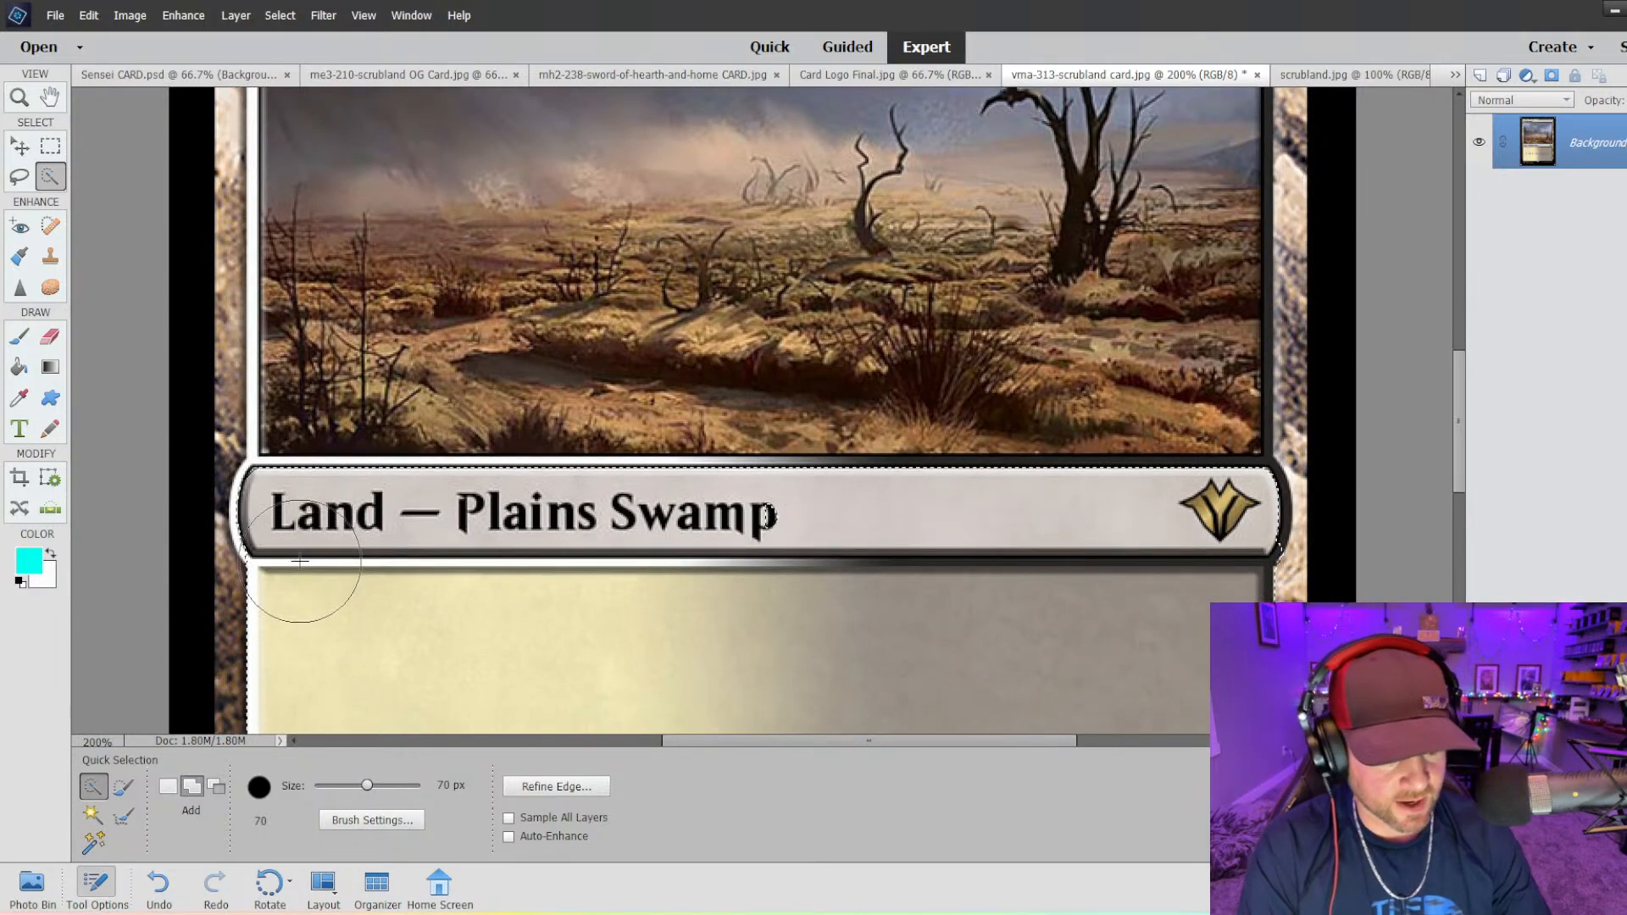
{"action": "key", "text": "bracketleft"}
{"action": "key", "text": "bracketleft"}
{"action": "left_click", "coordinate": [273, 512]}
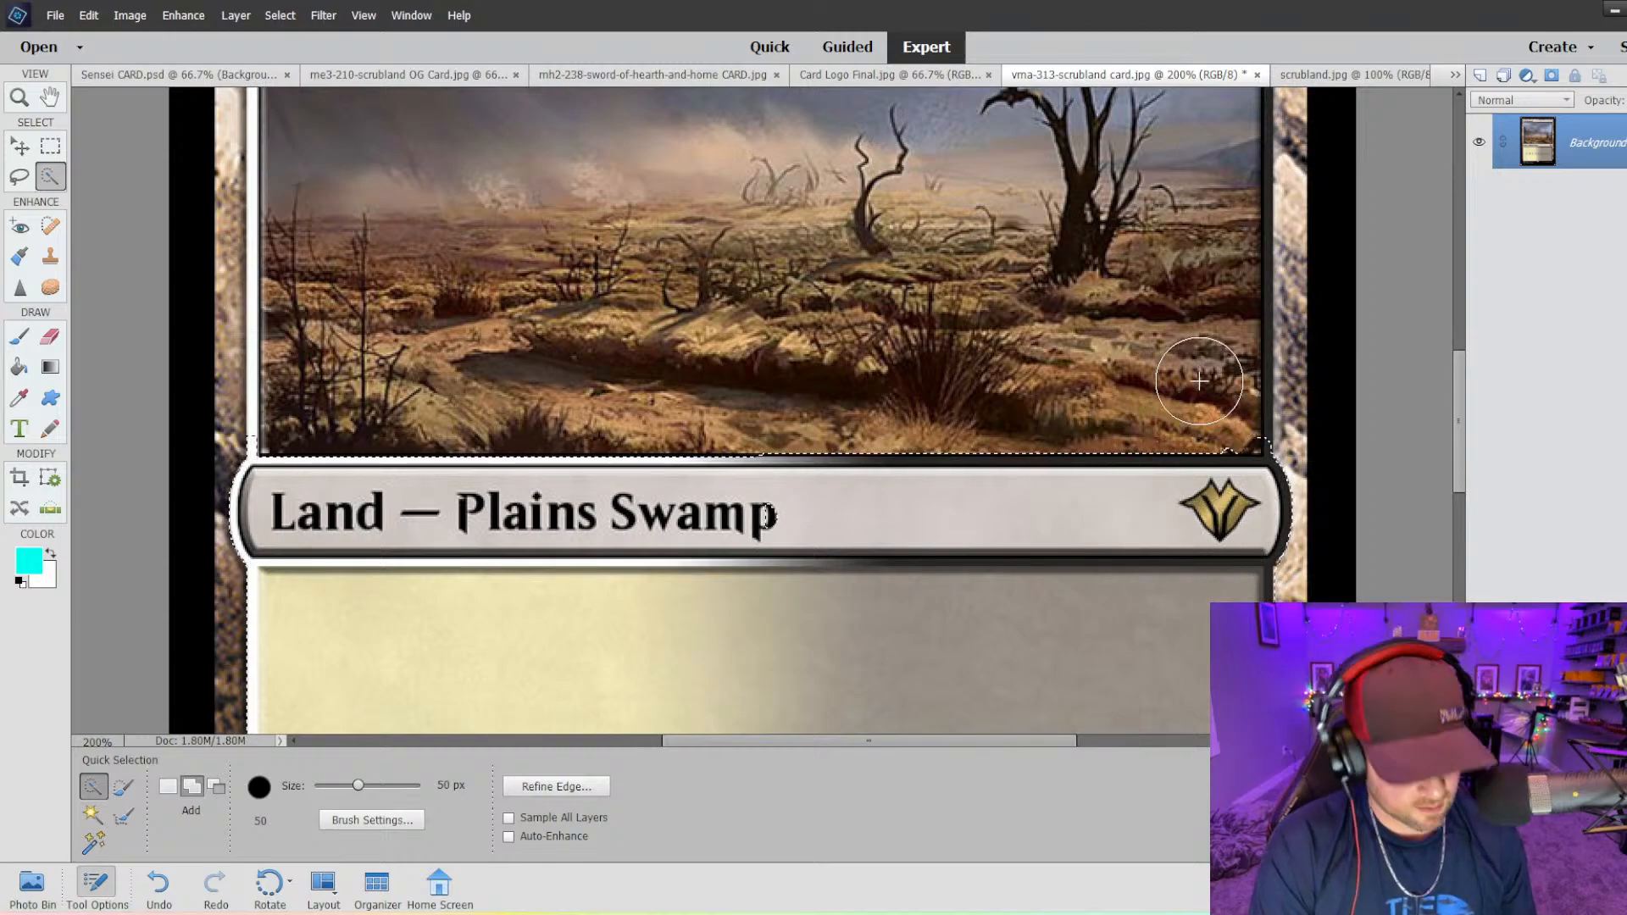
- Subtract the stray areas above the type bar's corners from the selection and reduce the Quick Selection brush to 20 px
{"action": "key", "text": "alt"}
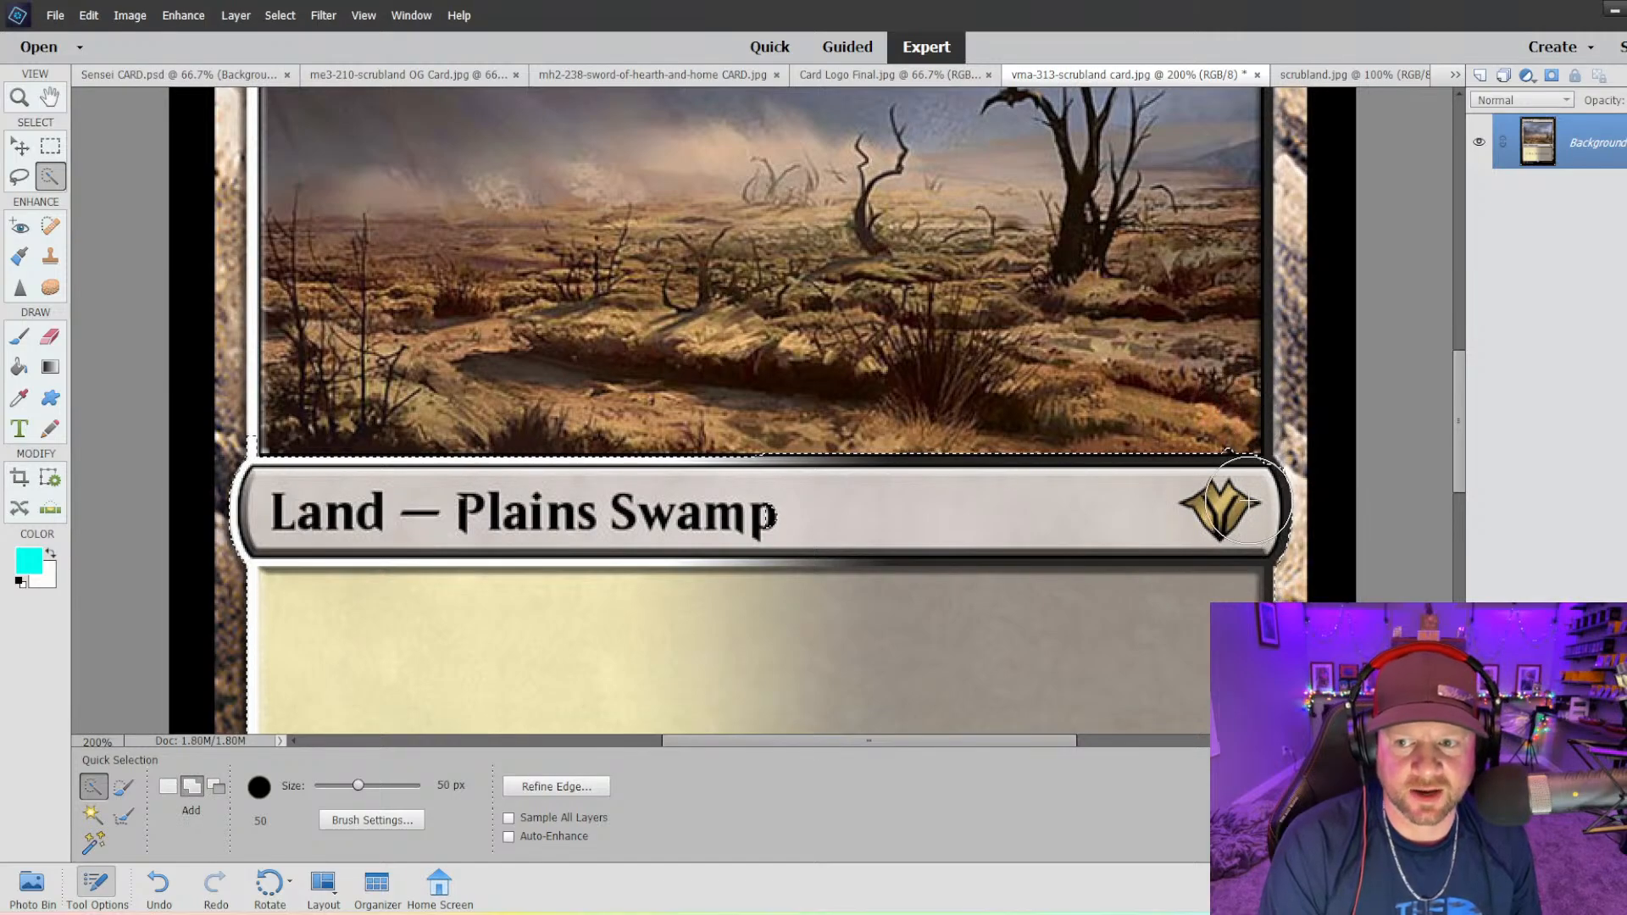
{"action": "key", "text": "alt"}
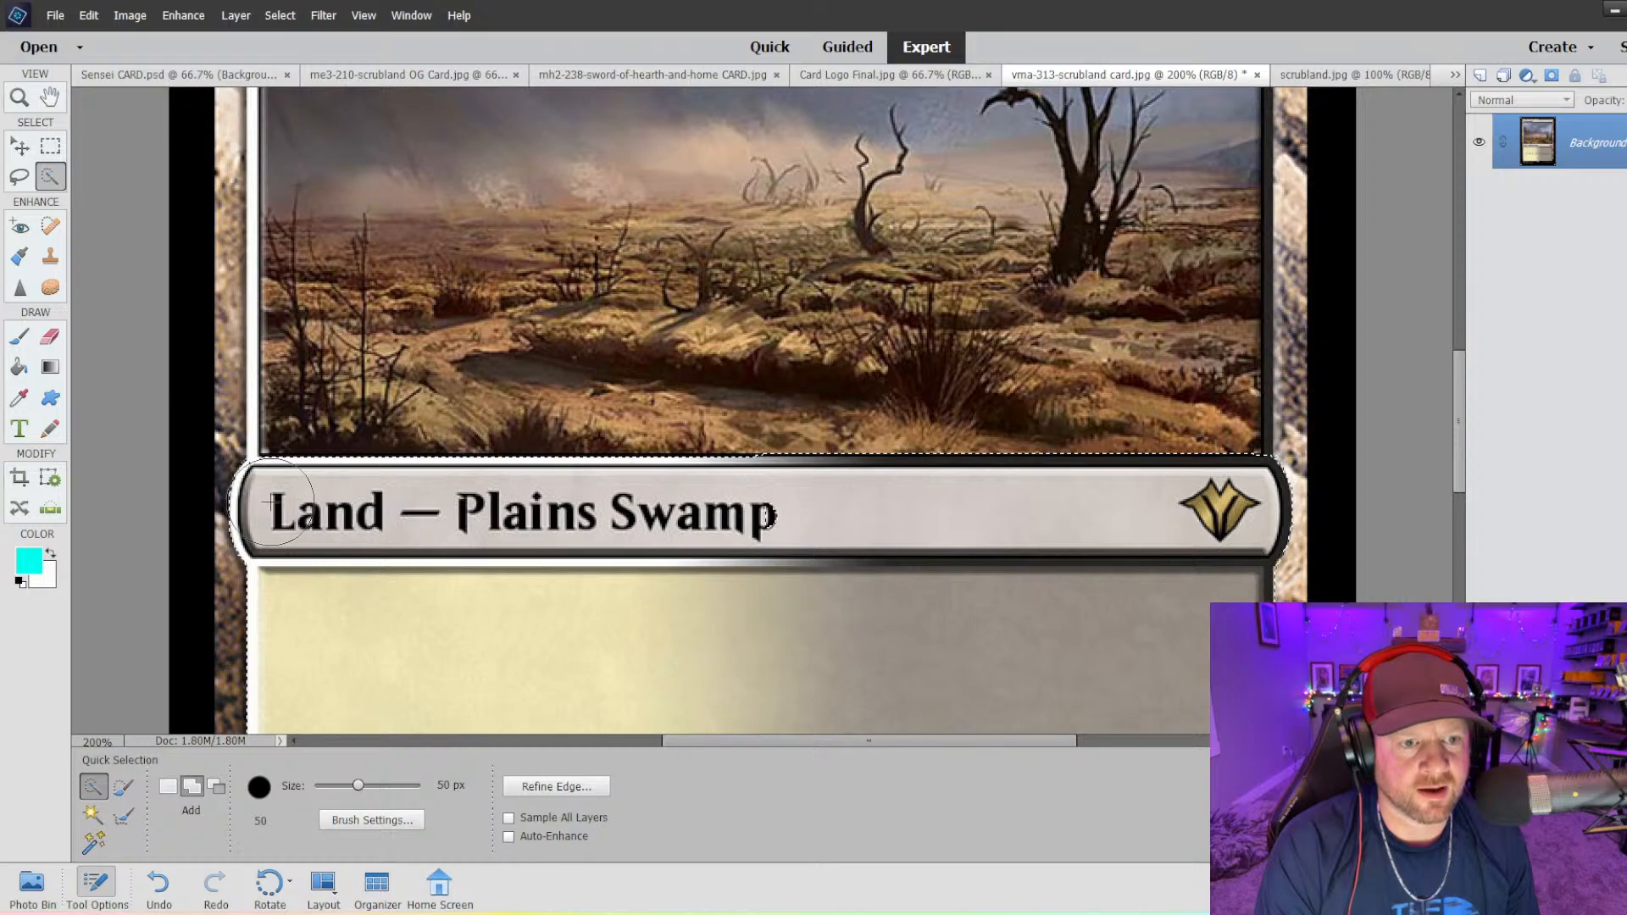
{"action": "key", "text": "ctrl+z"}
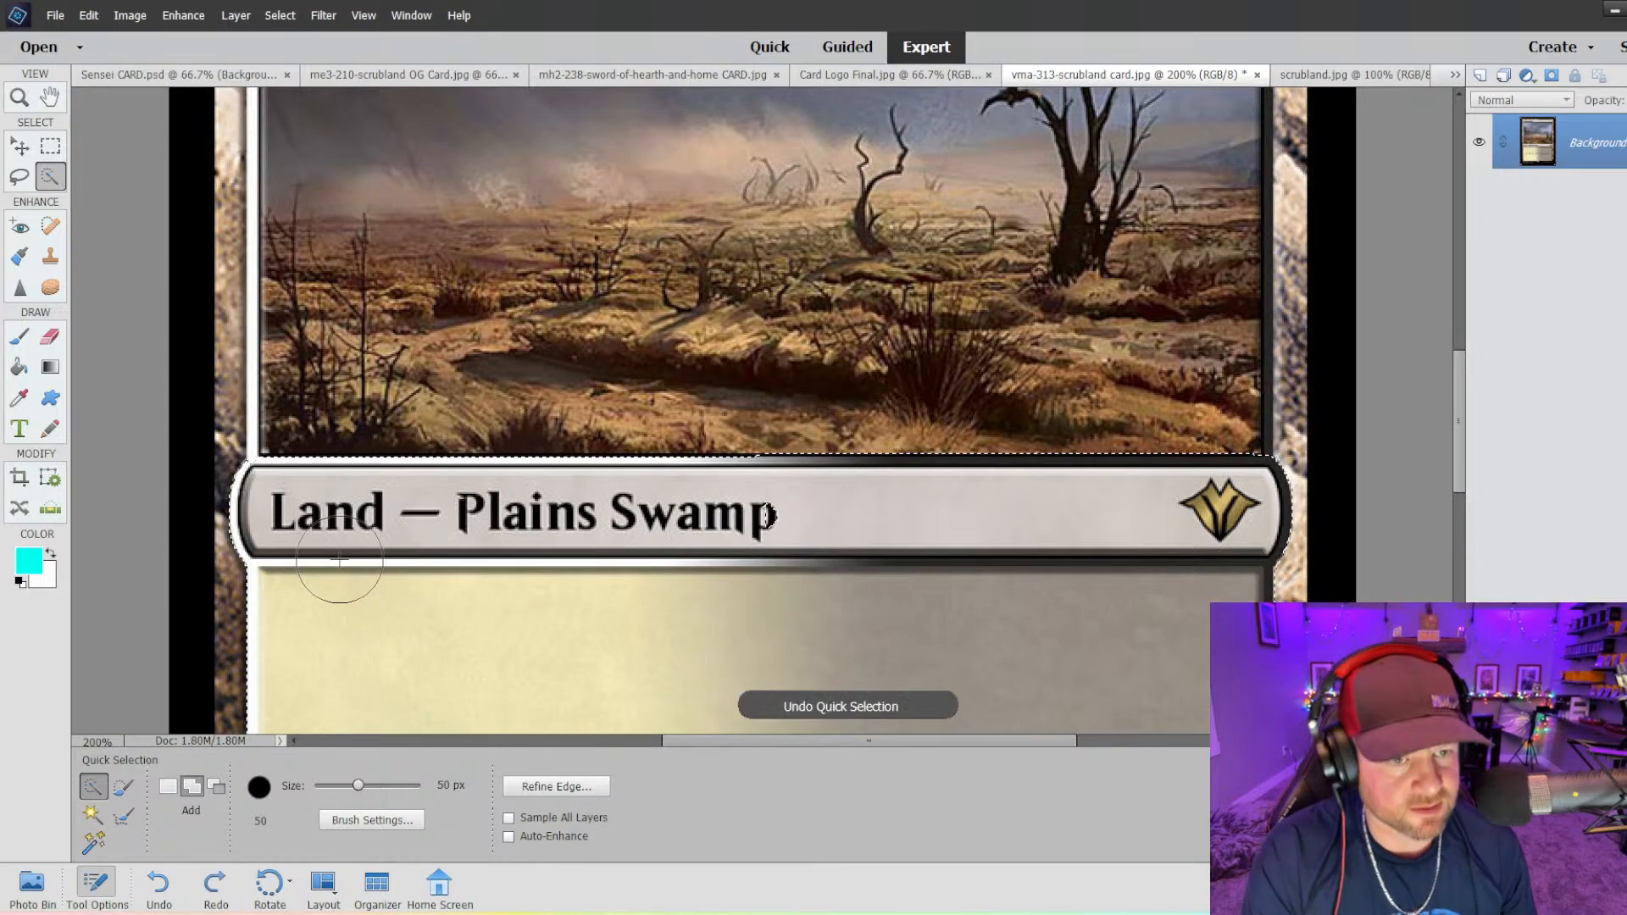
{"action": "key", "text": "bracketleft"}
{"action": "key", "text": "bracketleft"}
{"action": "key", "text": "bracketleft"}
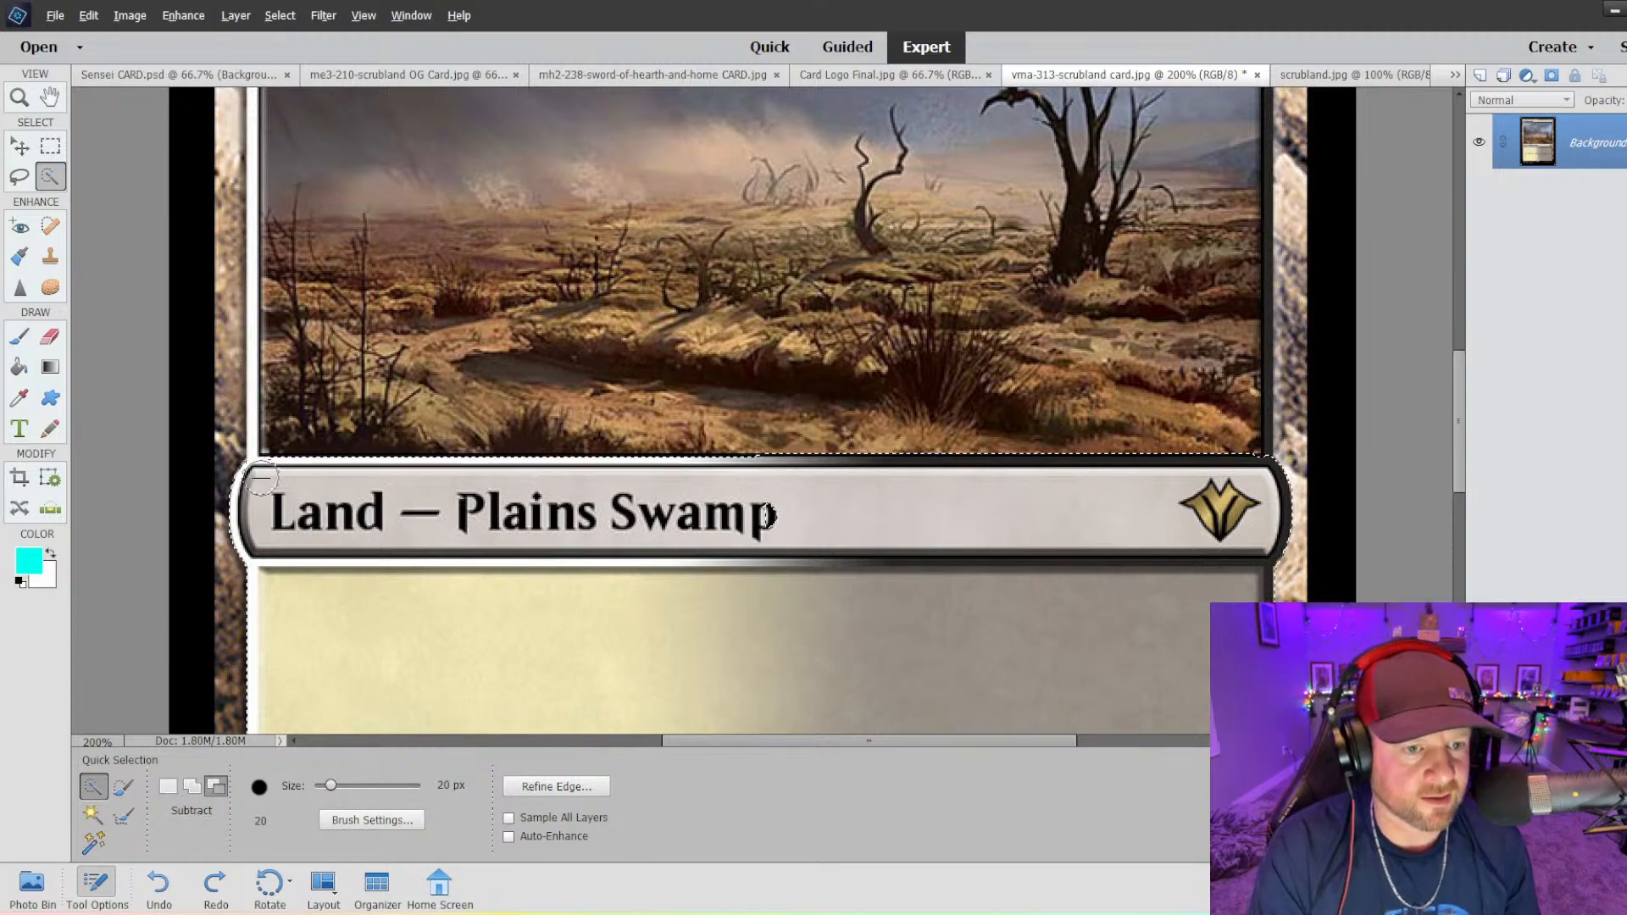
{"action": "key", "text": "ctrl+z"}
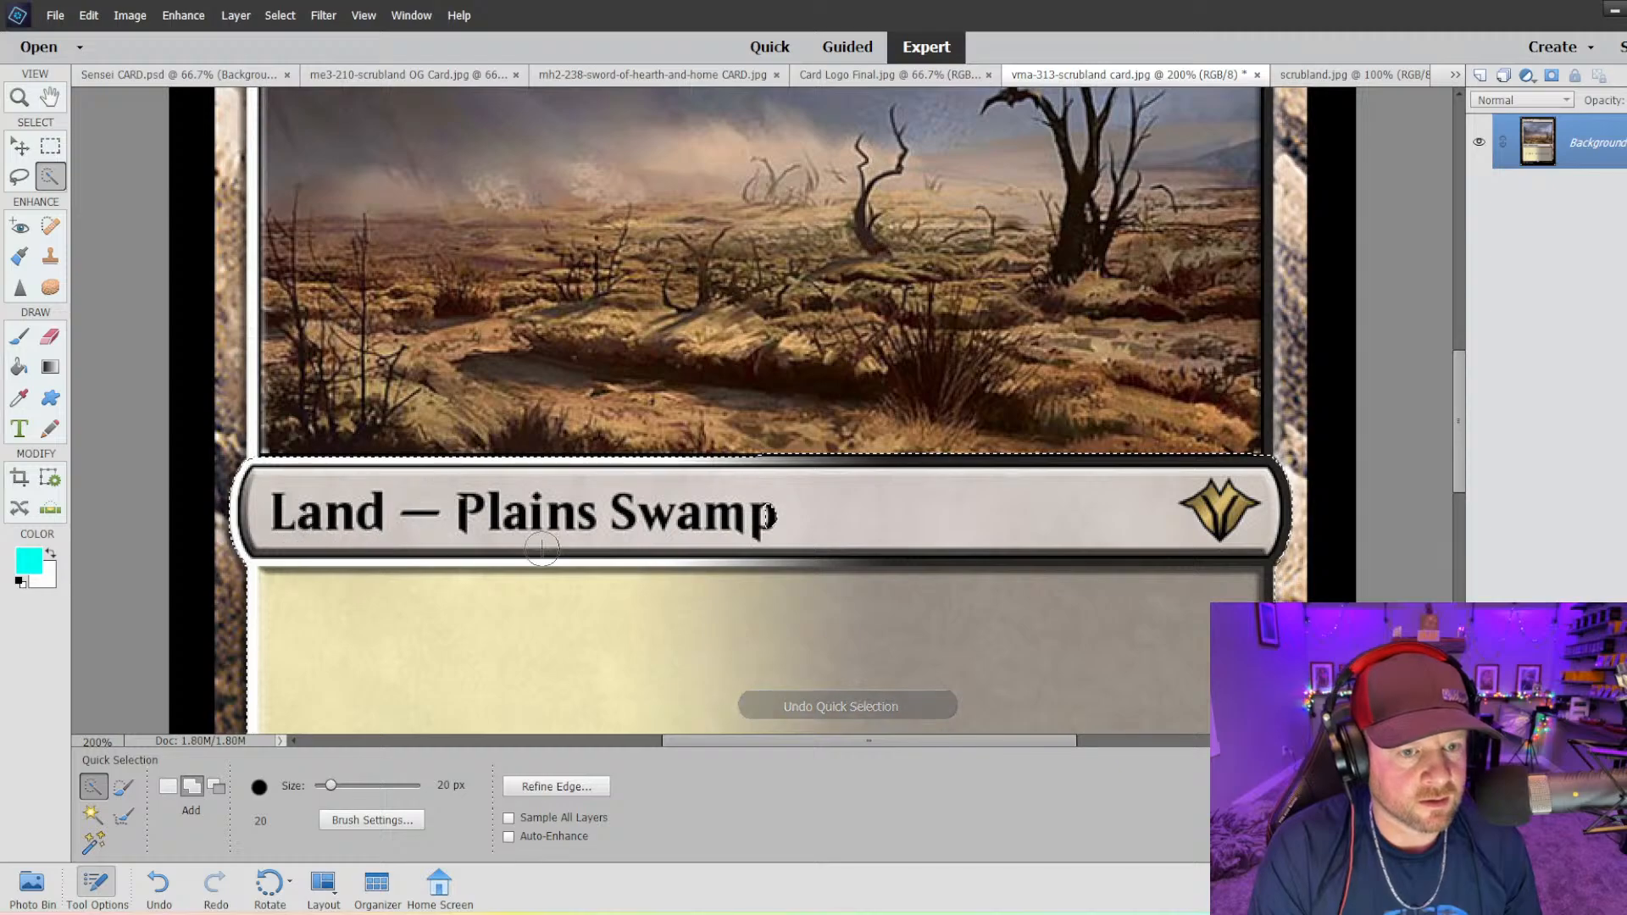
- Add the dark border along the lower edge of the text box to the selection, from the hologram to the right corner
{"action": "scroll", "coordinate": [593, 572], "scroll_direction": "down", "scroll_amount": 3}
{"action": "scroll", "coordinate": [584, 581], "scroll_direction": "down", "scroll_amount": 3}
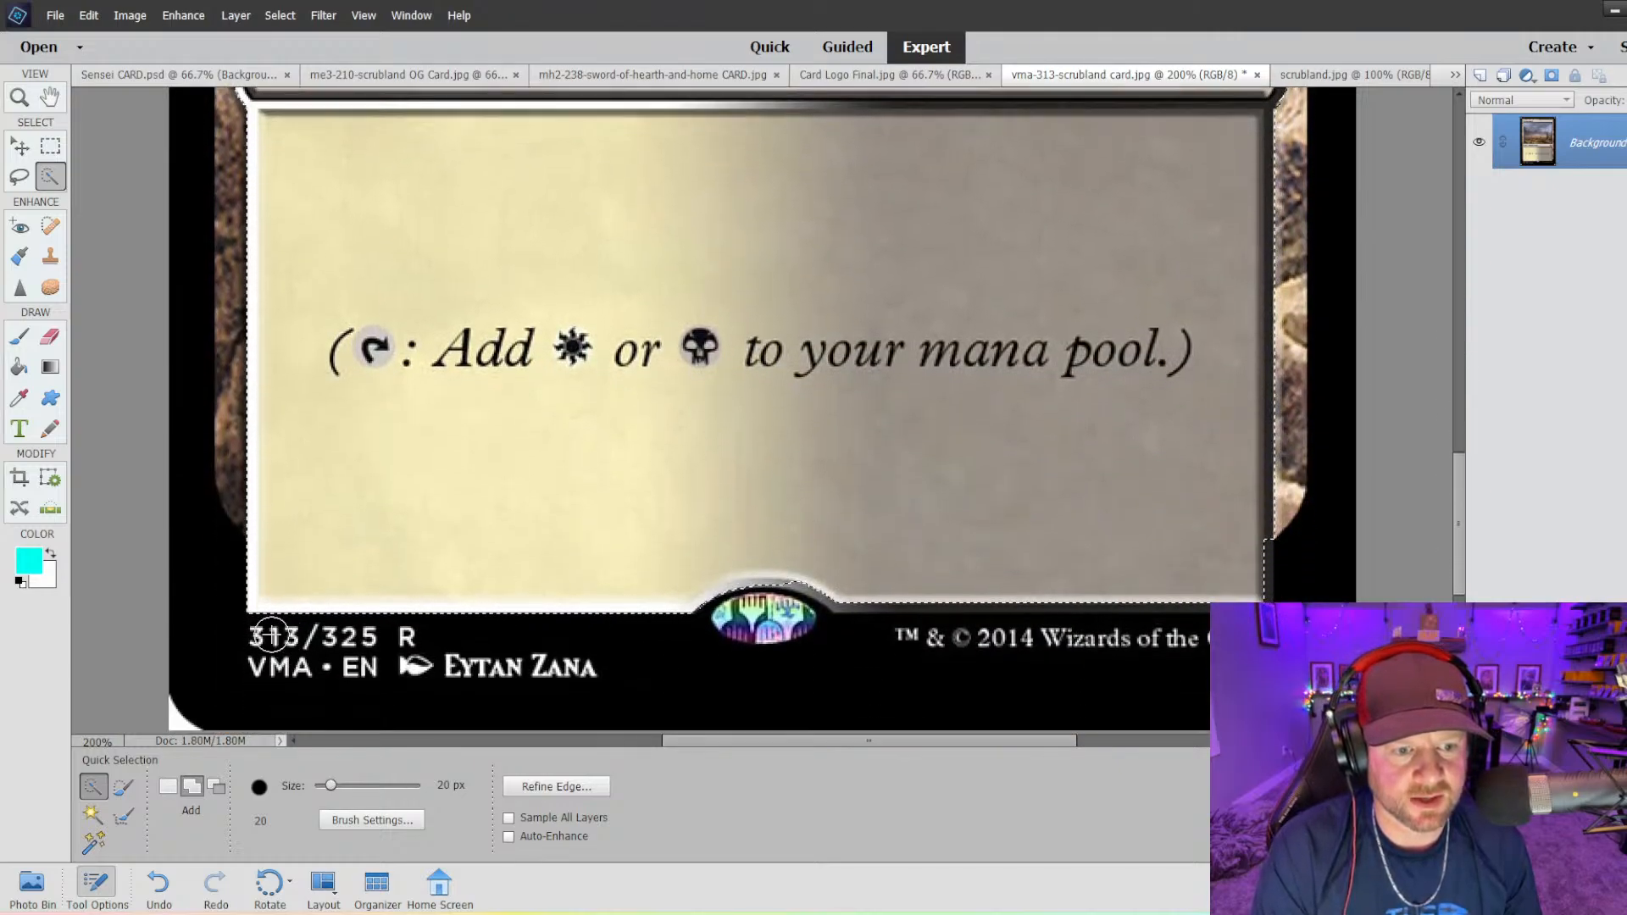
{"action": "left_click_drag", "start_coordinate": [799, 579], "coordinate": [844, 594]}
{"action": "left_click", "coordinate": [933, 596]}
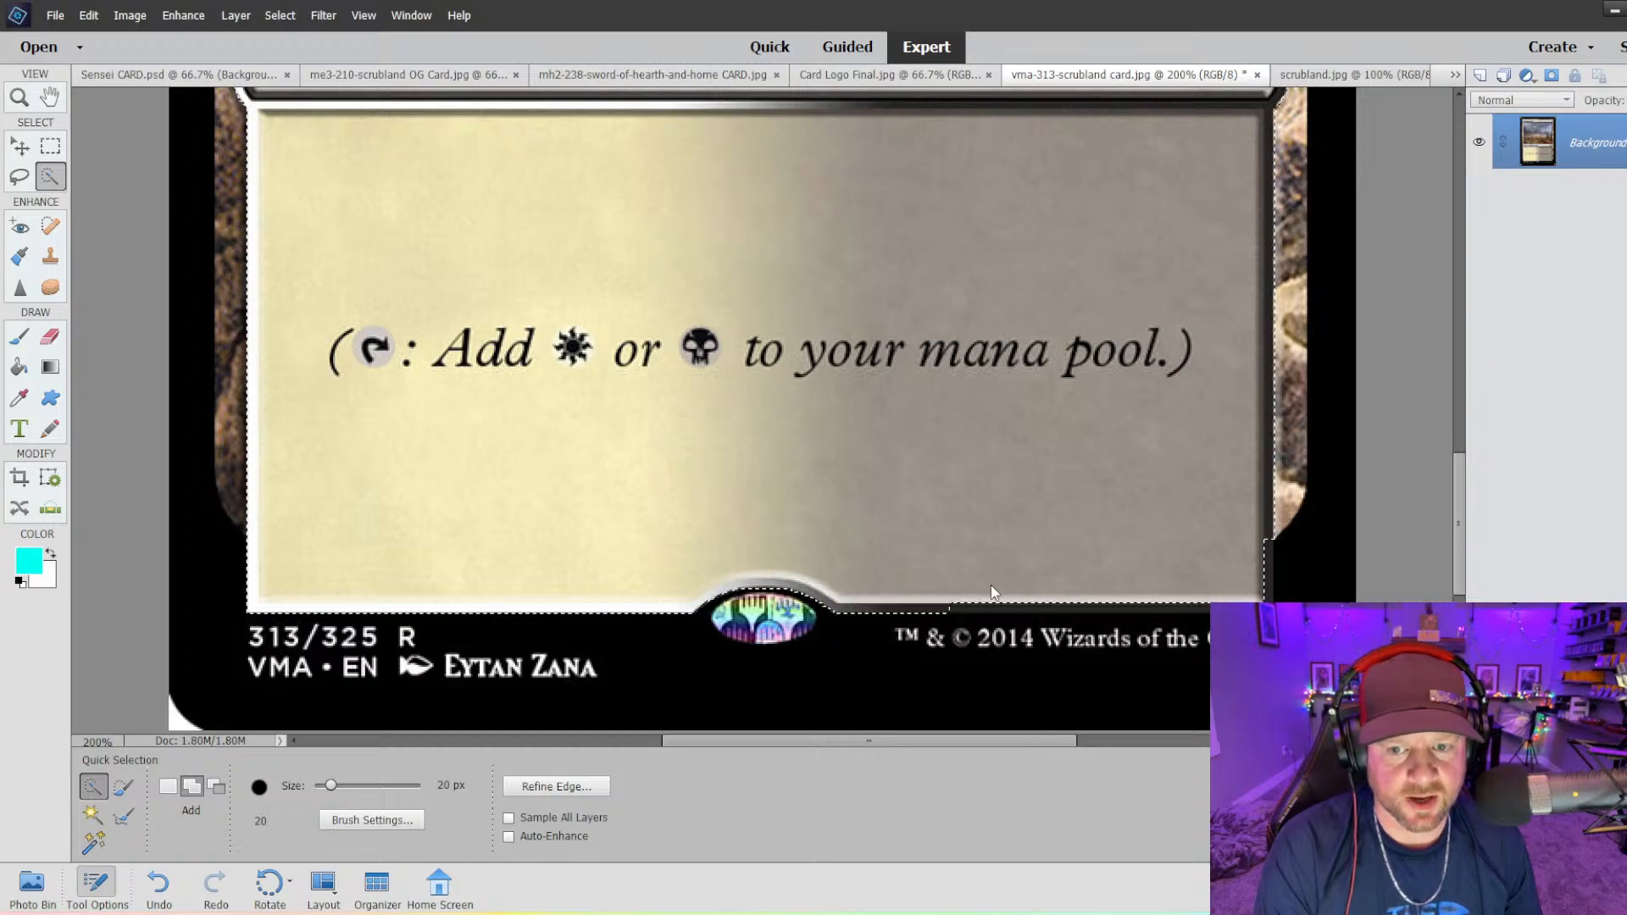
{"action": "left_click", "coordinate": [1072, 592]}
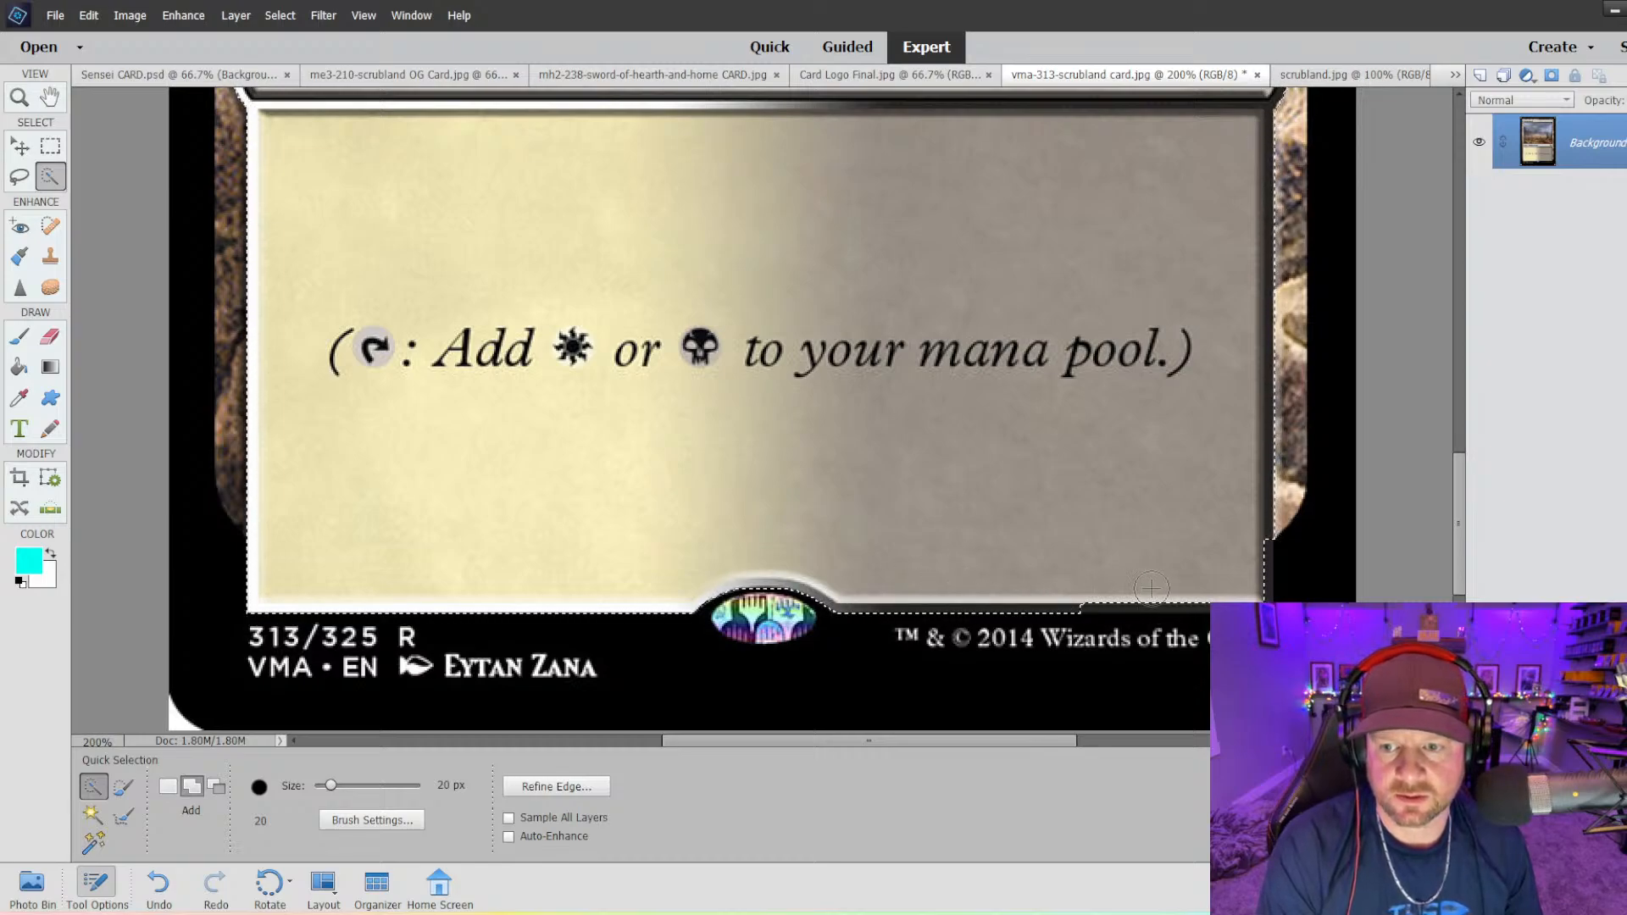
{"action": "left_click", "coordinate": [1144, 595]}
{"action": "left_click_drag", "start_coordinate": [1225, 591], "coordinate": [1244, 585]}
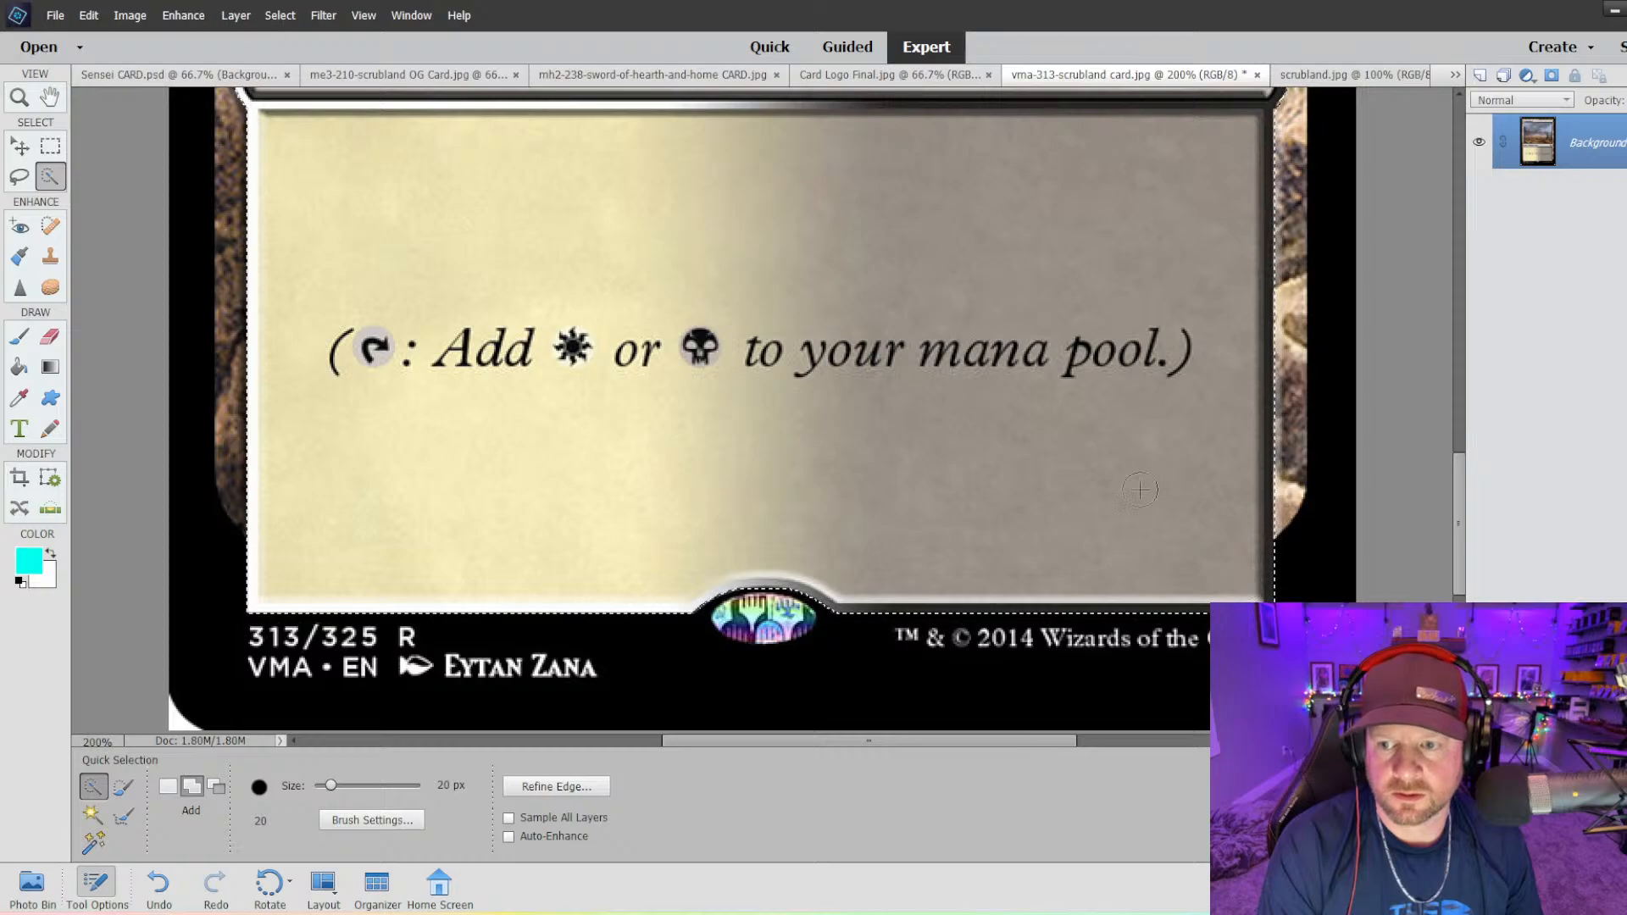
- Trim the selection straight along the upper edge of the type bar with the Rectangular Marquee
{"action": "scroll", "coordinate": [1139, 490], "scroll_direction": "up", "scroll_amount": 3}
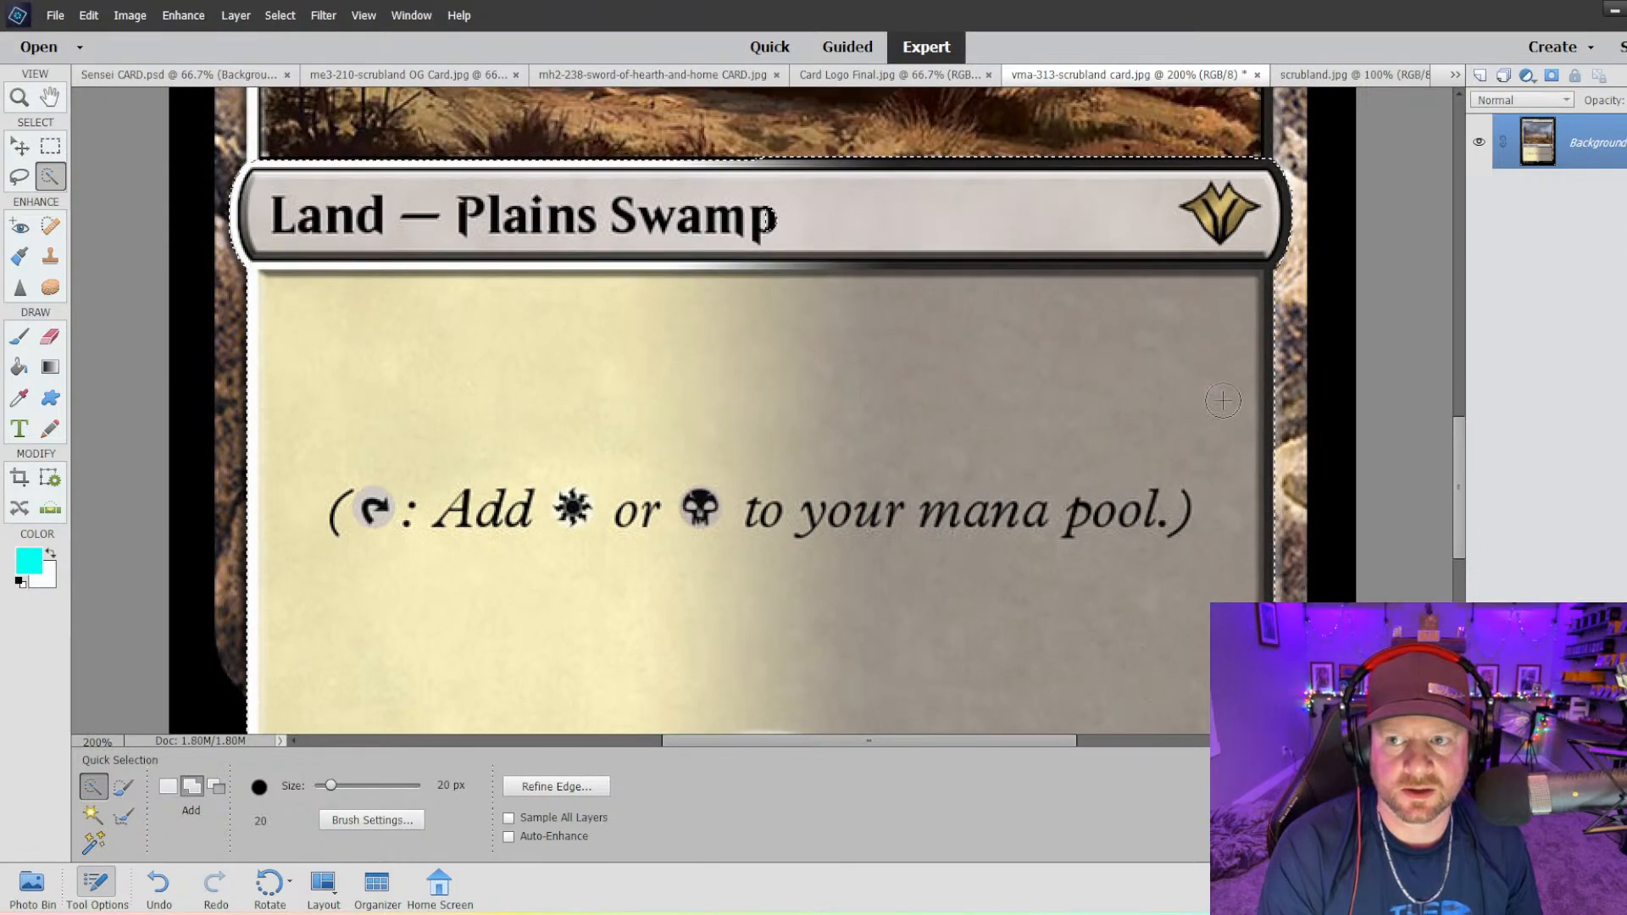
{"action": "scroll", "coordinate": [1223, 401], "scroll_direction": "up", "scroll_amount": 1}
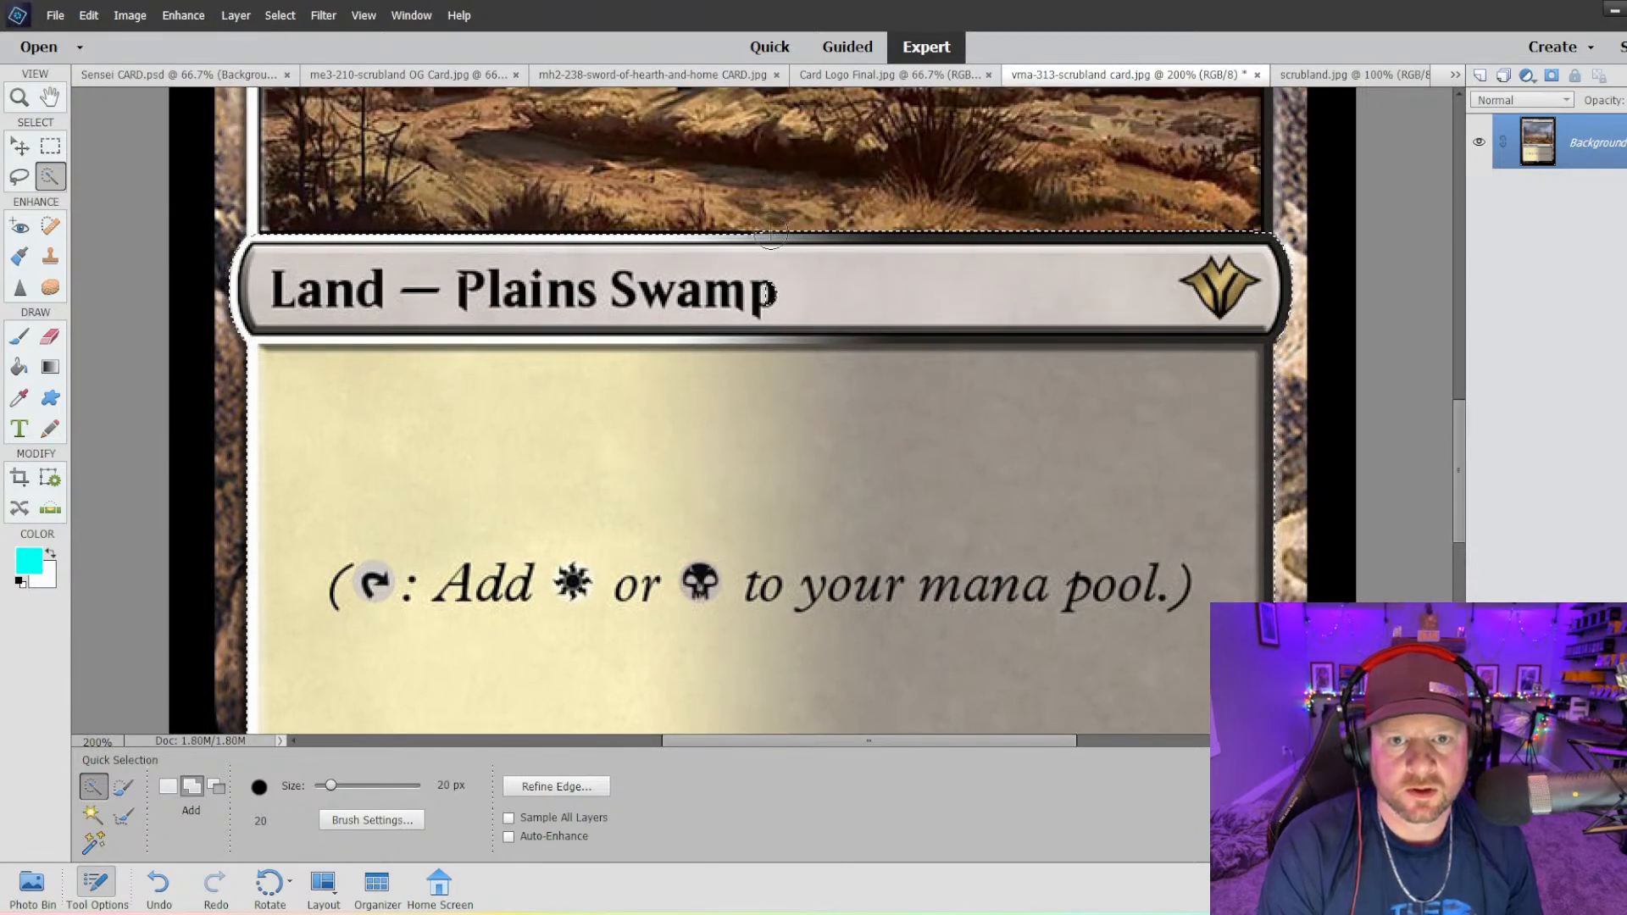
{"action": "scroll", "coordinate": [452, 373], "scroll_direction": "up", "scroll_amount": 1}
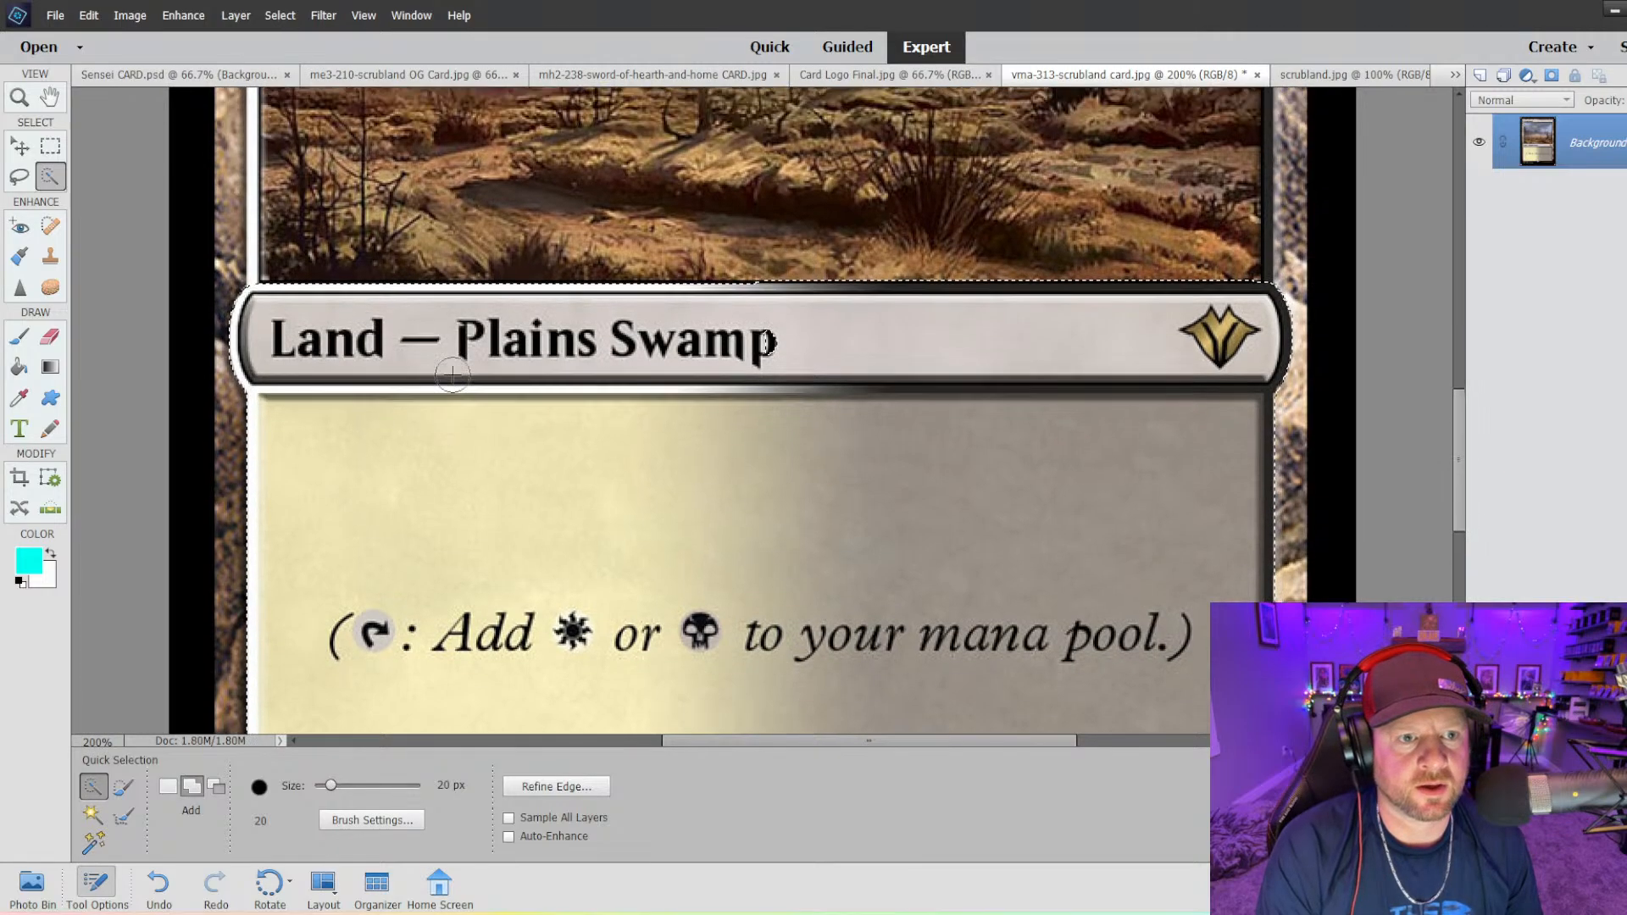
{"action": "scroll", "coordinate": [452, 374], "scroll_direction": "up", "scroll_amount": 1}
{"action": "key", "text": "m"}
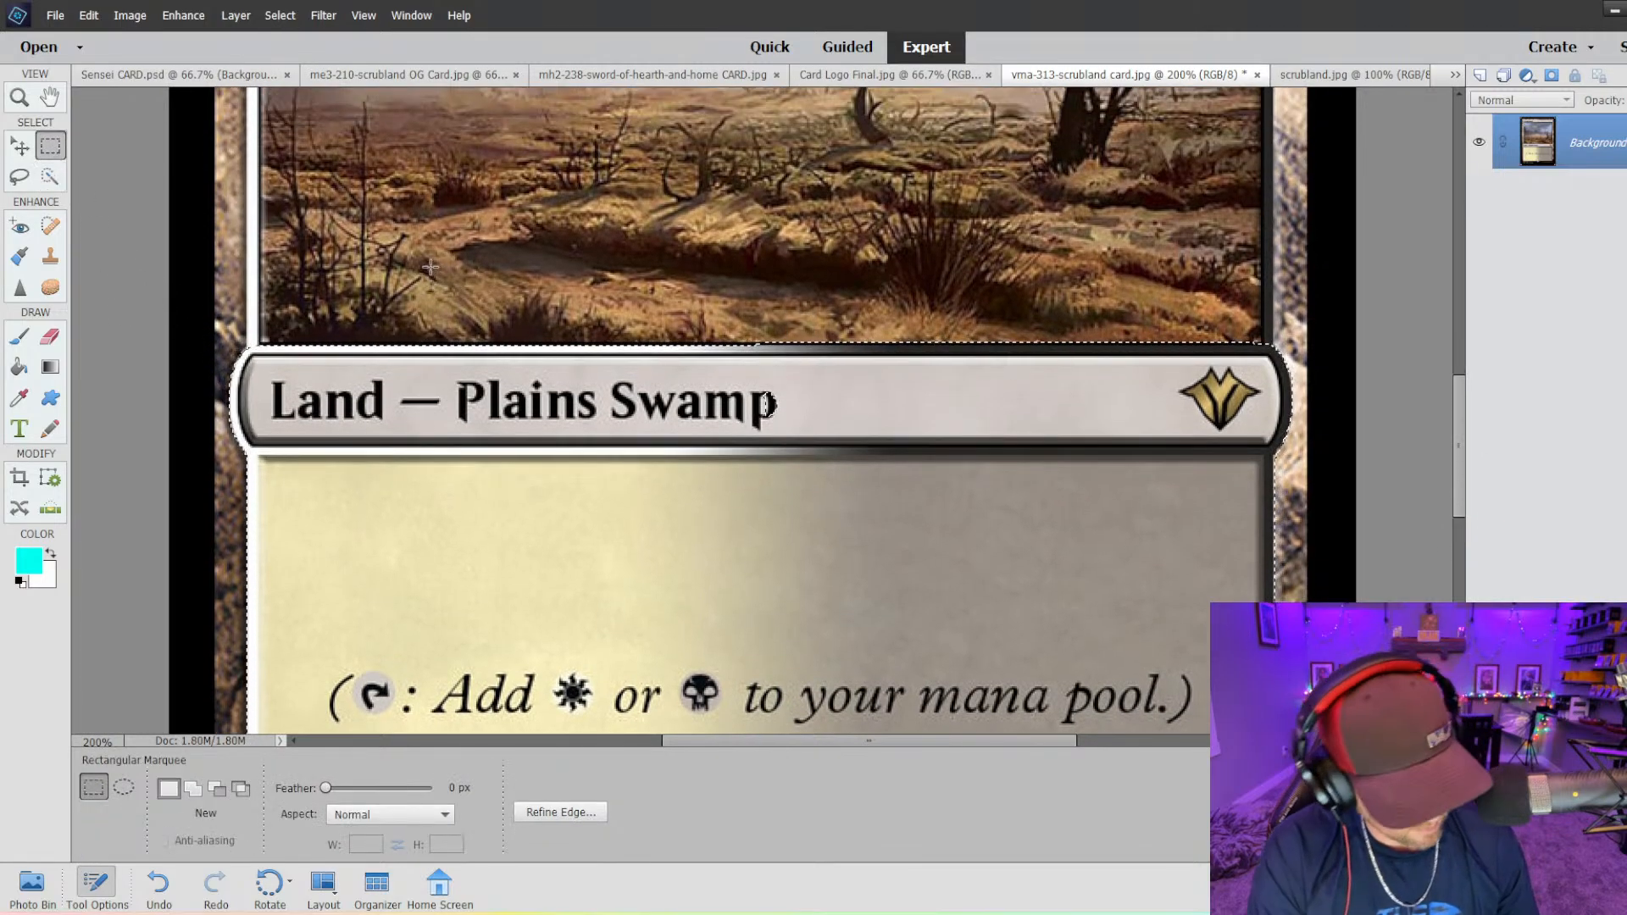
{"action": "left_click_drag", "start_coordinate": [369, 233], "coordinate": [1281, 344]}
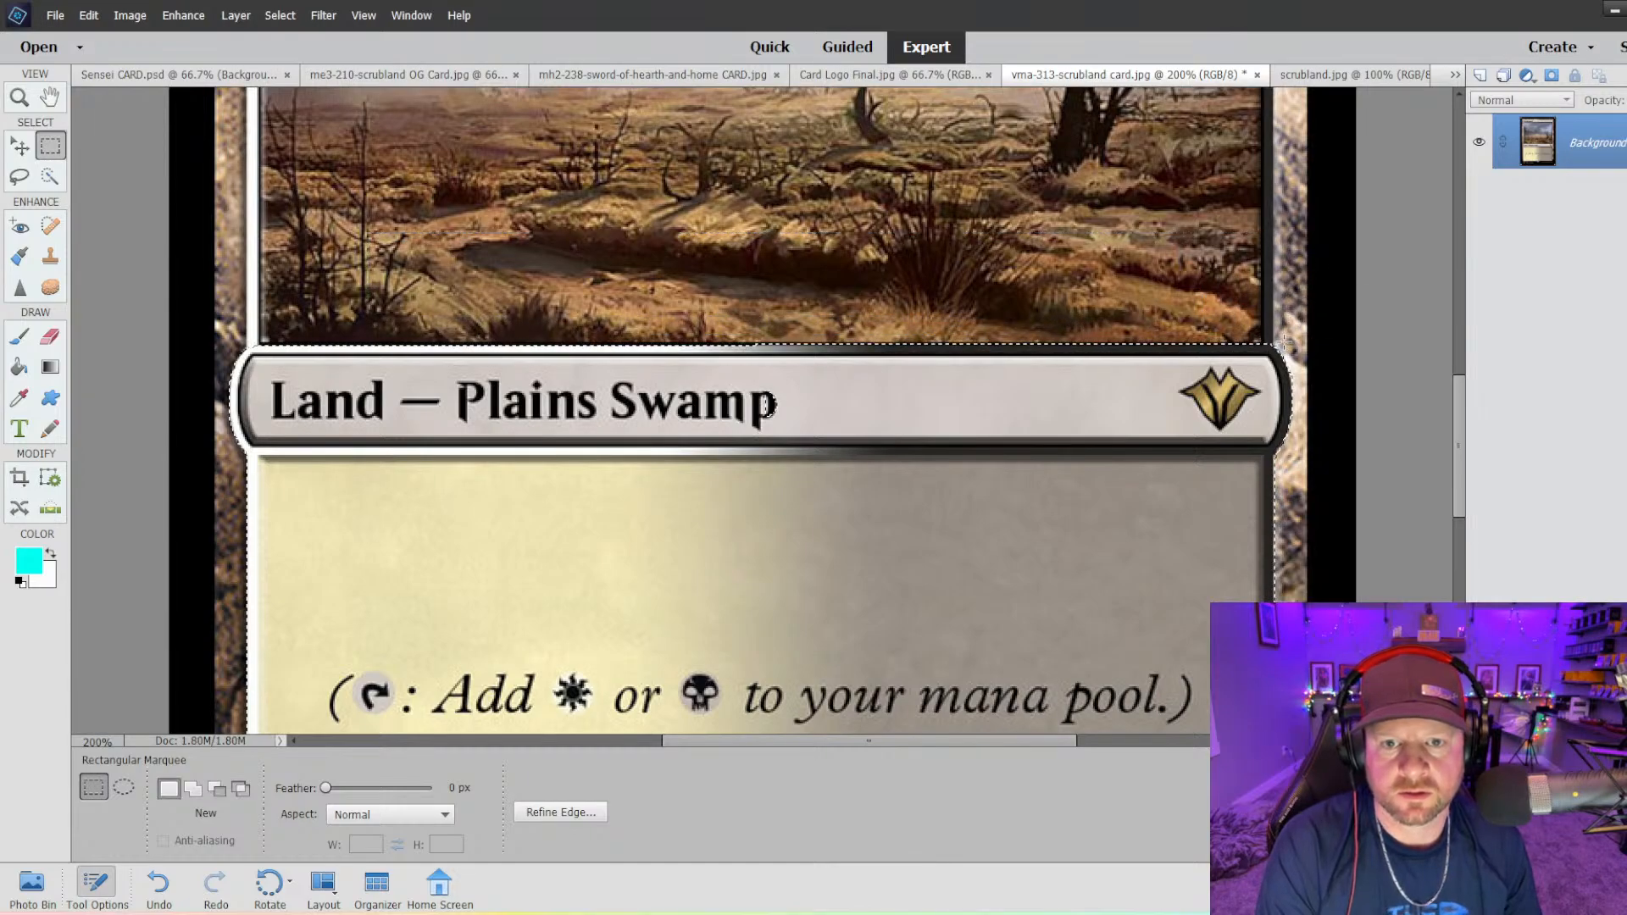
{"action": "left_click_drag", "start_coordinate": [622, 276], "coordinate": [1244, 344]}
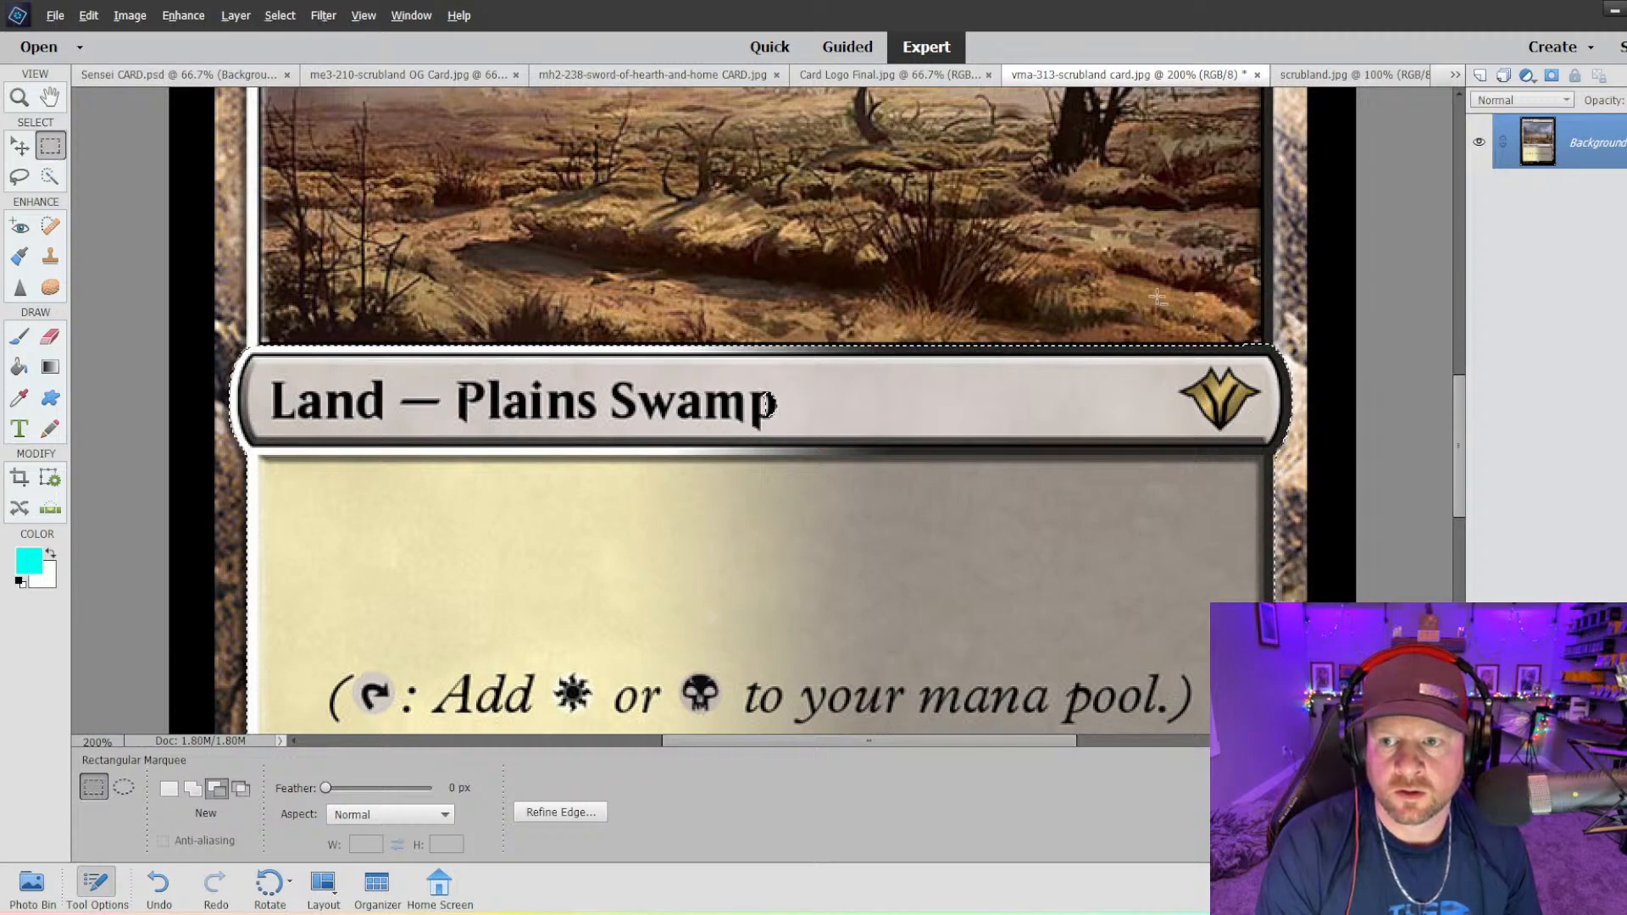
{"action": "left_click_drag", "start_coordinate": [1177, 301], "coordinate": [1306, 346]}
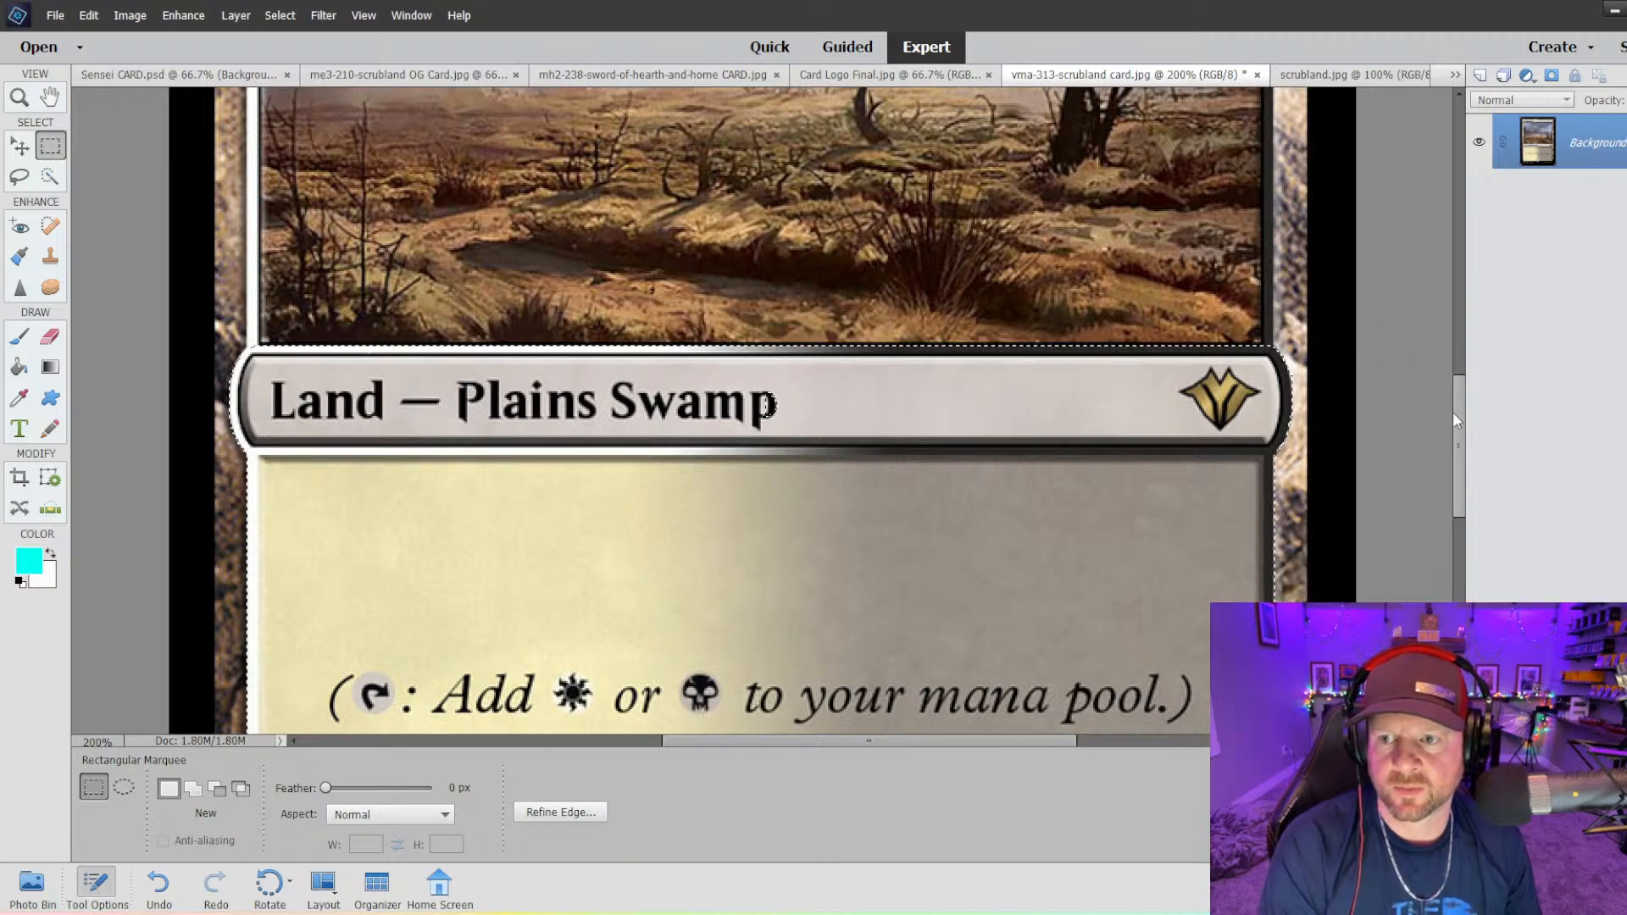
- Add the Scrubland title bar and its lower border to the selection with the 20 px Quick Selection brush
{"action": "left_click_drag", "start_coordinate": [1454, 405], "coordinate": [1447, 232]}
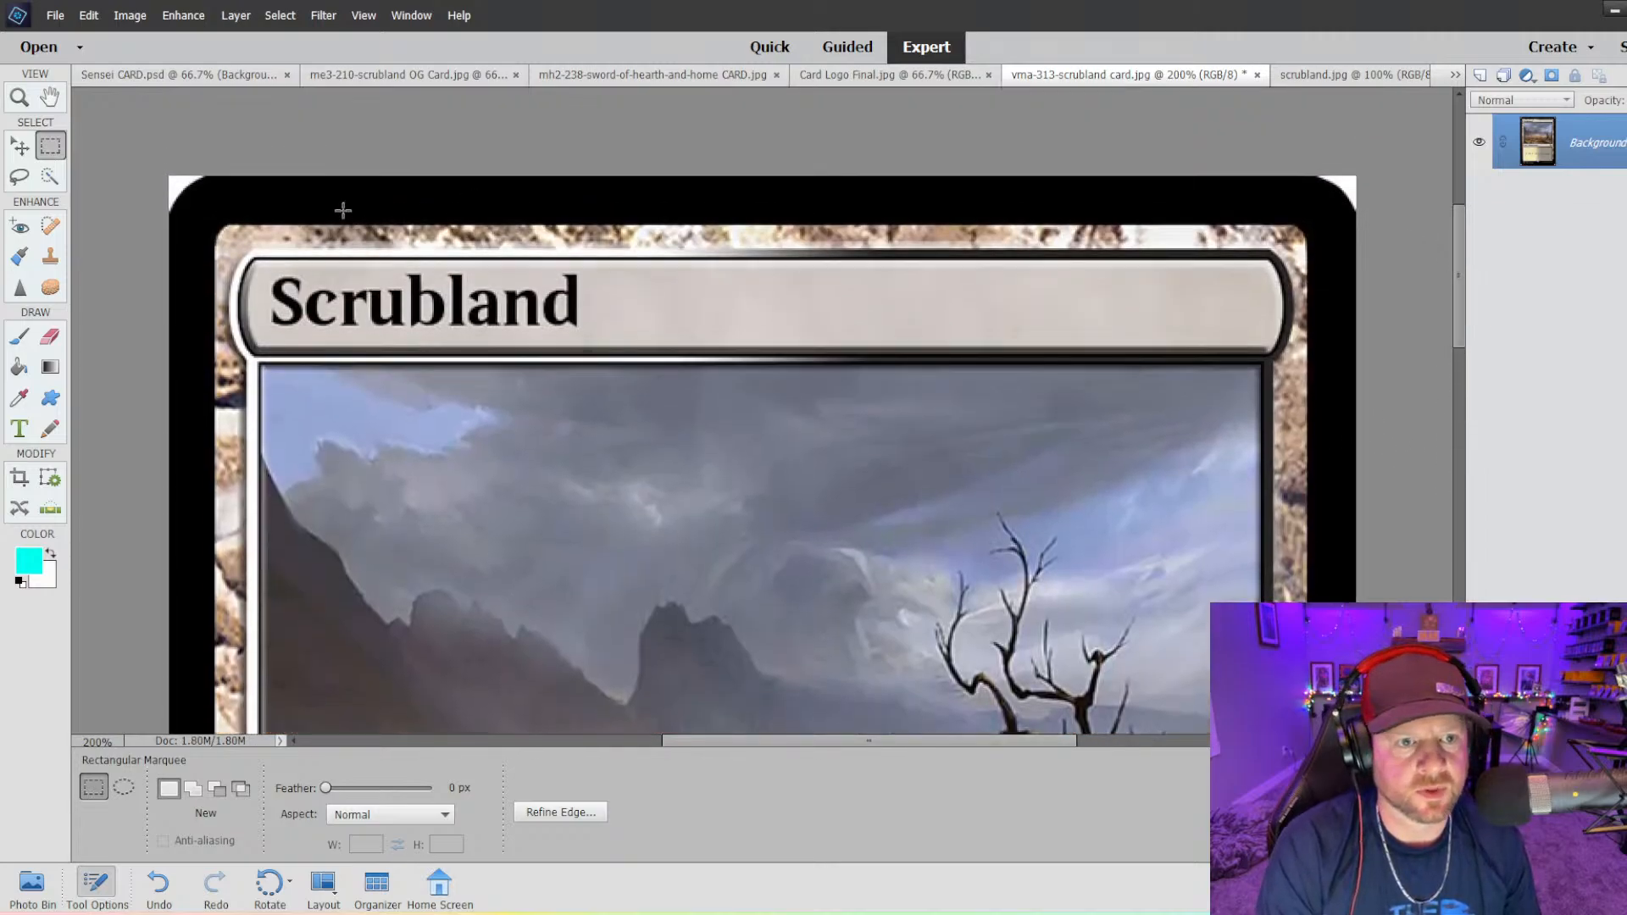
{"action": "left_click", "coordinate": [50, 177]}
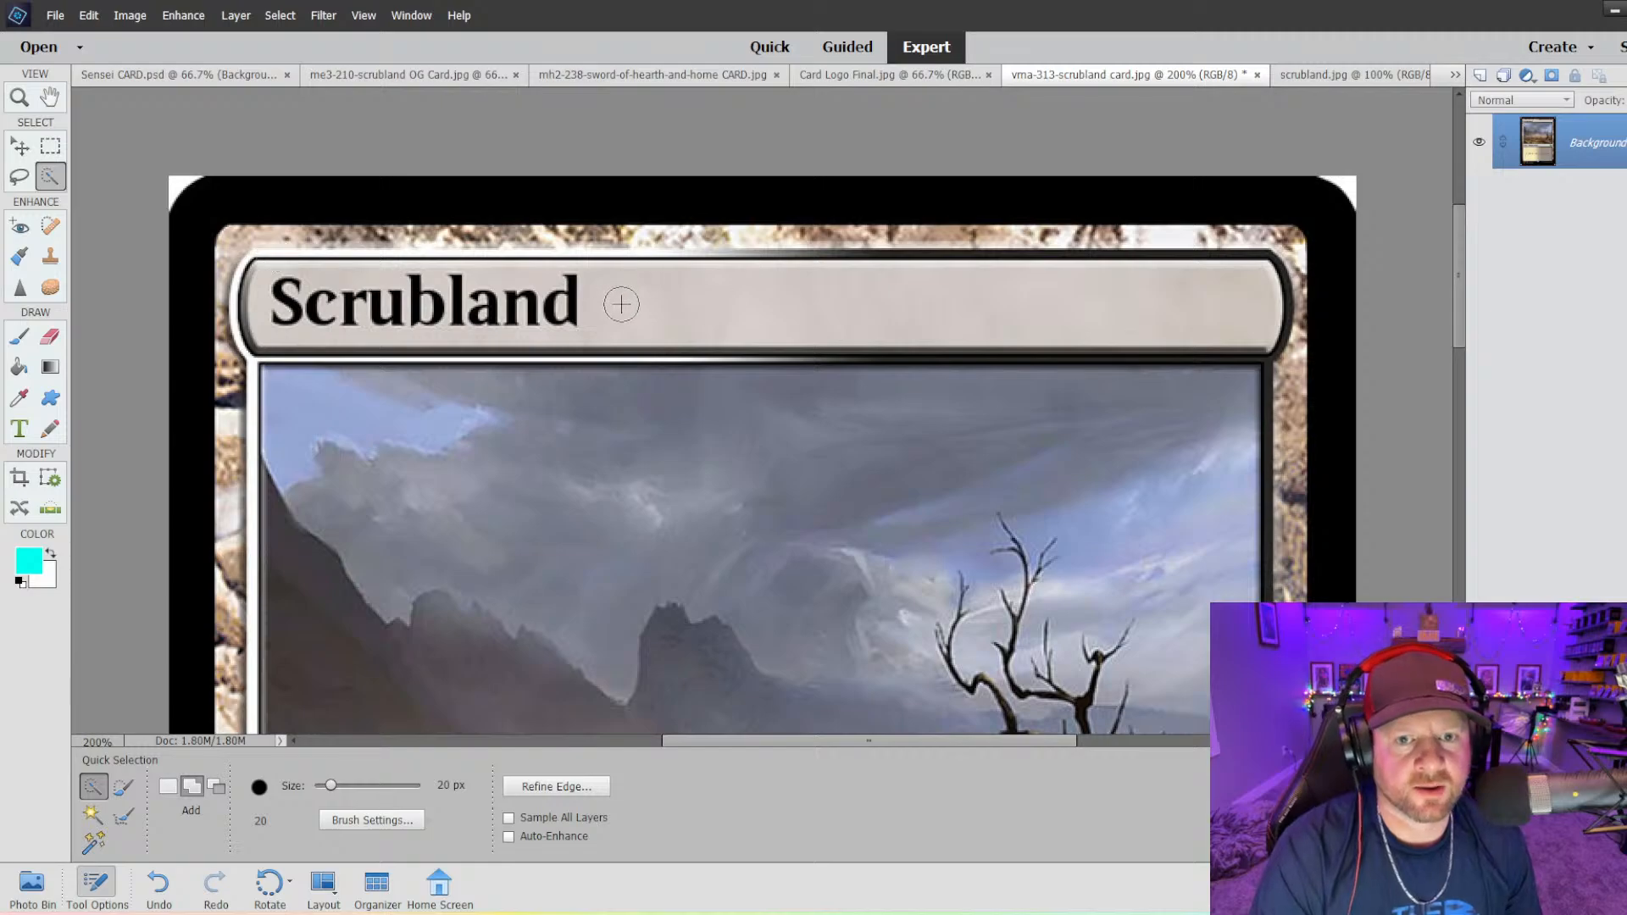
{"action": "left_click_drag", "start_coordinate": [618, 302], "coordinate": [494, 301]}
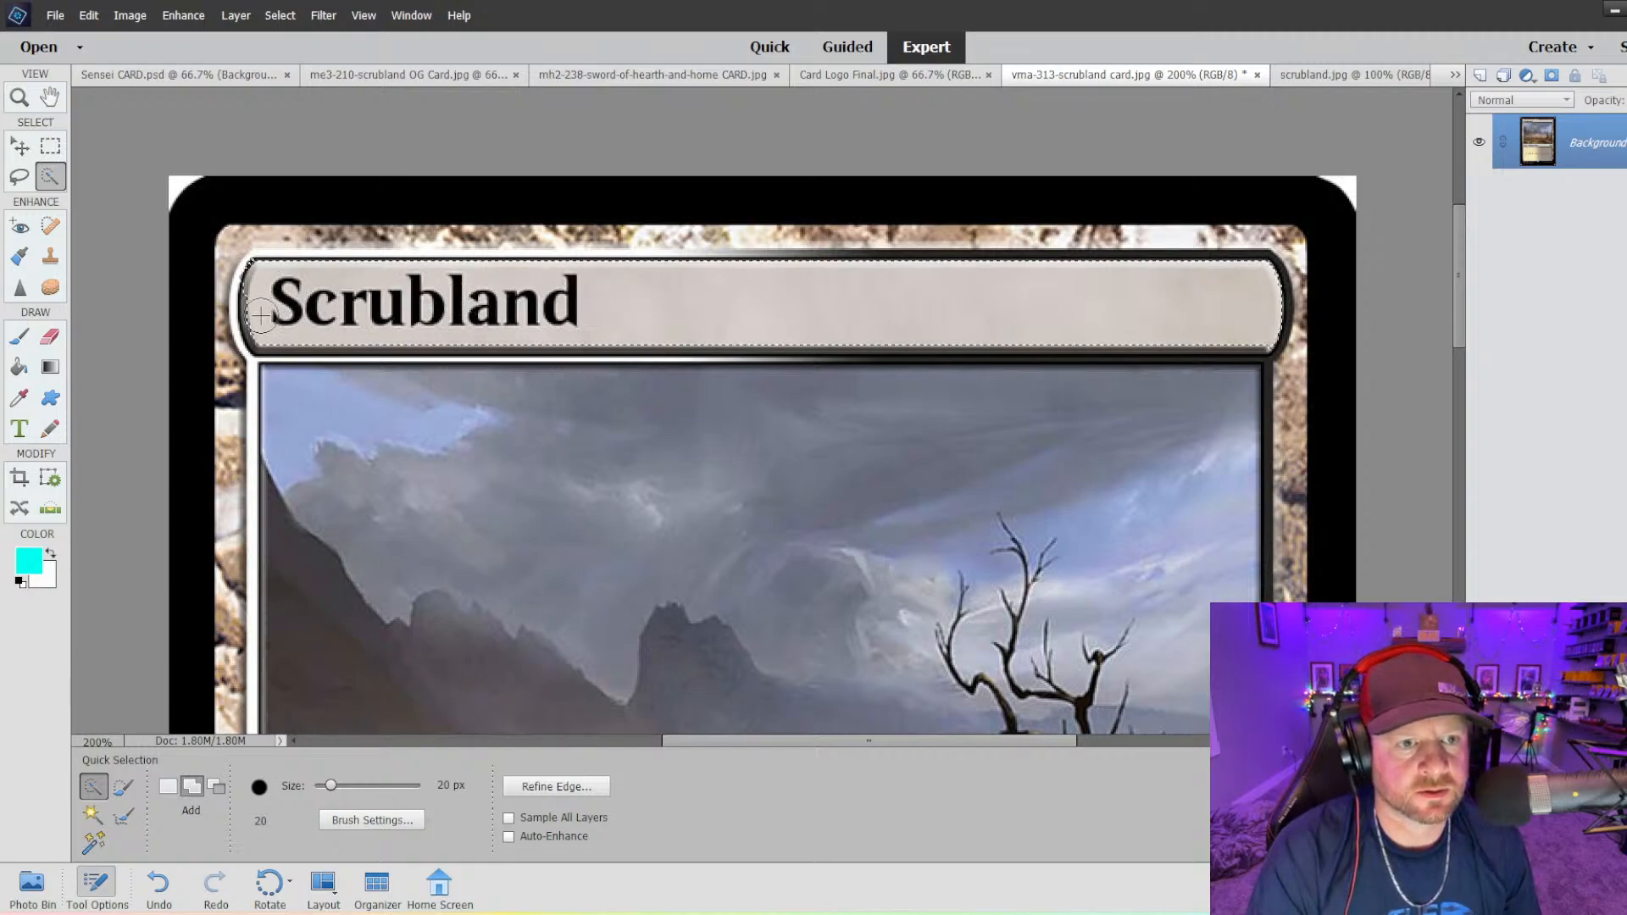
{"action": "left_click_drag", "start_coordinate": [266, 333], "coordinate": [382, 335]}
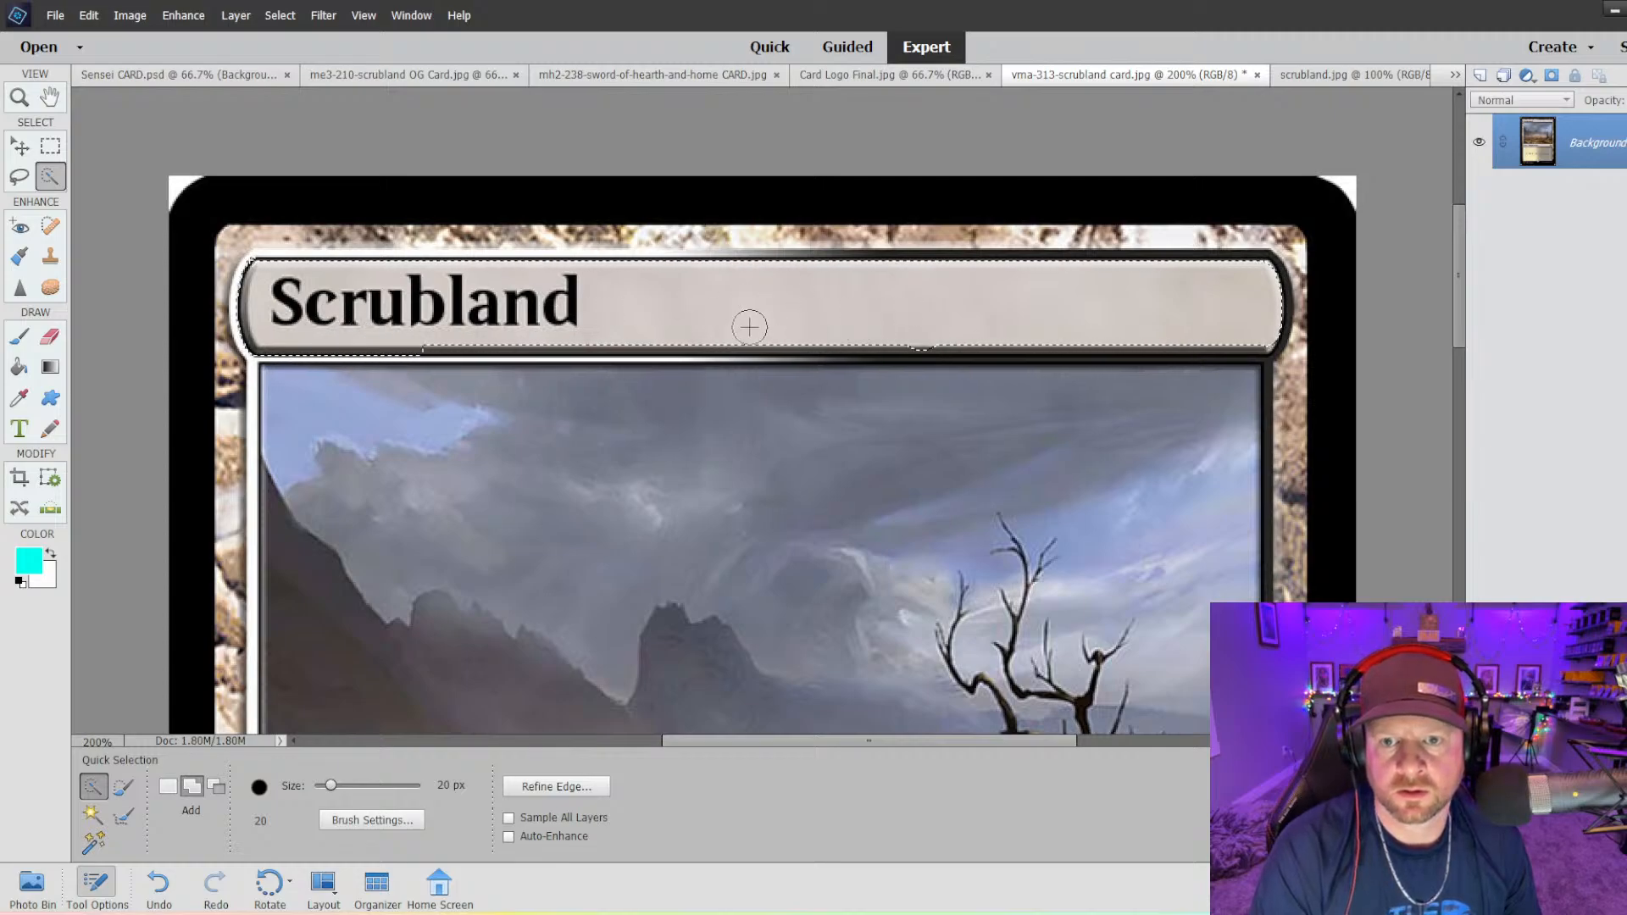
{"action": "left_click_drag", "start_coordinate": [749, 327], "coordinate": [715, 331]}
{"action": "left_click_drag", "start_coordinate": [1022, 332], "coordinate": [1031, 337]}
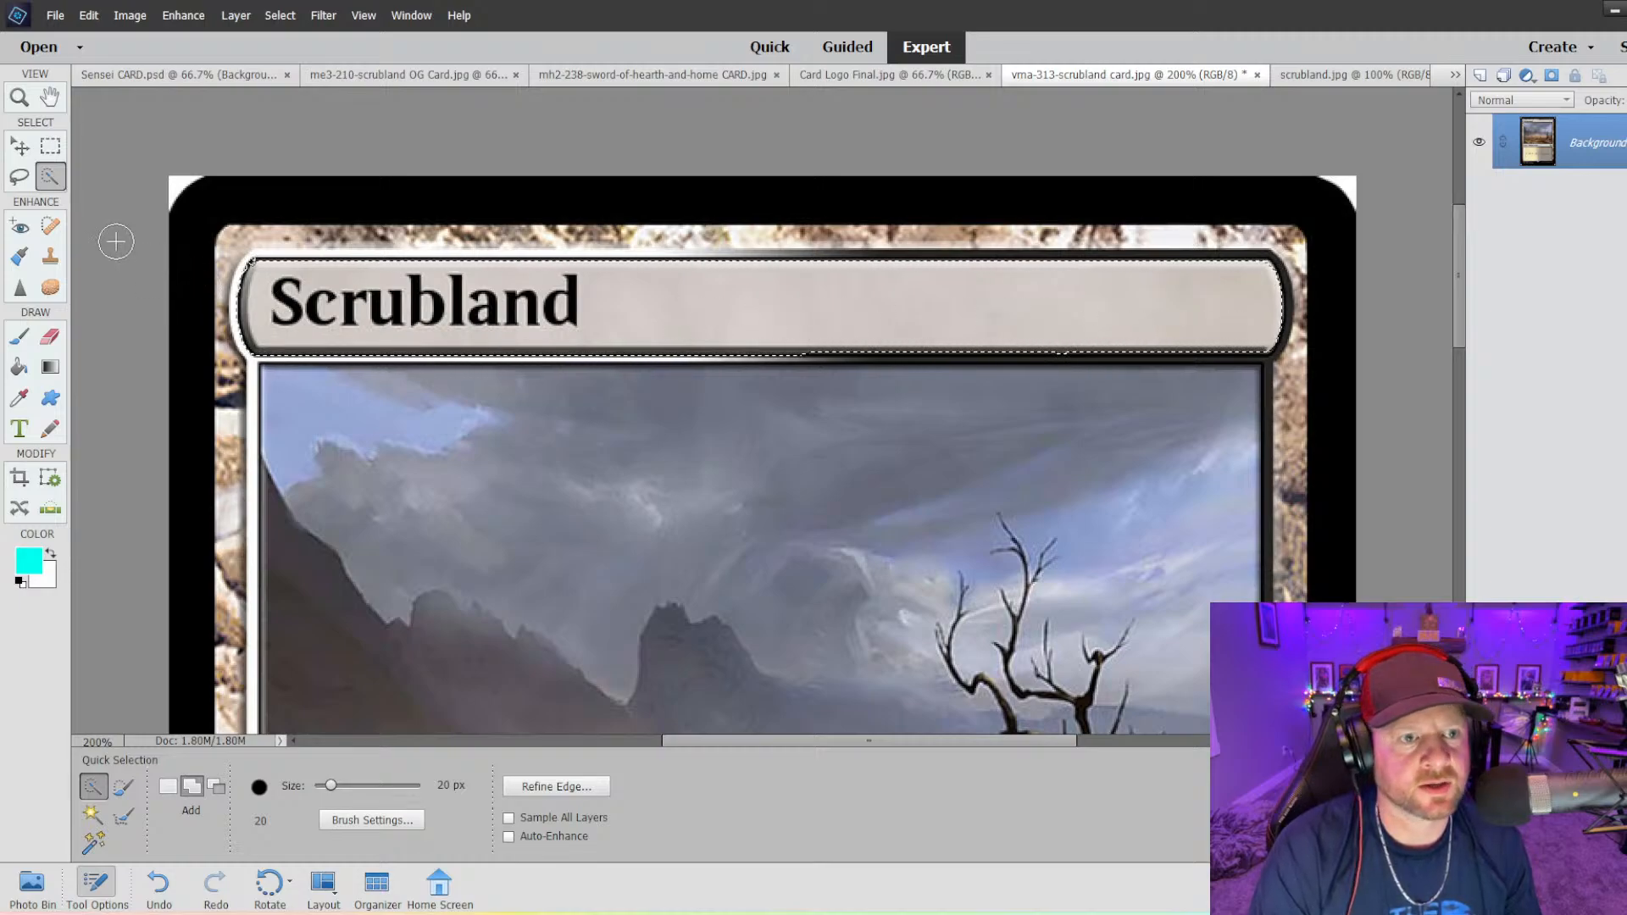
- Straighten the title bar selection's lower edge with the Rectangular Marquee and clean up its upper-left corner with Quick Selection
{"action": "left_click", "coordinate": [51, 148]}
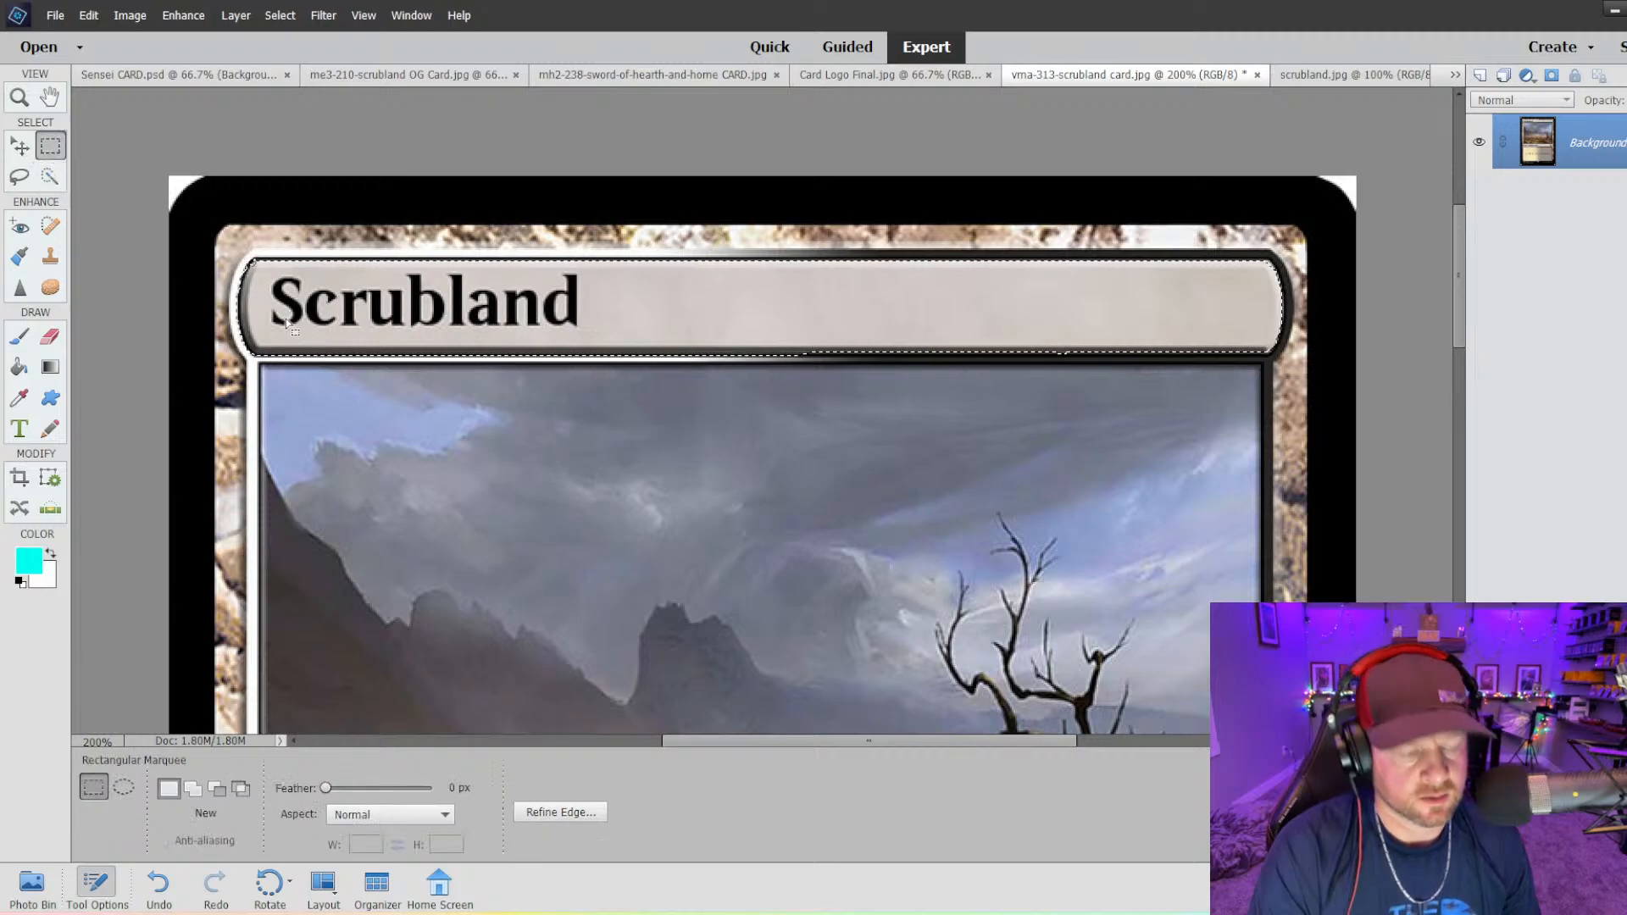
{"action": "left_click_drag", "start_coordinate": [1037, 394], "coordinate": [1269, 356]}
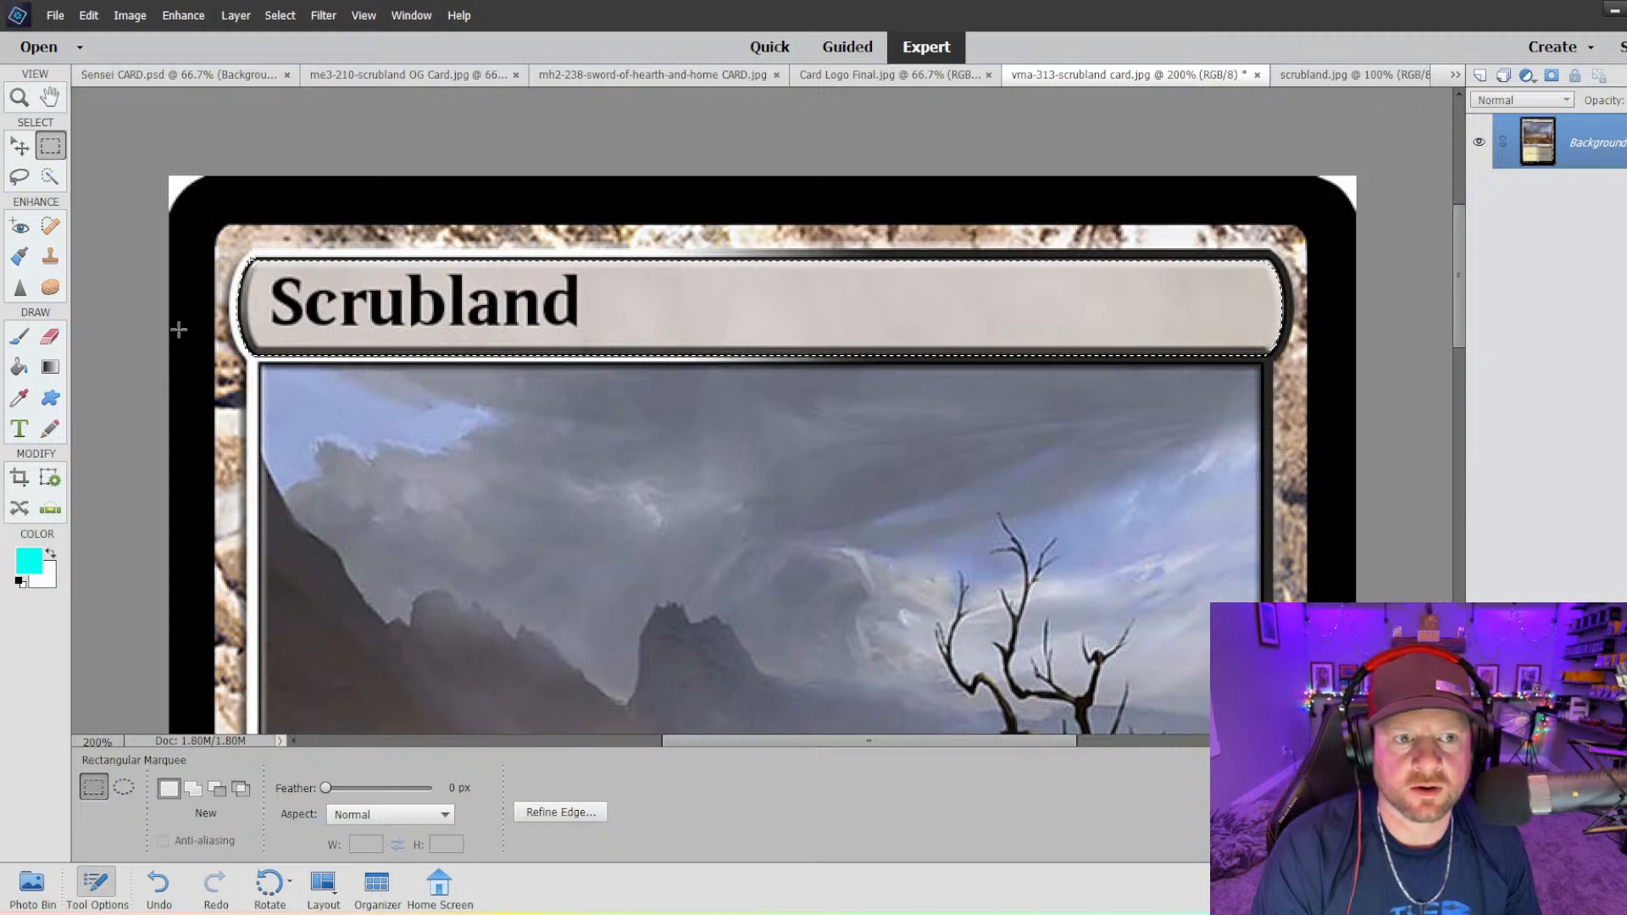
{"action": "left_click", "coordinate": [47, 178]}
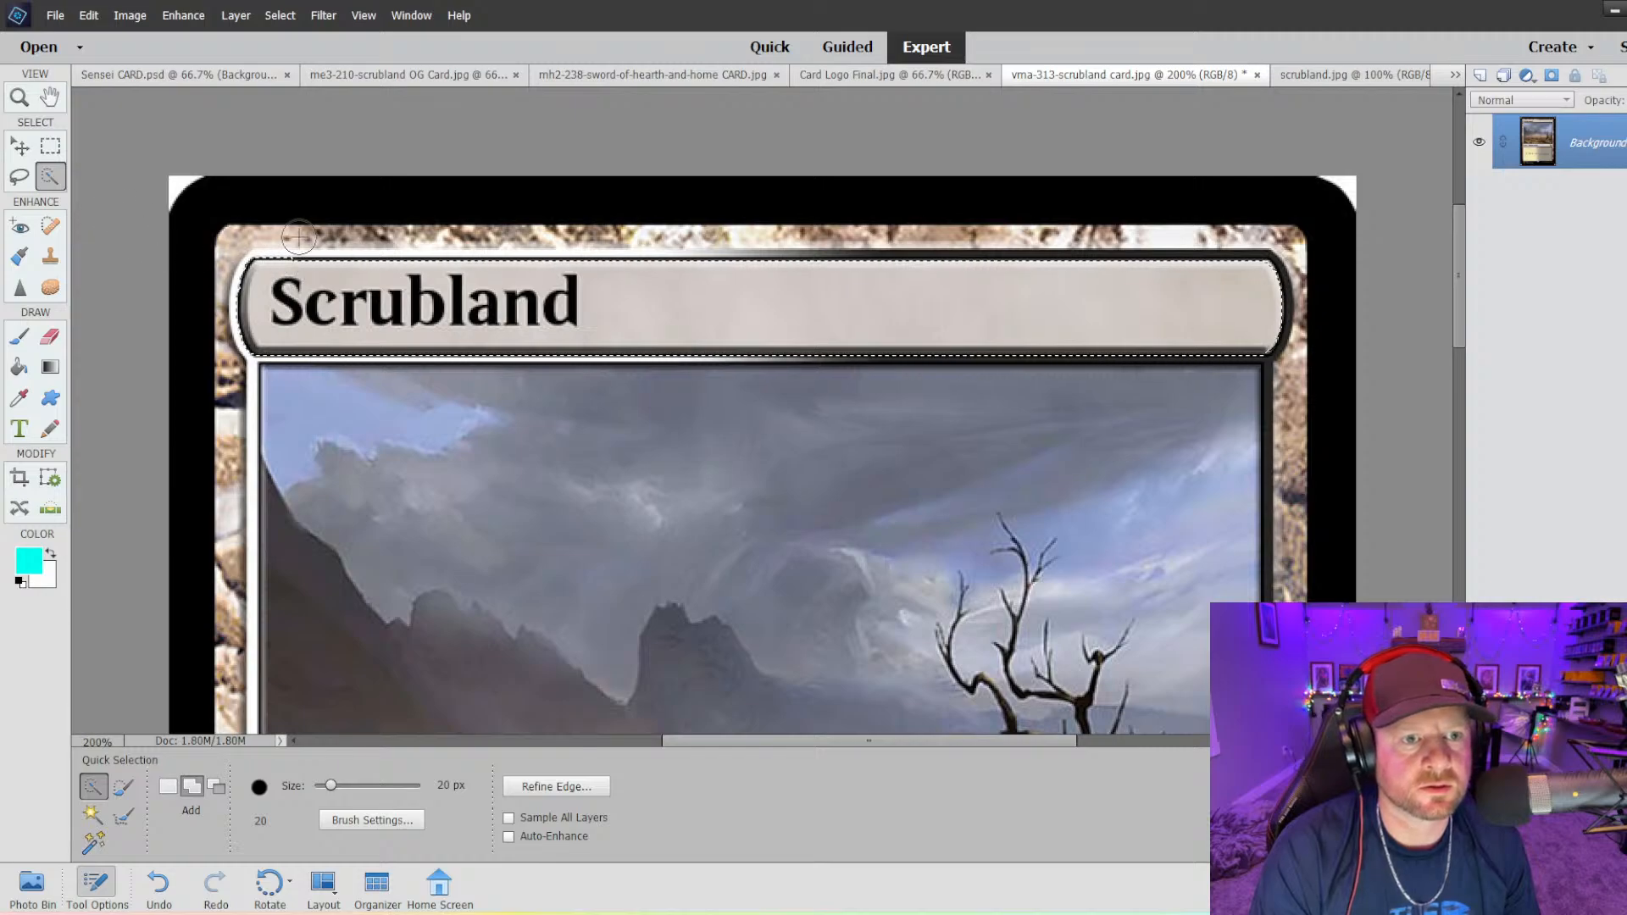
{"action": "key", "text": "alt"}
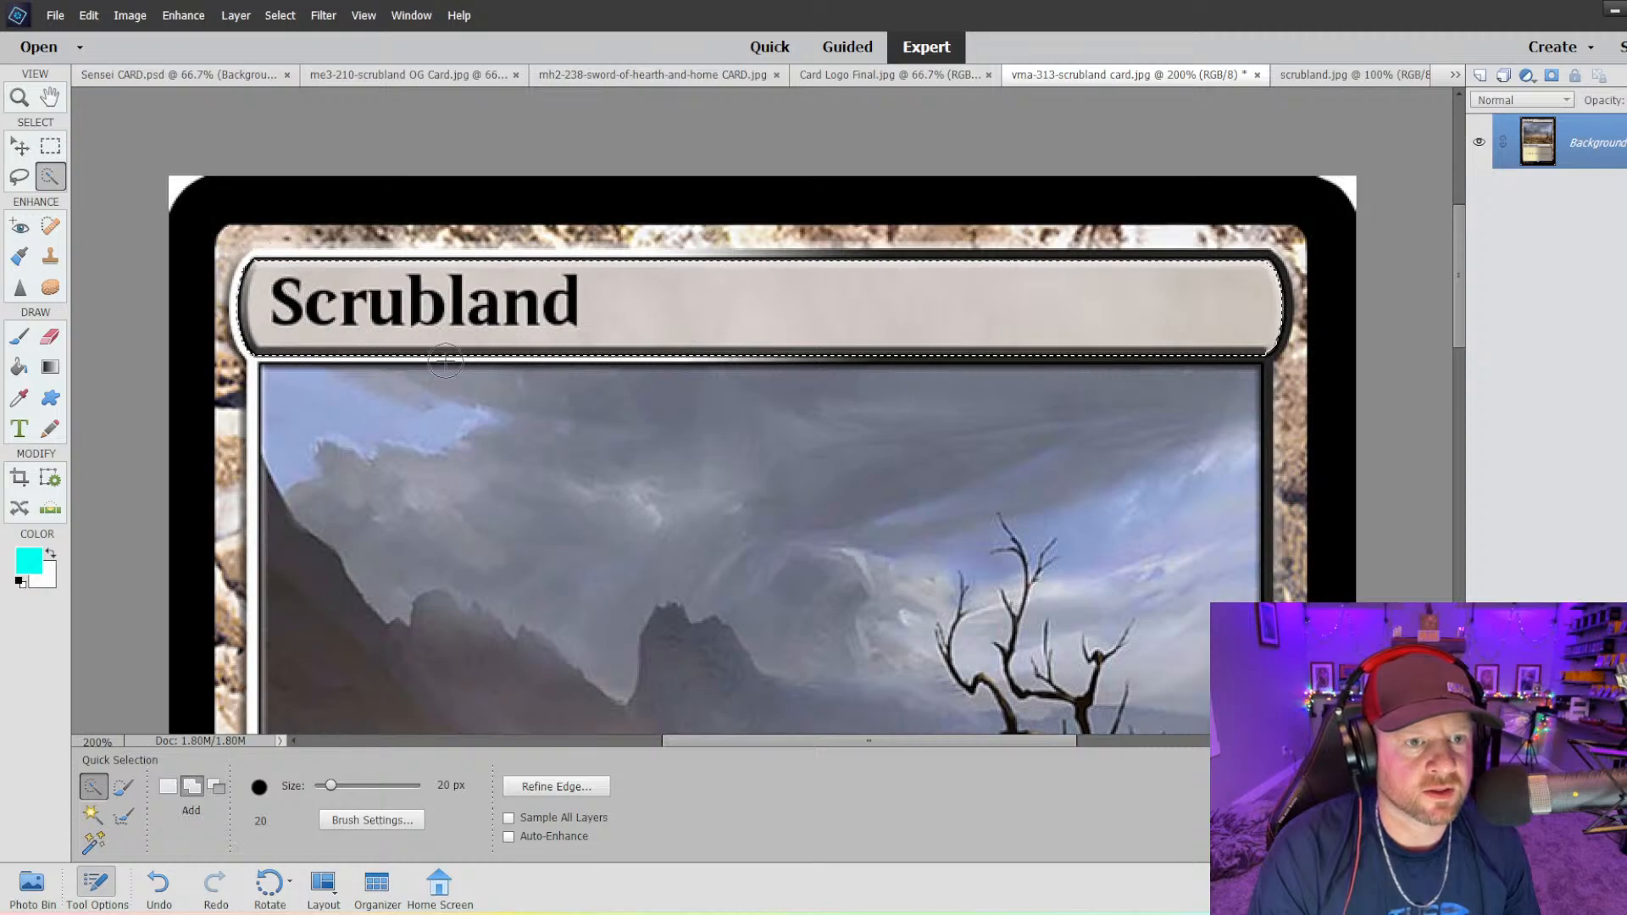
{"action": "left_click", "coordinate": [247, 245], "text": "alt"}
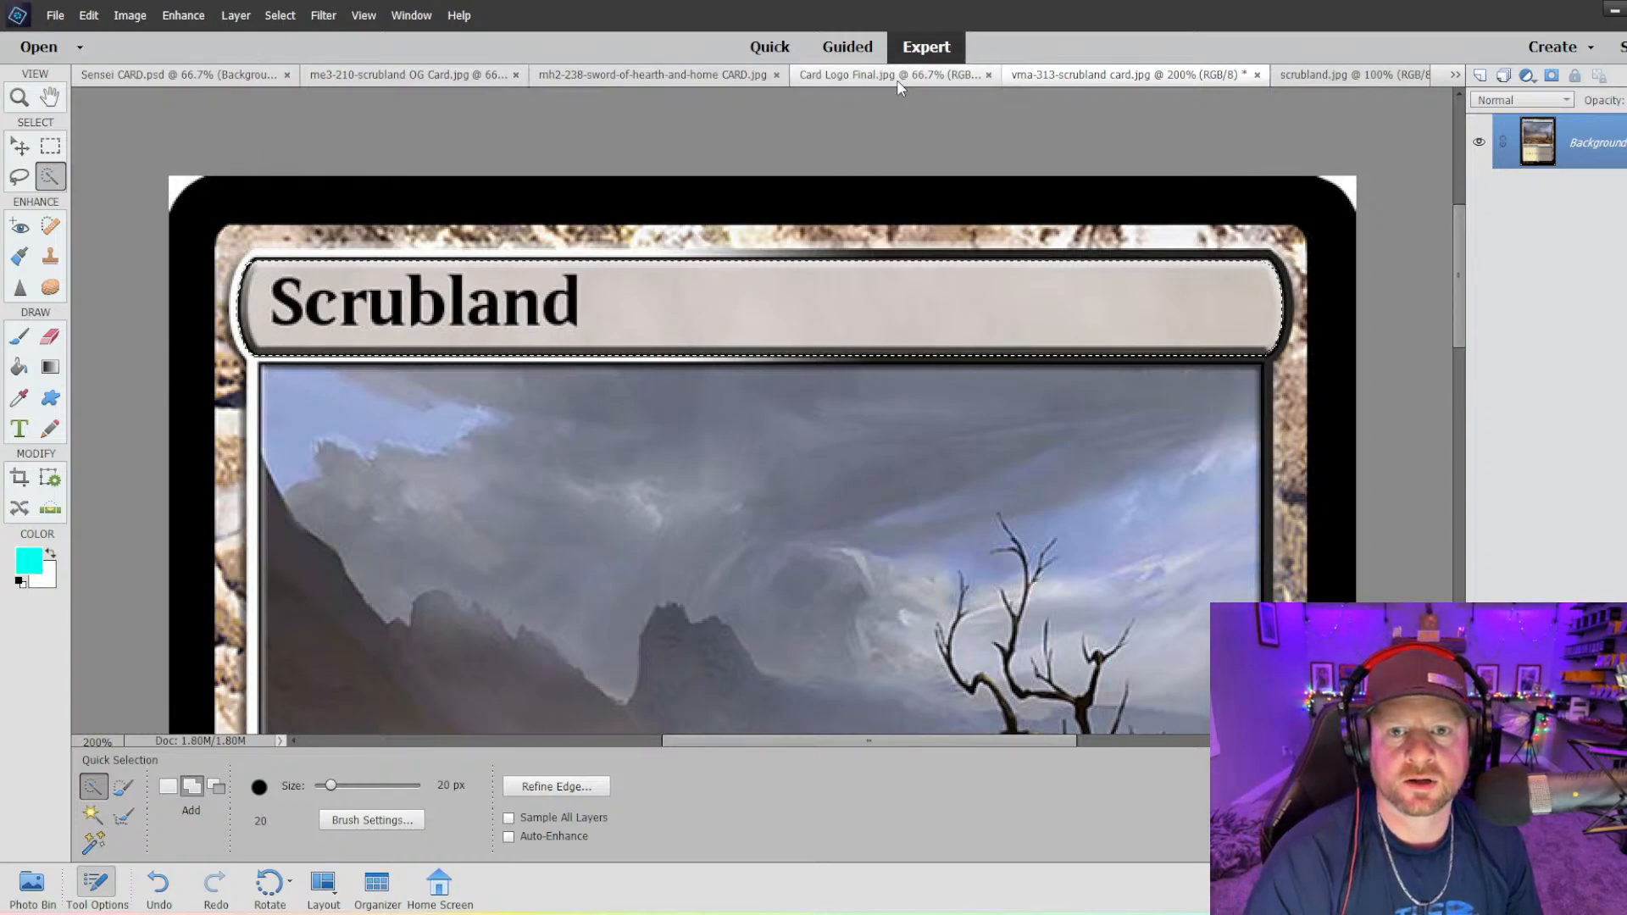
- Paste the copied card frame pieces onto the scrubland.jpg artwork, scale them to 61.39%, and position them around the large tree
{"action": "left_click", "coordinate": [1309, 76]}
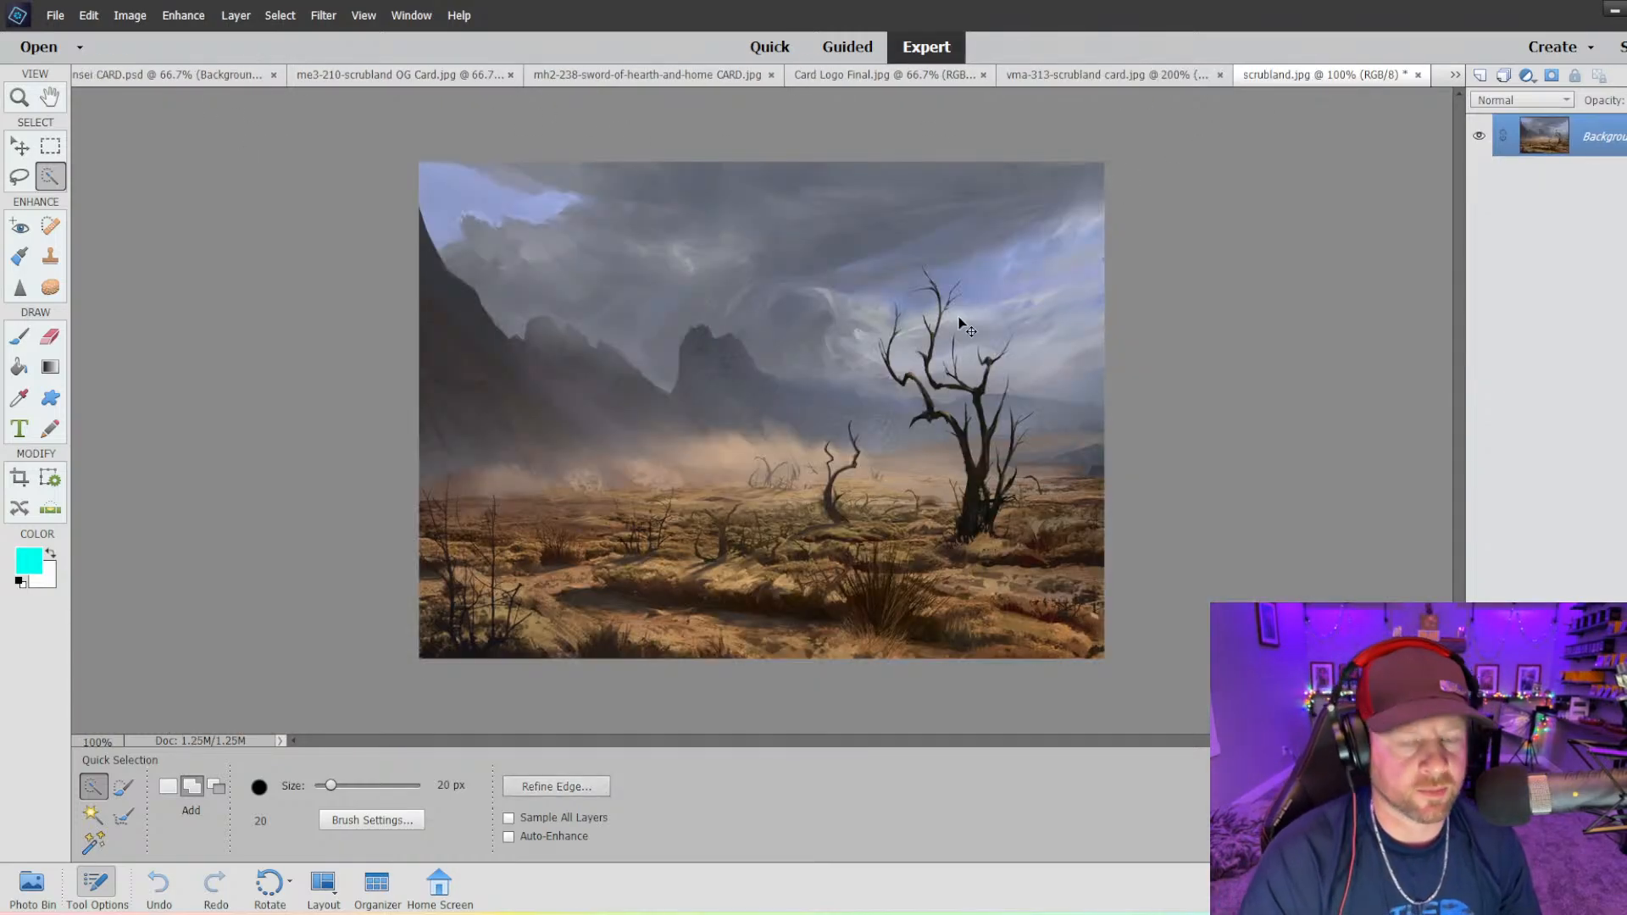
{"action": "left_click_drag", "start_coordinate": [966, 311], "coordinate": [966, 311]}
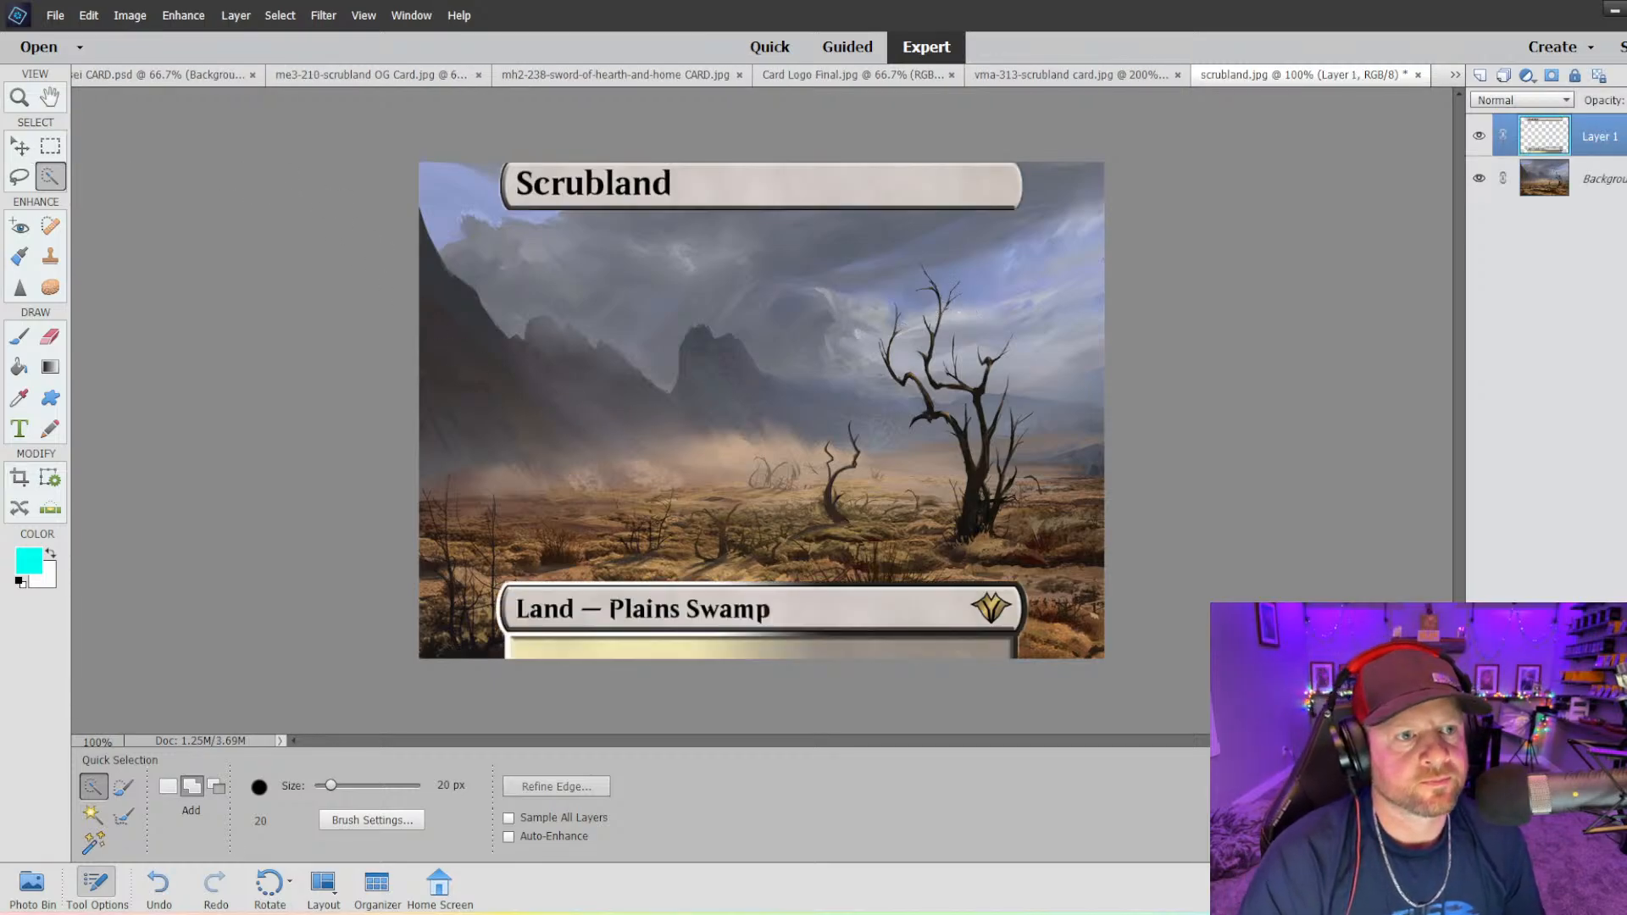
{"action": "left_click", "coordinate": [19, 146]}
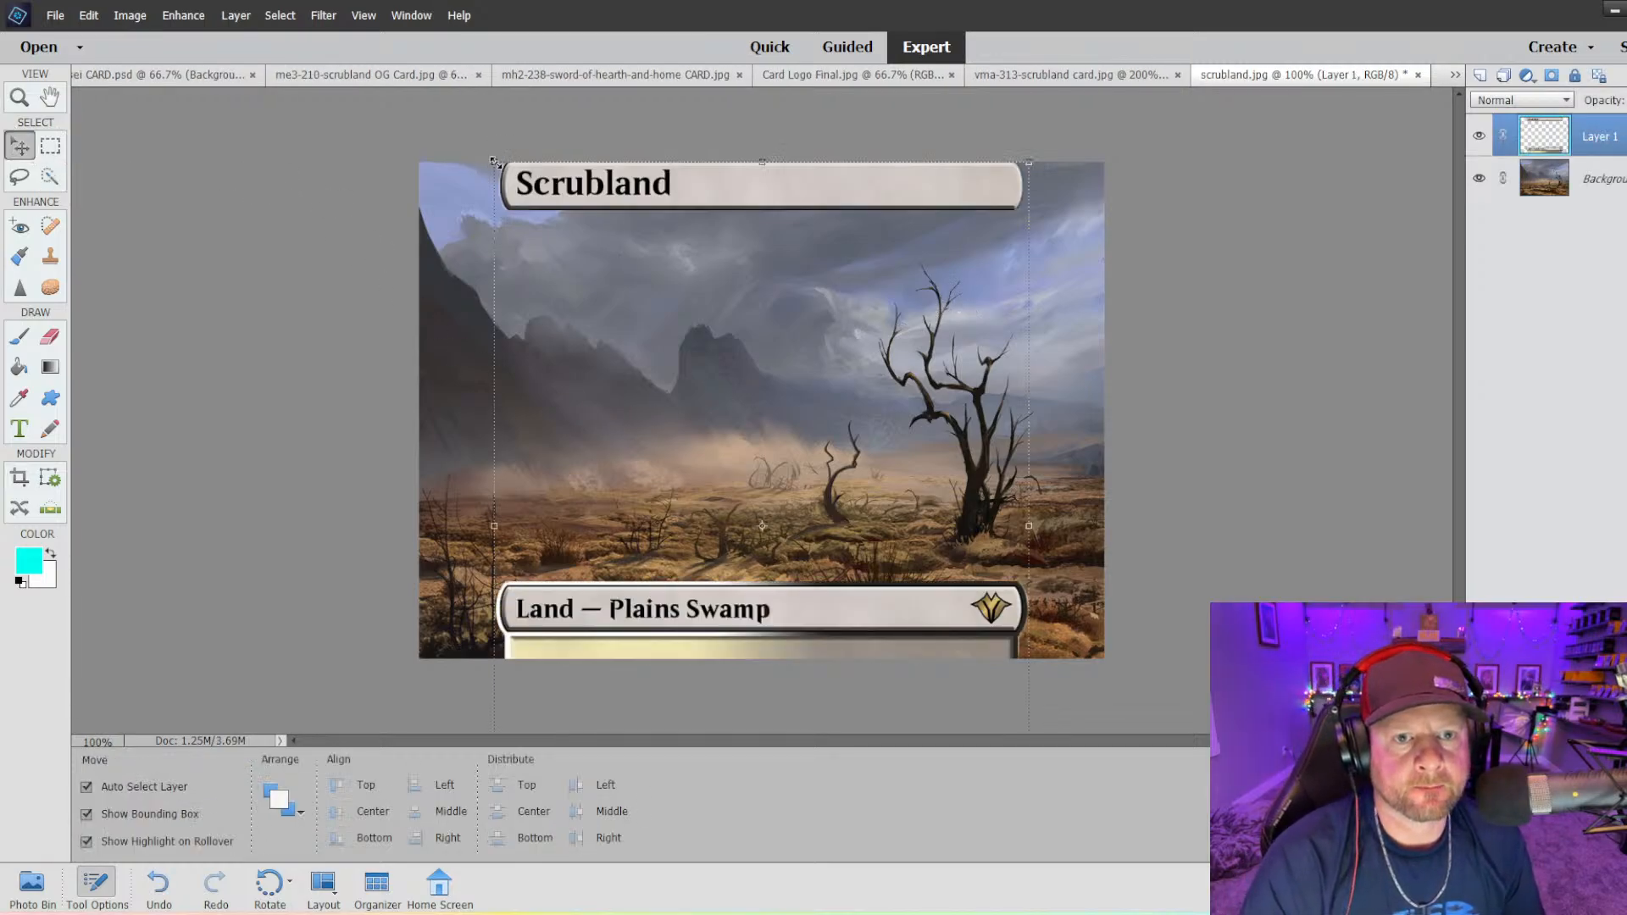
{"action": "left_click_drag", "start_coordinate": [494, 161], "coordinate": [676, 409]}
{"action": "left_click_drag", "start_coordinate": [827, 428], "coordinate": [797, 245]}
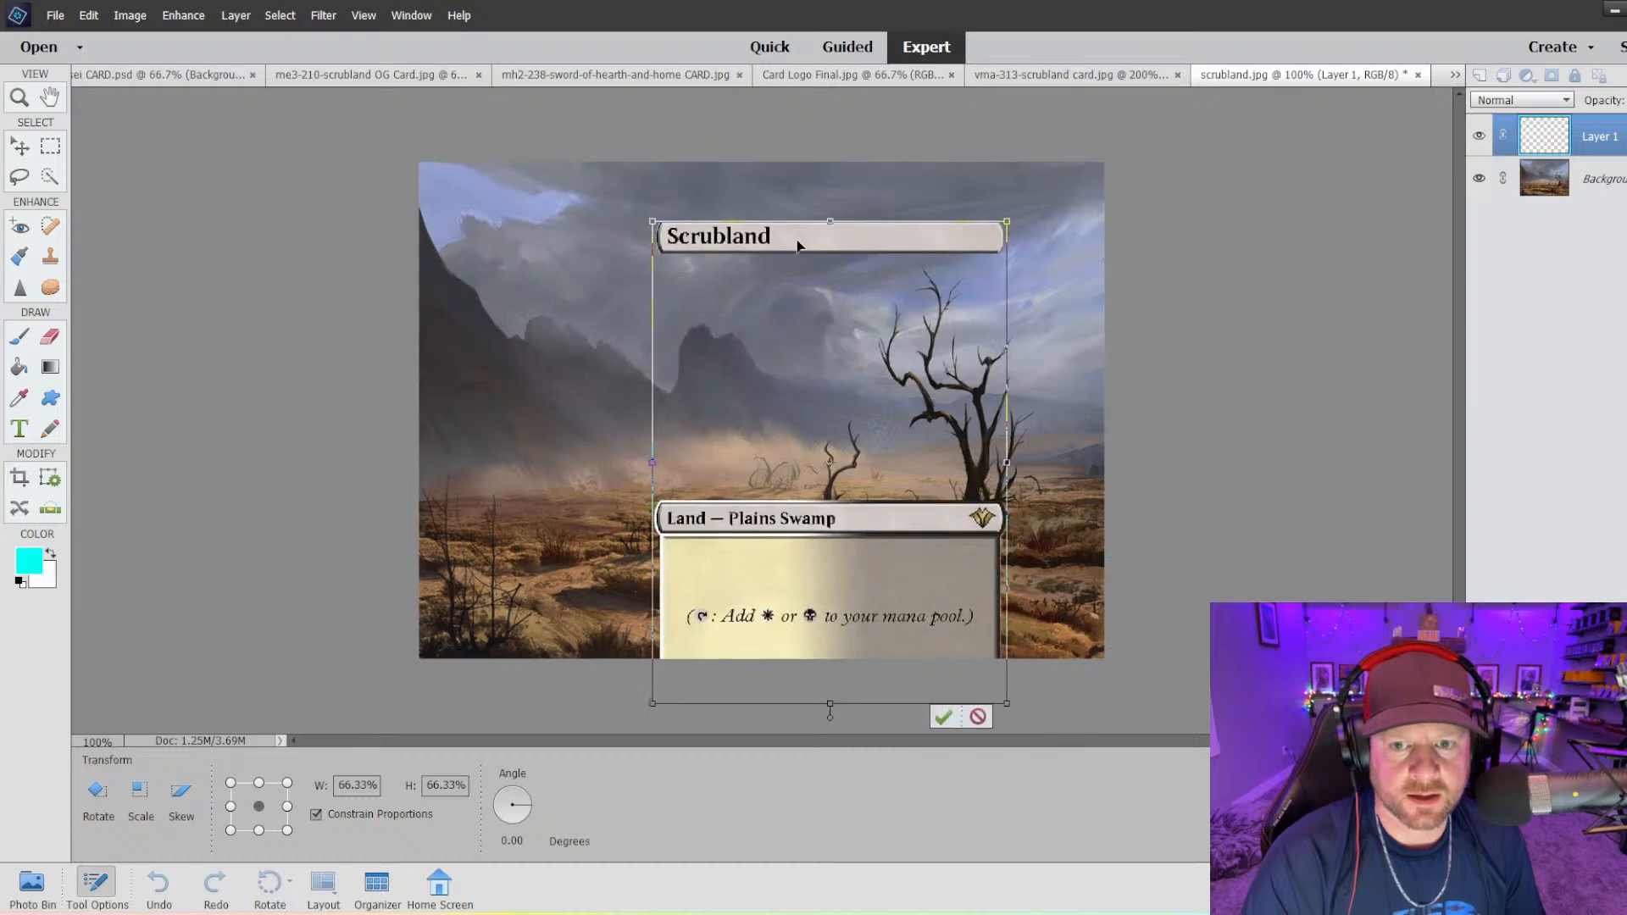
{"action": "left_click_drag", "start_coordinate": [651, 219], "coordinate": [708, 294]}
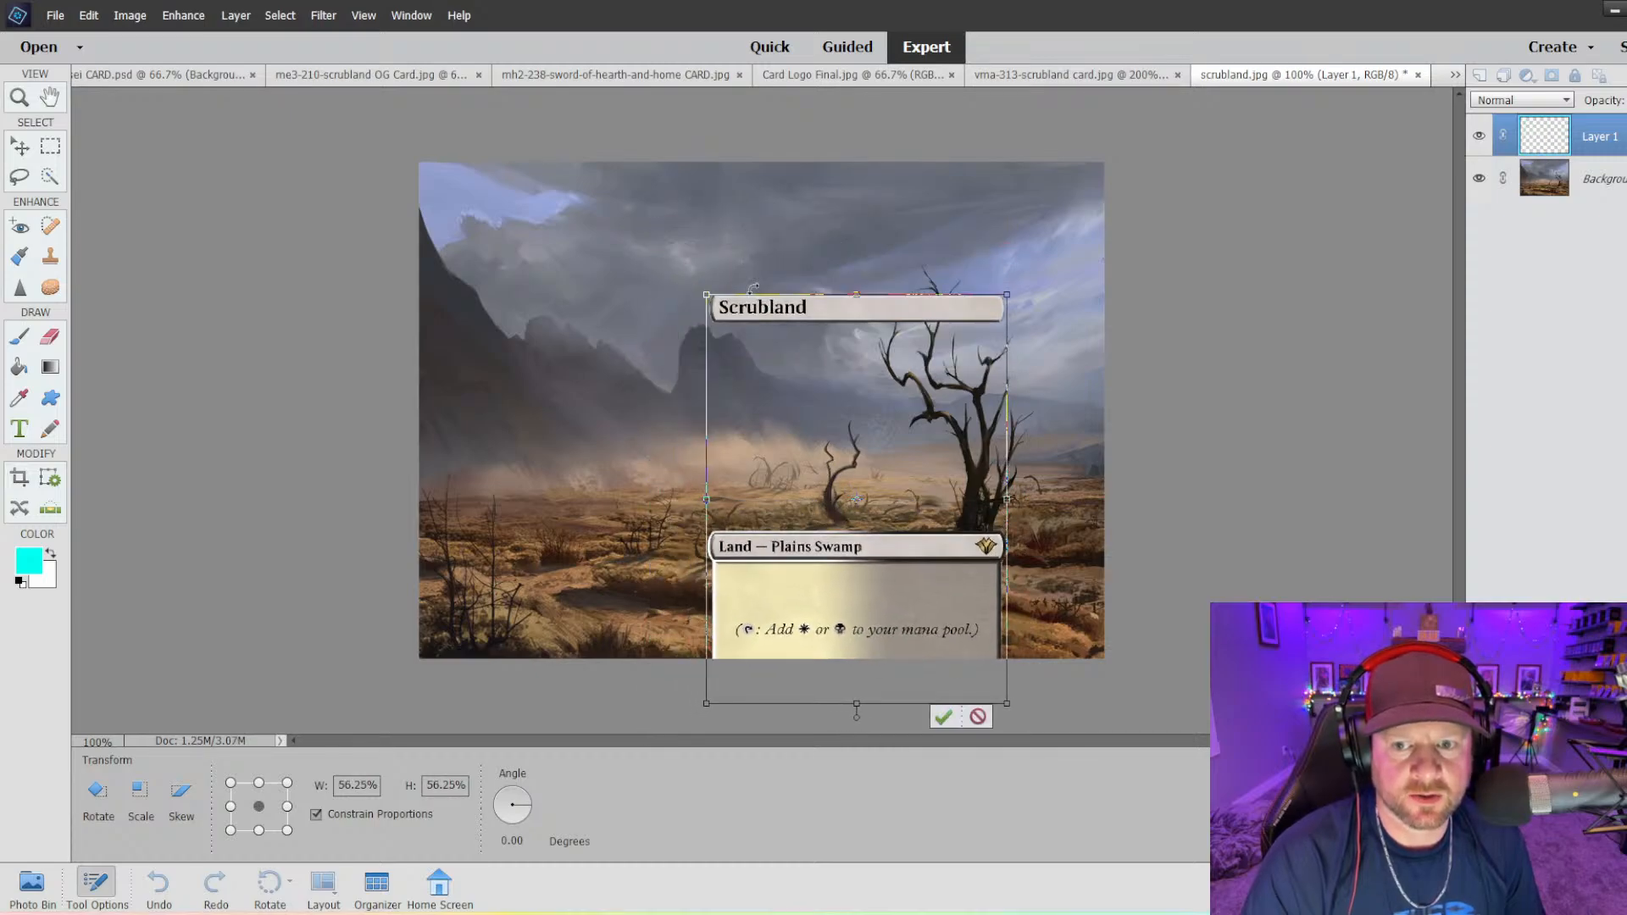
{"action": "left_click_drag", "start_coordinate": [858, 307], "coordinate": [860, 246]}
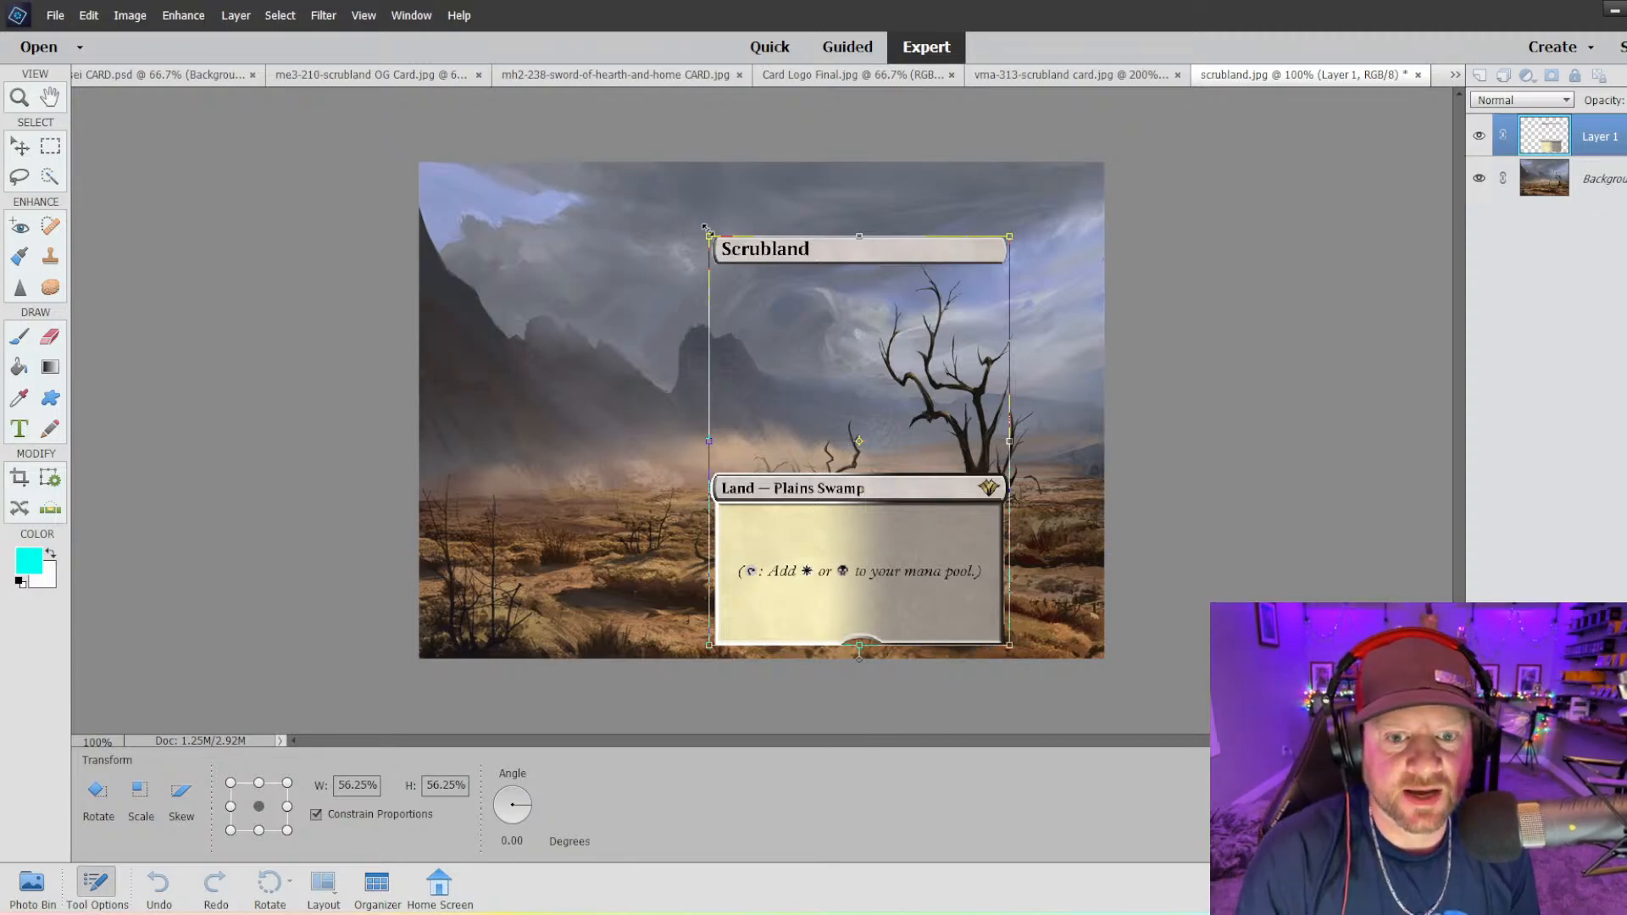
{"action": "left_click_drag", "start_coordinate": [708, 236], "coordinate": [679, 195]}
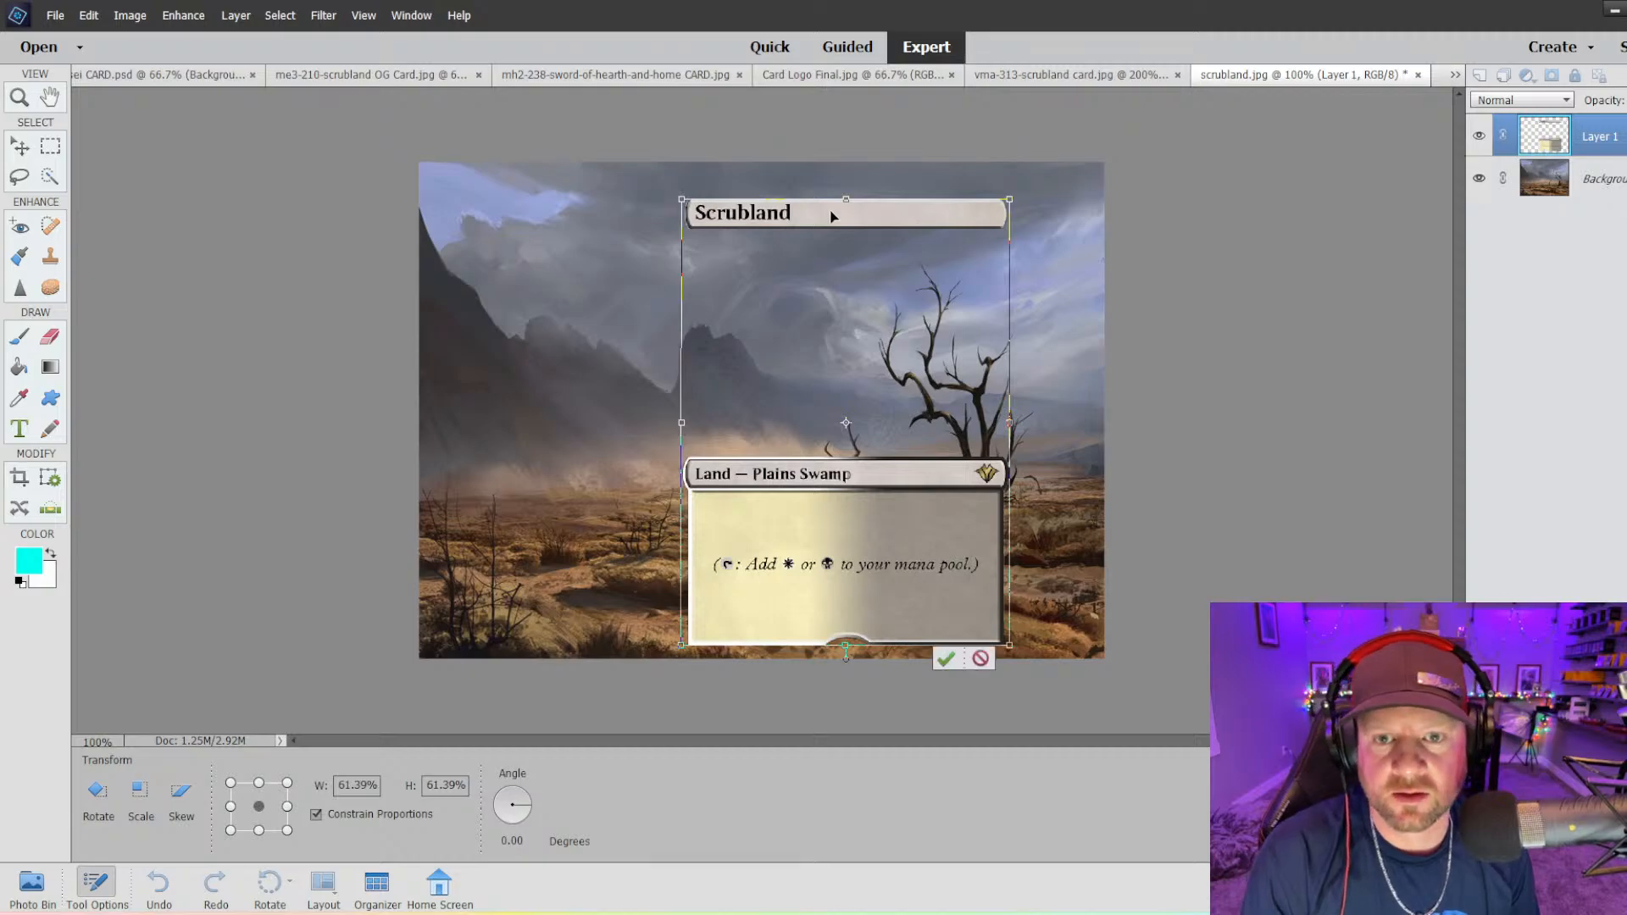
{"action": "left_click_drag", "start_coordinate": [834, 222], "coordinate": [840, 207]}
- Lower the card frame layer's opacity until the artwork shows through and reposition the frame horizontally over the tree
{"action": "left_click", "coordinate": [1626, 100]}
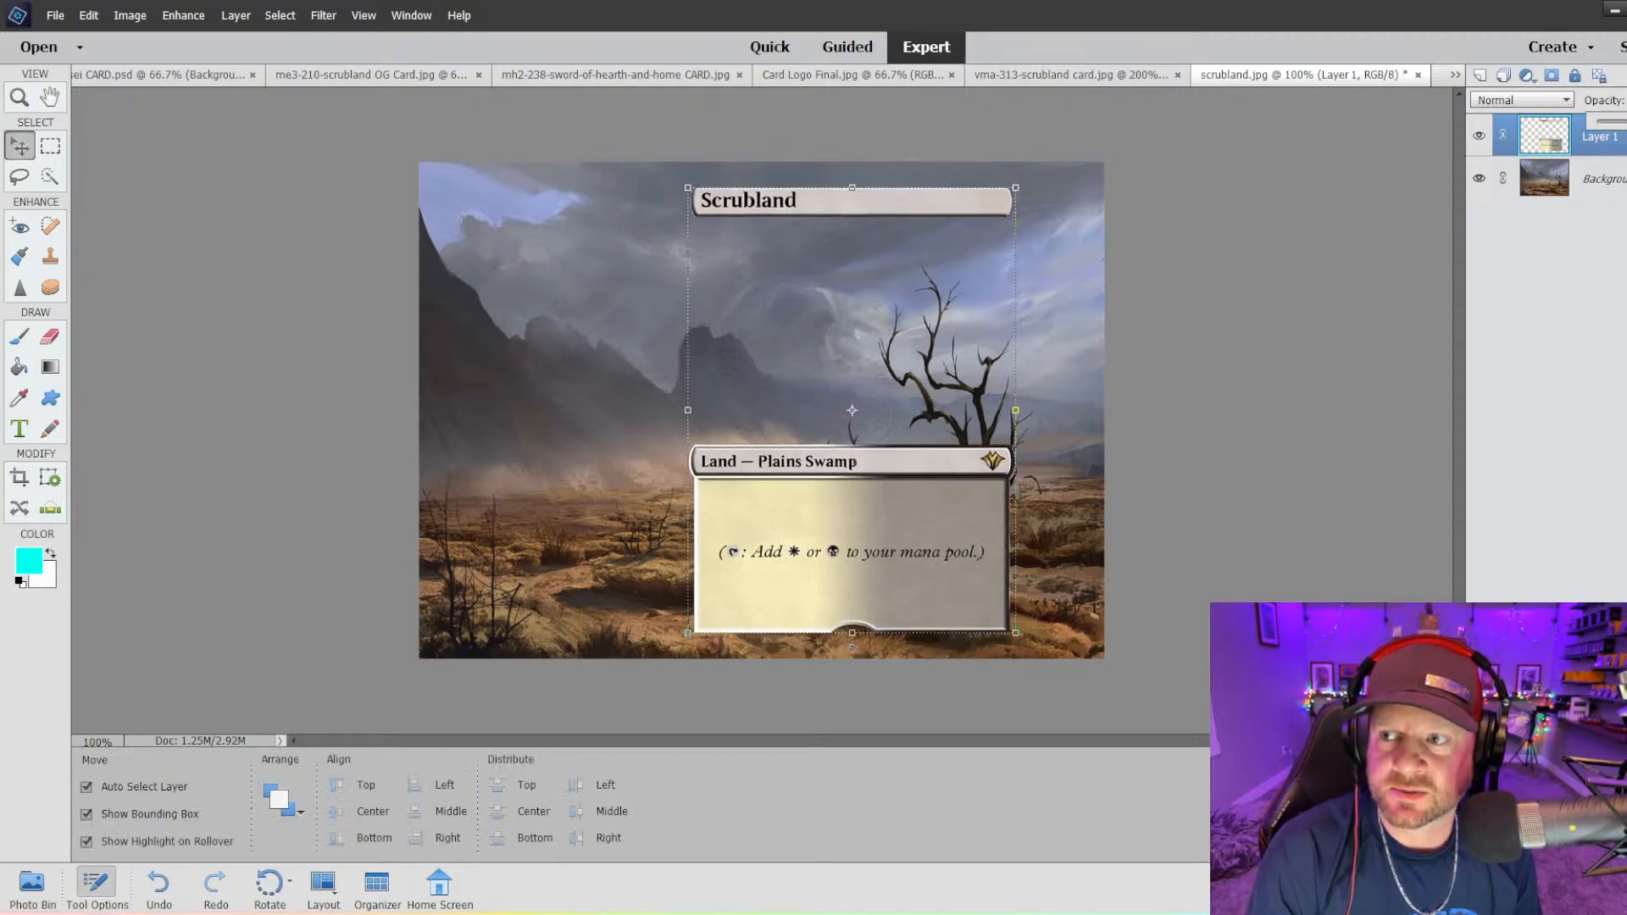
{"action": "left_click_drag", "start_coordinate": [1626, 121], "coordinate": [1623, 121]}
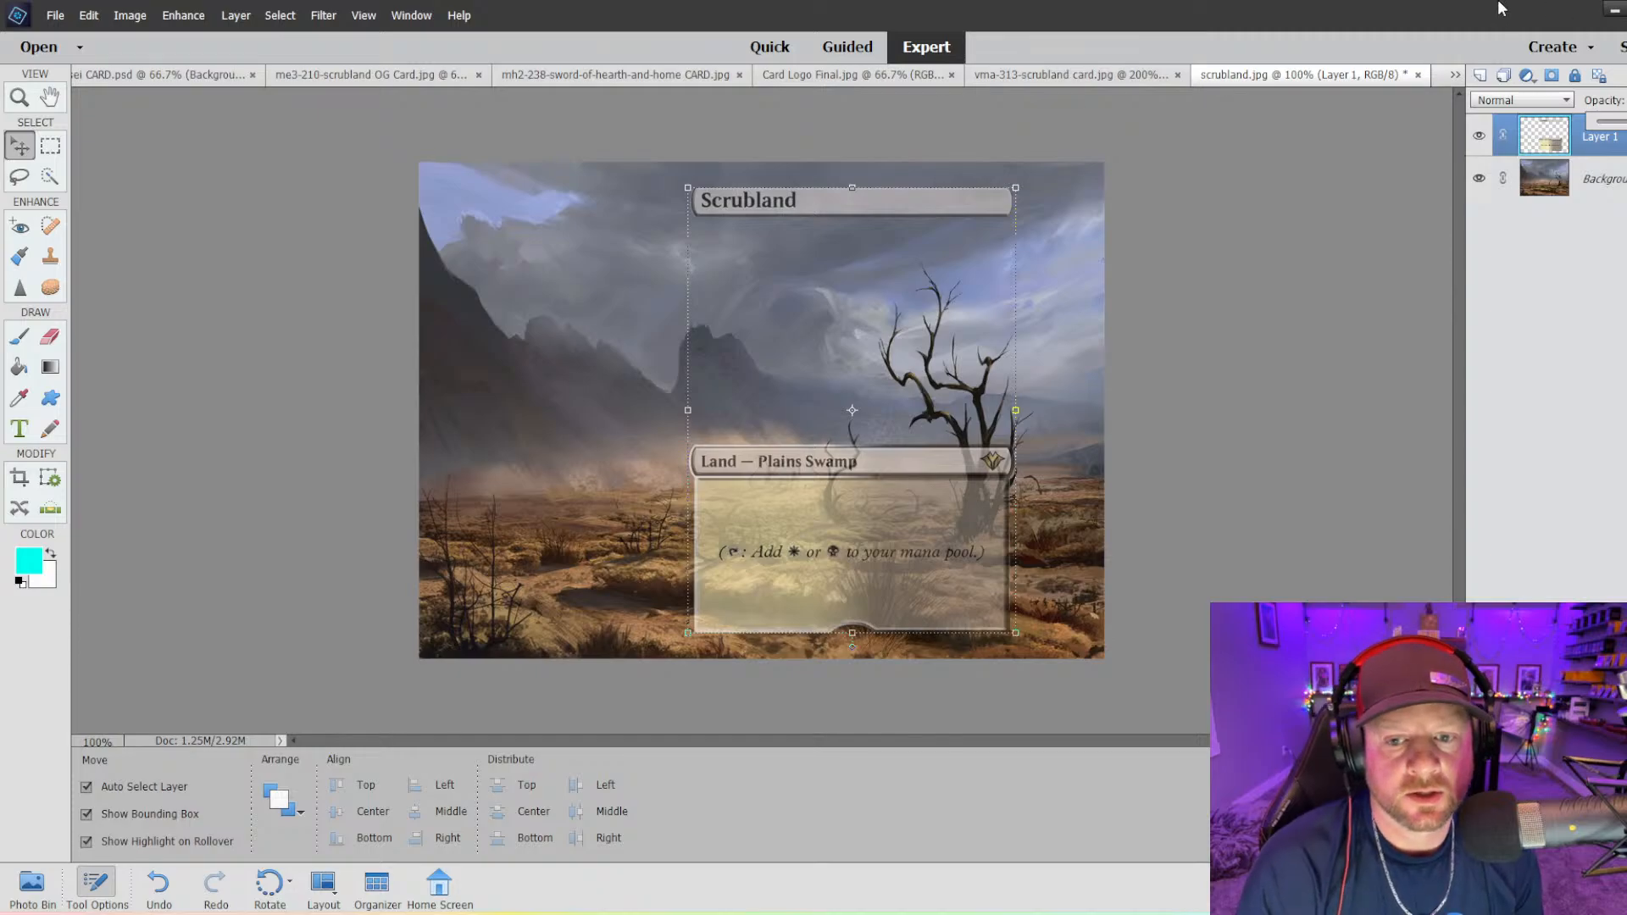
{"action": "left_click_drag", "start_coordinate": [846, 208], "coordinate": [819, 211]}
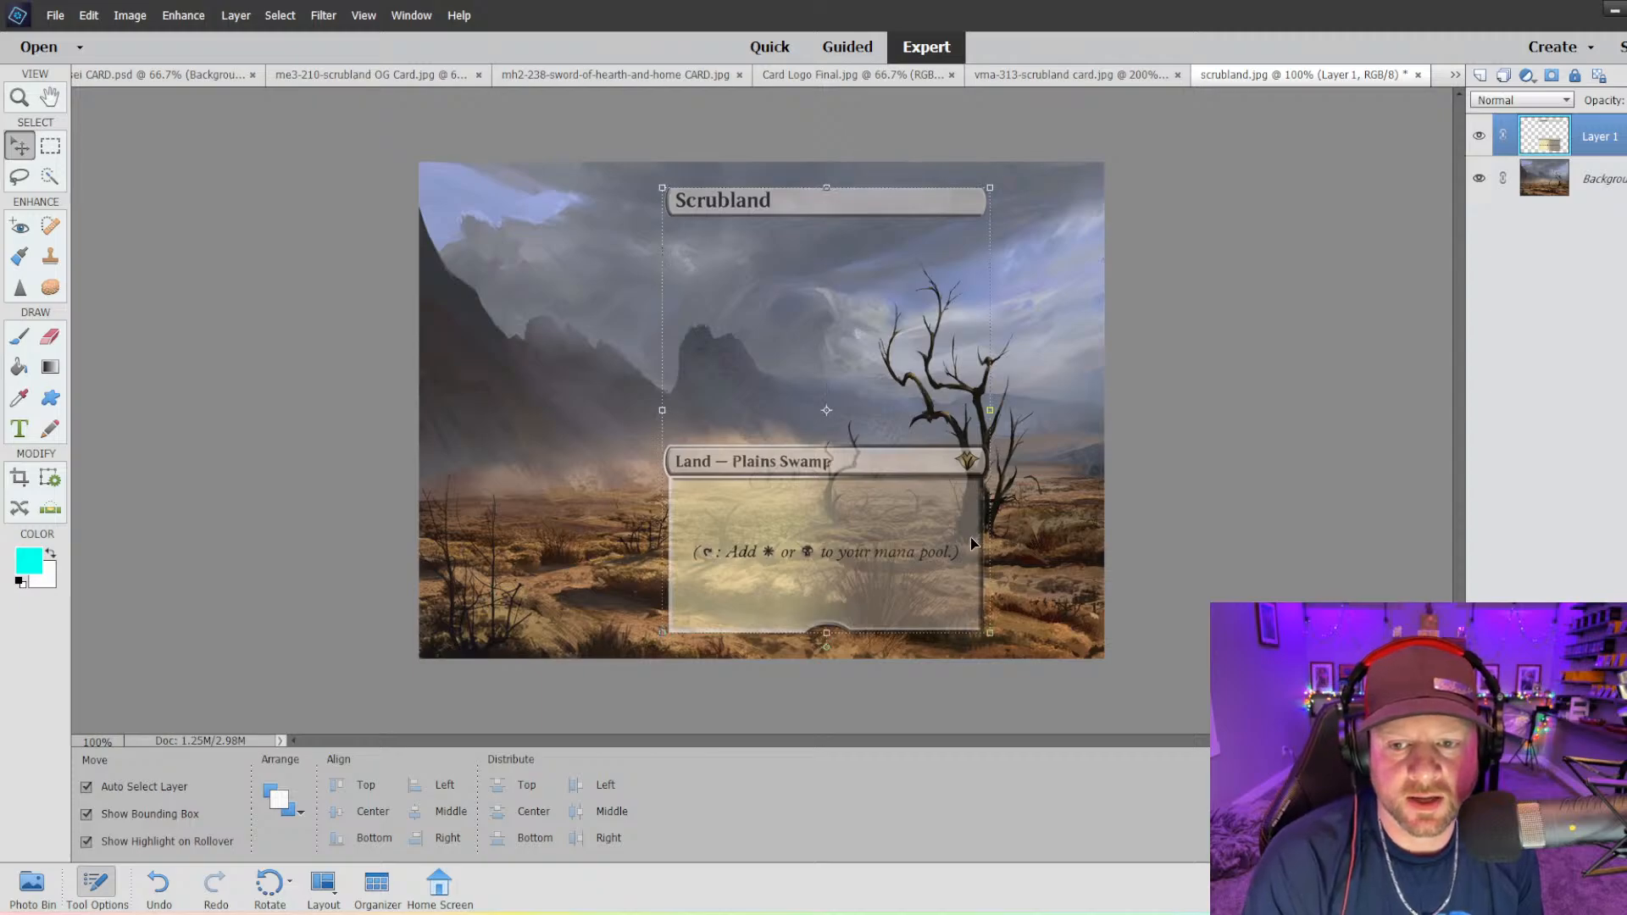
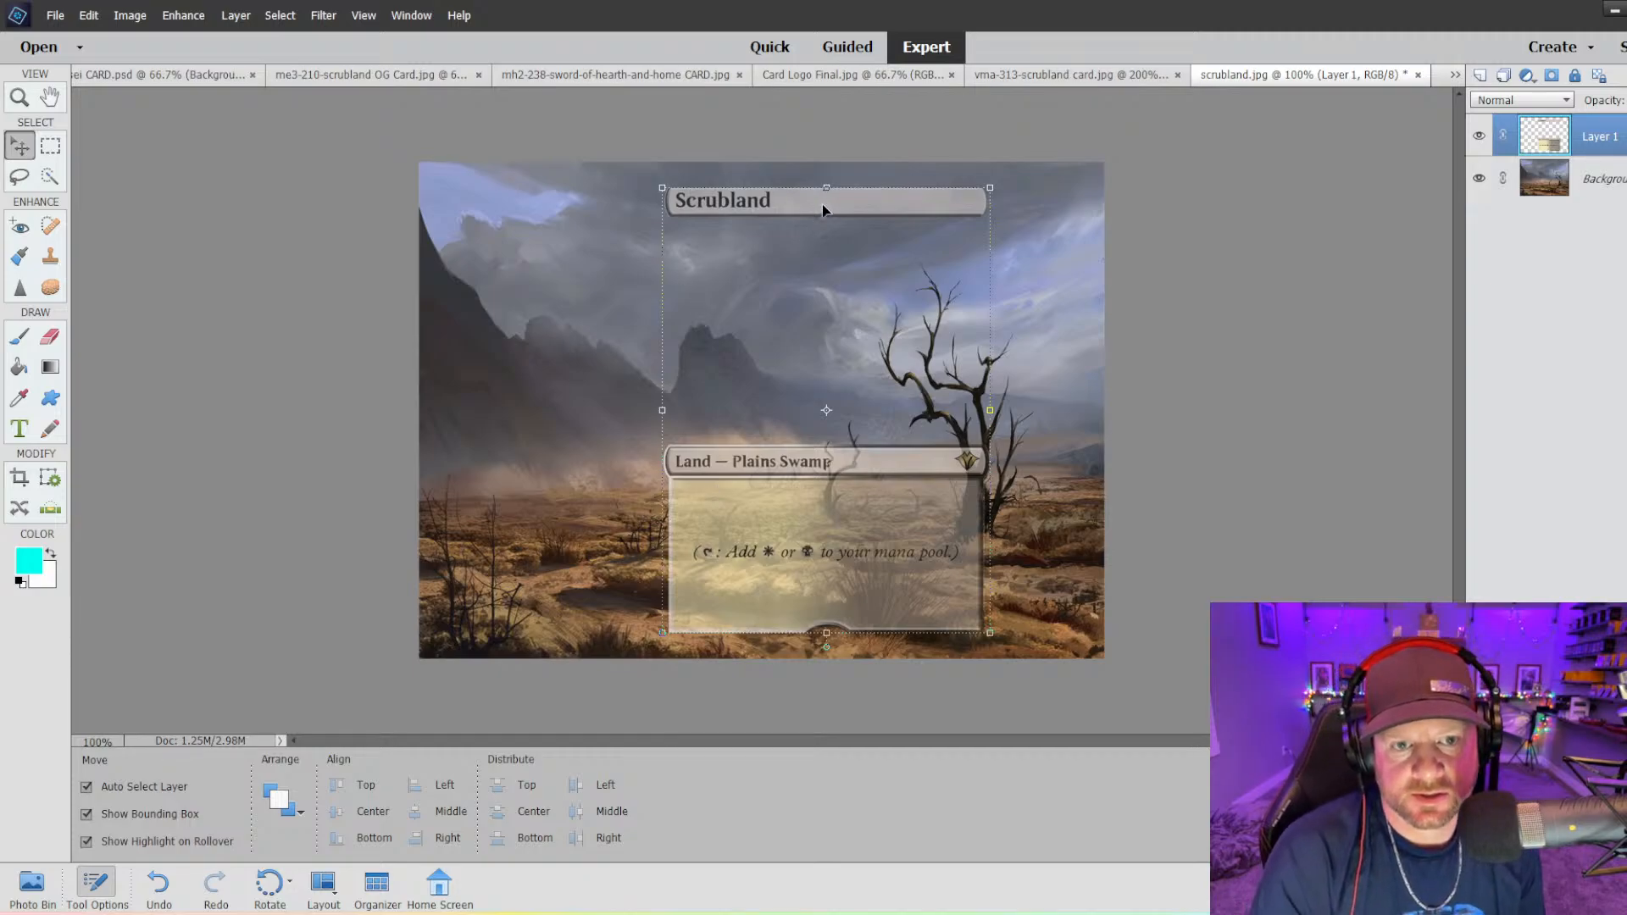
{"action": "left_click_drag", "start_coordinate": [823, 208], "coordinate": [897, 209]}
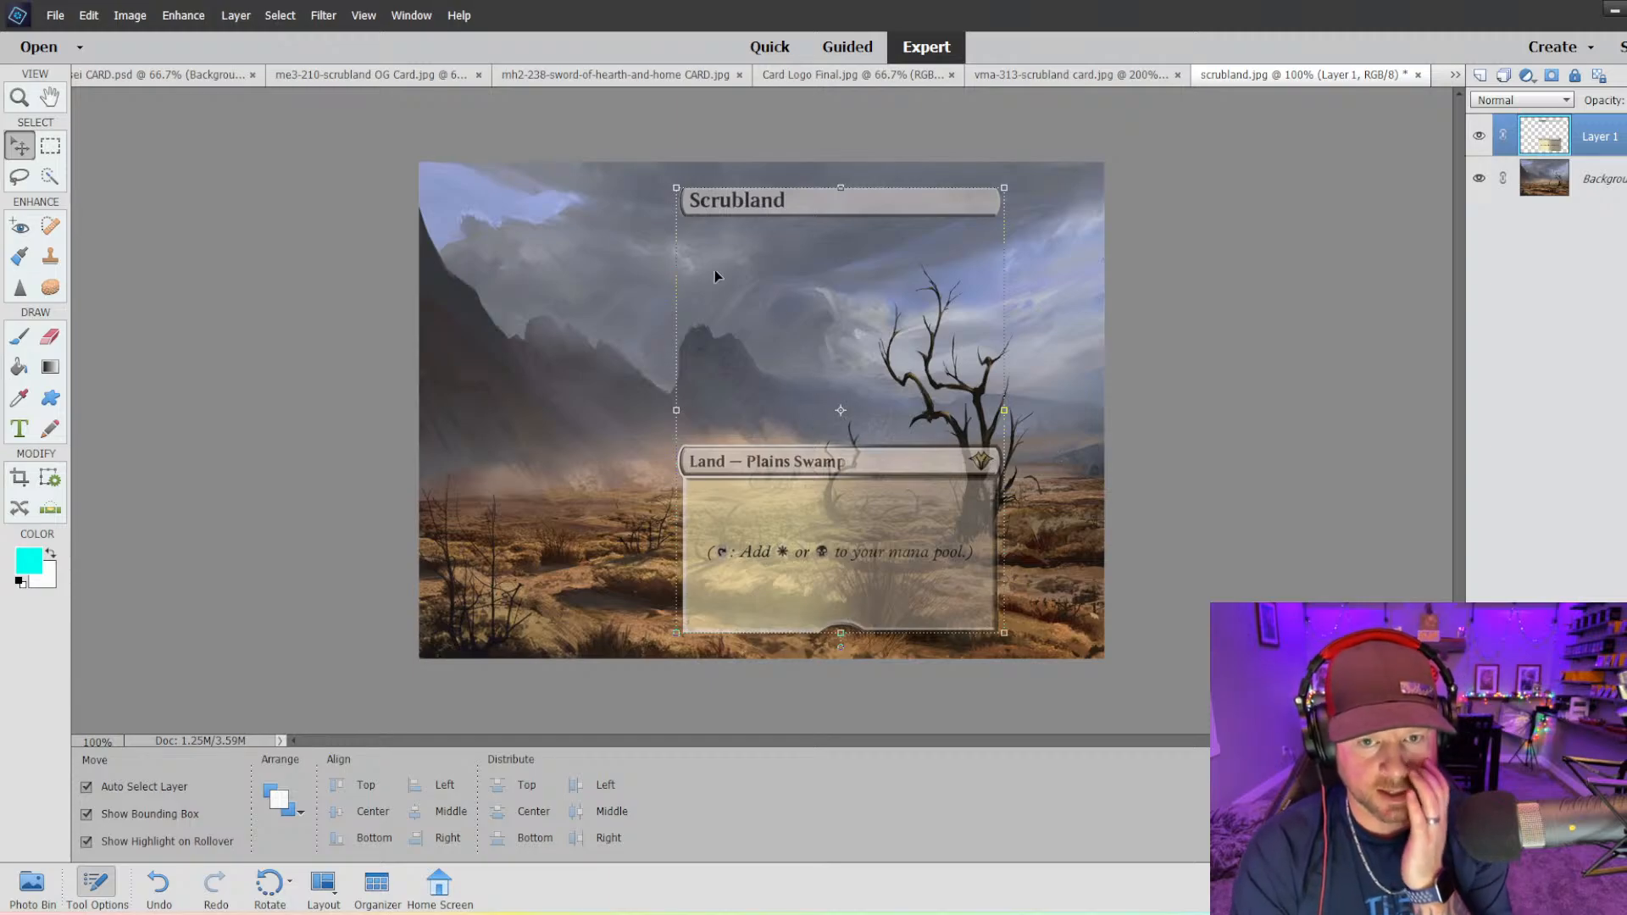
- Crop the image to a portrait card shape around the frame with no ratio restriction, keeping the artwork's full height
{"action": "left_click", "coordinate": [555, 205]}
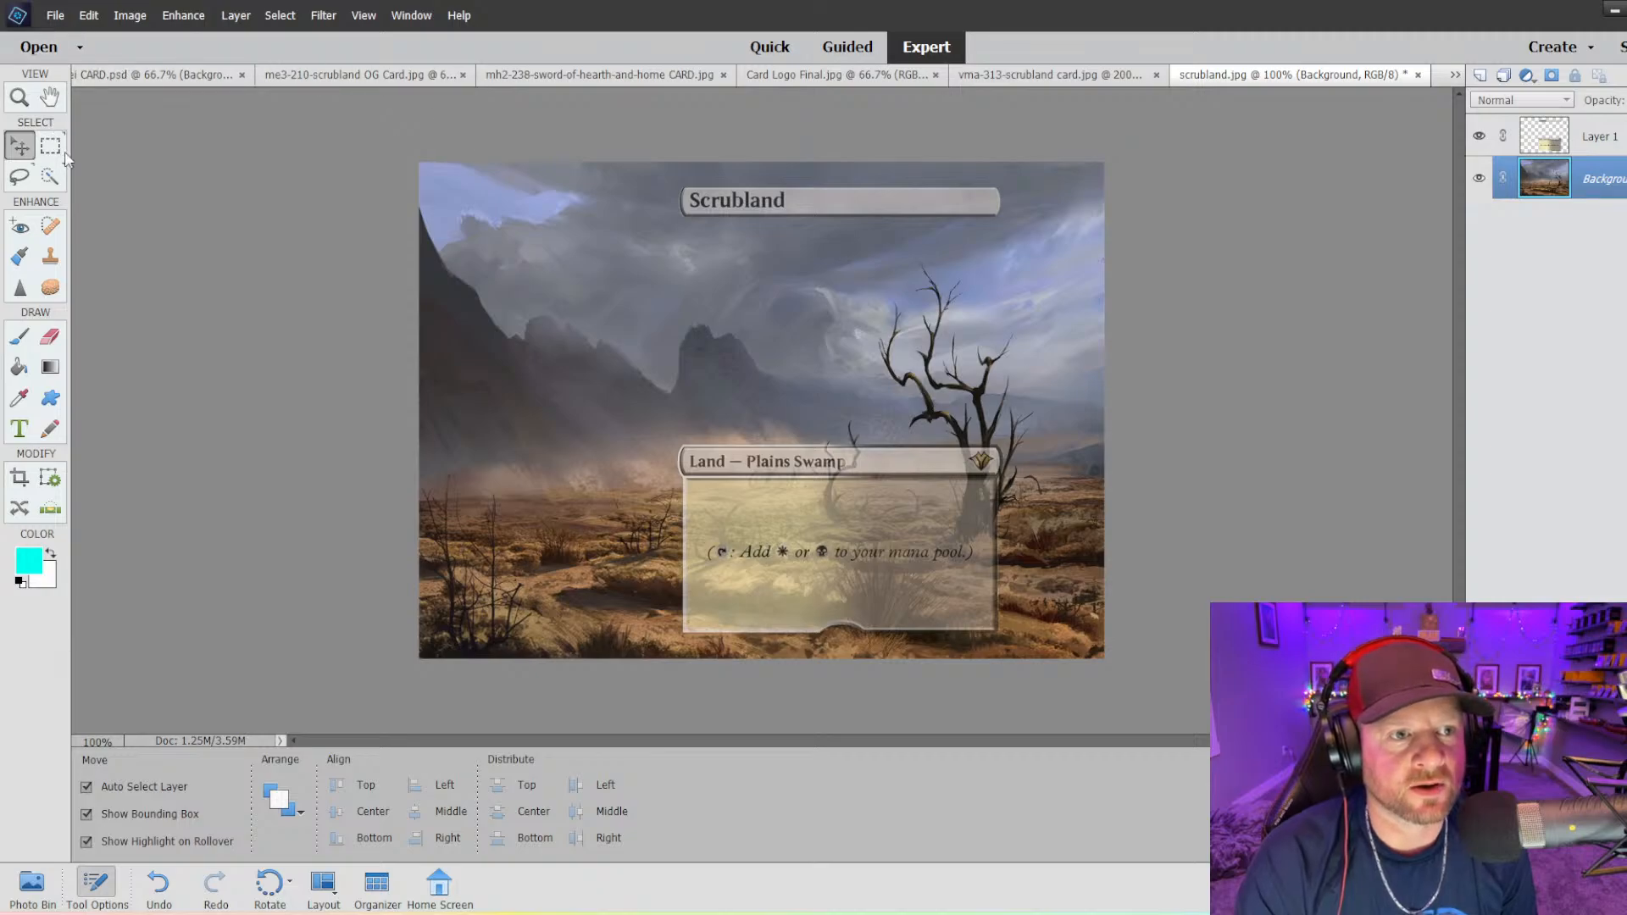
{"action": "left_click", "coordinate": [131, 16]}
{"action": "left_click", "coordinate": [142, 80]}
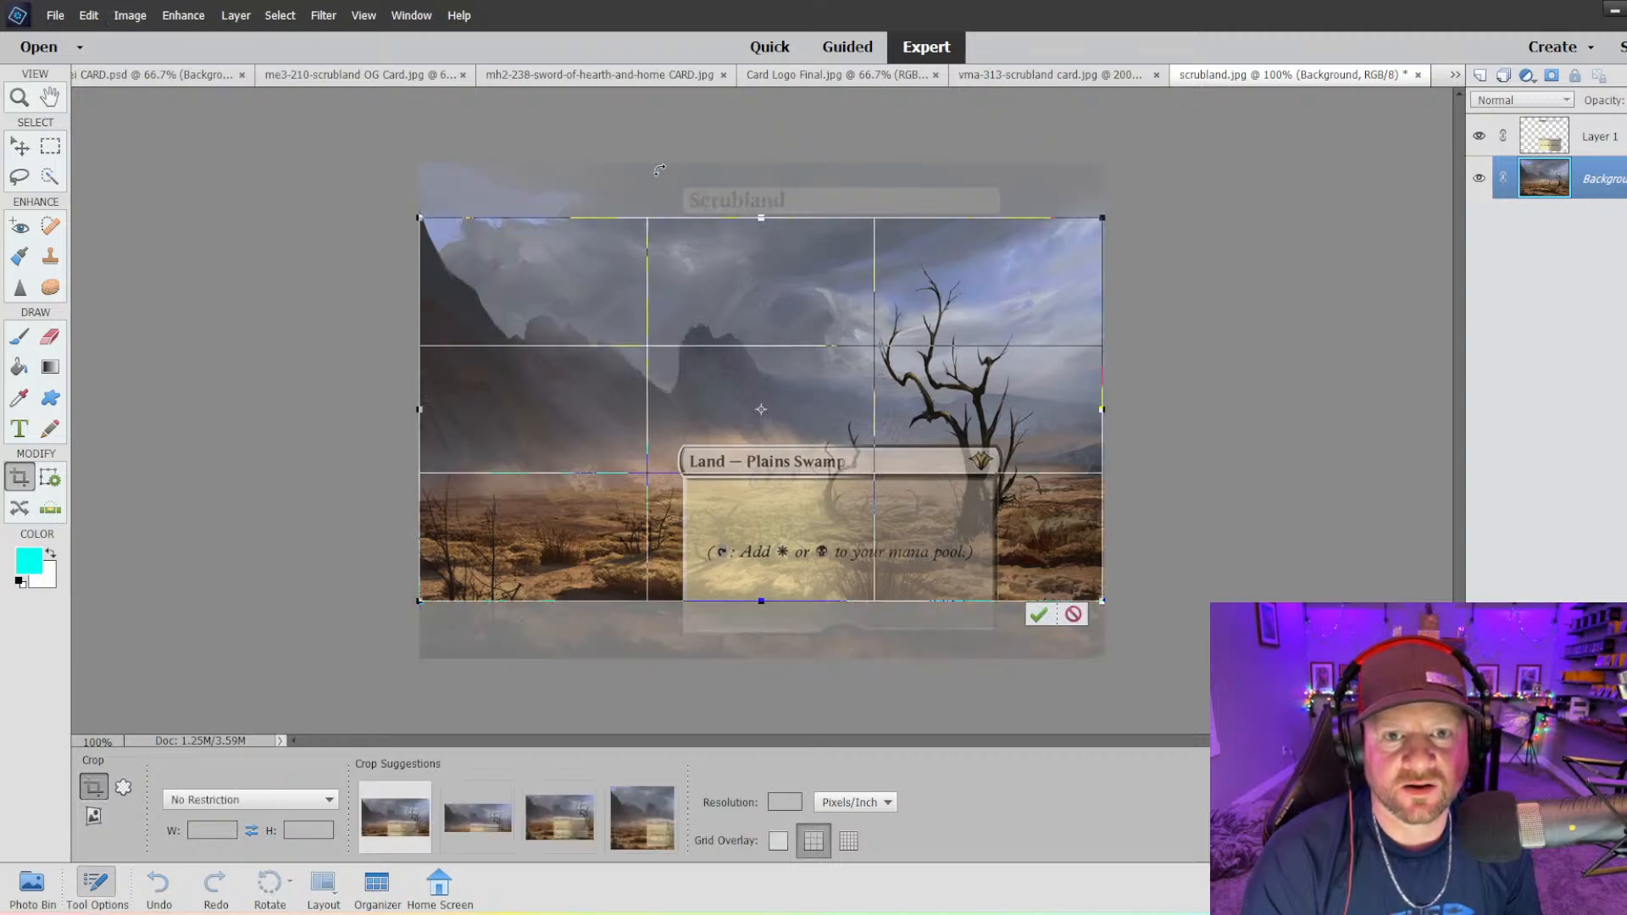
{"action": "left_click_drag", "start_coordinate": [415, 410], "coordinate": [633, 410]}
{"action": "left_click_drag", "start_coordinate": [869, 218], "coordinate": [869, 161]}
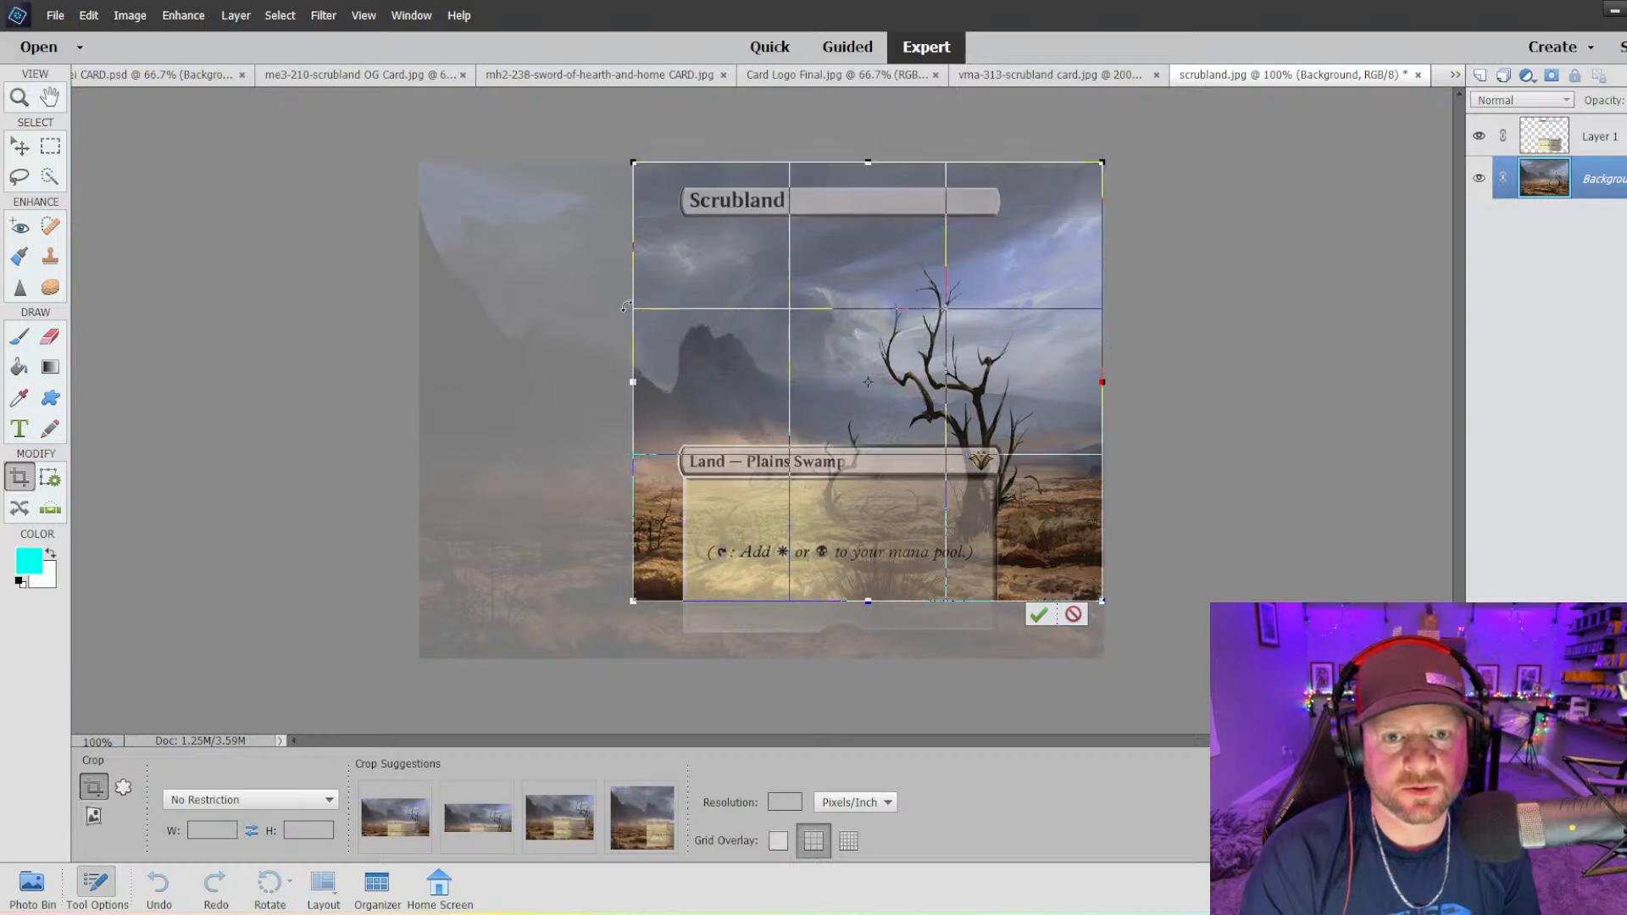
{"action": "left_click_drag", "start_coordinate": [635, 379], "coordinate": [650, 379]}
{"action": "left_click_drag", "start_coordinate": [877, 601], "coordinate": [877, 657]}
{"action": "left_click_drag", "start_coordinate": [1102, 410], "coordinate": [1029, 416]}
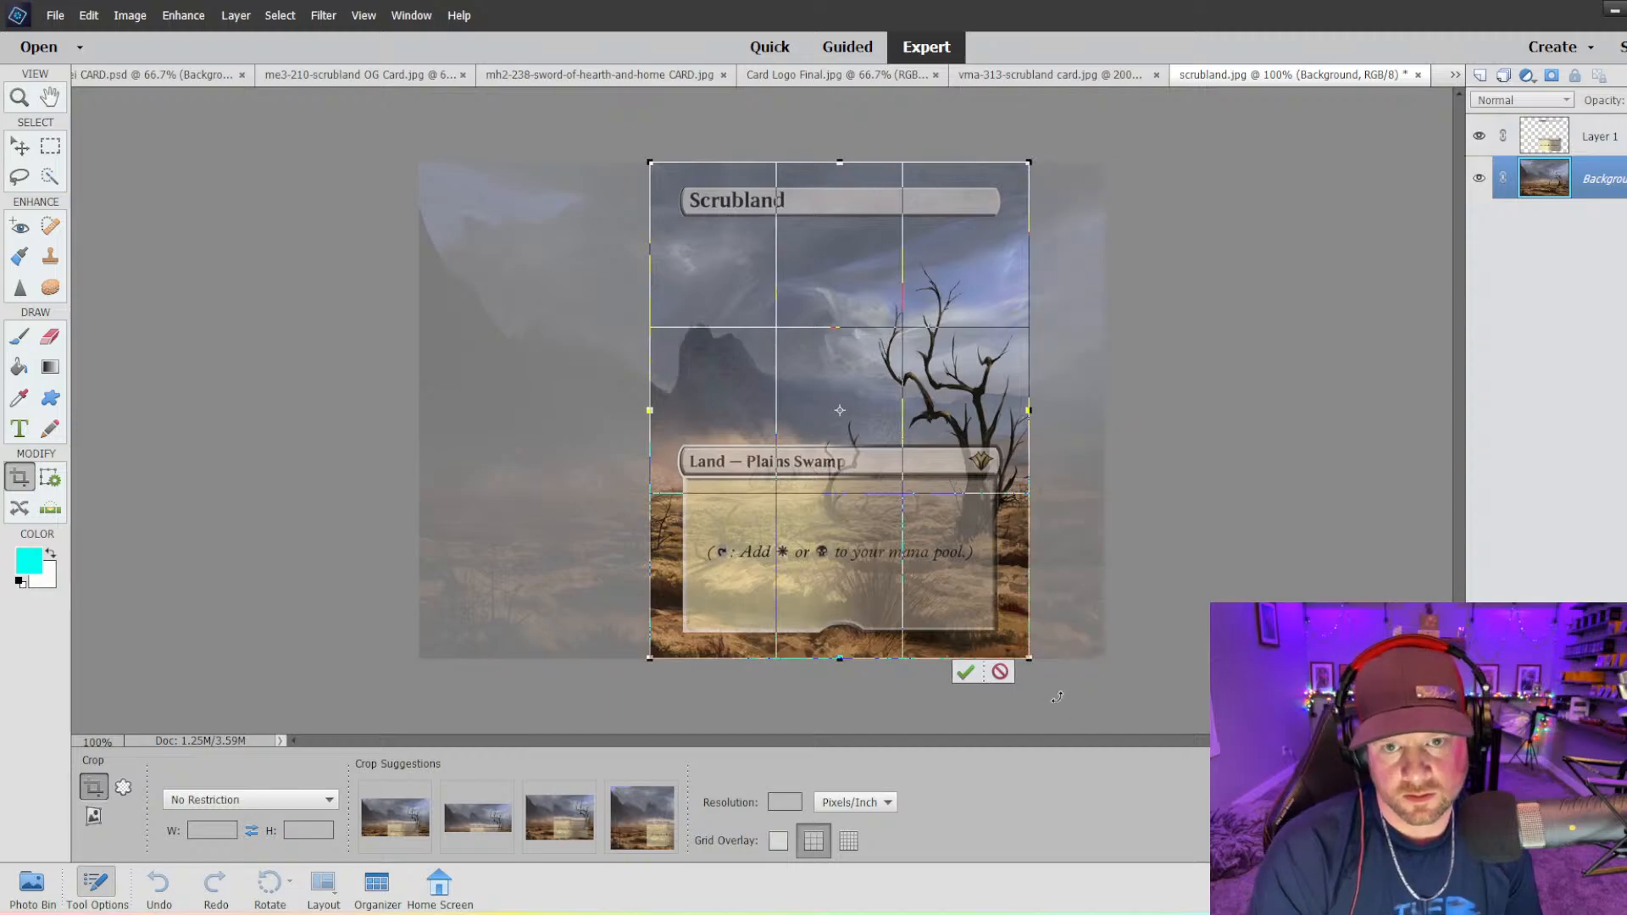
{"action": "left_click", "coordinate": [967, 670]}
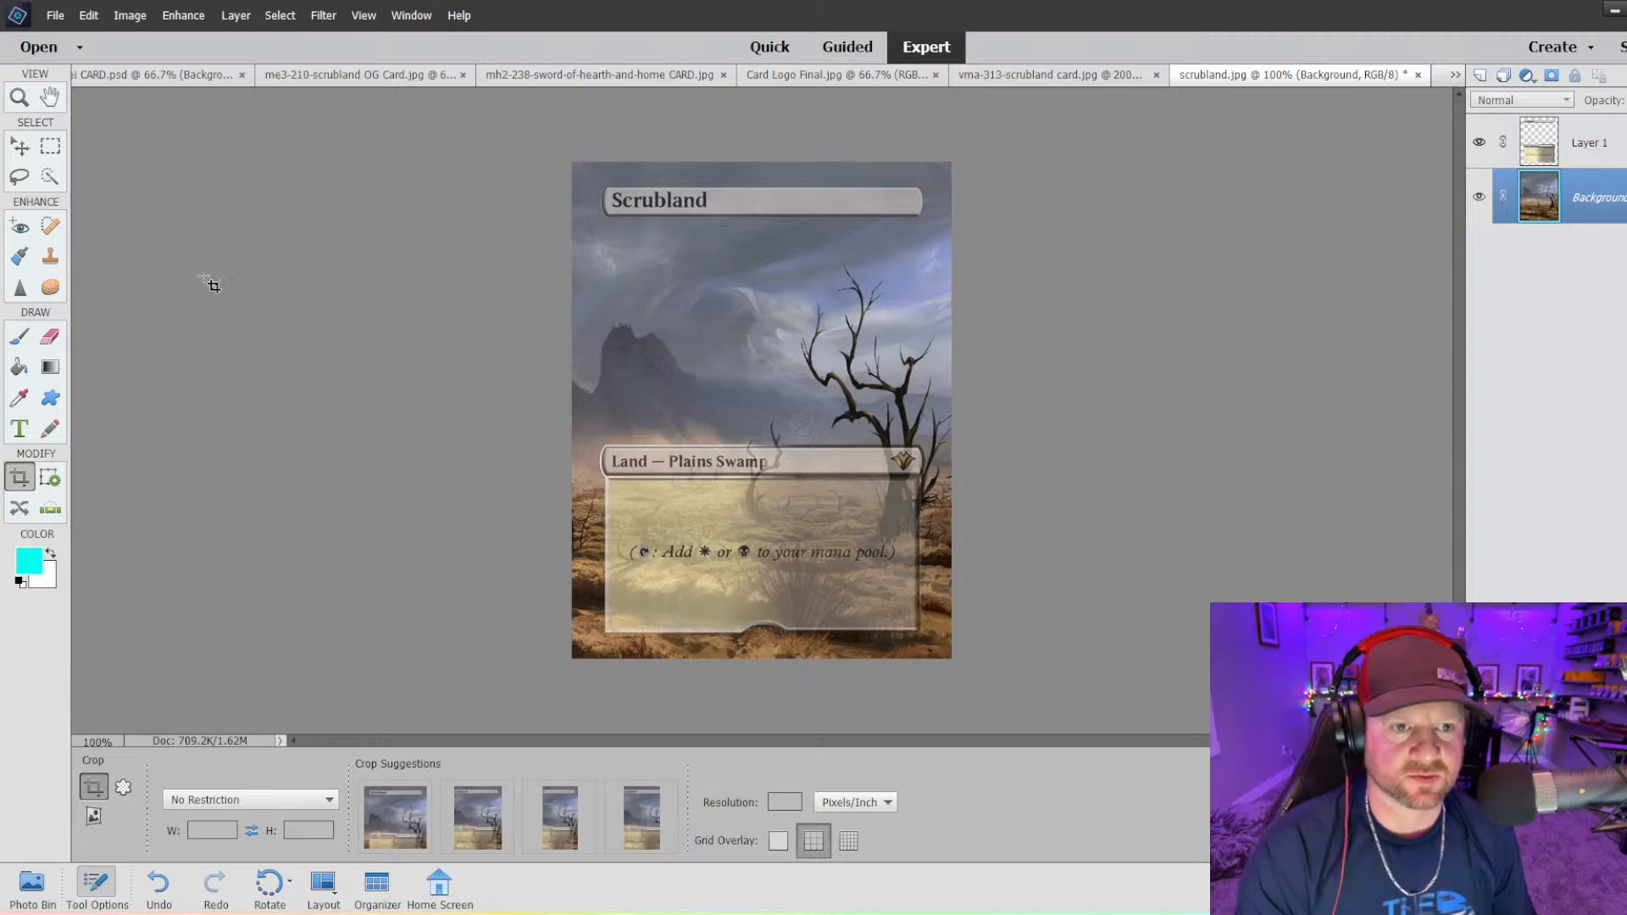
{"action": "left_click", "coordinate": [49, 178]}
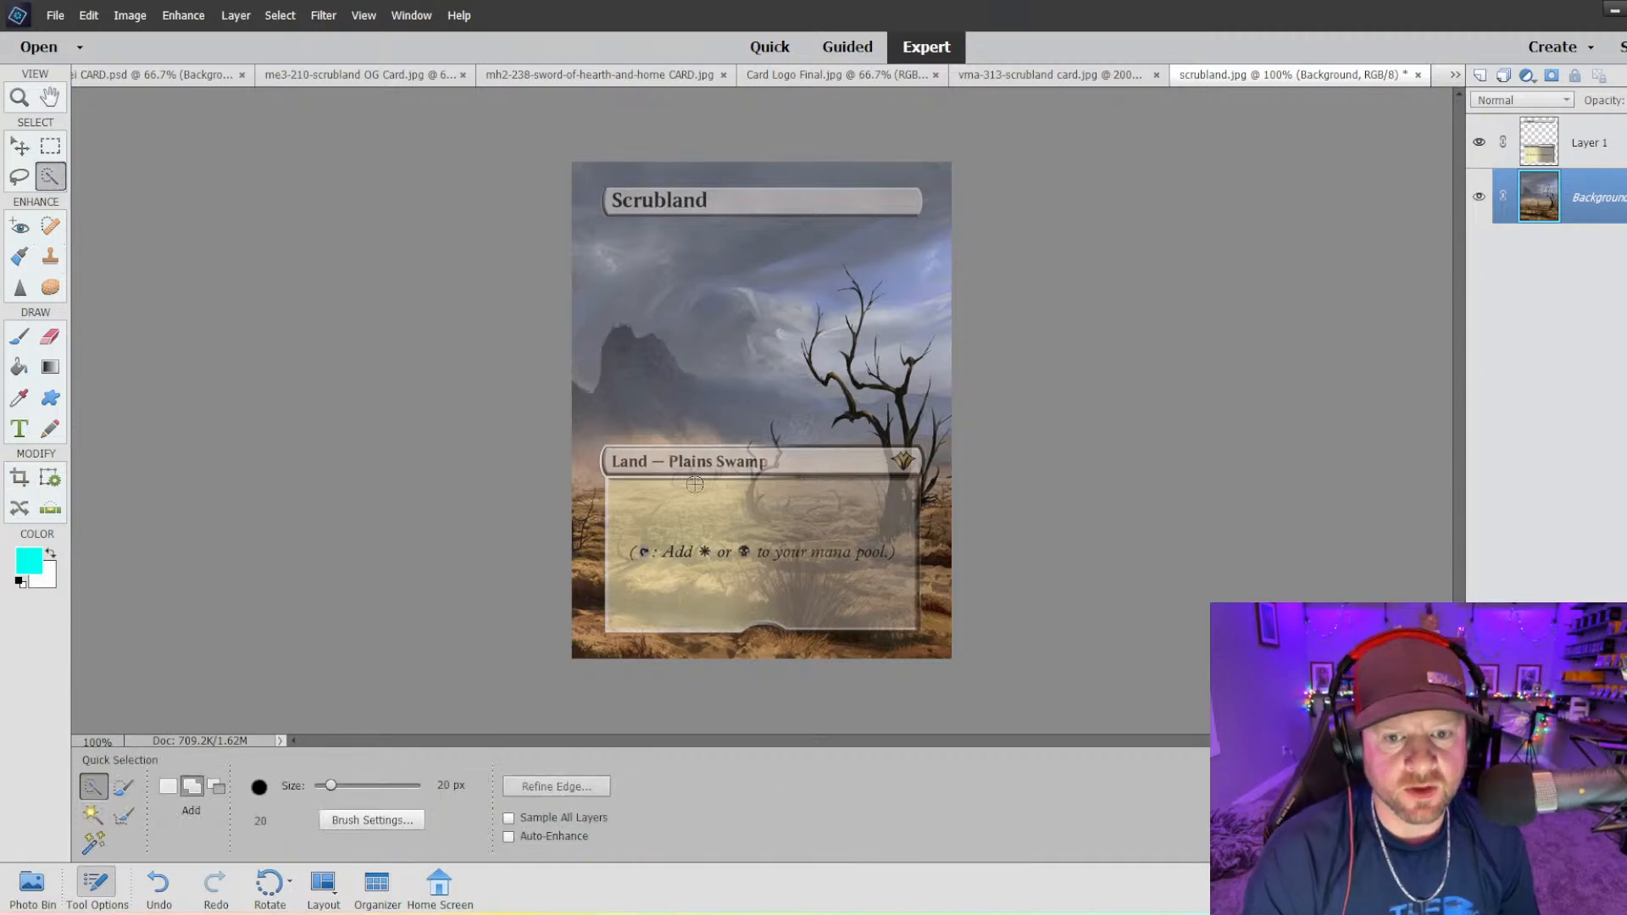
{"action": "left_click", "coordinate": [791, 352]}
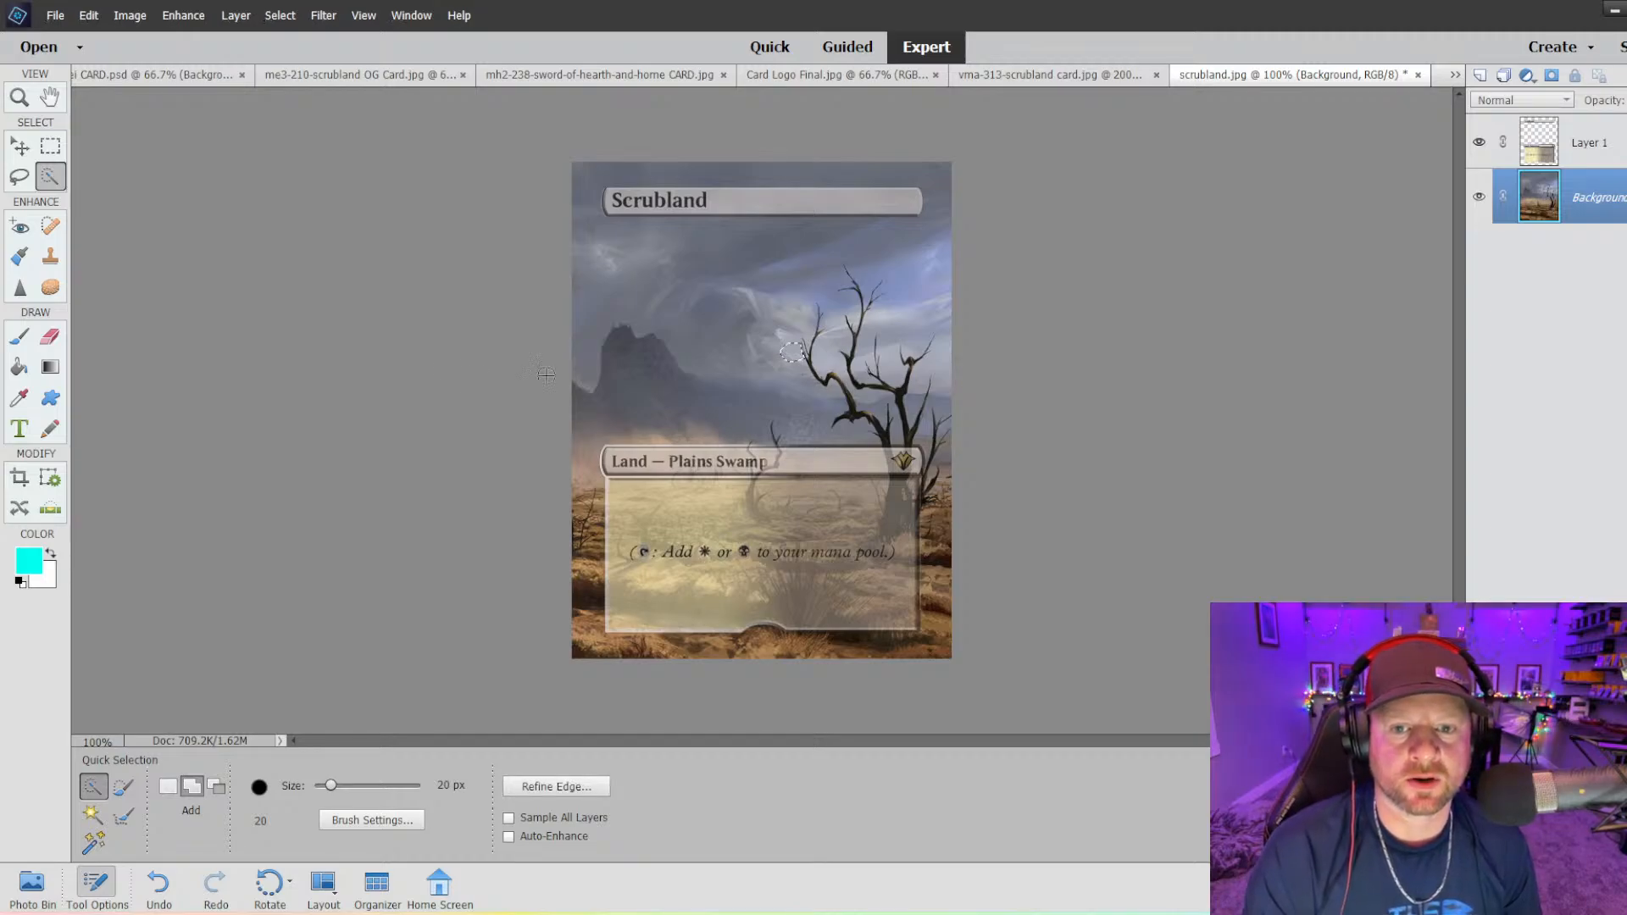
{"action": "key", "text": "ctrl+z"}
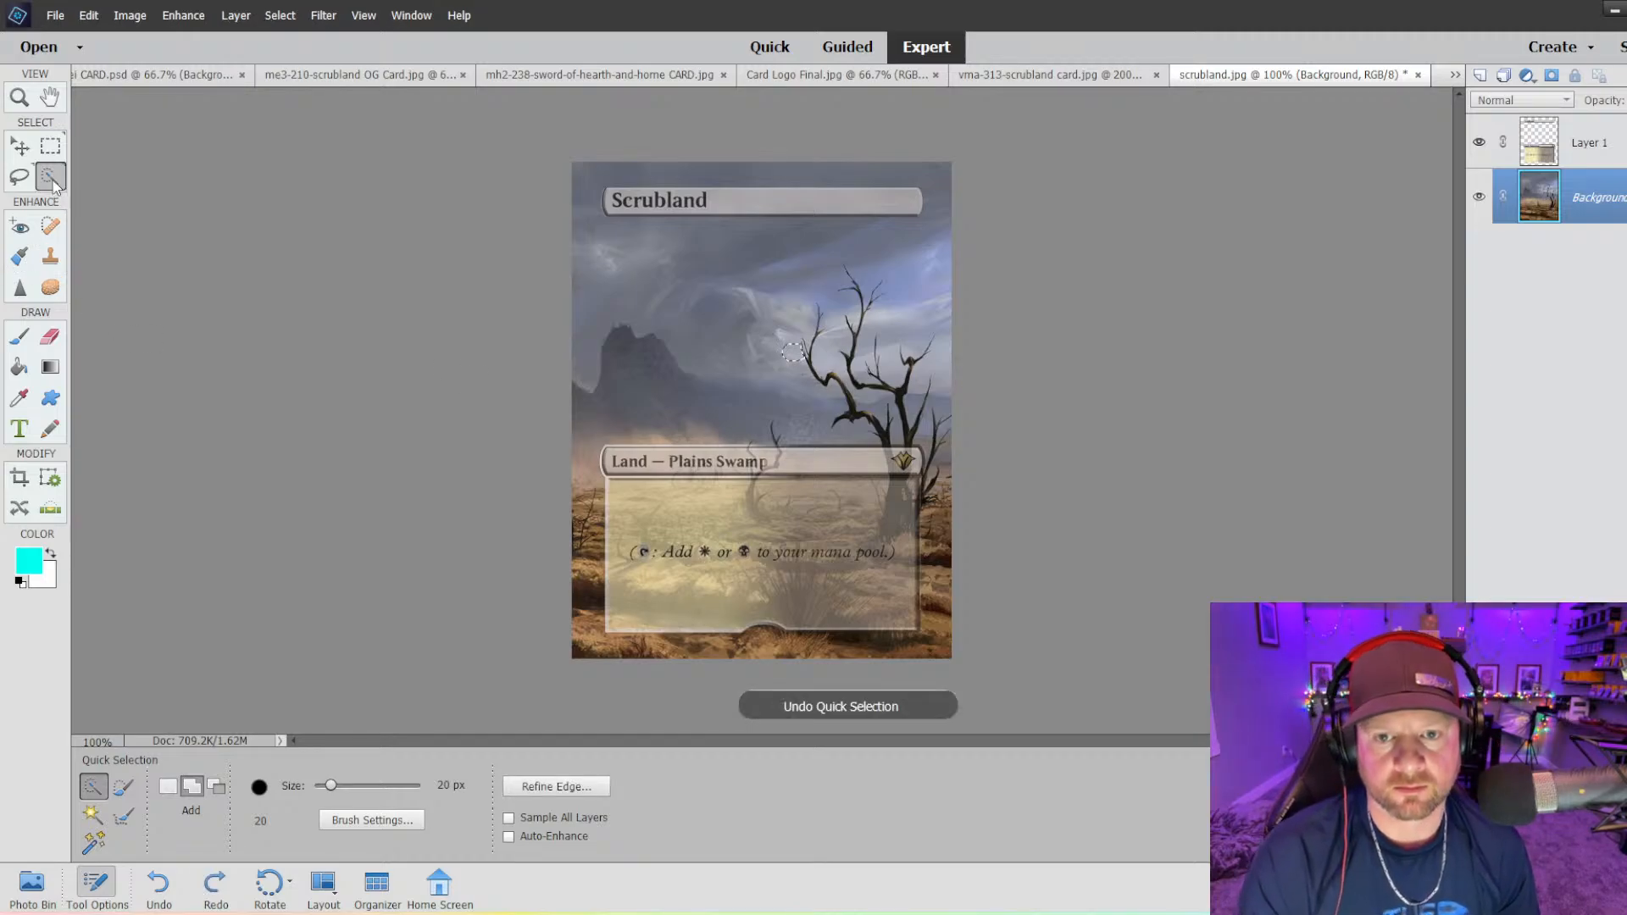
- Try to paint the tree trunk over the frame layer's type bar and text box with a 30 px Clone Stamp
{"action": "left_click", "coordinate": [50, 256]}
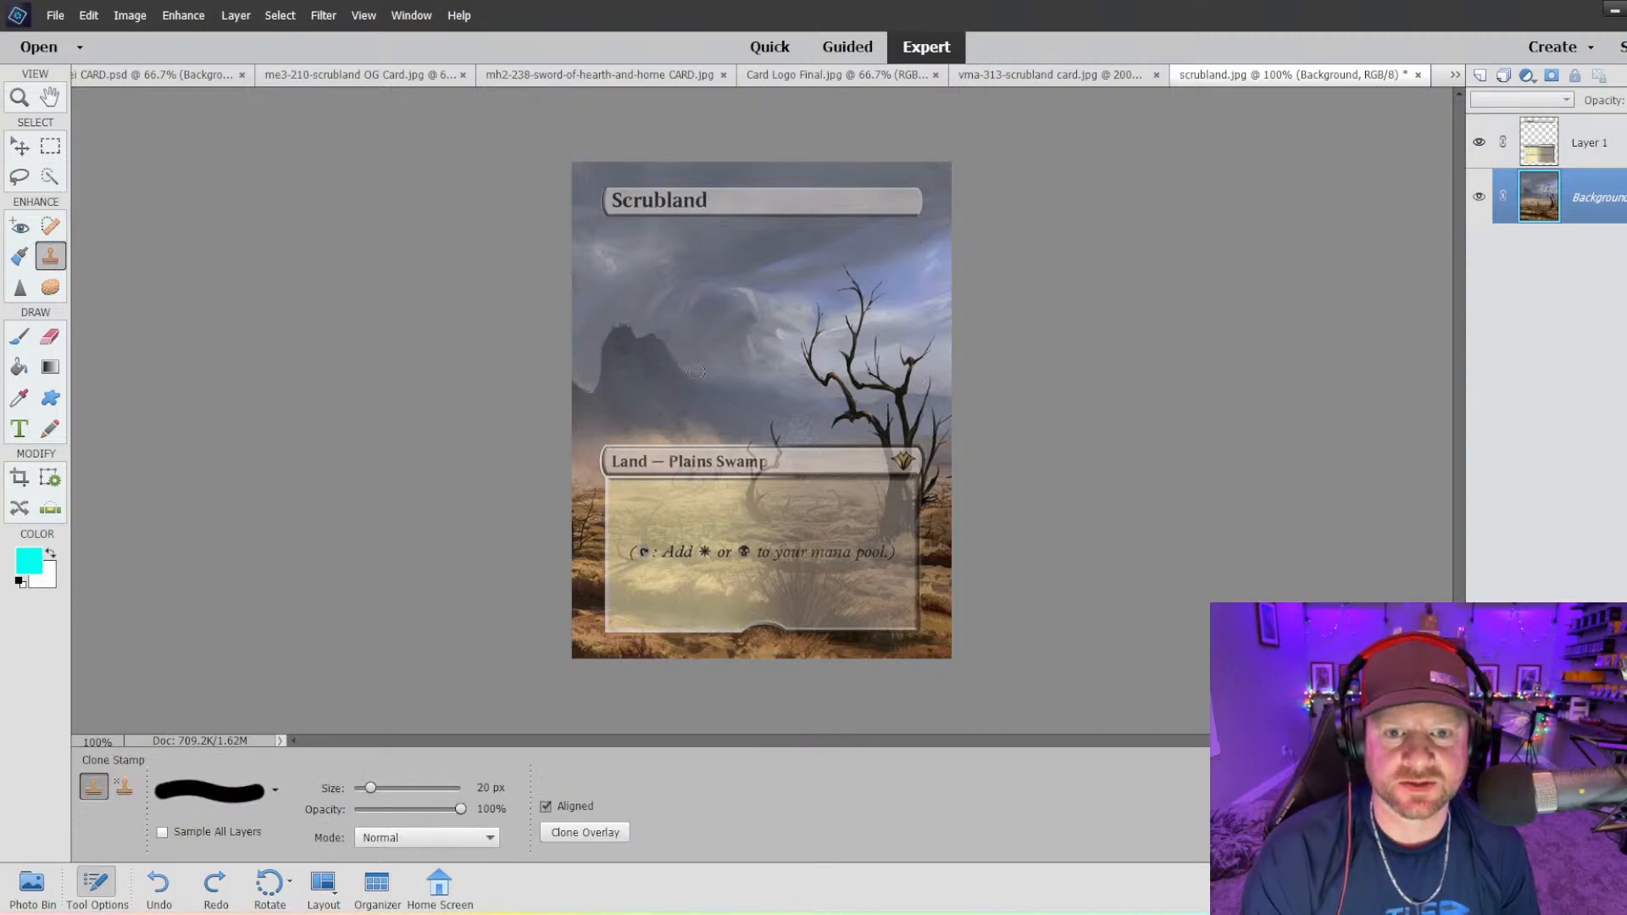
{"action": "left_click", "coordinate": [1561, 158]}
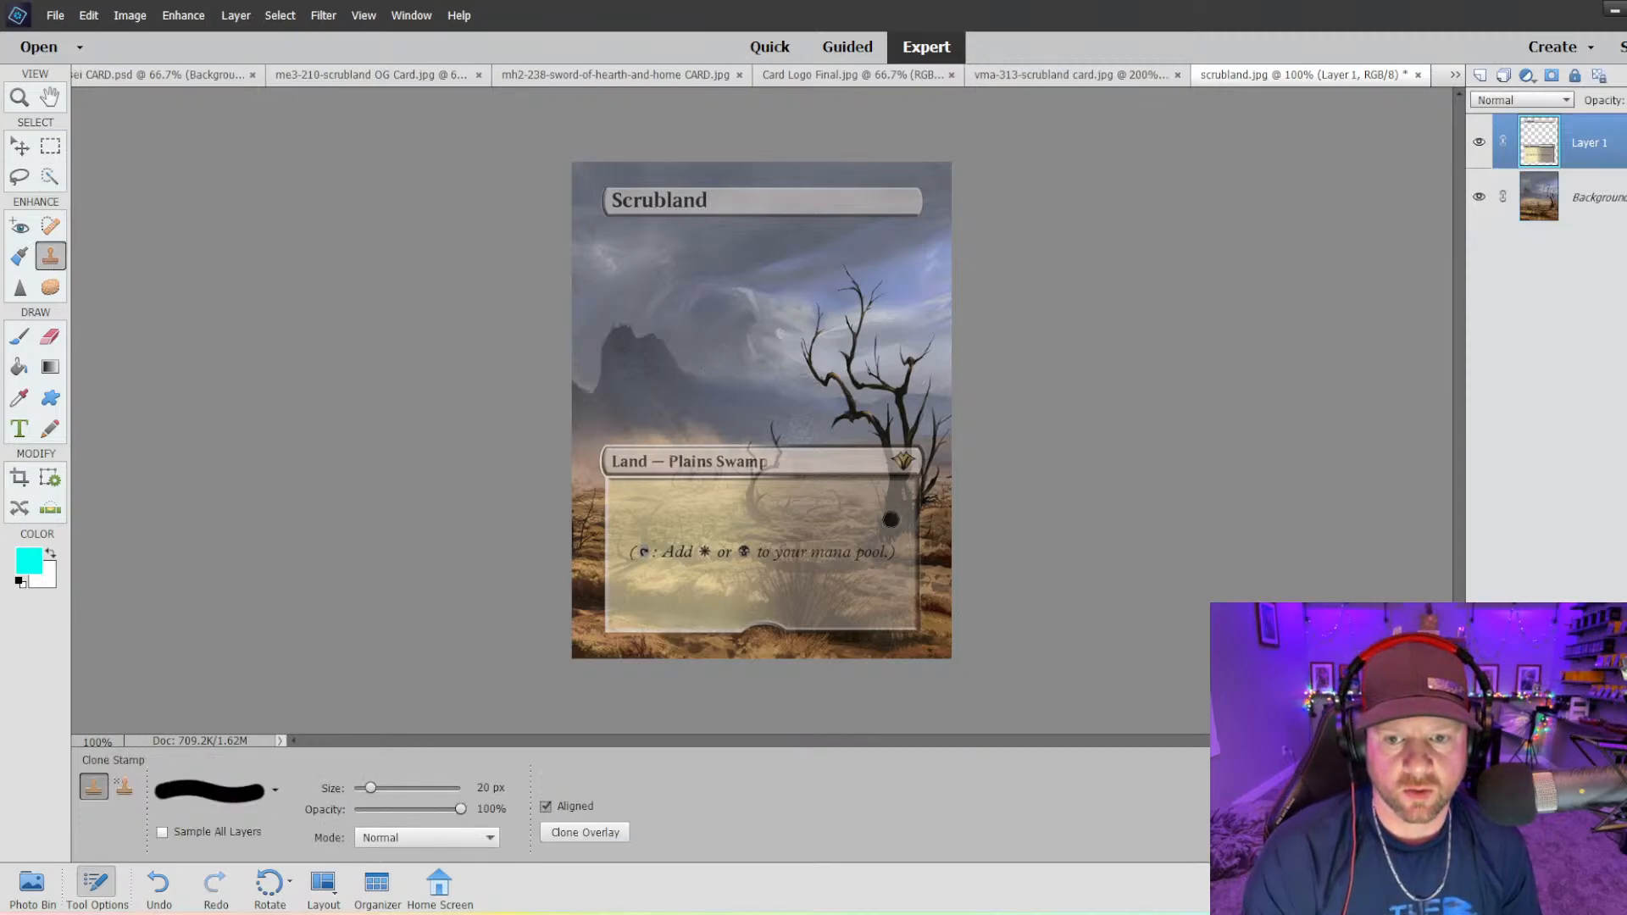
{"action": "key", "text": "bracketright"}
{"action": "key", "text": "bracketright"}
{"action": "key", "text": "bracketright"}
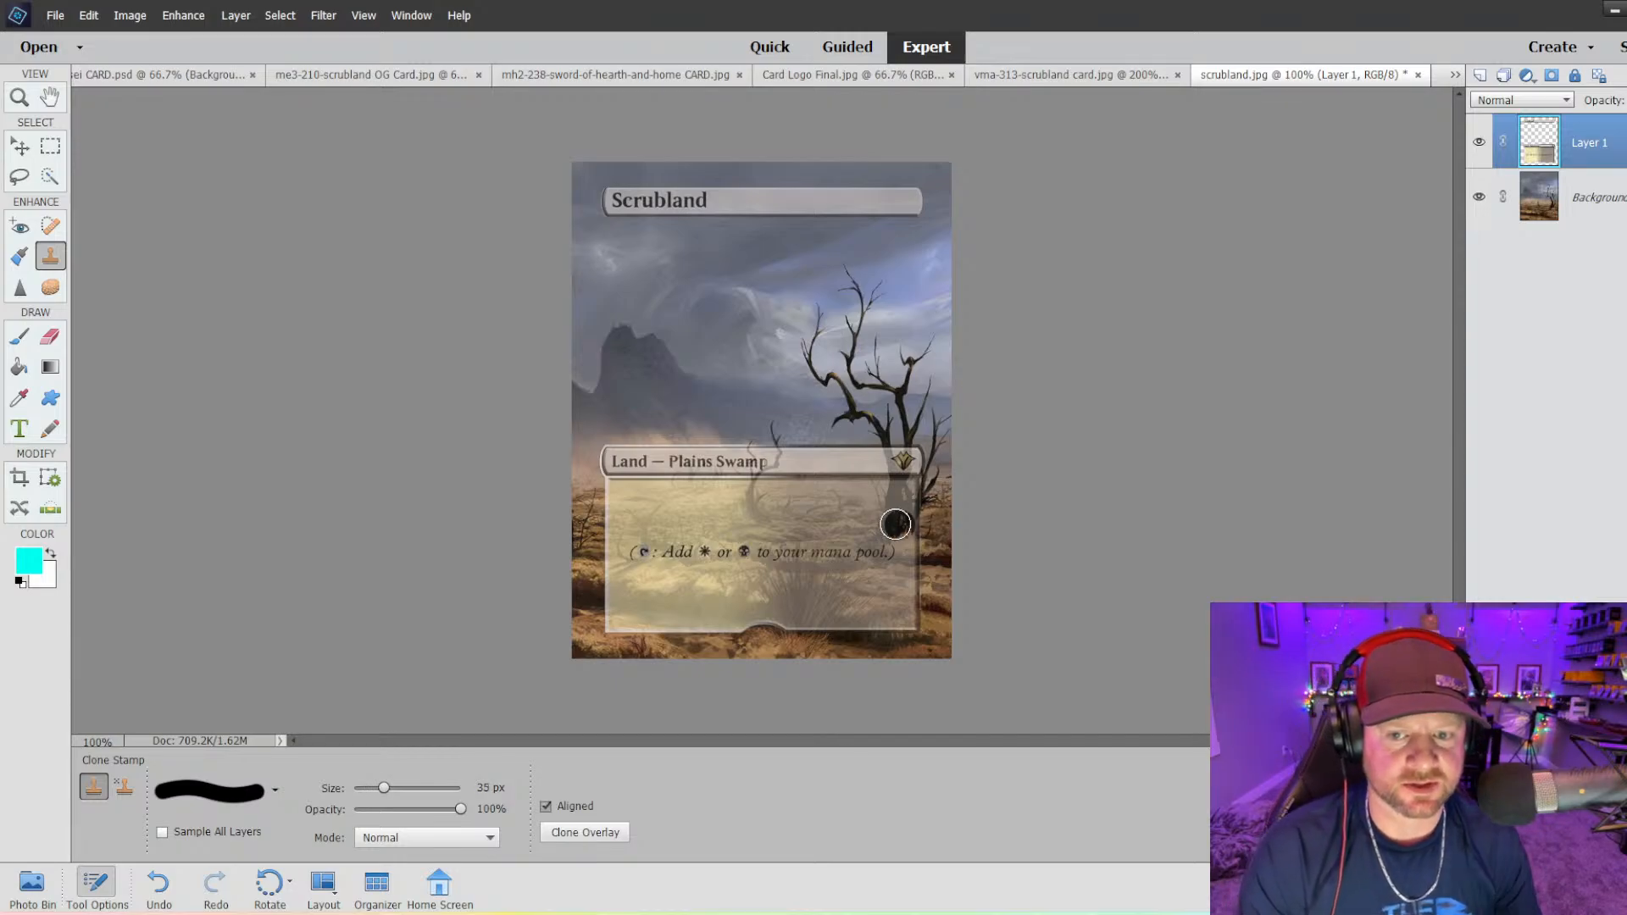
{"action": "key", "text": "bracketleft"}
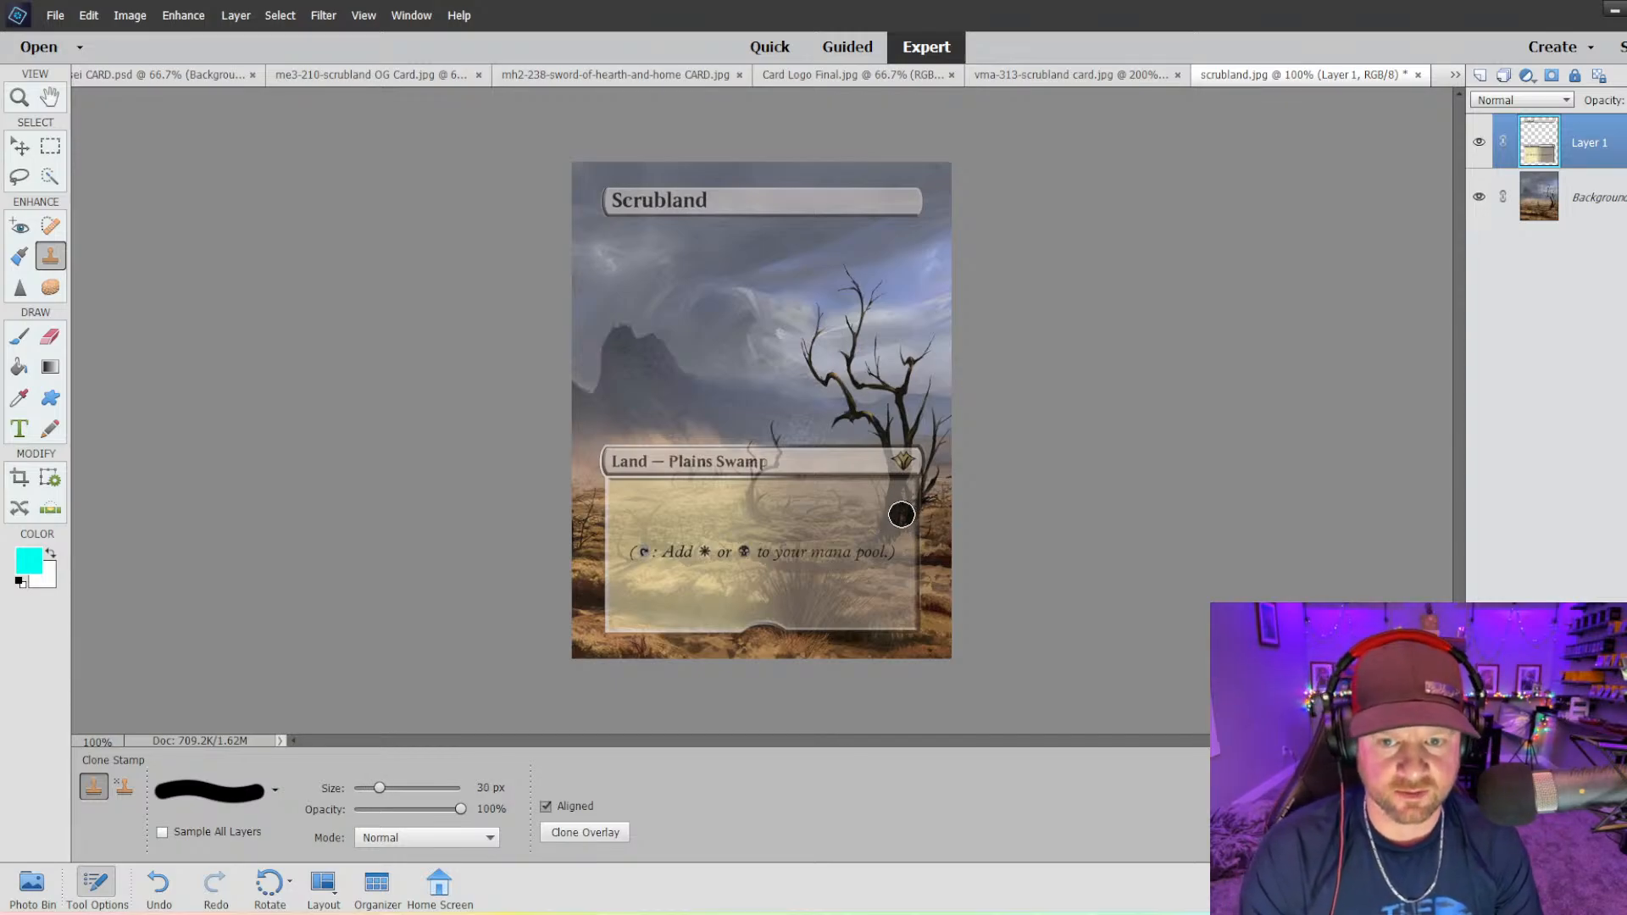
{"action": "mouse_move", "coordinate": [891, 524]}
{"action": "left_mouse_down"}
{"action": "mouse_move", "coordinate": [889, 442]}
{"action": "mouse_move", "coordinate": [905, 525]}
{"action": "mouse_move", "coordinate": [935, 441]}
{"action": "mouse_move", "coordinate": [920, 529]}
{"action": "left_mouse_up"}
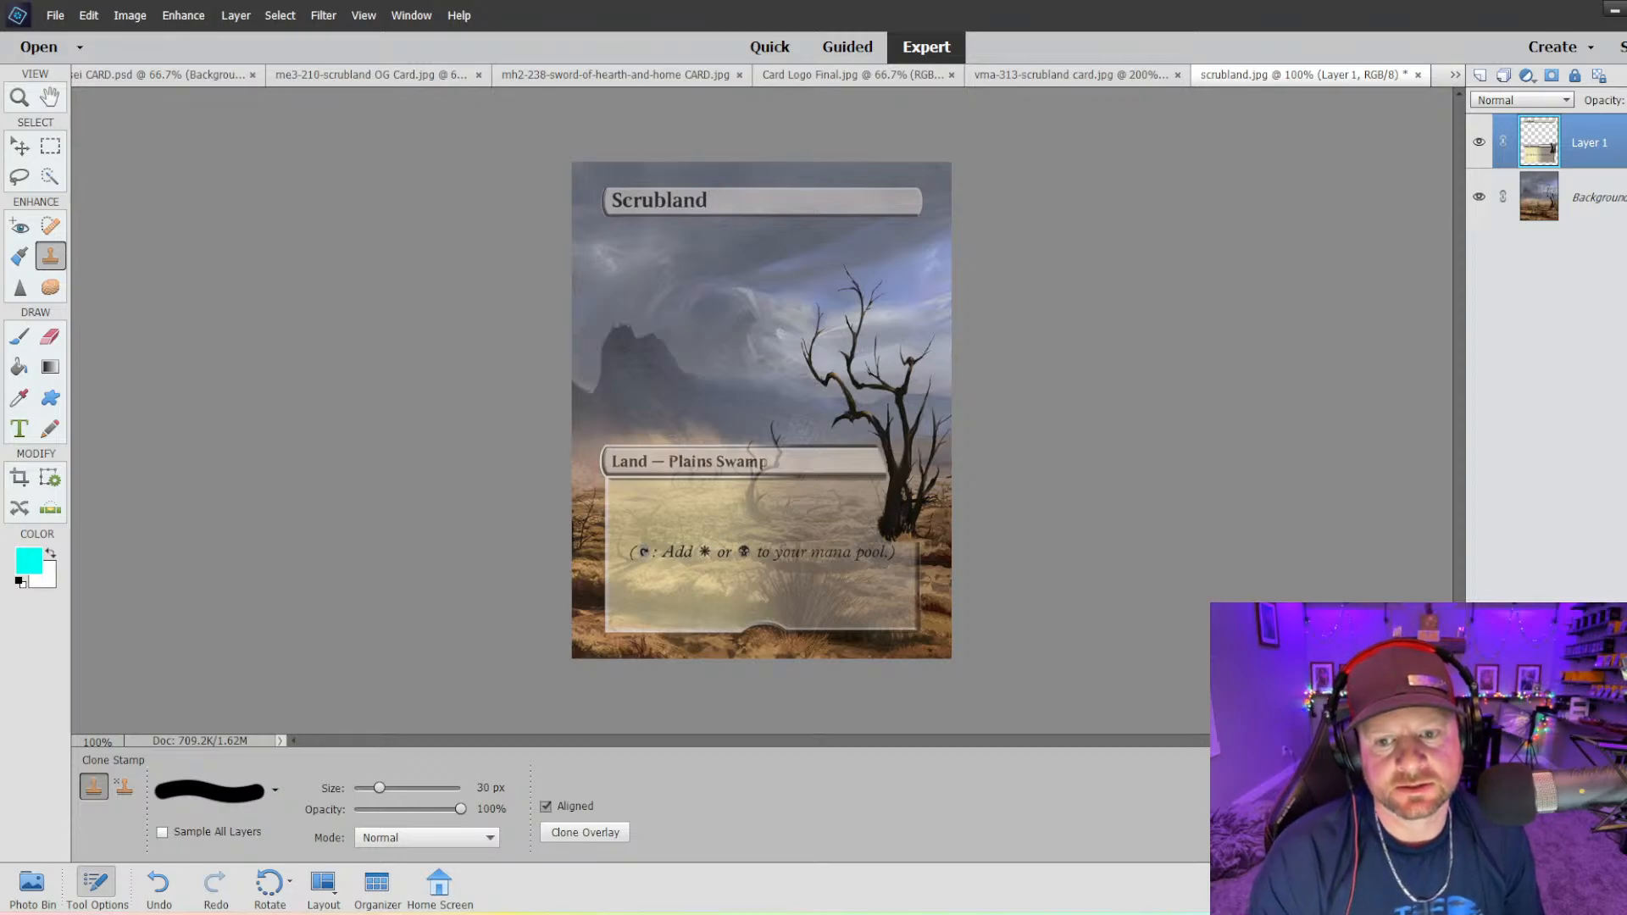
{"action": "key", "text": "ctrl+z"}
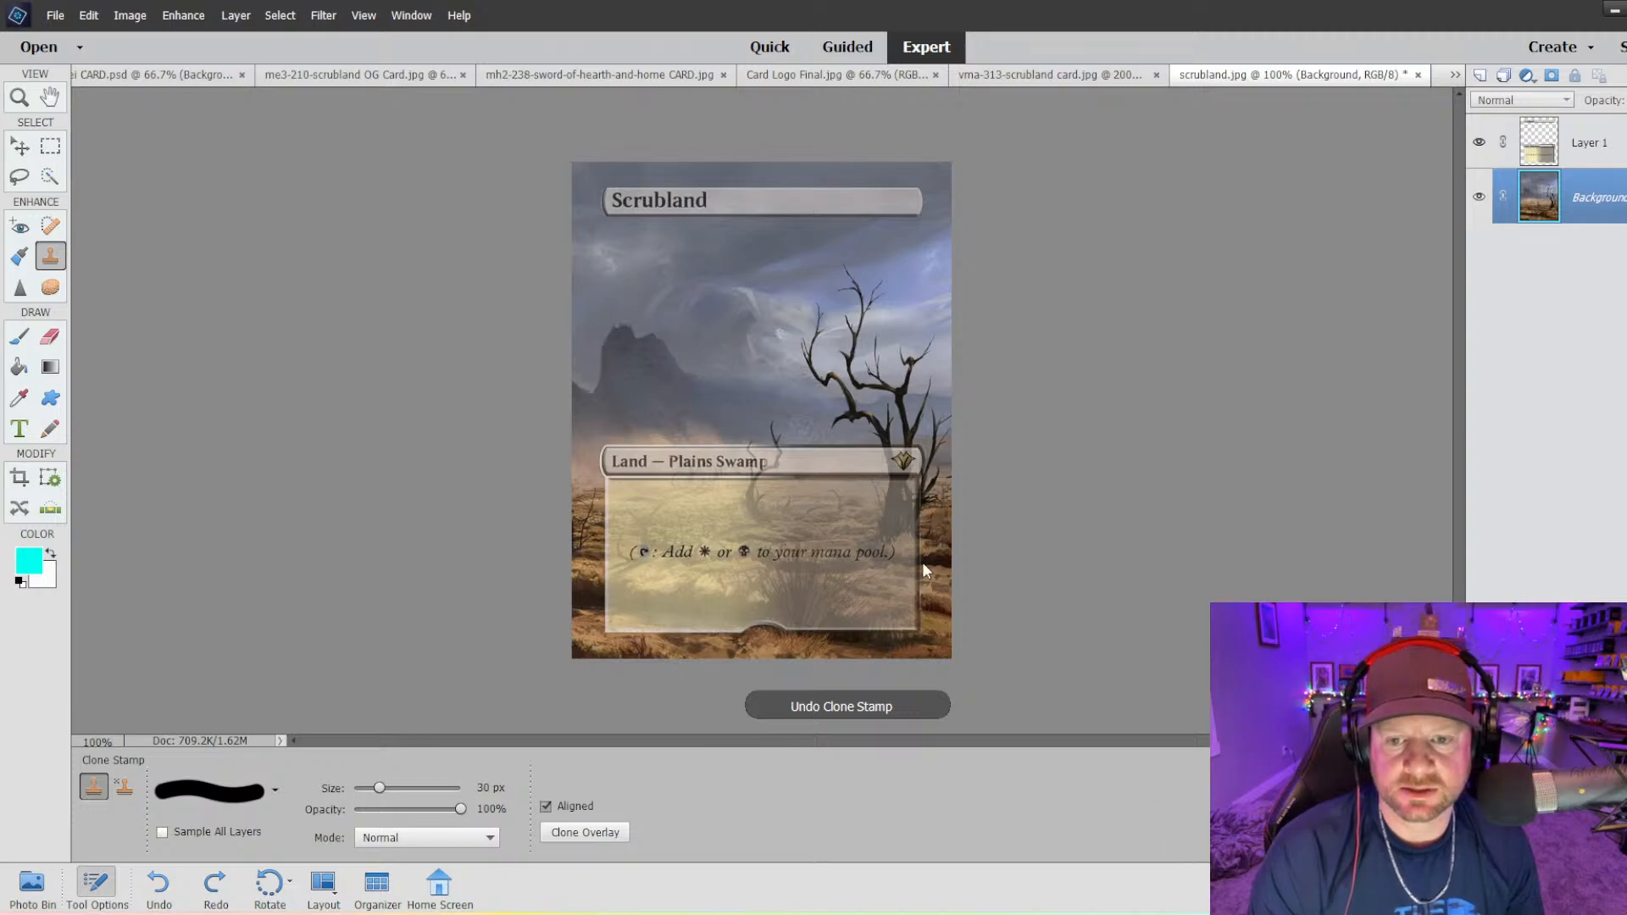
- Try again to clone the tree trunk over the set symbol on the frame layer, and undo the strokes
{"action": "left_click", "coordinate": [1548, 140]}
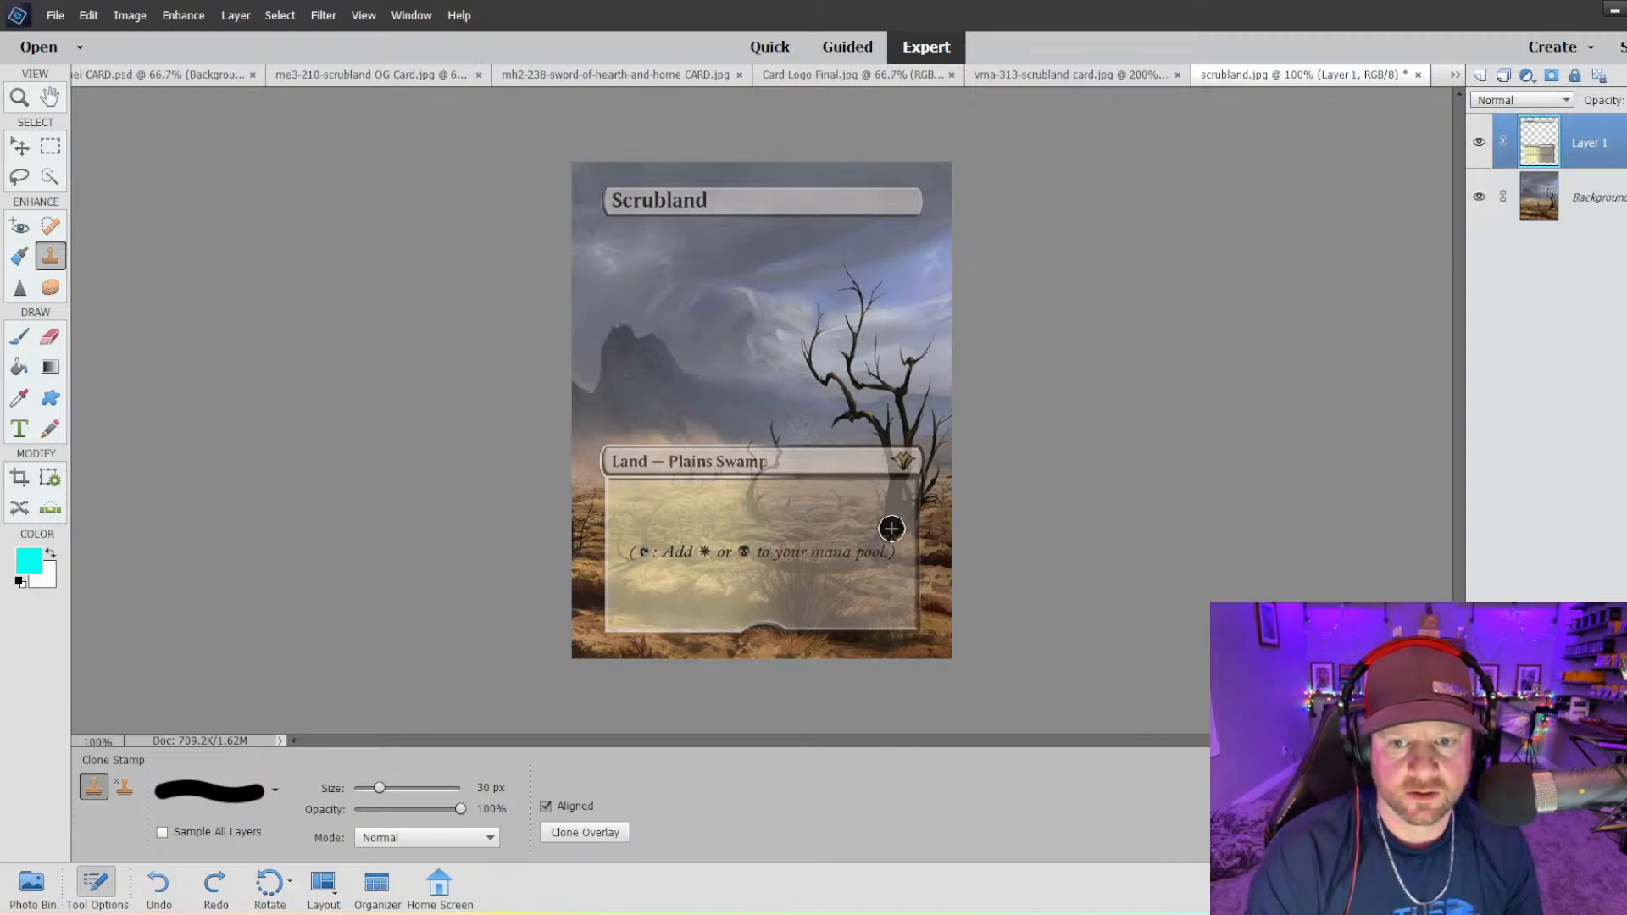
{"action": "left_click_drag", "start_coordinate": [892, 529], "coordinate": [896, 464]}
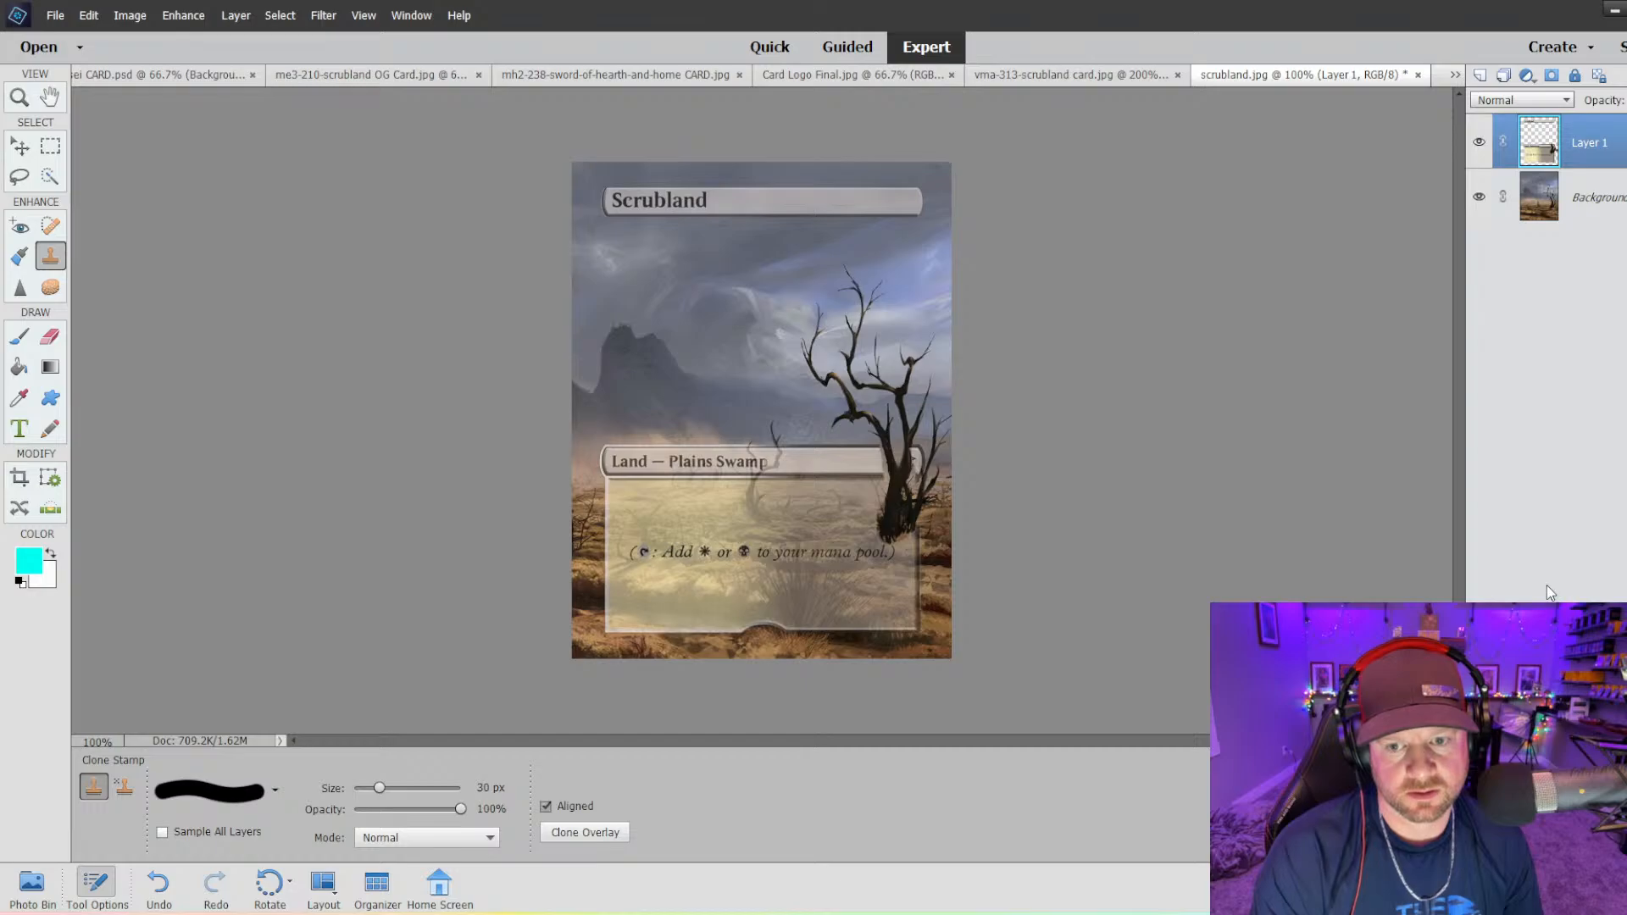
{"action": "key", "text": "ctrl+z"}
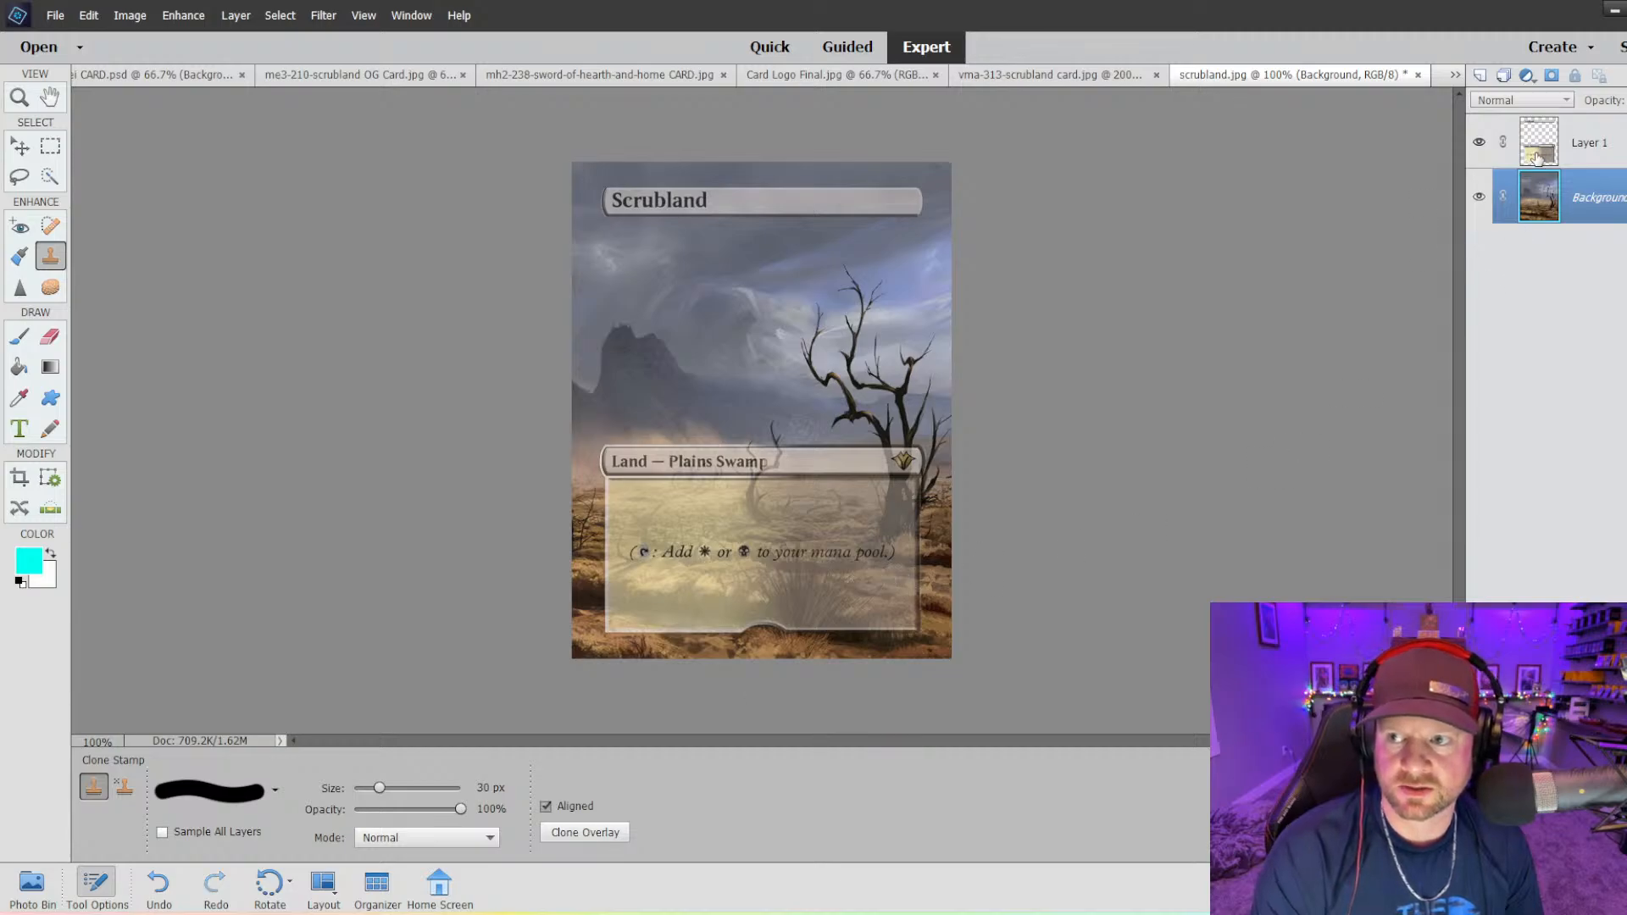
- Try cloning the ground over the lower half of the text box and the tree over its side, and undo both
{"action": "left_click", "coordinate": [1583, 143]}
{"action": "mouse_move", "coordinate": [914, 573]}
{"action": "left_mouse_down"}
{"action": "mouse_move", "coordinate": [608, 571]}
{"action": "mouse_move", "coordinate": [933, 601]}
{"action": "mouse_move", "coordinate": [813, 619]}
{"action": "mouse_move", "coordinate": [636, 599]}
{"action": "mouse_move", "coordinate": [603, 619]}
{"action": "mouse_move", "coordinate": [750, 643]}
{"action": "mouse_move", "coordinate": [940, 620]}
{"action": "mouse_move", "coordinate": [837, 605]}
{"action": "mouse_move", "coordinate": [619, 611]}
{"action": "mouse_move", "coordinate": [777, 615]}
{"action": "mouse_move", "coordinate": [824, 634]}
{"action": "mouse_move", "coordinate": [649, 638]}
{"action": "mouse_move", "coordinate": [953, 635]}
{"action": "mouse_move", "coordinate": [903, 642]}
{"action": "mouse_move", "coordinate": [940, 643]}
{"action": "left_mouse_up"}
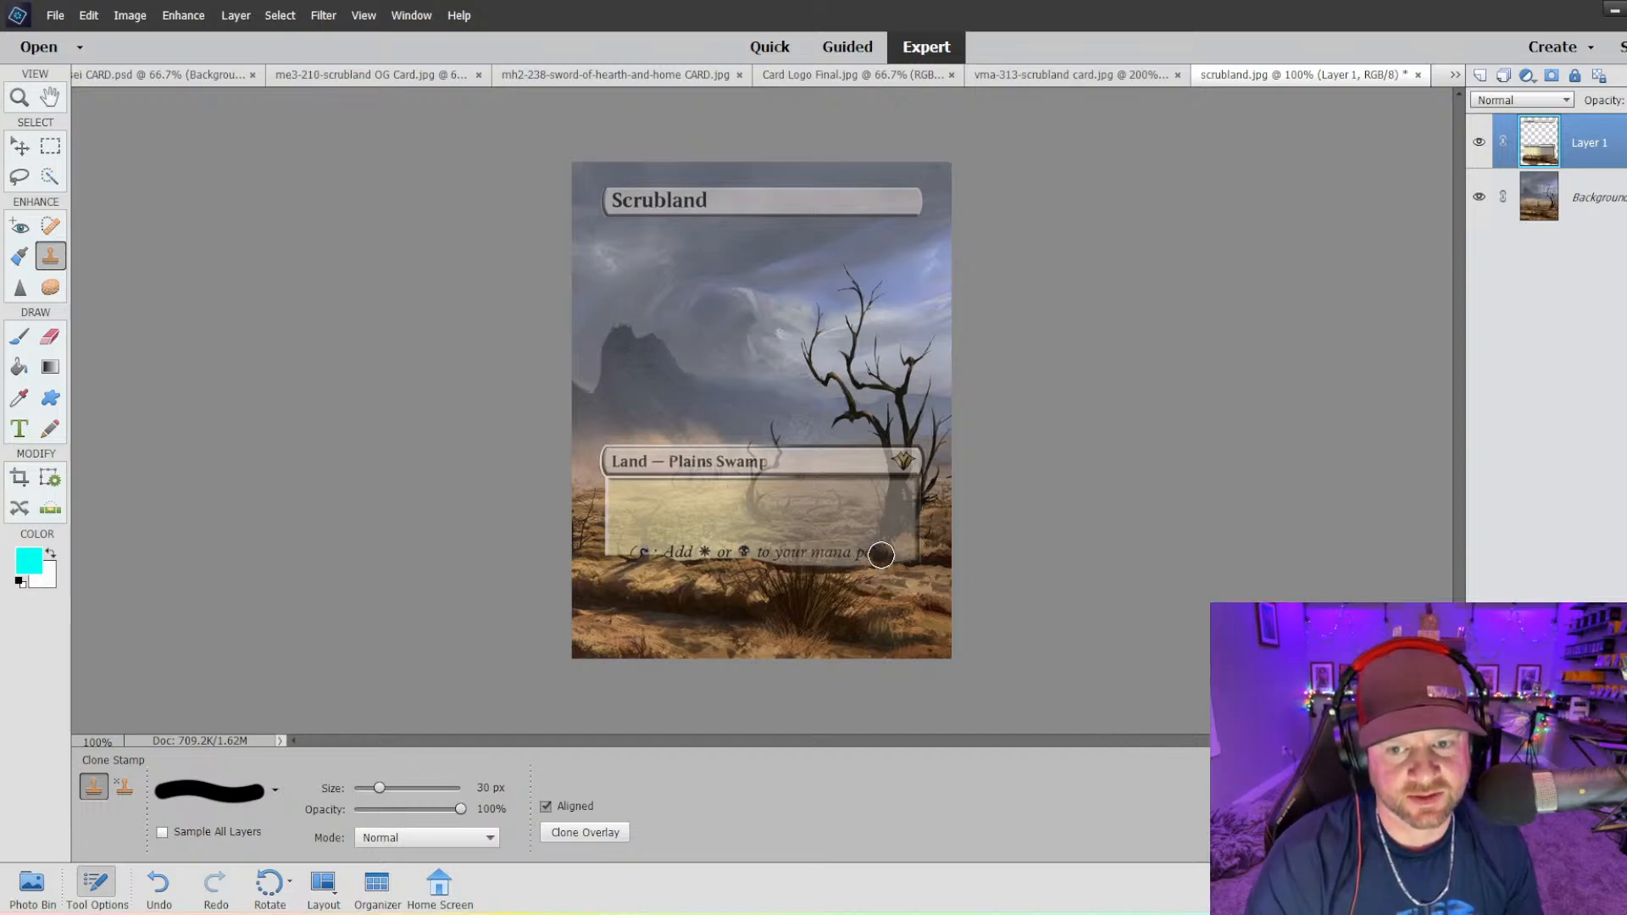
{"action": "mouse_move", "coordinate": [881, 555]}
{"action": "left_mouse_down"}
{"action": "mouse_move", "coordinate": [894, 439]}
{"action": "mouse_move", "coordinate": [889, 545]}
{"action": "mouse_move", "coordinate": [932, 463]}
{"action": "mouse_move", "coordinate": [910, 573]}
{"action": "left_mouse_up"}
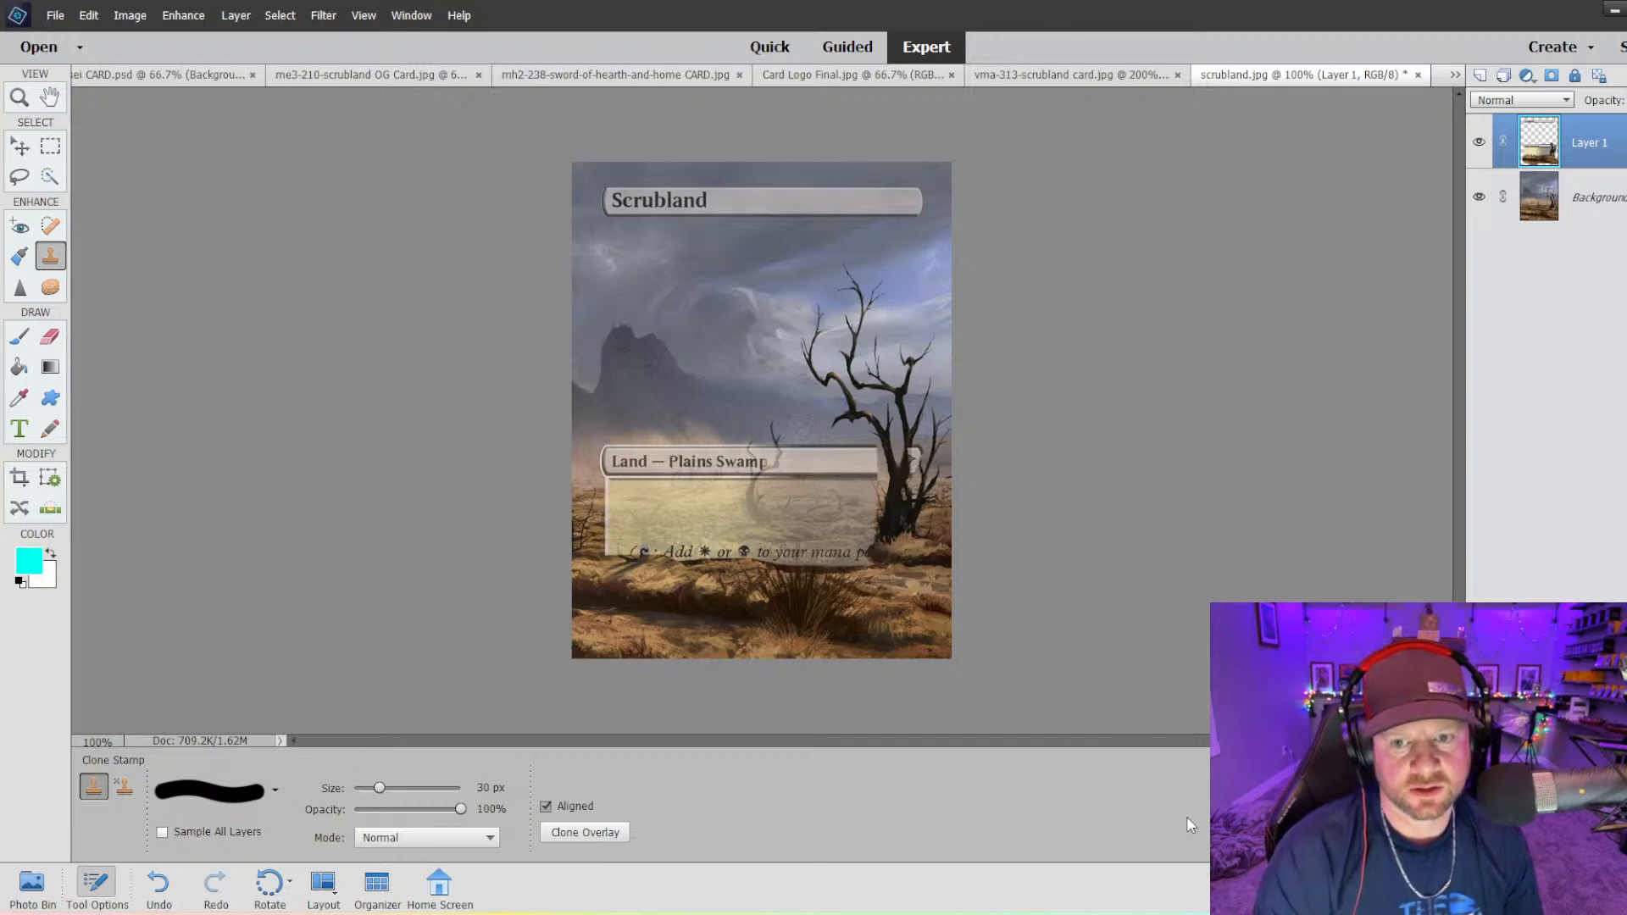
{"action": "key", "text": "ctrl+z"}
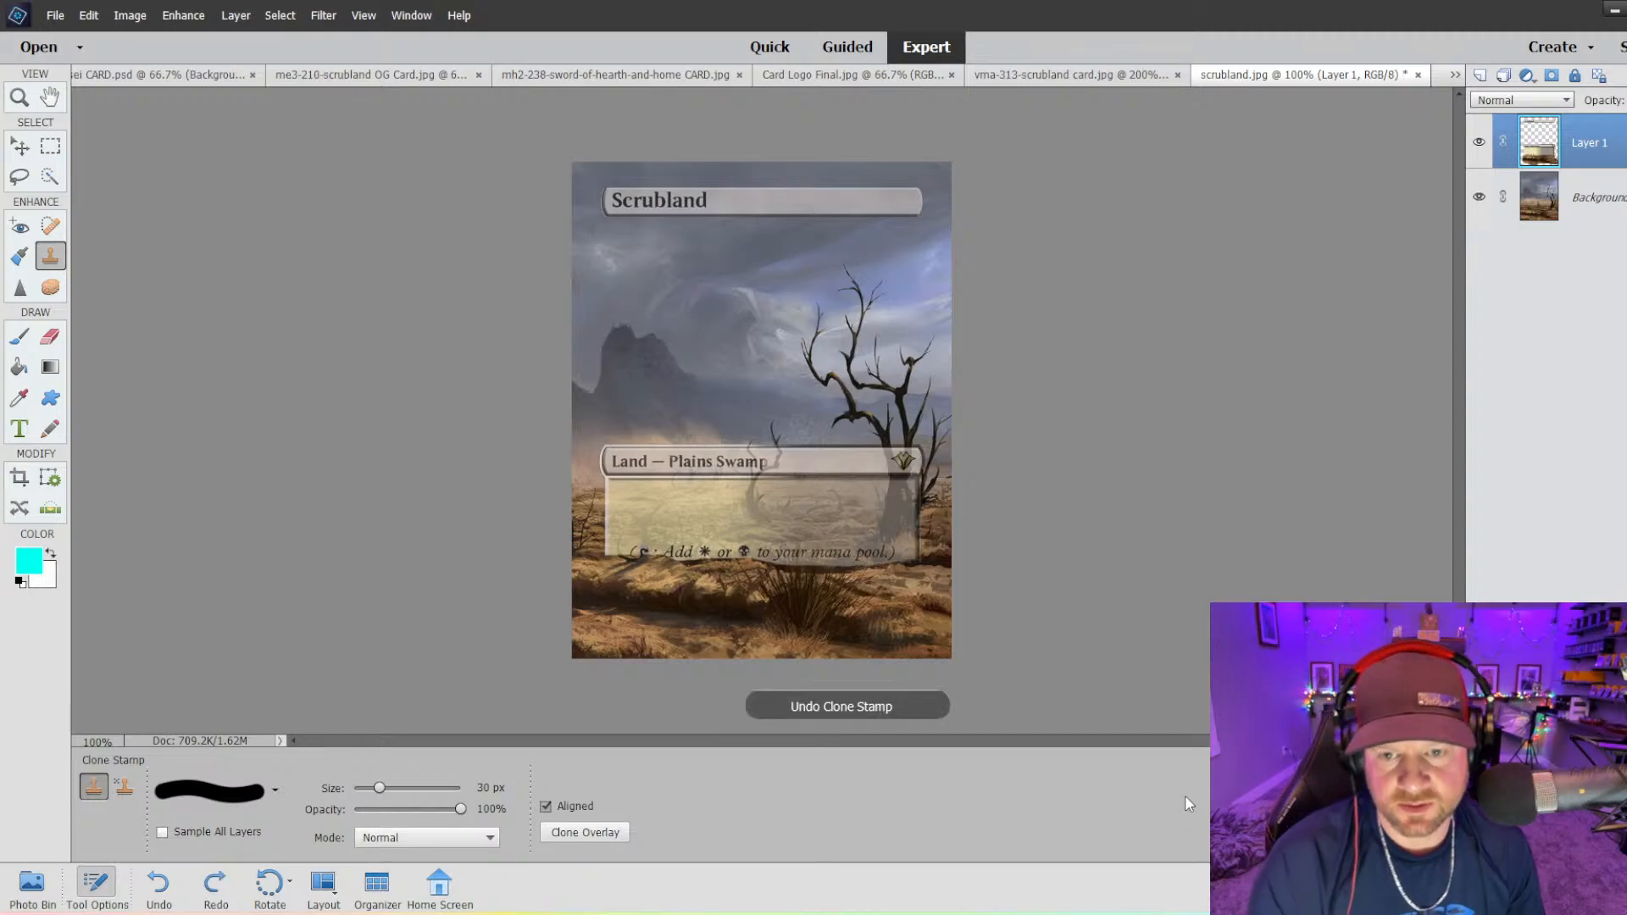
{"action": "key", "text": "ctrl+z"}
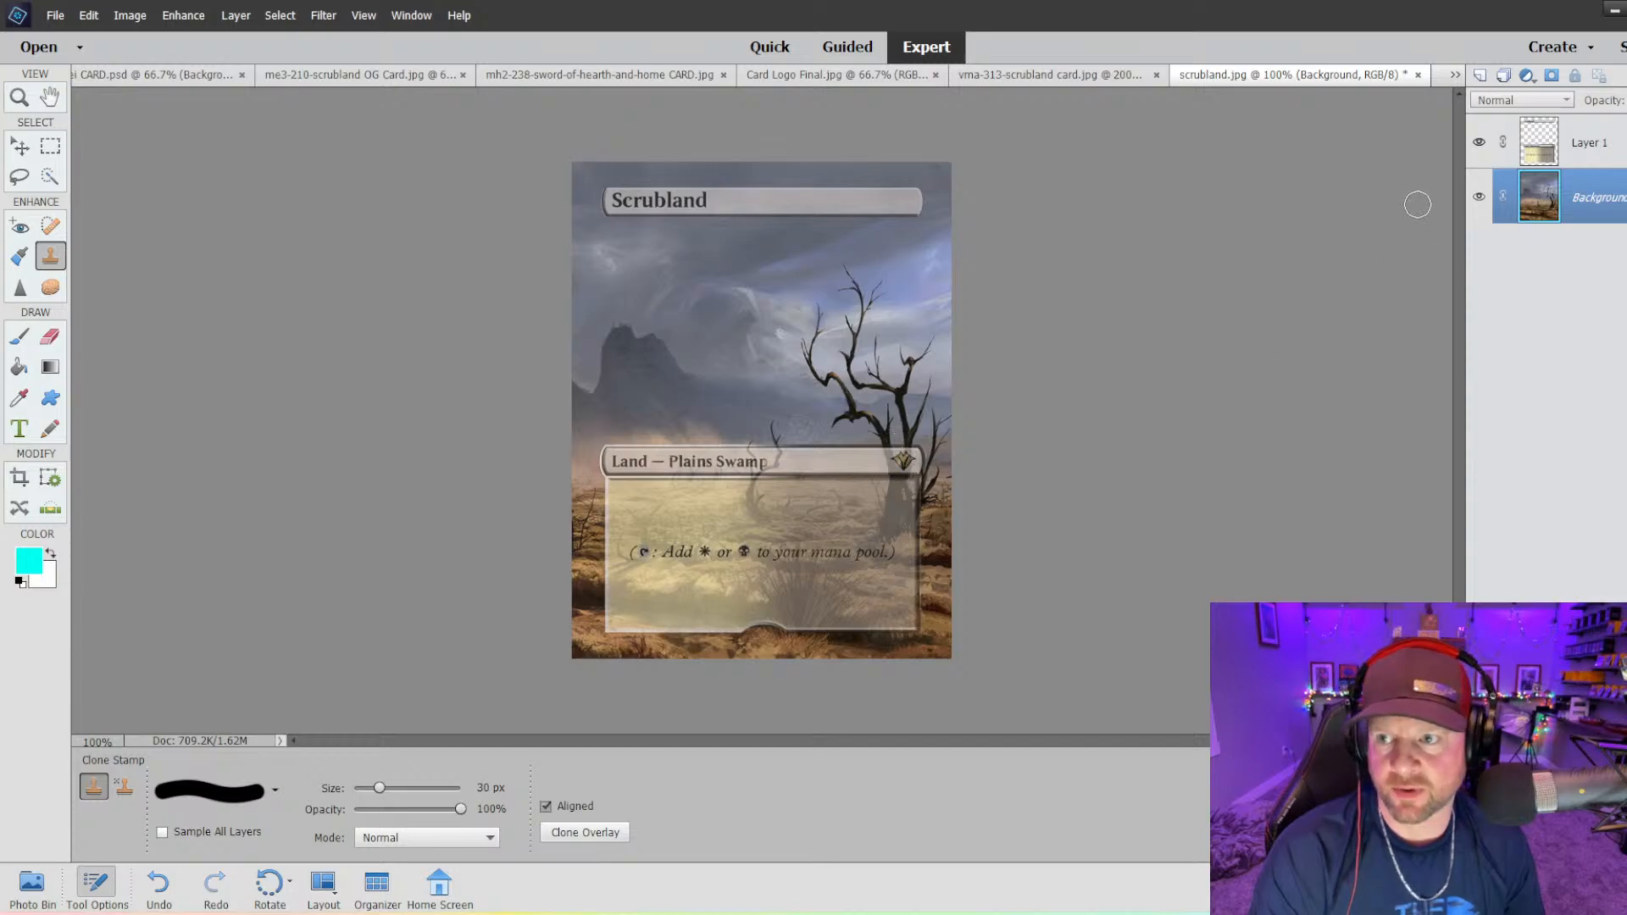
- Try to paint the tree and its base over the type bar and text box on the frame layer with a 10 px Clone Stamp
{"action": "left_click", "coordinate": [1538, 151]}
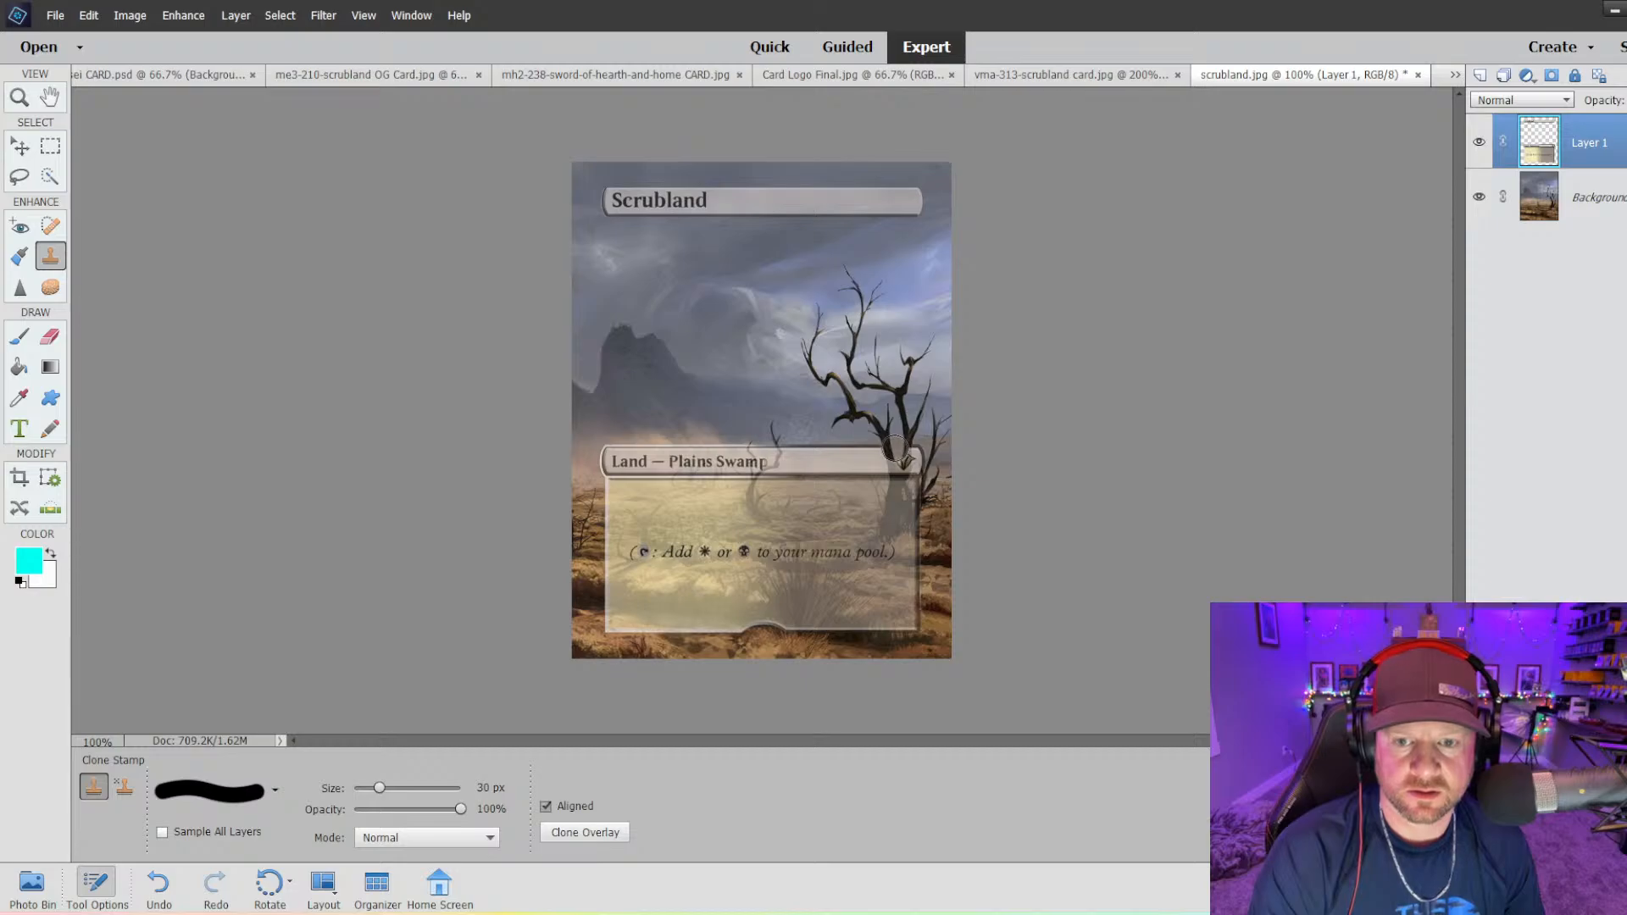
{"action": "key", "text": "bracketleft"}
{"action": "key", "text": "bracketleft"}
{"action": "key", "text": "bracketleft"}
{"action": "key", "text": "bracketleft"}
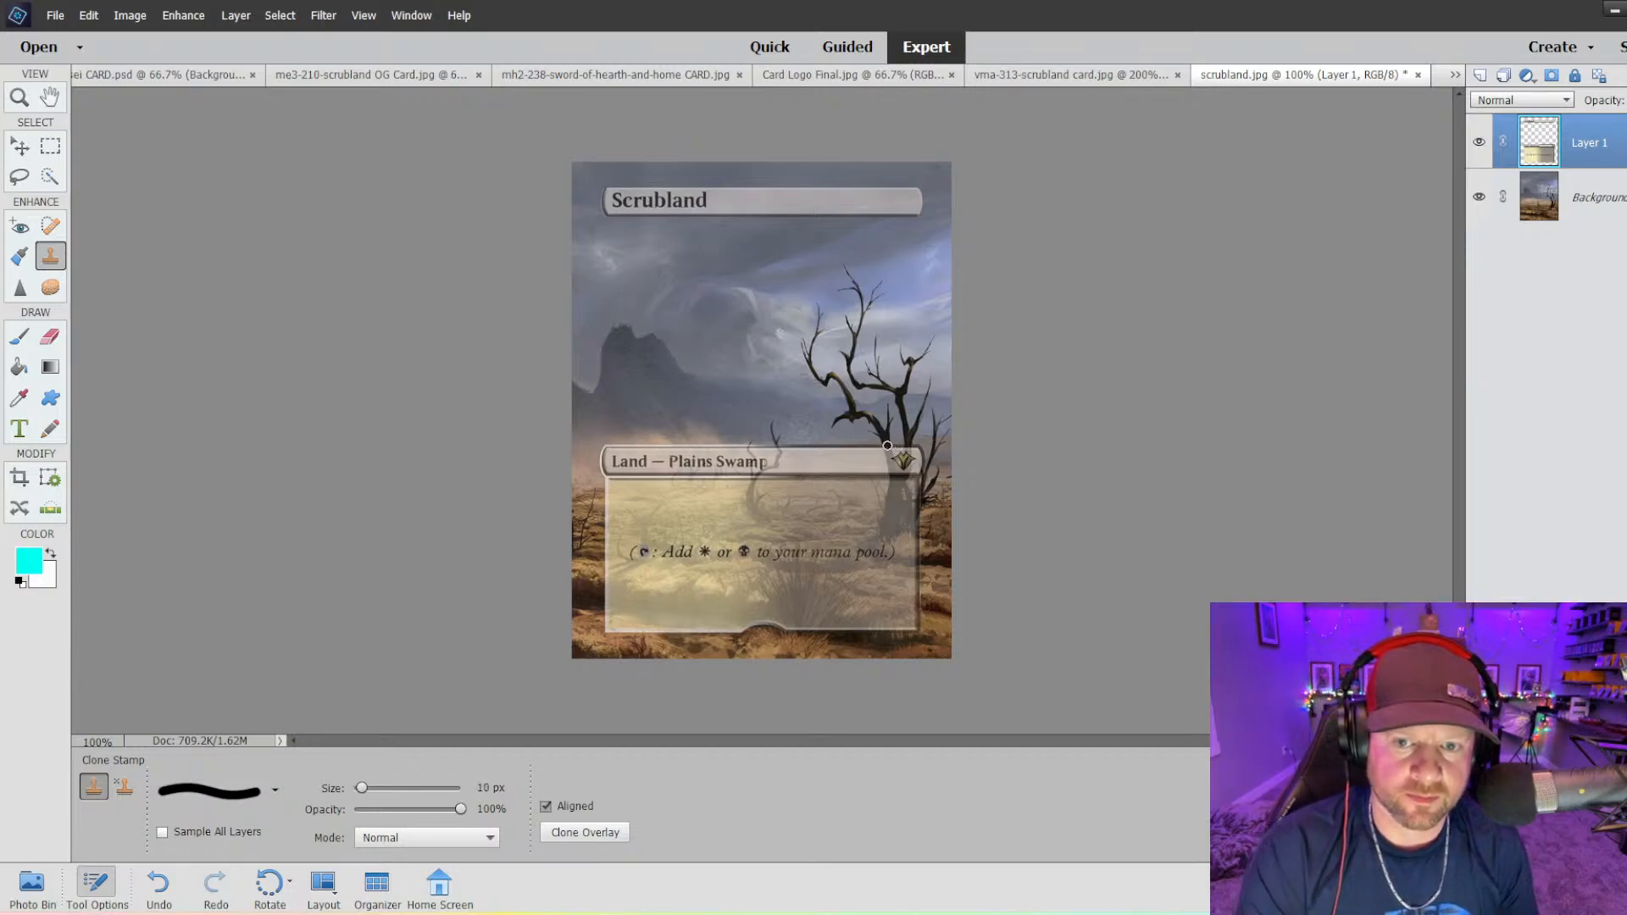
{"action": "left_click_drag", "start_coordinate": [903, 473], "coordinate": [908, 456]}
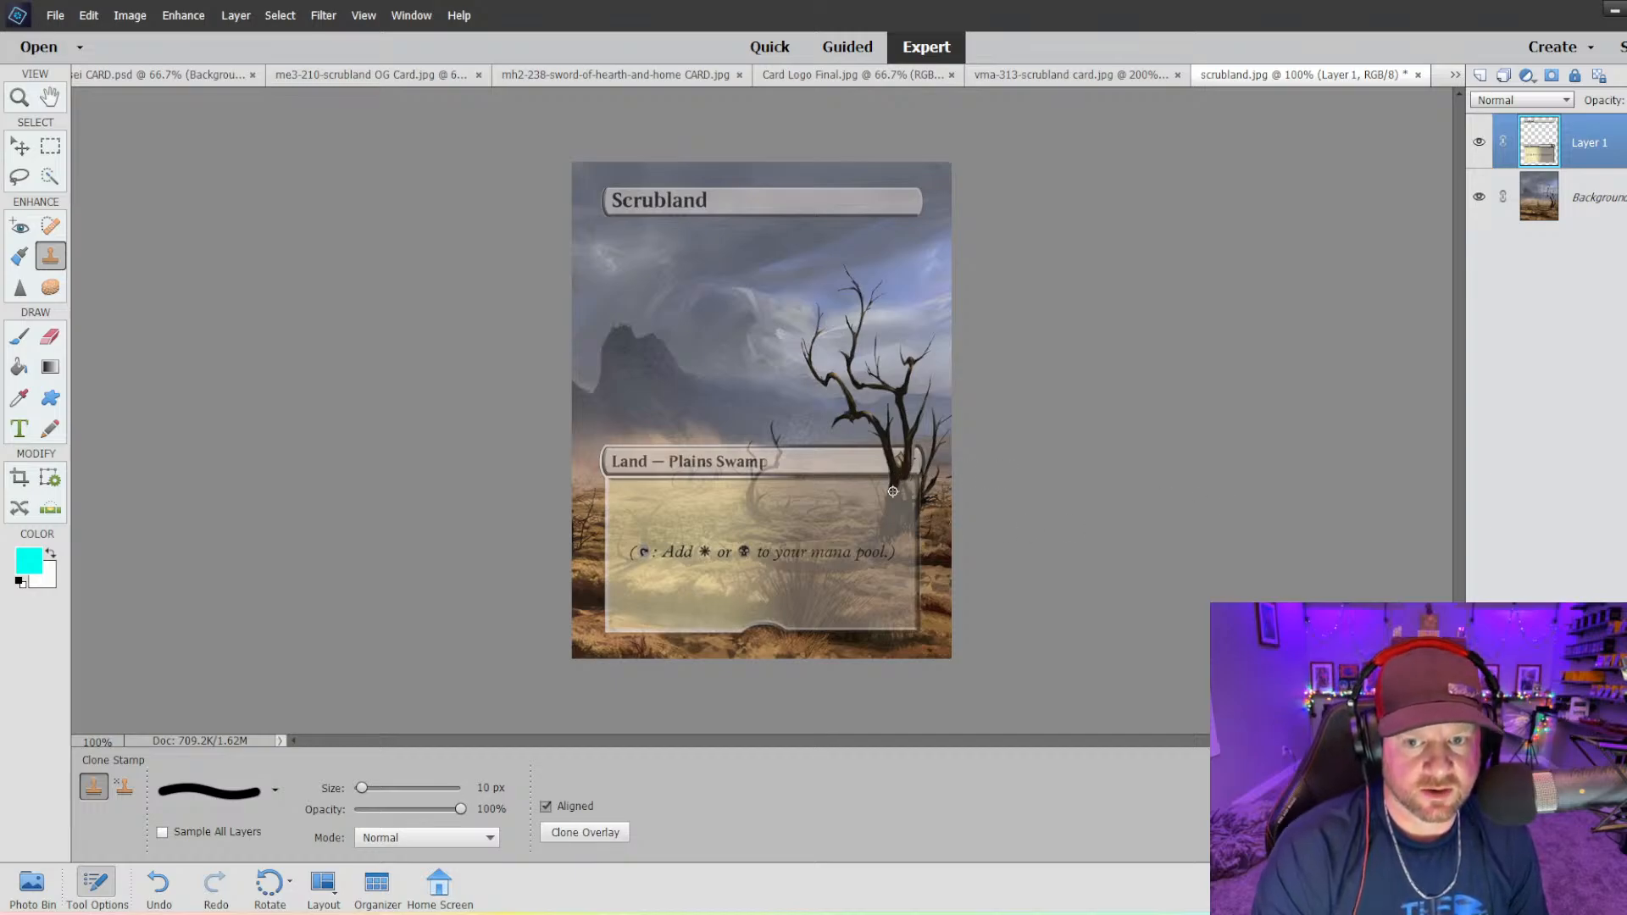
{"action": "mouse_move", "coordinate": [892, 492]}
{"action": "left_mouse_down"}
{"action": "mouse_move", "coordinate": [880, 539]}
{"action": "mouse_move", "coordinate": [910, 528]}
{"action": "mouse_move", "coordinate": [925, 476]}
{"action": "mouse_move", "coordinate": [909, 518]}
{"action": "mouse_move", "coordinate": [905, 483]}
{"action": "mouse_move", "coordinate": [893, 534]}
{"action": "mouse_move", "coordinate": [917, 513]}
{"action": "left_mouse_up"}
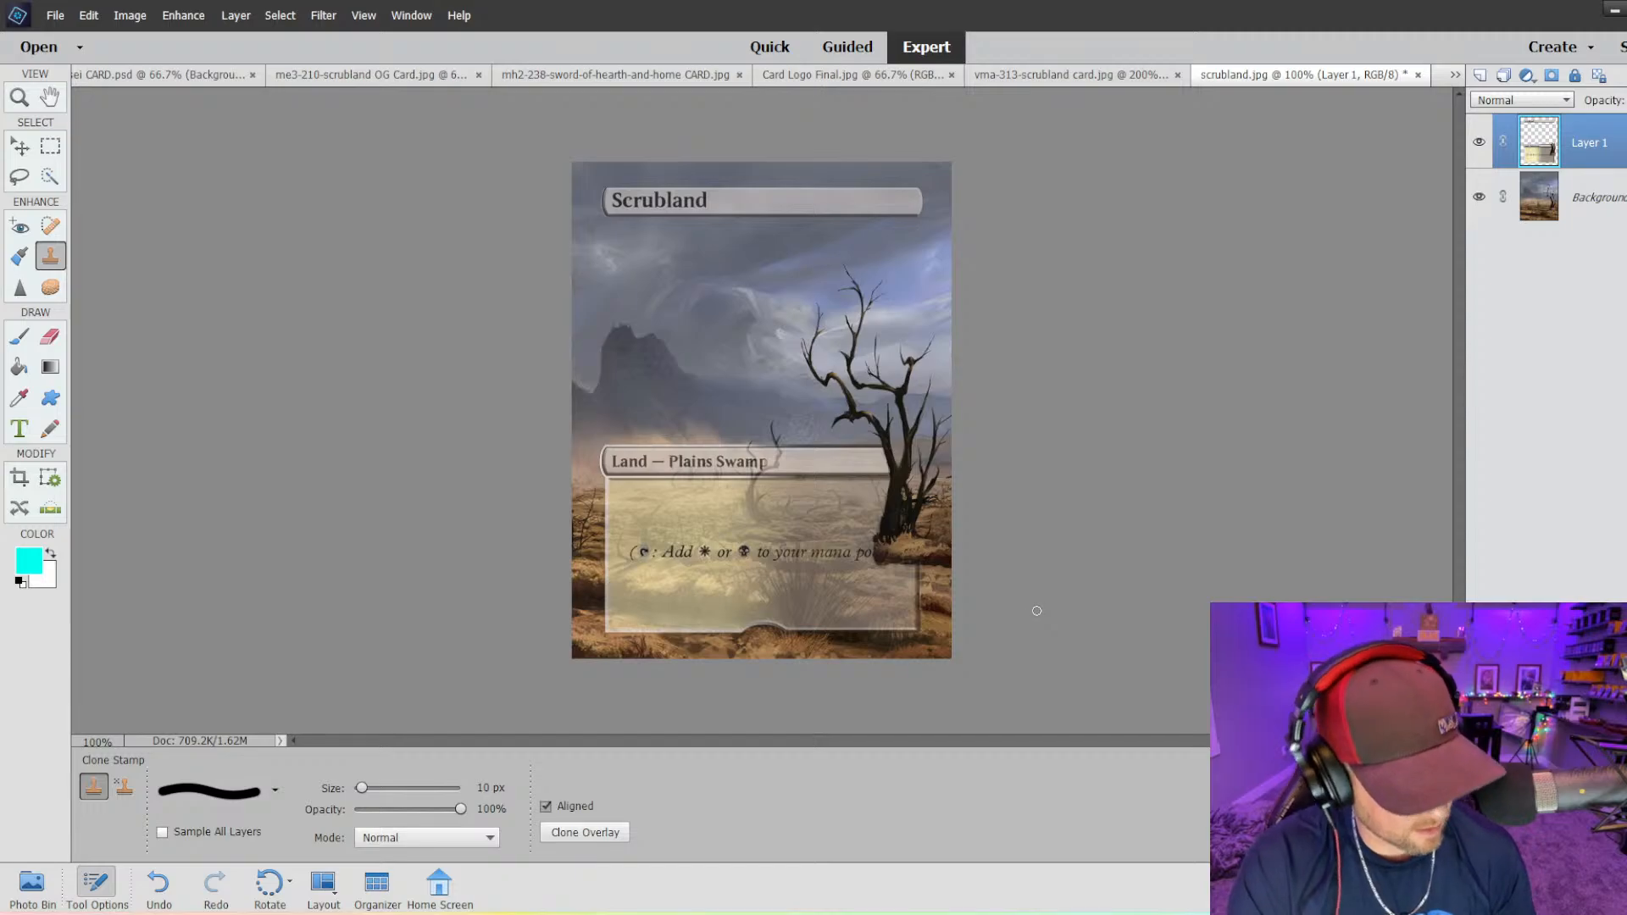
- Undo the clone strokes and the portrait crop to restore the full-width artwork
{"action": "key", "text": "ctrl+z"}
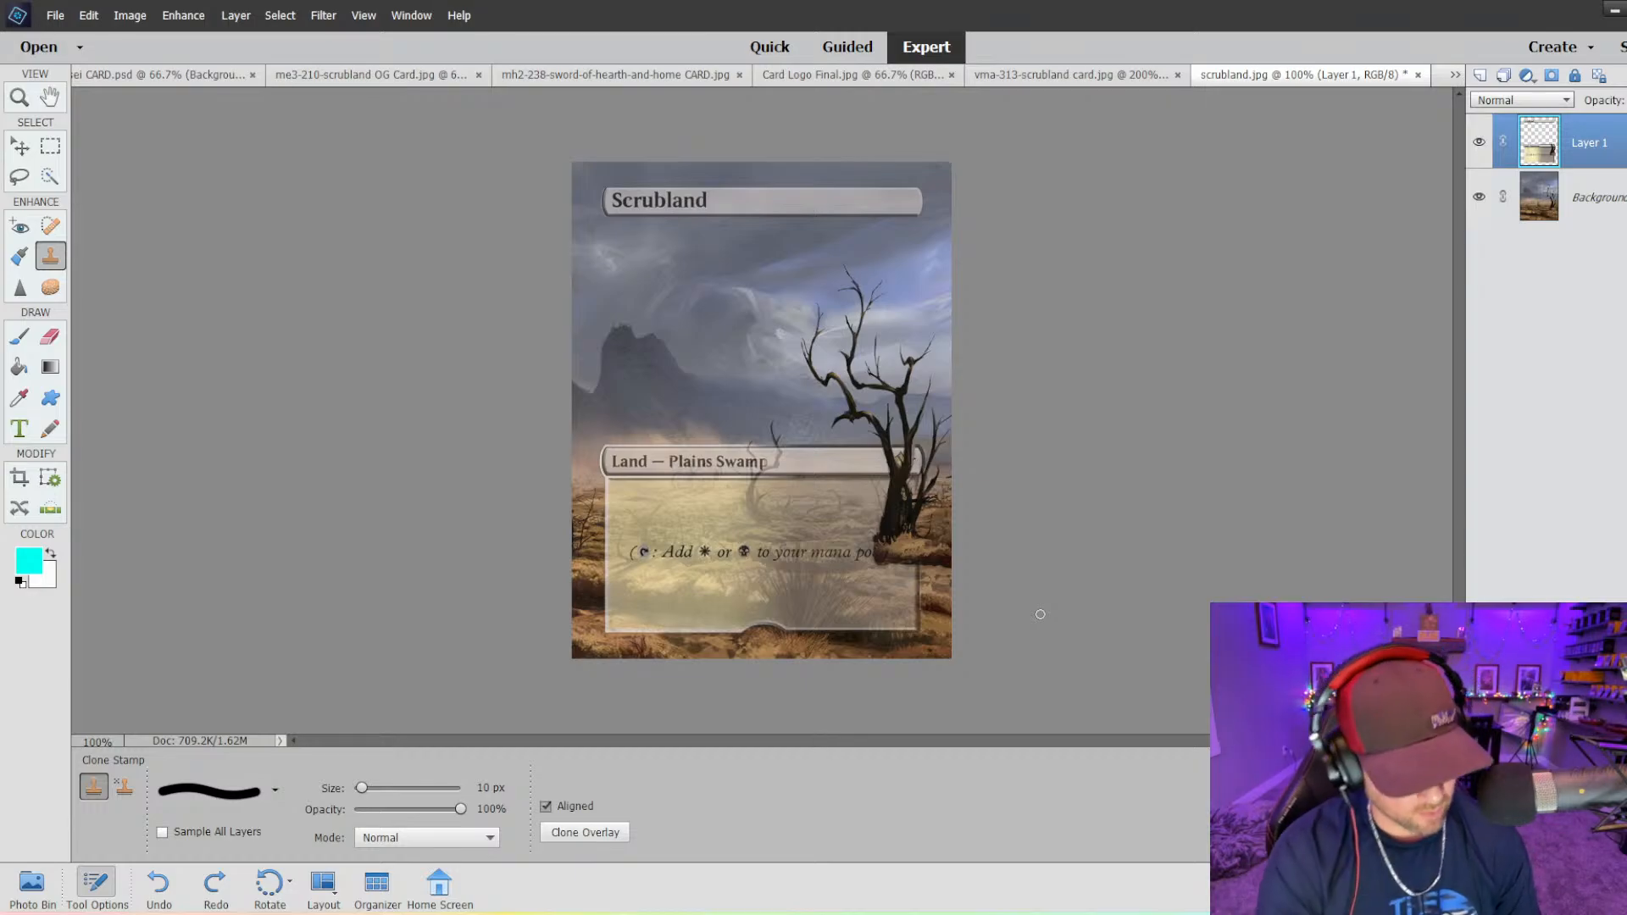
{"action": "key", "text": "ctrl+z"}
{"action": "key", "text": "ctrl+z"}
{"action": "key", "text": "ctrl+z"}
{"action": "key", "text": "ctrl+z"}
{"action": "key", "text": "ctrl+z"}
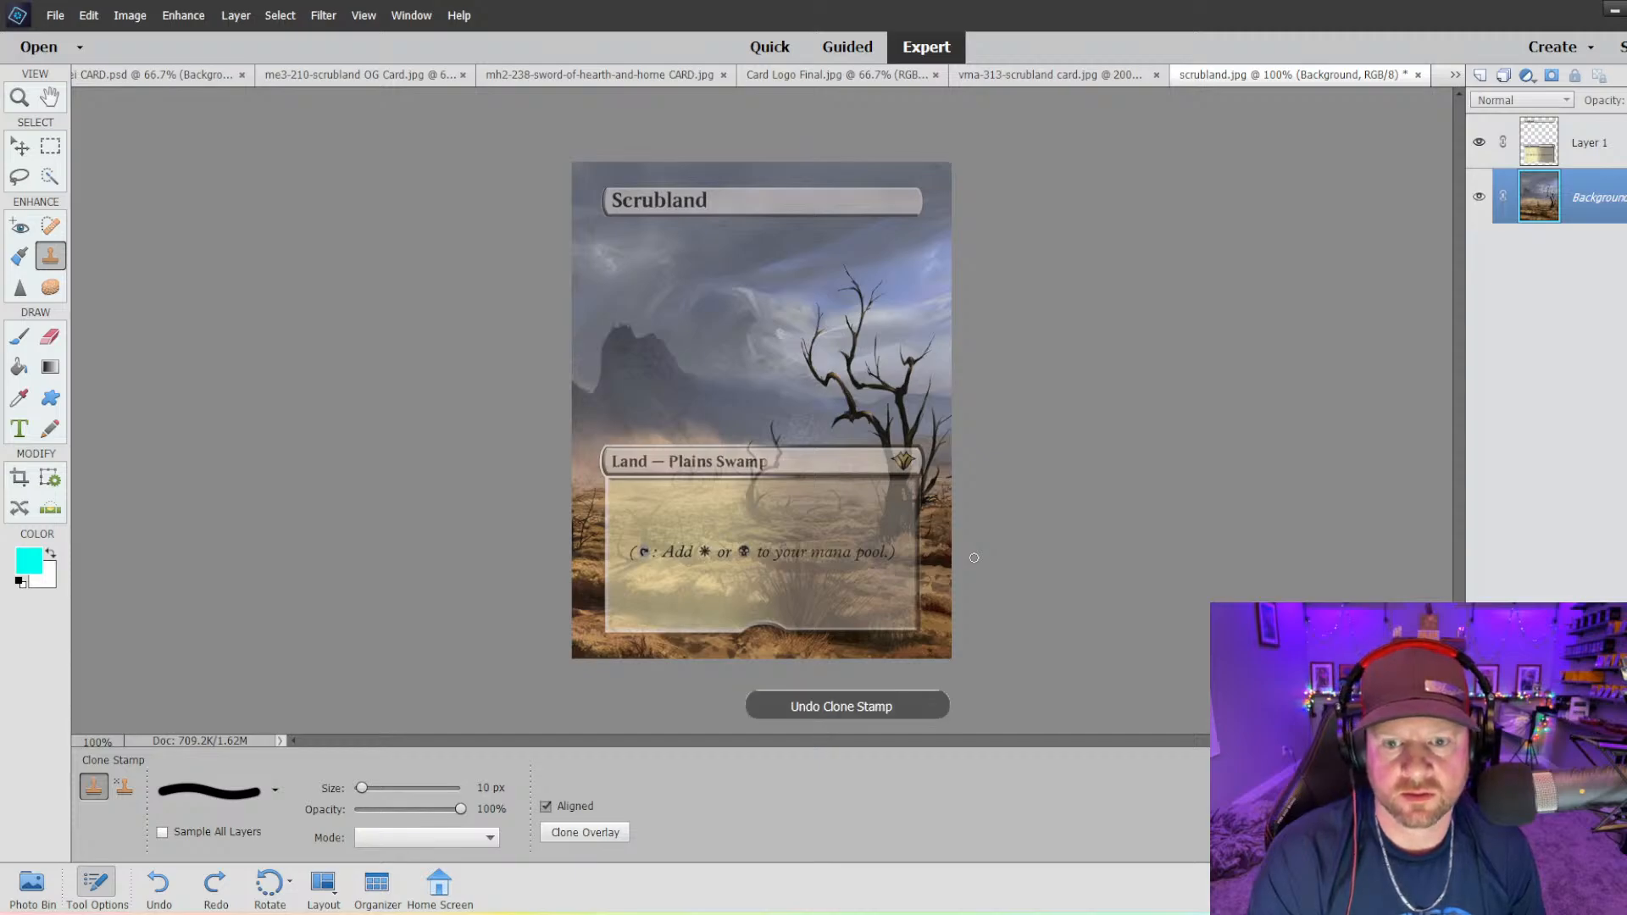
{"action": "key", "text": "ctrl+z"}
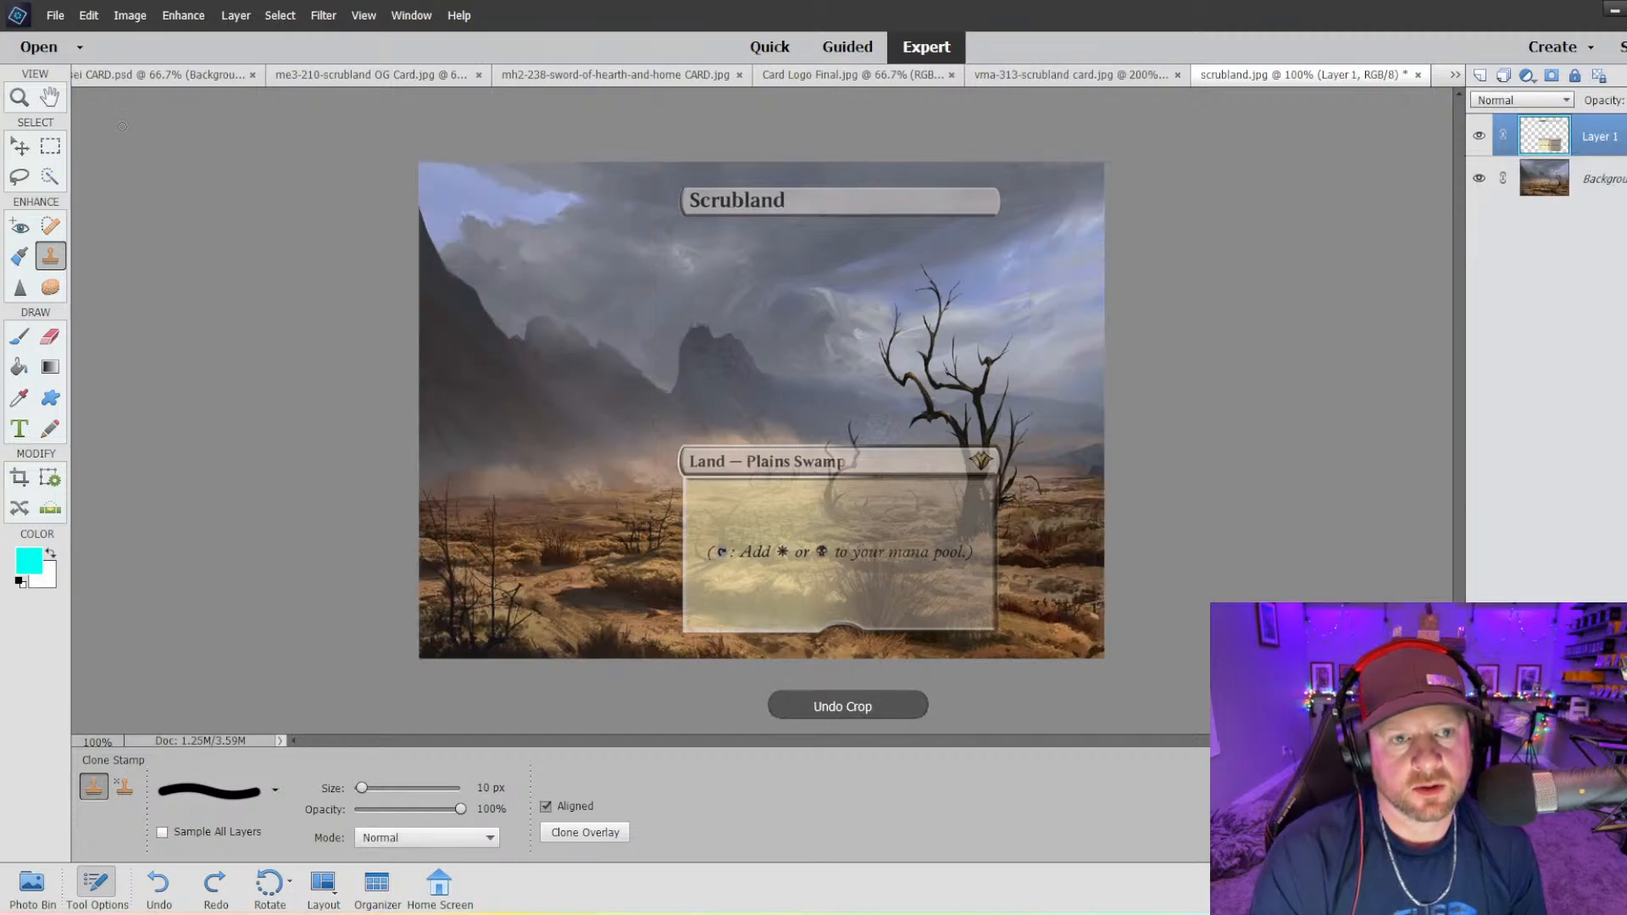
- Nudge the Scrubland frame layer left until the tree trunk stands just at the right edge of the text box, then deselect it
{"action": "key", "text": "v"}
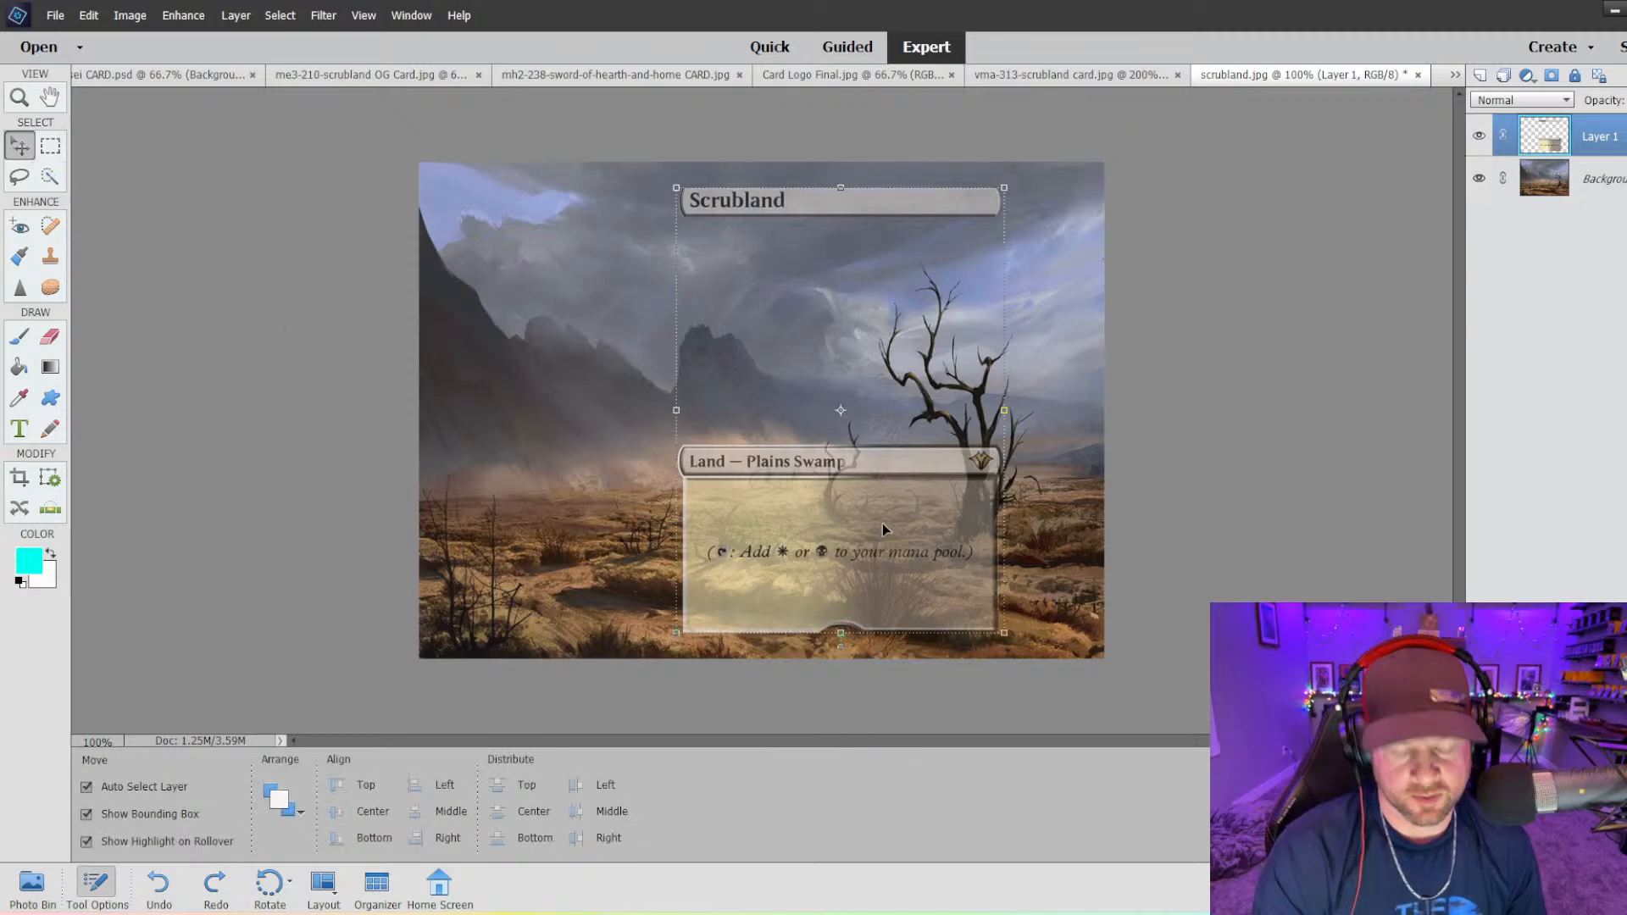
{"action": "key", "text": "Left"}
{"action": "key", "text": "Left"}
{"action": "key", "text": "Left"}
{"action": "key", "text": "Left"}
{"action": "key", "text": "Left"}
{"action": "key", "text": "Left"}
{"action": "key", "text": "Left"}
{"action": "key", "text": "Left"}
{"action": "key", "text": "Left"}
{"action": "key", "text": "Left"}
{"action": "key", "text": "Left"}
{"action": "key", "text": "Left"}
{"action": "key", "text": "Left"}
{"action": "key", "text": "Left"}
{"action": "key", "text": "Left"}
{"action": "key", "text": "Left"}
{"action": "key", "text": "Left"}
{"action": "key", "text": "Left"}
{"action": "key", "text": "Left"}
{"action": "key", "text": "Left"}
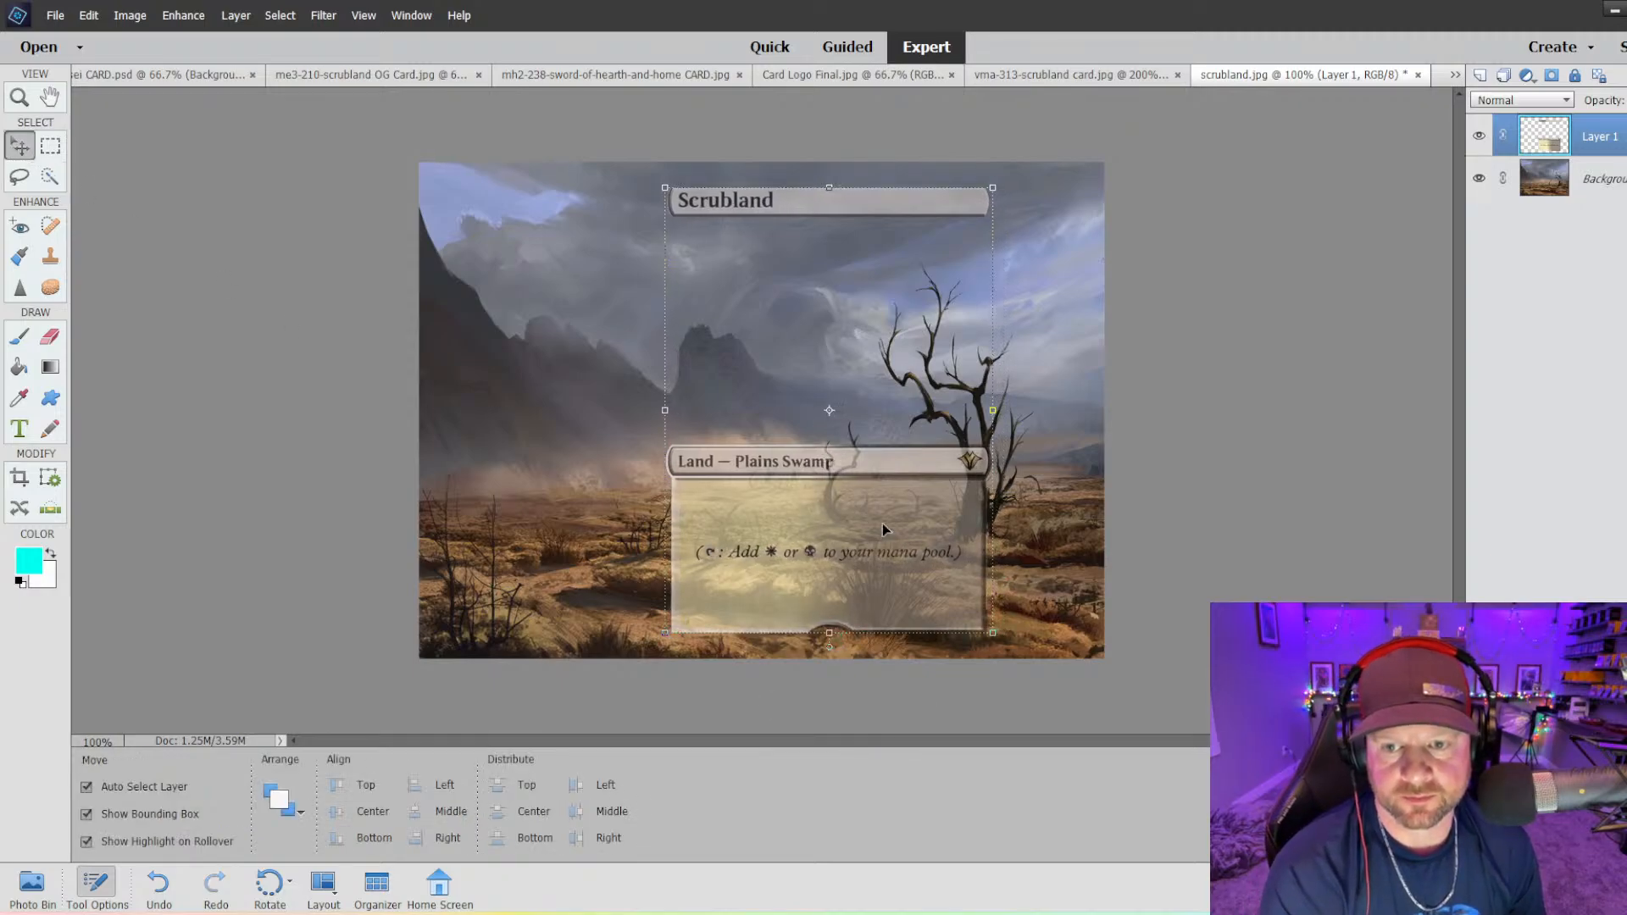
{"action": "key", "text": "Right"}
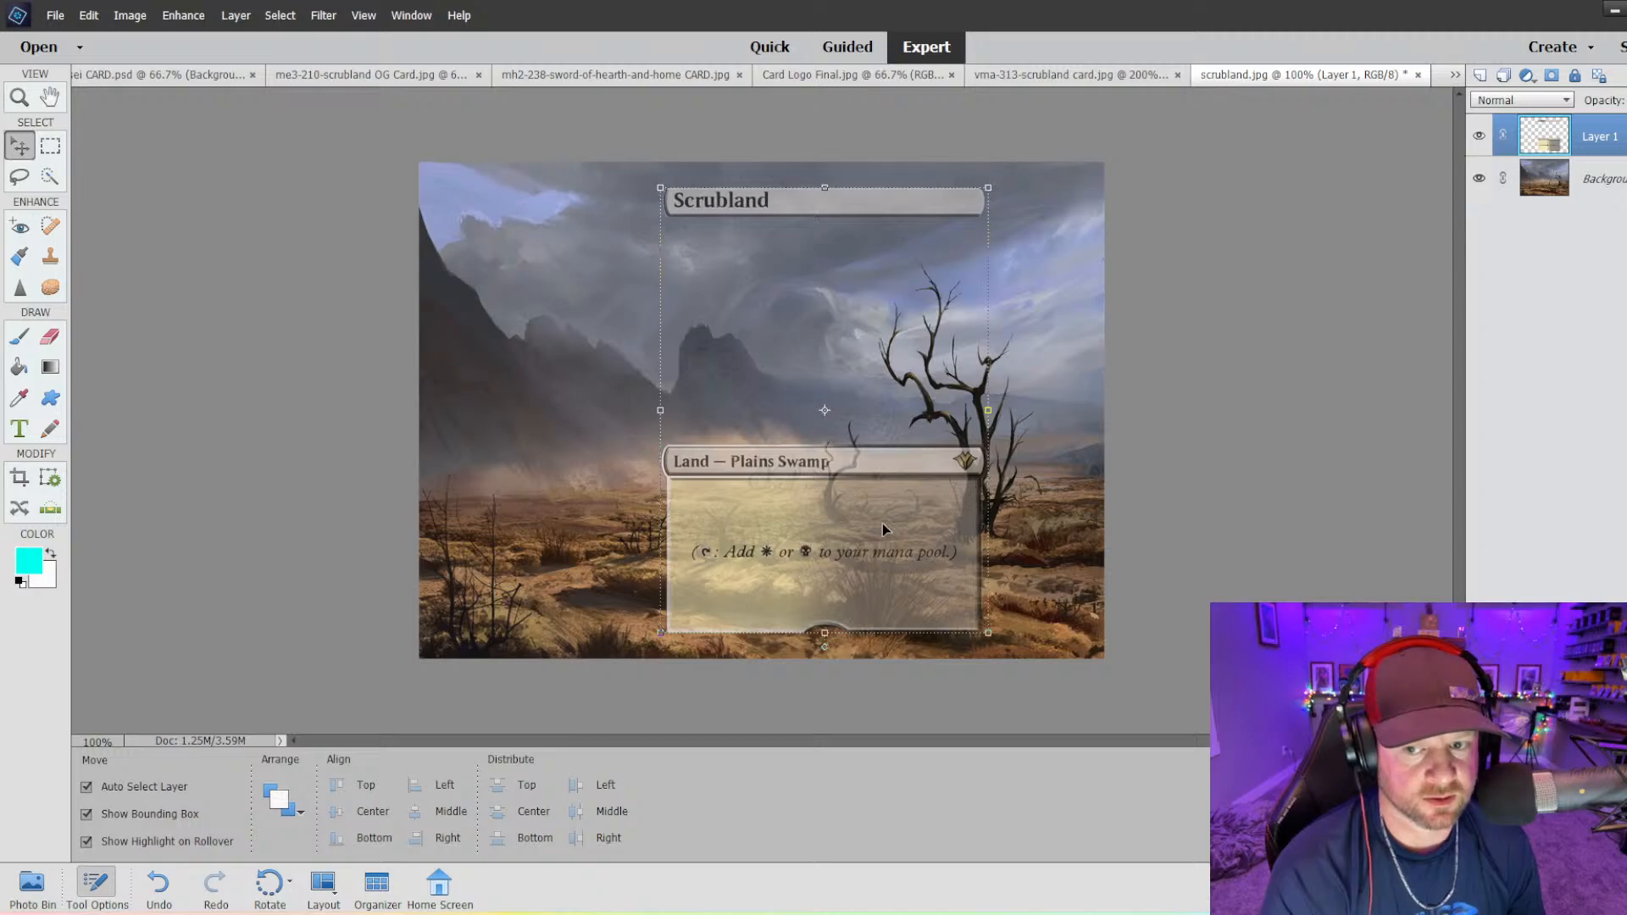
{"action": "key", "text": "Down"}
{"action": "key", "text": "Up"}
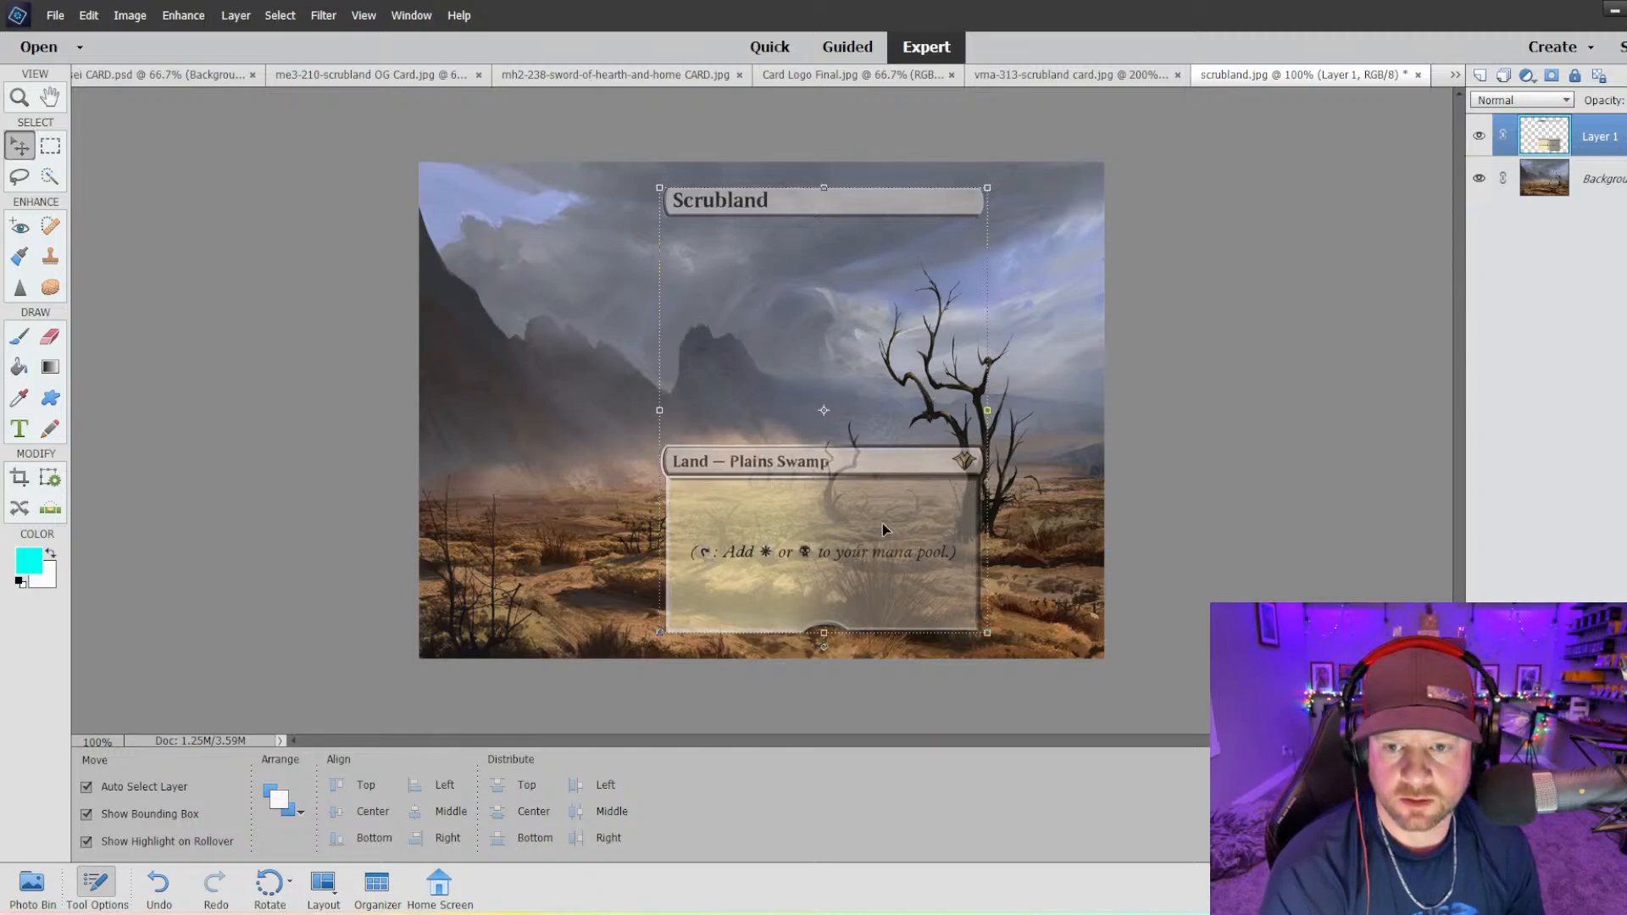
{"action": "key", "text": "Left"}
{"action": "key", "text": "Left"}
{"action": "key", "text": "Left"}
{"action": "key", "text": "Left"}
{"action": "key", "text": "Left"}
{"action": "key", "text": "Left"}
{"action": "key", "text": "Left"}
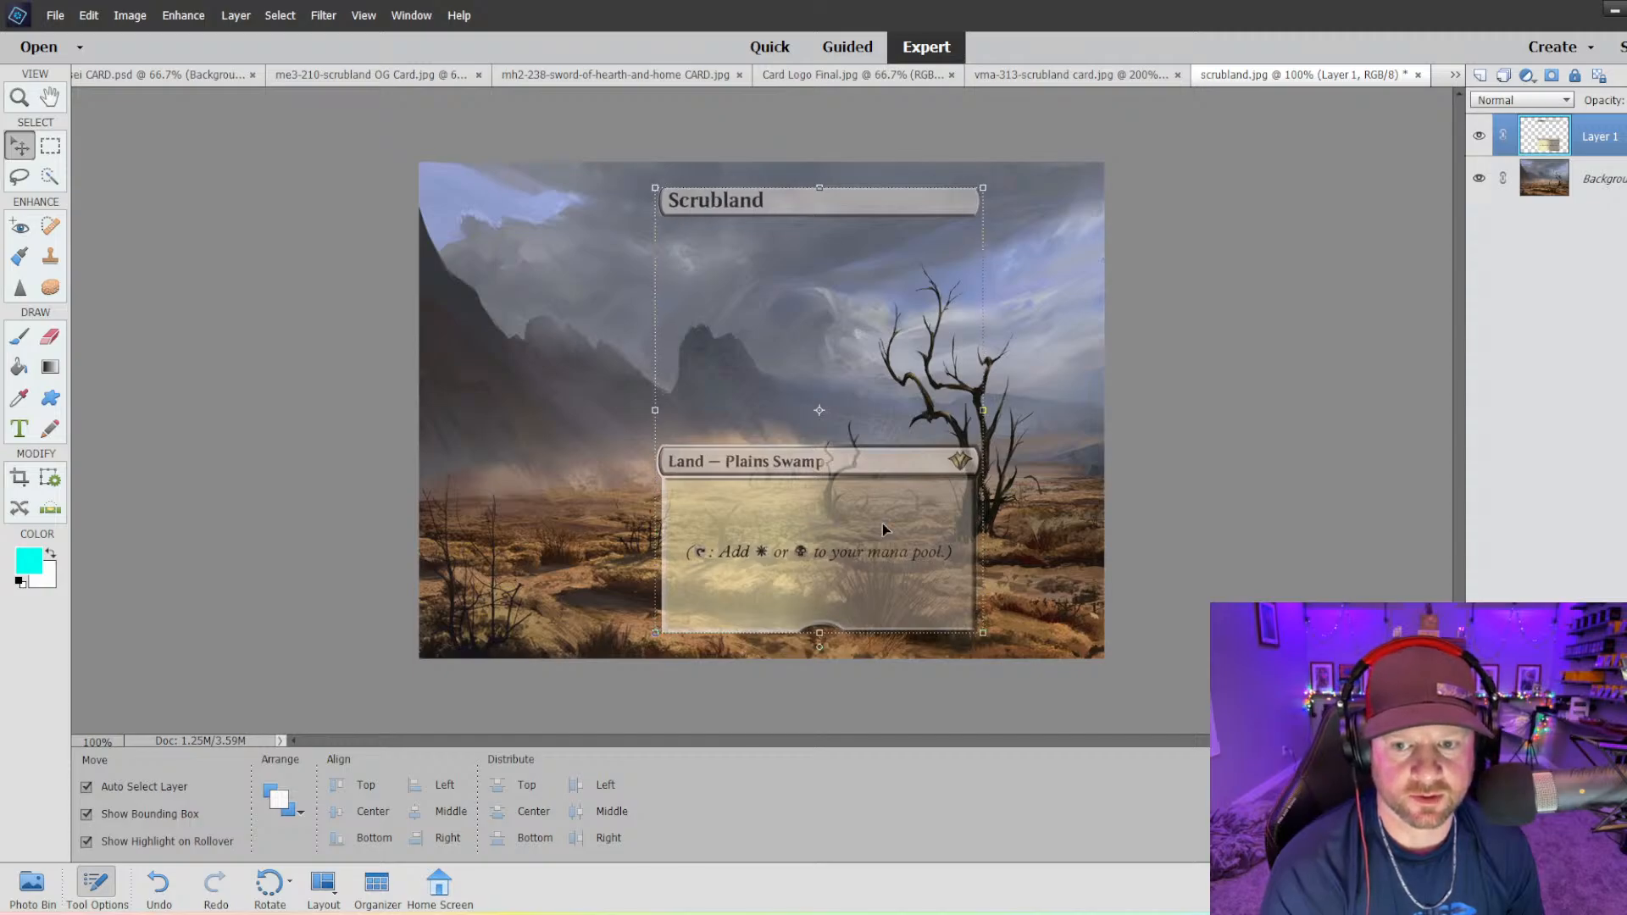
{"action": "key", "text": "Right"}
{"action": "key", "text": "Right"}
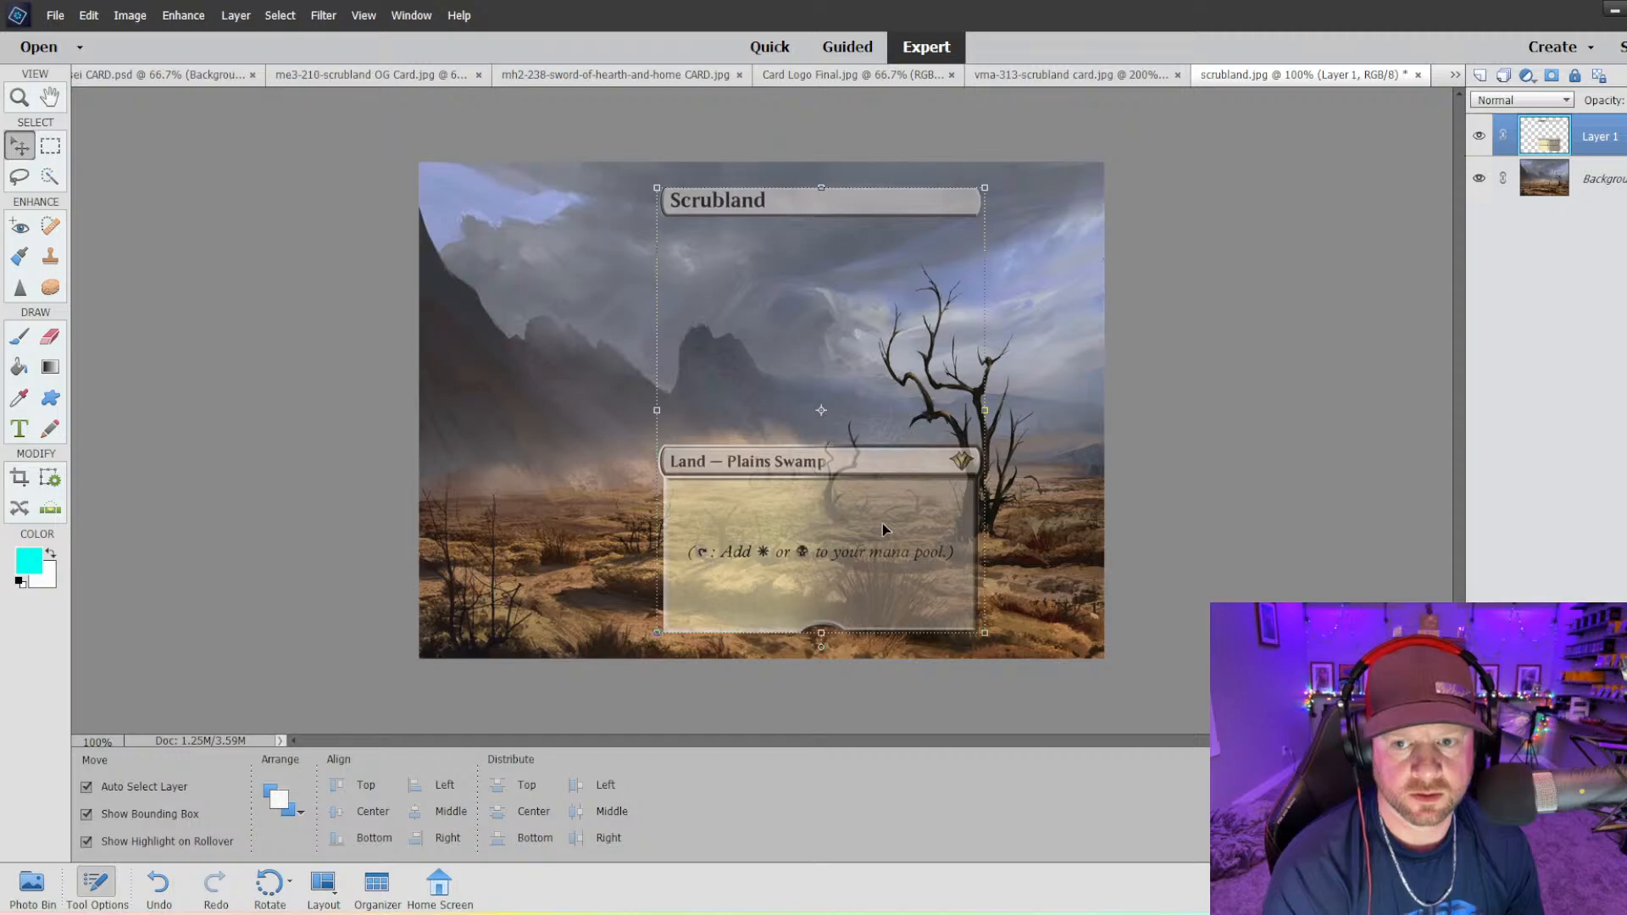
{"action": "left_click", "coordinate": [511, 372]}
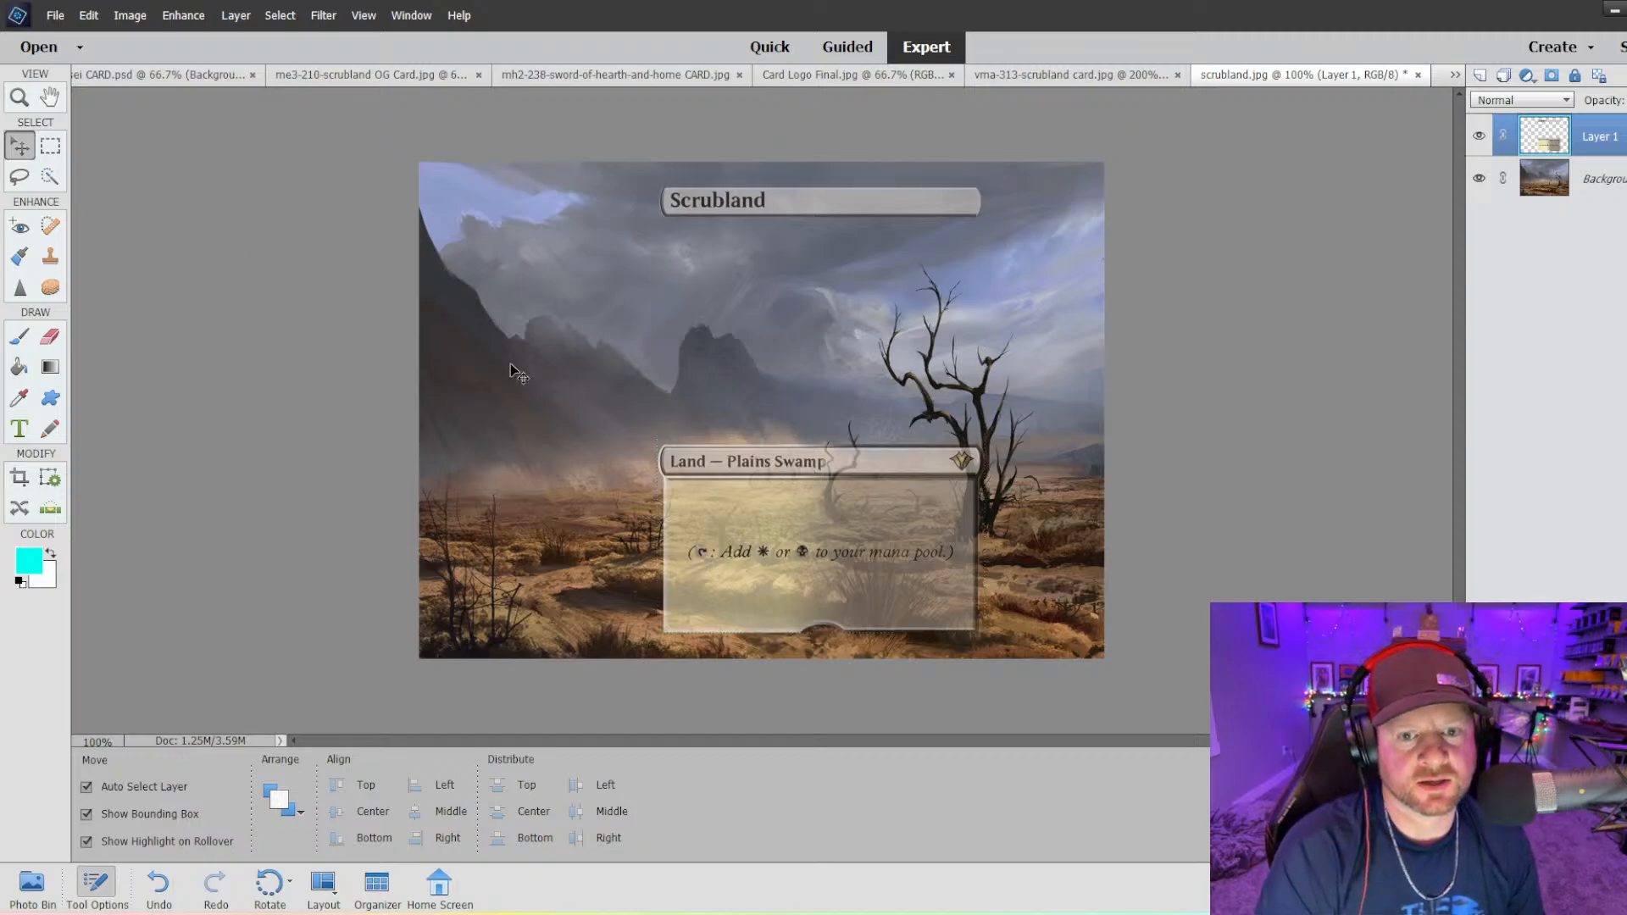
- Try cloning the tree trunk over the right edge of the frame layer at 10 px, and undo the strokes
{"action": "left_click", "coordinate": [1553, 146]}
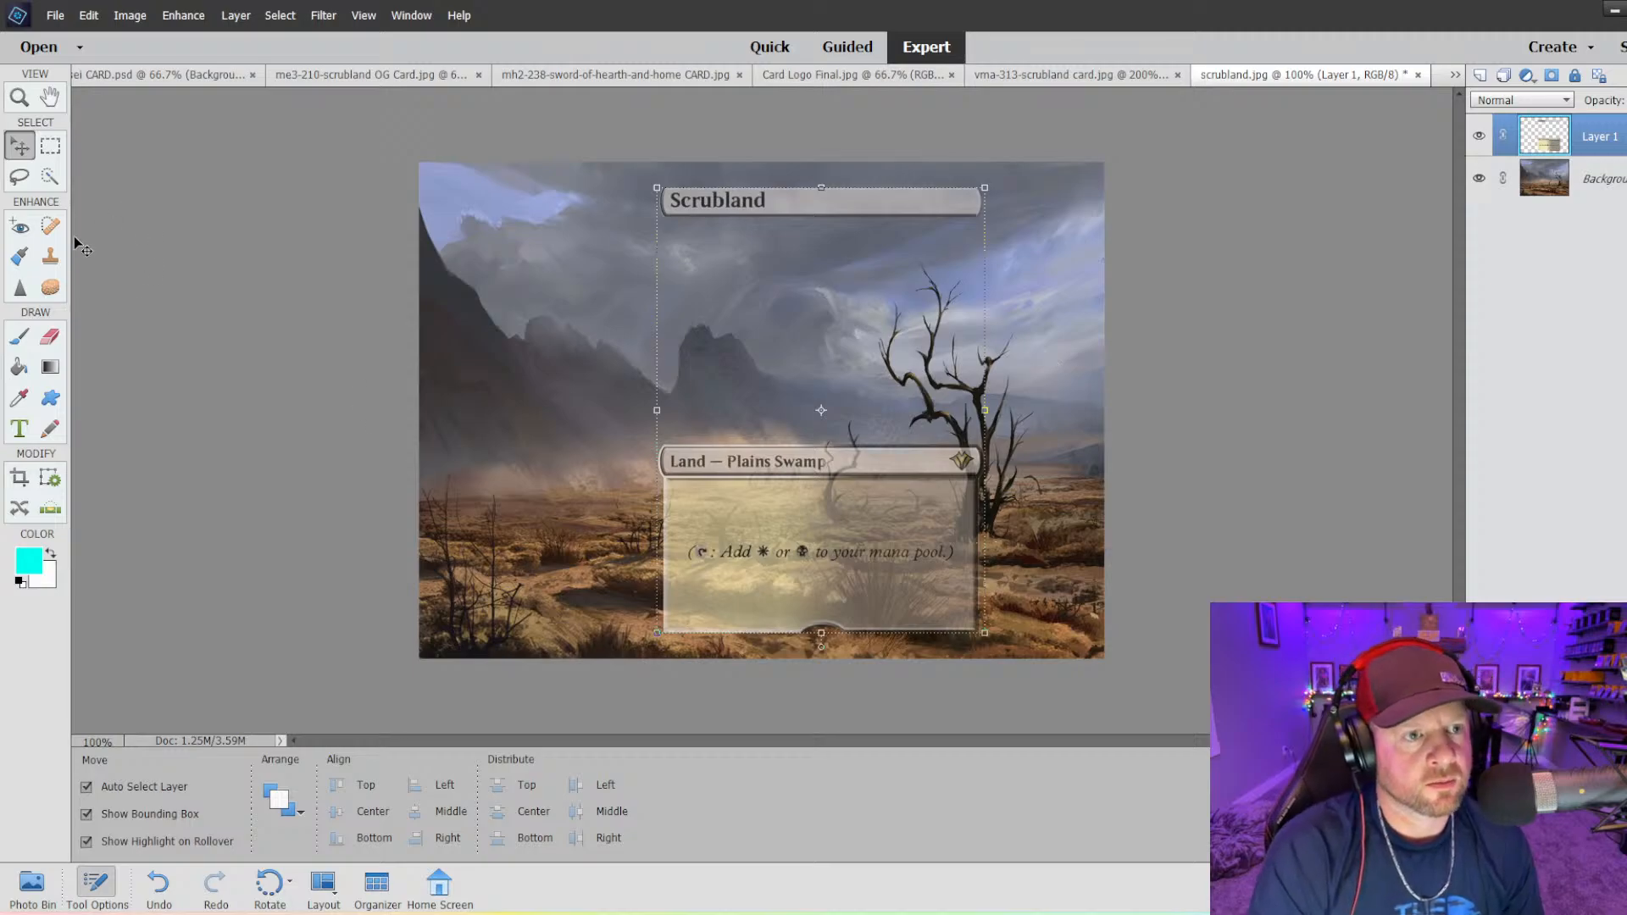
{"action": "left_click", "coordinate": [50, 255]}
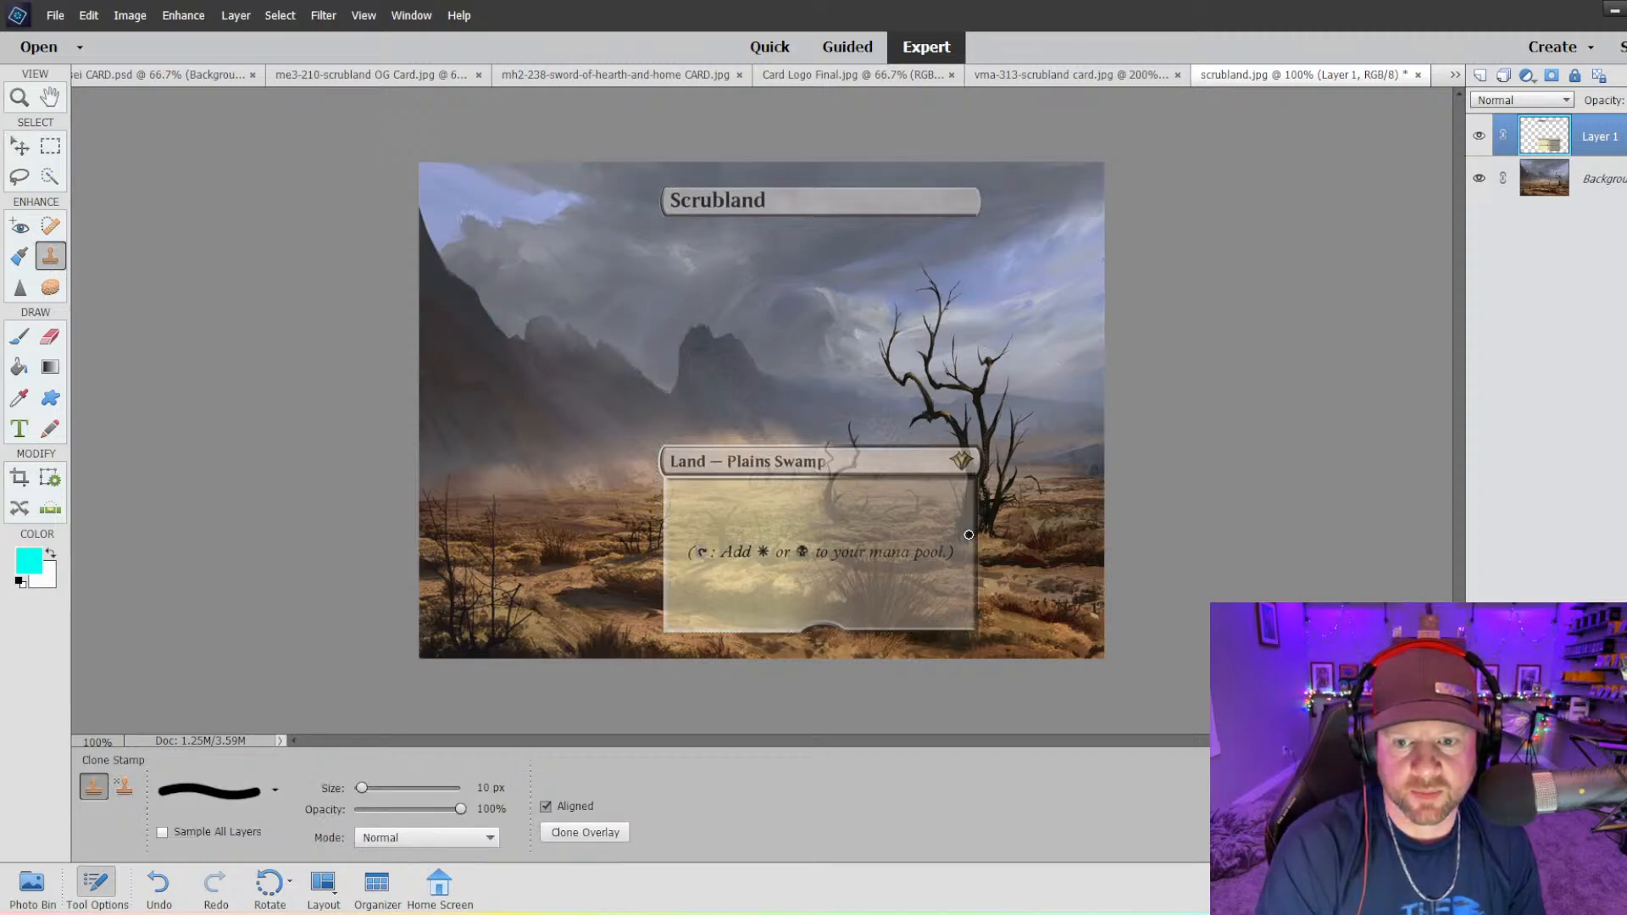
{"action": "mouse_move", "coordinate": [966, 532]}
{"action": "left_mouse_down"}
{"action": "mouse_move", "coordinate": [971, 471]}
{"action": "mouse_move", "coordinate": [970, 532]}
{"action": "mouse_move", "coordinate": [981, 448]}
{"action": "left_mouse_up"}
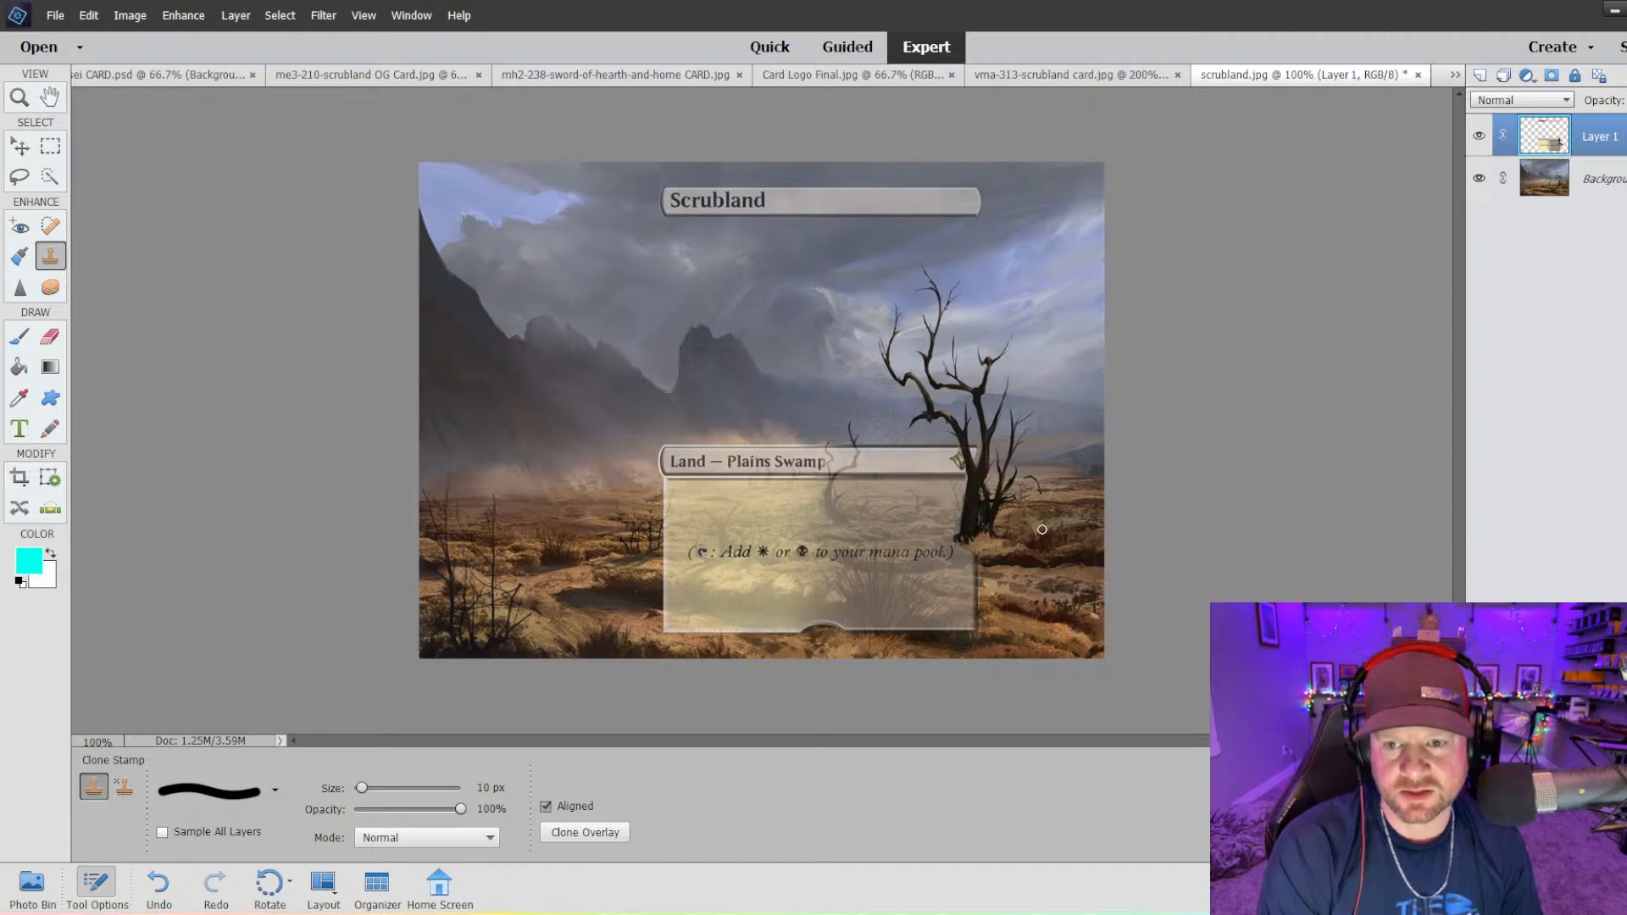
{"action": "key", "text": "ctrl+z"}
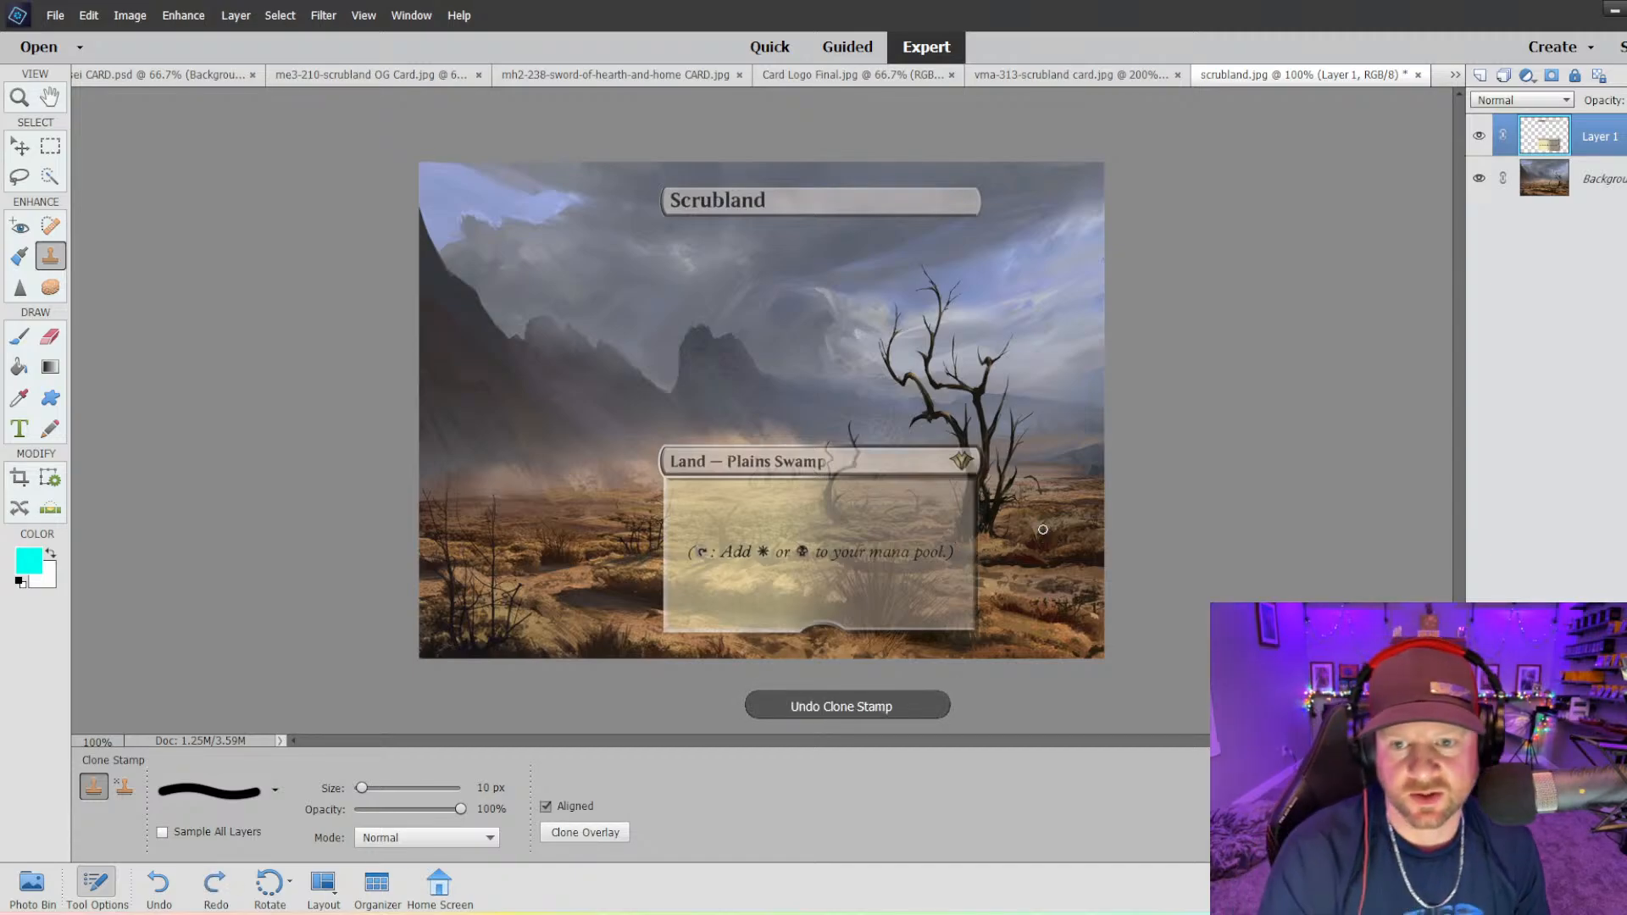
- Crop the image to a portrait card shape with even side margins around the moved frame, with no ratio restriction and full artwork height
{"action": "left_click", "coordinate": [129, 15]}
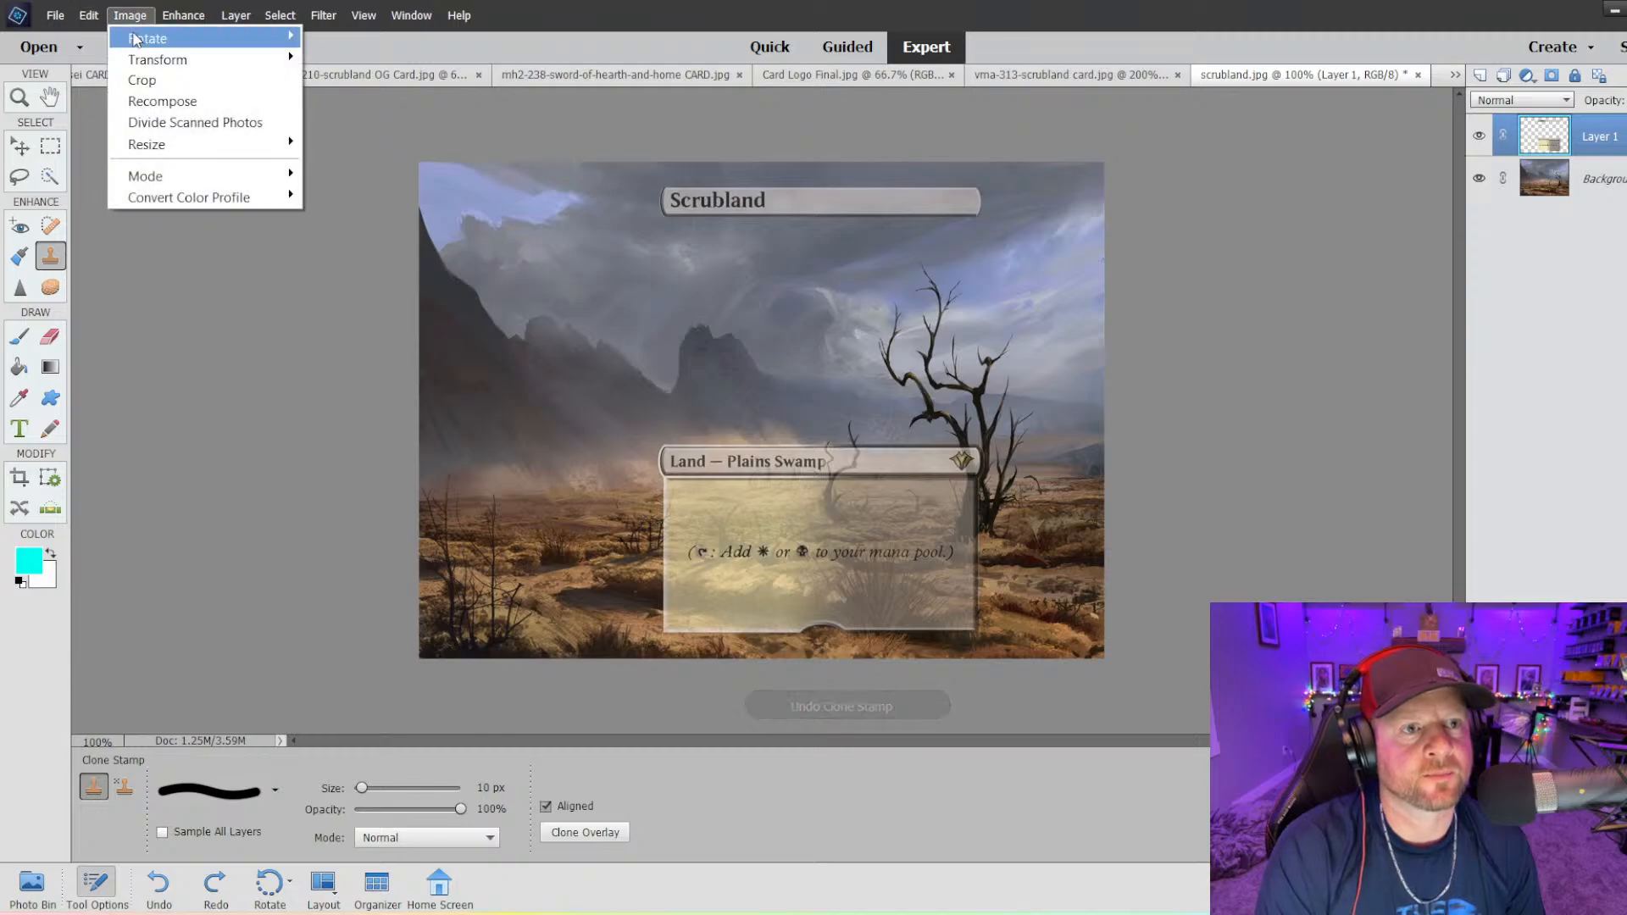
{"action": "left_click", "coordinate": [144, 80]}
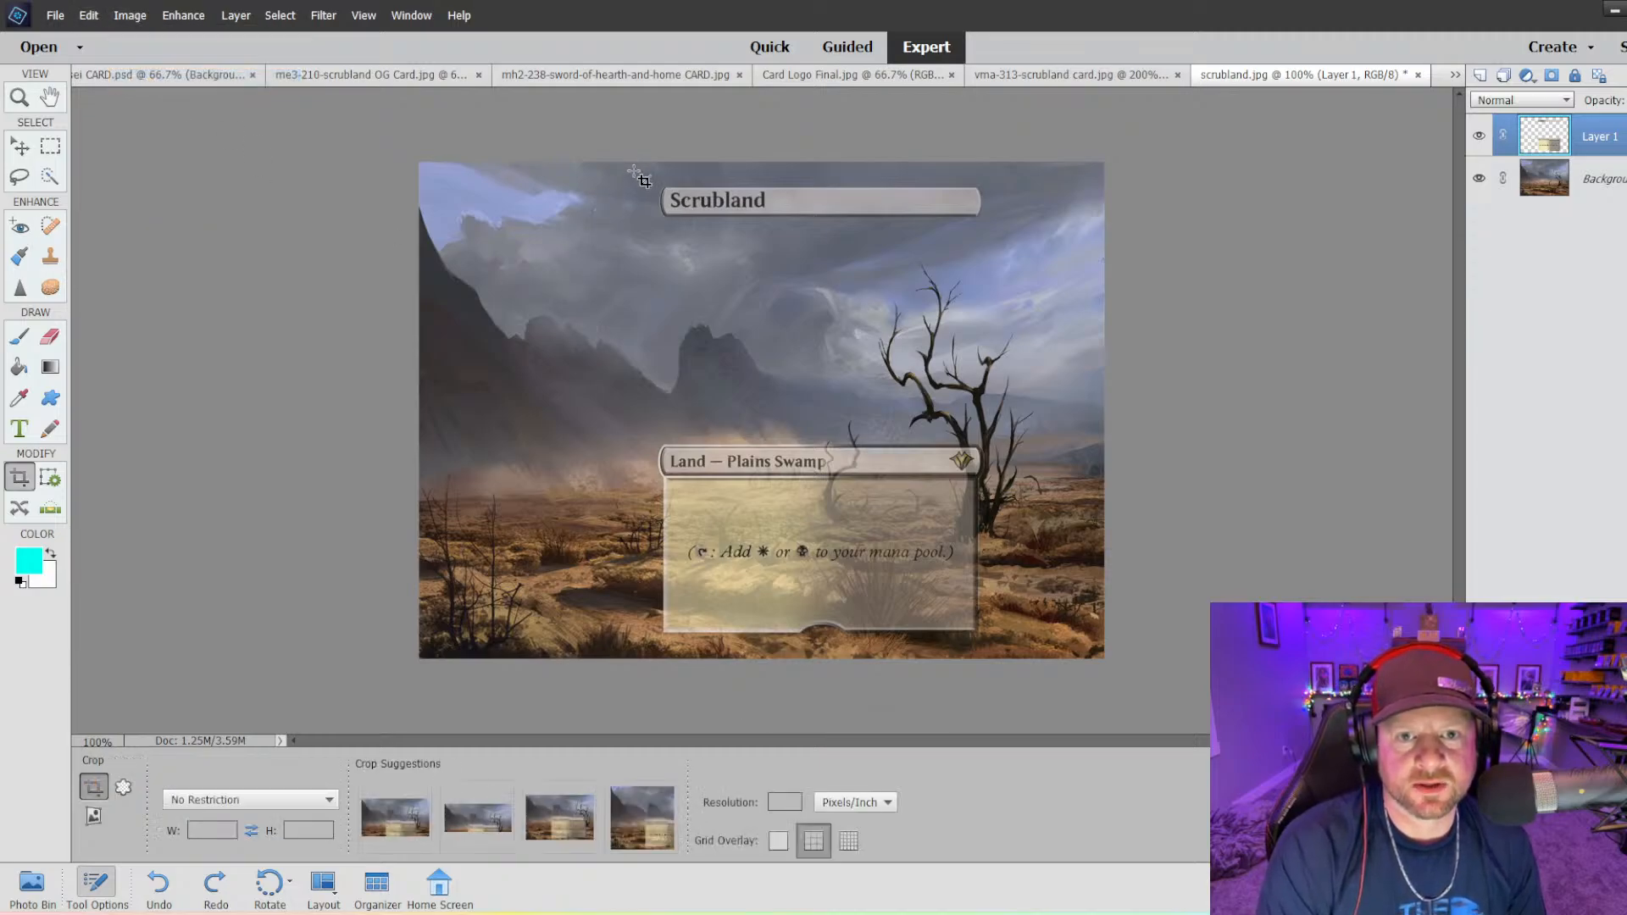
{"action": "left_click_drag", "start_coordinate": [640, 174], "coordinate": [1025, 666]}
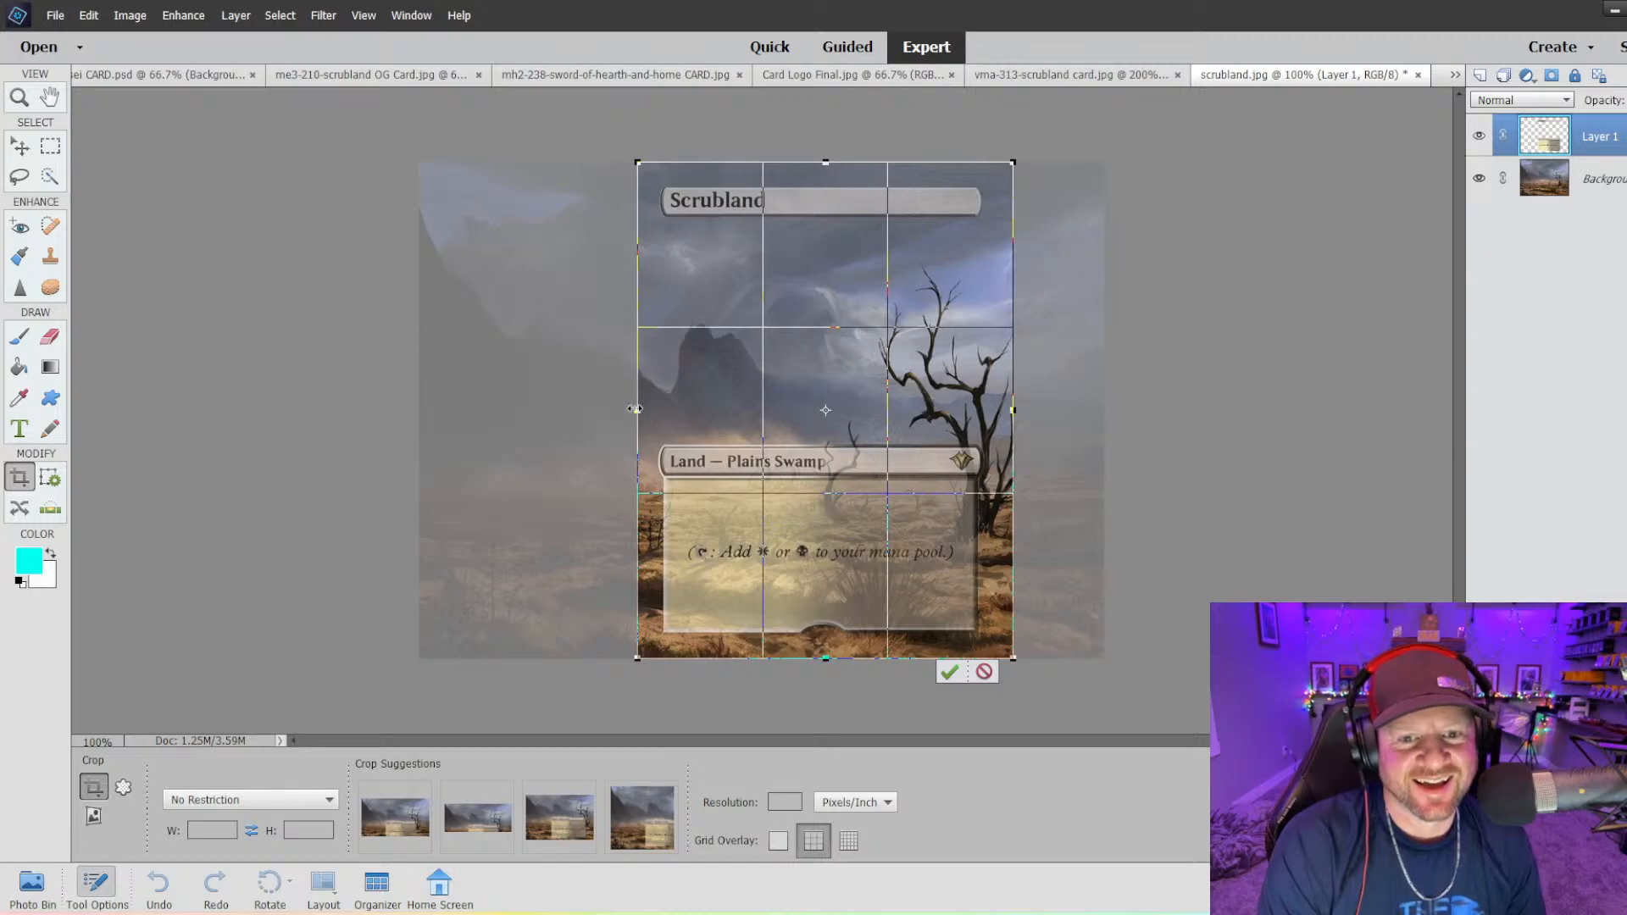
{"action": "left_click_drag", "start_coordinate": [635, 410], "coordinate": [633, 409]}
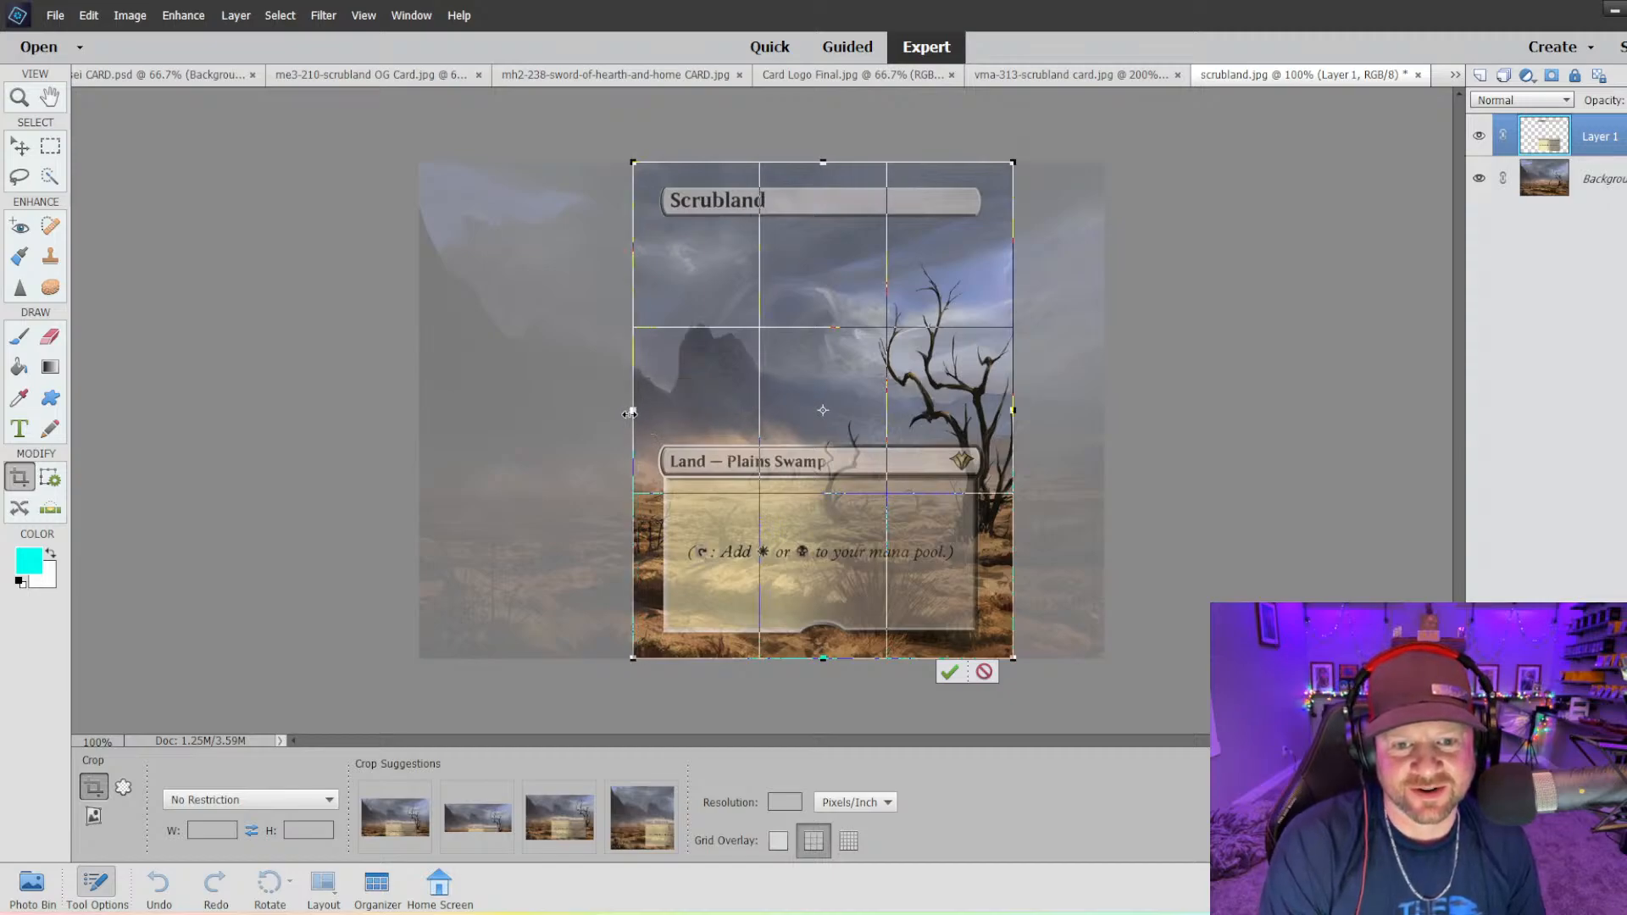
{"action": "left_click_drag", "start_coordinate": [629, 413], "coordinate": [631, 414]}
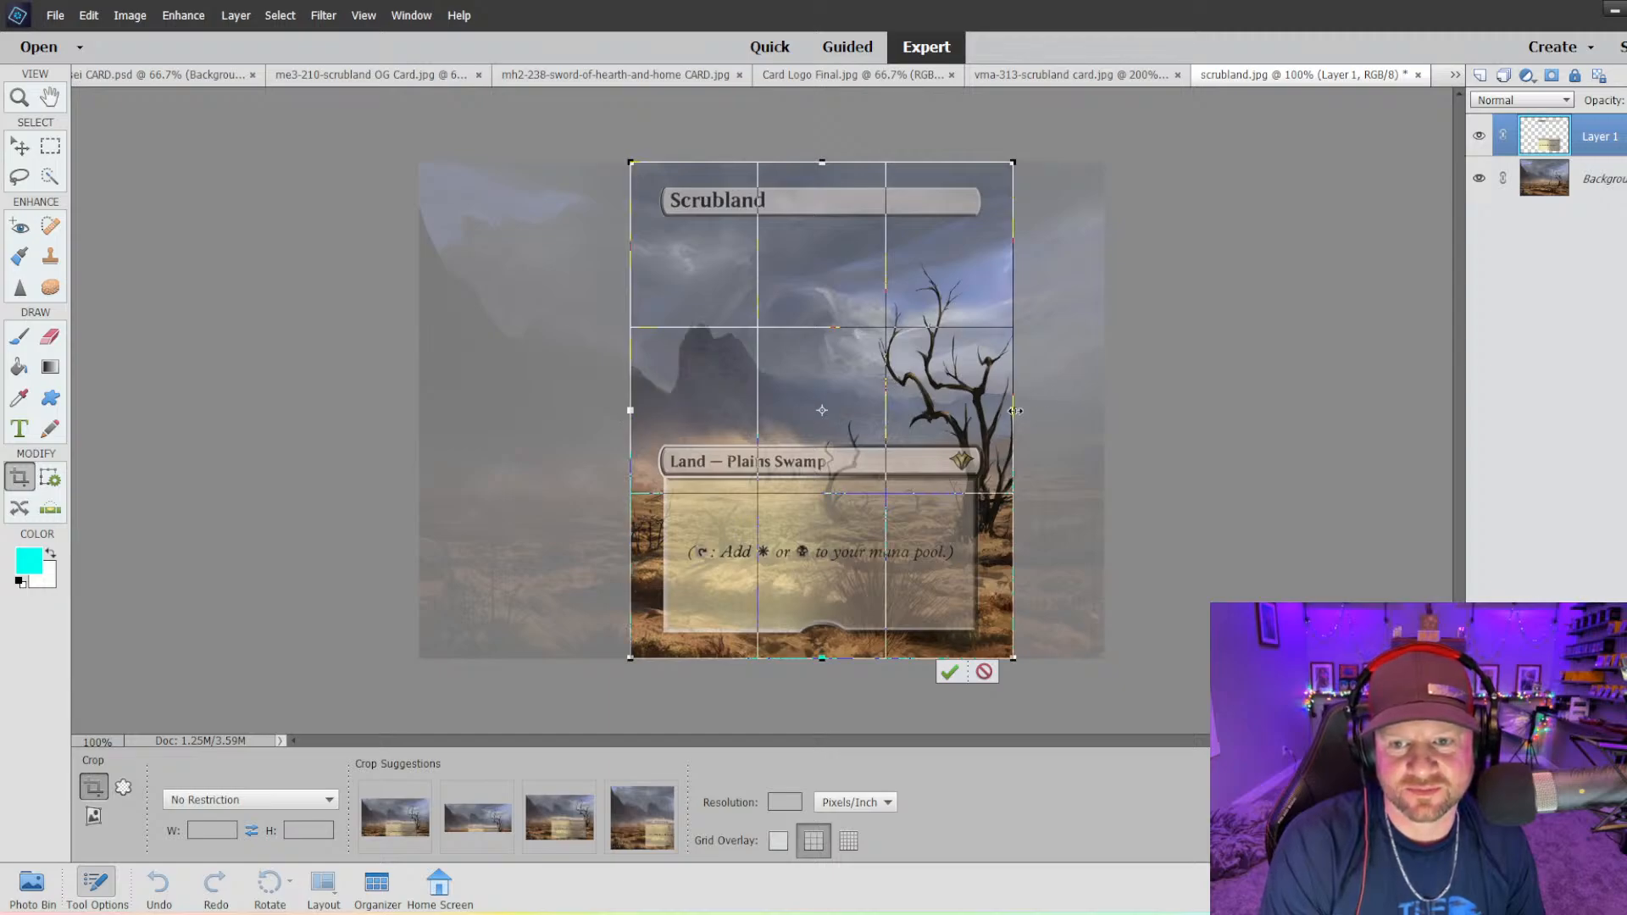
{"action": "left_click_drag", "start_coordinate": [1014, 411], "coordinate": [1013, 413]}
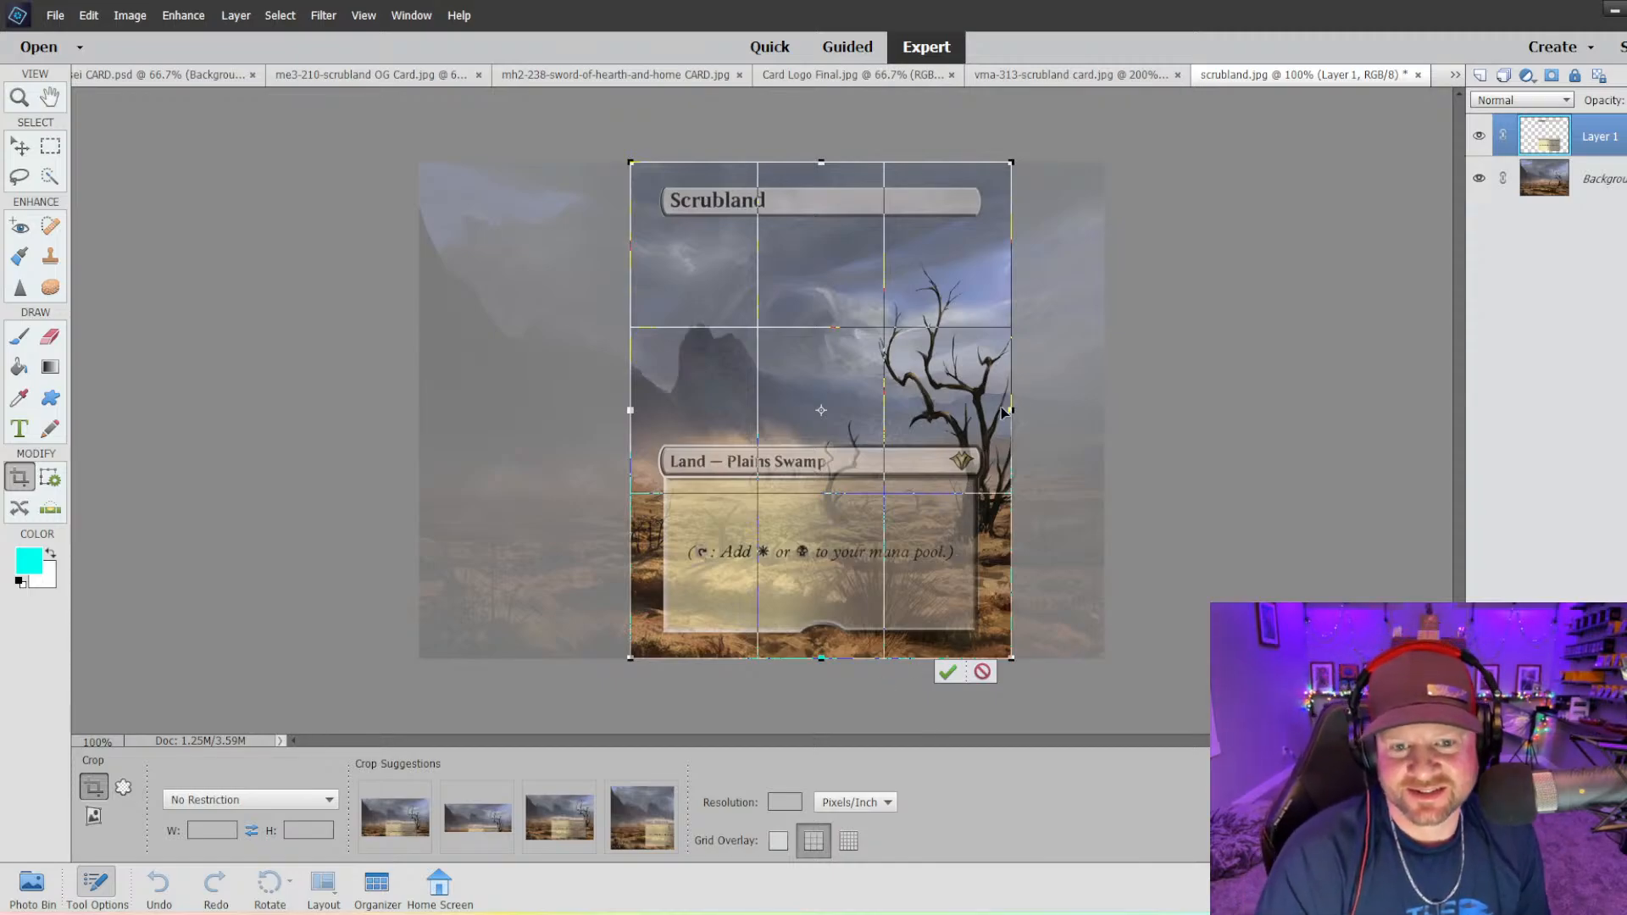
{"action": "left_click", "coordinate": [948, 672]}
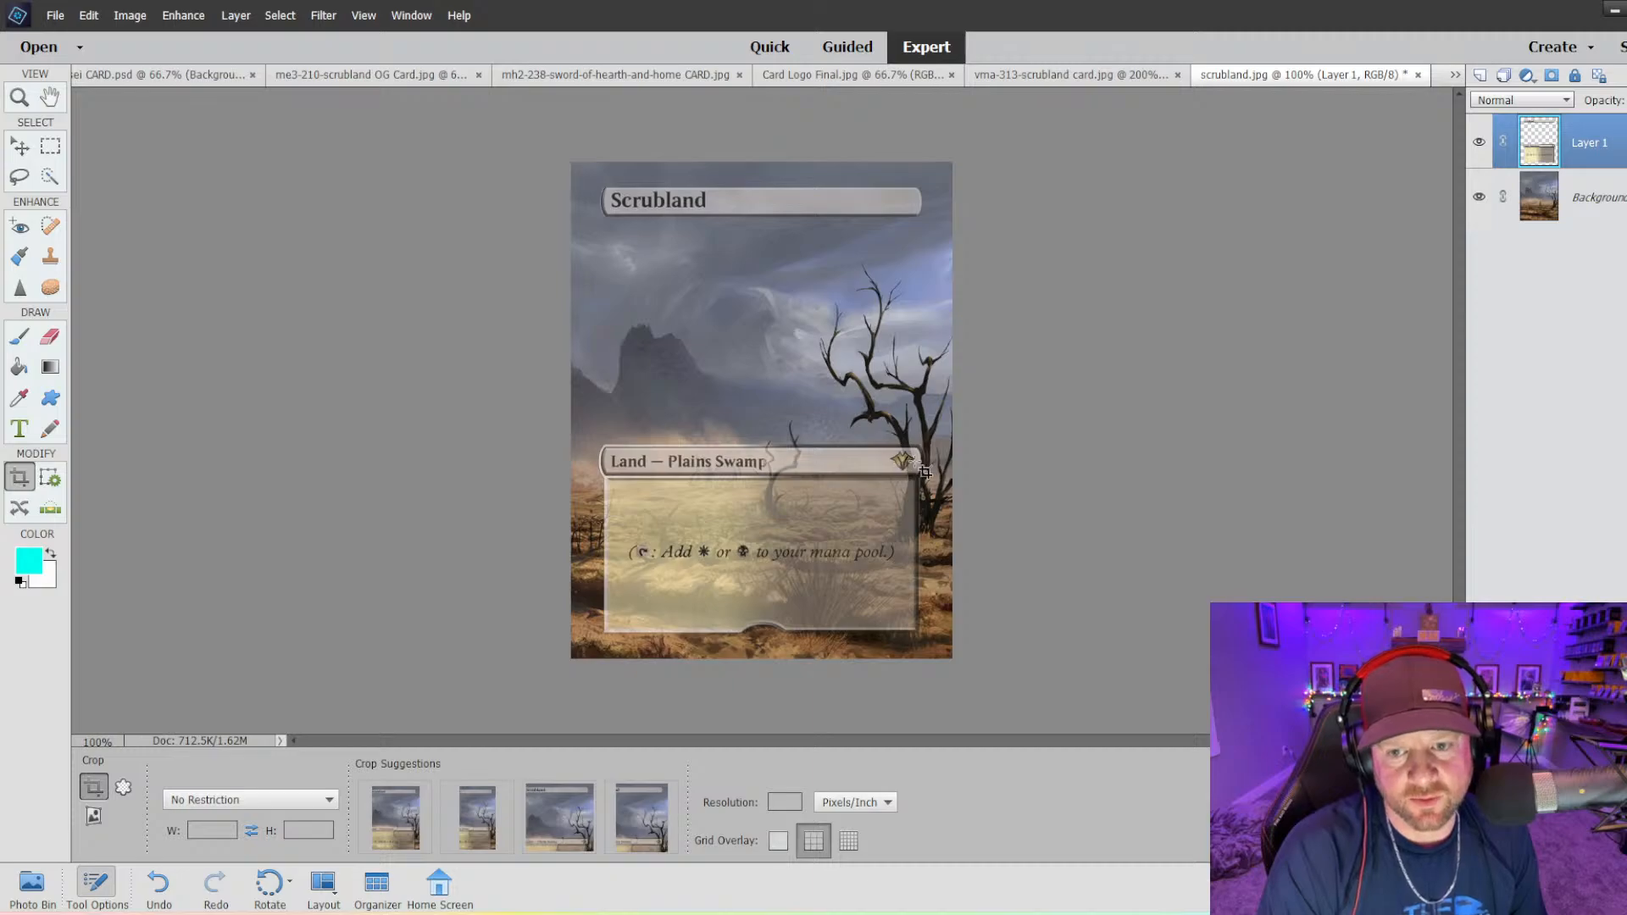
- Cover the set symbol on the frame layer's type bar with plain bar texture using a 10 px Clone Stamp
{"action": "left_click", "coordinate": [50, 255]}
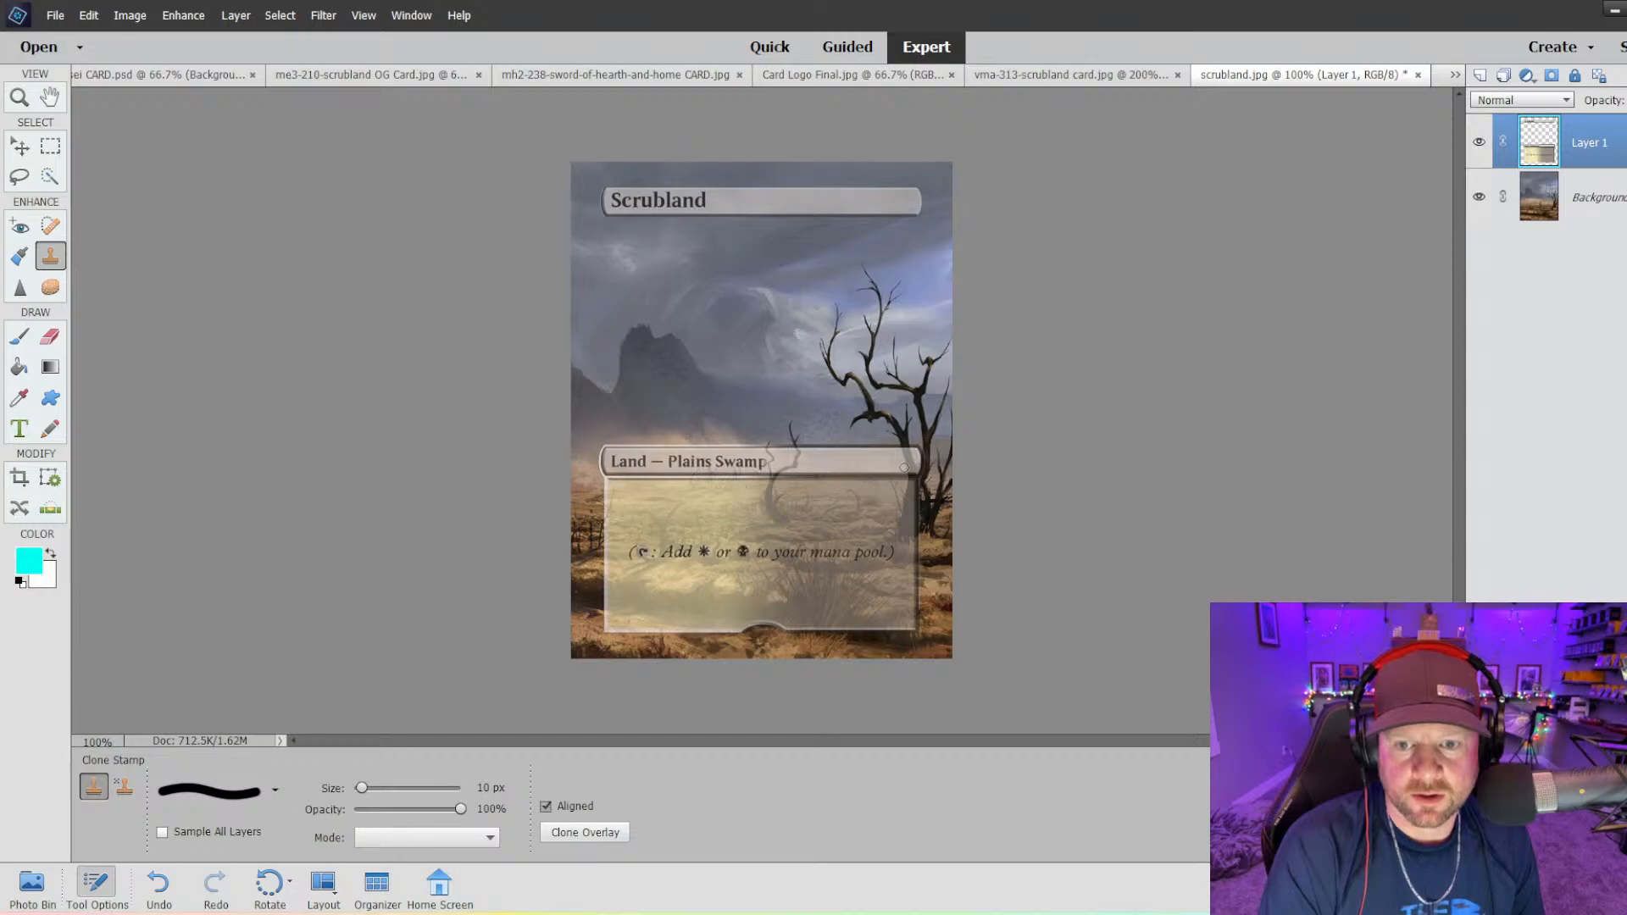
{"action": "left_click", "coordinate": [864, 462], "text": "alt"}
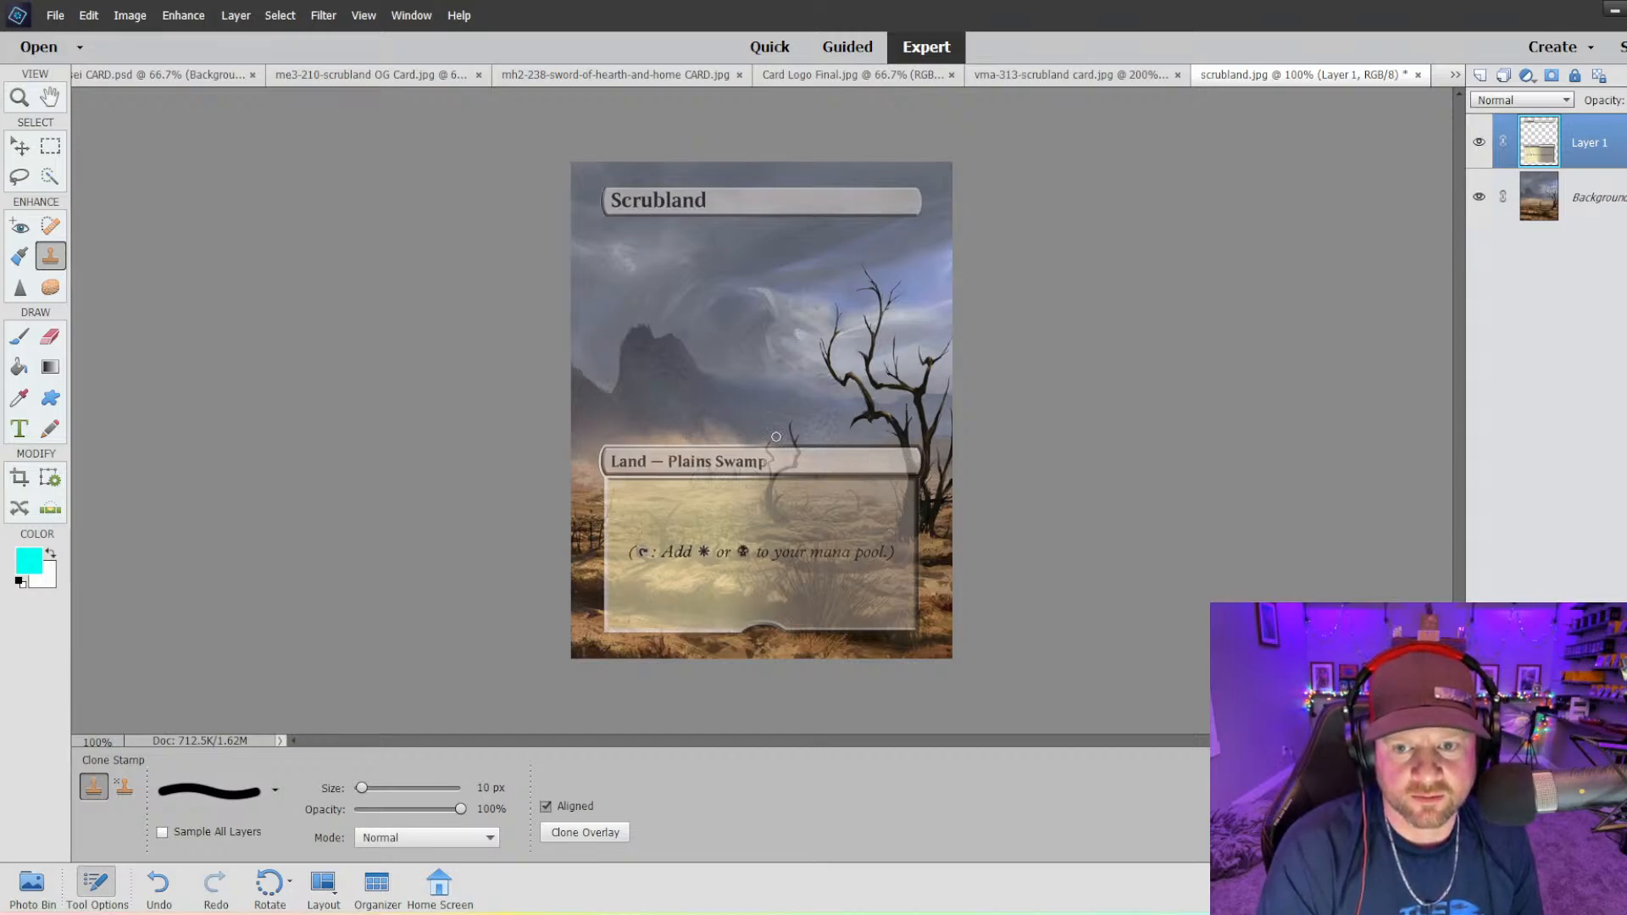
- Paint the tree's two trunk branches over the right end of the type bar on the frame layer with the 10 px Clone Stamp
{"action": "left_click", "coordinate": [1551, 207]}
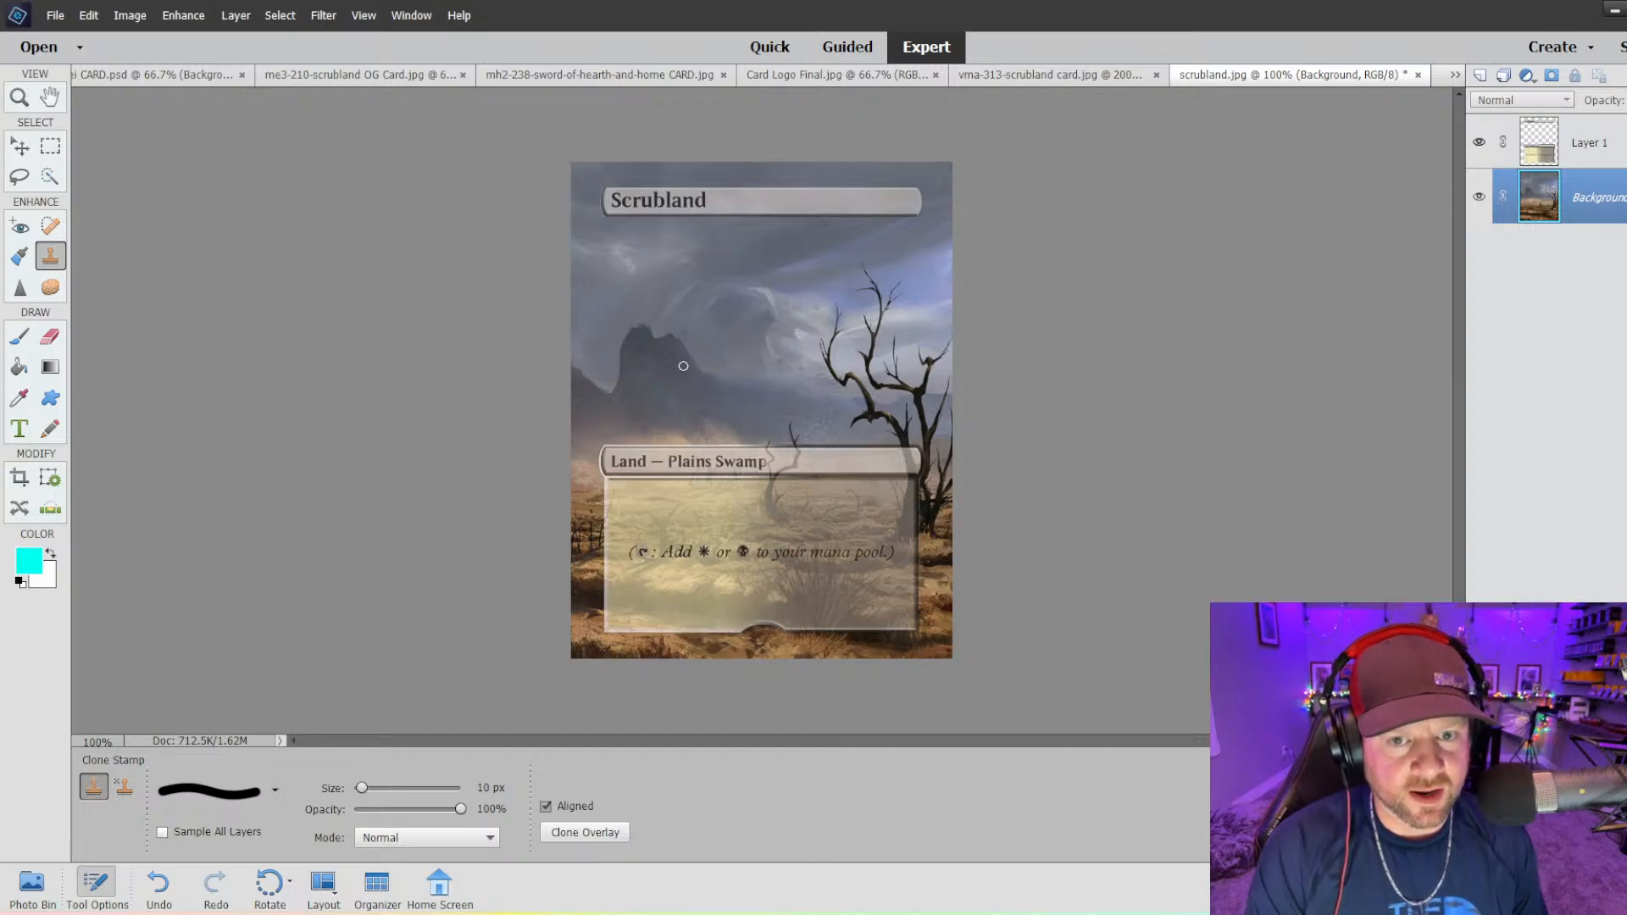
{"action": "left_click", "coordinate": [1542, 157]}
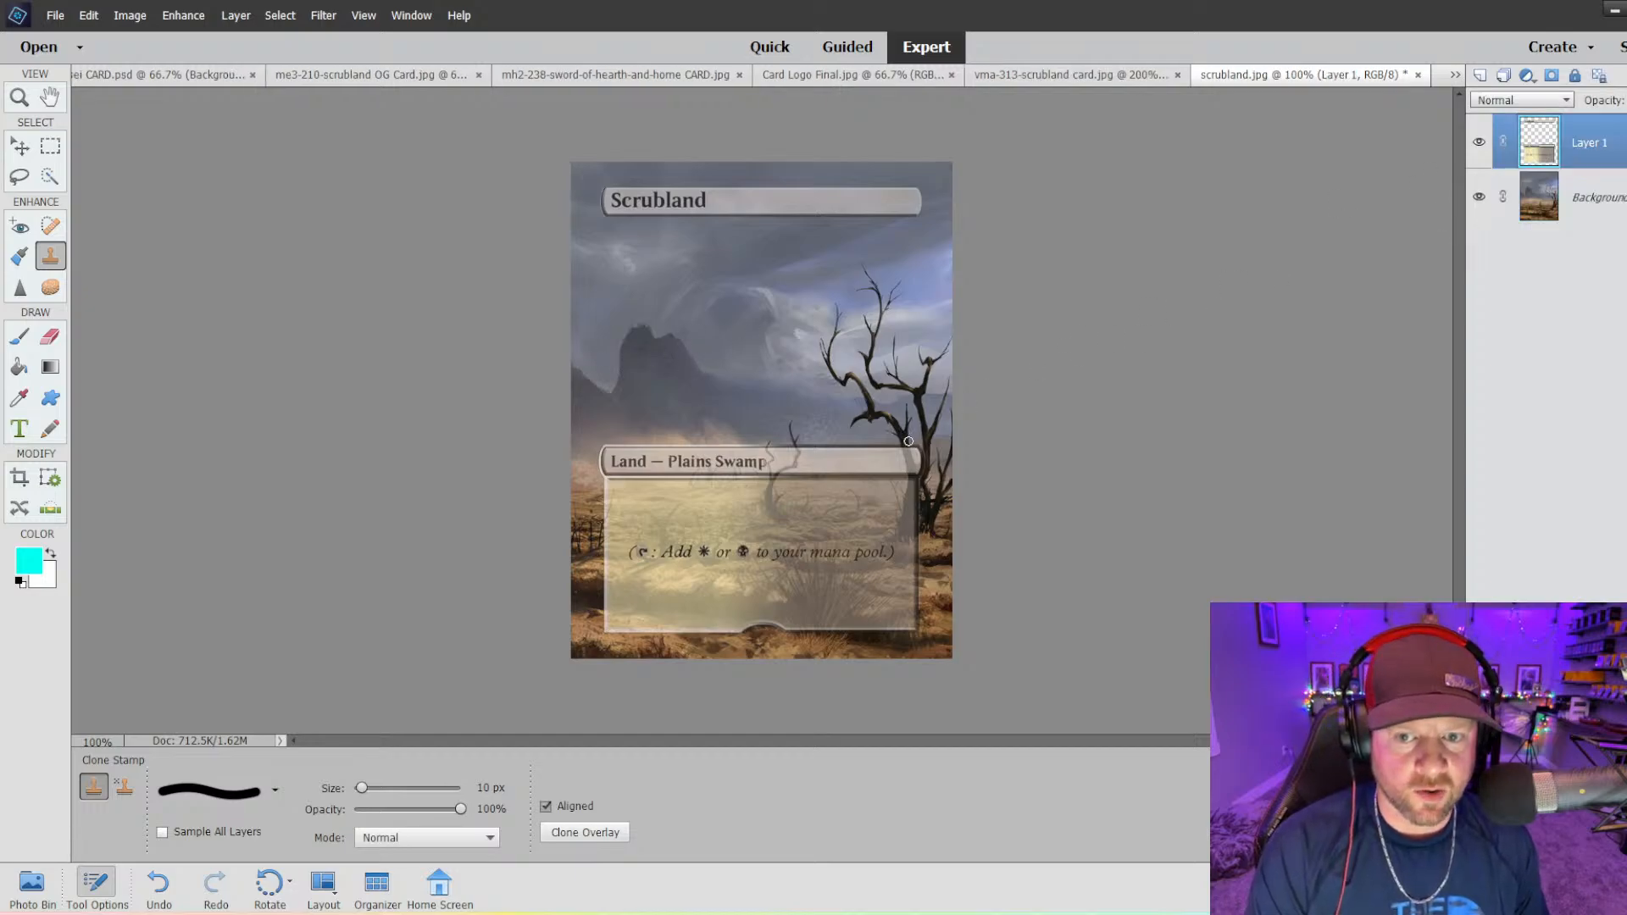
{"action": "key", "text": "ctrl+equal"}
{"action": "key", "text": "ctrl+equal"}
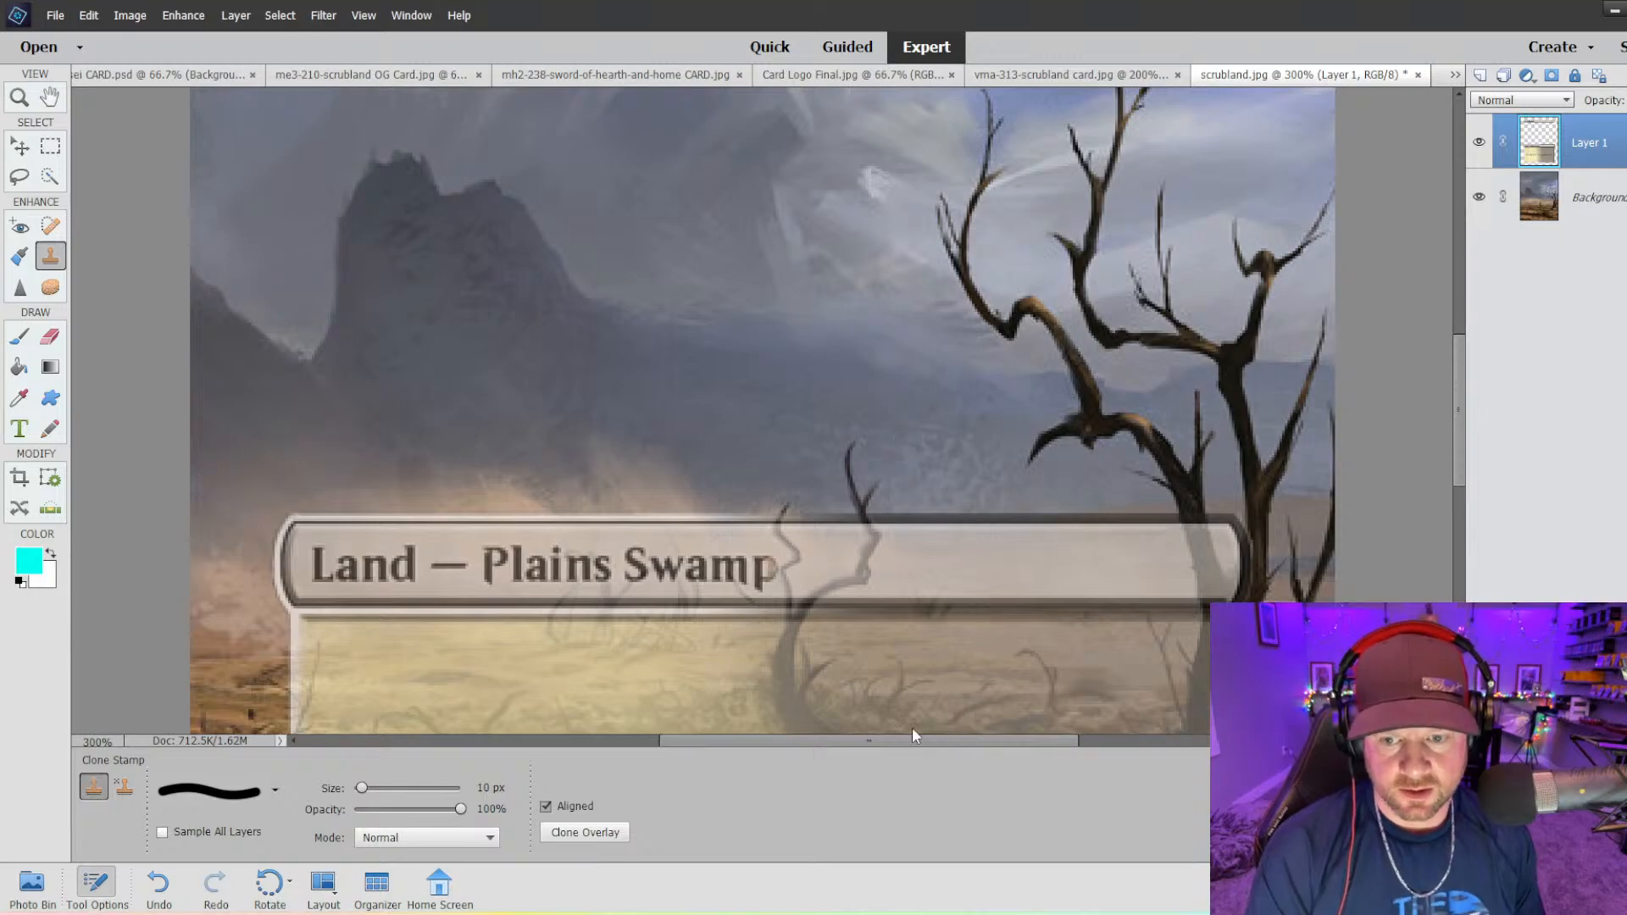
{"action": "left_click_drag", "start_coordinate": [891, 739], "coordinate": [988, 704]}
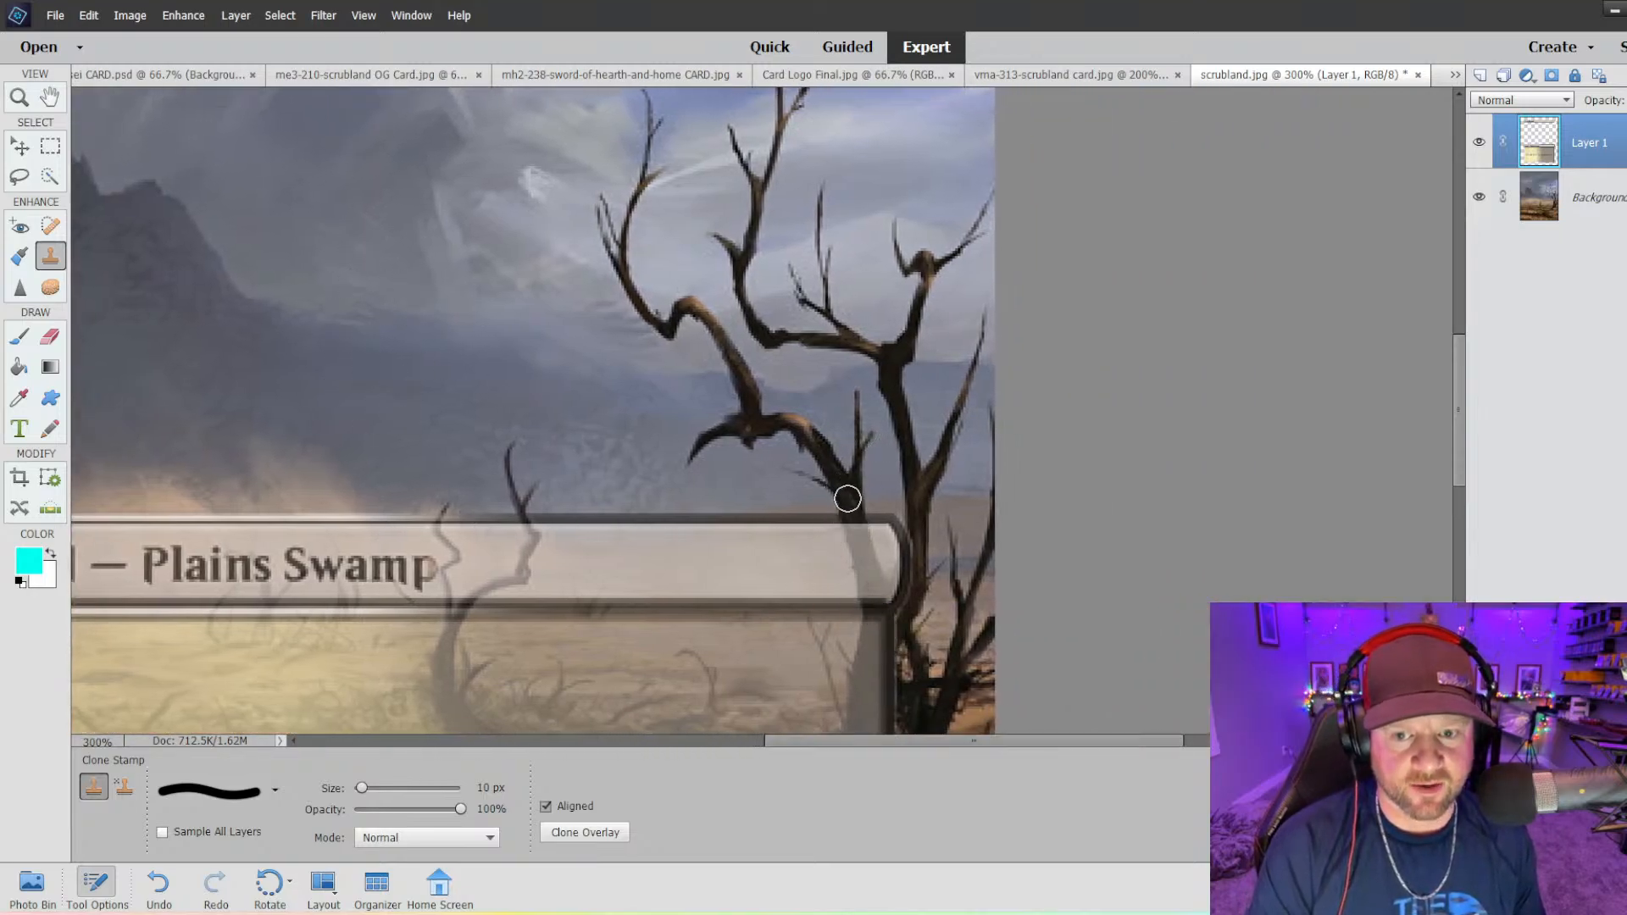
{"action": "mouse_move", "coordinate": [847, 498]}
{"action": "left_mouse_down"}
{"action": "mouse_move", "coordinate": [875, 596]}
{"action": "mouse_move", "coordinate": [901, 581]}
{"action": "left_mouse_up"}
{"action": "scroll", "coordinate": [907, 551], "scroll_direction": "down", "scroll_amount": 2}
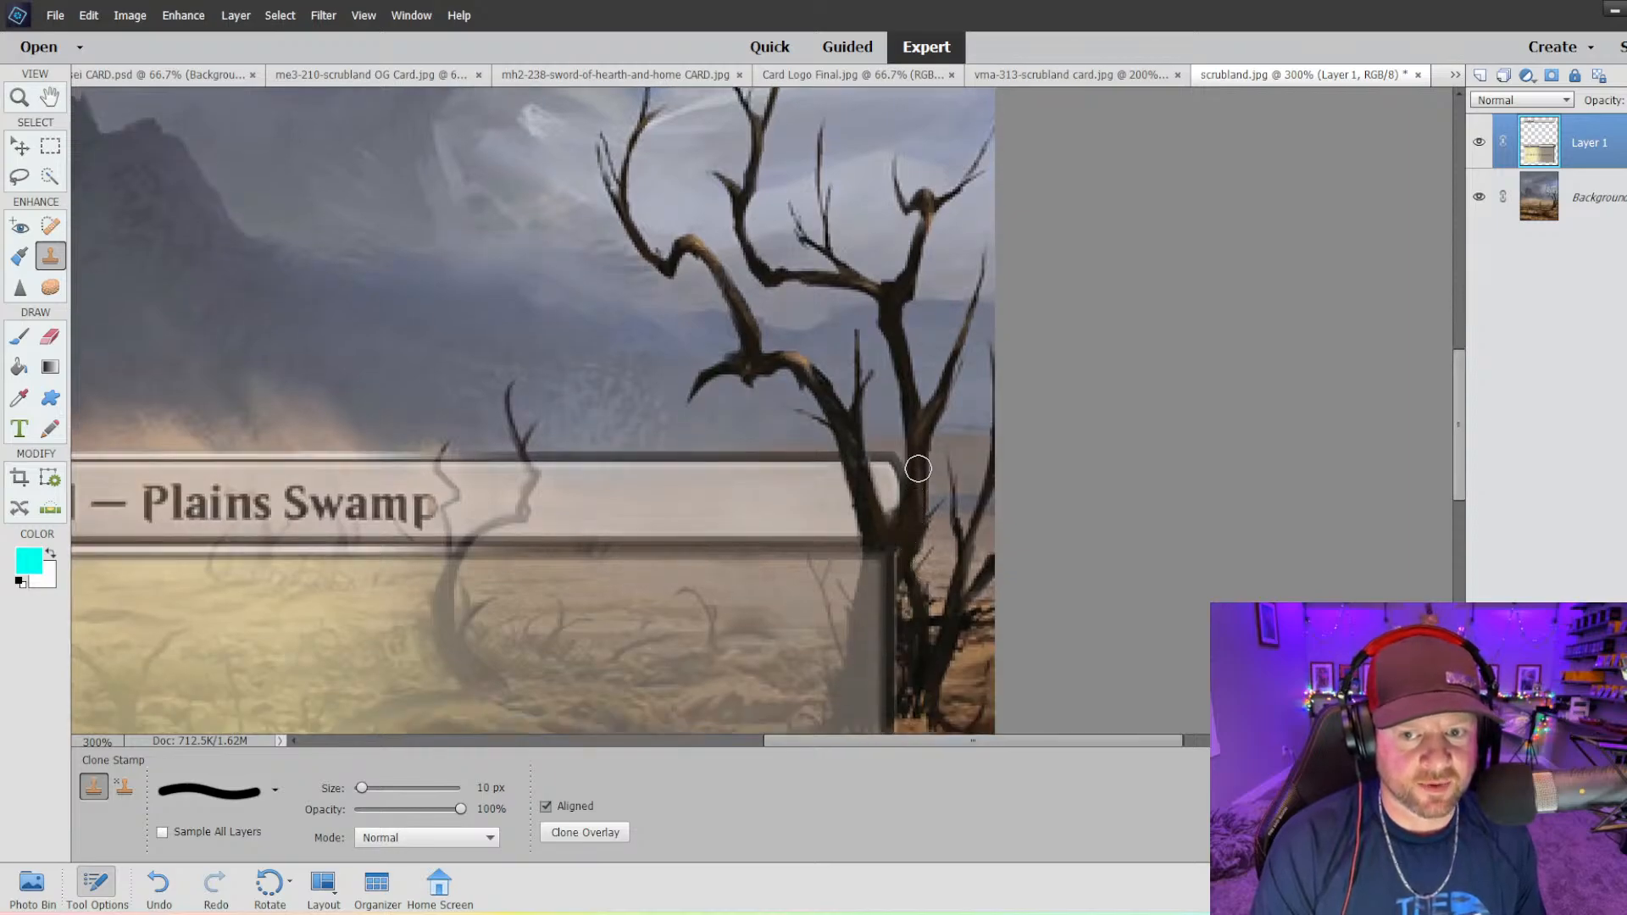
{"action": "scroll", "coordinate": [904, 543], "scroll_direction": "down", "scroll_amount": 1}
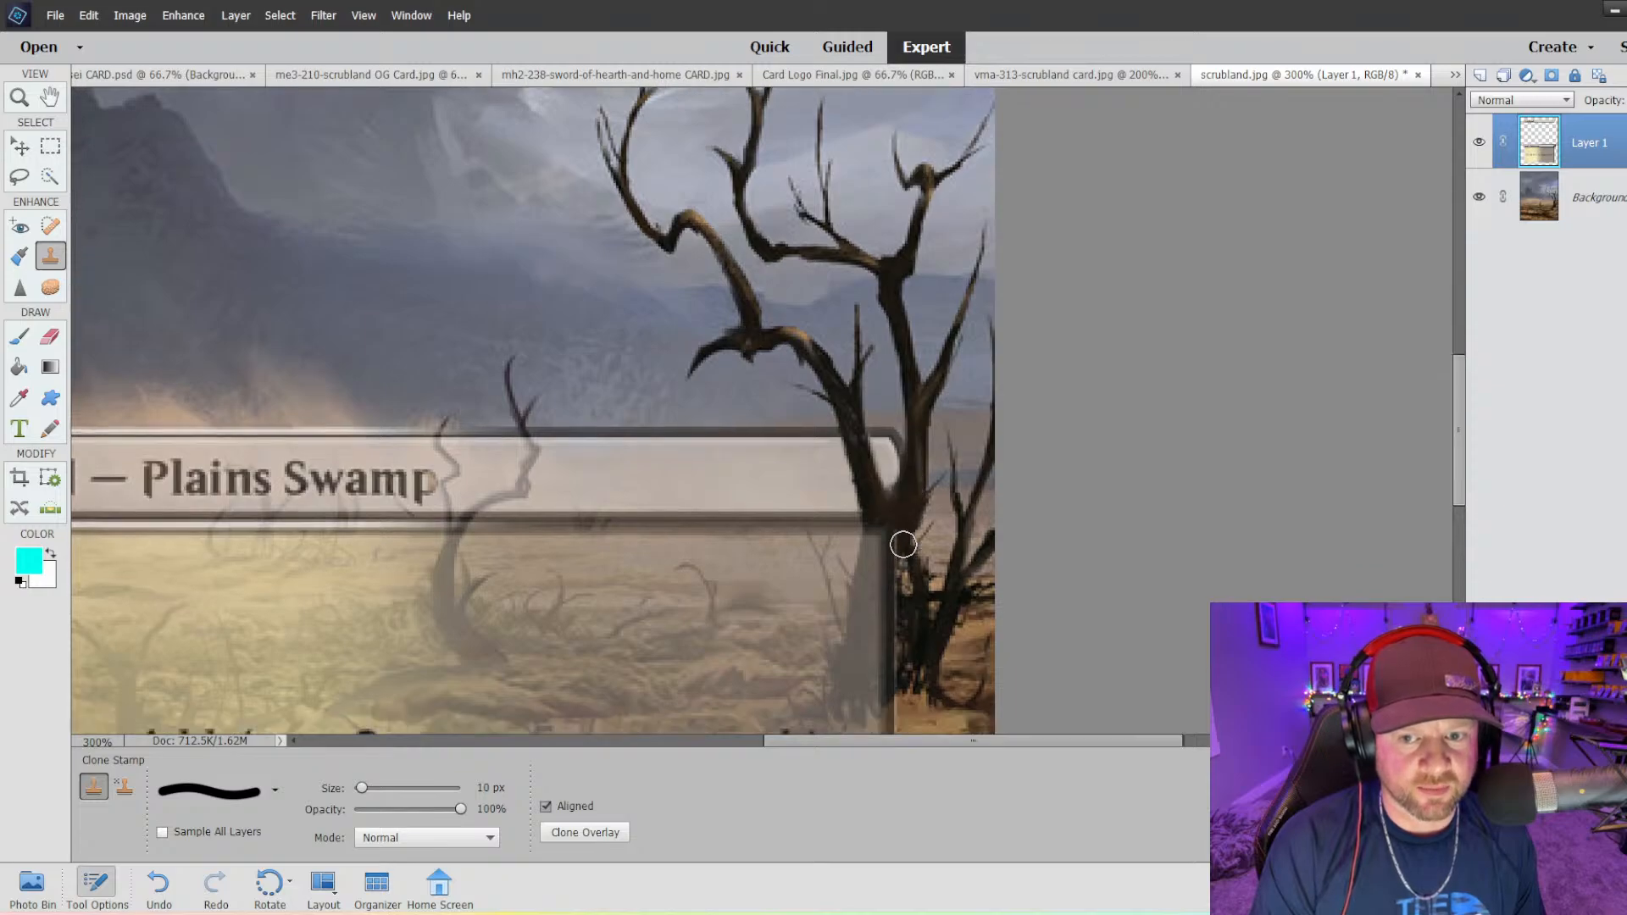
- Paint the tree's lower trunk and base over the right edge of the text box on the frame layer with the 10 px Clone Stamp
{"action": "scroll", "coordinate": [903, 542], "scroll_direction": "down", "scroll_amount": 3}
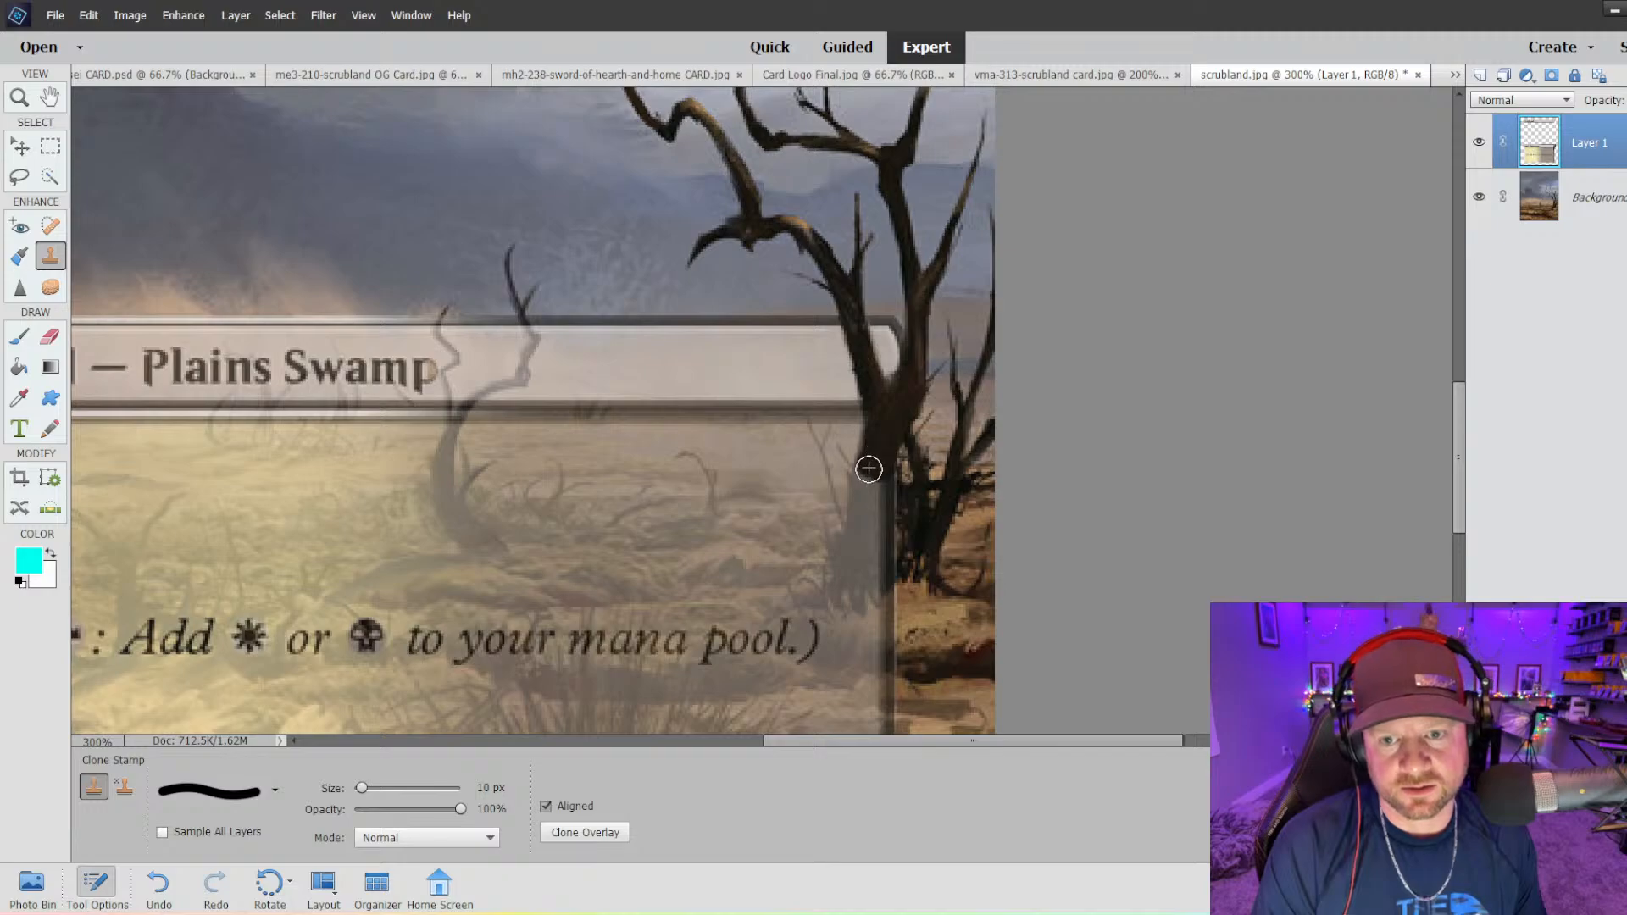
{"action": "mouse_move", "coordinate": [868, 469]}
{"action": "left_mouse_down"}
{"action": "mouse_move", "coordinate": [872, 443]}
{"action": "mouse_move", "coordinate": [867, 494]}
{"action": "left_mouse_up"}
{"action": "scroll", "coordinate": [878, 471], "scroll_direction": "down", "scroll_amount": 3}
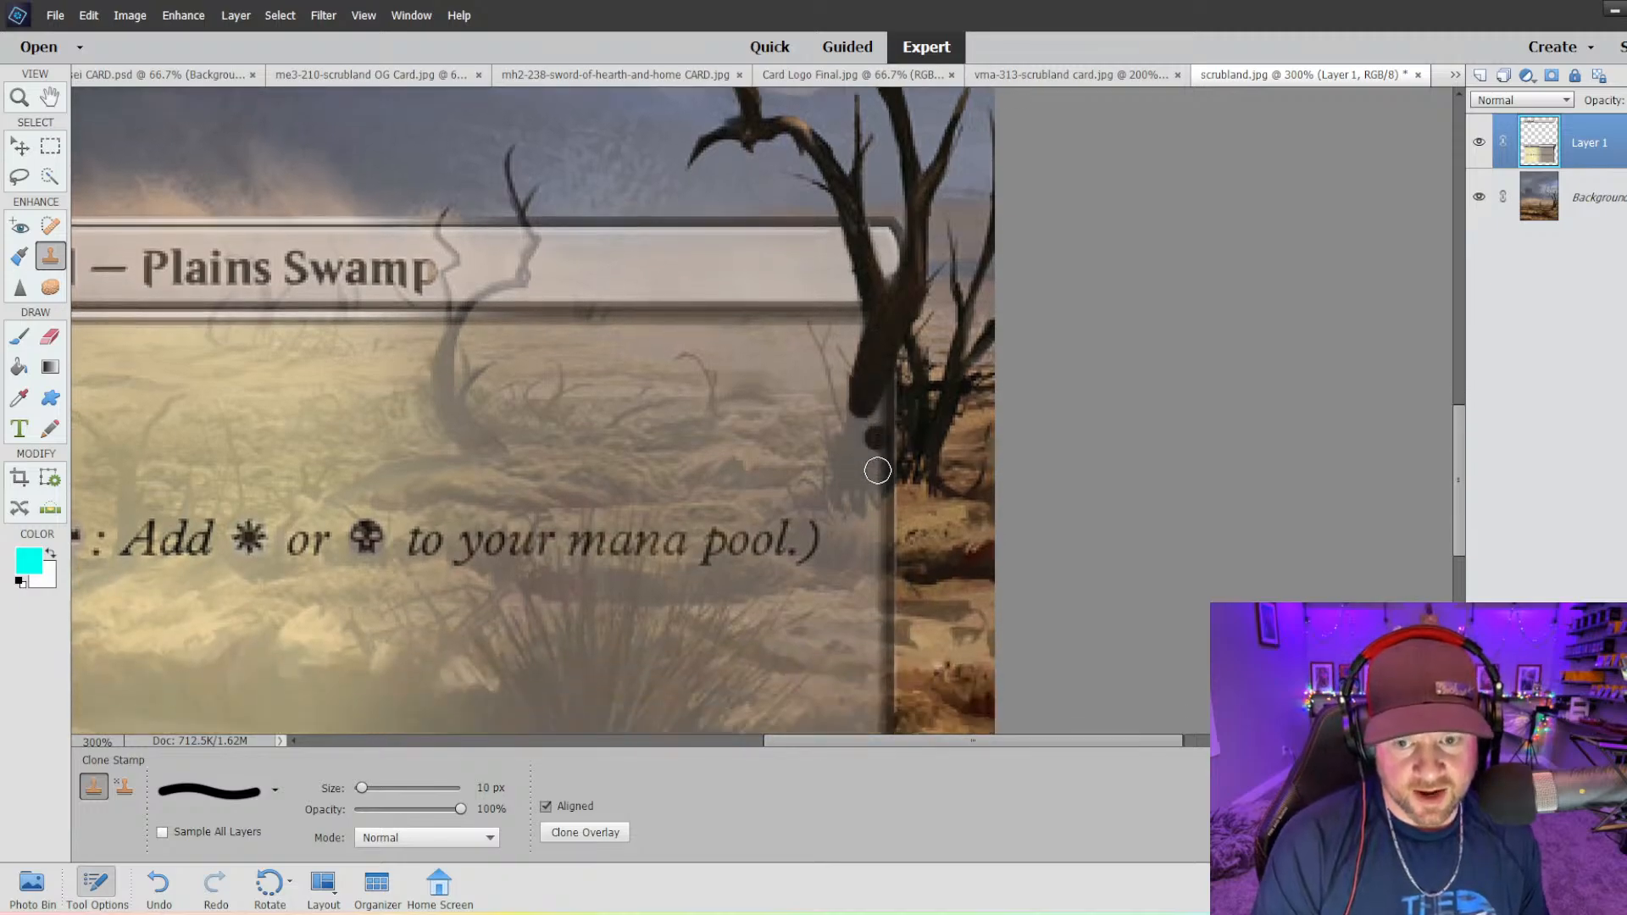
{"action": "scroll", "coordinate": [878, 470], "scroll_direction": "down", "scroll_amount": 1}
{"action": "mouse_move", "coordinate": [900, 331]}
{"action": "left_mouse_down"}
{"action": "mouse_move", "coordinate": [886, 406]}
{"action": "mouse_move", "coordinate": [870, 375]}
{"action": "mouse_move", "coordinate": [866, 413]}
{"action": "mouse_move", "coordinate": [866, 373]}
{"action": "mouse_move", "coordinate": [856, 429]}
{"action": "mouse_move", "coordinate": [860, 394]}
{"action": "left_mouse_up"}
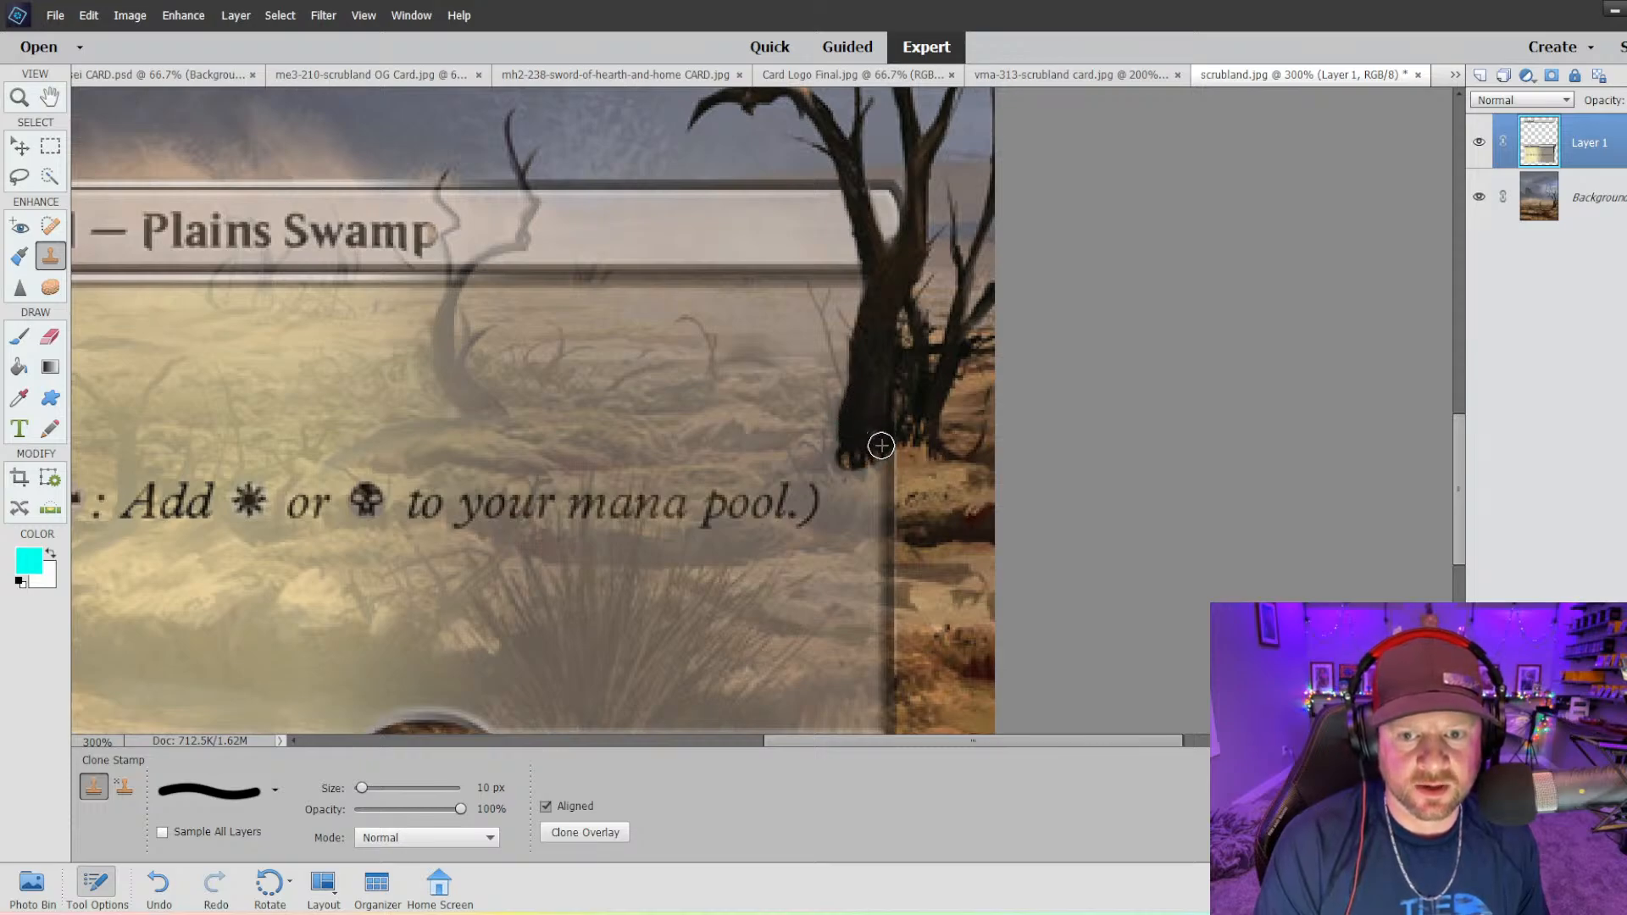
{"action": "left_click_drag", "start_coordinate": [857, 450], "coordinate": [818, 464]}
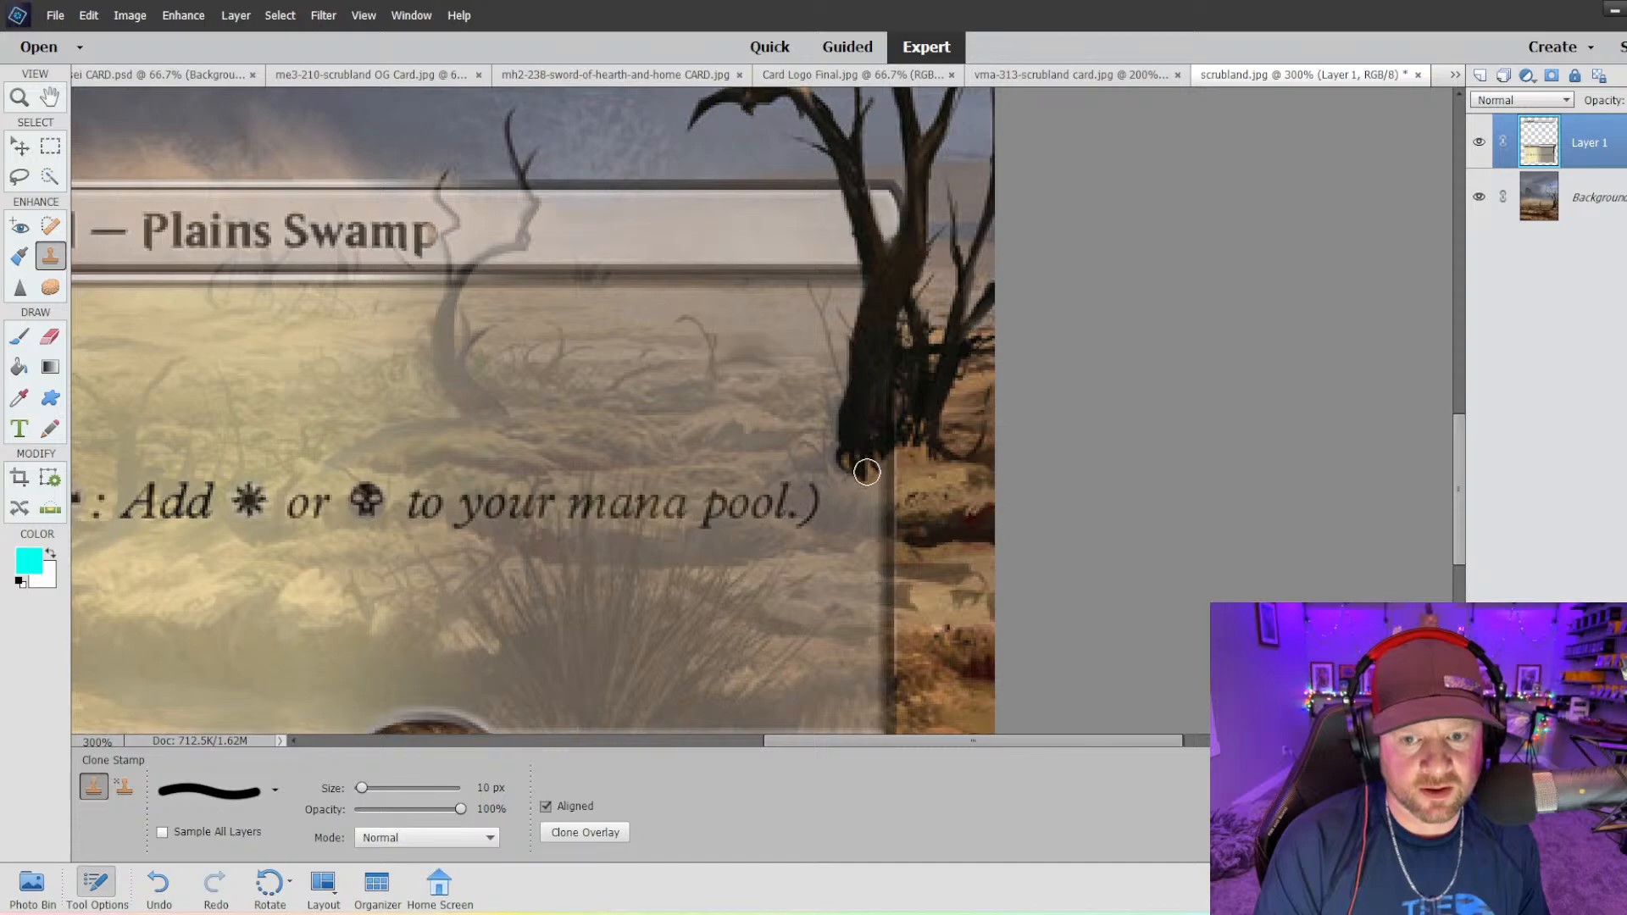
{"action": "key", "text": "ctrl+alt+0"}
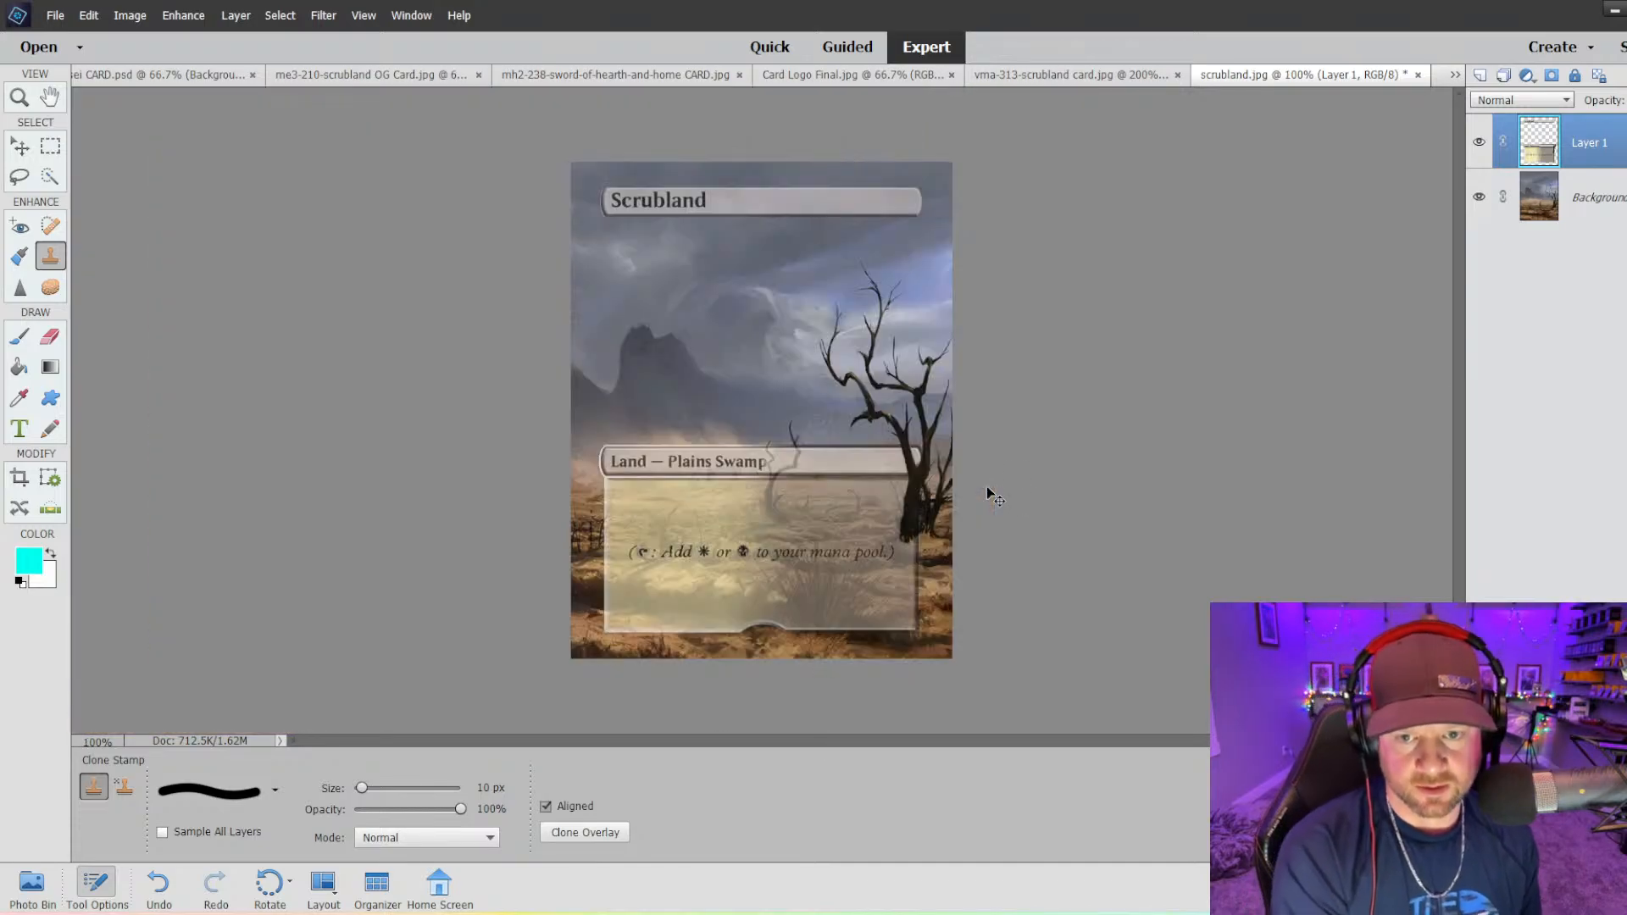
- Clone the ground around the tree's base over the right edge of the text box on the frame layer with the 10 px Clone Stamp
{"action": "key", "text": "ctrl+equal"}
{"action": "key", "text": "ctrl+equal"}
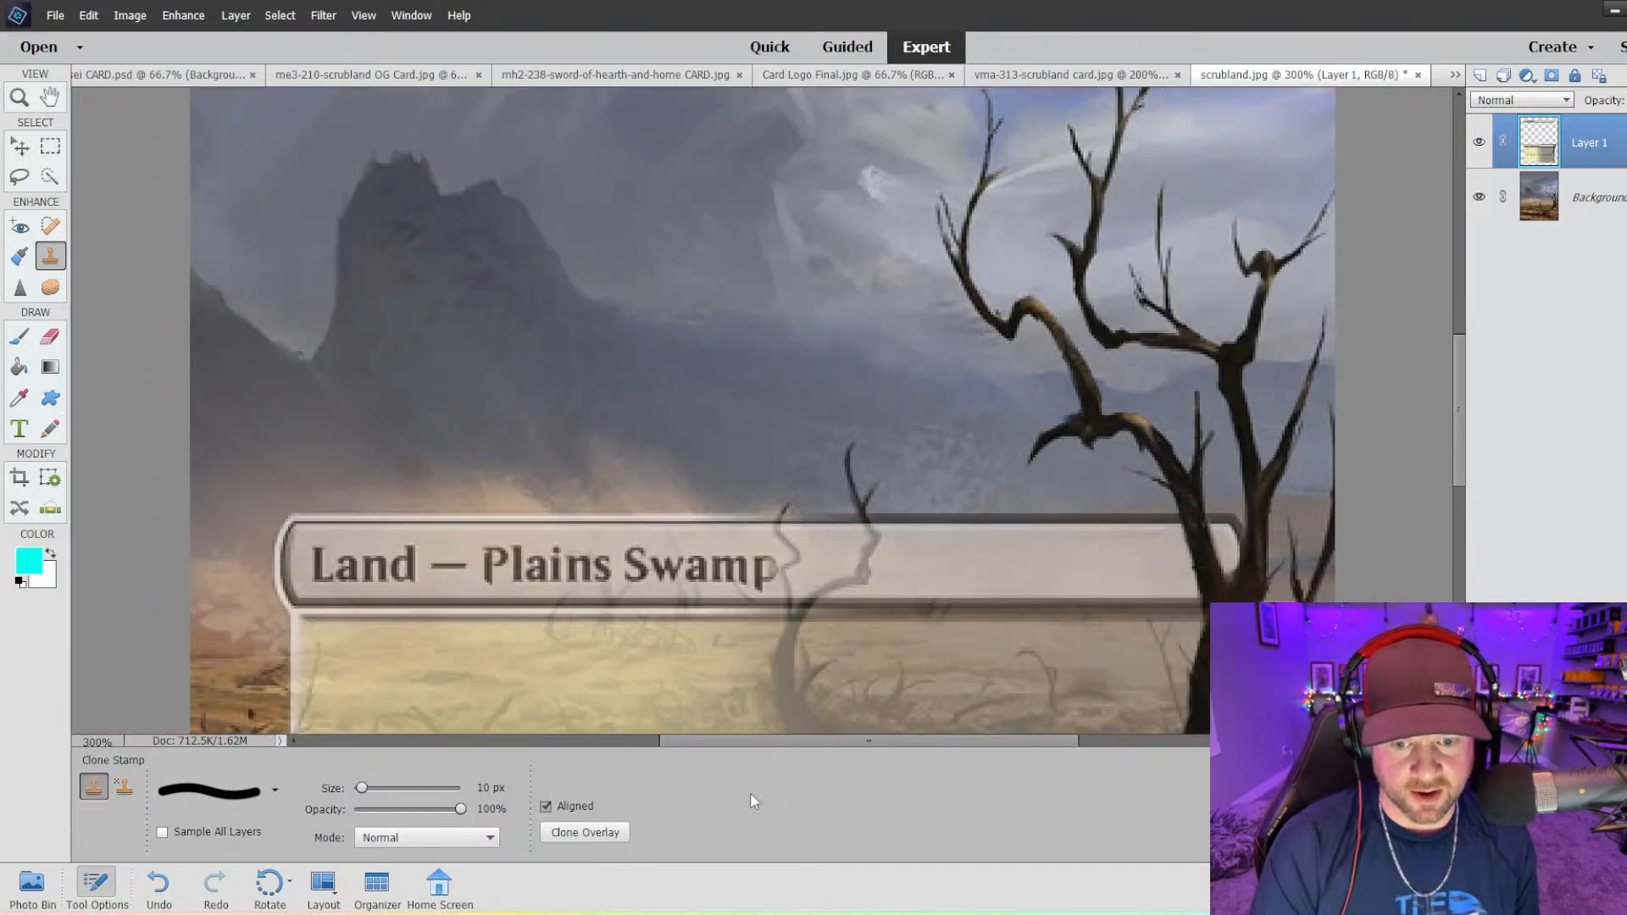
{"action": "left_click_drag", "start_coordinate": [826, 739], "coordinate": [948, 740]}
{"action": "scroll", "coordinate": [931, 567], "scroll_direction": "down", "scroll_amount": 4}
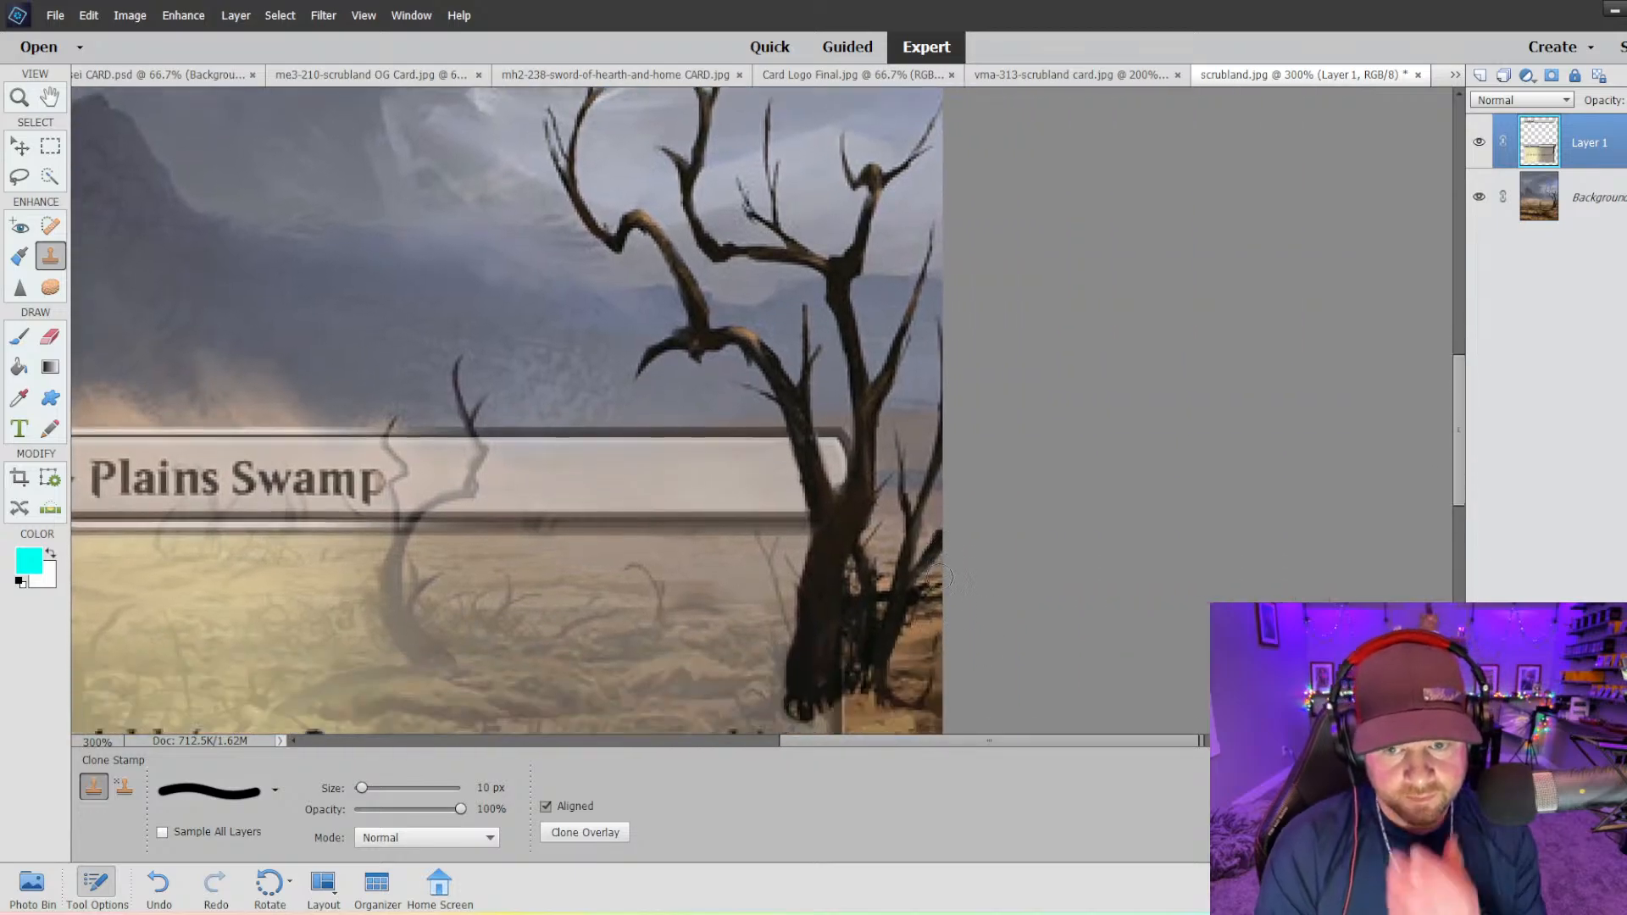
{"action": "scroll", "coordinate": [931, 567], "scroll_direction": "down", "scroll_amount": 4}
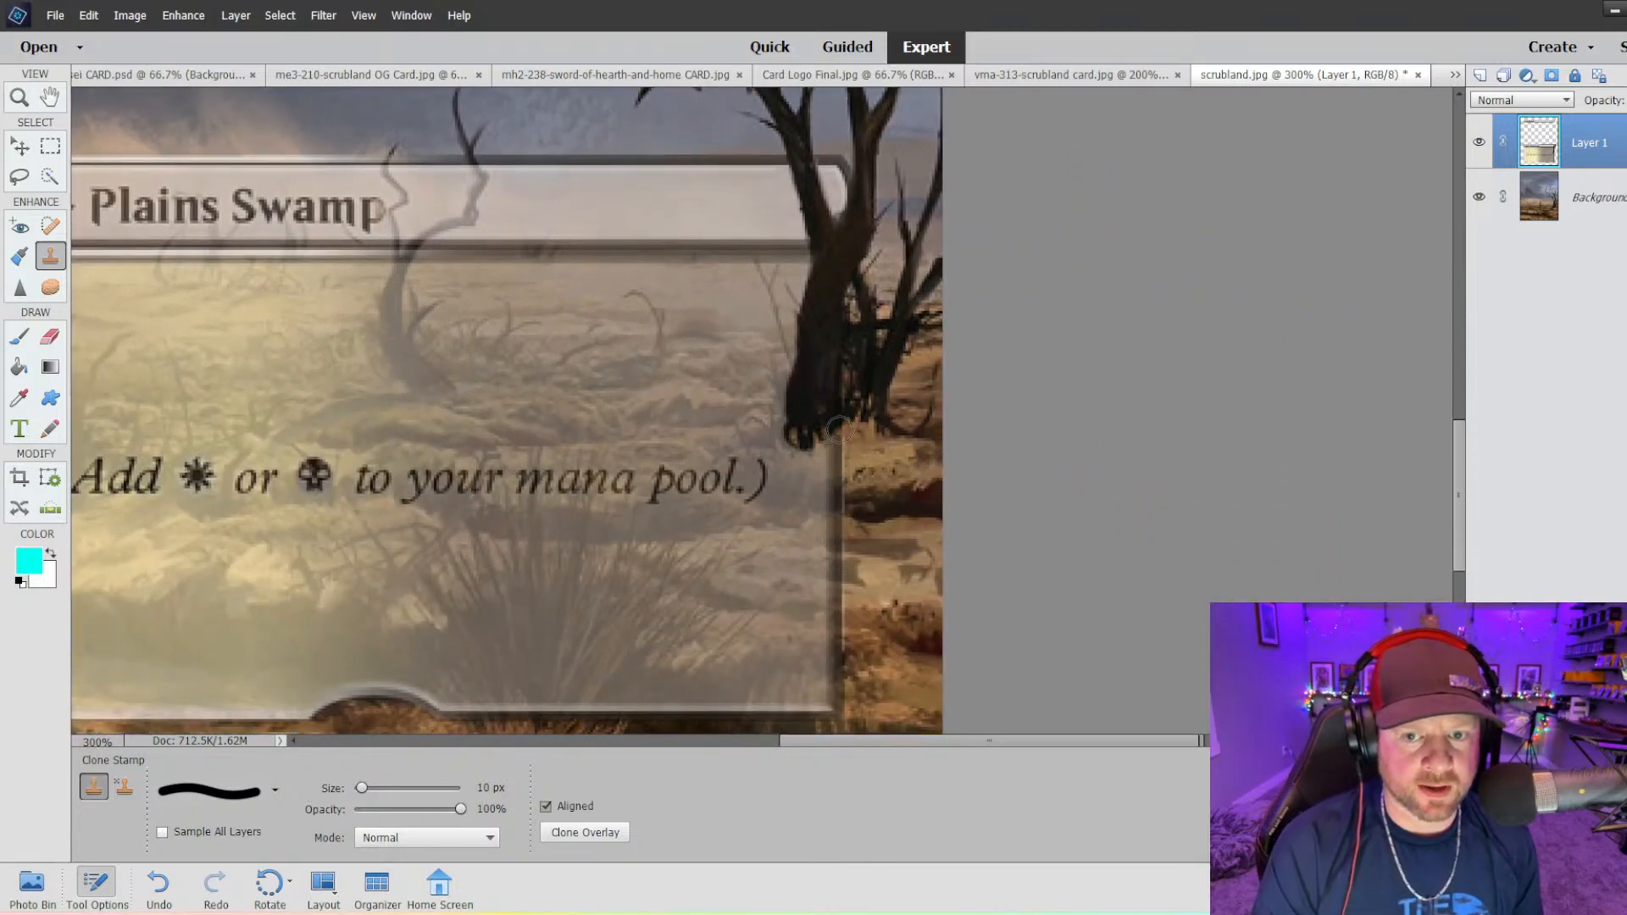
{"action": "mouse_move", "coordinate": [821, 474]}
{"action": "left_mouse_down"}
{"action": "mouse_move", "coordinate": [799, 464]}
{"action": "mouse_move", "coordinate": [811, 449]}
{"action": "mouse_move", "coordinate": [739, 464]}
{"action": "mouse_move", "coordinate": [762, 487]}
{"action": "mouse_move", "coordinate": [845, 501]}
{"action": "mouse_move", "coordinate": [761, 486]}
{"action": "mouse_move", "coordinate": [757, 460]}
{"action": "mouse_move", "coordinate": [699, 468]}
{"action": "mouse_move", "coordinate": [860, 507]}
{"action": "left_mouse_up"}
{"action": "left_click", "coordinate": [748, 462], "text": "alt"}
{"action": "left_click", "coordinate": [727, 470]}
{"action": "left_click", "coordinate": [772, 483], "text": "alt"}
{"action": "key", "text": "ctrl+minus"}
{"action": "key", "text": "ctrl+minus"}
{"action": "key", "text": "ctrl+minus"}
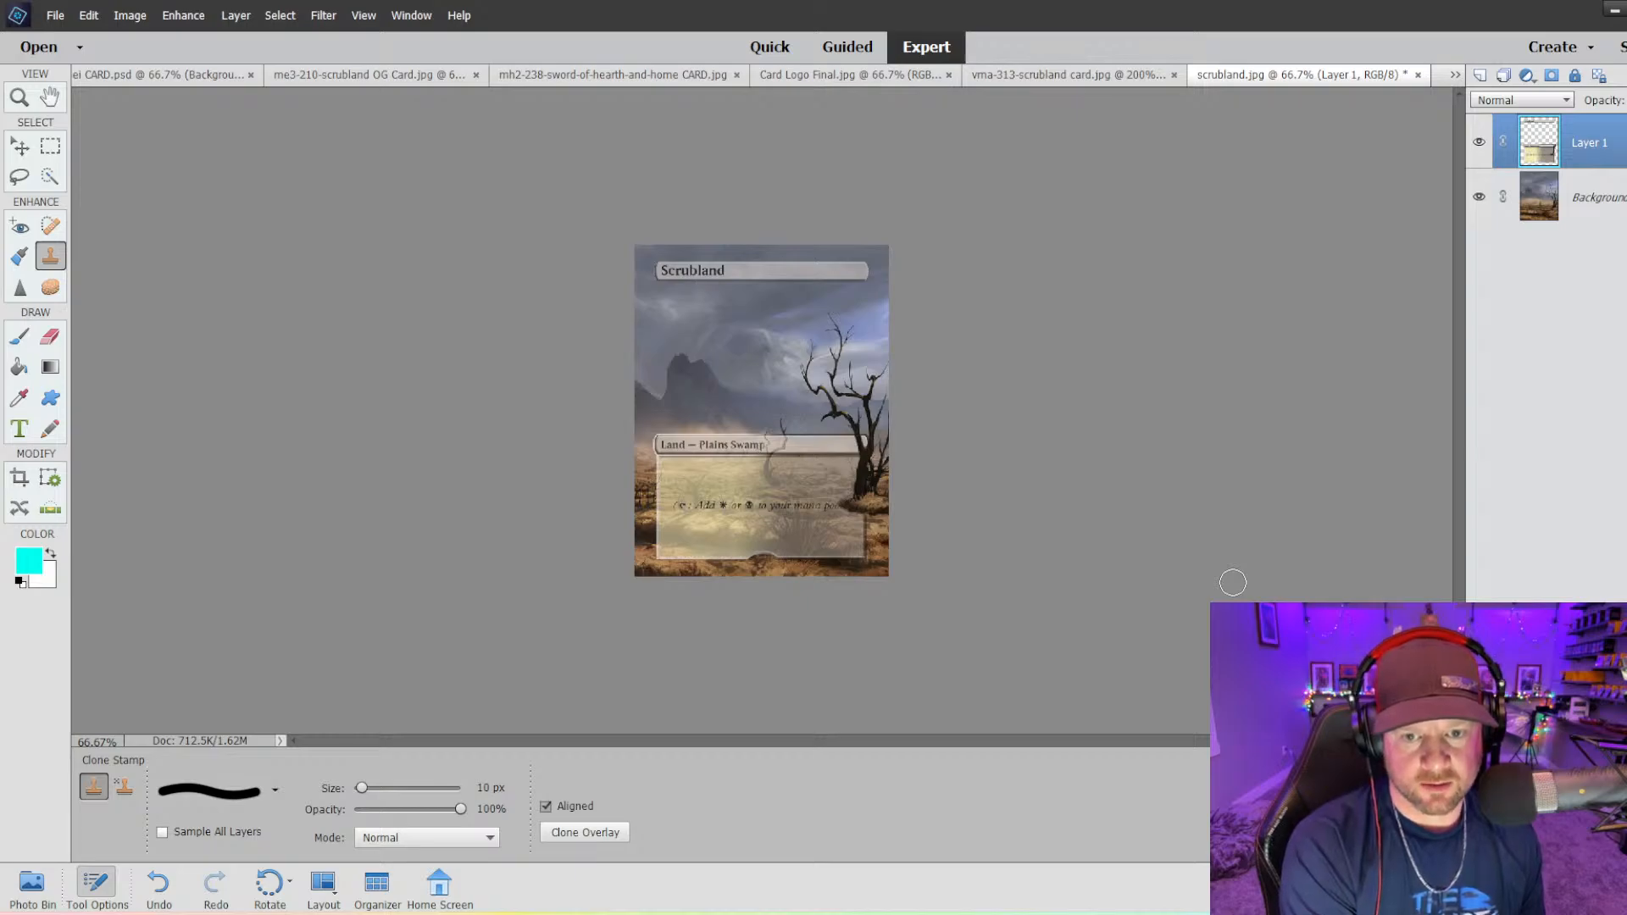
- Copy the selected frame from vma-313-scrubland card.jpg and paste it into scrubland.jpg as a new layer
{"action": "key", "text": "ctrl+plus"}
{"action": "key", "text": "ctrl+plus"}
{"action": "key", "text": "ctrl+plus"}
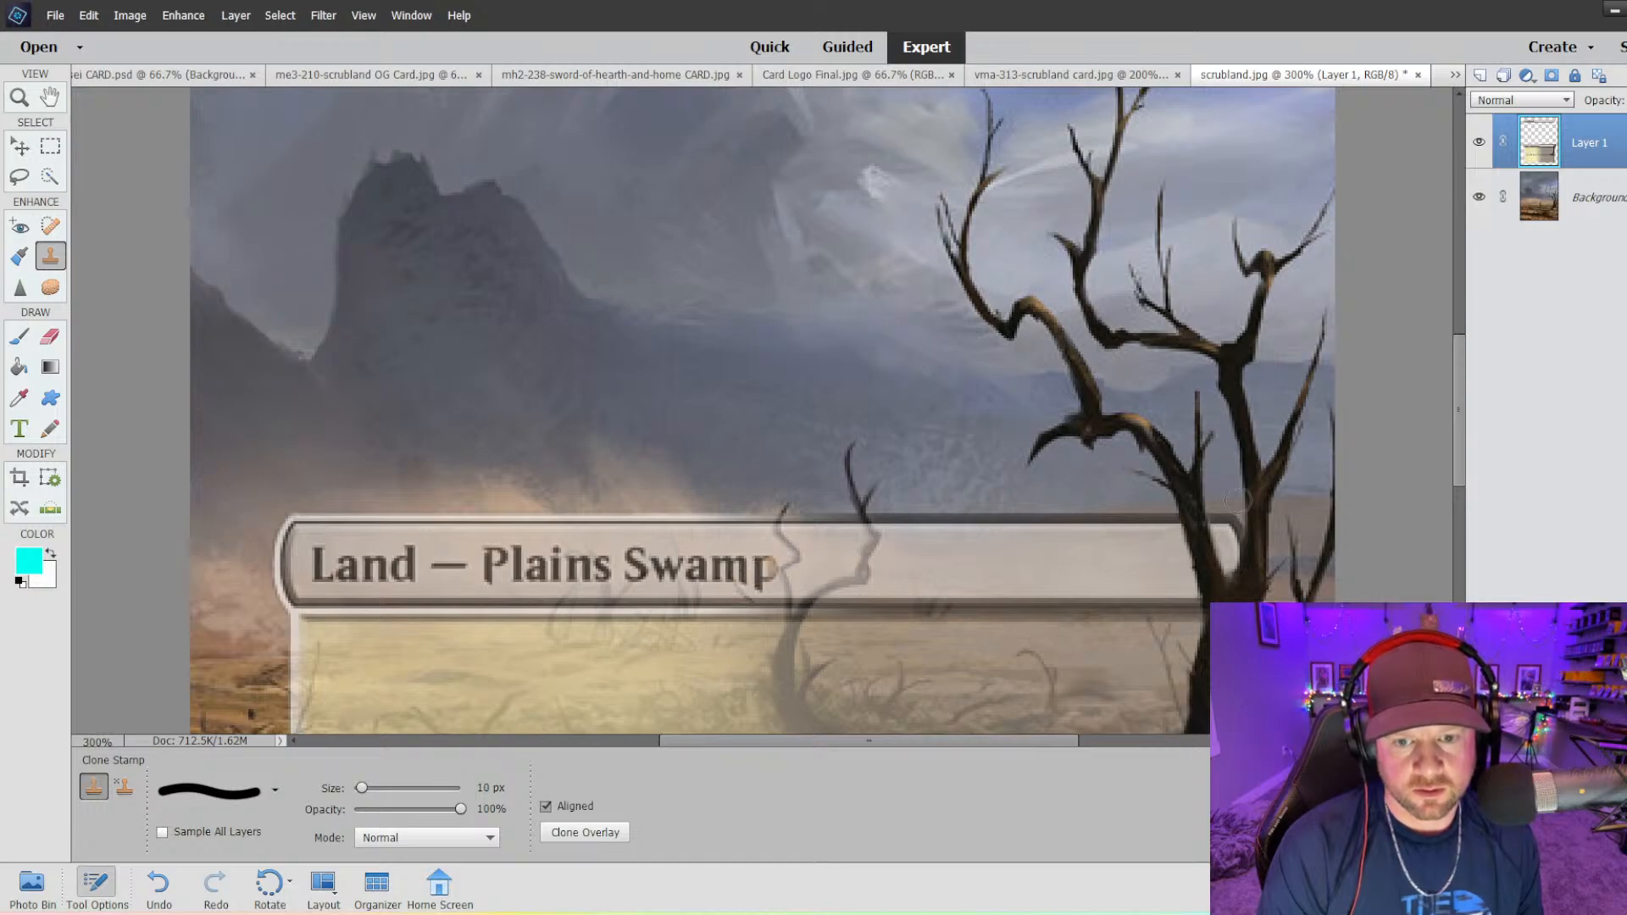
{"action": "left_click", "coordinate": [1035, 76]}
{"action": "scroll", "coordinate": [853, 308], "scroll_direction": "down", "scroll_amount": 5}
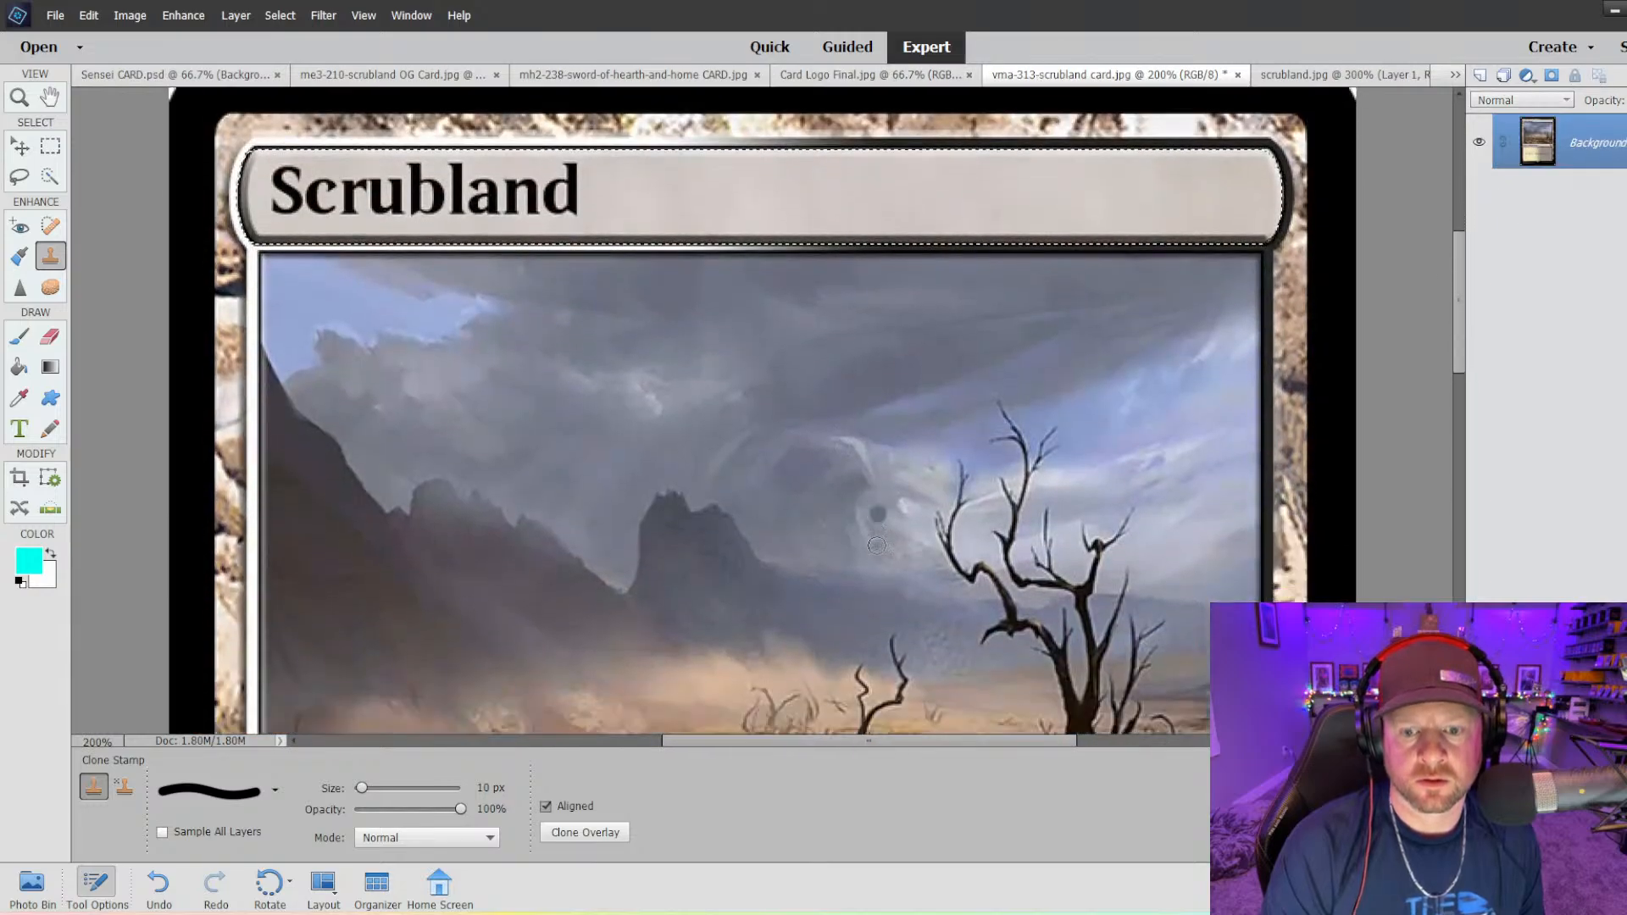
{"action": "scroll", "coordinate": [873, 559], "scroll_direction": "down", "scroll_amount": 3}
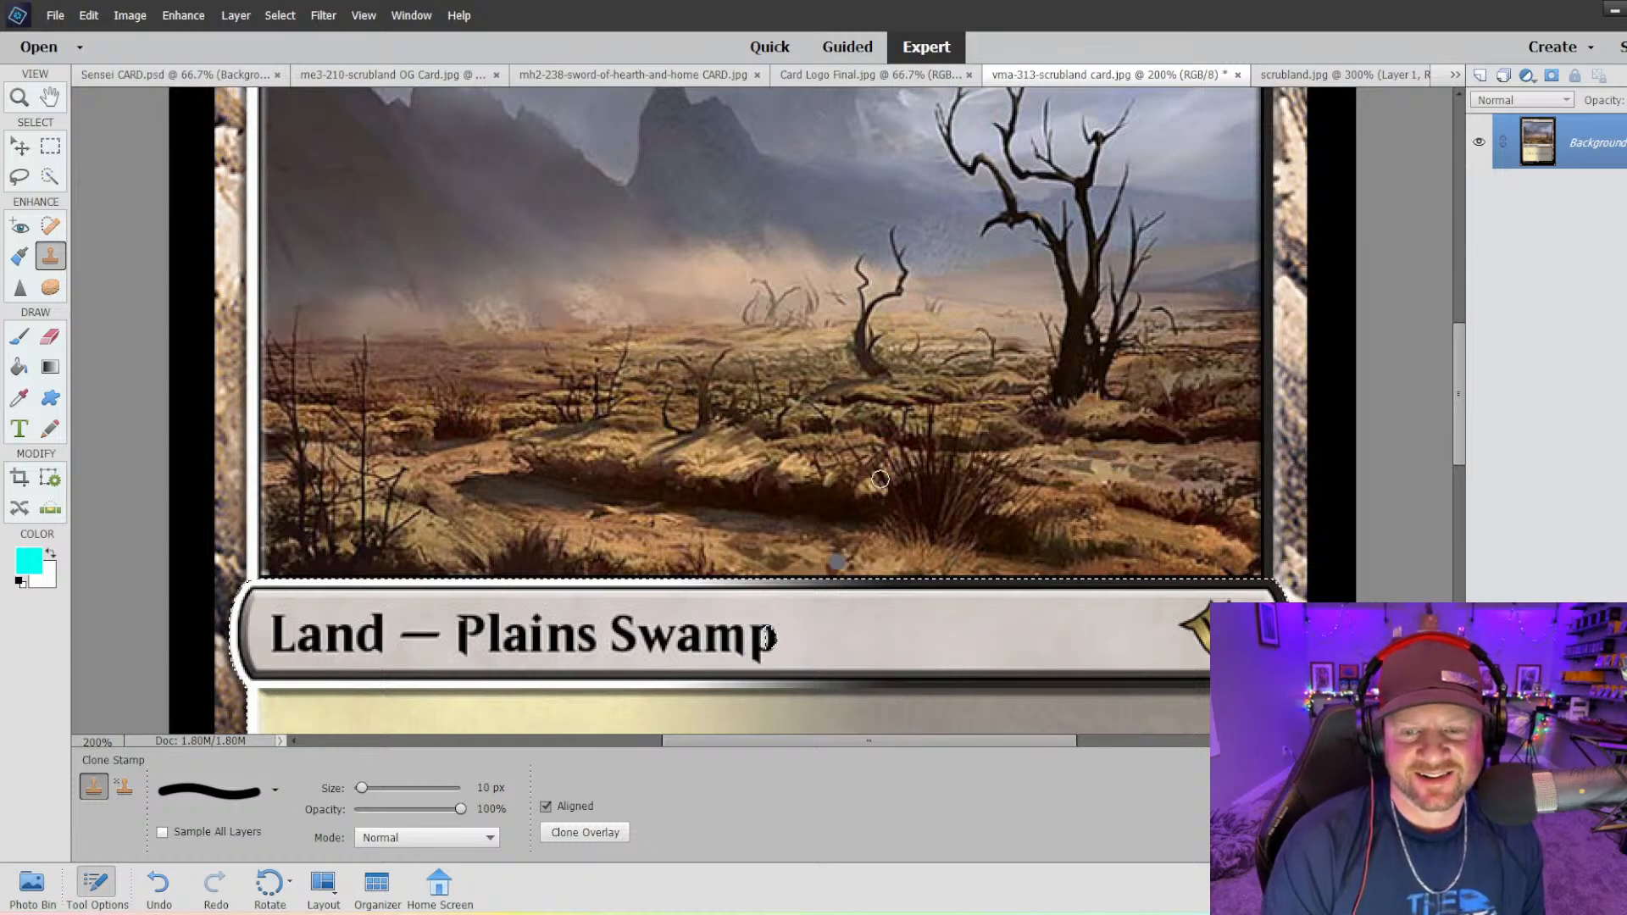
{"action": "left_click", "coordinate": [1309, 77]}
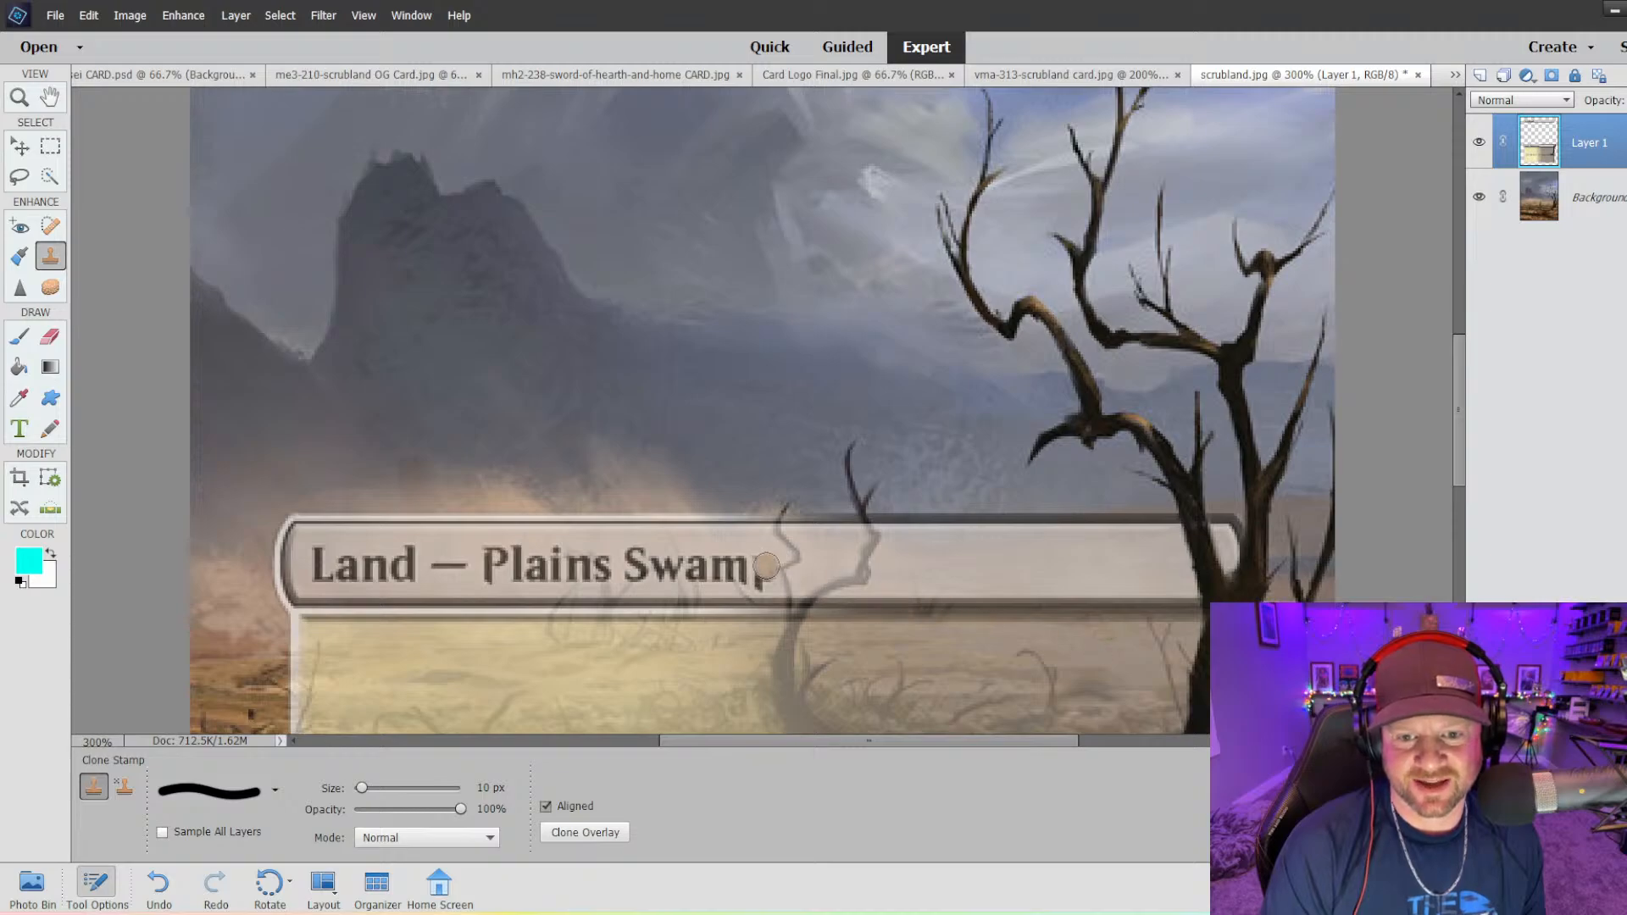
{"action": "left_click", "coordinate": [1072, 75]}
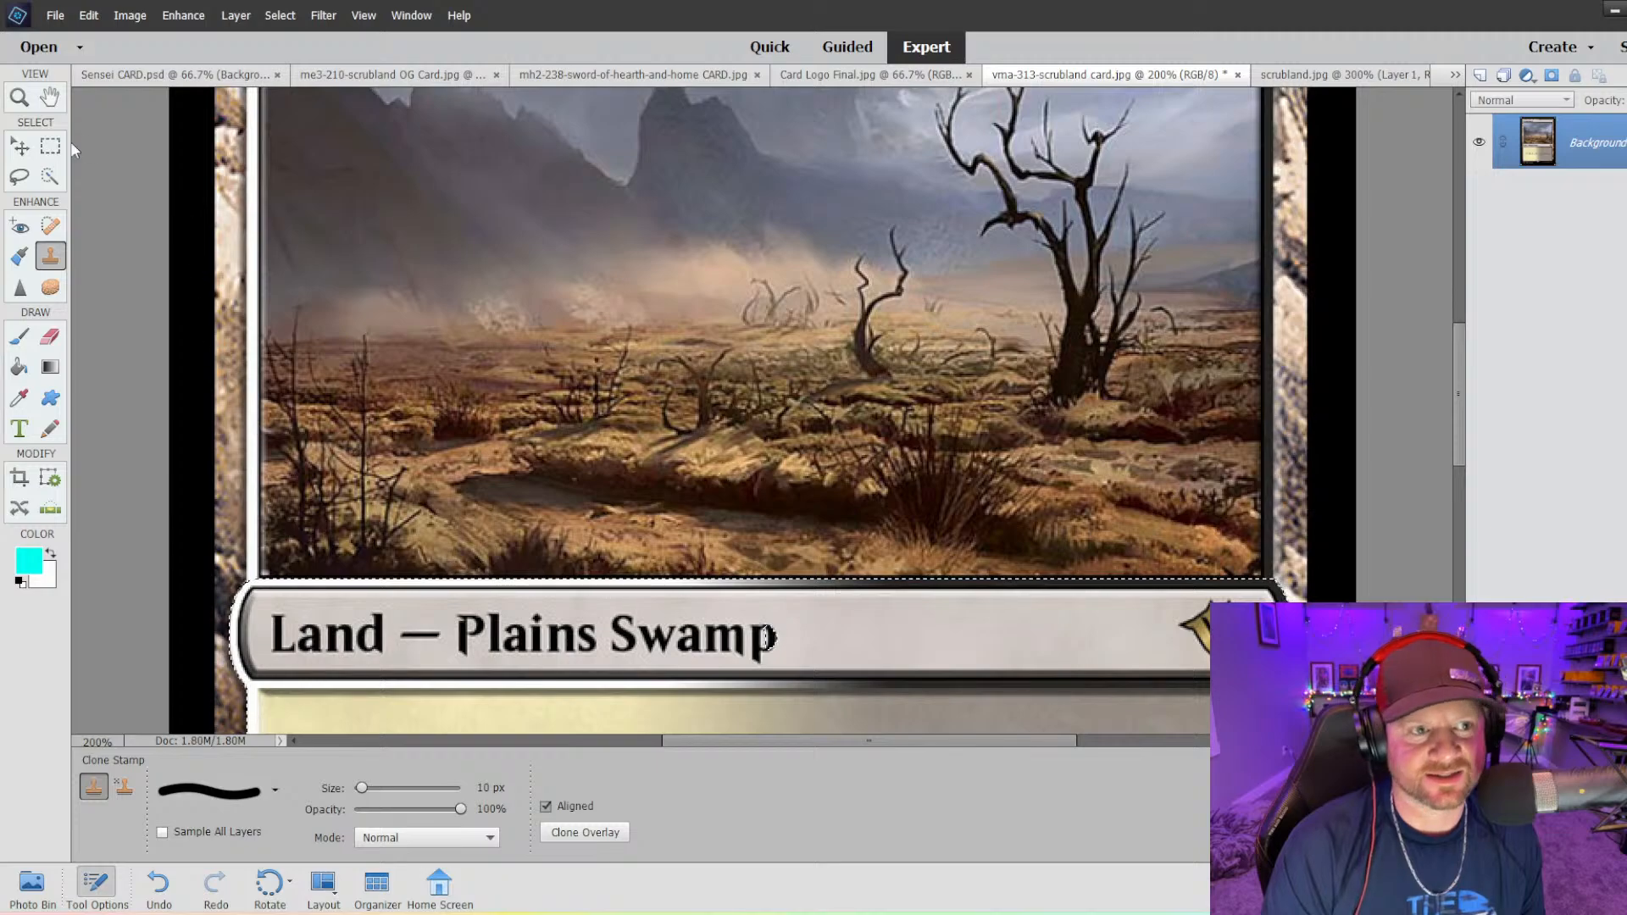
{"action": "left_click", "coordinate": [50, 180]}
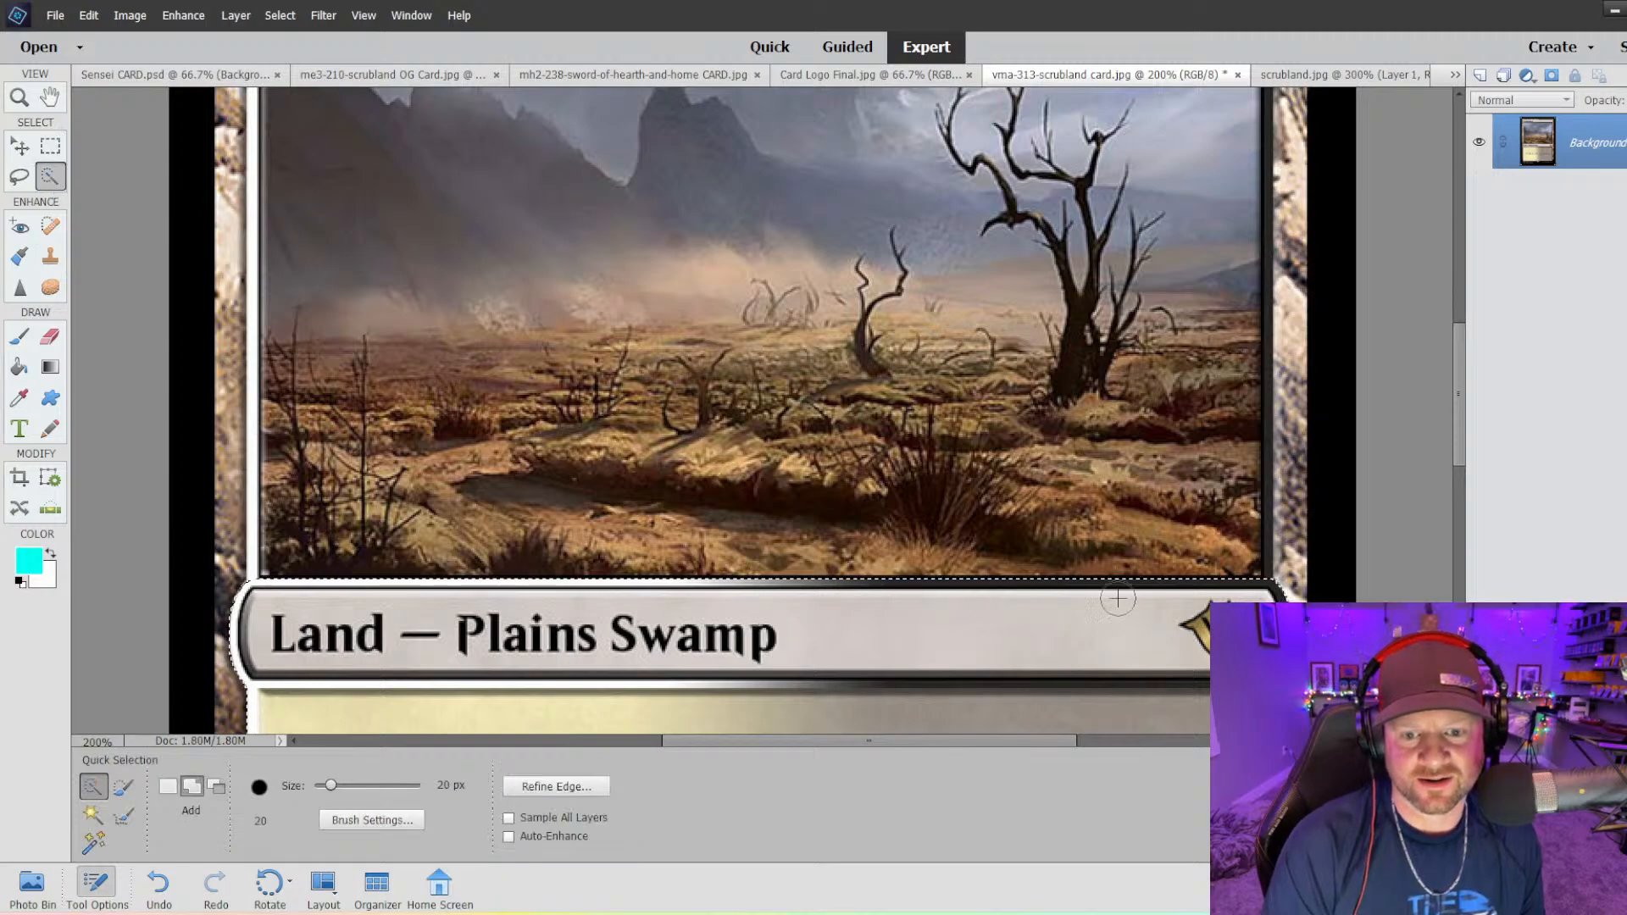
{"action": "left_click", "coordinate": [1347, 74]}
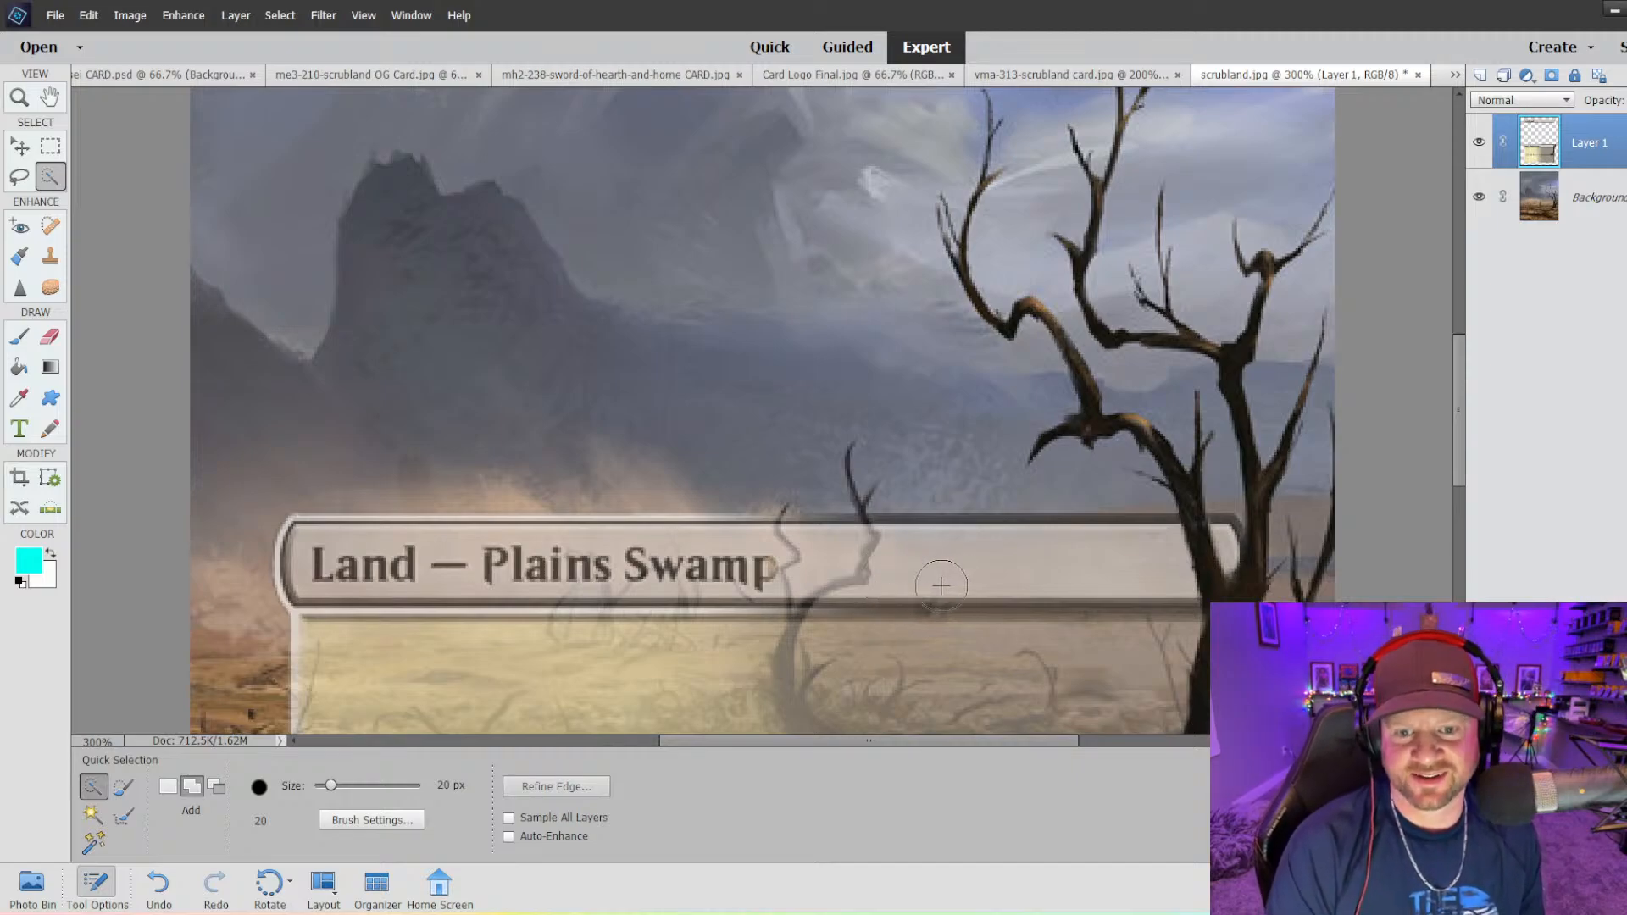
{"action": "key", "text": "ctrl+minus"}
{"action": "key", "text": "ctrl+minus"}
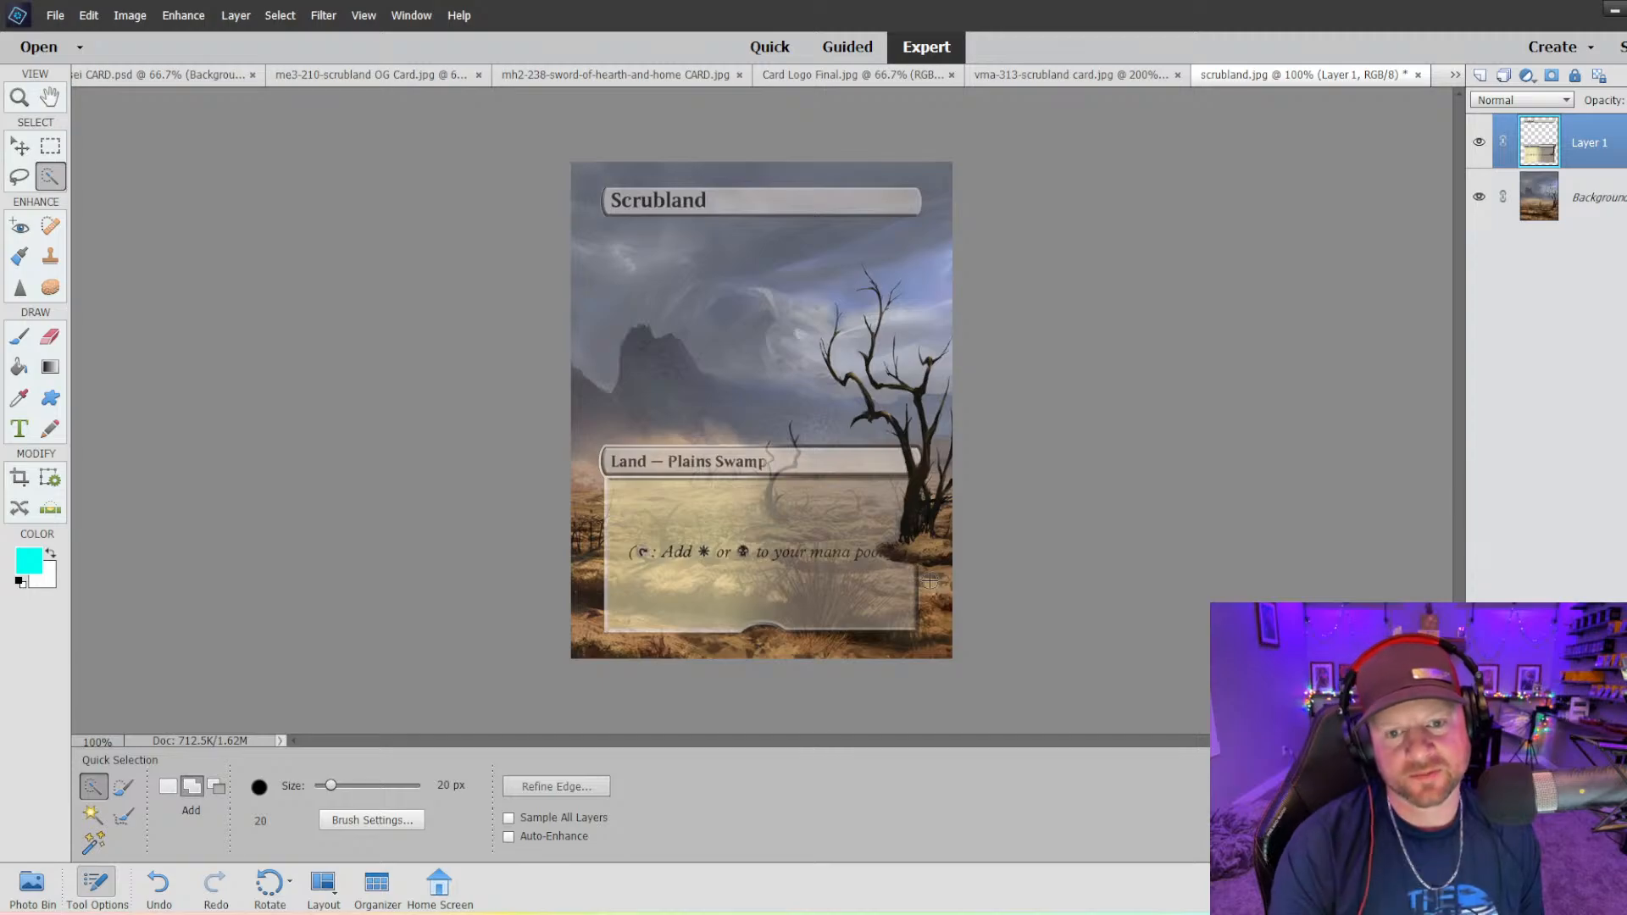
{"action": "key", "text": "ctrl+v"}
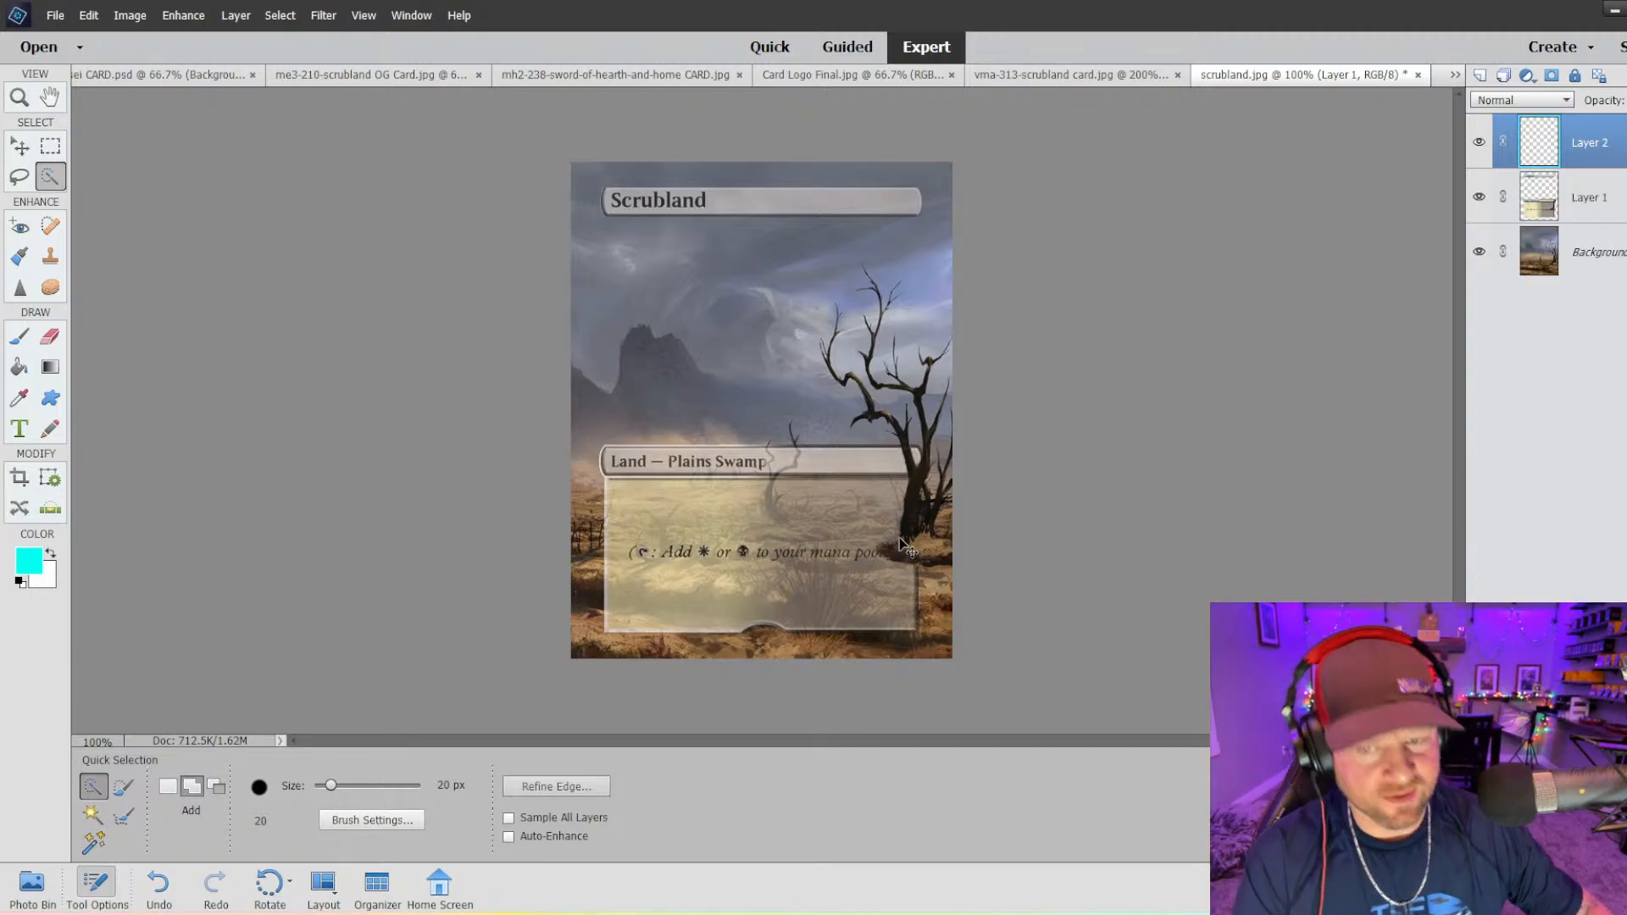
- Move the pasted frame over the existing frame and scale it down proportionally to about 57%
{"action": "left_click", "coordinate": [17, 149]}
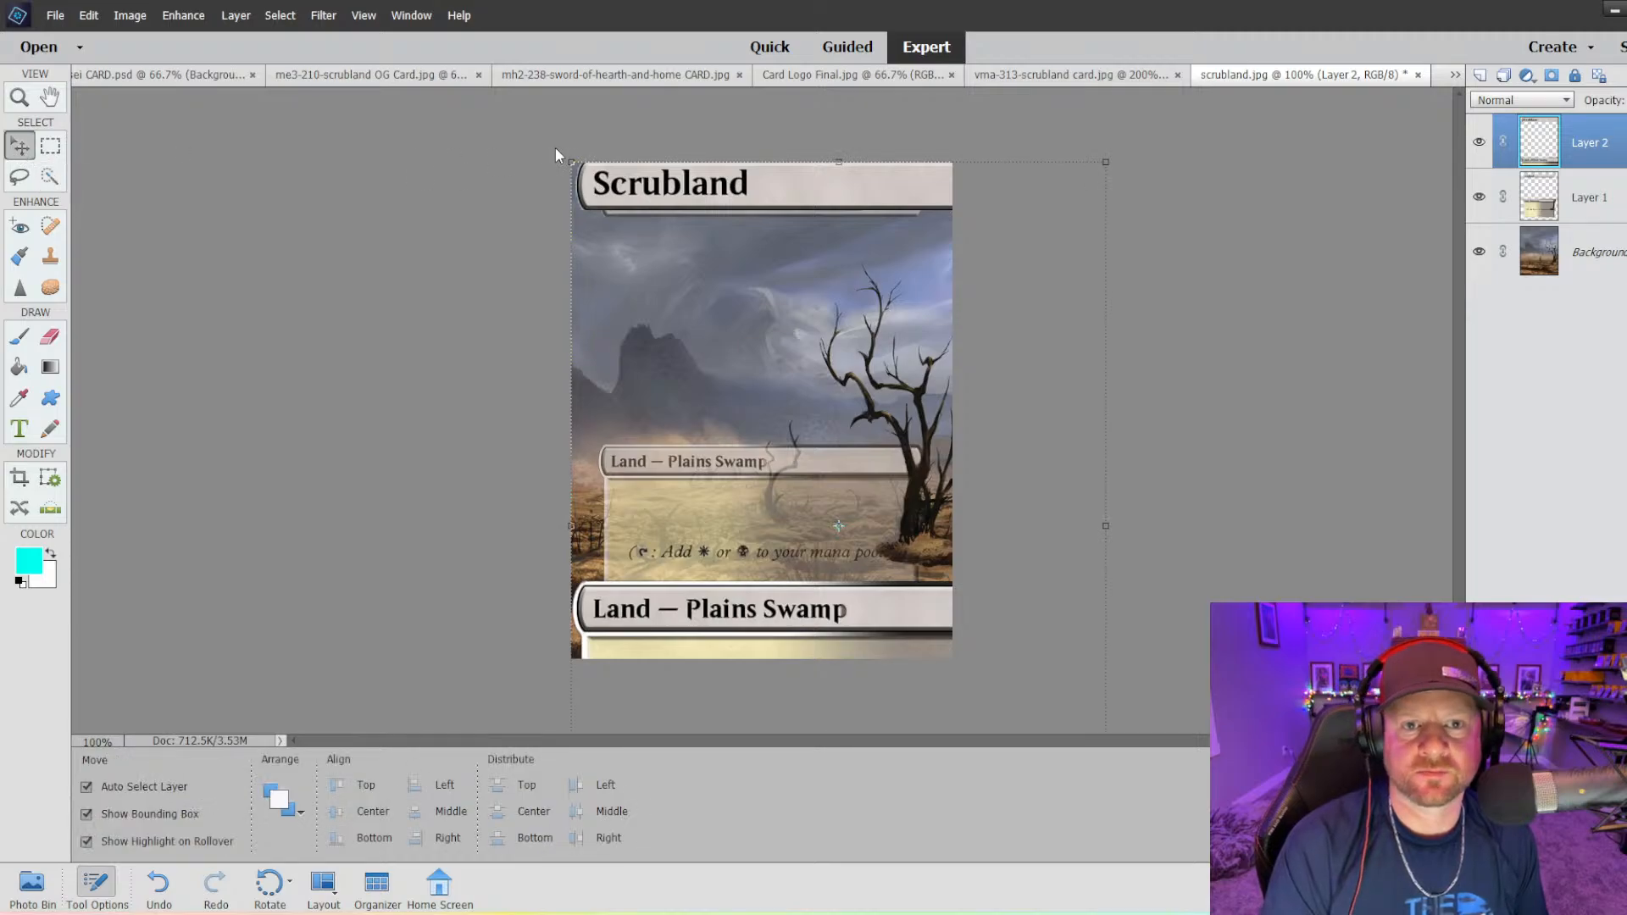
{"action": "left_click_drag", "start_coordinate": [571, 158], "coordinate": [655, 199]}
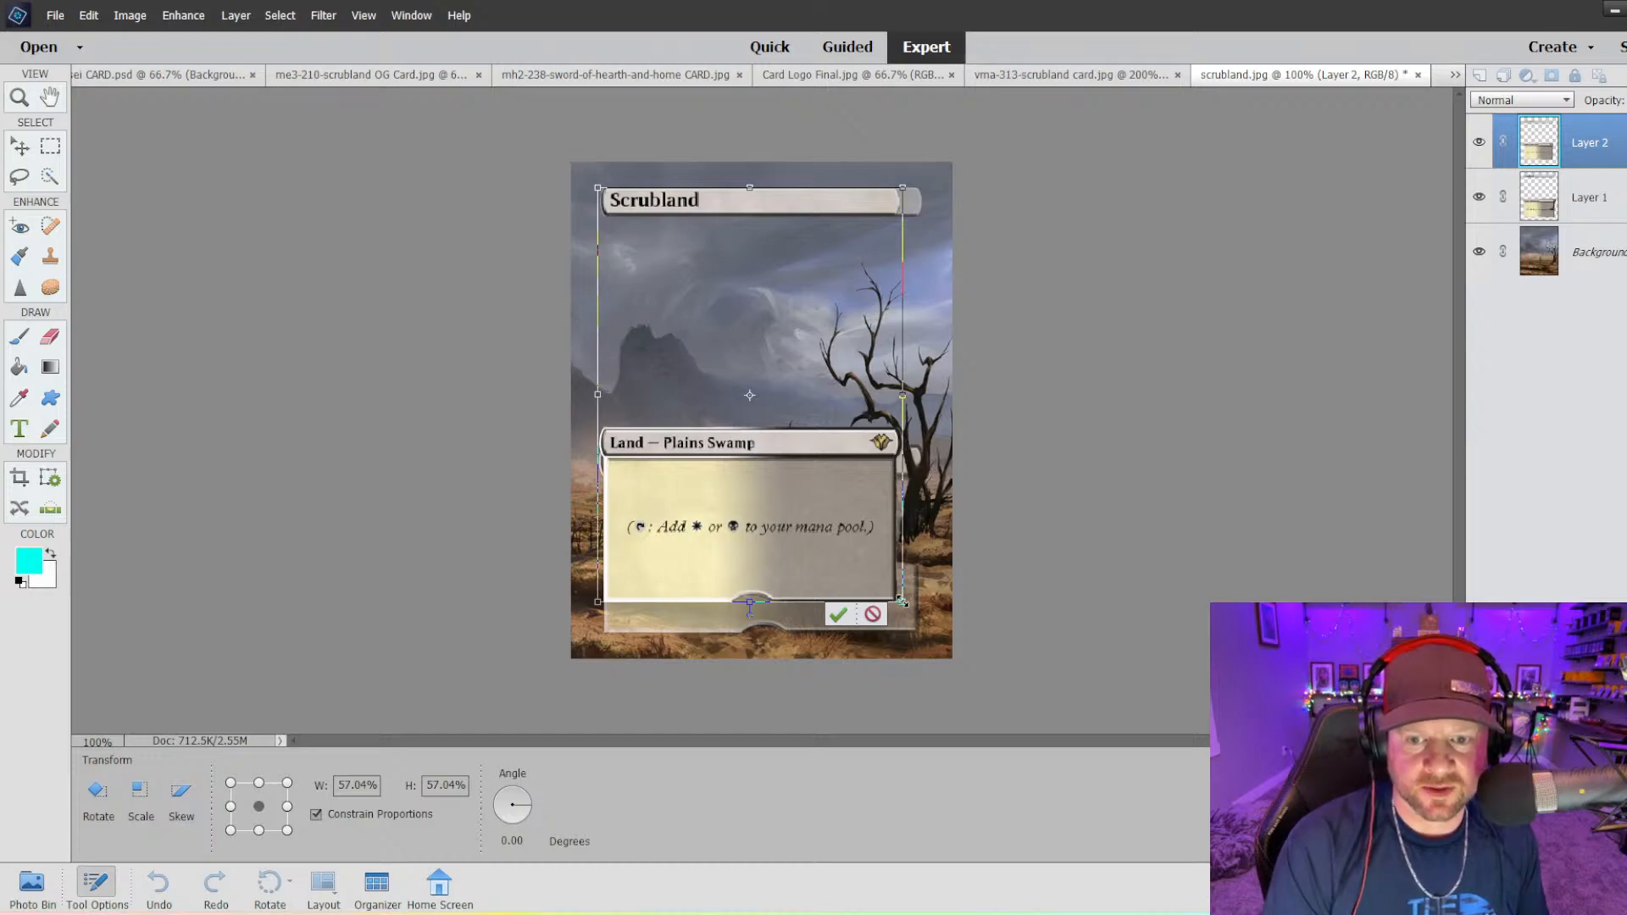
- Scale the Layer 2 card frame to about 61.27% to fit the lower frame copy and reduce its opacity
{"action": "left_click_drag", "start_coordinate": [903, 601], "coordinate": [929, 633]}
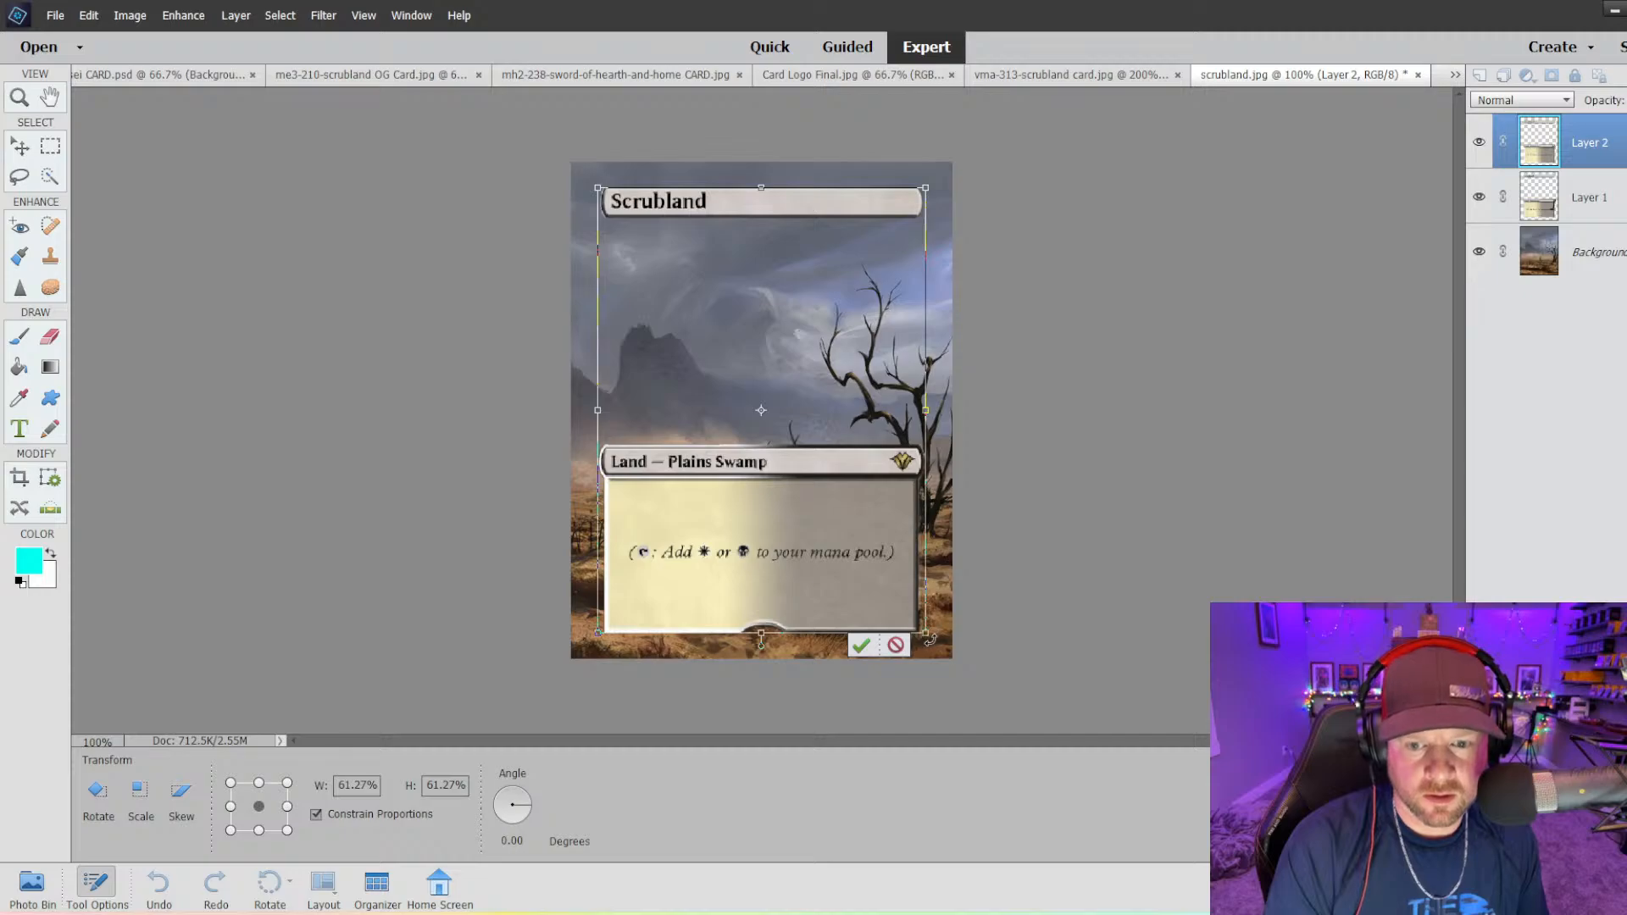
{"action": "left_click", "coordinate": [861, 645]}
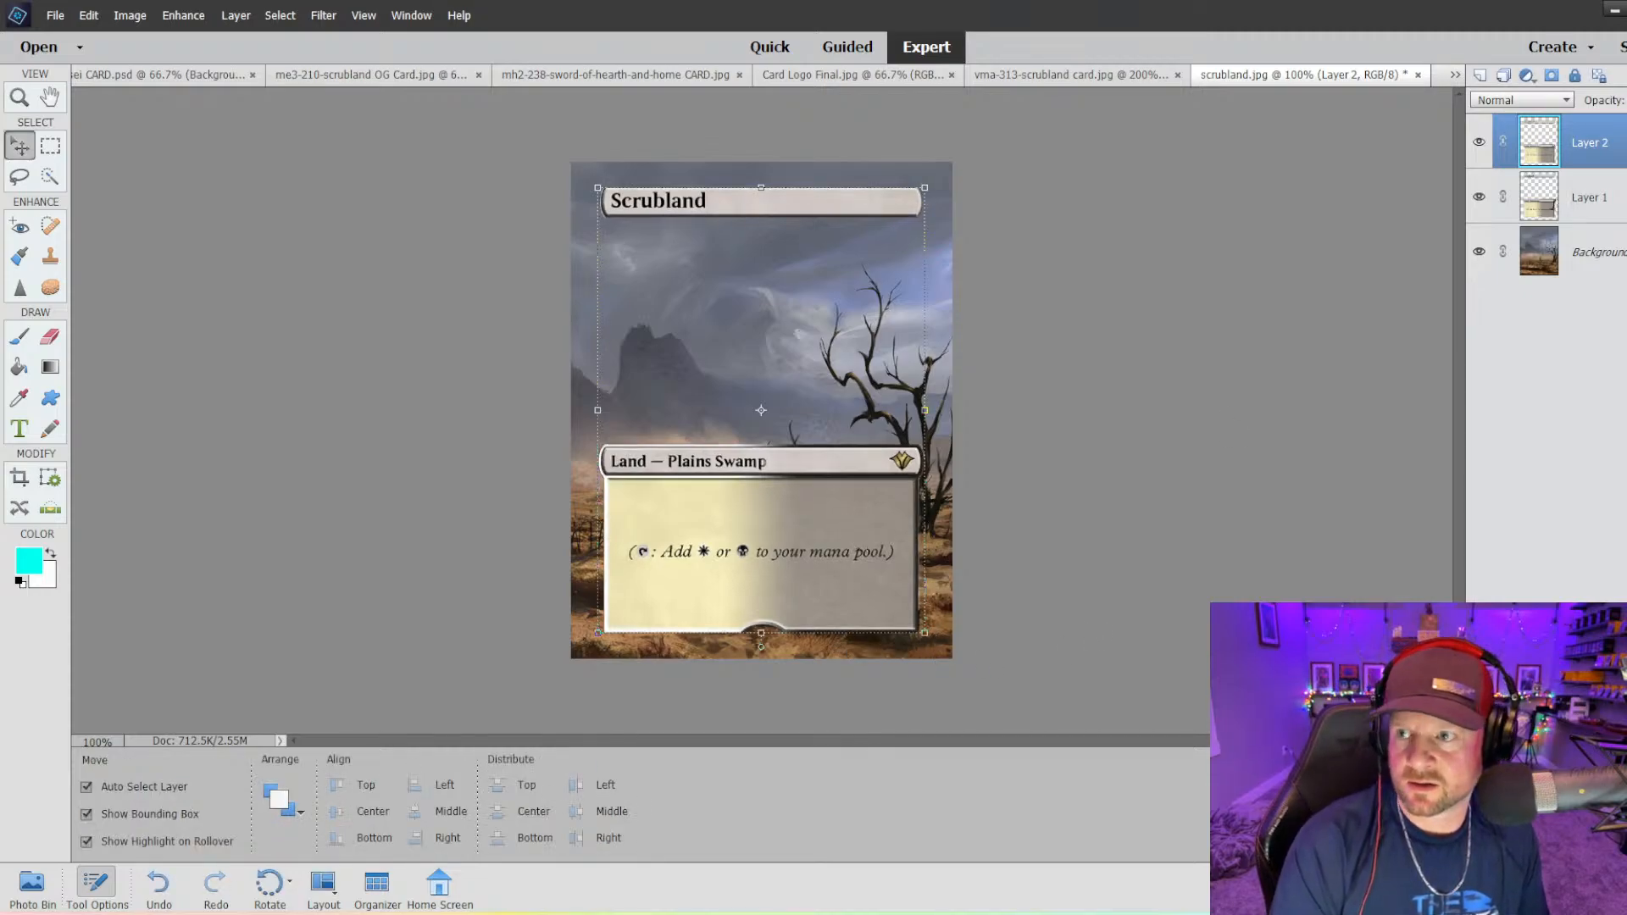
{"action": "left_click_drag", "start_coordinate": [1626, 122], "coordinate": [1621, 122]}
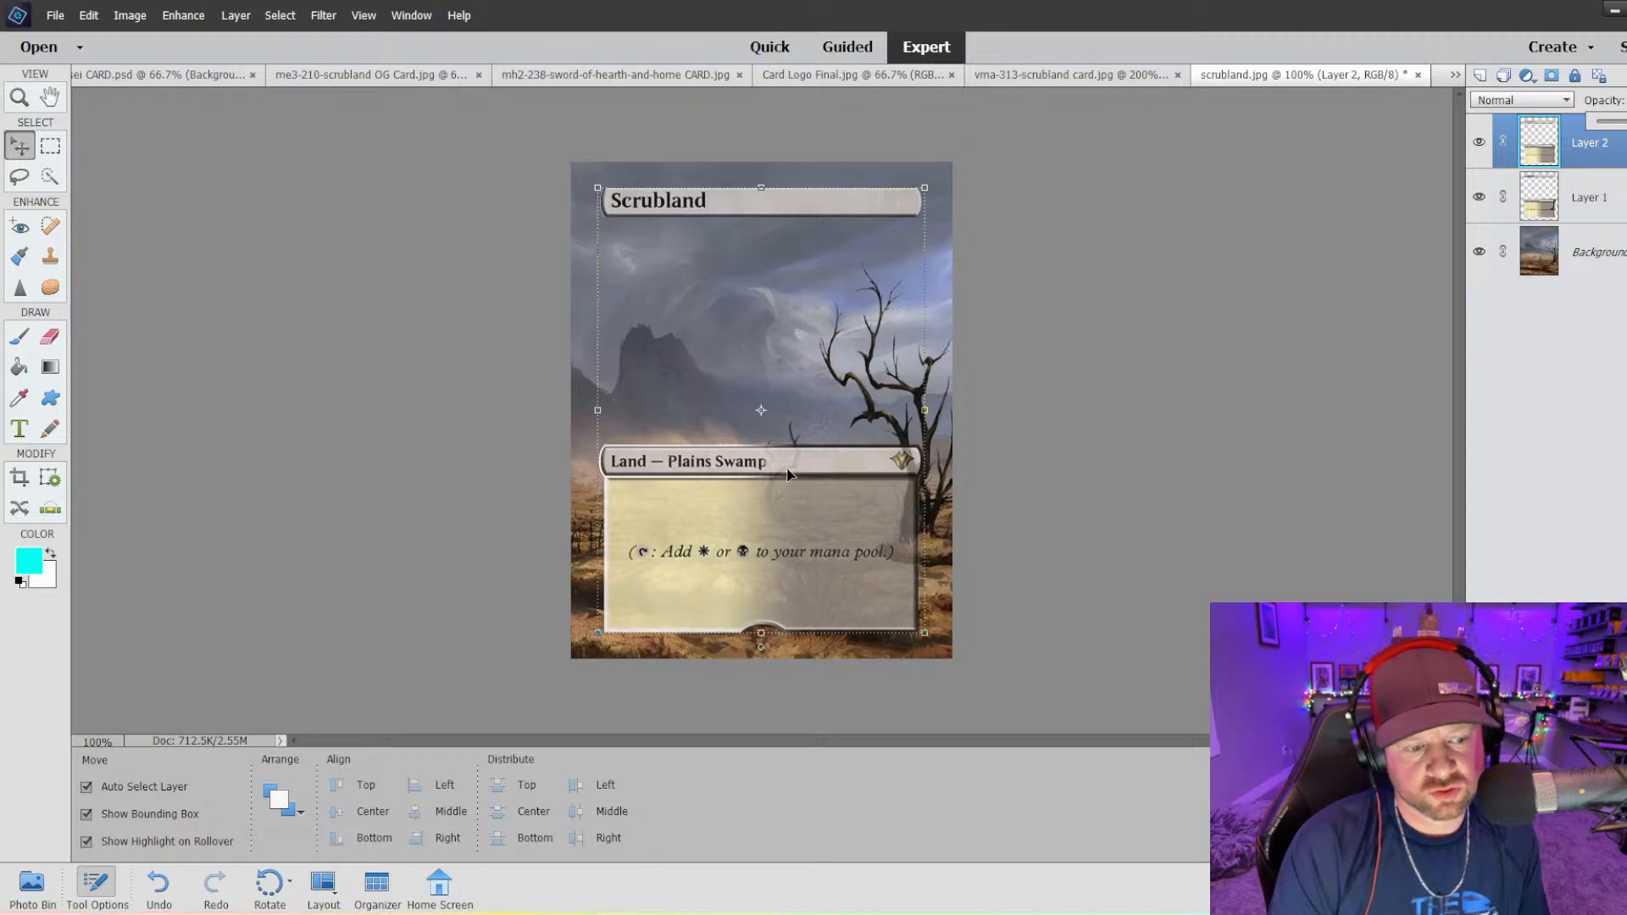
{"action": "left_click", "coordinate": [1583, 201]}
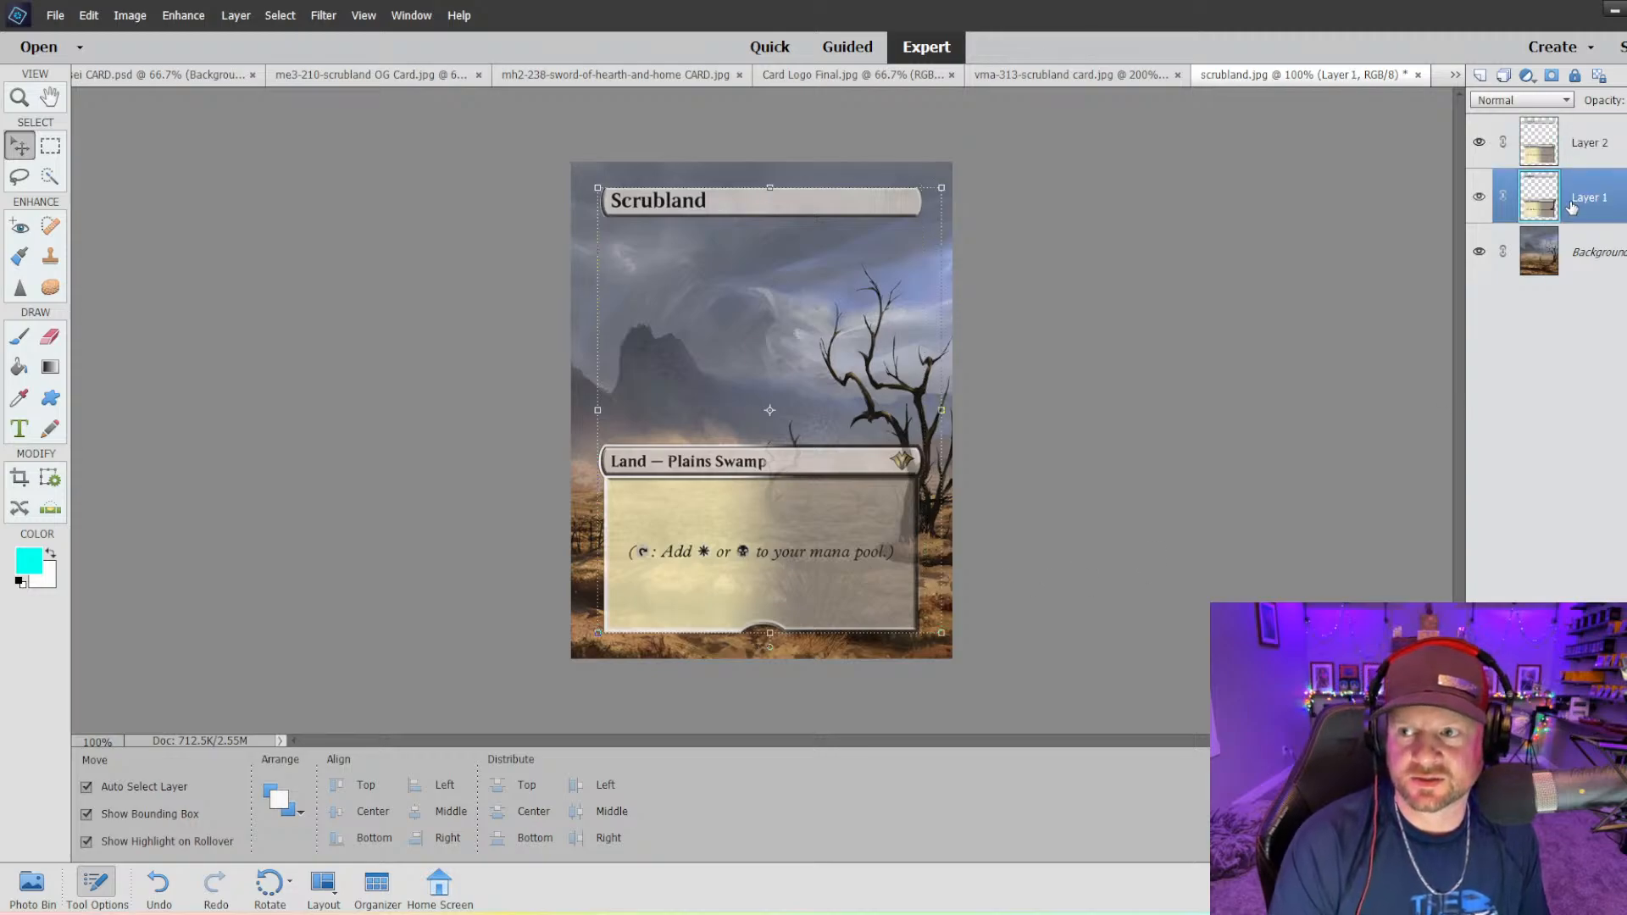
{"action": "key", "text": "Delete"}
{"action": "left_click", "coordinate": [802, 349]}
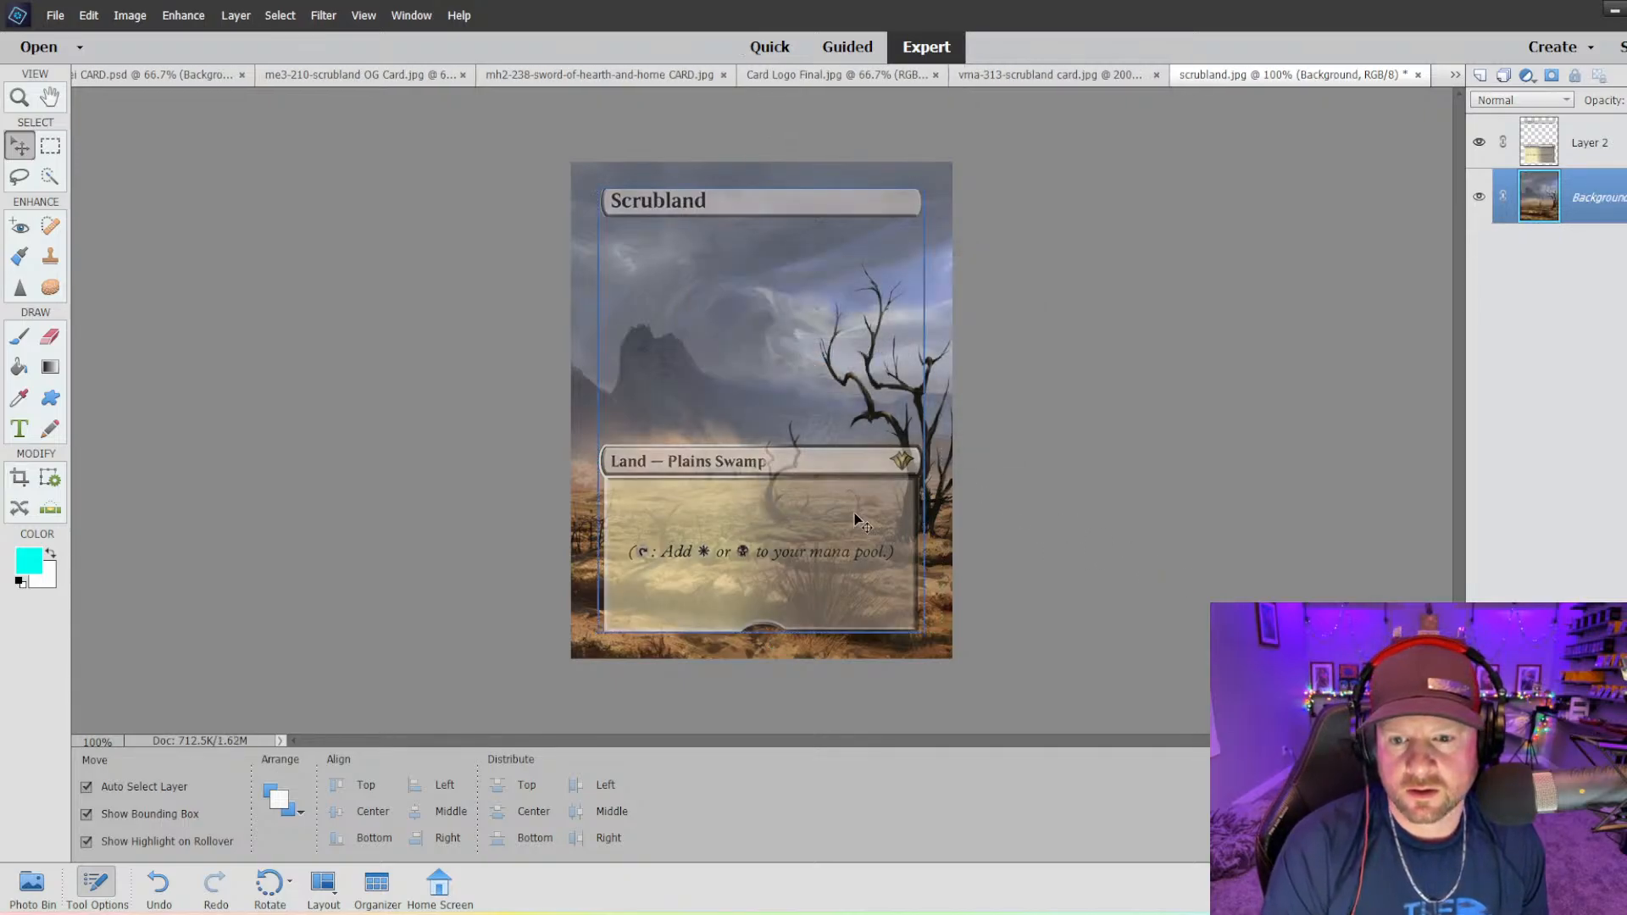
{"action": "key", "text": "ctrl+z"}
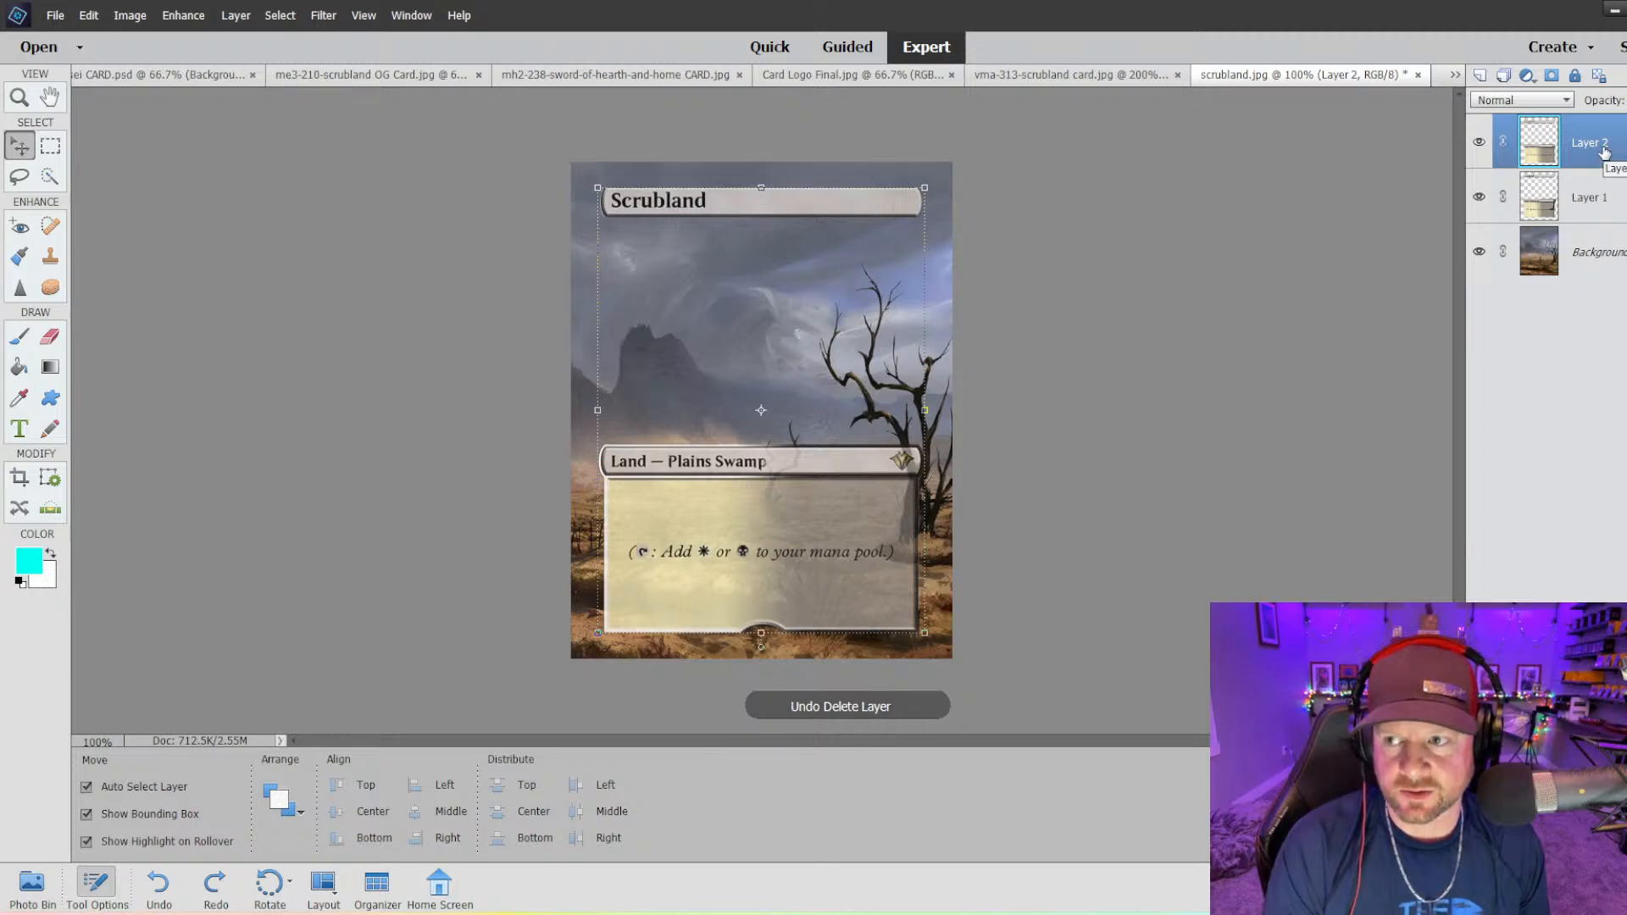
- Delete Layer 1, the older copy of the card frame
{"action": "left_click", "coordinate": [1588, 204]}
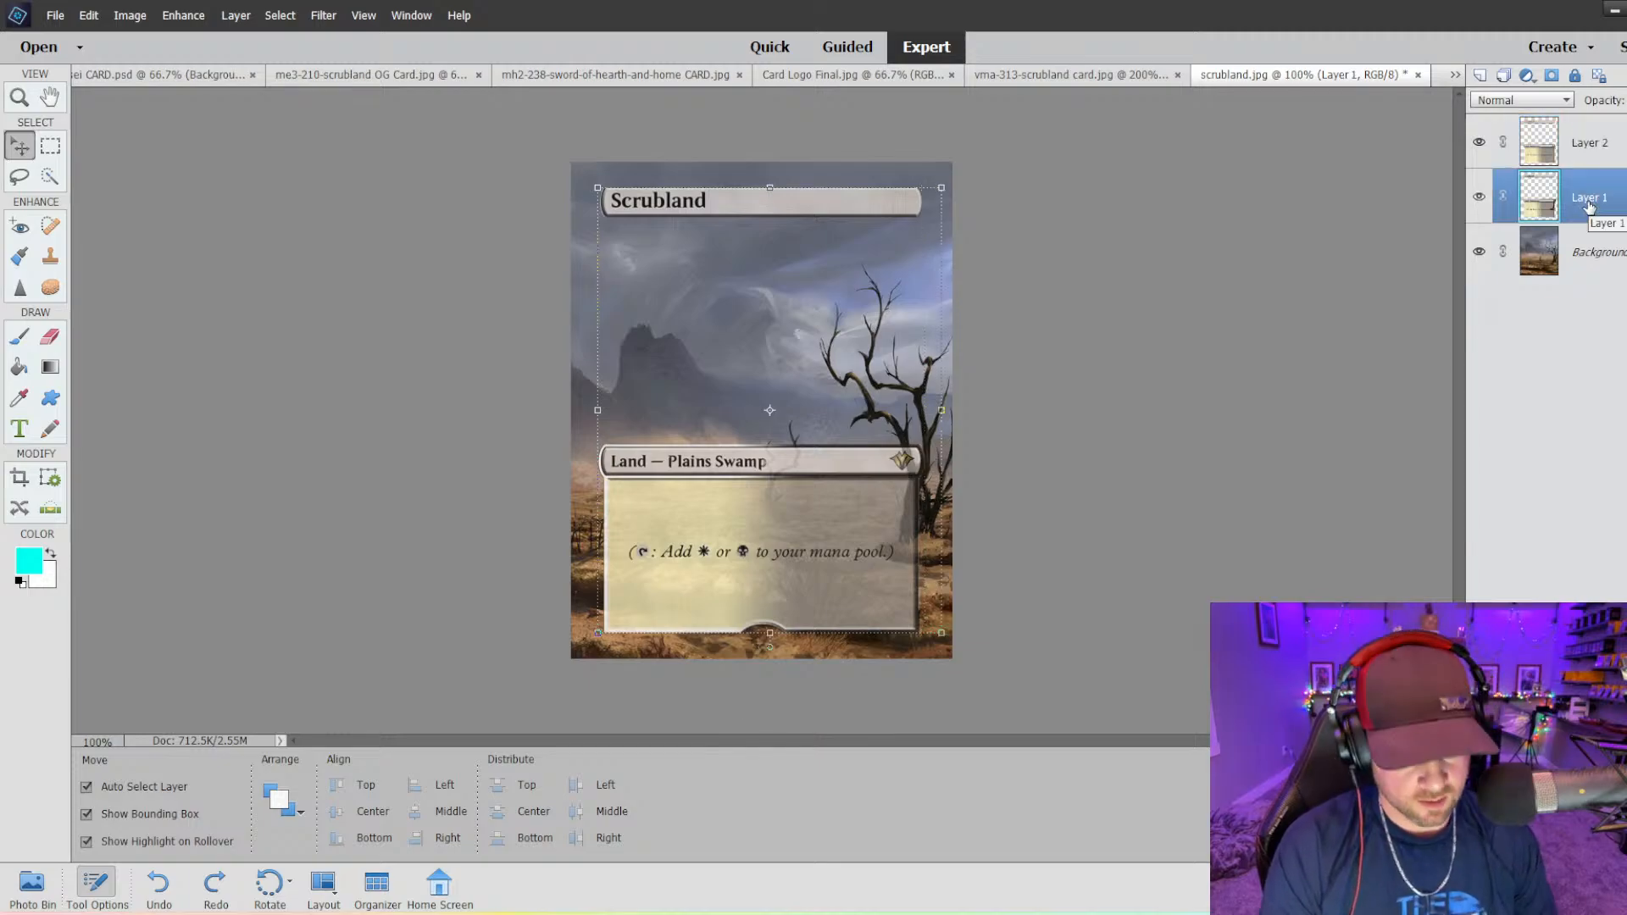
{"action": "key", "text": "Delete"}
{"action": "left_click", "coordinate": [796, 349]}
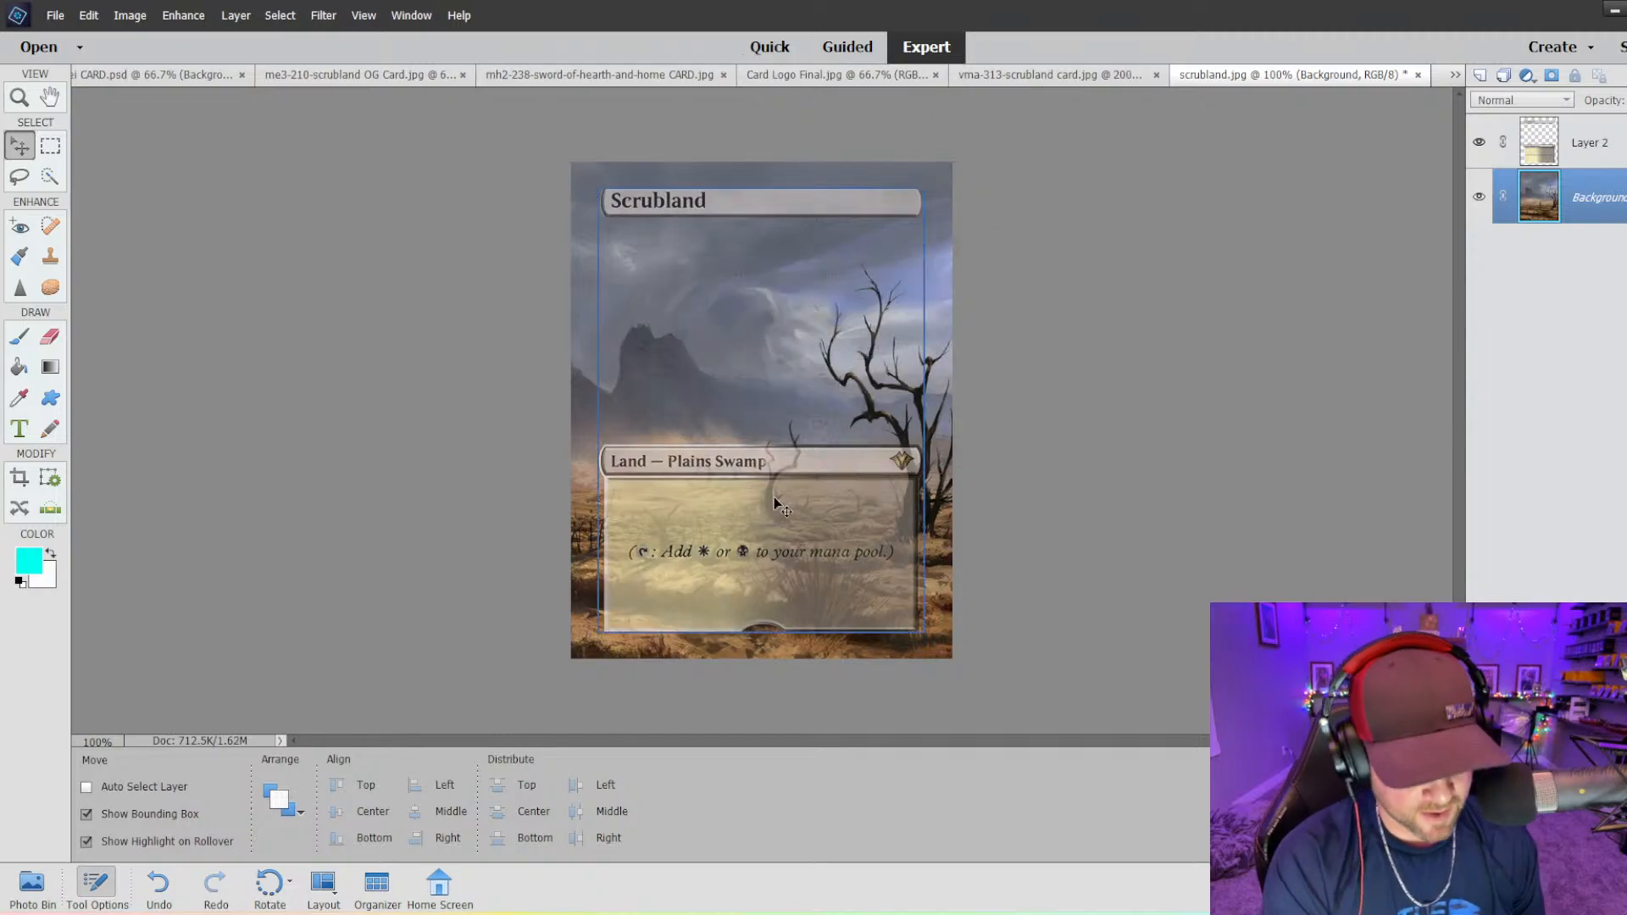
- Copy the selected card frame from vma-313-scrubland card.jpg and paste it into scrubland.jpg as a new layer
{"action": "key", "text": "ctrl+plus"}
{"action": "key", "text": "ctrl+plus"}
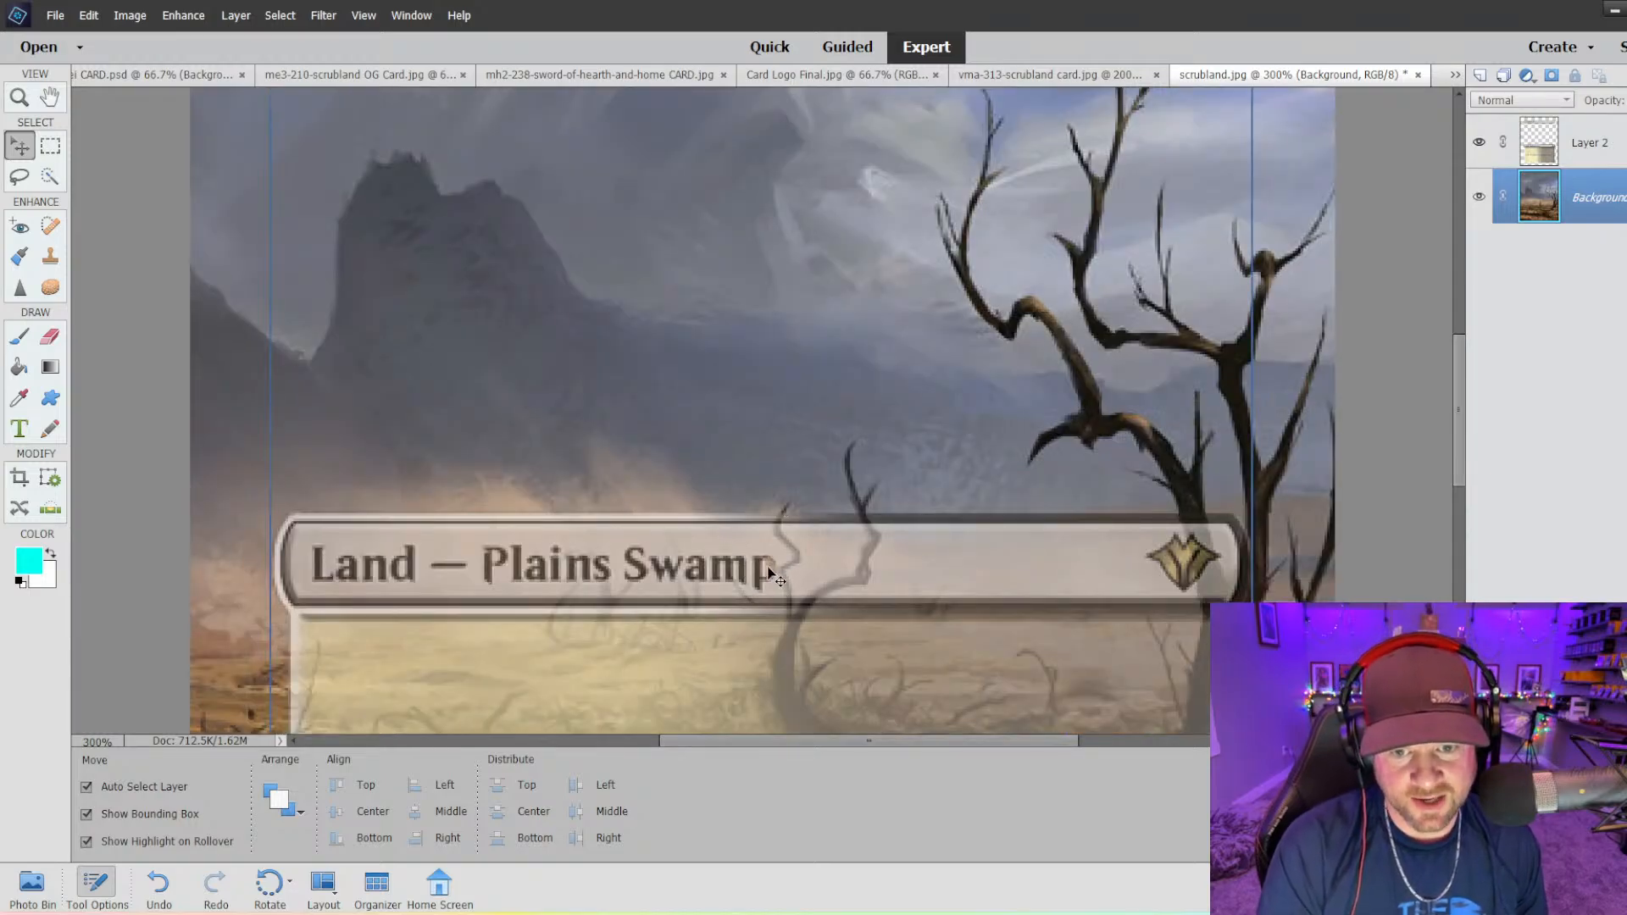
{"action": "left_click", "coordinate": [1047, 79]}
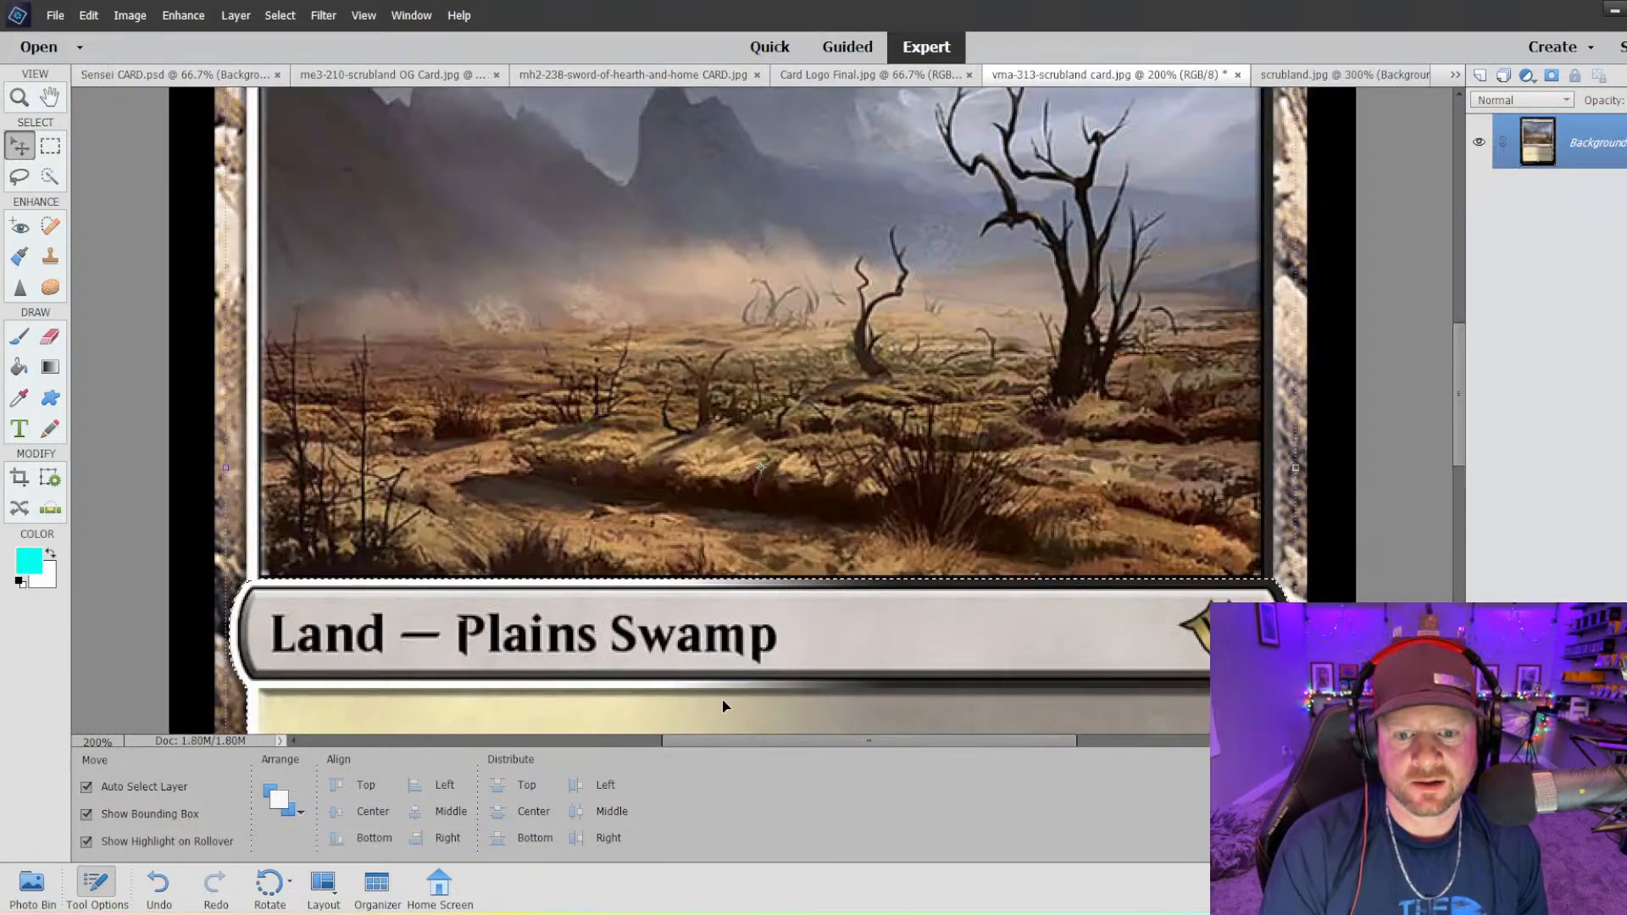
{"action": "scroll", "coordinate": [723, 706], "scroll_direction": "down", "scroll_amount": 3}
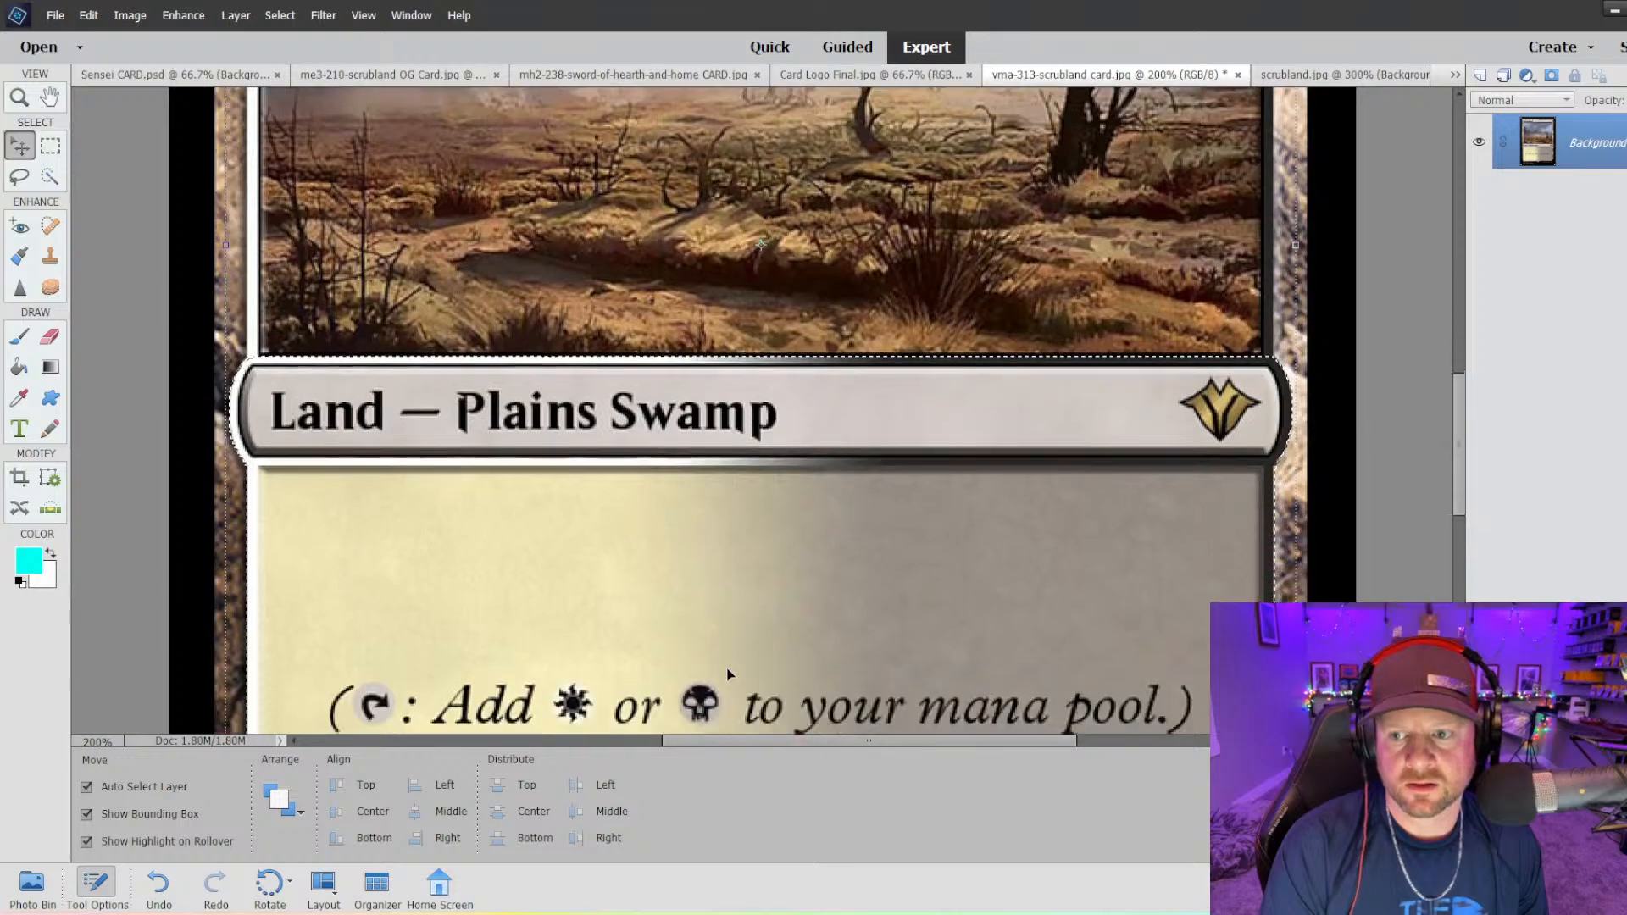
{"action": "scroll", "coordinate": [727, 673], "scroll_direction": "down", "scroll_amount": 1}
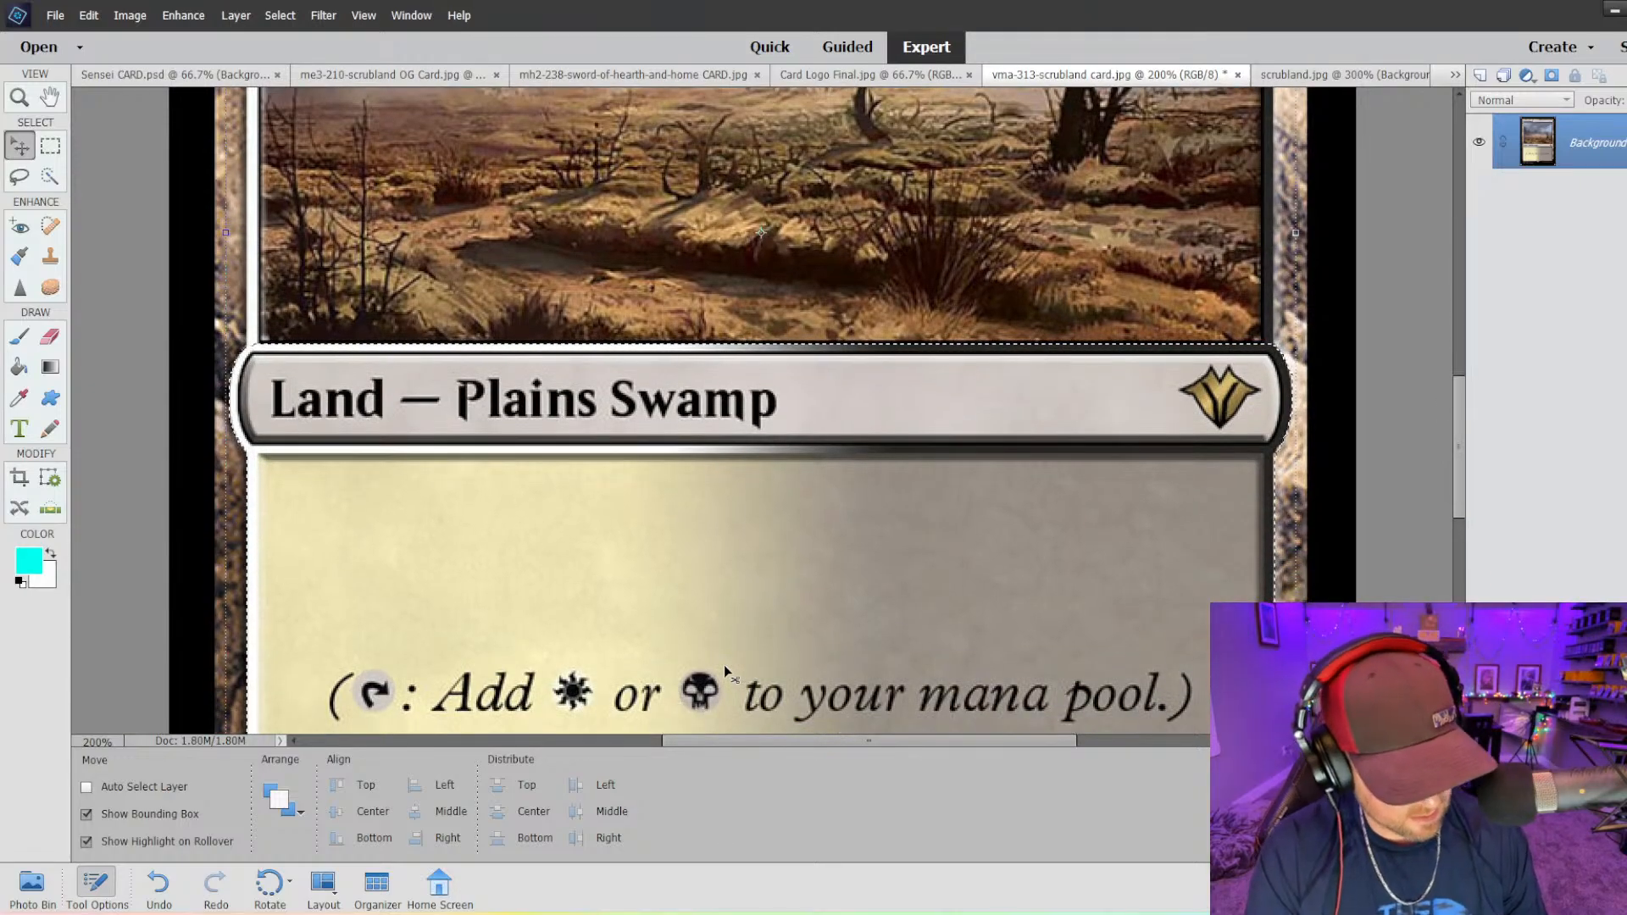
{"action": "key", "text": "ctrl+c"}
{"action": "left_click", "coordinate": [1345, 75]}
{"action": "key", "text": "ctrl+v"}
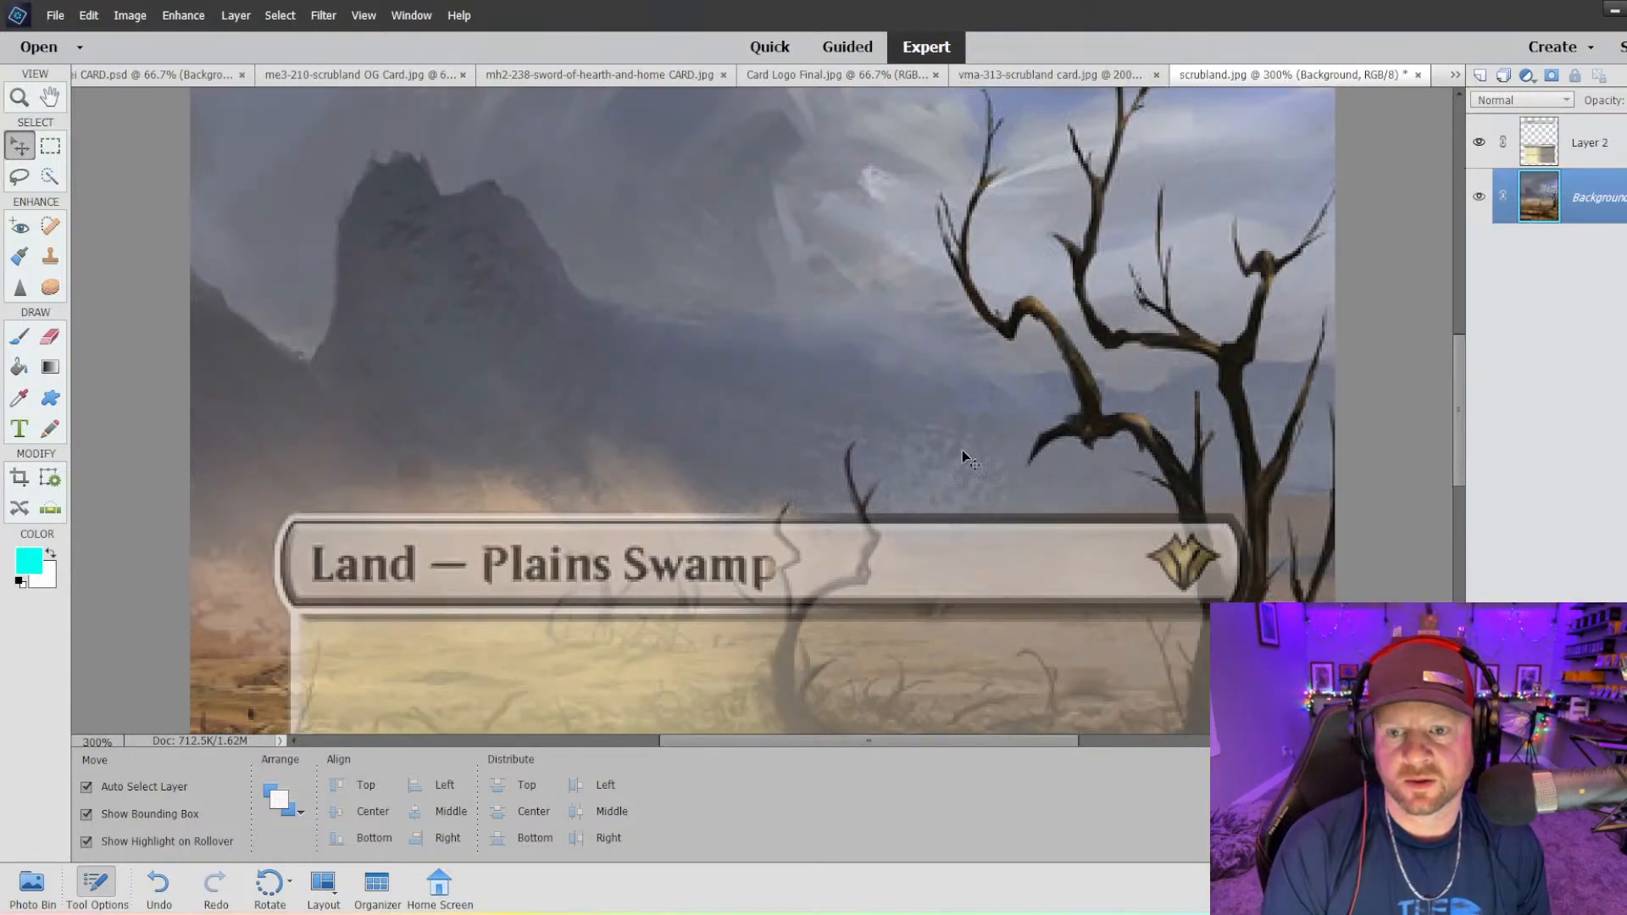
{"action": "key", "text": "ctrl+minus"}
{"action": "key", "text": "ctrl+minus"}
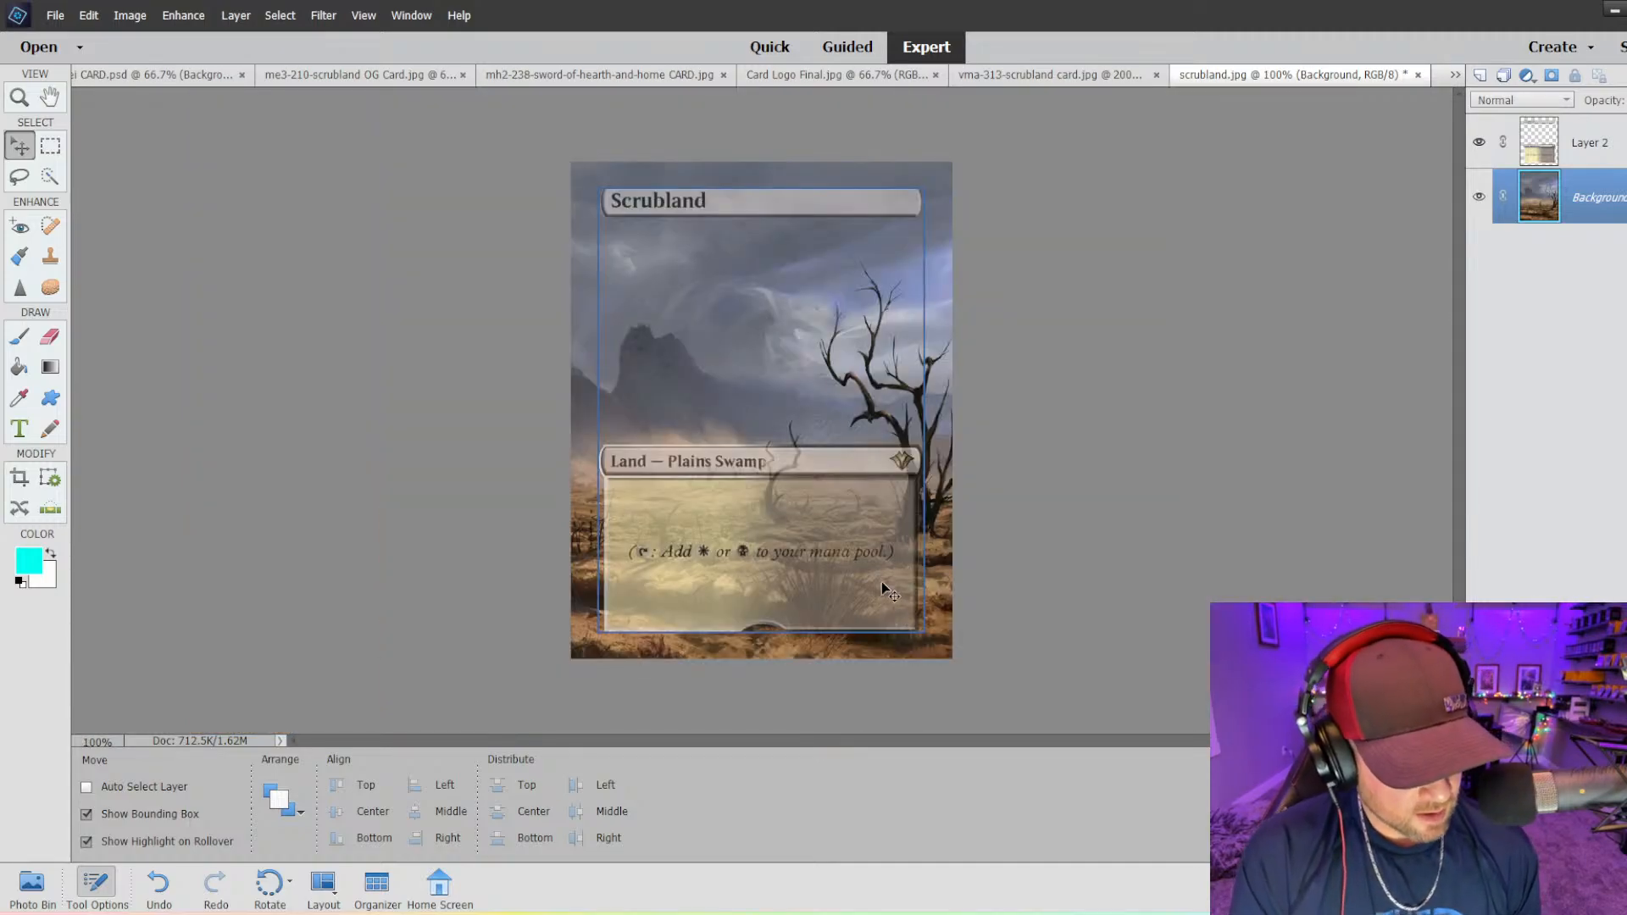
{"action": "key", "text": "ctrl+v"}
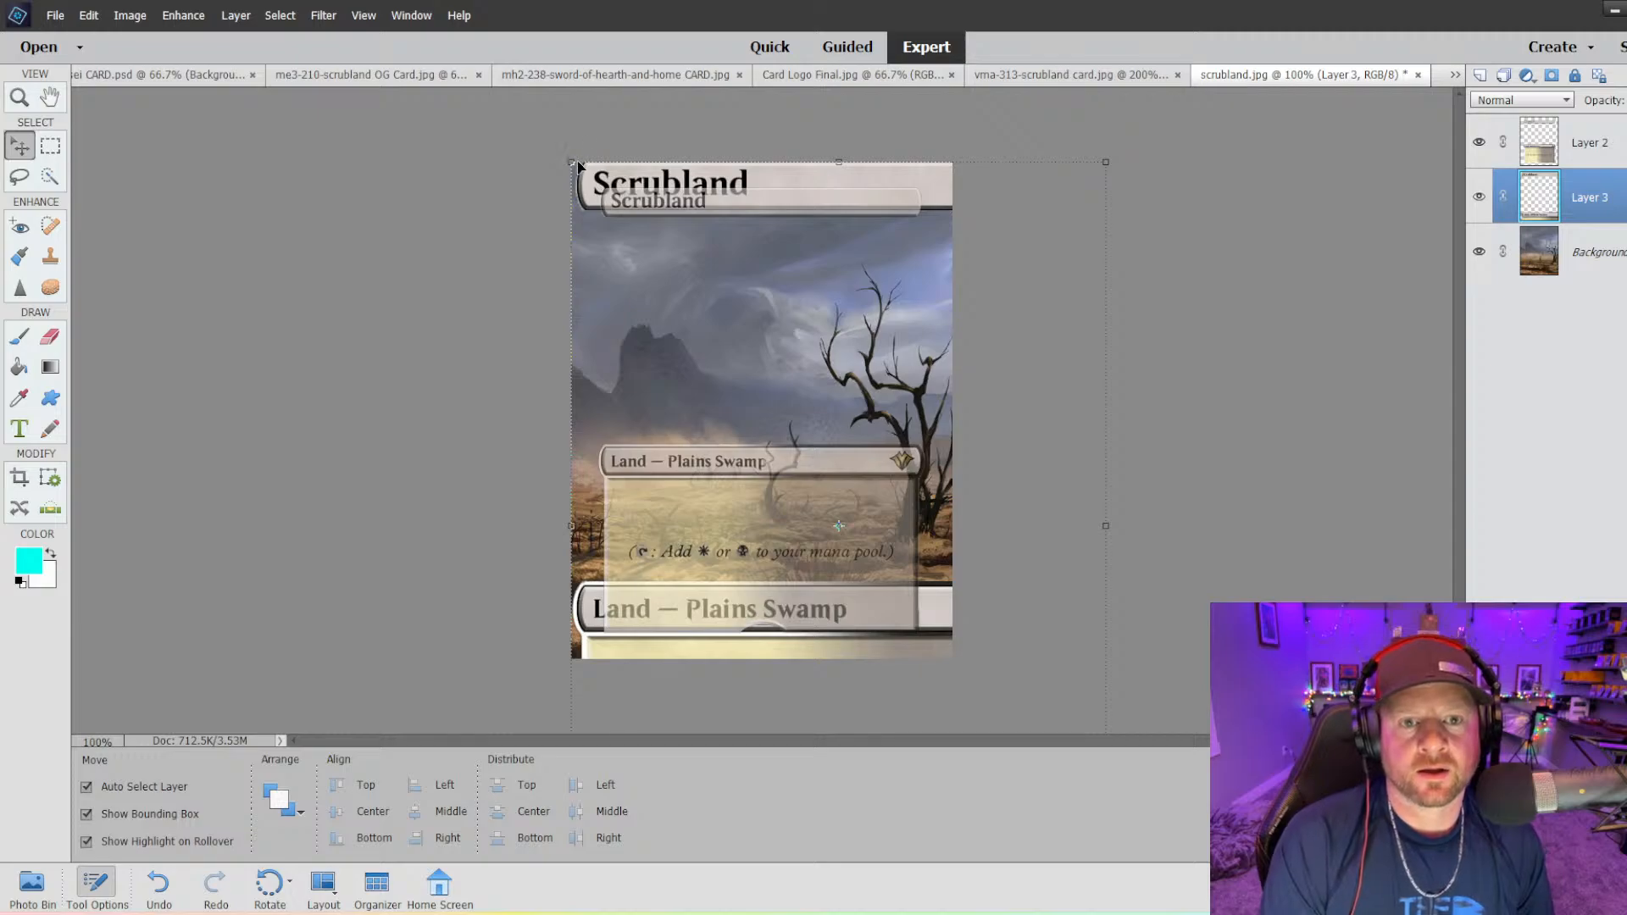
- Scale the newly pasted frame to about 61.26% and align it with the Layer 2 frame
{"action": "left_click_drag", "start_coordinate": [573, 161], "coordinate": [875, 433]}
{"action": "left_click_drag", "start_coordinate": [930, 500], "coordinate": [719, 201]}
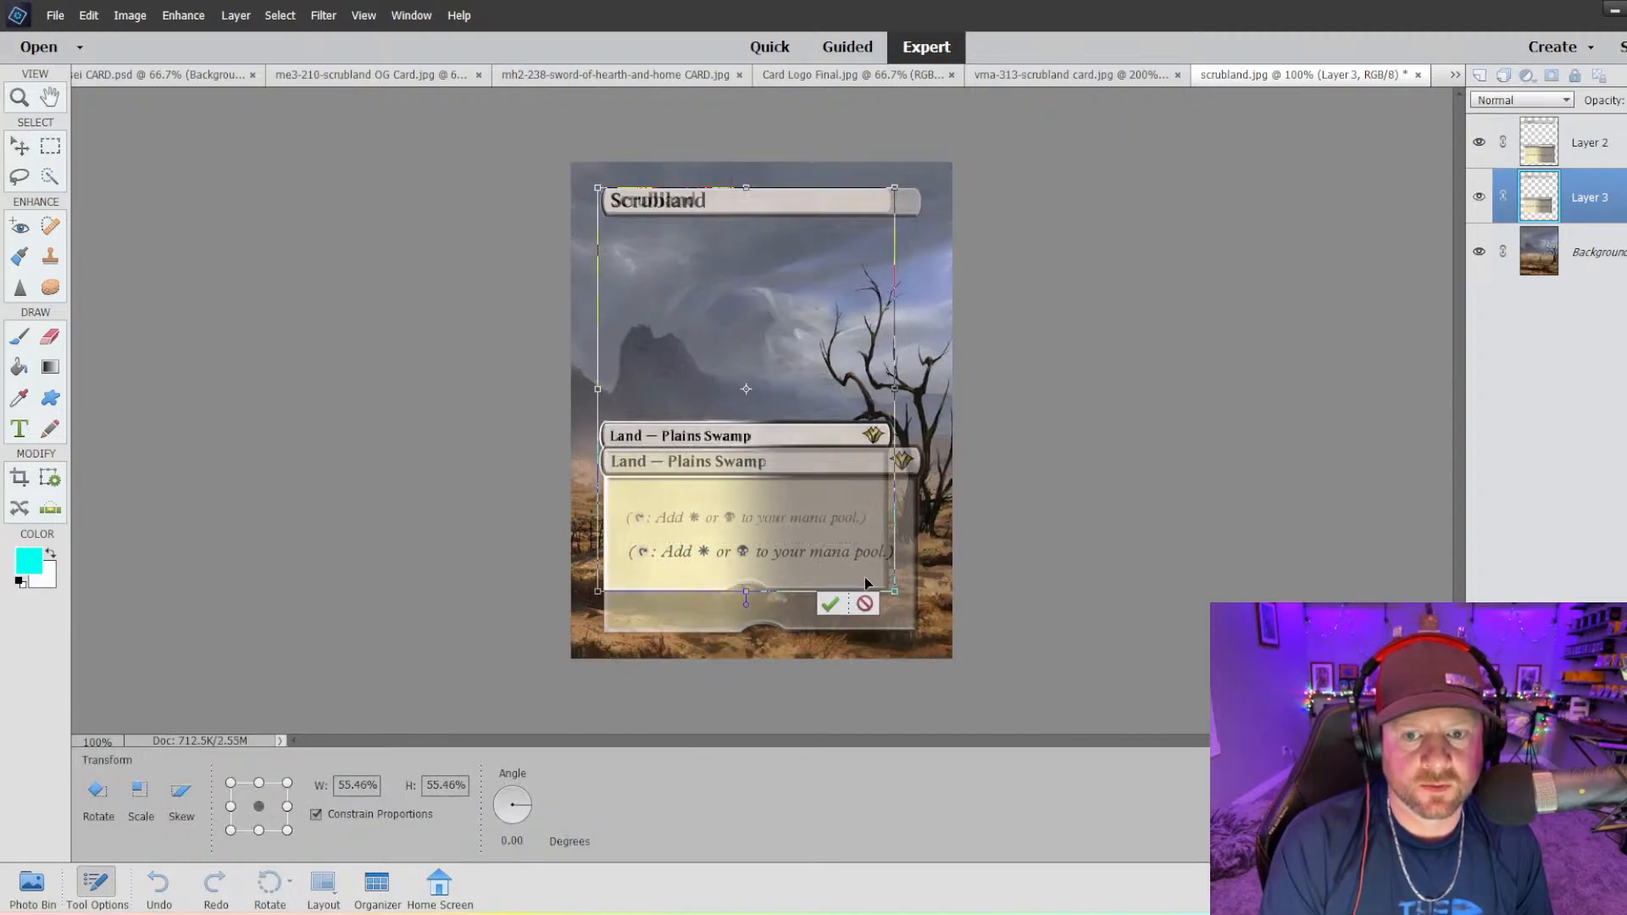
{"action": "left_click_drag", "start_coordinate": [896, 590], "coordinate": [925, 631]}
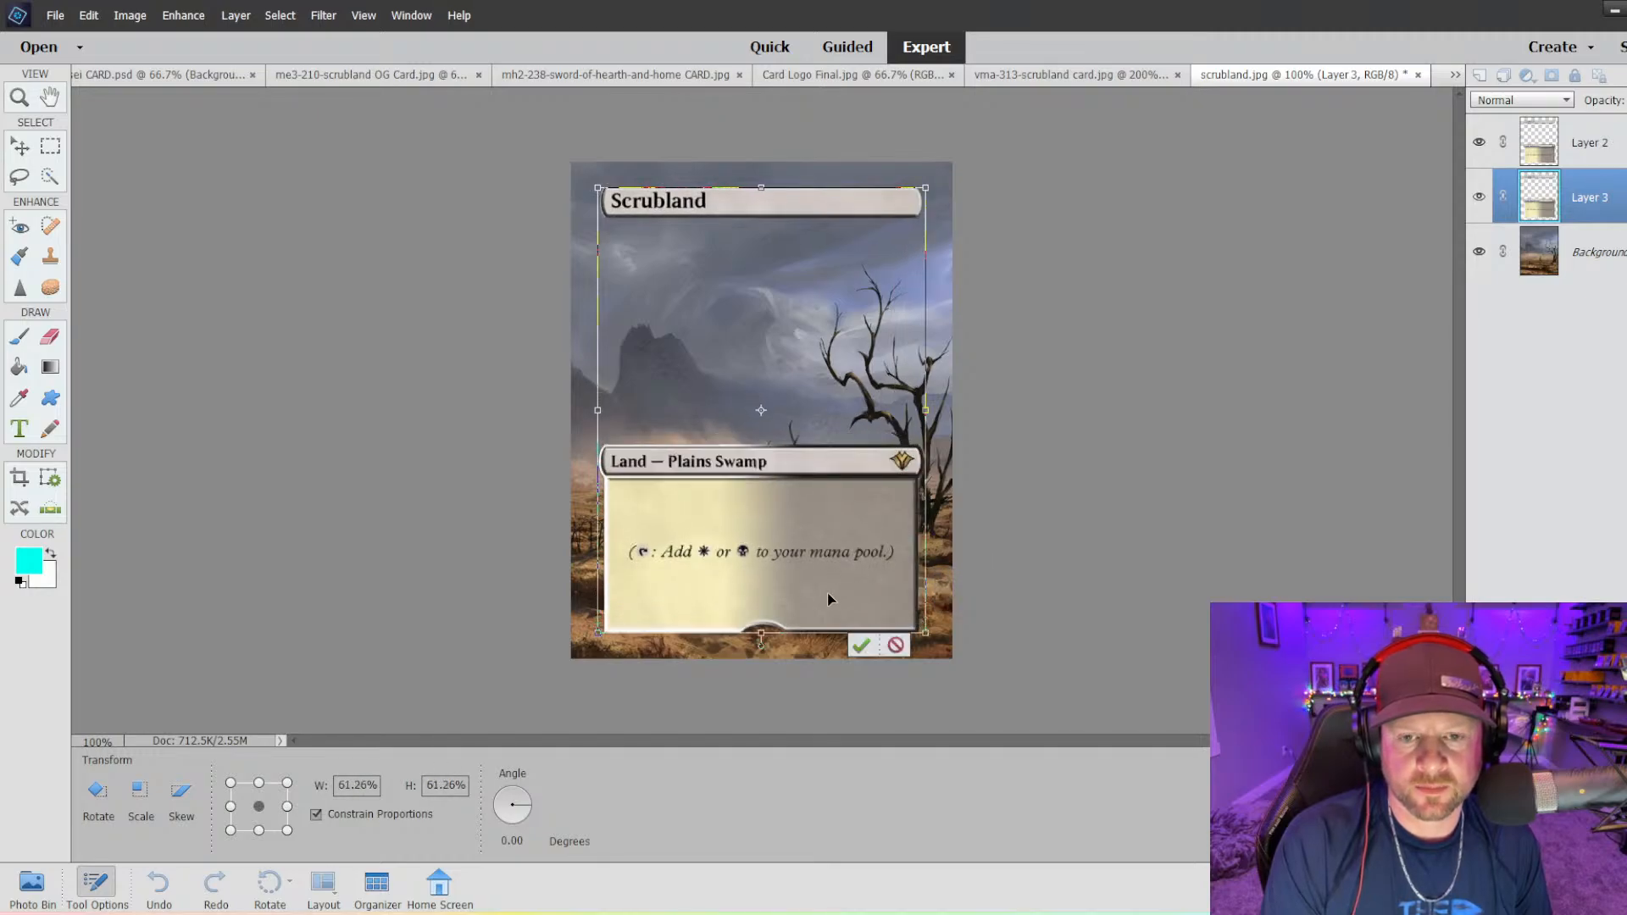
{"action": "left_click", "coordinate": [862, 647]}
- Delete Layer 2 and lower the opacity of Layer 3 so the artwork shows through the frame
{"action": "left_click", "coordinate": [1598, 139]}
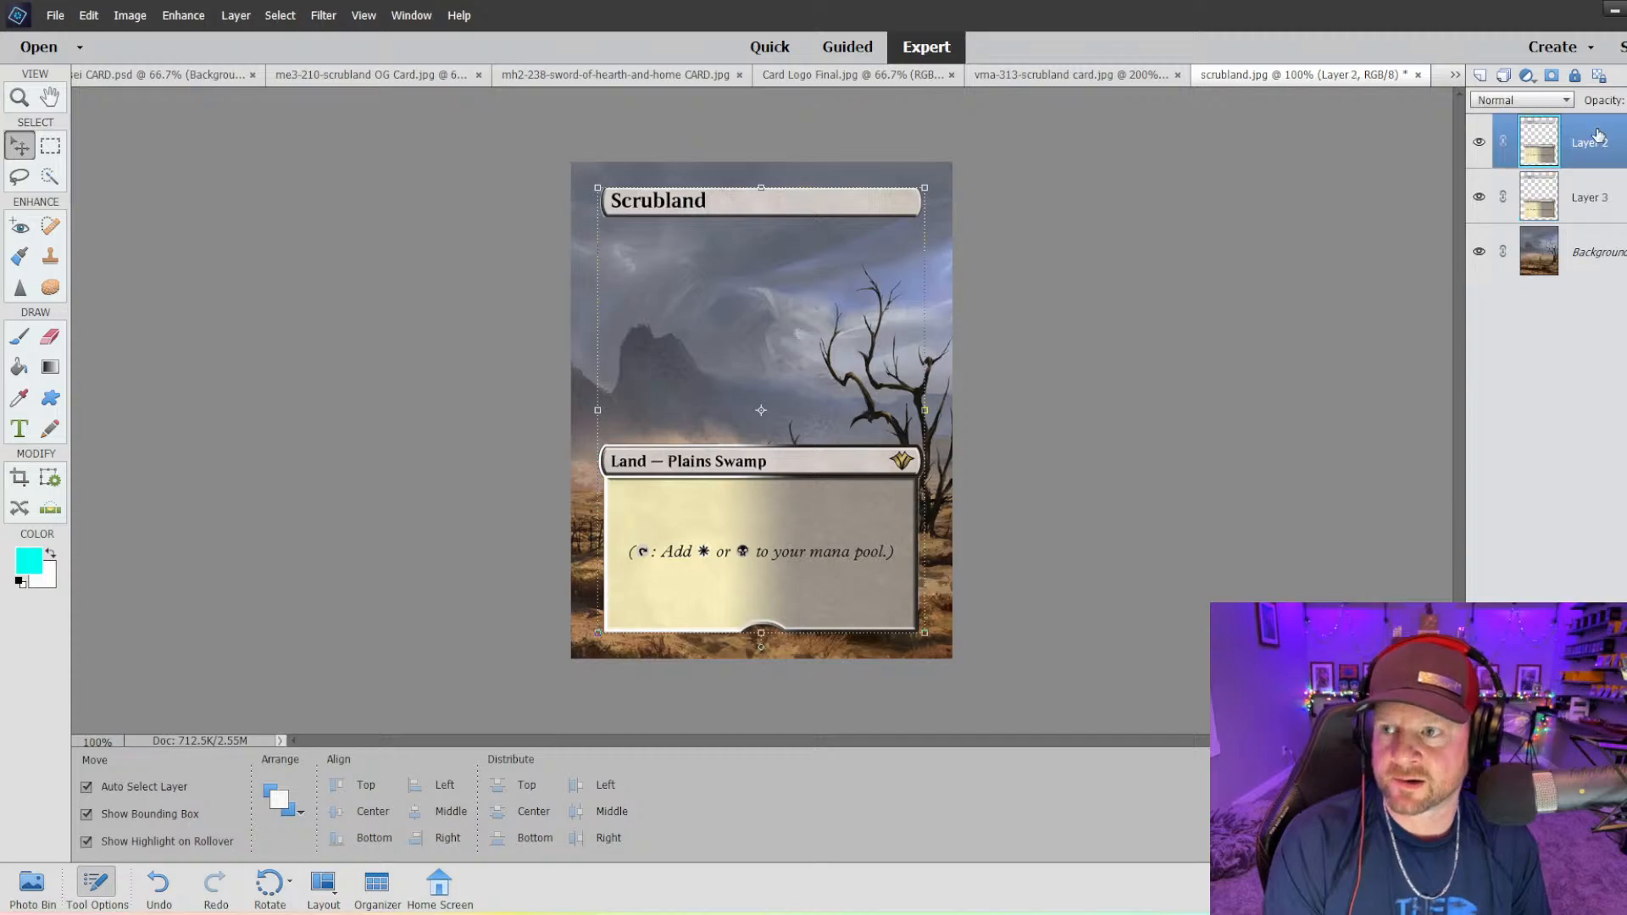
{"action": "key", "text": "Delete"}
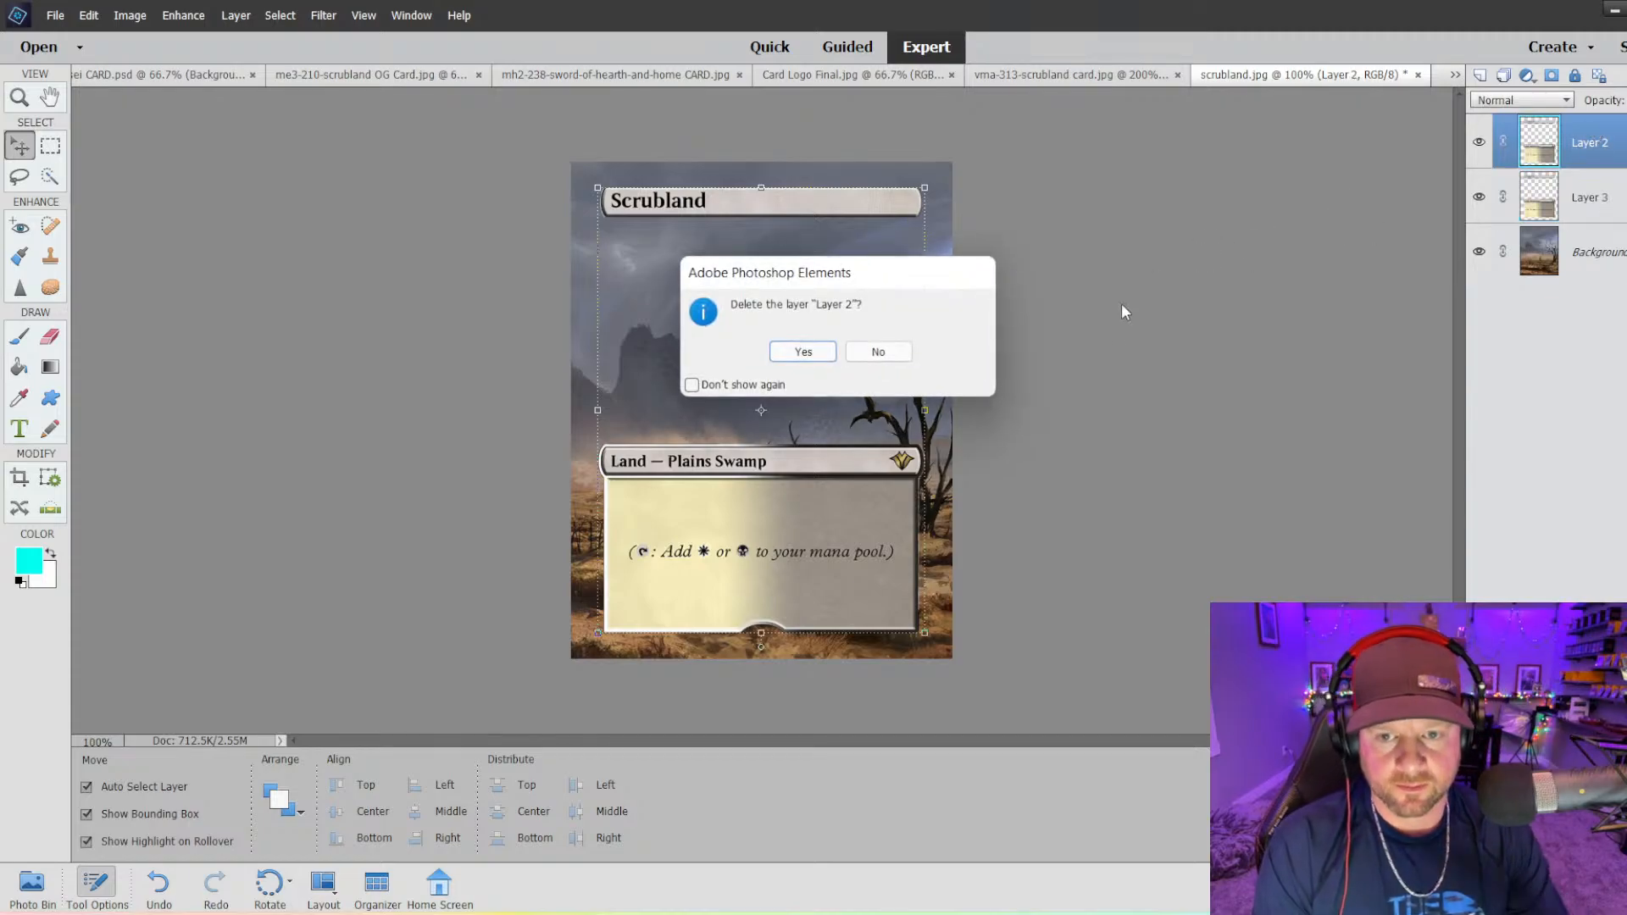
{"action": "left_click", "coordinate": [797, 350]}
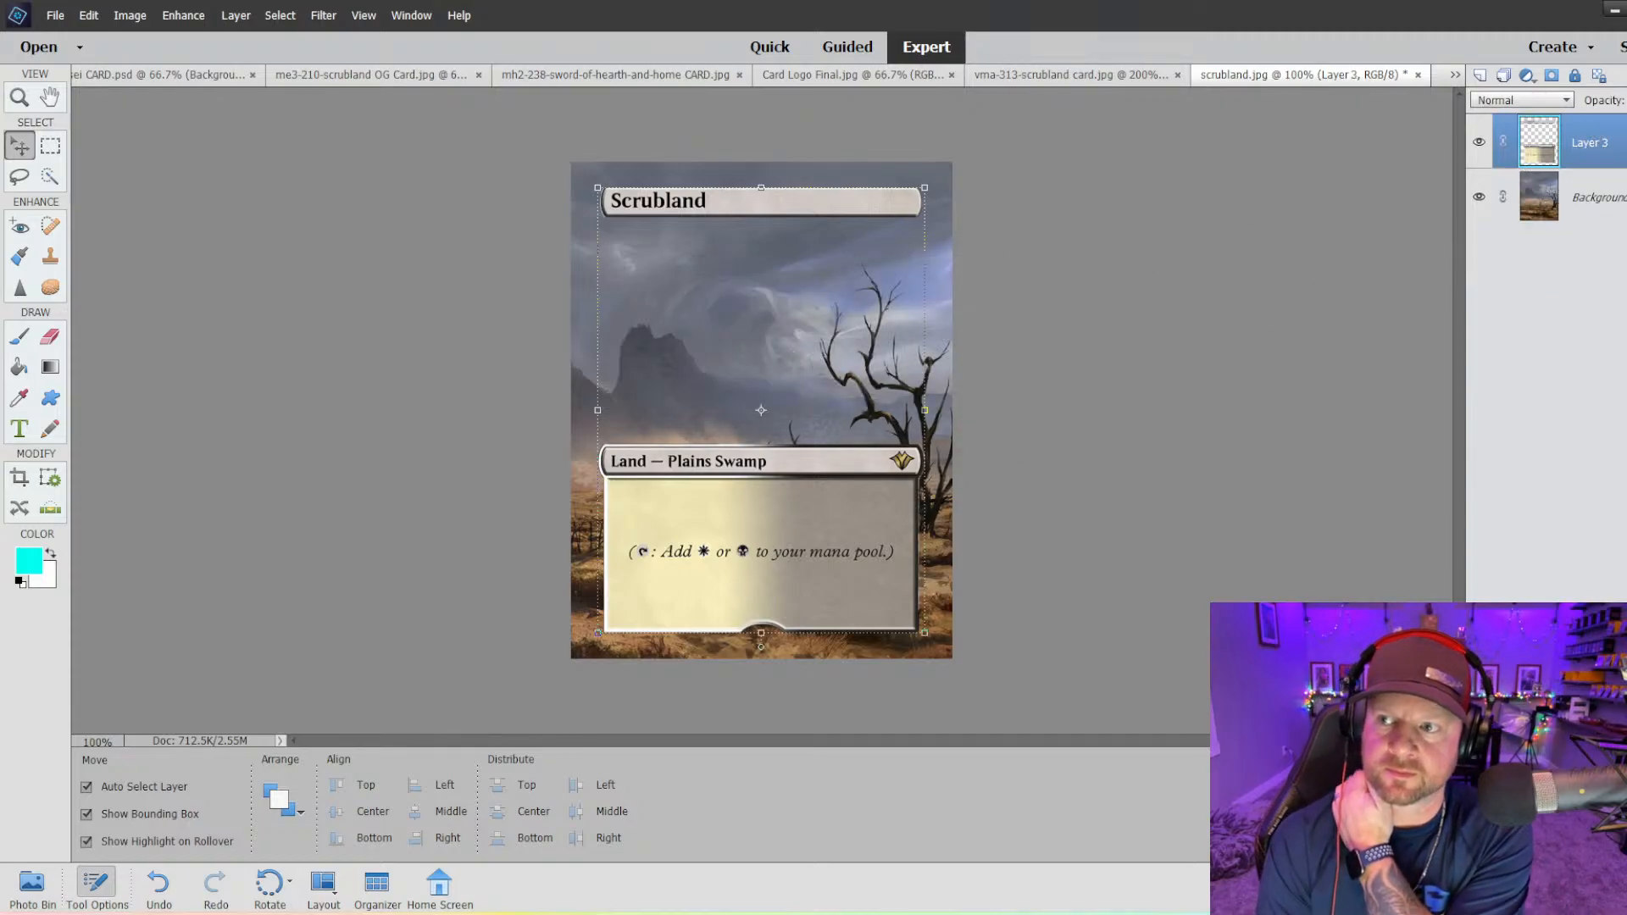
{"action": "left_click", "coordinate": [1626, 100]}
{"action": "left_click_drag", "start_coordinate": [1626, 122], "coordinate": [1624, 122]}
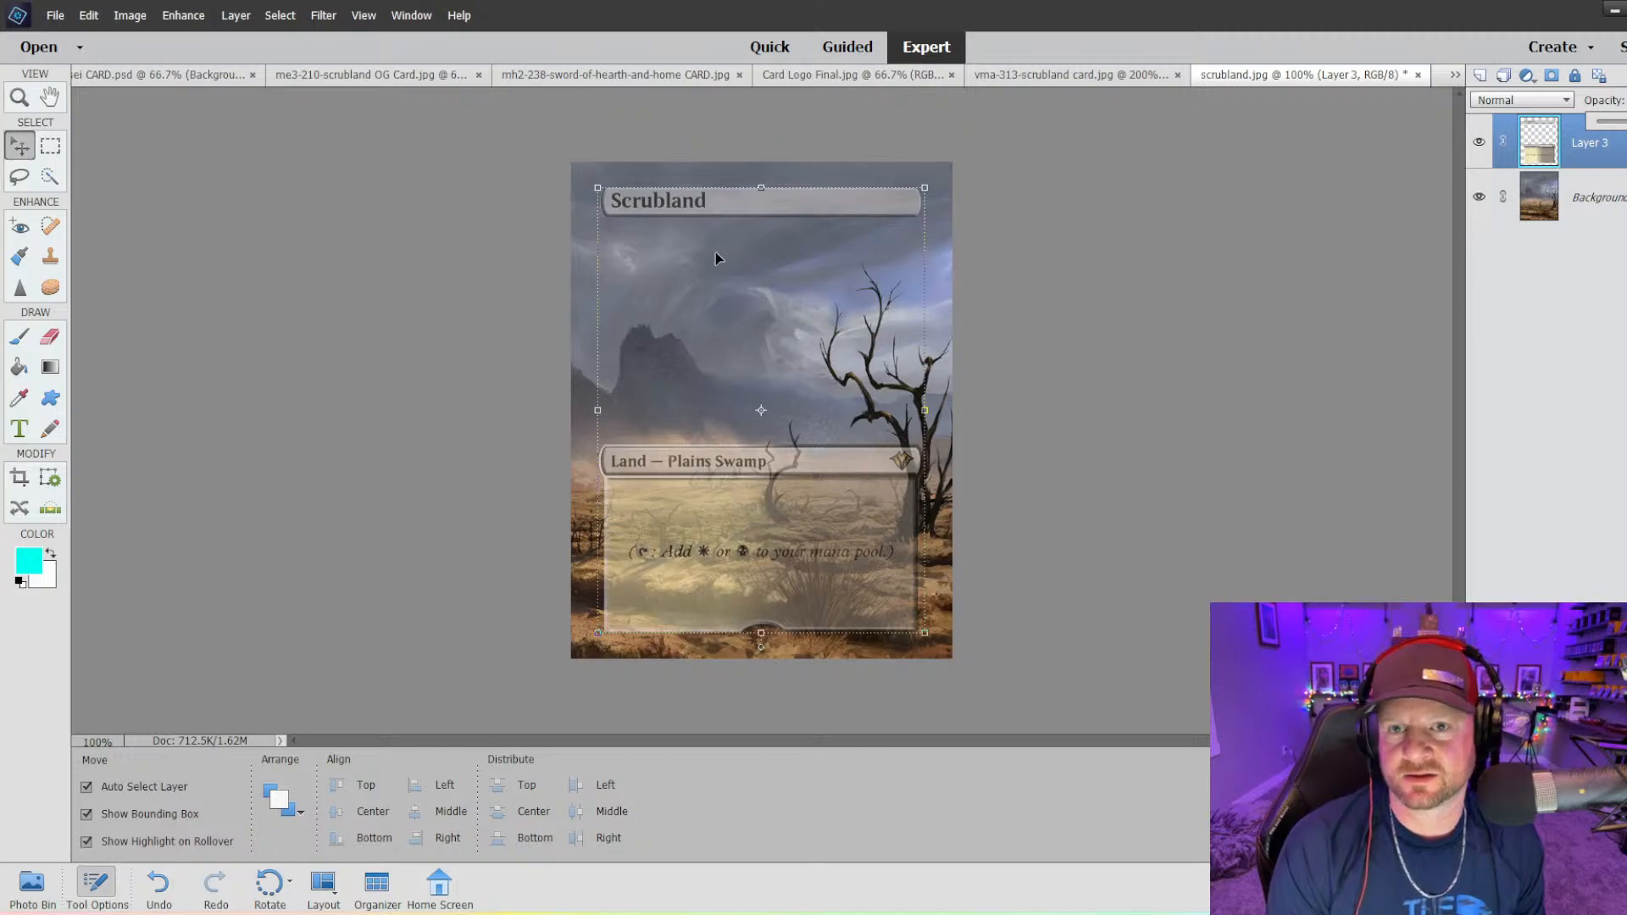
- Remove the set symbol from the type bar with a 10 px Clone Stamp, sampling the blank bar beside it
{"action": "left_click", "coordinate": [50, 256]}
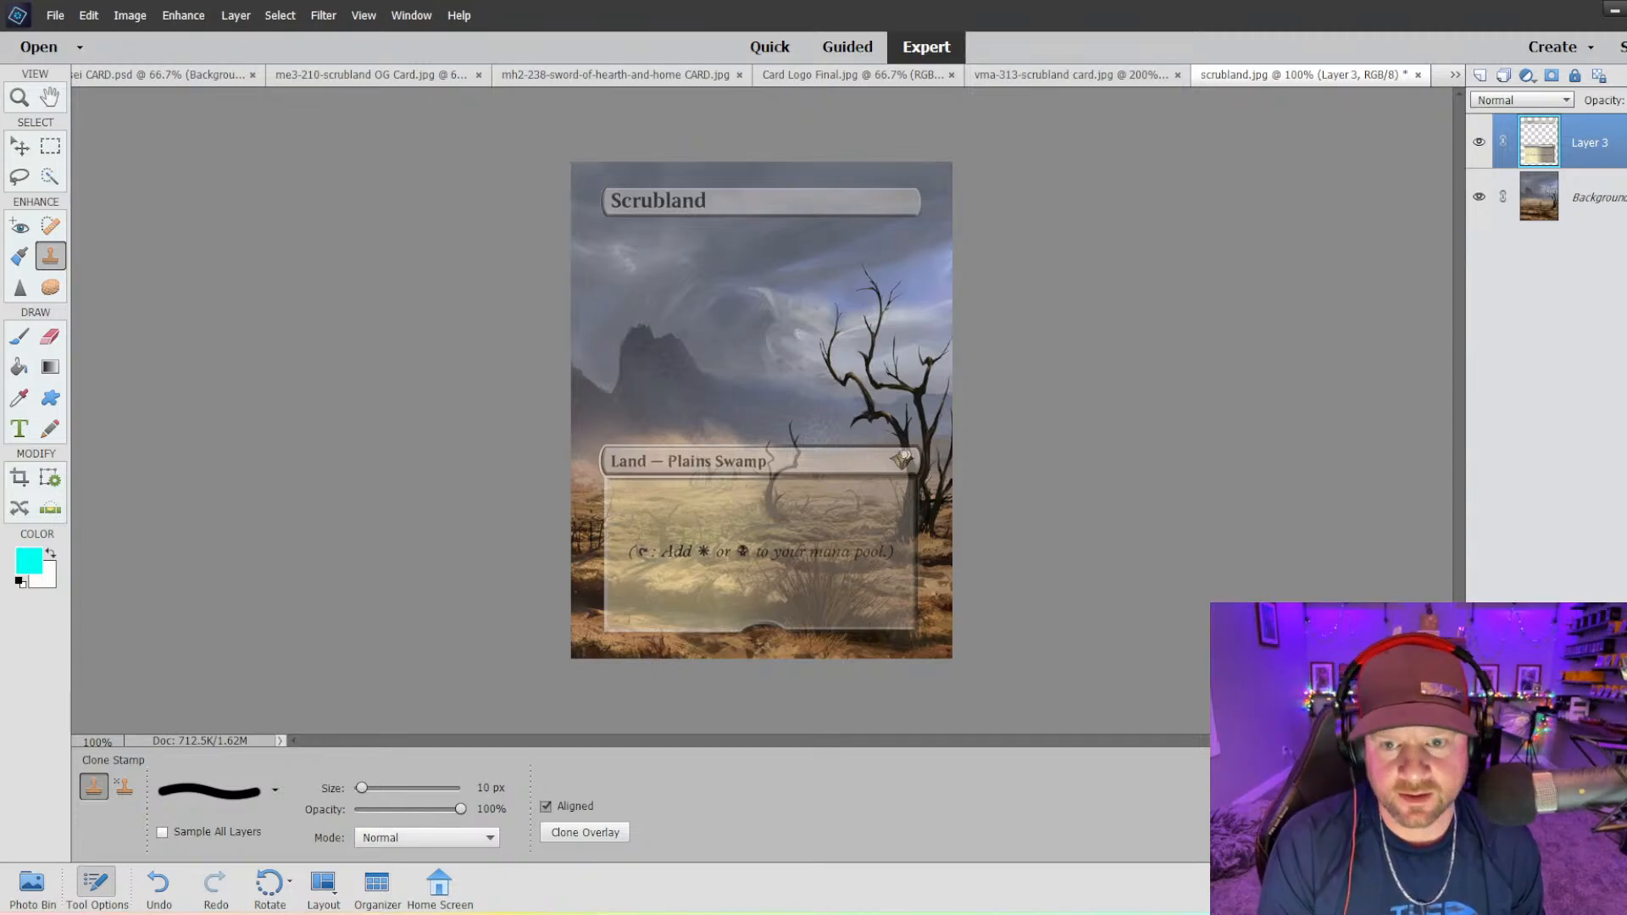
{"action": "left_click", "coordinate": [863, 459], "text": "alt"}
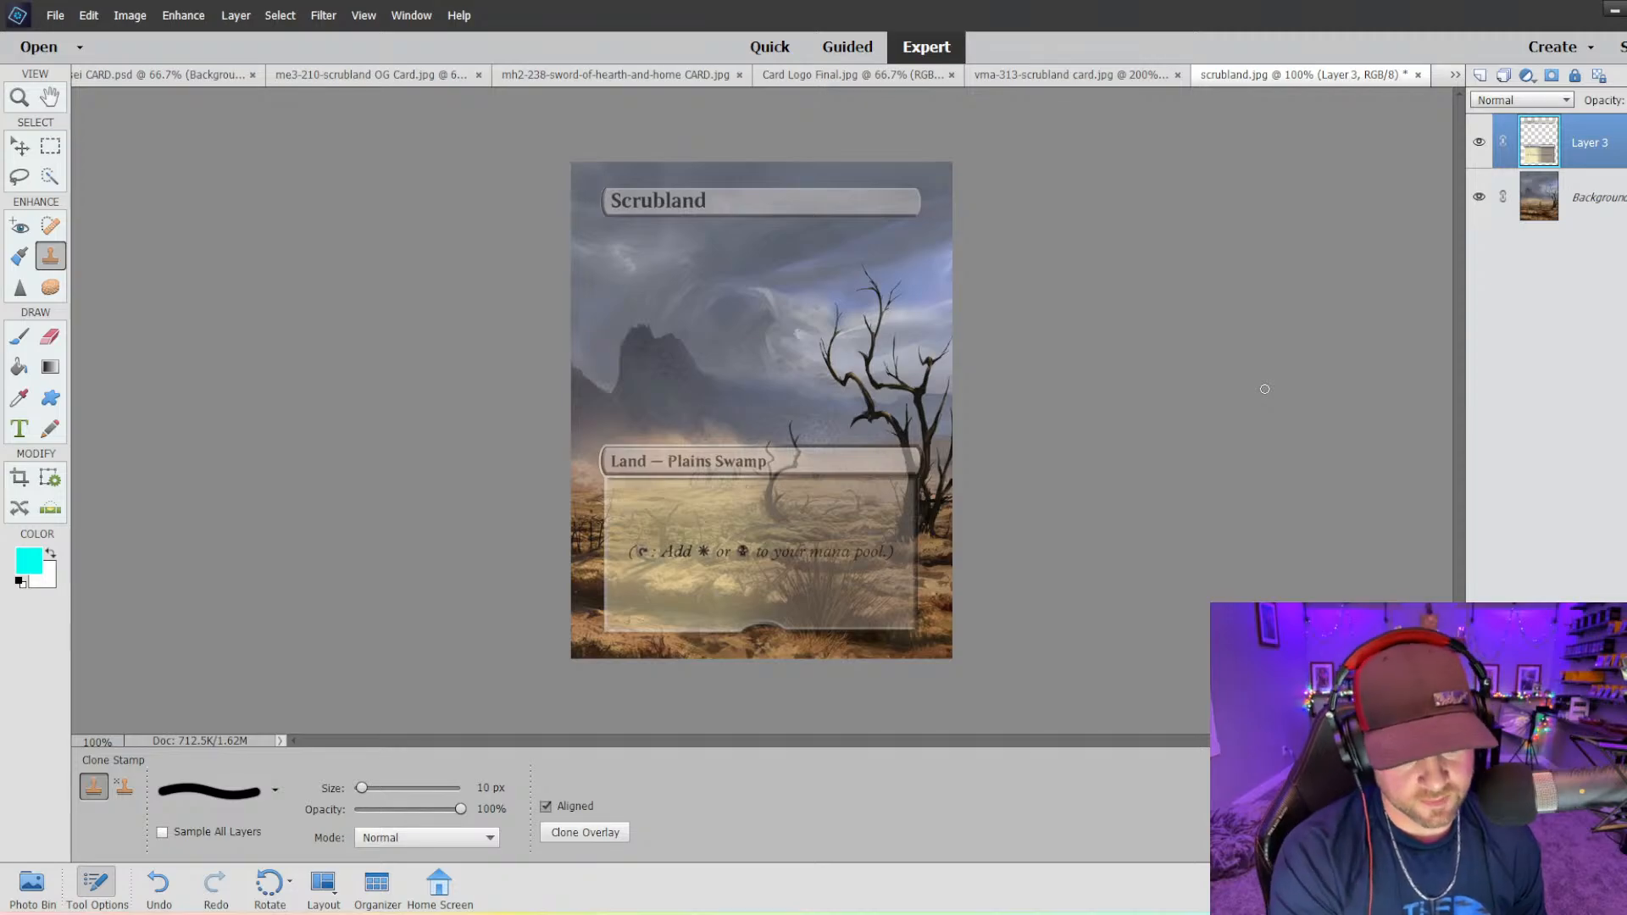
- Use the Clone Stamp on Layer 3 to bring the dead tree trunk and the ground at its base in front of the frame's right side
{"action": "key", "text": "ctrl+equal"}
{"action": "key", "text": "ctrl+equal"}
{"action": "scroll", "coordinate": [912, 575], "scroll_direction": "down", "scroll_amount": 1}
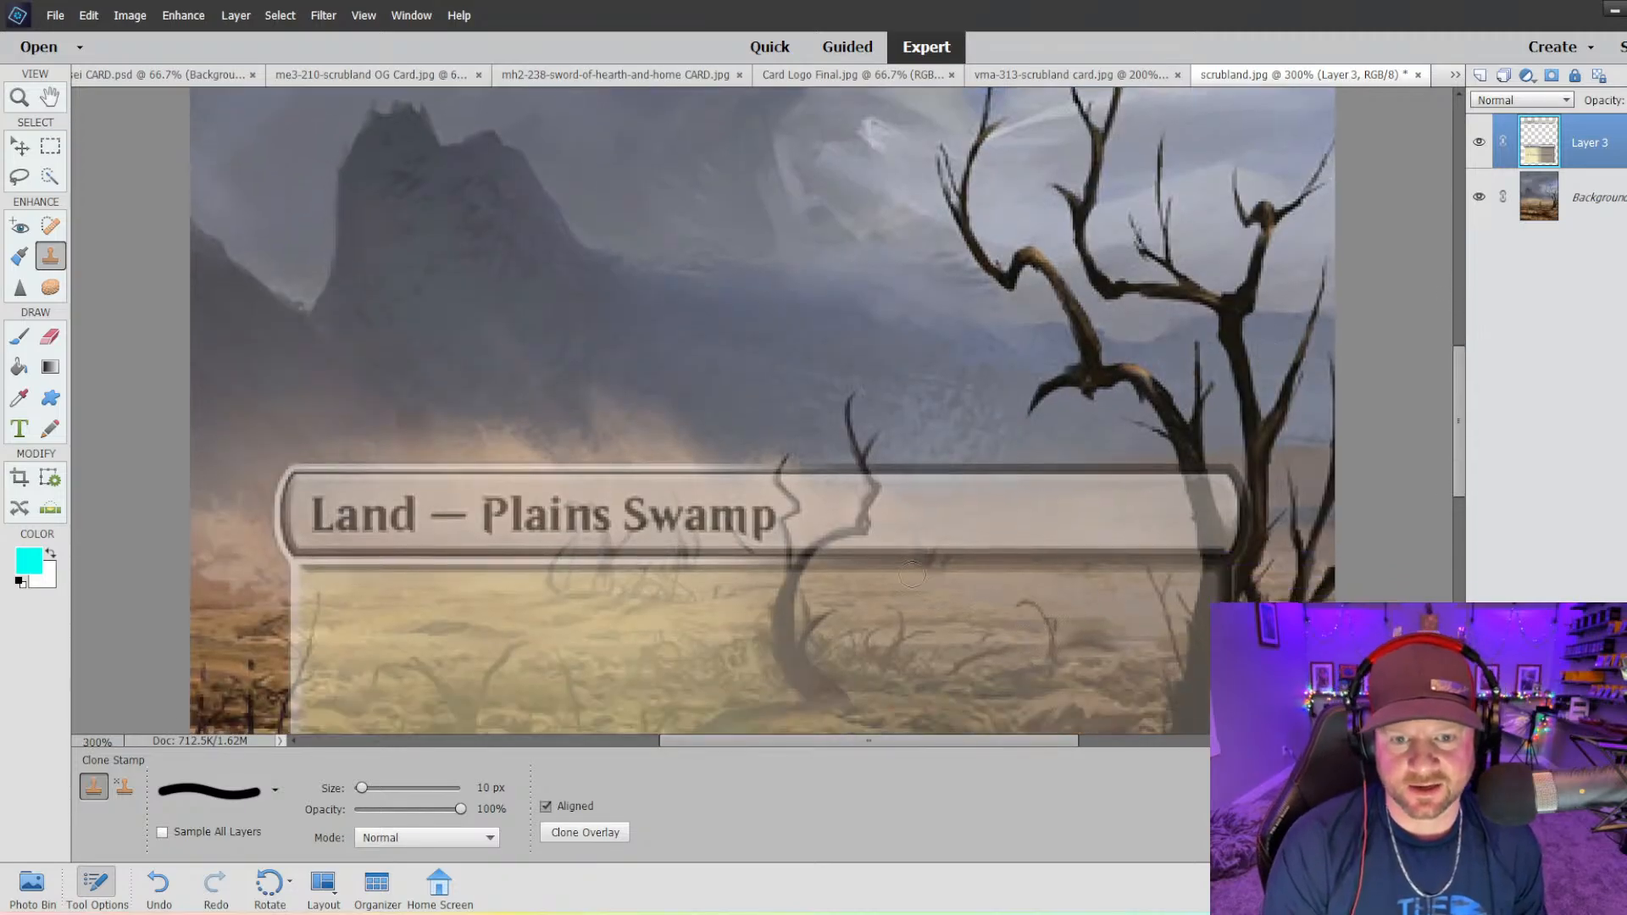
{"action": "scroll", "coordinate": [912, 575], "scroll_direction": "down", "scroll_amount": 2}
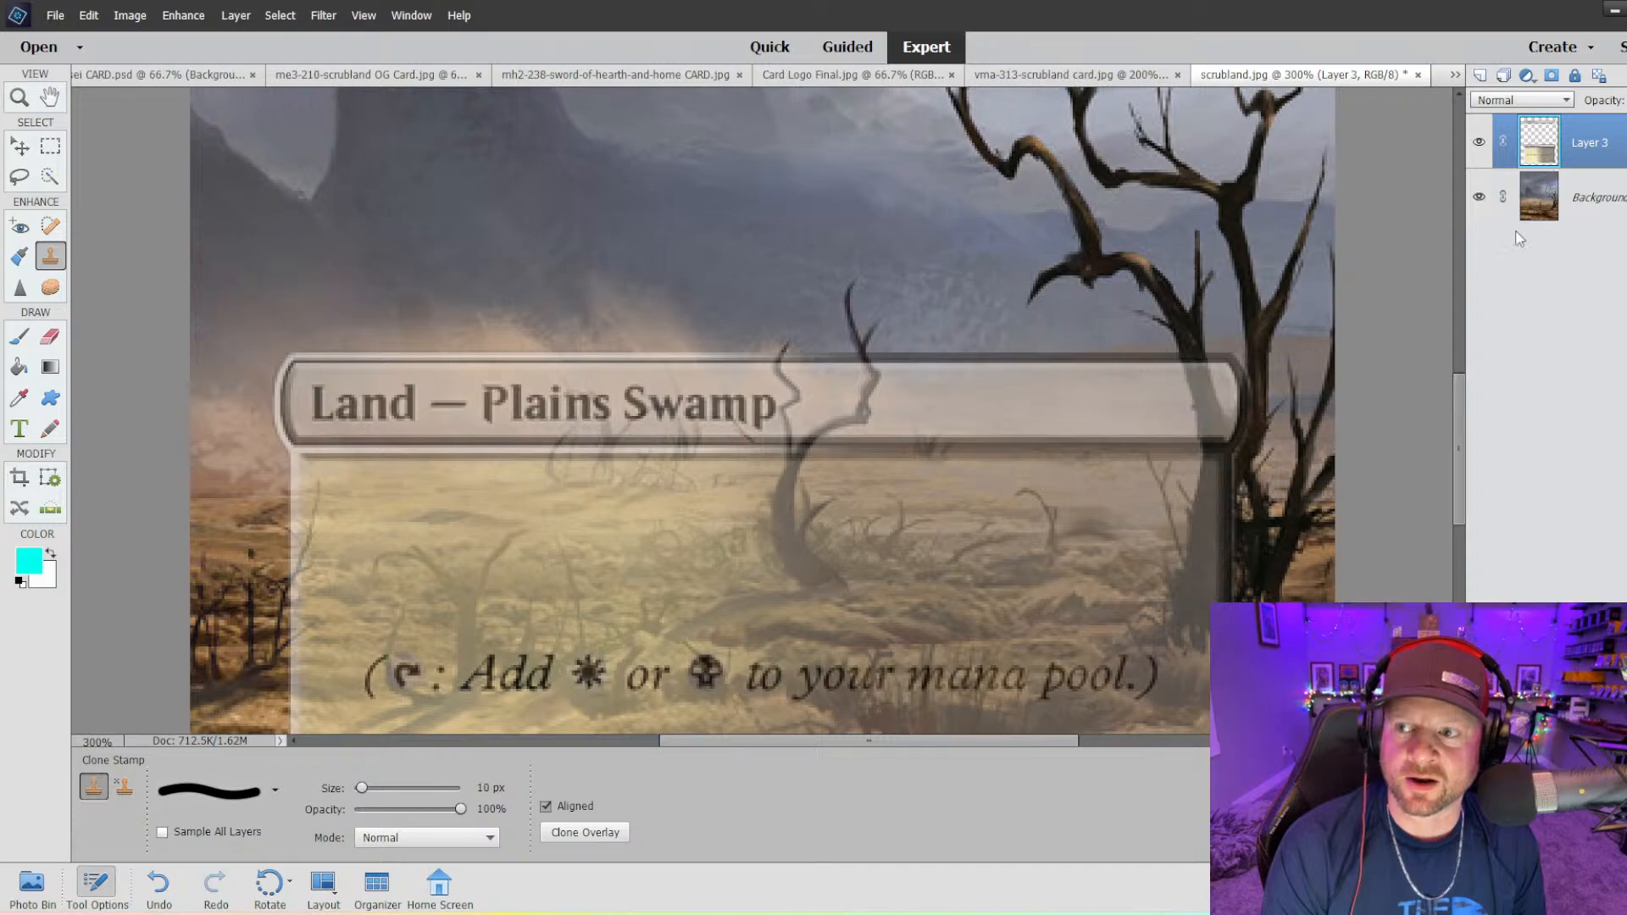
{"action": "left_click", "coordinate": [1559, 204]}
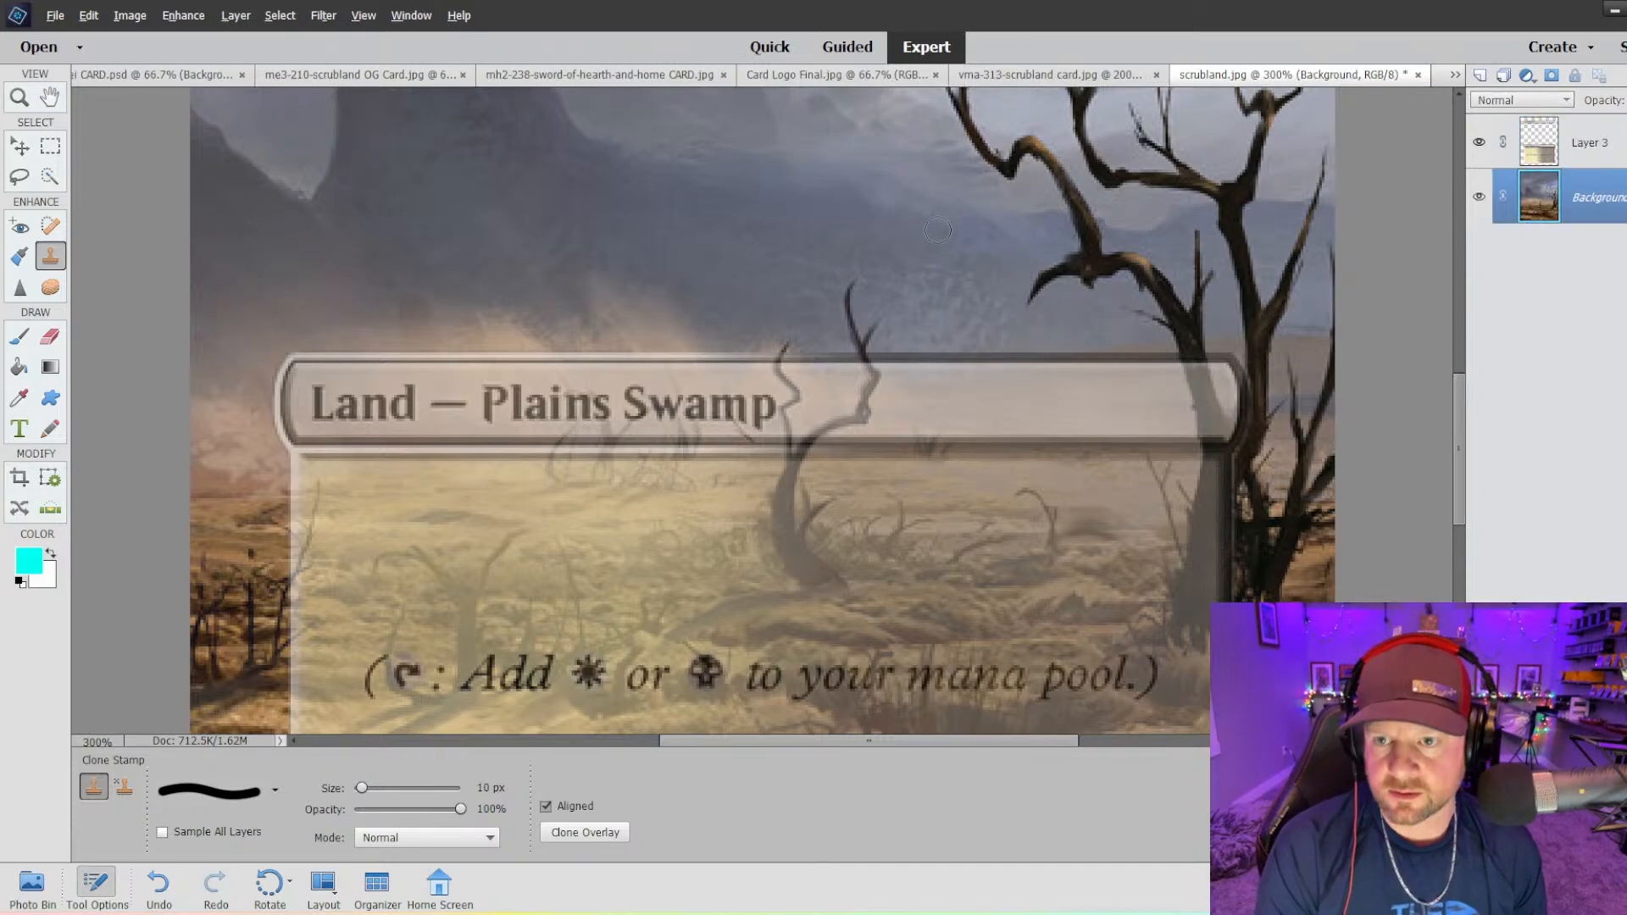
{"action": "left_click", "coordinate": [1550, 146]}
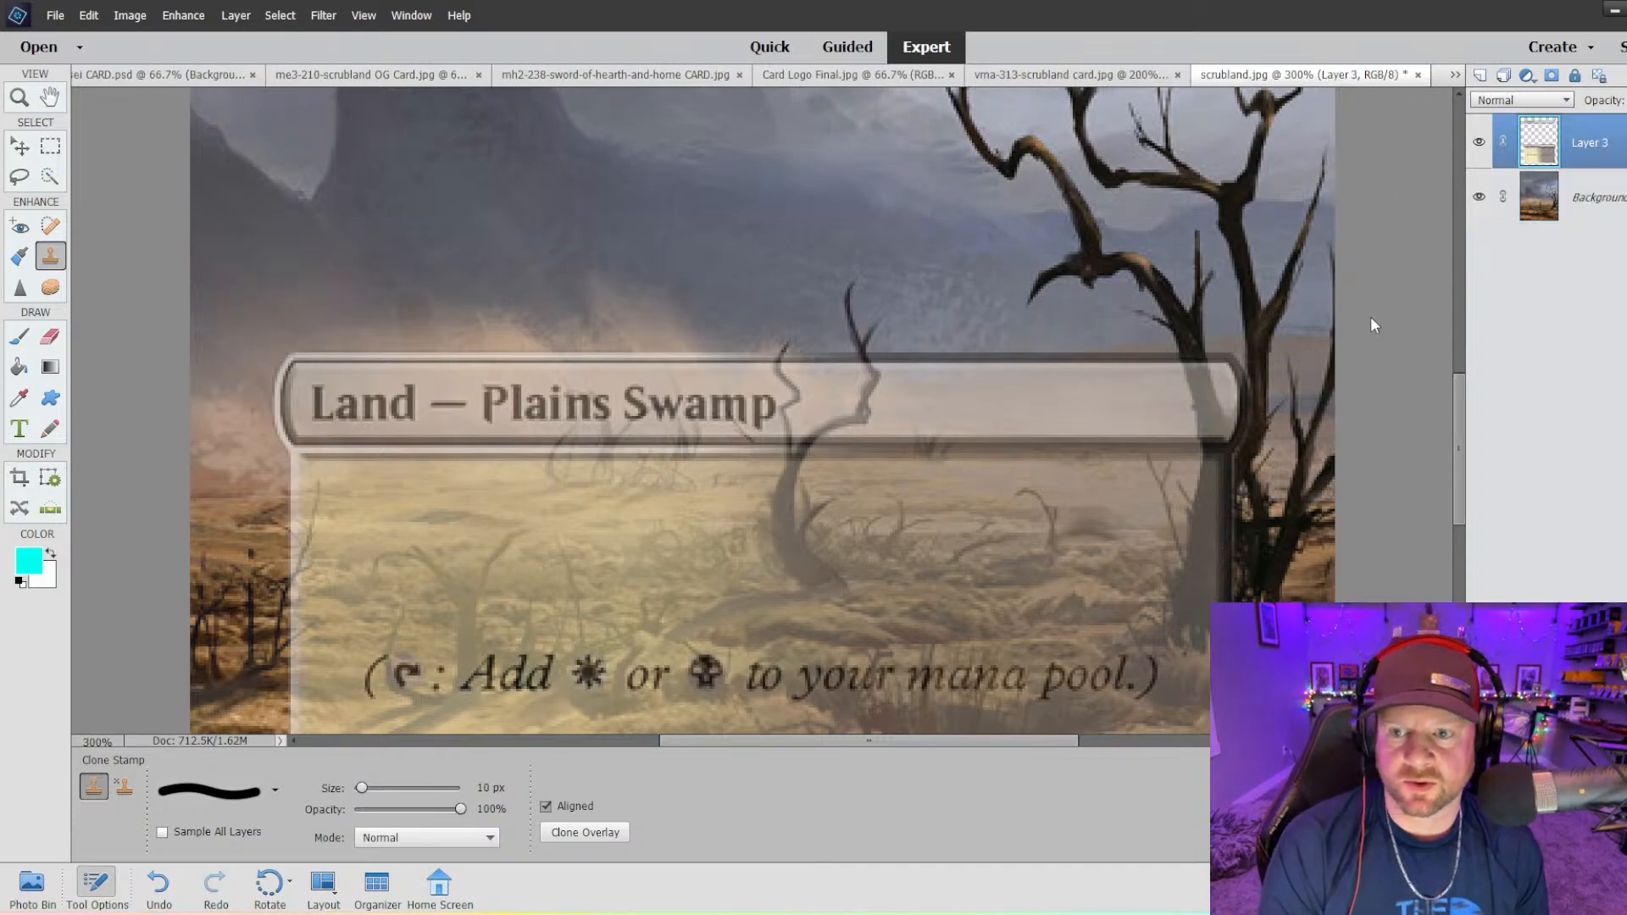
{"action": "mouse_move", "coordinate": [1197, 371]}
{"action": "left_mouse_down"}
{"action": "mouse_move", "coordinate": [1217, 431]}
{"action": "mouse_move", "coordinate": [1235, 428]}
{"action": "mouse_move", "coordinate": [1209, 496]}
{"action": "mouse_move", "coordinate": [1232, 468]}
{"action": "mouse_move", "coordinate": [1228, 483]}
{"action": "left_mouse_up"}
{"action": "scroll", "coordinate": [1224, 483], "scroll_direction": "down", "scroll_amount": 4}
{"action": "mouse_move", "coordinate": [1215, 340]}
{"action": "left_mouse_down"}
{"action": "mouse_move", "coordinate": [1203, 374]}
{"action": "mouse_move", "coordinate": [1210, 359]}
{"action": "mouse_move", "coordinate": [1217, 401]}
{"action": "mouse_move", "coordinate": [1228, 337]}
{"action": "mouse_move", "coordinate": [1224, 431]}
{"action": "mouse_move", "coordinate": [1208, 440]}
{"action": "mouse_move", "coordinate": [1203, 399]}
{"action": "mouse_move", "coordinate": [1184, 440]}
{"action": "mouse_move", "coordinate": [1194, 411]}
{"action": "left_mouse_up"}
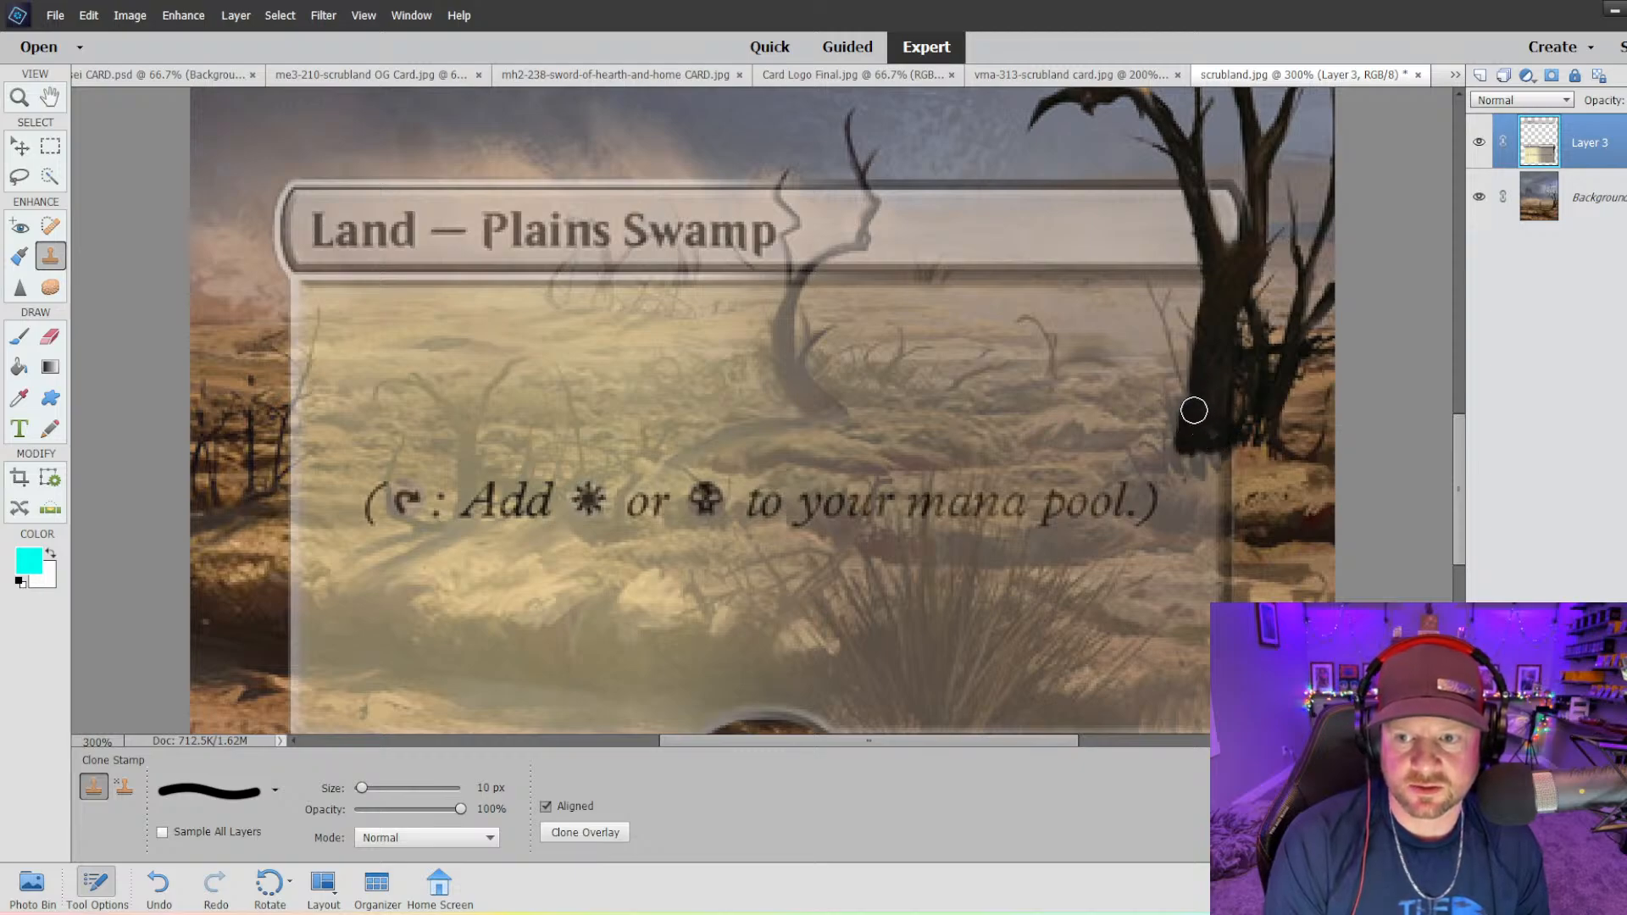
{"action": "scroll", "coordinate": [1192, 436], "scroll_direction": "down", "scroll_amount": 2}
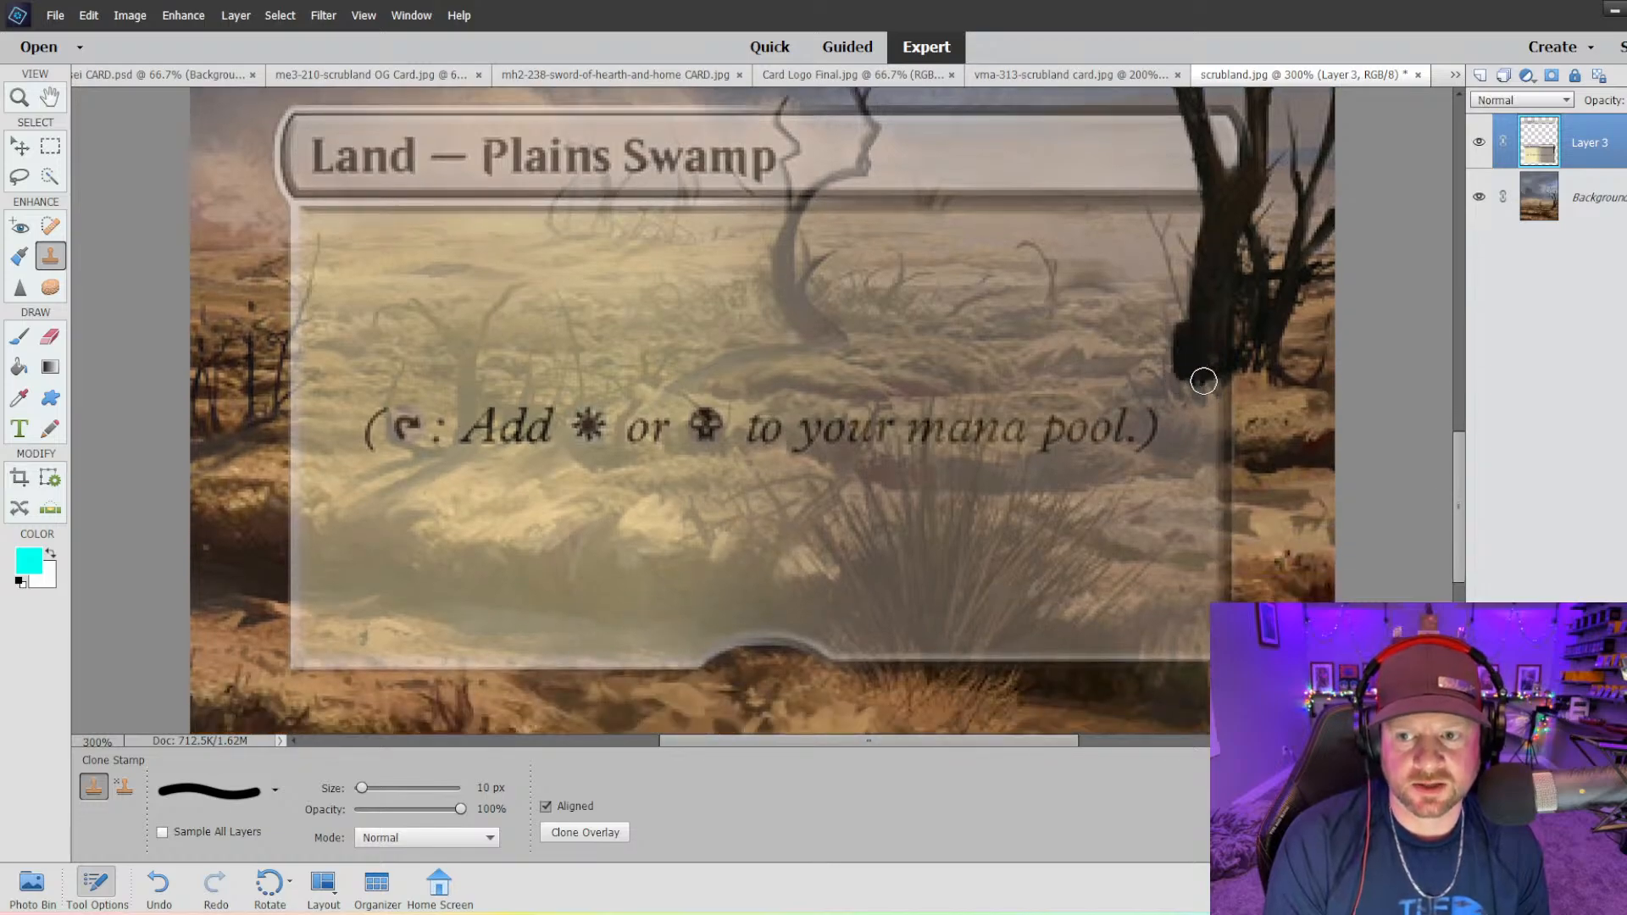
{"action": "mouse_move", "coordinate": [1221, 430]}
{"action": "left_mouse_down"}
{"action": "mouse_move", "coordinate": [1162, 414]}
{"action": "mouse_move", "coordinate": [1202, 376]}
{"action": "mouse_move", "coordinate": [1223, 408]}
{"action": "mouse_move", "coordinate": [1193, 389]}
{"action": "mouse_move", "coordinate": [1142, 410]}
{"action": "mouse_move", "coordinate": [1233, 433]}
{"action": "mouse_move", "coordinate": [1177, 442]}
{"action": "mouse_move", "coordinate": [1137, 425]}
{"action": "mouse_move", "coordinate": [1227, 447]}
{"action": "mouse_move", "coordinate": [1131, 426]}
{"action": "left_mouse_up"}
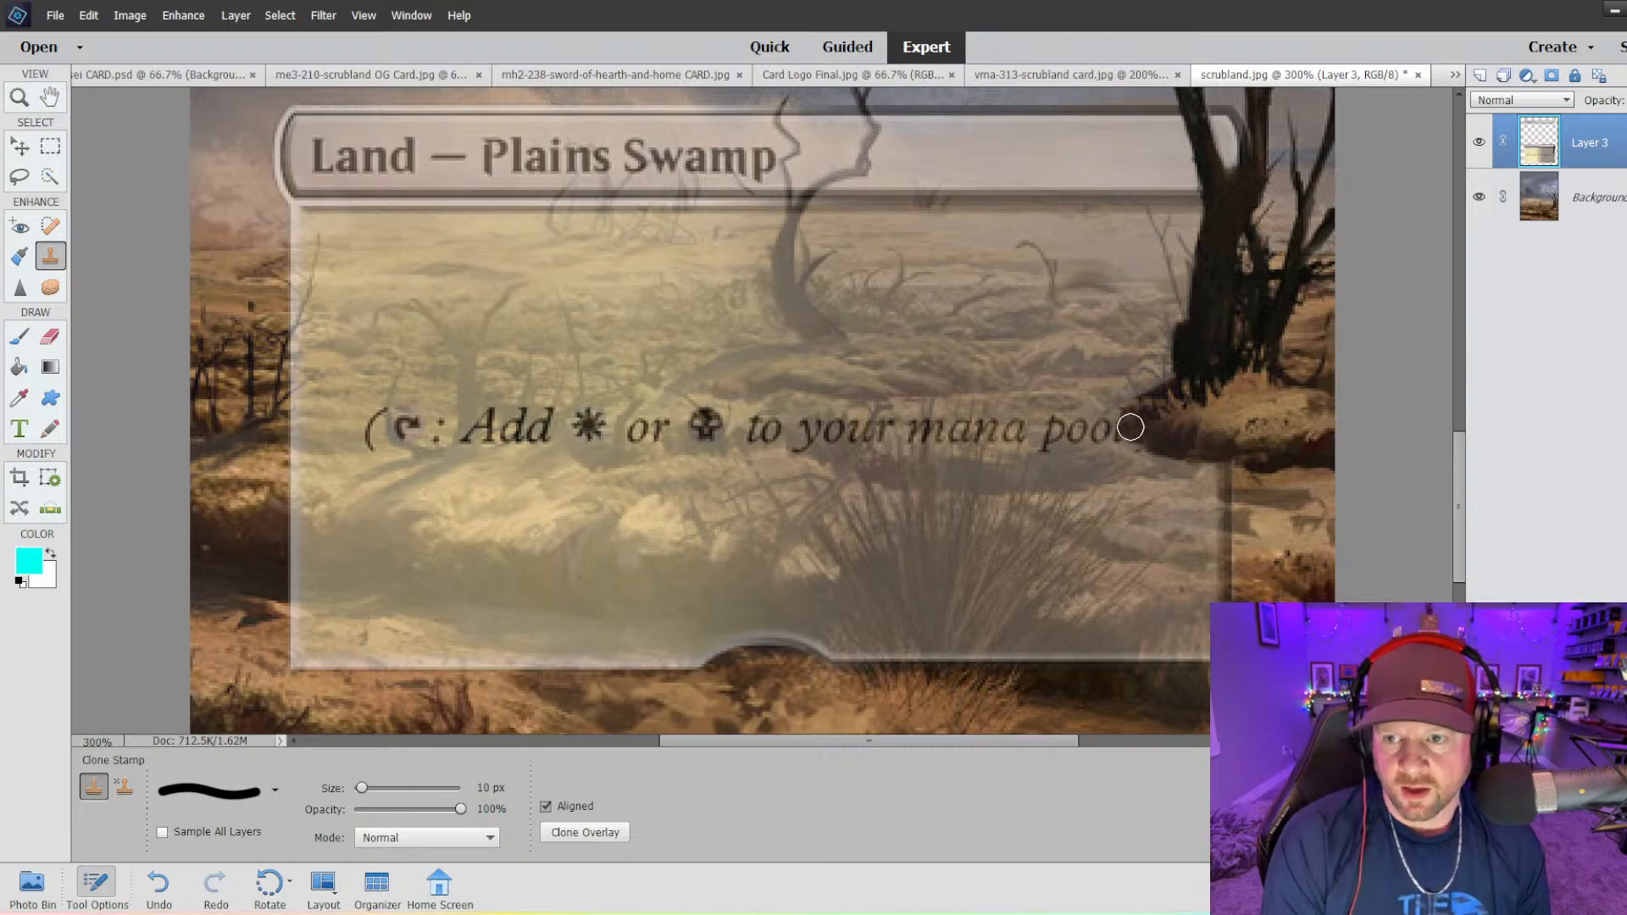
- Bring up the original Scrubland card scan, me3-210-scrubland OG Card.jpg
{"action": "scroll", "coordinate": [1255, 390], "scroll_direction": "up", "scroll_amount": 1}
{"action": "scroll", "coordinate": [1255, 390], "scroll_direction": "up", "scroll_amount": 1}
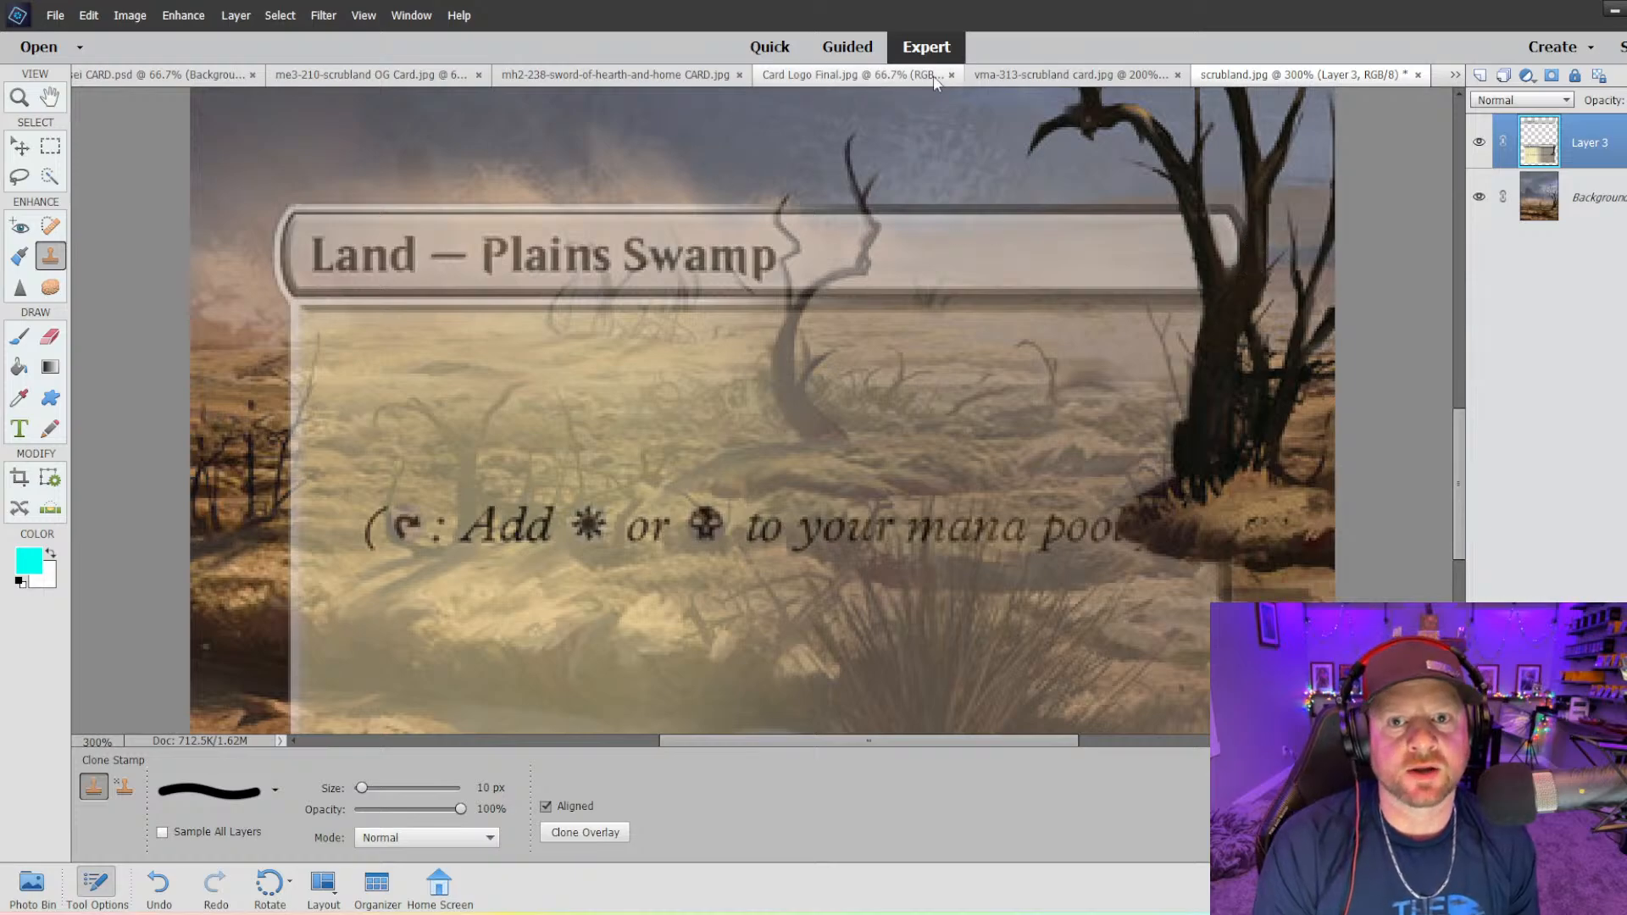
{"action": "left_click", "coordinate": [993, 76]}
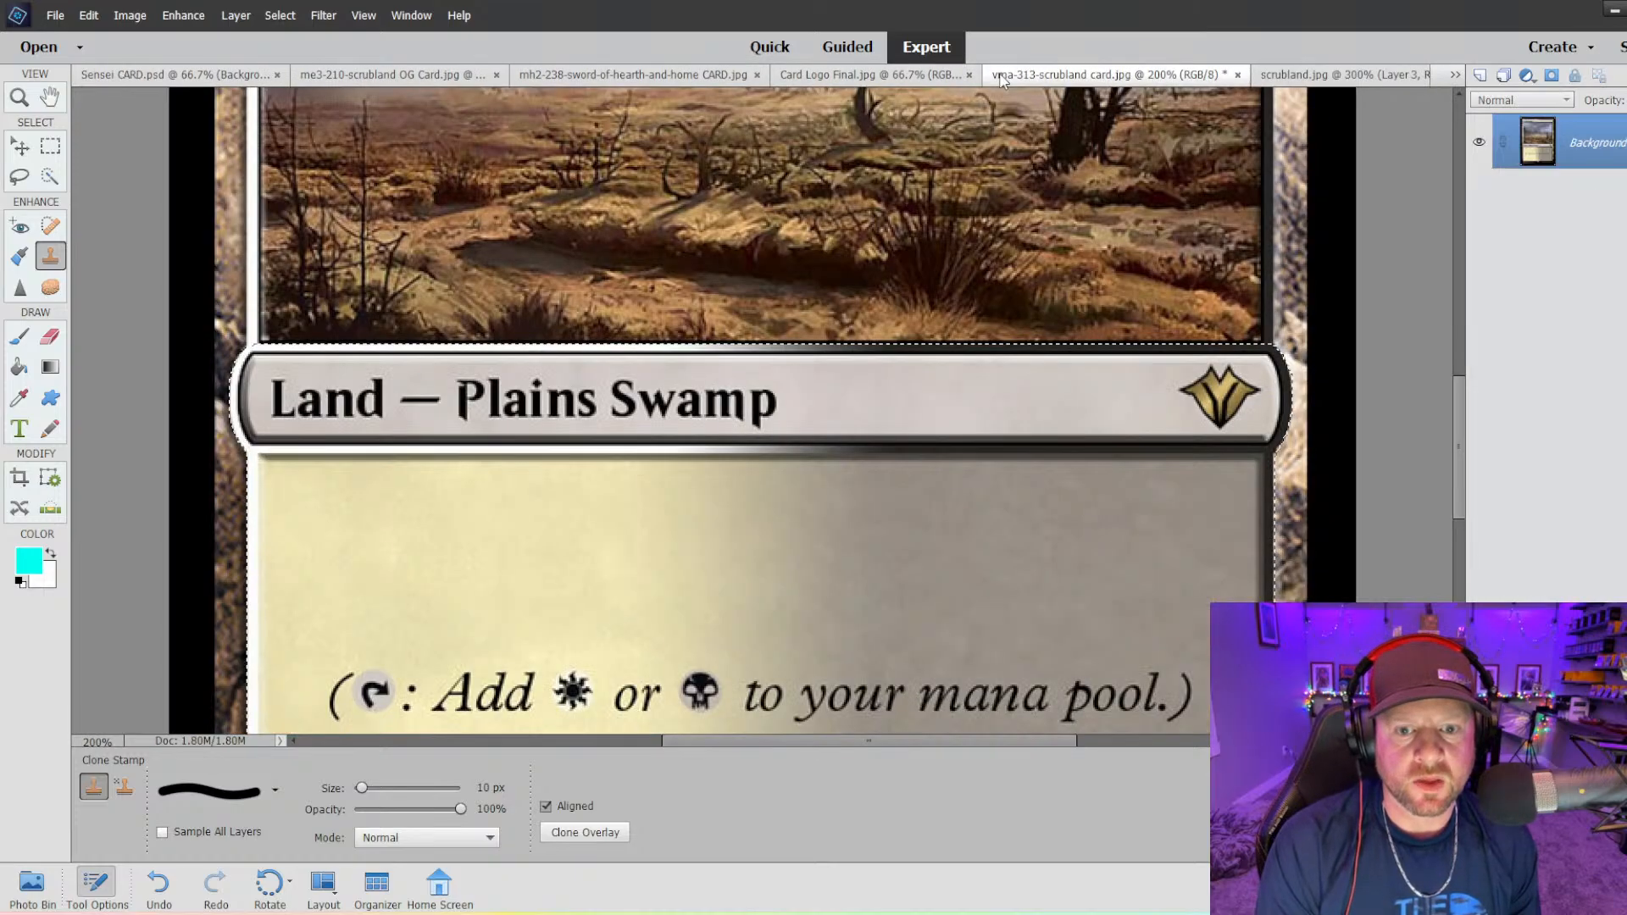
{"action": "left_click", "coordinate": [856, 77]}
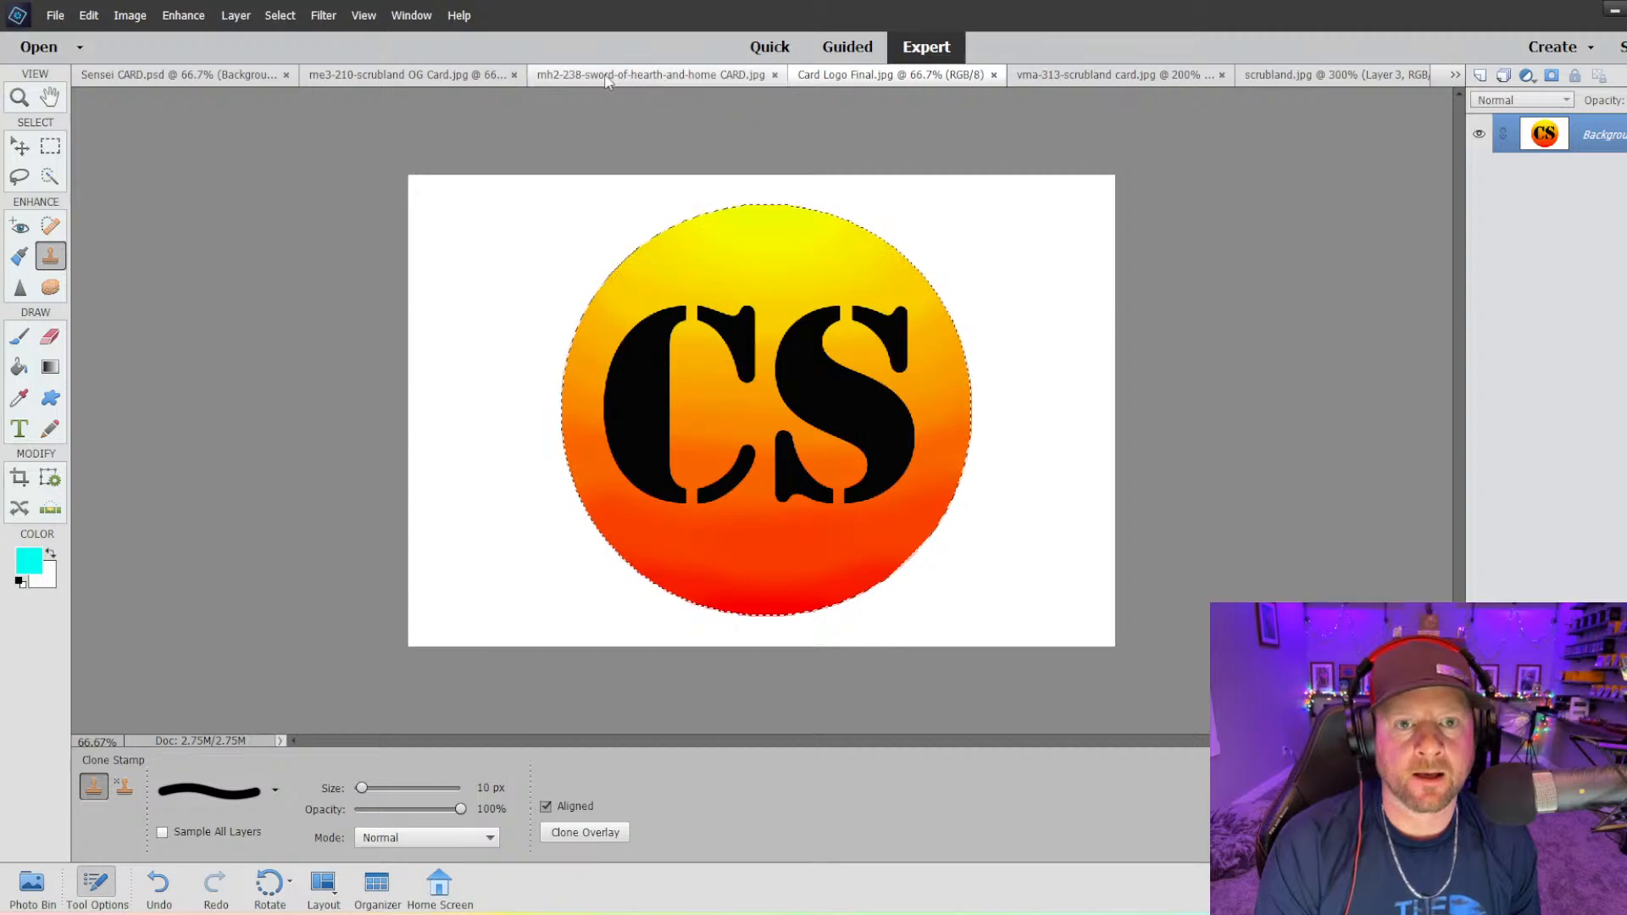
{"action": "left_click", "coordinate": [534, 76]}
{"action": "left_click", "coordinate": [398, 78]}
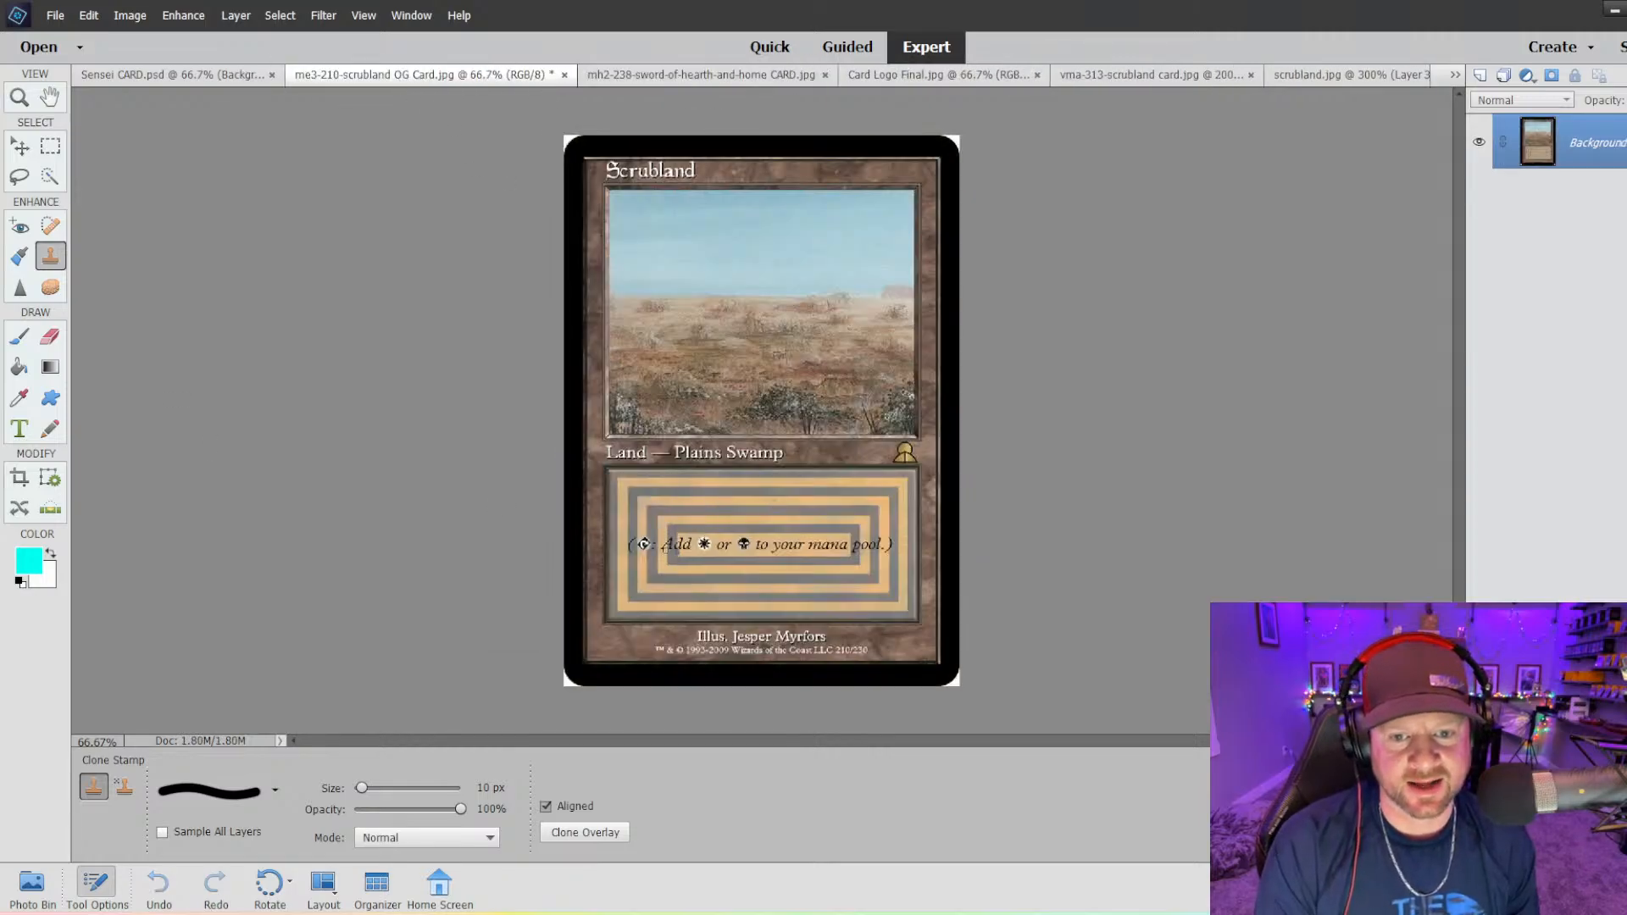
{"action": "left_click", "coordinate": [50, 176]}
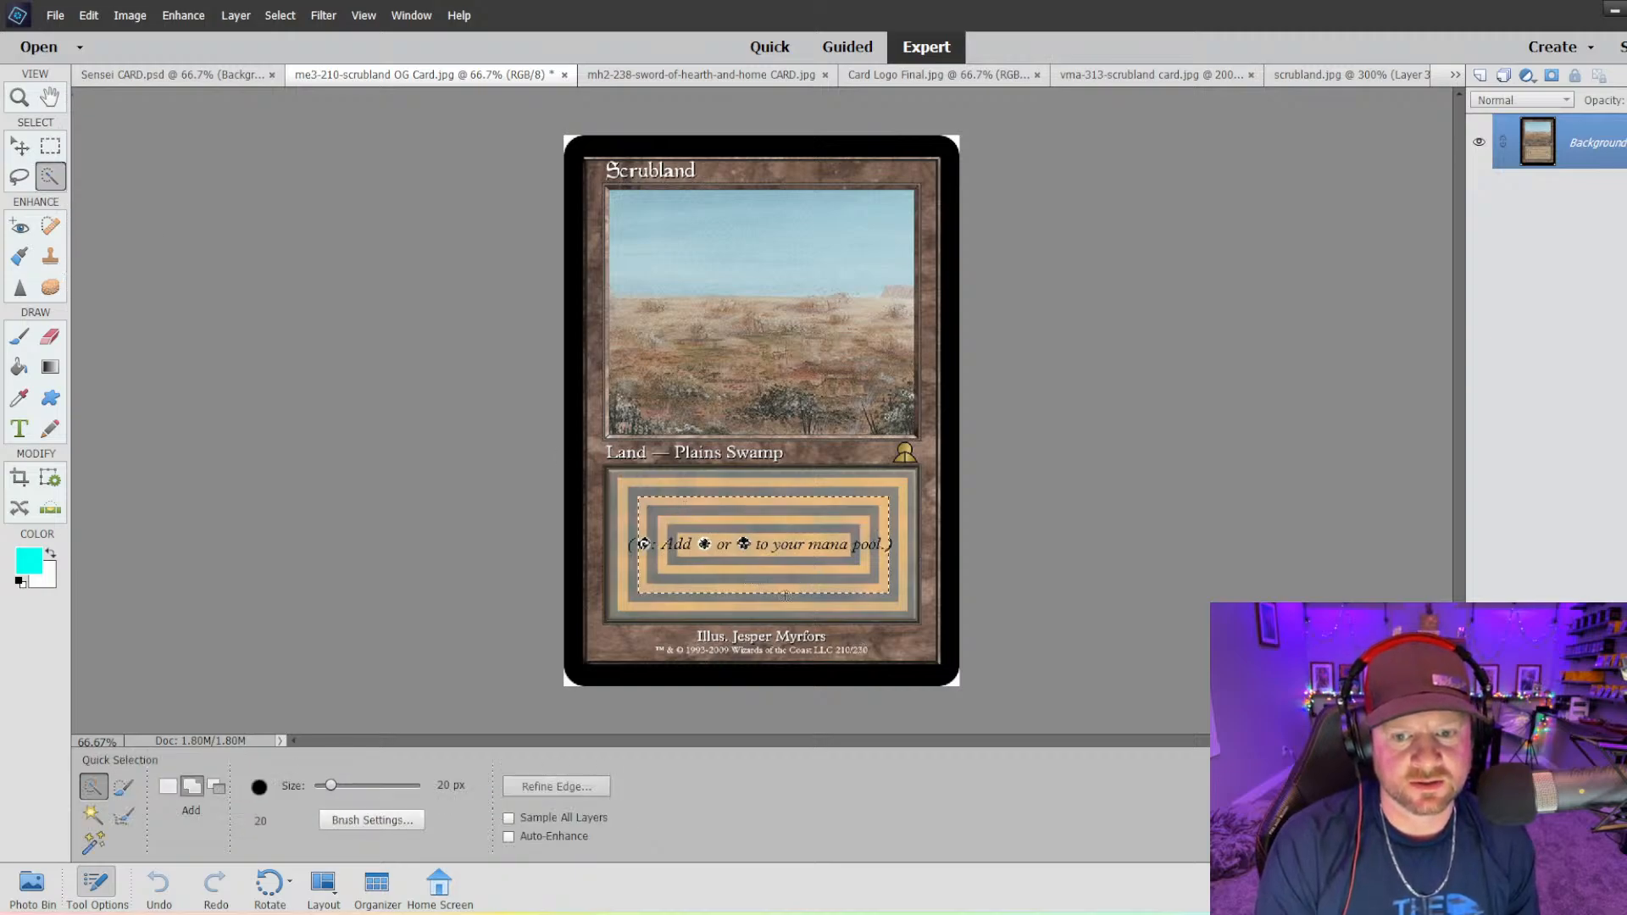
{"action": "mouse_move", "coordinate": [785, 596]}
{"action": "left_mouse_down"}
{"action": "mouse_move", "coordinate": [633, 612]}
{"action": "mouse_move", "coordinate": [806, 605]}
{"action": "left_mouse_up"}
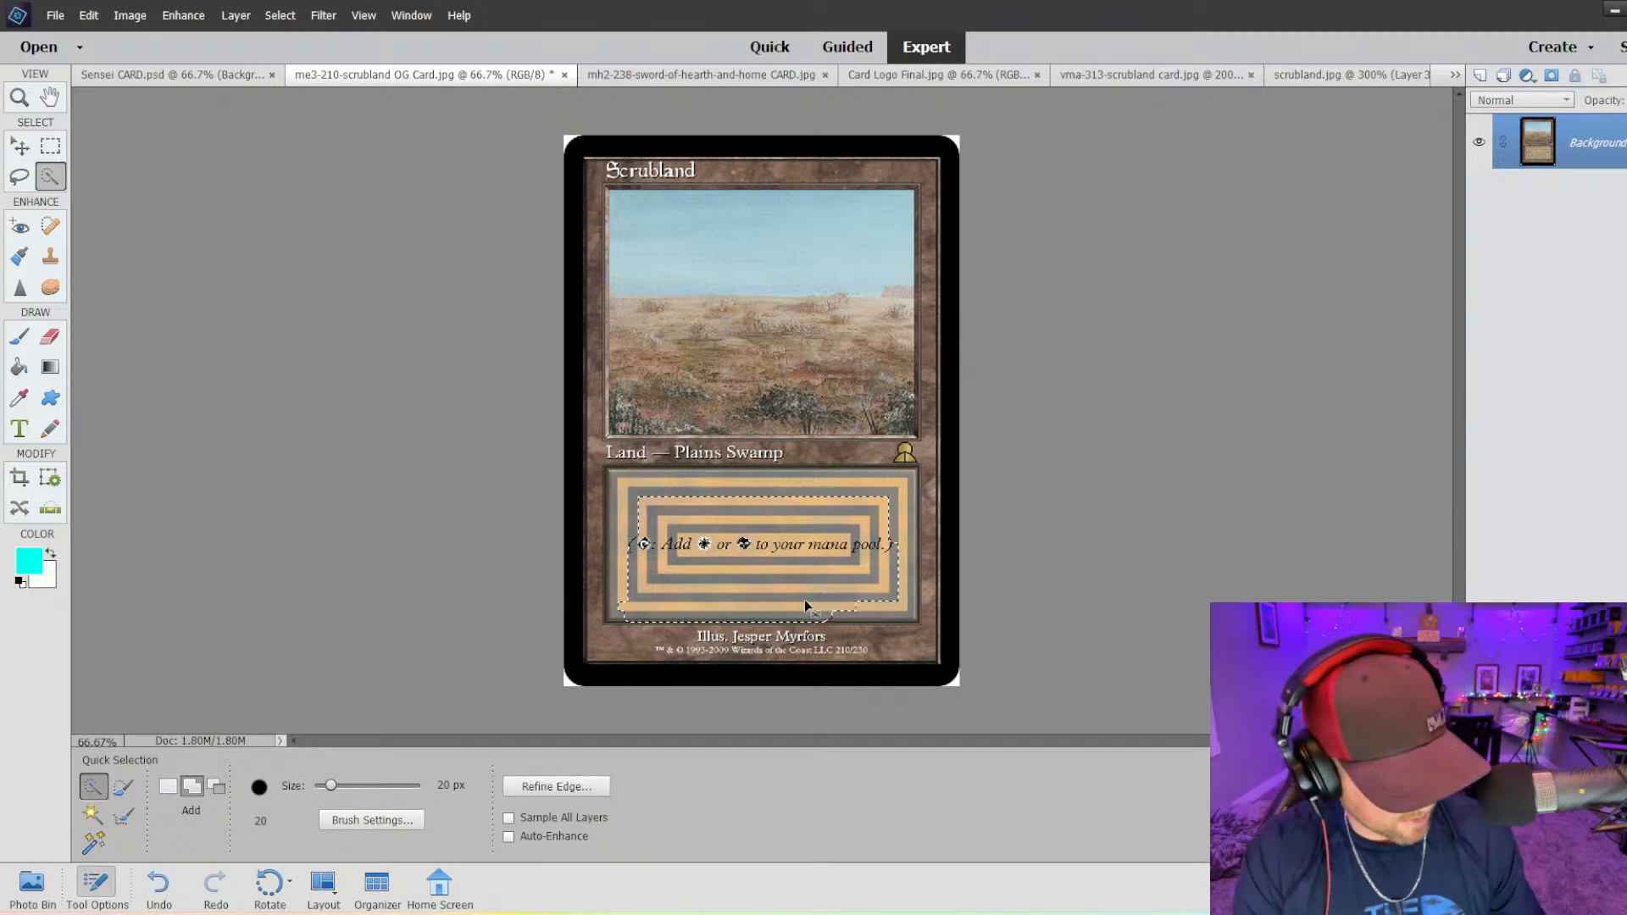
{"action": "key", "text": "ctrl+z"}
- Copy the striped rules text box from the original card with a rectangular selection and paste it into scrubland.jpg
{"action": "key", "text": "m"}
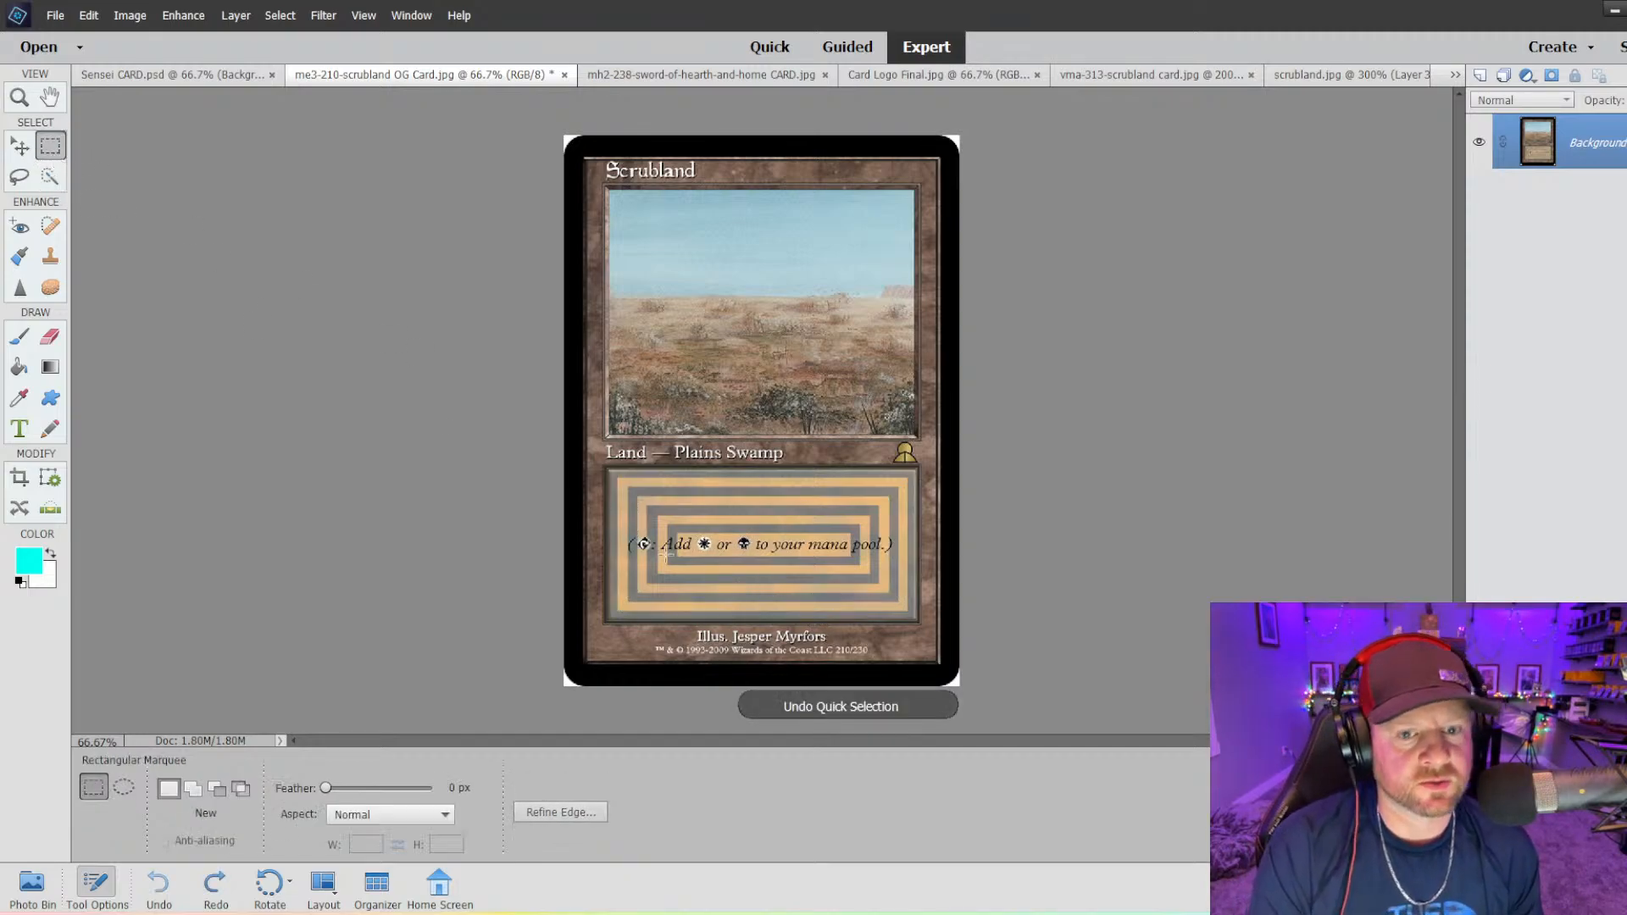
{"action": "left_click_drag", "start_coordinate": [610, 469], "coordinate": [915, 620]}
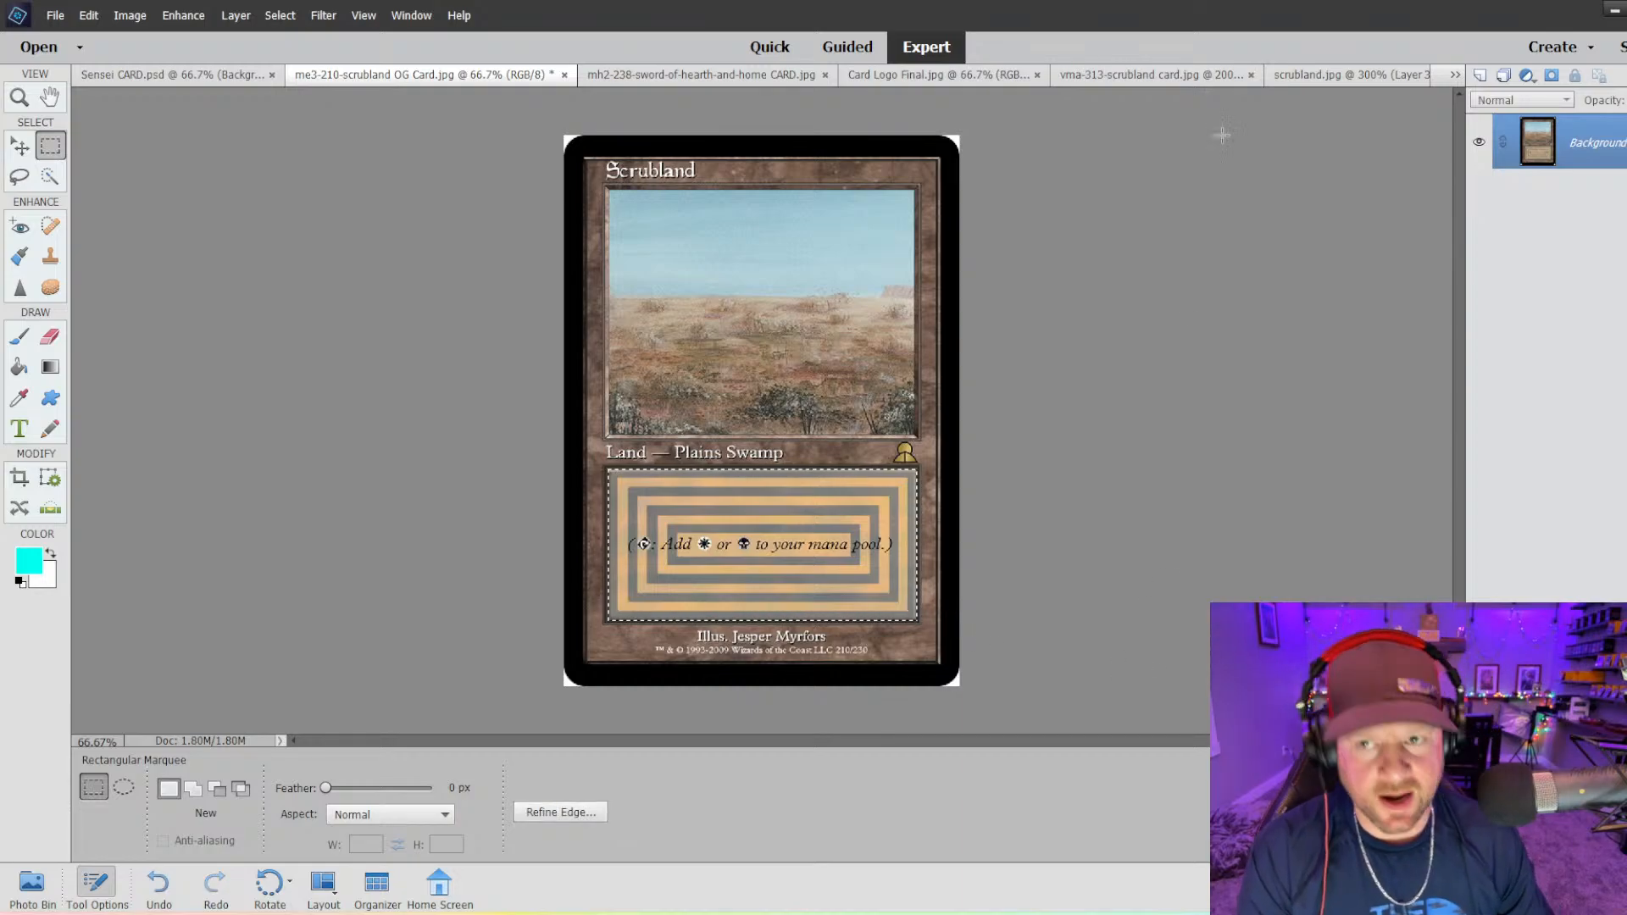
{"action": "left_click", "coordinate": [1174, 75]}
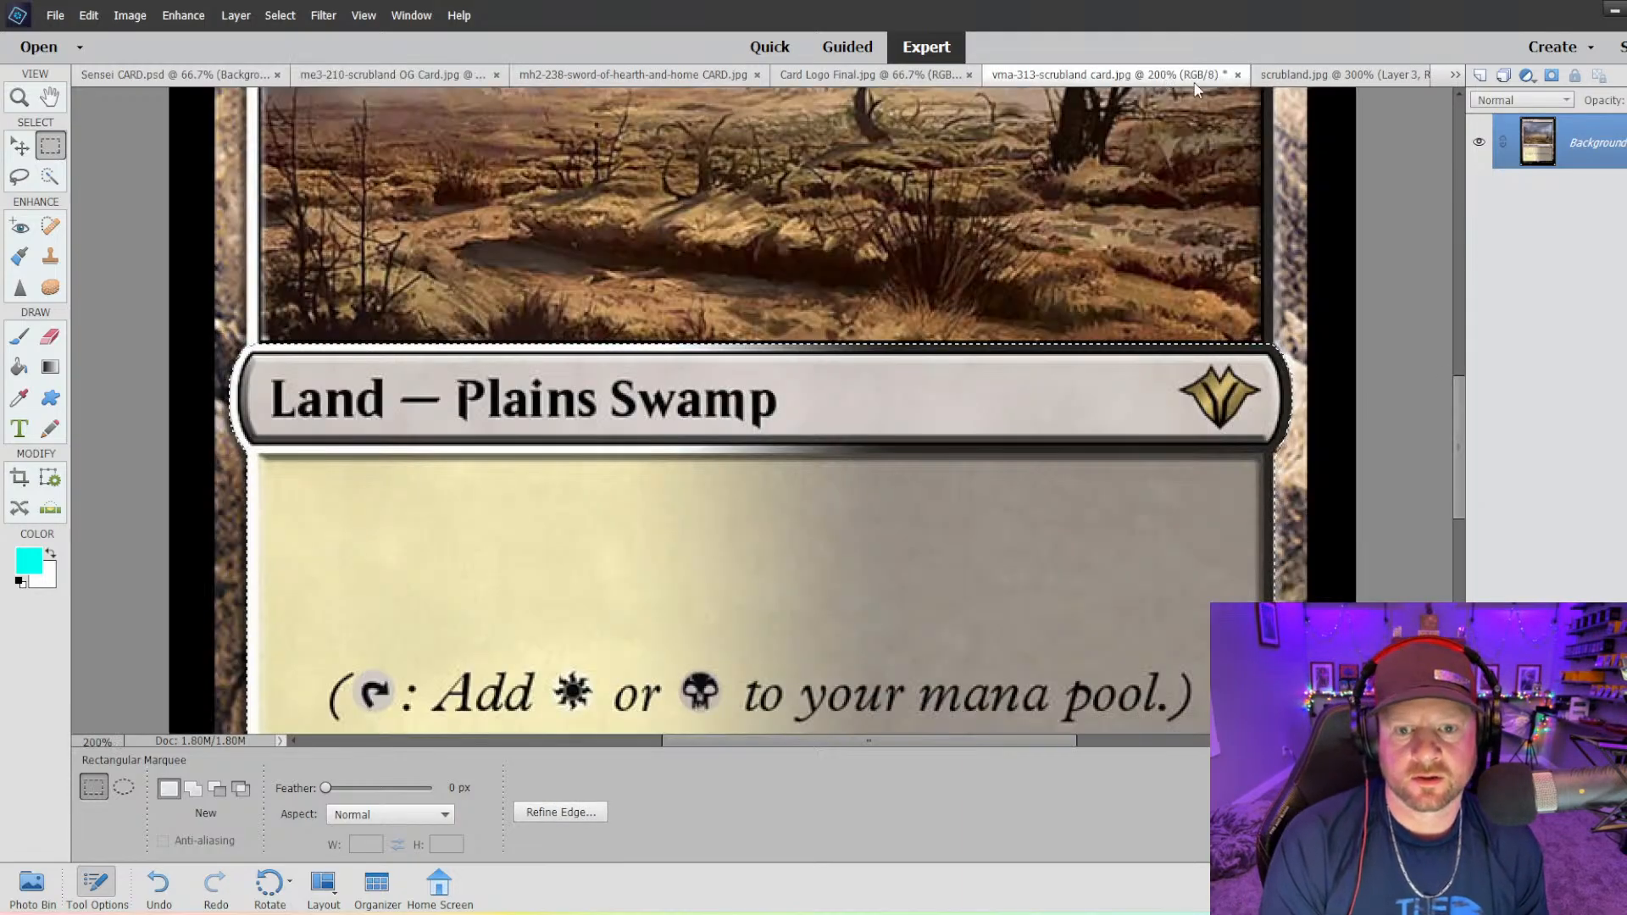
{"action": "left_click", "coordinate": [1344, 82]}
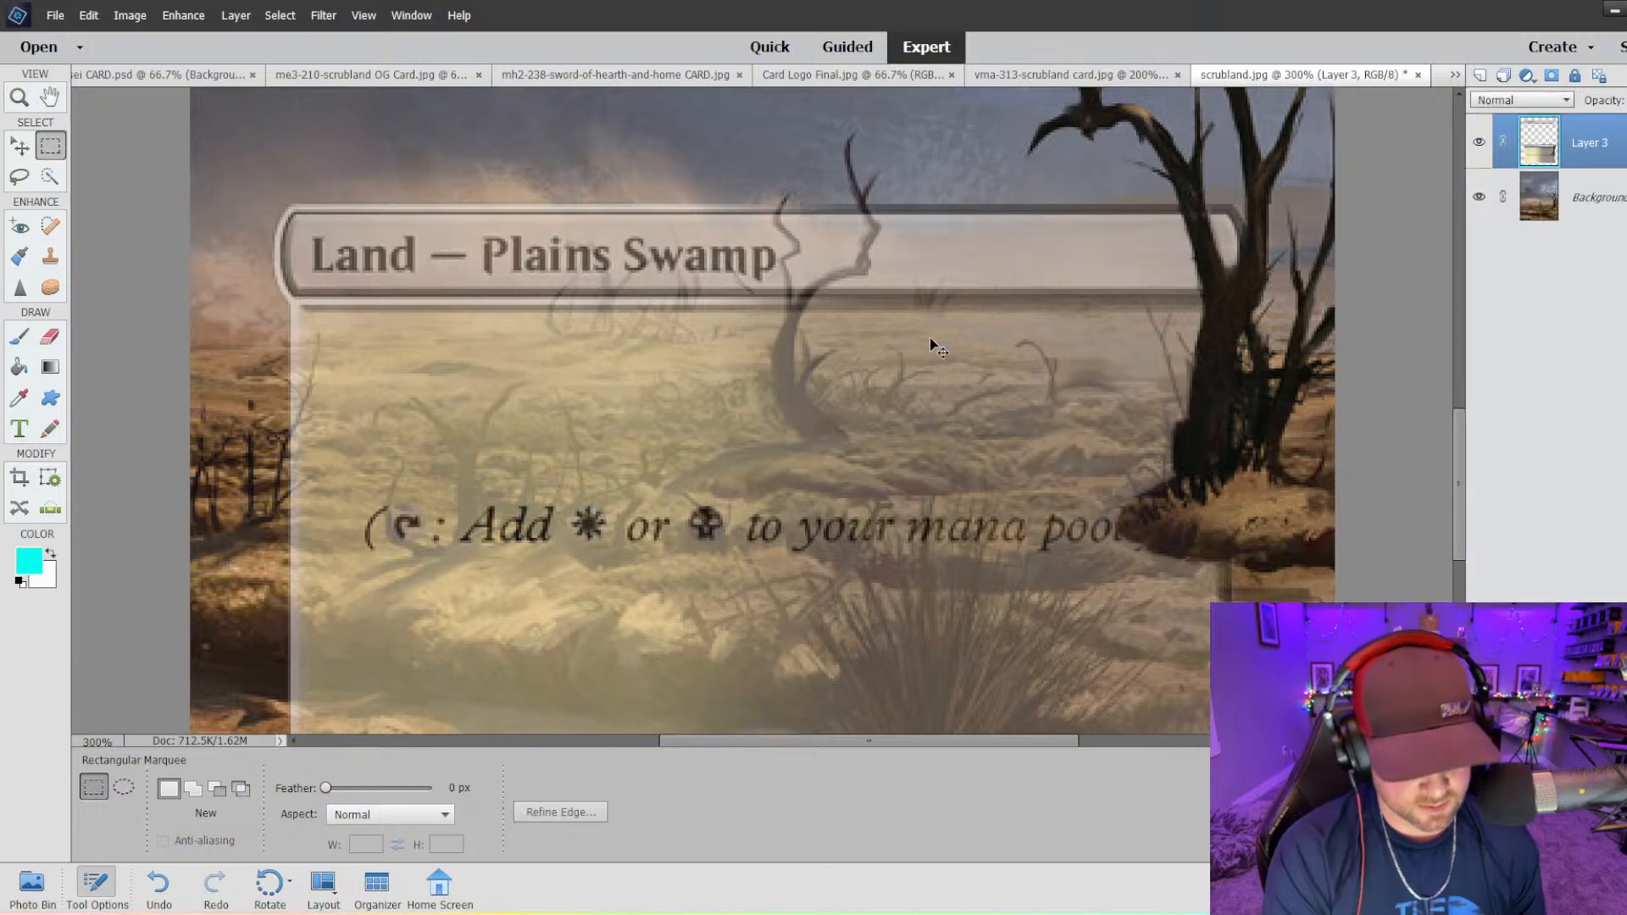
{"action": "key", "text": "ctrl+1"}
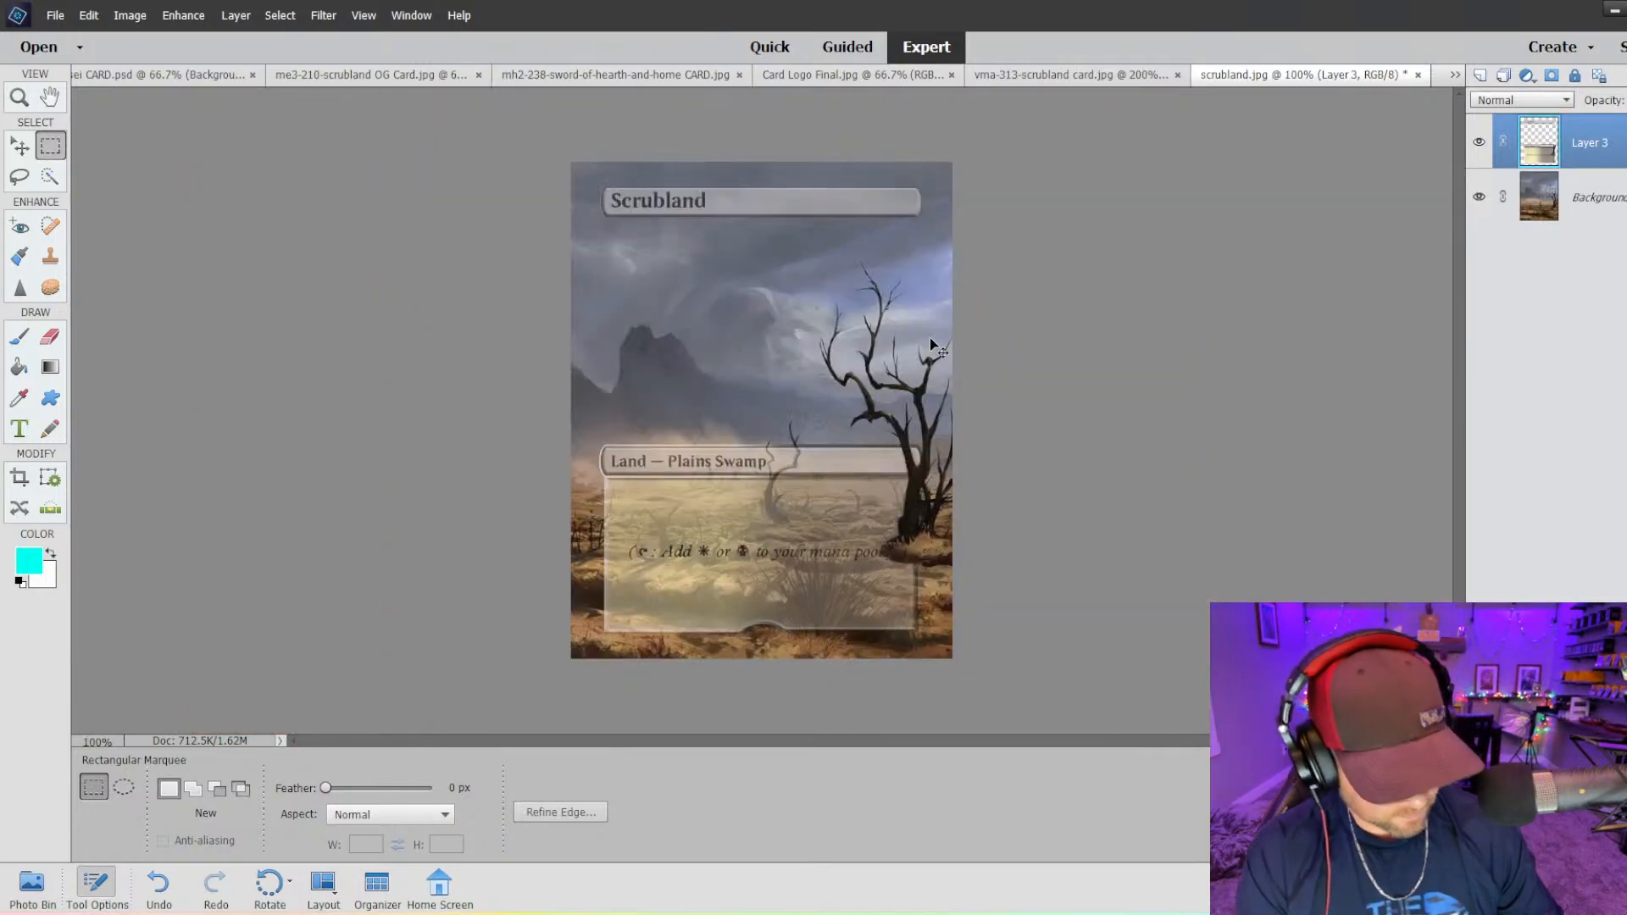
{"action": "key", "text": "ctrl+v"}
- Scale the pasted striped text box to 66.17% and fit it over the frame's text area below the type bar
{"action": "left_click", "coordinate": [20, 145]}
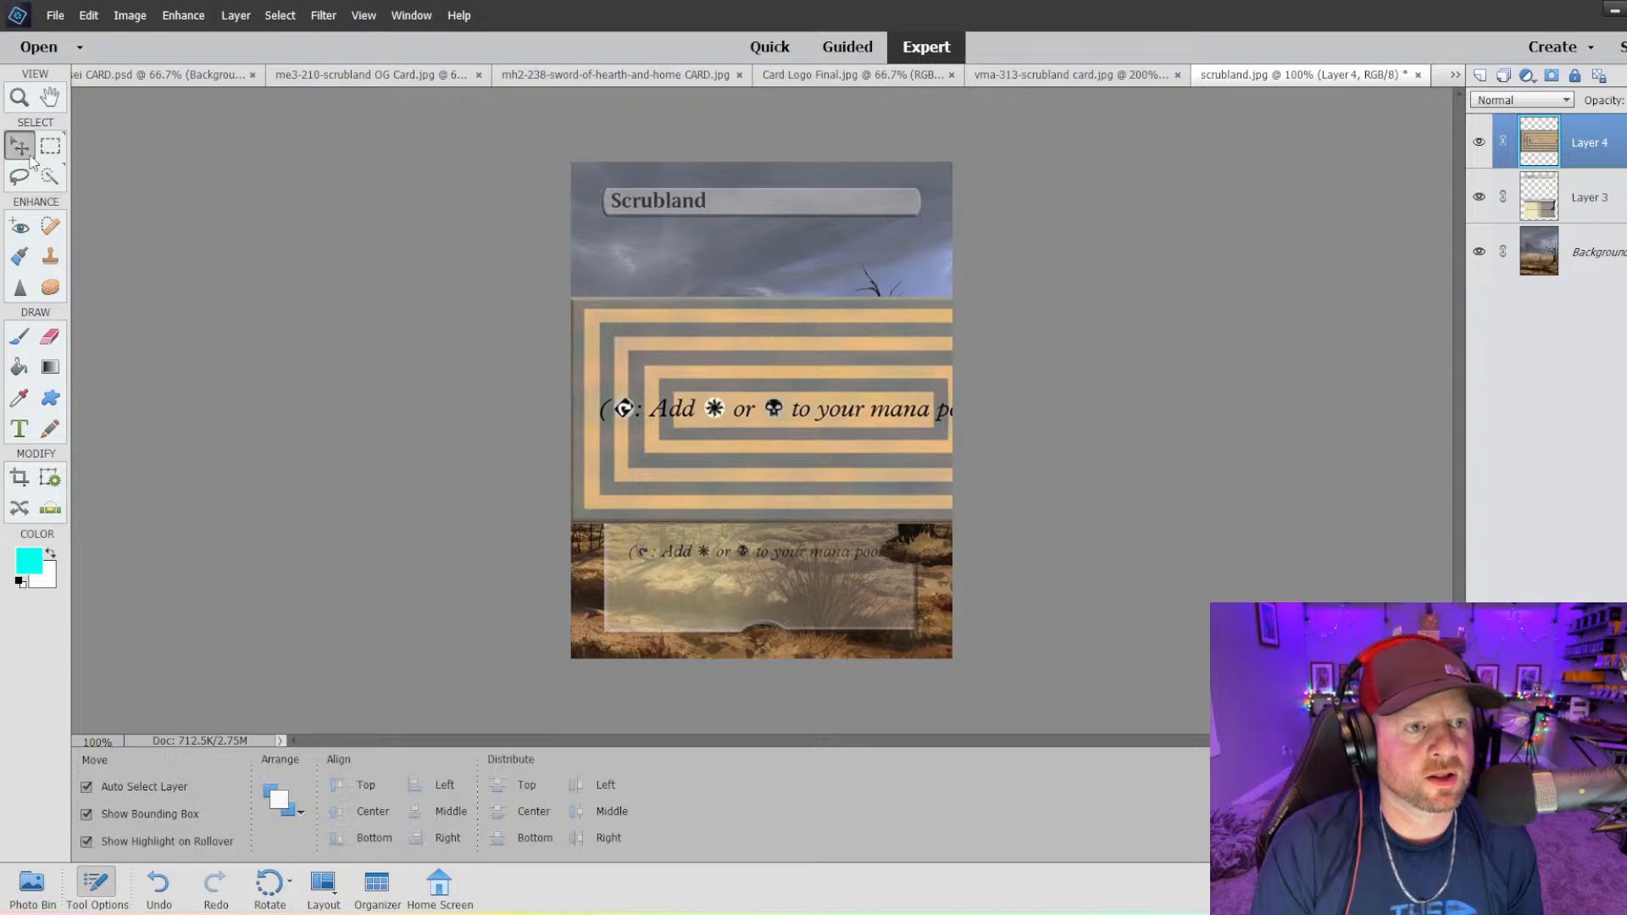
{"action": "left_click_drag", "start_coordinate": [669, 385], "coordinate": [708, 566]}
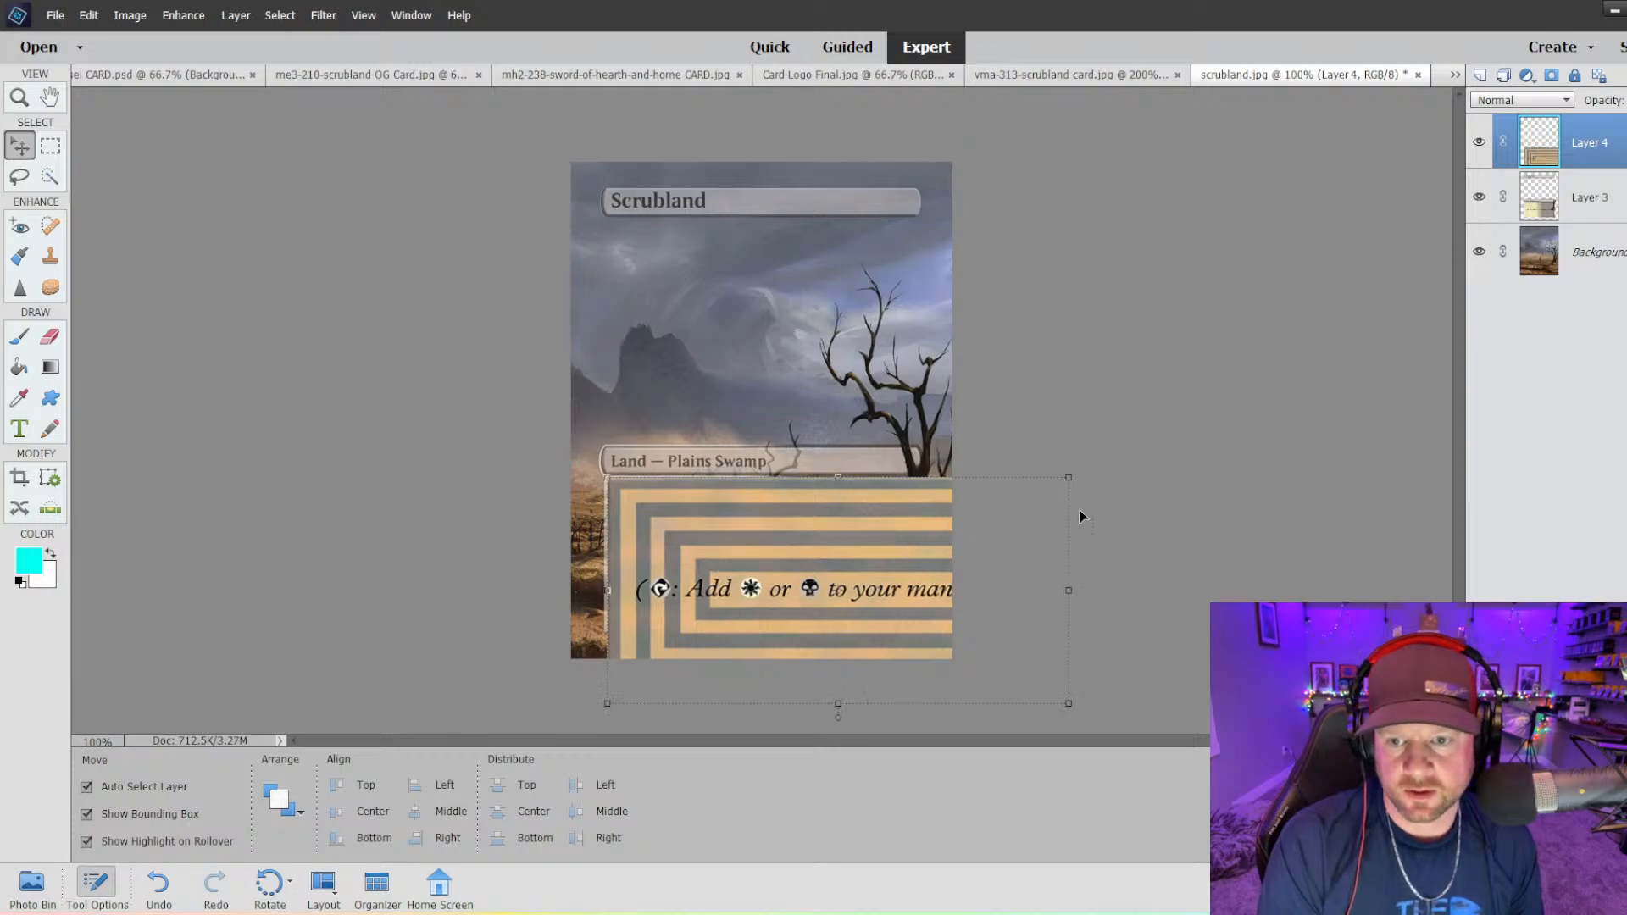
{"action": "left_click_drag", "start_coordinate": [800, 534], "coordinate": [885, 559]}
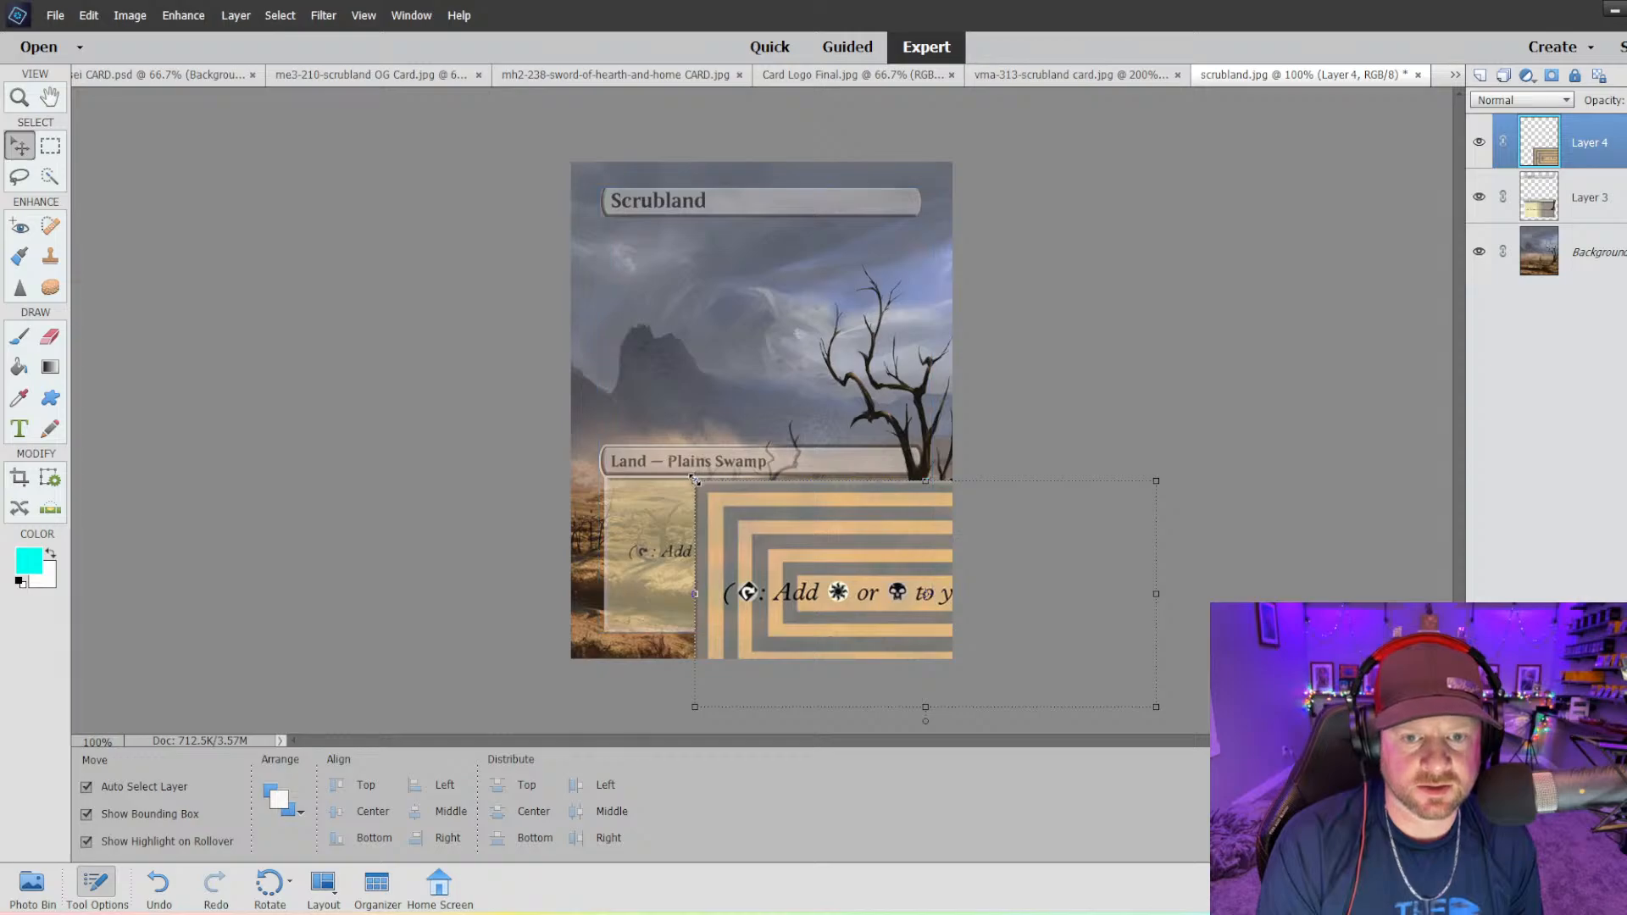
{"action": "left_click_drag", "start_coordinate": [689, 473], "coordinate": [647, 519]}
{"action": "key", "text": "ctrl+="}
{"action": "key", "text": "ctrl+="}
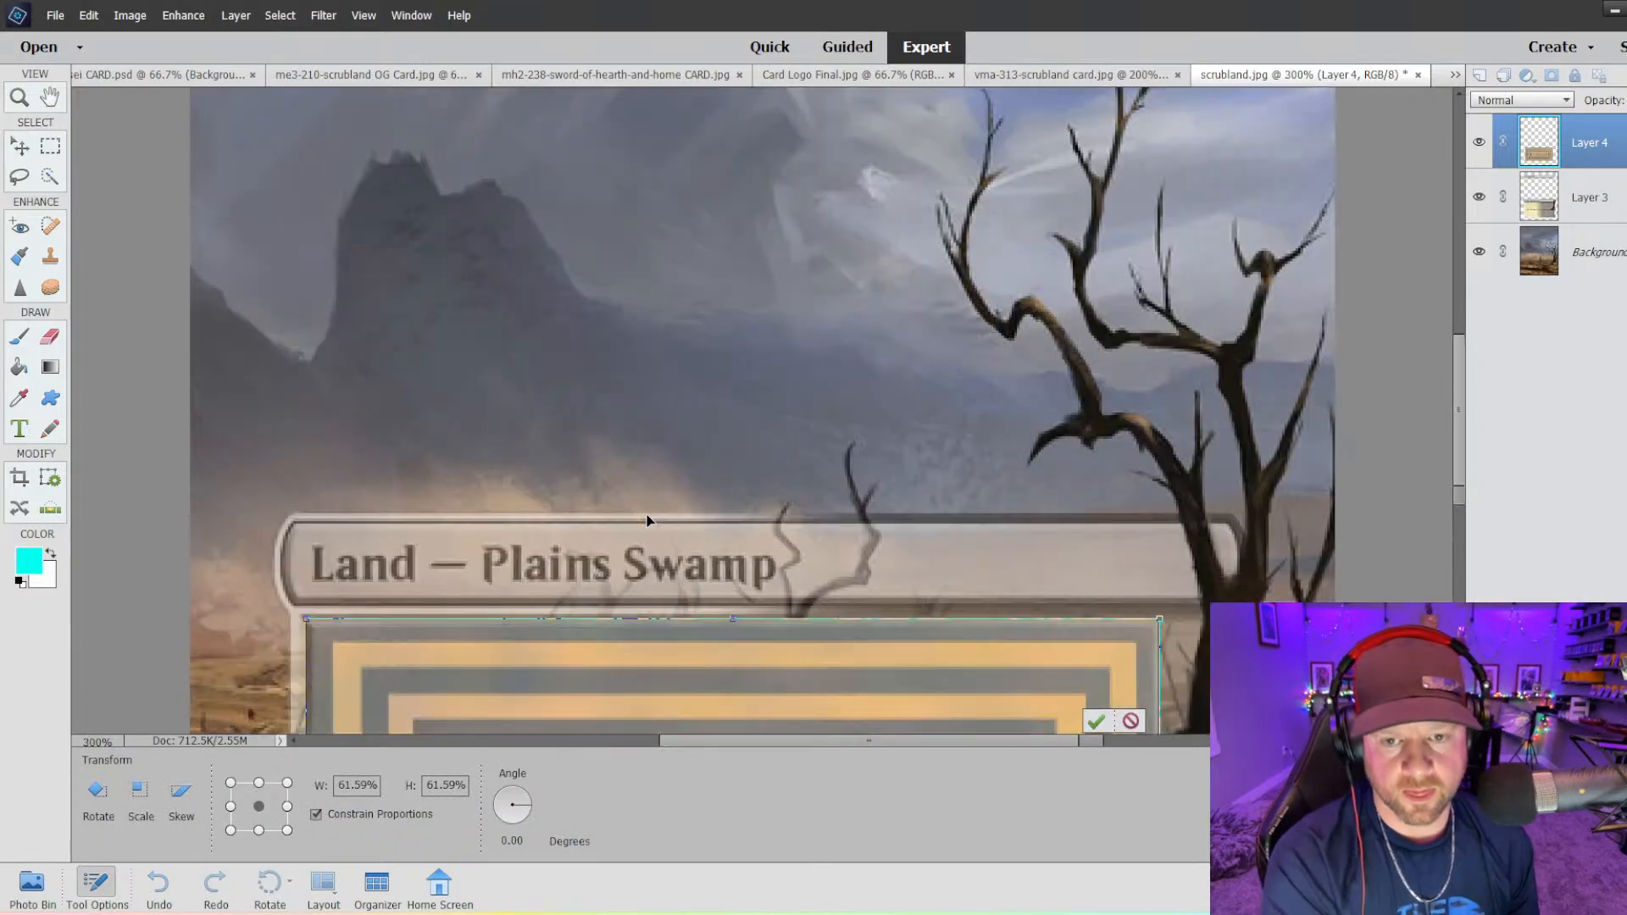
{"action": "scroll", "coordinate": [642, 527], "scroll_direction": "down", "scroll_amount": 2}
{"action": "scroll", "coordinate": [639, 532], "scroll_direction": "down", "scroll_amount": 8}
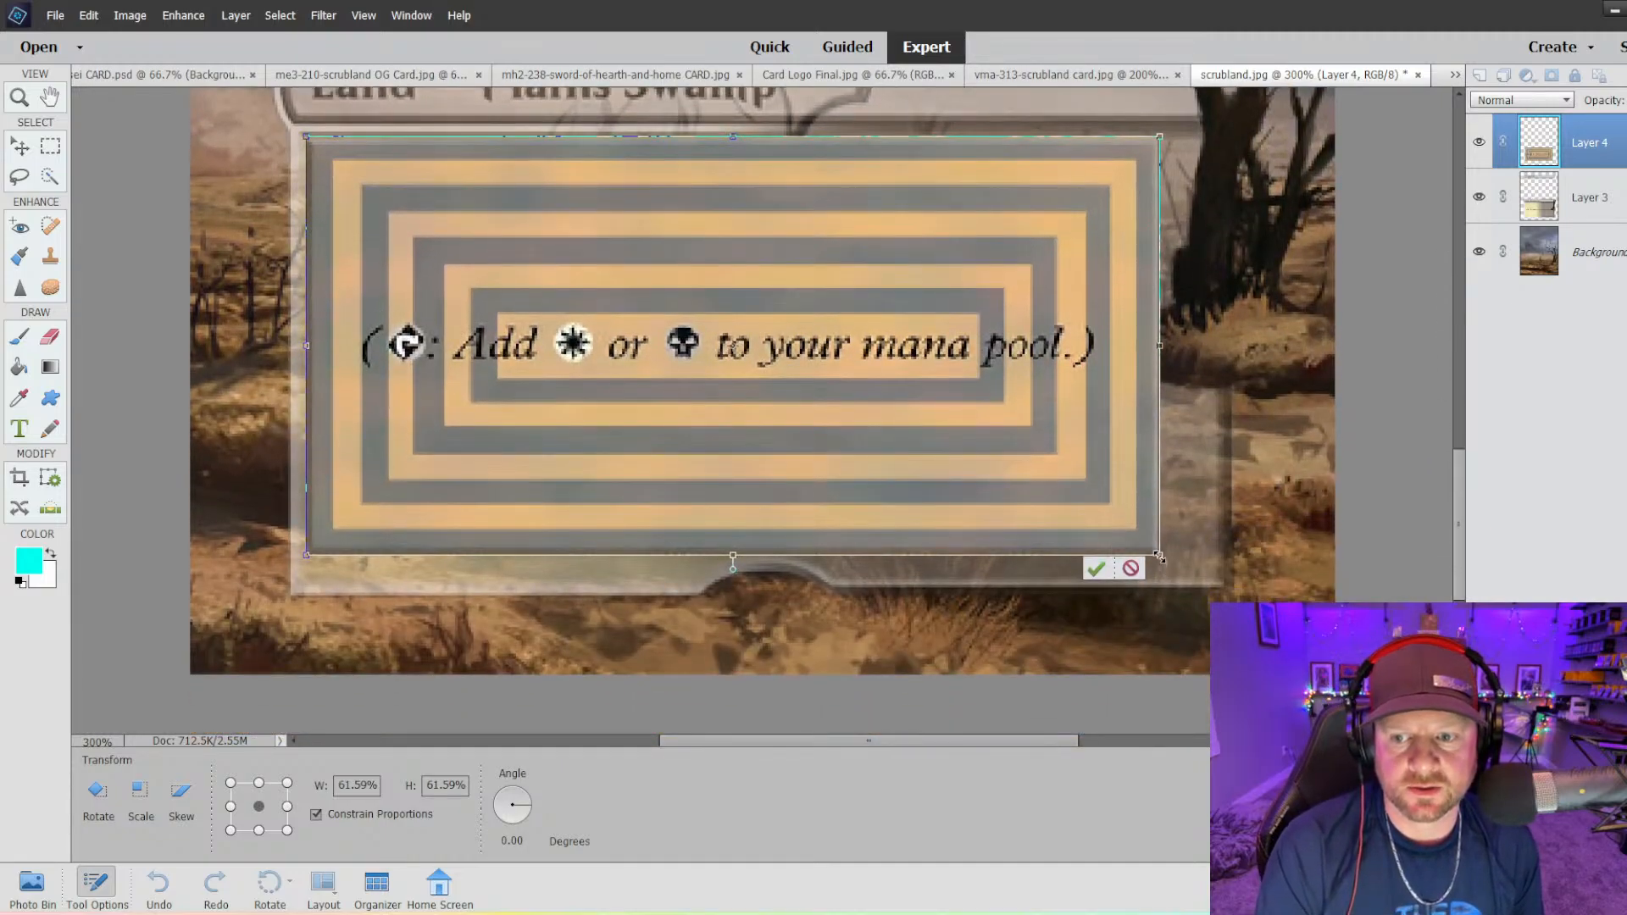
{"action": "left_click_drag", "start_coordinate": [1160, 556], "coordinate": [1223, 586]}
{"action": "mouse_move", "coordinate": [688, 499]}
{"action": "left_mouse_down"}
{"action": "mouse_move", "coordinate": [765, 503]}
{"action": "mouse_move", "coordinate": [512, 485]}
{"action": "mouse_move", "coordinate": [686, 500]}
{"action": "left_mouse_up"}
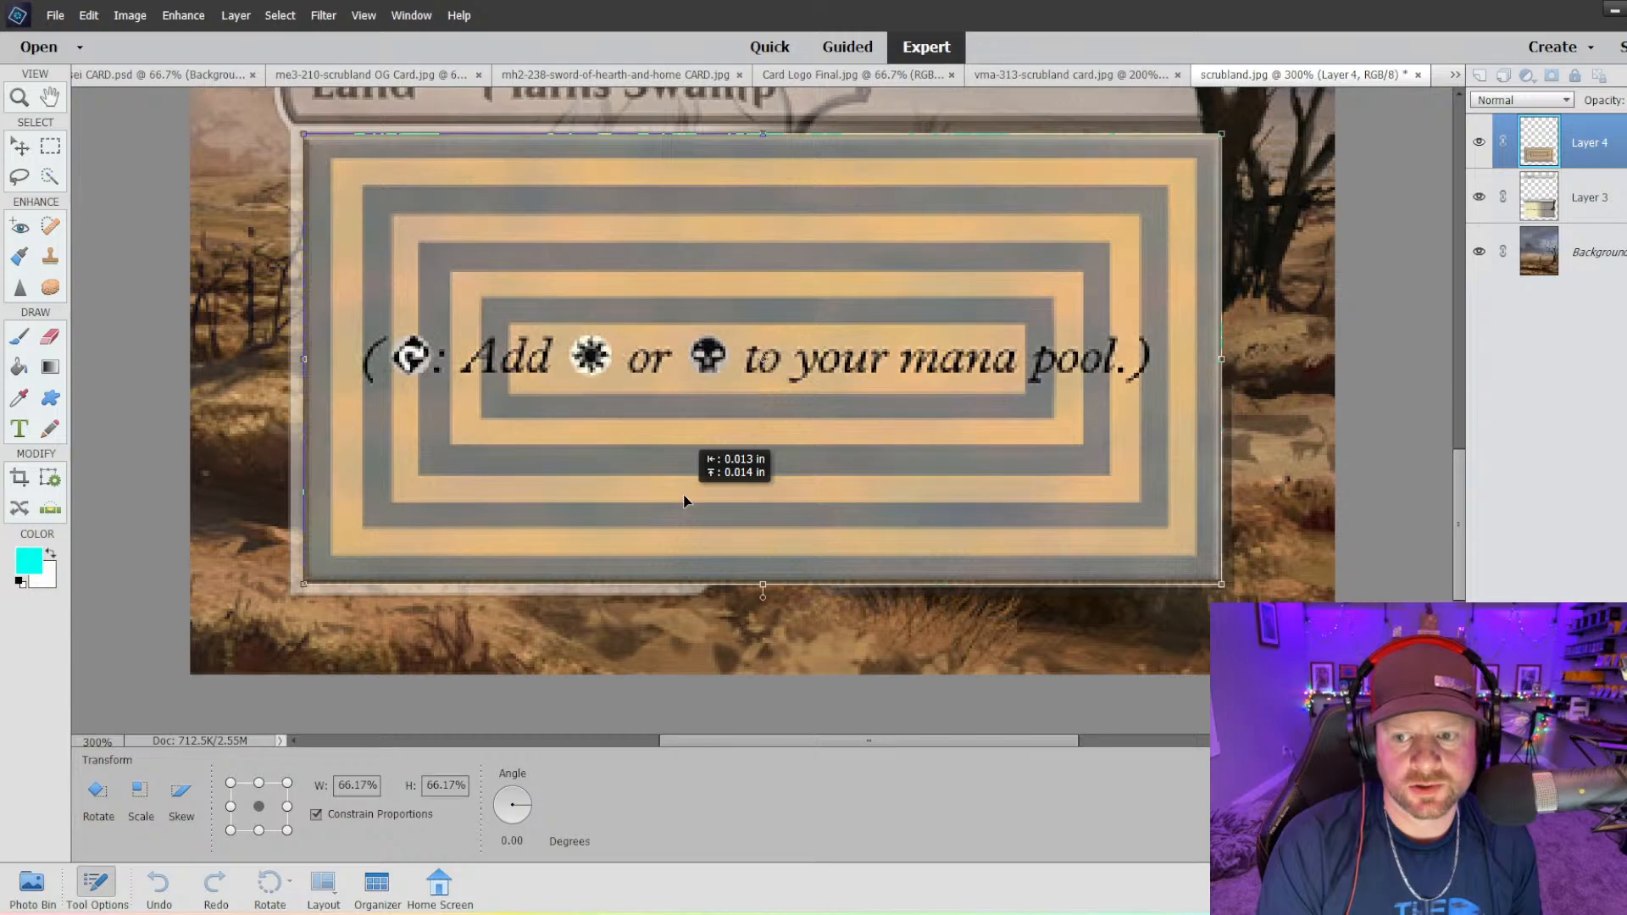
{"action": "left_click_drag", "start_coordinate": [687, 500], "coordinate": [679, 498]}
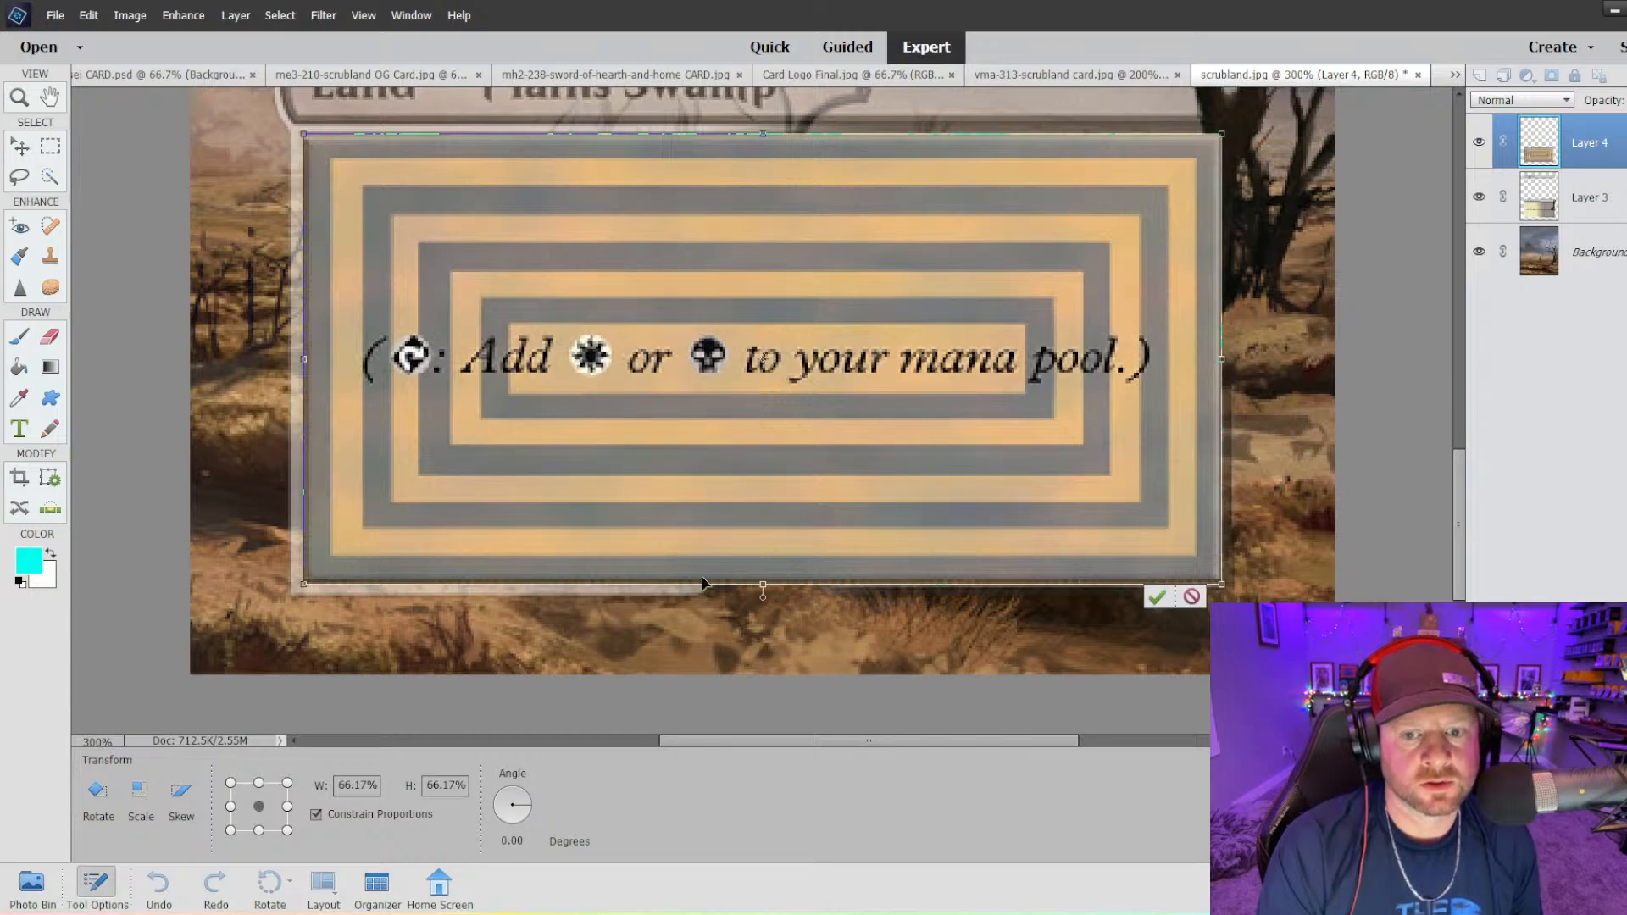
{"action": "left_click", "coordinate": [1157, 597]}
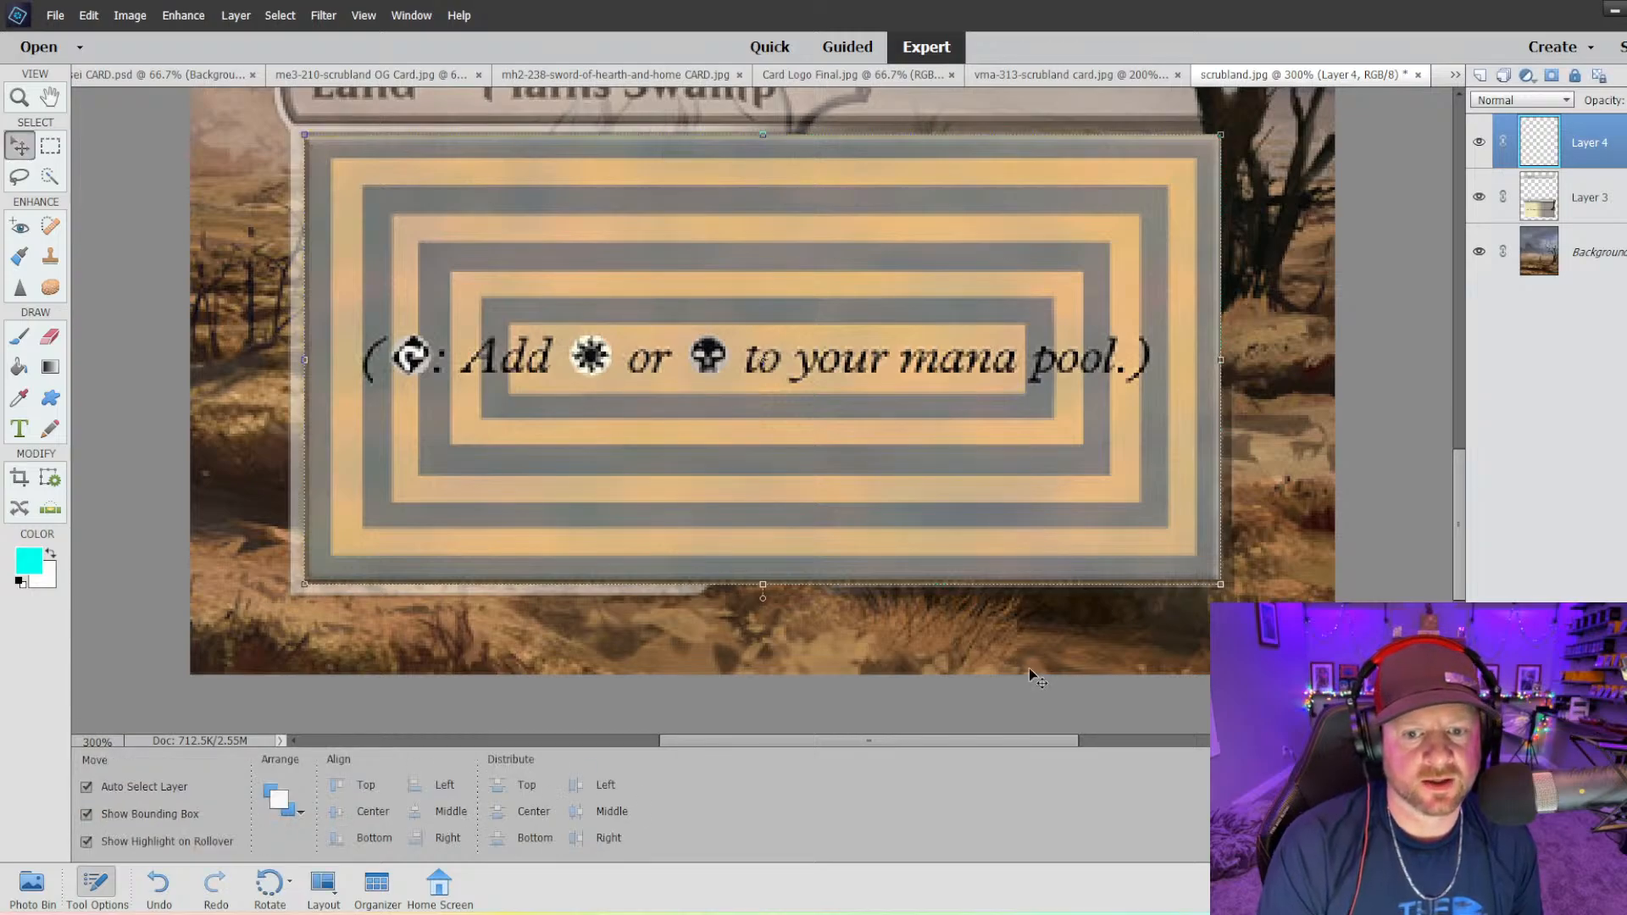
- Raise Layer 3 back to full opacity so the frame matches the solid striped text box
{"action": "left_click", "coordinate": [921, 615]}
{"action": "key", "text": "ctrl+minus"}
{"action": "key", "text": "ctrl+minus"}
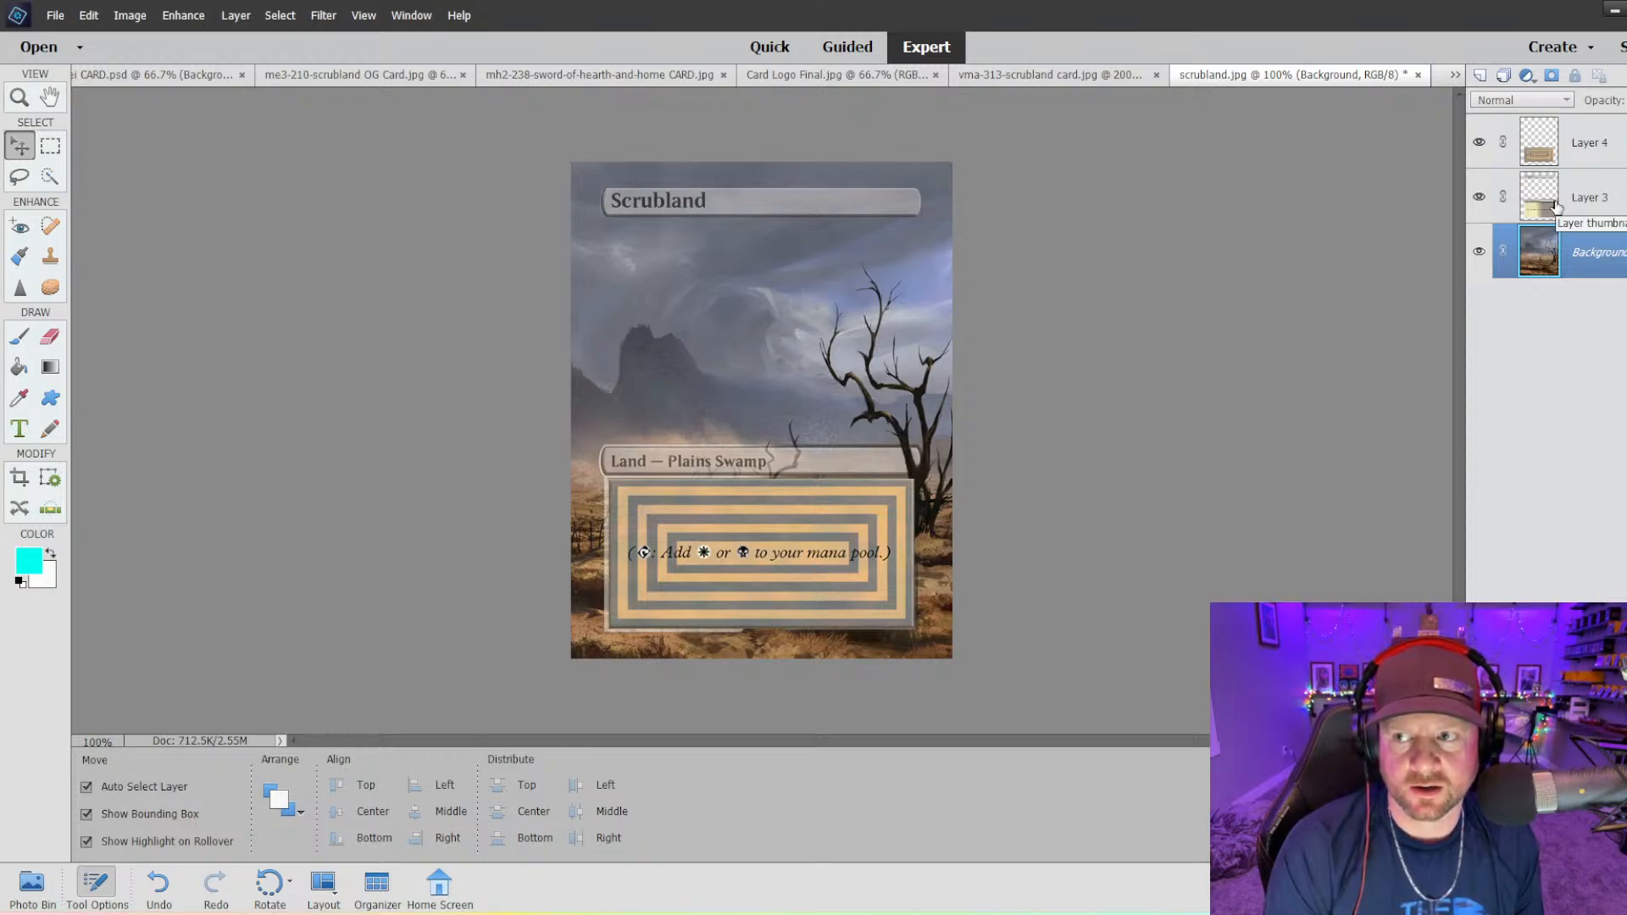
{"action": "left_click", "coordinate": [1582, 154]}
{"action": "left_click", "coordinate": [1585, 203]}
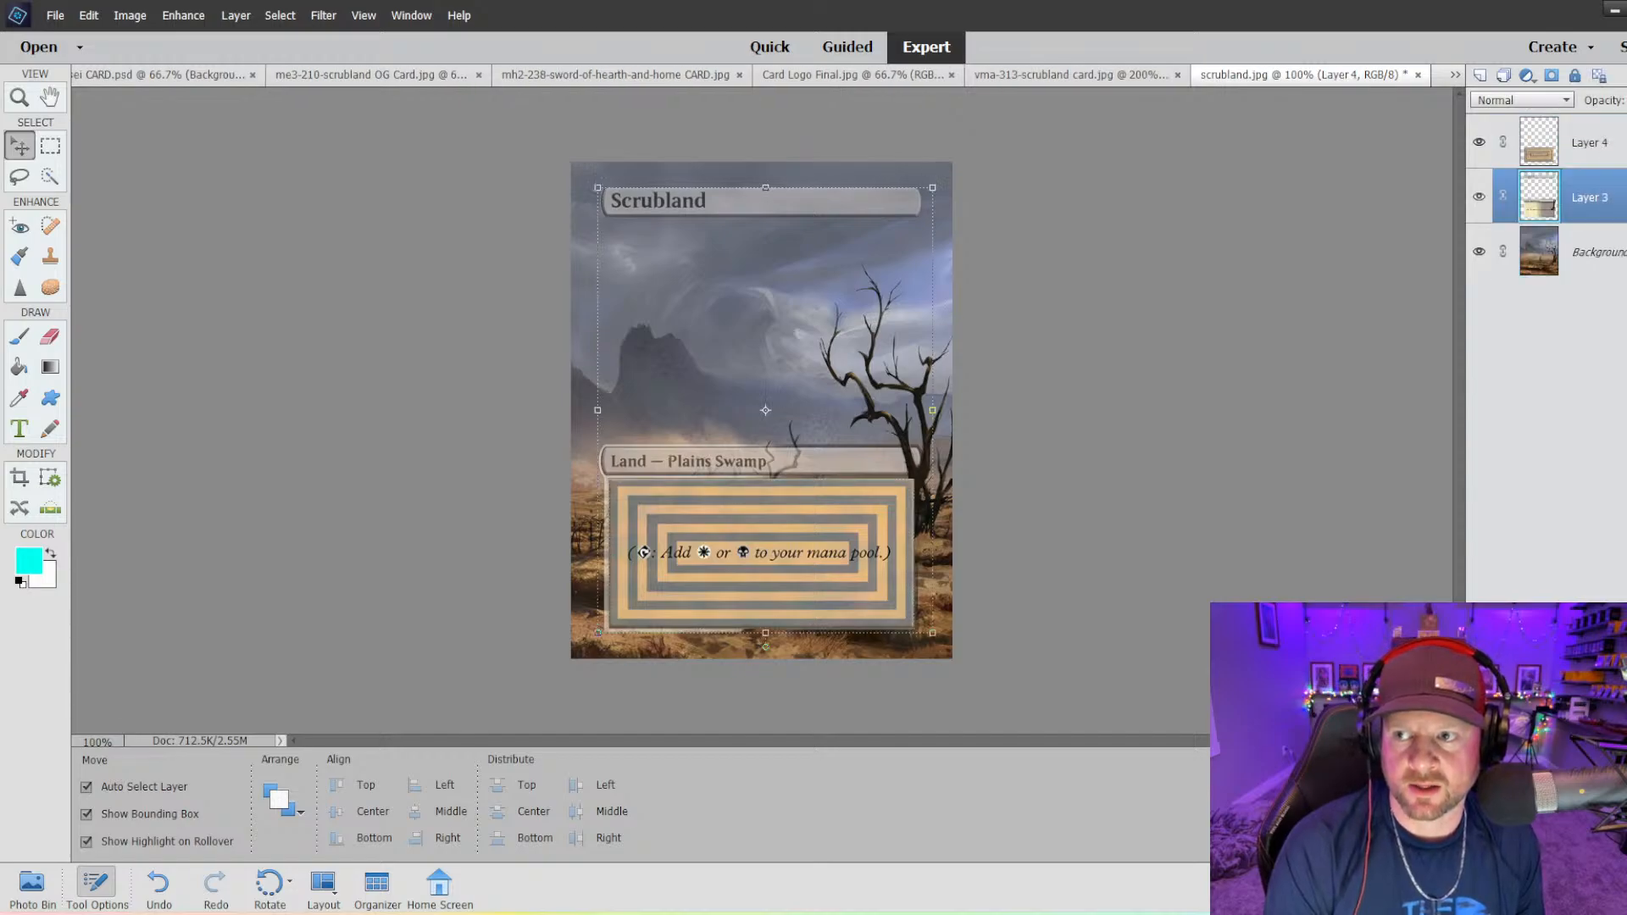
{"action": "left_click", "coordinate": [1624, 100]}
{"action": "left_click_drag", "start_coordinate": [1620, 122], "coordinate": [1626, 122]}
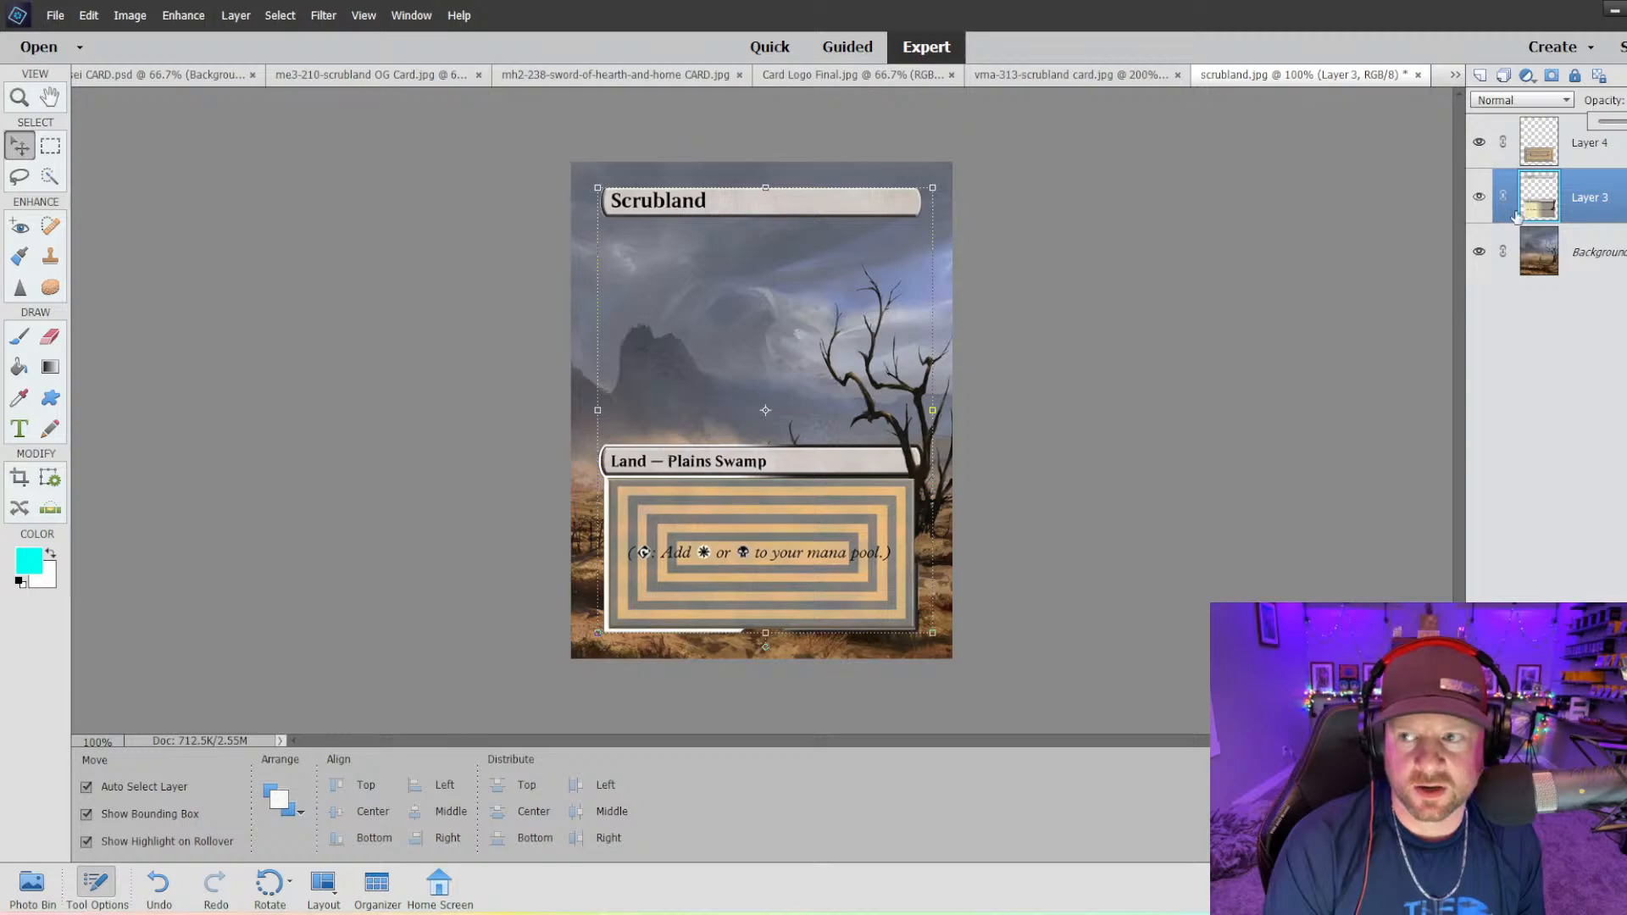
- Merge Layer 3 with Layer 4 and lower the merged layer's opacity so the artwork shows through
{"action": "left_click", "coordinate": [1588, 152]}
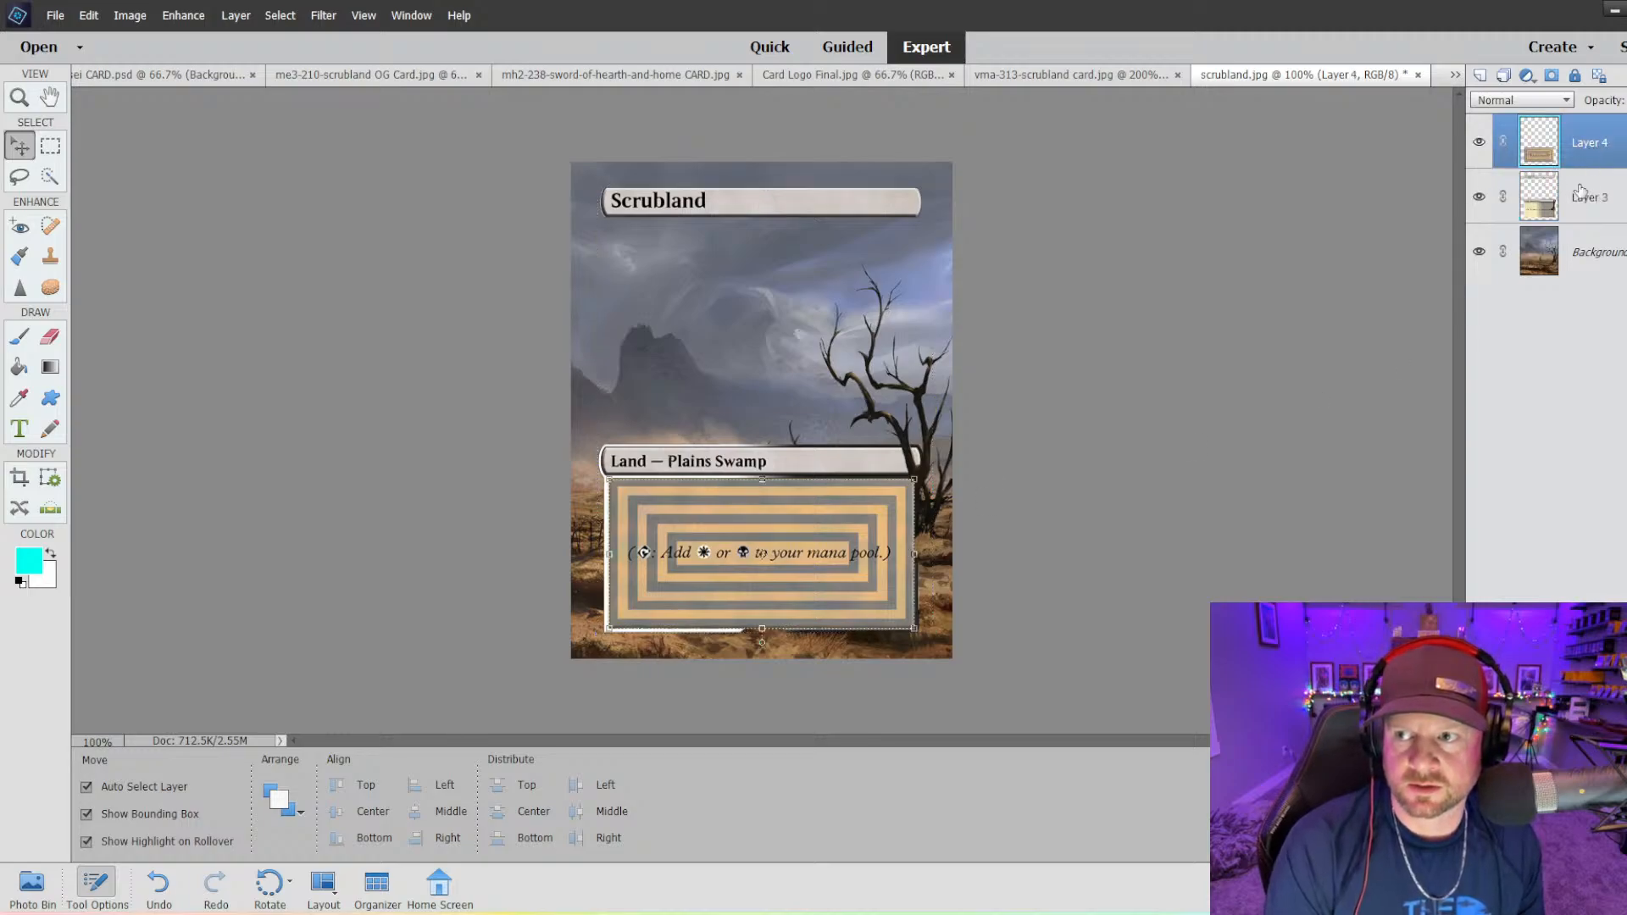
{"action": "left_click", "coordinate": [1581, 195], "text": "ctrl"}
{"action": "right_click", "coordinate": [1606, 200]}
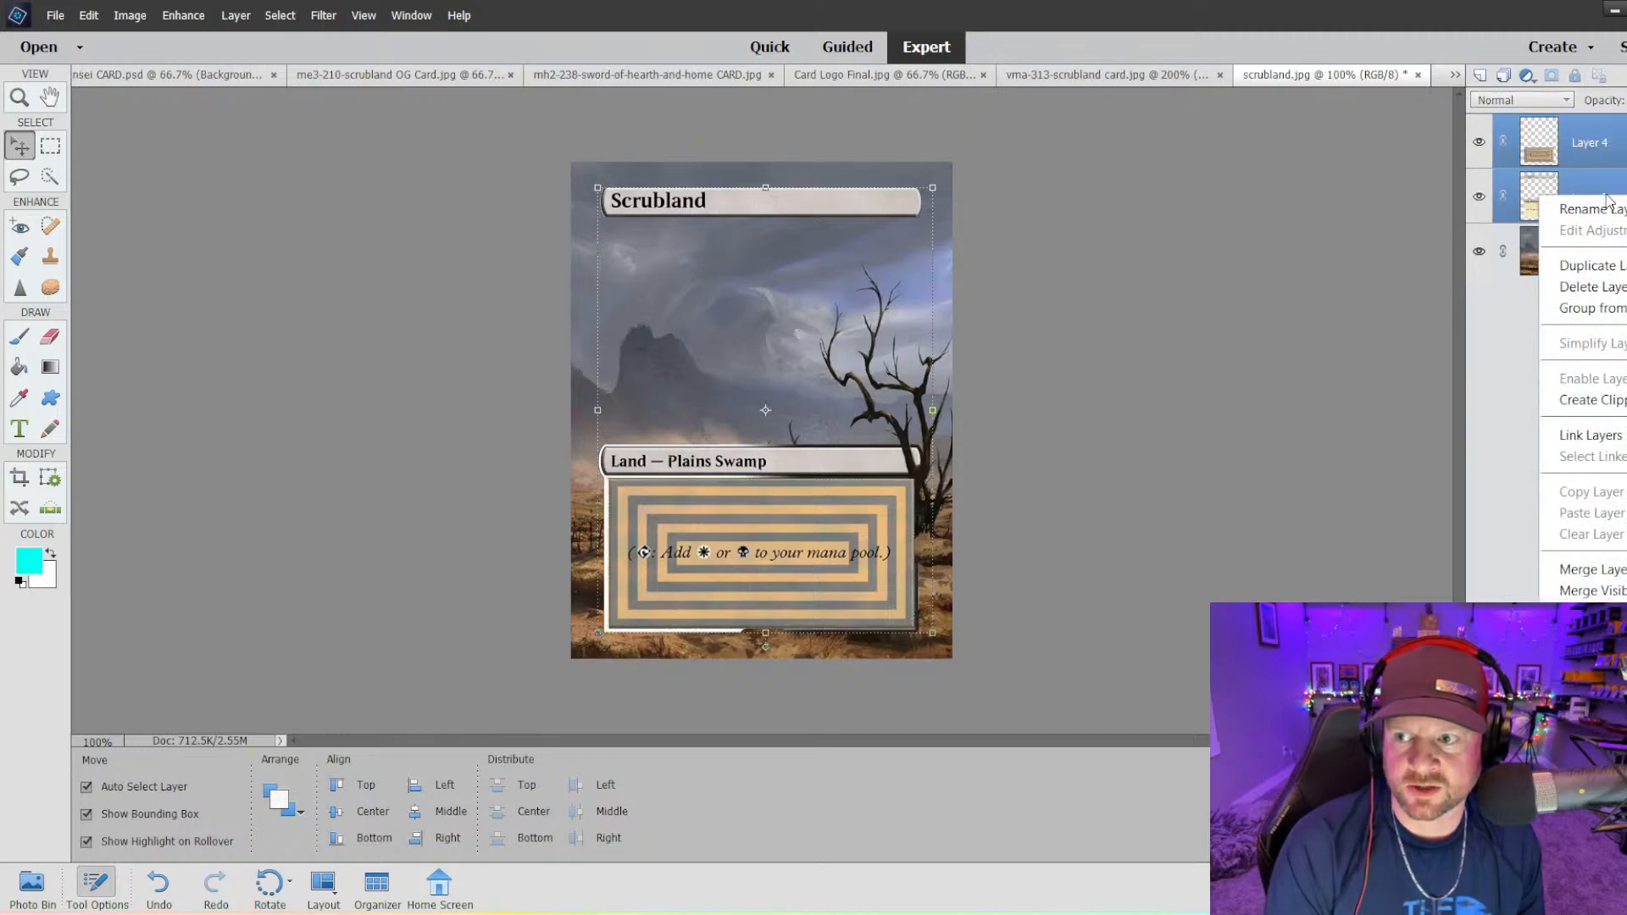
{"action": "left_click", "coordinate": [1585, 570]}
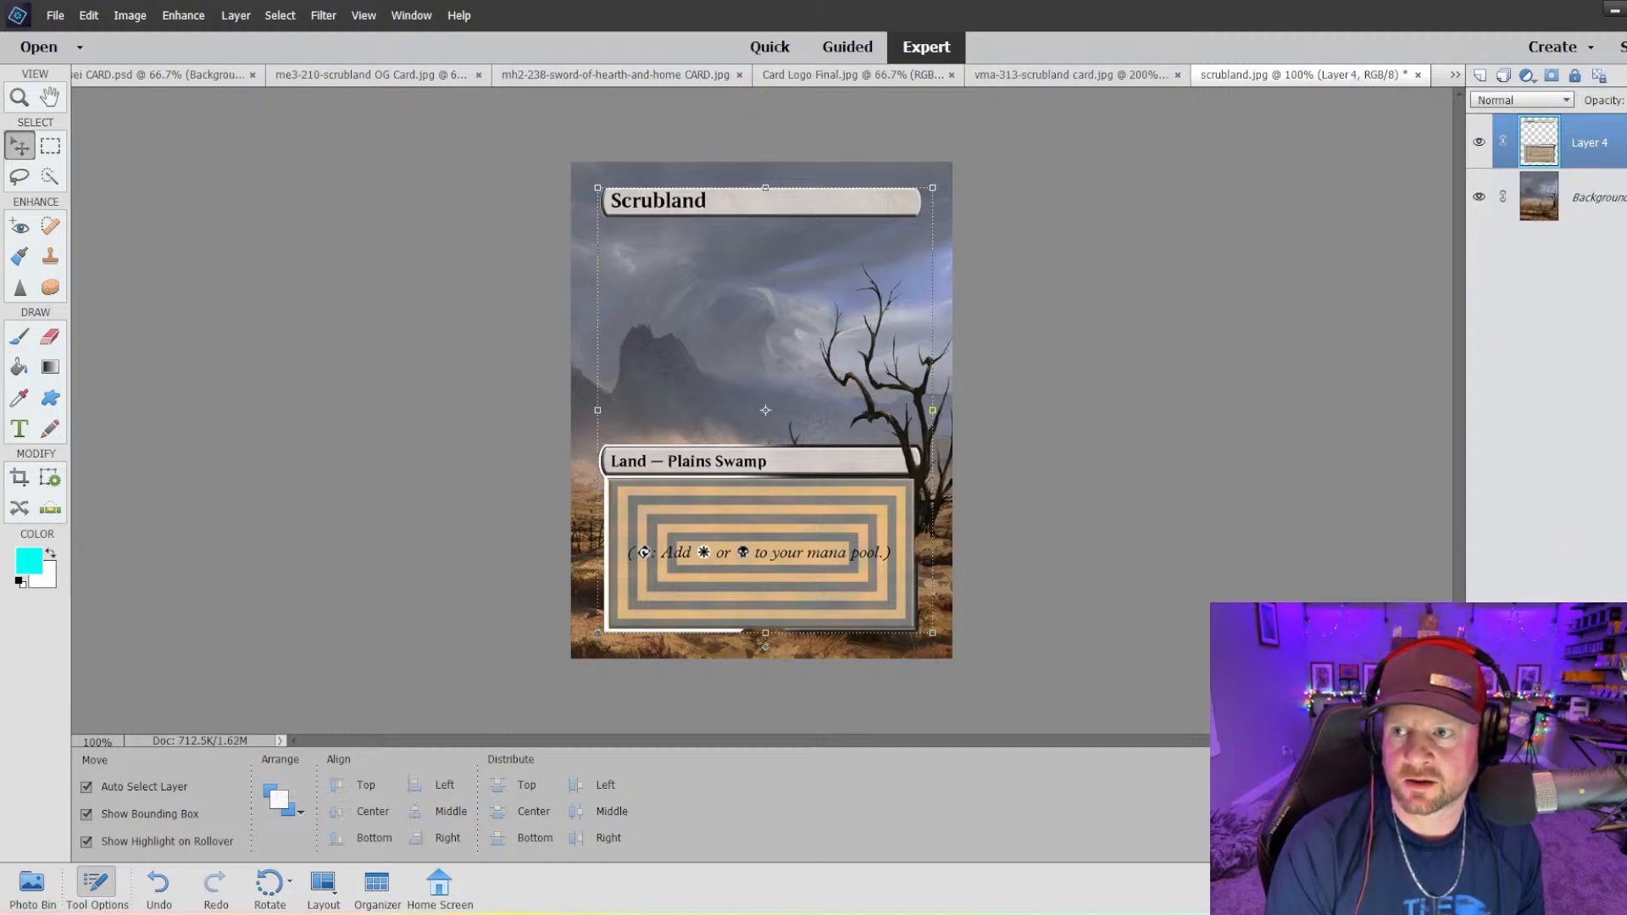
{"action": "left_click", "coordinate": [1626, 101]}
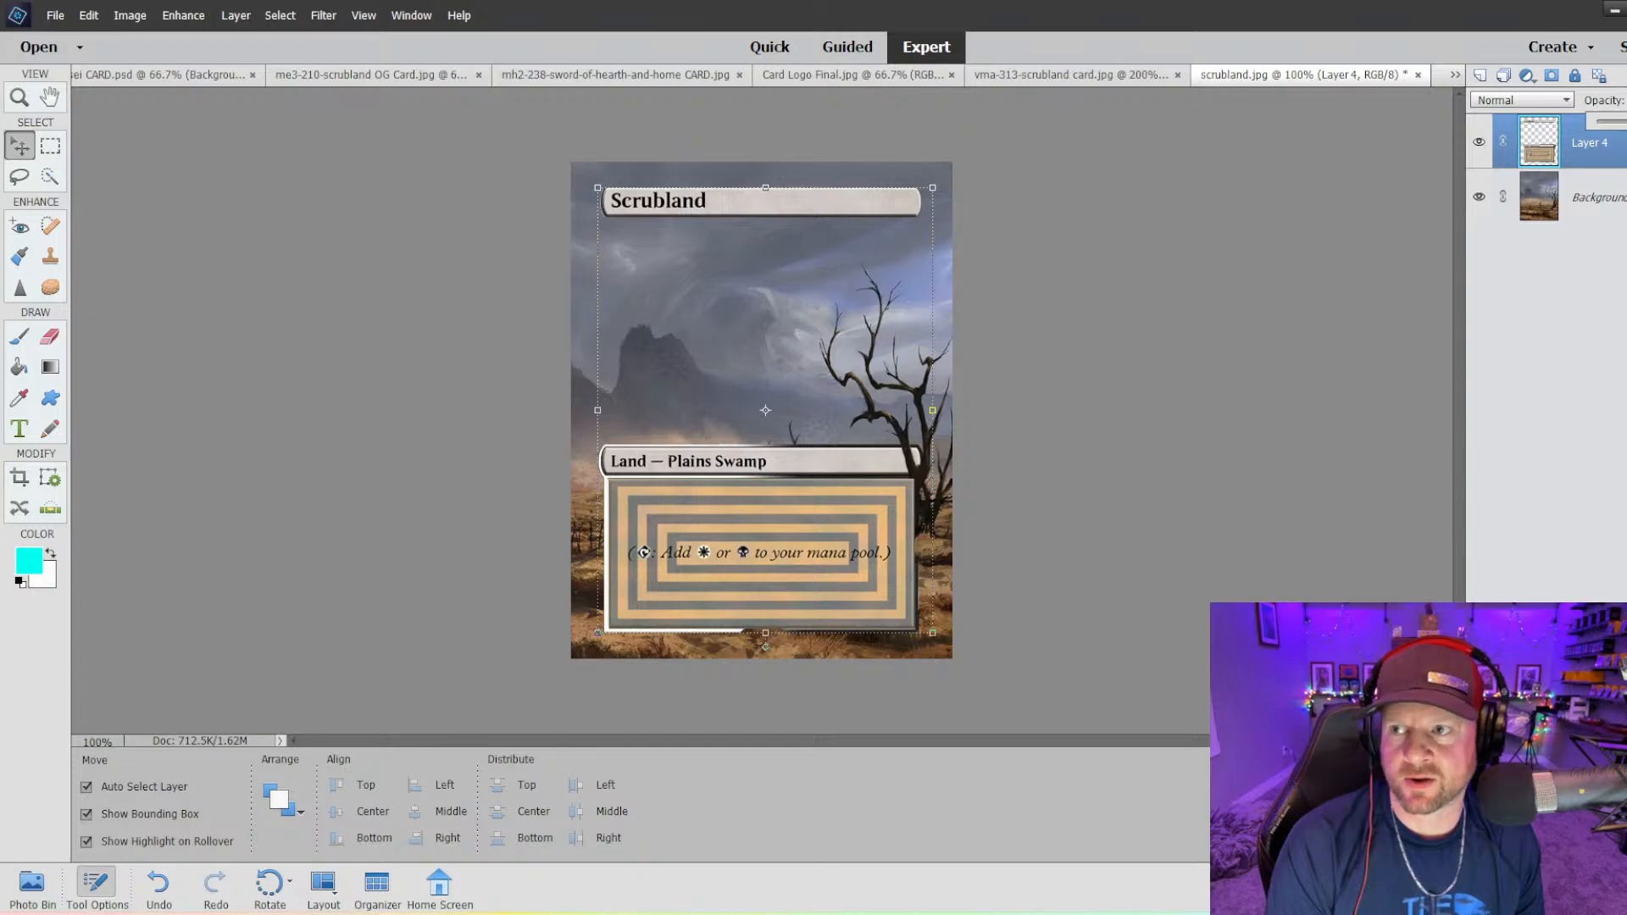
{"action": "left_click_drag", "start_coordinate": [1626, 123], "coordinate": [1620, 123]}
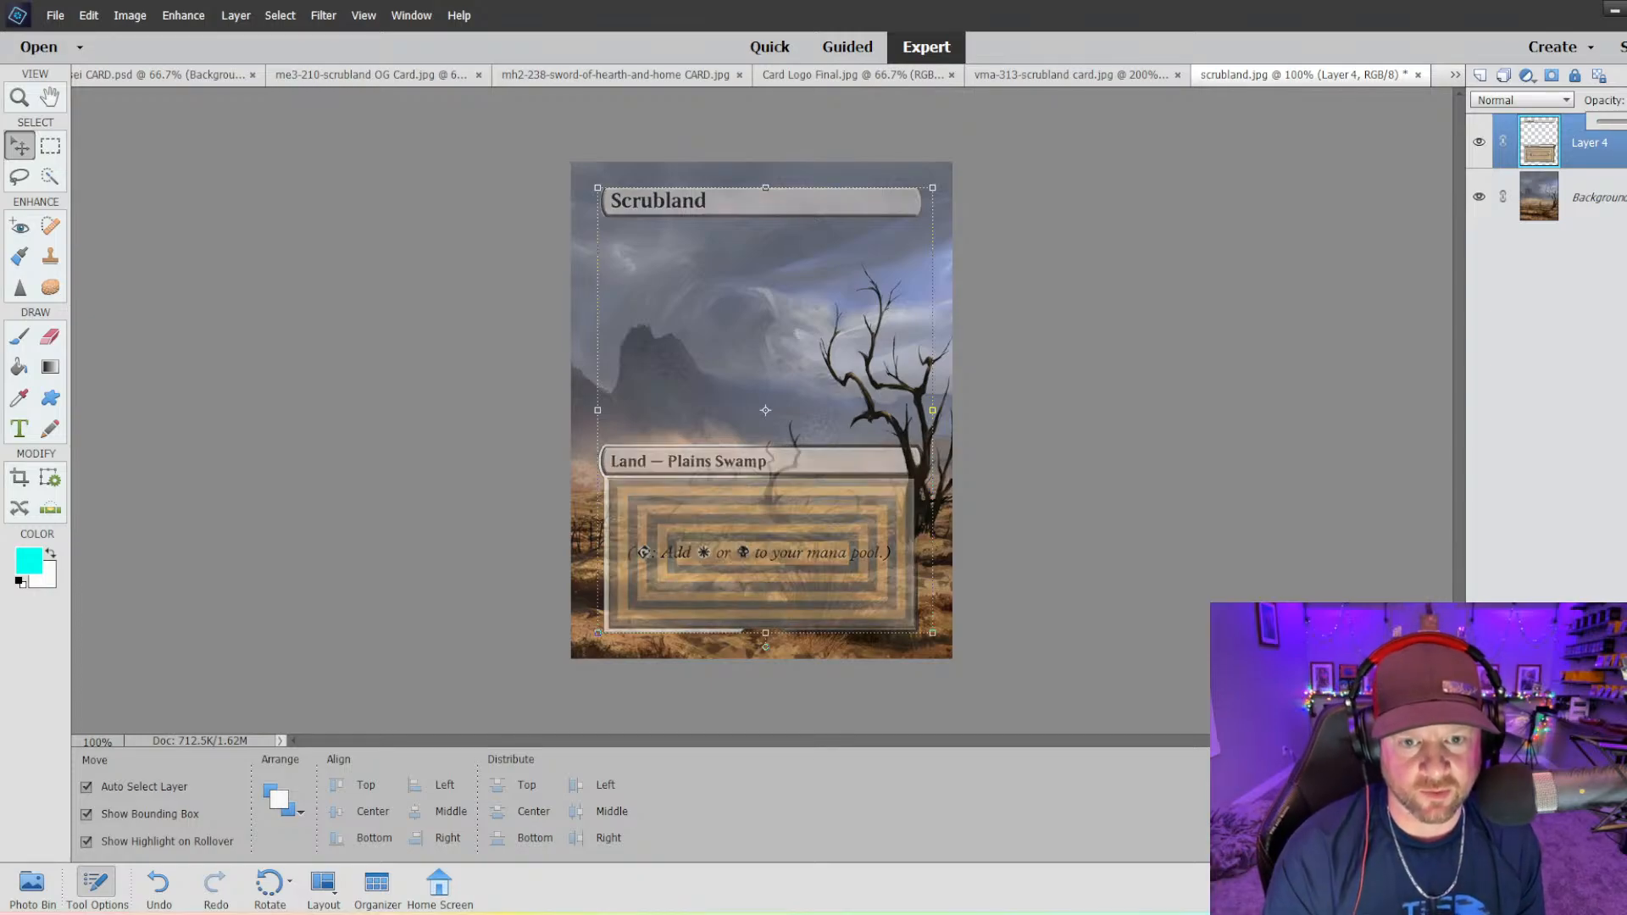
- Use the 10 px Clone Stamp on Layer 4 to bring the dead tree trunk in front of the striped box's right edge
{"action": "key", "text": "ctrl+equal"}
{"action": "key", "text": "ctrl+equal"}
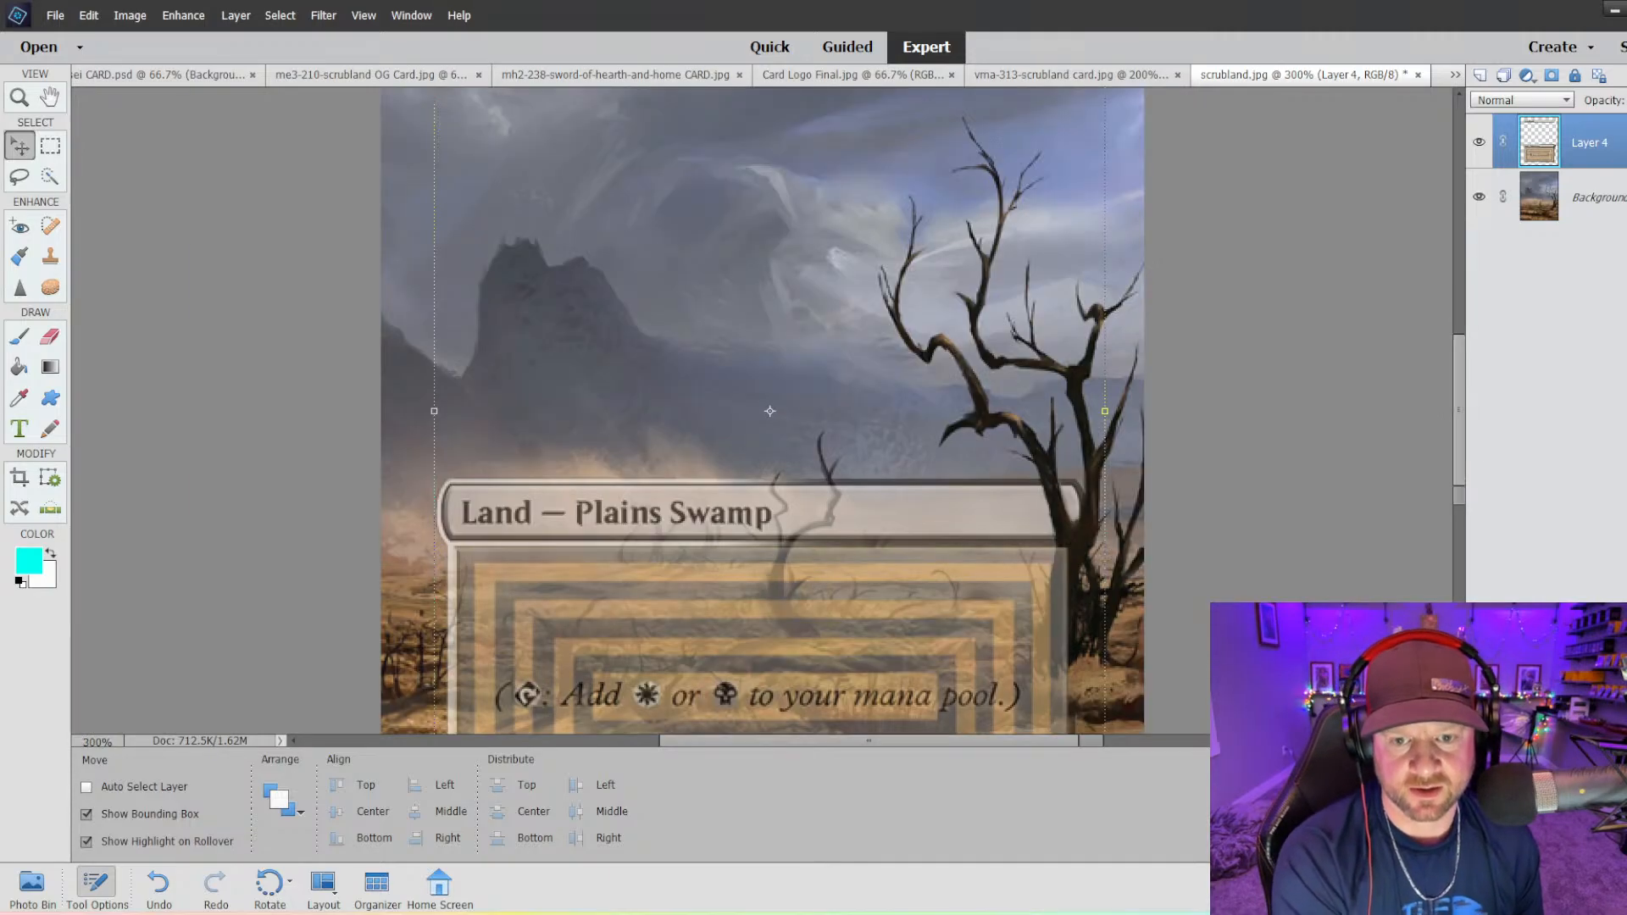
{"action": "key", "text": "ctrl+equal"}
{"action": "scroll", "coordinate": [1385, 520], "scroll_direction": "down", "scroll_amount": 5}
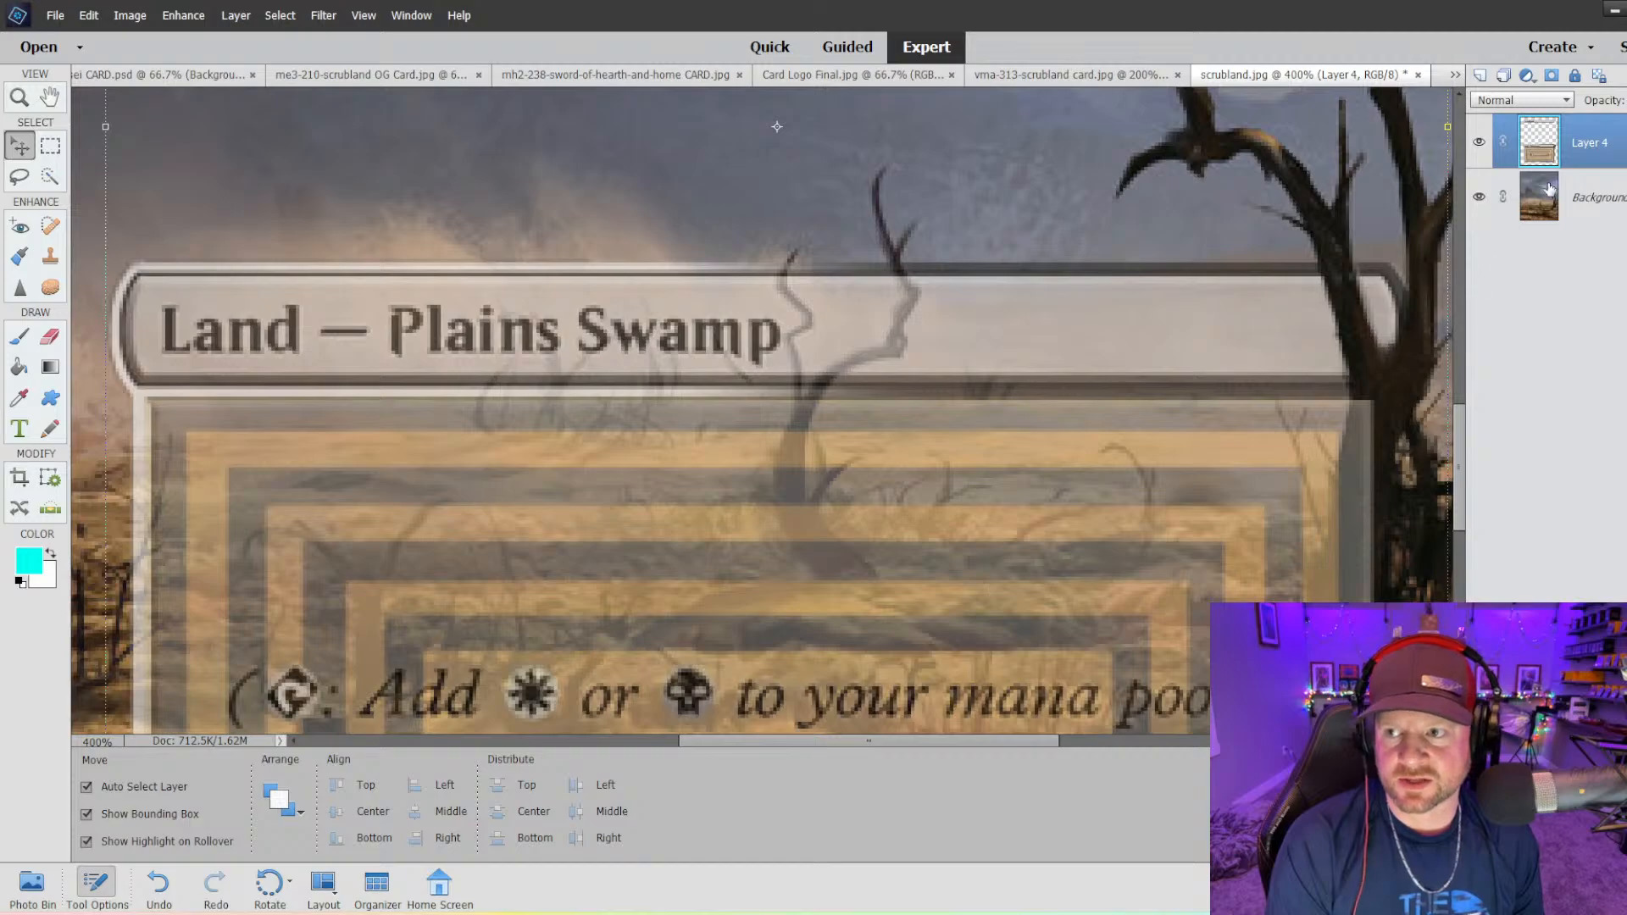
{"action": "left_click", "coordinate": [1550, 189]}
{"action": "left_click", "coordinate": [50, 255]}
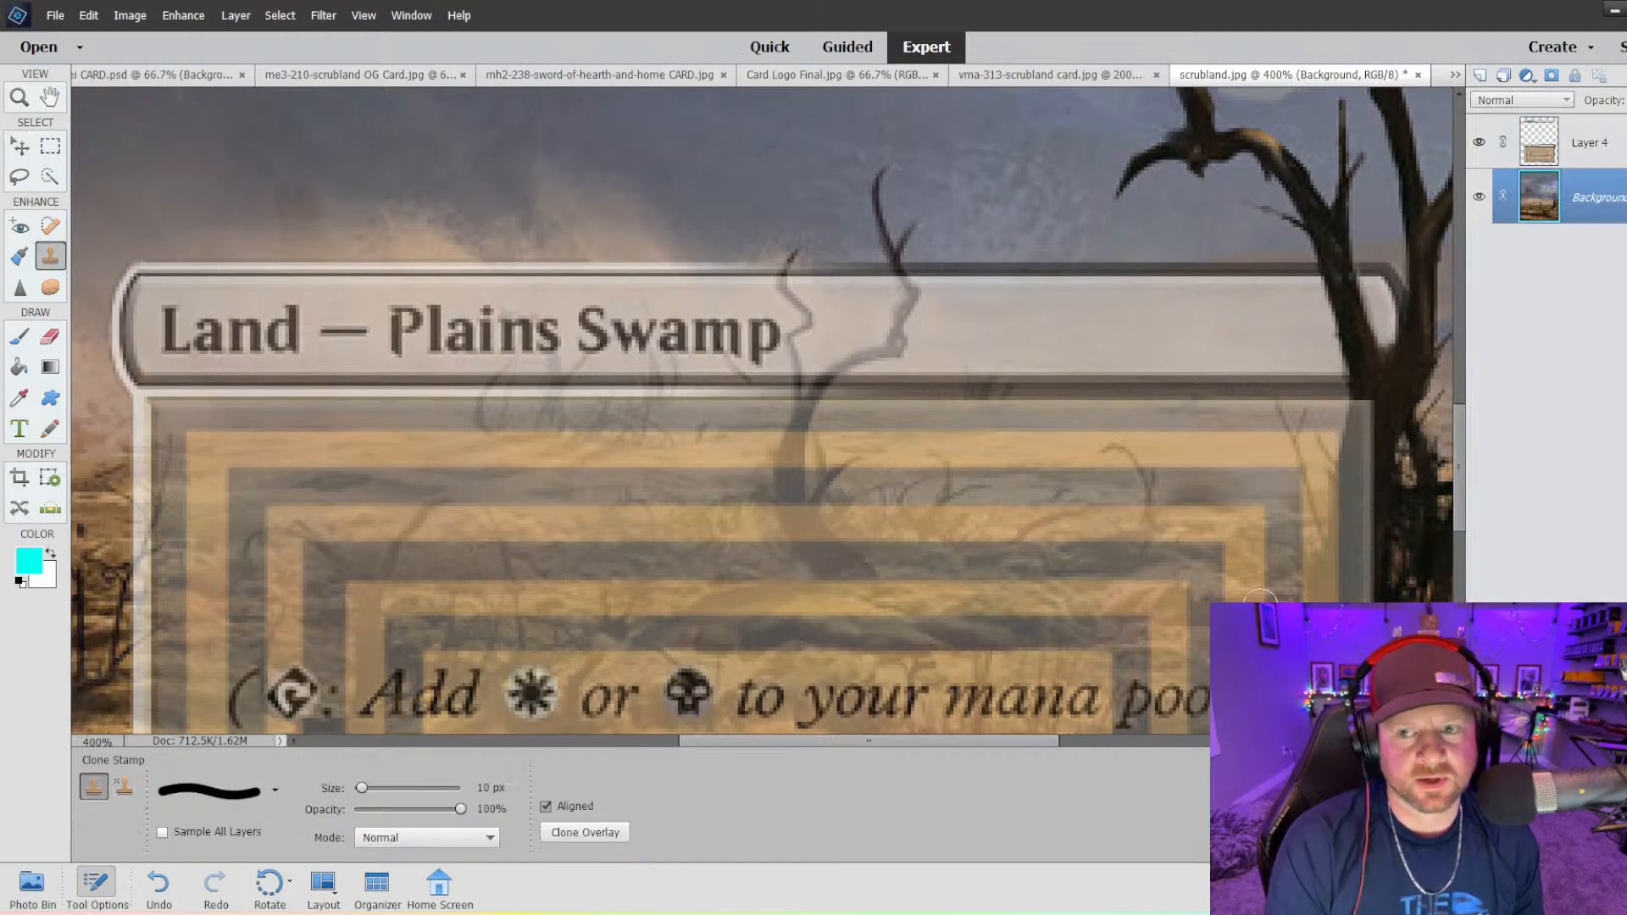
{"action": "scroll", "coordinate": [1260, 599], "scroll_direction": "down", "scroll_amount": 3}
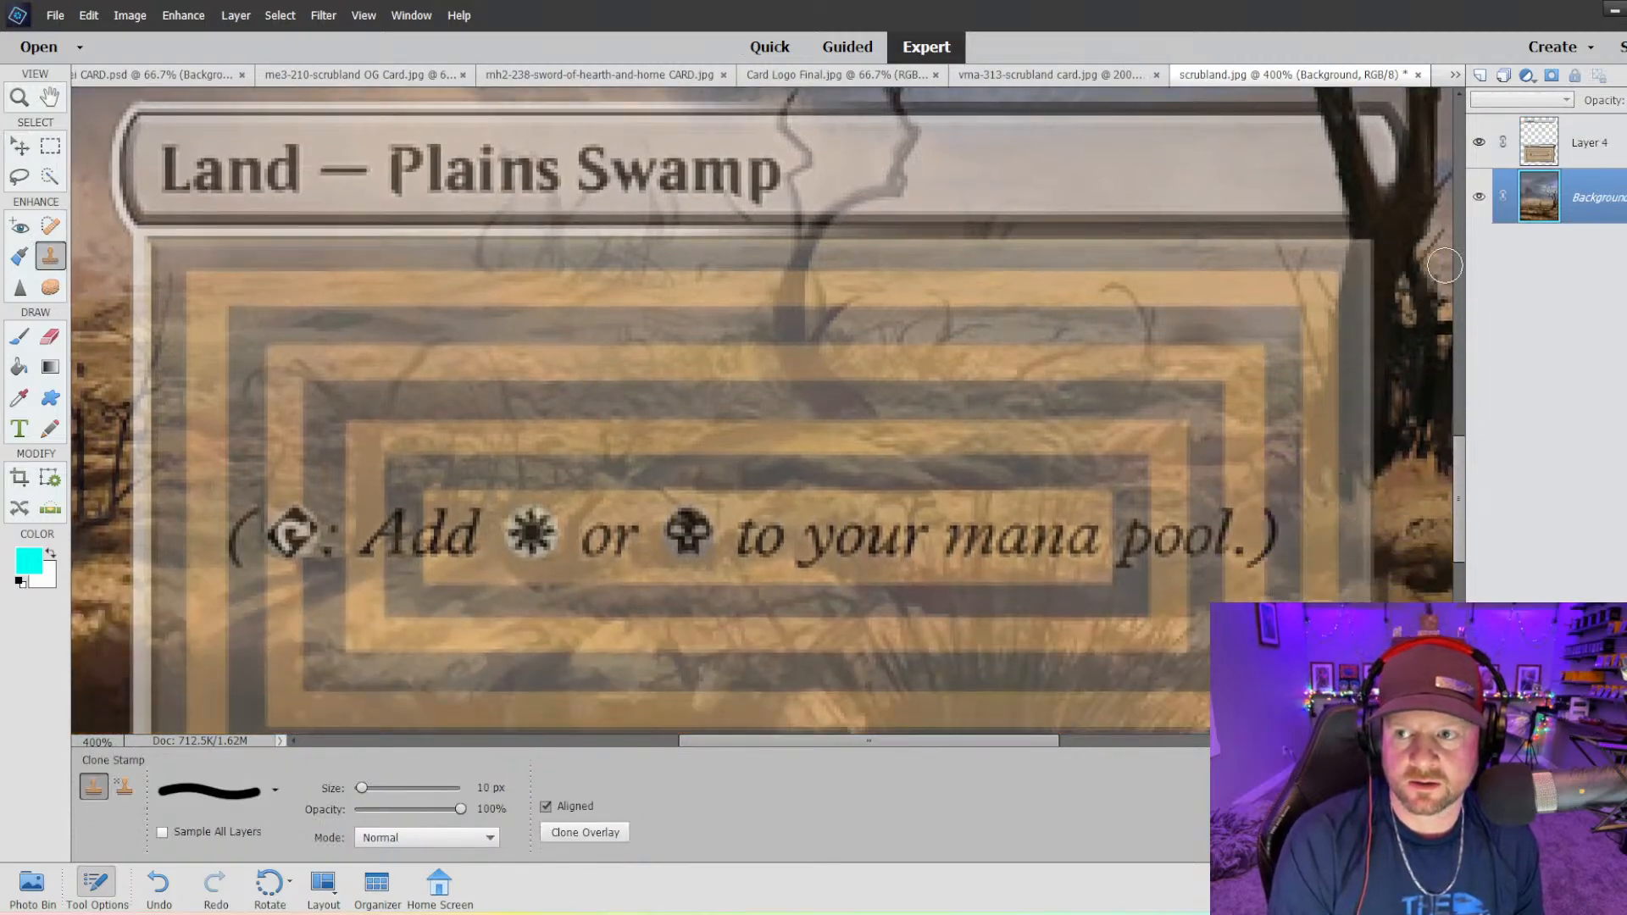
{"action": "left_click", "coordinate": [1586, 143]}
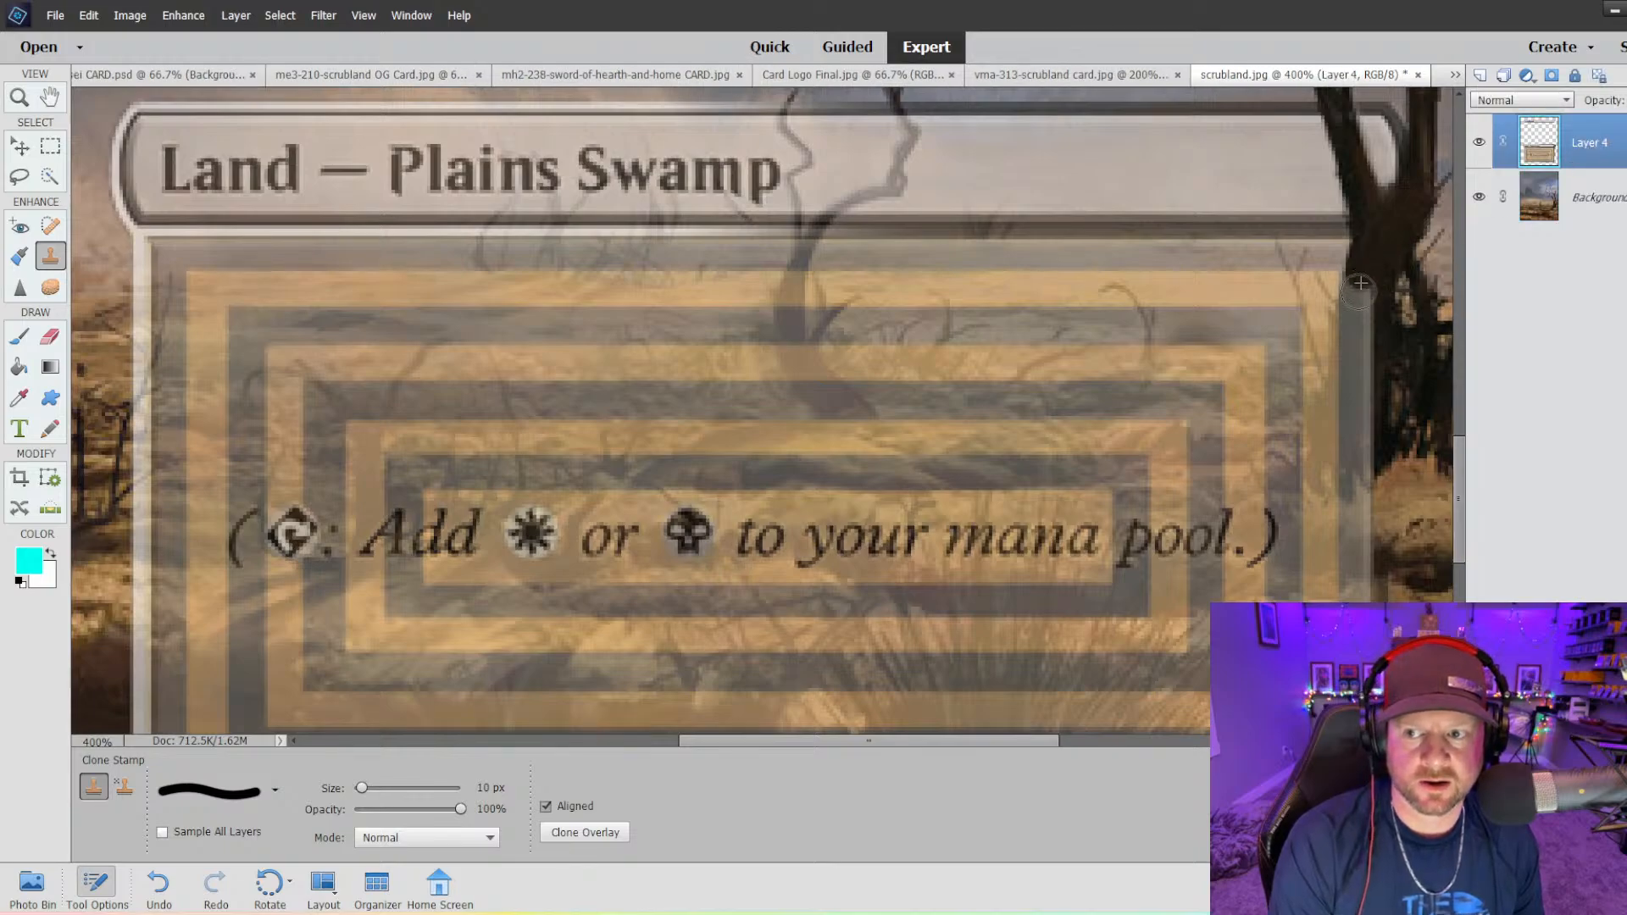
{"action": "mouse_move", "coordinate": [1360, 283]}
{"action": "left_mouse_down"}
{"action": "mouse_move", "coordinate": [1343, 400]}
{"action": "mouse_move", "coordinate": [1347, 449]}
{"action": "mouse_move", "coordinate": [1375, 327]}
{"action": "mouse_move", "coordinate": [1364, 446]}
{"action": "mouse_move", "coordinate": [1336, 468]}
{"action": "mouse_move", "coordinate": [1340, 388]}
{"action": "mouse_move", "coordinate": [1333, 461]}
{"action": "left_mouse_up"}
- Clone the trunk's base and the ground beneath it over the right side of the striped text box
{"action": "scroll", "coordinate": [1334, 458], "scroll_direction": "down", "scroll_amount": 3}
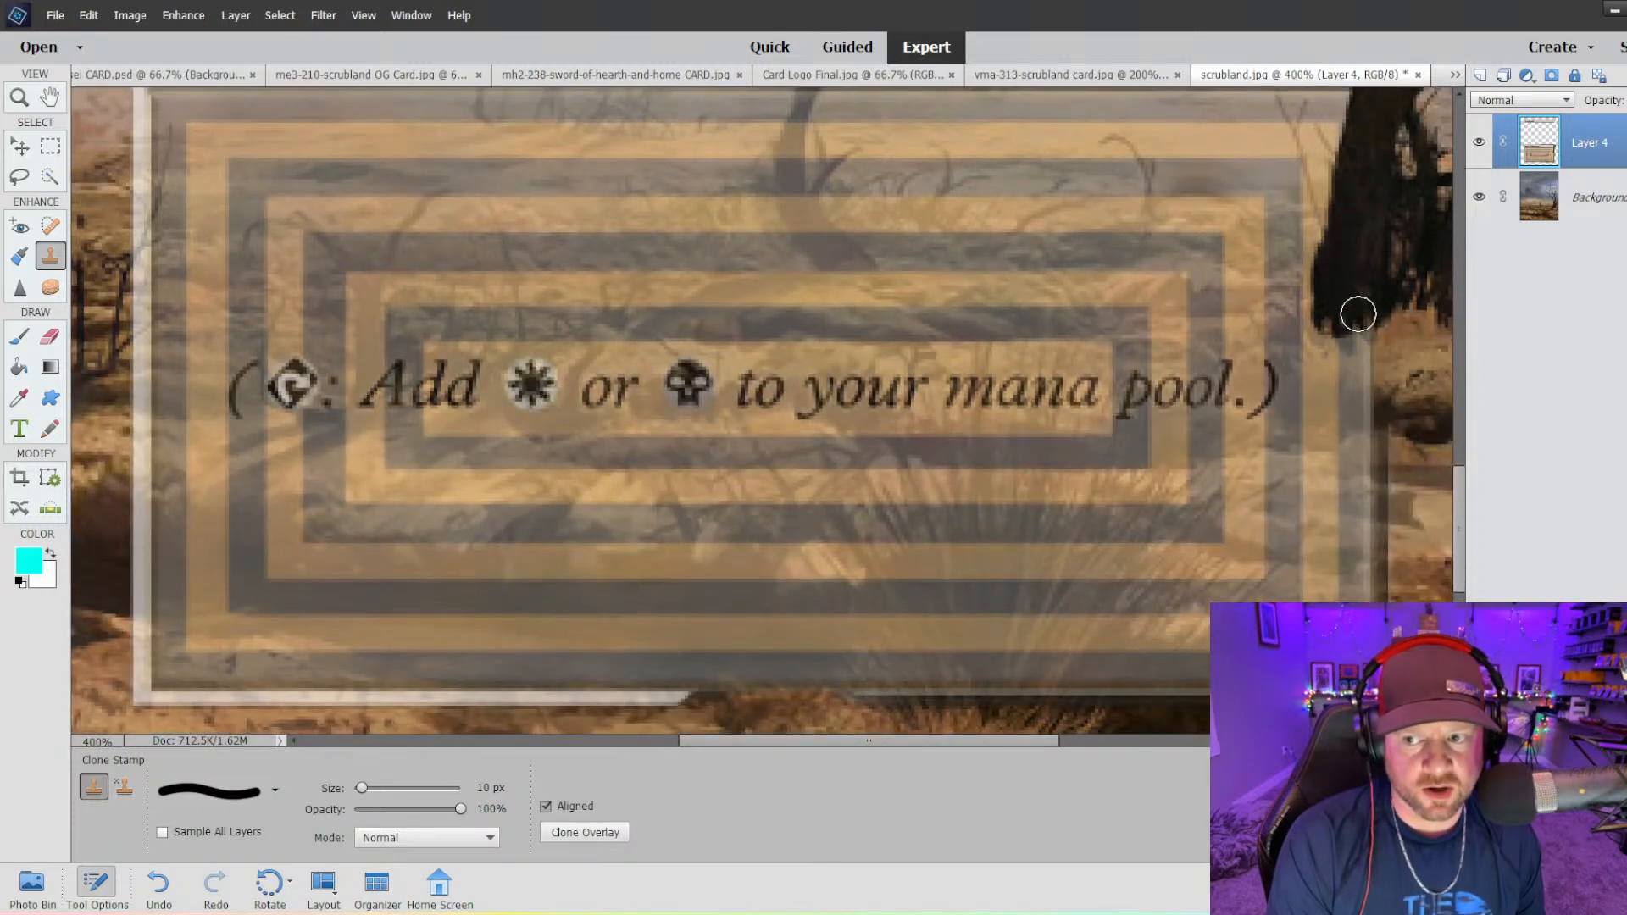
{"action": "mouse_move", "coordinate": [1358, 315]}
{"action": "left_mouse_down"}
{"action": "mouse_move", "coordinate": [1344, 331]}
{"action": "mouse_move", "coordinate": [1373, 363]}
{"action": "mouse_move", "coordinate": [1351, 364]}
{"action": "mouse_move", "coordinate": [1389, 389]}
{"action": "mouse_move", "coordinate": [1318, 343]}
{"action": "mouse_move", "coordinate": [1358, 364]}
{"action": "mouse_move", "coordinate": [1336, 327]}
{"action": "mouse_move", "coordinate": [1344, 262]}
{"action": "mouse_move", "coordinate": [1264, 283]}
{"action": "mouse_move", "coordinate": [1333, 334]}
{"action": "mouse_move", "coordinate": [1271, 333]}
{"action": "mouse_move", "coordinate": [1242, 302]}
{"action": "left_mouse_up"}
{"action": "scroll", "coordinate": [1398, 375], "scroll_direction": "down", "scroll_amount": 1}
{"action": "scroll", "coordinate": [1398, 375], "scroll_direction": "down", "scroll_amount": 1}
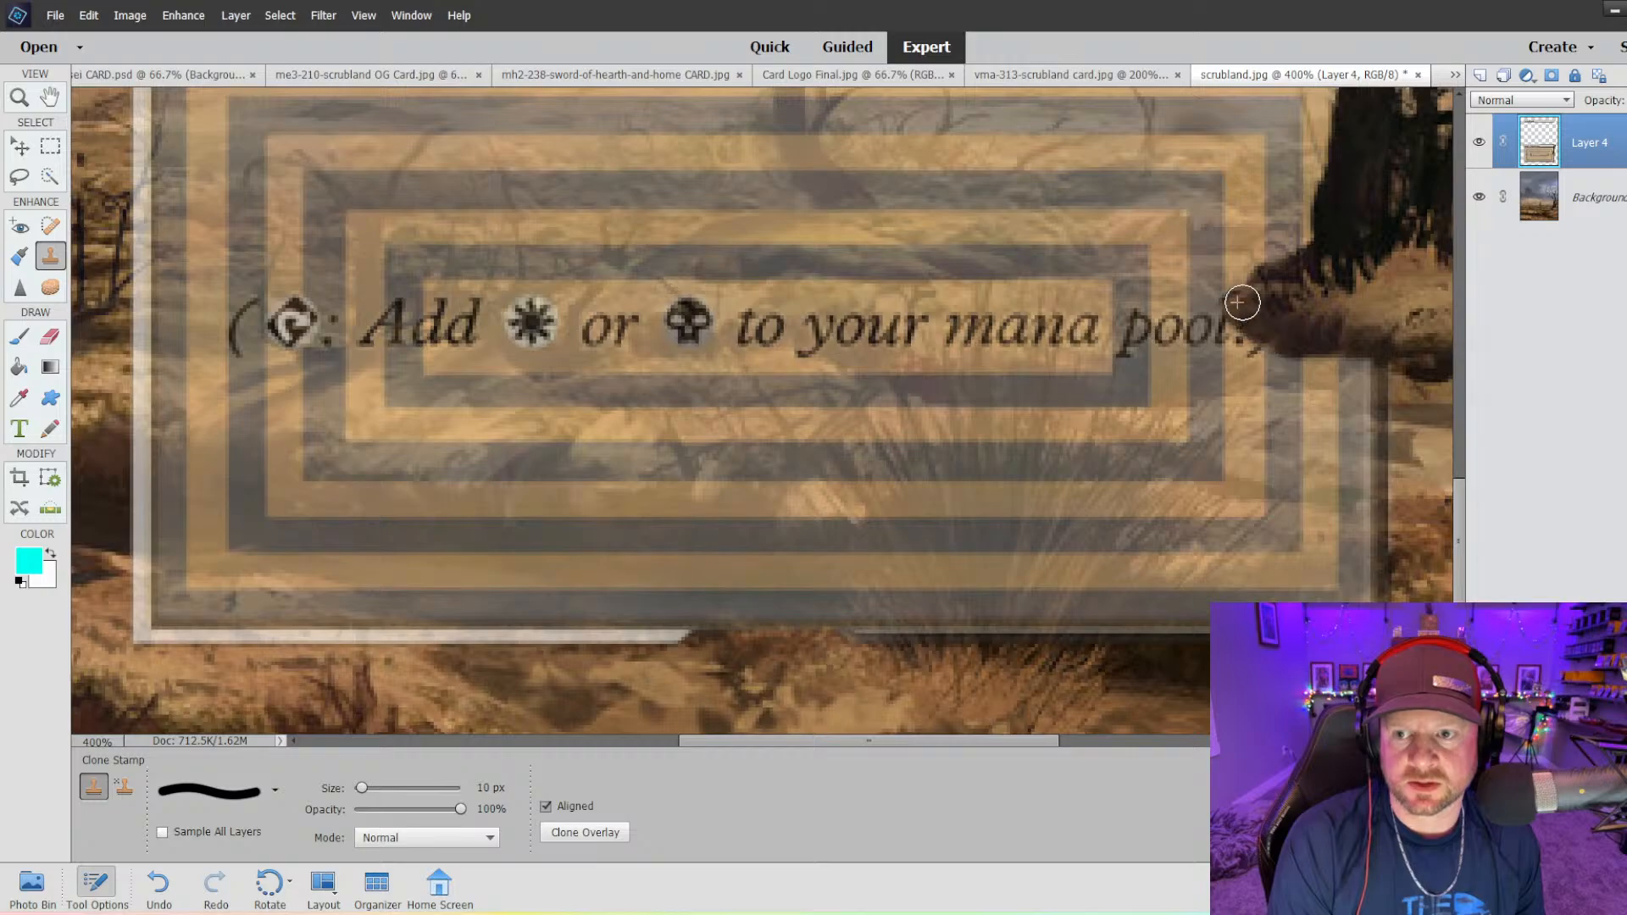
{"action": "key", "text": "ctrl+minus"}
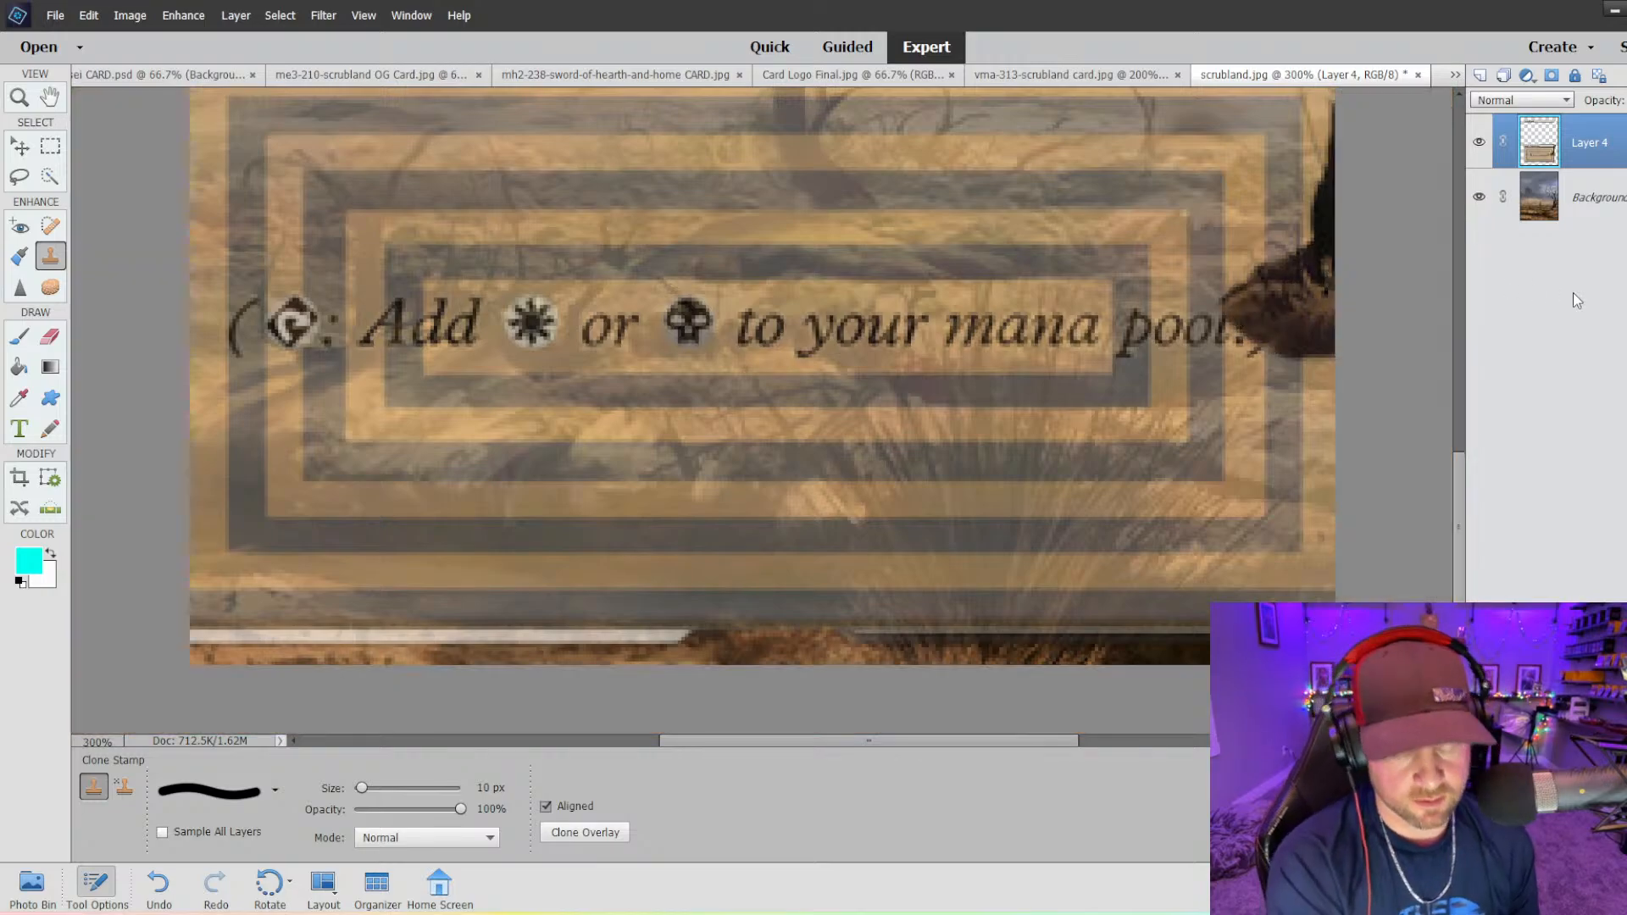
- Set the Clone Stamp to a soft round brush at 7 px with 55% opacity
{"action": "key", "text": "ctrl+minus"}
{"action": "key", "text": "ctrl+minus"}
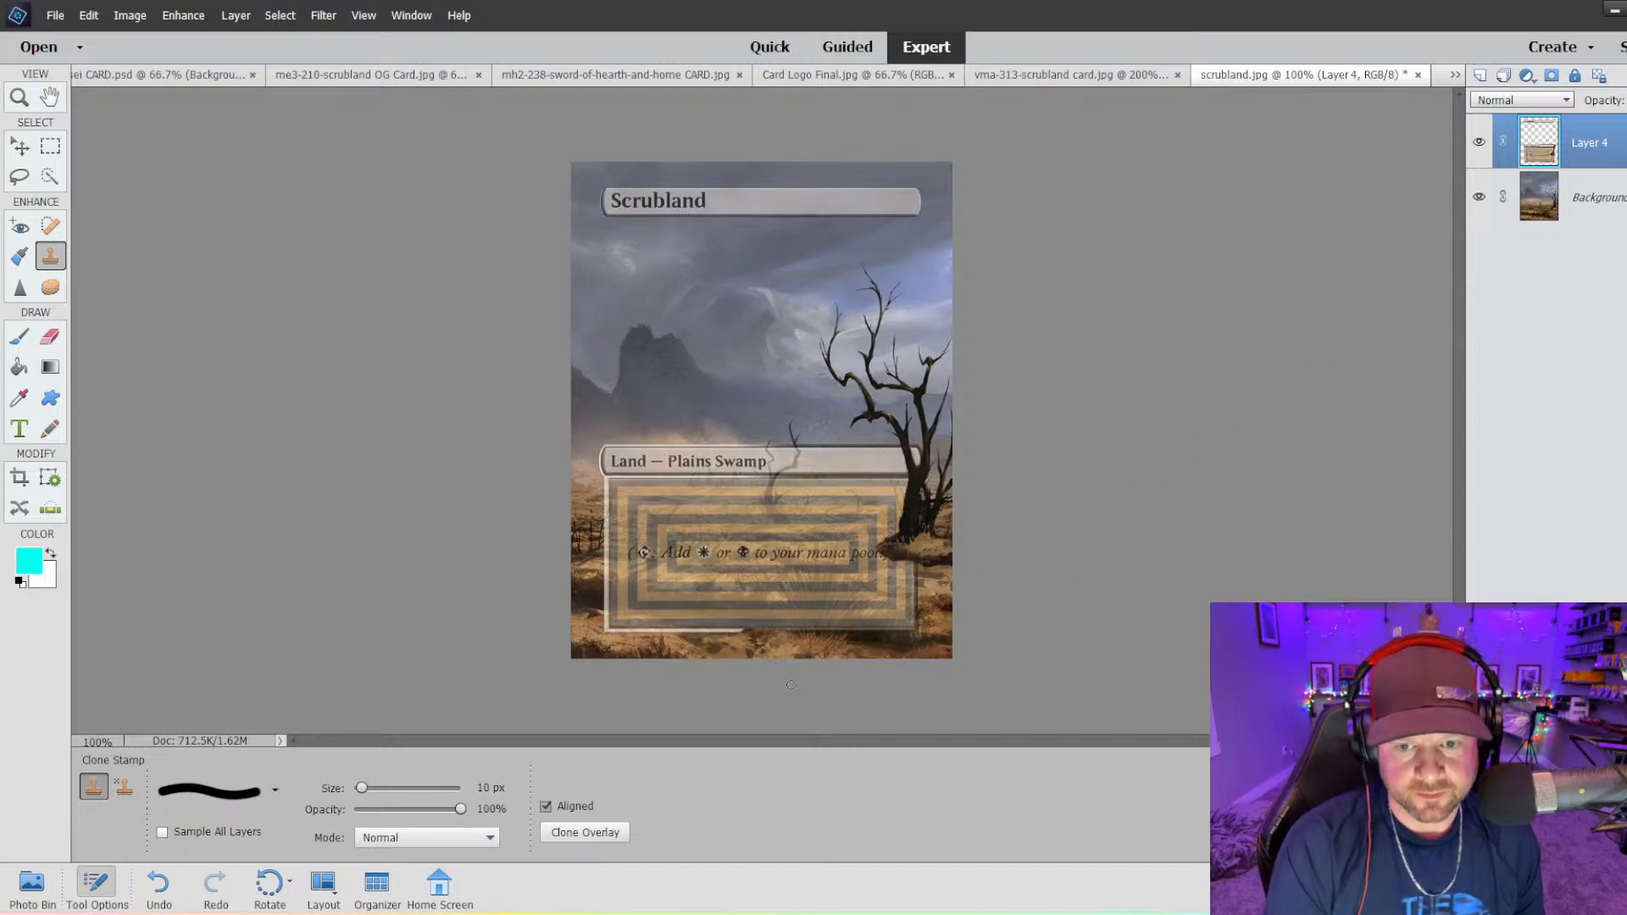
{"action": "key", "text": "ctrl+plus"}
{"action": "key", "text": "ctrl+plus"}
{"action": "scroll", "coordinate": [928, 400], "scroll_direction": "down", "scroll_amount": 3}
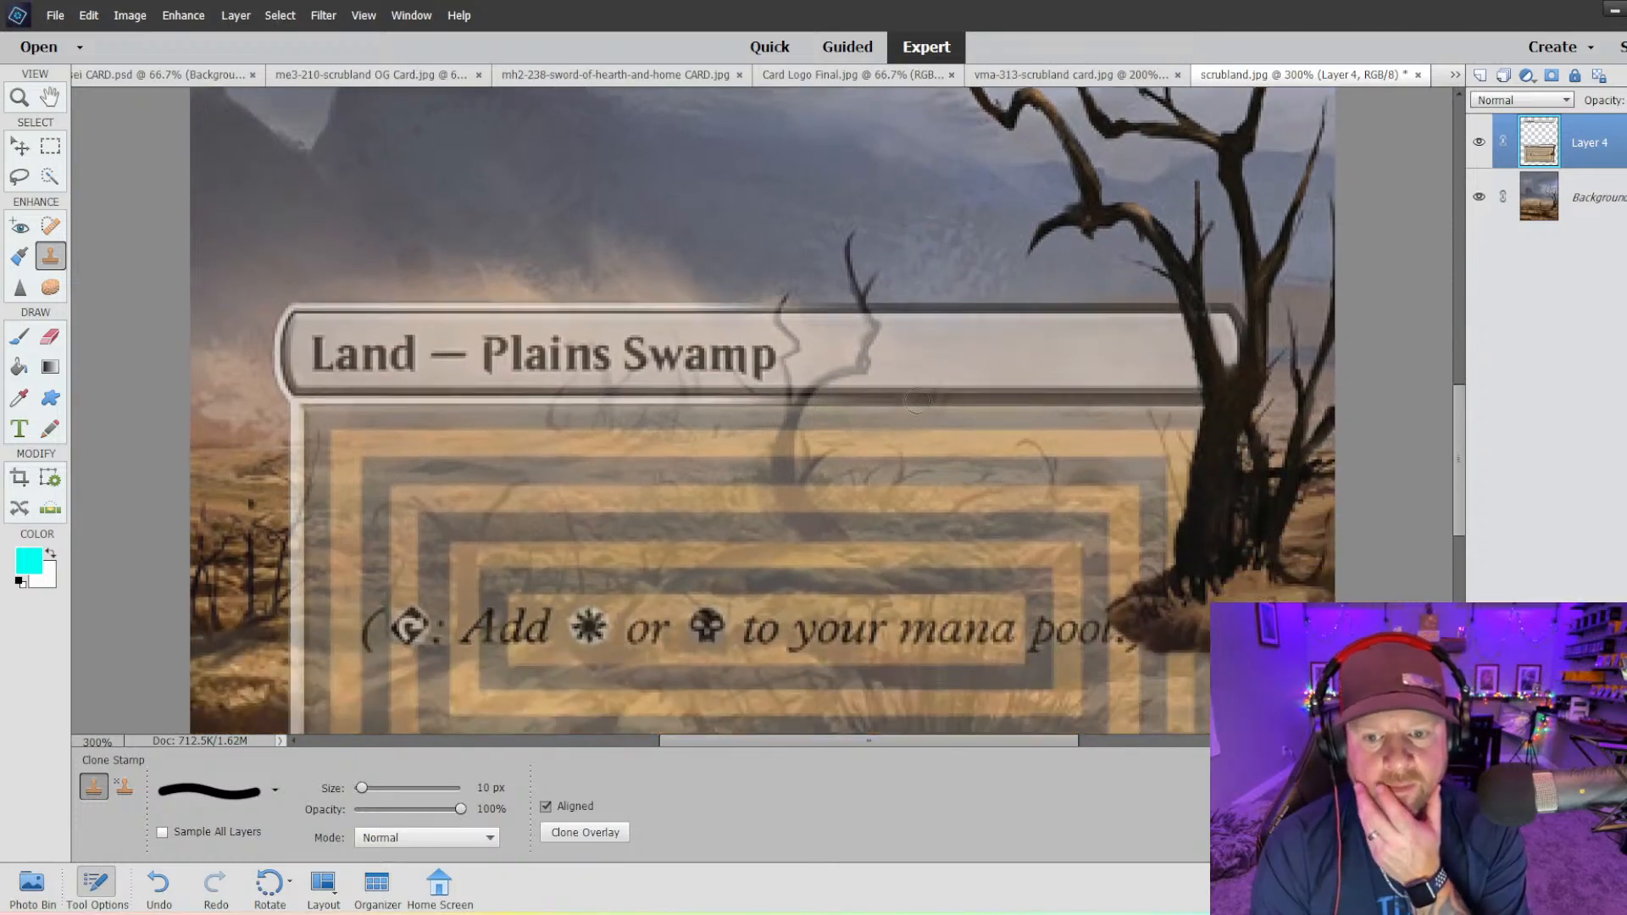
{"action": "scroll", "coordinate": [917, 400], "scroll_direction": "down", "scroll_amount": 5}
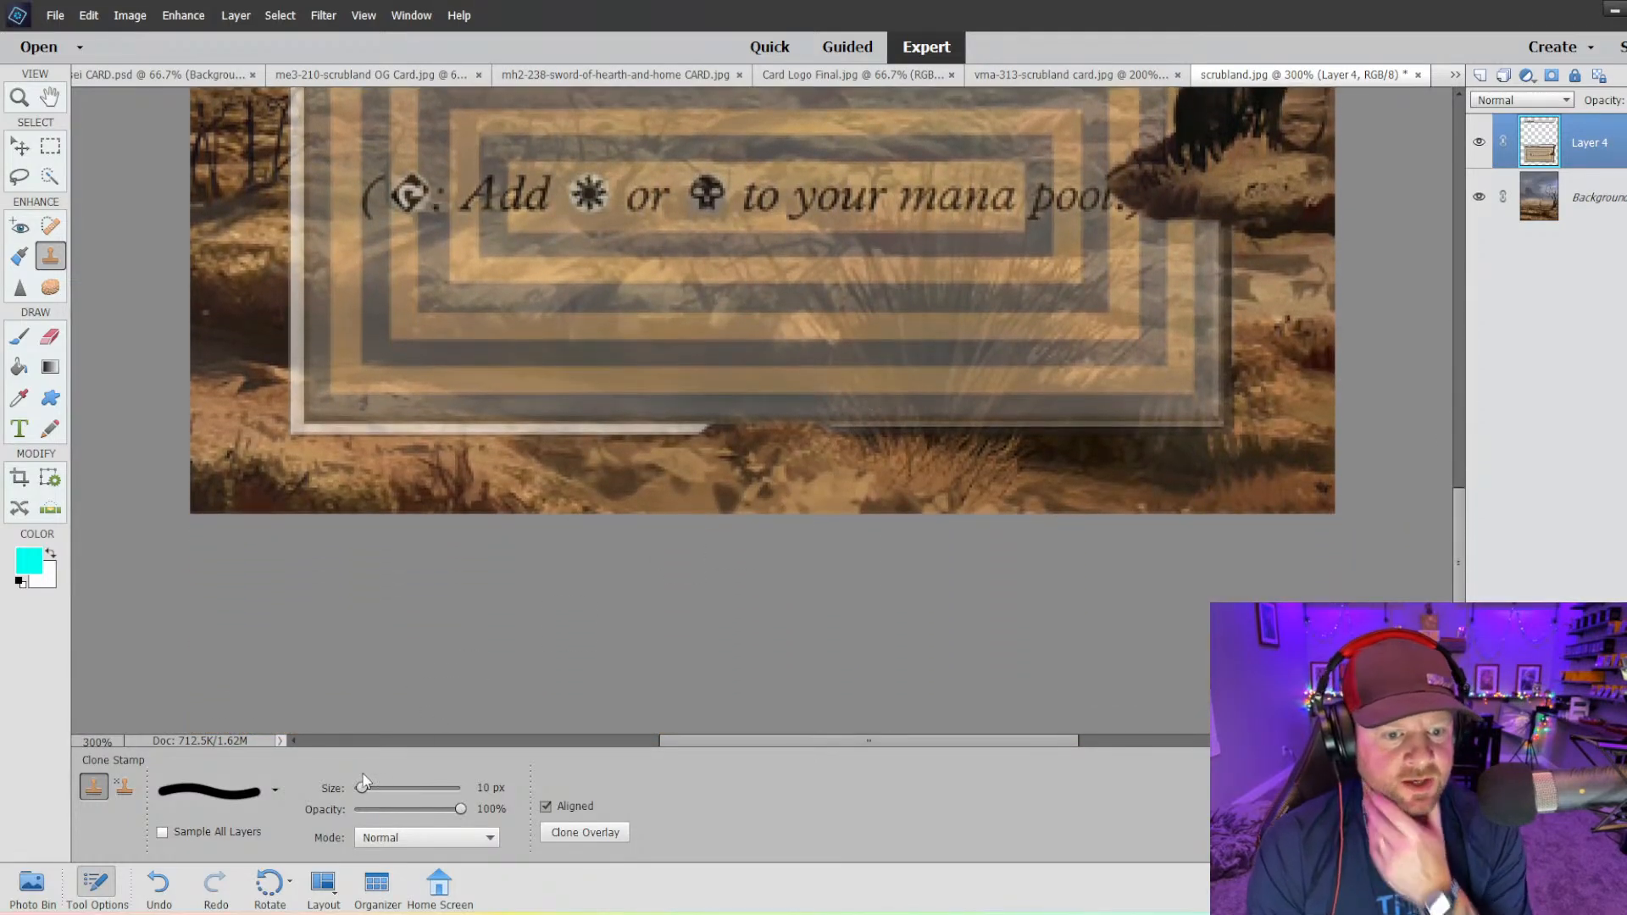
{"action": "left_click", "coordinate": [423, 810]}
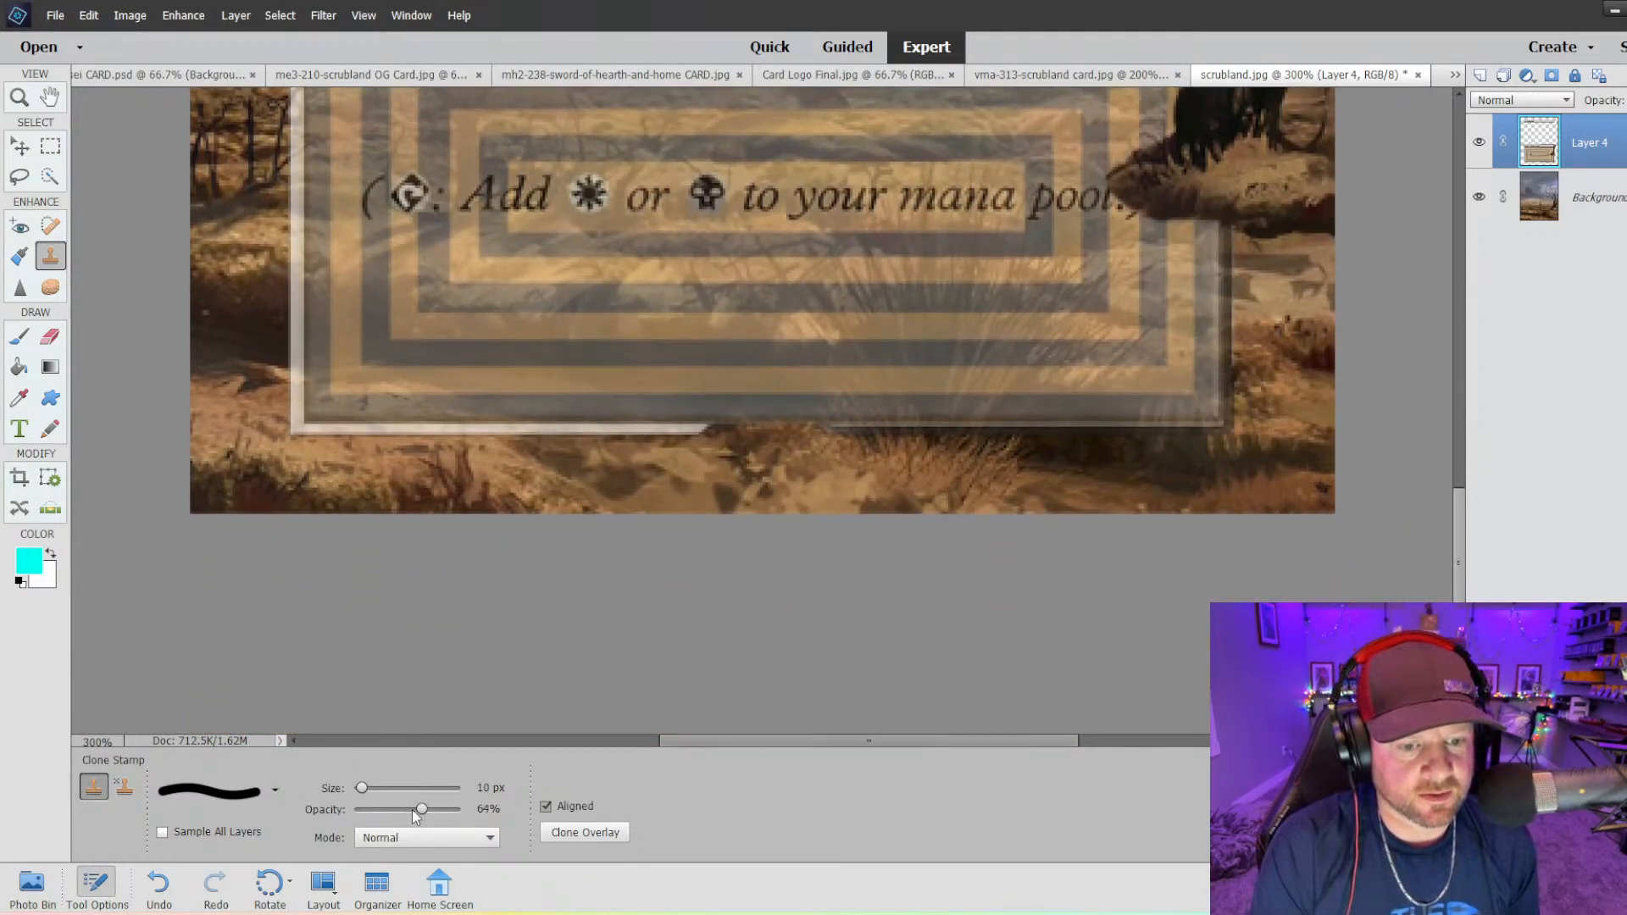
{"action": "left_click", "coordinate": [274, 789]}
{"action": "left_click", "coordinate": [246, 628]}
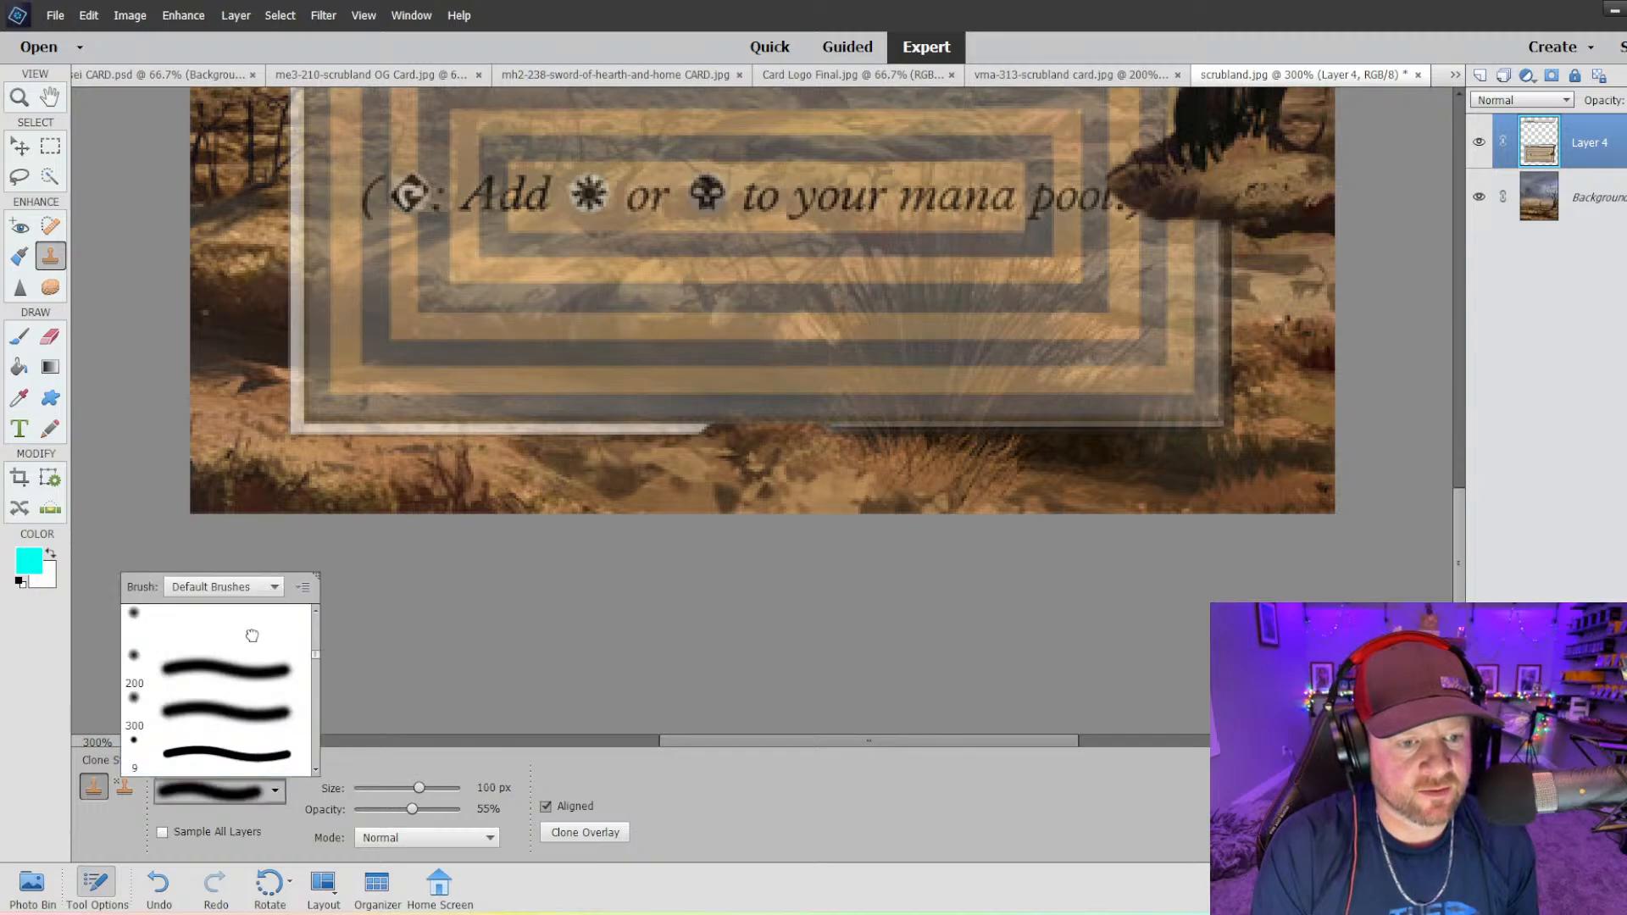
{"action": "key", "text": "bracketleft"}
{"action": "key", "text": "bracketleft"}
{"action": "key", "text": "bracketleft"}
{"action": "key", "text": "bracketleft"}
{"action": "key", "text": "bracketleft"}
{"action": "key", "text": "bracketleft"}
{"action": "key", "text": "bracketleft"}
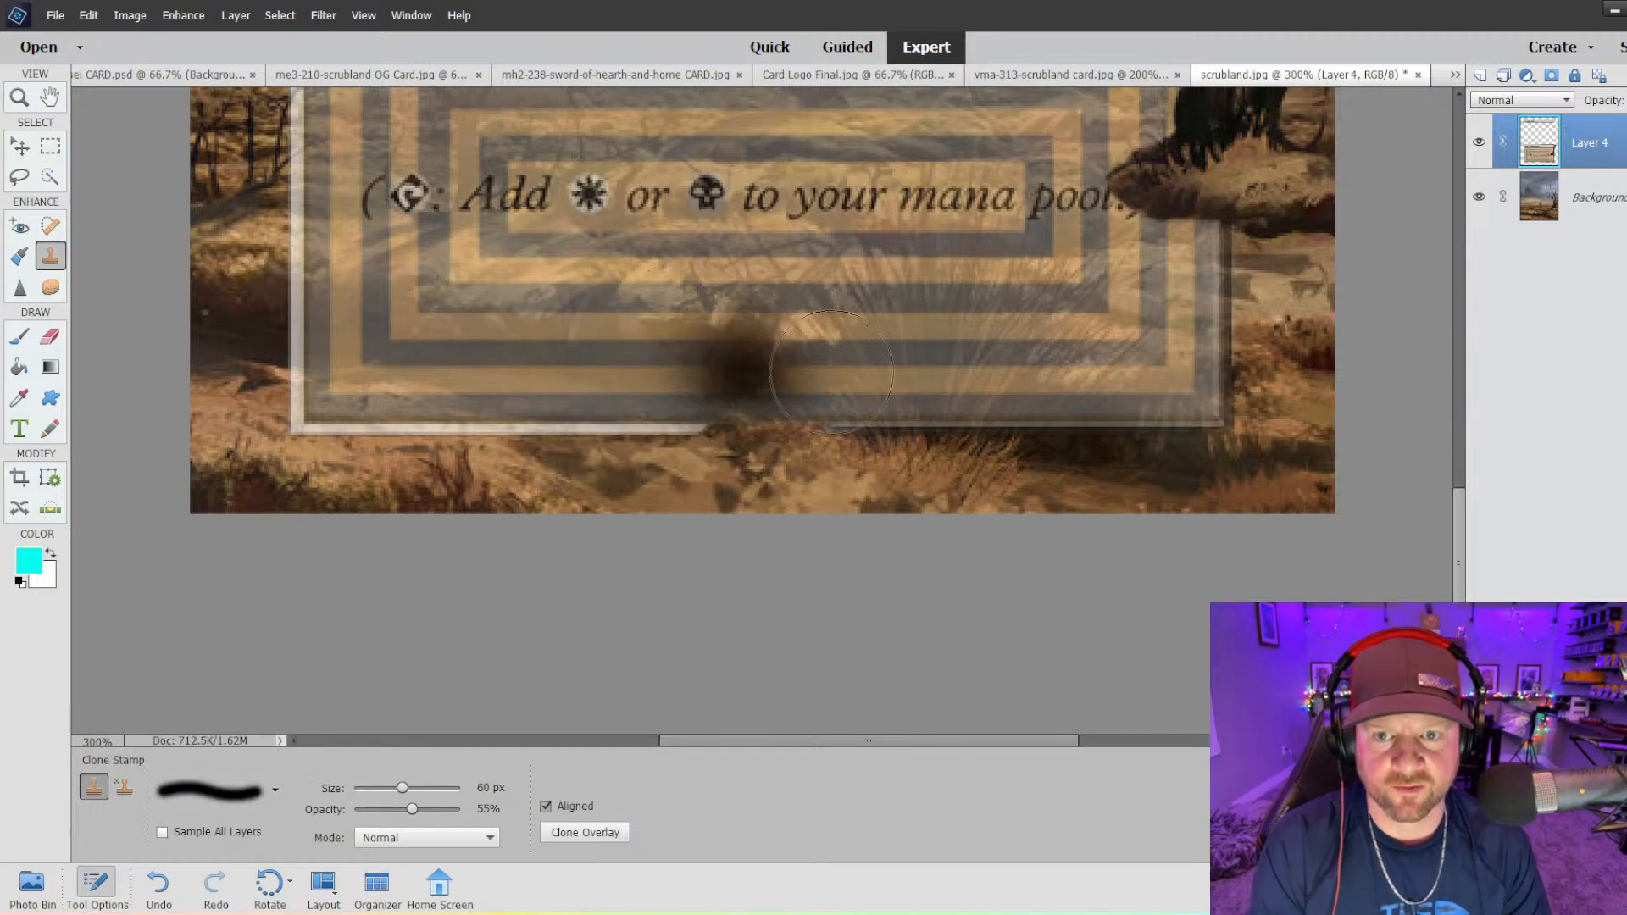
{"action": "key", "text": "bracketleft"}
{"action": "key", "text": "bracketleft"}
{"action": "key", "text": "bracketleft"}
{"action": "key", "text": "bracketleft"}
{"action": "key", "text": "bracketleft"}
{"action": "key", "text": "bracketleft"}
{"action": "key", "text": "bracketleft"}
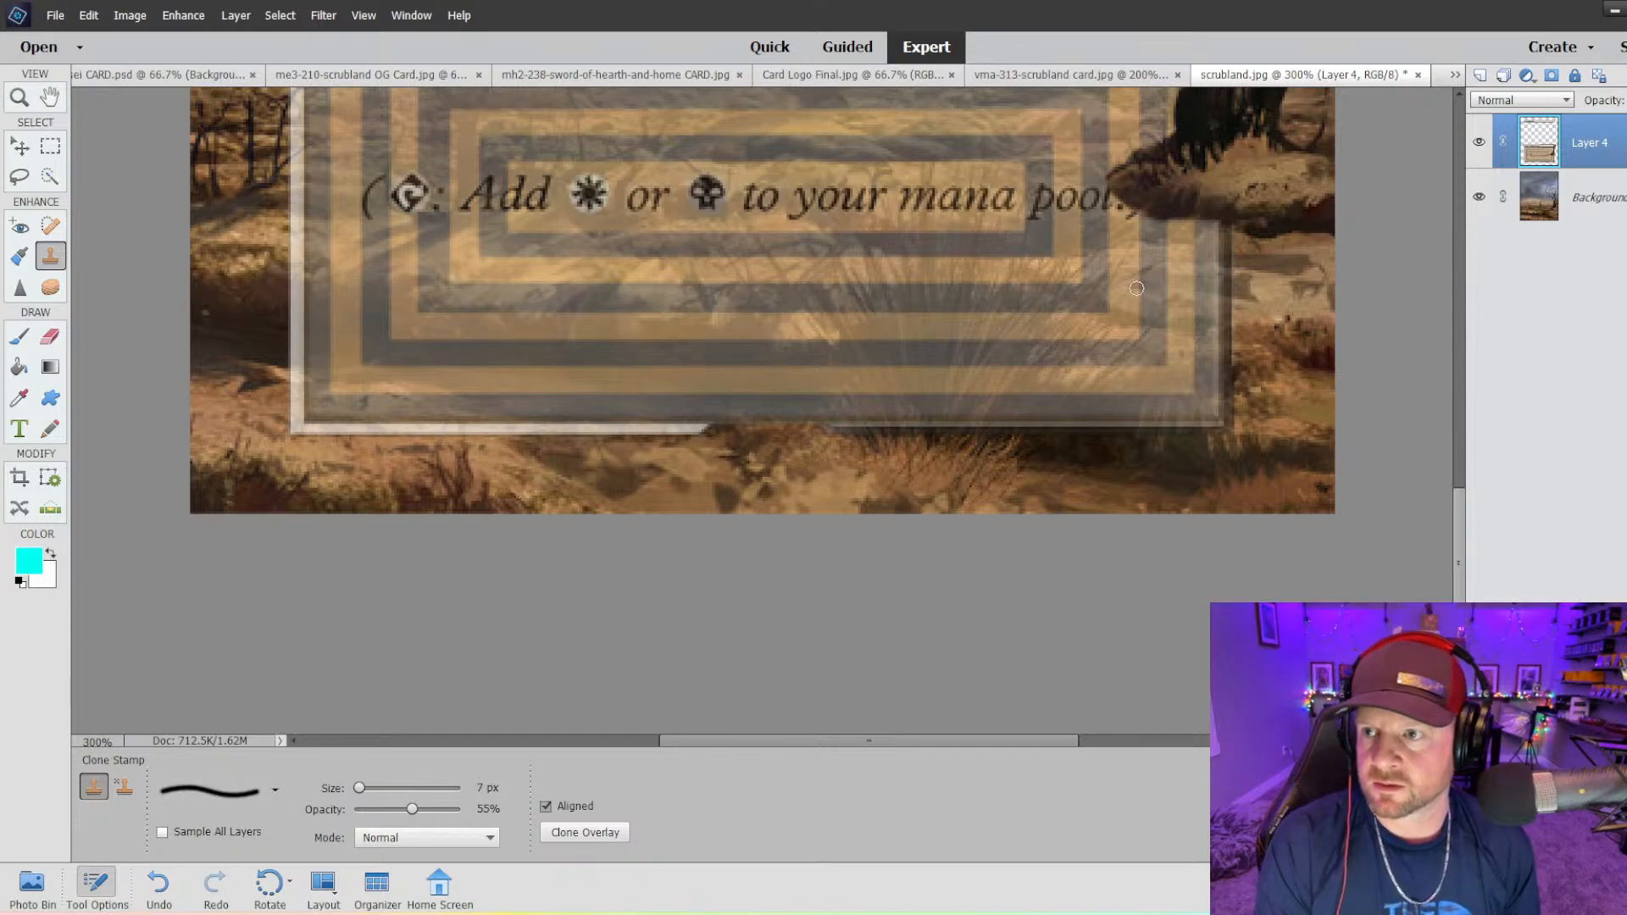
- Clone the bush and its grass blades semi-transparently over the lower part of the striped text box on Layer 4
{"action": "mouse_move", "coordinate": [815, 288]}
{"action": "left_mouse_down"}
{"action": "mouse_move", "coordinate": [917, 462]}
{"action": "mouse_move", "coordinate": [908, 385]}
{"action": "mouse_move", "coordinate": [912, 429]}
{"action": "mouse_move", "coordinate": [937, 440]}
{"action": "mouse_move", "coordinate": [933, 415]}
{"action": "mouse_move", "coordinate": [925, 453]}
{"action": "mouse_move", "coordinate": [962, 241]}
{"action": "mouse_move", "coordinate": [947, 426]}
{"action": "mouse_move", "coordinate": [1001, 270]}
{"action": "mouse_move", "coordinate": [945, 433]}
{"action": "mouse_move", "coordinate": [1040, 295]}
{"action": "mouse_move", "coordinate": [935, 452]}
{"action": "mouse_move", "coordinate": [1061, 289]}
{"action": "mouse_move", "coordinate": [975, 461]}
{"action": "mouse_move", "coordinate": [1093, 288]}
{"action": "mouse_move", "coordinate": [943, 521]}
{"action": "mouse_move", "coordinate": [1095, 330]}
{"action": "mouse_move", "coordinate": [1109, 322]}
{"action": "mouse_move", "coordinate": [1012, 467]}
{"action": "mouse_move", "coordinate": [1118, 318]}
{"action": "mouse_move", "coordinate": [1157, 294]}
{"action": "mouse_move", "coordinate": [1039, 443]}
{"action": "mouse_move", "coordinate": [1163, 309]}
{"action": "mouse_move", "coordinate": [935, 454]}
{"action": "mouse_move", "coordinate": [1027, 272]}
{"action": "mouse_move", "coordinate": [1064, 247]}
{"action": "mouse_move", "coordinate": [957, 430]}
{"action": "mouse_move", "coordinate": [955, 284]}
{"action": "mouse_move", "coordinate": [912, 351]}
{"action": "mouse_move", "coordinate": [900, 256]}
{"action": "mouse_move", "coordinate": [914, 428]}
{"action": "mouse_move", "coordinate": [854, 284]}
{"action": "mouse_move", "coordinate": [893, 423]}
{"action": "mouse_move", "coordinate": [793, 323]}
{"action": "mouse_move", "coordinate": [874, 431]}
{"action": "mouse_move", "coordinate": [803, 313]}
{"action": "mouse_move", "coordinate": [861, 436]}
{"action": "mouse_move", "coordinate": [799, 352]}
{"action": "mouse_move", "coordinate": [845, 421]}
{"action": "mouse_move", "coordinate": [773, 378]}
{"action": "mouse_move", "coordinate": [833, 438]}
{"action": "mouse_move", "coordinate": [765, 379]}
{"action": "mouse_move", "coordinate": [889, 455]}
{"action": "mouse_move", "coordinate": [852, 369]}
{"action": "mouse_move", "coordinate": [862, 342]}
{"action": "mouse_move", "coordinate": [906, 383]}
{"action": "mouse_move", "coordinate": [792, 278]}
{"action": "mouse_move", "coordinate": [872, 394]}
{"action": "mouse_move", "coordinate": [807, 294]}
{"action": "mouse_move", "coordinate": [904, 397]}
{"action": "mouse_move", "coordinate": [866, 243]}
{"action": "left_mouse_up"}
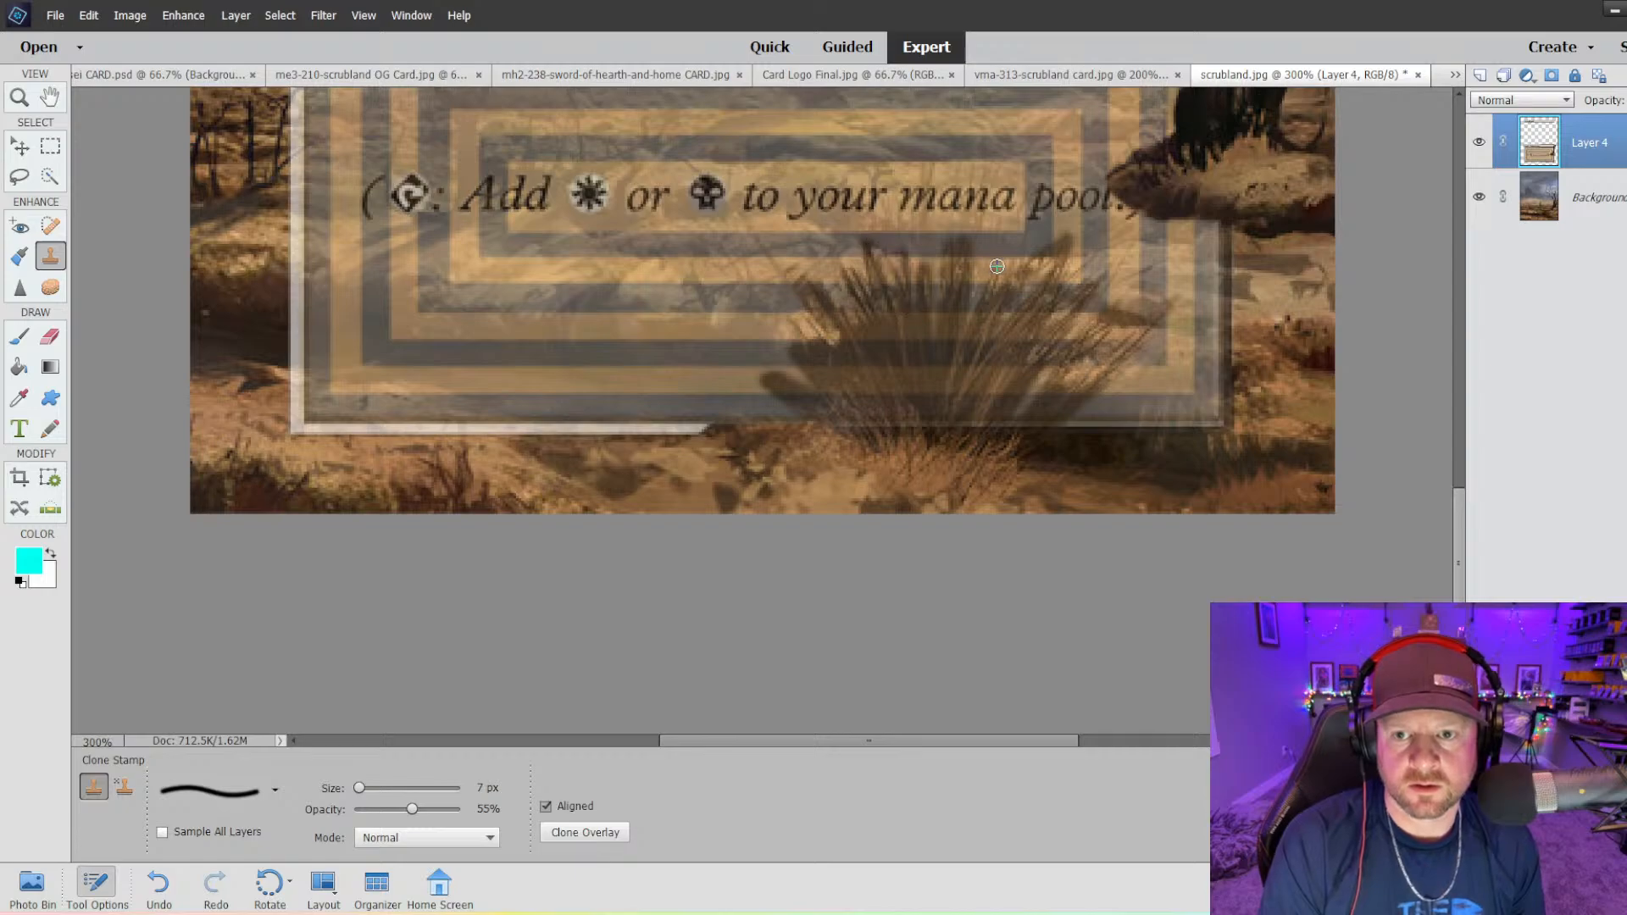
{"action": "left_click", "coordinate": [976, 432], "text": "alt"}
{"action": "left_click_drag", "start_coordinate": [977, 432], "coordinate": [1044, 416]}
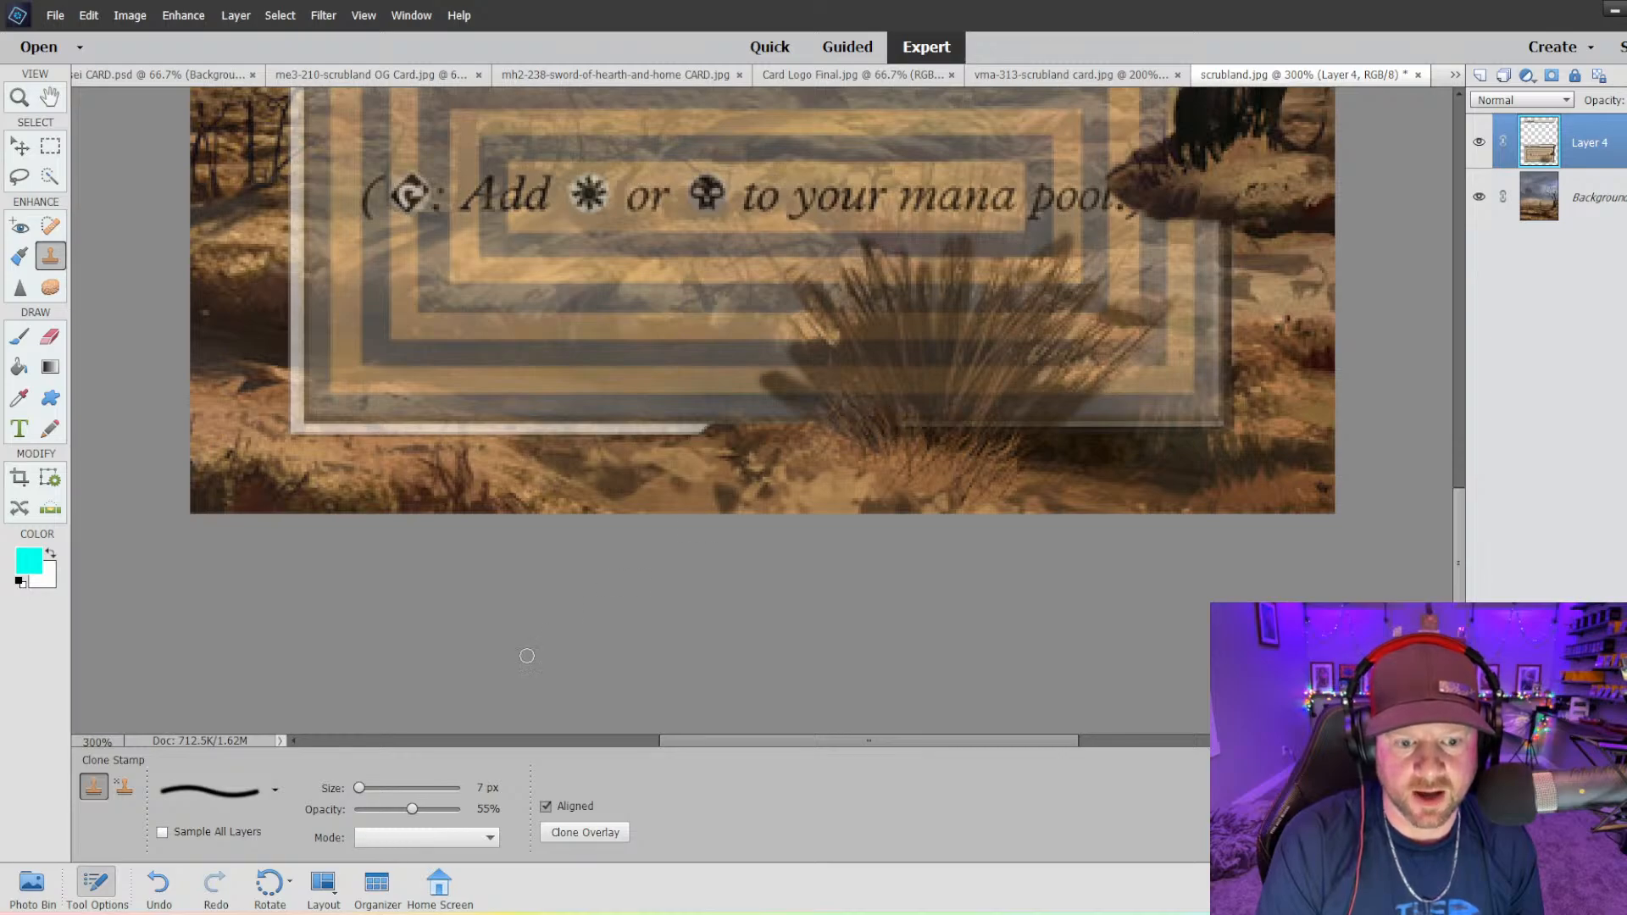
{"action": "left_click_drag", "start_coordinate": [412, 810], "coordinate": [746, 706]}
{"action": "mouse_move", "coordinate": [927, 438]}
{"action": "left_mouse_down"}
{"action": "mouse_move", "coordinate": [933, 461]}
{"action": "mouse_move", "coordinate": [970, 398]}
{"action": "mouse_move", "coordinate": [935, 394]}
{"action": "mouse_move", "coordinate": [933, 425]}
{"action": "mouse_move", "coordinate": [946, 378]}
{"action": "mouse_move", "coordinate": [923, 375]}
{"action": "mouse_move", "coordinate": [899, 420]}
{"action": "left_mouse_up"}
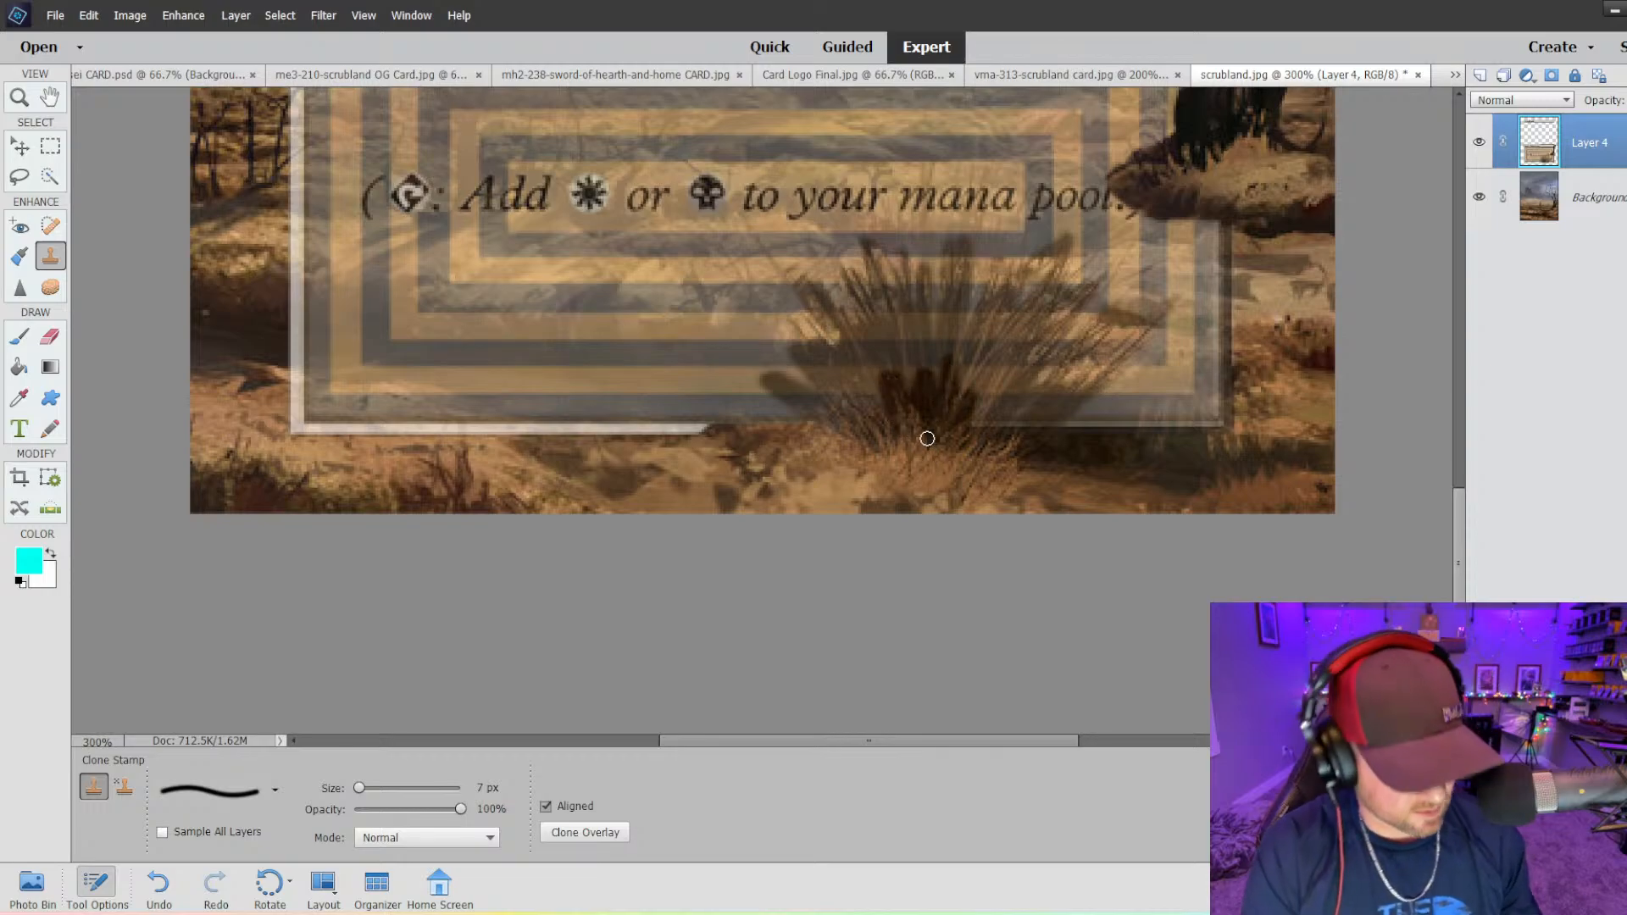
{"action": "key", "text": "ctrl+z"}
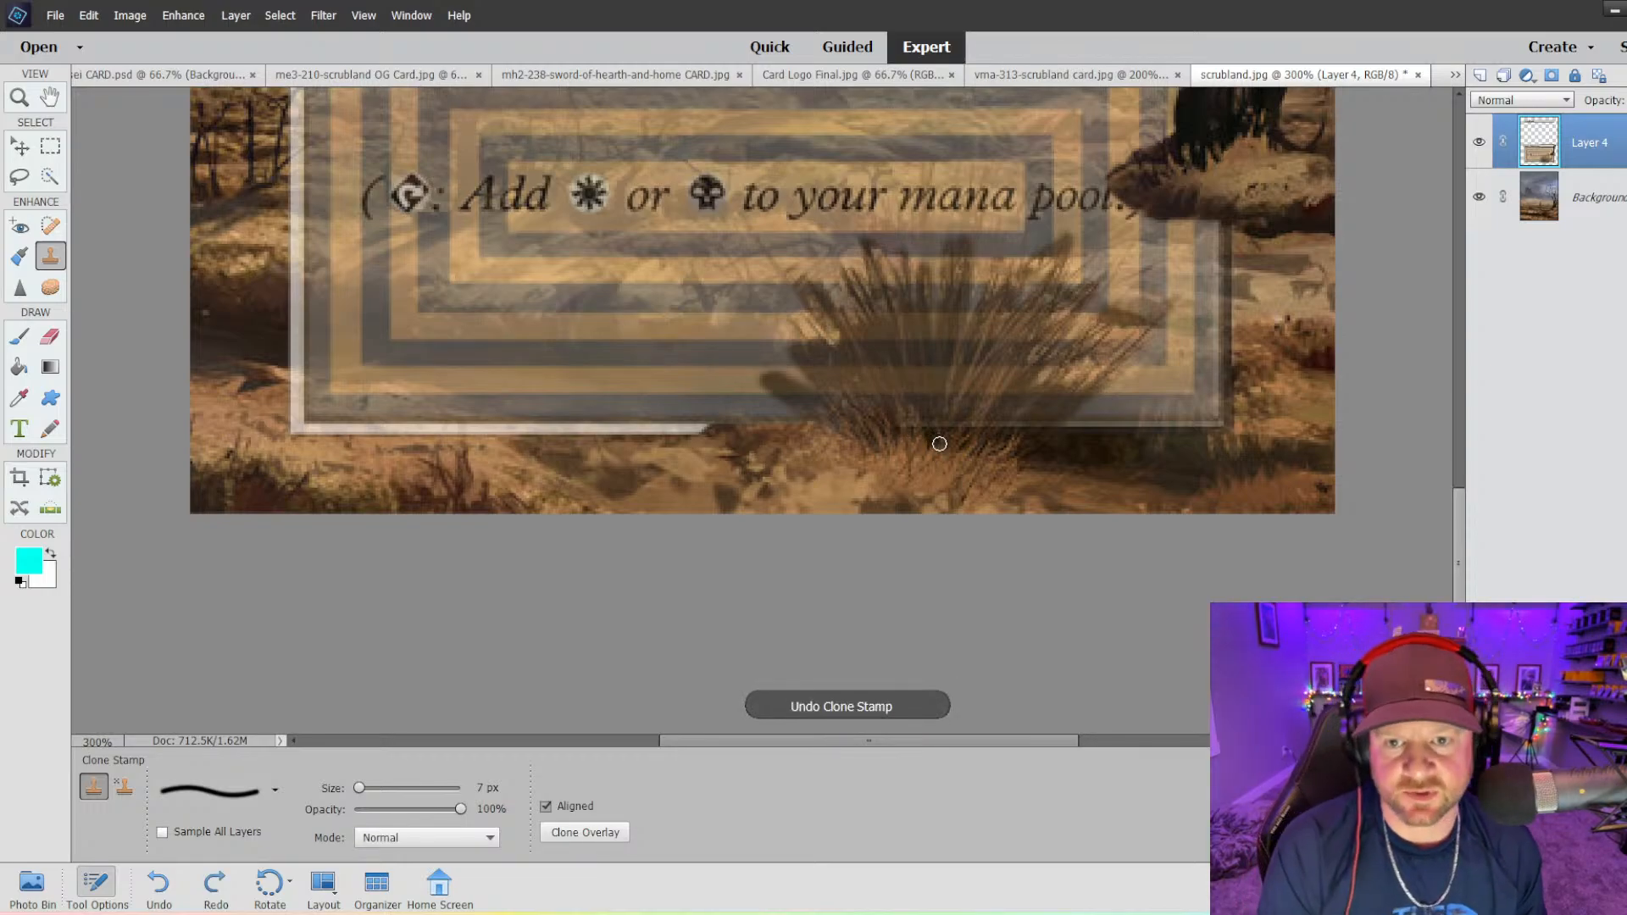
- Set the Clone Stamp opacity to 68% and strengthen the bush's base, centre and left-hand leaves over the striped box
{"action": "left_click", "coordinate": [429, 808]}
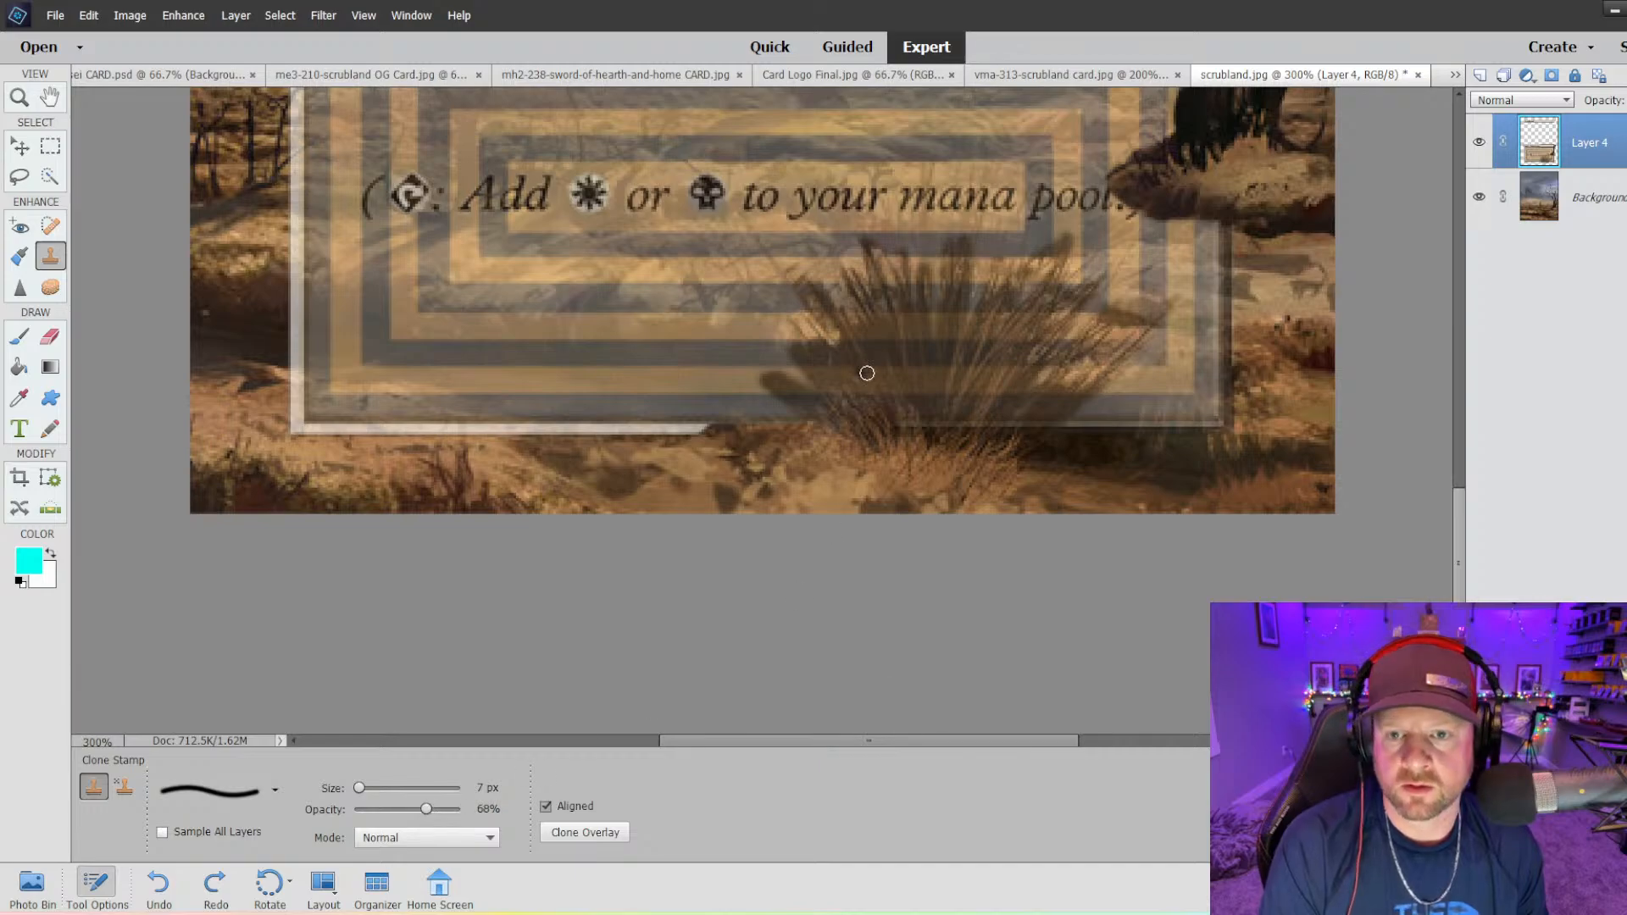
{"action": "mouse_move", "coordinate": [947, 423]}
{"action": "left_mouse_down"}
{"action": "mouse_move", "coordinate": [953, 343]}
{"action": "mouse_move", "coordinate": [902, 456]}
{"action": "mouse_move", "coordinate": [905, 329]}
{"action": "mouse_move", "coordinate": [920, 465]}
{"action": "mouse_move", "coordinate": [918, 312]}
{"action": "mouse_move", "coordinate": [917, 395]}
{"action": "mouse_move", "coordinate": [896, 396]}
{"action": "mouse_move", "coordinate": [861, 341]}
{"action": "mouse_move", "coordinate": [882, 439]}
{"action": "mouse_move", "coordinate": [844, 361]}
{"action": "mouse_move", "coordinate": [886, 451]}
{"action": "mouse_move", "coordinate": [846, 418]}
{"action": "mouse_move", "coordinate": [910, 421]}
{"action": "mouse_move", "coordinate": [931, 460]}
{"action": "mouse_move", "coordinate": [973, 348]}
{"action": "mouse_move", "coordinate": [965, 445]}
{"action": "mouse_move", "coordinate": [1047, 337]}
{"action": "mouse_move", "coordinate": [985, 438]}
{"action": "mouse_move", "coordinate": [1009, 358]}
{"action": "mouse_move", "coordinate": [965, 394]}
{"action": "mouse_move", "coordinate": [961, 302]}
{"action": "mouse_move", "coordinate": [941, 378]}
{"action": "mouse_move", "coordinate": [948, 291]}
{"action": "mouse_move", "coordinate": [1036, 385]}
{"action": "left_mouse_up"}
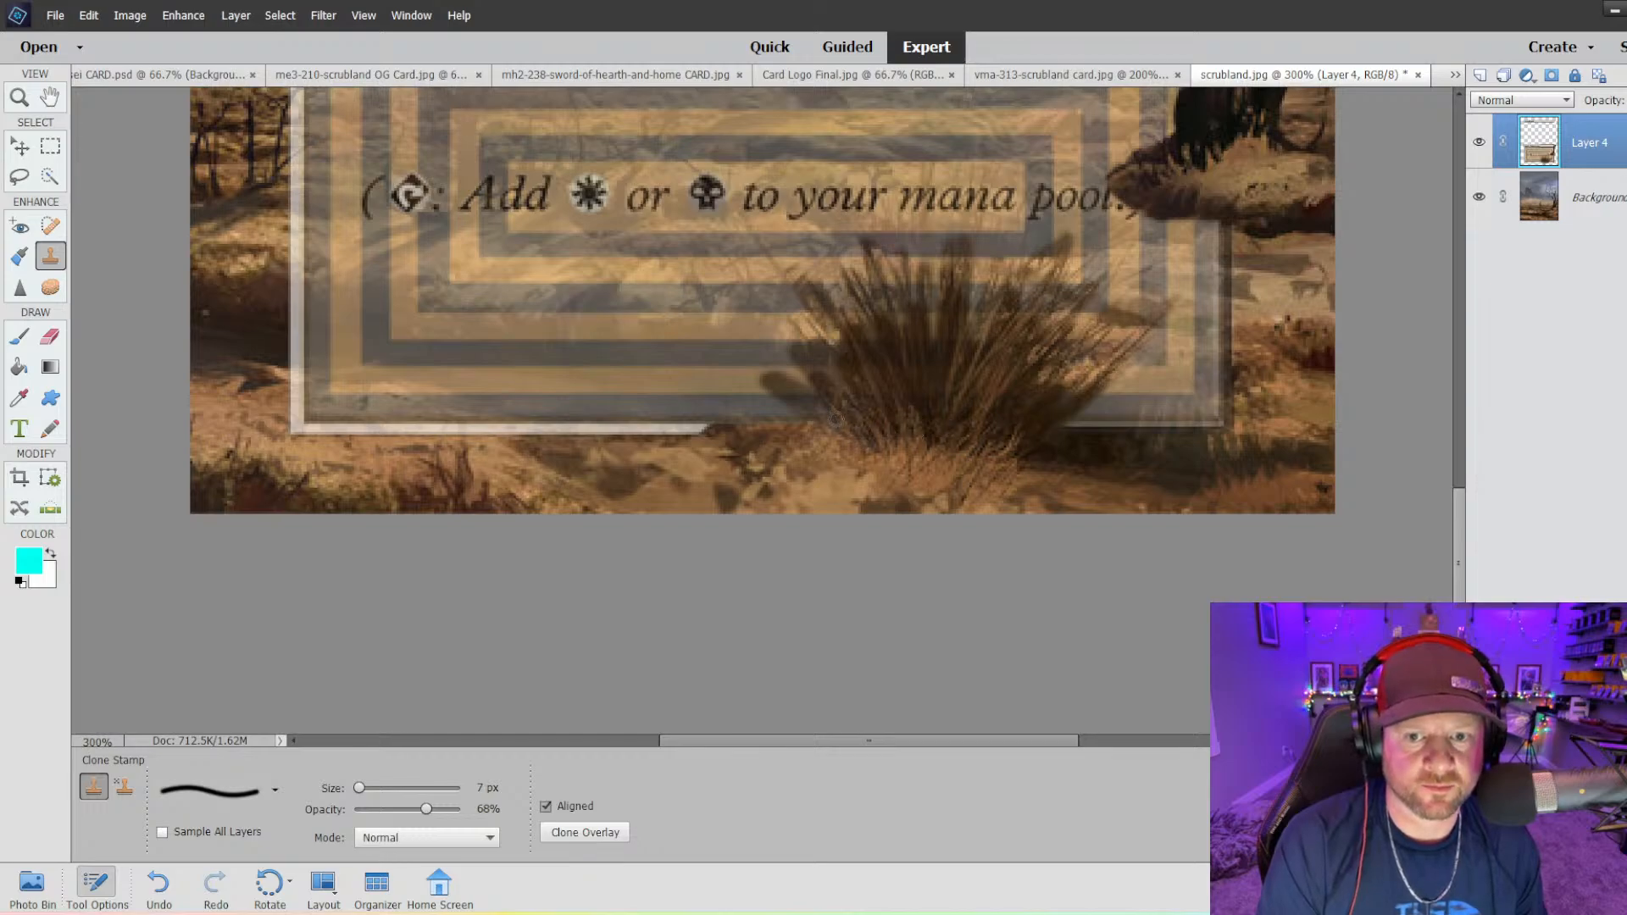
{"action": "left_click_drag", "start_coordinate": [827, 410], "coordinate": [778, 385]}
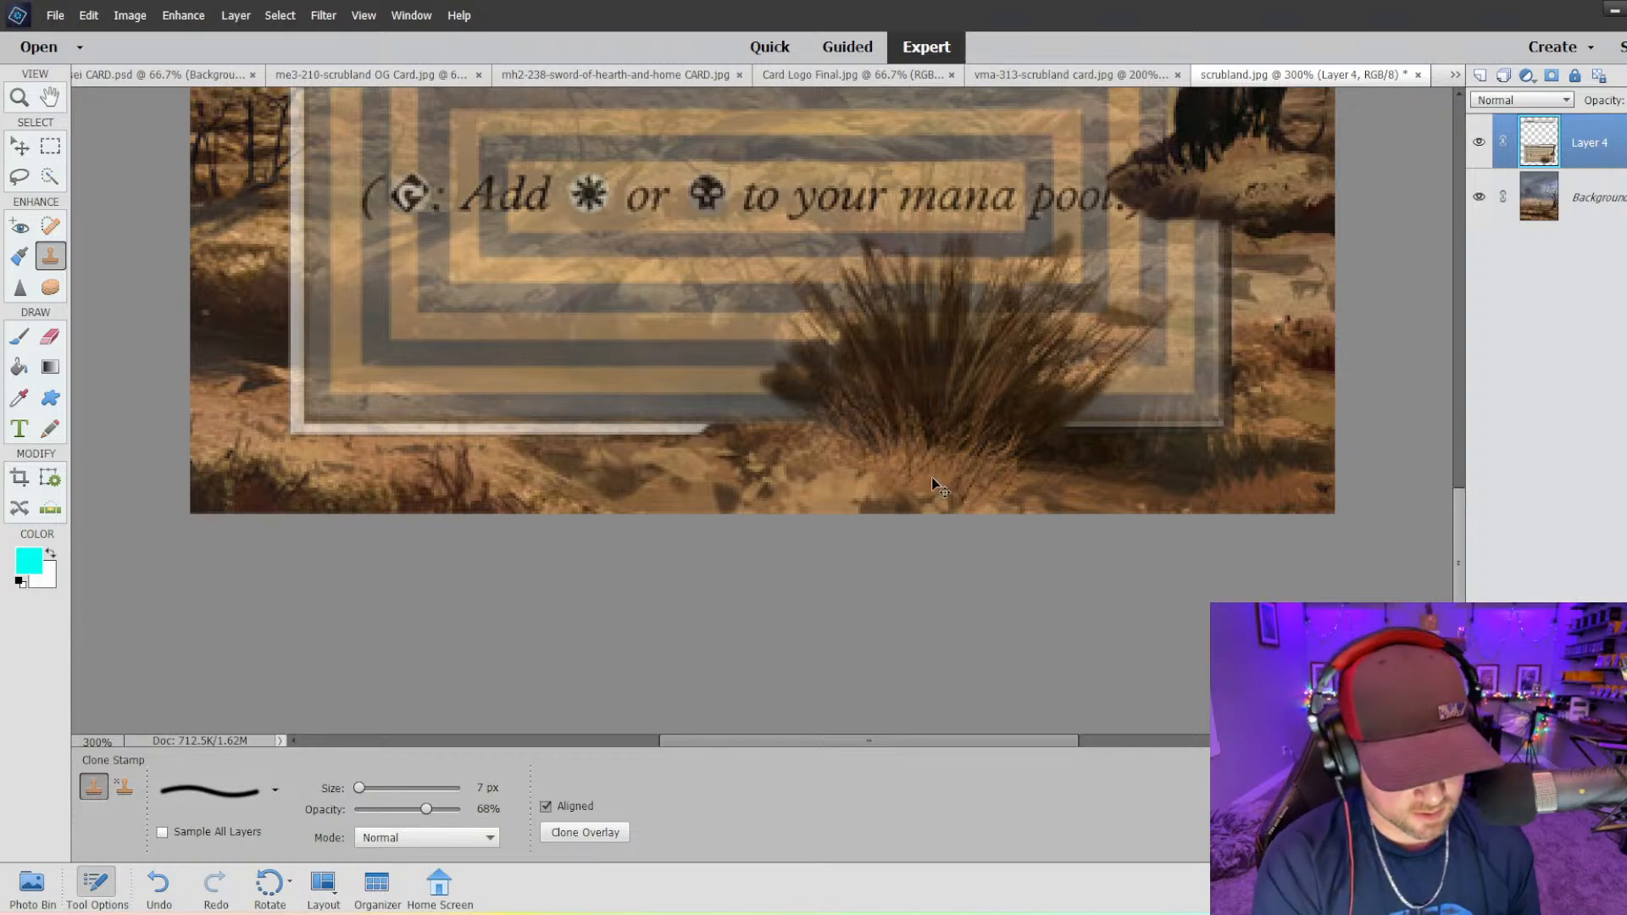
- Examine how the cloned bush and tree blend with the striped text box, both close up and across the whole card
{"action": "scroll", "coordinate": [932, 477], "scroll_direction": "down", "scroll_amount": 4}
{"action": "scroll", "coordinate": [932, 476], "scroll_direction": "up", "scroll_amount": 1}
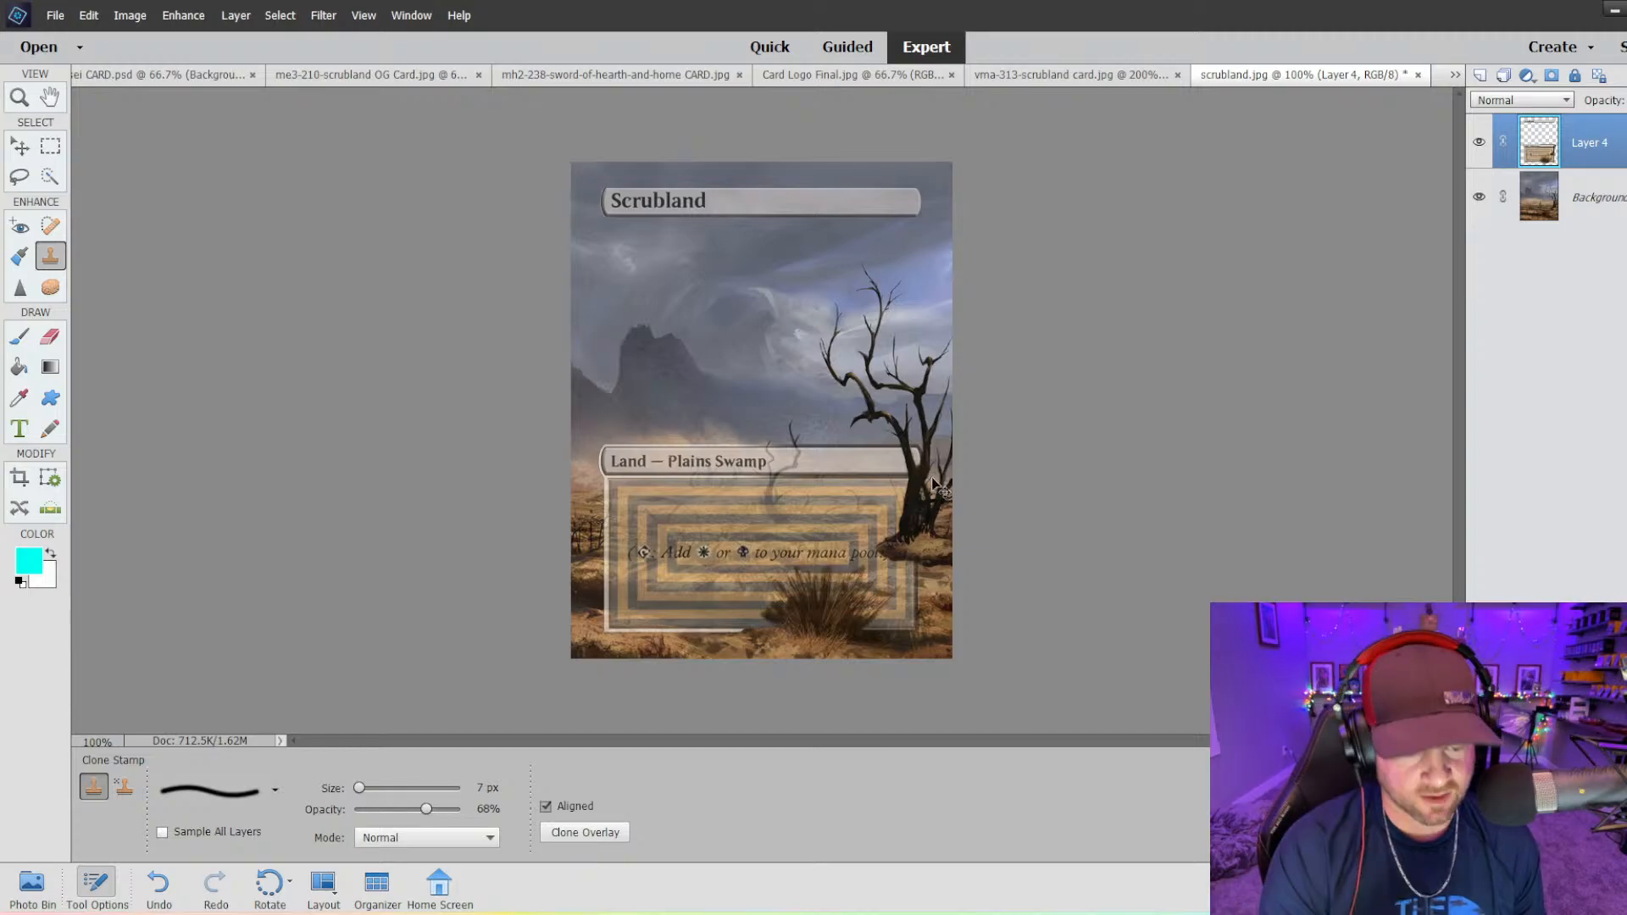
{"action": "scroll", "coordinate": [933, 485], "scroll_direction": "up", "scroll_amount": 3}
{"action": "scroll", "coordinate": [932, 477], "scroll_direction": "down", "scroll_amount": 8}
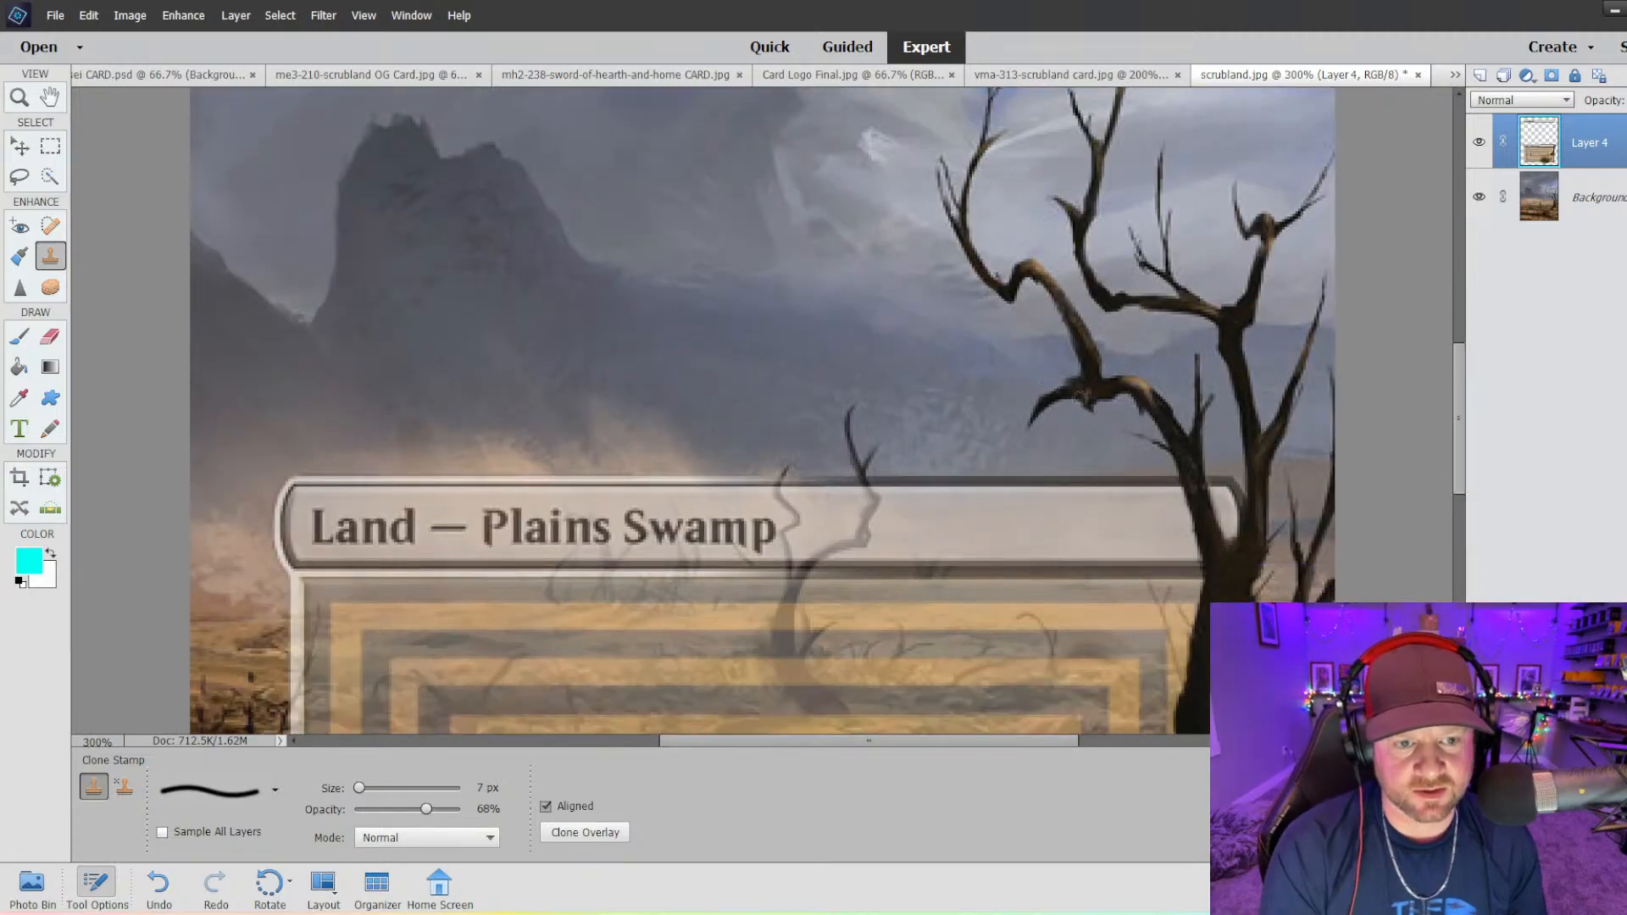
{"action": "scroll", "coordinate": [923, 492], "scroll_direction": "down", "scroll_amount": 3}
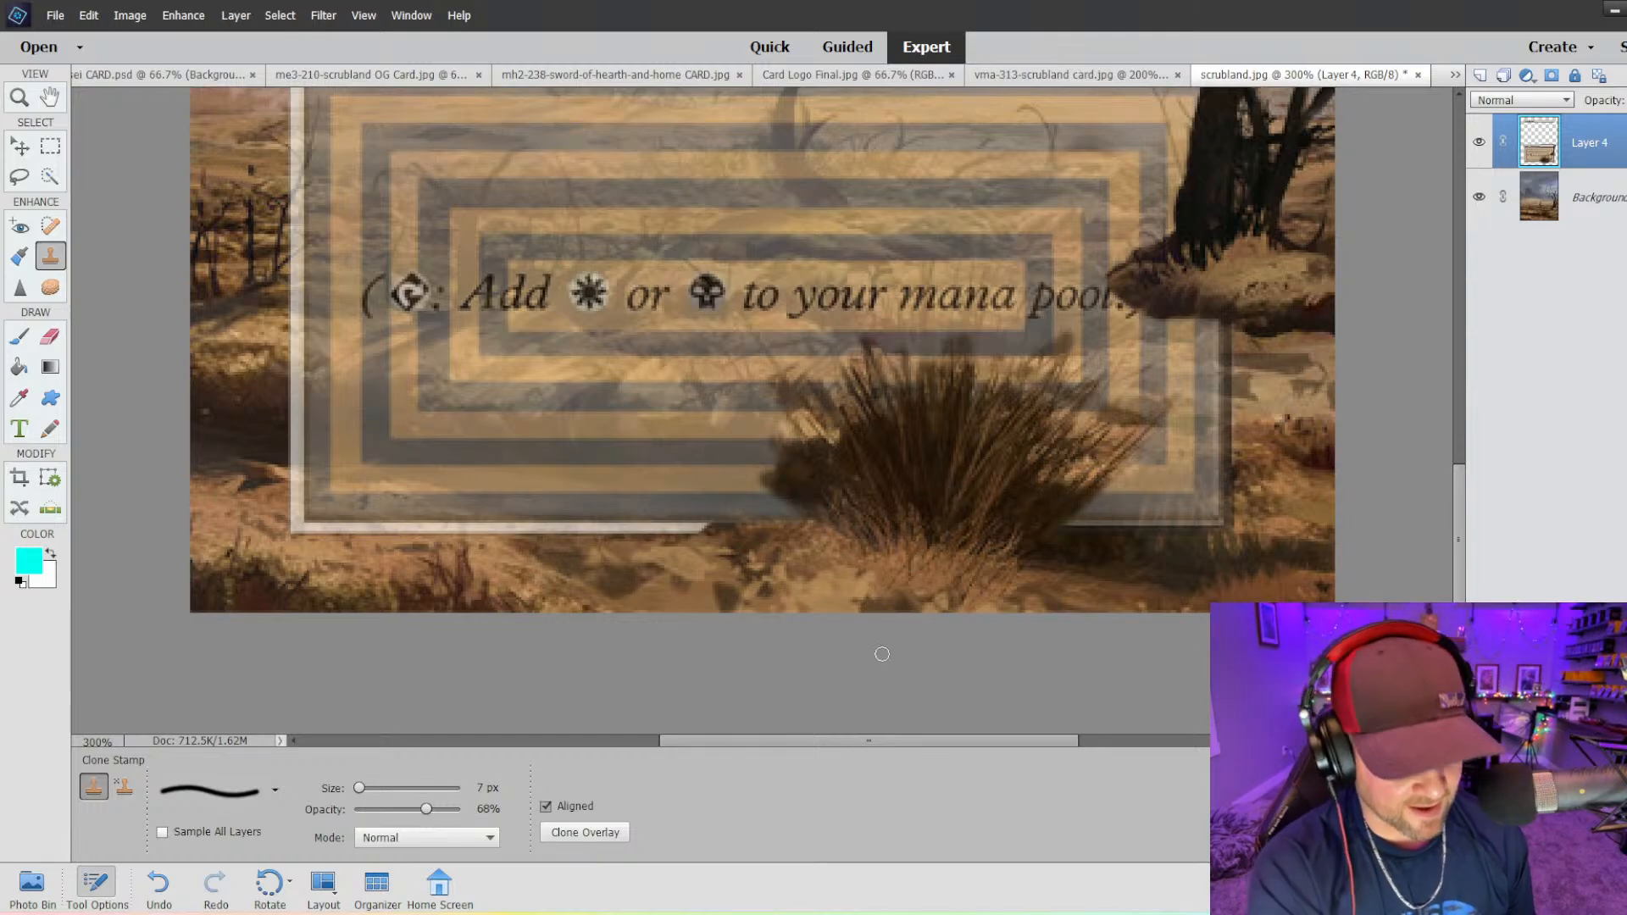
{"action": "key", "text": "ctrl+1"}
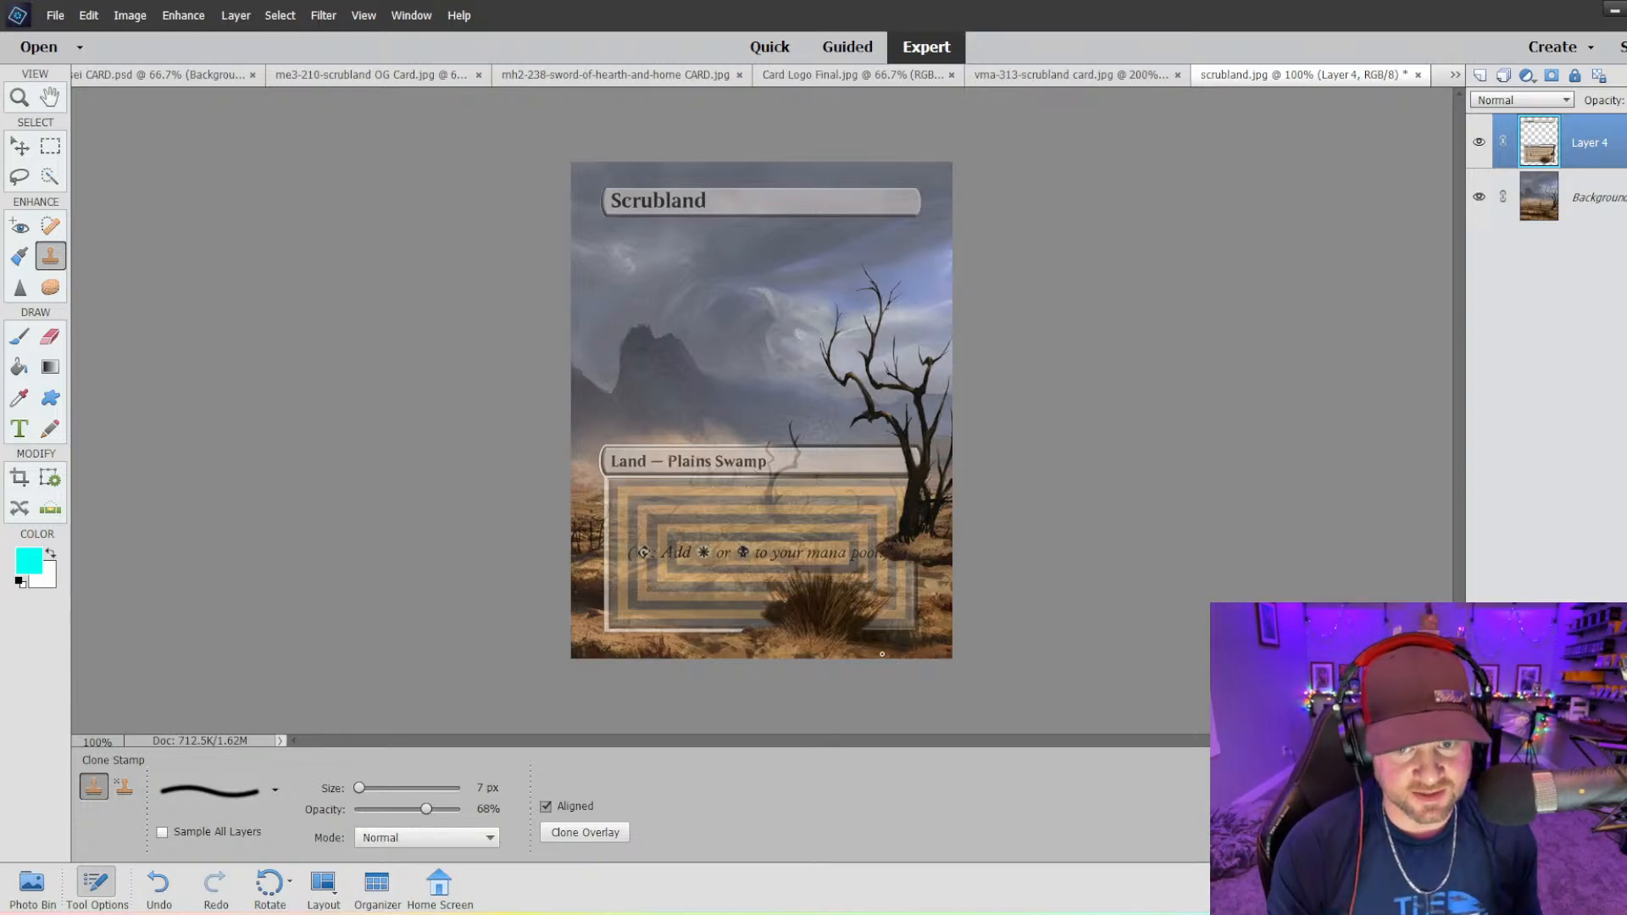
{"action": "key", "text": "ctrl+minus"}
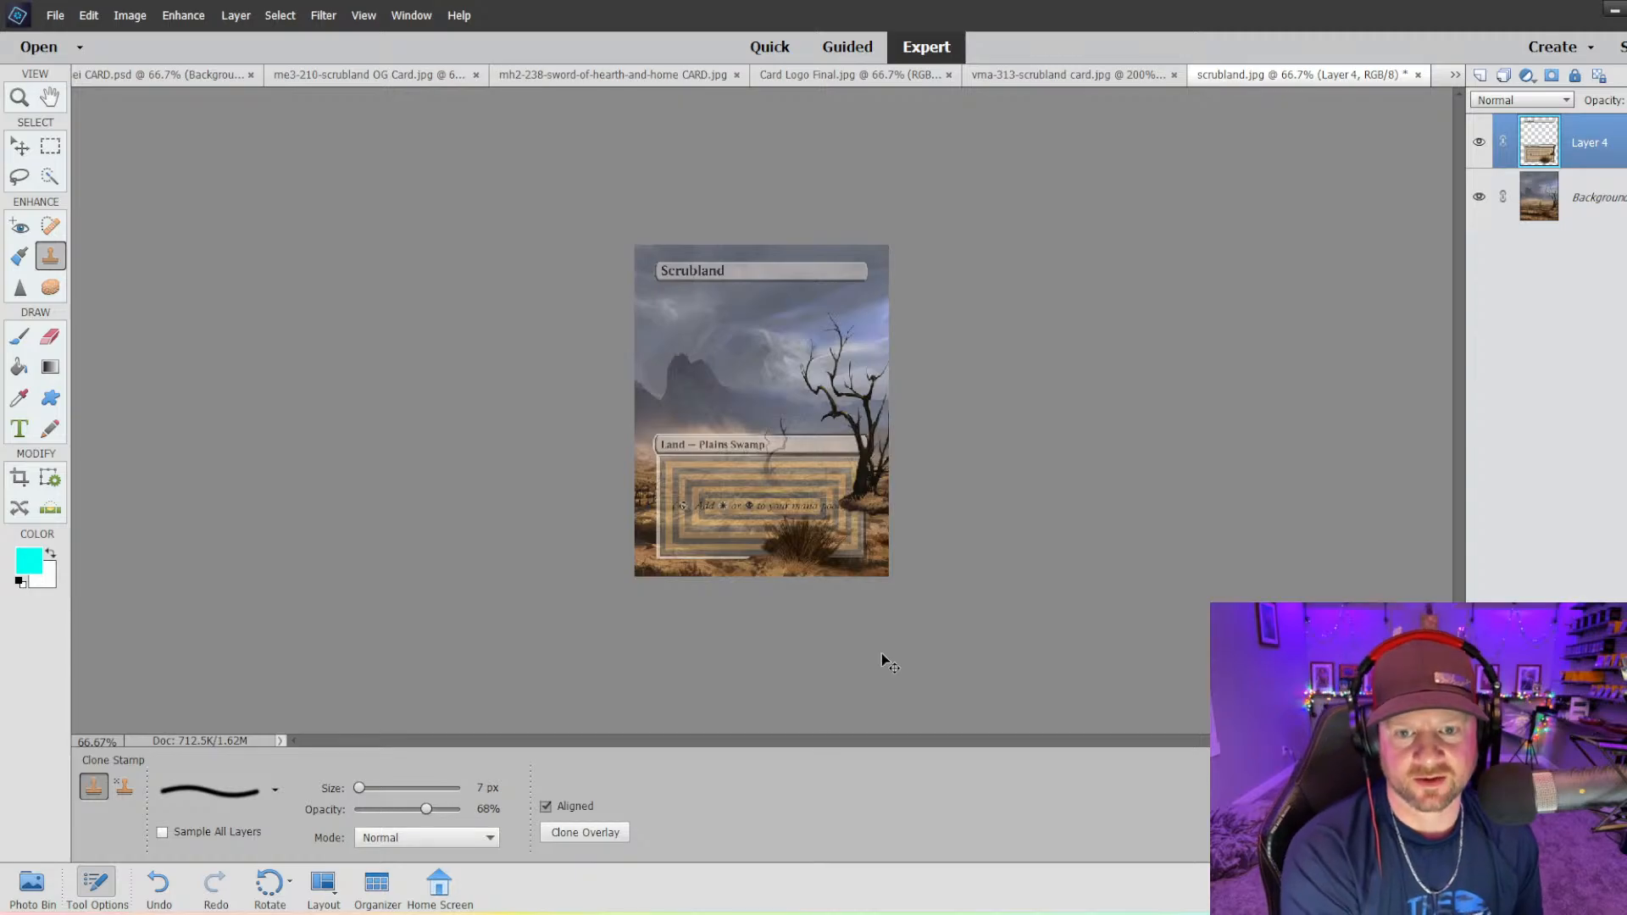
{"action": "key", "text": "ctrl+equal"}
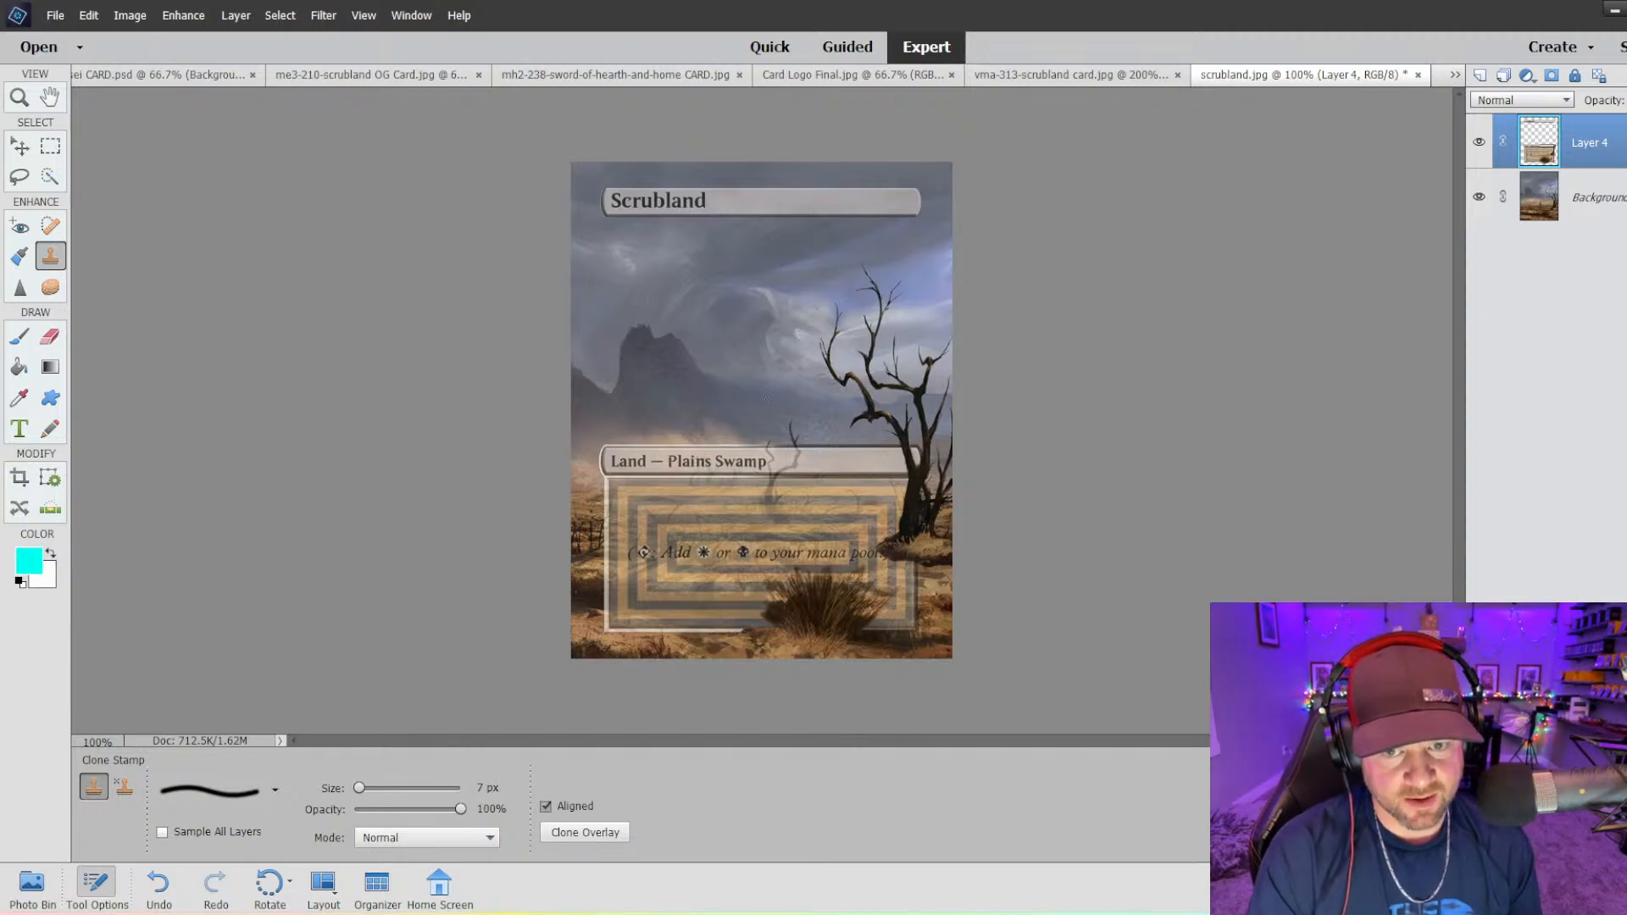
- Clone the ground over the striped box's lower-right edge with a soft 60 px Clone Stamp at 100% opacity
{"action": "key", "text": "bracketright"}
{"action": "key", "text": "bracketright"}
{"action": "key", "text": "bracketright"}
{"action": "key", "text": "bracketright"}
{"action": "key", "text": "bracketright"}
{"action": "key", "text": "bracketright"}
{"action": "key", "text": "bracketright"}
{"action": "key", "text": "bracketright"}
{"action": "key", "text": "bracketright"}
{"action": "key", "text": "bracketright"}
{"action": "key", "text": "bracketright"}
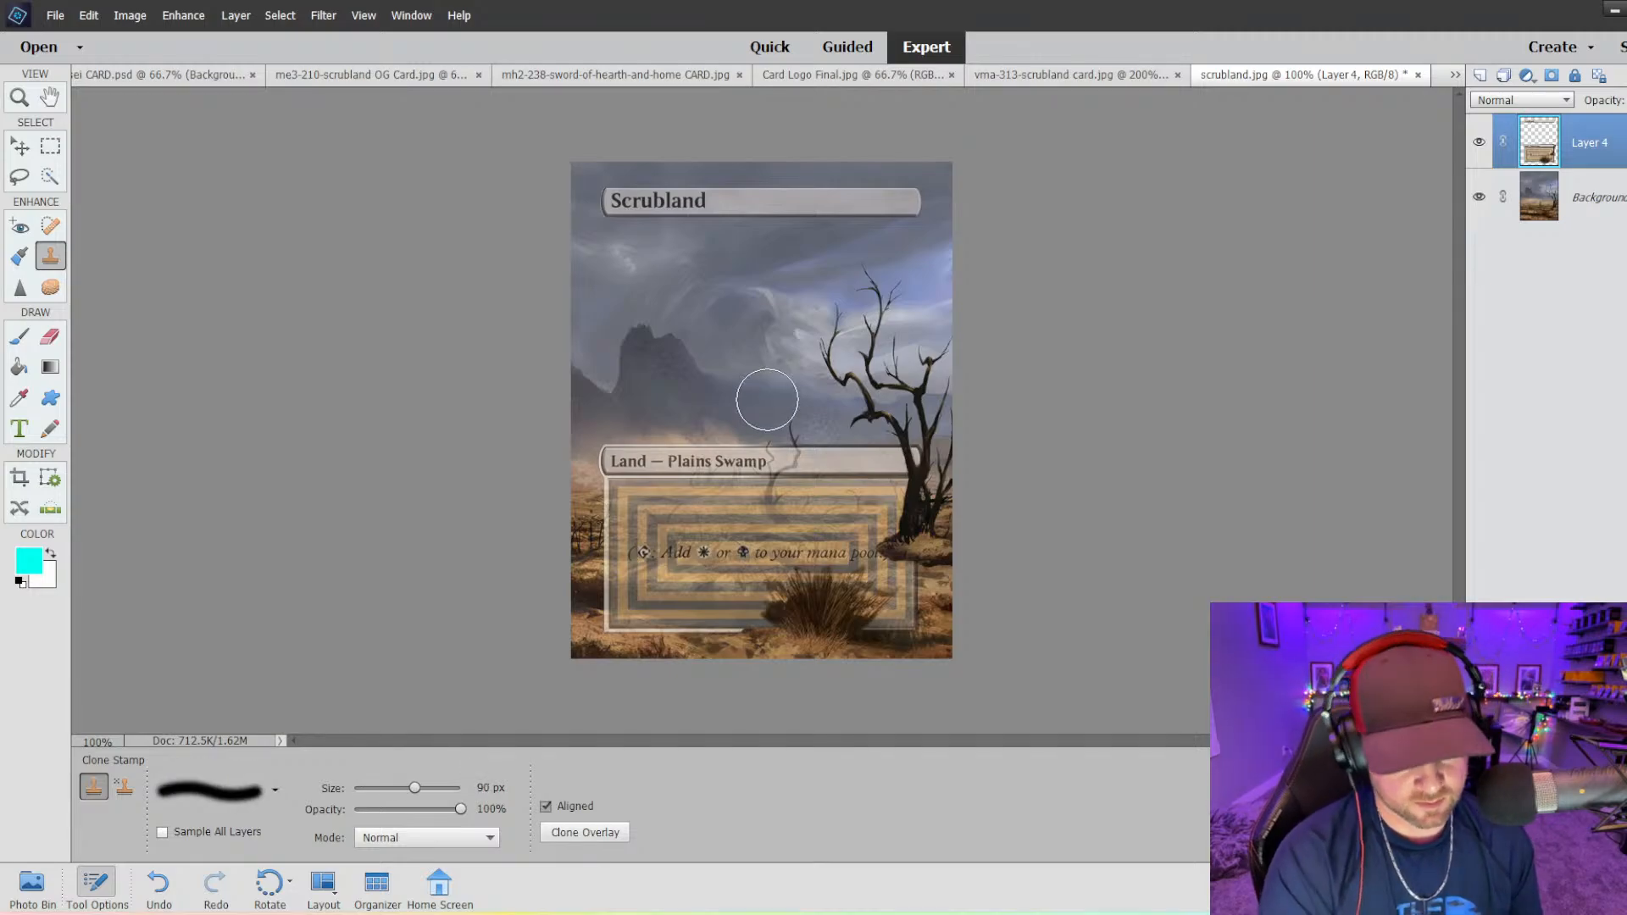
{"action": "key", "text": "bracketleft"}
{"action": "key", "text": "bracketleft"}
{"action": "key", "text": "bracketleft"}
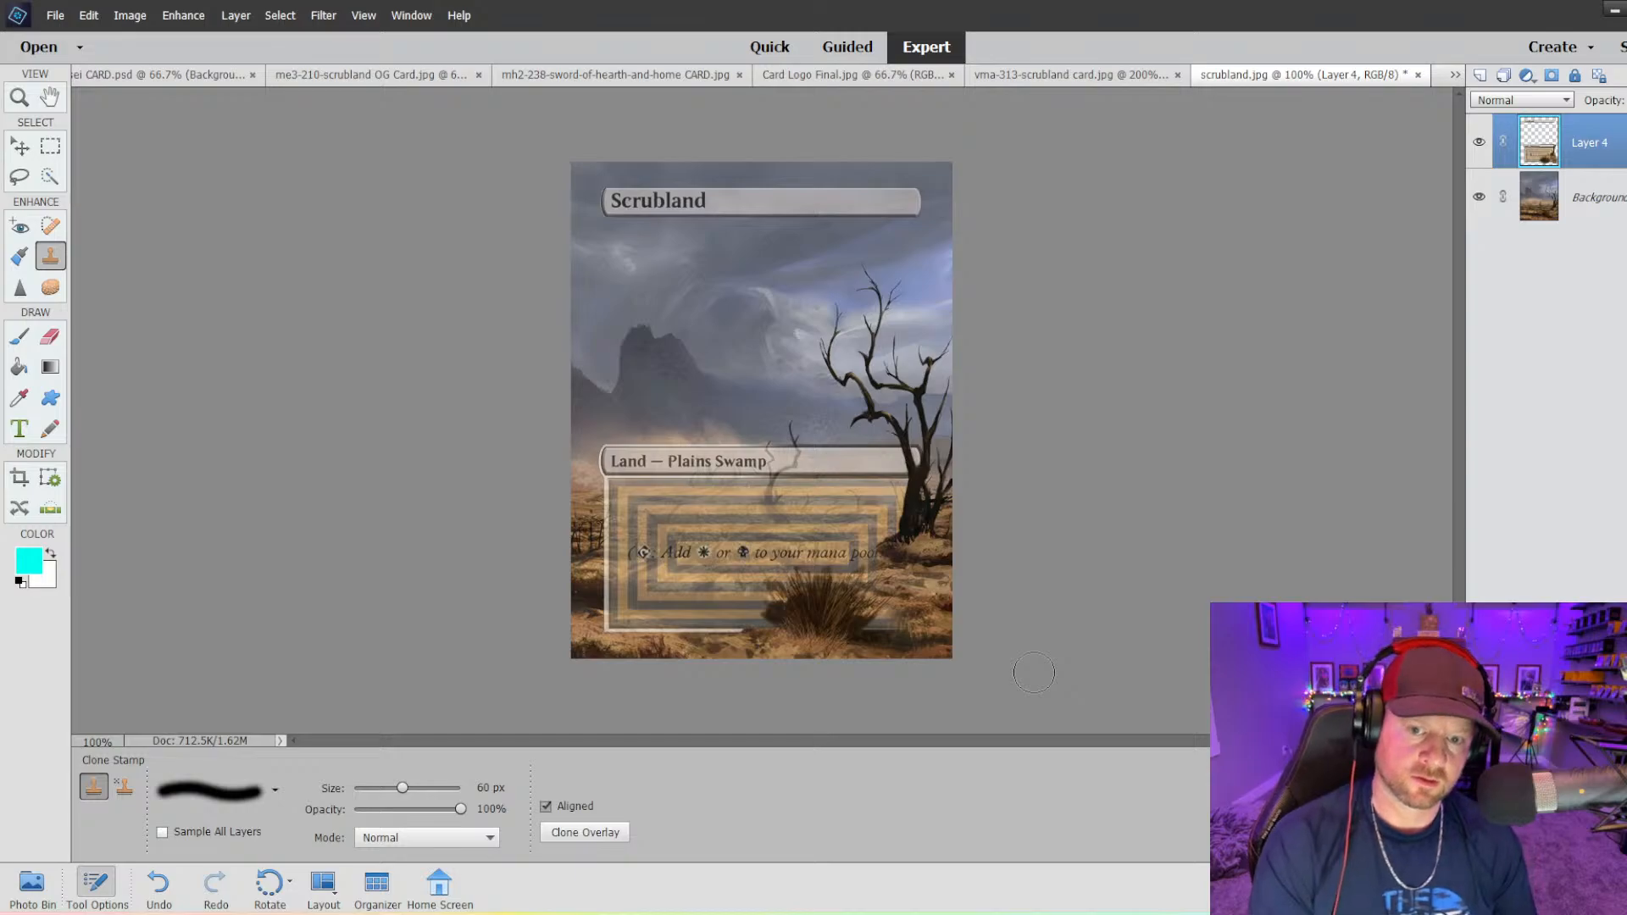
{"action": "key", "text": "ctrl+minus"}
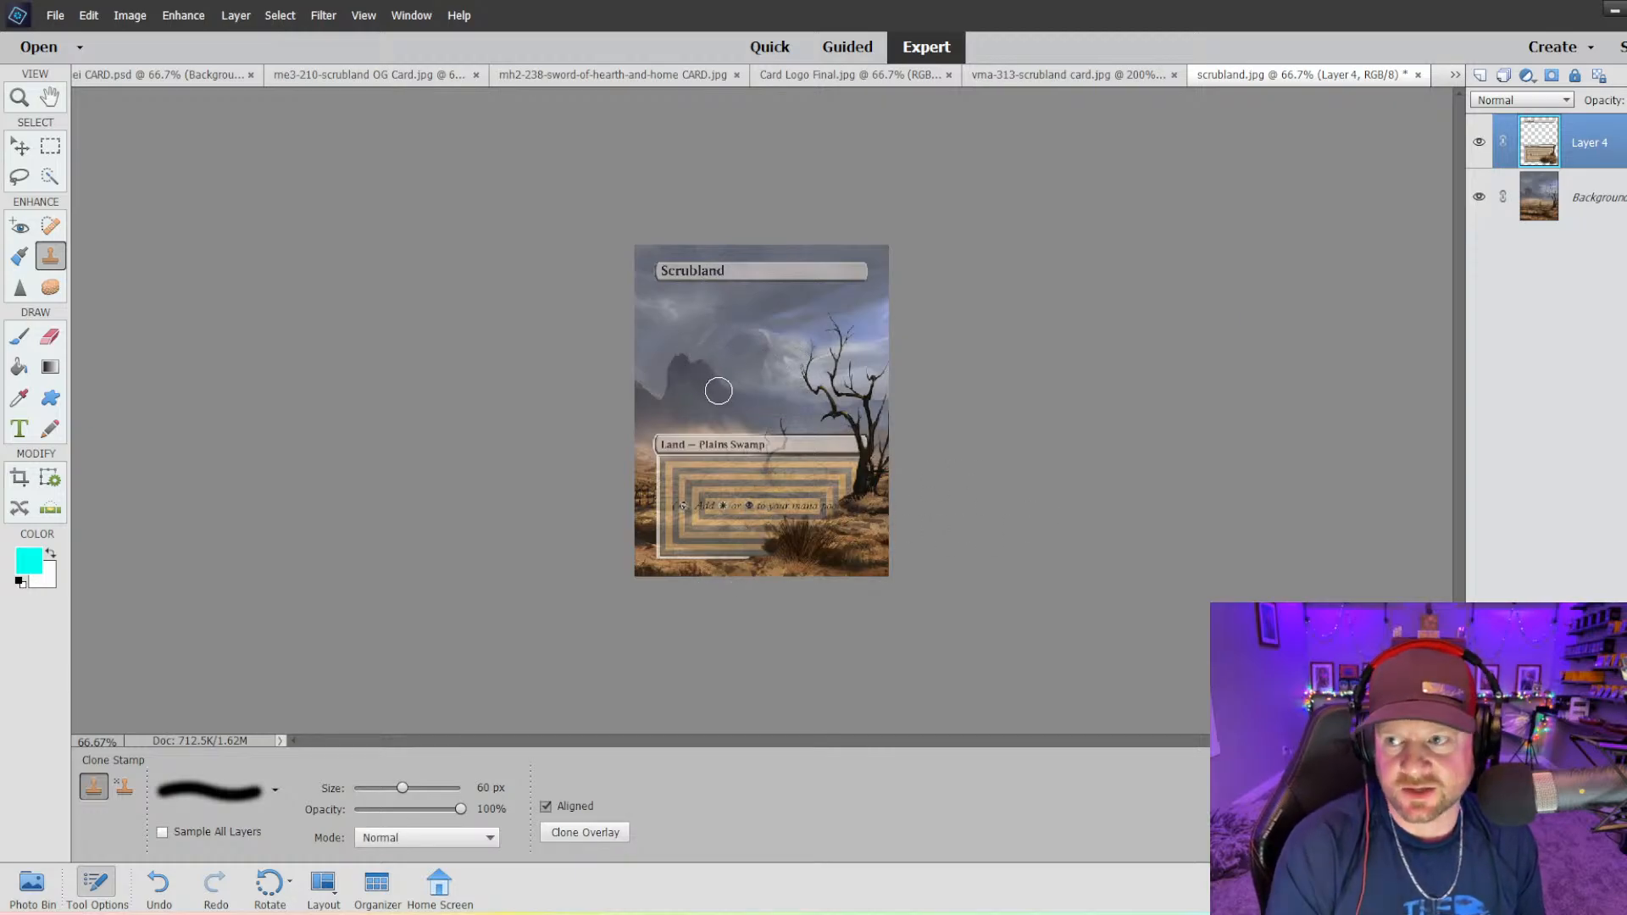
- Switch the Clone Stamp to the 13 px hard round brush and undo the last edit at the Scrubland title bar
{"action": "left_click", "coordinate": [275, 790]}
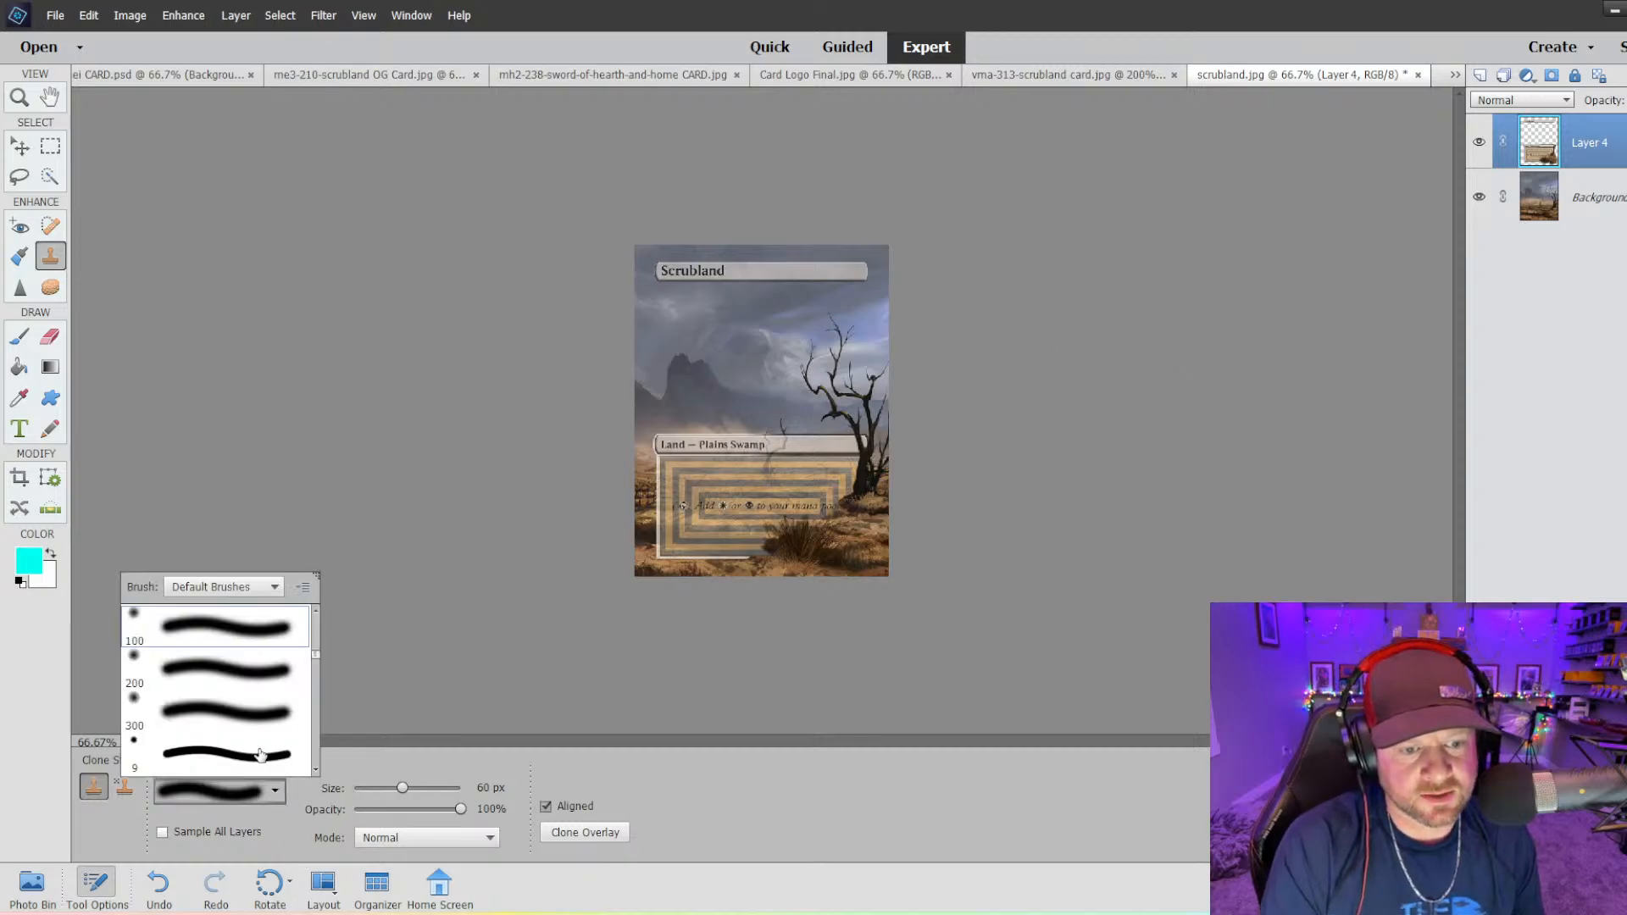
{"action": "left_click", "coordinate": [222, 763]}
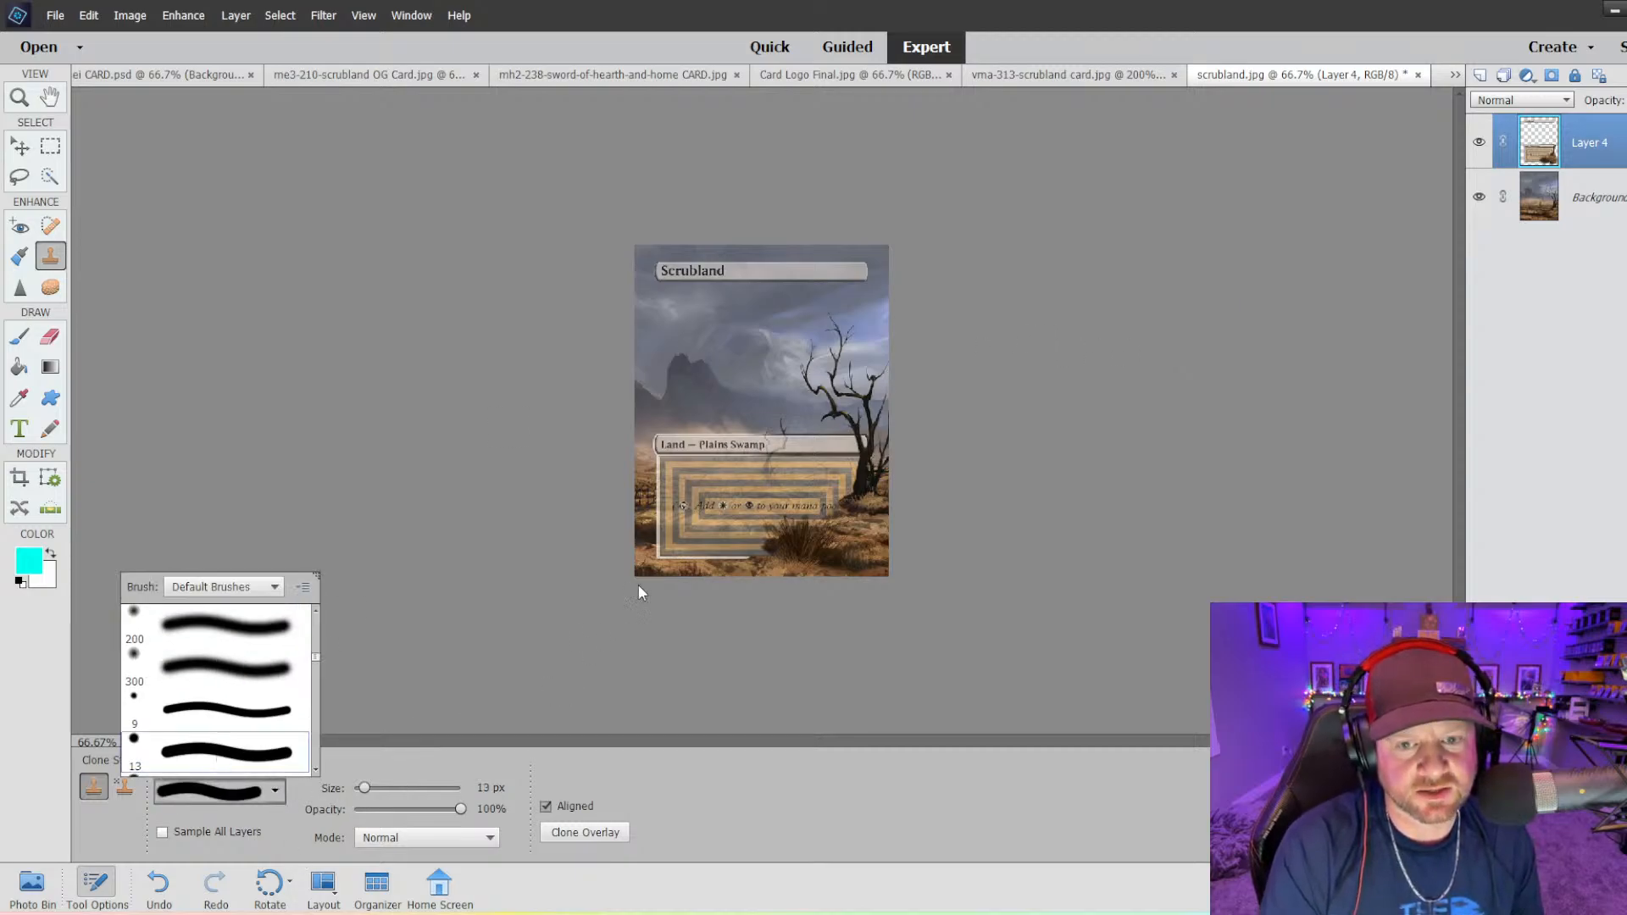
{"action": "key", "text": "ctrl+equal"}
{"action": "key", "text": "ctrl+equal"}
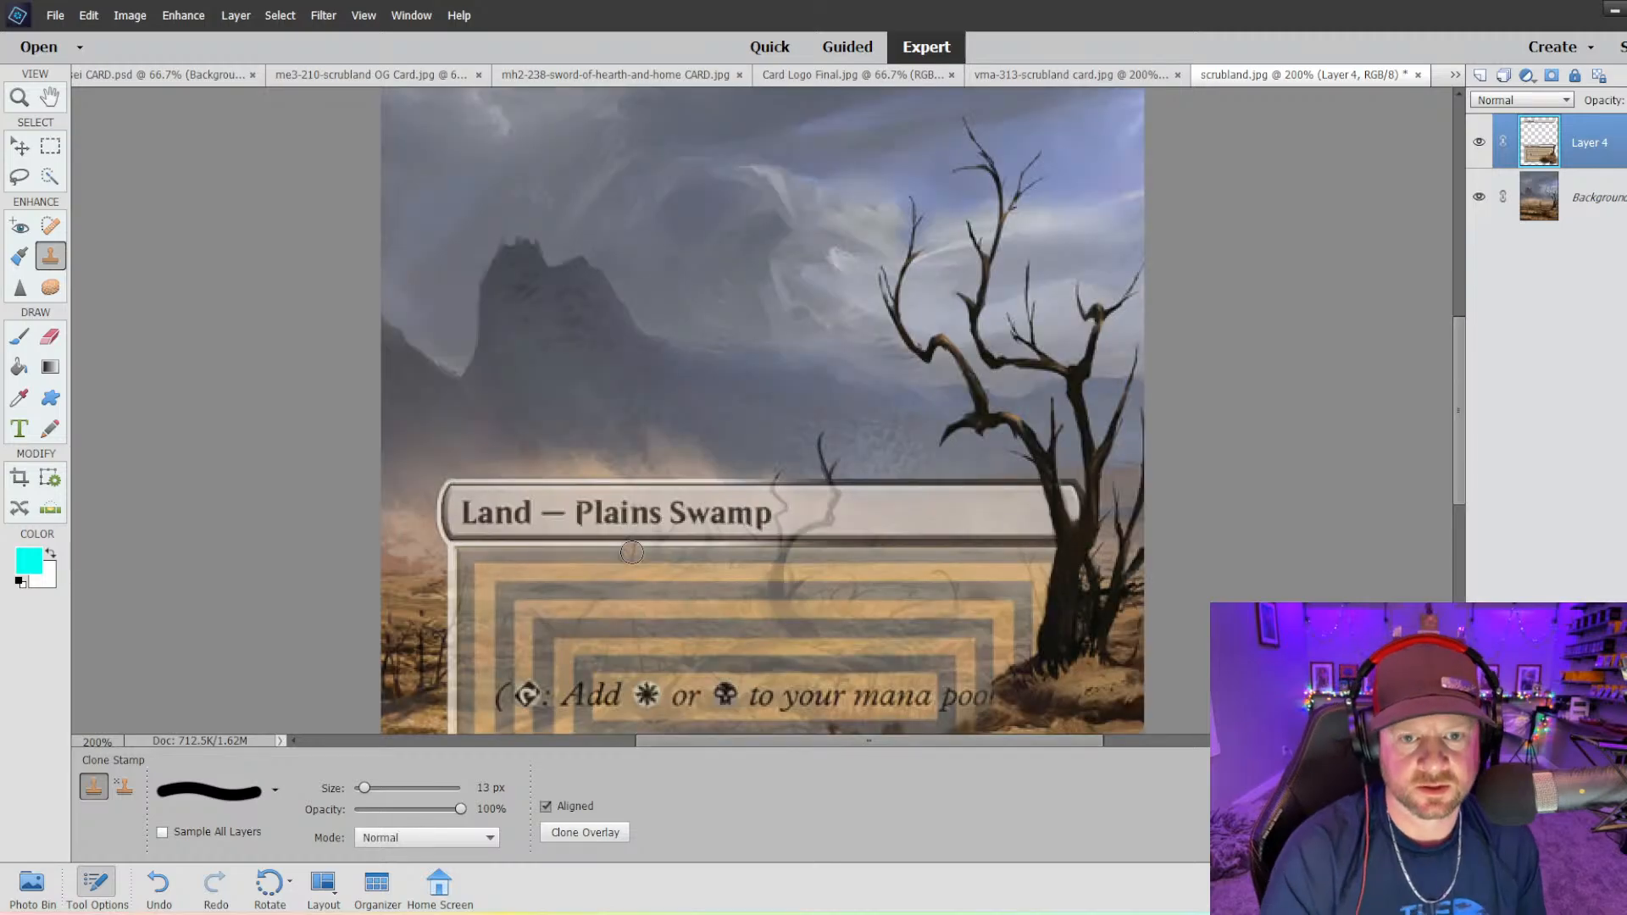
{"action": "scroll", "coordinate": [575, 440], "scroll_direction": "up", "scroll_amount": 3}
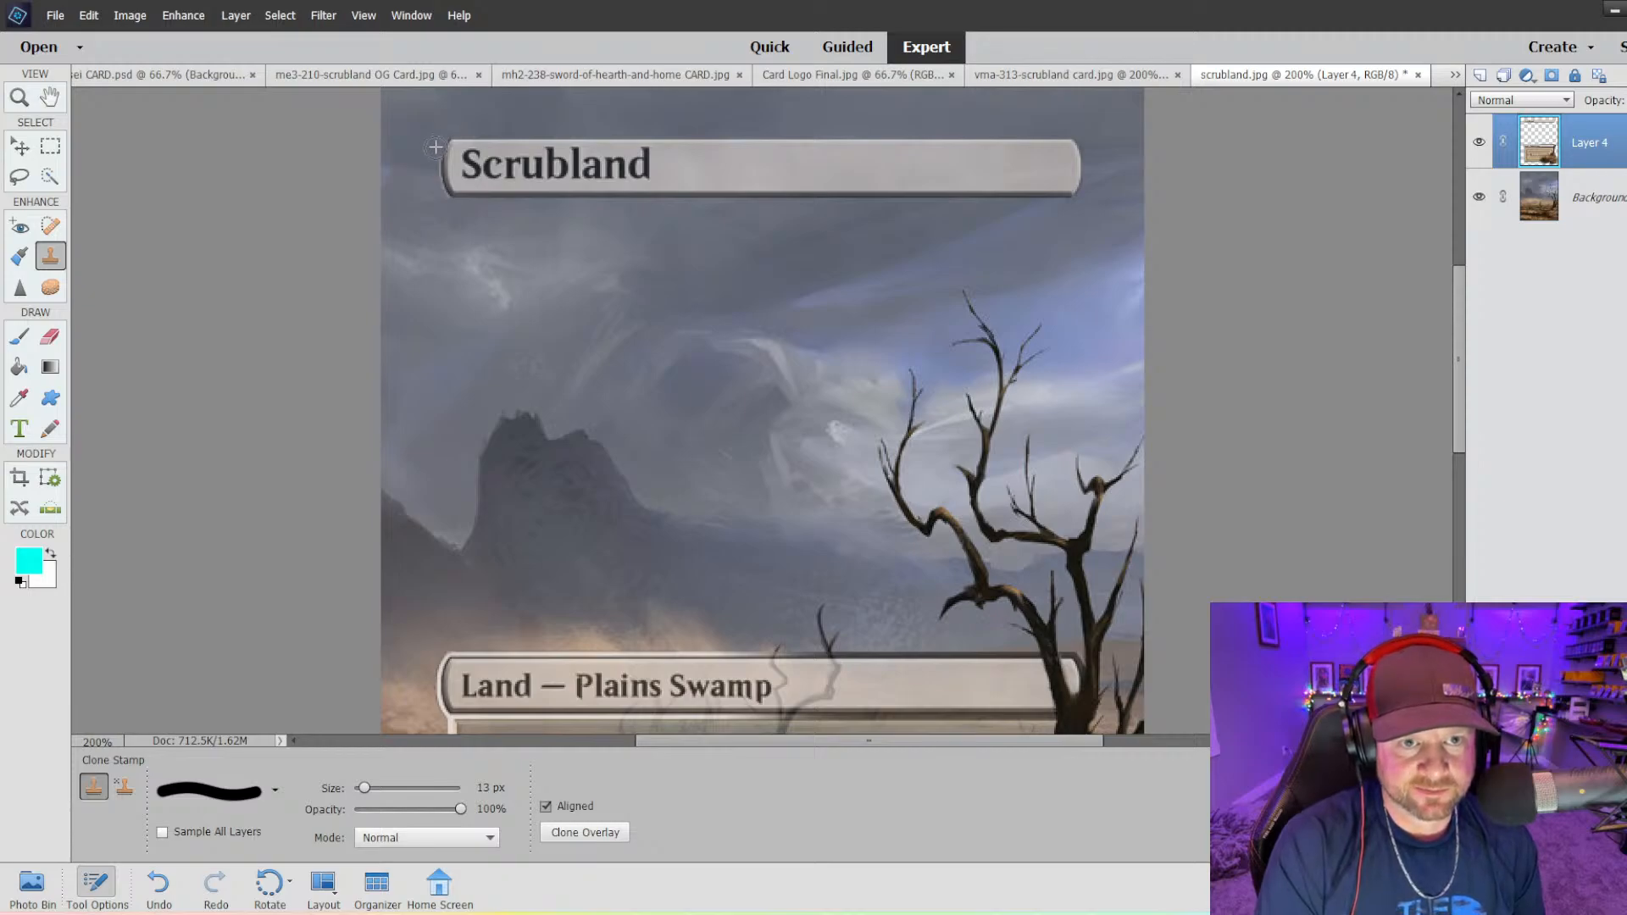
{"action": "key", "text": "ctrl+z"}
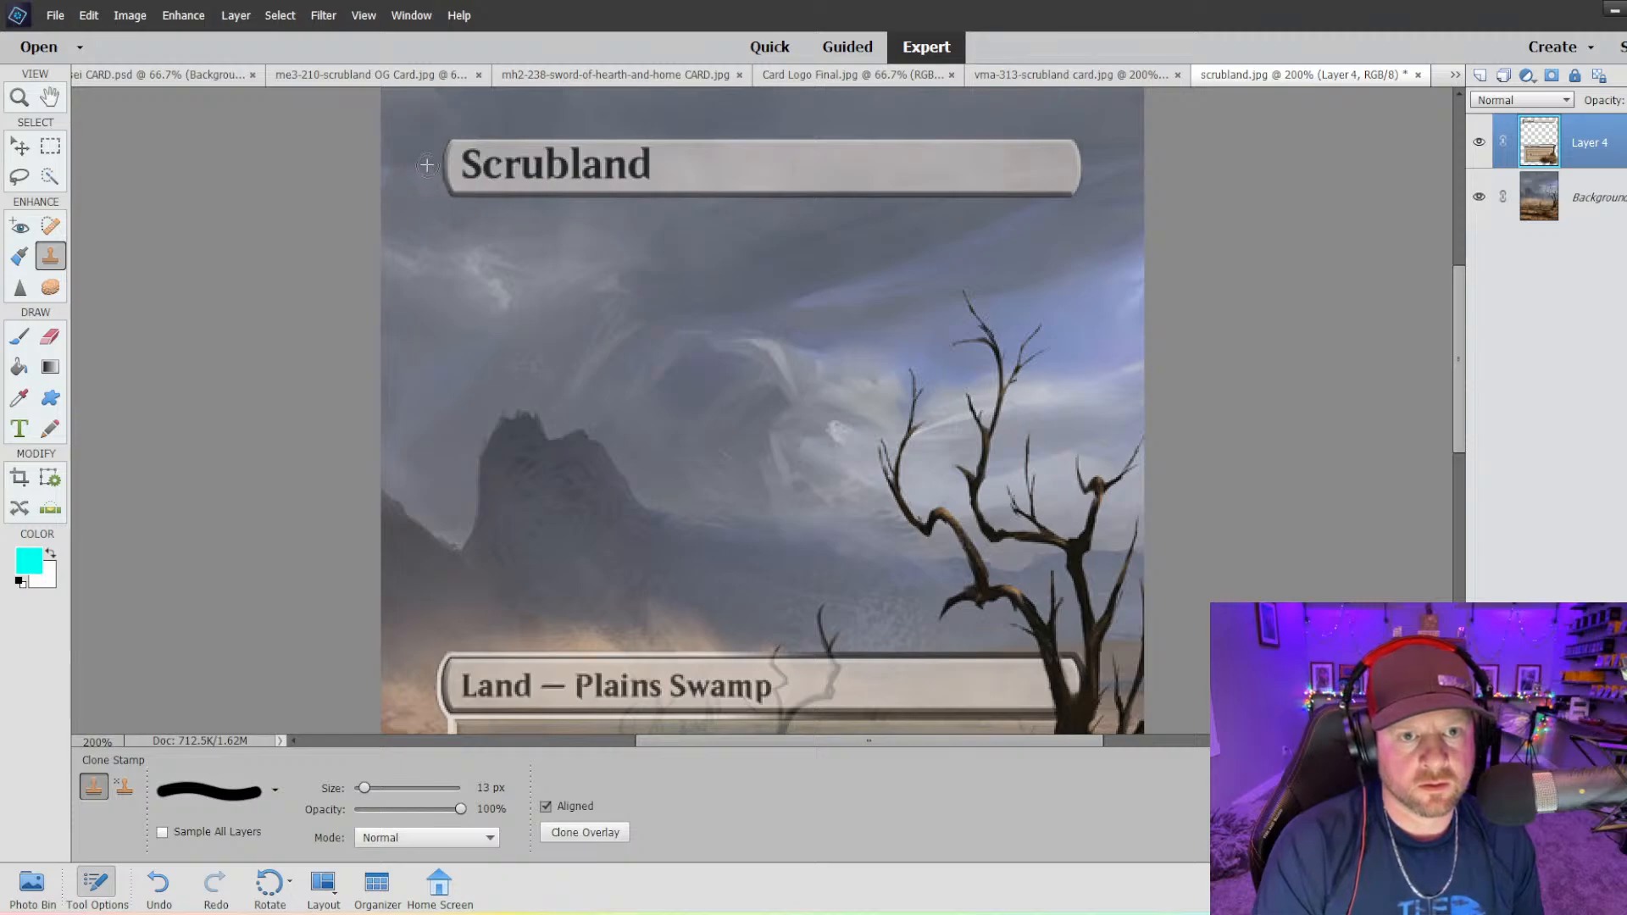
{"action": "key", "text": "m"}
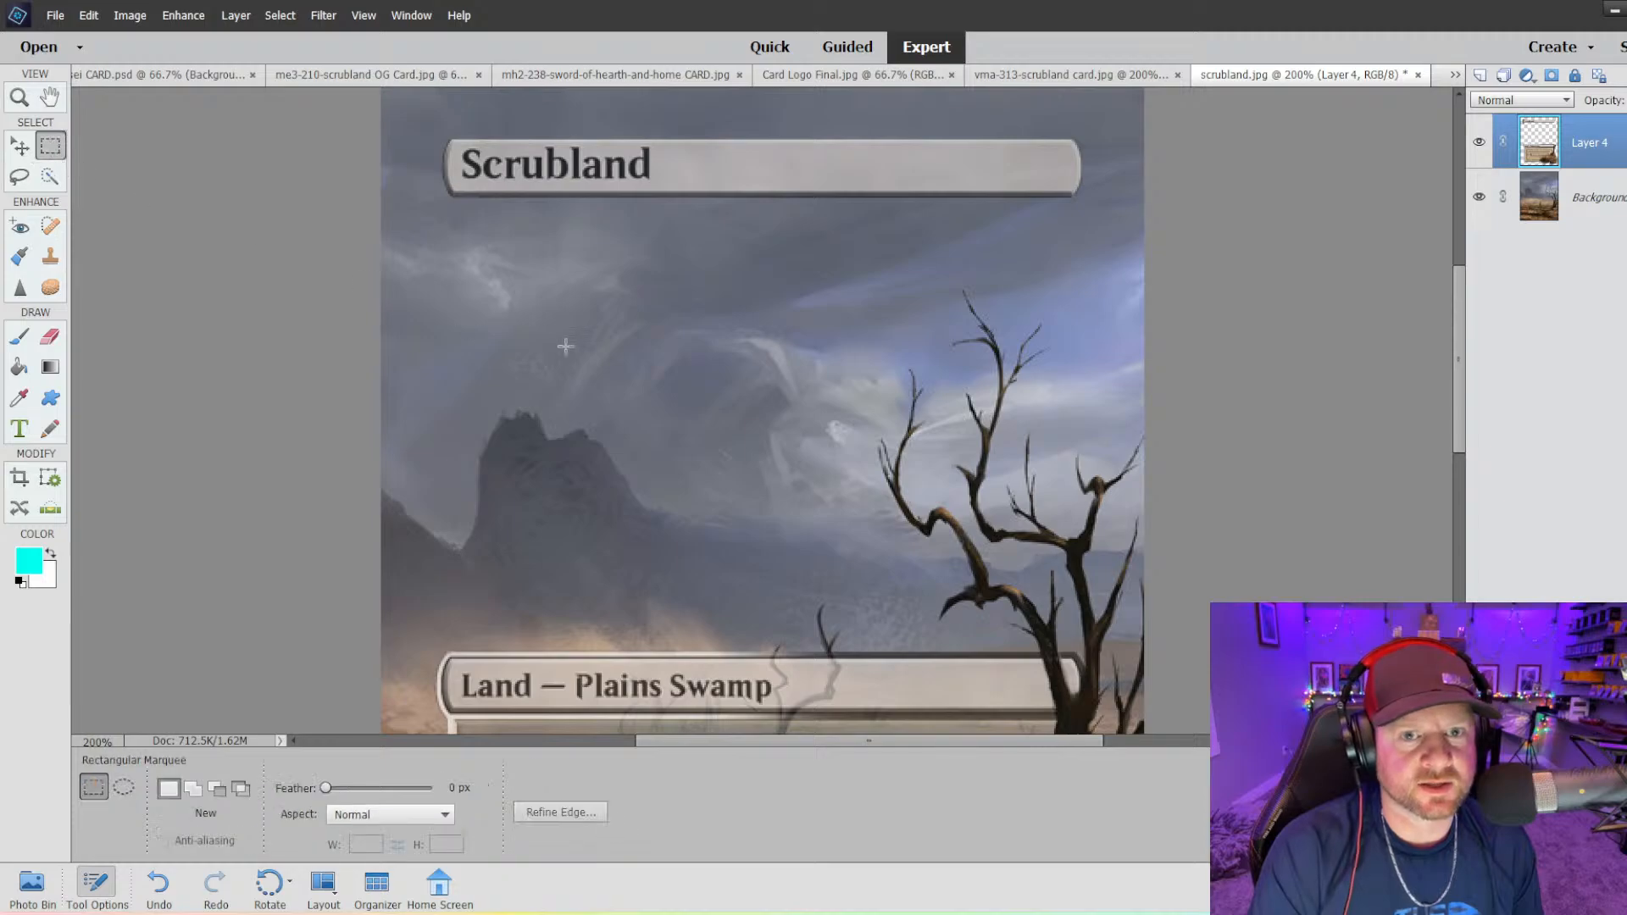
{"action": "mouse_move", "coordinate": [435, 246]}
{"action": "left_mouse_down"}
{"action": "mouse_move", "coordinate": [581, 254]}
{"action": "mouse_move", "coordinate": [1095, 196]}
{"action": "left_mouse_up"}
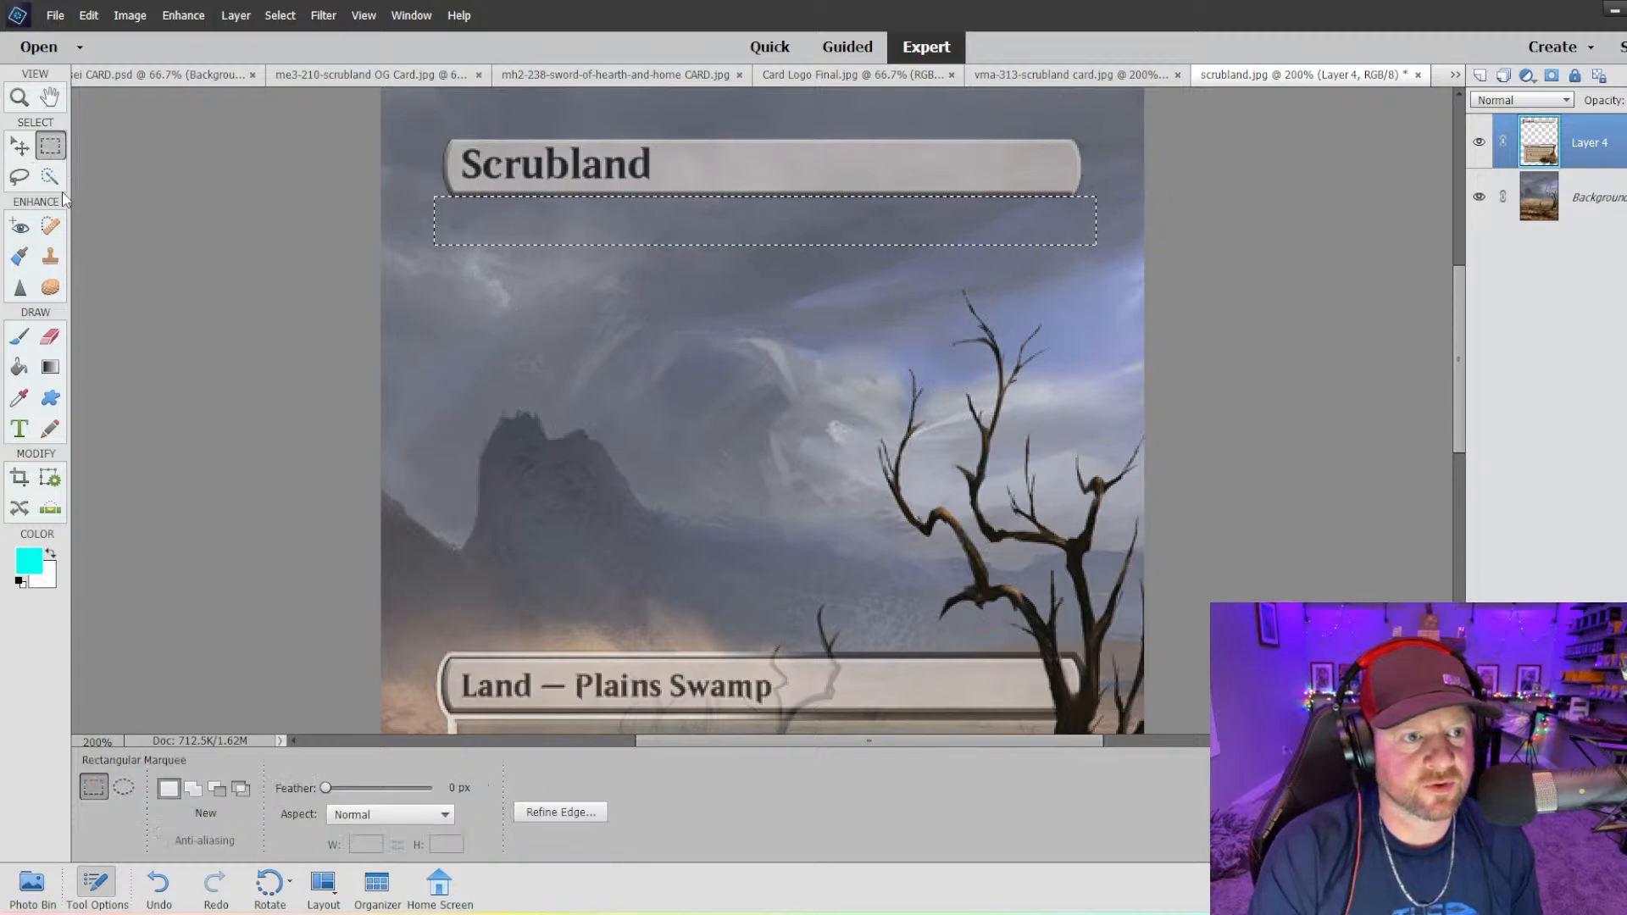
{"action": "left_click", "coordinate": [50, 256]}
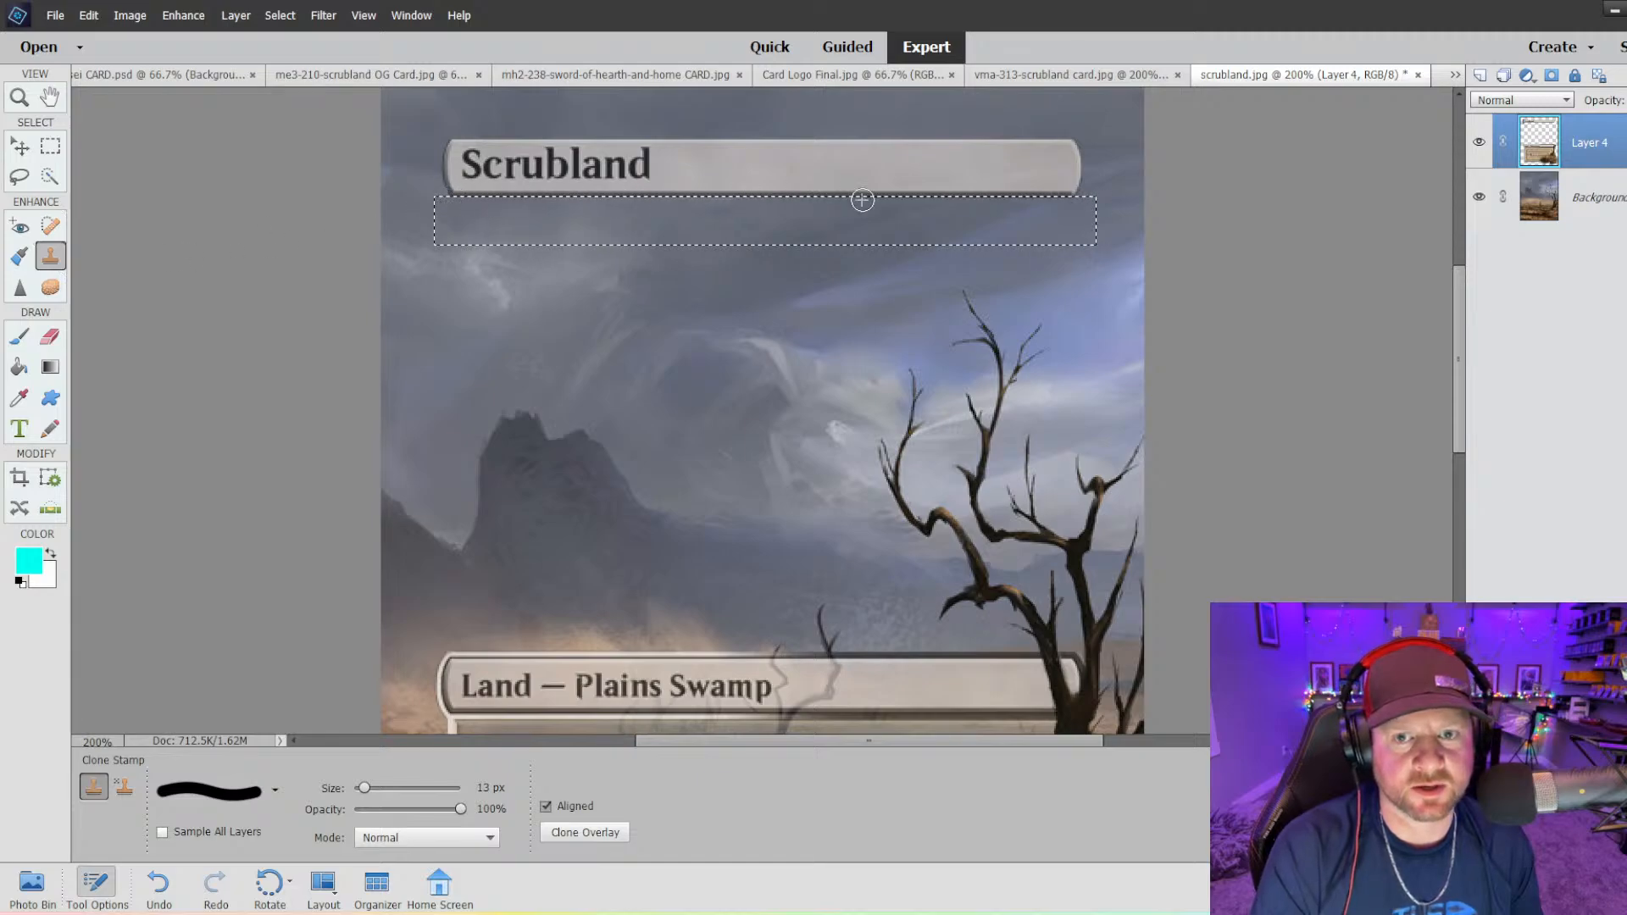
{"action": "left_click", "coordinate": [50, 145]}
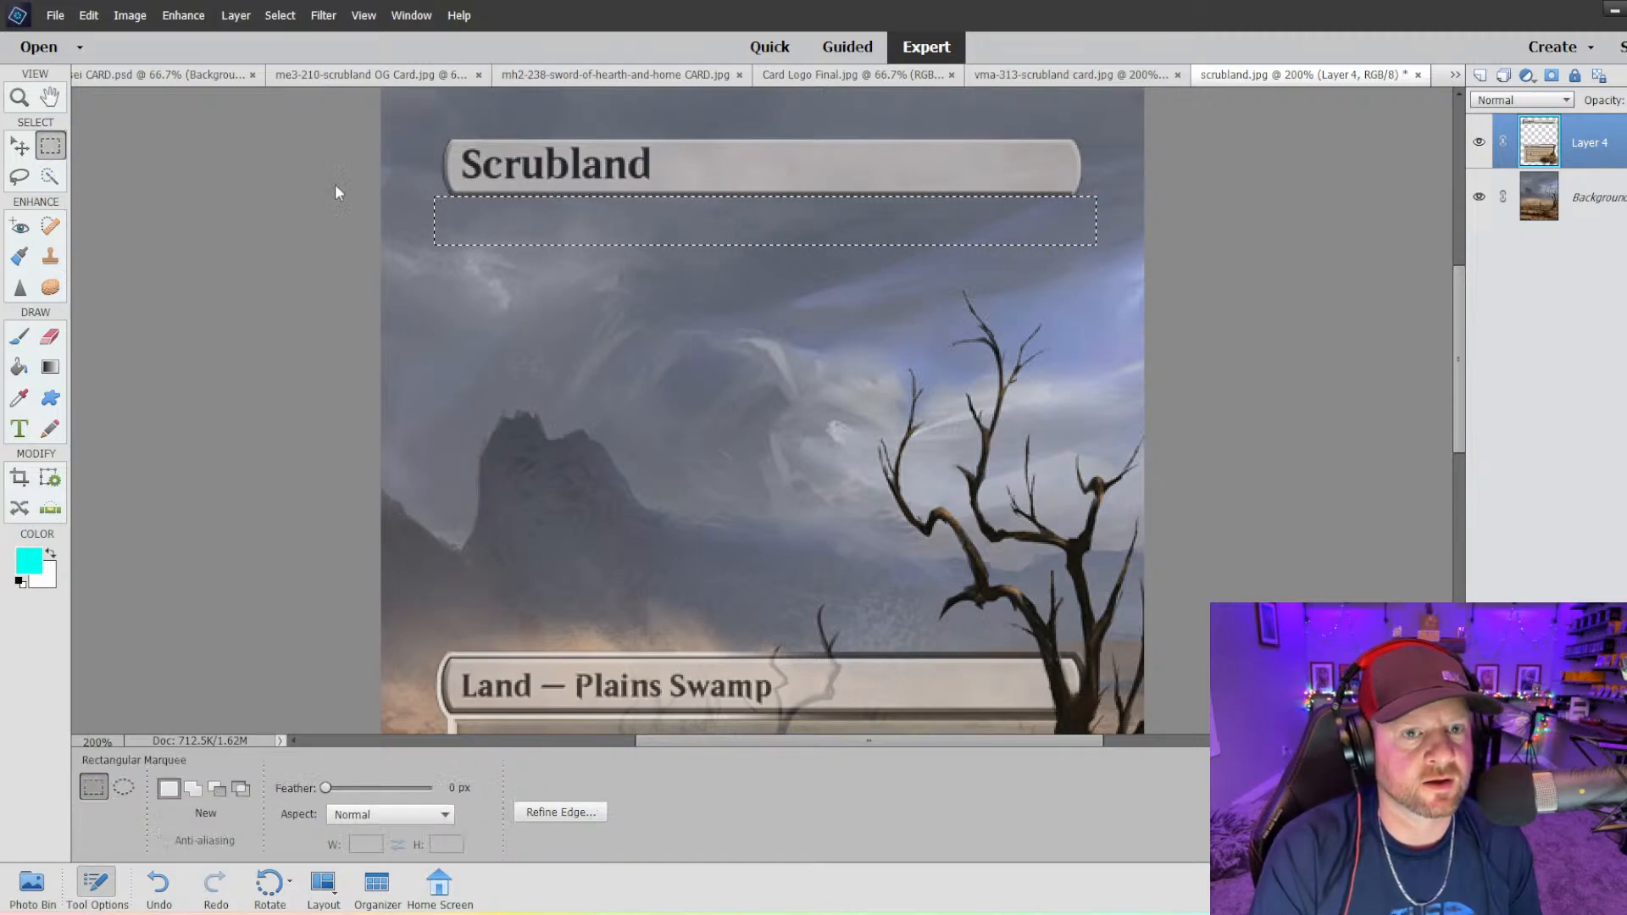
{"action": "right_click", "coordinate": [543, 224]}
{"action": "left_click", "coordinate": [585, 237]}
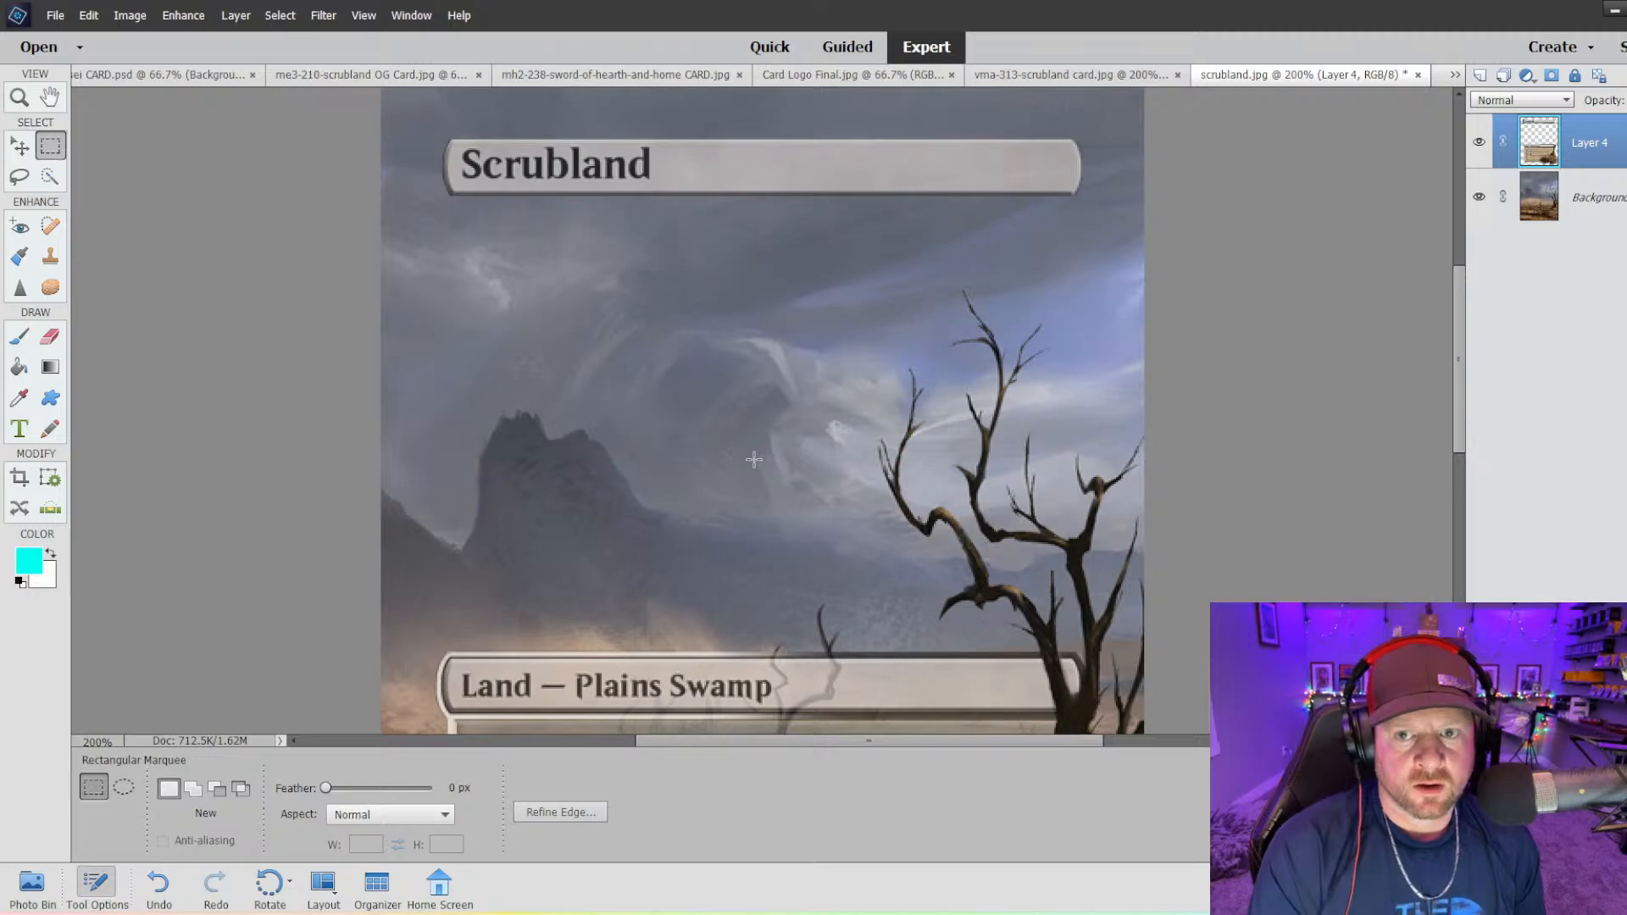
{"action": "key", "text": "ctrl+minus"}
{"action": "key", "text": "ctrl+minus"}
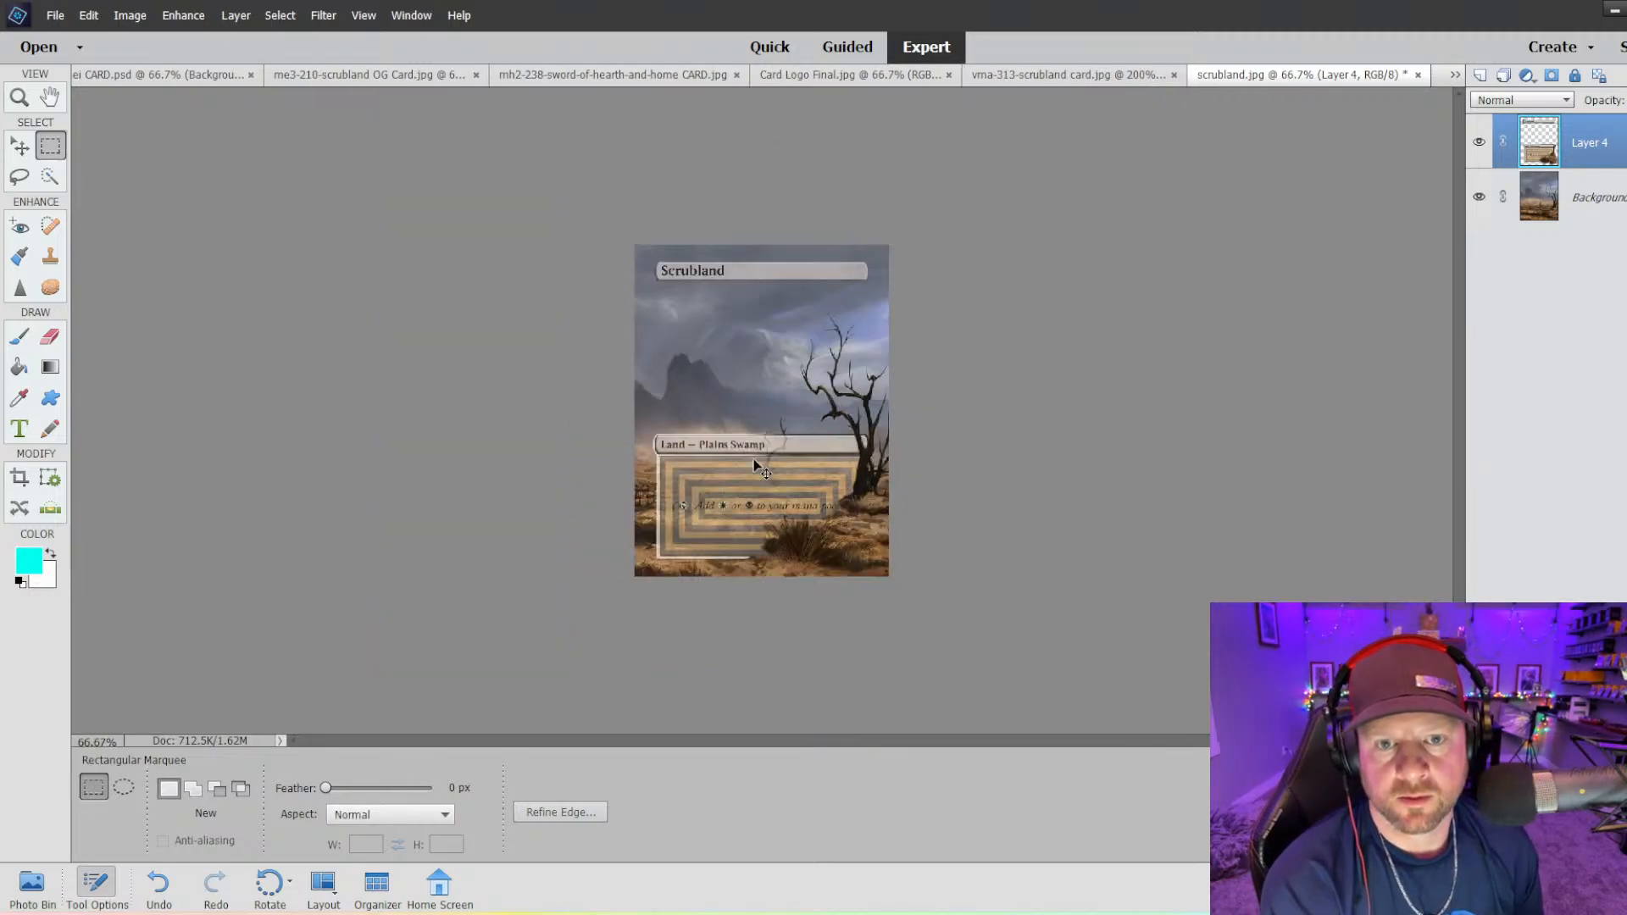
{"action": "key", "text": "ctrl+plus"}
{"action": "key", "text": "ctrl+plus"}
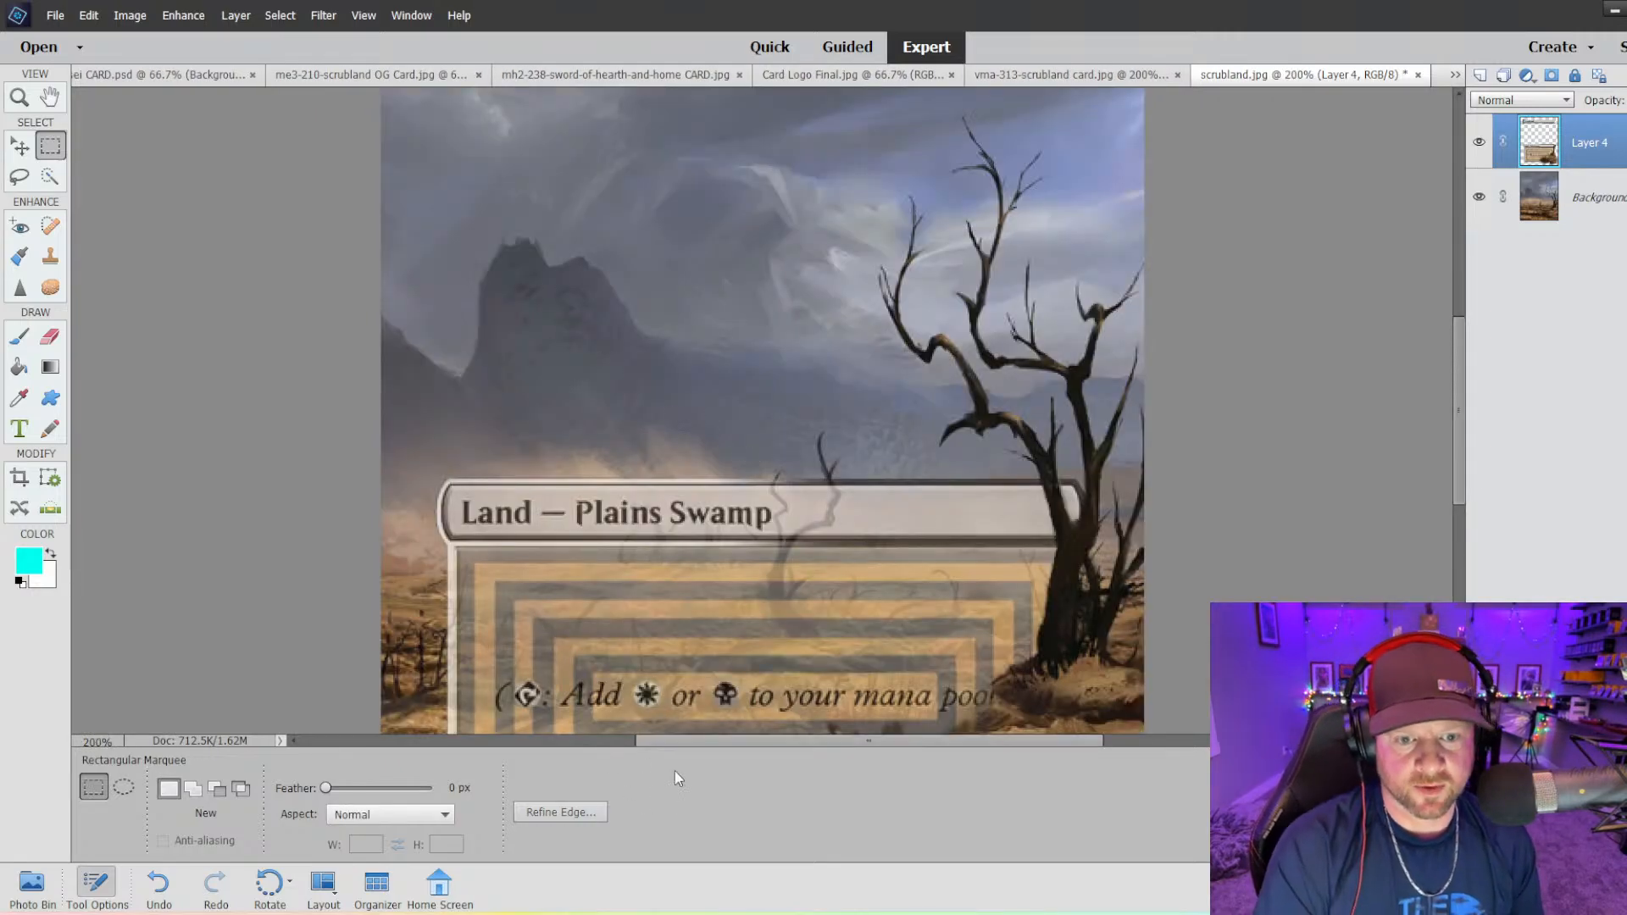
- Examine the left end and edges of the Scrubland title bar up close with the 13 px Clone Stamp ready
{"action": "scroll", "coordinate": [576, 492], "scroll_direction": "up", "scroll_amount": 5}
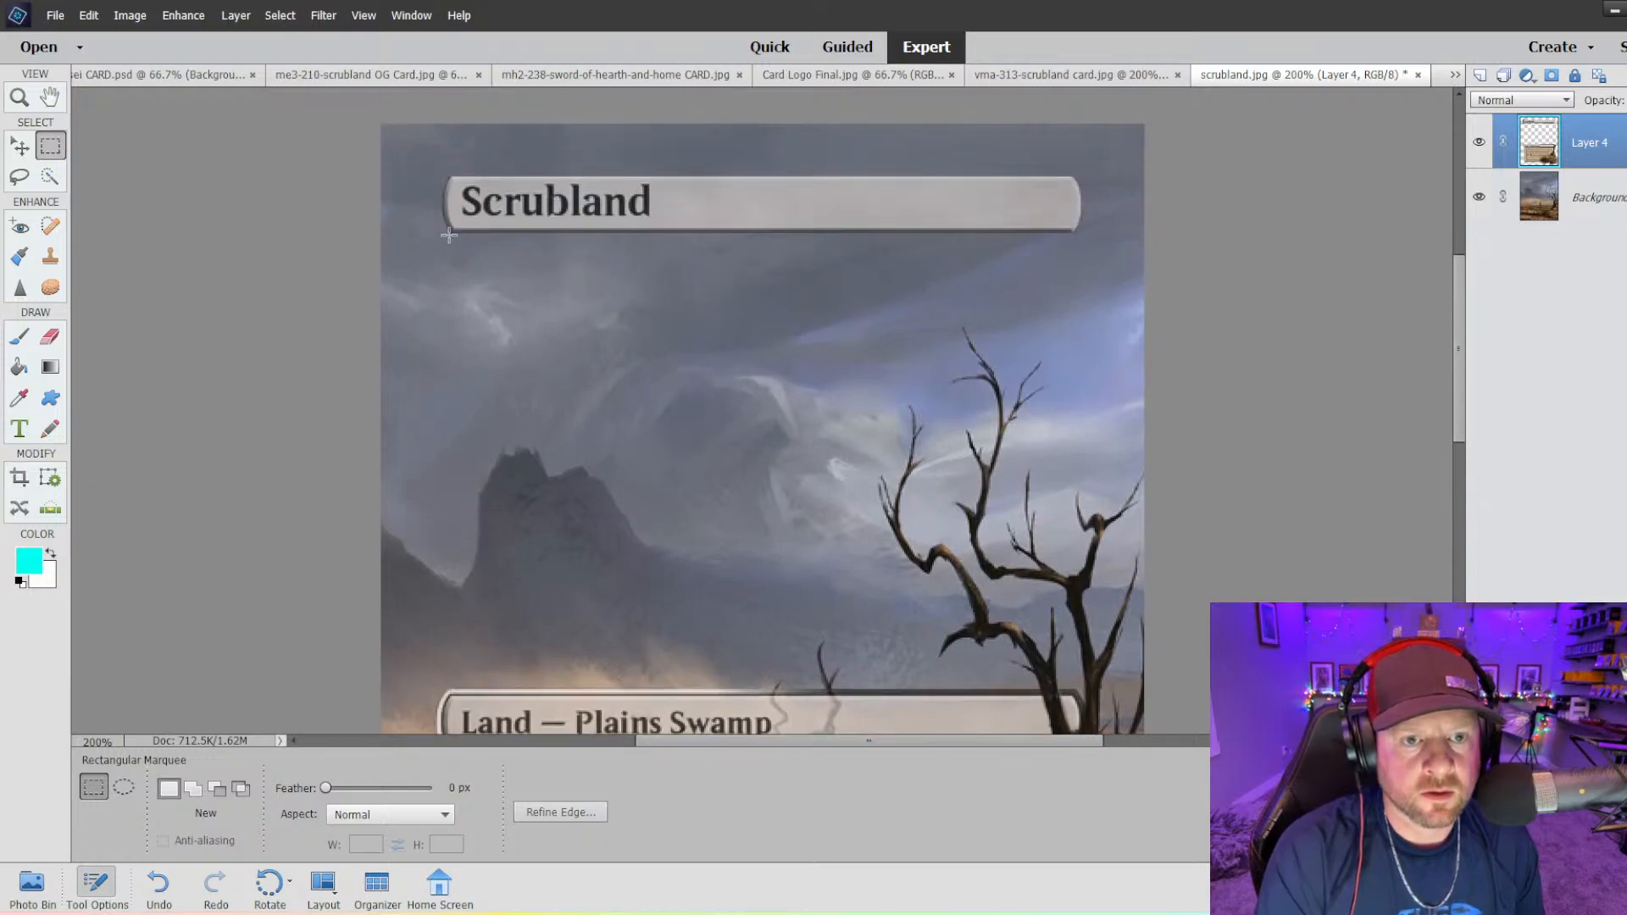
{"action": "key", "text": "ctrl+plus"}
{"action": "key", "text": "ctrl+plus"}
{"action": "scroll", "coordinate": [447, 244], "scroll_direction": "up", "scroll_amount": 3}
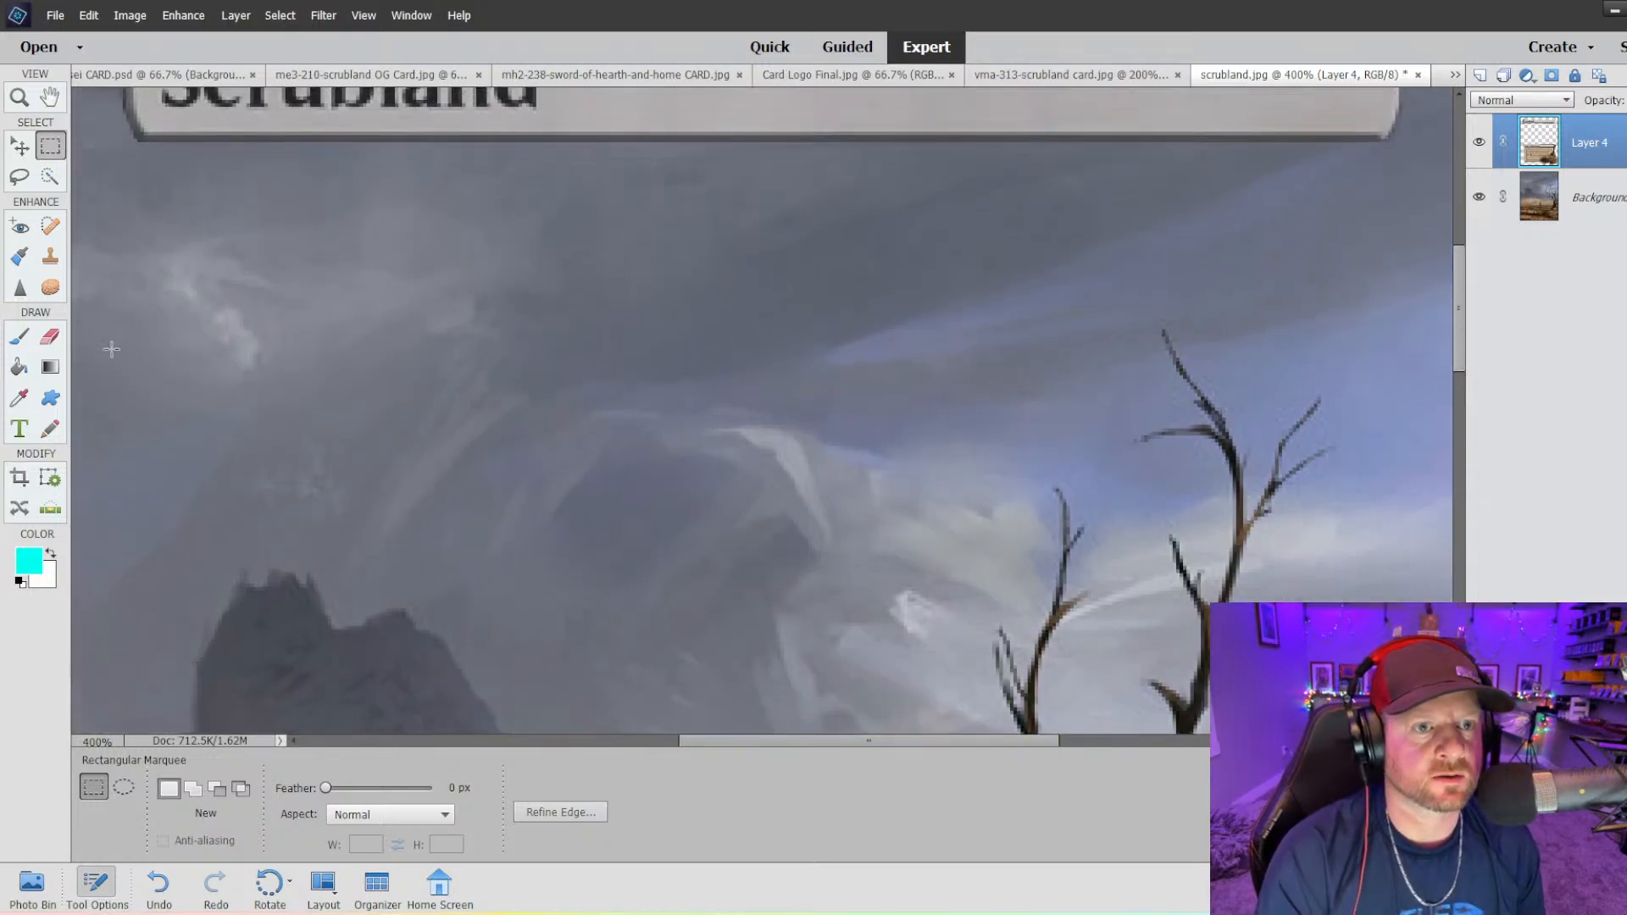
{"action": "scroll", "coordinate": [104, 338], "scroll_direction": "up", "scroll_amount": 1}
{"action": "left_click_drag", "start_coordinate": [778, 744], "coordinate": [627, 724]}
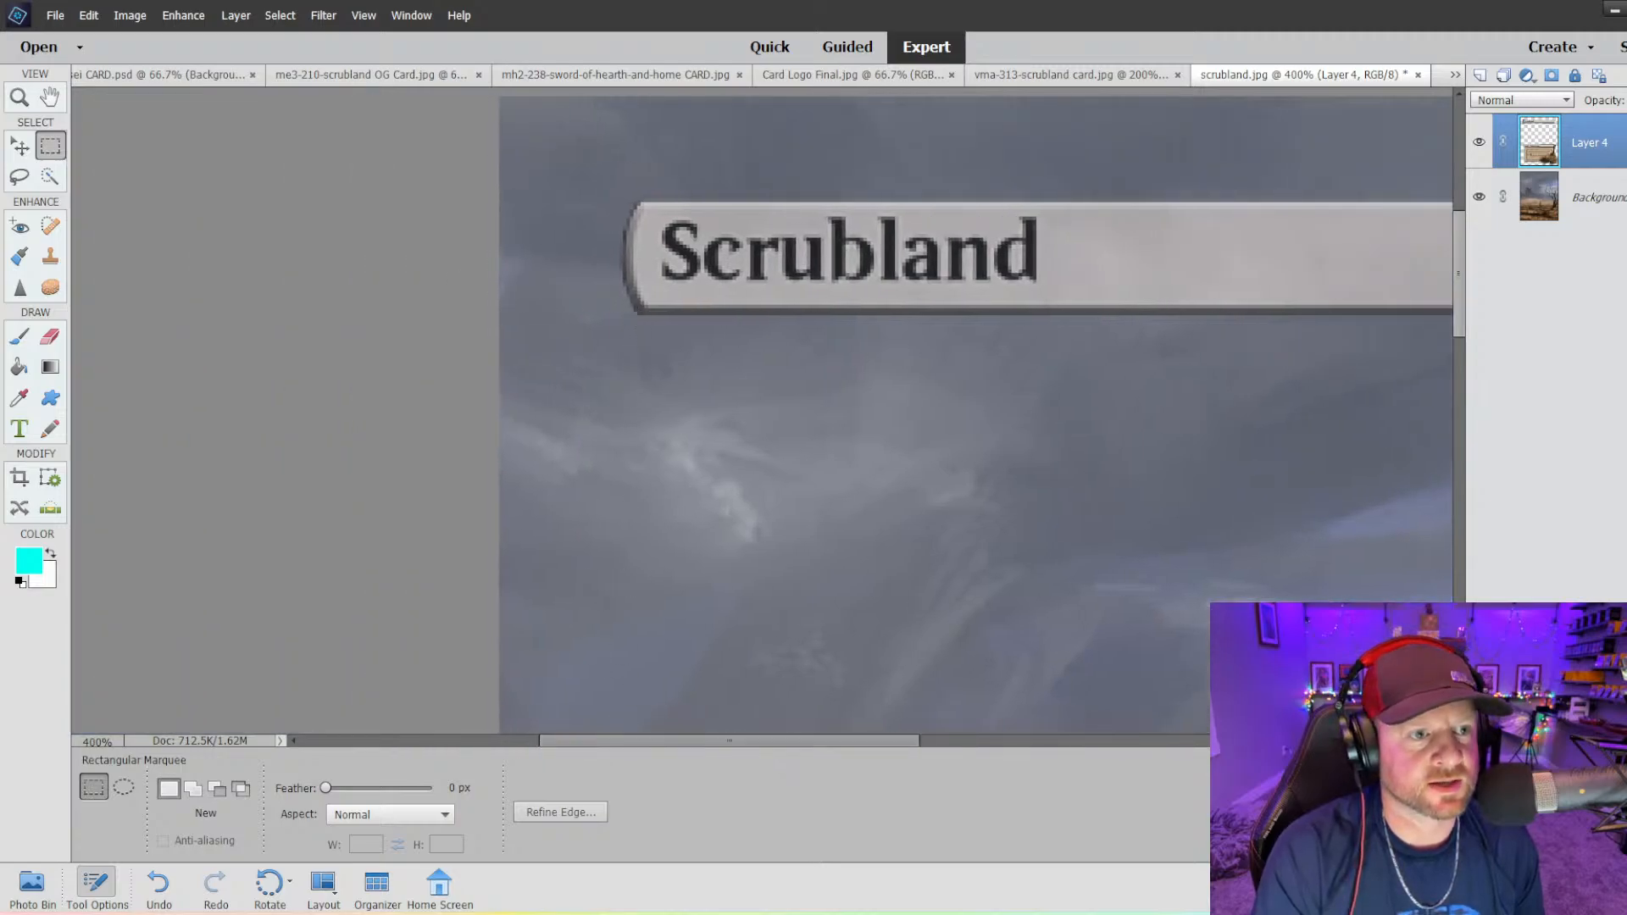
{"action": "left_click", "coordinate": [50, 260]}
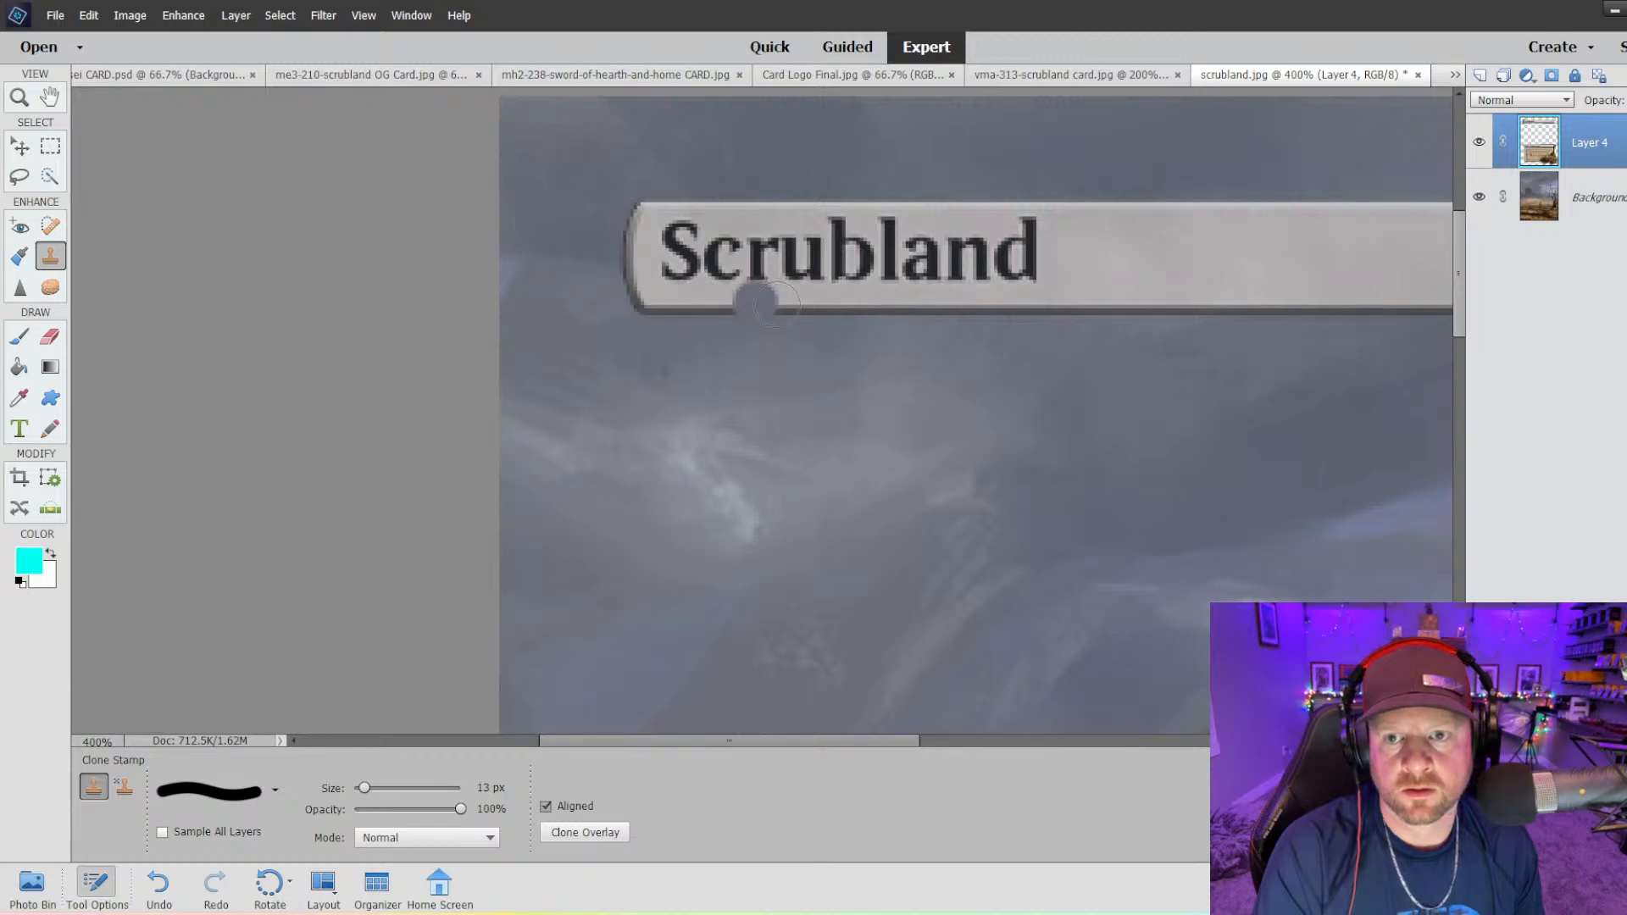
{"action": "key", "text": "ctrl+minus"}
{"action": "key", "text": "ctrl+minus"}
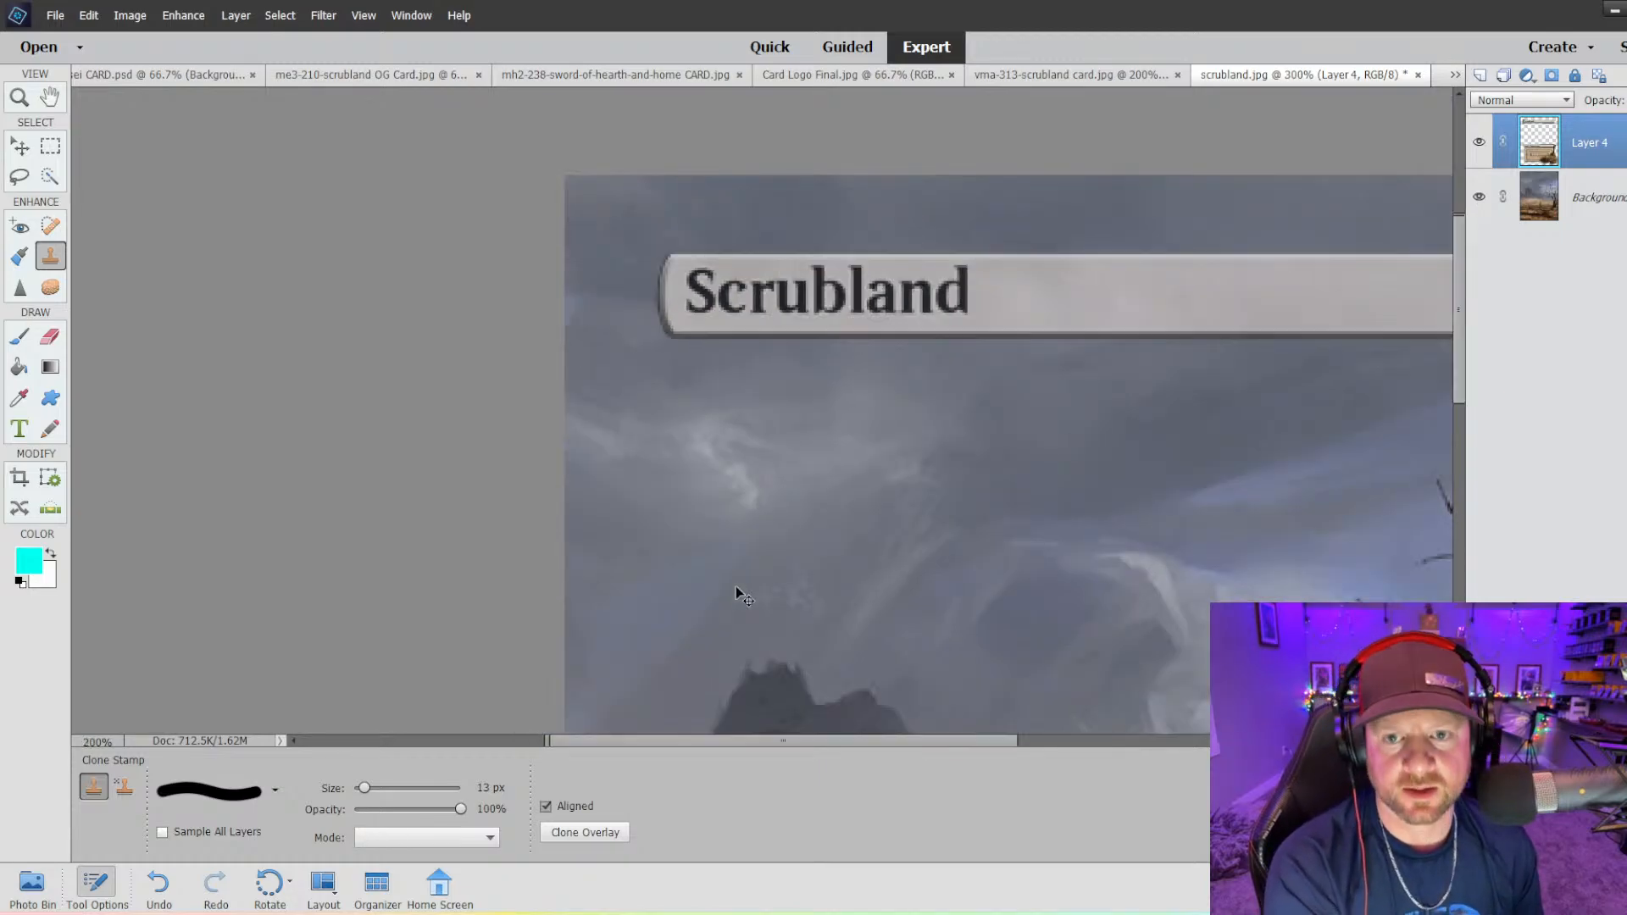
{"action": "left_click", "coordinate": [50, 147]}
{"action": "left_click_drag", "start_coordinate": [669, 274], "coordinate": [1355, 308]}
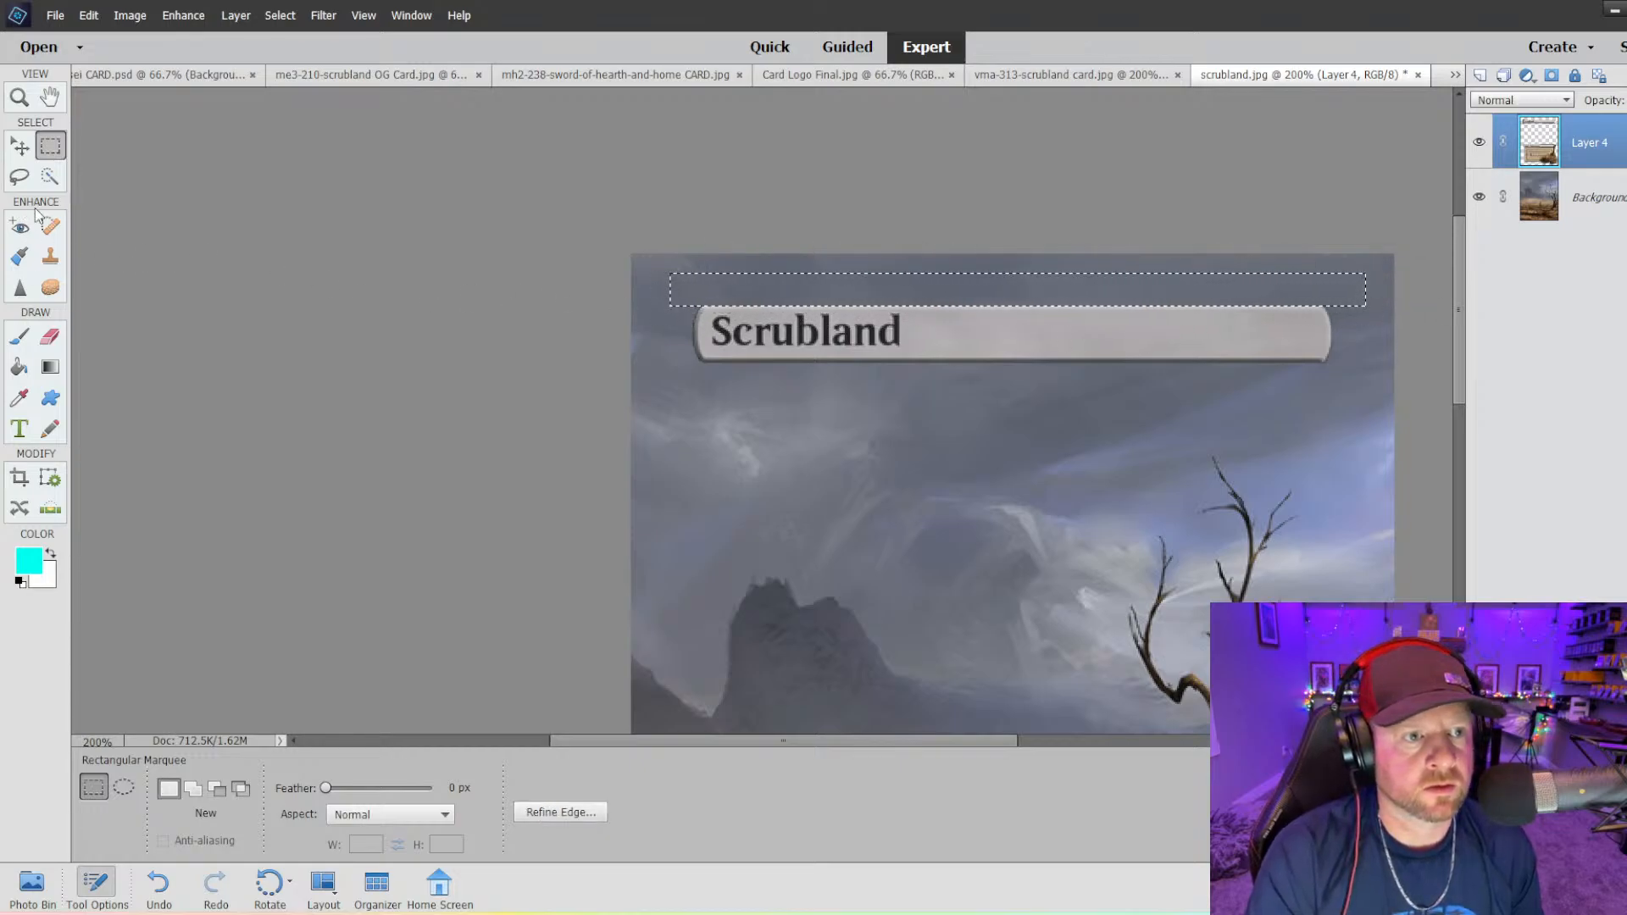
{"action": "left_click", "coordinate": [50, 256]}
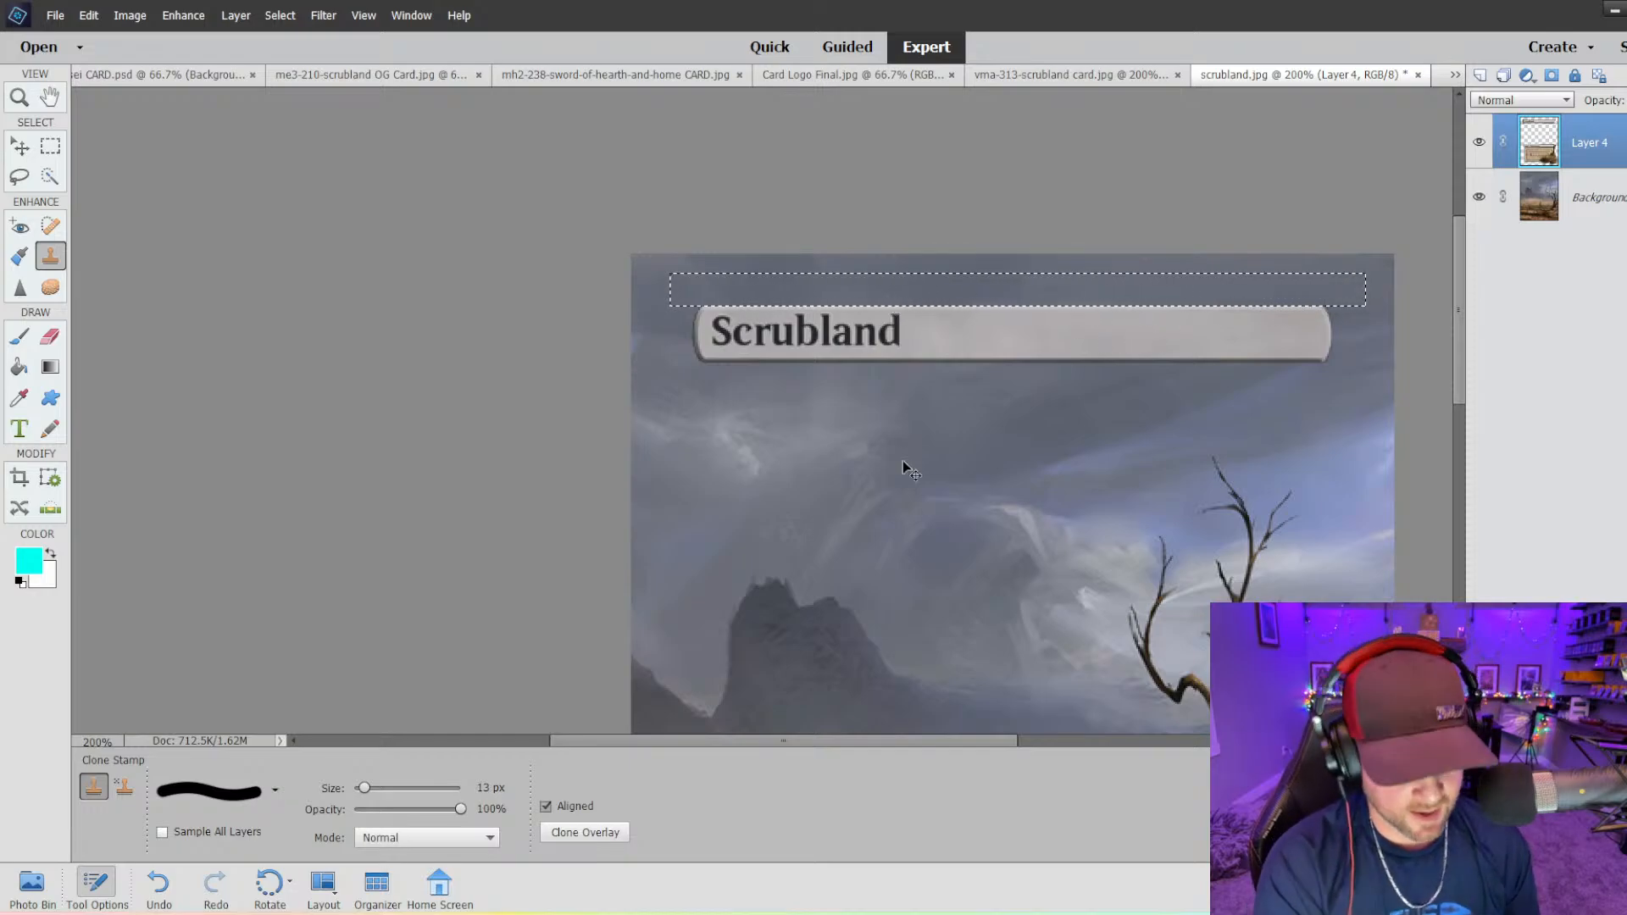
{"action": "left_click", "coordinate": [50, 145]}
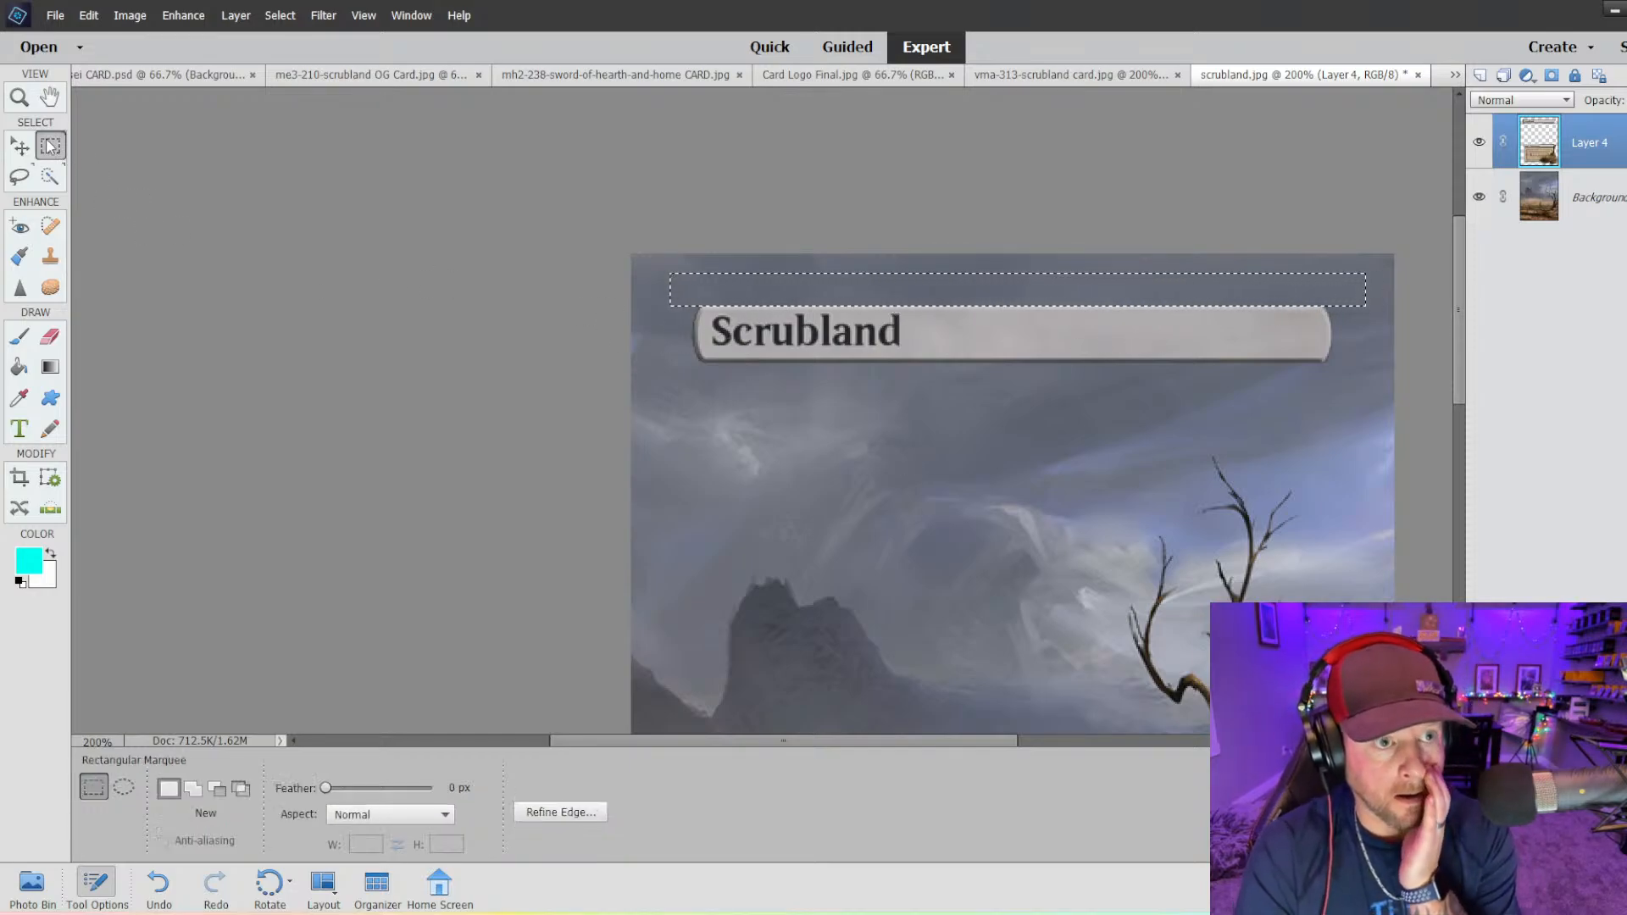
{"action": "right_click", "coordinate": [699, 283]}
{"action": "left_click", "coordinate": [730, 296]}
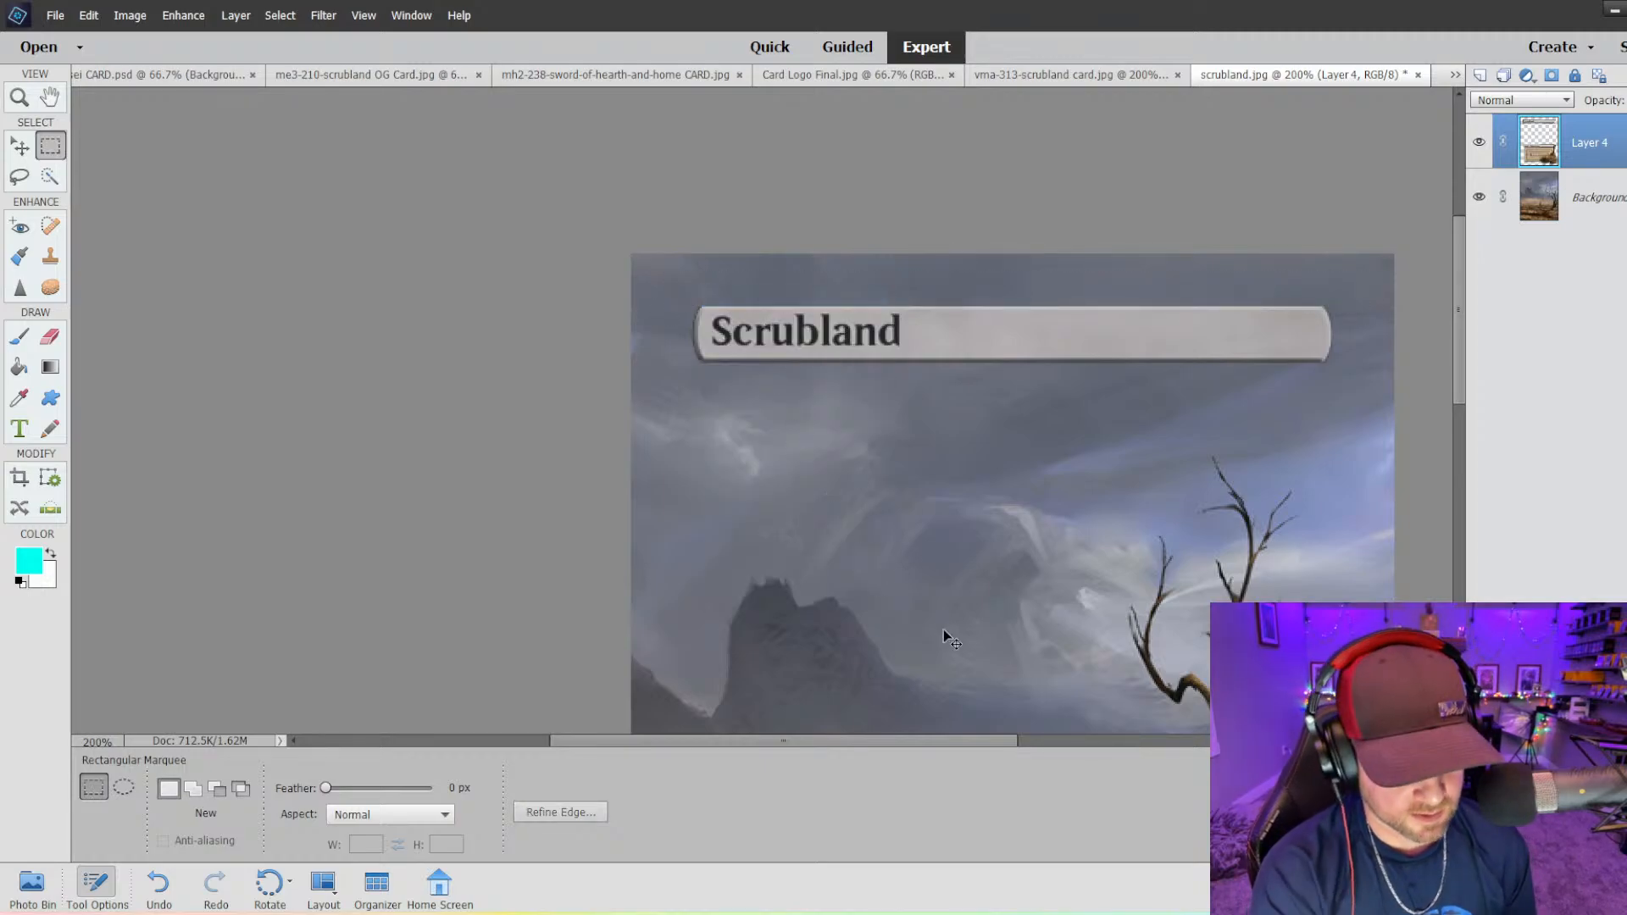
- Copy the selected CS logo from Card Logo Final.jpg and paste it into scrubland.jpg as a new layer
{"action": "key", "text": "ctrl+minus"}
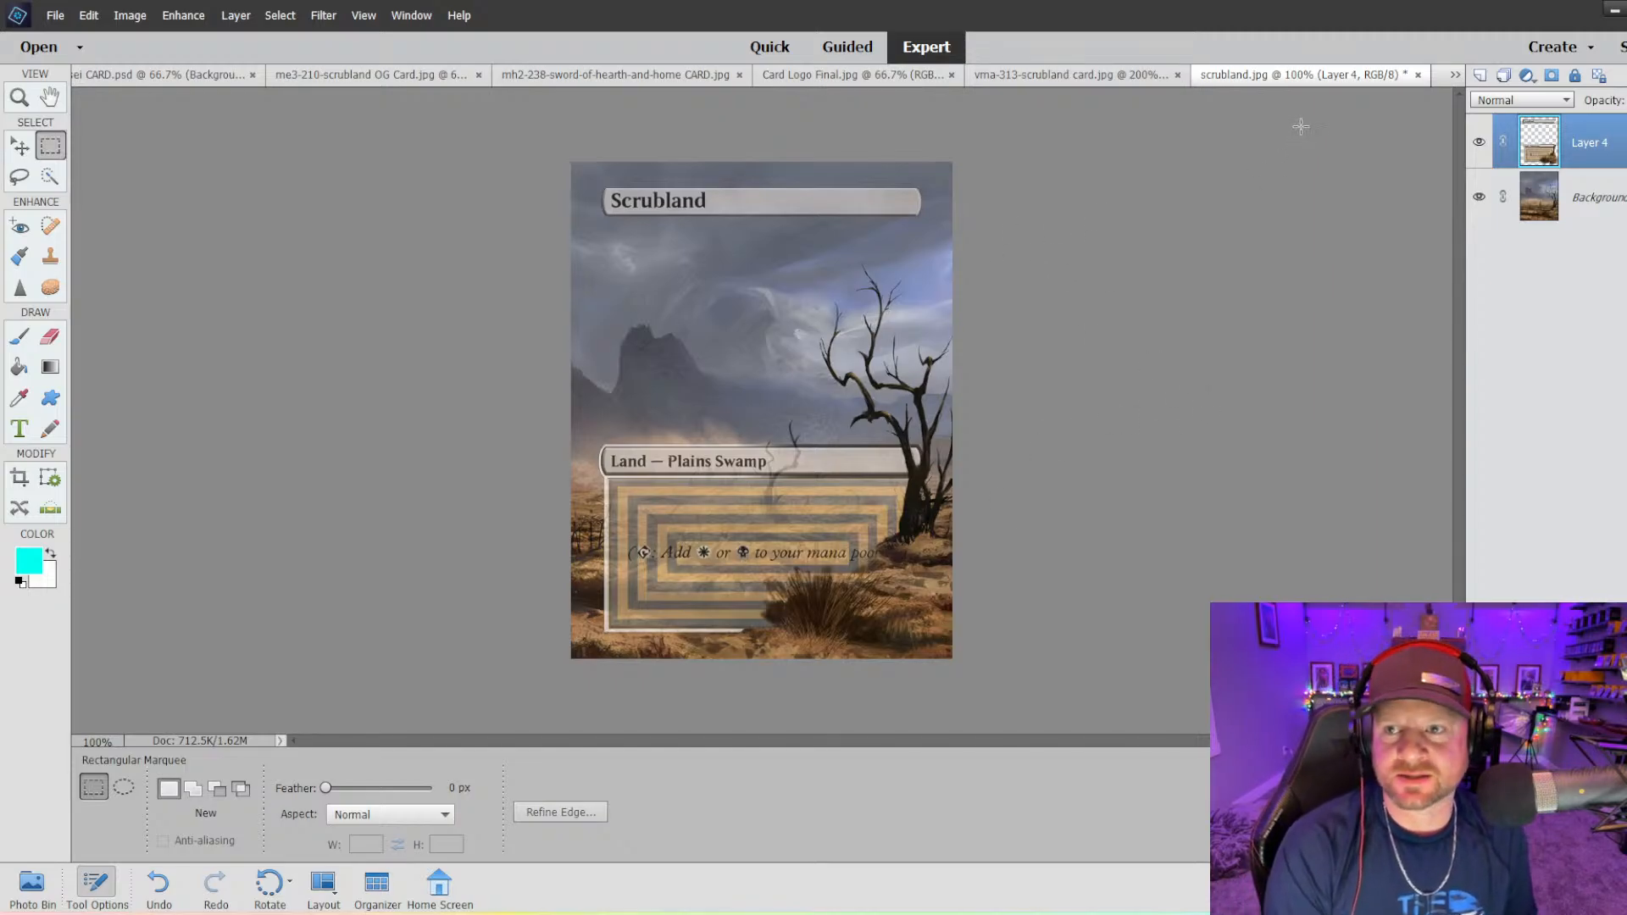
{"action": "left_click", "coordinate": [802, 76]}
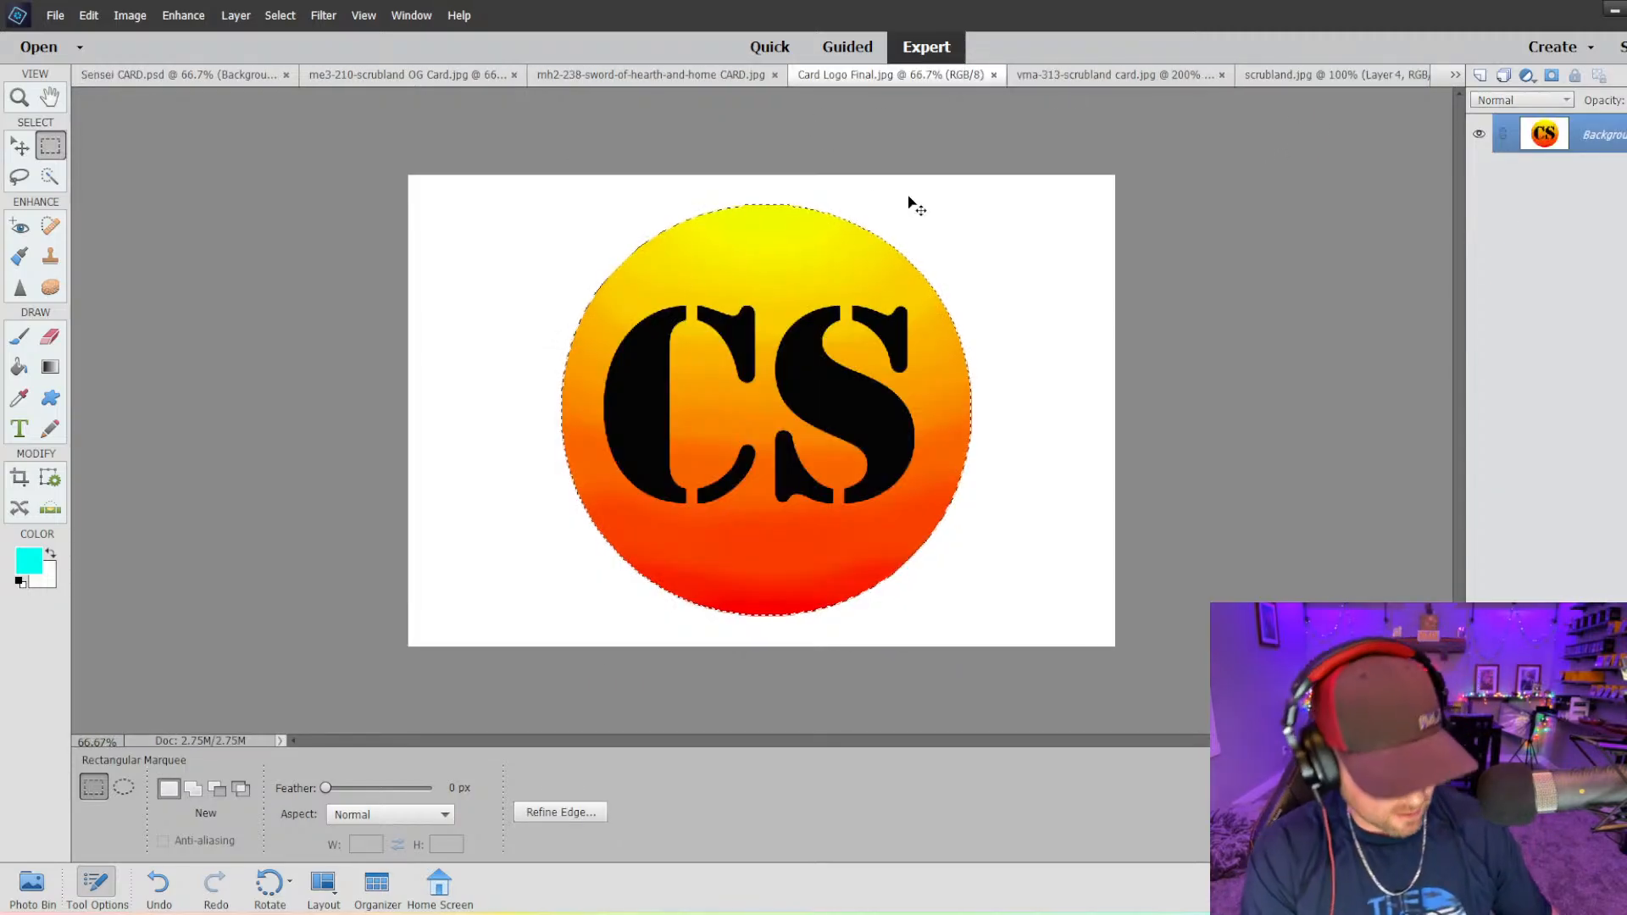
{"action": "left_click", "coordinate": [1402, 78]}
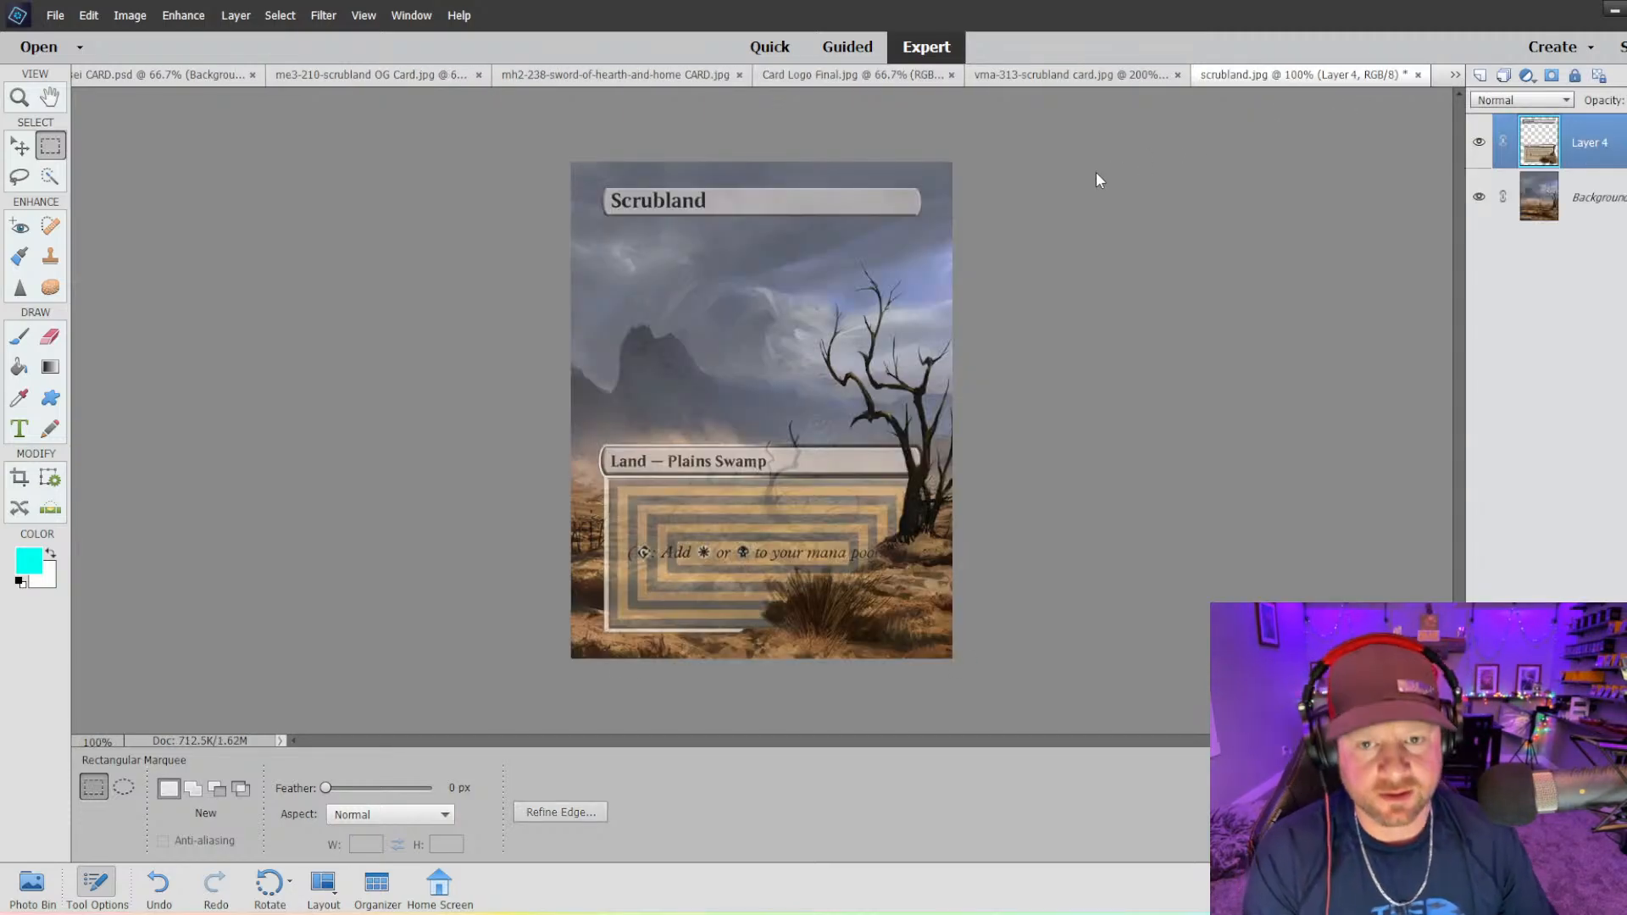
{"action": "key", "text": "ctrl+v"}
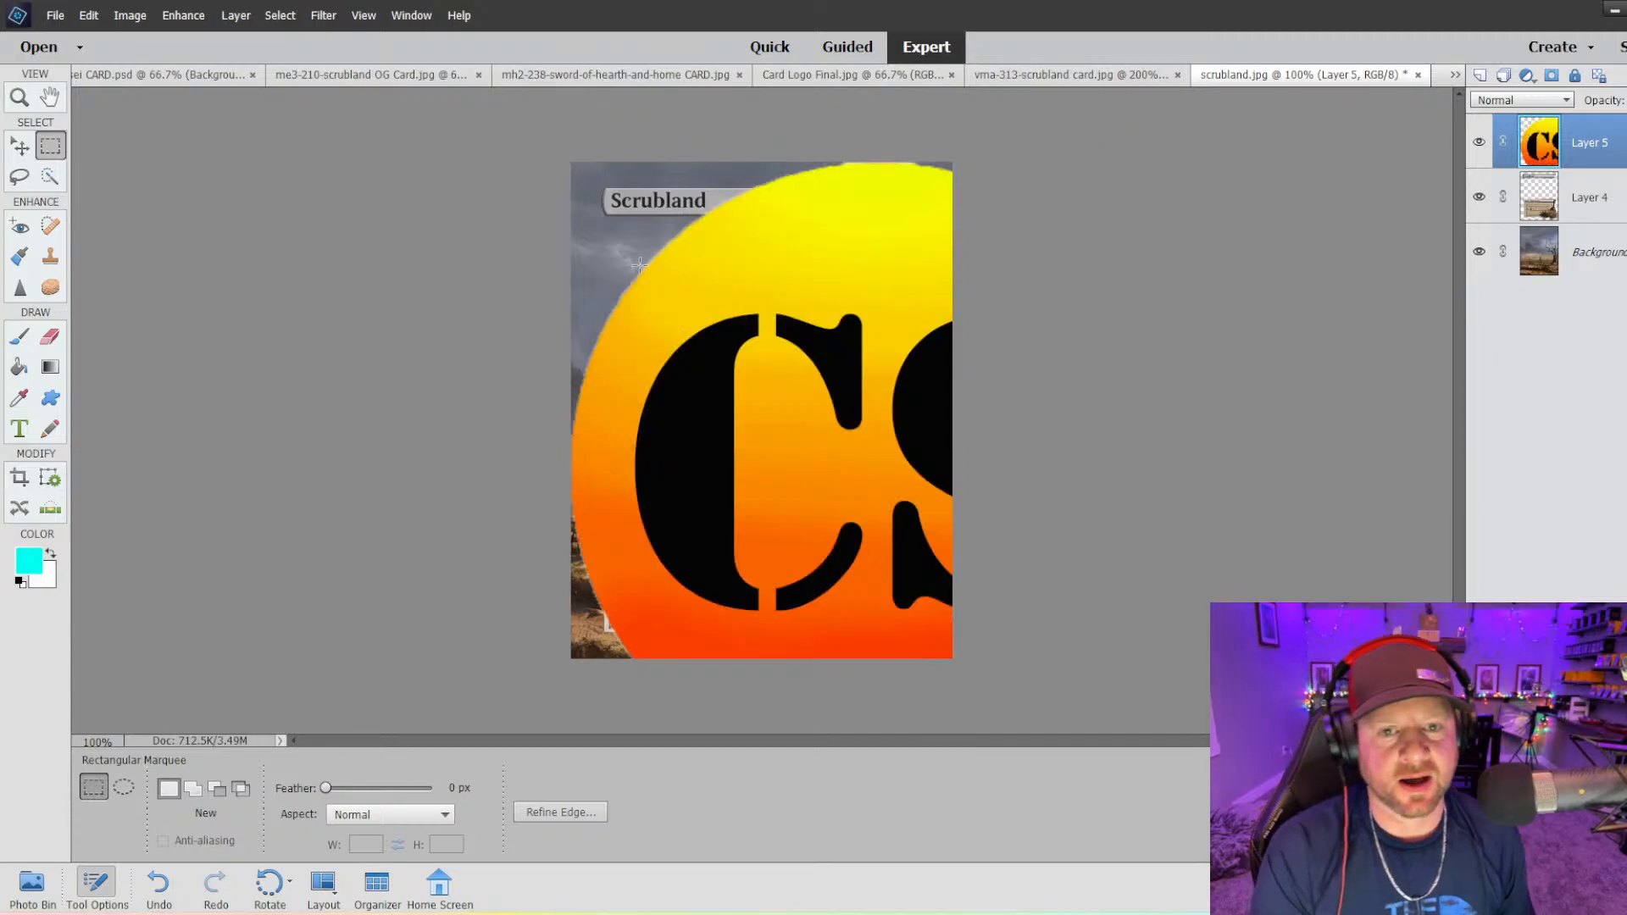
- Scale the pasted CS logo down proportionally to about 5.10% and place it at the card's left edge beside the mountain
{"action": "left_click", "coordinate": [10, 138]}
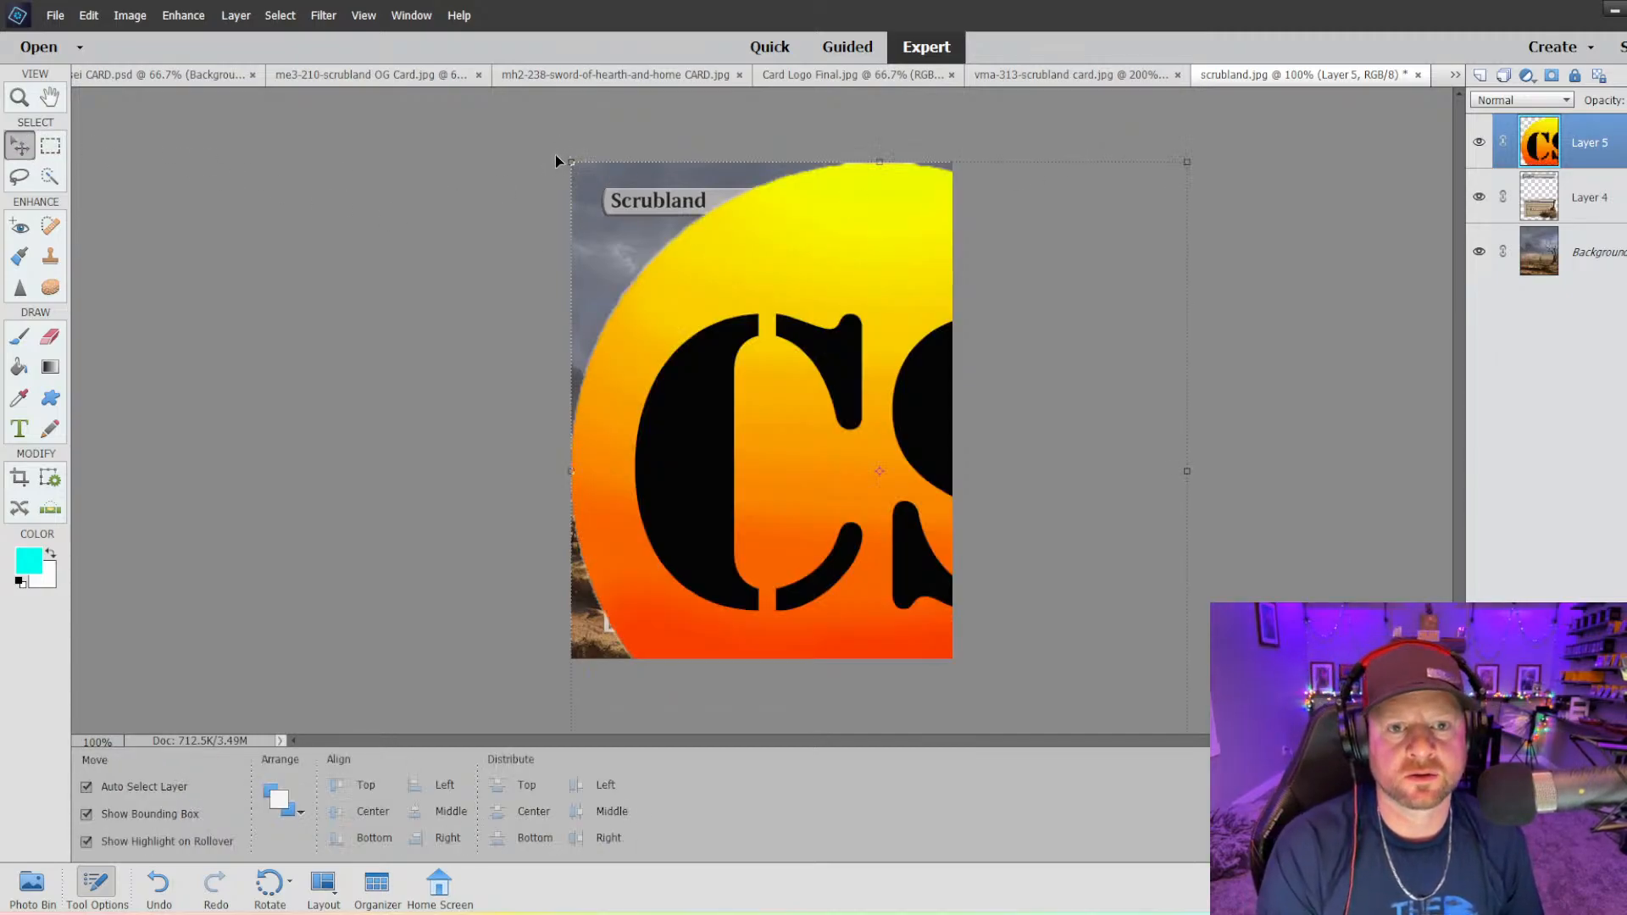
{"action": "left_click", "coordinate": [575, 166]}
{"action": "left_click", "coordinate": [702, 311]}
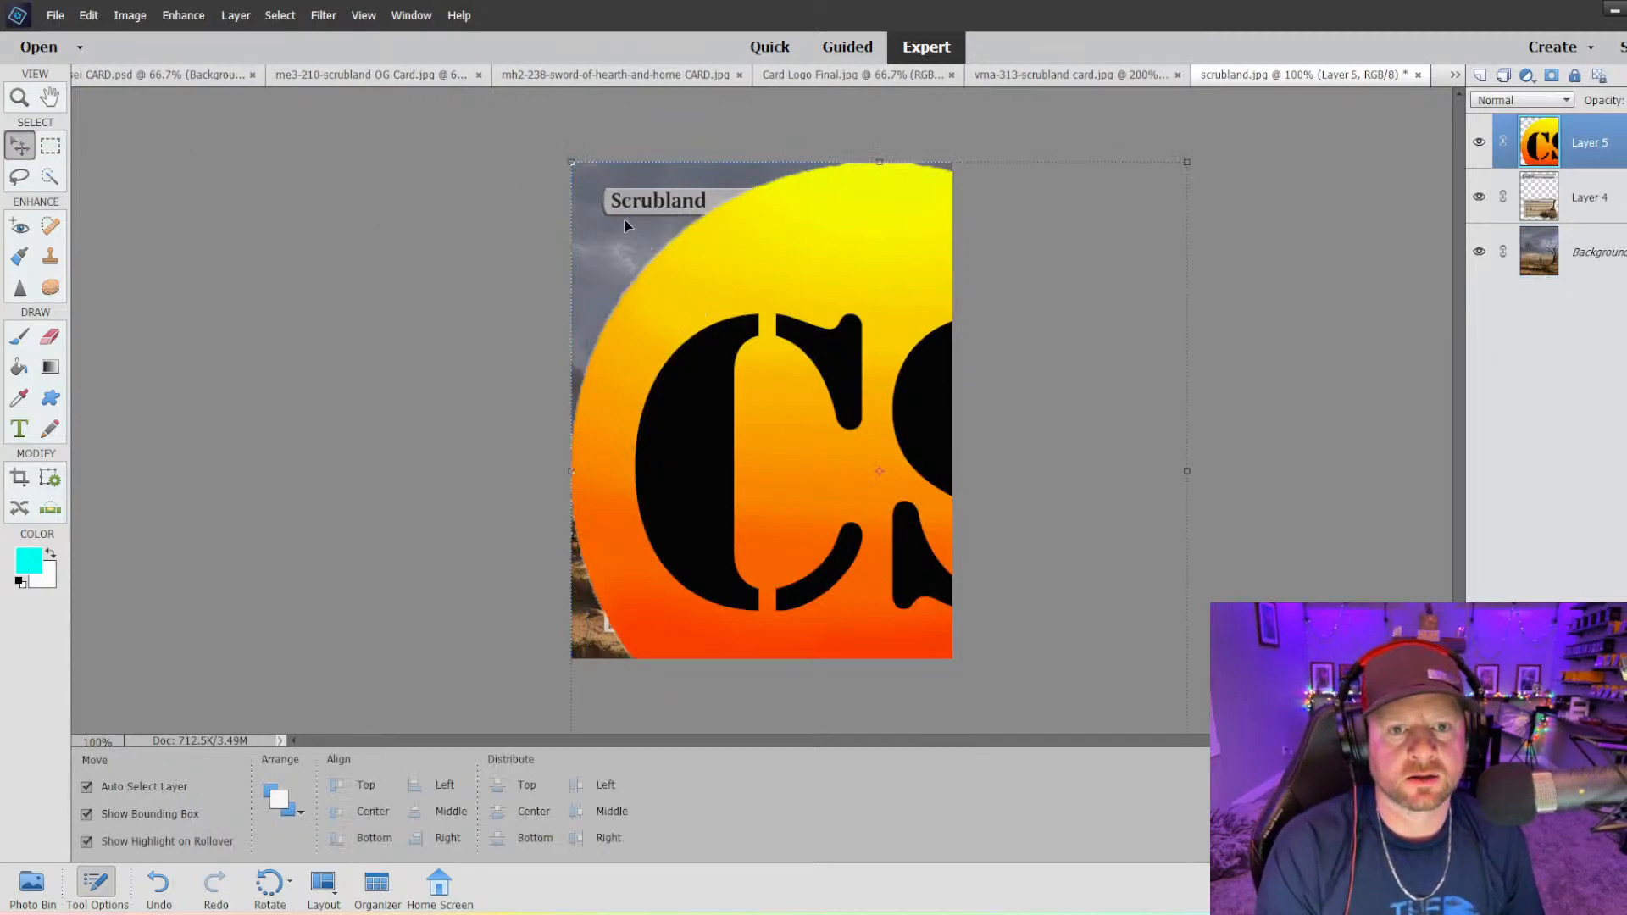
{"action": "left_click_drag", "start_coordinate": [574, 172], "coordinate": [661, 335]}
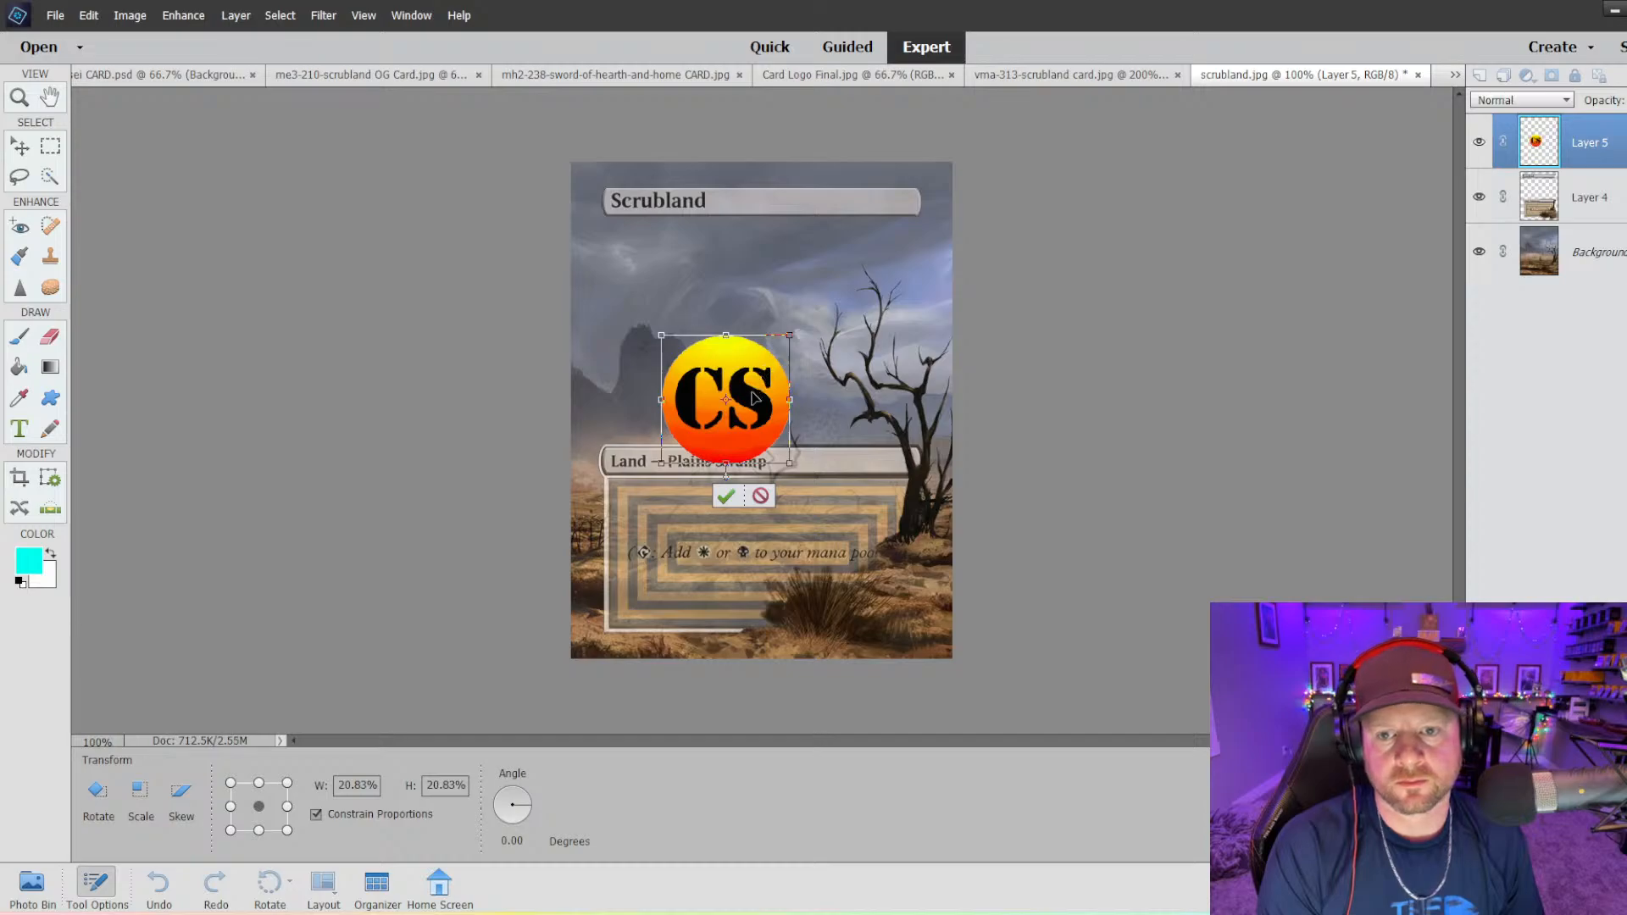
{"action": "mouse_move", "coordinate": [750, 401]}
{"action": "left_mouse_down"}
{"action": "mouse_move", "coordinate": [835, 446]}
{"action": "mouse_move", "coordinate": [931, 397]}
{"action": "mouse_move", "coordinate": [737, 388]}
{"action": "left_mouse_up"}
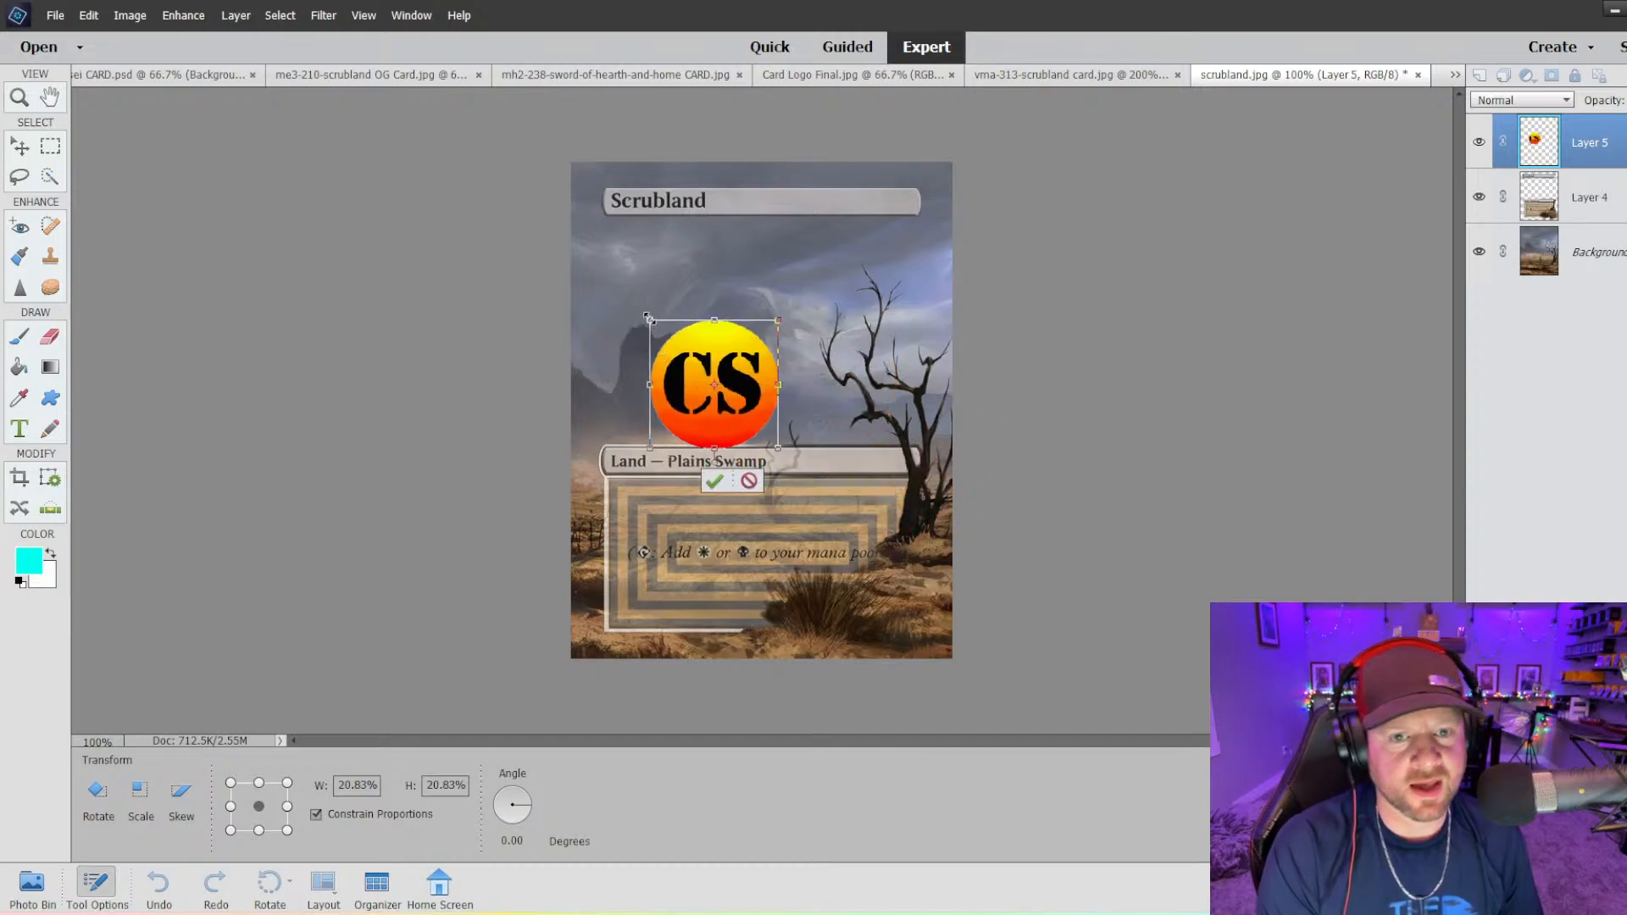
{"action": "left_click_drag", "start_coordinate": [653, 320], "coordinate": [619, 393]}
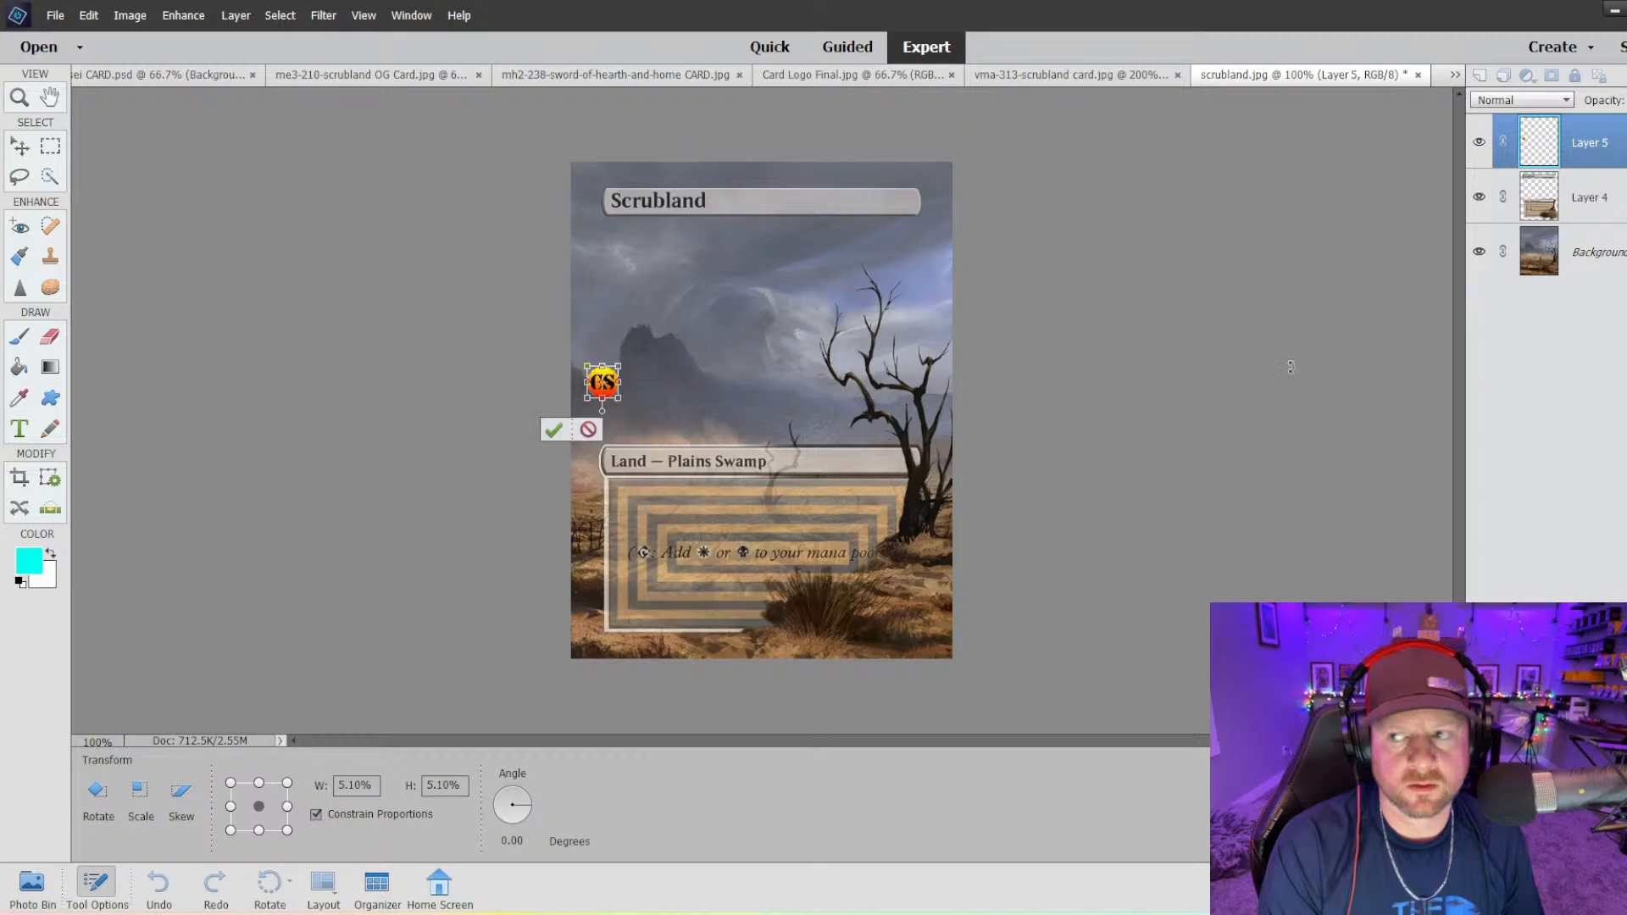
{"action": "key", "text": "Return"}
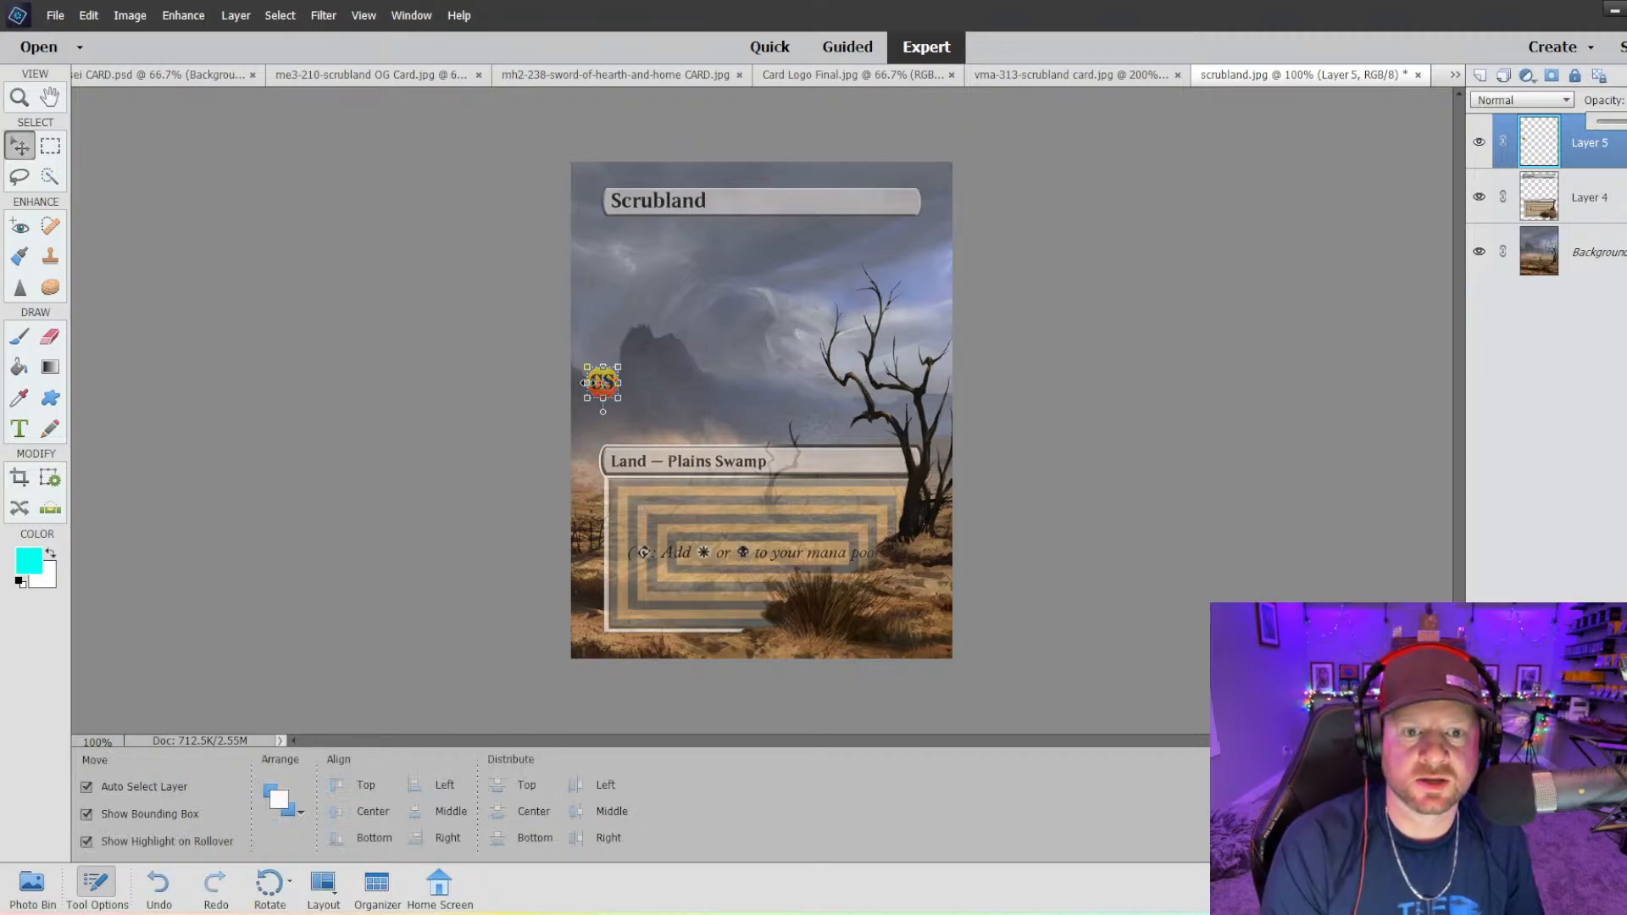
- Nudge the small CS logo into its final position between the mountain and the card's left edge
{"action": "left_click_drag", "start_coordinate": [611, 391], "coordinate": [618, 389]}
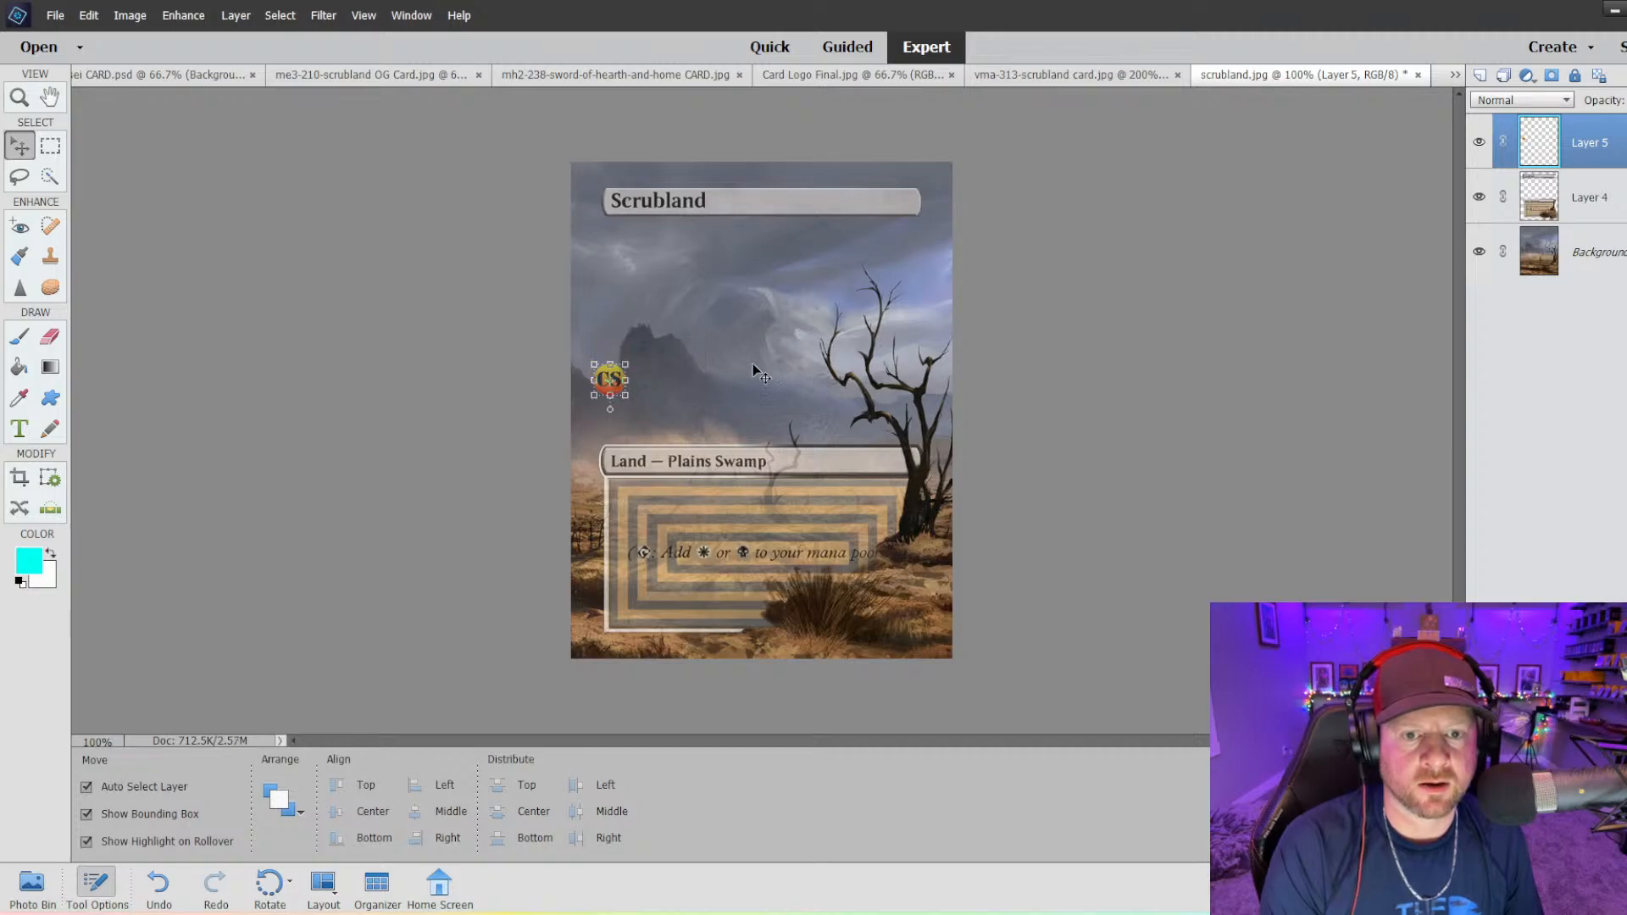
{"action": "left_click", "coordinate": [600, 389]}
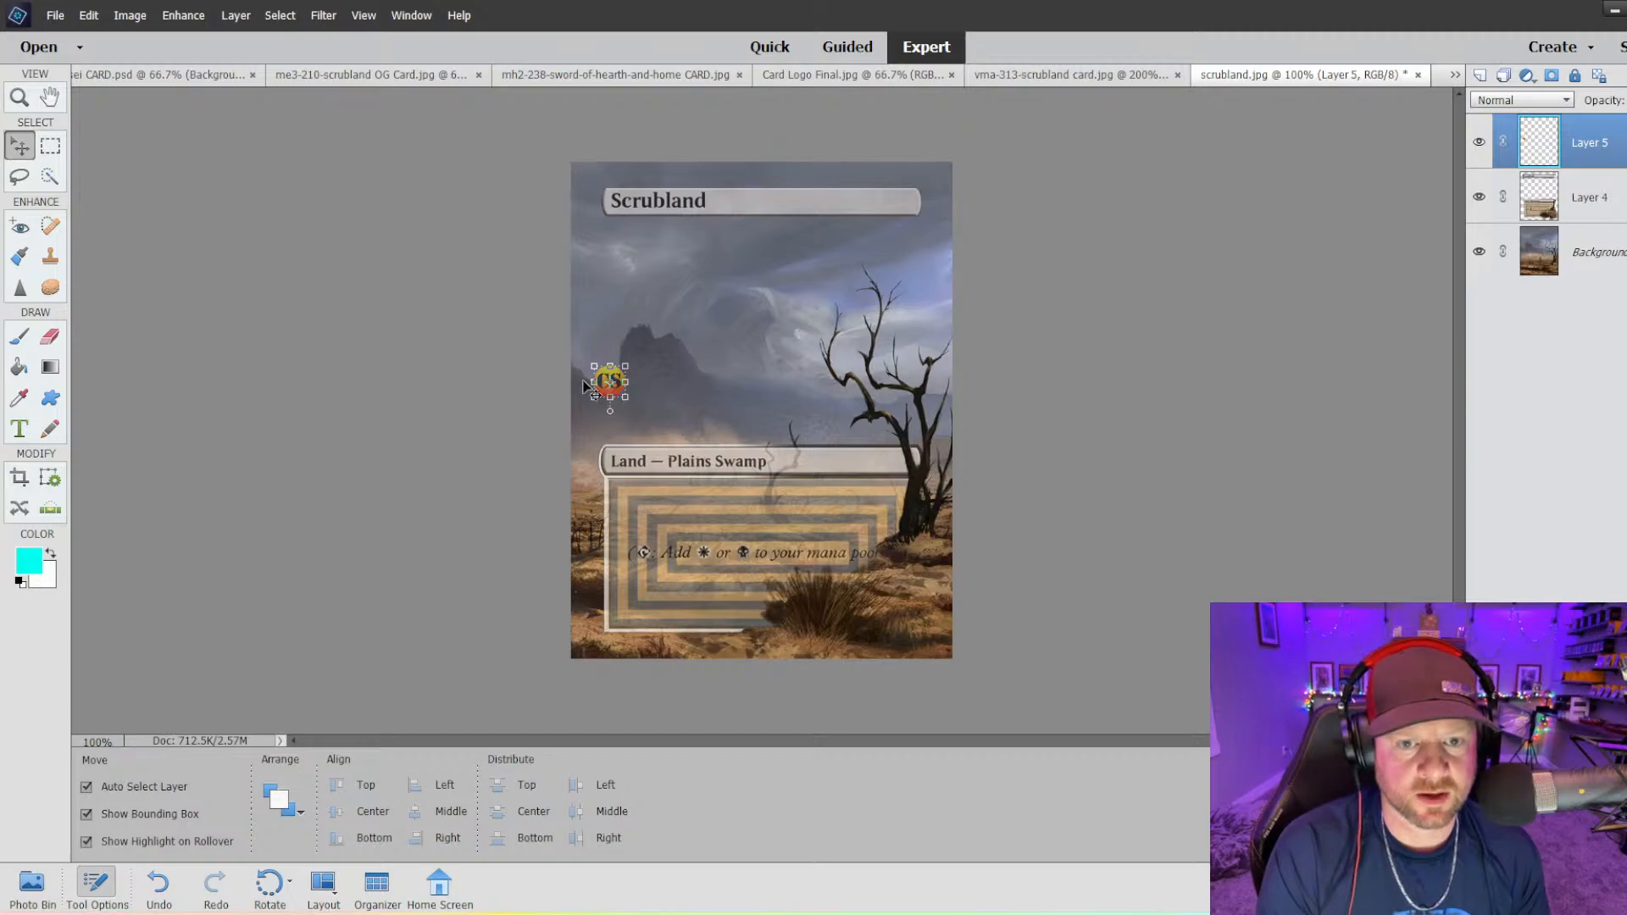
{"action": "key", "text": "Left"}
{"action": "key", "text": "Left"}
{"action": "key", "text": "Left"}
{"action": "key", "text": "Left"}
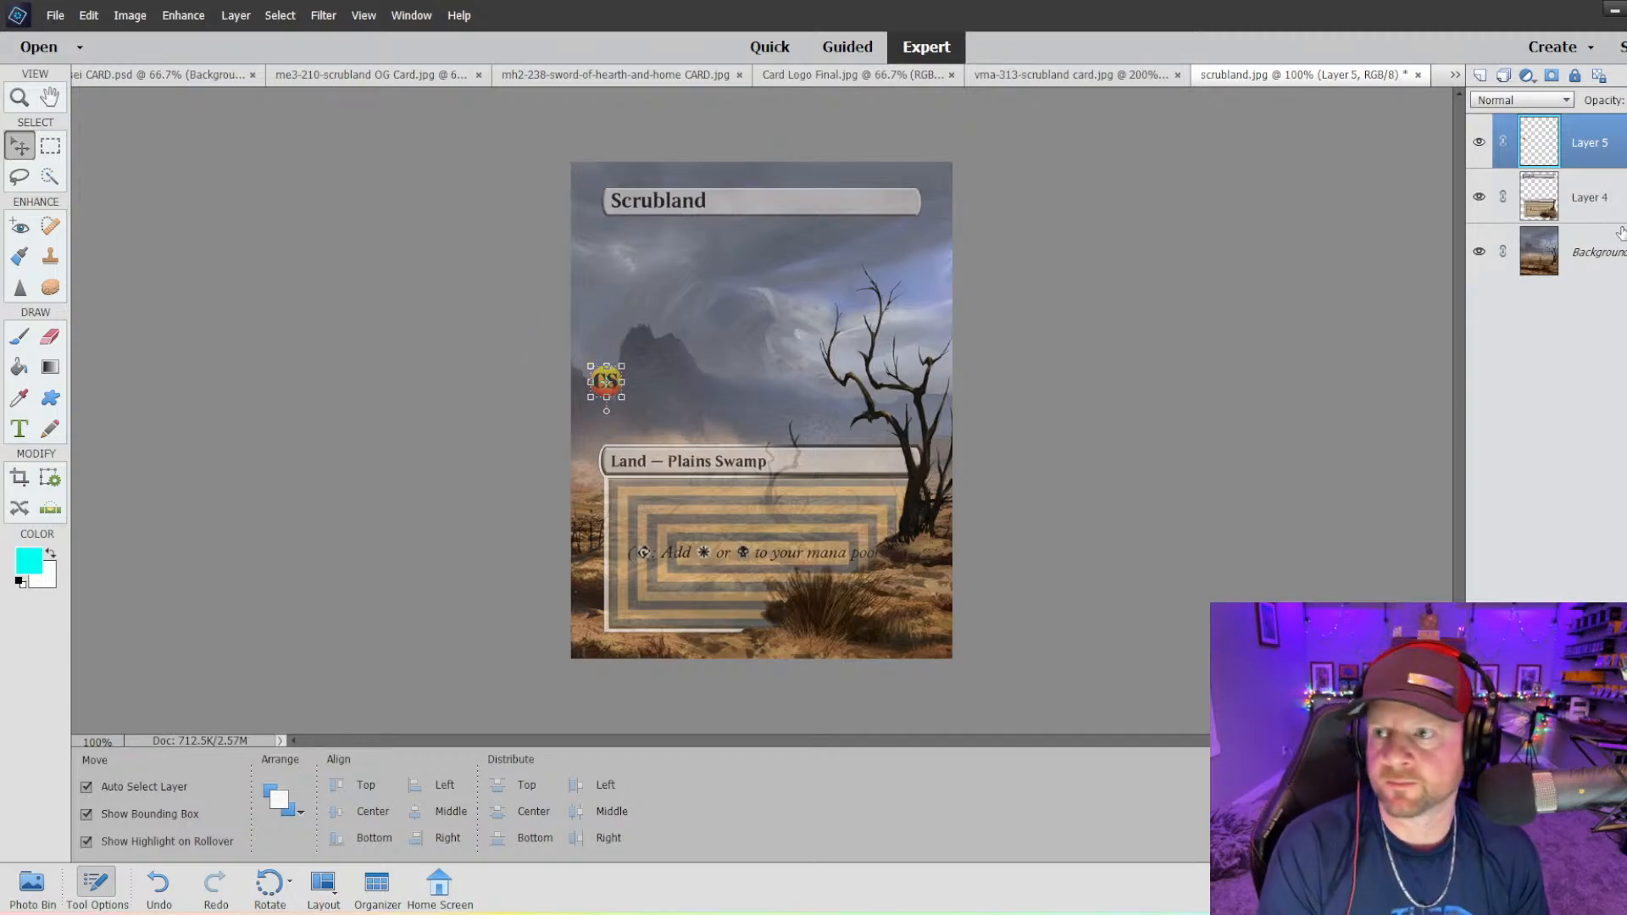
- Clone the Background's mountain slopes over the logo's right and lower edges on Layer 5 with the 13 px Clone Stamp at 100% opacity
{"action": "left_click", "coordinate": [1573, 273]}
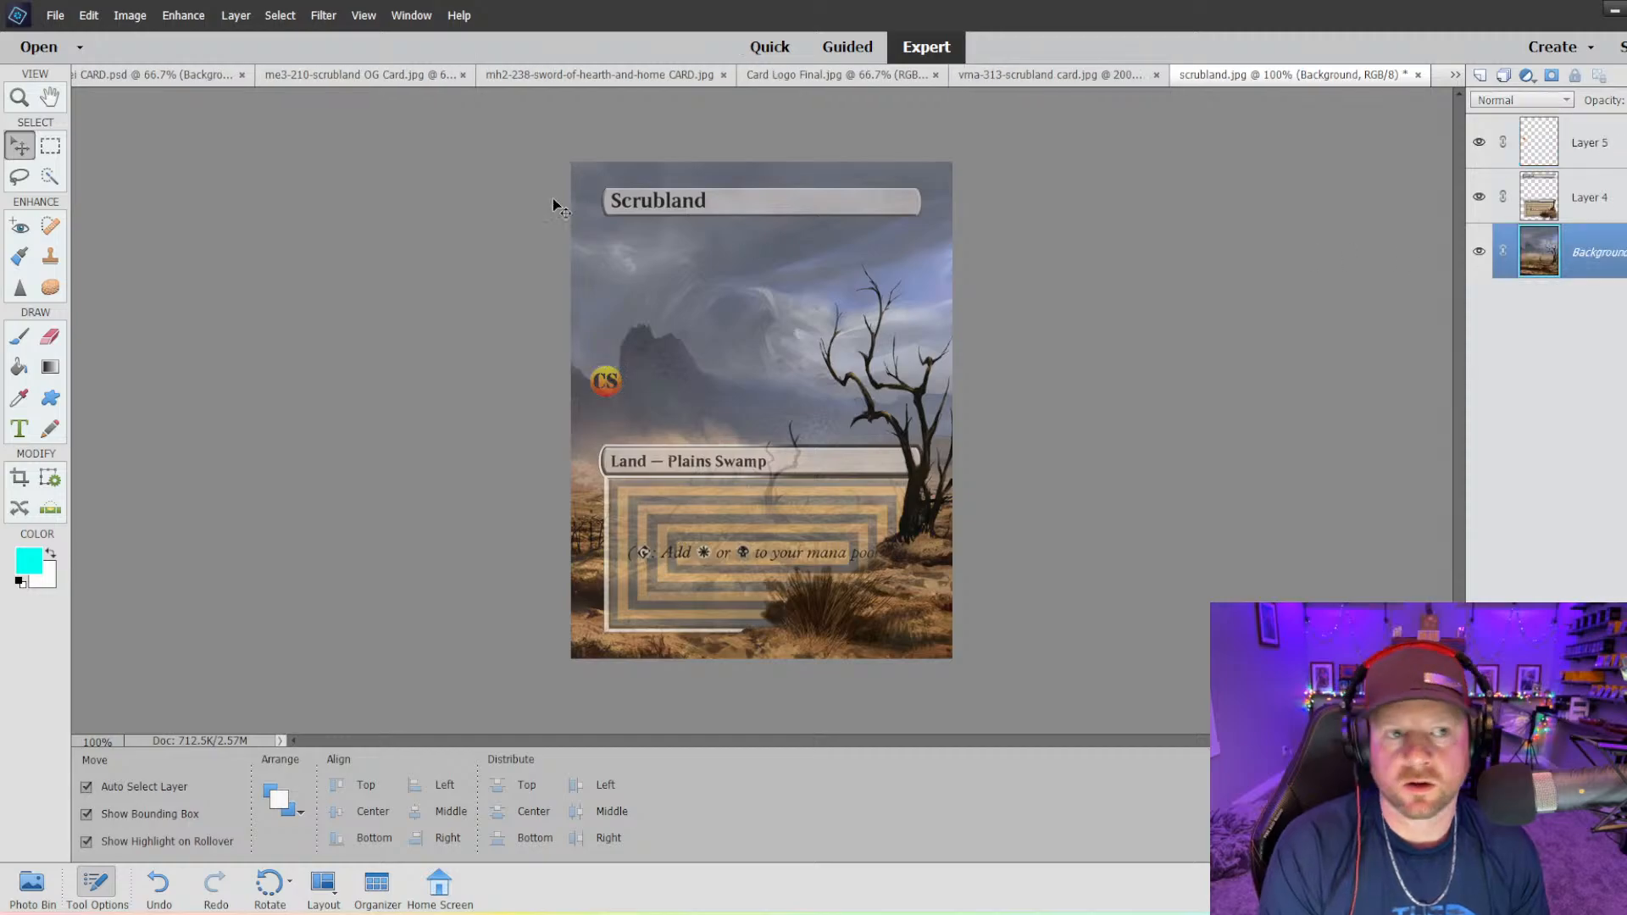
{"action": "left_click", "coordinate": [50, 256]}
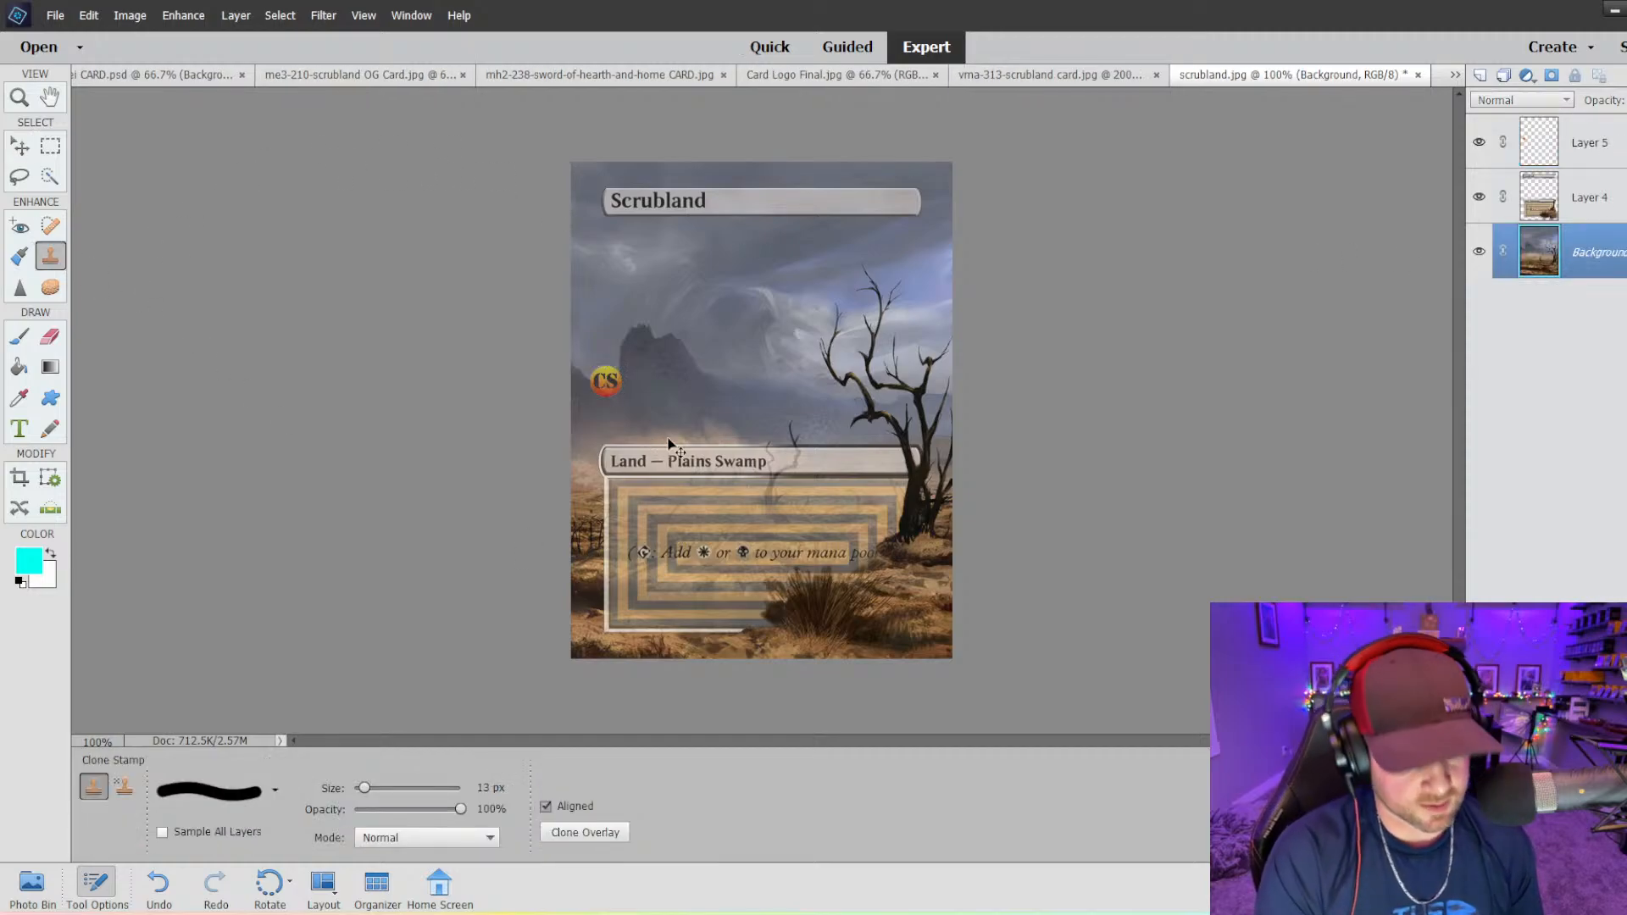
{"action": "key", "text": "ctrl+equal"}
{"action": "key", "text": "ctrl+equal"}
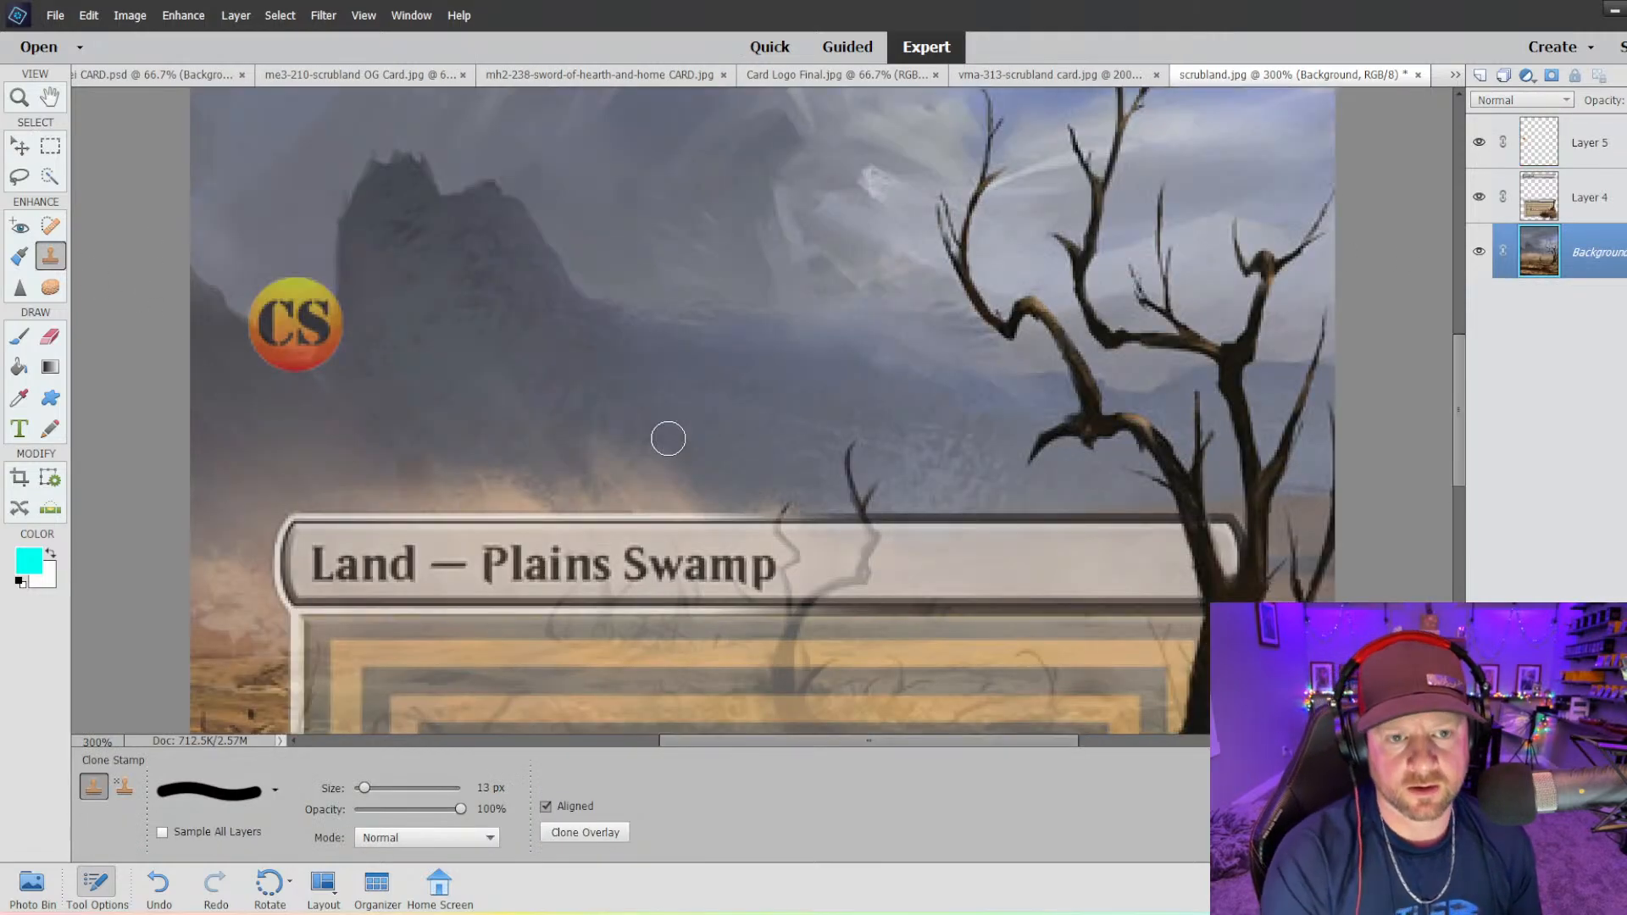
{"action": "left_click", "coordinate": [1563, 154]}
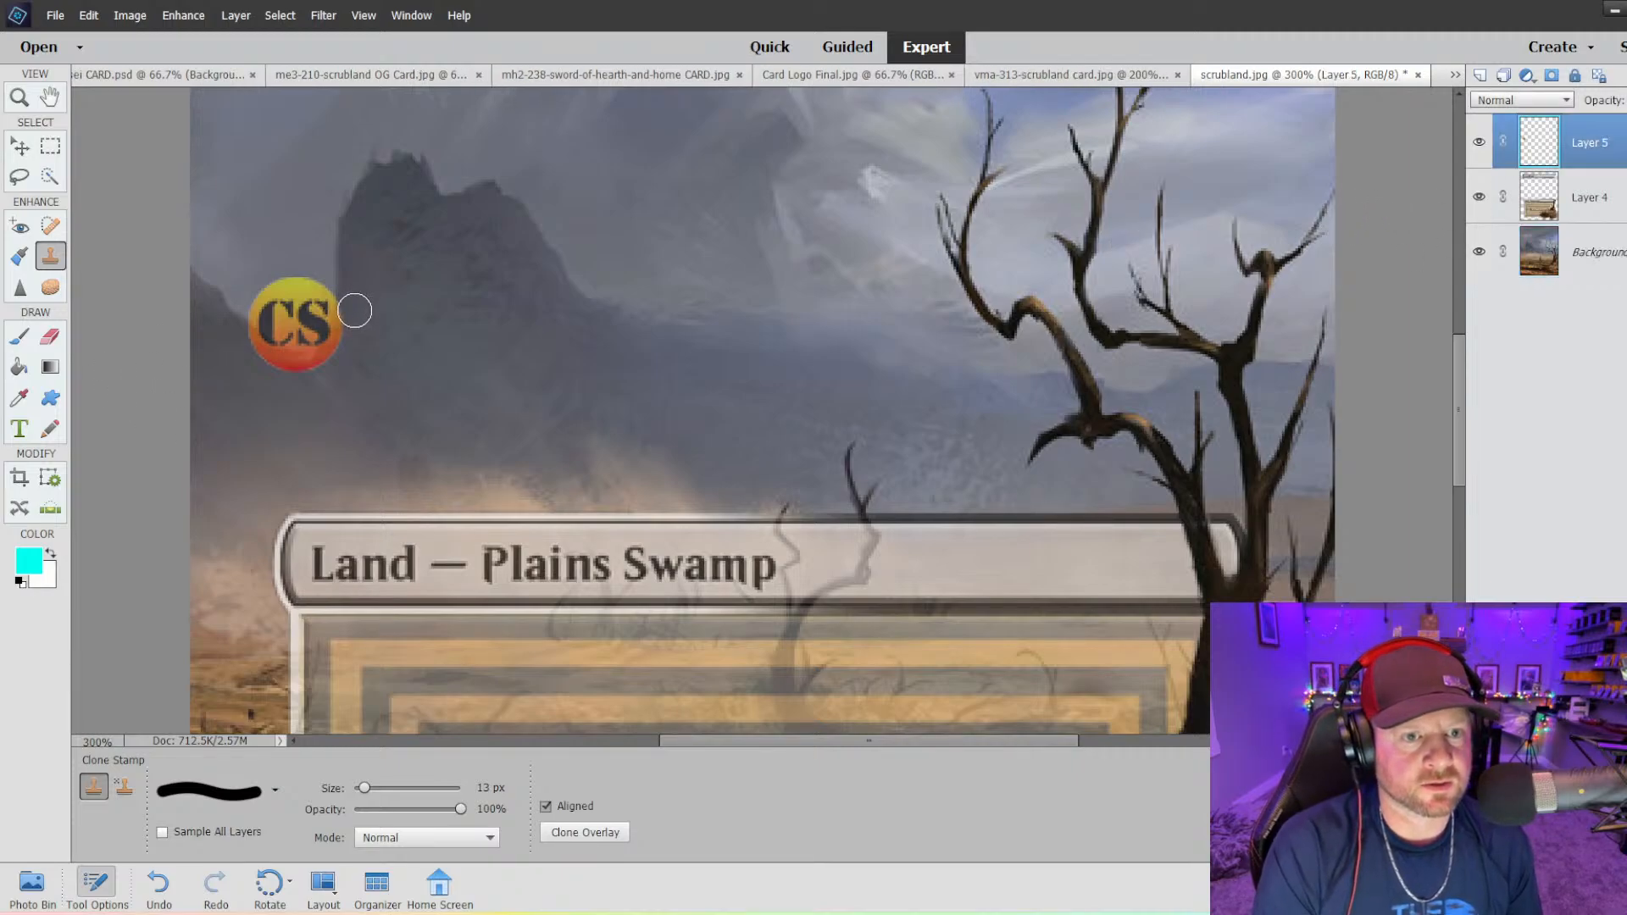
{"action": "mouse_move", "coordinate": [352, 306]}
{"action": "left_mouse_down"}
{"action": "mouse_move", "coordinate": [328, 377]}
{"action": "mouse_move", "coordinate": [248, 344]}
{"action": "mouse_move", "coordinate": [289, 378]}
{"action": "left_mouse_up"}
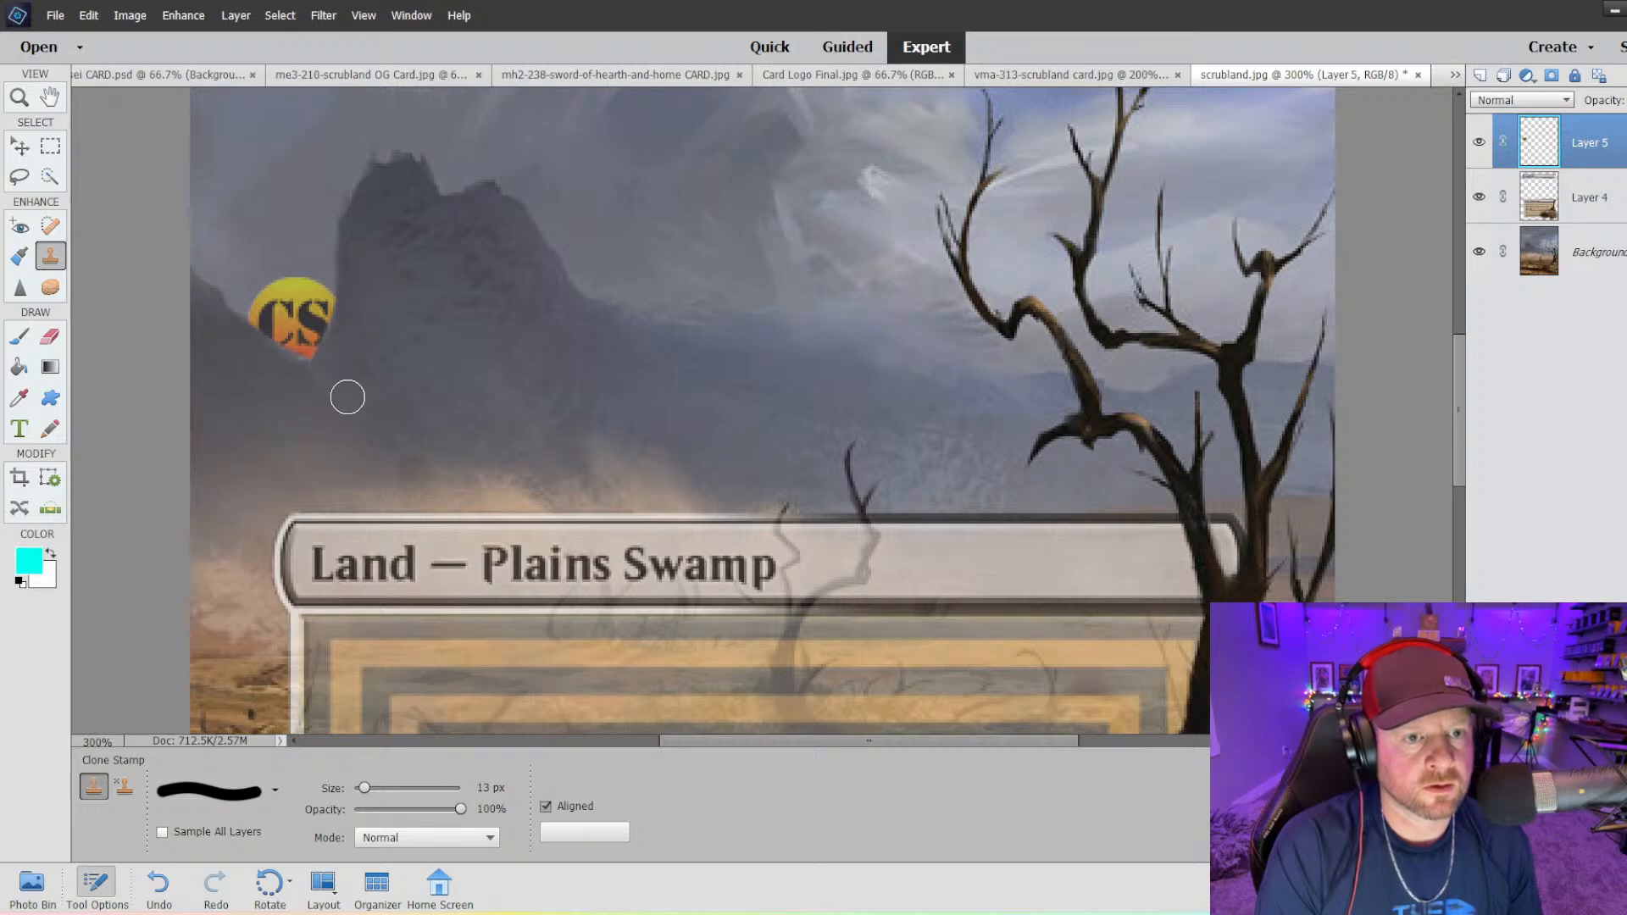
- Reduce the opacity of the CS logo layer so it fades further into the sky behind the mountains
{"action": "key", "text": "ctrl+minus"}
{"action": "key", "text": "ctrl+minus"}
{"action": "key", "text": "ctrl+minus"}
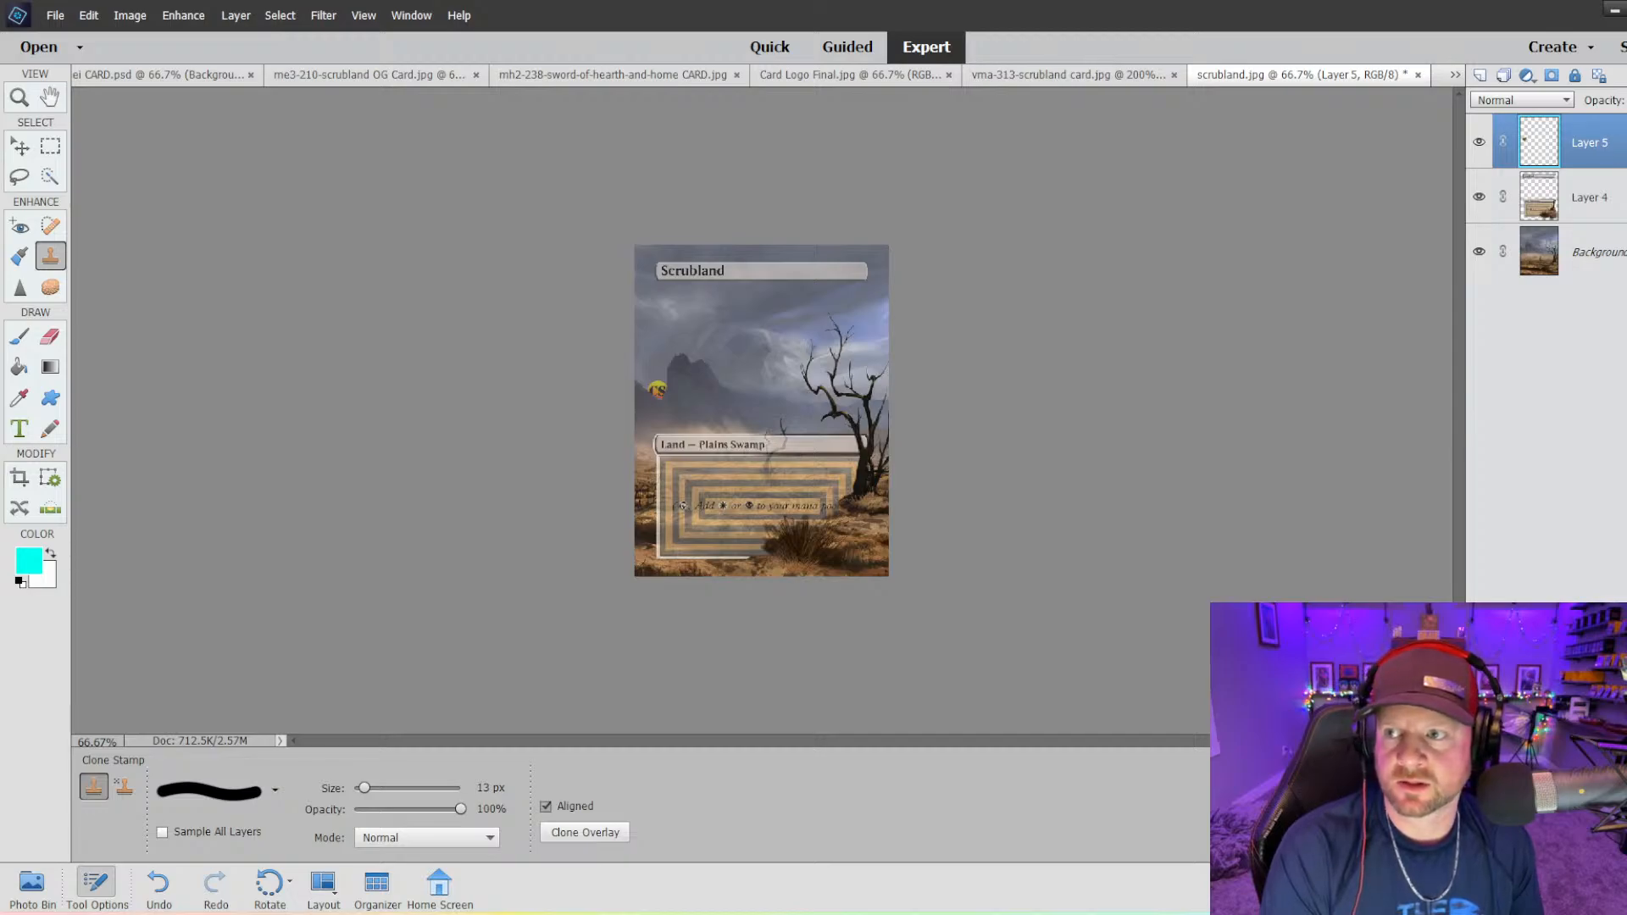
{"action": "left_click", "coordinate": [1626, 100]}
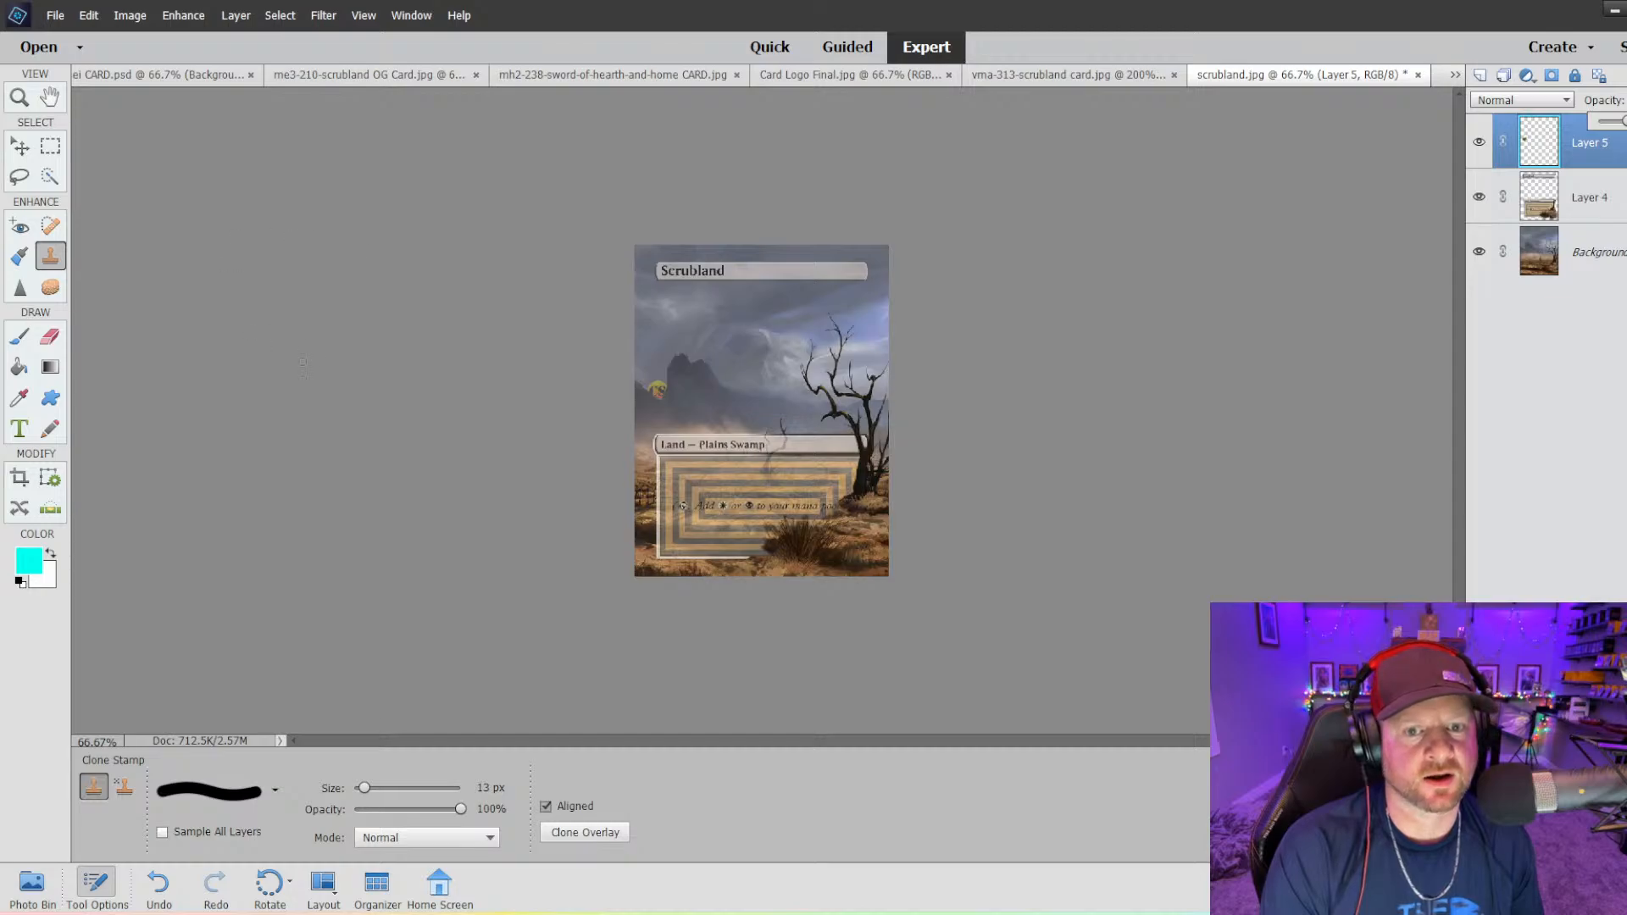
{"action": "left_click", "coordinate": [208, 83]}
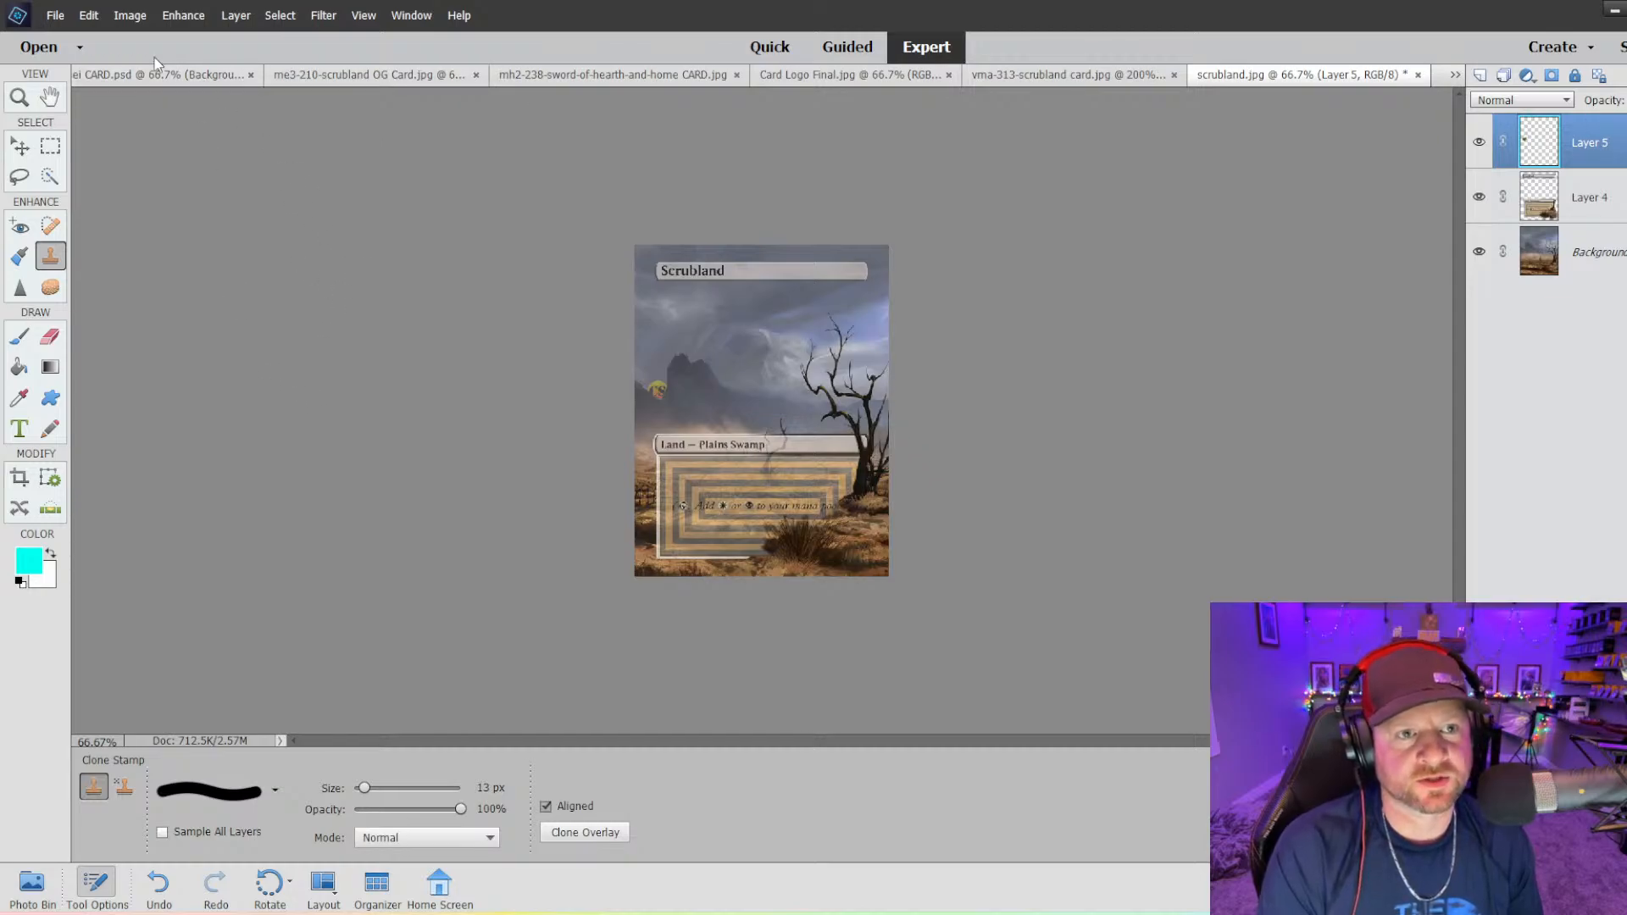
- Save the layered Scrubland card as a Photoshop file named Scrub CARD in the PROXY TIME! folder
{"action": "left_click", "coordinate": [56, 15]}
{"action": "left_click", "coordinate": [108, 218]}
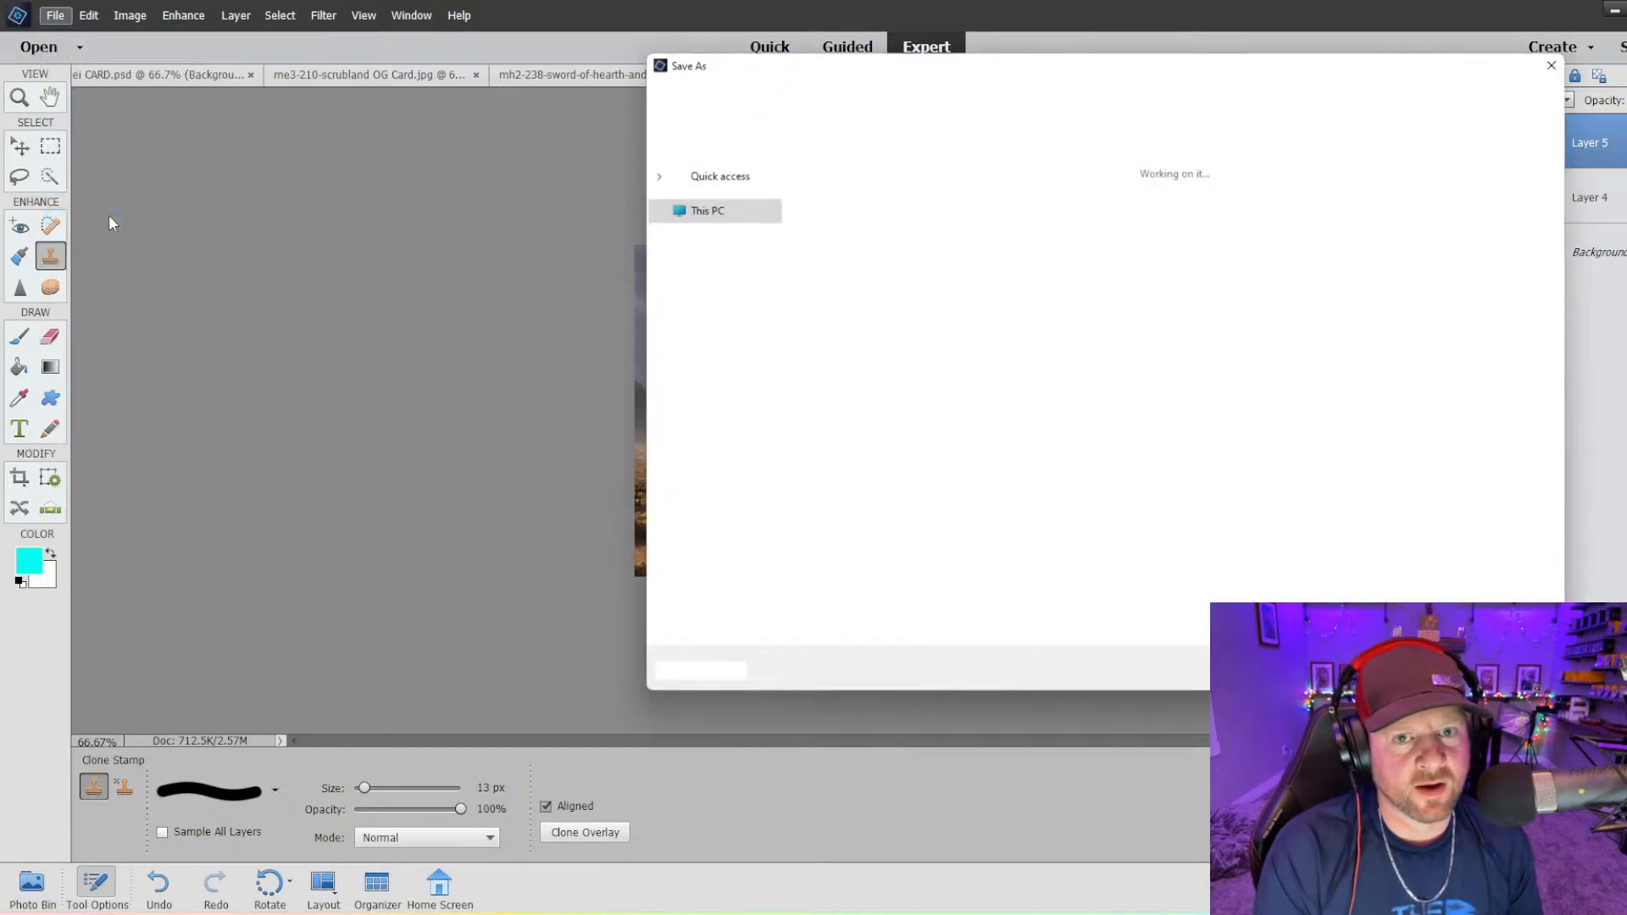
{"action": "type", "text": "S"}
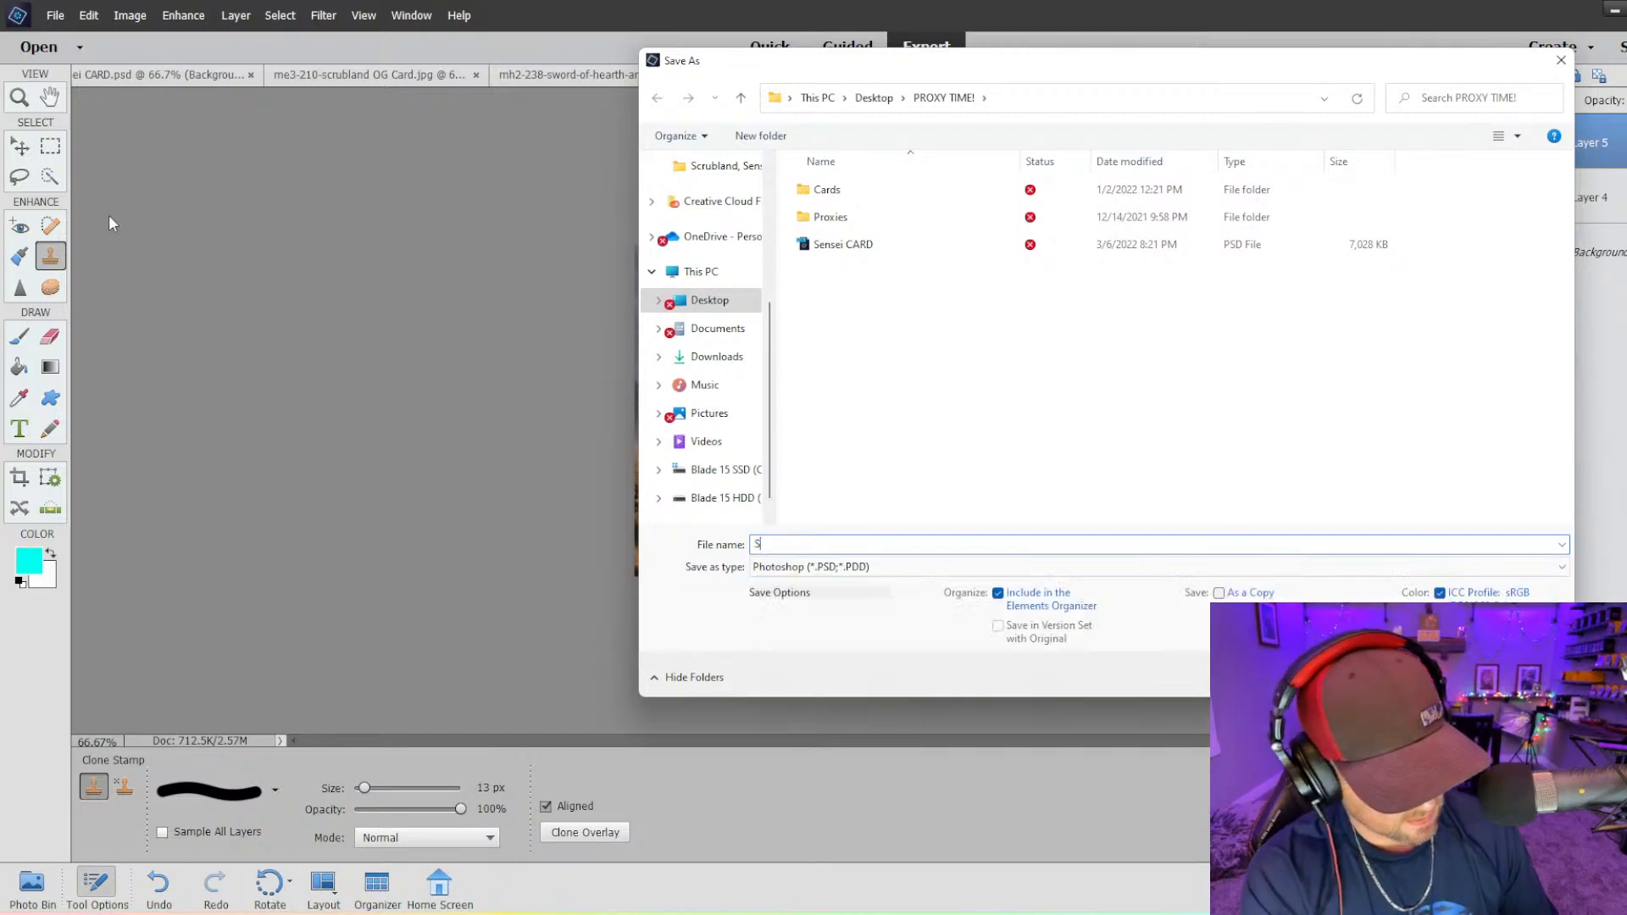
{"action": "type", "text": "crub Card"}
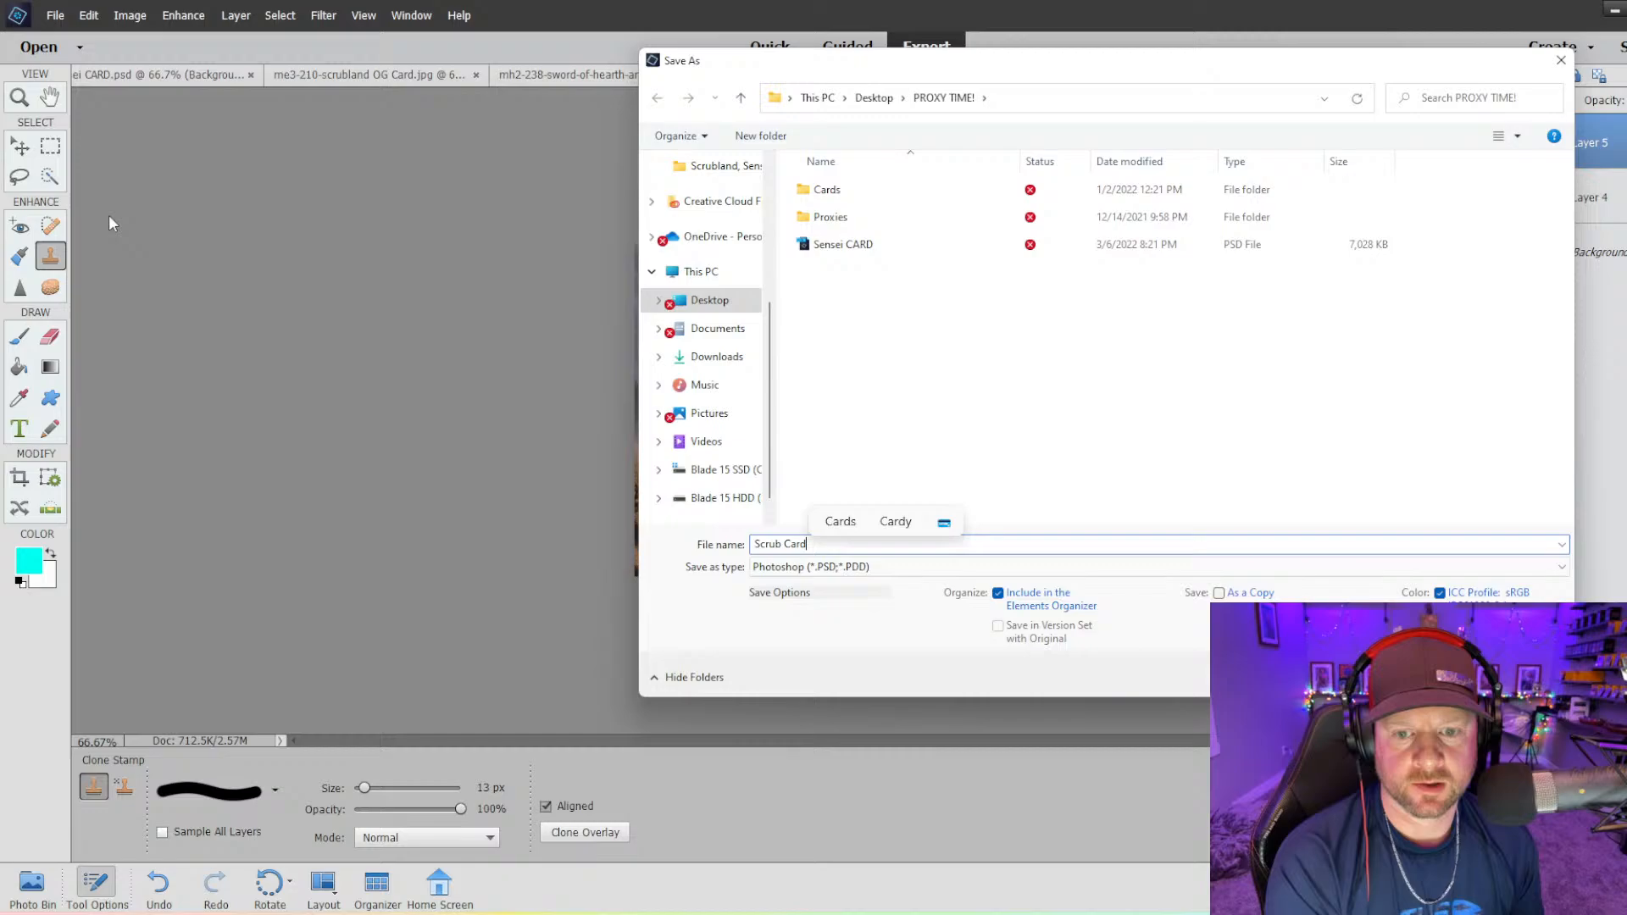
{"action": "key", "text": "BackSpace"}
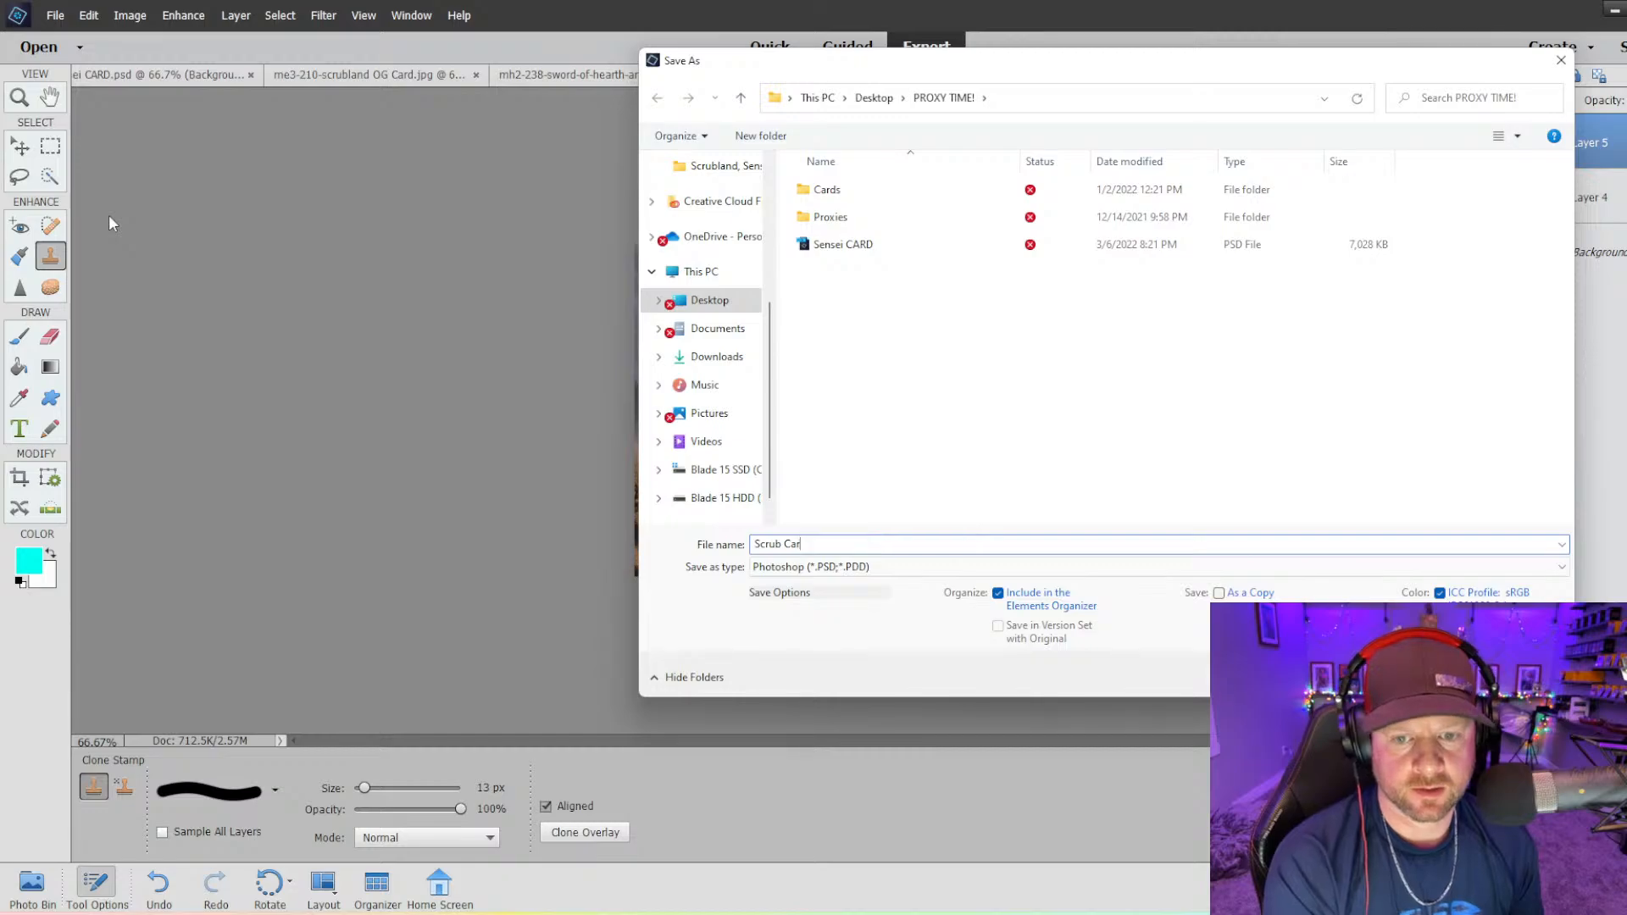
{"action": "key", "text": "BackSpace"}
{"action": "type", "text": "ARD"}
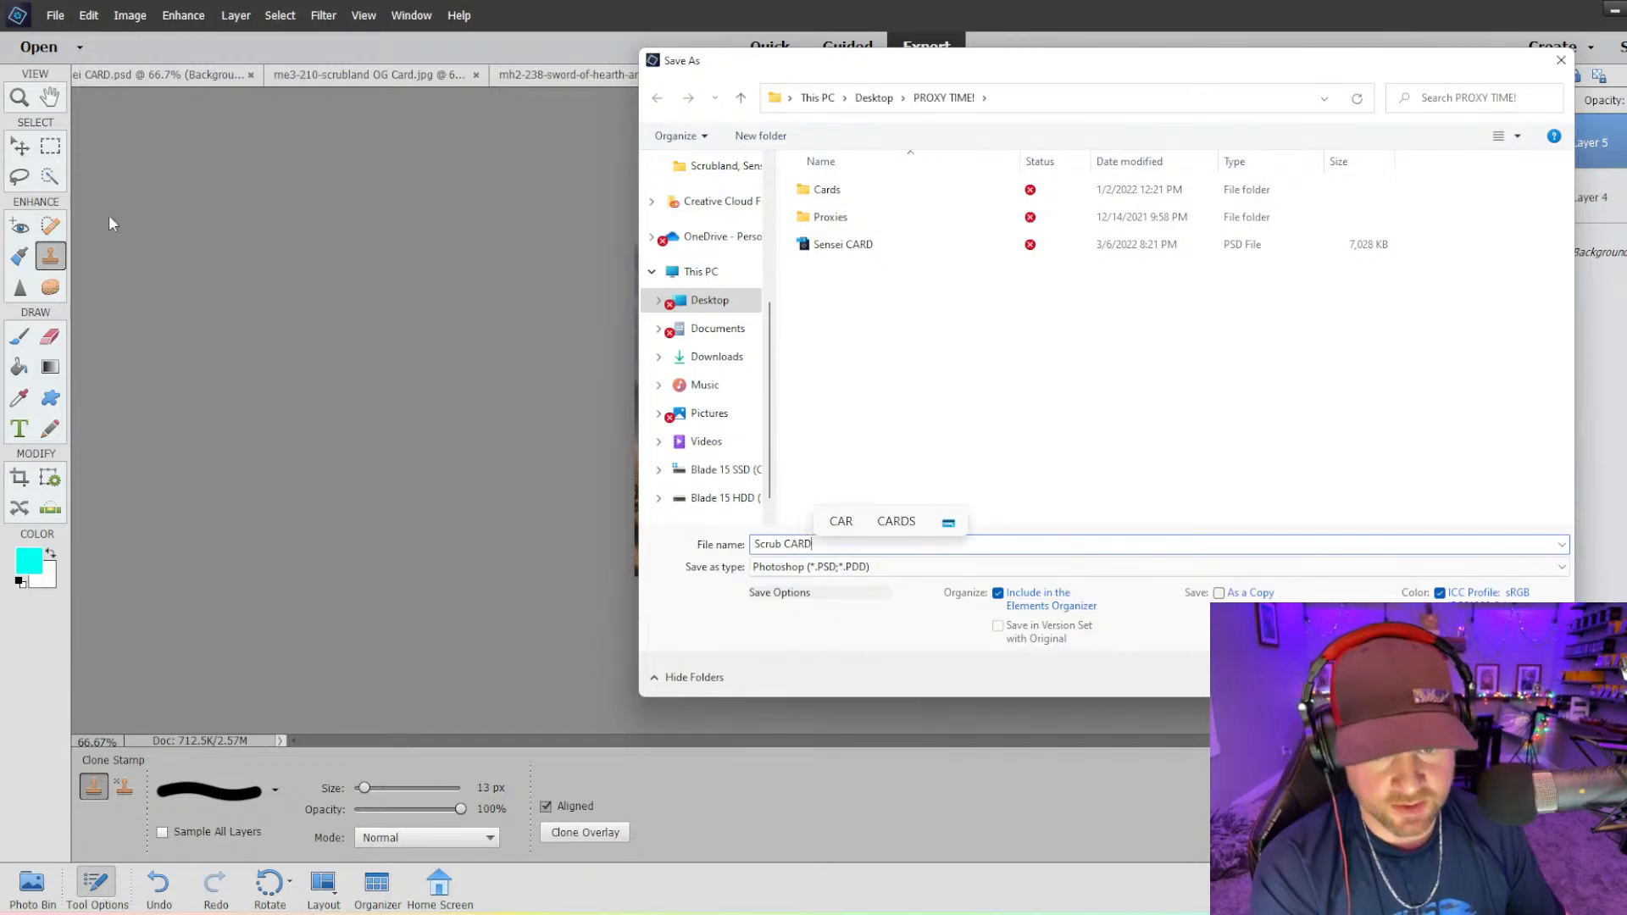
{"action": "key", "text": "Return"}
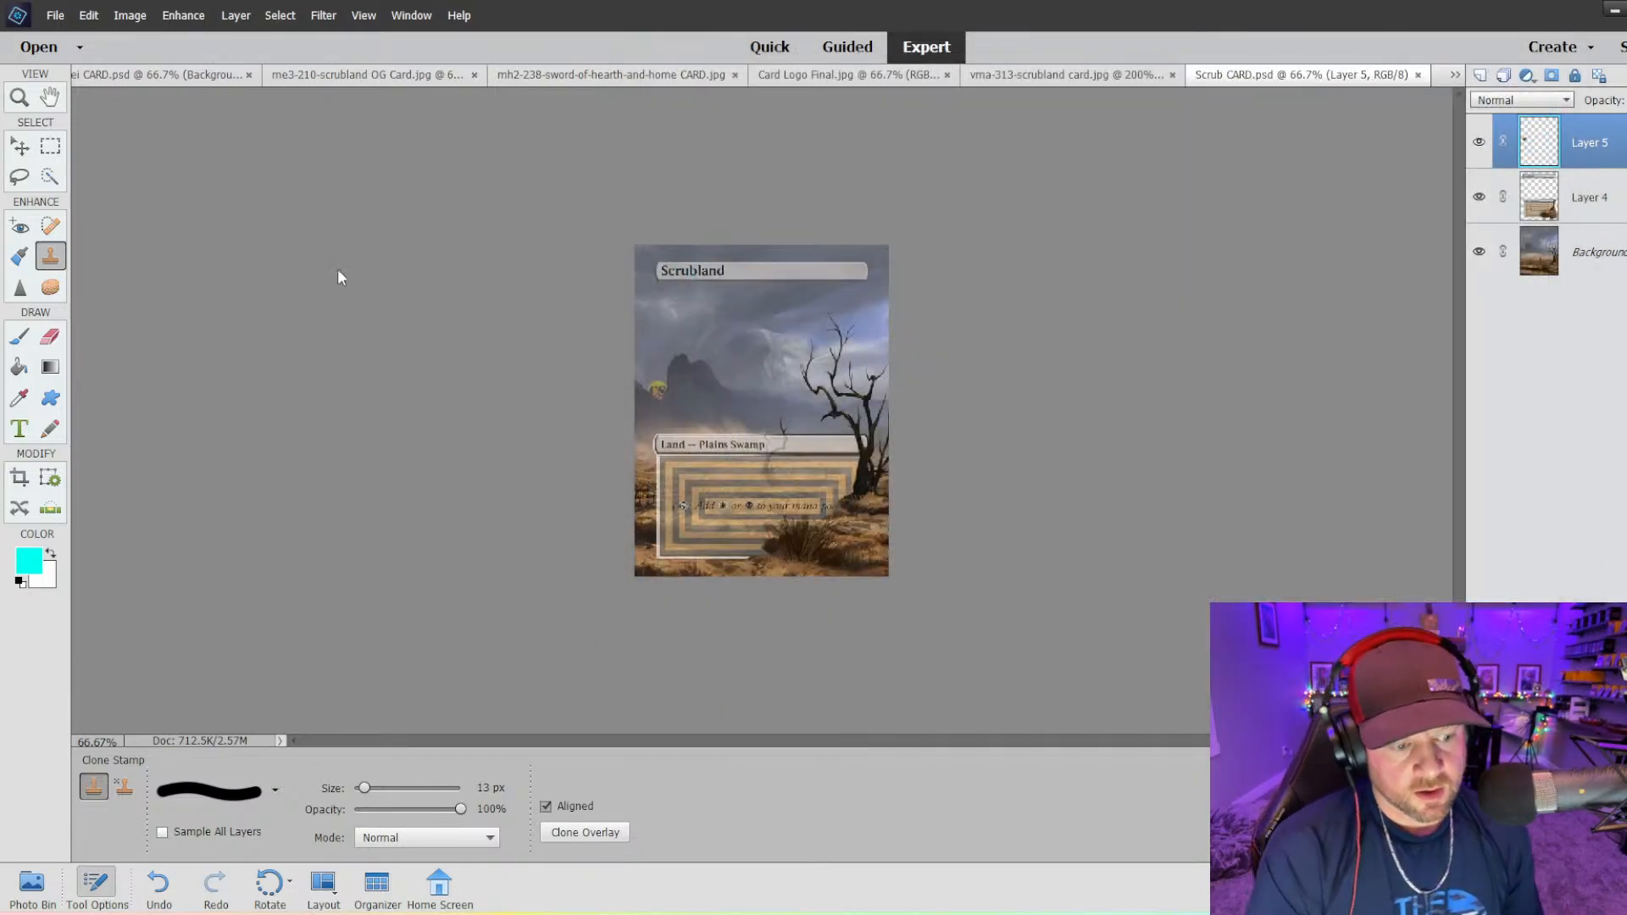
- Close the vma-313 and me3-210 Scrubland card images without saving, and move Scrub CARD.psd beside Sensei CARD.psd in the document order
{"action": "left_click", "coordinate": [1081, 76]}
{"action": "left_click", "coordinate": [1236, 75]}
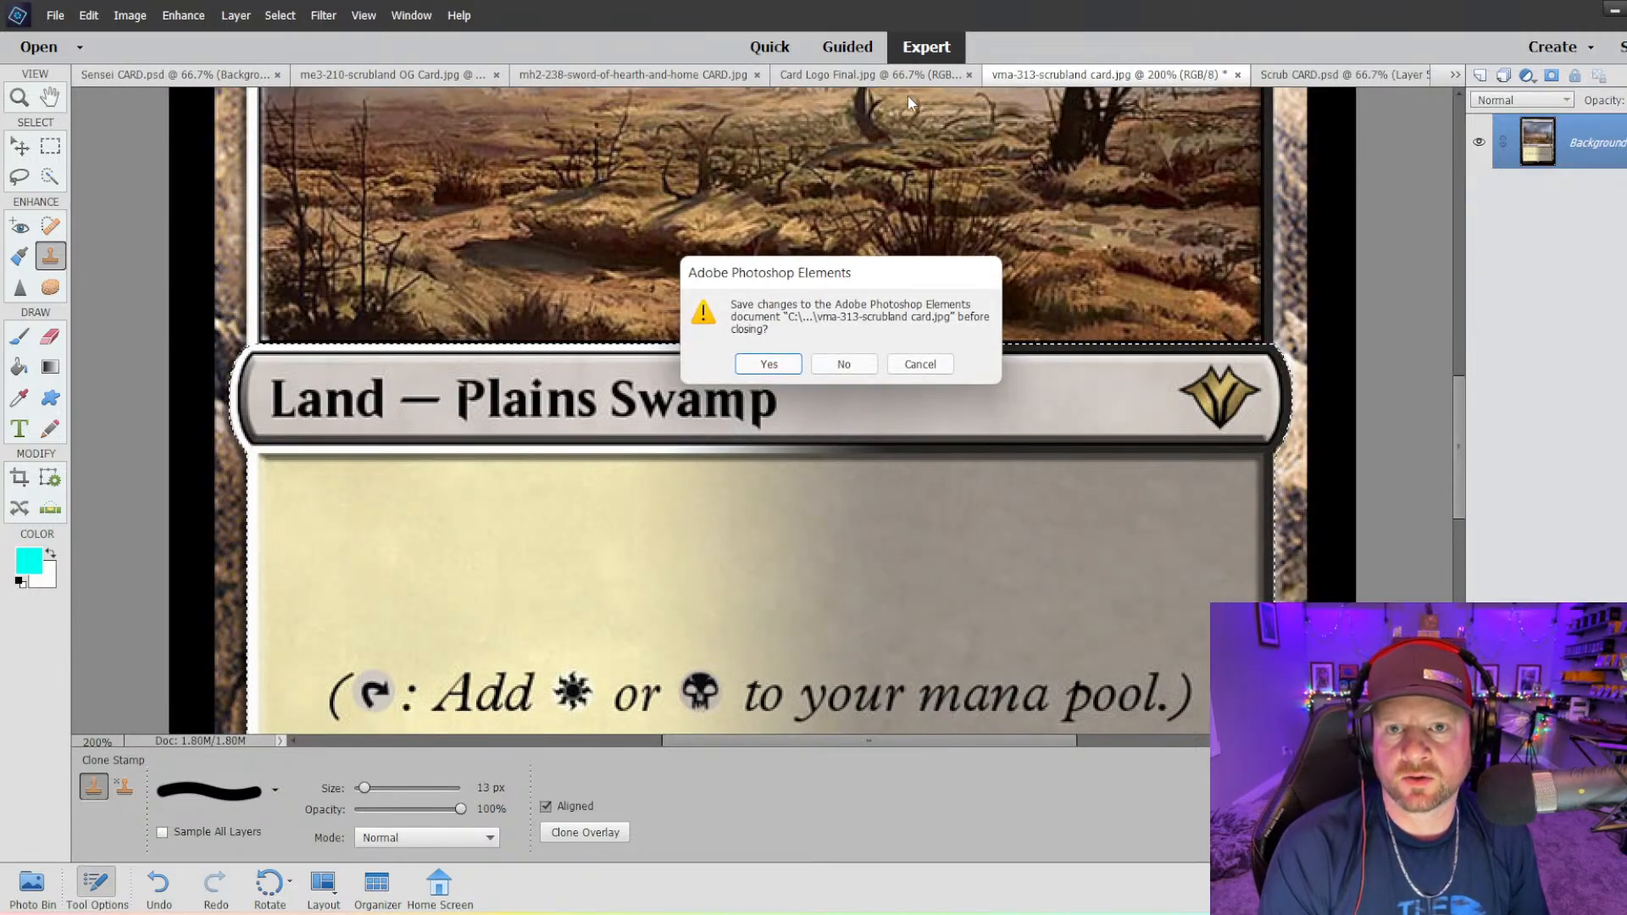
{"action": "left_click", "coordinate": [842, 363]}
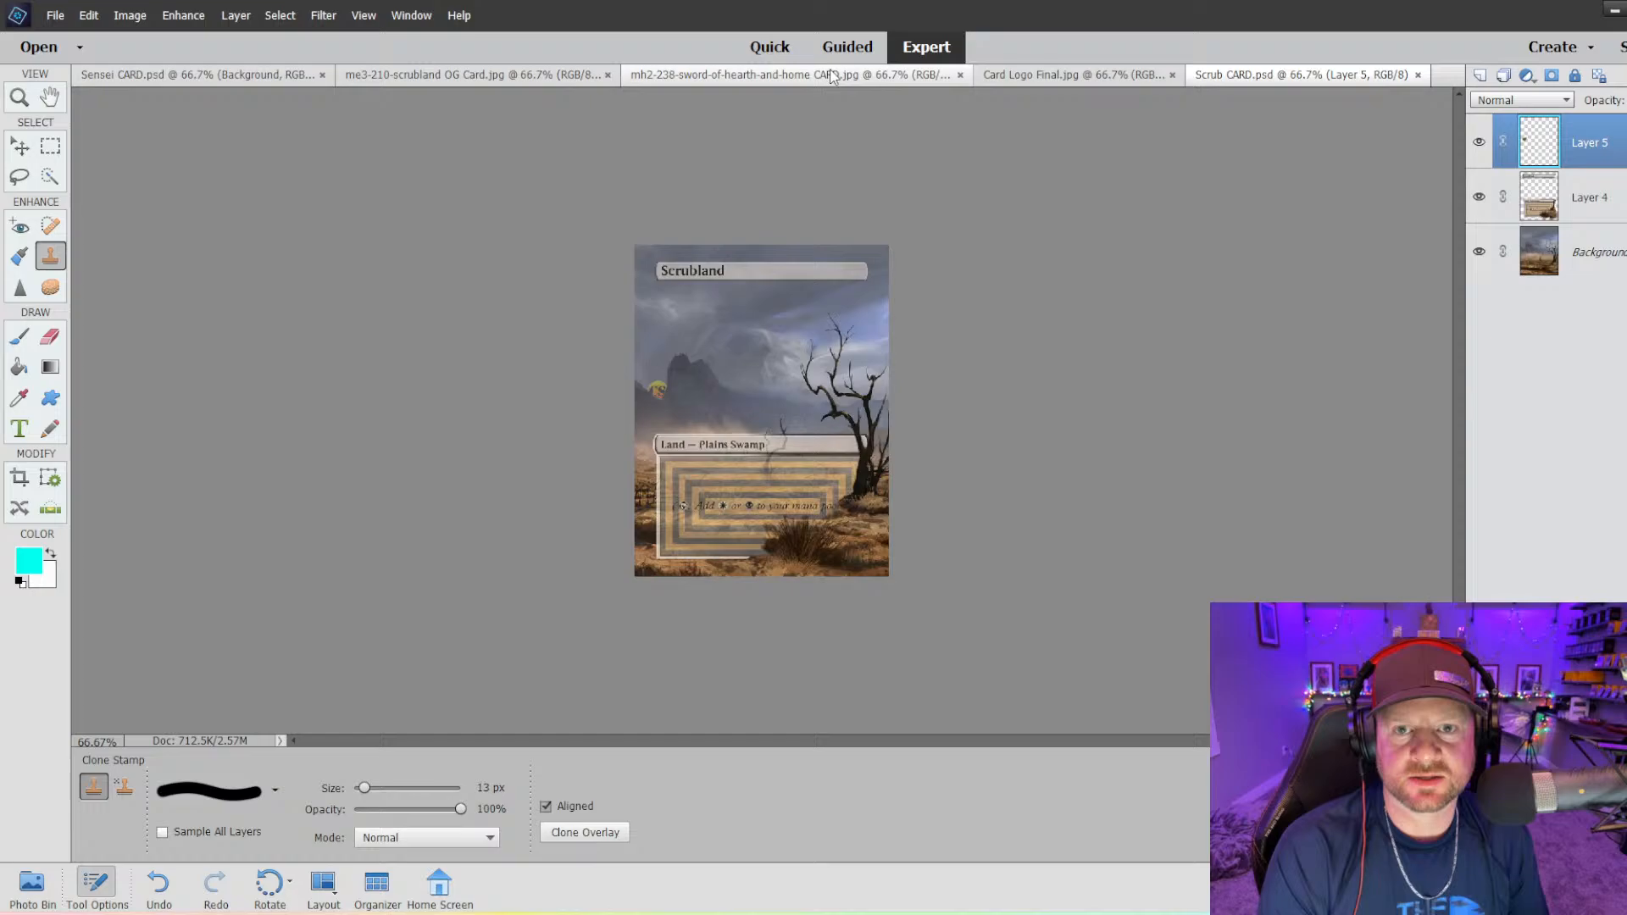
{"action": "left_click", "coordinate": [1069, 76]}
{"action": "left_click", "coordinate": [852, 78]}
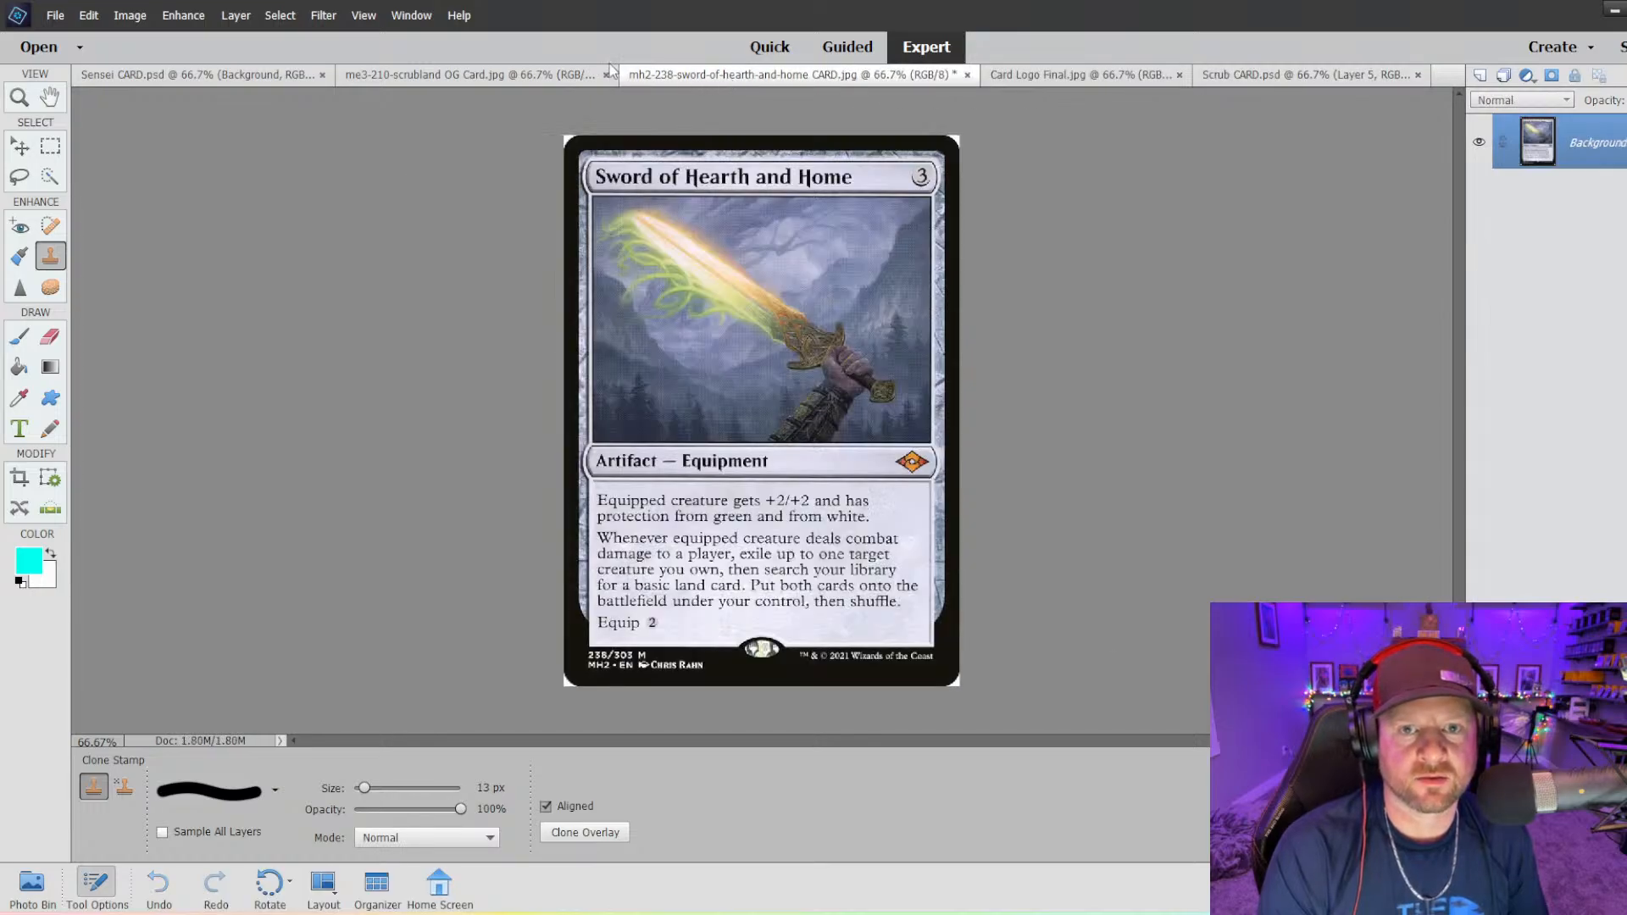
{"action": "left_click", "coordinate": [457, 75]}
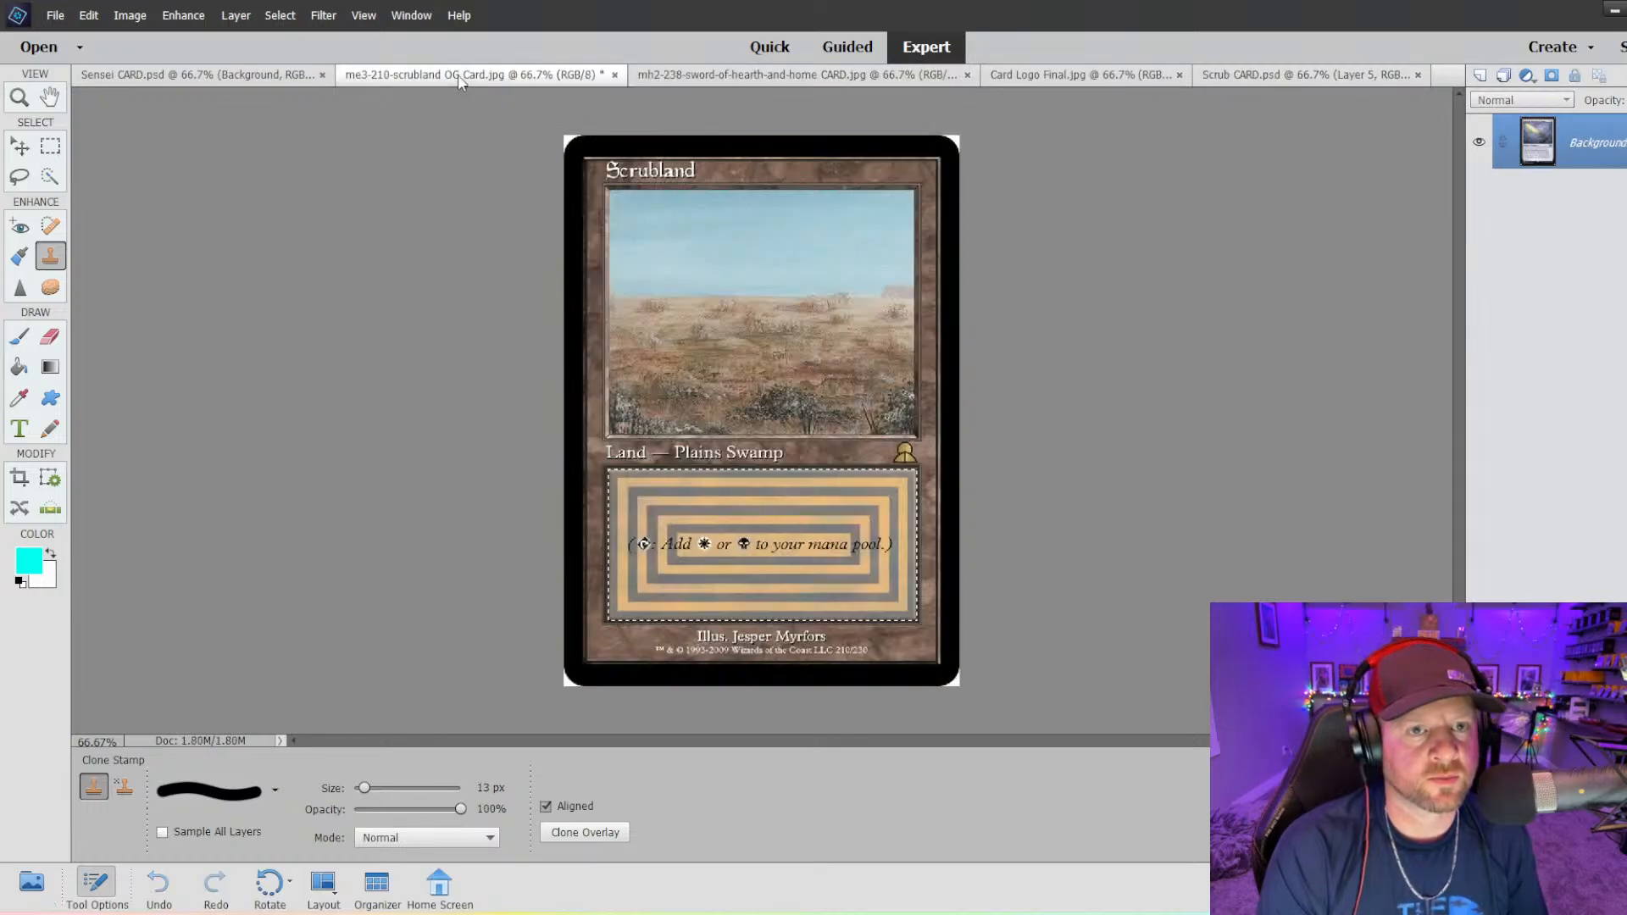
{"action": "left_click", "coordinate": [616, 77]}
{"action": "left_click", "coordinate": [843, 363]}
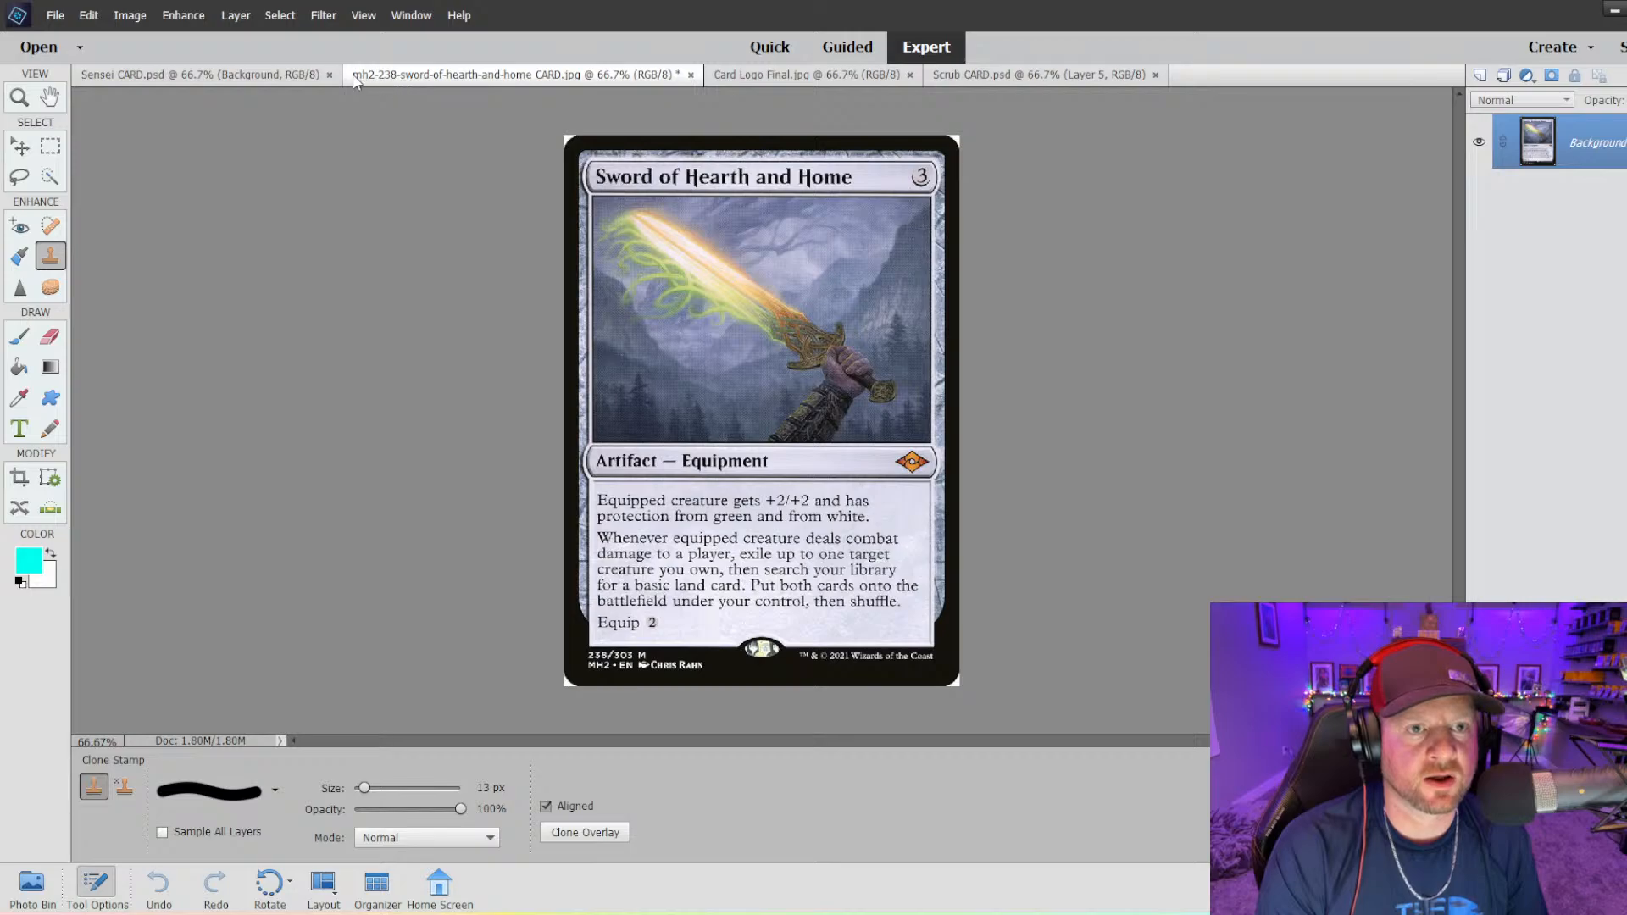
{"action": "left_click_drag", "start_coordinate": [975, 76], "coordinate": [373, 79]}
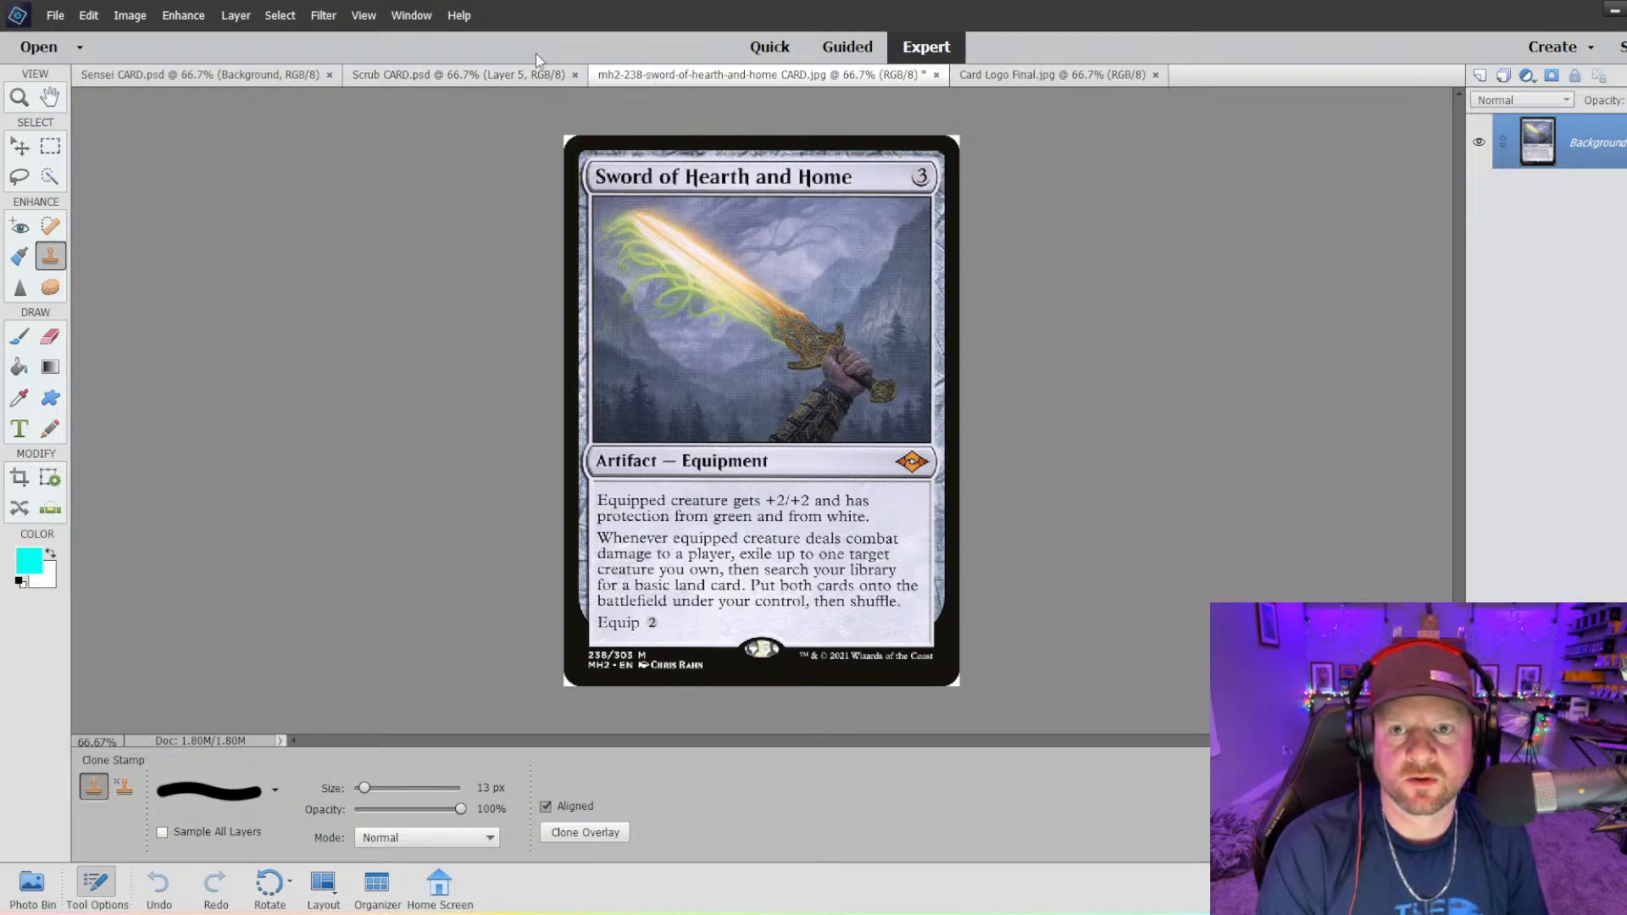
- Open the mh2-238 and mh2-324 Sword of Hearth and Home cards together with both SwordOfHearthAndHomeArtCard artworks from the PROXY TIME! folder
{"action": "left_click", "coordinate": [55, 16]}
{"action": "left_click", "coordinate": [76, 59]}
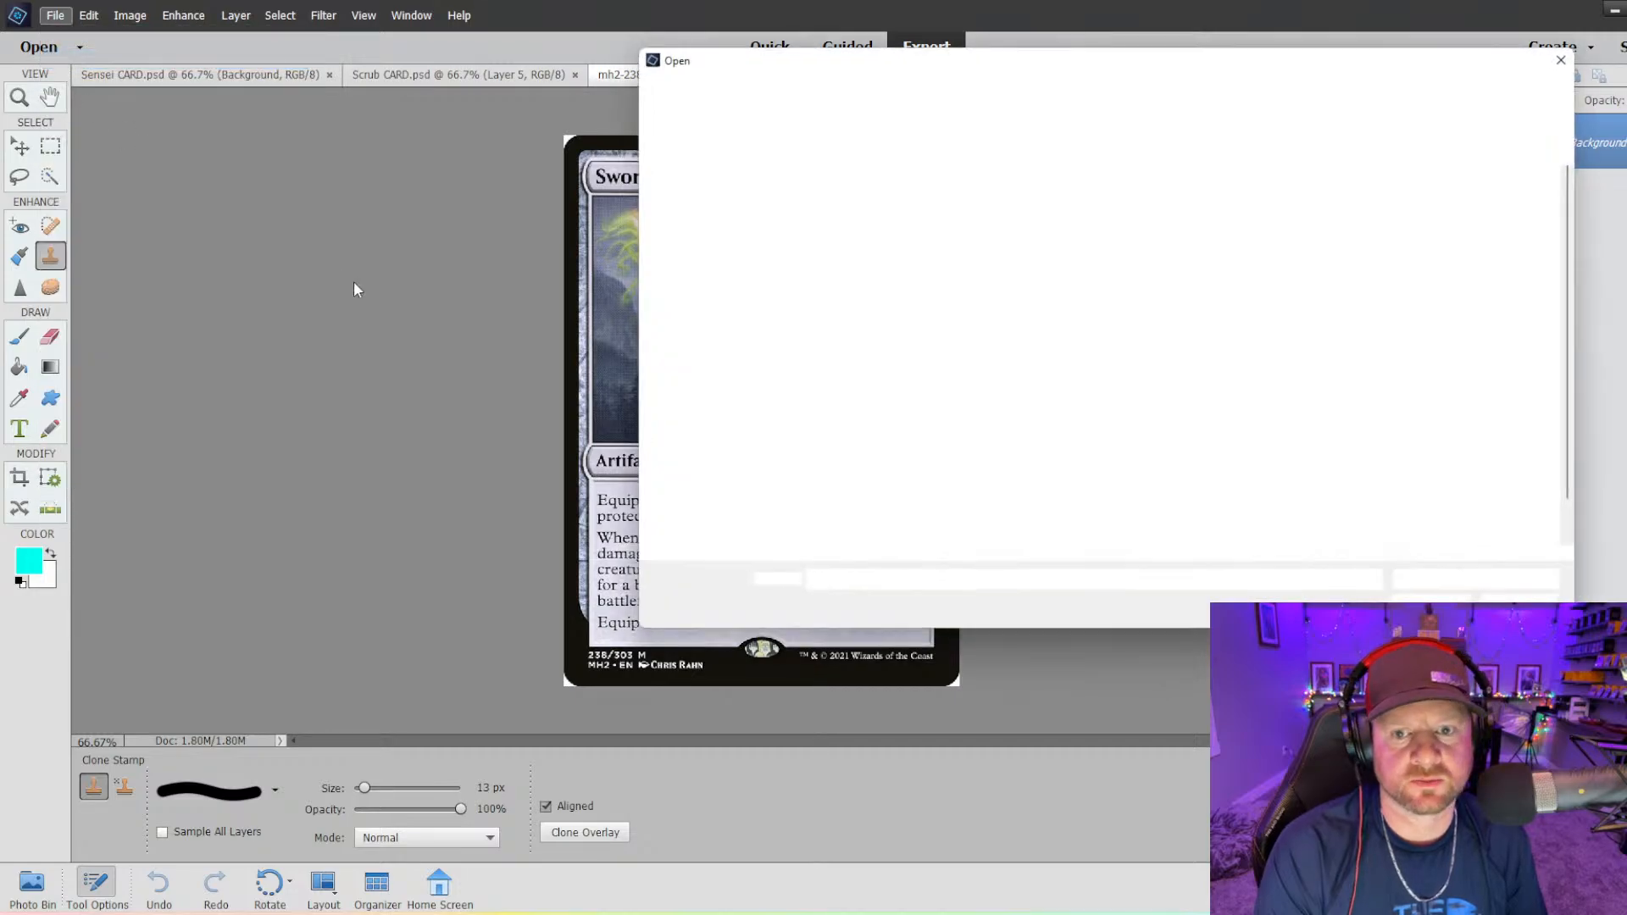
{"action": "left_click", "coordinate": [1309, 343]}
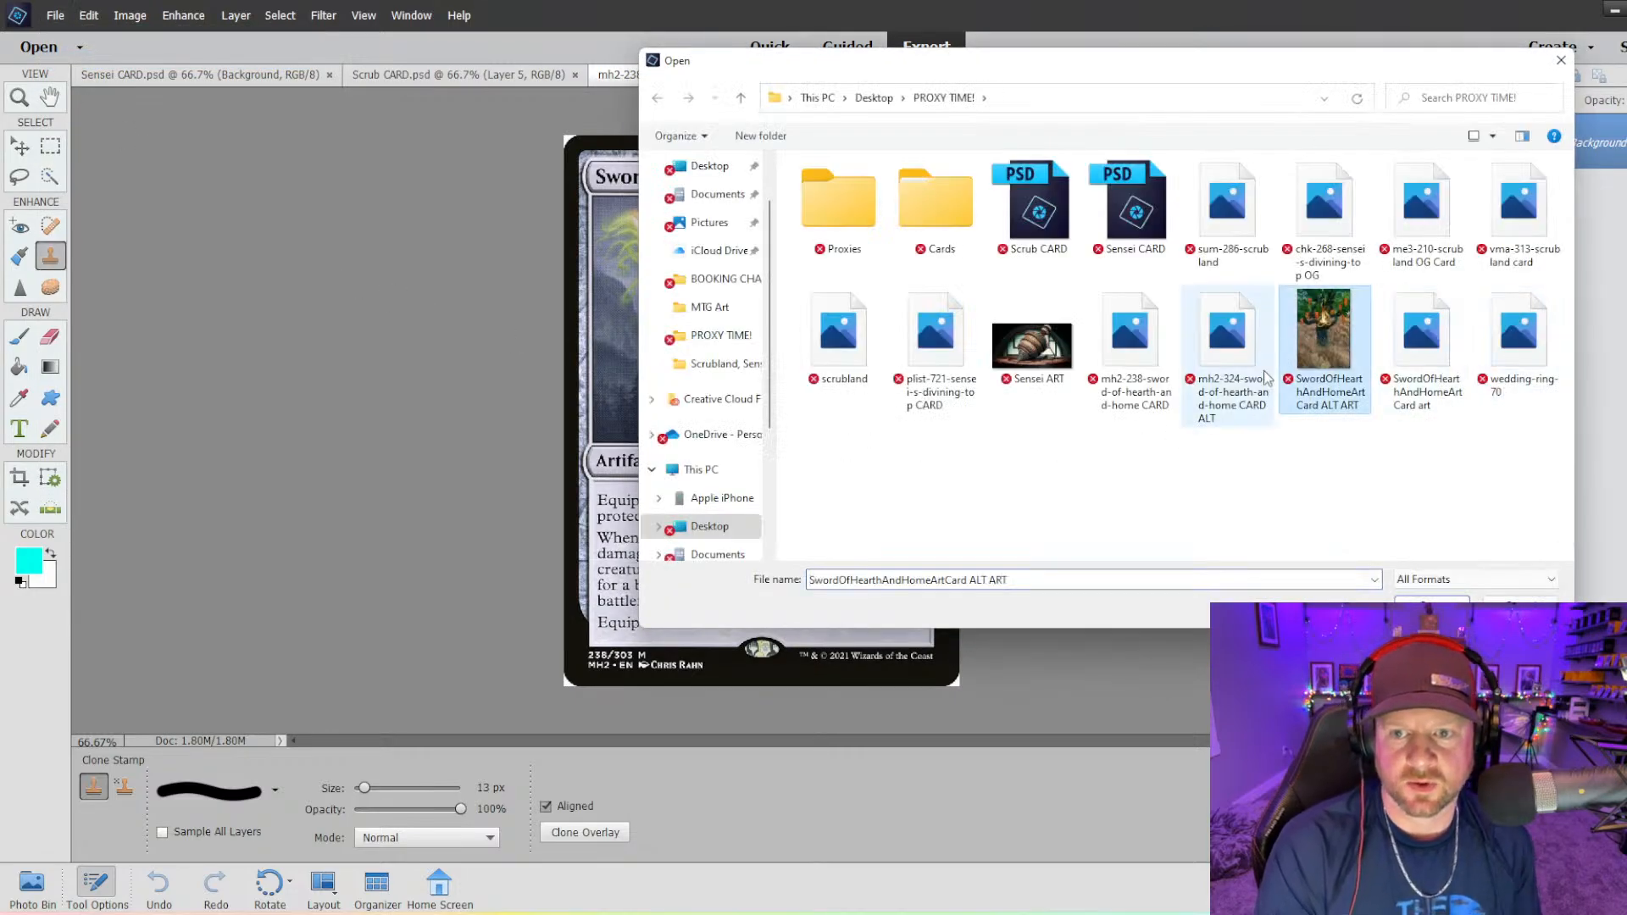
{"action": "left_click", "coordinate": [1429, 348], "text": "ctrl"}
{"action": "left_click", "coordinate": [1228, 353], "text": "ctrl"}
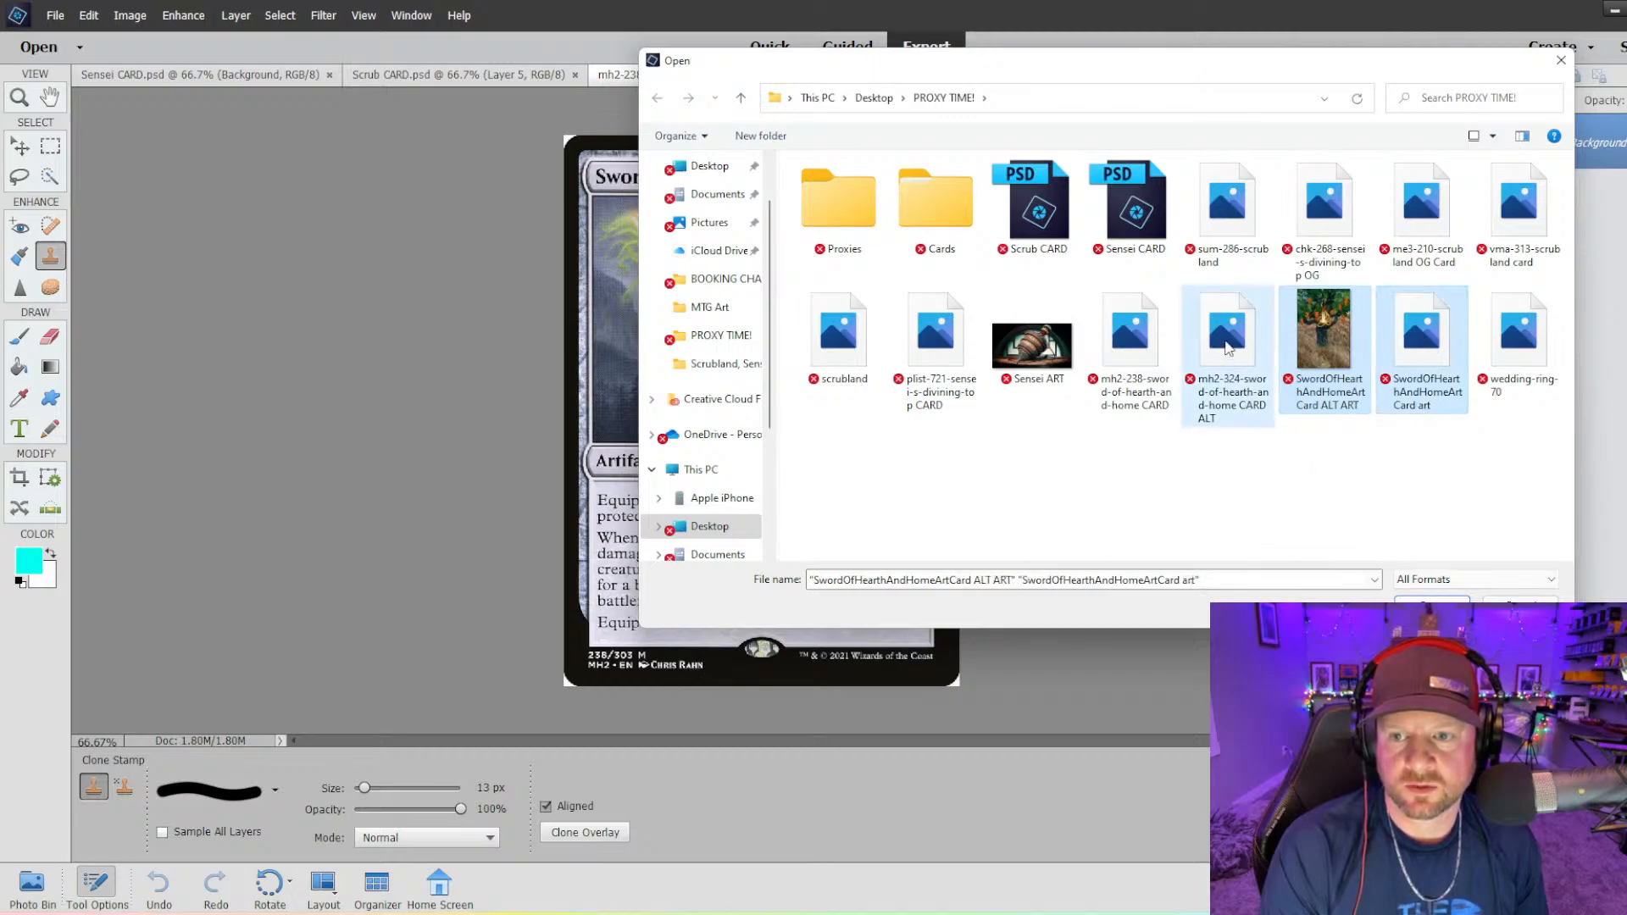
{"action": "left_click", "coordinate": [1127, 352], "text": "ctrl"}
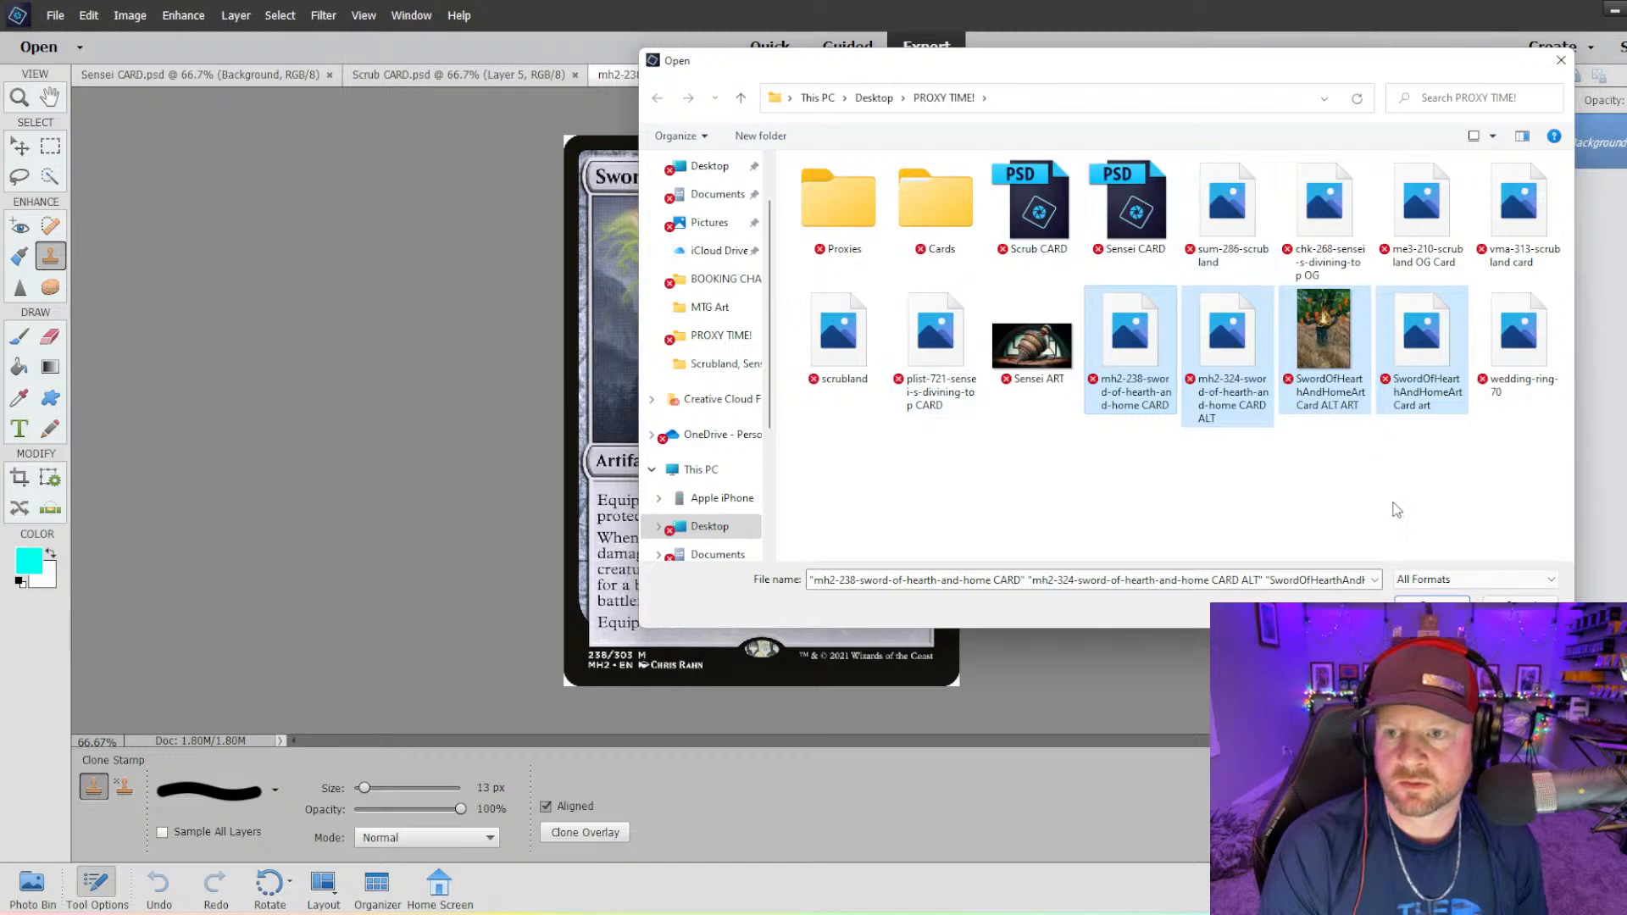
{"action": "key", "text": "Return"}
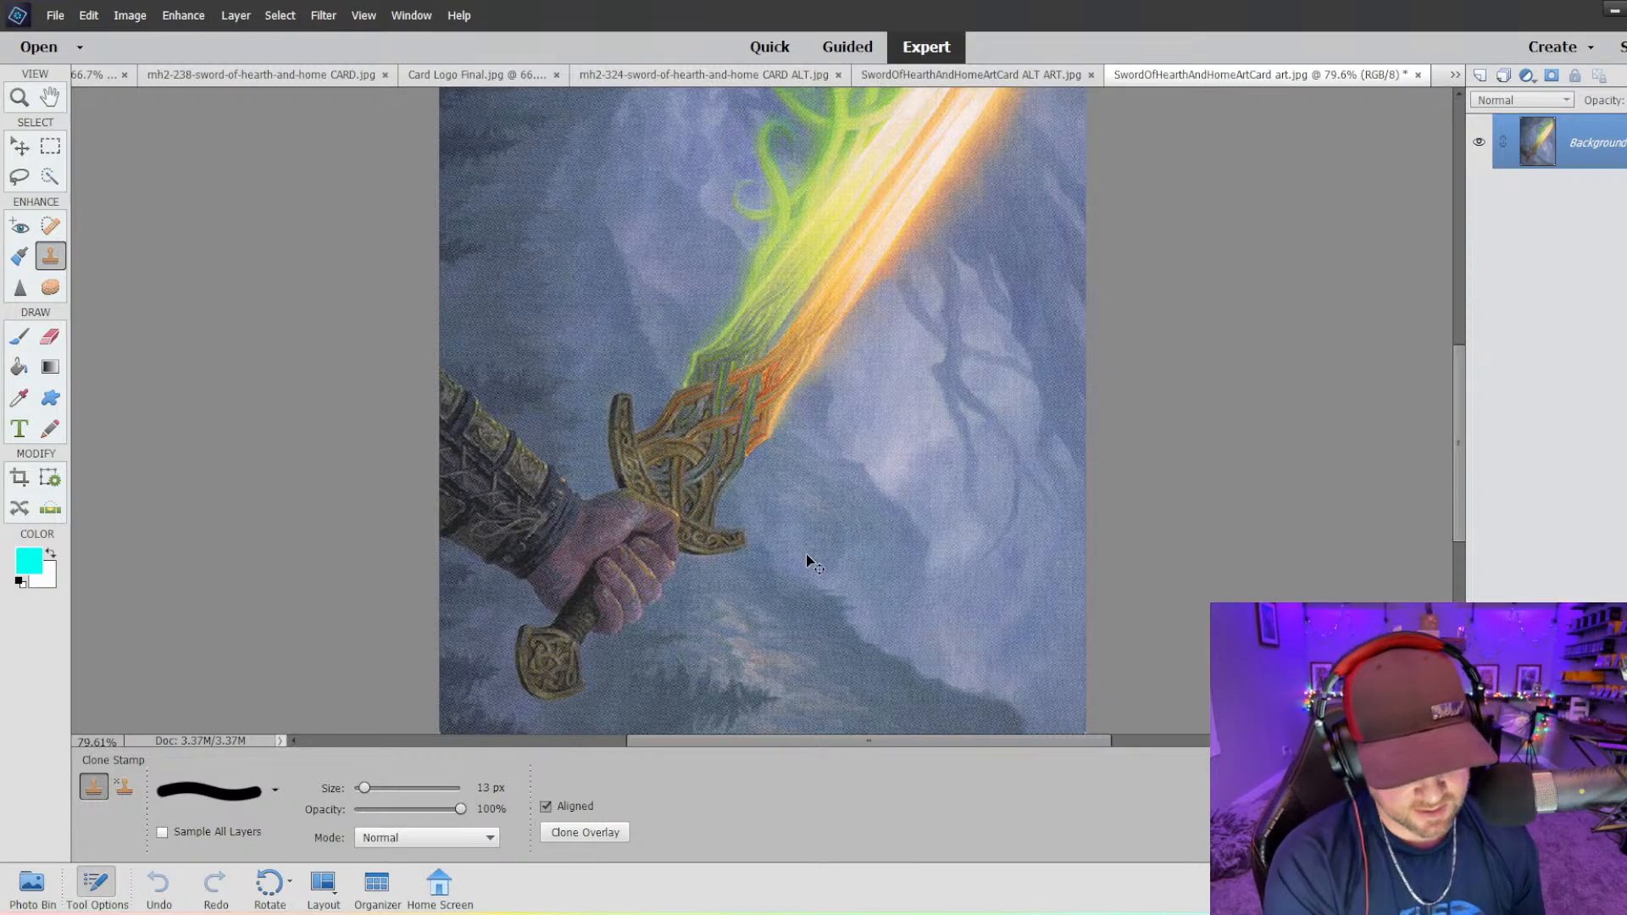
- Examine the full SwordOfHearthAndHomeArtCard art.jpg at 50% and the ALT ART.jpg at 33.3%
{"action": "key", "text": "ctrl+minus"}
{"action": "key", "text": "ctrl+minus"}
{"action": "key", "text": "ctrl+minus"}
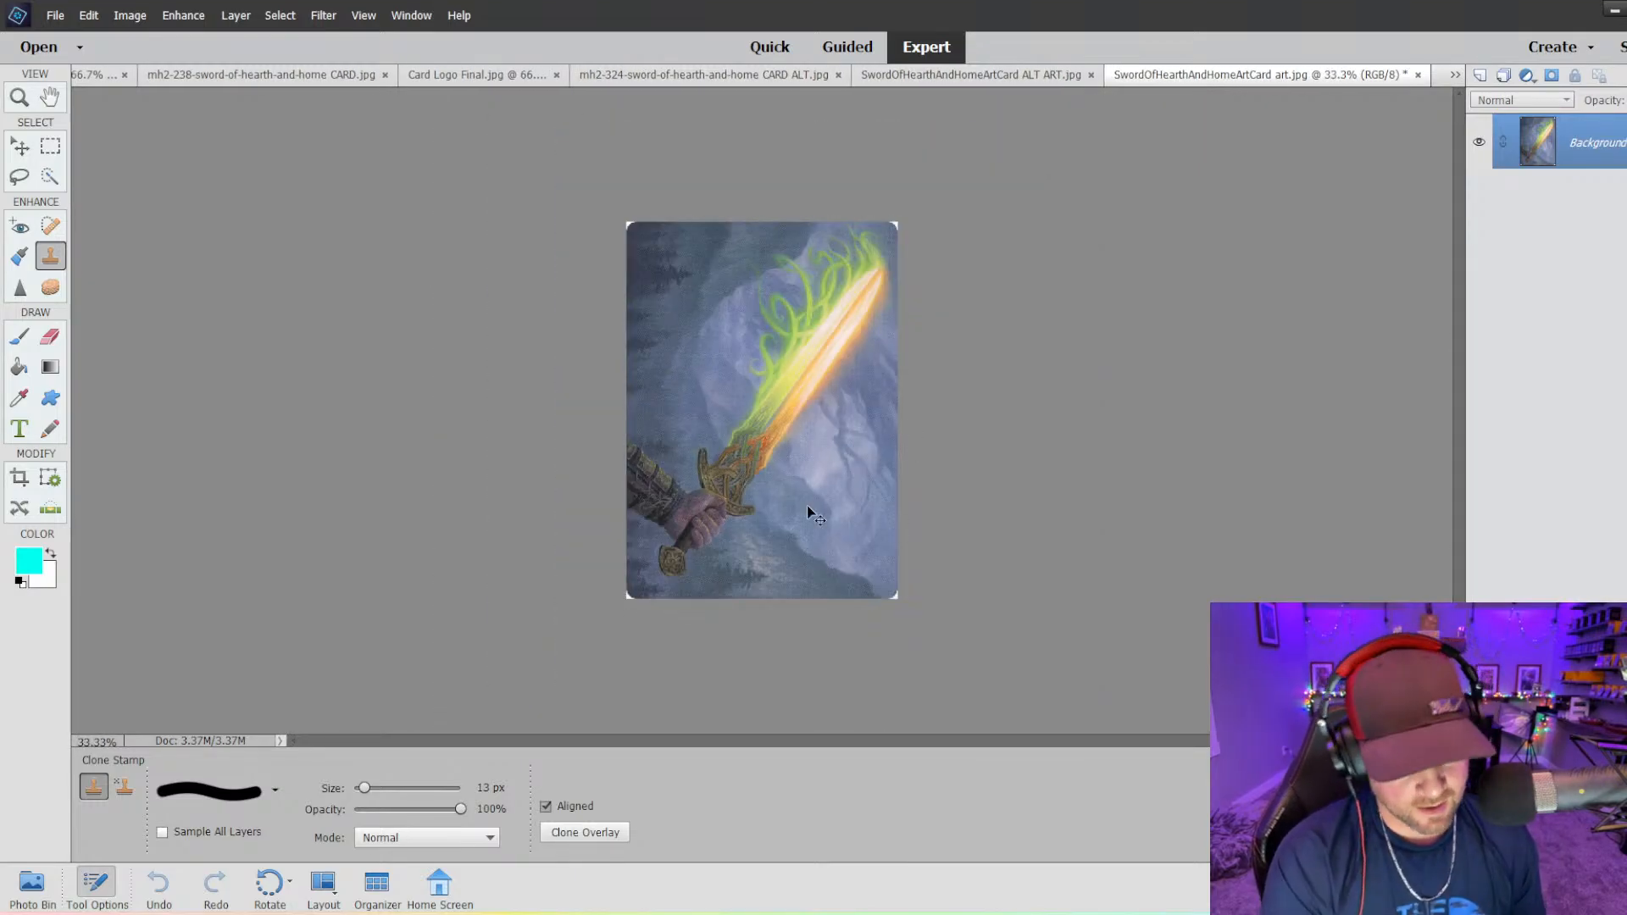
{"action": "key", "text": "ctrl+plus"}
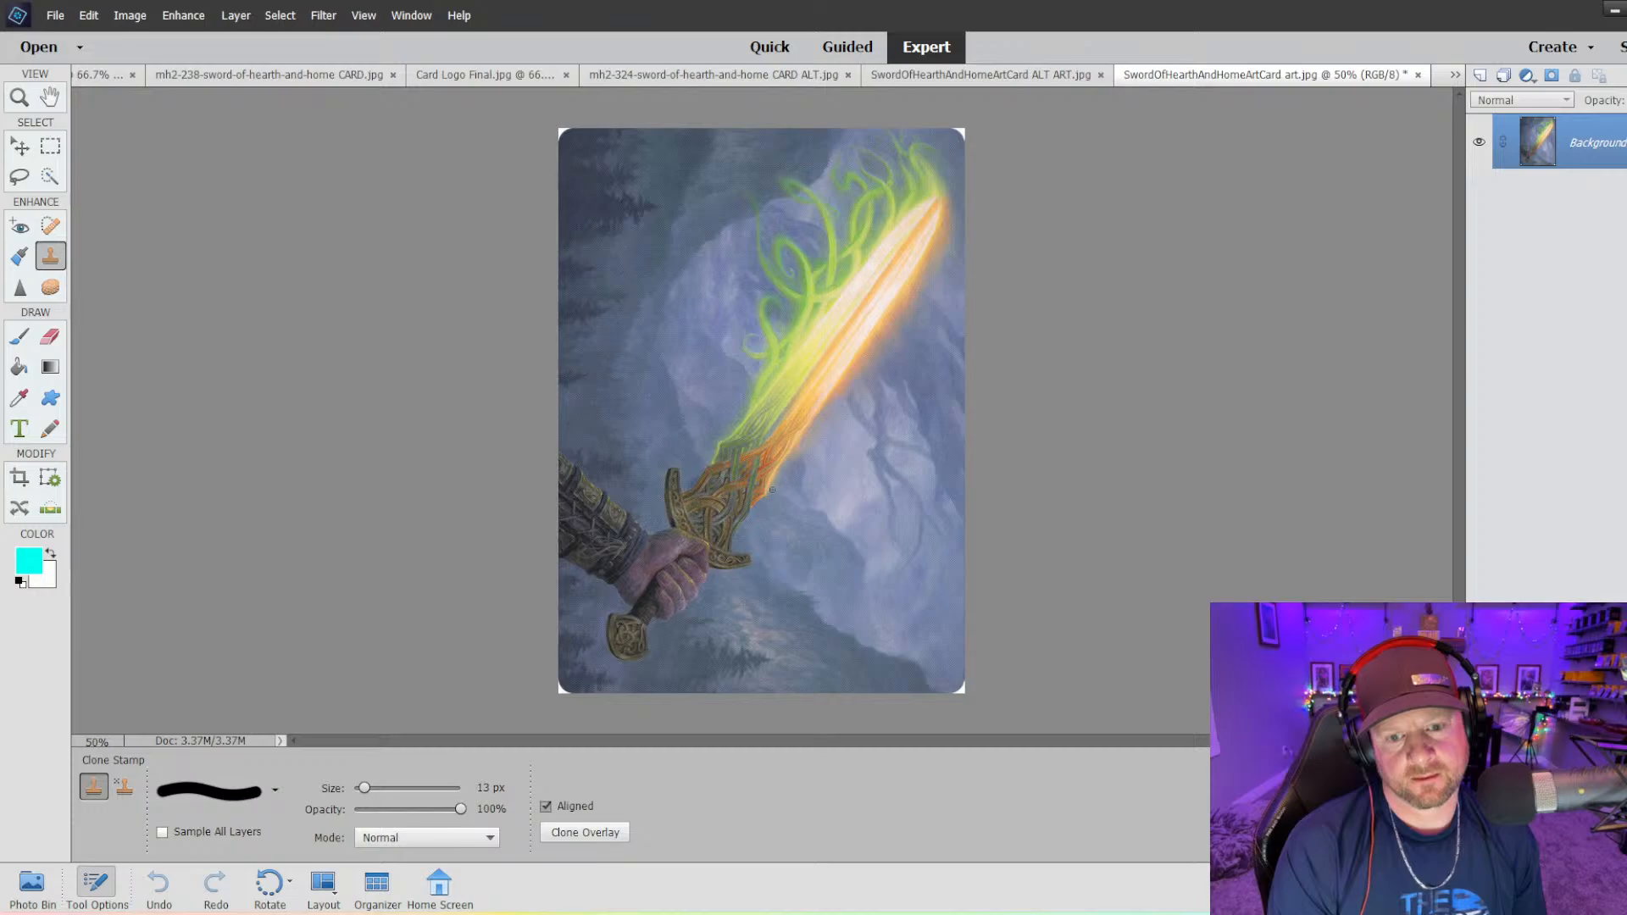
{"action": "left_click", "coordinate": [1004, 80]}
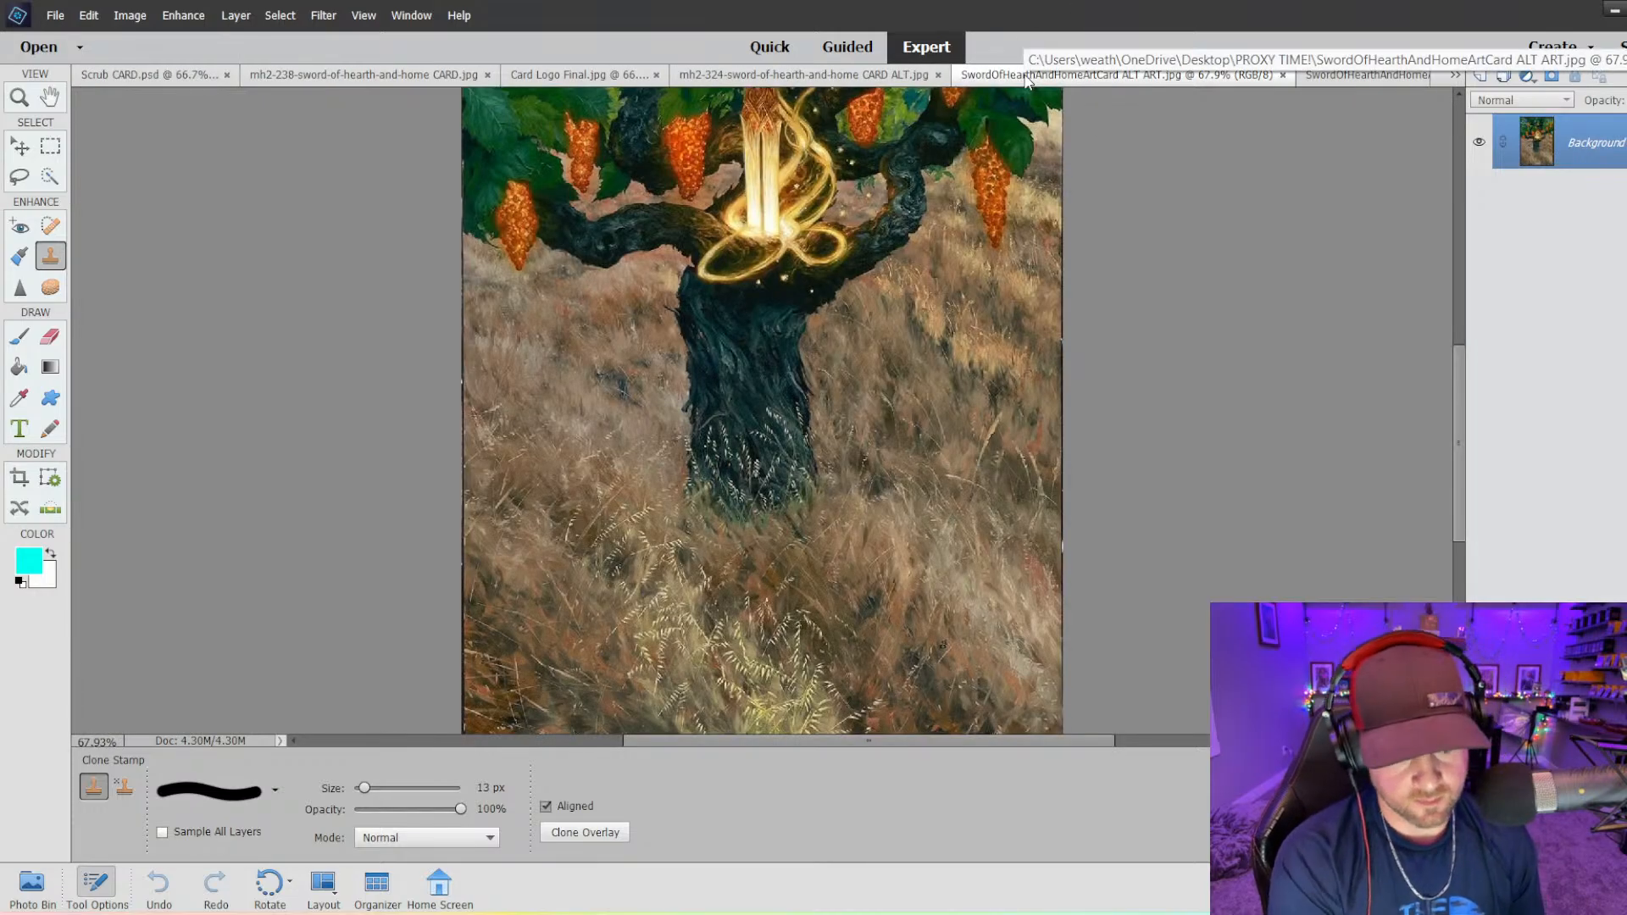
{"action": "key", "text": "ctrl+minus"}
{"action": "key", "text": "ctrl+minus"}
{"action": "key", "text": "ctrl+minus"}
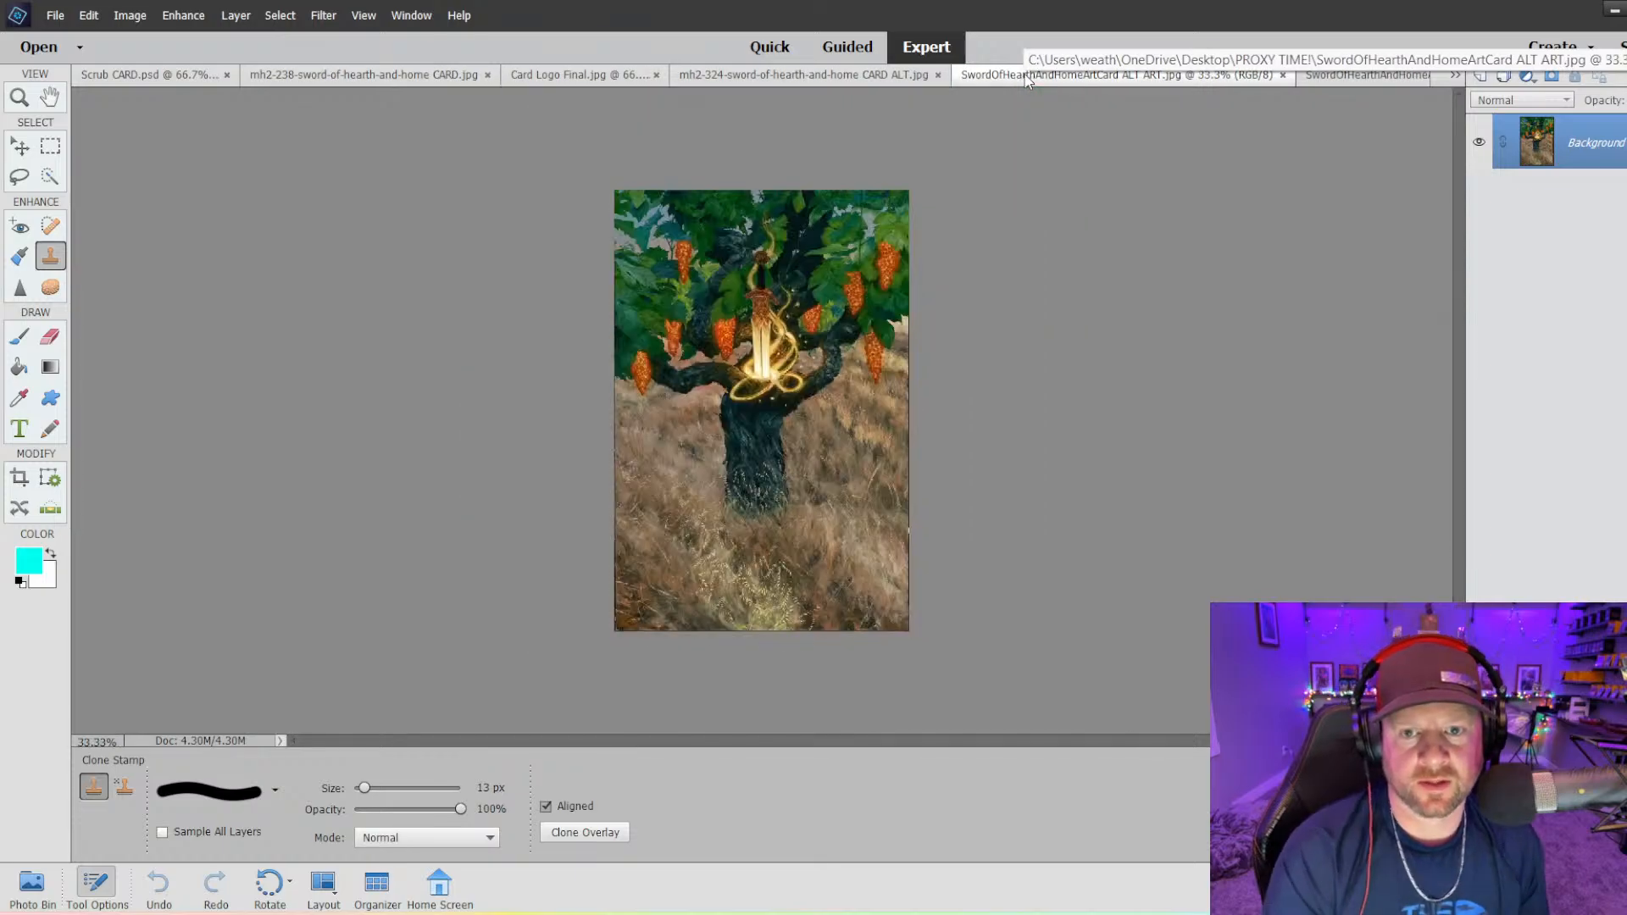
- Examine the whole mh2-324 alternate Sword of Hearth and Home card at 66.7% and compare it with both sword artworks
{"action": "left_click", "coordinate": [821, 74]}
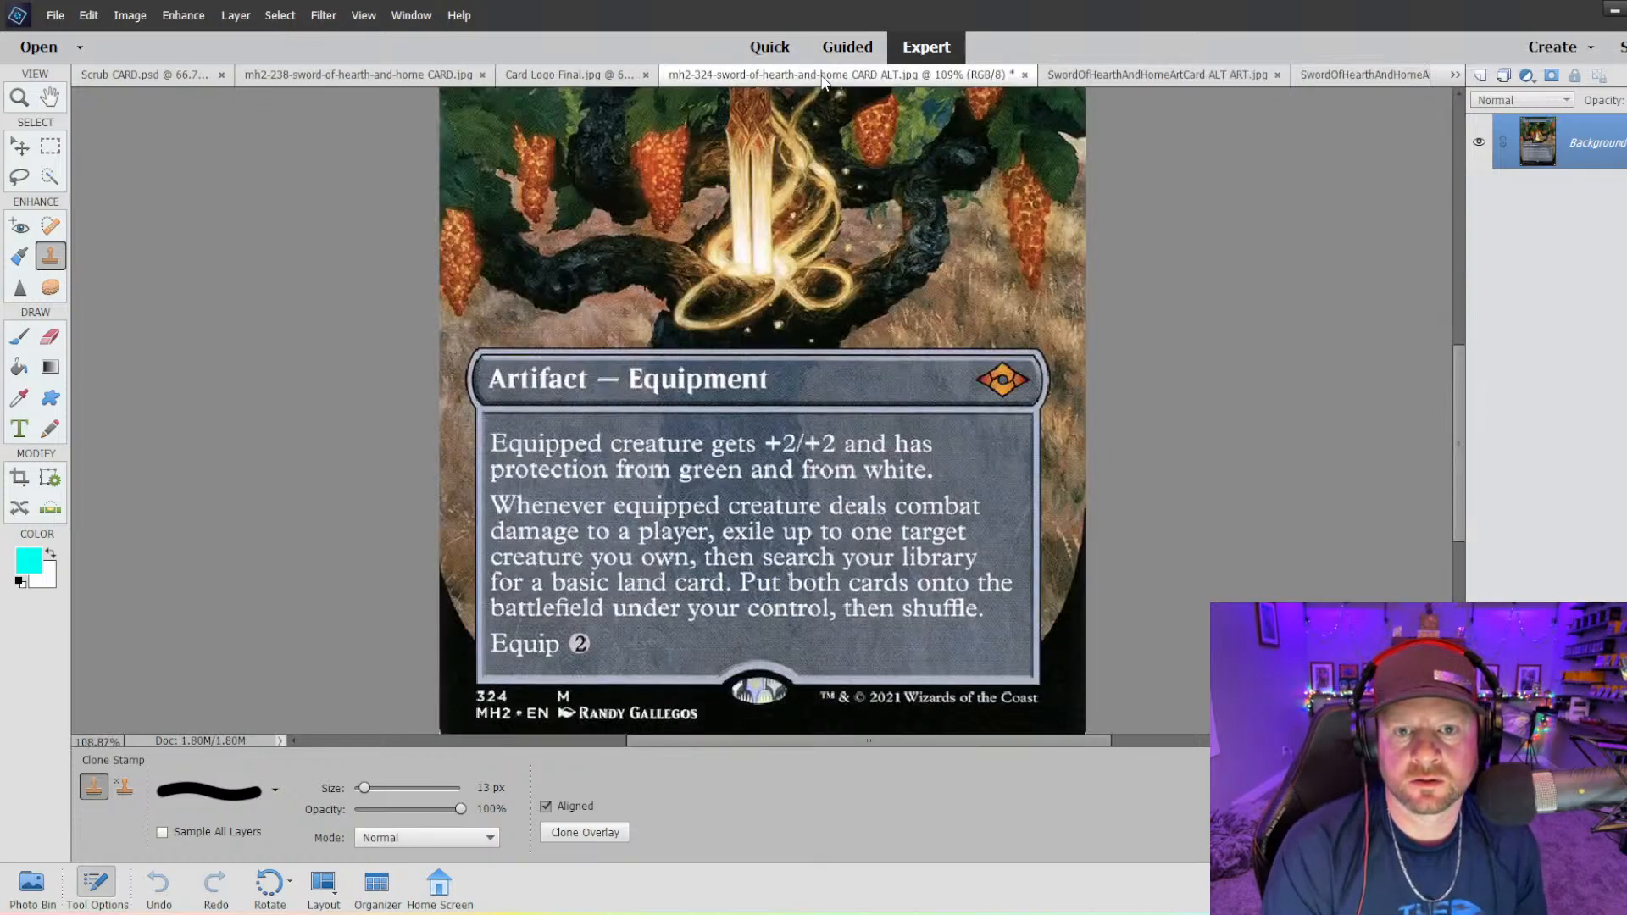
{"action": "key", "text": "ctrl+minus"}
{"action": "key", "text": "ctrl+minus"}
{"action": "key", "text": "ctrl+minus"}
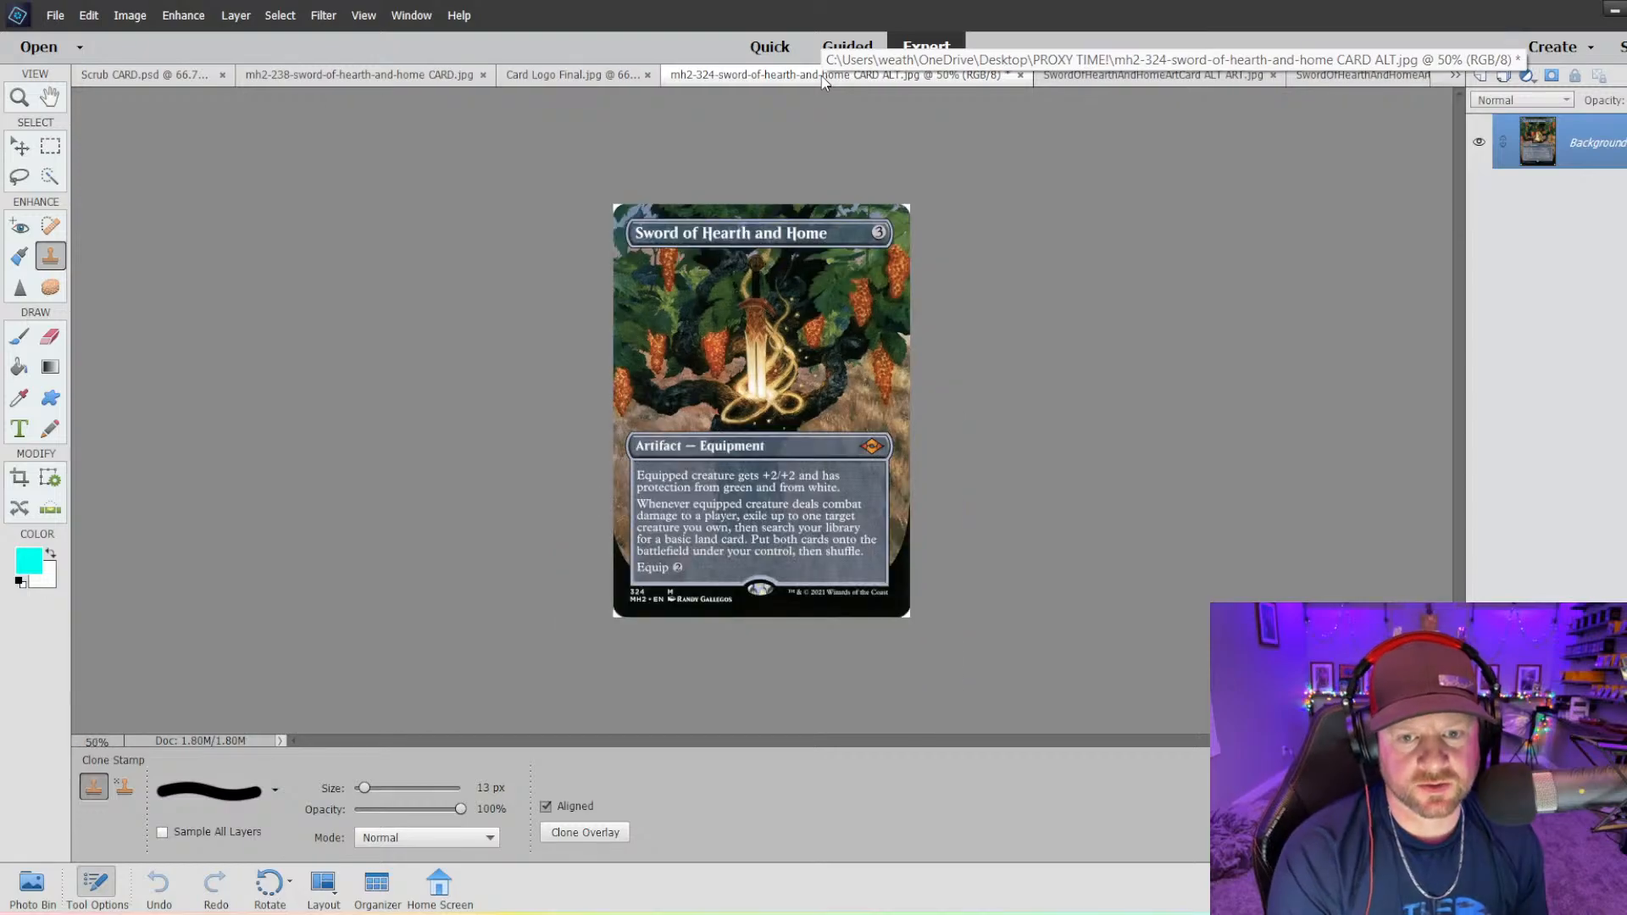
{"action": "key", "text": "ctrl+plus"}
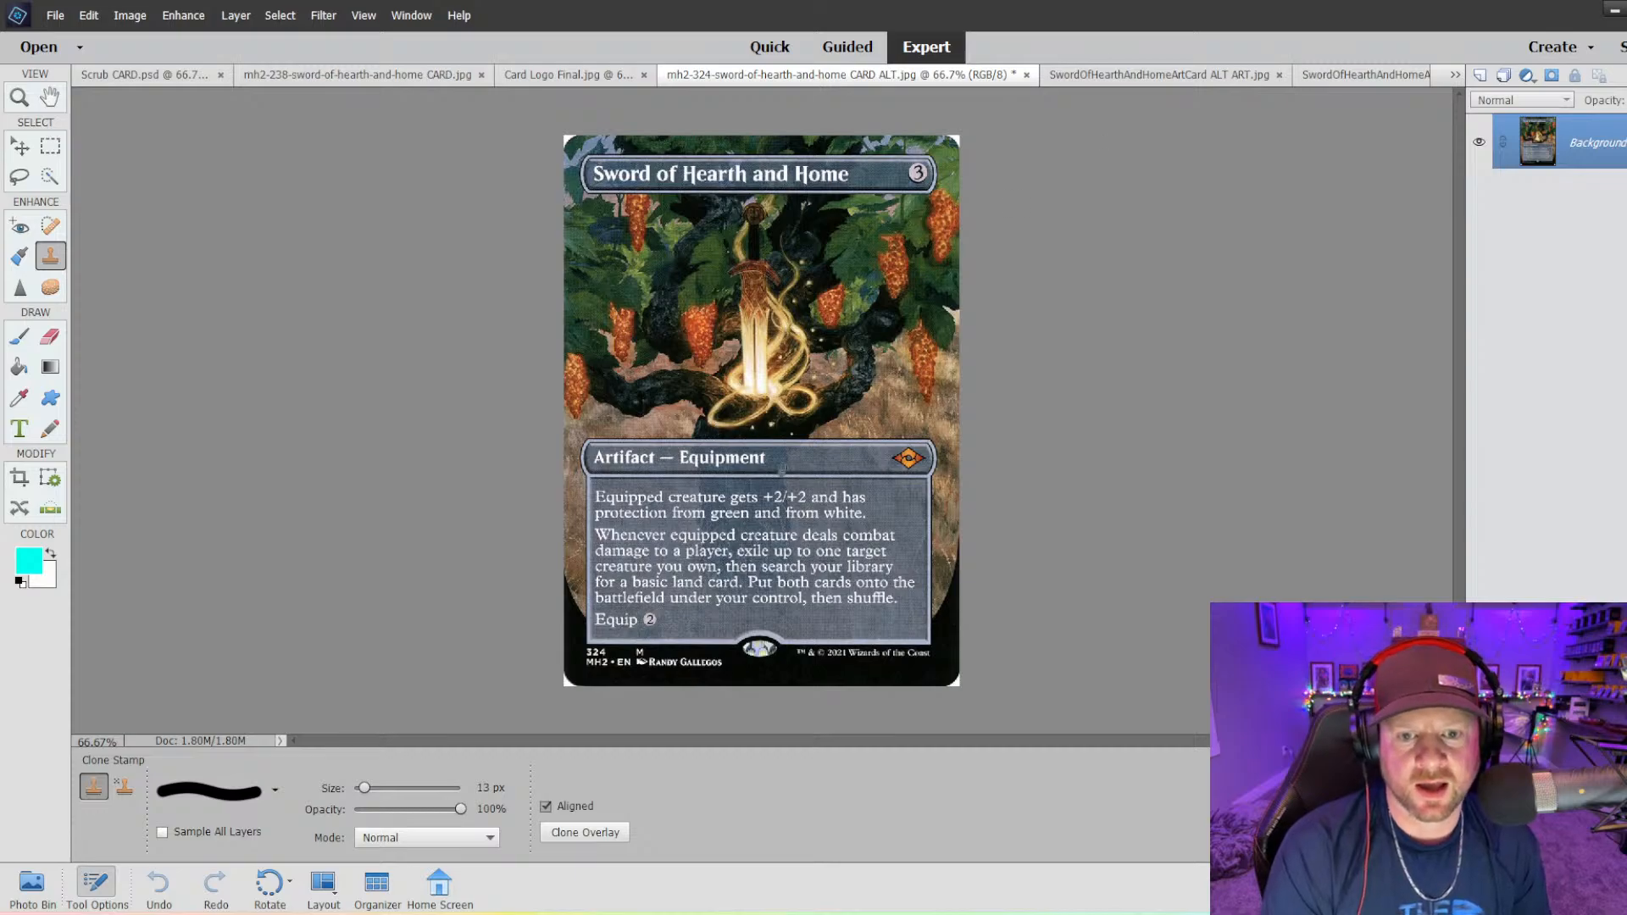
{"action": "left_click", "coordinate": [1310, 76]}
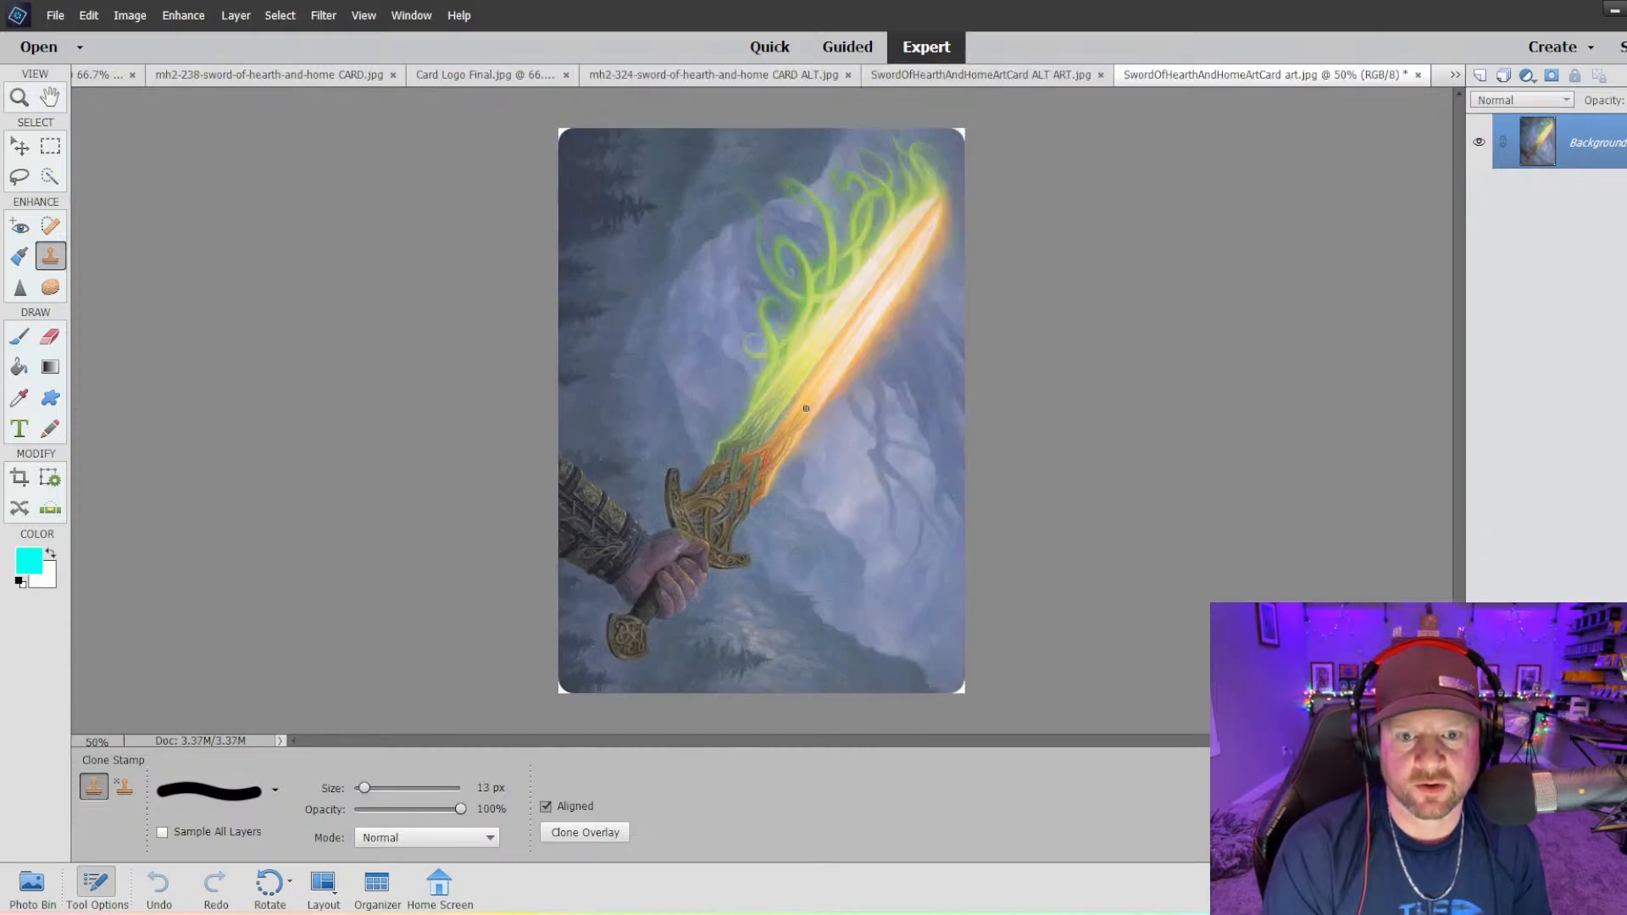
{"action": "left_click", "coordinate": [1034, 78]}
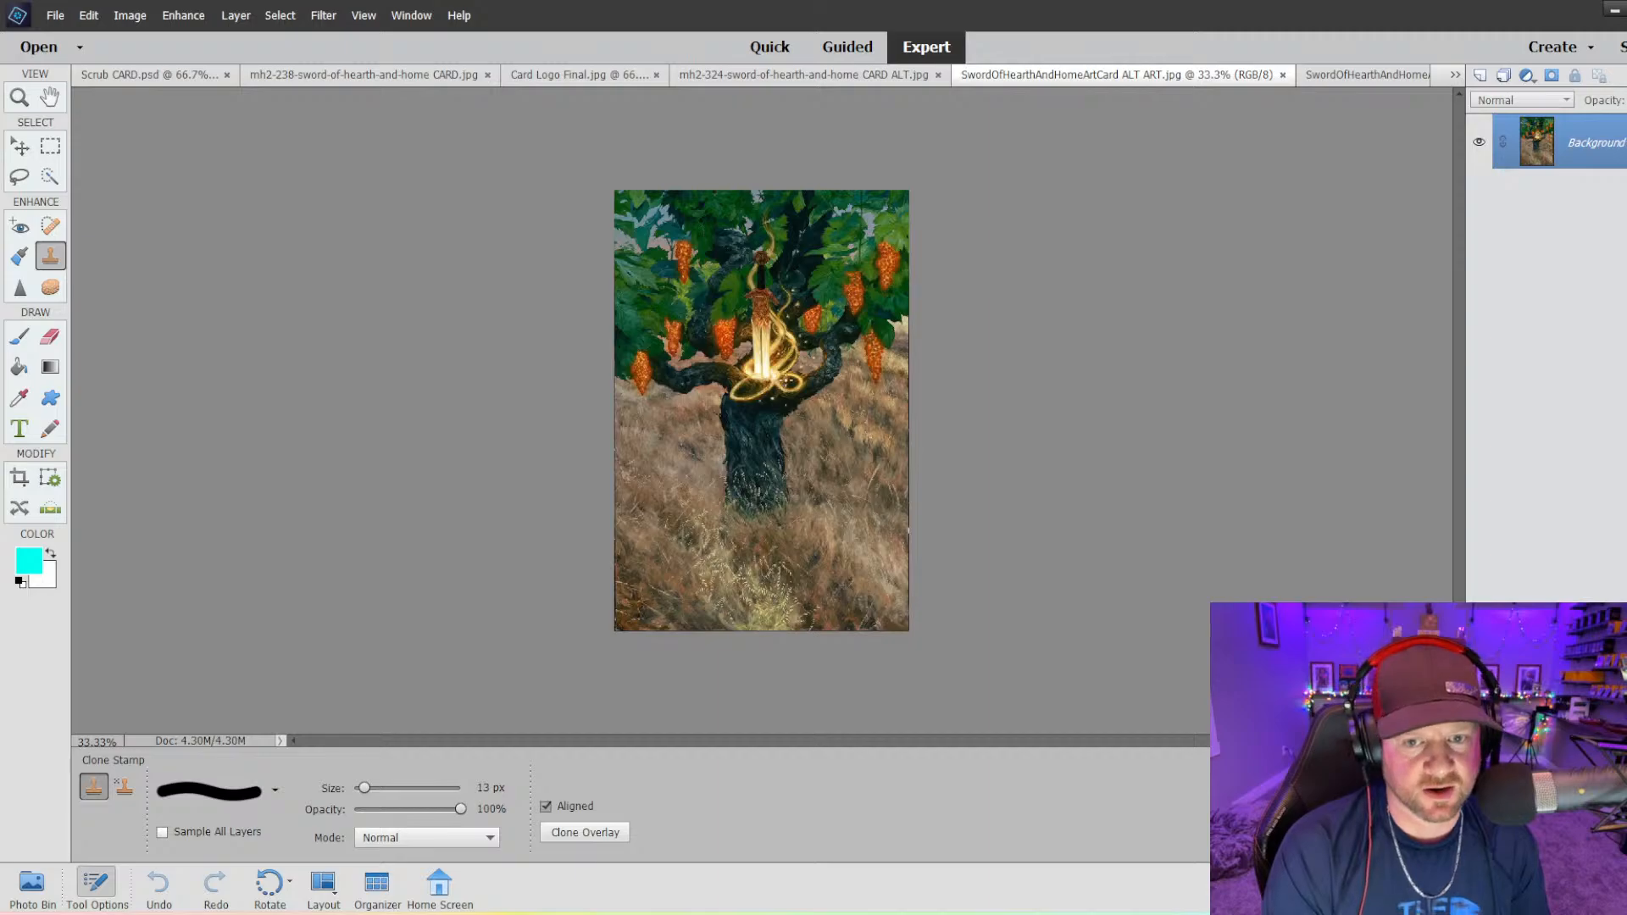
{"action": "left_click", "coordinate": [844, 75]}
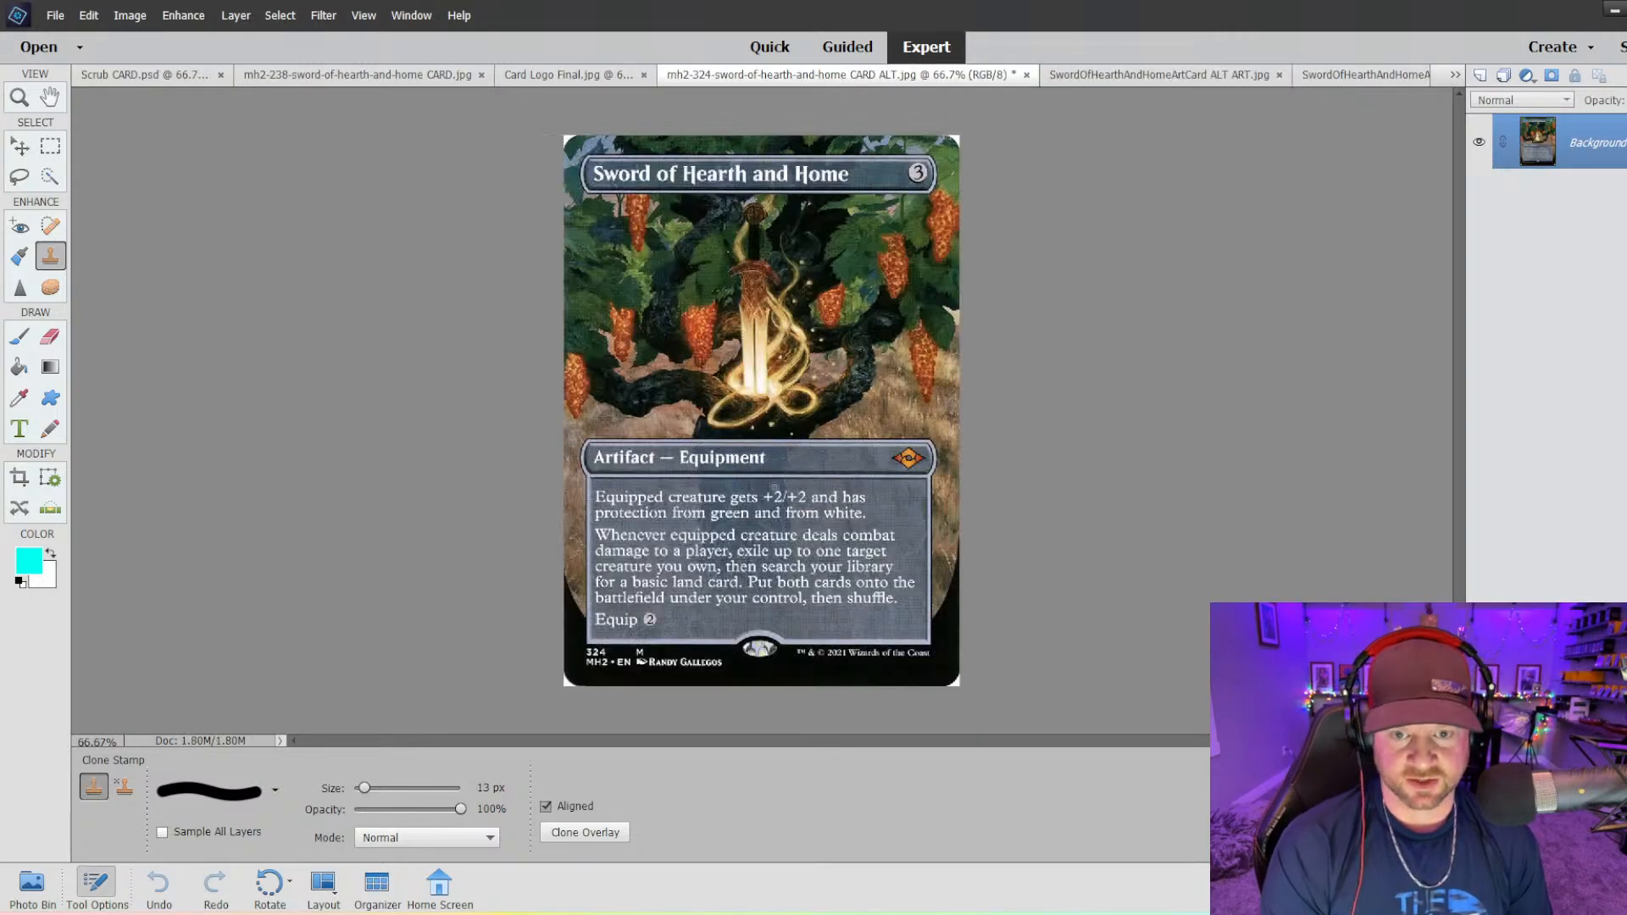
- Close the mh2-324 alternate card image, check the regular mh2-238 card, and bring up SwordOfHearthAndHomeArtCard art.jpg
{"action": "left_click", "coordinate": [1027, 75]}
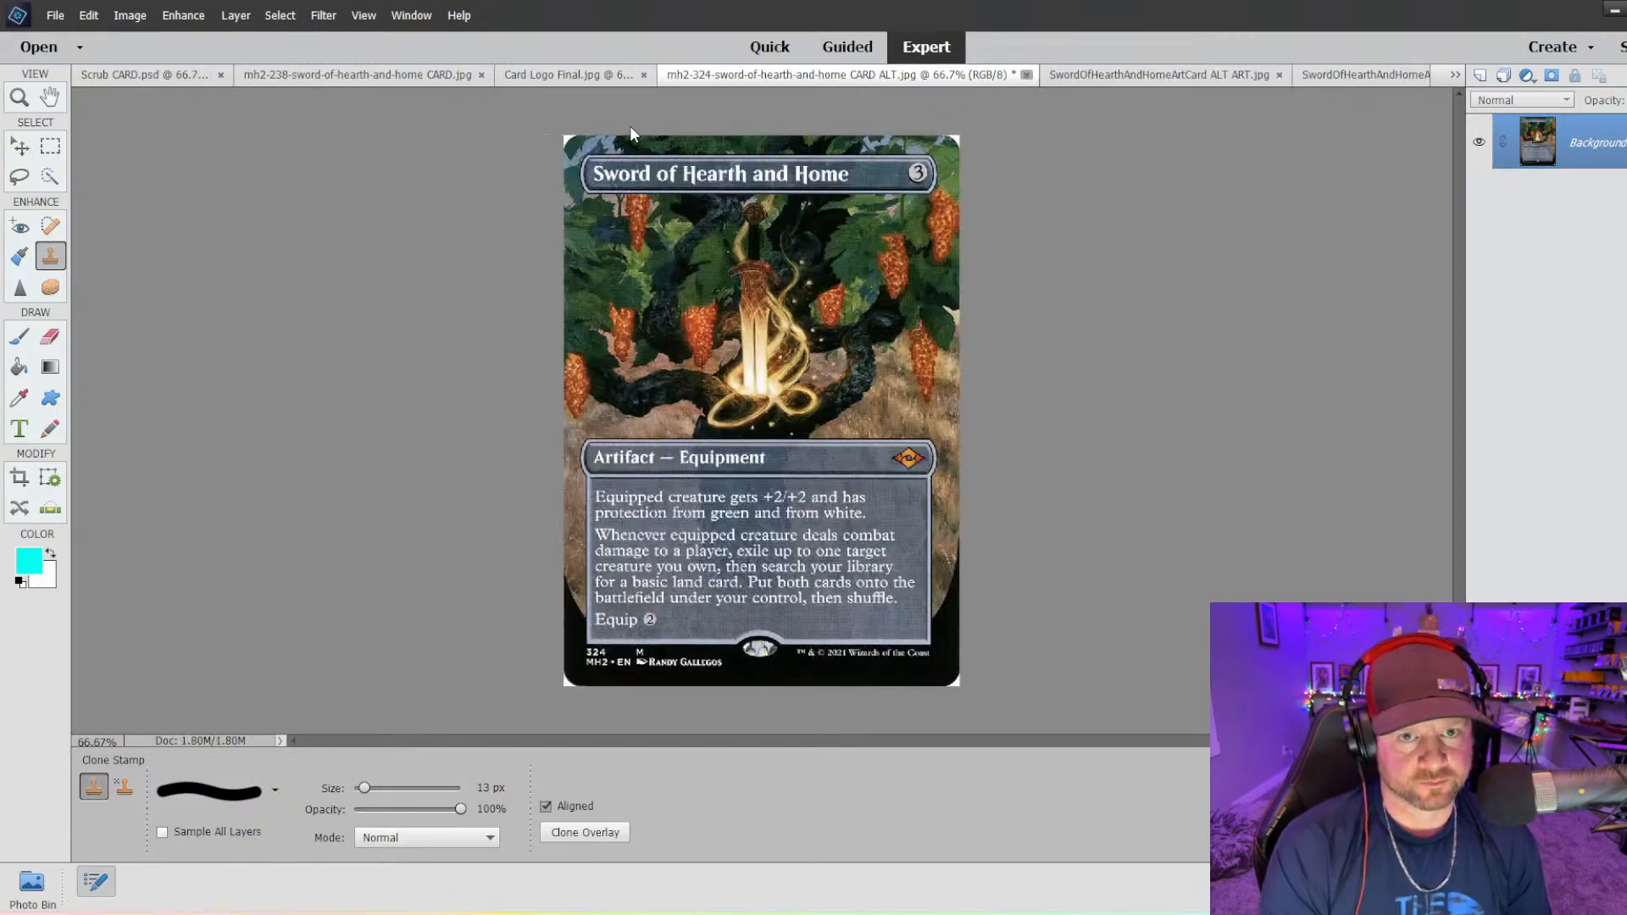
{"action": "left_click", "coordinate": [1328, 79]}
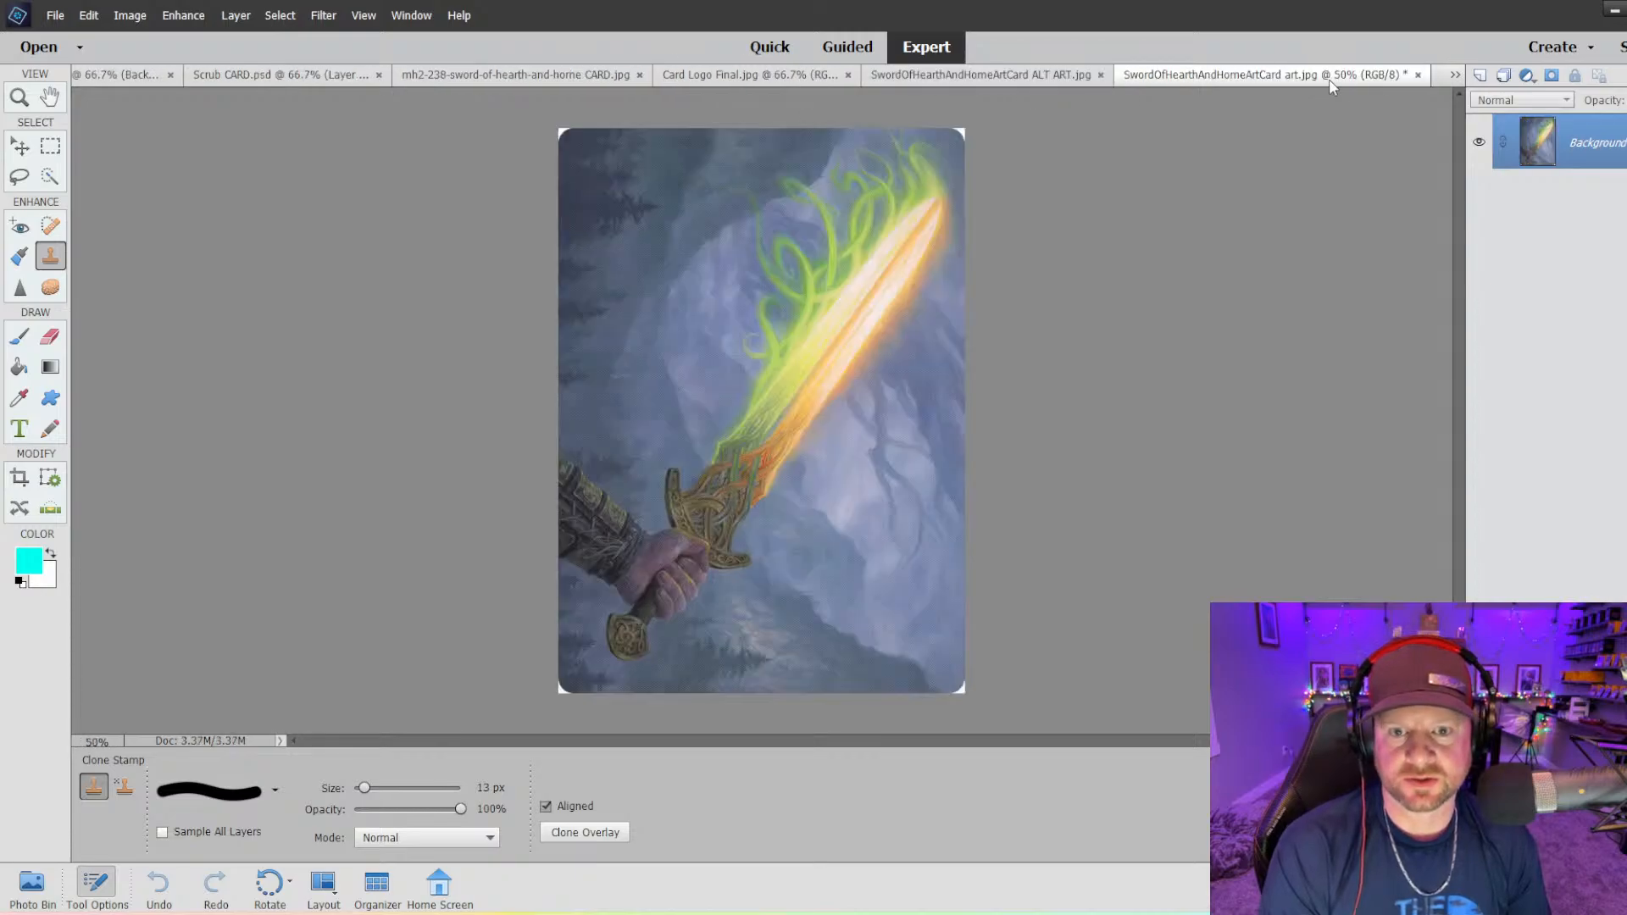
{"action": "left_click", "coordinate": [1455, 75]}
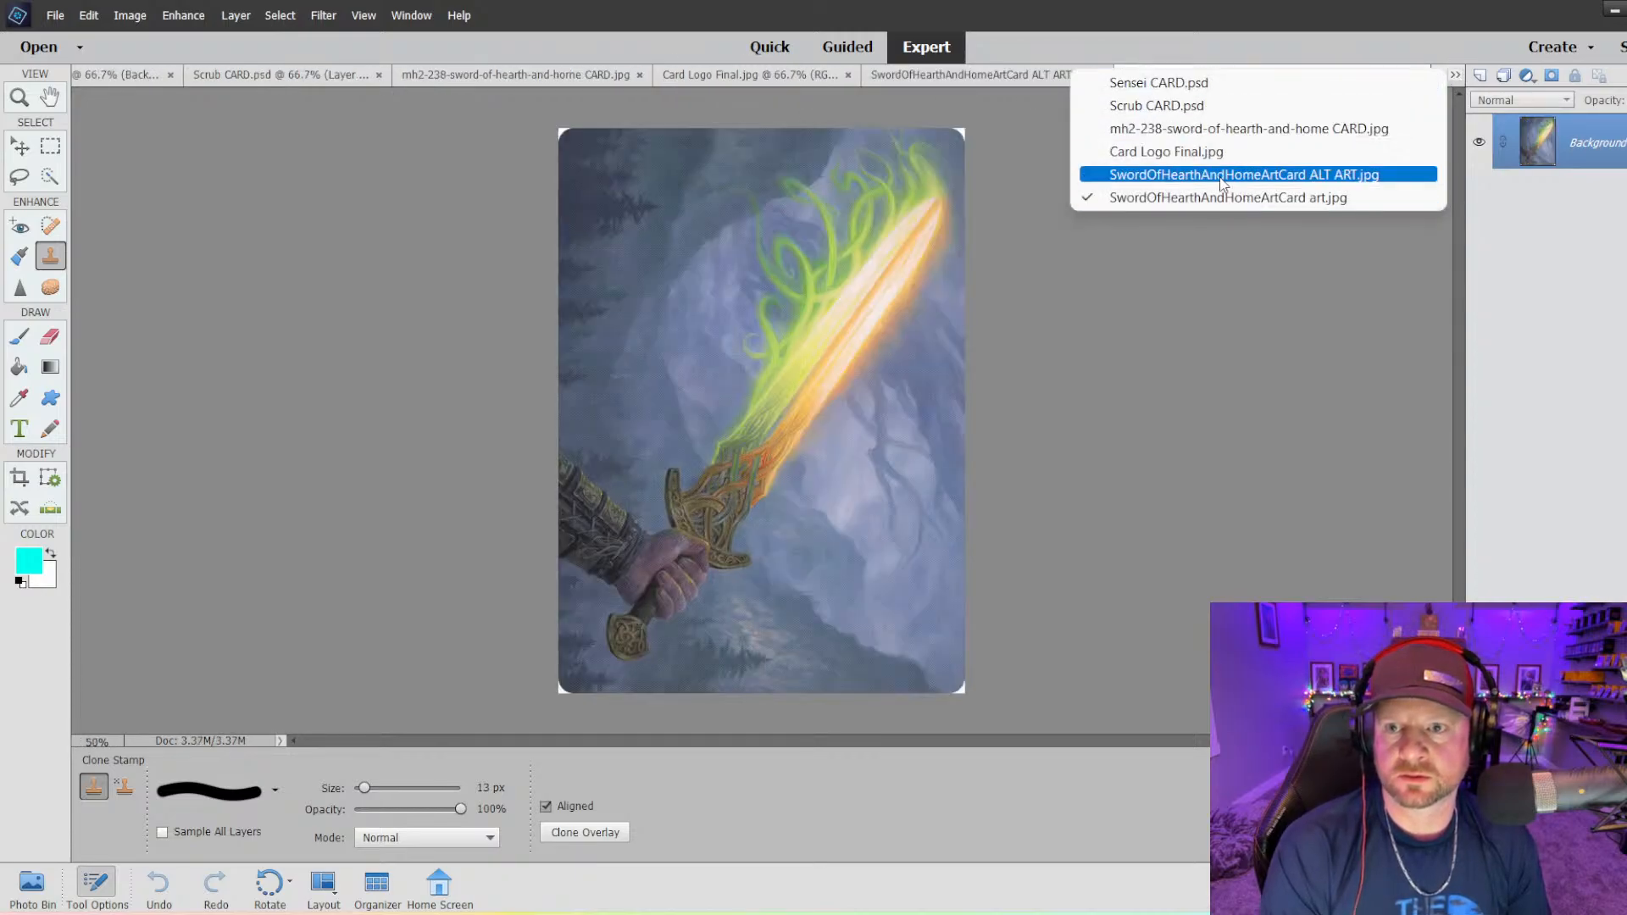
{"action": "left_click", "coordinate": [1195, 130]}
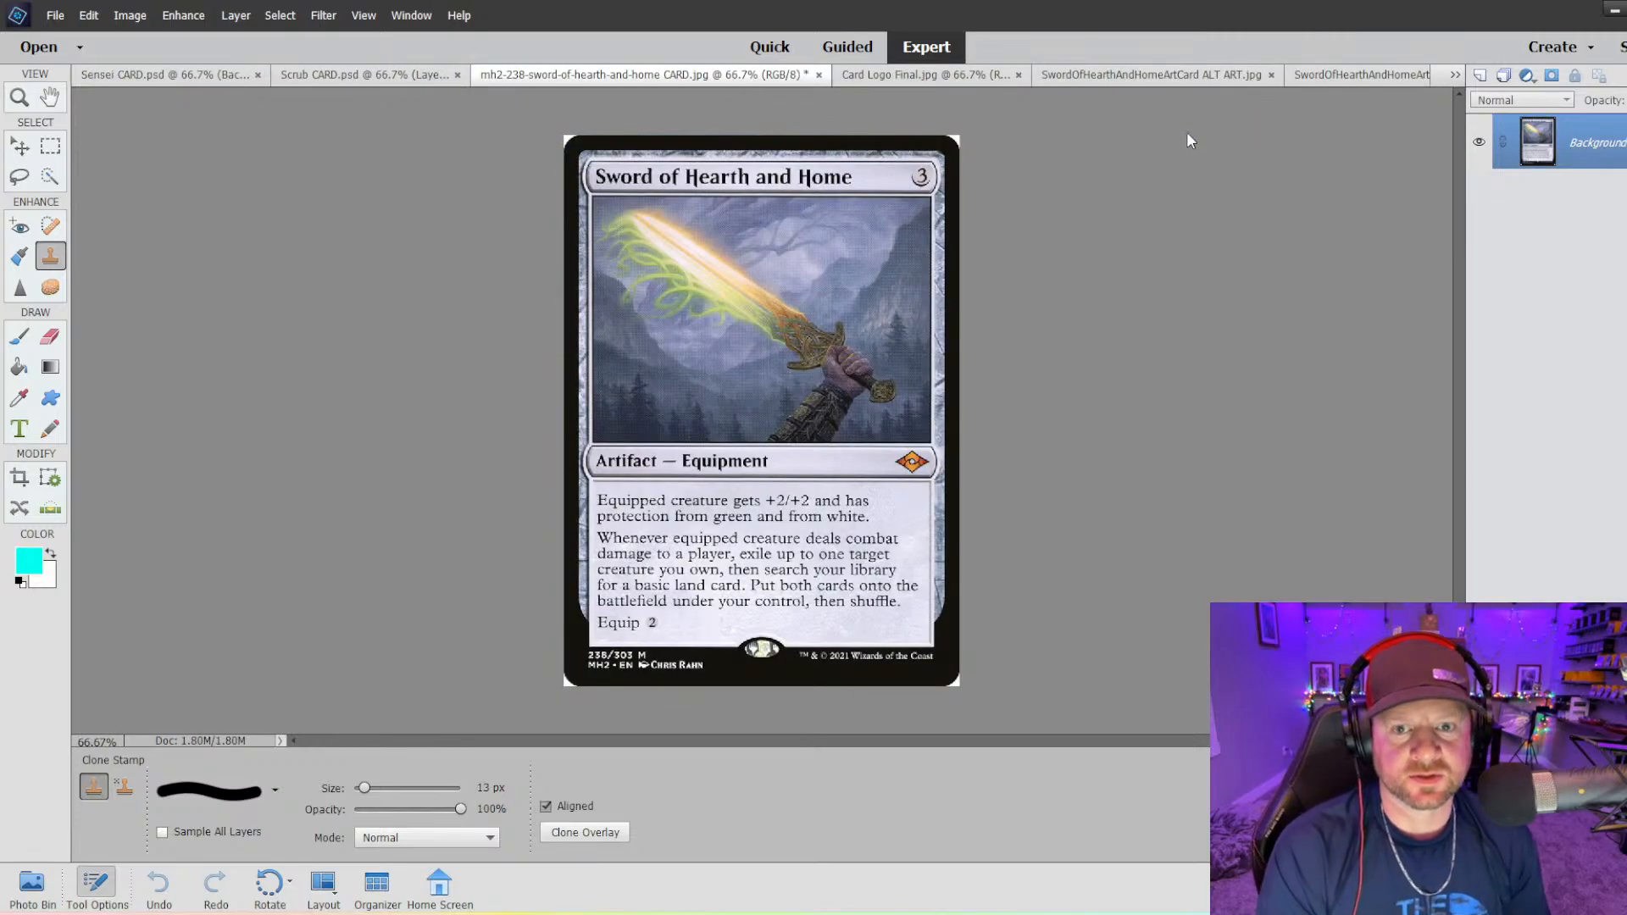
{"action": "left_click", "coordinate": [1159, 78]}
{"action": "left_click", "coordinate": [1324, 78]}
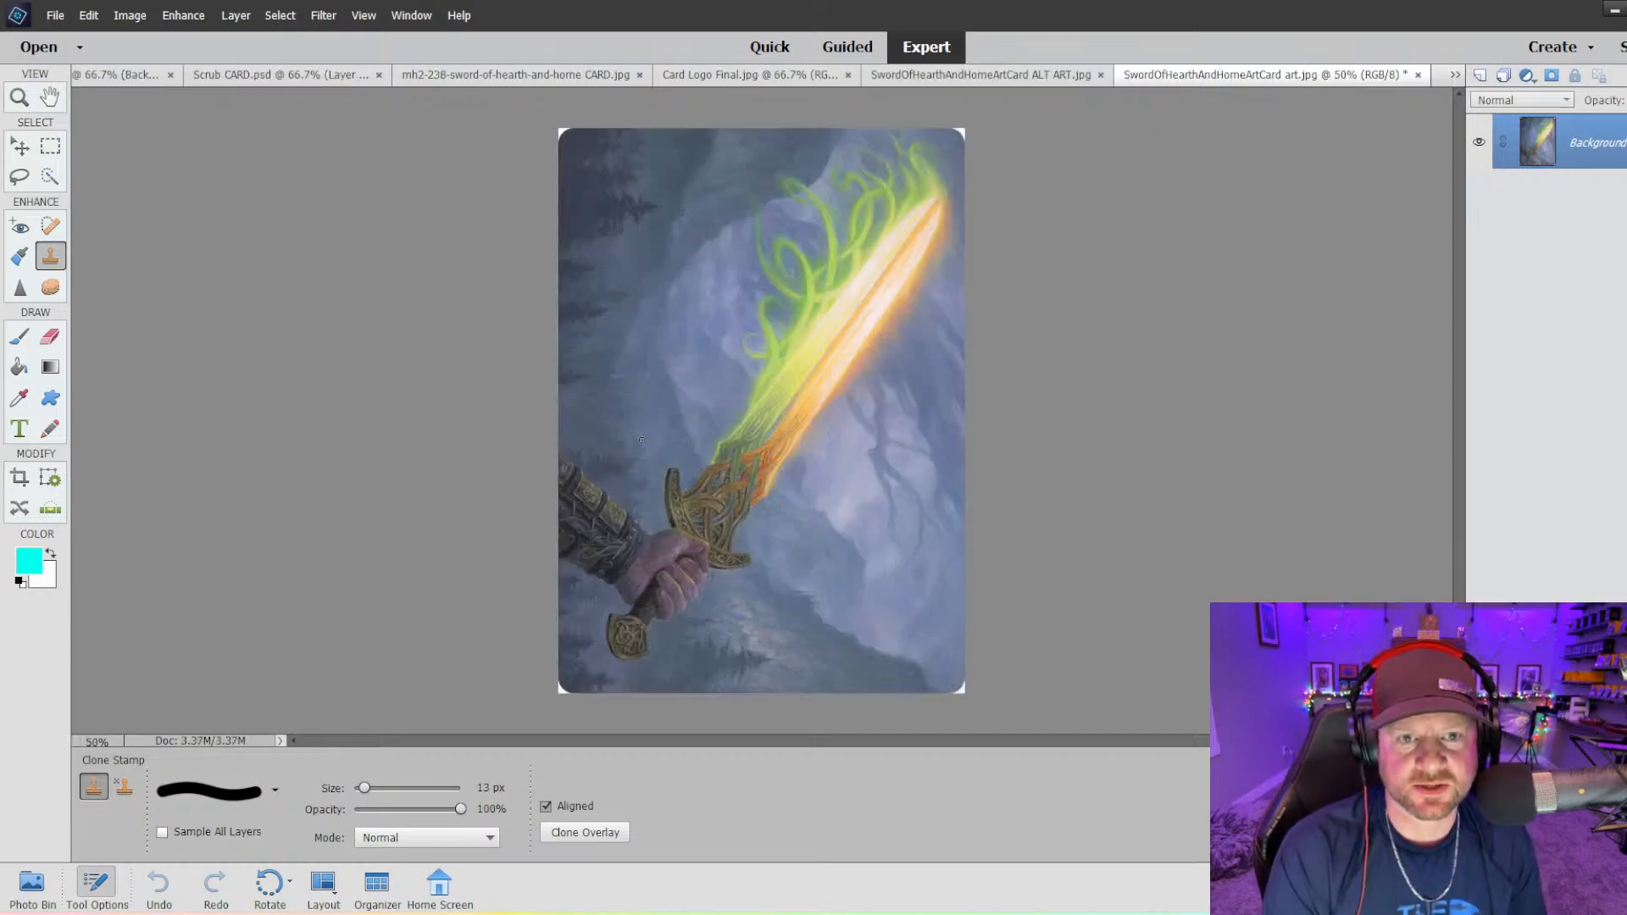
- Open the Sword of F&F OG Art JPG from the MTG Proxies folder on Blade 15 HDD (D:), sorting the files by date modified
{"action": "left_click", "coordinate": [55, 15]}
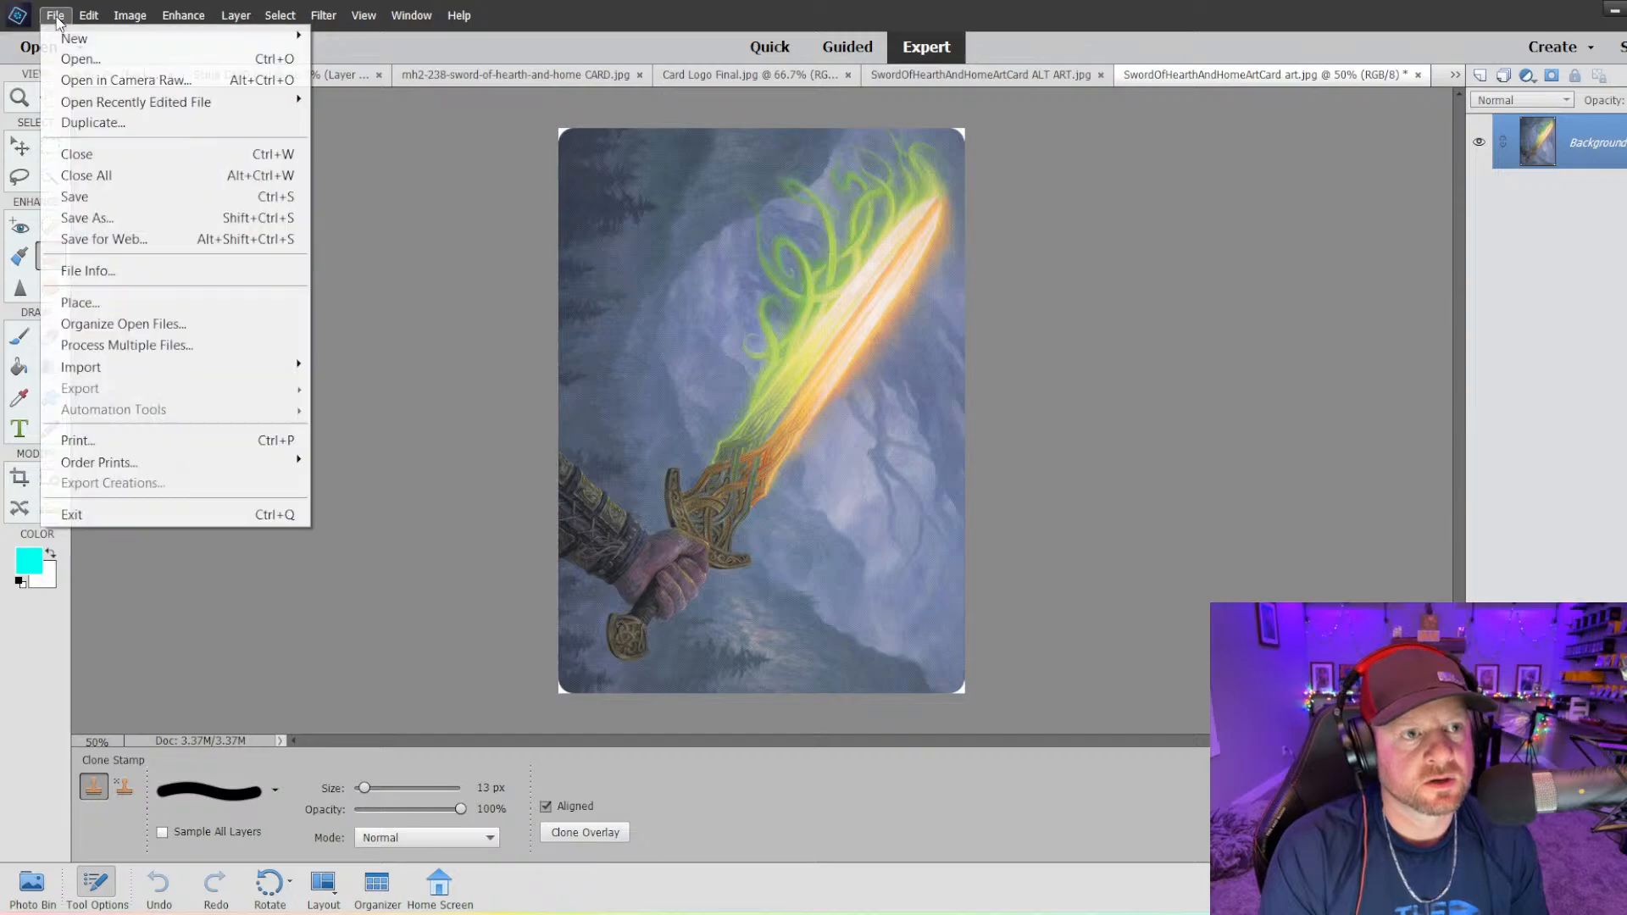
{"action": "left_click", "coordinate": [72, 61]}
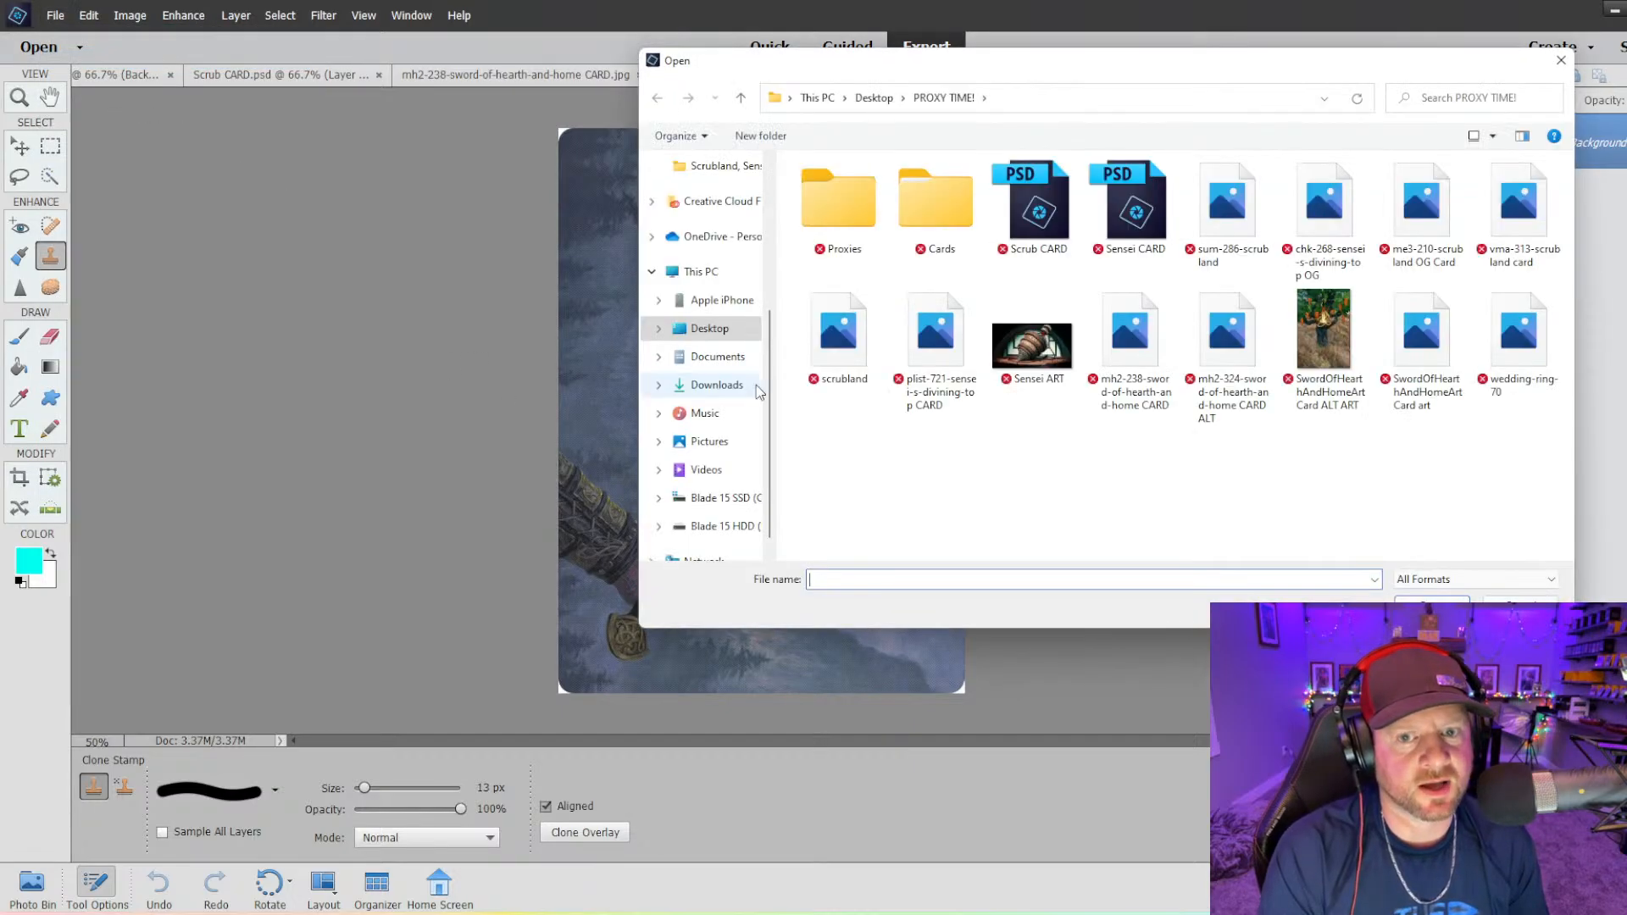
{"action": "left_click", "coordinate": [720, 532]}
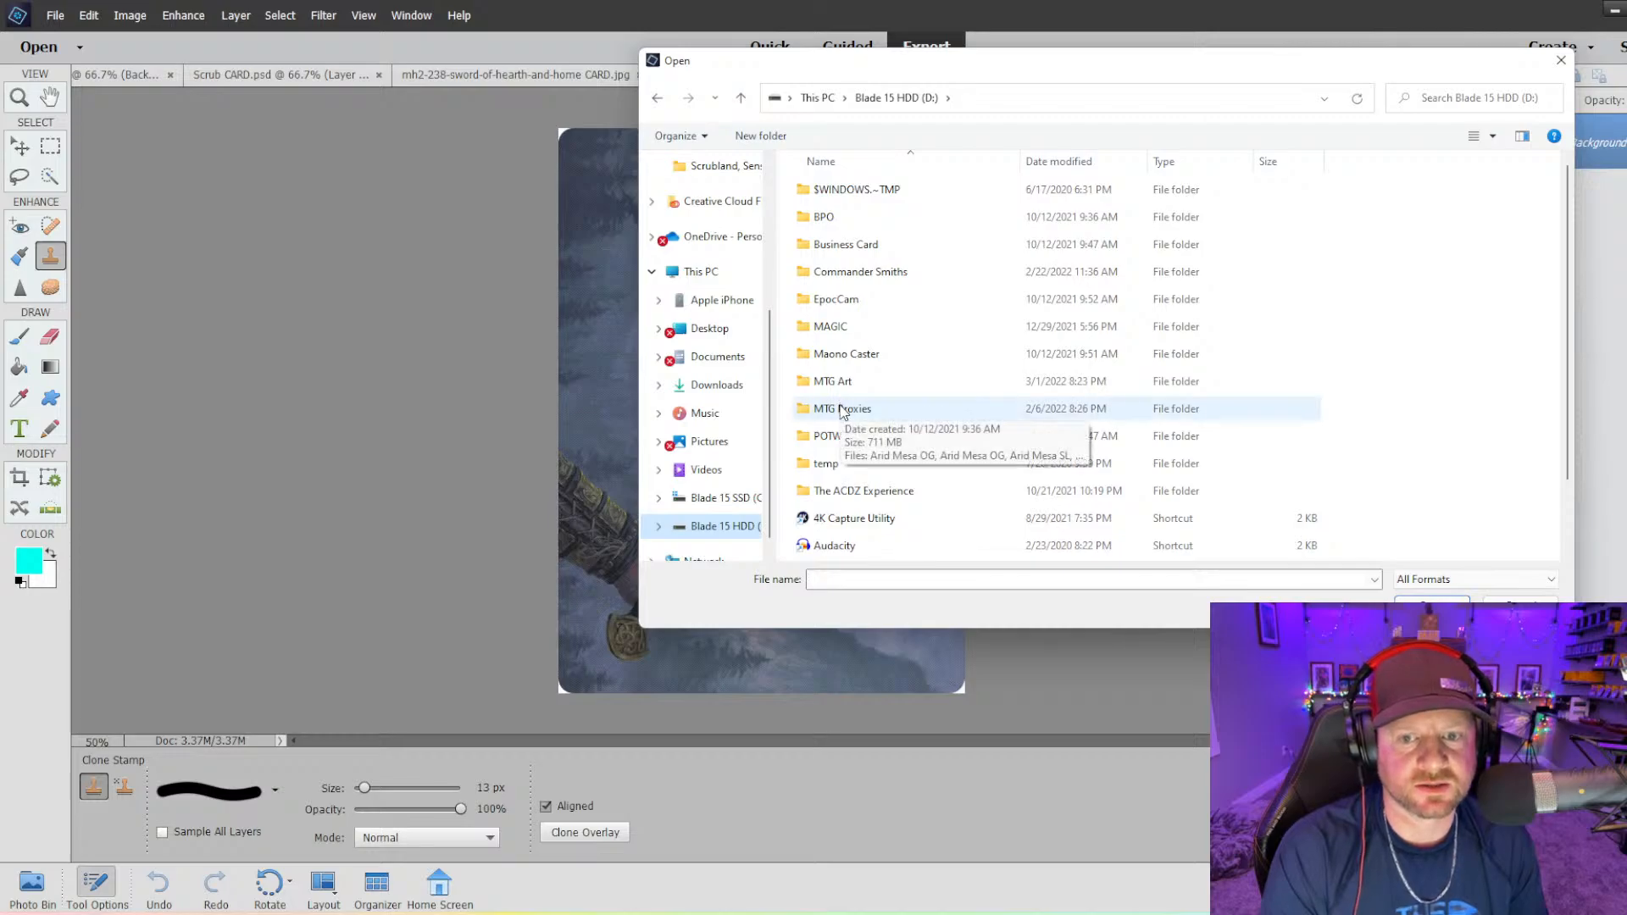
{"action": "double_click", "coordinate": [842, 410]}
{"action": "scroll", "coordinate": [872, 307], "scroll_direction": "down", "scroll_amount": 4}
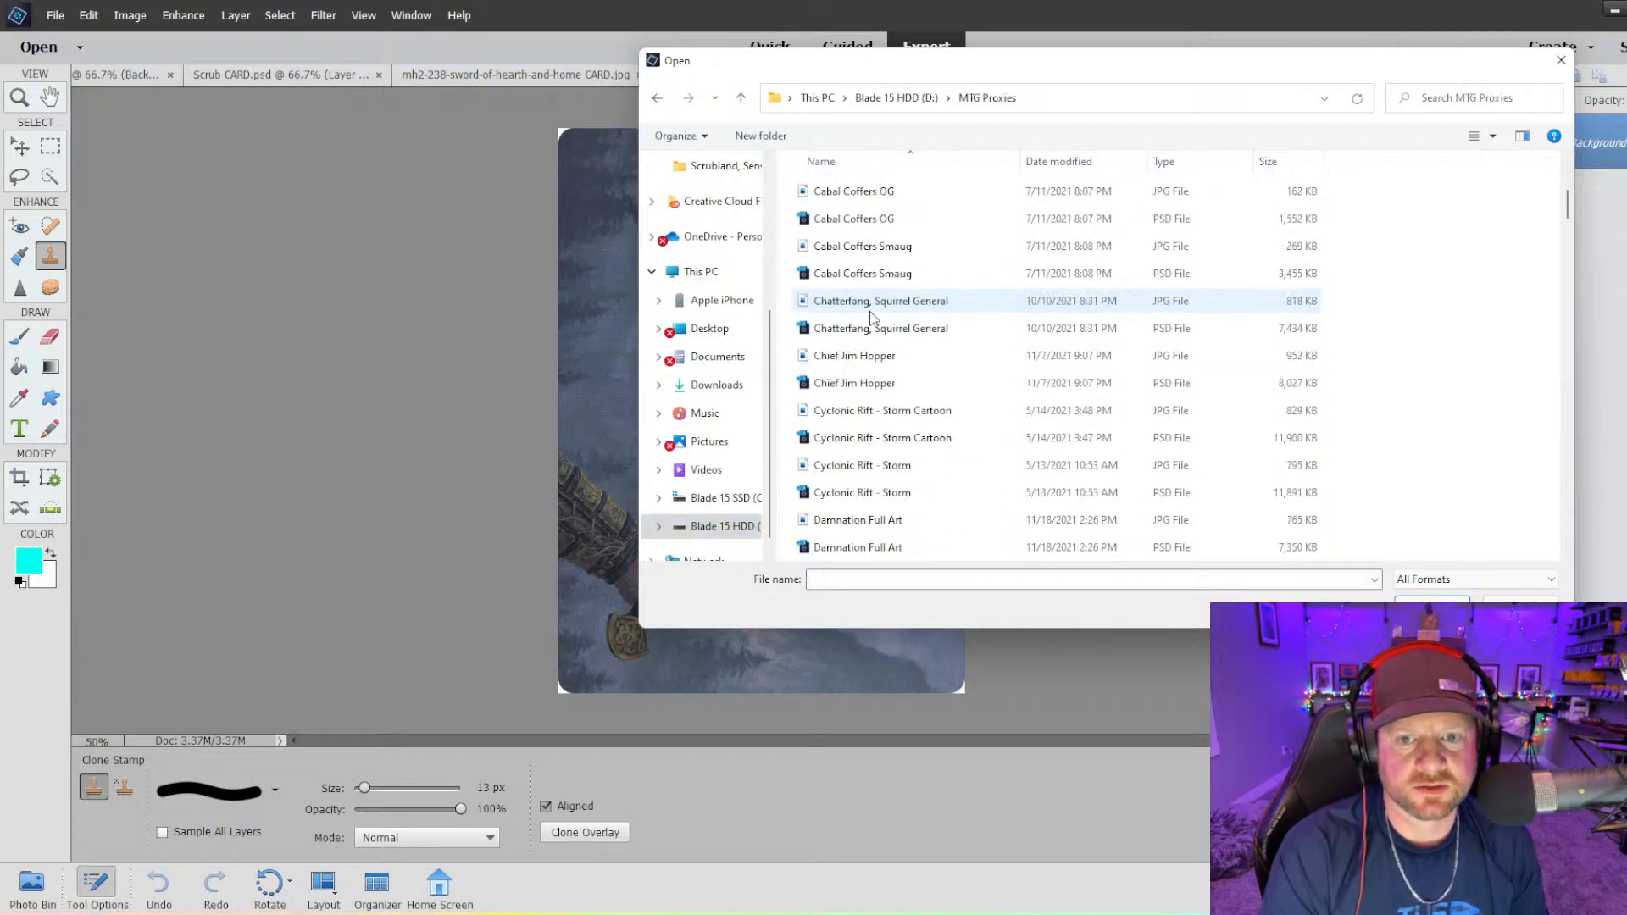
{"action": "scroll", "coordinate": [872, 327], "scroll_direction": "up", "scroll_amount": 5}
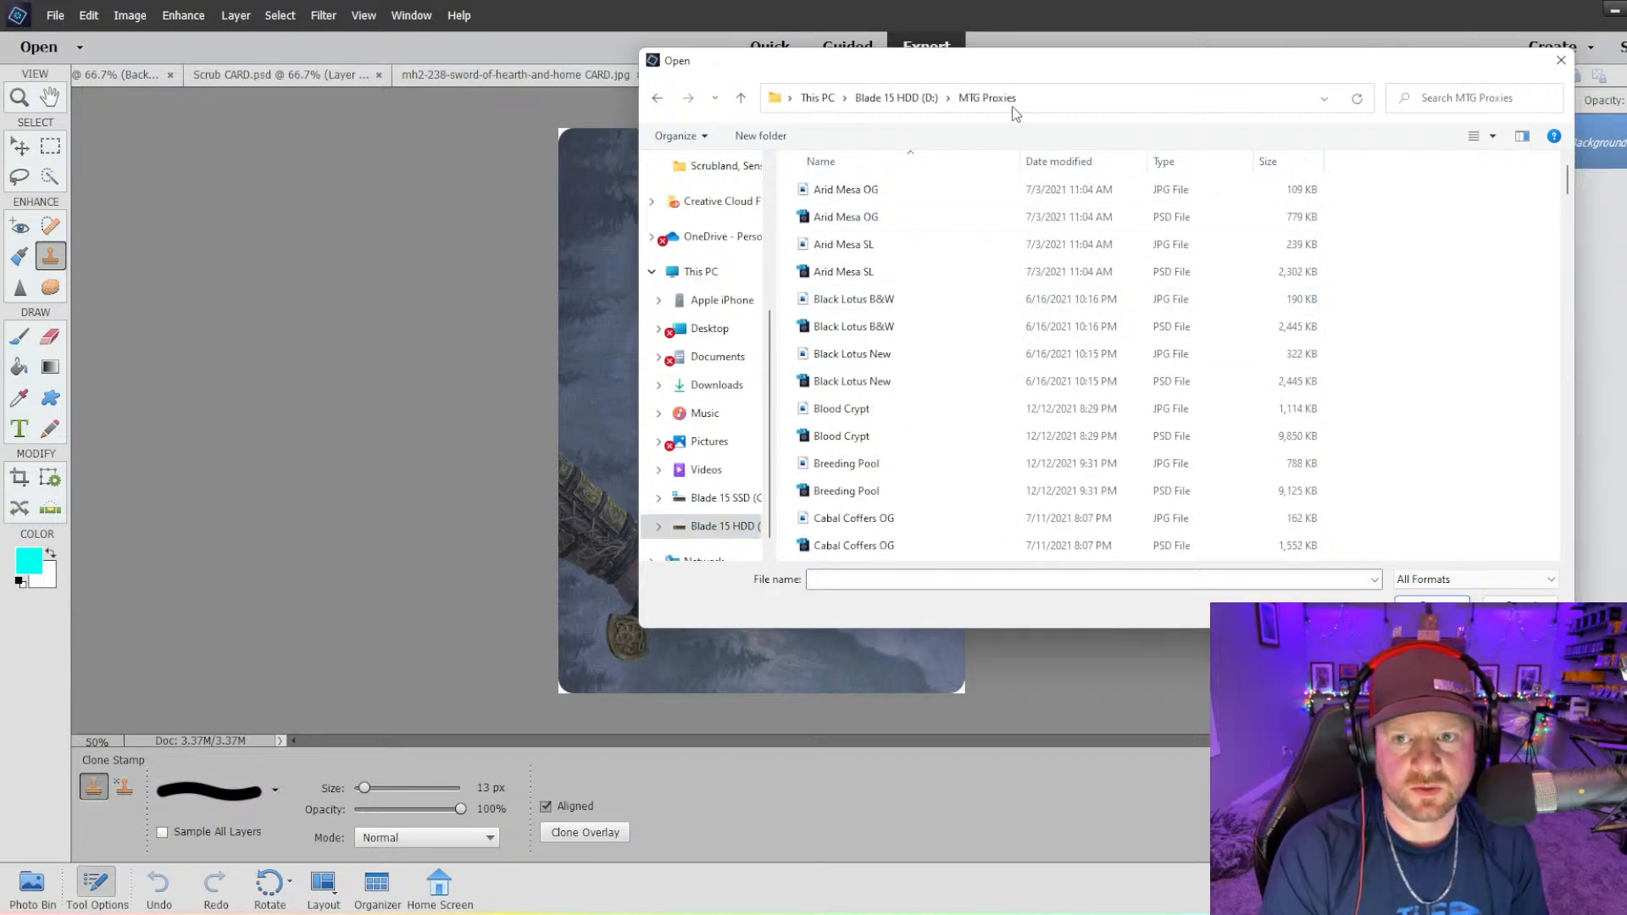
{"action": "left_click", "coordinate": [1060, 161]}
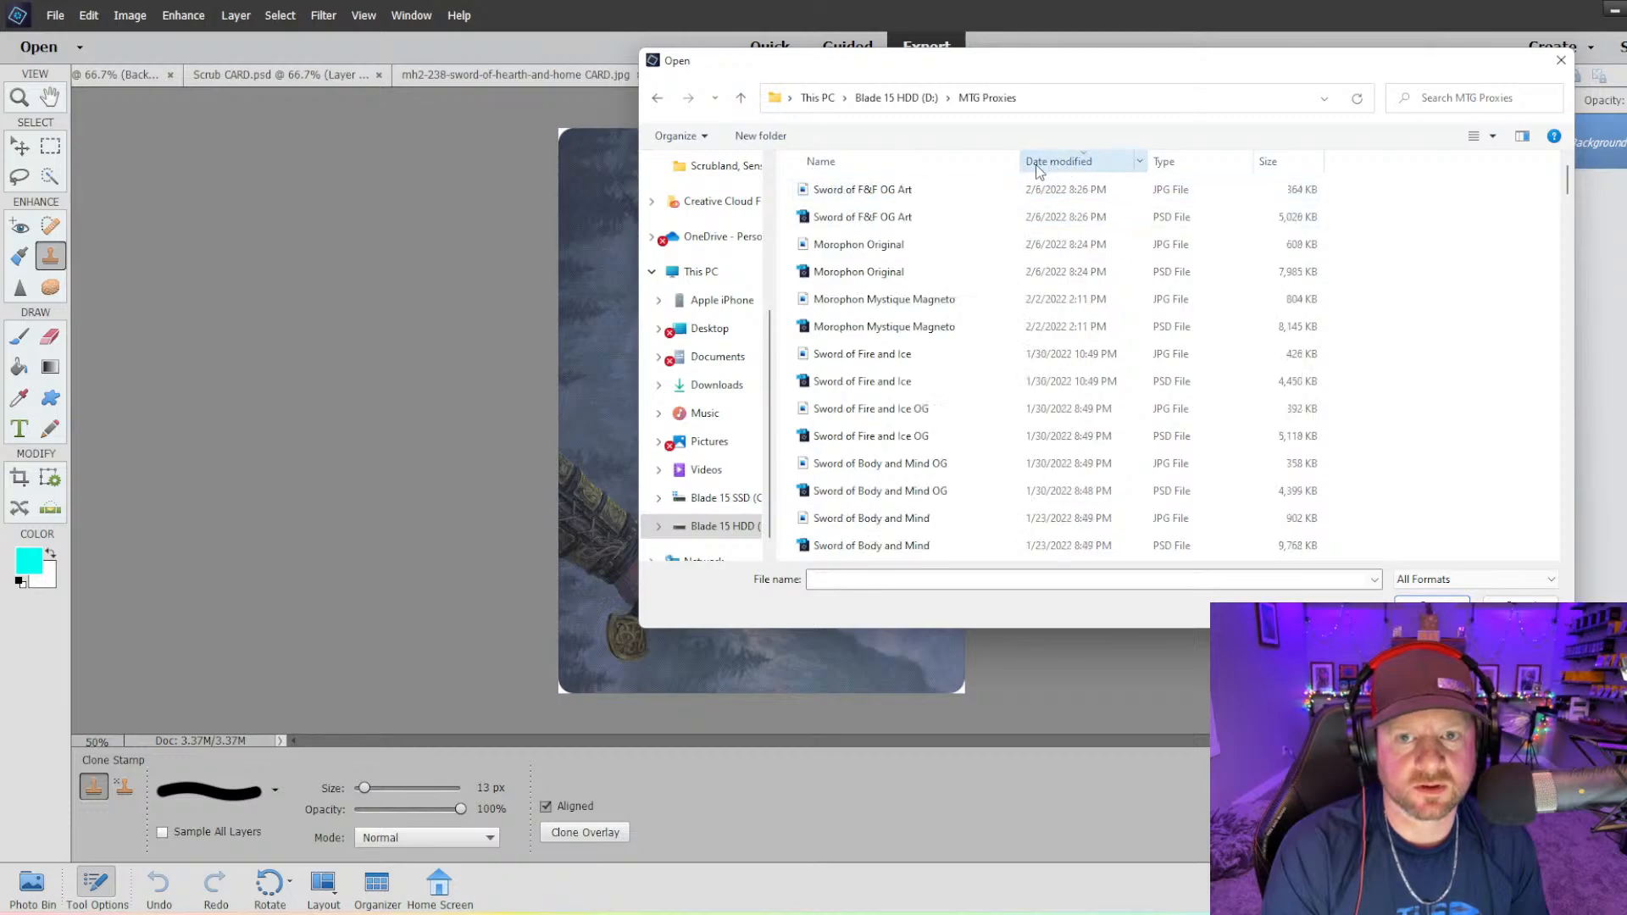
{"action": "double_click", "coordinate": [844, 194]}
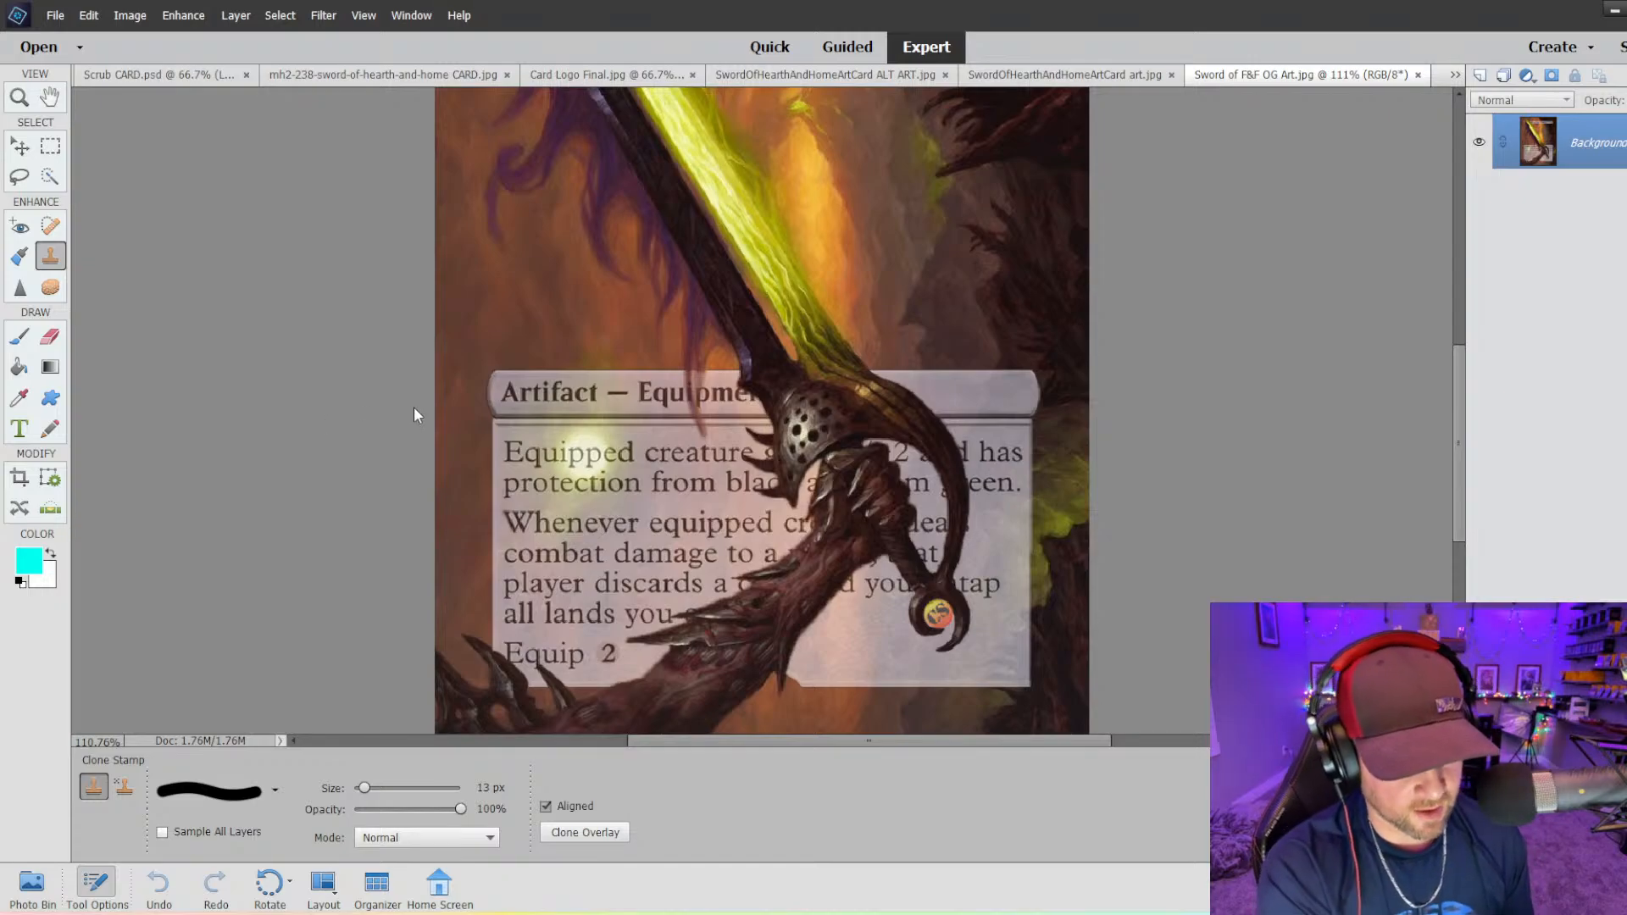
- Examine the full Sword of Feast and Famine proxy, compare it with SwordOfHearthAndHomeArtCard art.jpg, and close the proxy image
{"action": "key", "text": "ctrl+0"}
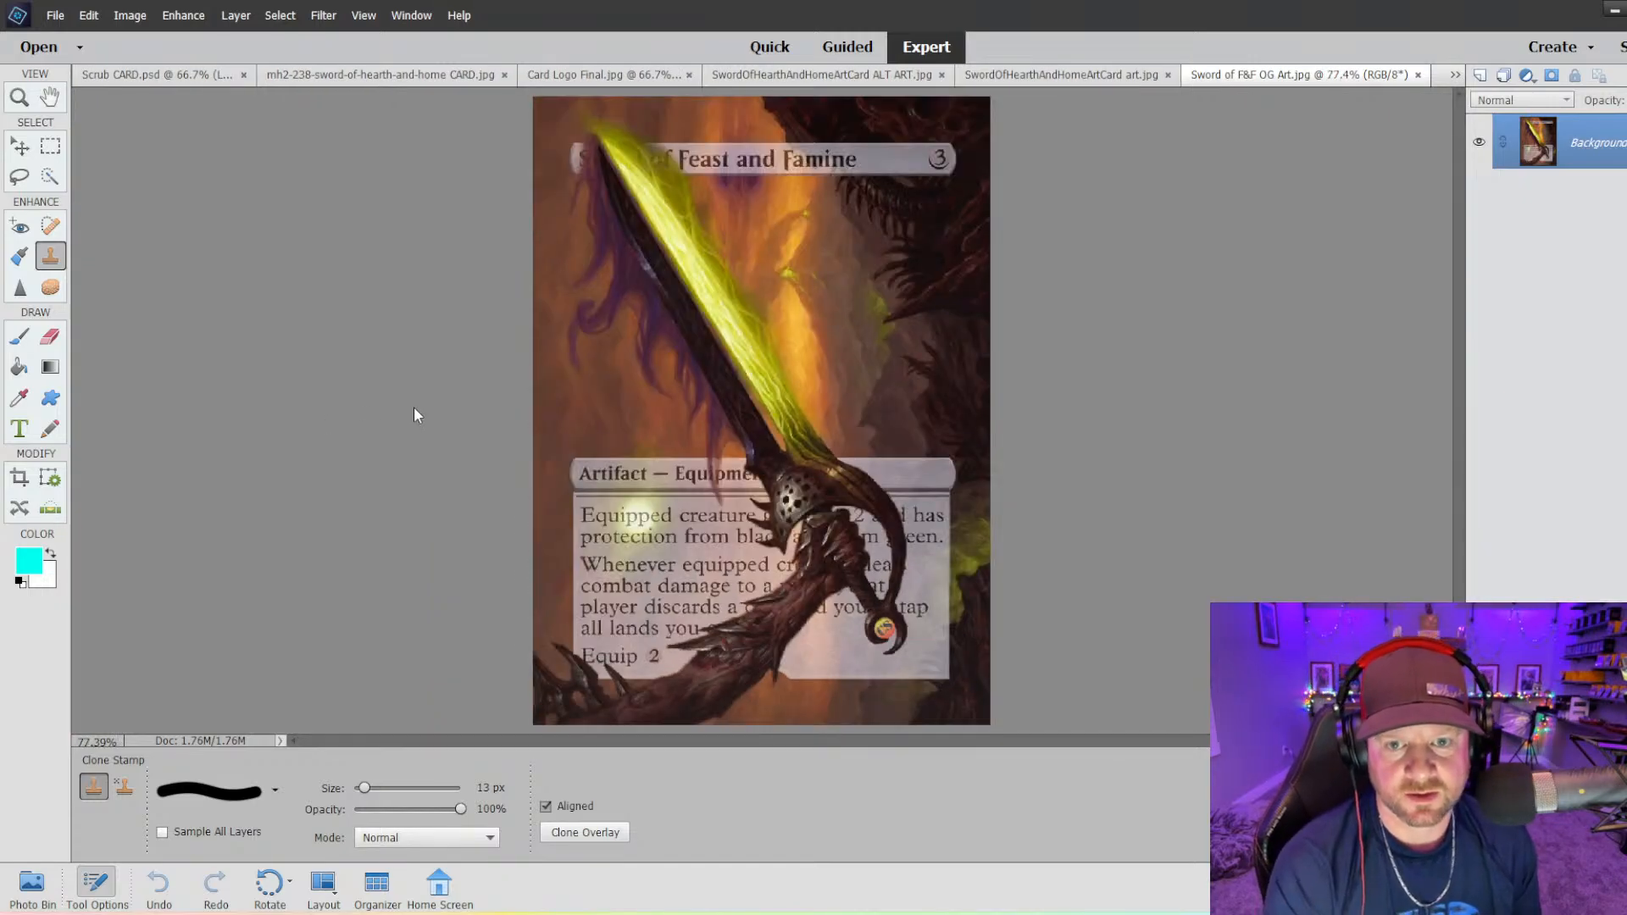
{"action": "left_click", "coordinate": [1074, 76]}
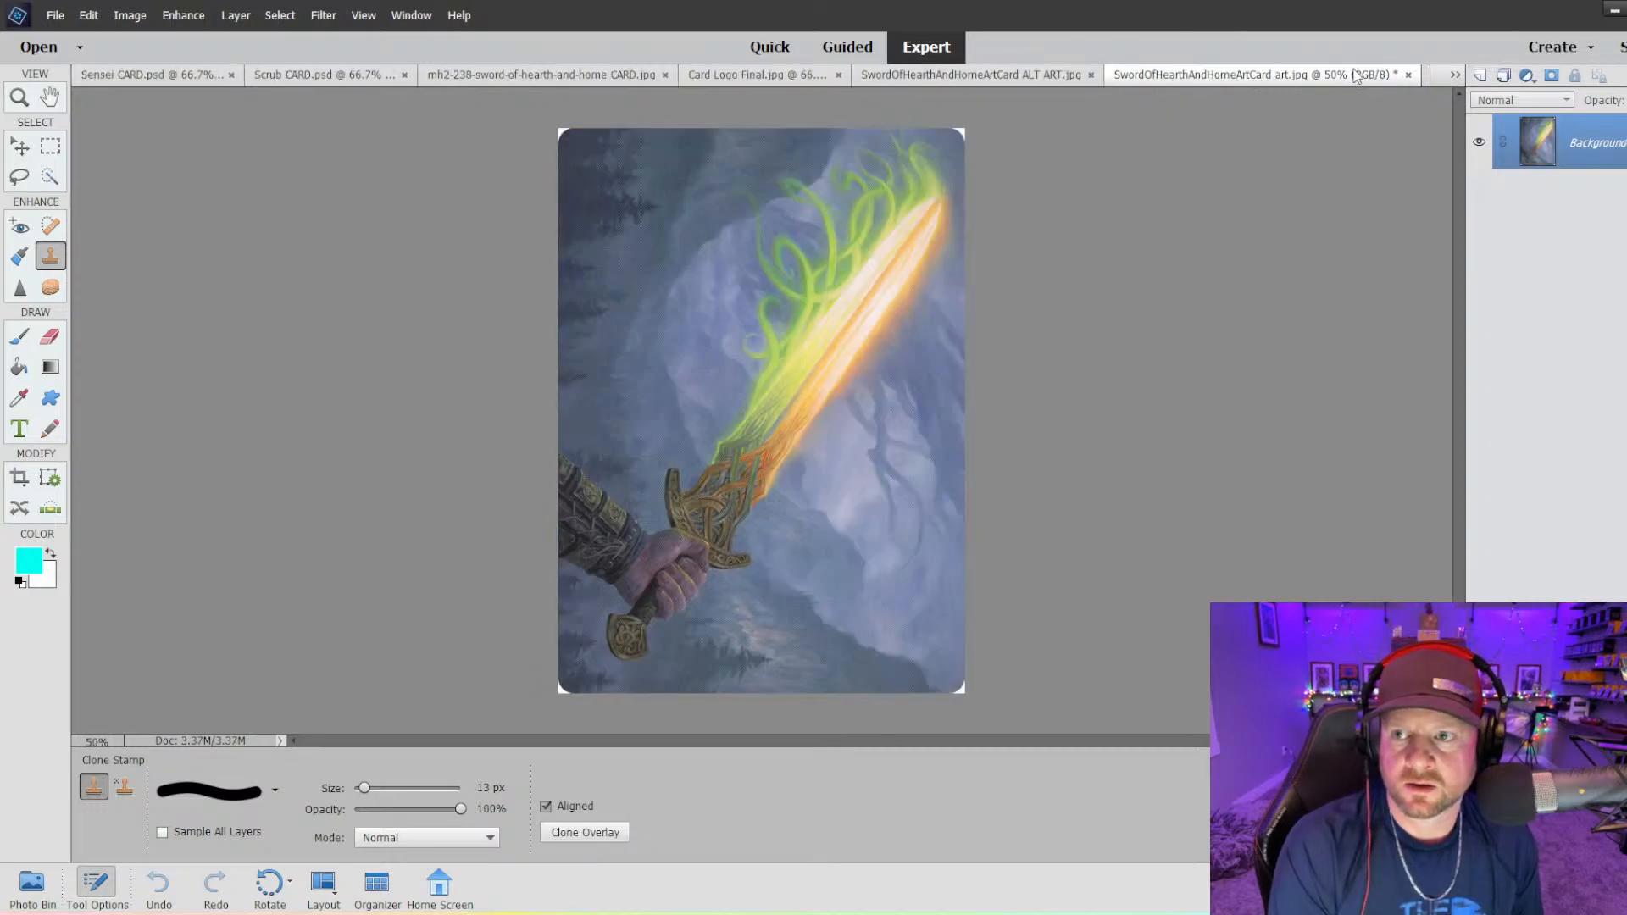
{"action": "left_click", "coordinate": [1427, 78]}
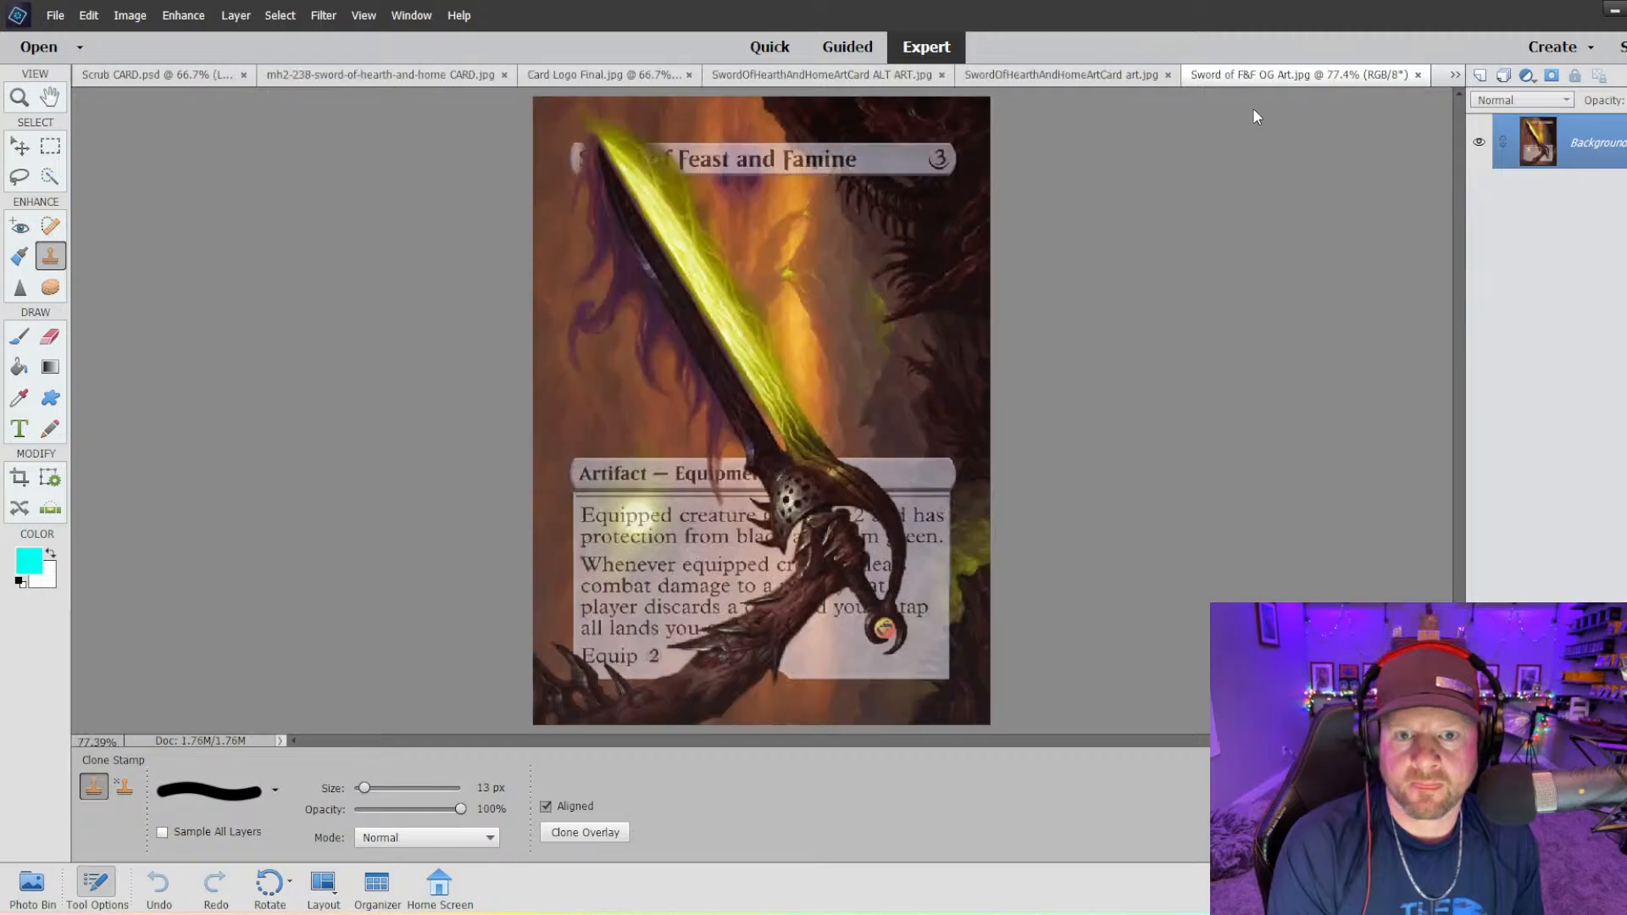
{"action": "left_click", "coordinate": [1418, 74]}
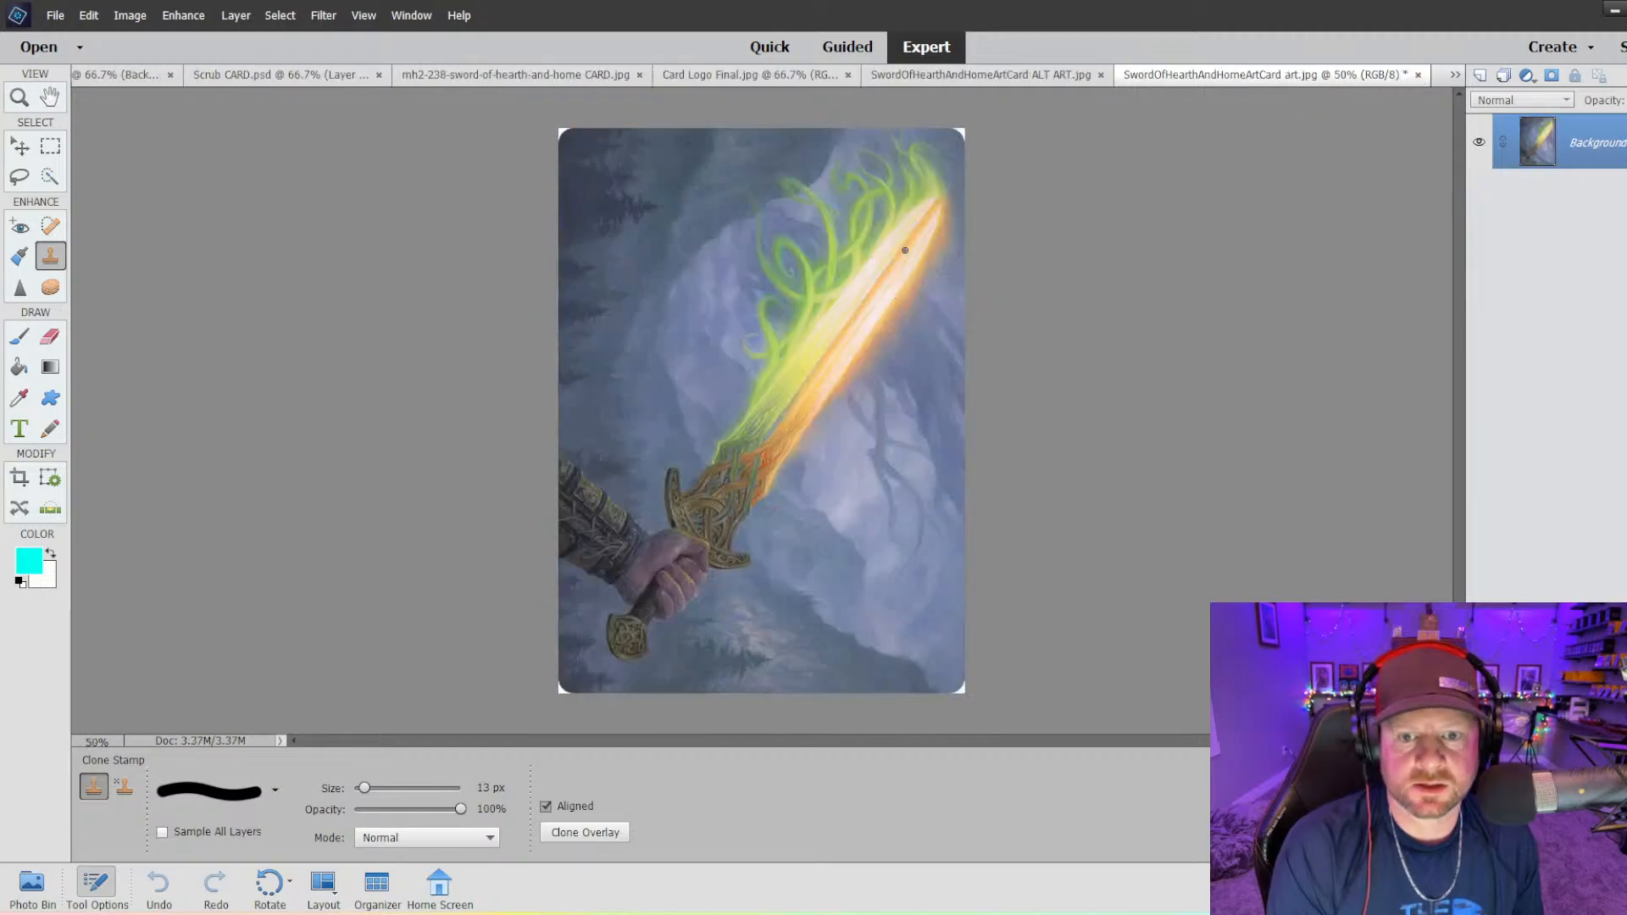
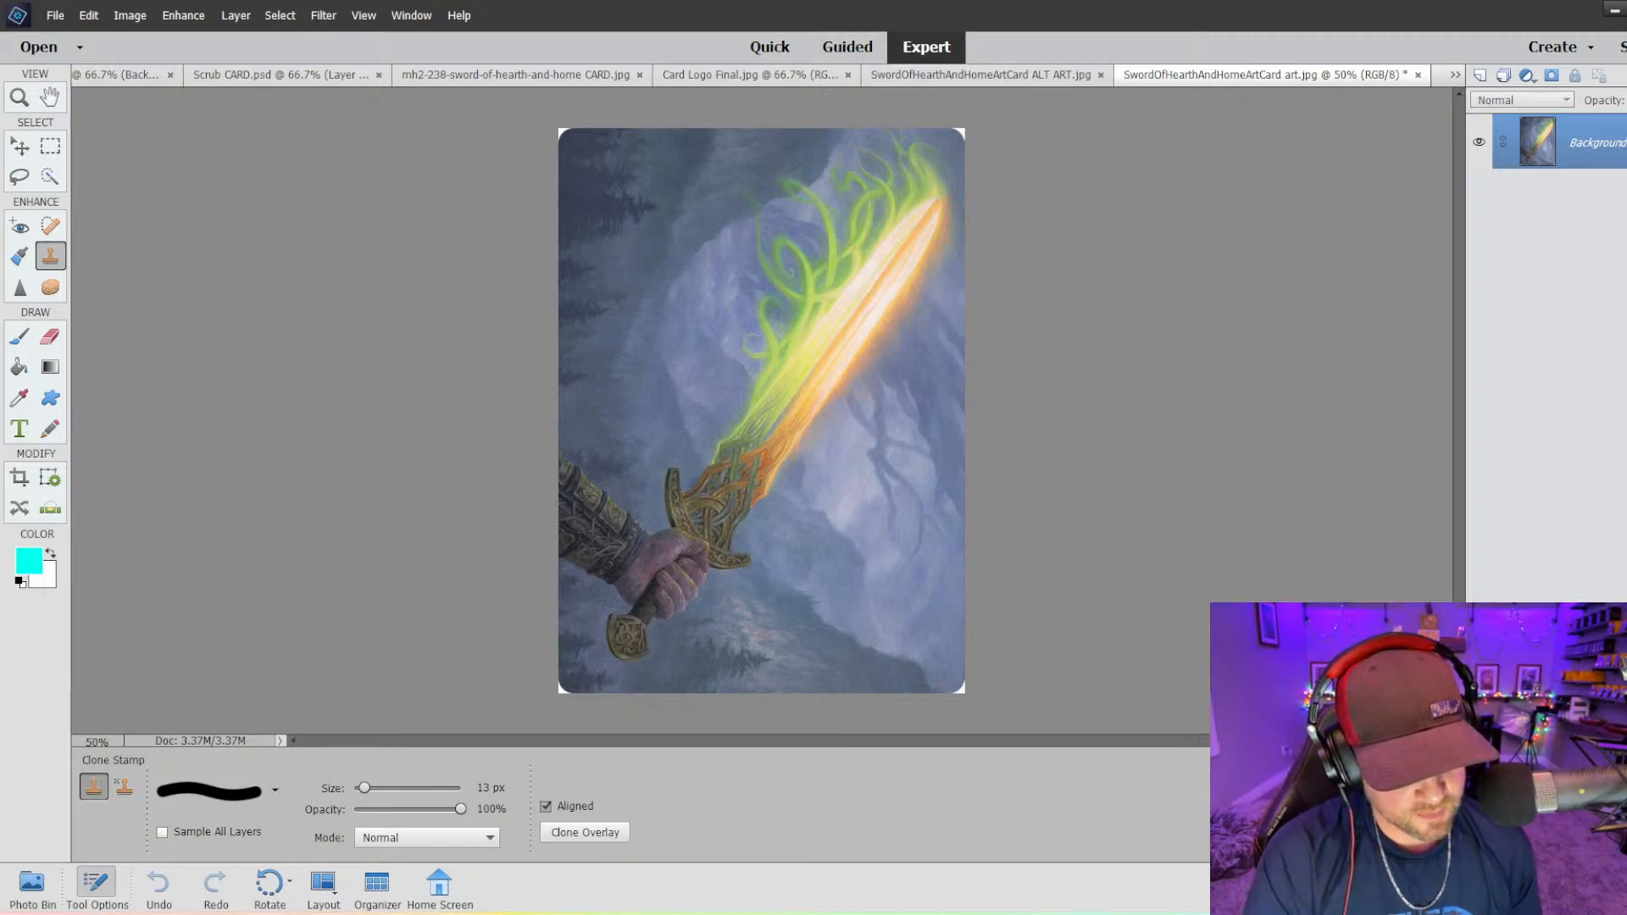
- Switch to the Chrome browser and load the Google home page
{"action": "key", "text": "super+d"}
{"action": "key", "text": "super+d"}
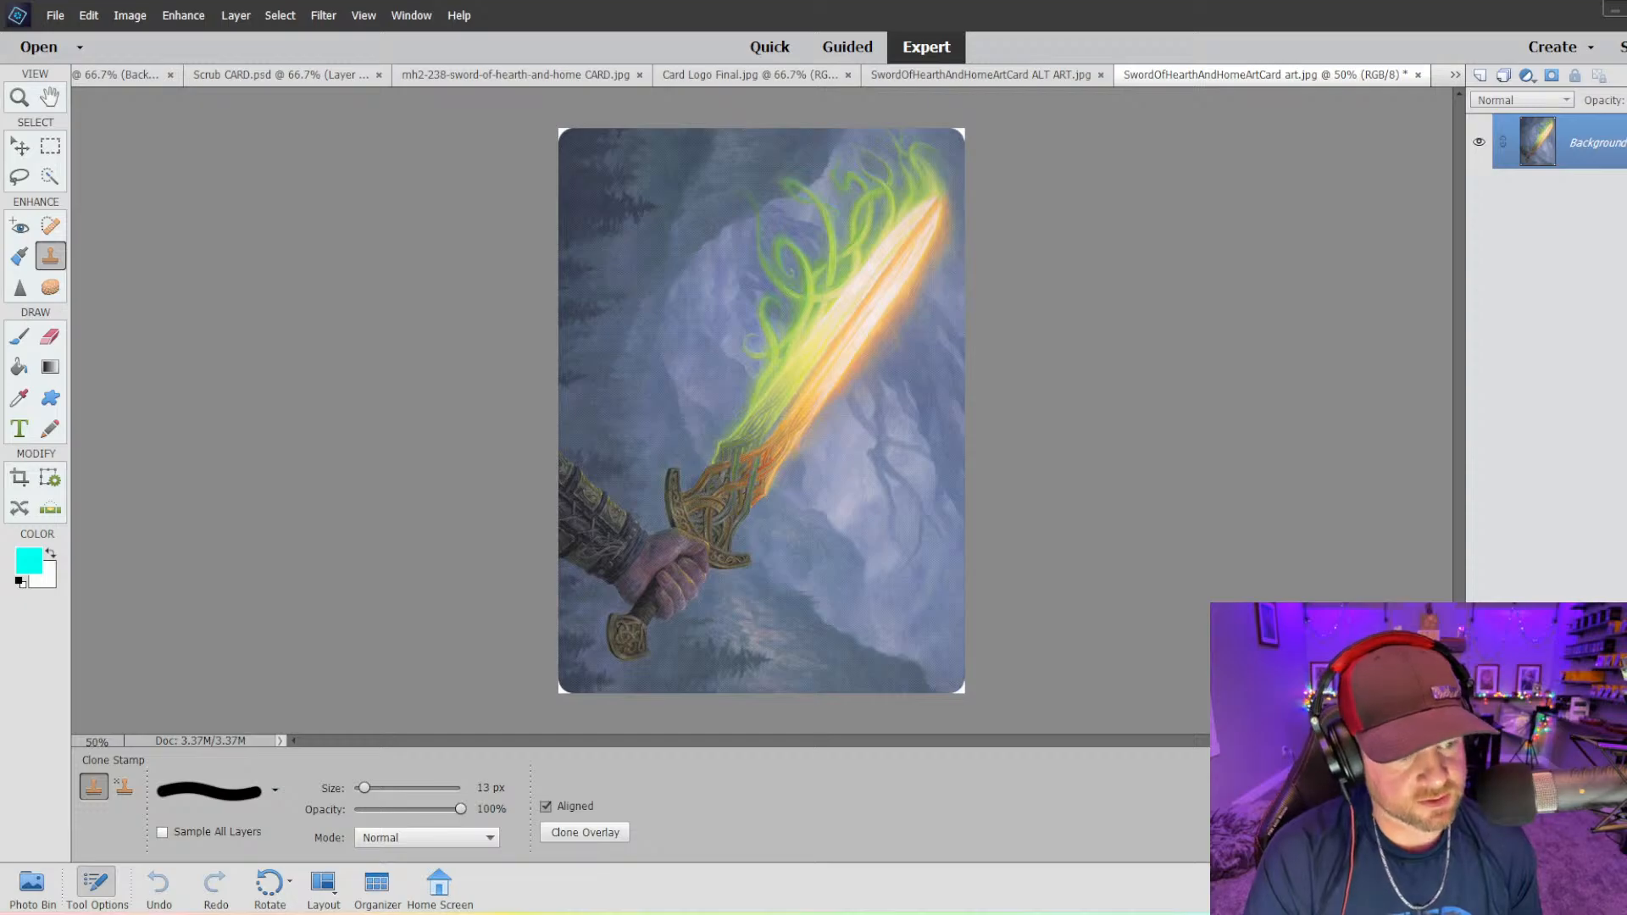
{"action": "left_click_drag", "start_coordinate": [683, 90], "coordinate": [793, 3]}
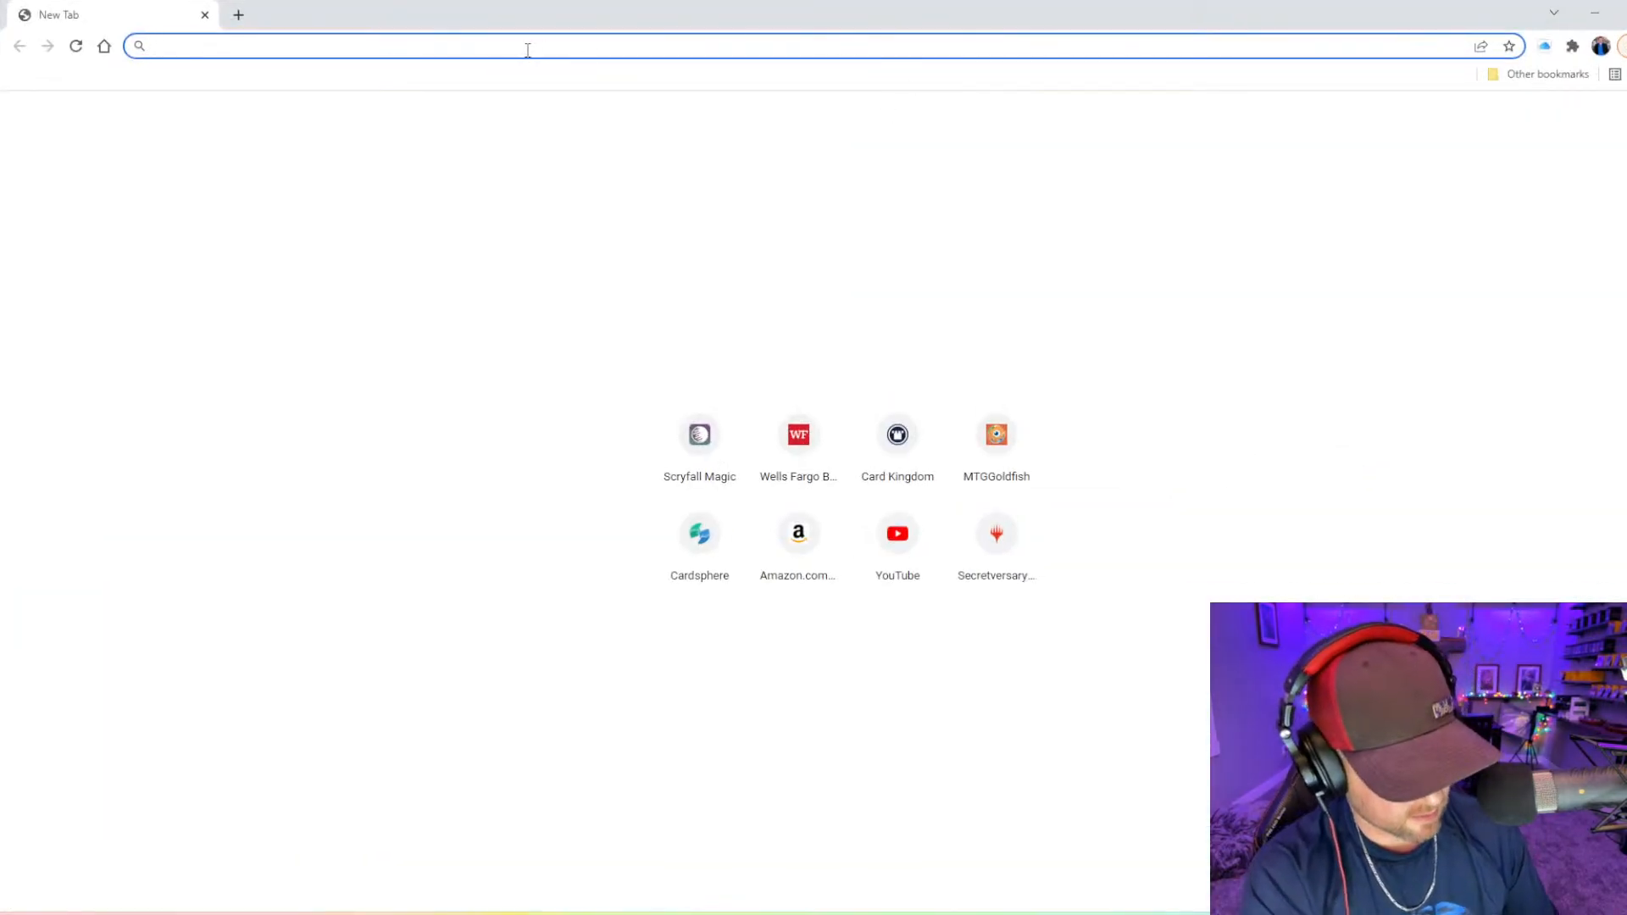
{"action": "type", "text": "goo"}
{"action": "key", "text": "Return"}
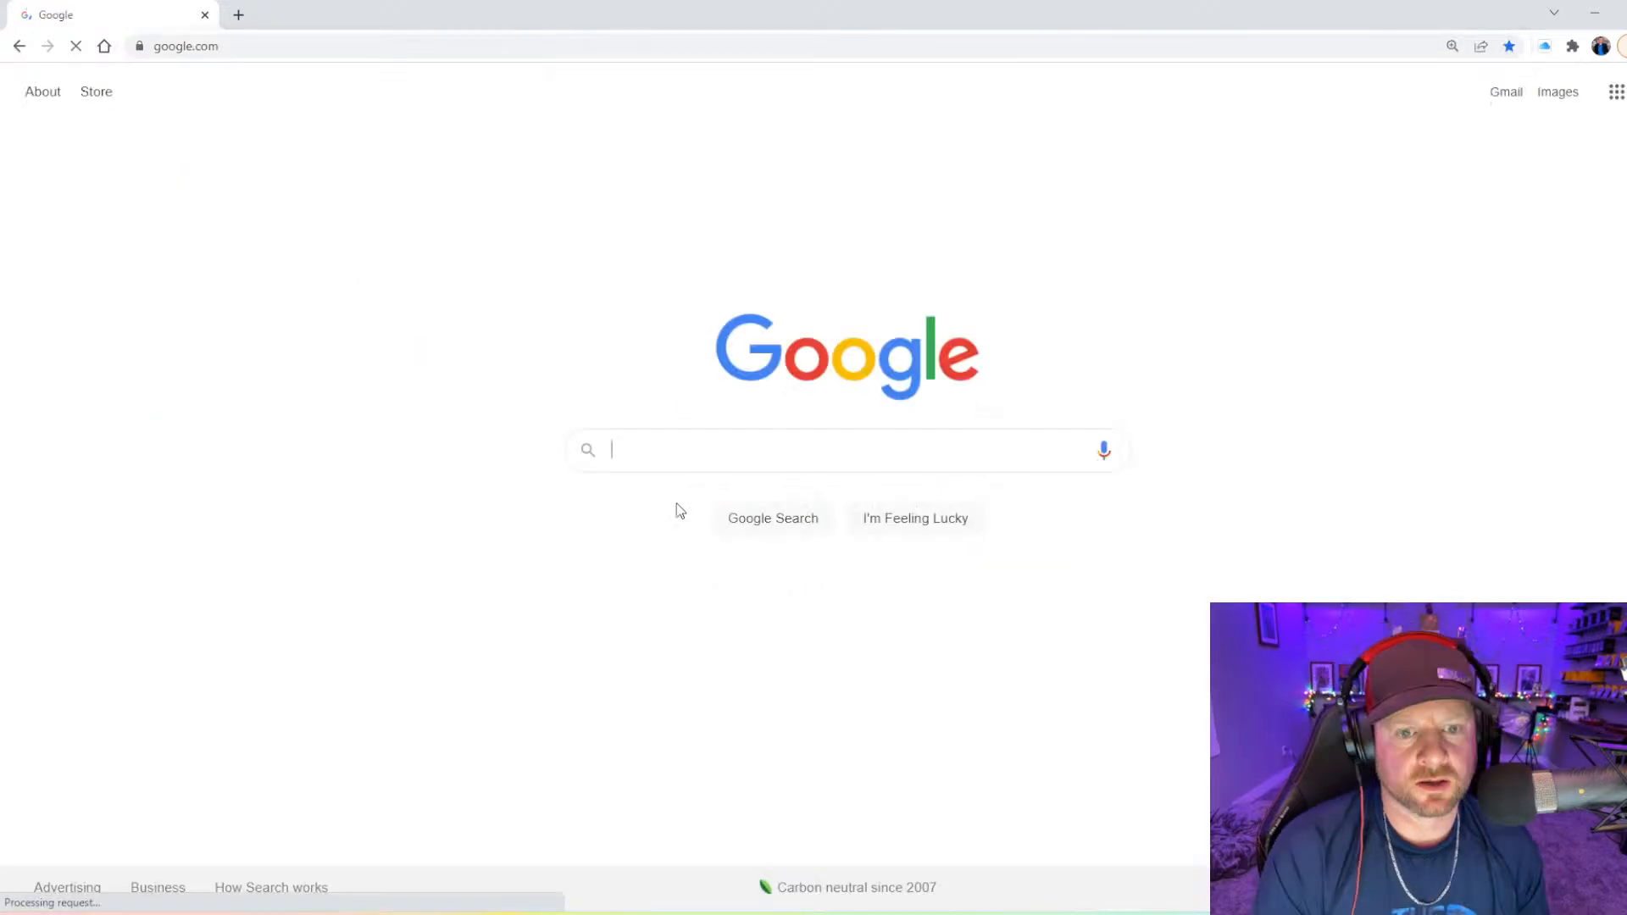
- Search Google for "sword of hearth and home art" and show the image results
{"action": "type", "text": "swo"}
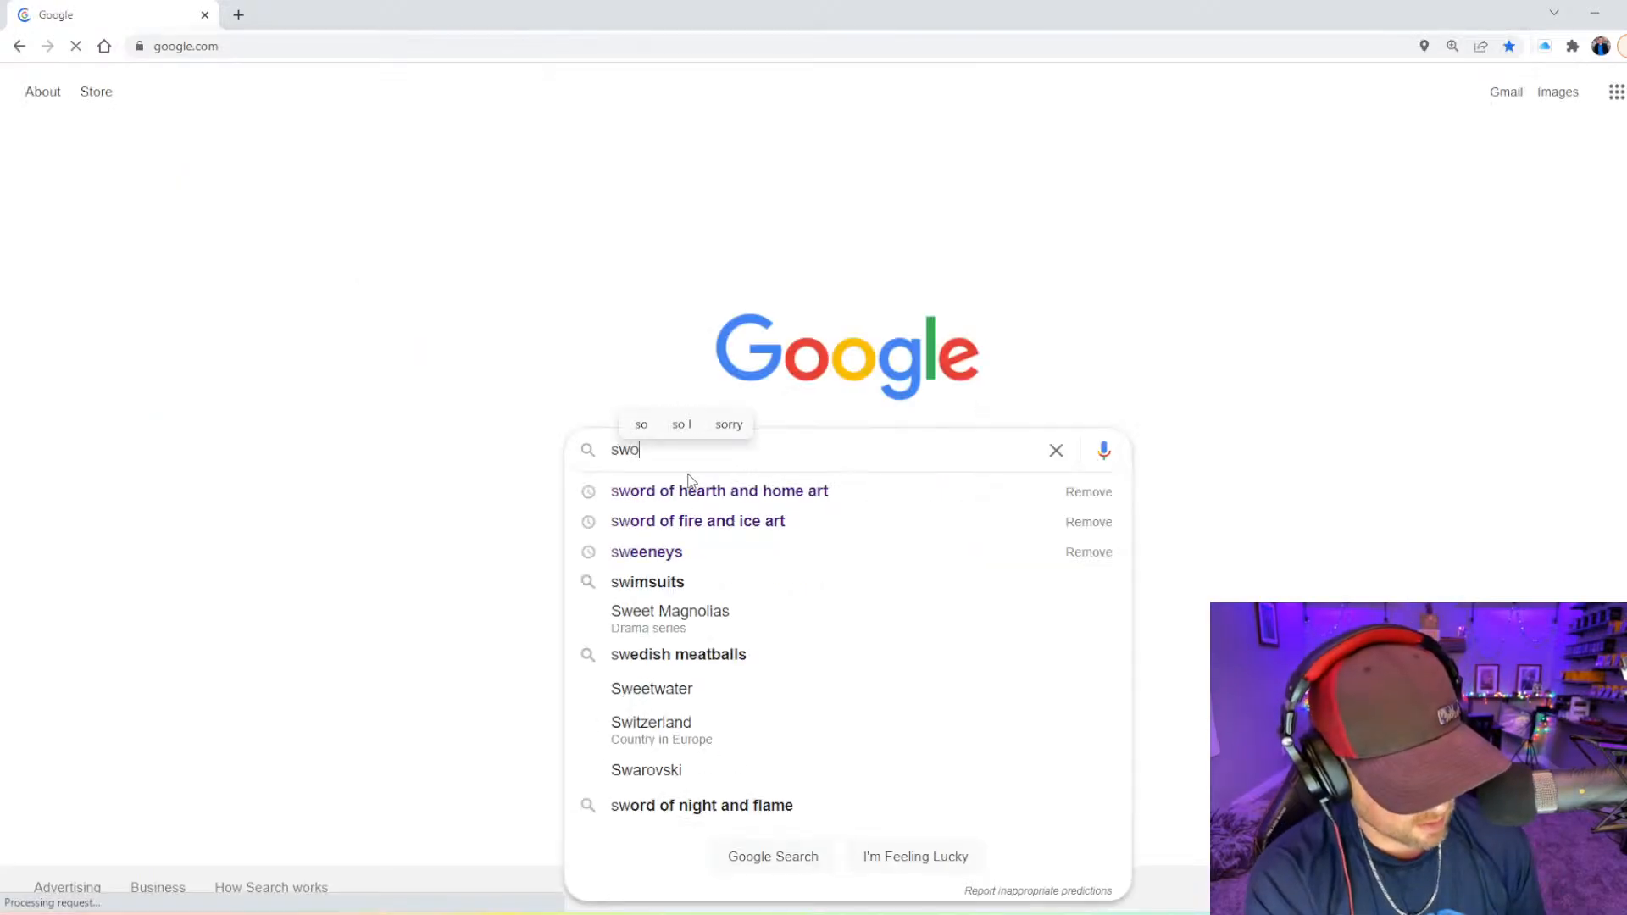
{"action": "type", "text": "rd of he"}
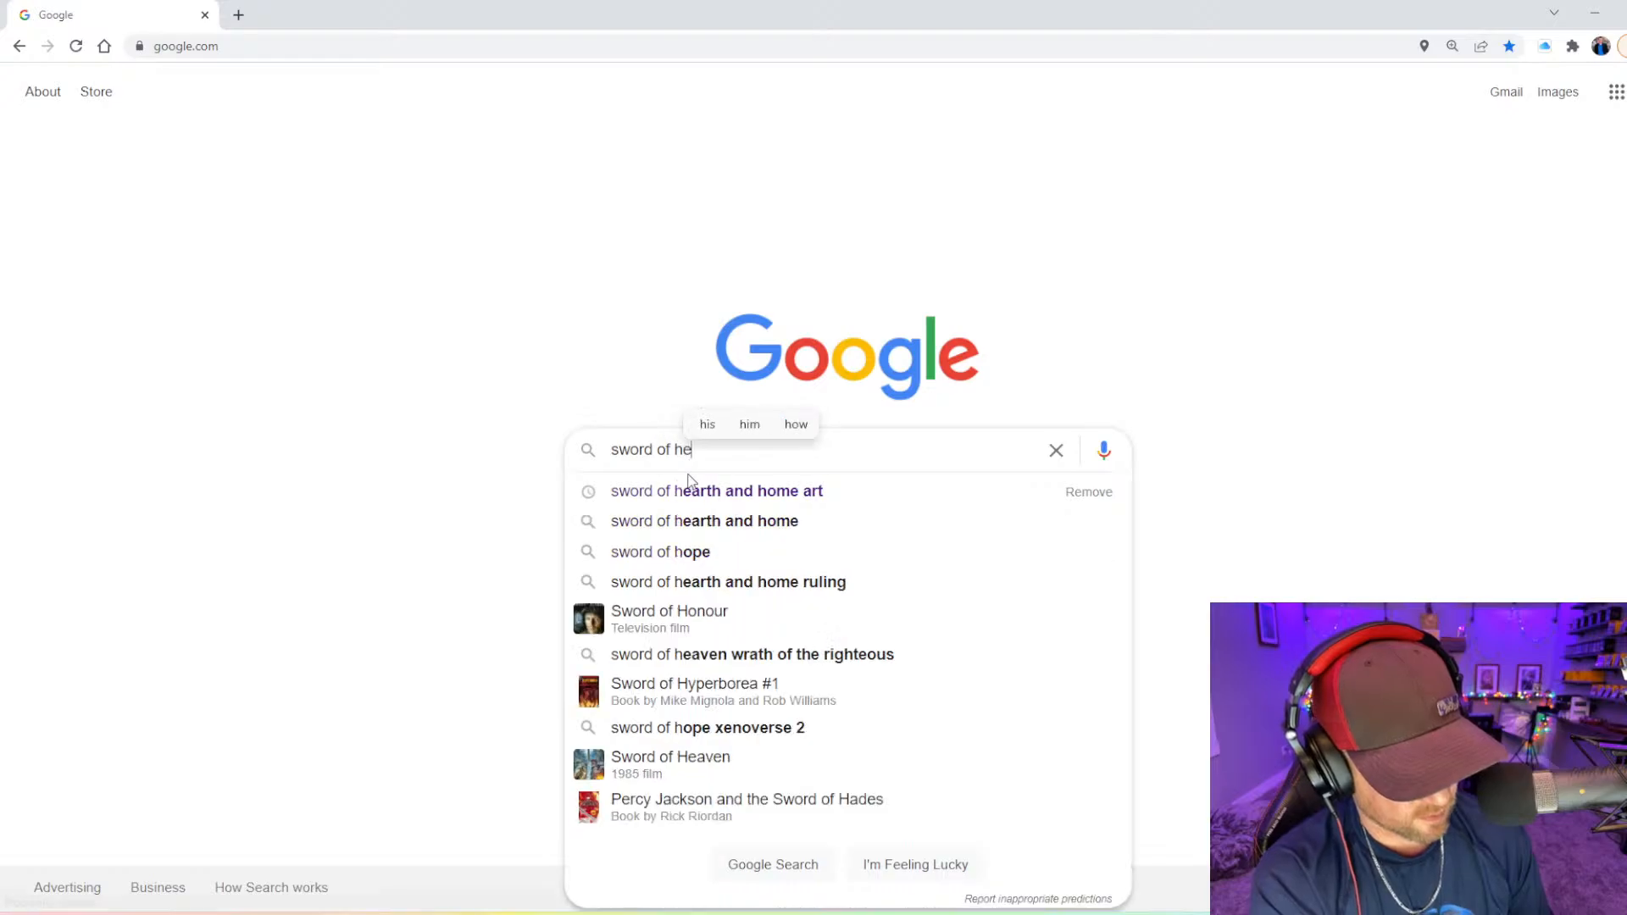
{"action": "type", "text": "arth a"}
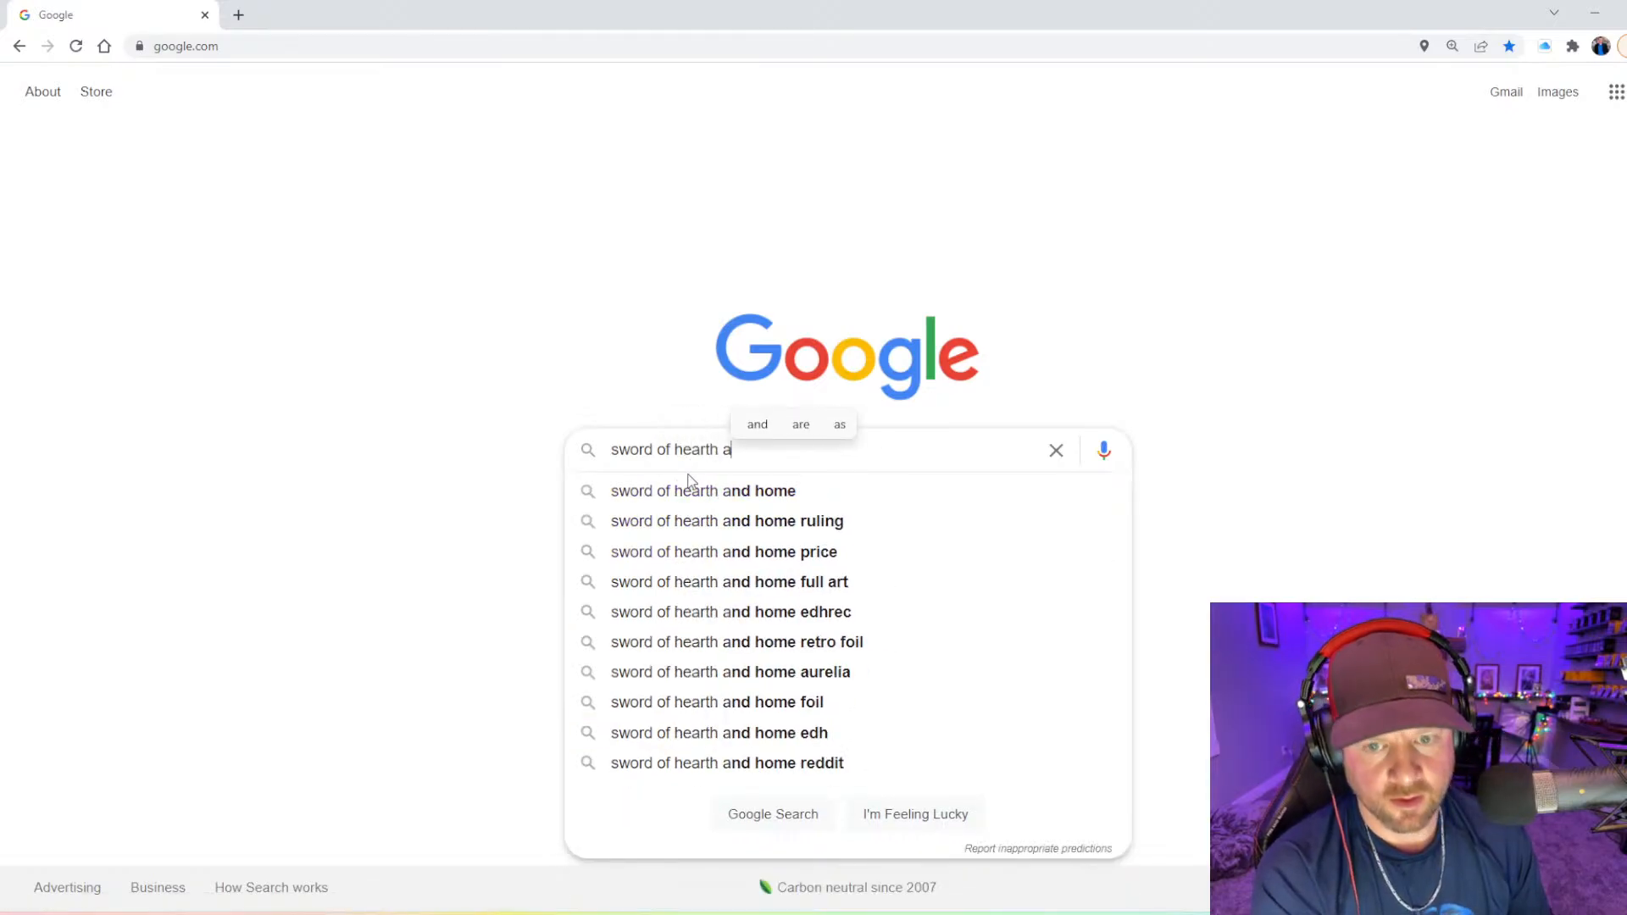
{"action": "key", "text": "BackSpace"}
{"action": "left_click", "coordinate": [706, 490]}
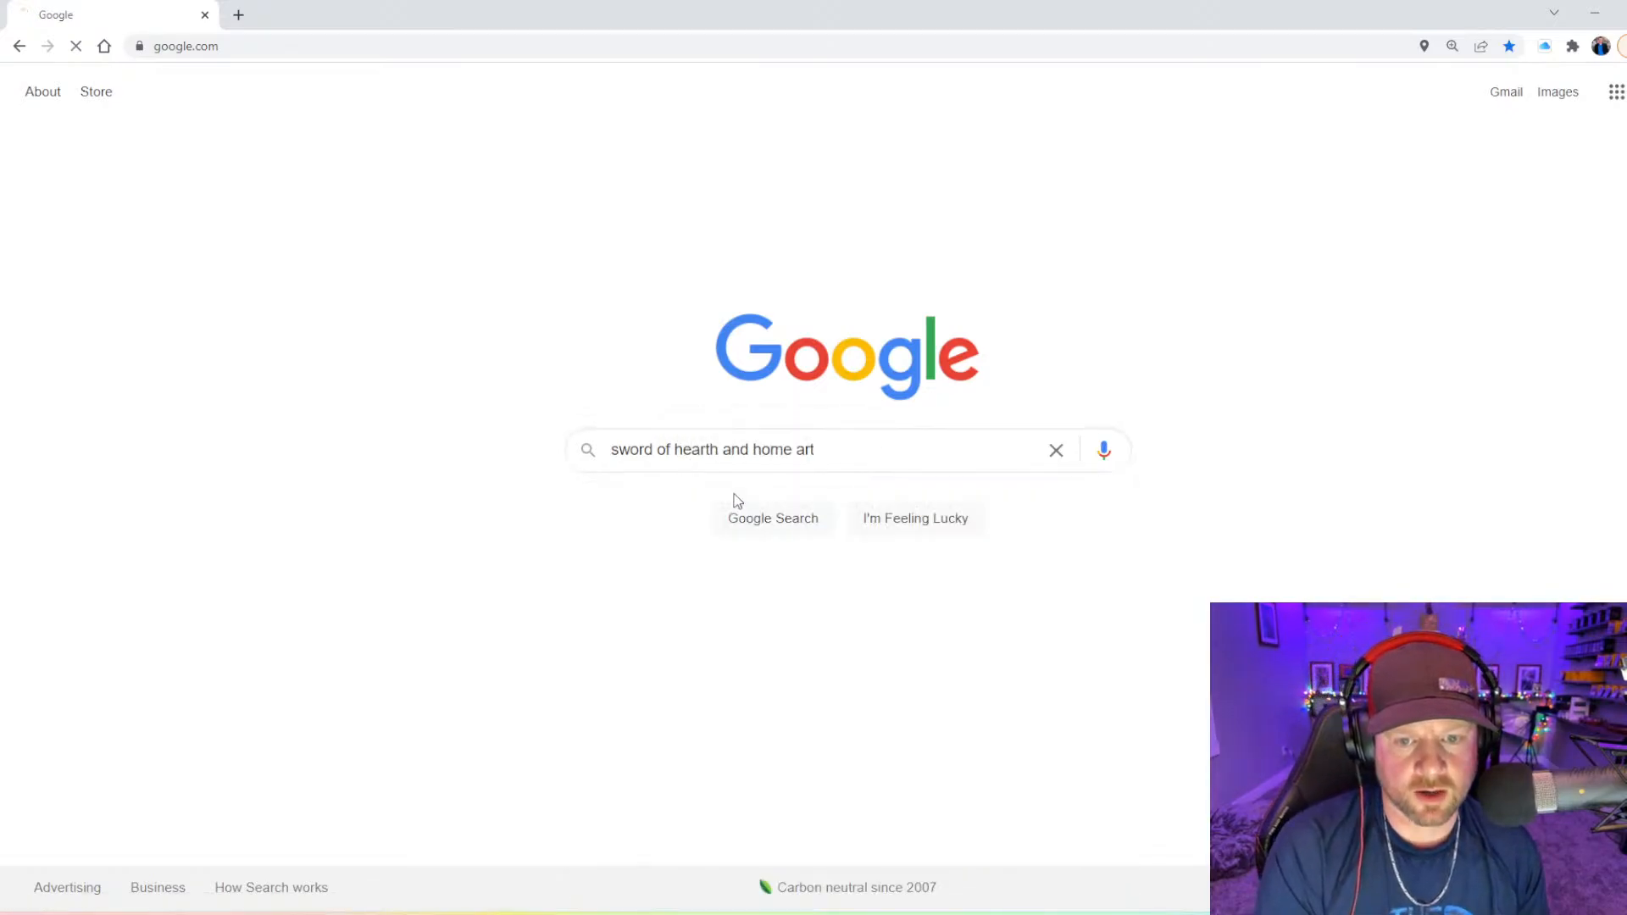
{"action": "left_click", "coordinate": [285, 182]}
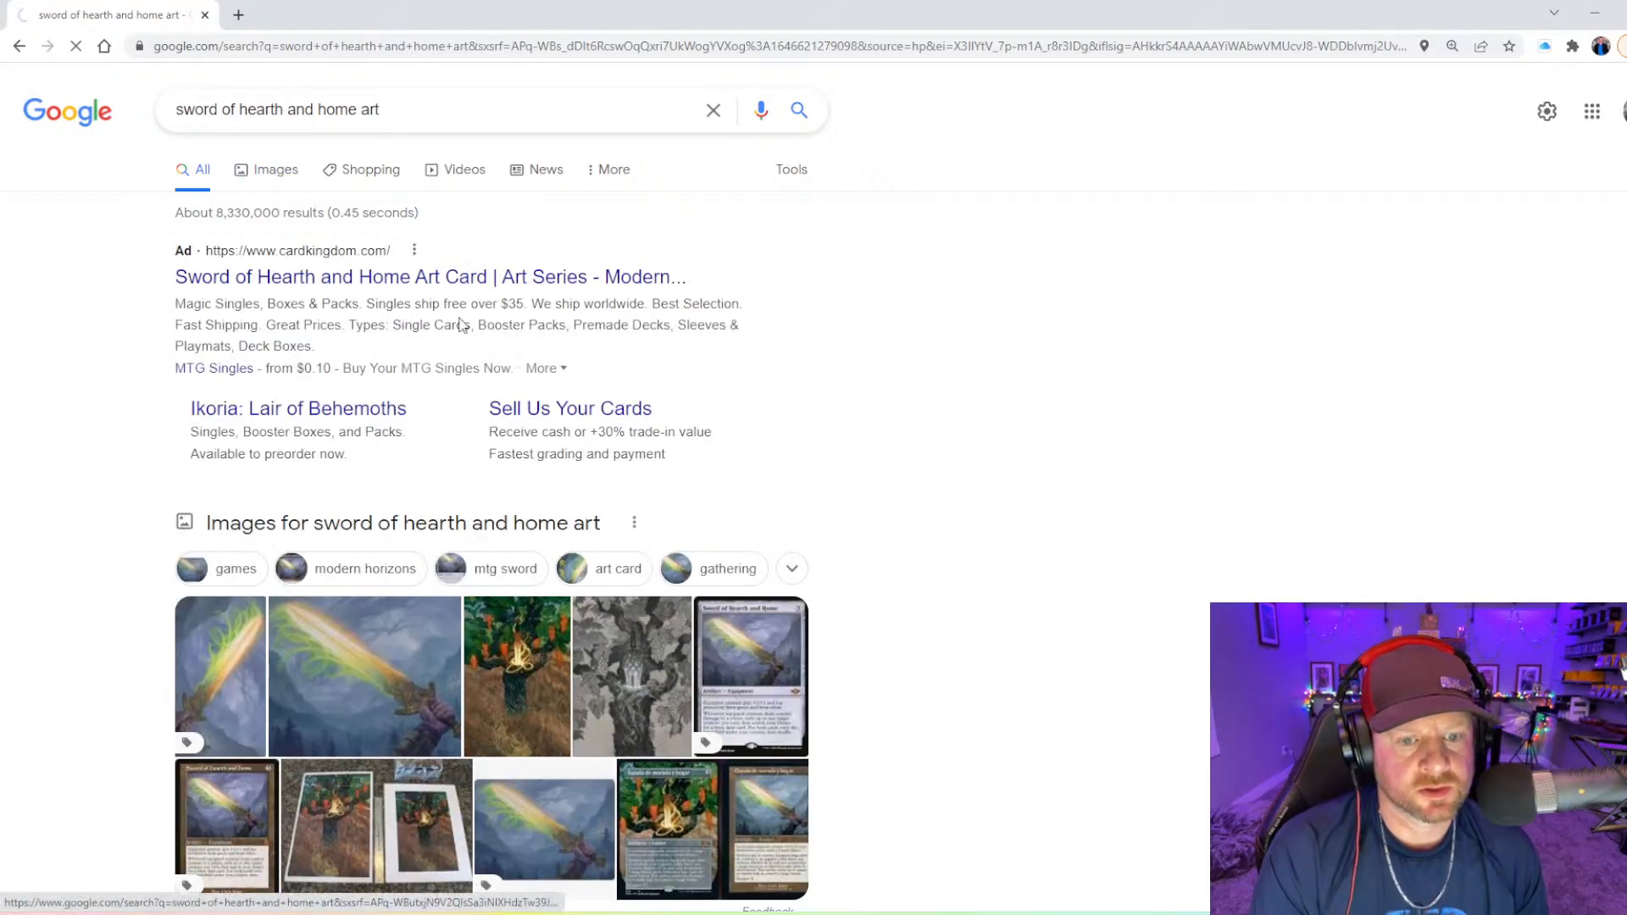
- Preview the Card Kingdom, Star City Games and CoolStuffInc versions of the sword artwork, ending on the Star City Games one
{"action": "scroll", "coordinate": [593, 421], "scroll_direction": "down", "scroll_amount": 3}
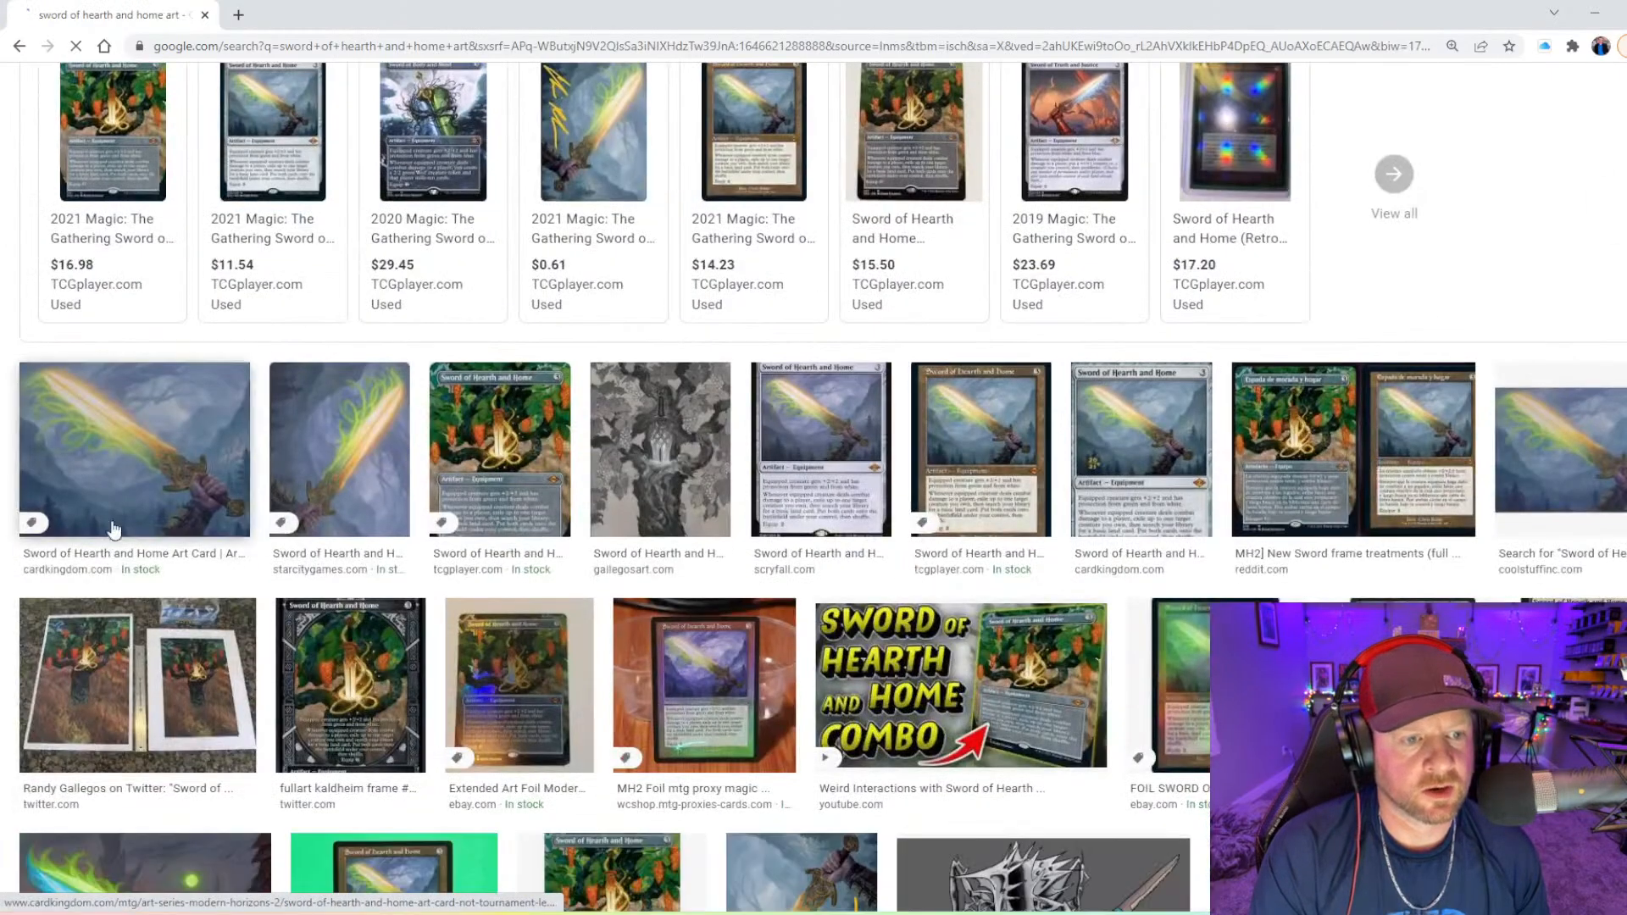
{"action": "left_click", "coordinate": [140, 450]}
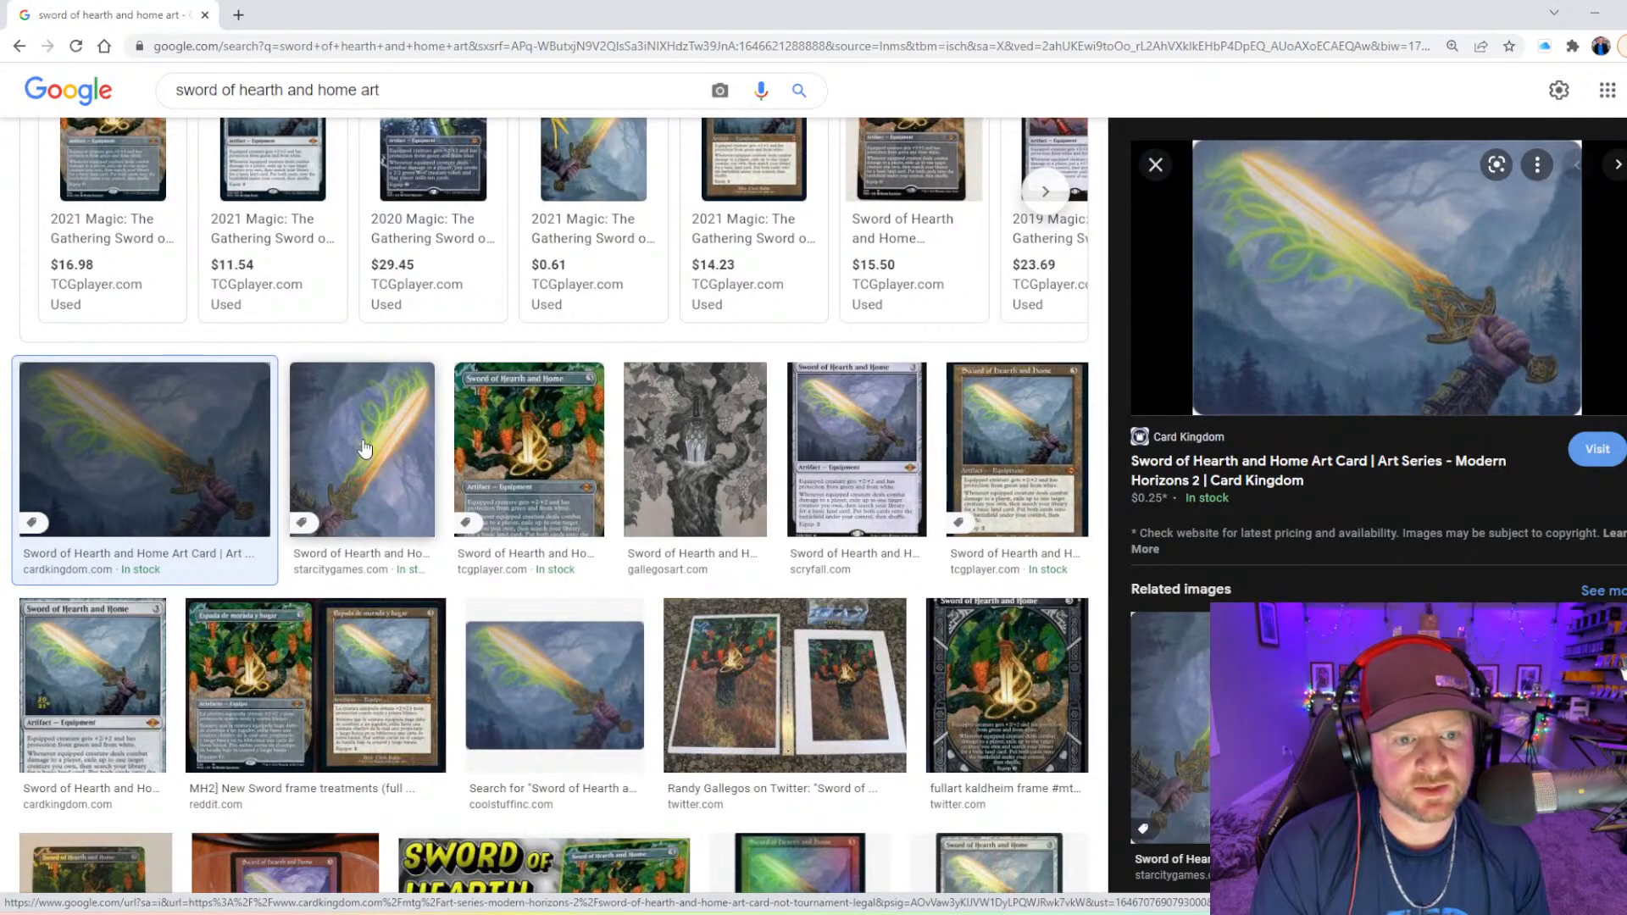
{"action": "key", "text": "Right"}
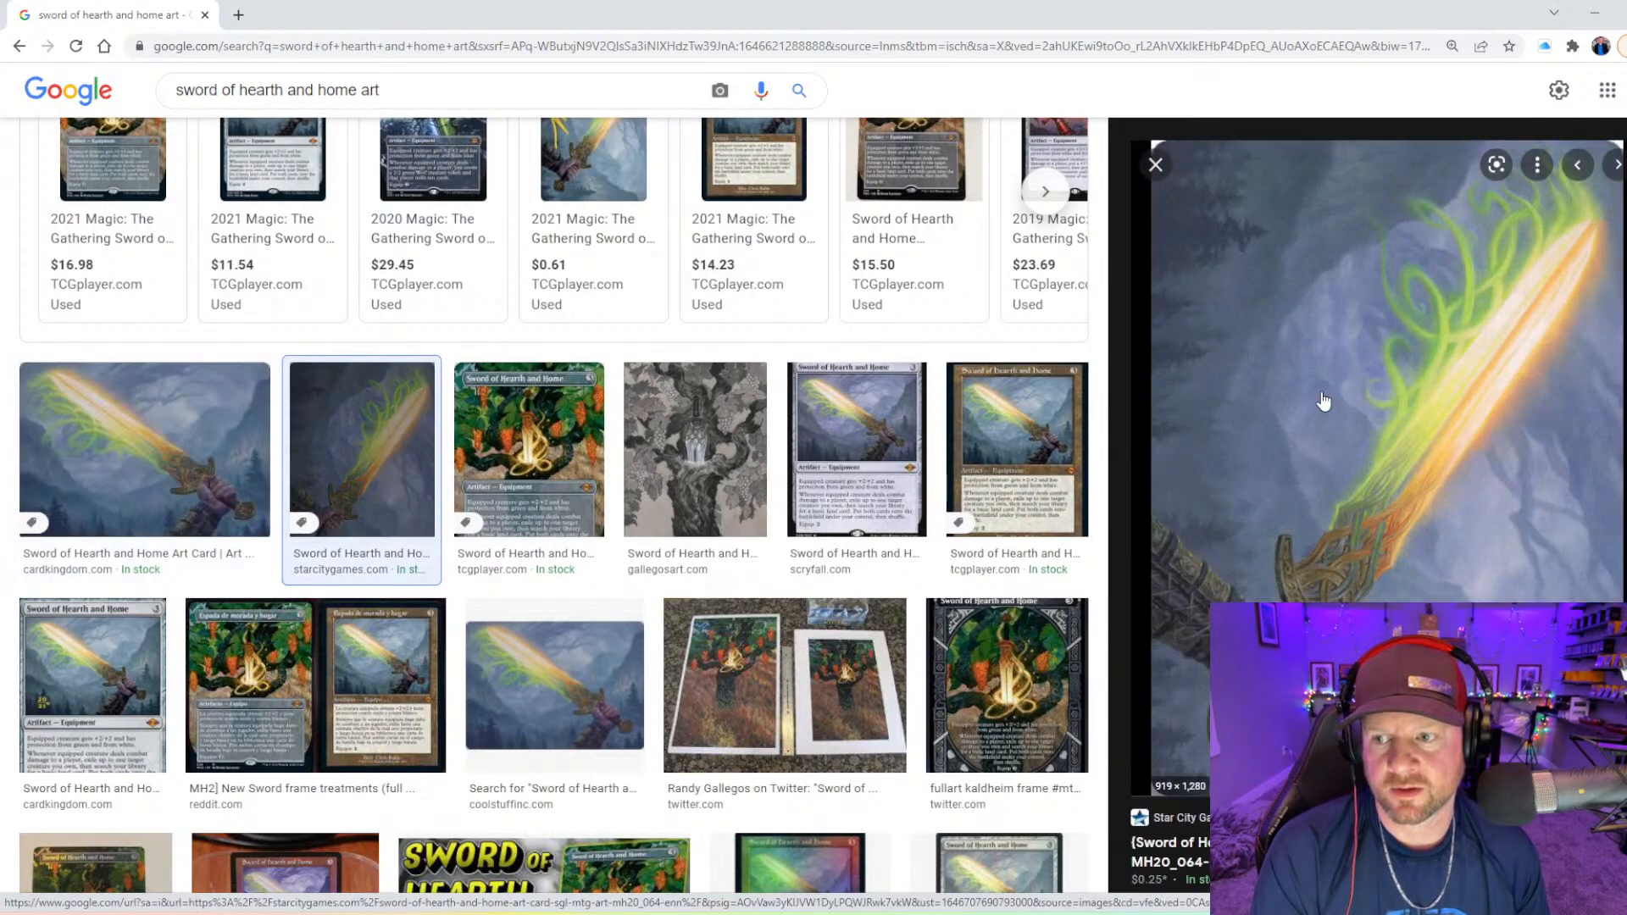
{"action": "left_click", "coordinate": [595, 716]}
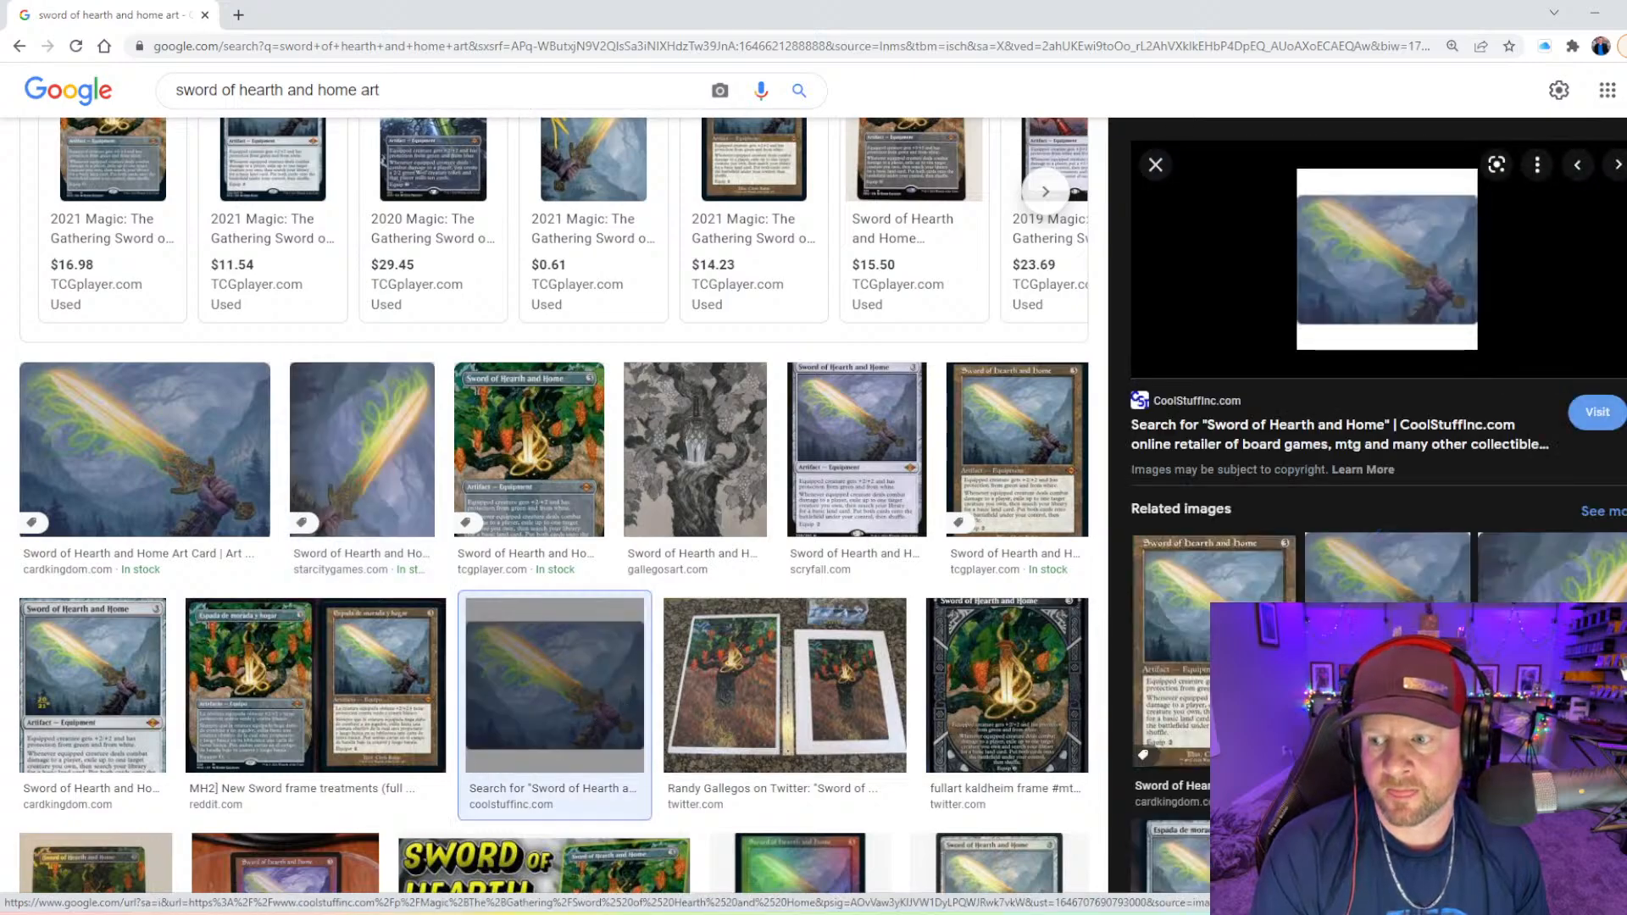
{"action": "left_click", "coordinate": [1544, 648]}
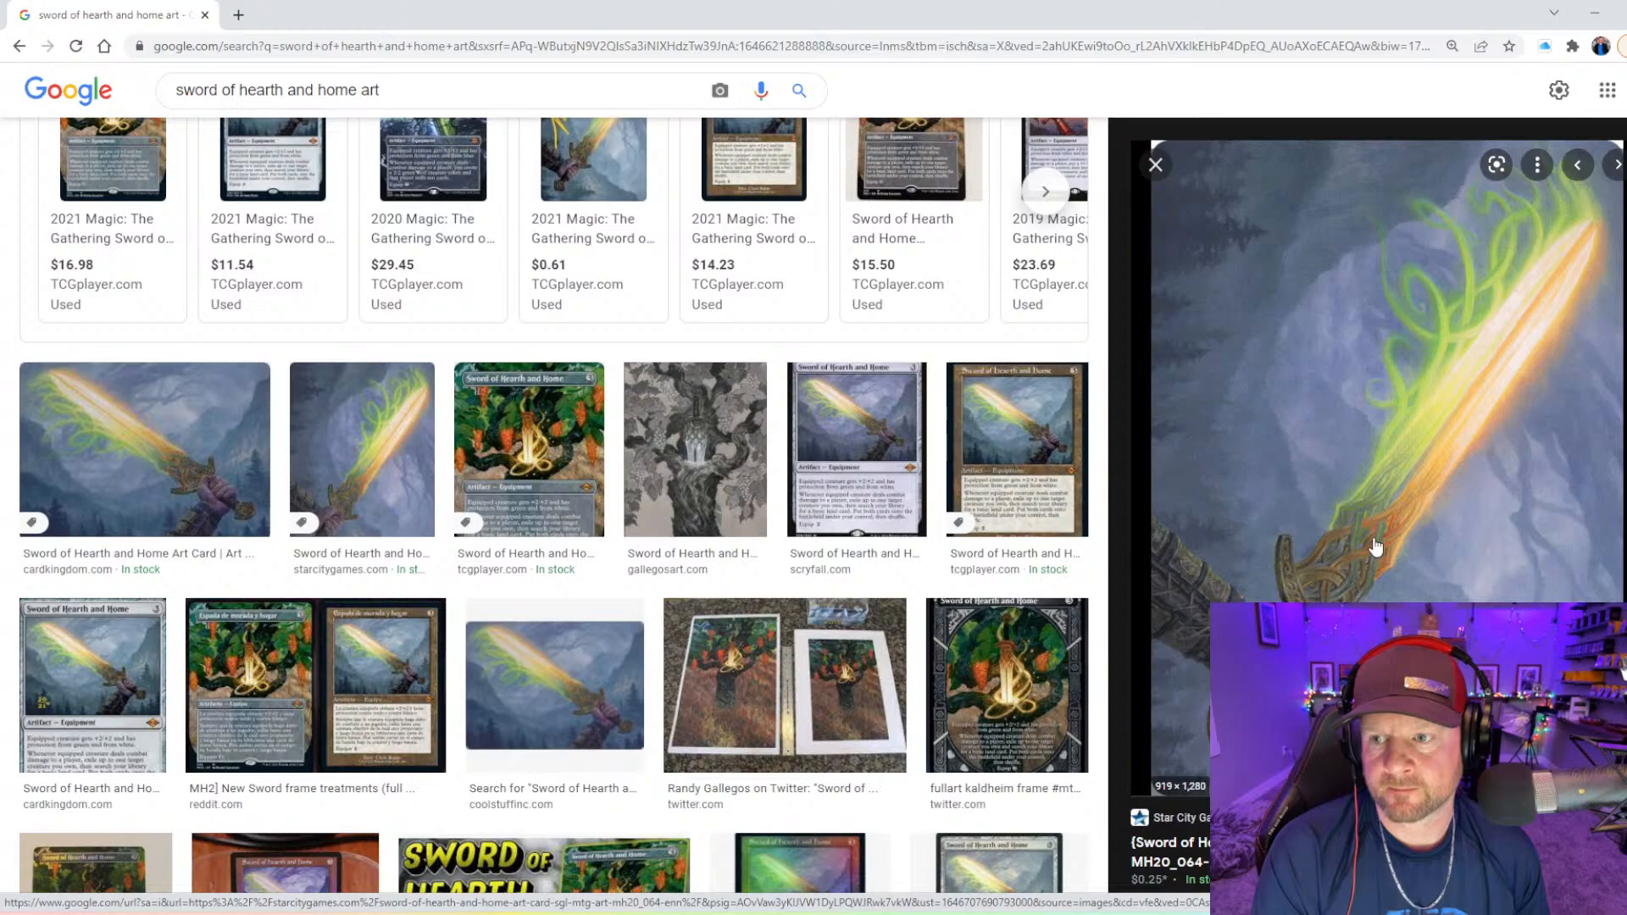
- Check the related images under the Star City Games artwork for a wider version and return to the Card Kingdom preview
{"action": "scroll", "coordinate": [1296, 555], "scroll_direction": "down", "scroll_amount": 8}
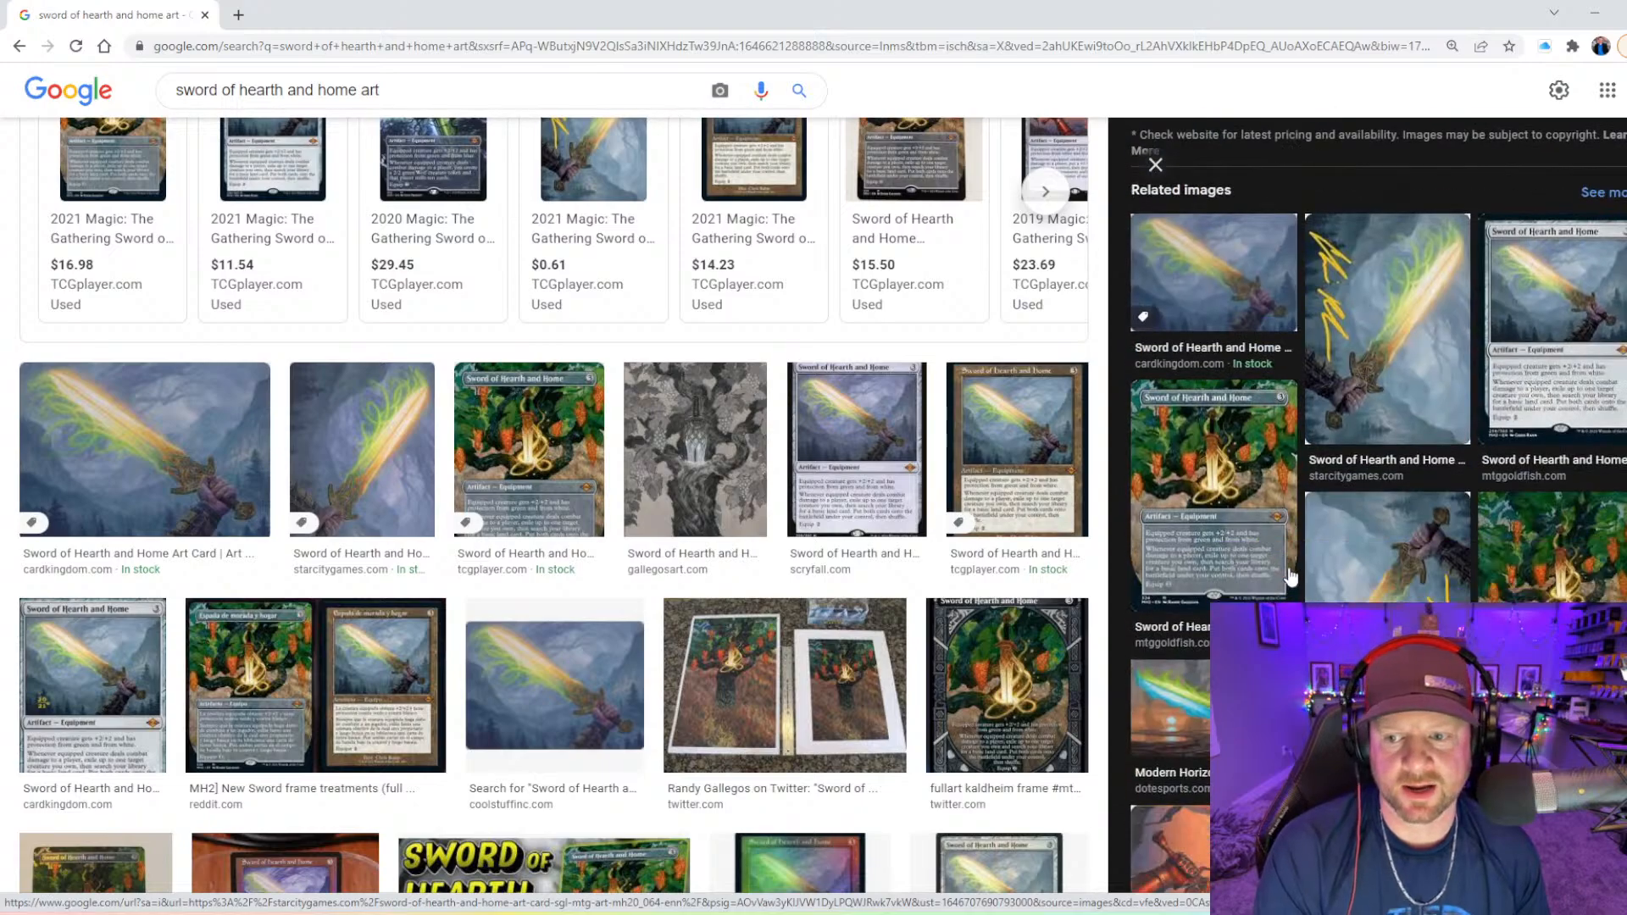
{"action": "scroll", "coordinate": [1428, 576], "scroll_direction": "down", "scroll_amount": 2}
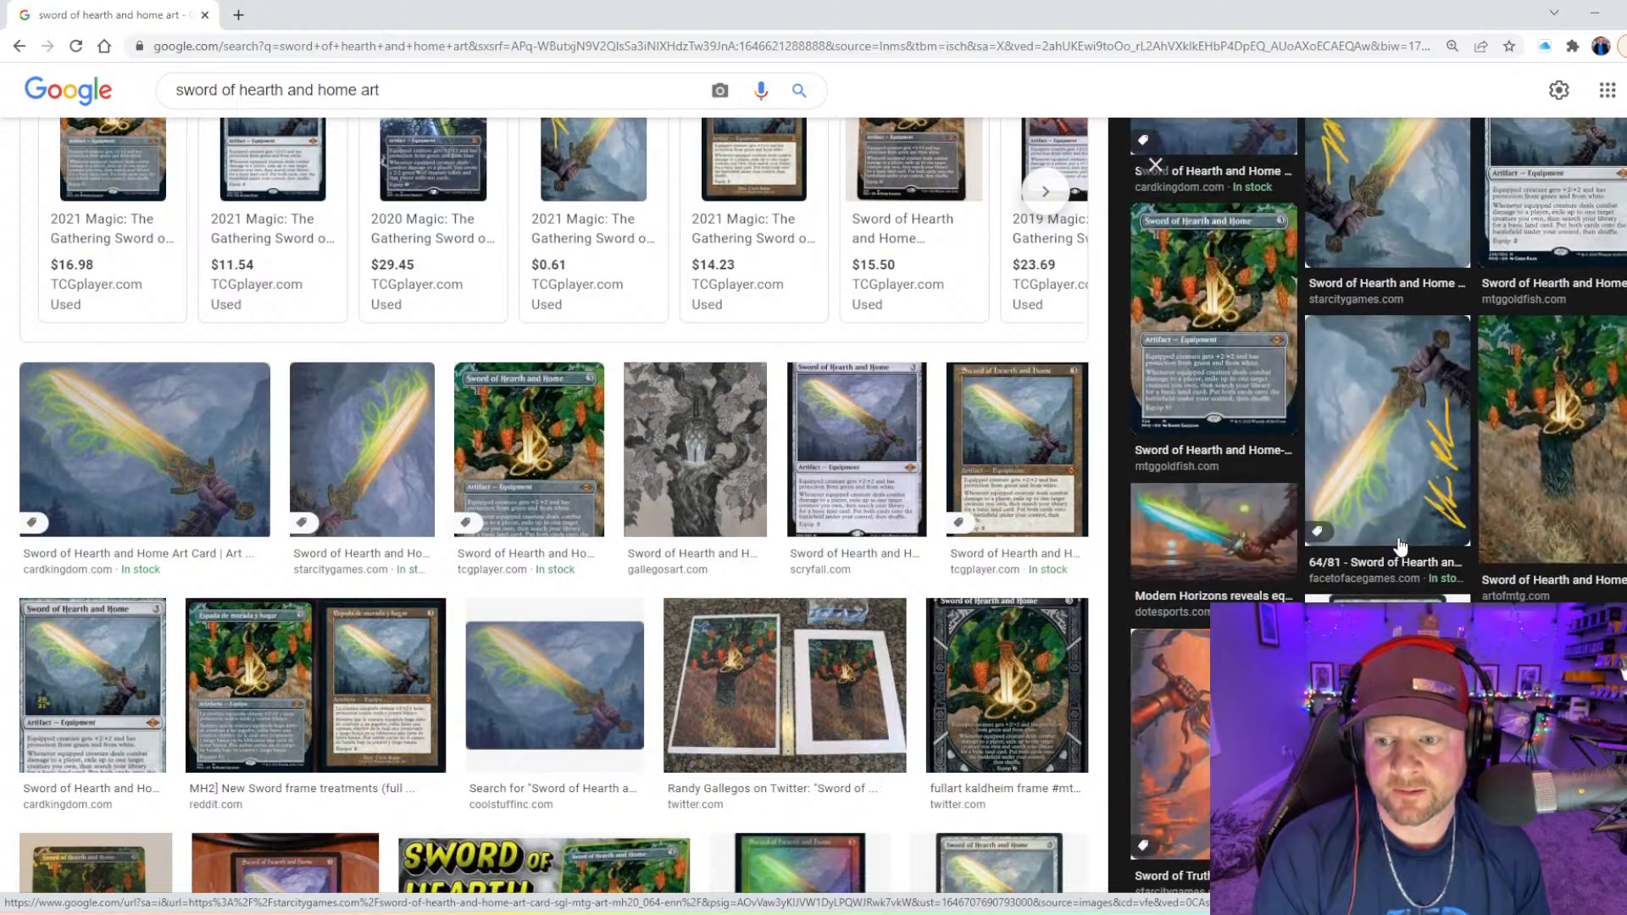
{"action": "left_click", "coordinate": [551, 671]}
{"action": "left_click", "coordinate": [1552, 653]}
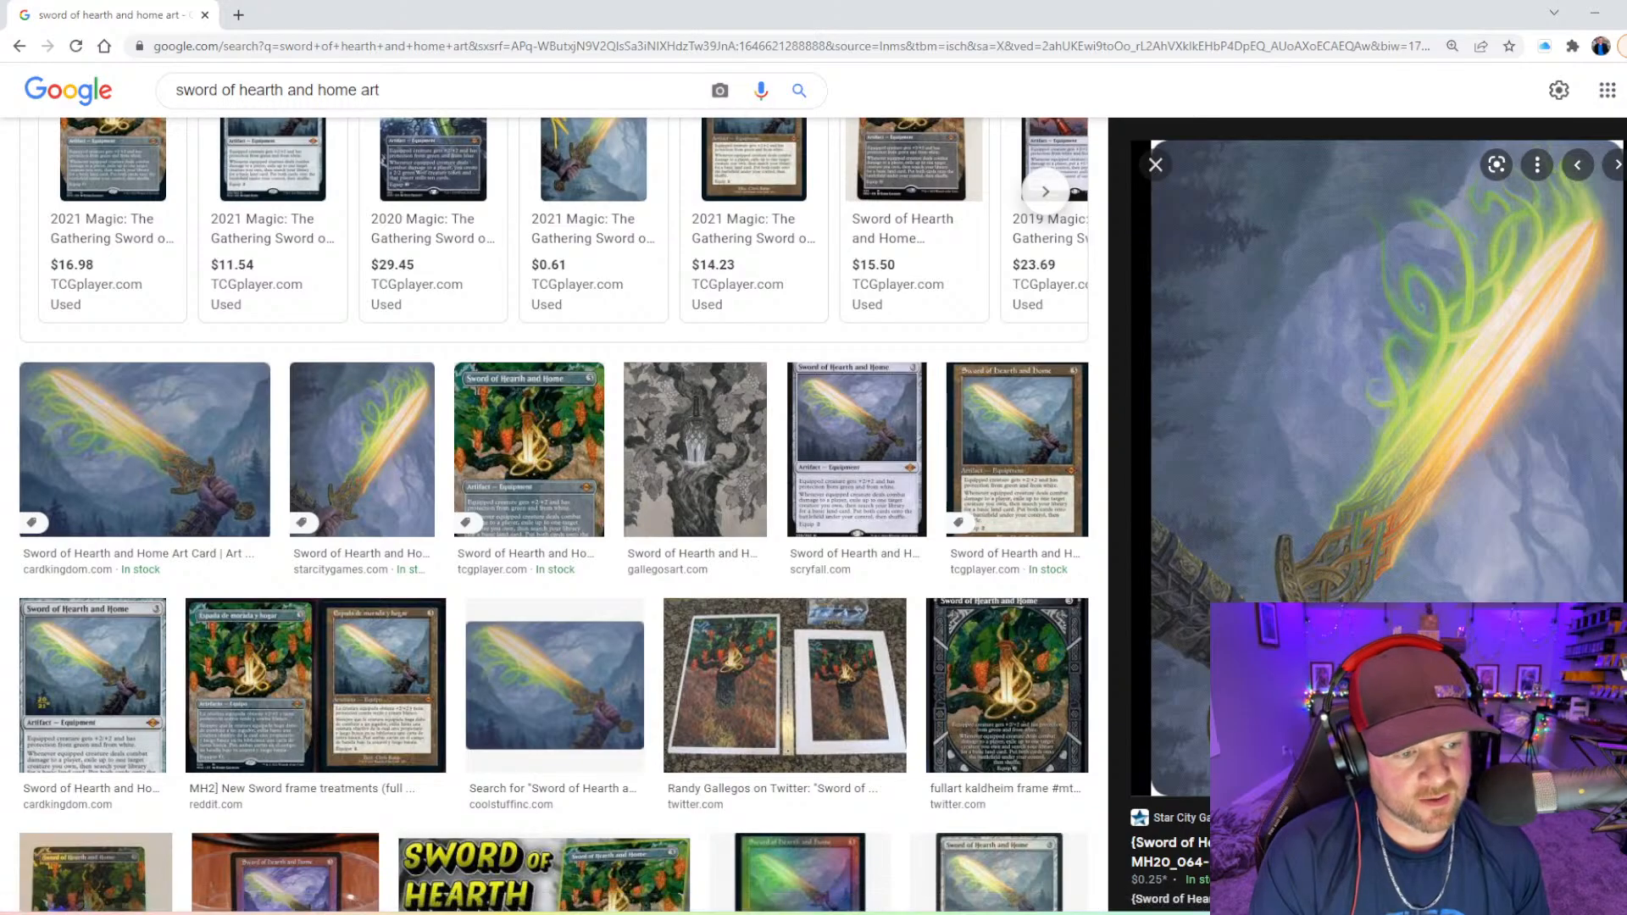
{"action": "scroll", "coordinate": [1409, 195], "scroll_direction": "down", "scroll_amount": 5}
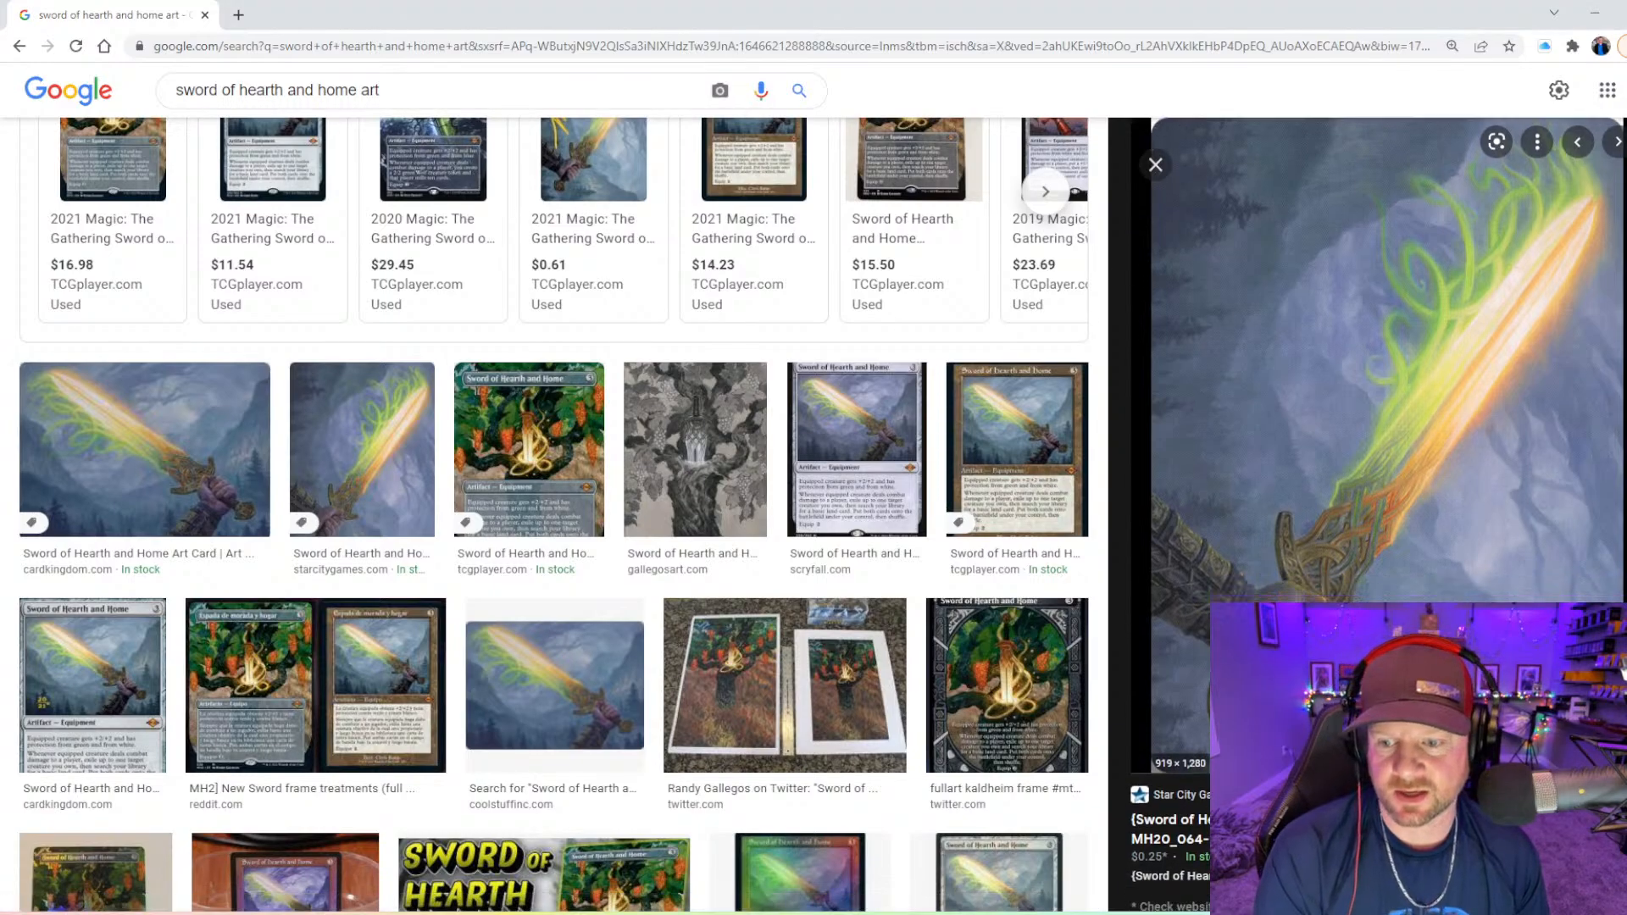
{"action": "scroll", "coordinate": [1394, 541], "scroll_direction": "down", "scroll_amount": 4}
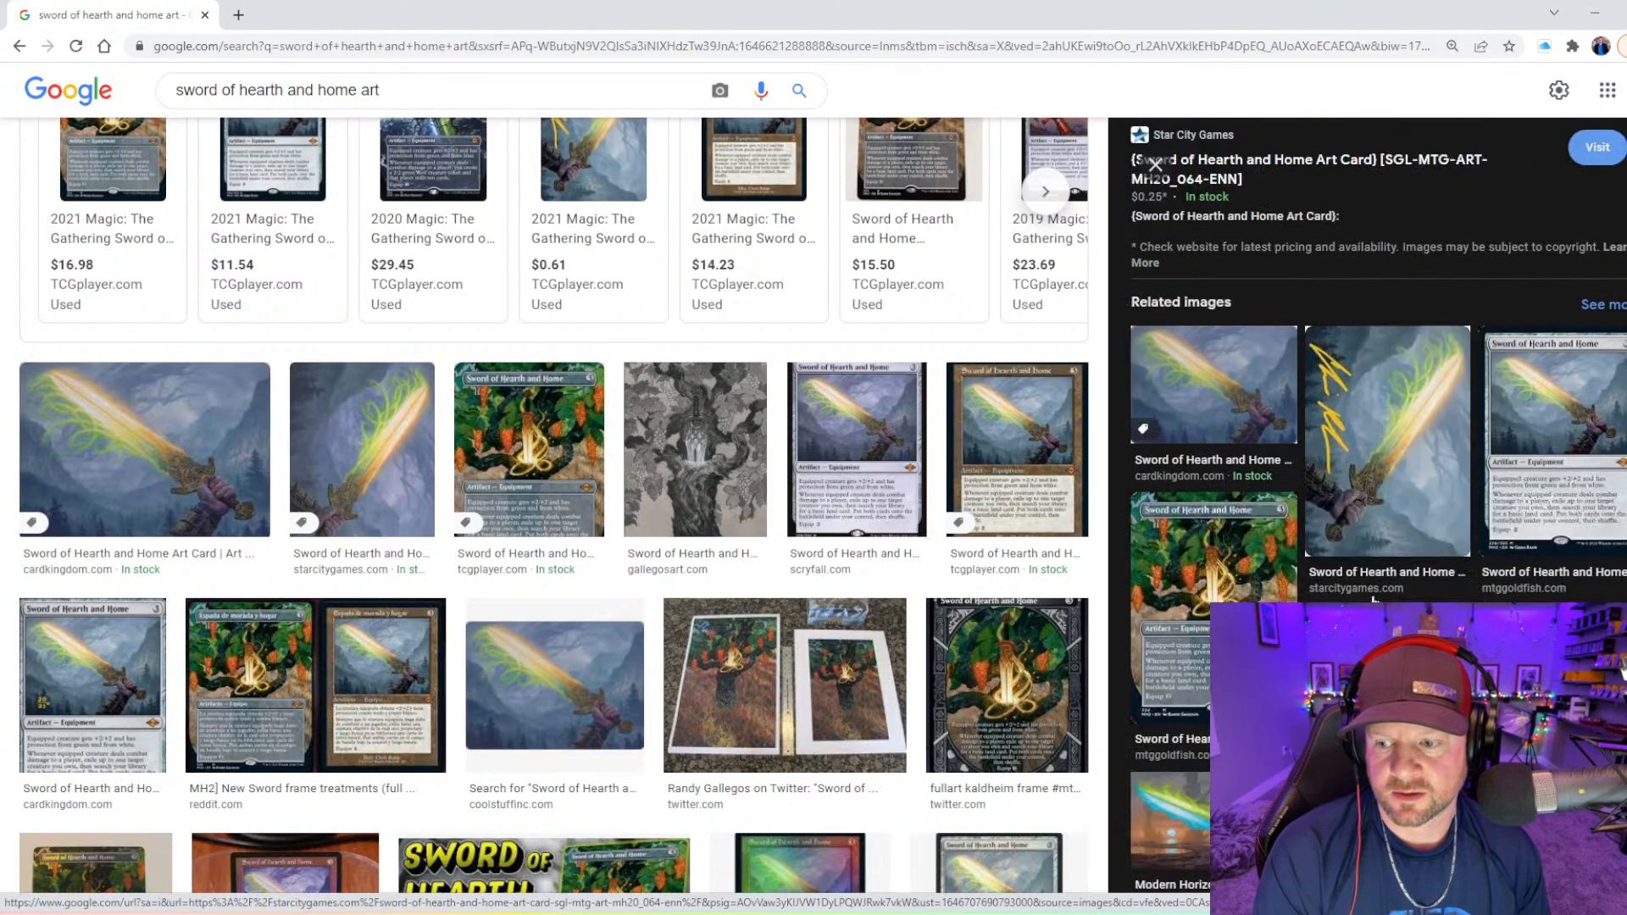
{"action": "left_click", "coordinate": [1394, 540]}
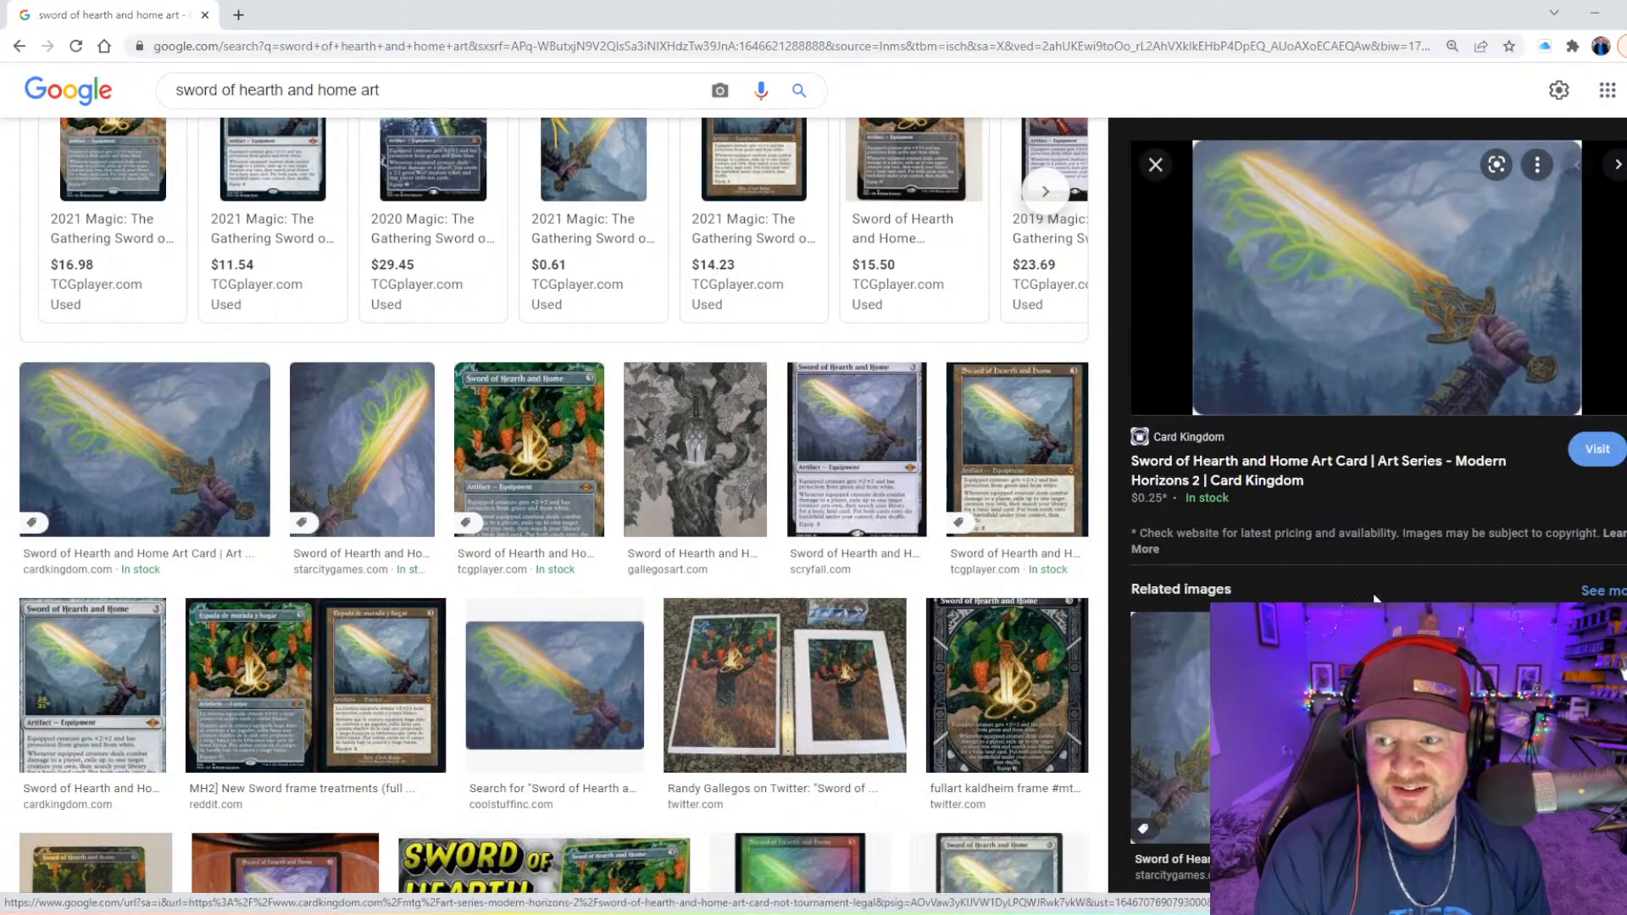
- Find the Game News 24 version of the sword artwork further down the image results and preview it
{"action": "scroll", "coordinate": [1394, 260], "scroll_direction": "down", "scroll_amount": 6}
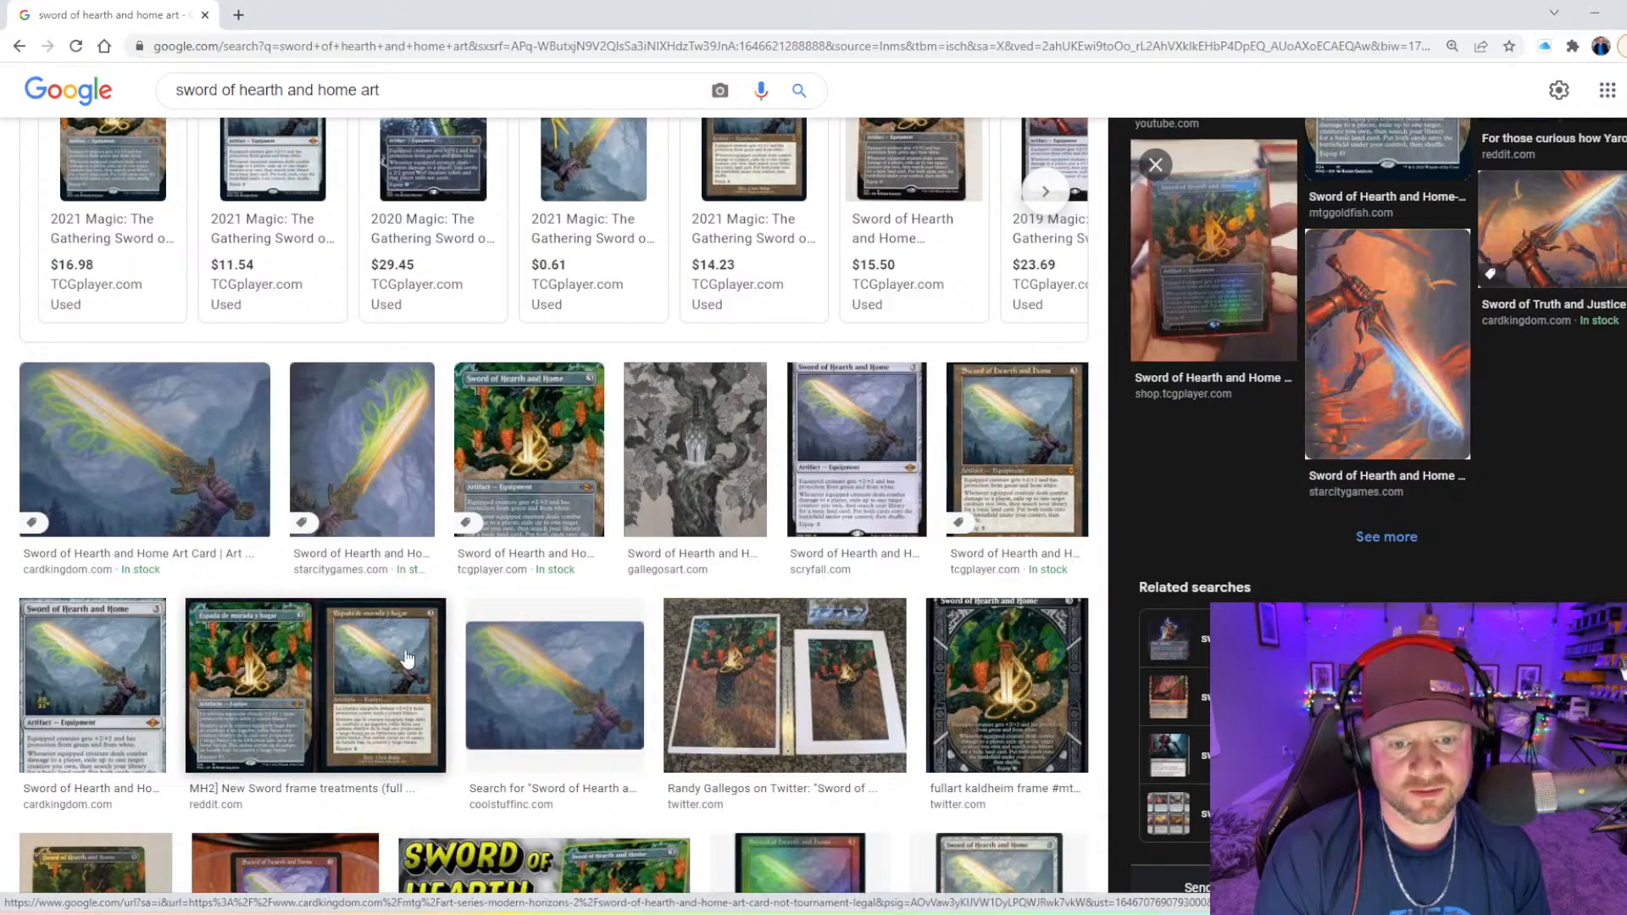
{"action": "scroll", "coordinate": [505, 660], "scroll_direction": "down", "scroll_amount": 10}
{"action": "scroll", "coordinate": [579, 550], "scroll_direction": "down", "scroll_amount": 6}
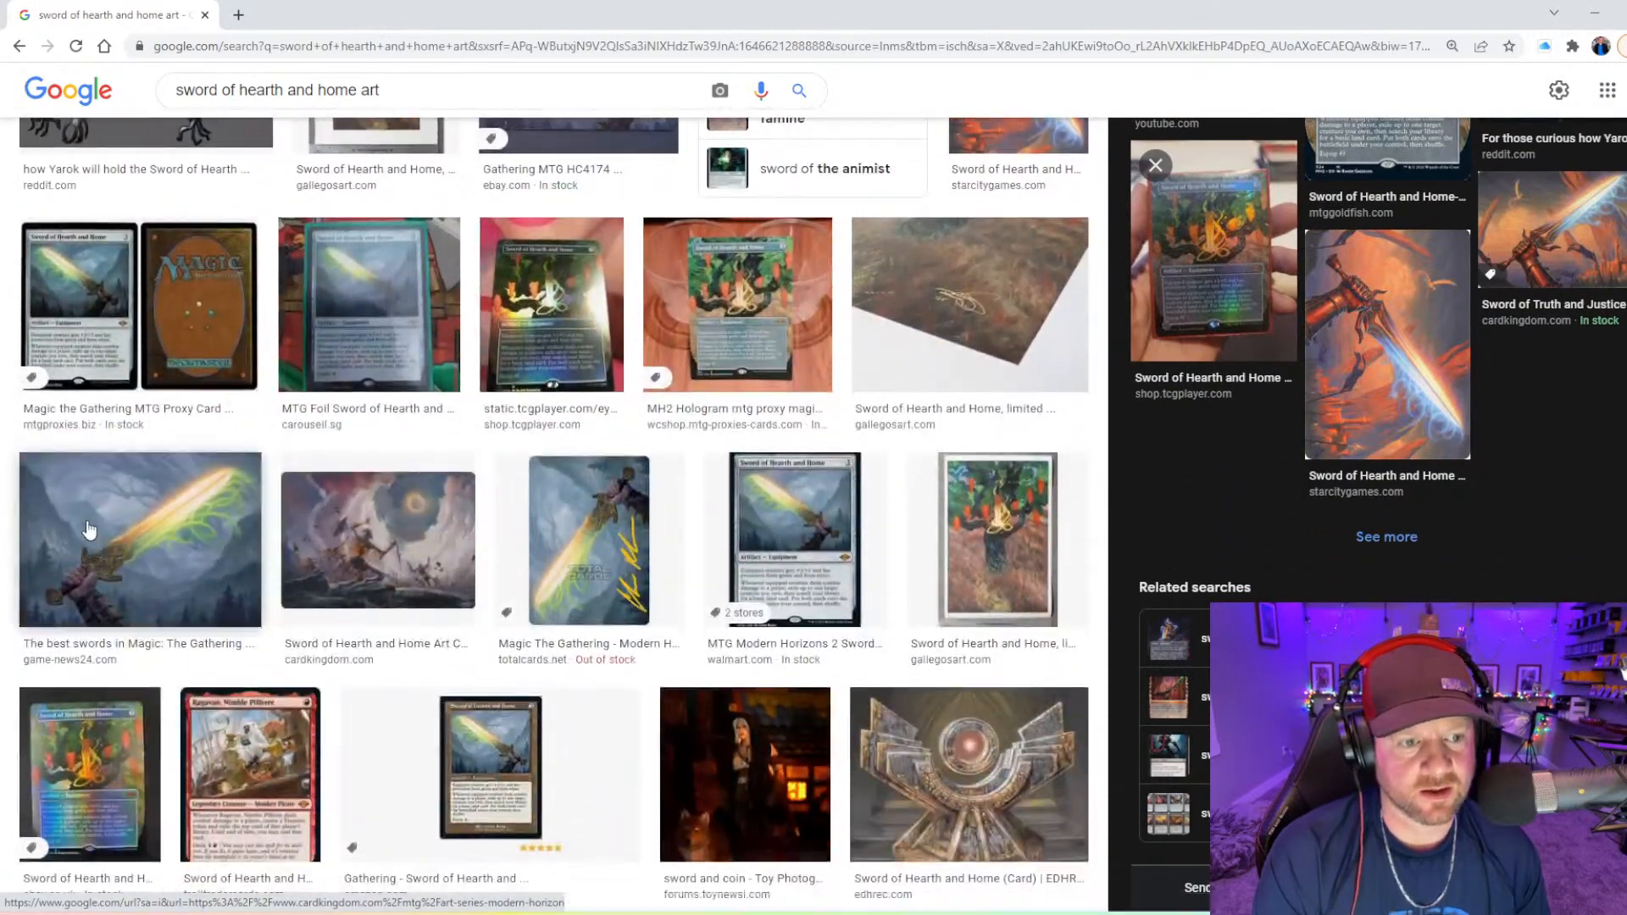
{"action": "left_click", "coordinate": [89, 531]}
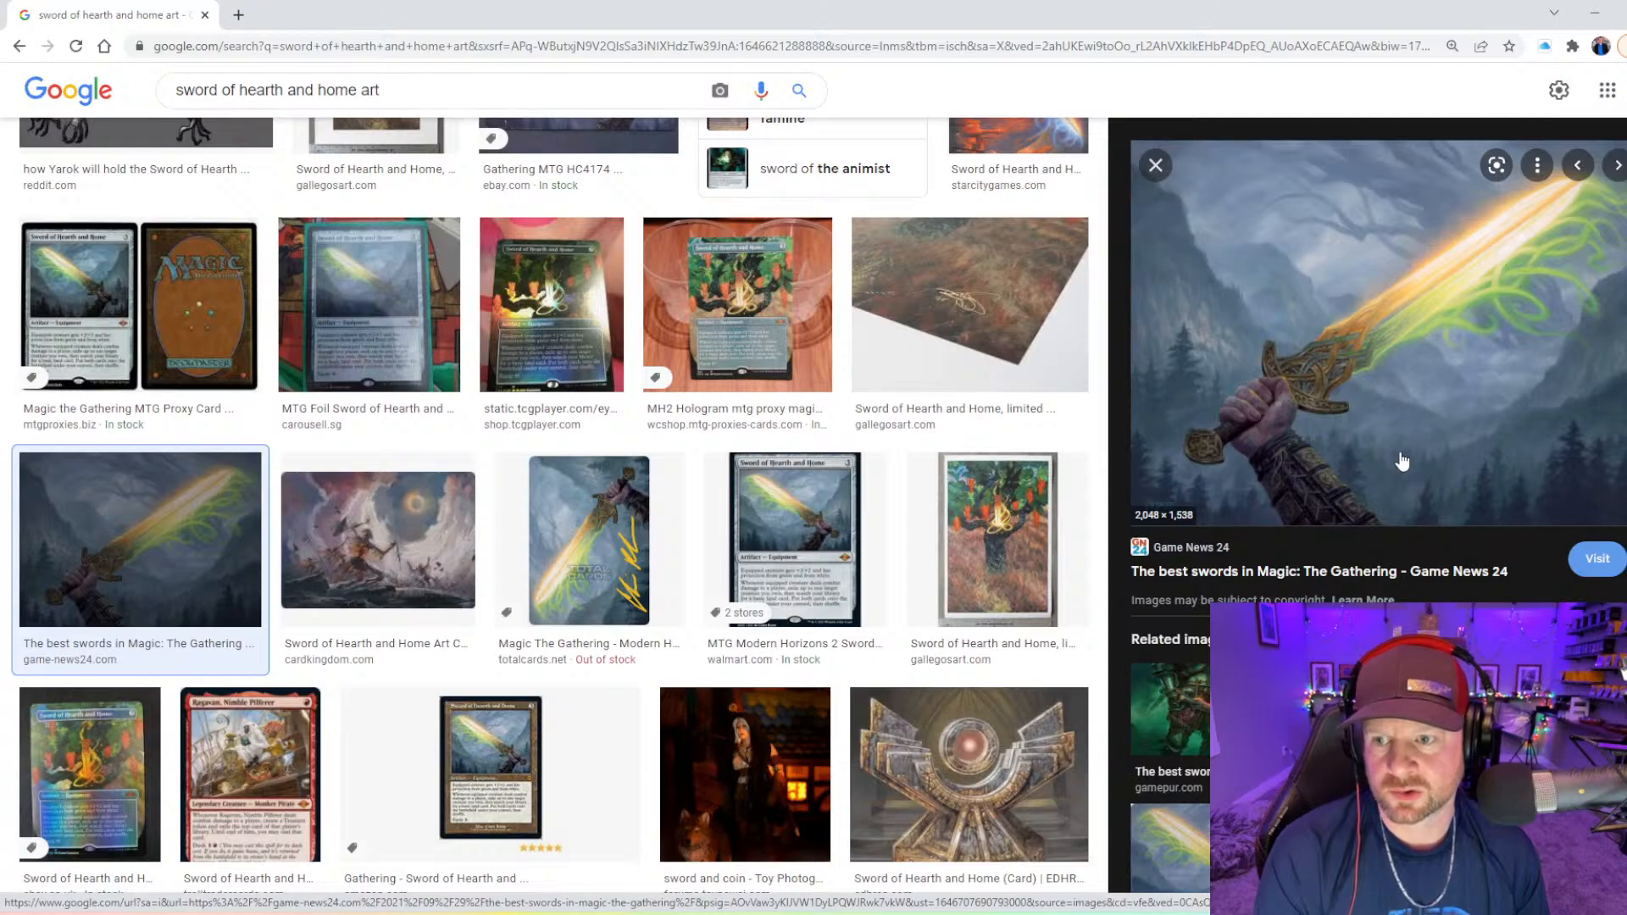
- Save the previewed sword artwork as a JPEG named SWORD in the PROXY TIME! folder on the Desktop
{"action": "right_click", "coordinate": [1402, 373]}
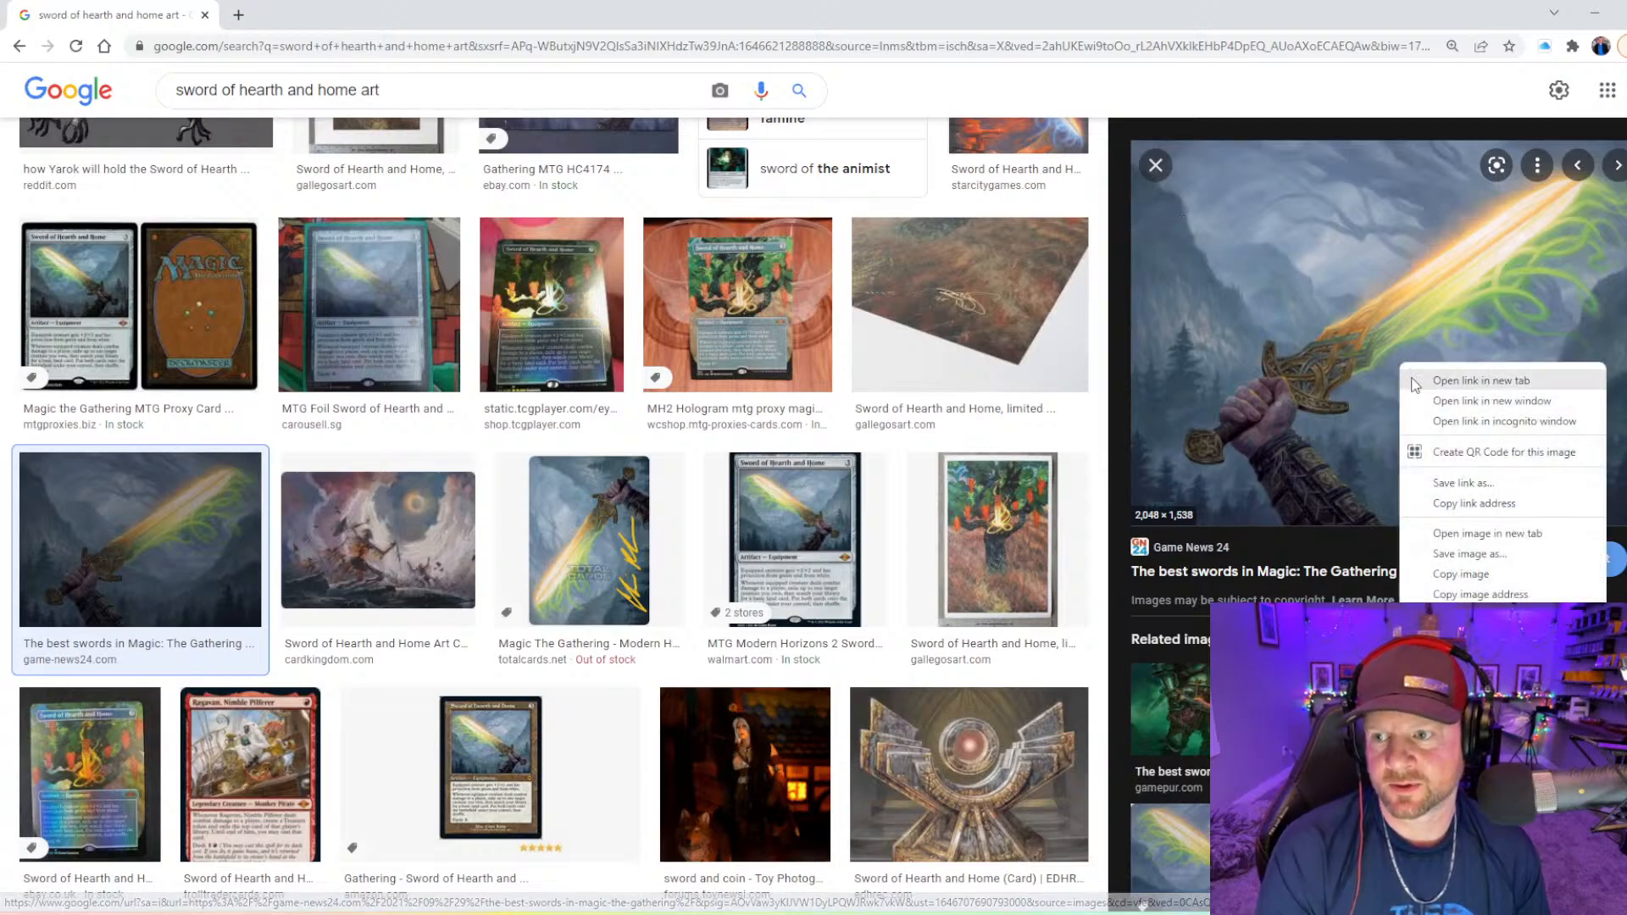
{"action": "left_click", "coordinate": [1464, 565]}
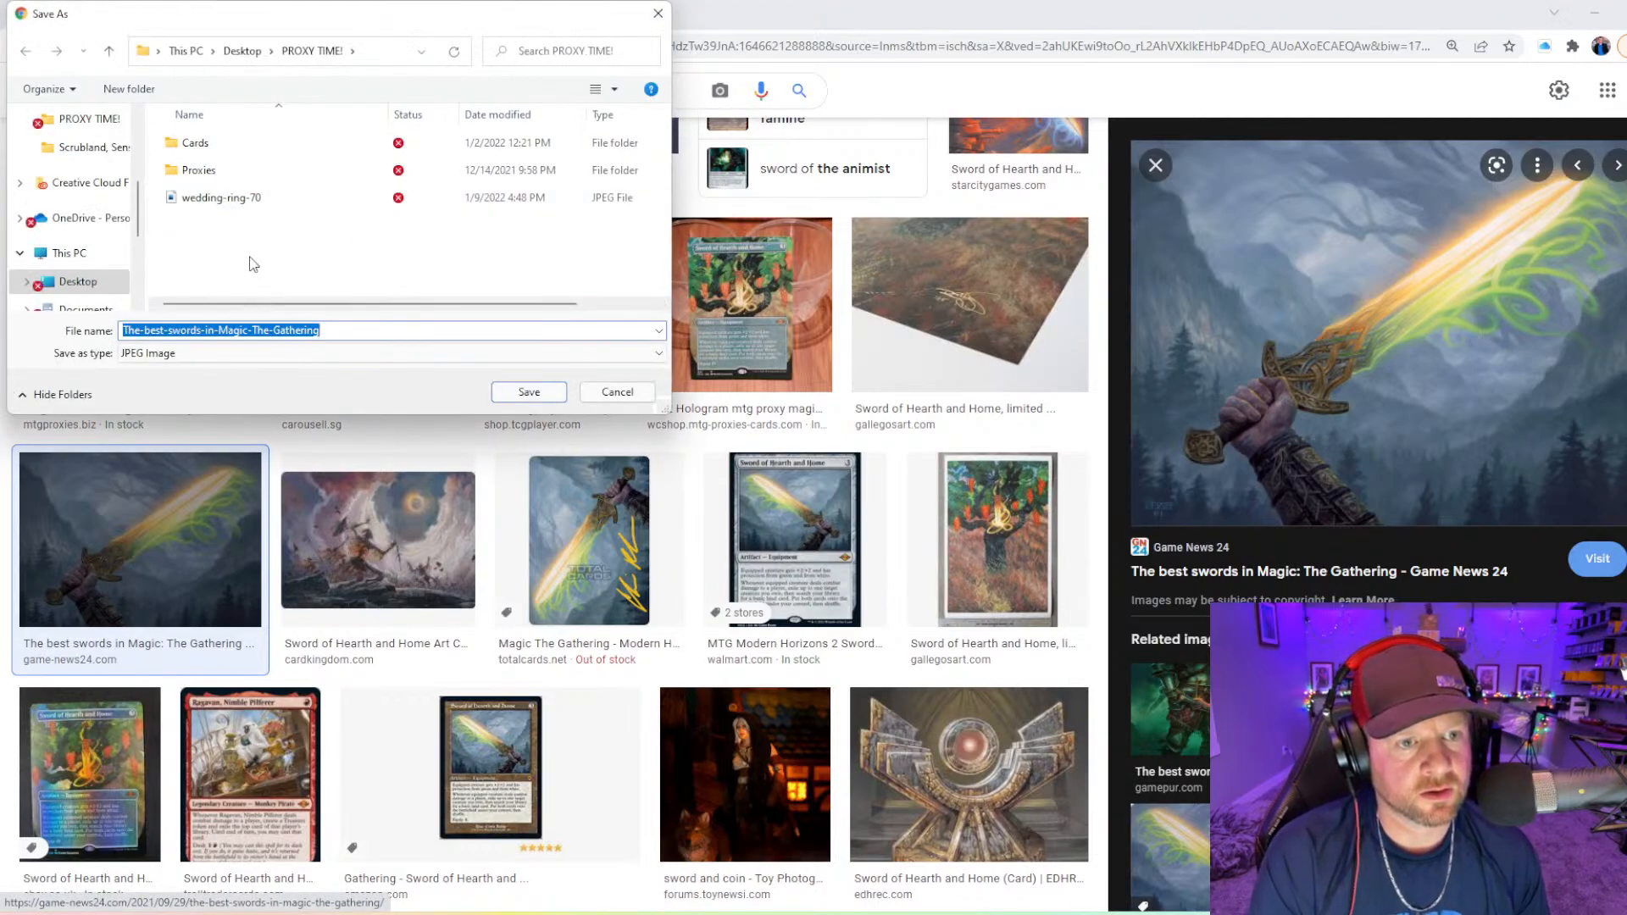
{"action": "type", "text": "SWORD"}
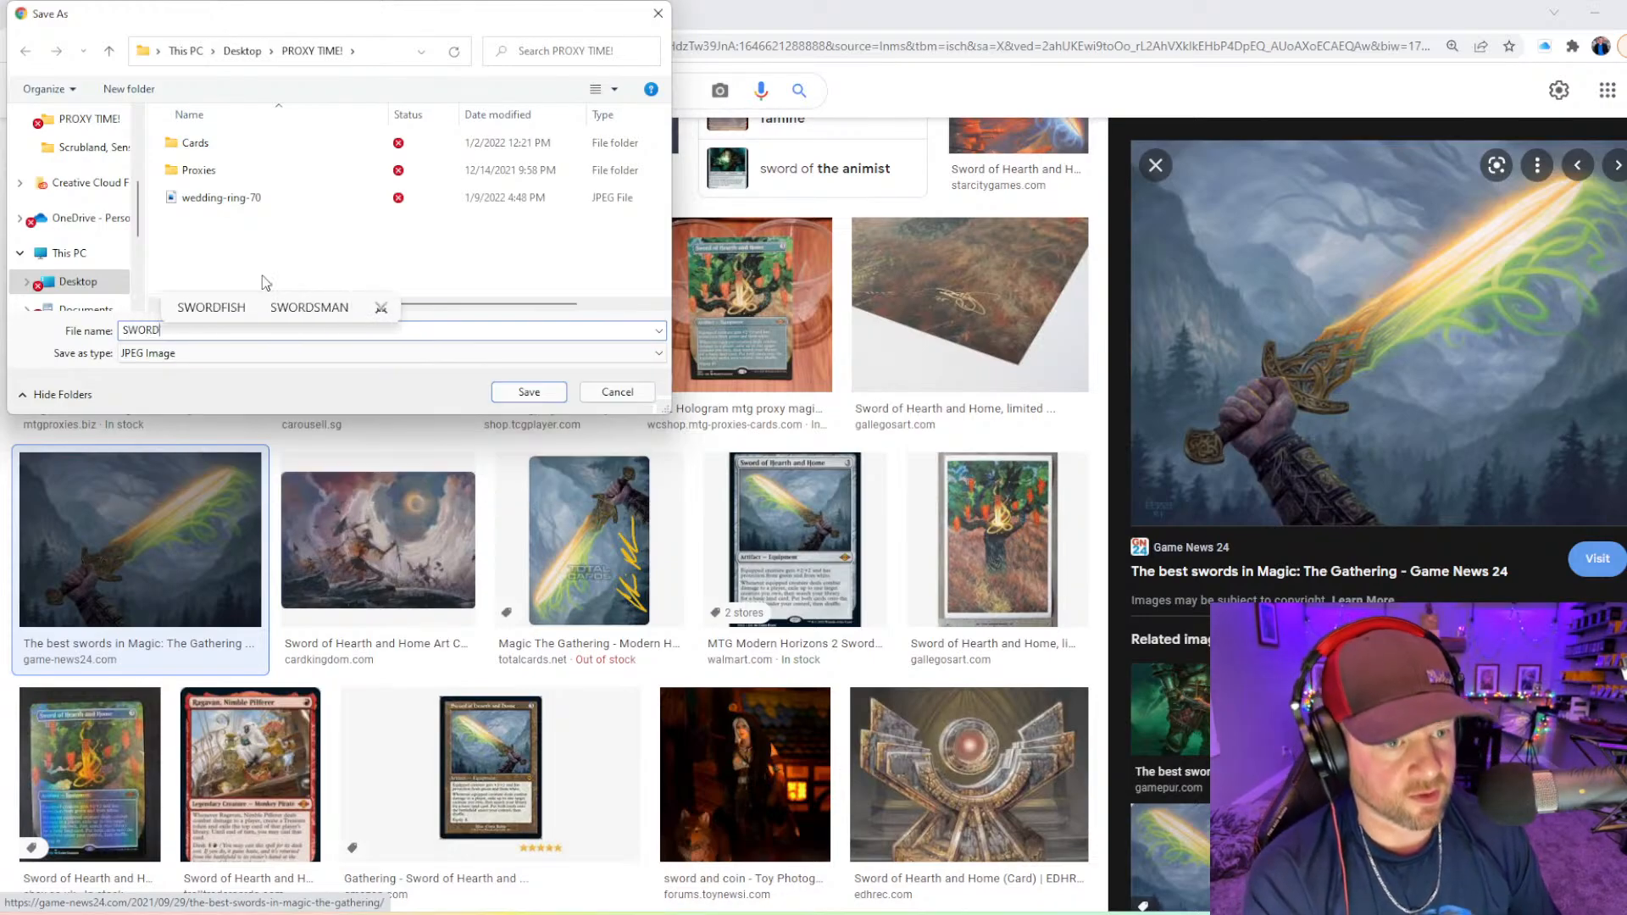
{"action": "key", "text": "Return"}
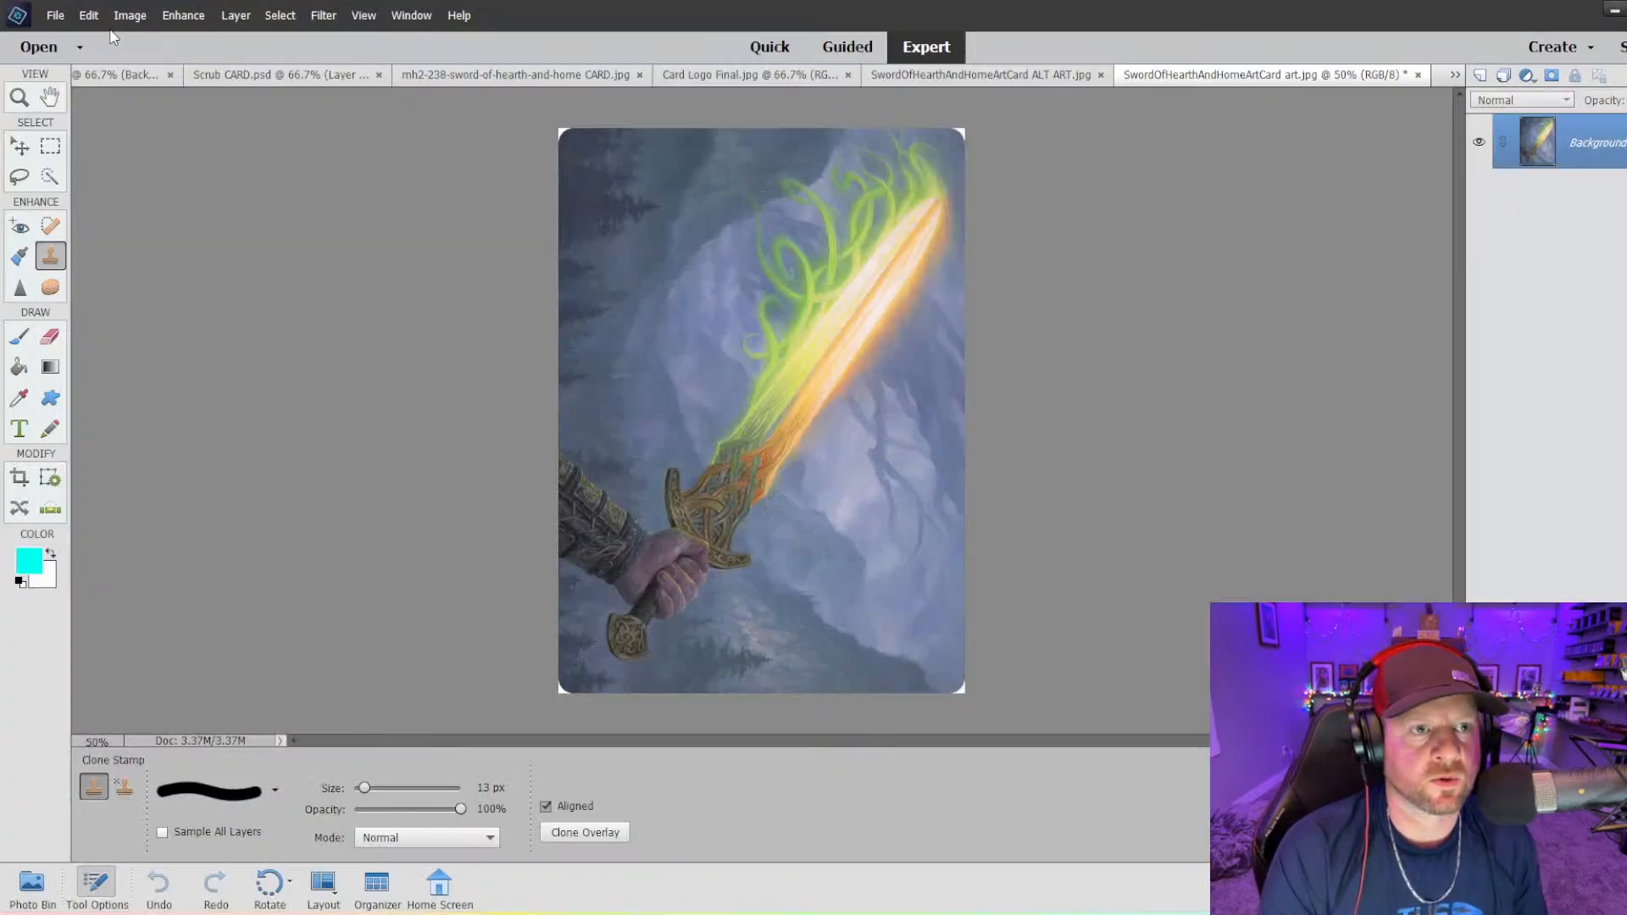
- In Photoshop Elements, open the SWORD image from the Desktop's PROXY TIME! folder and fit it in view
{"action": "left_click", "coordinate": [55, 15]}
{"action": "left_click", "coordinate": [81, 59]}
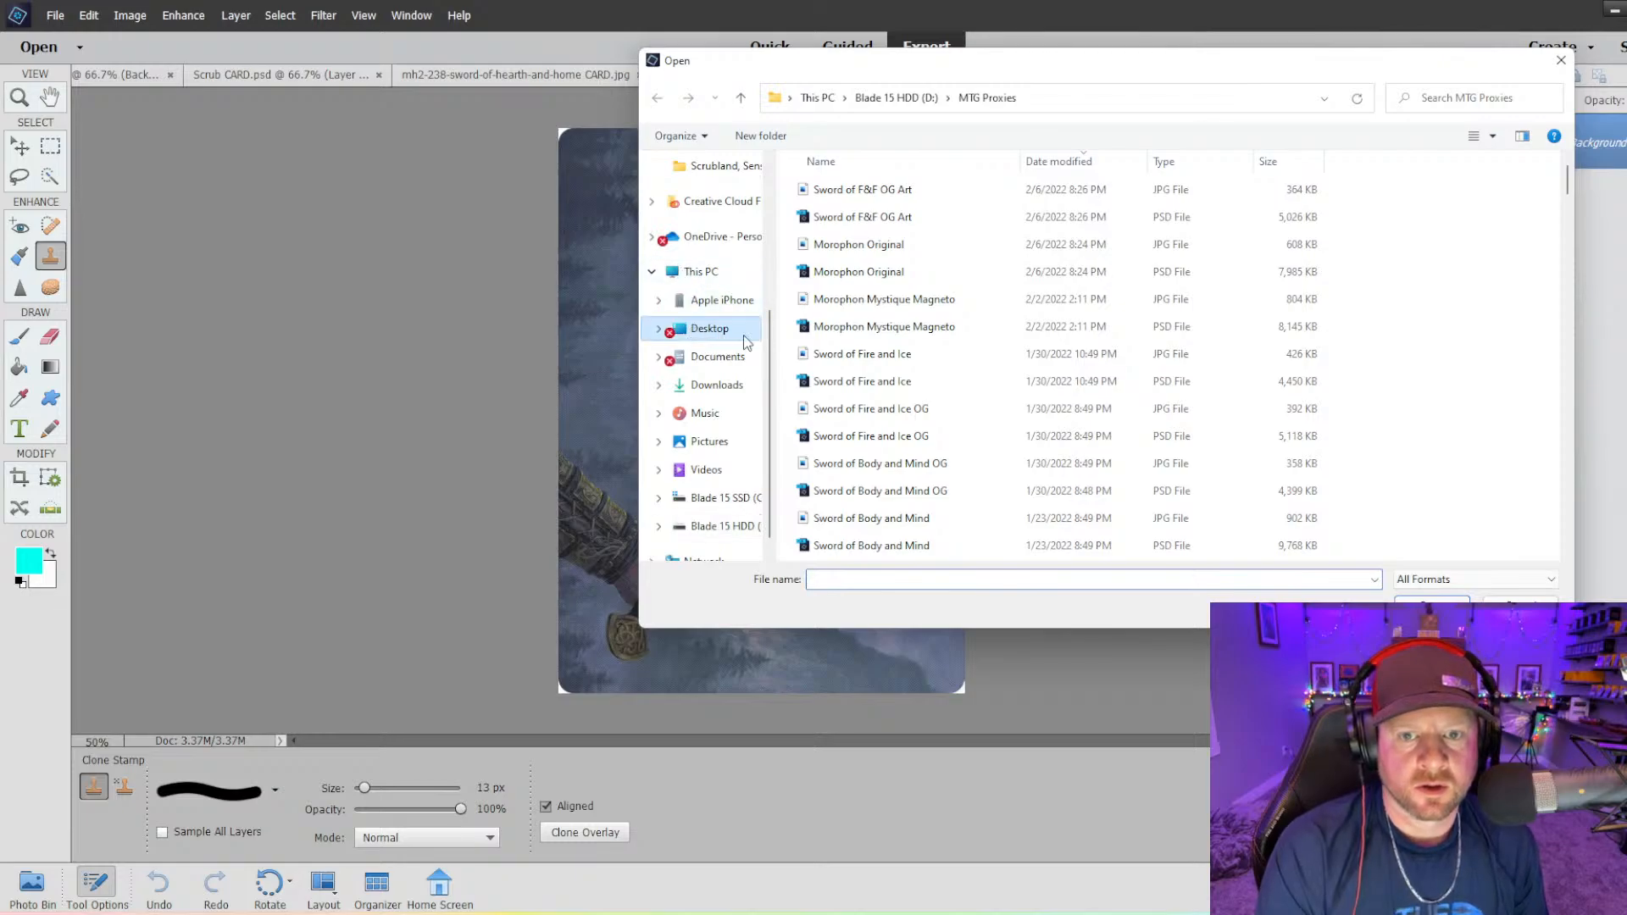
{"action": "left_click", "coordinate": [745, 337]}
{"action": "double_click", "coordinate": [834, 300]}
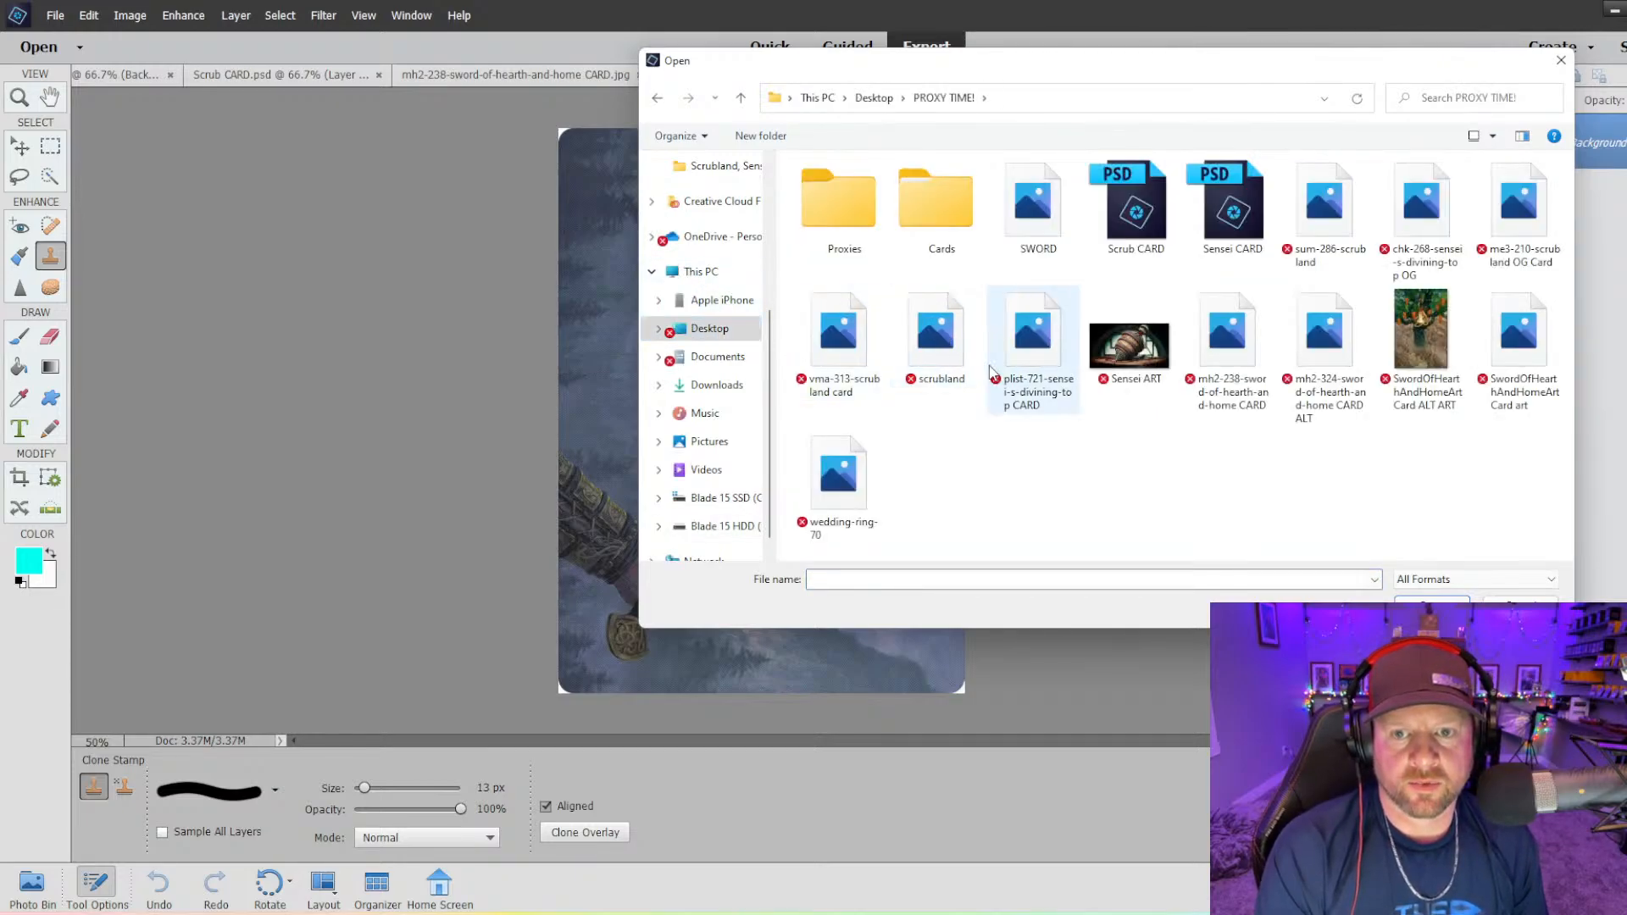
{"action": "left_click", "coordinate": [1002, 210]}
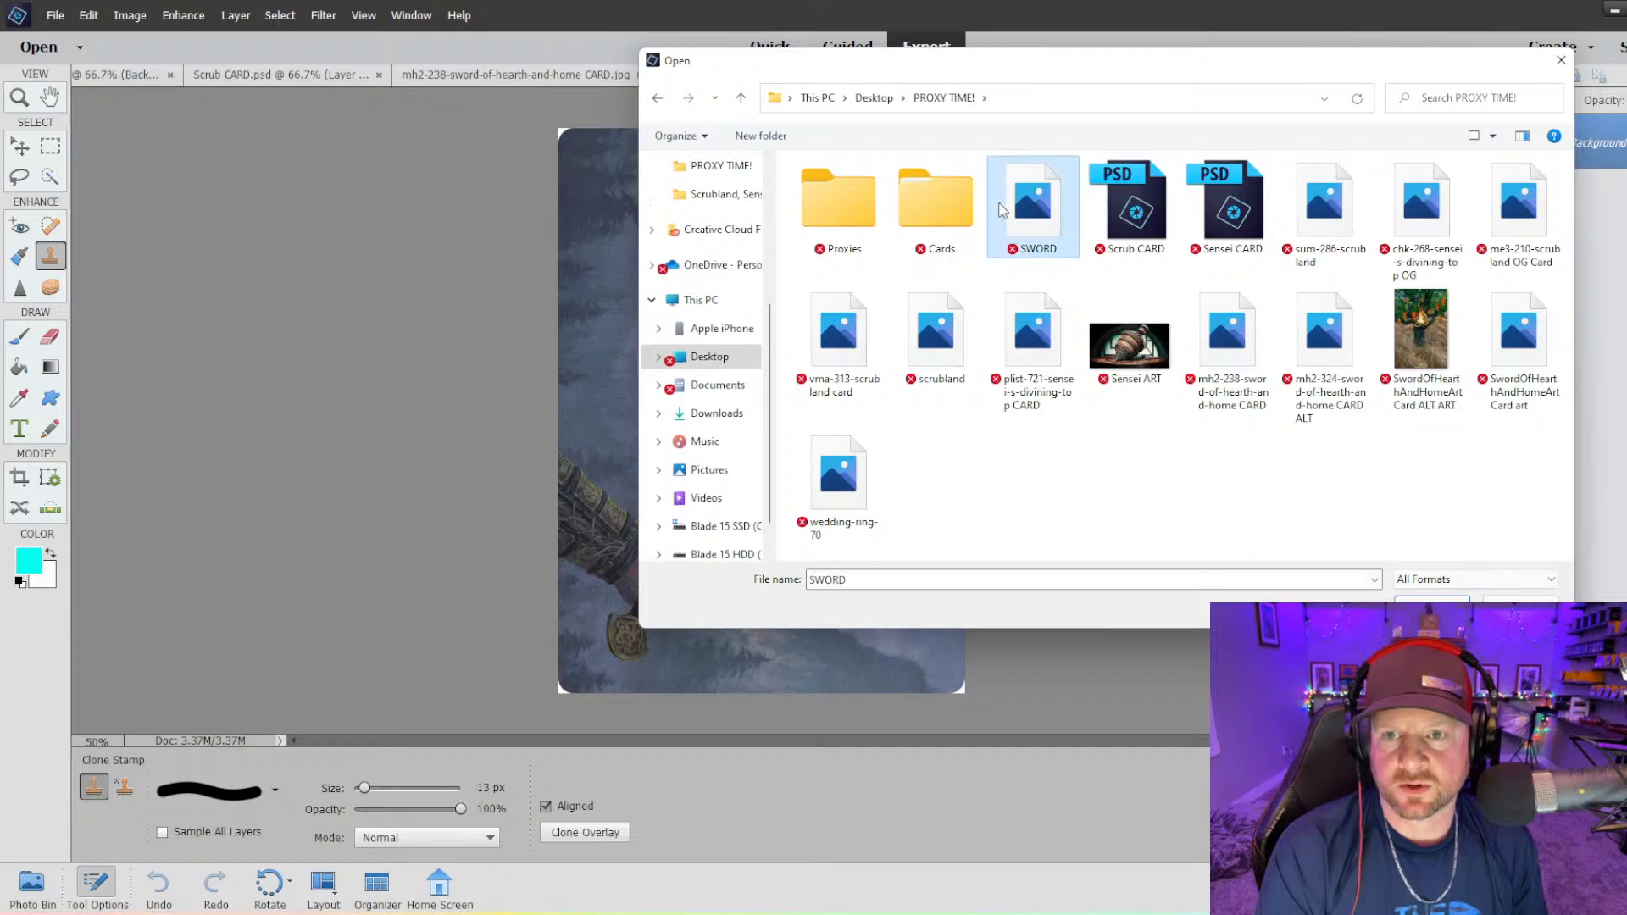
{"action": "double_click", "coordinate": [1002, 211]}
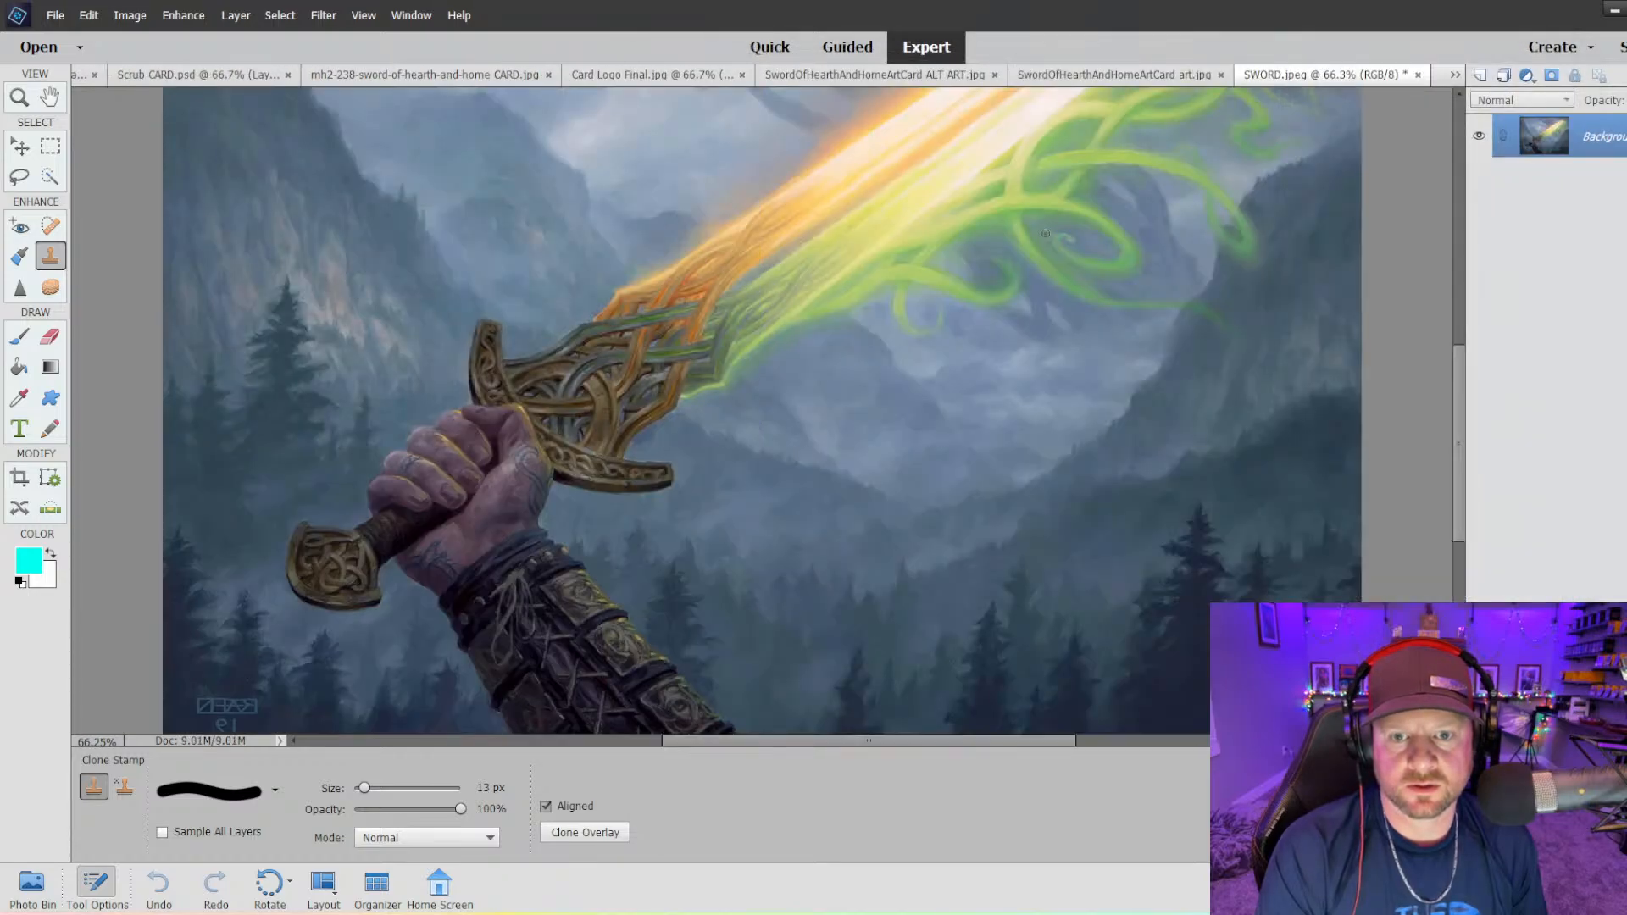
{"action": "key", "text": "ctrl+minus"}
{"action": "key", "text": "ctrl+minus"}
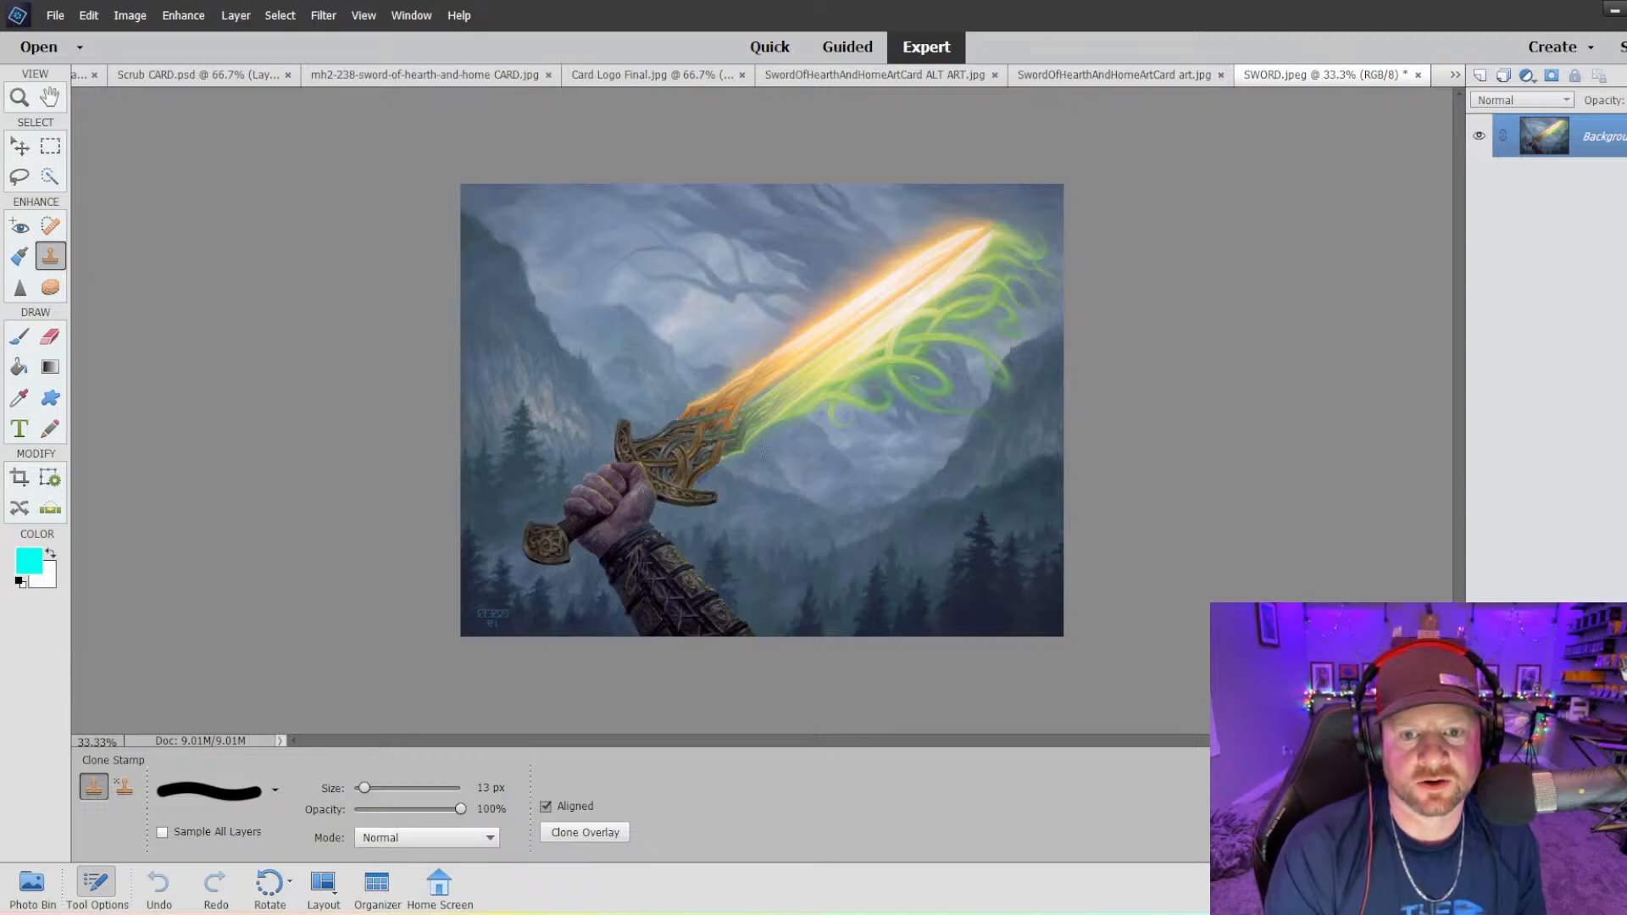
- Rotate the SWORD image 90° left into portrait orientation
{"action": "left_click", "coordinate": [131, 15]}
{"action": "mouse_move", "coordinate": [140, 40]}
{"action": "left_click", "coordinate": [332, 39]}
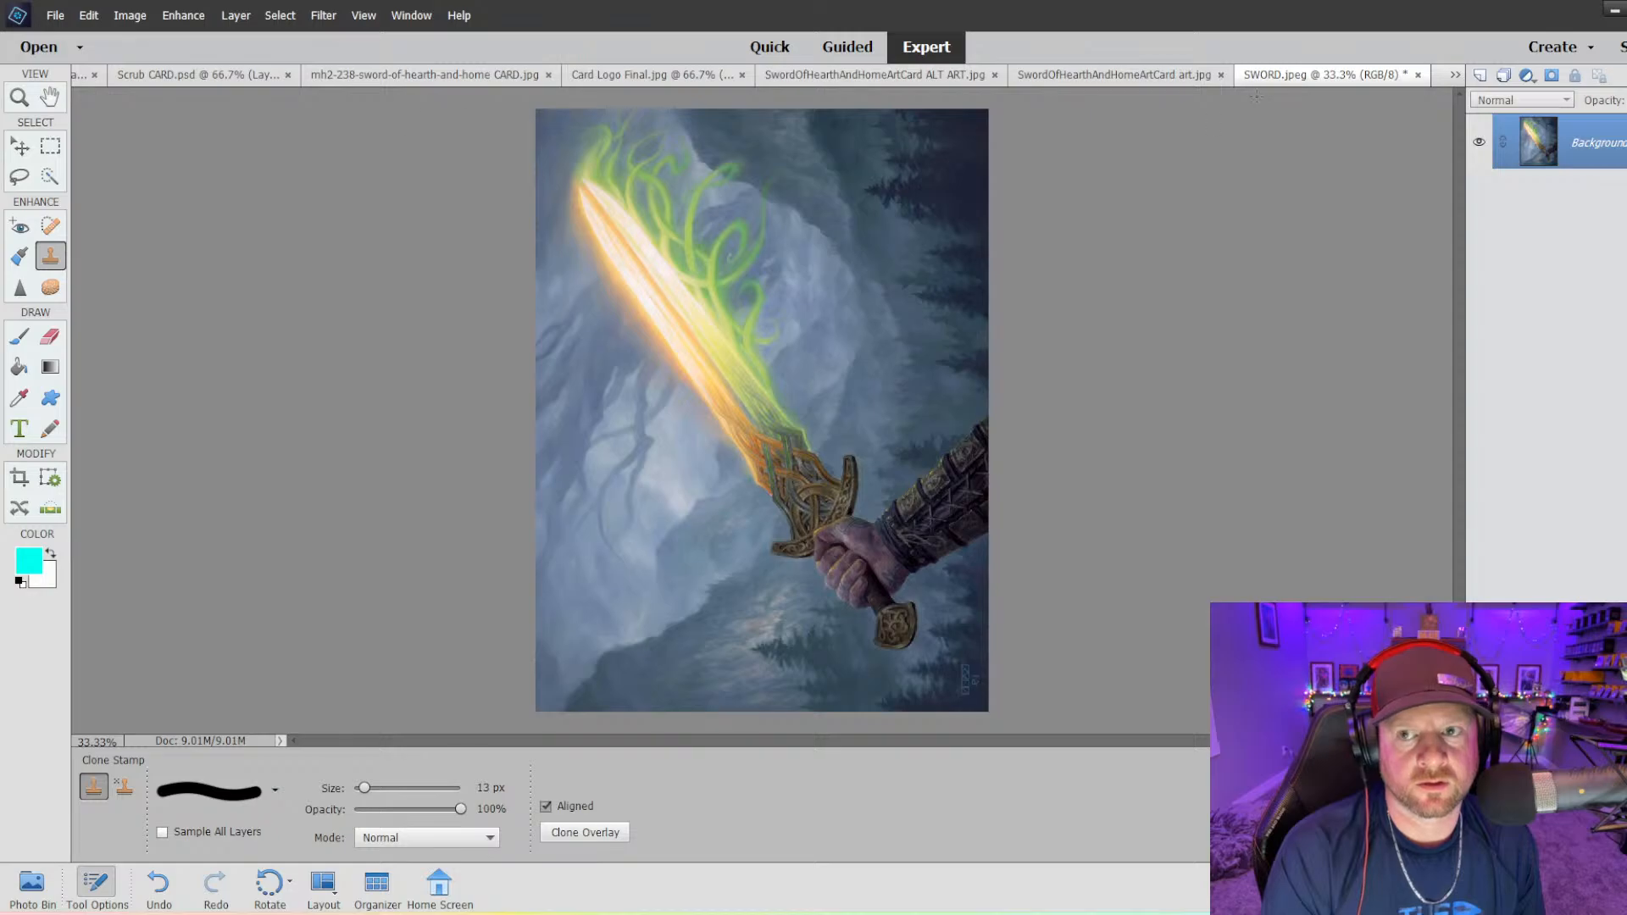
- Compare the SWORD image with the earlier sword artwork and close SwordOfHearthAndHomeArtCard art.jpg
{"action": "left_click", "coordinate": [1131, 74]}
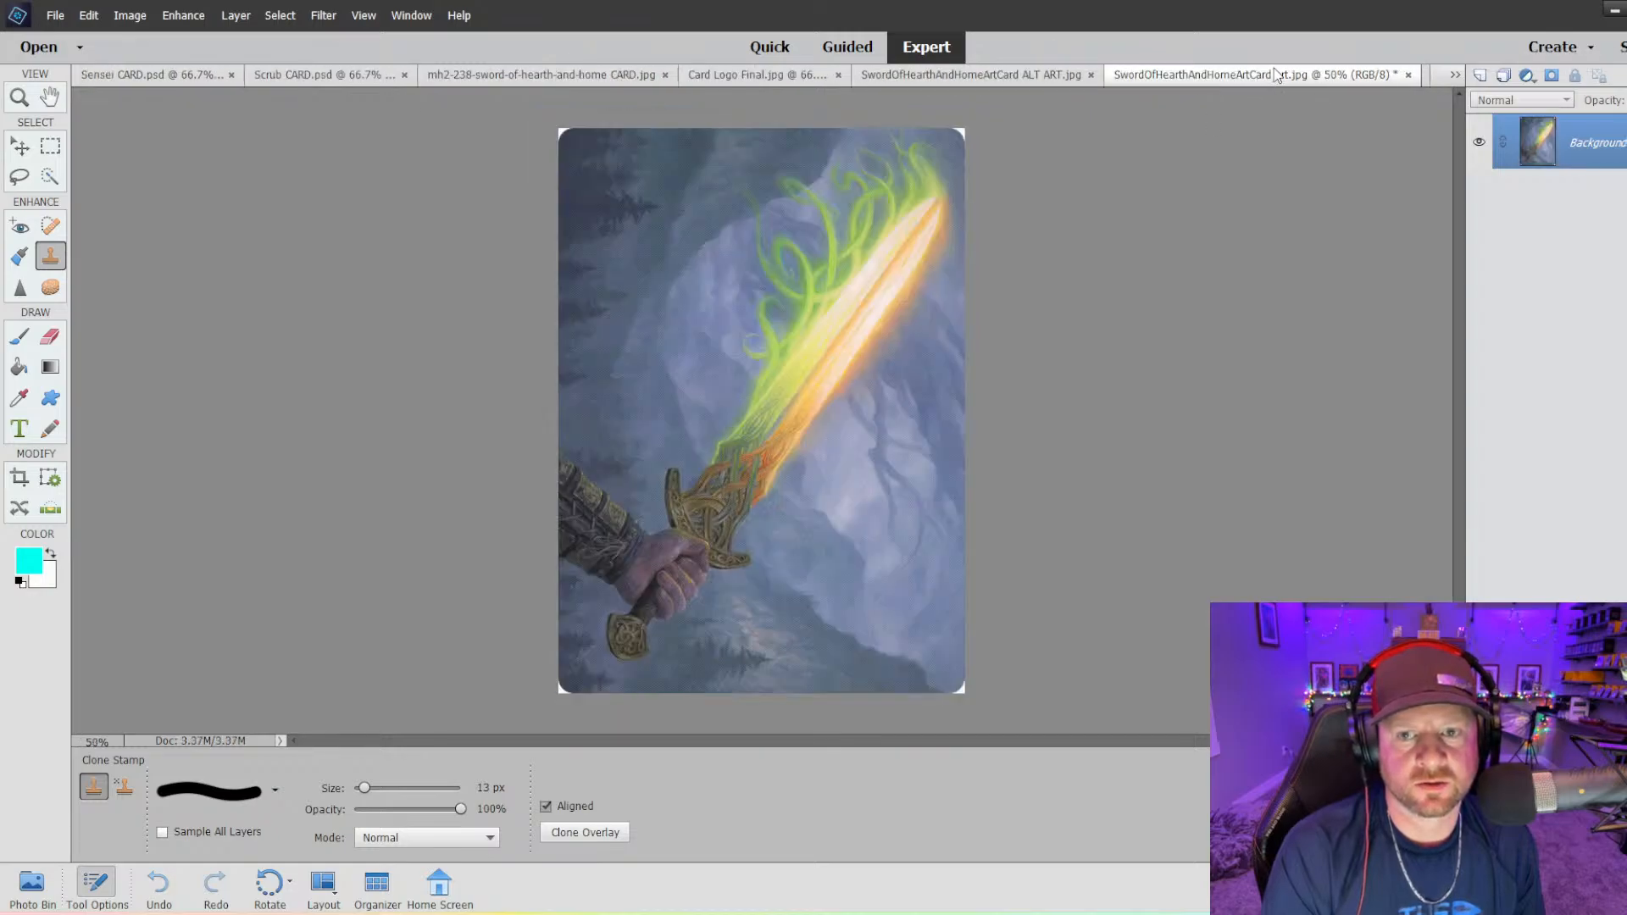
{"action": "left_click", "coordinate": [1030, 76]}
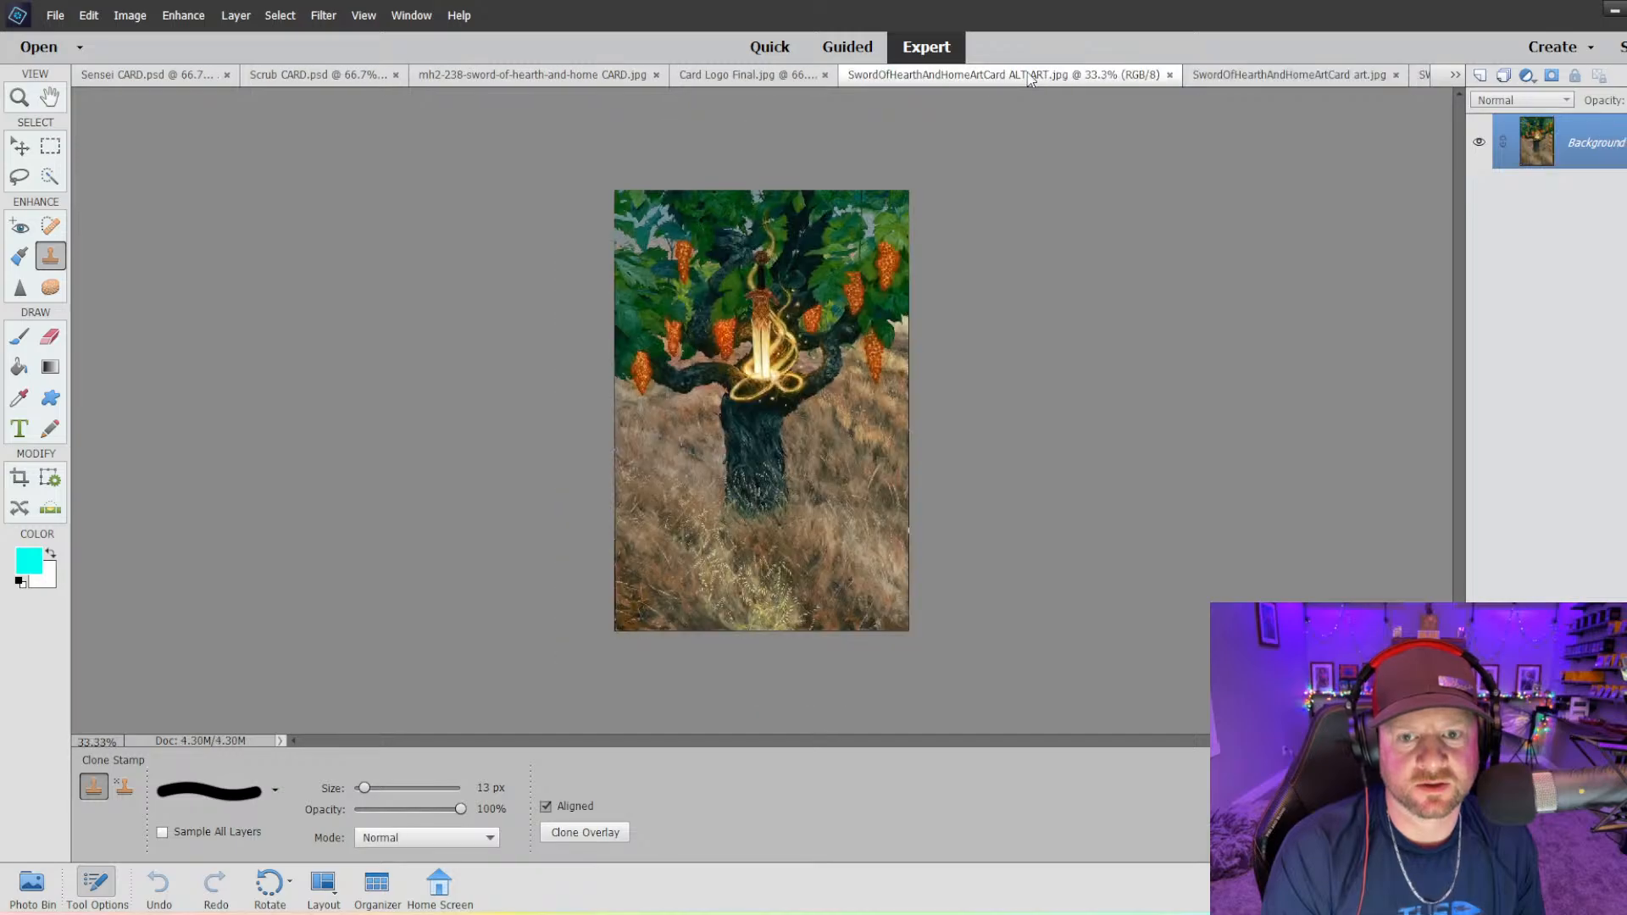
{"action": "left_click", "coordinate": [1246, 78]}
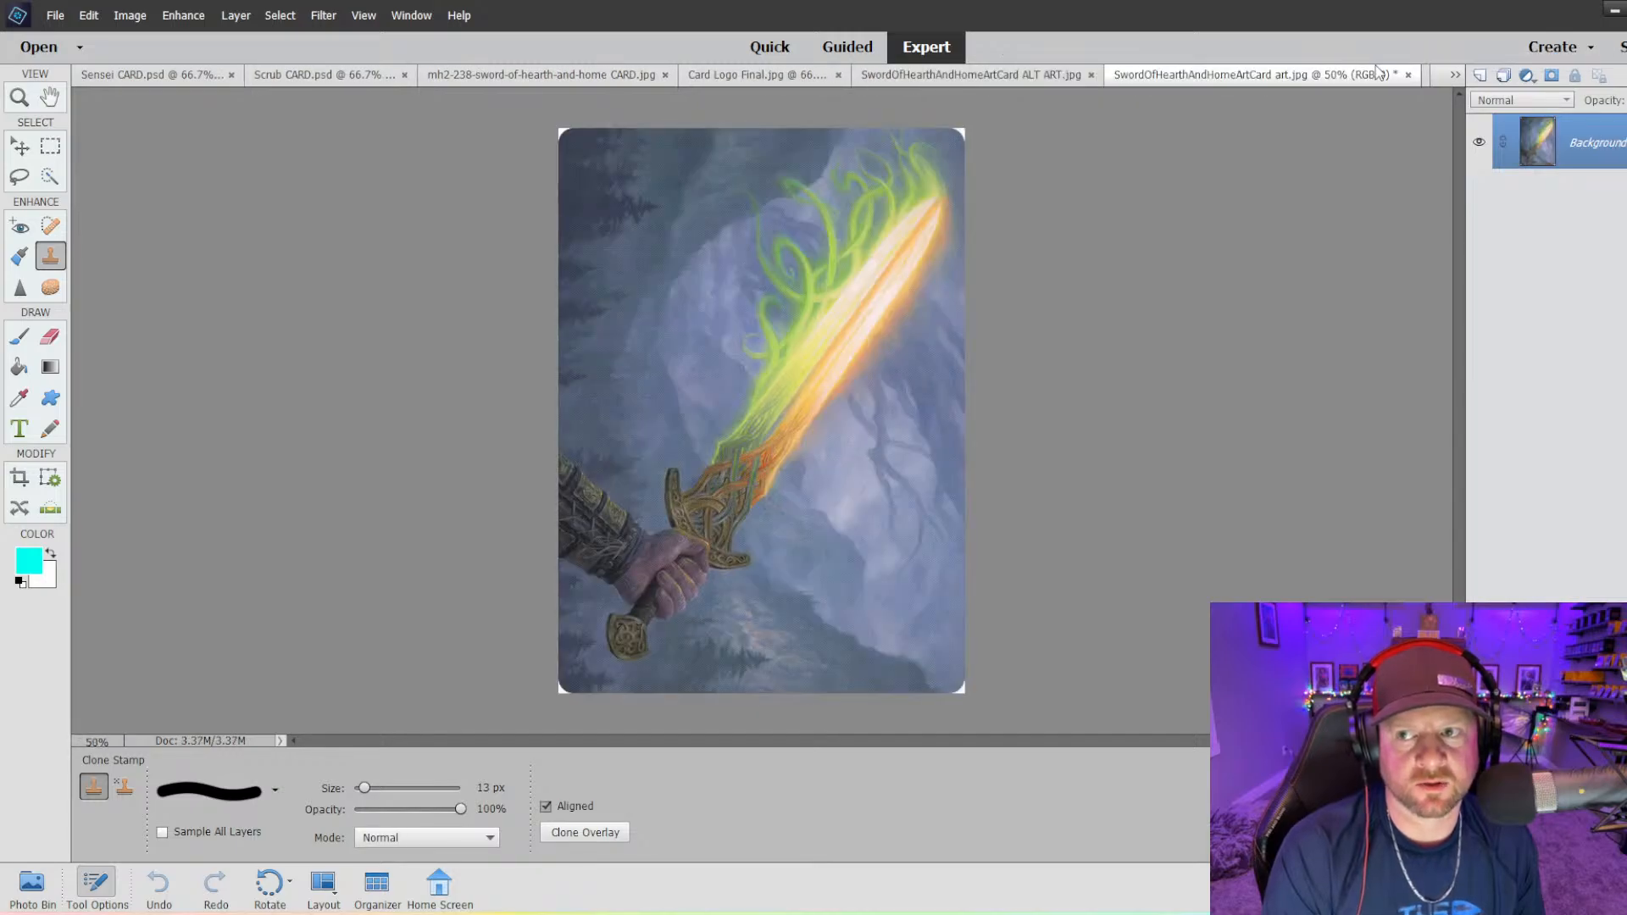
{"action": "left_click", "coordinate": [1426, 77]}
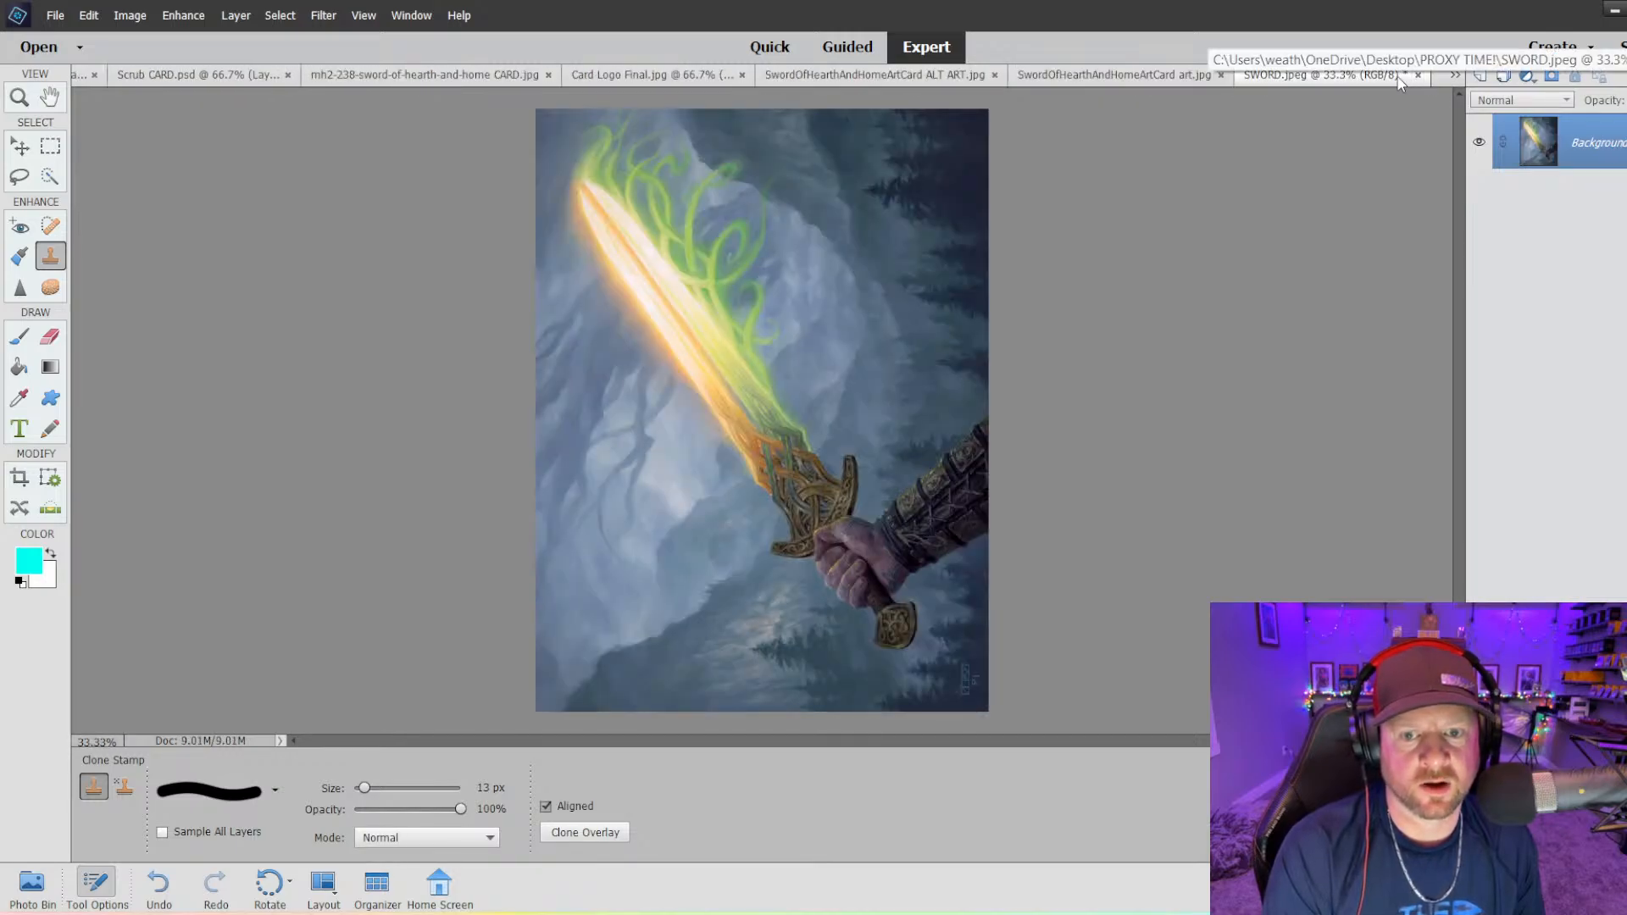
{"action": "left_click", "coordinate": [1154, 77]}
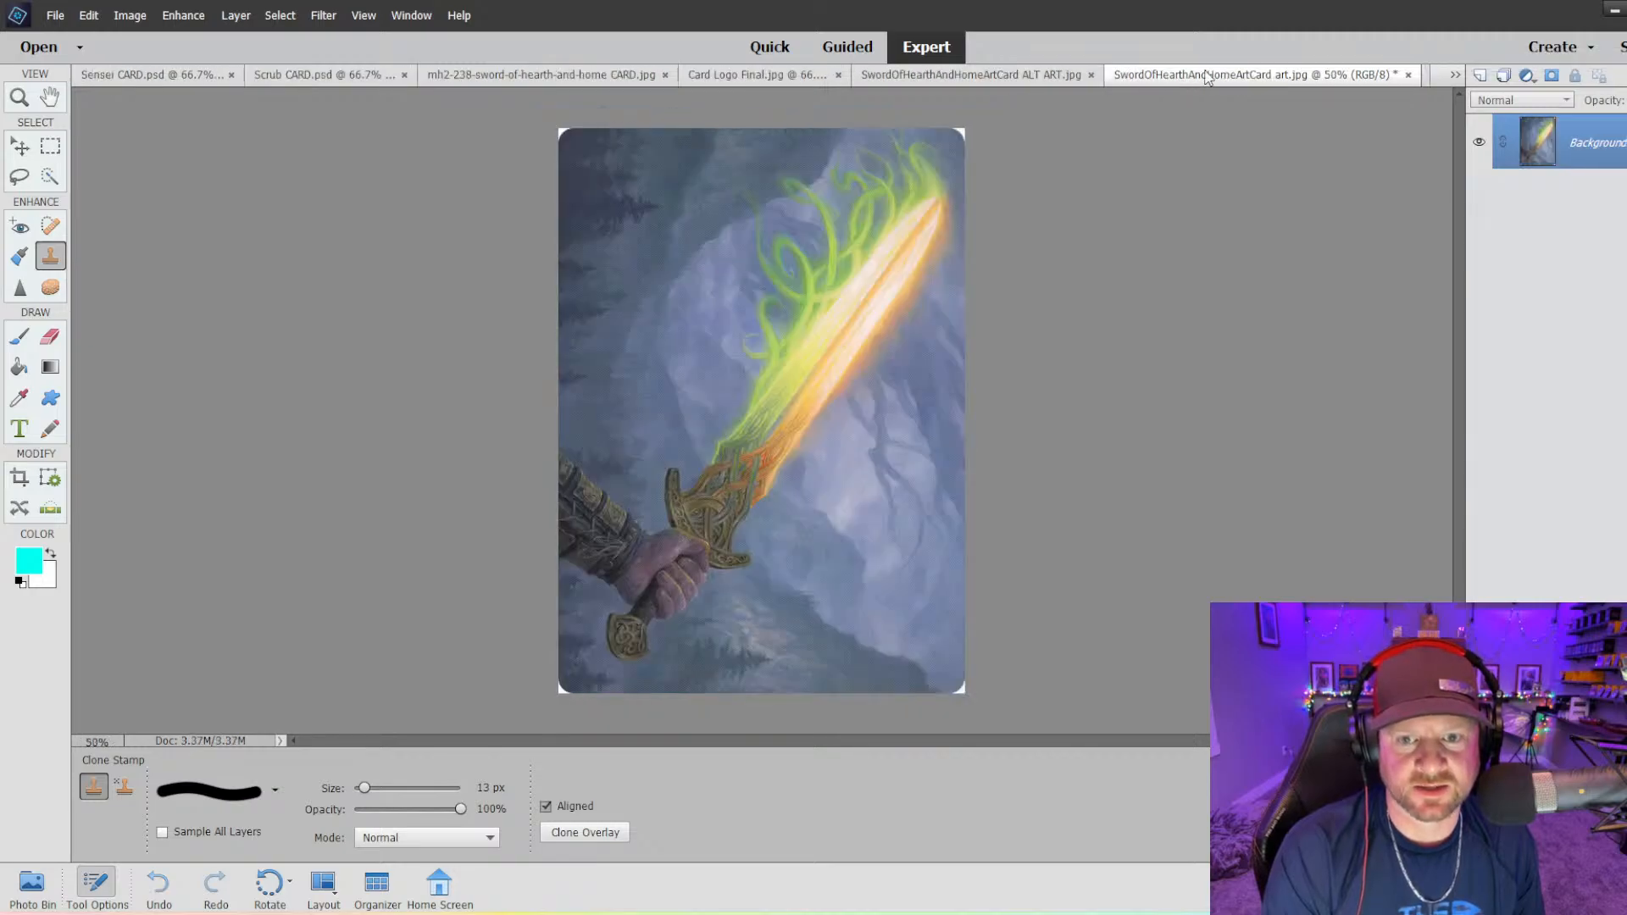
{"action": "left_click", "coordinate": [1408, 75]}
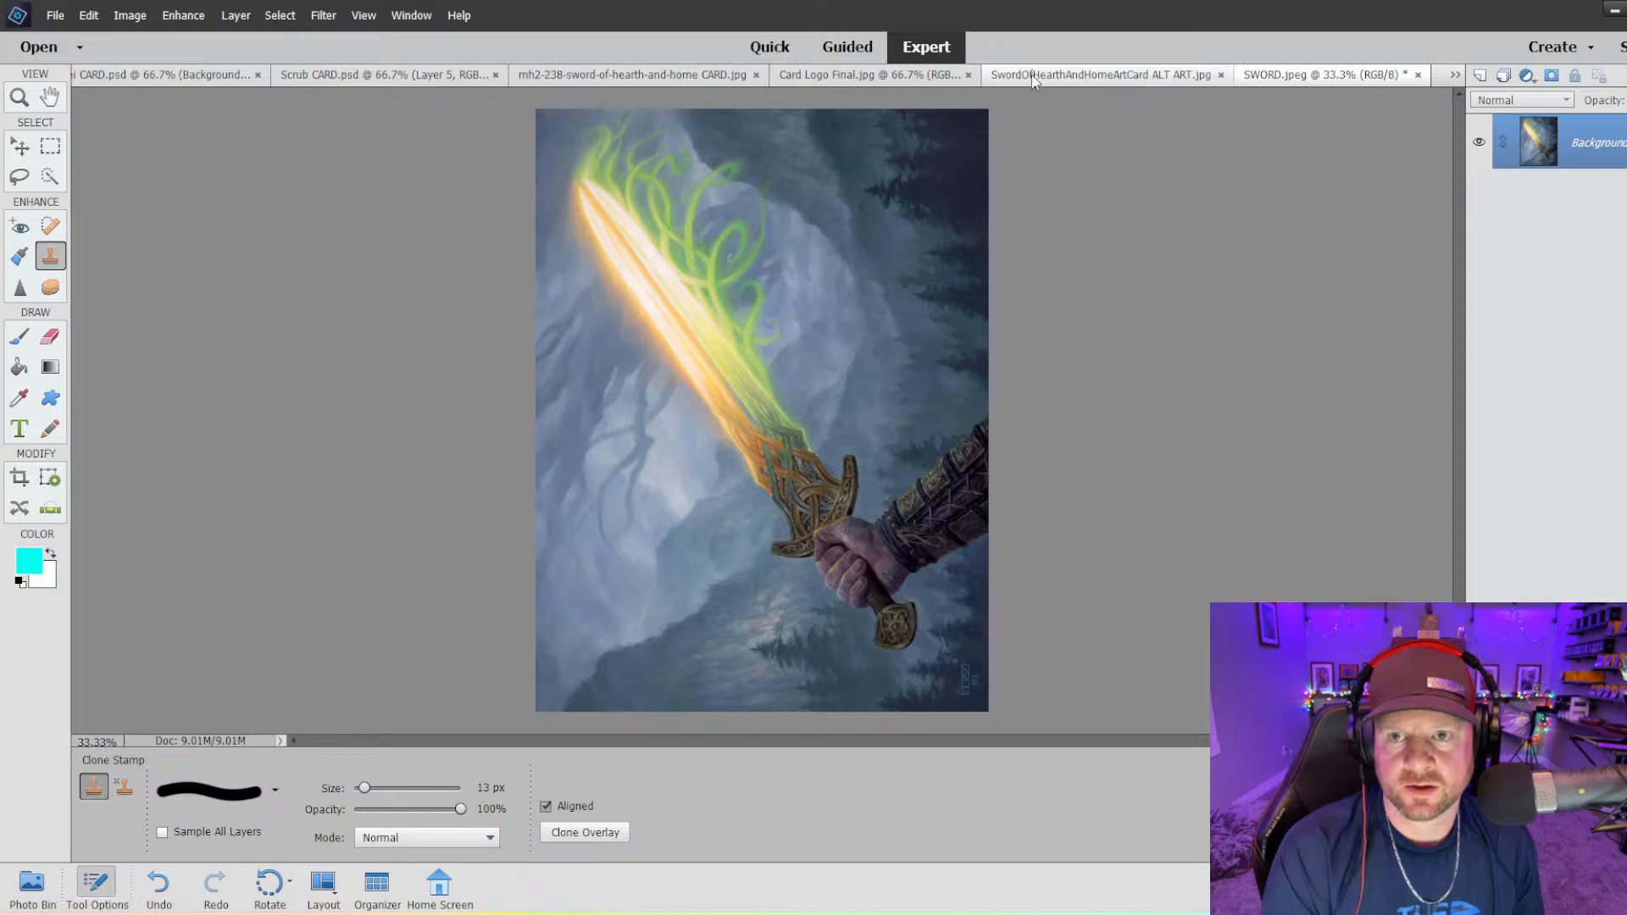
- Bring up the mh2-238-sword-of-hearth-and-home CARD image and select its rules text box with the Quick Selection tool
{"action": "left_click", "coordinate": [1056, 77]}
{"action": "left_click", "coordinate": [876, 78]}
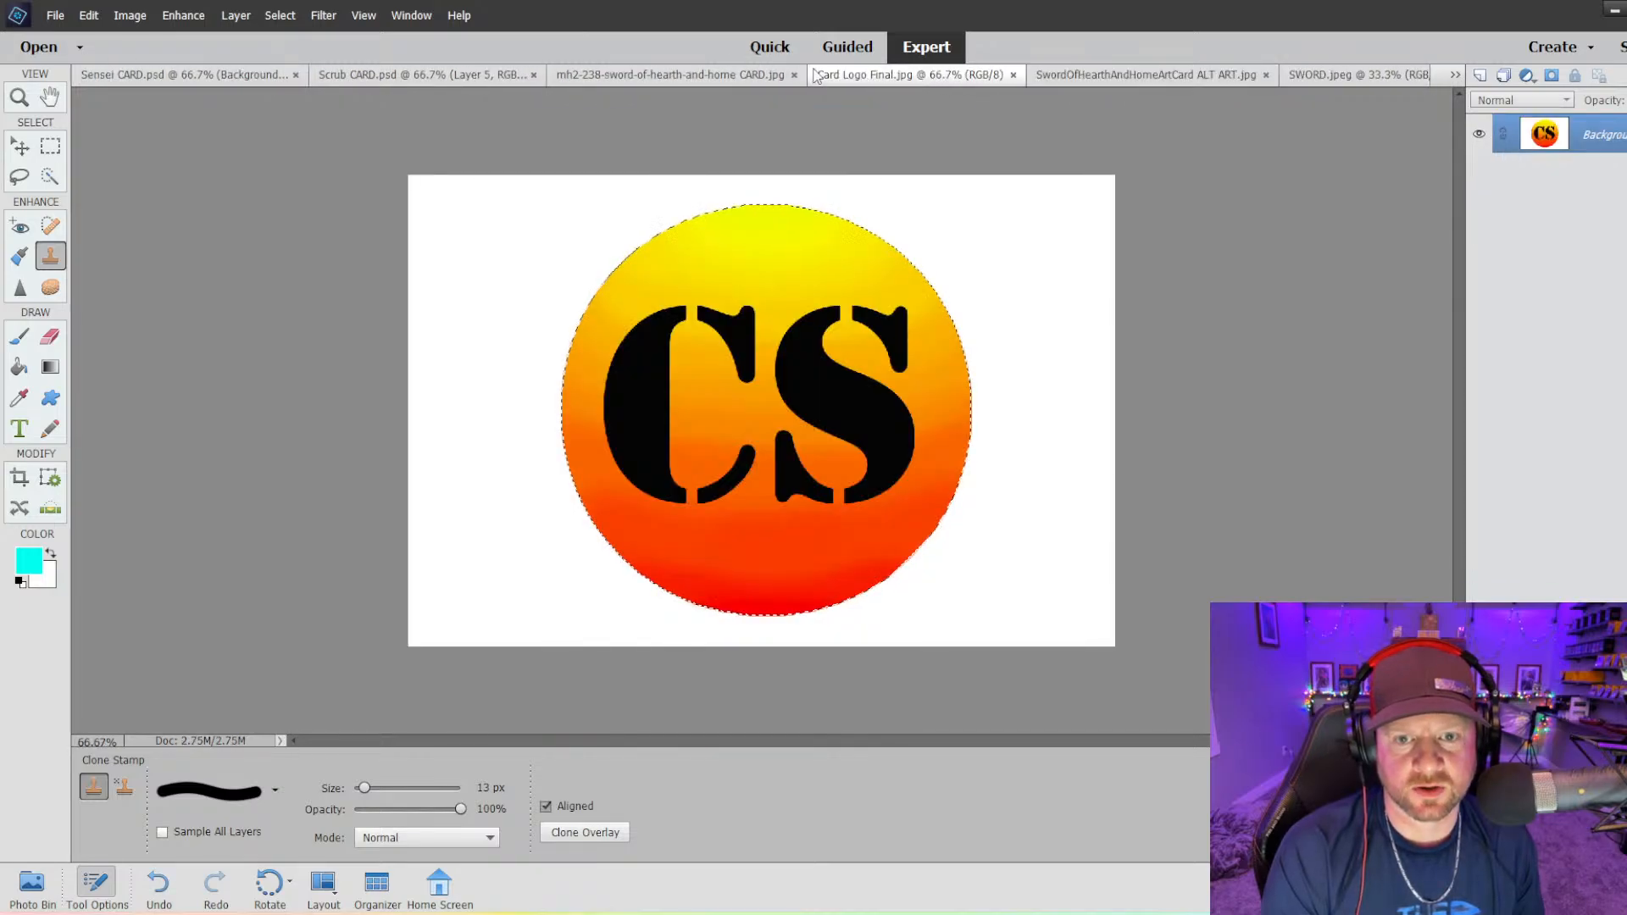
{"action": "left_click", "coordinate": [625, 76]}
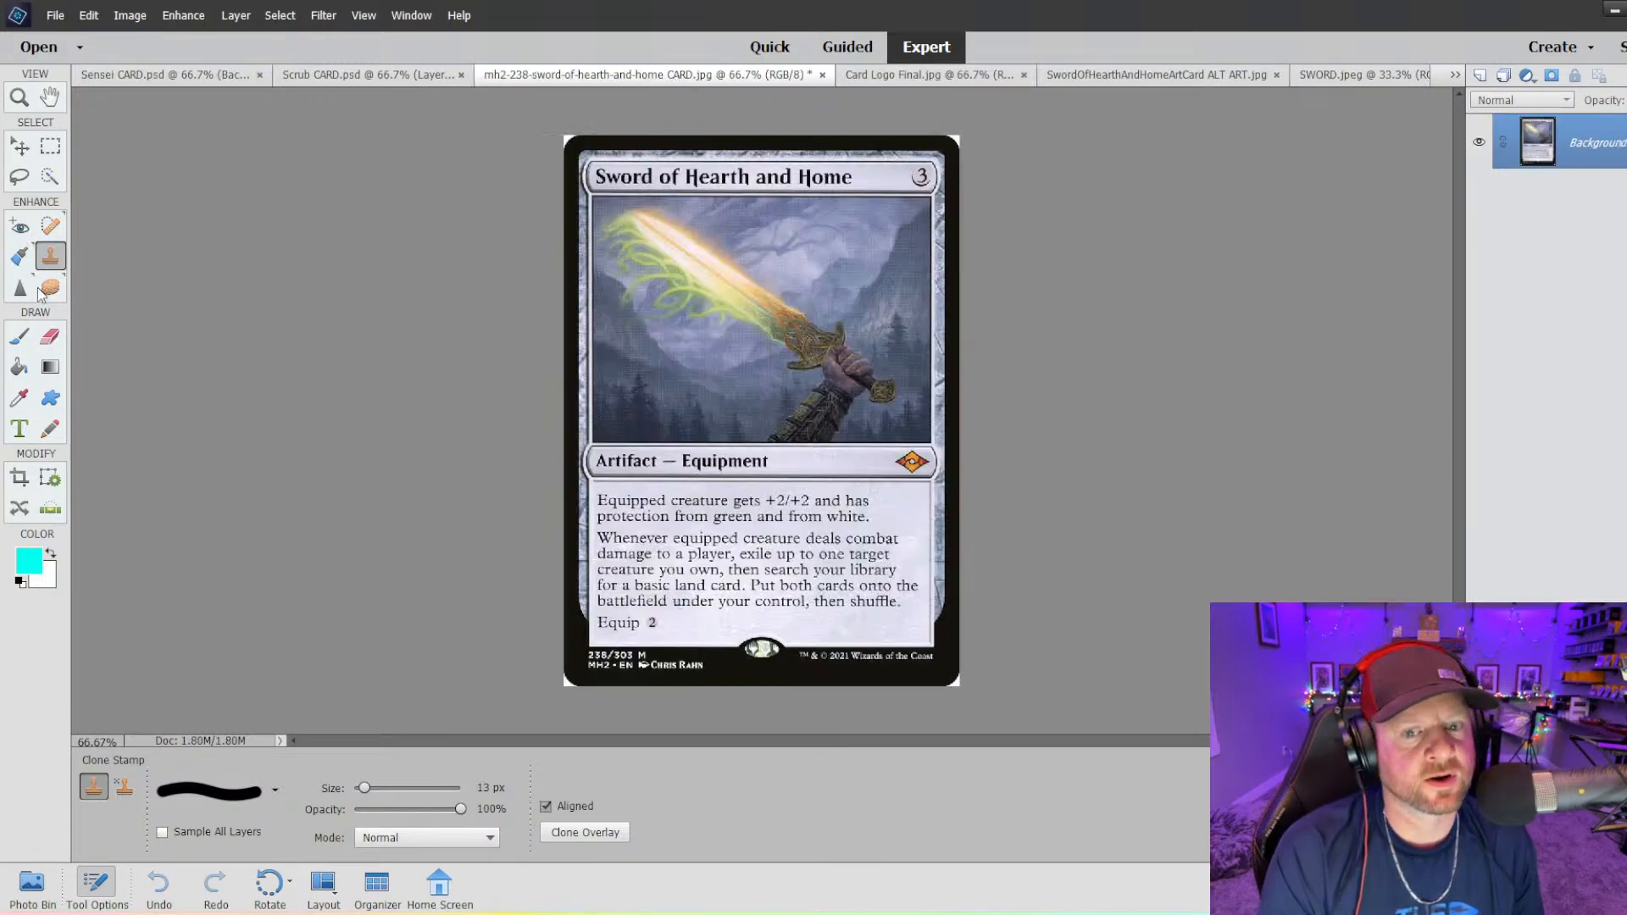
{"action": "key", "text": "a"}
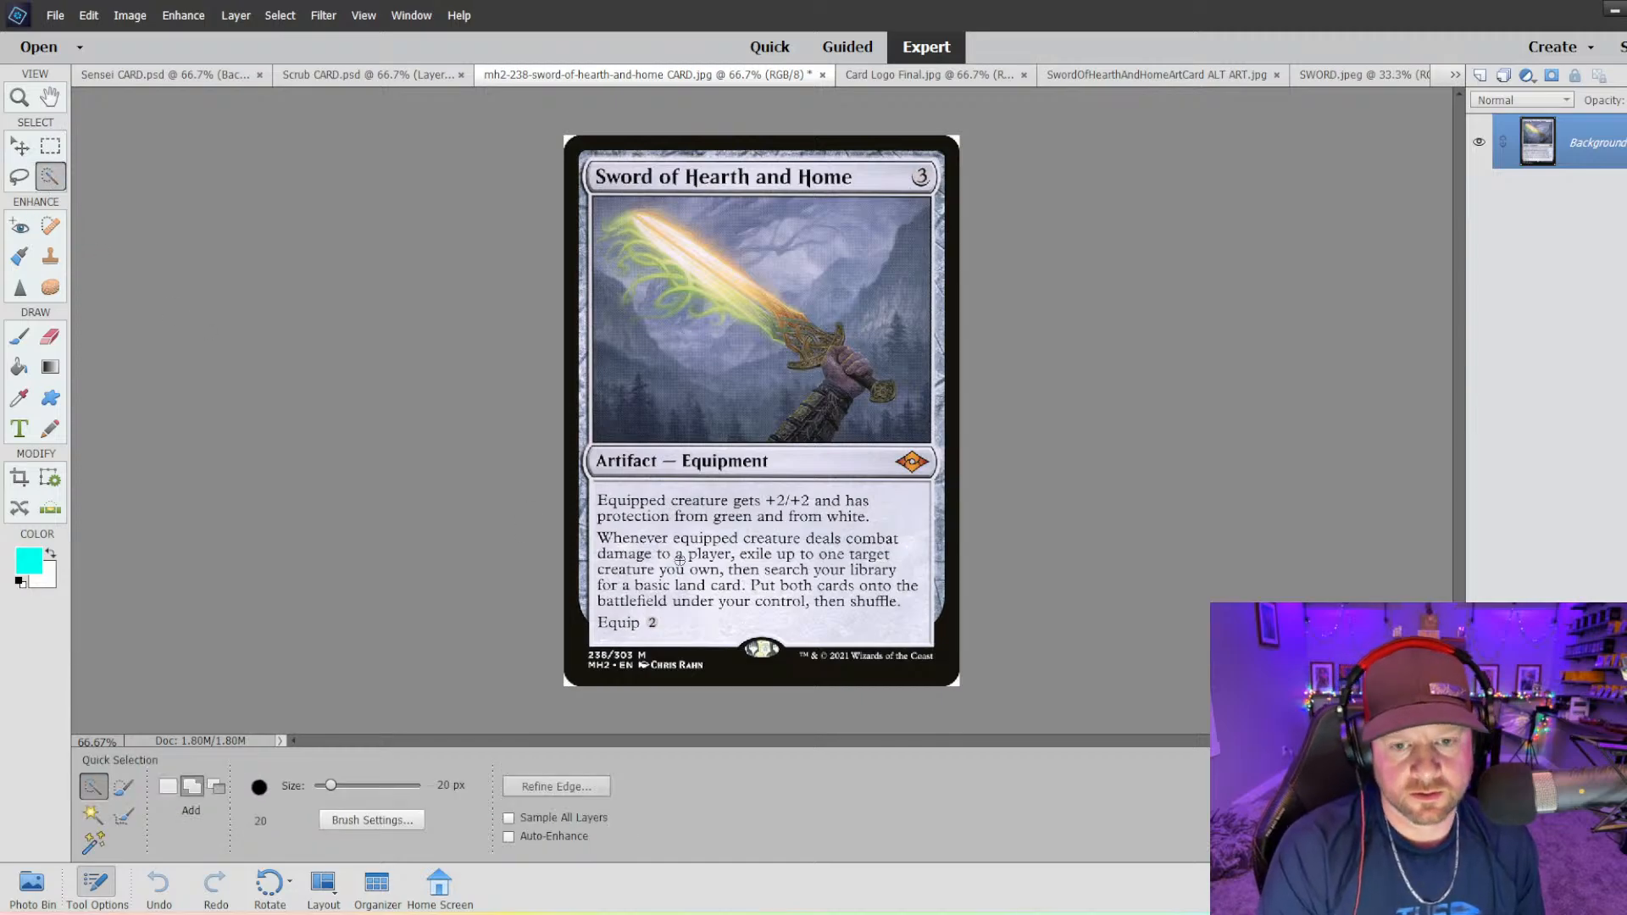
{"action": "left_click_drag", "start_coordinate": [649, 516], "coordinate": [606, 500]}
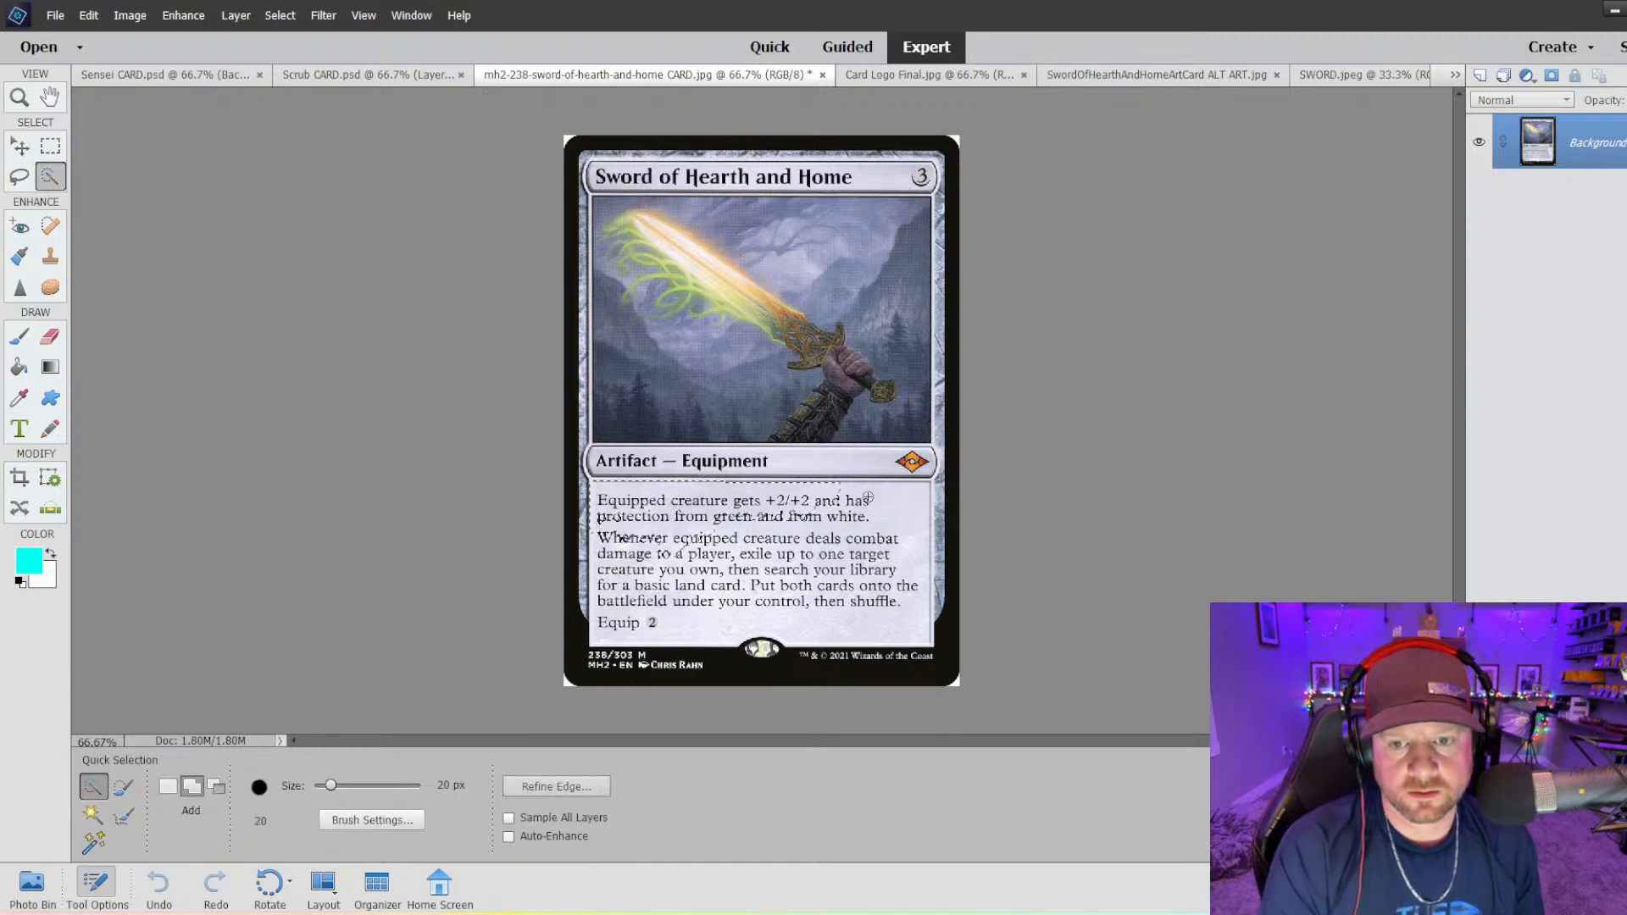
{"action": "left_click_drag", "start_coordinate": [868, 498], "coordinate": [905, 518]}
{"action": "left_click_drag", "start_coordinate": [900, 599], "coordinate": [765, 598]}
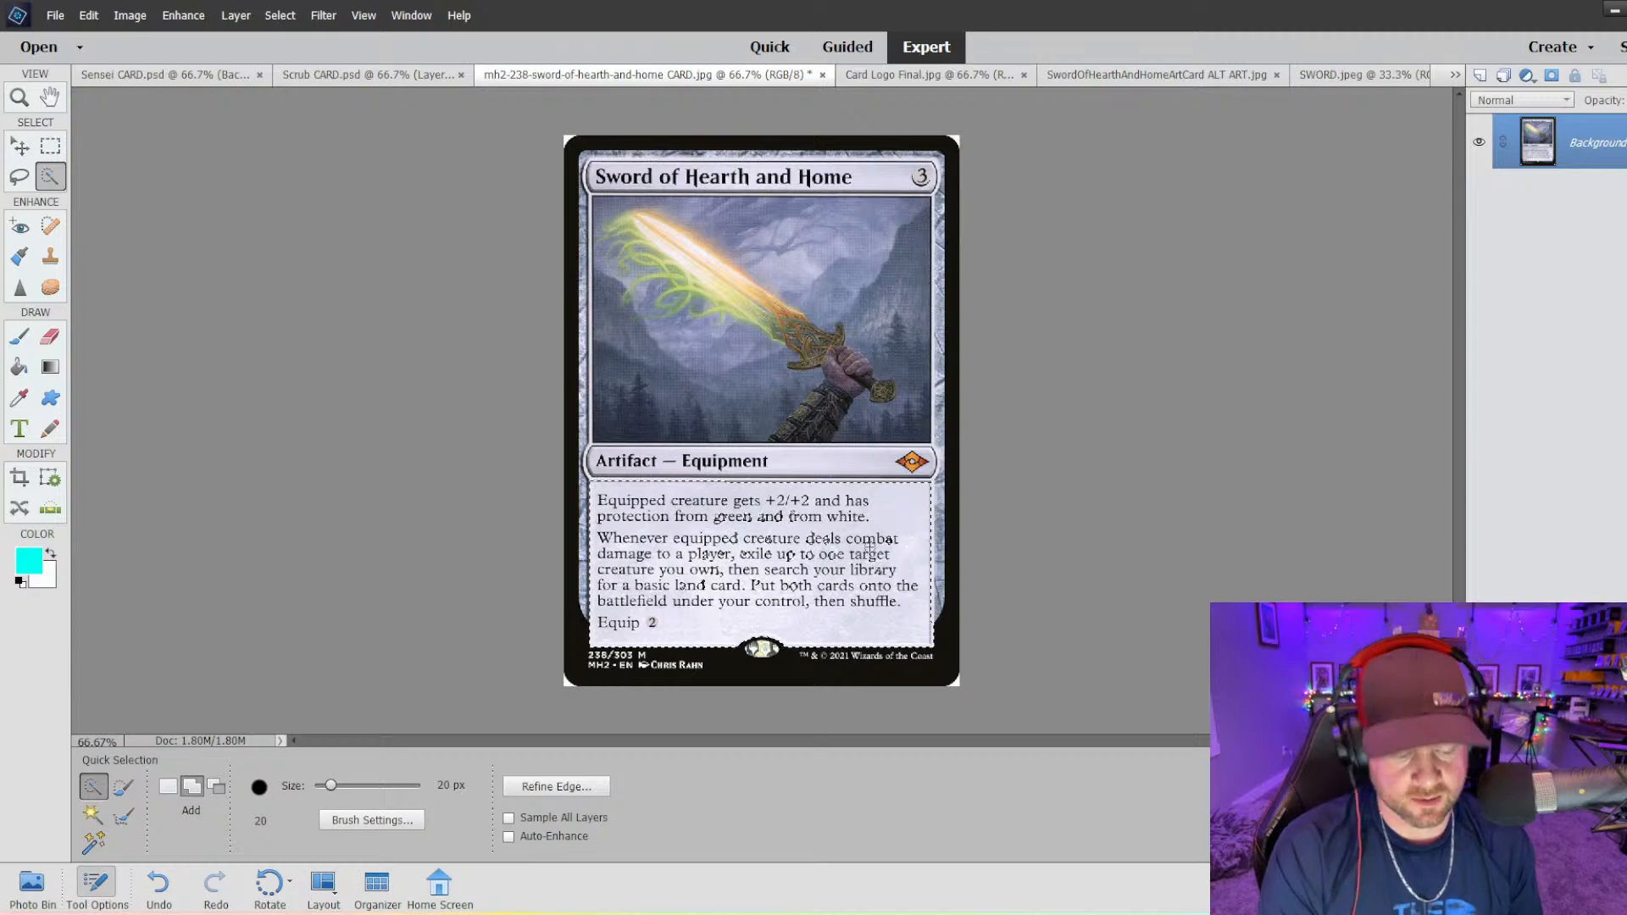
- Enlarge the selection brush to 45 px and add the Artifact — Equipment type line to the selection
{"action": "key", "text": "bracketright"}
{"action": "key", "text": "bracketright"}
{"action": "key", "text": "bracketright"}
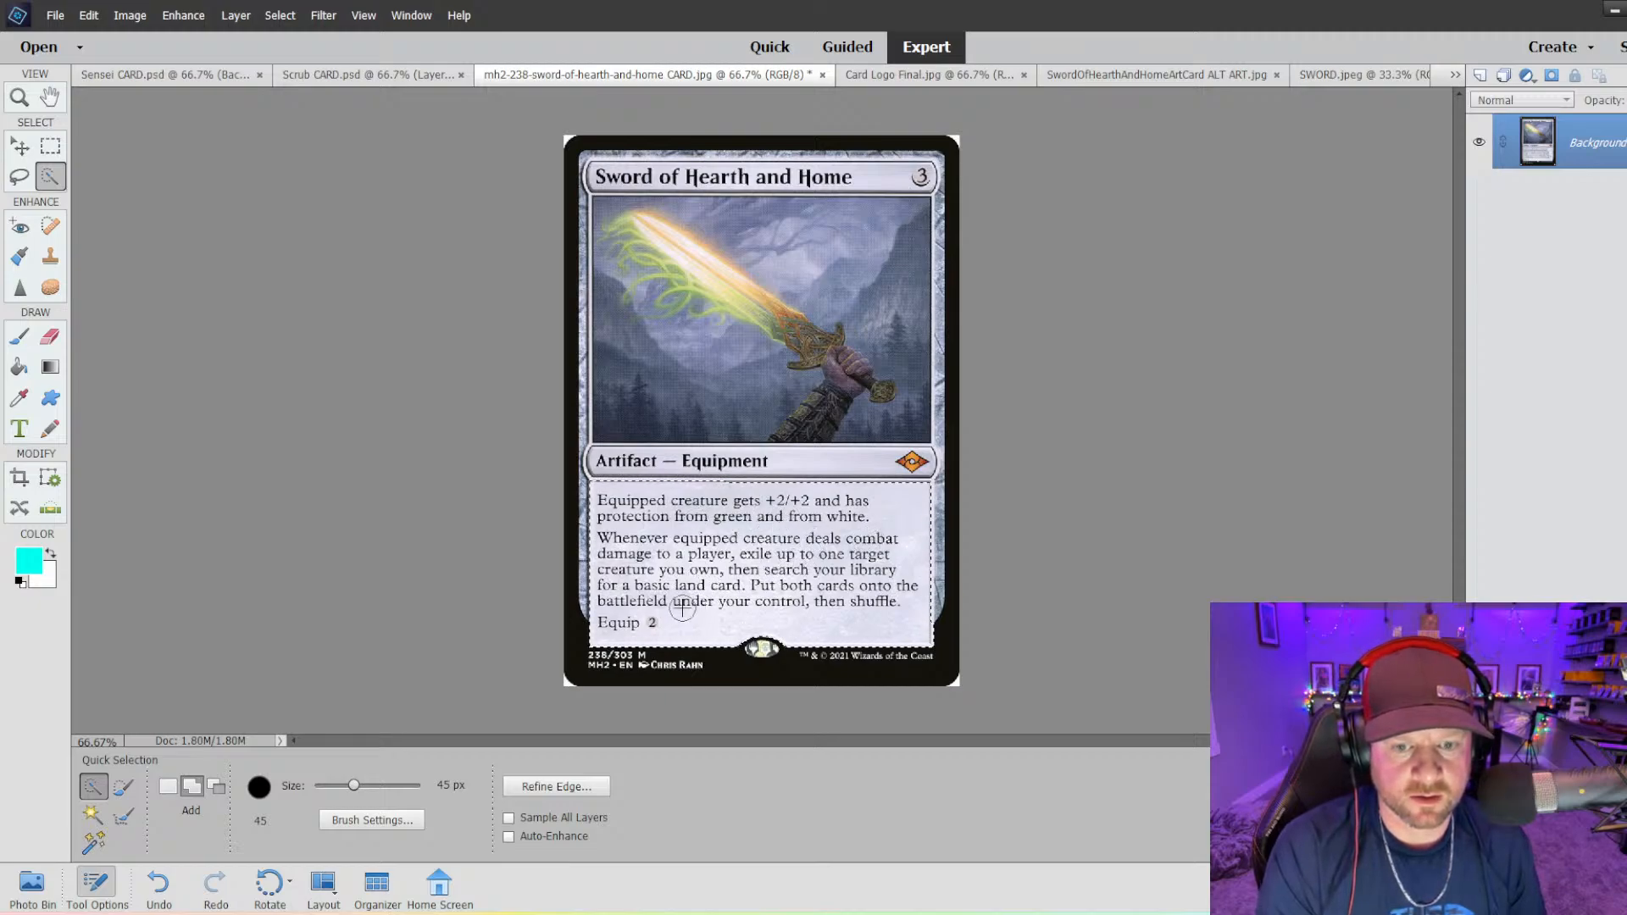
{"action": "left_click_drag", "start_coordinate": [638, 466], "coordinate": [911, 464]}
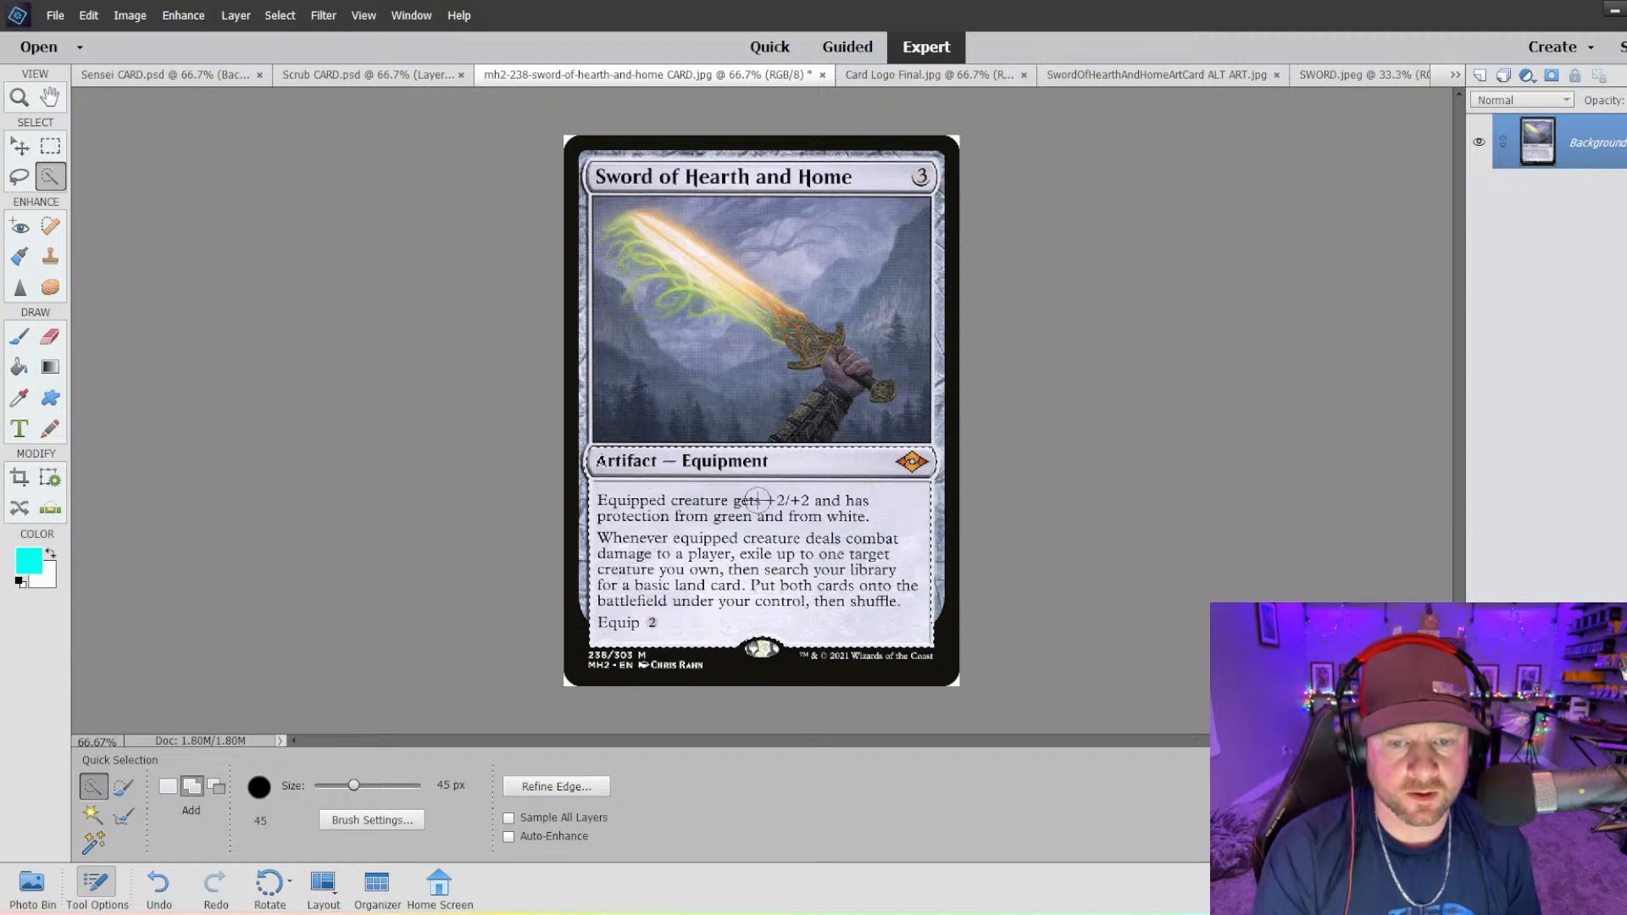
- Extend the selection over the right edge of the rules text box and the upper edge of the type line
{"action": "key", "text": "ctrl+equal"}
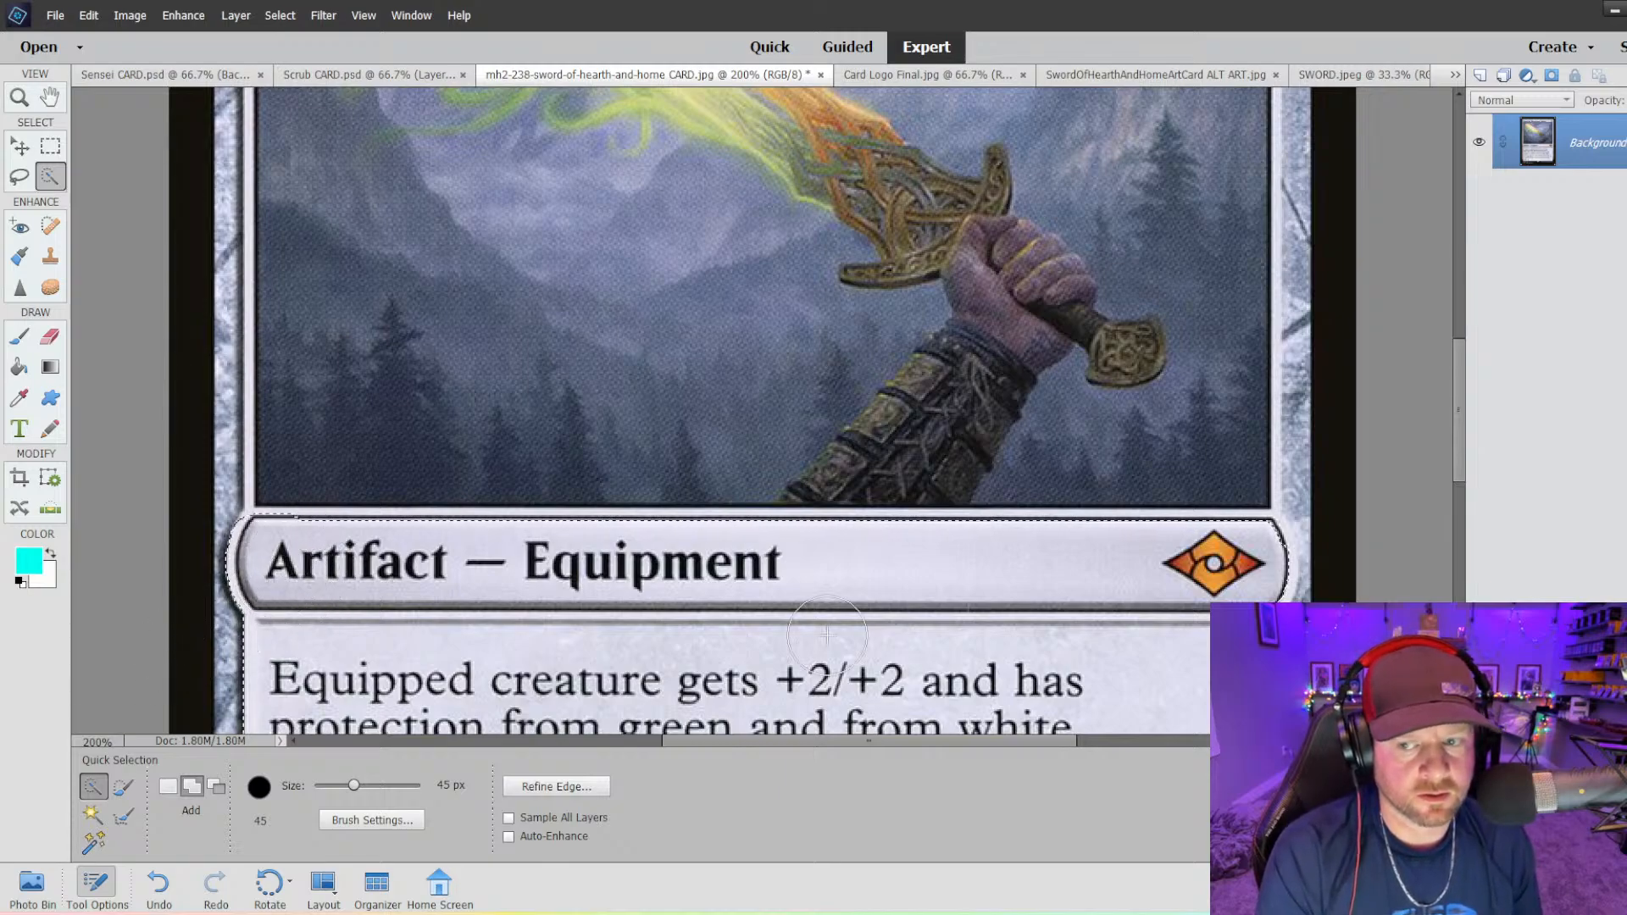
{"action": "scroll", "coordinate": [1258, 566], "scroll_direction": "down", "scroll_amount": 5}
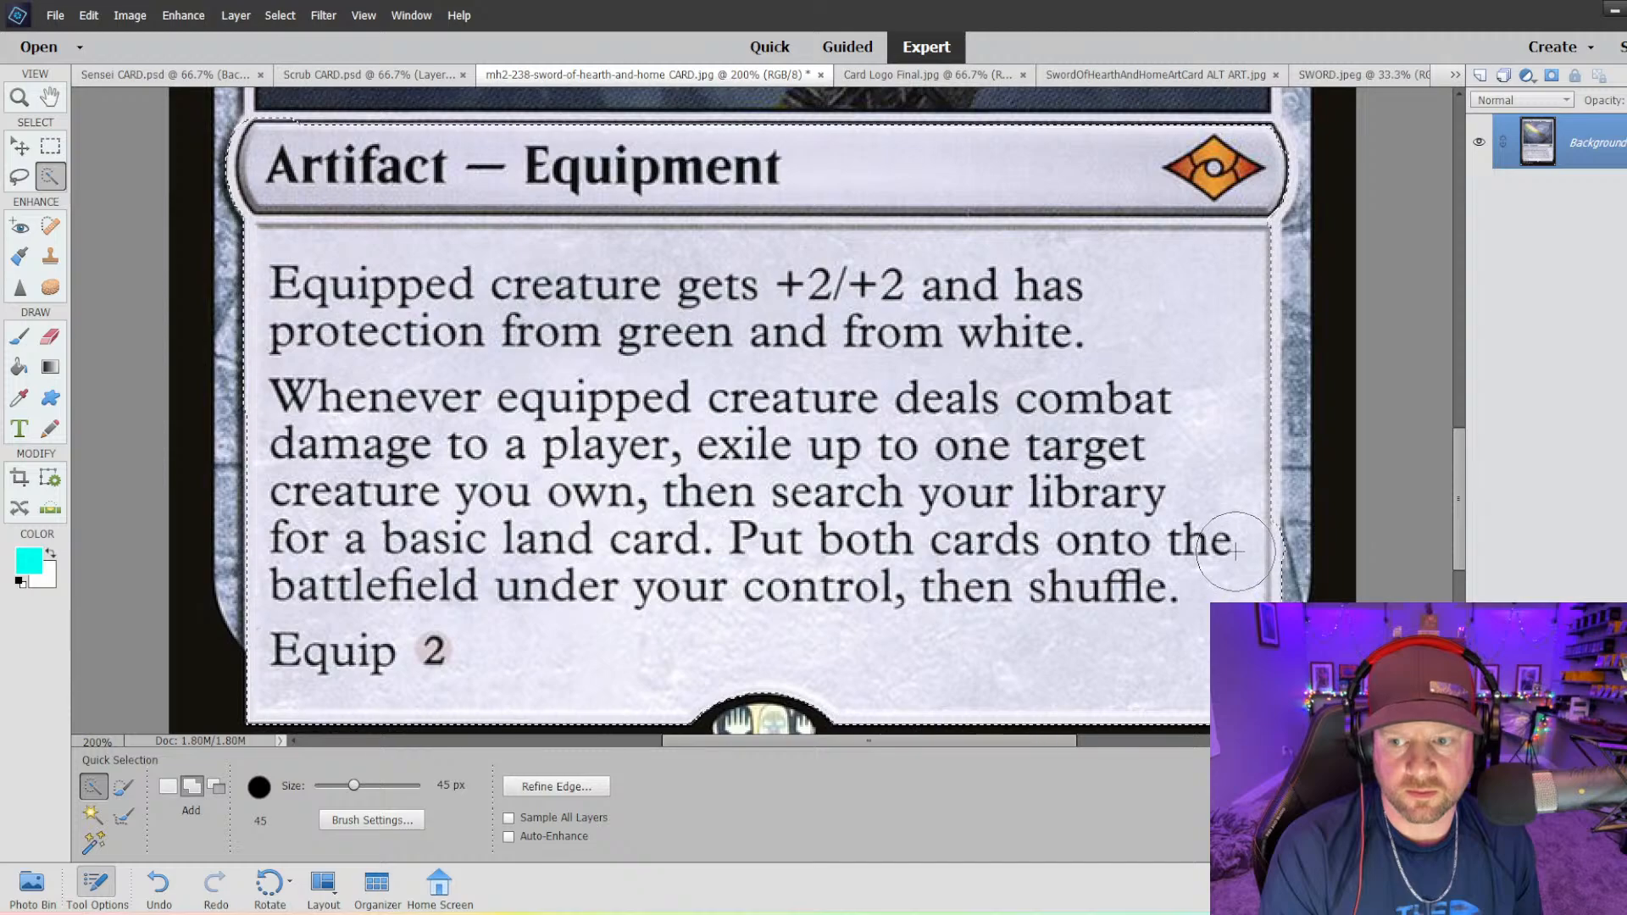
{"action": "mouse_move", "coordinate": [1236, 494]}
{"action": "left_mouse_down"}
{"action": "mouse_move", "coordinate": [1237, 351]}
{"action": "mouse_move", "coordinate": [1220, 330]}
{"action": "mouse_move", "coordinate": [1231, 289]}
{"action": "mouse_move", "coordinate": [1256, 289]}
{"action": "mouse_move", "coordinate": [1122, 265]}
{"action": "left_mouse_up"}
{"action": "scroll", "coordinate": [1220, 330], "scroll_direction": "up", "scroll_amount": 1}
{"action": "scroll", "coordinate": [1221, 330], "scroll_direction": "up", "scroll_amount": 3}
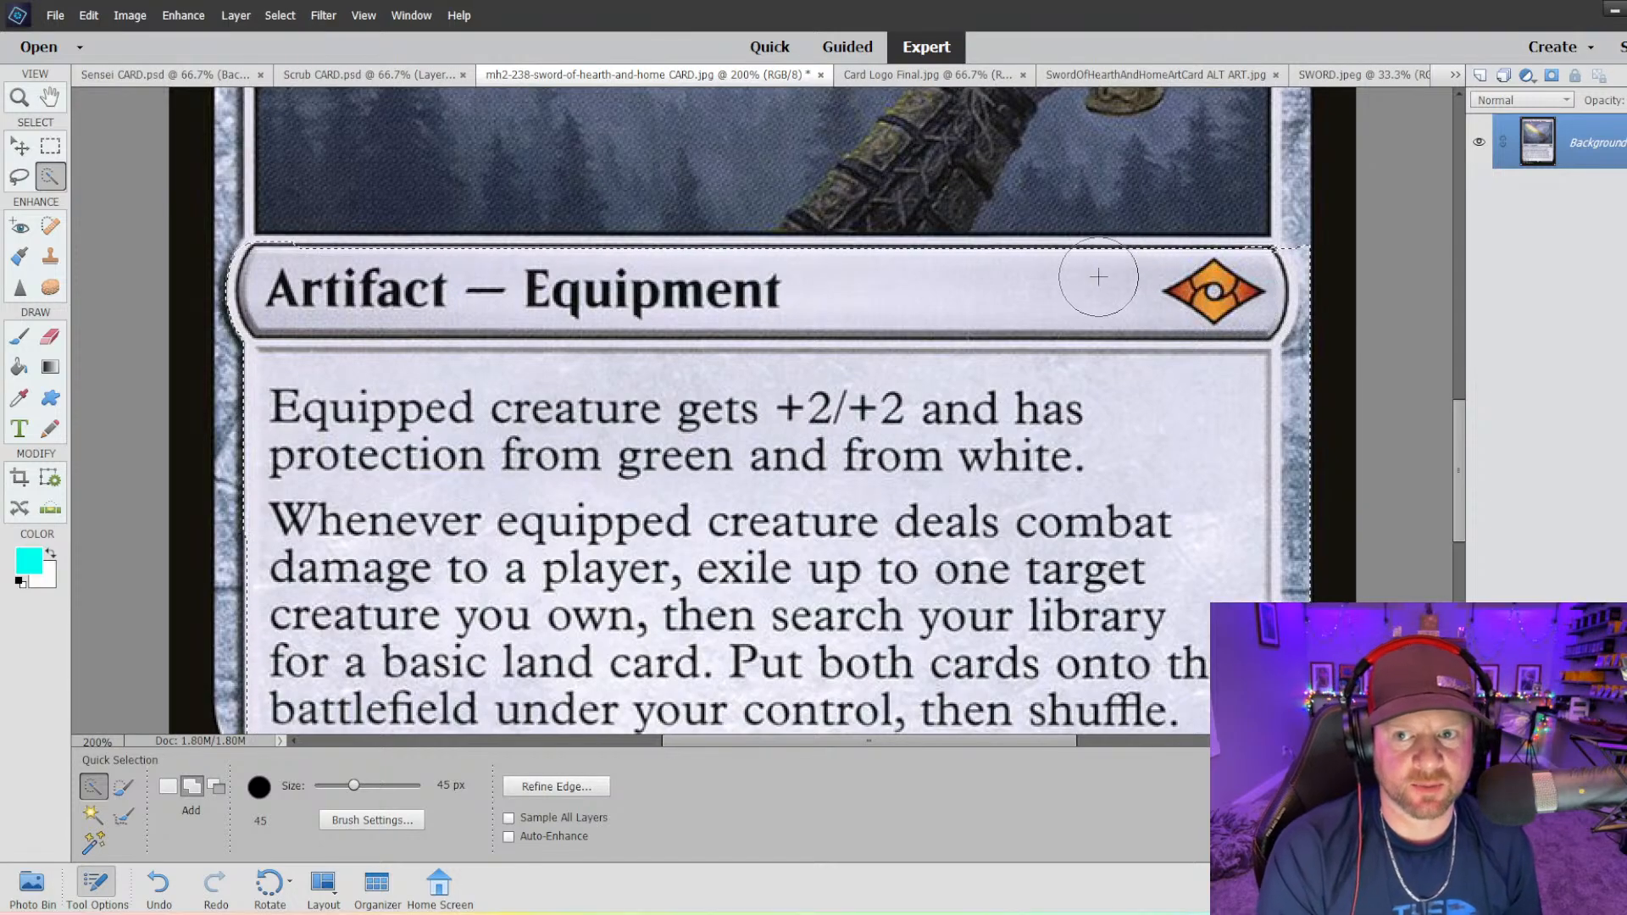
{"action": "left_click_drag", "start_coordinate": [923, 280], "coordinate": [716, 284]}
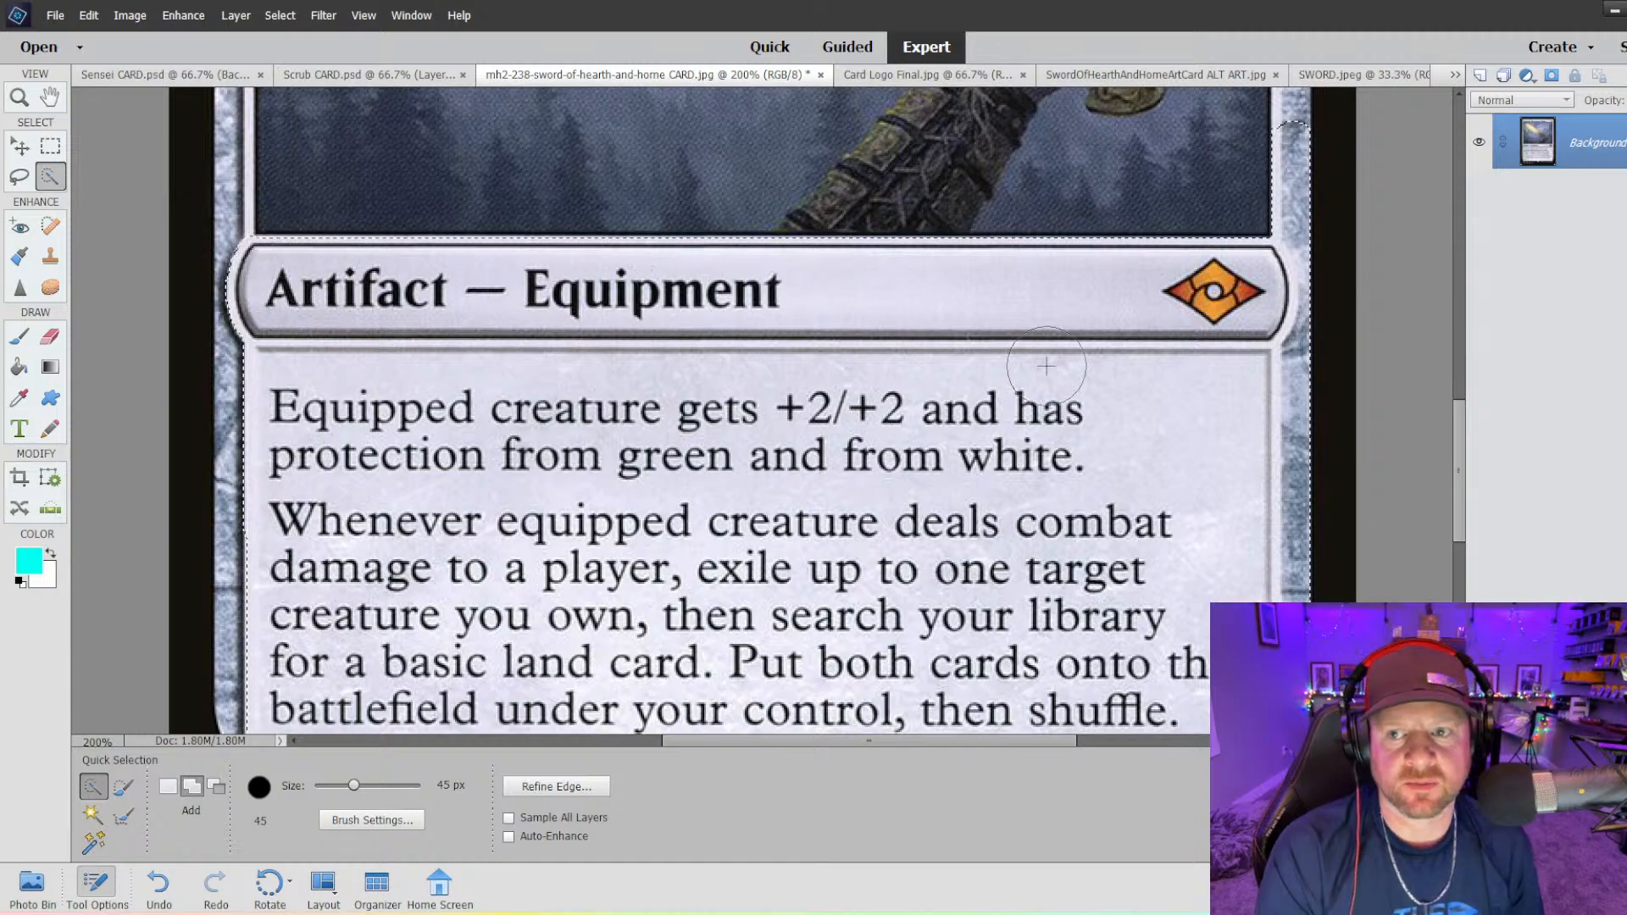
- Subtract the excess selection from the card's right frame above the type line
{"action": "left_click", "coordinate": [1325, 189]}
{"action": "left_click_drag", "start_coordinate": [1325, 189], "coordinate": [1301, 159], "text": "alt"}
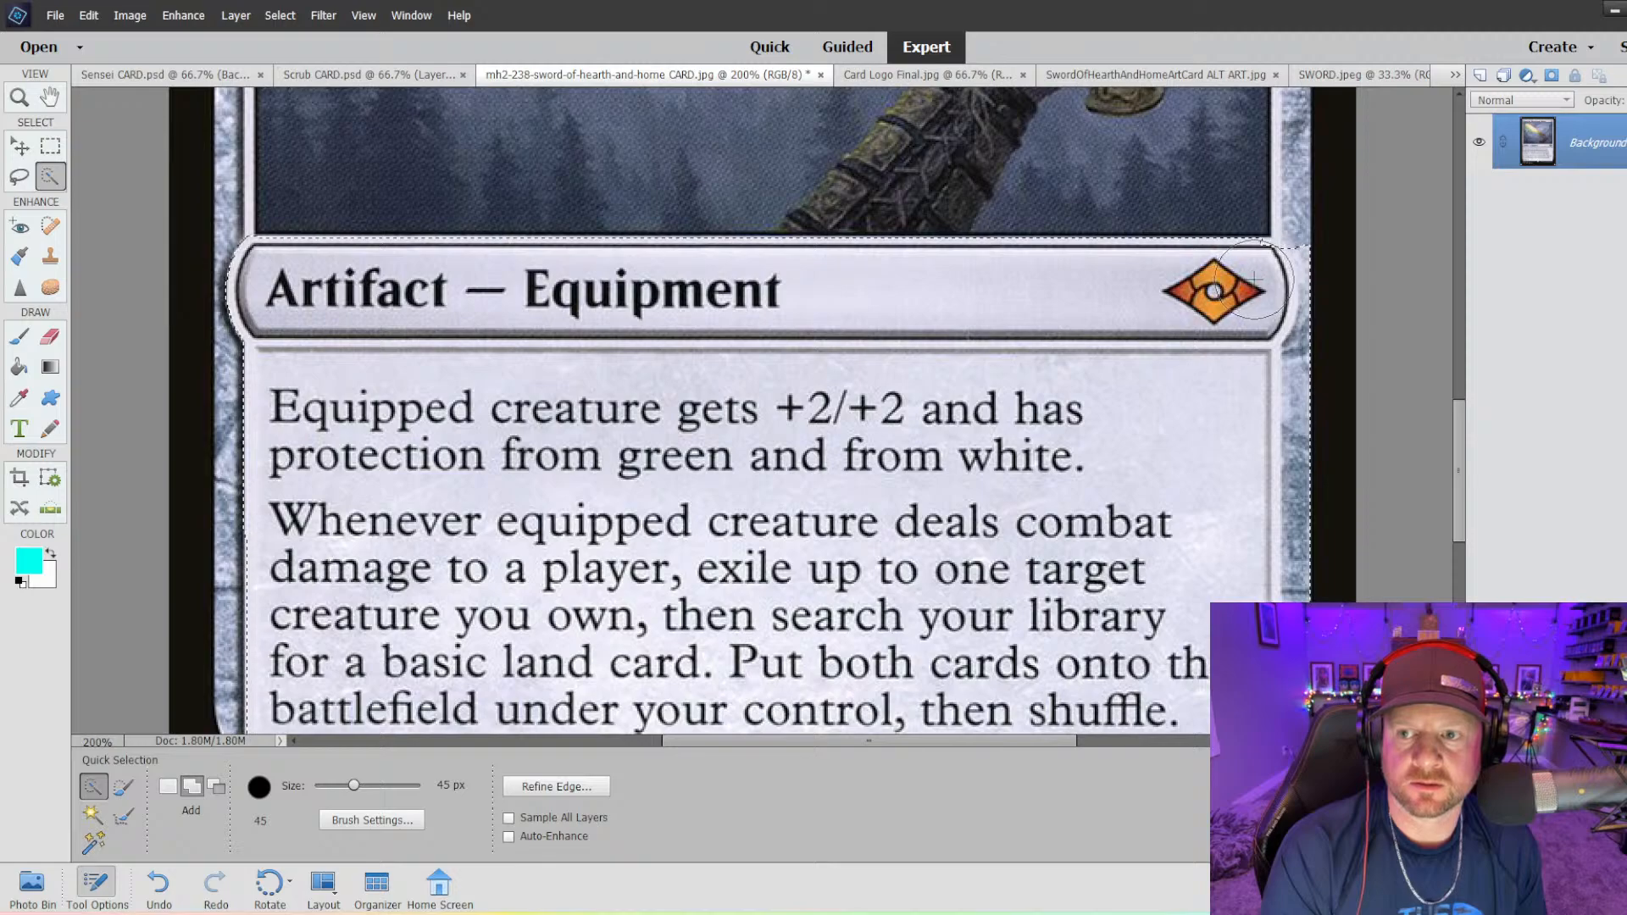
{"action": "left_click", "coordinate": [1332, 256], "text": "alt"}
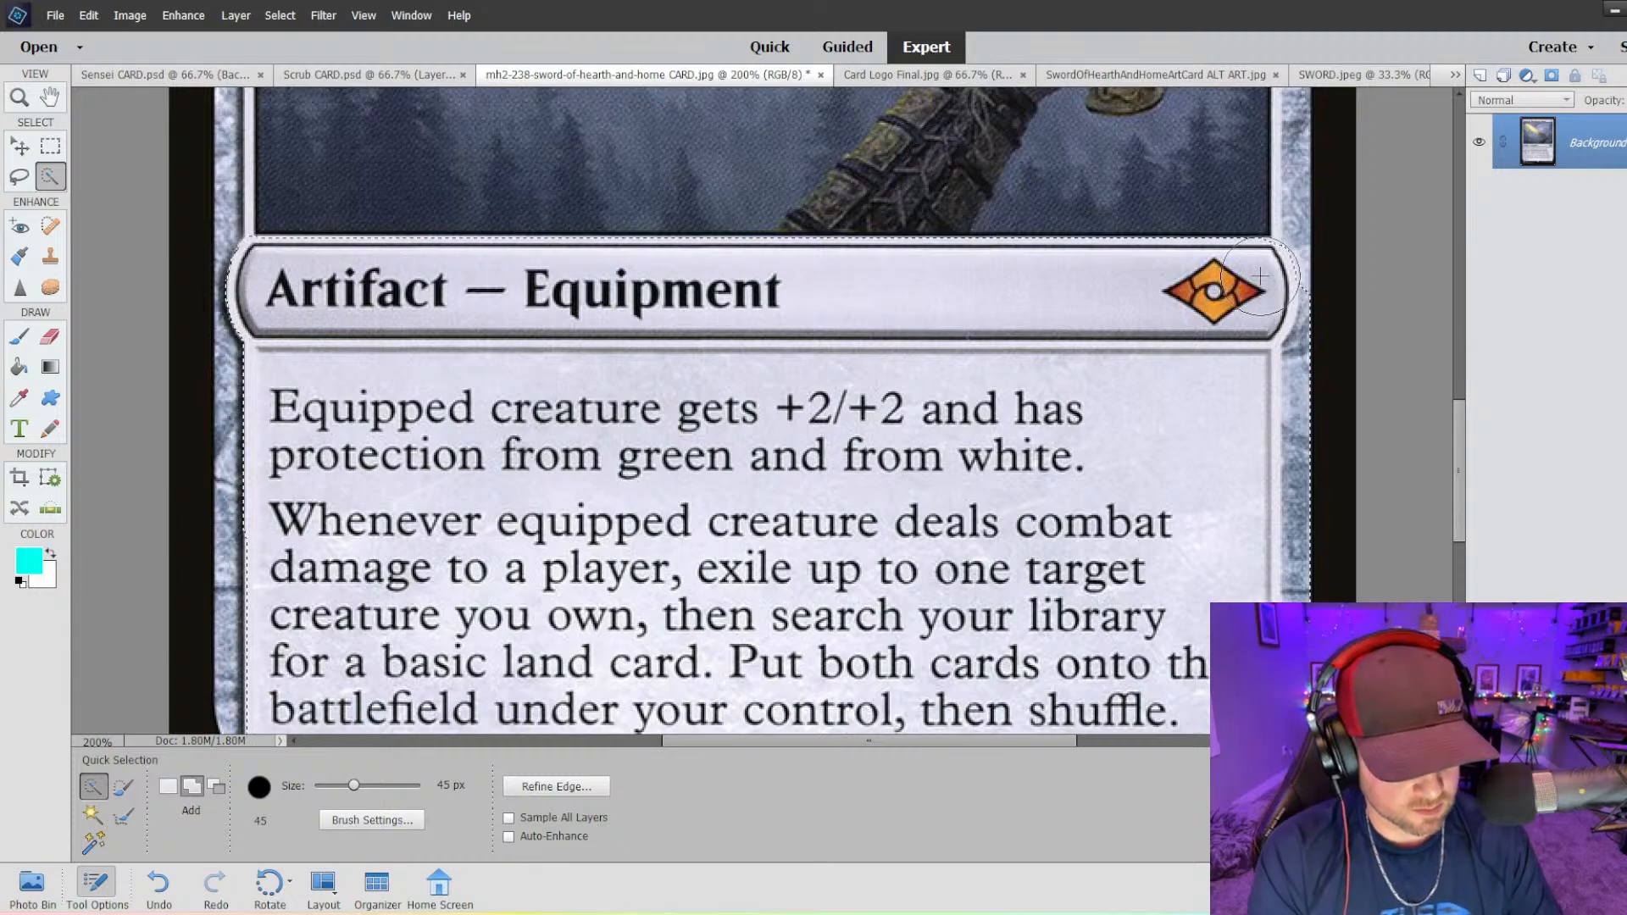
- Subtract the card frame beside the type line's right end from the selection, using a 20 px Quick Selection brush
{"action": "key", "text": "bracketleft"}
{"action": "key", "text": "bracketleft"}
{"action": "key", "text": "bracketleft"}
{"action": "key", "text": "bracketleft"}
{"action": "key", "text": "bracketleft"}
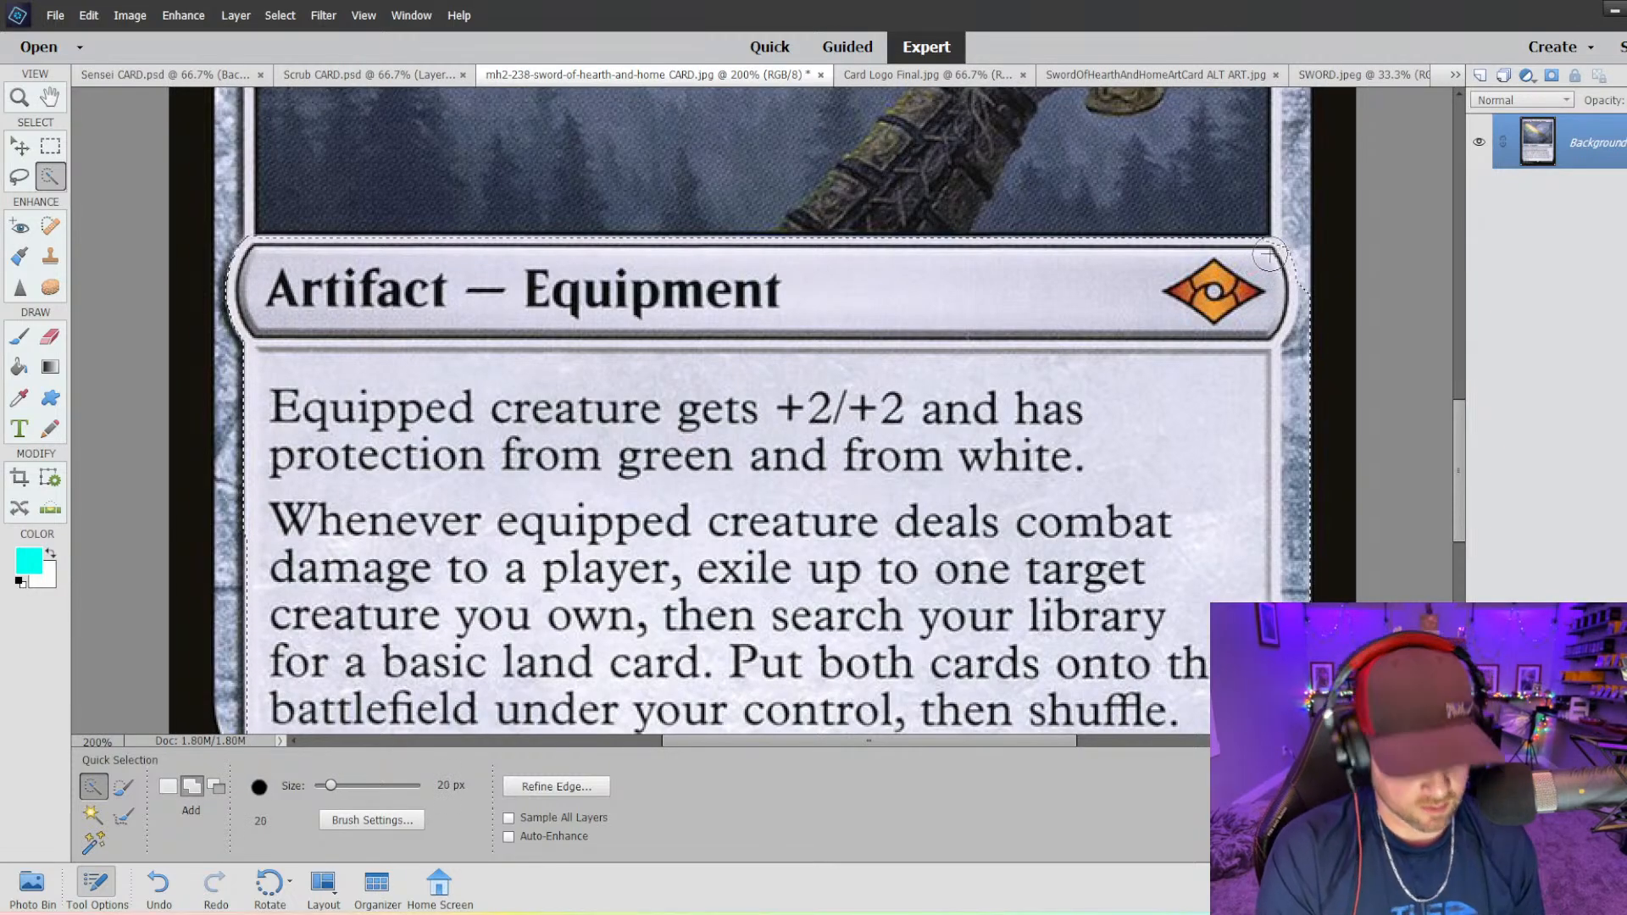
{"action": "left_click", "coordinate": [1270, 255], "text": "alt"}
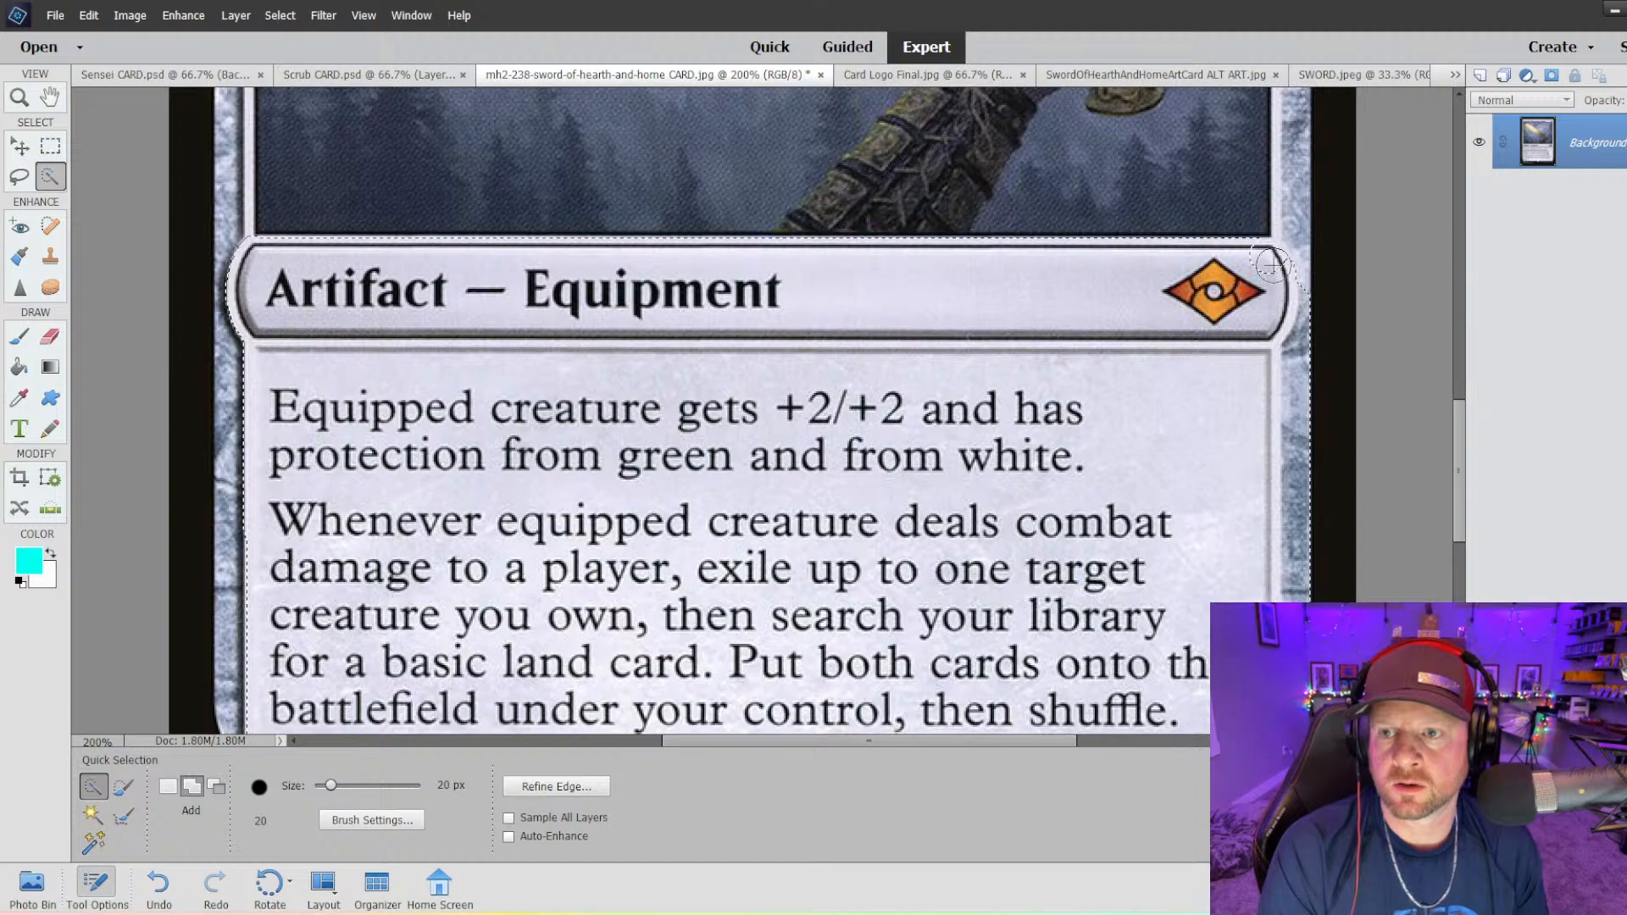
{"action": "key", "text": "alt"}
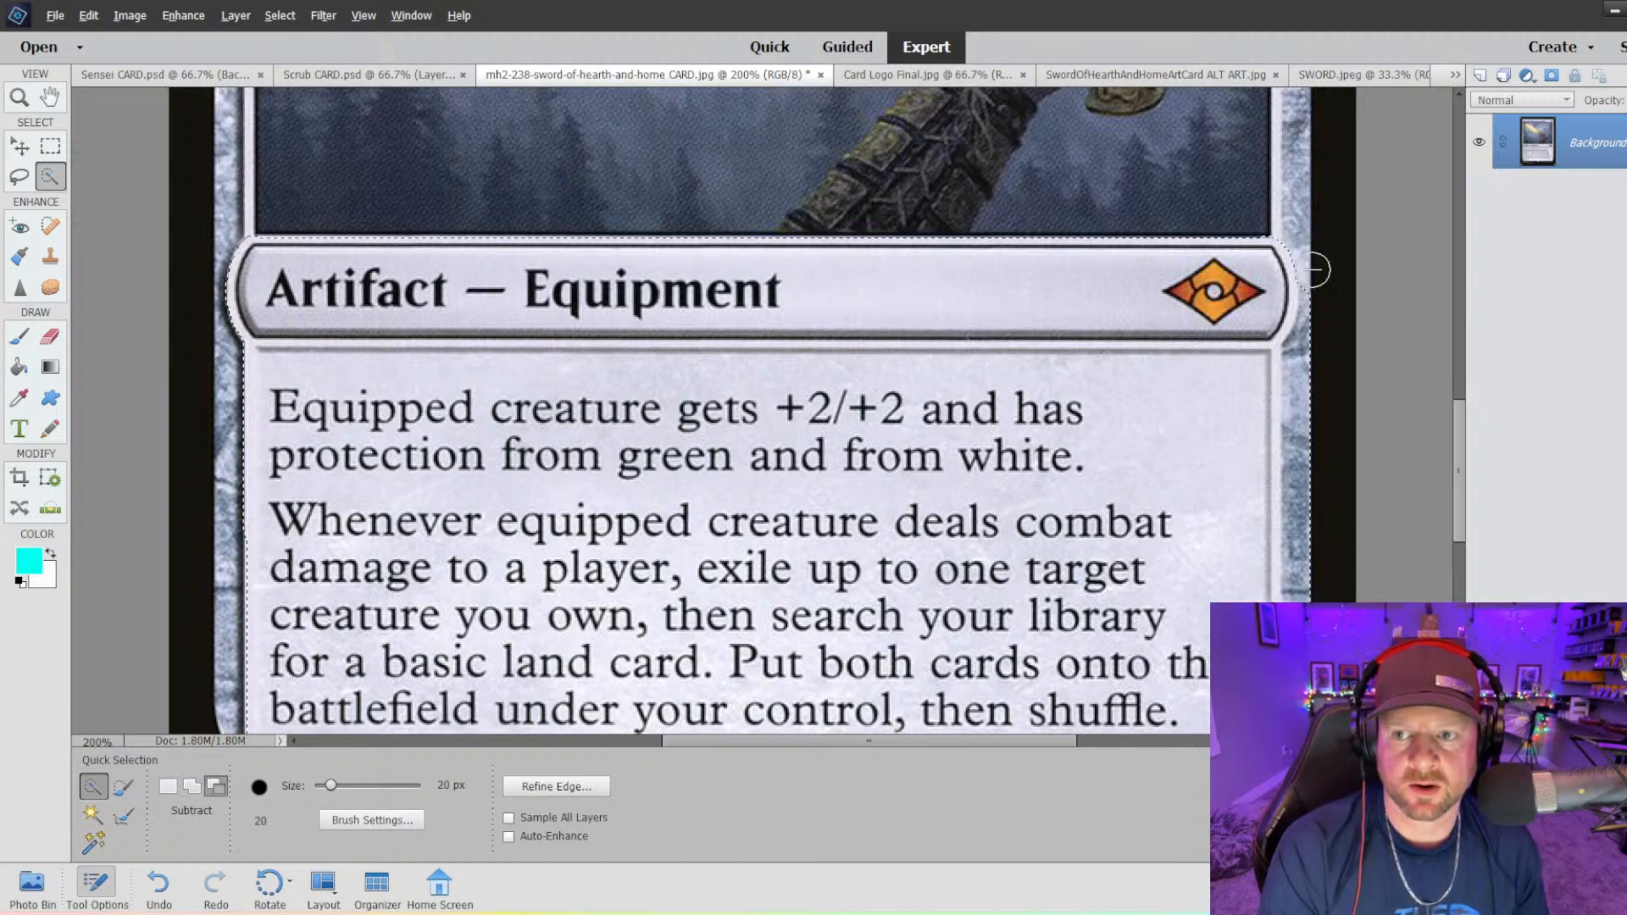
{"action": "key", "text": "alt"}
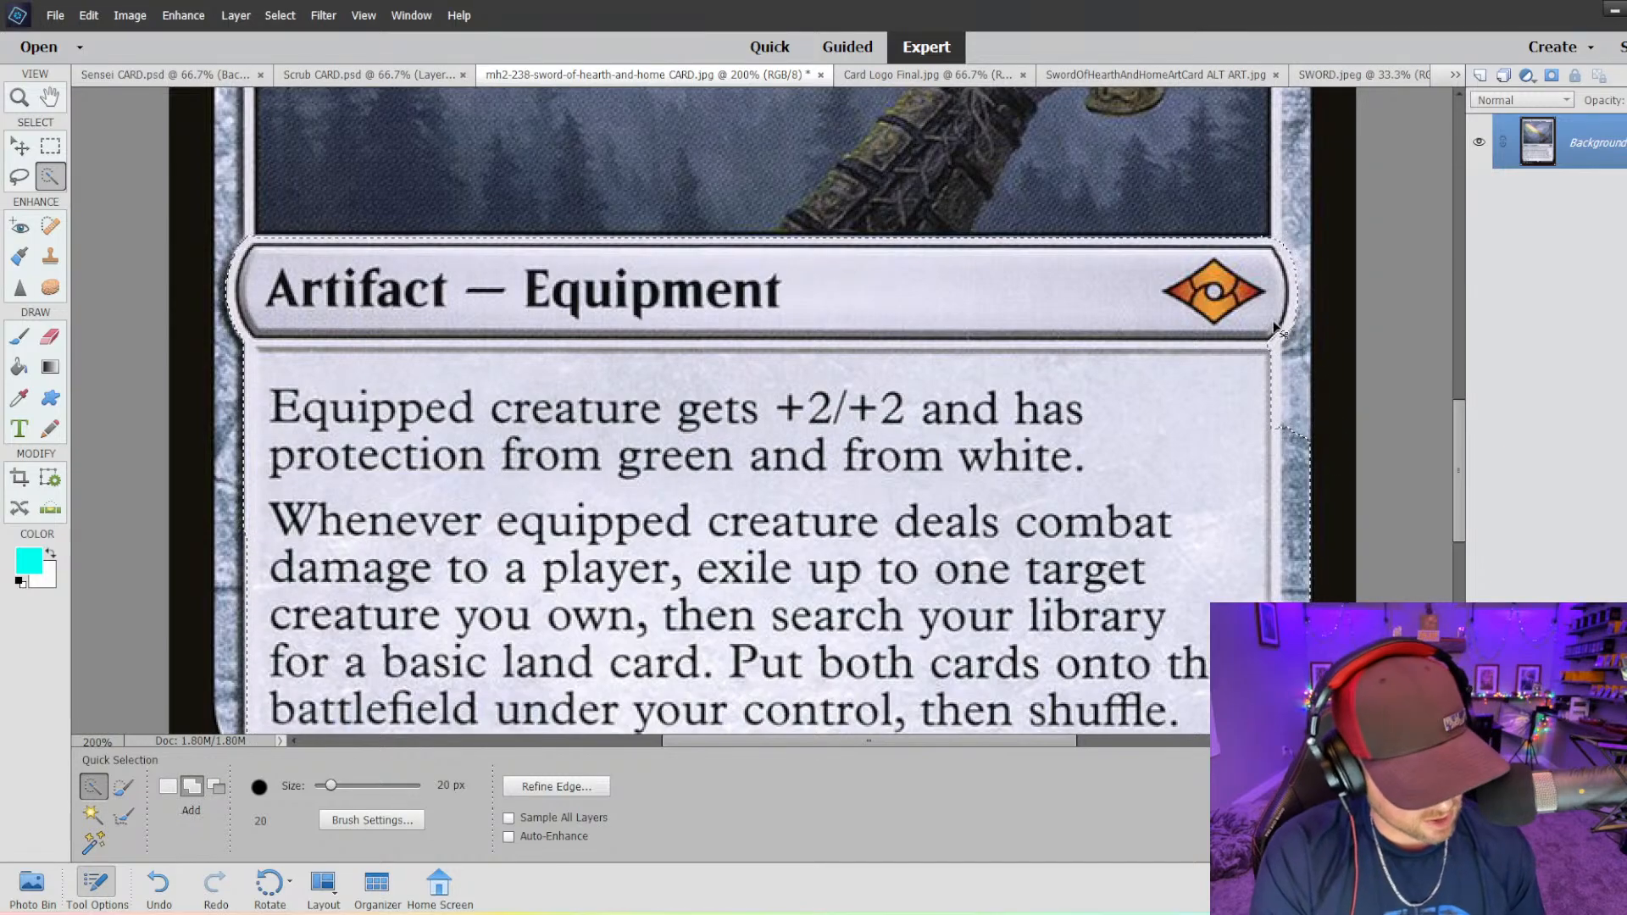
{"action": "key", "text": "ctrl+z"}
{"action": "key", "text": "alt"}
{"action": "left_click", "coordinate": [1315, 386], "text": "alt"}
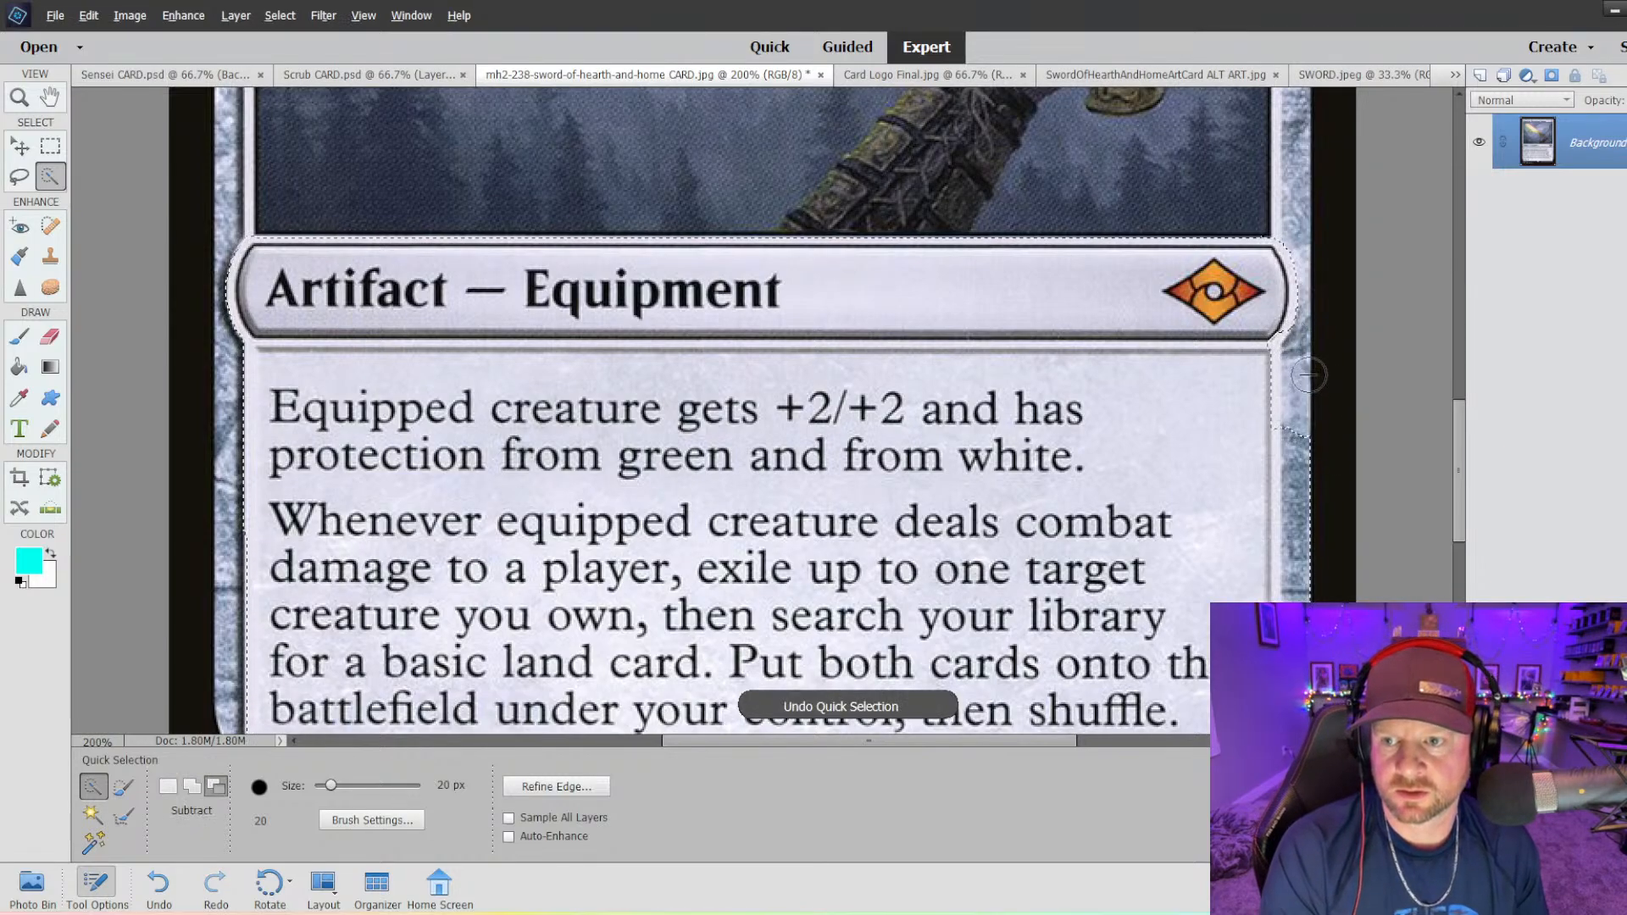
{"action": "key", "text": "ctrl+z"}
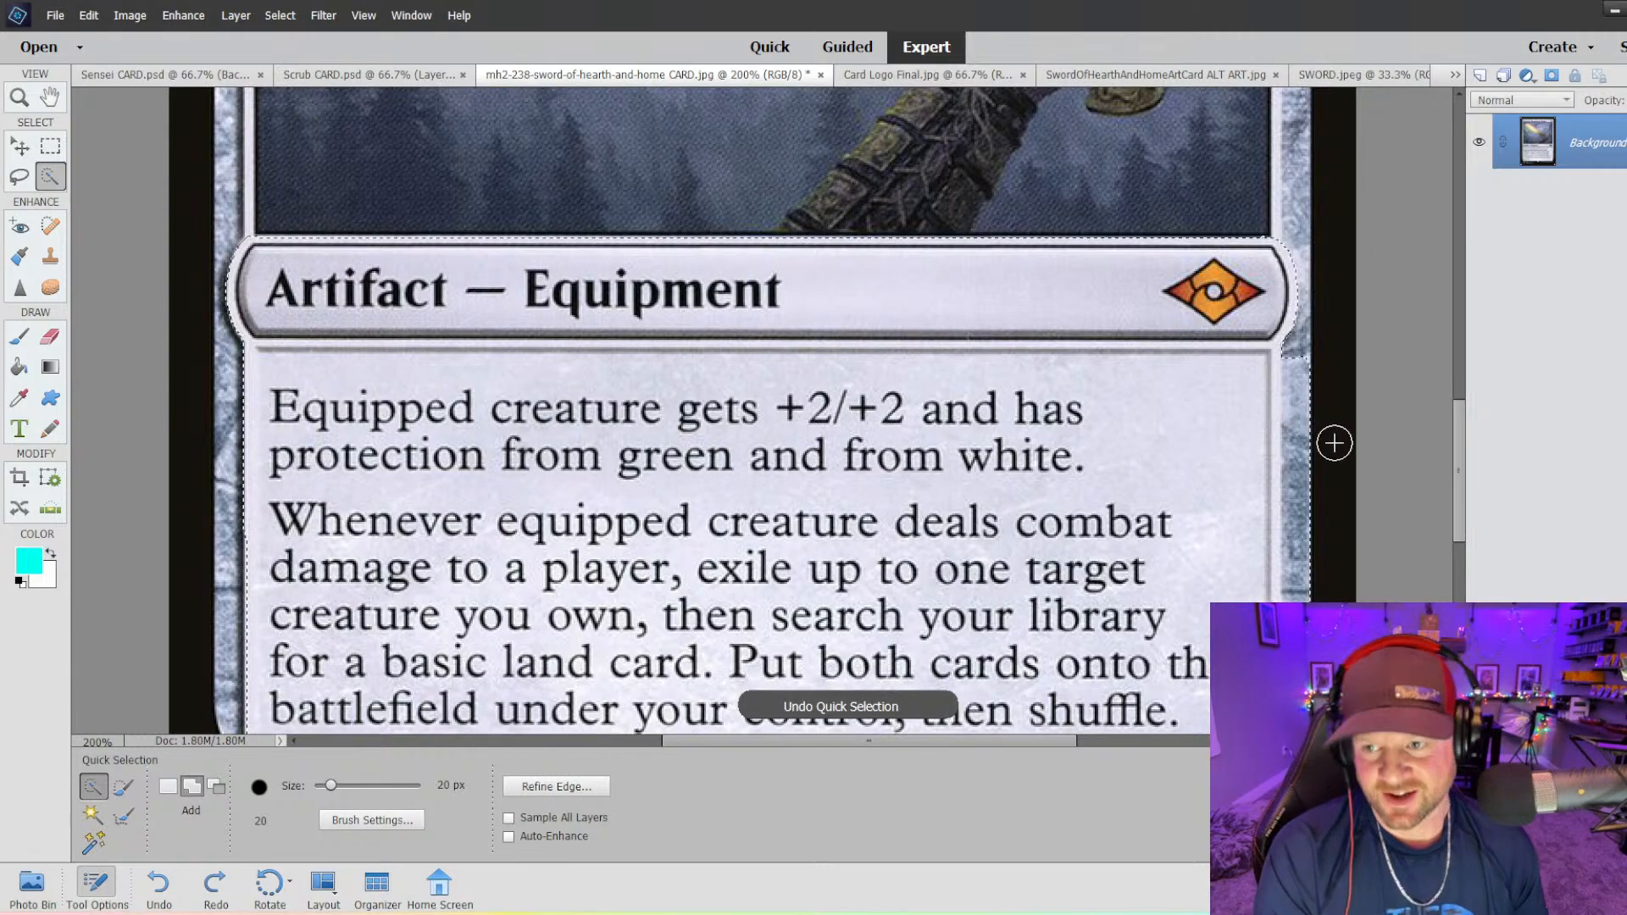
- Subtract the frame strip along the right side of the rules text box from the selection with the Rectangular Marquee
{"action": "scroll", "coordinate": [1329, 457], "scroll_direction": "down", "scroll_amount": 4}
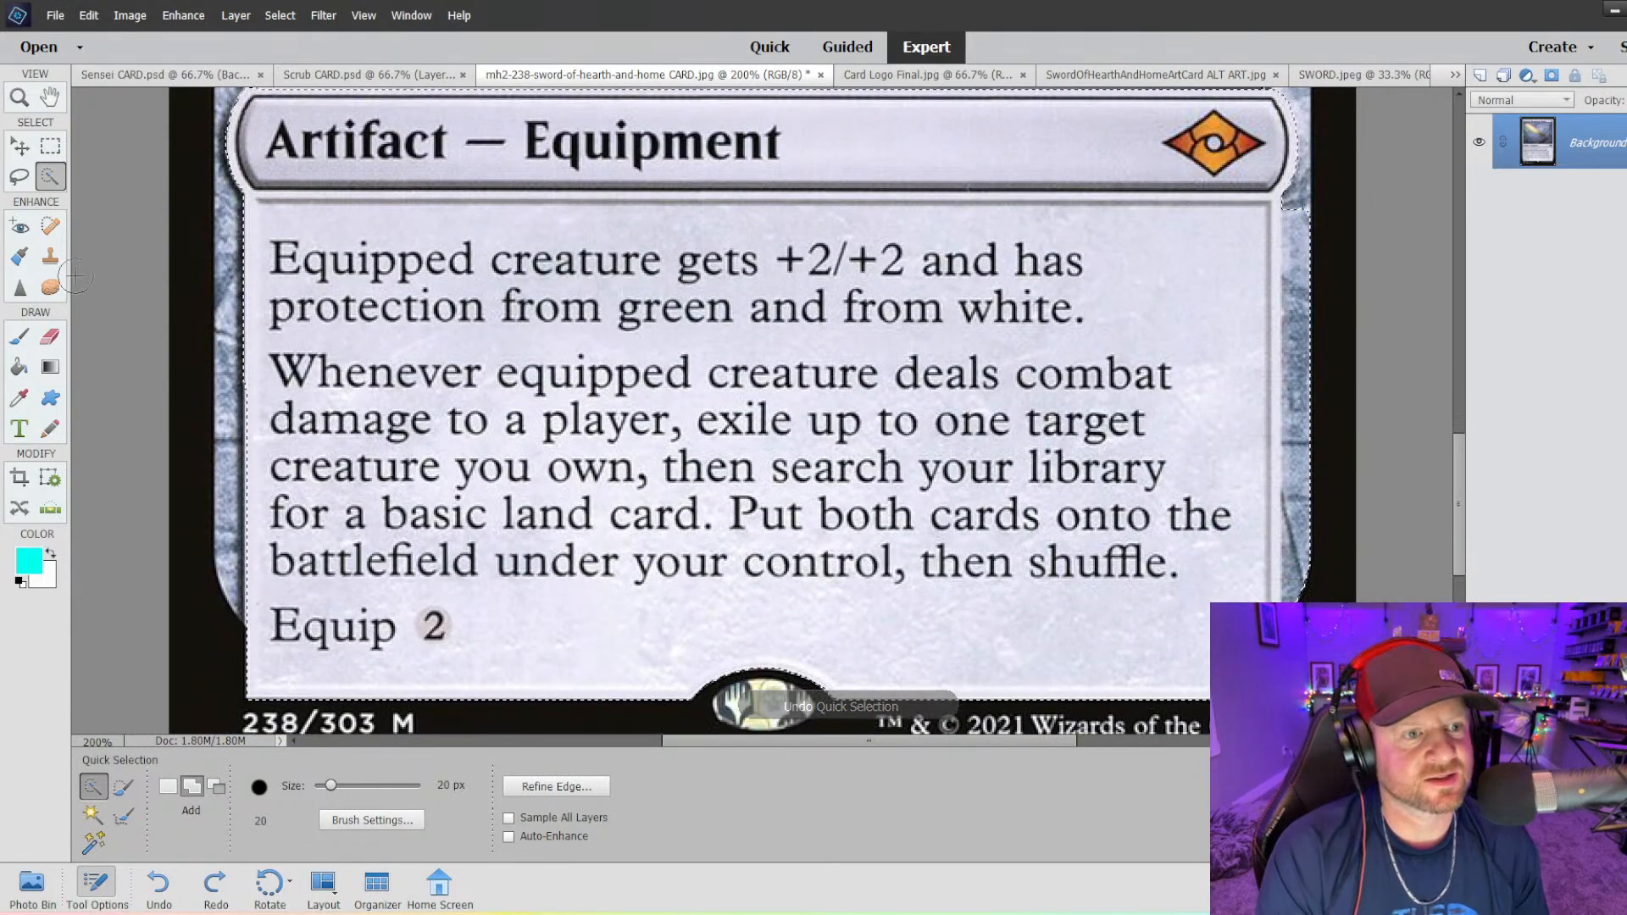
{"action": "key", "text": "m"}
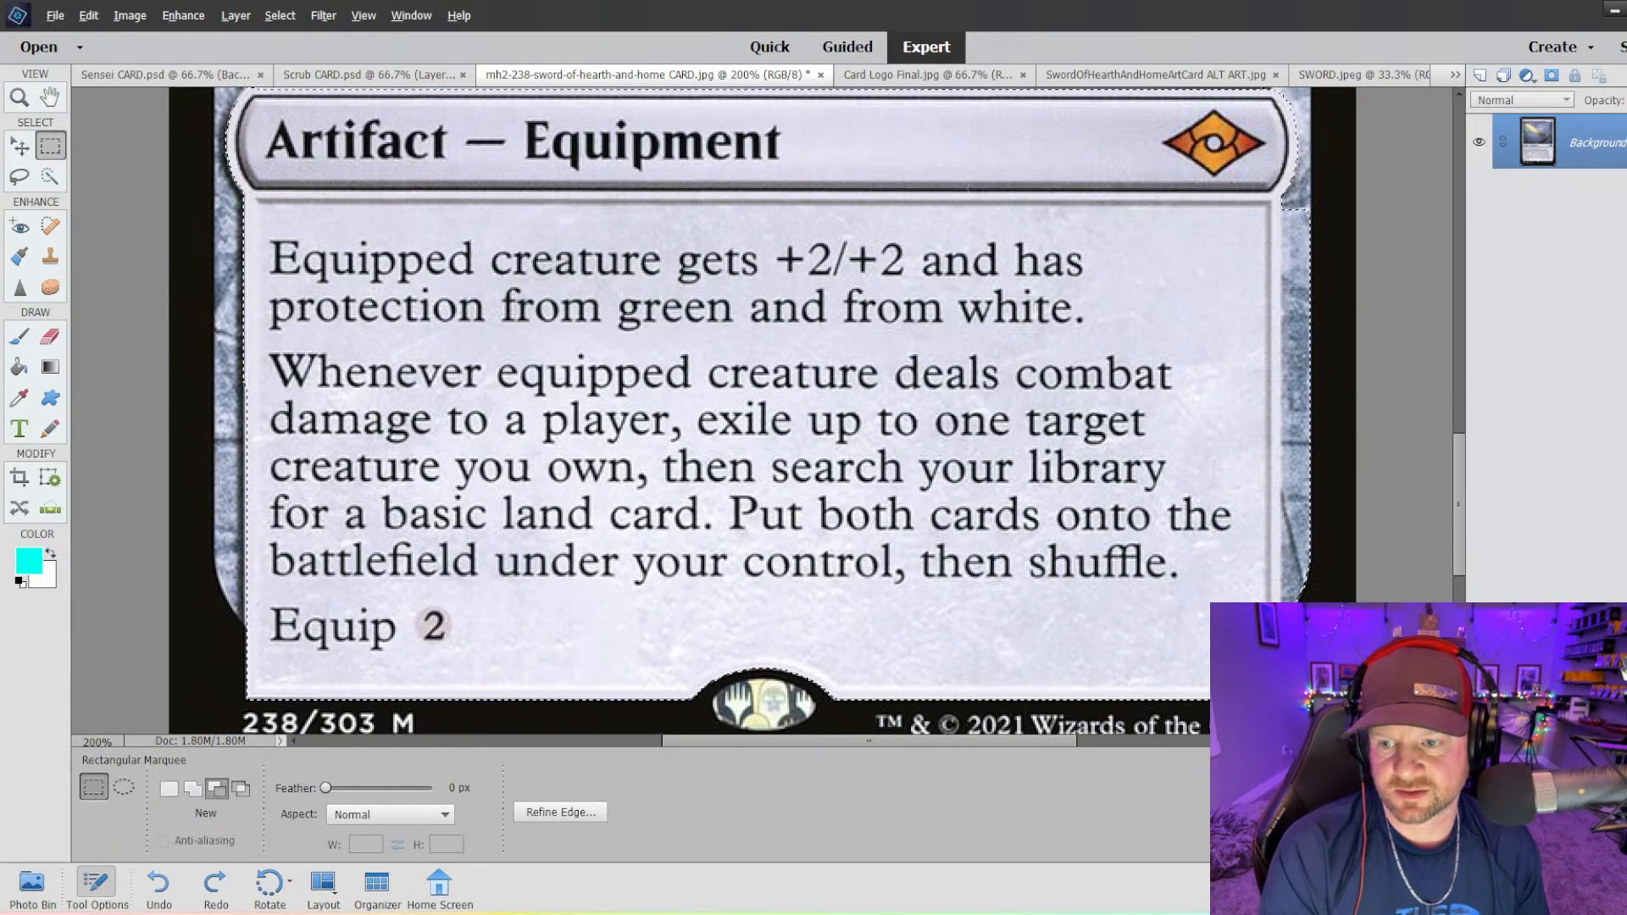
{"action": "left_click_drag", "start_coordinate": [1284, 634], "coordinate": [1355, 196]}
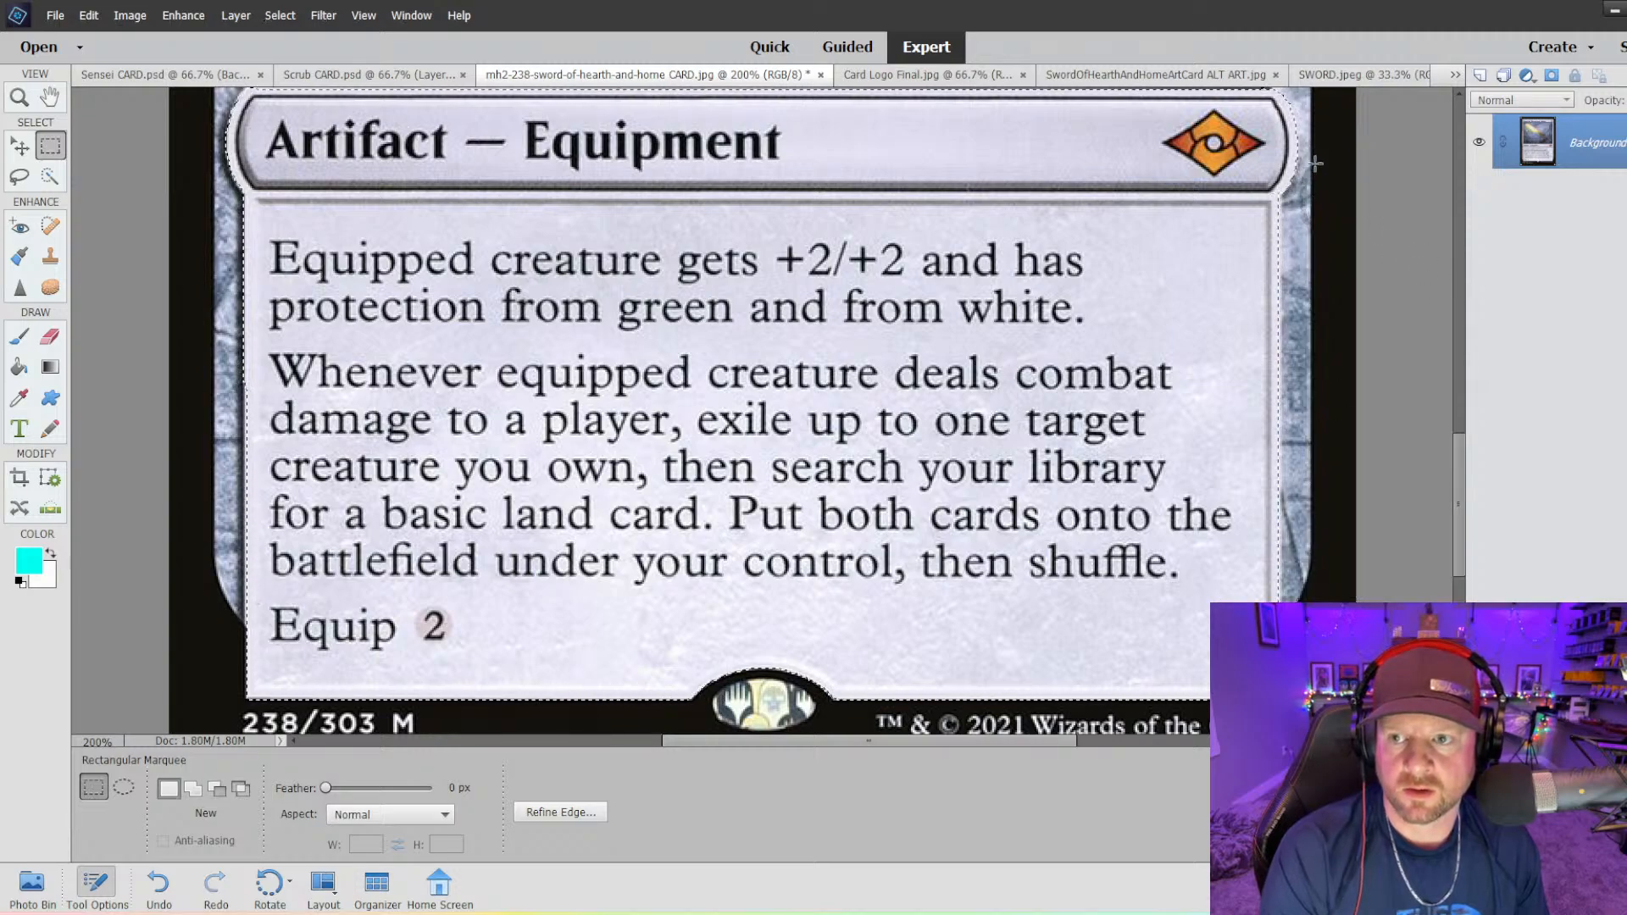
- Try to add the corner just below the type line's right end to the selection with the 20 px Quick Selection brush
{"action": "scroll", "coordinate": [1356, 265], "scroll_direction": "up", "scroll_amount": 1}
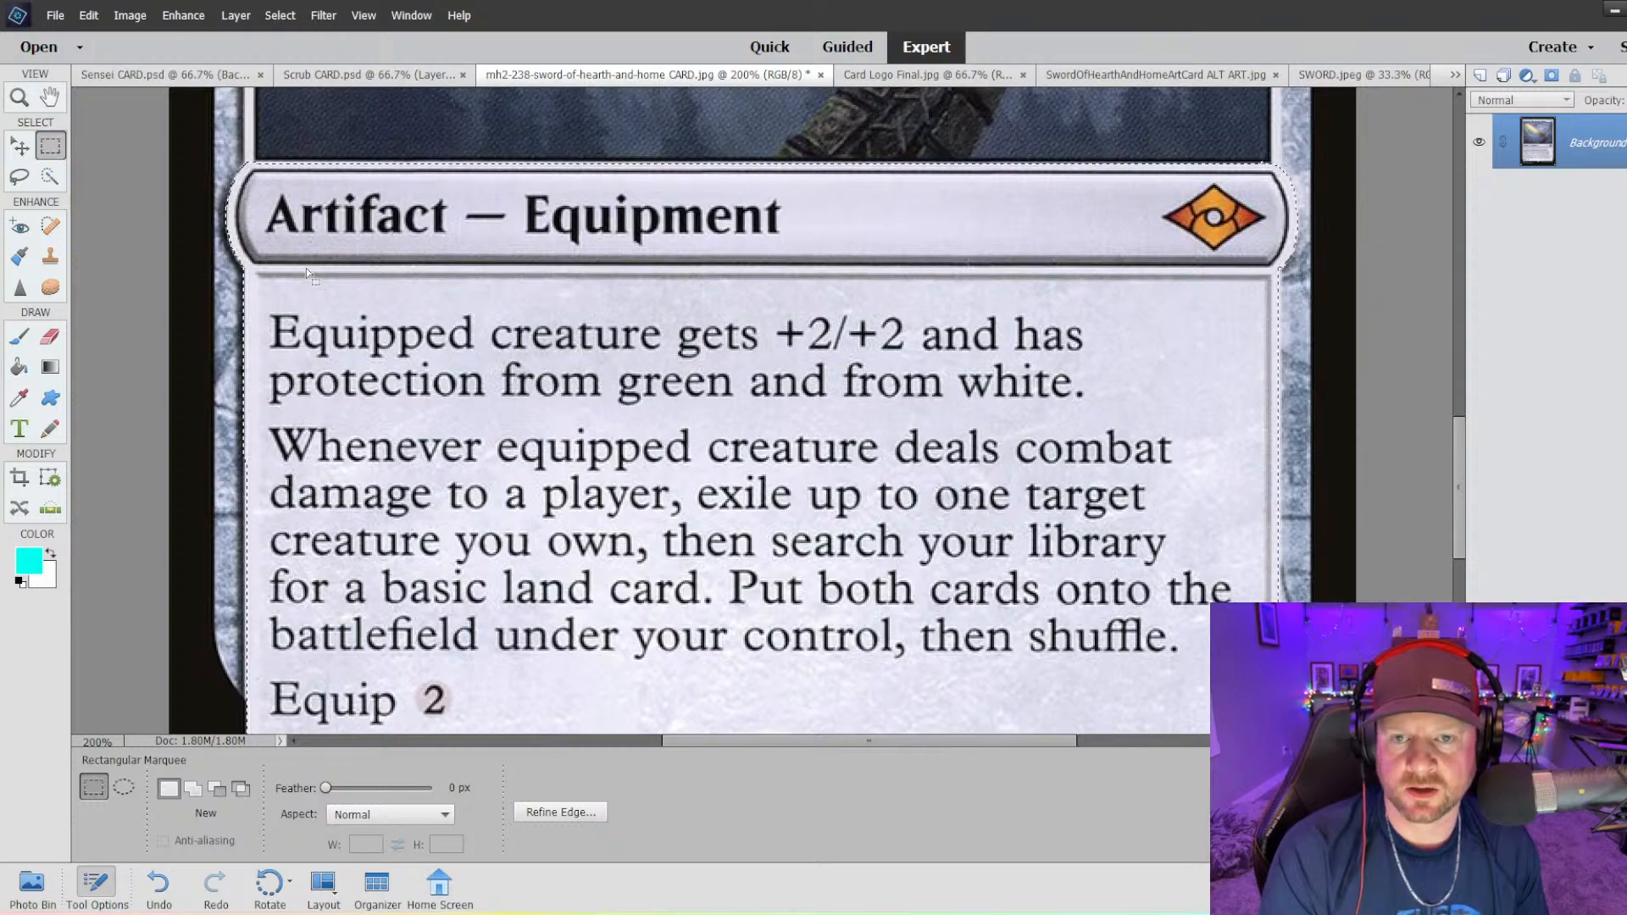
{"action": "left_click", "coordinate": [49, 176]}
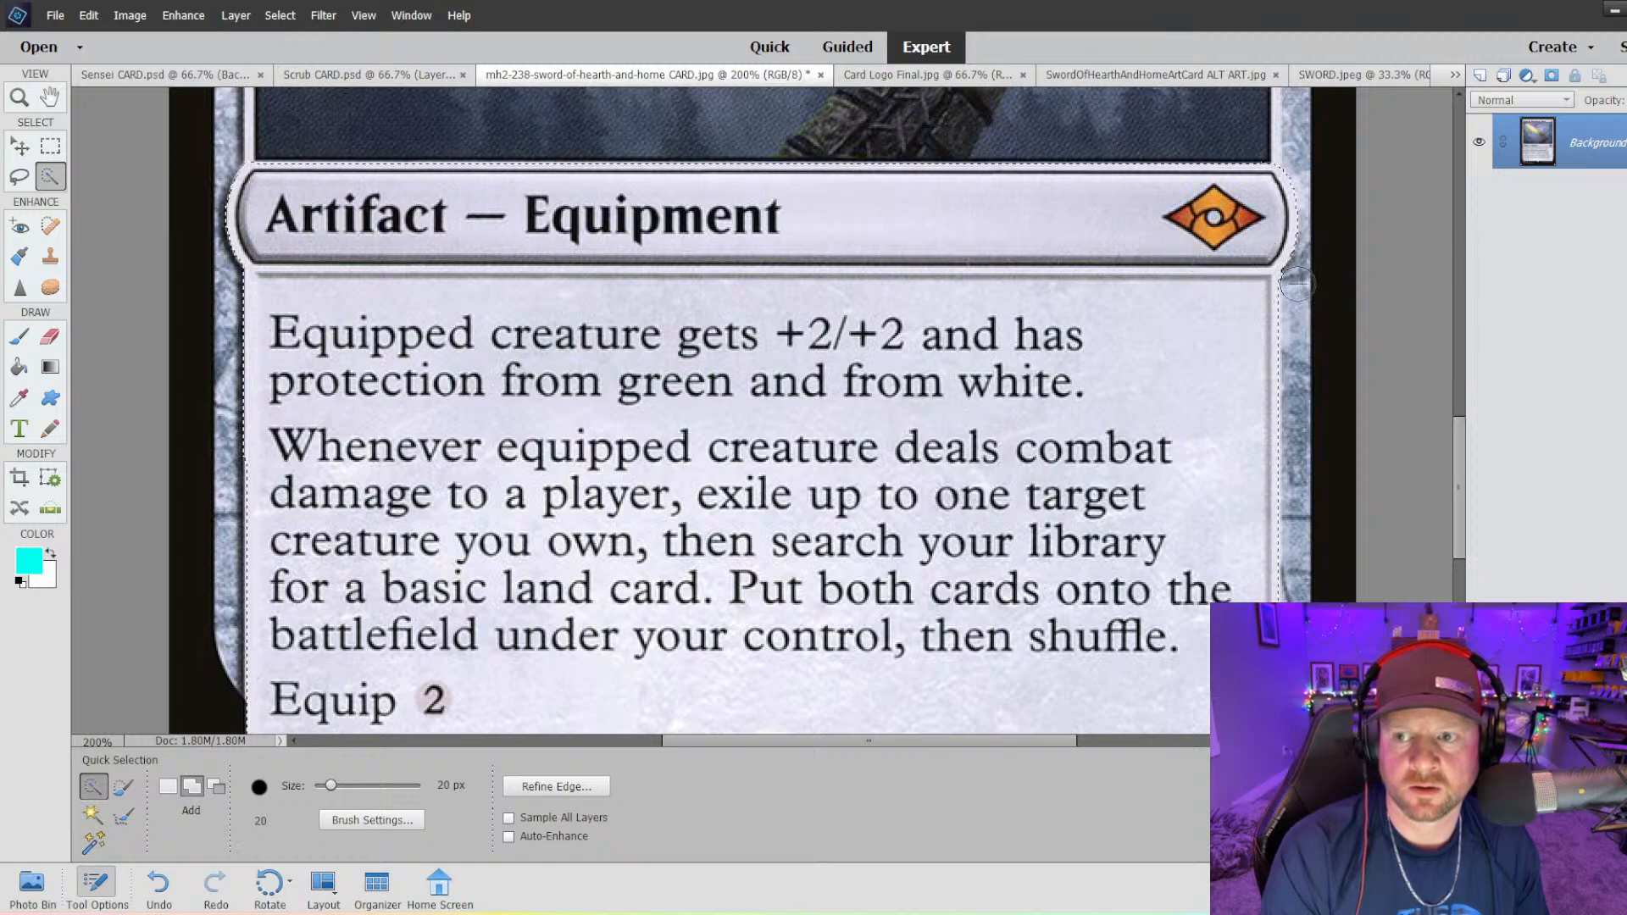
{"action": "key", "text": "ctrl+z"}
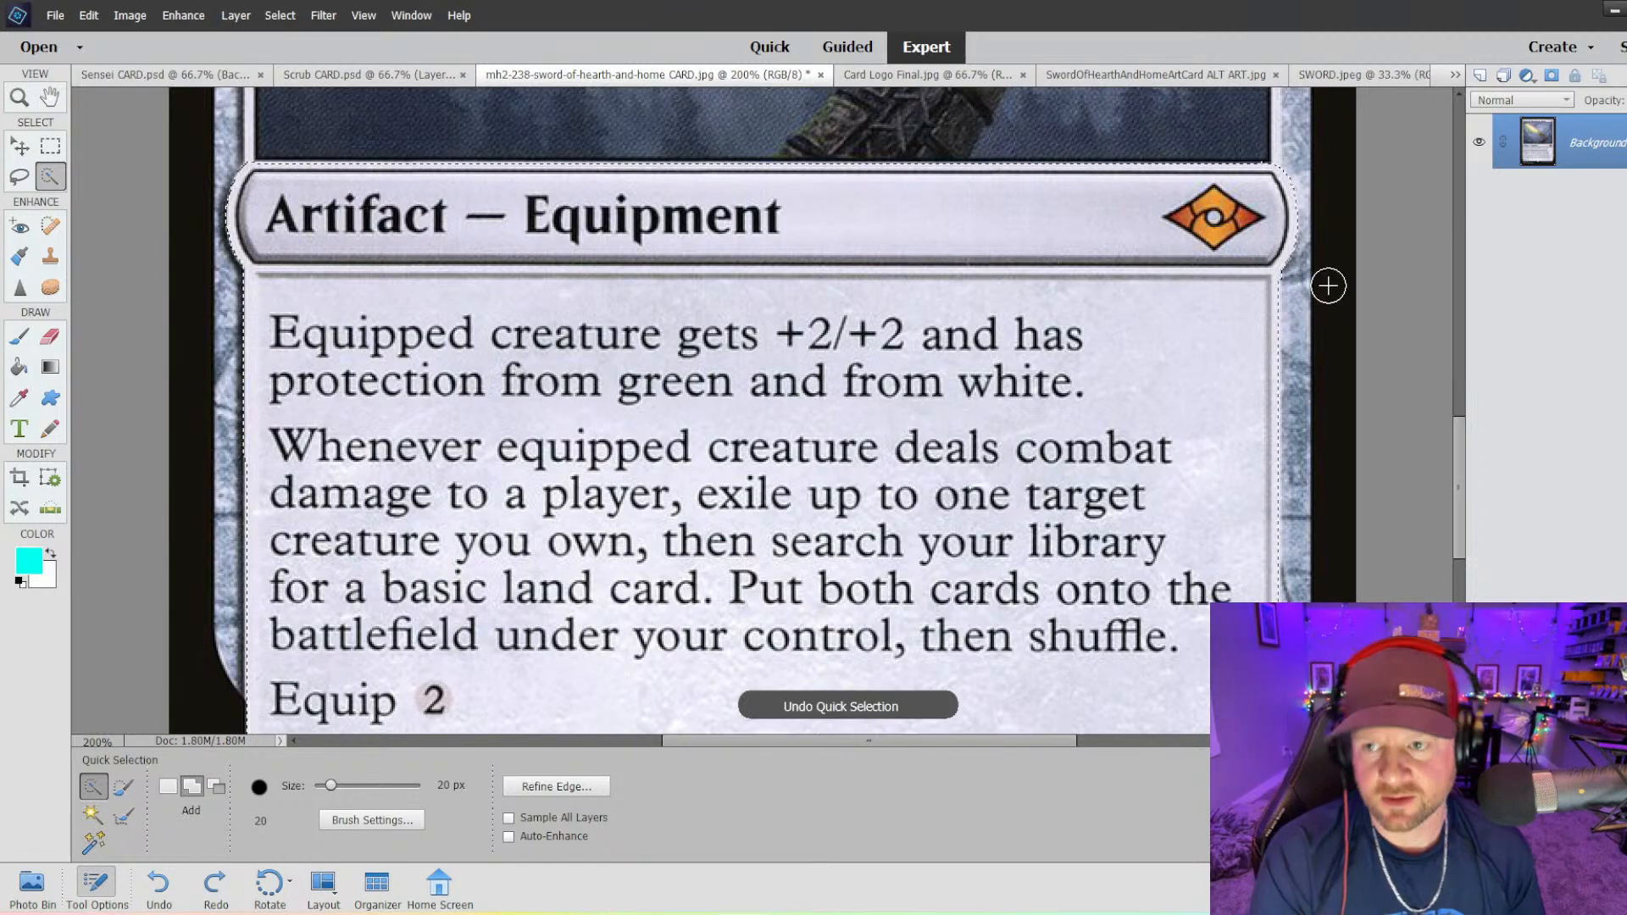
{"action": "left_click", "coordinate": [1278, 256]}
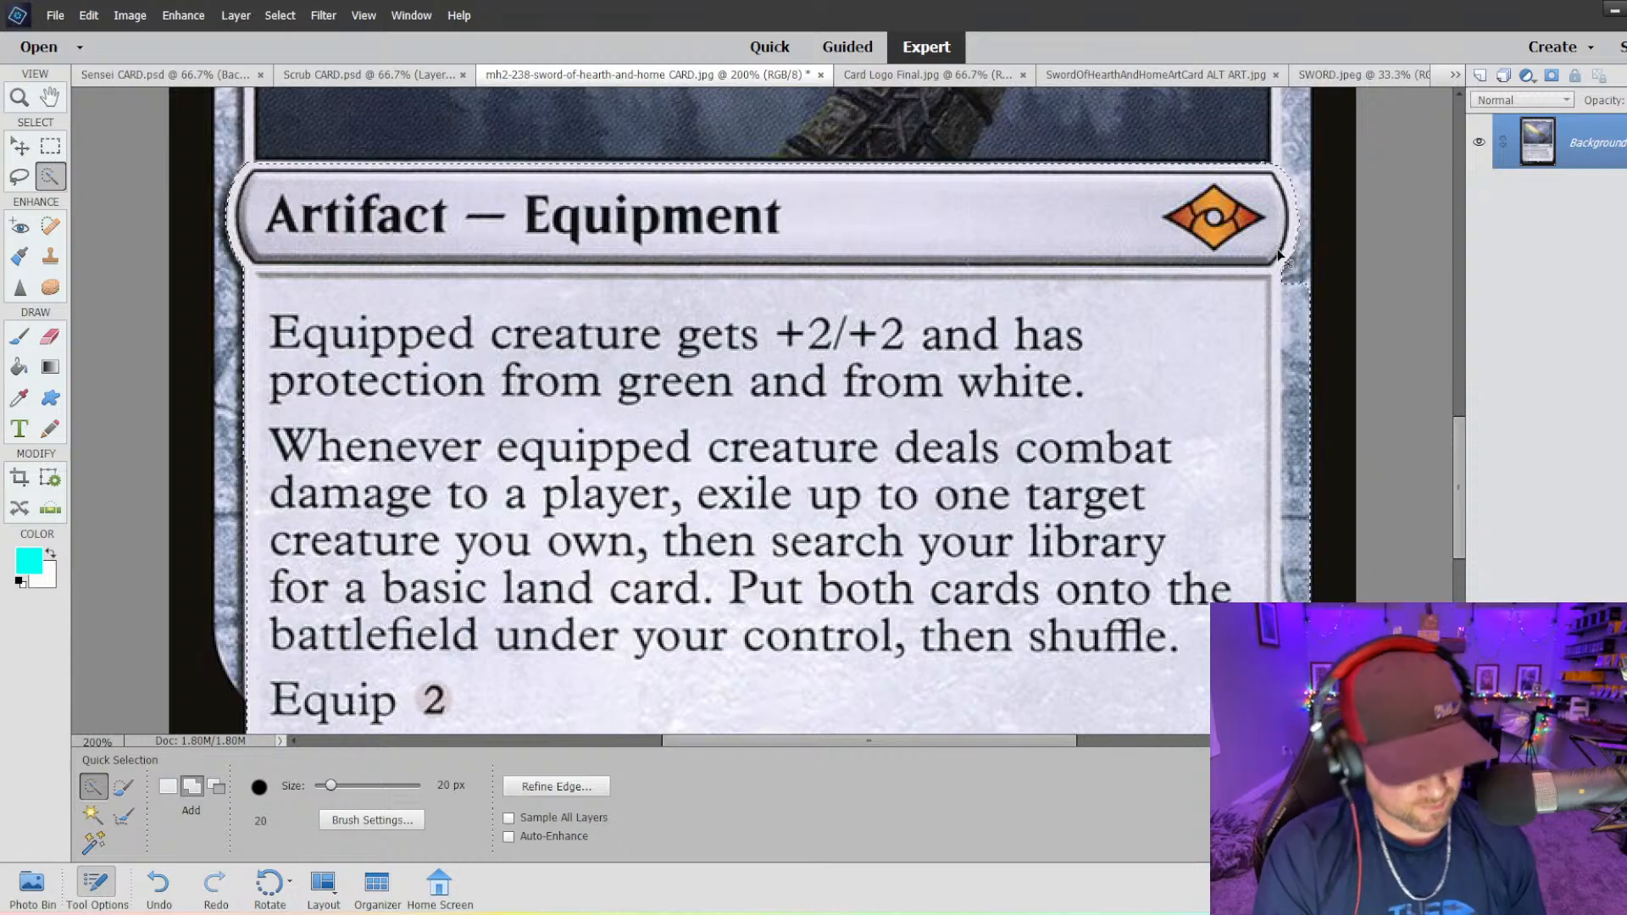
{"action": "key", "text": "ctrl+z"}
- Try to add the corner below the type line again with finer 5 px and 3 px brushes, undoing the bad selections
{"action": "key", "text": "bracketleft"}
{"action": "key", "text": "bracketleft"}
{"action": "key", "text": "bracketleft"}
{"action": "key", "text": "bracketleft"}
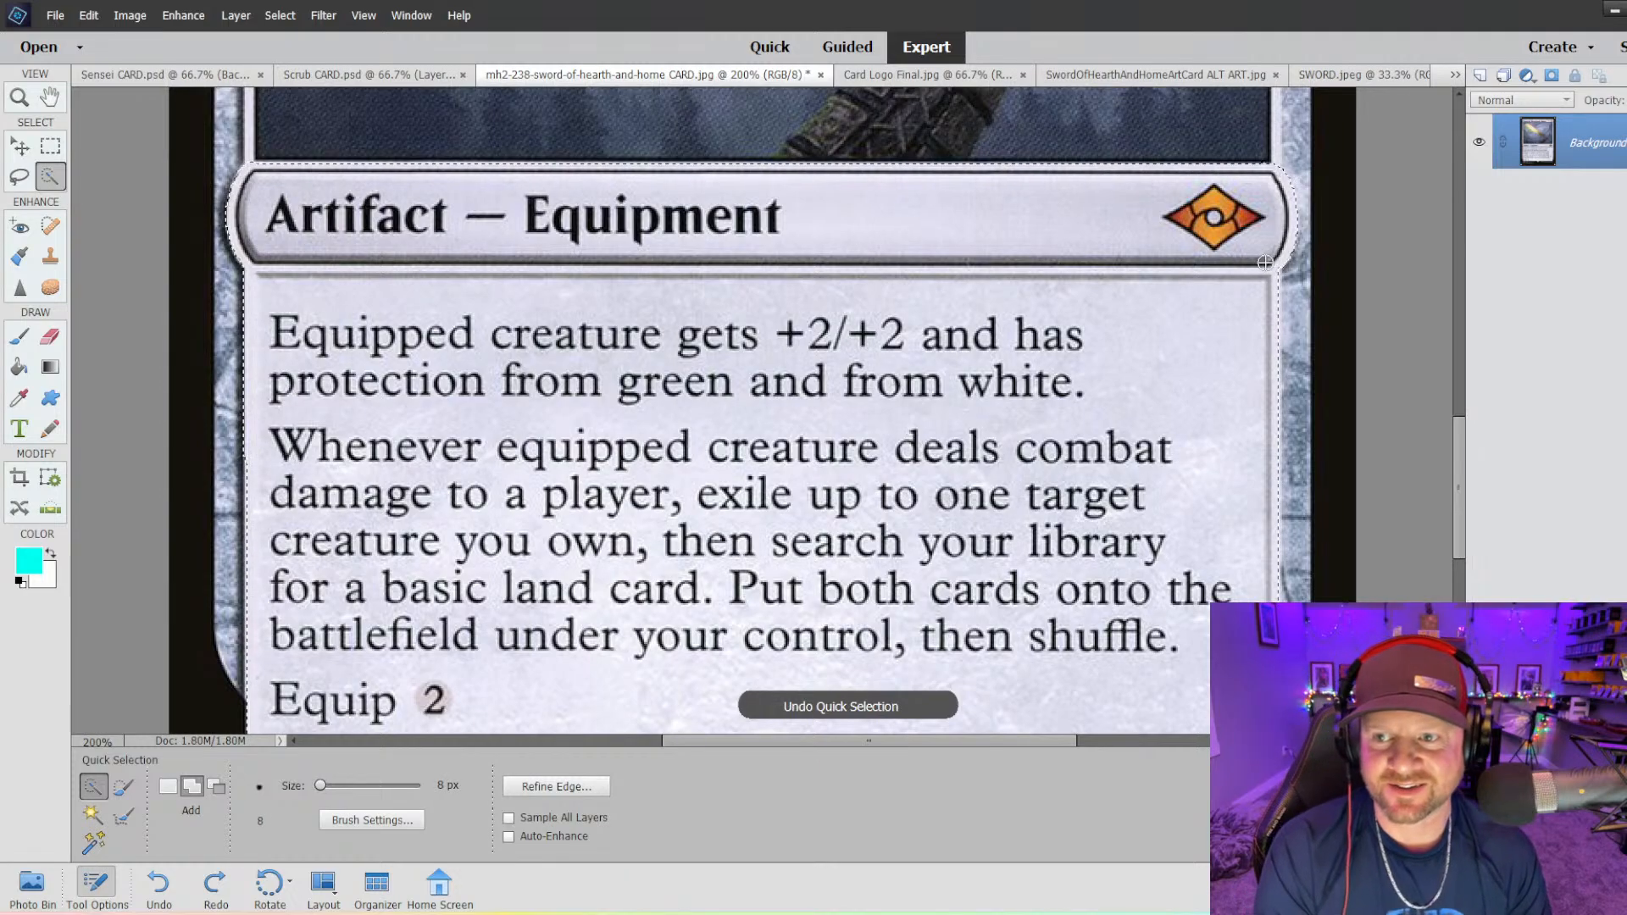
{"action": "key", "text": "bracketleft"}
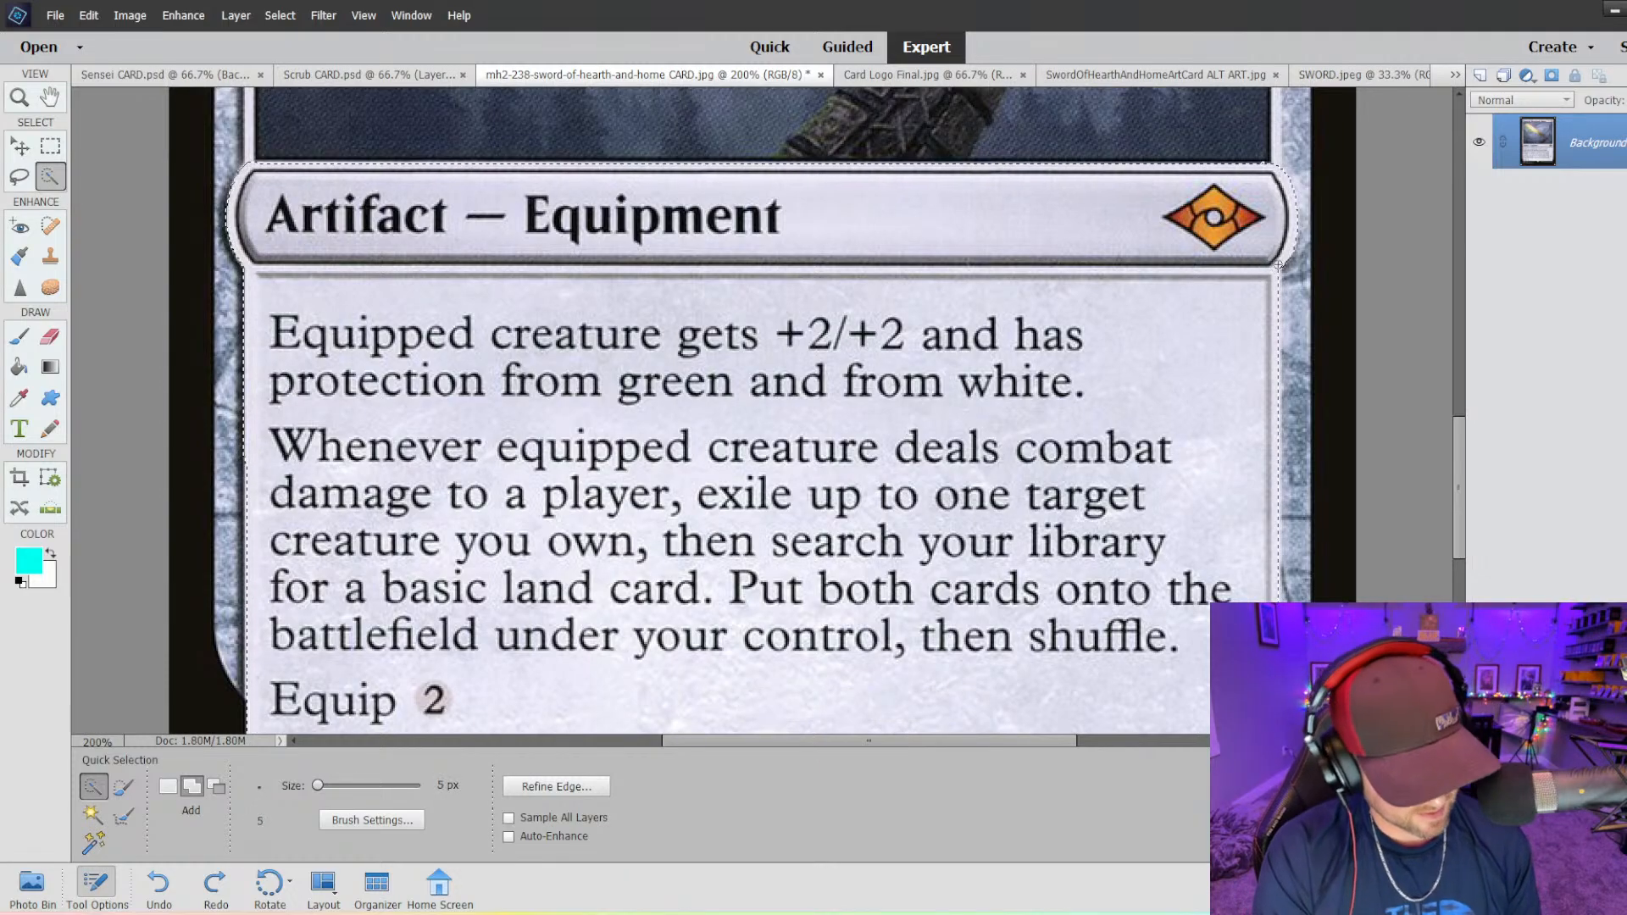
{"action": "left_click_drag", "start_coordinate": [1264, 270], "coordinate": [1276, 270]}
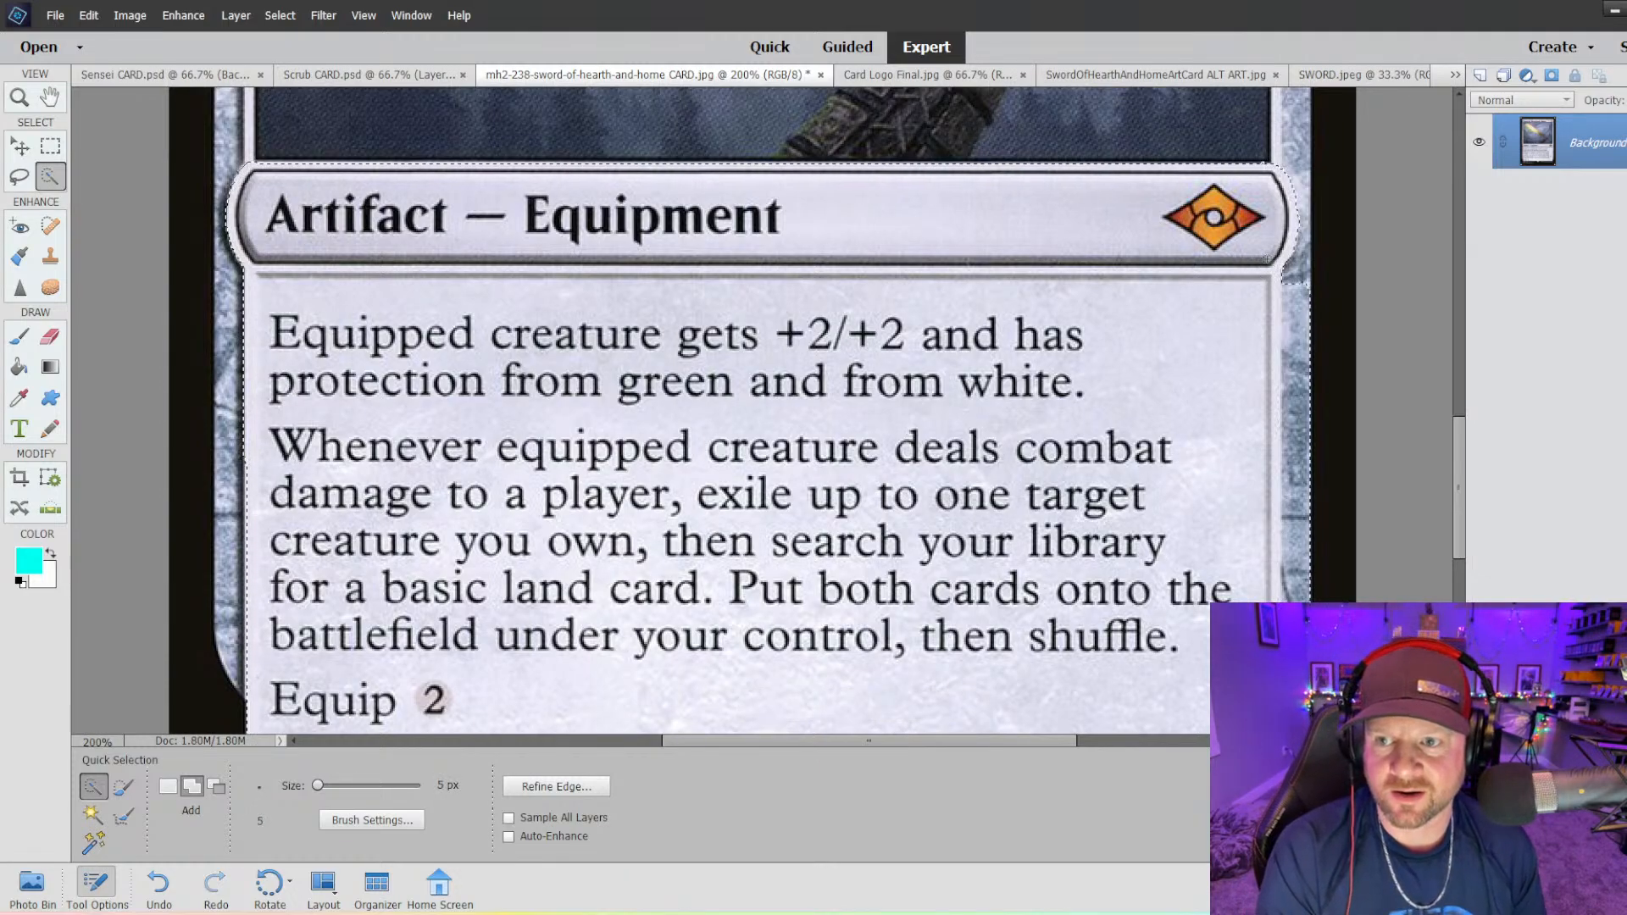
{"action": "key", "text": "ctrl+z"}
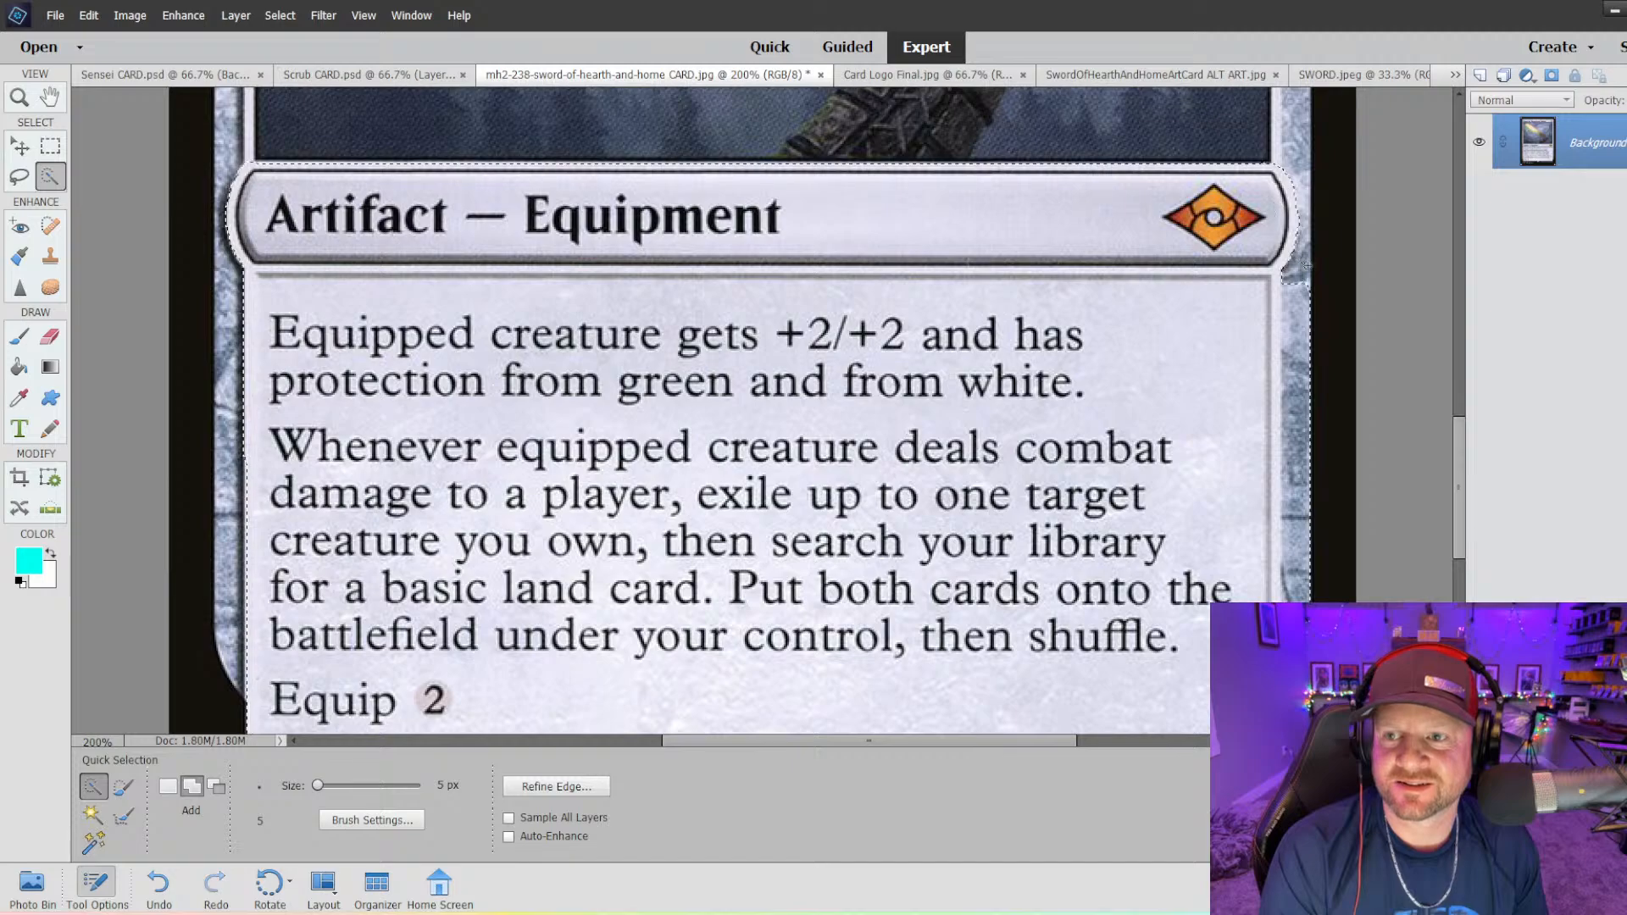
{"action": "key", "text": "ctrl+z"}
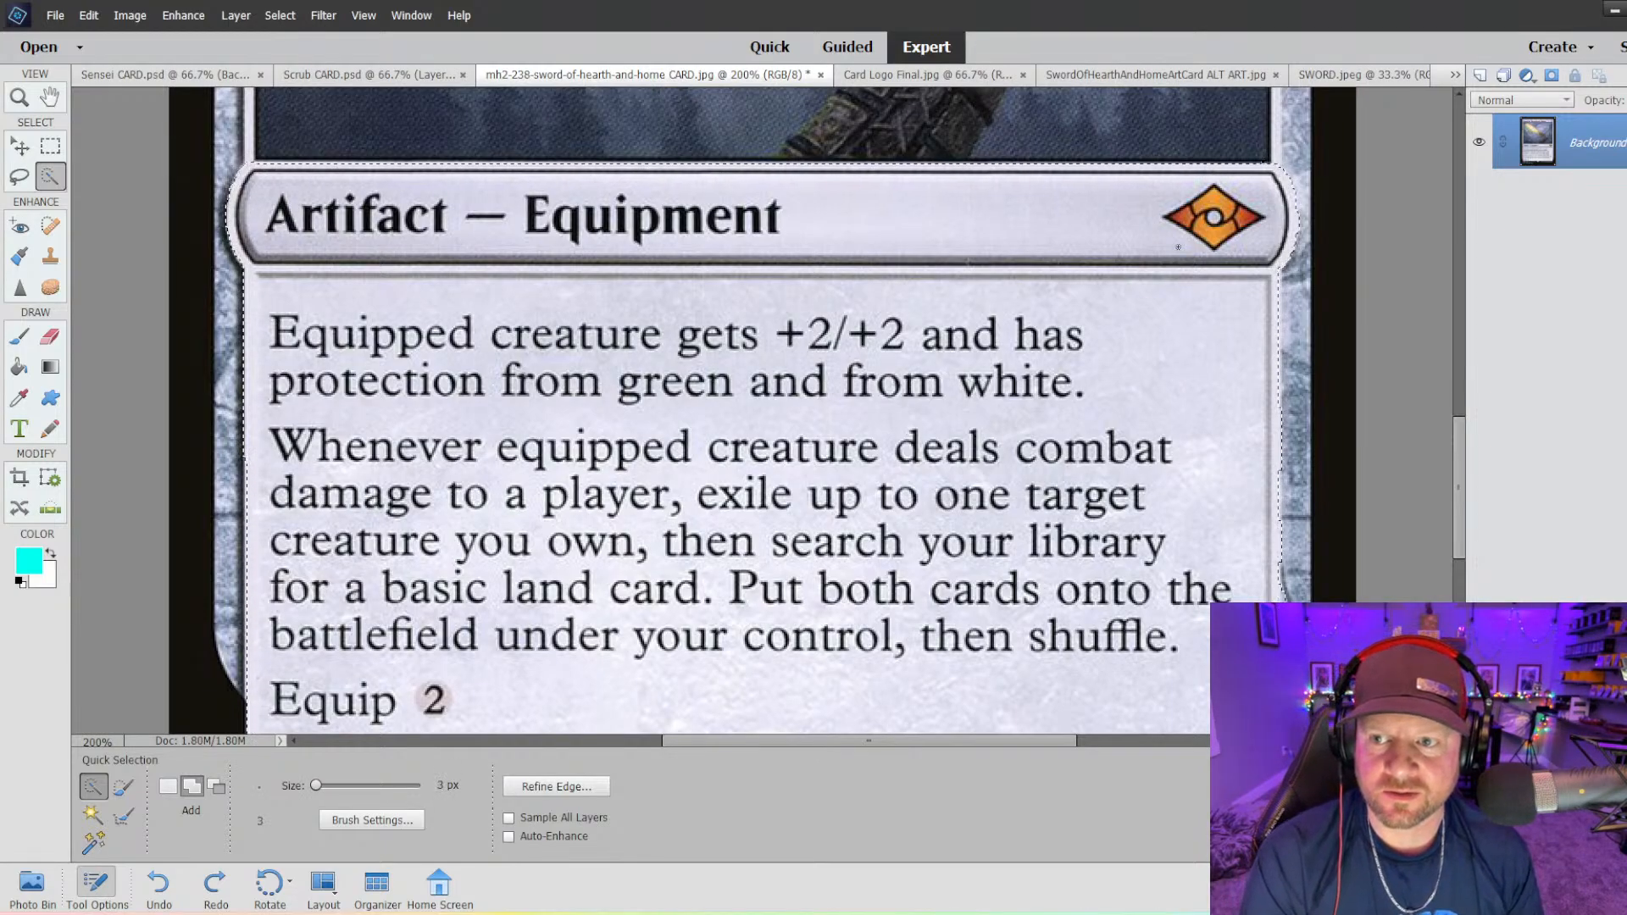
{"action": "key", "text": "ctrl+z"}
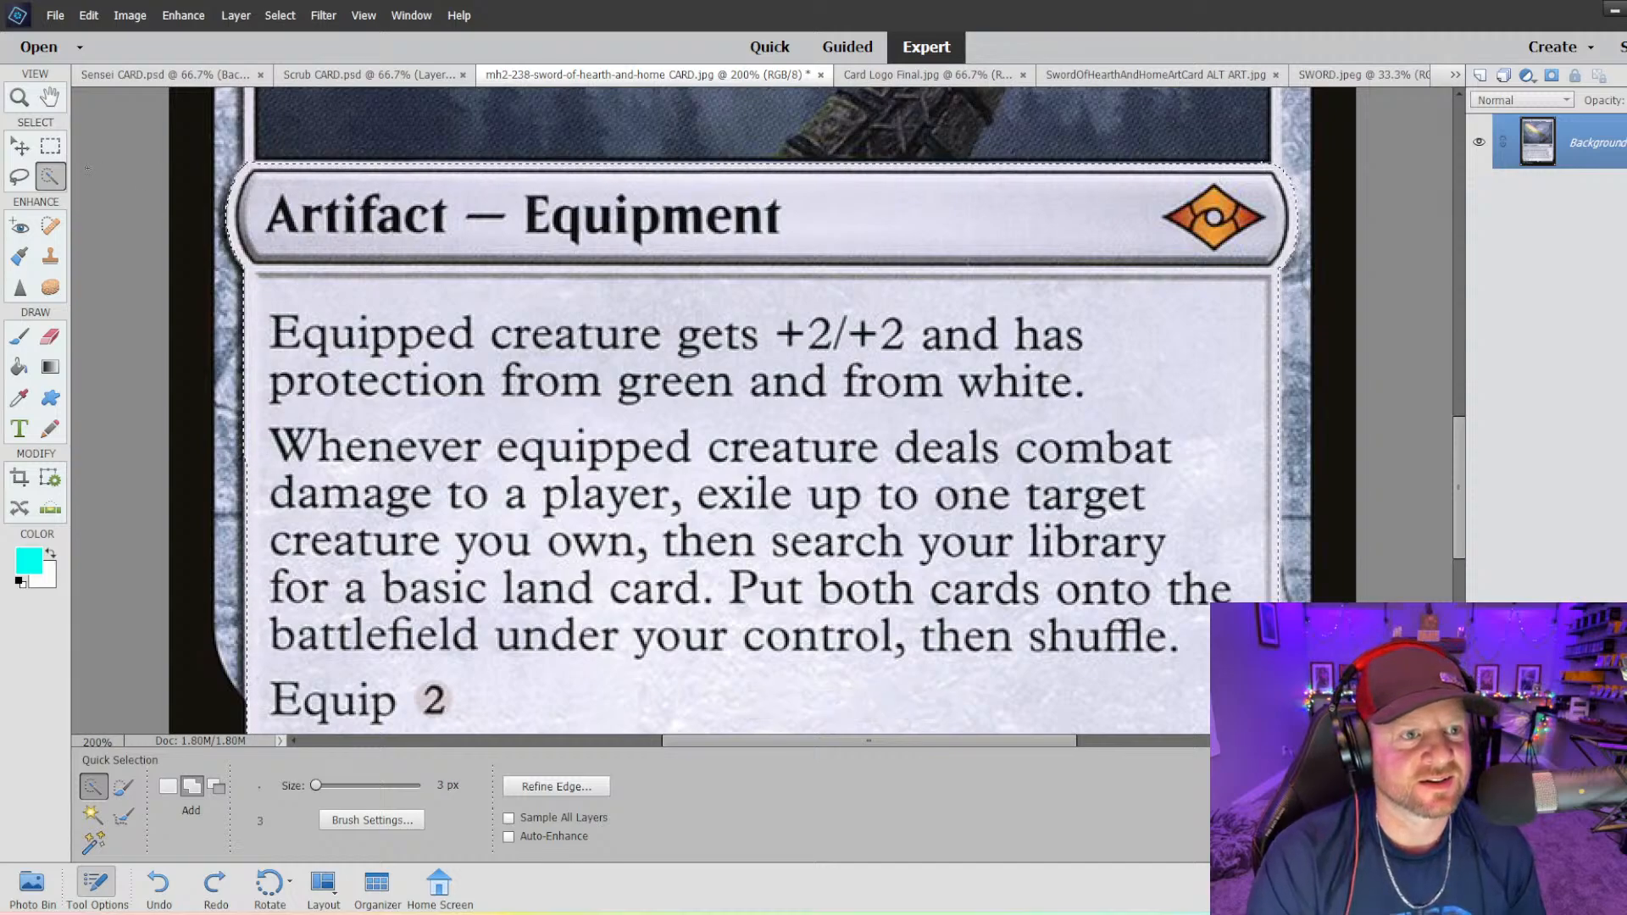
- Subtract the excess strip above the type line's upper edge from the selection with the Rectangular Marquee
{"action": "key", "text": "m"}
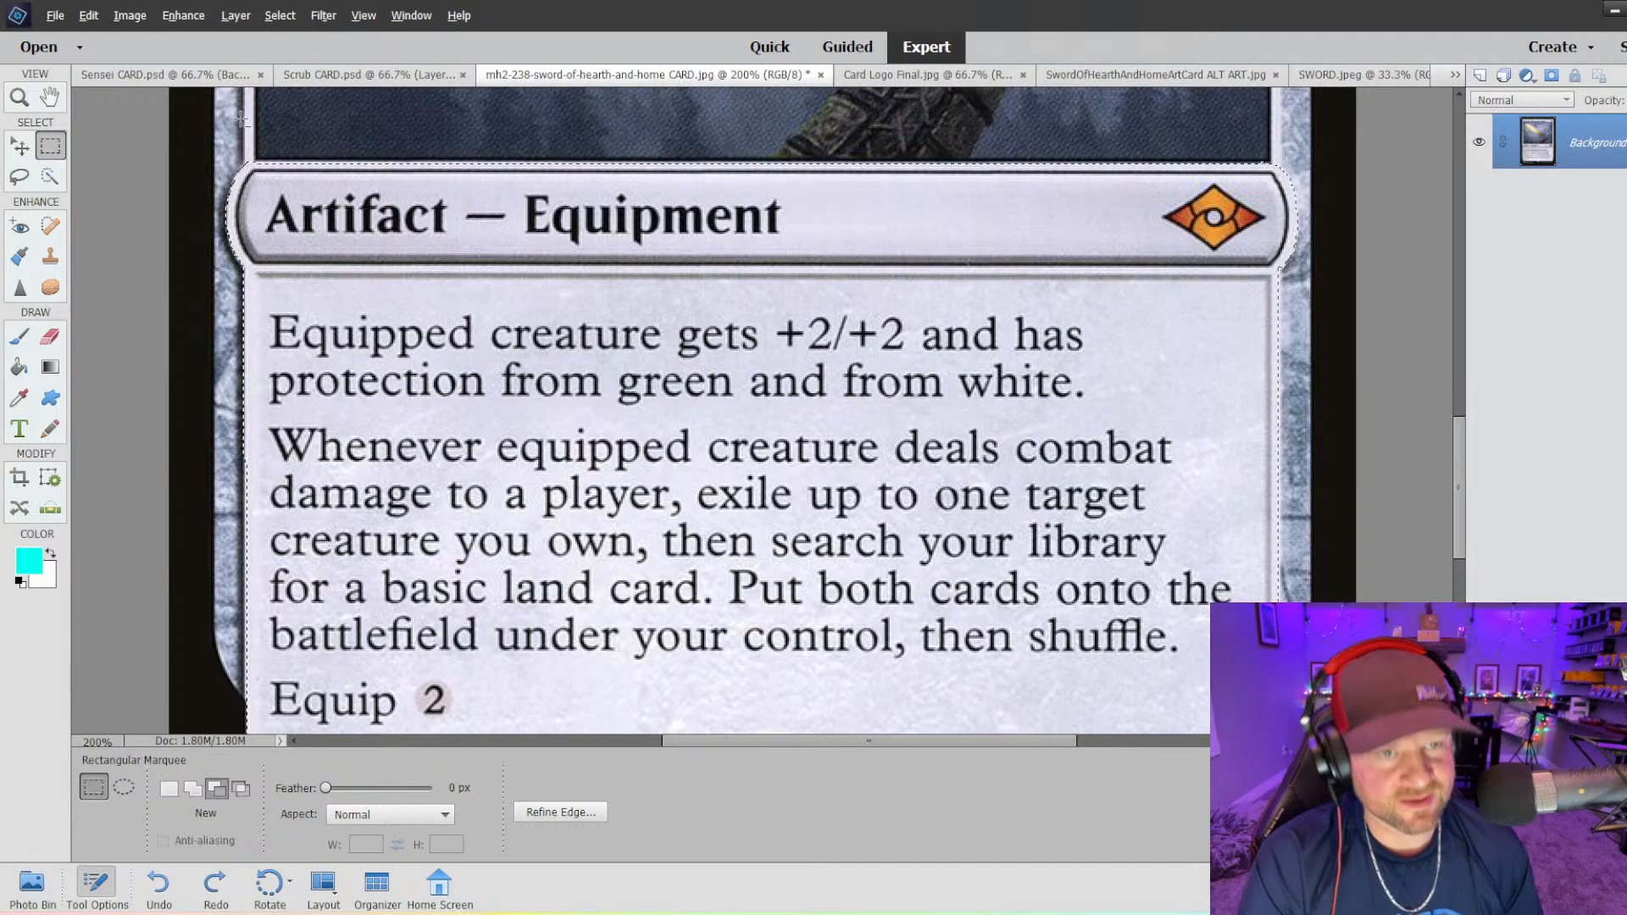
{"action": "left_click_drag", "start_coordinate": [241, 122], "coordinate": [1307, 164]}
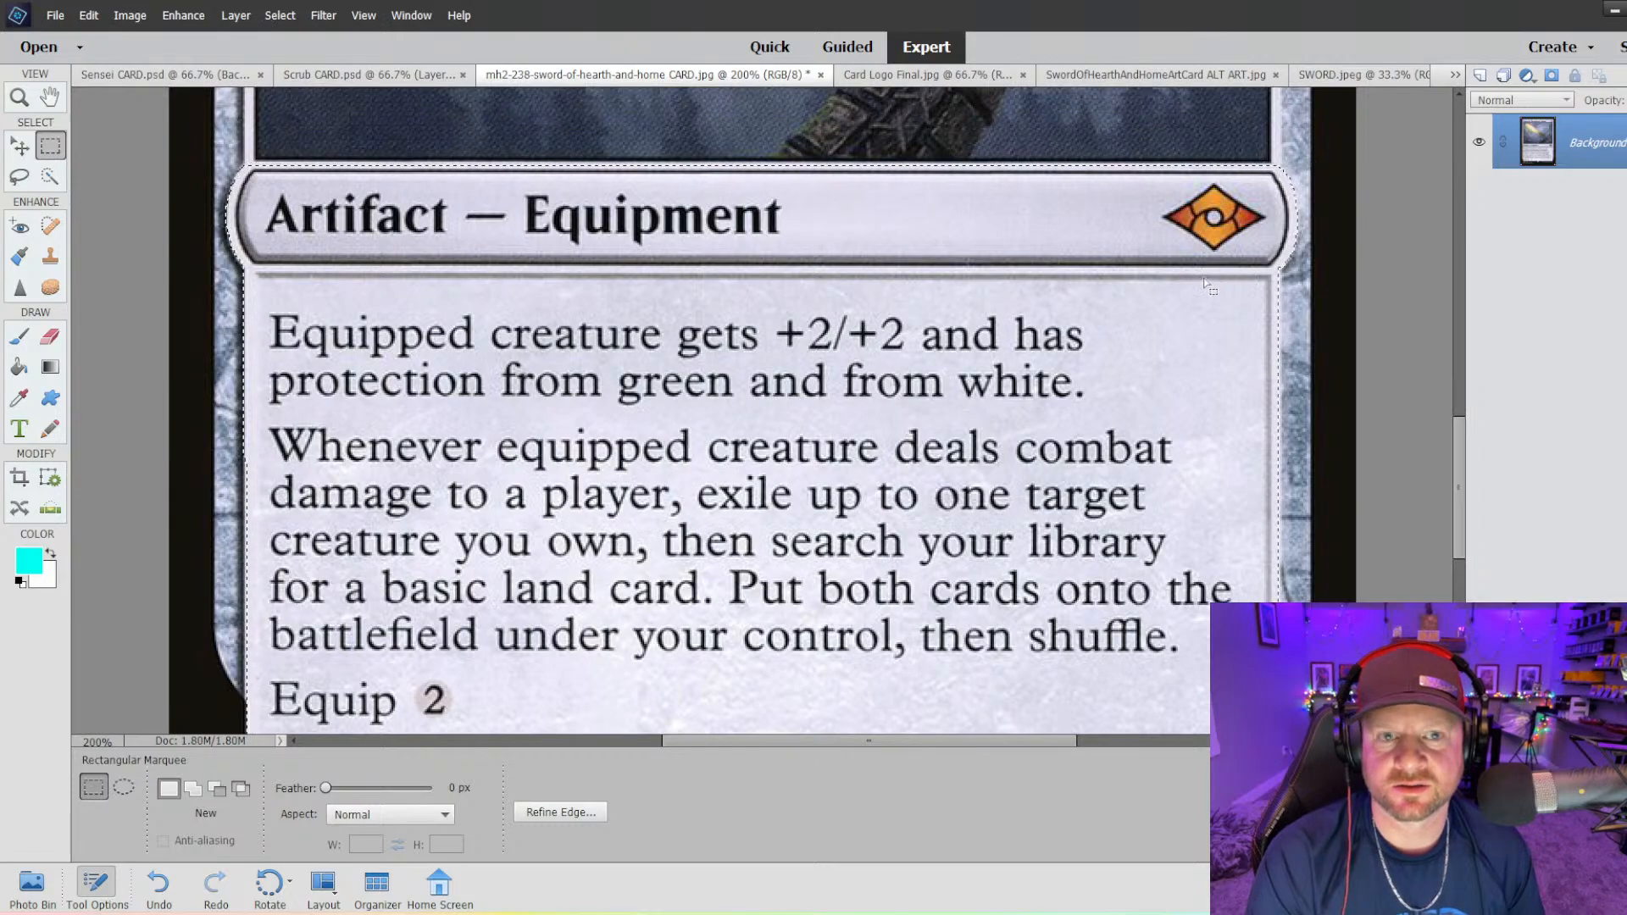
{"action": "scroll", "coordinate": [351, 428], "scroll_direction": "down", "scroll_amount": 3}
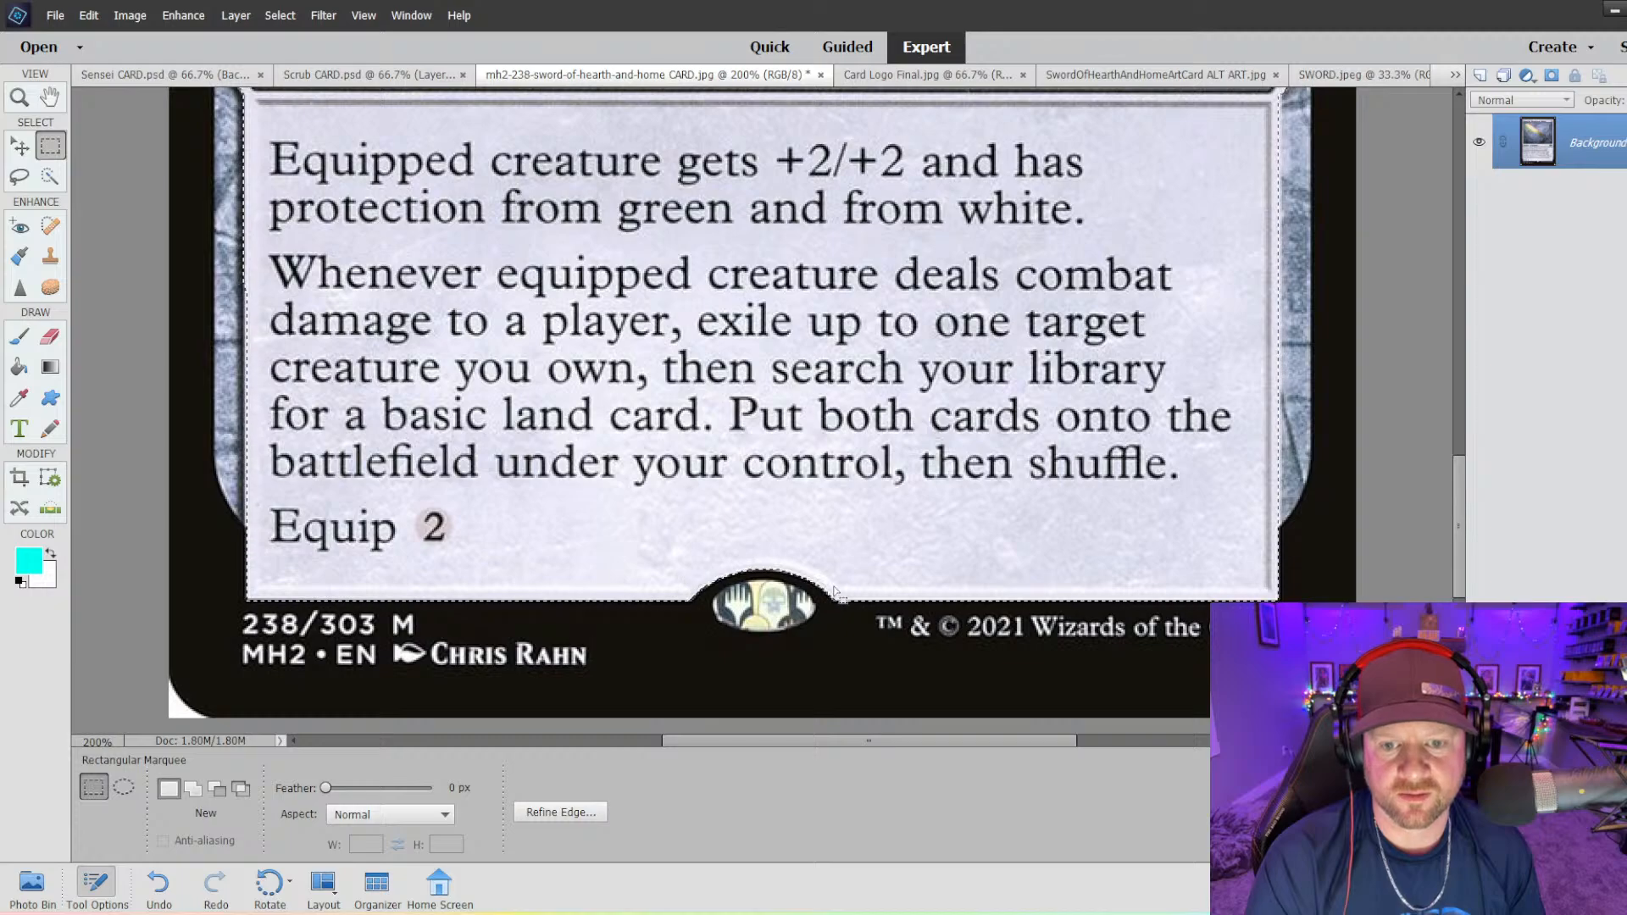
{"action": "scroll", "coordinate": [1281, 549], "scroll_direction": "up", "scroll_amount": 3}
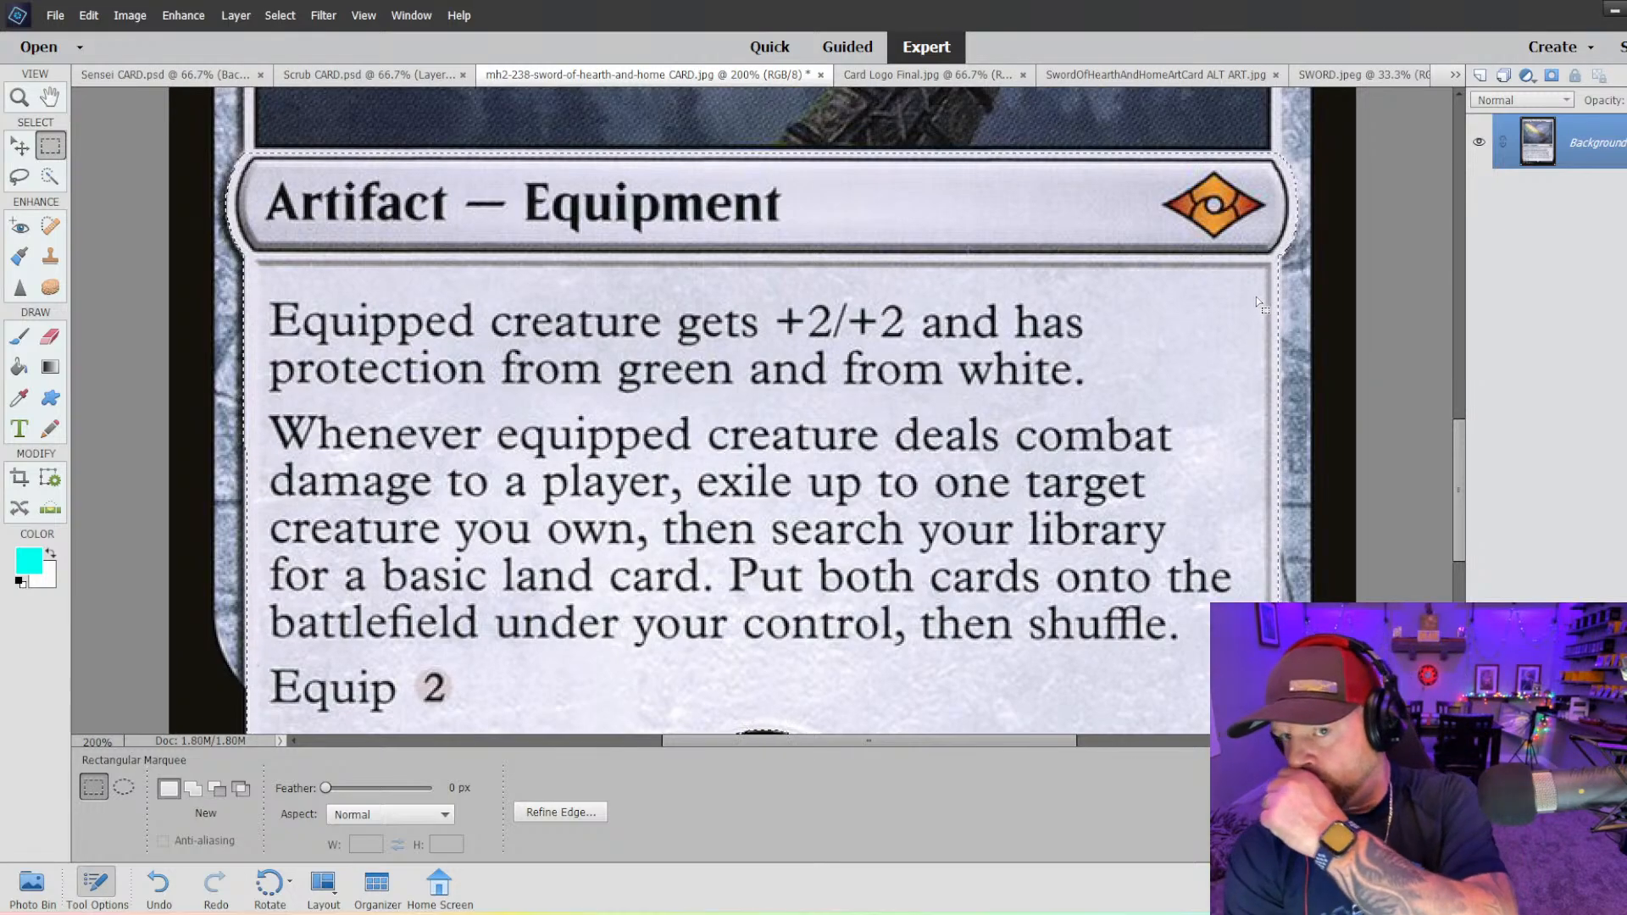
- Add the Sword of Hearth and Home title bar to the selection with the Quick Selection tool and a 30 px brush
{"action": "scroll", "coordinate": [1261, 307], "scroll_direction": "up", "scroll_amount": 5}
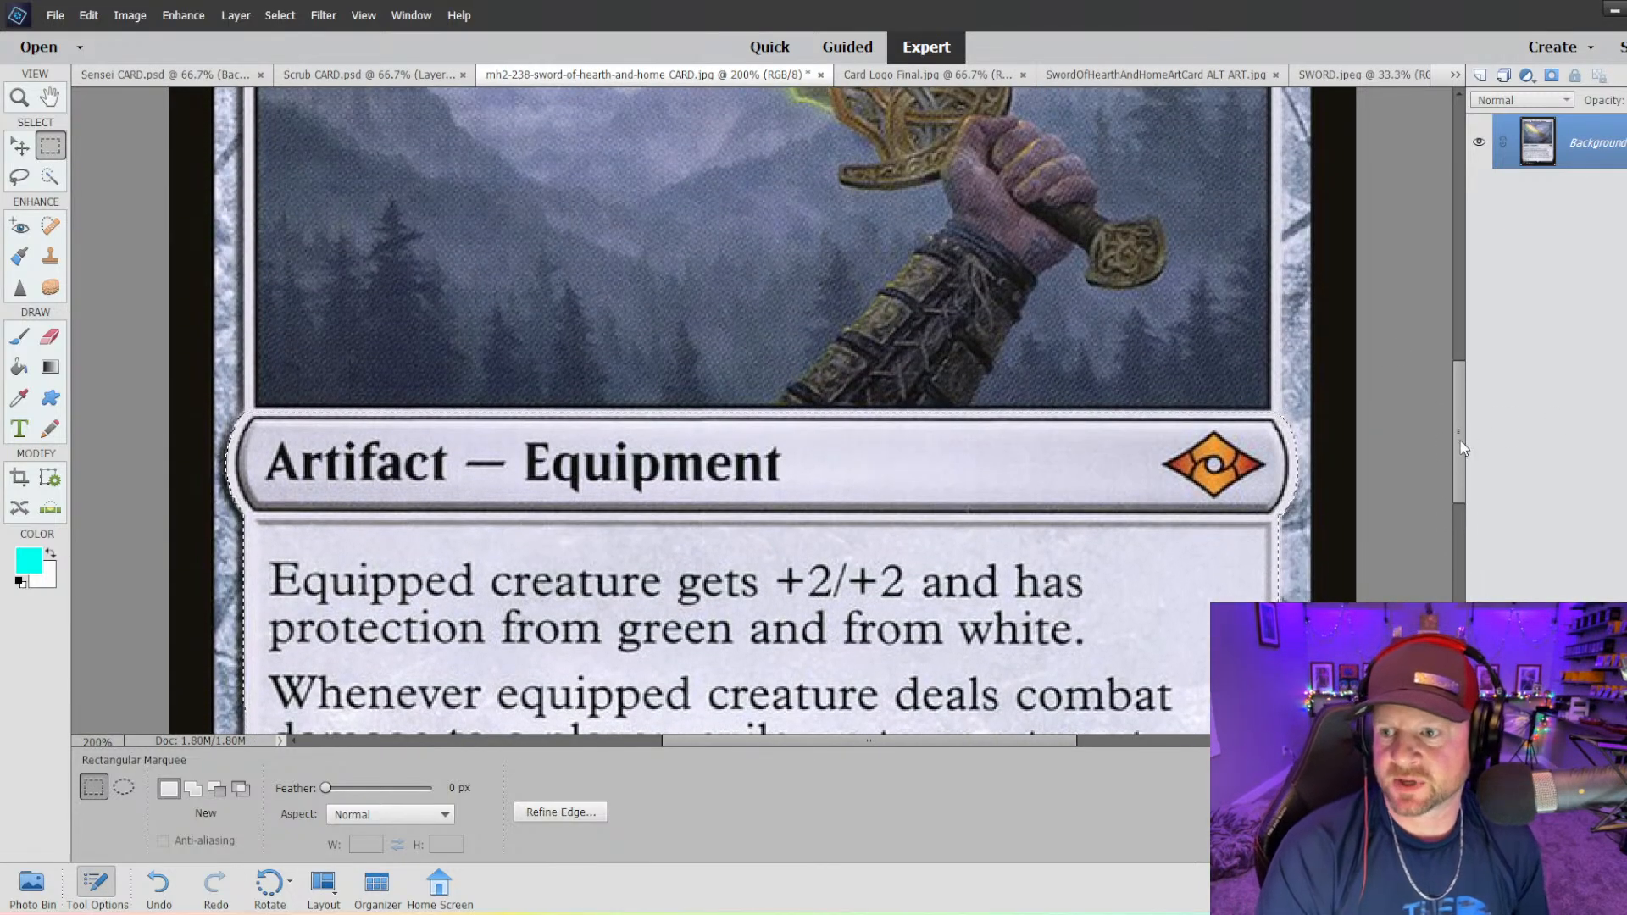
{"action": "scroll", "coordinate": [1418, 366], "scroll_direction": "up", "scroll_amount": 12}
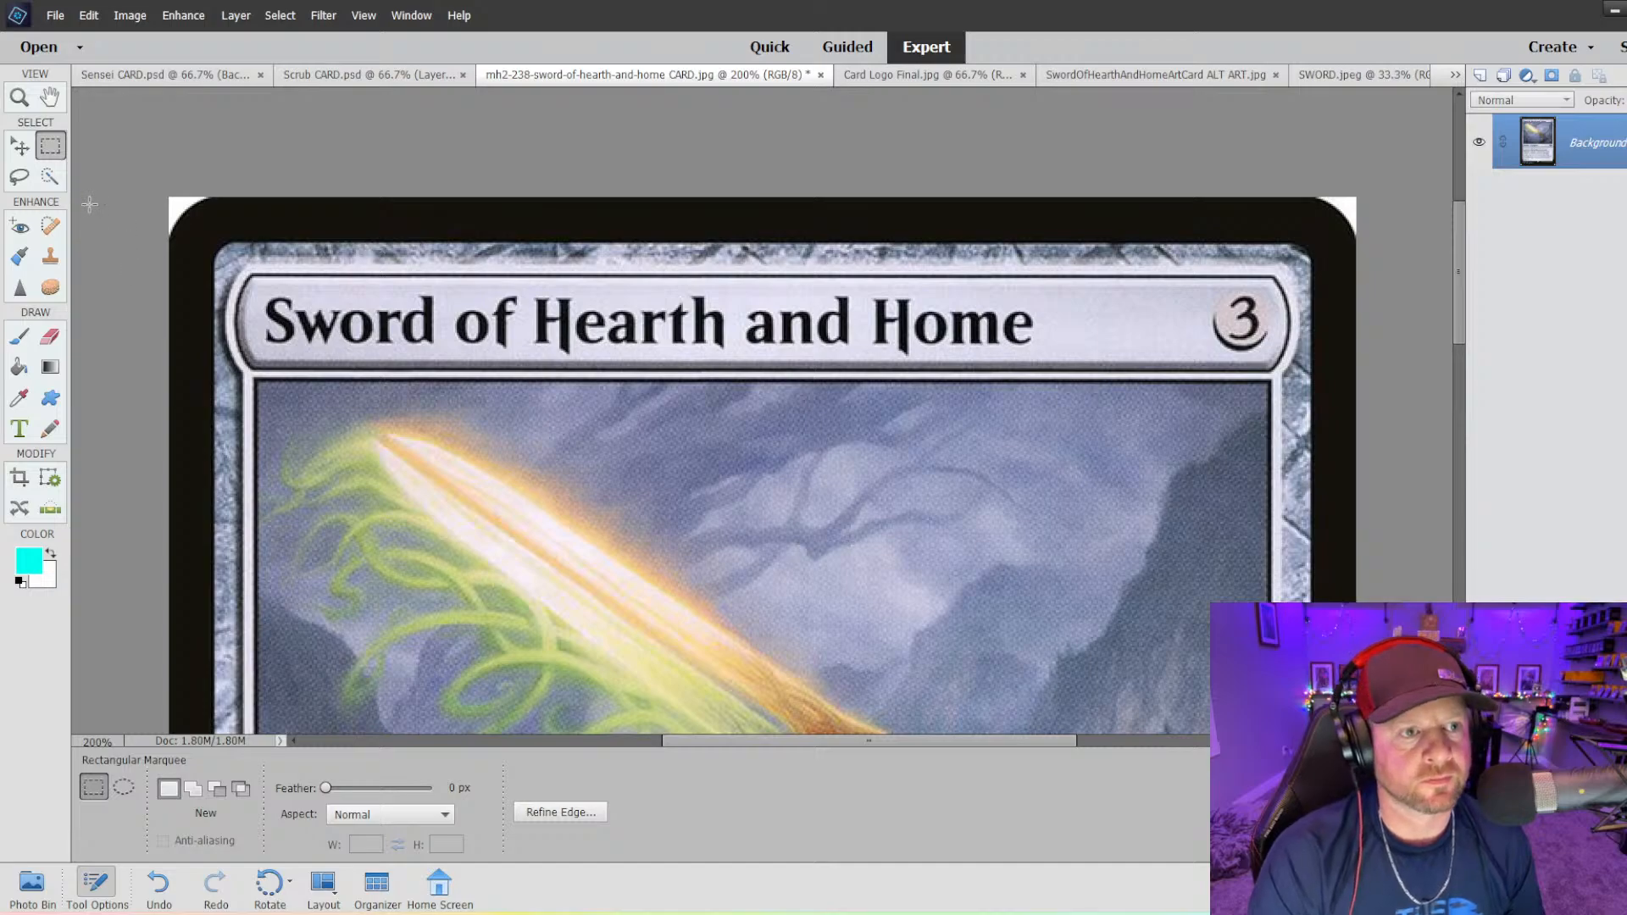
{"action": "left_click", "coordinate": [50, 178]}
{"action": "key", "text": "bracketright"}
{"action": "key", "text": "bracketright"}
{"action": "key", "text": "bracketright"}
{"action": "key", "text": "bracketright"}
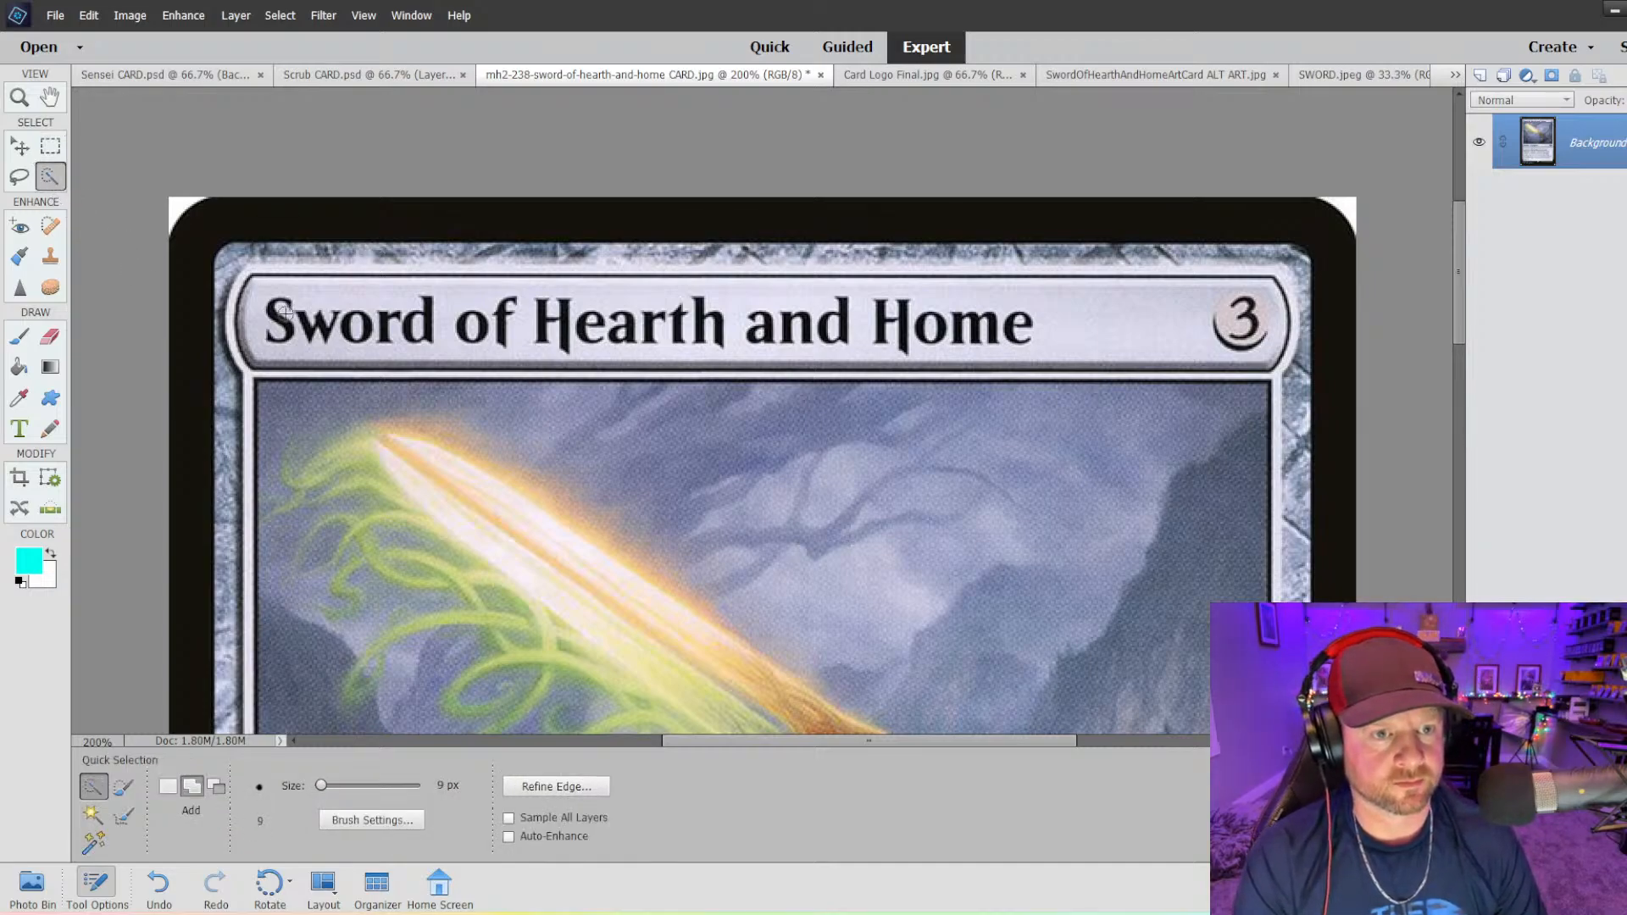
{"action": "key", "text": "bracketright"}
{"action": "key", "text": "bracketright"}
{"action": "key", "text": "bracketright"}
{"action": "key", "text": "bracketright"}
{"action": "key", "text": "bracketright"}
{"action": "left_click_drag", "start_coordinate": [284, 315], "coordinate": [1254, 322]}
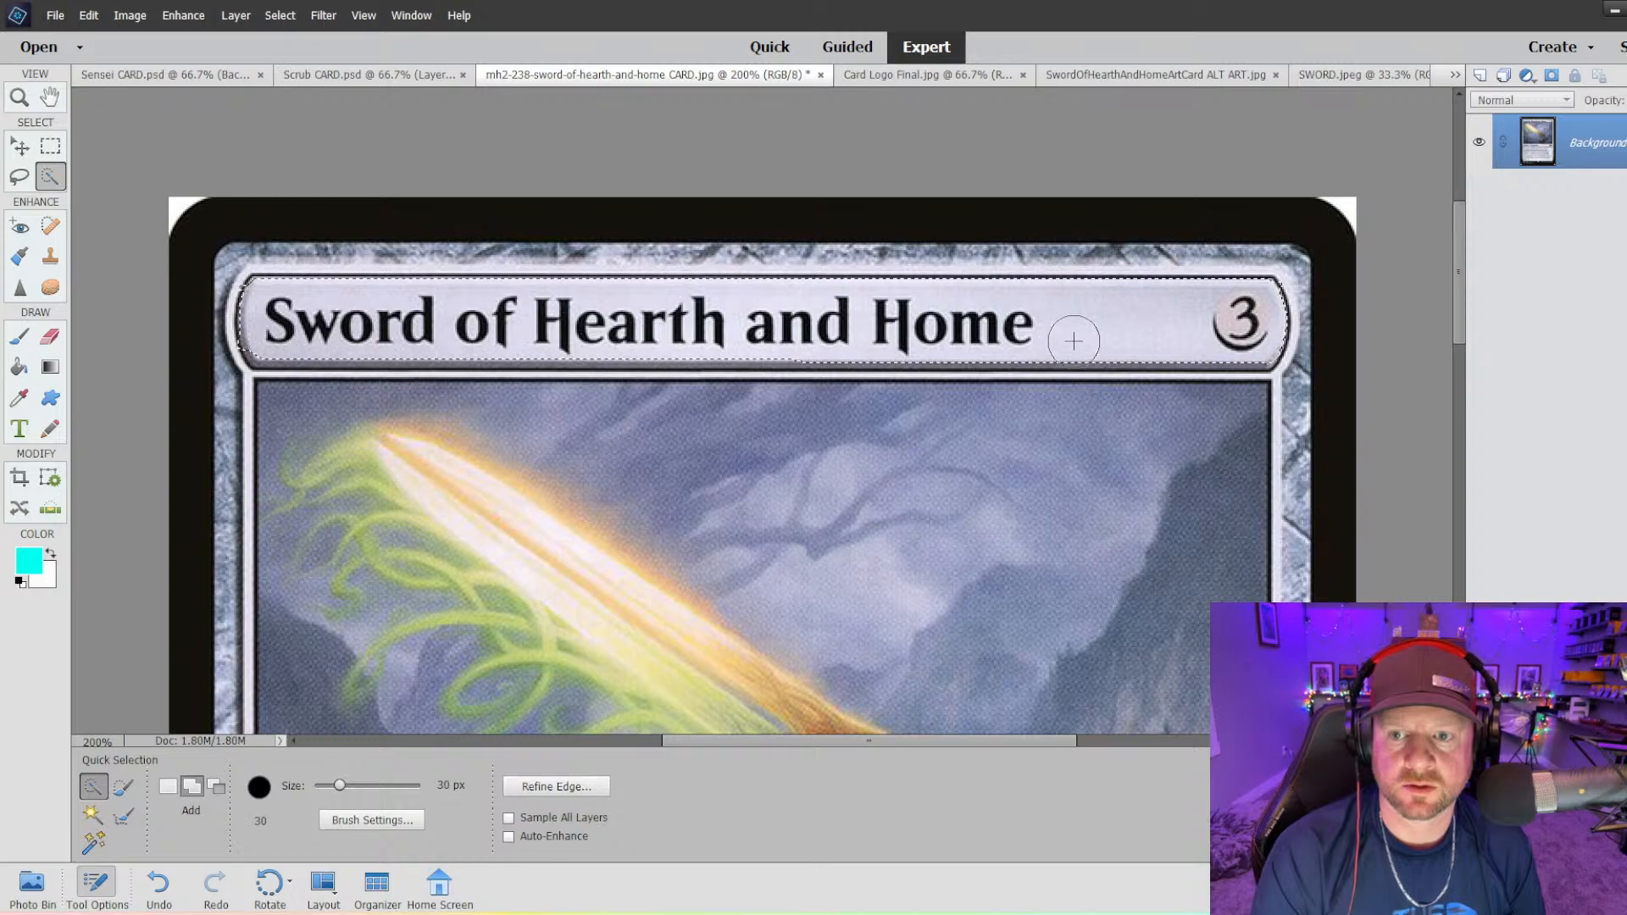
{"action": "left_click_drag", "start_coordinate": [1074, 341], "coordinate": [460, 330]}
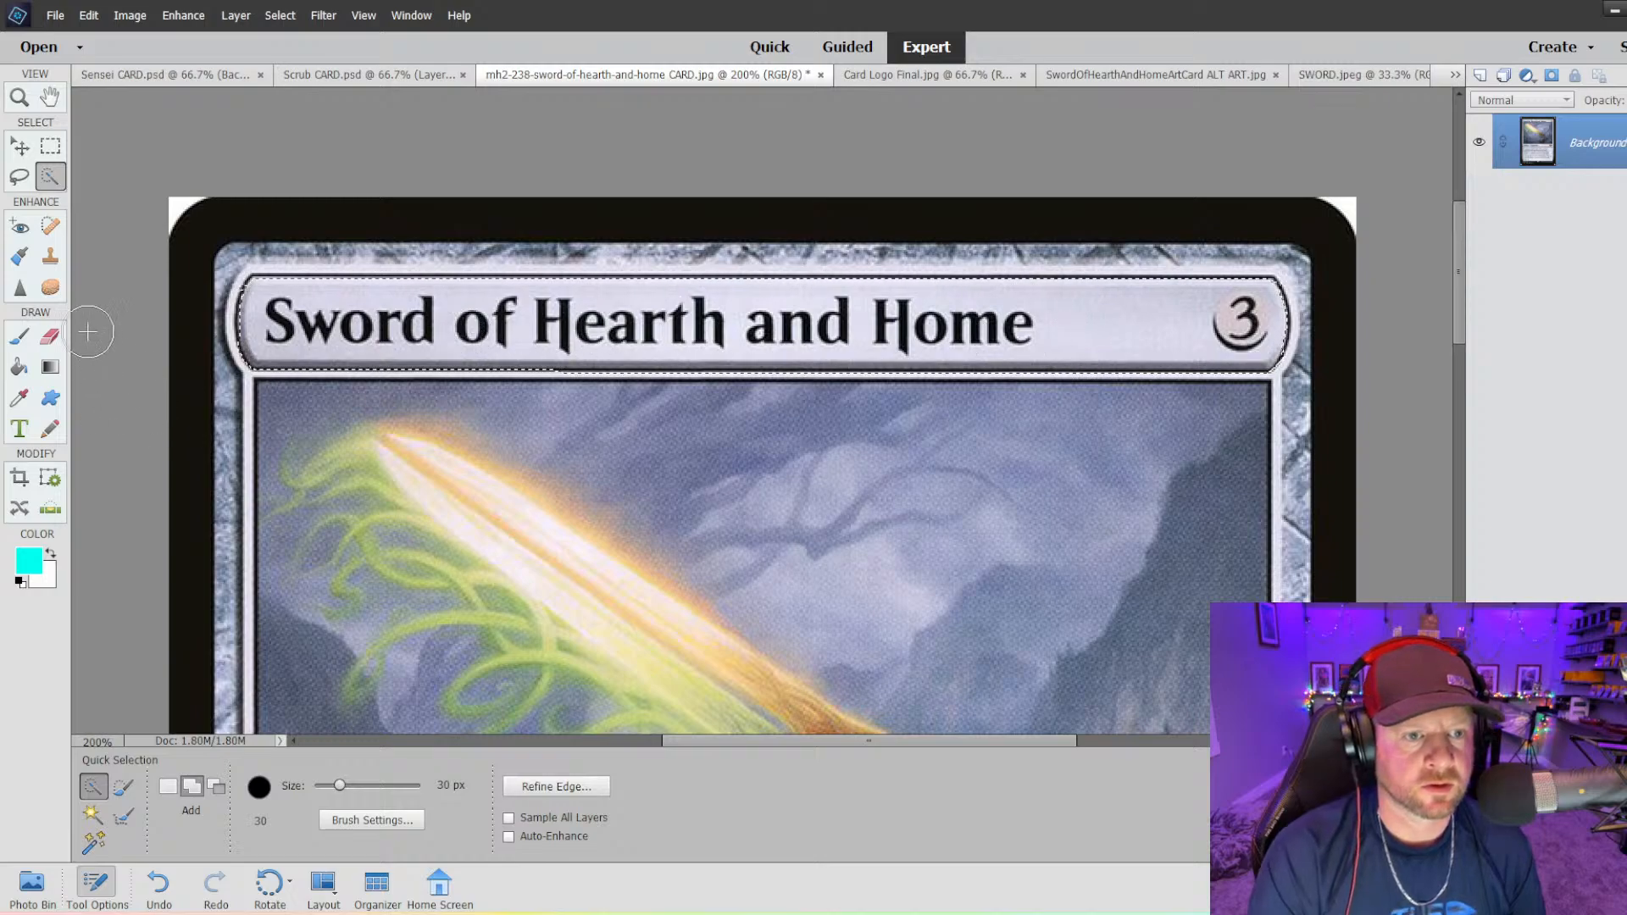
- Straighten the selection along the title bar's lower edge with the Rectangular Marquee, adding the missing part and subtracting the excess below
{"action": "key", "text": "m"}
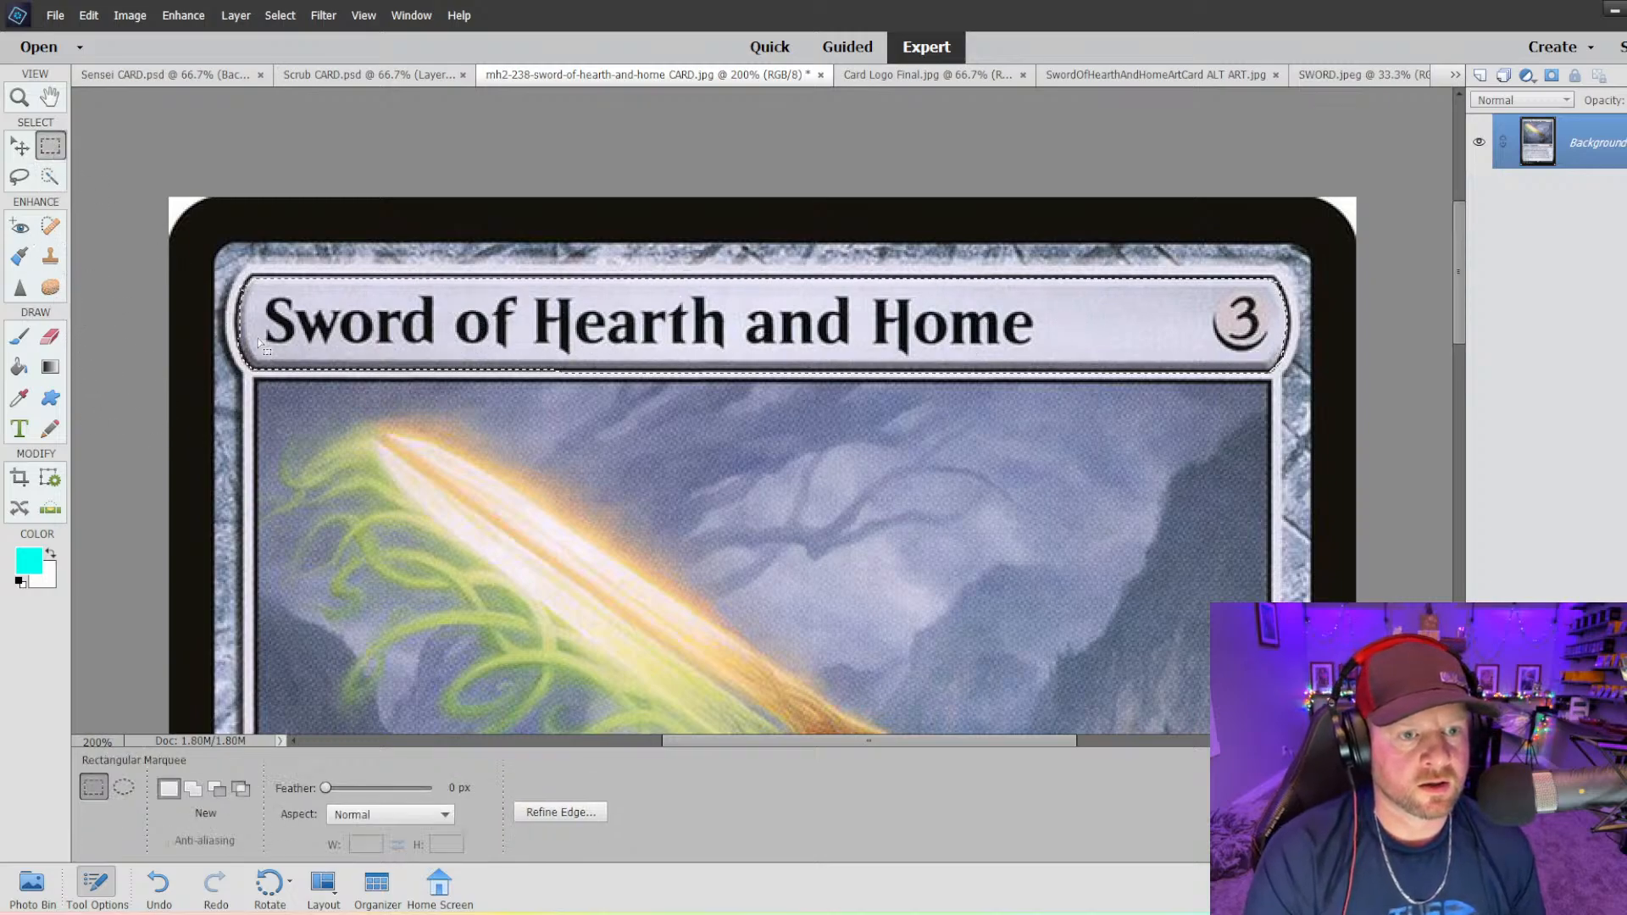
{"action": "key", "text": "shift"}
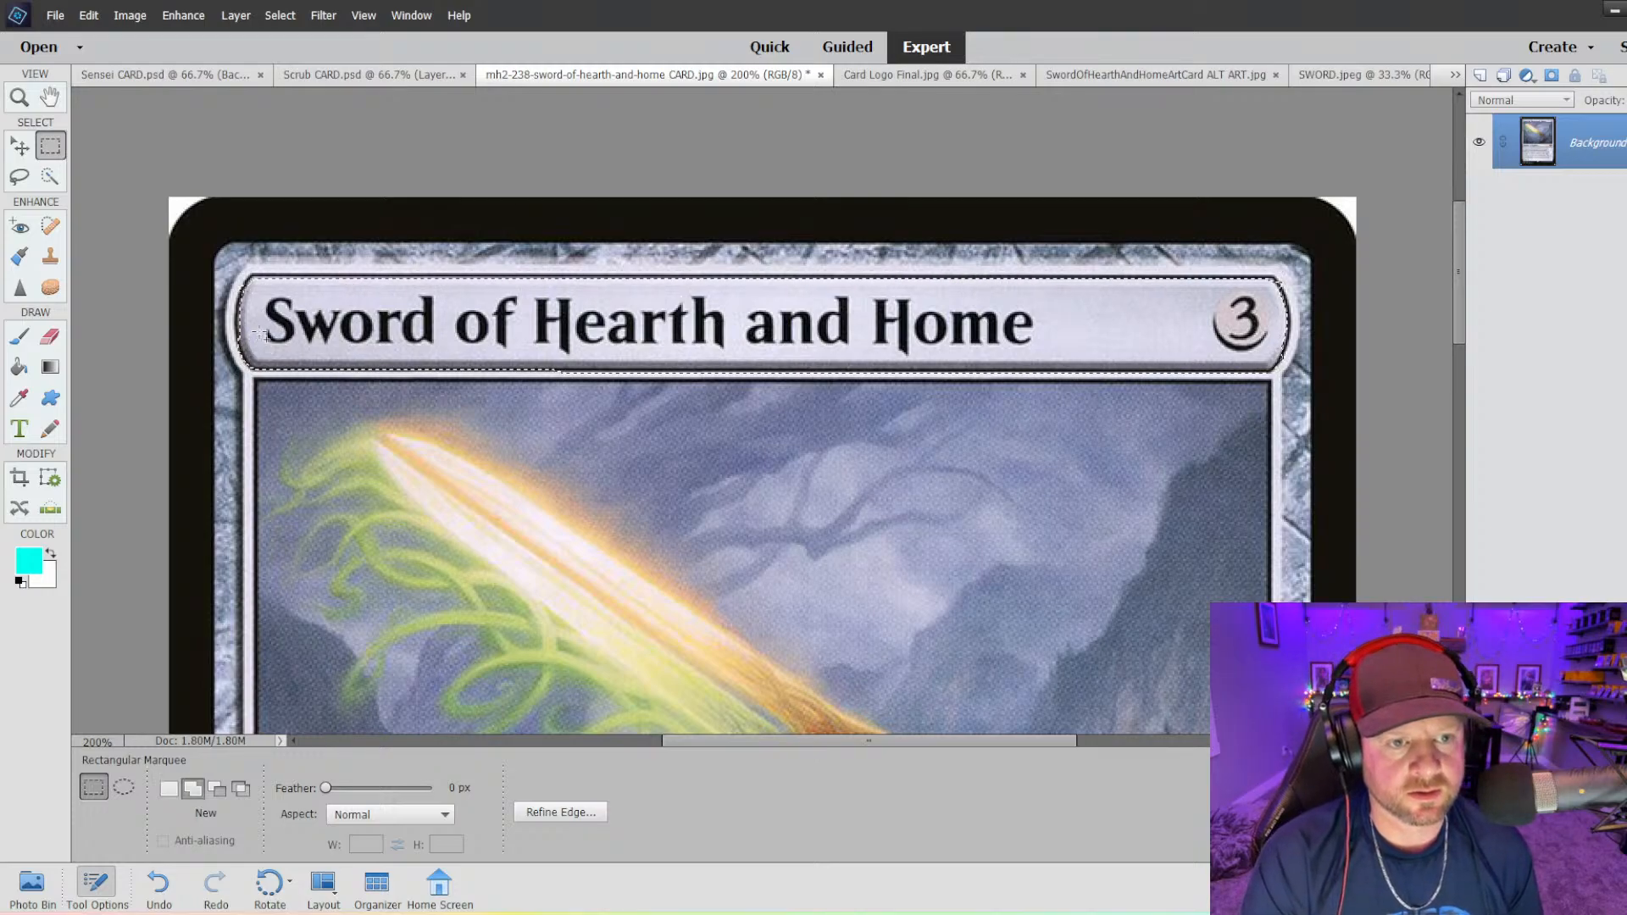
{"action": "left_click_drag", "start_coordinate": [262, 336], "coordinate": [852, 340]}
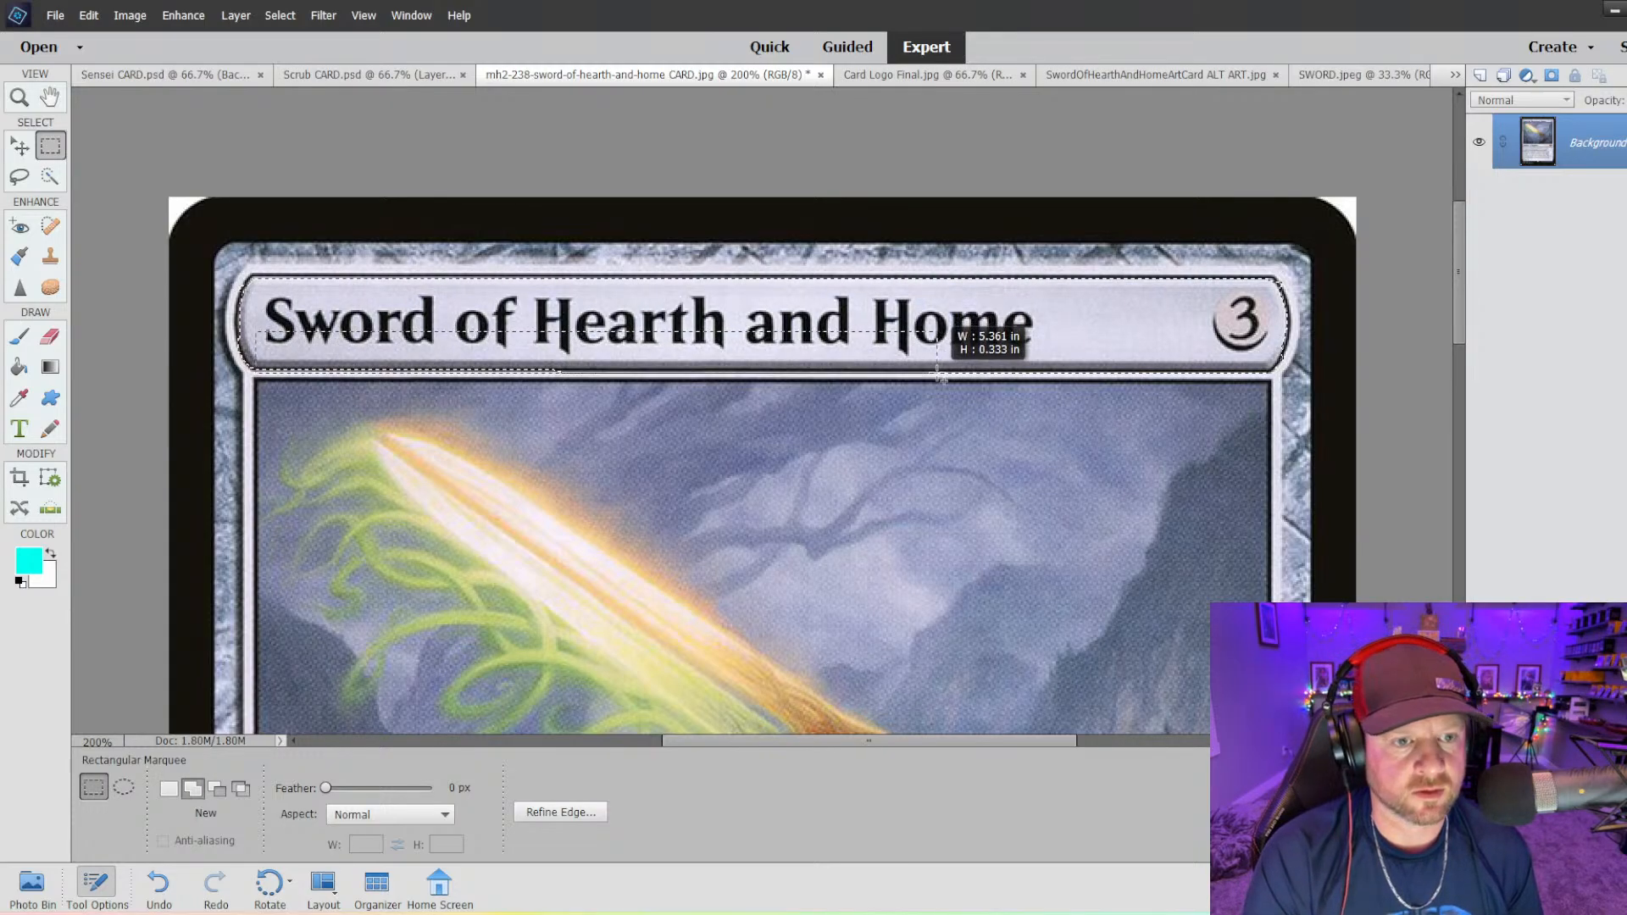
{"action": "left_click_drag", "start_coordinate": [939, 375], "coordinate": [932, 375]}
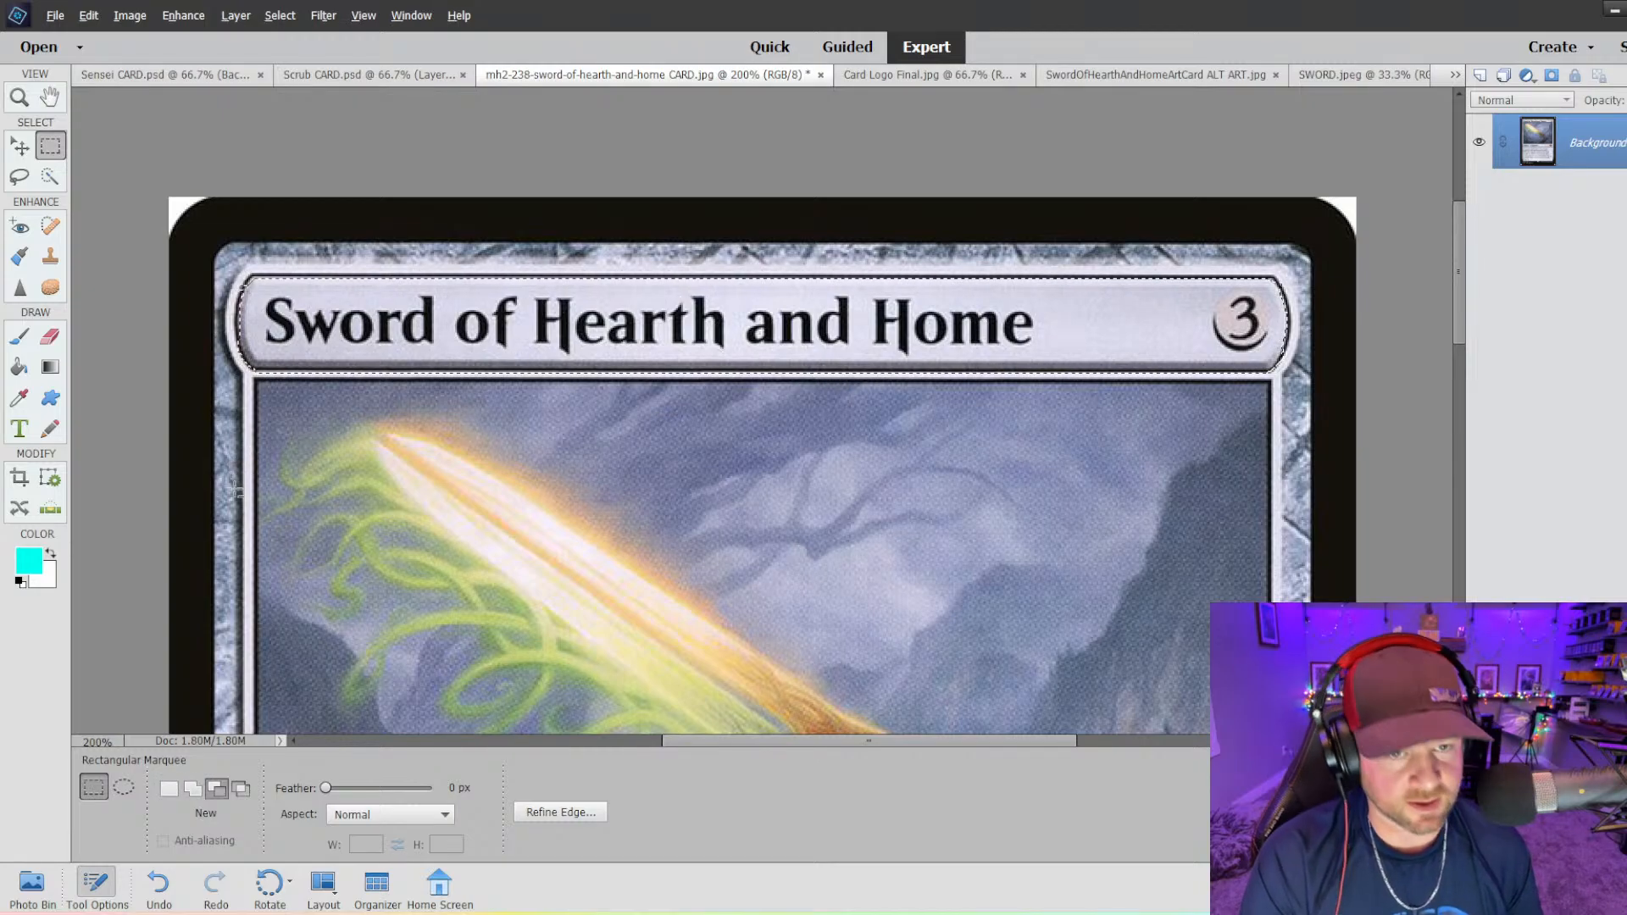
{"action": "left_click_drag", "start_coordinate": [239, 490], "coordinate": [1306, 370]}
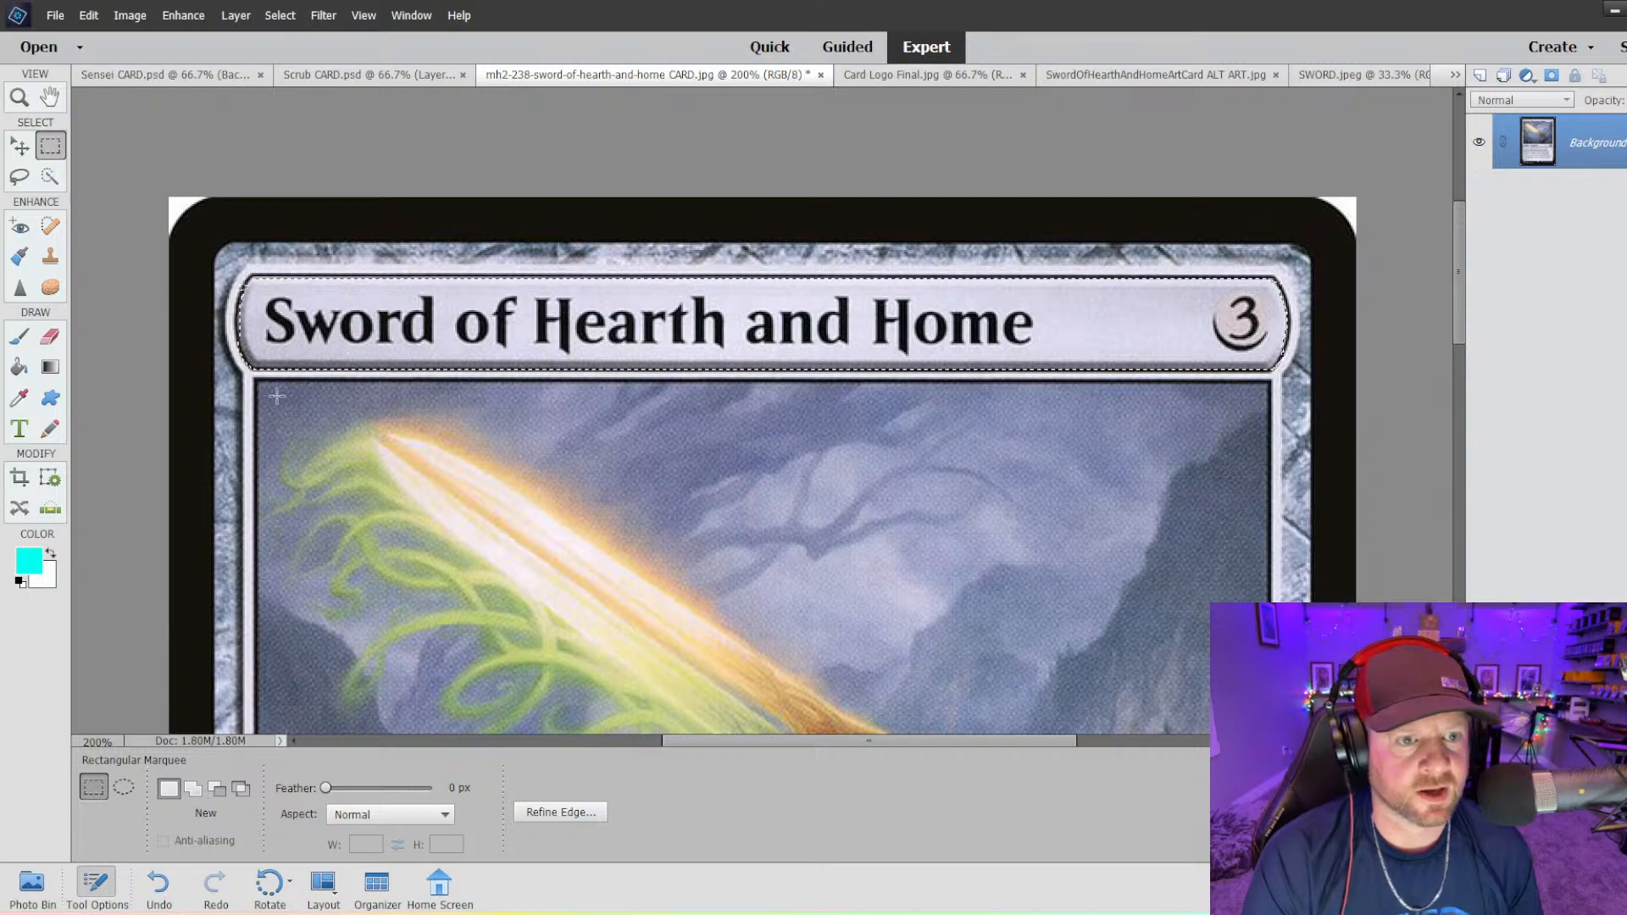
- Subtract the excess above the title bar's upper edge from the selection with the Rectangular Marquee
{"action": "left_click", "coordinate": [50, 177]}
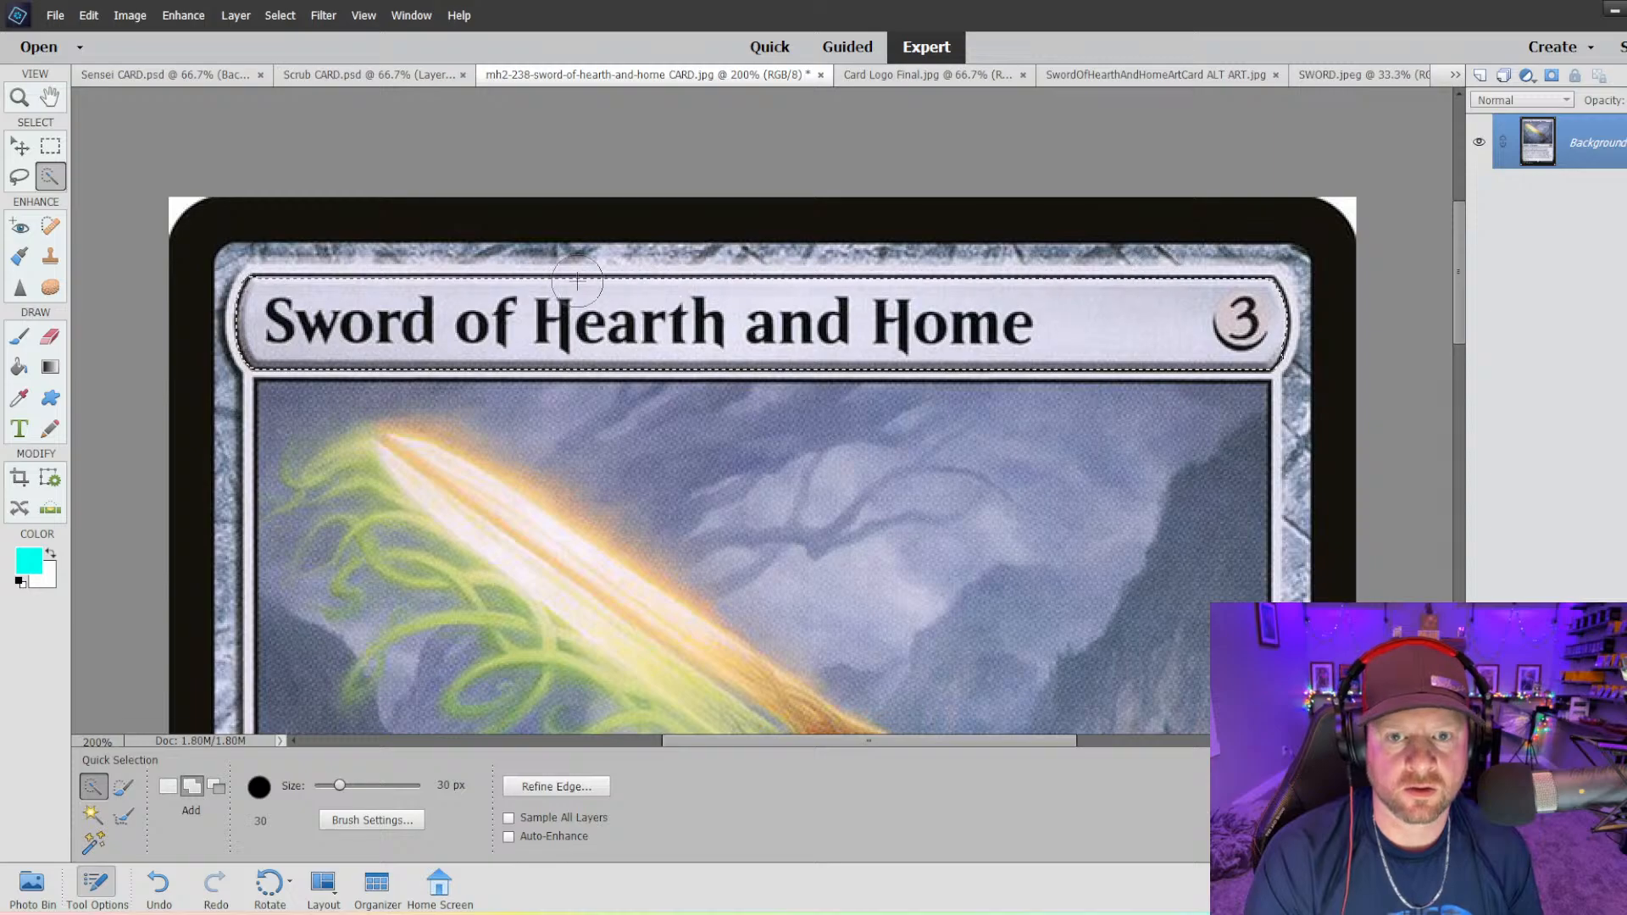
{"action": "left_click", "coordinate": [50, 145]}
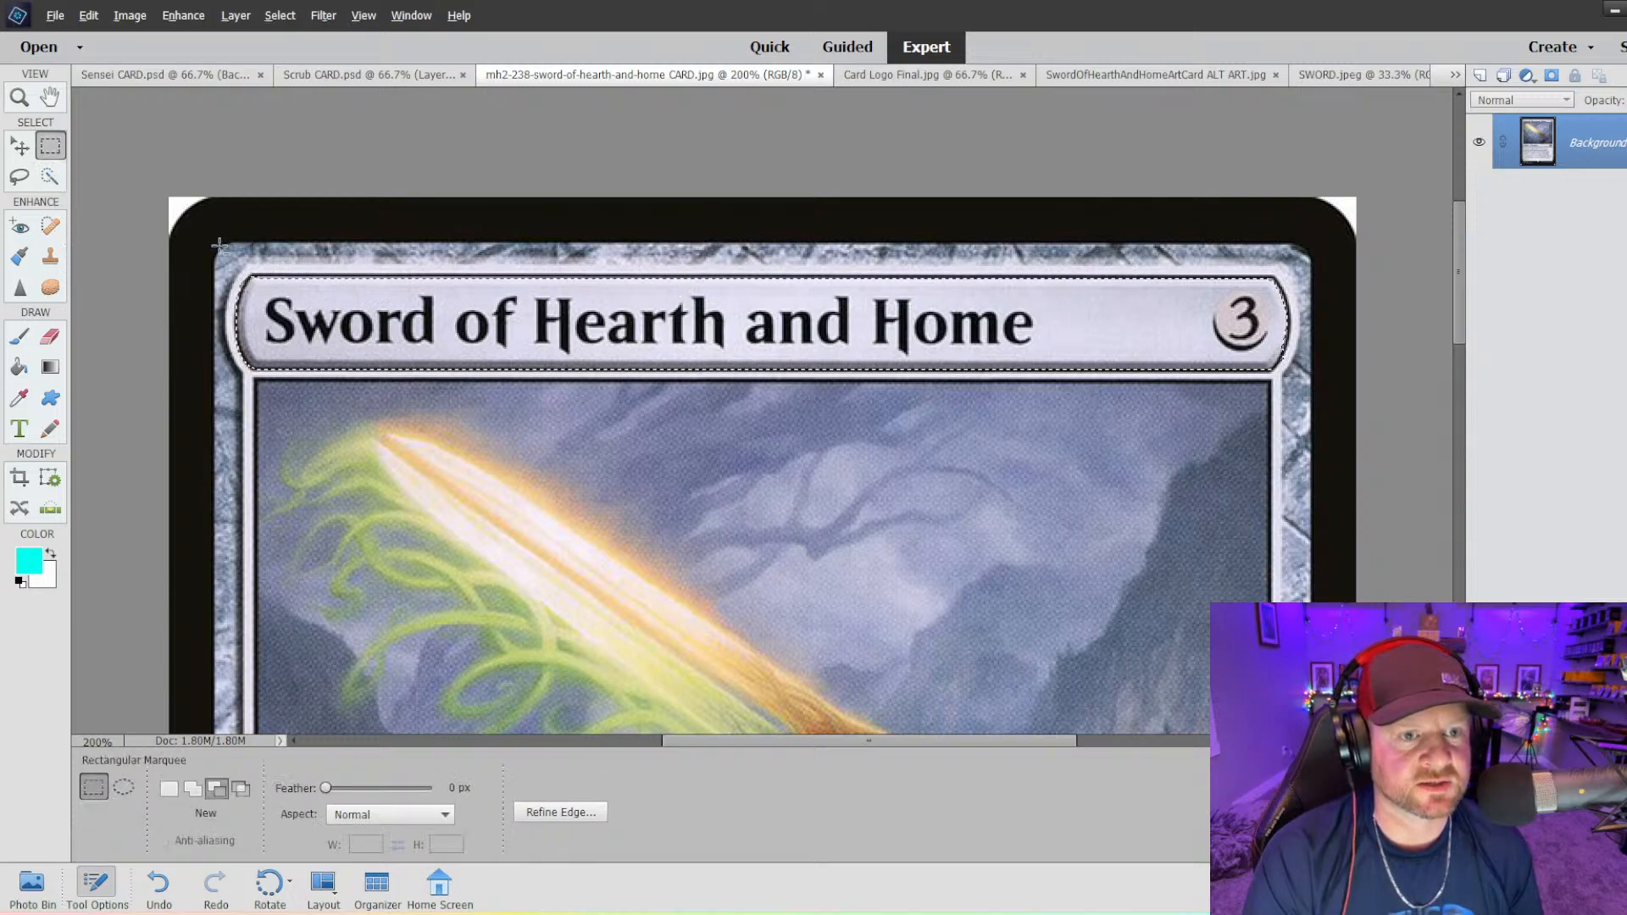
{"action": "left_click_drag", "start_coordinate": [756, 267], "coordinate": [1318, 280]}
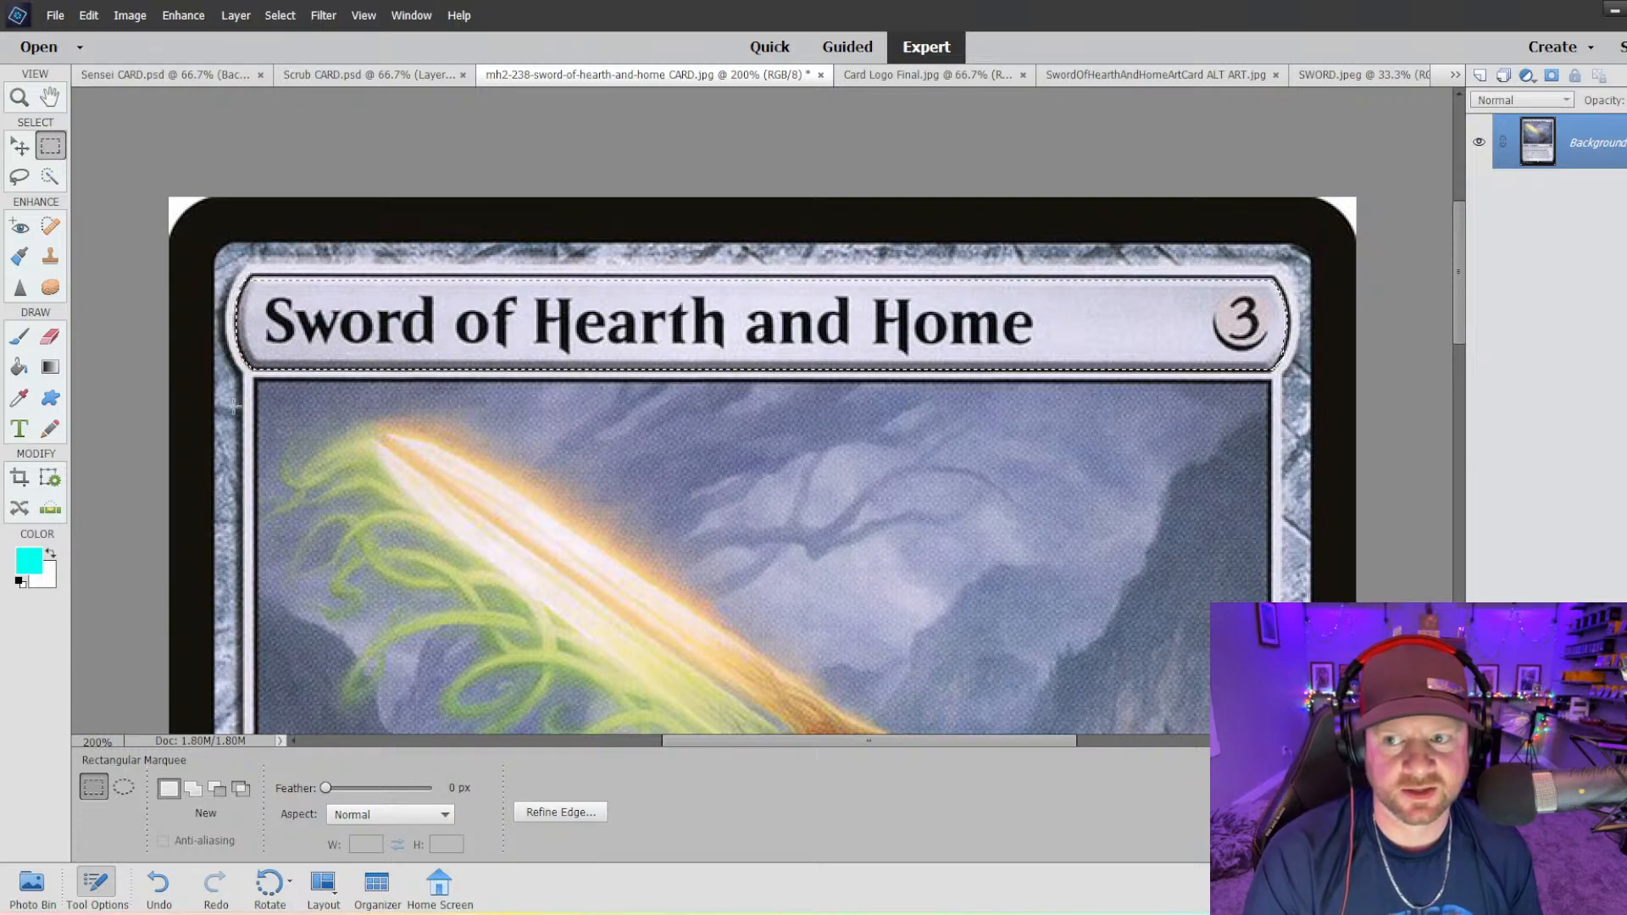
{"action": "key", "text": "a"}
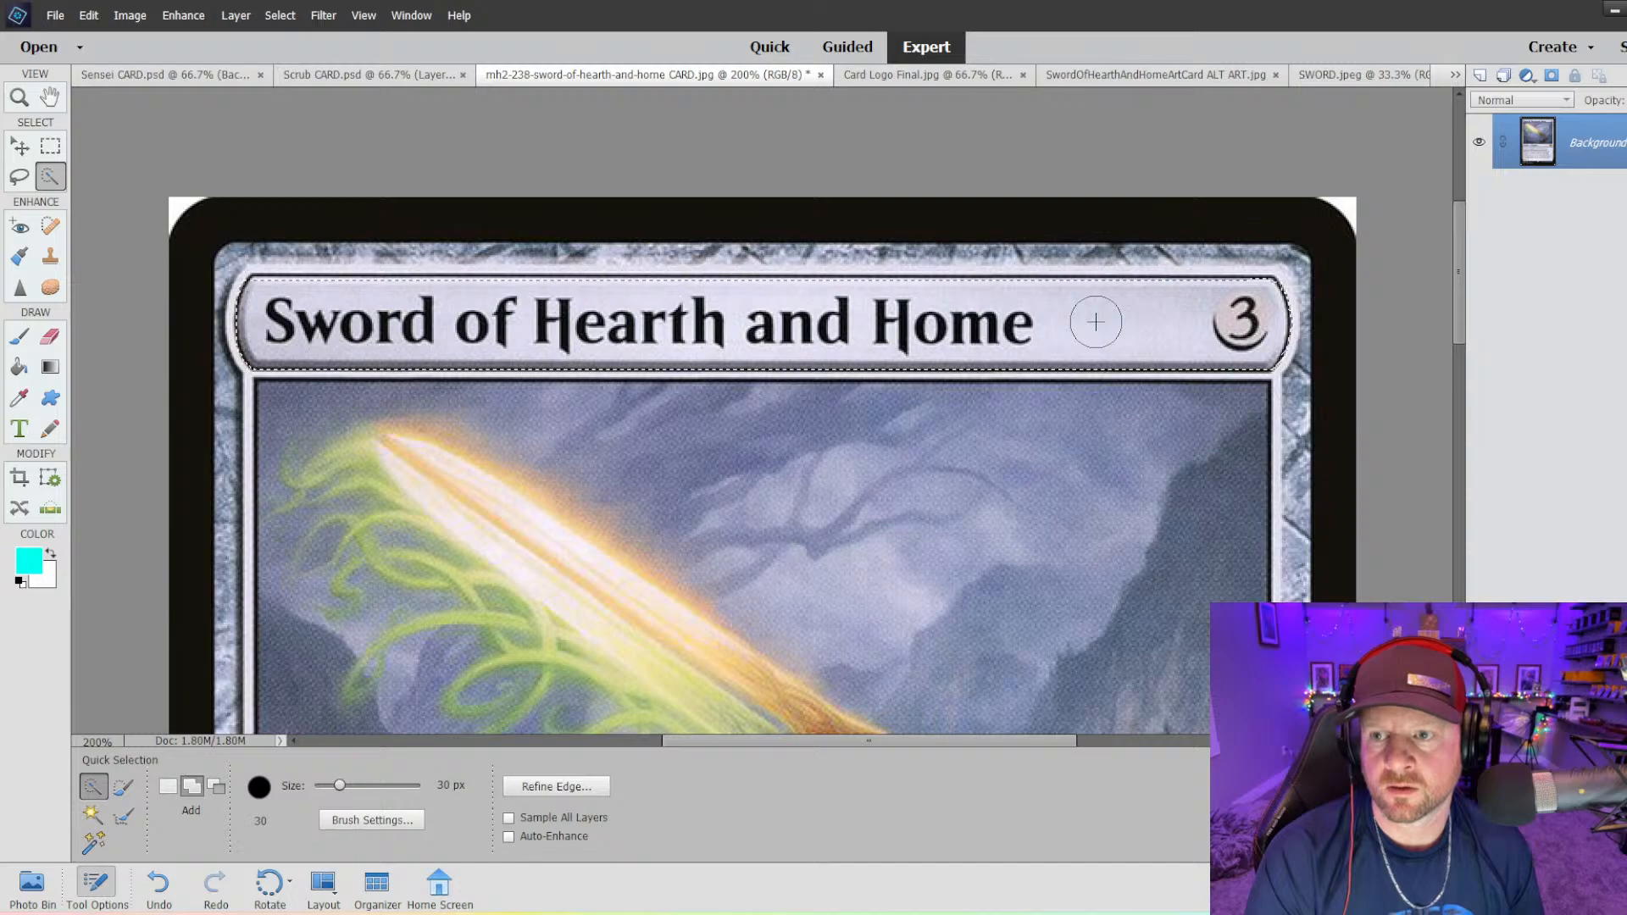
- Copy the selected title bar, type line and text box and paste them into the SWORD.jpeg artwork
{"action": "key", "text": "ctrl+z"}
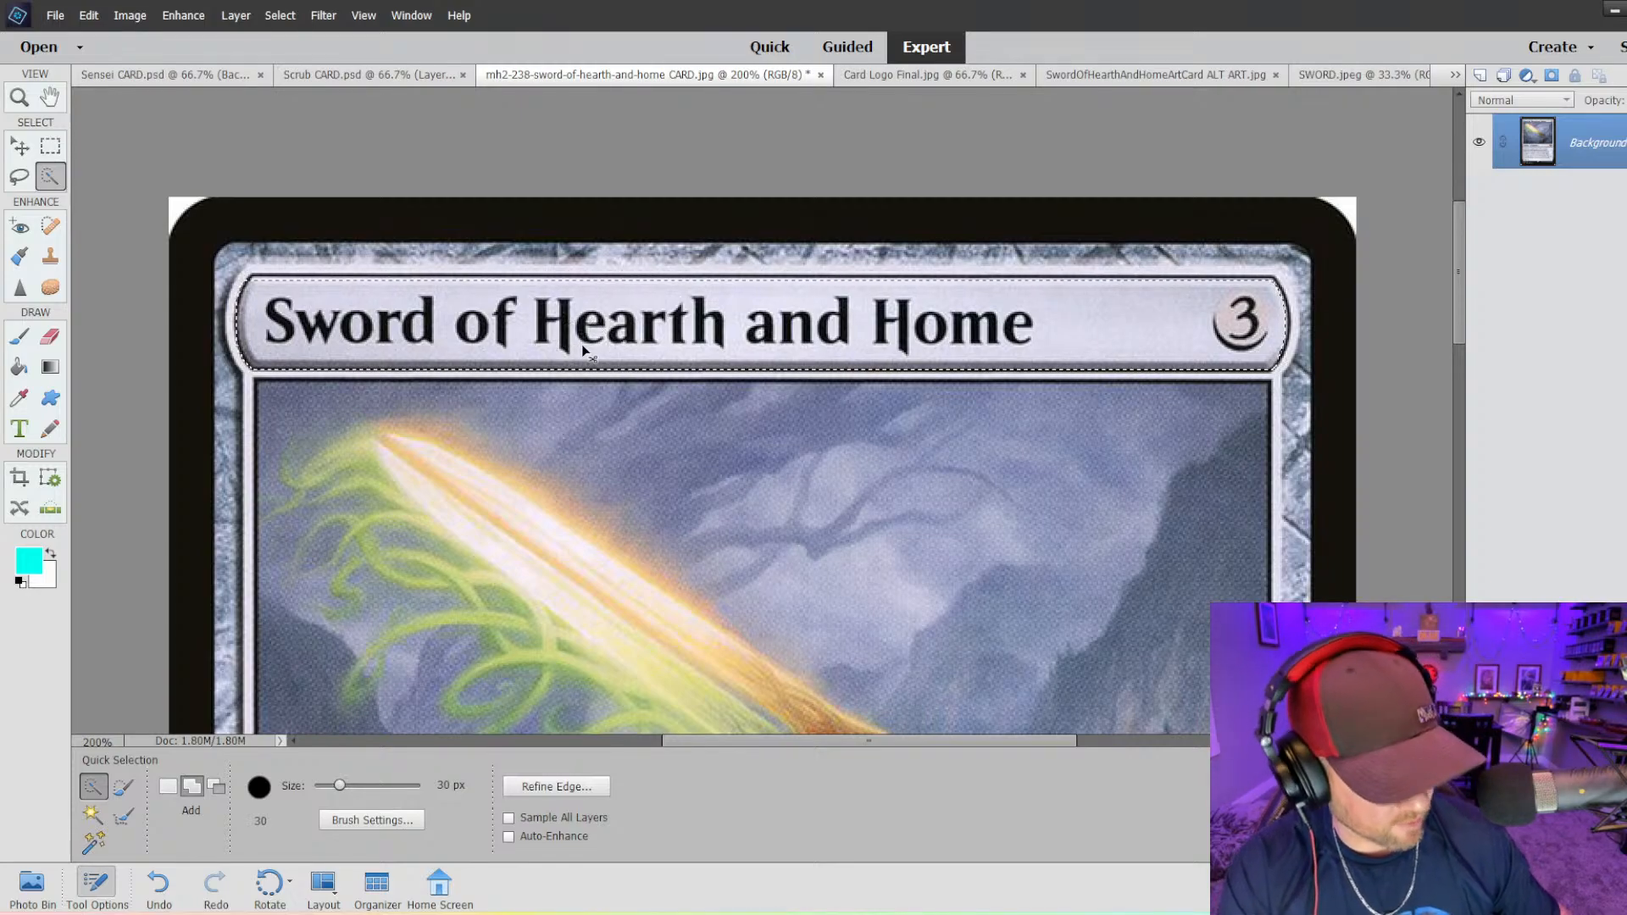
{"action": "left_click", "coordinate": [1325, 81]}
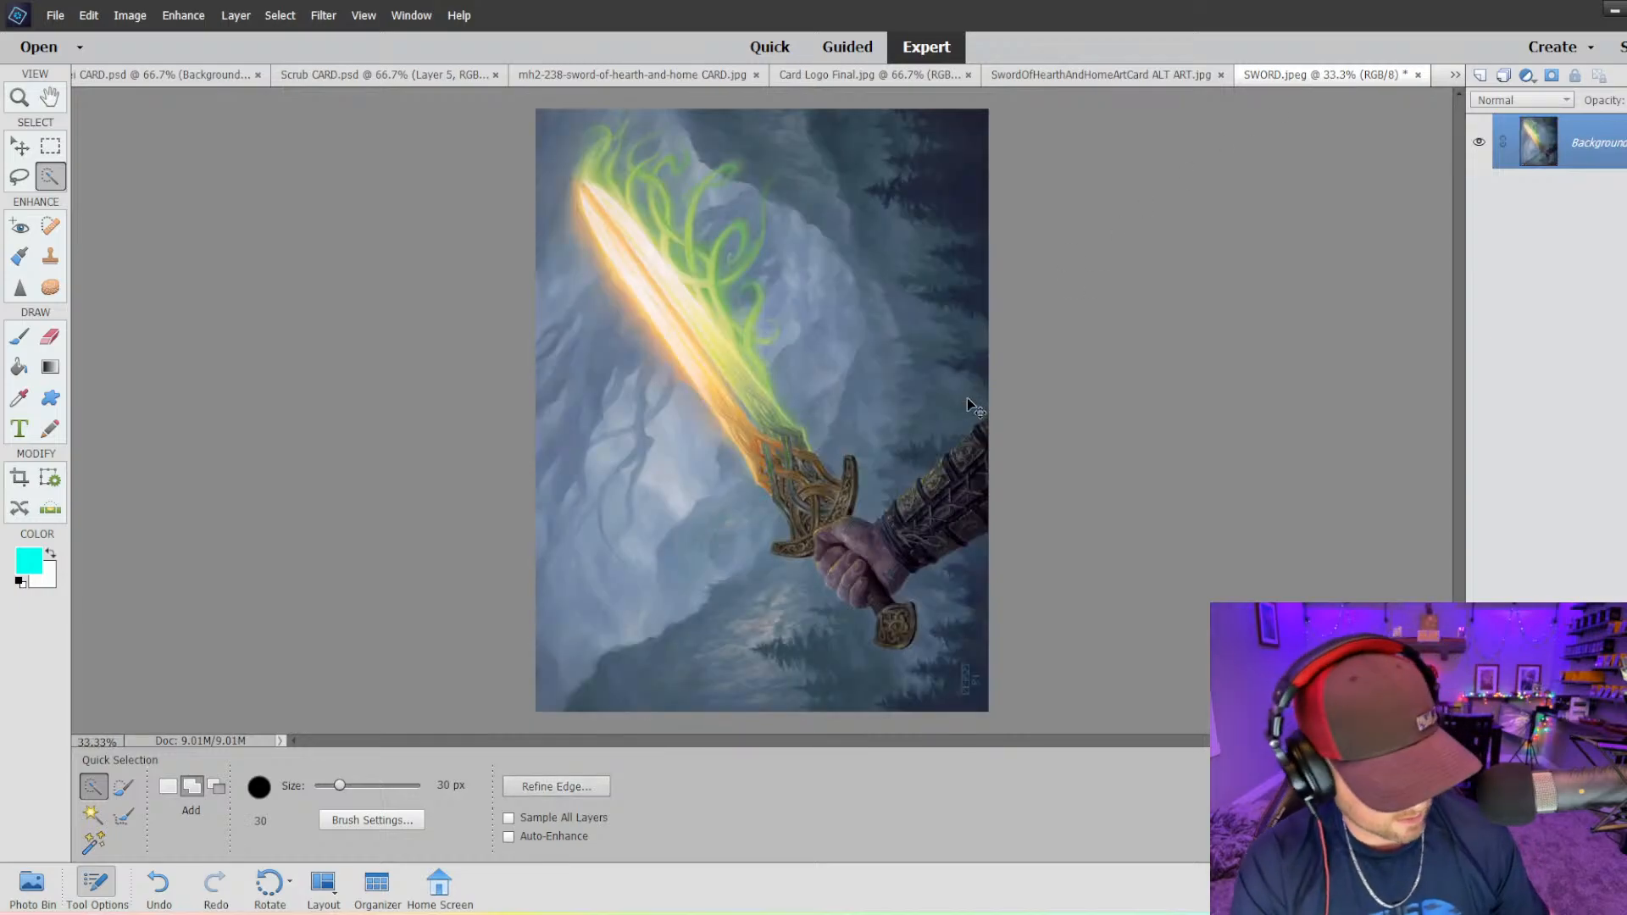
{"action": "key", "text": "ctrl+v"}
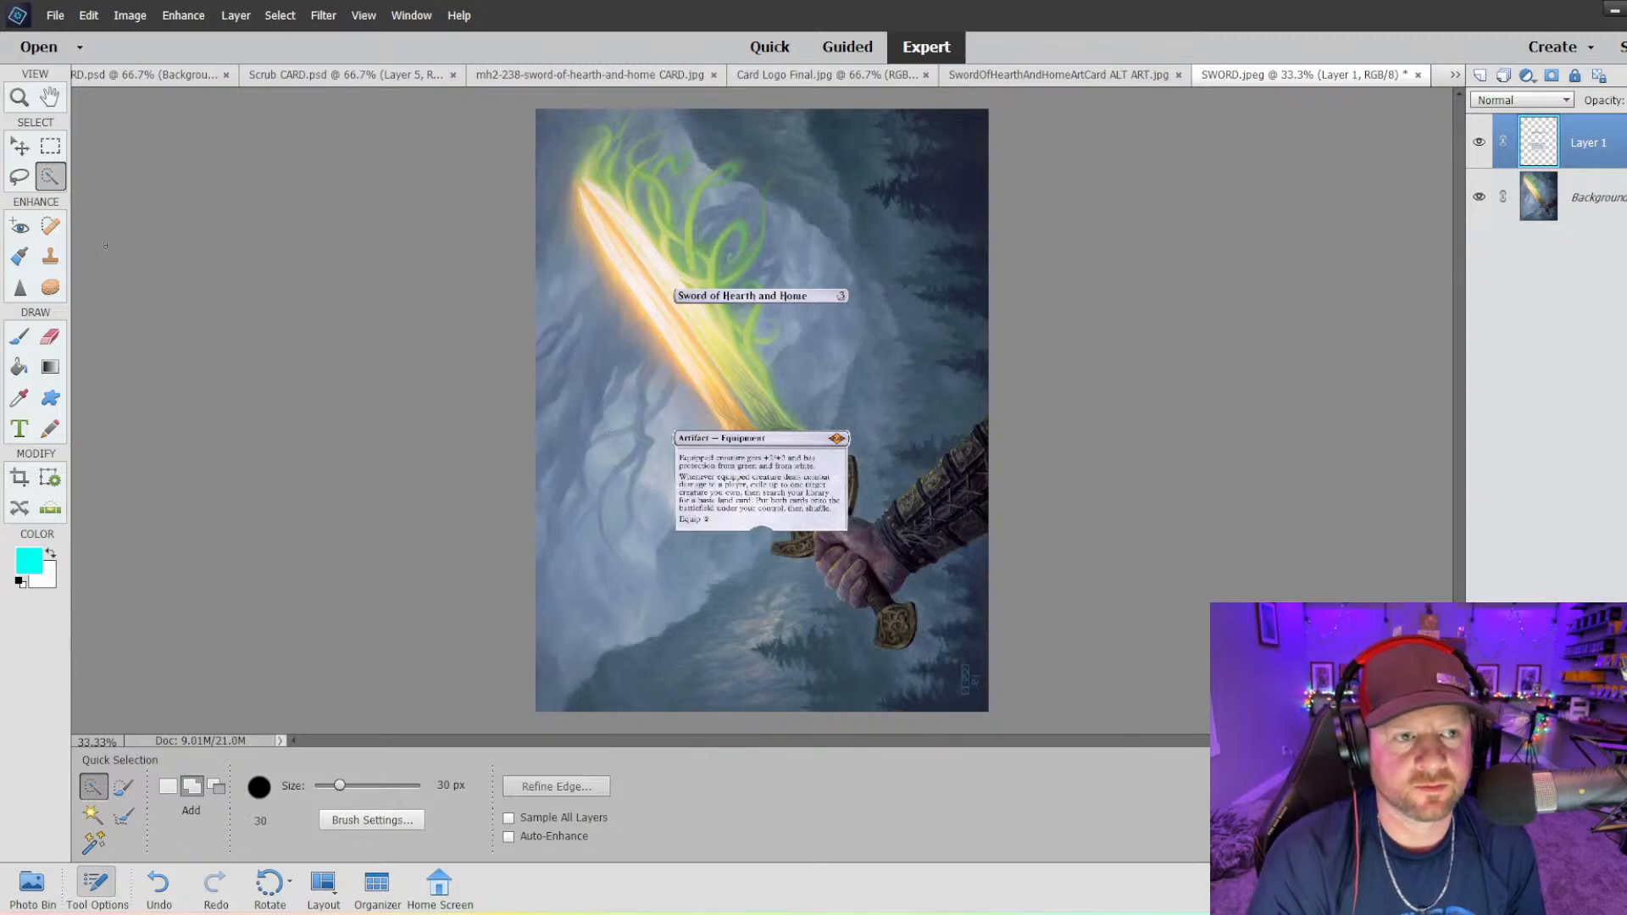
- Scale the pasted card elements proportionally to about 220% and center them over the sword artwork
{"action": "left_click", "coordinate": [20, 150]}
{"action": "left_click_drag", "start_coordinate": [667, 286], "coordinate": [582, 169]}
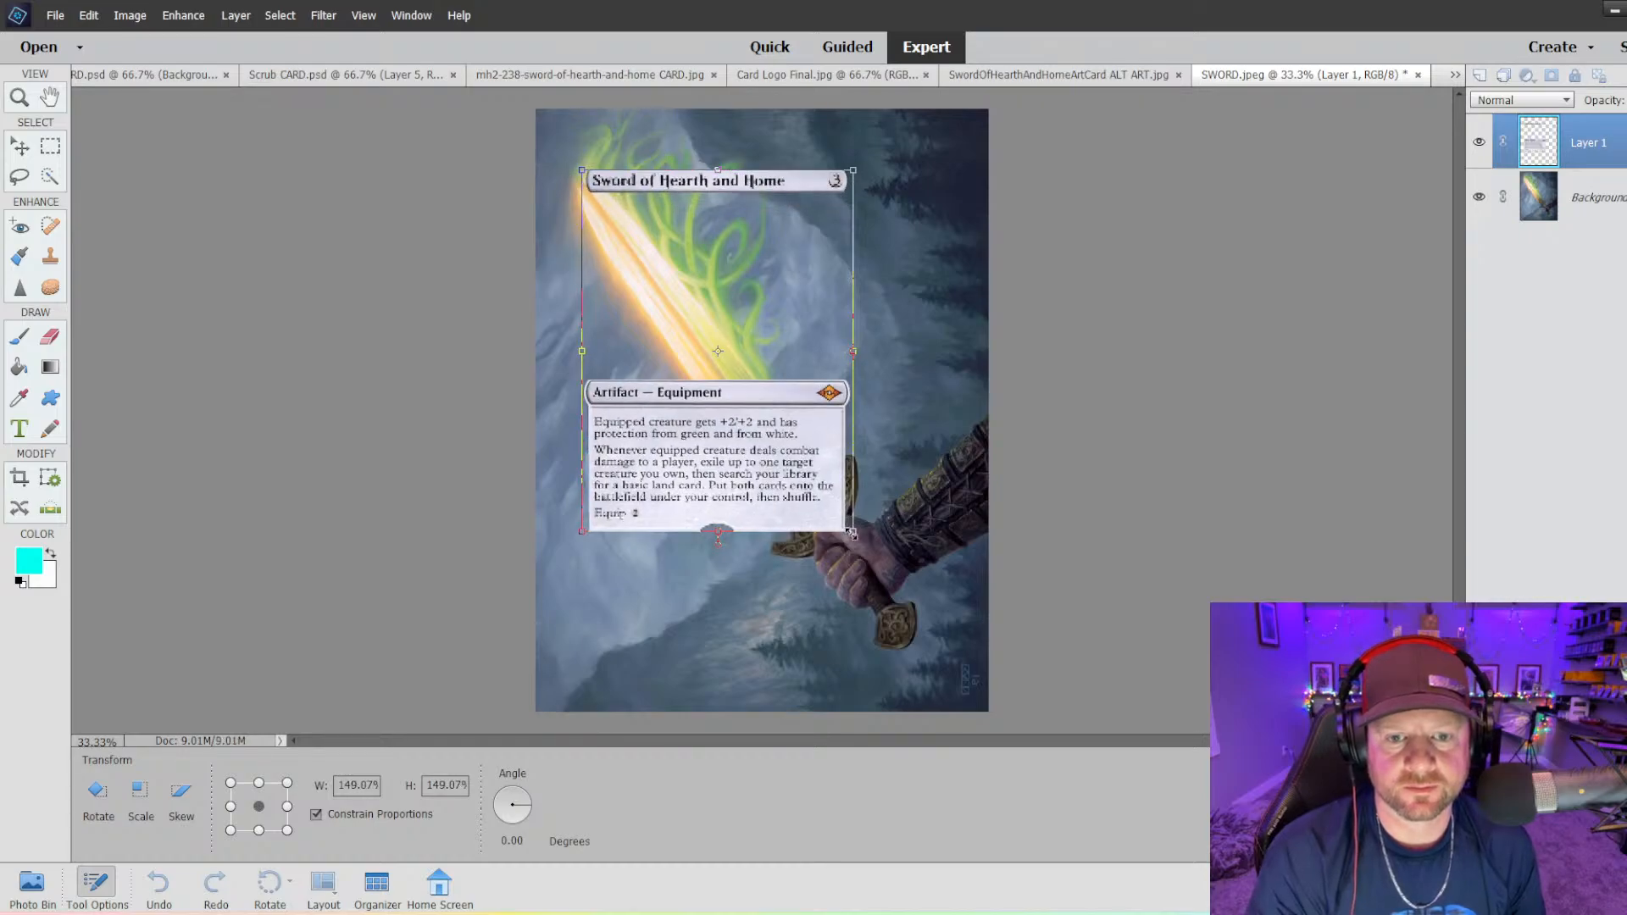
{"action": "left_click_drag", "start_coordinate": [852, 531], "coordinate": [964, 662]}
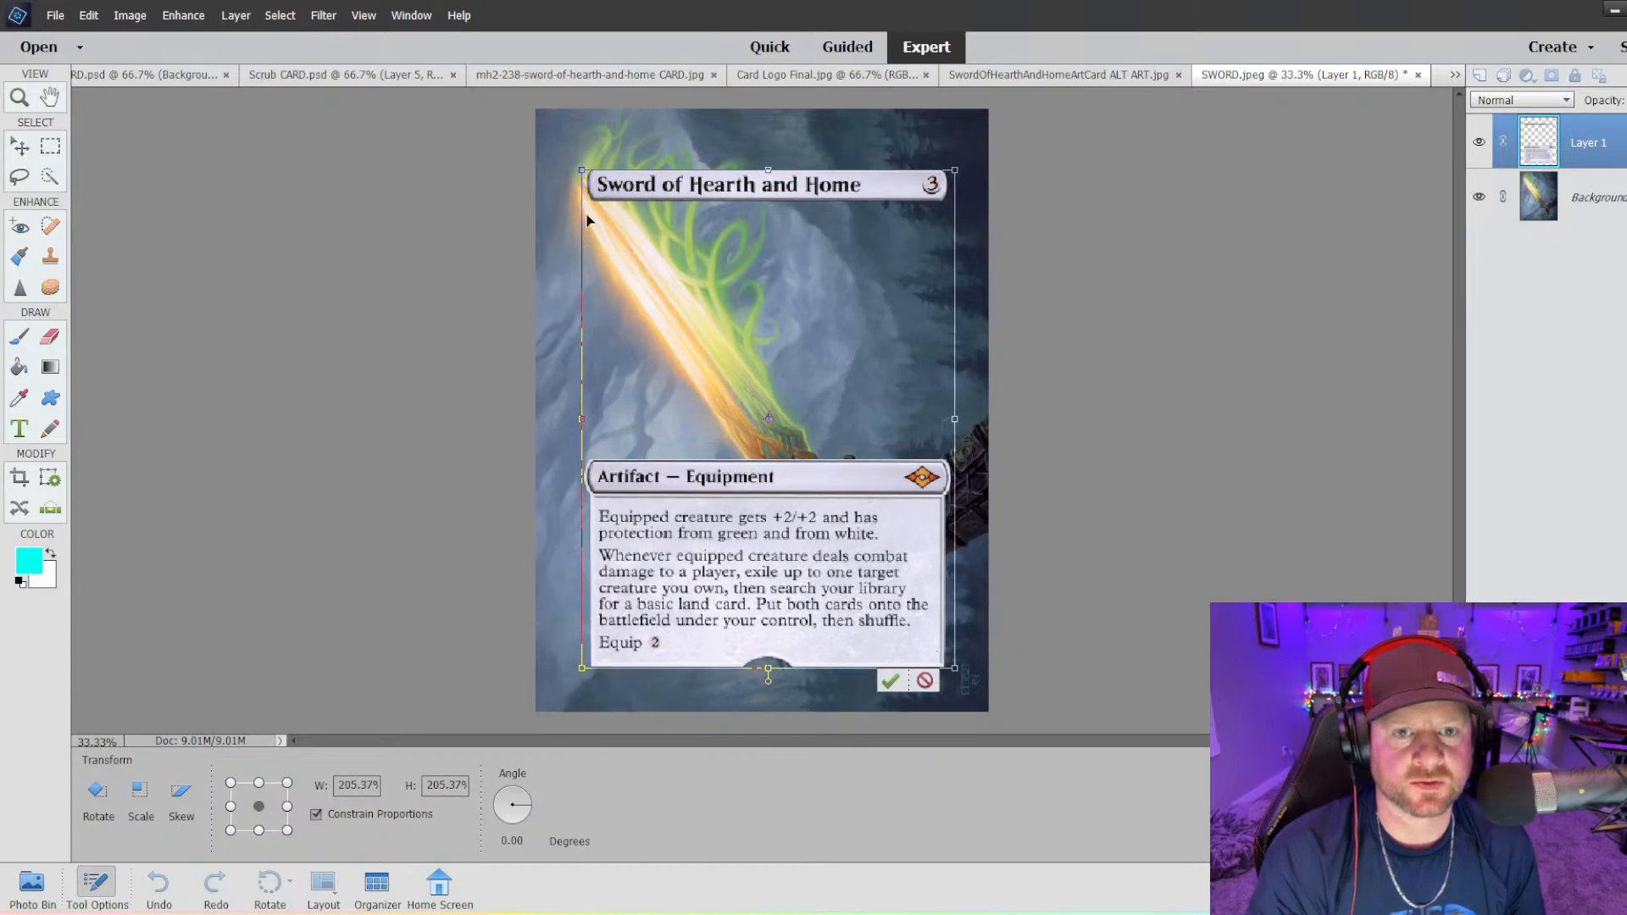
{"action": "left_click_drag", "start_coordinate": [581, 165], "coordinate": [562, 144]}
{"action": "left_click_drag", "start_coordinate": [879, 603], "coordinate": [883, 607]}
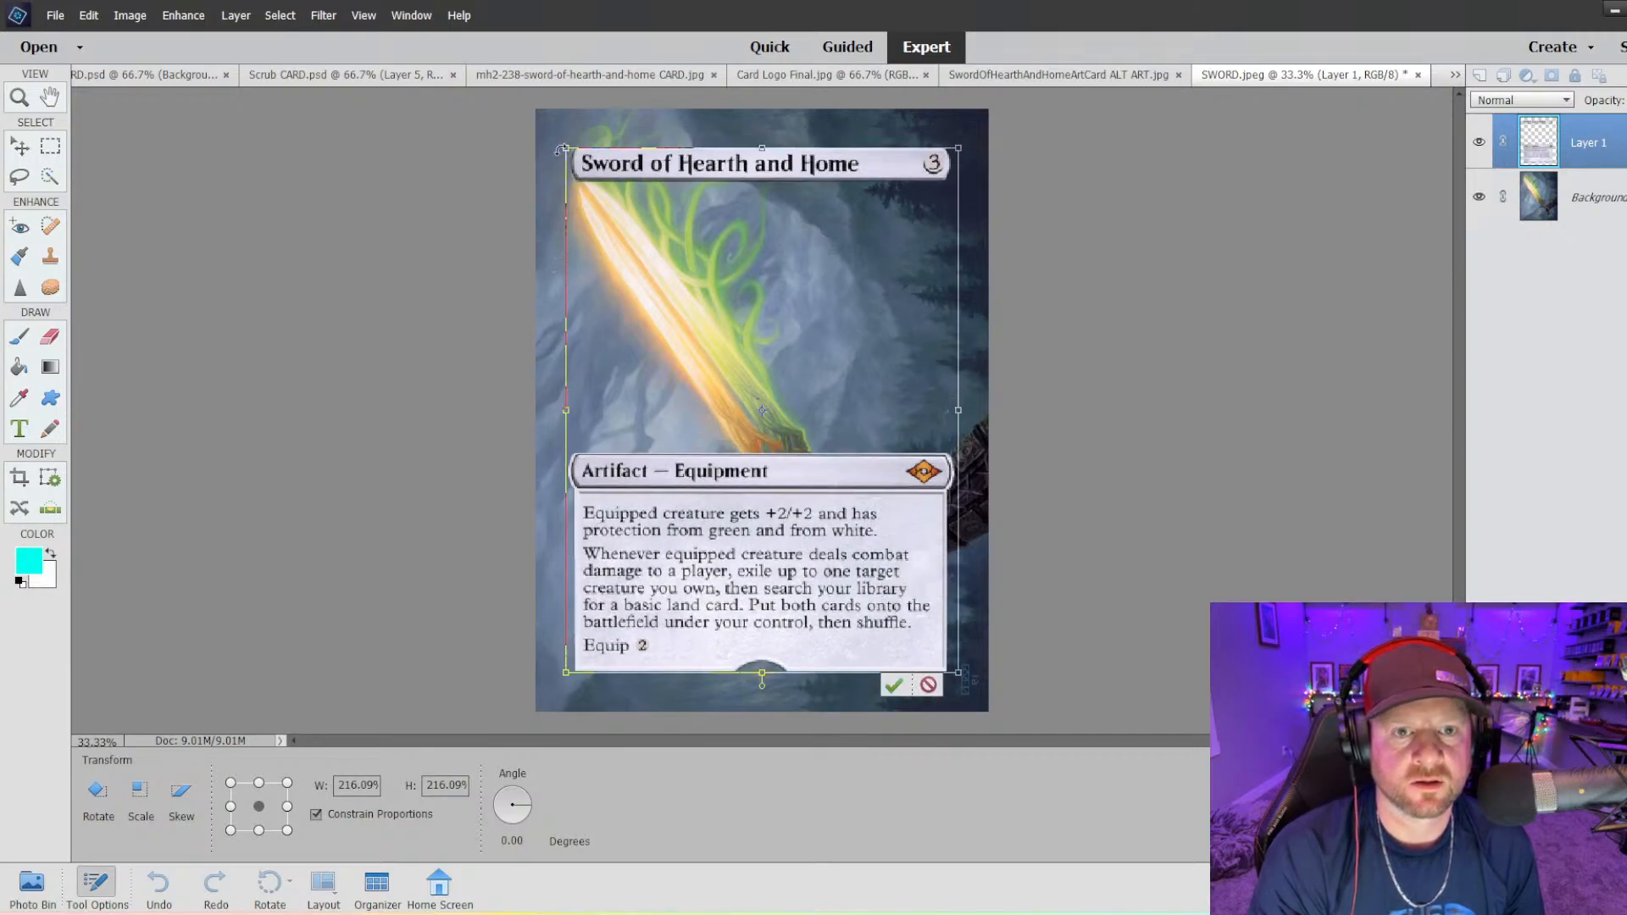
{"action": "left_click_drag", "start_coordinate": [560, 149], "coordinate": [553, 138]}
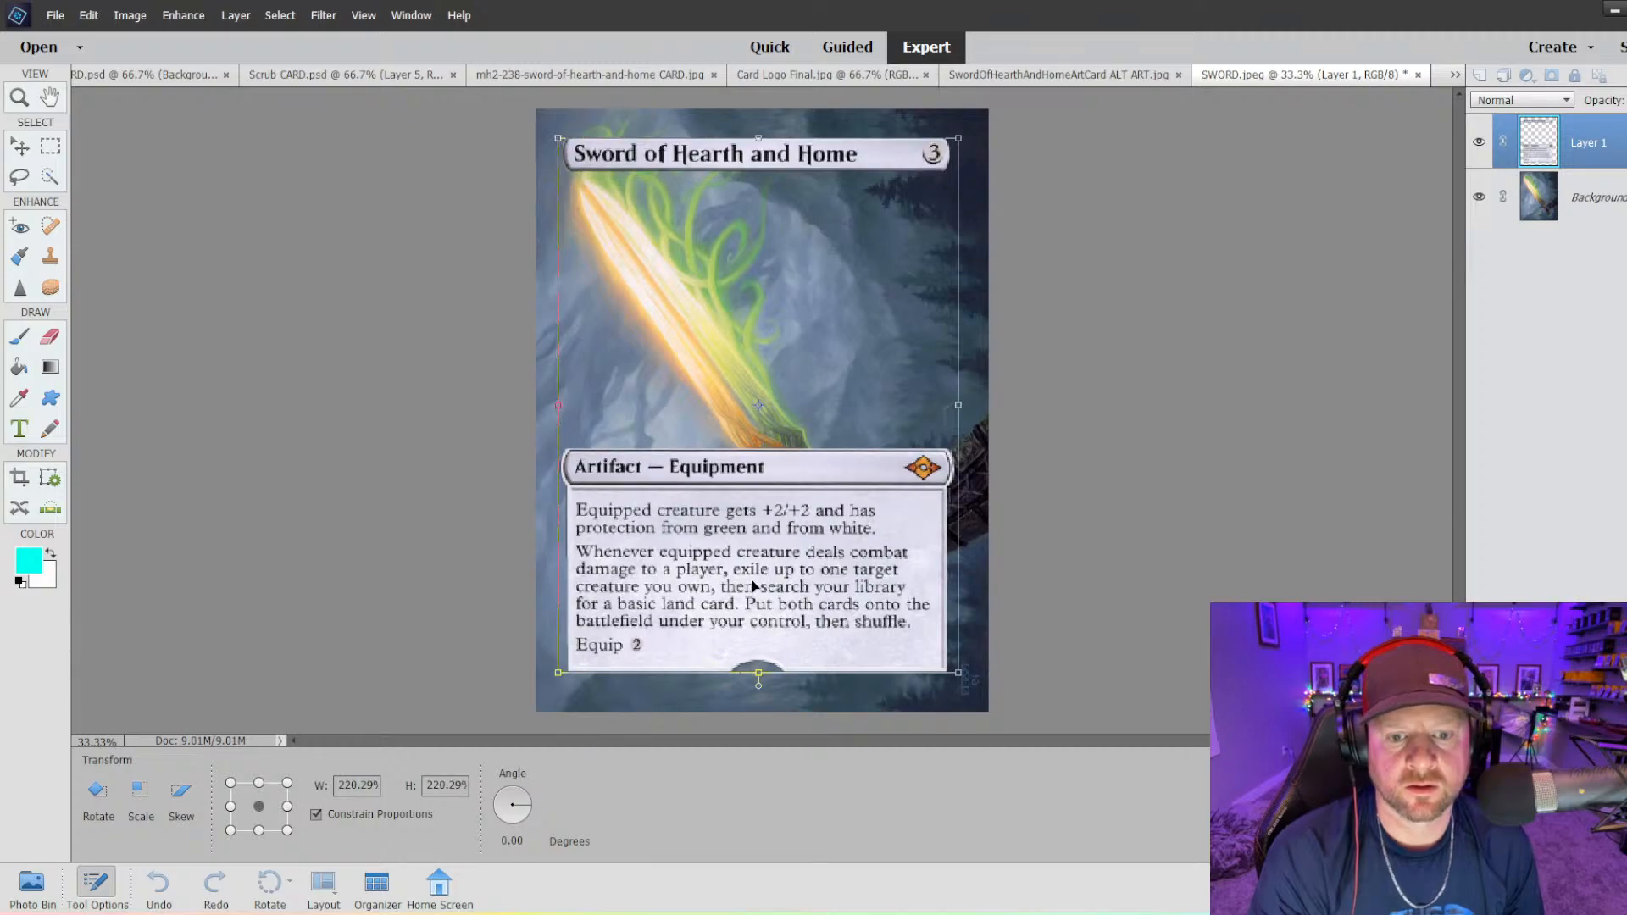
{"action": "left_click_drag", "start_coordinate": [753, 586], "coordinate": [754, 585]}
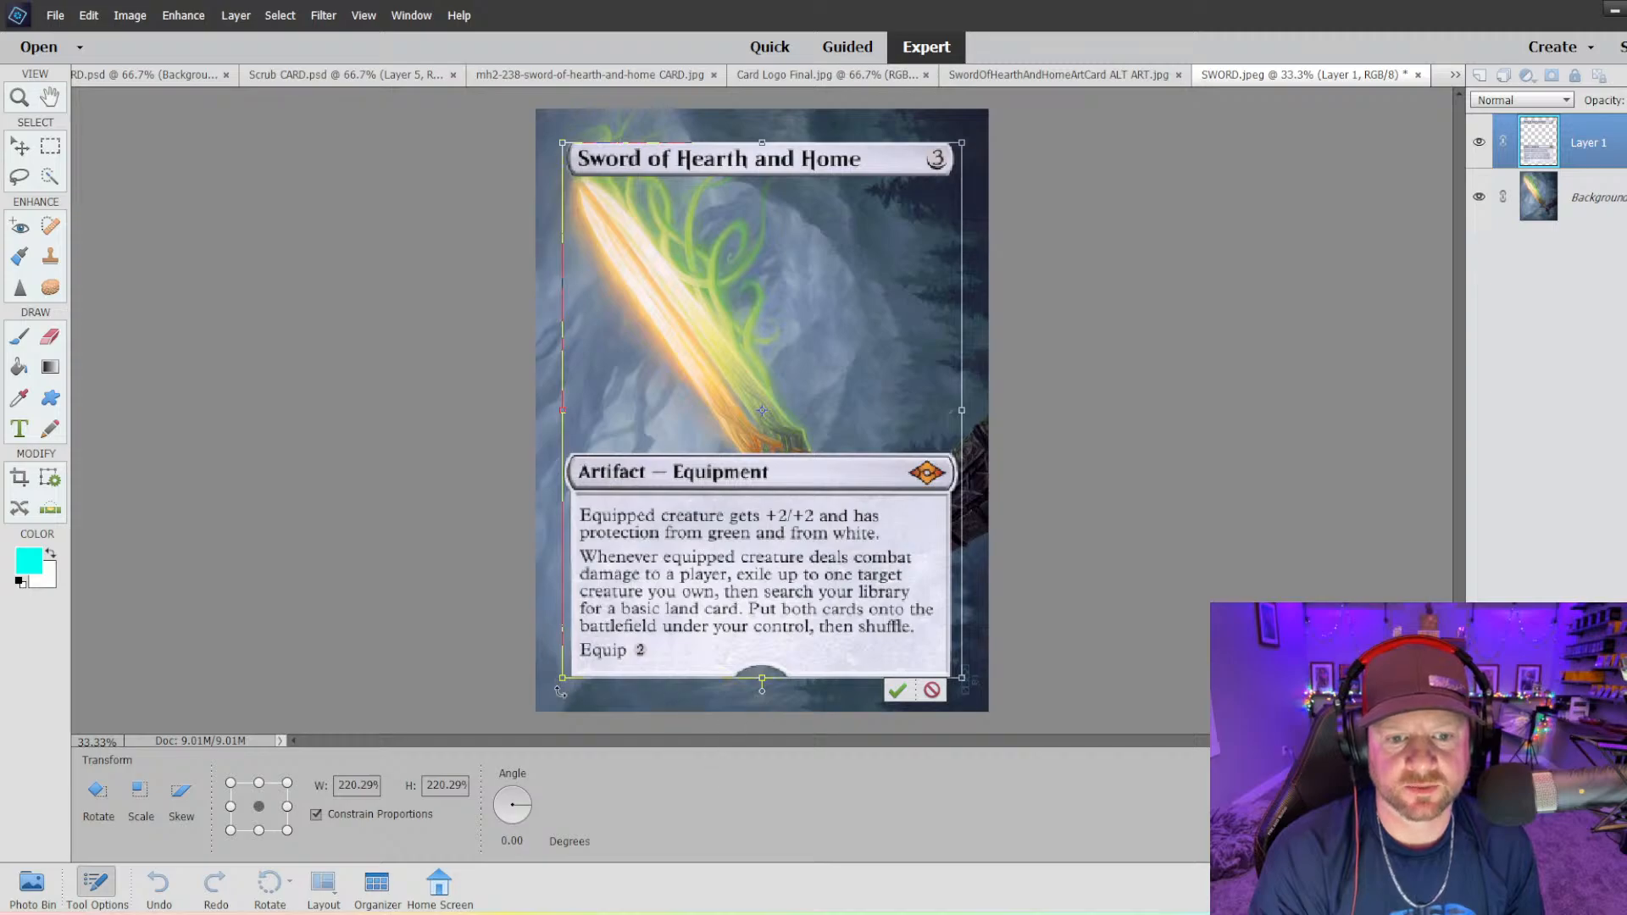
{"action": "left_click", "coordinate": [913, 691]}
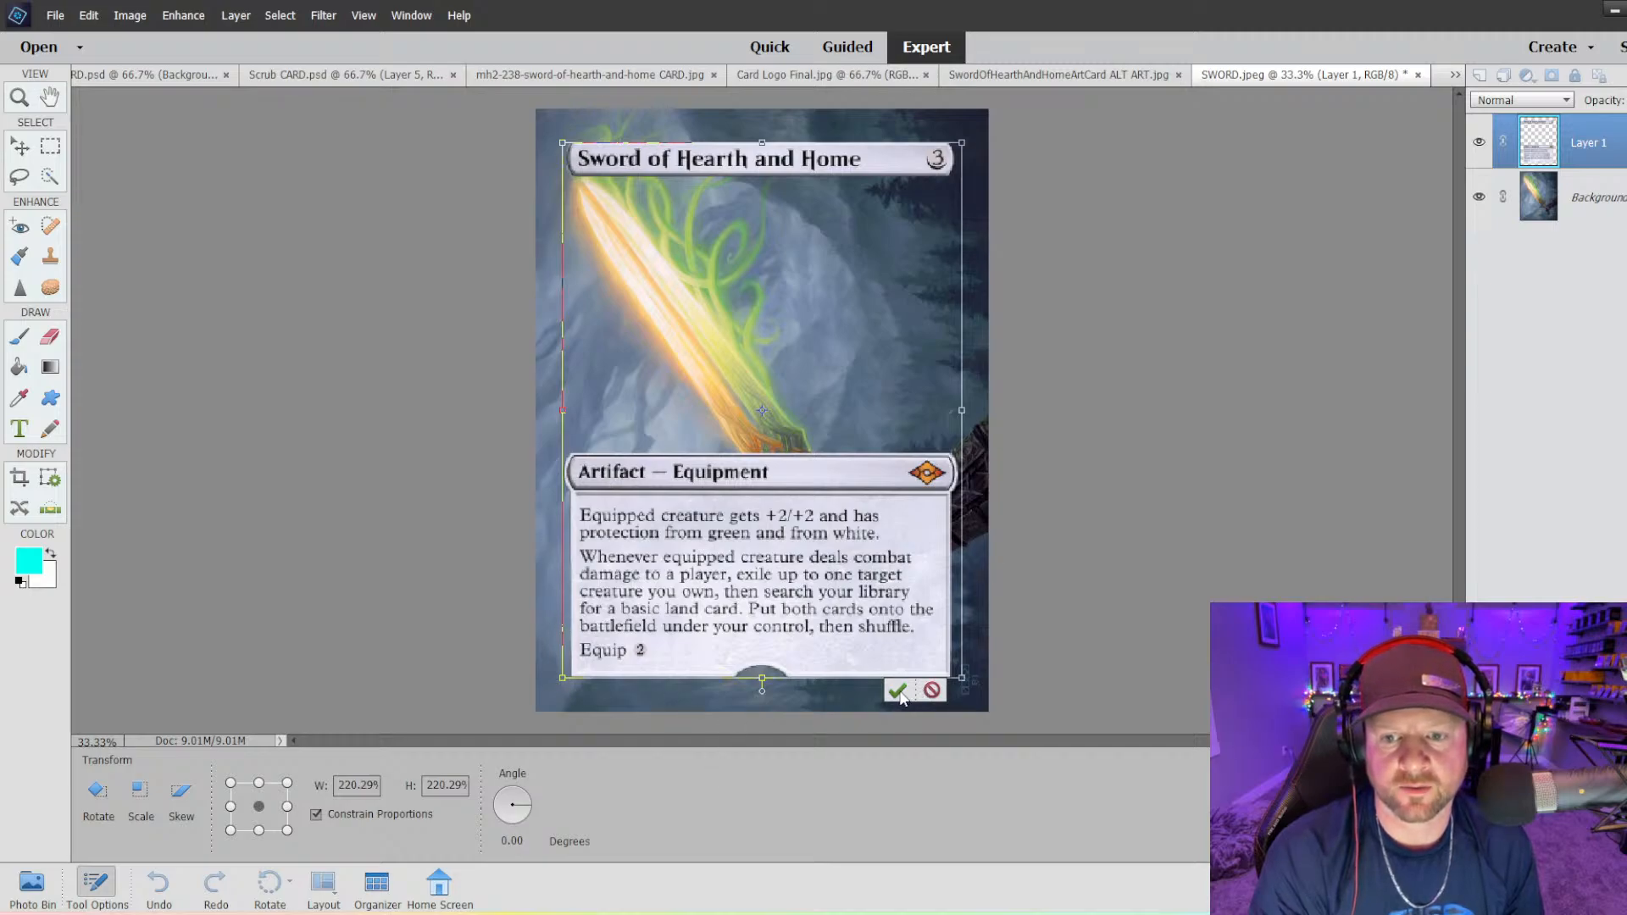
{"action": "left_click", "coordinate": [1151, 612]}
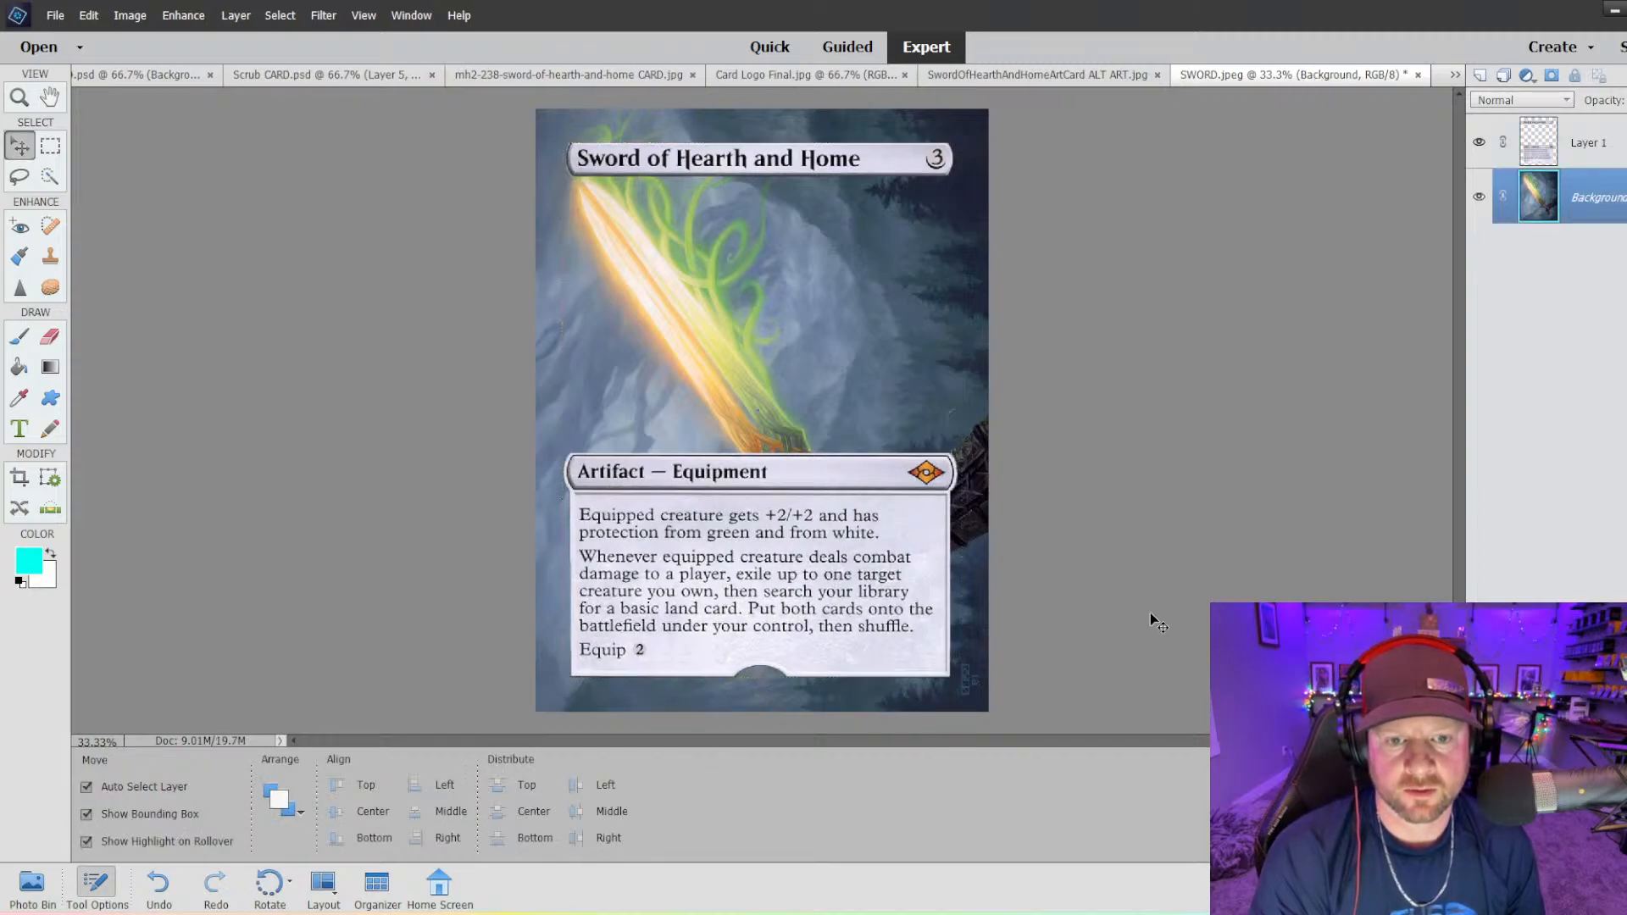
{"action": "key", "text": "ctrl+minus"}
{"action": "key", "text": "ctrl+plus"}
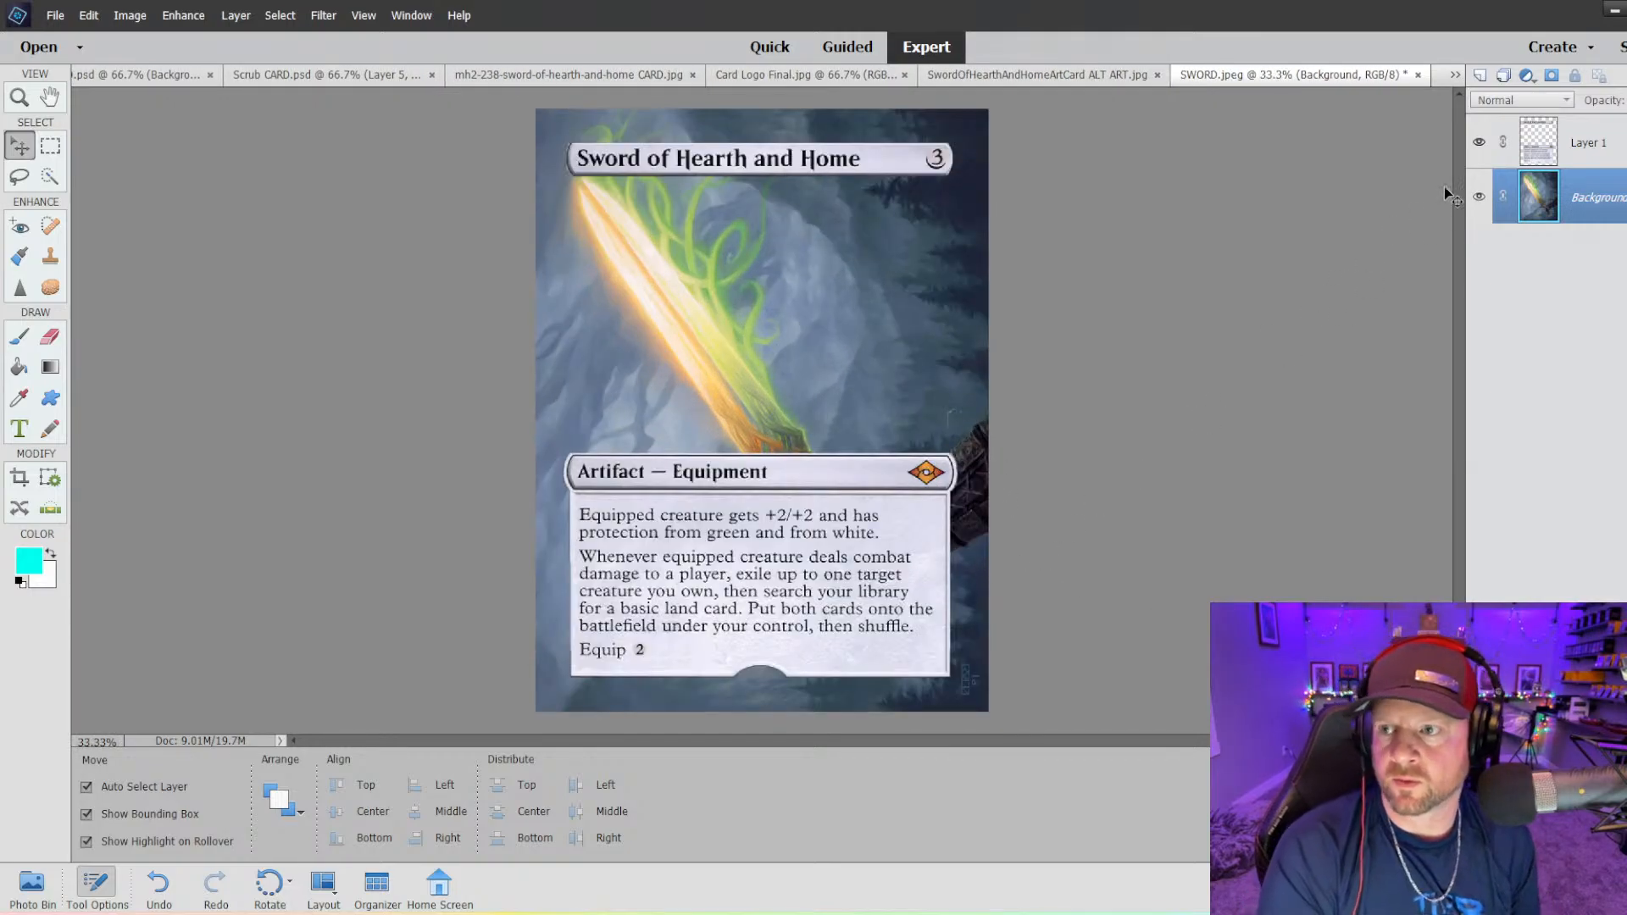
- Lower the opacity of the card elements layer until the artwork shows through, and check the text box up close
{"action": "left_click", "coordinate": [1591, 146]}
{"action": "left_click", "coordinate": [1625, 100]}
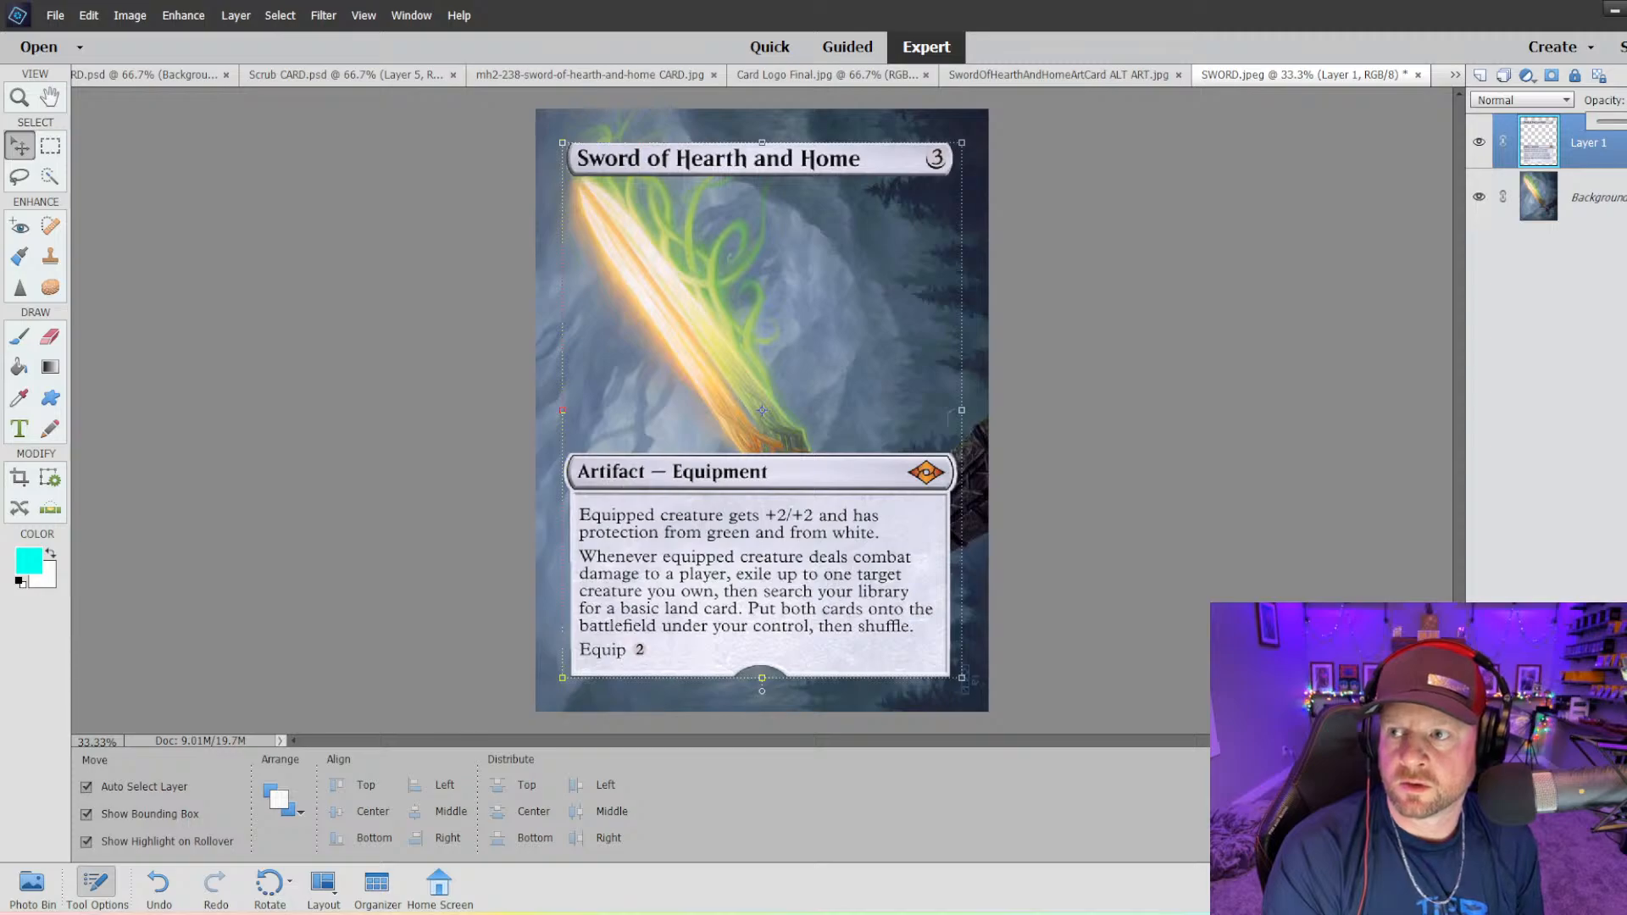
{"action": "left_click_drag", "start_coordinate": [1626, 122], "coordinate": [1621, 122]}
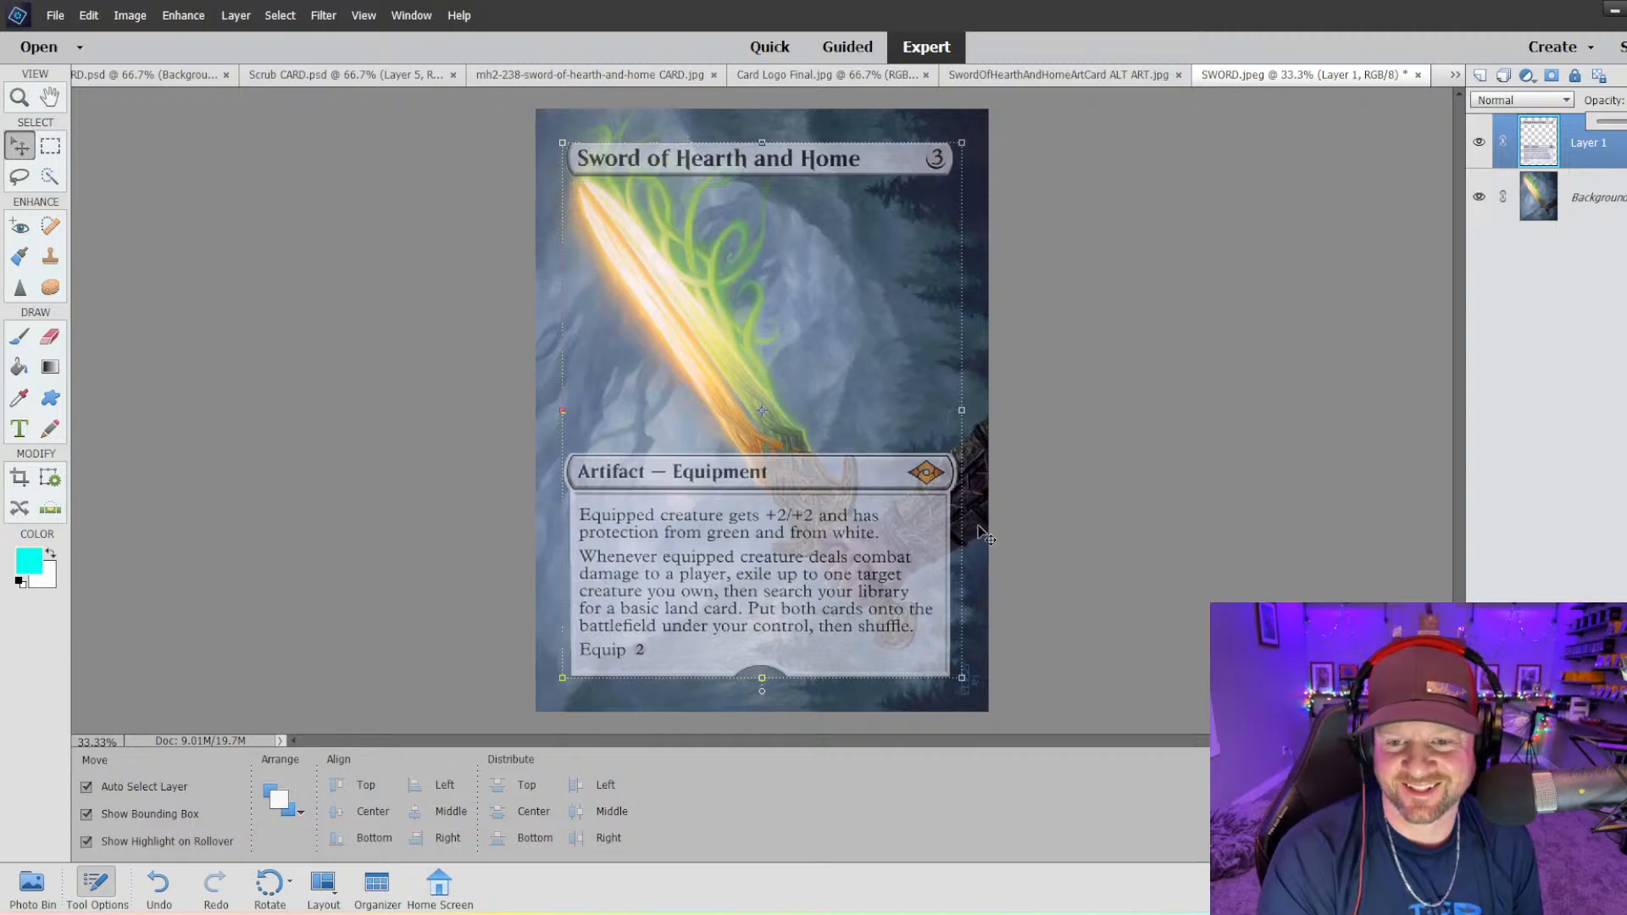
{"action": "key", "text": "ctrl+equal"}
{"action": "key", "text": "ctrl+equal"}
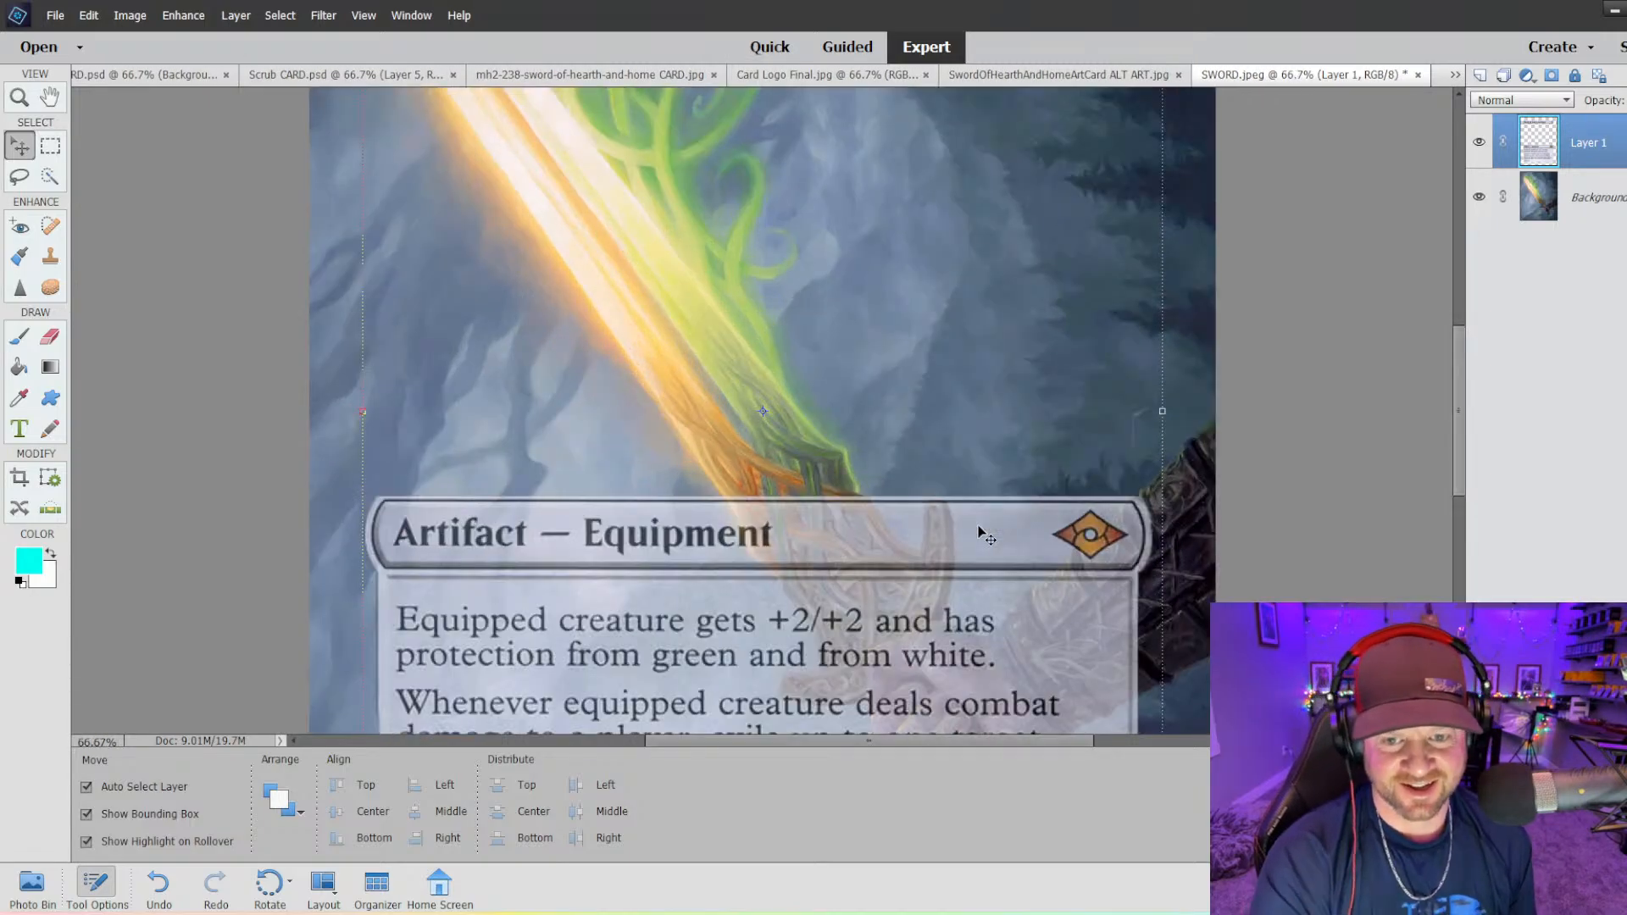
{"action": "scroll", "coordinate": [810, 684], "scroll_direction": "down", "scroll_amount": 5}
{"action": "scroll", "coordinate": [810, 685], "scroll_direction": "down", "scroll_amount": 1}
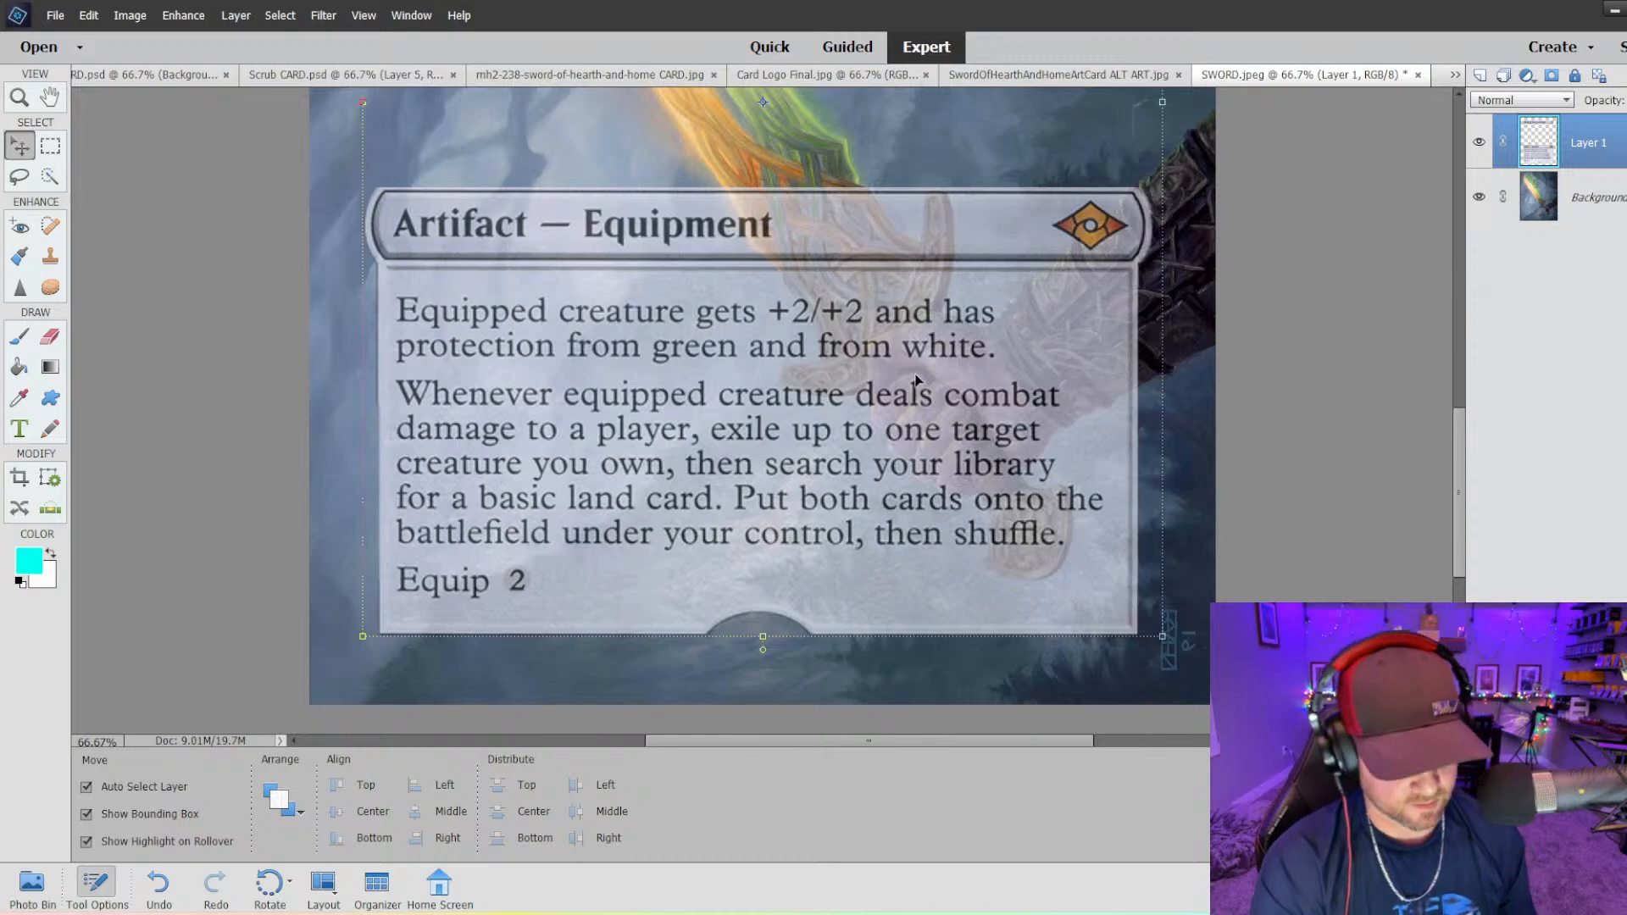
{"action": "key", "text": "ctrl+minus"}
{"action": "key", "text": "ctrl+minus"}
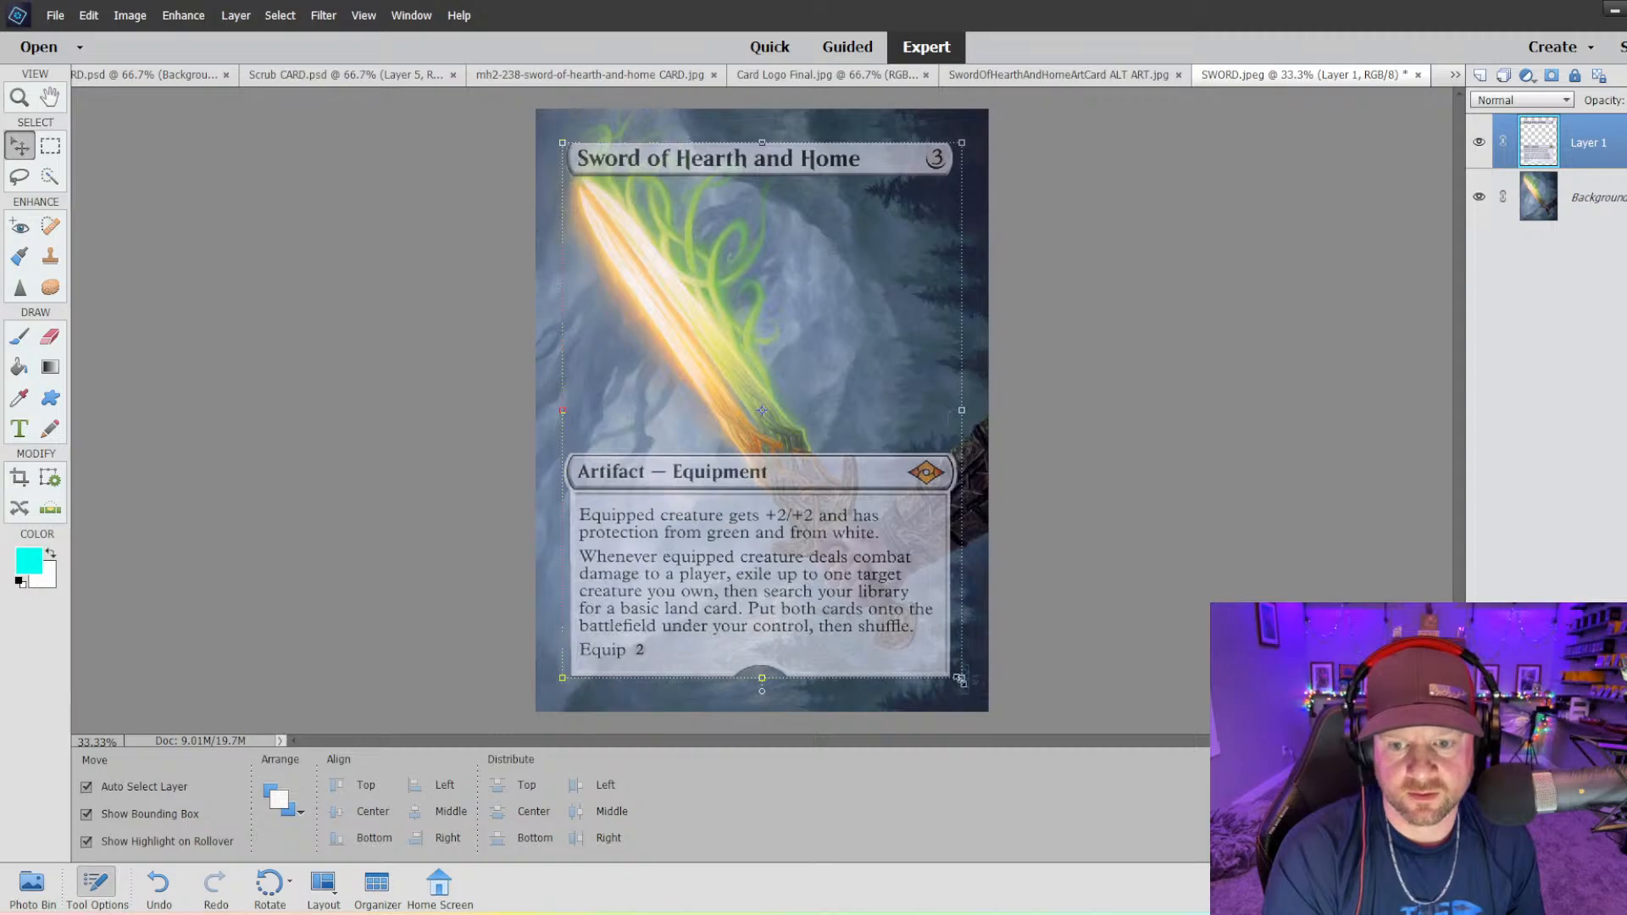
- Try to shrink the card elements to about 95% and recenter them over the artwork
{"action": "left_click_drag", "start_coordinate": [963, 681], "coordinate": [929, 657]}
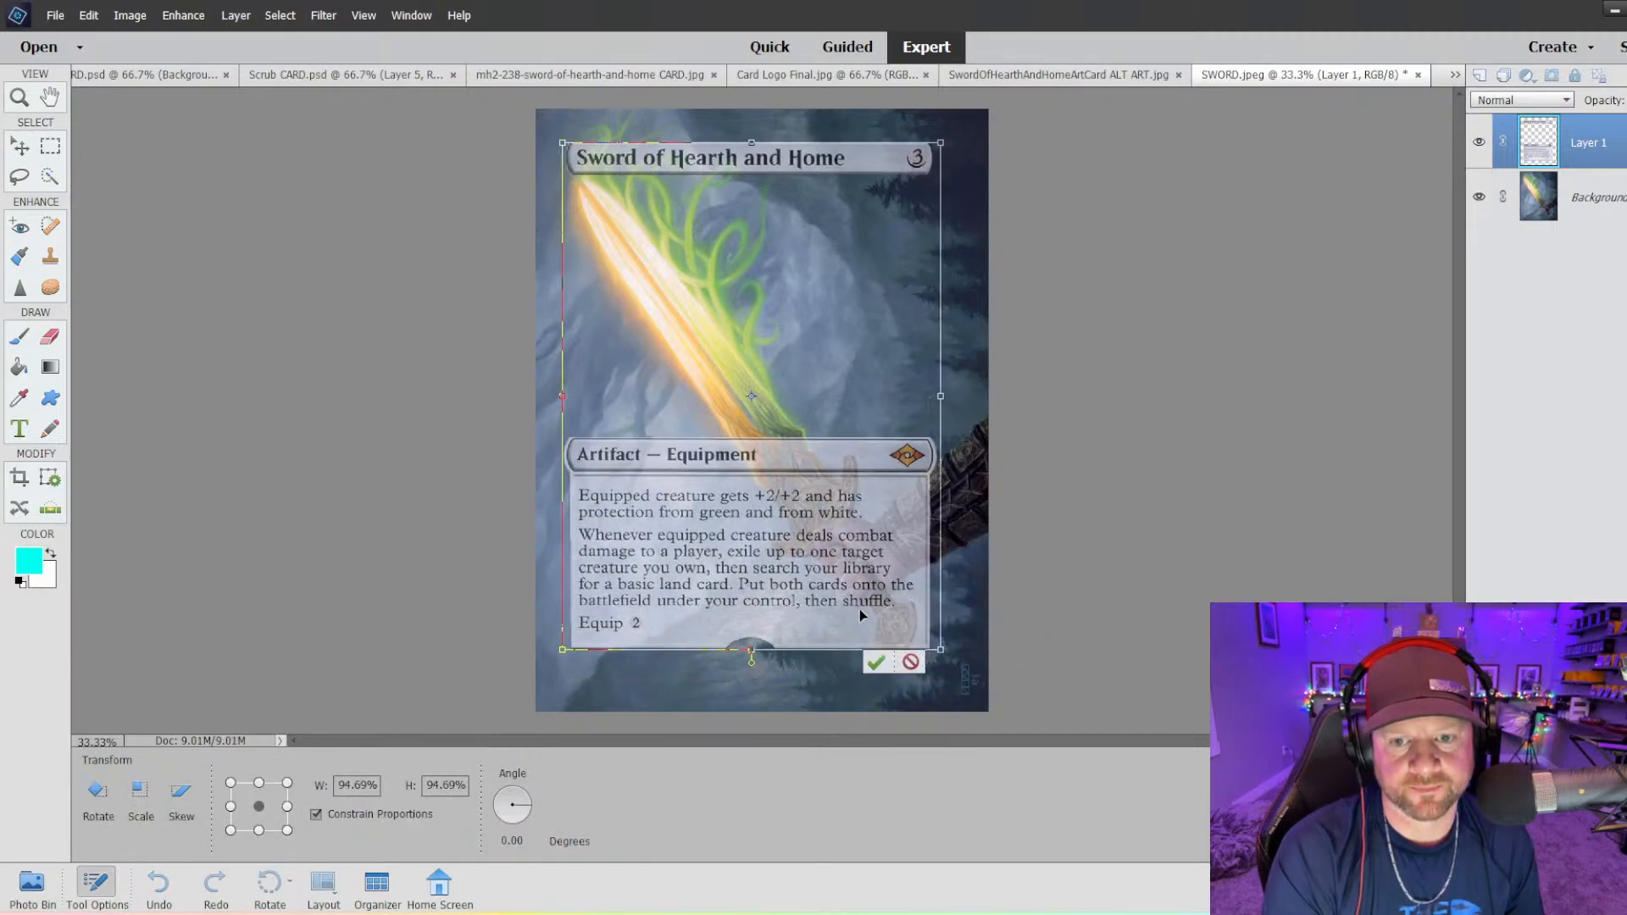
{"action": "mouse_move", "coordinate": [860, 609]}
{"action": "left_mouse_down"}
{"action": "mouse_move", "coordinate": [868, 591]}
{"action": "mouse_move", "coordinate": [863, 640]}
{"action": "mouse_move", "coordinate": [864, 617]}
{"action": "left_mouse_up"}
{"action": "mouse_move", "coordinate": [866, 584]}
{"action": "left_mouse_down"}
{"action": "mouse_move", "coordinate": [864, 561]}
{"action": "mouse_move", "coordinate": [867, 605]}
{"action": "left_mouse_up"}
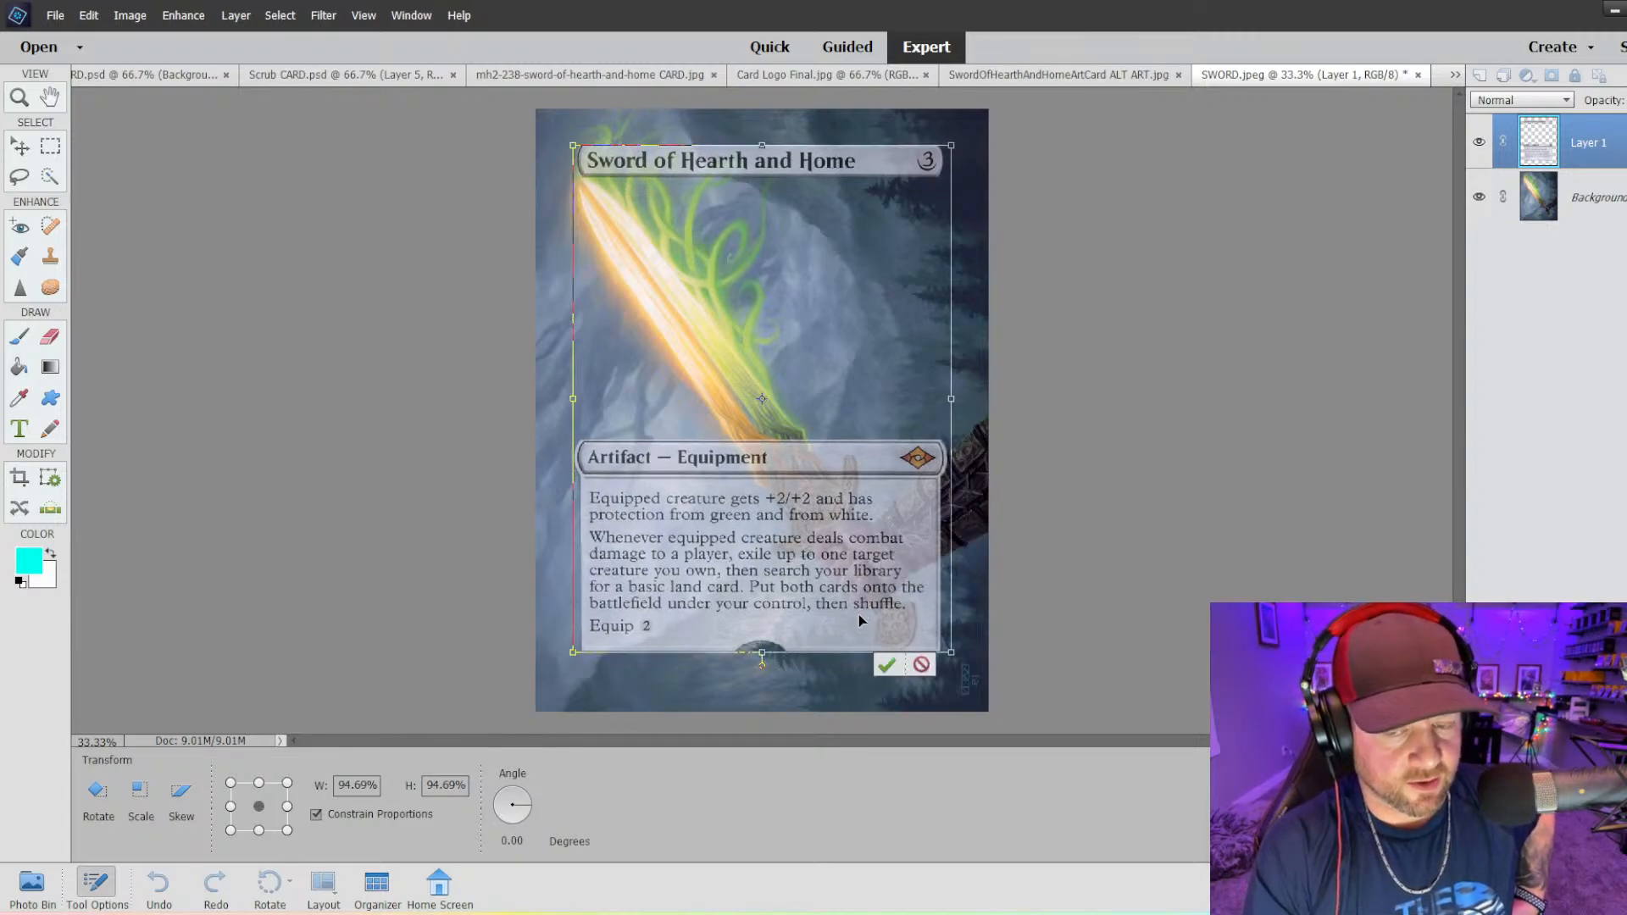
{"action": "left_click", "coordinate": [932, 666]}
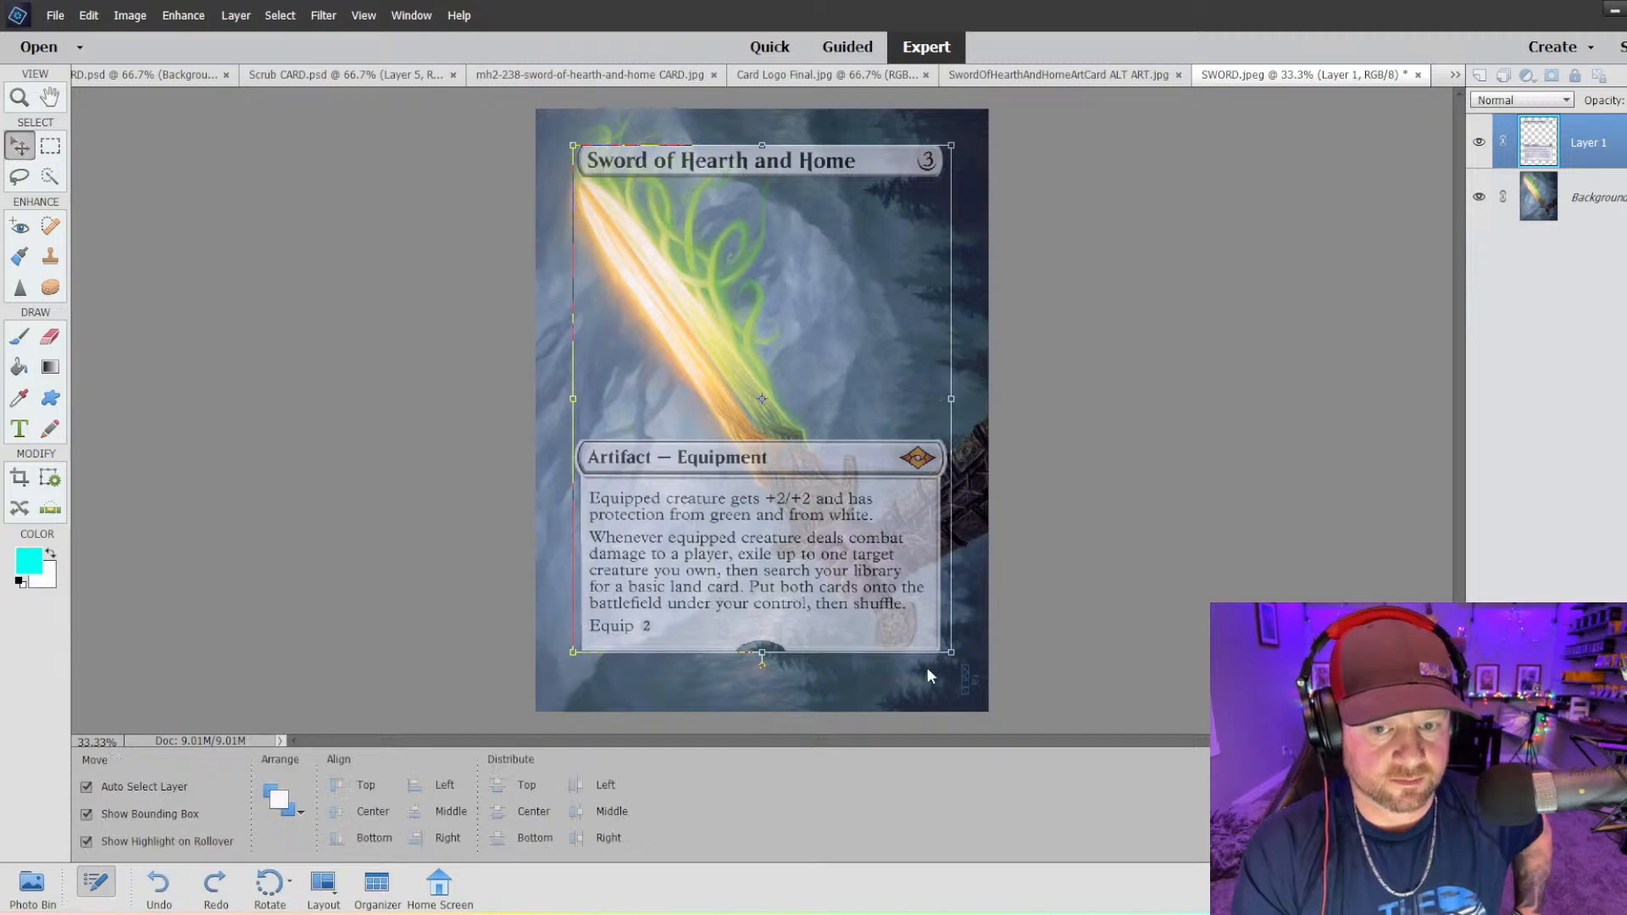
- Delete the pasted card elements layer and flip the sword artwork horizontally
{"action": "key", "text": "Delete"}
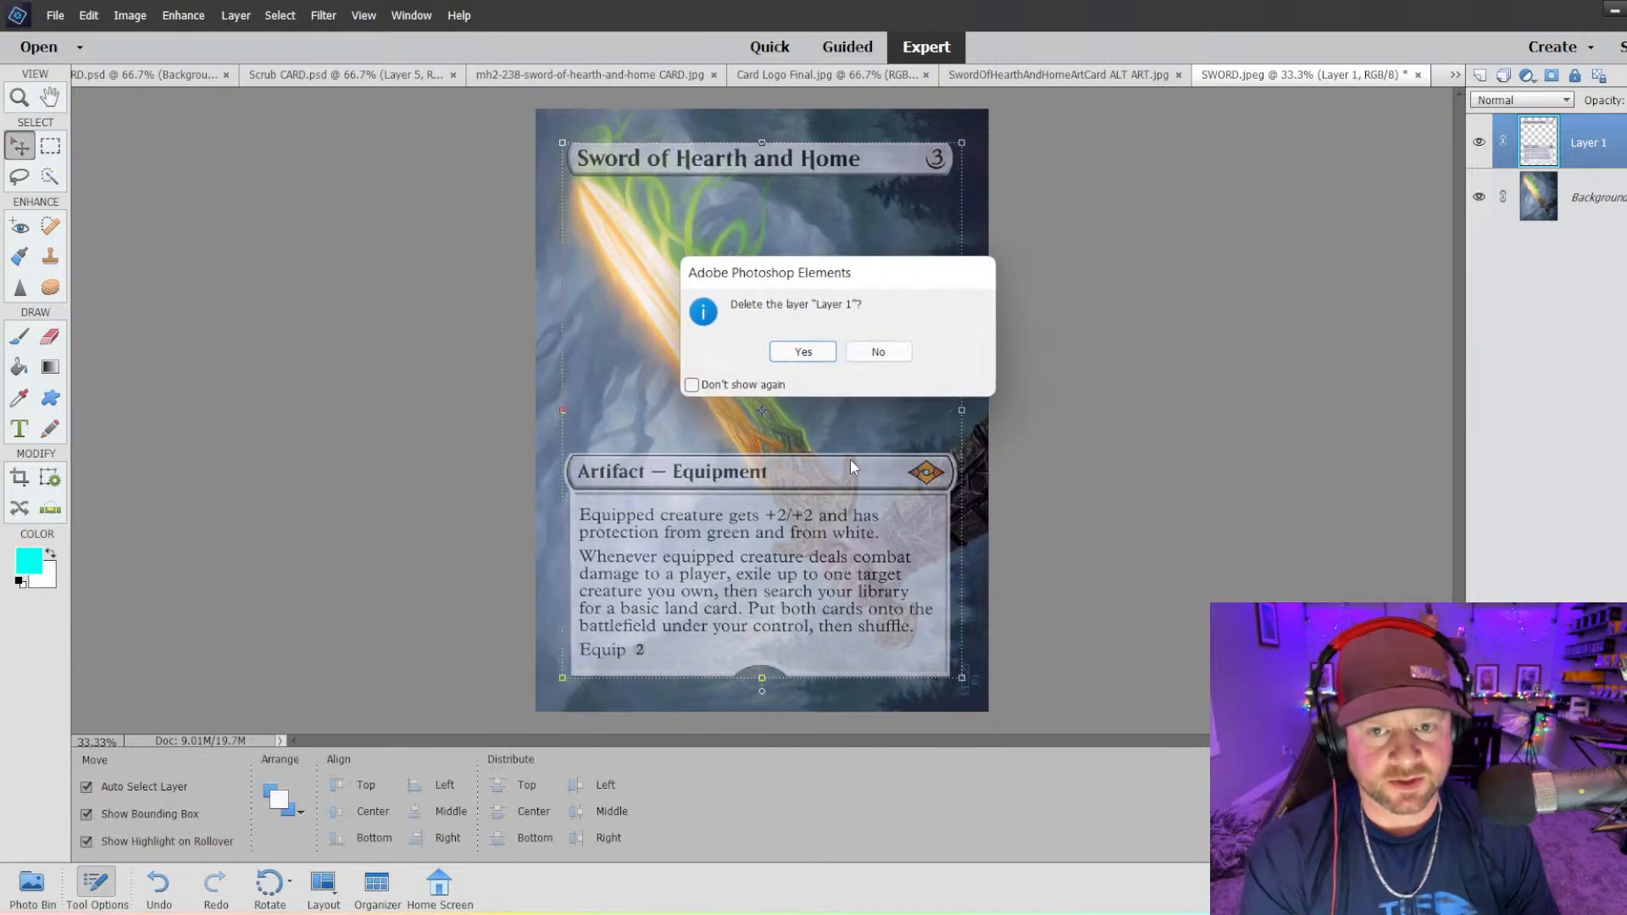
{"action": "left_click", "coordinate": [796, 352]}
{"action": "left_click", "coordinate": [183, 16]}
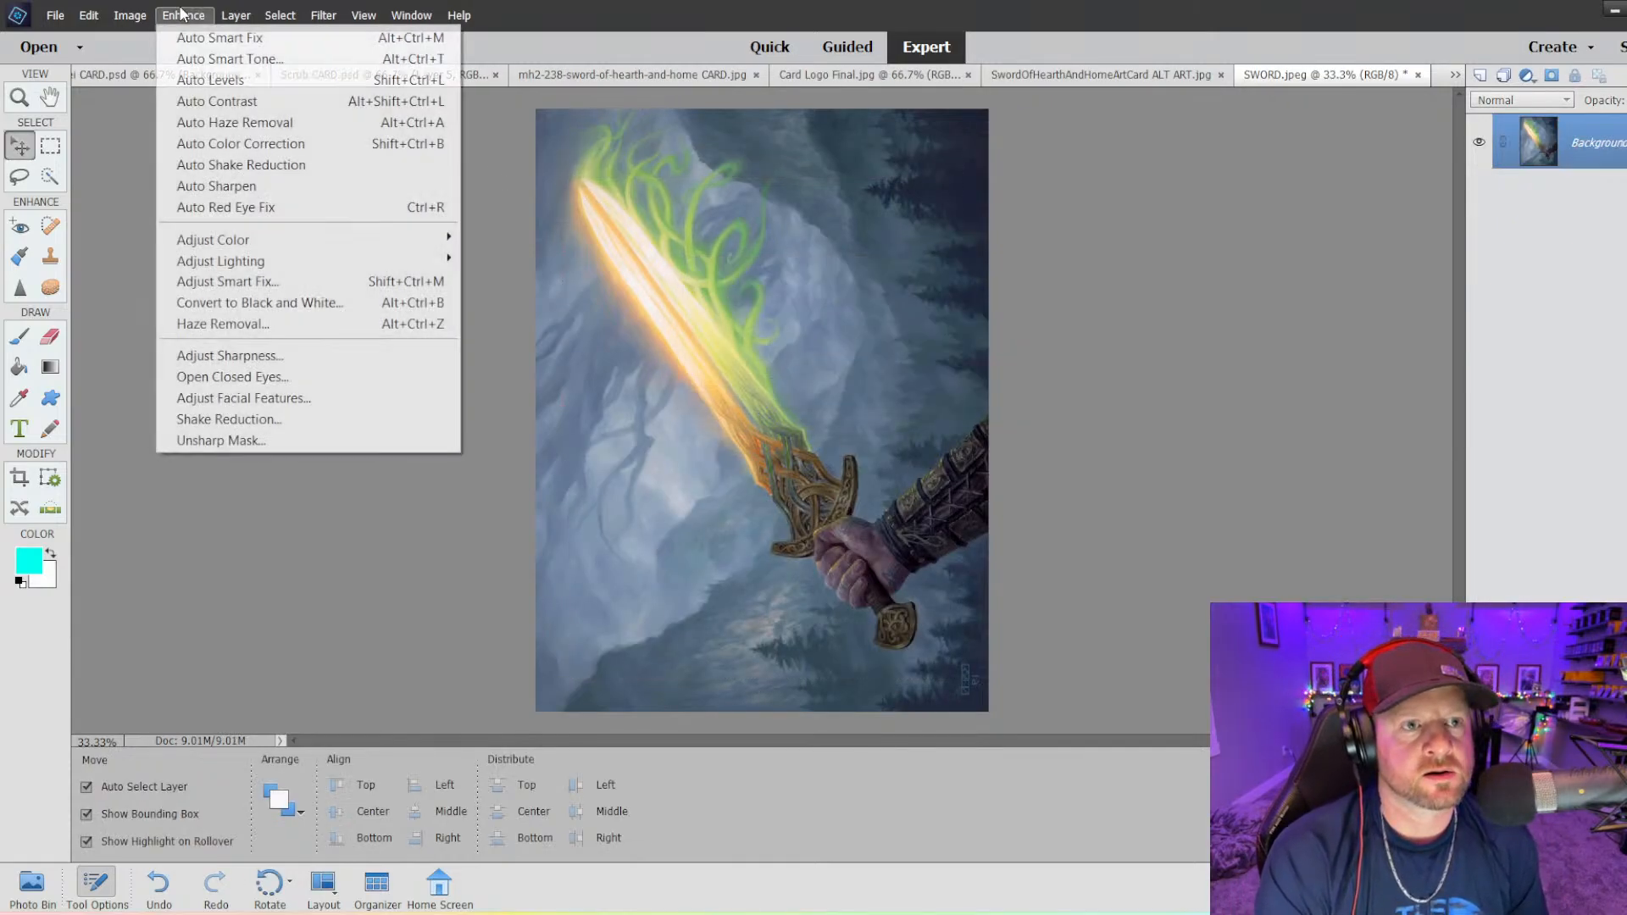
{"action": "mouse_move", "coordinate": [130, 16]}
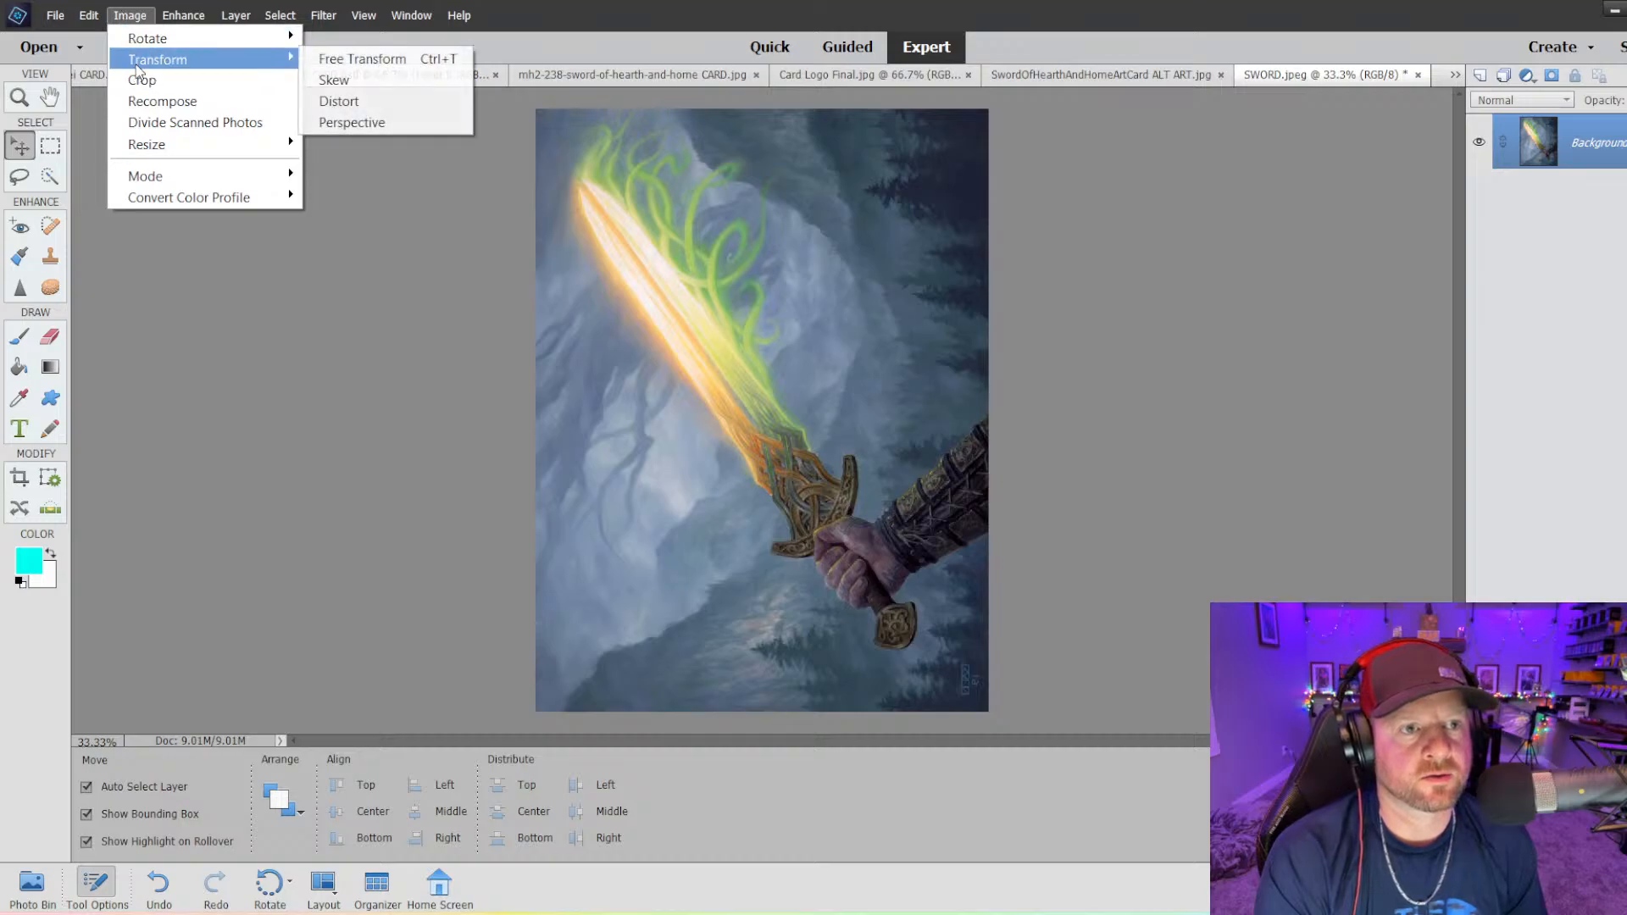
{"action": "mouse_move", "coordinate": [255, 38]}
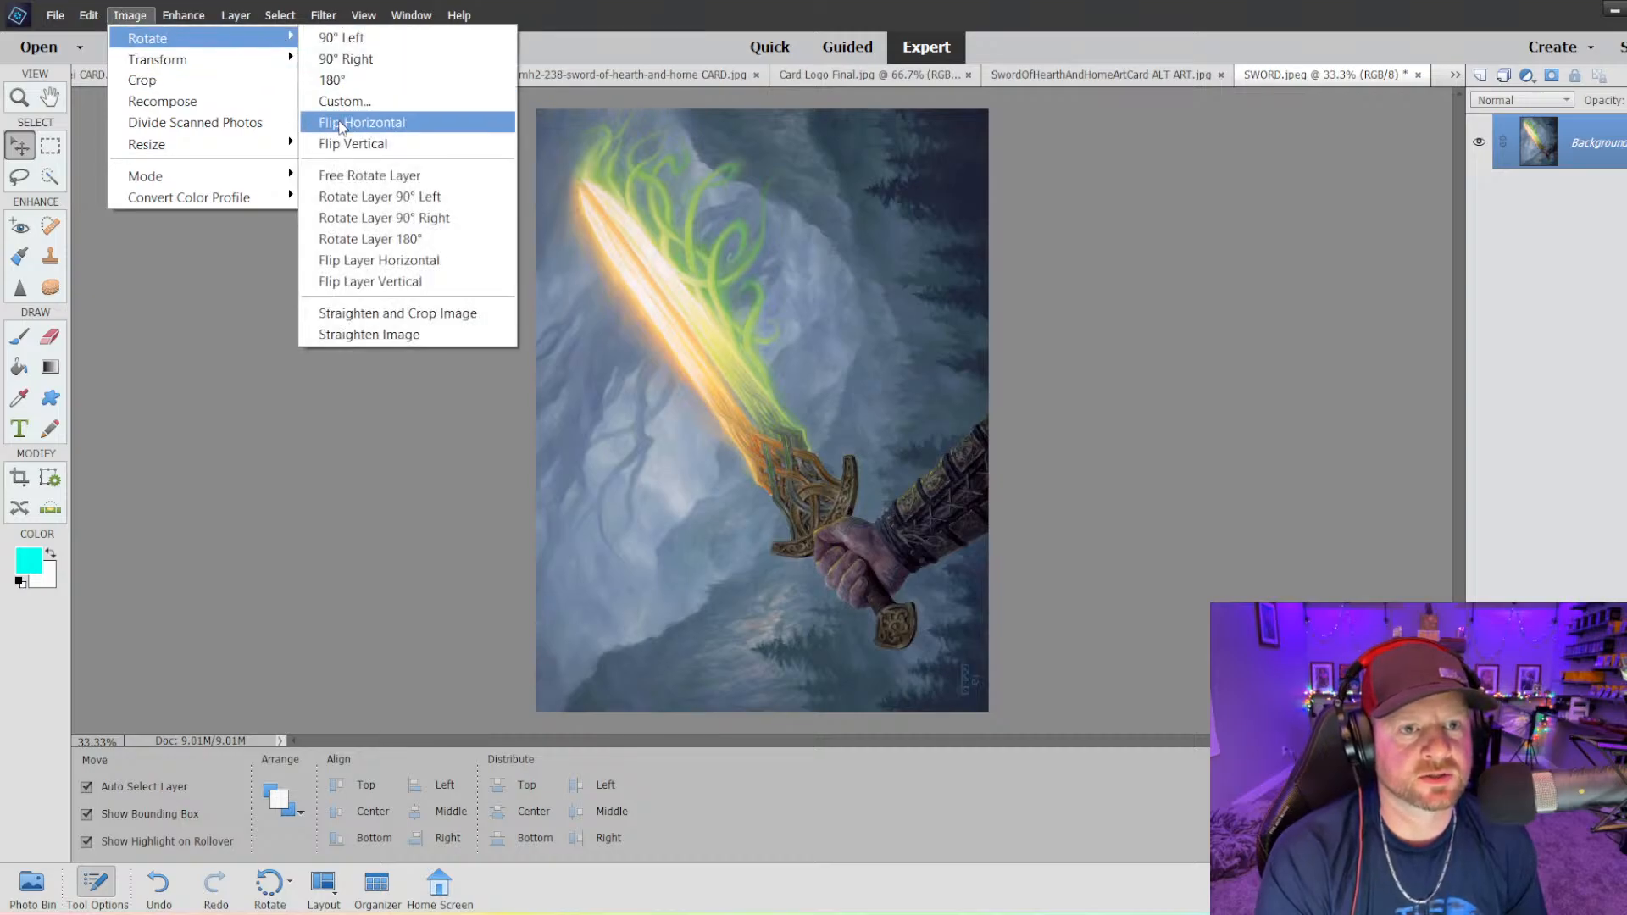
{"action": "left_click", "coordinate": [339, 123]}
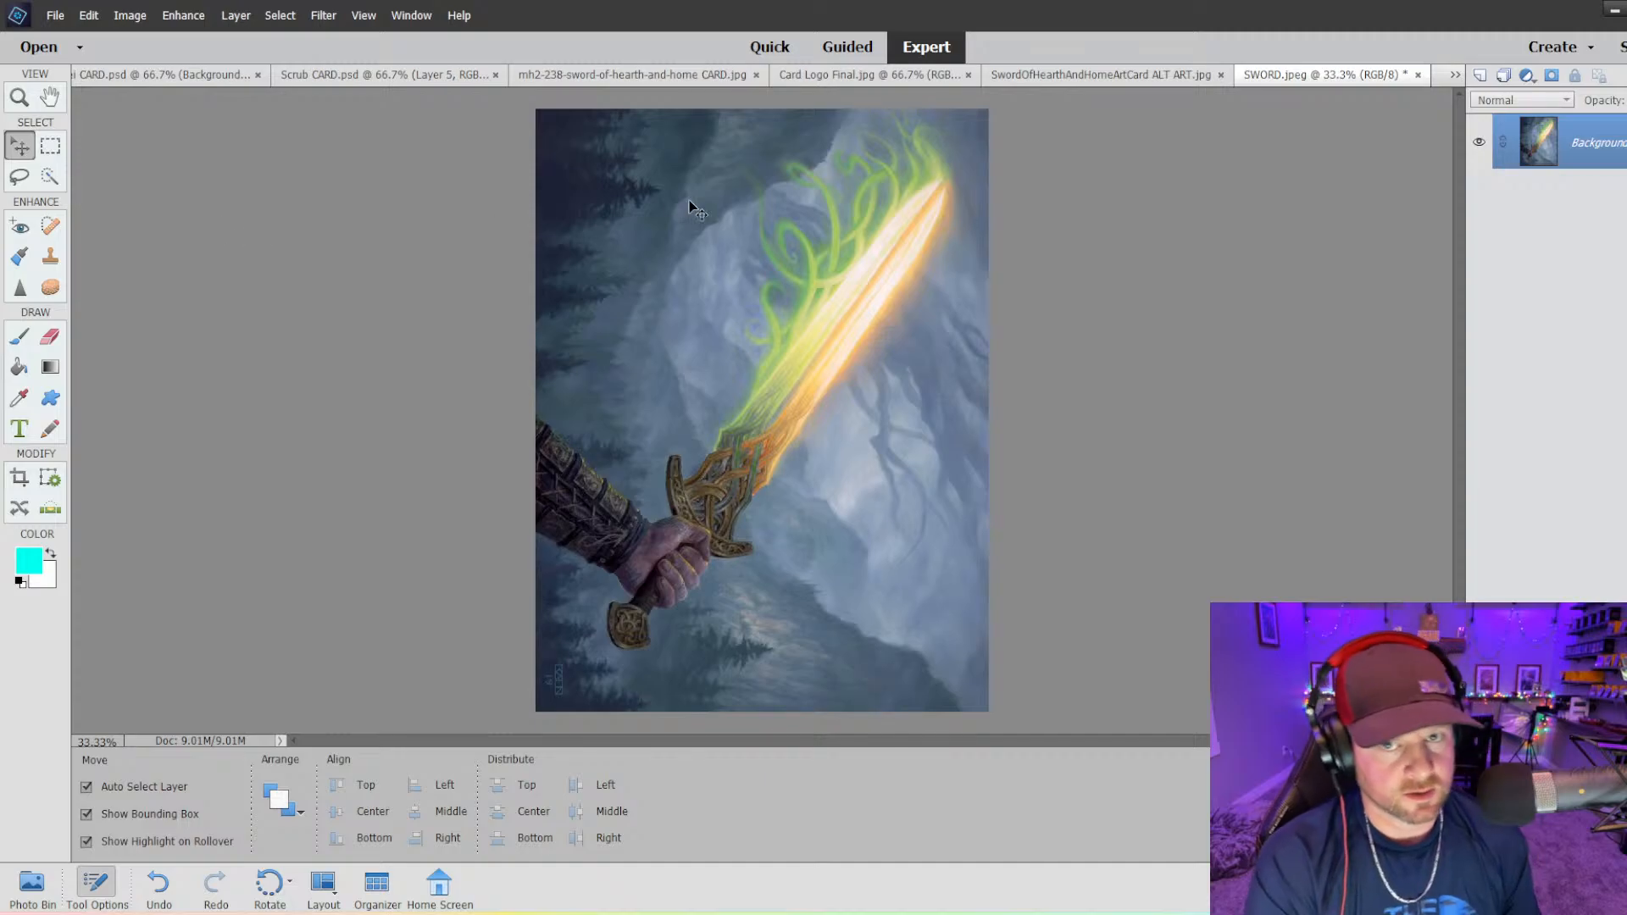
- Paste the card elements onto the flipped artwork and scale them proportionally to about 220%, filling the card area
{"action": "key", "text": "ctrl+v"}
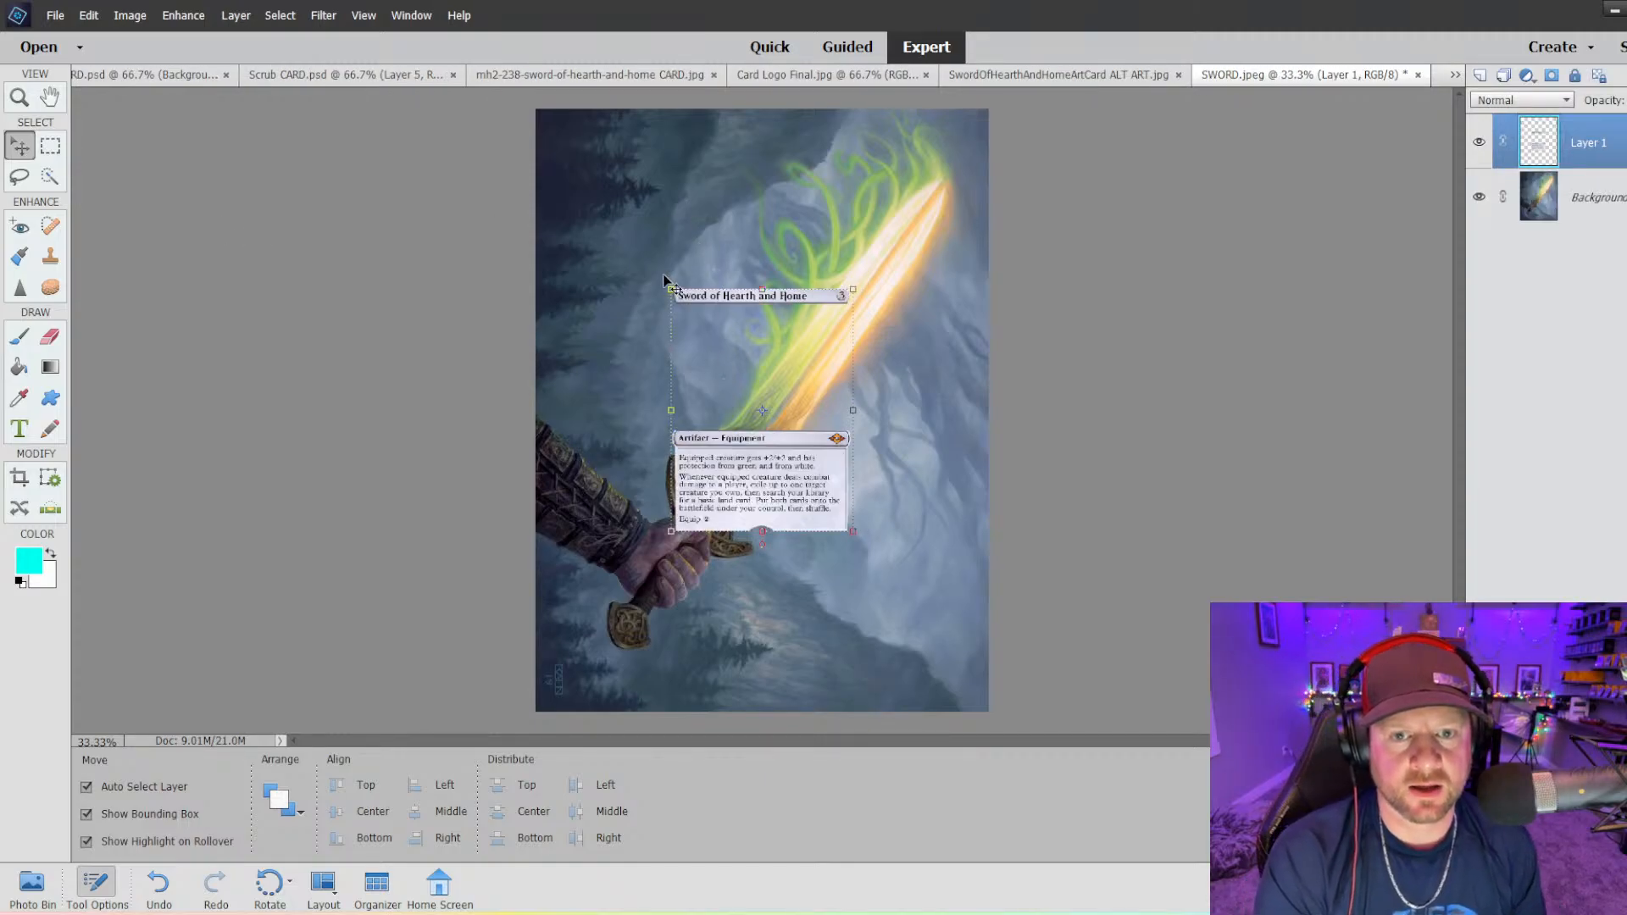
{"action": "left_click_drag", "start_coordinate": [671, 289], "coordinate": [567, 154]}
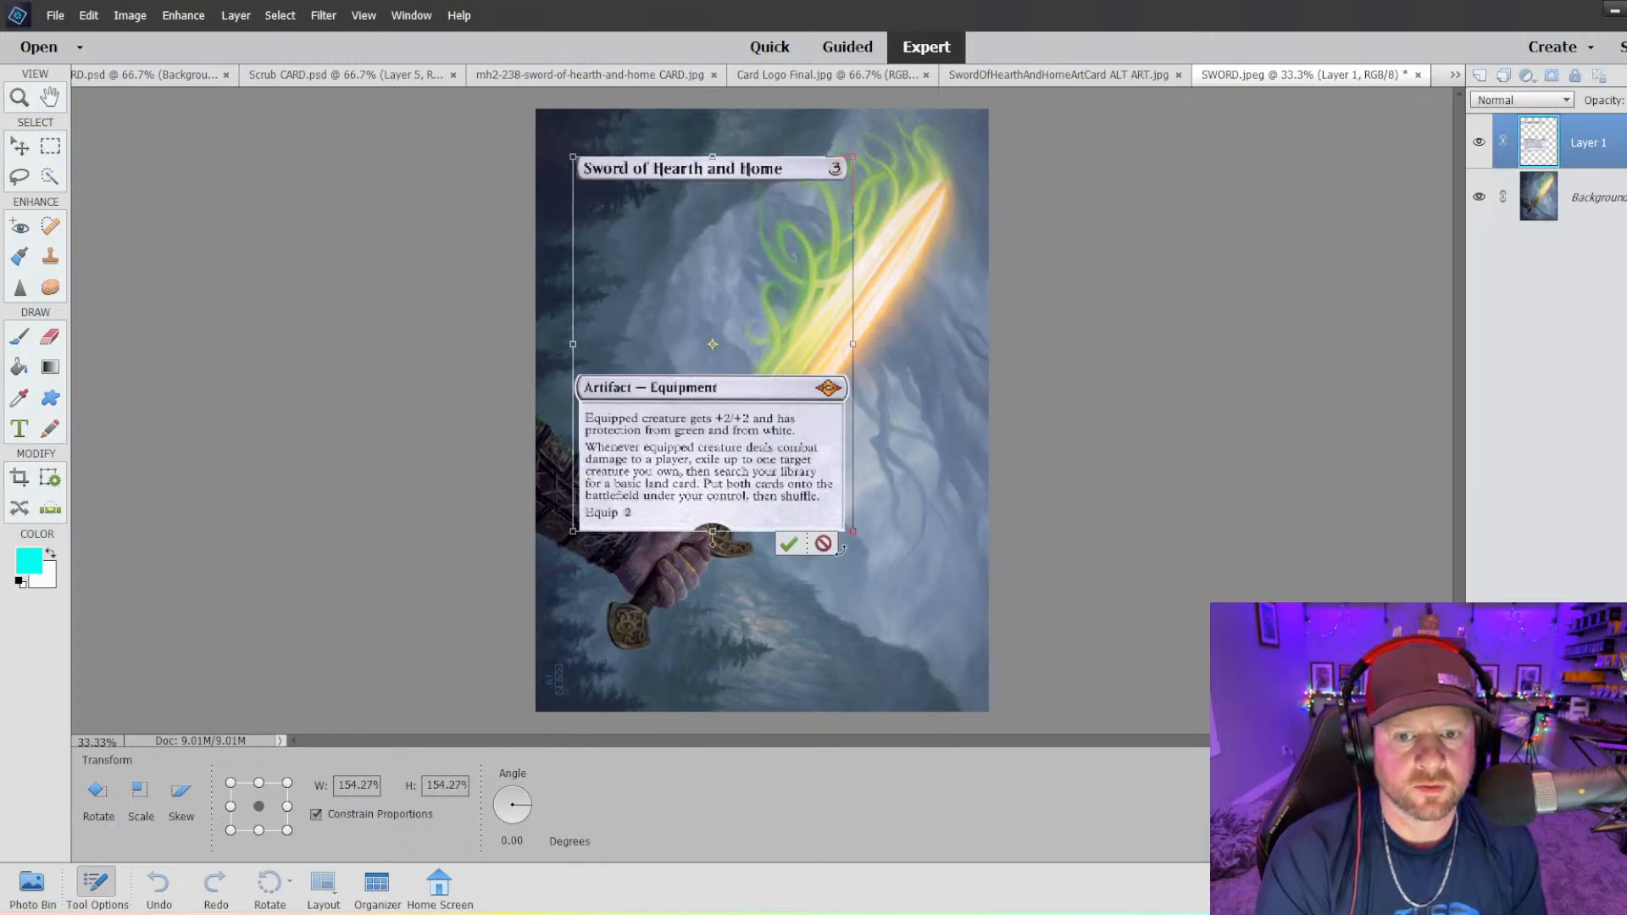
{"action": "left_click_drag", "start_coordinate": [851, 532], "coordinate": [960, 689]}
{"action": "left_click_drag", "start_coordinate": [723, 174], "coordinate": [716, 163]}
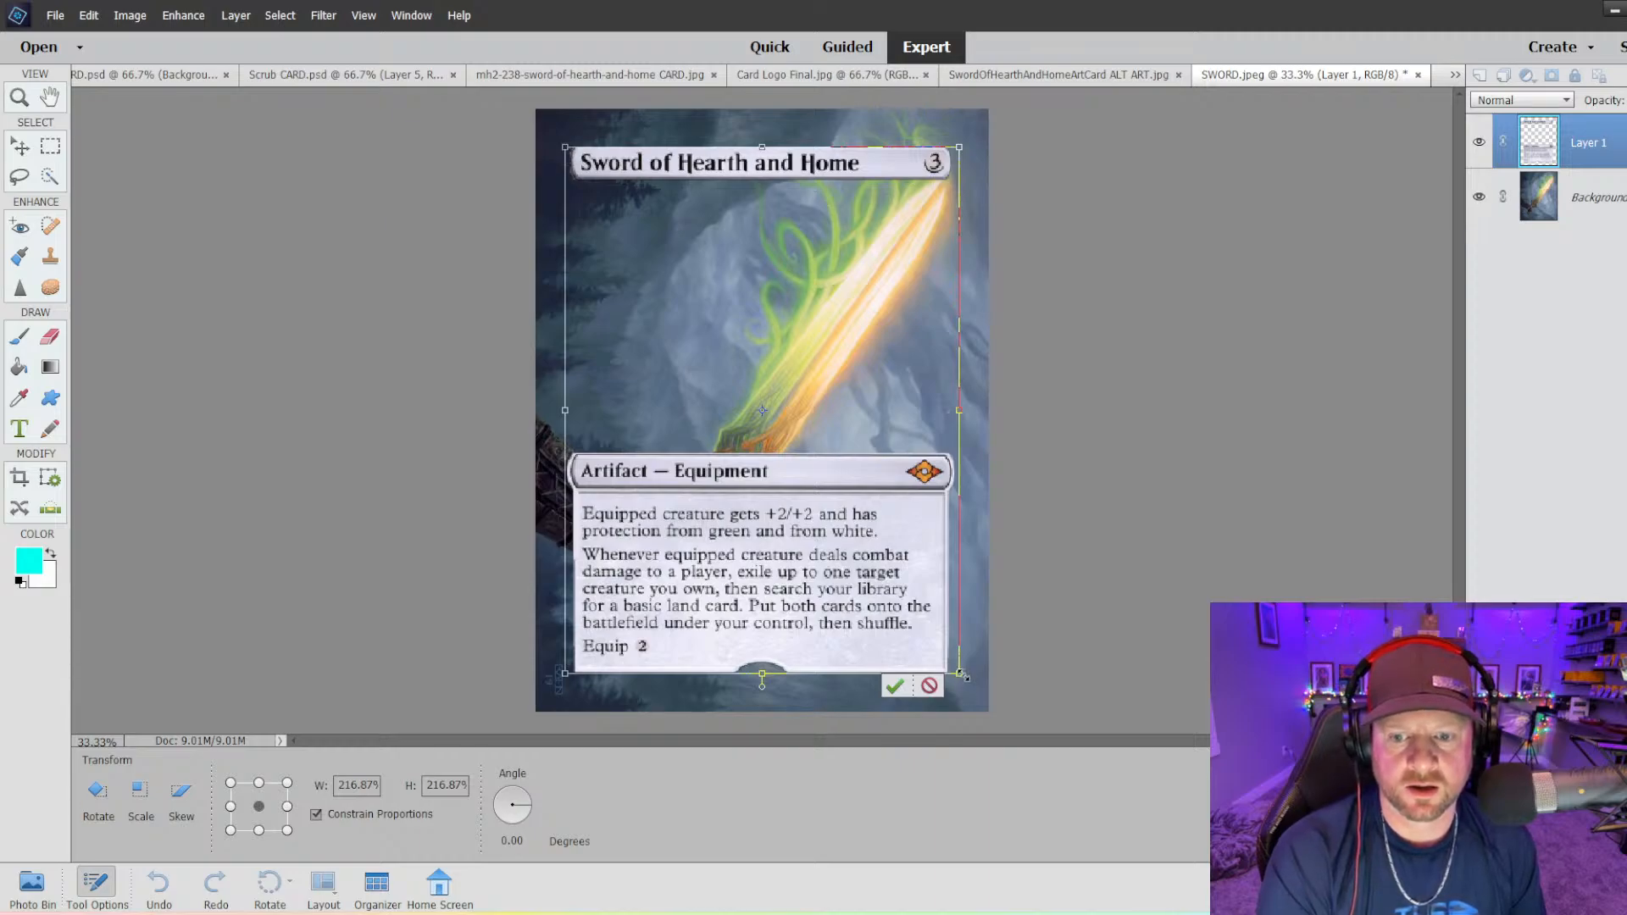
{"action": "left_click_drag", "start_coordinate": [961, 675], "coordinate": [965, 680]}
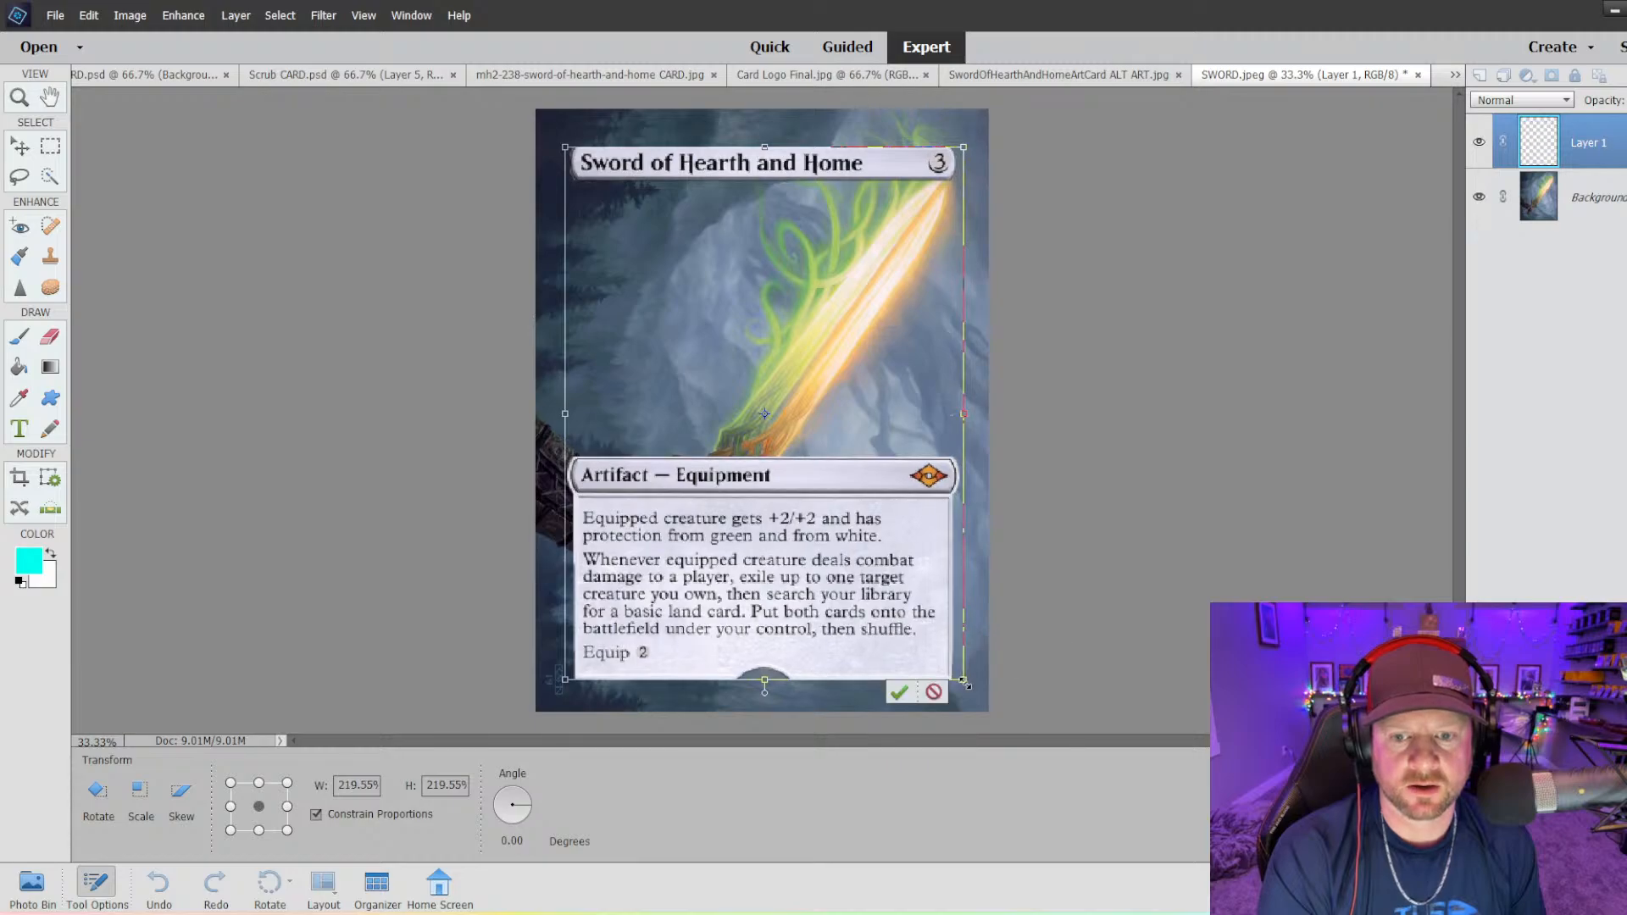
{"action": "left_click", "coordinate": [899, 691]}
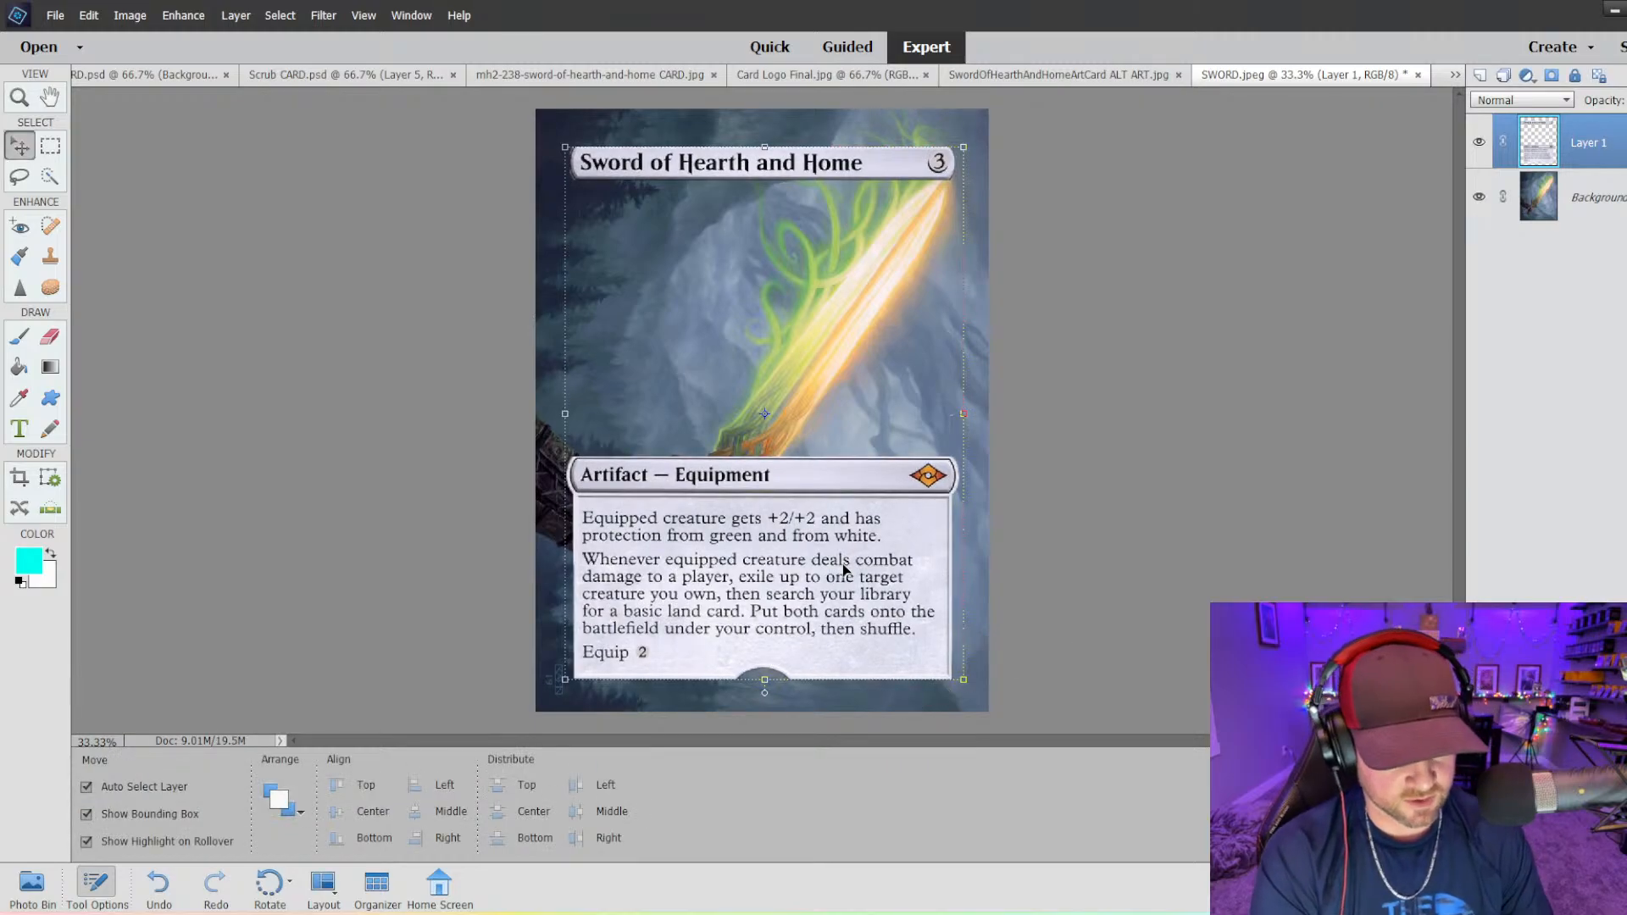
- Nudge the card elements slightly upward and lower their layer's opacity so the sword hilt and hand show through
{"action": "key", "text": "Up"}
{"action": "key", "text": "Up"}
{"action": "key", "text": "Up"}
{"action": "key", "text": "Up"}
{"action": "key", "text": "Up"}
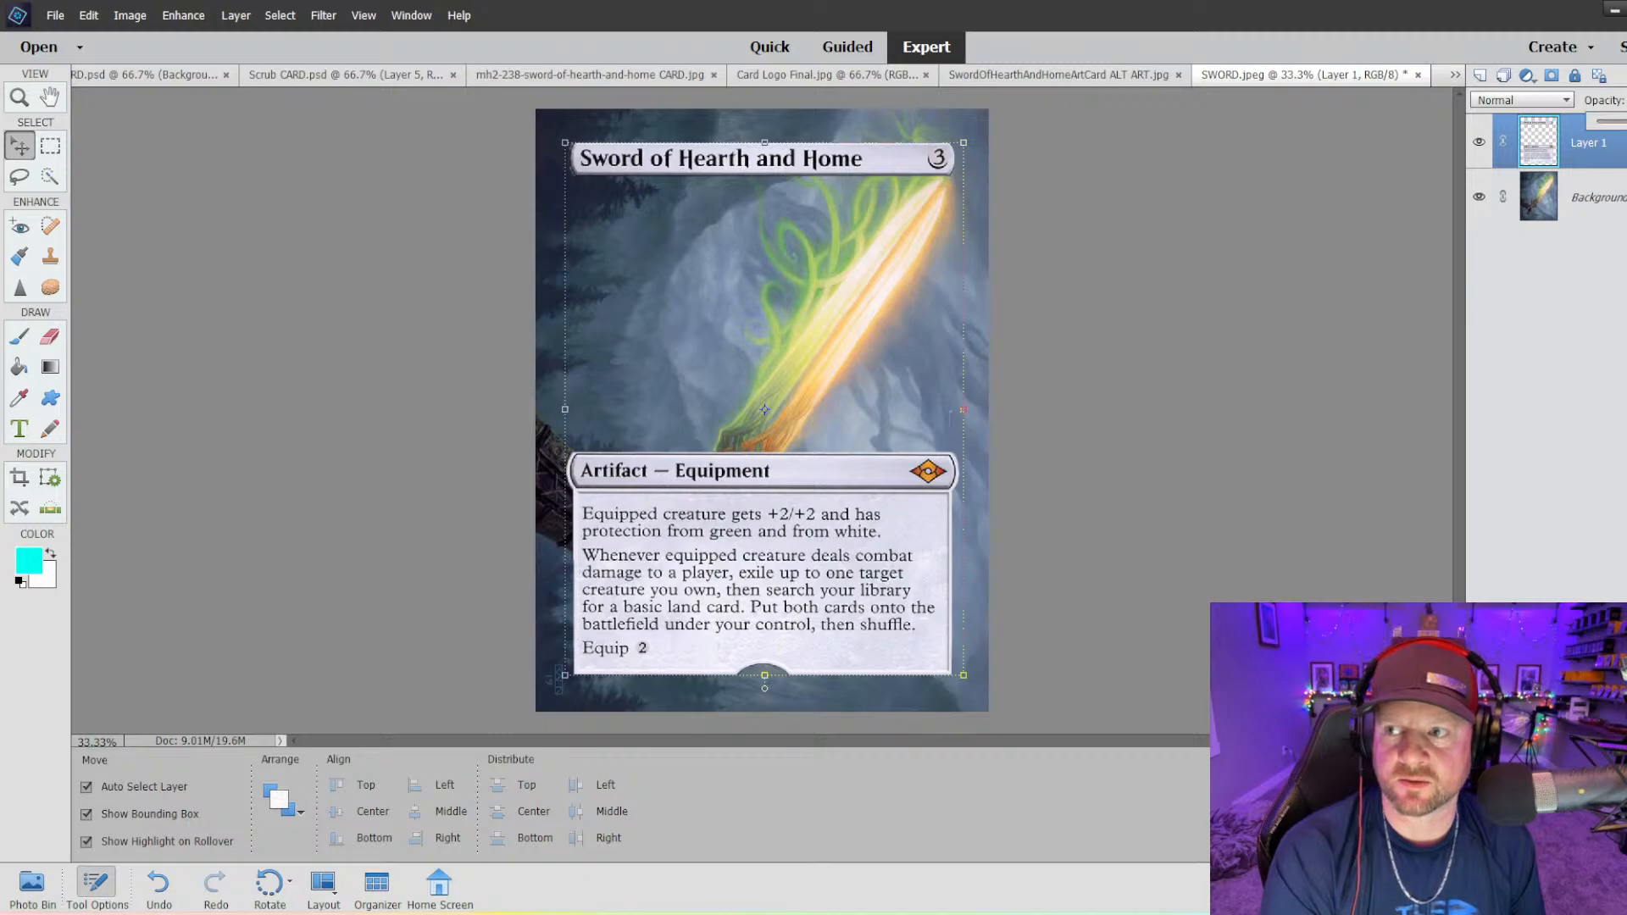
{"action": "left_click_drag", "start_coordinate": [1626, 121], "coordinate": [1621, 121]}
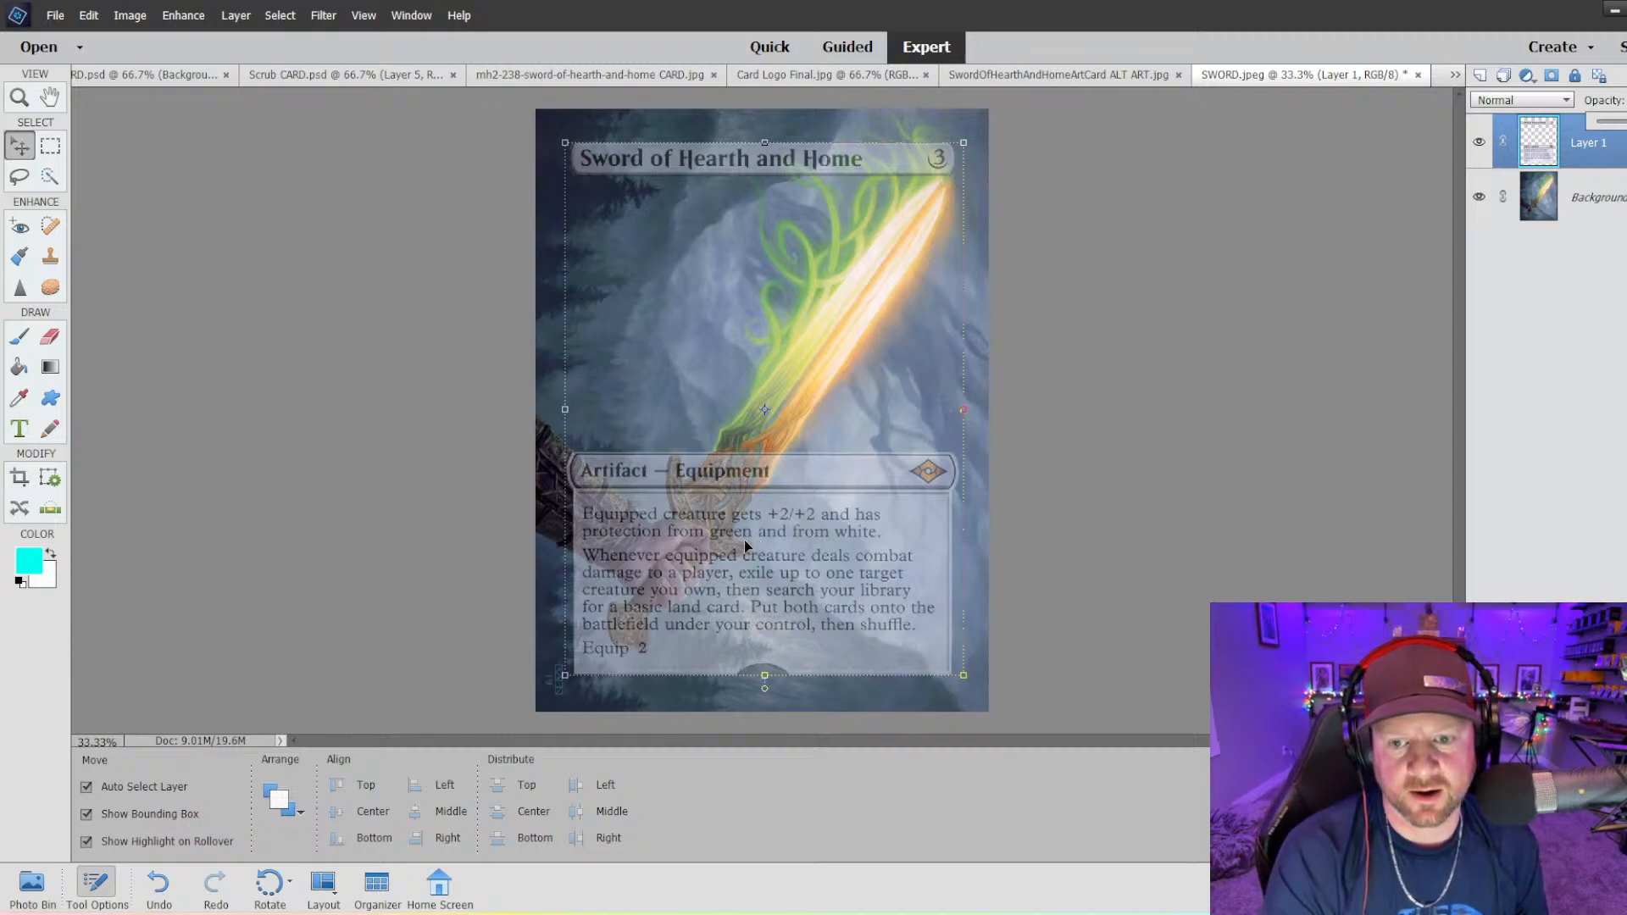
- Scale the card elements proportionally to about 95.6% and reposition them centered across the artwork, slightly lower than before
{"action": "left_click_drag", "start_coordinate": [964, 675], "coordinate": [926, 645]}
{"action": "left_click_drag", "start_coordinate": [858, 595], "coordinate": [875, 607]}
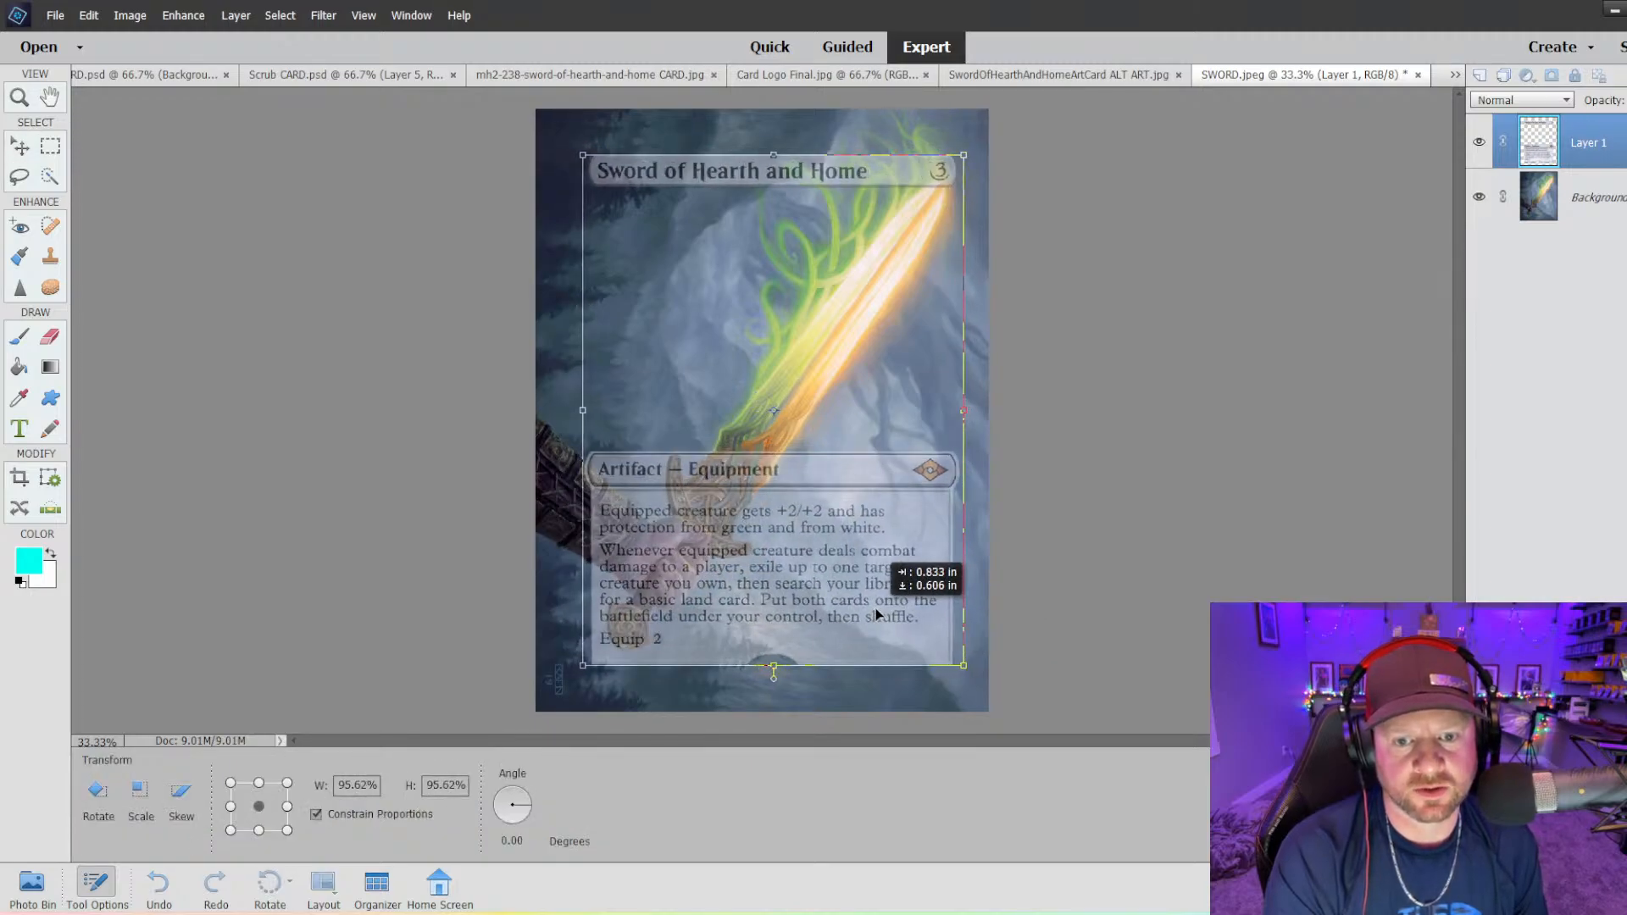
{"action": "left_click_drag", "start_coordinate": [877, 613], "coordinate": [876, 614]}
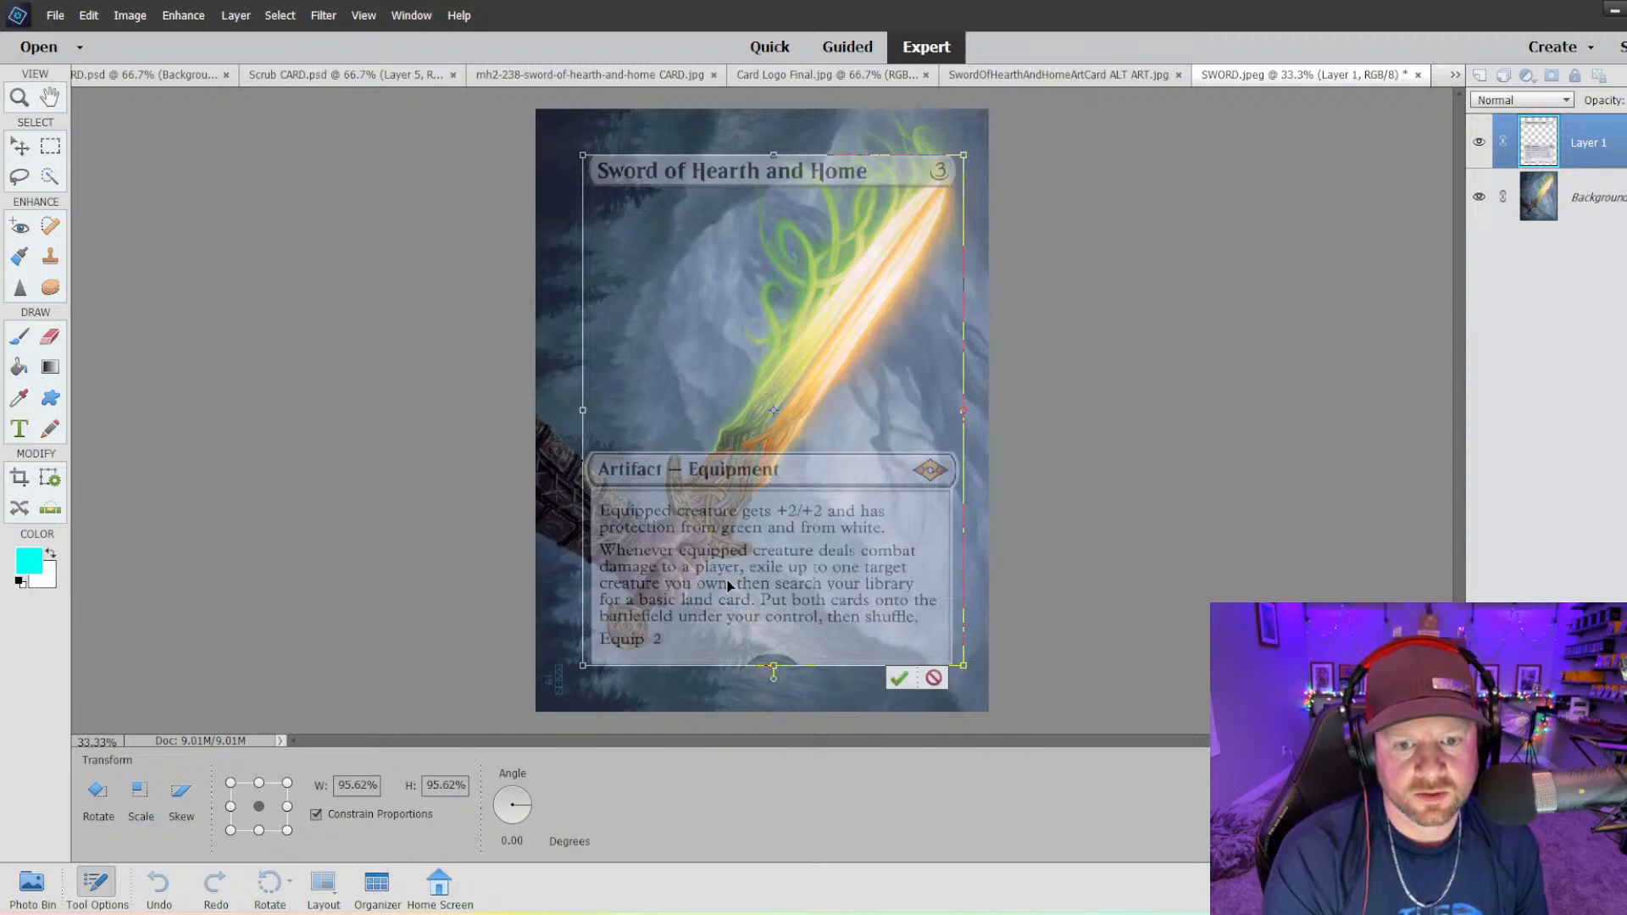
{"action": "left_click_drag", "start_coordinate": [685, 587], "coordinate": [669, 585]}
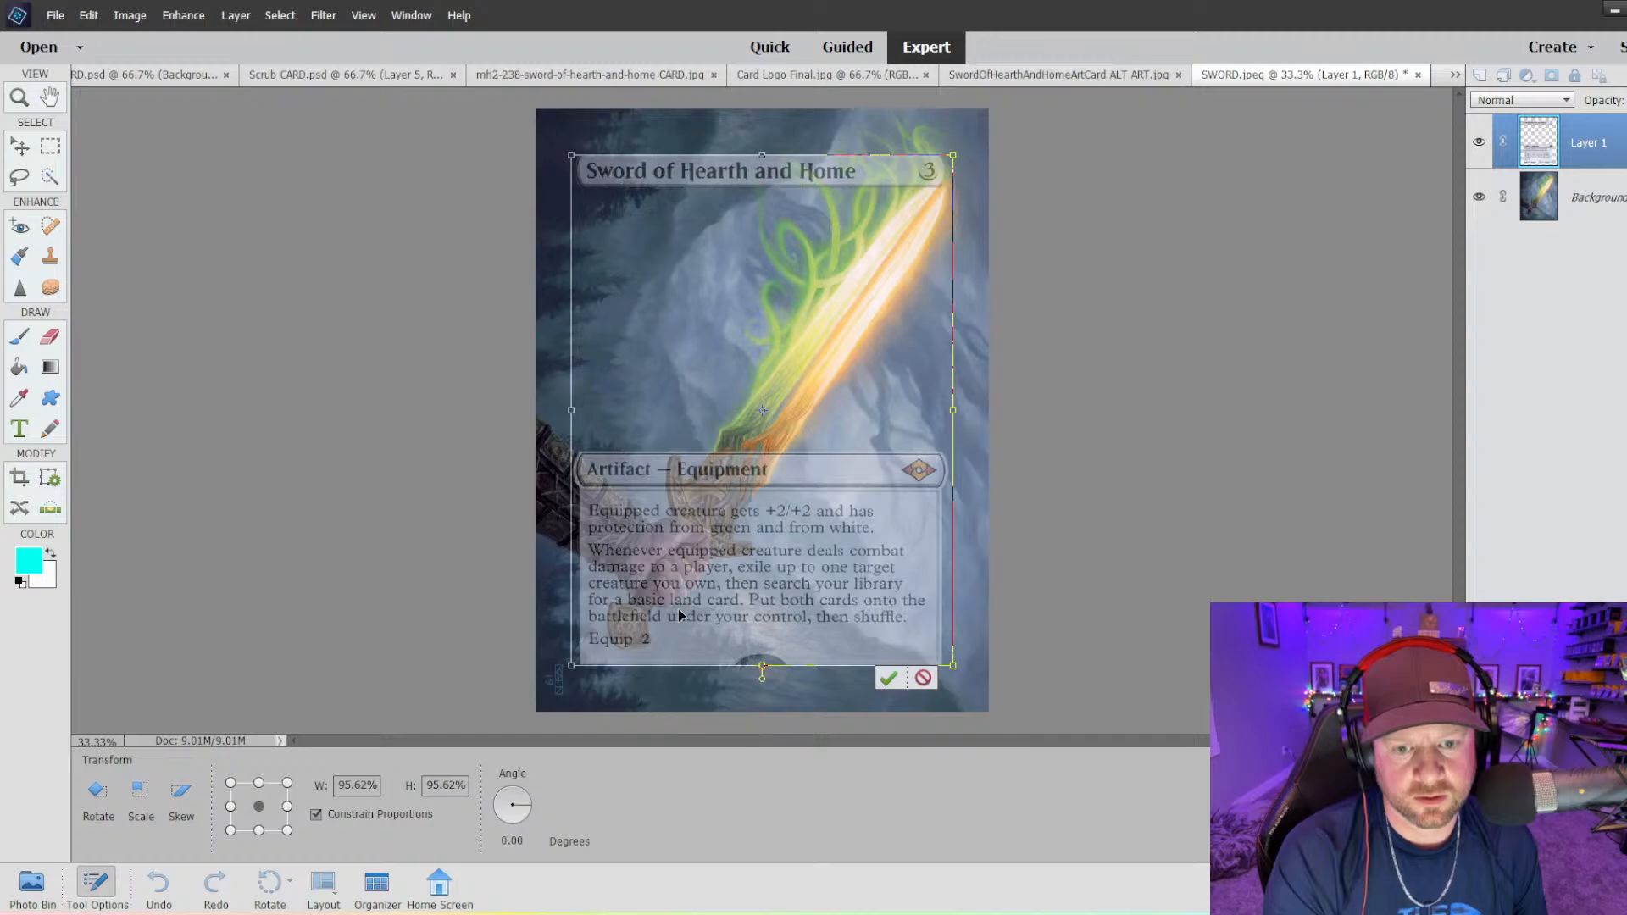
{"action": "left_click_drag", "start_coordinate": [669, 608], "coordinate": [674, 629]}
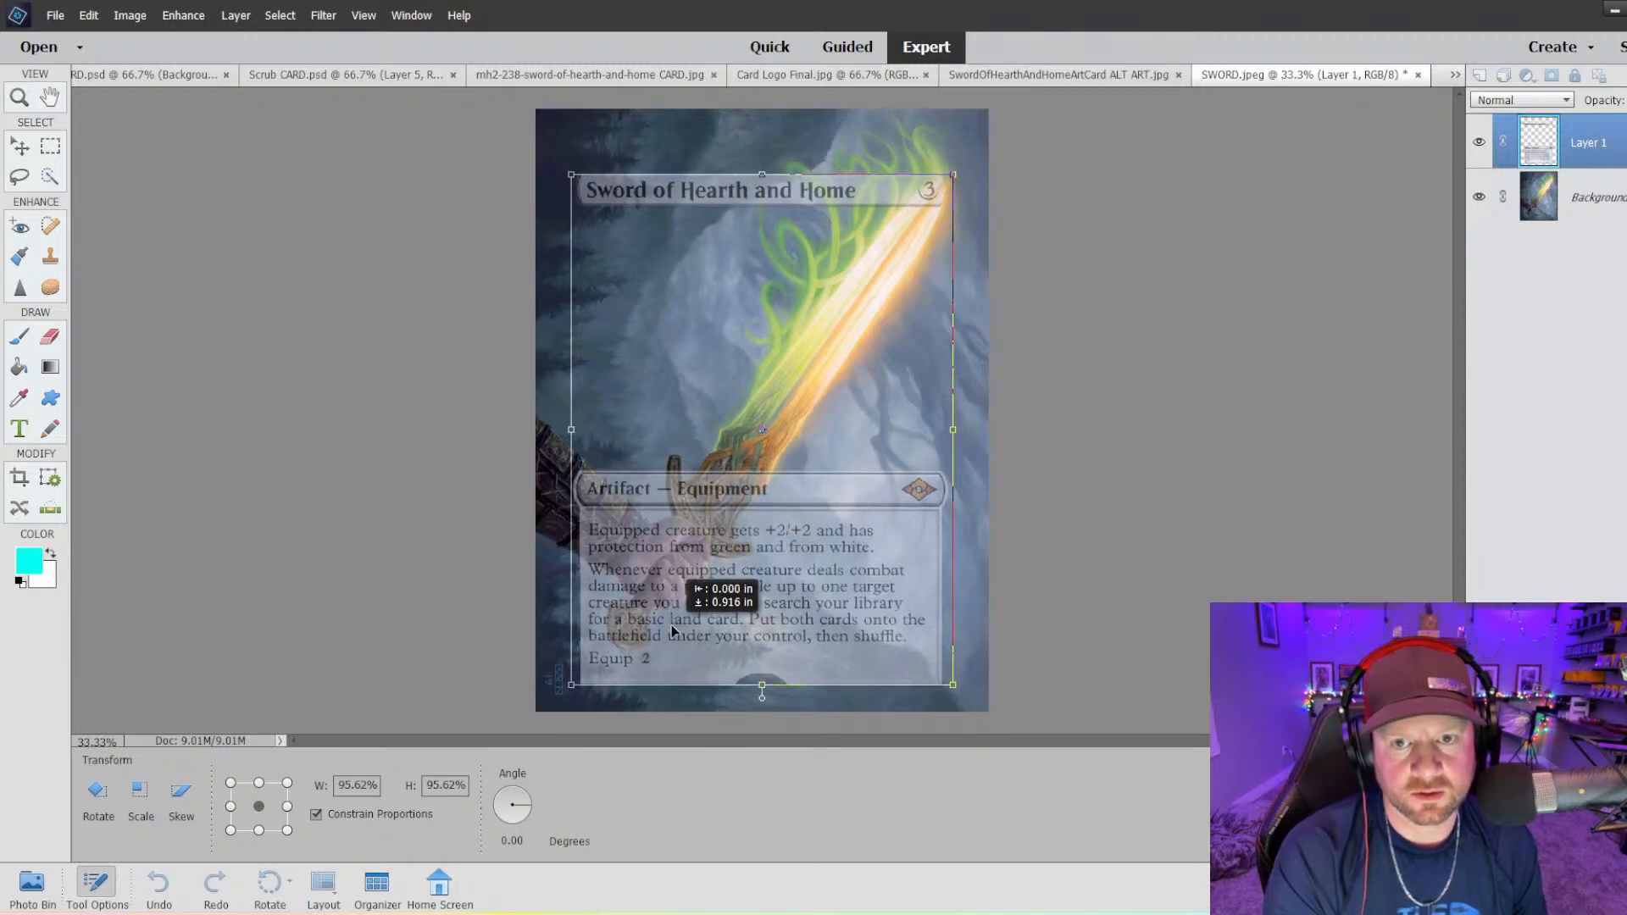
{"action": "left_click_drag", "start_coordinate": [673, 630], "coordinate": [672, 622]}
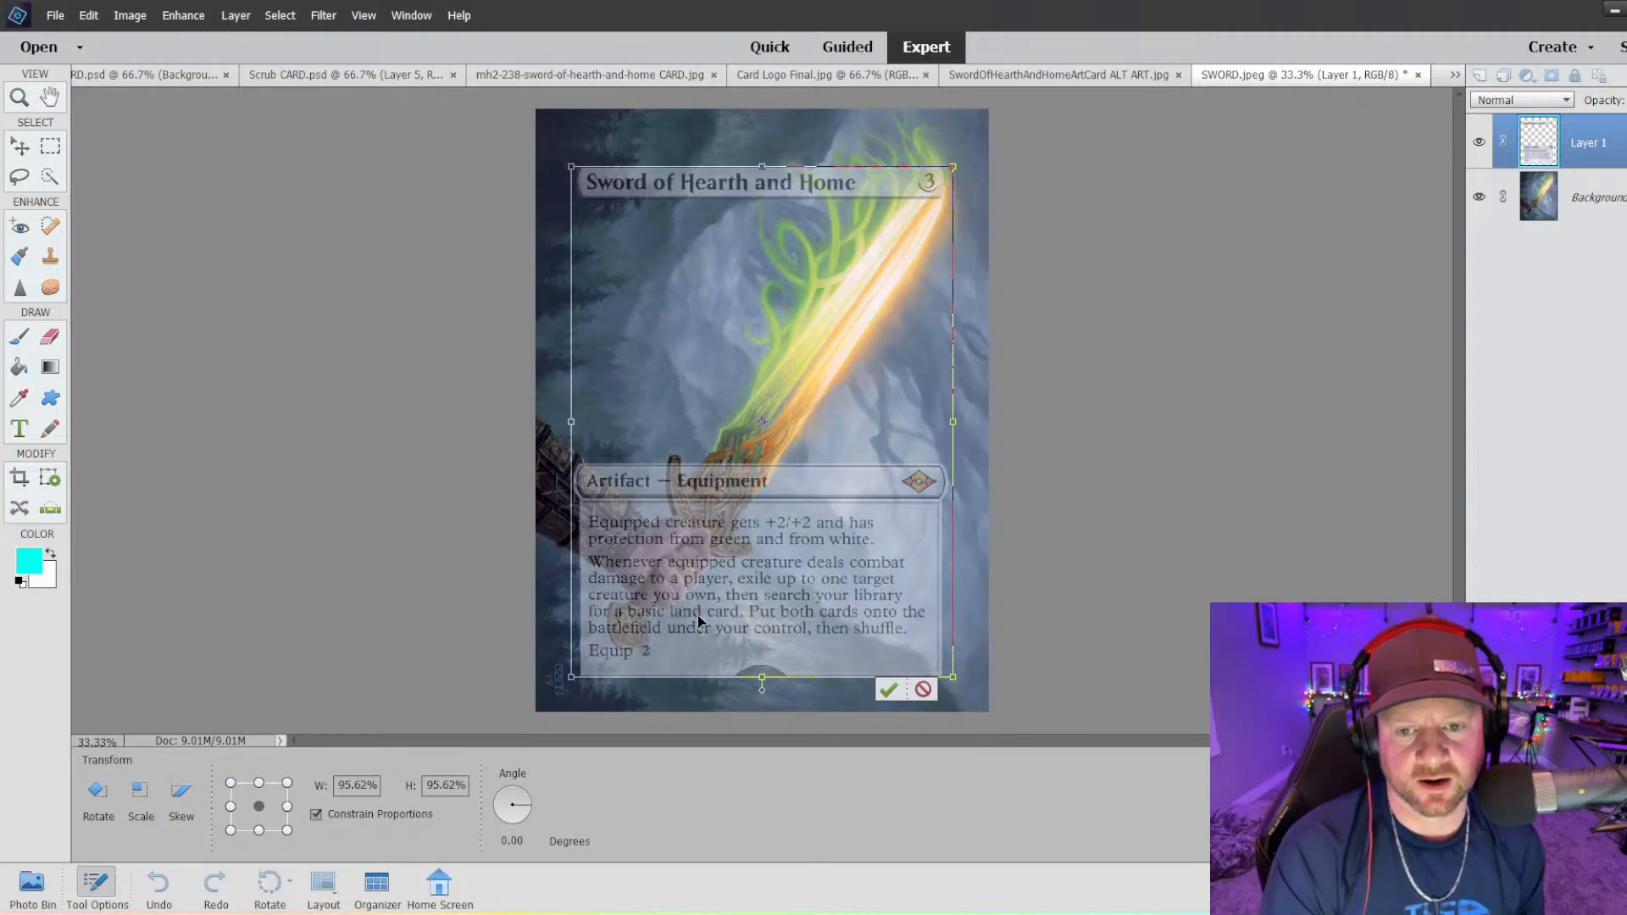
{"action": "left_click", "coordinate": [888, 689]}
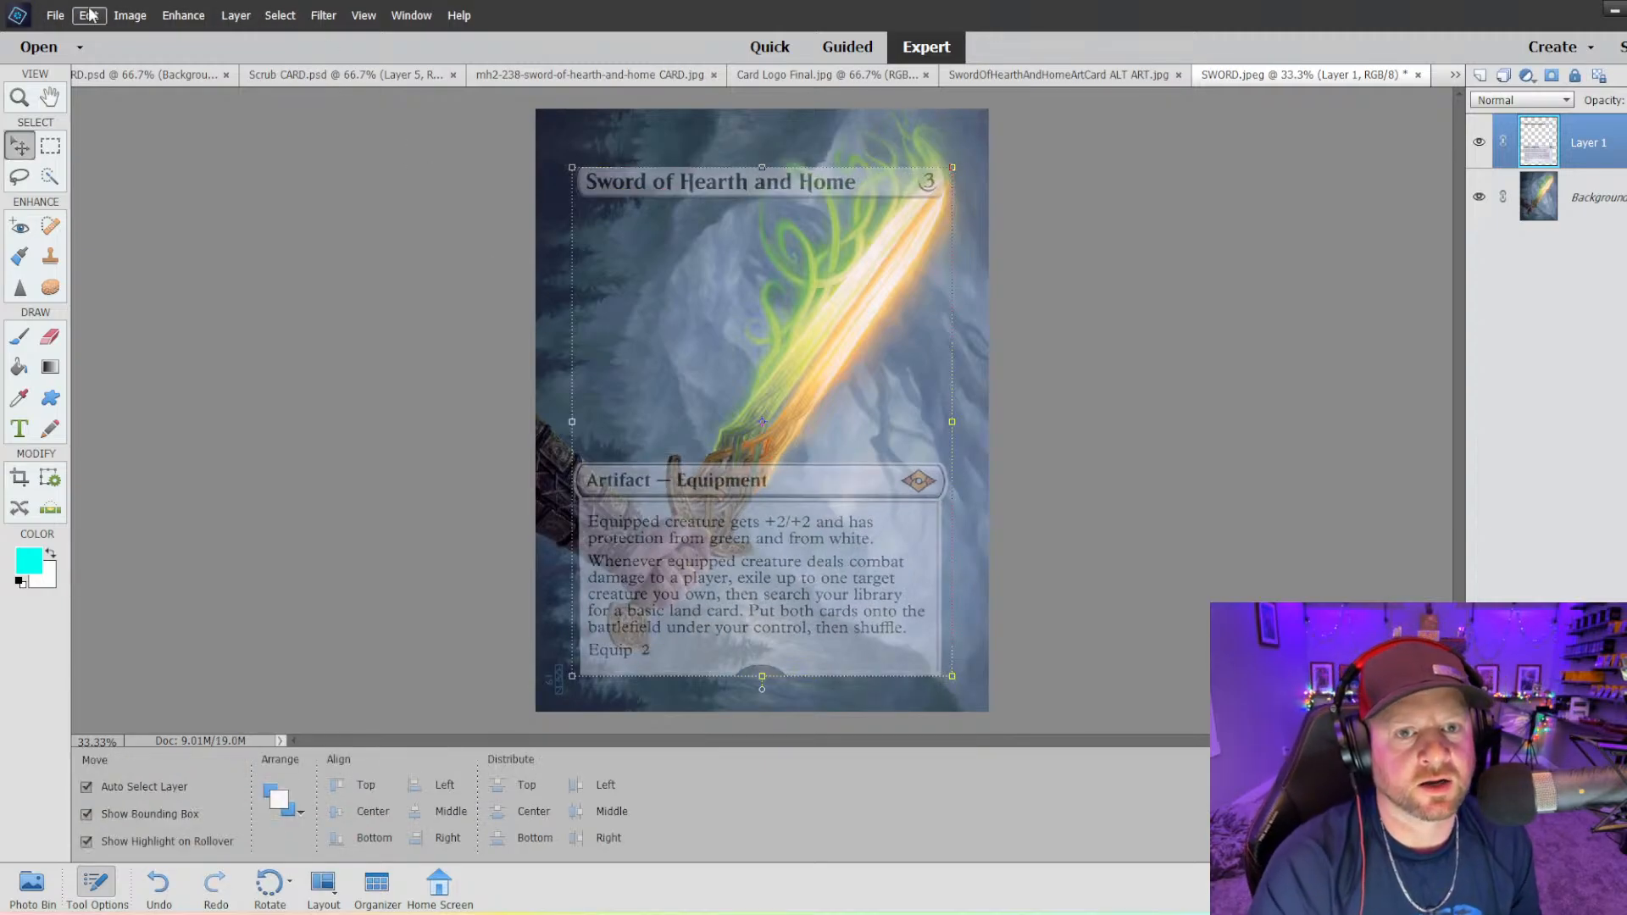
- Crop the image, trimming a thin strip from the right edge and a wider strip from the top edge
{"action": "left_click", "coordinate": [129, 15]}
{"action": "left_click", "coordinate": [140, 79]}
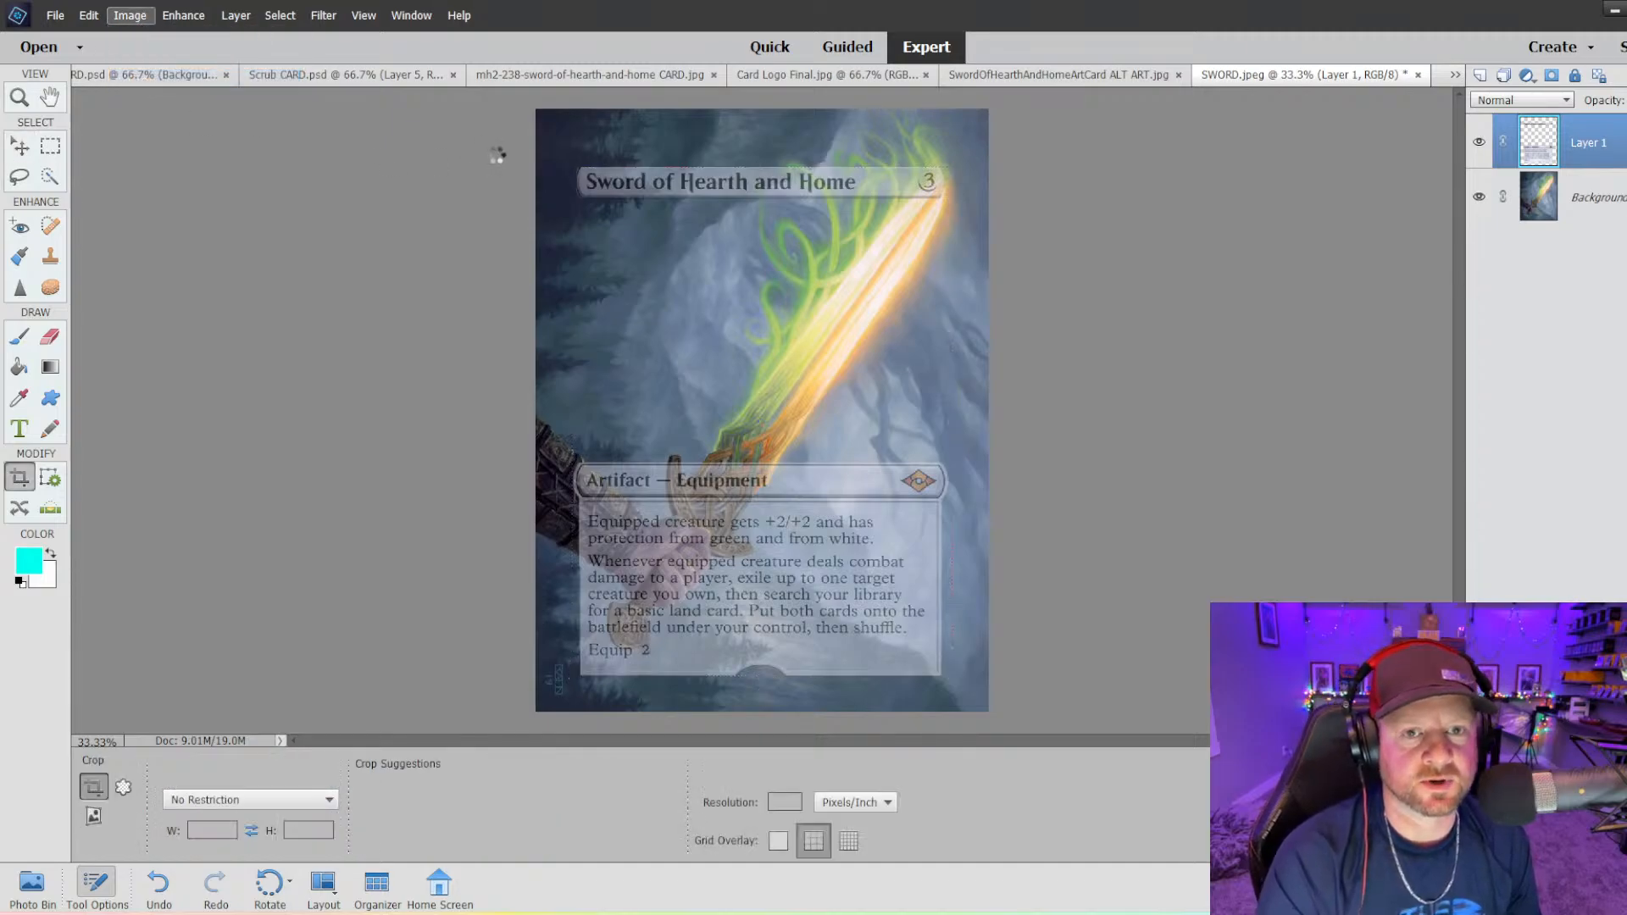
{"action": "left_click", "coordinate": [550, 433]}
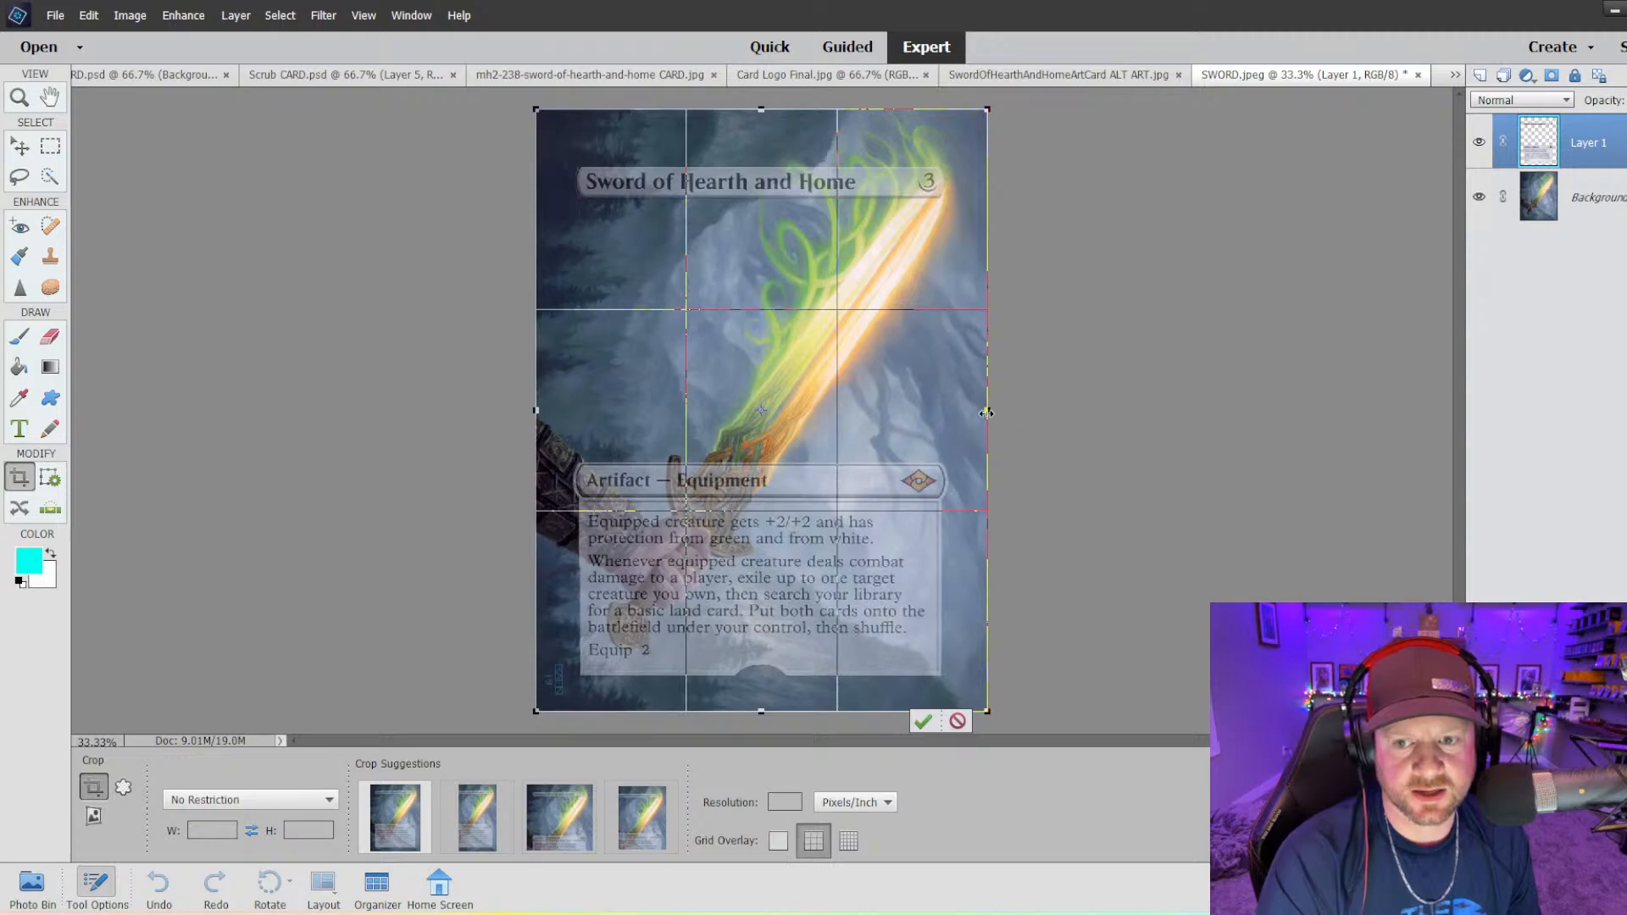
{"action": "left_click_drag", "start_coordinate": [987, 412], "coordinate": [980, 413]}
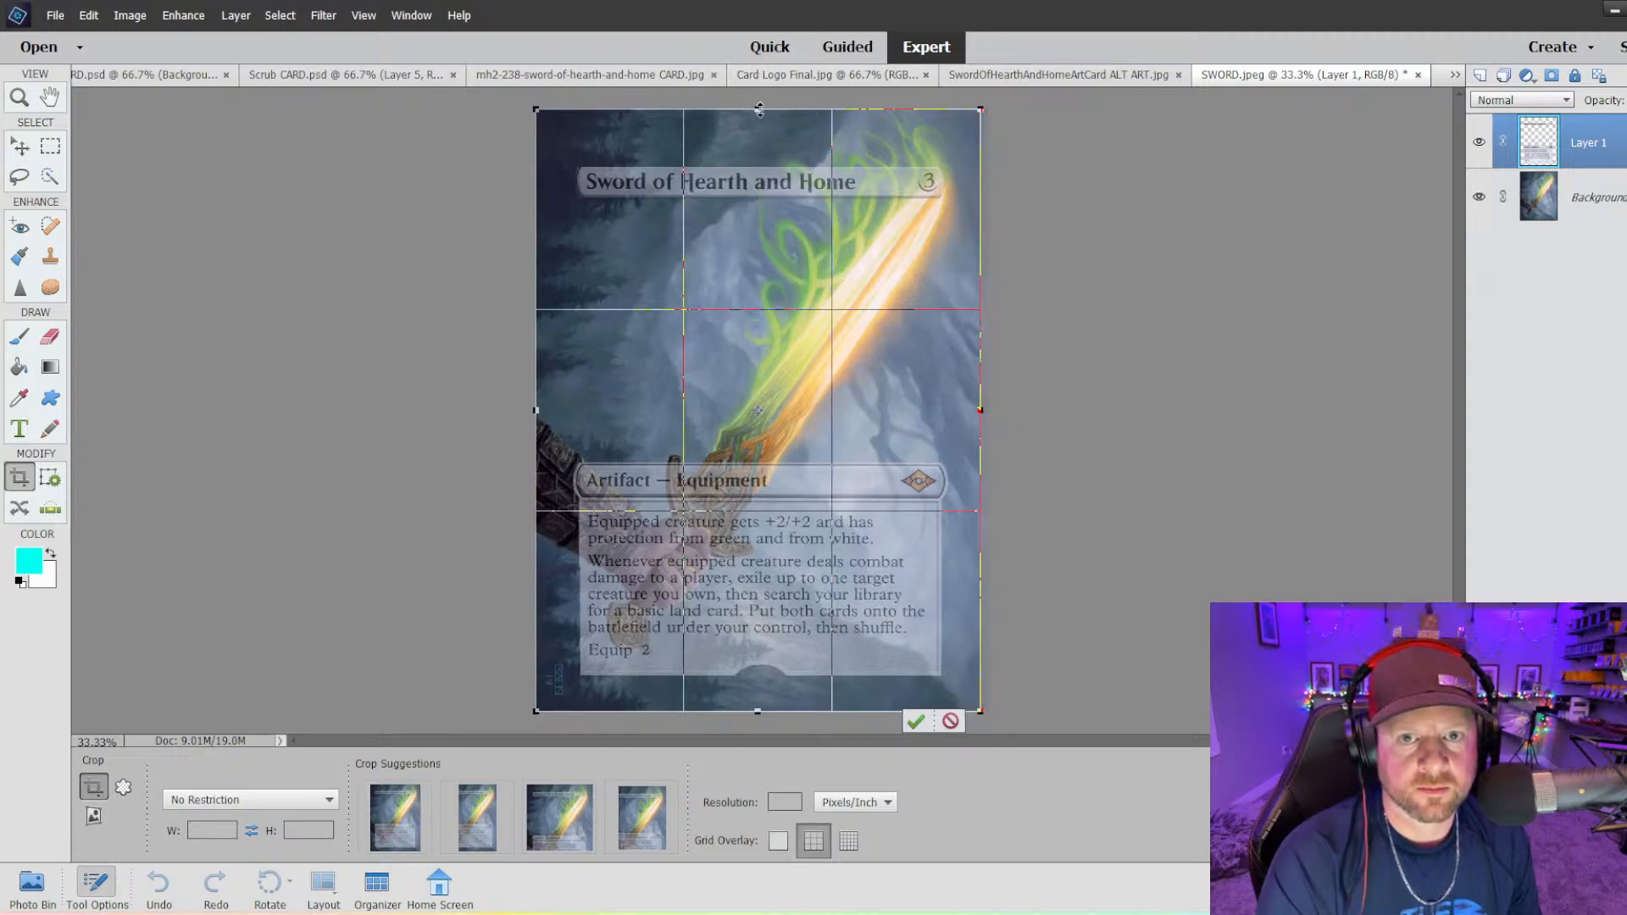
{"action": "left_click_drag", "start_coordinate": [760, 109], "coordinate": [759, 136]}
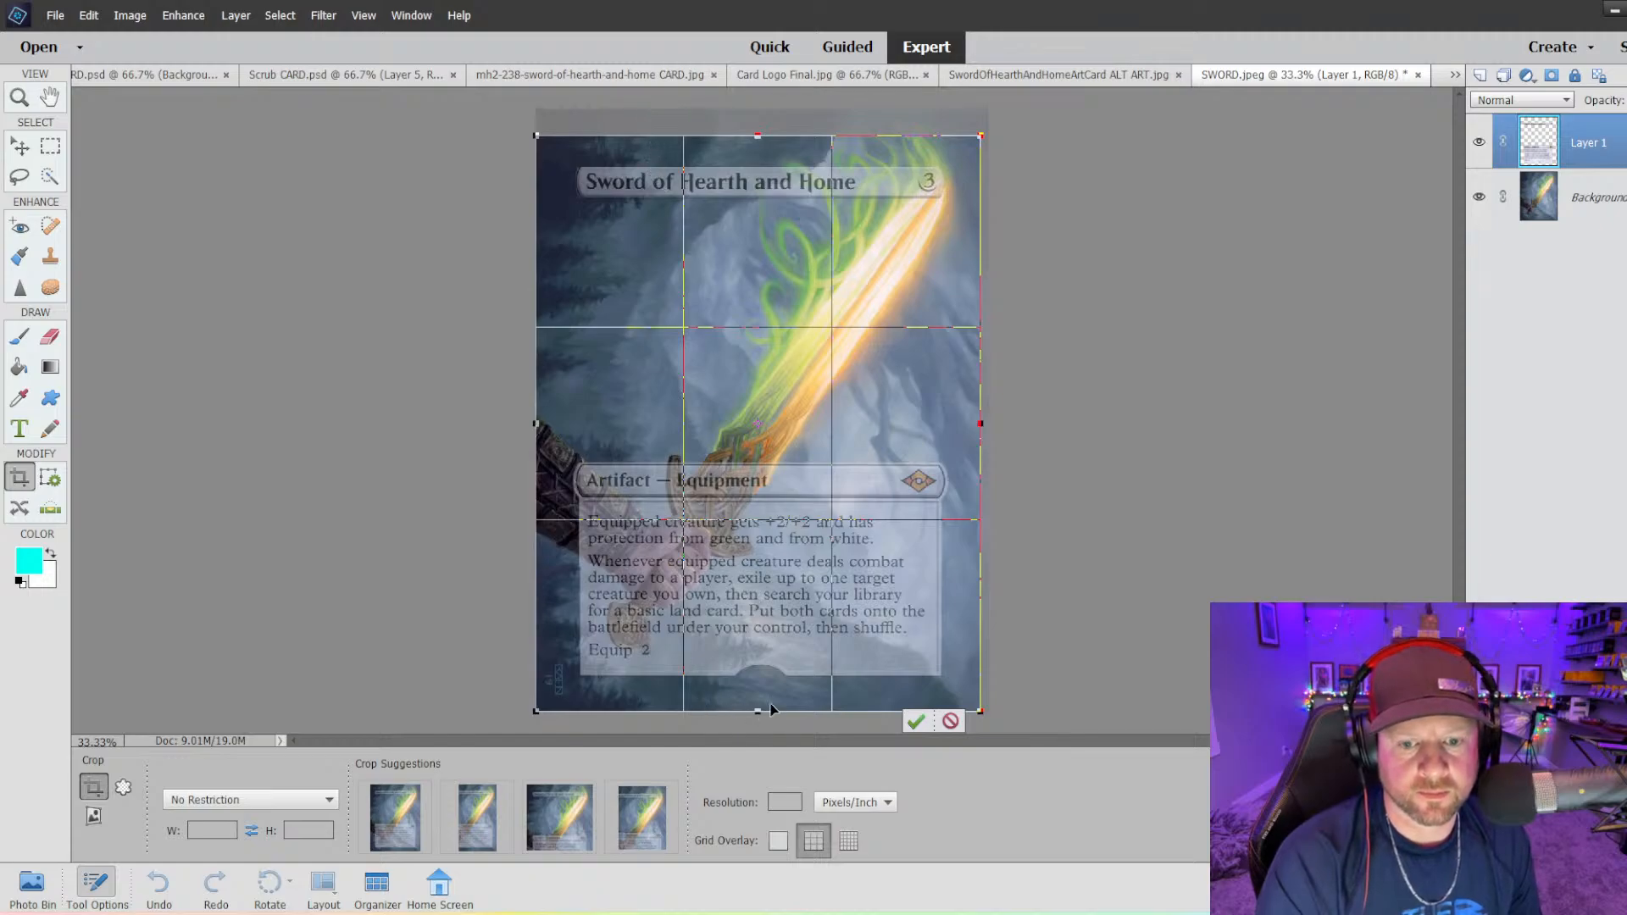
{"action": "left_click_drag", "start_coordinate": [760, 136], "coordinate": [760, 132]}
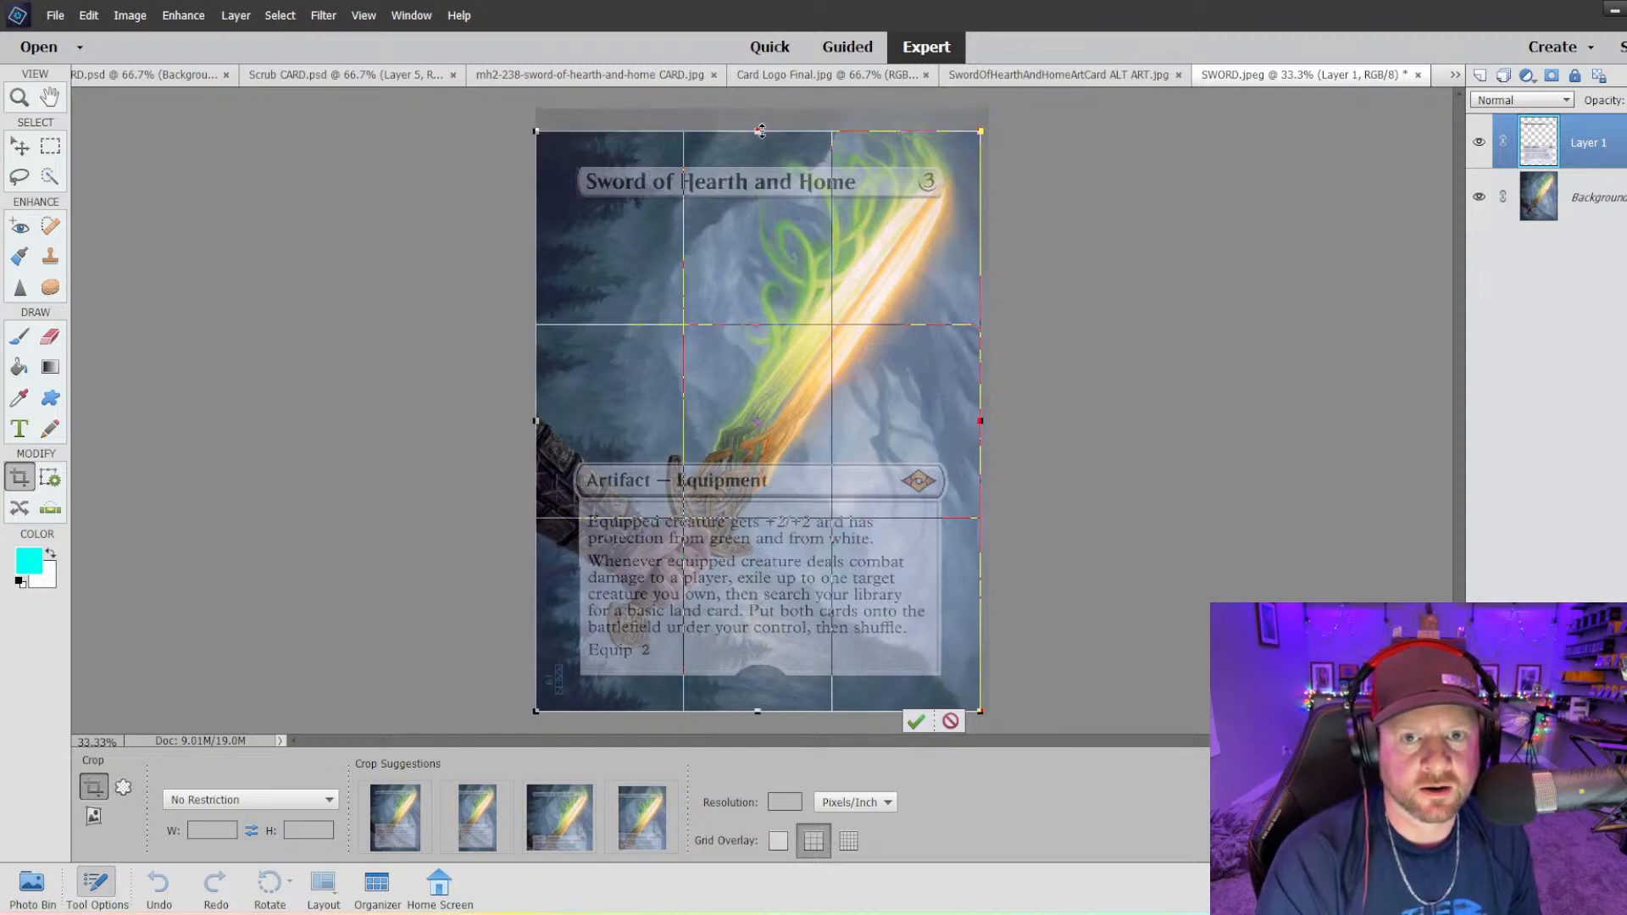
{"action": "left_click", "coordinate": [915, 721]}
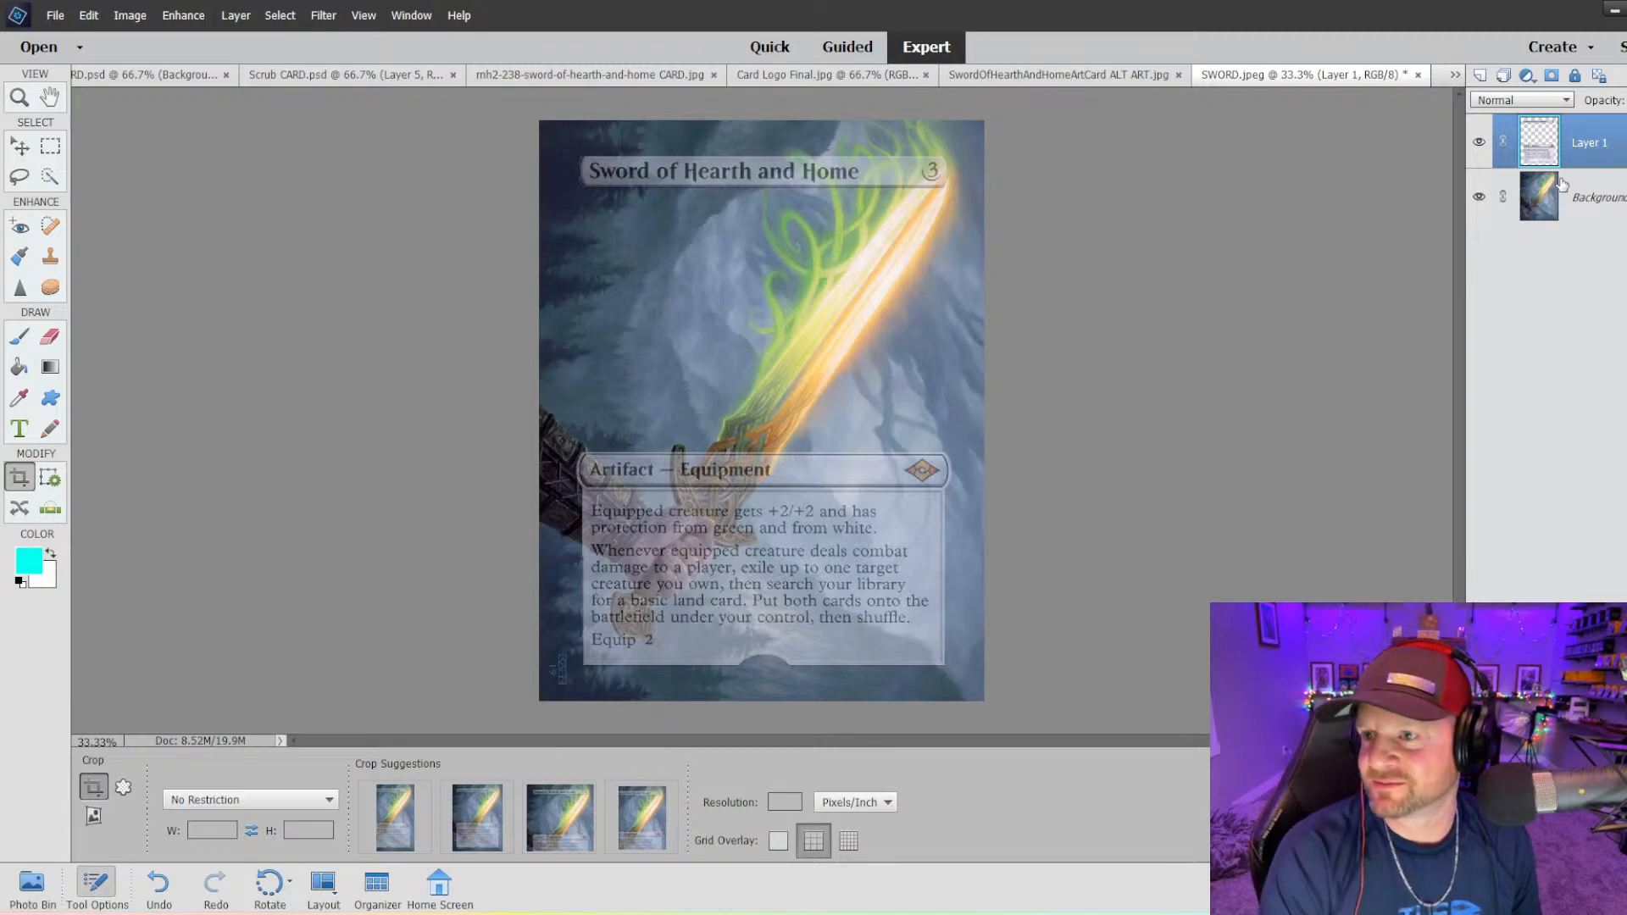
- Remove the artist signature from the lower-left corner of the Background layer with a 13 px Clone Stamp
{"action": "left_click", "coordinate": [1565, 216]}
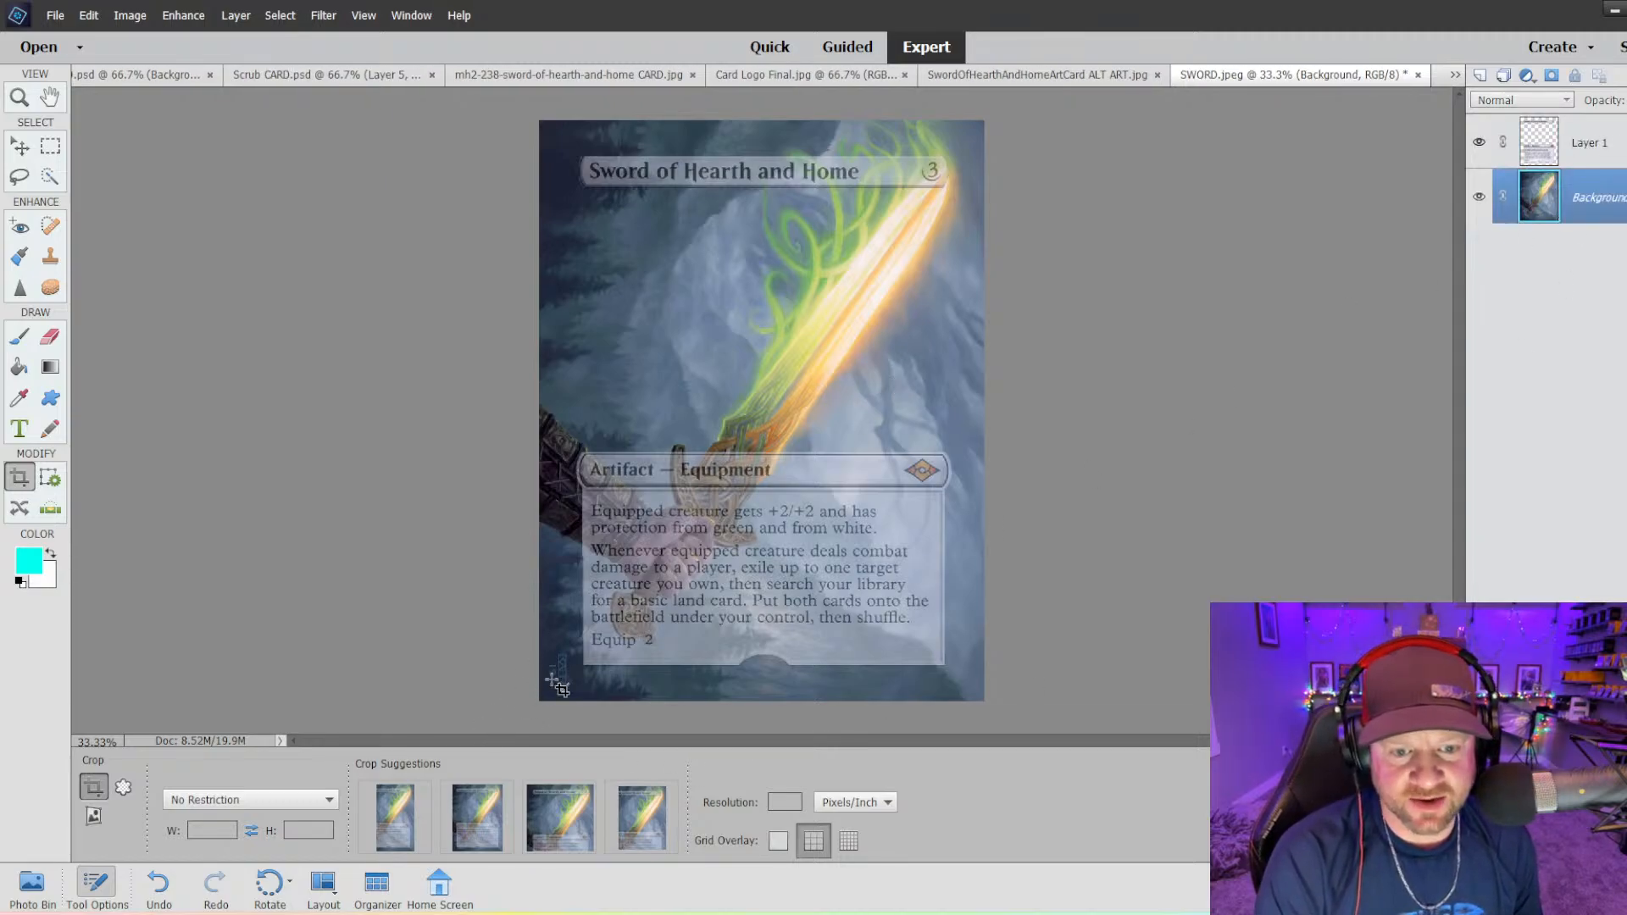
{"action": "key", "text": "ctrl+equal"}
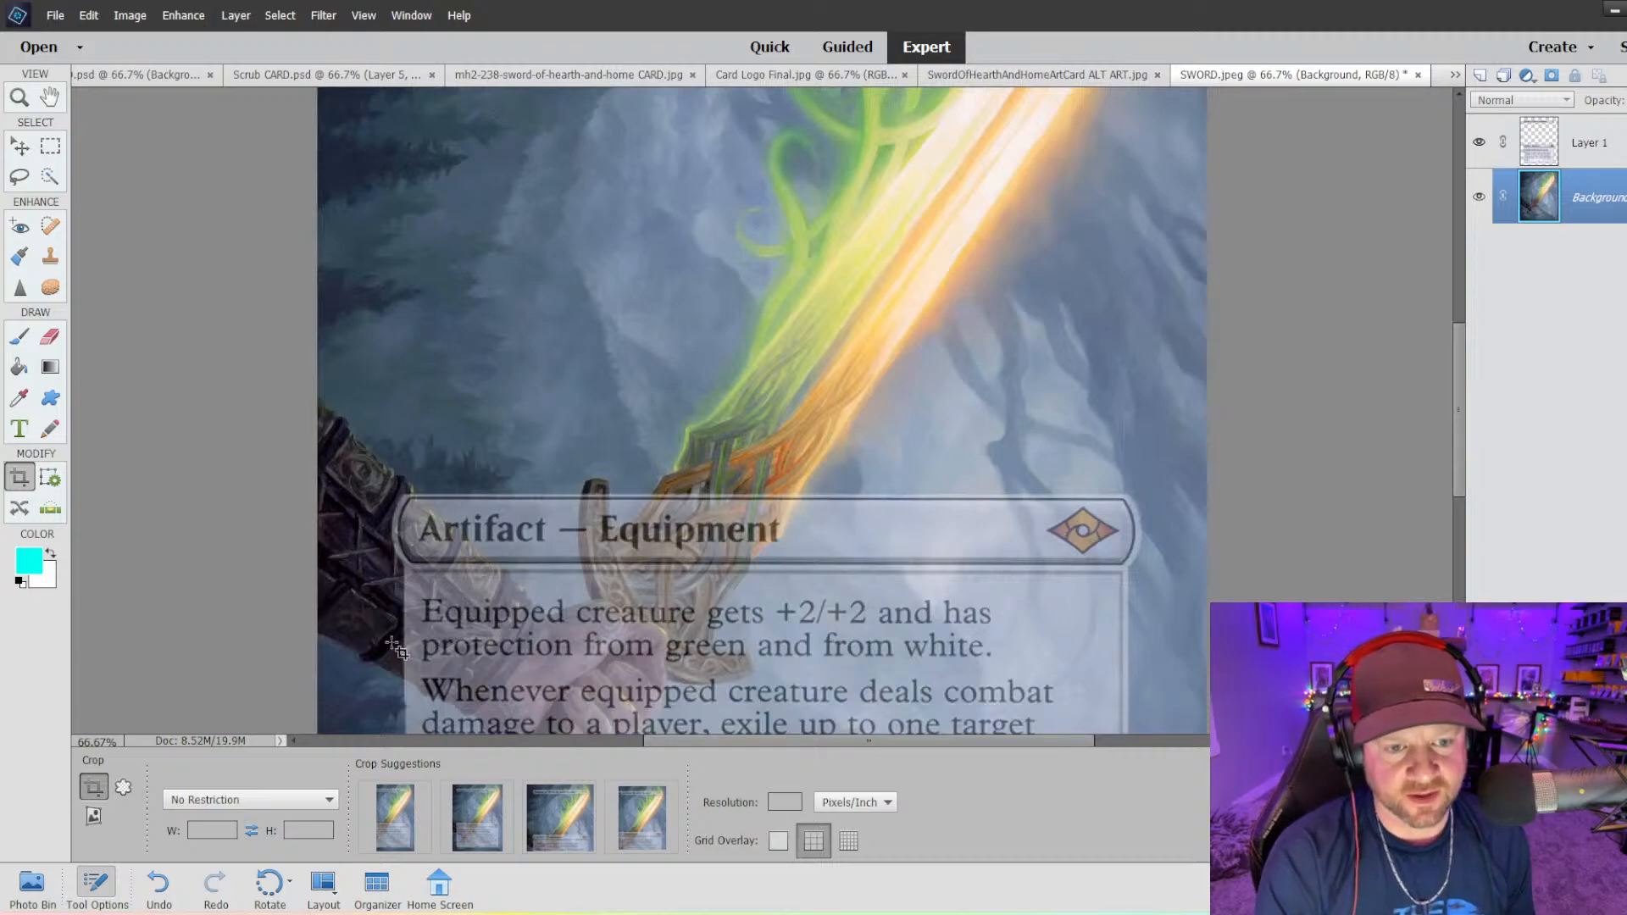
{"action": "scroll", "coordinate": [406, 644], "scroll_direction": "down", "scroll_amount": 1}
{"action": "scroll", "coordinate": [419, 641], "scroll_direction": "down", "scroll_amount": 3}
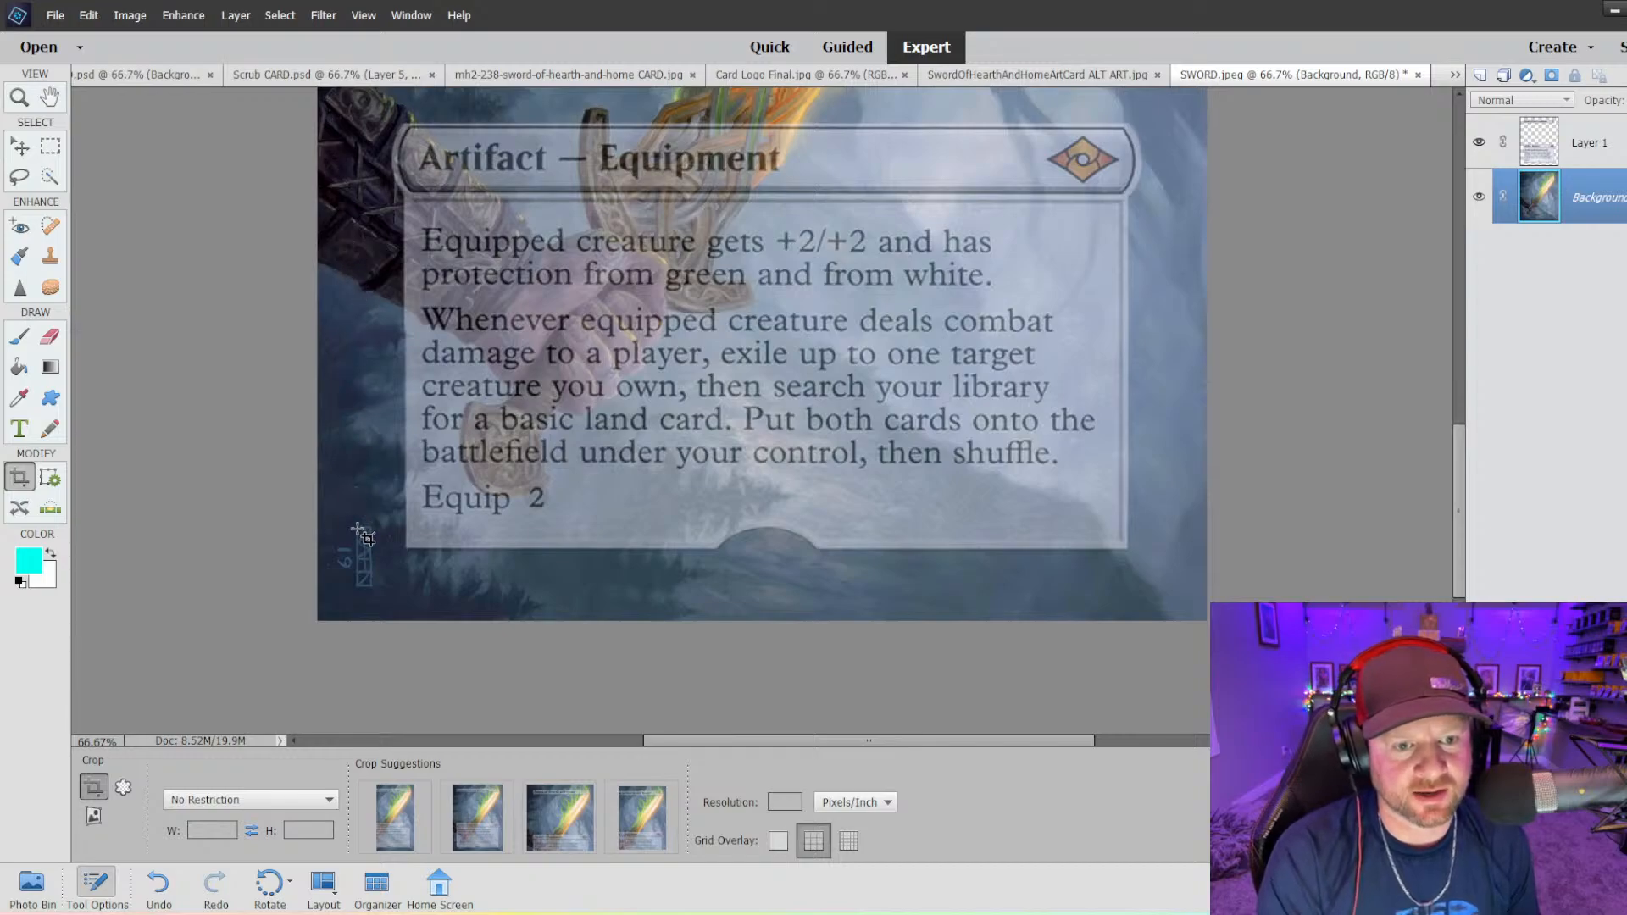
{"action": "left_click", "coordinate": [50, 256]}
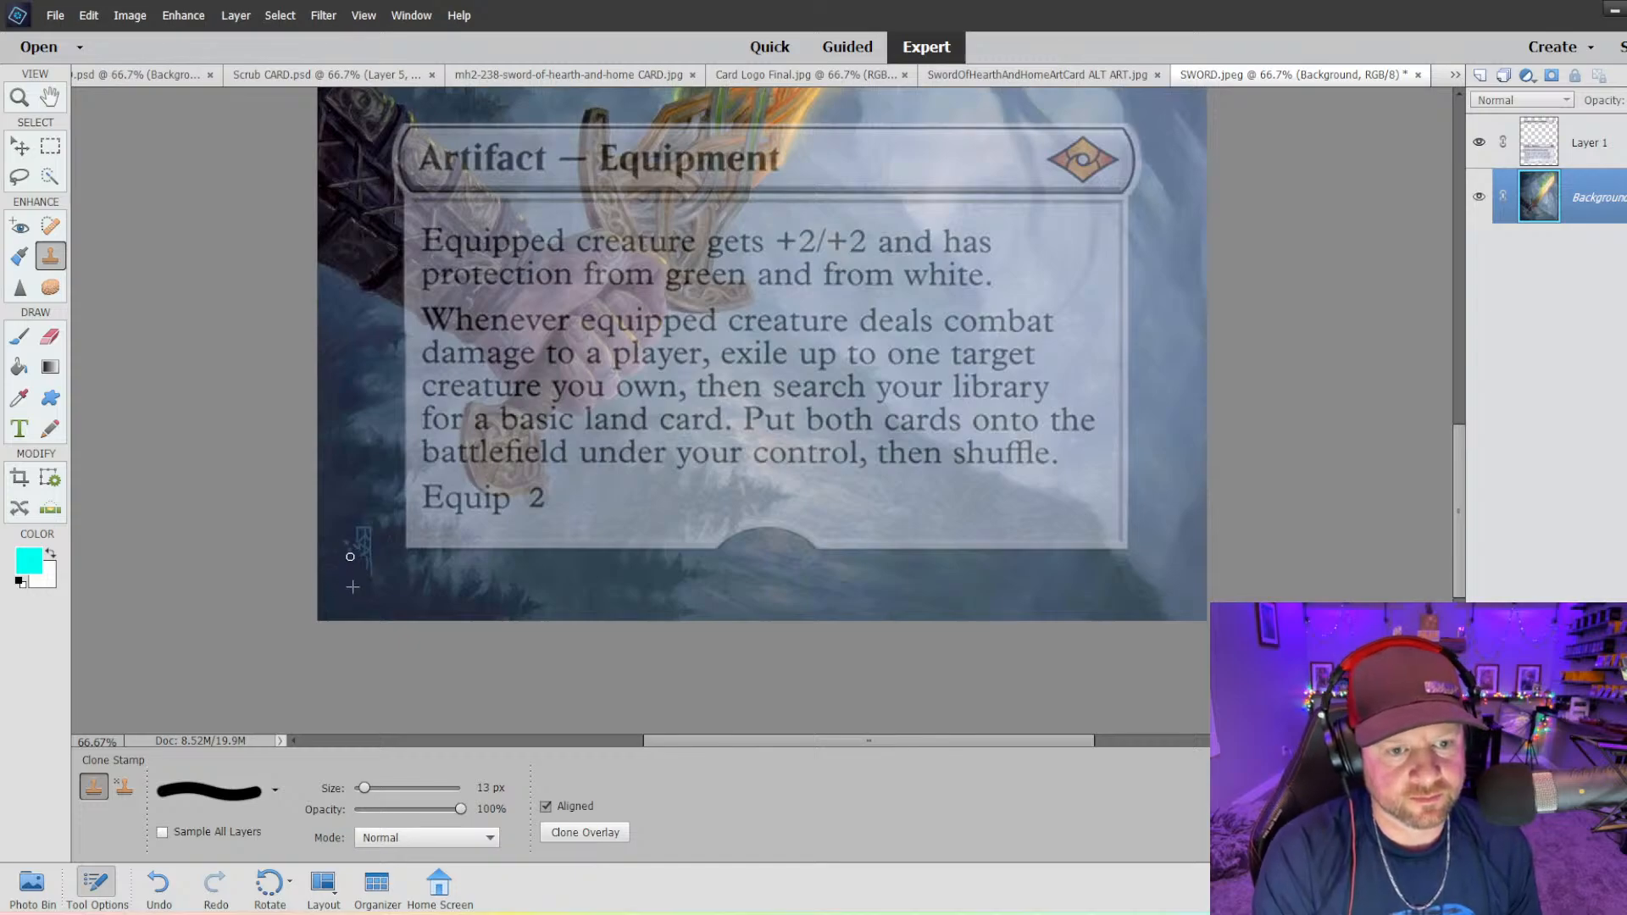
{"action": "left_click_drag", "start_coordinate": [370, 576], "coordinate": [367, 546]}
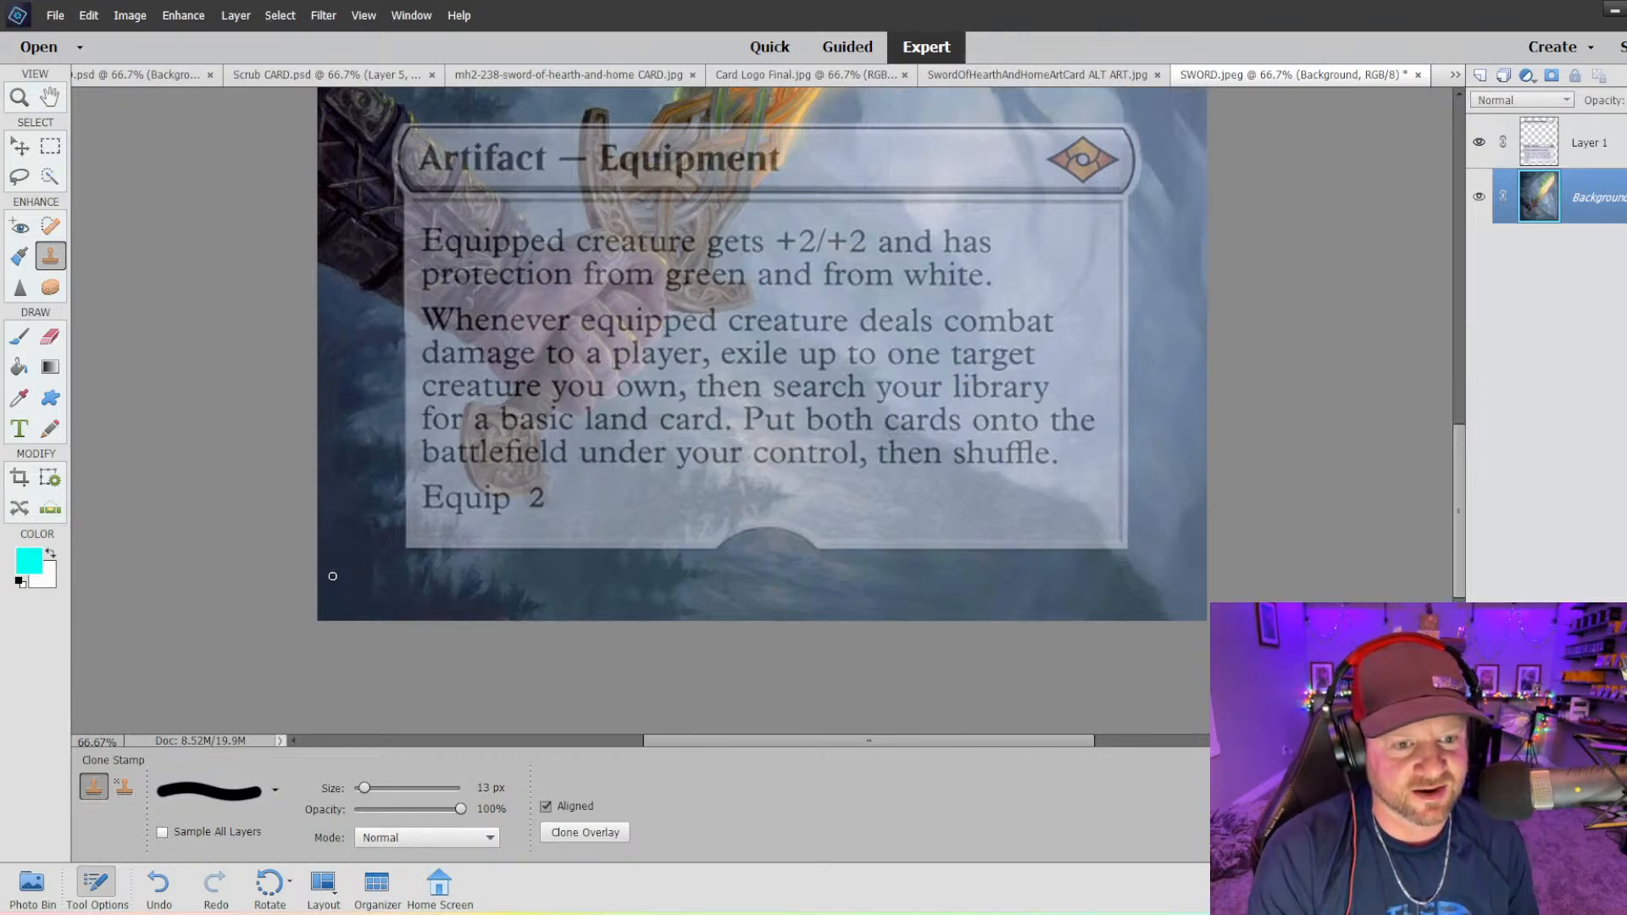
{"action": "key", "text": "ctrl+minus"}
{"action": "key", "text": "ctrl+minus"}
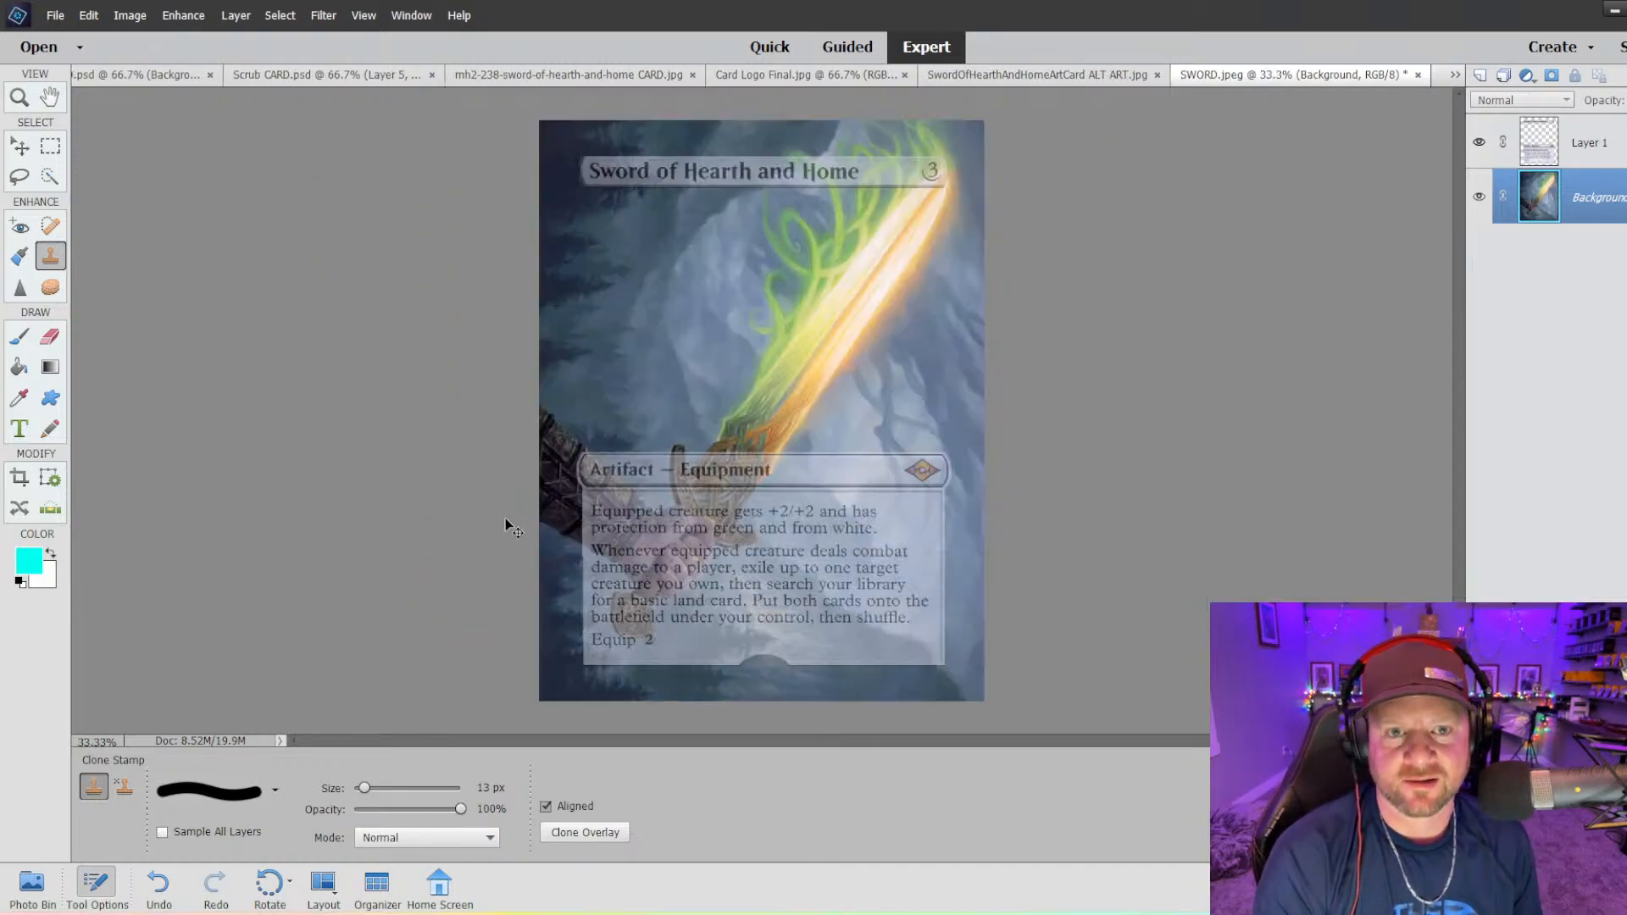
- Inspect the title bar and upper artwork up close for spots that need retouching
{"action": "key", "text": "ctrl+plus"}
{"action": "key", "text": "ctrl+plus"}
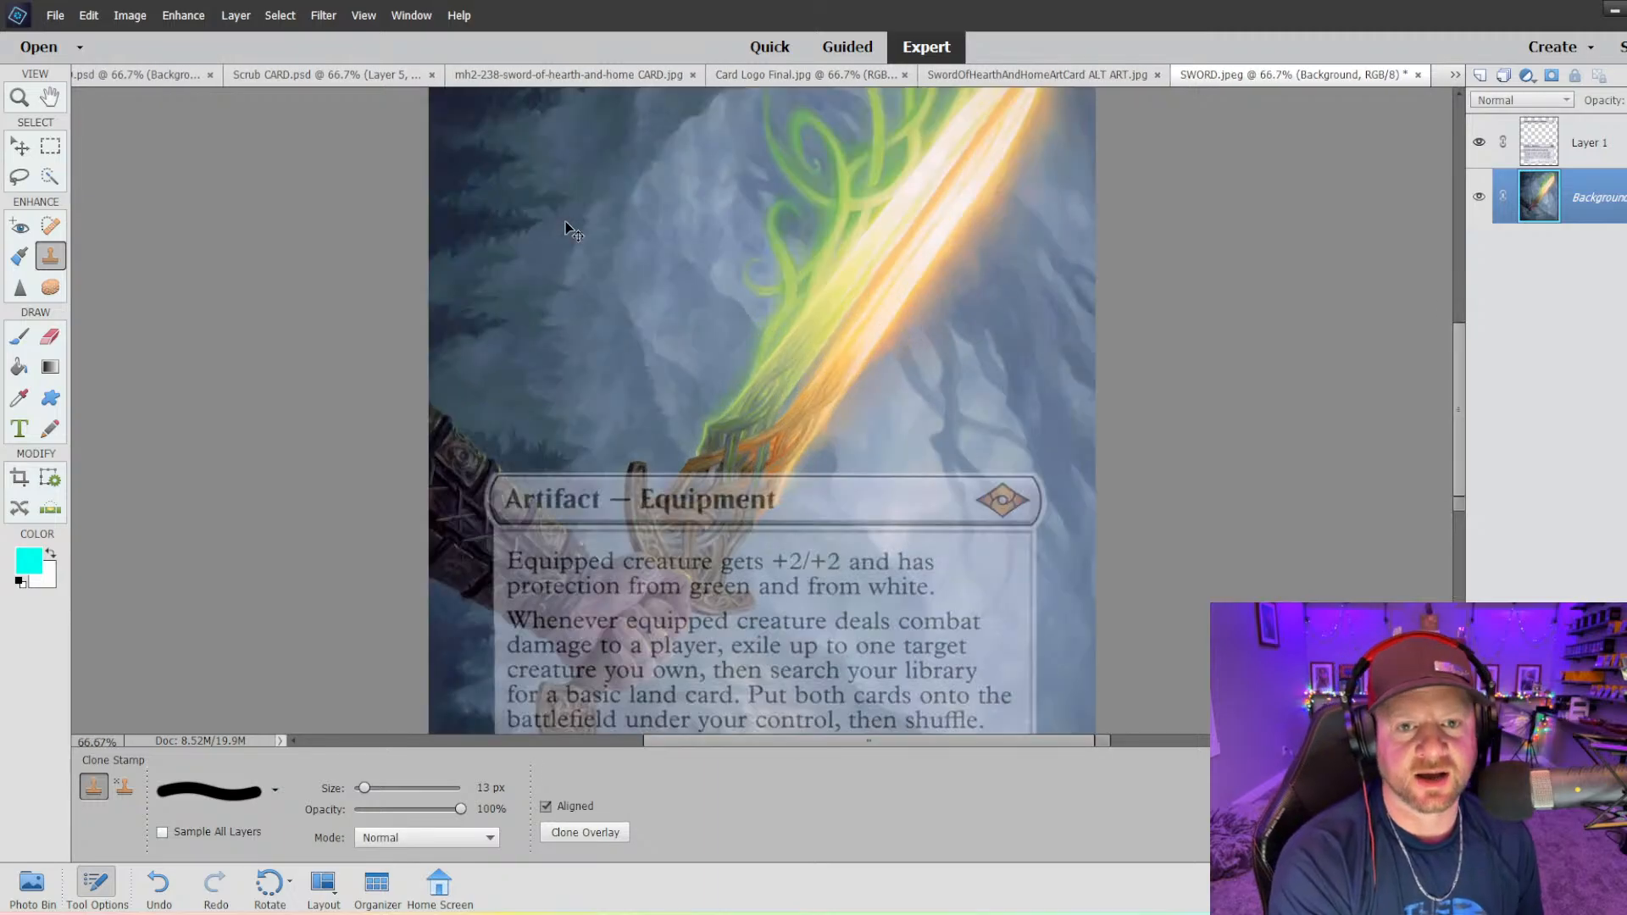
{"action": "scroll", "coordinate": [399, 270], "scroll_direction": "up", "scroll_amount": 3}
{"action": "scroll", "coordinate": [398, 271], "scroll_direction": "up", "scroll_amount": 1}
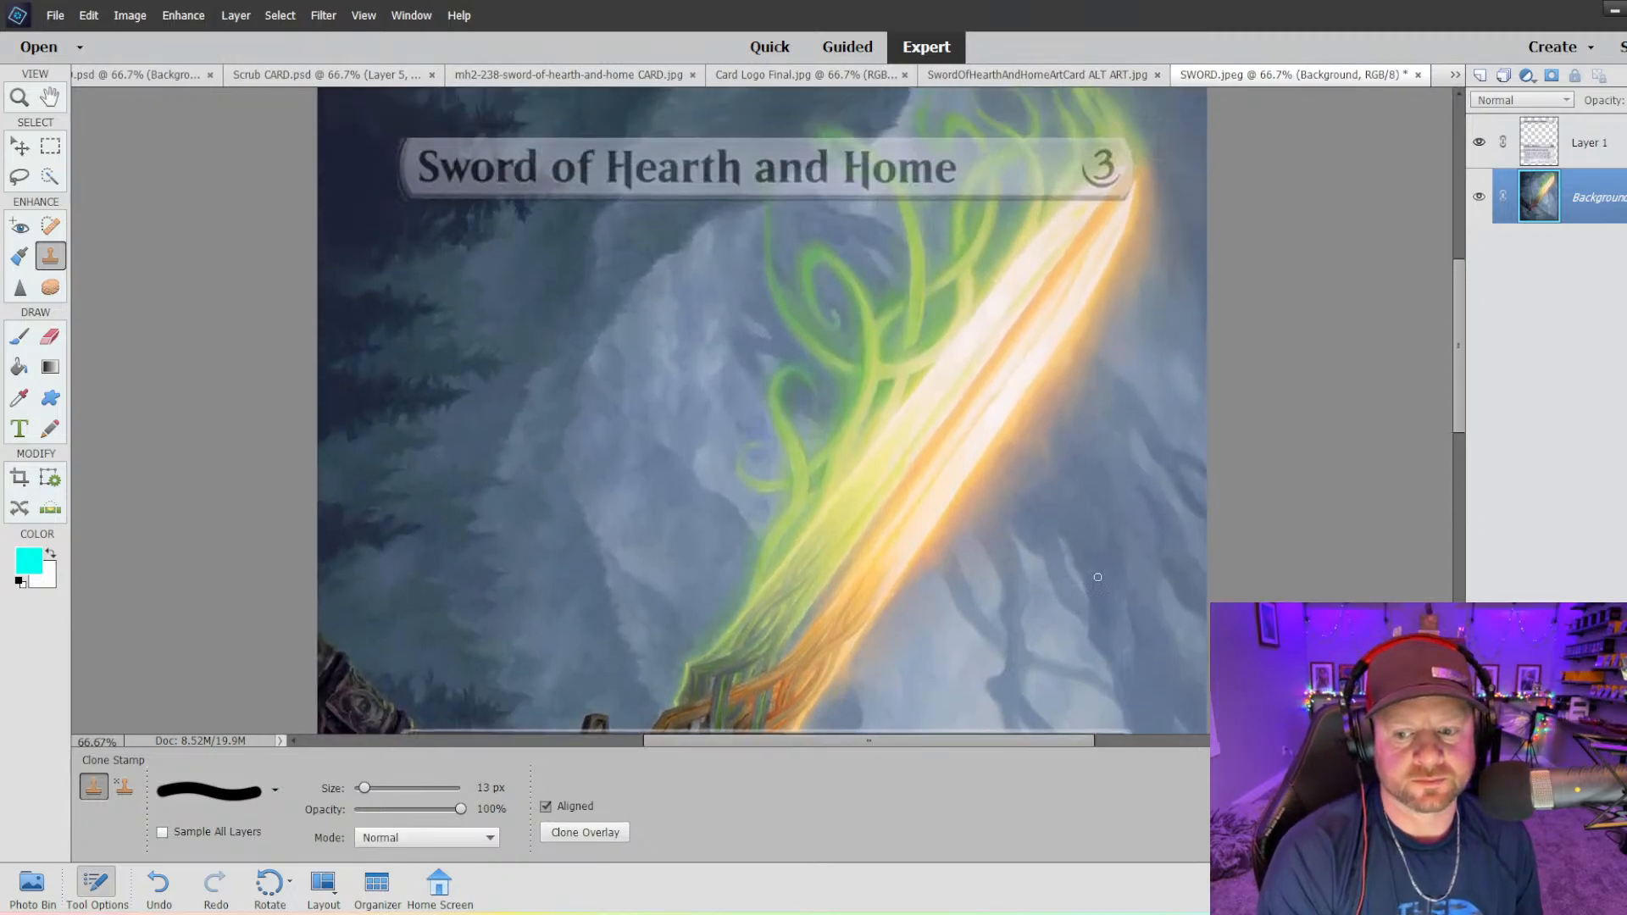
{"action": "scroll", "coordinate": [351, 303], "scroll_direction": "up", "scroll_amount": 1}
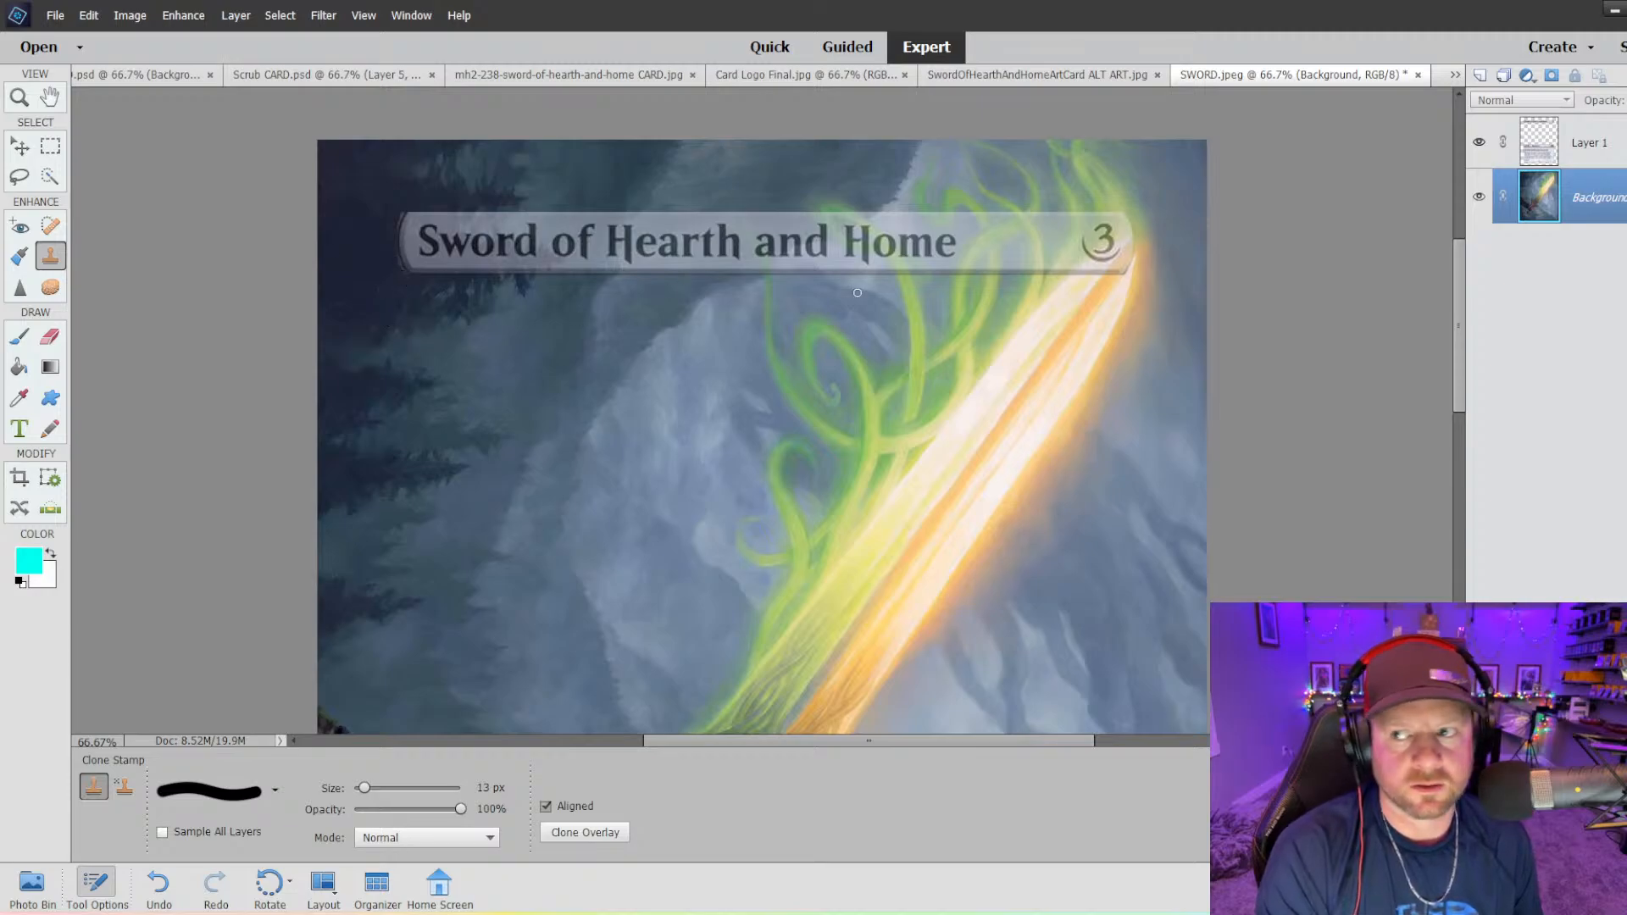
{"action": "left_click", "coordinate": [1513, 161]}
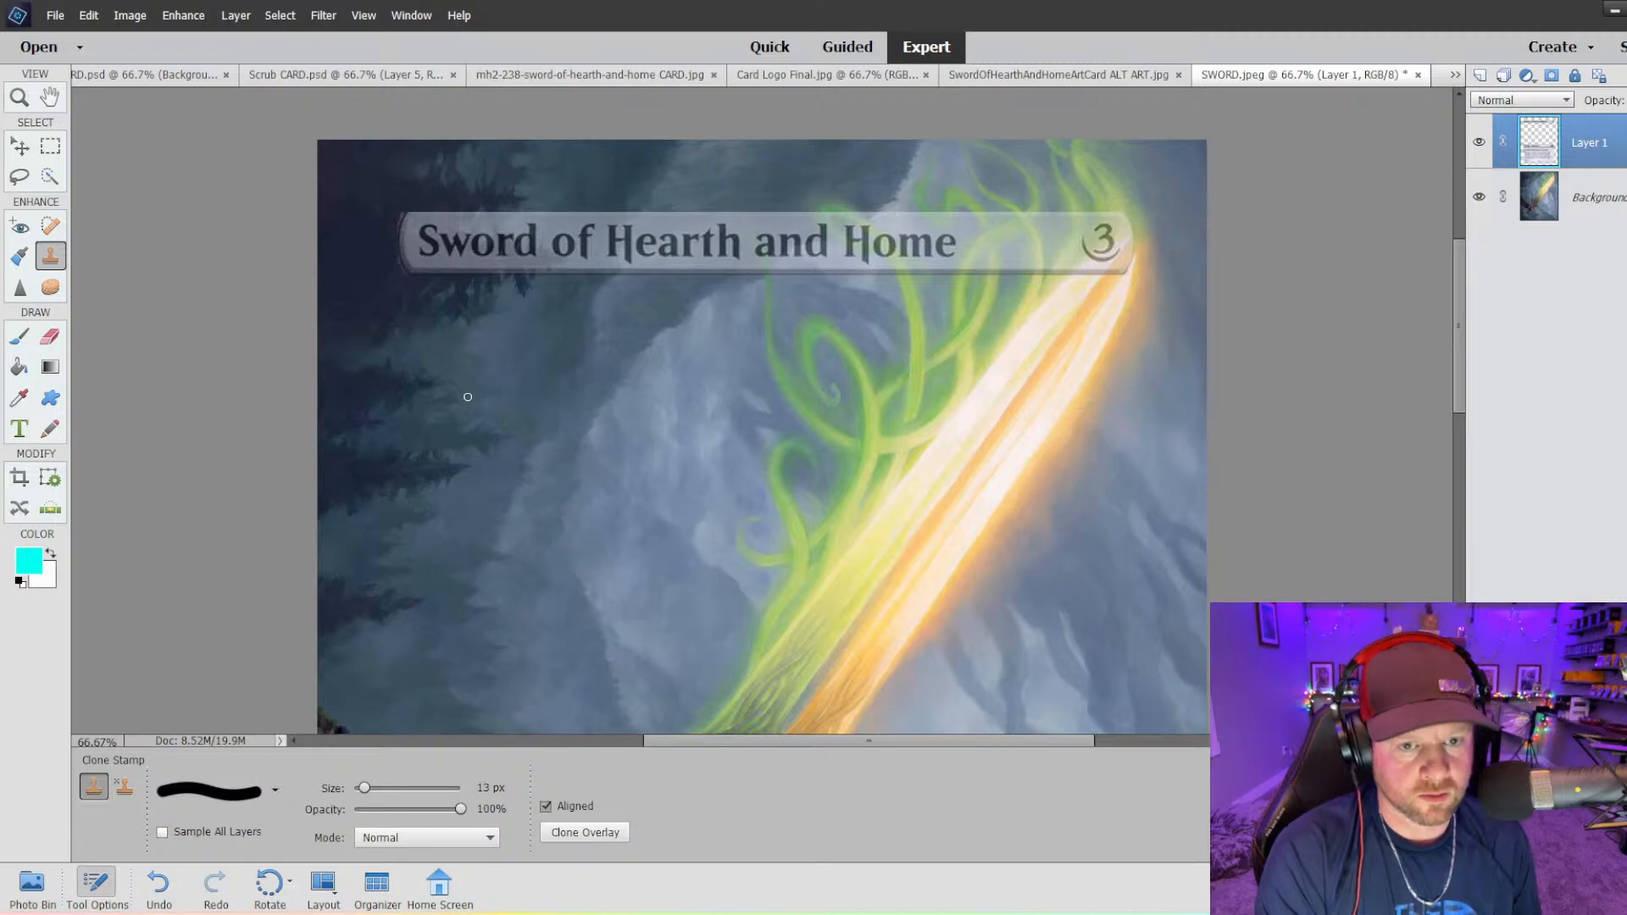
{"action": "key", "text": "alt"}
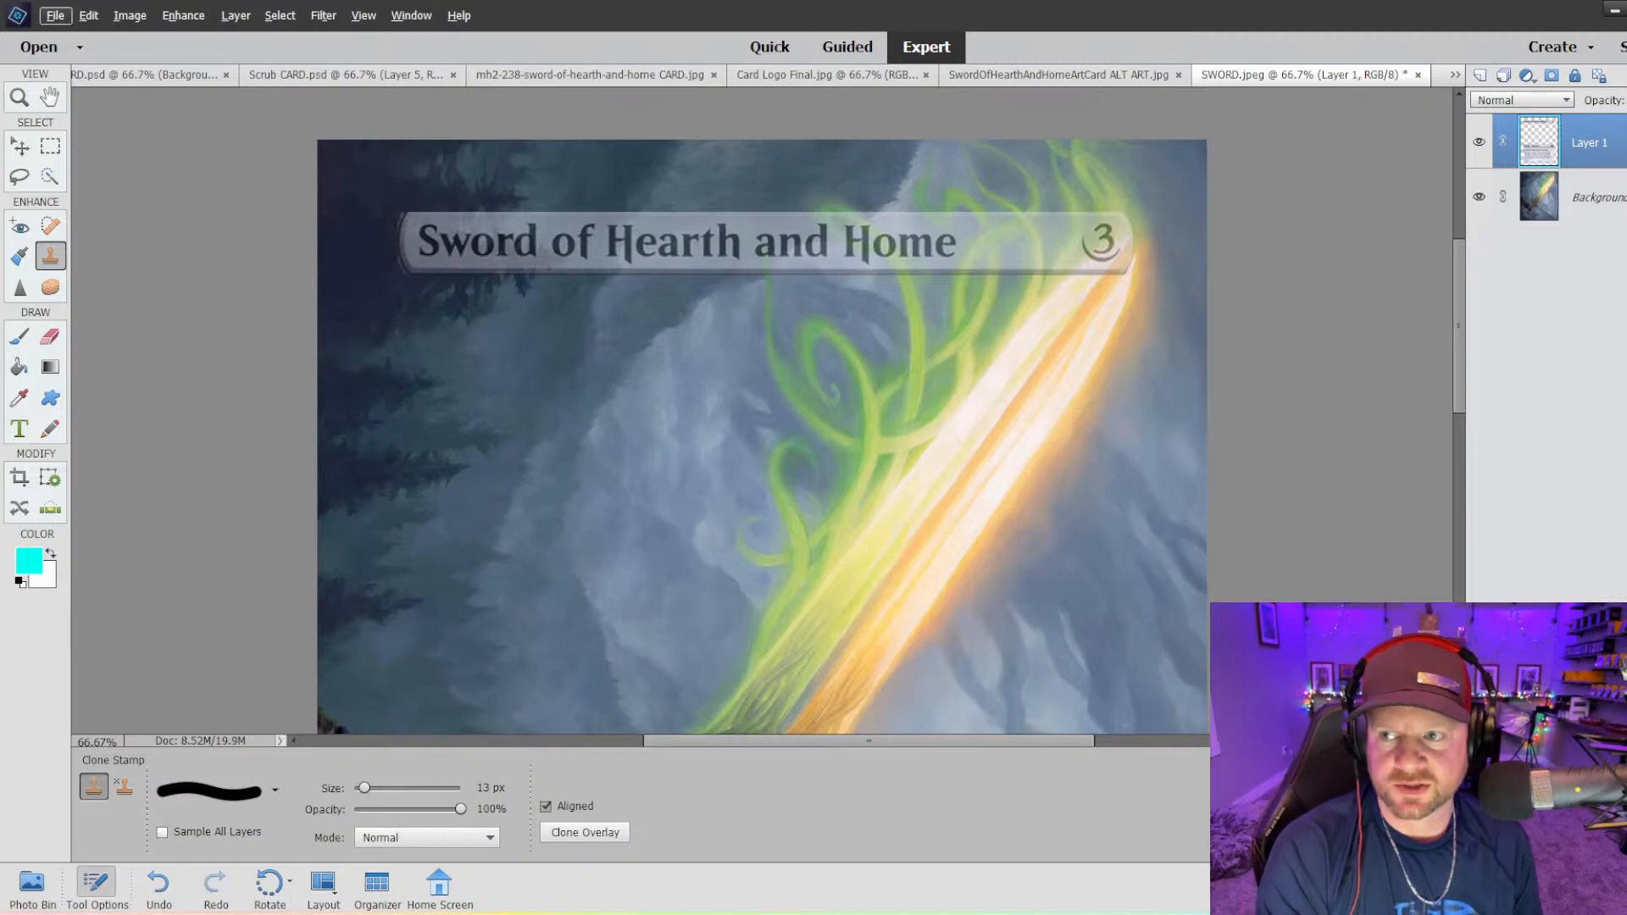
{"action": "left_click", "coordinate": [1540, 203]}
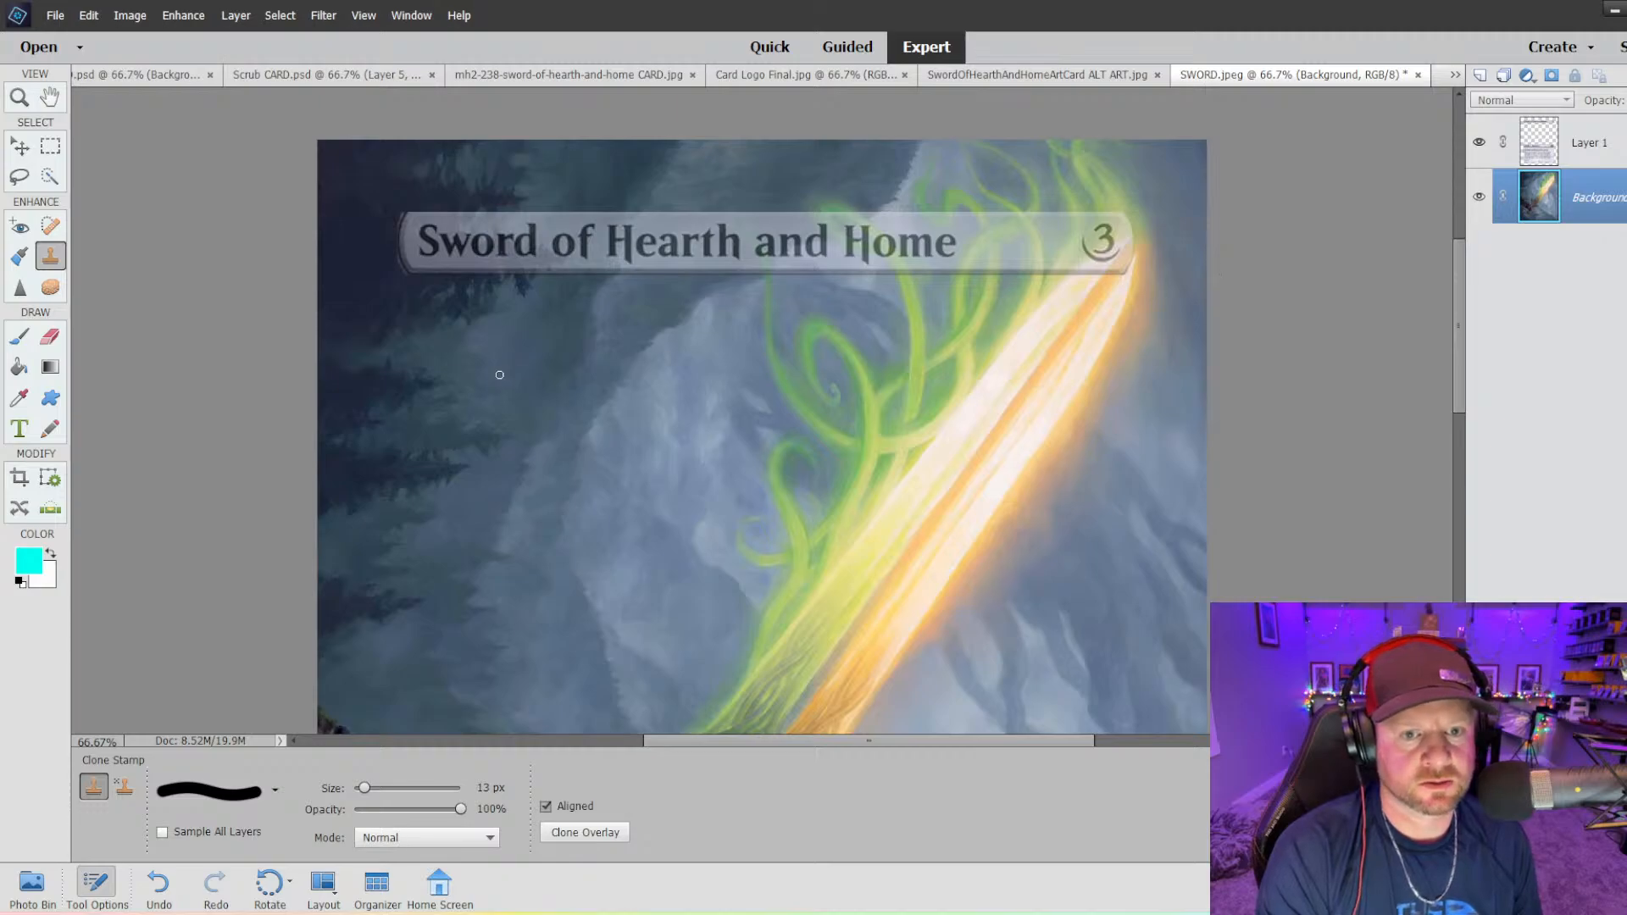
{"action": "key", "text": "alt"}
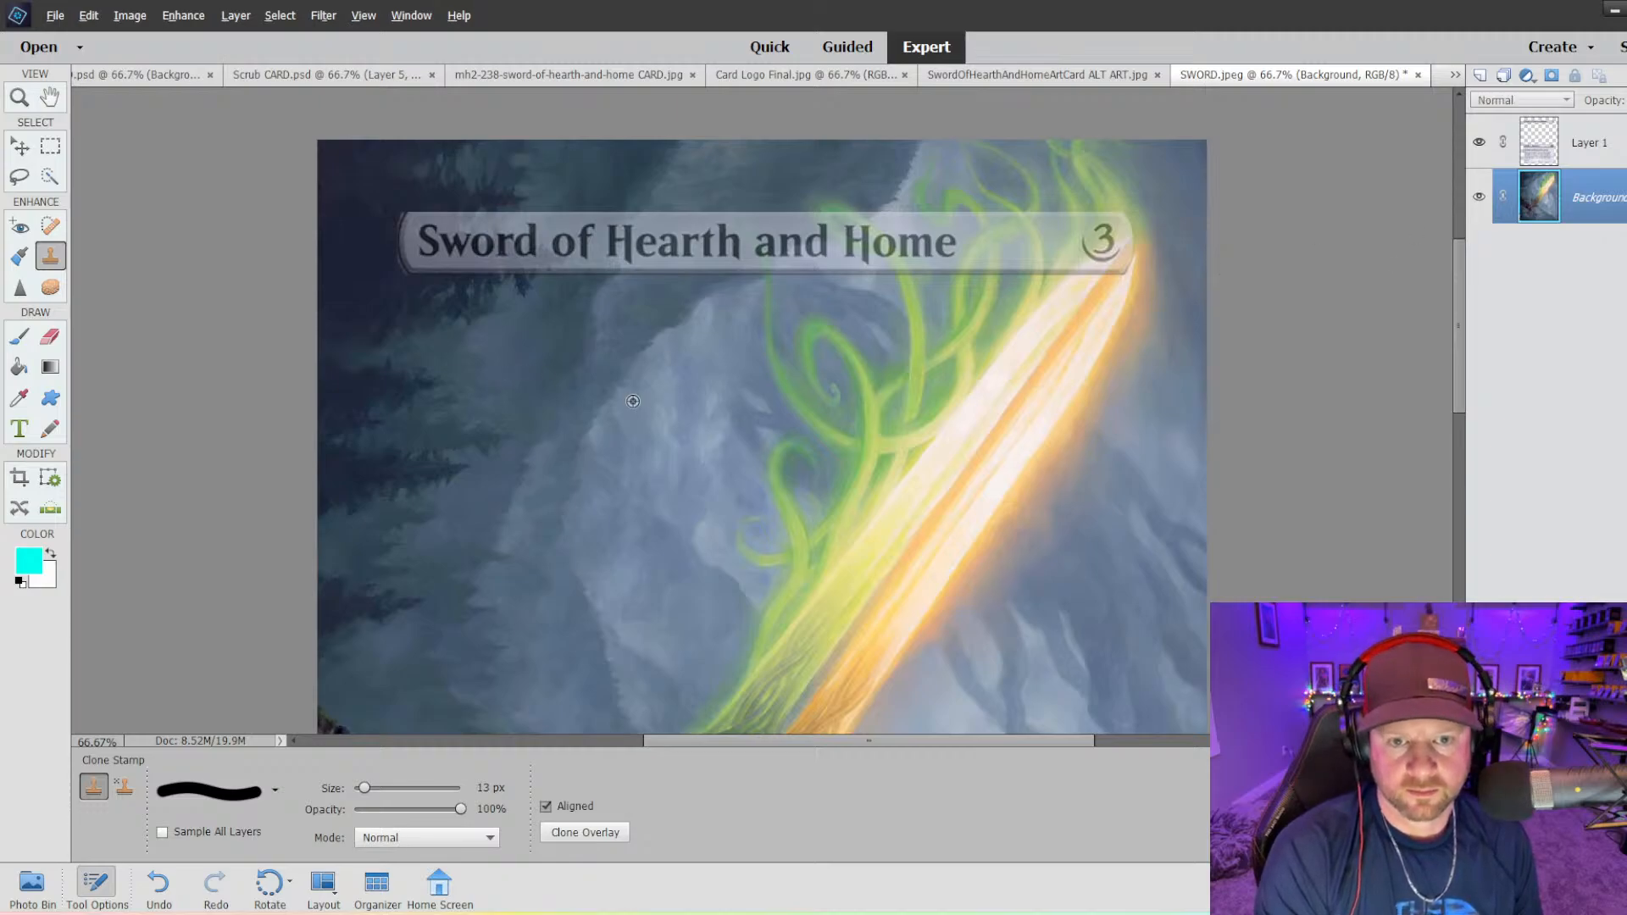
- Clone the empty type line over the set symbol on Layer 1 using a 40 px Clone Stamp
{"action": "left_click", "coordinate": [1575, 146]}
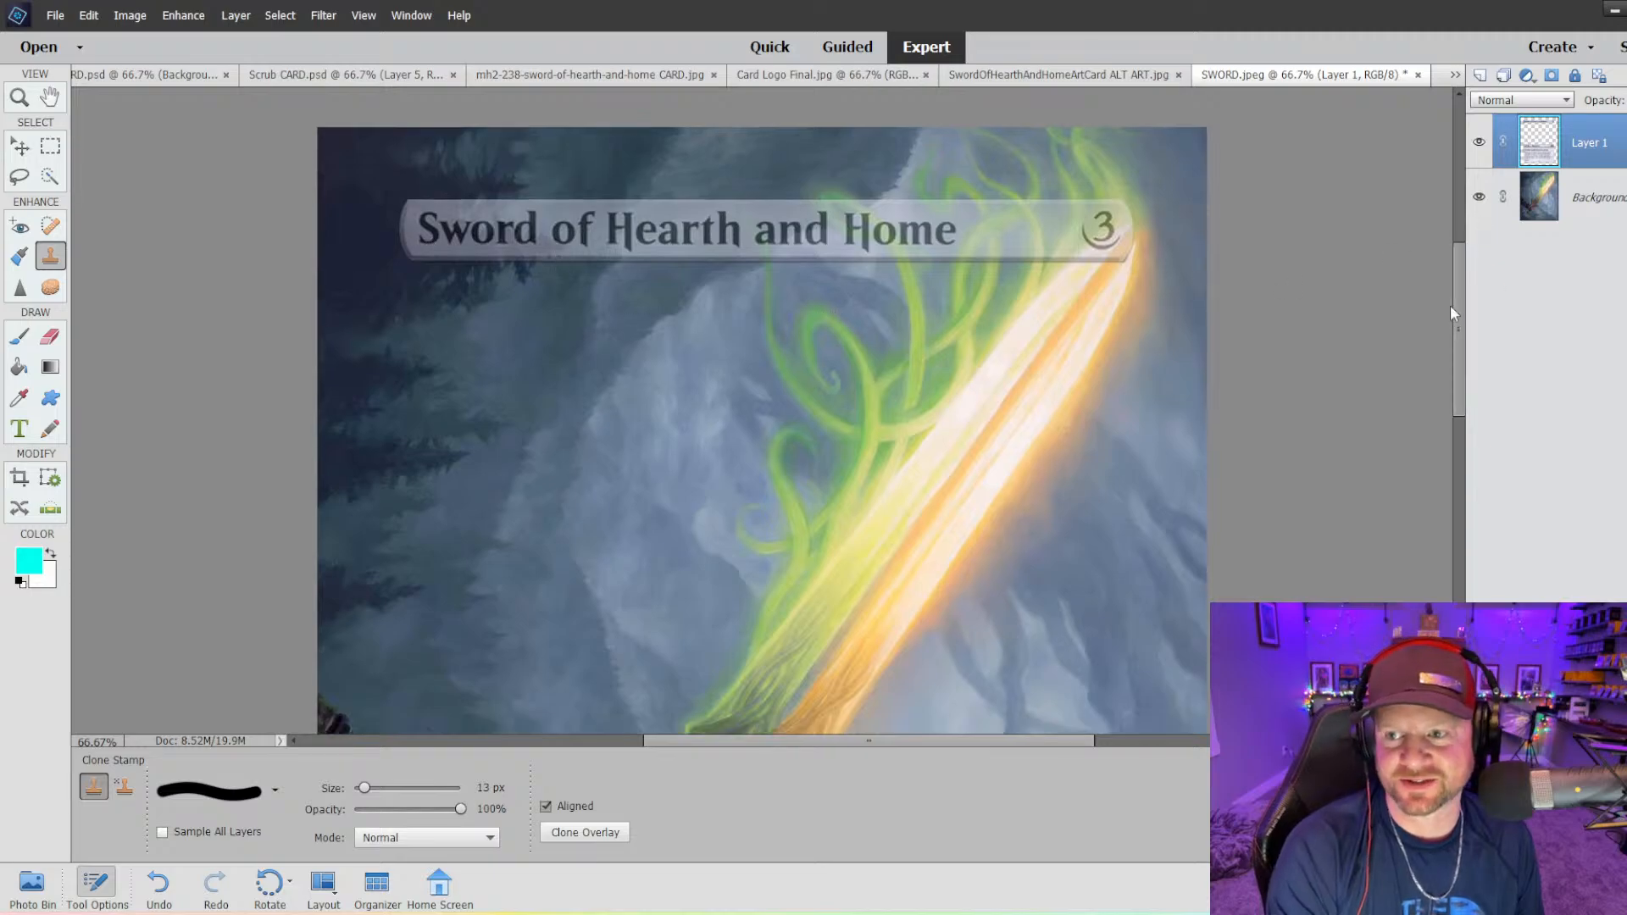
{"action": "left_click_drag", "start_coordinate": [1455, 306], "coordinate": [1455, 404]}
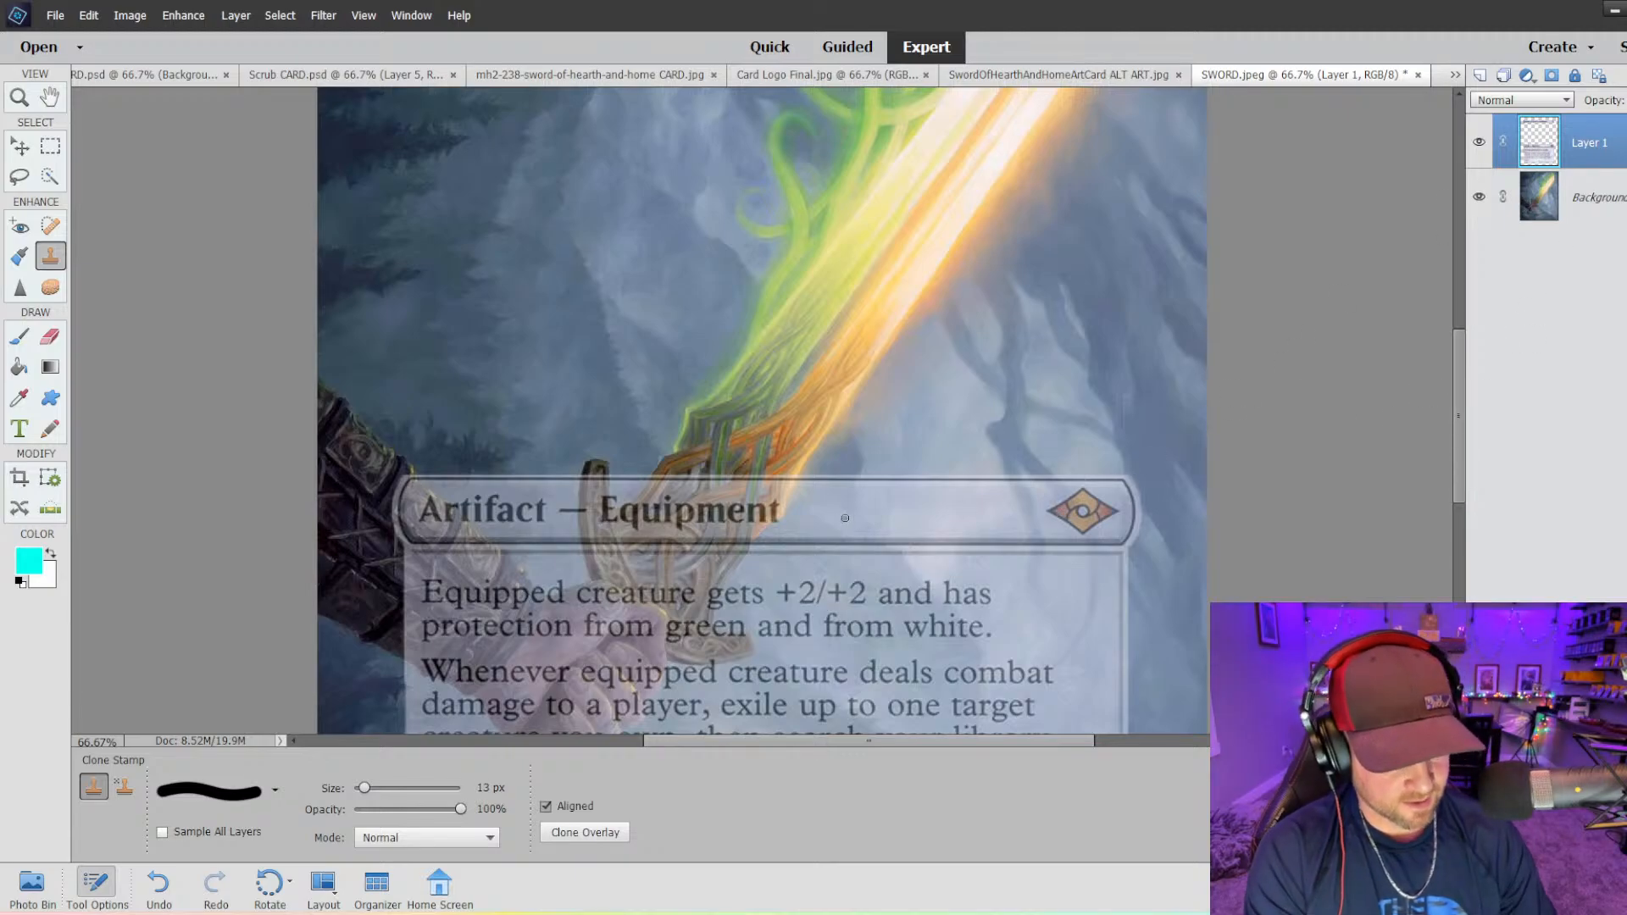
{"action": "key", "text": "bracketright"}
{"action": "key", "text": "bracketright"}
{"action": "key", "text": "bracketright"}
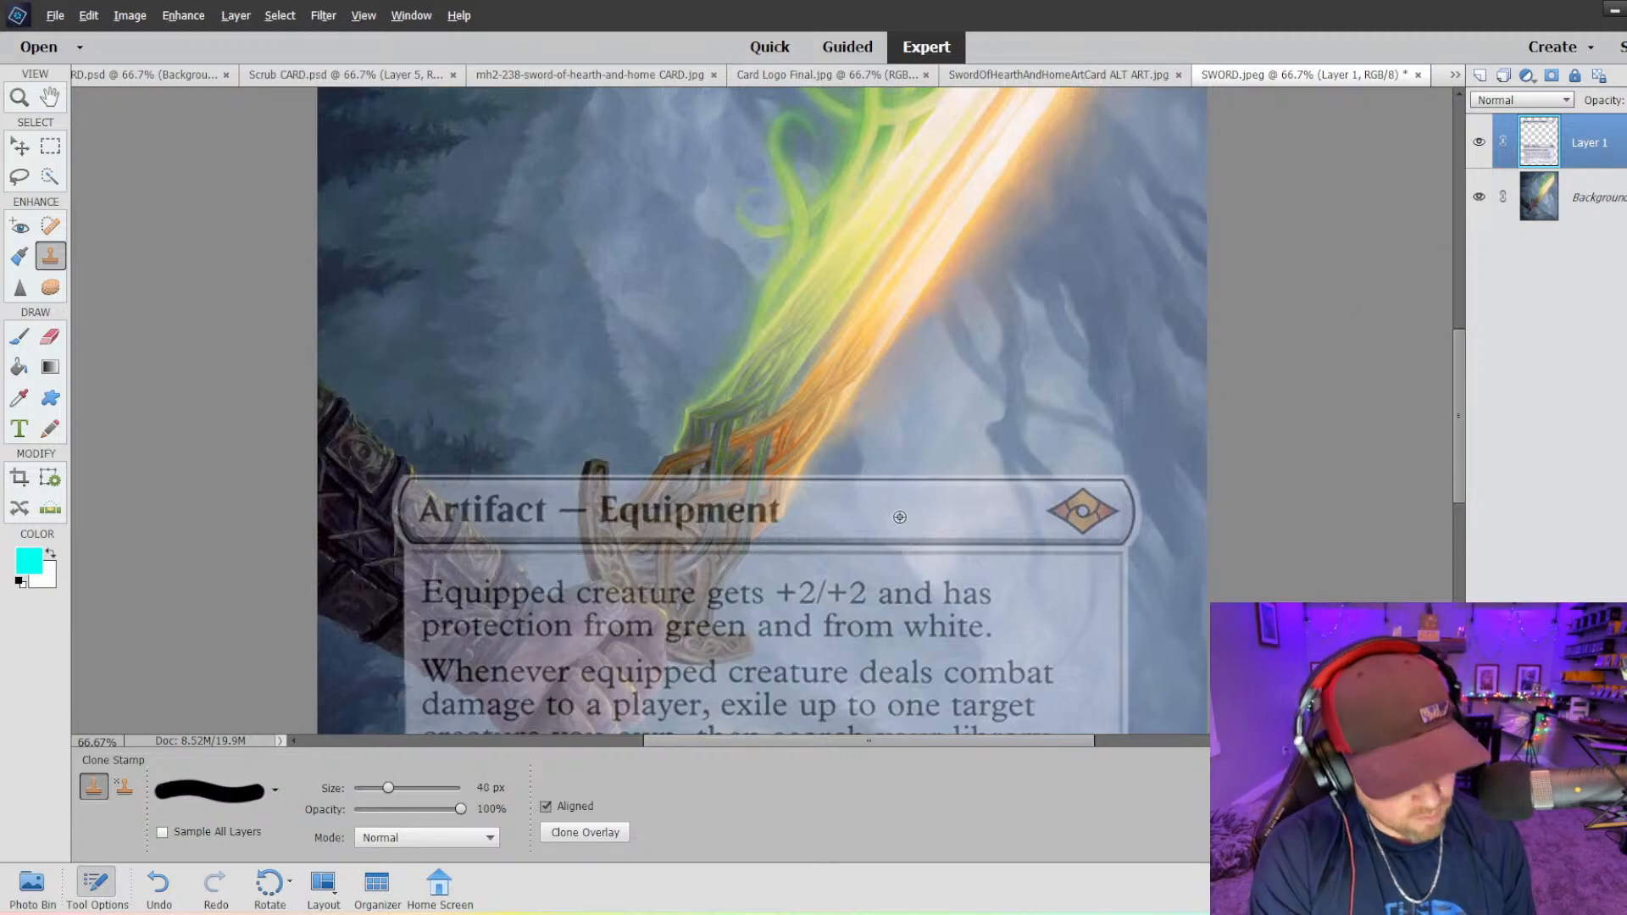
{"action": "left_click_drag", "start_coordinate": [1065, 503], "coordinate": [1091, 496]}
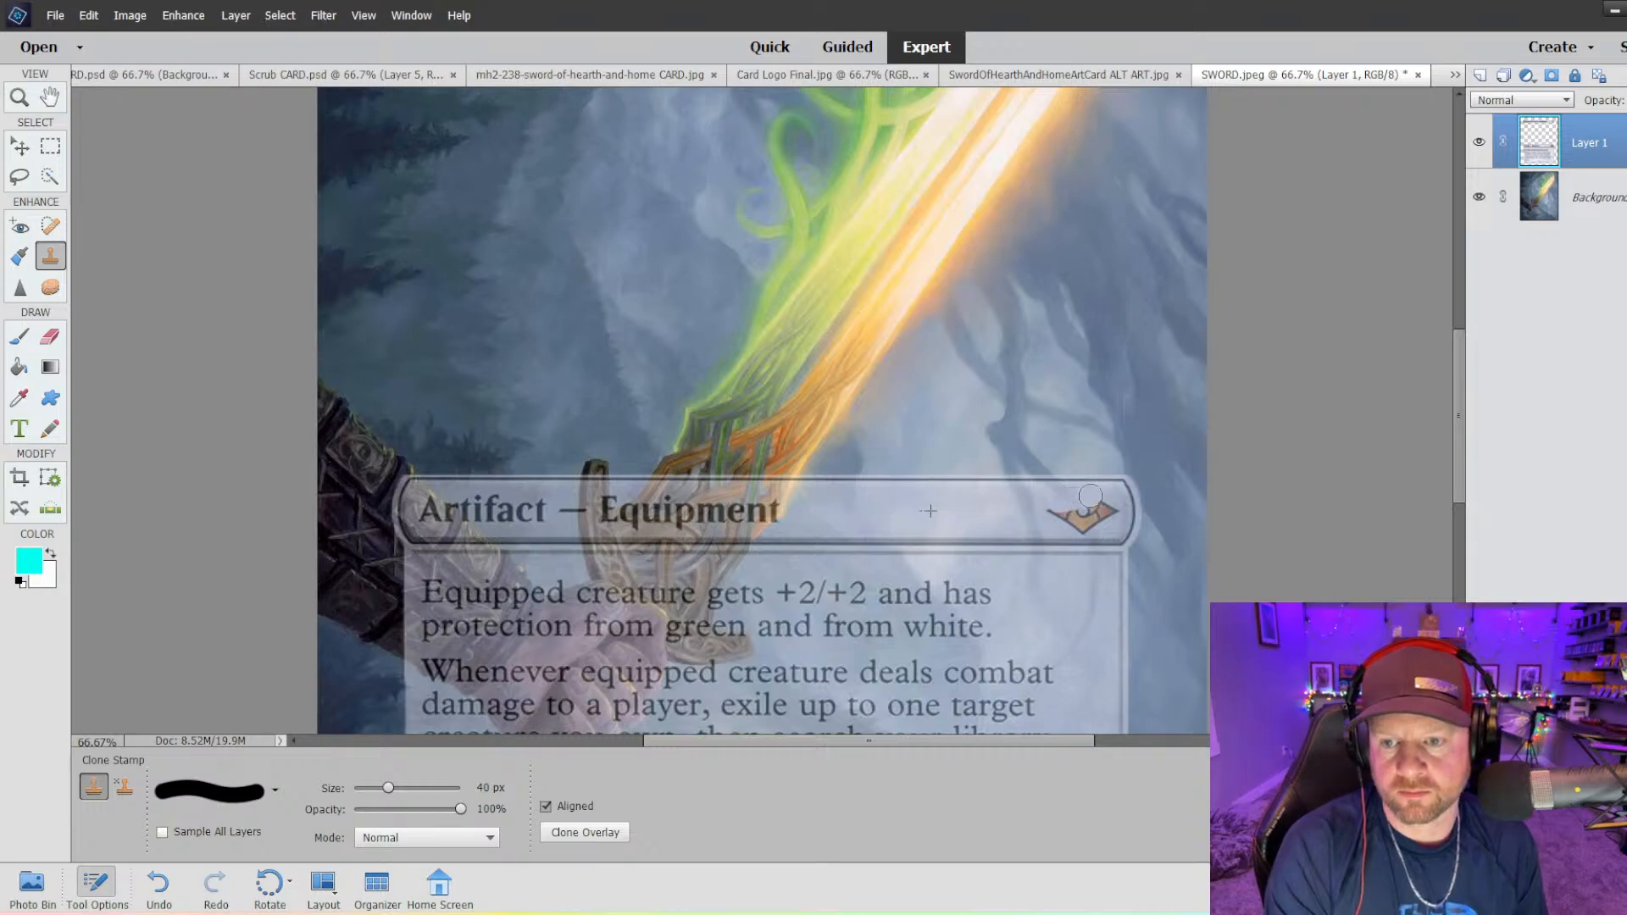
{"action": "mouse_move", "coordinate": [975, 509]}
{"action": "left_mouse_down"}
{"action": "mouse_move", "coordinate": [1102, 514]}
{"action": "mouse_move", "coordinate": [1027, 507]}
{"action": "mouse_move", "coordinate": [1110, 511]}
{"action": "left_mouse_up"}
{"action": "left_click", "coordinate": [1006, 514], "text": "alt"}
{"action": "left_click", "coordinate": [957, 502], "text": "alt"}
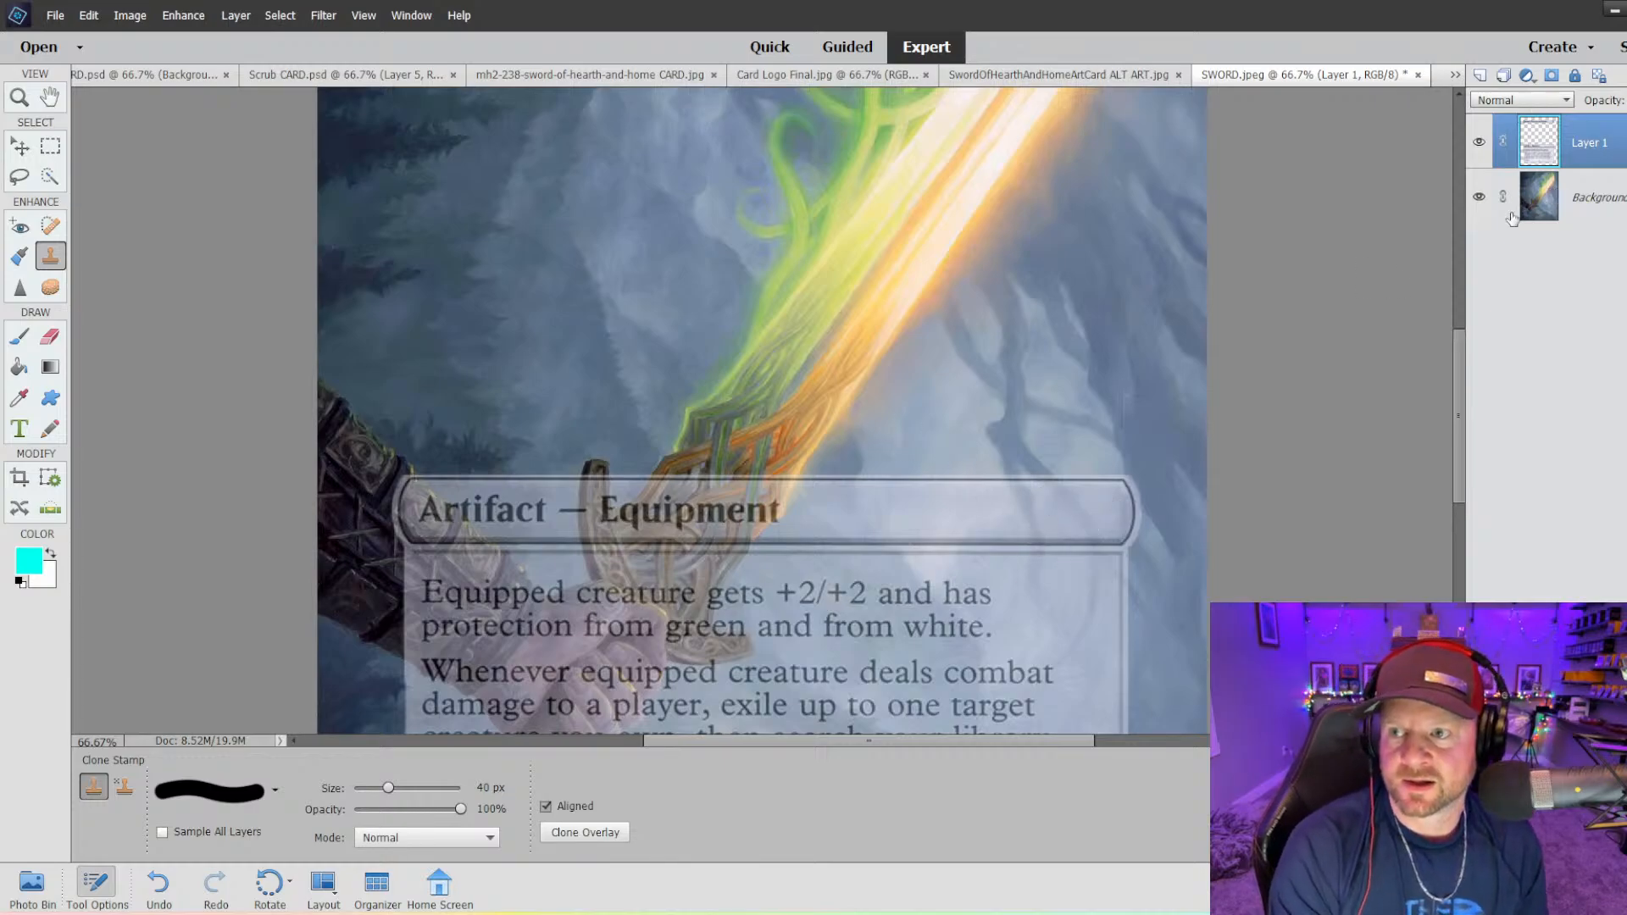
- Clone the glowing sword tip over the mana cost end of the title bar on Layer 1 with a 40 px Clone Stamp
{"action": "left_click", "coordinate": [1557, 199]}
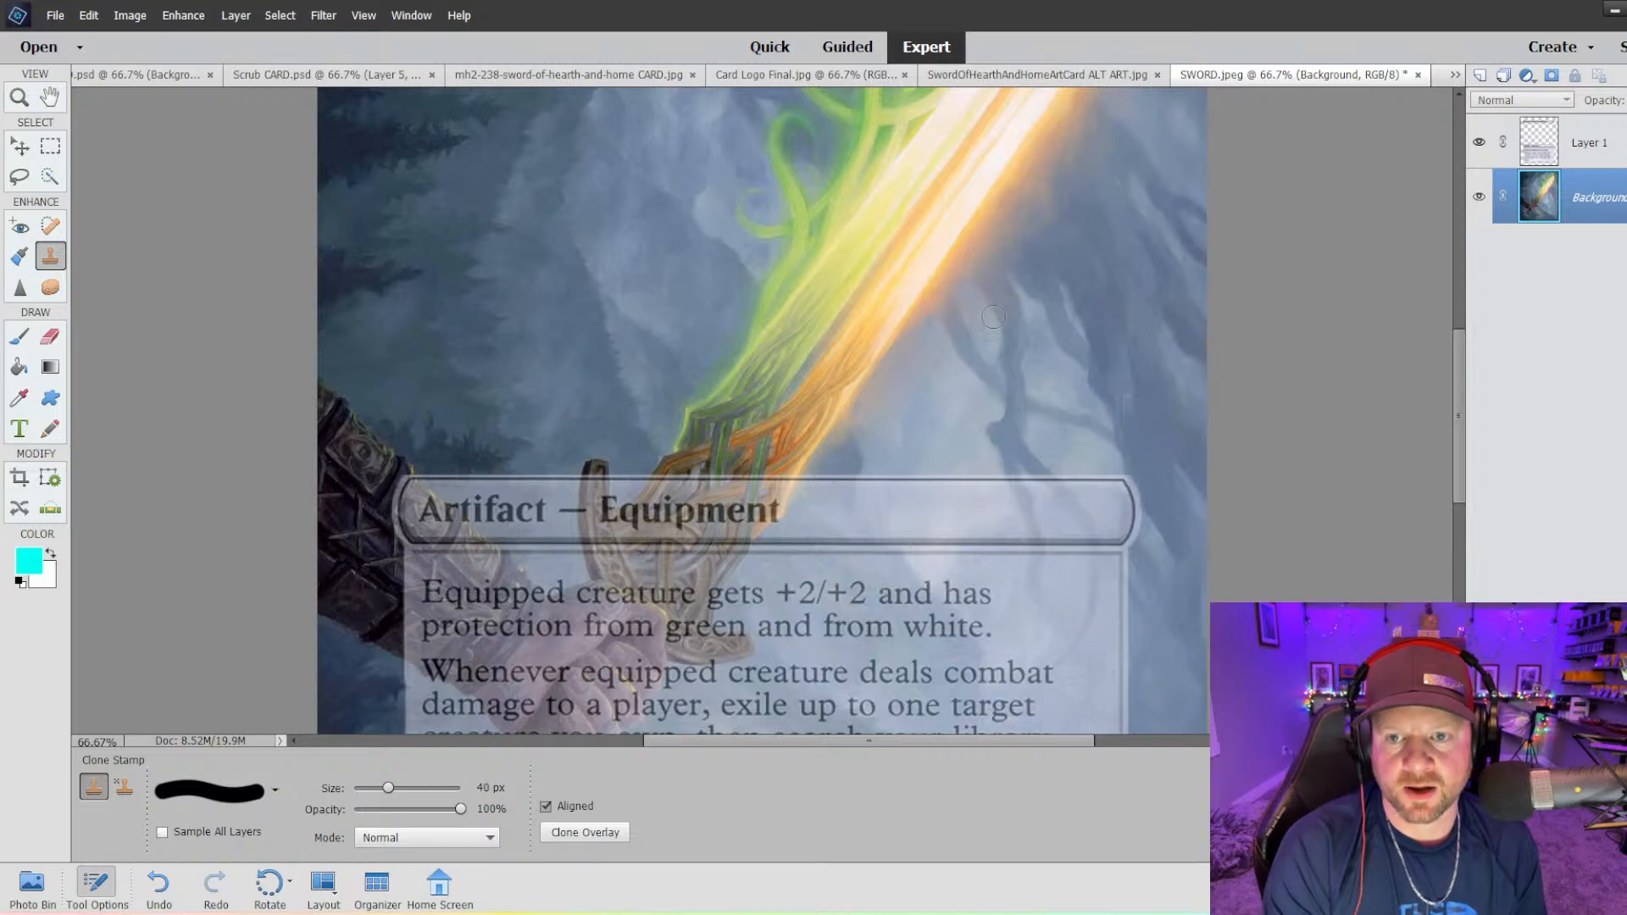
{"action": "left_click", "coordinate": [1539, 145]}
{"action": "scroll", "coordinate": [1169, 271], "scroll_direction": "up", "scroll_amount": 5}
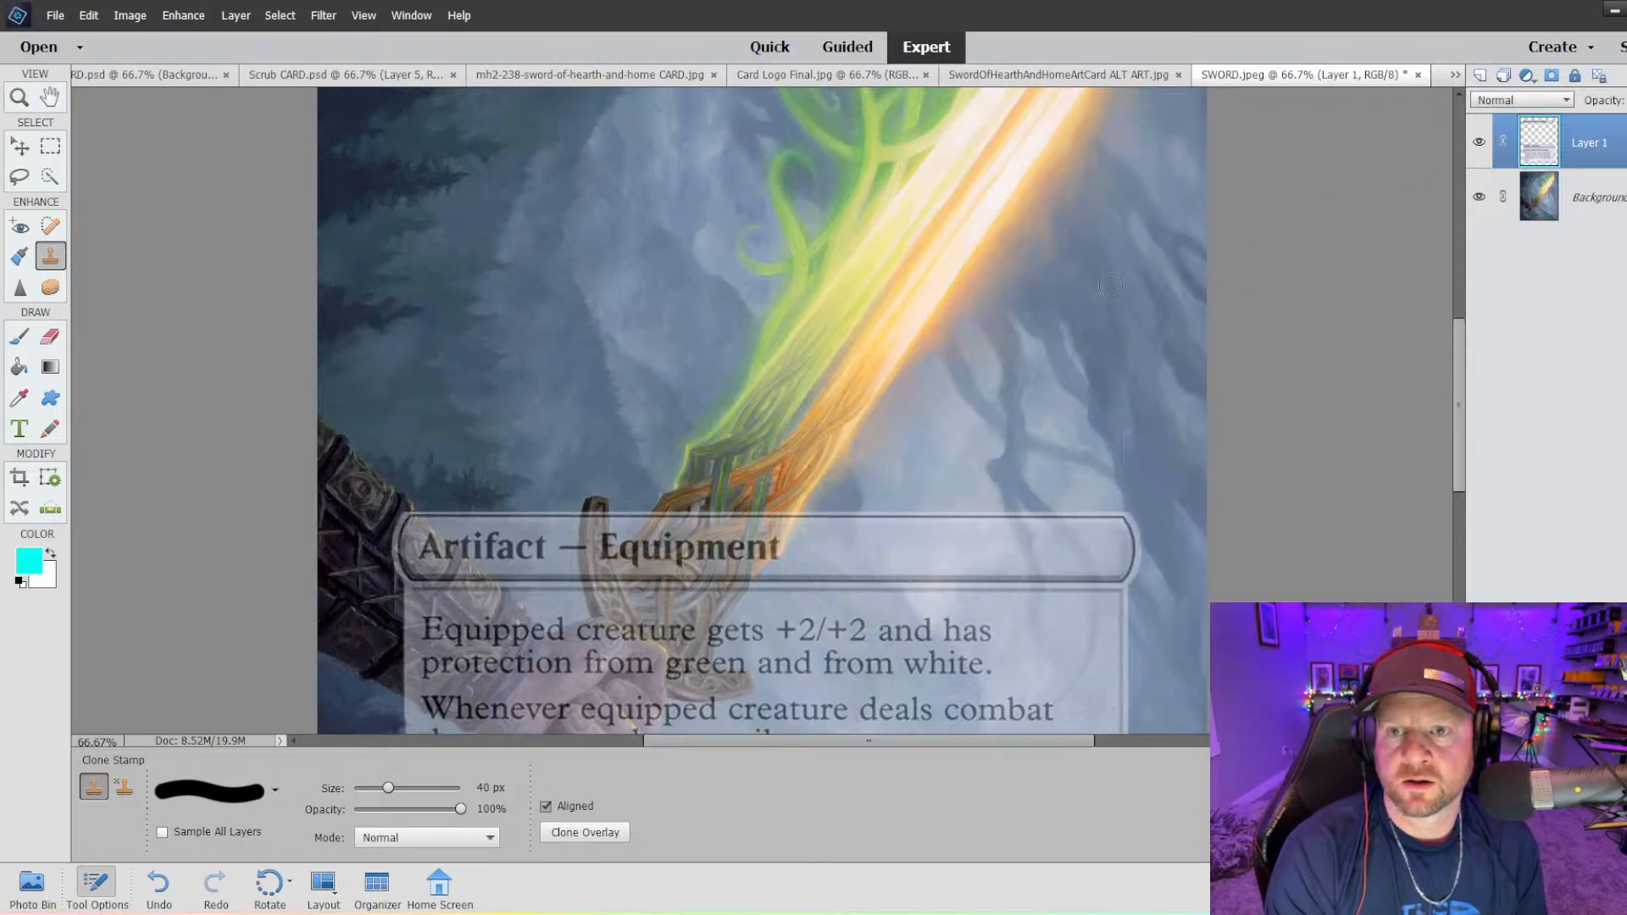
{"action": "left_click", "coordinate": [1125, 200], "text": "alt"}
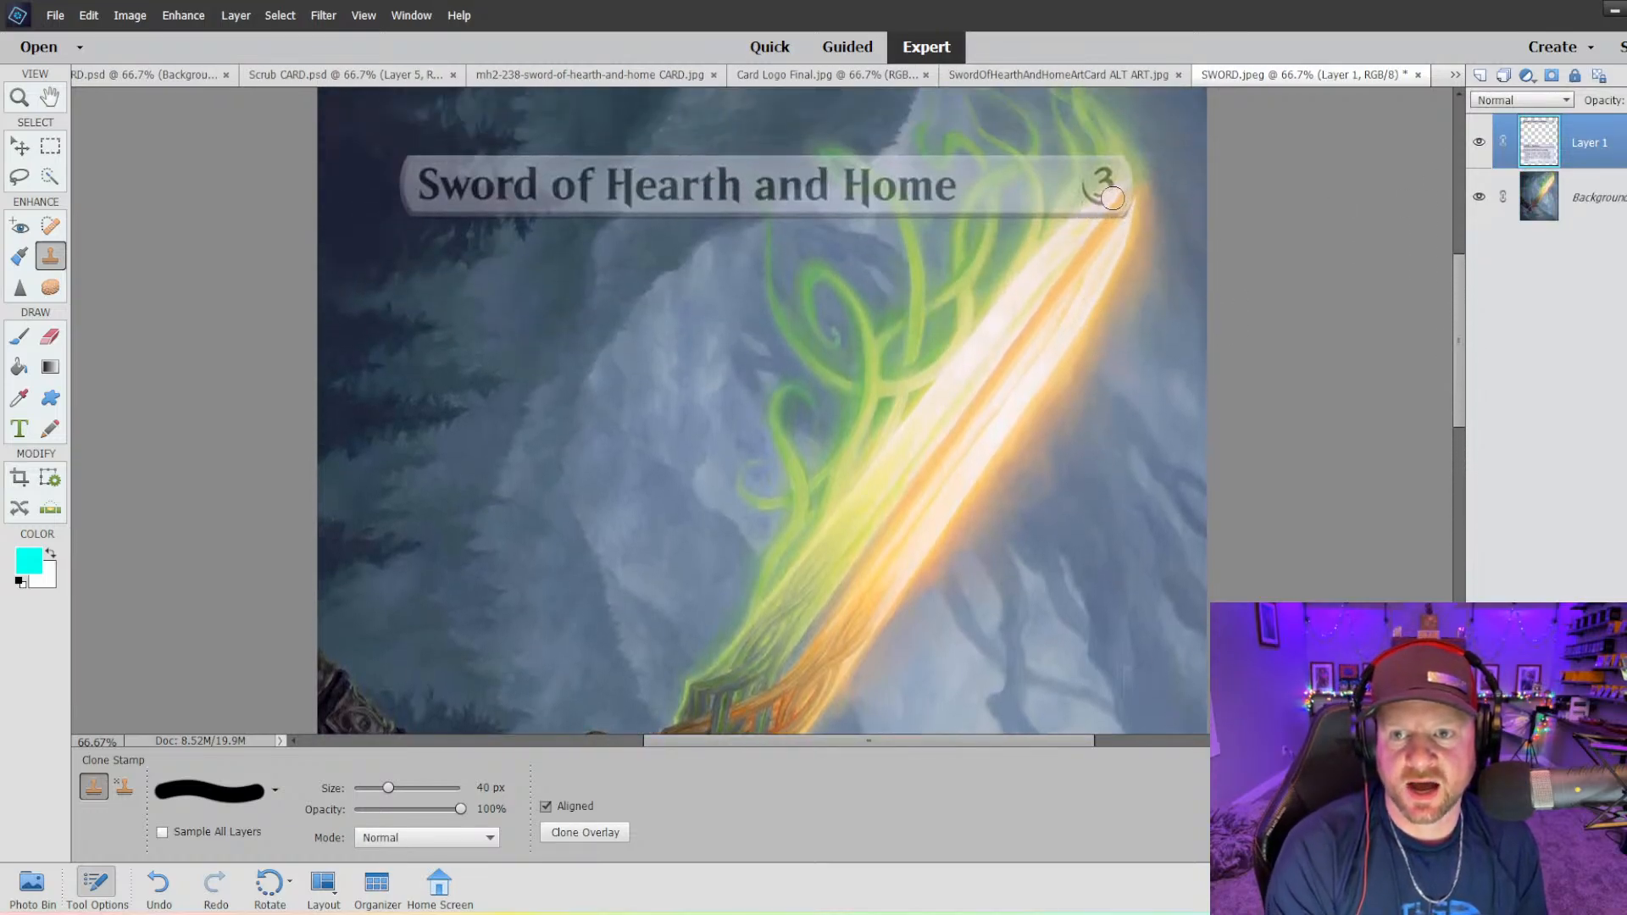
{"action": "mouse_move", "coordinate": [1113, 196]}
{"action": "left_mouse_down"}
{"action": "mouse_move", "coordinate": [1081, 227]}
{"action": "mouse_move", "coordinate": [1118, 206]}
{"action": "mouse_move", "coordinate": [1108, 233]}
{"action": "mouse_move", "coordinate": [1127, 197]}
{"action": "mouse_move", "coordinate": [1081, 226]}
{"action": "left_mouse_up"}
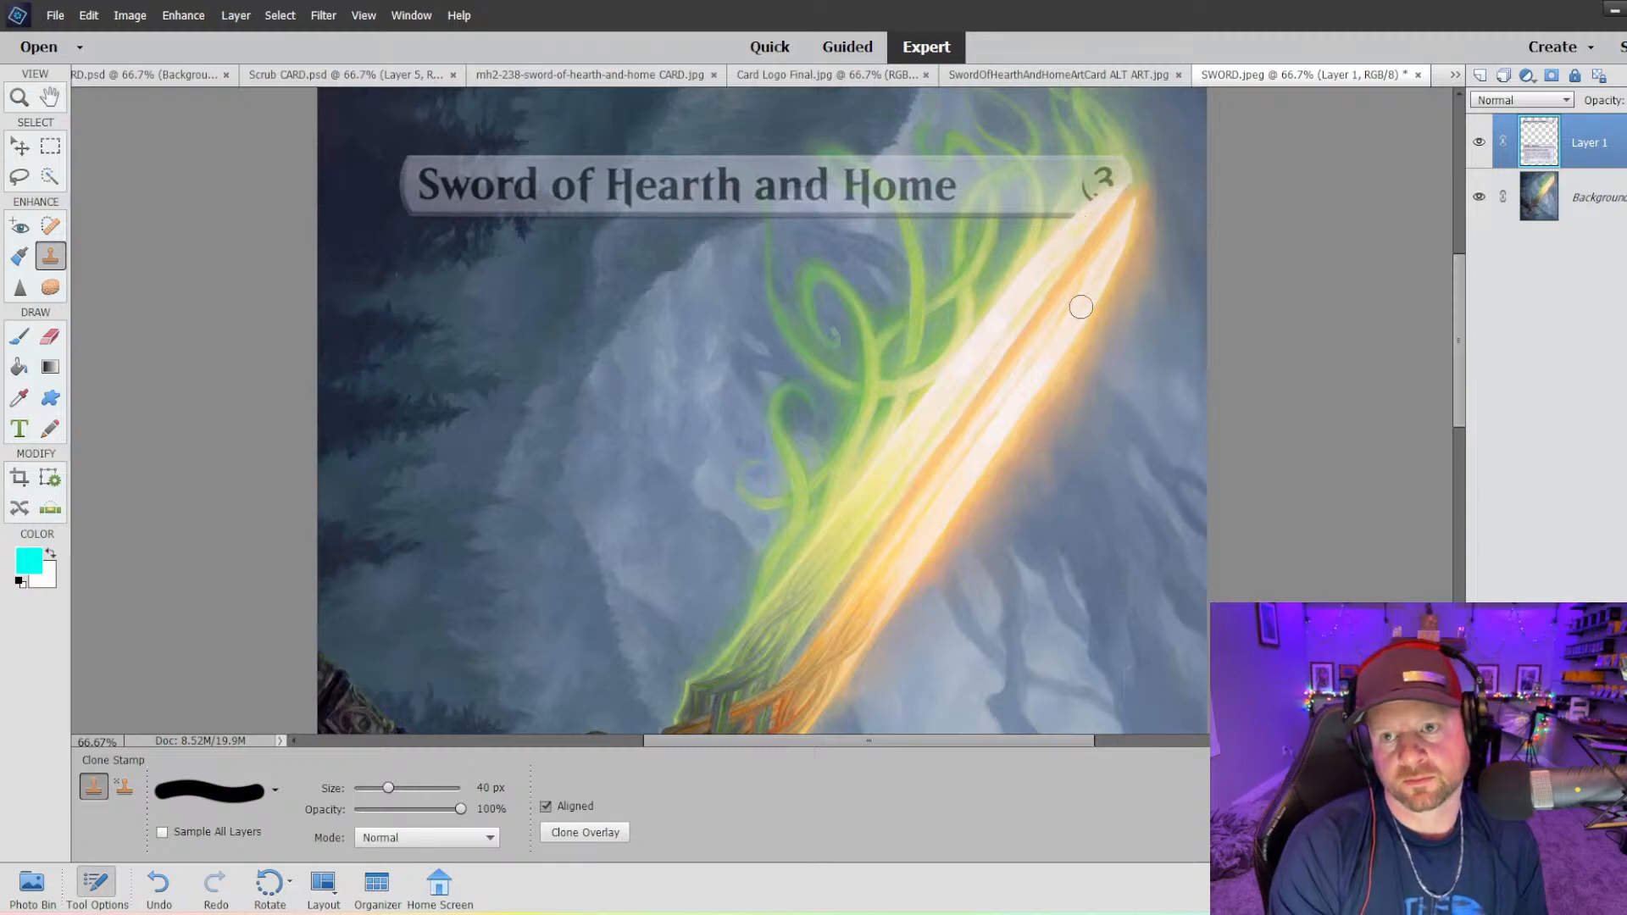
- Blend the green glow beside the sword tip over the title bar using a soft 40 px Clone Stamp at 50% opacity
{"action": "left_click", "coordinate": [407, 807]}
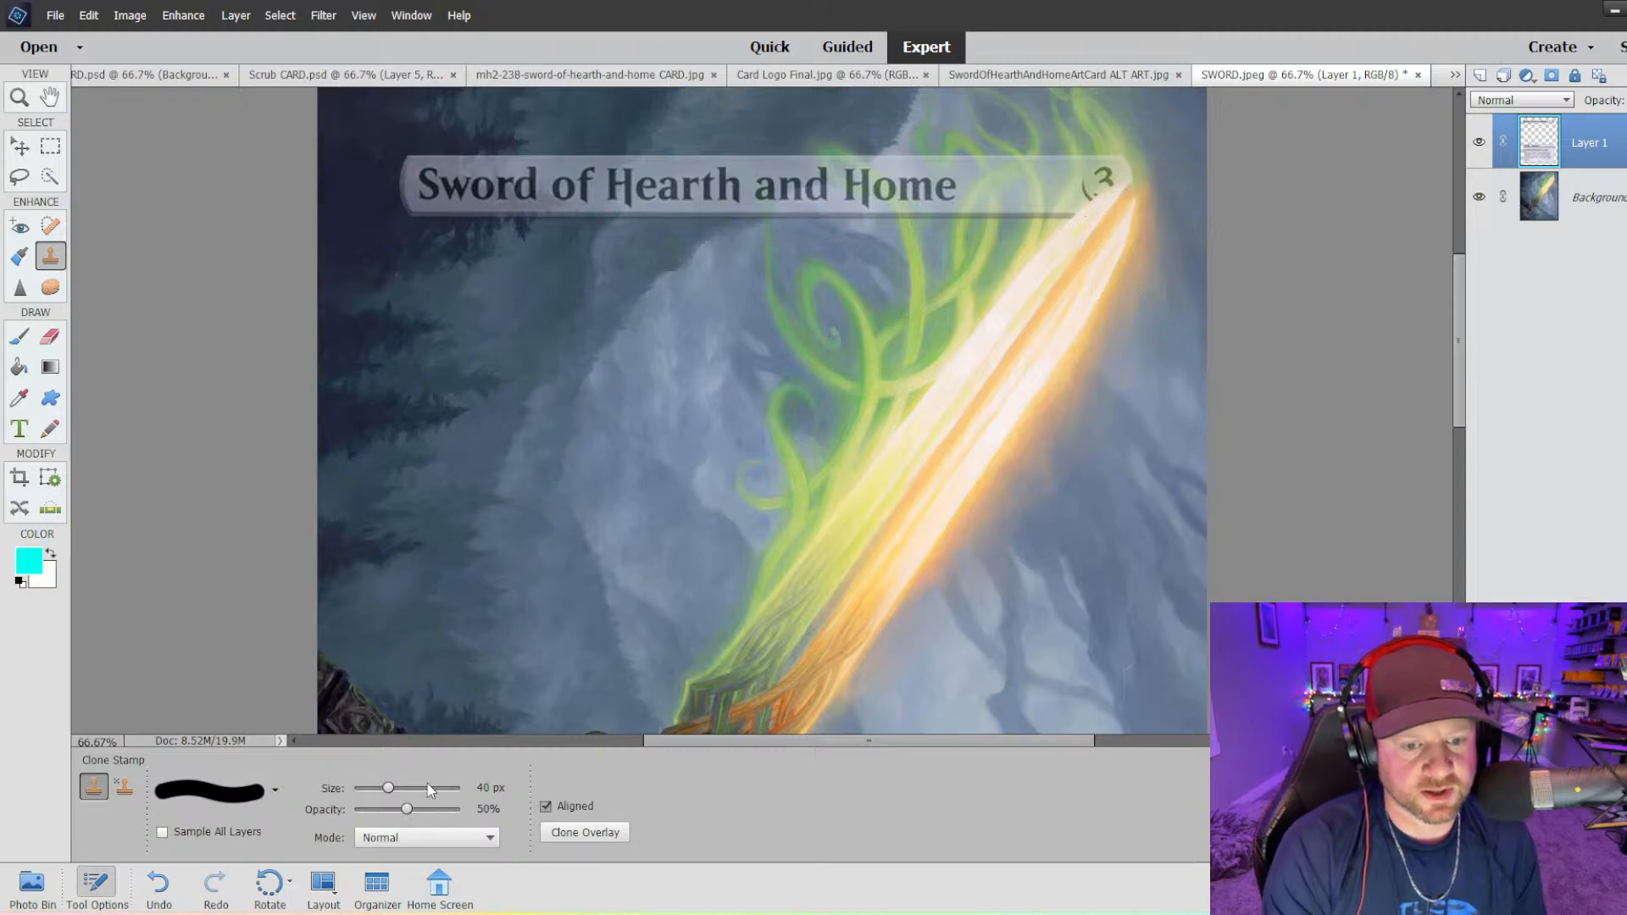
{"action": "left_click", "coordinate": [275, 790]}
{"action": "left_click", "coordinate": [248, 634]}
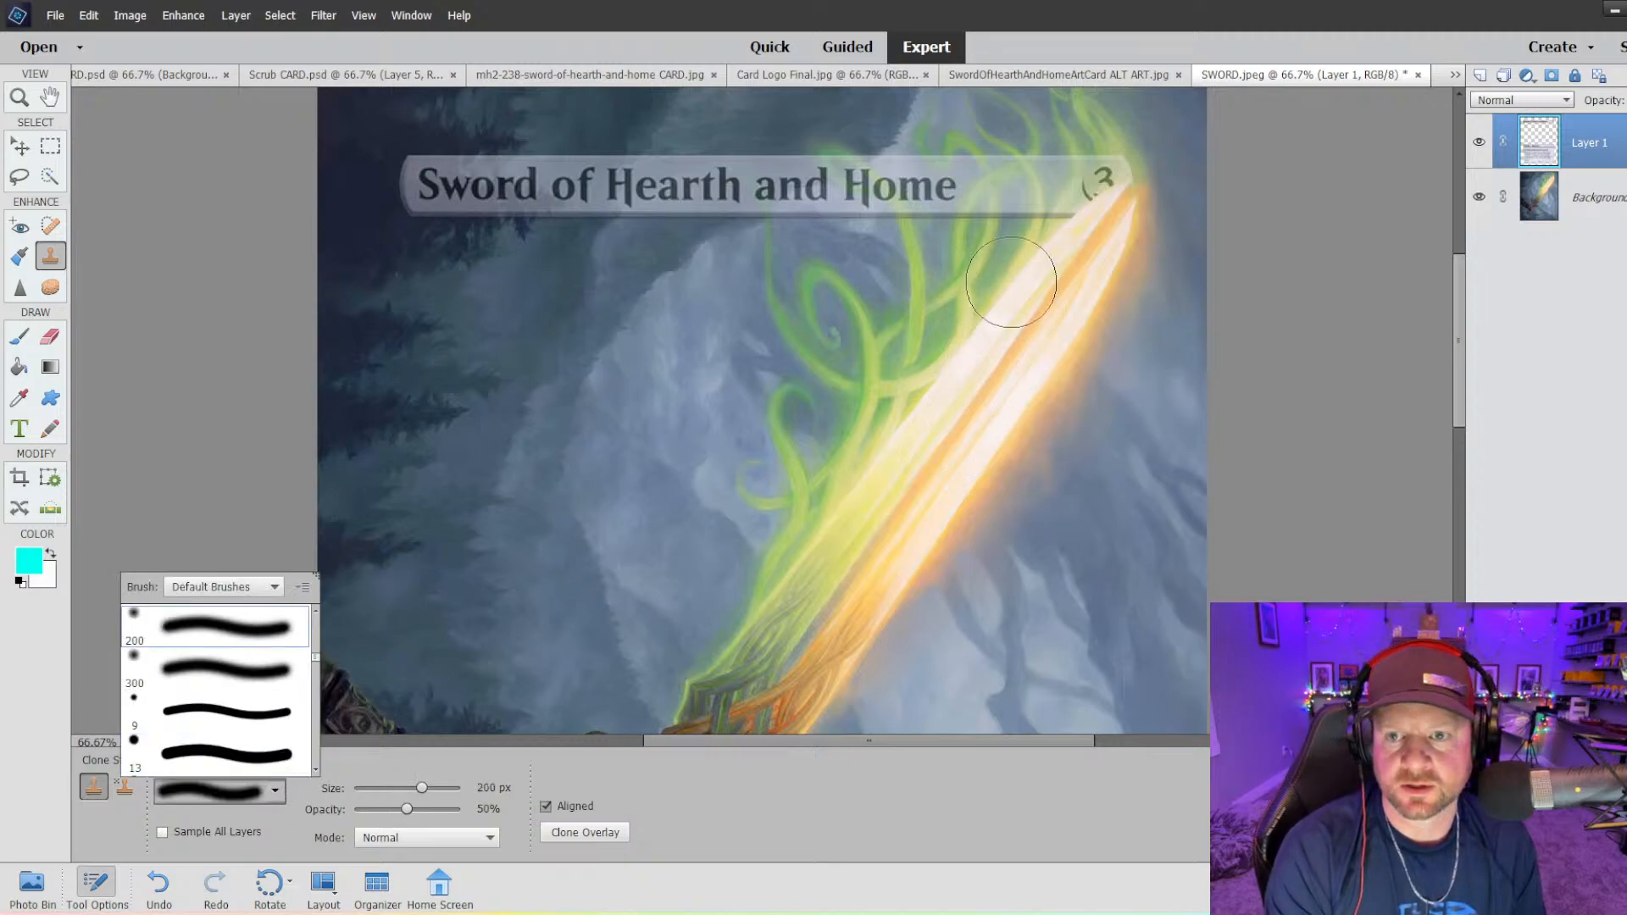
{"action": "key", "text": "["}
{"action": "key", "text": "["}
{"action": "key", "text": "["}
{"action": "key", "text": "["}
{"action": "key", "text": "["}
{"action": "key", "text": "["}
{"action": "key", "text": "["}
{"action": "key", "text": "["}
{"action": "key", "text": "["}
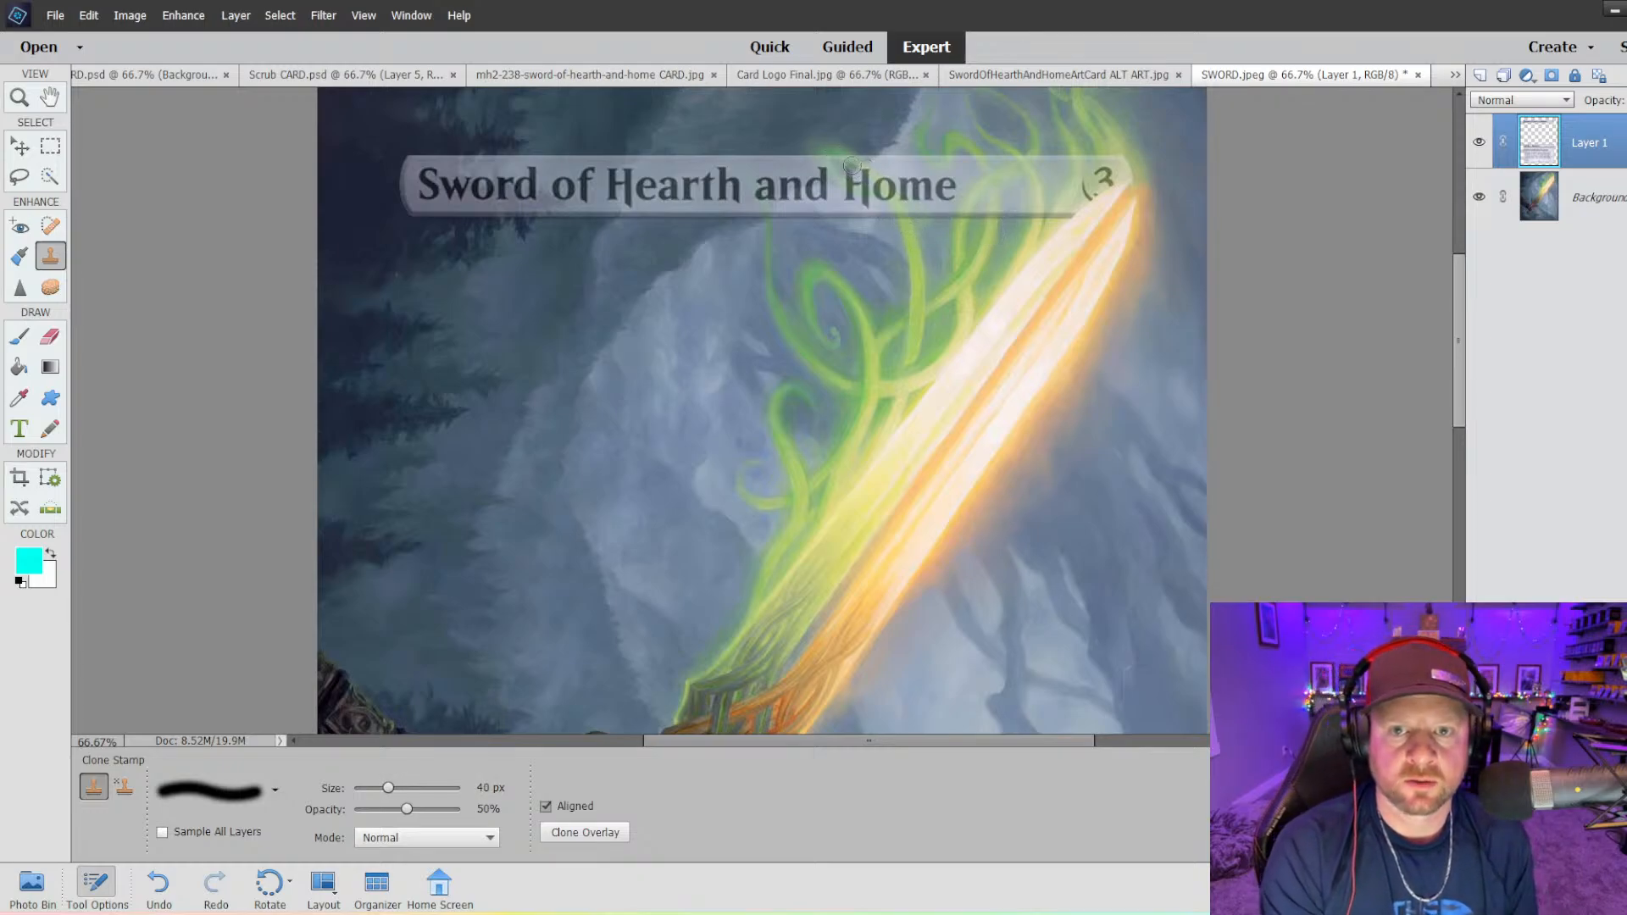
{"action": "key", "text": "bracketleft"}
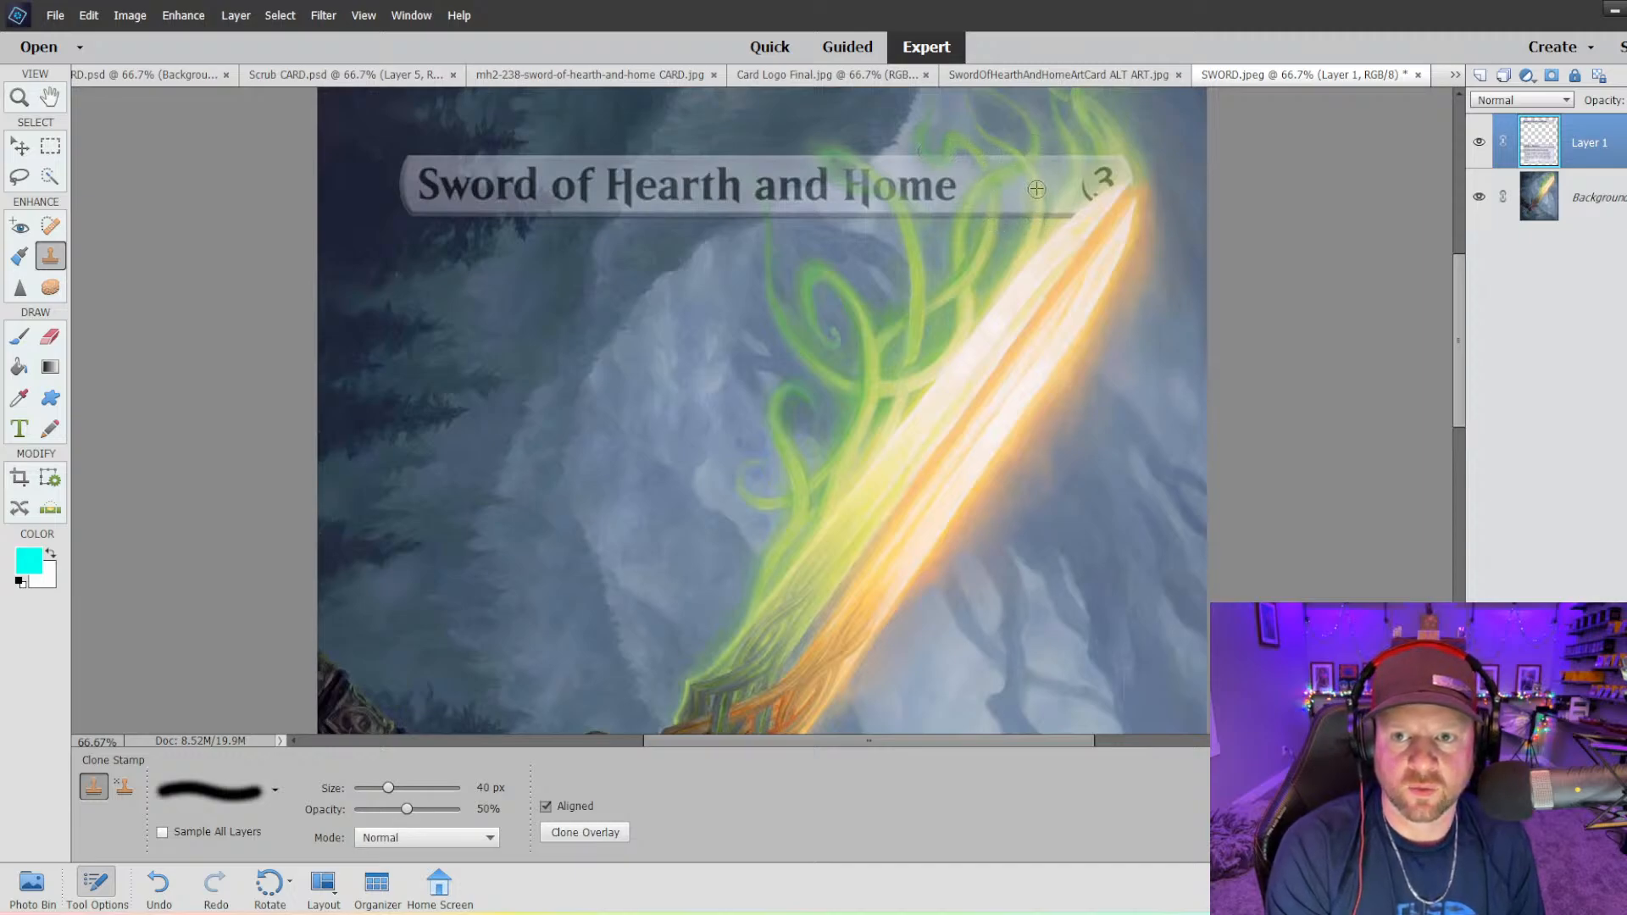
{"action": "left_click", "coordinate": [1083, 175]}
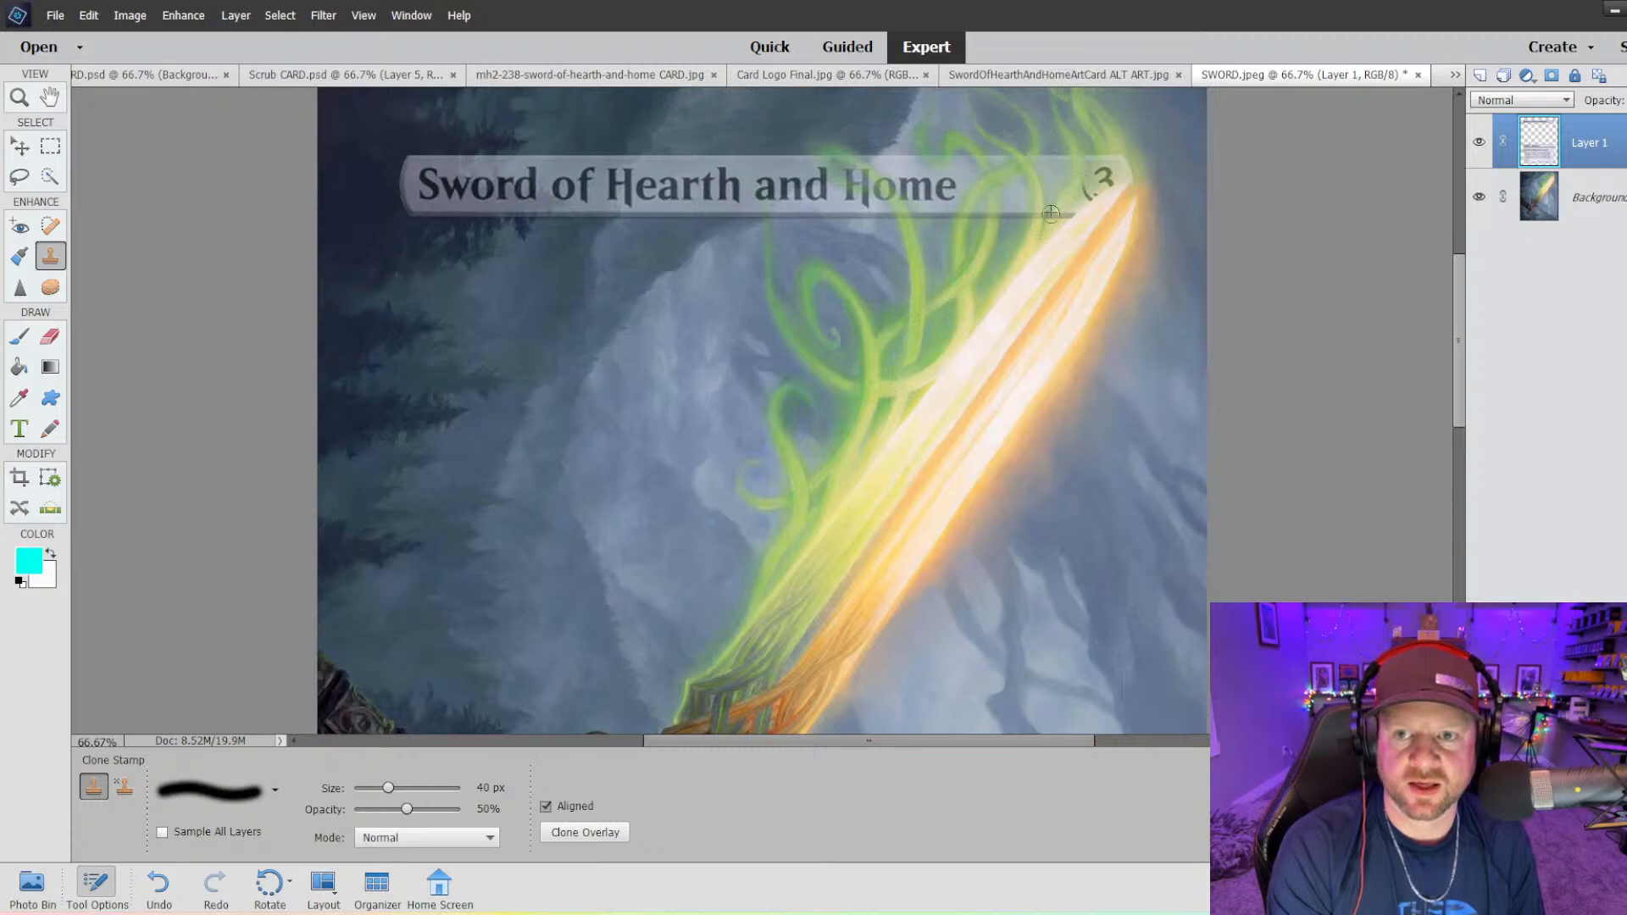
{"action": "left_click", "coordinate": [1104, 176]}
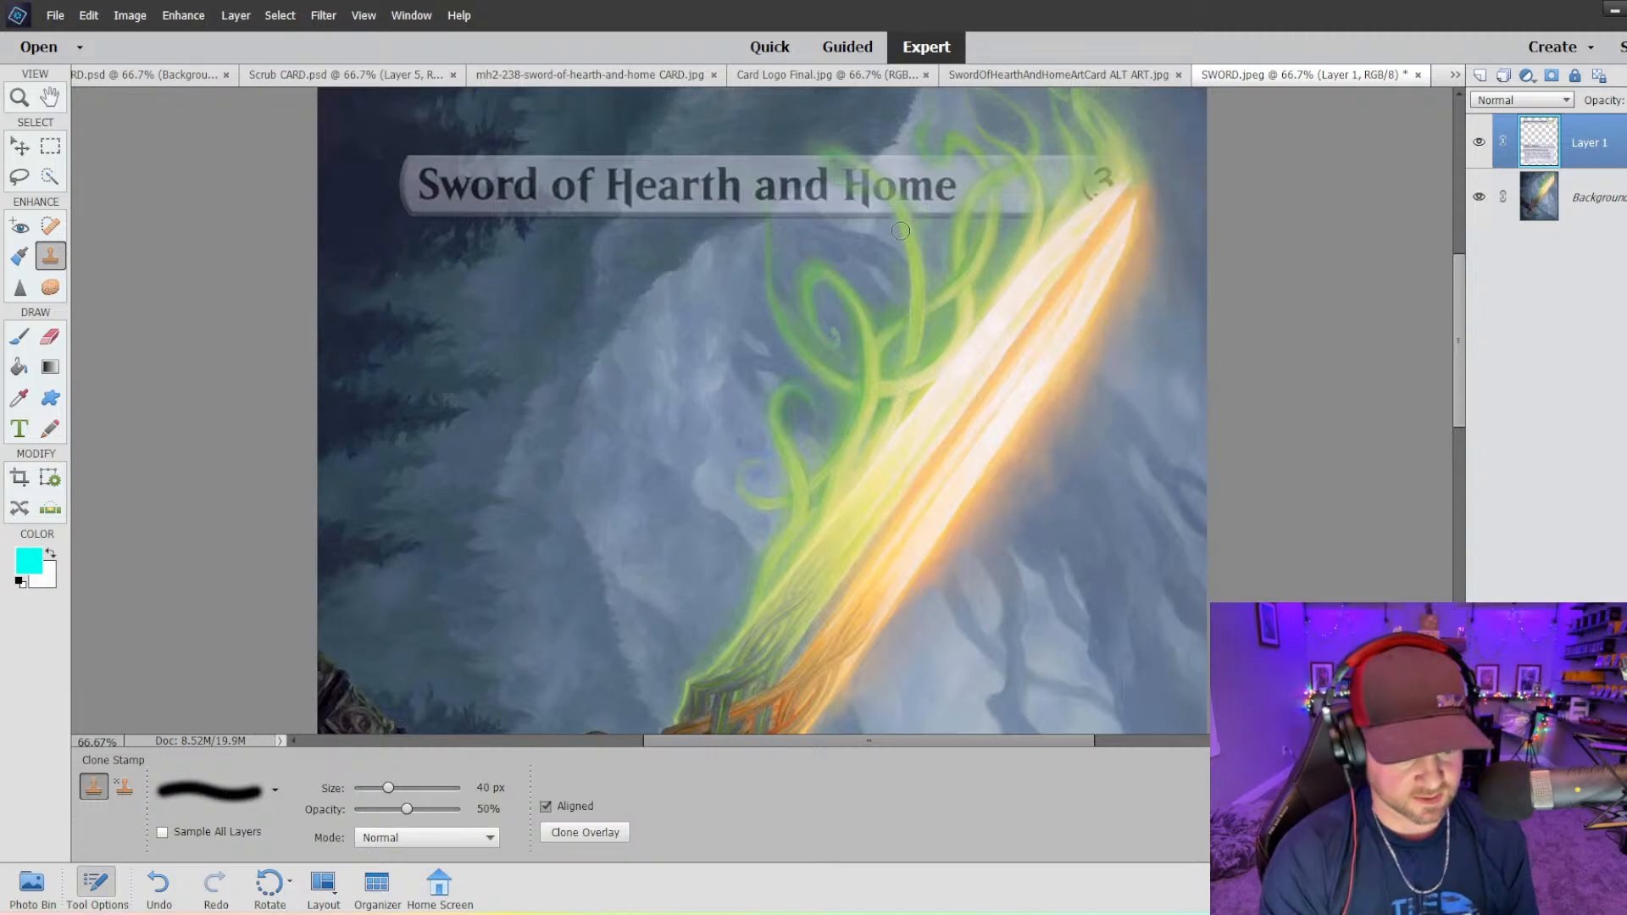
- Raise the opacity of Layer 1 to make the card's title bar and text box more solid
{"action": "key", "text": "ctrl+minus"}
{"action": "key", "text": "ctrl+minus"}
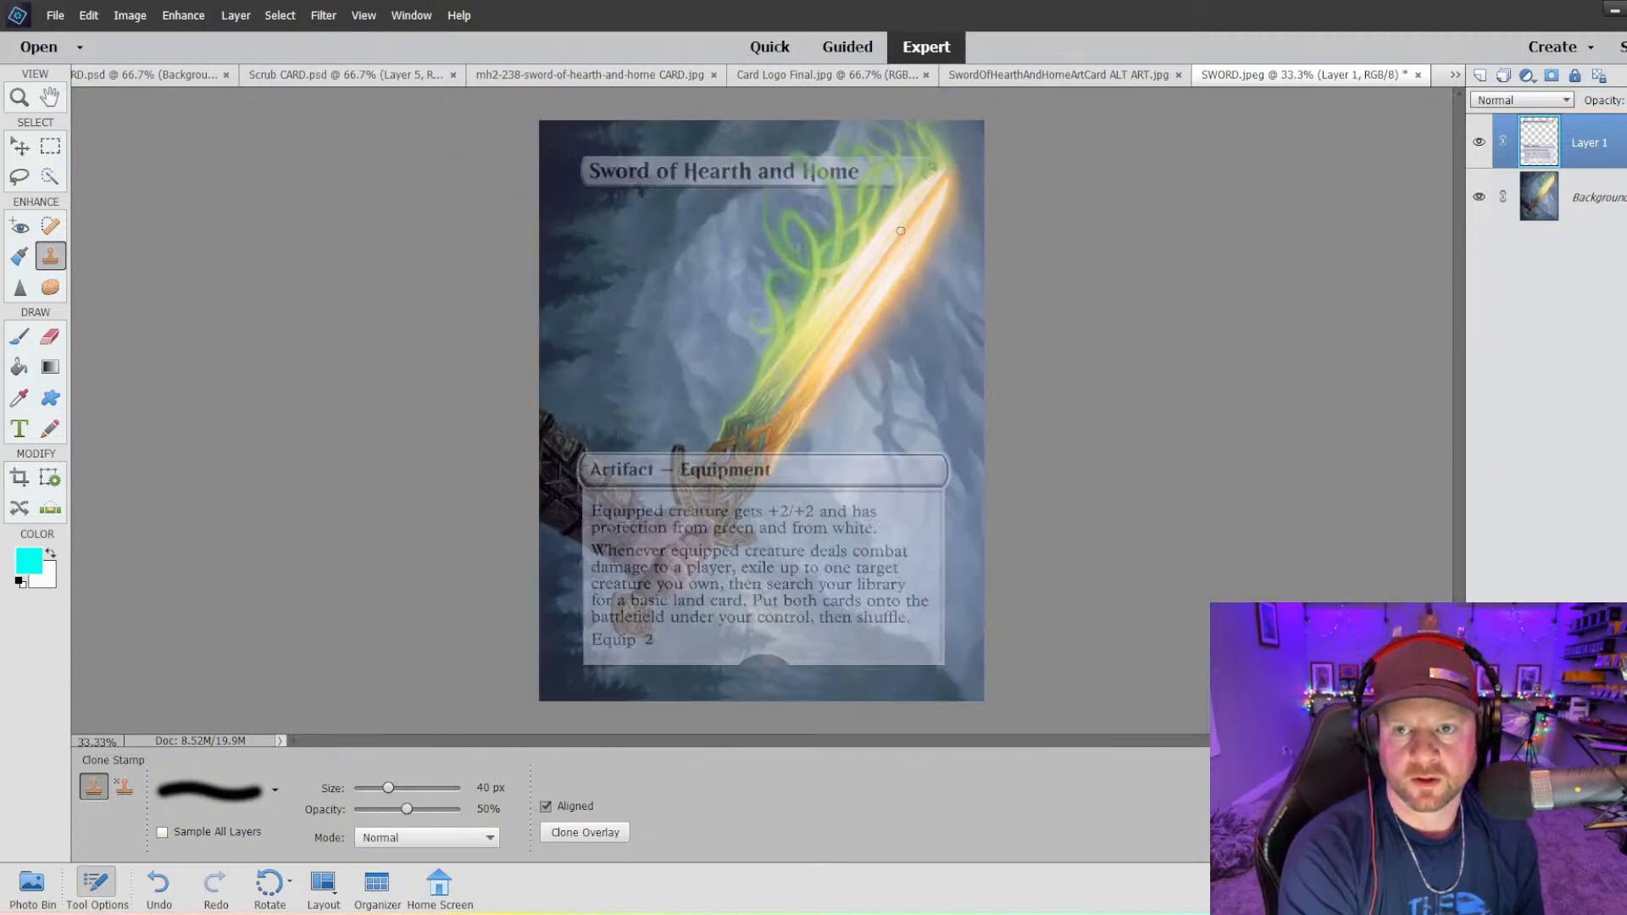
{"action": "left_click", "coordinate": [1626, 101]}
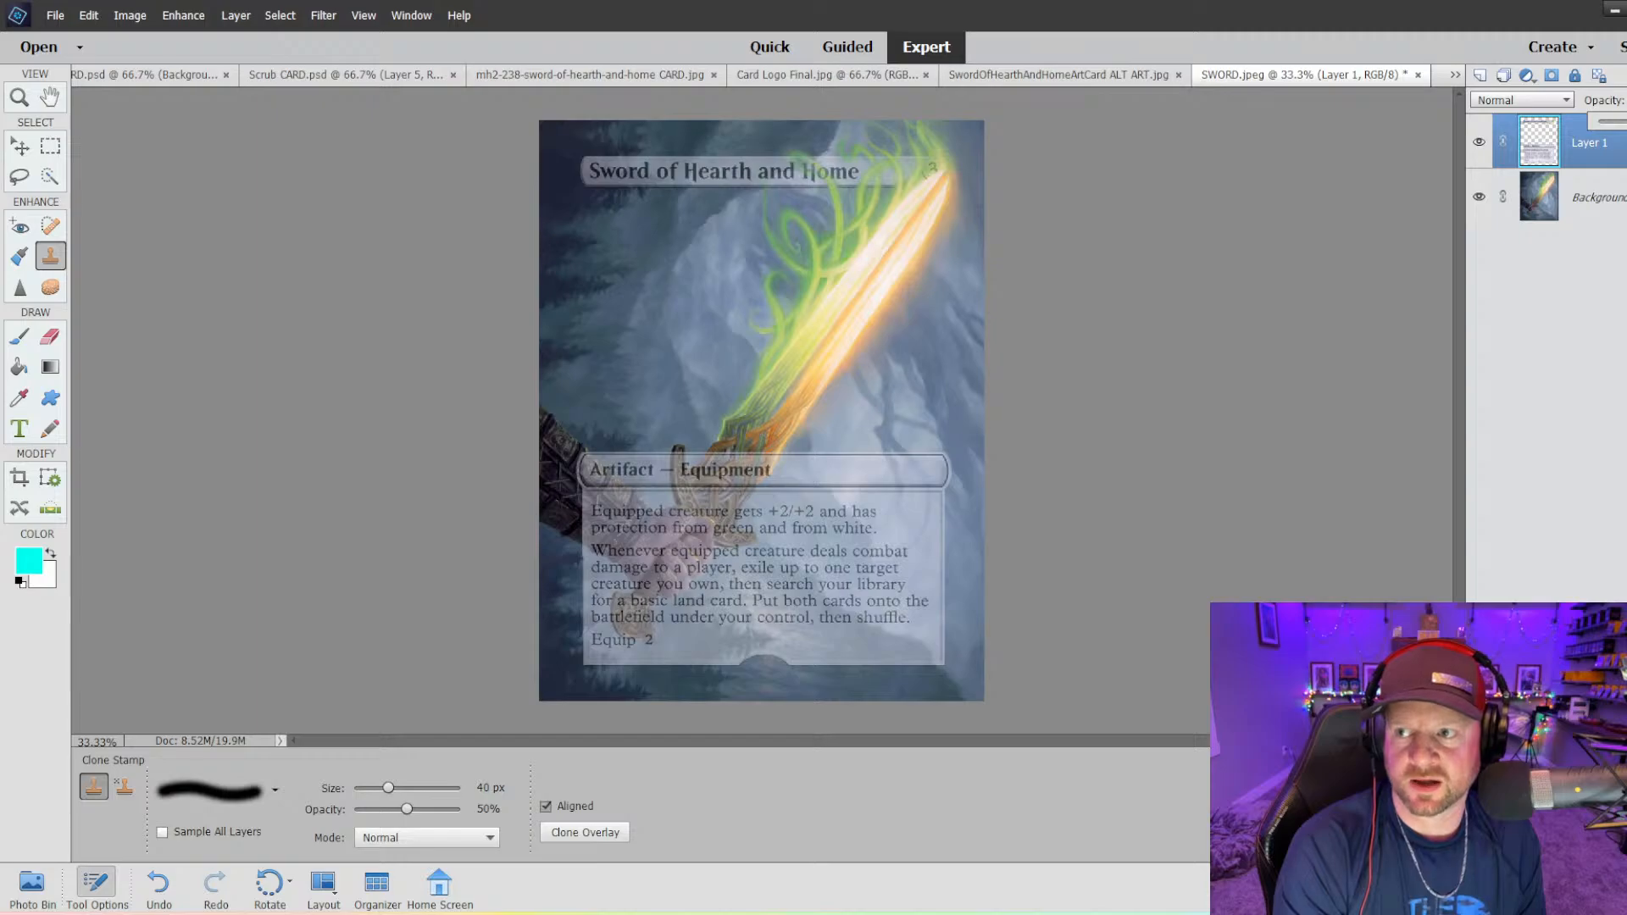
{"action": "left_click_drag", "start_coordinate": [1617, 121], "coordinate": [1626, 121]}
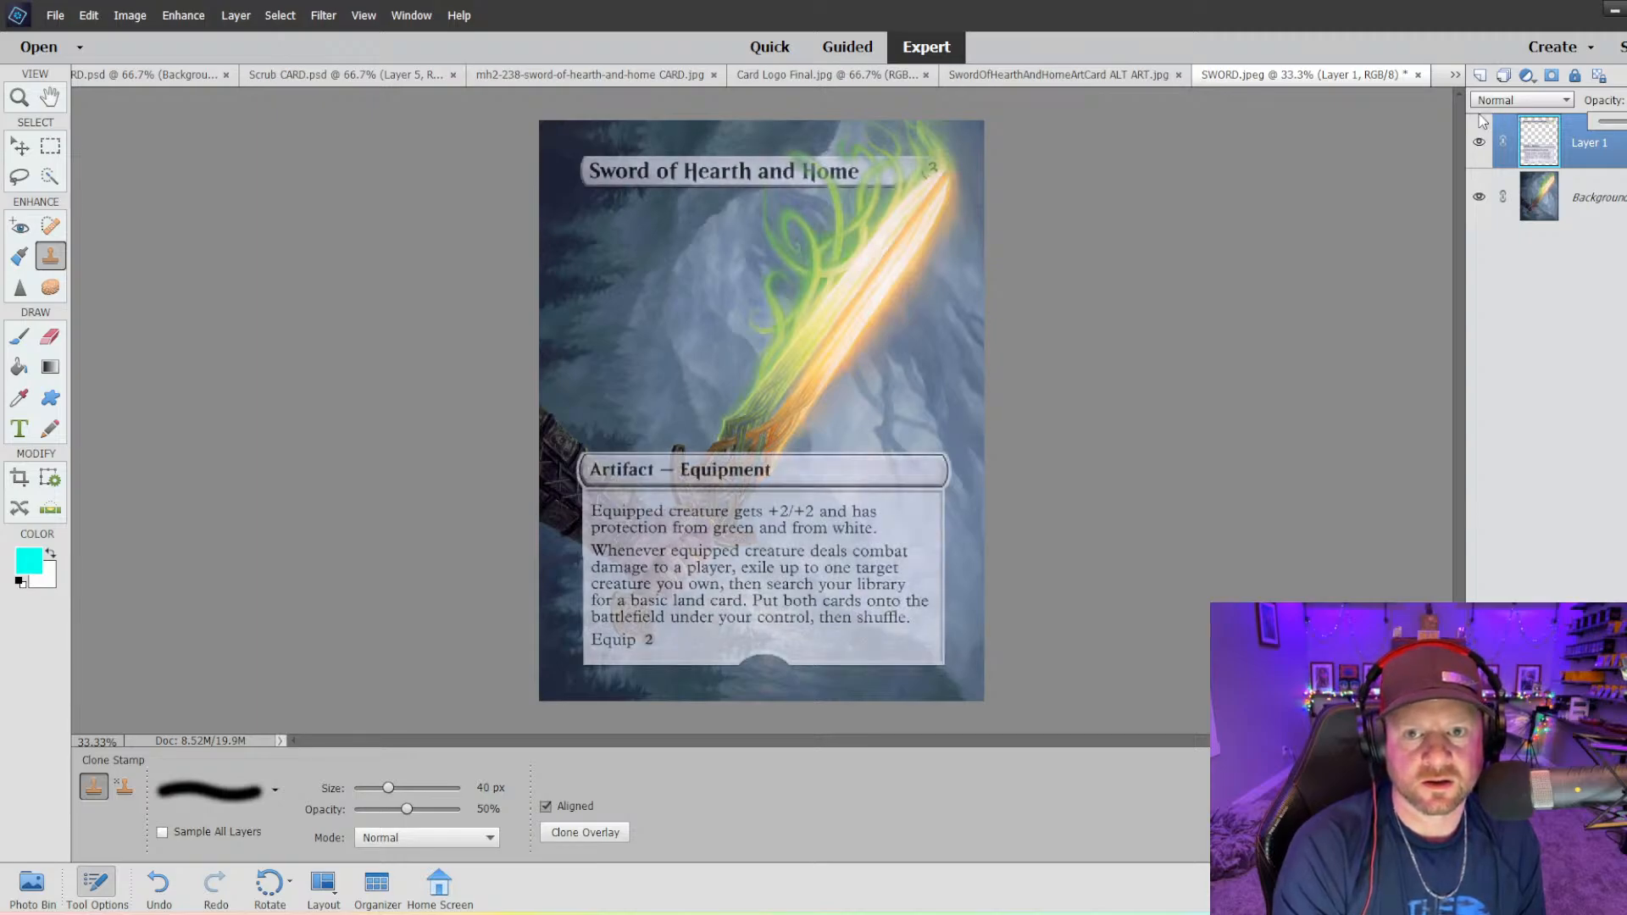
{"action": "left_click", "coordinate": [896, 169]}
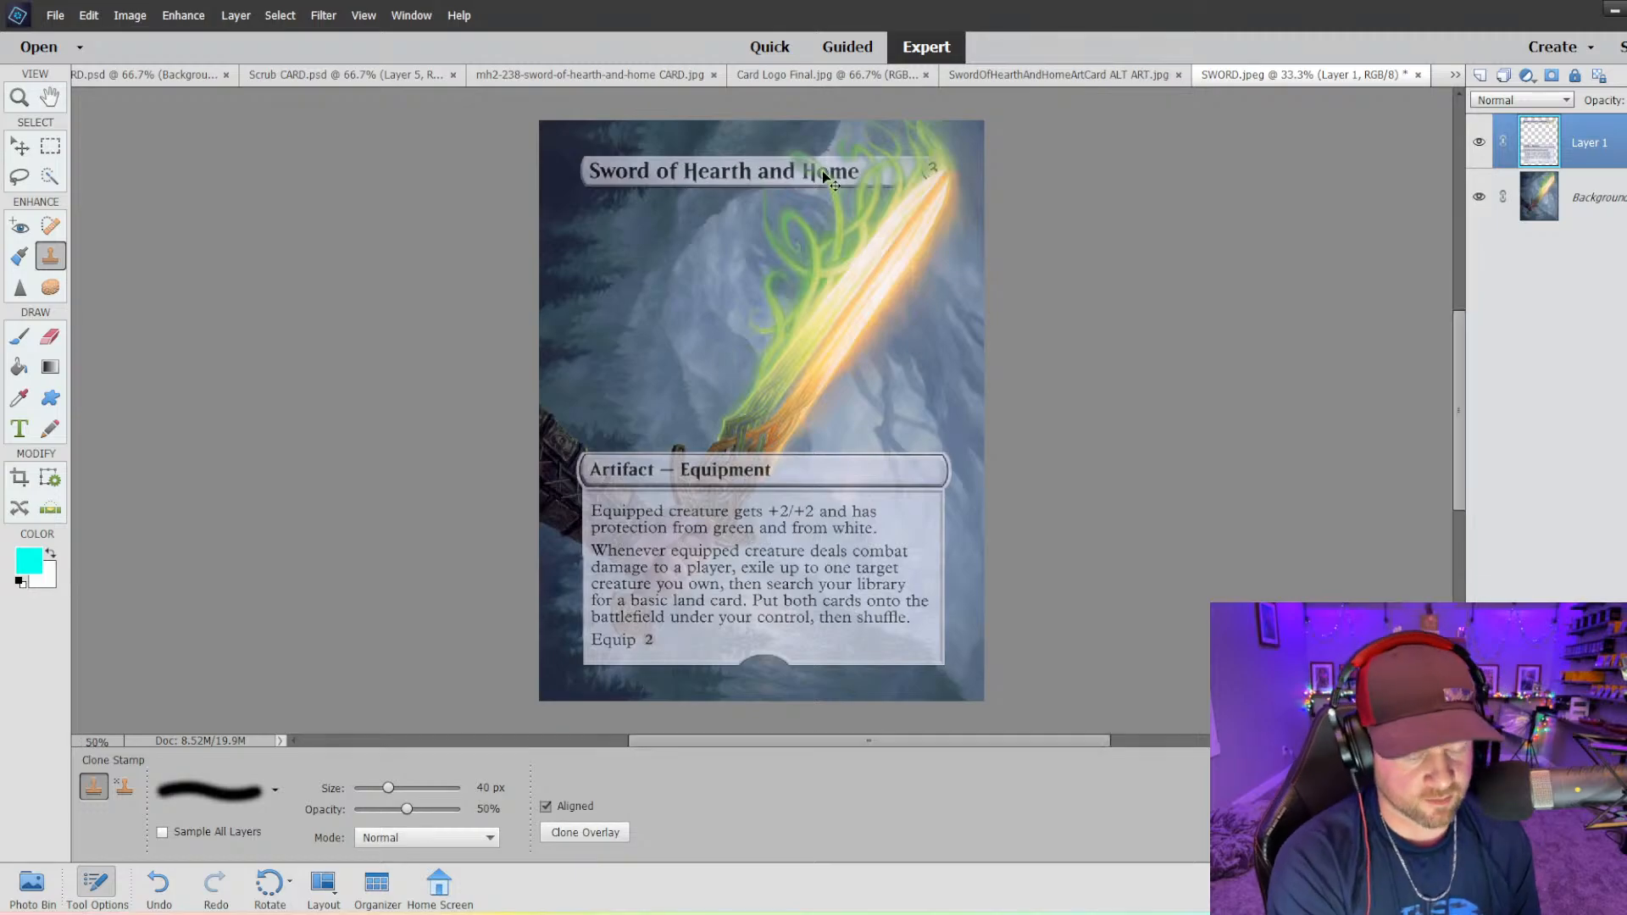
- Undo the last clone stroke and refine the green vines over the title bar with a soft 20 px Clone Stamp at 50% opacity
{"action": "key", "text": "ctrl+equal"}
{"action": "scroll", "coordinate": [811, 159], "scroll_direction": "up", "scroll_amount": 5}
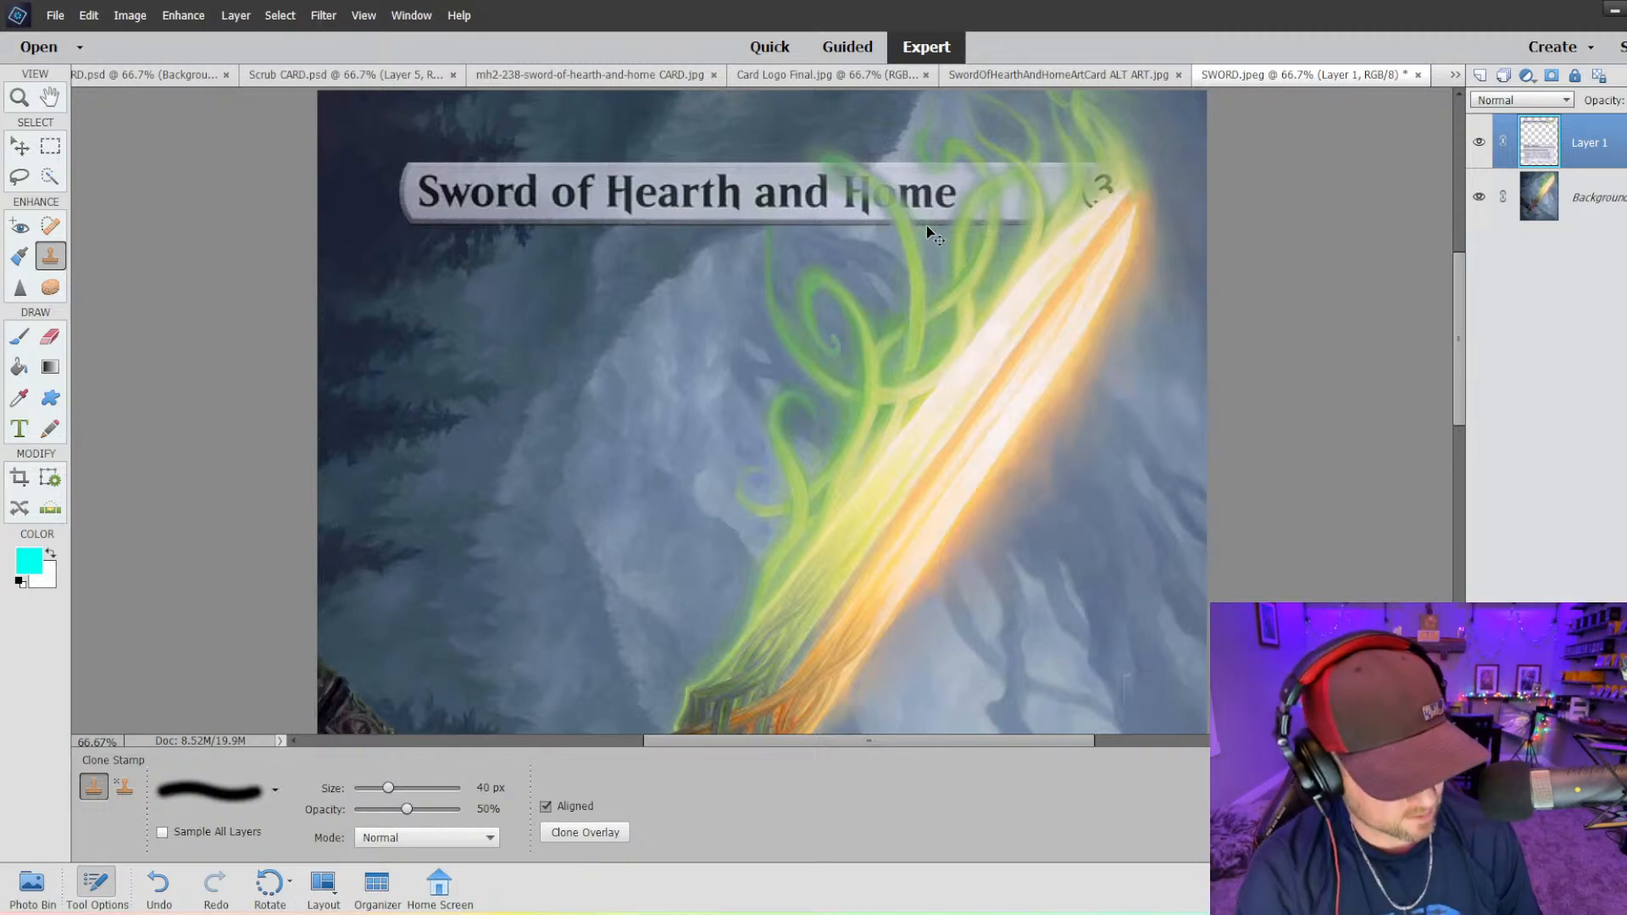
{"action": "key", "text": "ctrl+z"}
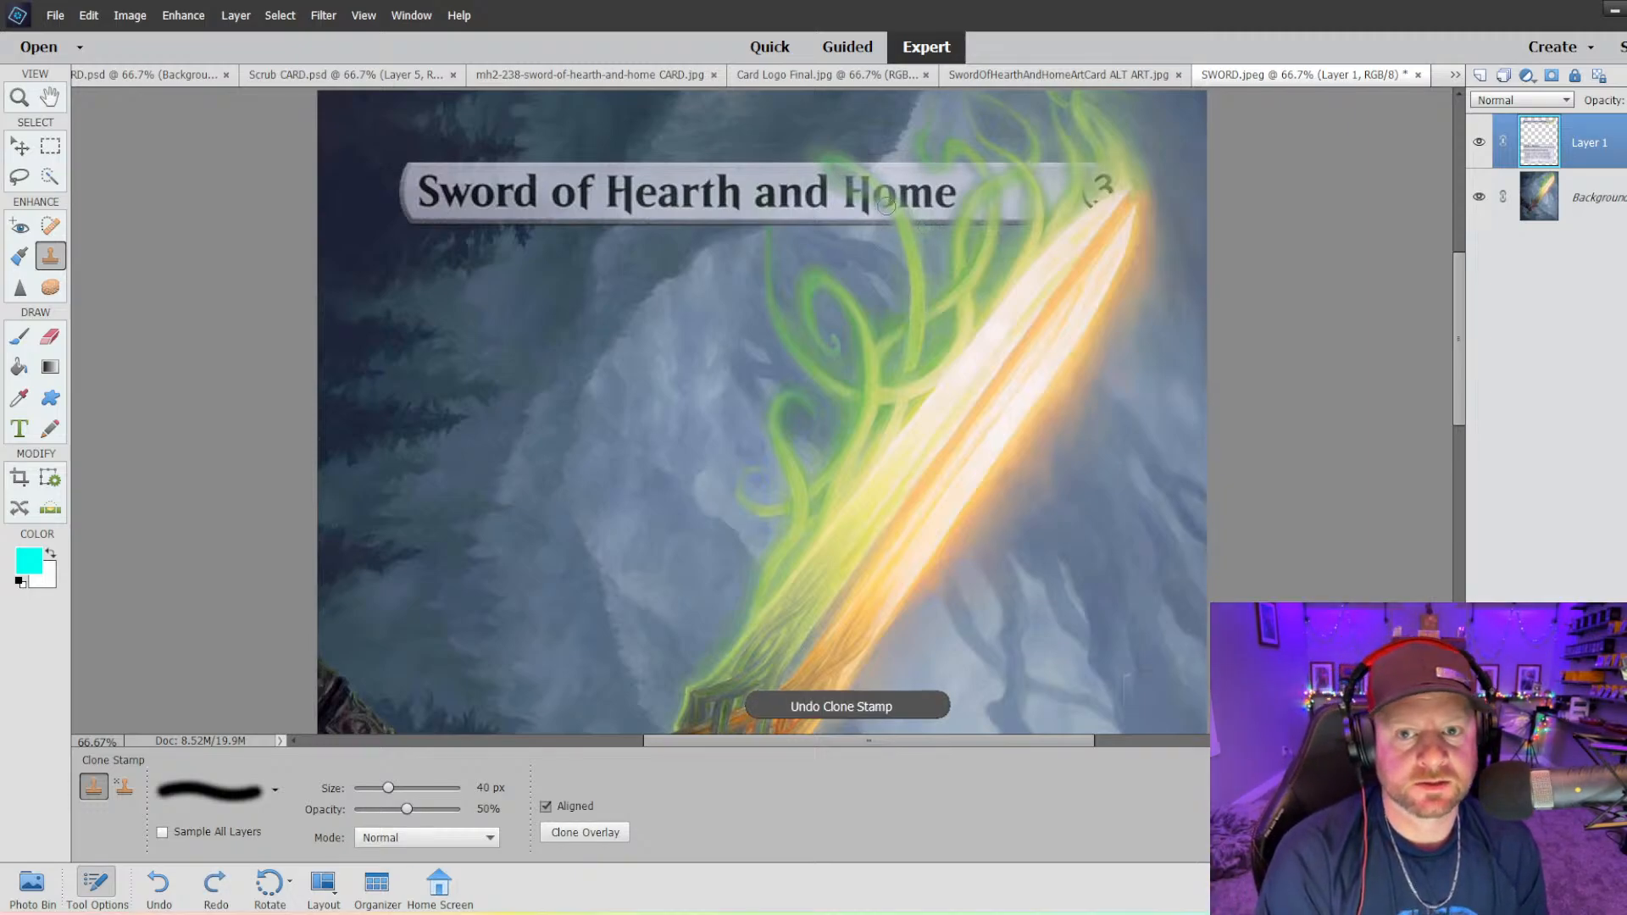
{"action": "key", "text": "bracketleft"}
{"action": "key", "text": "bracketleft"}
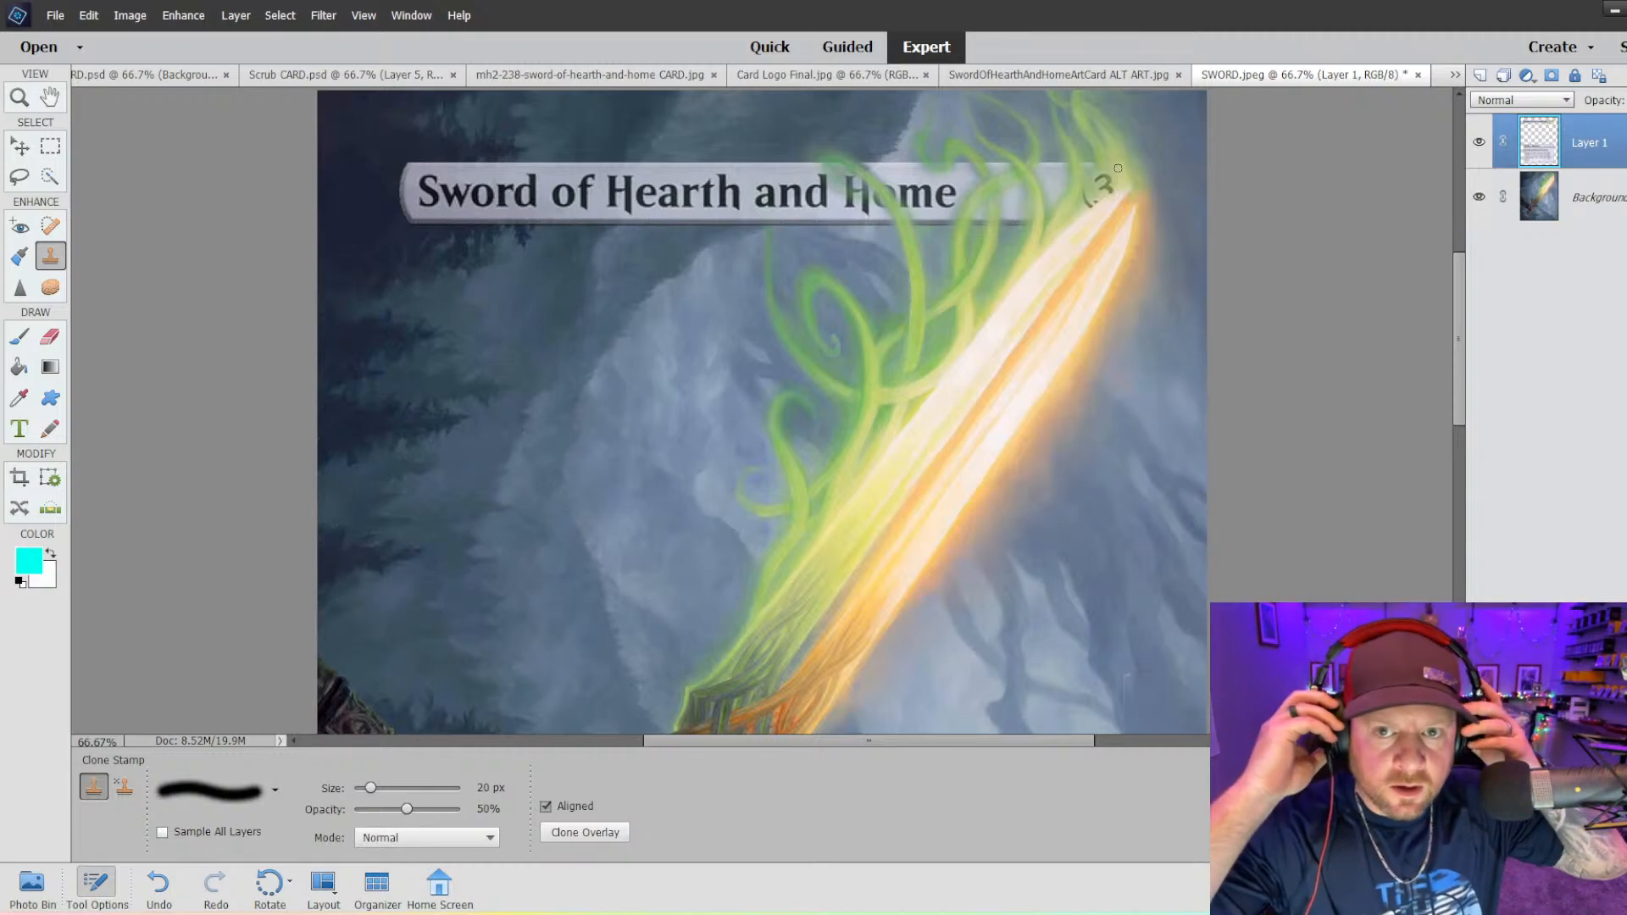
{"action": "key", "text": "ctrl+minus"}
{"action": "key", "text": "ctrl+minus"}
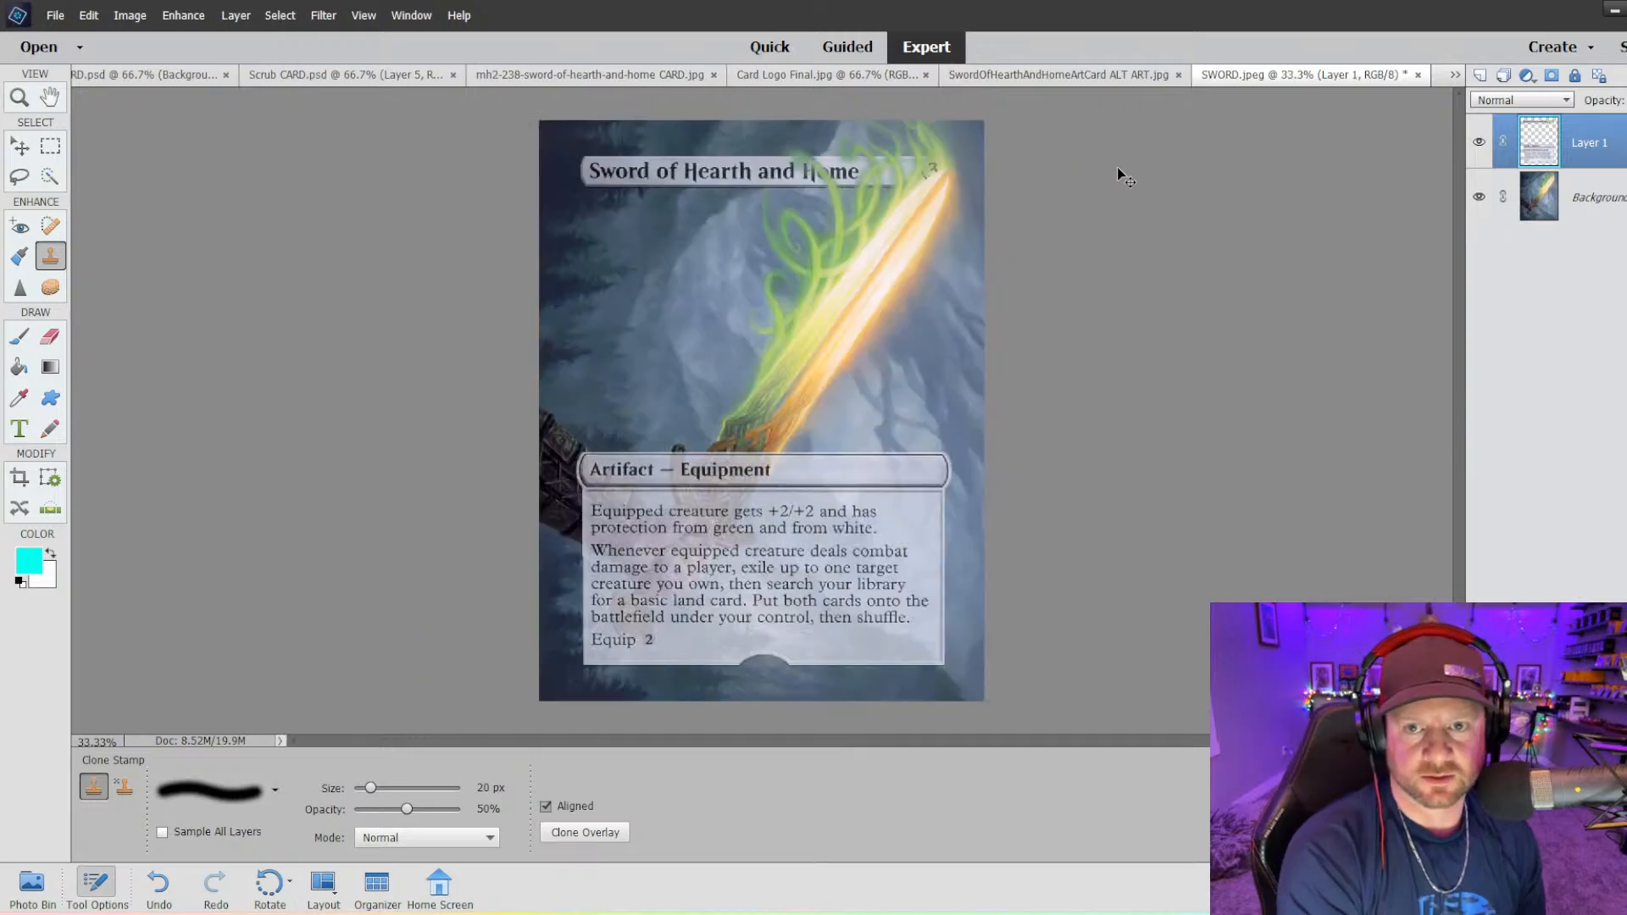
{"action": "key", "text": "ctrl+minus"}
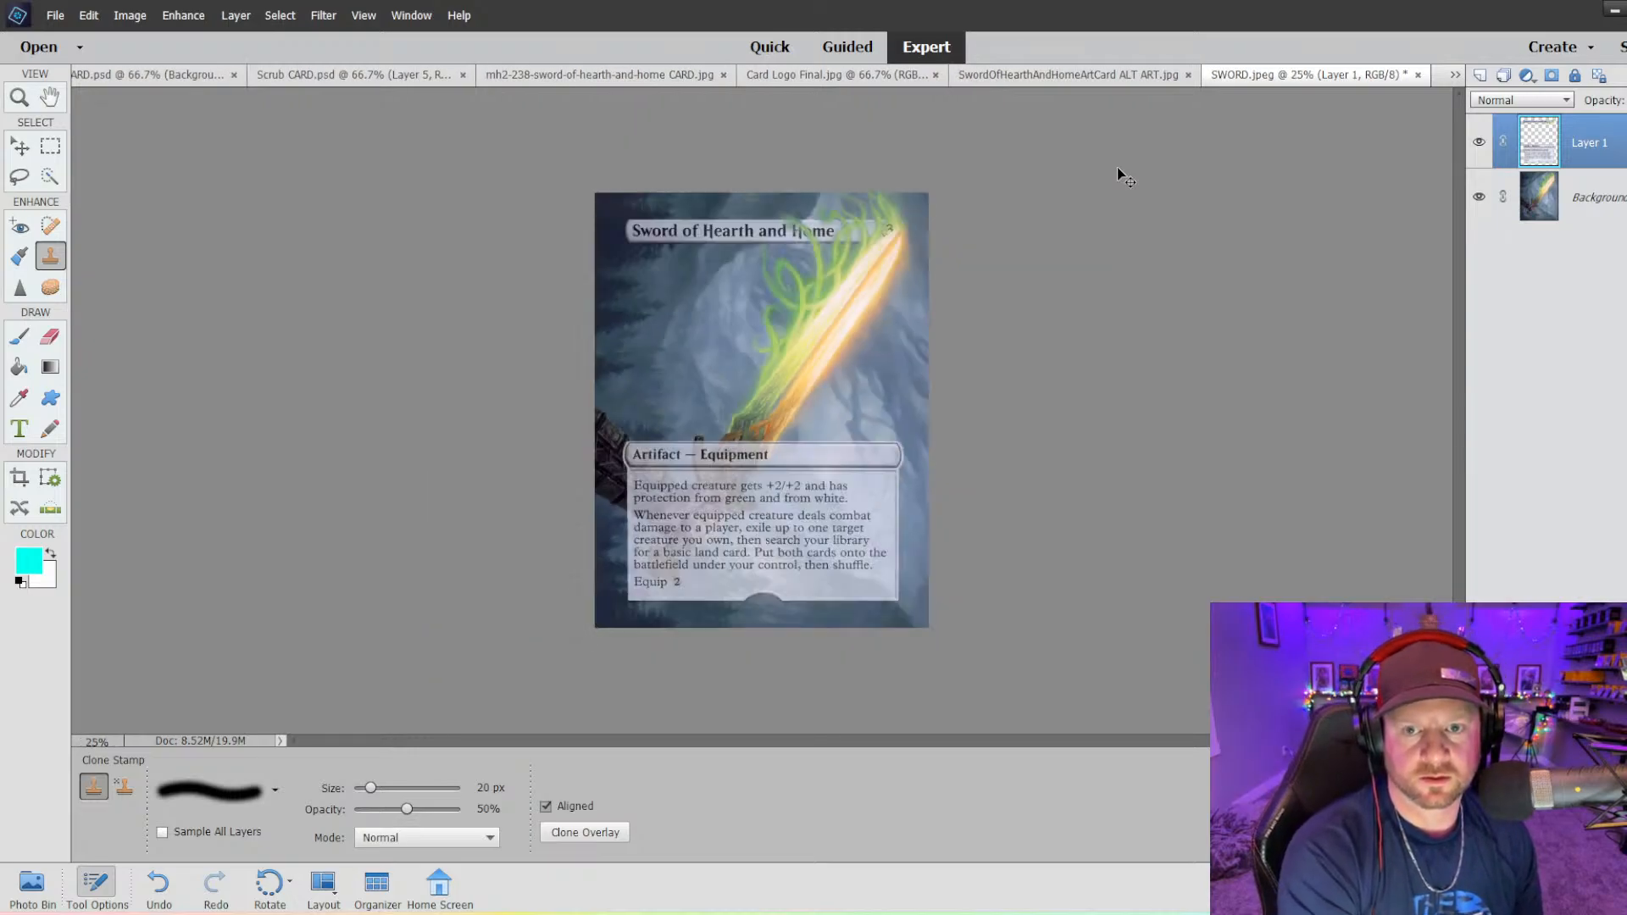
- Set the Clone Stamp to 100% opacity with the hard round 9 px brush
{"action": "key", "text": "ctrl+plus"}
{"action": "key", "text": "ctrl+plus"}
{"action": "key", "text": "ctrl+plus"}
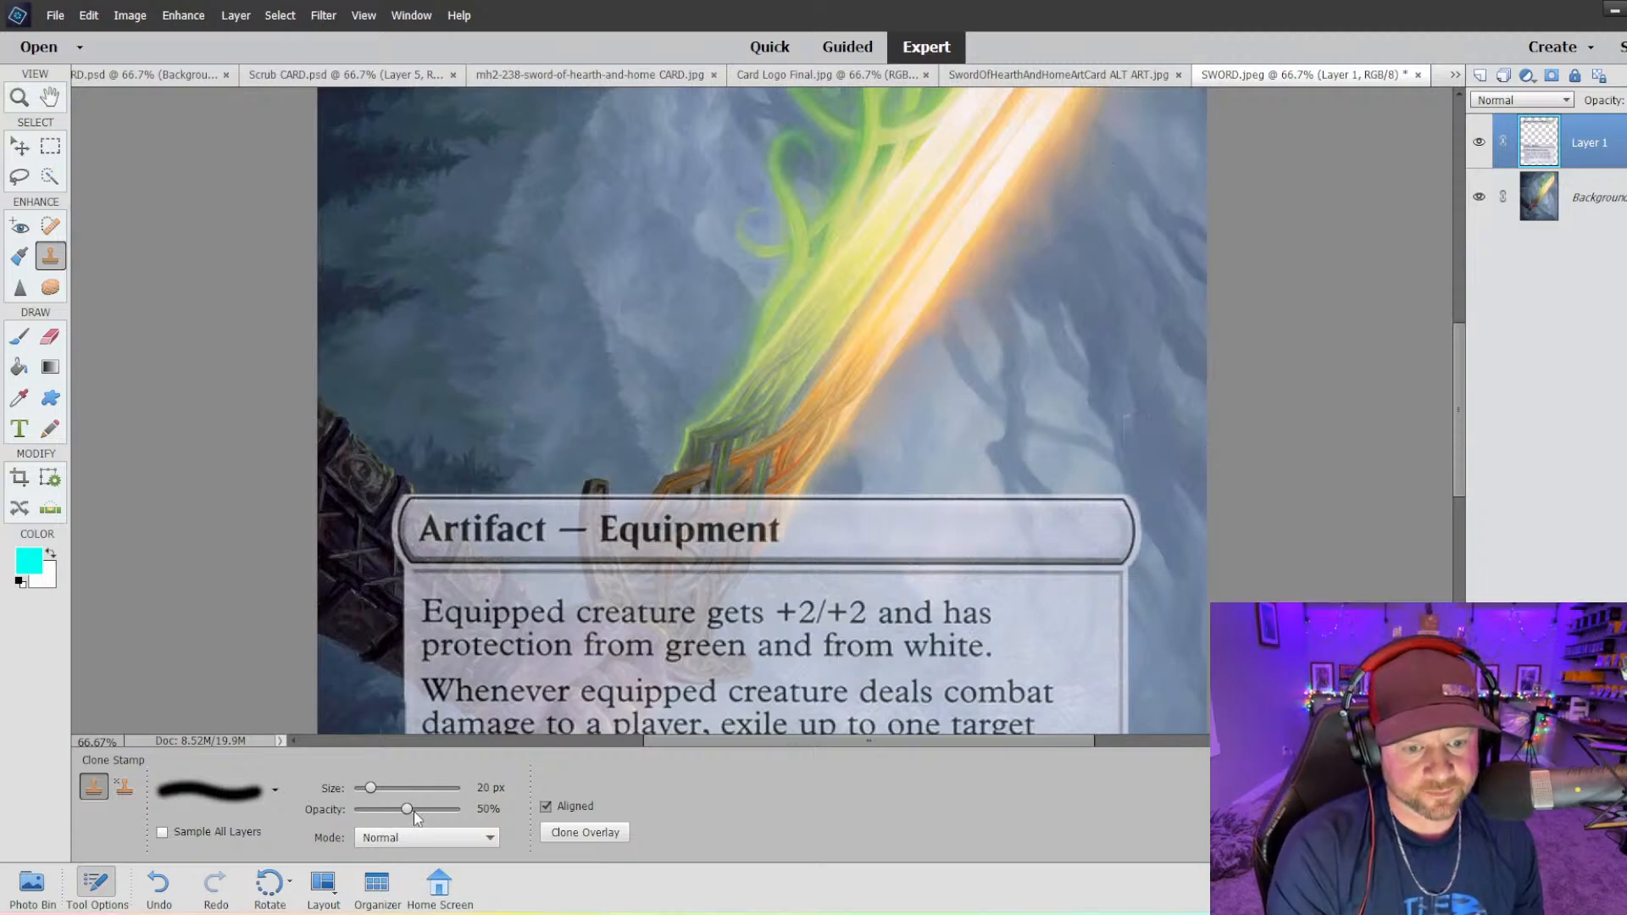
{"action": "scroll", "coordinate": [581, 472], "scroll_direction": "down", "scroll_amount": 5}
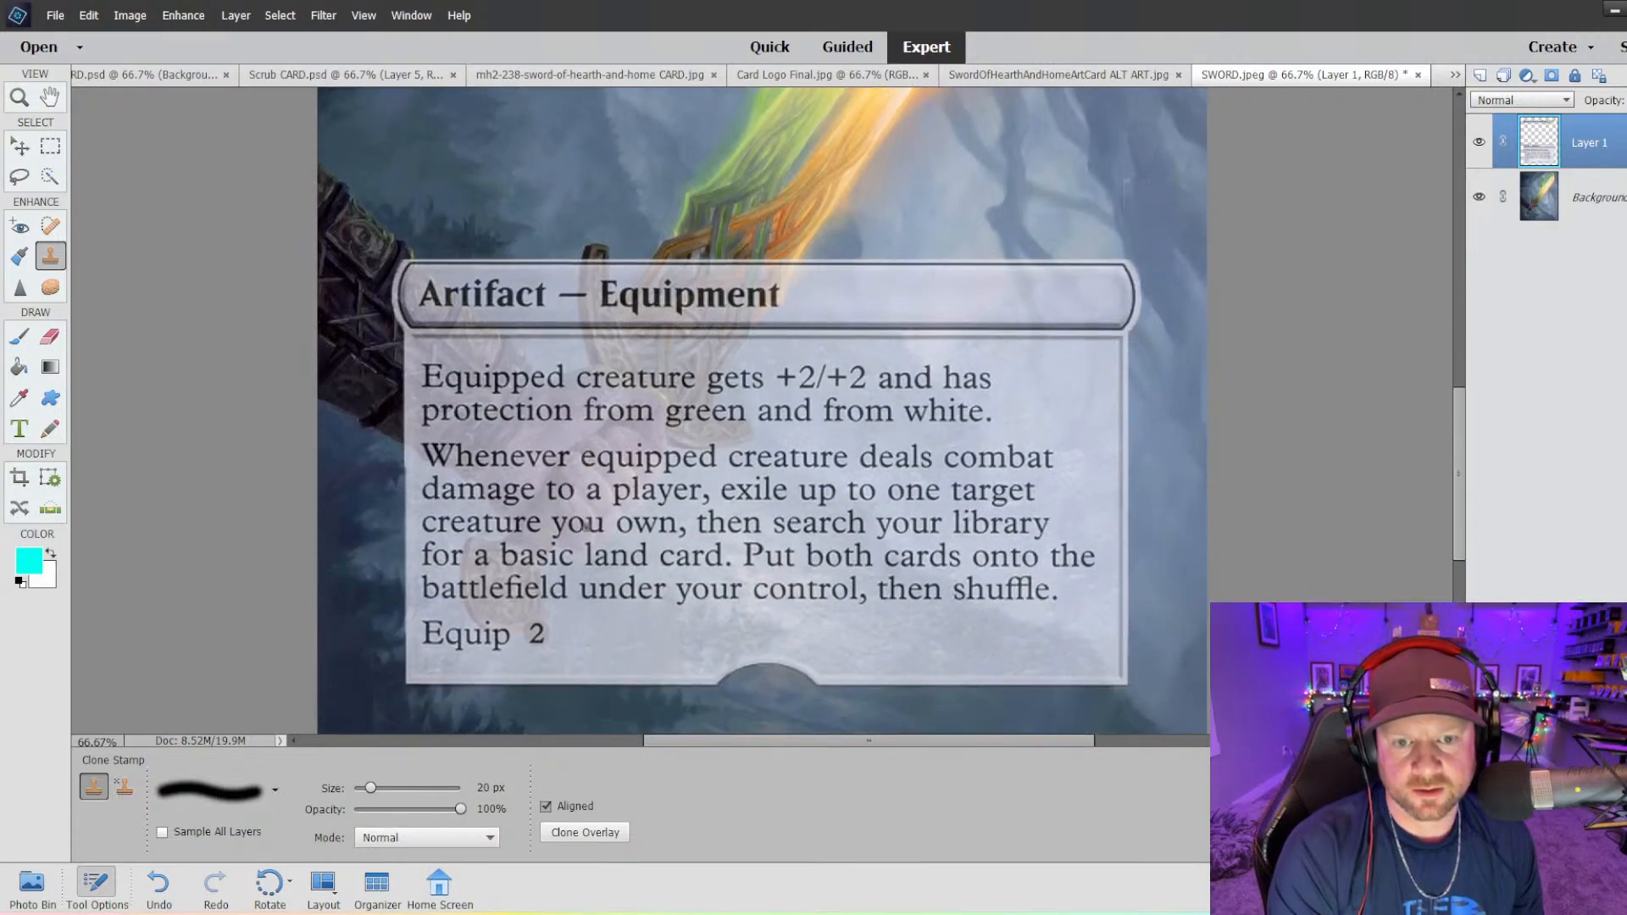
{"action": "left_click", "coordinate": [276, 791]}
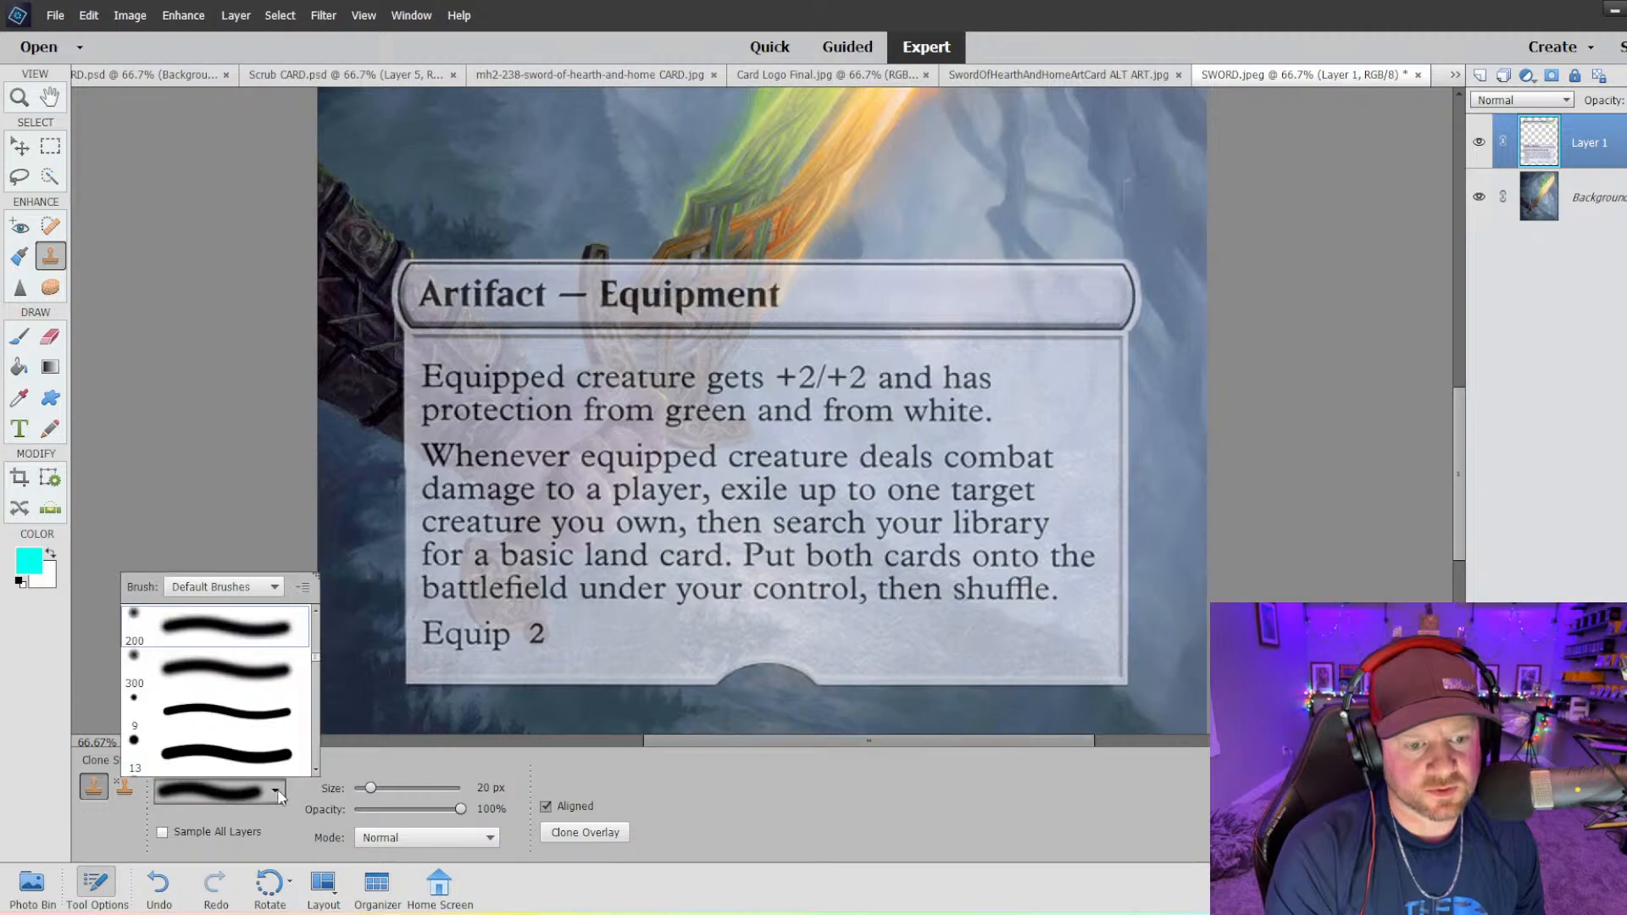
{"action": "left_click", "coordinate": [241, 723]}
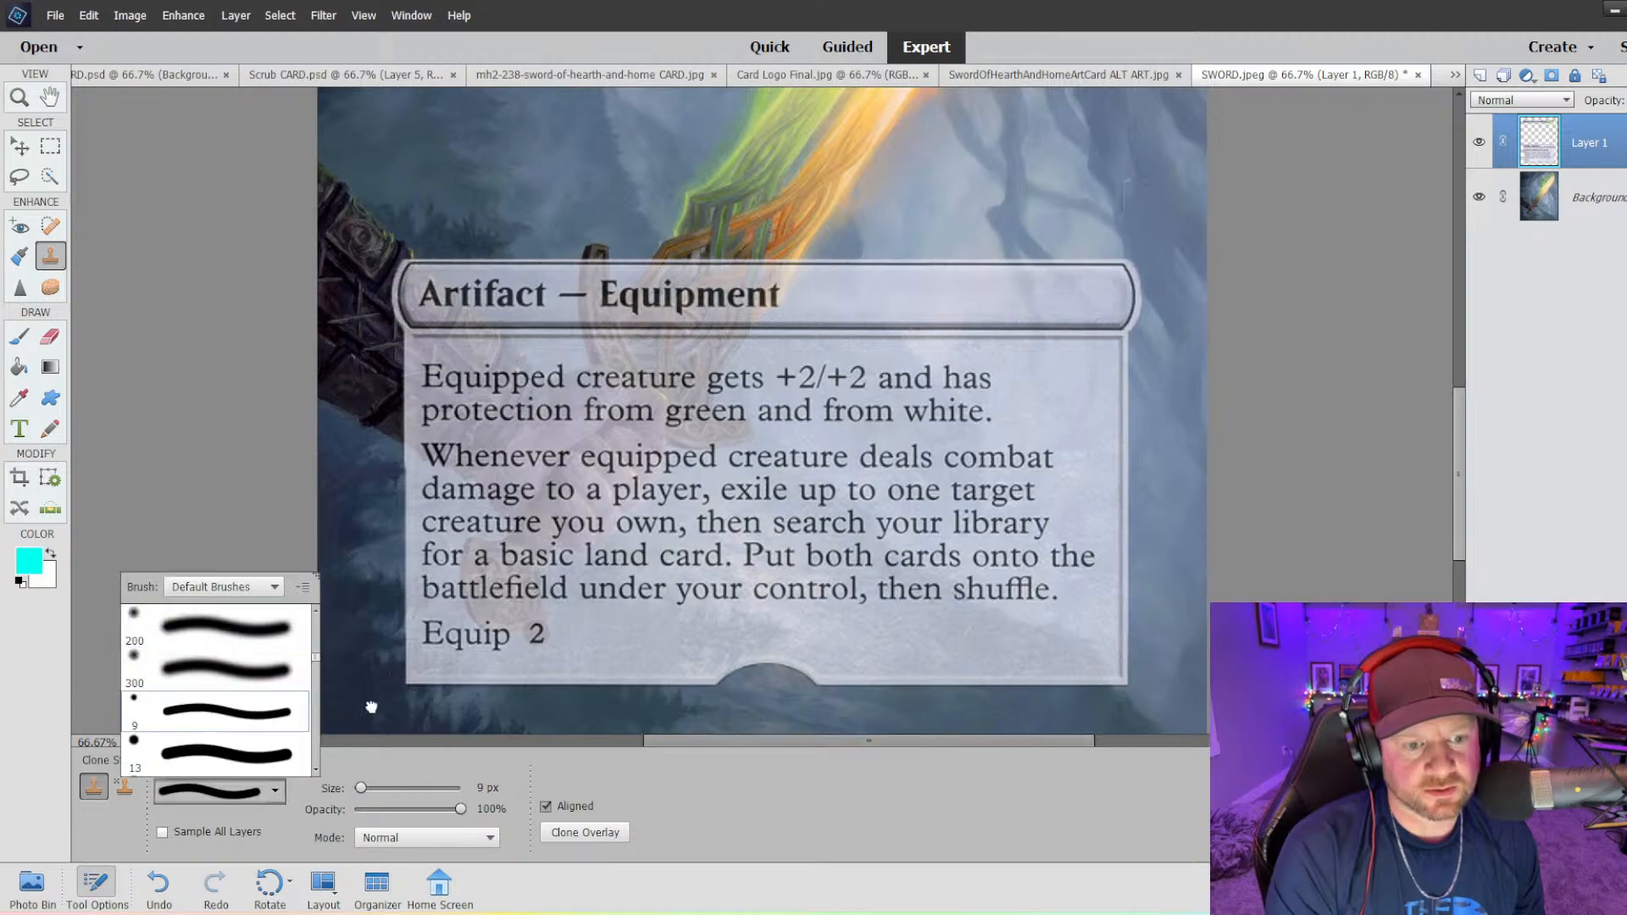
- Select the sword hilt, hand, pommel and armored forearm on the Background layer with a 30 px Quick Selection brush
{"action": "left_click", "coordinate": [50, 176]}
{"action": "left_click", "coordinate": [1538, 199]}
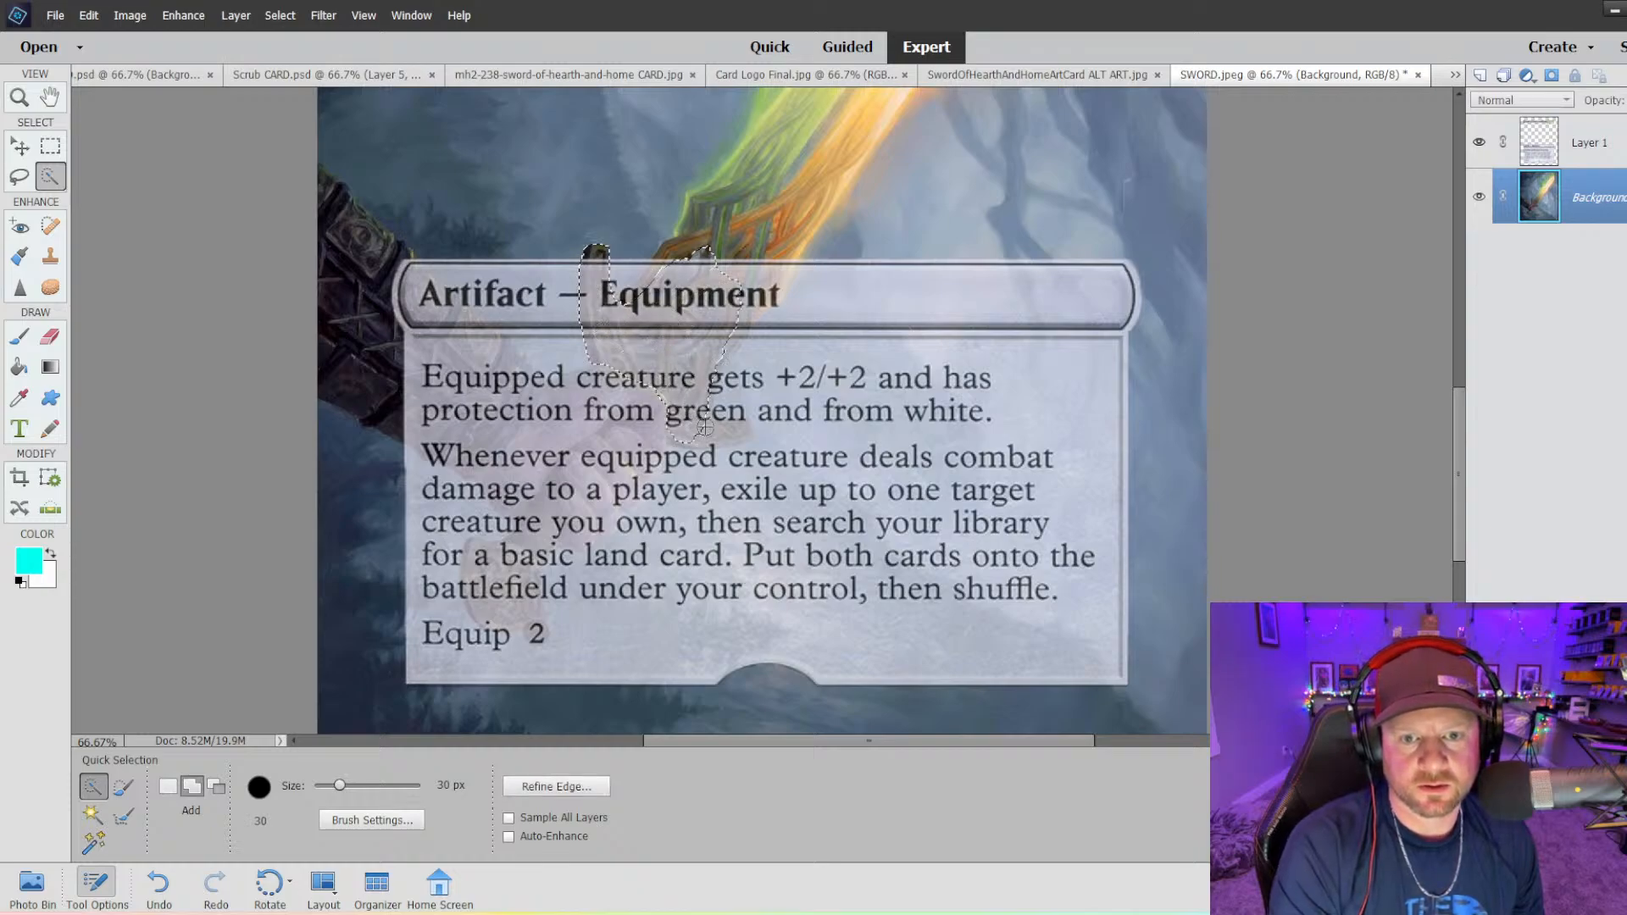
{"action": "left_click_drag", "start_coordinate": [721, 331], "coordinate": [731, 334]}
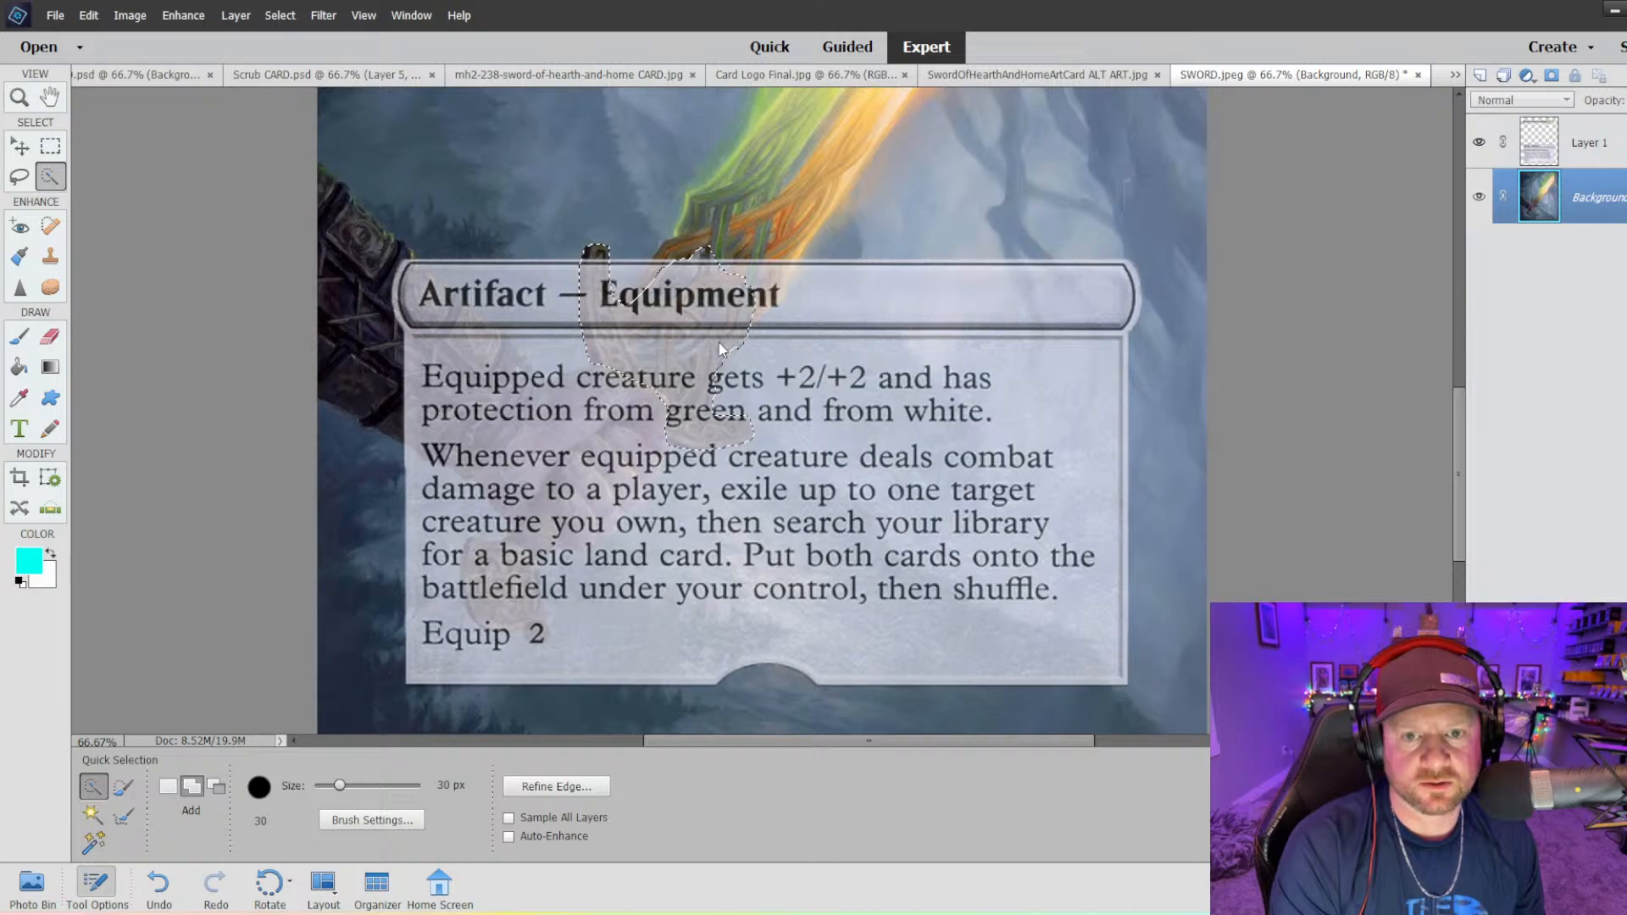
{"action": "left_click_drag", "start_coordinate": [710, 273], "coordinate": [681, 249]}
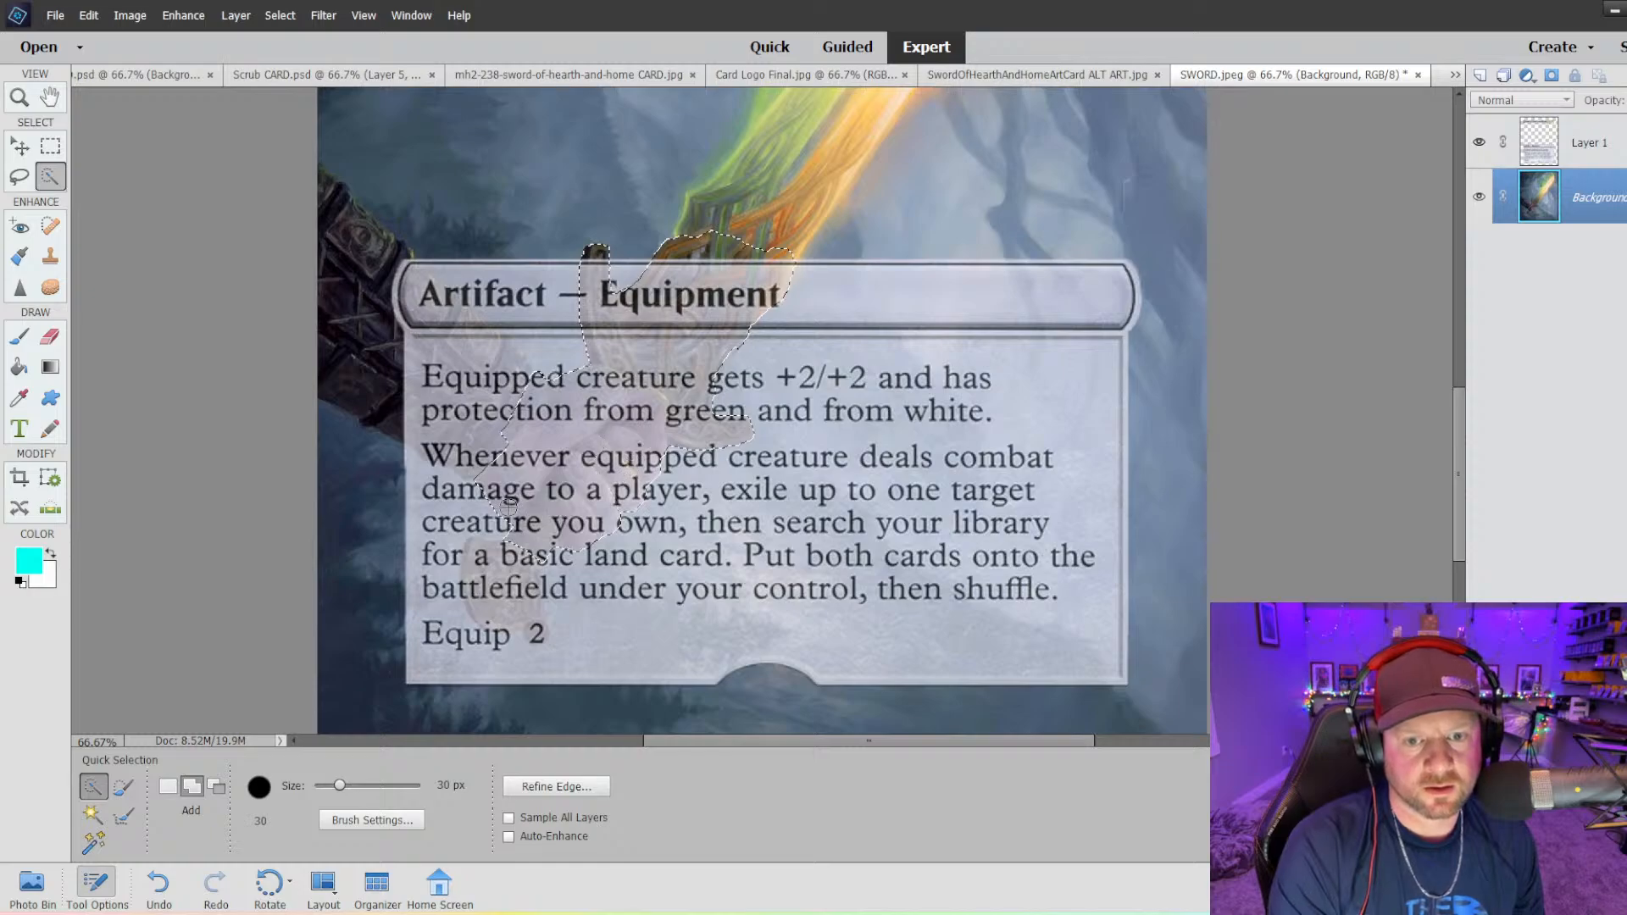
{"action": "scroll", "coordinate": [508, 506], "scroll_direction": "down", "scroll_amount": 3}
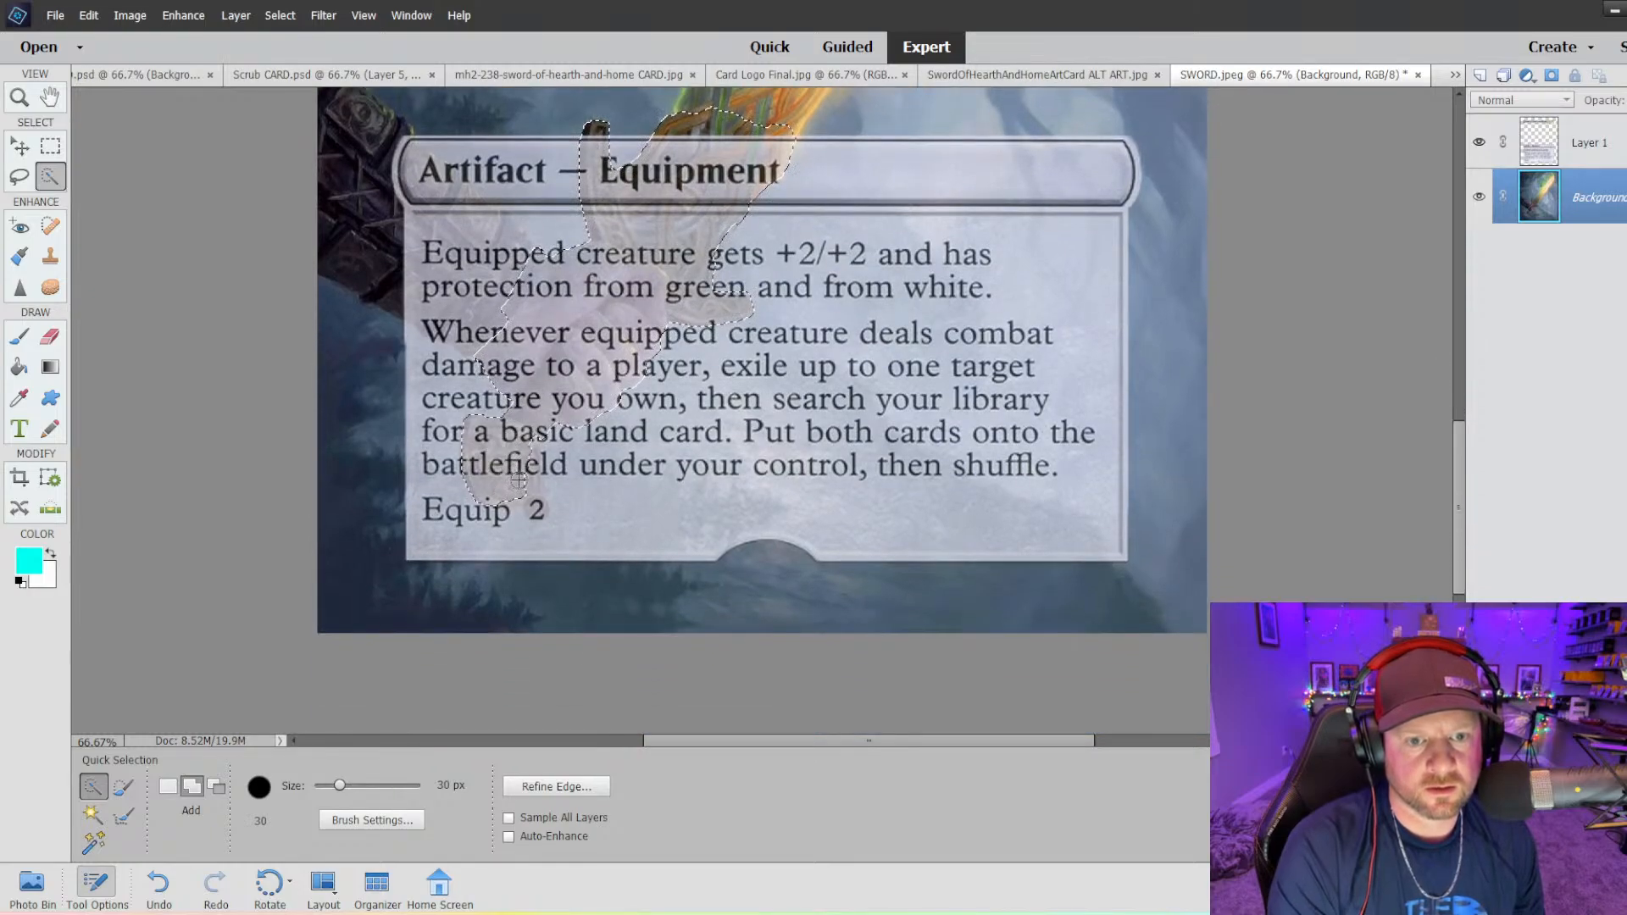
{"action": "left_click_drag", "start_coordinate": [525, 491], "coordinate": [498, 480]}
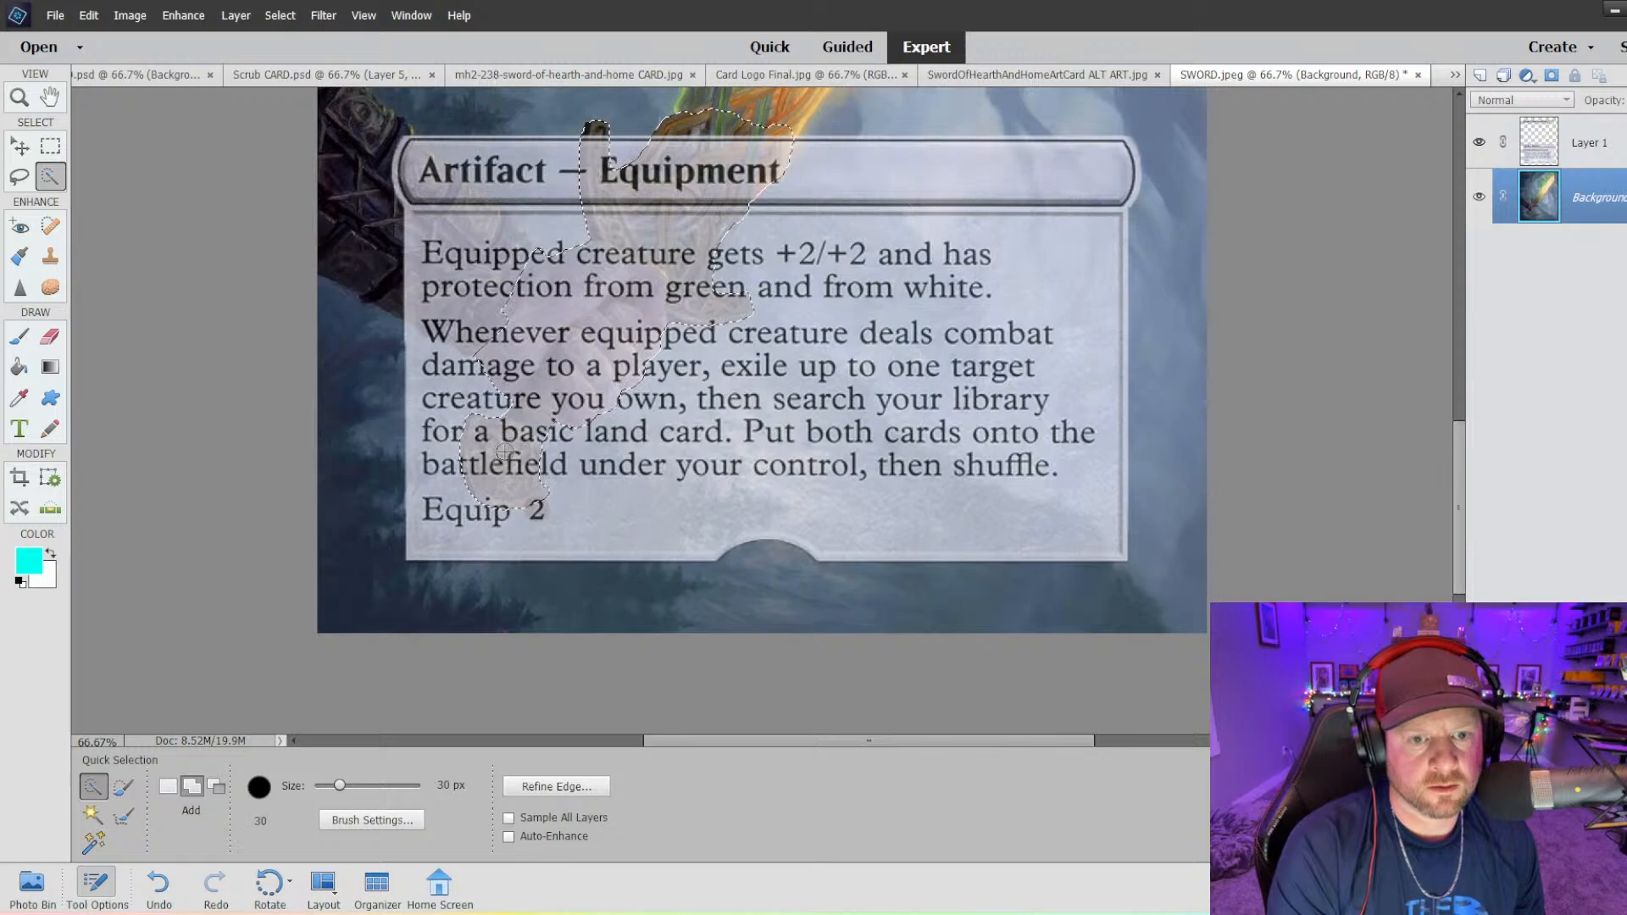
{"action": "scroll", "coordinate": [510, 458], "scroll_direction": "up", "scroll_amount": 2}
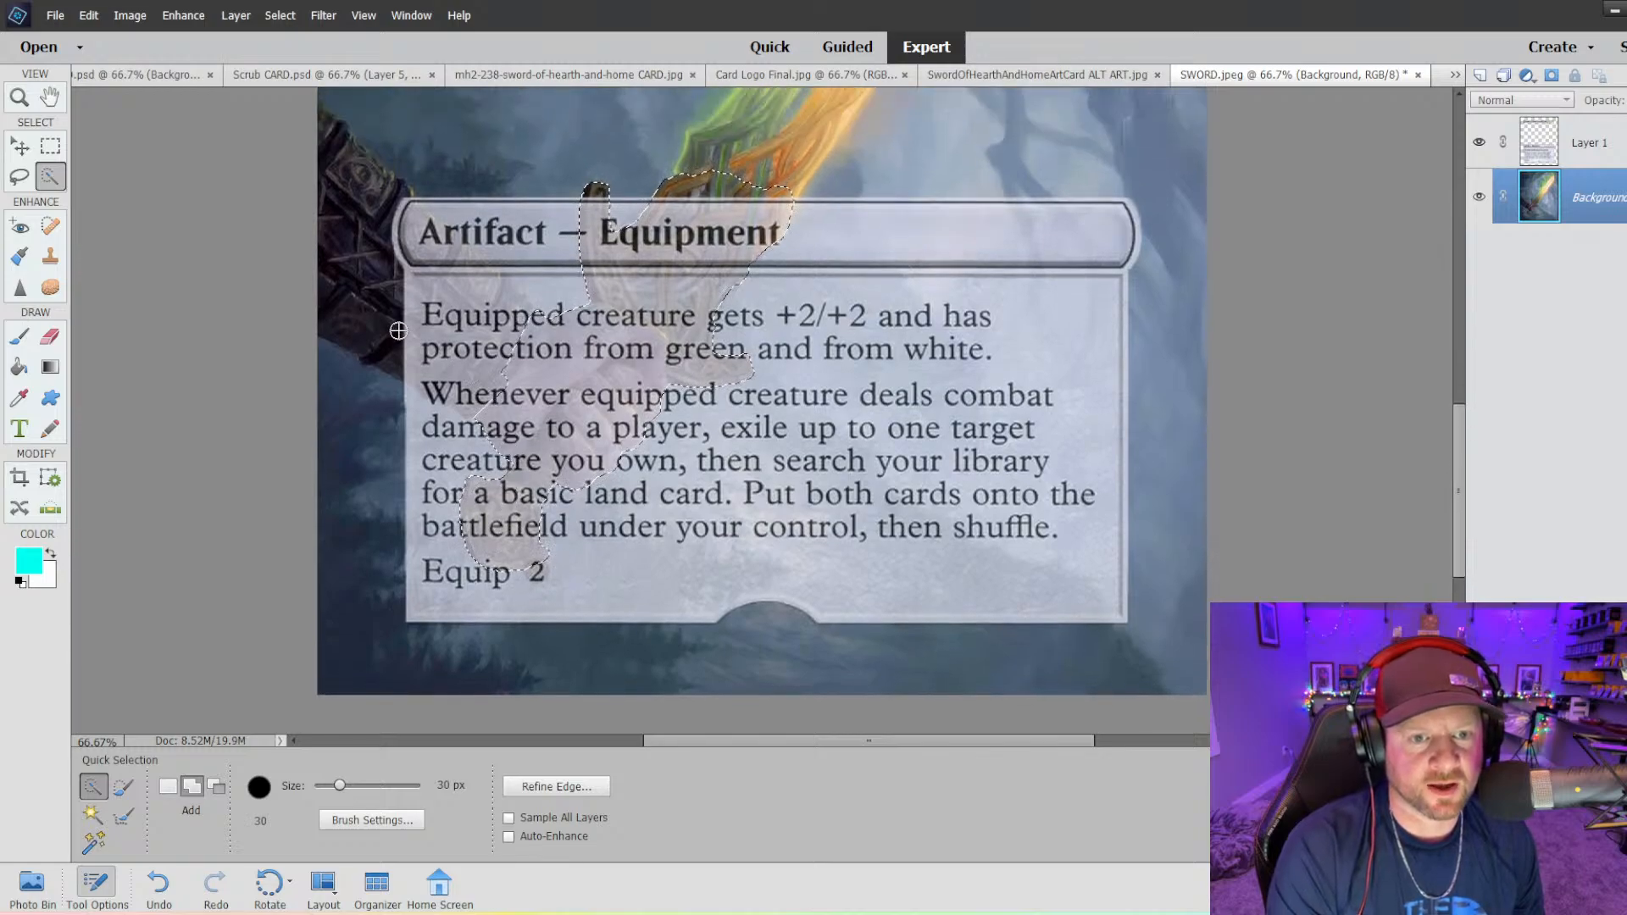
{"action": "left_click_drag", "start_coordinate": [399, 330], "coordinate": [495, 395]}
{"action": "mouse_move", "coordinate": [407, 271]}
{"action": "left_mouse_down"}
{"action": "mouse_move", "coordinate": [479, 307]}
{"action": "mouse_move", "coordinate": [394, 217]}
{"action": "left_mouse_up"}
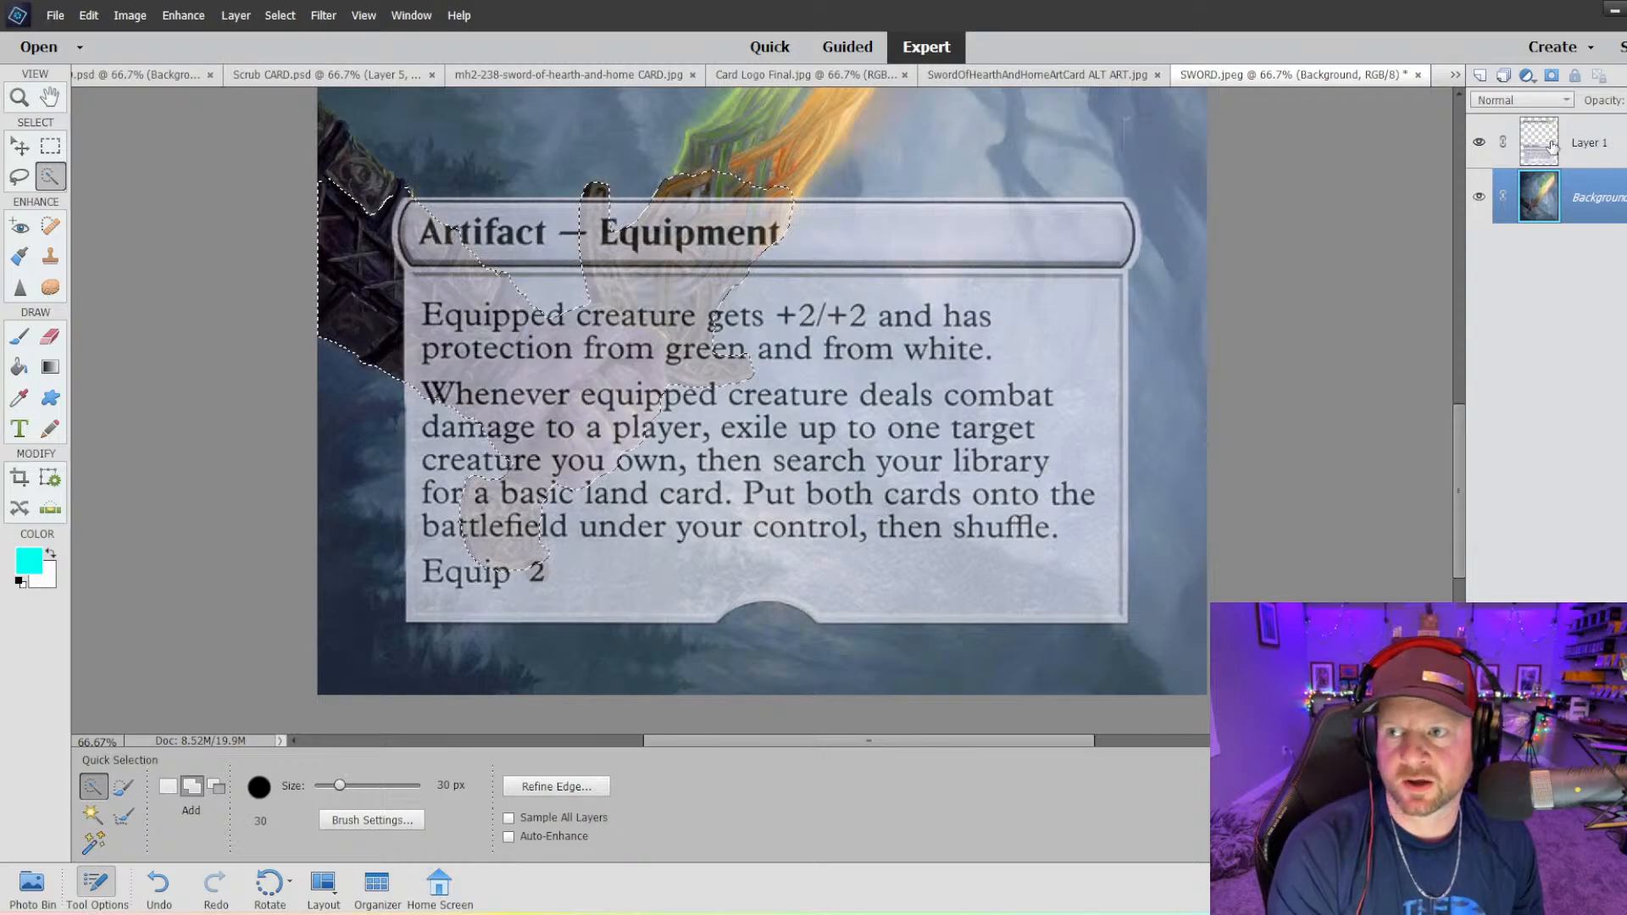
- Clone the selected forearm, hand and hilt over the type line and text box on Layer 1, enlarging the hard Clone Stamp to 90 px
{"action": "left_click", "coordinate": [1578, 142]}
{"action": "key", "text": "s"}
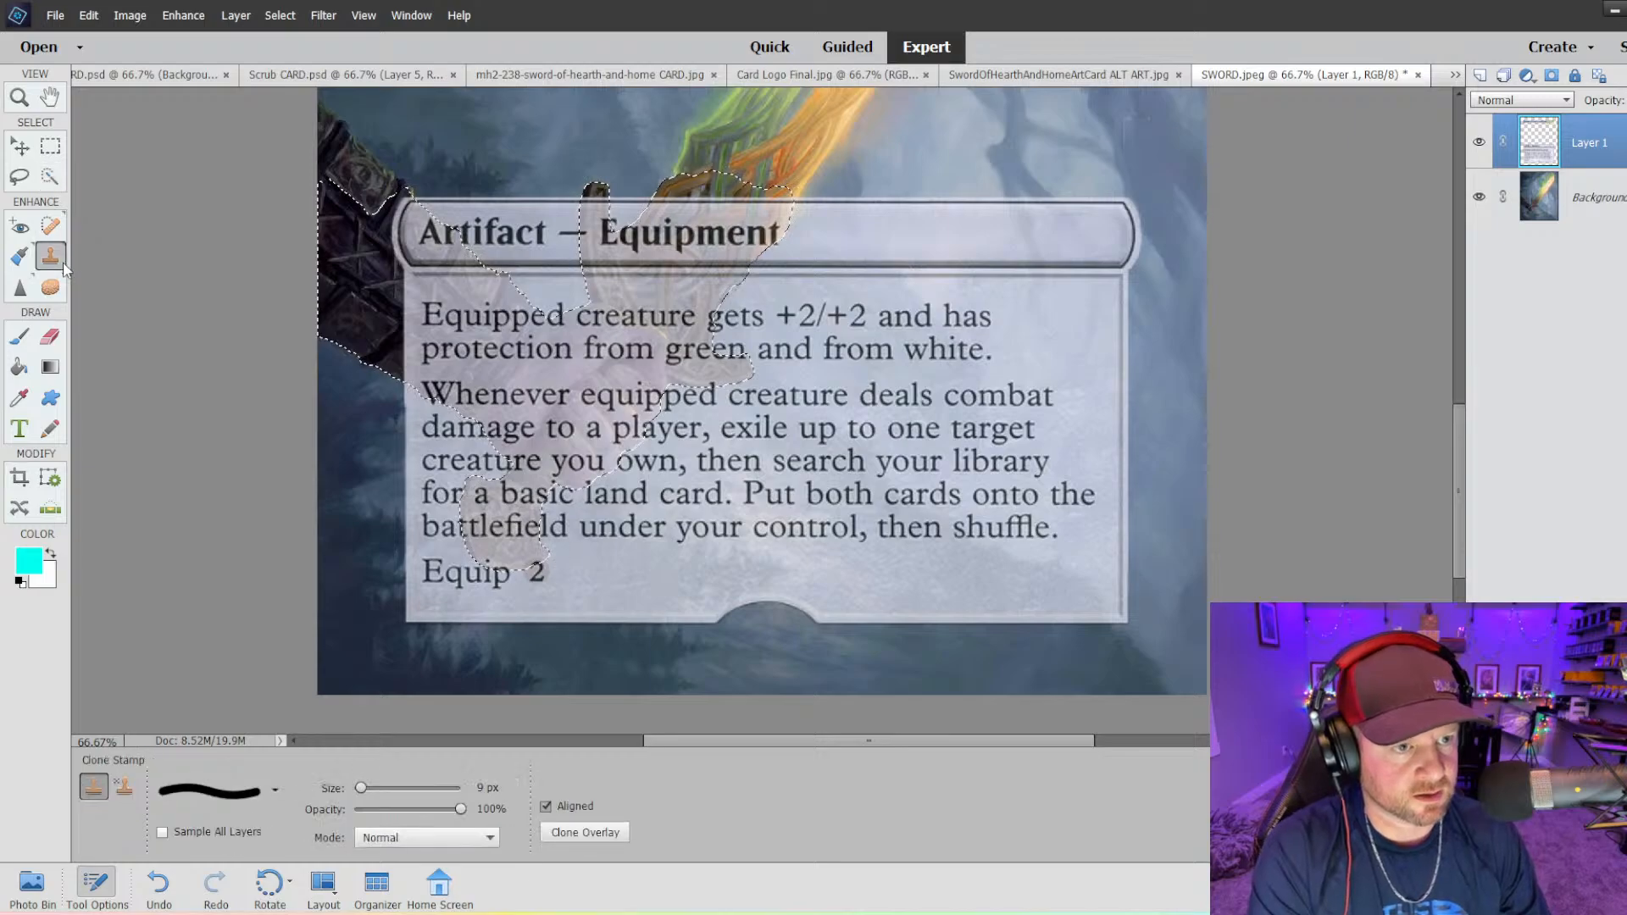
{"action": "key", "text": "bracketright"}
{"action": "key", "text": "bracketright"}
{"action": "key", "text": "bracketright"}
{"action": "key", "text": "bracketright"}
{"action": "key", "text": "bracketright"}
{"action": "key", "text": "bracketright"}
{"action": "key", "text": "bracketright"}
{"action": "key", "text": "bracketright"}
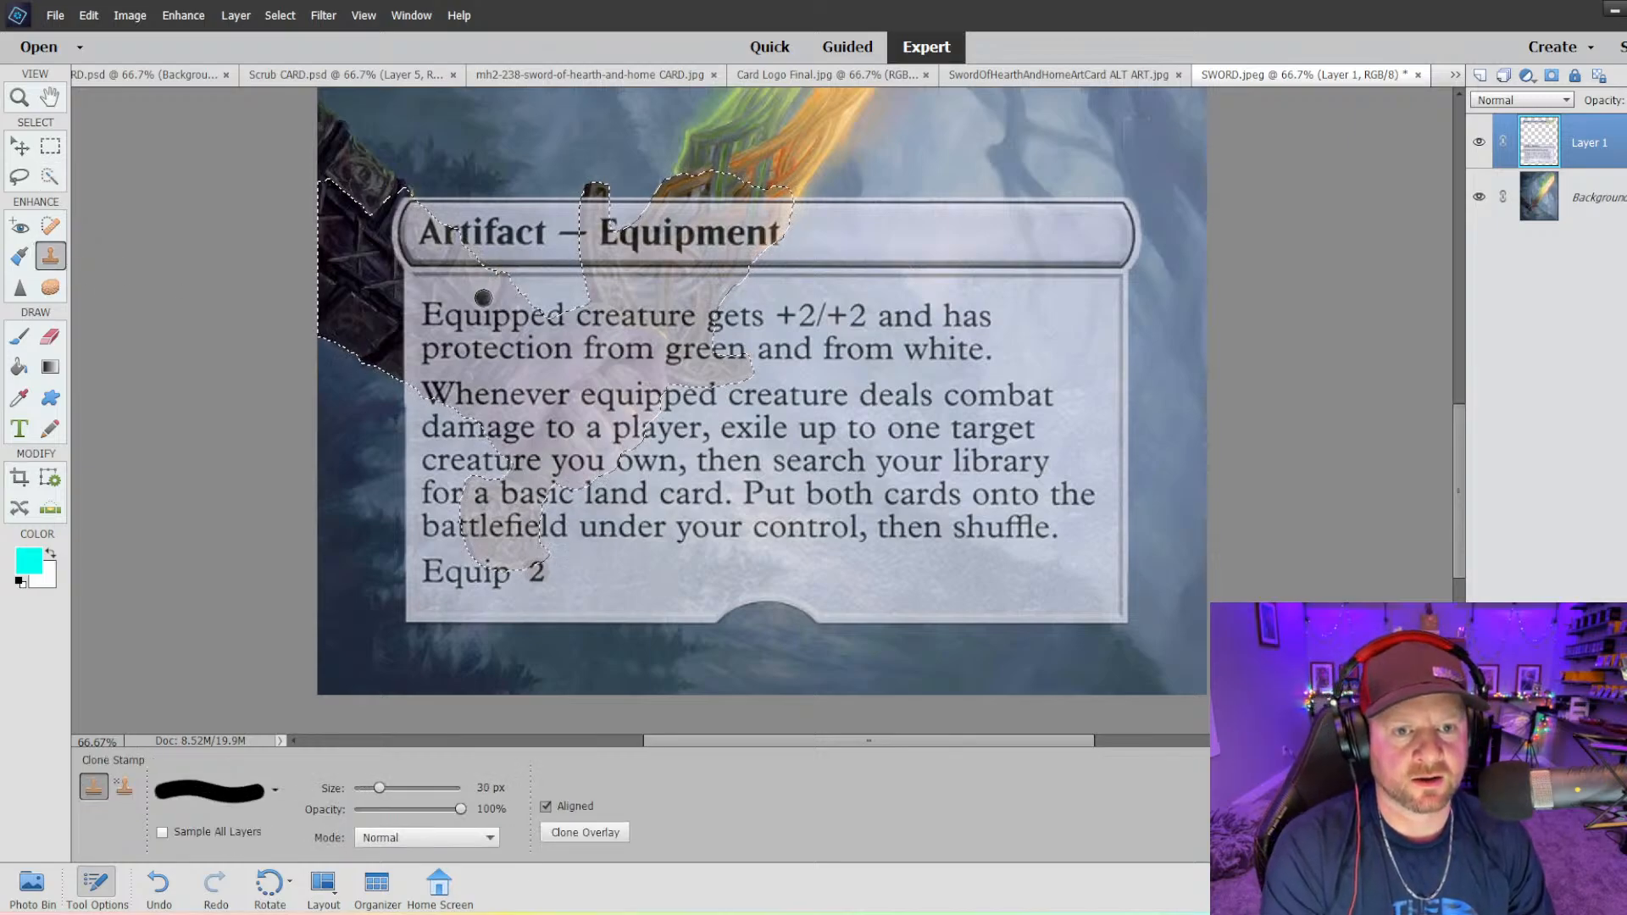
{"action": "mouse_move", "coordinate": [415, 244]}
{"action": "left_mouse_down"}
{"action": "mouse_move", "coordinate": [560, 382]}
{"action": "mouse_move", "coordinate": [375, 232]}
{"action": "mouse_move", "coordinate": [543, 451]}
{"action": "mouse_move", "coordinate": [379, 315]}
{"action": "mouse_move", "coordinate": [442, 384]}
{"action": "mouse_move", "coordinate": [422, 369]}
{"action": "mouse_move", "coordinate": [545, 440]}
{"action": "mouse_move", "coordinate": [462, 414]}
{"action": "mouse_move", "coordinate": [509, 430]}
{"action": "mouse_move", "coordinate": [549, 476]}
{"action": "mouse_move", "coordinate": [490, 547]}
{"action": "mouse_move", "coordinate": [484, 530]}
{"action": "mouse_move", "coordinate": [555, 525]}
{"action": "mouse_move", "coordinate": [480, 541]}
{"action": "mouse_move", "coordinate": [671, 403]}
{"action": "left_mouse_up"}
{"action": "mouse_move", "coordinate": [557, 511]}
{"action": "left_mouse_down"}
{"action": "mouse_move", "coordinate": [609, 419]}
{"action": "mouse_move", "coordinate": [566, 462]}
{"action": "mouse_move", "coordinate": [610, 278]}
{"action": "mouse_move", "coordinate": [531, 398]}
{"action": "mouse_move", "coordinate": [574, 394]}
{"action": "mouse_move", "coordinate": [548, 330]}
{"action": "left_mouse_up"}
{"action": "mouse_move", "coordinate": [526, 402]}
{"action": "left_mouse_down"}
{"action": "mouse_move", "coordinate": [623, 425]}
{"action": "mouse_move", "coordinate": [644, 368]}
{"action": "mouse_move", "coordinate": [681, 351]}
{"action": "mouse_move", "coordinate": [714, 364]}
{"action": "mouse_move", "coordinate": [688, 256]}
{"action": "mouse_move", "coordinate": [758, 236]}
{"action": "mouse_move", "coordinate": [658, 191]}
{"action": "mouse_move", "coordinate": [614, 296]}
{"action": "mouse_move", "coordinate": [598, 212]}
{"action": "mouse_move", "coordinate": [610, 308]}
{"action": "mouse_move", "coordinate": [634, 354]}
{"action": "left_mouse_up"}
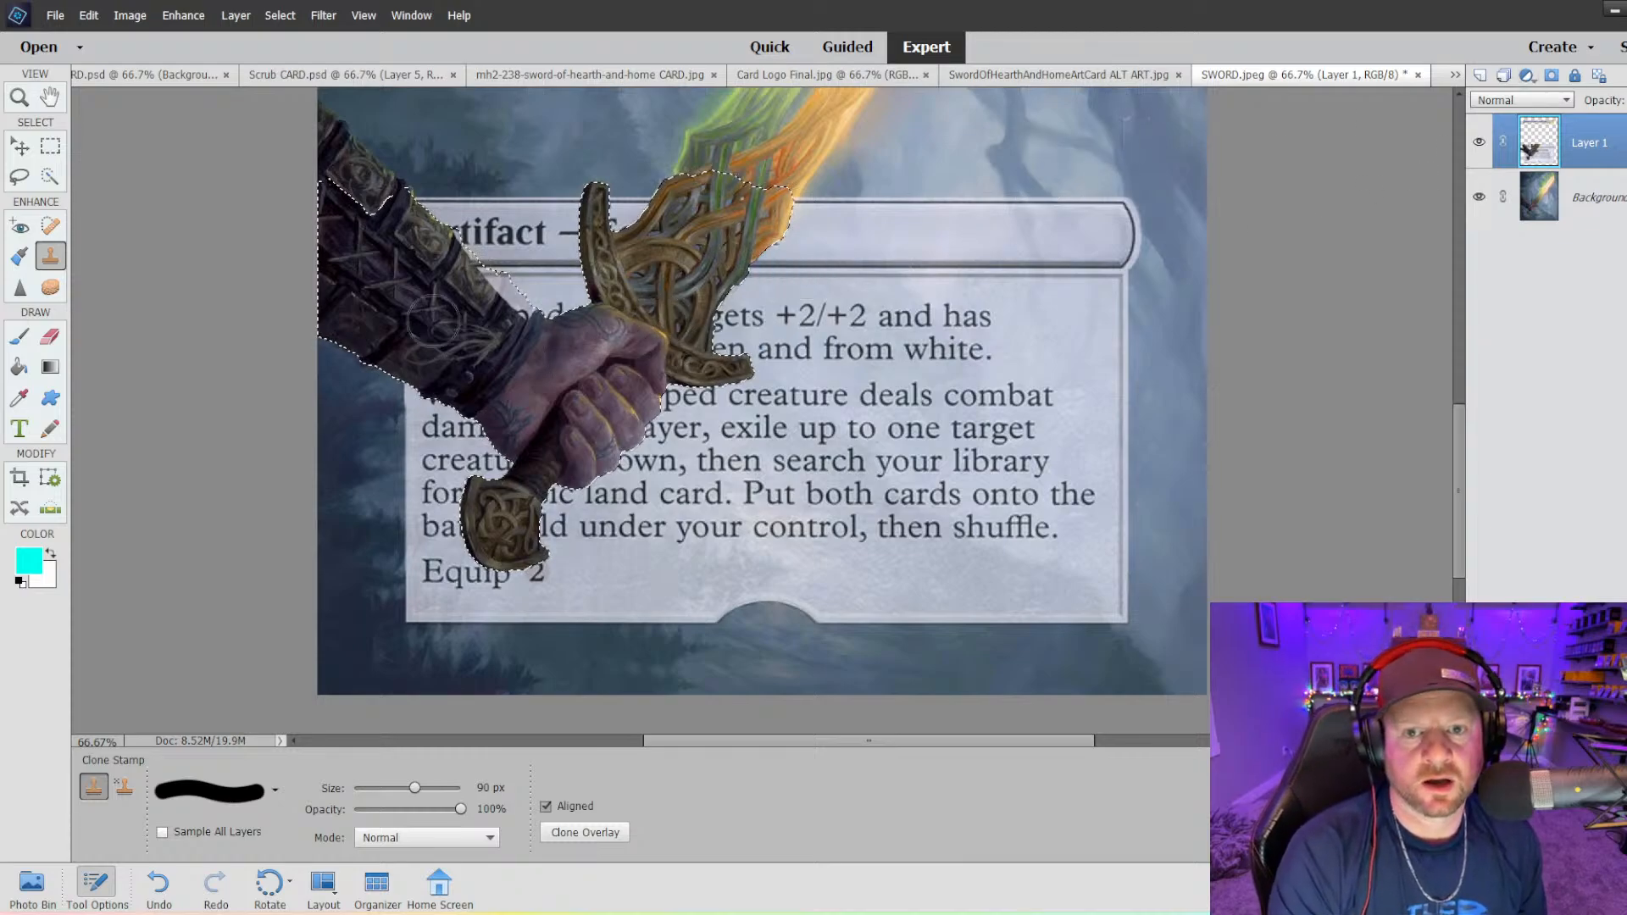
- Deselect the forearm, hand and hilt area
{"action": "left_click", "coordinate": [50, 176]}
{"action": "right_click", "coordinate": [751, 312]}
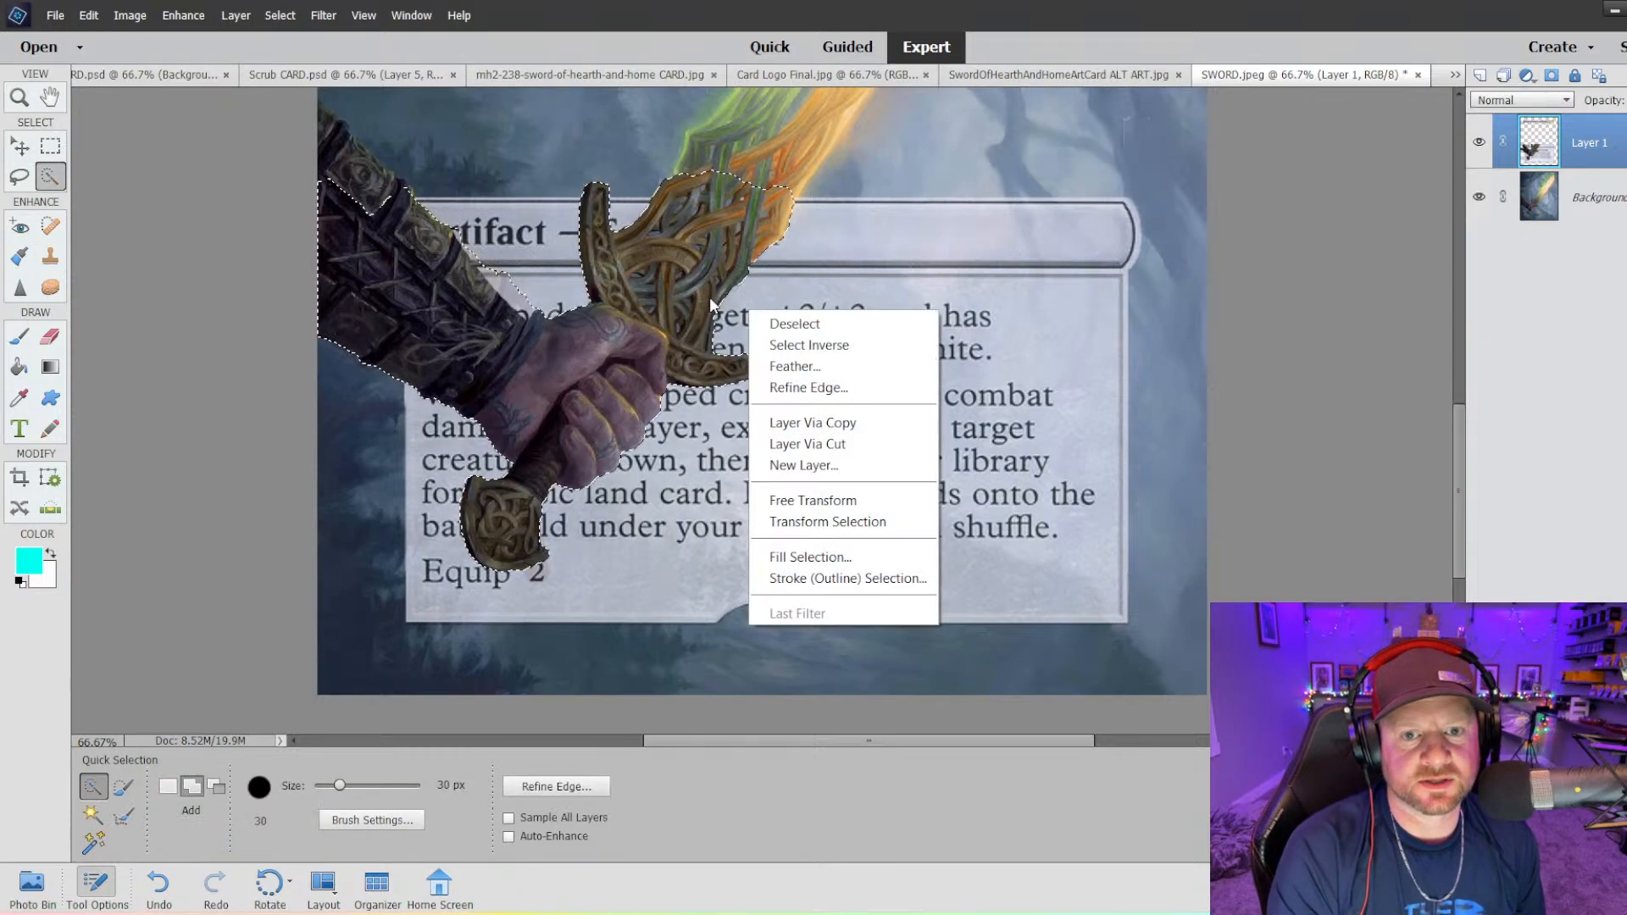
{"action": "left_click", "coordinate": [802, 327]}
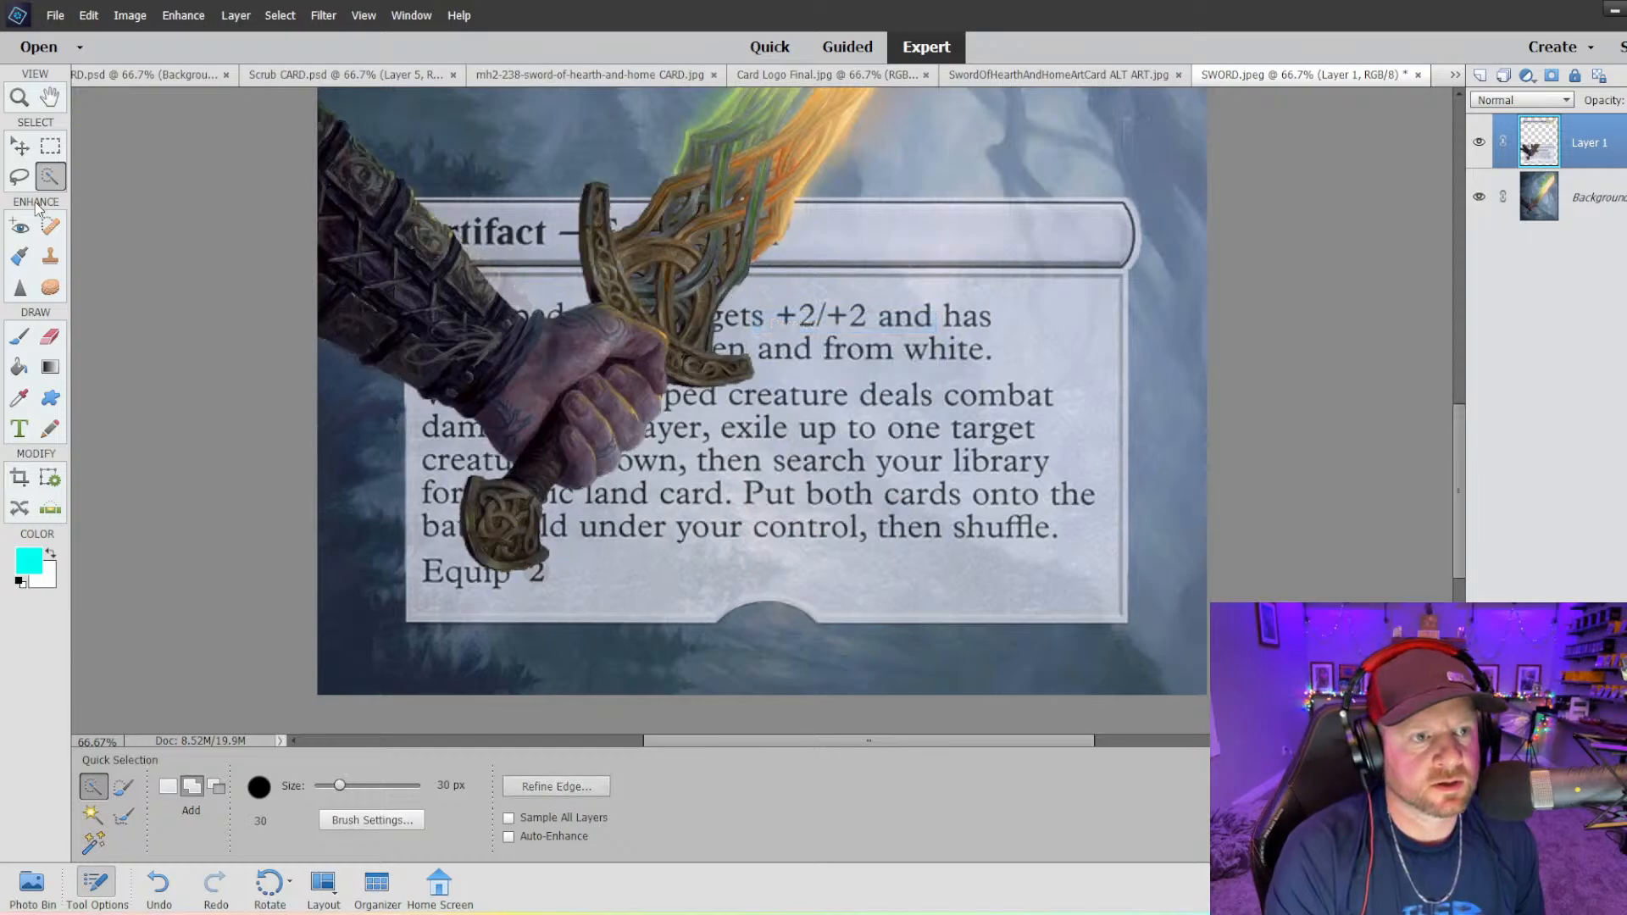
- Reduce the Clone Stamp brush to 35 px for retouching Layer 1 around the hilt
{"action": "left_click", "coordinate": [49, 257]}
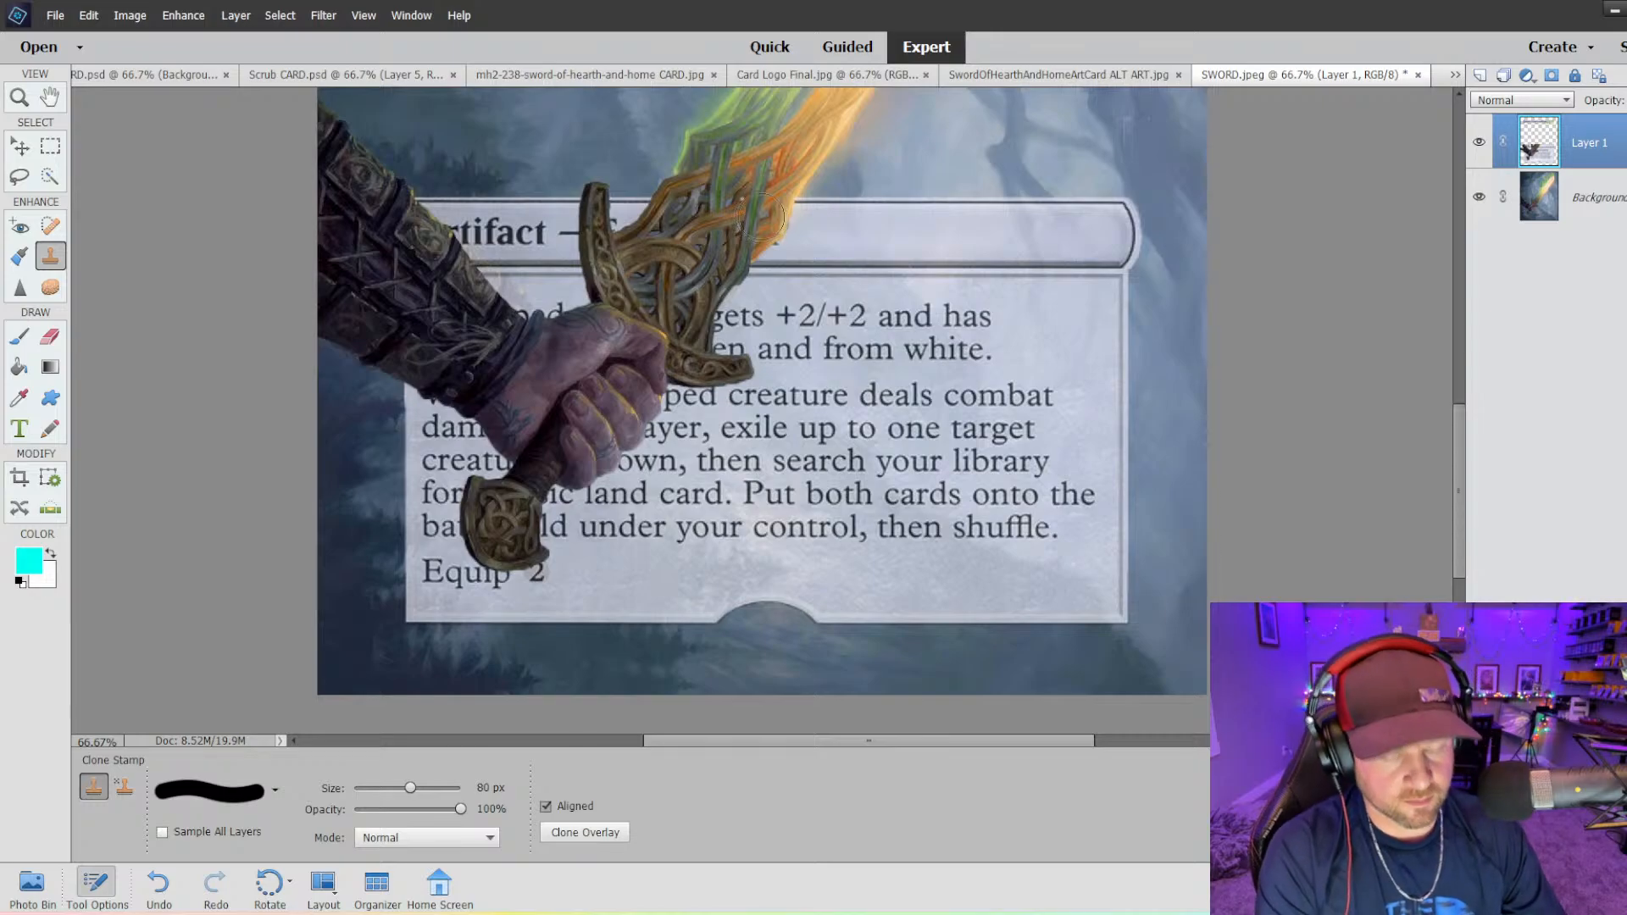
{"action": "key", "text": "bracketleft"}
{"action": "key", "text": "bracketleft"}
{"action": "key", "text": "bracketleft"}
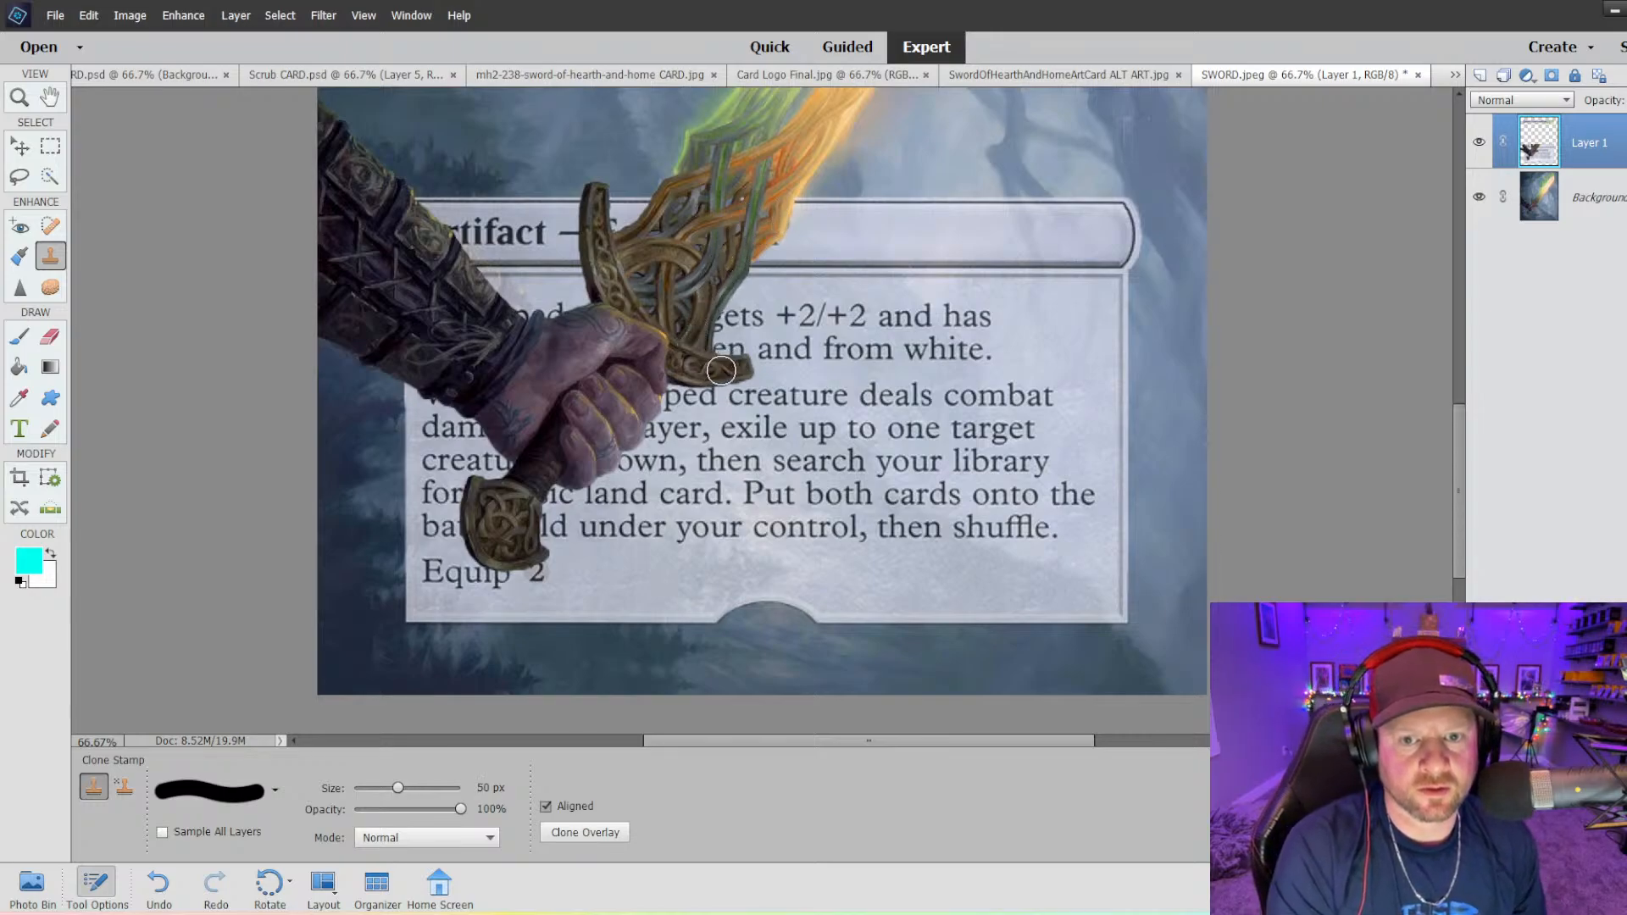
{"action": "key", "text": "bracketleft"}
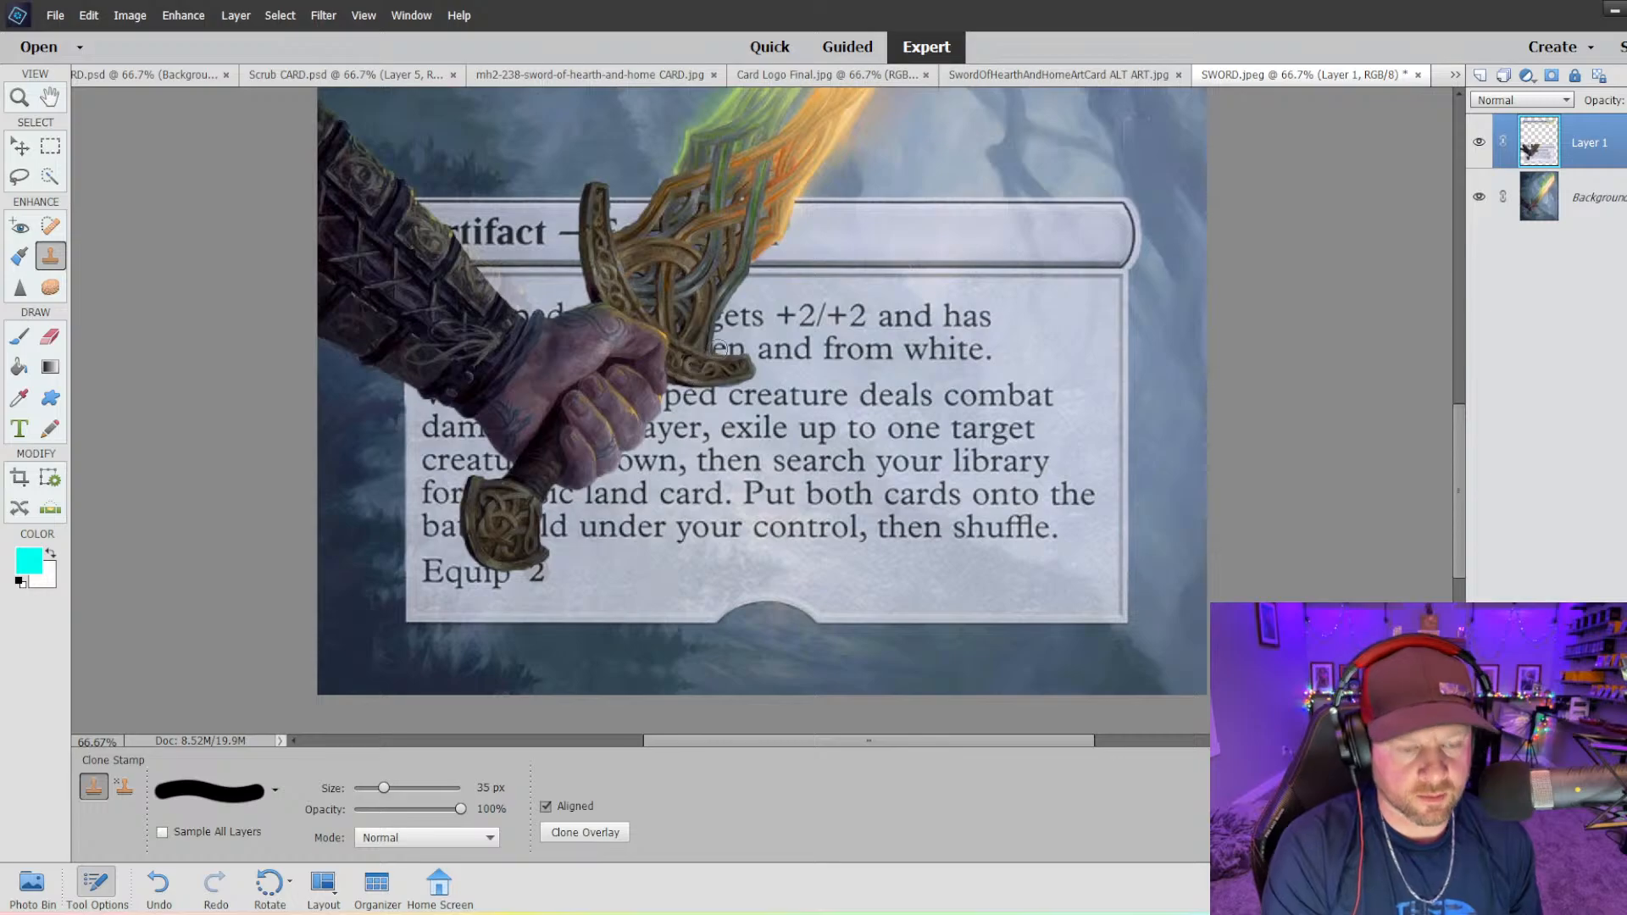
- Undo the last stroke and retouch the sword's pommel with the Clone Stamp where the card lettering shows through
{"action": "key", "text": "ctrl+z"}
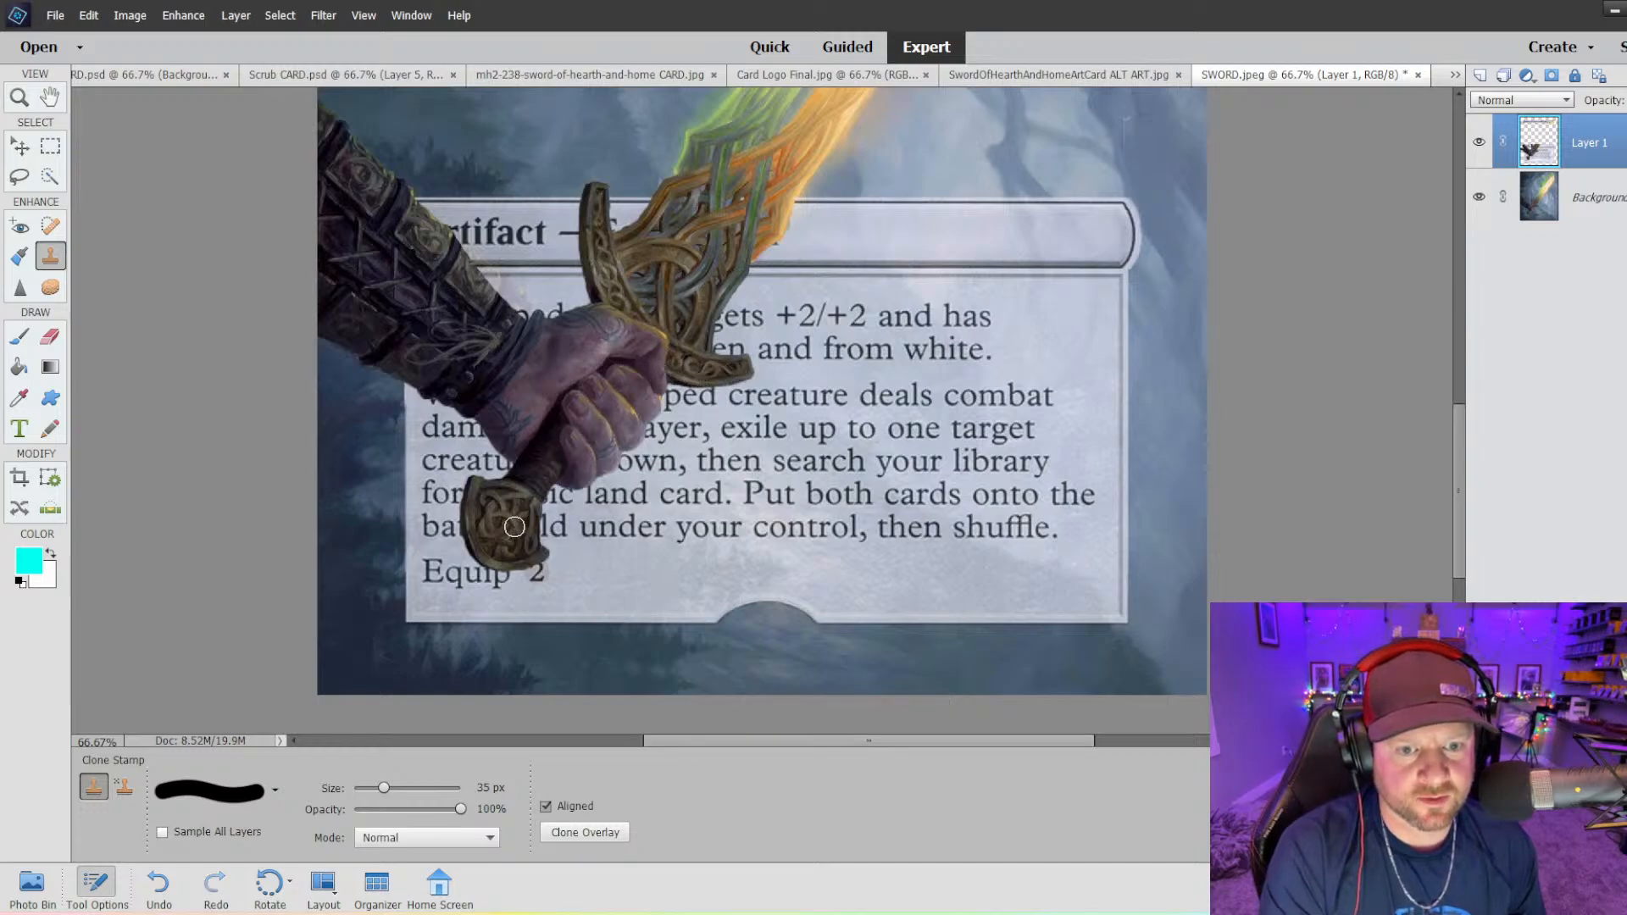
{"action": "key", "text": "ctrl+="}
{"action": "key", "text": "ctrl+="}
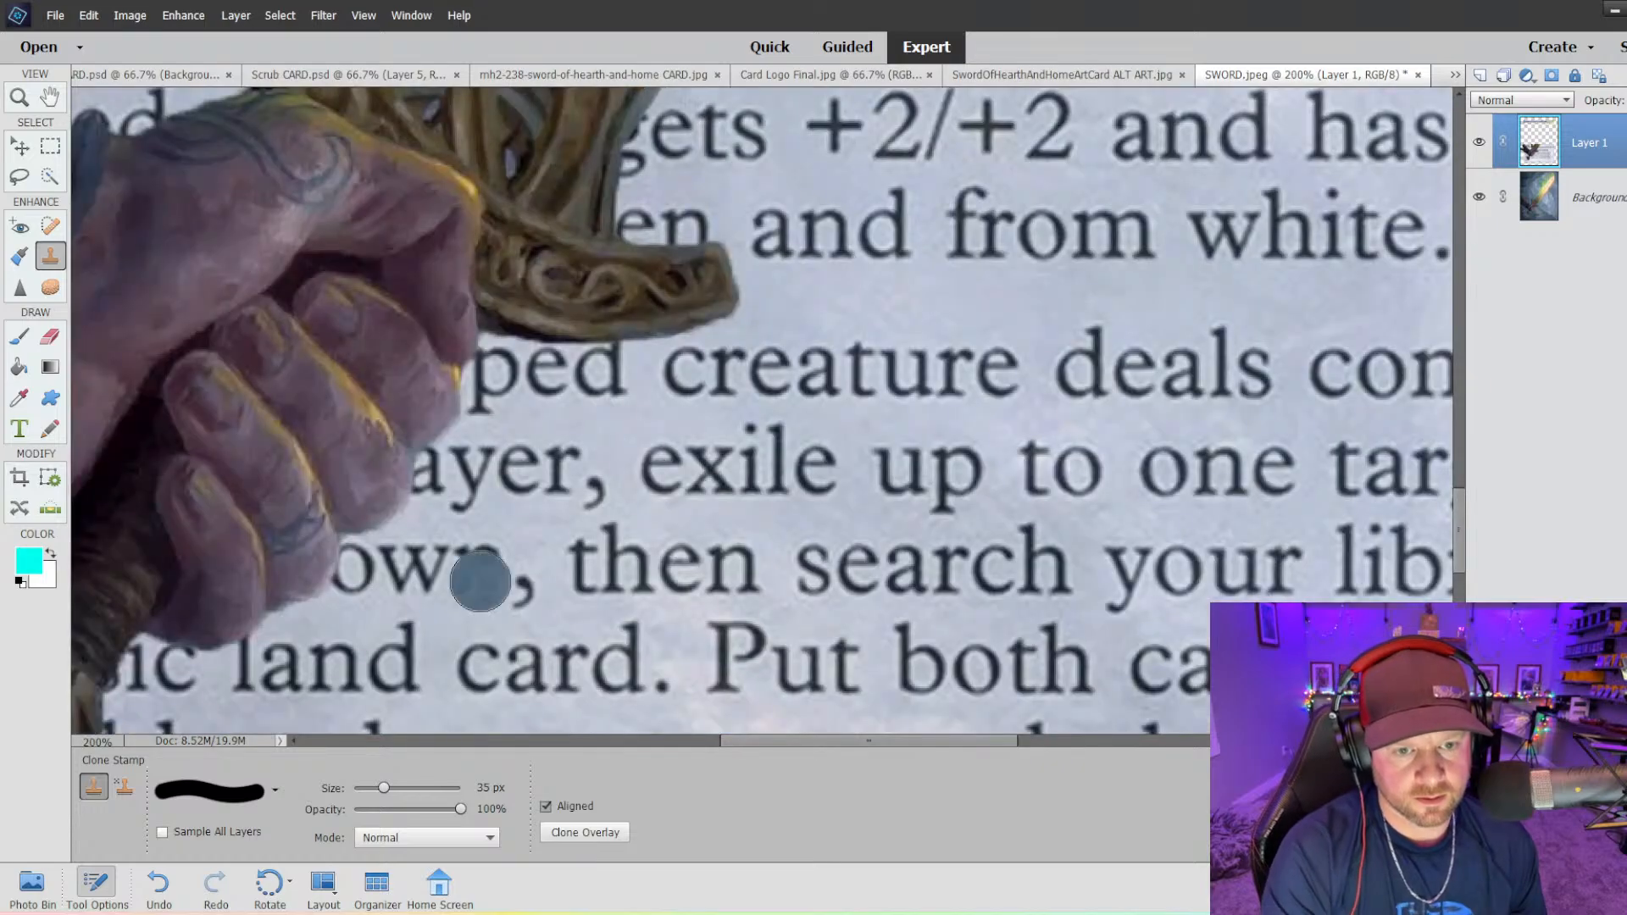
{"action": "left_click_drag", "start_coordinate": [793, 739], "coordinate": [716, 740]}
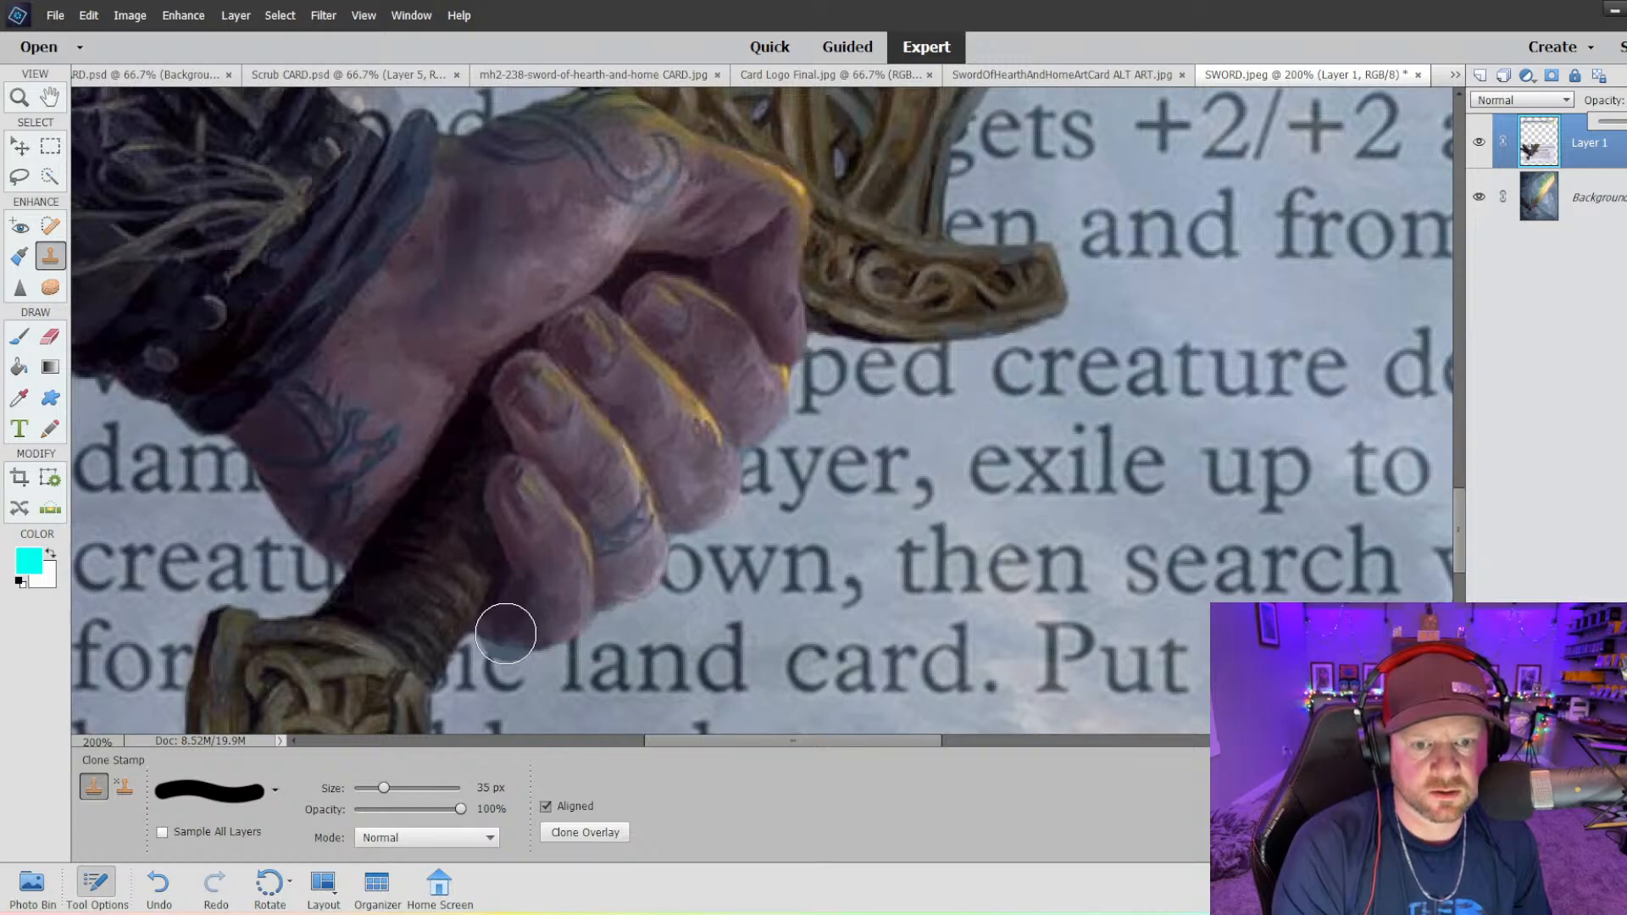
{"action": "scroll", "coordinate": [508, 636], "scroll_direction": "down", "scroll_amount": 5}
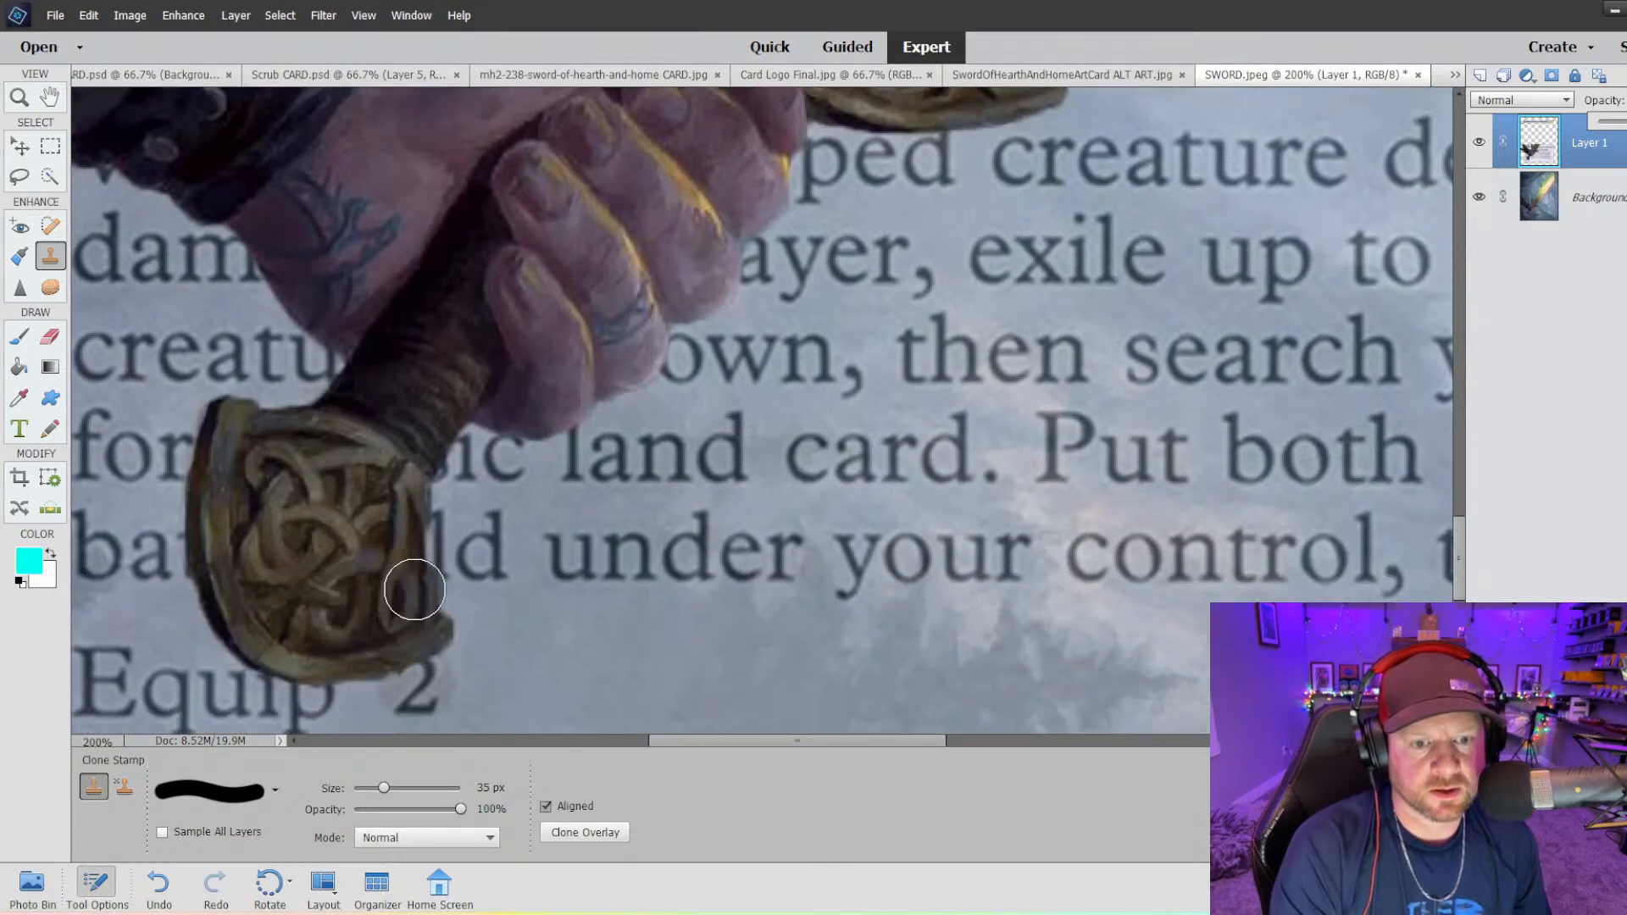
{"action": "mouse_move", "coordinate": [400, 518]}
{"action": "left_mouse_down"}
{"action": "mouse_move", "coordinate": [401, 634]}
{"action": "mouse_move", "coordinate": [319, 654]}
{"action": "mouse_move", "coordinate": [334, 655]}
{"action": "mouse_move", "coordinate": [389, 639]}
{"action": "mouse_move", "coordinate": [278, 644]}
{"action": "left_mouse_up"}
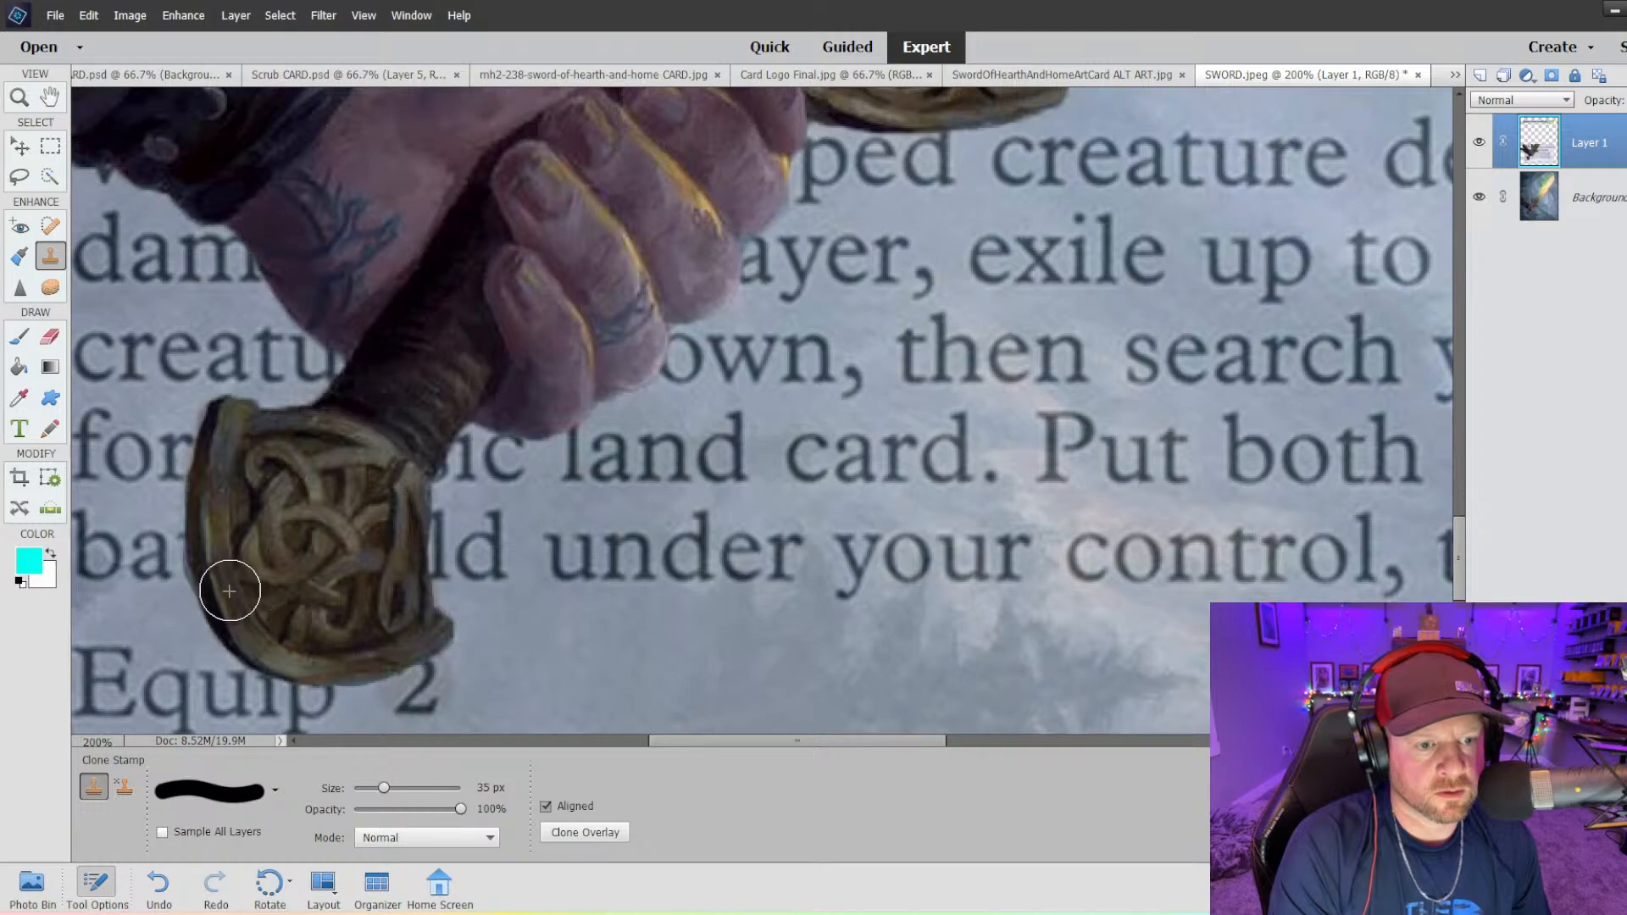
{"action": "left_click", "coordinate": [228, 429], "text": "alt"}
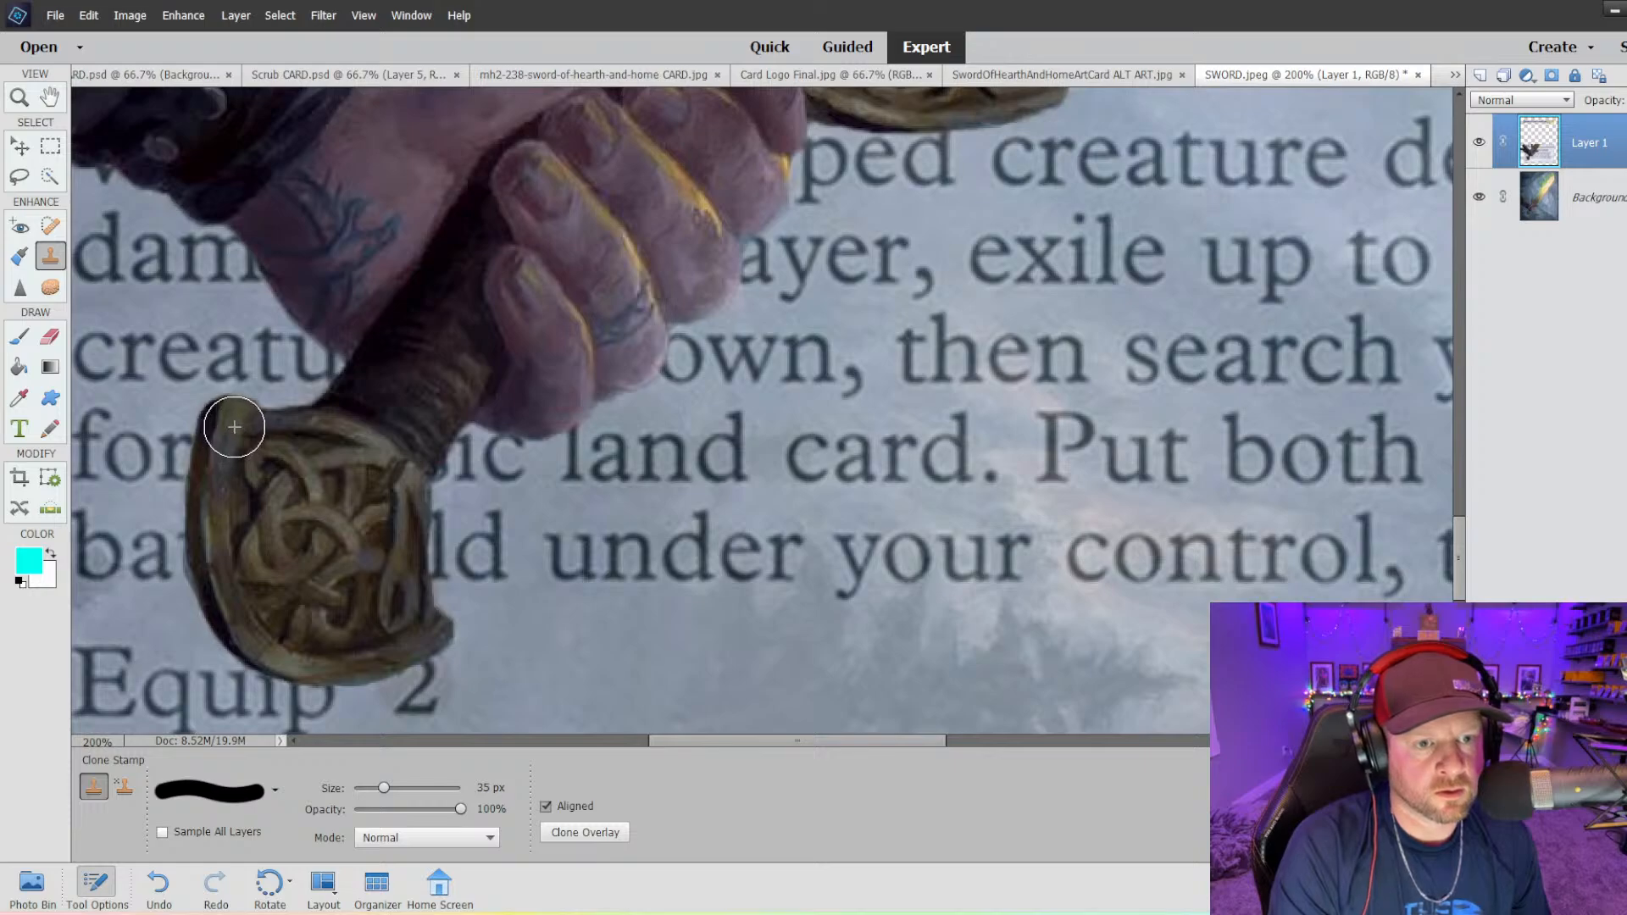
{"action": "left_click", "coordinate": [234, 427]}
{"action": "left_click", "coordinate": [249, 436], "text": "alt"}
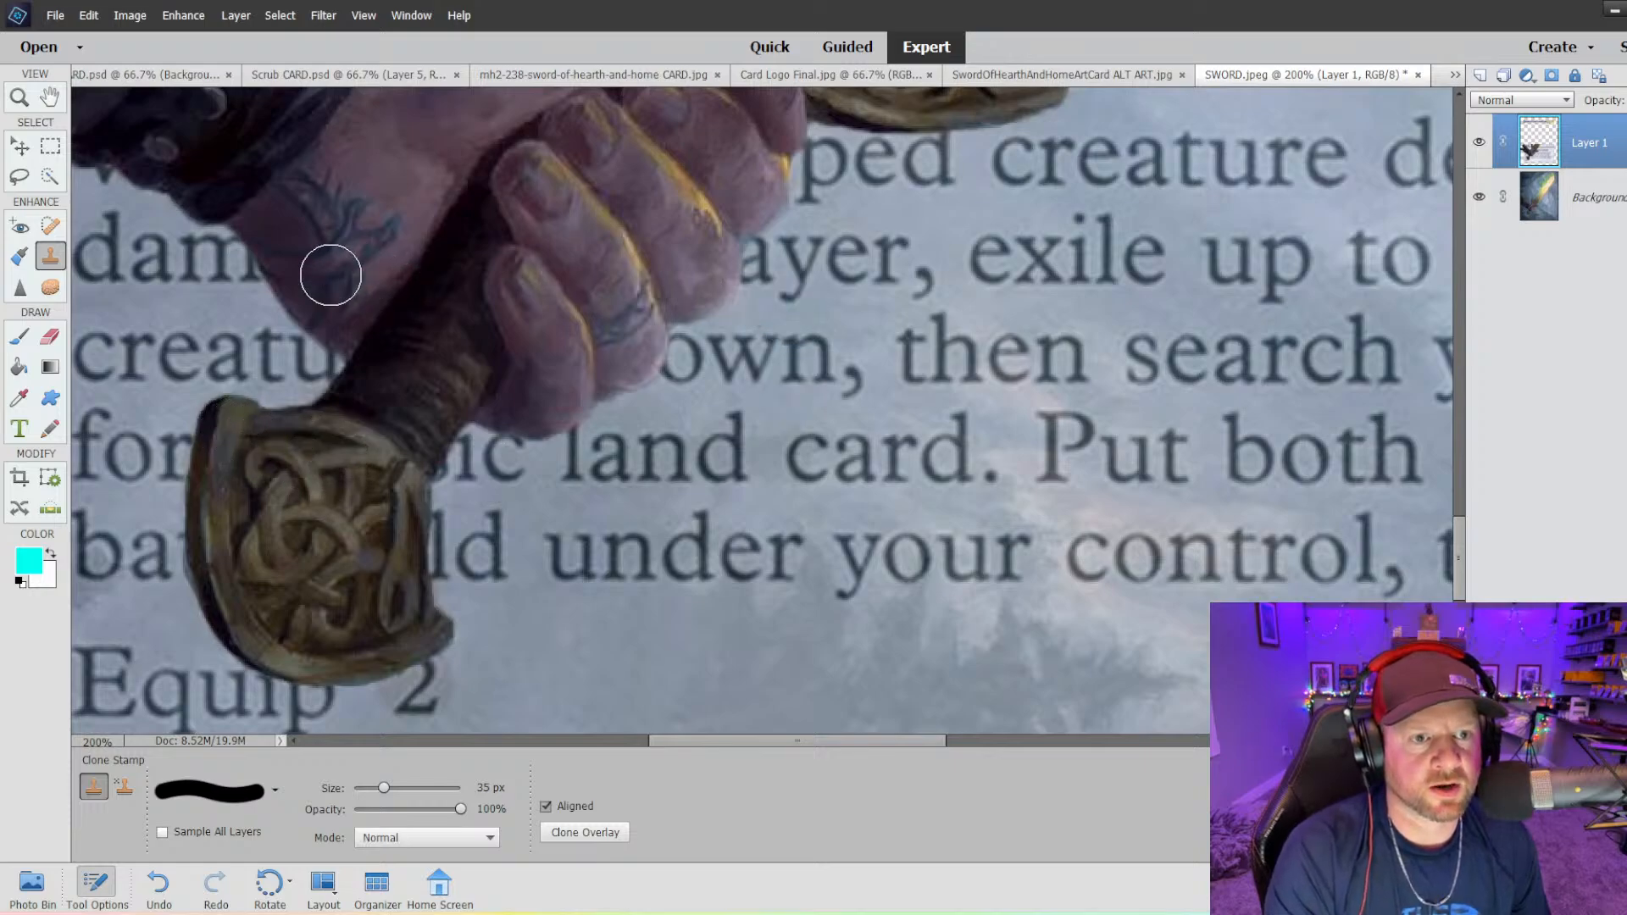
- Clone-stamp along the bracer's upper edge down to the wrist to fill in the faded parts overlapping the text box
{"action": "scroll", "coordinate": [330, 272], "scroll_direction": "up", "scroll_amount": 2}
{"action": "left_click_drag", "start_coordinate": [799, 741], "coordinate": [724, 741]}
{"action": "scroll", "coordinate": [342, 343], "scroll_direction": "up", "scroll_amount": 2}
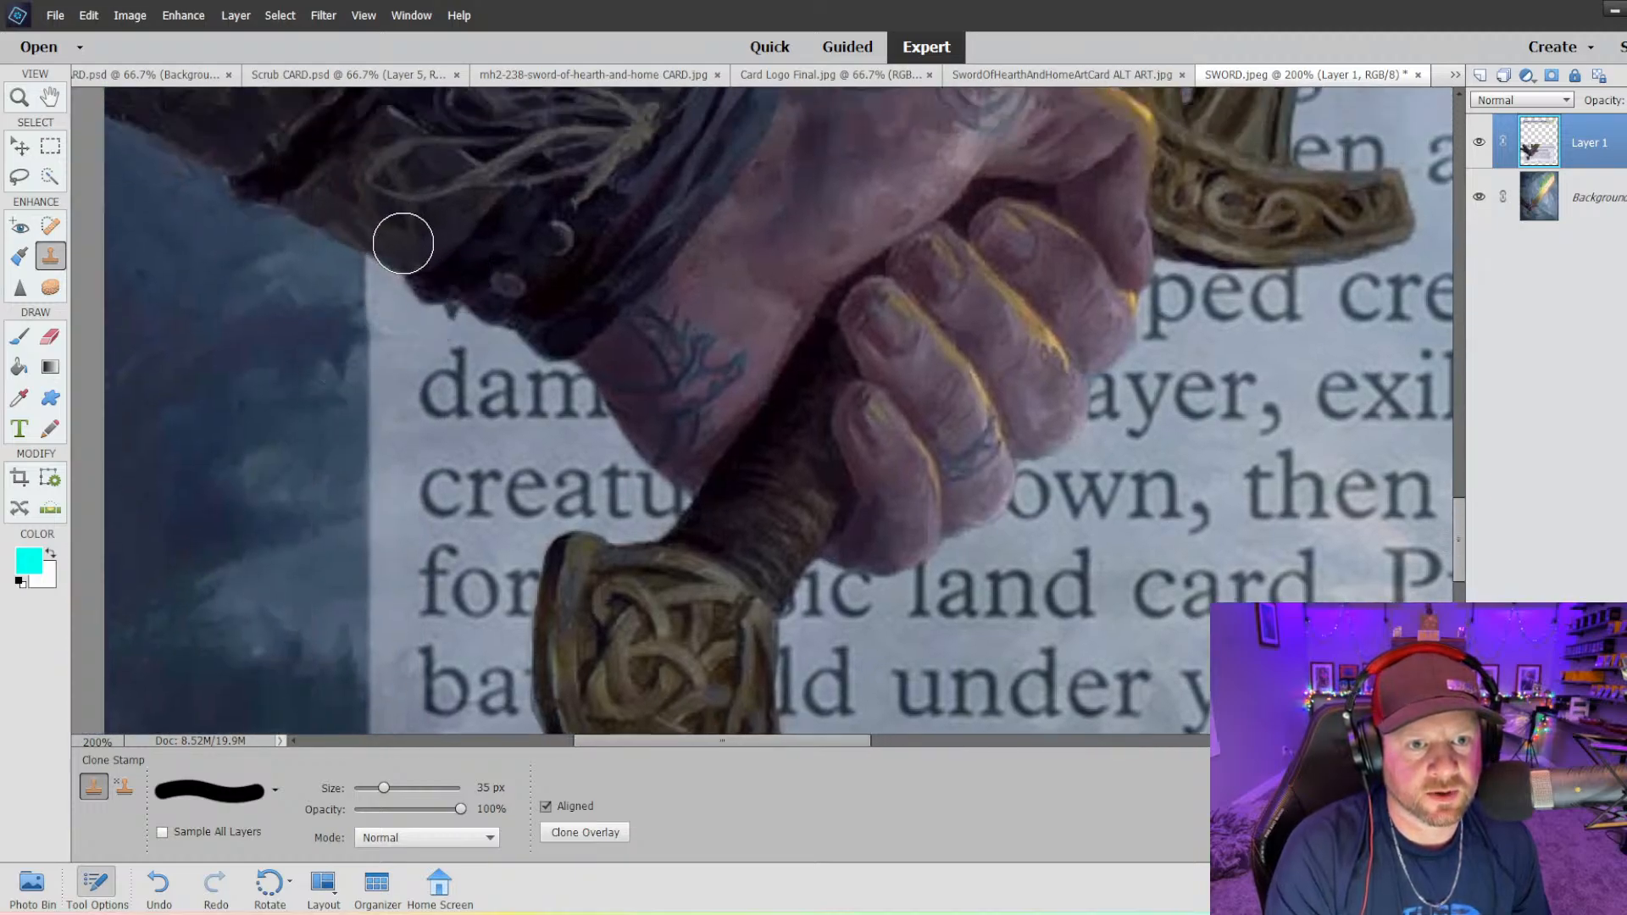
{"action": "scroll", "coordinate": [638, 330], "scroll_direction": "up", "scroll_amount": 10}
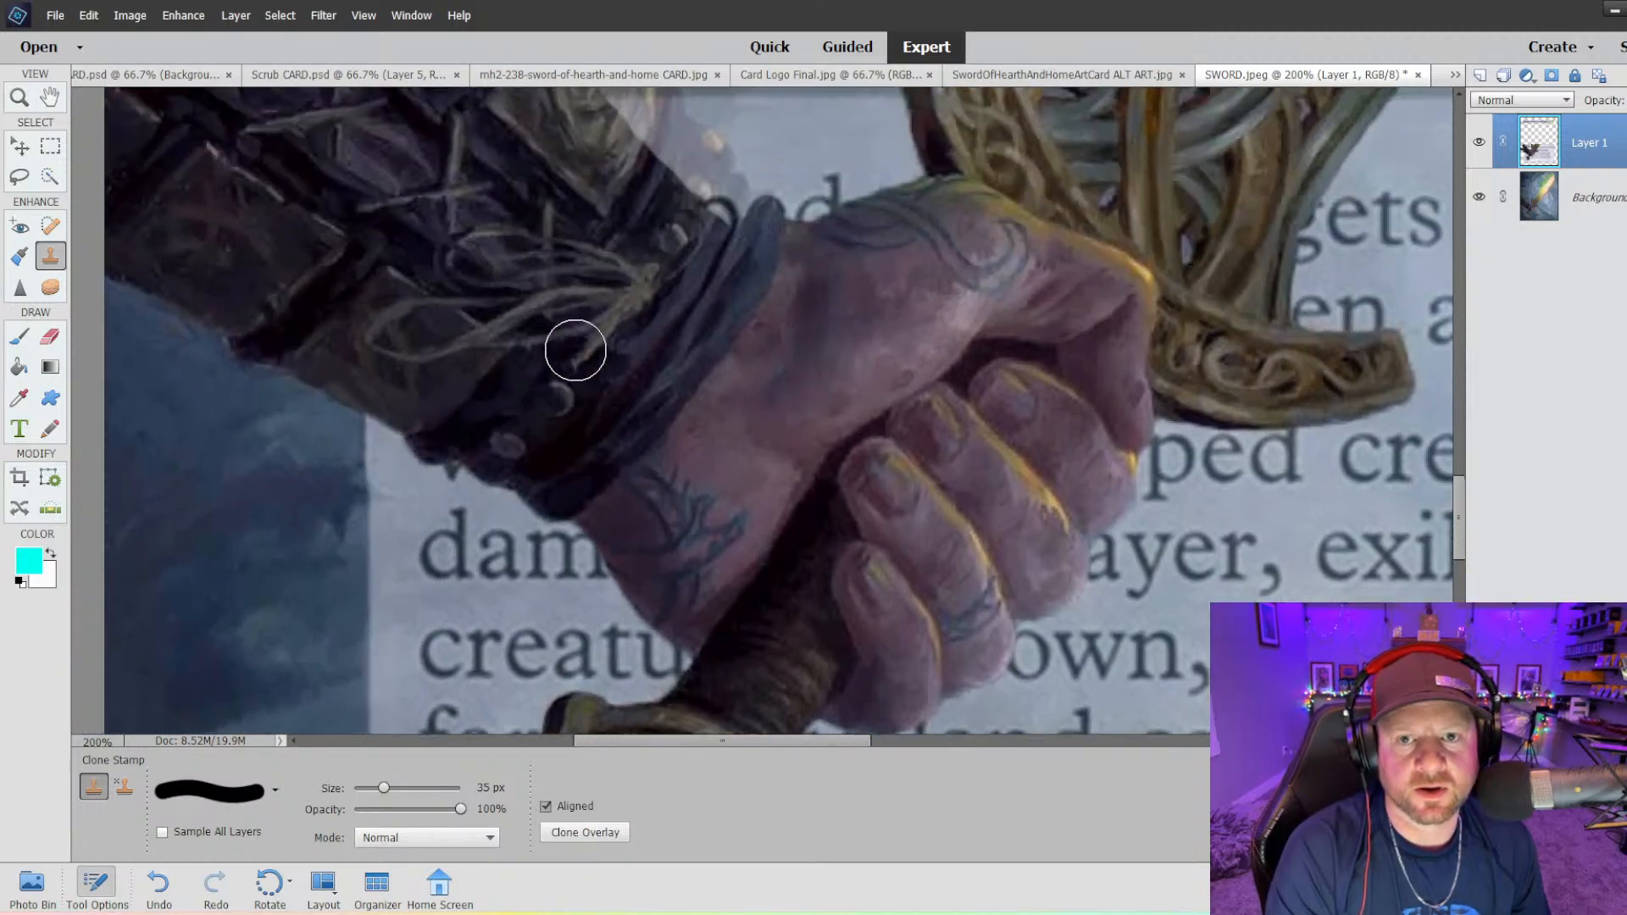
{"action": "scroll", "coordinate": [528, 294], "scroll_direction": "up", "scroll_amount": 2}
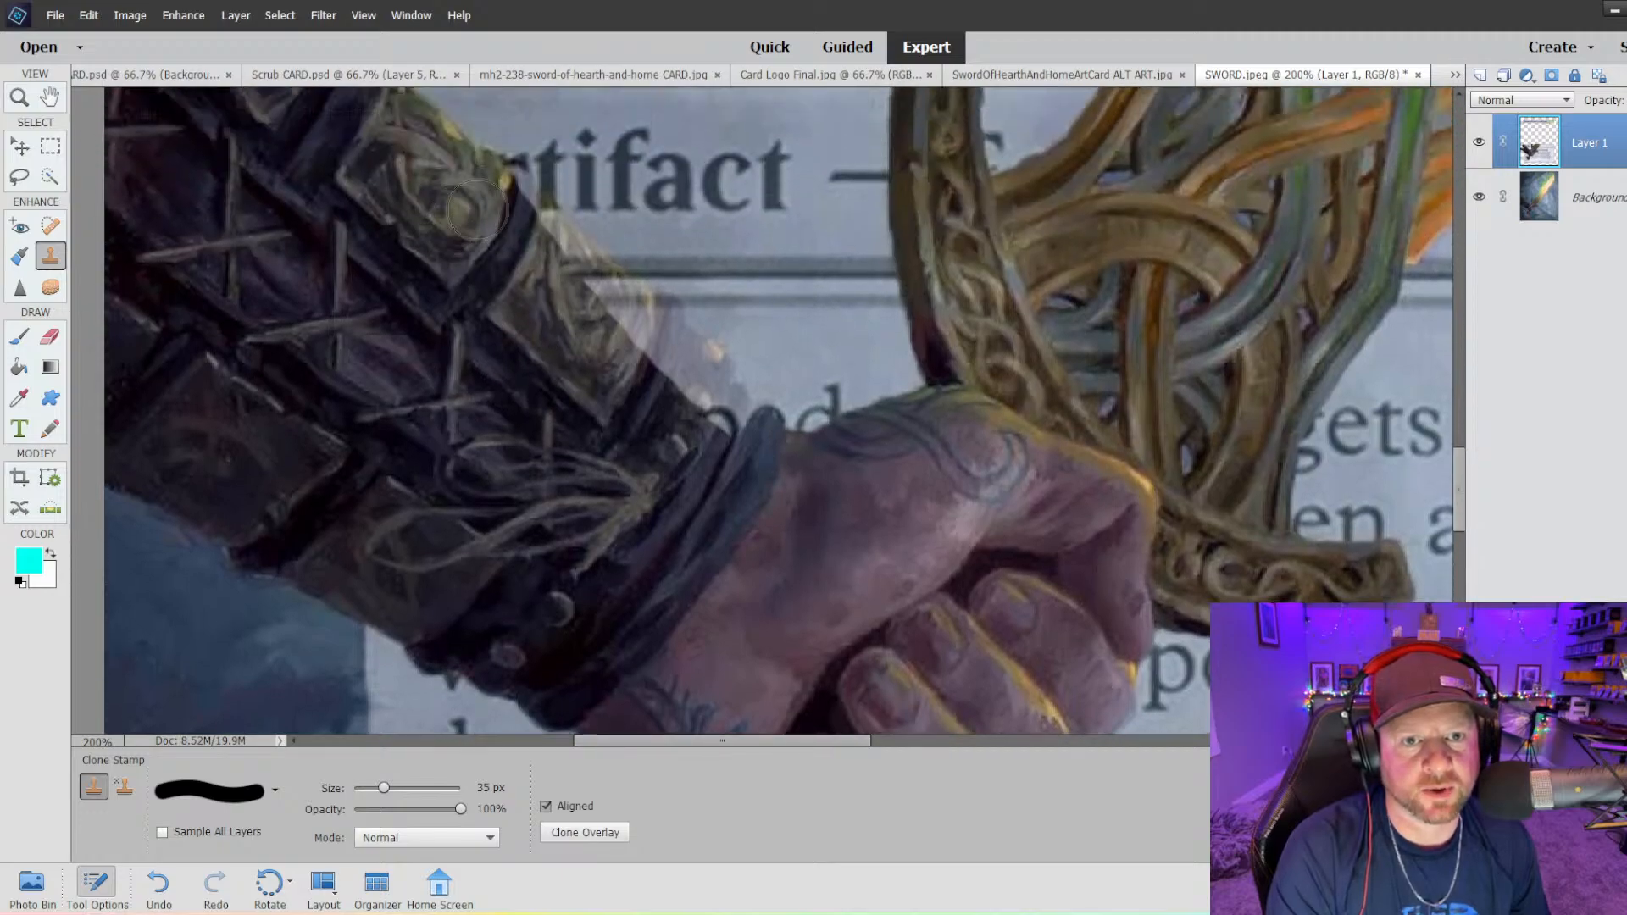
{"action": "left_click_drag", "start_coordinate": [561, 258], "coordinate": [655, 338]}
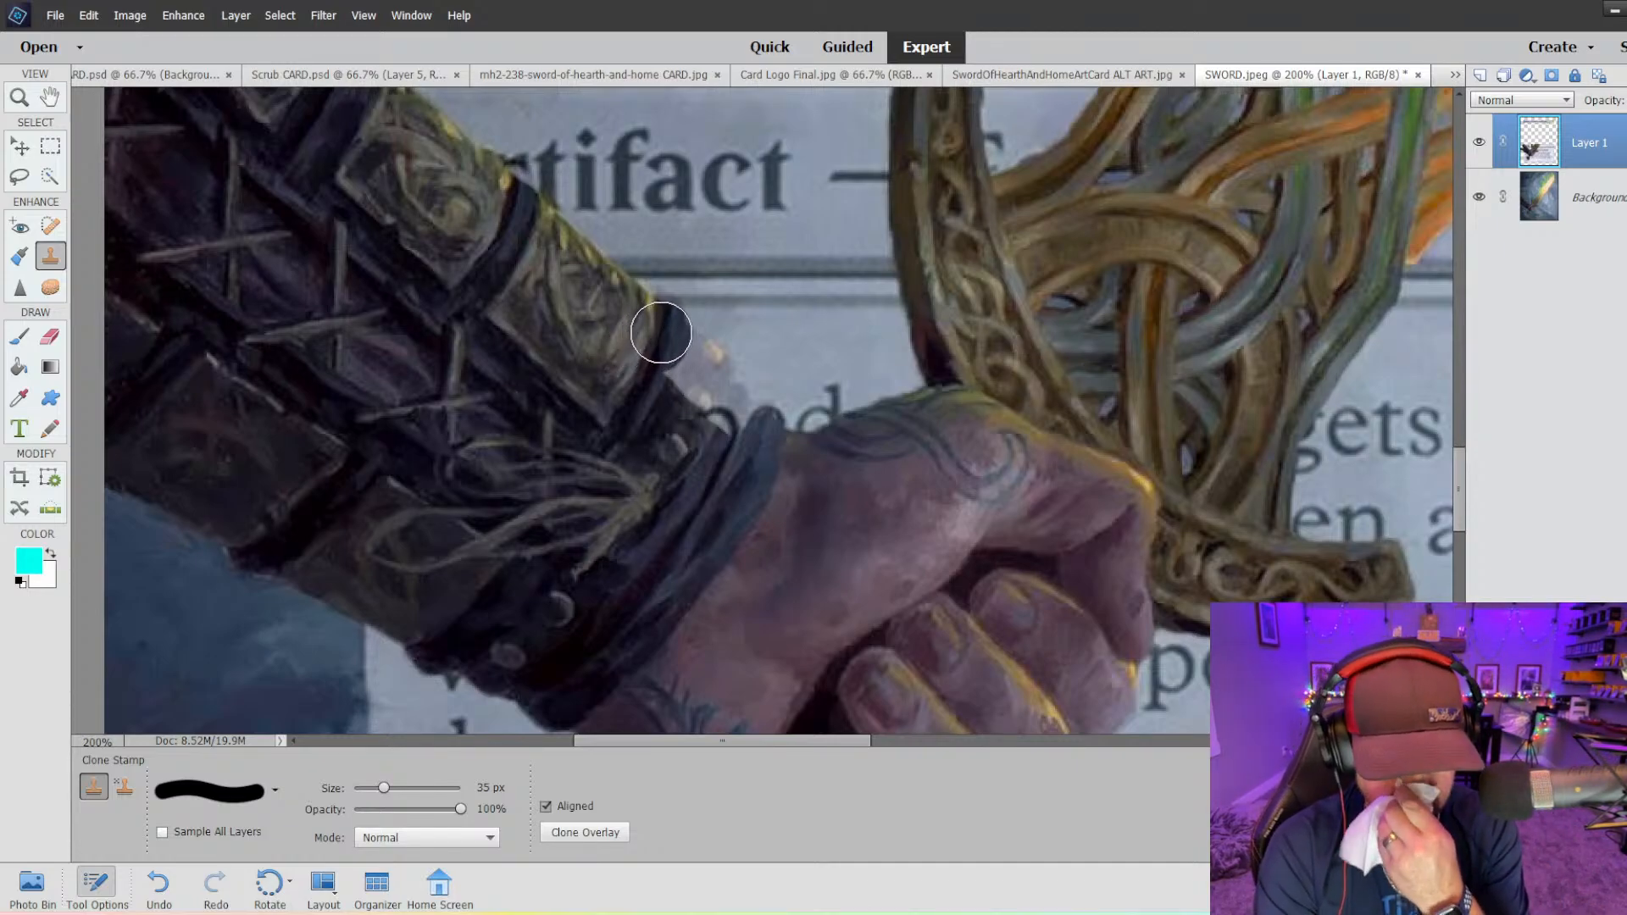
{"action": "left_click_drag", "start_coordinate": [684, 361], "coordinate": [755, 439]}
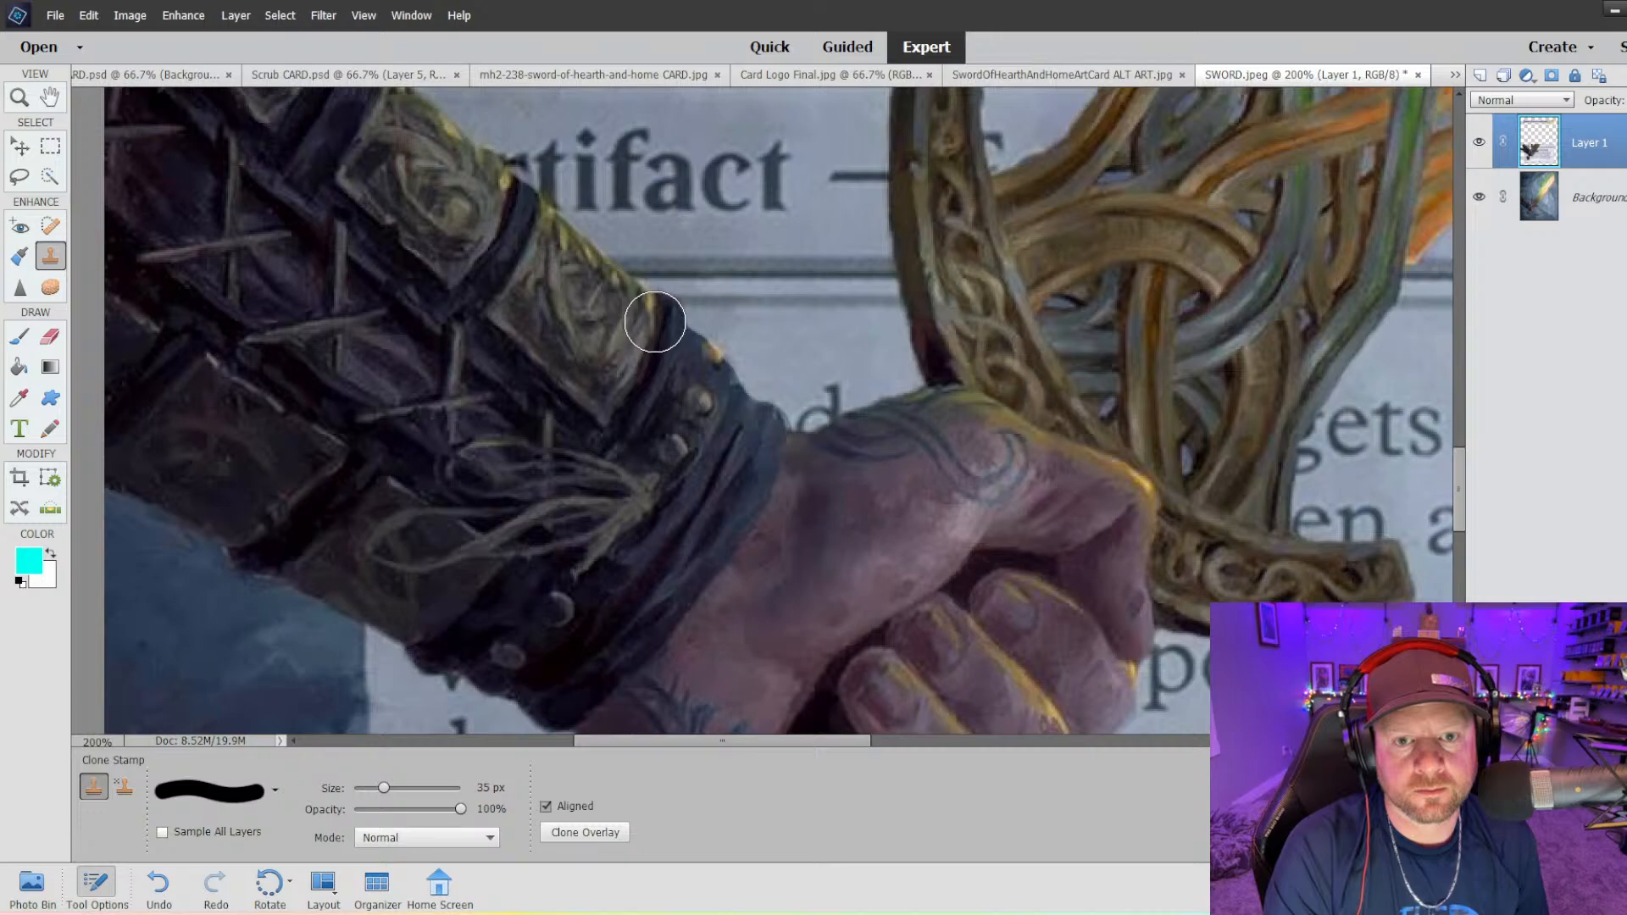
{"action": "left_click", "coordinate": [656, 322]}
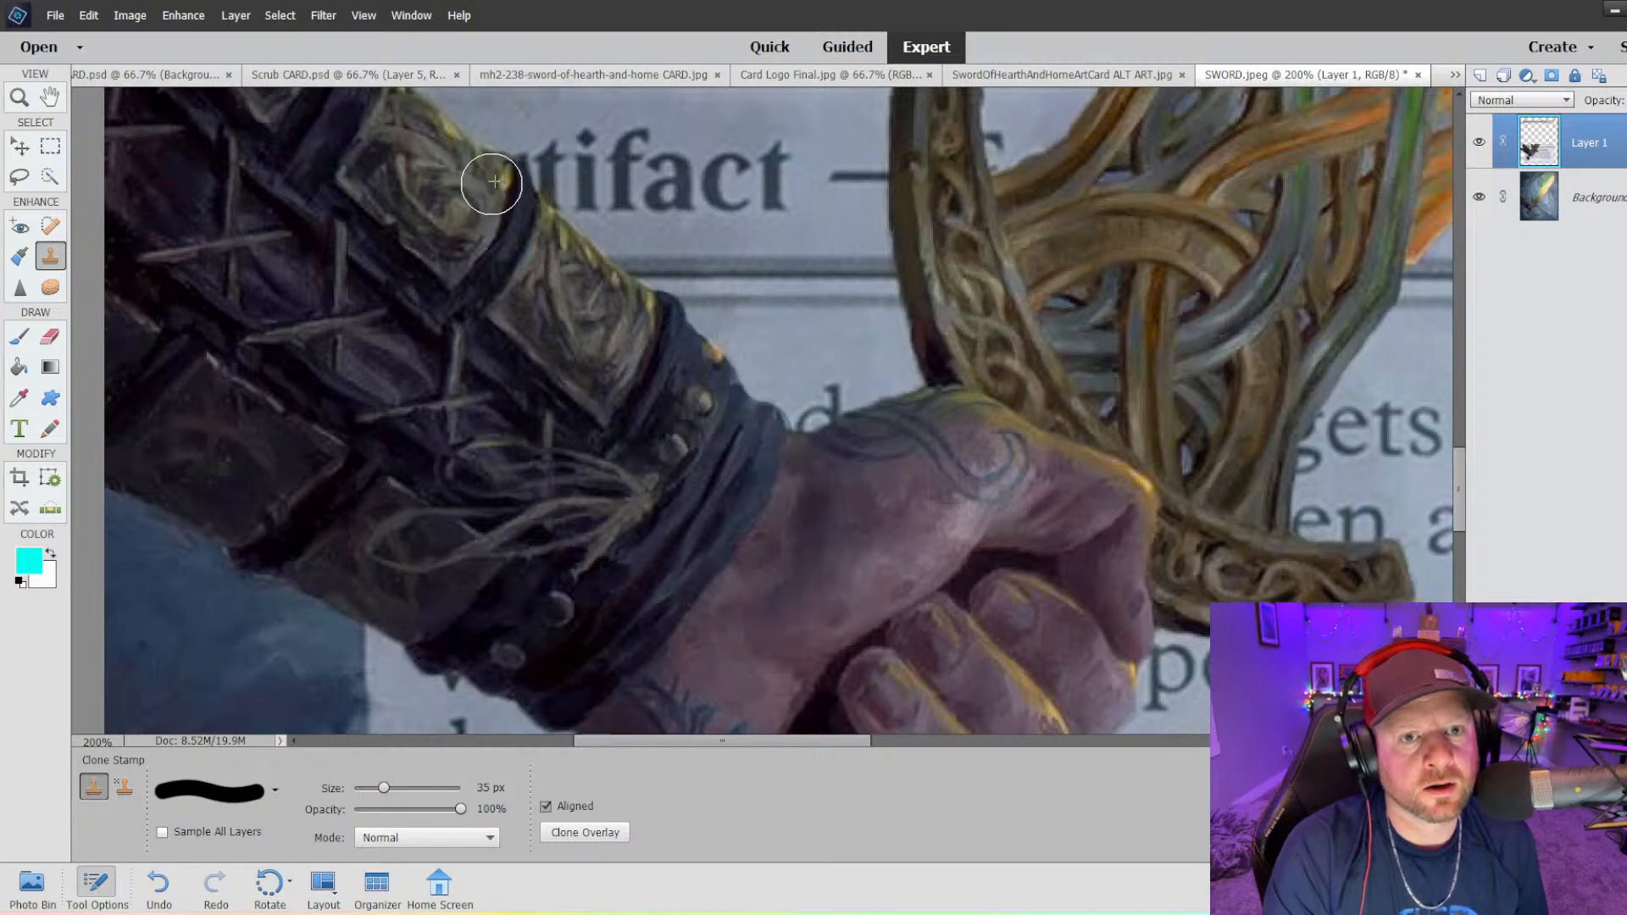
- Clone-stamp down the upper prong of the sword's crossguard to clean up where it overlaps the type line
{"action": "scroll", "coordinate": [381, 203], "scroll_direction": "up", "scroll_amount": 4}
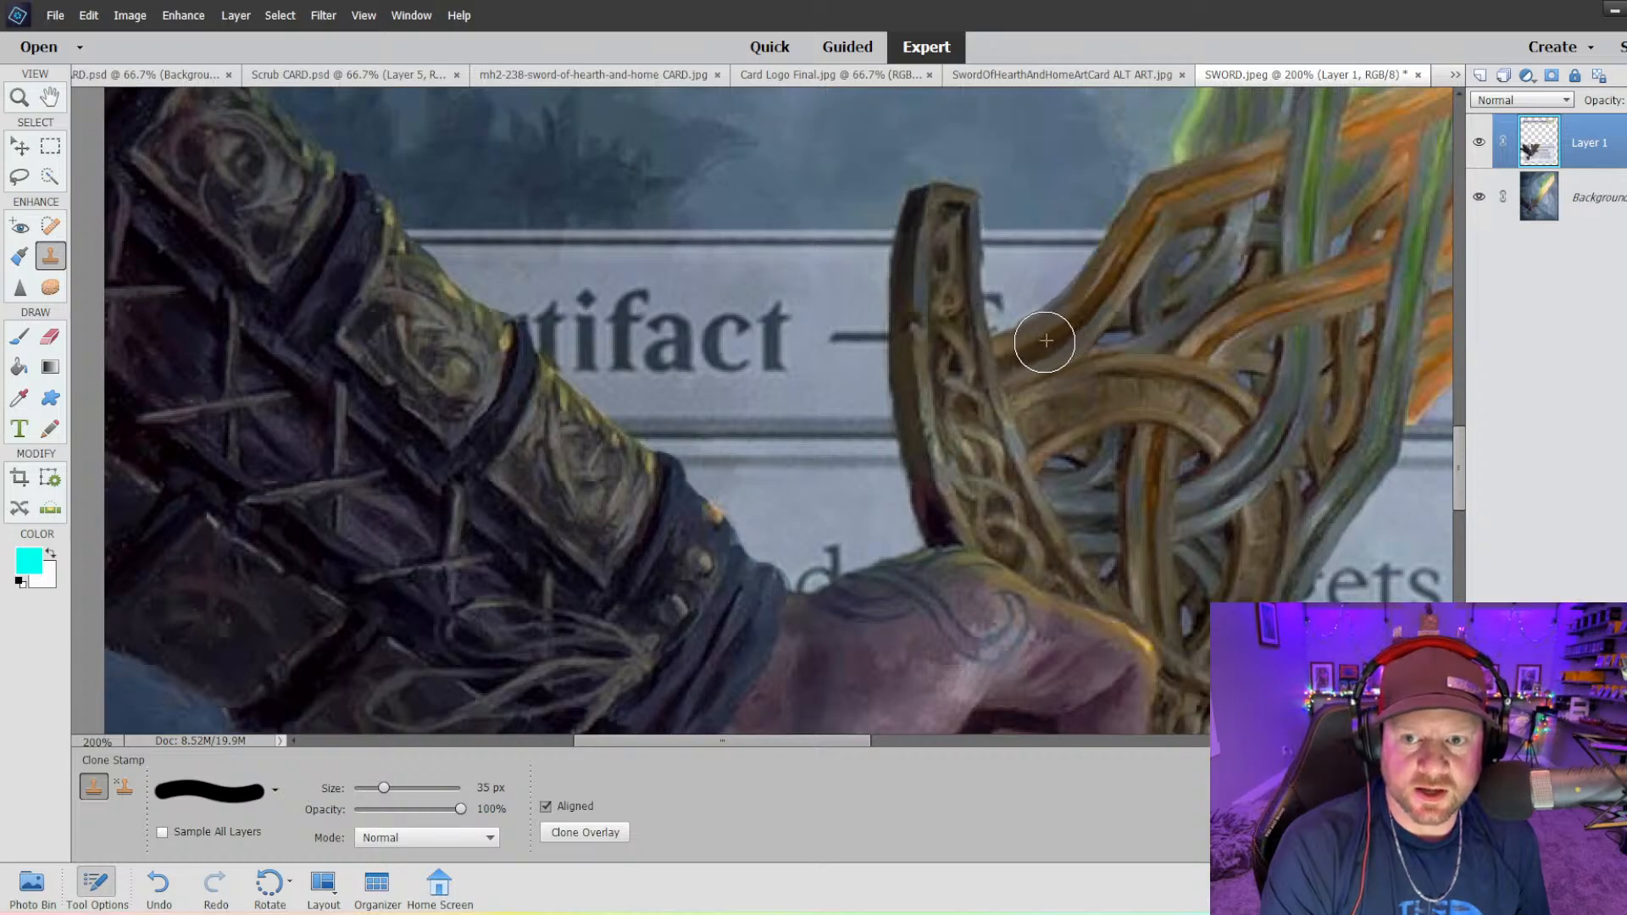
{"action": "mouse_move", "coordinate": [951, 214]}
{"action": "left_mouse_down"}
{"action": "mouse_move", "coordinate": [949, 288]}
{"action": "mouse_move", "coordinate": [947, 258]}
{"action": "left_mouse_up"}
{"action": "left_click_drag", "start_coordinate": [953, 282], "coordinate": [960, 332]}
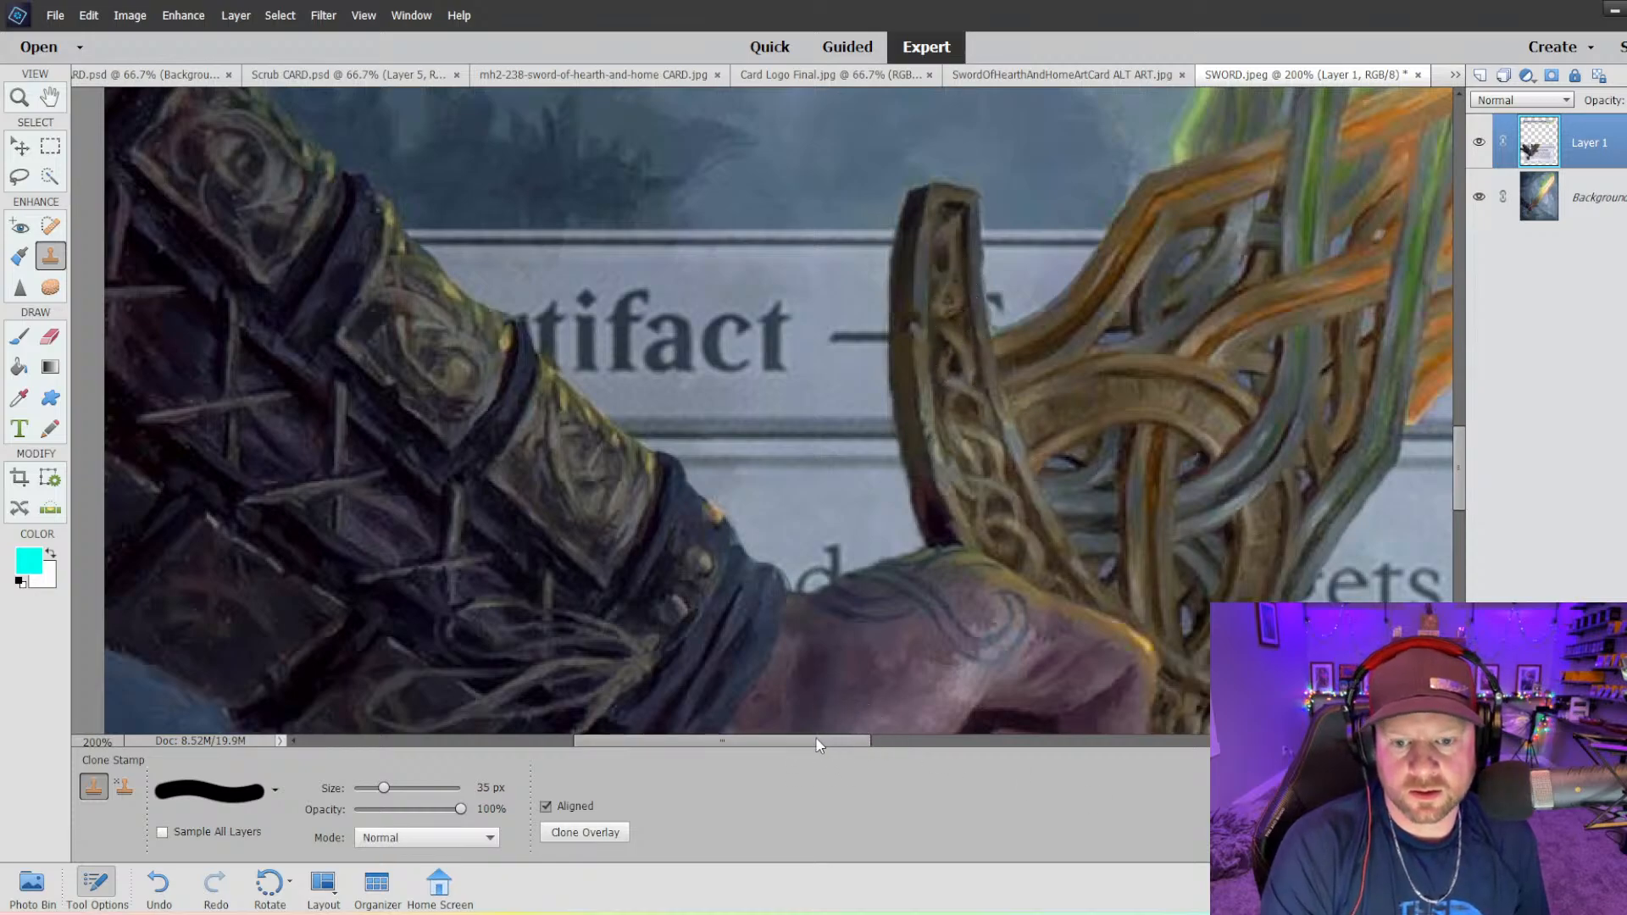
{"action": "left_click_drag", "start_coordinate": [818, 745], "coordinate": [915, 730]}
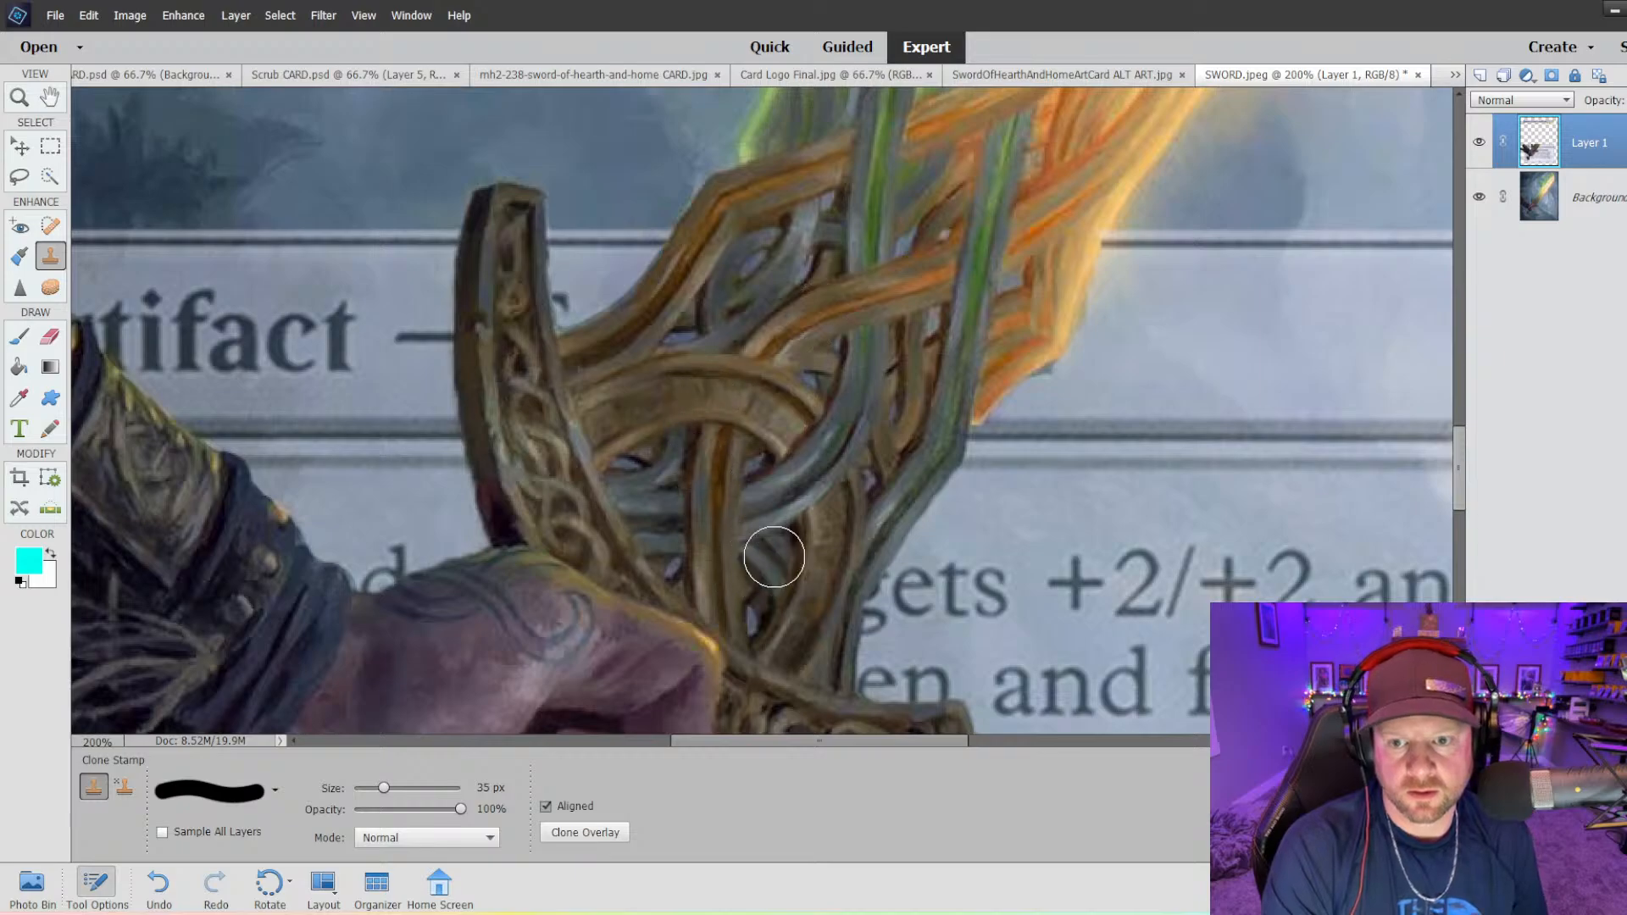
{"action": "scroll", "coordinate": [773, 552], "scroll_direction": "down", "scroll_amount": 2}
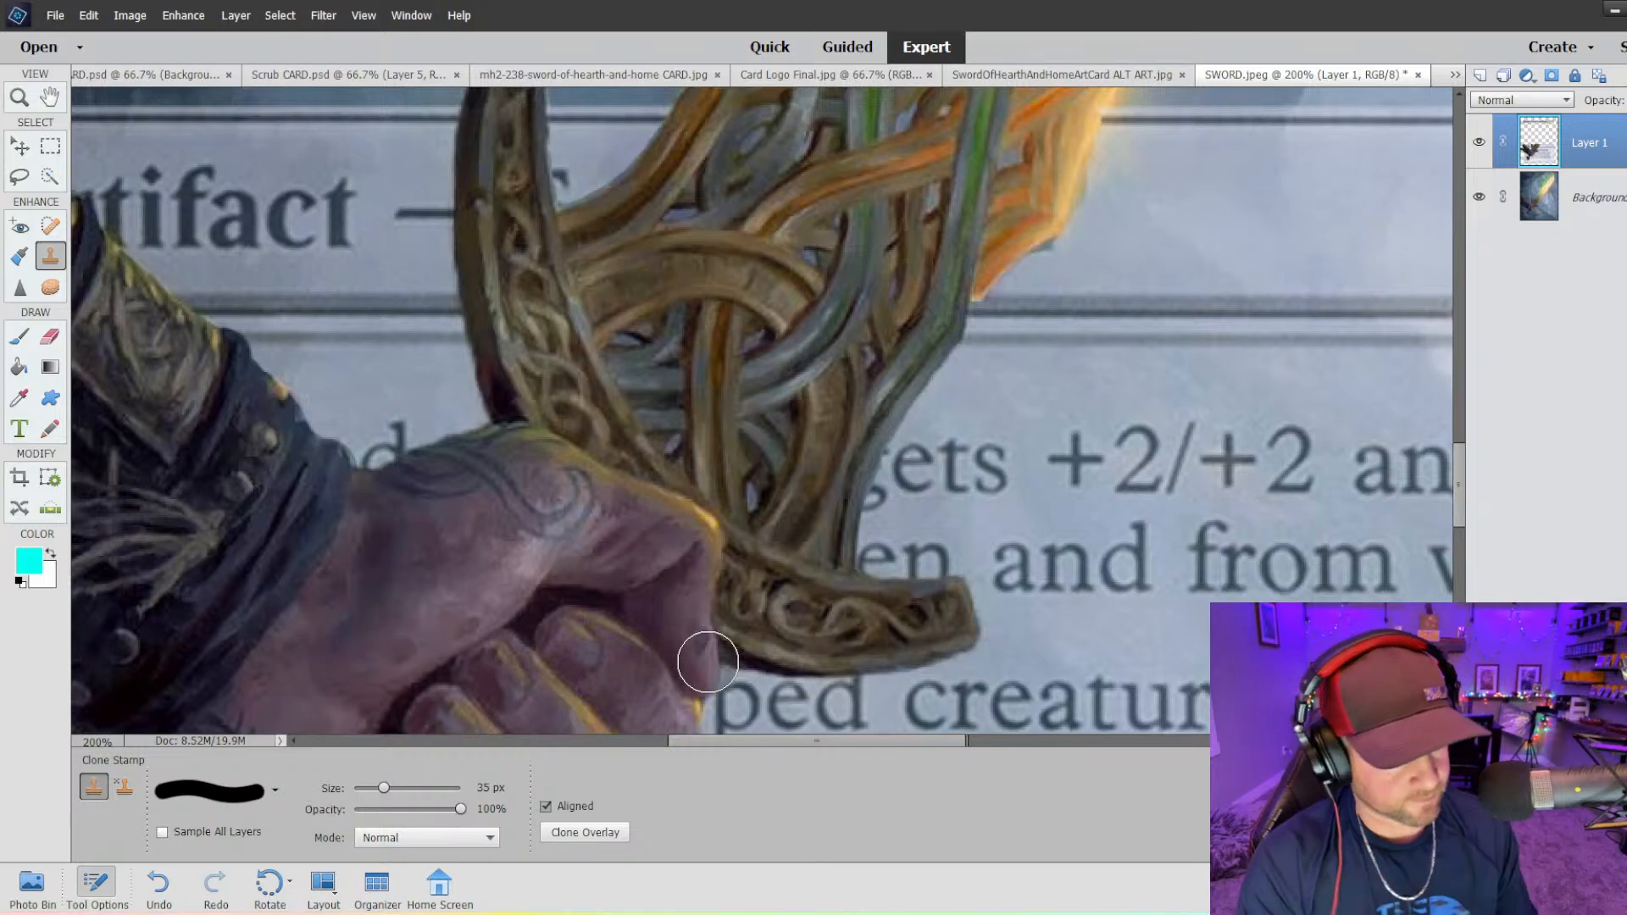
- Raise the opacity of Layer 1 so the card's text boxes are more solid over the artwork
{"action": "key", "text": "ctrl+minus"}
{"action": "key", "text": "ctrl+minus"}
{"action": "key", "text": "ctrl+minus"}
{"action": "key", "text": "ctrl+minus"}
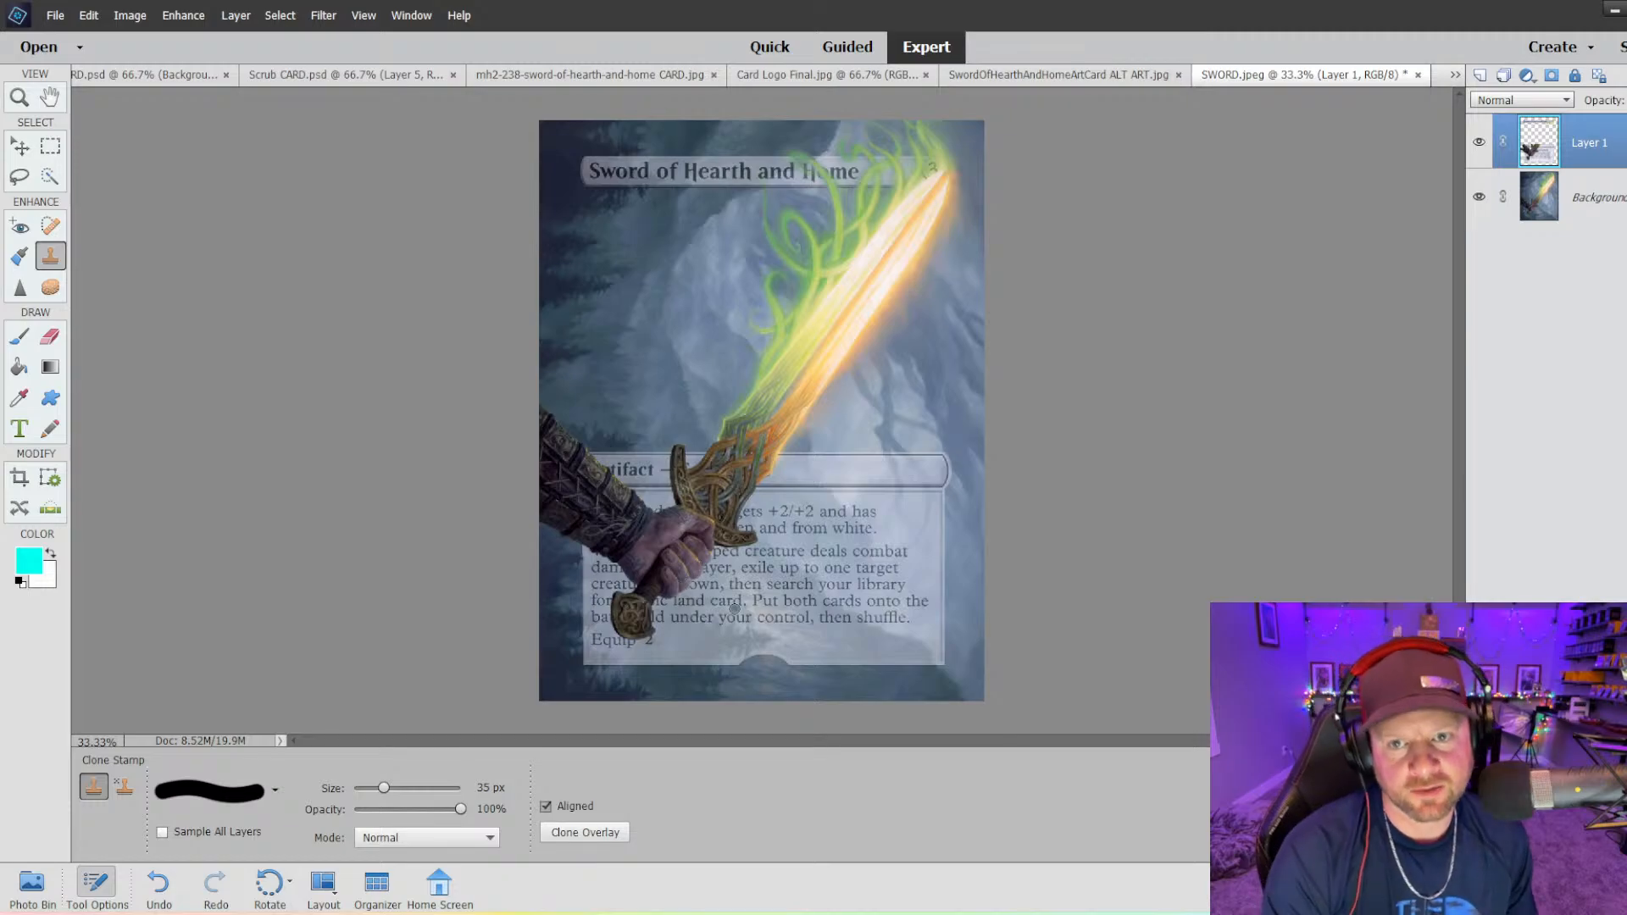
{"action": "left_click", "coordinate": [1626, 100]}
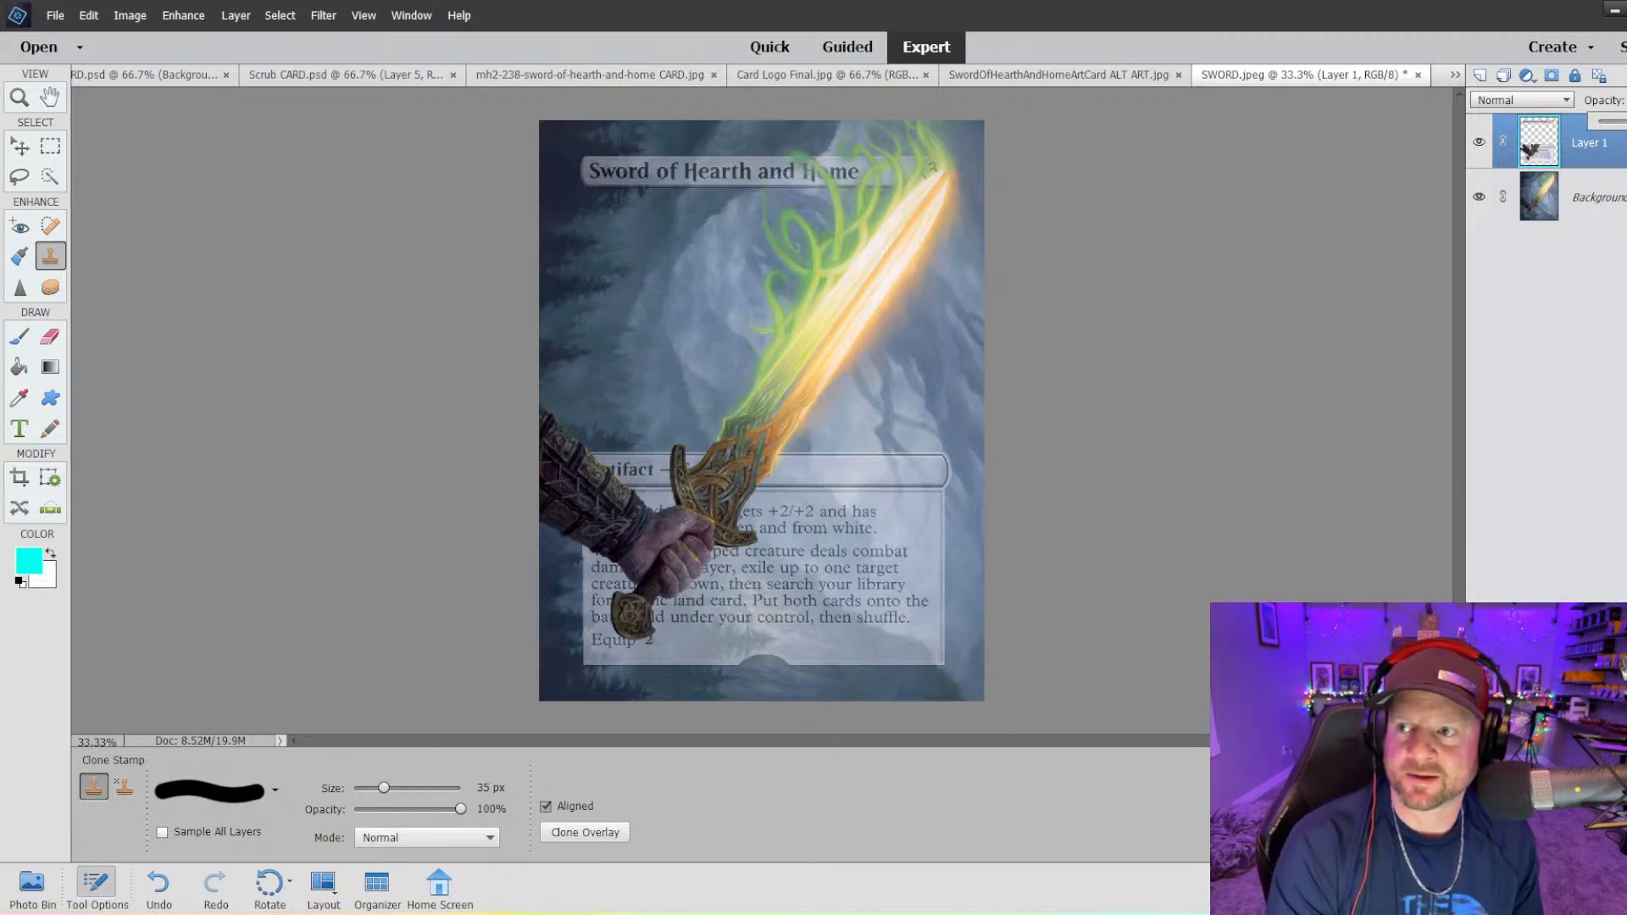
{"action": "left_click_drag", "start_coordinate": [1621, 121], "coordinate": [1626, 121]}
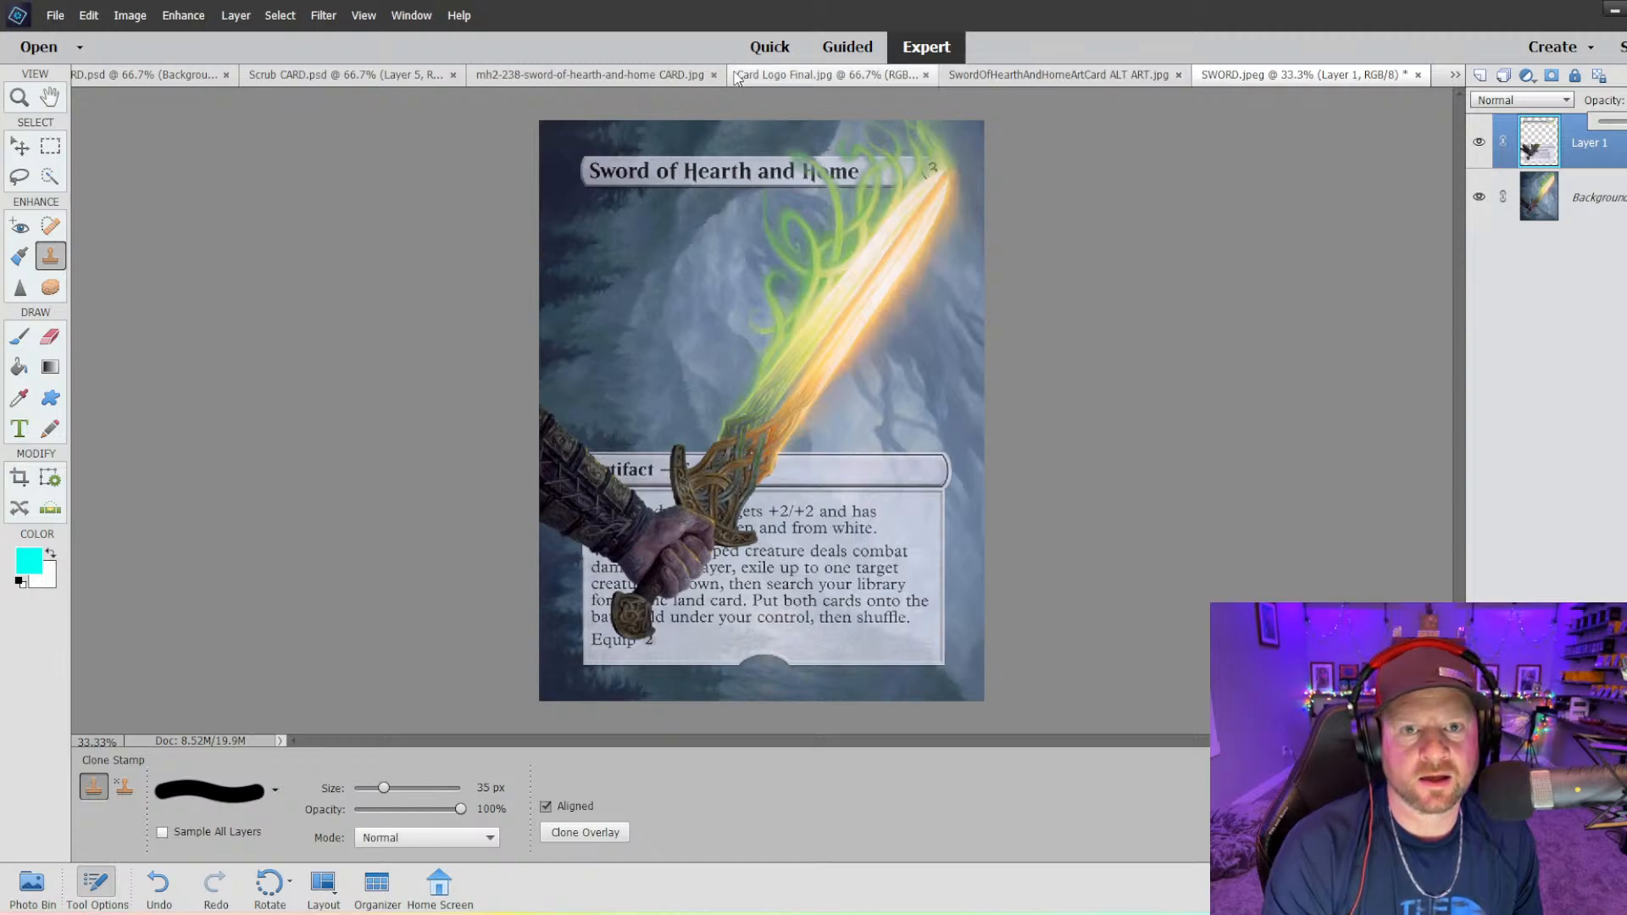
- Copy the selected CS logo from Card Logo Final.jpg and return to the SWORD.jpeg document
{"action": "left_click", "coordinate": [805, 75]}
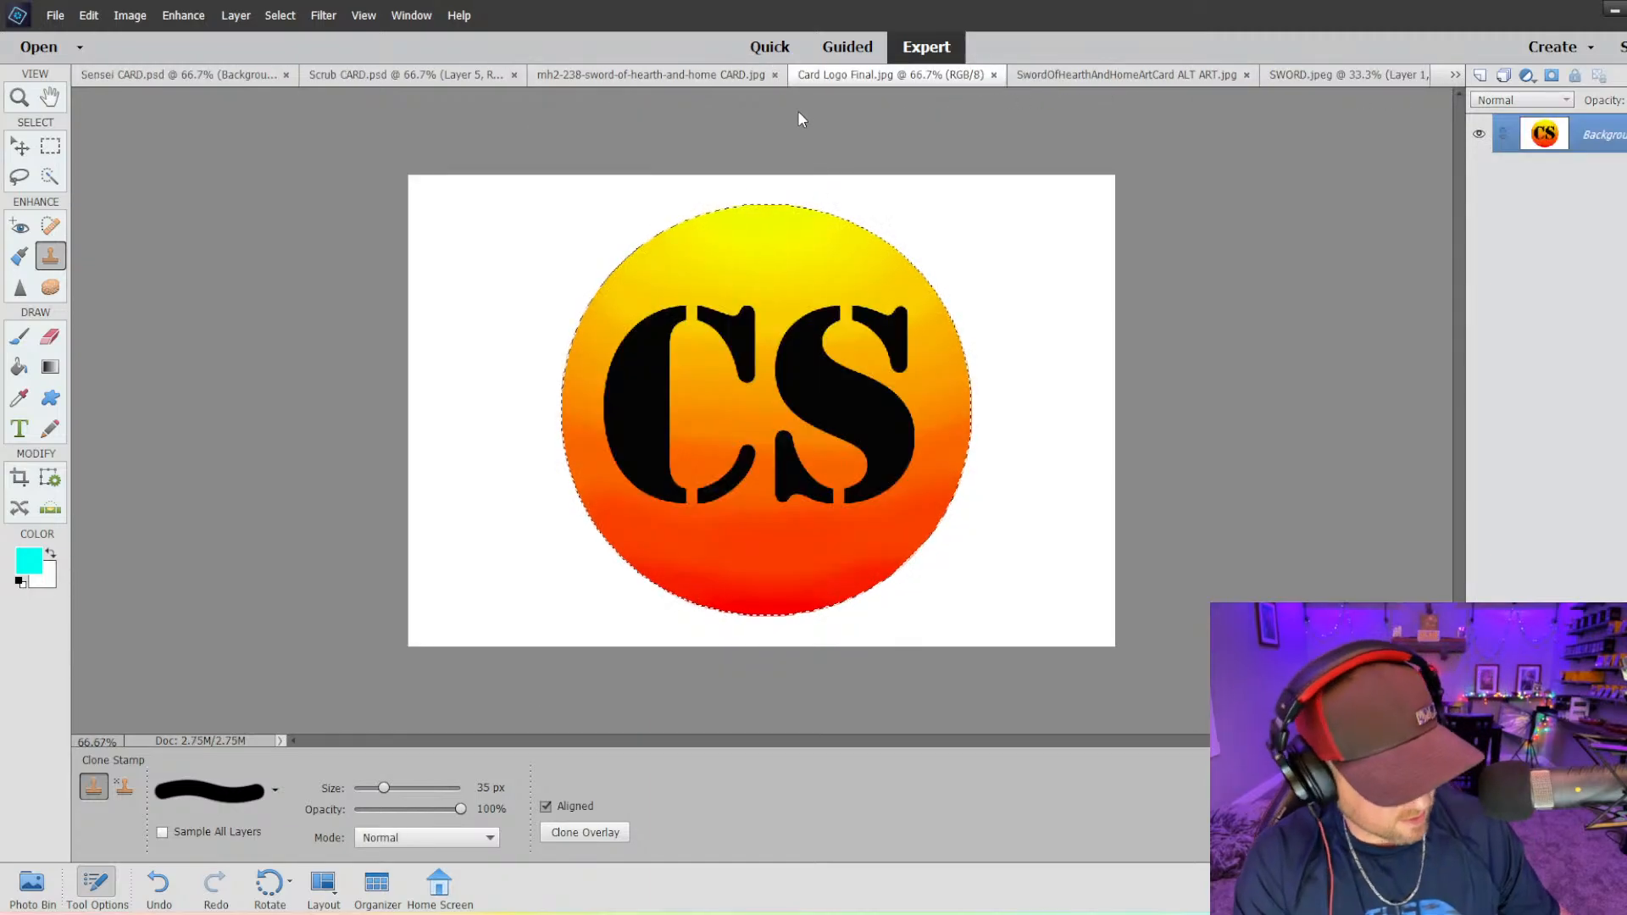
{"action": "left_click", "coordinate": [1297, 76]}
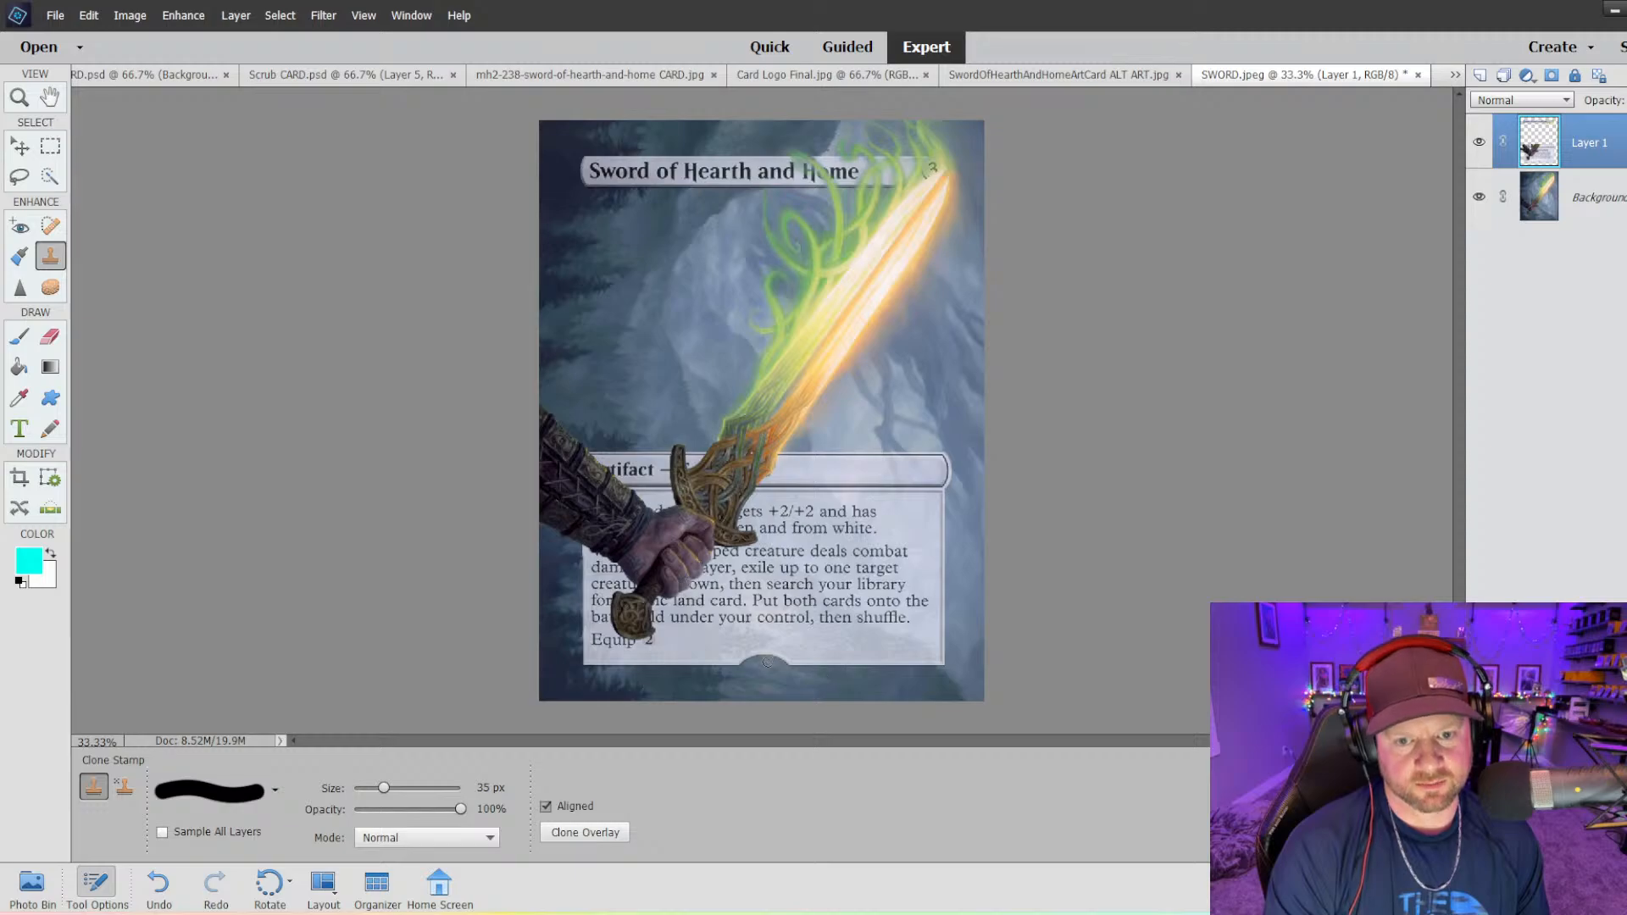
- Examine the arm, hilt and text box up close for a spot to place the logo
{"action": "key", "text": "ctrl+plus"}
{"action": "key", "text": "ctrl+plus"}
{"action": "key", "text": "ctrl+plus"}
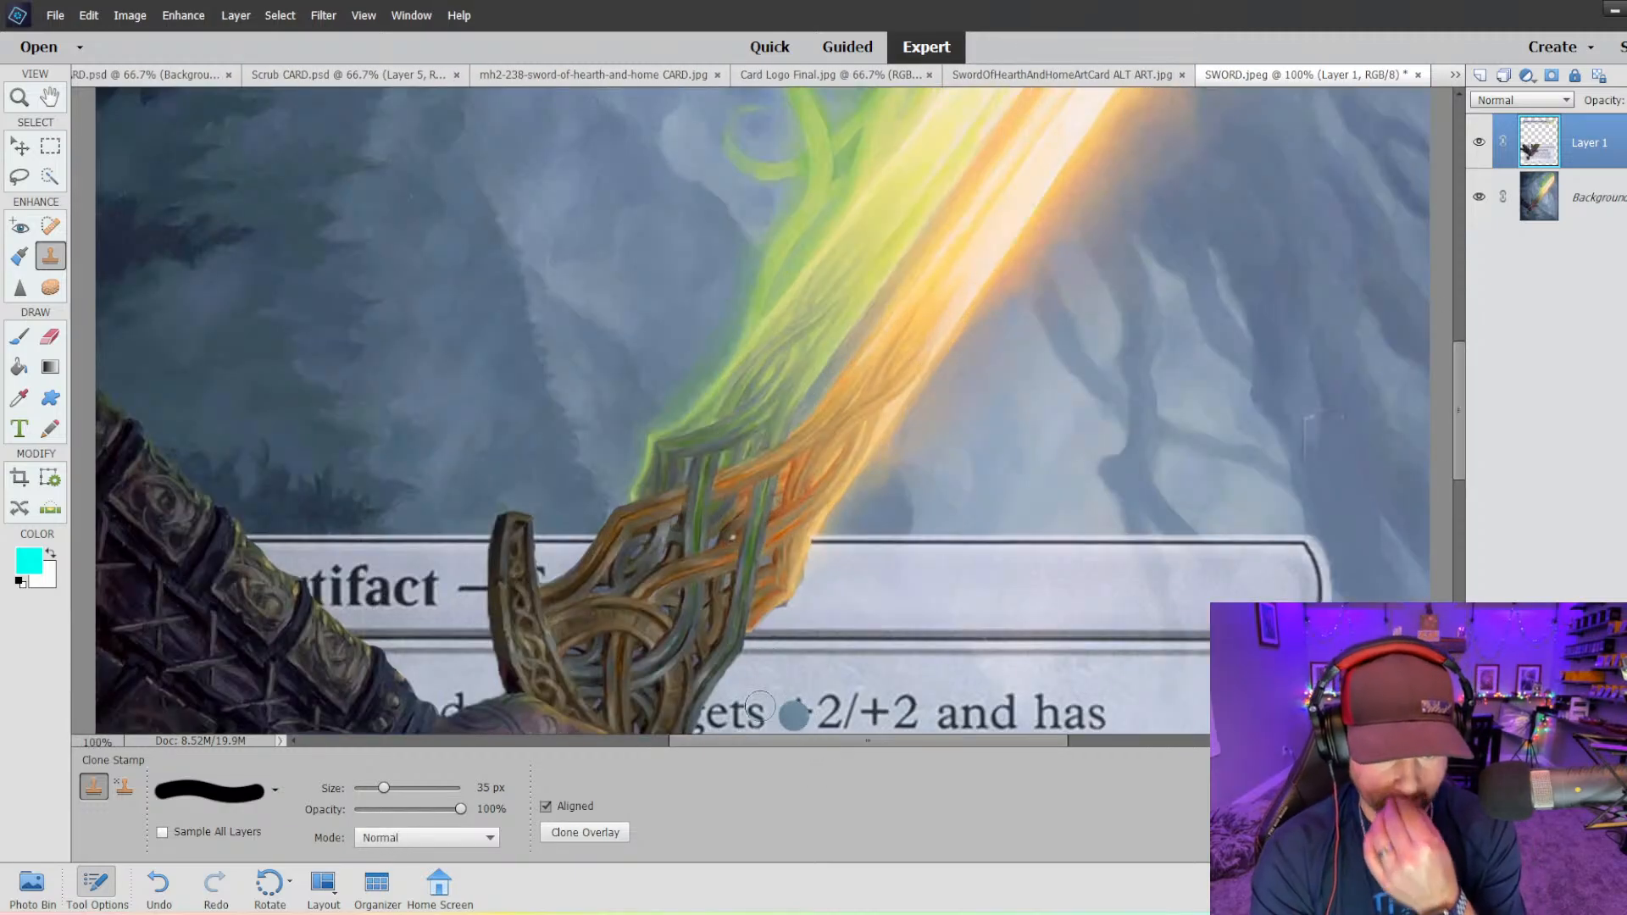
{"action": "scroll", "coordinate": [480, 608], "scroll_direction": "down", "scroll_amount": 2}
{"action": "scroll", "coordinate": [480, 607], "scroll_direction": "down", "scroll_amount": 5}
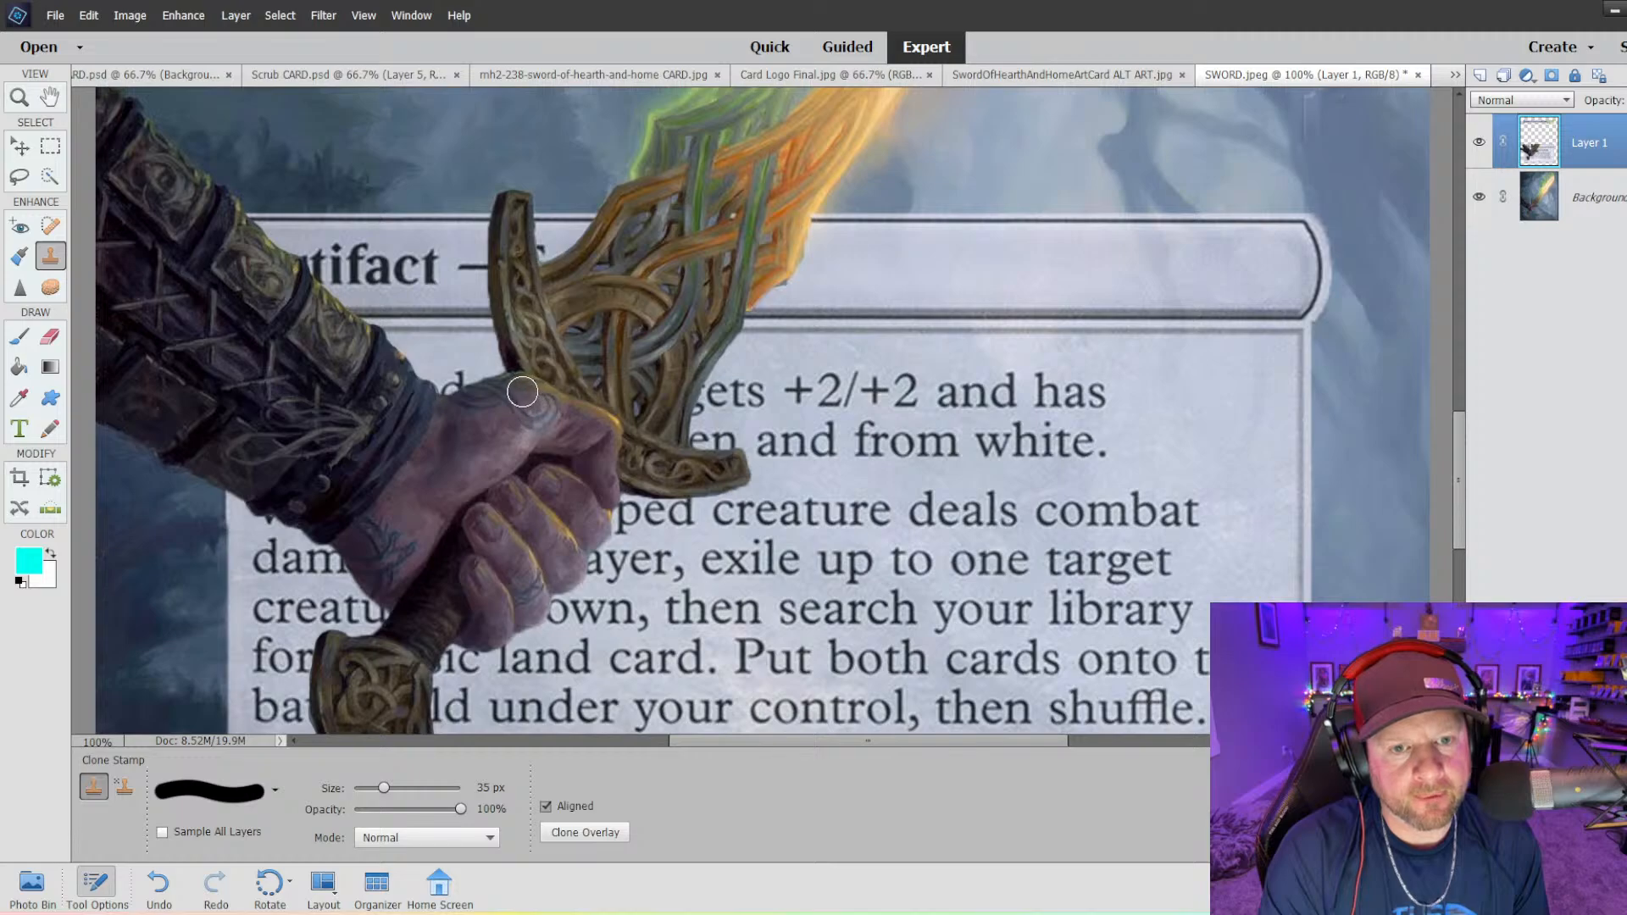
{"action": "scroll", "coordinate": [516, 409], "scroll_direction": "down", "scroll_amount": 3}
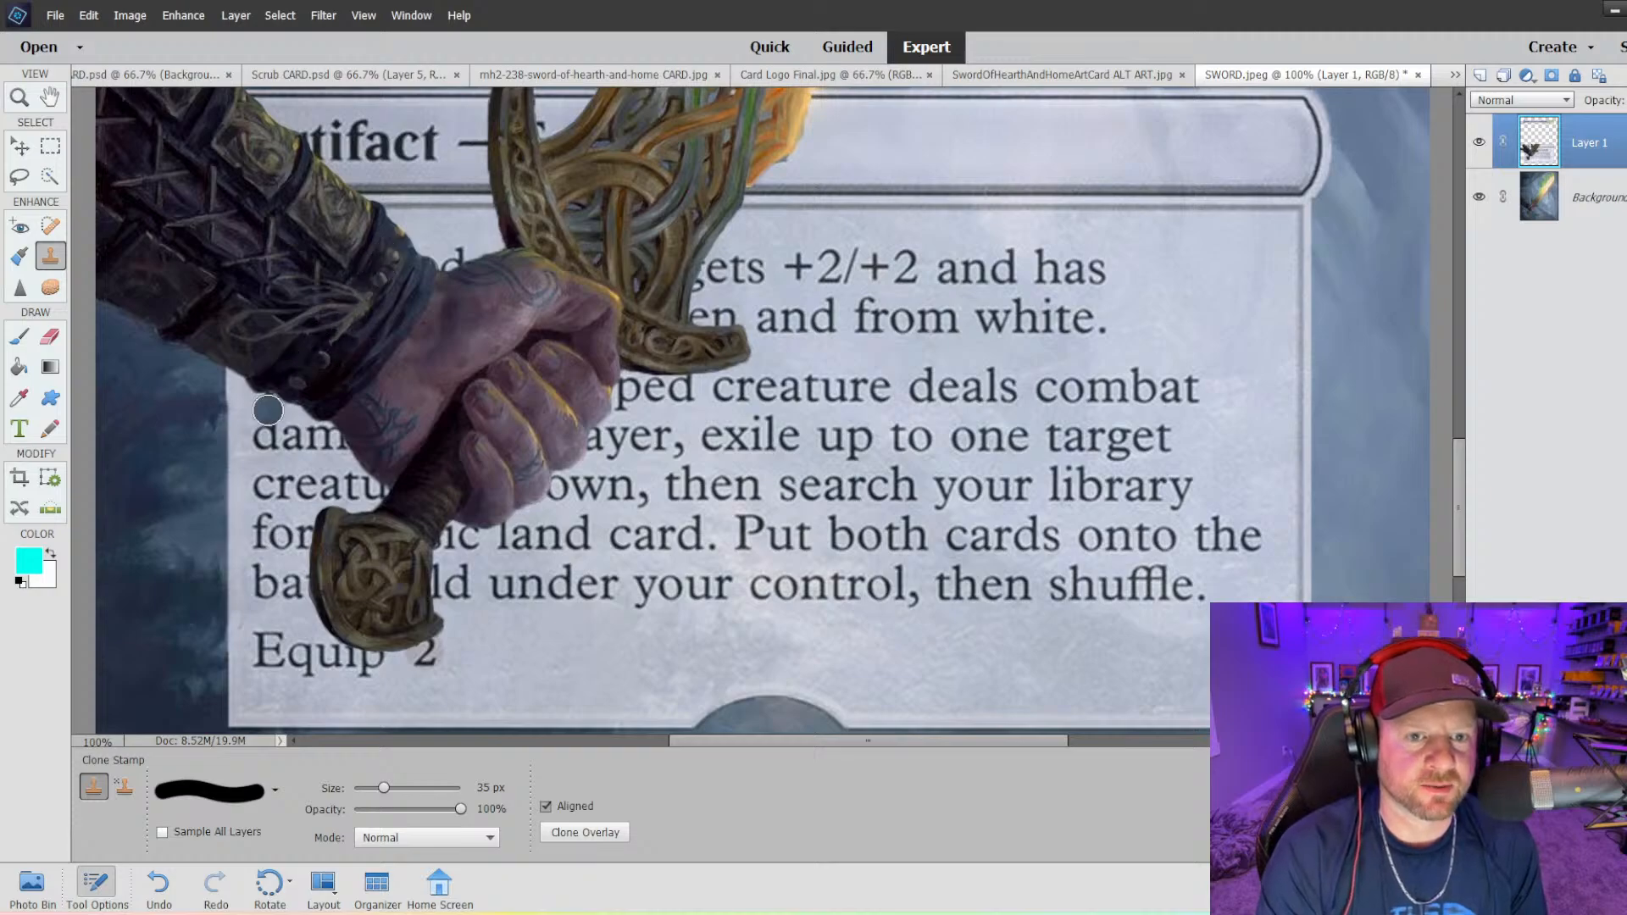
{"action": "scroll", "coordinate": [269, 411], "scroll_direction": "up", "scroll_amount": 3}
{"action": "mouse_move", "coordinate": [836, 740]}
{"action": "left_mouse_down"}
{"action": "mouse_move", "coordinate": [807, 735]}
{"action": "mouse_move", "coordinate": [833, 736]}
{"action": "left_mouse_up"}
{"action": "scroll", "coordinate": [476, 606], "scroll_direction": "down", "scroll_amount": 2}
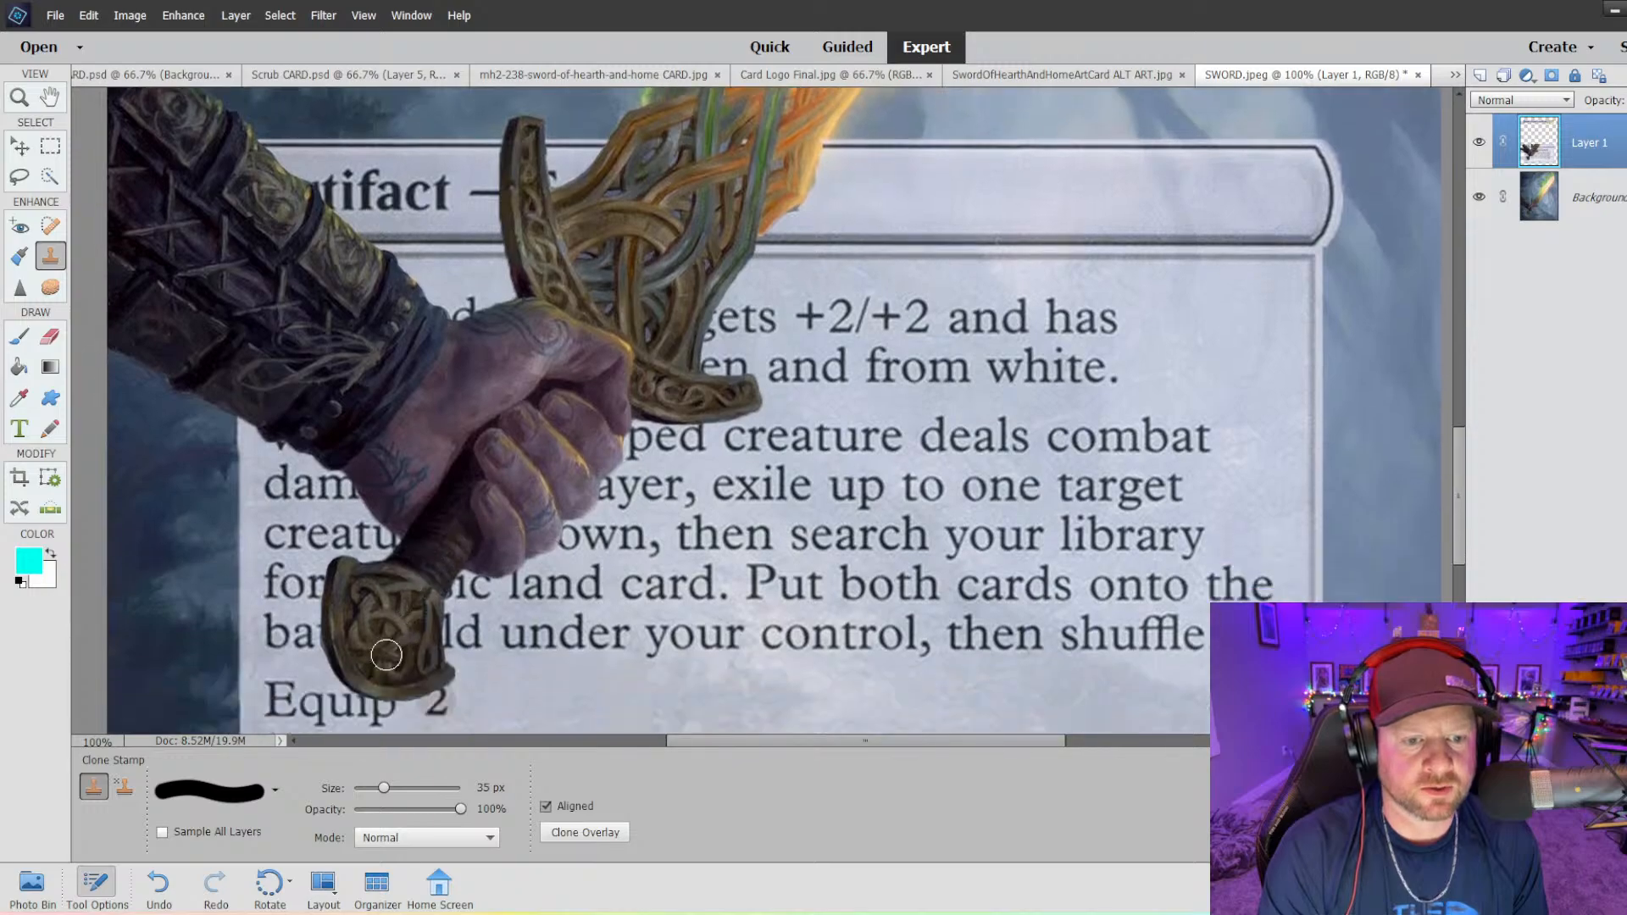
{"action": "scroll", "coordinate": [573, 370], "scroll_direction": "up", "scroll_amount": 6}
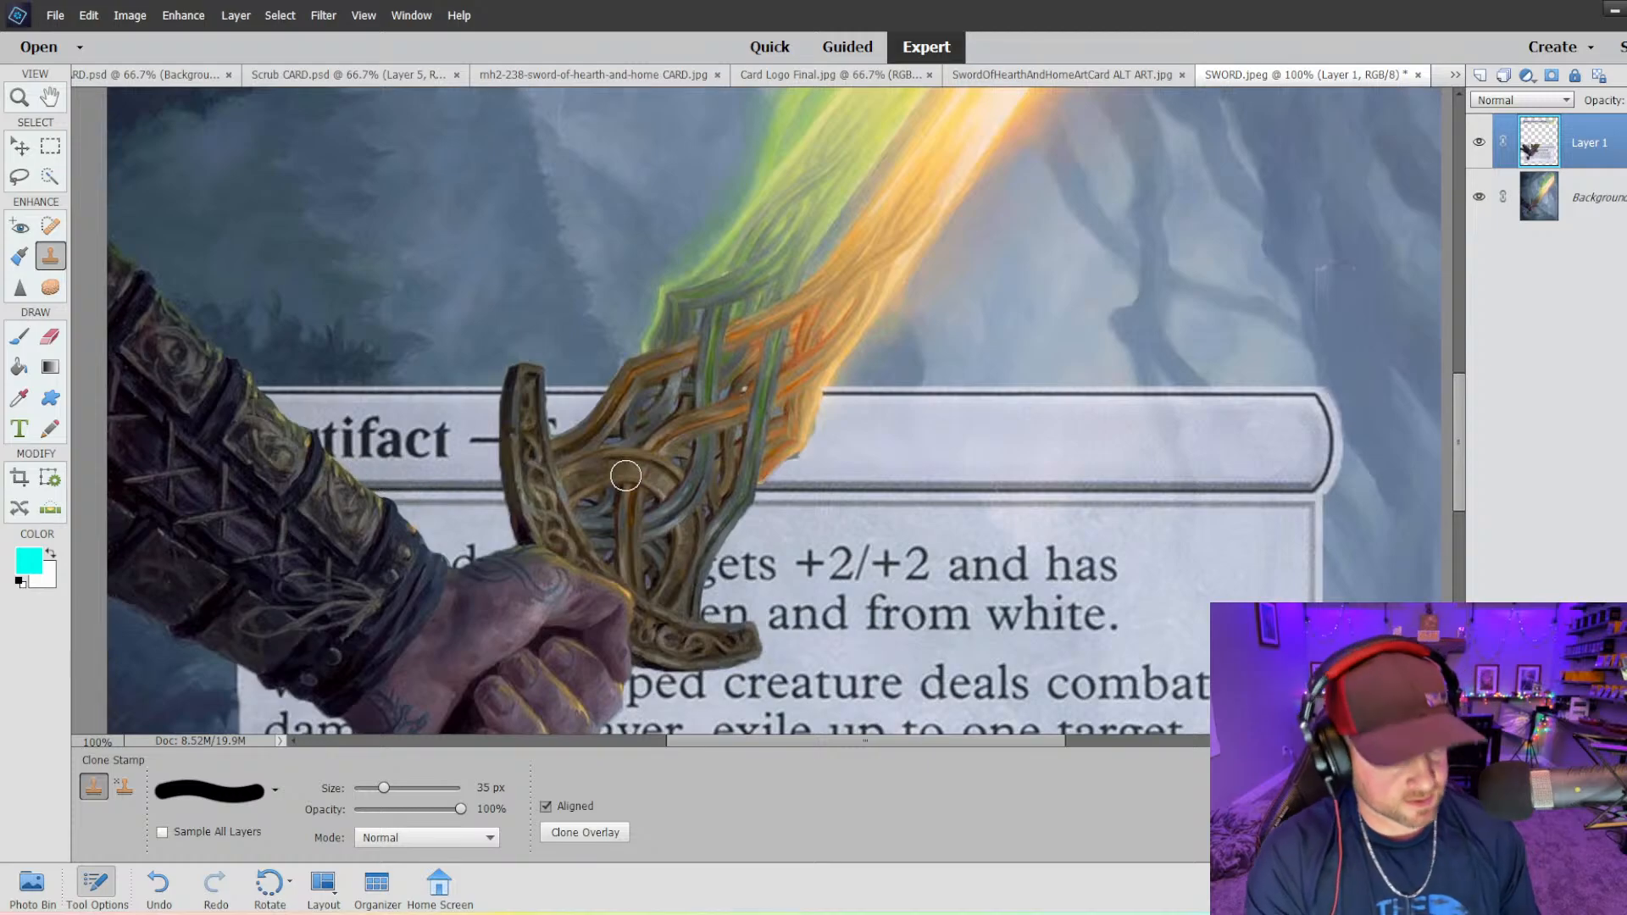
{"action": "scroll", "coordinate": [628, 483], "scroll_direction": "down", "scroll_amount": 2}
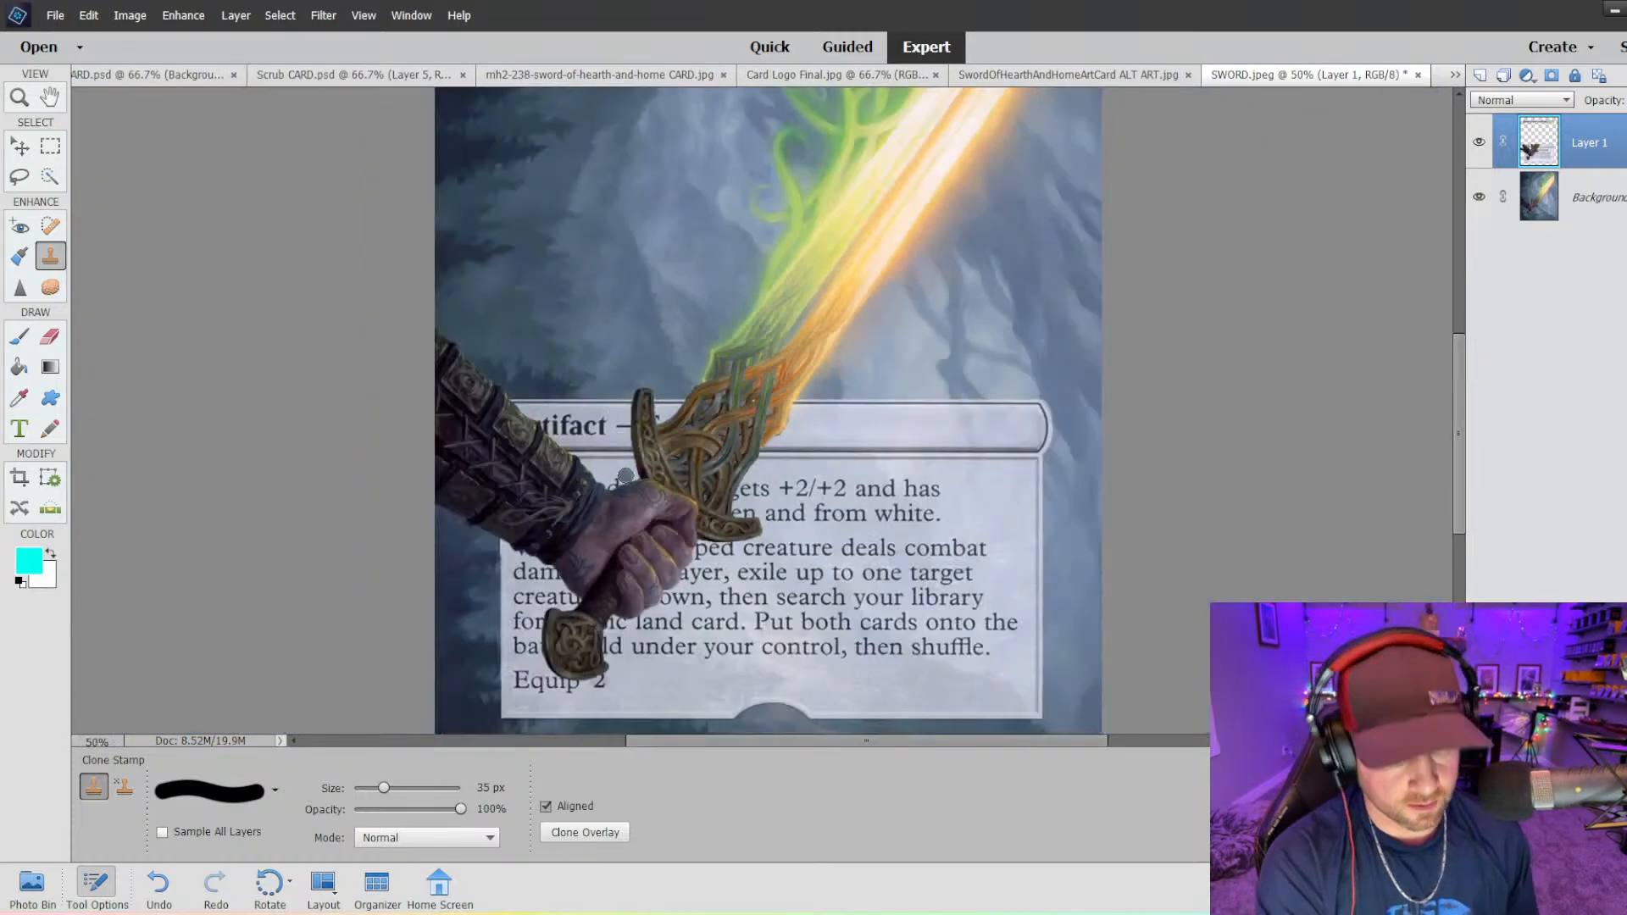
- Paste the CS logo into the card and scale it proportionally to 19.62% near the sword's hilt
{"action": "key", "text": "ctrl+v"}
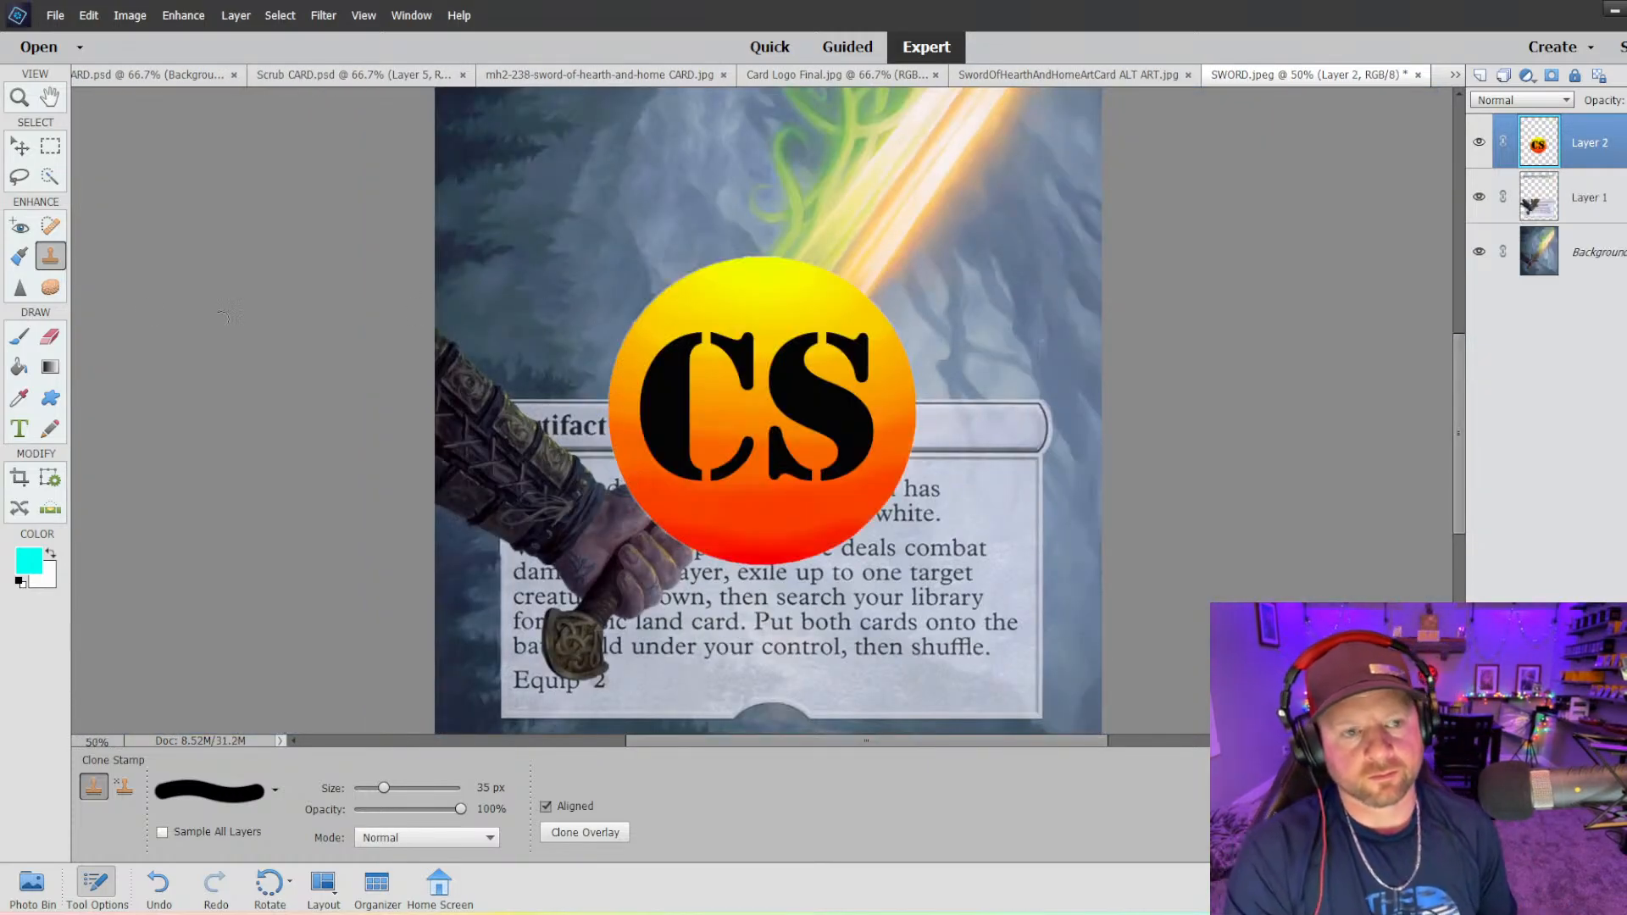
{"action": "left_click", "coordinate": [19, 148]}
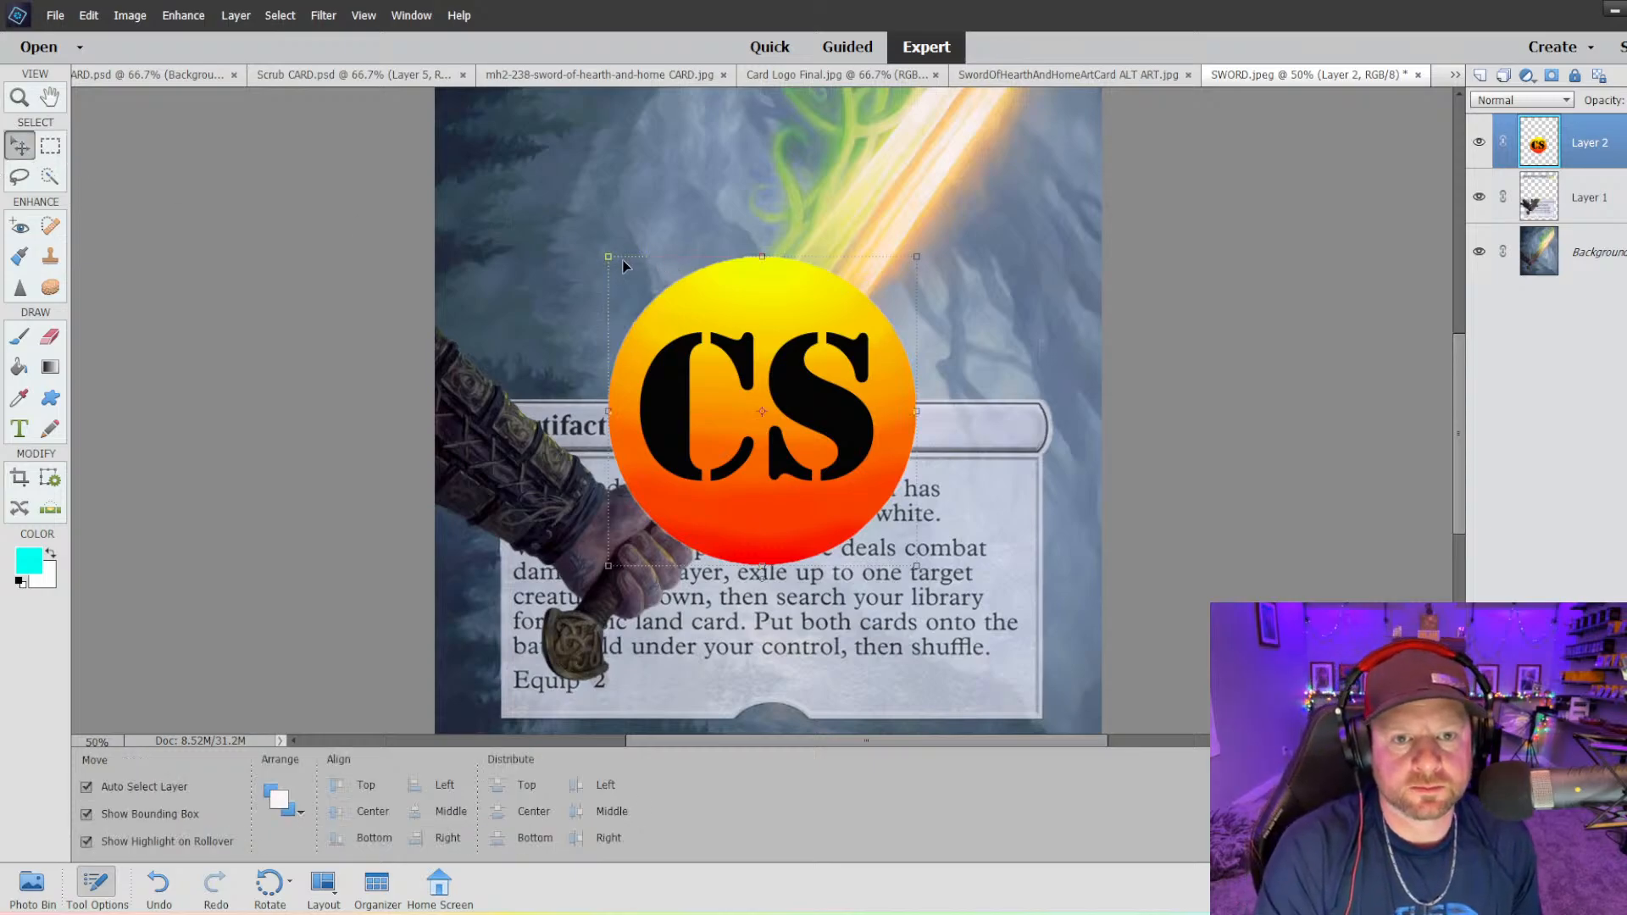
{"action": "left_click_drag", "start_coordinate": [610, 257], "coordinate": [787, 435]}
{"action": "left_click_drag", "start_coordinate": [905, 466], "coordinate": [728, 501]}
{"action": "left_click_drag", "start_coordinate": [609, 471], "coordinate": [686, 518]}
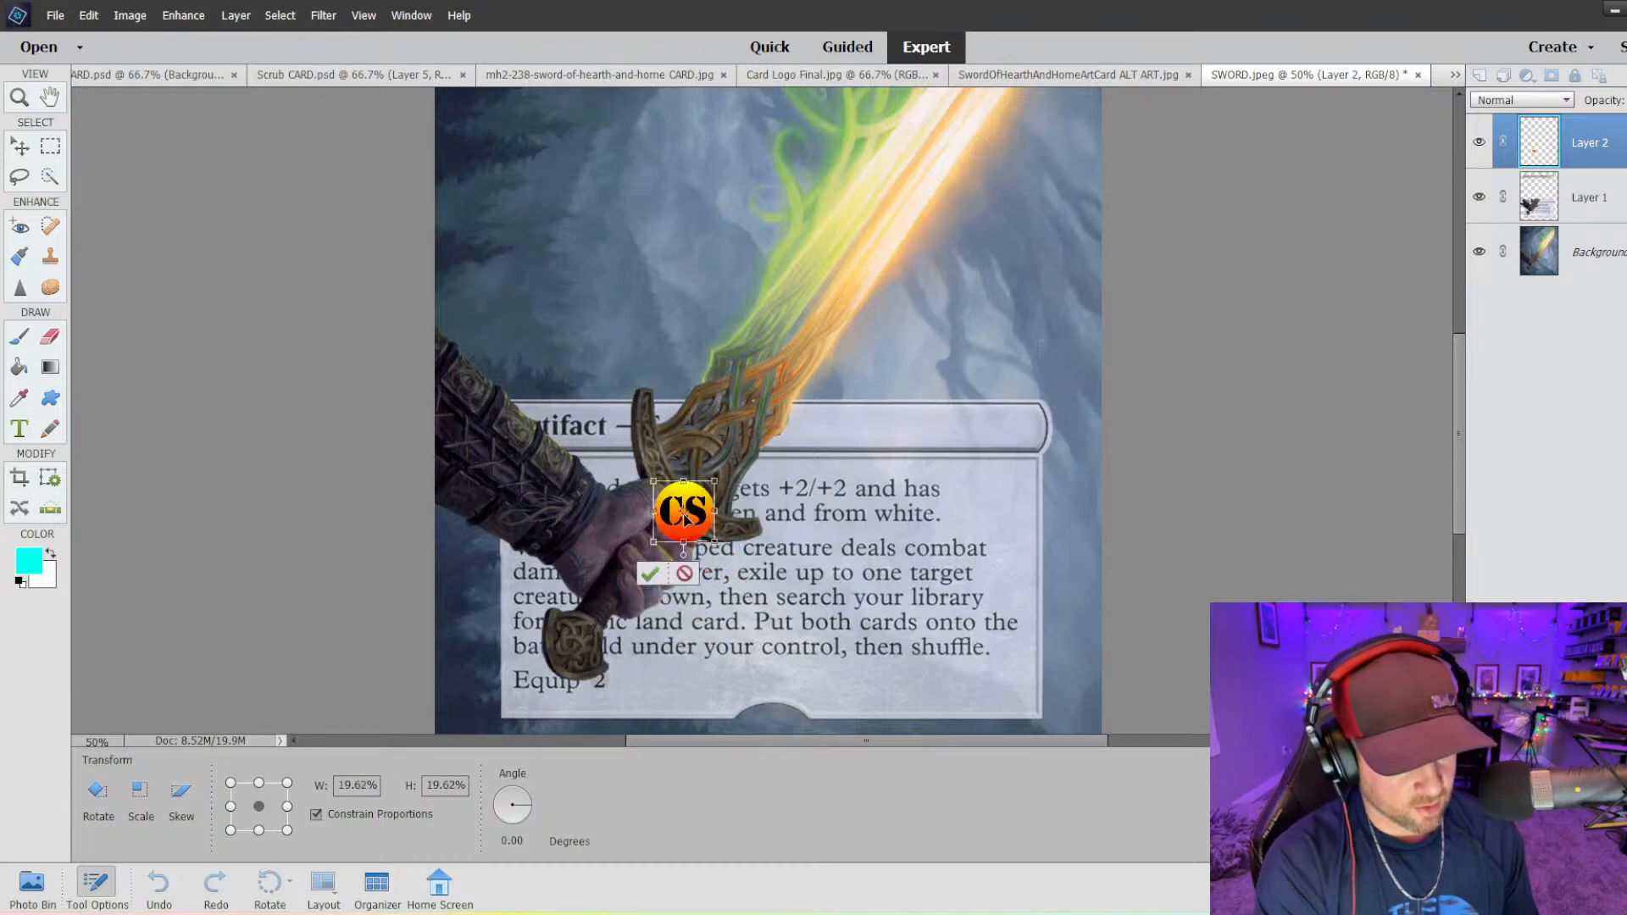
- Position the logo over the lower part of the hilt rotated 35.46 degrees, and make its layer semi-transparent
{"action": "key", "text": "ctrl+equal"}
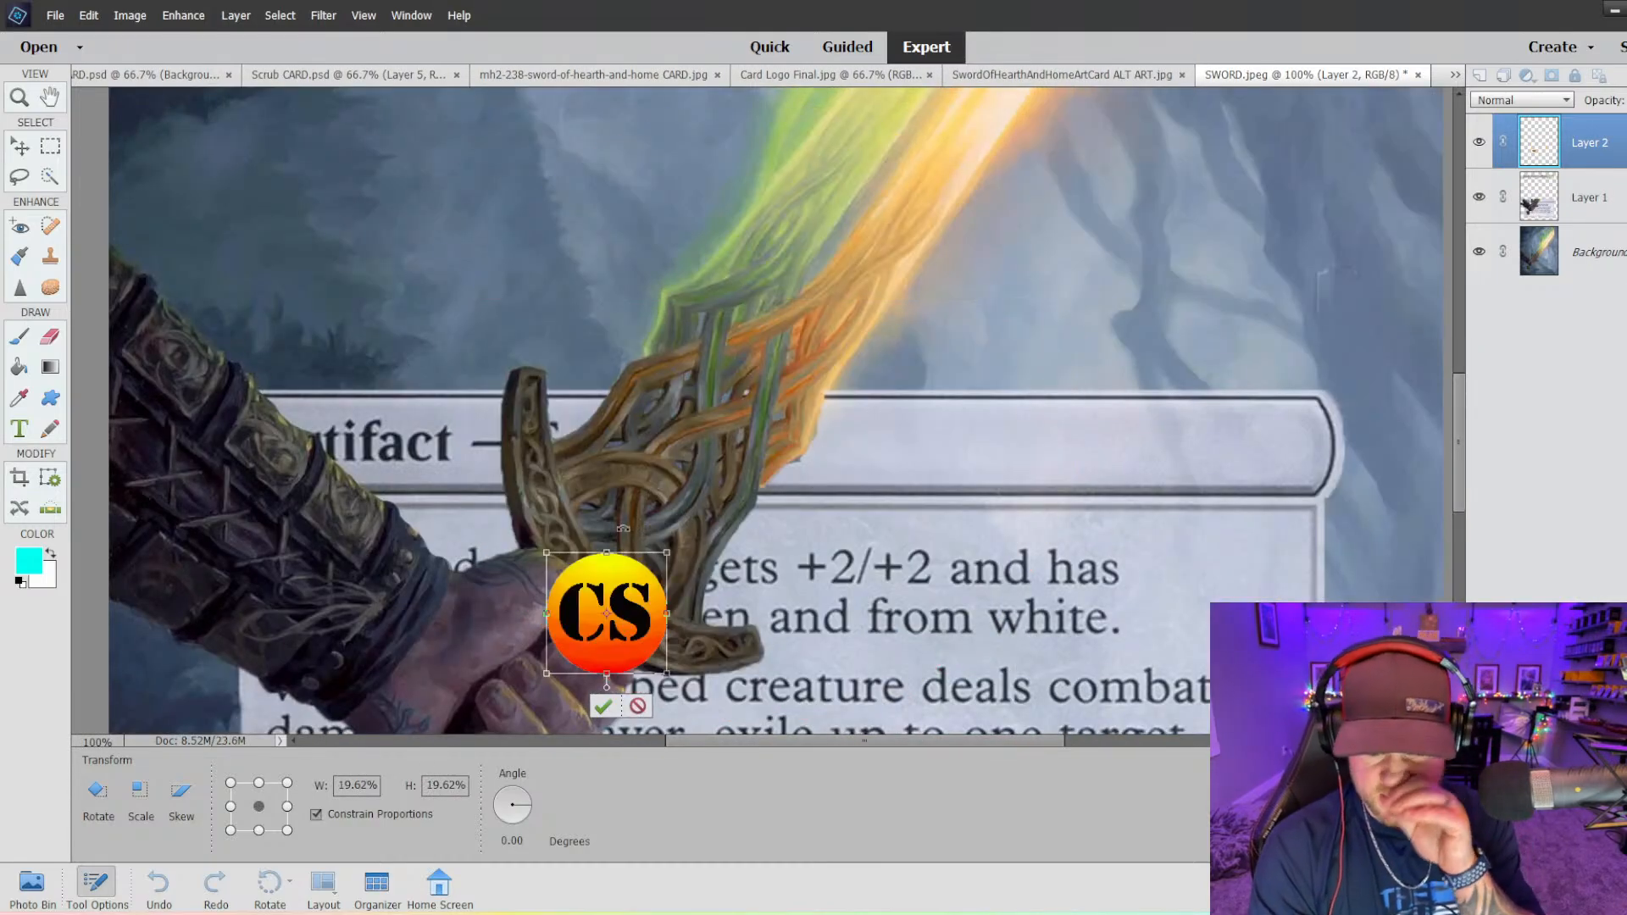
{"action": "left_click_drag", "start_coordinate": [610, 594], "coordinate": [632, 536]}
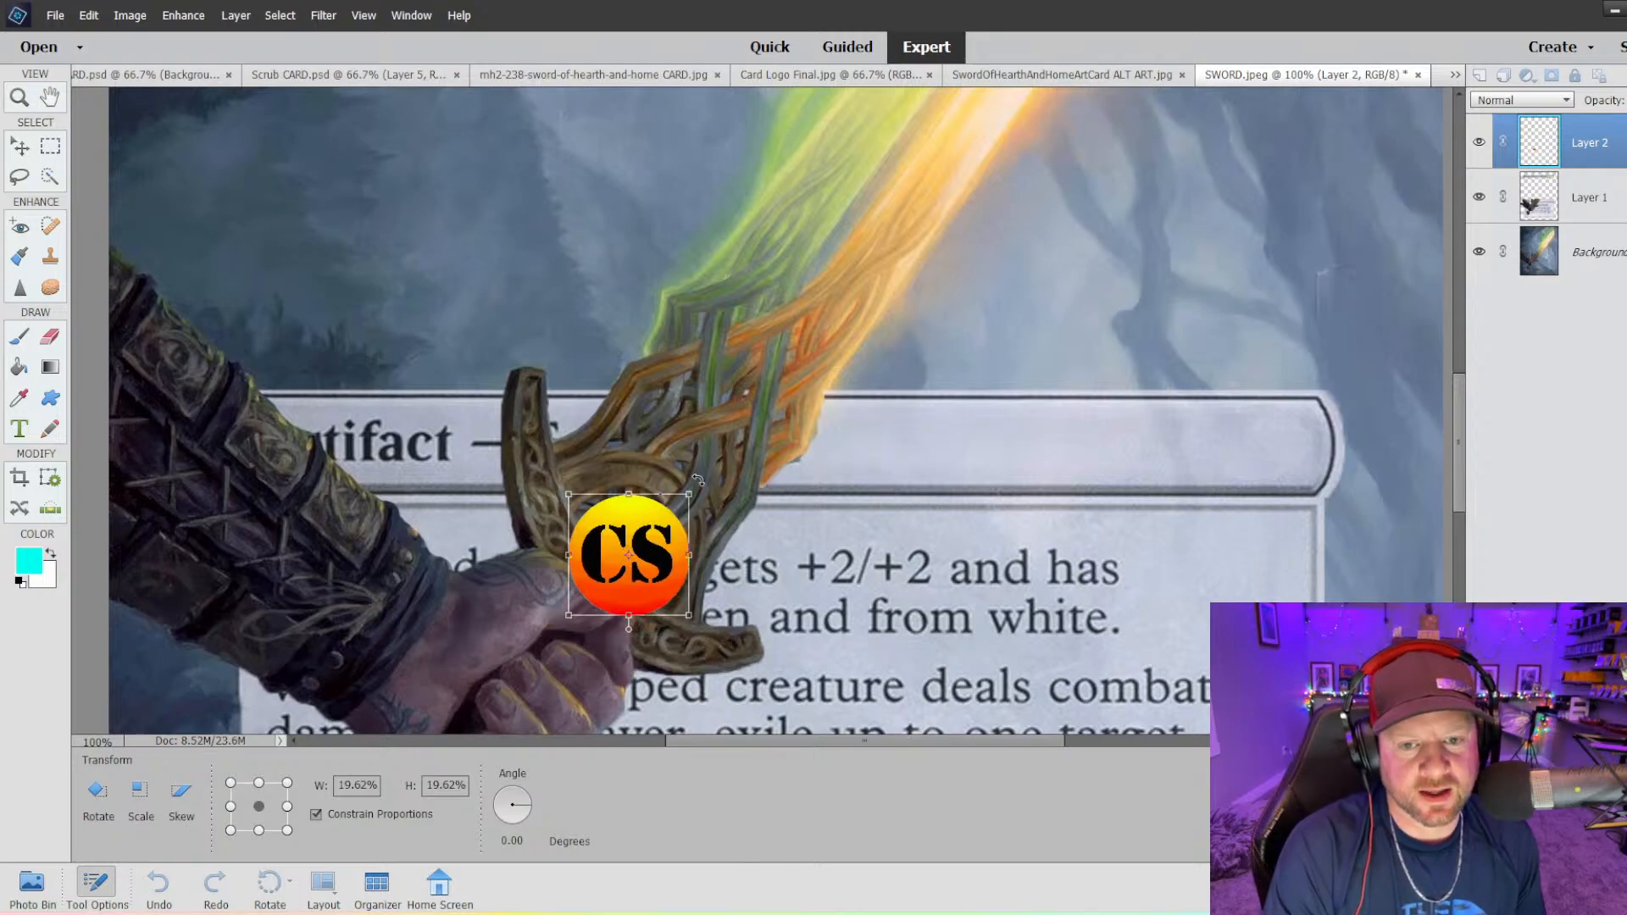
{"action": "left_click_drag", "start_coordinate": [697, 480], "coordinate": [625, 555]}
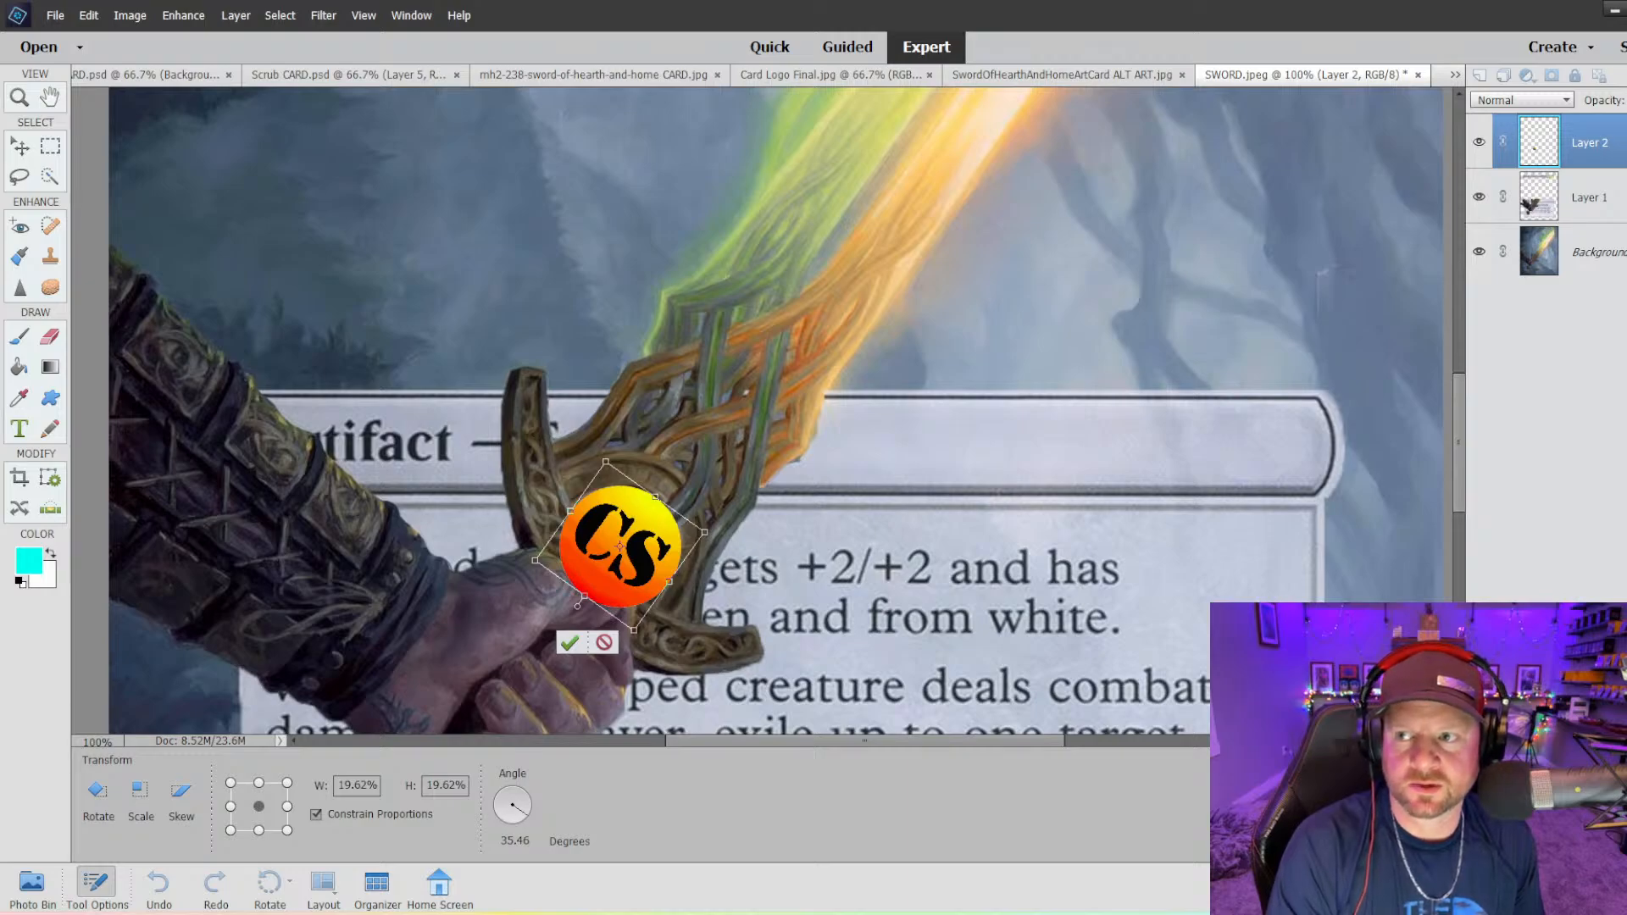
{"action": "key", "text": "Return"}
{"action": "key", "text": "5"}
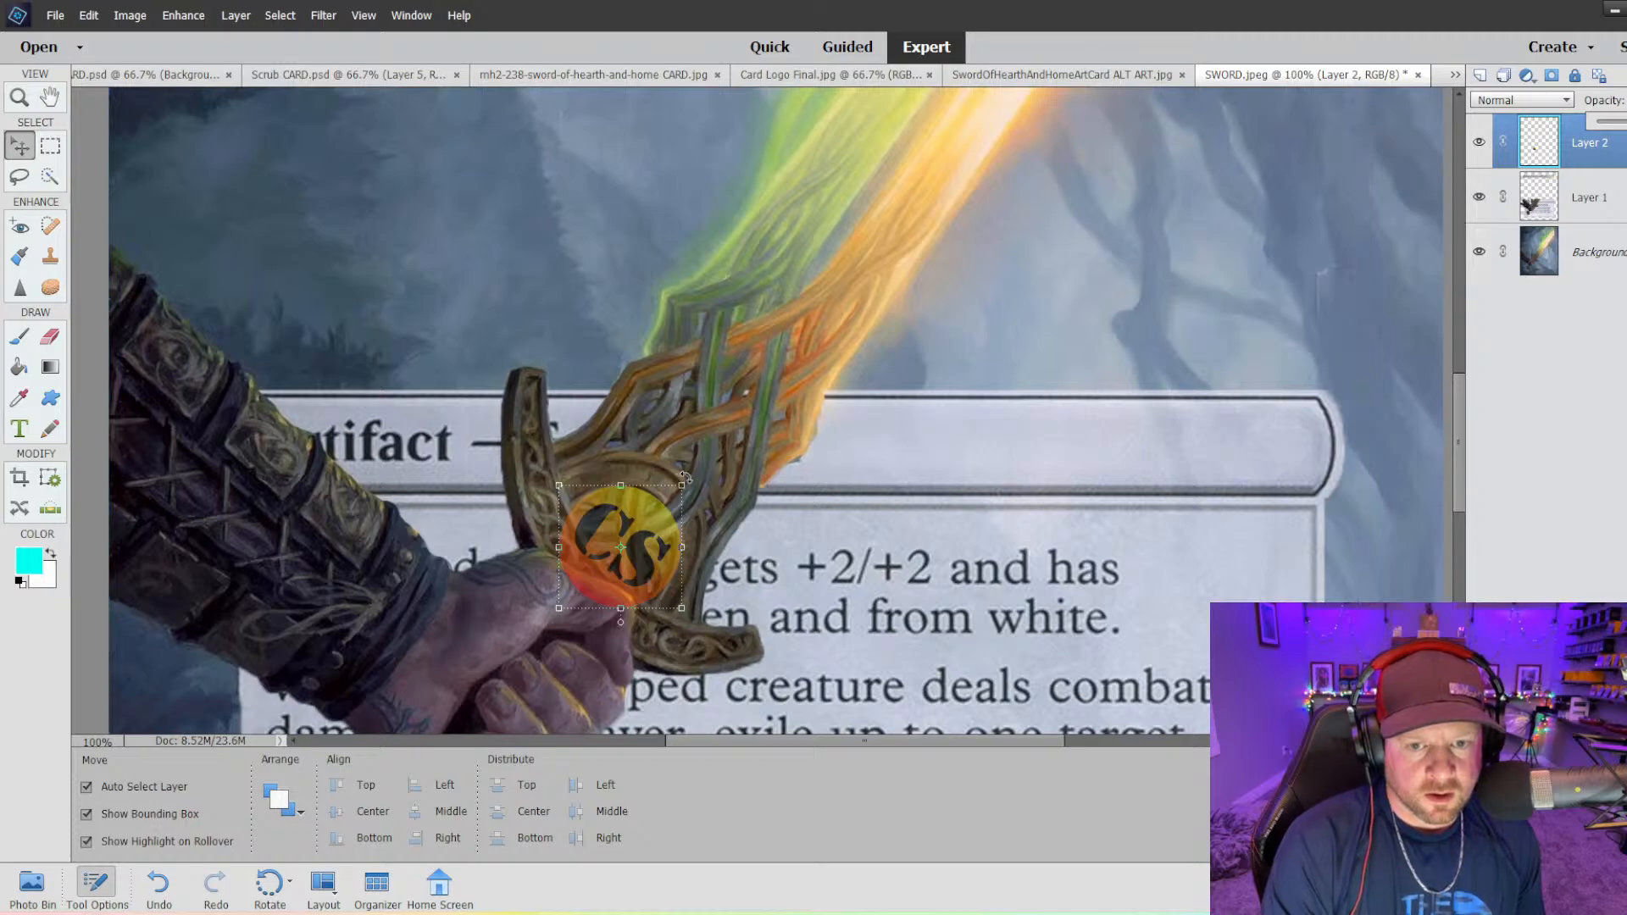
- Nudge the CS logo onto the hilt's round medallion, scale it to 92.50%, and rotate it a few degrees clockwise
{"action": "left_click_drag", "start_coordinate": [664, 497], "coordinate": [664, 493]}
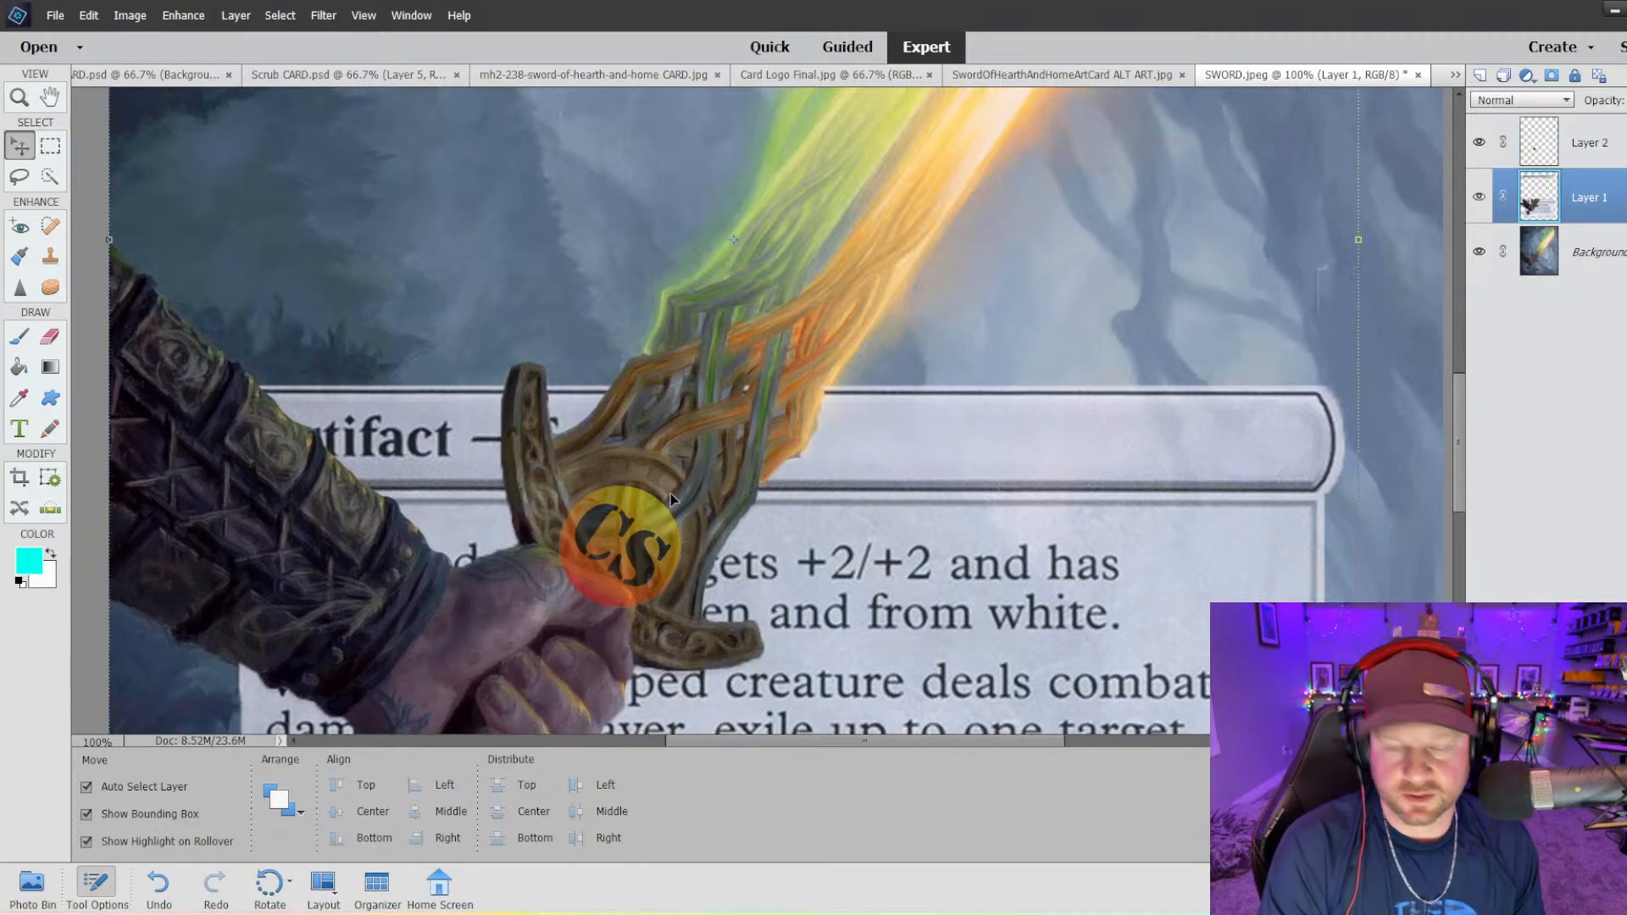
{"action": "key", "text": "ctrl+z"}
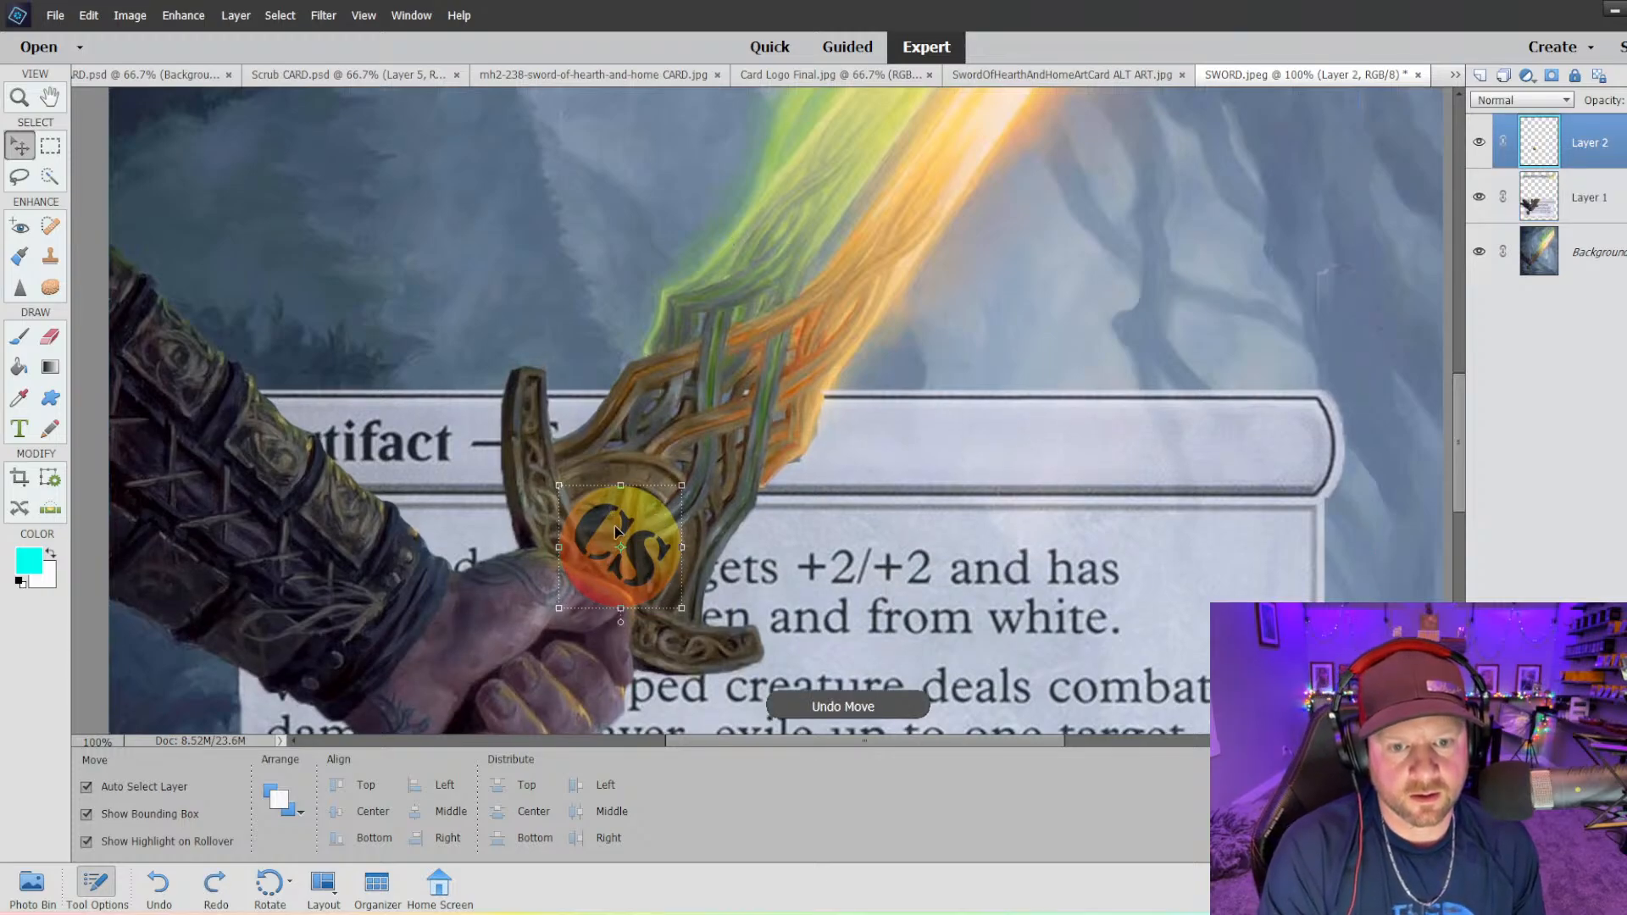
{"action": "mouse_move", "coordinate": [615, 527]}
{"action": "left_mouse_down"}
{"action": "mouse_move", "coordinate": [612, 544]}
{"action": "mouse_move", "coordinate": [618, 525]}
{"action": "left_mouse_up"}
{"action": "scroll", "coordinate": [705, 563], "scroll_direction": "down", "scroll_amount": 1}
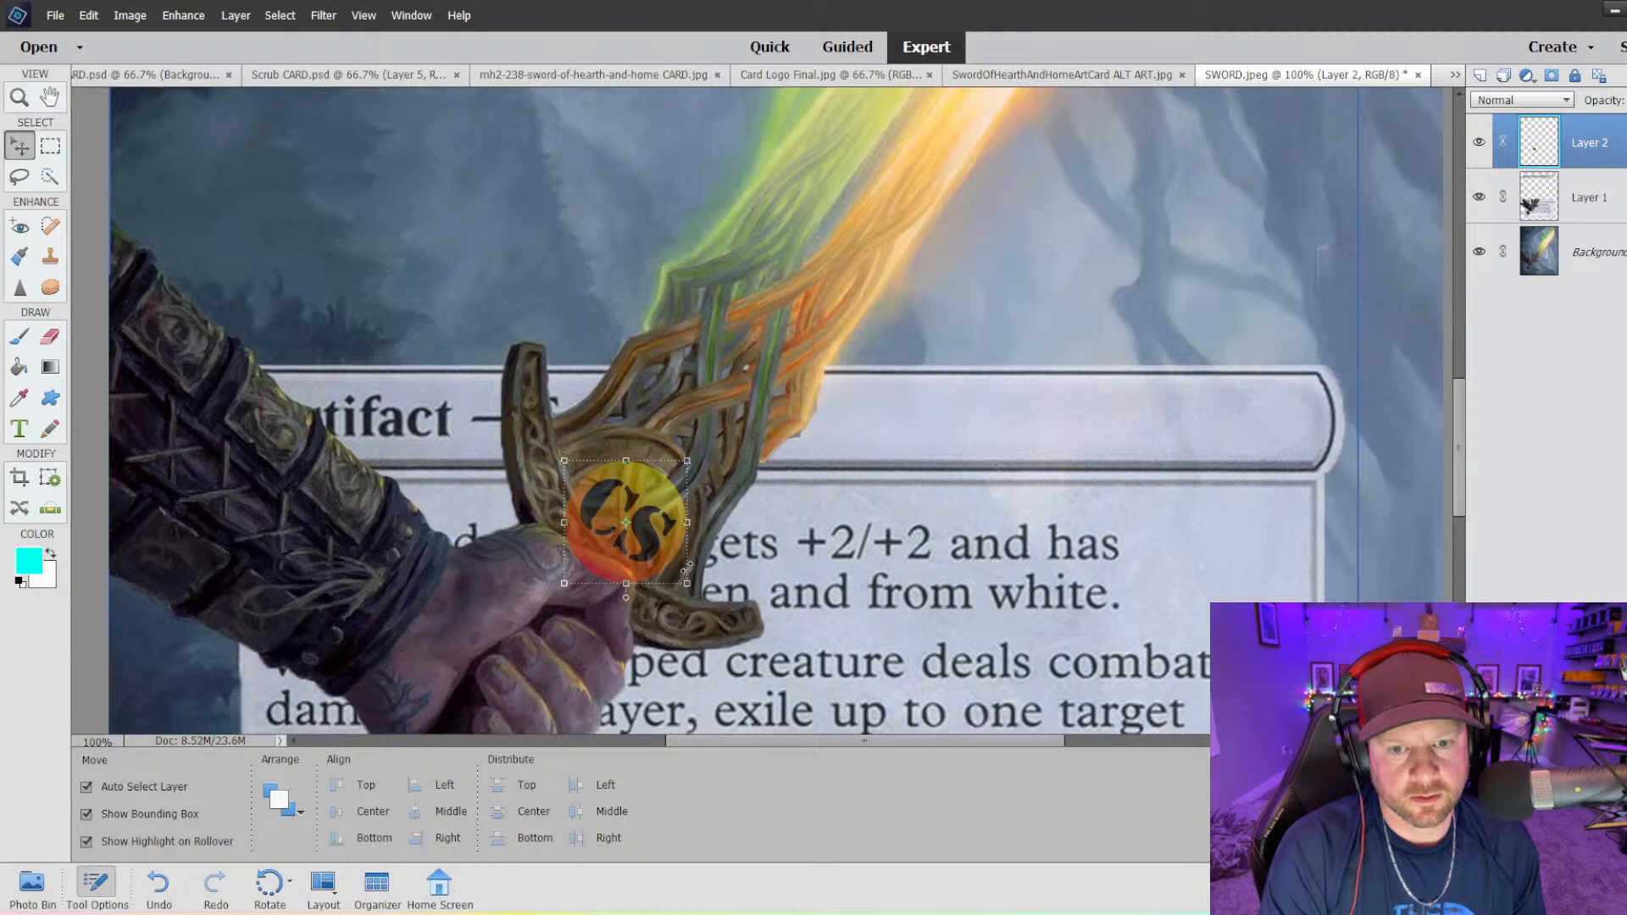
{"action": "mouse_move", "coordinate": [688, 583]}
{"action": "left_mouse_down"}
{"action": "mouse_move", "coordinate": [653, 560]}
{"action": "mouse_move", "coordinate": [682, 578]}
{"action": "left_mouse_up"}
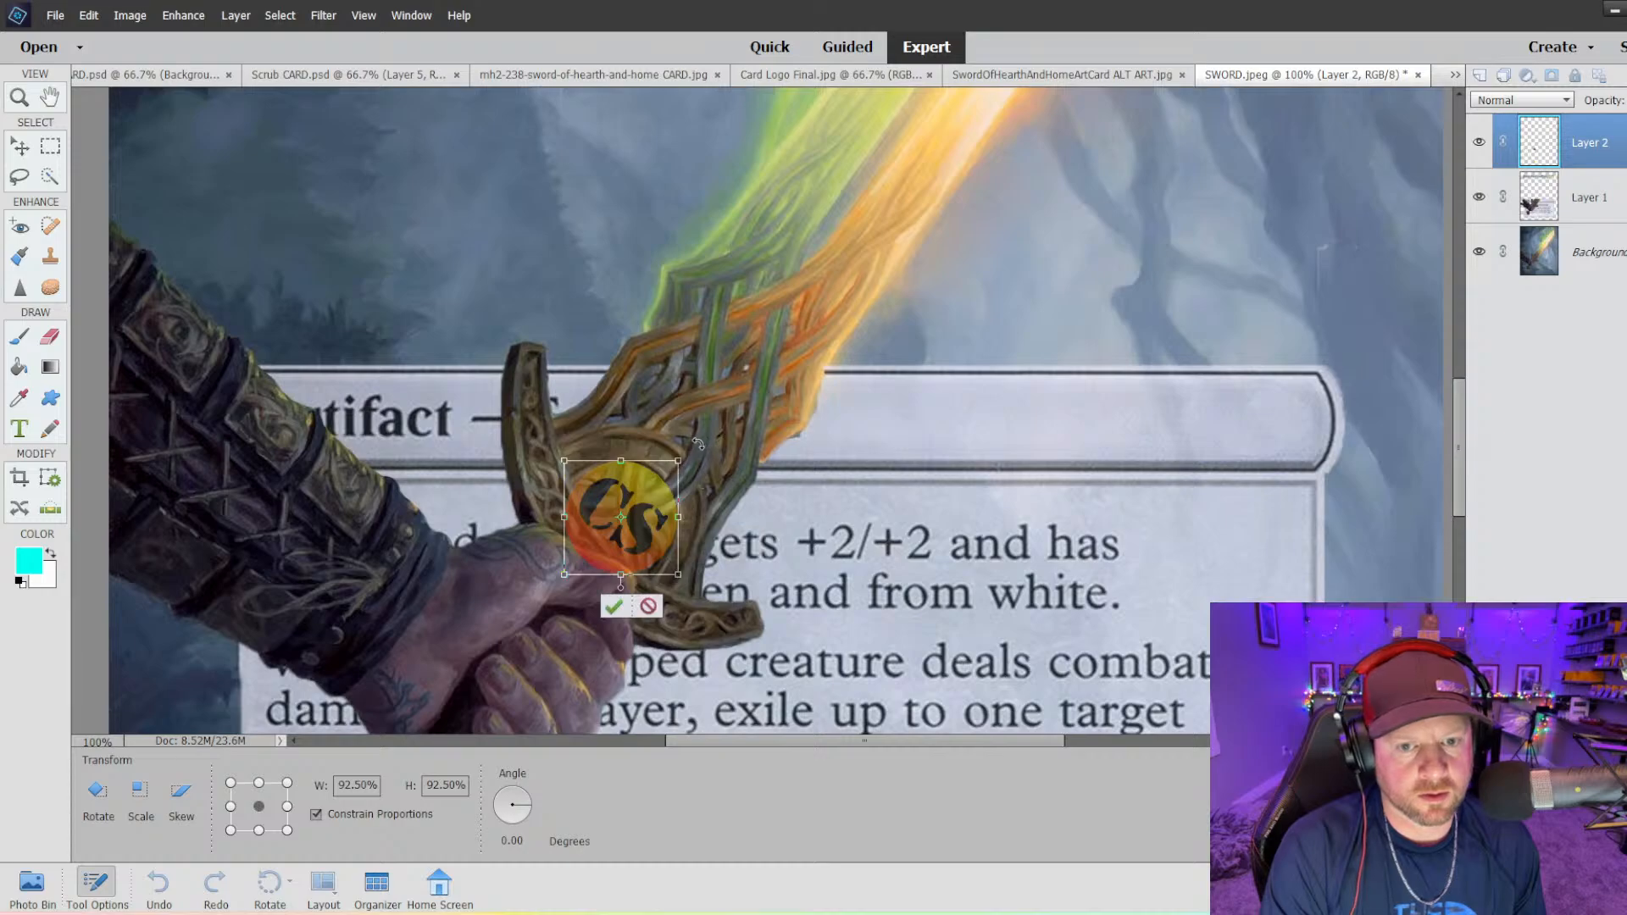
{"action": "left_click_drag", "start_coordinate": [694, 450], "coordinate": [702, 460]}
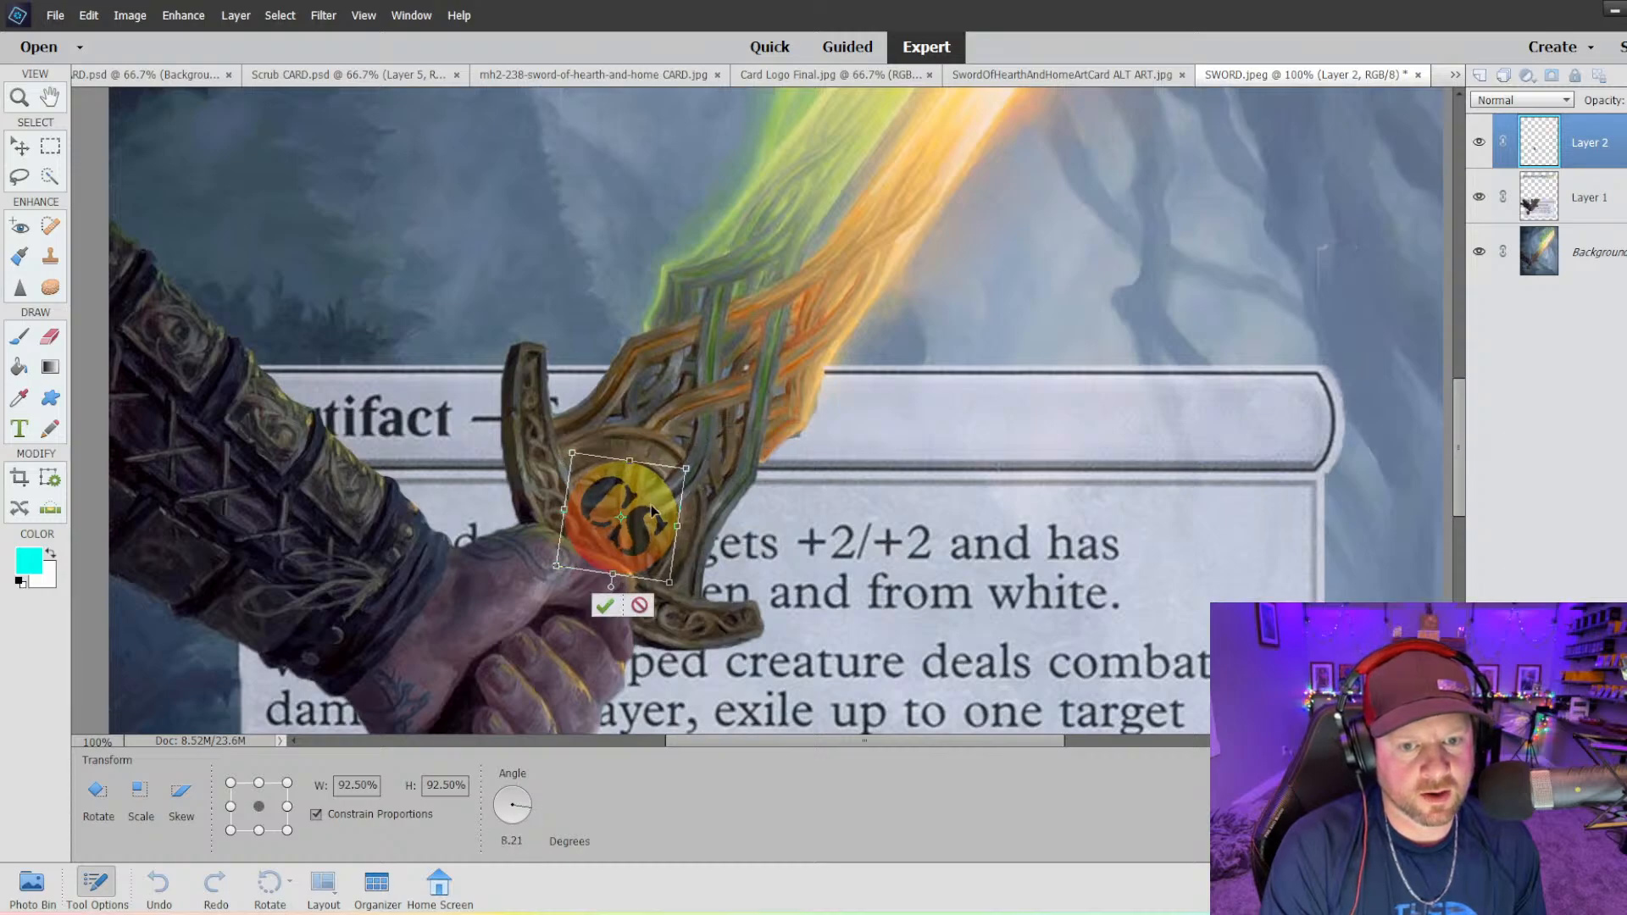
{"action": "left_click_drag", "start_coordinate": [663, 514], "coordinate": [667, 511]}
{"action": "left_click_drag", "start_coordinate": [702, 455], "coordinate": [700, 456]}
{"action": "left_click", "coordinate": [612, 604]}
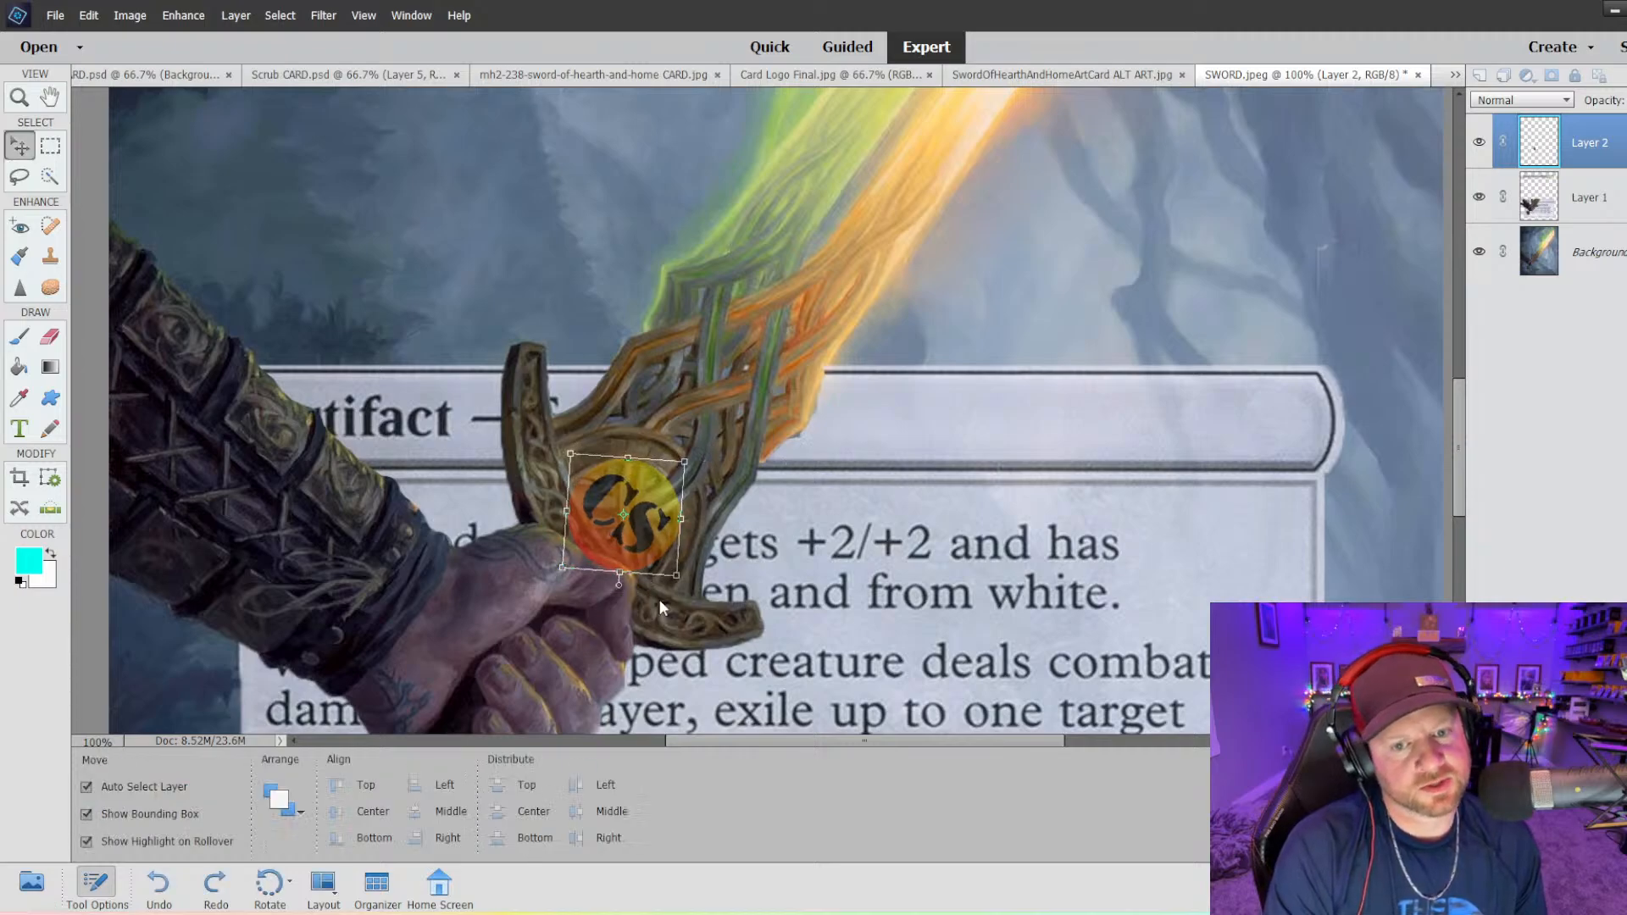
- Examine the logo's placement on the hilt, first across the whole card and then up close at 100%
{"action": "key", "text": "ctrl+minus"}
{"action": "key", "text": "ctrl+minus"}
{"action": "key", "text": "ctrl+minus"}
{"action": "key", "text": "ctrl+minus"}
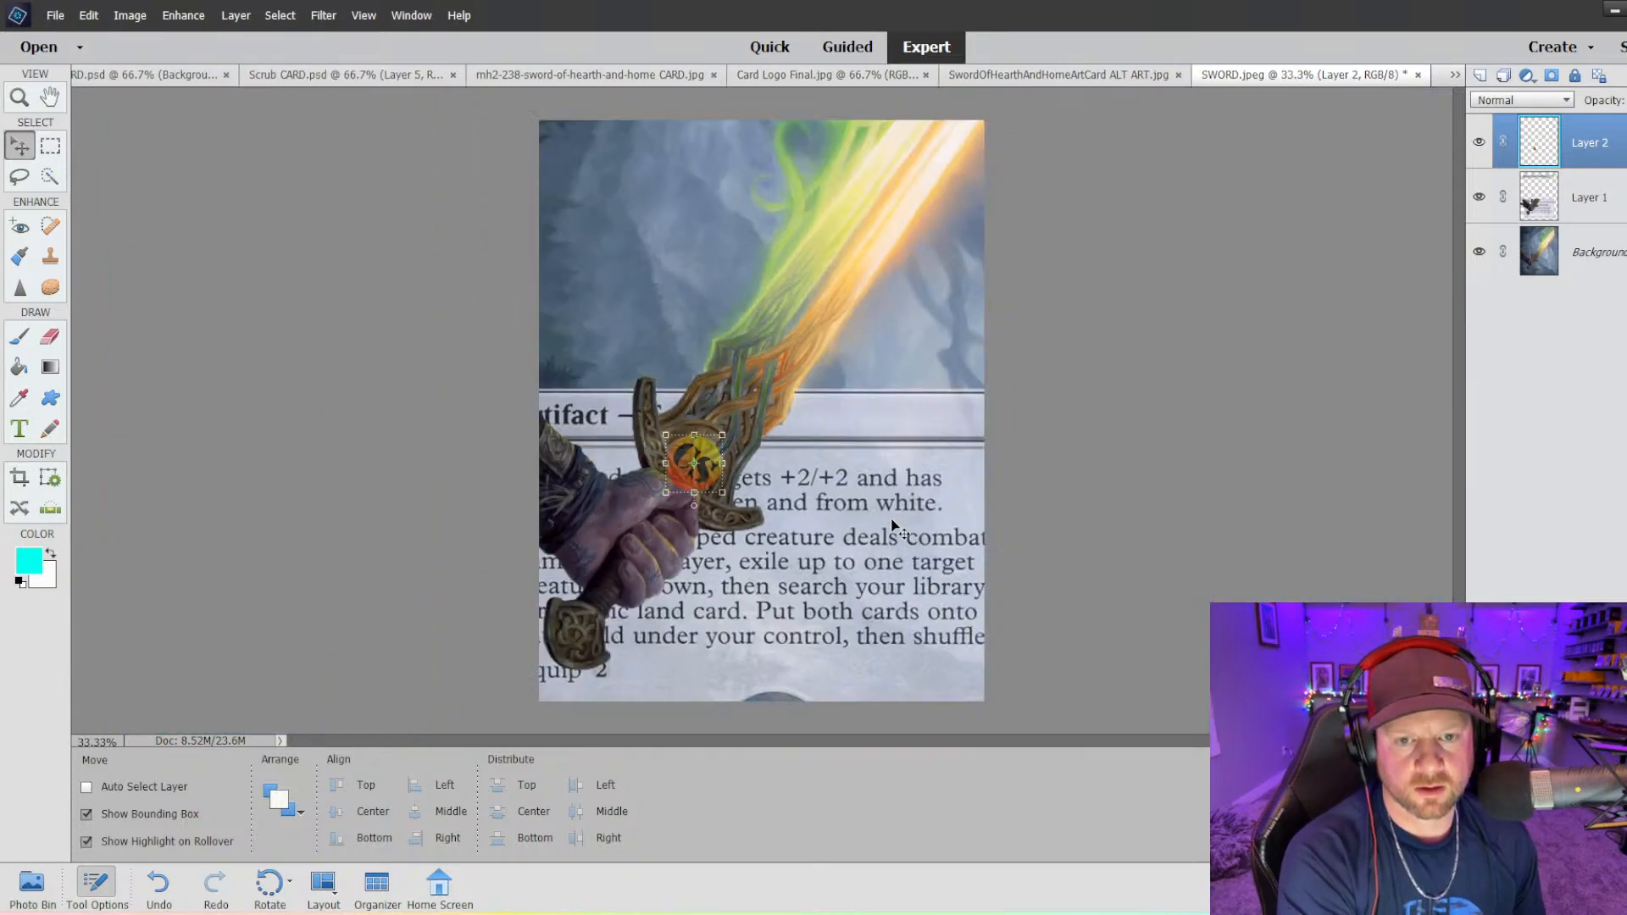
{"action": "left_click", "coordinate": [1093, 349]}
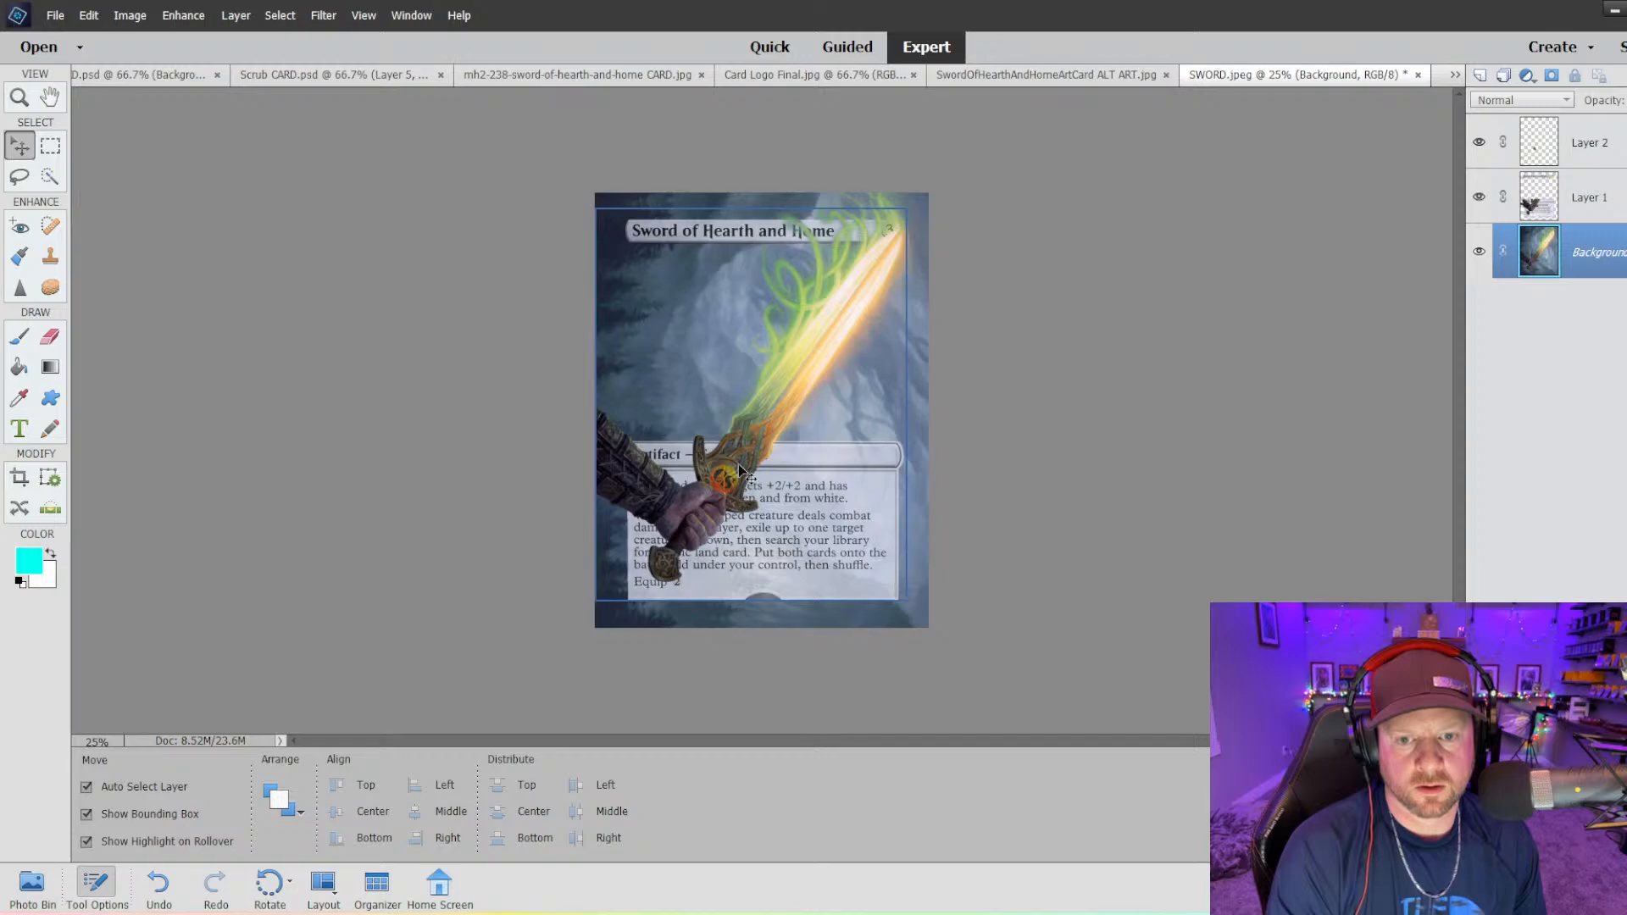
{"action": "key", "text": "ctrl+equal"}
{"action": "key", "text": "ctrl+equal"}
{"action": "key", "text": "ctrl+equal"}
{"action": "key", "text": "ctrl+equal"}
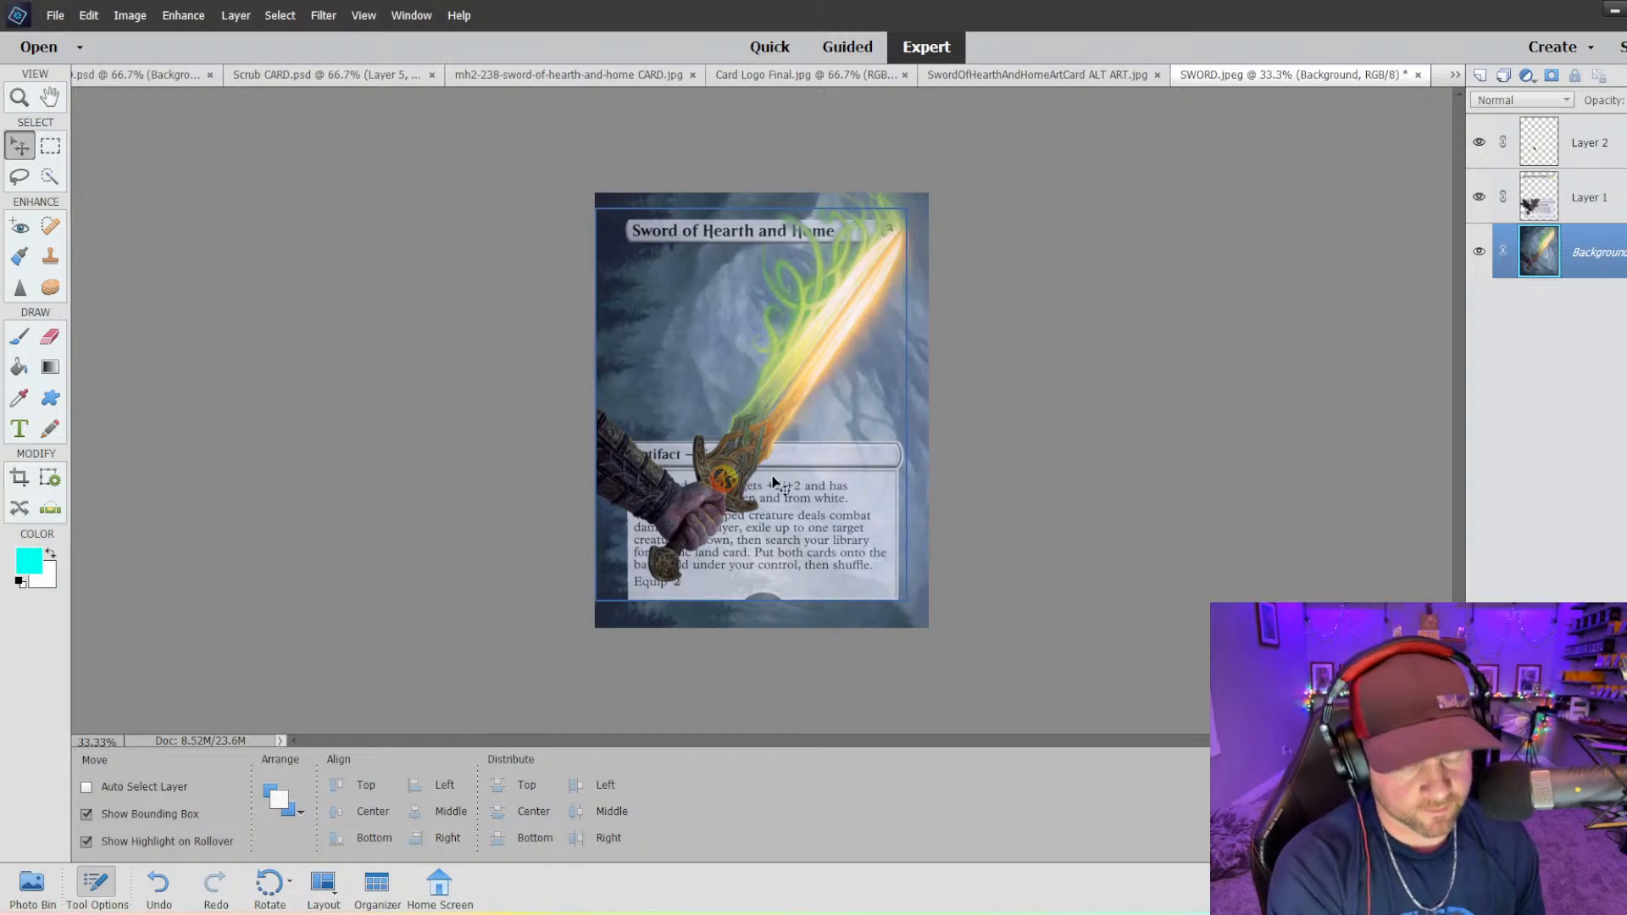
{"action": "scroll", "coordinate": [651, 555], "scroll_direction": "down", "scroll_amount": 1}
{"action": "scroll", "coordinate": [650, 553], "scroll_direction": "down", "scroll_amount": 5}
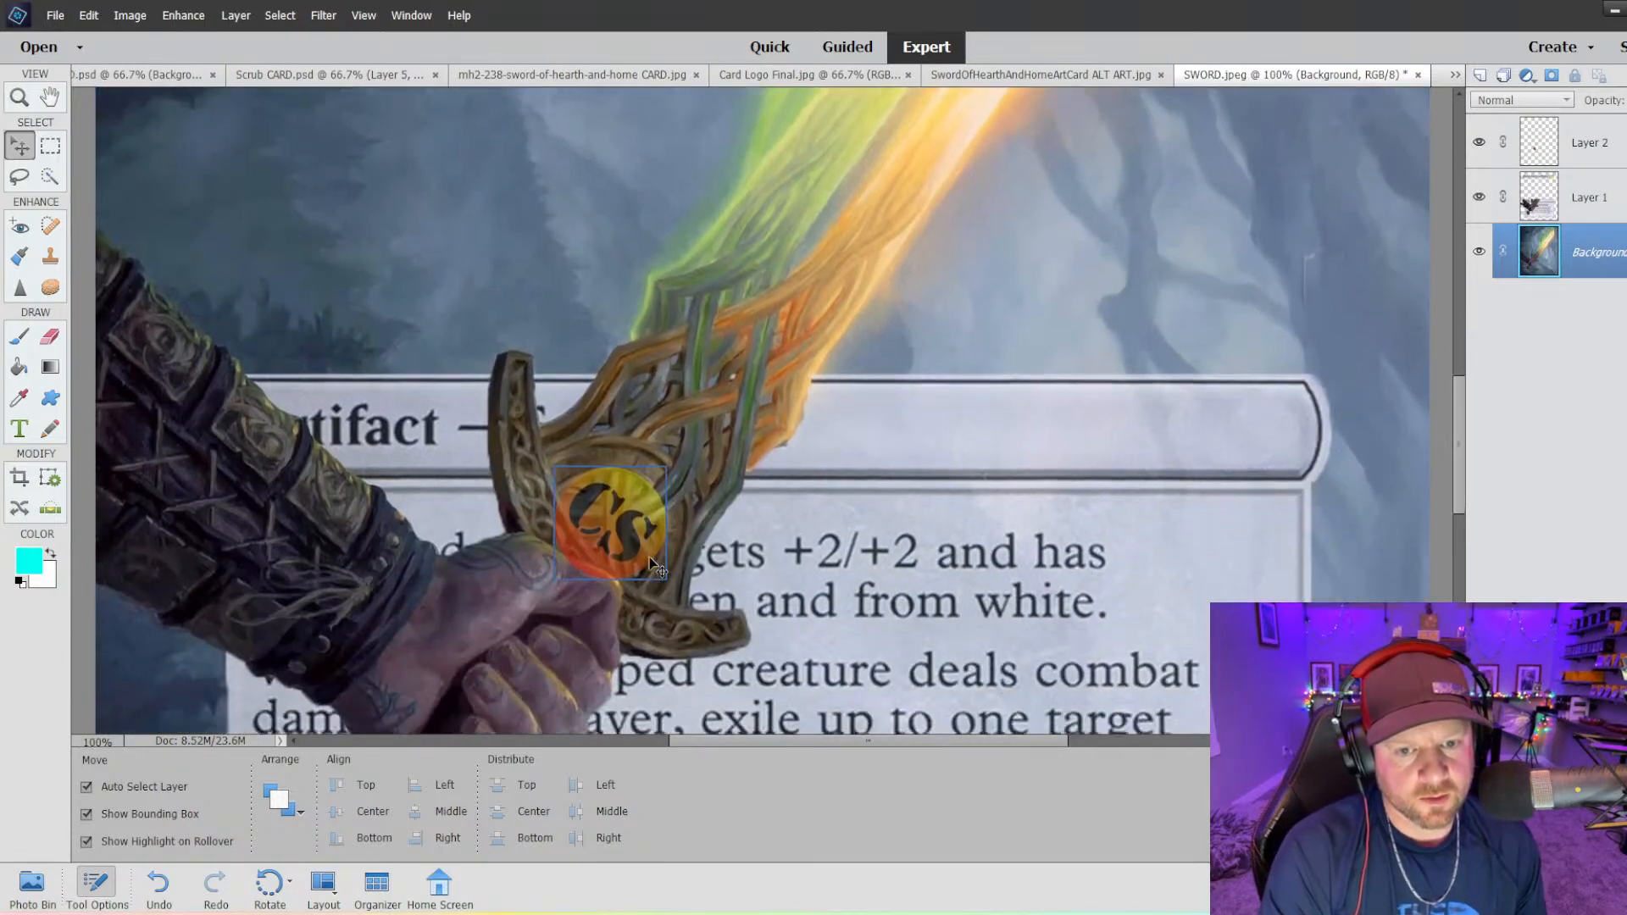
- Try to cover the logo's lower-left edge on Layer 2 with the crossguard and hand using a 35 px Clone Stamp
{"action": "left_click", "coordinate": [1553, 195]}
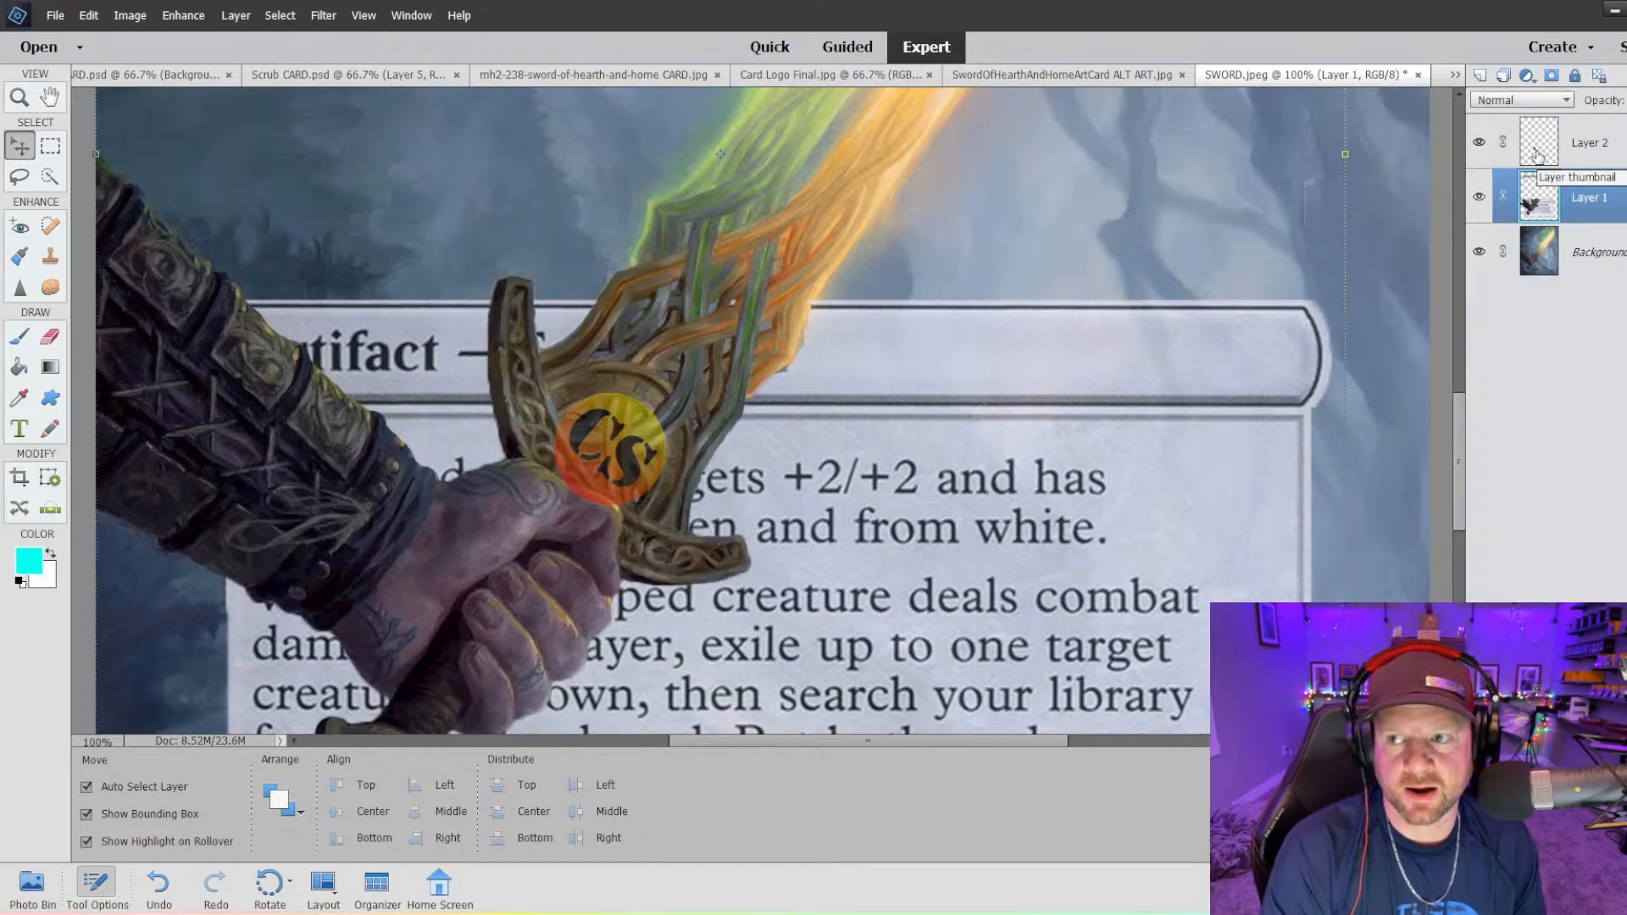
{"action": "left_click", "coordinate": [1539, 155]}
{"action": "left_click", "coordinate": [50, 252]}
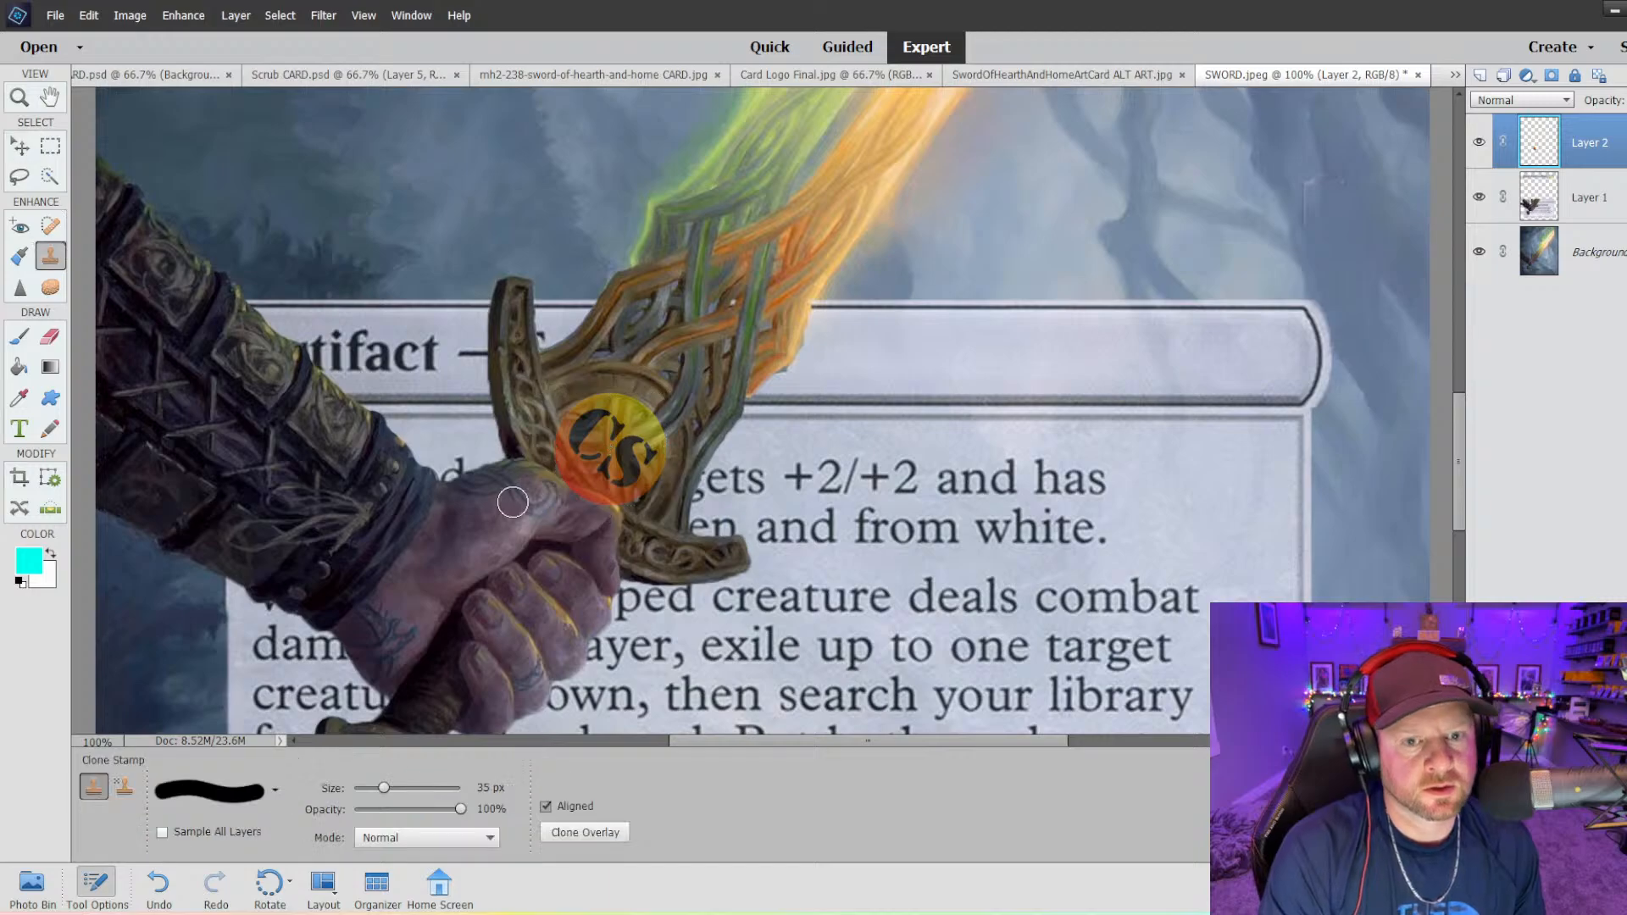
{"action": "left_click_drag", "start_coordinate": [543, 432], "coordinate": [639, 533]}
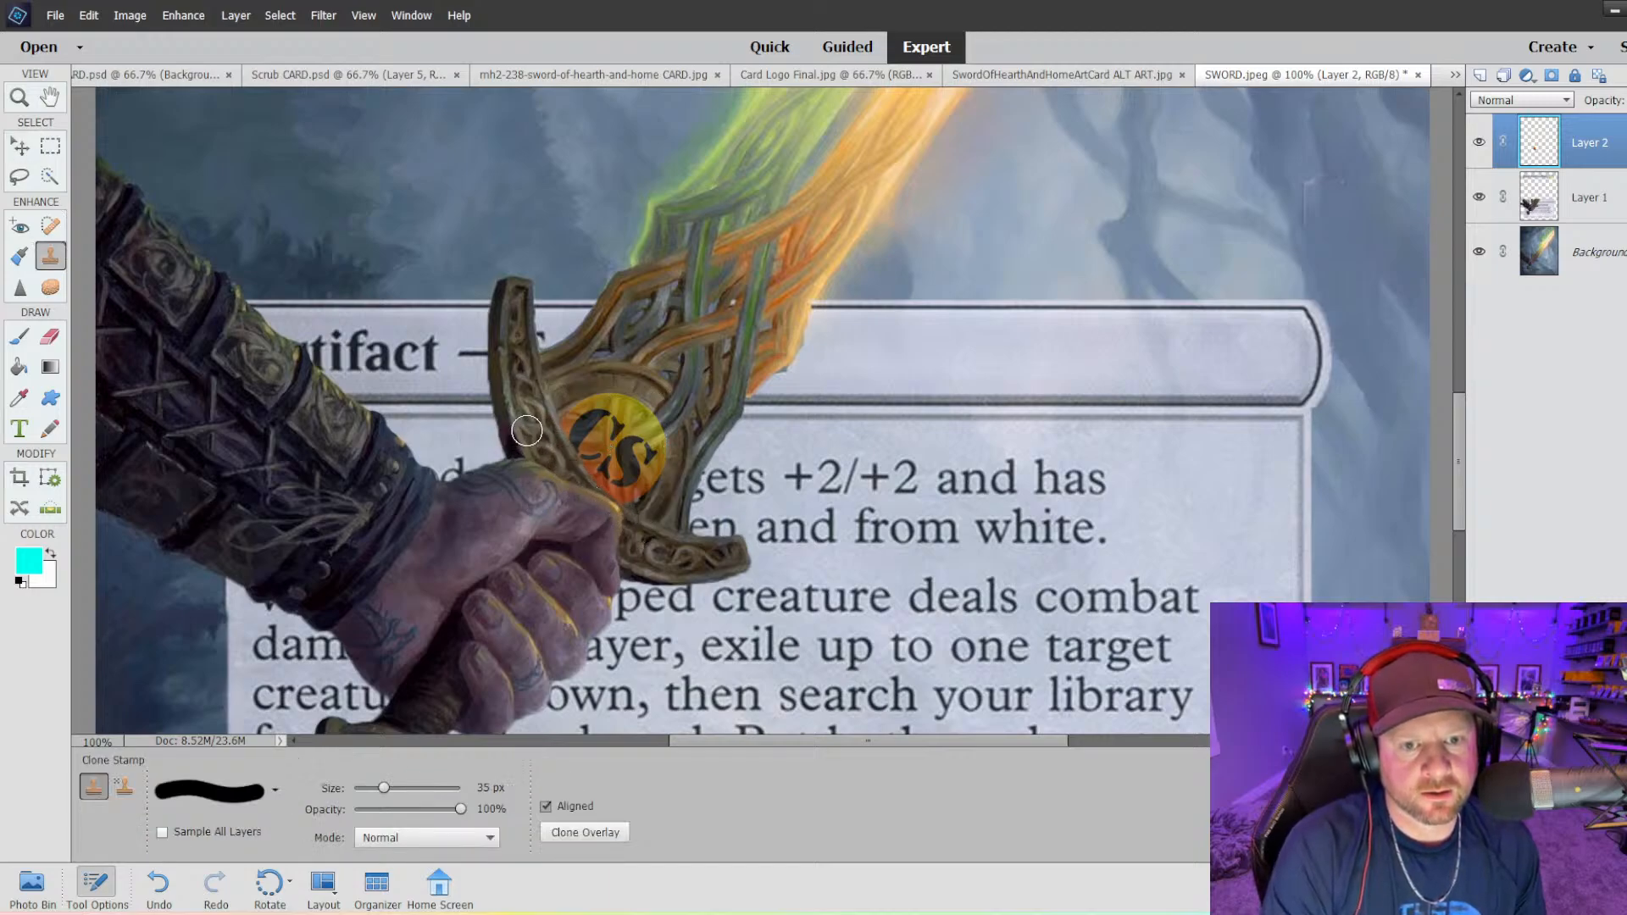
{"action": "left_click_drag", "start_coordinate": [527, 431], "coordinate": [647, 543]}
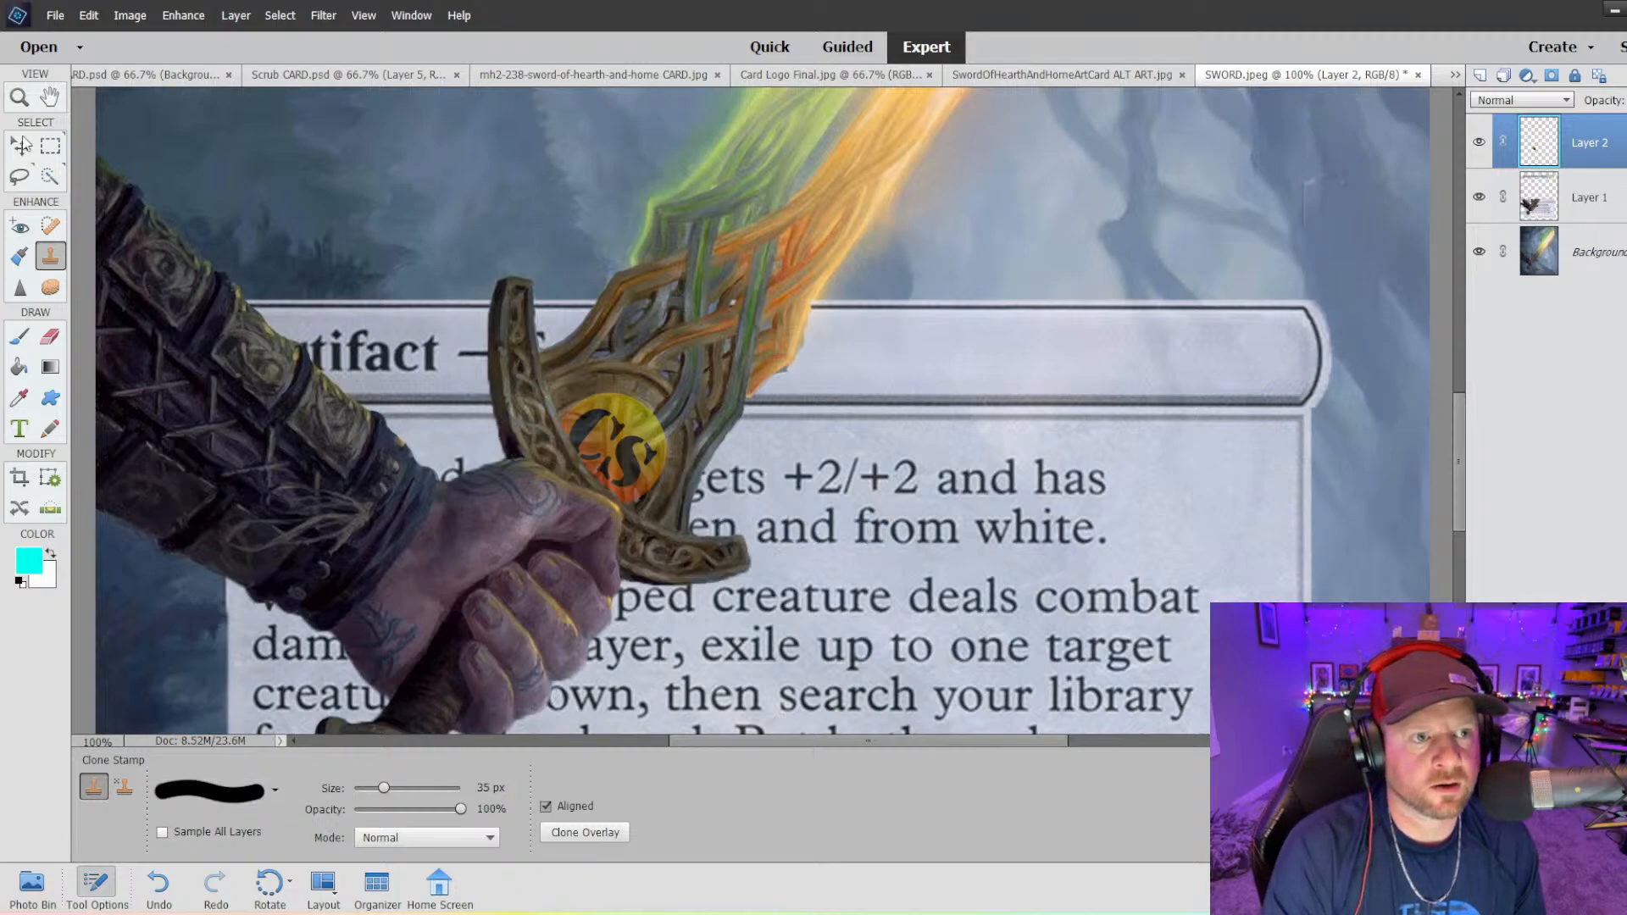
- Try to skew the logo by its lower-right corner, cancel the transform, and undo the clone stamping over its edge
{"action": "left_click", "coordinate": [21, 145]}
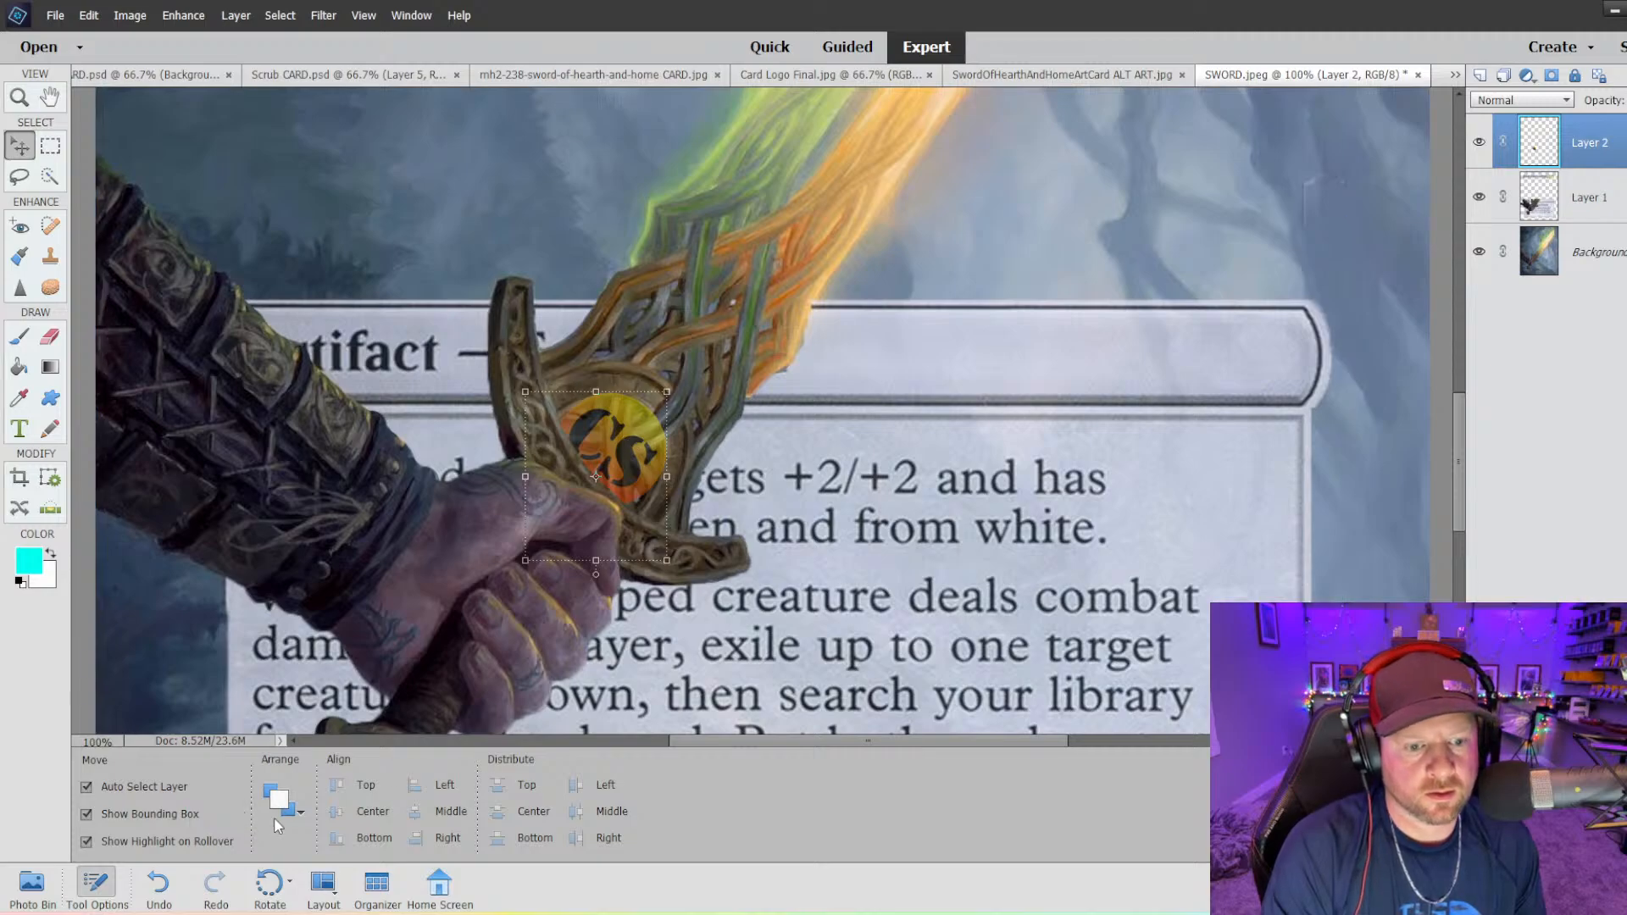
{"action": "left_click", "coordinate": [669, 476]}
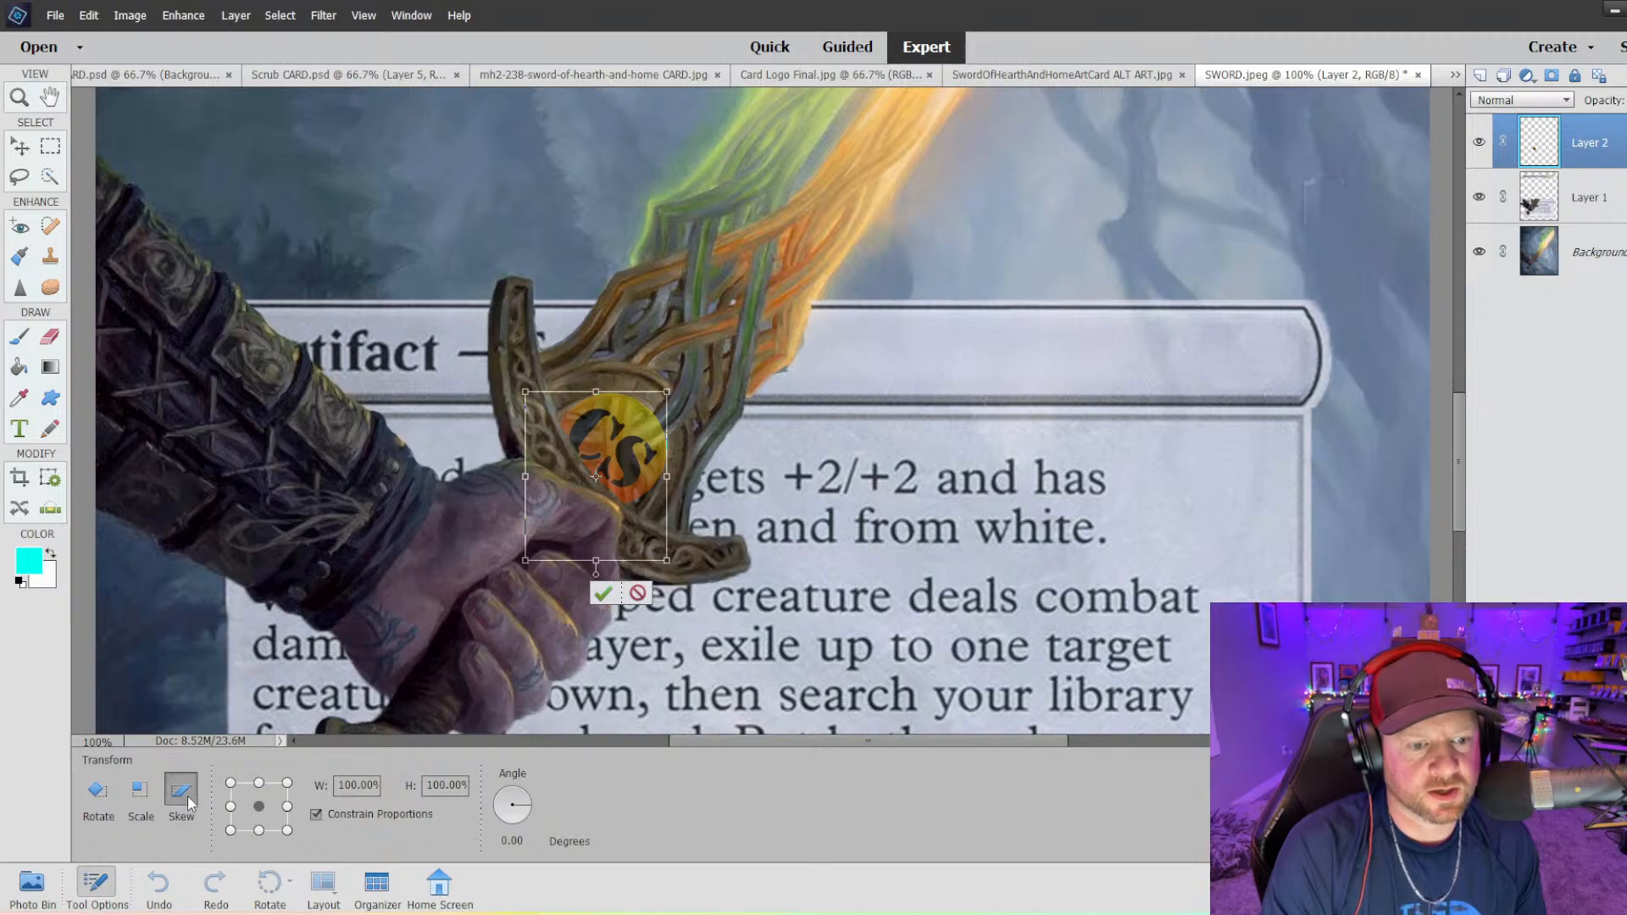
{"action": "left_click", "coordinate": [288, 830]}
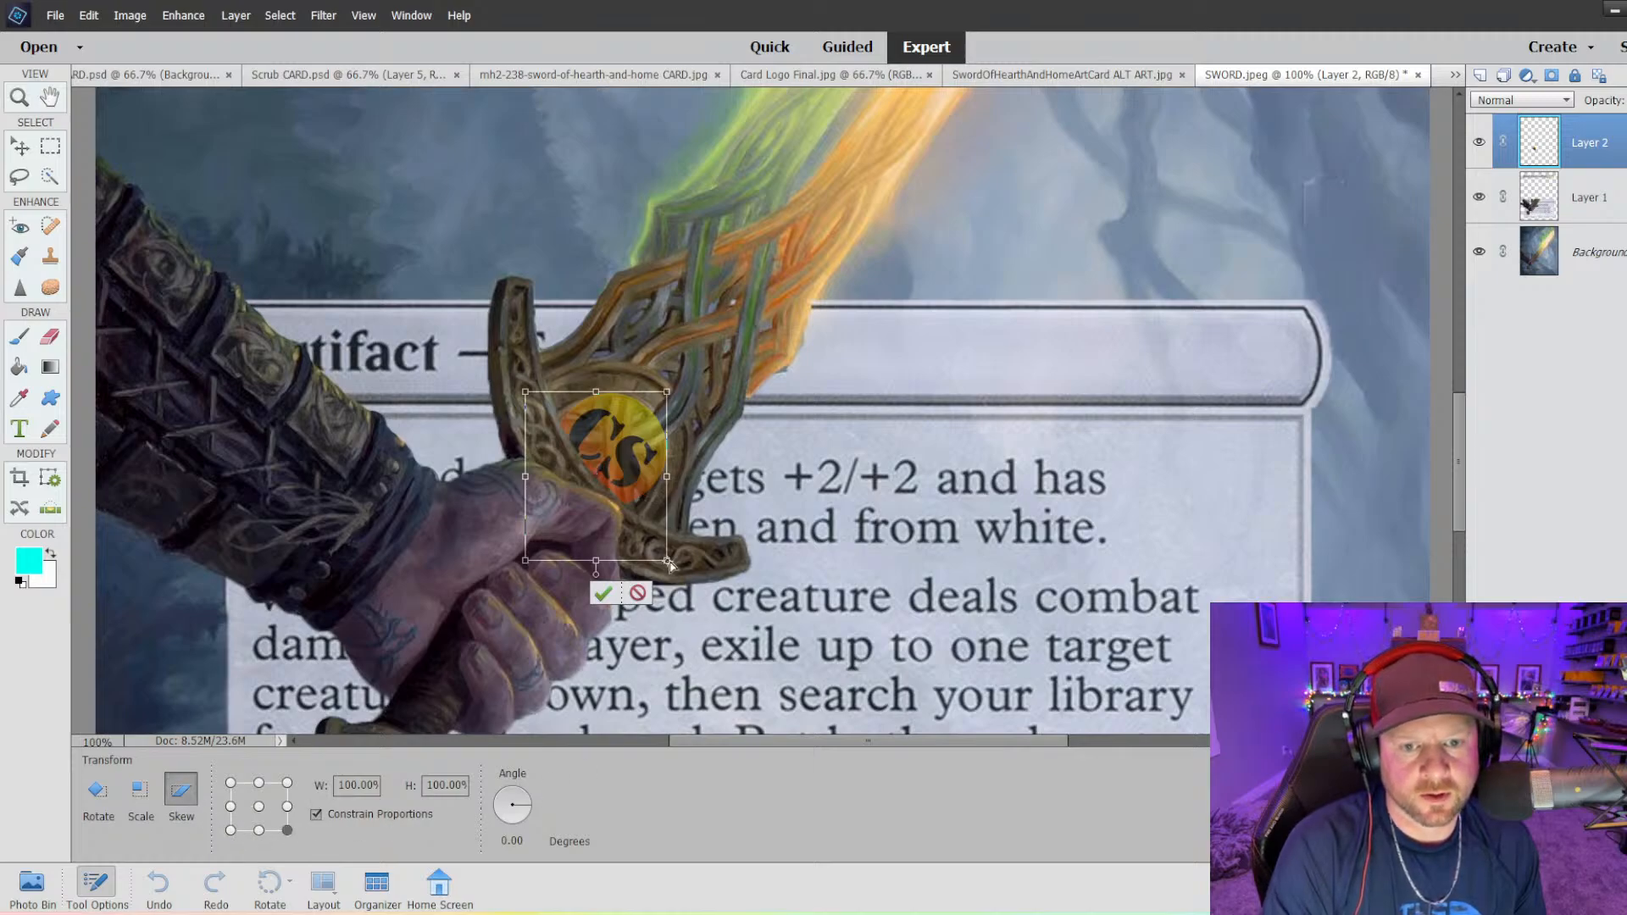
{"action": "left_click_drag", "start_coordinate": [669, 563], "coordinate": [678, 562]}
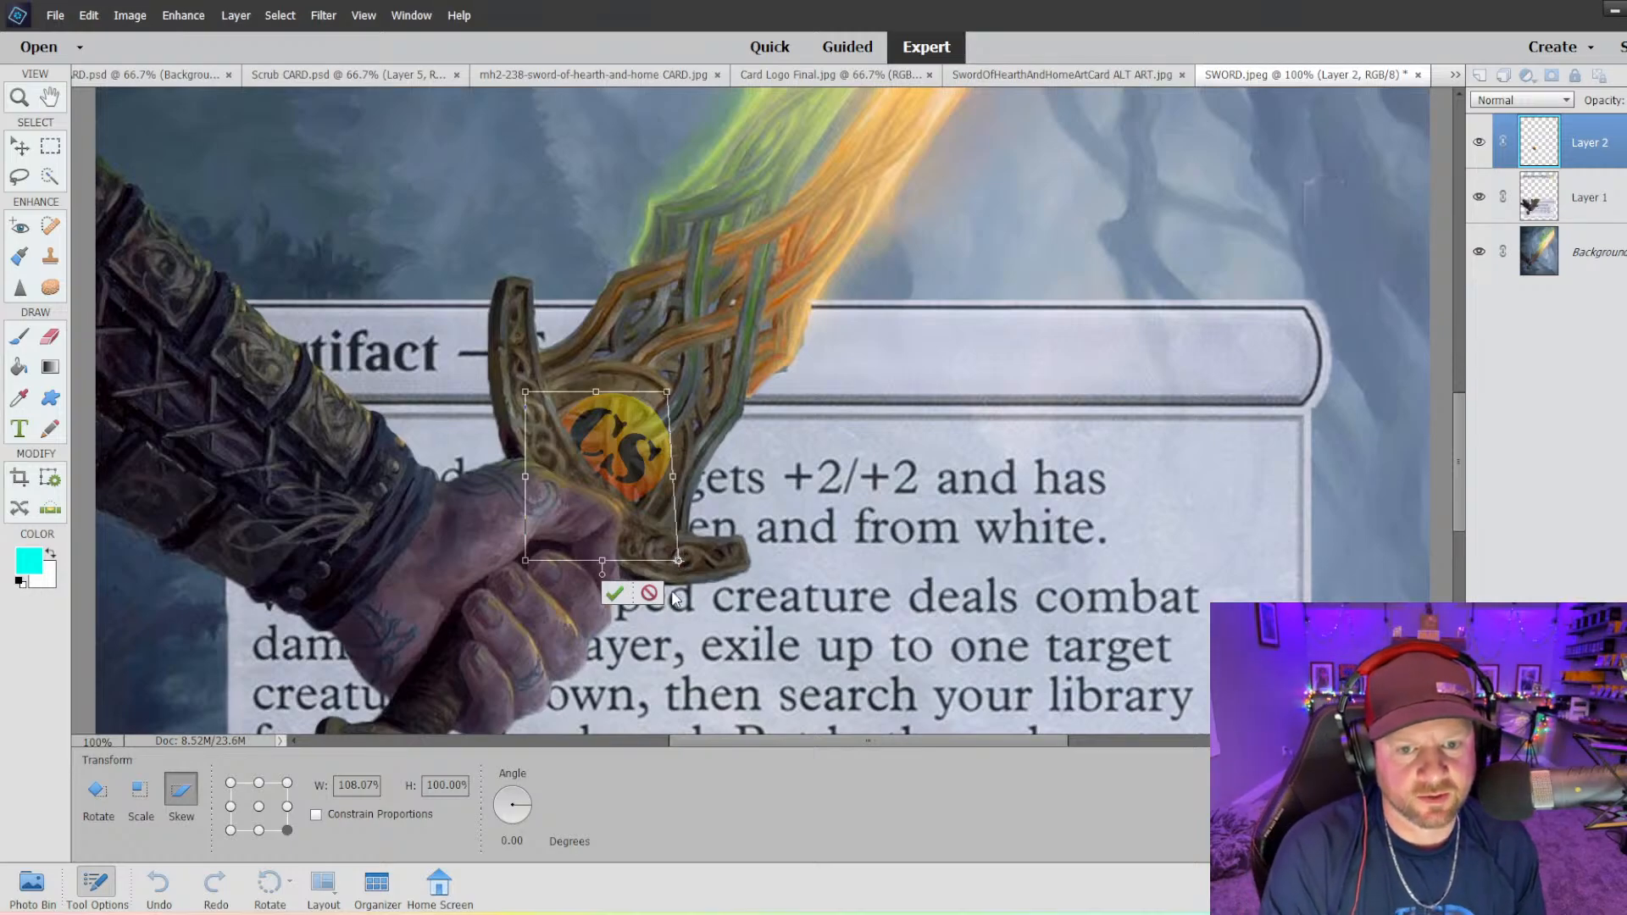
{"action": "left_click", "coordinate": [650, 593]}
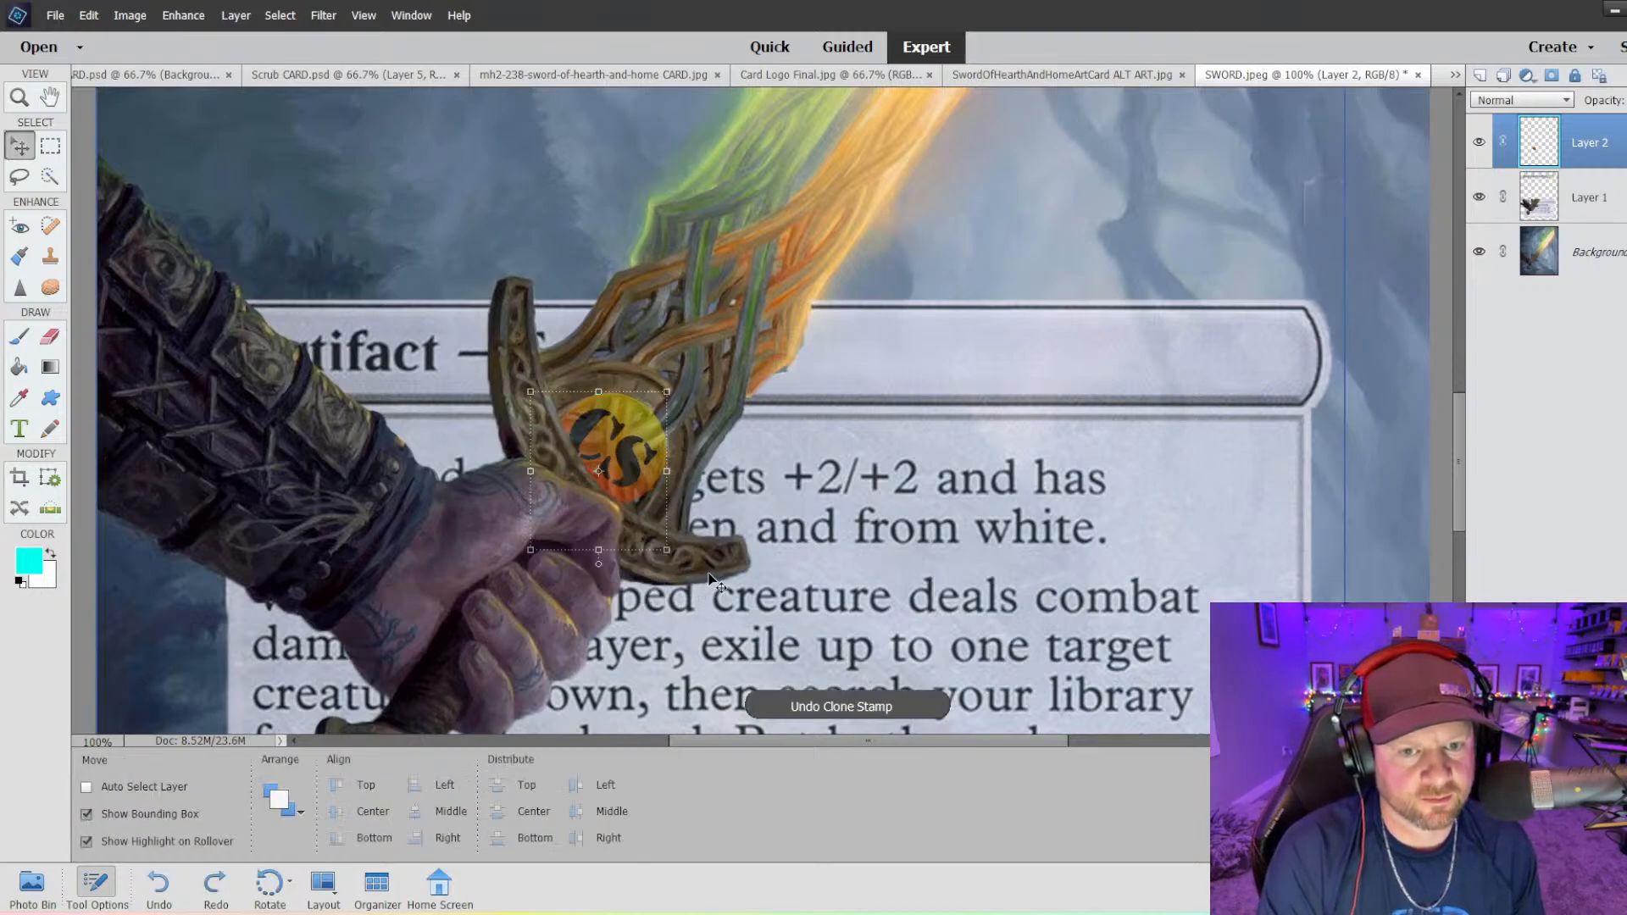
{"action": "key", "text": "ctrl+z"}
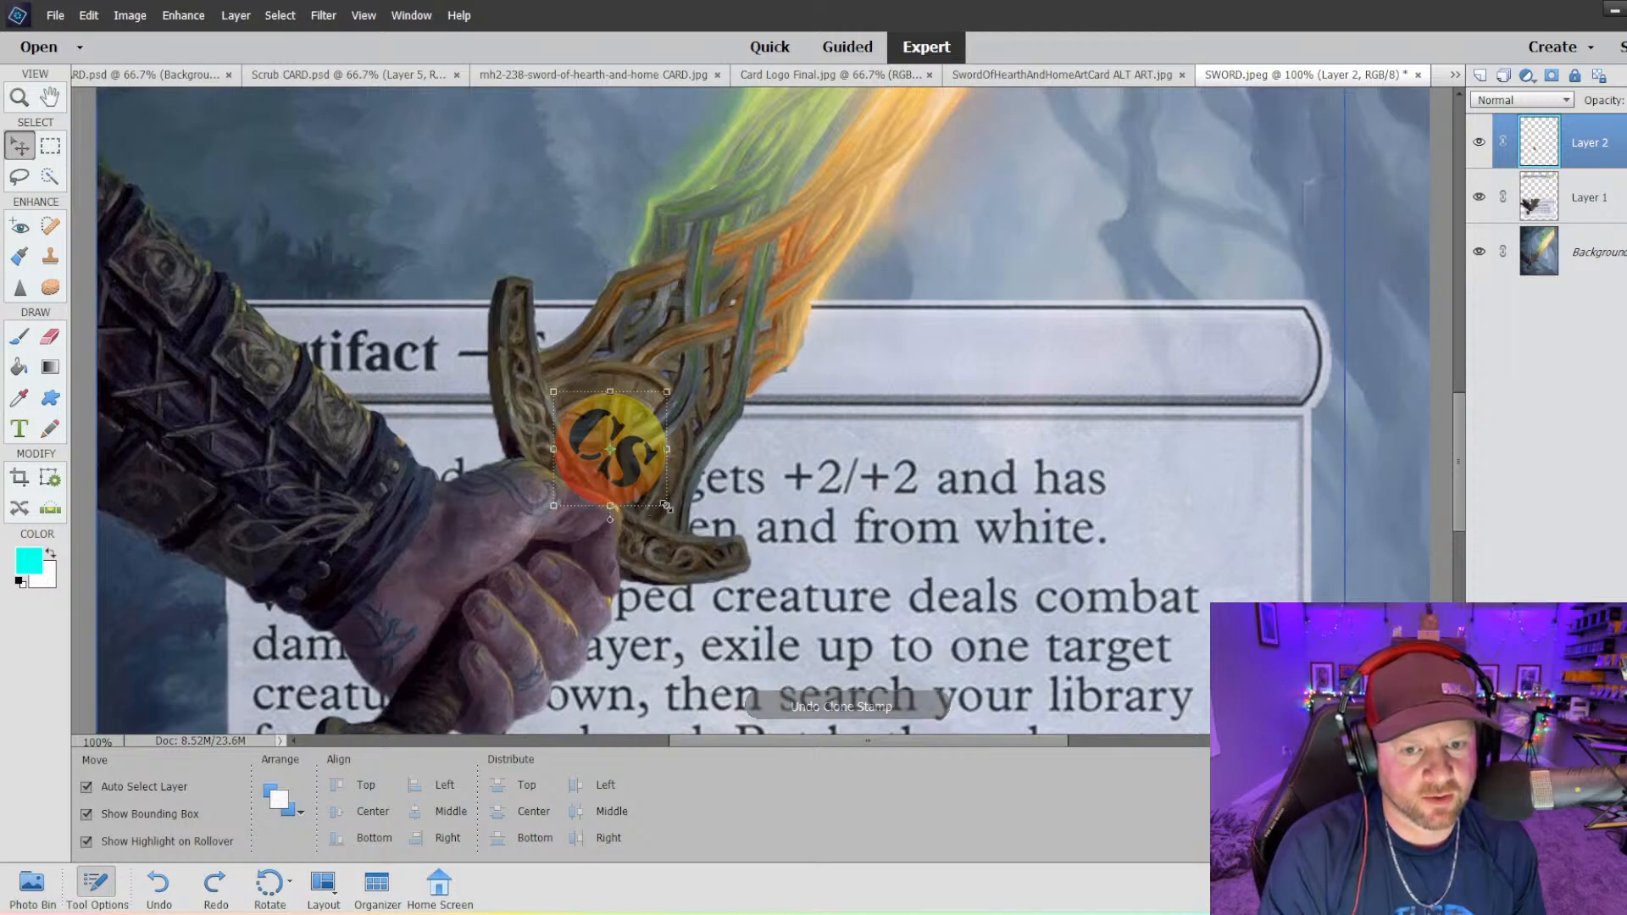
- Scale the whole logo to 98.46% and skew its corners and lower edge outward to match the hilt's round medallion
{"action": "left_click_drag", "start_coordinate": [666, 506], "coordinate": [665, 504]}
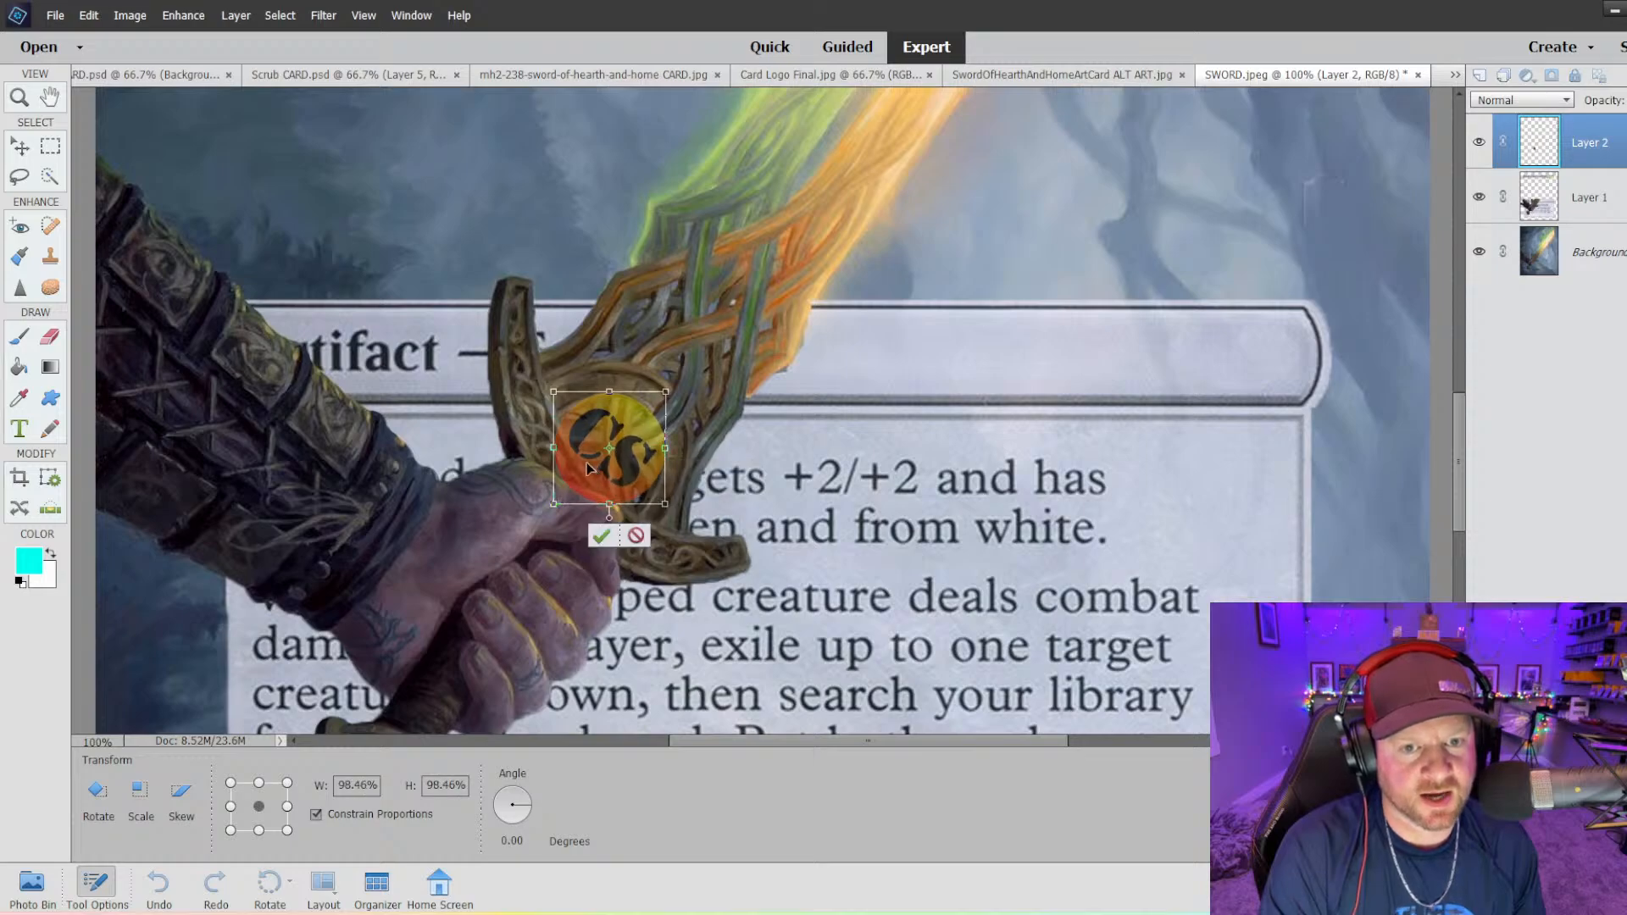
{"action": "left_click_drag", "start_coordinate": [624, 437], "coordinate": [626, 439]}
{"action": "left_click", "coordinate": [287, 830]}
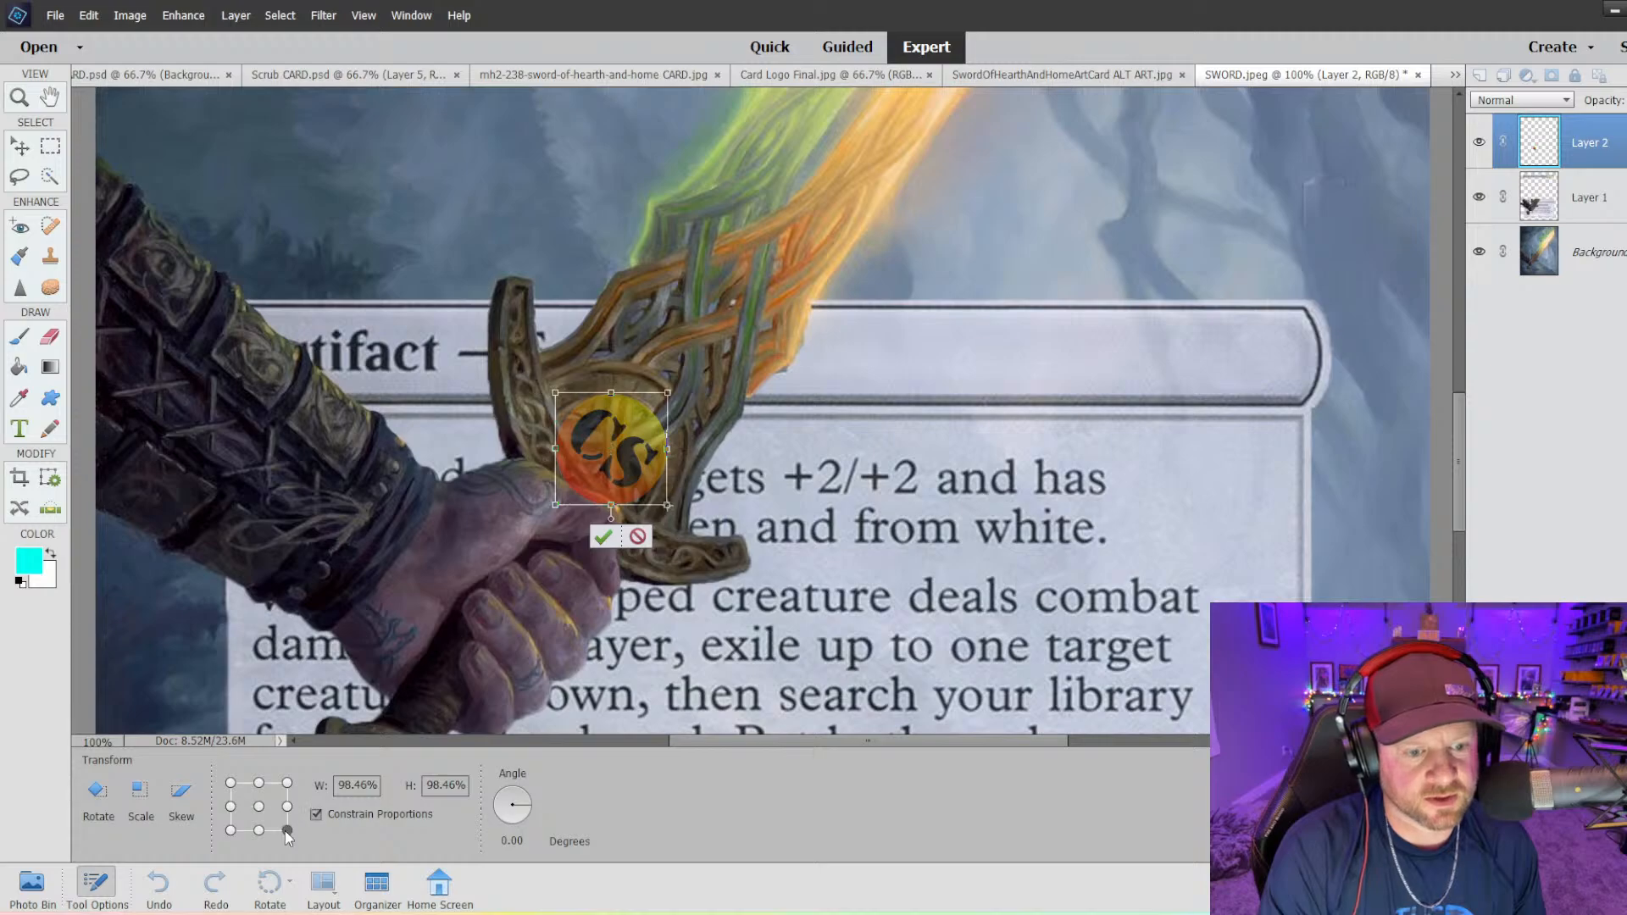
{"action": "left_click", "coordinate": [180, 791]}
{"action": "mouse_move", "coordinate": [670, 506]}
{"action": "left_mouse_down"}
{"action": "mouse_move", "coordinate": [612, 523]}
{"action": "mouse_move", "coordinate": [658, 529]}
{"action": "mouse_move", "coordinate": [666, 512]}
{"action": "left_mouse_up"}
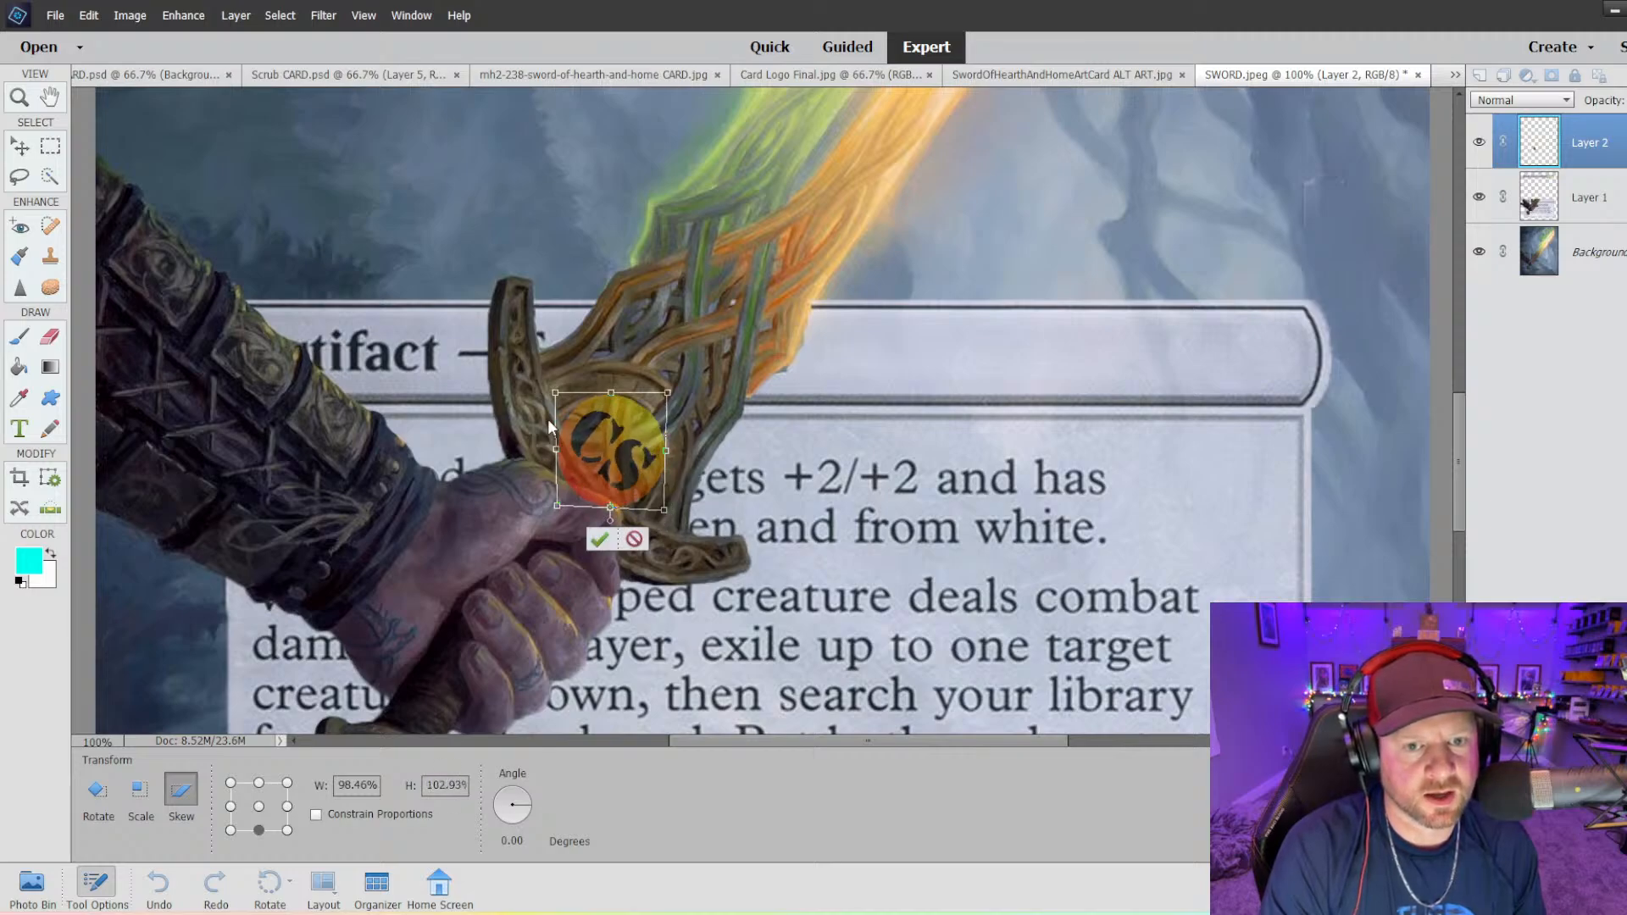
{"action": "left_click_drag", "start_coordinate": [555, 449], "coordinate": [539, 449]}
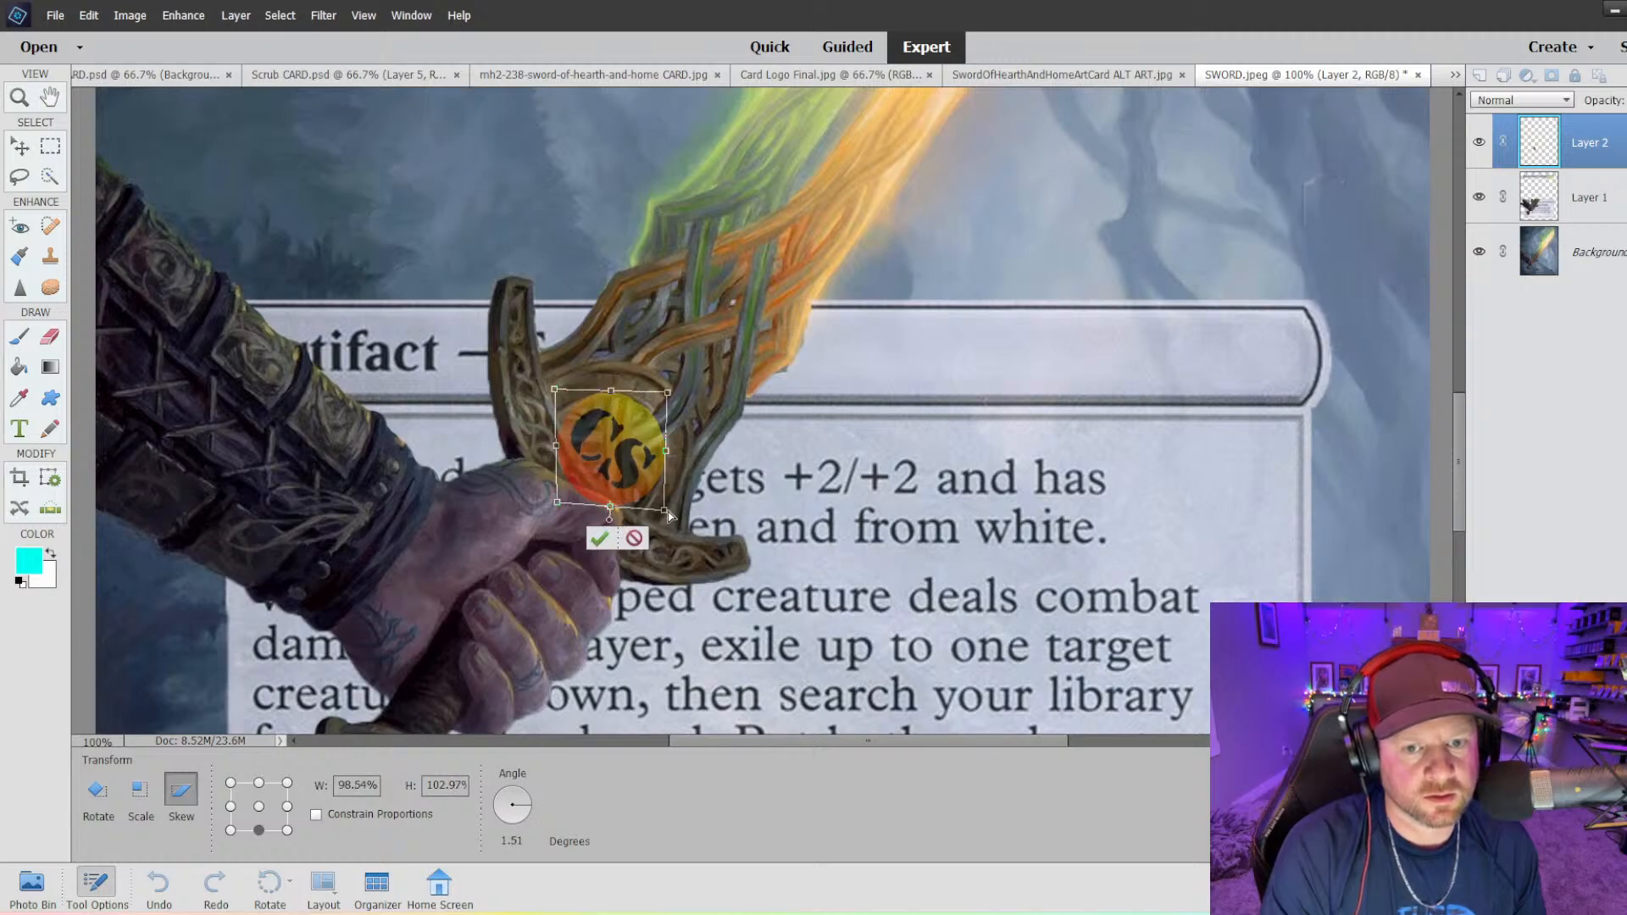
{"action": "left_click_drag", "start_coordinate": [667, 512], "coordinate": [692, 515]}
{"action": "left_click_drag", "start_coordinate": [595, 458], "coordinate": [591, 455]}
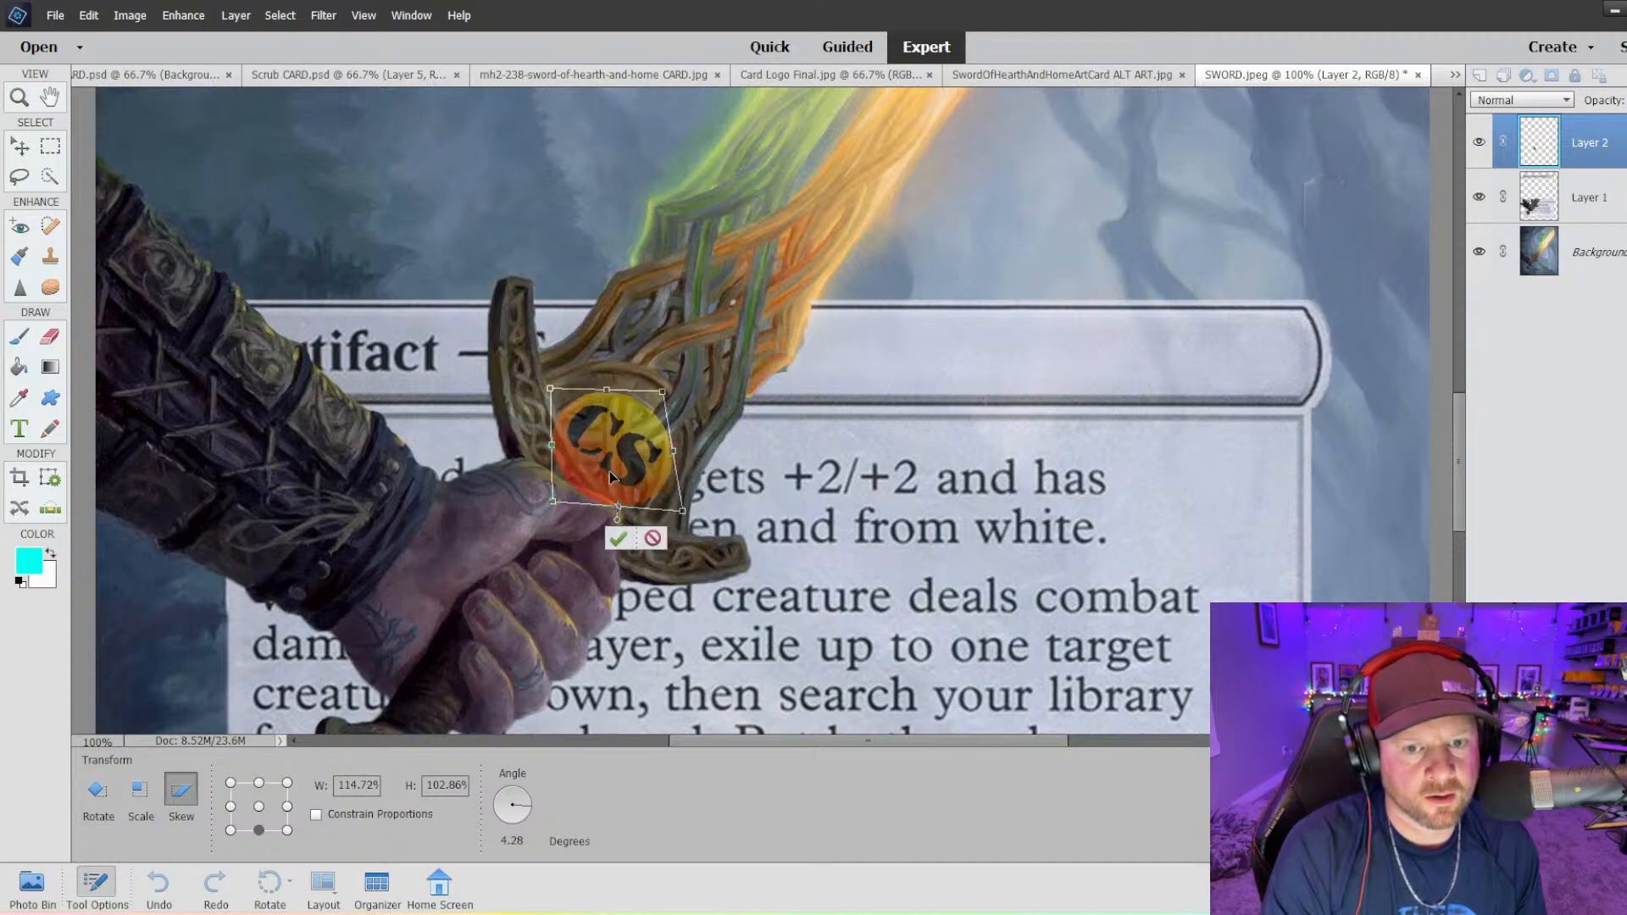
{"action": "left_click_drag", "start_coordinate": [618, 510], "coordinate": [555, 518]}
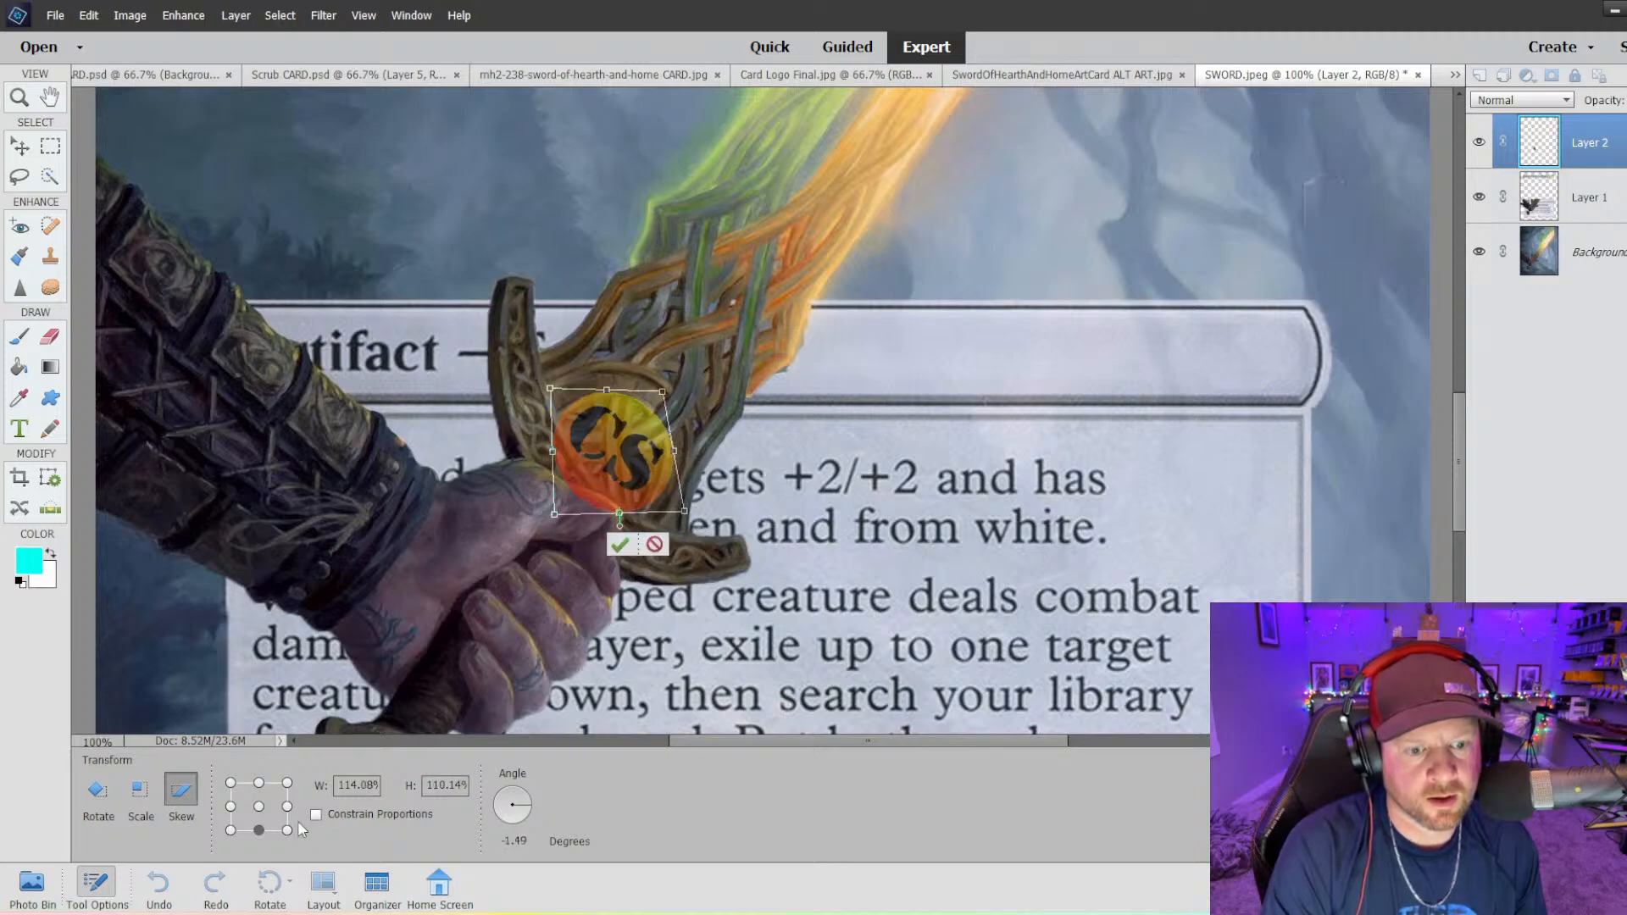
- Pull the logo's lower-right corner inward, rescale it to 103.70% by 113.36%, nudge it into place, and apply the transform
{"action": "left_click", "coordinate": [231, 830]}
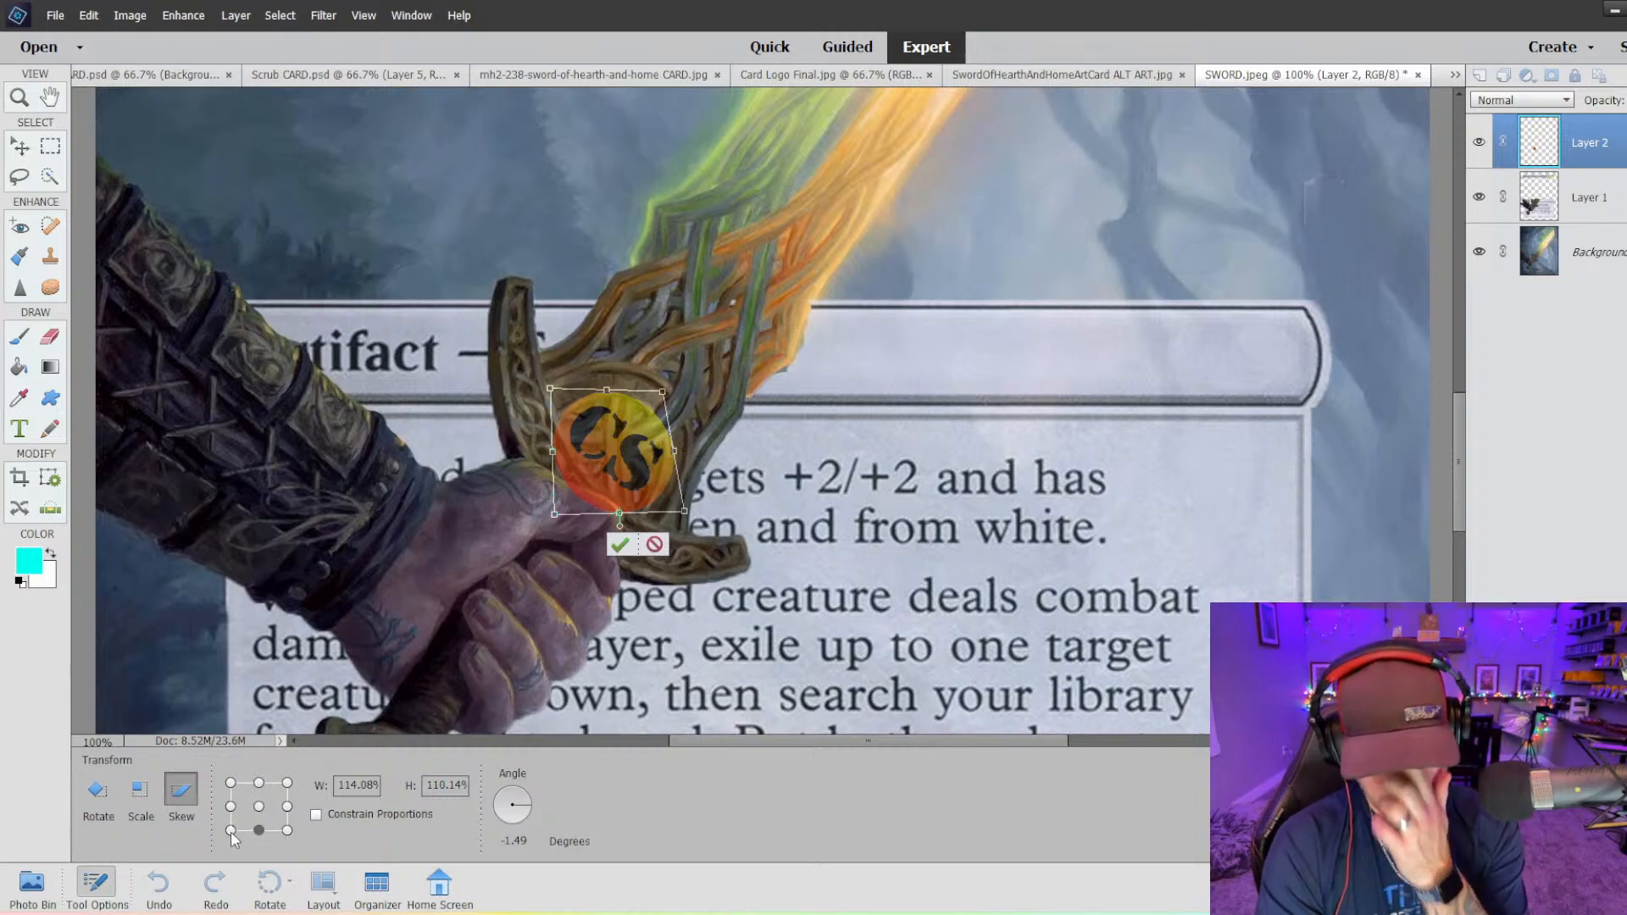
{"action": "left_click_drag", "start_coordinate": [684, 510], "coordinate": [674, 527]}
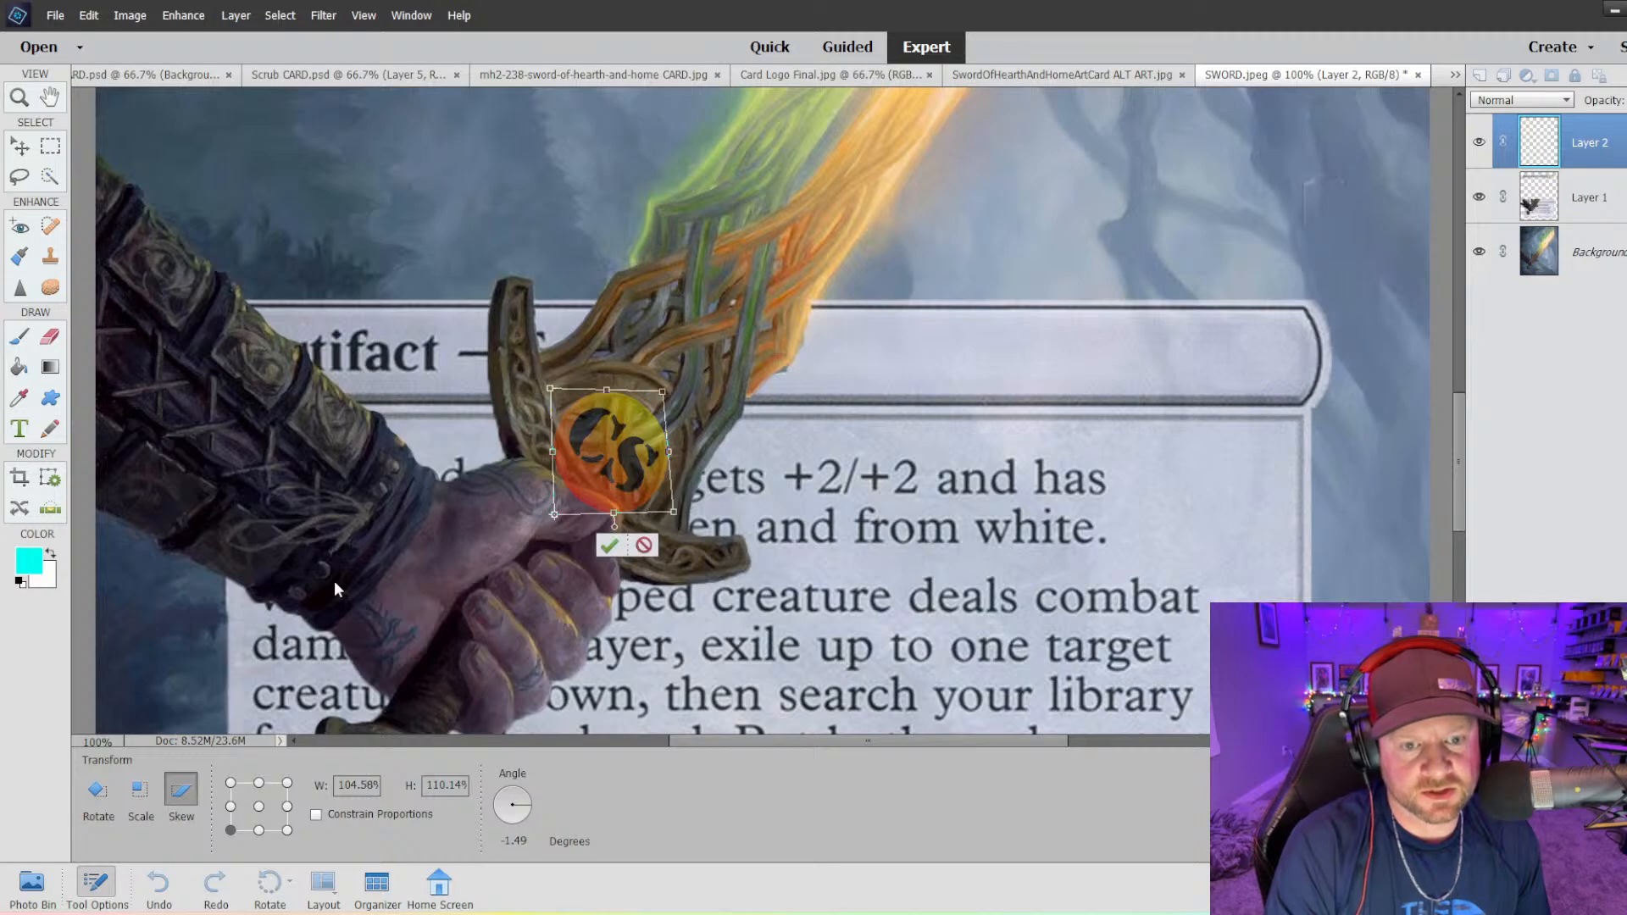
{"action": "left_click", "coordinate": [139, 793]}
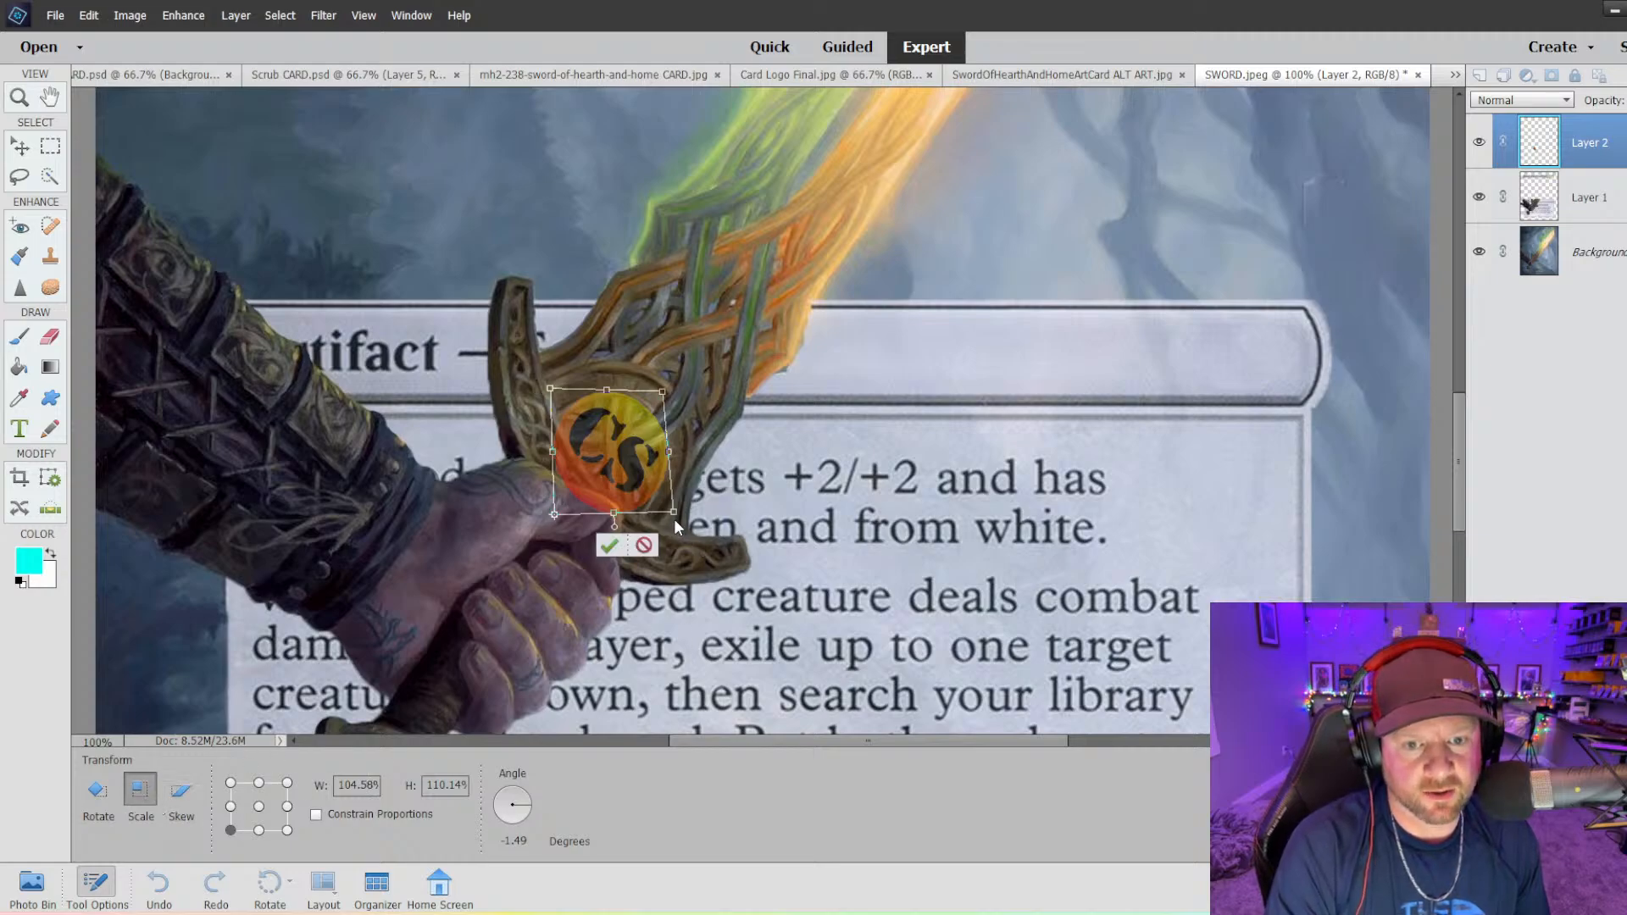
{"action": "left_click_drag", "start_coordinate": [672, 512], "coordinate": [634, 512]}
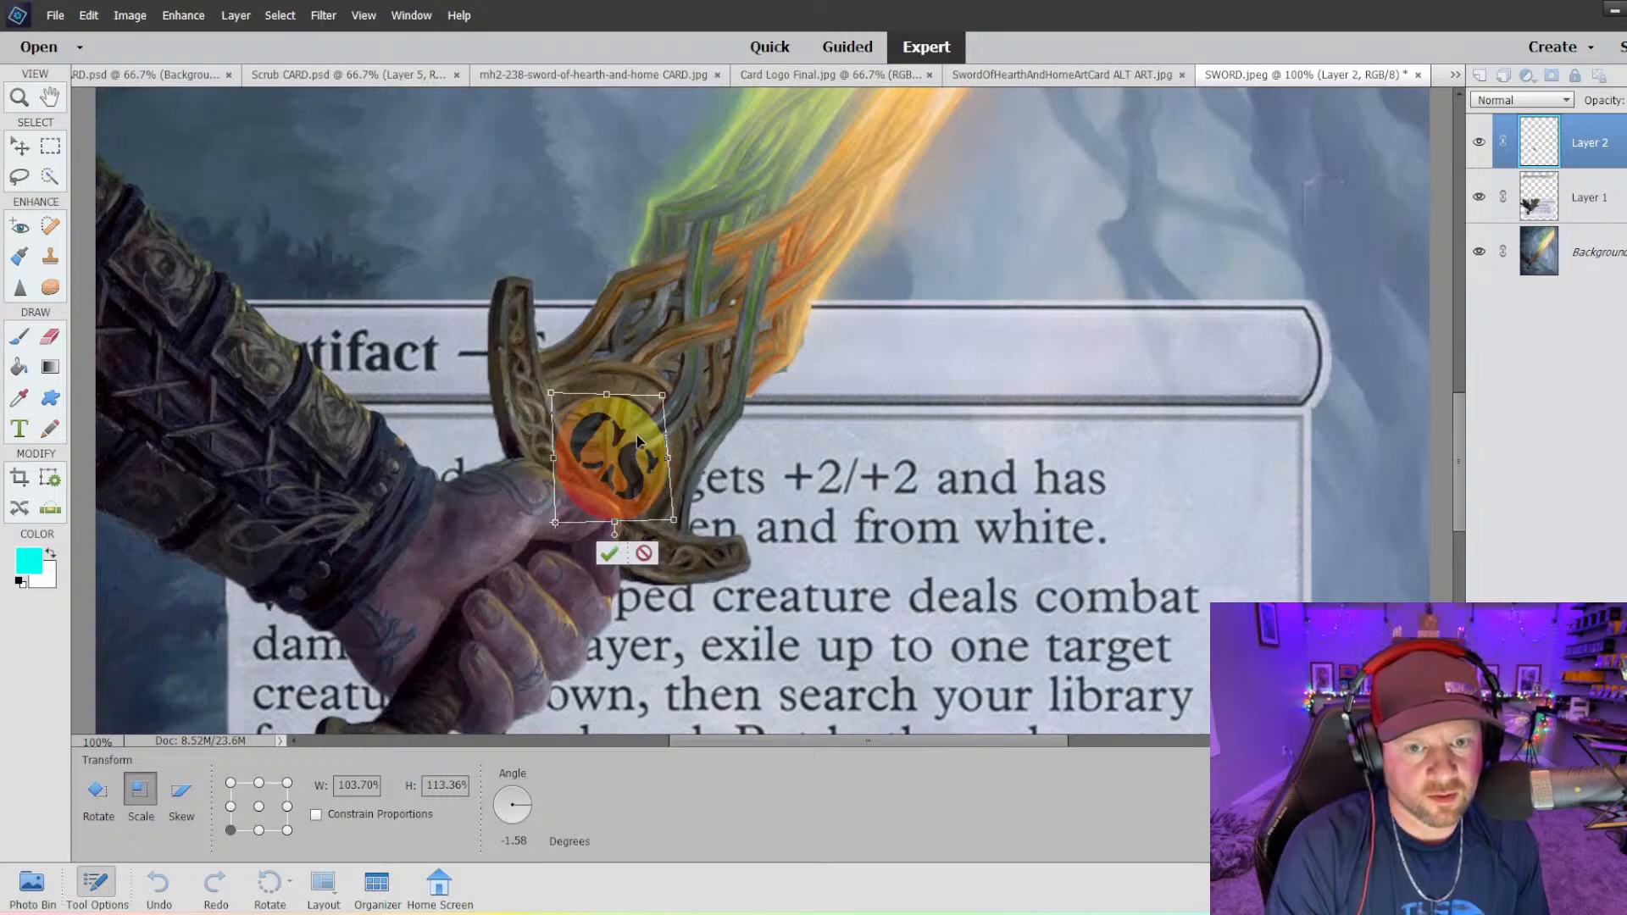
{"action": "left_click_drag", "start_coordinate": [637, 440], "coordinate": [638, 437]}
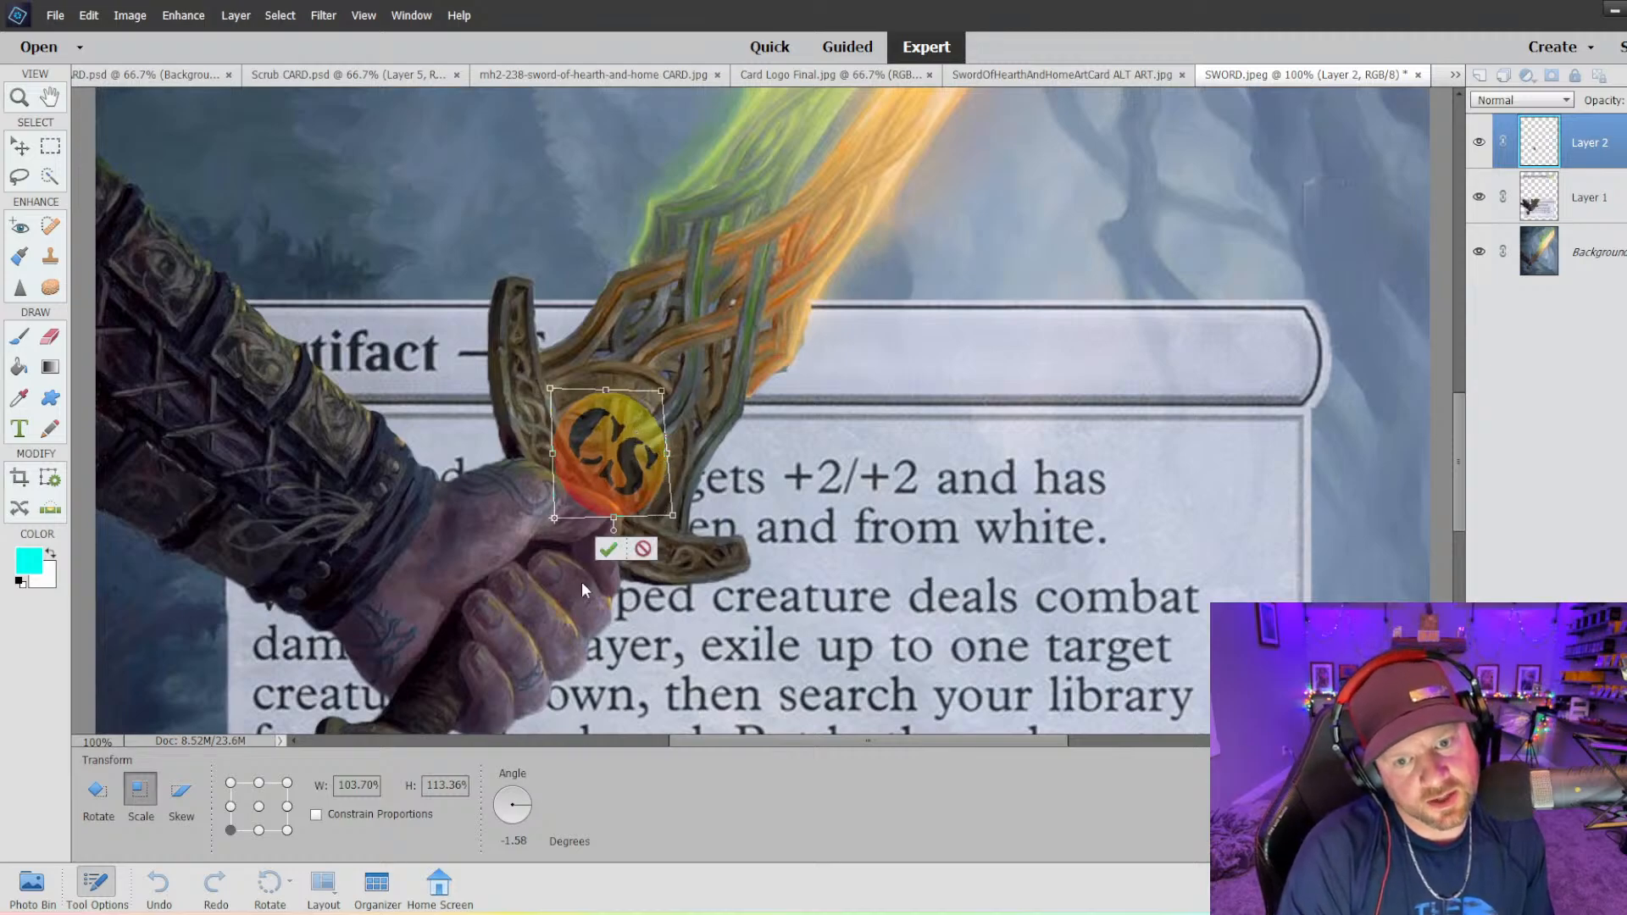
{"action": "left_click", "coordinate": [607, 550]}
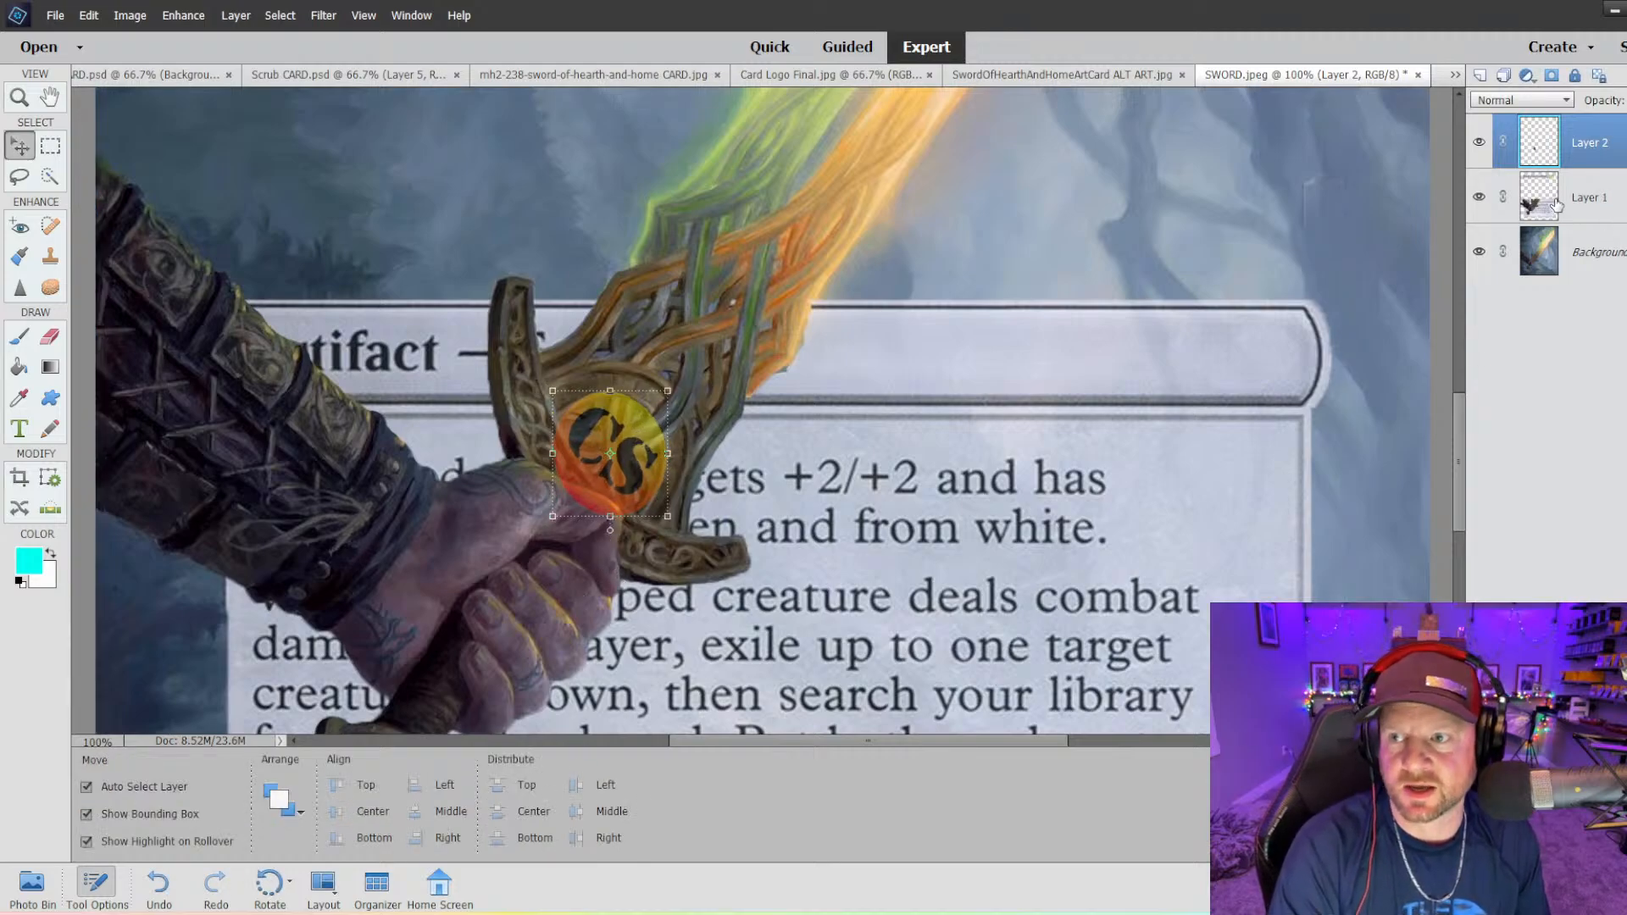
- Clone-stamp the crossguard and hand over the logo's lower-left edge with a 35 px brush on Layer 2
{"action": "key", "text": "s"}
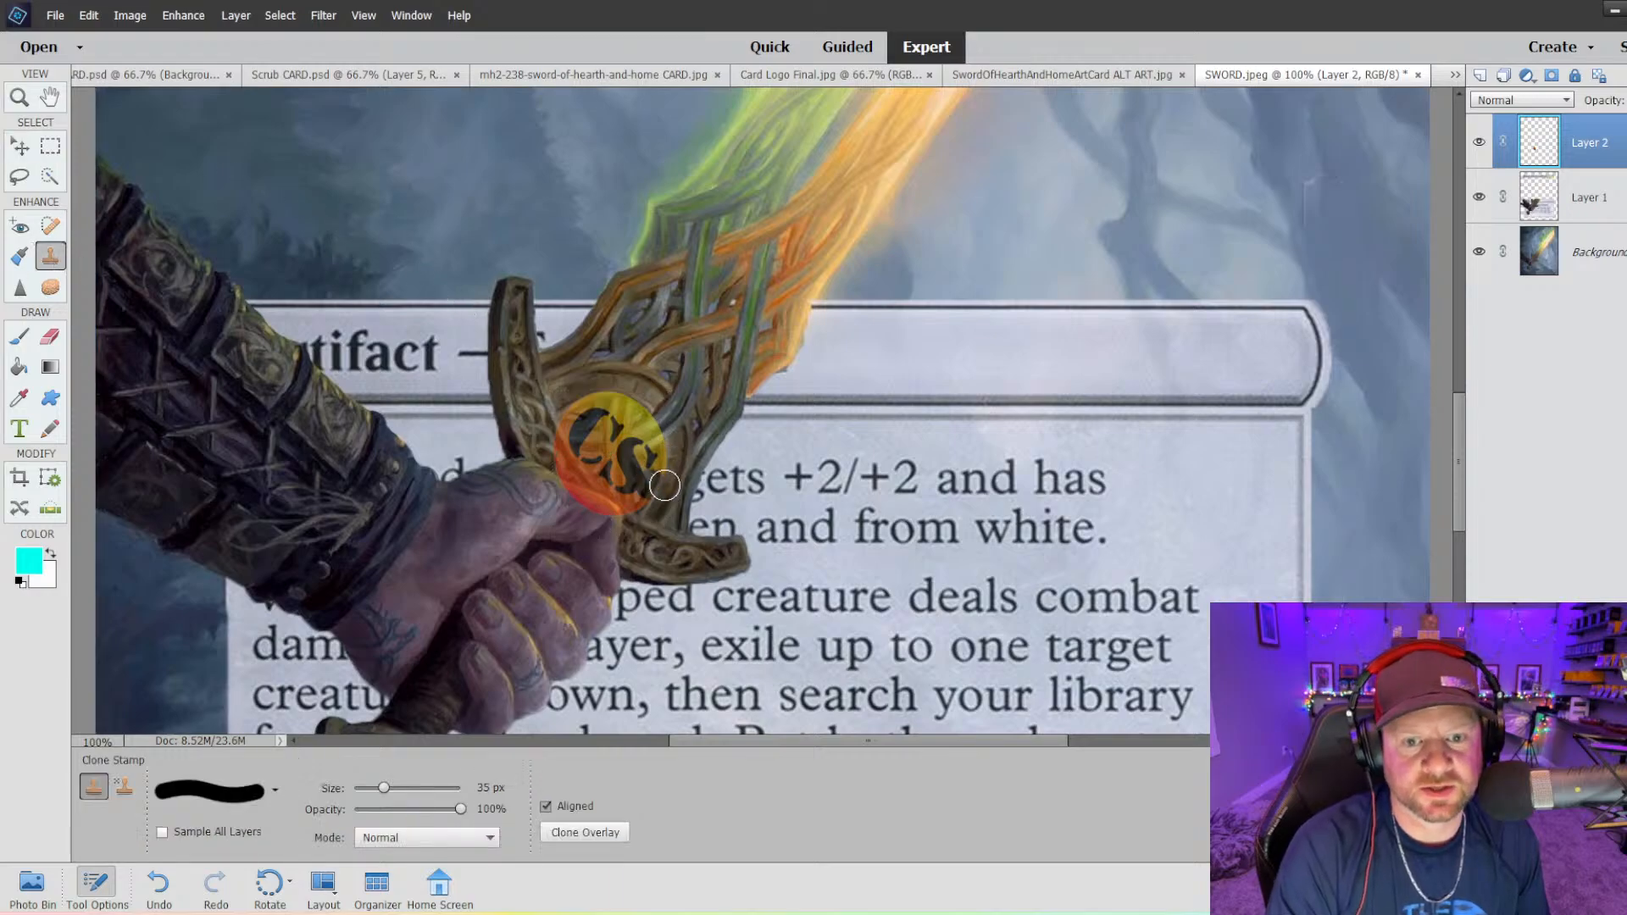
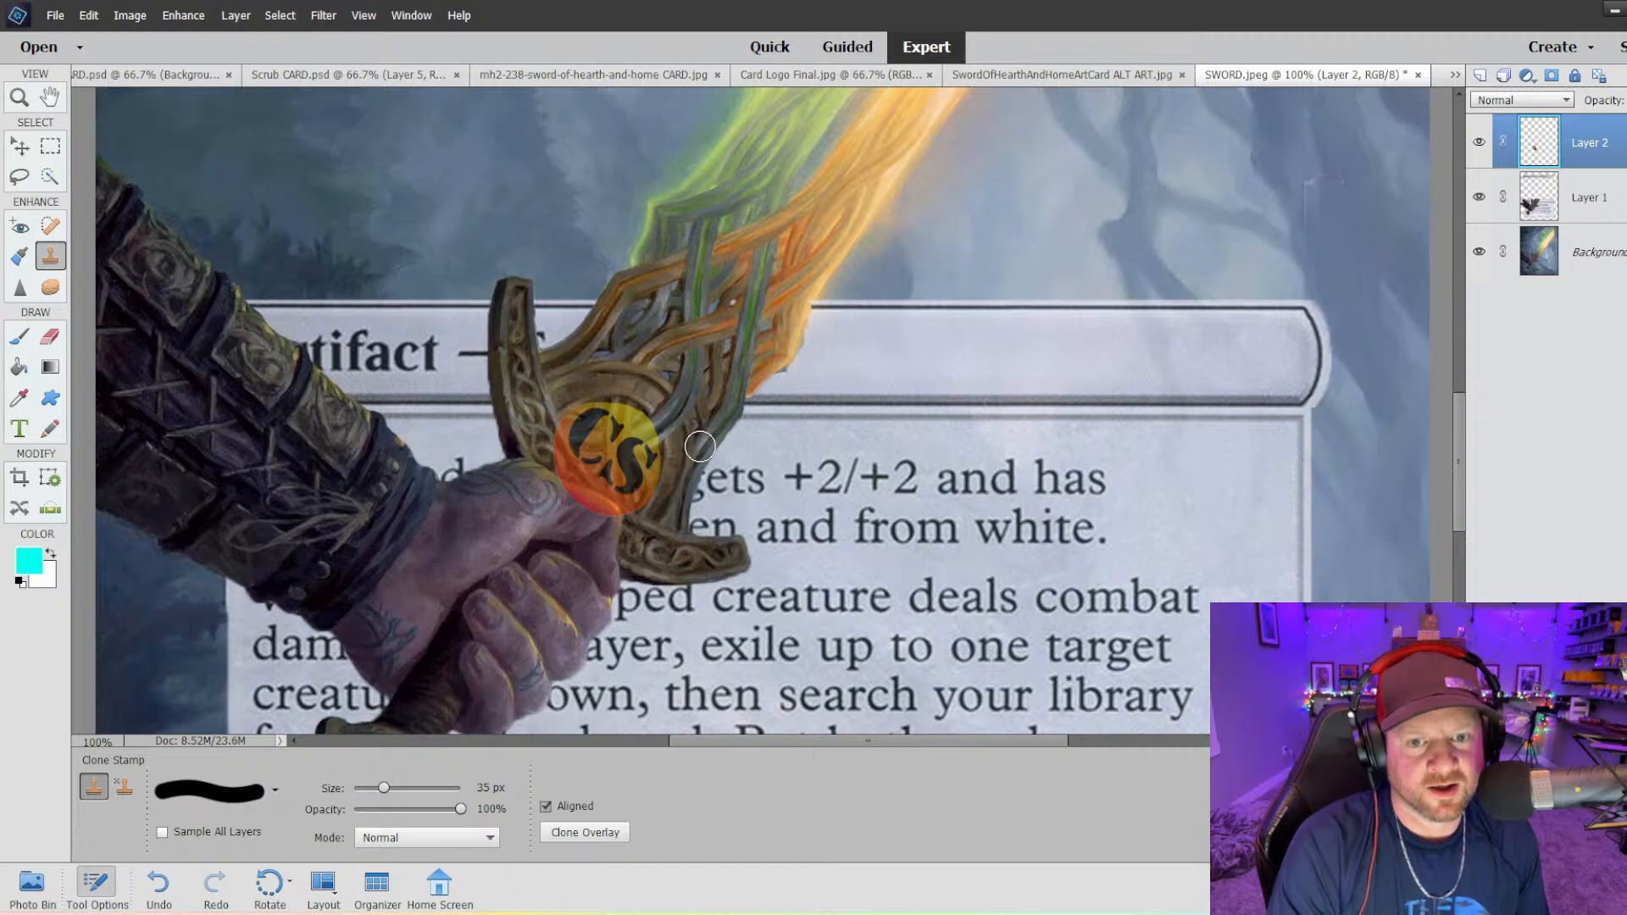
{"action": "left_click_drag", "start_coordinate": [547, 450], "coordinate": [609, 512]}
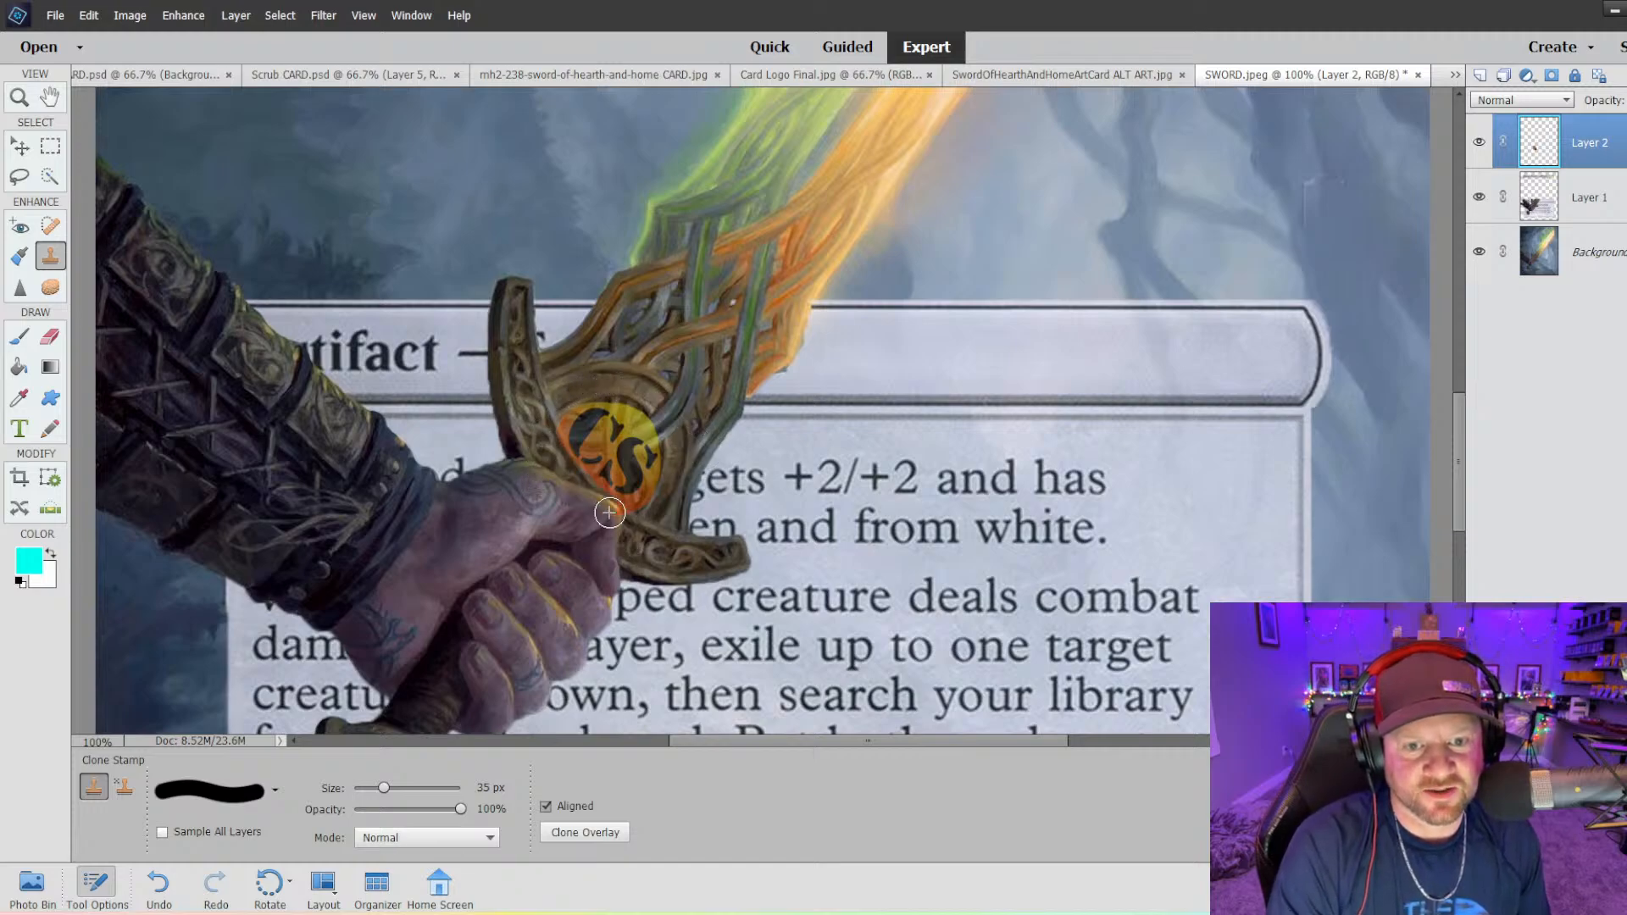
{"action": "key", "text": "bracketleft"}
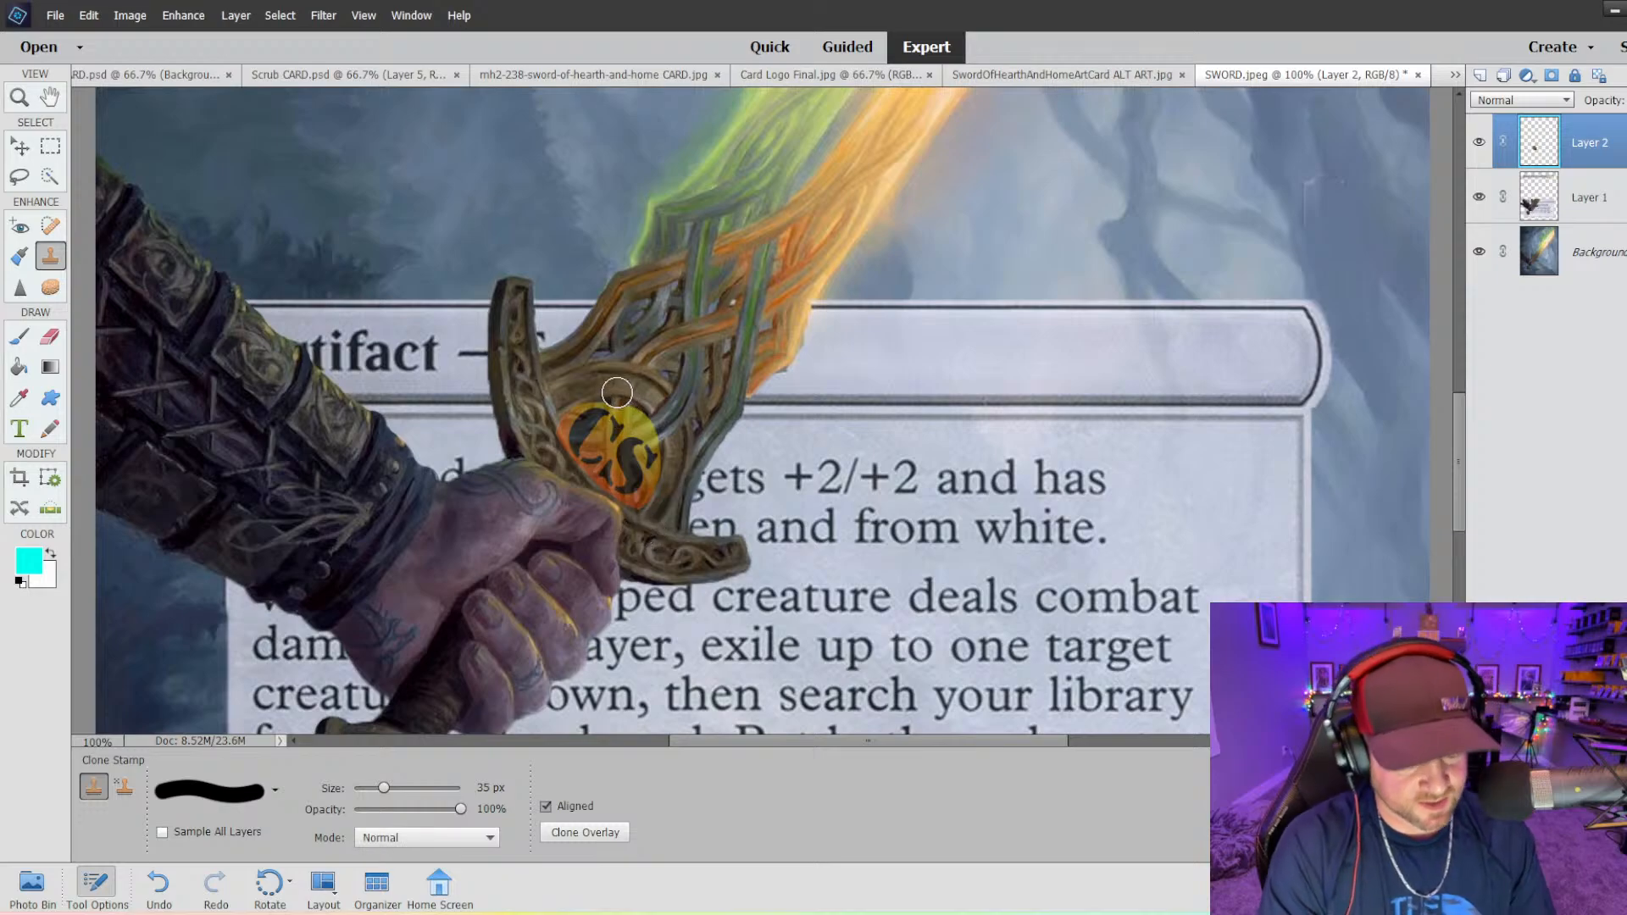
{"action": "left_click_drag", "start_coordinate": [619, 393], "coordinate": [627, 491]}
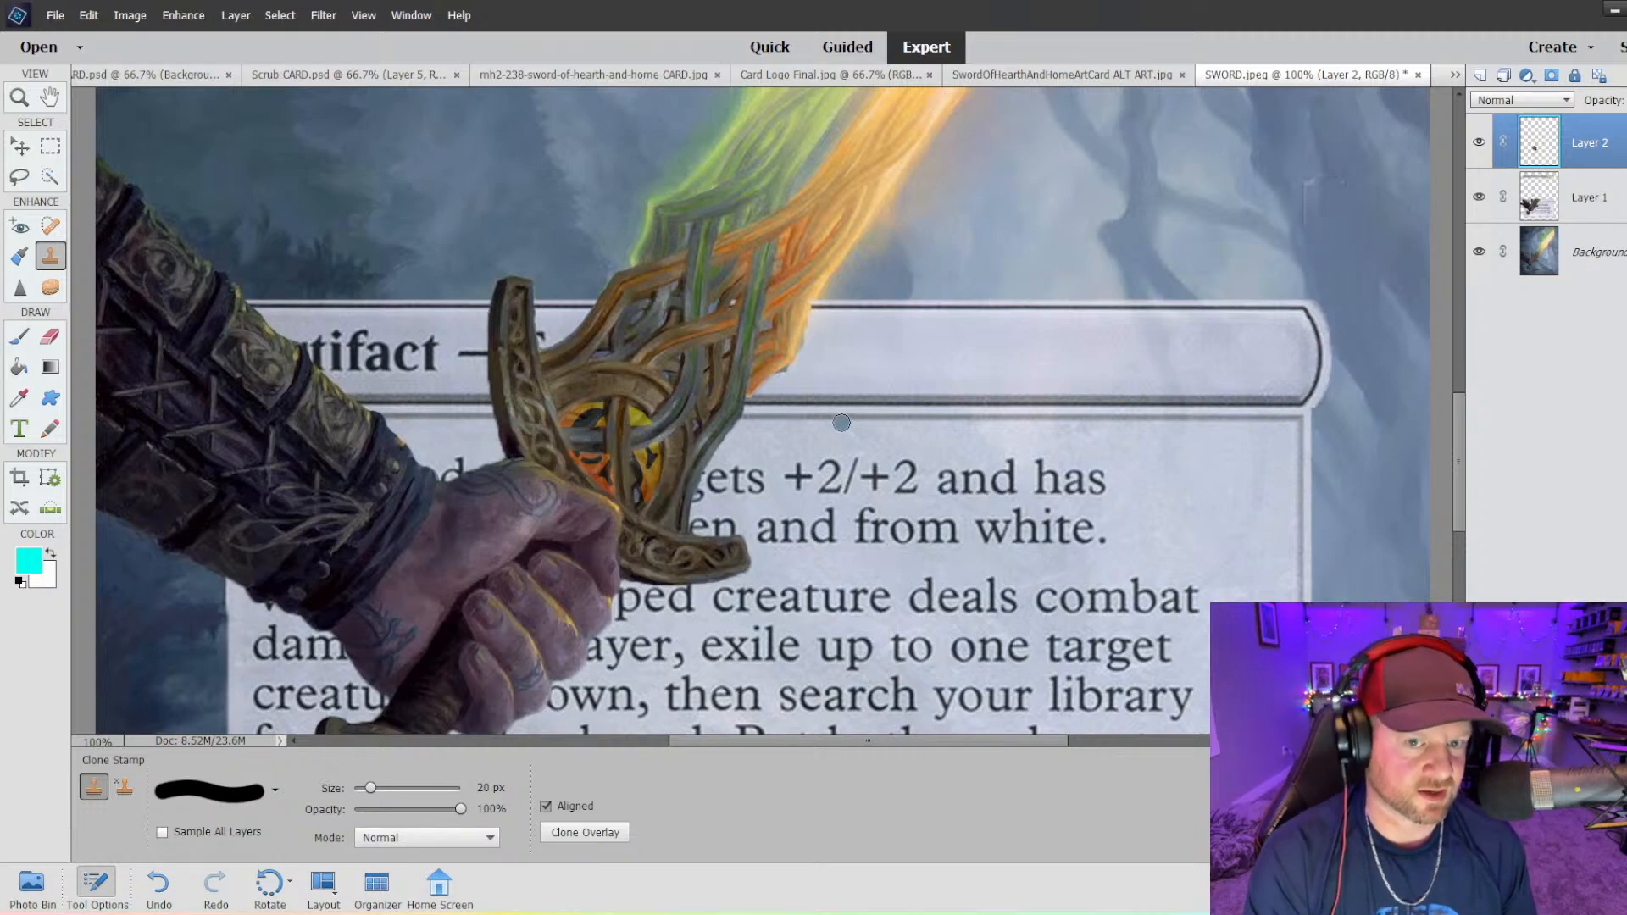
{"action": "key", "text": "ctrl+z"}
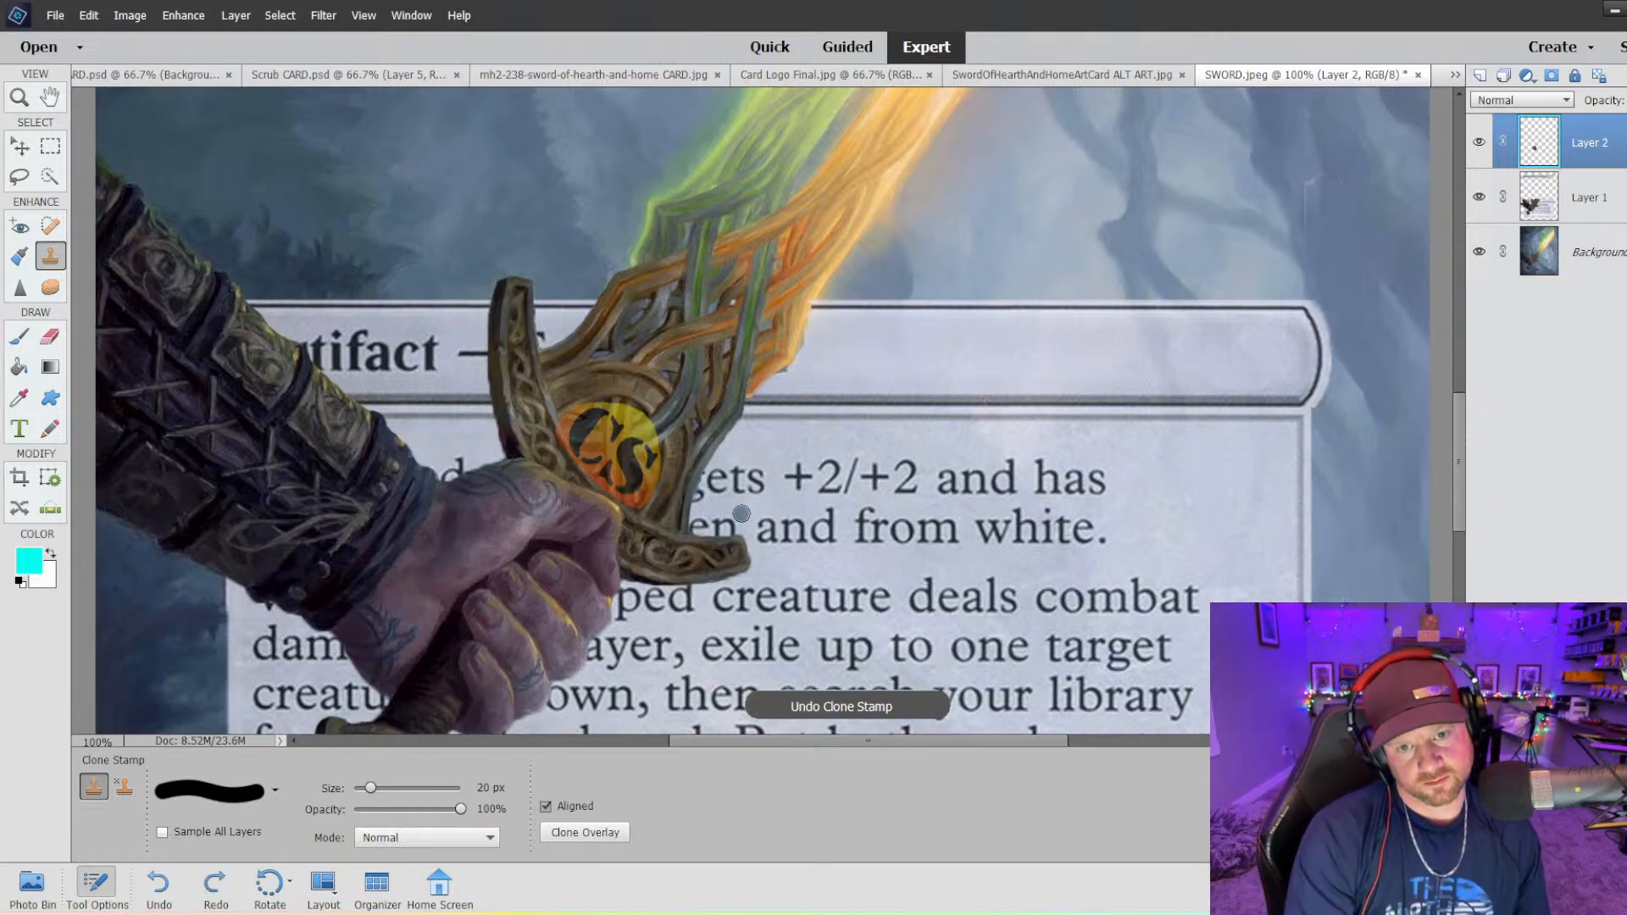
- Undo the remaining clone stamping on the logo, together with its free transform, move and opacity change
{"action": "key", "text": "ctrl+minus"}
{"action": "key", "text": "ctrl+minus"}
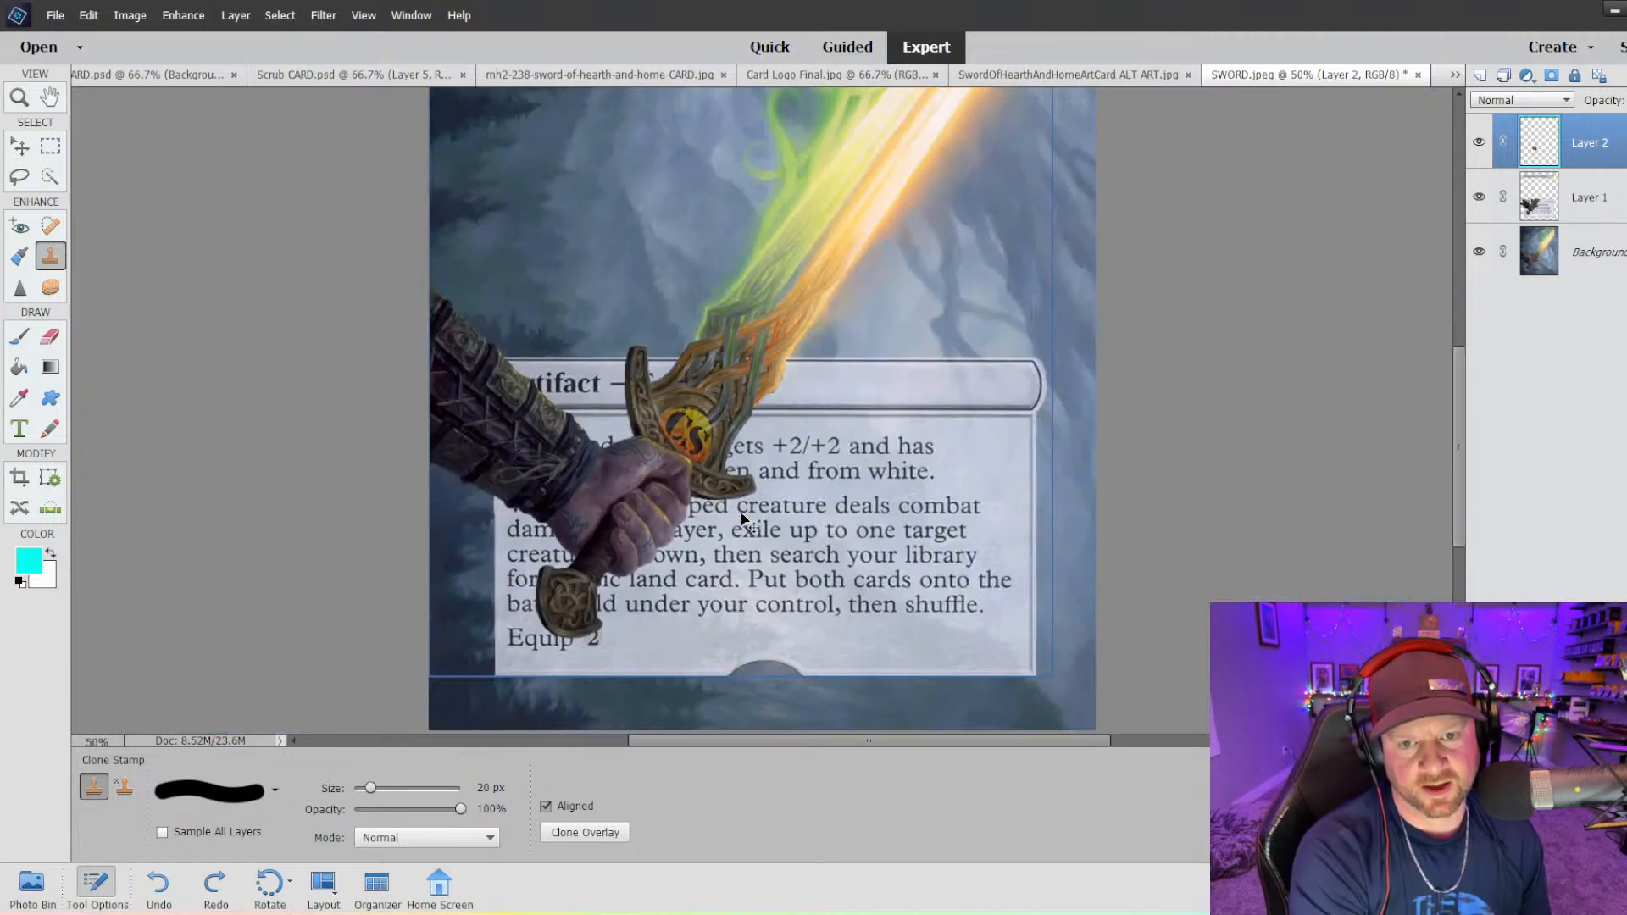
{"action": "key", "text": "ctrl+minus"}
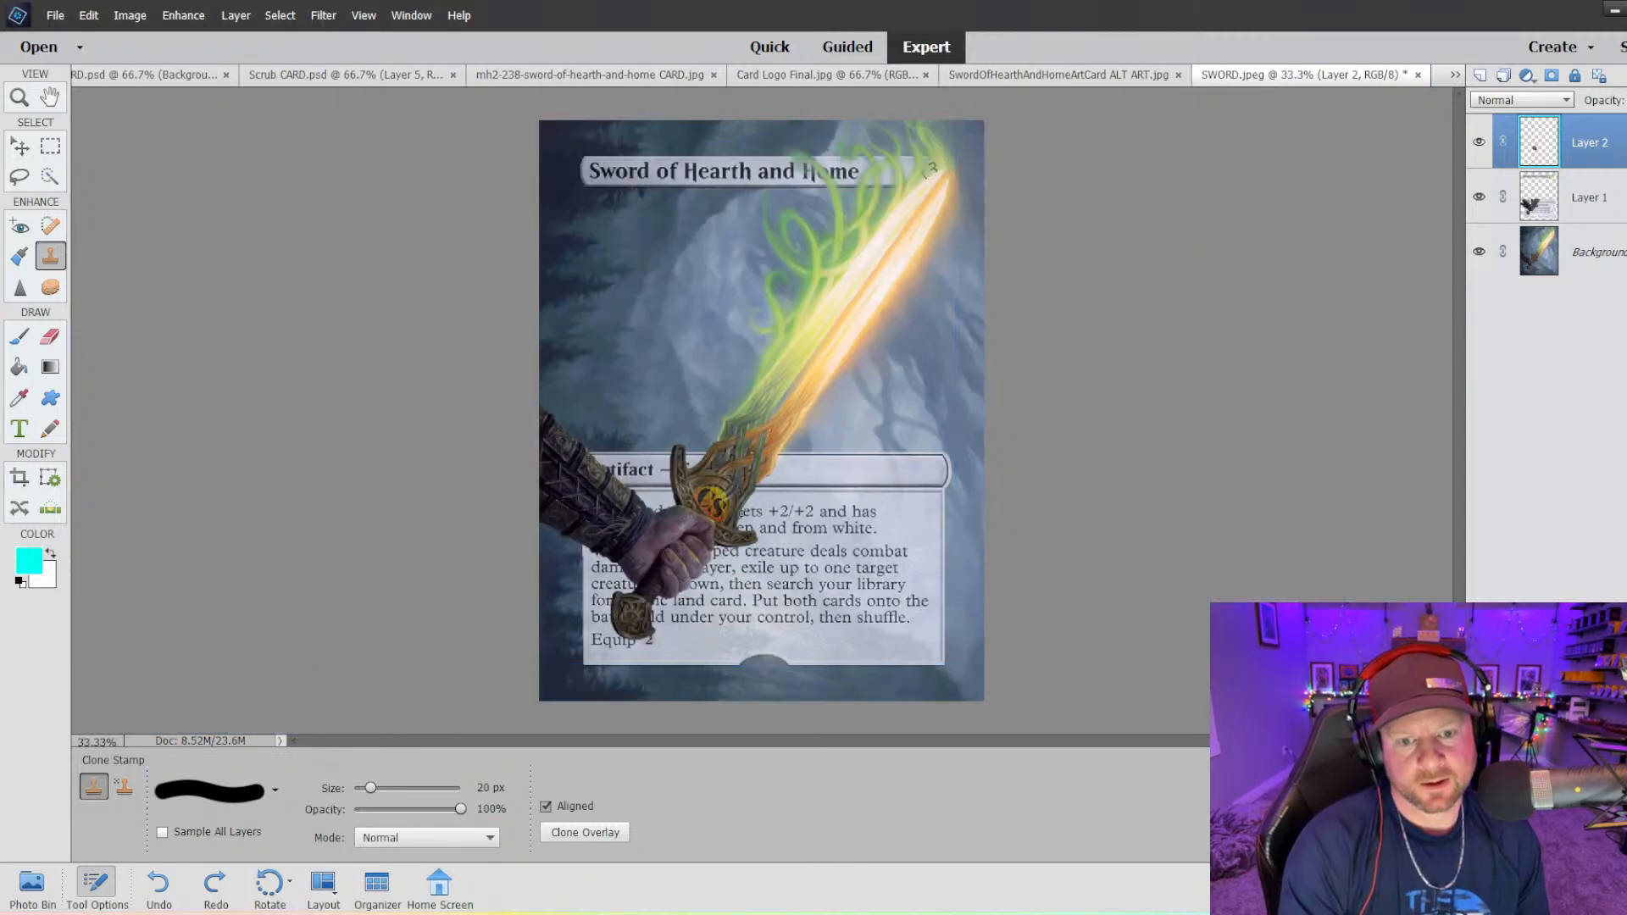
{"action": "key", "text": "ctrl+z"}
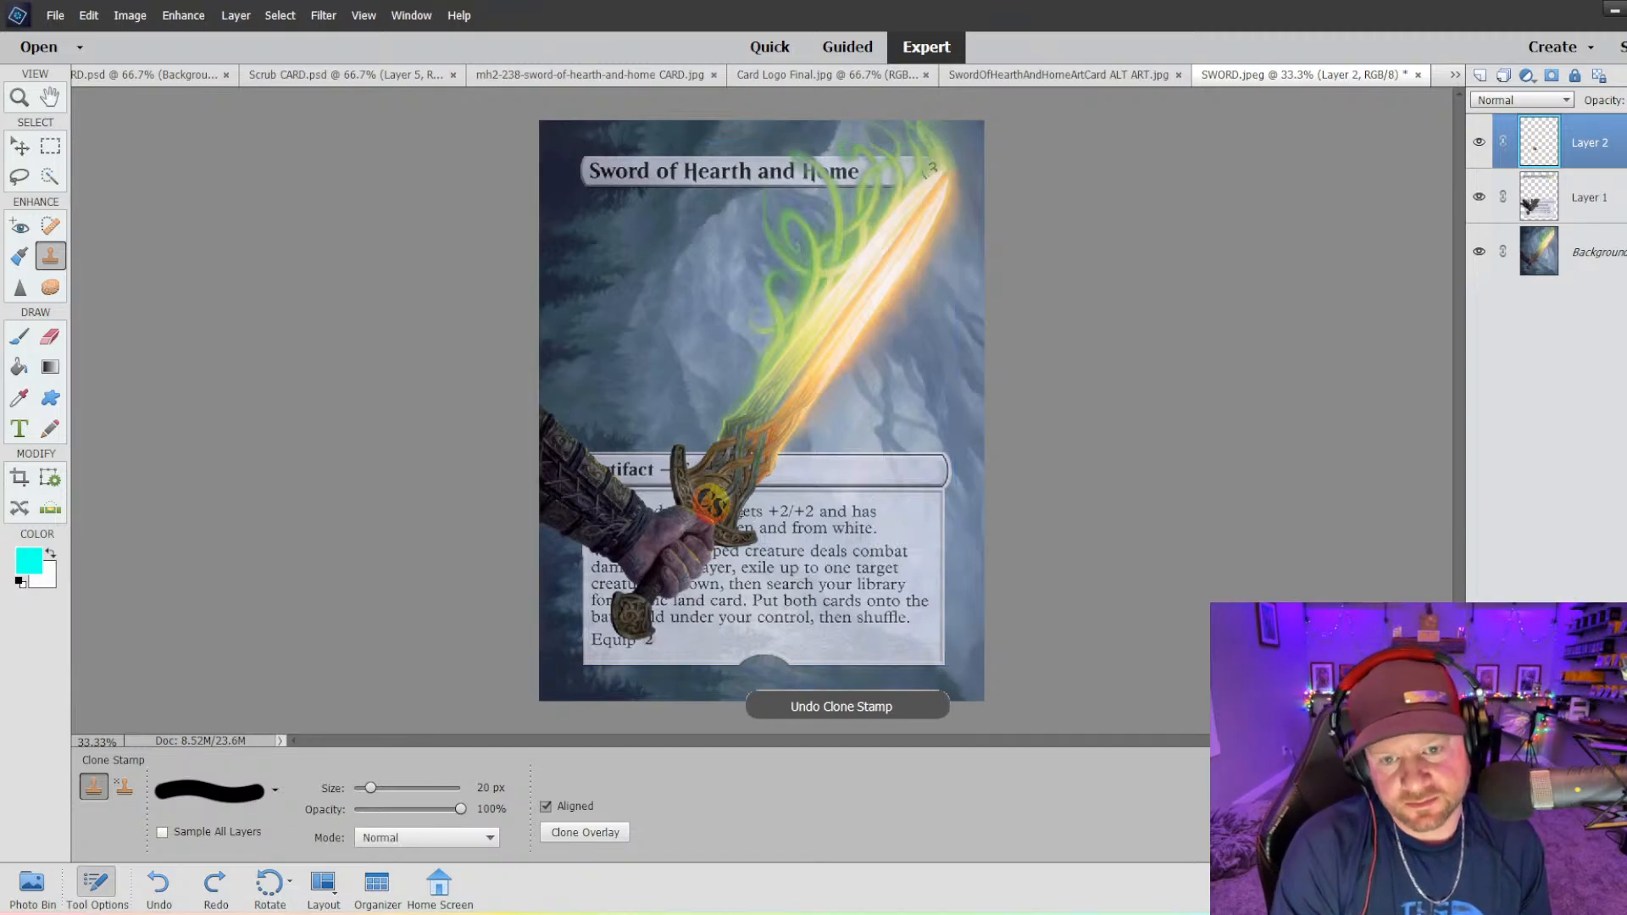
{"action": "key", "text": "ctrl+z"}
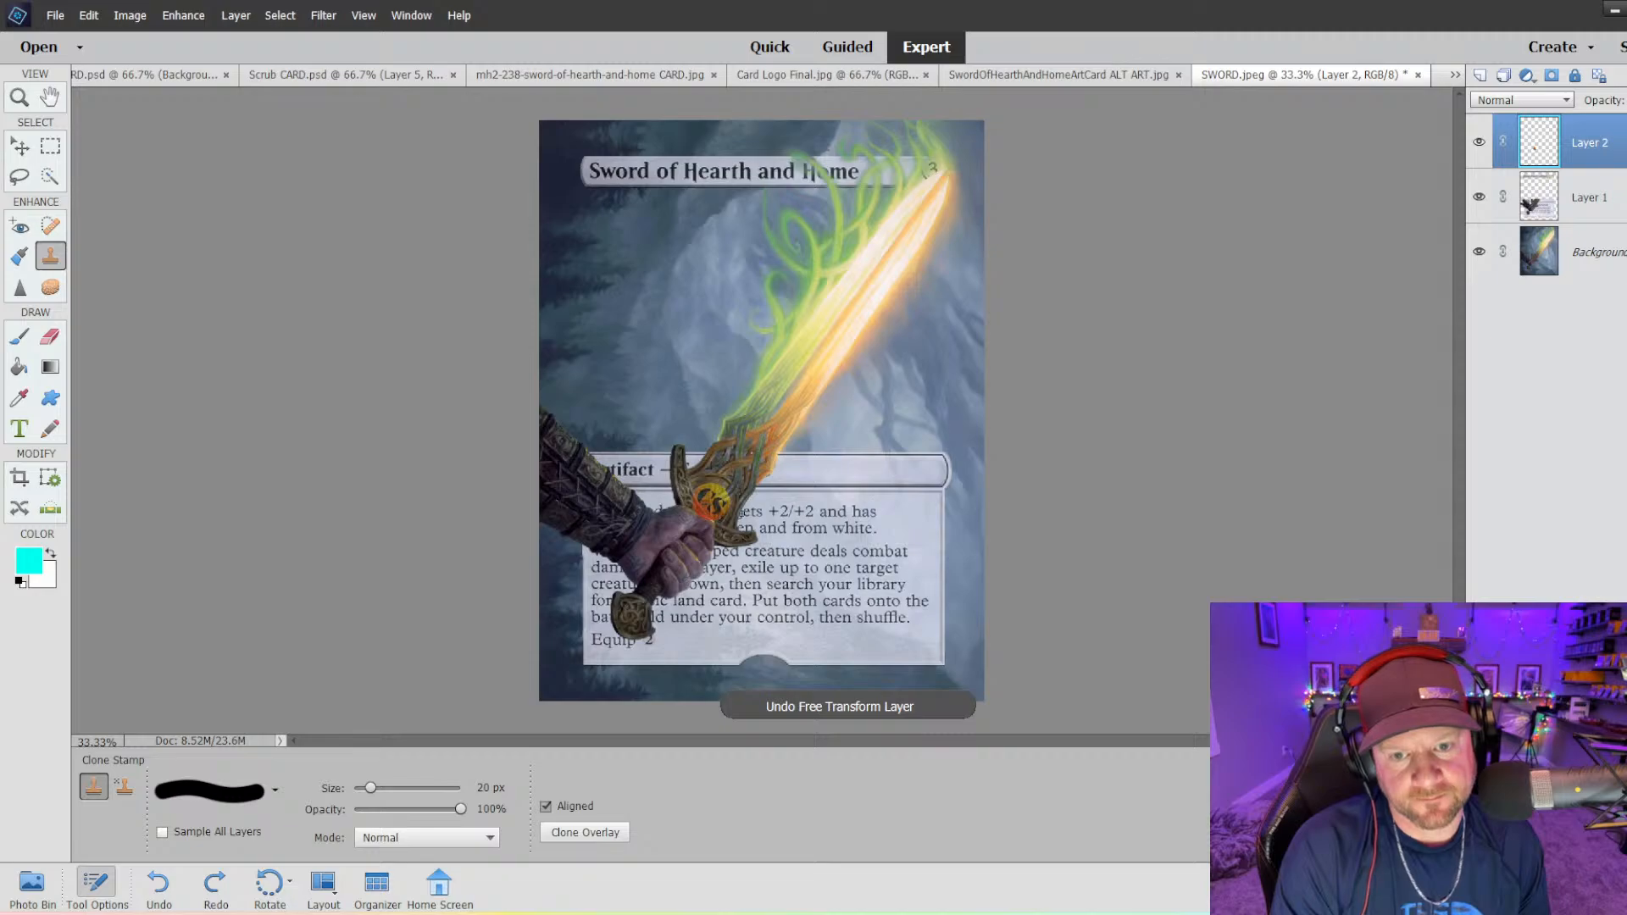
{"action": "key", "text": "ctrl+z"}
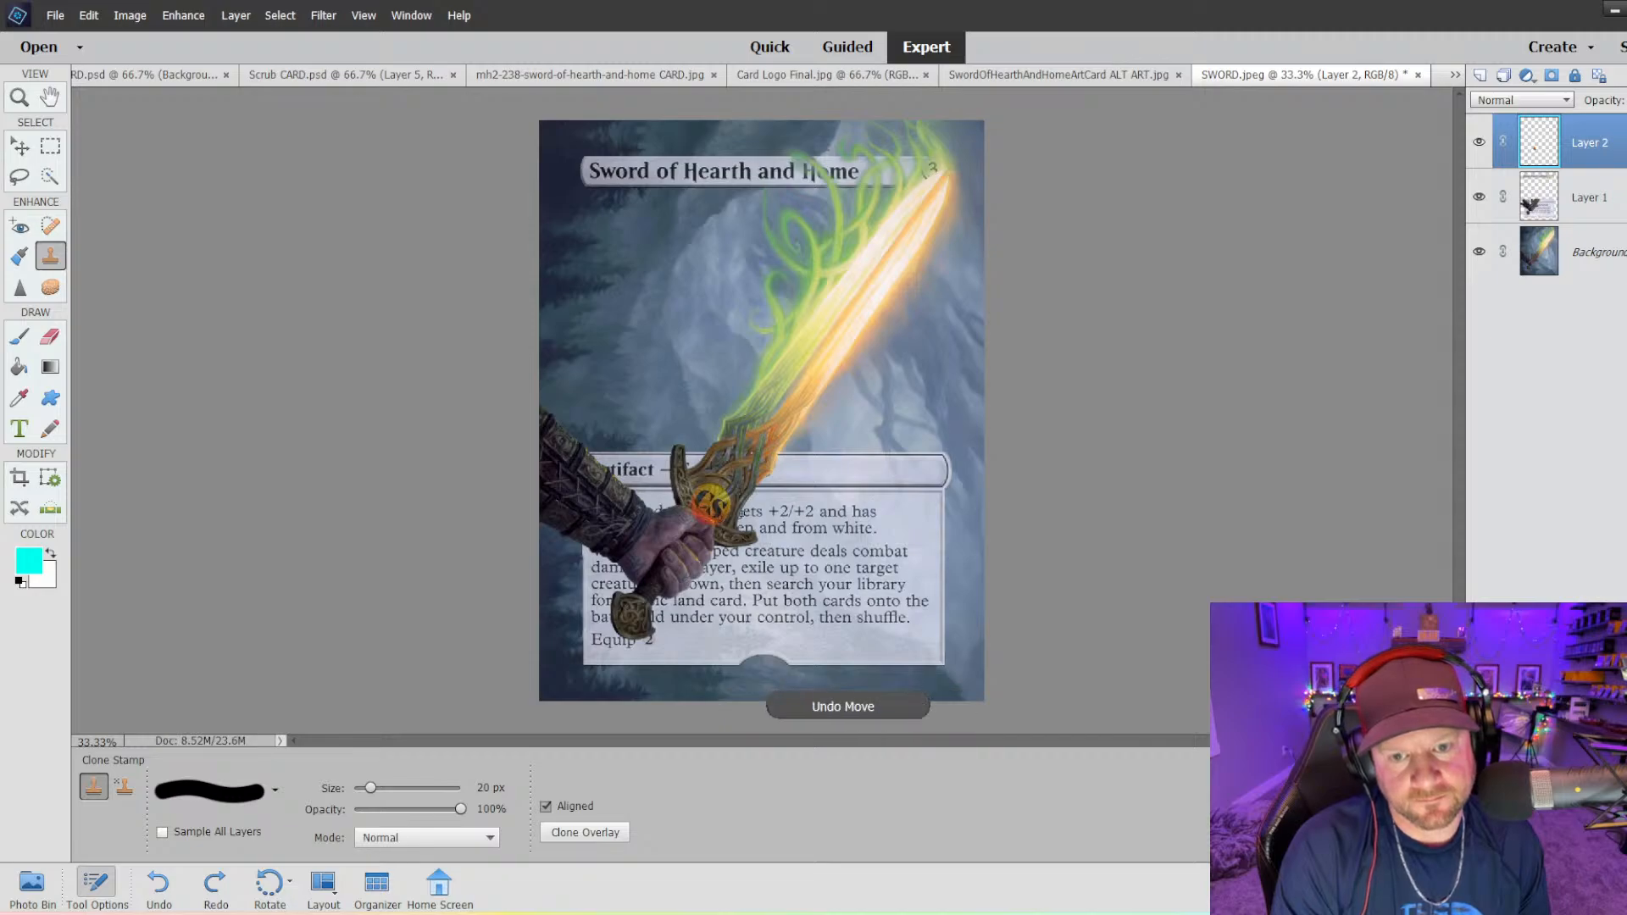
{"action": "key", "text": "ctrl+z"}
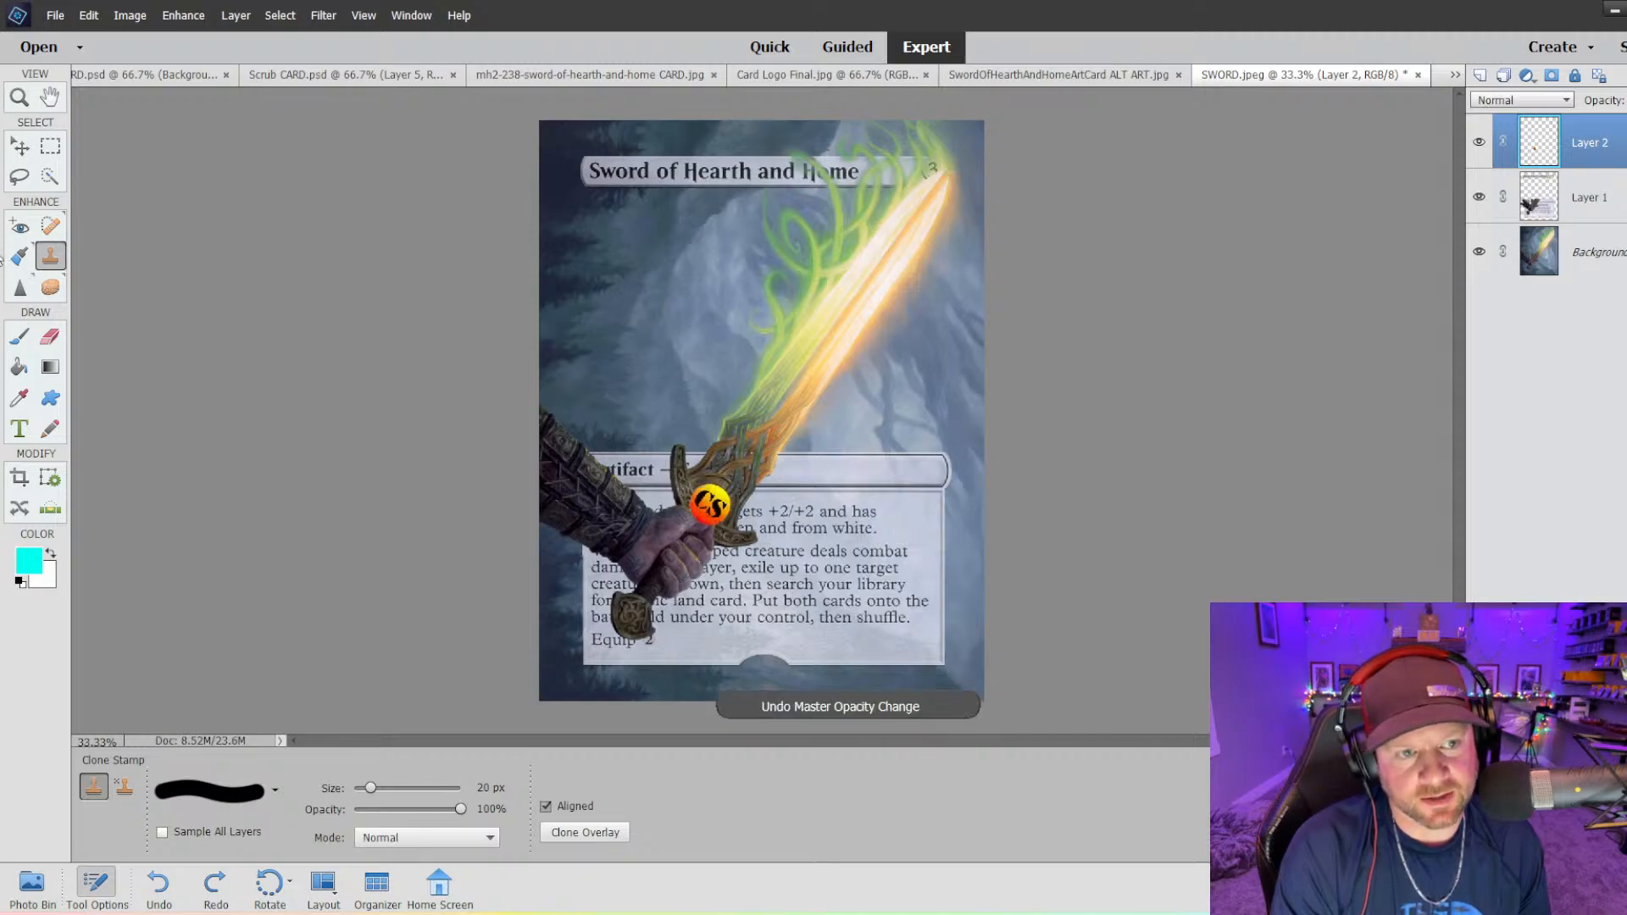
- Move the logo onto the sword's pommel, scale it to 73.21% and rotate it 3.03 degrees to fit
{"action": "key", "text": "v"}
{"action": "left_click_drag", "start_coordinate": [722, 509], "coordinate": [640, 613]}
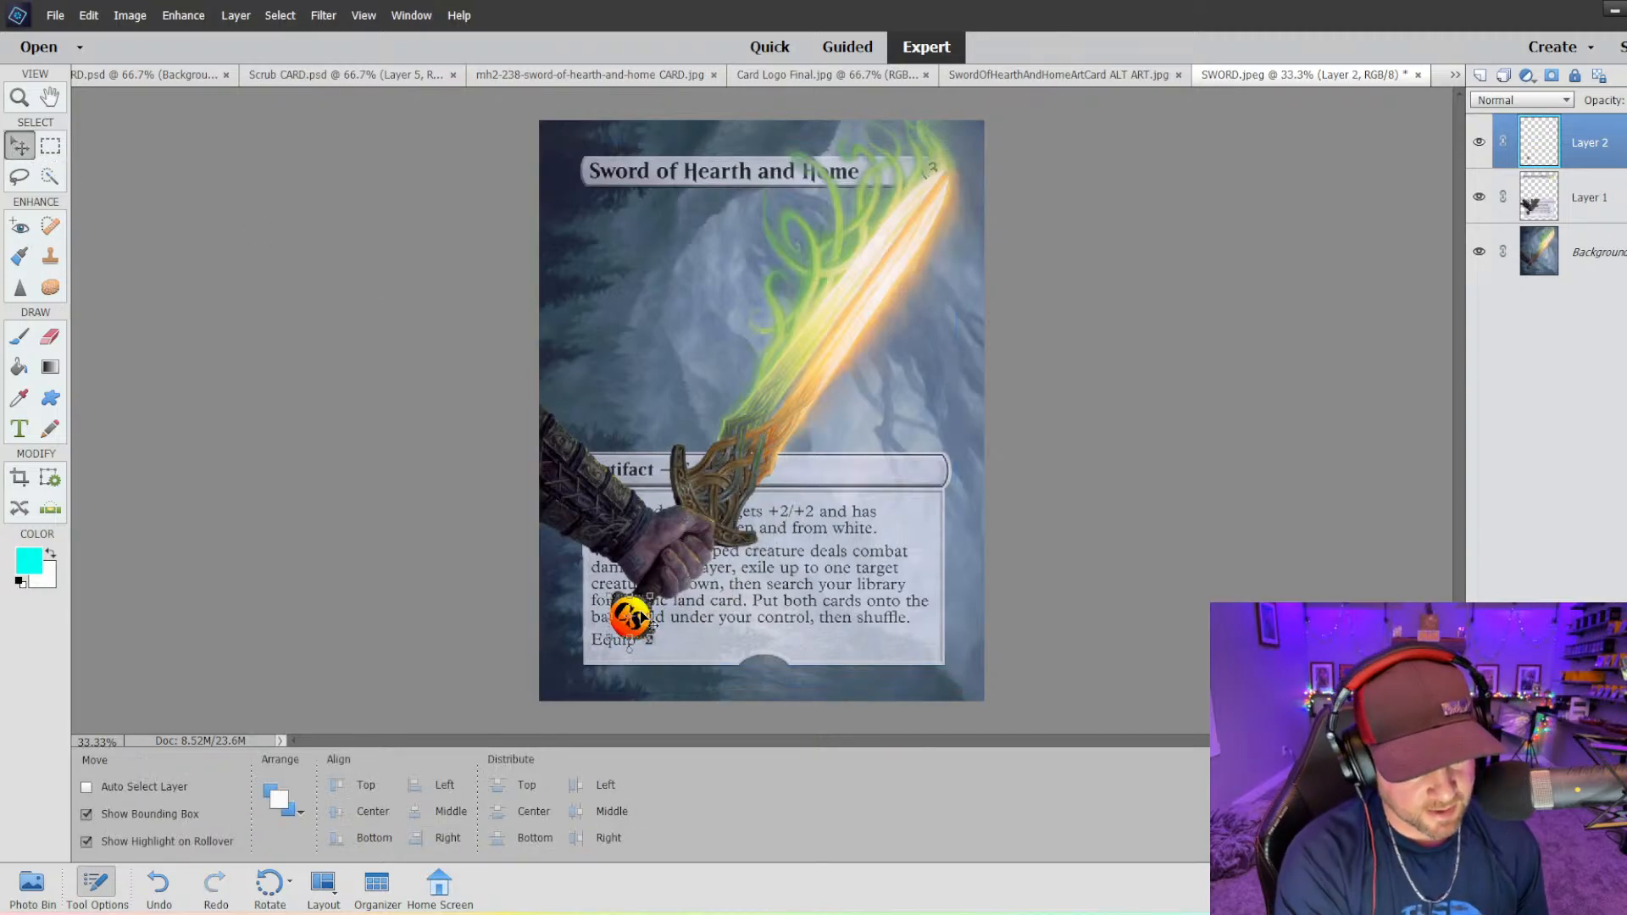
{"action": "key", "text": "ctrl+plus"}
{"action": "key", "text": "ctrl+plus"}
{"action": "scroll", "coordinate": [553, 542], "scroll_direction": "down", "scroll_amount": 5}
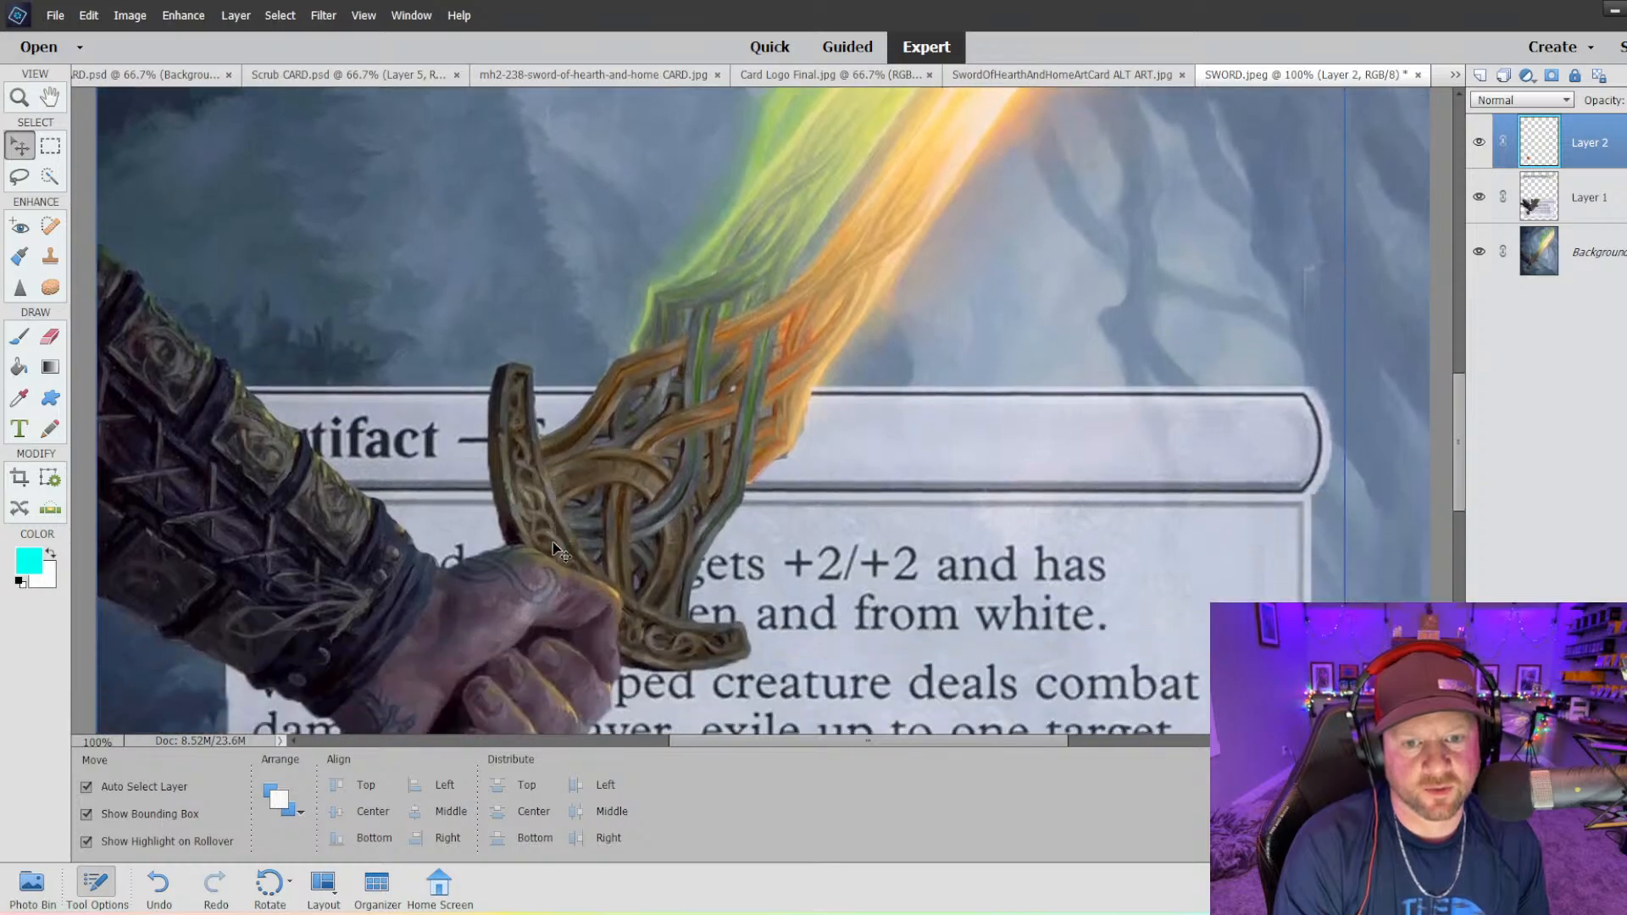
{"action": "scroll", "coordinate": [553, 549], "scroll_direction": "down", "scroll_amount": 3}
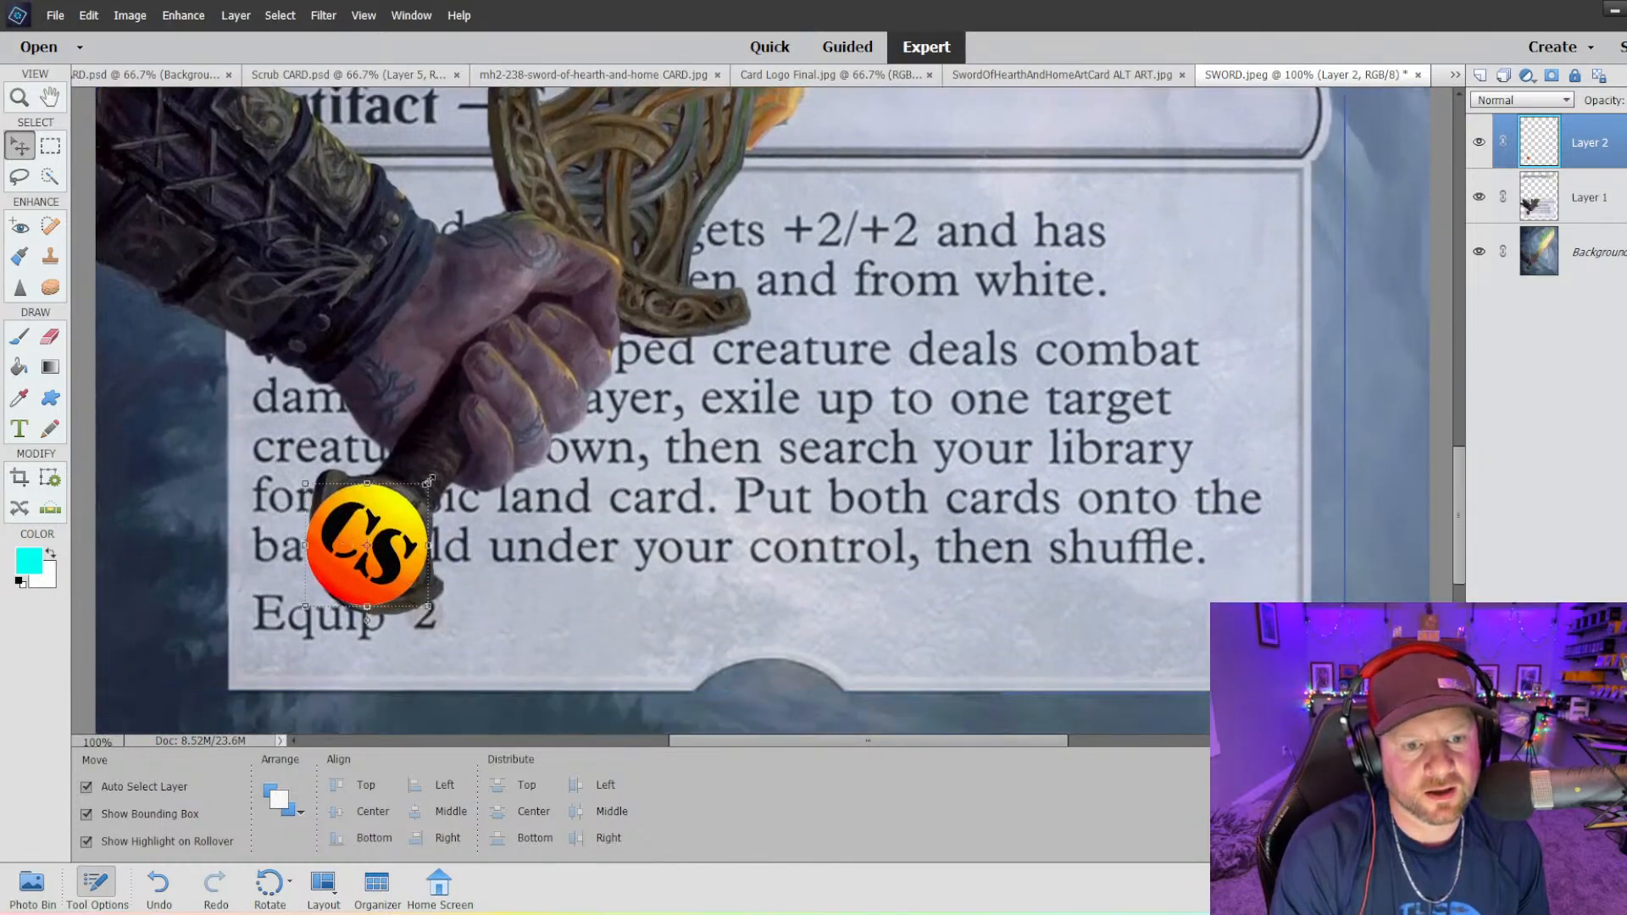
{"action": "left_click_drag", "start_coordinate": [430, 484], "coordinate": [397, 516]}
{"action": "mouse_move", "coordinate": [372, 600]}
{"action": "left_mouse_down"}
{"action": "mouse_move", "coordinate": [443, 612]}
{"action": "mouse_move", "coordinate": [386, 591]}
{"action": "mouse_move", "coordinate": [397, 600]}
{"action": "left_mouse_up"}
{"action": "left_click_drag", "start_coordinate": [425, 508], "coordinate": [431, 495]}
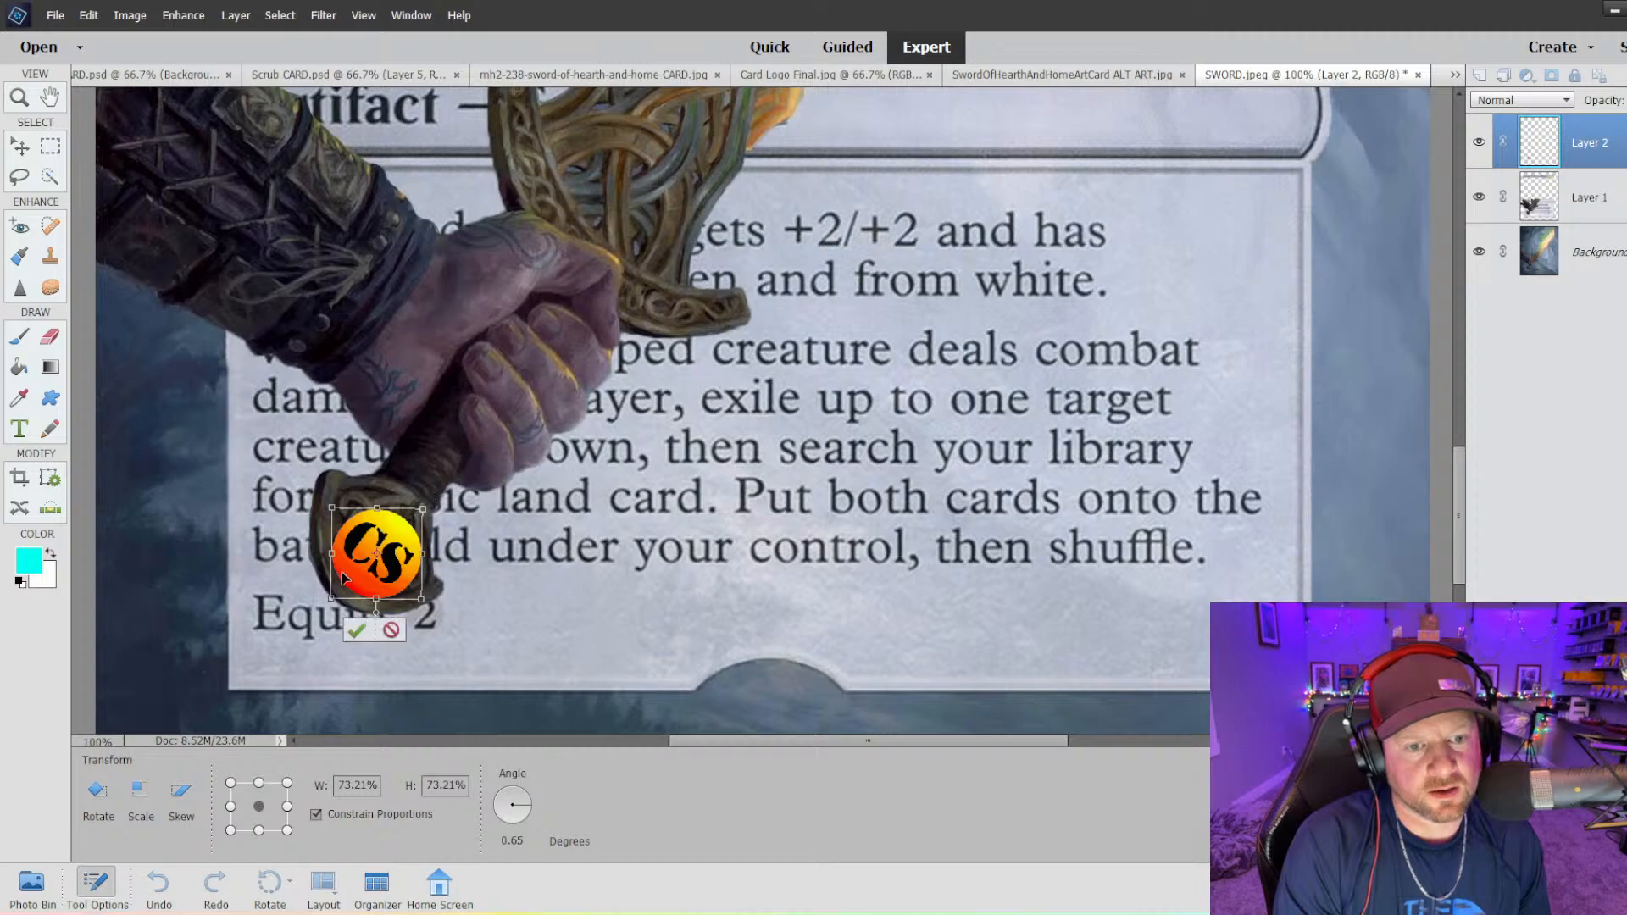
{"action": "mouse_move", "coordinate": [341, 572]}
{"action": "left_mouse_down"}
{"action": "mouse_move", "coordinate": [461, 556]}
{"action": "mouse_move", "coordinate": [343, 580]}
{"action": "left_mouse_up"}
{"action": "left_click_drag", "start_coordinate": [430, 499], "coordinate": [433, 504]}
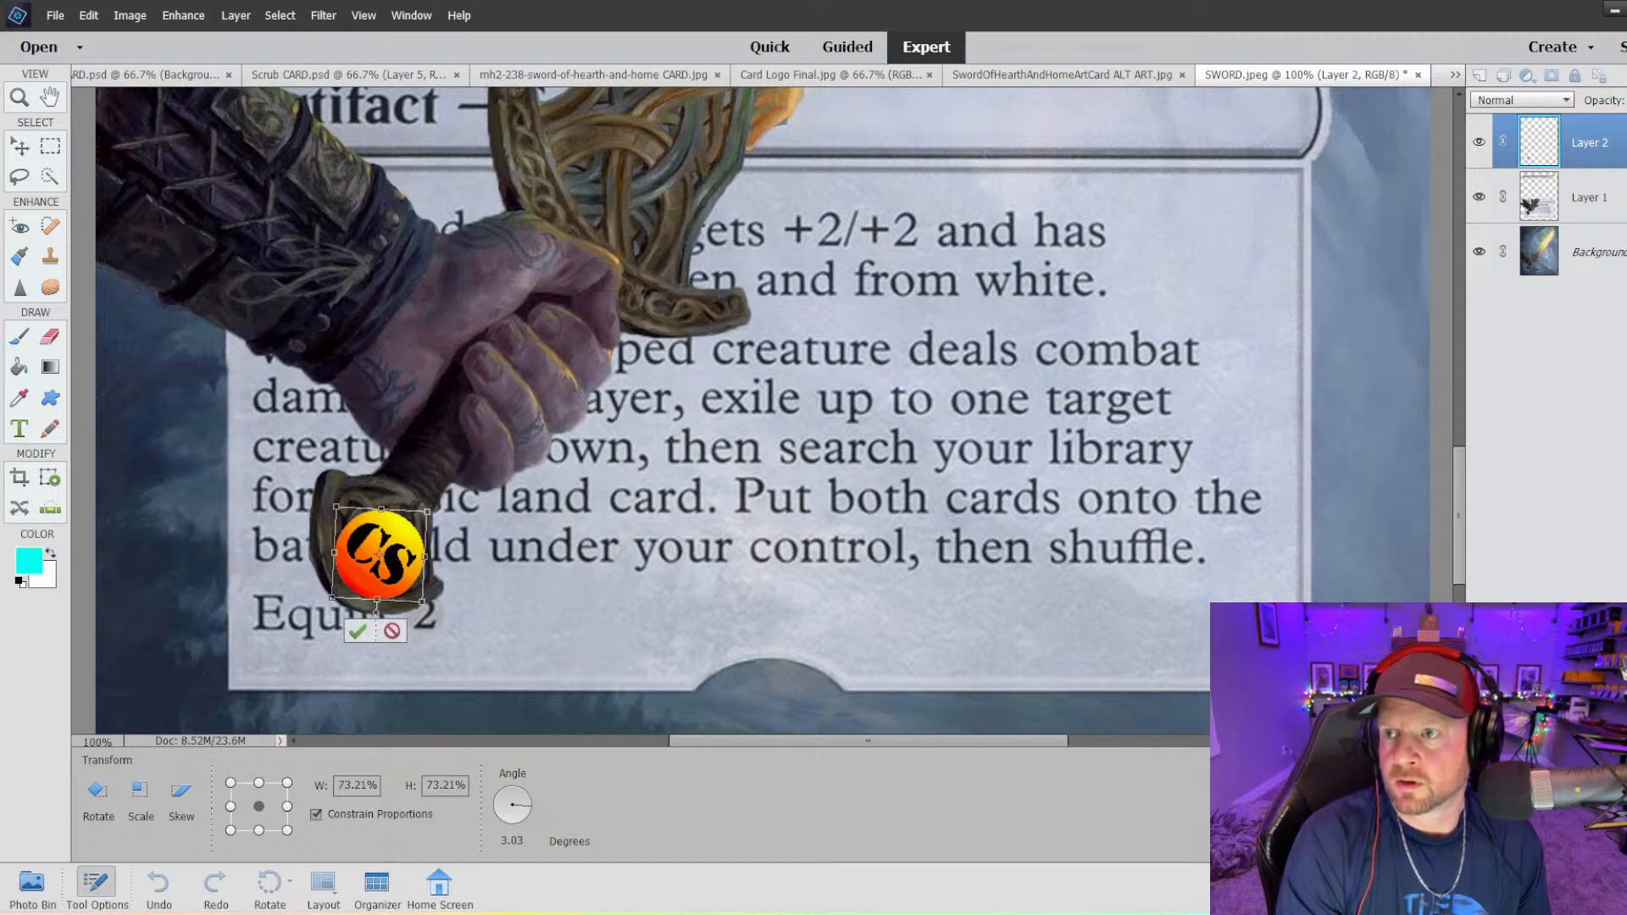
- Reduce the opacity of the logo on Layer 2 and nudge it within the pommel
{"action": "left_click", "coordinate": [1626, 100]}
{"action": "left_click_drag", "start_coordinate": [1626, 120], "coordinate": [1614, 120]}
{"action": "mouse_move", "coordinate": [393, 549]}
{"action": "left_mouse_down"}
{"action": "mouse_move", "coordinate": [330, 625]}
{"action": "mouse_move", "coordinate": [404, 527]}
{"action": "mouse_move", "coordinate": [333, 628]}
{"action": "mouse_move", "coordinate": [397, 464]}
{"action": "mouse_move", "coordinate": [400, 547]}
{"action": "left_mouse_up"}
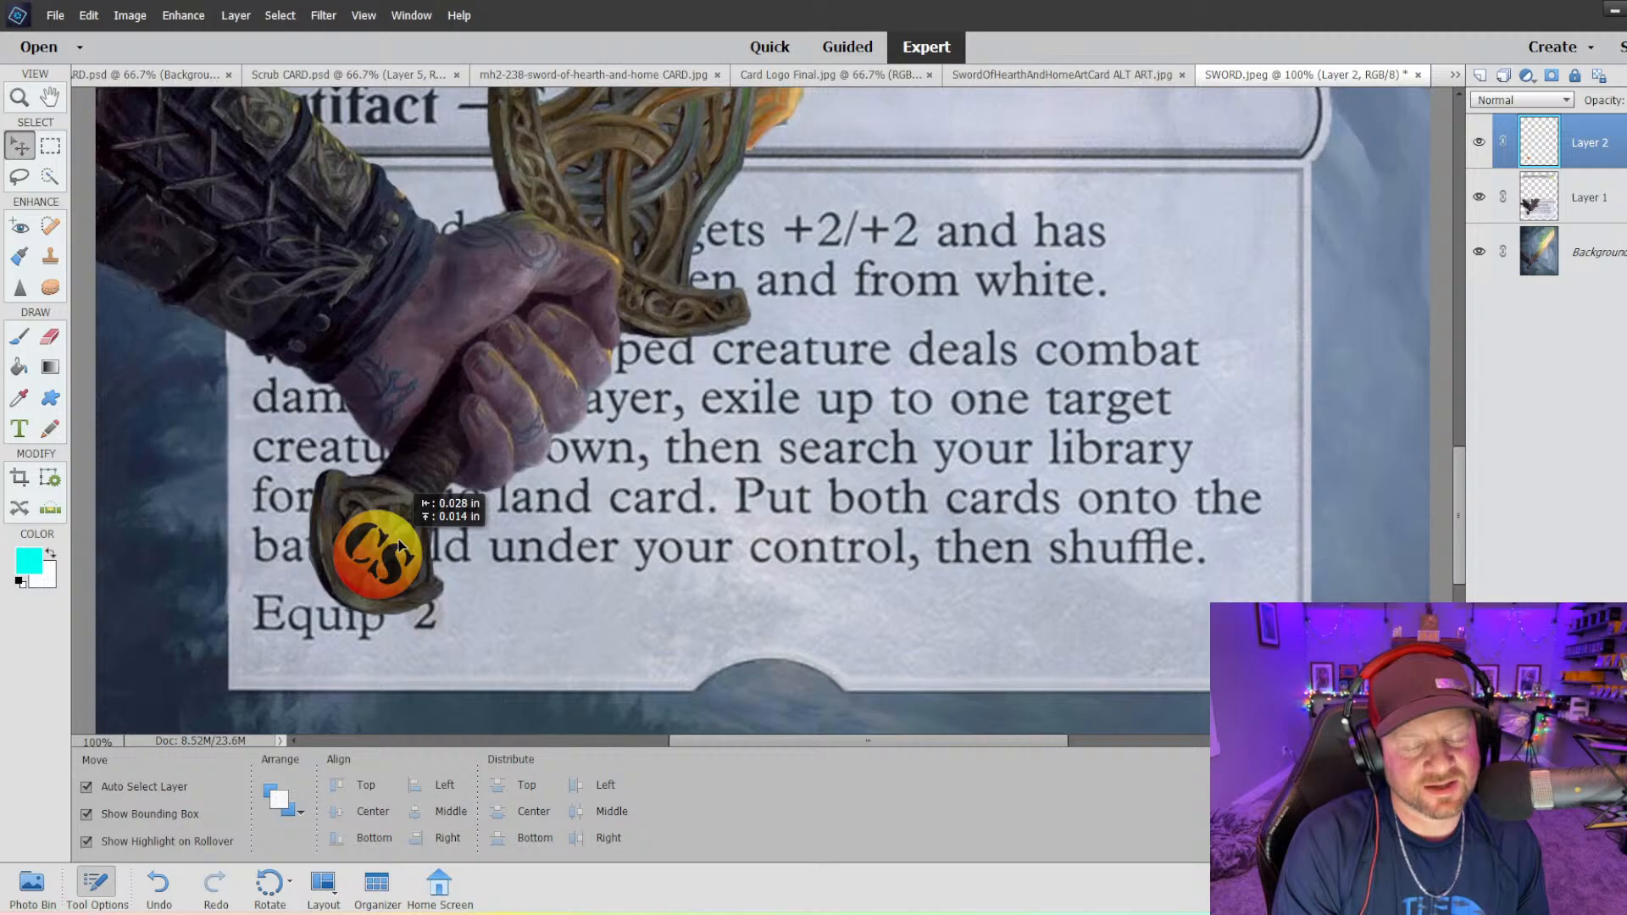
- Rotate the logo 172.38 degrees, center it on the pommel and apply the transform
{"action": "left_click_drag", "start_coordinate": [400, 545], "coordinate": [397, 583]}
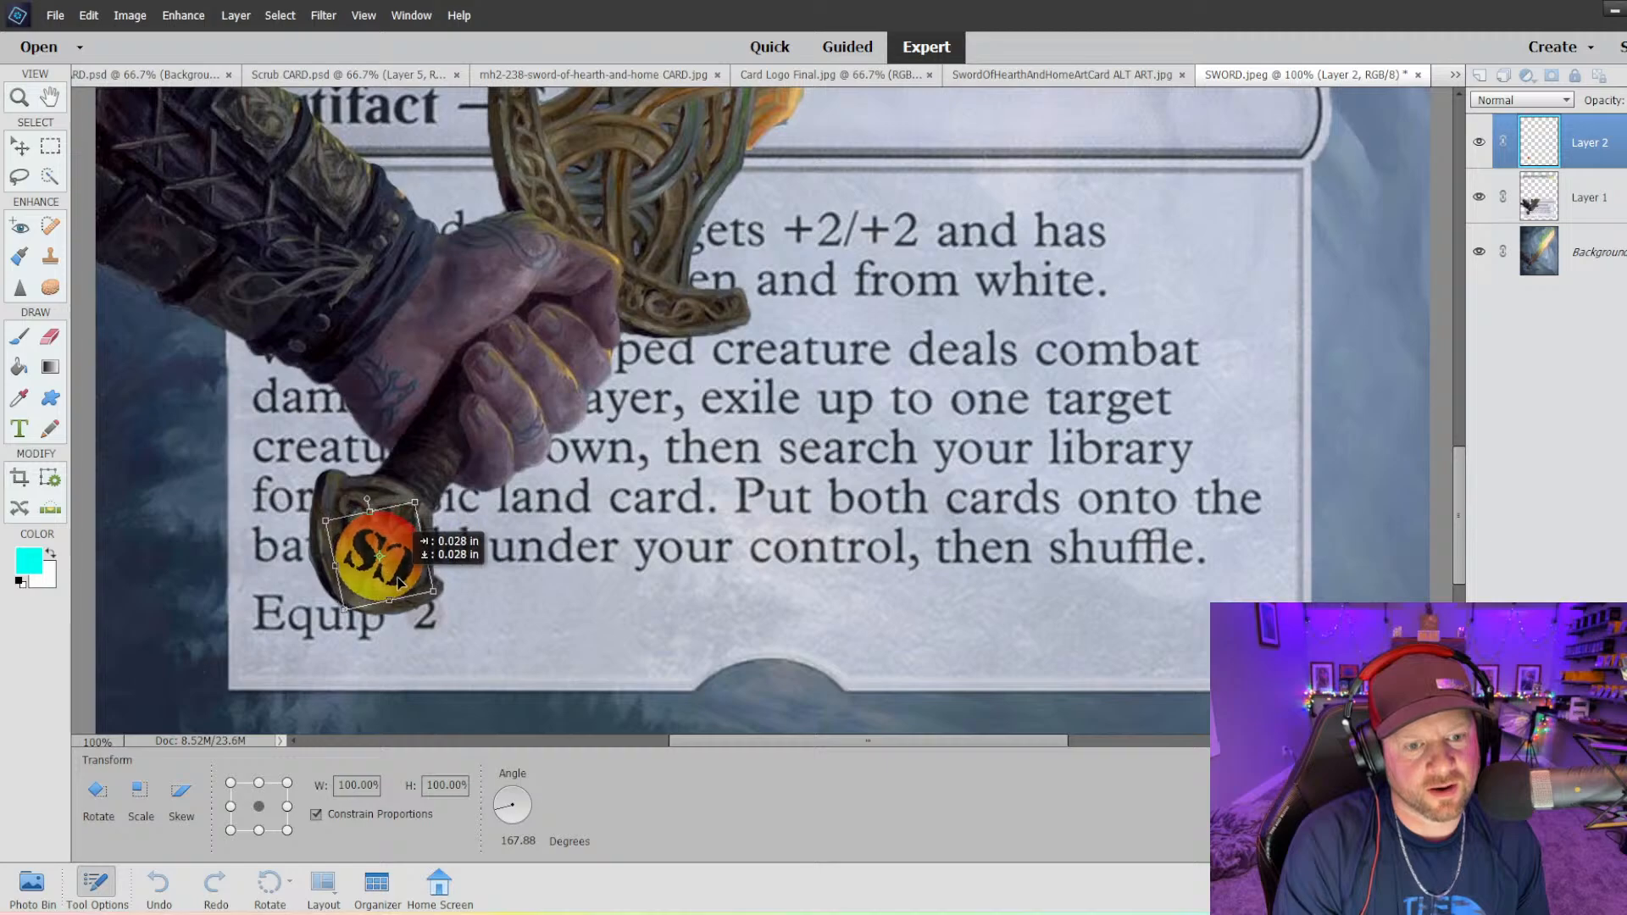
{"action": "left_click_drag", "start_coordinate": [430, 488], "coordinate": [386, 537]}
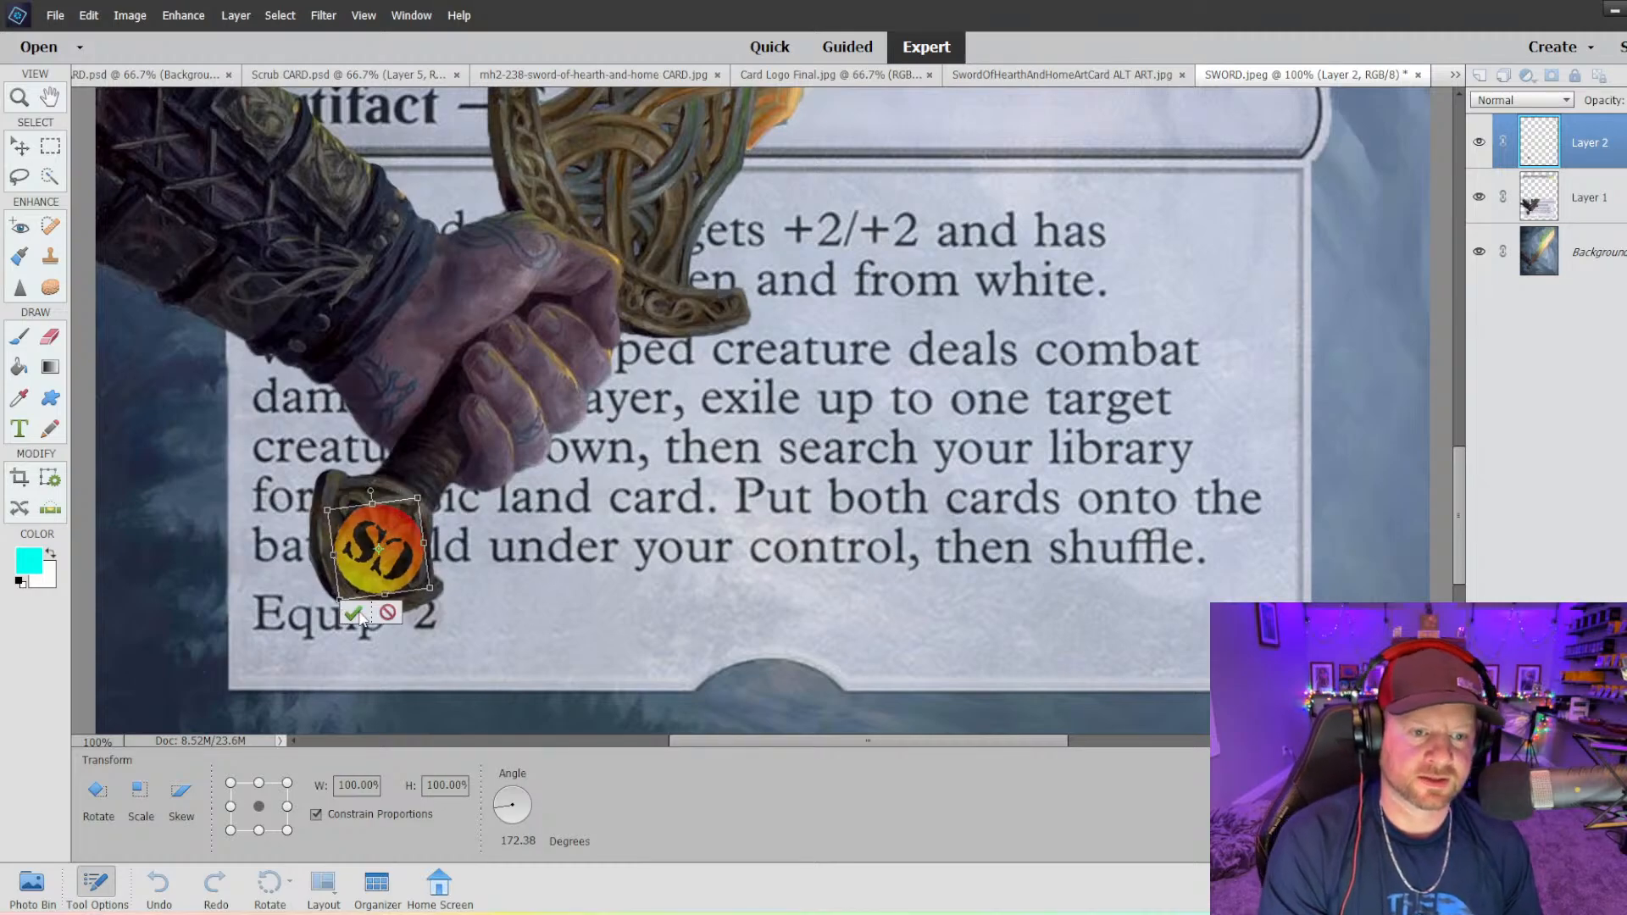
{"action": "key", "text": "Return"}
{"action": "key", "text": "ctrl+minus"}
{"action": "key", "text": "ctrl+minus"}
{"action": "key", "text": "ctrl+minus"}
{"action": "key", "text": "ctrl+minus"}
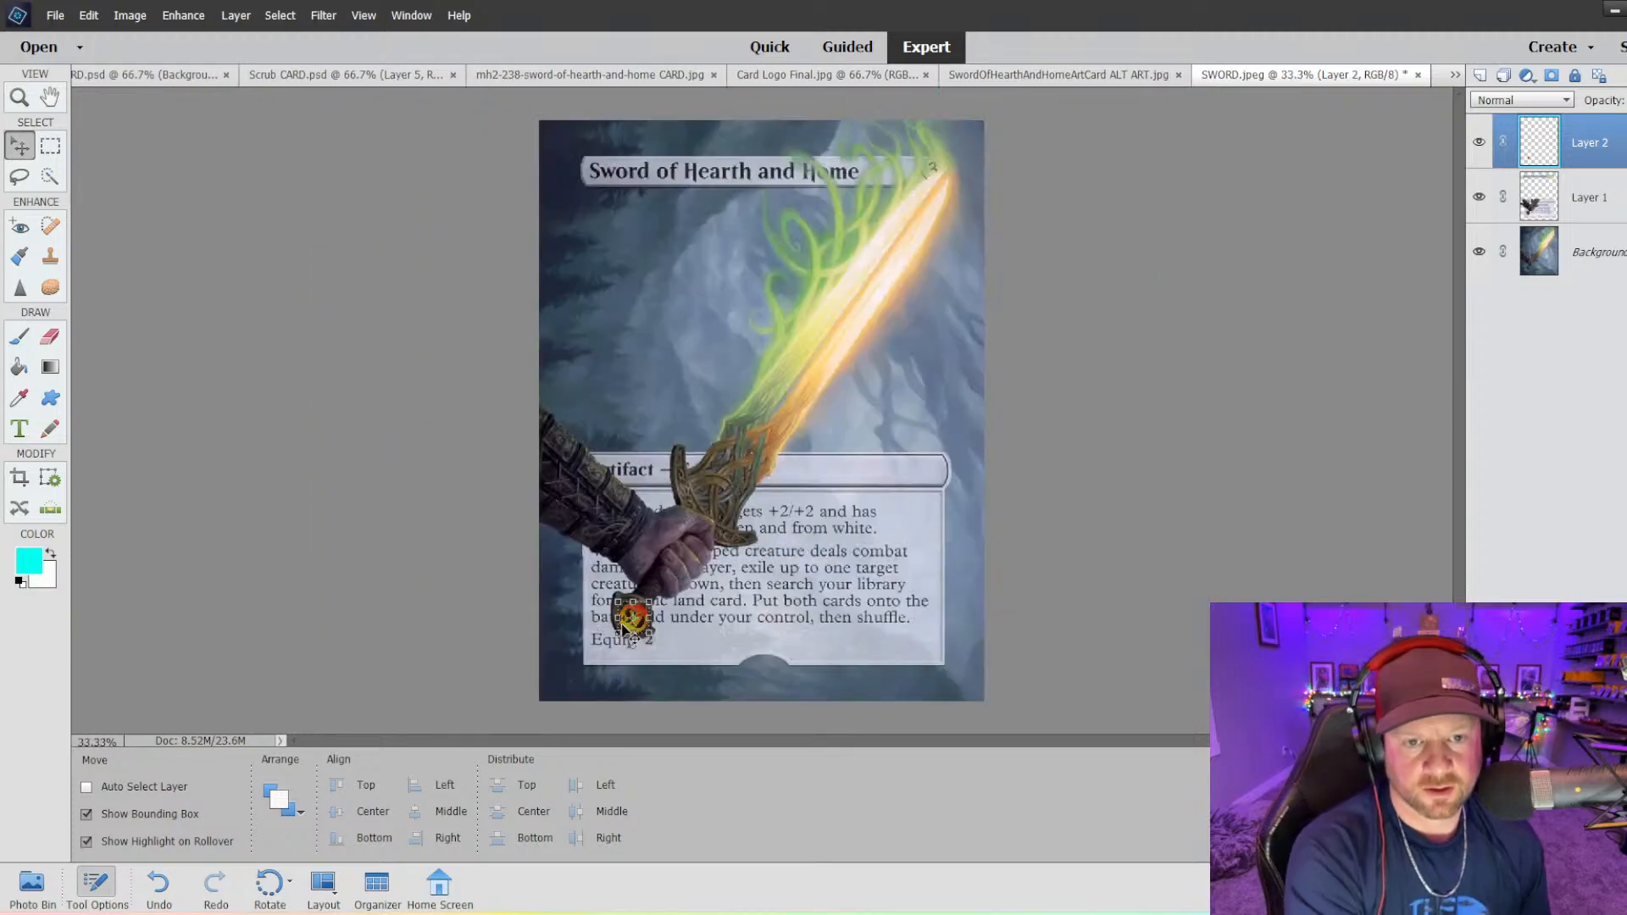
{"action": "key", "text": "ctrl+plus"}
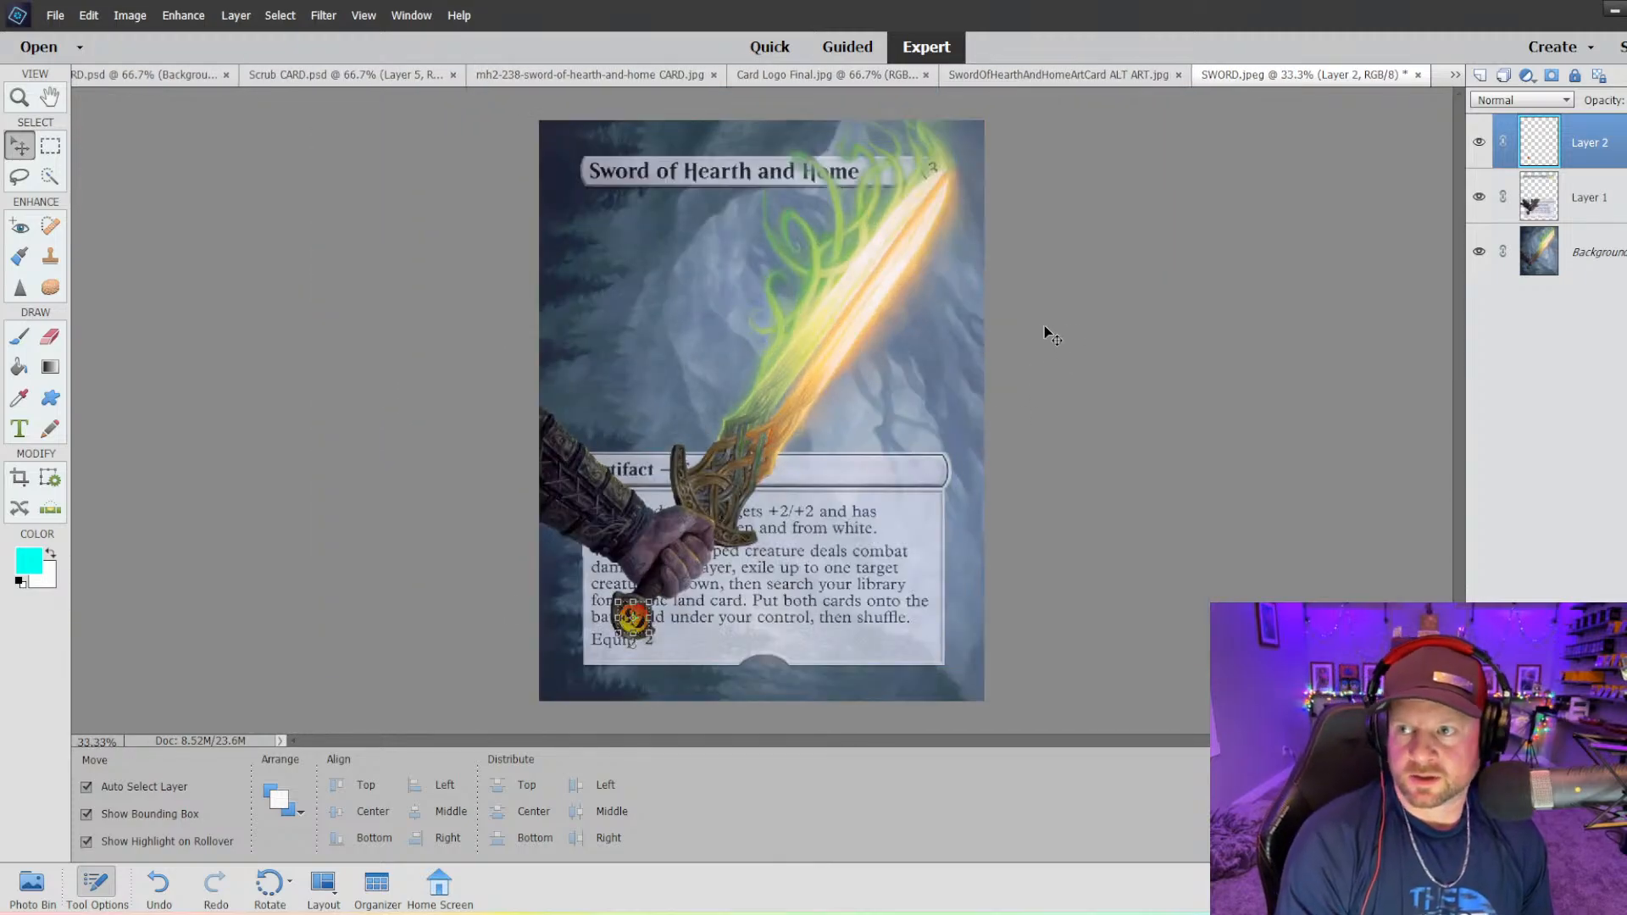
- Move the logo from the pommel to the back of the hand near the wrist and shrink it
{"action": "left_click", "coordinate": [1051, 478]}
{"action": "left_click", "coordinate": [633, 618]}
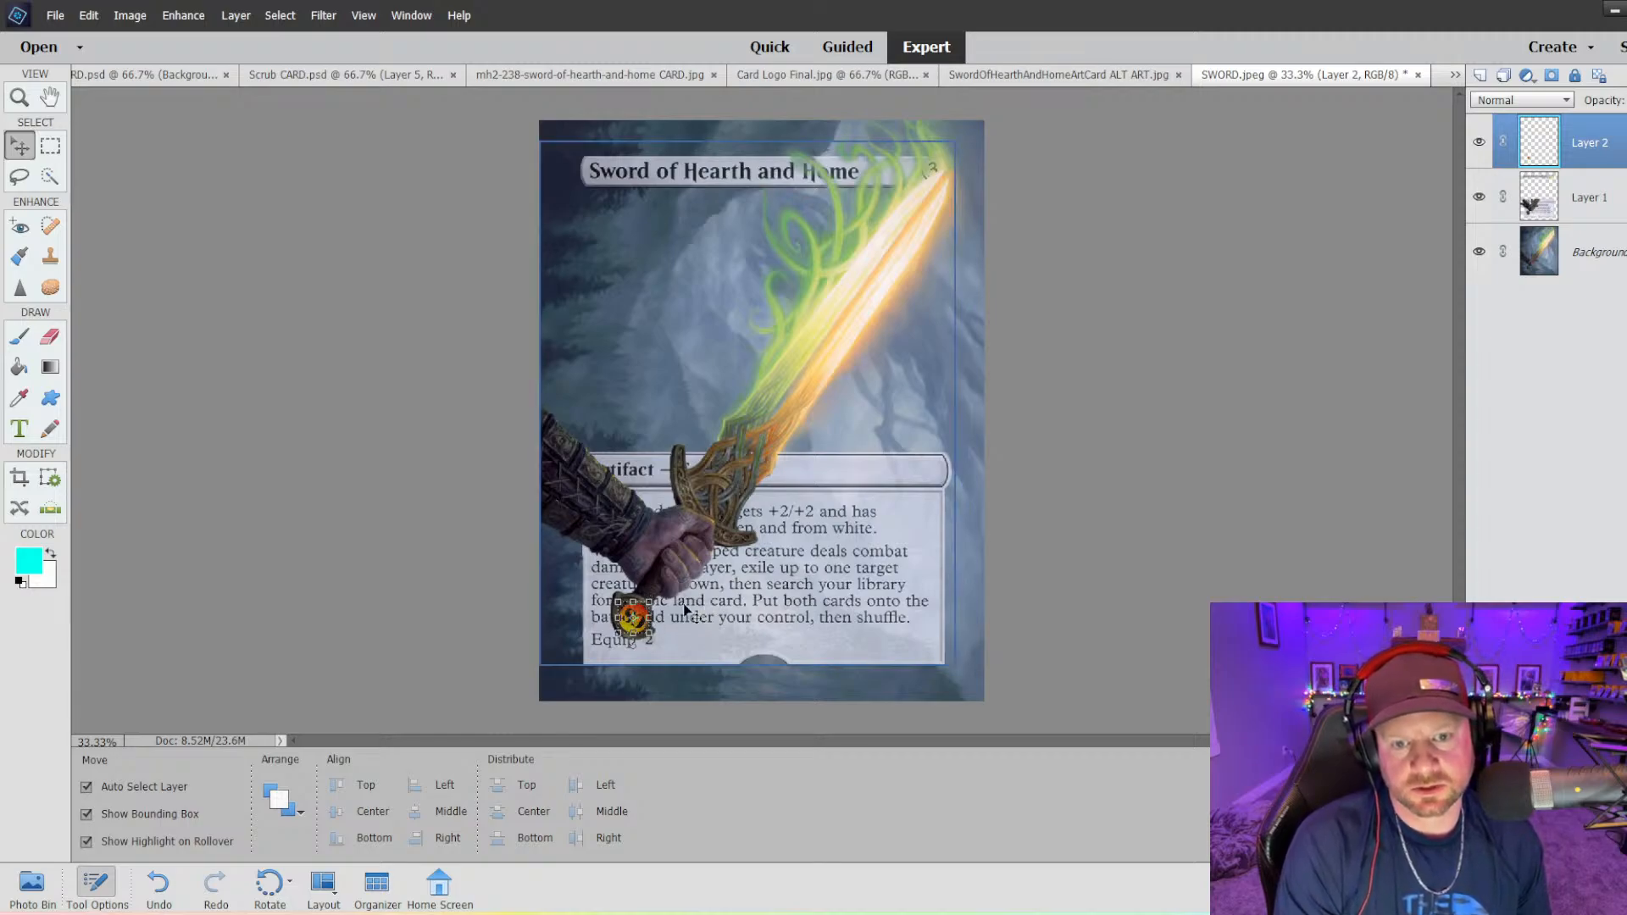
{"action": "left_click_drag", "start_coordinate": [634, 619], "coordinate": [653, 544]}
{"action": "left_click", "coordinate": [675, 530]}
{"action": "left_click", "coordinate": [651, 549]}
{"action": "left_click", "coordinate": [592, 564]}
- Move the logo onto the lower end of the leather bracer at the wrist and rotate it slightly
{"action": "key", "text": "ctrl+plus"}
{"action": "key", "text": "ctrl+plus"}
{"action": "key", "text": "ctrl+plus"}
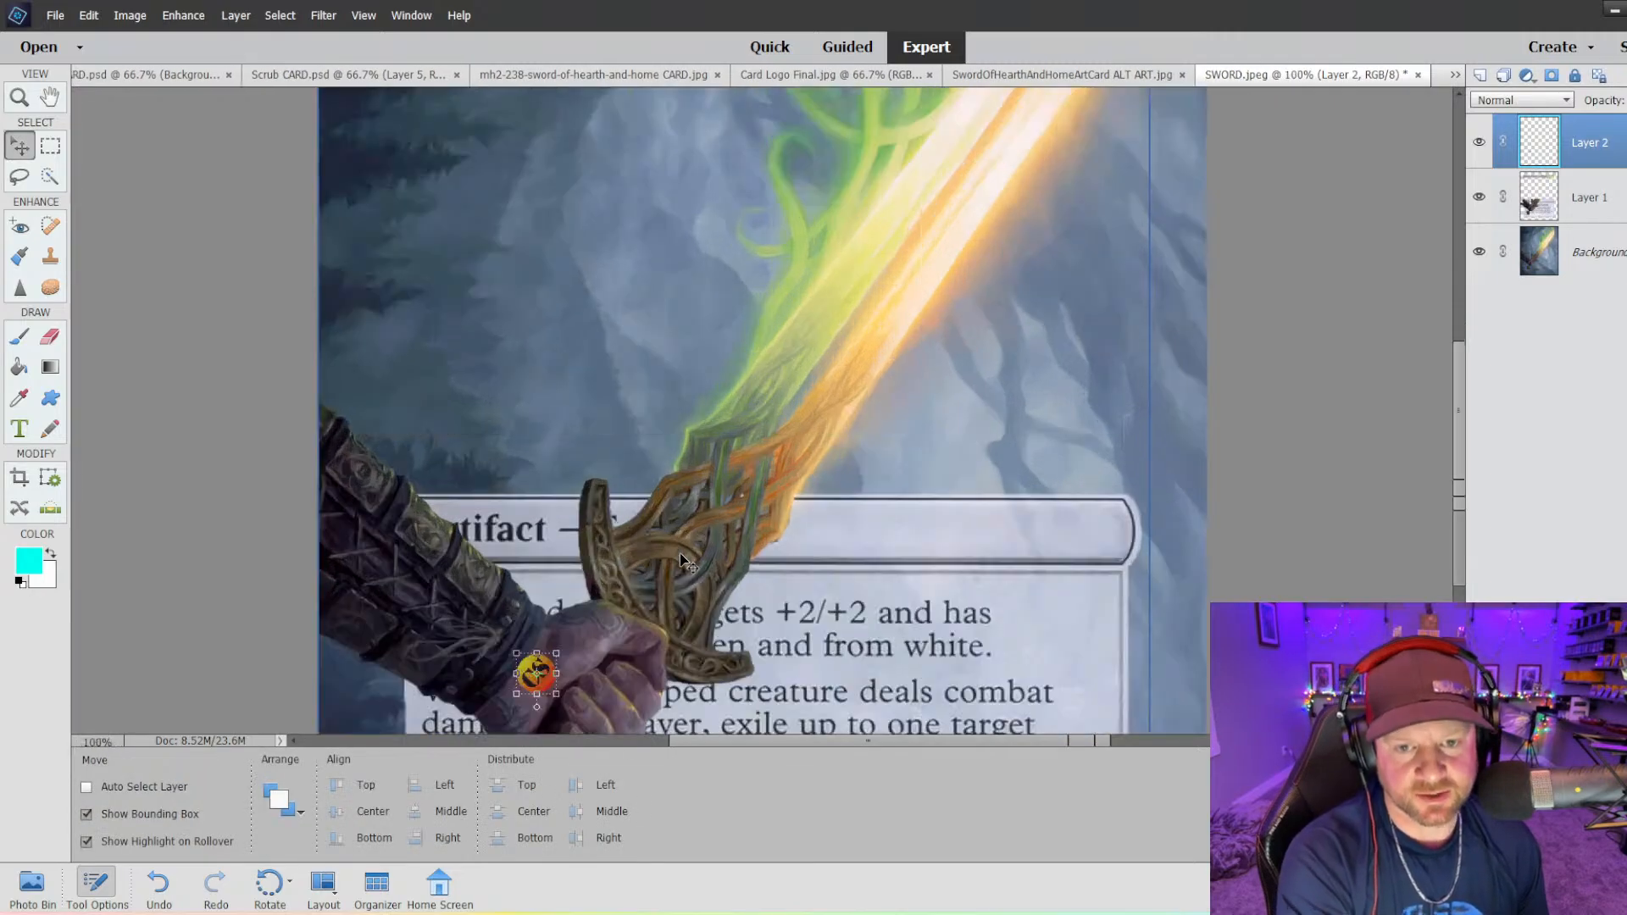
{"action": "scroll", "coordinate": [474, 591], "scroll_direction": "down", "scroll_amount": 3}
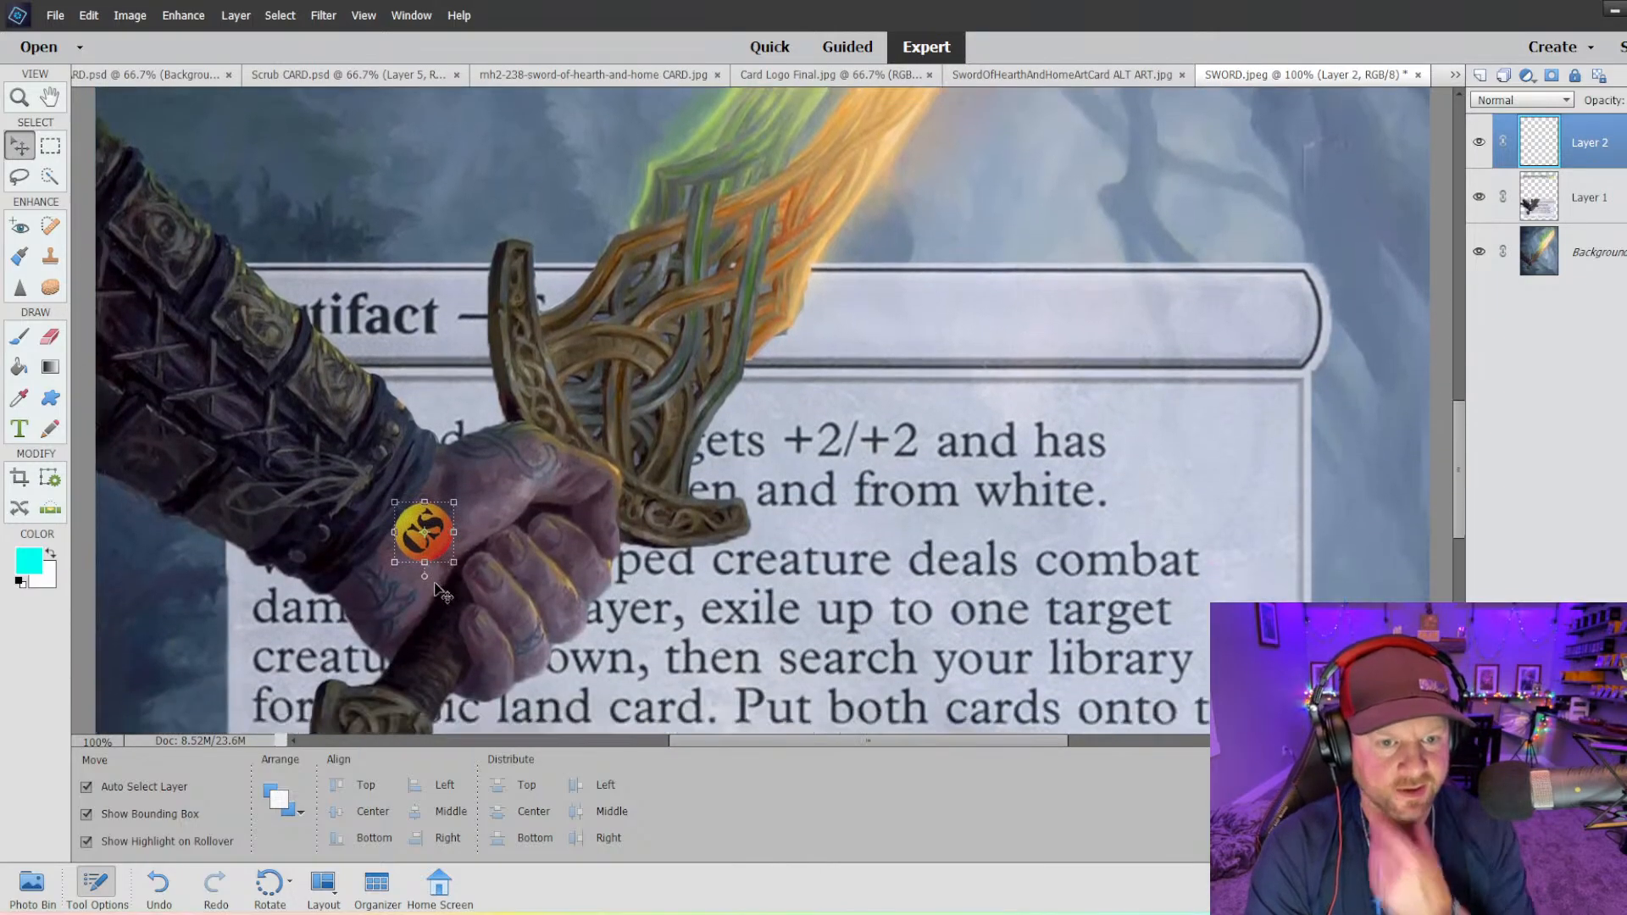
{"action": "left_click_drag", "start_coordinate": [426, 627], "coordinate": [527, 439]}
{"action": "left_click_drag", "start_coordinate": [493, 462], "coordinate": [364, 482]}
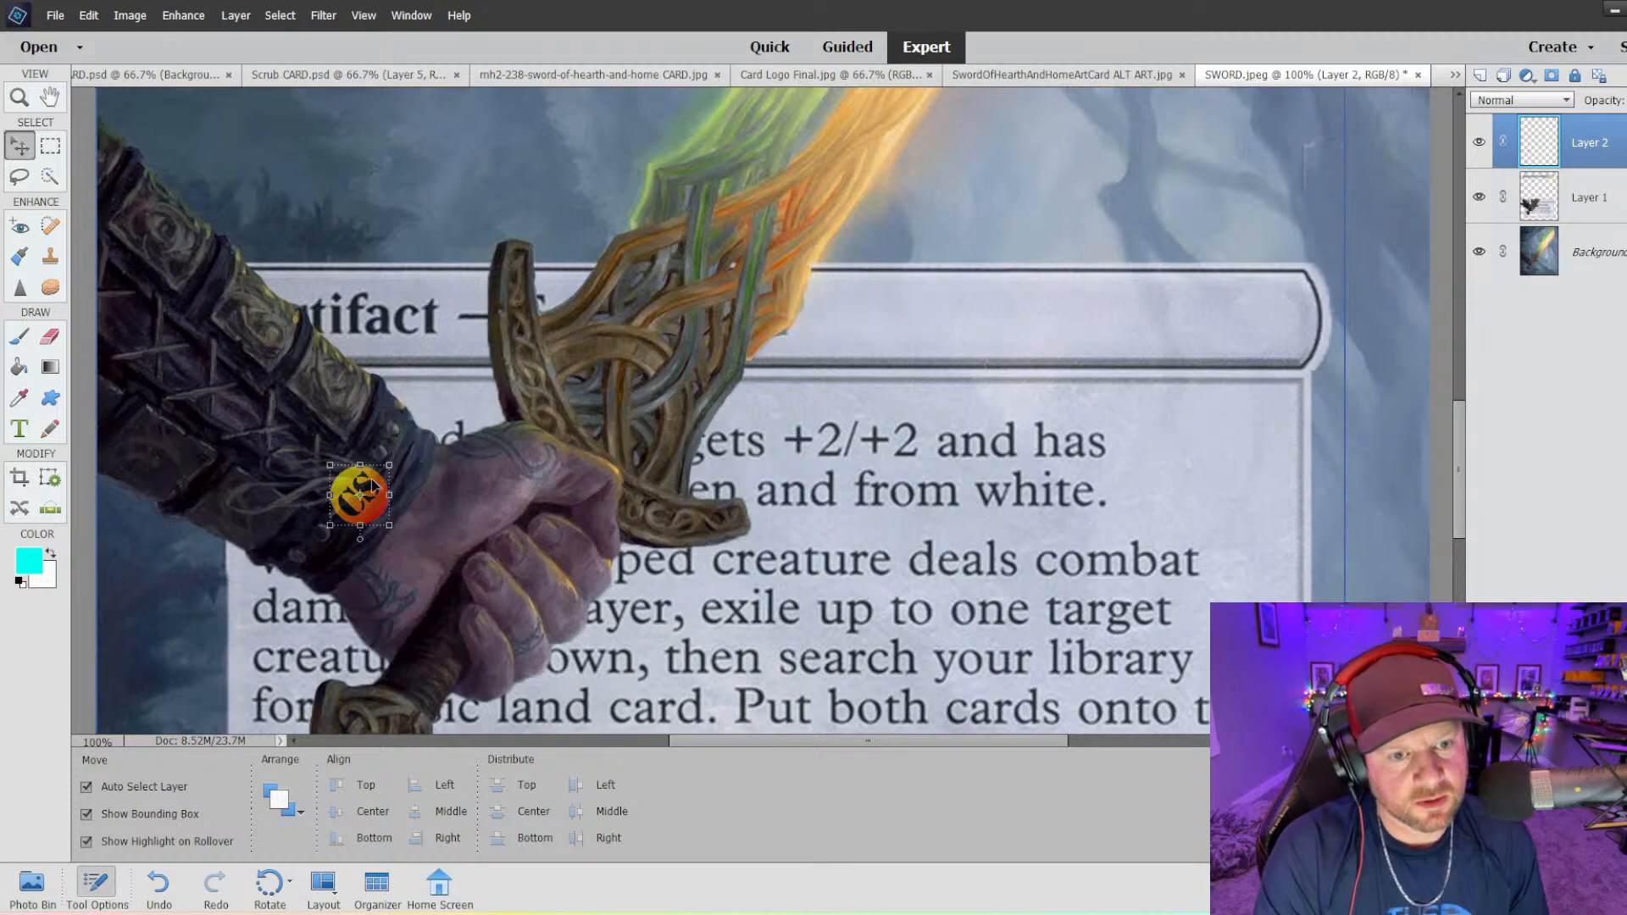
{"action": "left_click_drag", "start_coordinate": [396, 535], "coordinate": [374, 516]}
{"action": "left_click", "coordinate": [331, 557]}
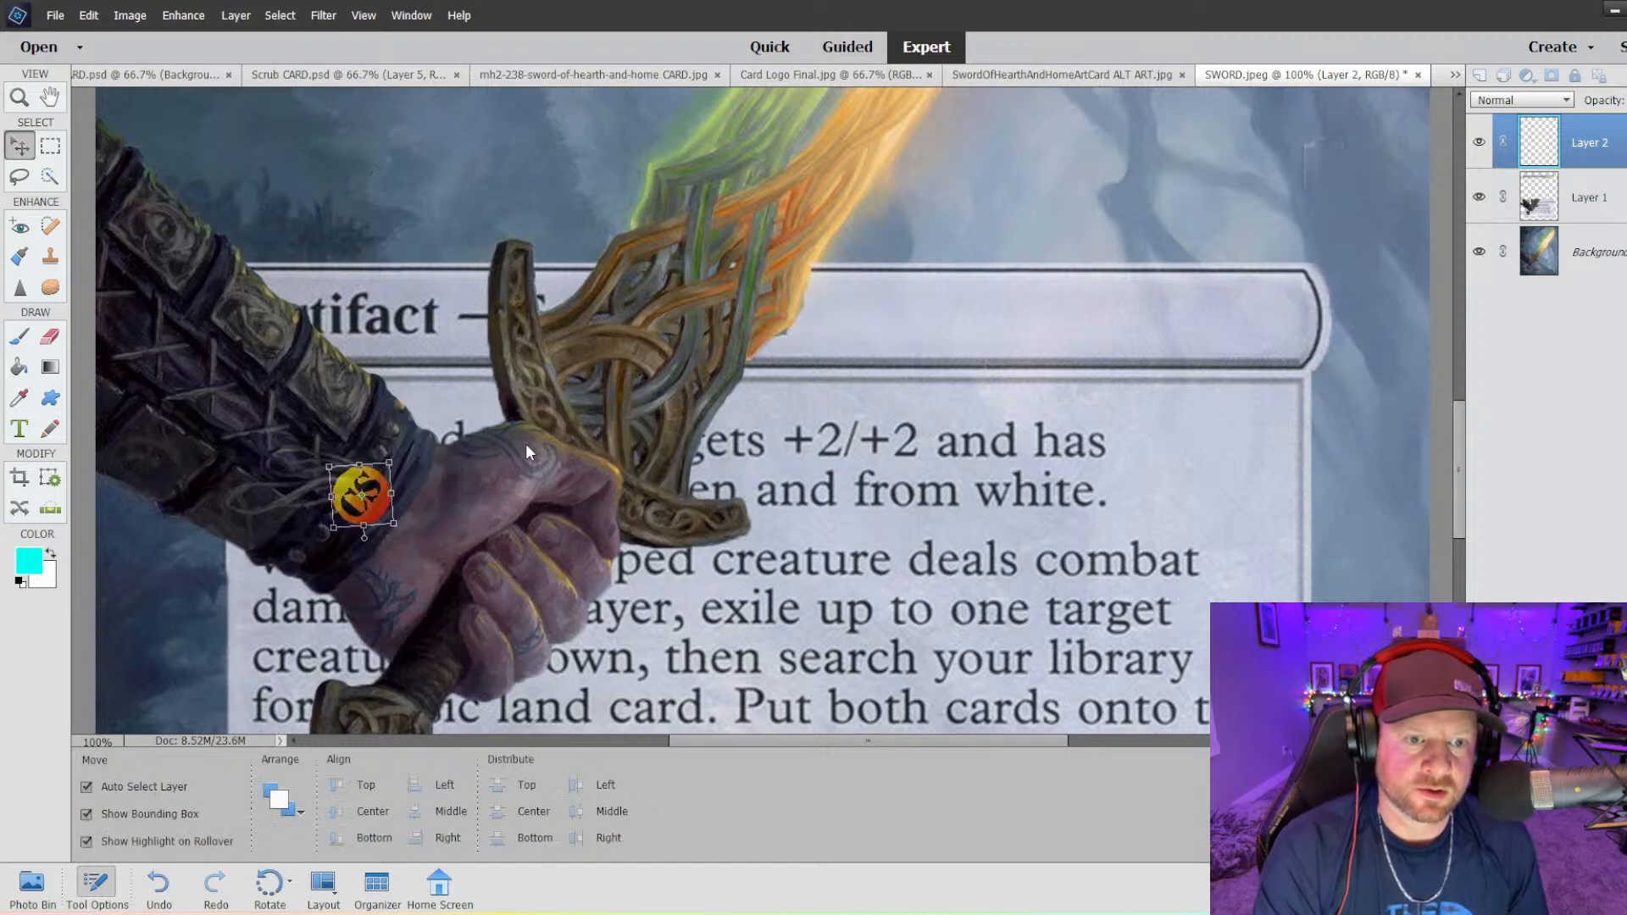
- Reselect Layer 2 and reduce the logo's opacity so it blends into the bracer
{"action": "left_click", "coordinate": [526, 451]}
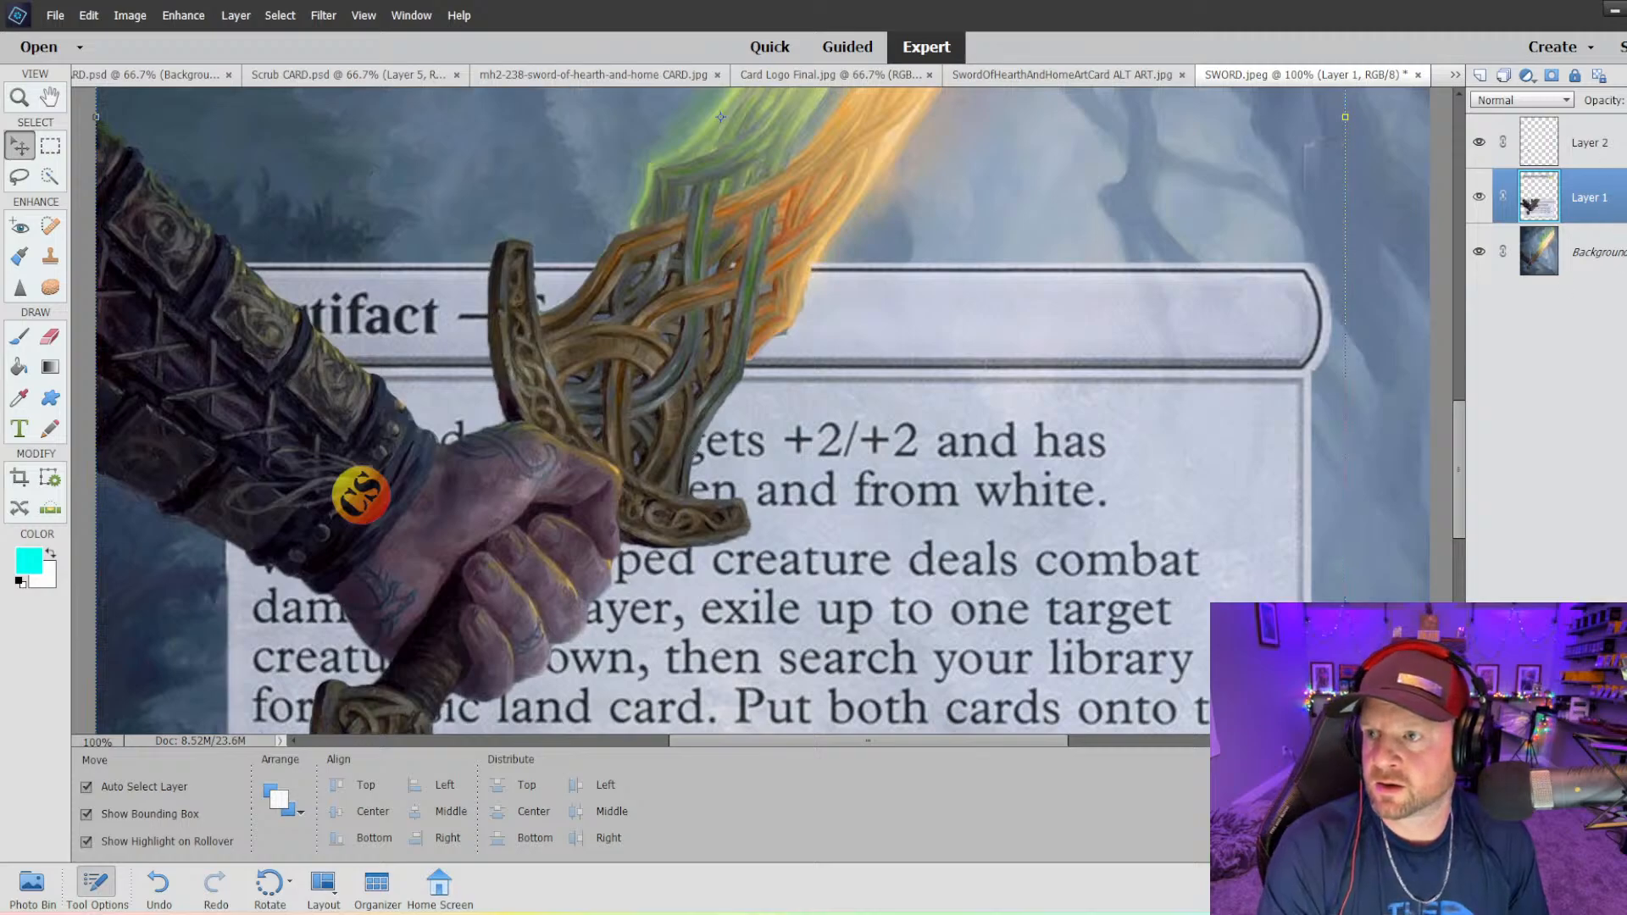
{"action": "left_click", "coordinate": [1525, 160]}
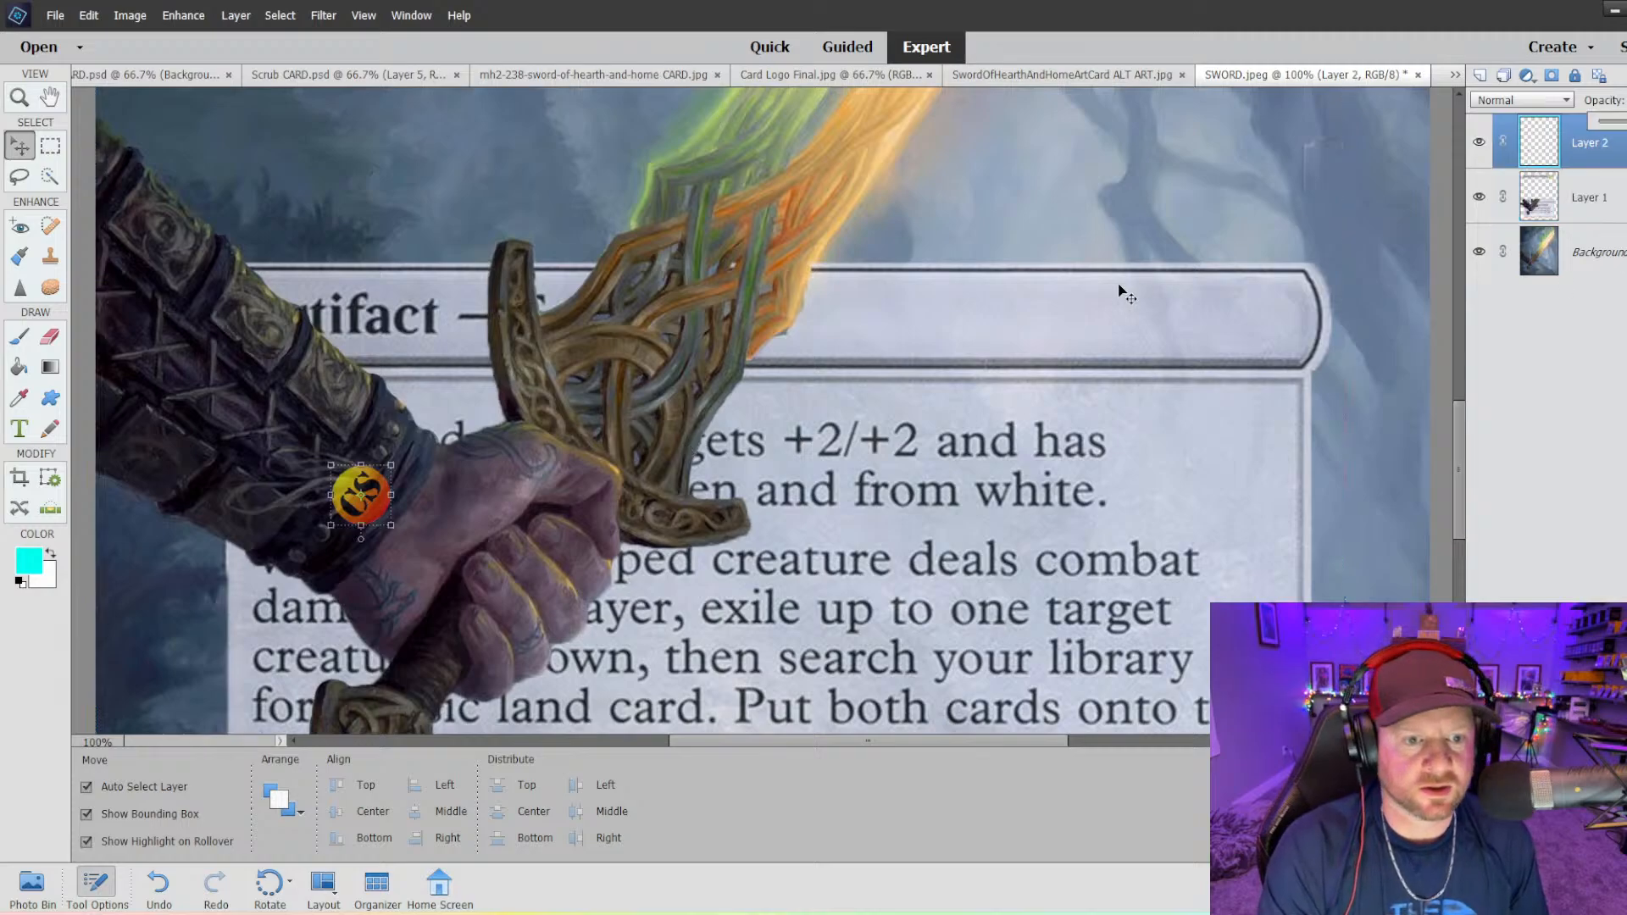
{"action": "left_click_drag", "start_coordinate": [1626, 122], "coordinate": [1624, 122]}
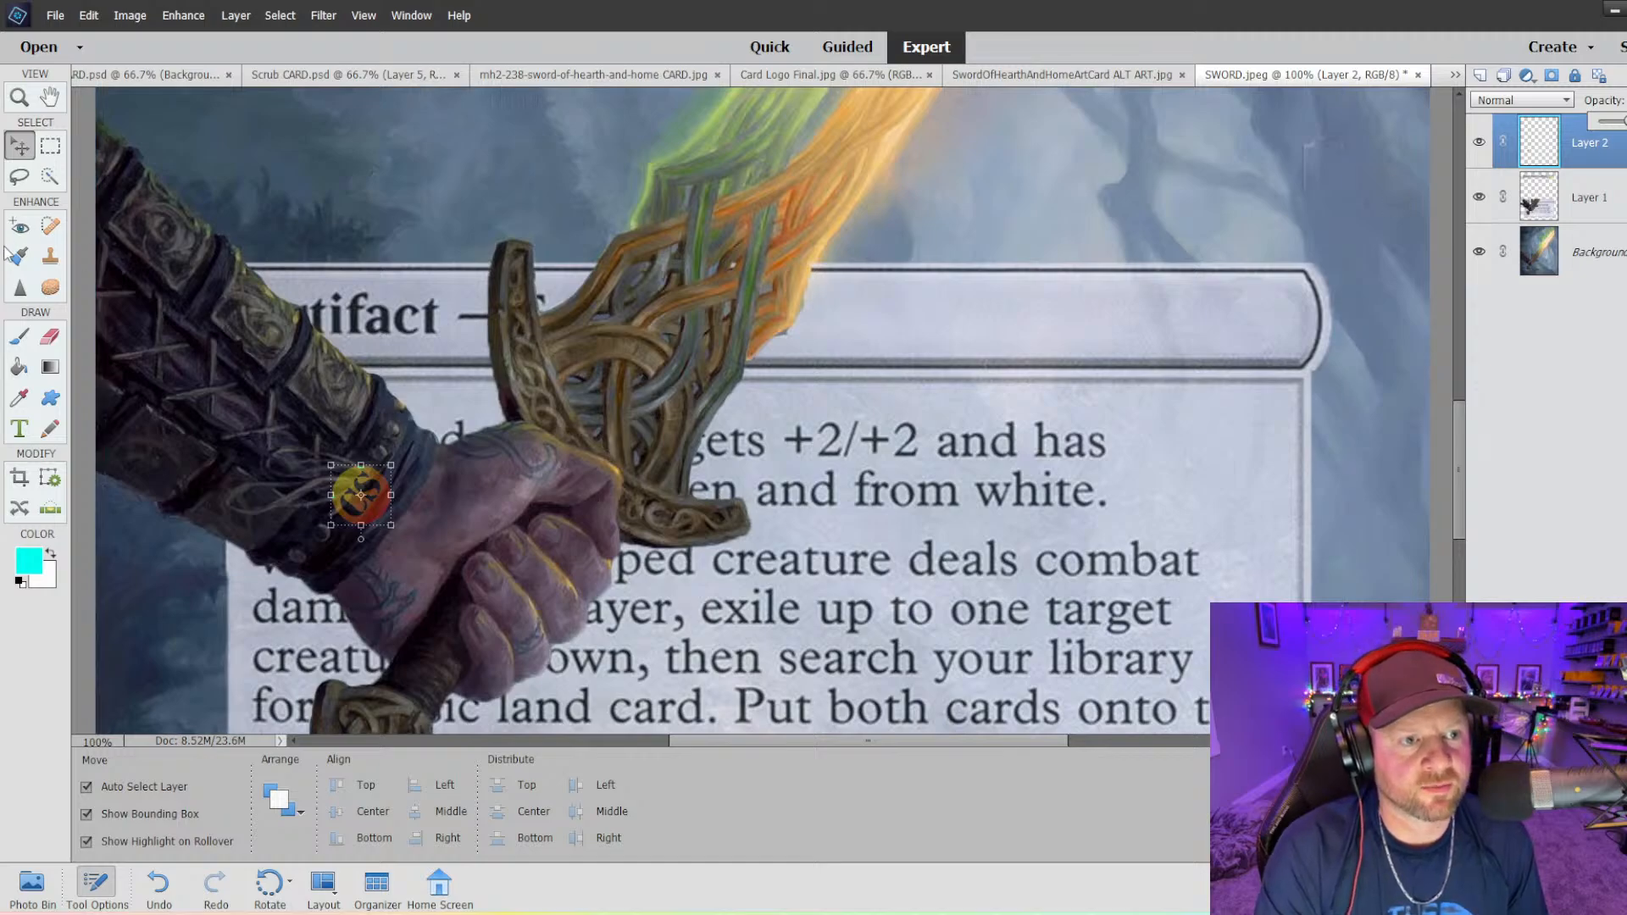
- Clone-stamp the bracer's lace strands over the upper-left part of the logo with a 6 px brush on Layer 2
{"action": "left_click", "coordinate": [49, 256]}
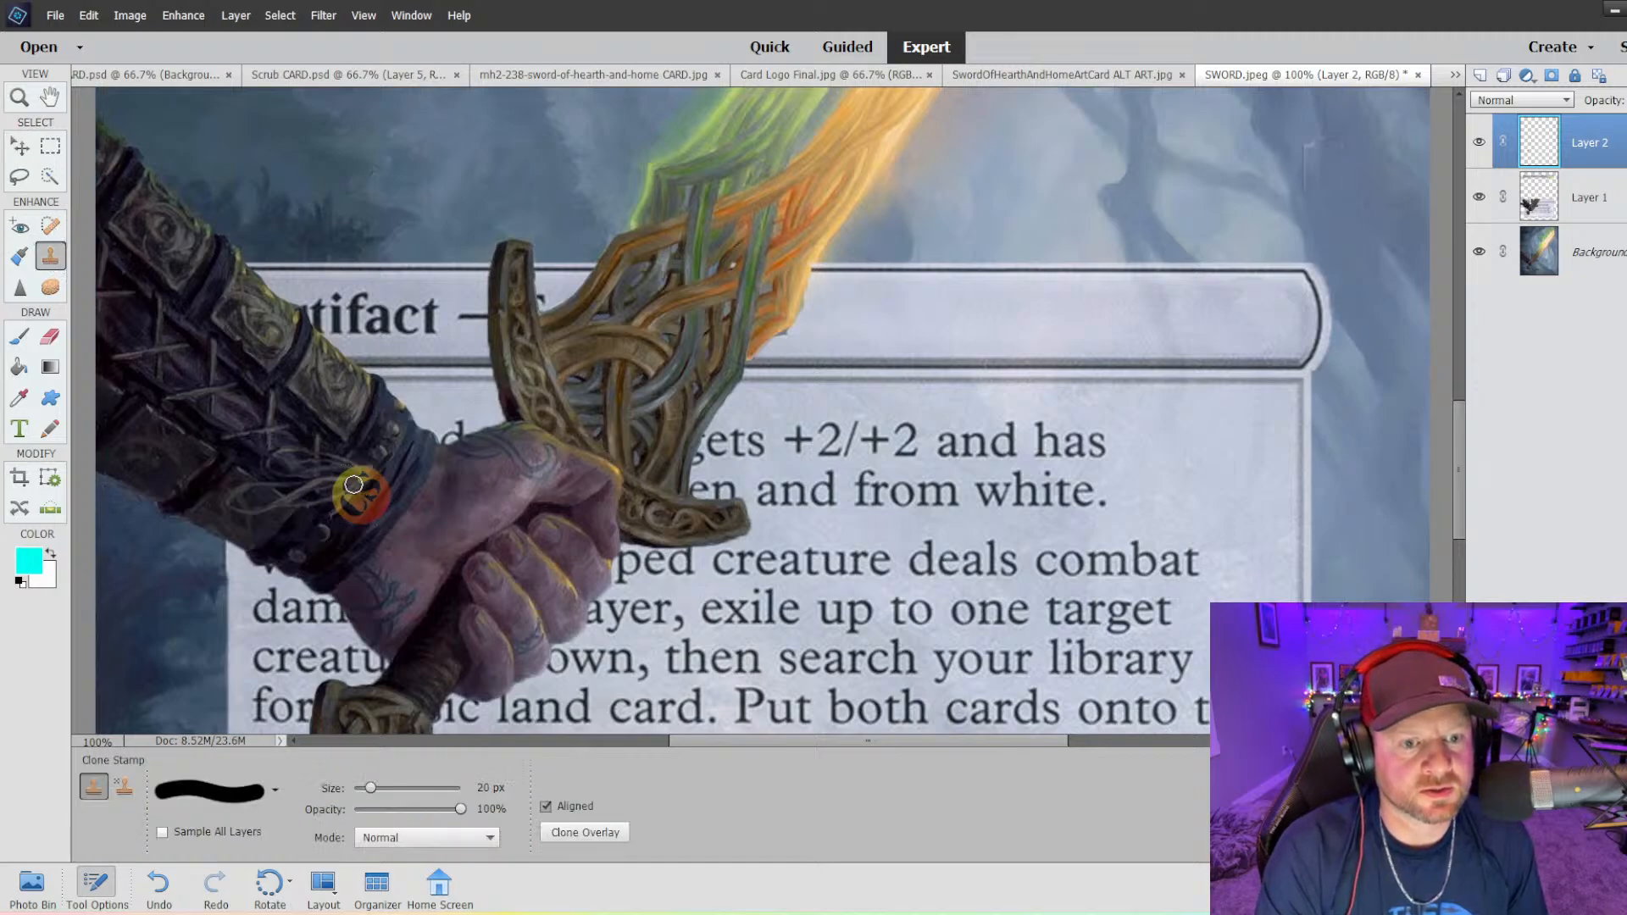
{"action": "key", "text": "ctrl+equal"}
{"action": "key", "text": "ctrl+equal"}
{"action": "key", "text": "ctrl+equal"}
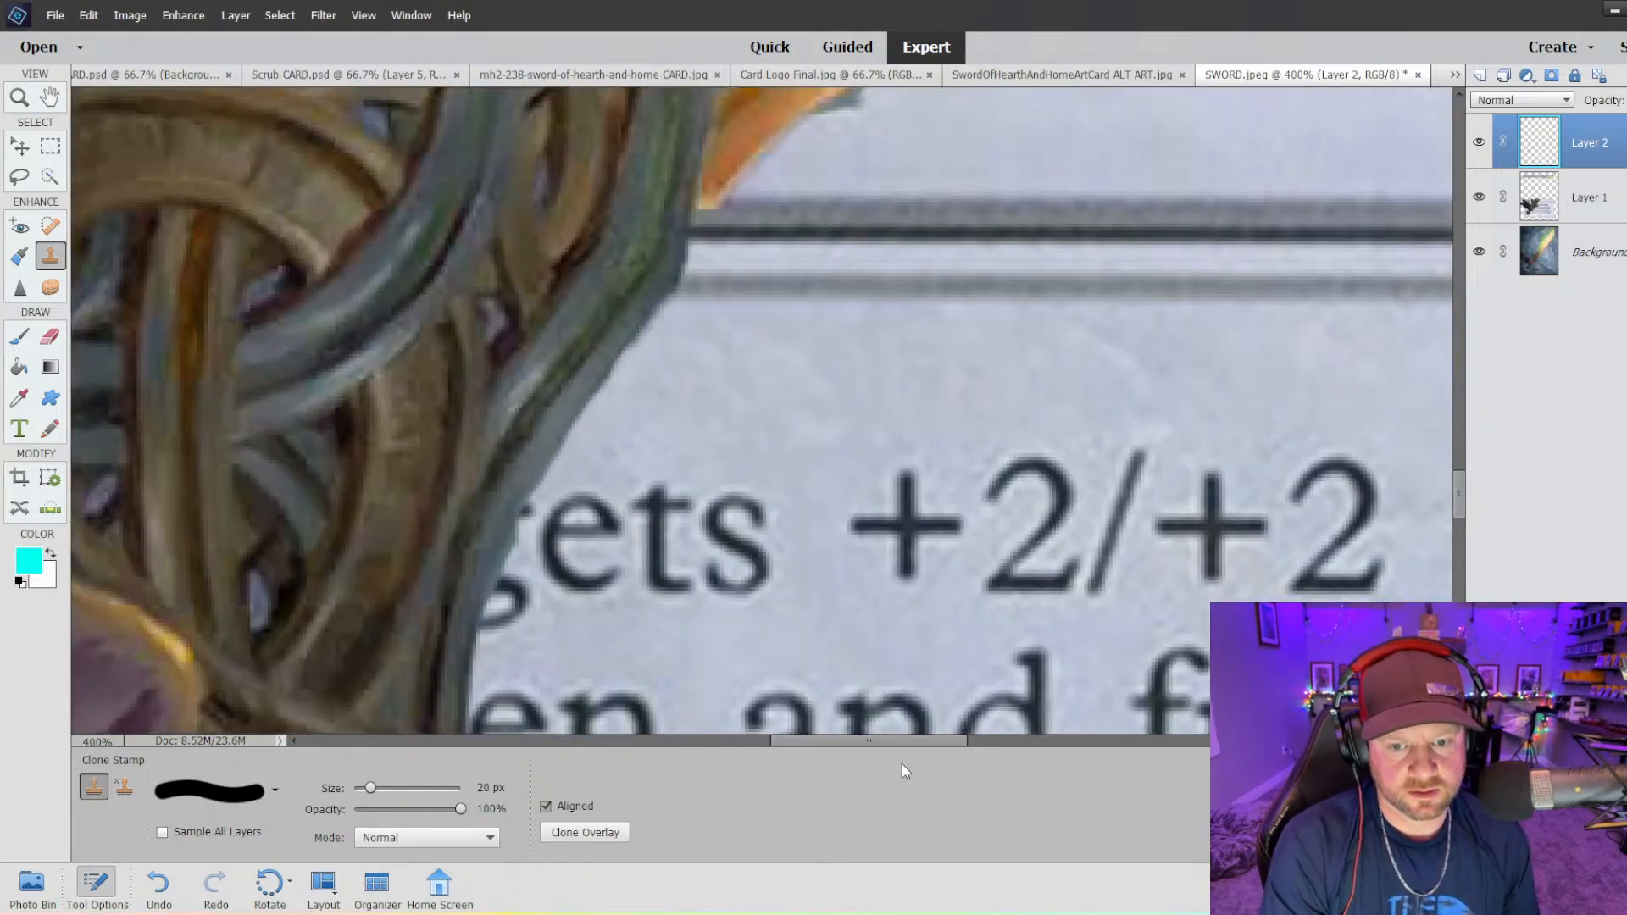
{"action": "left_click_drag", "start_coordinate": [887, 741], "coordinate": [673, 740]}
{"action": "scroll", "coordinate": [670, 583], "scroll_direction": "down", "scroll_amount": 4}
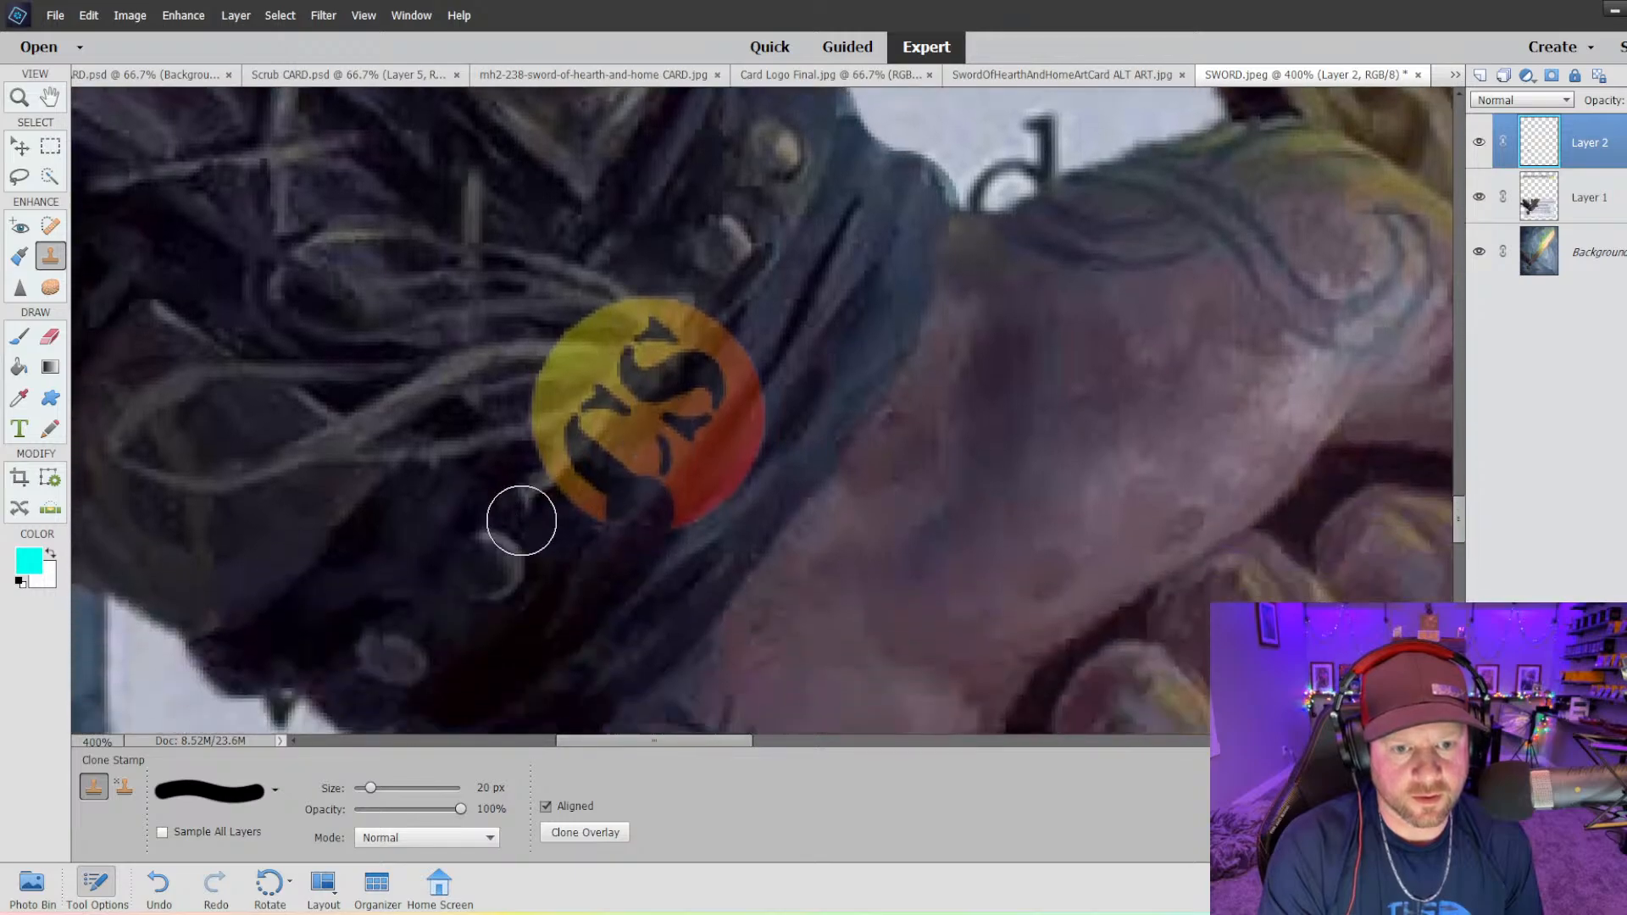
{"action": "key", "text": "bracketleft"}
{"action": "key", "text": "bracketleft"}
{"action": "key", "text": "bracketleft"}
{"action": "key", "text": "bracketleft"}
{"action": "key", "text": "bracketleft"}
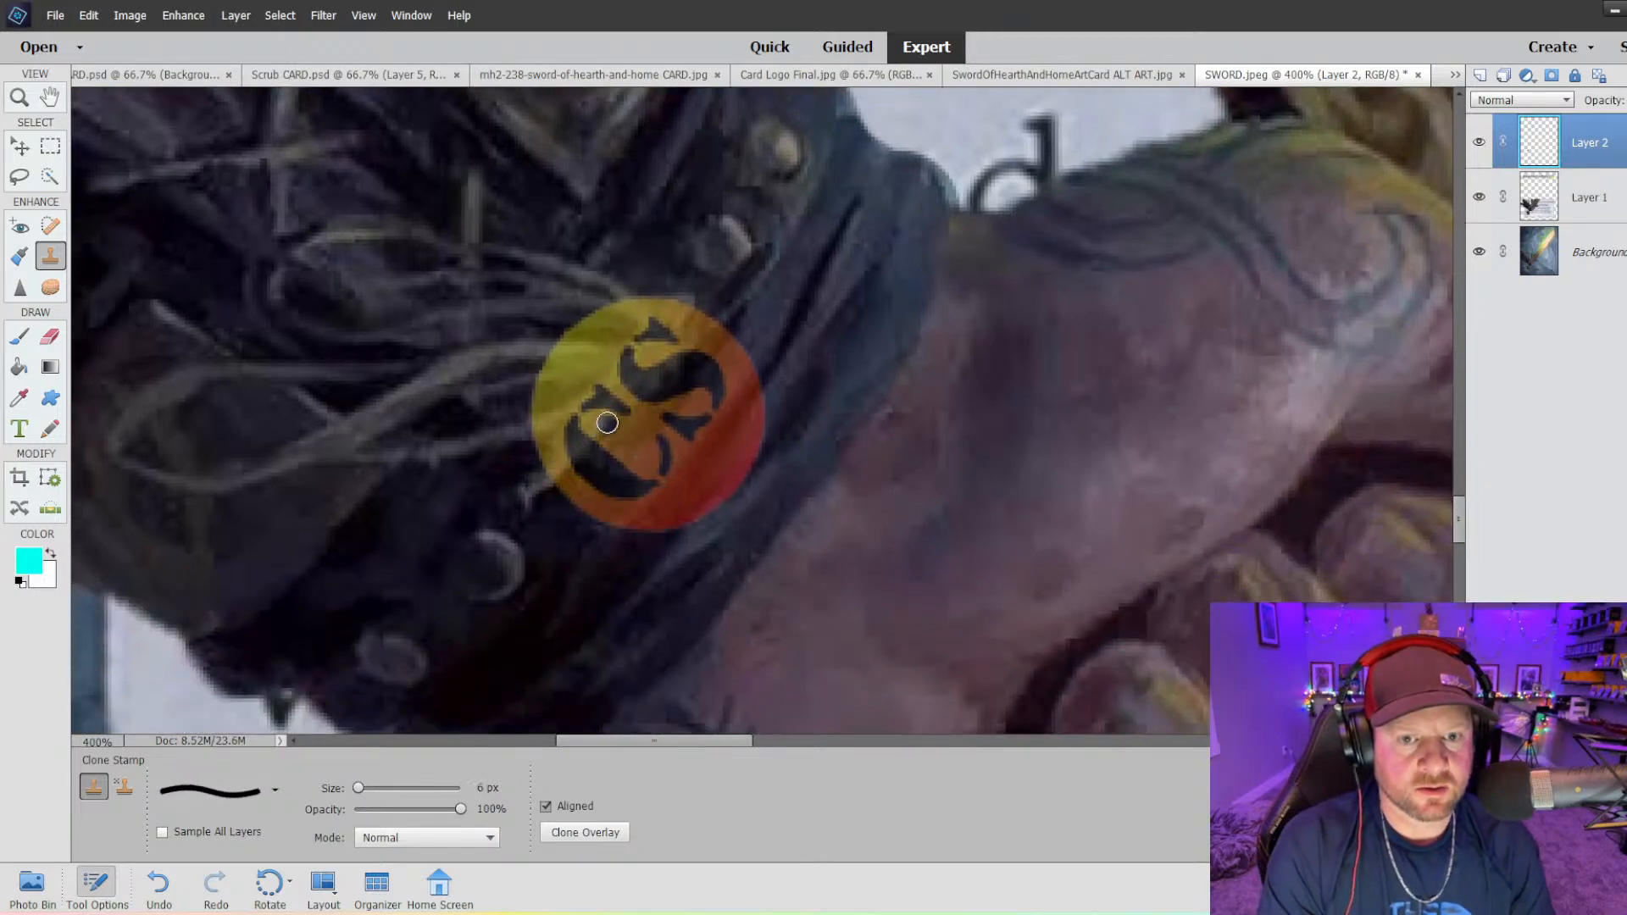
{"action": "left_click_drag", "start_coordinate": [610, 411], "coordinate": [529, 484]}
{"action": "left_click_drag", "start_coordinate": [612, 407], "coordinate": [534, 424]}
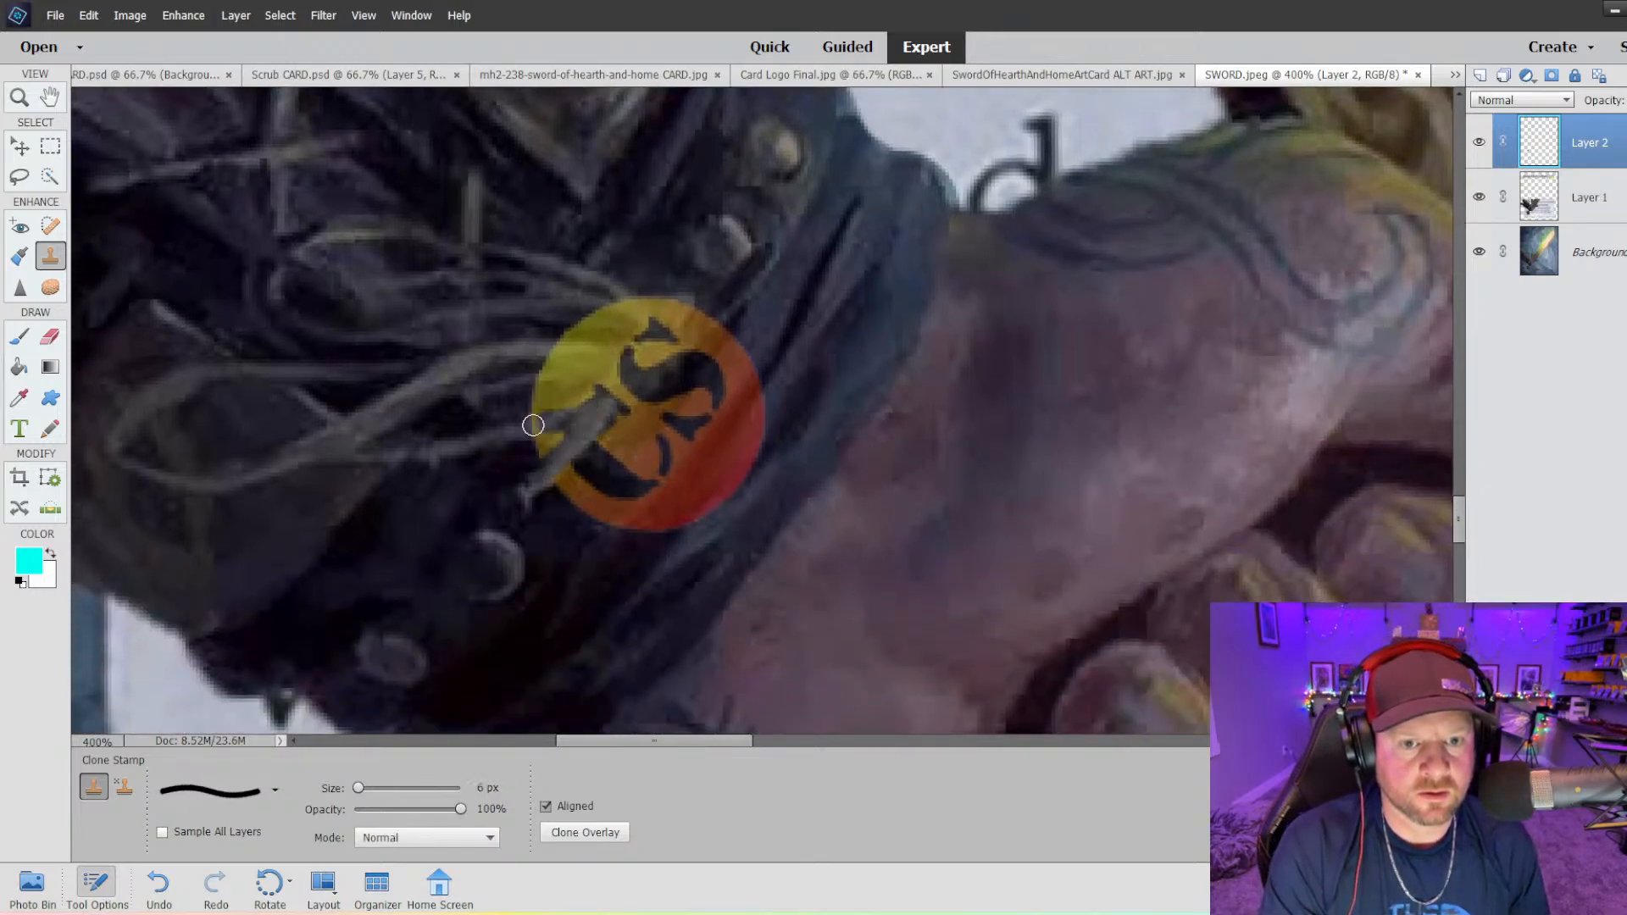
{"action": "mouse_move", "coordinate": [615, 386]}
{"action": "left_mouse_down"}
{"action": "mouse_move", "coordinate": [528, 350]}
{"action": "mouse_move", "coordinate": [610, 376]}
{"action": "mouse_move", "coordinate": [521, 374]}
{"action": "left_mouse_up"}
{"action": "mouse_move", "coordinate": [620, 308]}
{"action": "left_mouse_down"}
{"action": "mouse_move", "coordinate": [651, 342]}
{"action": "mouse_move", "coordinate": [620, 363]}
{"action": "left_mouse_up"}
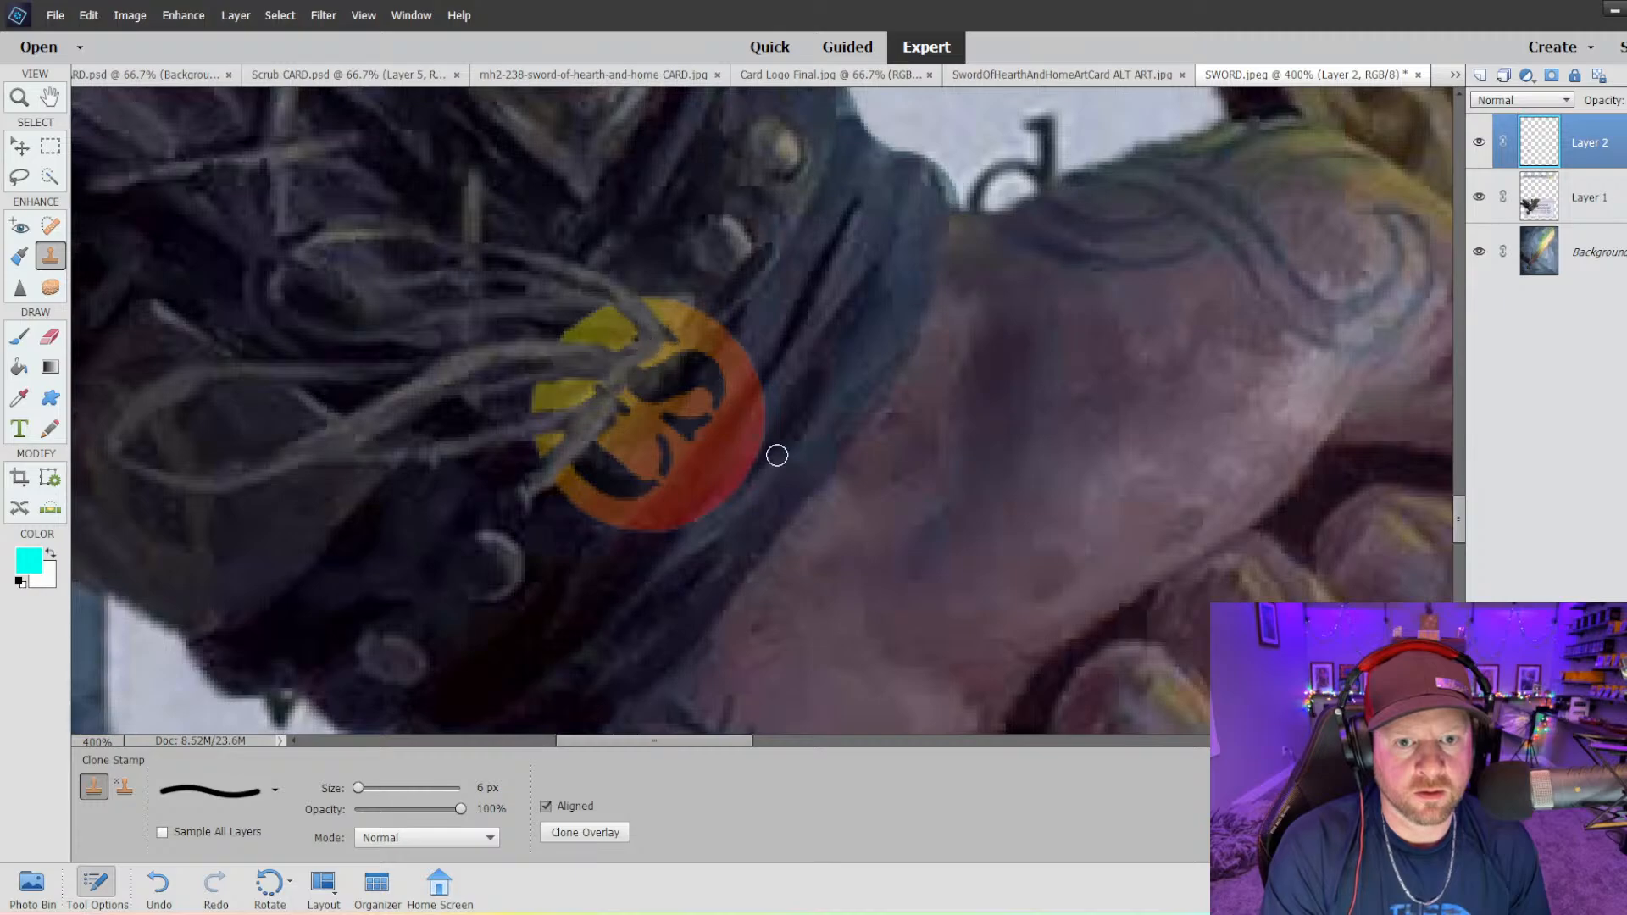
{"action": "key", "text": "ctrl+minus"}
{"action": "key", "text": "ctrl+minus"}
{"action": "key", "text": "ctrl+minus"}
{"action": "key", "text": "ctrl+minus"}
{"action": "key", "text": "ctrl+minus"}
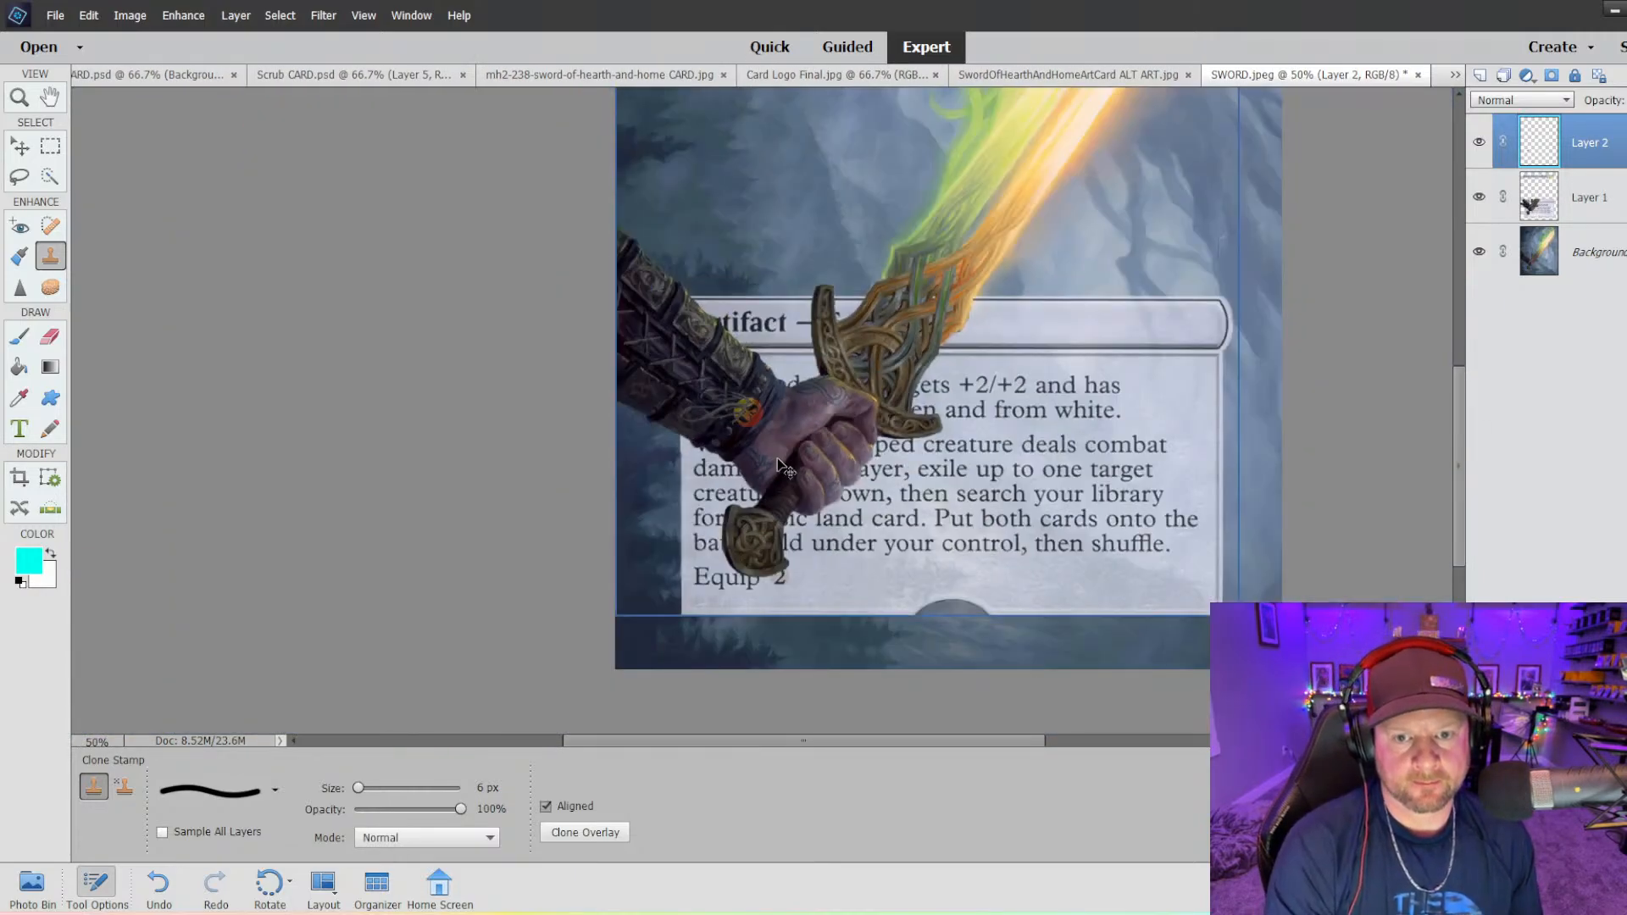
{"action": "scroll", "coordinate": [750, 411], "scroll_direction": "up", "scroll_amount": 4}
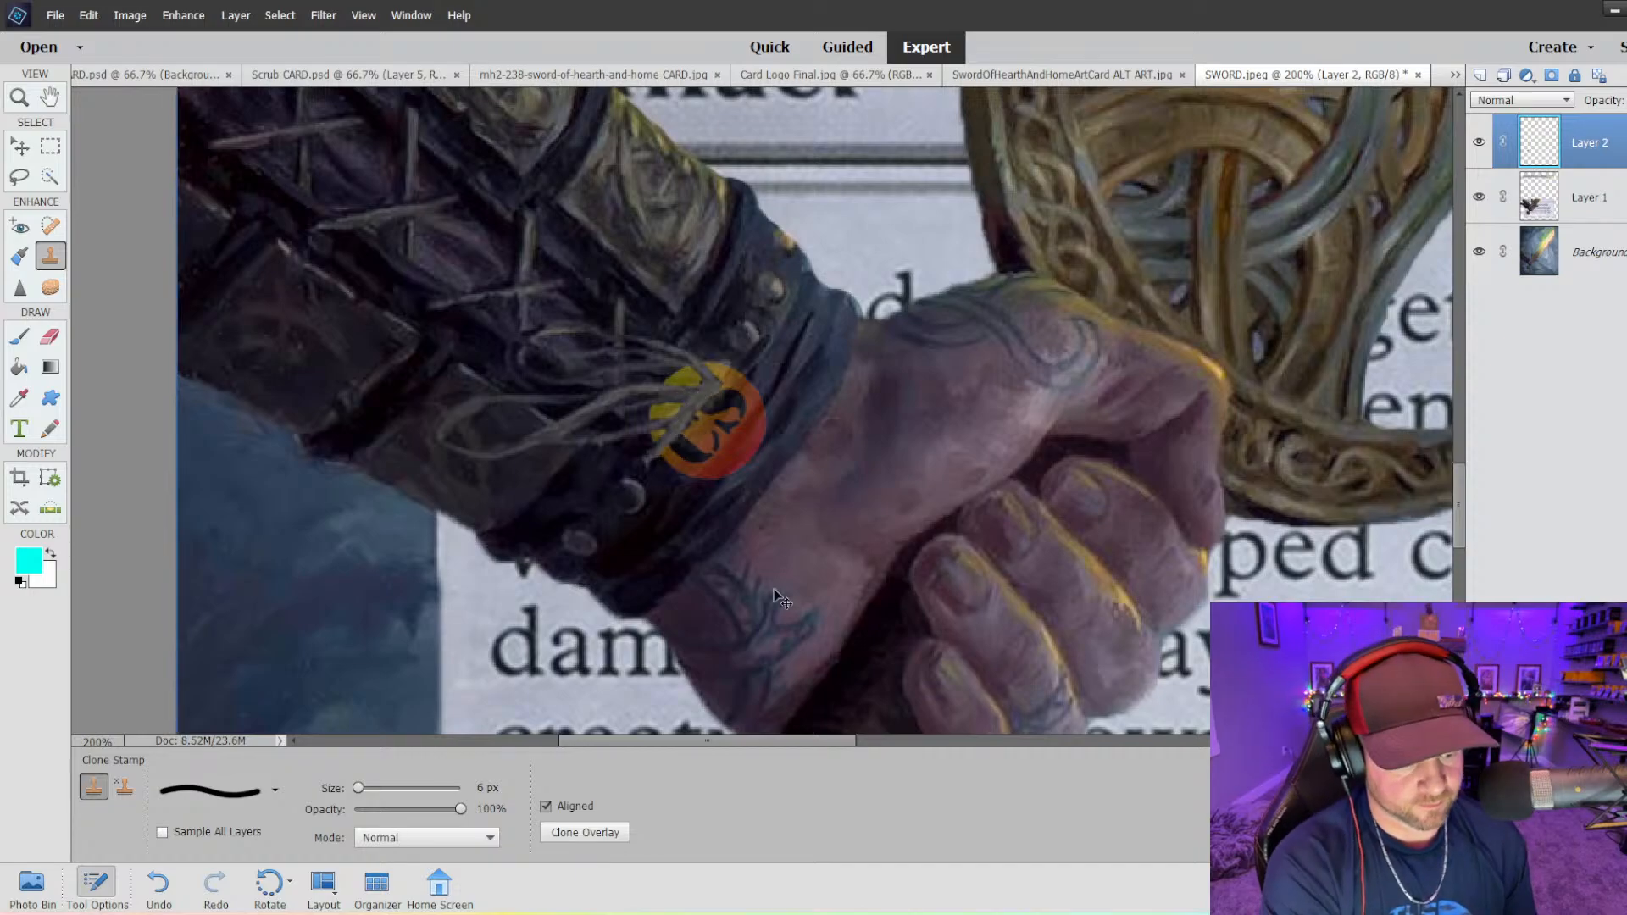
- Paste the title bar and text boxes copied from mh2-238-sword-of-hearth-and-home CARD.jpg into SwordOfHearthAndHomeArtCard ALT ART.jpg as a new layer
{"action": "scroll", "coordinate": [775, 593], "scroll_direction": "down", "scroll_amount": 6}
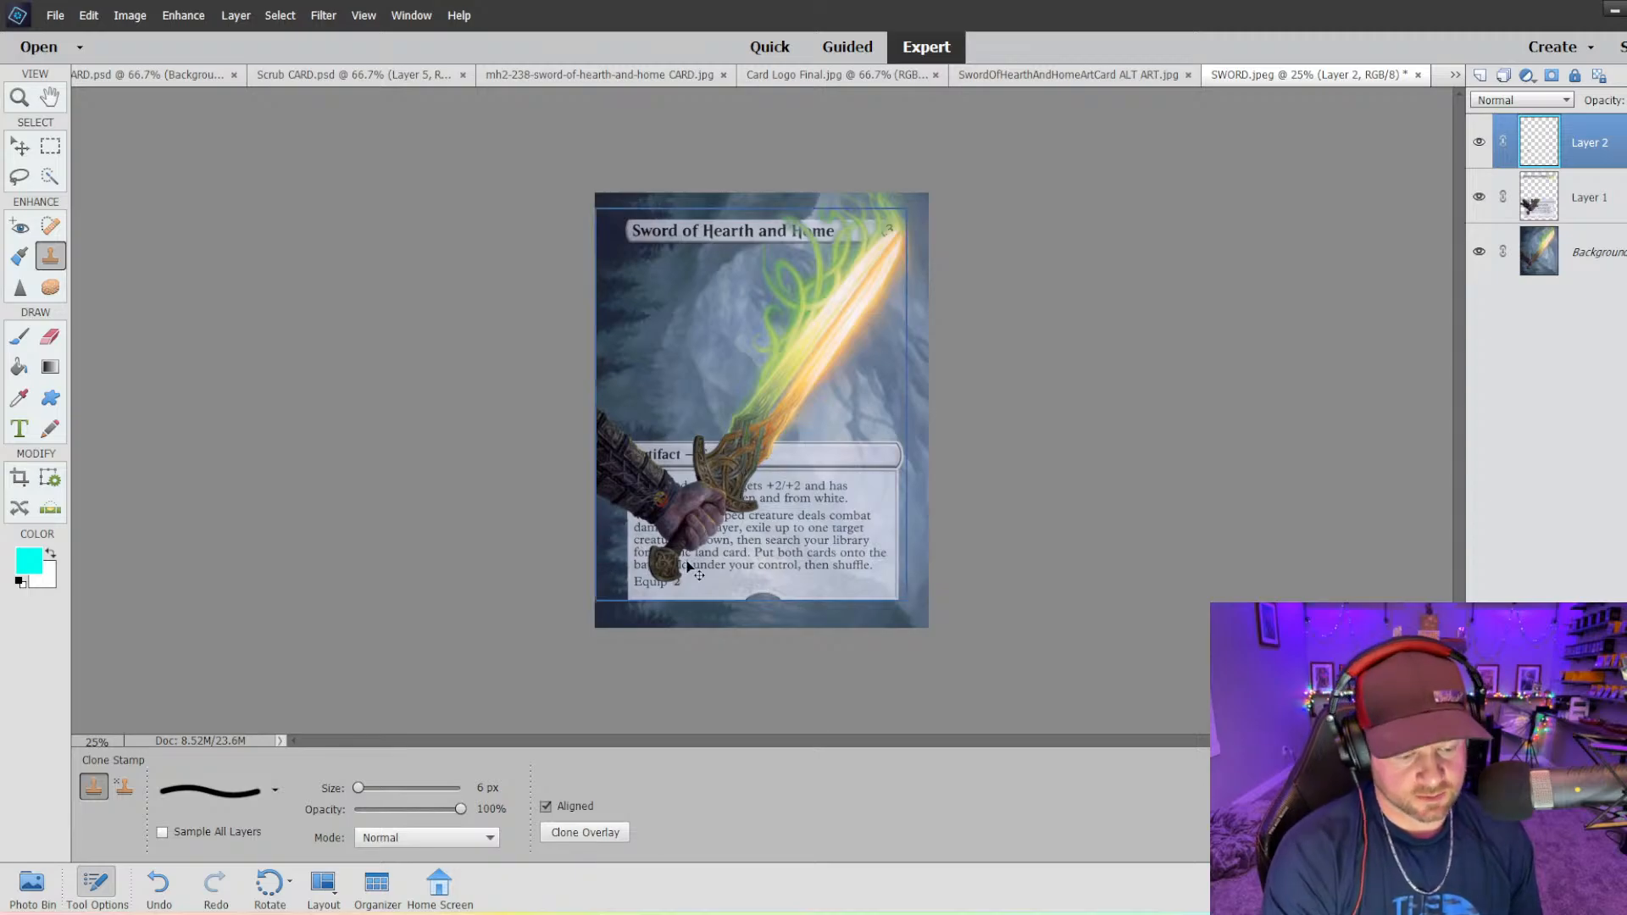
{"action": "scroll", "coordinate": [687, 559], "scroll_direction": "up", "scroll_amount": 1}
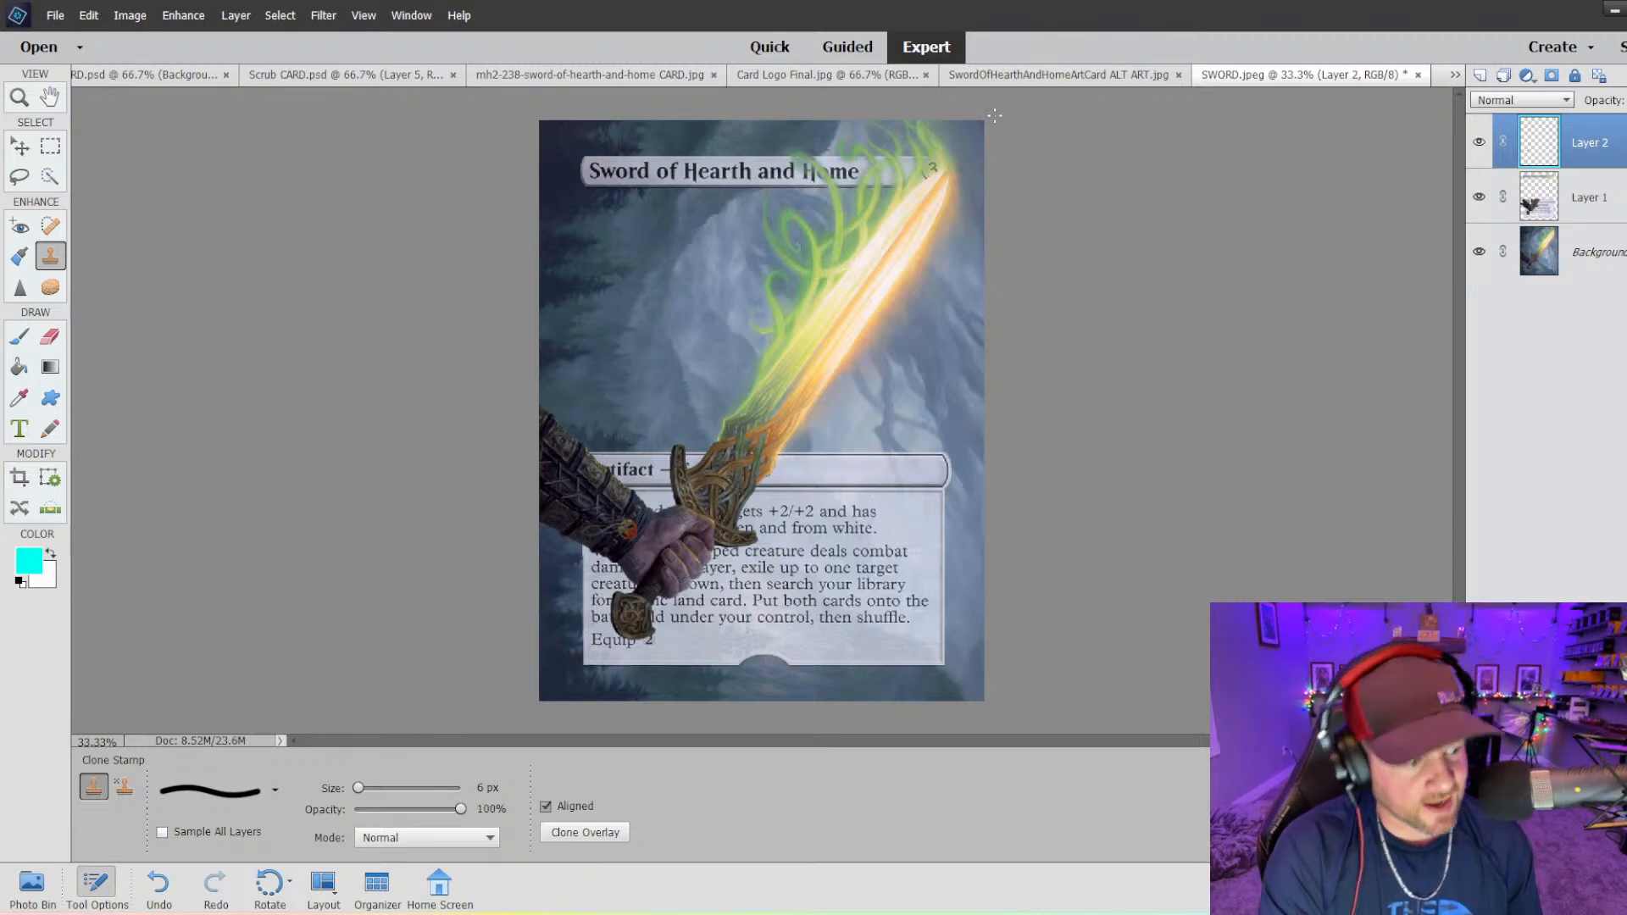
{"action": "left_click", "coordinate": [1056, 76]}
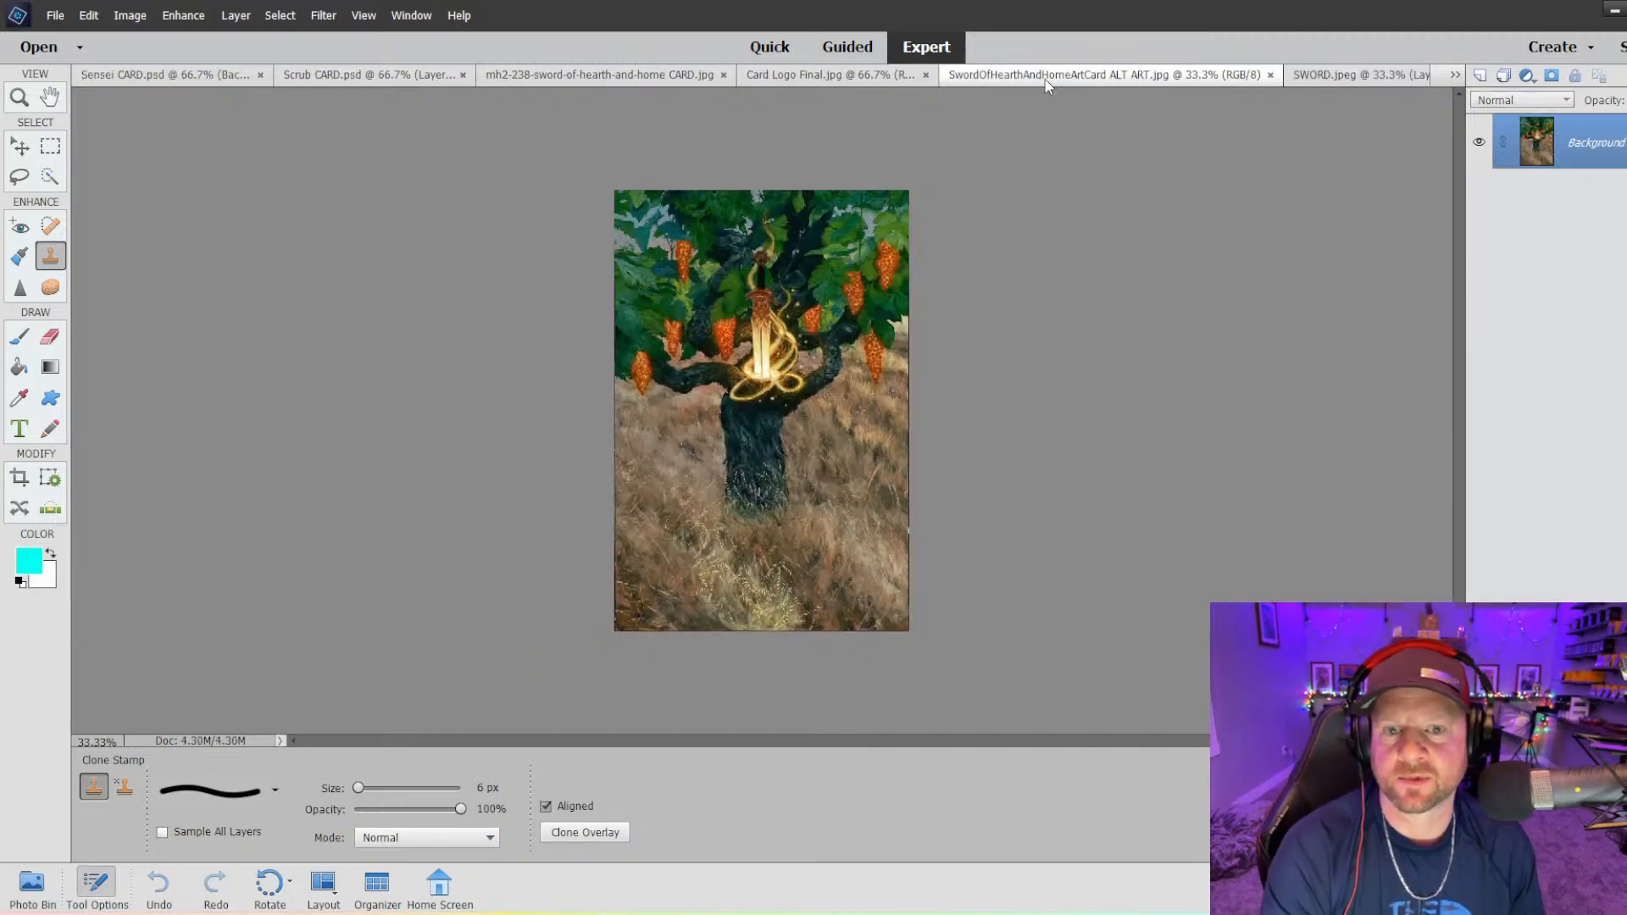
{"action": "left_click", "coordinate": [585, 76]}
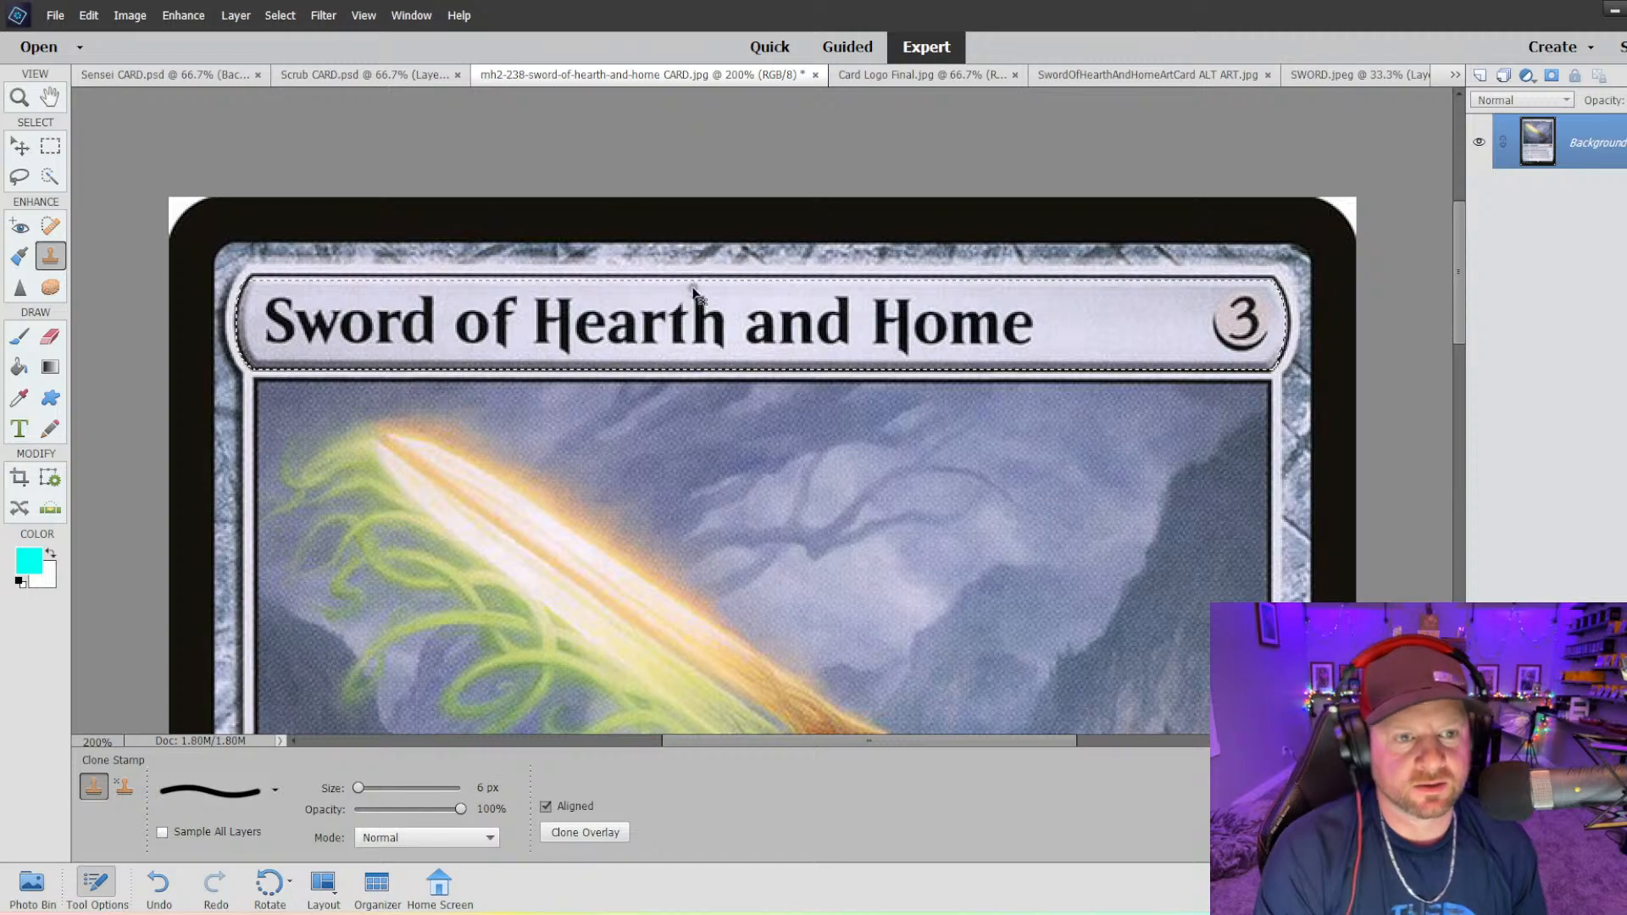
{"action": "left_click", "coordinate": [1100, 78]}
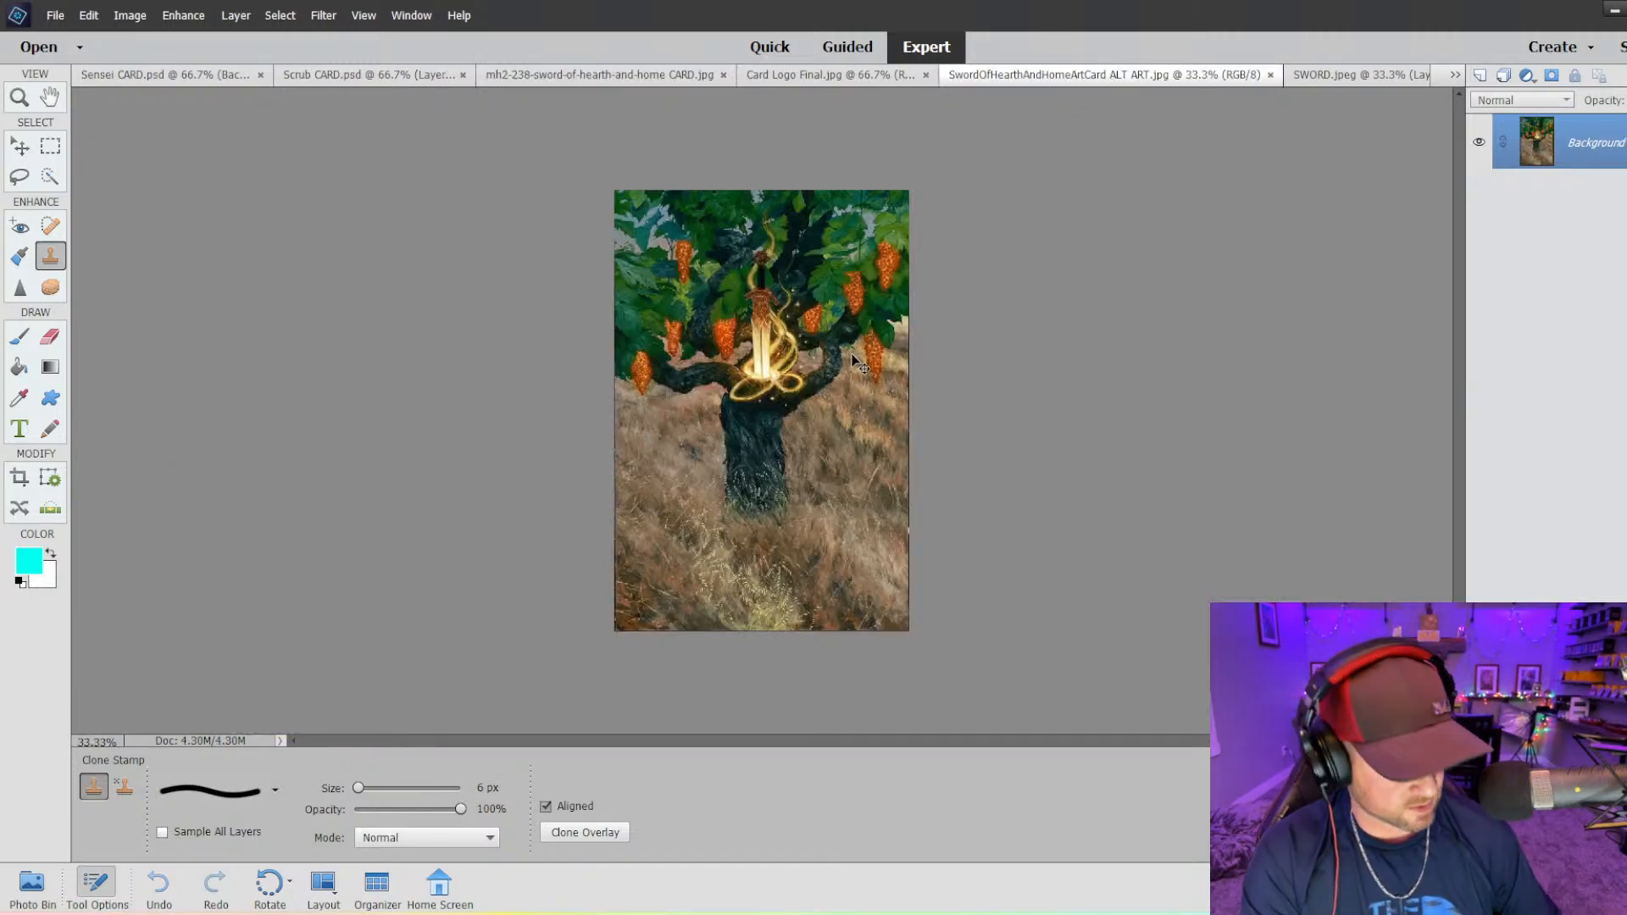
{"action": "key", "text": "ctrl+v"}
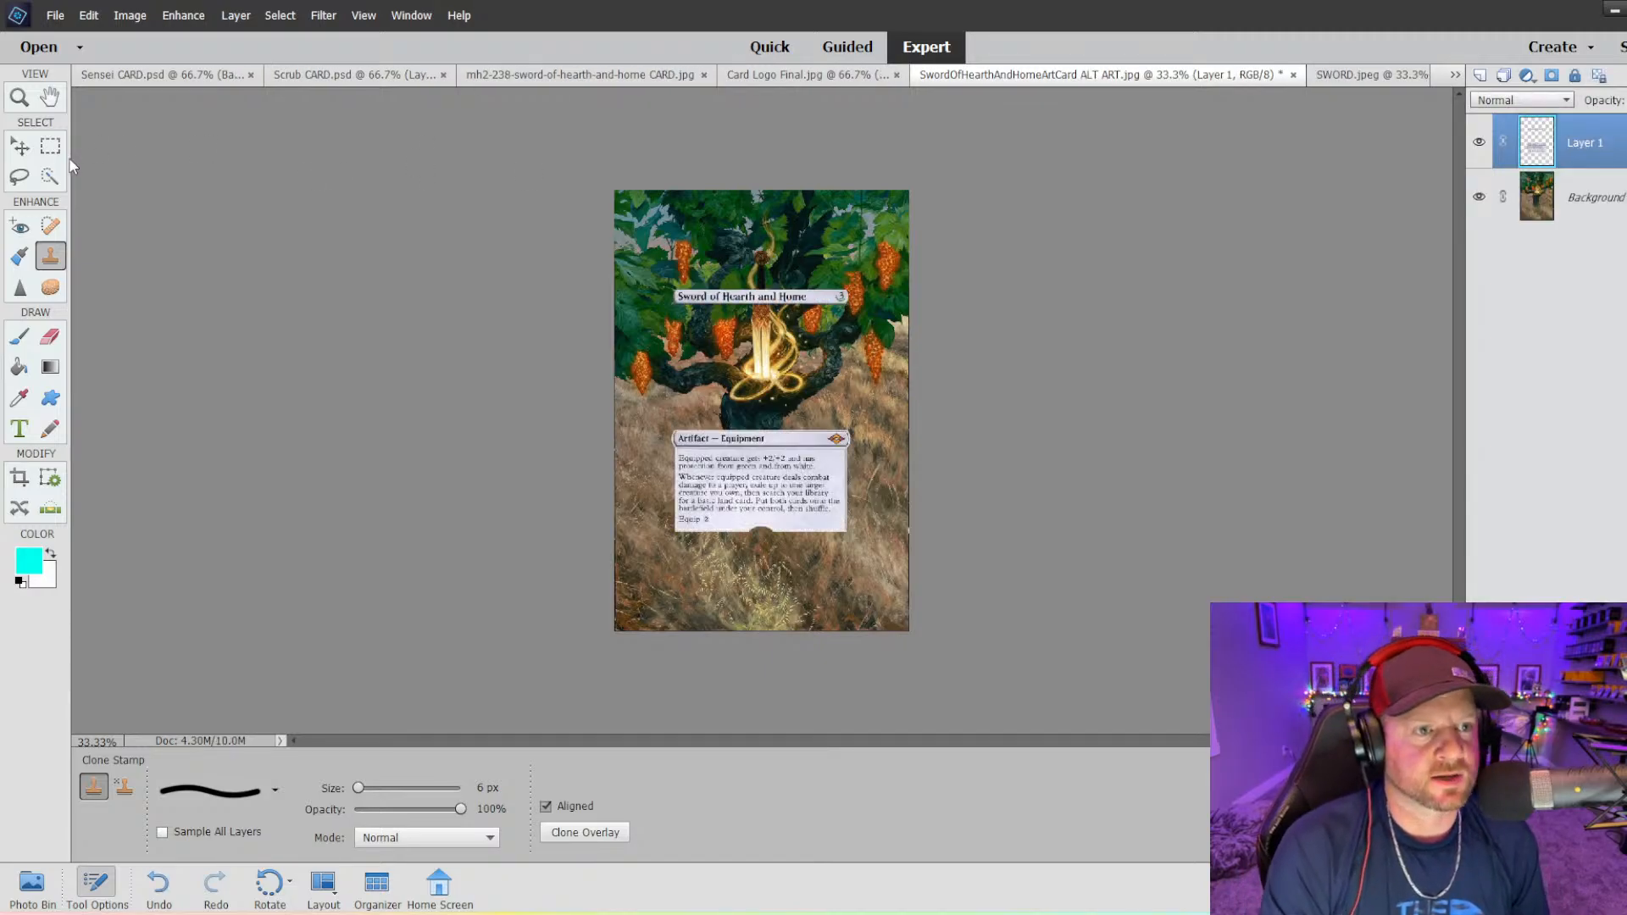
- Scale the pasted card frame proportionally to about 142.6% and center it horizontally over the tree artwork
{"action": "left_click", "coordinate": [22, 147]}
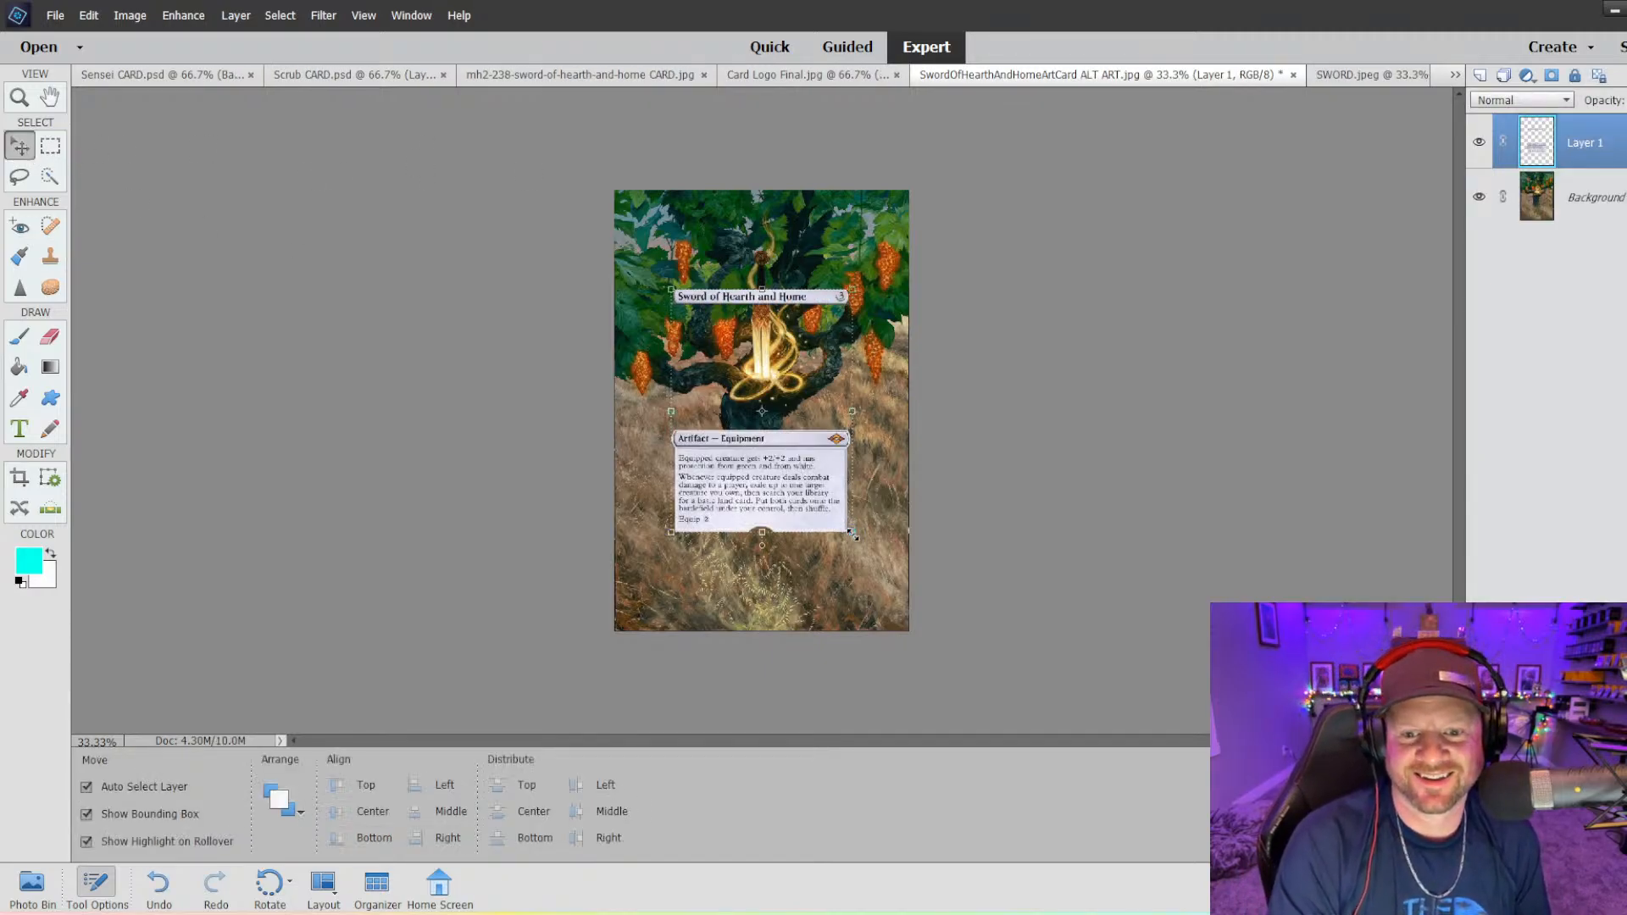
{"action": "left_click_drag", "start_coordinate": [854, 535], "coordinate": [900, 598]}
{"action": "left_click_drag", "start_coordinate": [736, 380], "coordinate": [700, 342]}
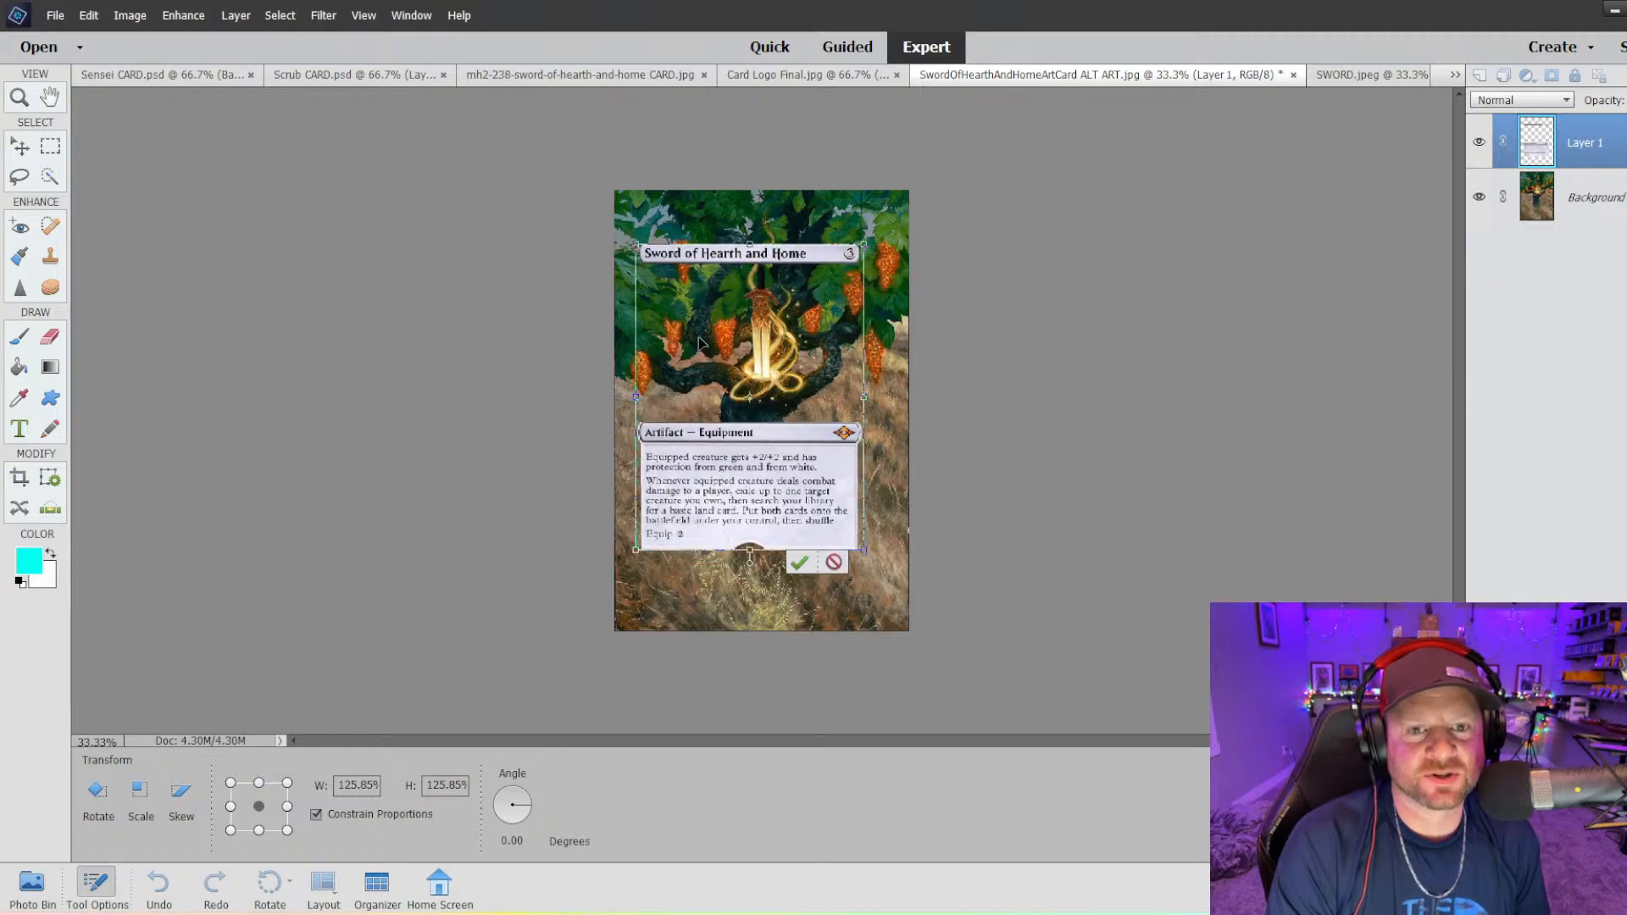
{"action": "left_click_drag", "start_coordinate": [637, 246], "coordinate": [625, 229]}
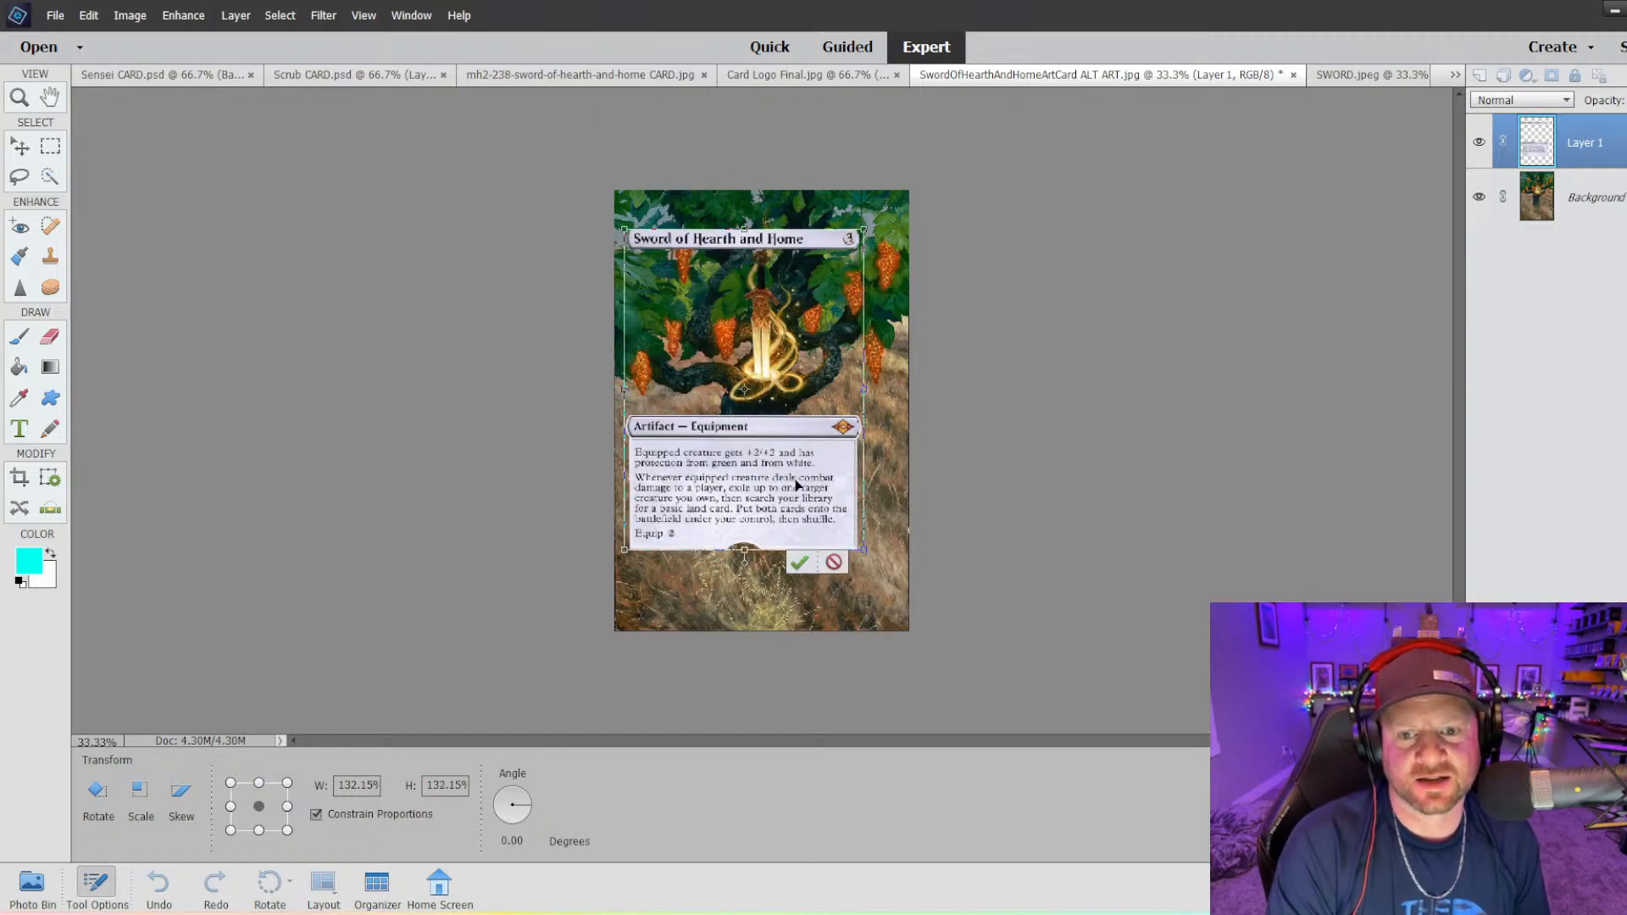
{"action": "left_click_drag", "start_coordinate": [802, 481], "coordinate": [822, 489]}
{"action": "left_click_drag", "start_coordinate": [875, 552], "coordinate": [826, 555]}
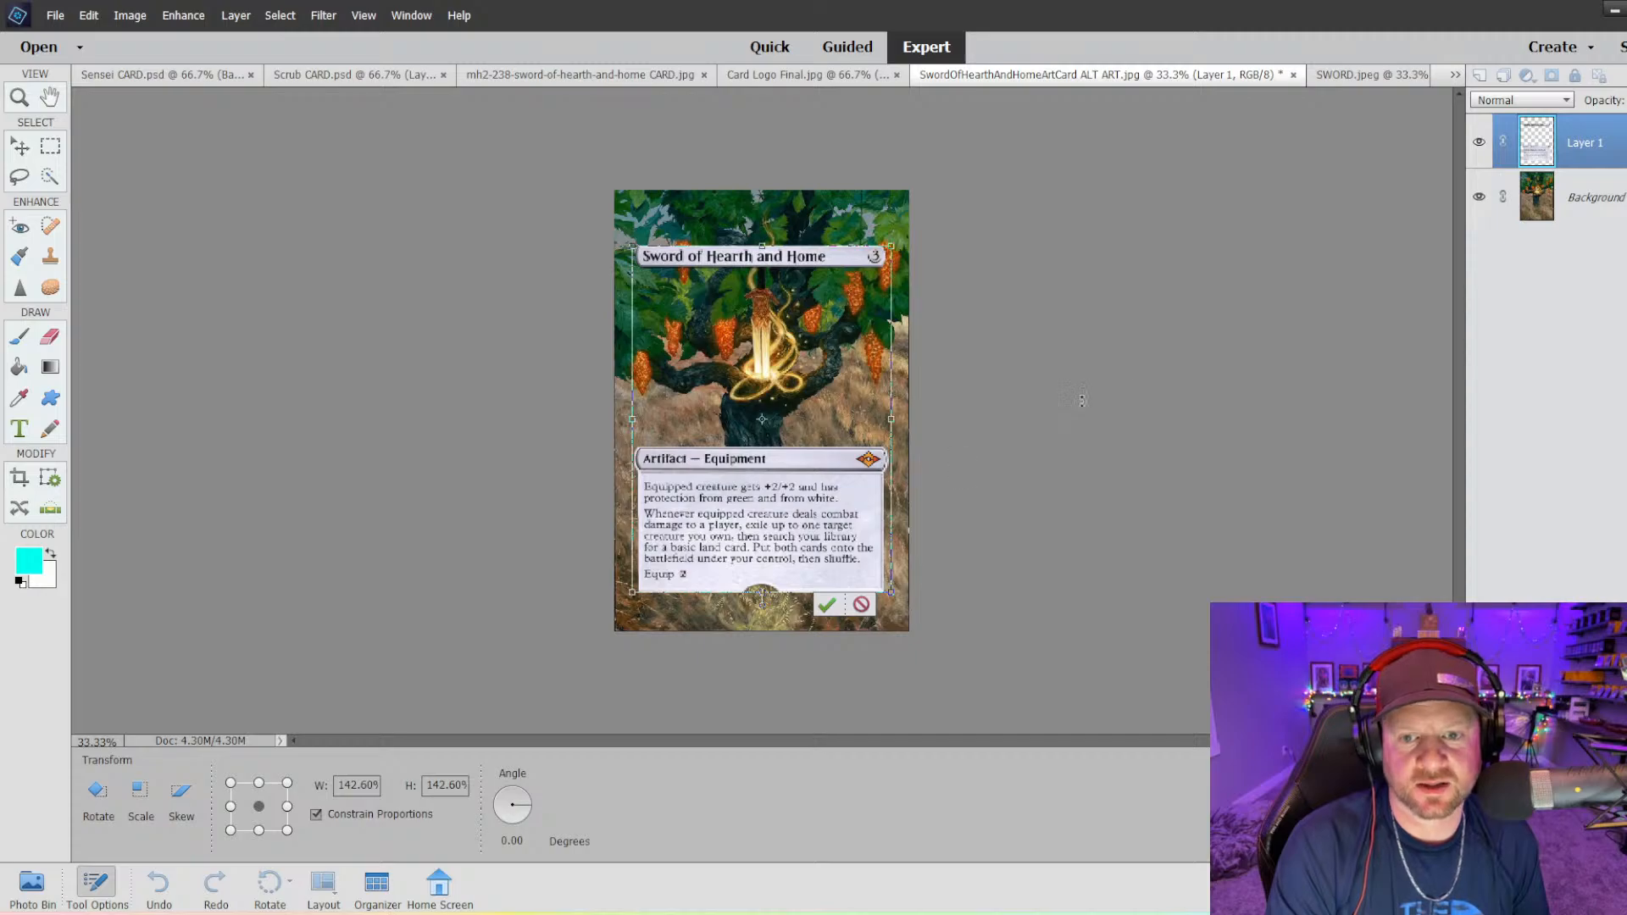
{"action": "key", "text": "Return"}
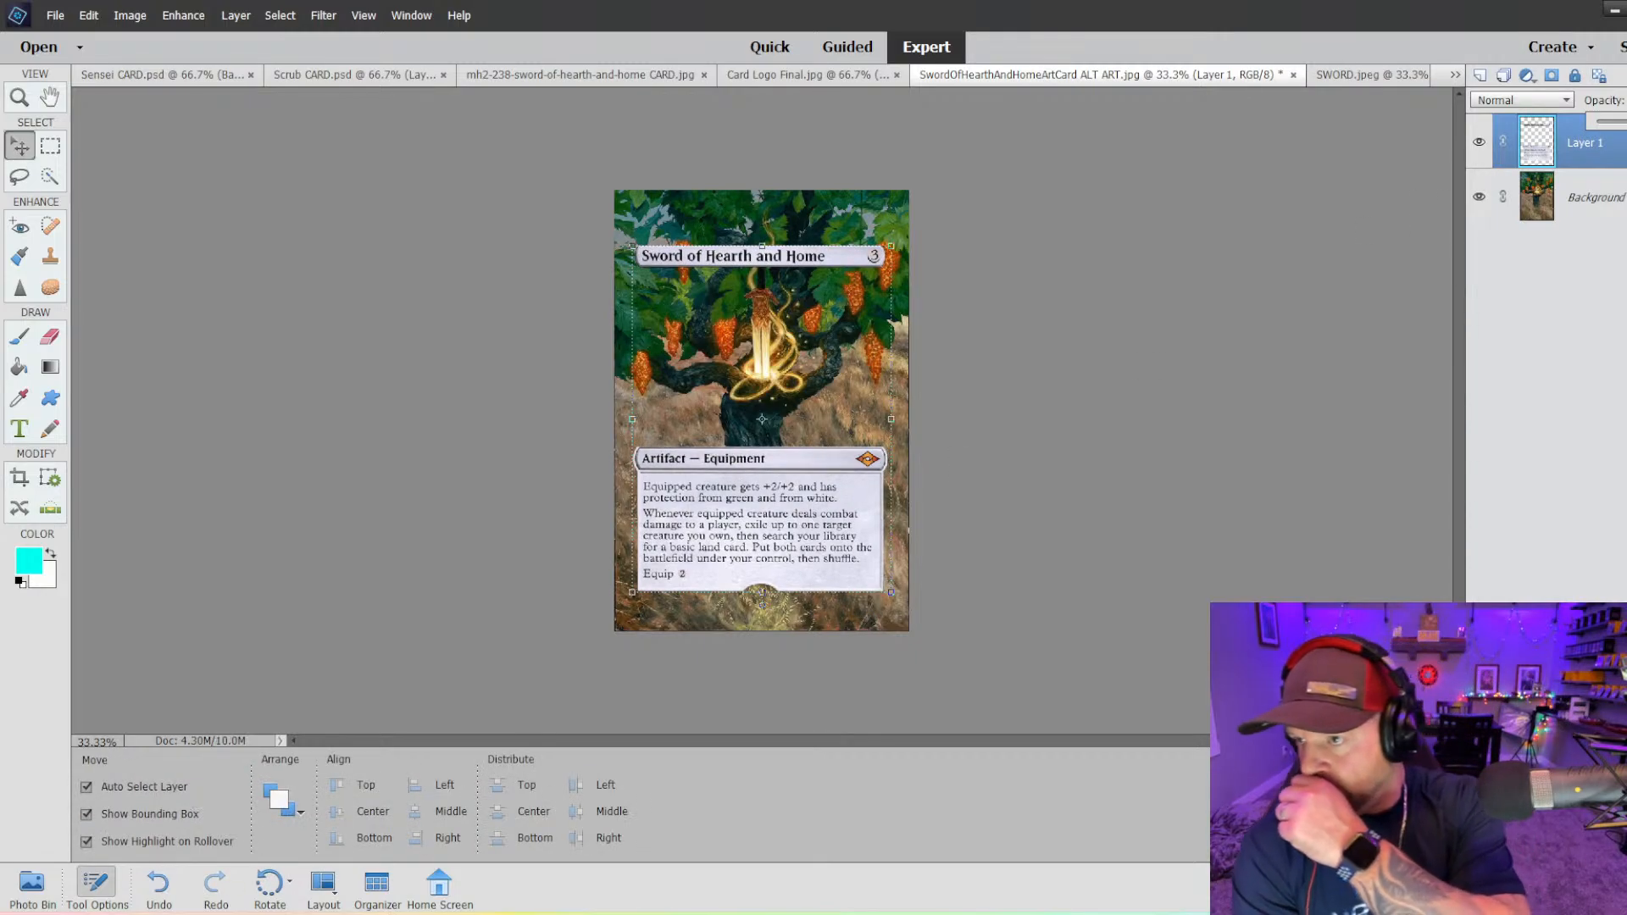
- Lower the opacity of Layer 1 so the artwork shows through, and shift the card frame slightly down over the tree
{"action": "left_click_drag", "start_coordinate": [1626, 122], "coordinate": [1614, 122]}
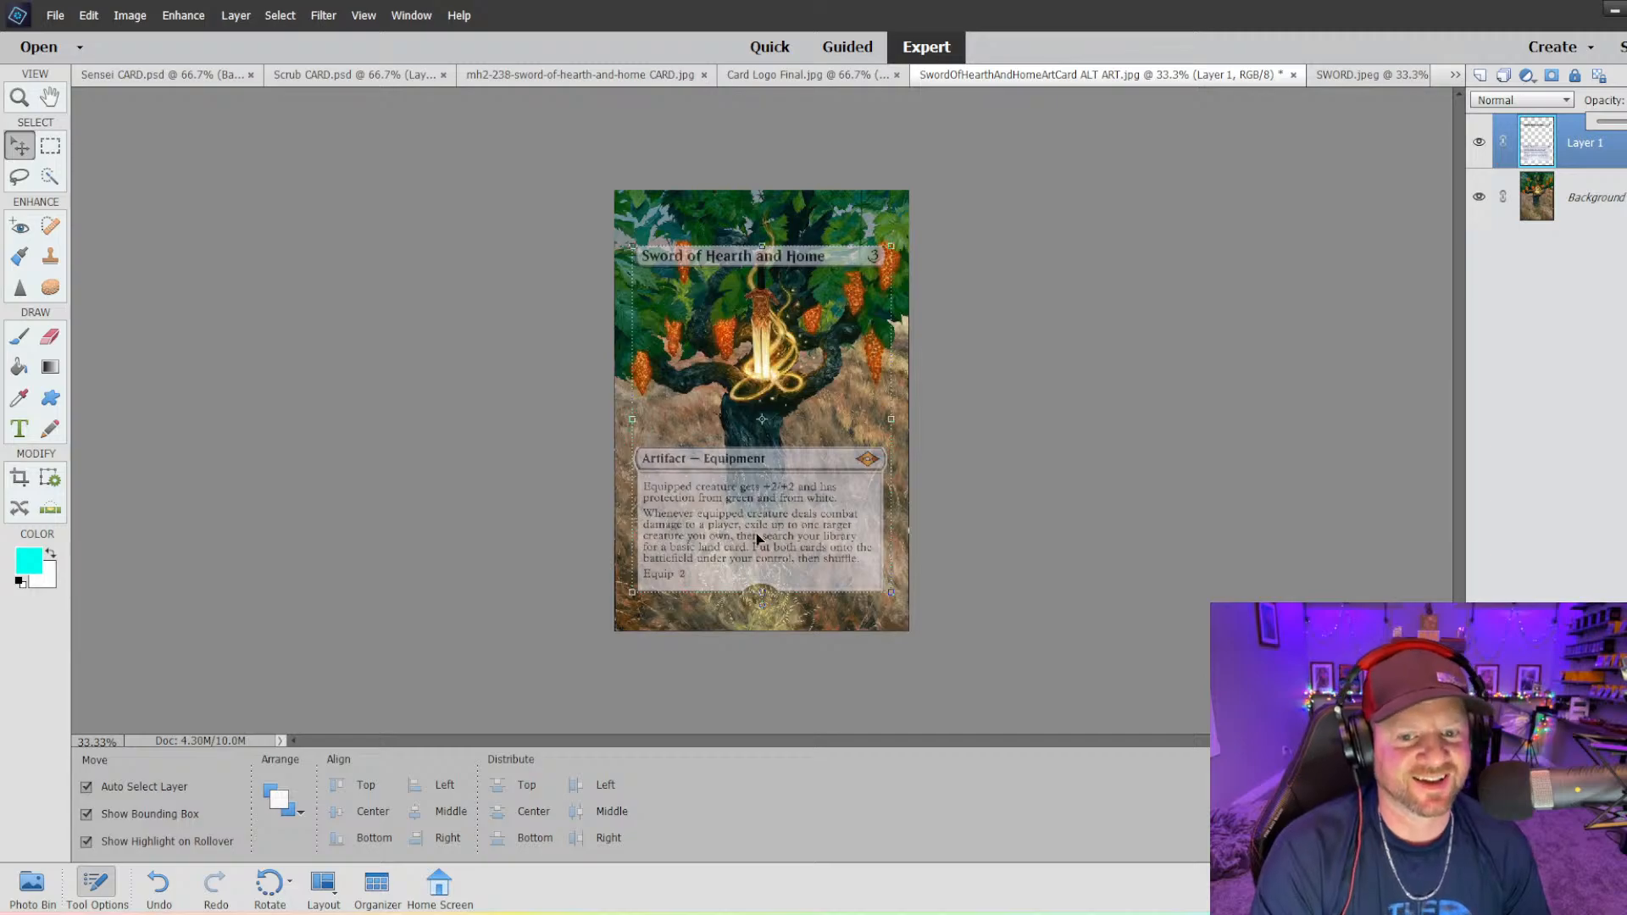
{"action": "mouse_move", "coordinate": [761, 539]}
{"action": "left_mouse_down"}
{"action": "mouse_move", "coordinate": [761, 510]}
{"action": "mouse_move", "coordinate": [759, 543]}
{"action": "left_mouse_up"}
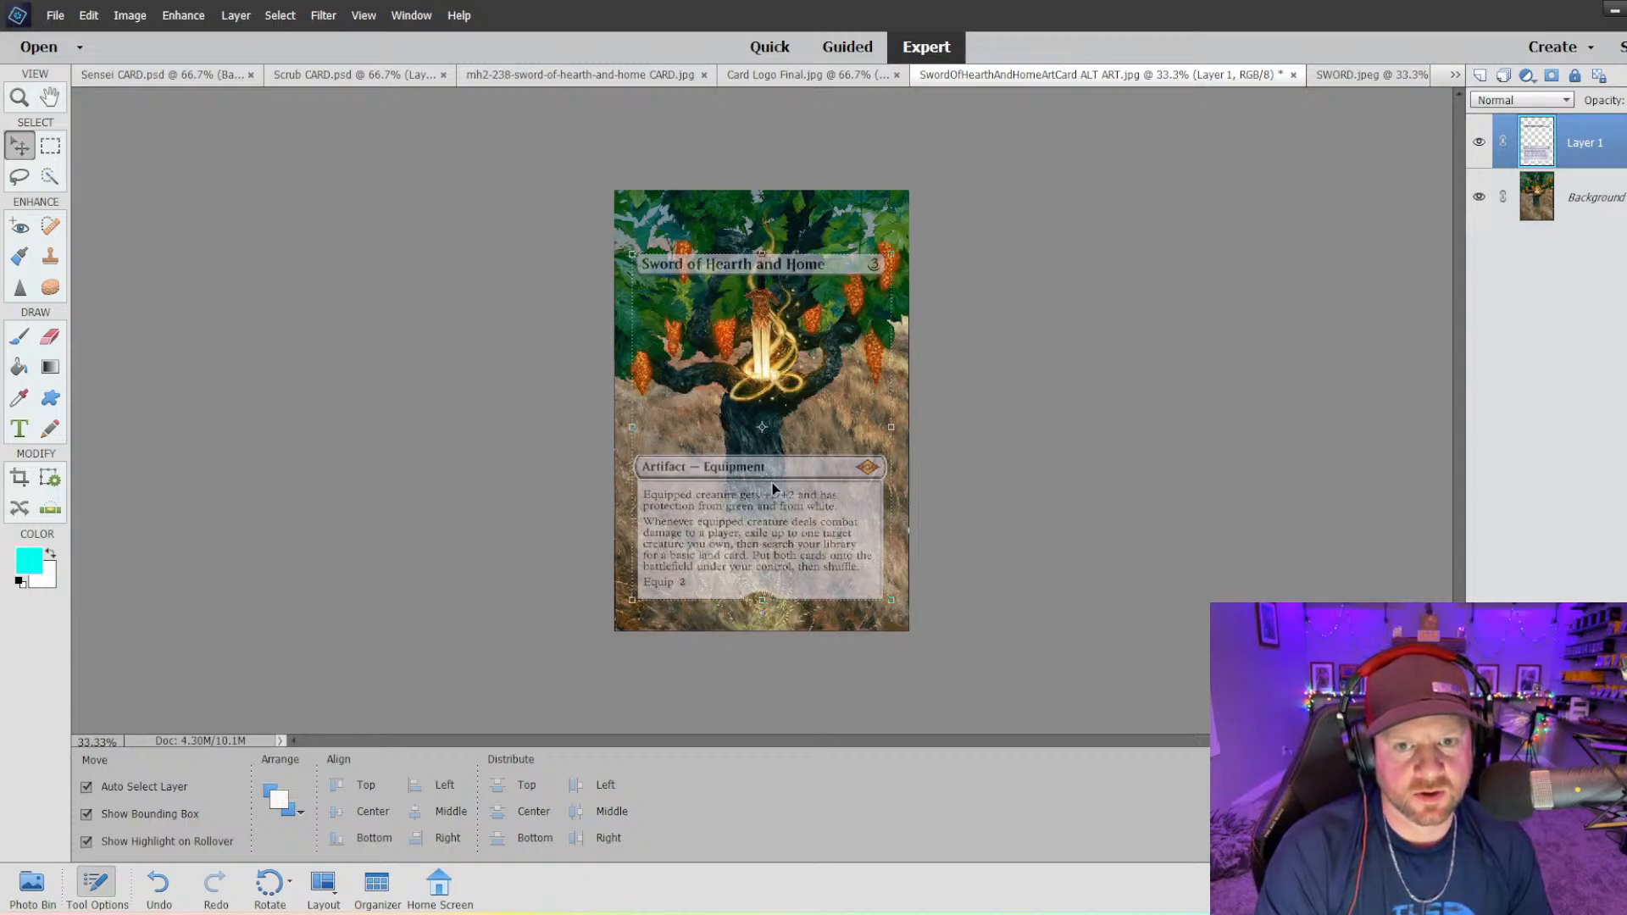
{"action": "mouse_move", "coordinate": [788, 494]}
{"action": "left_mouse_down"}
{"action": "mouse_move", "coordinate": [785, 431]}
{"action": "mouse_move", "coordinate": [790, 483]}
{"action": "left_mouse_up"}
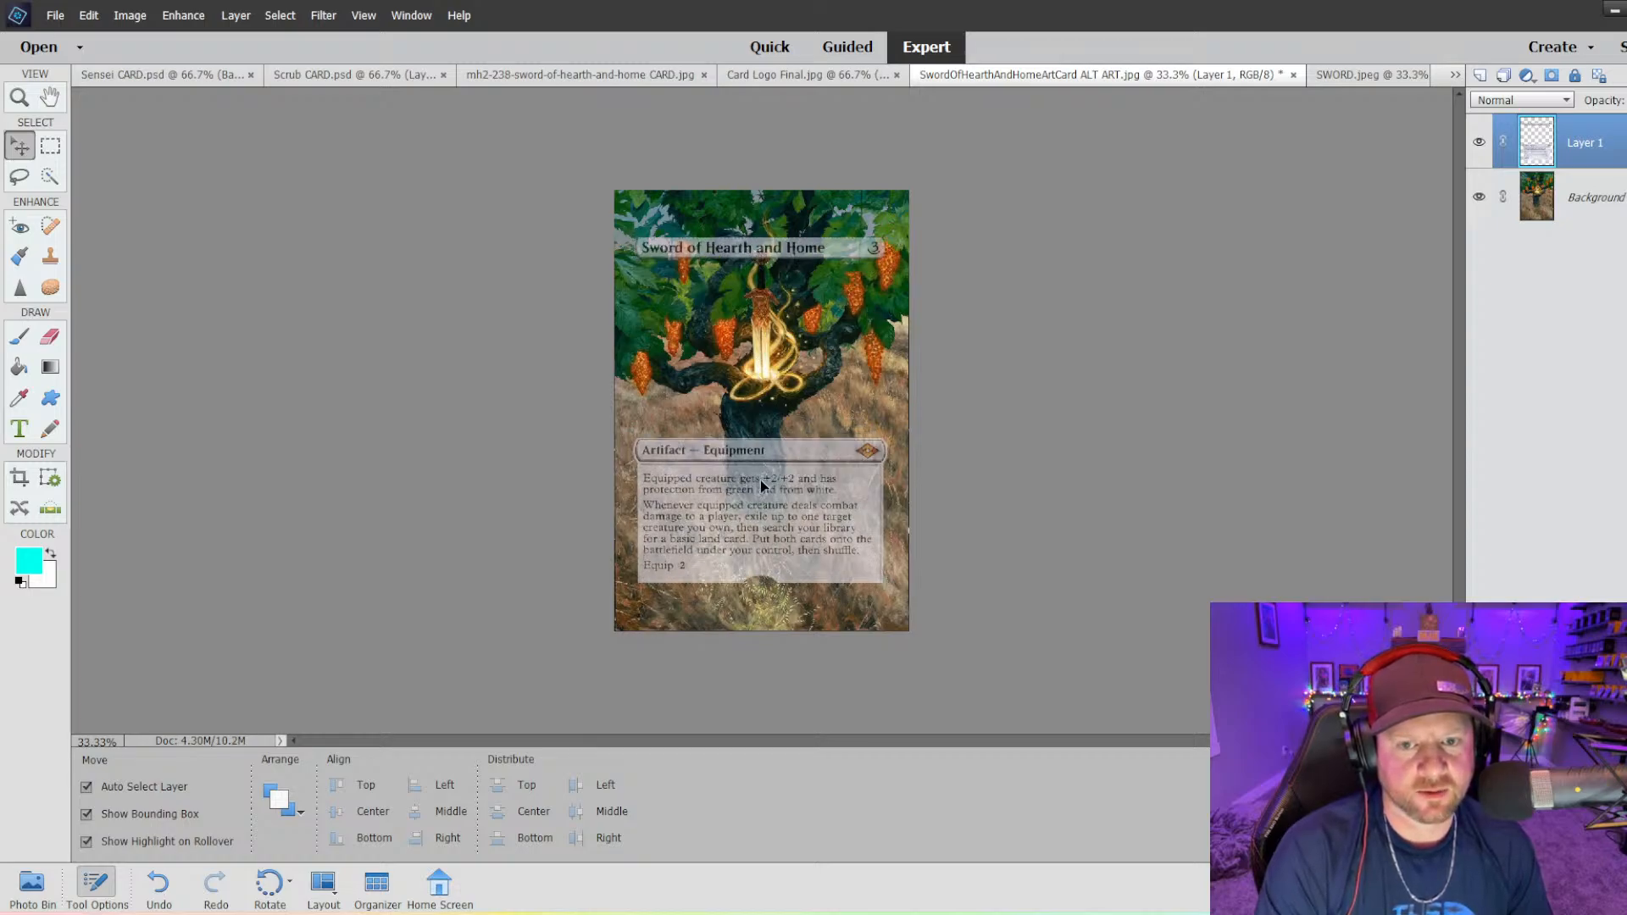
{"action": "left_click_drag", "start_coordinate": [761, 484], "coordinate": [768, 508]}
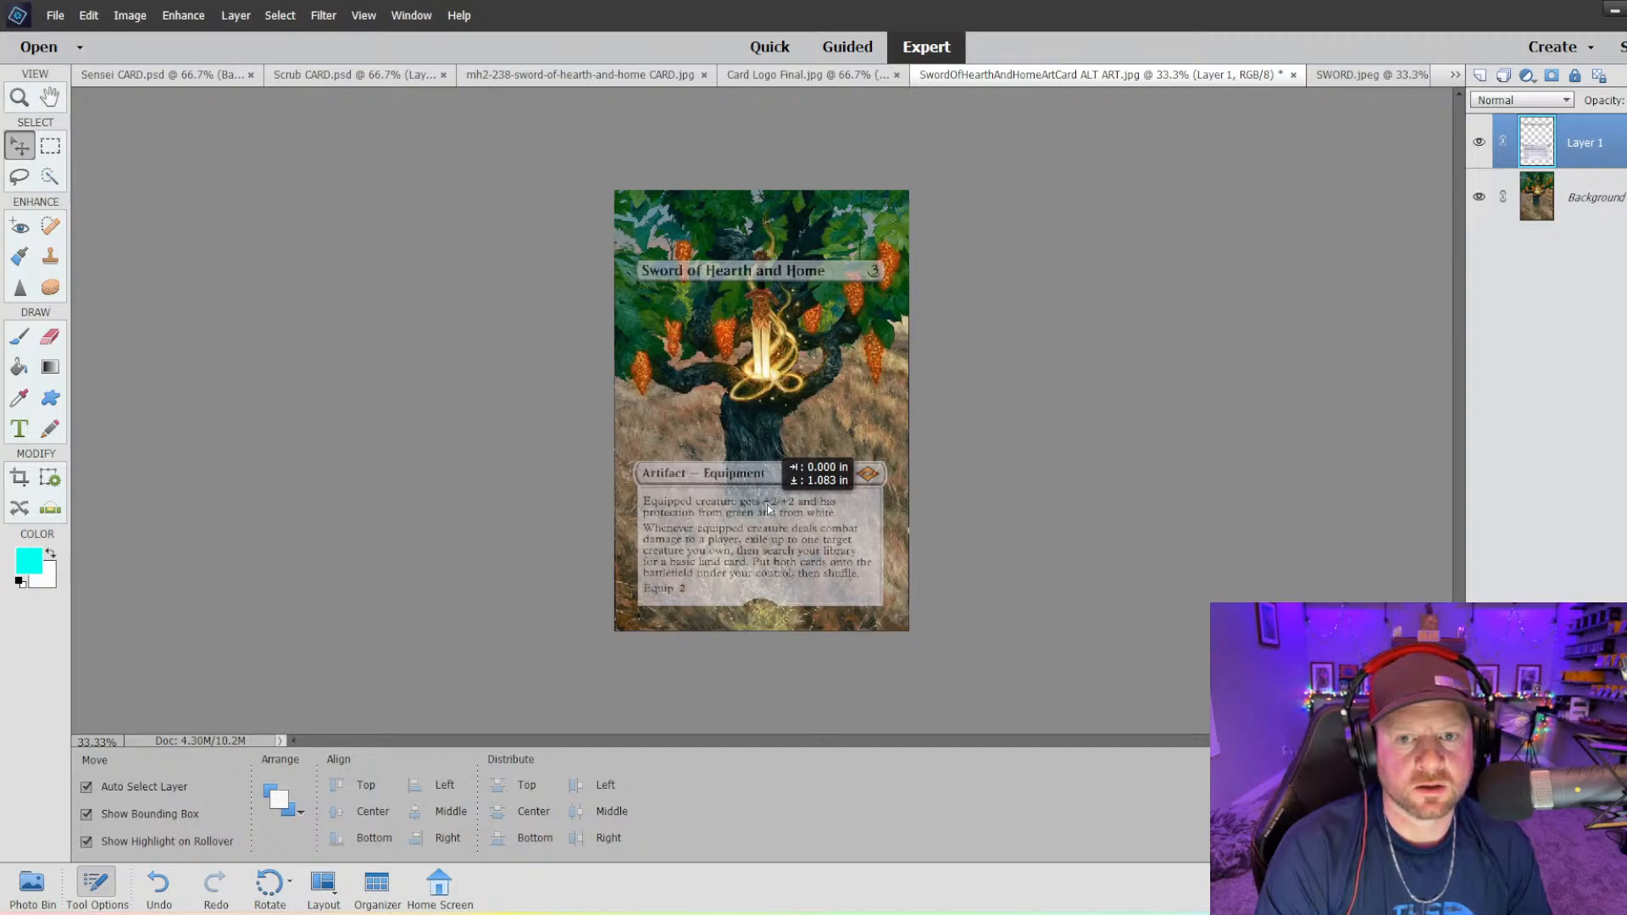
{"action": "left_click_drag", "start_coordinate": [767, 506], "coordinate": [767, 506]}
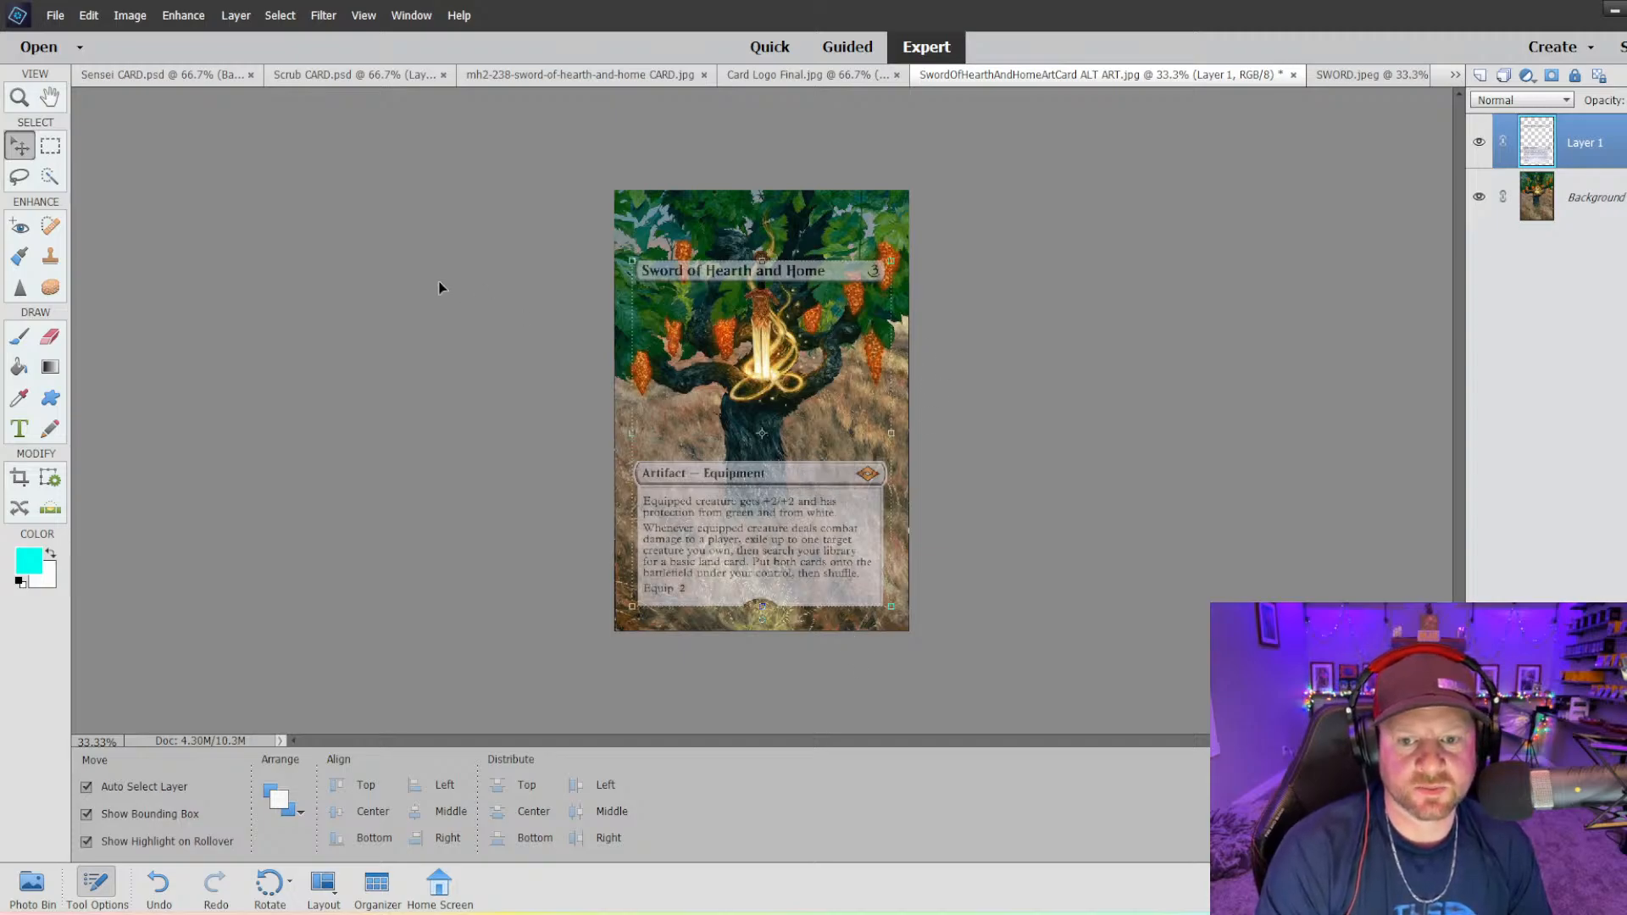
- Crop the strip of foliage above the title bar, keeping nearly the full width and the lower edge of the artwork
{"action": "left_click", "coordinate": [401, 268]}
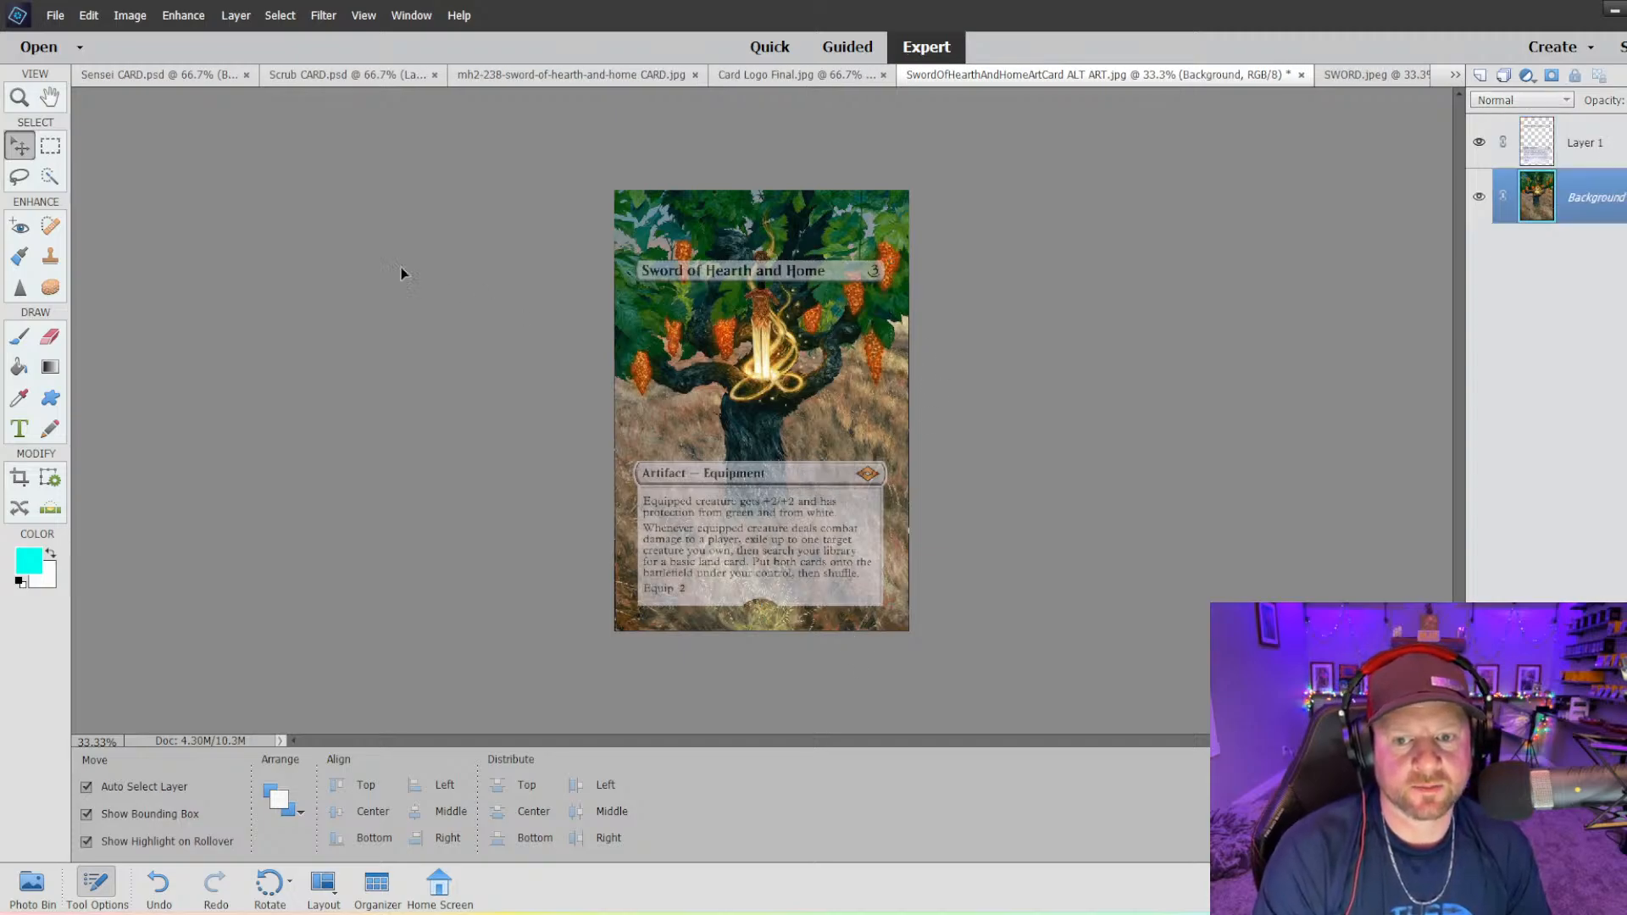
{"action": "left_click", "coordinate": [144, 24]}
{"action": "left_click", "coordinate": [149, 79]}
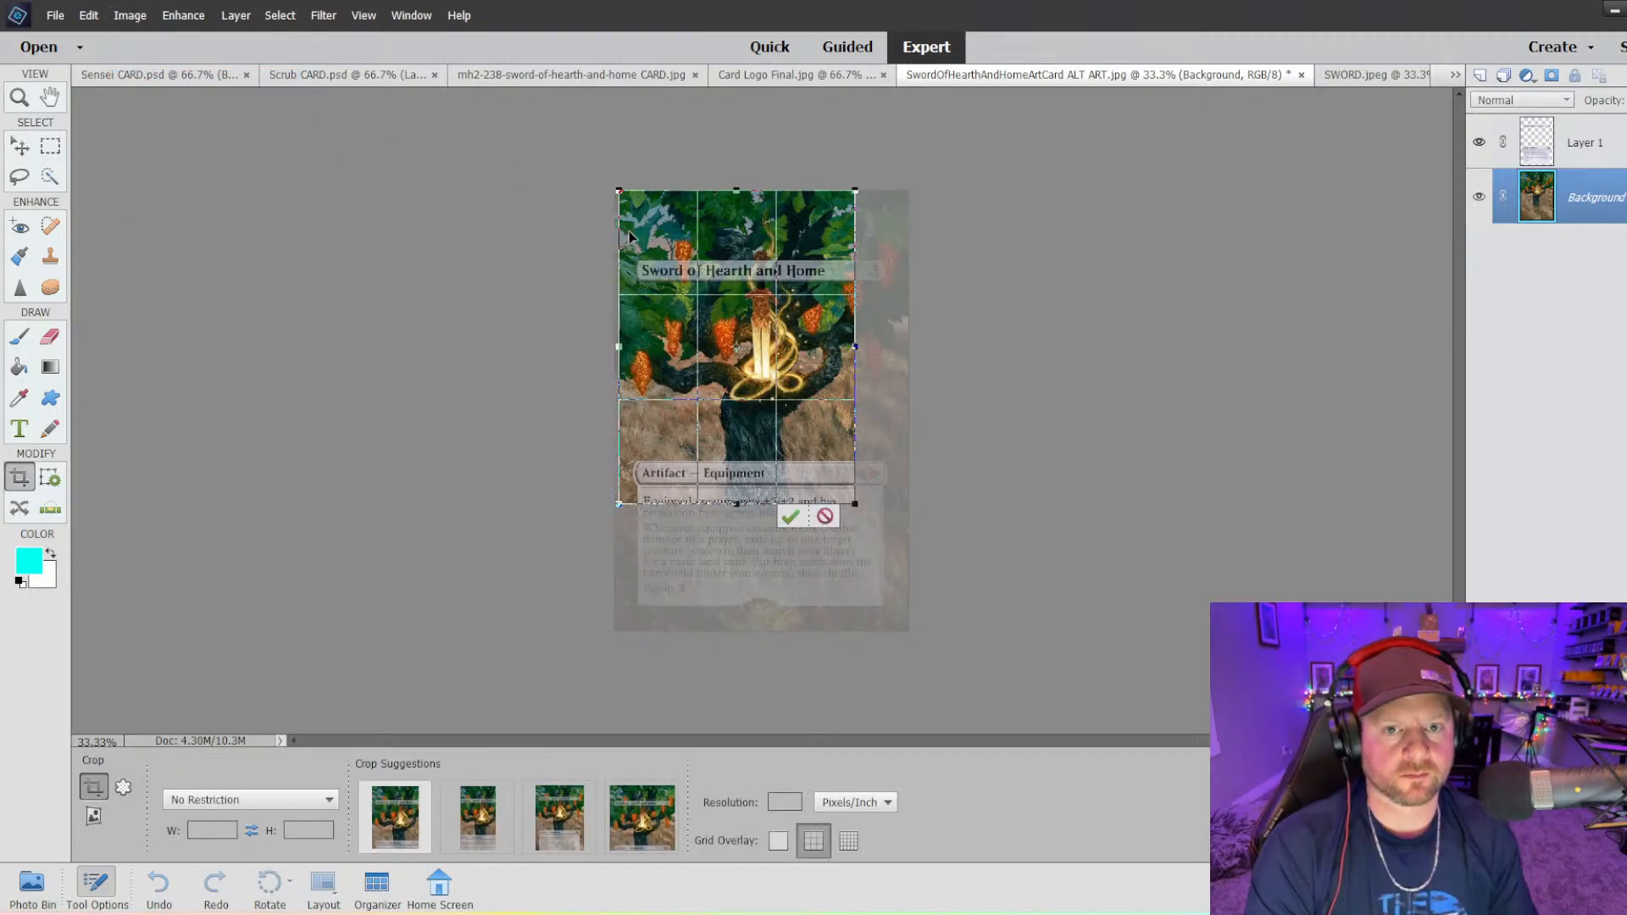
{"action": "left_click_drag", "start_coordinate": [855, 503], "coordinate": [910, 631]}
{"action": "left_click_drag", "start_coordinate": [763, 189], "coordinate": [765, 234]}
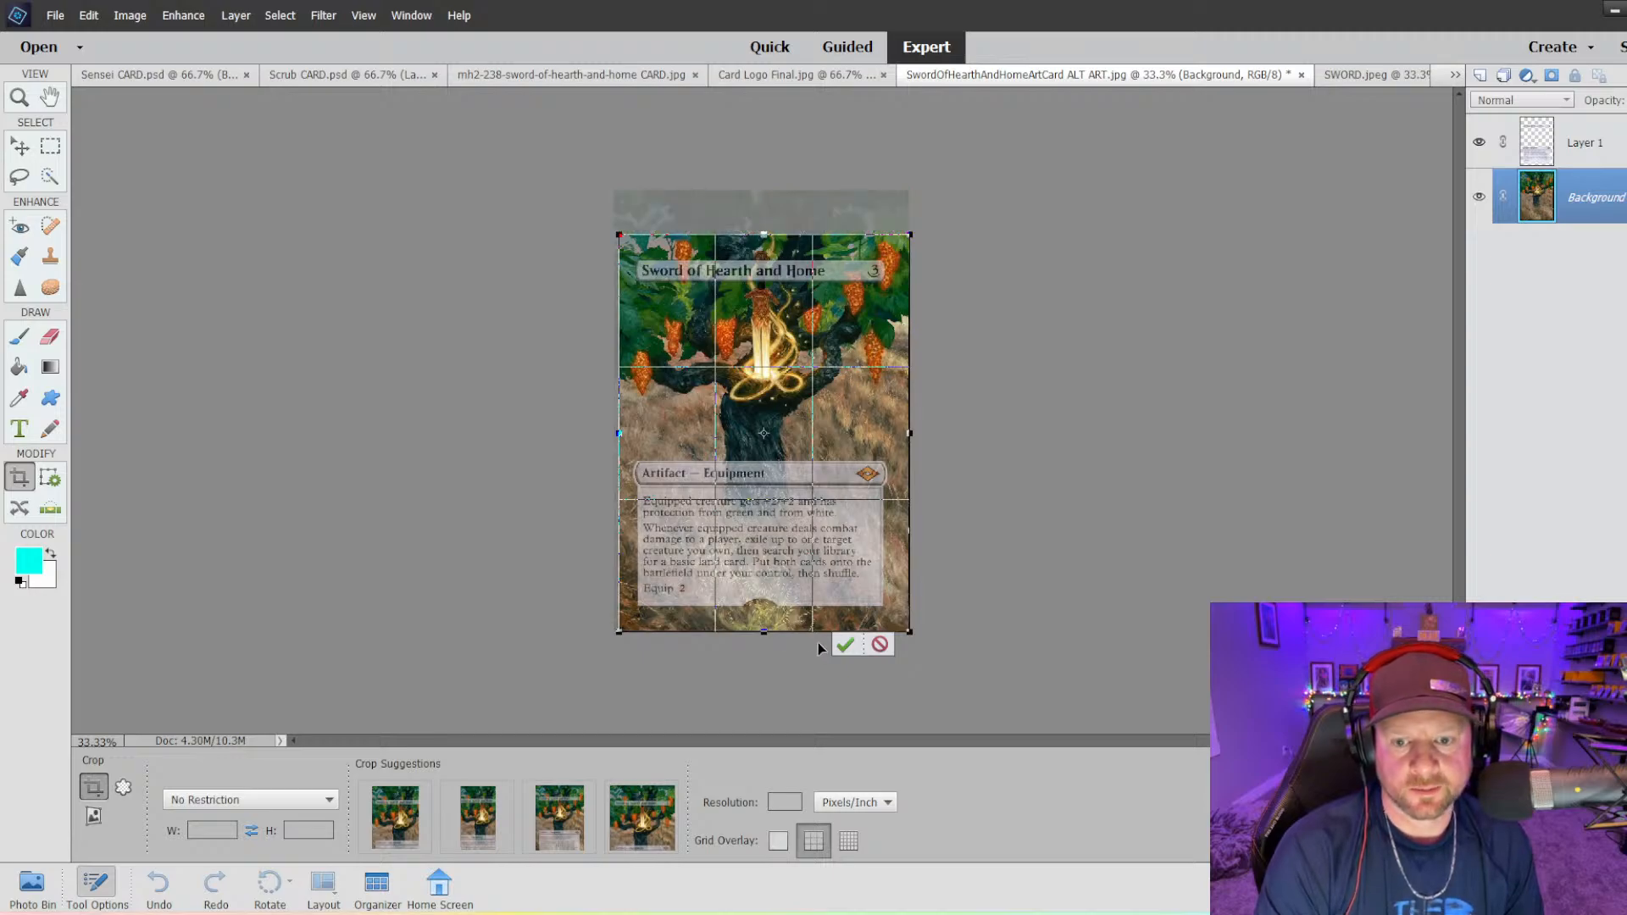
{"action": "left_click", "coordinate": [846, 644]}
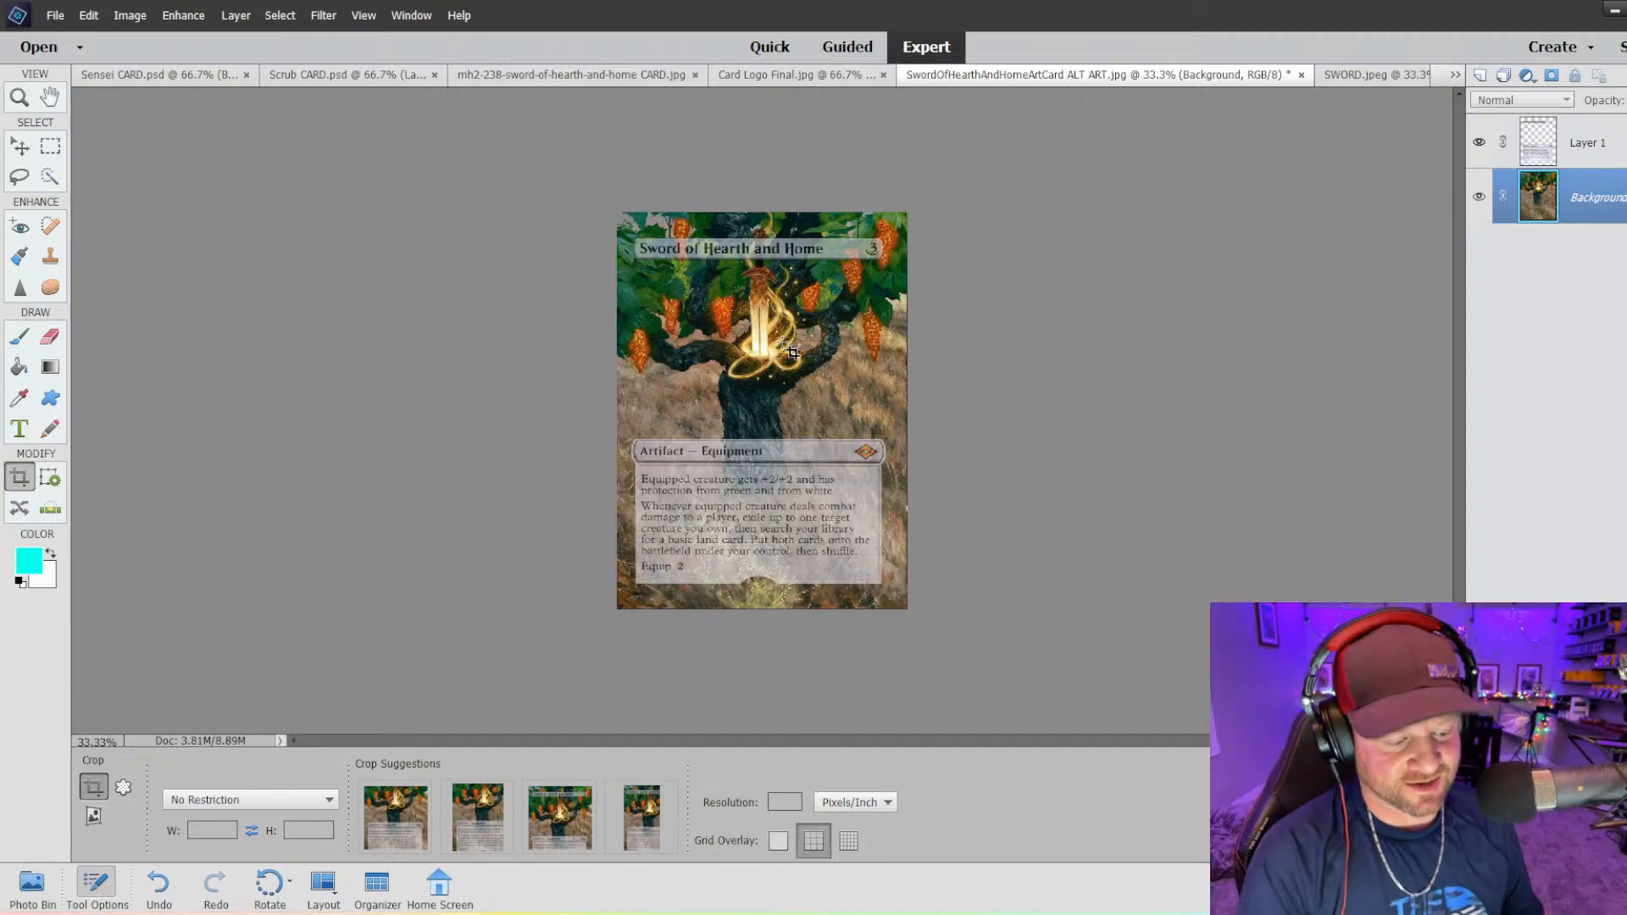
- Set up the Clone Stamp on the Background layer with a 20 px brush, sampling beside the orange grape cluster near the sword
{"action": "scroll", "coordinate": [792, 353], "scroll_direction": "up", "scroll_amount": 1}
{"action": "scroll", "coordinate": [793, 352], "scroll_direction": "up", "scroll_amount": 3}
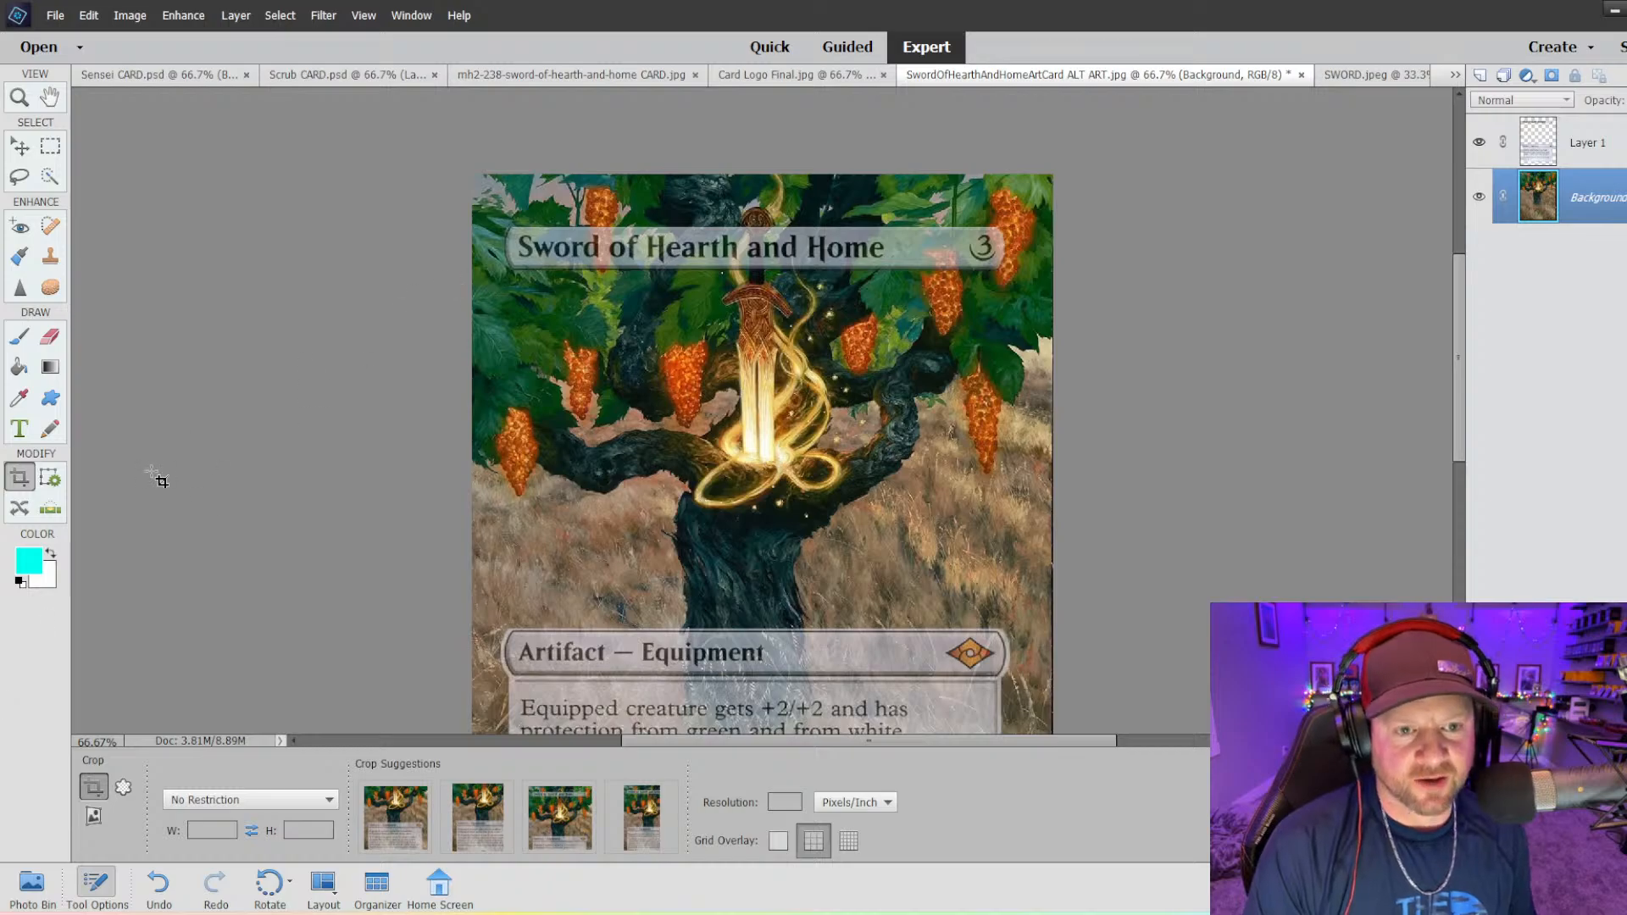
{"action": "scroll", "coordinate": [363, 379], "scroll_direction": "down", "scroll_amount": 3}
{"action": "scroll", "coordinate": [363, 381], "scroll_direction": "down", "scroll_amount": 3}
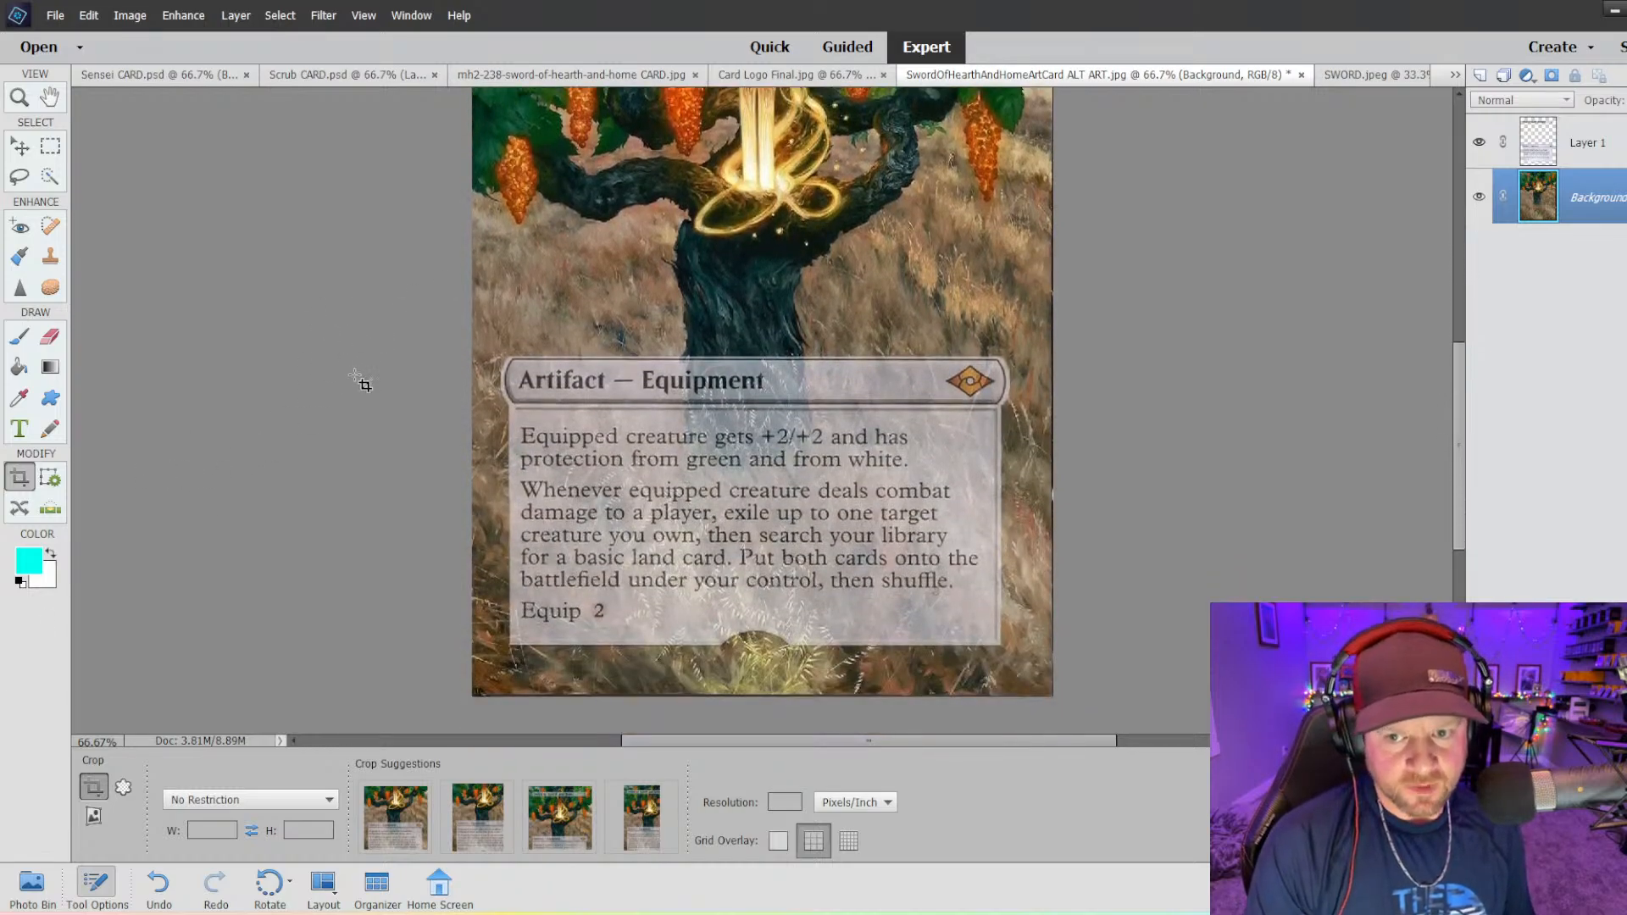
{"action": "scroll", "coordinate": [301, 364], "scroll_direction": "up", "scroll_amount": 4}
{"action": "scroll", "coordinate": [302, 367], "scroll_direction": "up", "scroll_amount": 4}
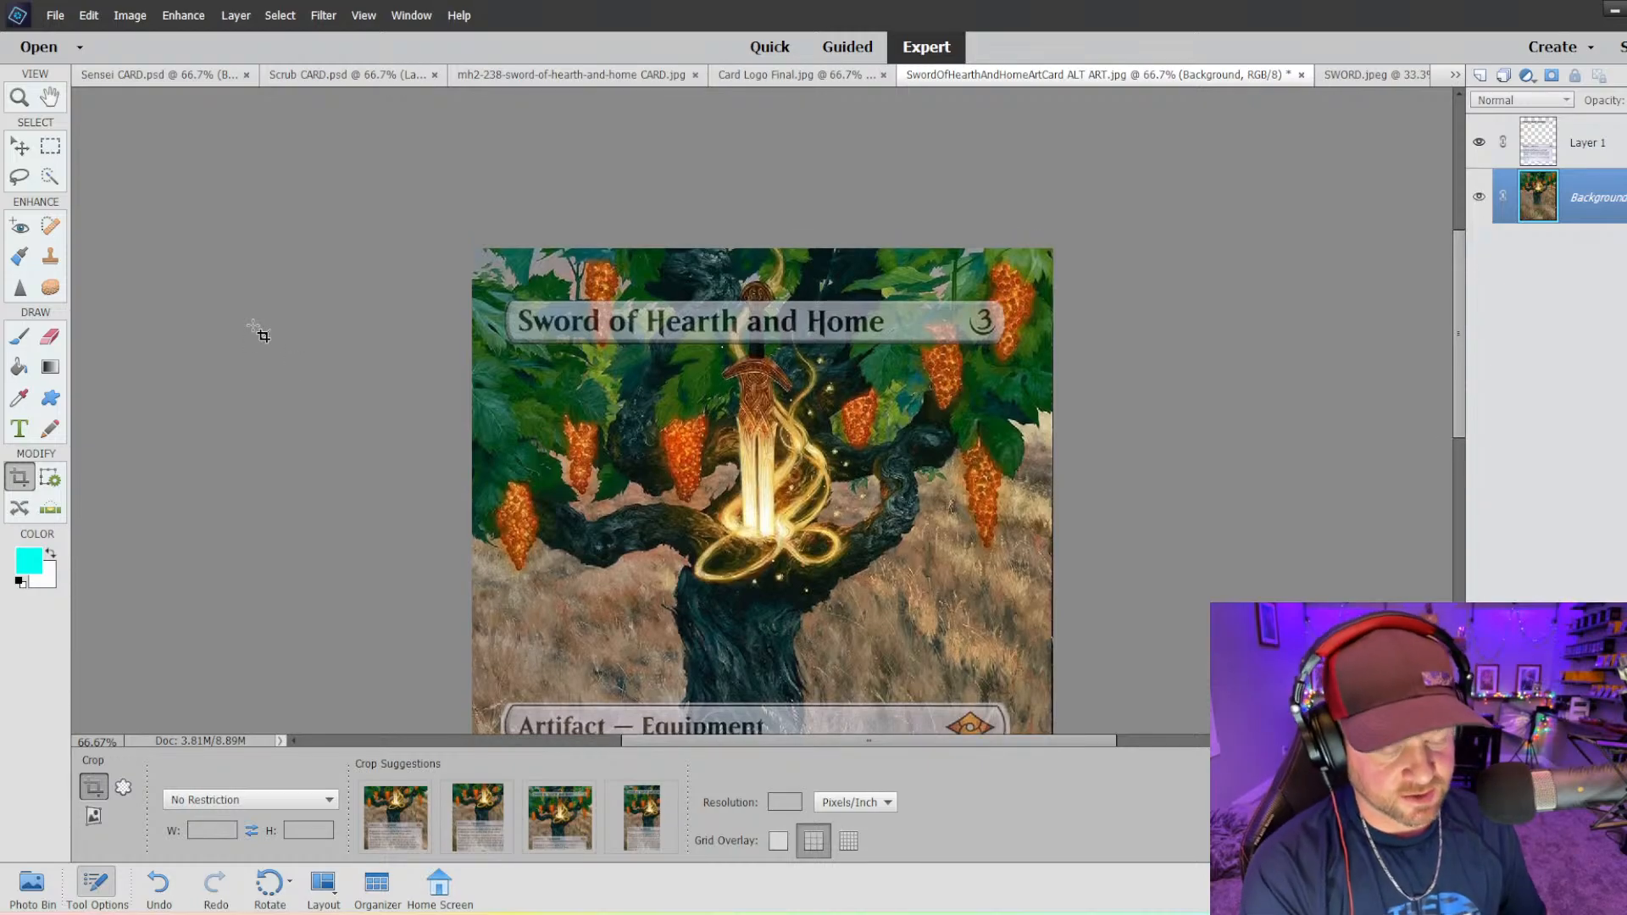
{"action": "key", "text": "ctrl+plus"}
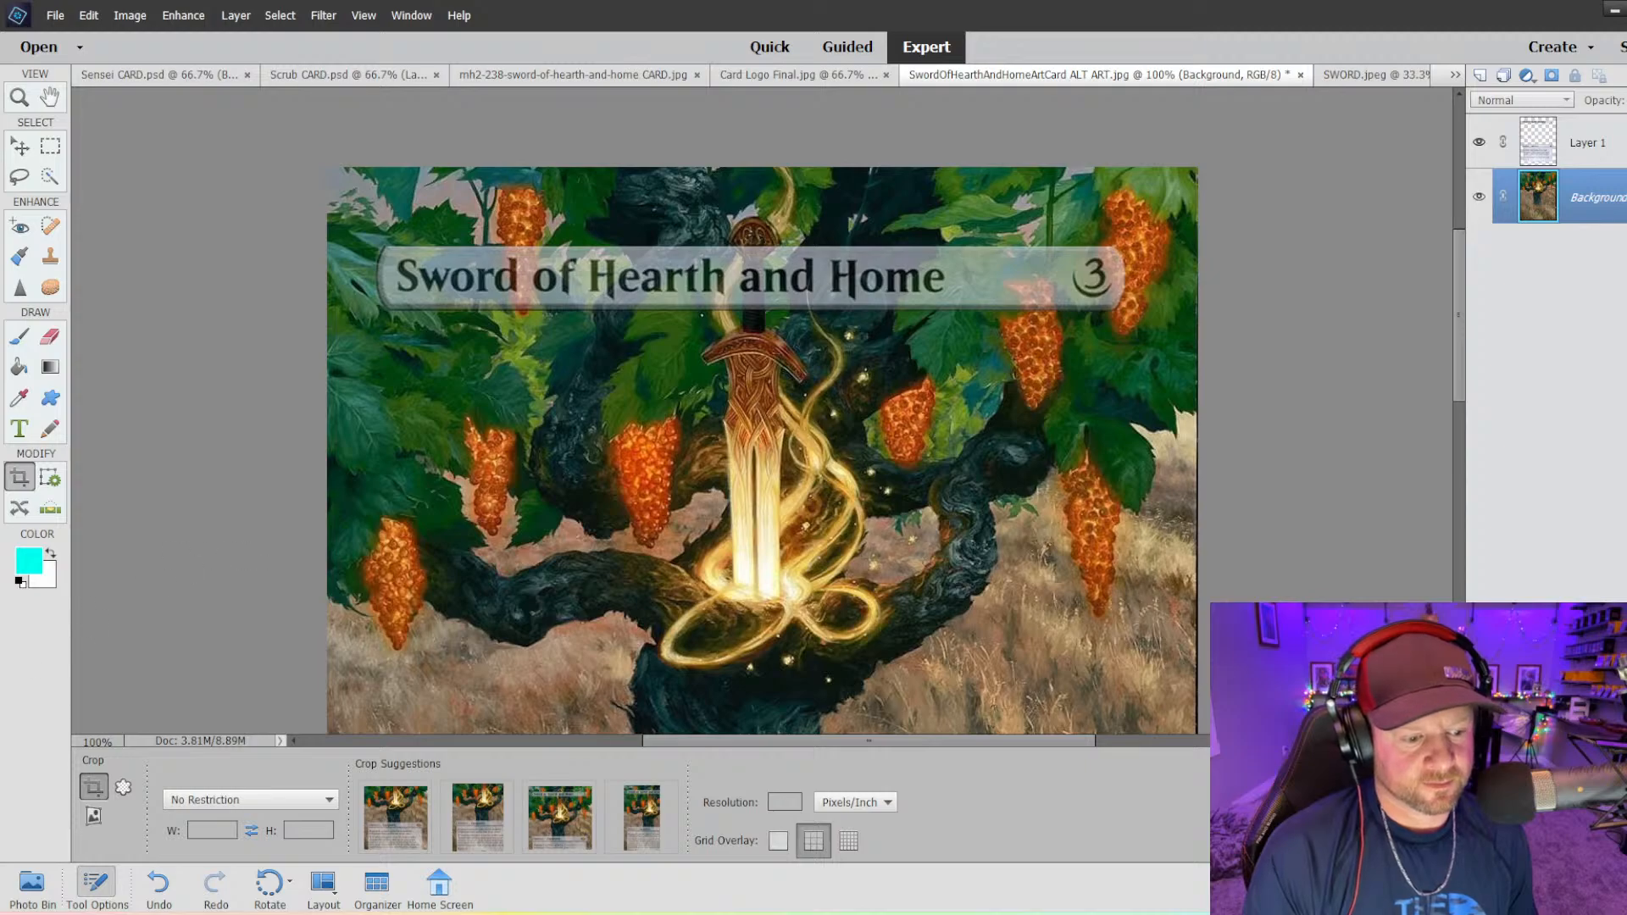
{"action": "left_click", "coordinate": [50, 256]}
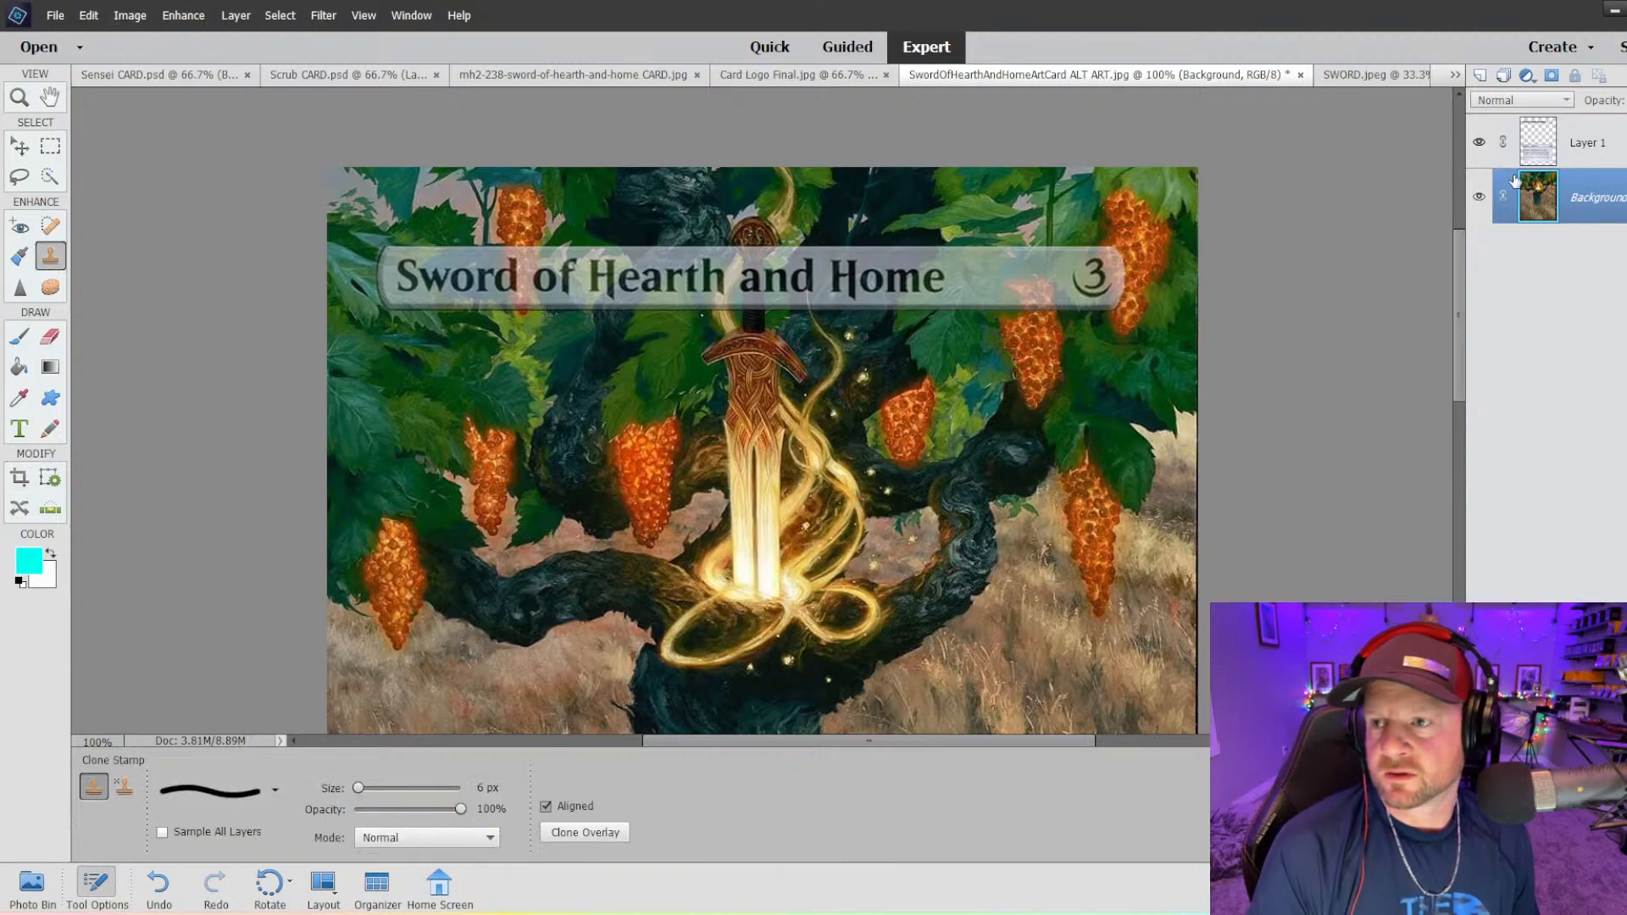
{"action": "left_click", "coordinate": [616, 474], "text": "alt"}
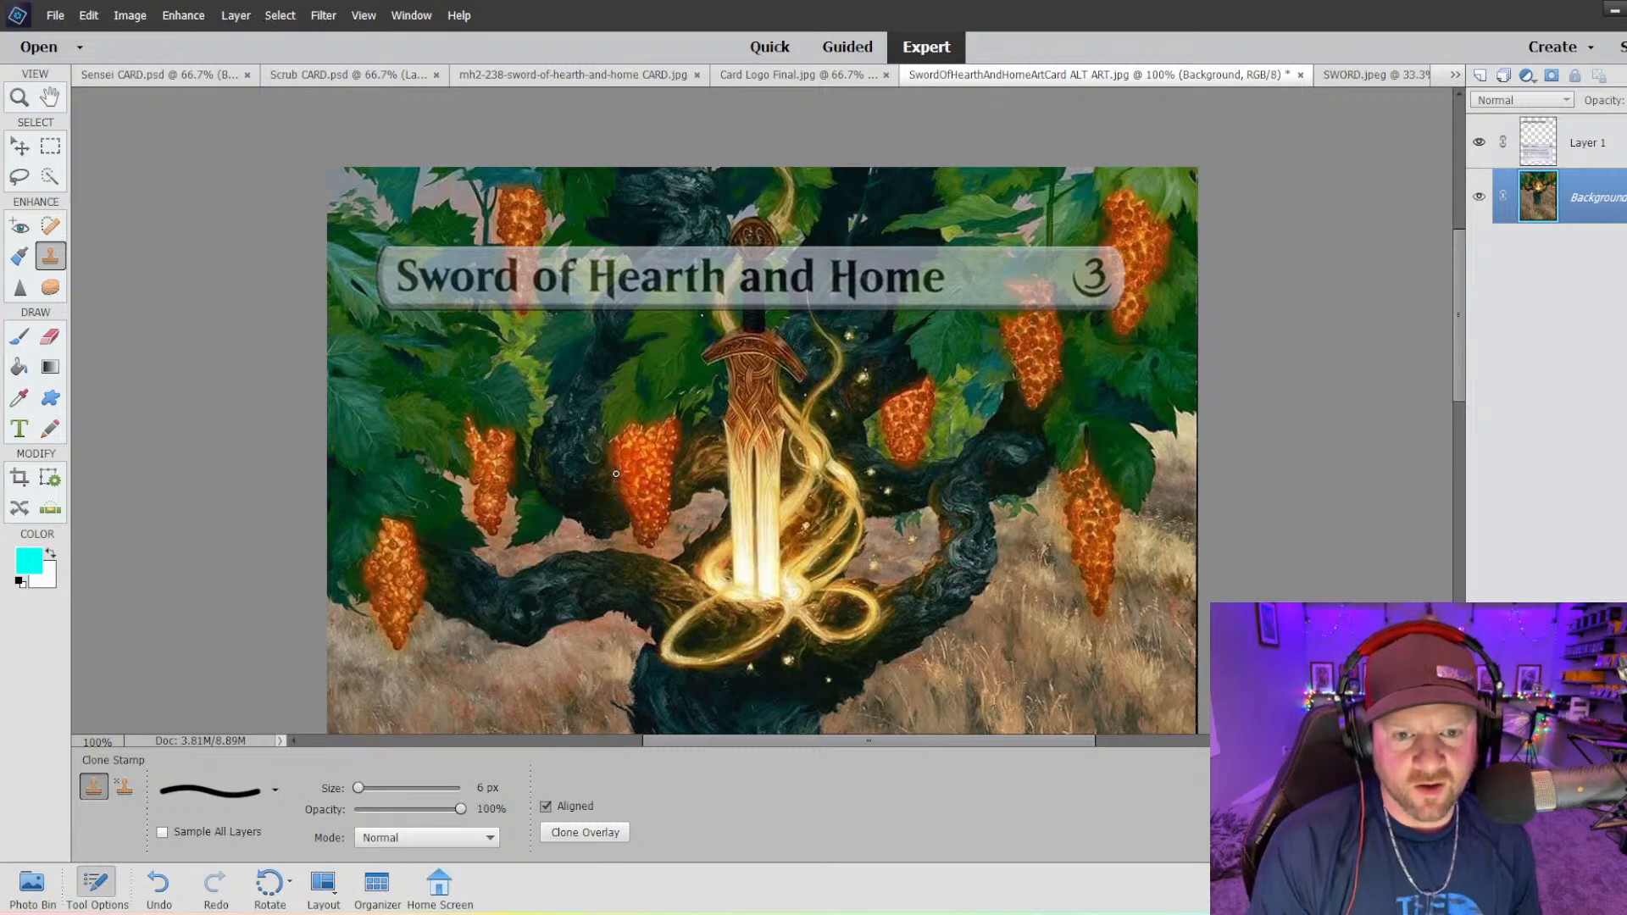
{"action": "key", "text": "bracketright"}
{"action": "key", "text": "bracketright"}
{"action": "key", "text": "bracketright"}
{"action": "key", "text": "bracketright"}
{"action": "key", "text": "bracketright"}
{"action": "key", "text": "bracketright"}
{"action": "key", "text": "bracketright"}
{"action": "key", "text": "bracketright"}
{"action": "key", "text": "bracketright"}
{"action": "key", "text": "bracketright"}
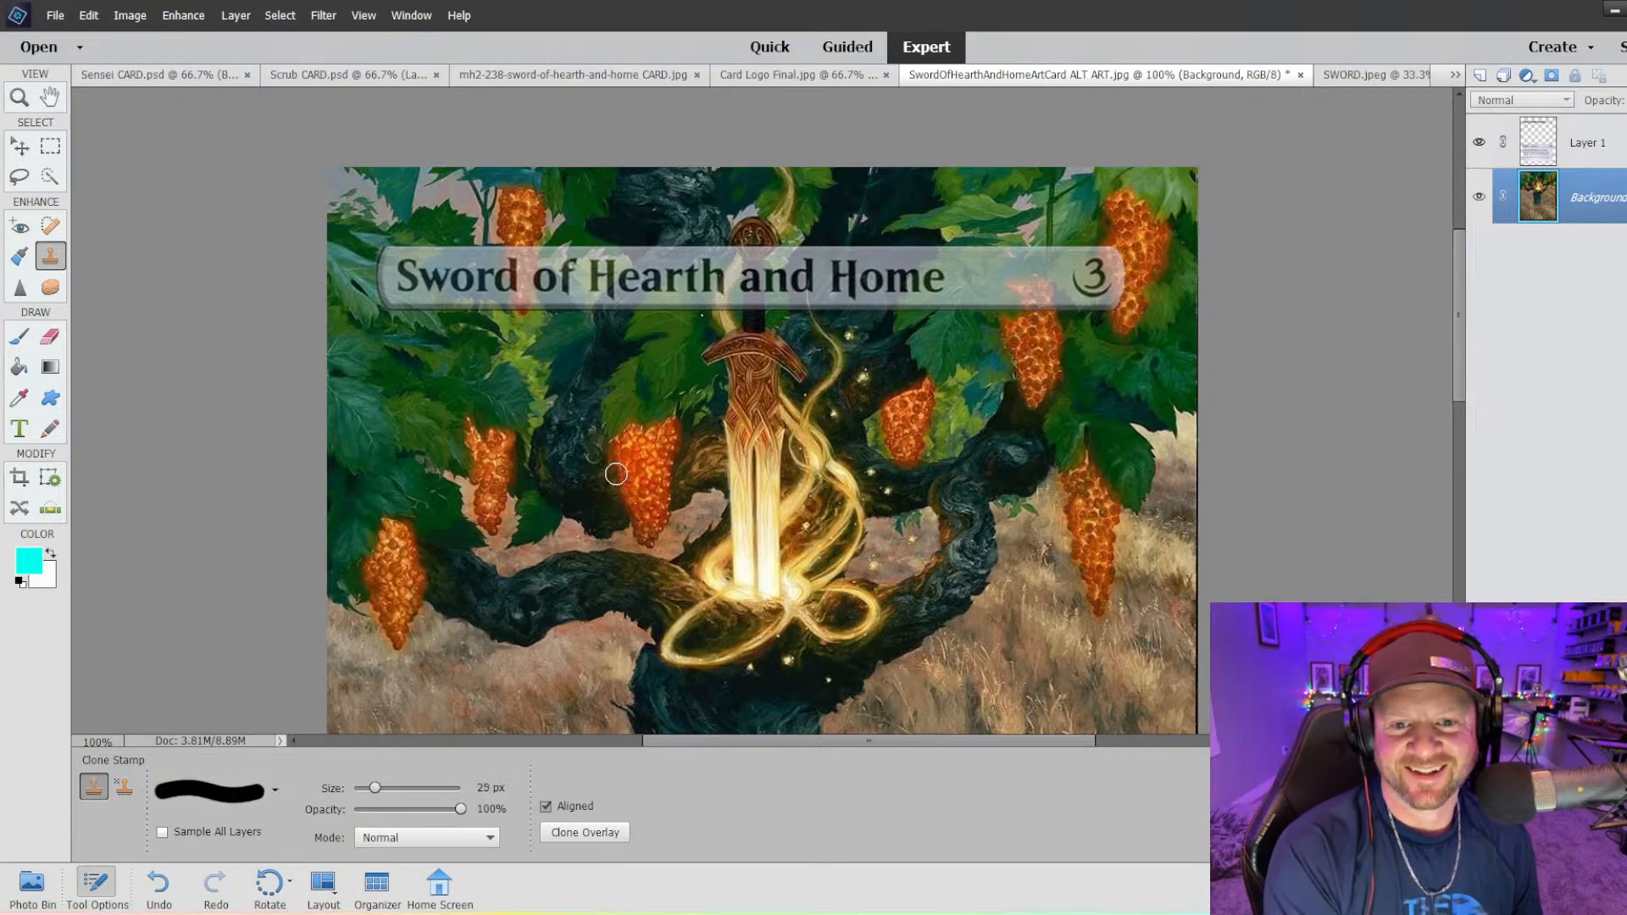
{"action": "key", "text": "bracketleft"}
{"action": "key", "text": "bracketleft"}
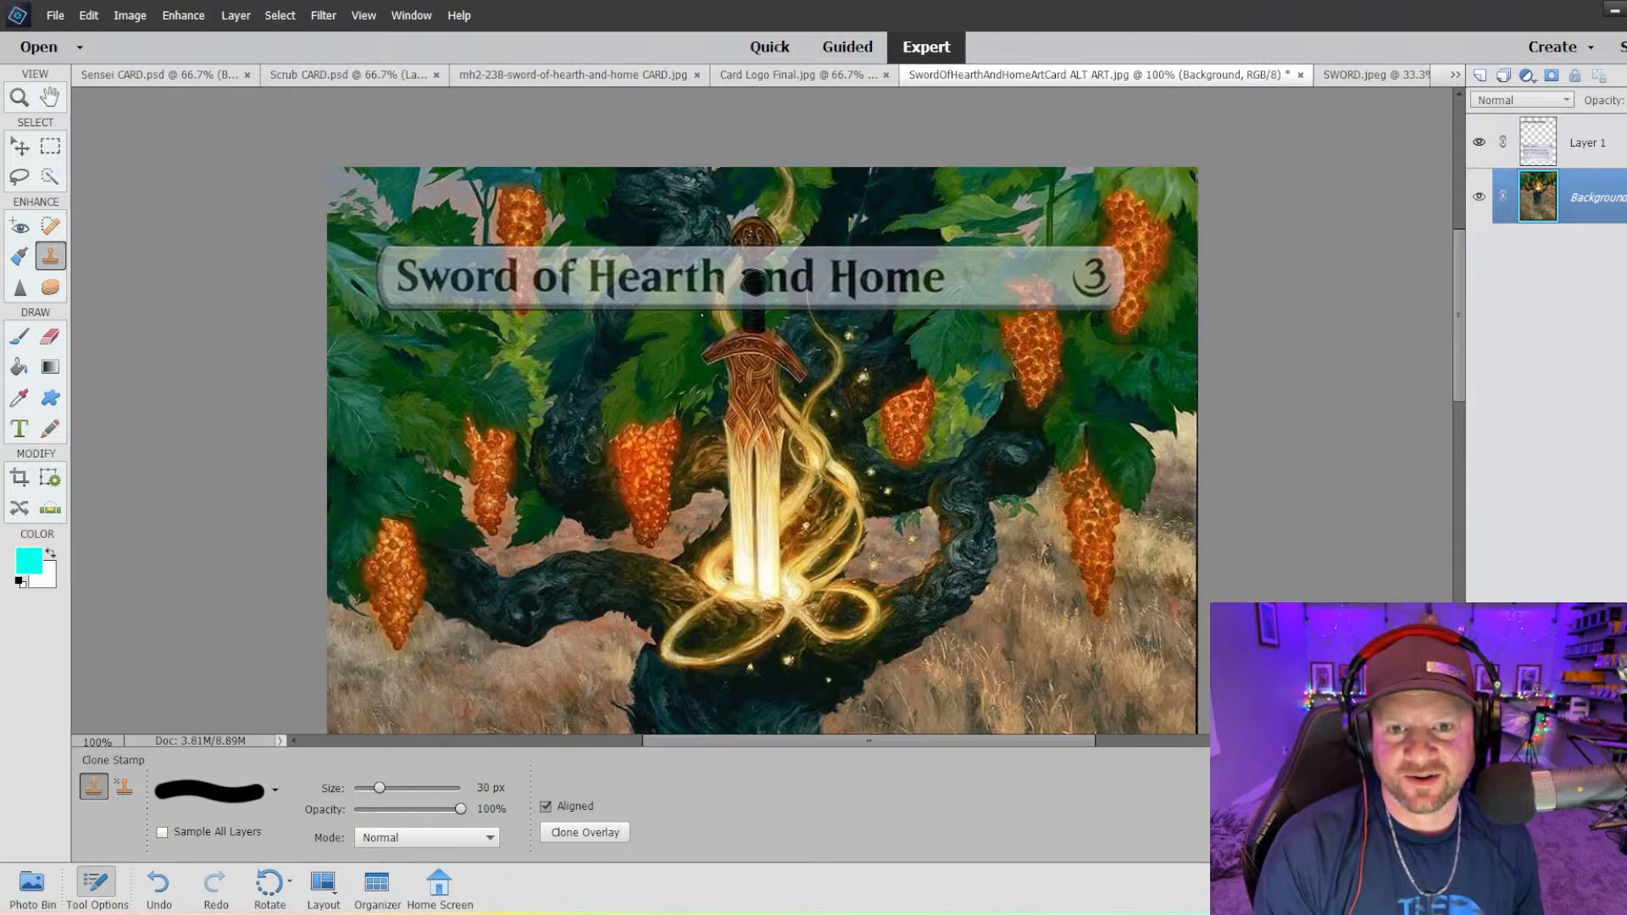
{"action": "key", "text": "bracketleft"}
{"action": "key", "text": "bracketleft"}
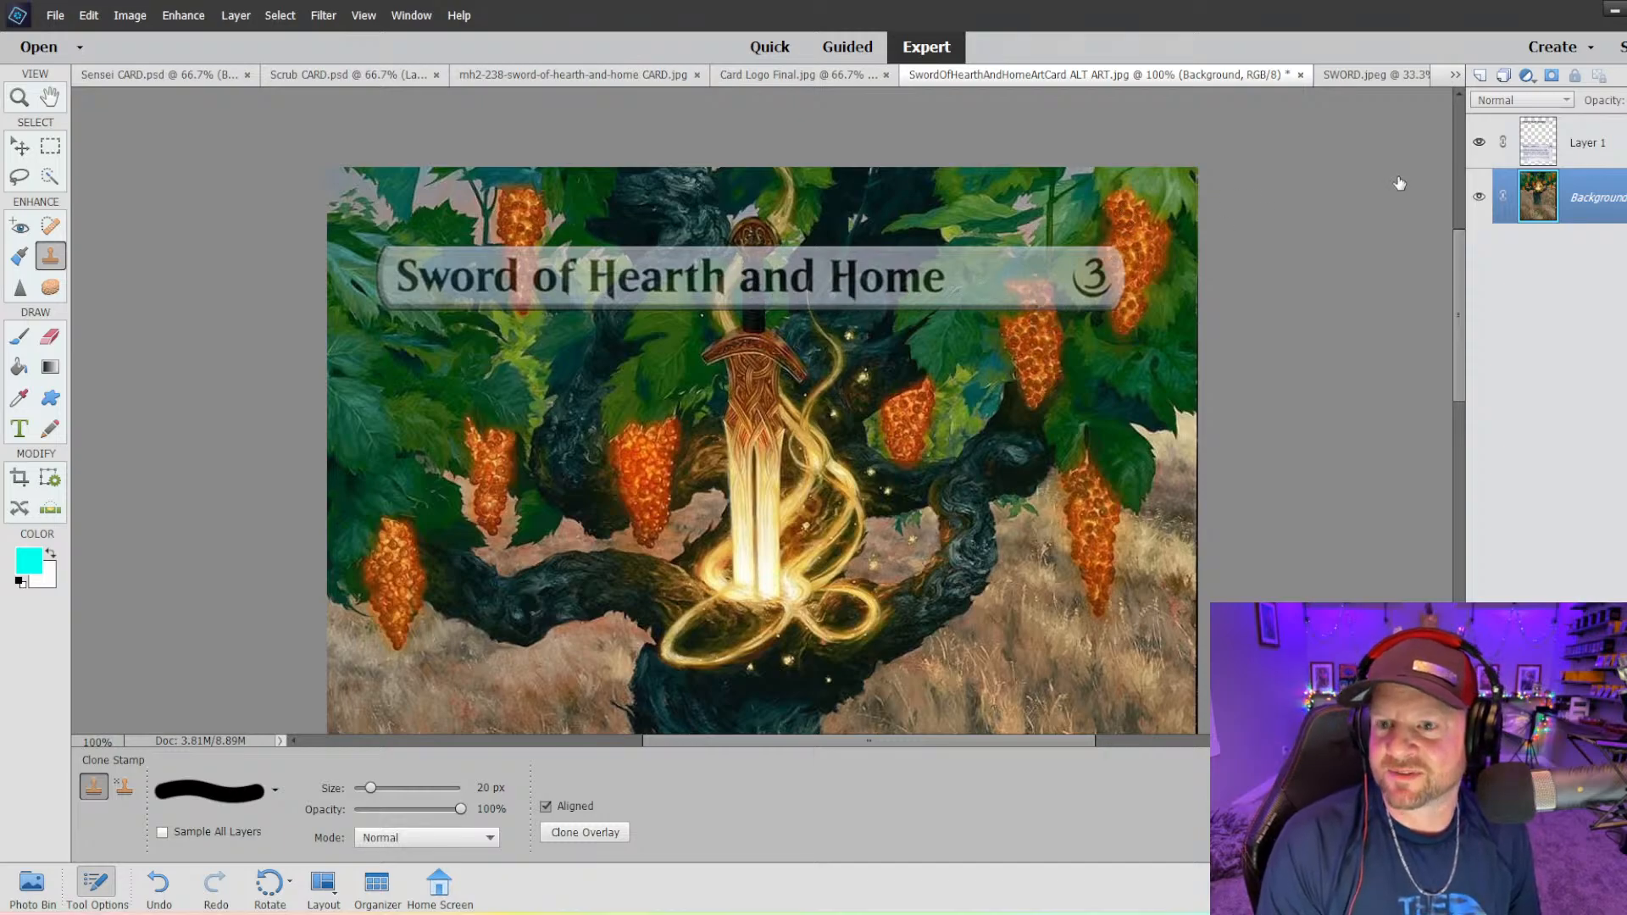
- Select Layer 1 and inspect the card from the rules text box up to the title bar, ending on the whole card
{"action": "key", "text": "alt+bracketright"}
{"action": "left_click_drag", "start_coordinate": [1457, 288], "coordinate": [1457, 419]}
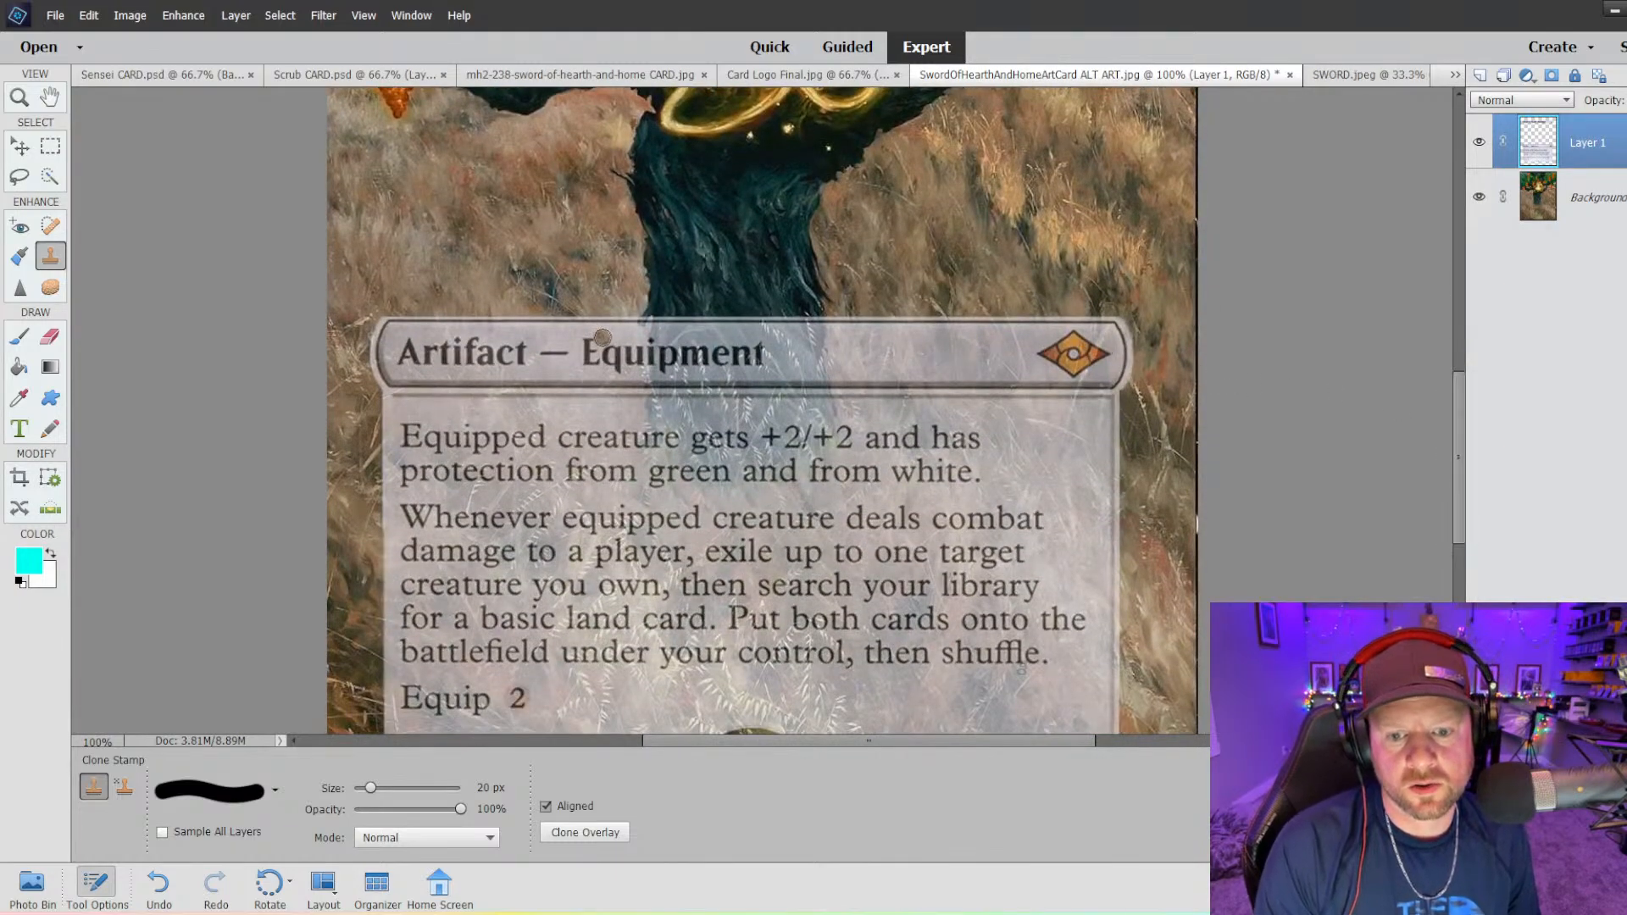
{"action": "scroll", "coordinate": [602, 337], "scroll_direction": "down", "scroll_amount": 3}
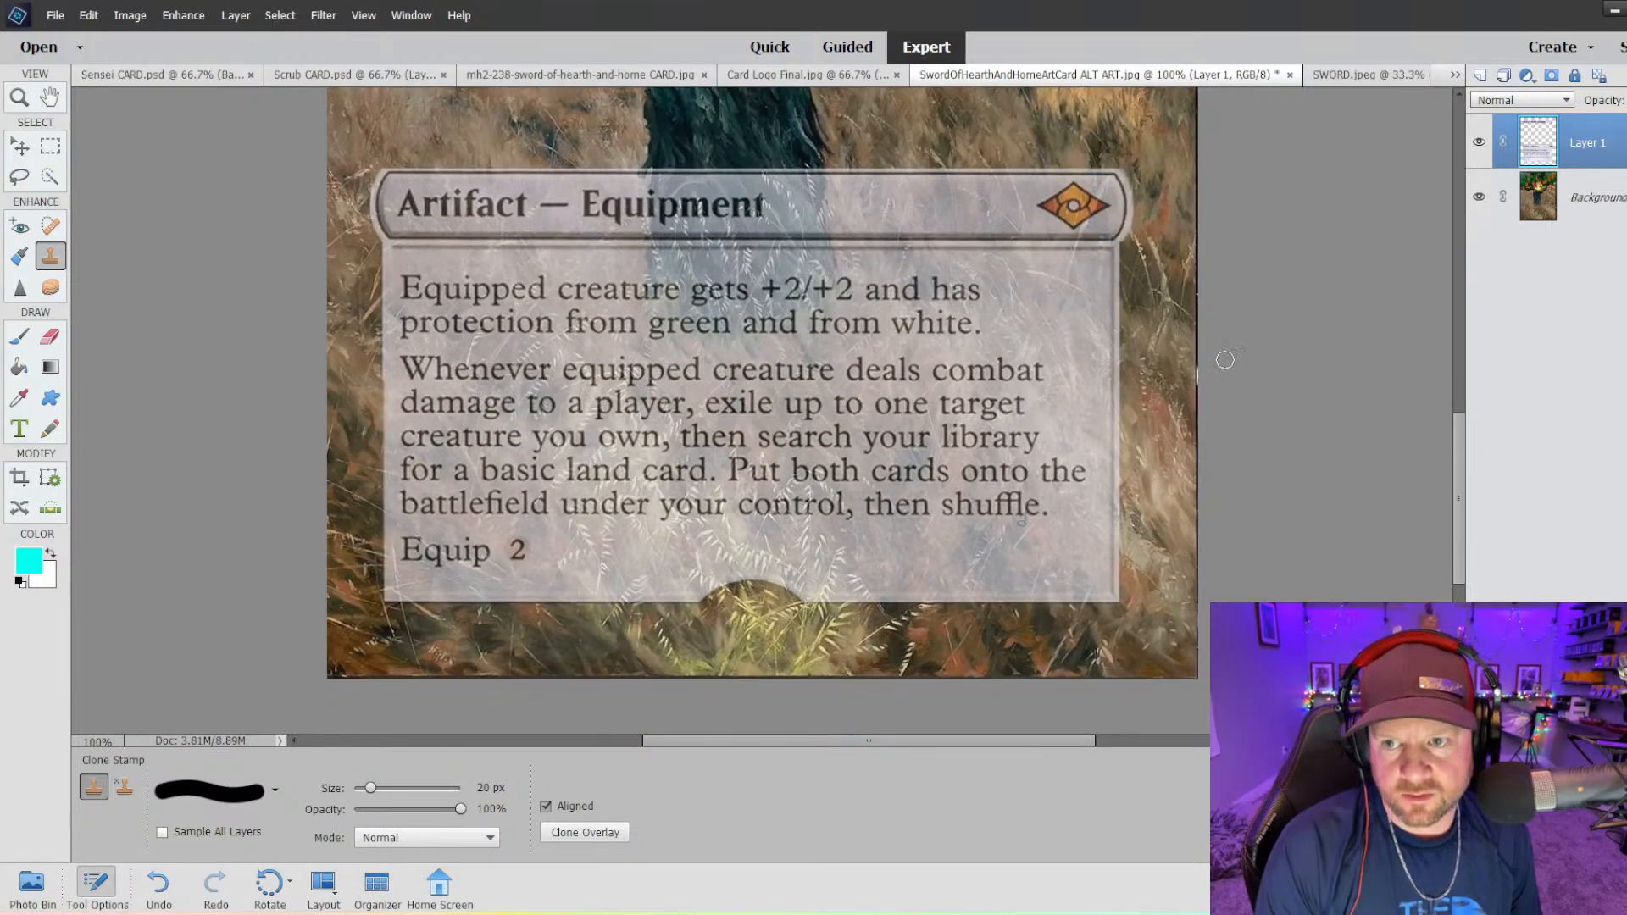
{"action": "left_click_drag", "start_coordinate": [1459, 539], "coordinate": [1459, 469]}
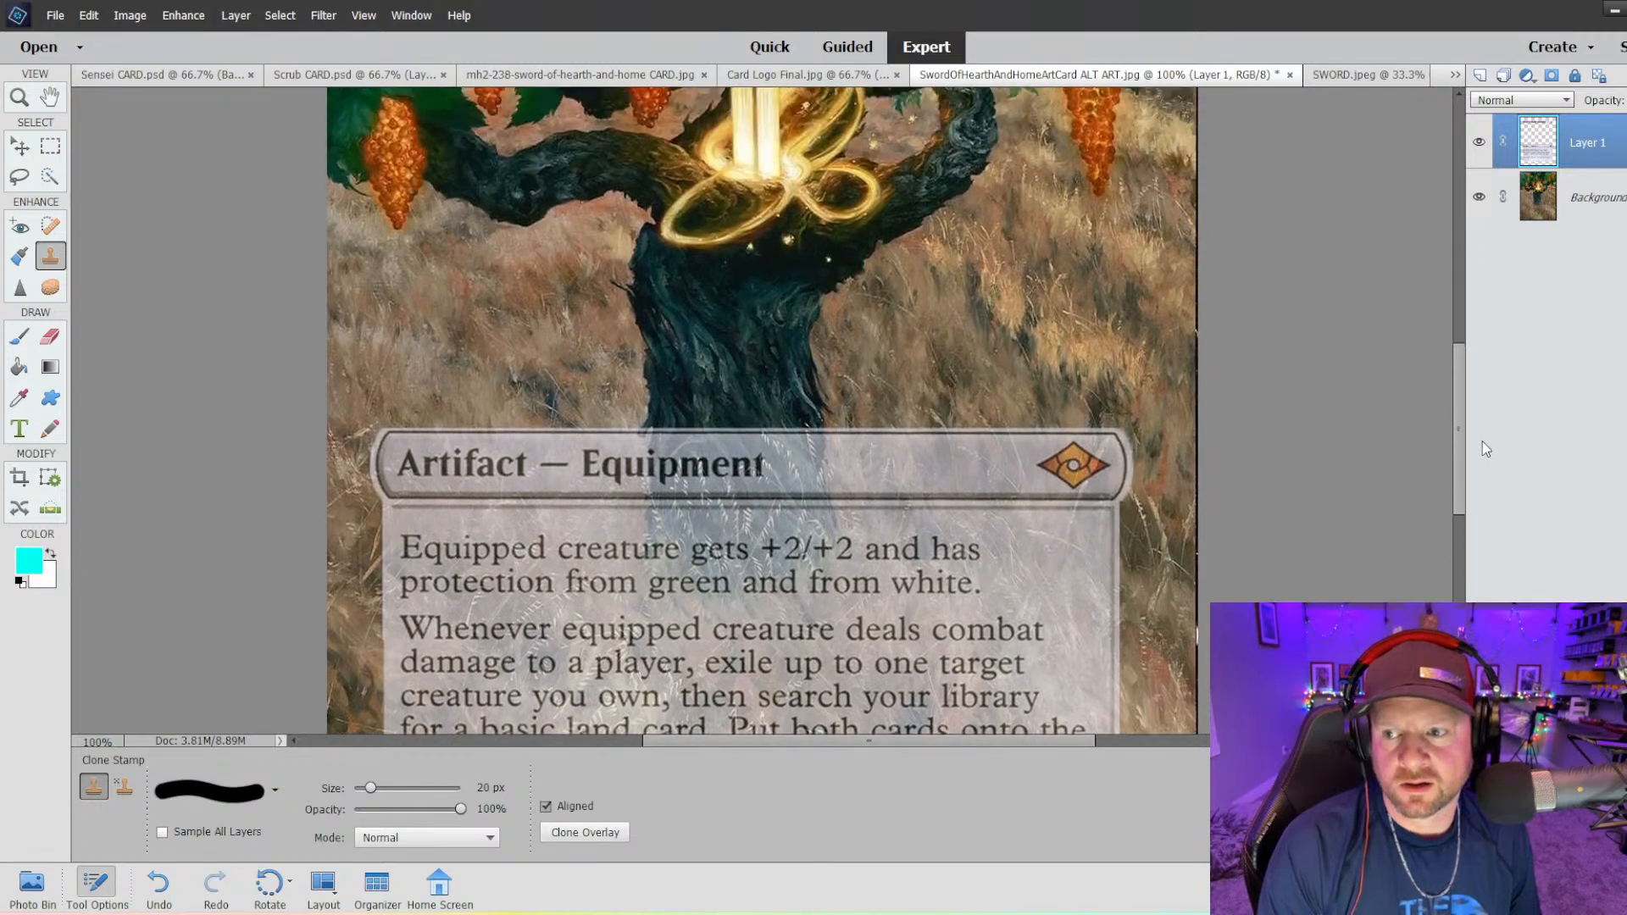
{"action": "left_click_drag", "start_coordinate": [1466, 321], "coordinate": [1459, 320]}
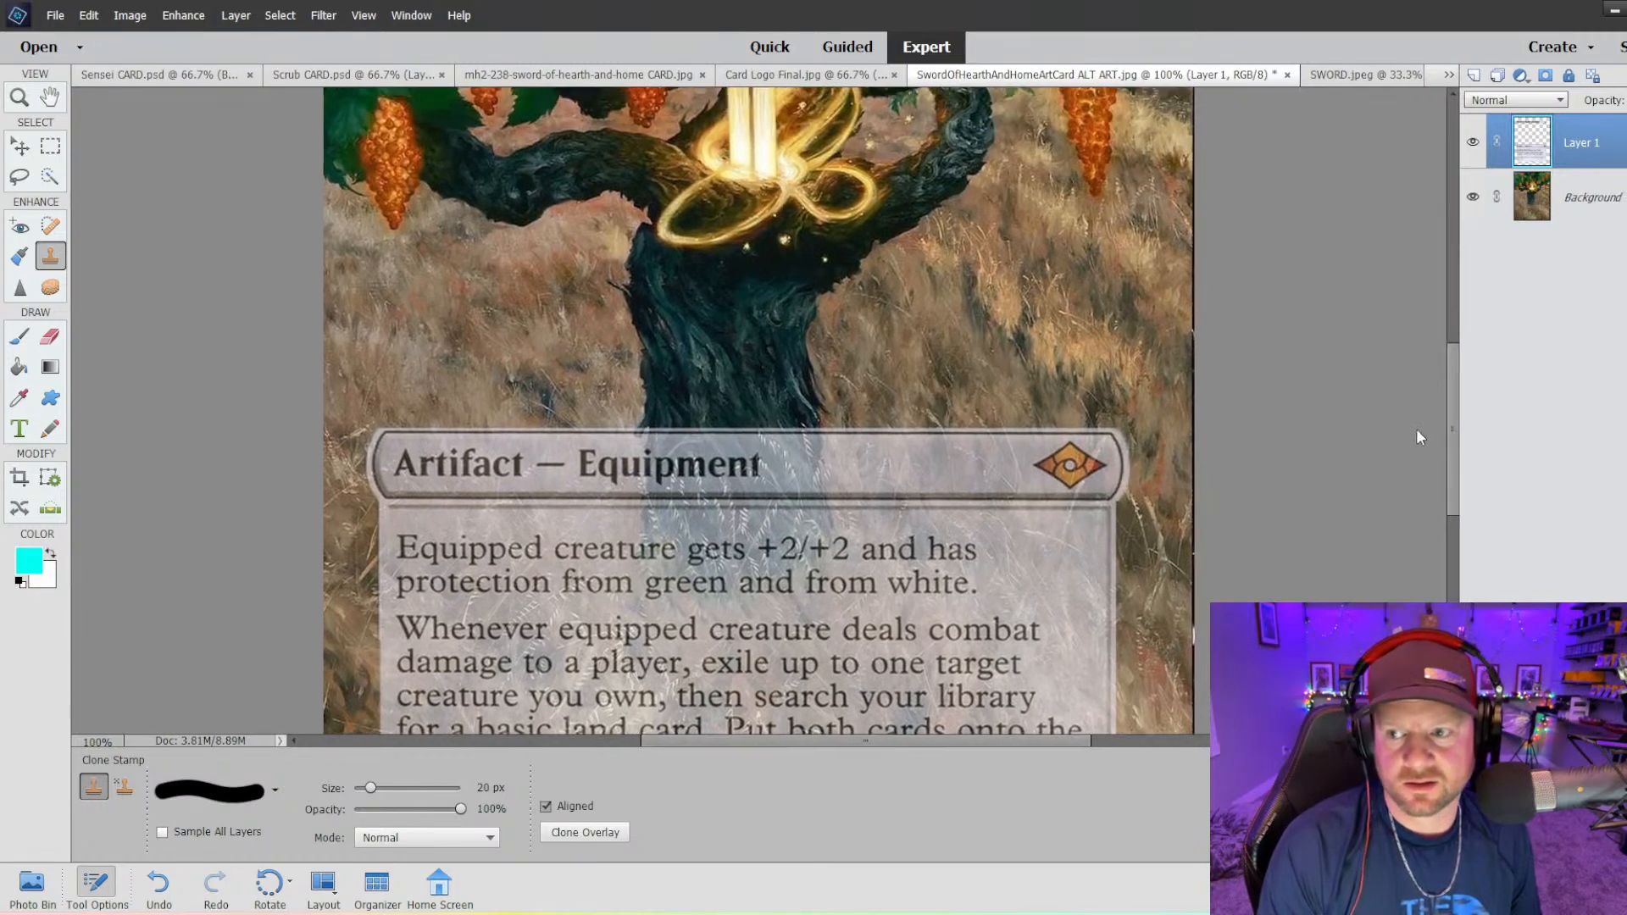
{"action": "left_click_drag", "start_coordinate": [1451, 415], "coordinate": [1433, 344]}
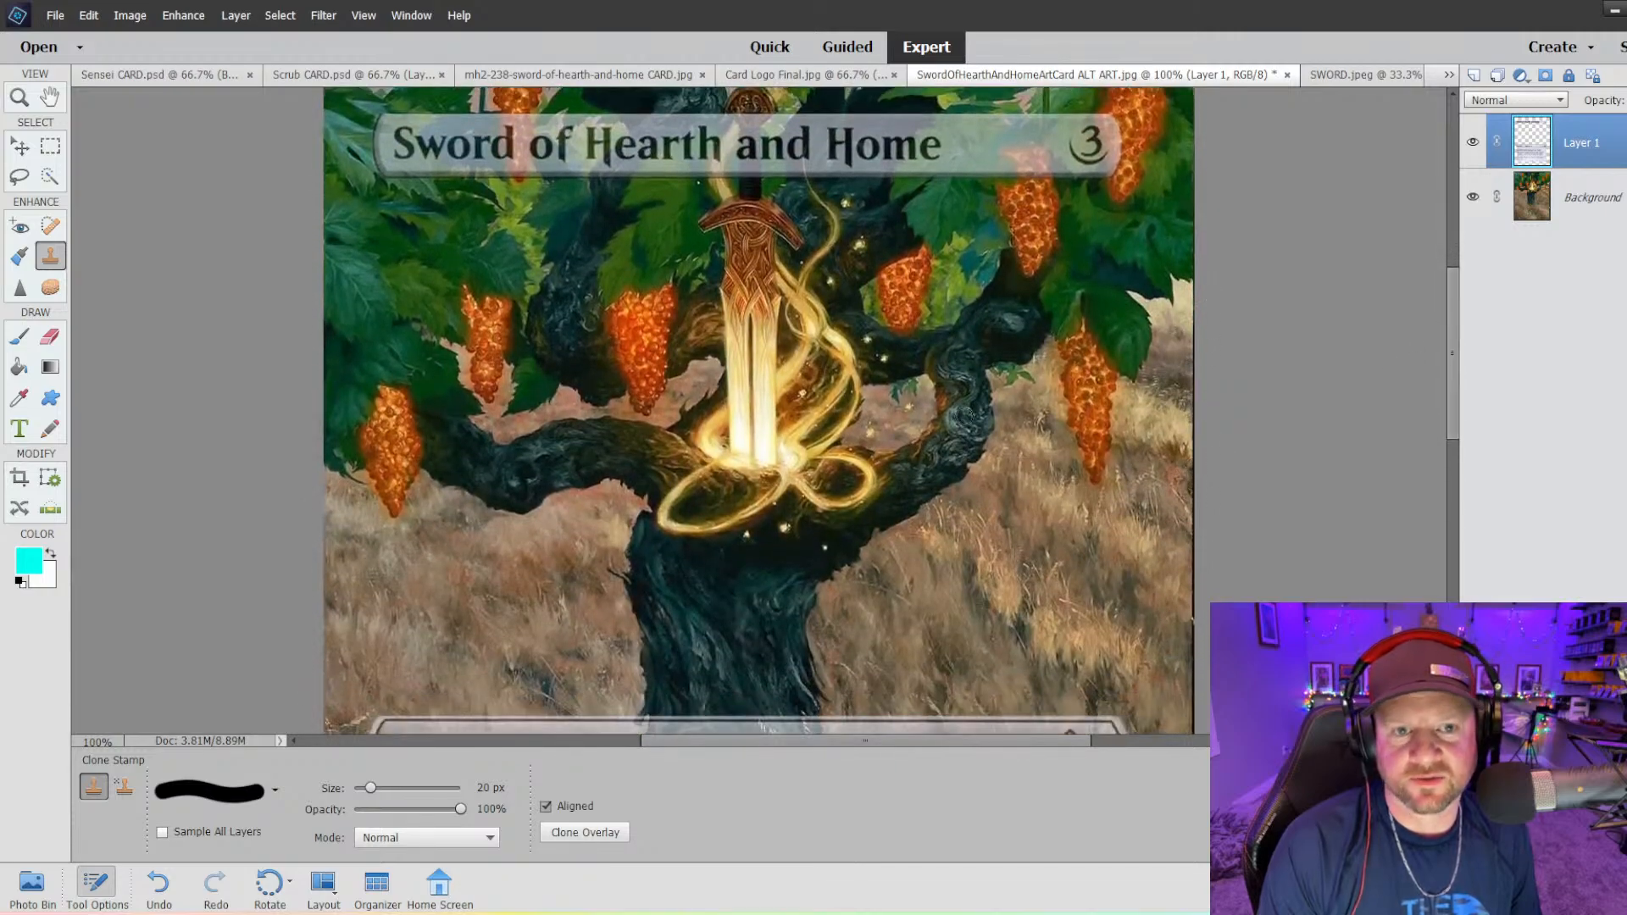
{"action": "key", "text": "ctrl+minus"}
{"action": "key", "text": "ctrl+minus"}
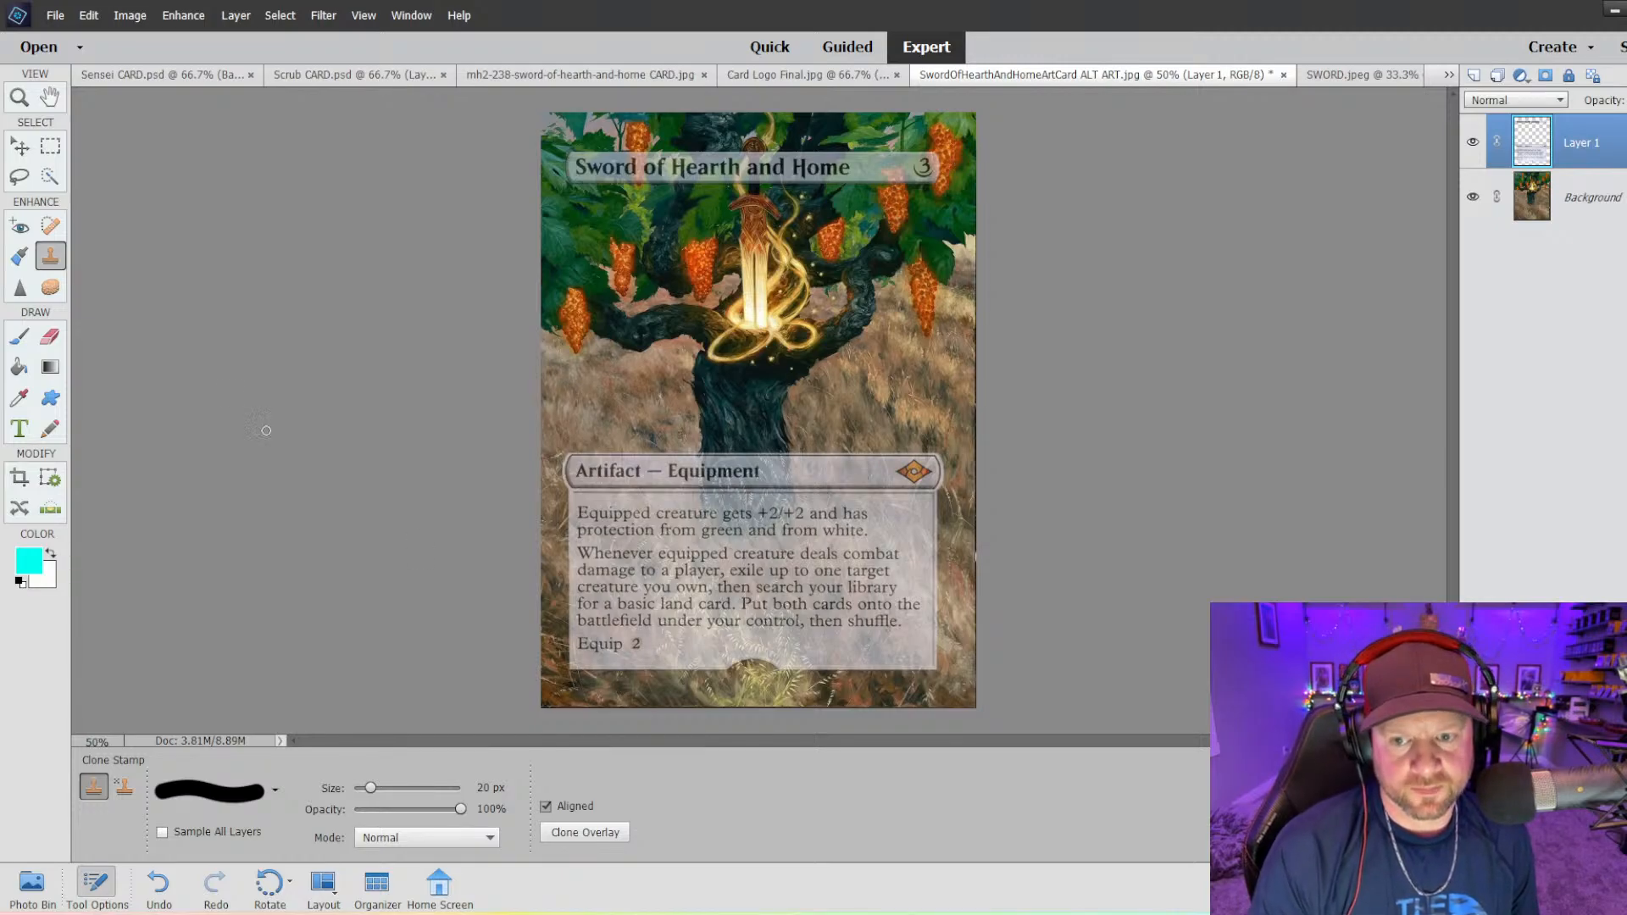
- Undo the clone stamping, the crop of the artwork and the last downward move of the card frame
{"action": "left_click", "coordinate": [134, 16]}
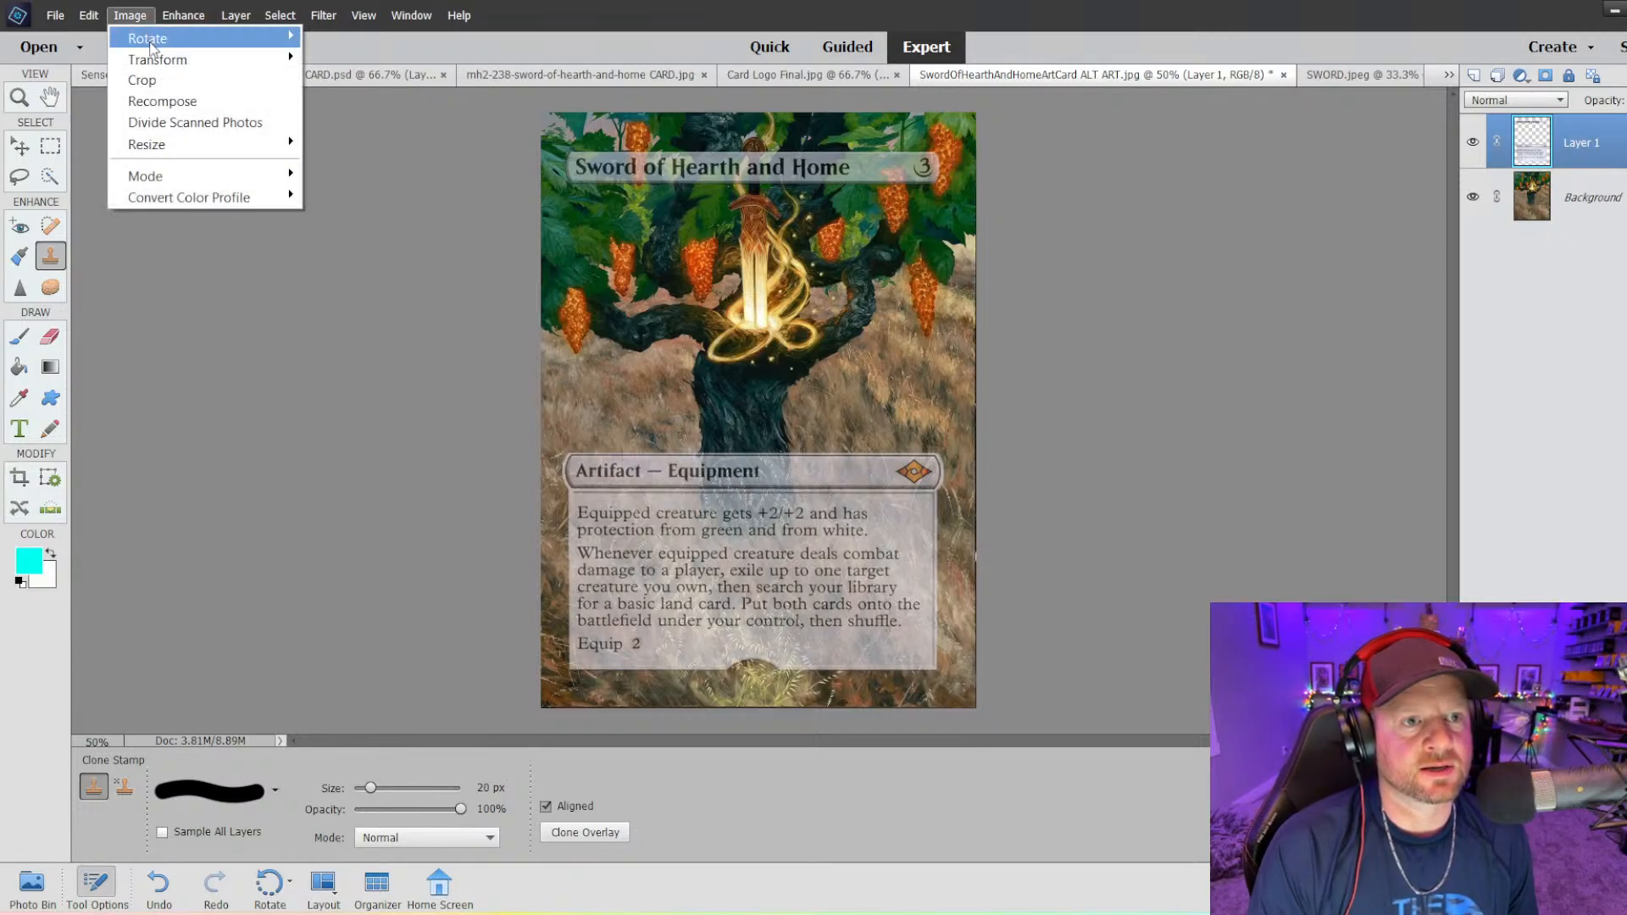
{"action": "left_click", "coordinate": [149, 80]}
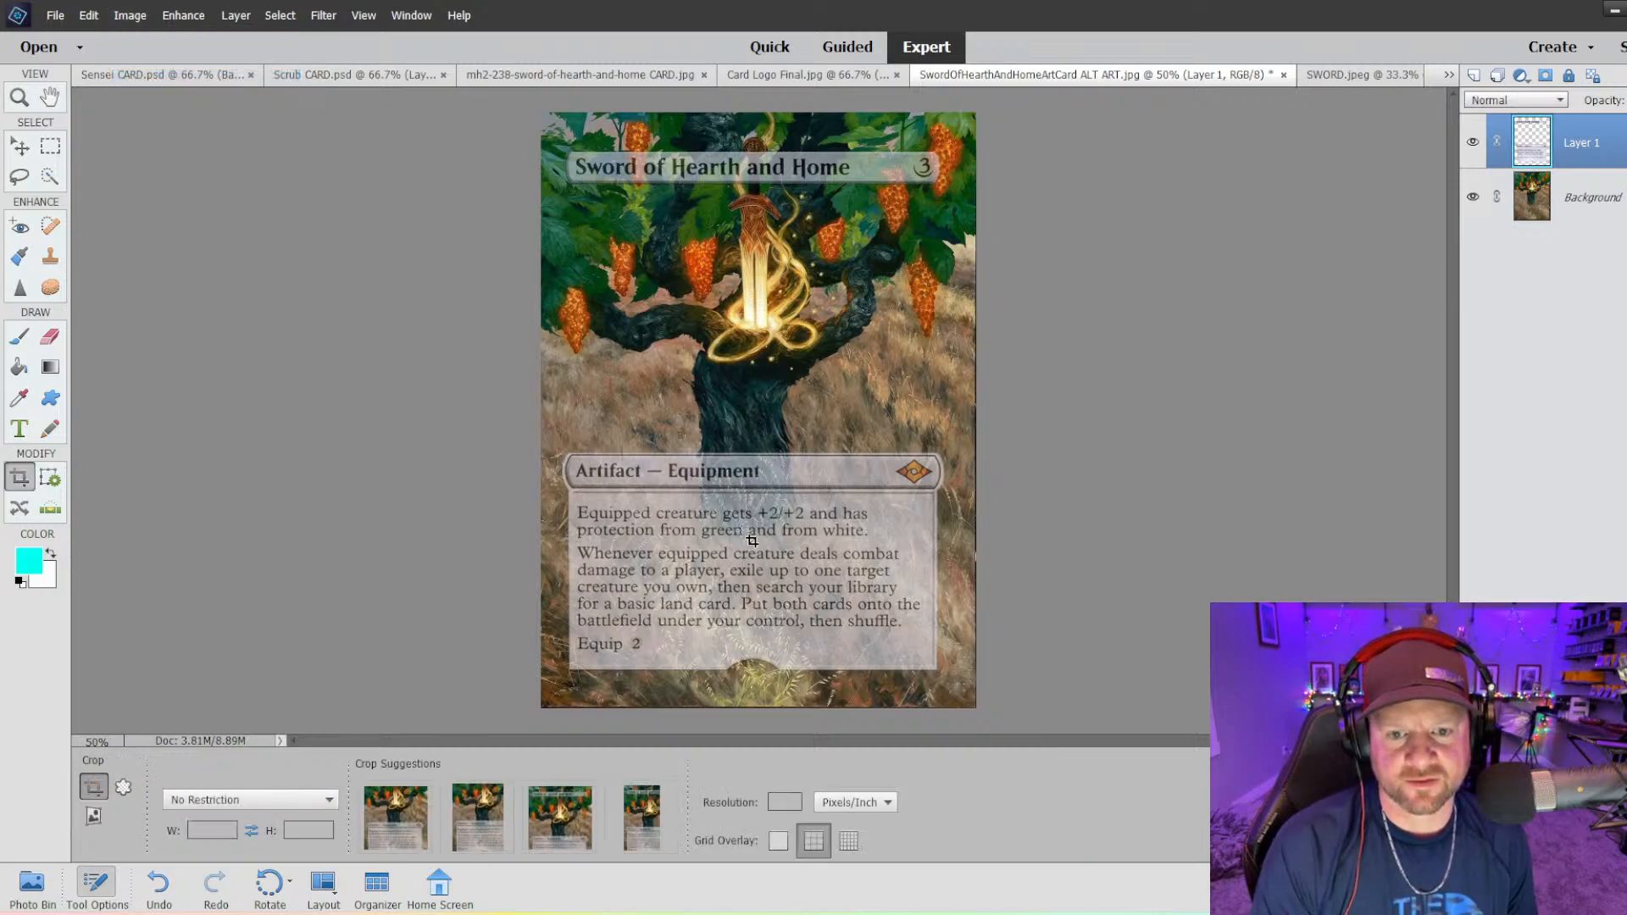
{"action": "key", "text": "ctrl+z"}
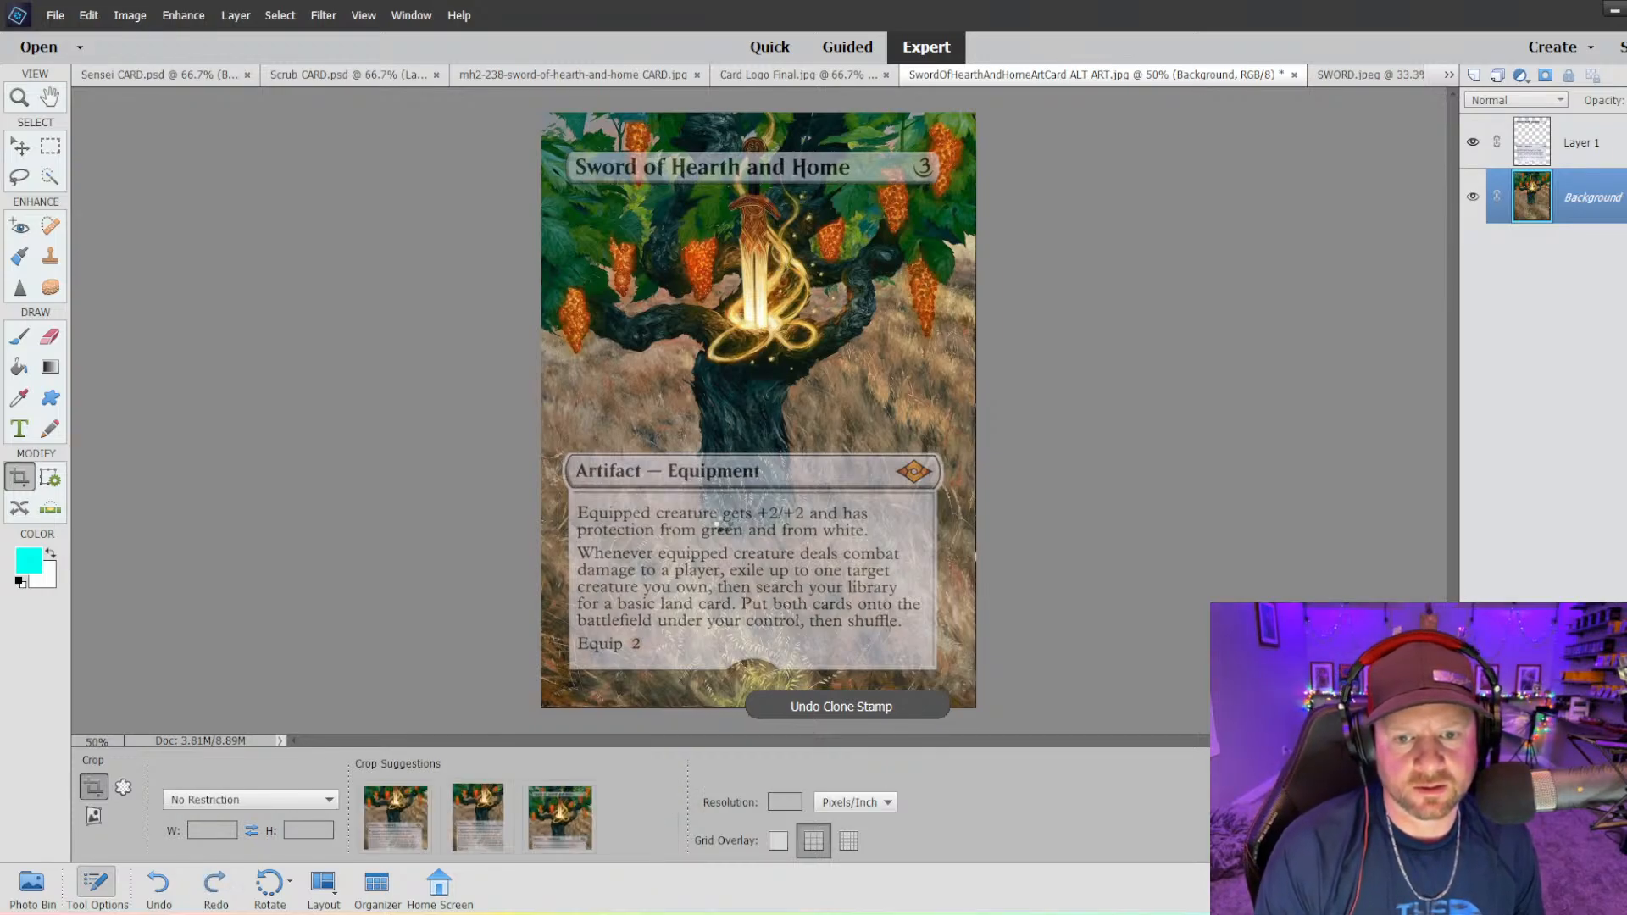
{"action": "key", "text": "ctrl+z"}
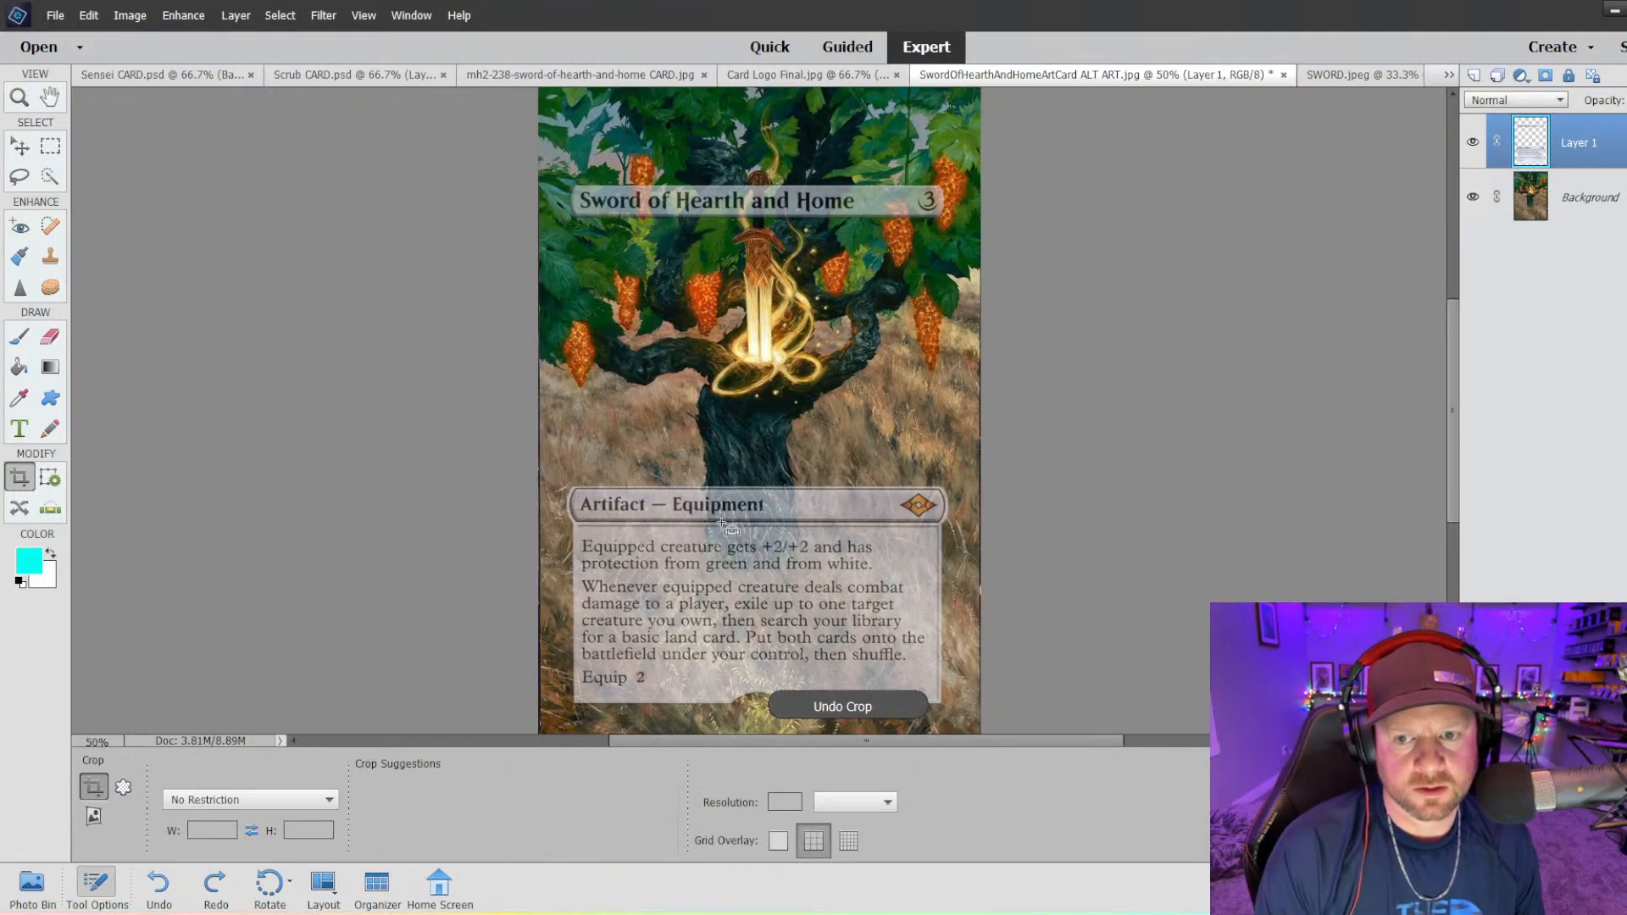
{"action": "key", "text": "ctrl+z"}
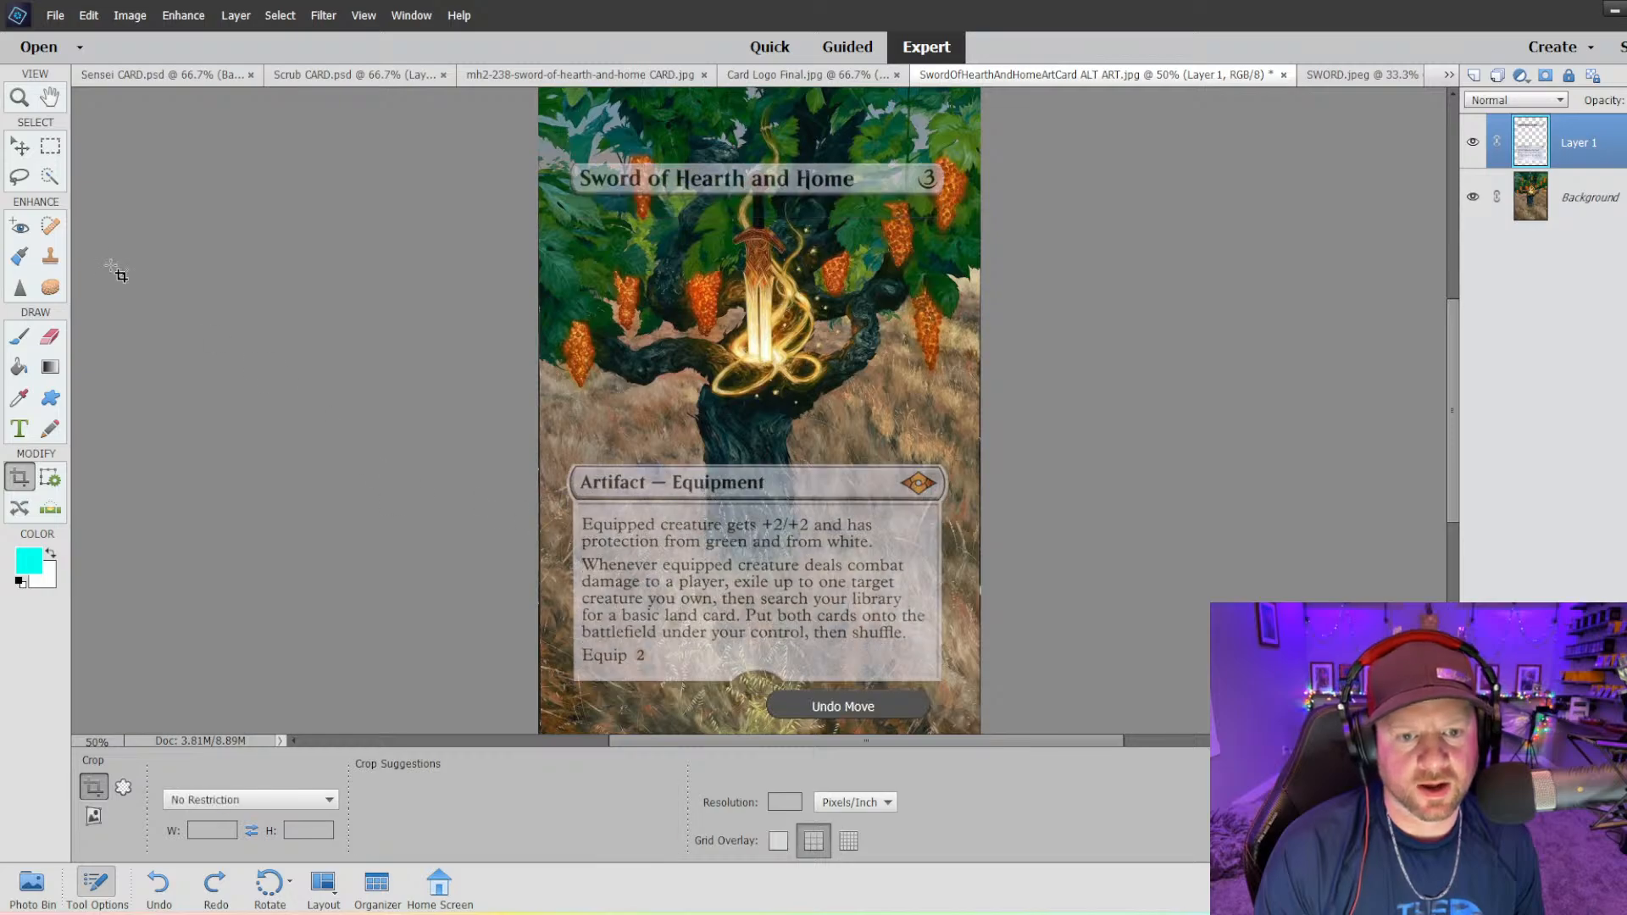
- Move the card frame on Layer 1 slightly down over the tree, and nudge it three increments to the right
{"action": "left_click", "coordinate": [20, 146]}
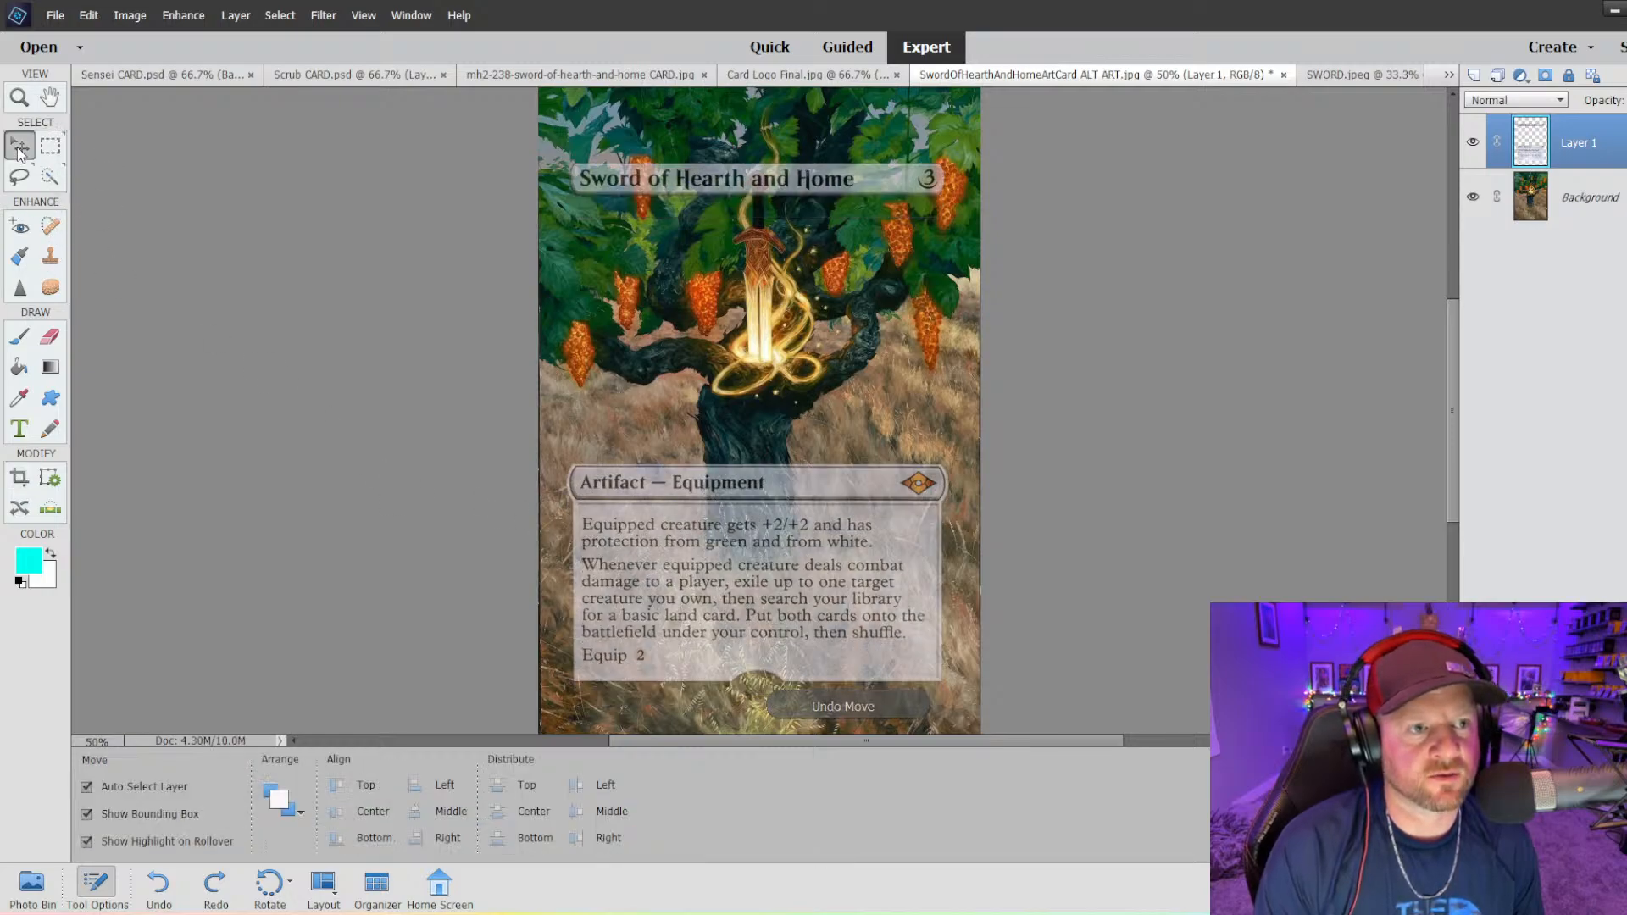
{"action": "left_click_drag", "start_coordinate": [815, 571], "coordinate": [781, 544]}
{"action": "scroll", "coordinate": [818, 590], "scroll_direction": "down", "scroll_amount": 1}
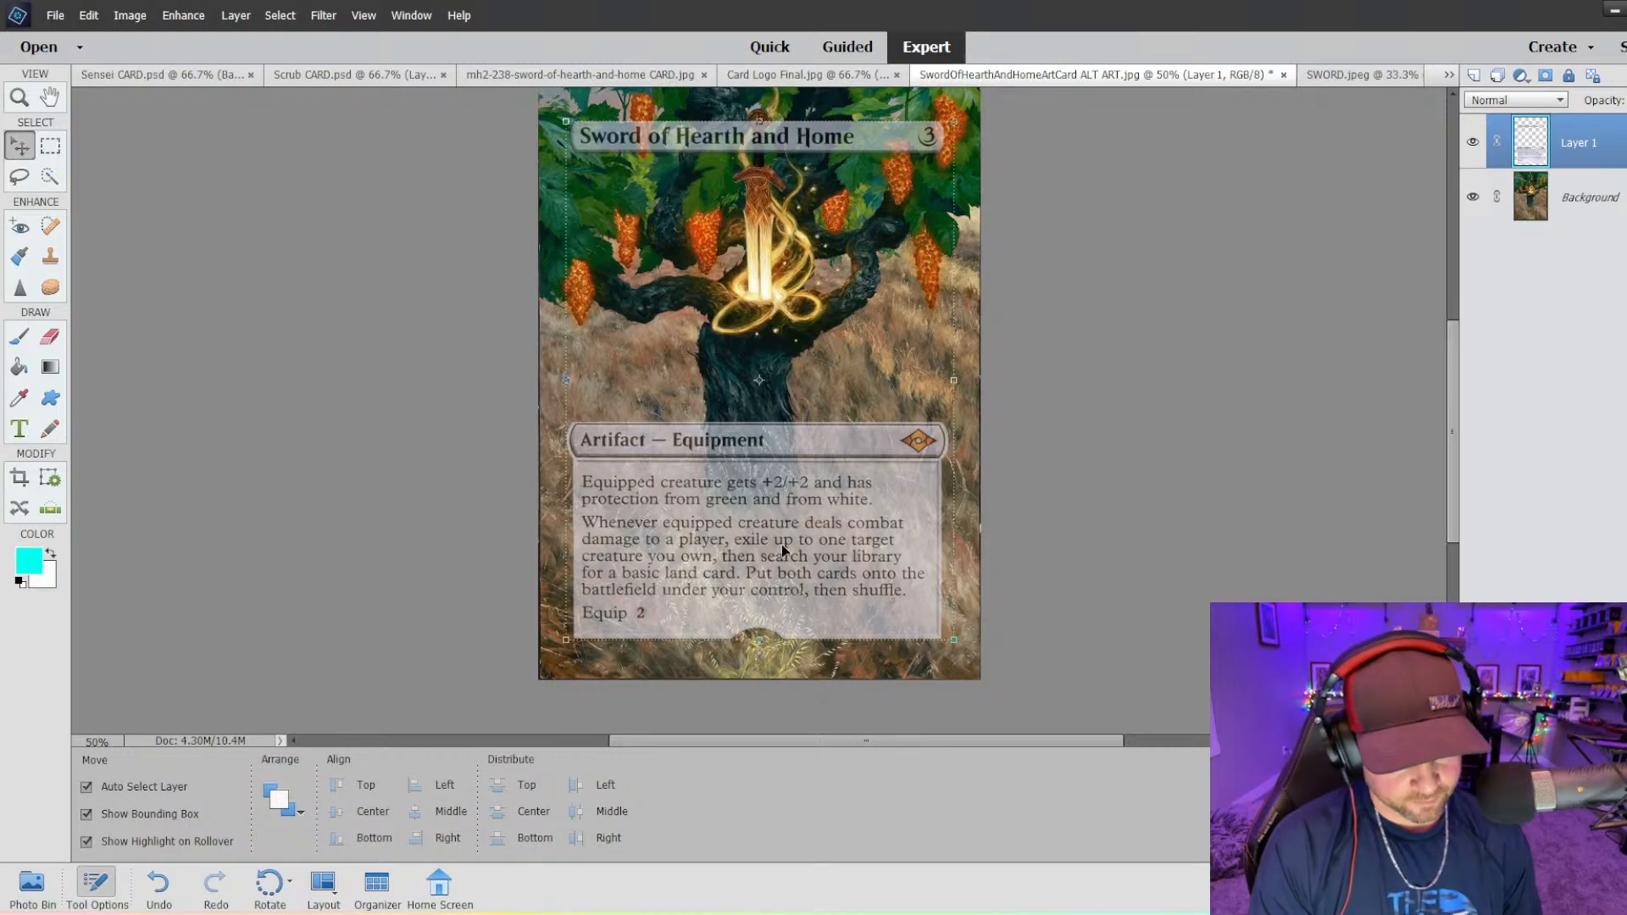
{"action": "key", "text": "Right"}
{"action": "key", "text": "Right"}
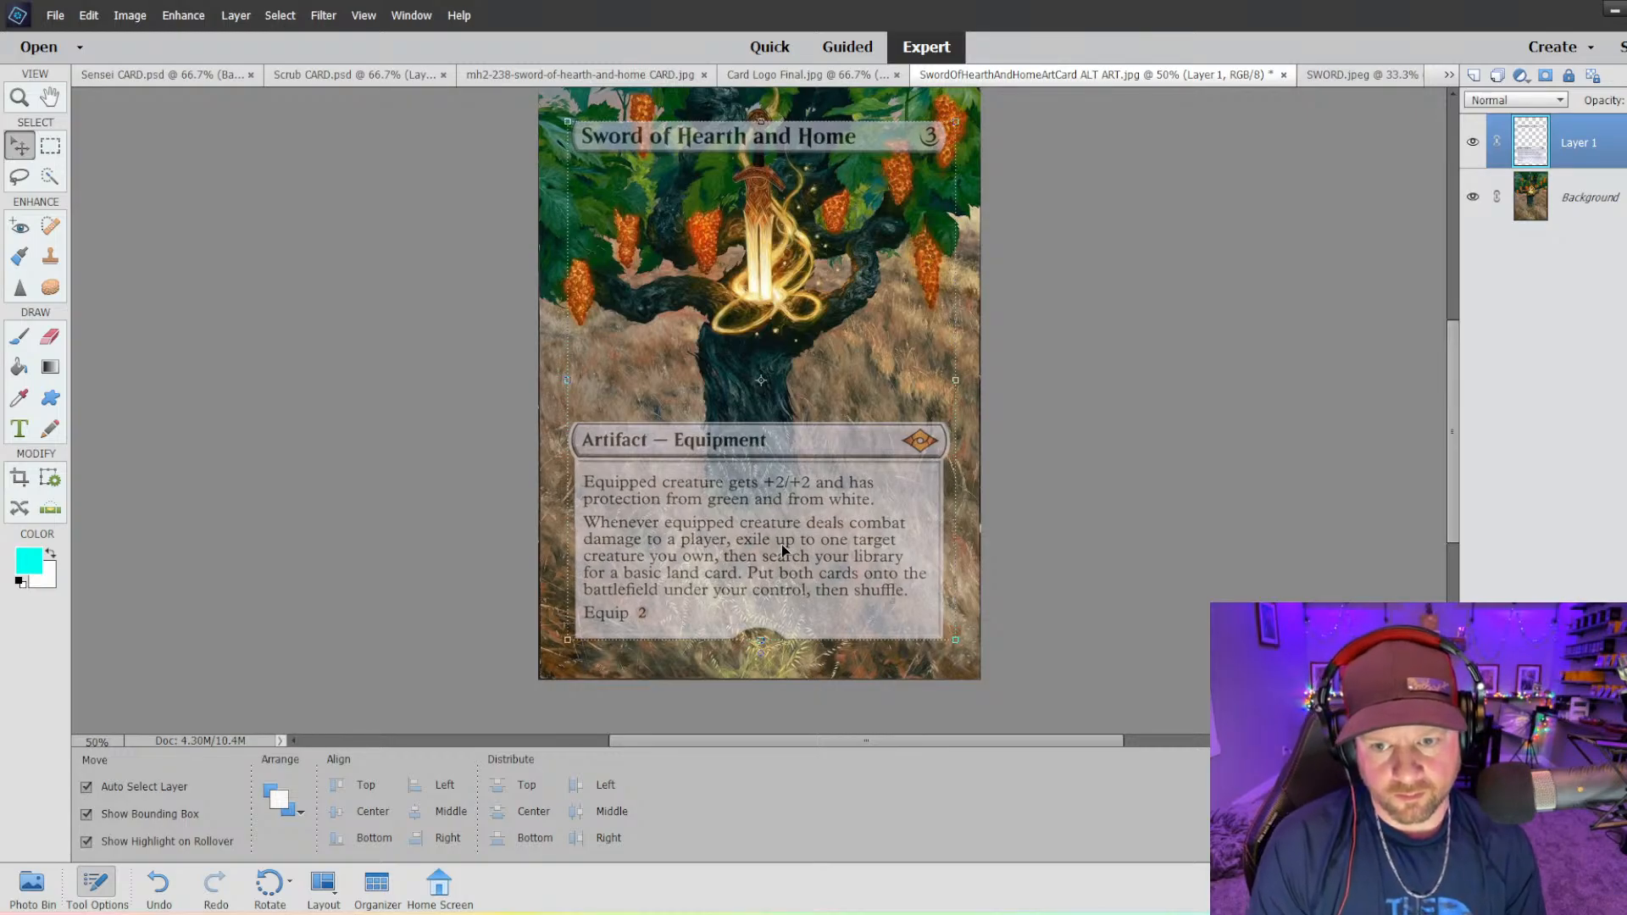
{"action": "key", "text": "Right"}
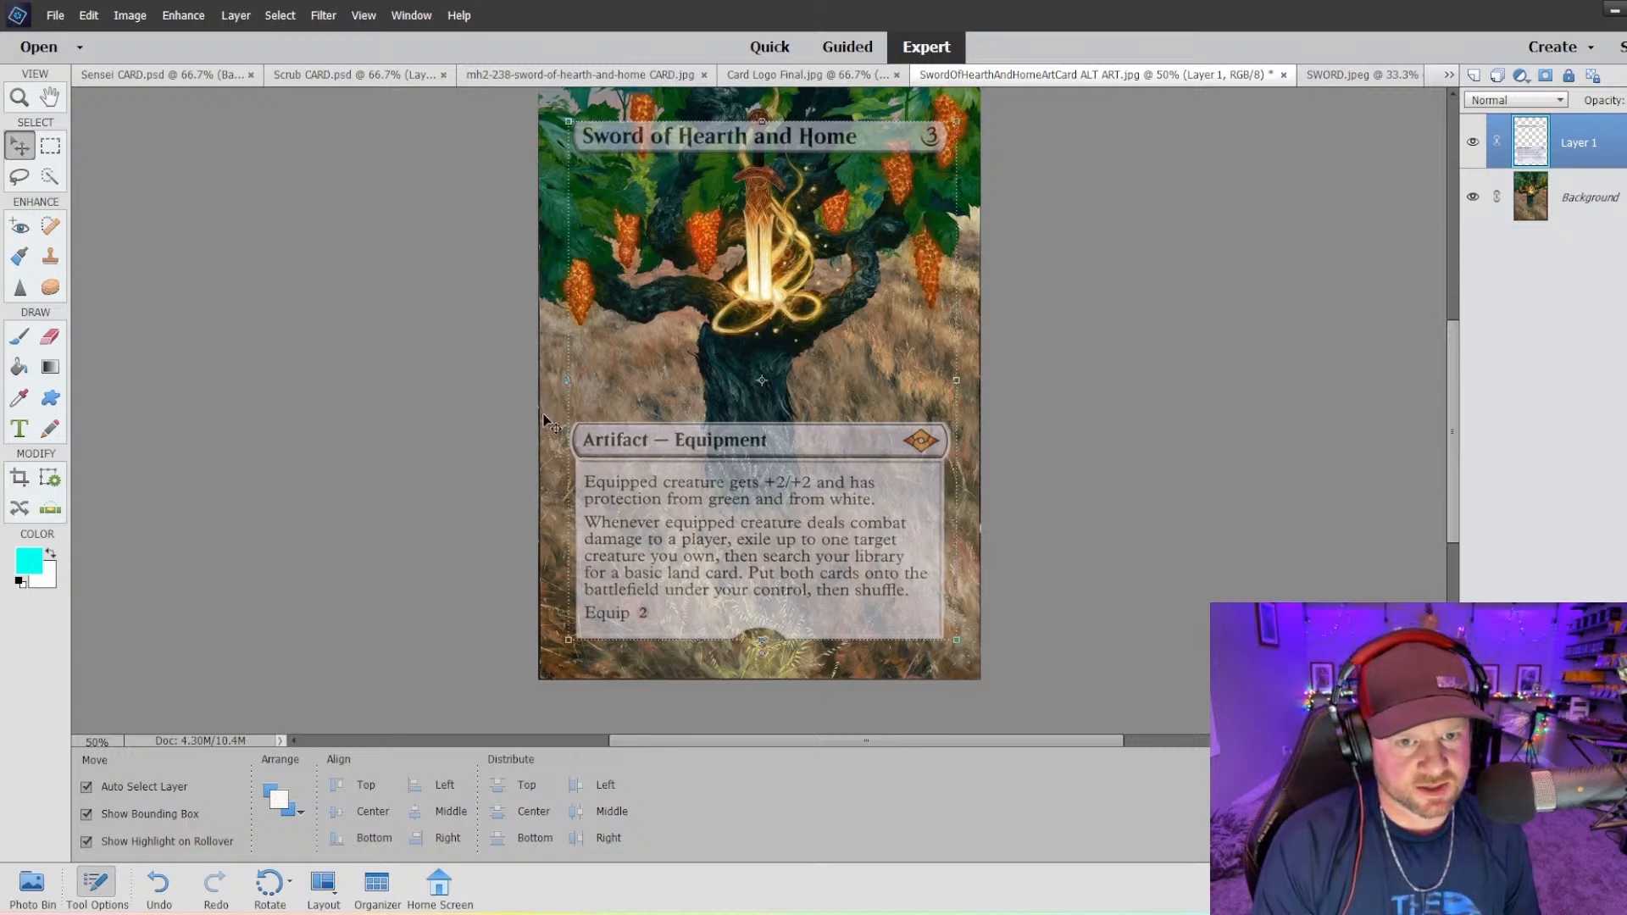
- Select the Background layer and draw a full-width crop frame from just above the title bar to the artwork's lower edge
{"action": "scroll", "coordinate": [974, 461], "scroll_direction": "up", "scroll_amount": 4}
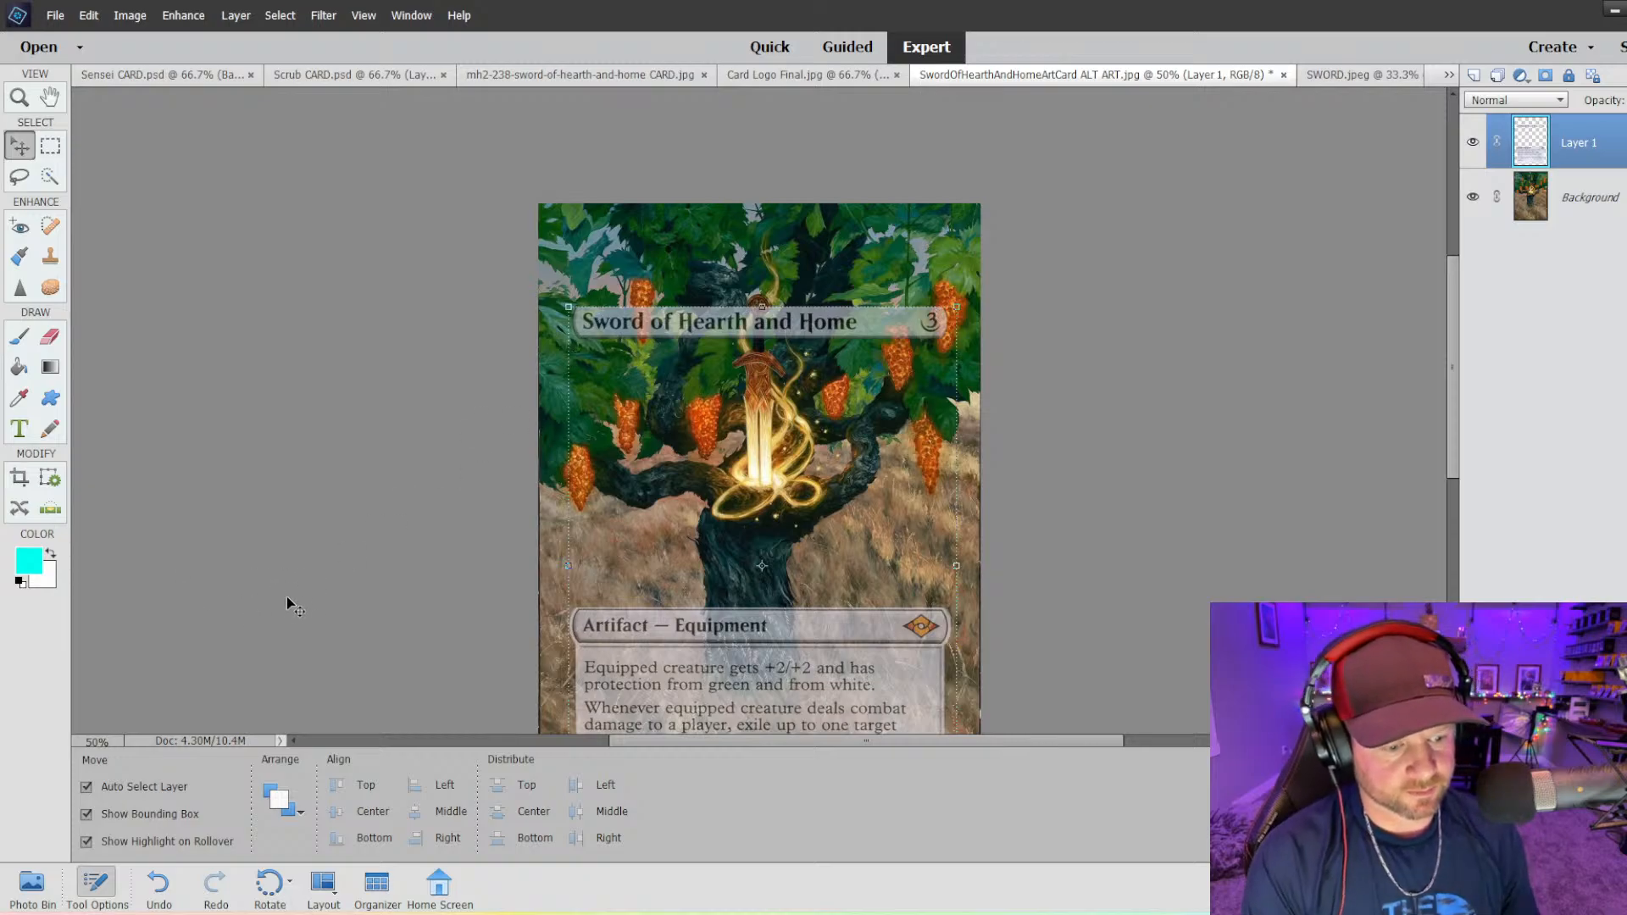
{"action": "key", "text": "ctrl"}
{"action": "key", "text": "ctrl+minus"}
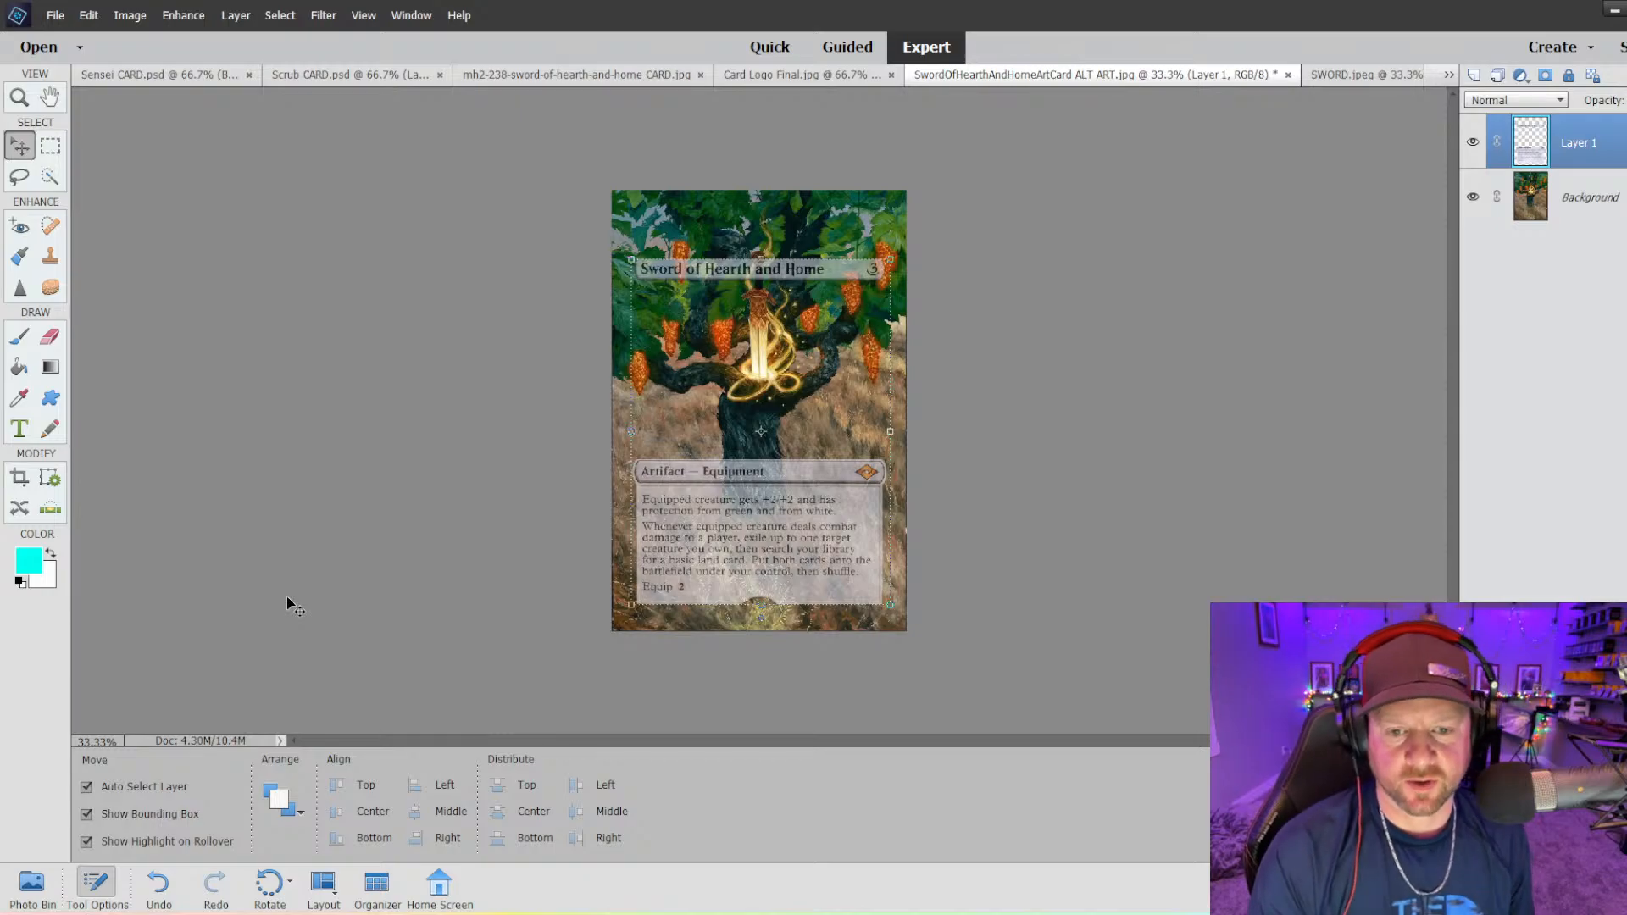
{"action": "left_click", "coordinate": [978, 341]}
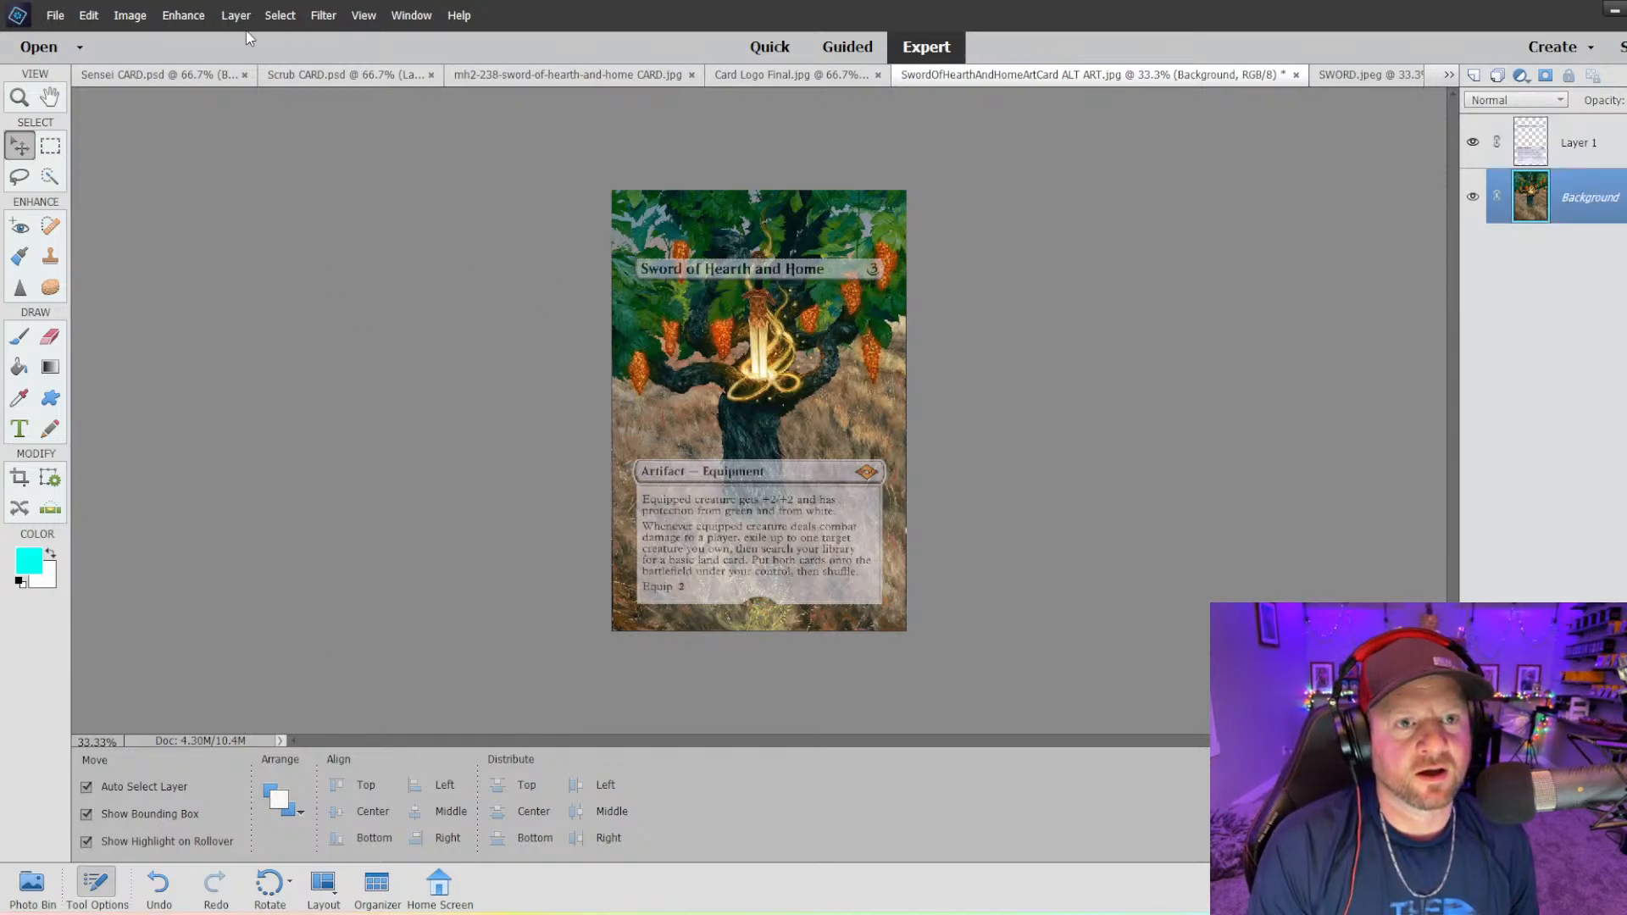
{"action": "left_click", "coordinate": [183, 15]}
{"action": "mouse_move", "coordinate": [142, 14]}
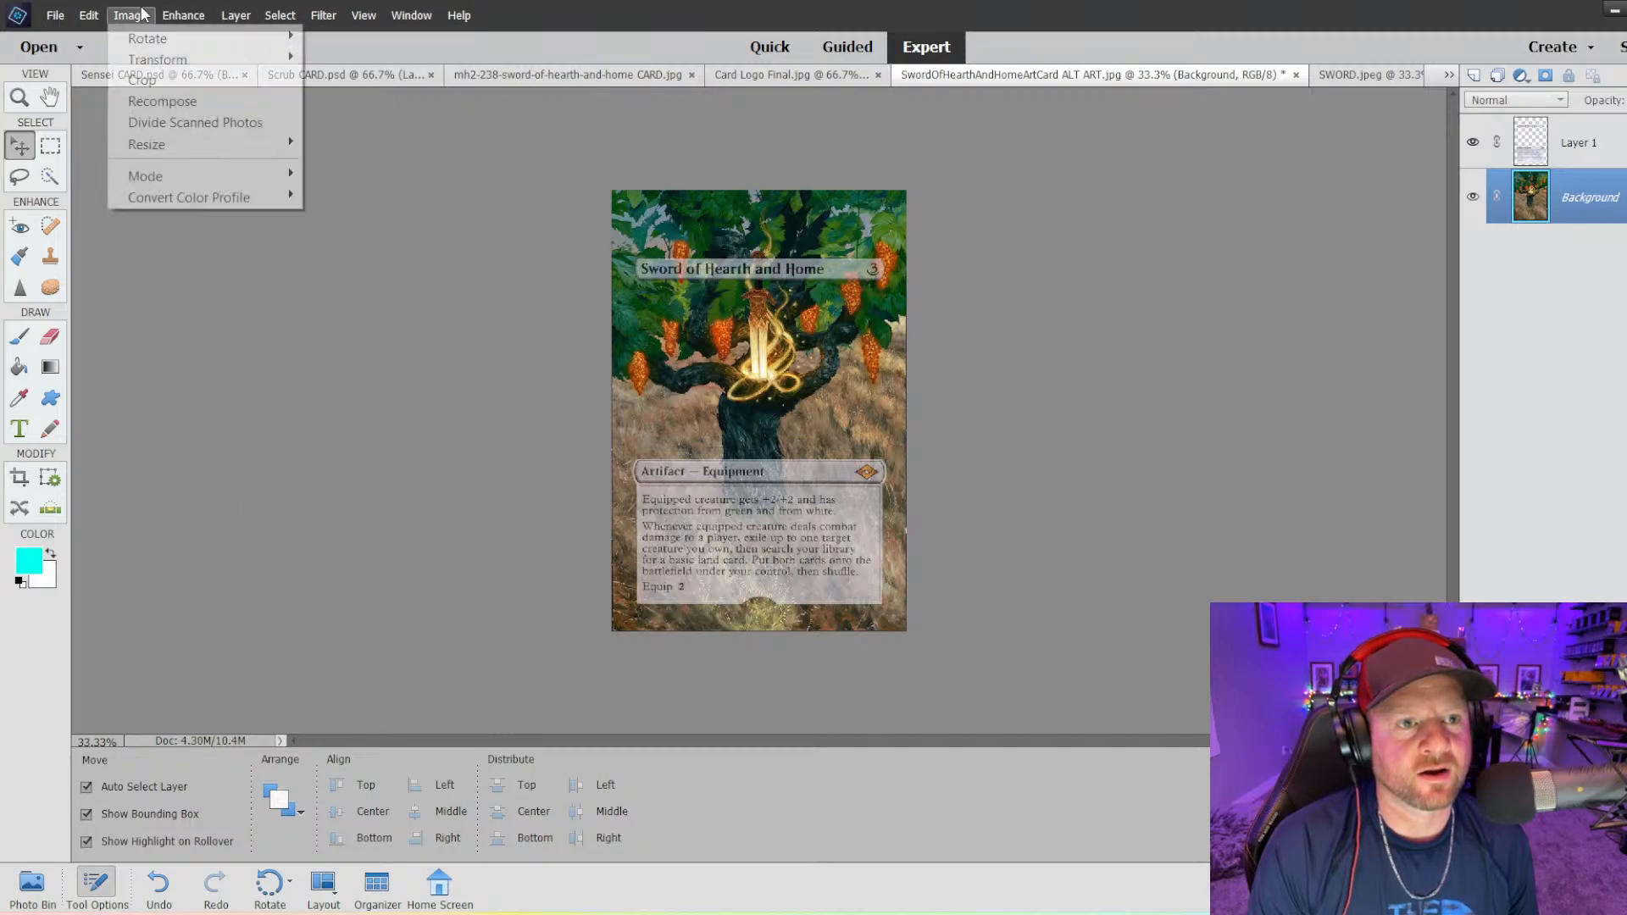
{"action": "left_click", "coordinate": [143, 80]}
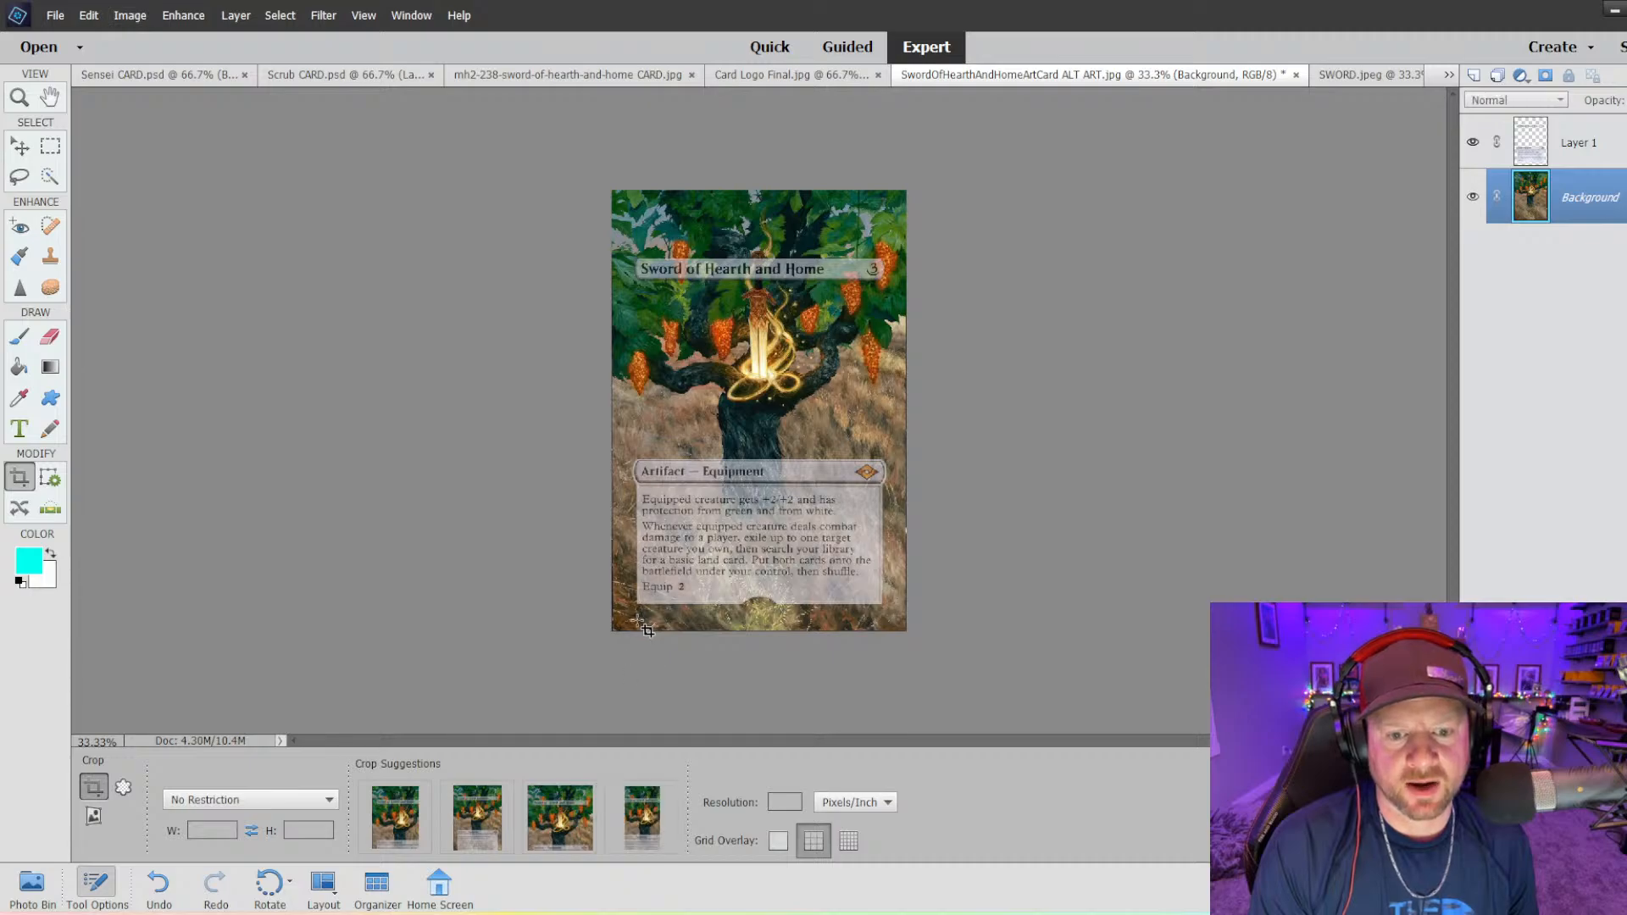
{"action": "left_click_drag", "start_coordinate": [617, 233], "coordinate": [910, 636]}
- Pull the crop frame's right side slightly inward to exclude the dark line along the artwork's right edge
{"action": "key", "text": "ctrl+plus"}
{"action": "key", "text": "ctrl+plus"}
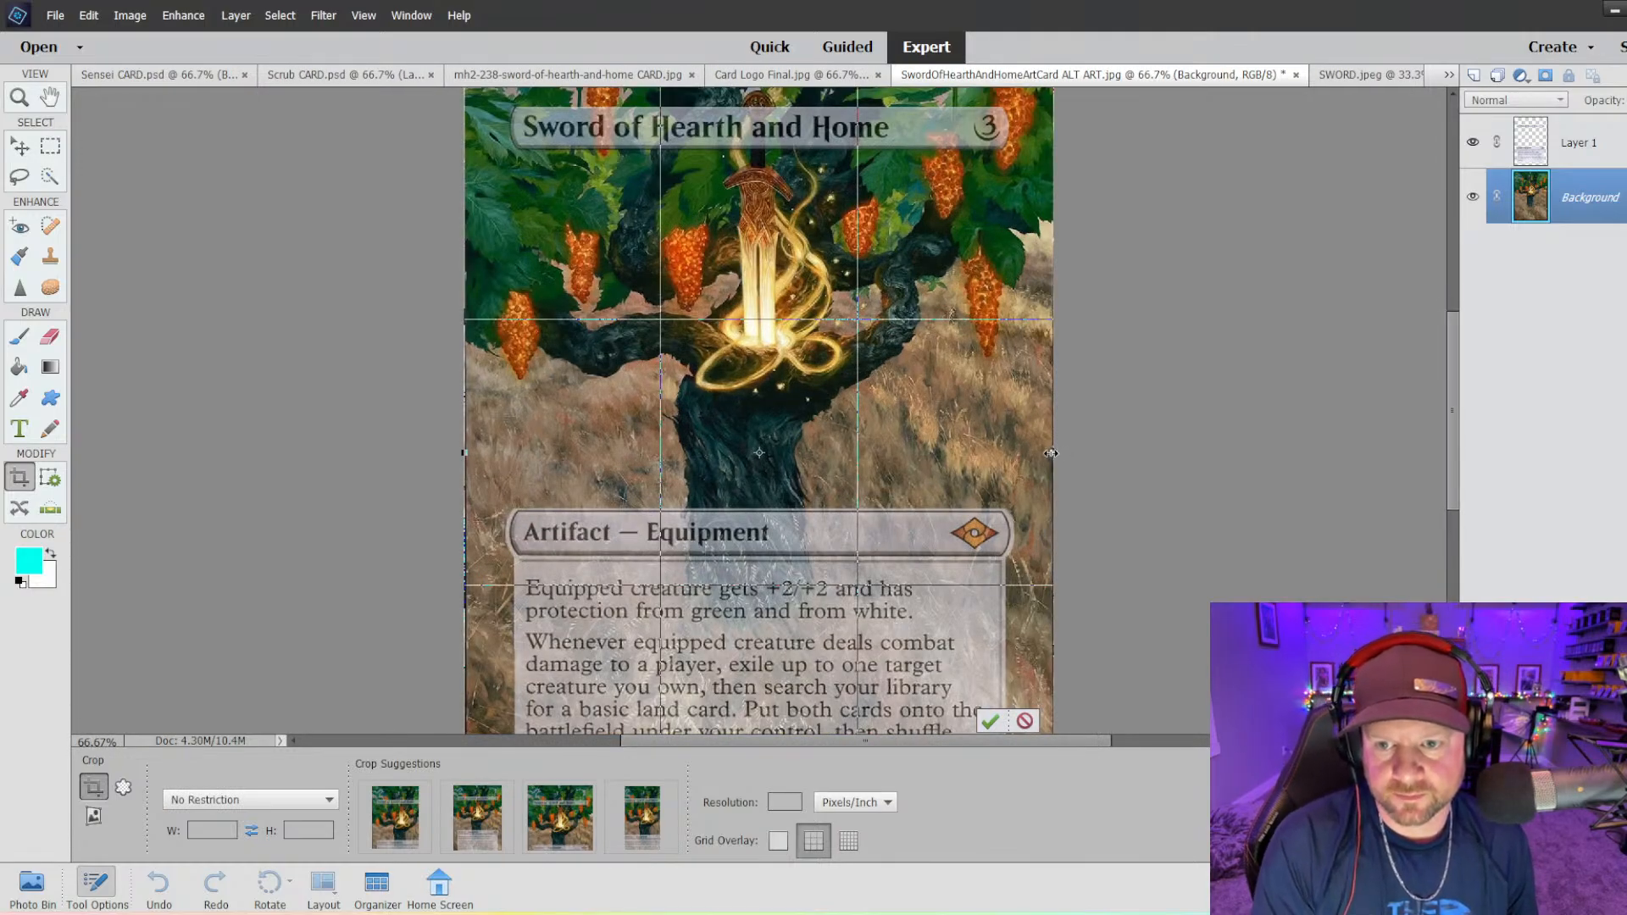
{"action": "left_click_drag", "start_coordinate": [1050, 453], "coordinate": [1047, 454]}
{"action": "scroll", "coordinate": [1018, 493], "scroll_direction": "down", "scroll_amount": 3}
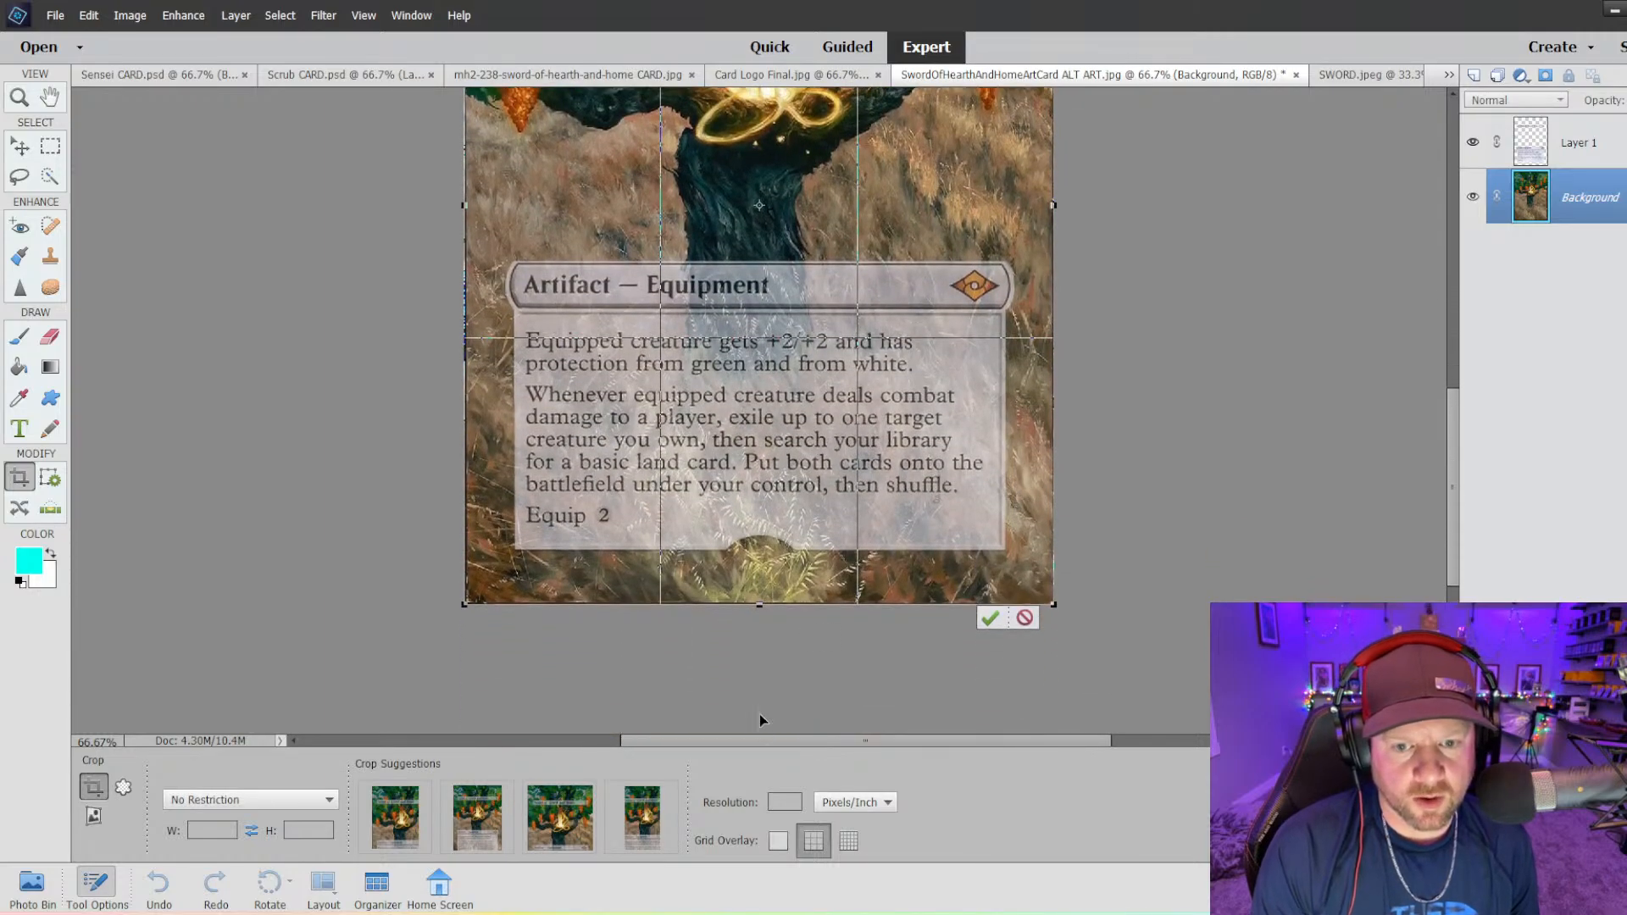
{"action": "scroll", "coordinate": [838, 467], "scroll_direction": "up", "scroll_amount": 5}
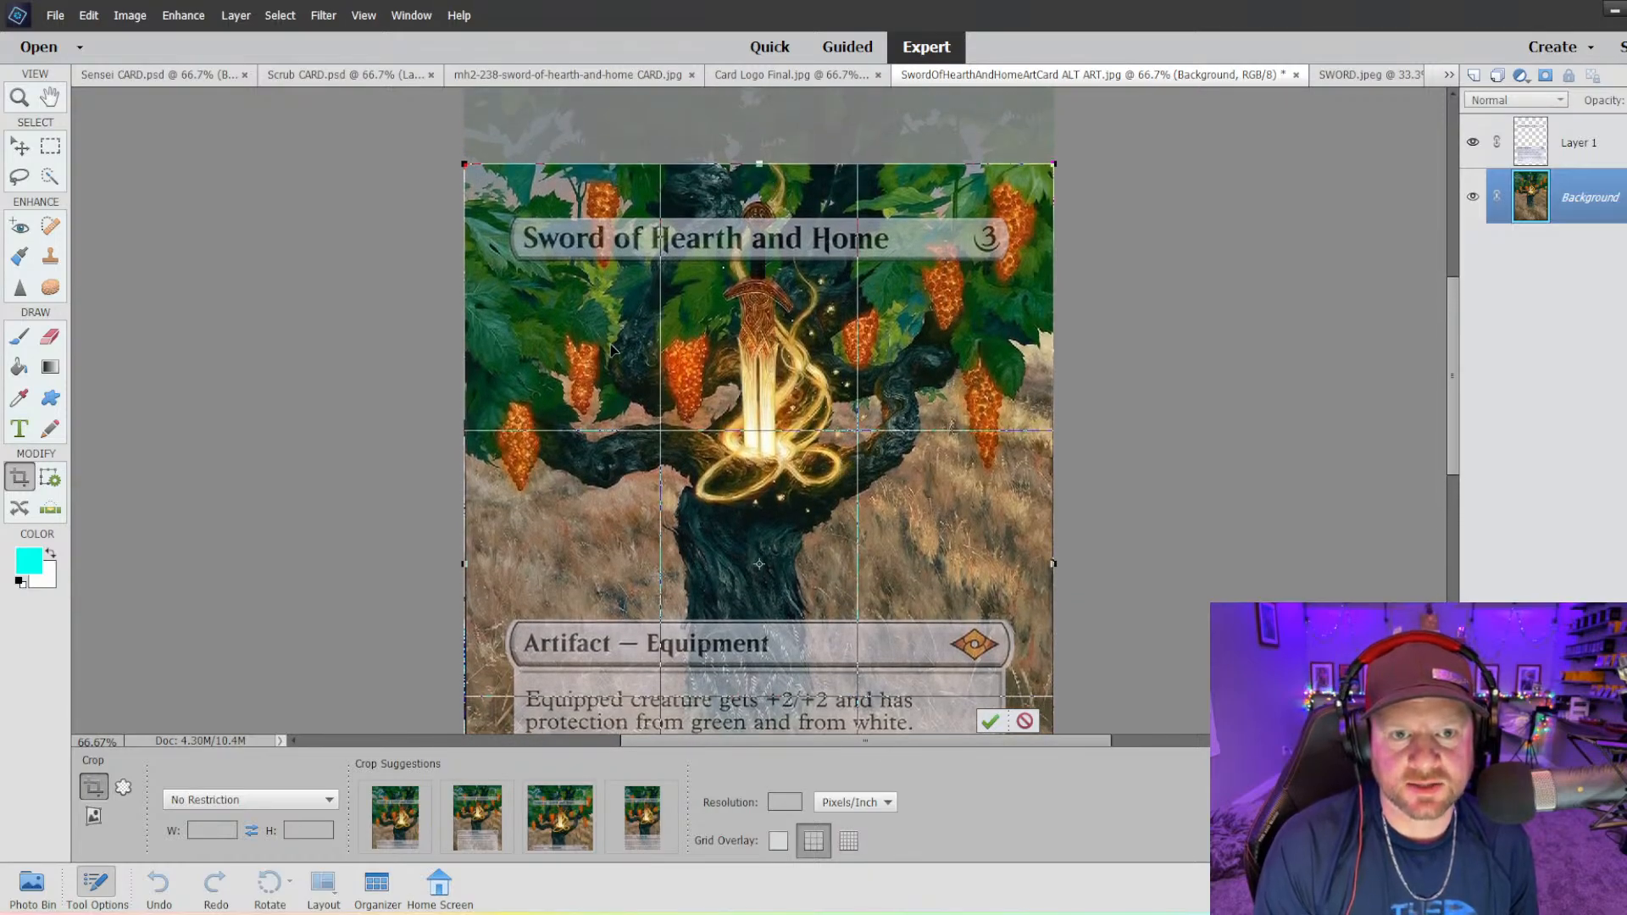
{"action": "scroll", "coordinate": [558, 597], "scroll_direction": "down", "scroll_amount": 1}
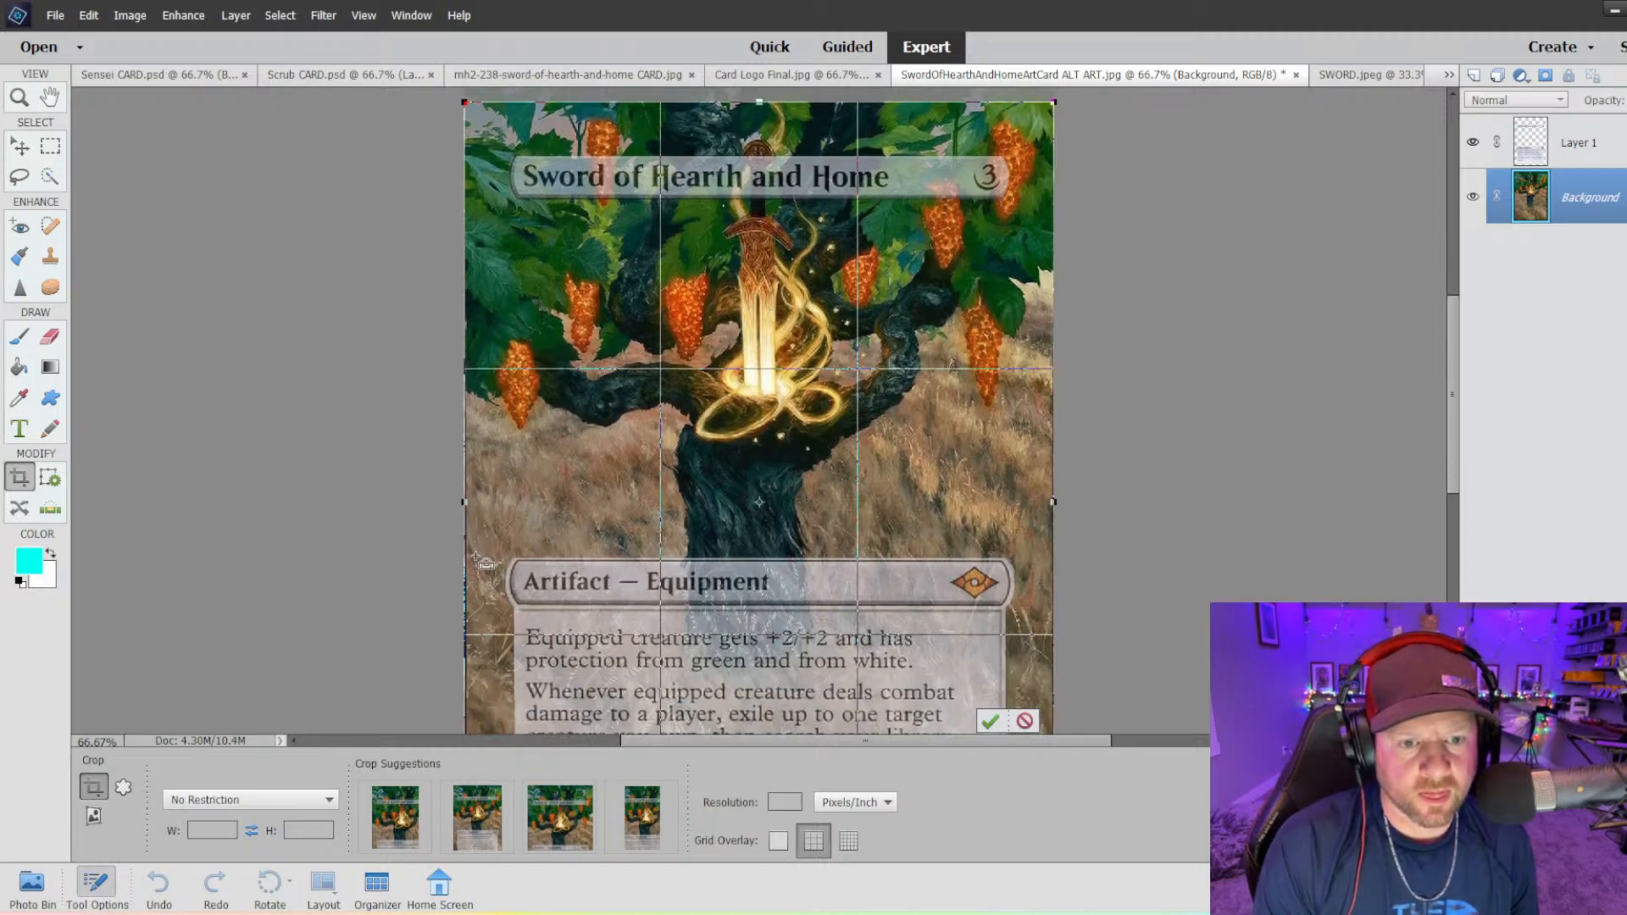
{"action": "key", "text": "ctrl+="}
{"action": "key", "text": "ctrl+="}
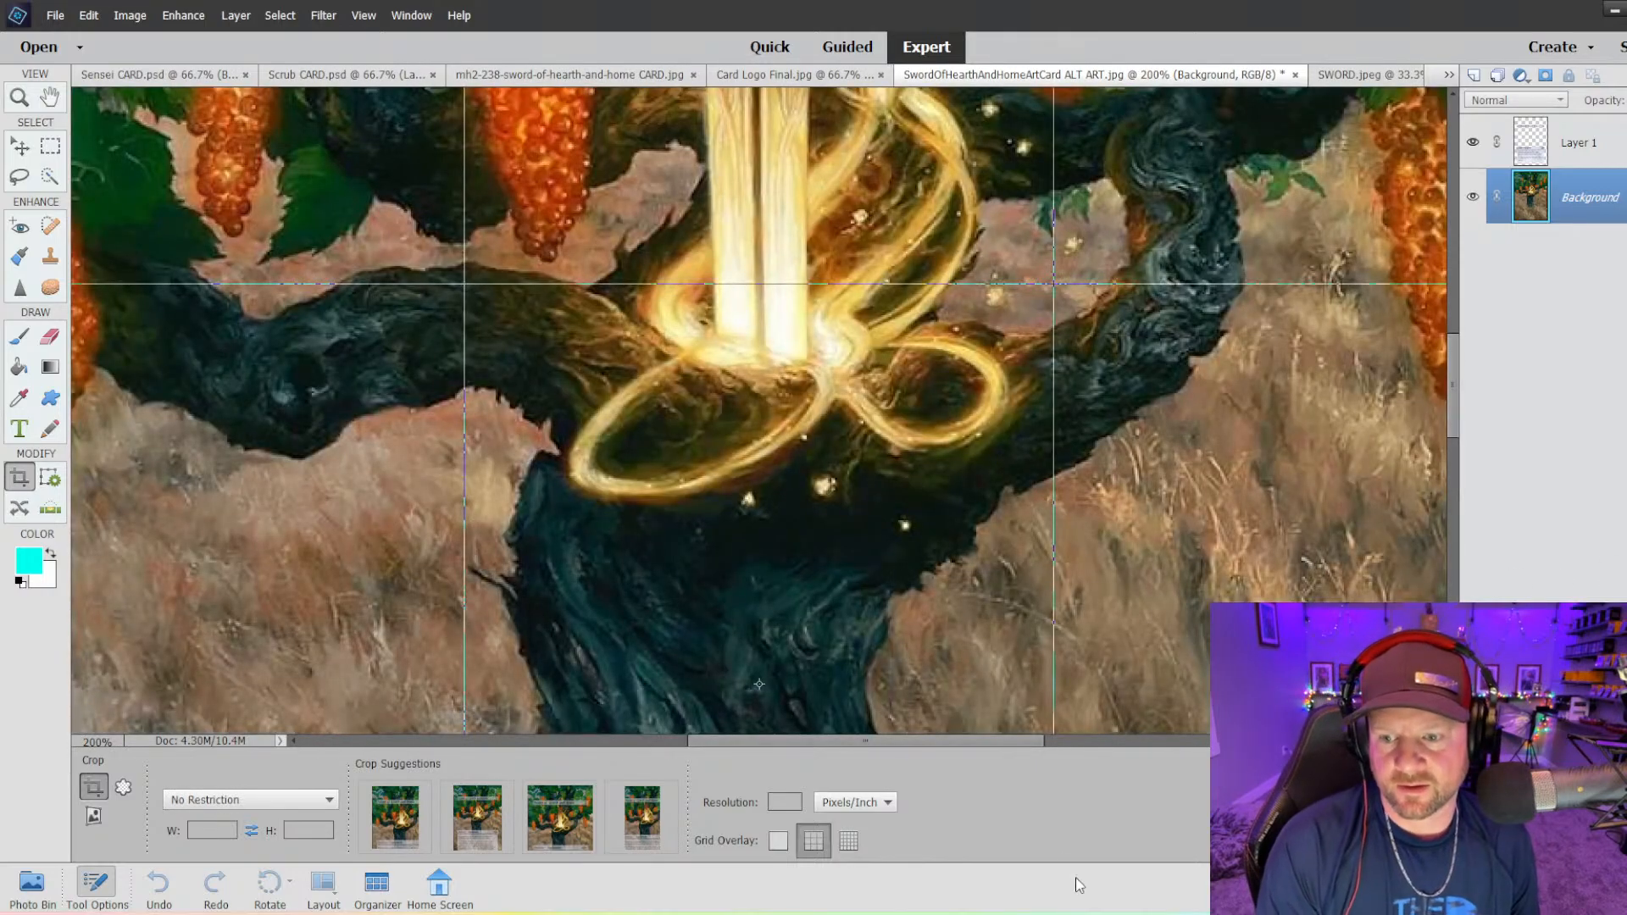
{"action": "left_click_drag", "start_coordinate": [908, 738], "coordinate": [1040, 729]}
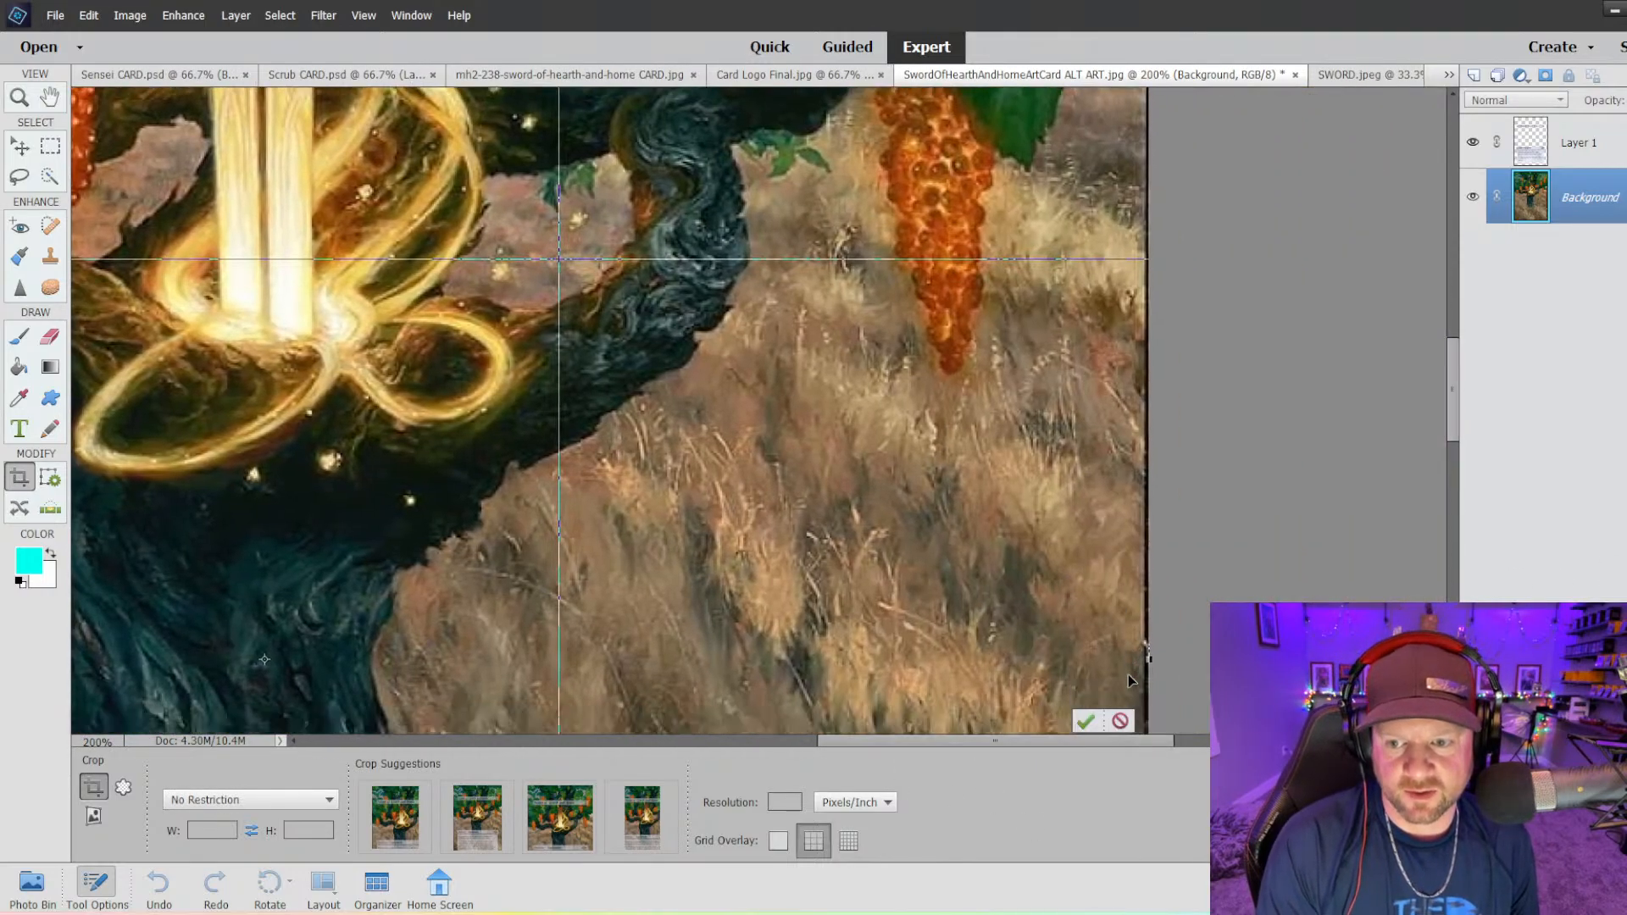
{"action": "scroll", "coordinate": [1130, 680], "scroll_direction": "down", "scroll_amount": 1}
{"action": "left_click_drag", "start_coordinate": [1150, 634], "coordinate": [1141, 634]}
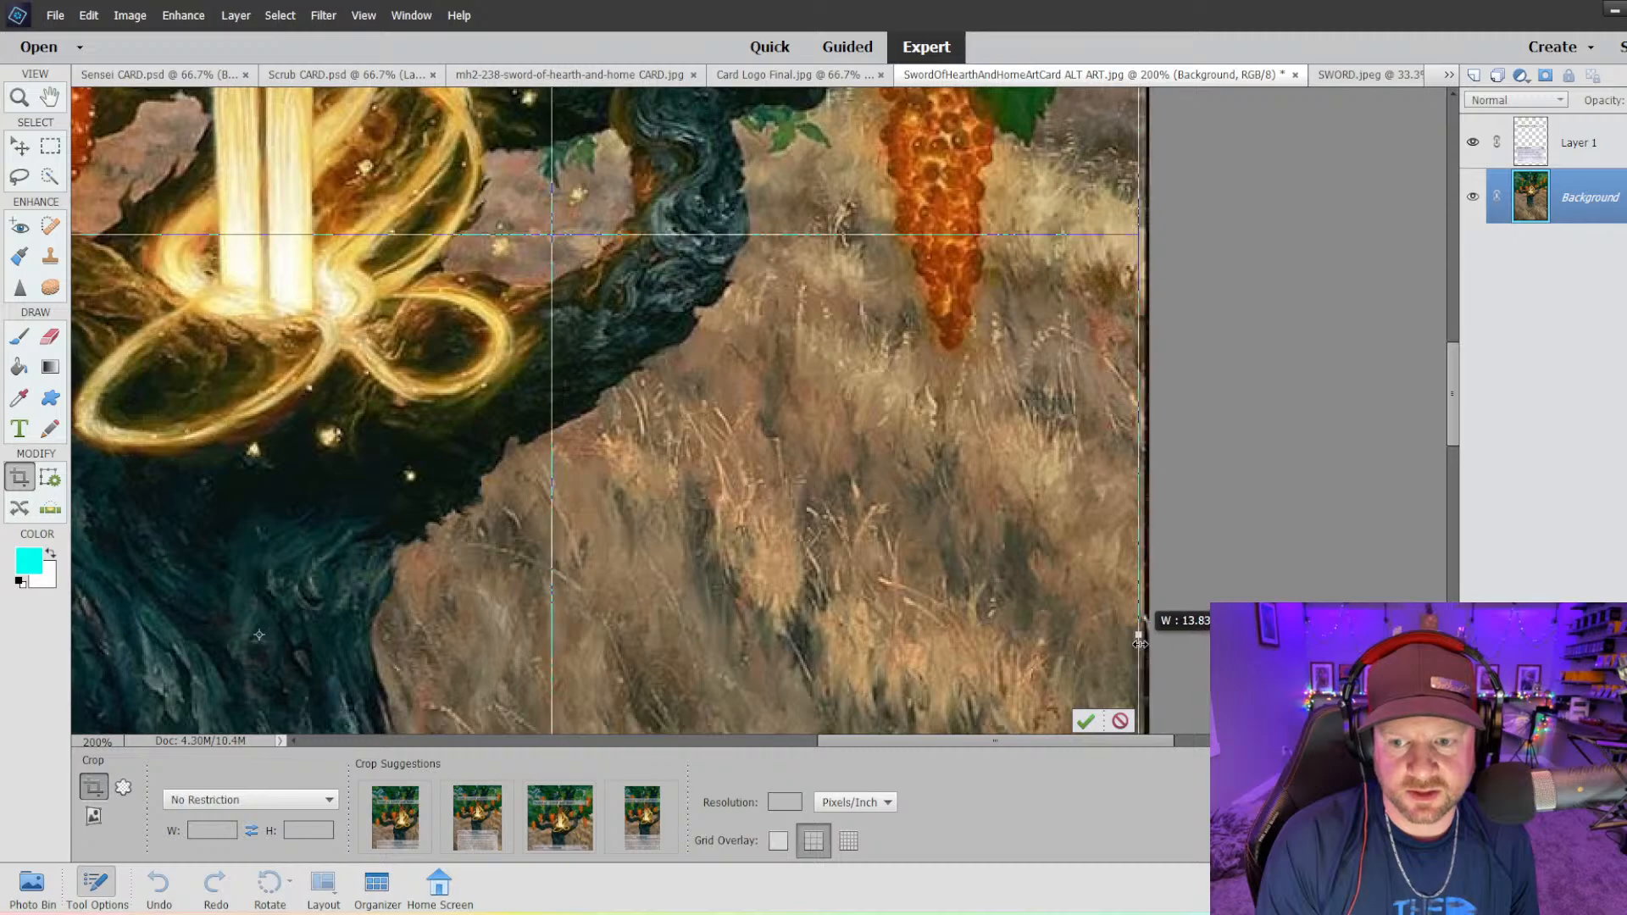
- Raise the crop frame's lower side slightly to exclude the dark line along the artwork's bottom edge
{"action": "scroll", "coordinate": [792, 705], "scroll_direction": "down", "scroll_amount": 3}
{"action": "scroll", "coordinate": [788, 693], "scroll_direction": "down", "scroll_amount": 10}
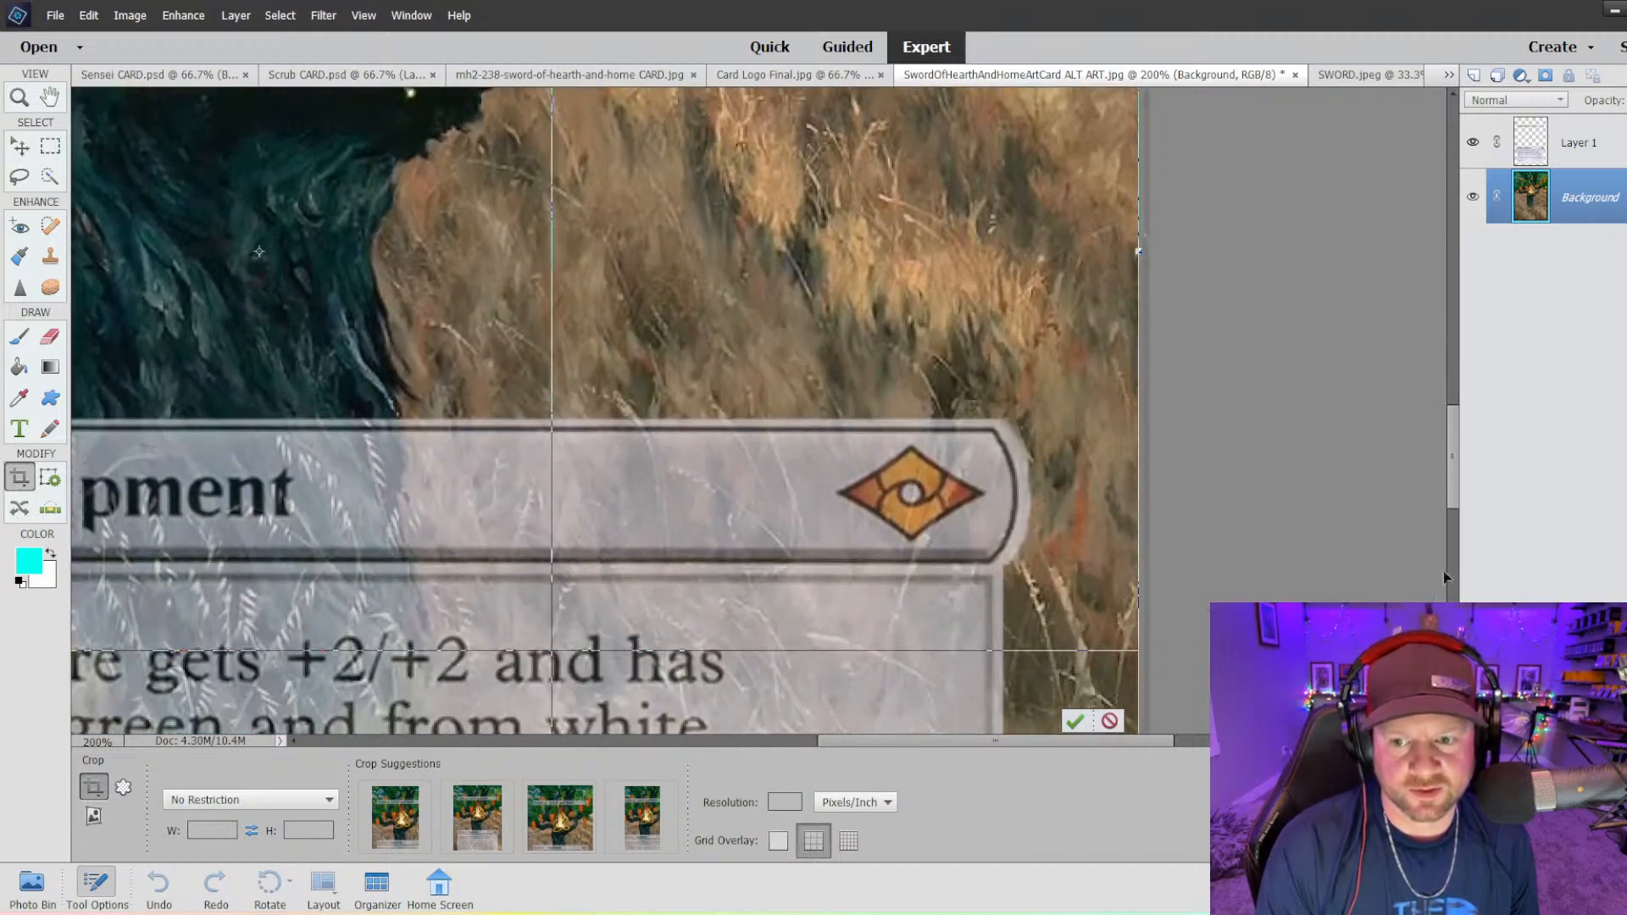
{"action": "left_click_drag", "start_coordinate": [1451, 466], "coordinate": [1449, 644]}
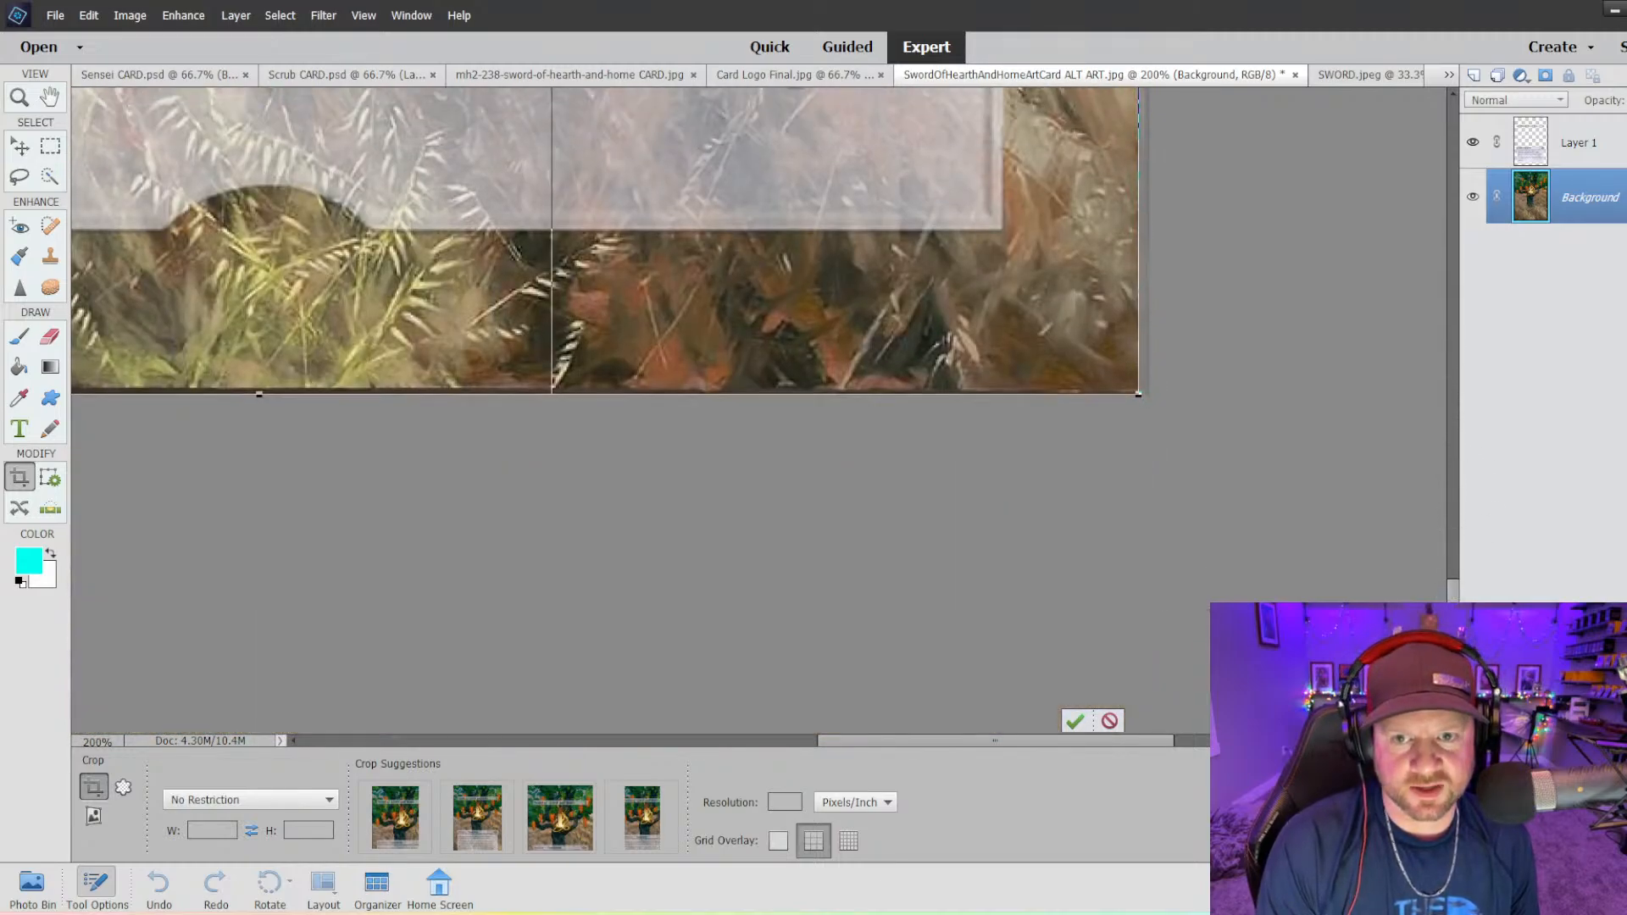
{"action": "left_click_drag", "start_coordinate": [254, 393], "coordinate": [260, 384]}
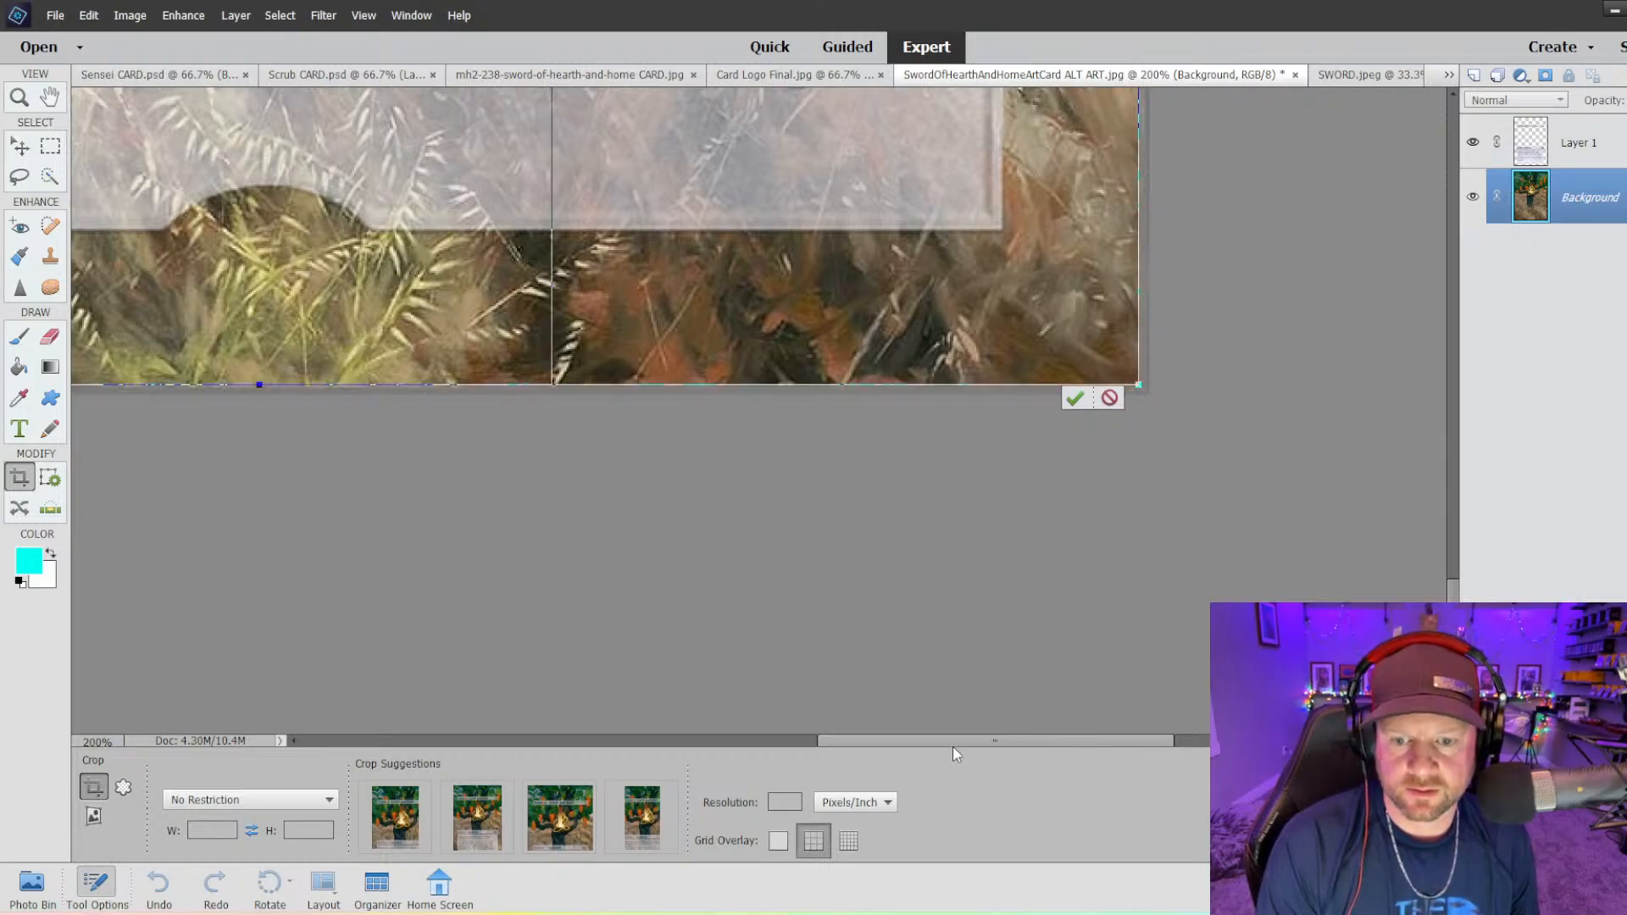
- Pull the crop frame's left side slightly inward to exclude the dark line along the artwork's left edge
{"action": "left_click_drag", "start_coordinate": [952, 747], "coordinate": [628, 592]}
{"action": "scroll", "coordinate": [290, 448], "scroll_direction": "up", "scroll_amount": 1}
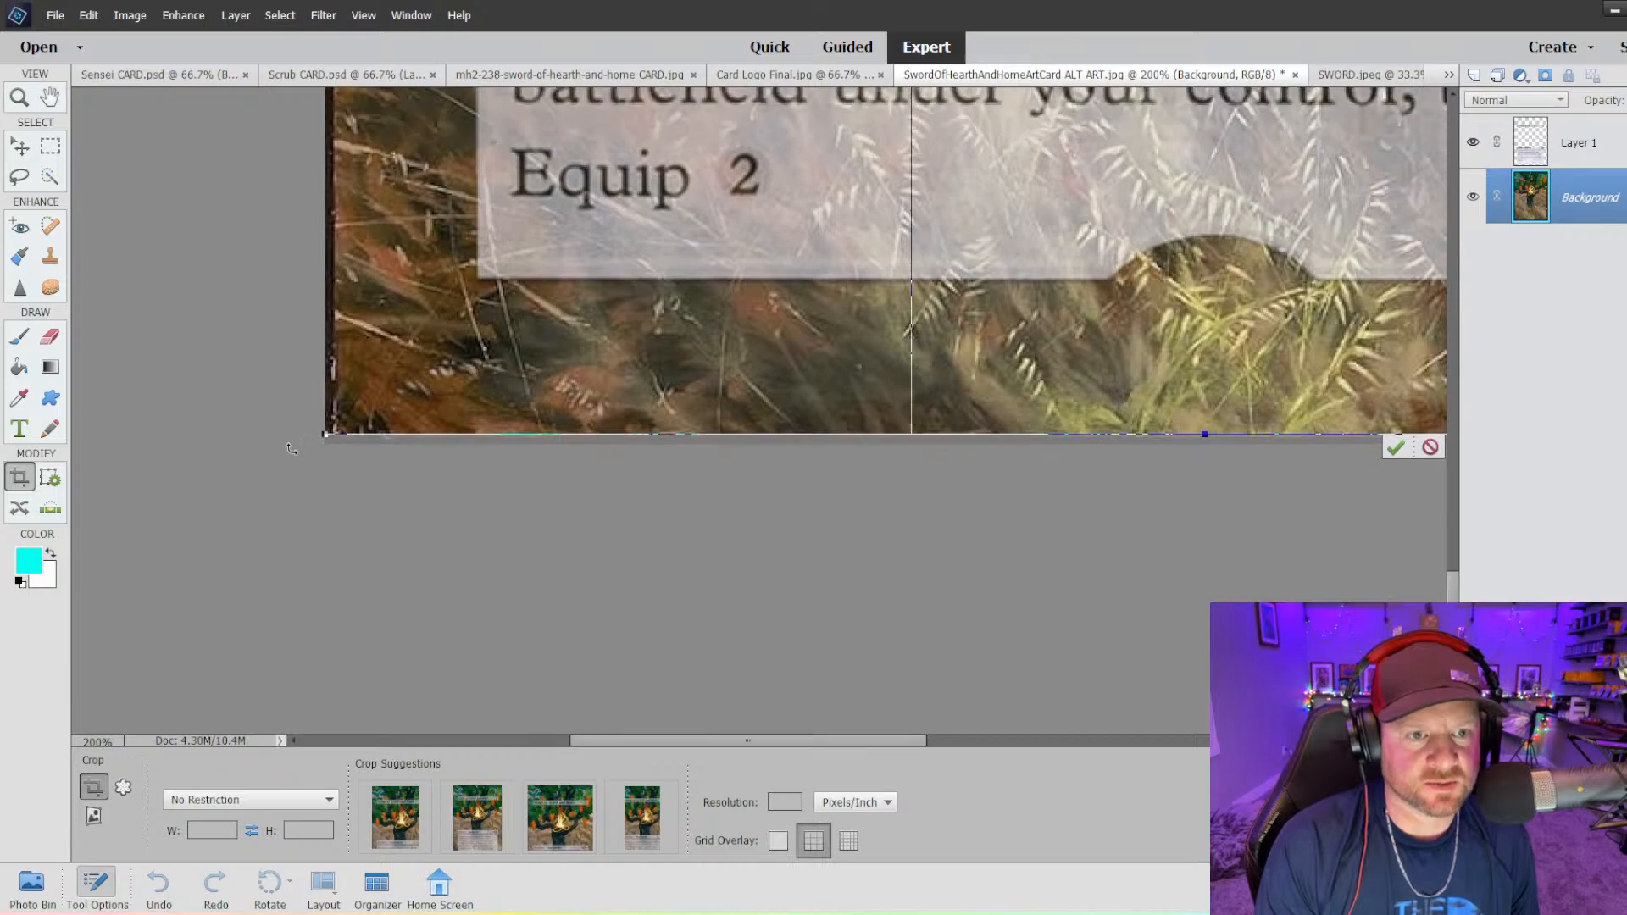
{"action": "scroll", "coordinate": [291, 449], "scroll_direction": "up", "scroll_amount": 9}
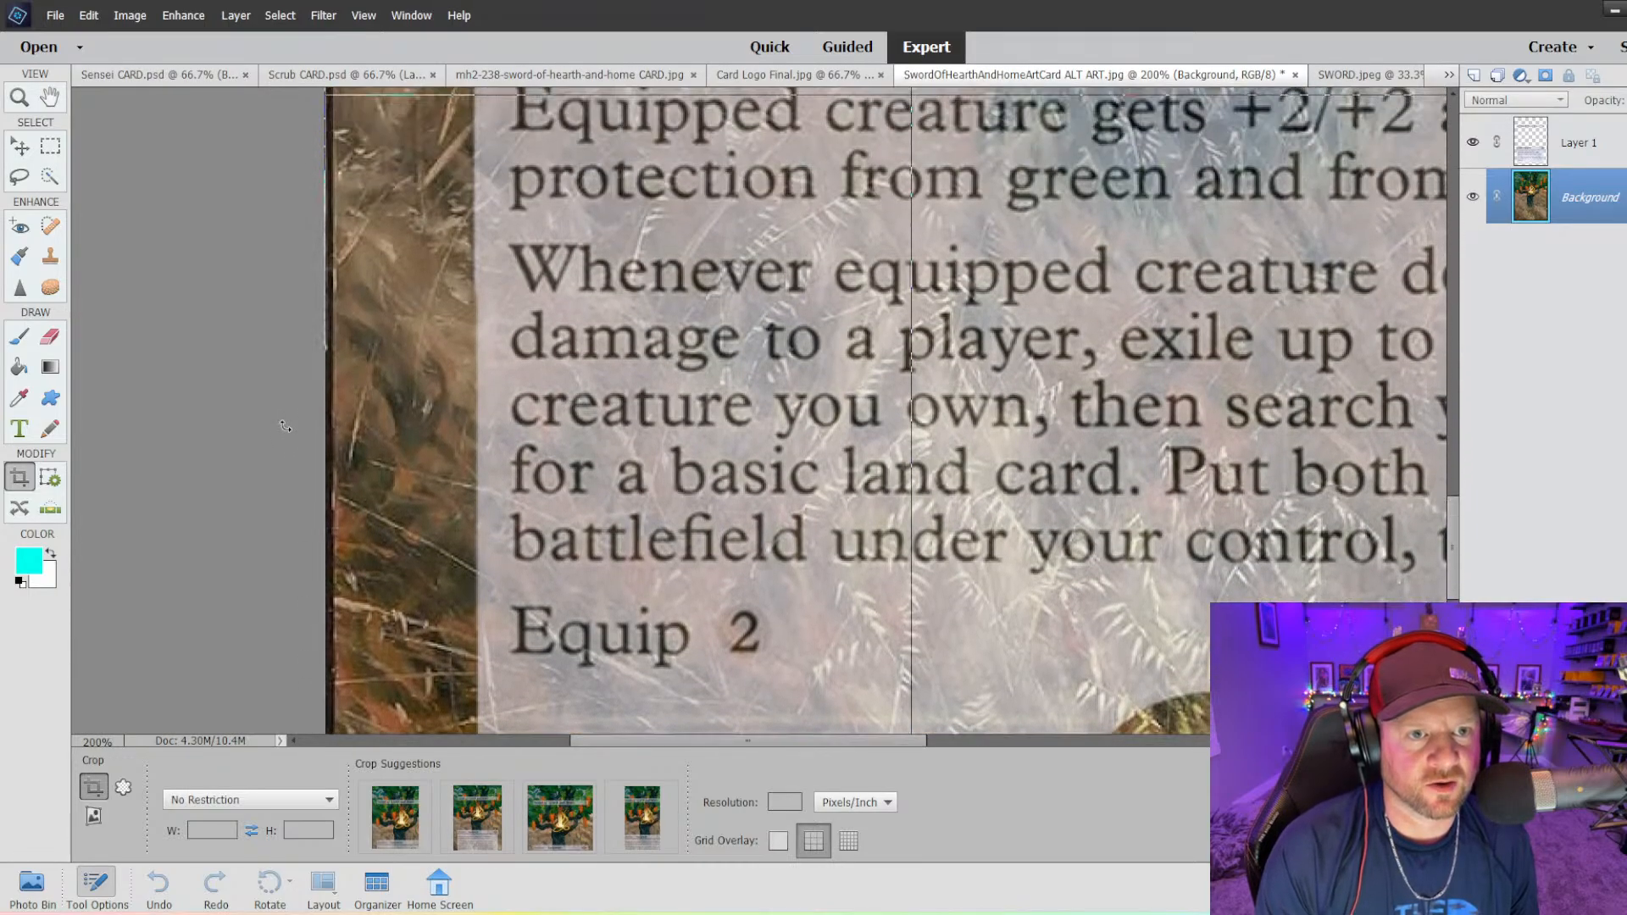
{"action": "scroll", "coordinate": [285, 426], "scroll_direction": "up", "scroll_amount": 8}
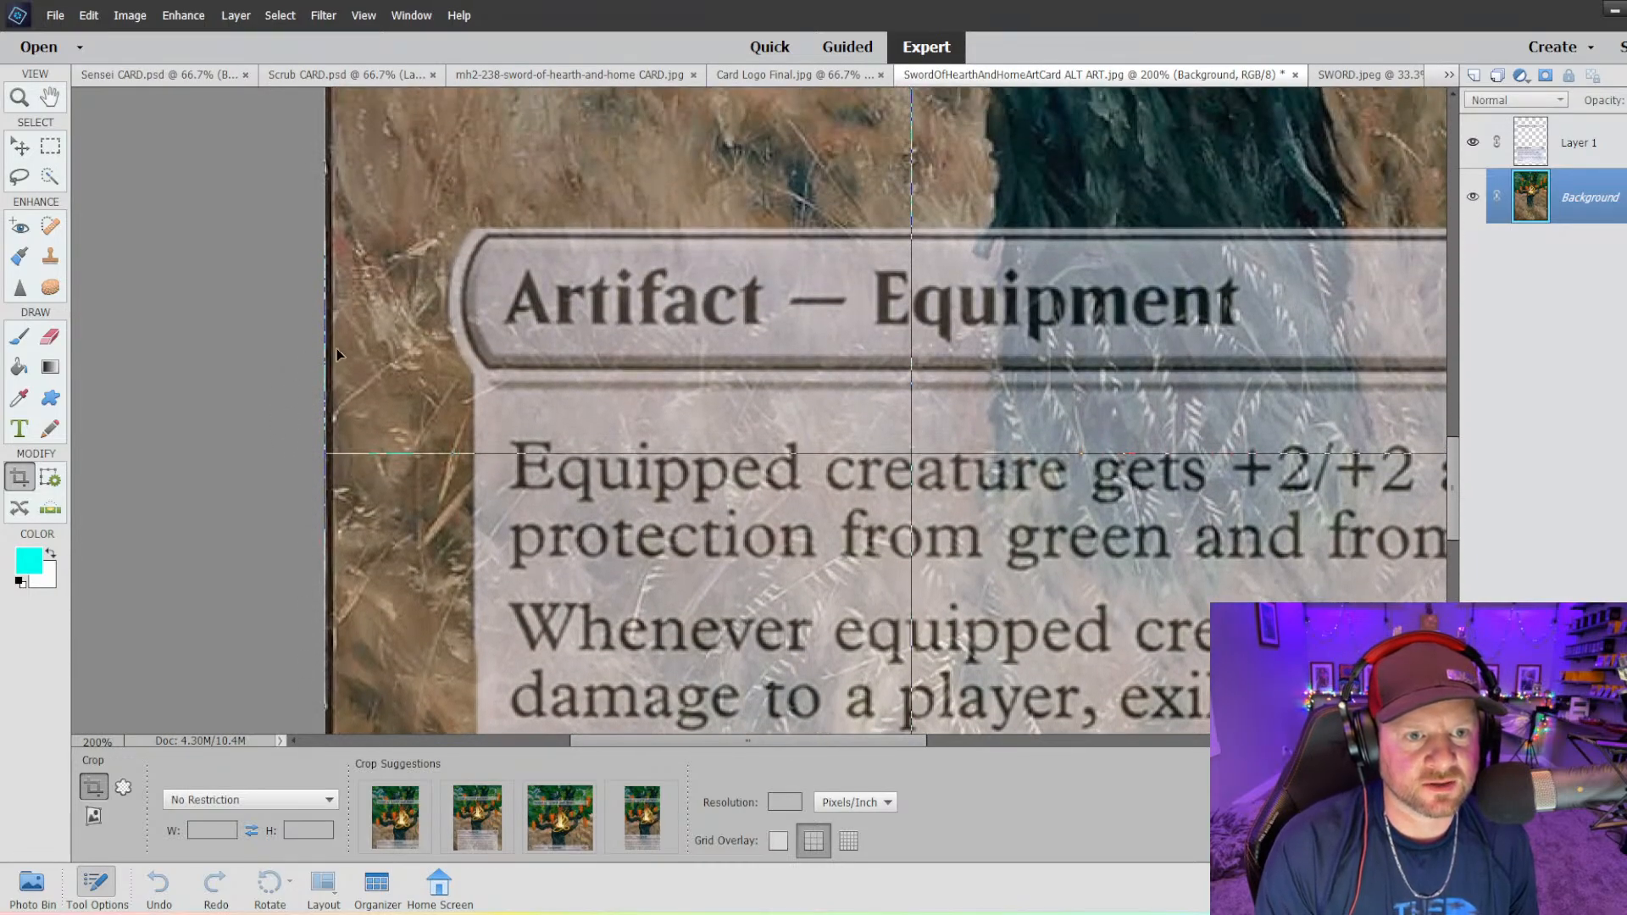
{"action": "scroll", "coordinate": [332, 328], "scroll_direction": "up", "scroll_amount": 4}
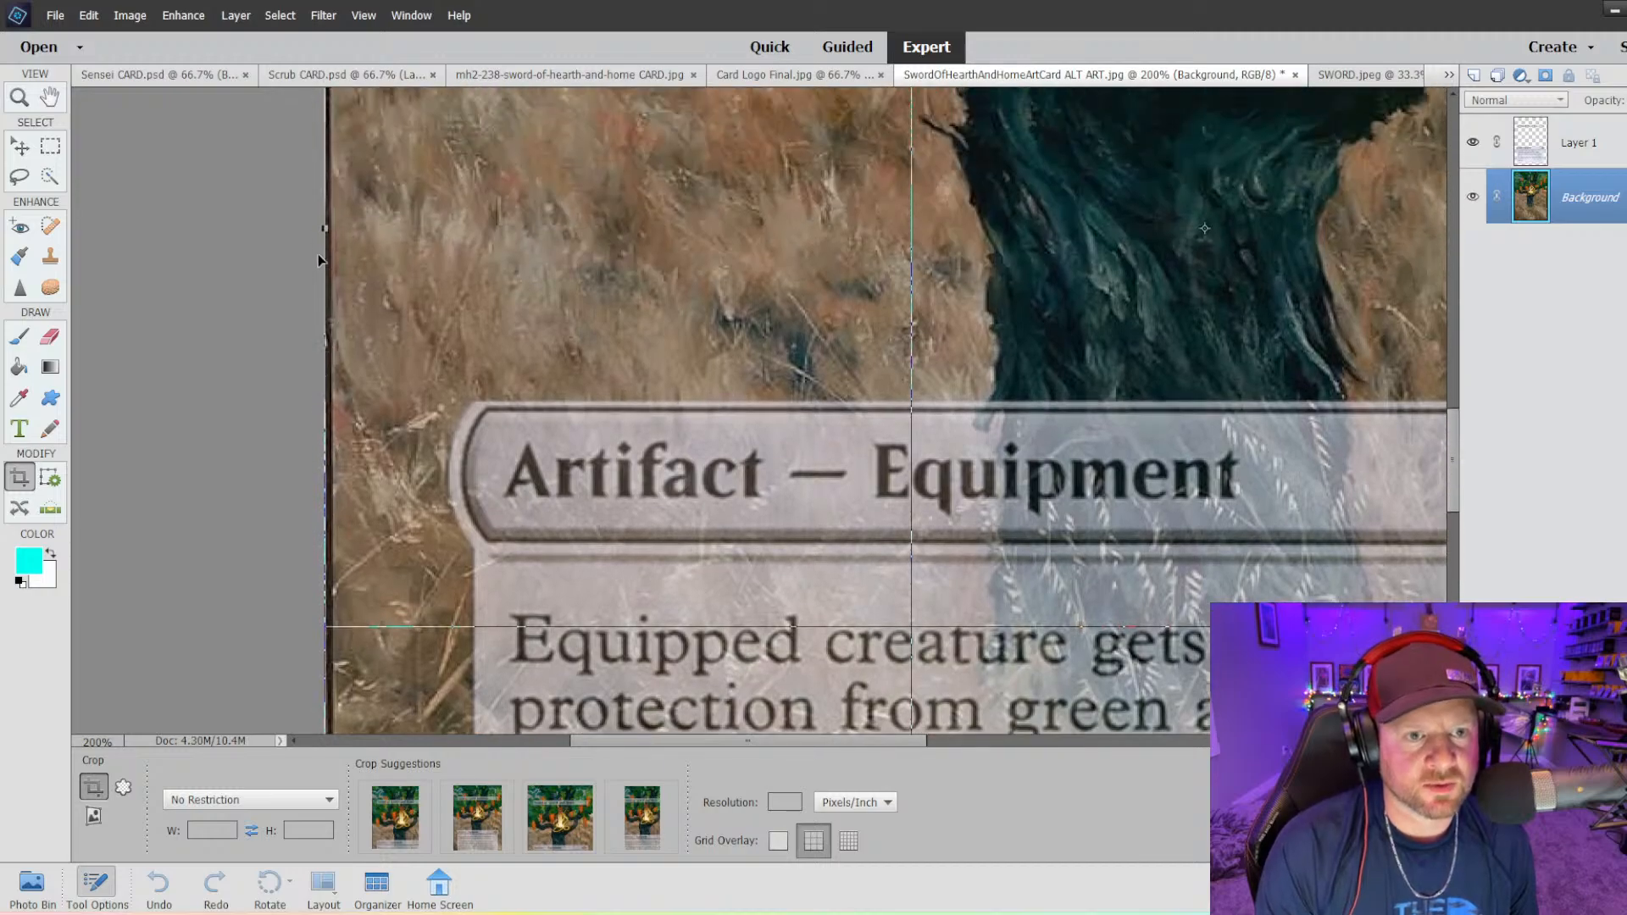
{"action": "left_click_drag", "start_coordinate": [325, 227], "coordinate": [336, 227]}
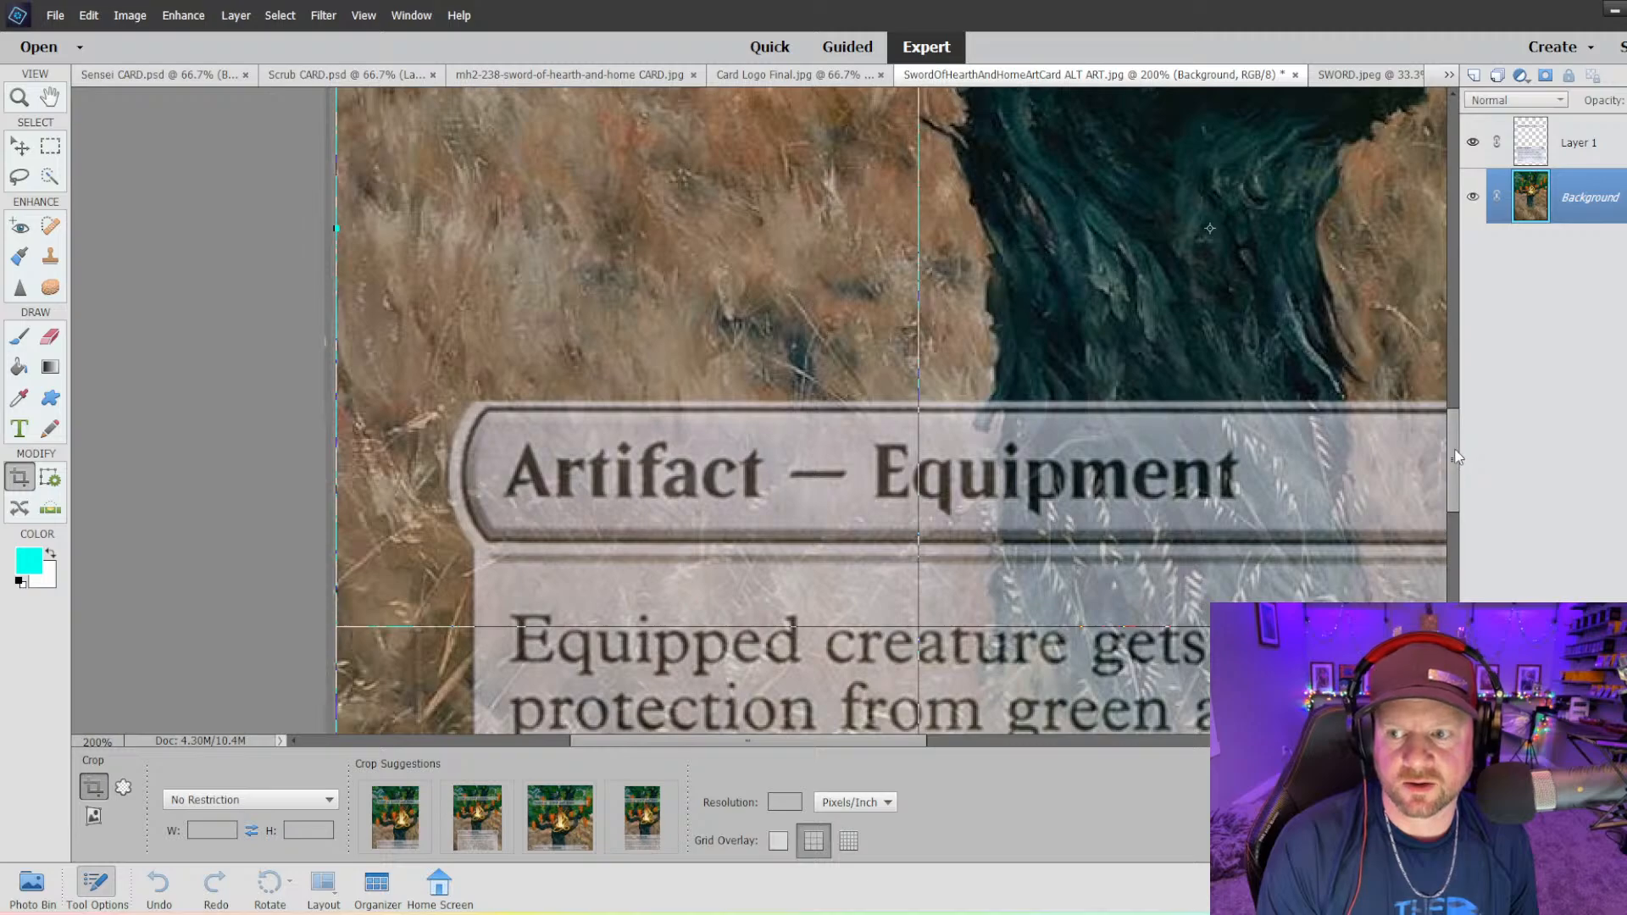
- Check the crop frame's upper edge above the title bar, apply the crop and view the whole card
{"action": "left_click_drag", "start_coordinate": [1457, 458], "coordinate": [1465, 249]}
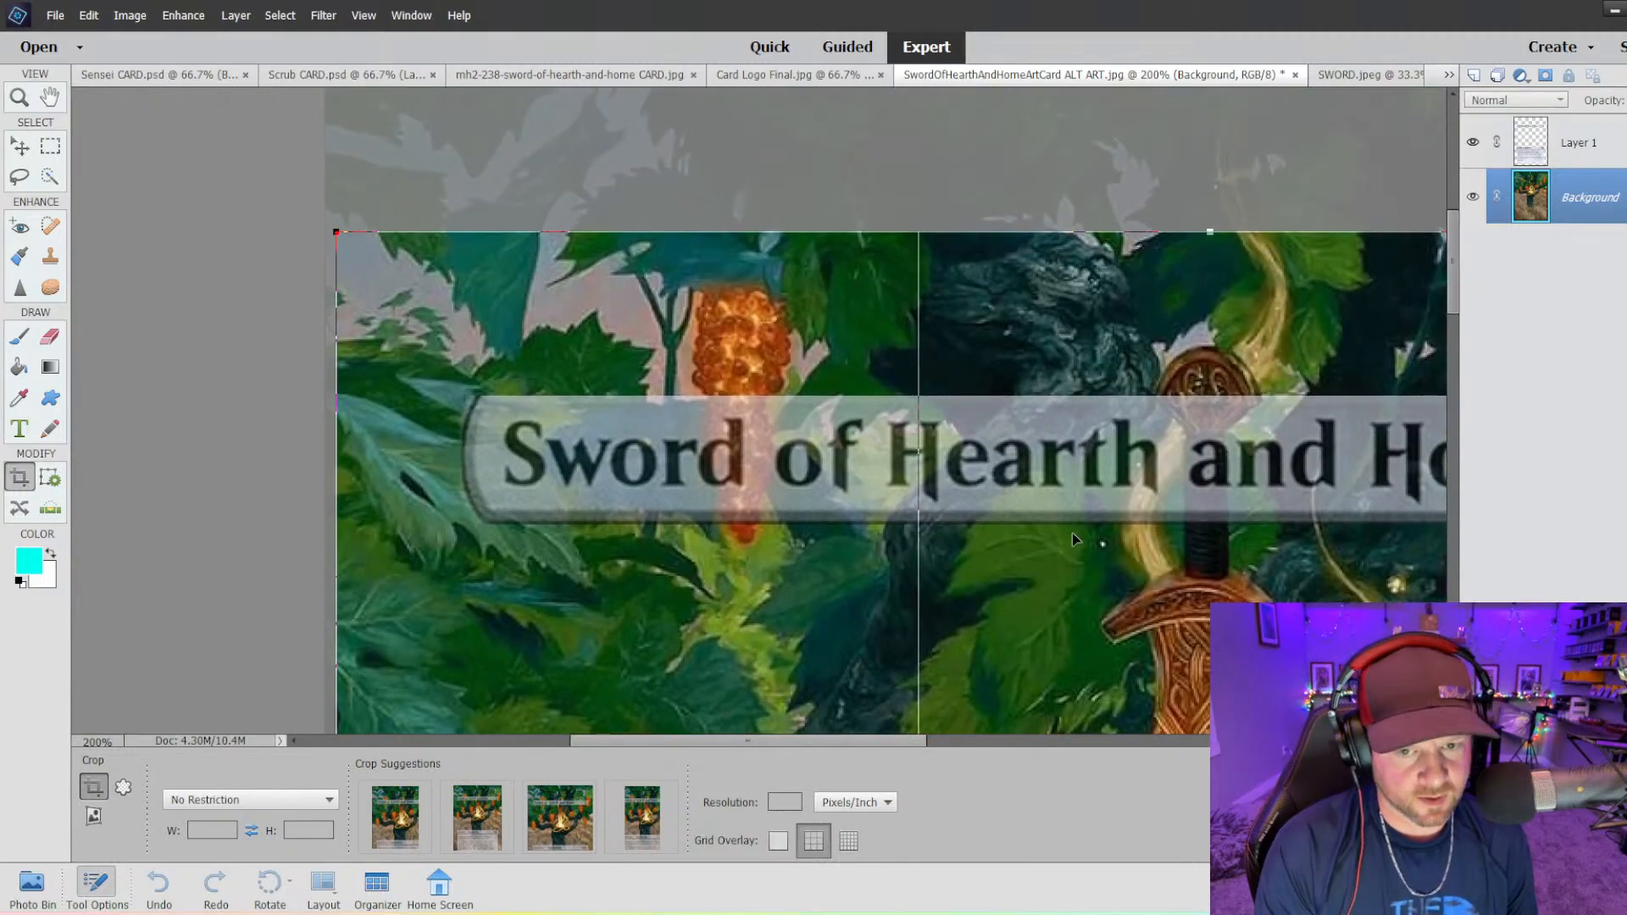
{"action": "key", "text": "Return"}
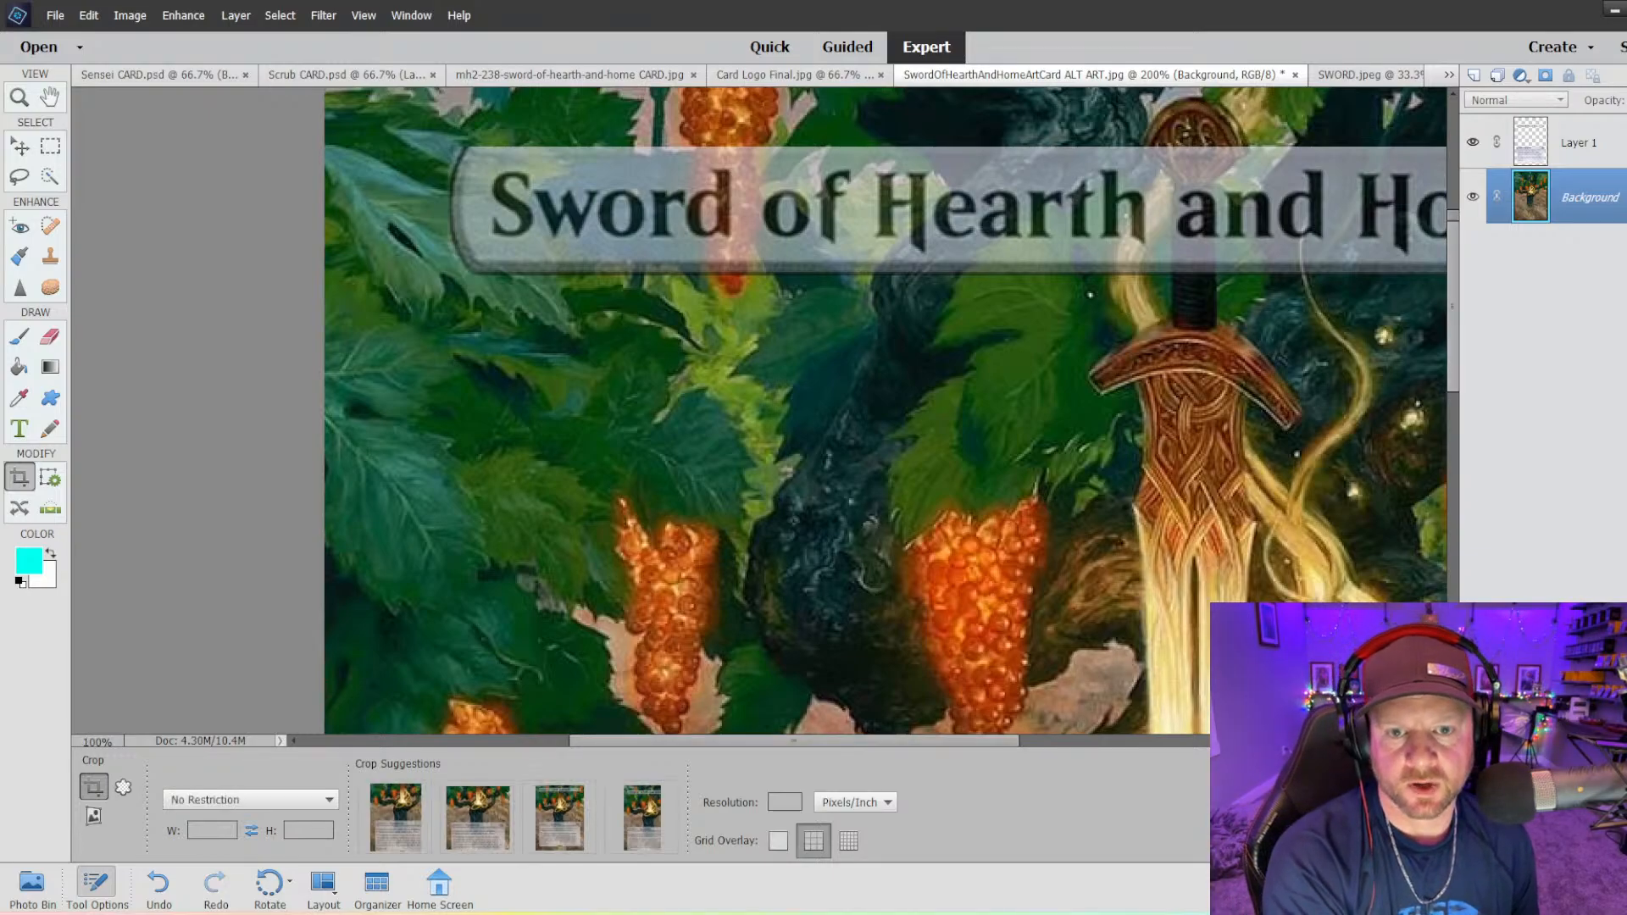
{"action": "key", "text": "ctrl+minus"}
{"action": "key", "text": "ctrl+minus"}
{"action": "key", "text": "ctrl+minus"}
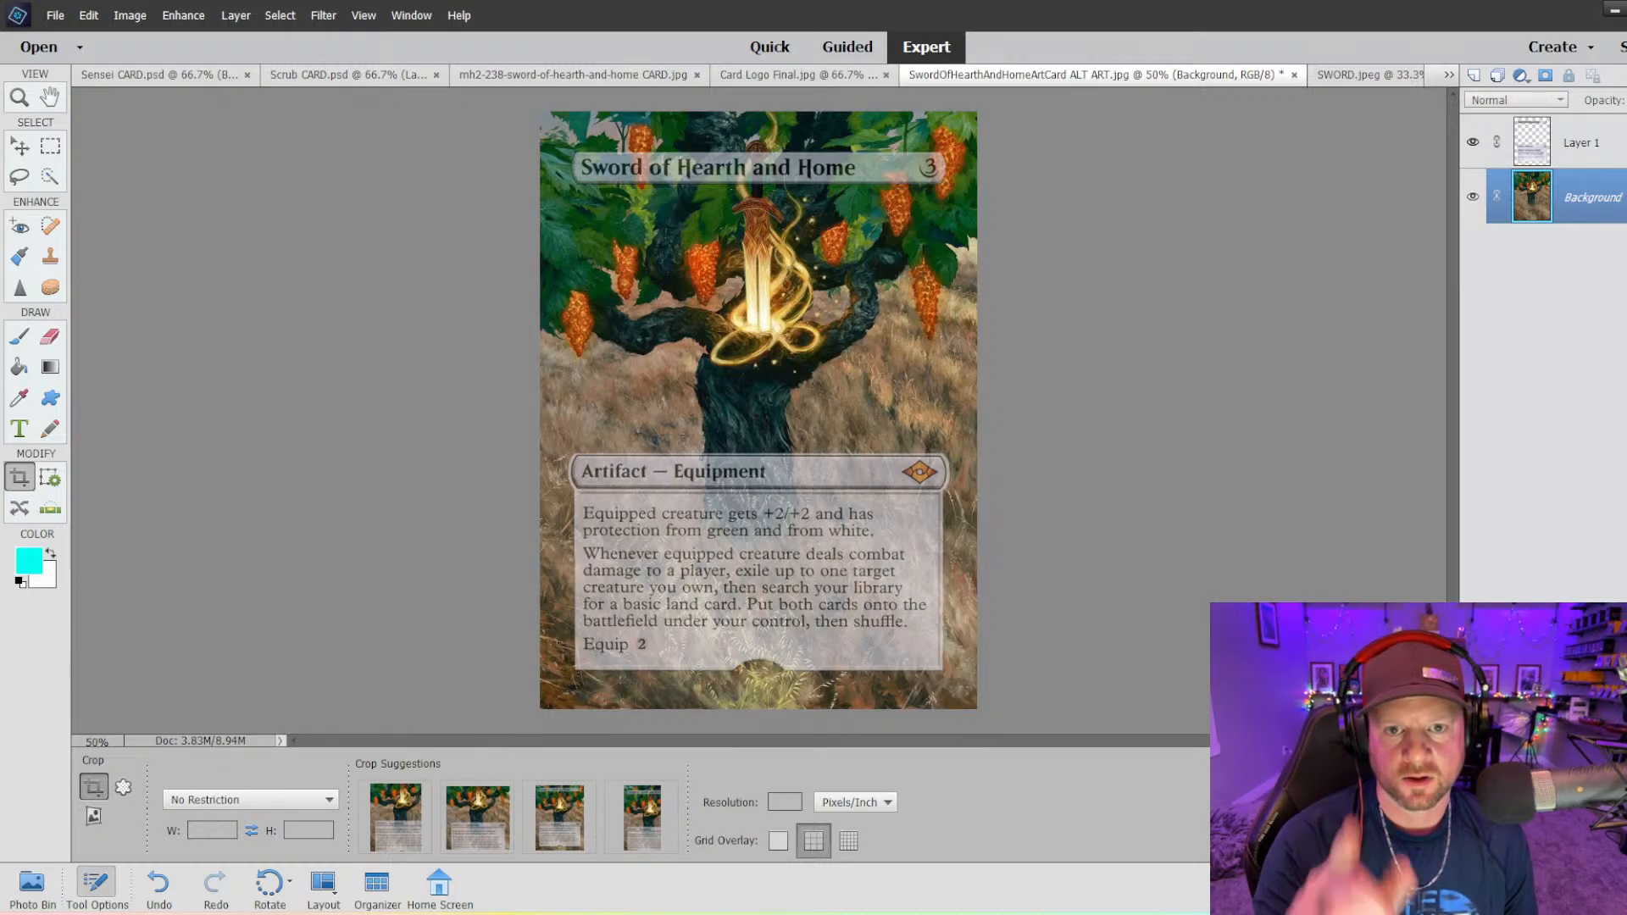
- Clone out the set symbol in the type bar on Layer 1, using the Clone Stamp with a 30 px brush
{"action": "left_click", "coordinate": [50, 256]}
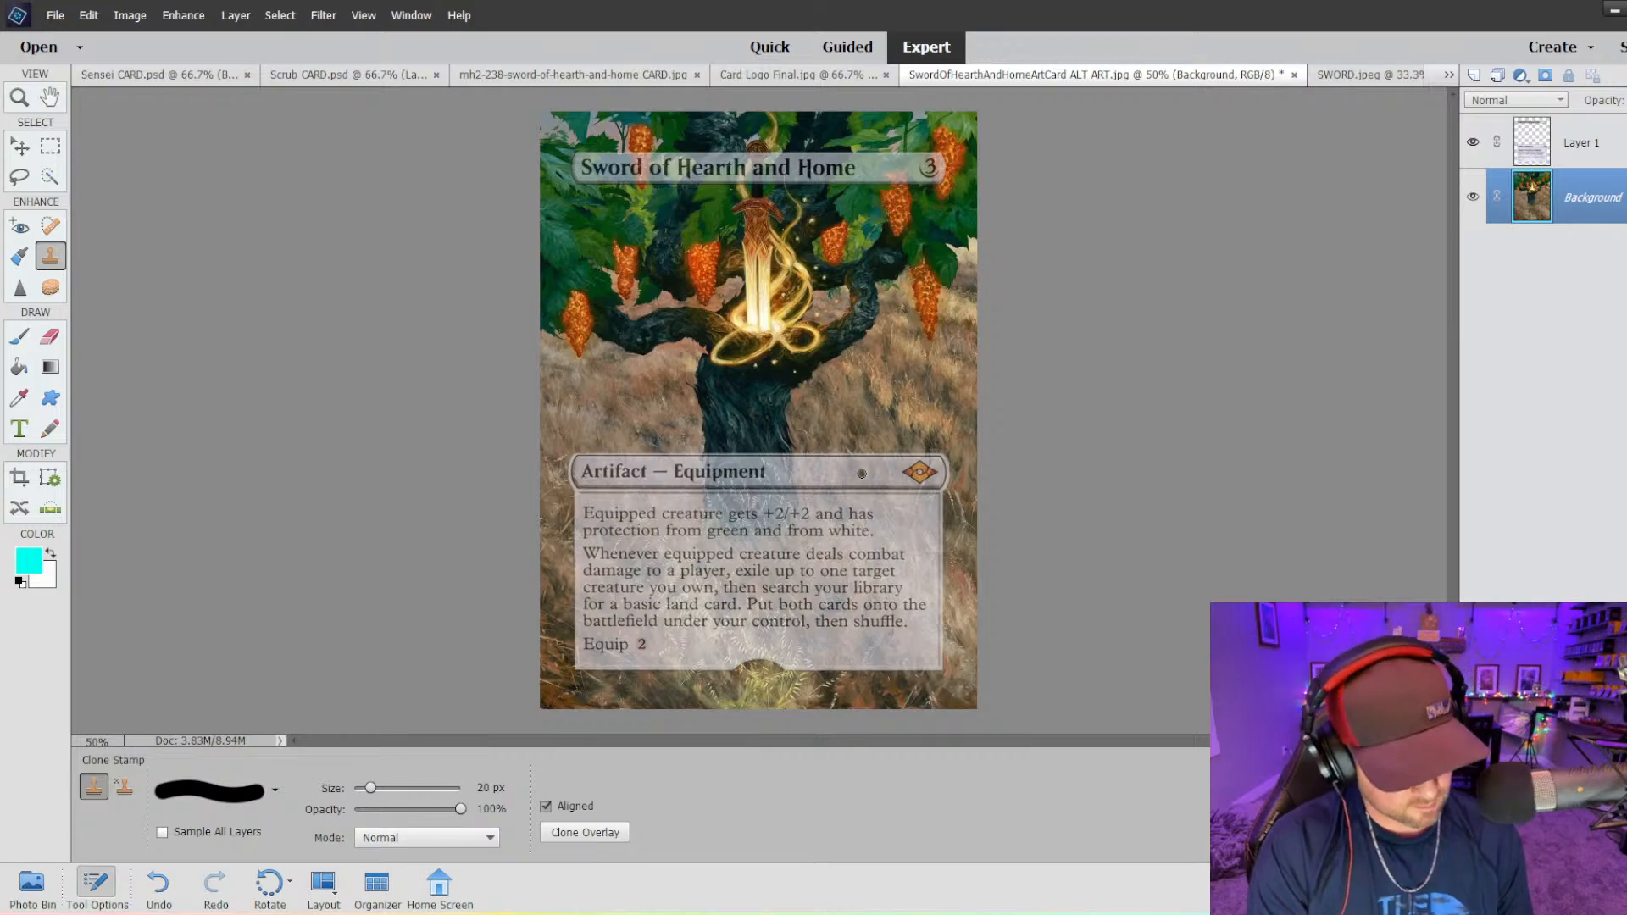
{"action": "key", "text": "bracketright"}
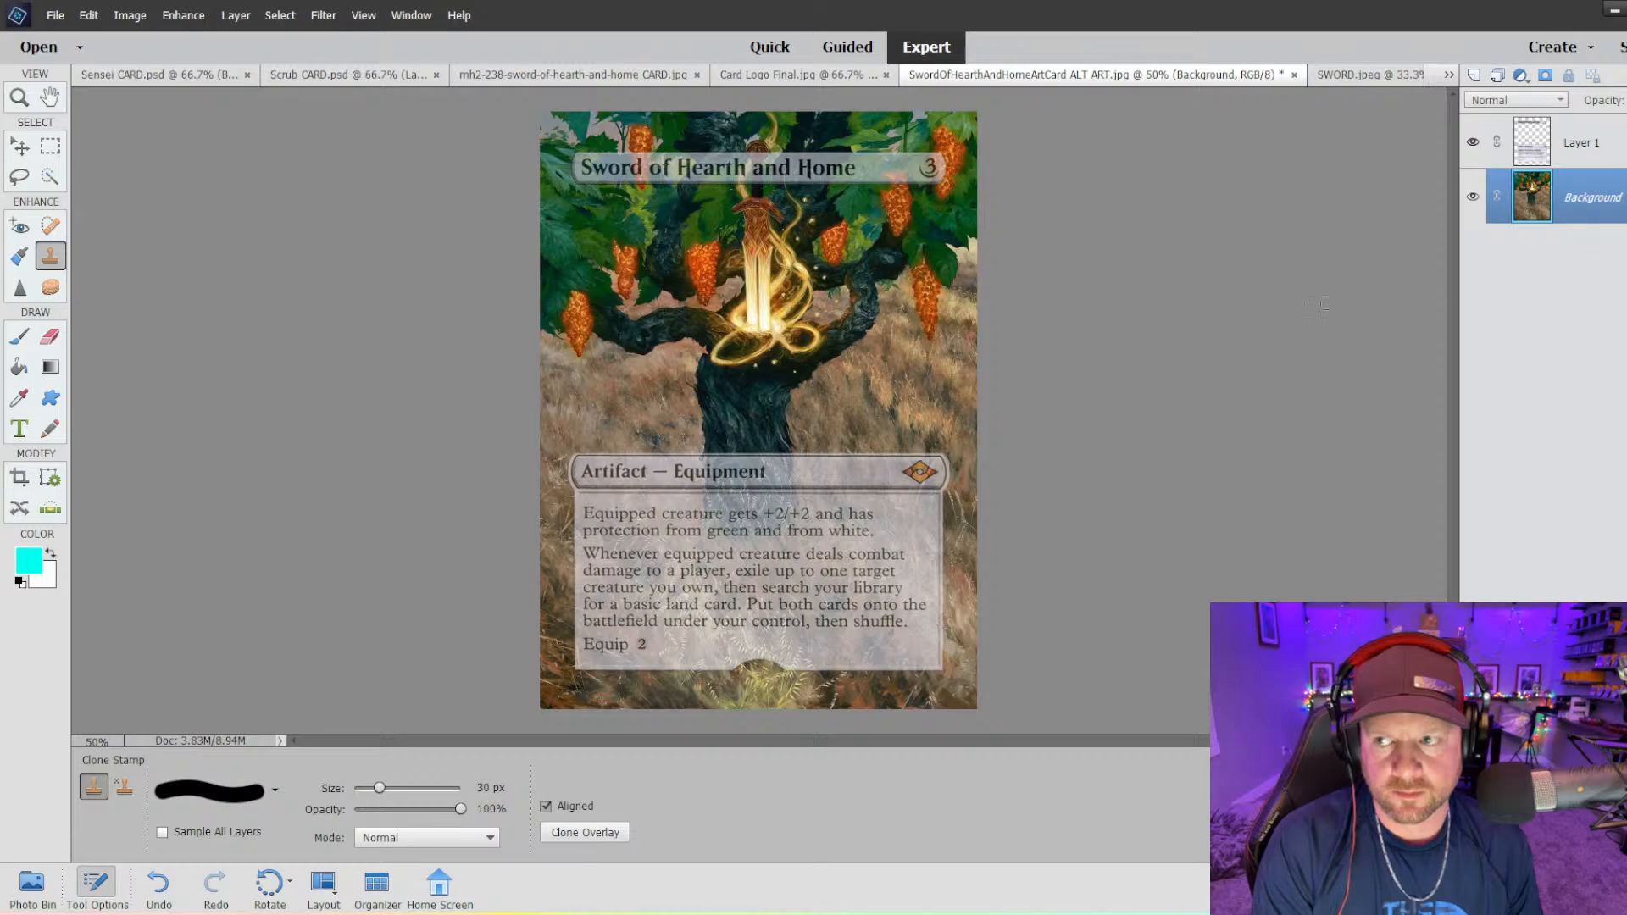
{"action": "left_click", "coordinate": [1528, 148]}
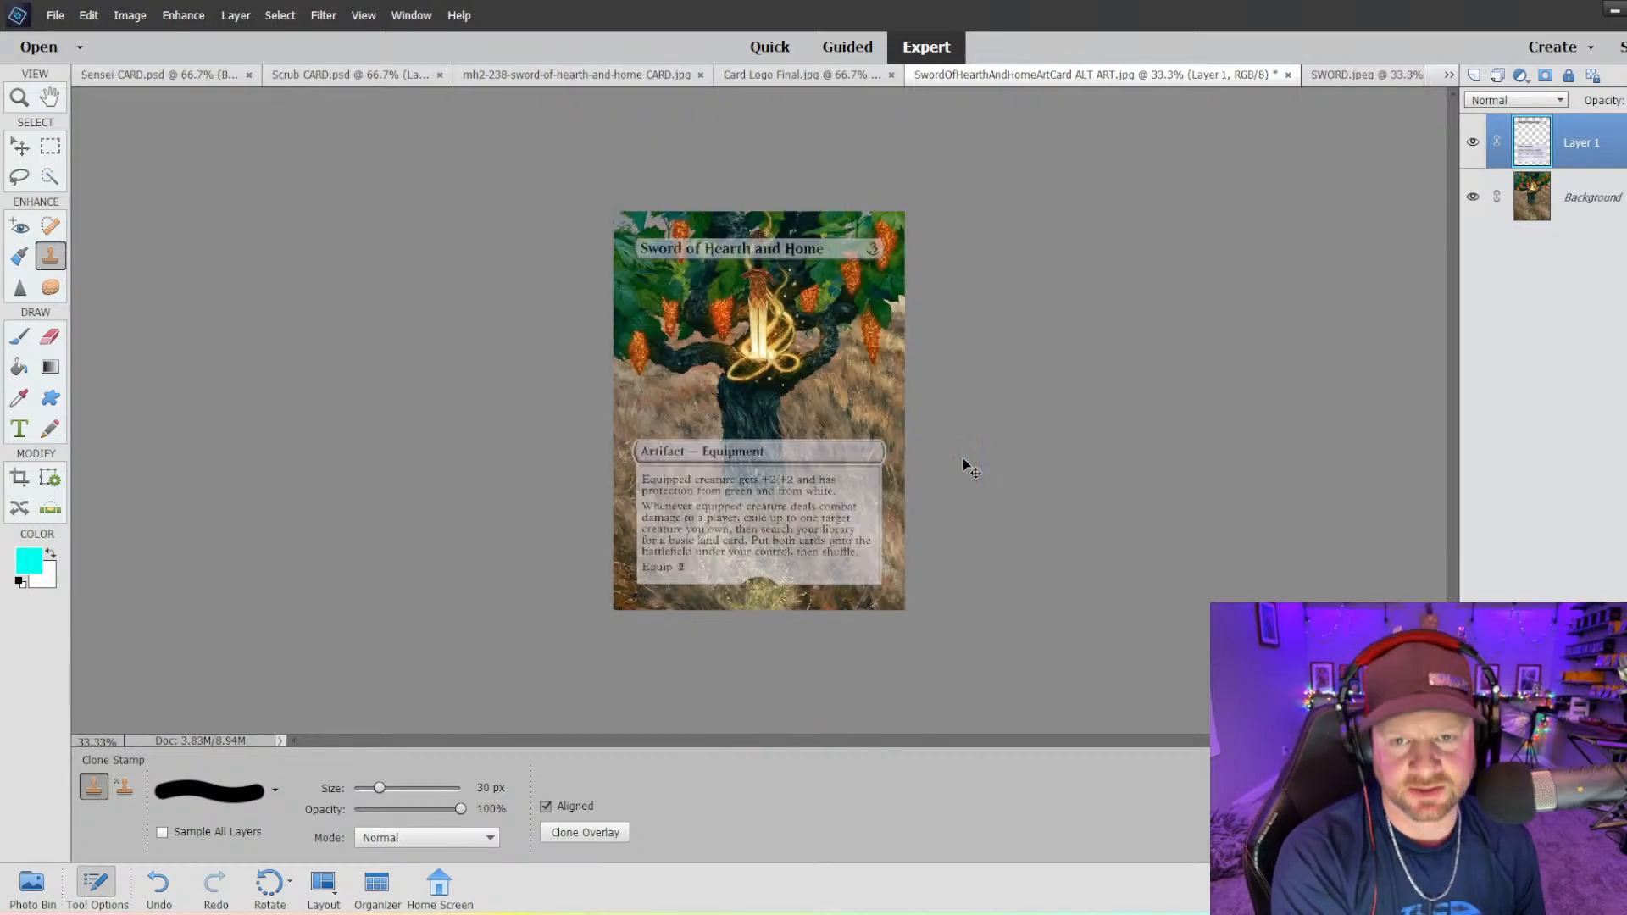
- Try to clone the Background's leaves over the title bar's beginning on Layer 1 with a 30 px Clone Stamp brush
{"action": "key", "text": "ctrl+equal"}
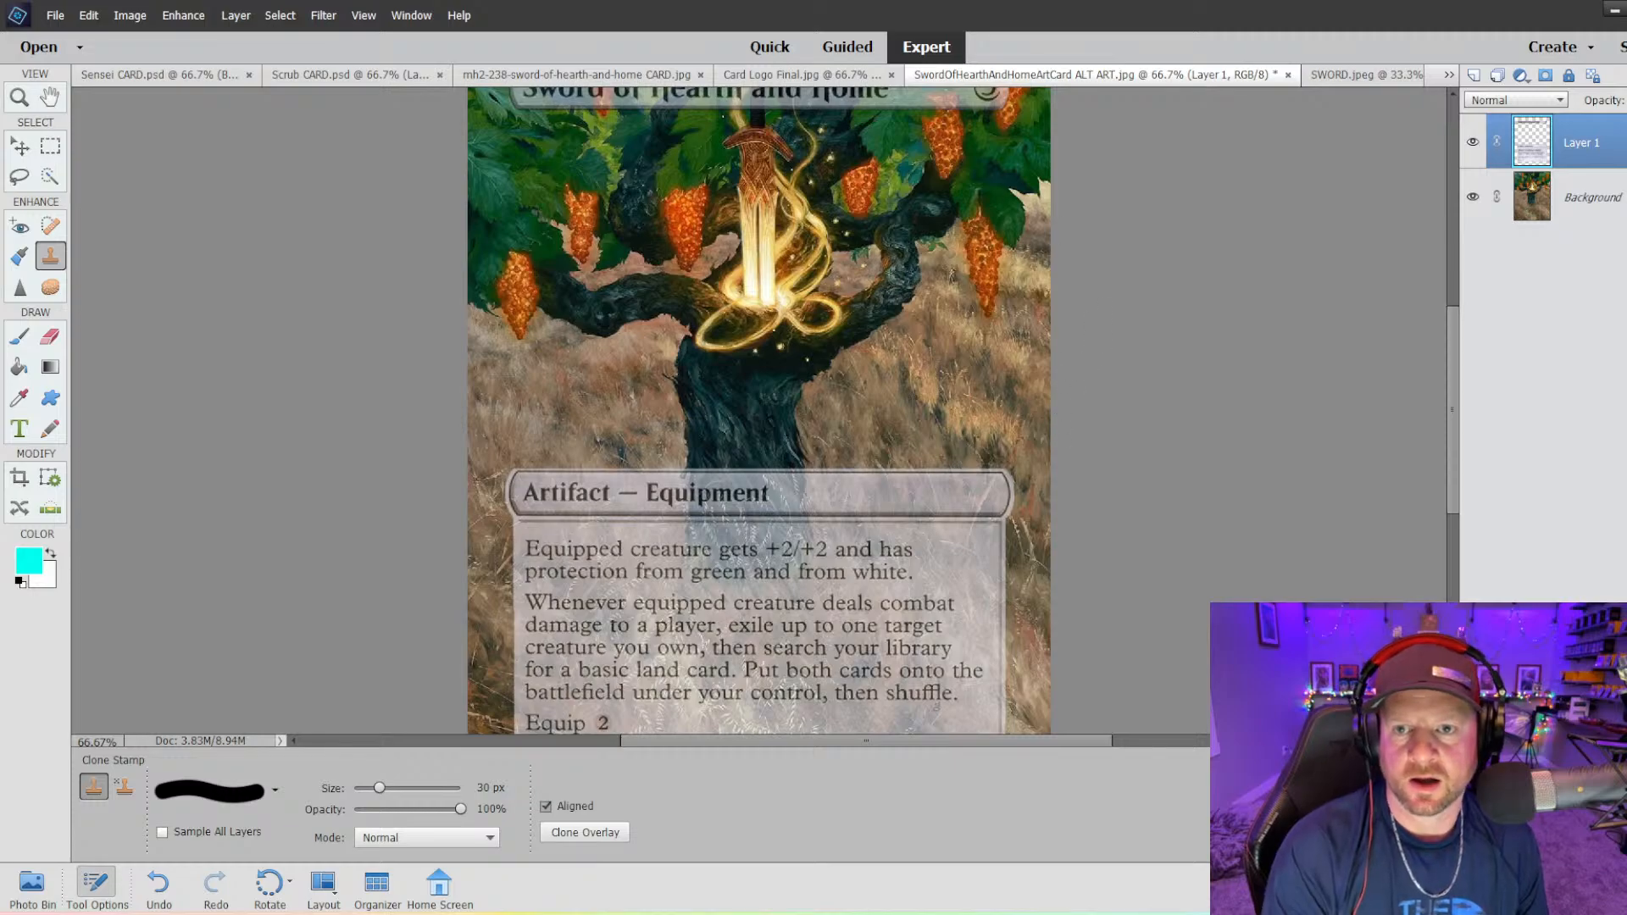
{"action": "left_click", "coordinate": [1527, 206]}
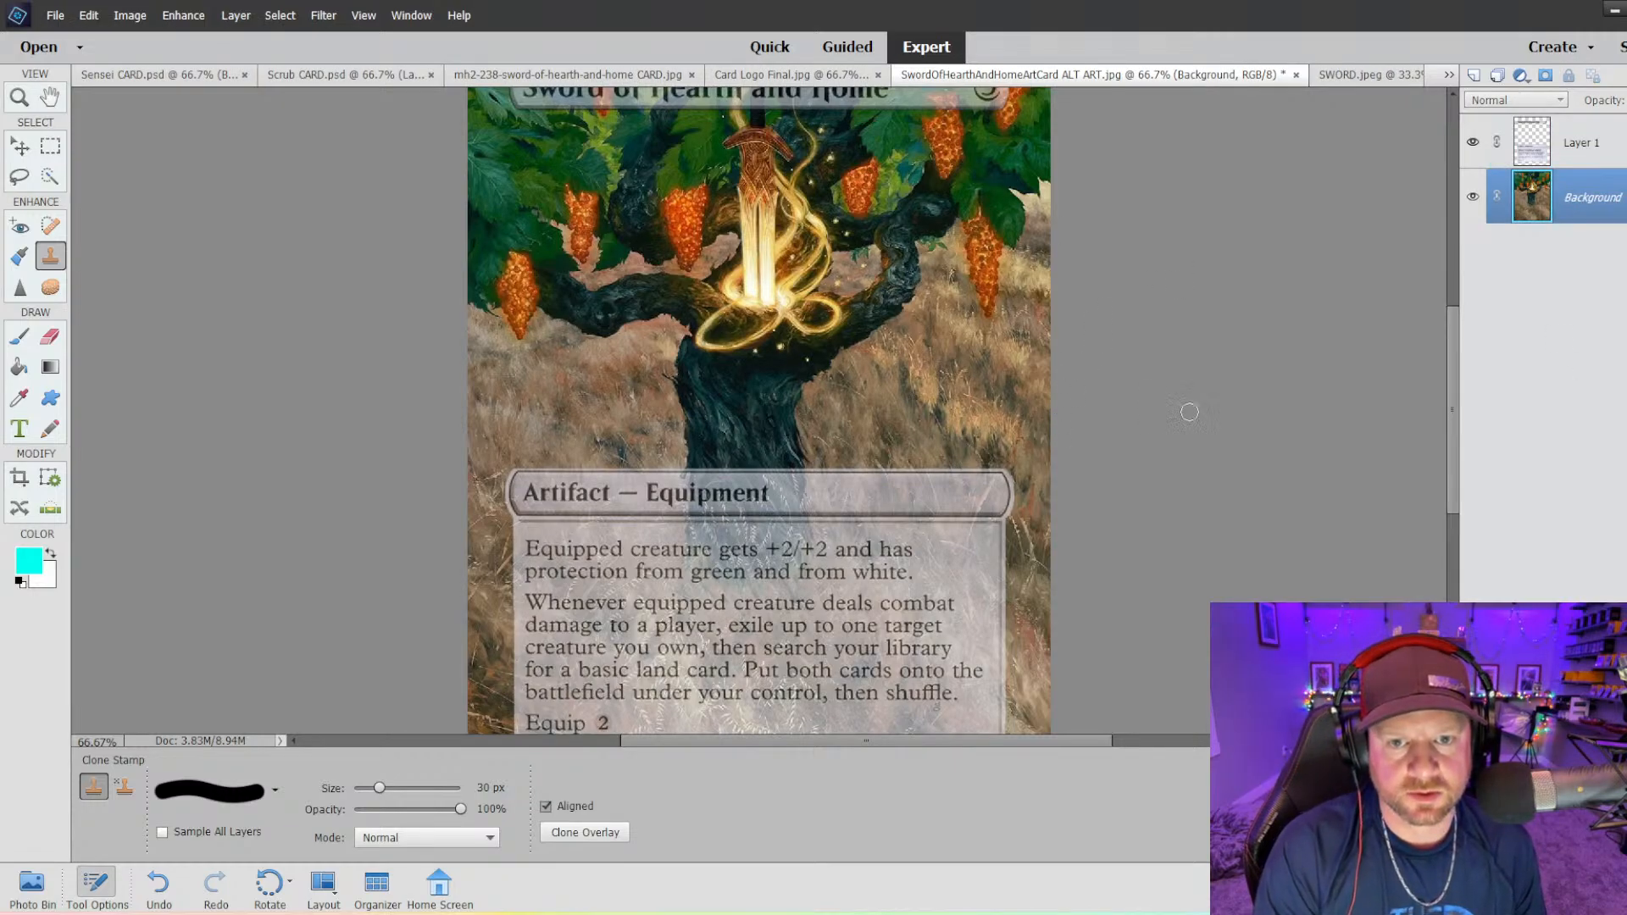
{"action": "scroll", "coordinate": [1453, 364], "scroll_direction": "up", "scroll_amount": 4}
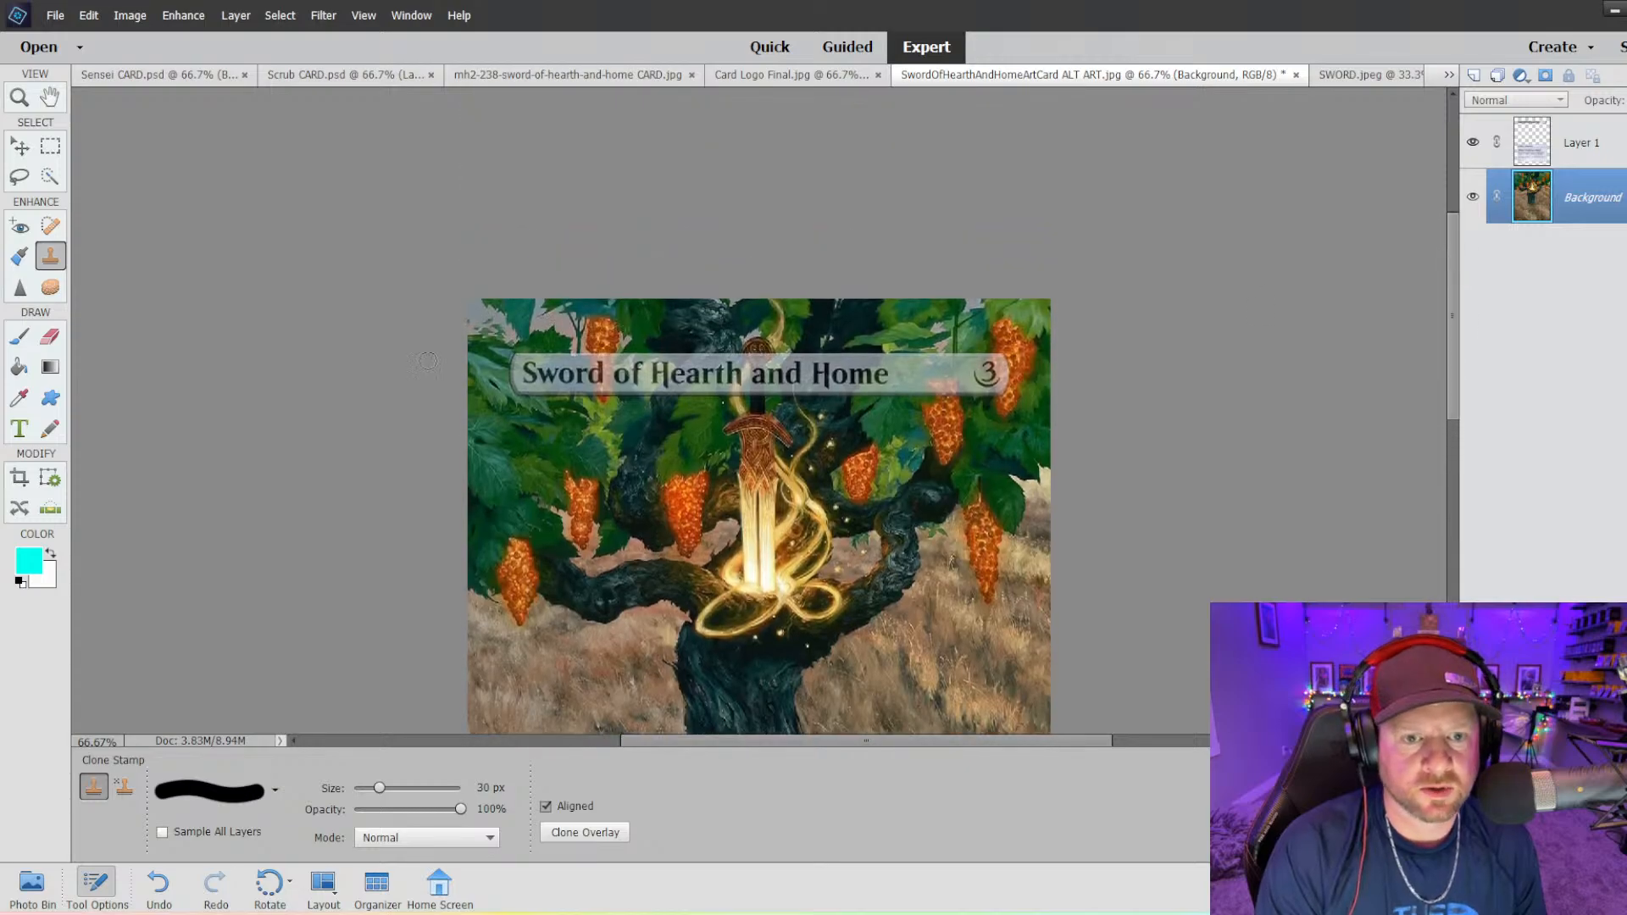
{"action": "left_click", "coordinate": [1531, 146]}
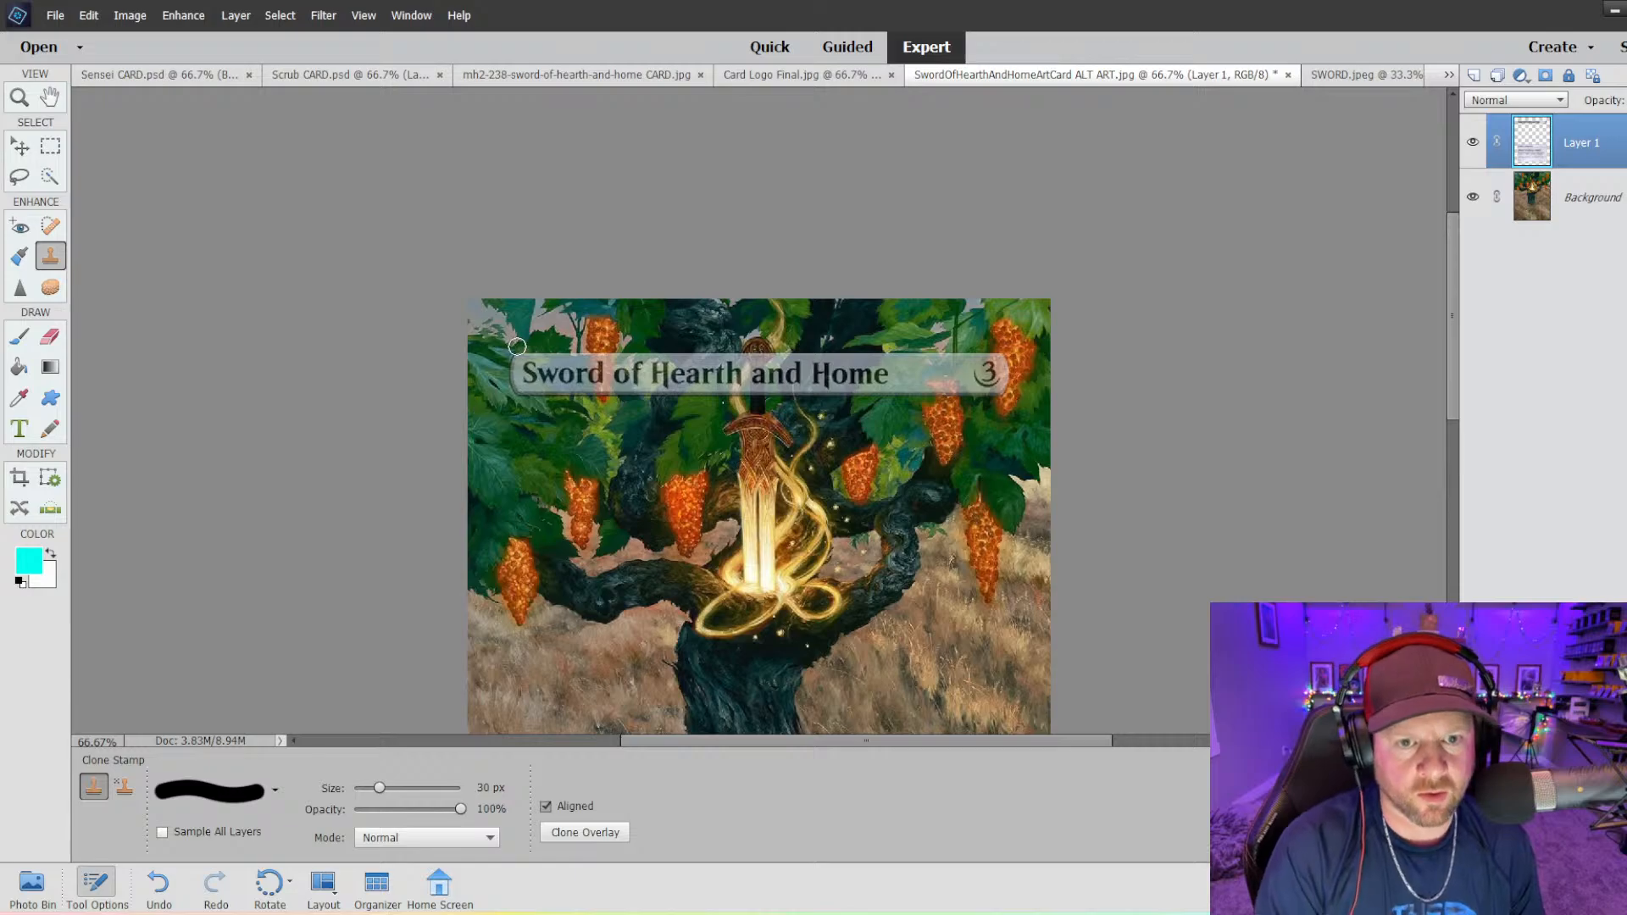
{"action": "key", "text": "ctrl+equal"}
{"action": "key", "text": "ctrl+equal"}
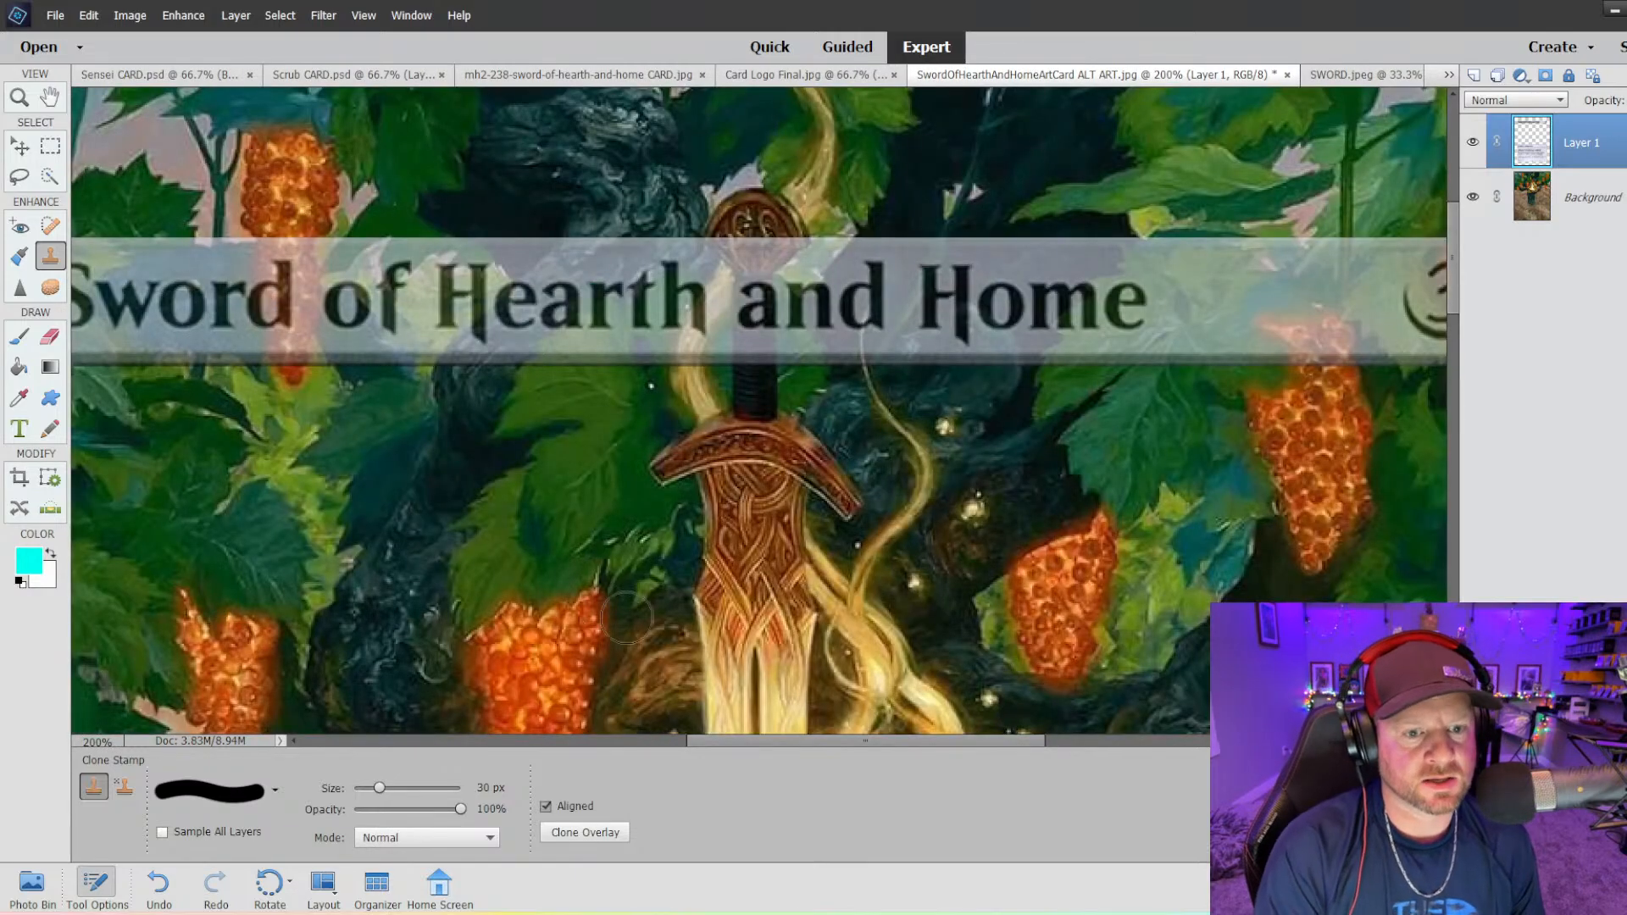
{"action": "left_click_drag", "start_coordinate": [774, 739], "coordinate": [613, 739]}
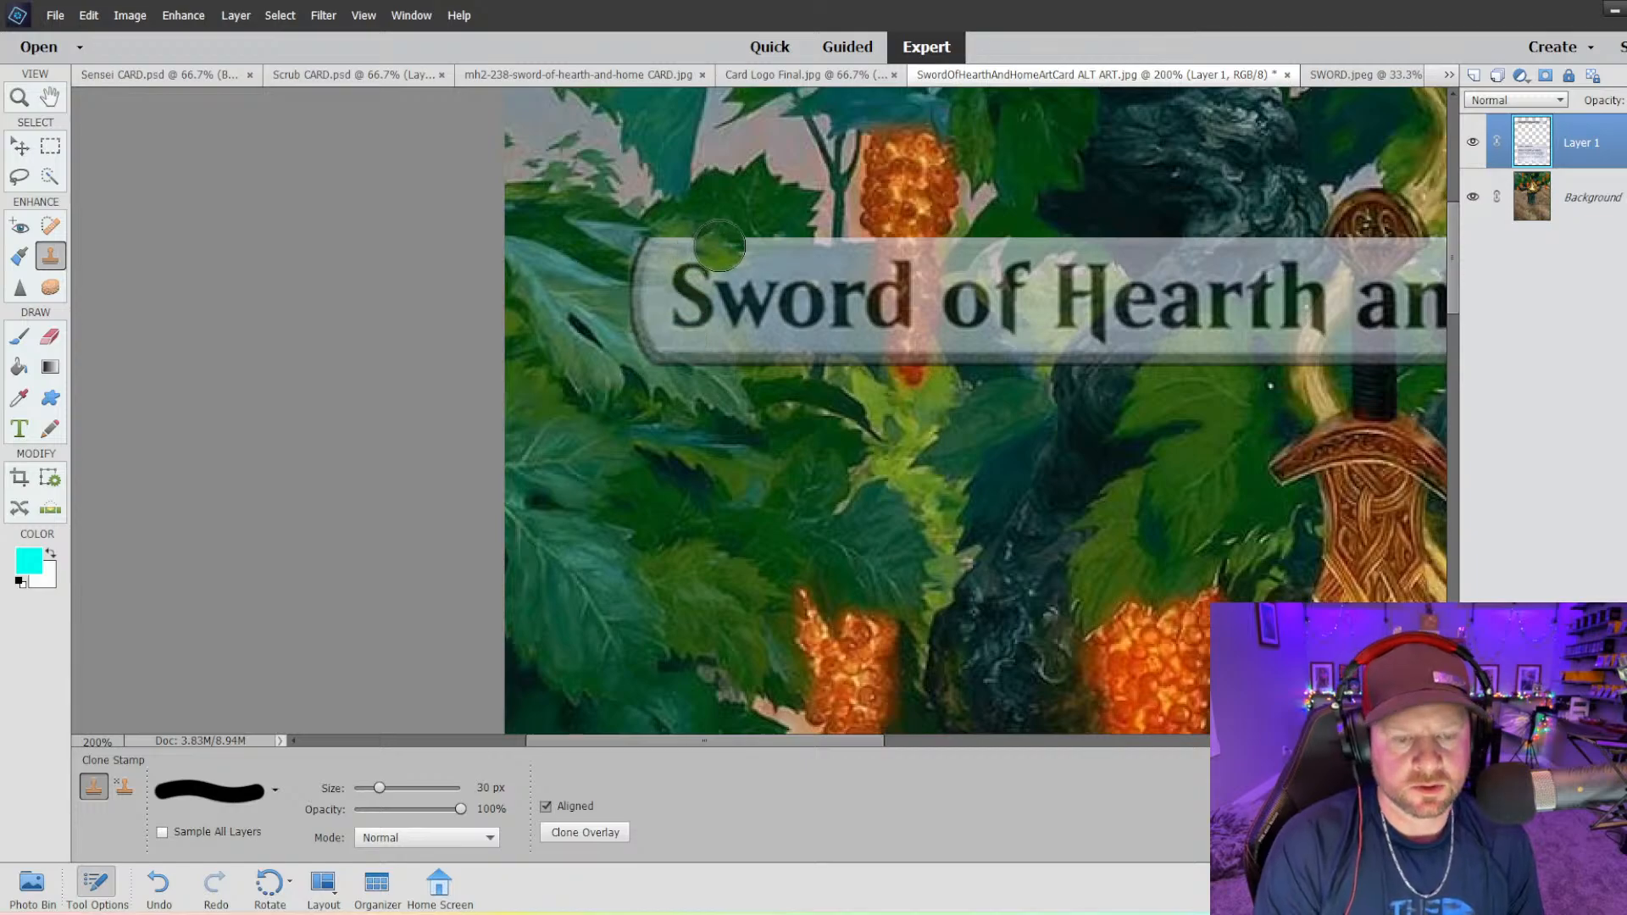
{"action": "mouse_move", "coordinate": [704, 354]}
{"action": "left_mouse_down"}
{"action": "mouse_move", "coordinate": [637, 311]}
{"action": "mouse_move", "coordinate": [650, 341]}
{"action": "mouse_move", "coordinate": [630, 311]}
{"action": "mouse_move", "coordinate": [655, 319]}
{"action": "mouse_move", "coordinate": [635, 256]}
{"action": "mouse_move", "coordinate": [730, 242]}
{"action": "mouse_move", "coordinate": [689, 288]}
{"action": "mouse_move", "coordinate": [722, 259]}
{"action": "left_mouse_up"}
- Try to refine the cloned leaf edges over the title's first letter, using a 7 px brush with Layer 1's opacity lowered
{"action": "key", "text": "bracketleft"}
{"action": "key", "text": "bracketleft"}
{"action": "key", "text": "bracketleft"}
{"action": "key", "text": "bracketleft"}
{"action": "key", "text": "bracketleft"}
{"action": "key", "text": "bracketleft"}
{"action": "key", "text": "bracketleft"}
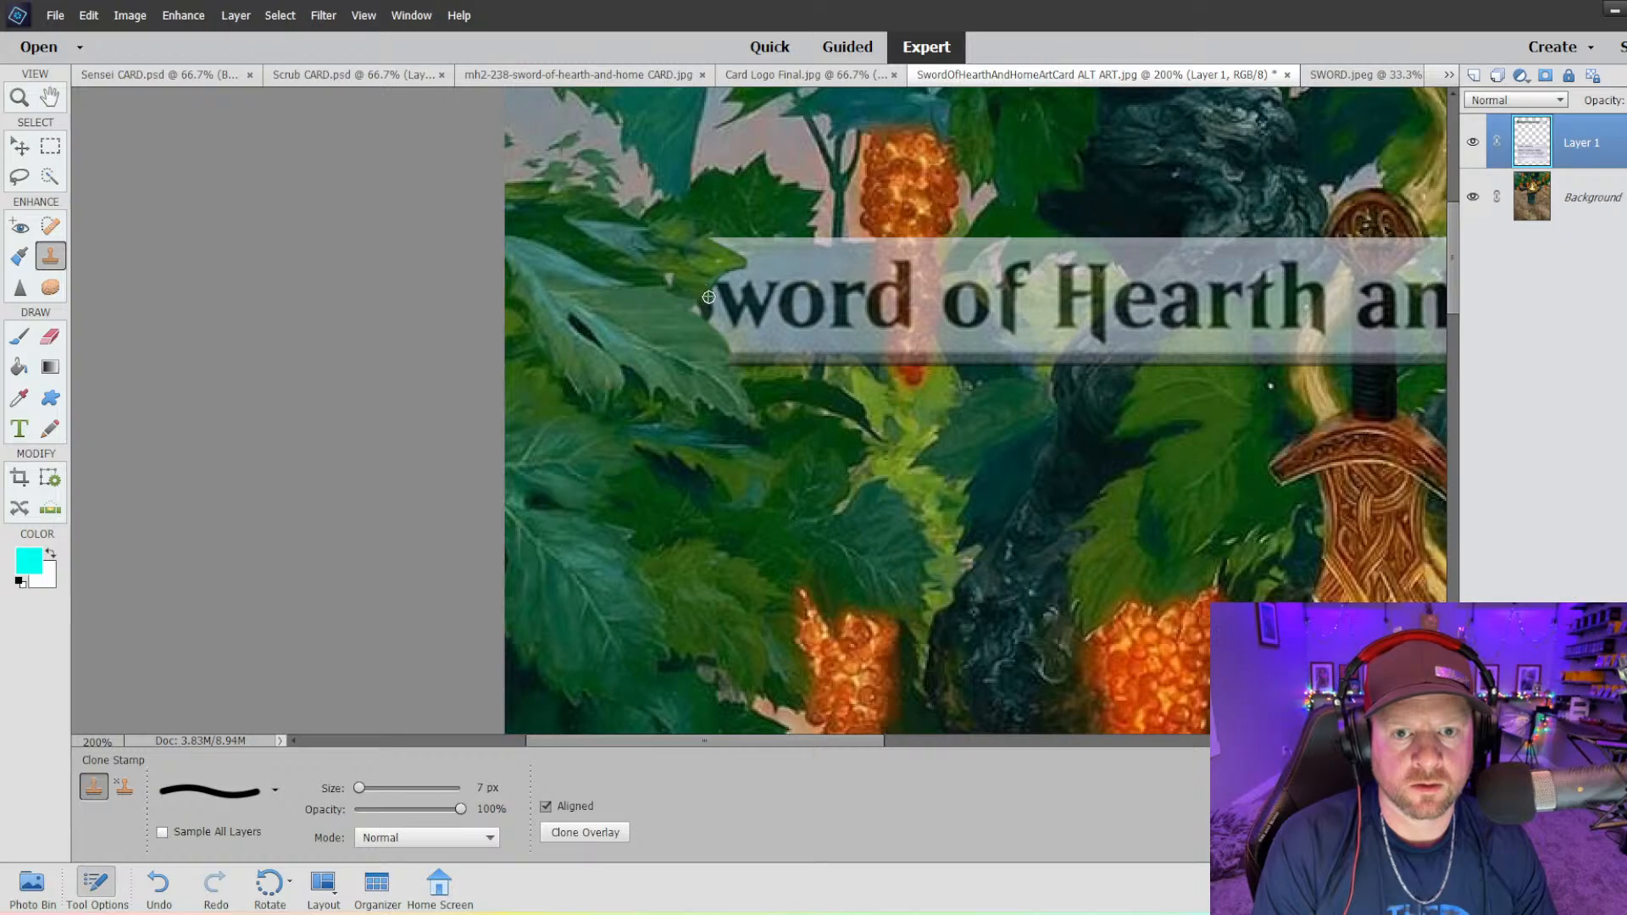
{"action": "left_click", "coordinate": [1624, 100]}
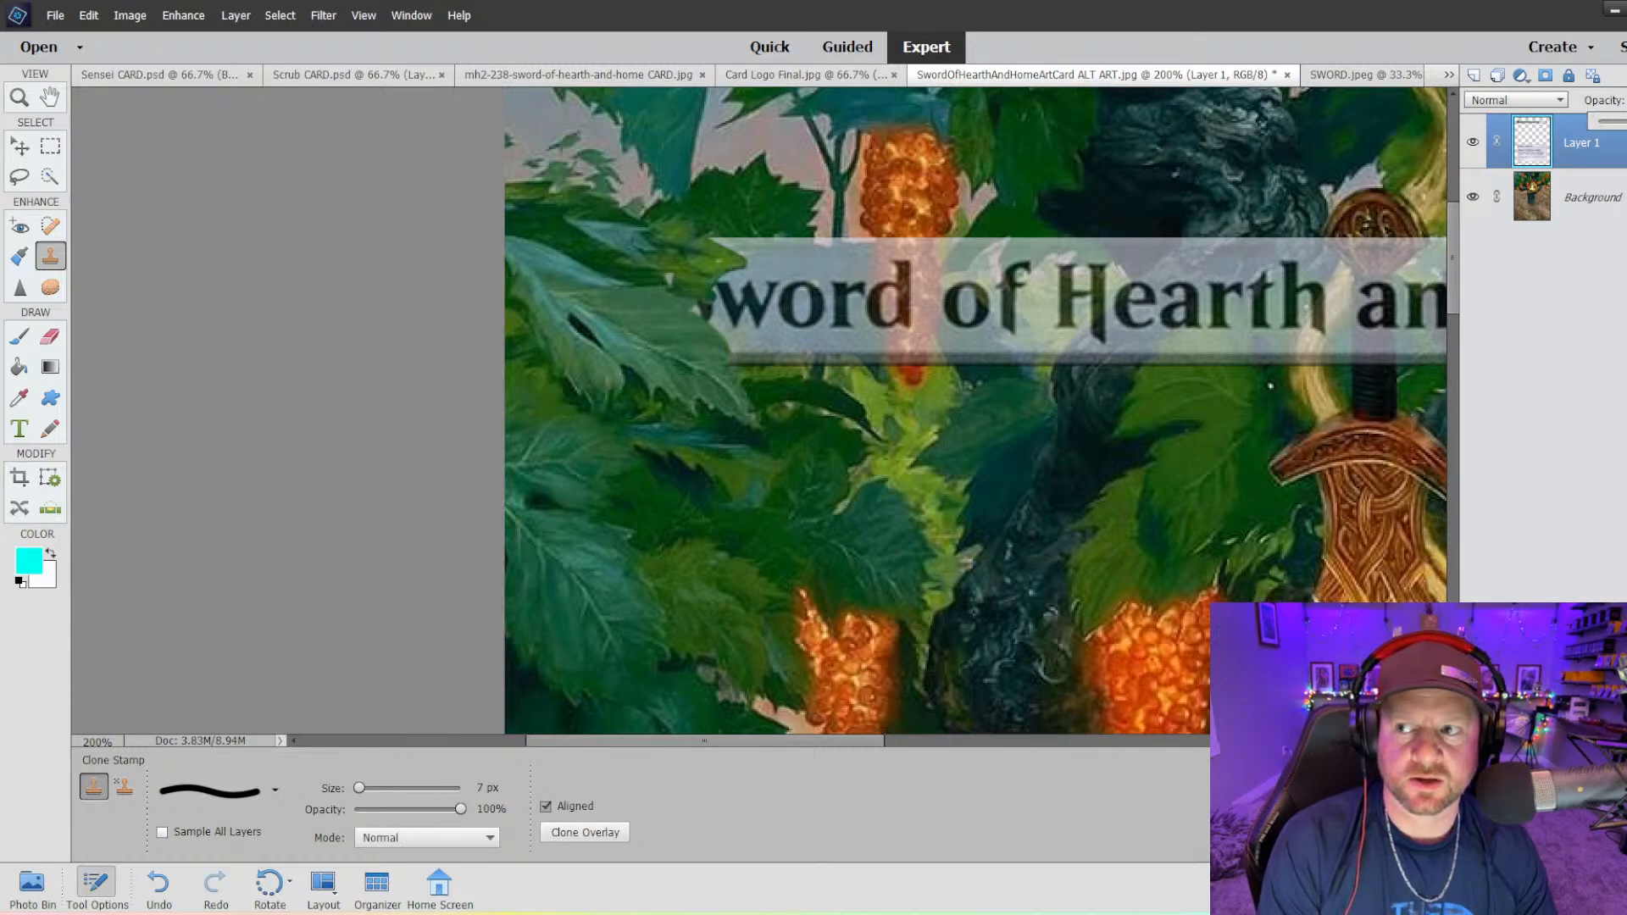
{"action": "left_click_drag", "start_coordinate": [1626, 121], "coordinate": [1624, 121]}
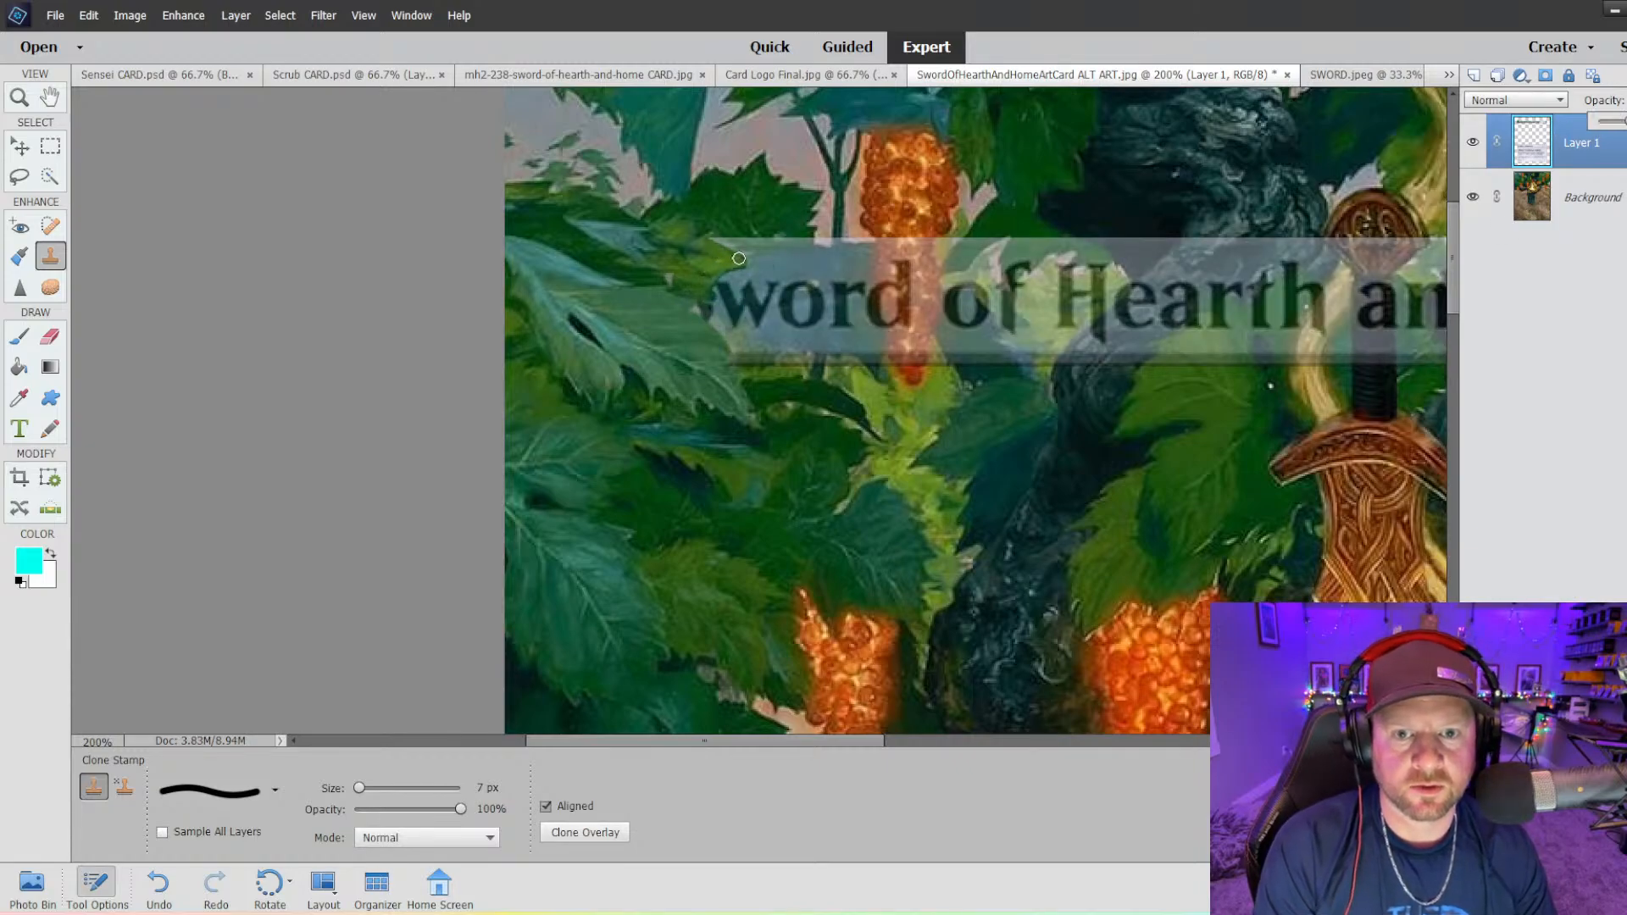
{"action": "left_click", "coordinate": [692, 307]}
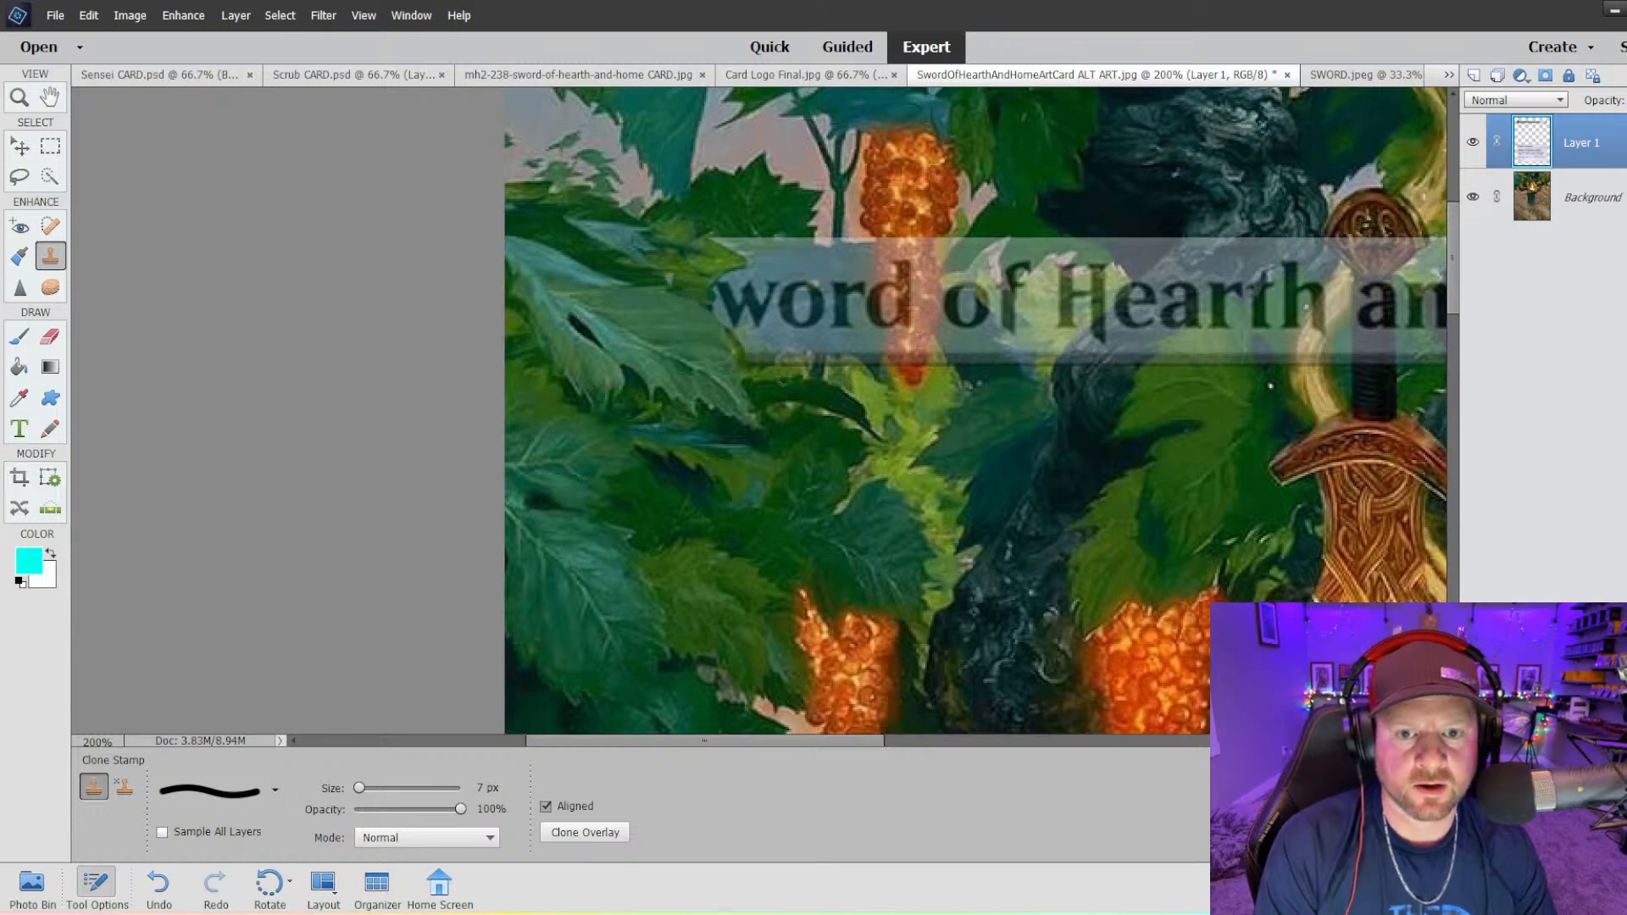
{"action": "key", "text": "ctrl+z"}
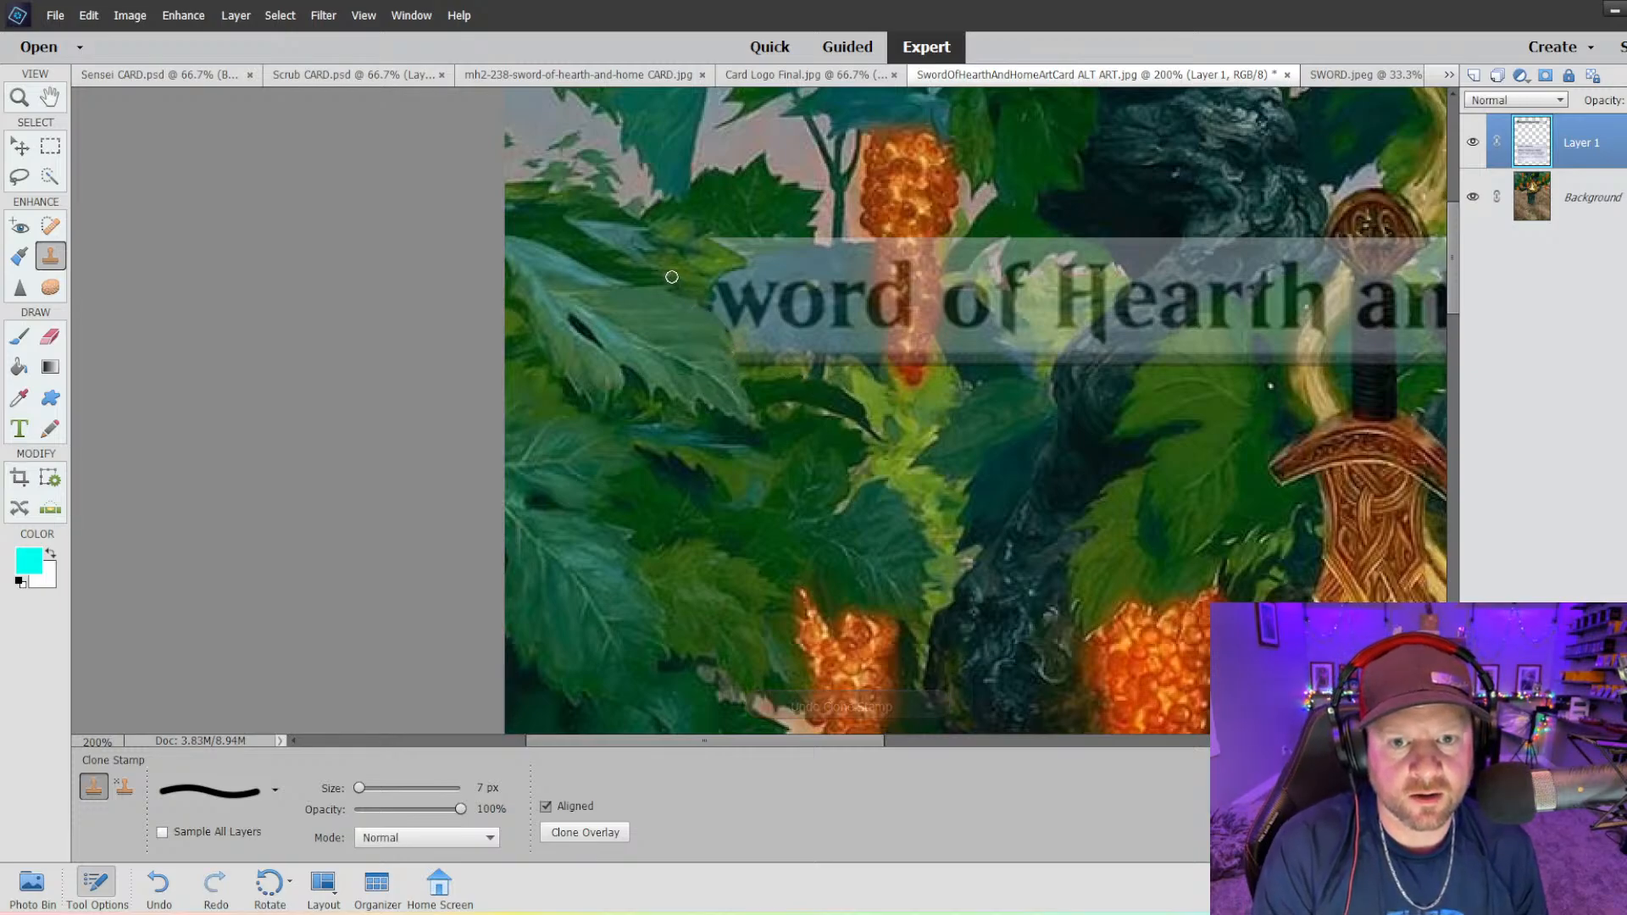
- View the whole card and raise Layer 1's opacity again
{"action": "key", "text": "ctrl+minus"}
{"action": "key", "text": "ctrl+minus"}
{"action": "key", "text": "ctrl+minus"}
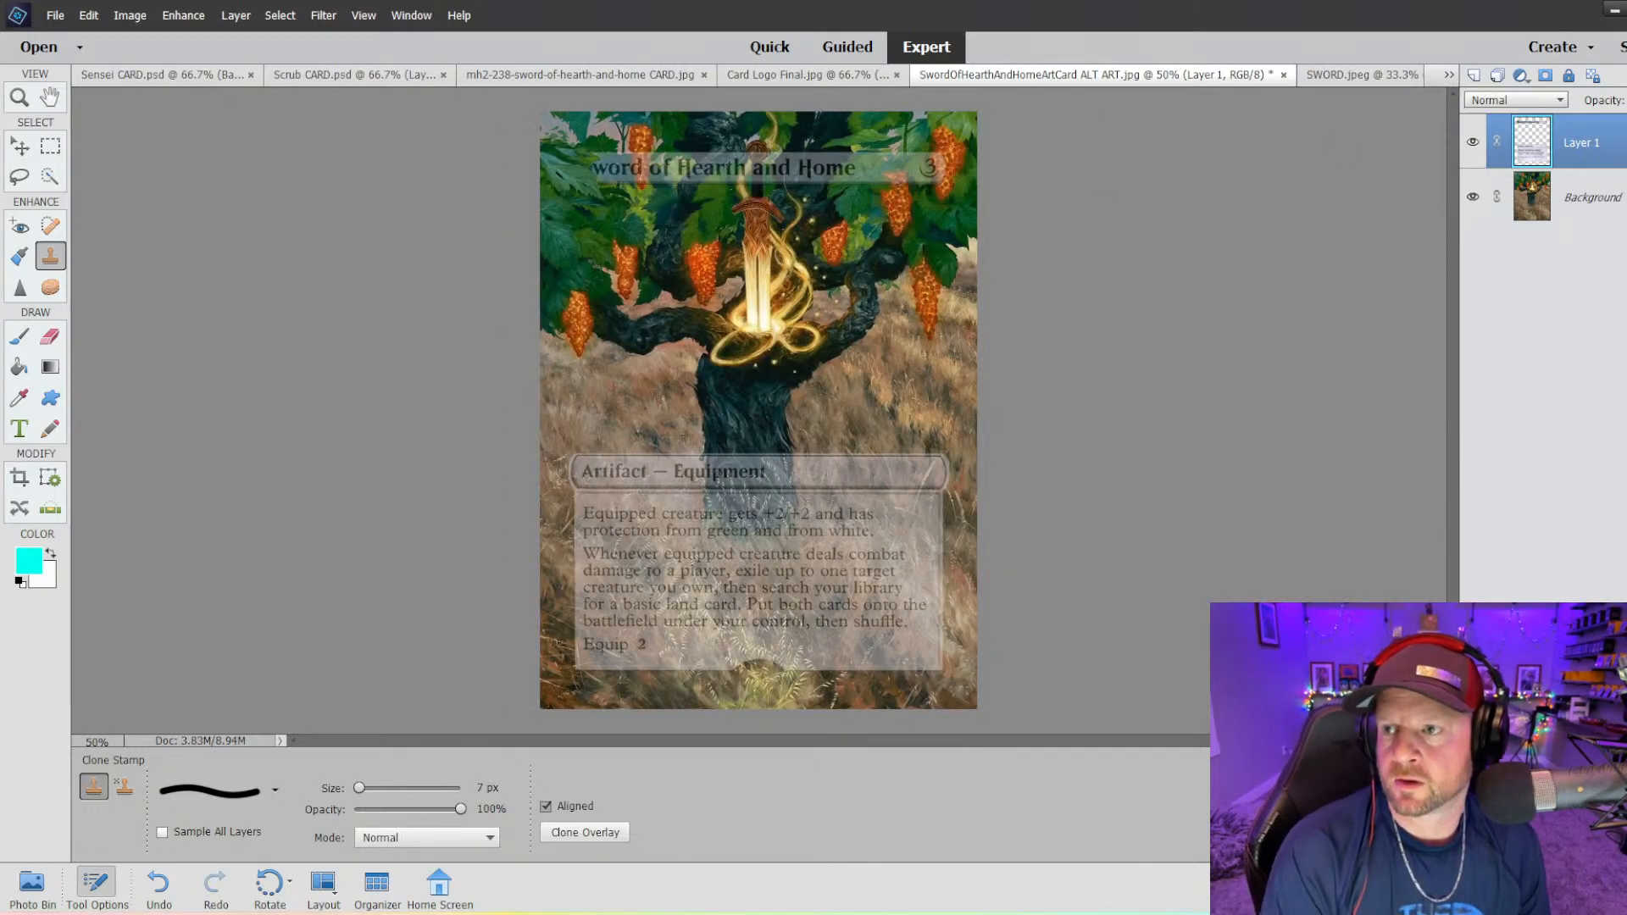
{"action": "left_click", "coordinate": [1626, 100]}
{"action": "left_click_drag", "start_coordinate": [1624, 122], "coordinate": [1626, 122]}
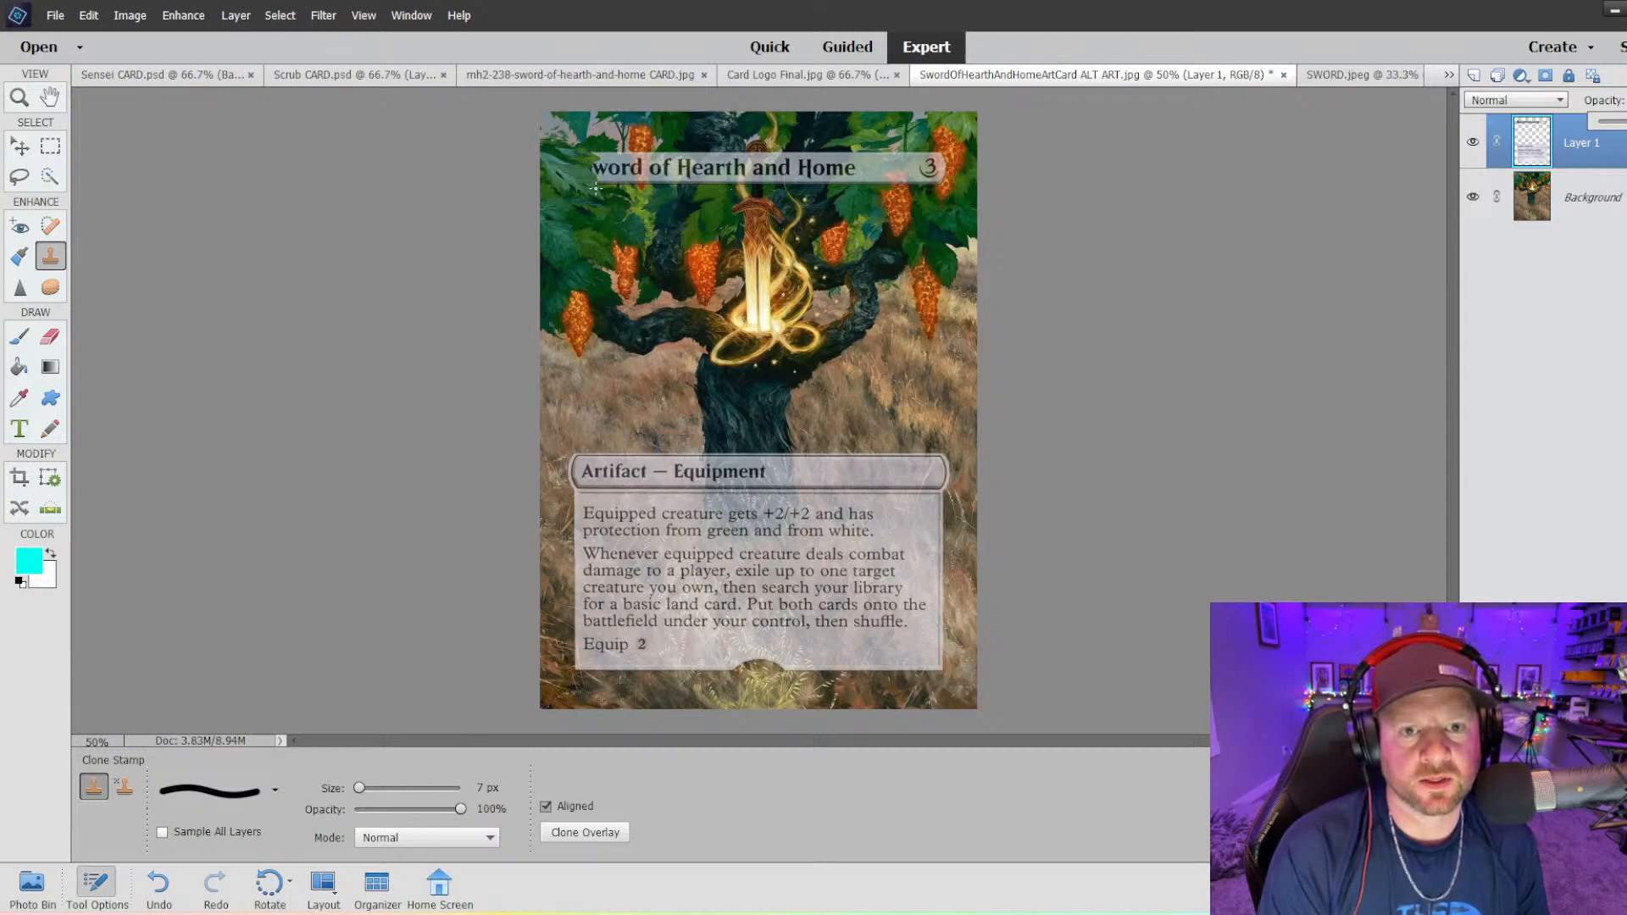
- Undo all the leaf cloning and opacity changes until the complete title bar is restored
{"action": "key", "text": "ctrl+plus"}
{"action": "key", "text": "ctrl+plus"}
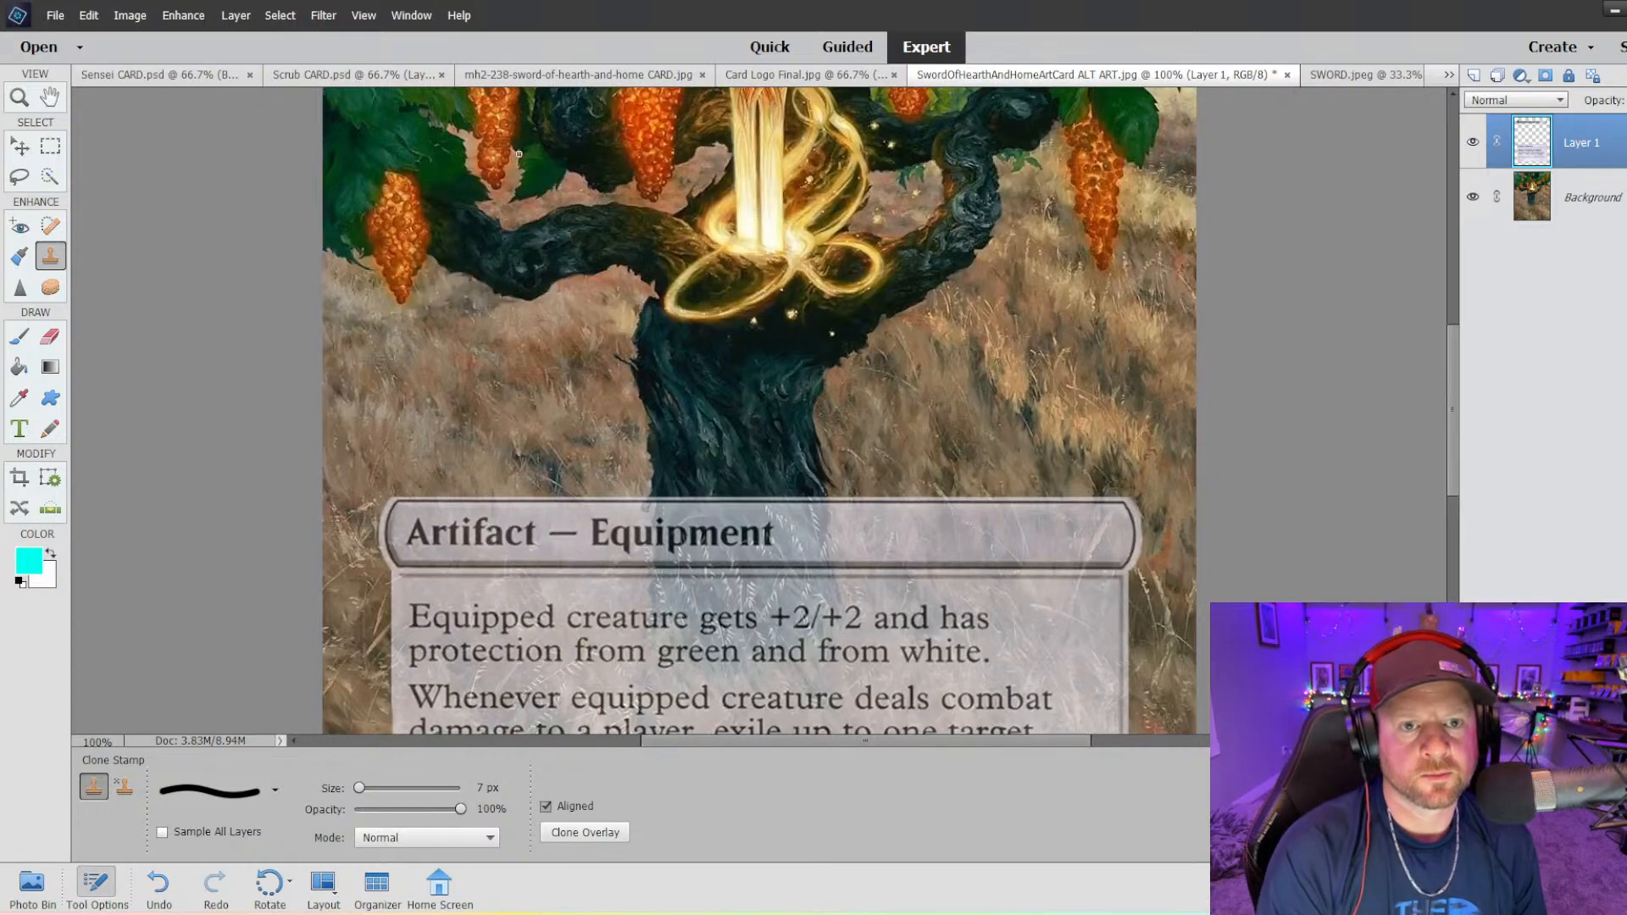
{"action": "scroll", "coordinate": [481, 241], "scroll_direction": "up", "scroll_amount": 2}
{"action": "scroll", "coordinate": [481, 241], "scroll_direction": "up", "scroll_amount": 5}
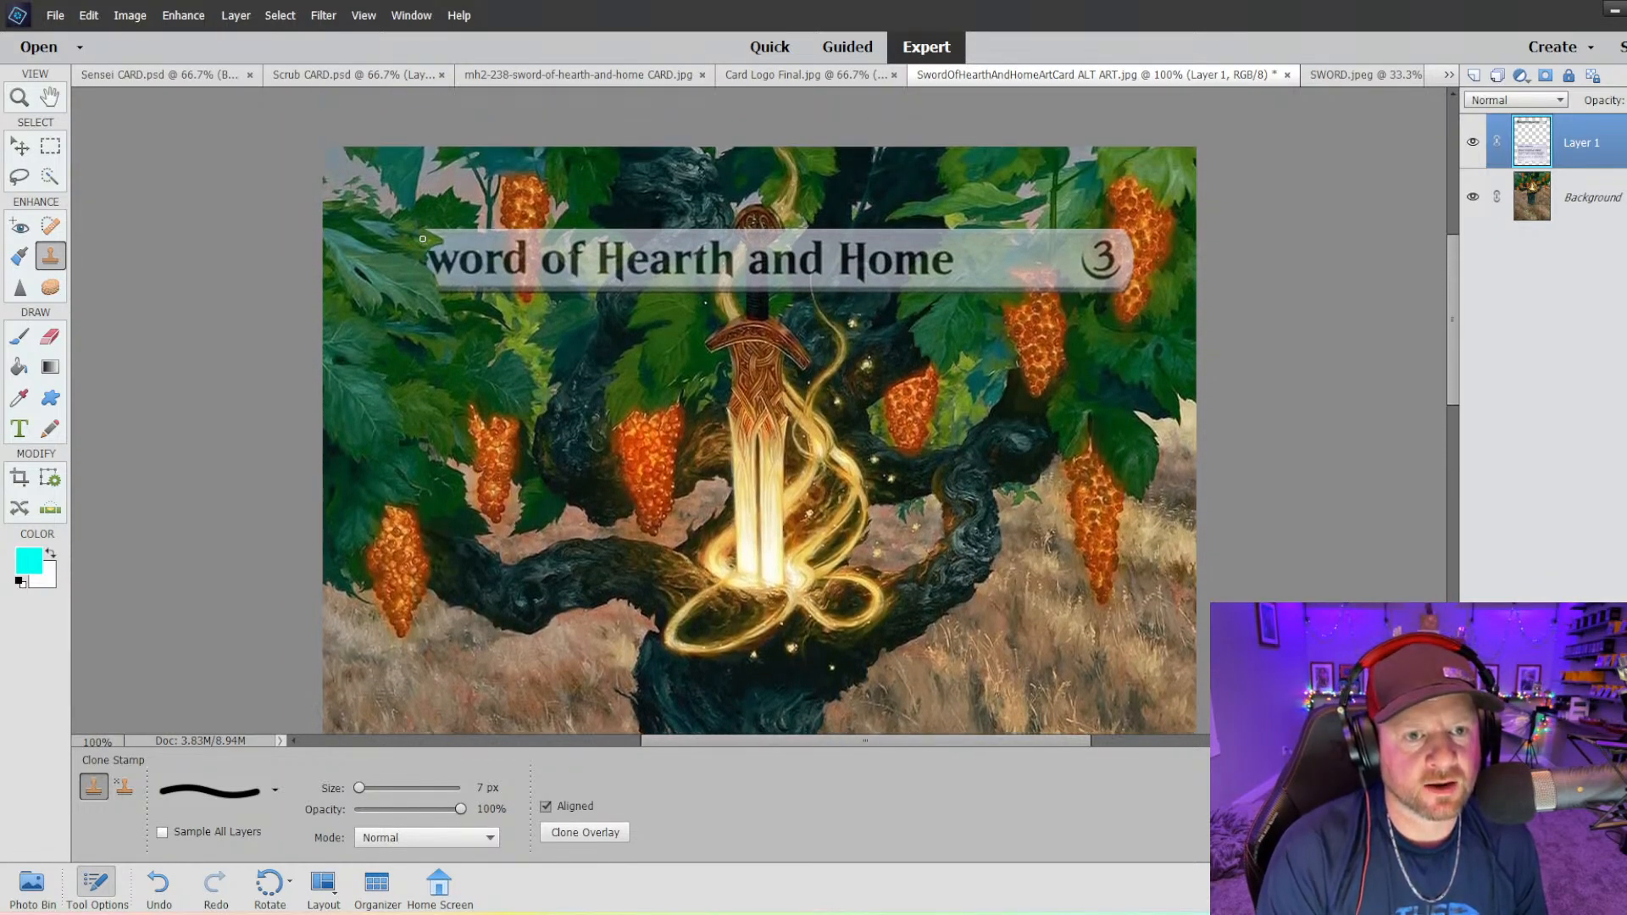
{"action": "key", "text": "ctrl+z"}
{"action": "key", "text": "ctrl+z"}
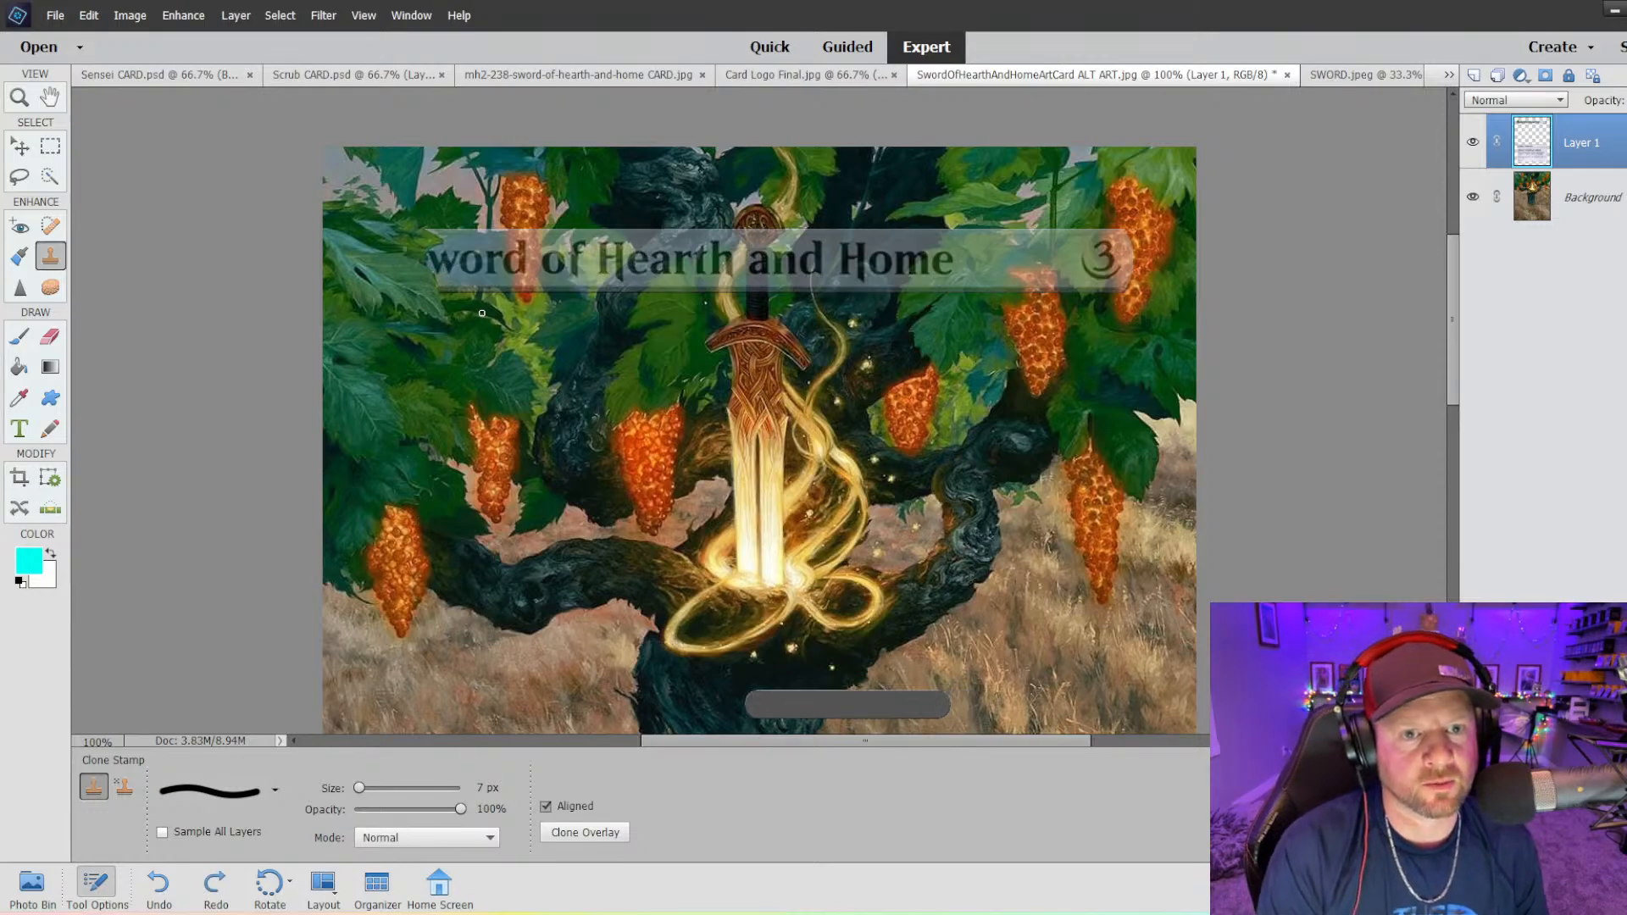
{"action": "key", "text": "ctrl+z"}
{"action": "key", "text": "ctrl+z"}
{"action": "key", "text": "ctrl+z"}
{"action": "key", "text": "ctrl+z"}
{"action": "key", "text": "ctrl+z"}
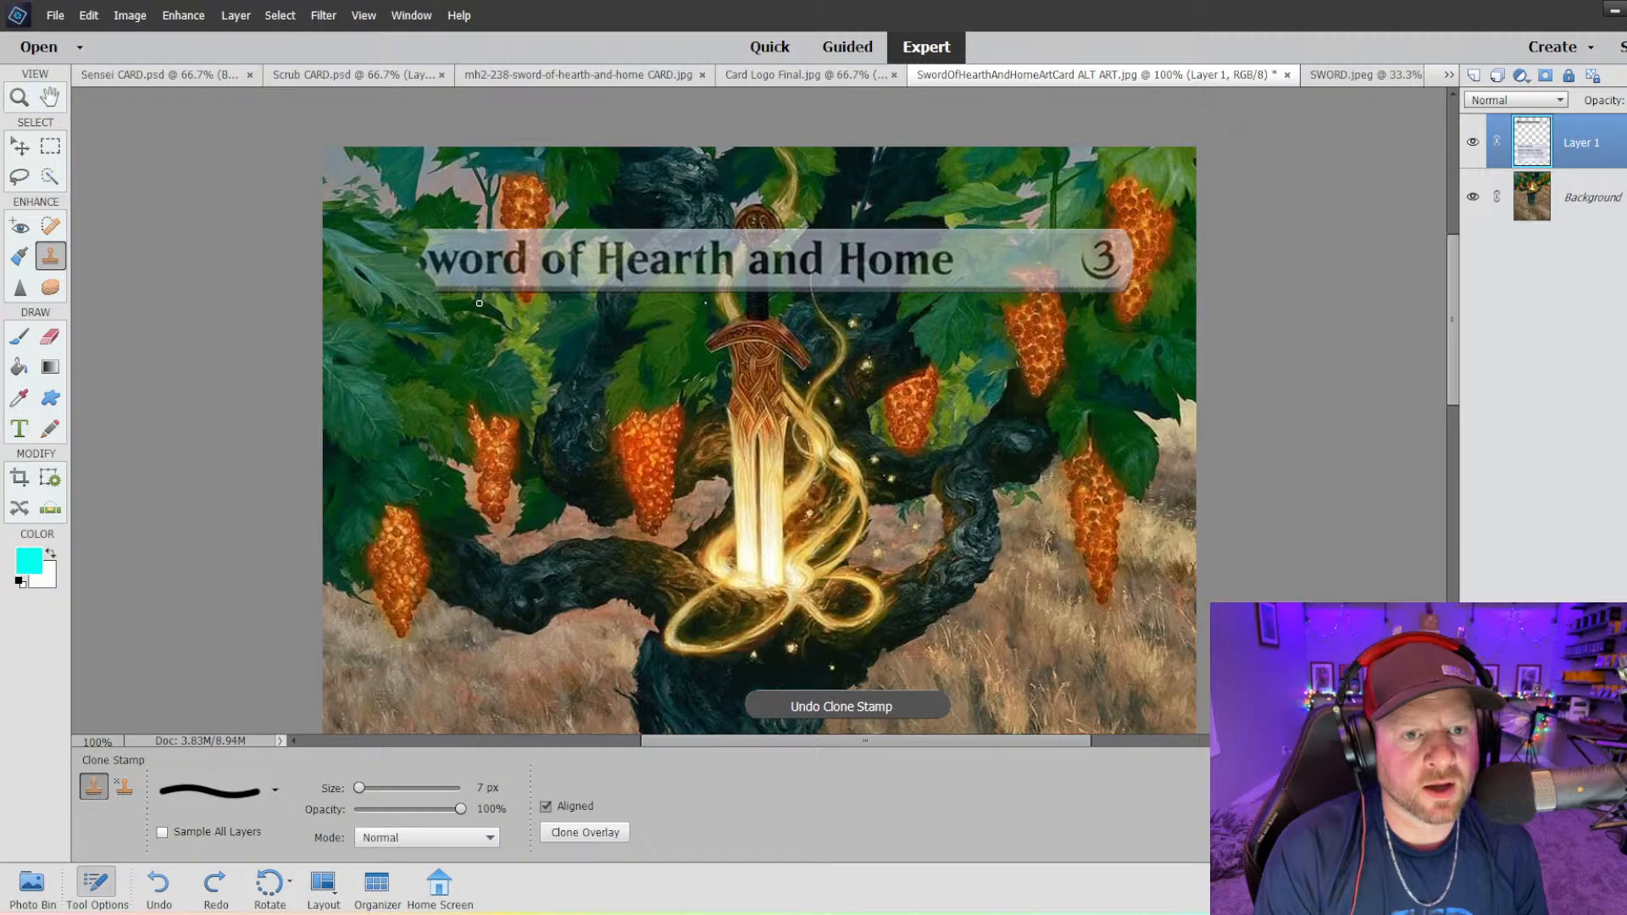
{"action": "key", "text": "ctrl+z"}
{"action": "key", "text": "ctrl+z"}
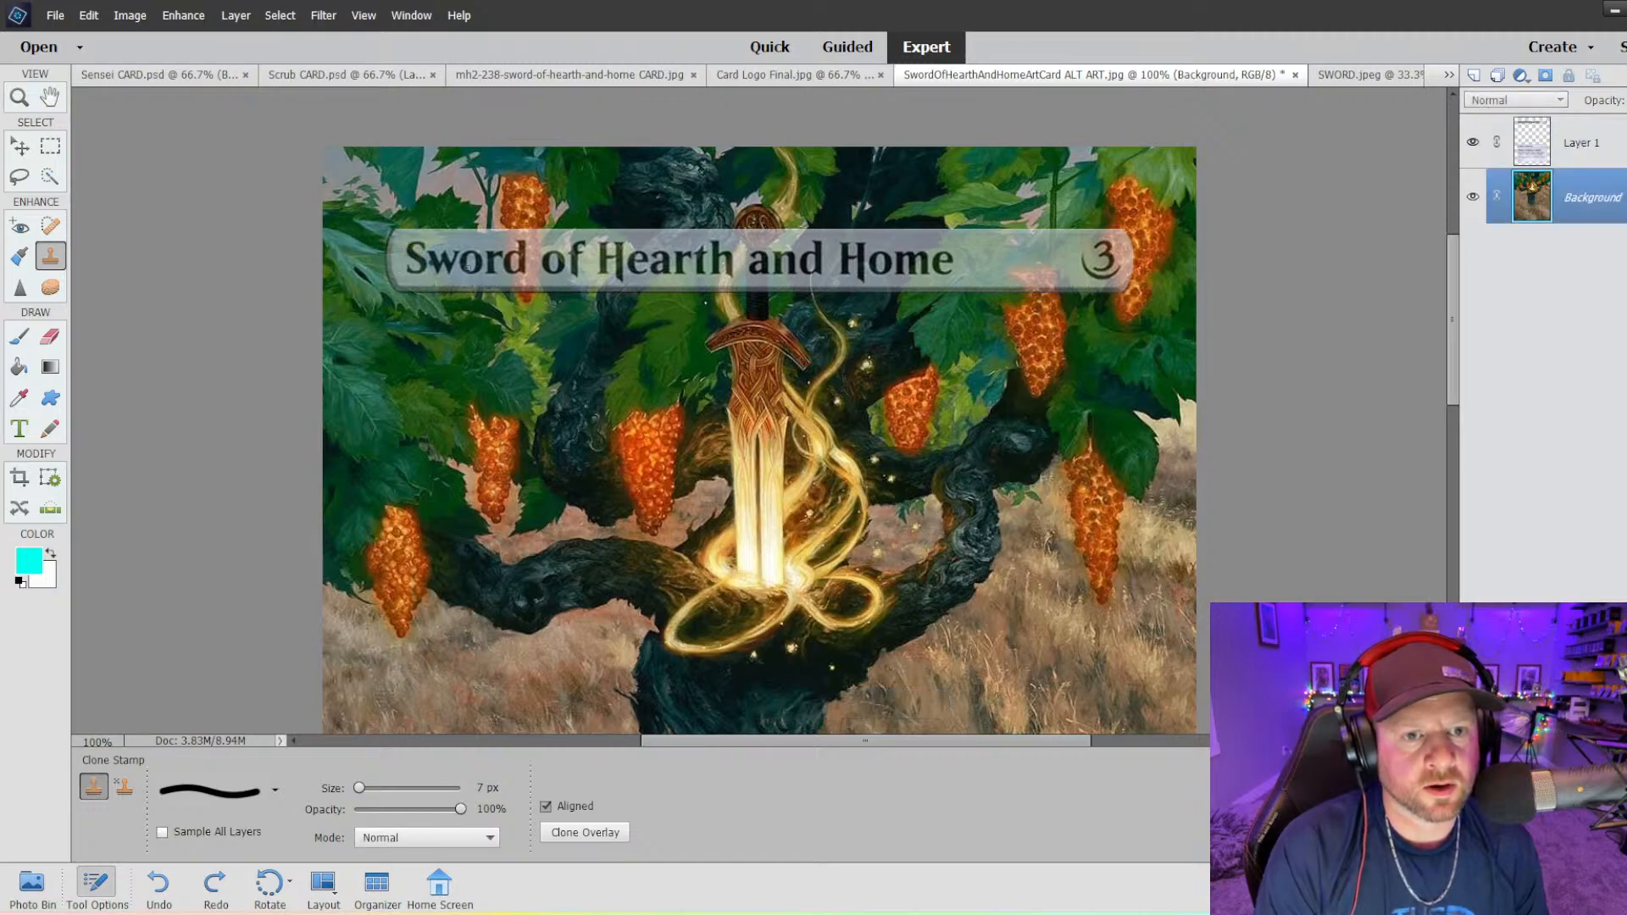
- Clone the leaves over the title bar's beginning on Layer 1 with a 15 px Clone Stamp brush, and view the whole card
{"action": "left_click", "coordinate": [1540, 160]}
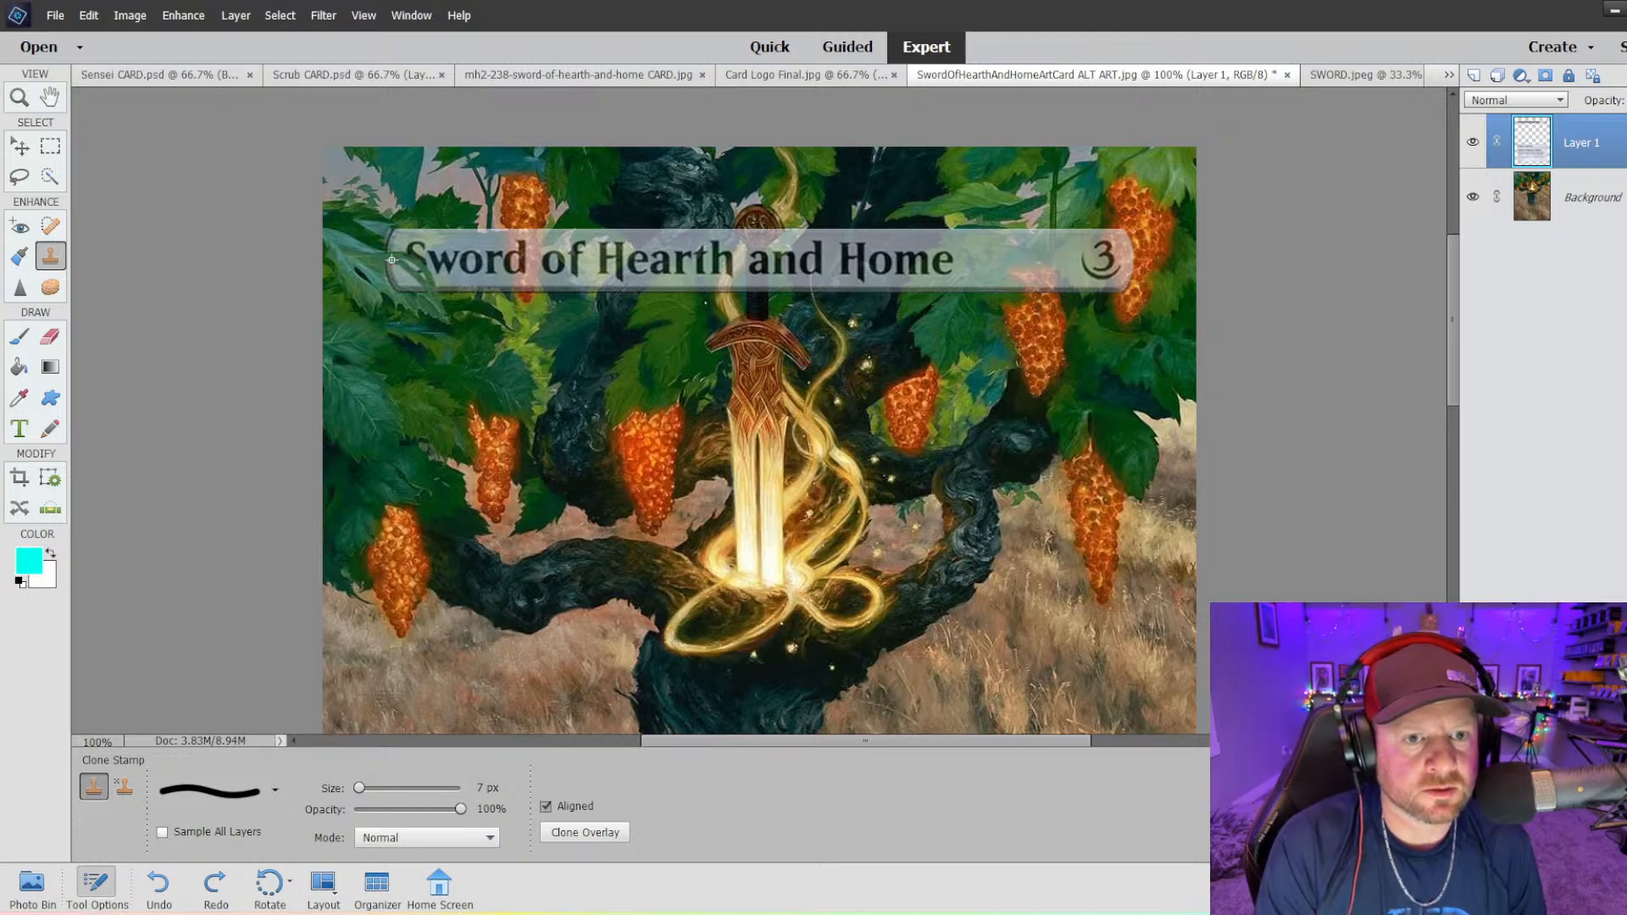
{"action": "key", "text": "bracketright"}
{"action": "key", "text": "bracketright"}
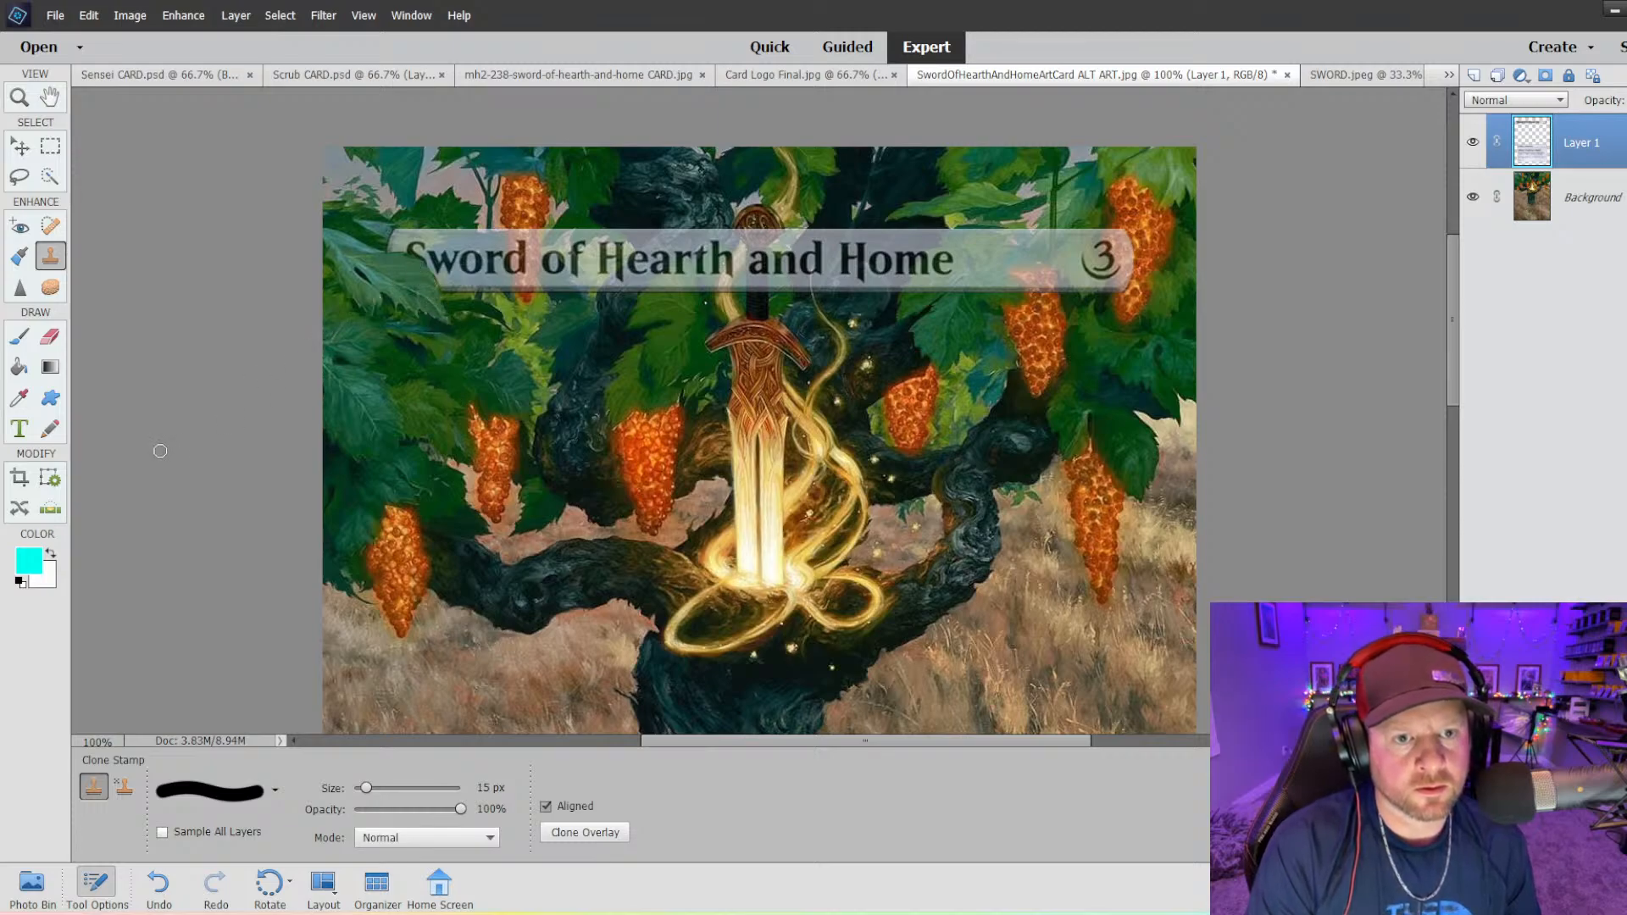
{"action": "key", "text": "ctrl+minus"}
{"action": "key", "text": "ctrl+minus"}
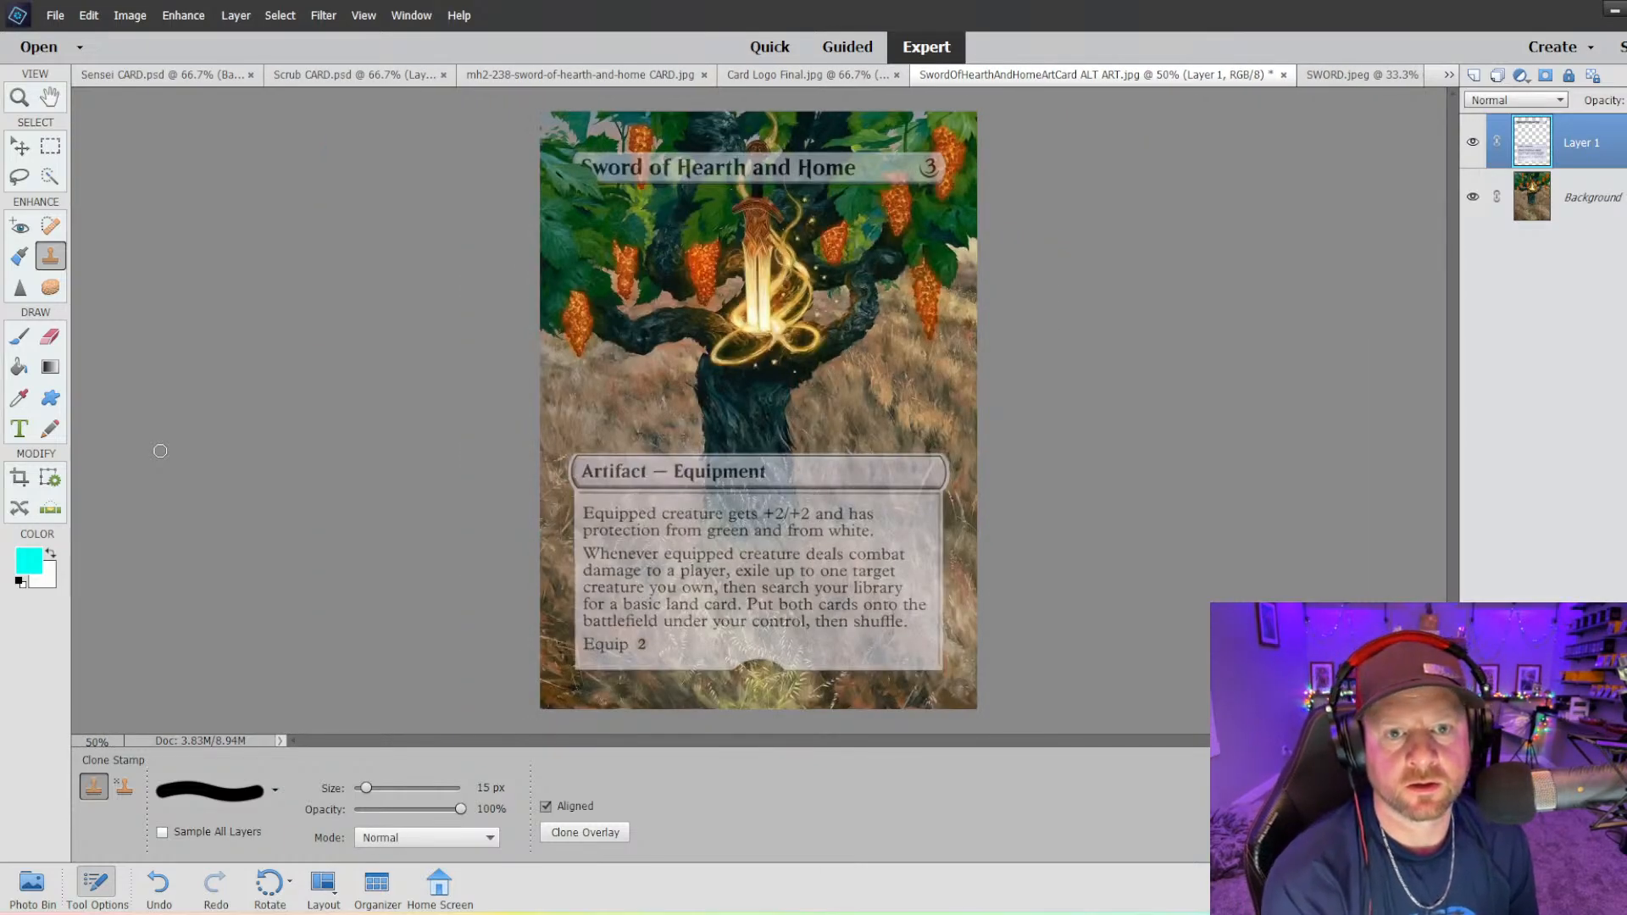
- Clone the hanging orange fruit cluster over the title bar between "Sword" and "of", and undo the last stroke
{"action": "key", "text": "ctrl+plus"}
{"action": "key", "text": "ctrl+plus"}
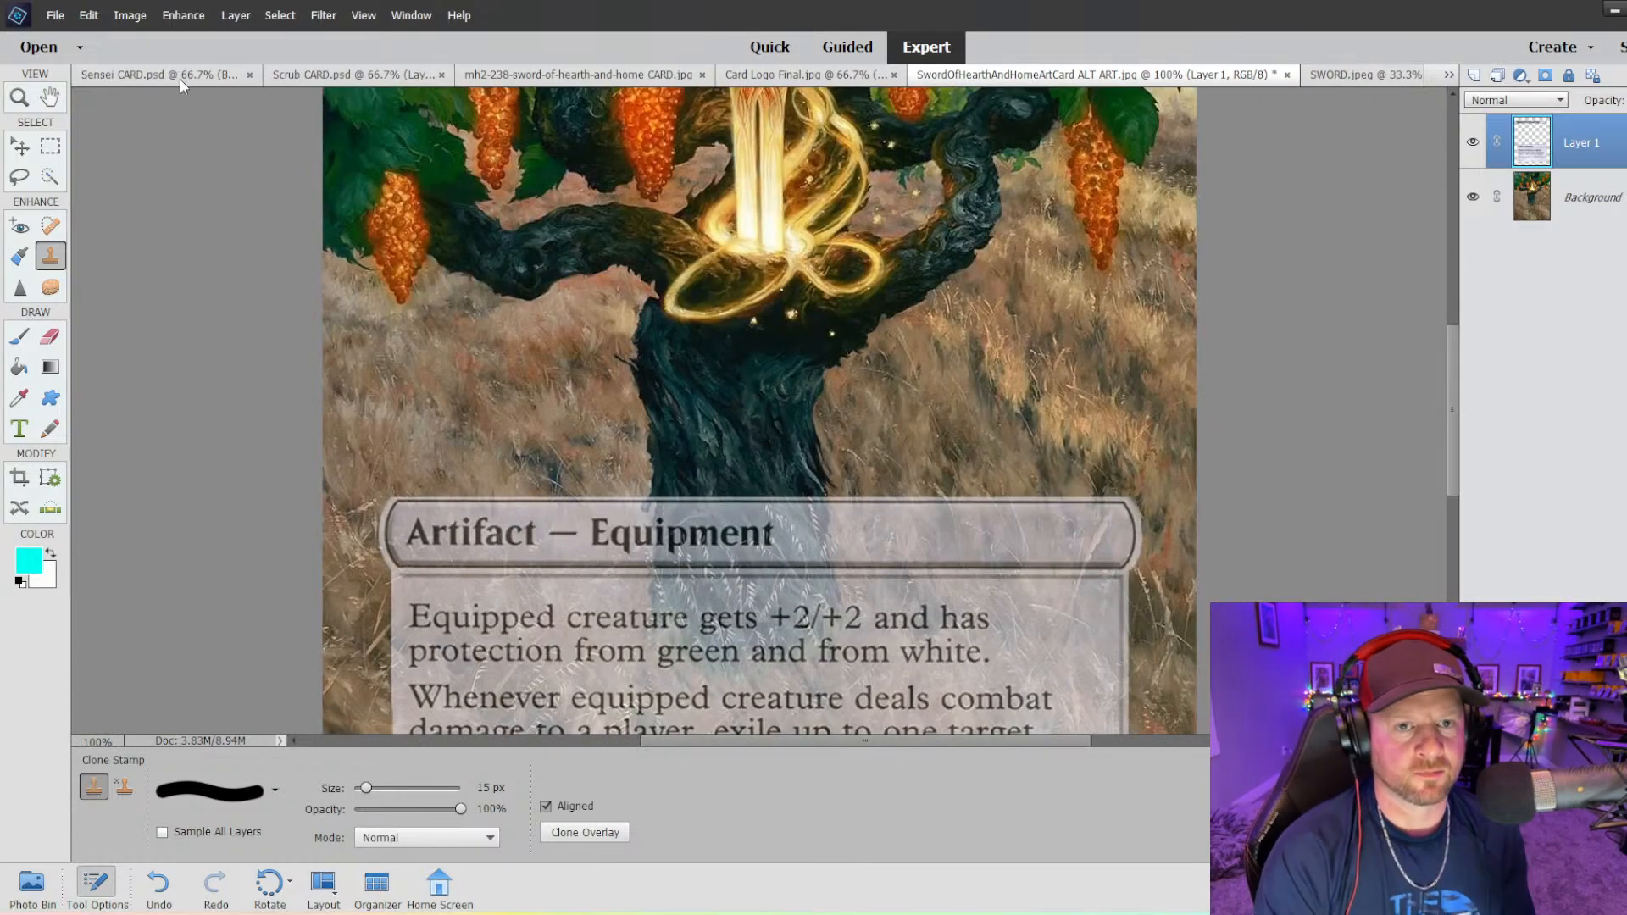
{"action": "scroll", "coordinate": [593, 303], "scroll_direction": "up", "scroll_amount": 1}
{"action": "scroll", "coordinate": [593, 304], "scroll_direction": "up", "scroll_amount": 4}
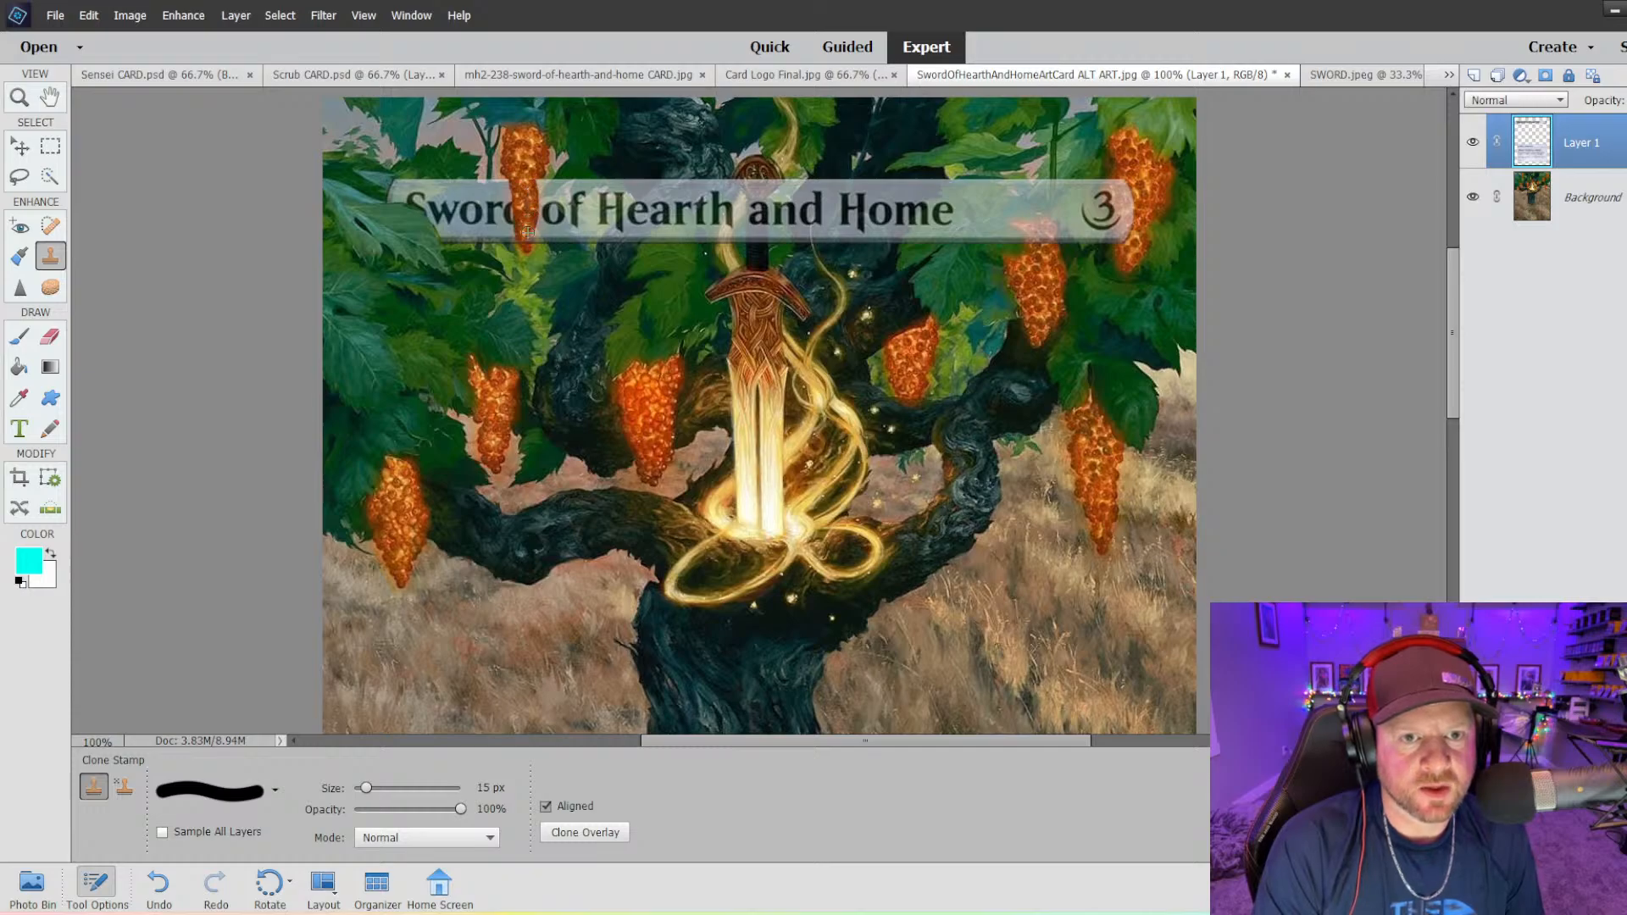
{"action": "scroll", "coordinate": [514, 231], "scroll_direction": "up", "scroll_amount": 1}
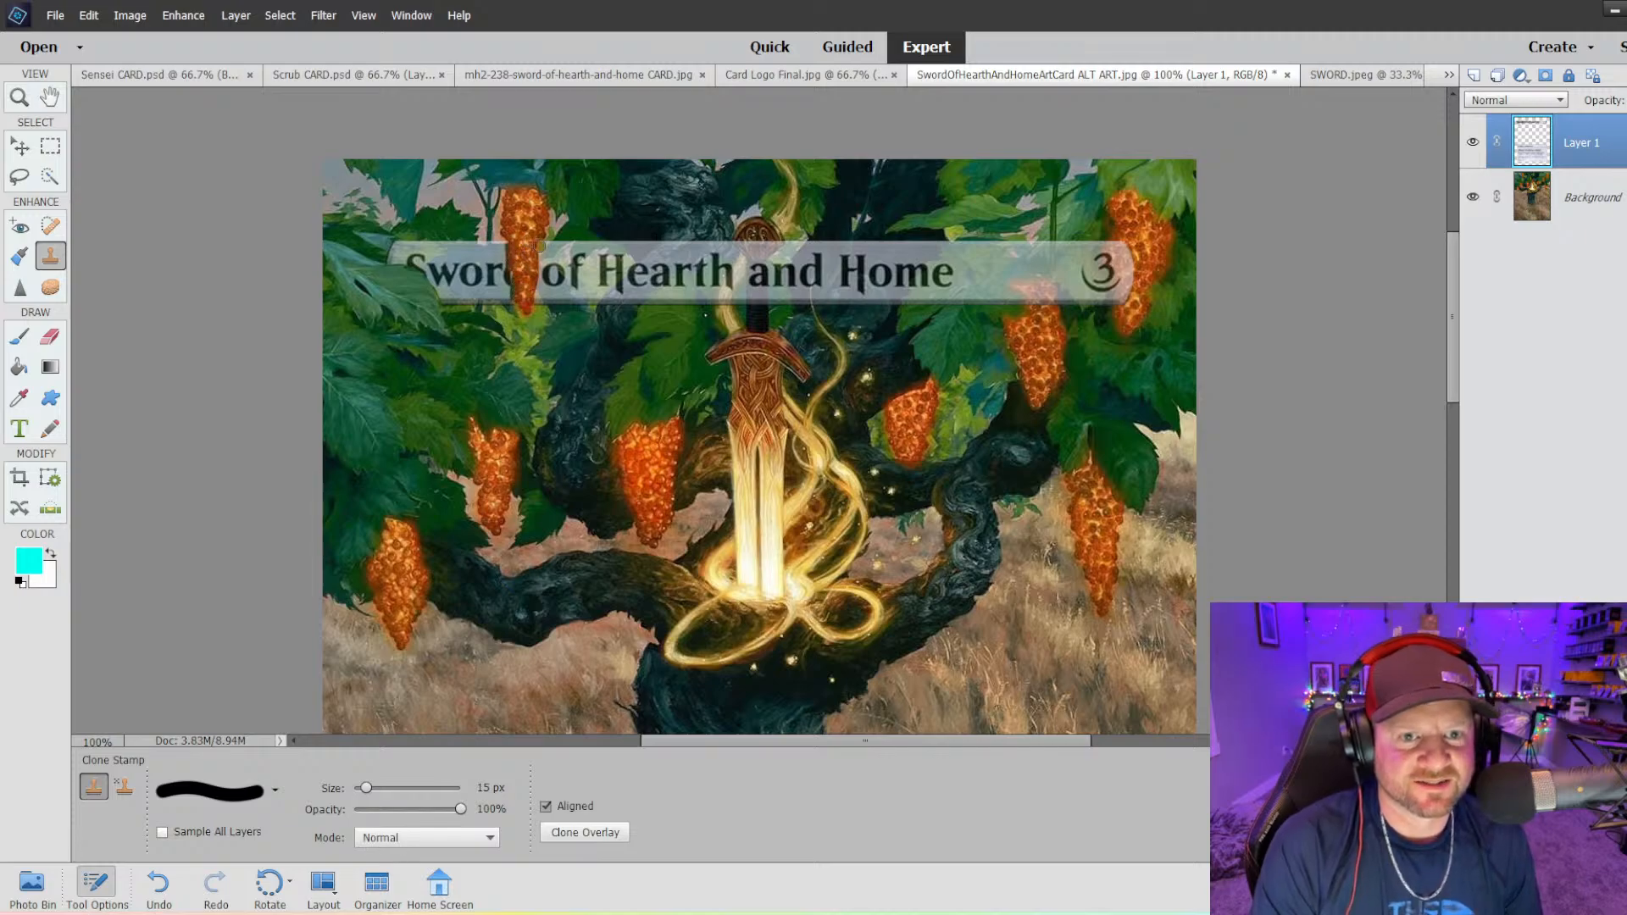
{"action": "key", "text": "ctrl+z"}
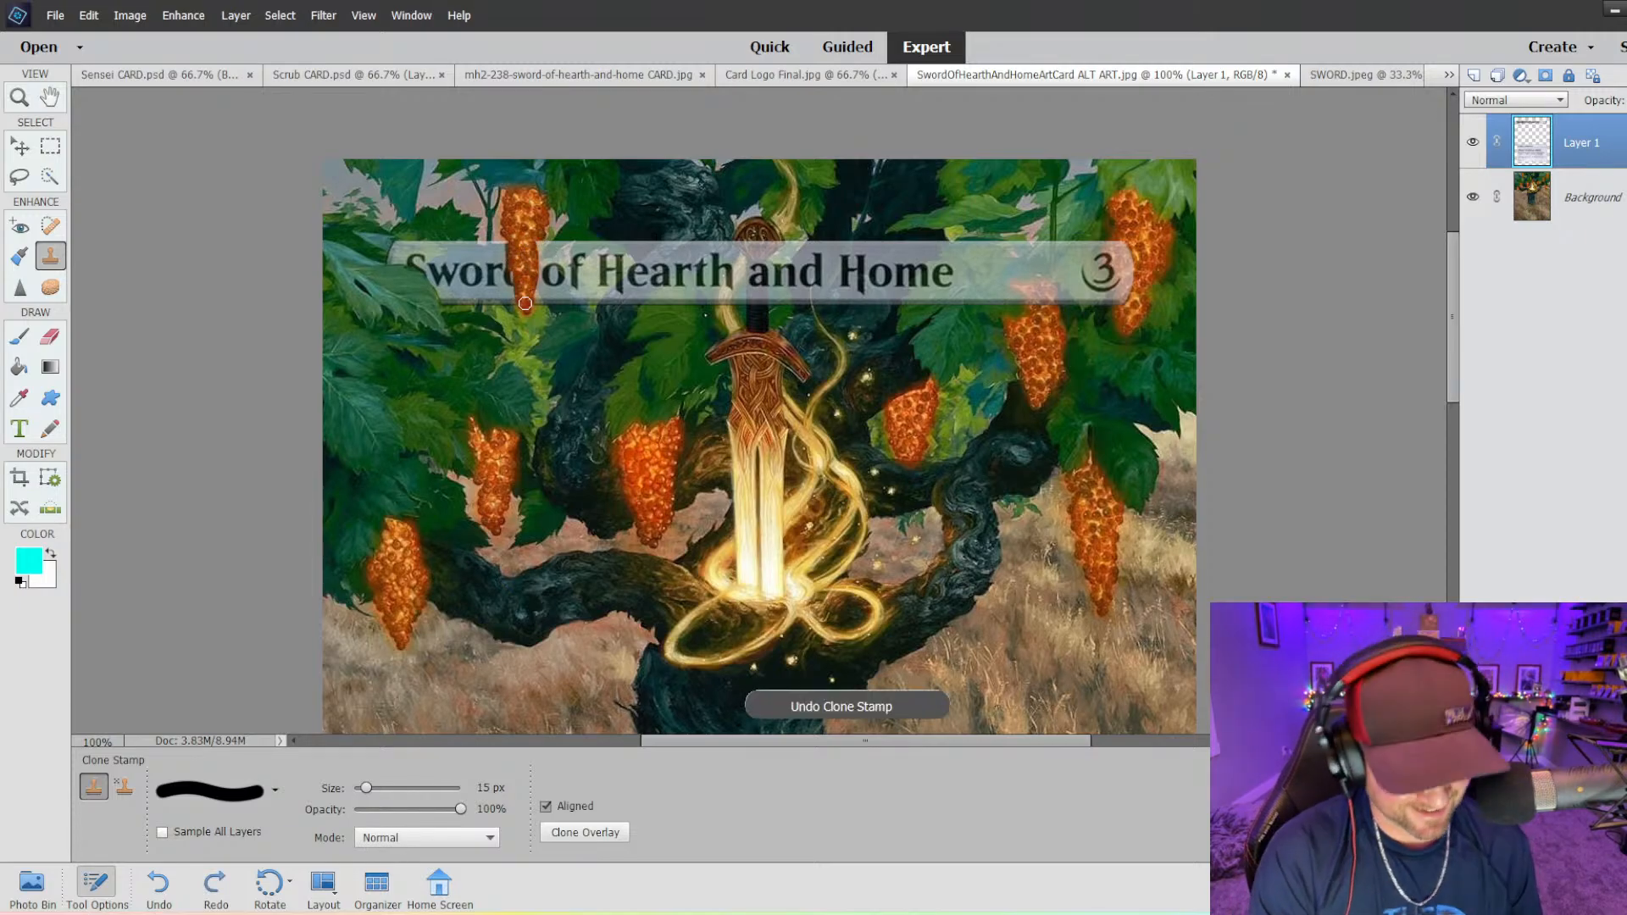
- Inspect the cloned fruit cluster's edges over the title bar up close and within the card's upper half
{"action": "key", "text": "ctrl+equal"}
{"action": "key", "text": "ctrl+equal"}
{"action": "scroll", "coordinate": [314, 228], "scroll_direction": "up", "scroll_amount": 3}
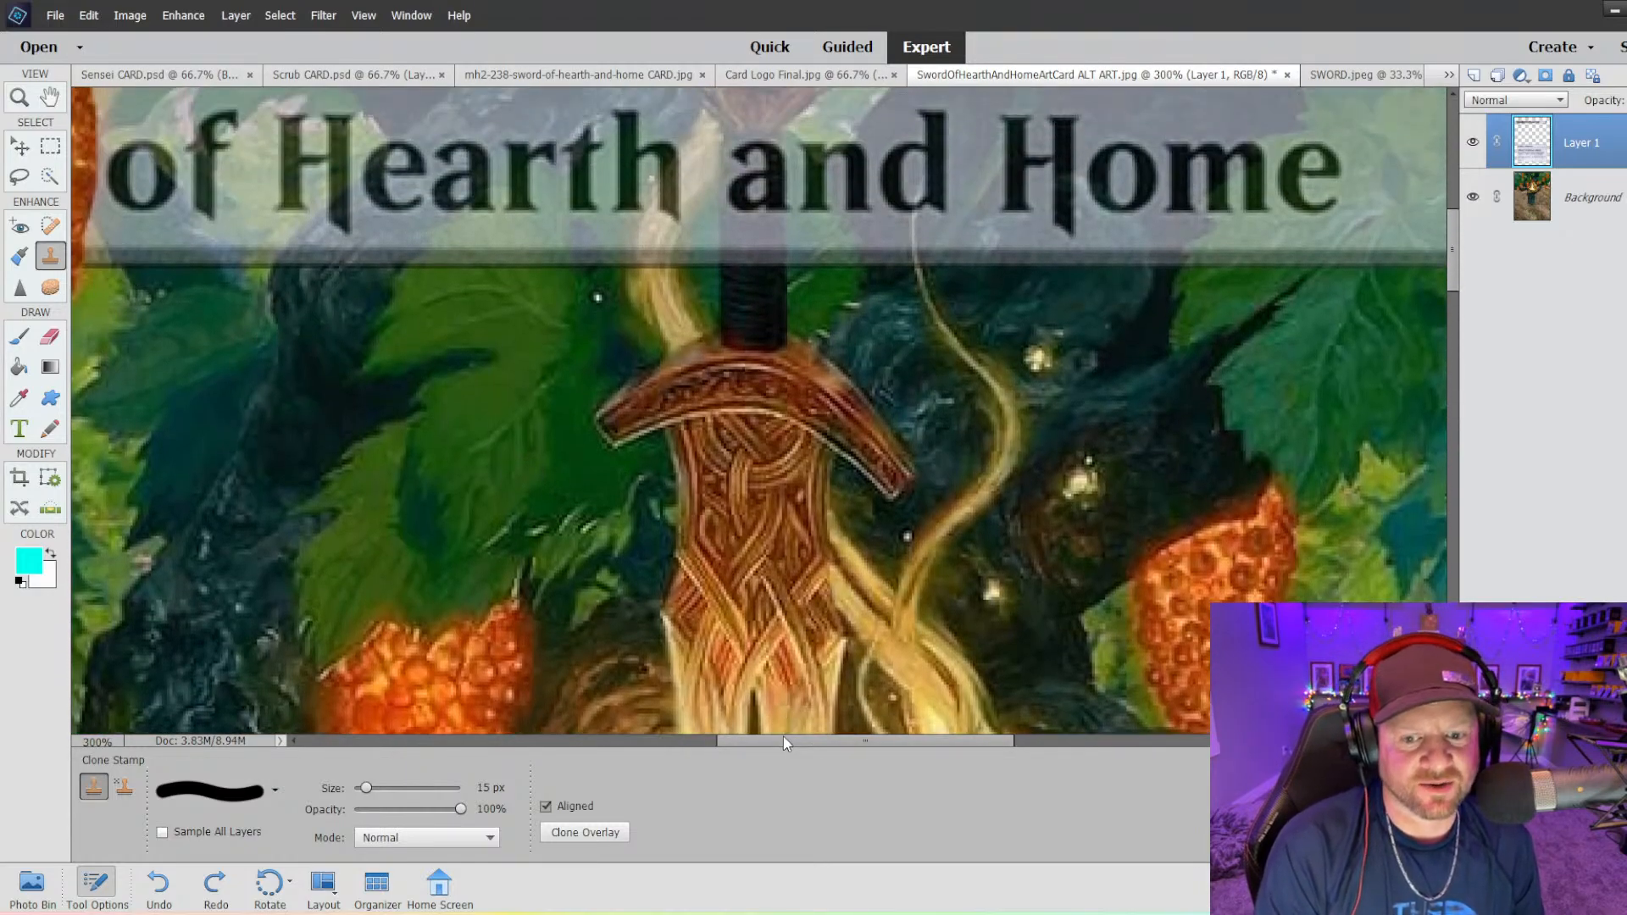
{"action": "left_click_drag", "start_coordinate": [783, 735], "coordinate": [713, 736]}
{"action": "scroll", "coordinate": [363, 329], "scroll_direction": "up", "scroll_amount": 1}
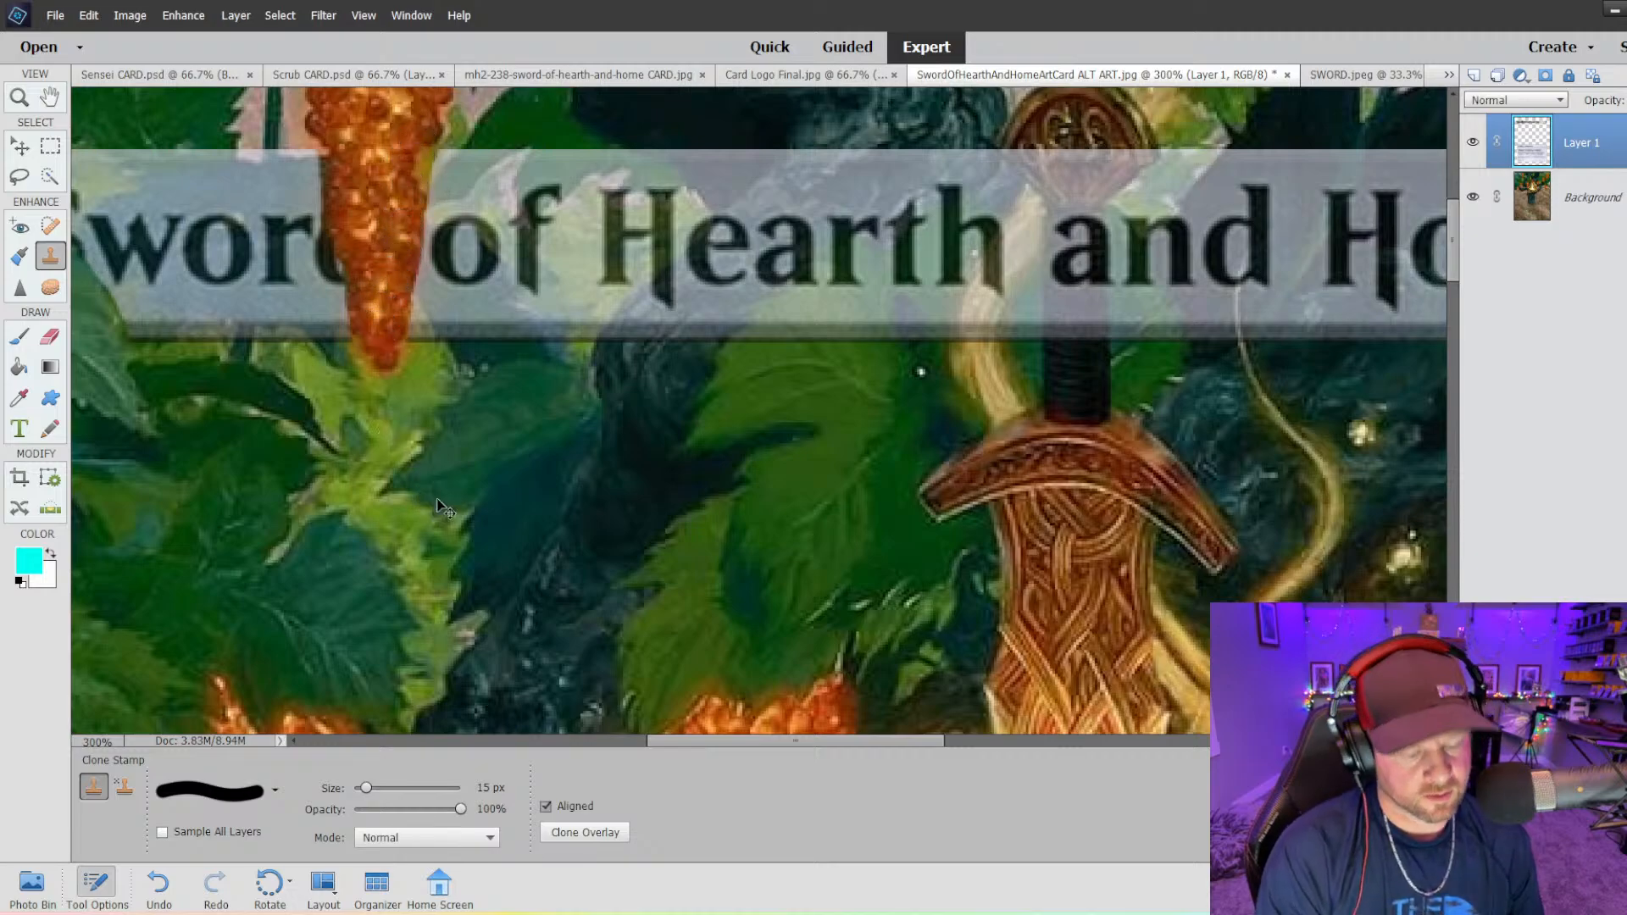
{"action": "key", "text": "ctrl+minus"}
{"action": "key", "text": "ctrl+minus"}
{"action": "key", "text": "ctrl+minus"}
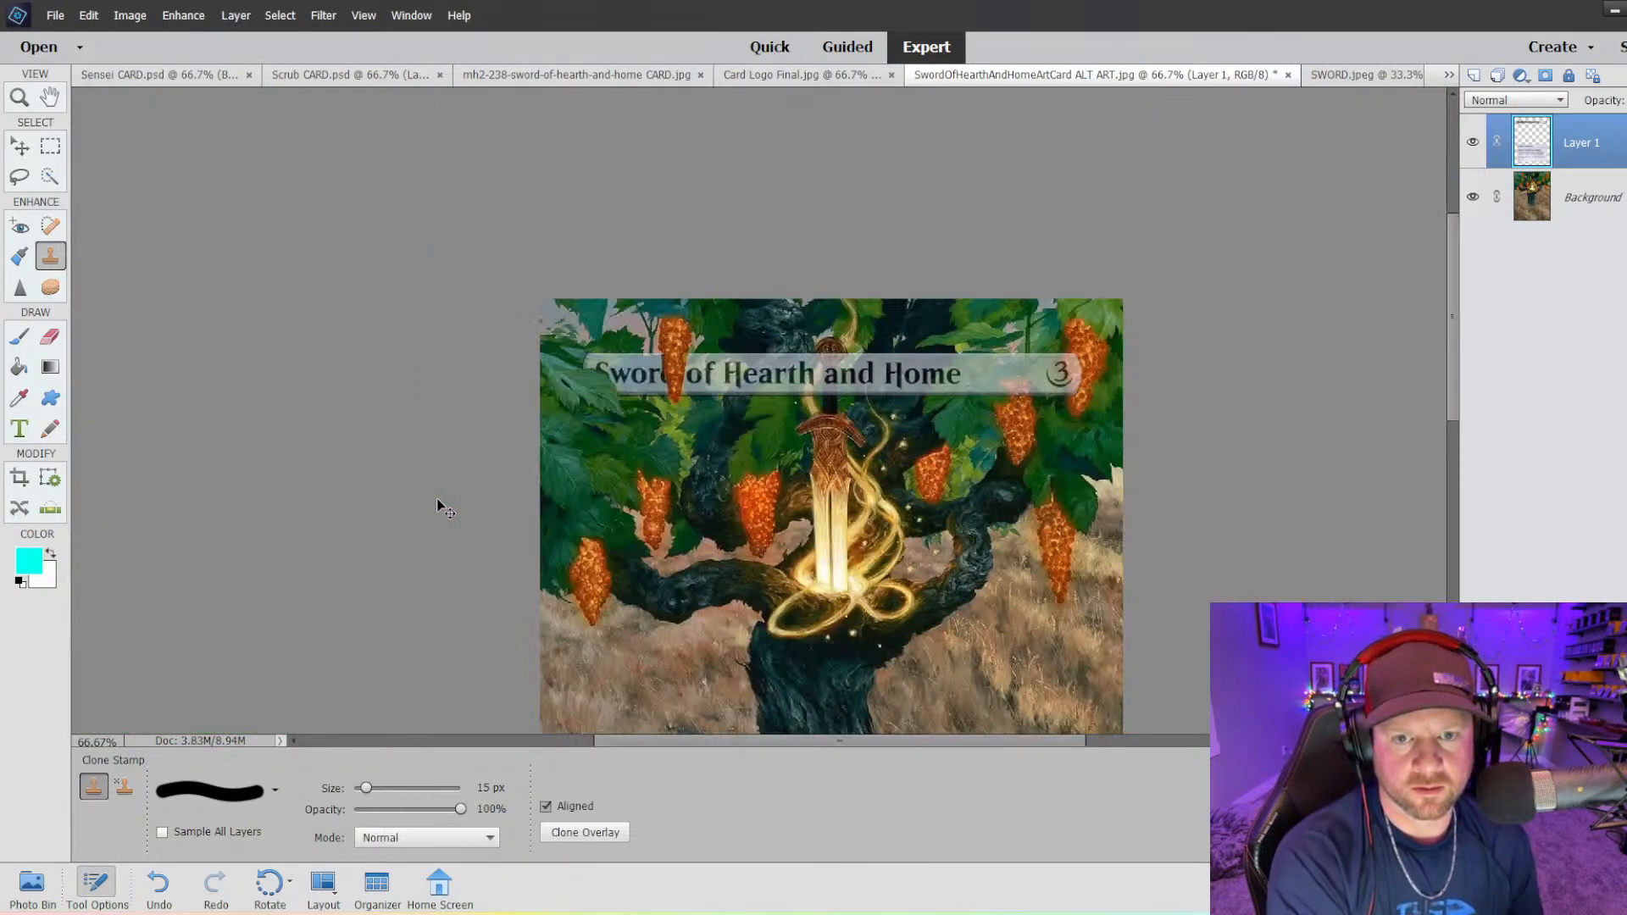
- Lower Layer 1's opacity to examine the artwork beneath the title bar, and raise it again
{"action": "key", "text": "ctrl+equal"}
{"action": "key", "text": "ctrl+equal"}
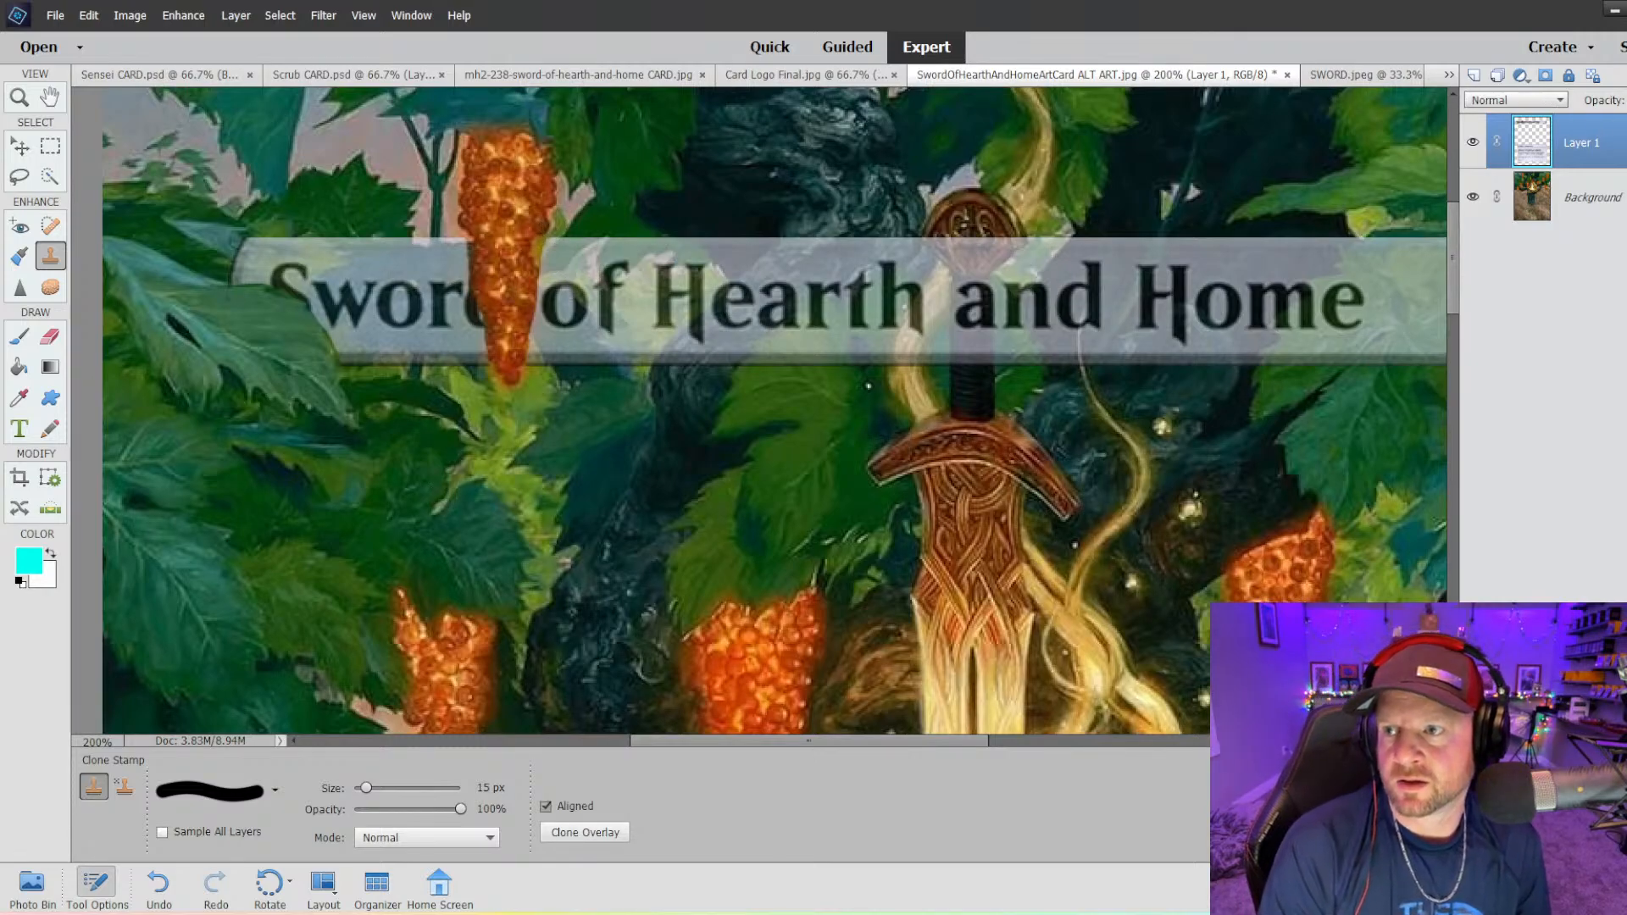
{"action": "left_click_drag", "start_coordinate": [1619, 125], "coordinate": [1617, 124]}
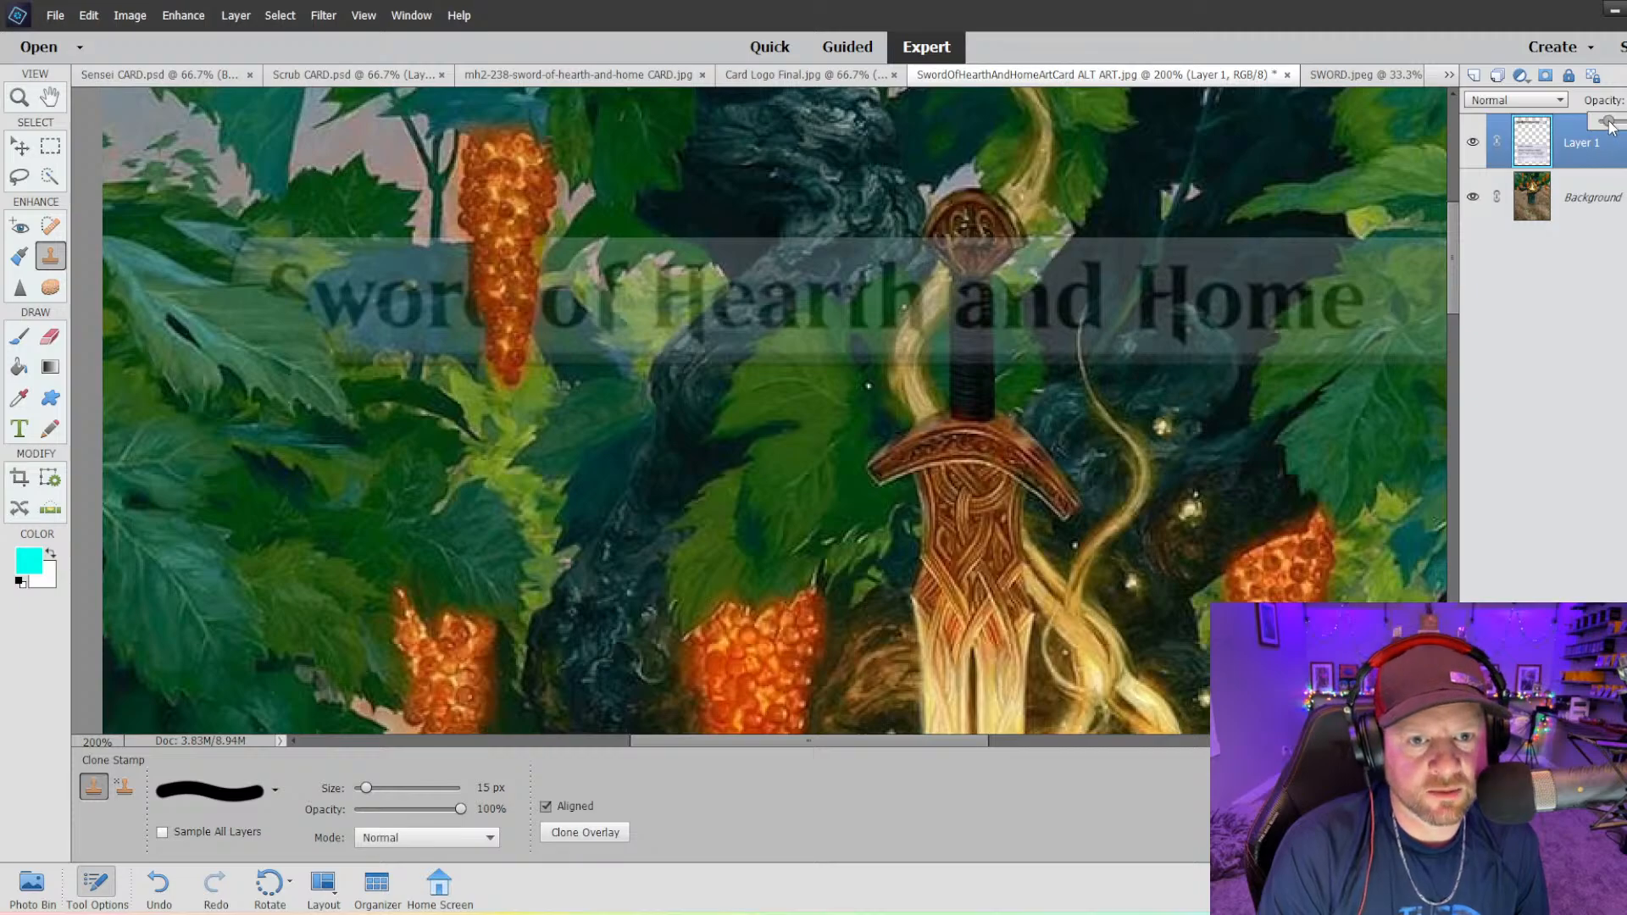
{"action": "left_click_drag", "start_coordinate": [1610, 126], "coordinate": [1607, 122]}
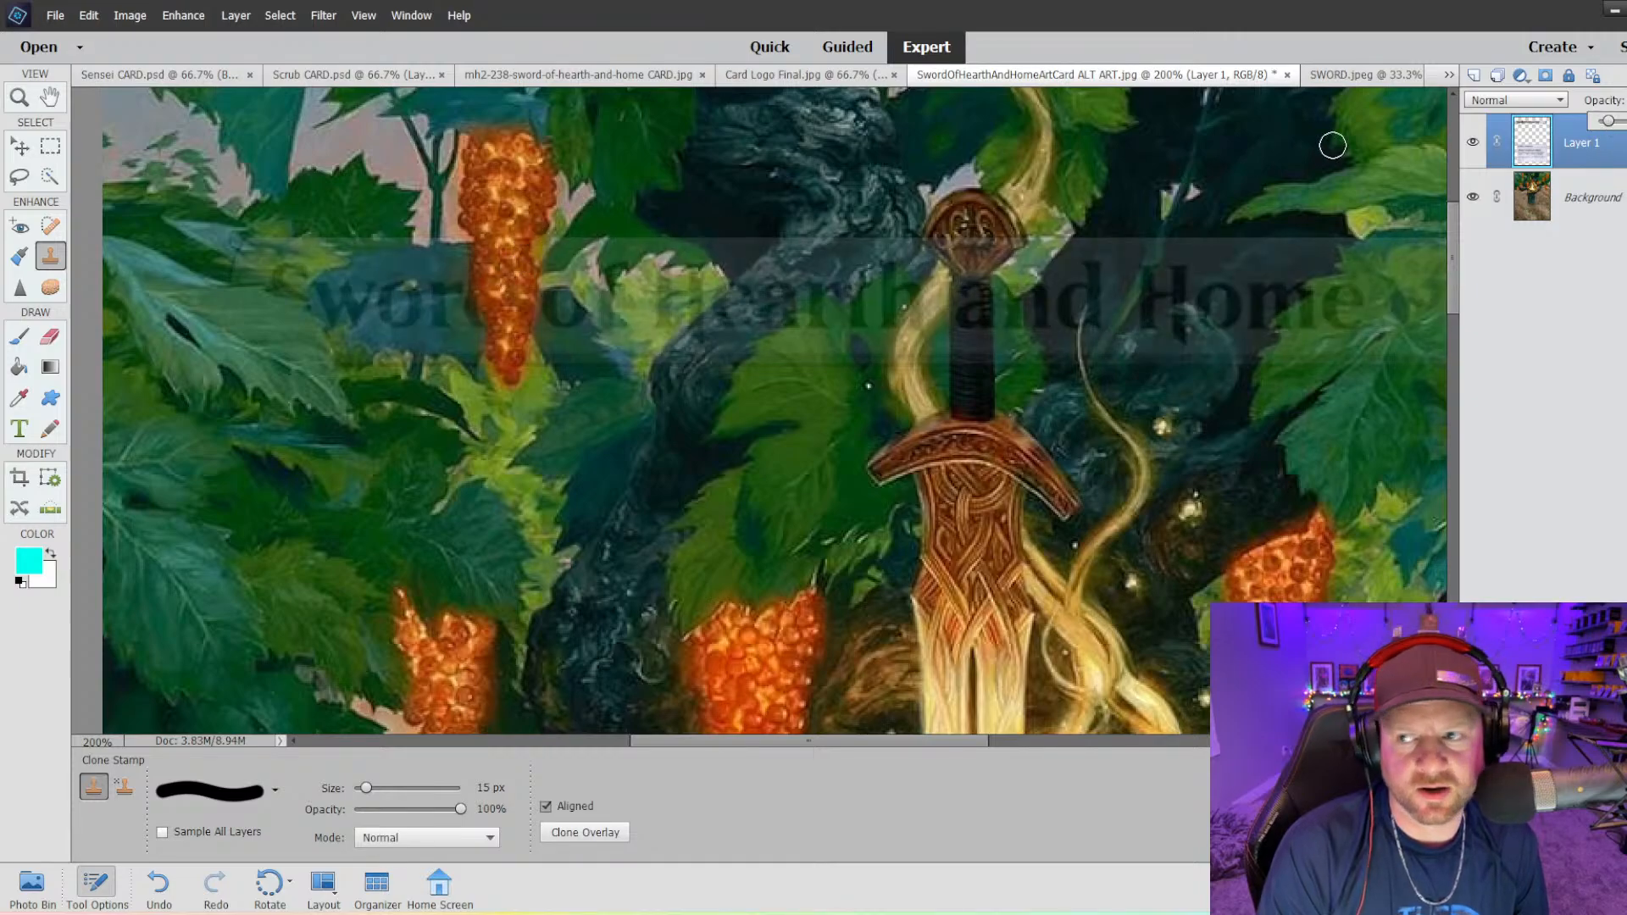
{"action": "left_click_drag", "start_coordinate": [1608, 123], "coordinate": [1624, 124]}
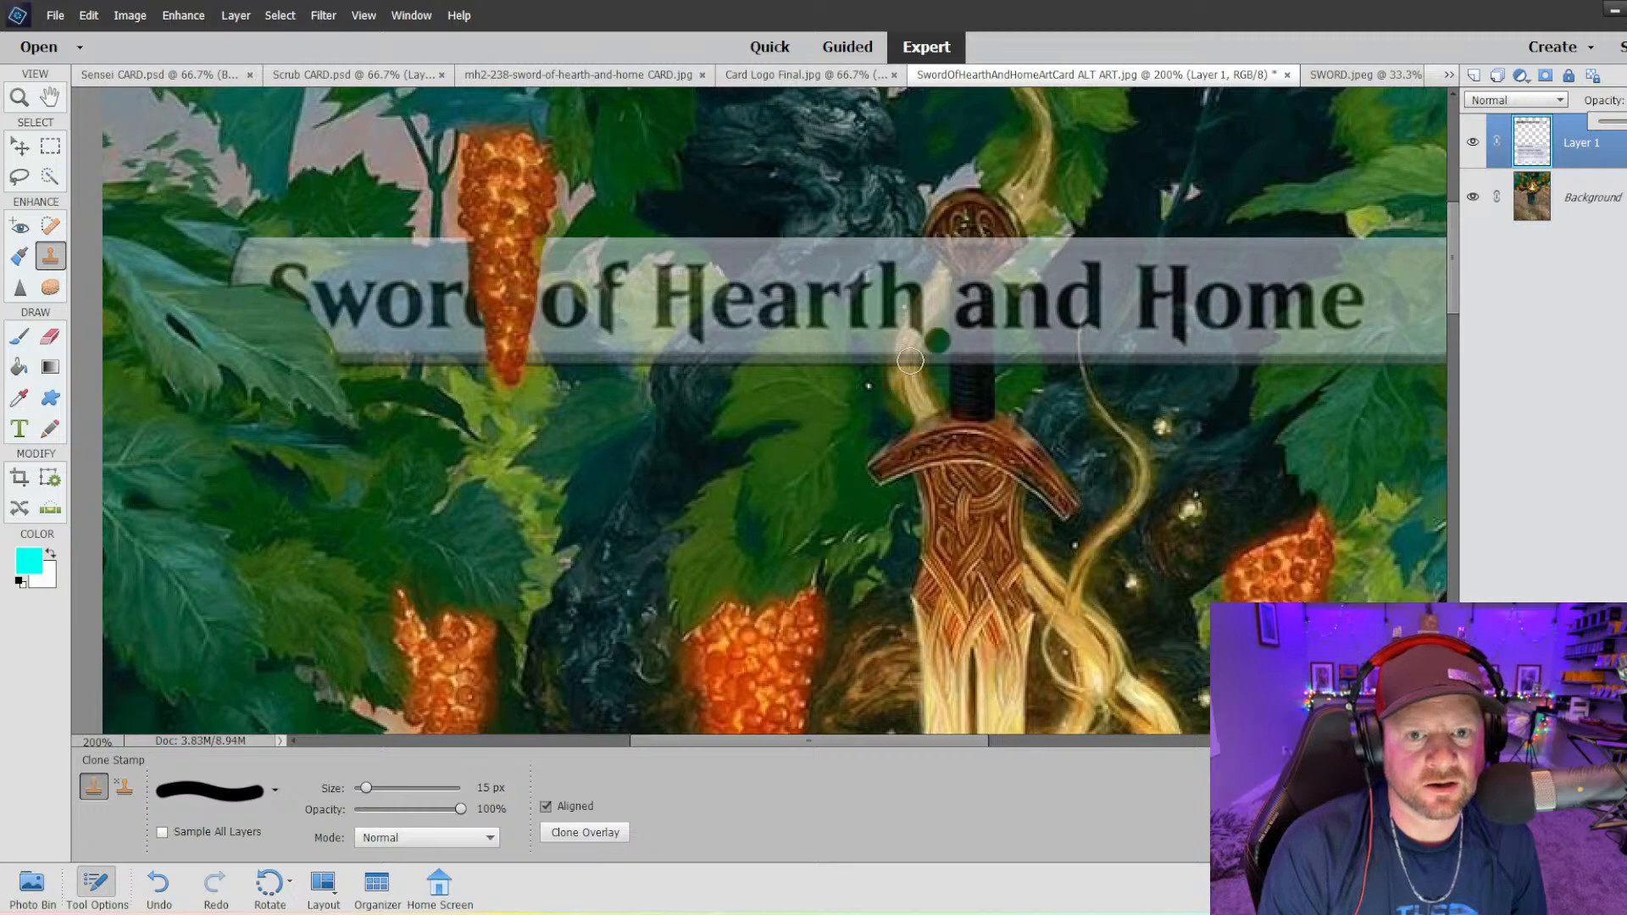
- Clone the sword's grip and pommel over the "a" of "and" in the title bar with the 15 px brush, and check the result
{"action": "scroll", "coordinate": [964, 381], "scroll_direction": "down", "scroll_amount": 1}
{"action": "scroll", "coordinate": [964, 381], "scroll_direction": "down", "scroll_amount": 3}
{"action": "mouse_move", "coordinate": [968, 216]}
{"action": "left_mouse_down"}
{"action": "mouse_move", "coordinate": [971, 302]}
{"action": "mouse_move", "coordinate": [989, 225]}
{"action": "mouse_move", "coordinate": [984, 310]}
{"action": "left_mouse_up"}
{"action": "mouse_move", "coordinate": [967, 246]}
{"action": "left_mouse_down"}
{"action": "mouse_move", "coordinate": [963, 295]}
{"action": "mouse_move", "coordinate": [963, 236]}
{"action": "left_mouse_up"}
{"action": "mouse_move", "coordinate": [942, 168]}
{"action": "left_mouse_down"}
{"action": "mouse_move", "coordinate": [970, 200]}
{"action": "mouse_move", "coordinate": [942, 179]}
{"action": "mouse_move", "coordinate": [967, 214]}
{"action": "mouse_move", "coordinate": [960, 200]}
{"action": "mouse_move", "coordinate": [967, 214]}
{"action": "mouse_move", "coordinate": [1012, 176]}
{"action": "mouse_move", "coordinate": [968, 219]}
{"action": "mouse_move", "coordinate": [979, 178]}
{"action": "mouse_move", "coordinate": [982, 307]}
{"action": "mouse_move", "coordinate": [981, 206]}
{"action": "mouse_move", "coordinate": [957, 141]}
{"action": "mouse_move", "coordinate": [971, 187]}
{"action": "mouse_move", "coordinate": [936, 171]}
{"action": "left_mouse_up"}
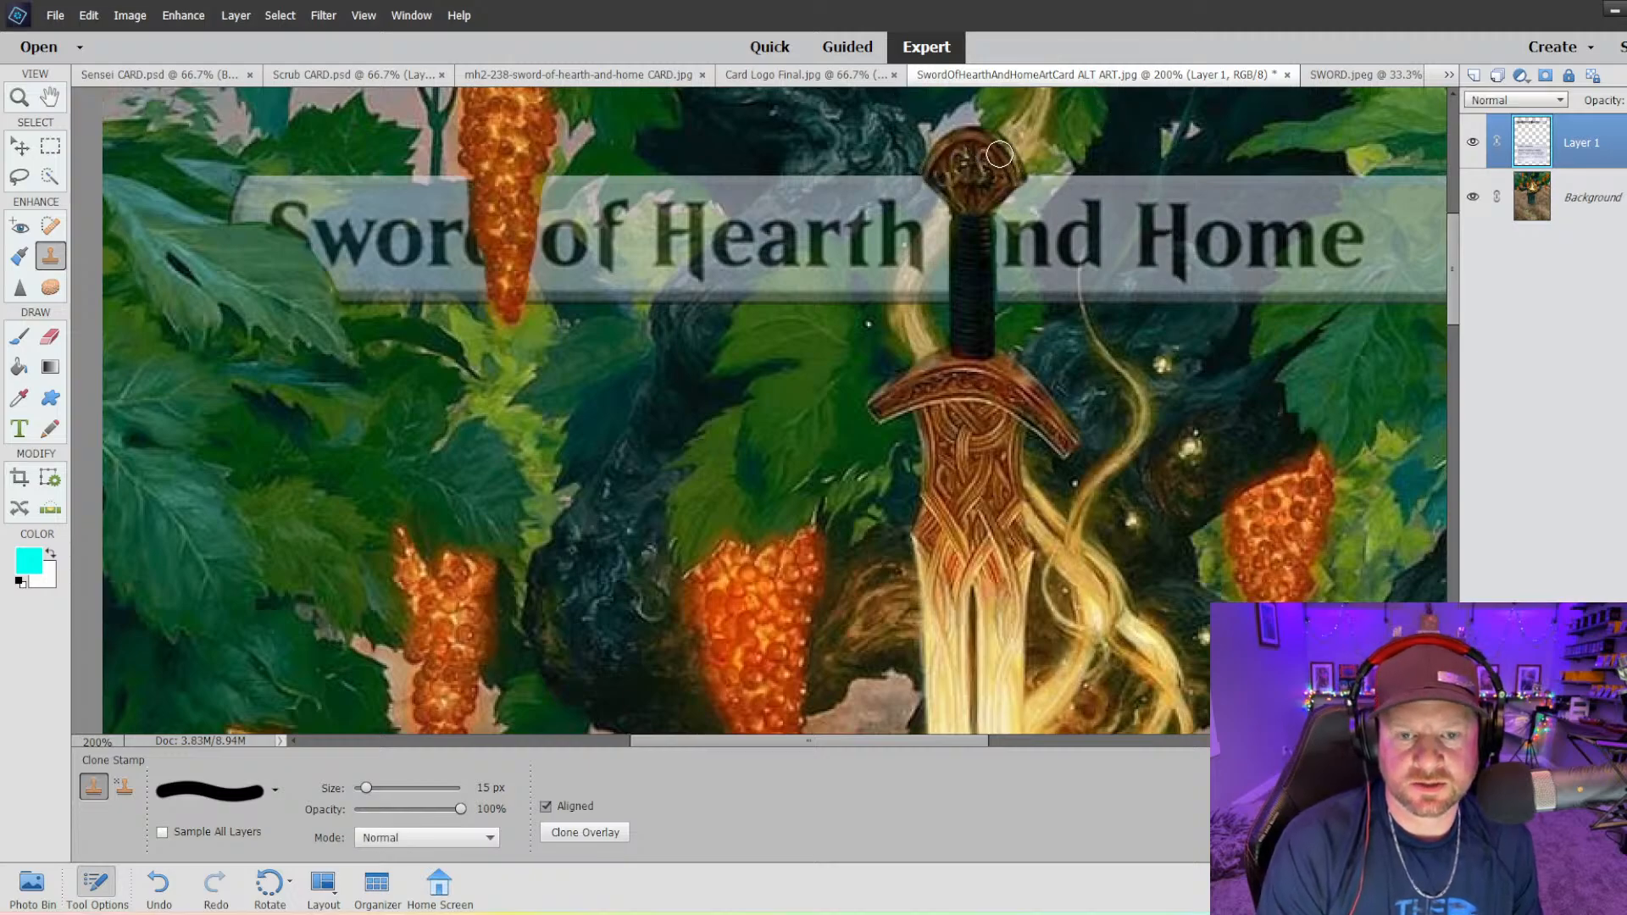
{"action": "key", "text": "ctrl+minus"}
{"action": "key", "text": "ctrl+minus"}
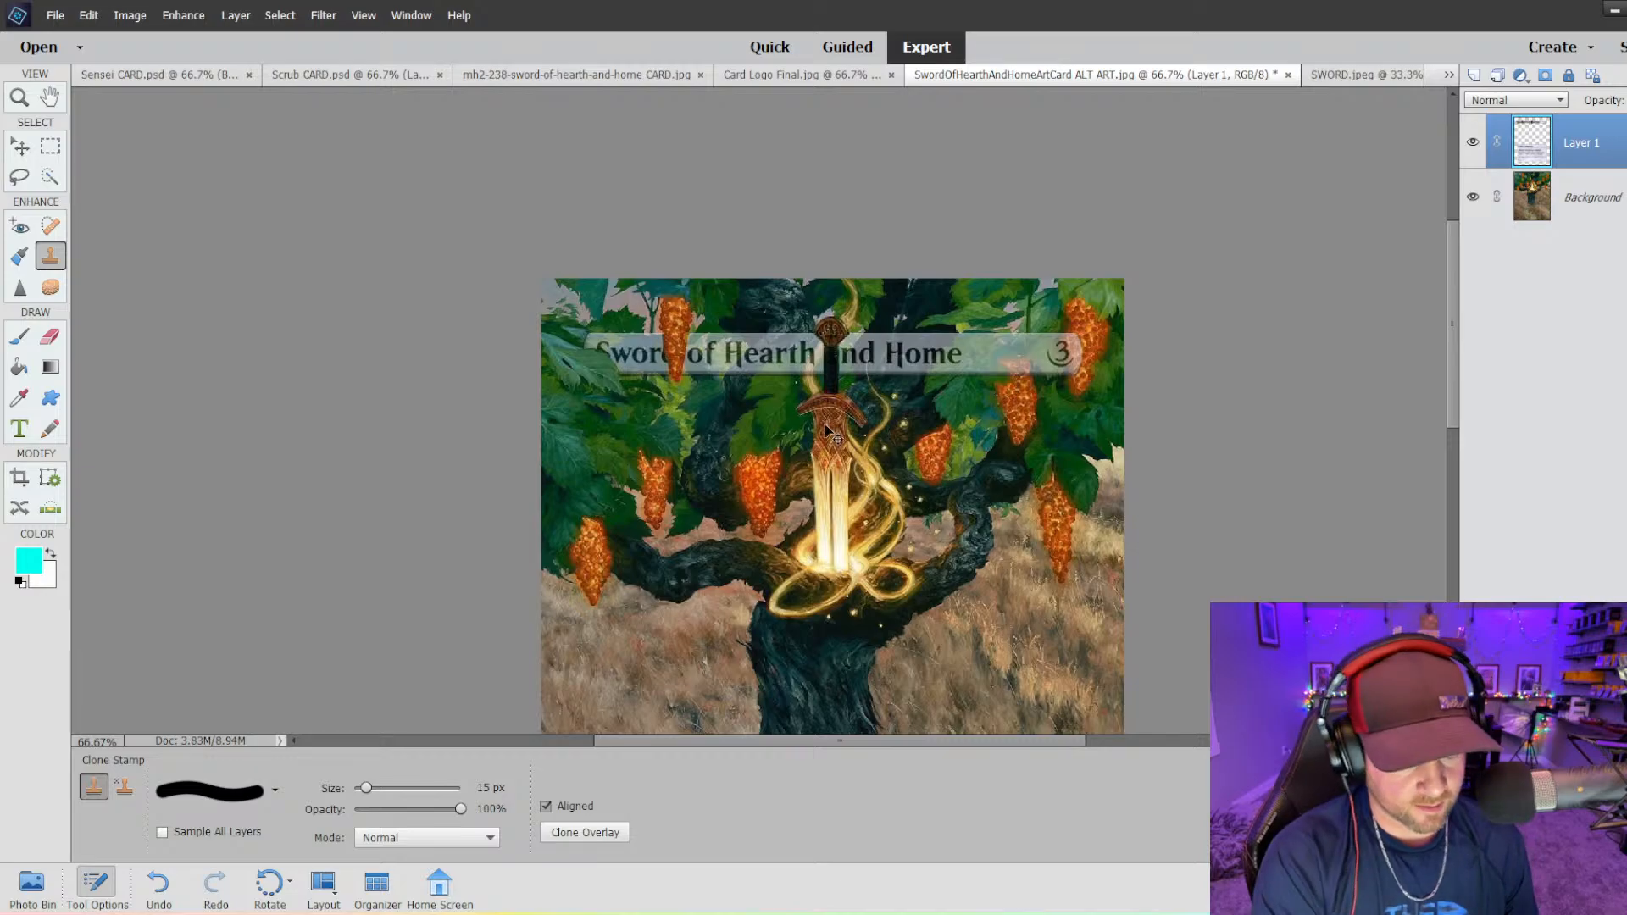
{"action": "key", "text": "ctrl+plus"}
{"action": "key", "text": "ctrl+plus"}
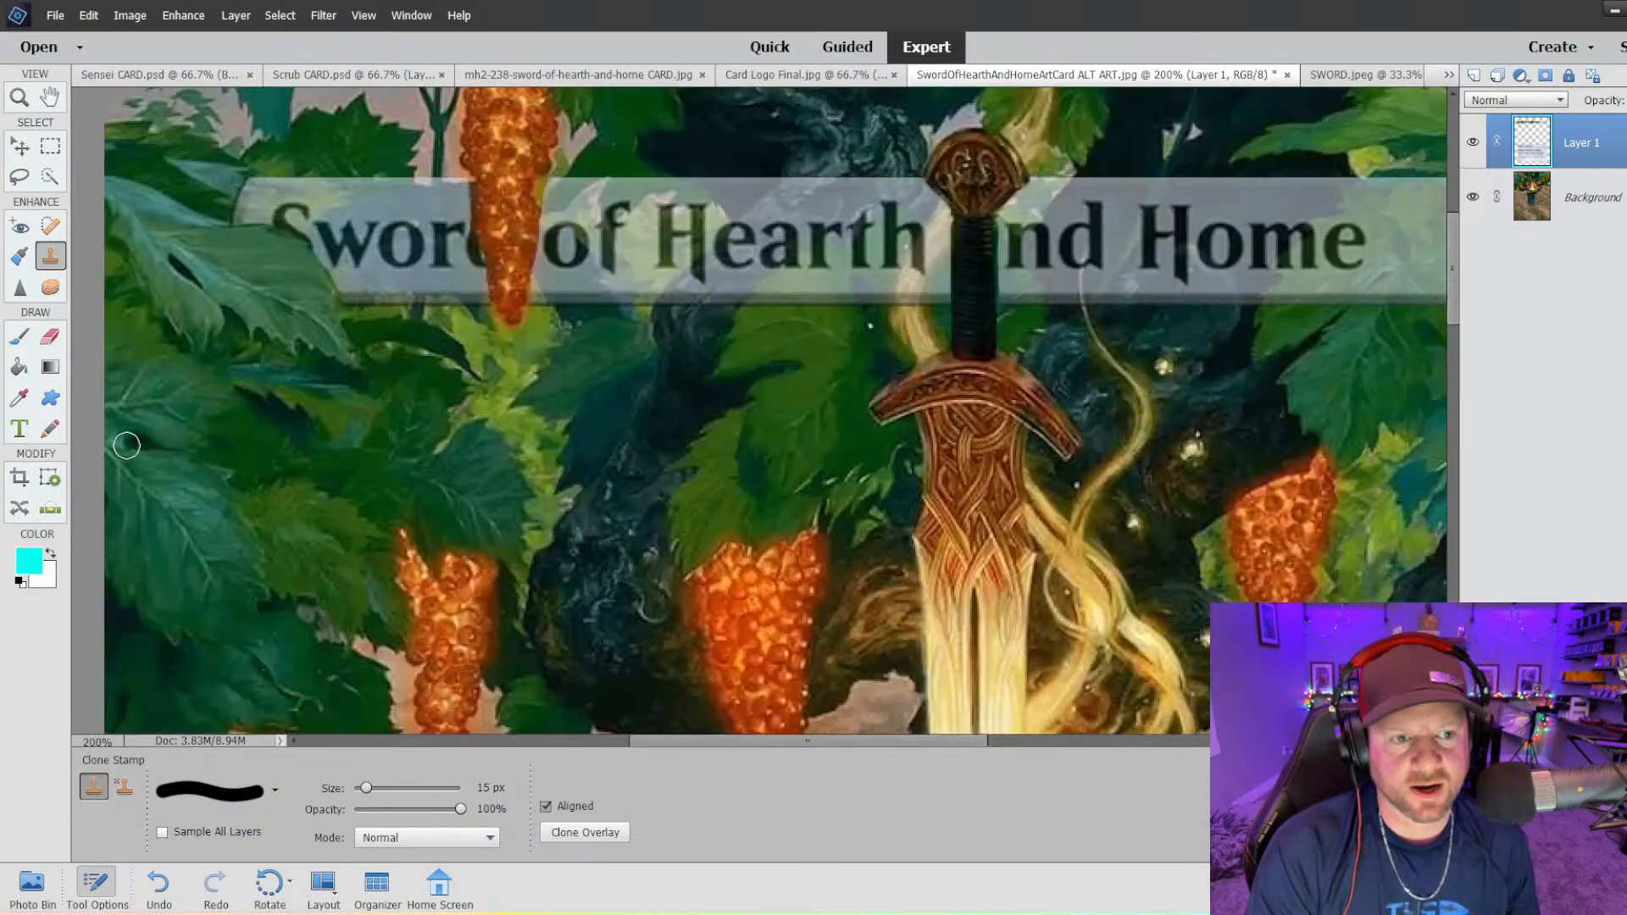
- Try cloning the glowing strand beside the sword grip over the title bar with a soft 20 px brush at 55% opacity
{"action": "left_click", "coordinate": [216, 791]}
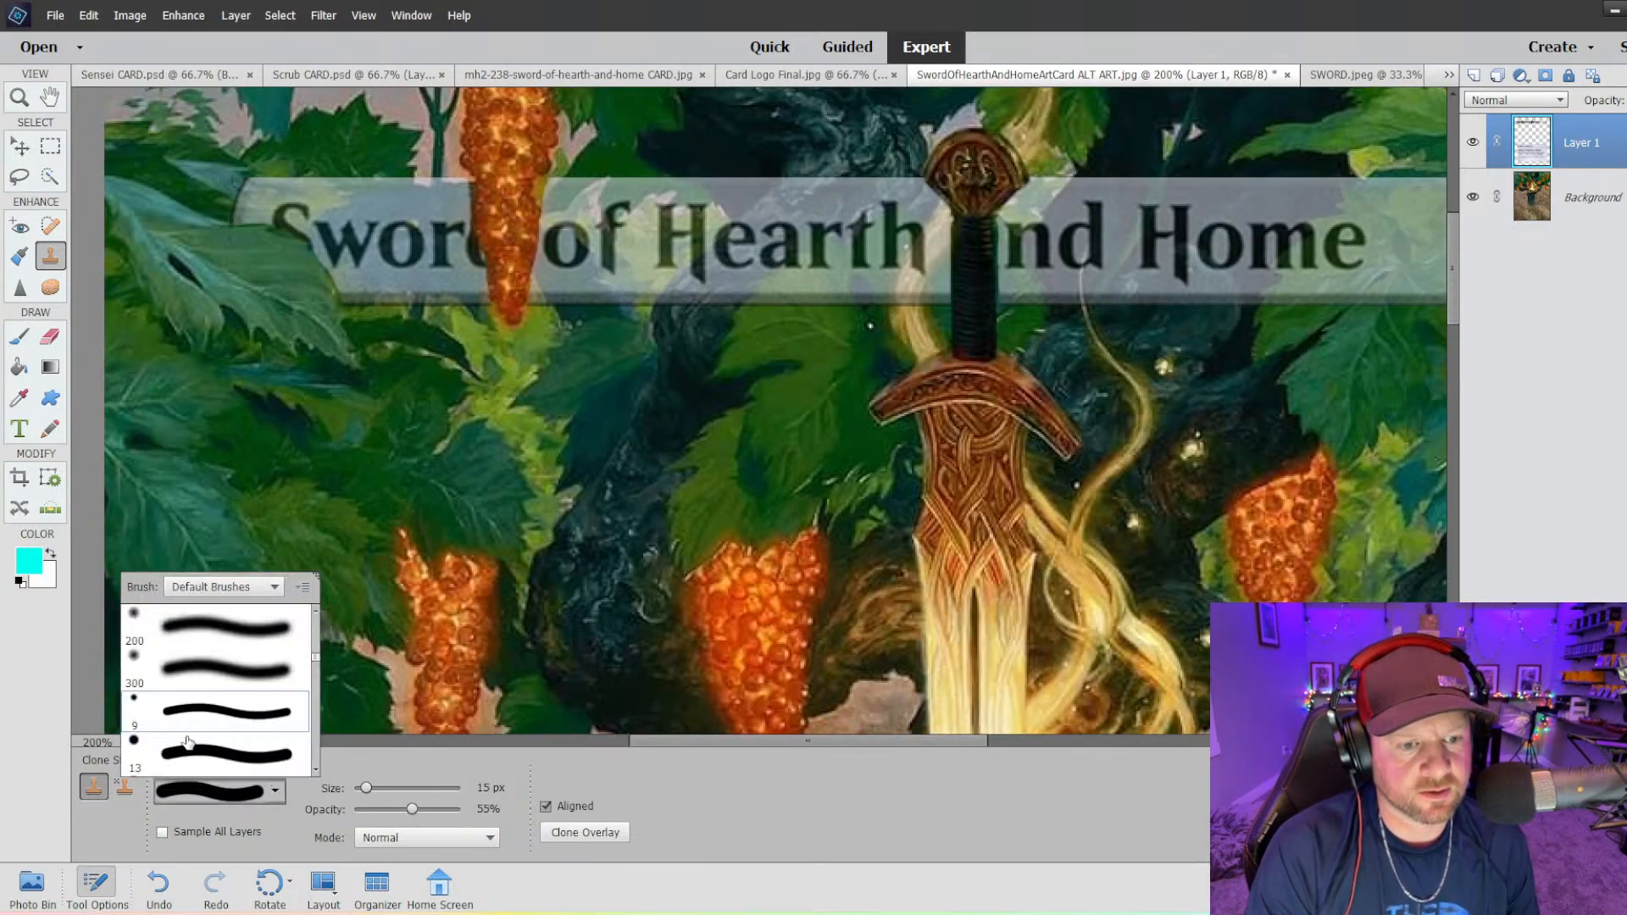
{"action": "left_click", "coordinate": [230, 642]}
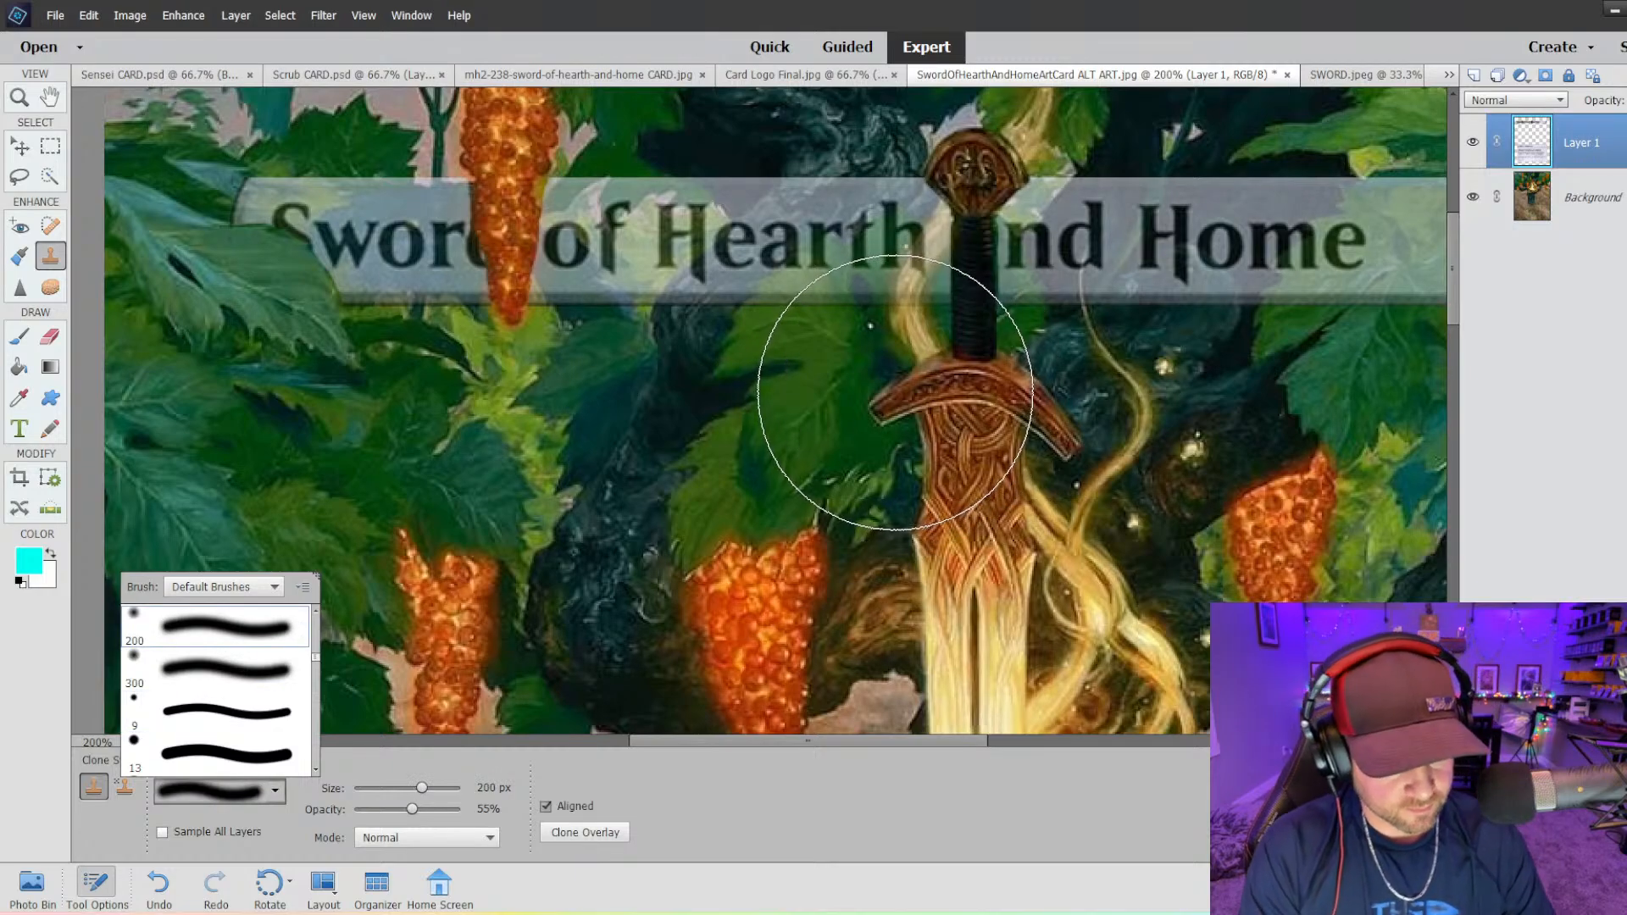
{"action": "key", "text": "bracketleft"}
{"action": "key", "text": "bracketleft"}
{"action": "key", "text": "bracketleft"}
{"action": "key", "text": "bracketleft"}
{"action": "key", "text": "bracketleft"}
{"action": "key", "text": "bracketleft"}
{"action": "key", "text": "bracketleft"}
{"action": "key", "text": "bracketleft"}
{"action": "key", "text": "bracketleft"}
{"action": "key", "text": "bracketleft"}
{"action": "key", "text": "bracketleft"}
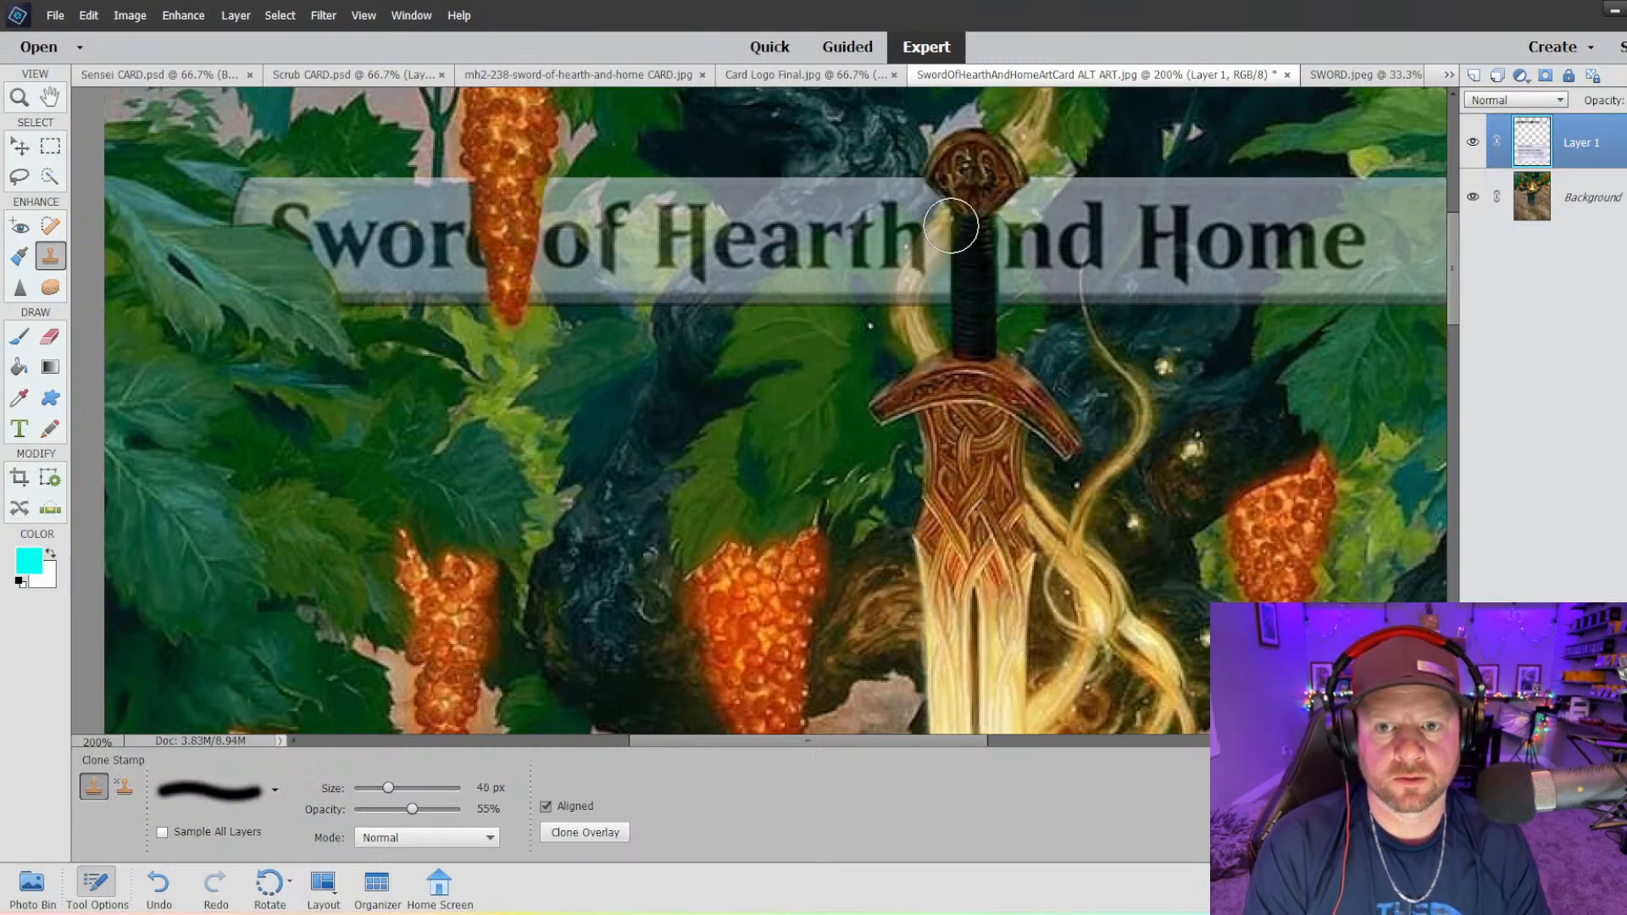
{"action": "key", "text": "bracketleft"}
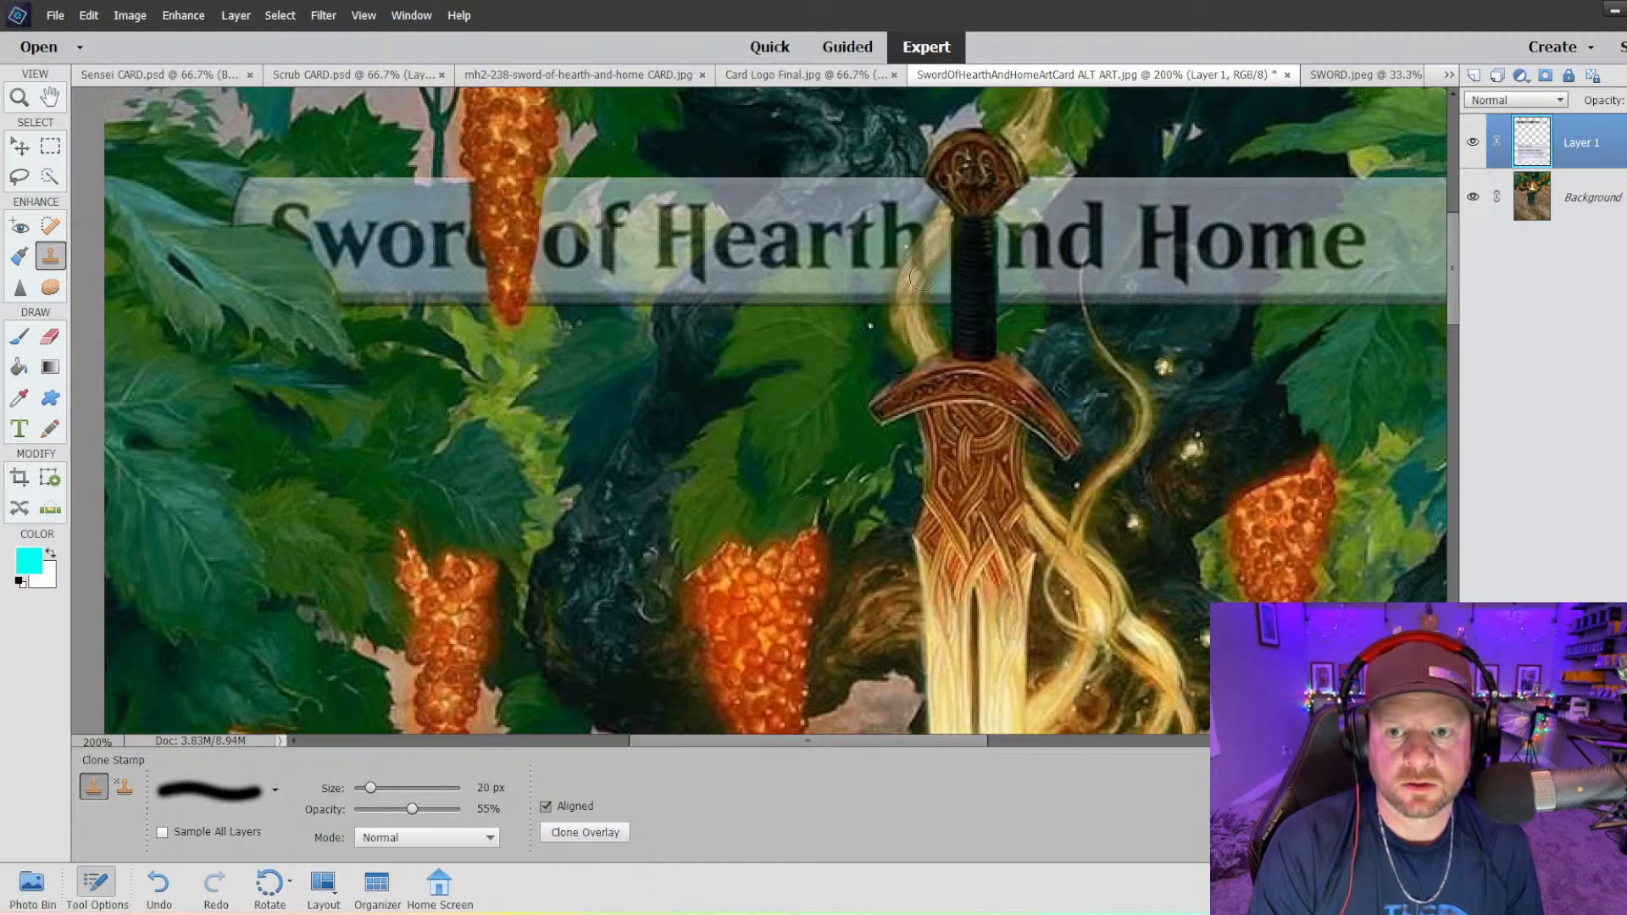
{"action": "left_click", "coordinate": [902, 308]}
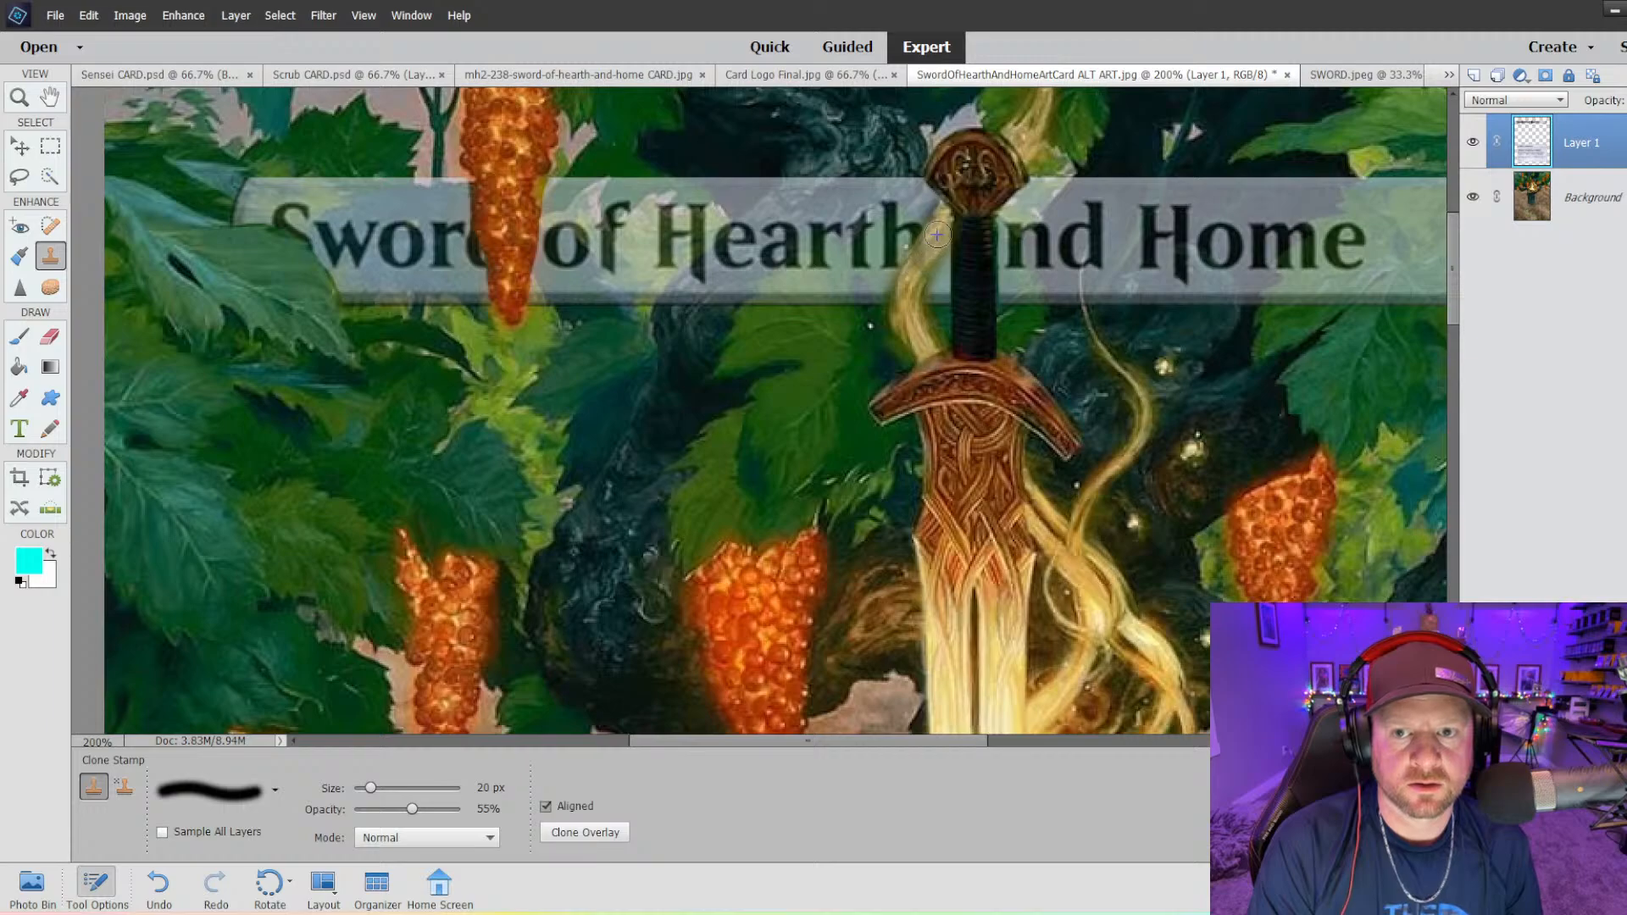
{"action": "key", "text": "ctrl+minus"}
{"action": "key", "text": "ctrl+minus"}
{"action": "key", "text": "ctrl+minus"}
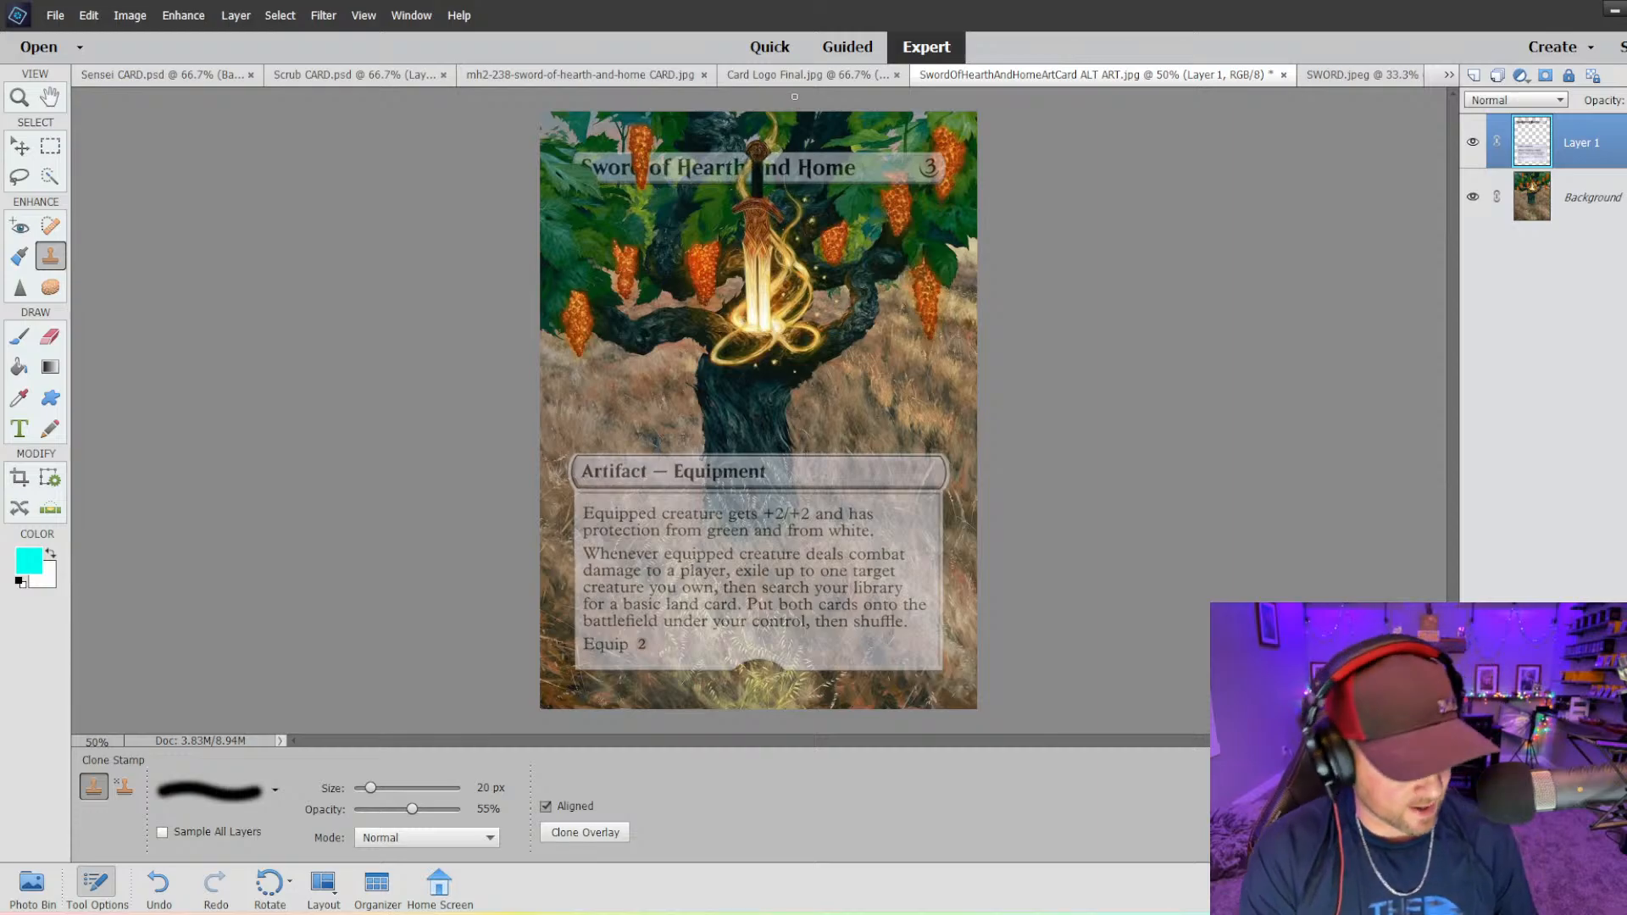
- Undo the last clone strokes made on the glowing strand beside the sword grip
{"action": "key", "text": "ctrl+z"}
{"action": "key", "text": "ctrl+z"}
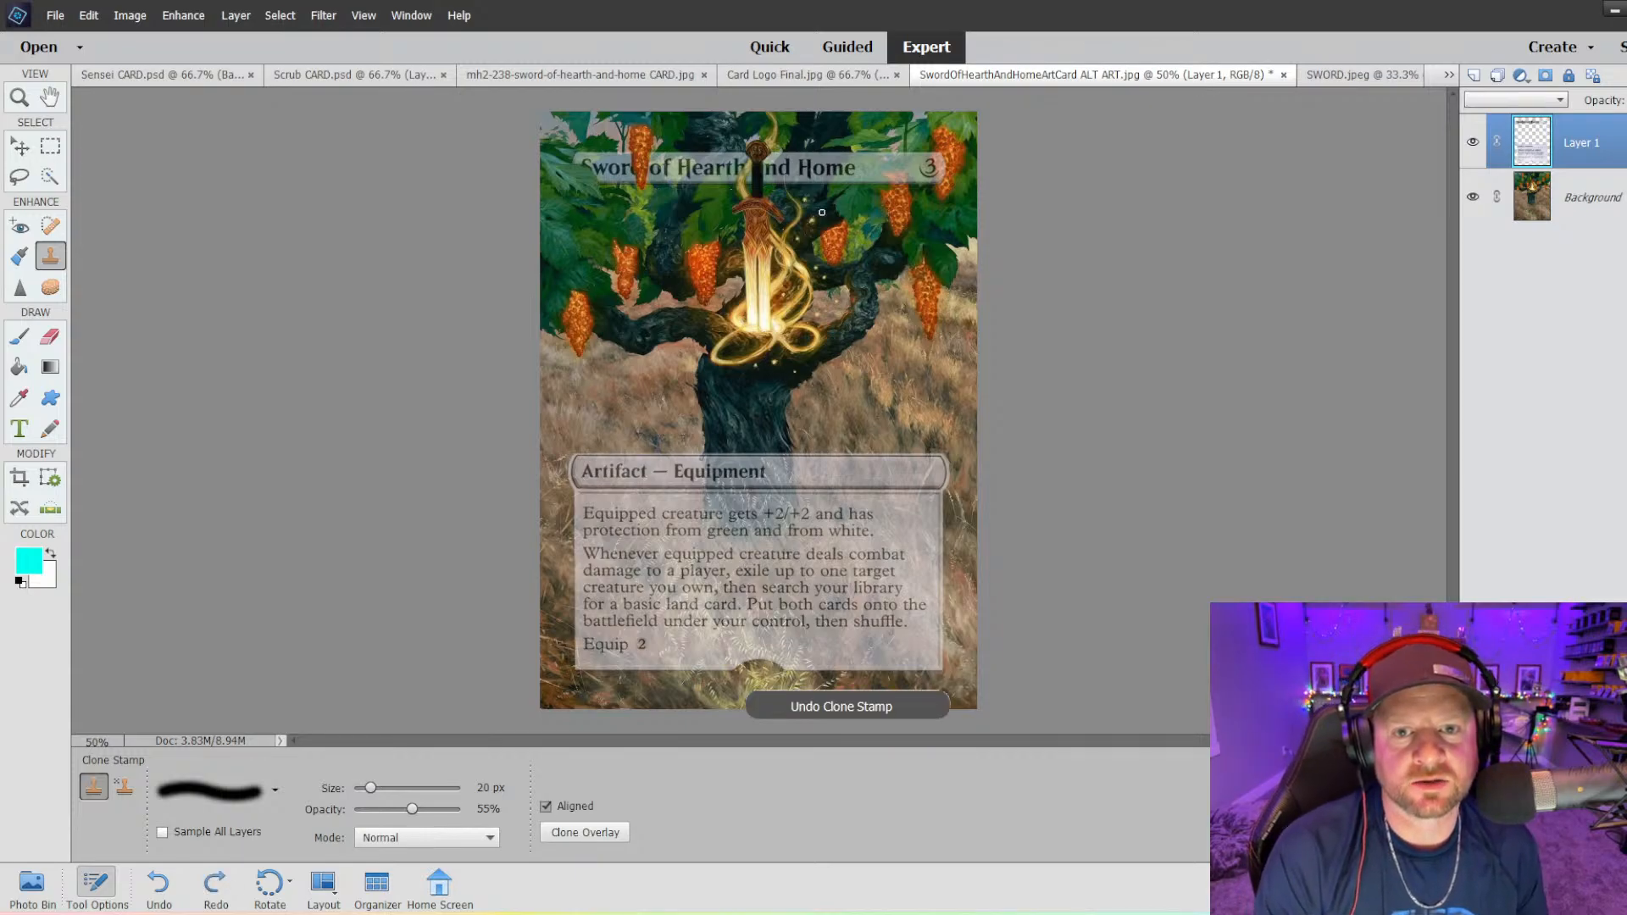
{"action": "key", "text": "ctrl+z"}
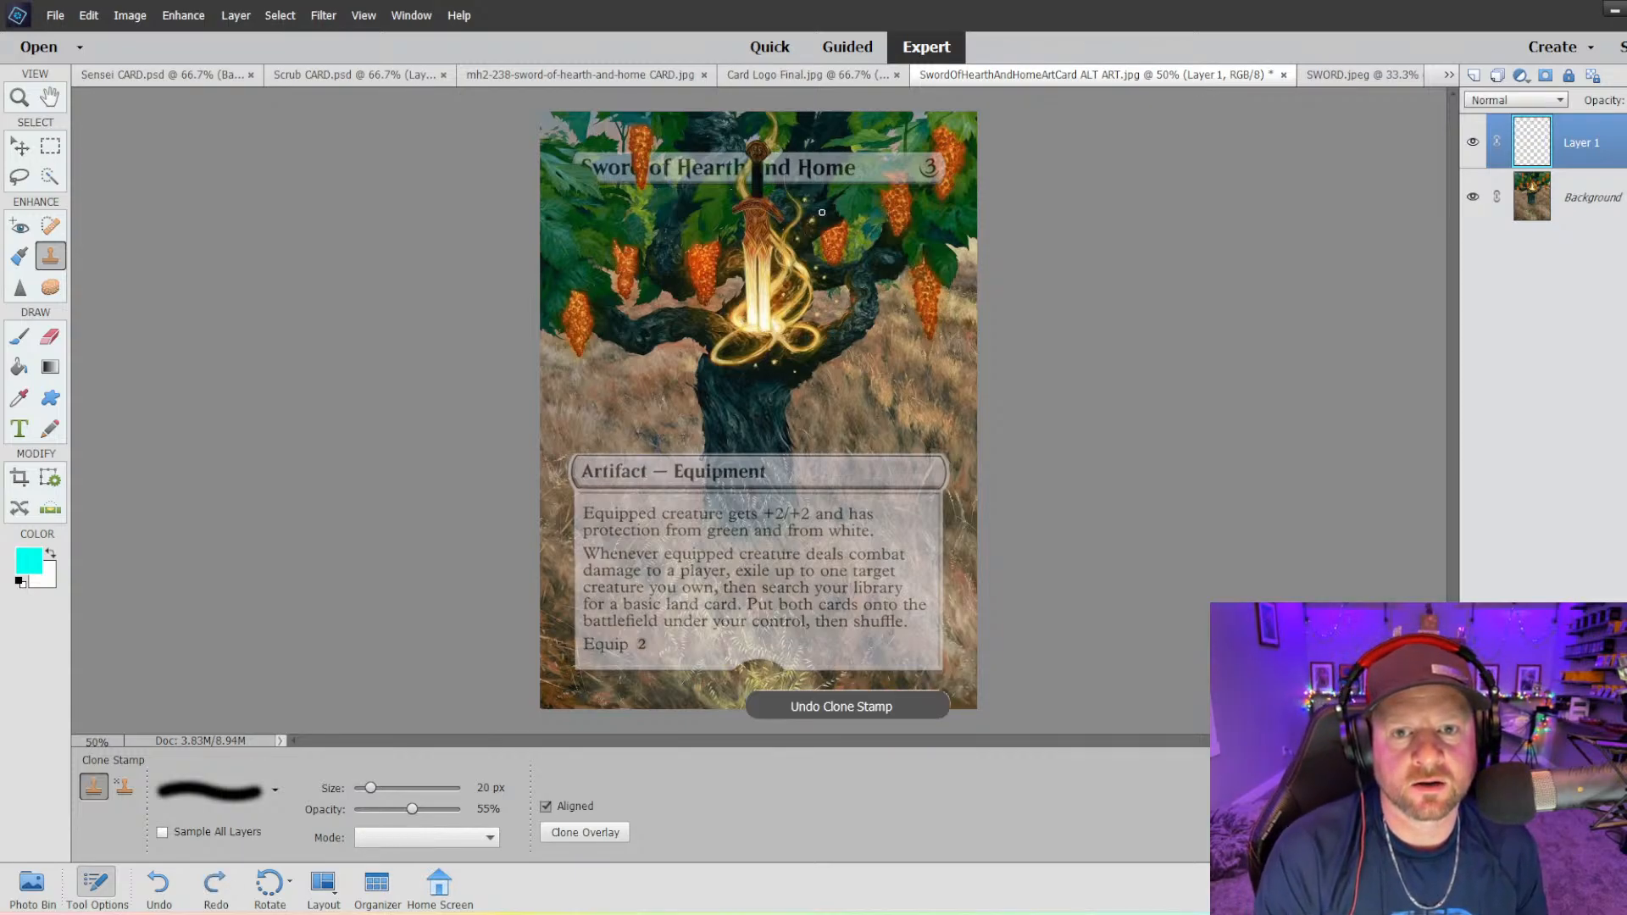
{"action": "key", "text": "ctrl+z"}
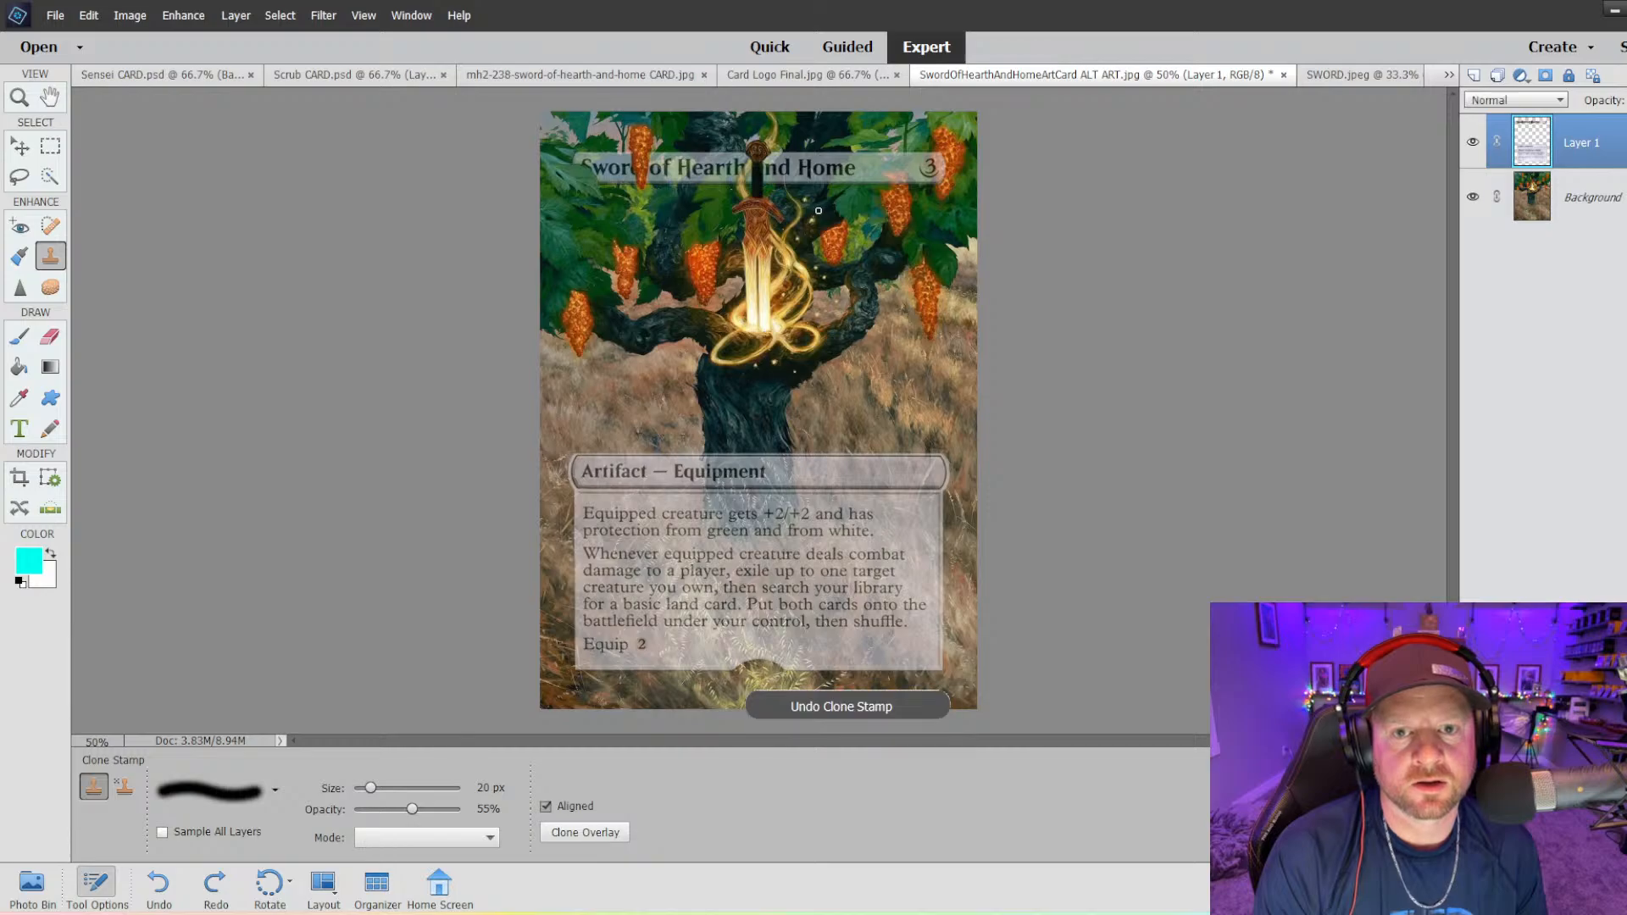
{"action": "key", "text": "ctrl+z"}
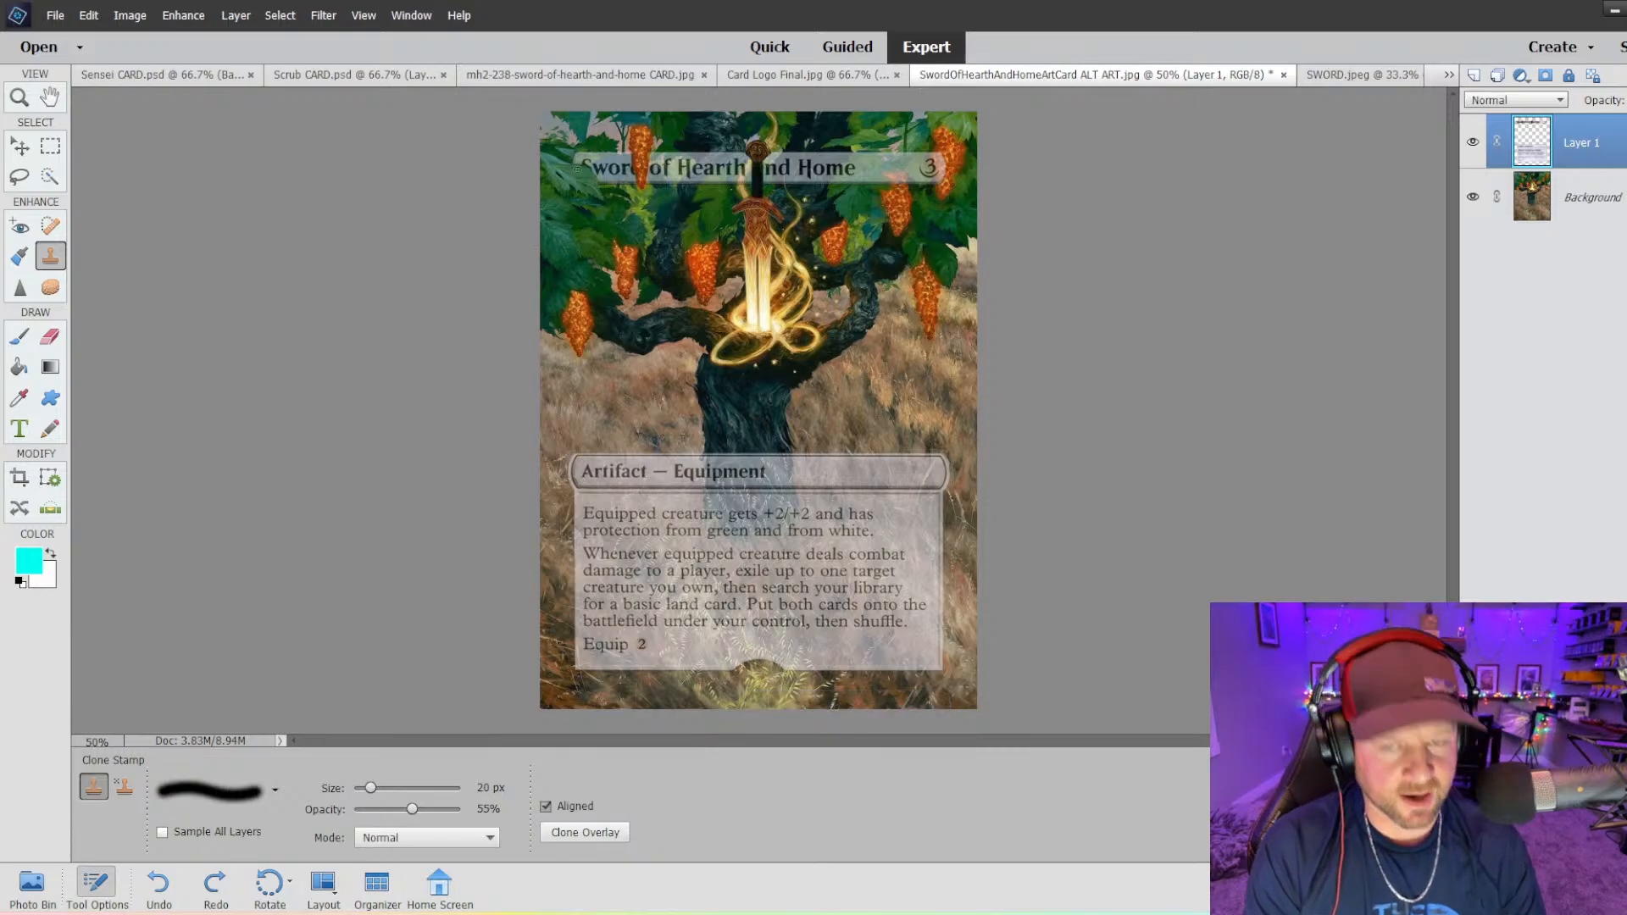
- Set the Clone Stamp to 100% opacity with the hard 9 px brush
{"action": "left_click_drag", "start_coordinate": [412, 811], "coordinate": [460, 809]}
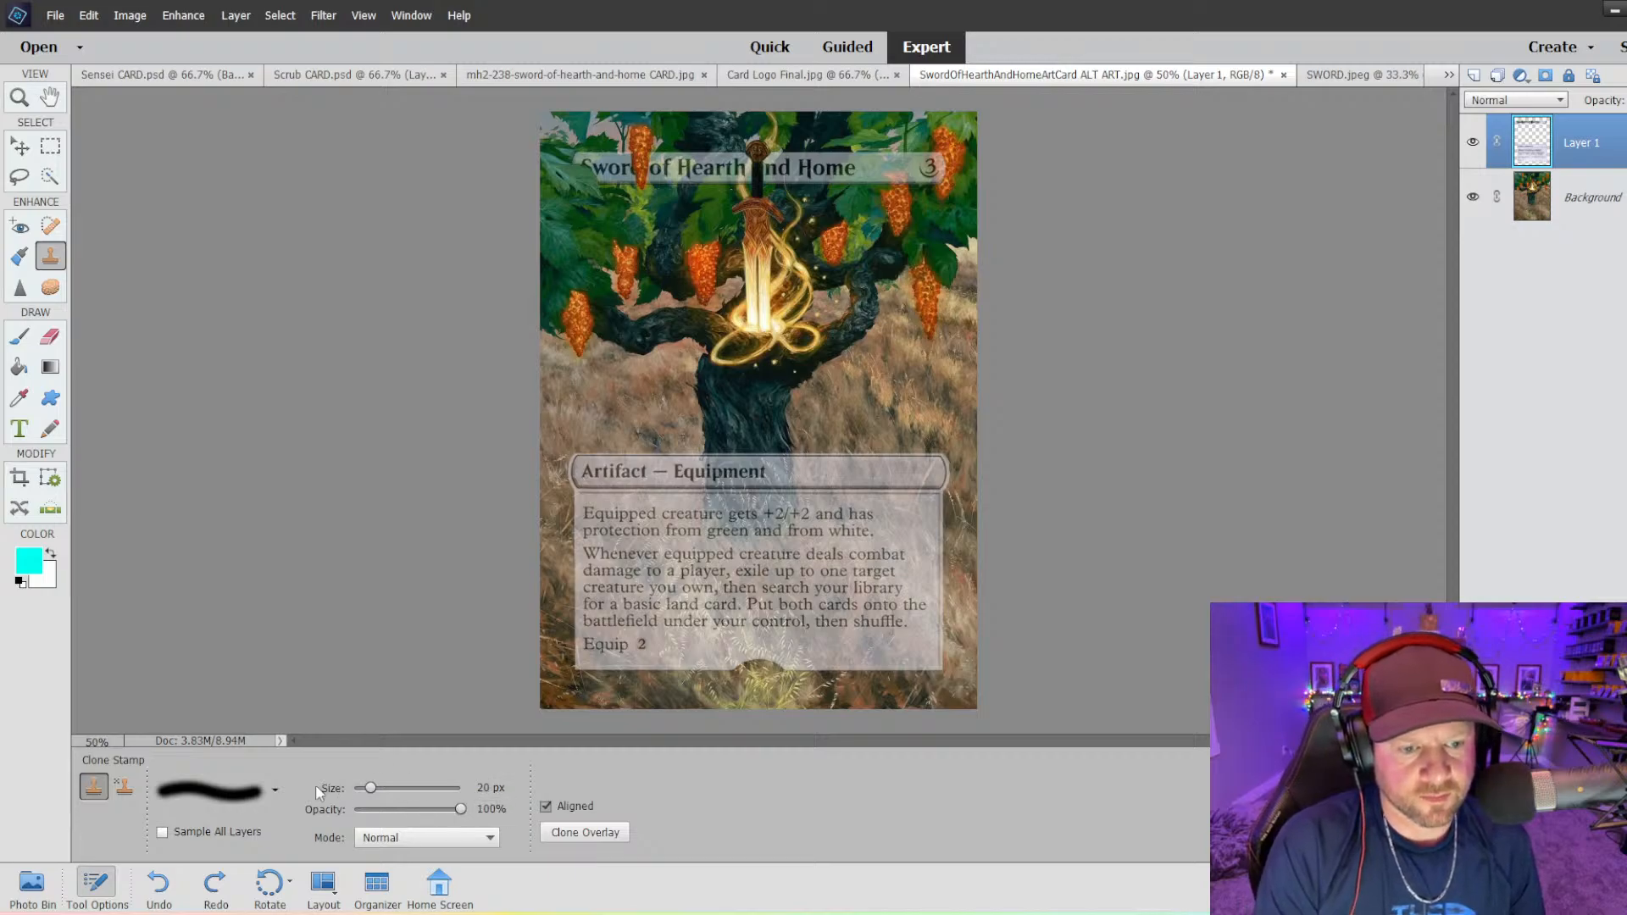
{"action": "left_click", "coordinate": [275, 789]}
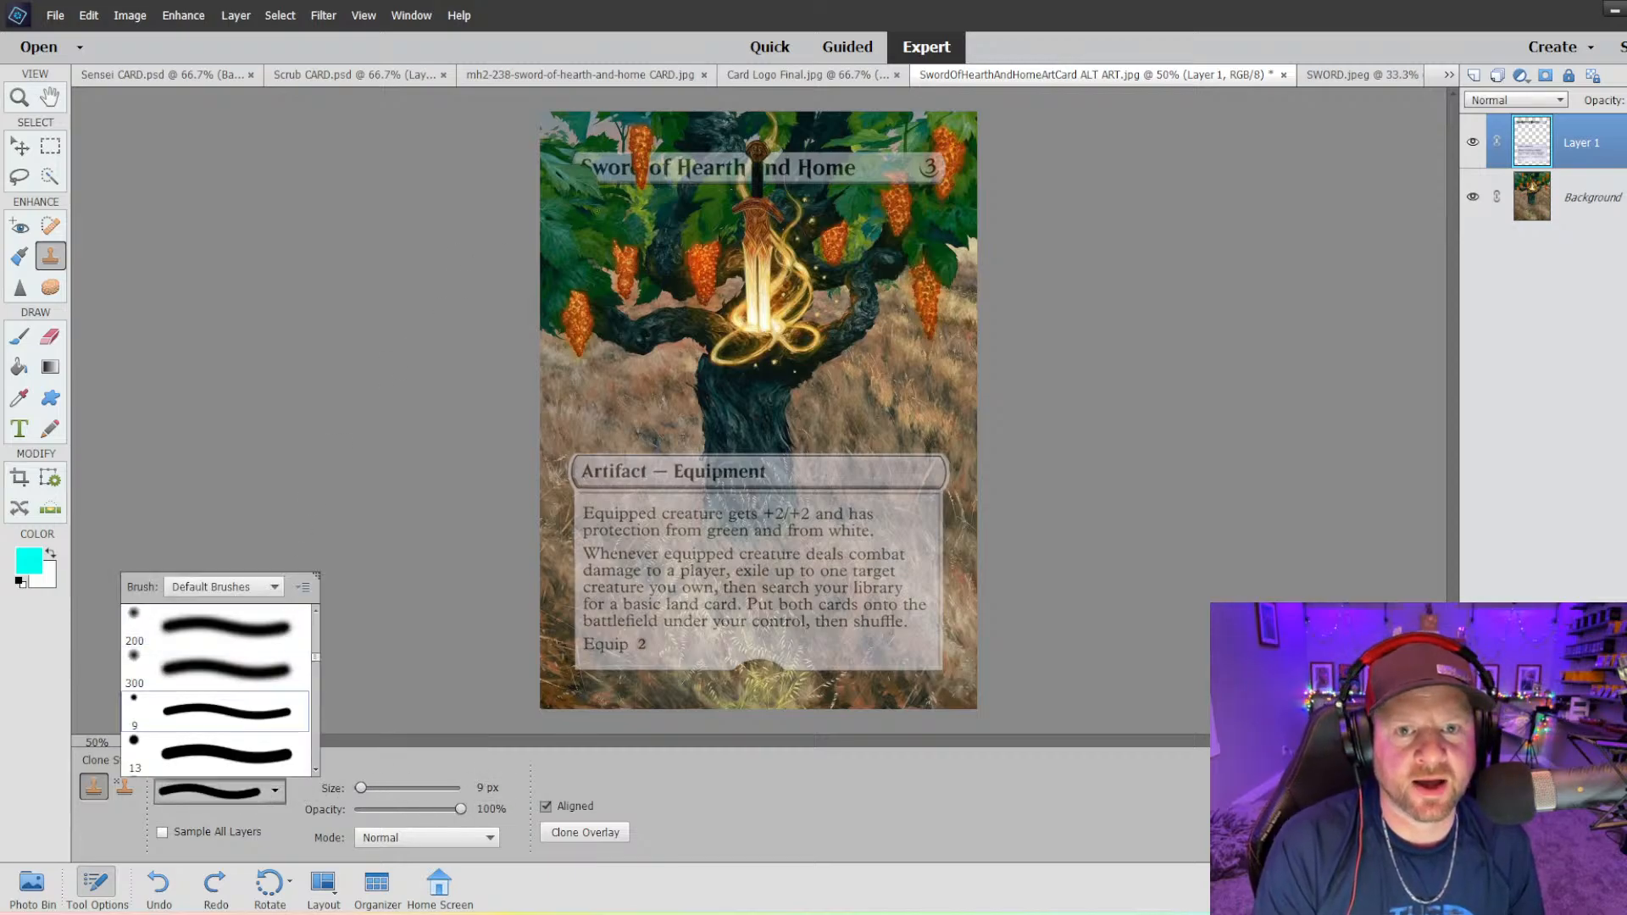
- Clone the orange fruit cluster over the title bar's end and part of the "3" mana cost, enlarging the brush to 25 px
{"action": "key", "text": "ctrl+equal"}
{"action": "key", "text": "ctrl+equal"}
{"action": "key", "text": "ctrl+equal"}
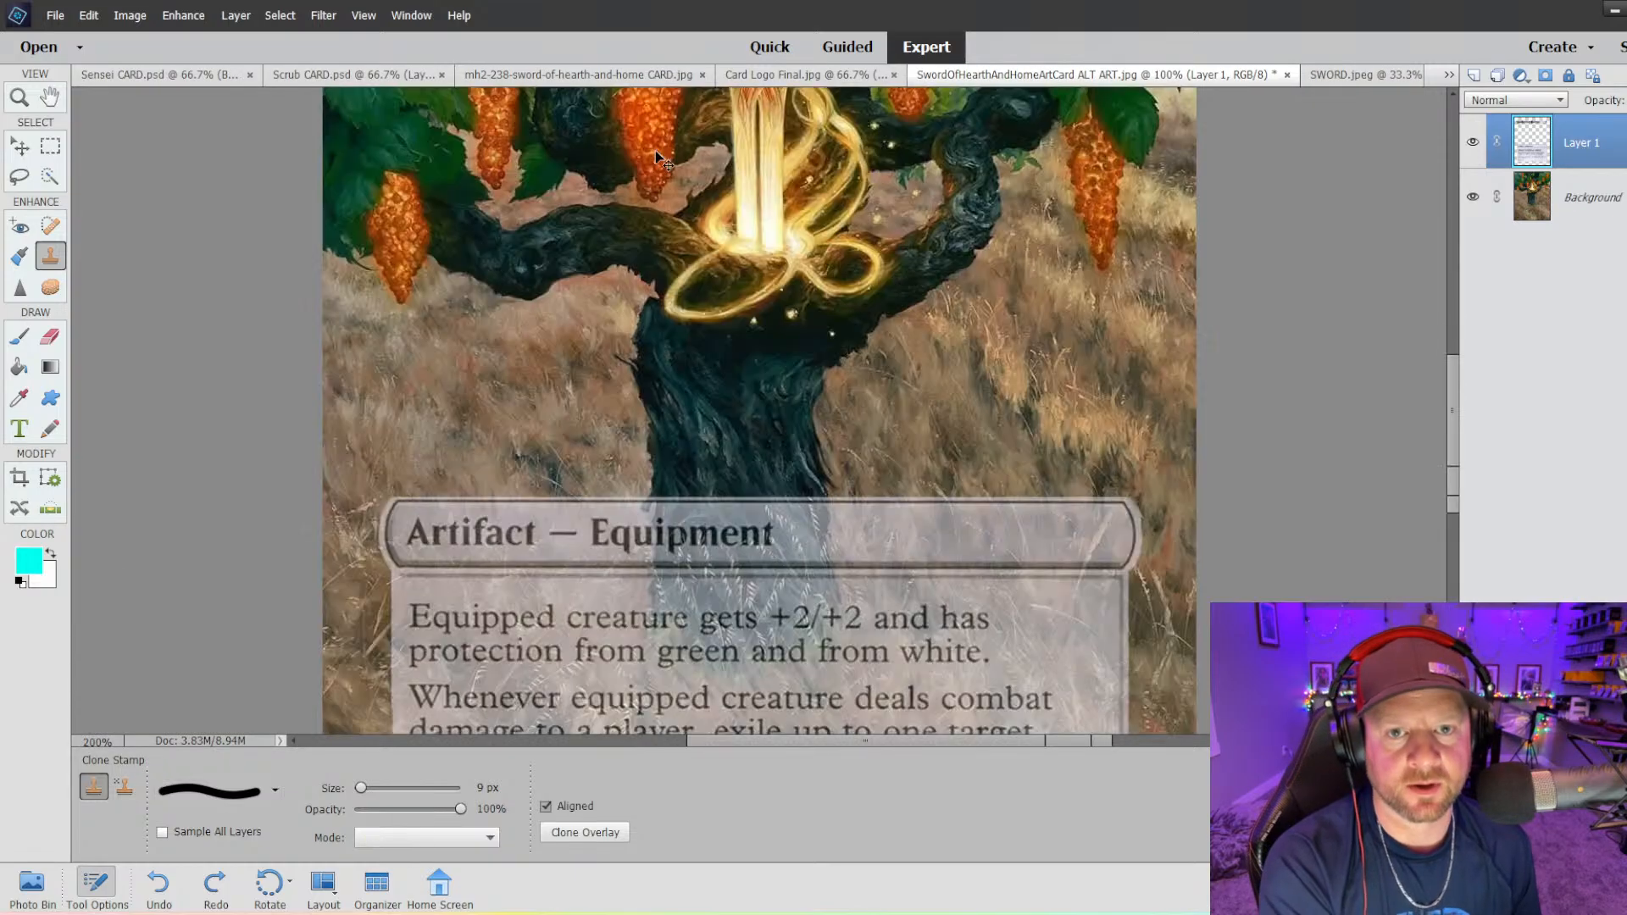
{"action": "scroll", "coordinate": [656, 150], "scroll_direction": "up", "scroll_amount": 3}
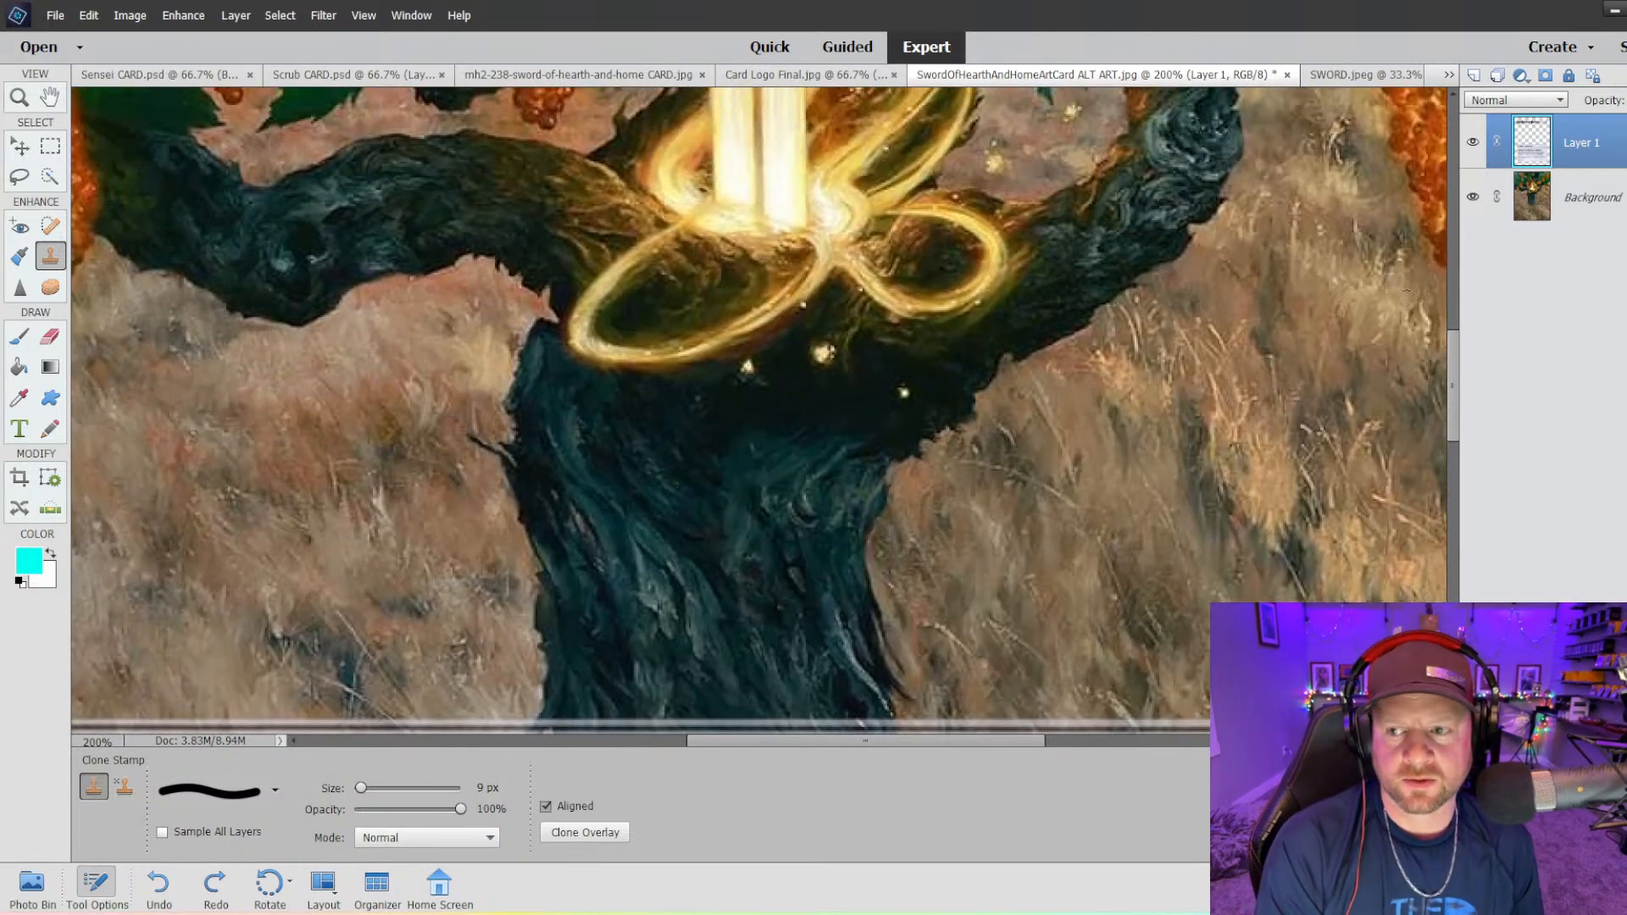
{"action": "left_click_drag", "start_coordinate": [1450, 354], "coordinate": [1451, 242]}
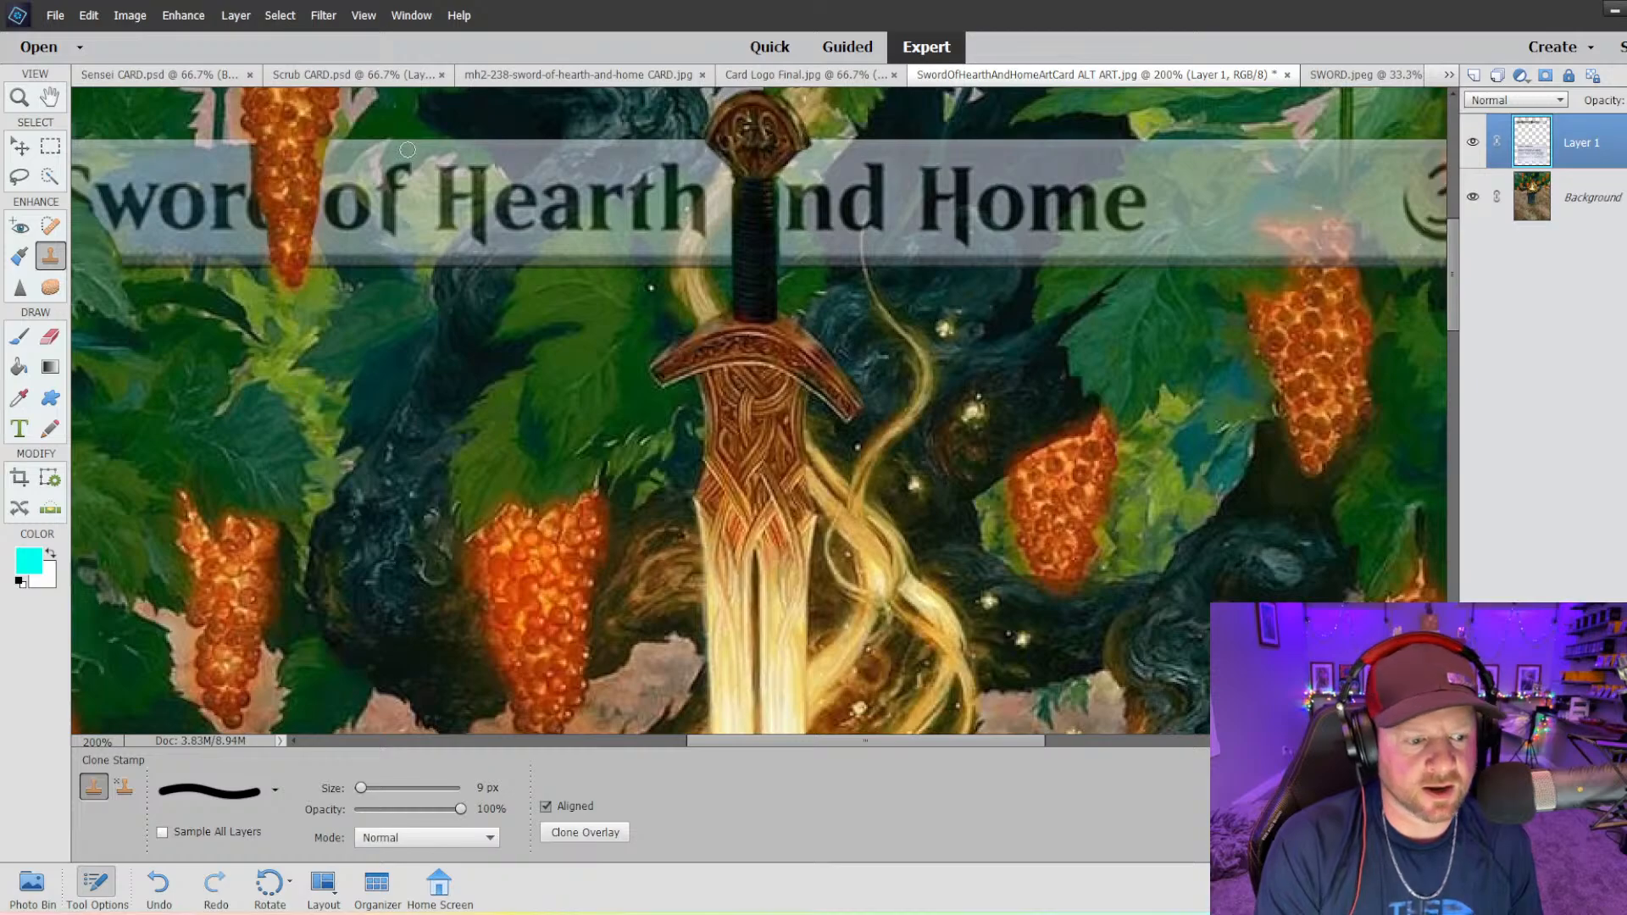
{"action": "scroll", "coordinate": [806, 302], "scroll_direction": "down", "scroll_amount": 2}
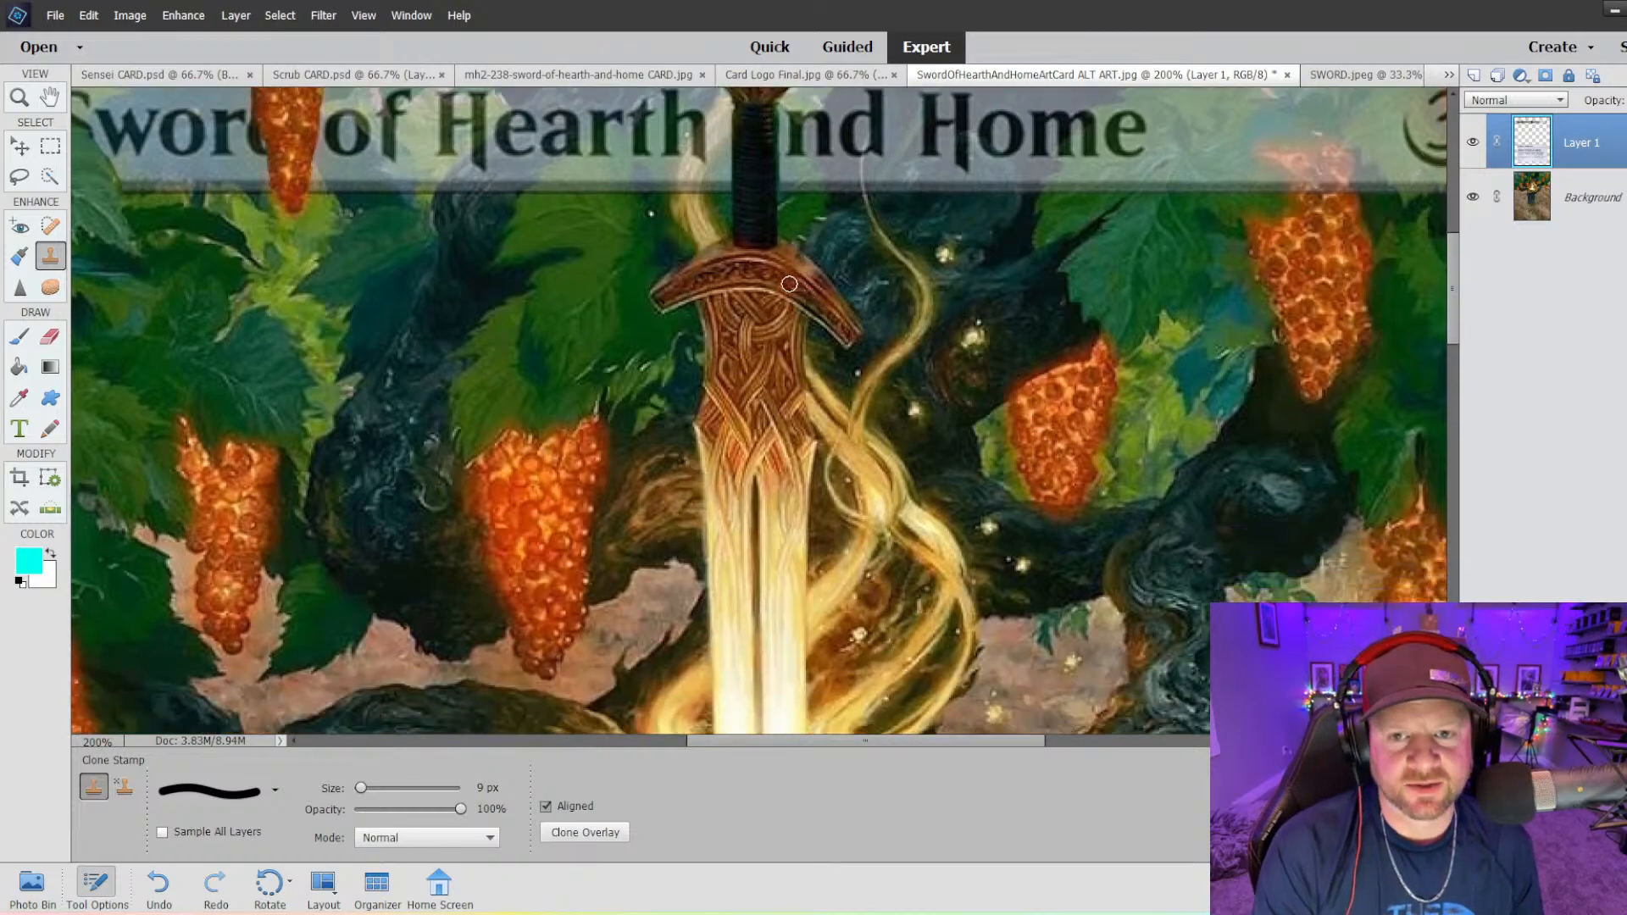
{"action": "scroll", "coordinate": [1161, 390], "scroll_direction": "up", "scroll_amount": 3}
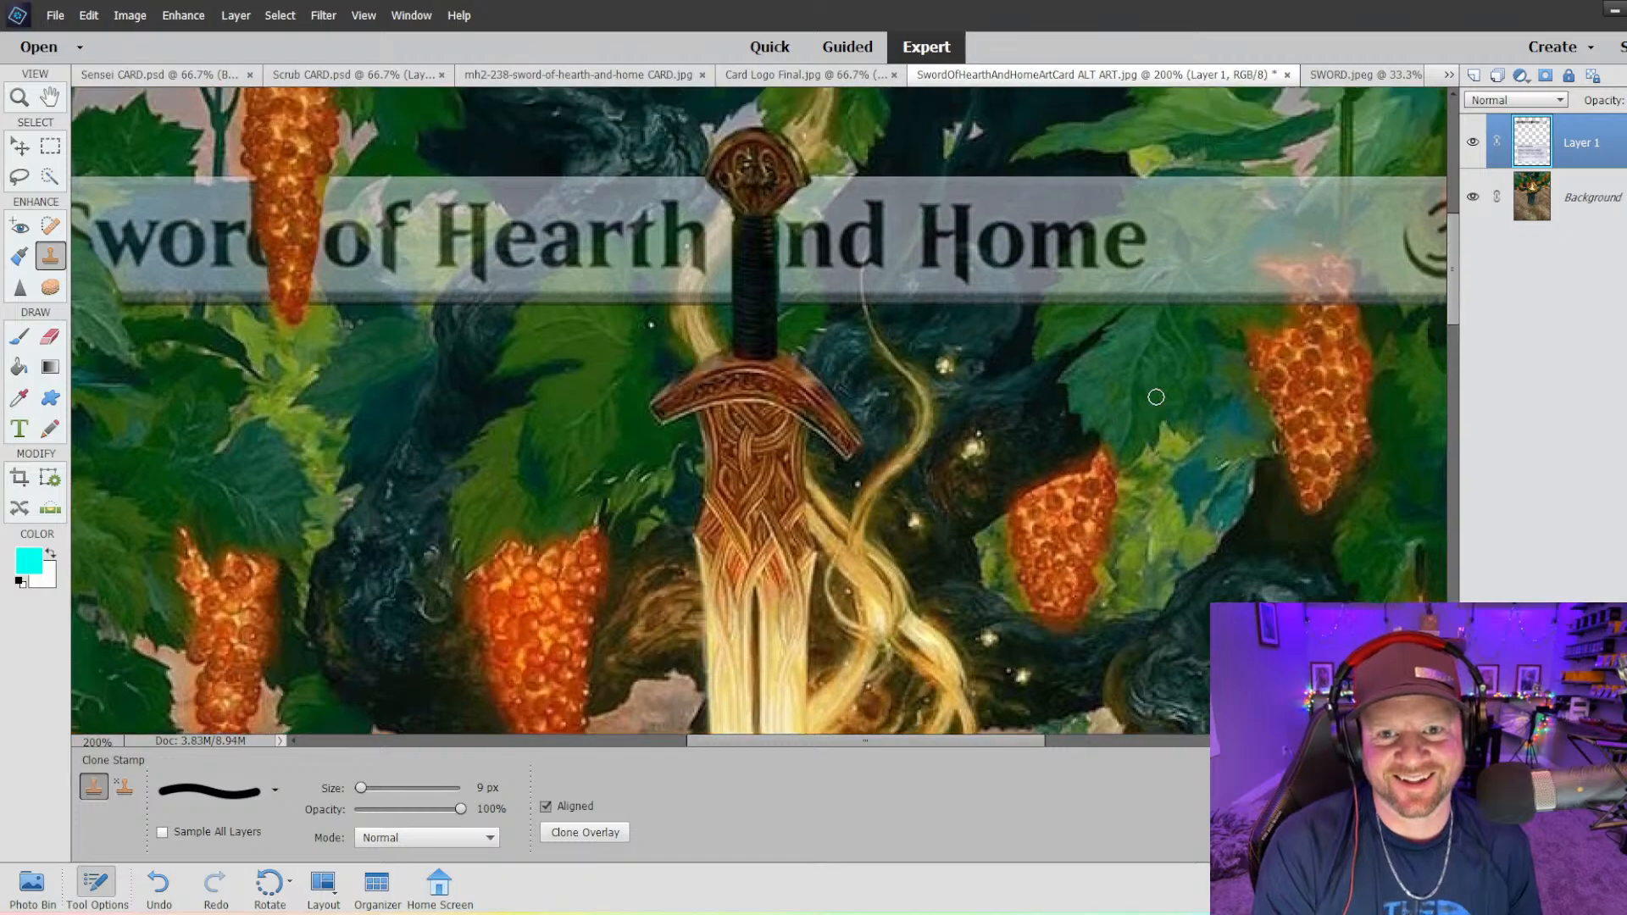
{"action": "scroll", "coordinate": [1028, 275], "scroll_direction": "down", "scroll_amount": 2}
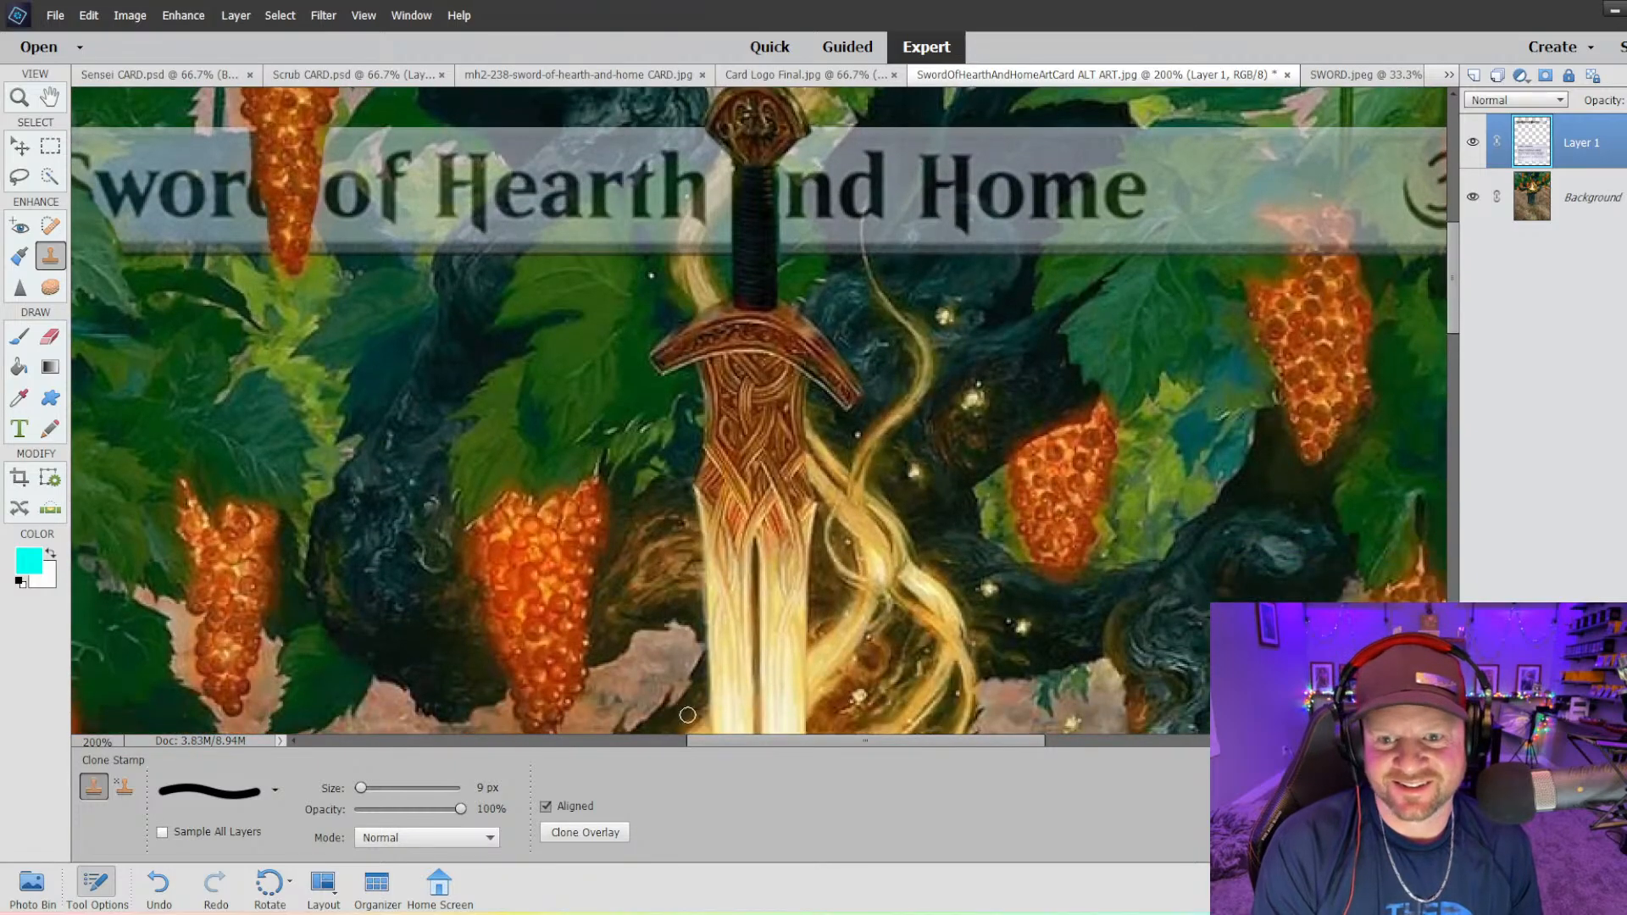
{"action": "left_click_drag", "start_coordinate": [751, 741], "coordinate": [851, 719]}
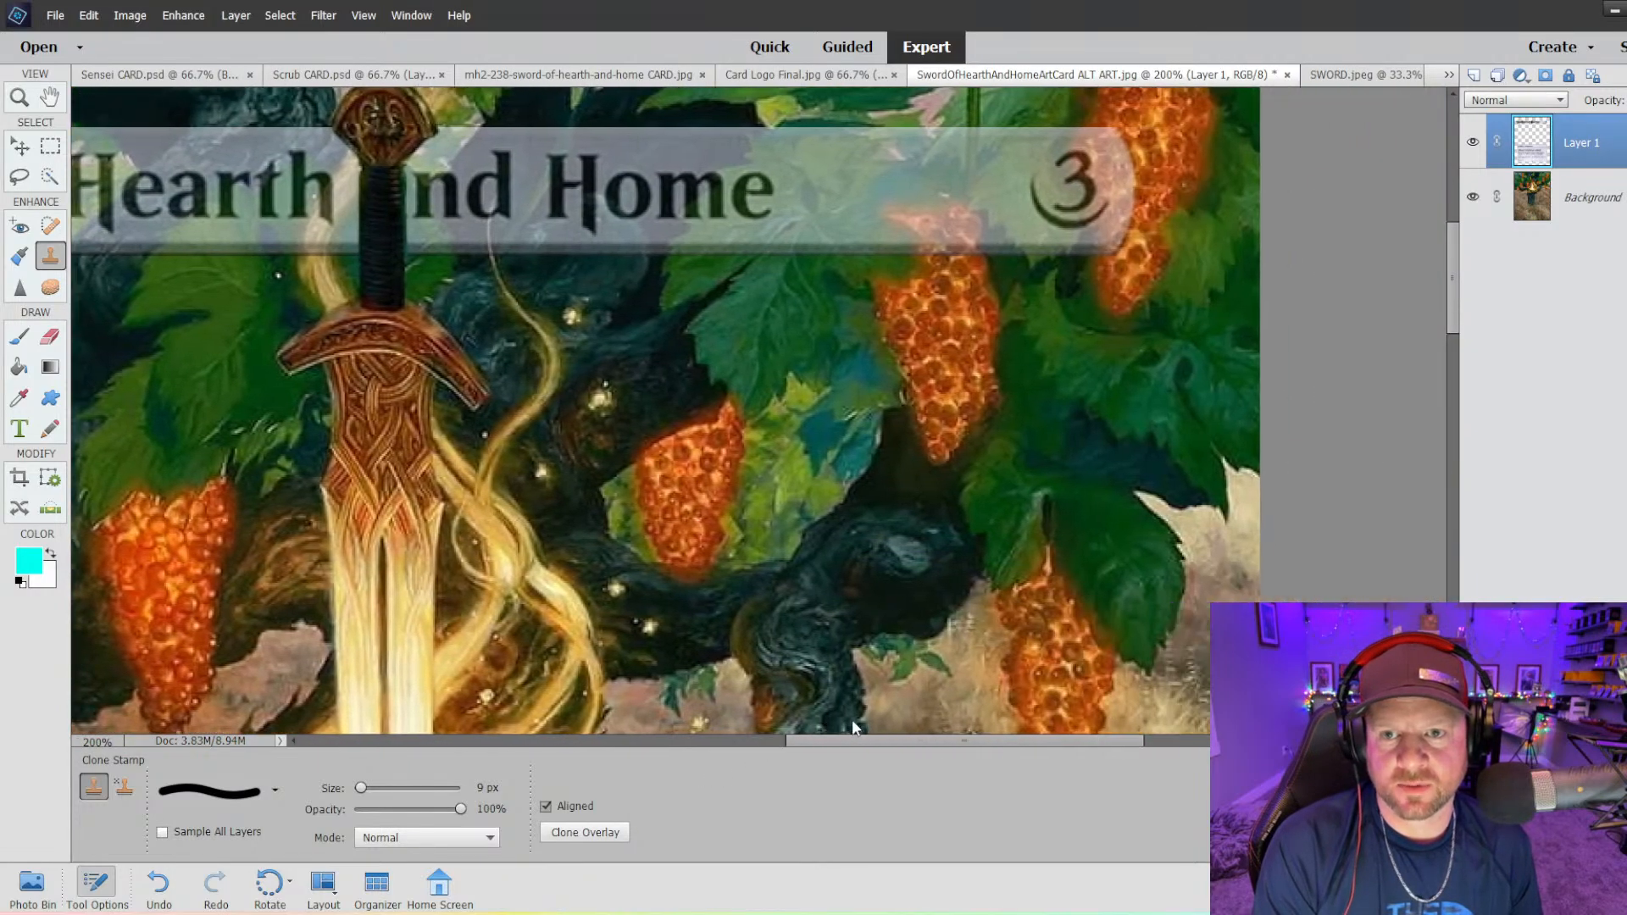
{"action": "scroll", "coordinate": [1016, 186], "scroll_direction": "up", "scroll_amount": 2}
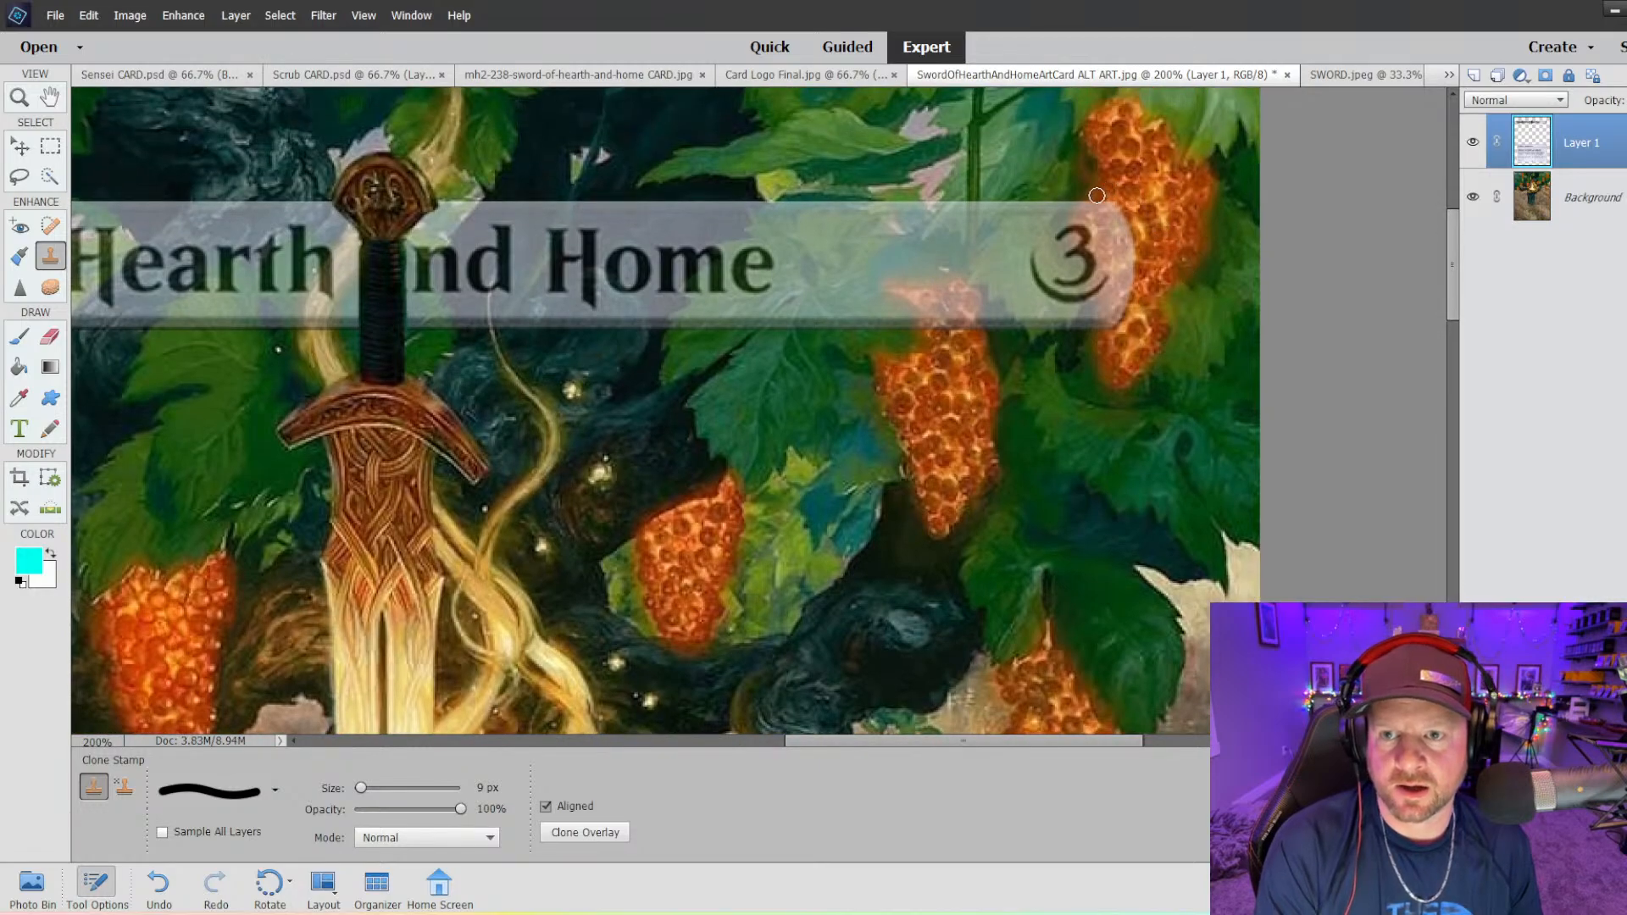
{"action": "key", "text": "bracketright"}
{"action": "key", "text": "bracketright"}
{"action": "key", "text": "bracketright"}
{"action": "key", "text": "bracketright"}
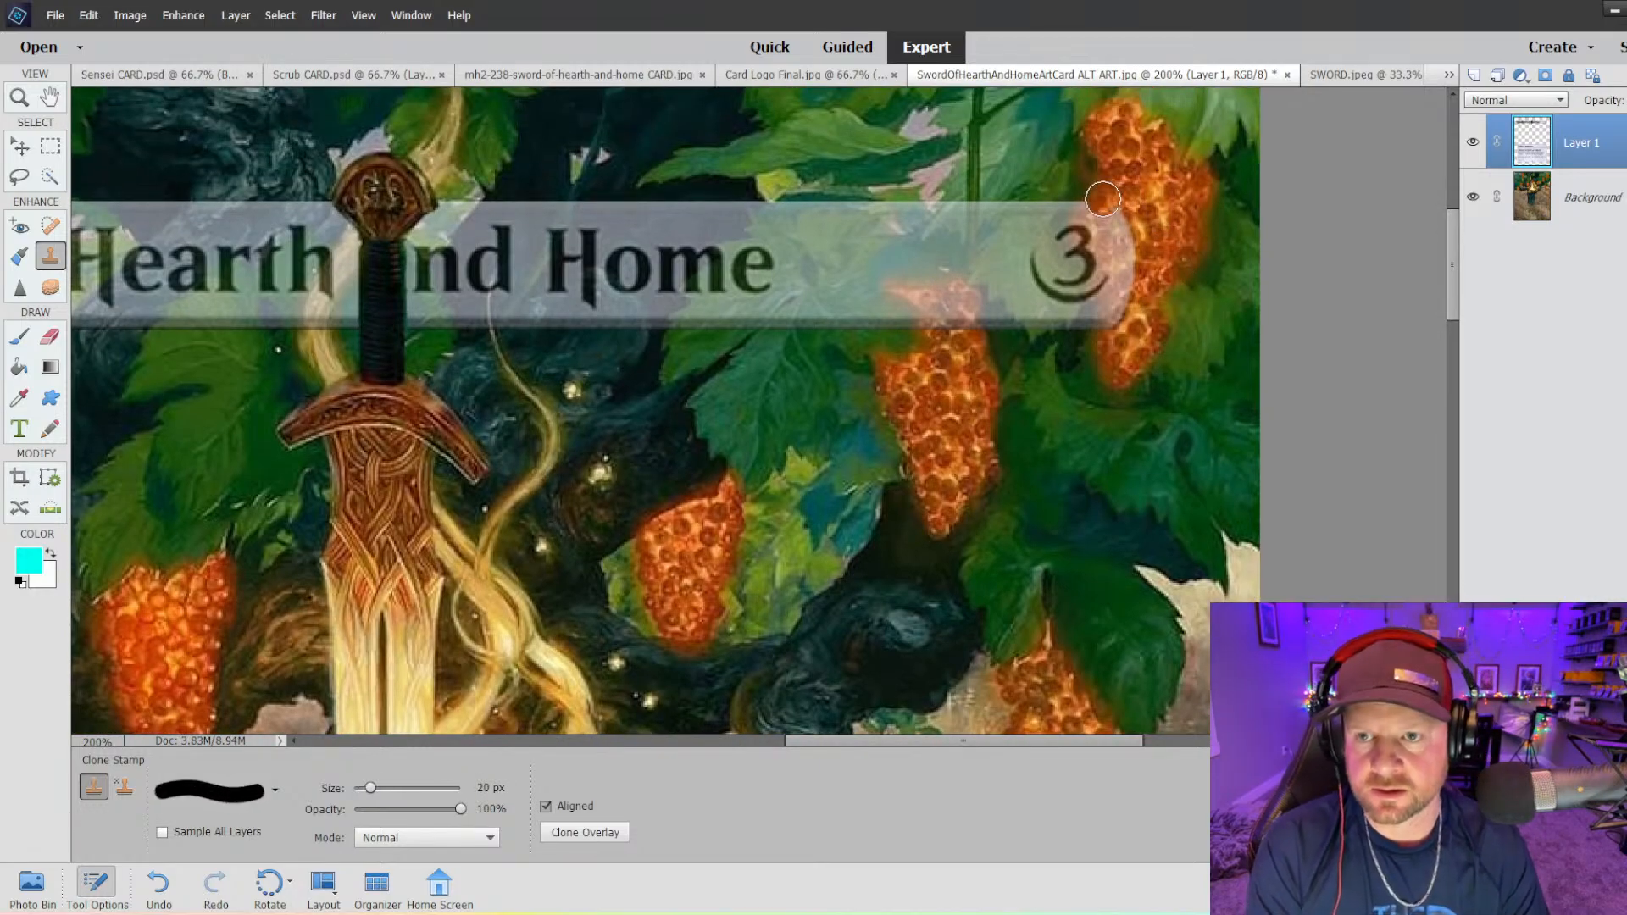
{"action": "mouse_move", "coordinate": [1099, 207]}
{"action": "left_mouse_down"}
{"action": "mouse_move", "coordinate": [1125, 324]}
{"action": "mouse_move", "coordinate": [1109, 276]}
{"action": "left_mouse_up"}
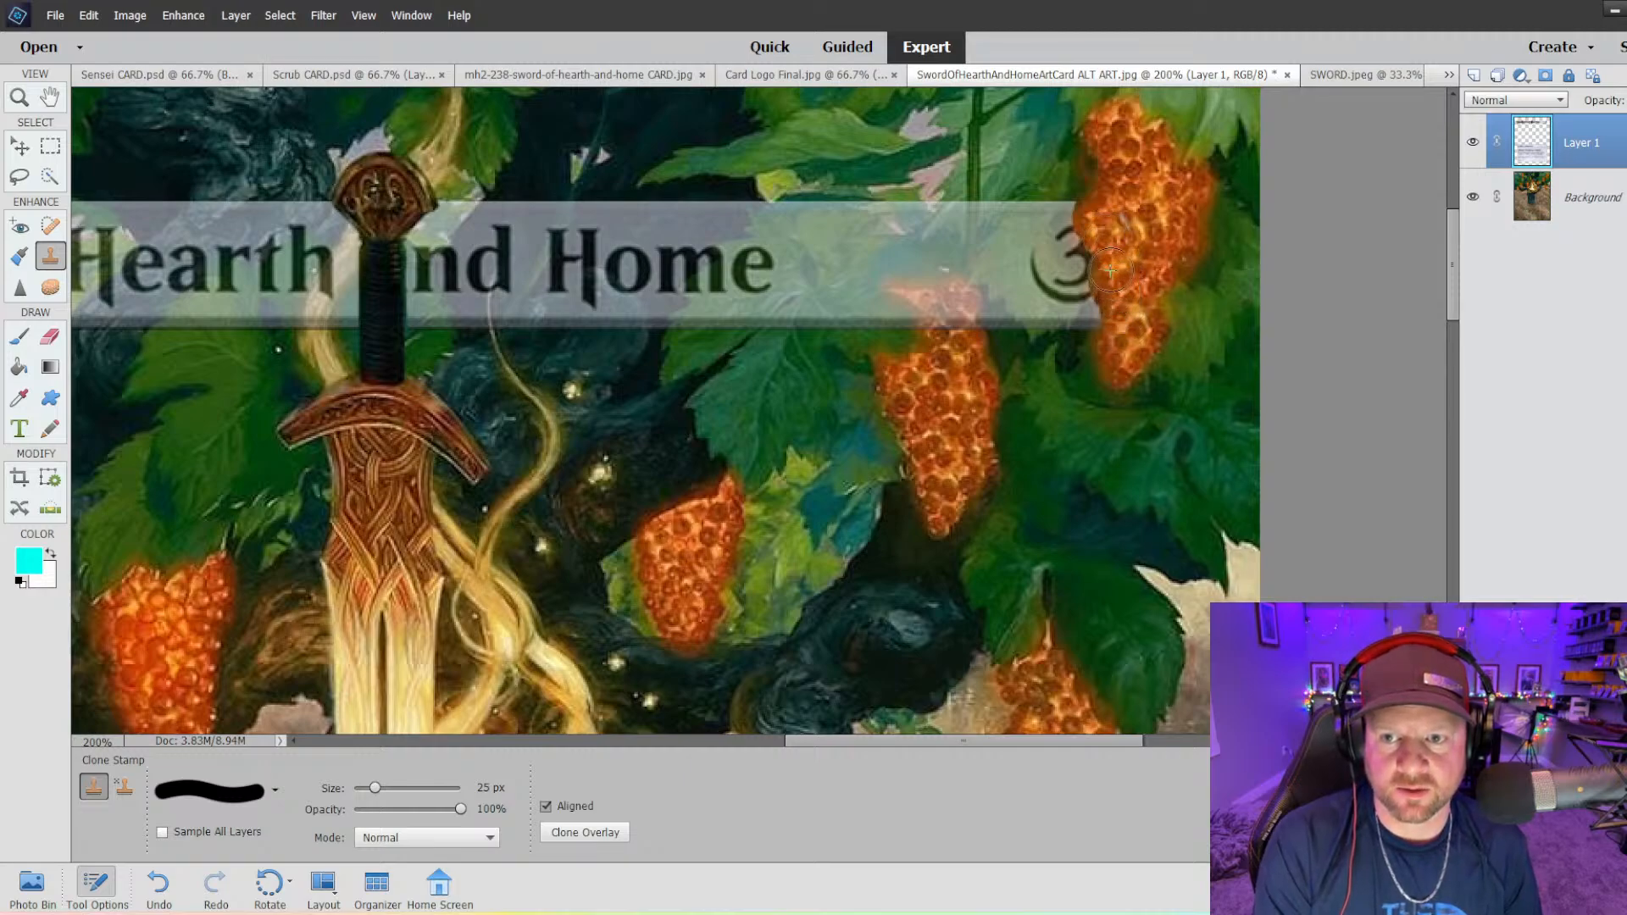
- Extend the fruit cluster further over the "3" mana cost, undoing the stray stroke on the neighbouring cluster, and check the whole card
{"action": "mouse_move", "coordinate": [932, 307]}
{"action": "left_mouse_down"}
{"action": "mouse_move", "coordinate": [928, 320]}
{"action": "mouse_move", "coordinate": [889, 293]}
{"action": "mouse_move", "coordinate": [951, 295]}
{"action": "left_mouse_up"}
{"action": "key", "text": "ctrl+z"}
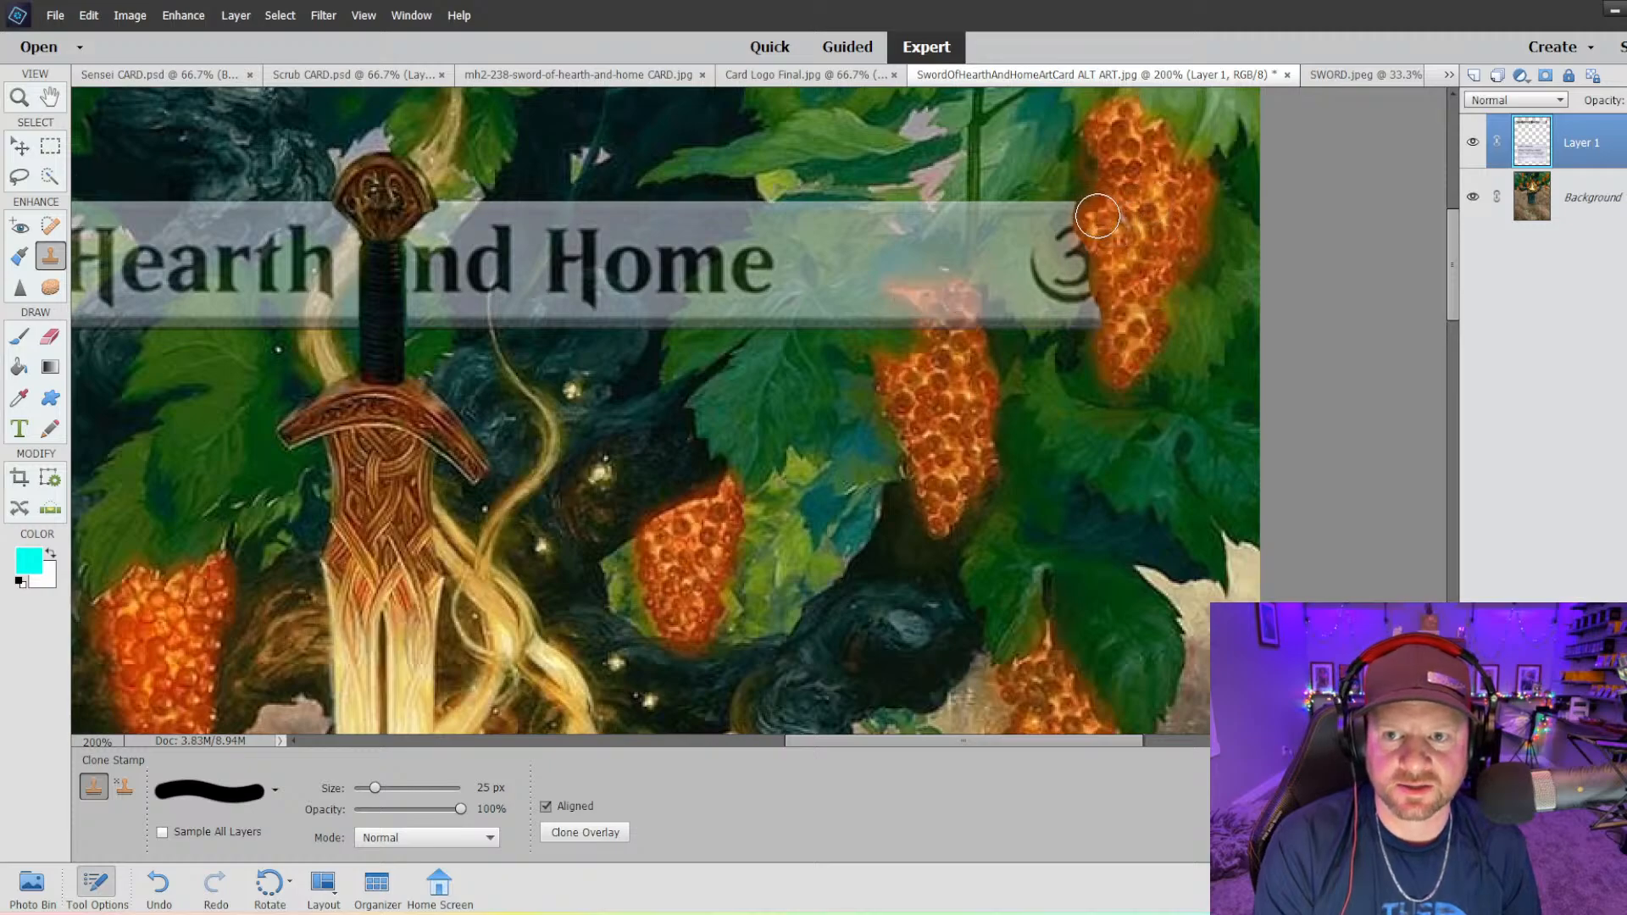
{"action": "mouse_move", "coordinate": [1090, 224]}
{"action": "left_mouse_down"}
{"action": "mouse_move", "coordinate": [1095, 301]}
{"action": "mouse_move", "coordinate": [1120, 333]}
{"action": "mouse_move", "coordinate": [1095, 255]}
{"action": "mouse_move", "coordinate": [1106, 210]}
{"action": "mouse_move", "coordinate": [1106, 240]}
{"action": "left_mouse_up"}
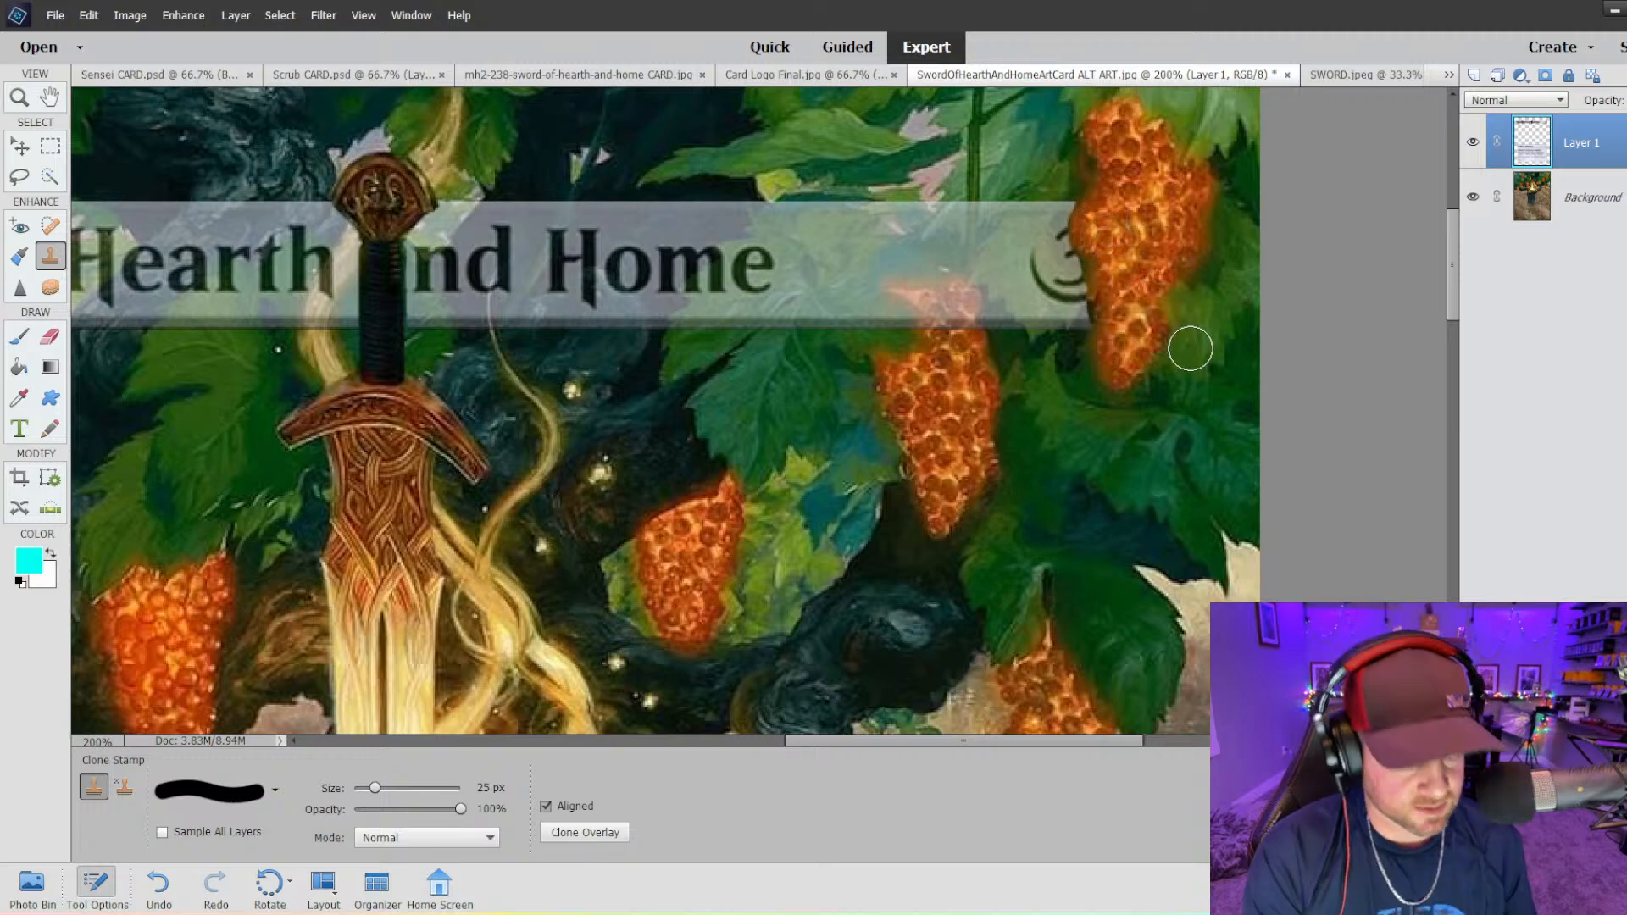
{"action": "key", "text": "ctrl+minus"}
{"action": "key", "text": "ctrl+minus"}
{"action": "key", "text": "ctrl+minus"}
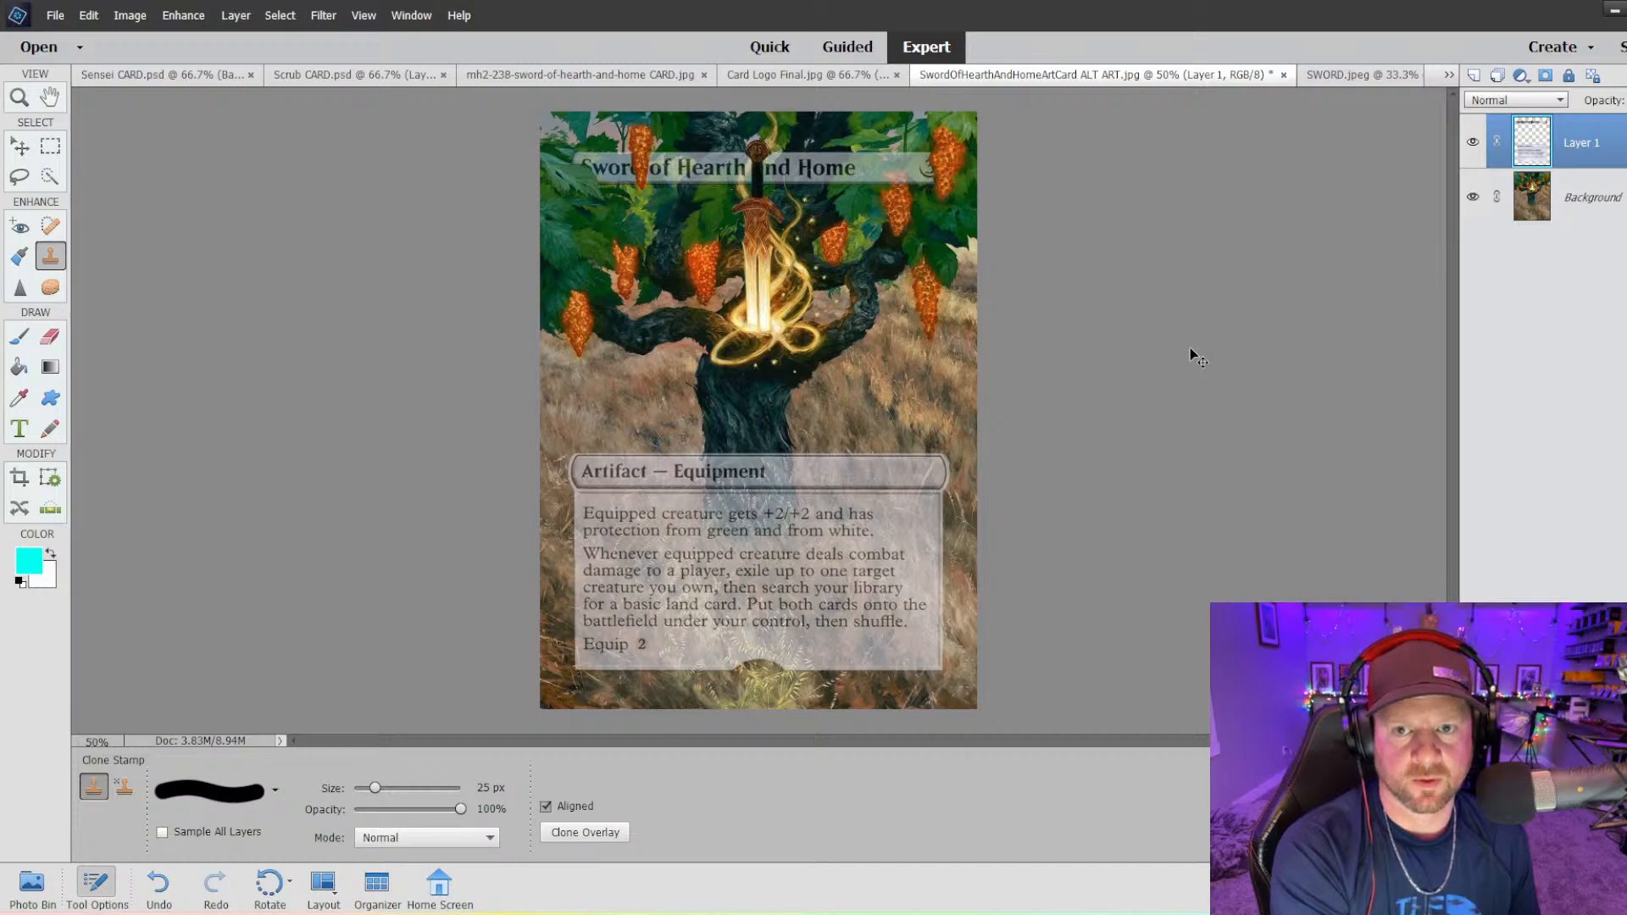
{"action": "key", "text": "ctrl+minus"}
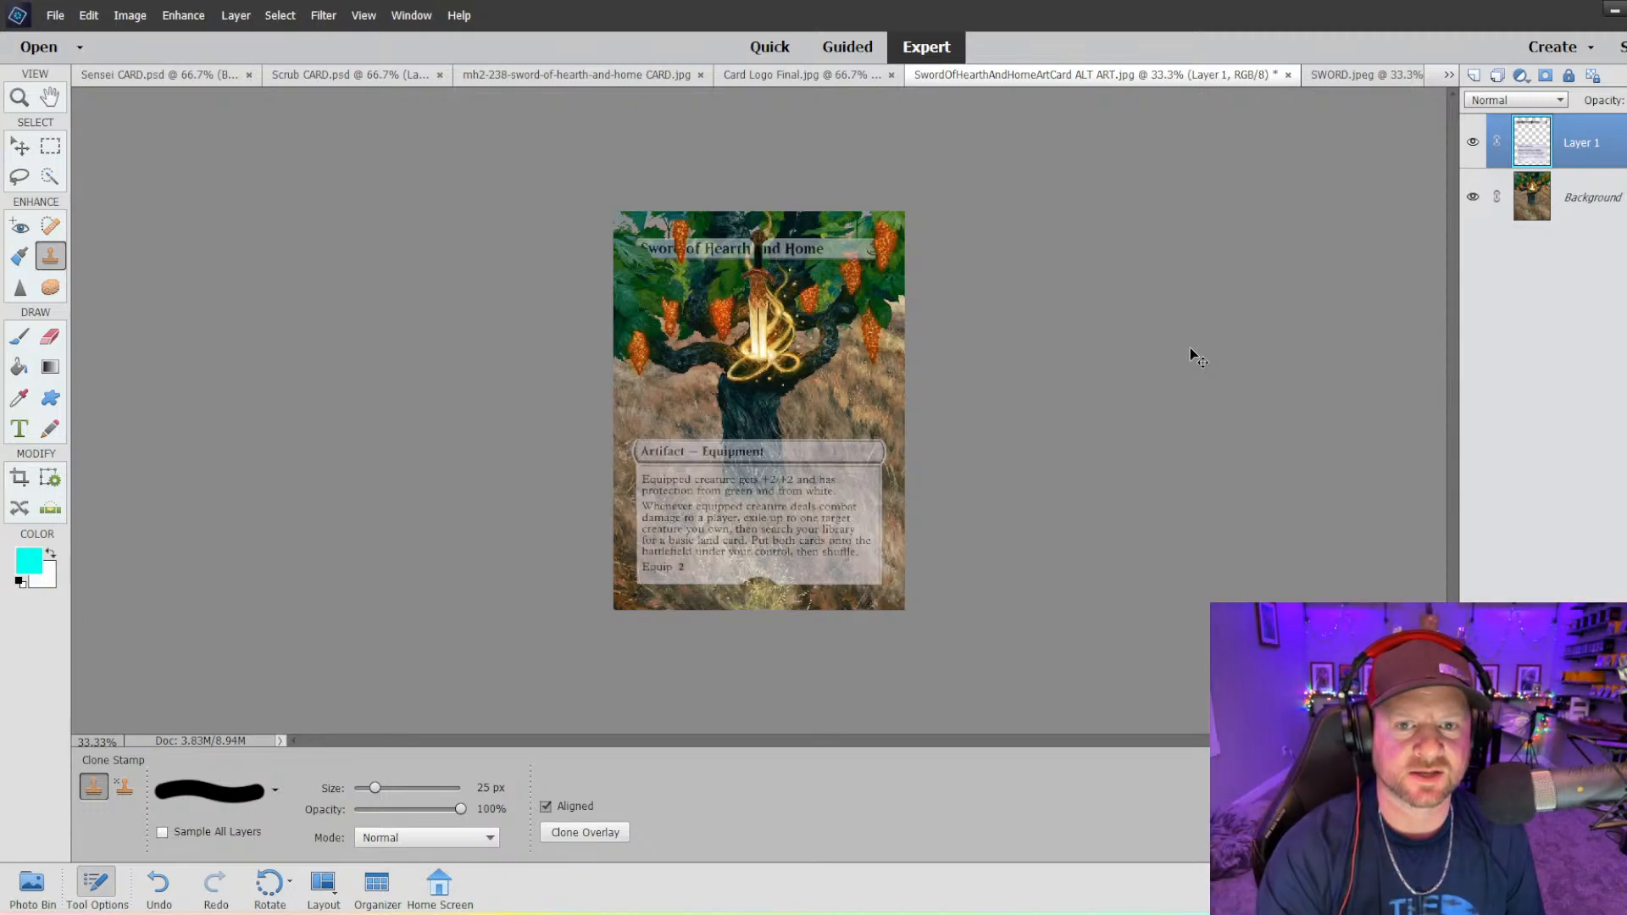
- Raise Layer 1's opacity to make the text boxes more solid, and inspect the "Artifact — Equipment" bar and rules text
{"action": "left_click", "coordinate": [1625, 100]}
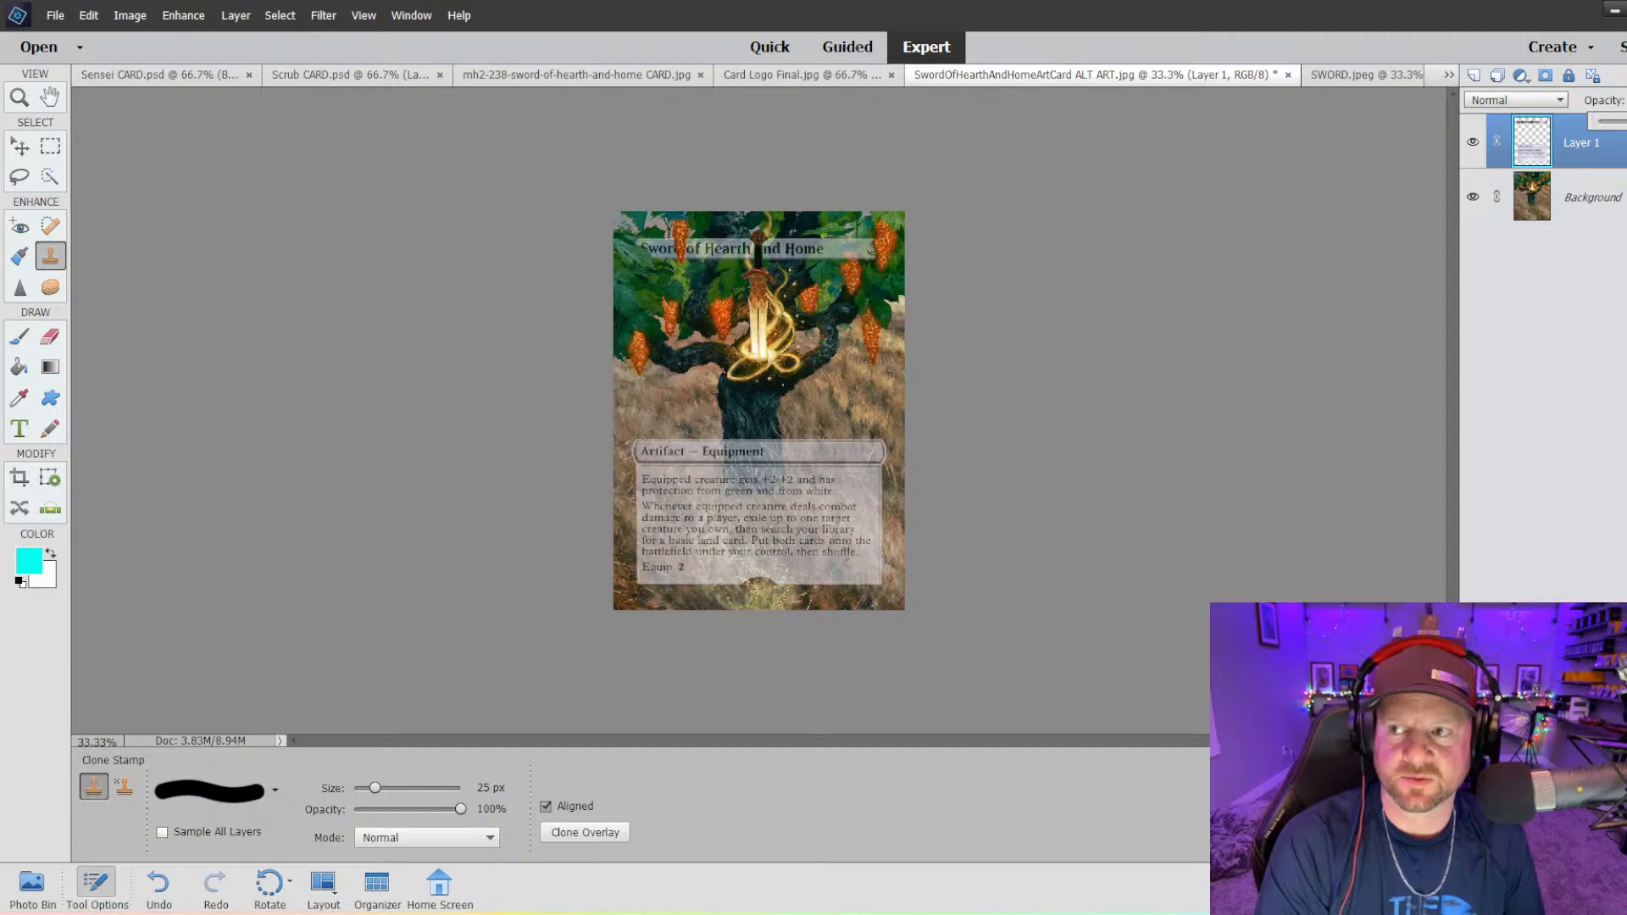
{"action": "left_click_drag", "start_coordinate": [1620, 121], "coordinate": [1626, 122]}
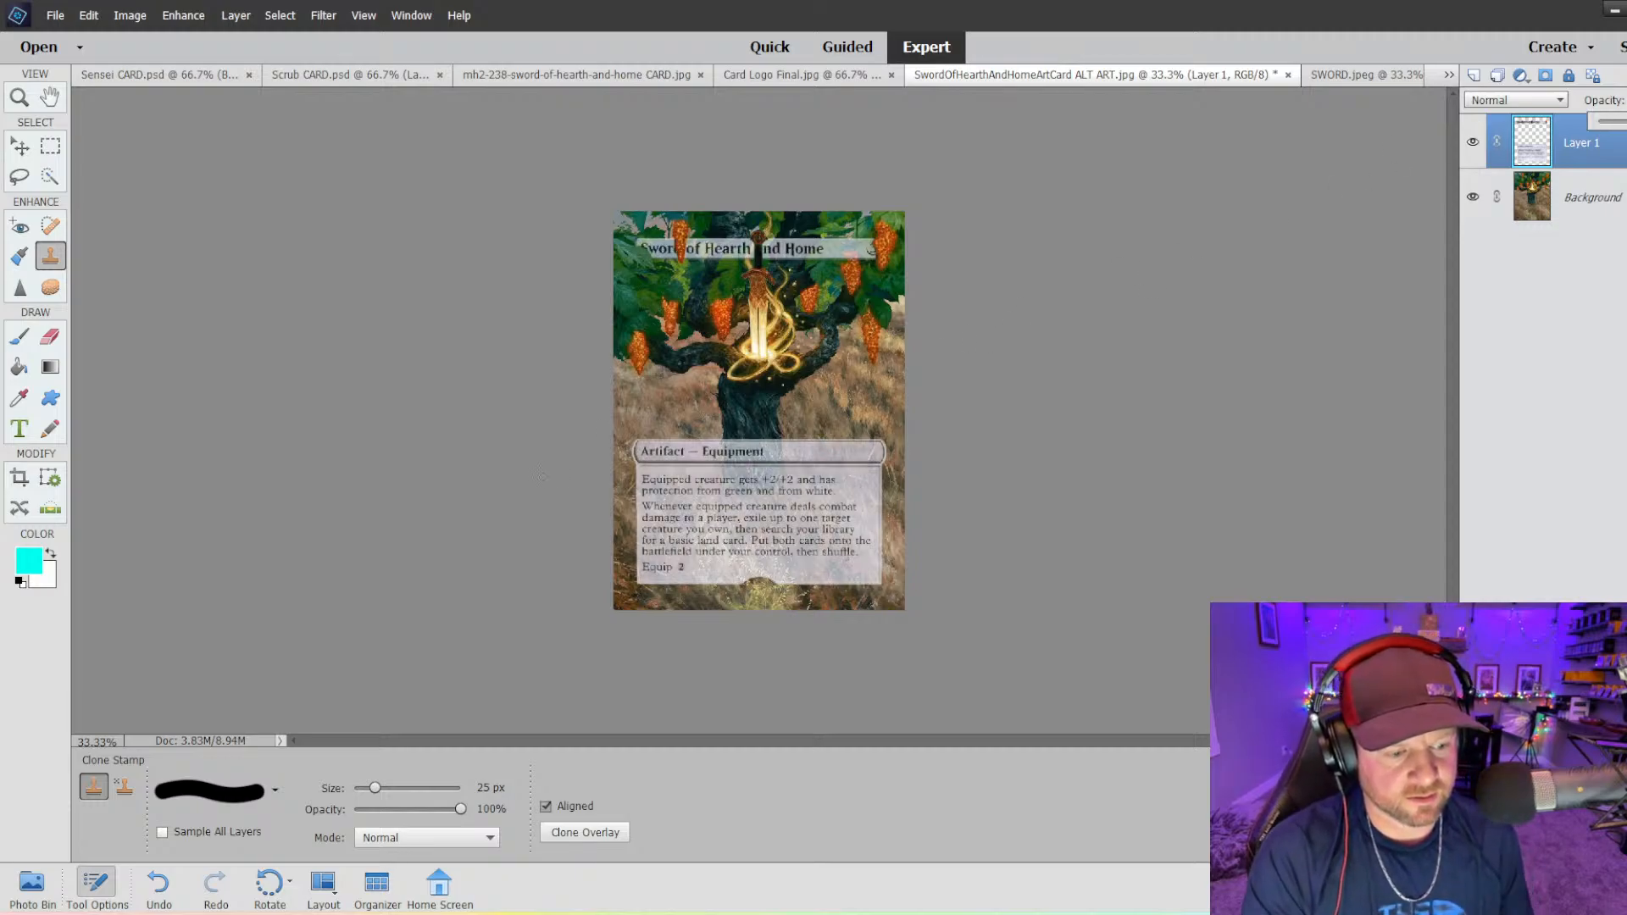
{"action": "key", "text": "ctrl+equal"}
{"action": "key", "text": "ctrl+equal"}
{"action": "key", "text": "ctrl+equal"}
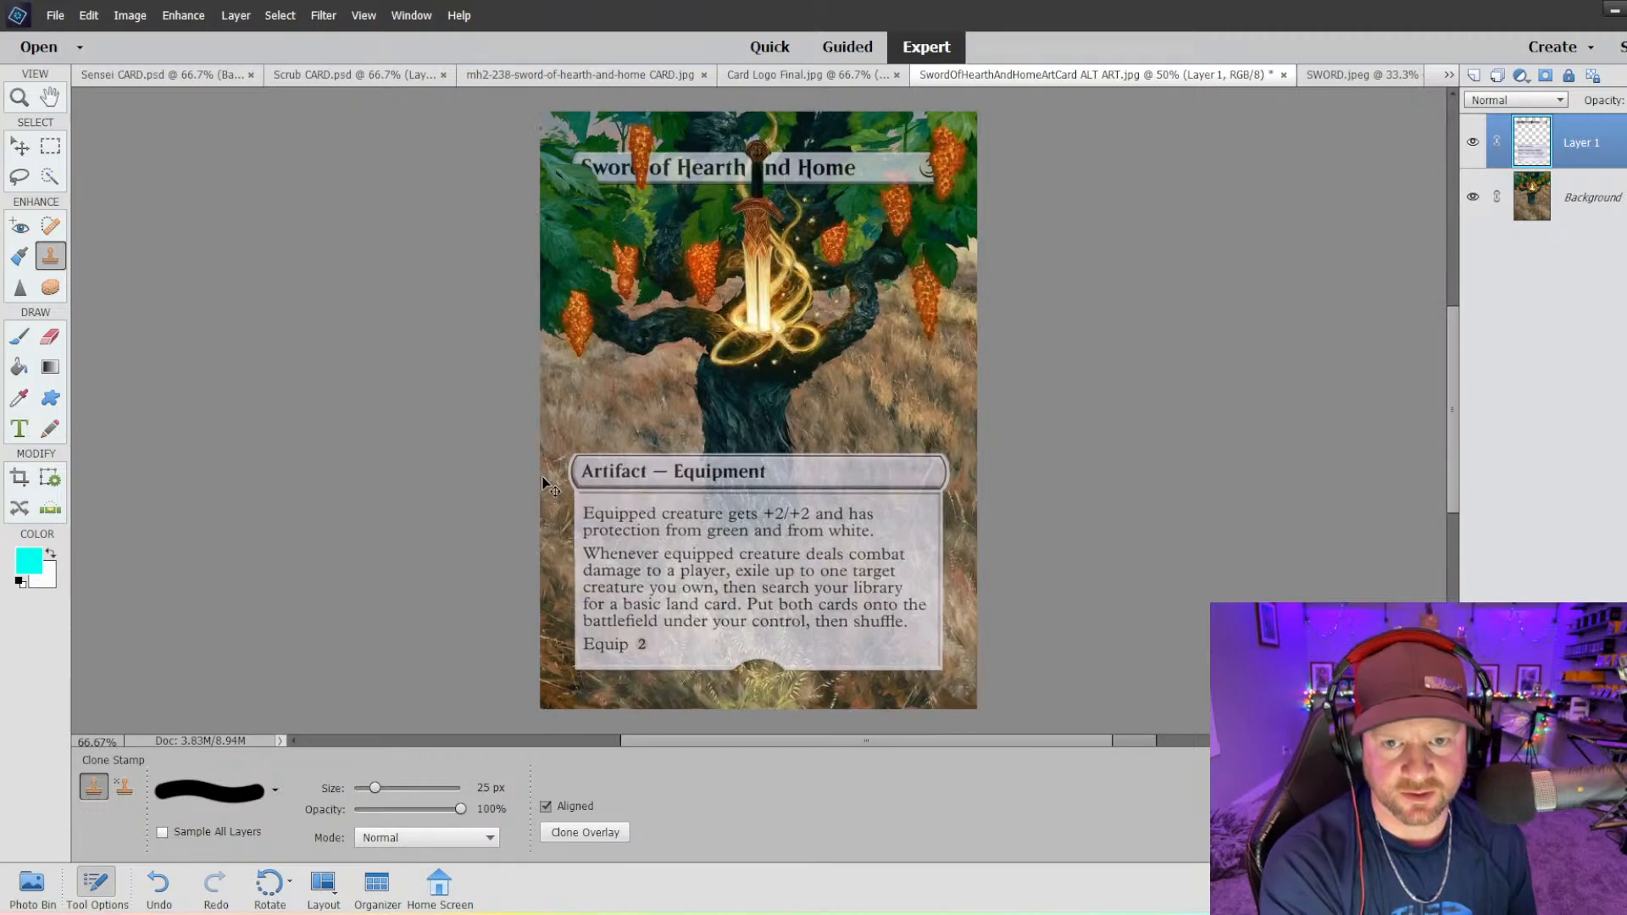
{"action": "scroll", "coordinate": [542, 490], "scroll_direction": "down", "scroll_amount": 4}
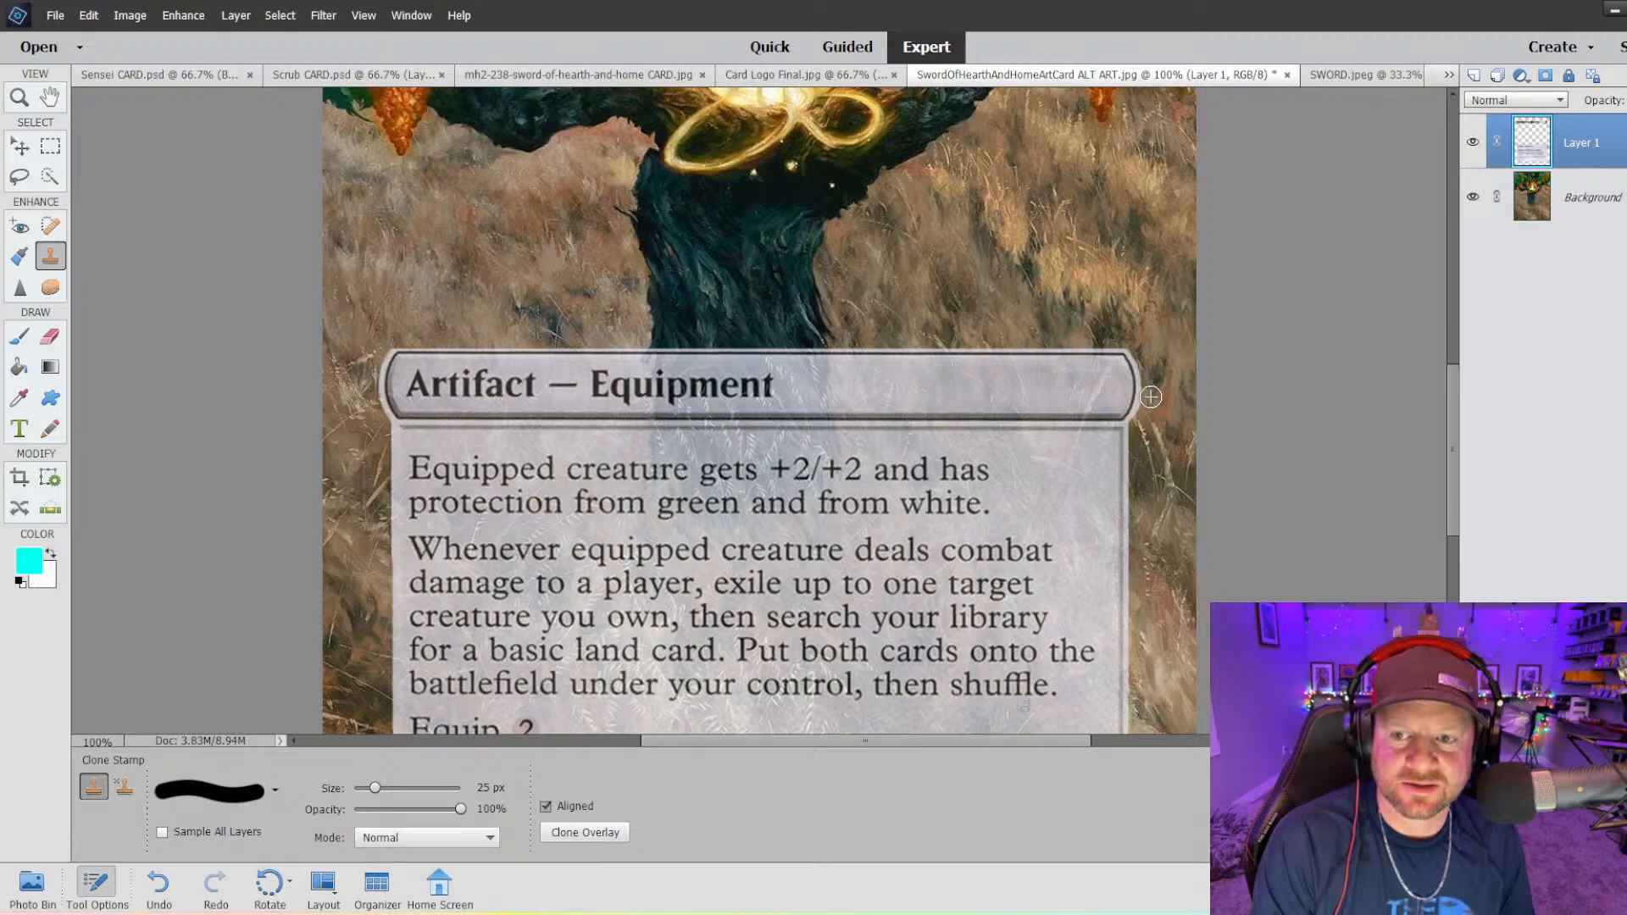
- Clean the pale outline around the rounded end of the "Artifact — Equipment" bar, undoing the stray Clone Stamp strokes
{"action": "key", "text": "ctrl+z"}
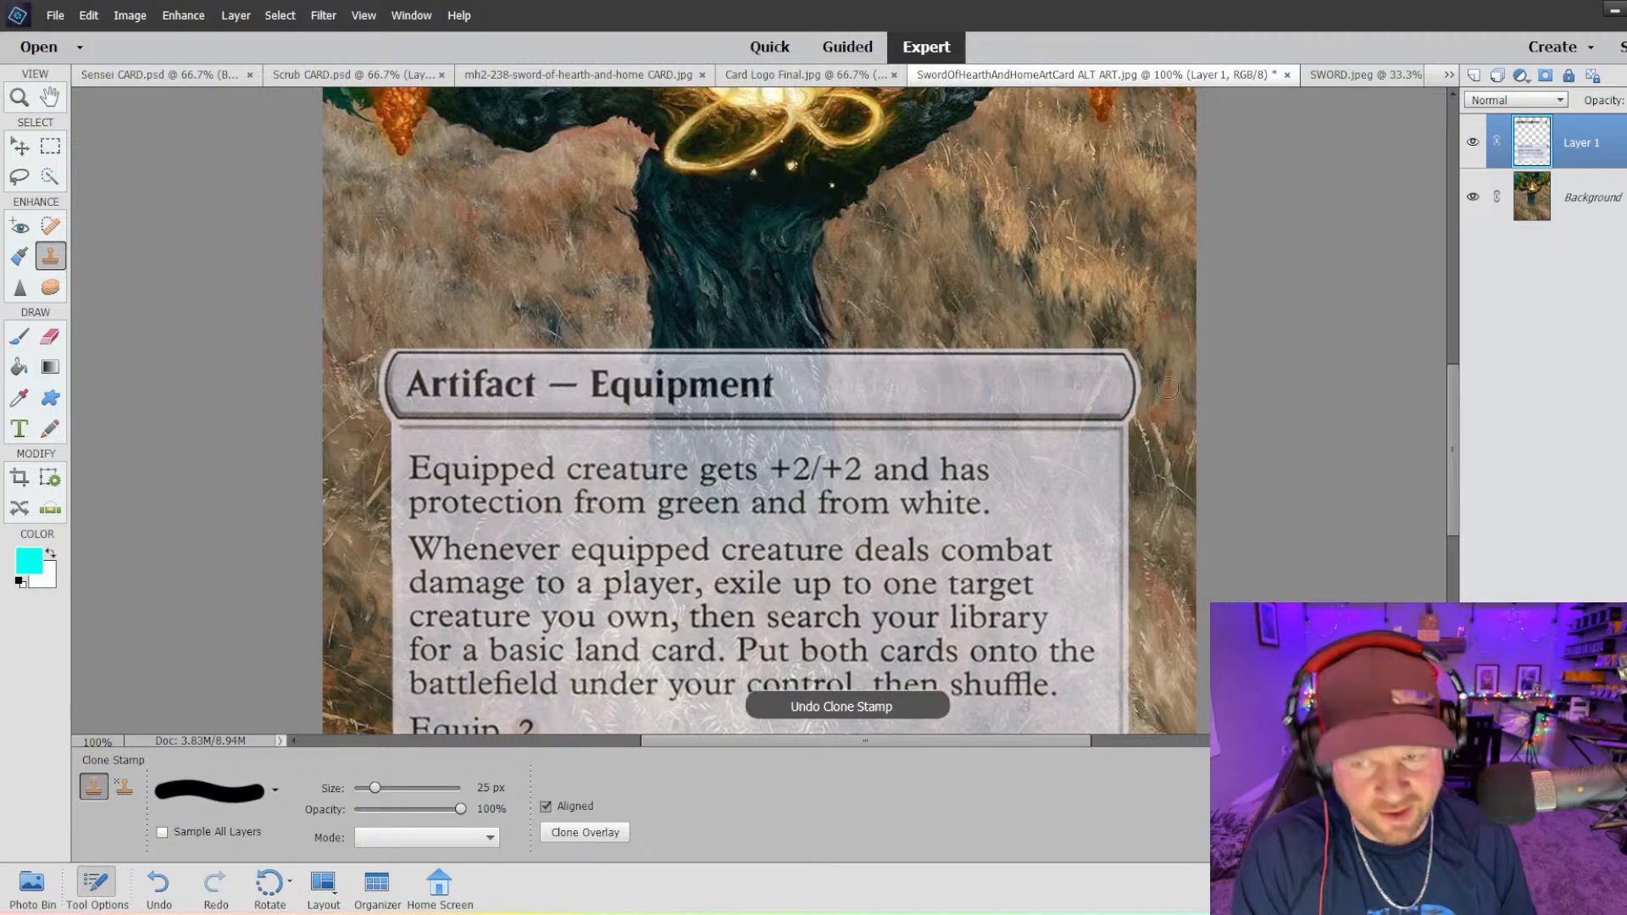
{"action": "key", "text": "ctrl+equal"}
{"action": "key", "text": "ctrl+equal"}
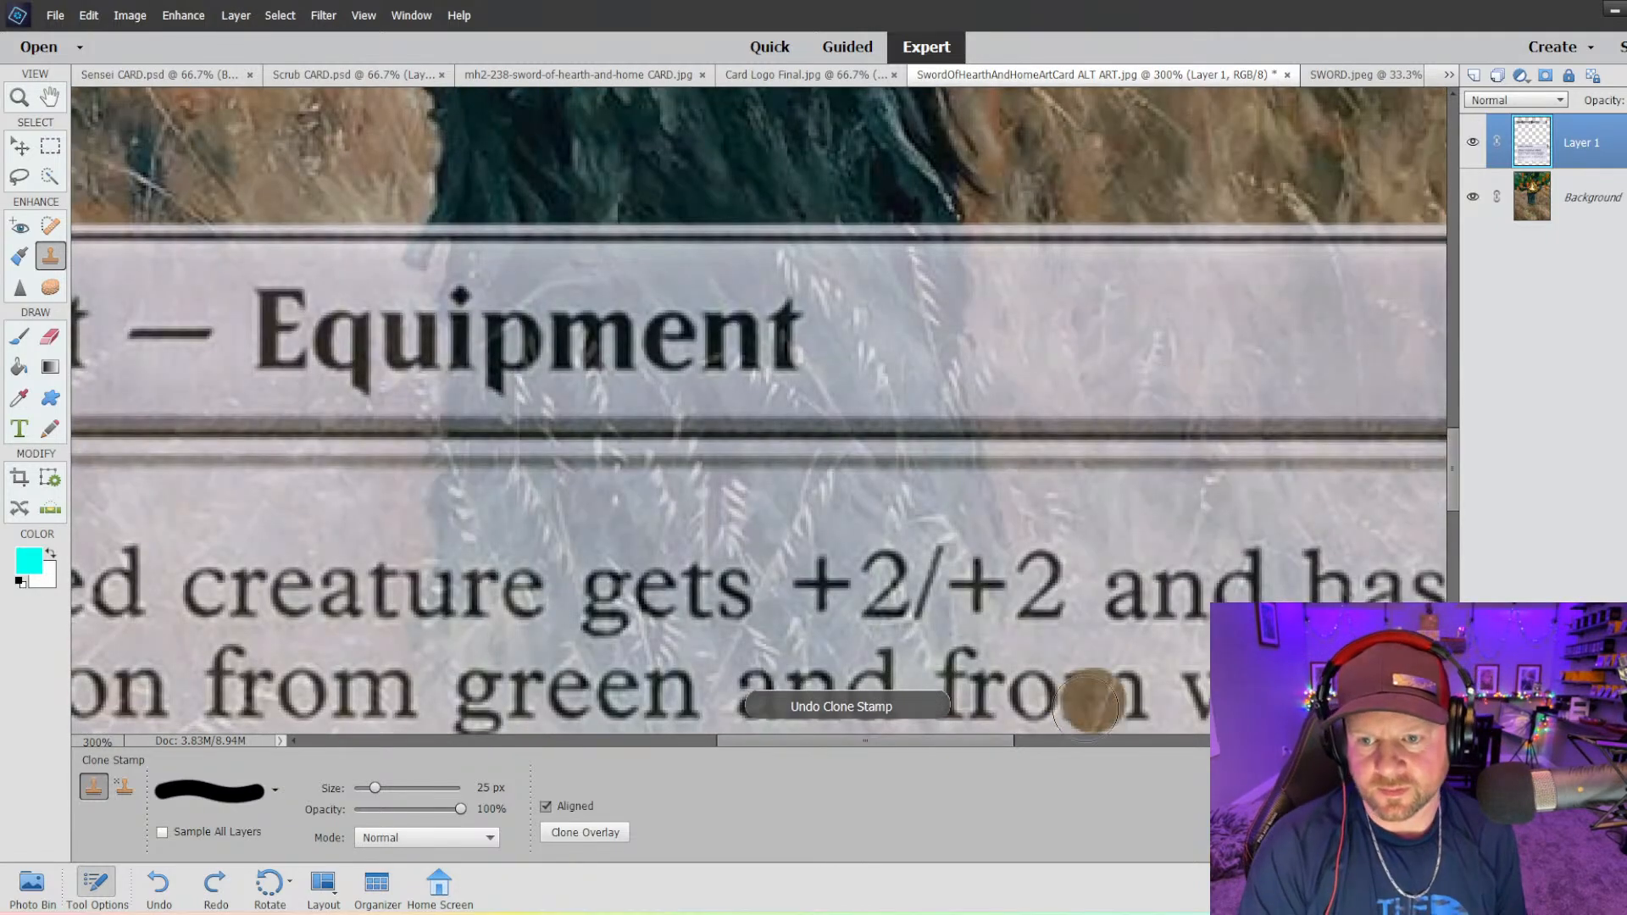
{"action": "left_click_drag", "start_coordinate": [885, 742], "coordinate": [1150, 737]}
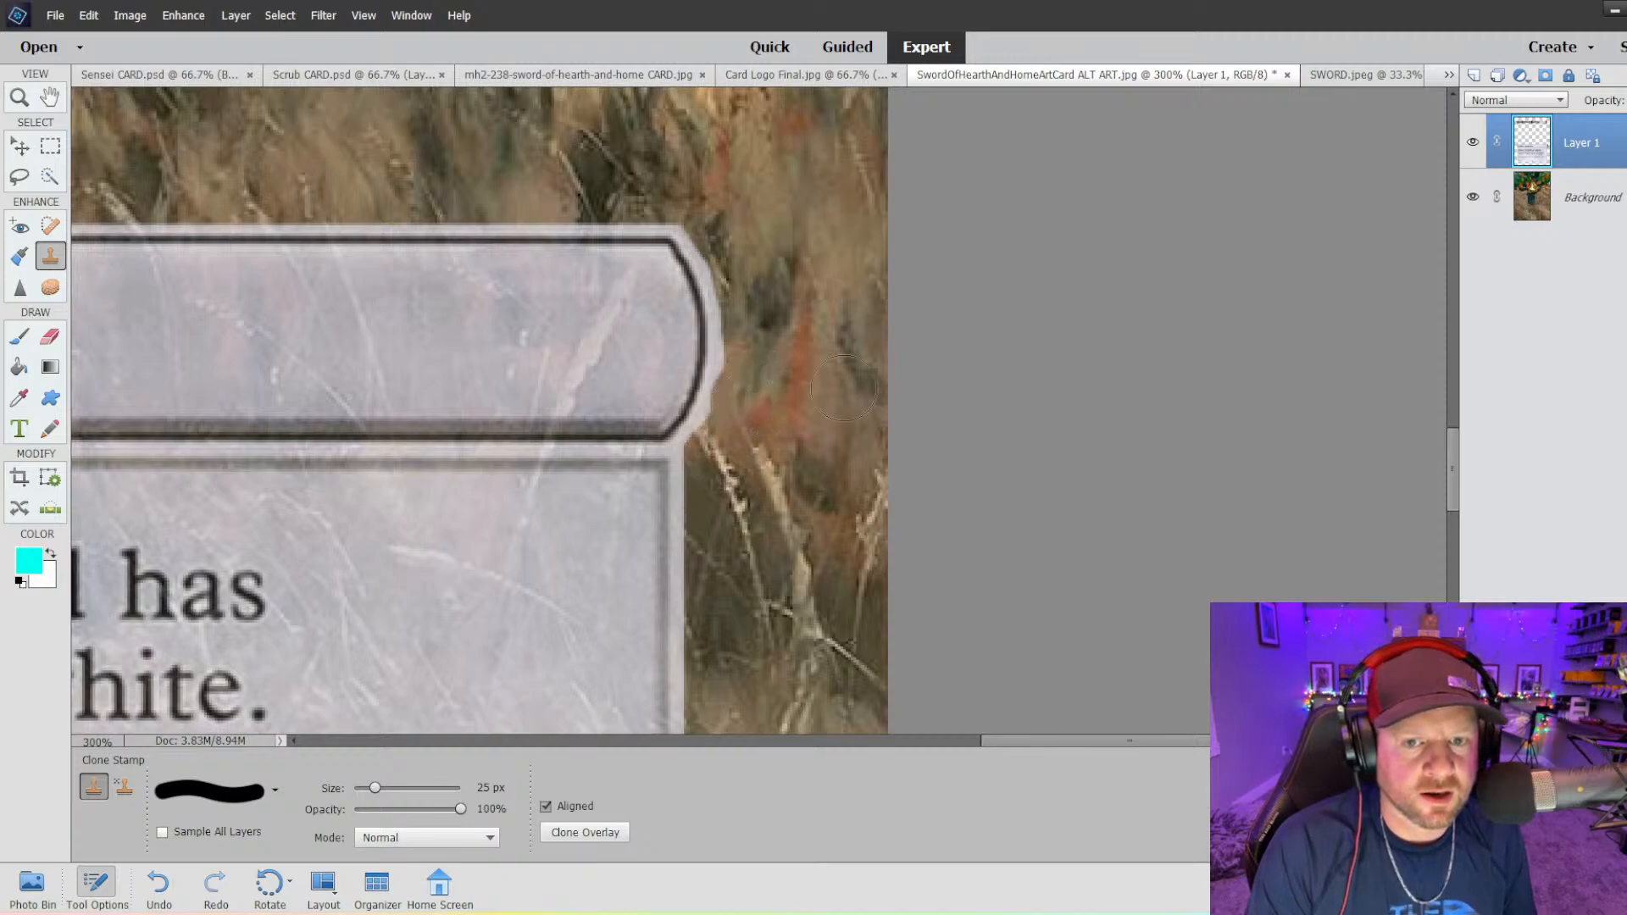
{"action": "key", "text": "ctrl+z"}
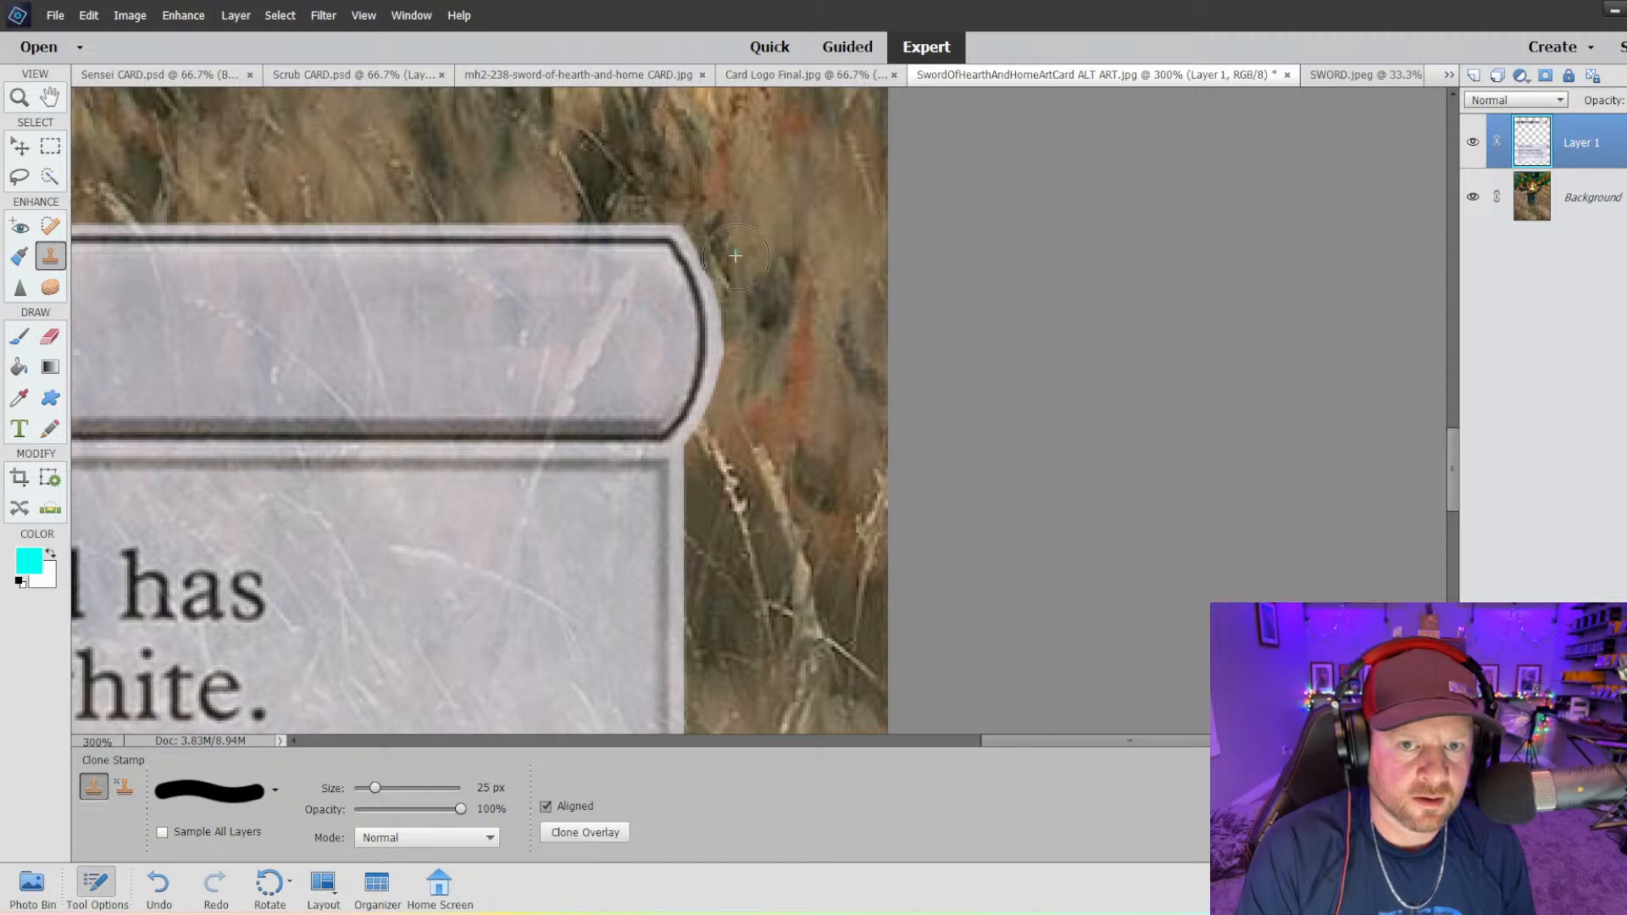
{"action": "key", "text": "ctrl+z"}
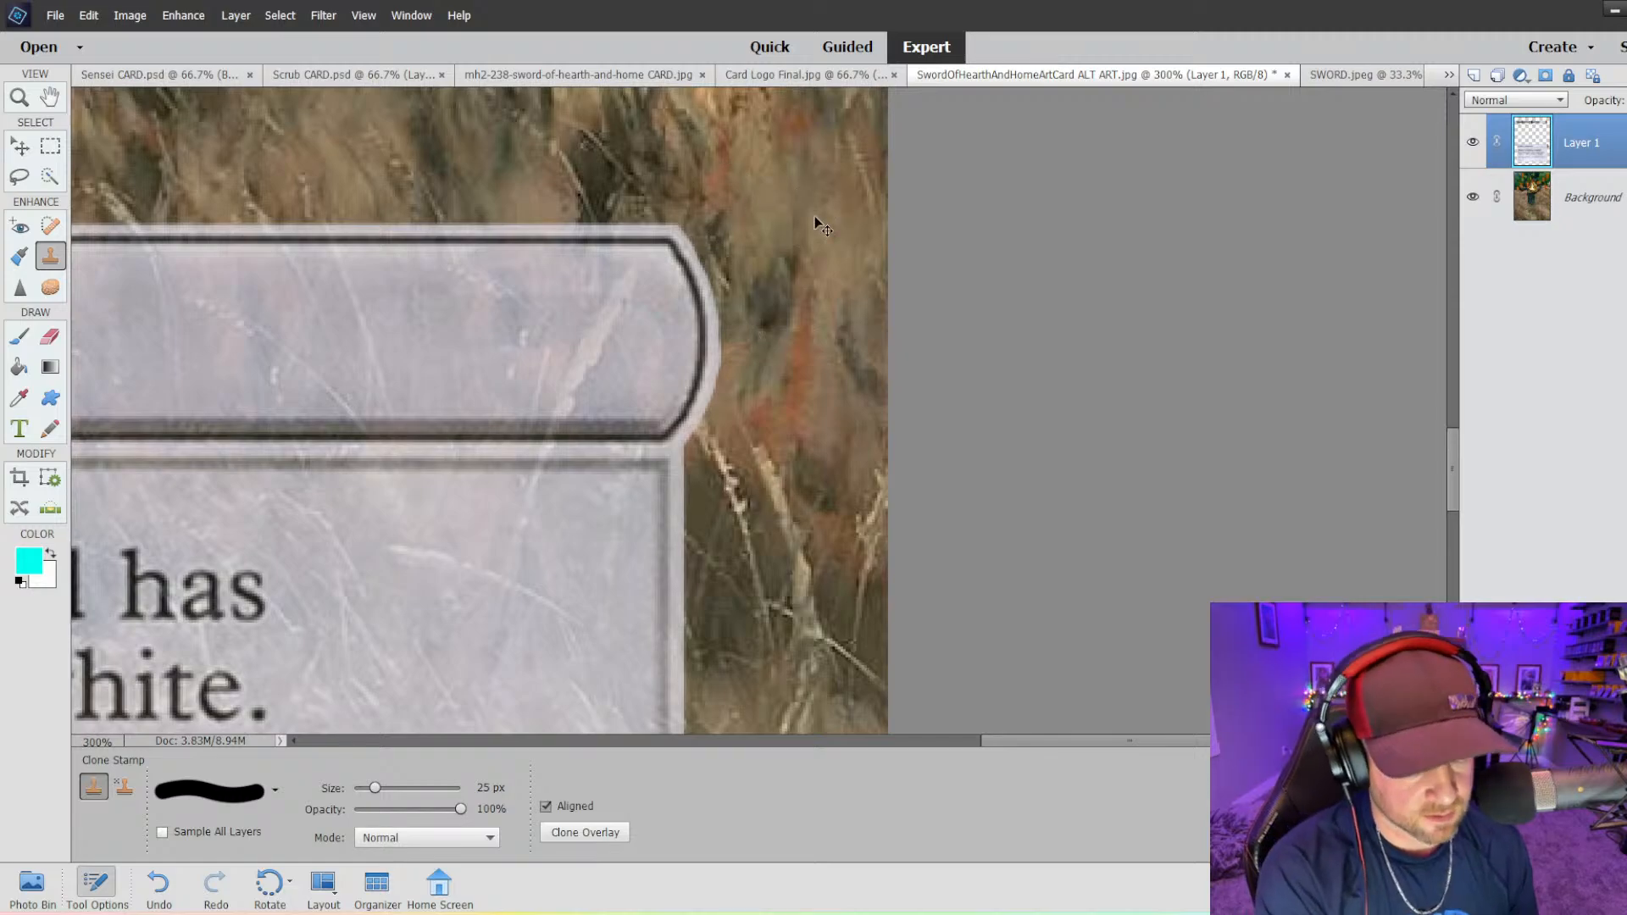
- Set the Clone Stamp to a soft brush of 40 px at 53% opacity
{"action": "key", "text": "ctrl+minus"}
{"action": "key", "text": "ctrl+minus"}
{"action": "key", "text": "ctrl+minus"}
{"action": "key", "text": "ctrl+minus"}
{"action": "key", "text": "ctrl+plus"}
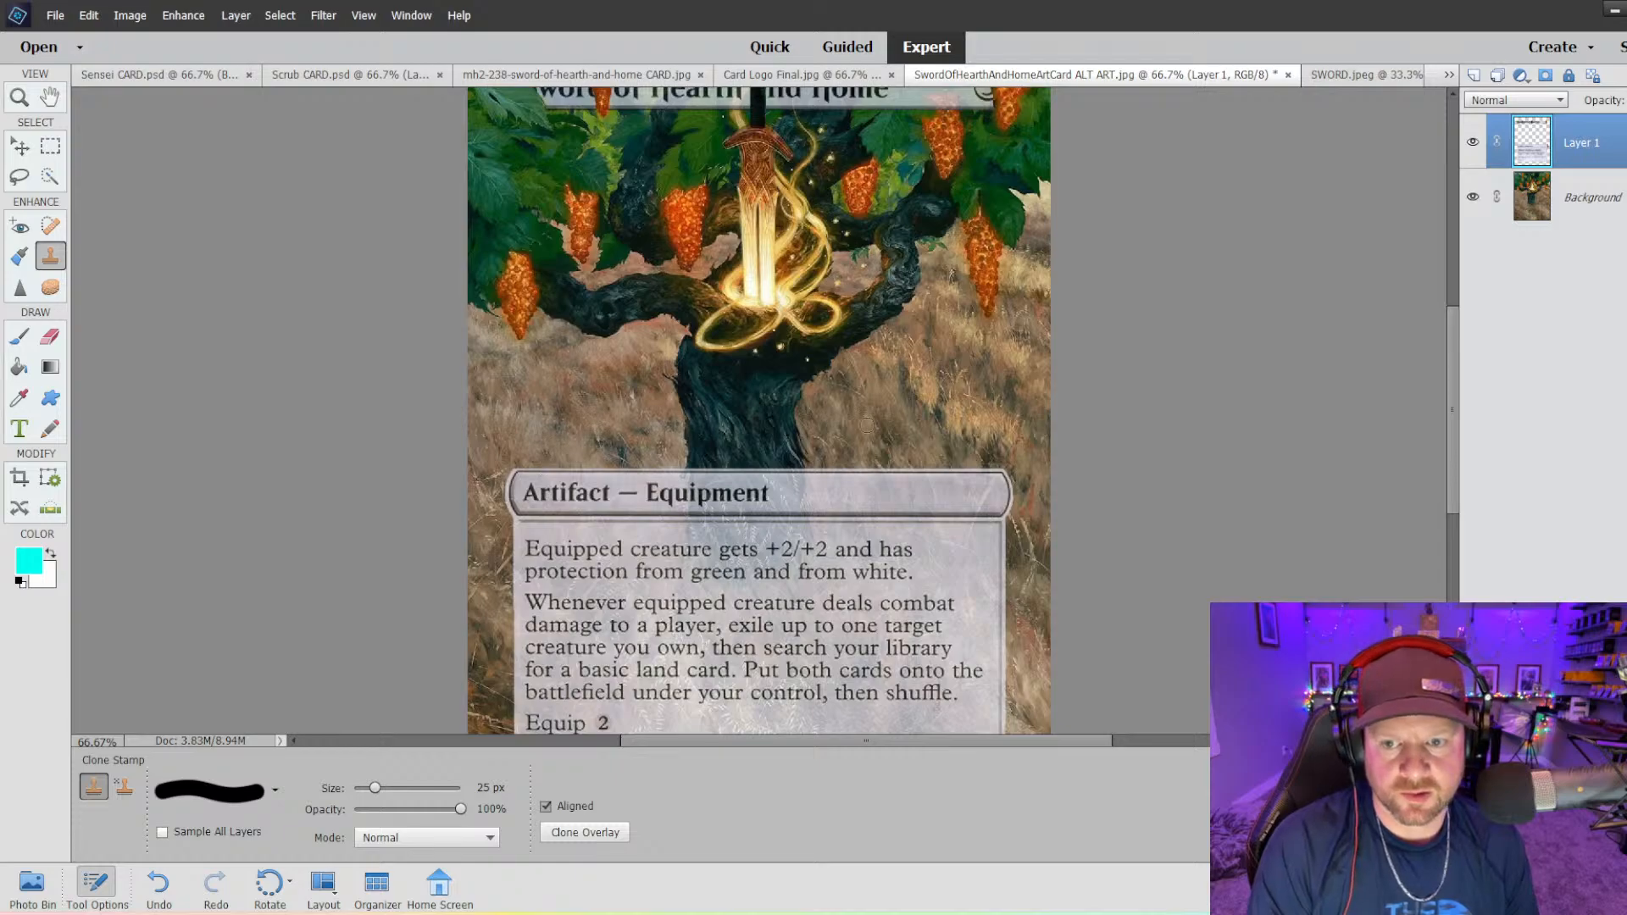
{"action": "scroll", "coordinate": [681, 503], "scroll_direction": "down", "scroll_amount": 1}
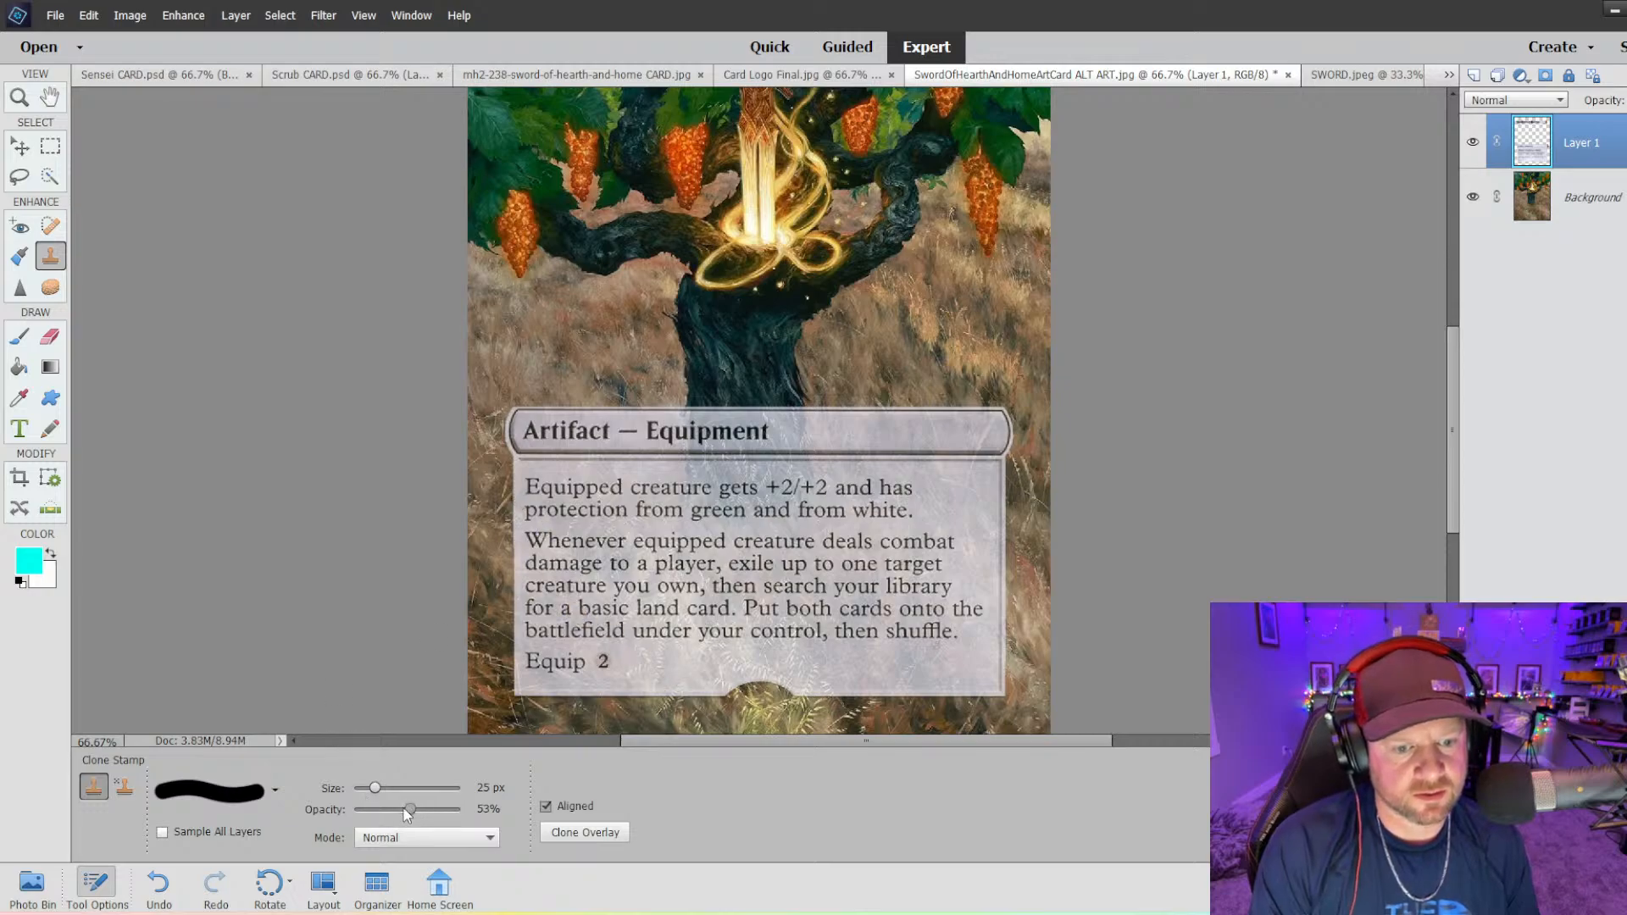
{"action": "left_click", "coordinate": [276, 789]}
{"action": "left_click", "coordinate": [216, 629]}
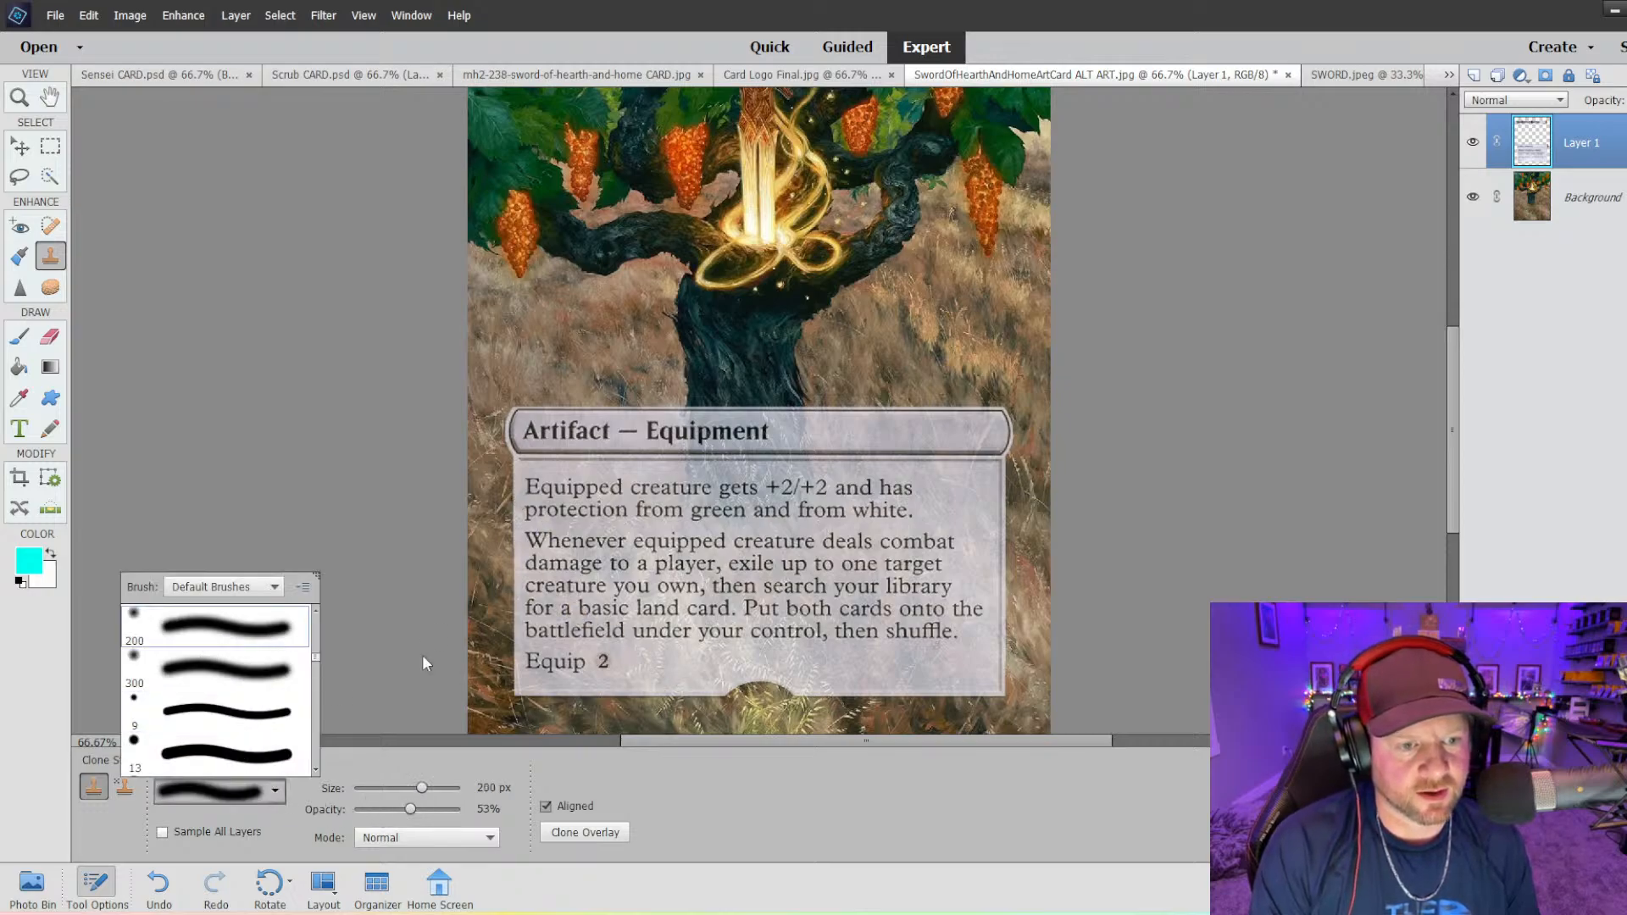
{"action": "key", "text": "bracketleft"}
{"action": "key", "text": "bracketleft"}
{"action": "key", "text": "bracketleft"}
{"action": "key", "text": "bracketleft"}
{"action": "key", "text": "bracketleft"}
{"action": "key", "text": "bracketleft"}
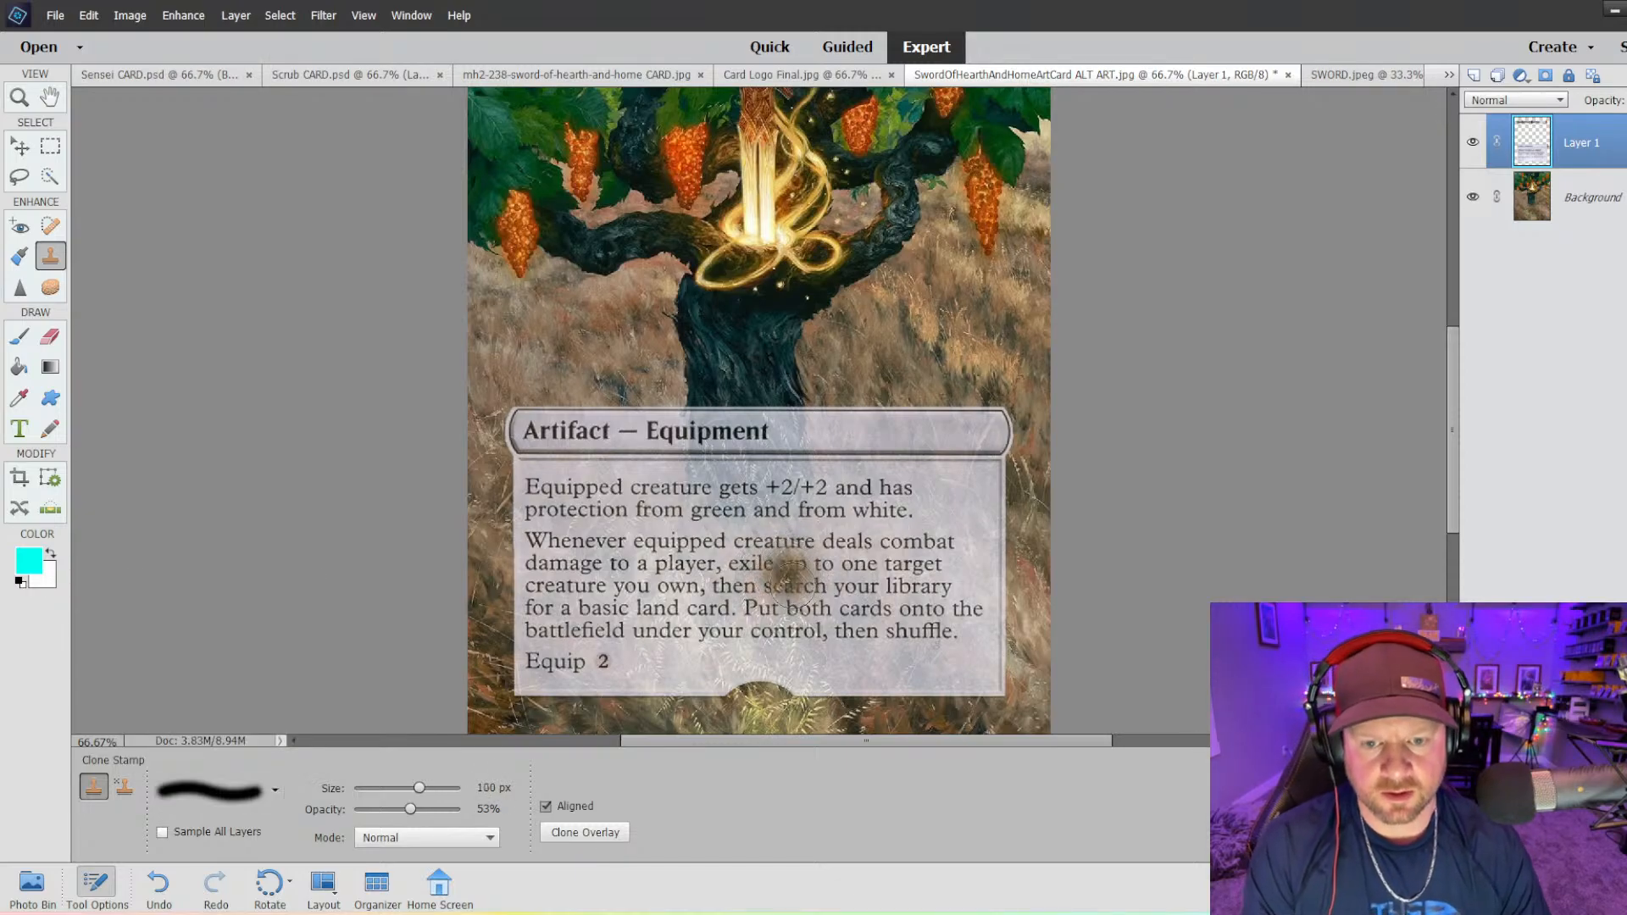
{"action": "key", "text": "bracketleft"}
{"action": "key", "text": "bracketleft"}
{"action": "key", "text": "bracketleft"}
{"action": "key", "text": "bracketleft"}
{"action": "key", "text": "bracketleft"}
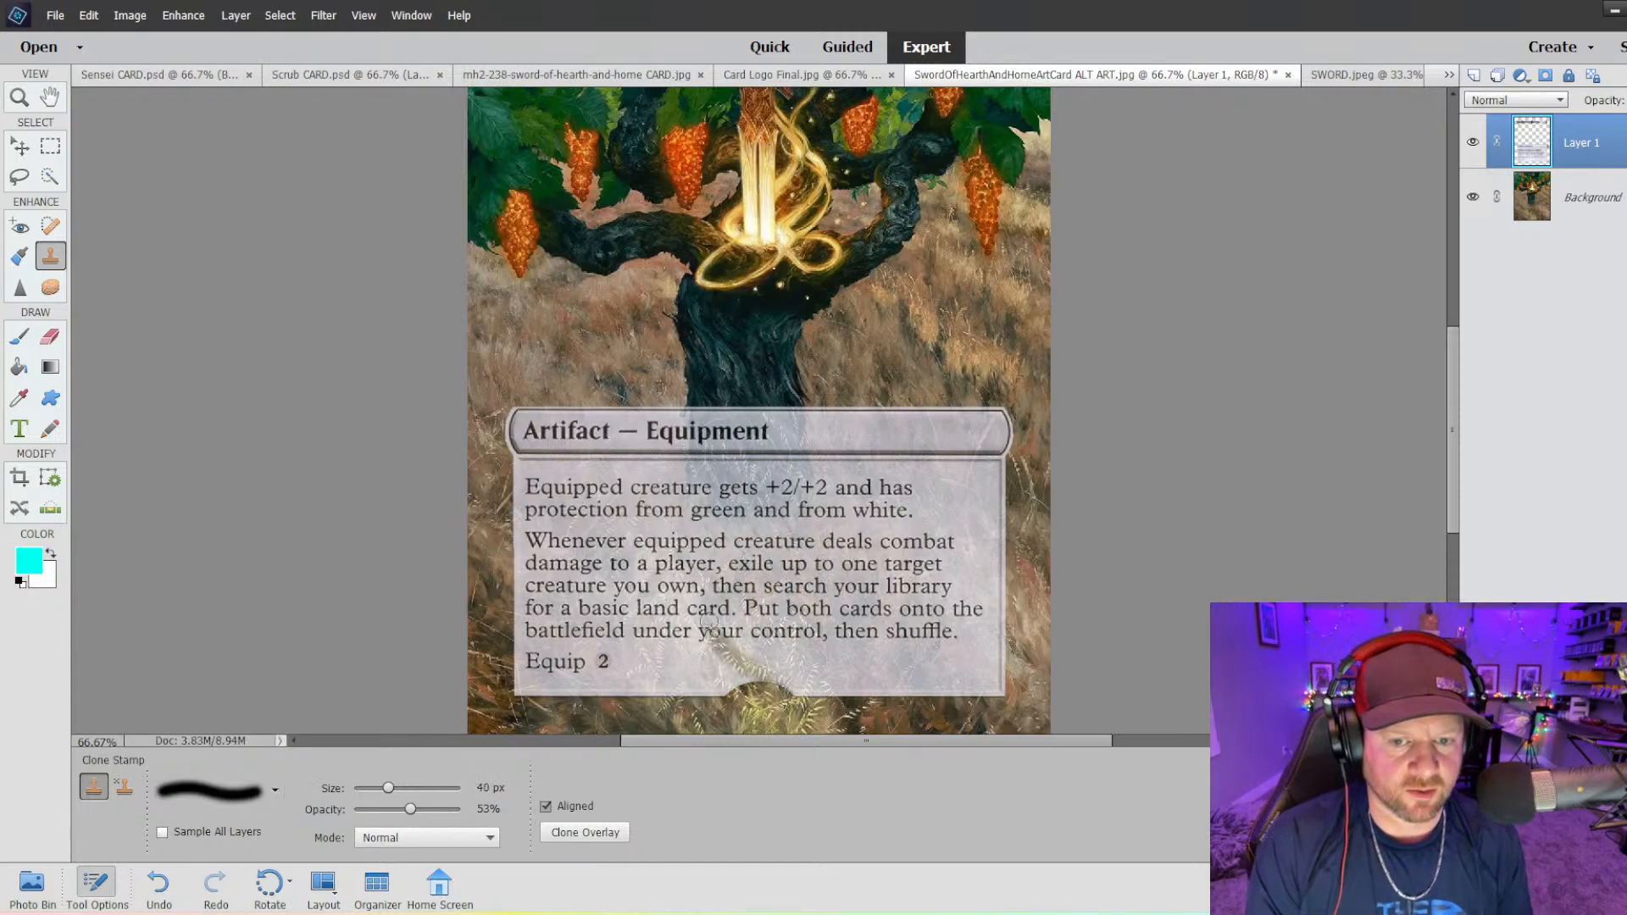
- Try cloning the grass artwork over the rules text box, check the whole card, and undo the stroke
{"action": "mouse_move", "coordinate": [714, 705]}
{"action": "left_mouse_down"}
{"action": "mouse_move", "coordinate": [811, 579]}
{"action": "mouse_move", "coordinate": [934, 611]}
{"action": "mouse_move", "coordinate": [957, 732]}
{"action": "mouse_move", "coordinate": [915, 575]}
{"action": "mouse_move", "coordinate": [742, 538]}
{"action": "mouse_move", "coordinate": [719, 653]}
{"action": "mouse_move", "coordinate": [598, 555]}
{"action": "mouse_move", "coordinate": [598, 493]}
{"action": "mouse_move", "coordinate": [701, 473]}
{"action": "mouse_move", "coordinate": [721, 435]}
{"action": "mouse_move", "coordinate": [816, 468]}
{"action": "mouse_move", "coordinate": [853, 615]}
{"action": "mouse_move", "coordinate": [856, 584]}
{"action": "mouse_move", "coordinate": [616, 454]}
{"action": "mouse_move", "coordinate": [508, 448]}
{"action": "mouse_move", "coordinate": [526, 520]}
{"action": "mouse_move", "coordinate": [743, 643]}
{"action": "mouse_move", "coordinate": [869, 475]}
{"action": "mouse_move", "coordinate": [968, 694]}
{"action": "mouse_move", "coordinate": [978, 493]}
{"action": "mouse_move", "coordinate": [961, 609]}
{"action": "mouse_move", "coordinate": [701, 635]}
{"action": "left_mouse_up"}
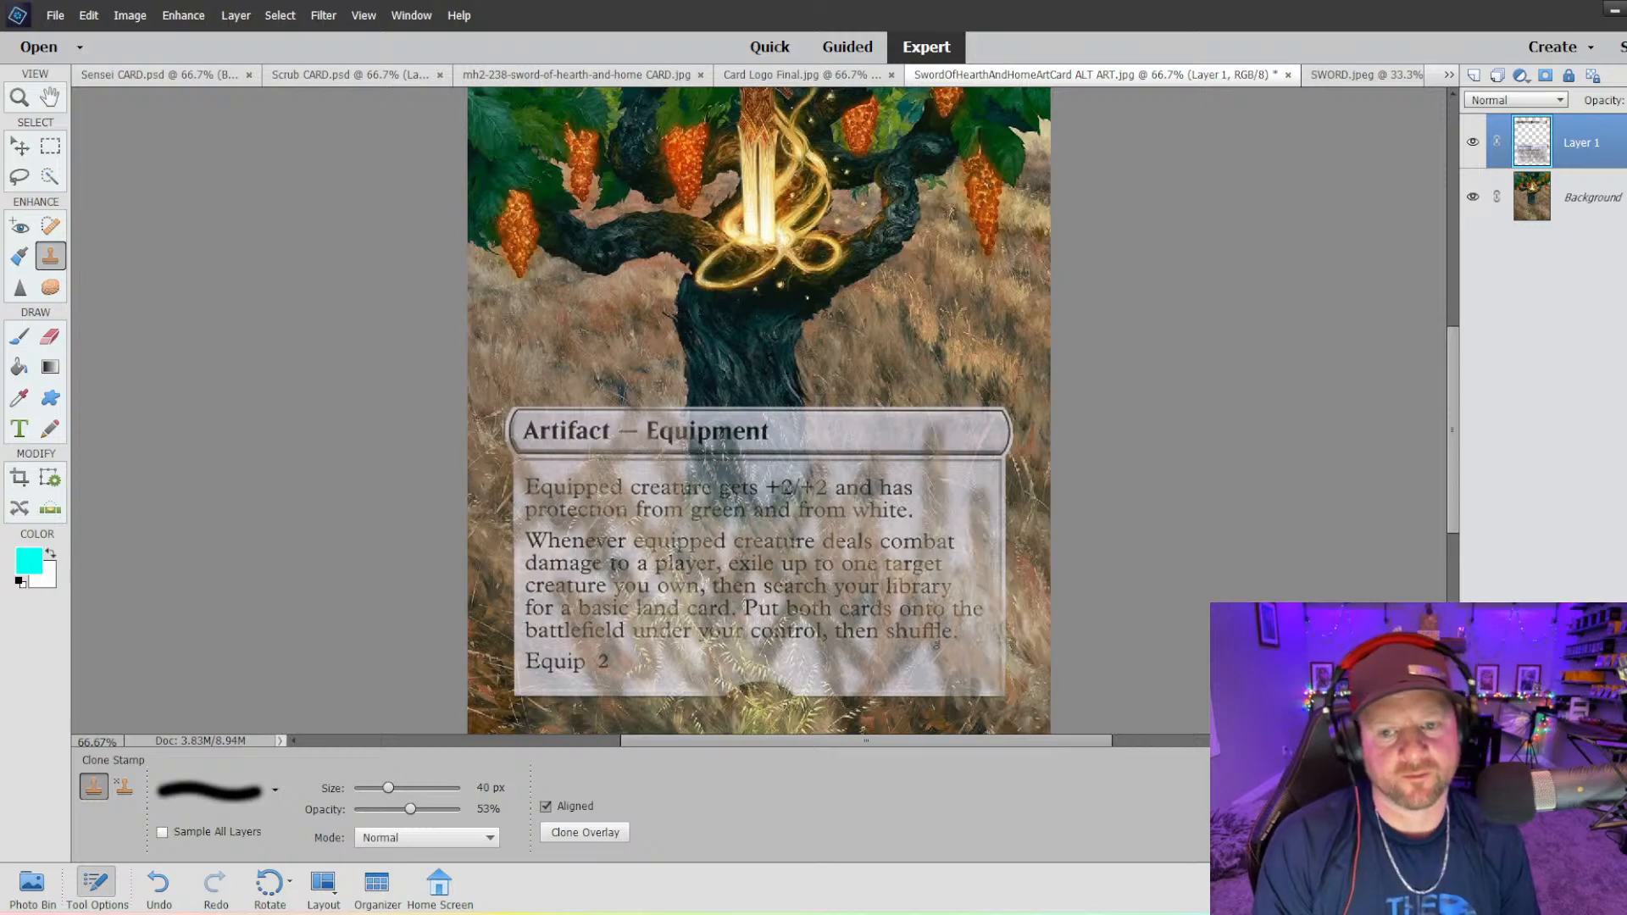
{"action": "key", "text": "ctrl+minus"}
{"action": "key", "text": "ctrl+minus"}
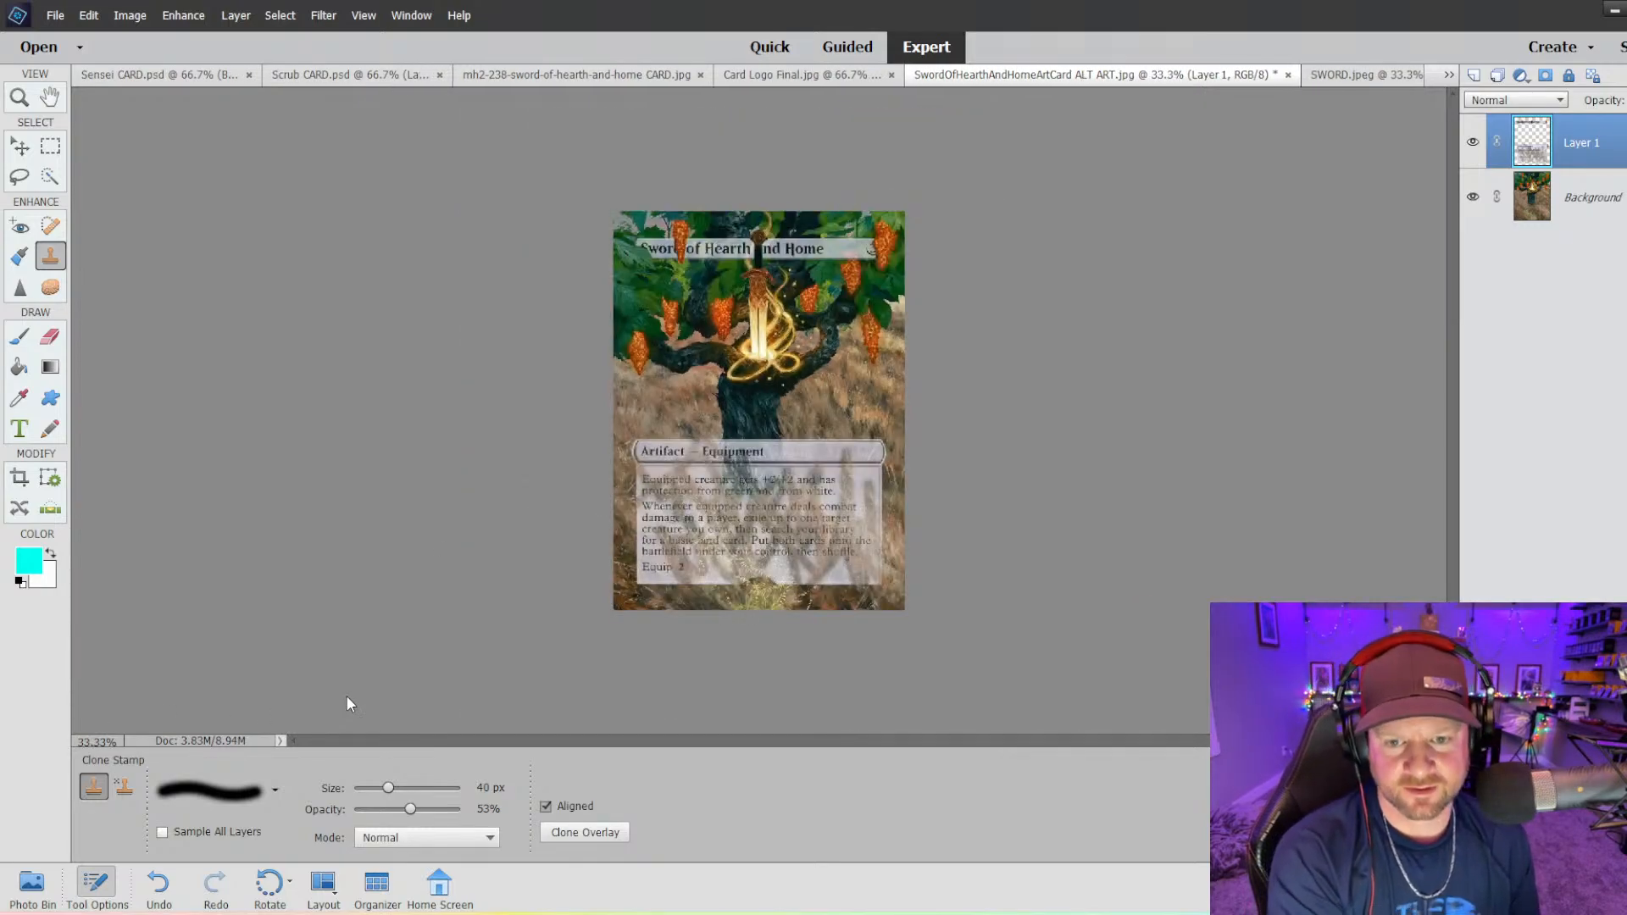
{"action": "key", "text": "ctrl+z"}
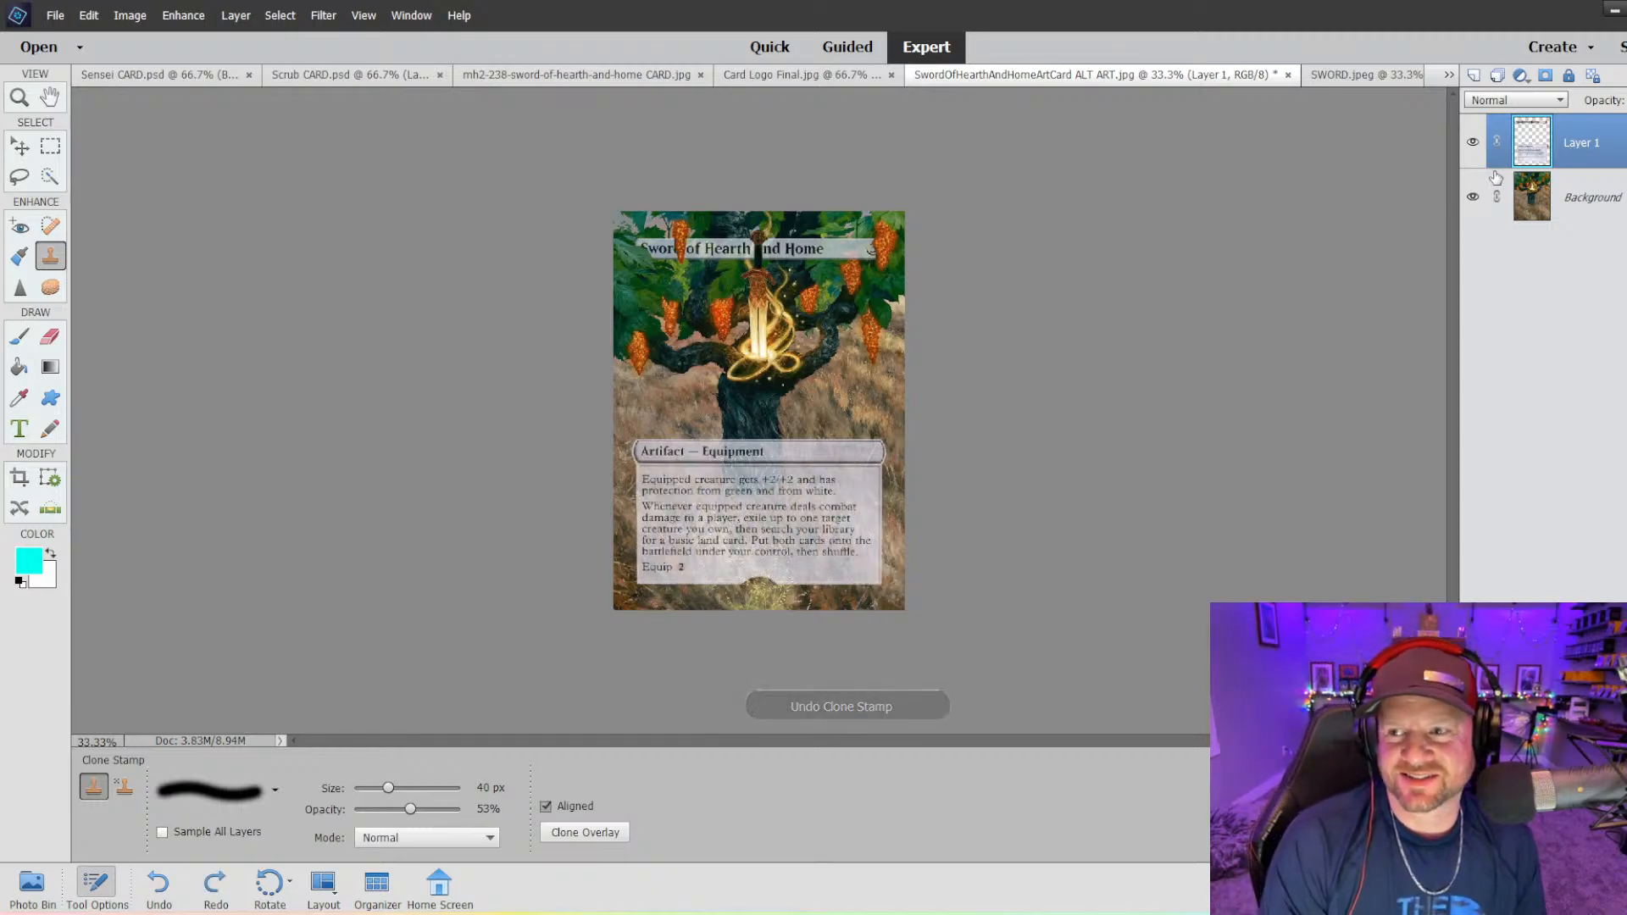
- Paste the CS logo from Card Logo Final.jpg onto the alternate-art card as a new layer and activate the Move tool
{"action": "left_click", "coordinate": [720, 76]}
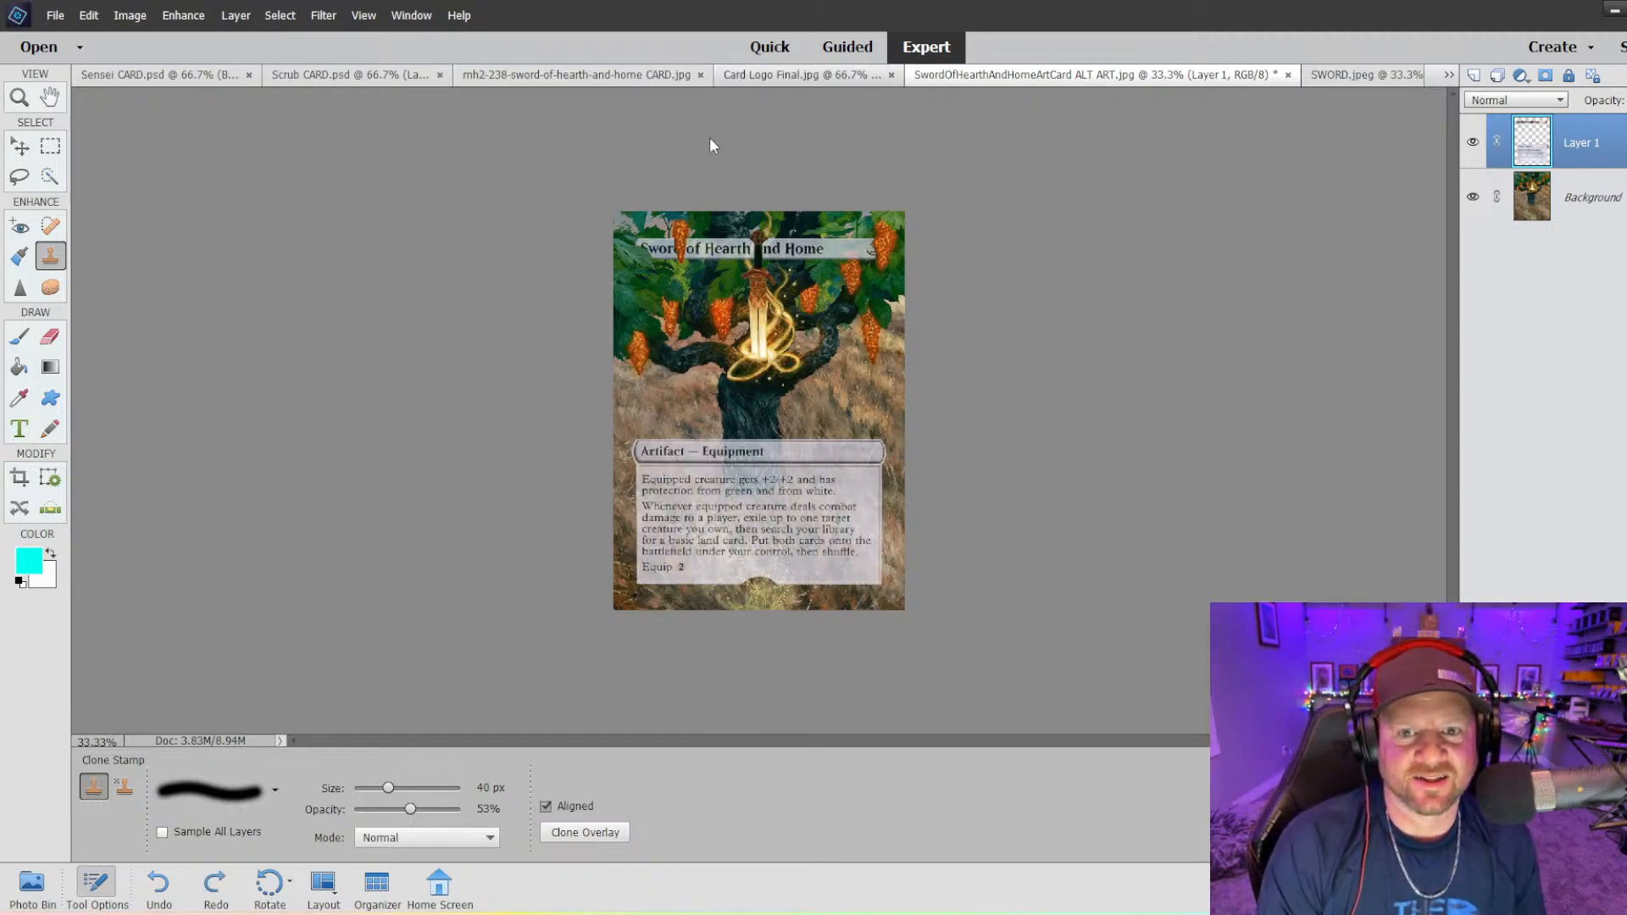
{"action": "left_click", "coordinate": [1054, 76]}
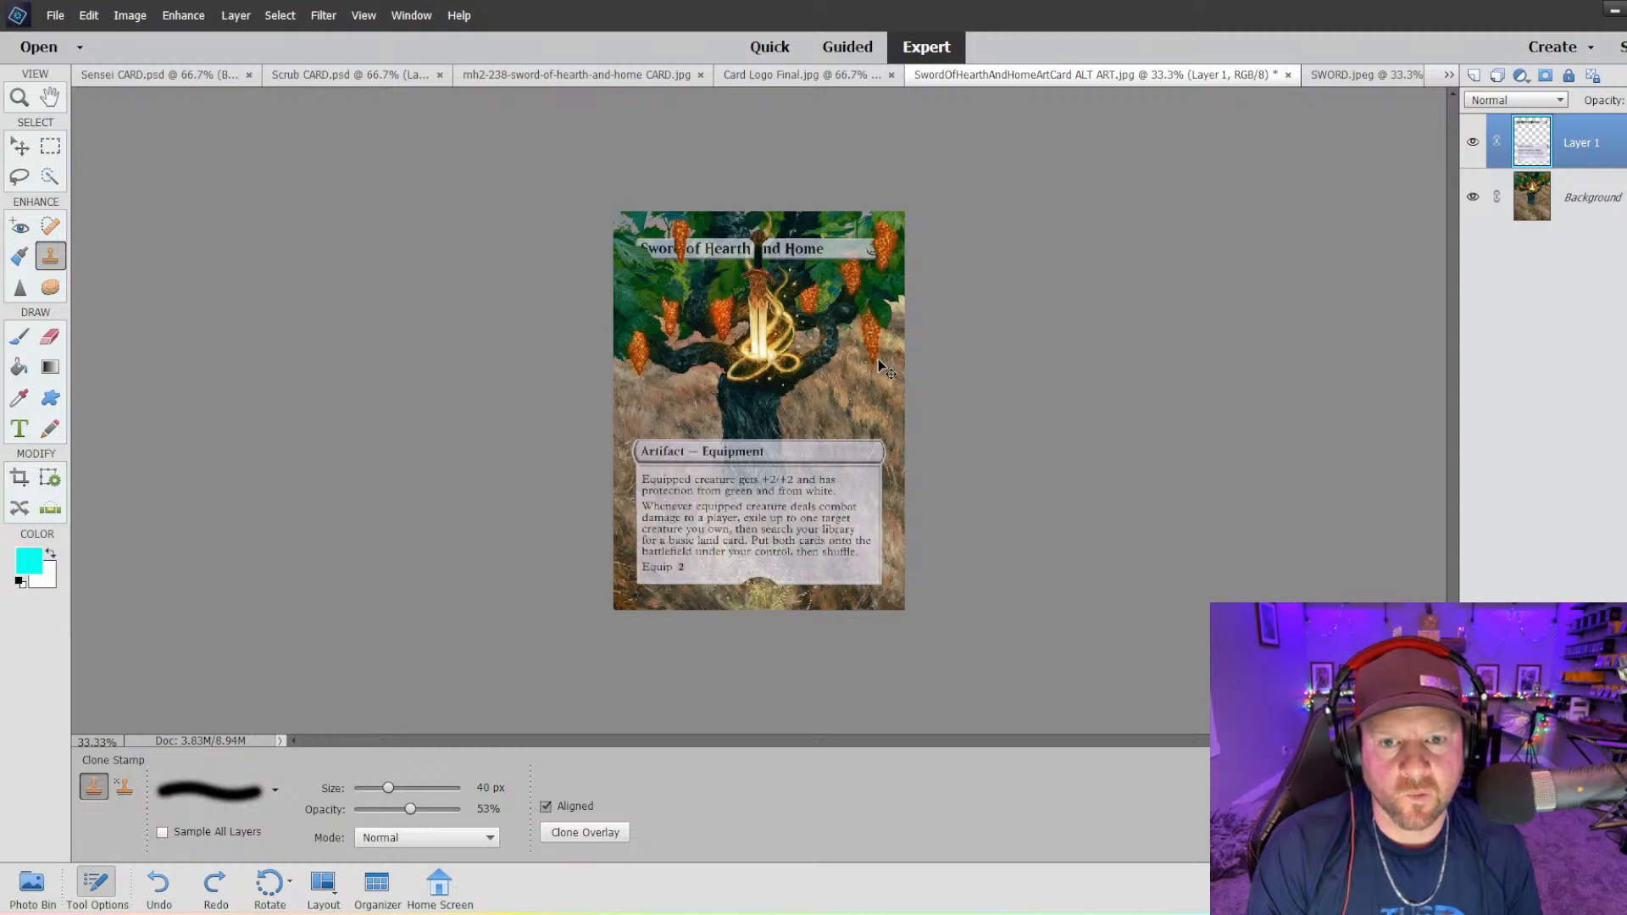
{"action": "key", "text": "ctrl+v"}
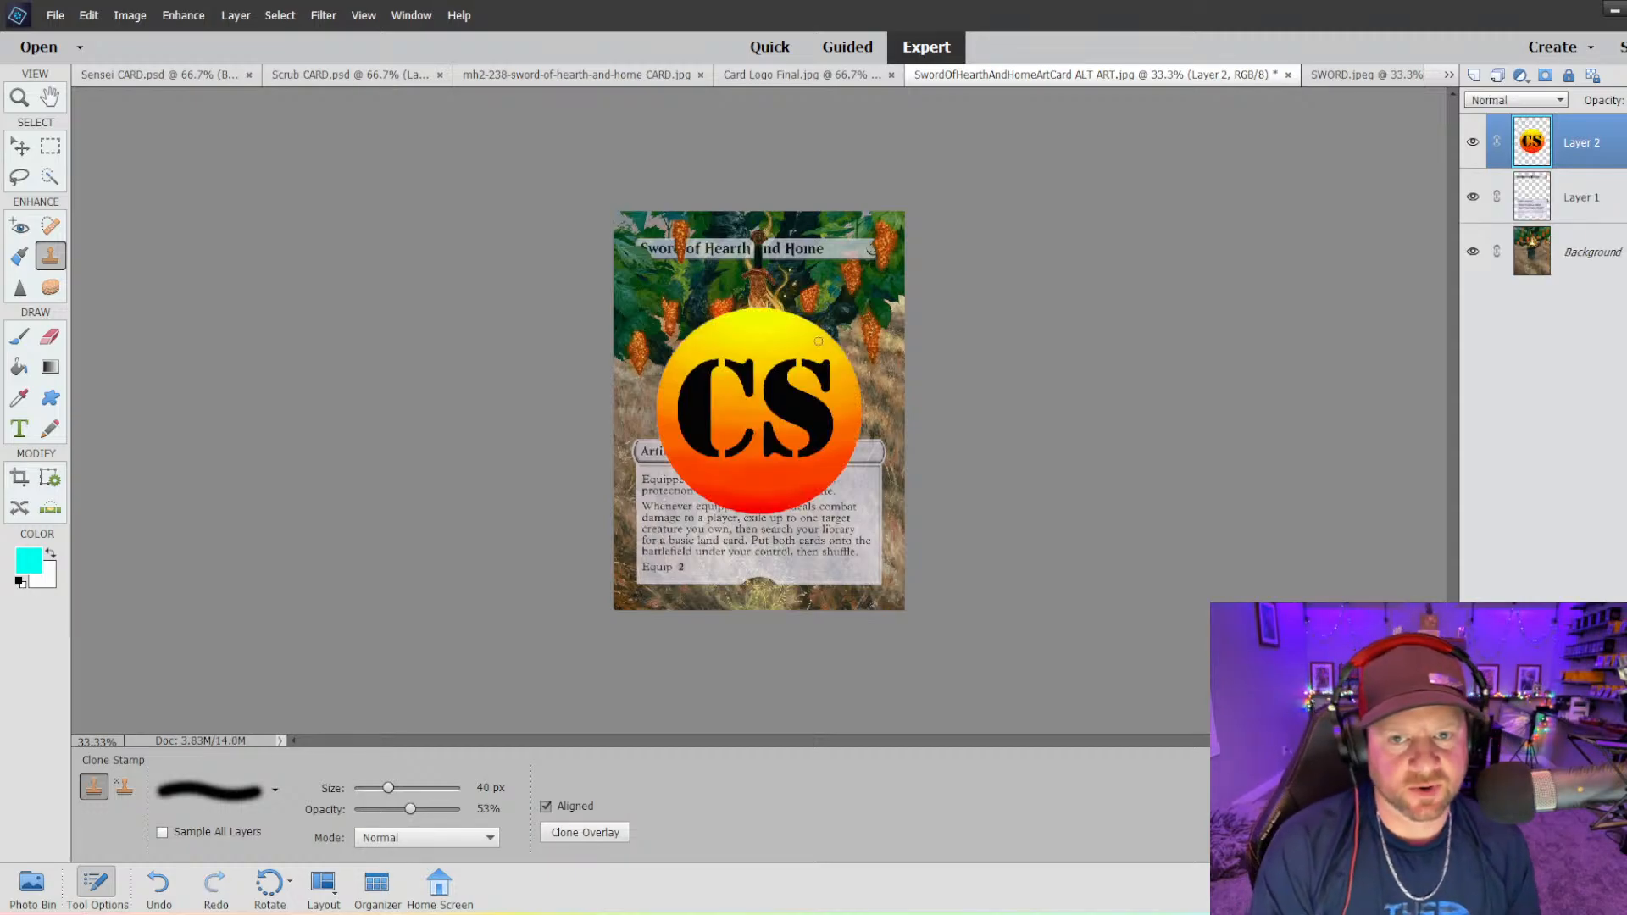
{"action": "left_click", "coordinate": [21, 145]}
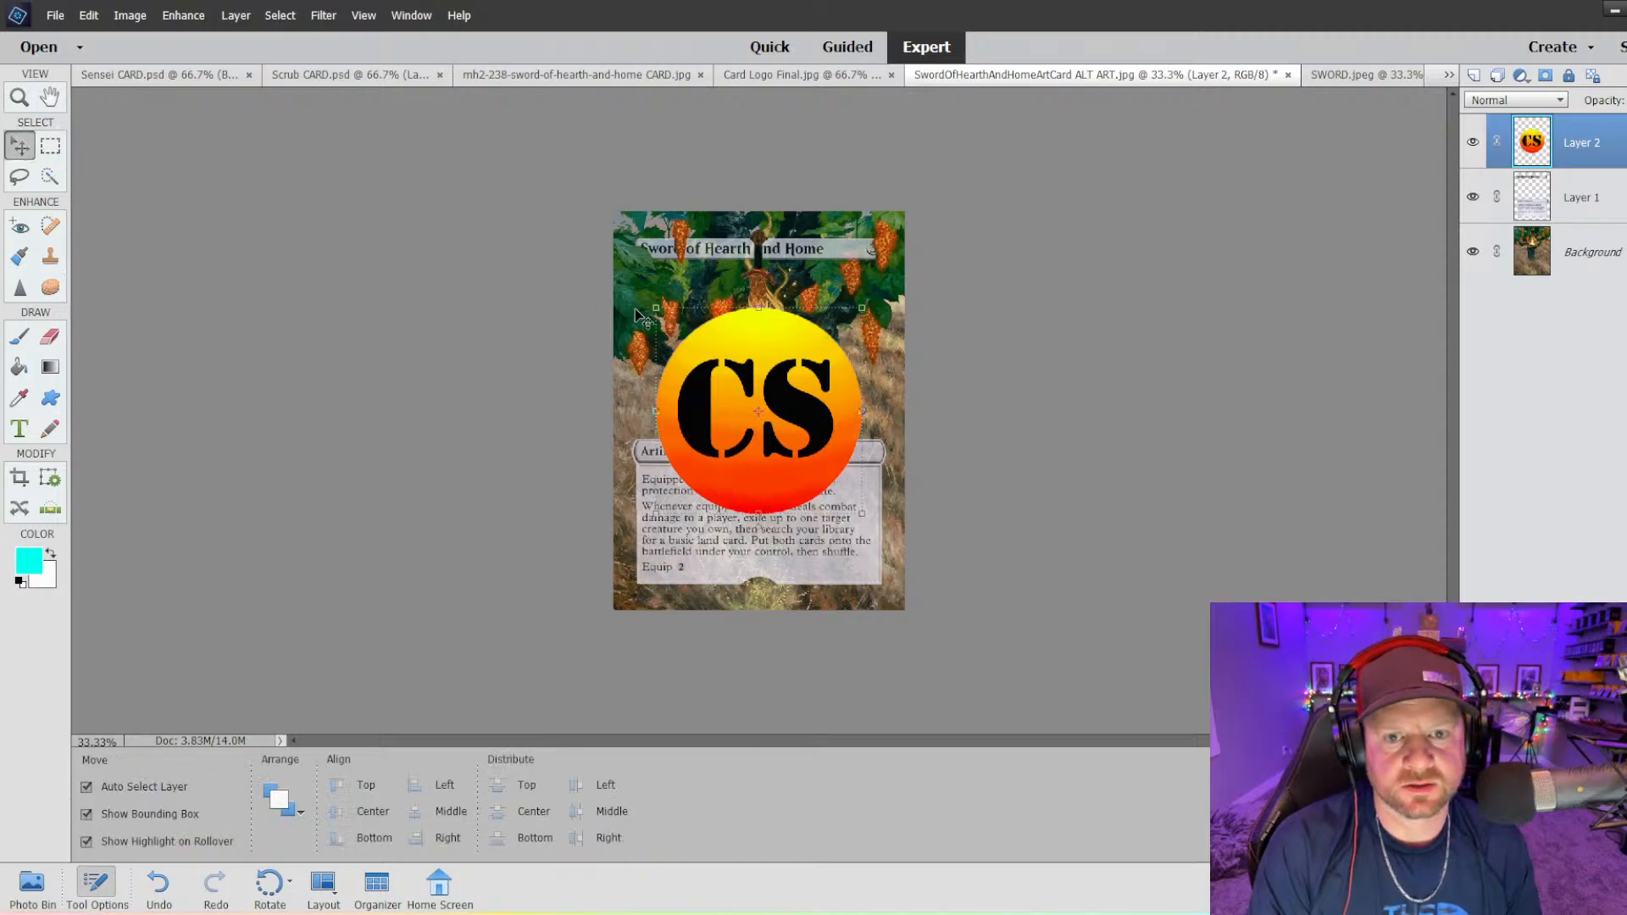
- Try scaling the CS logo down to 3.45% and moving it onto the glowing swirl at the sword's base
{"action": "left_click_drag", "start_coordinate": [656, 307], "coordinate": [766, 421]}
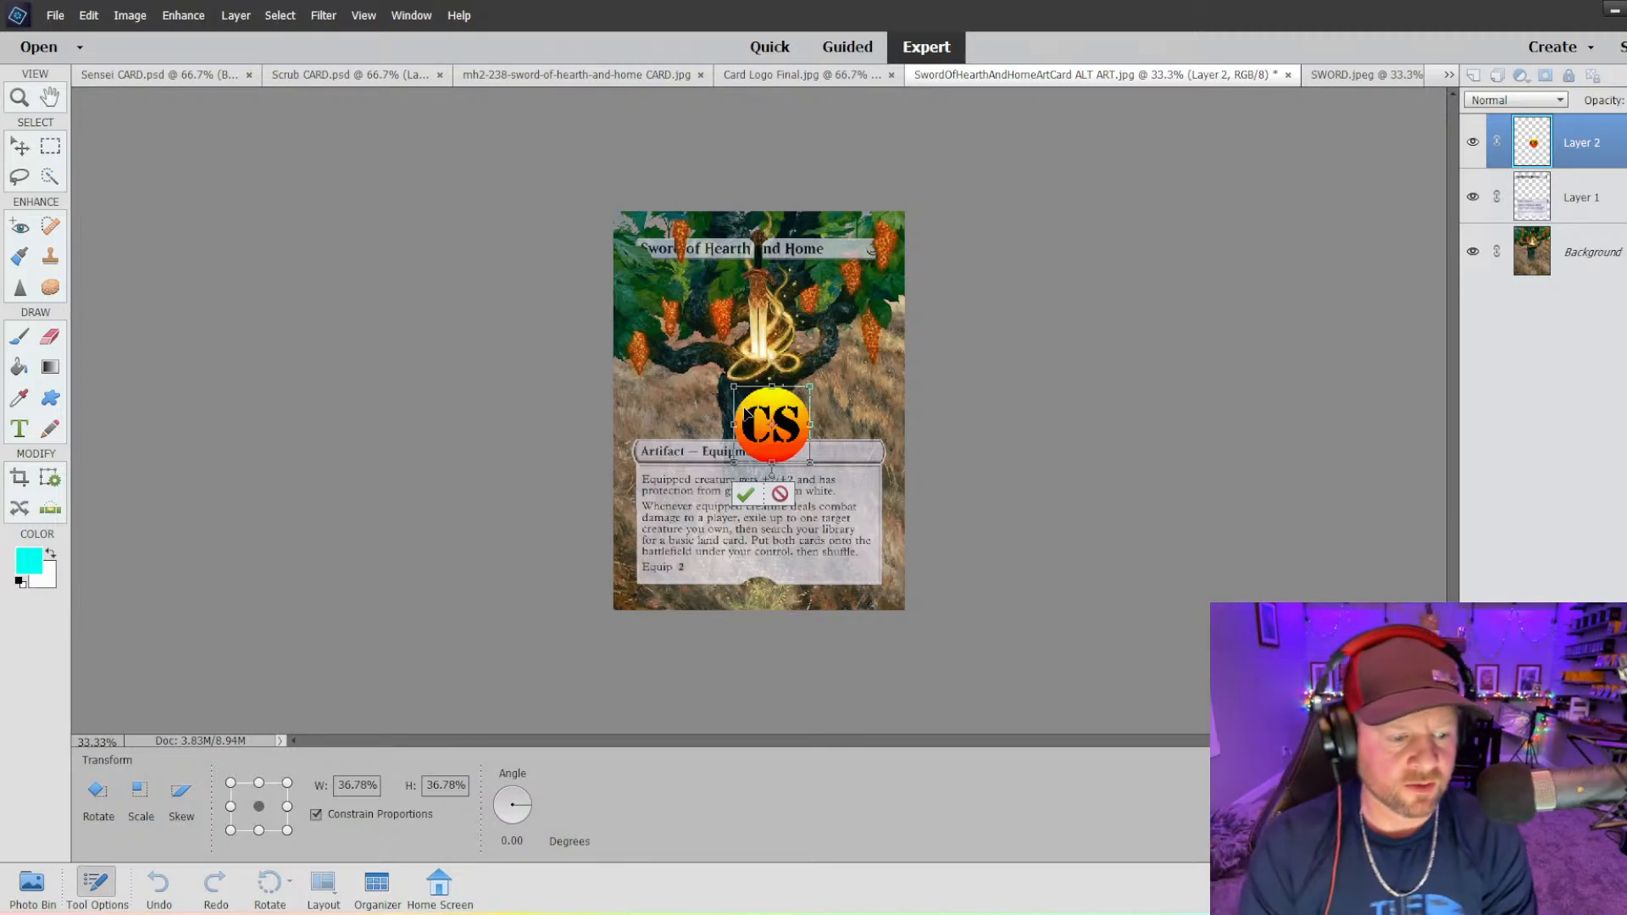
{"action": "left_click_drag", "start_coordinate": [744, 415], "coordinate": [739, 322]}
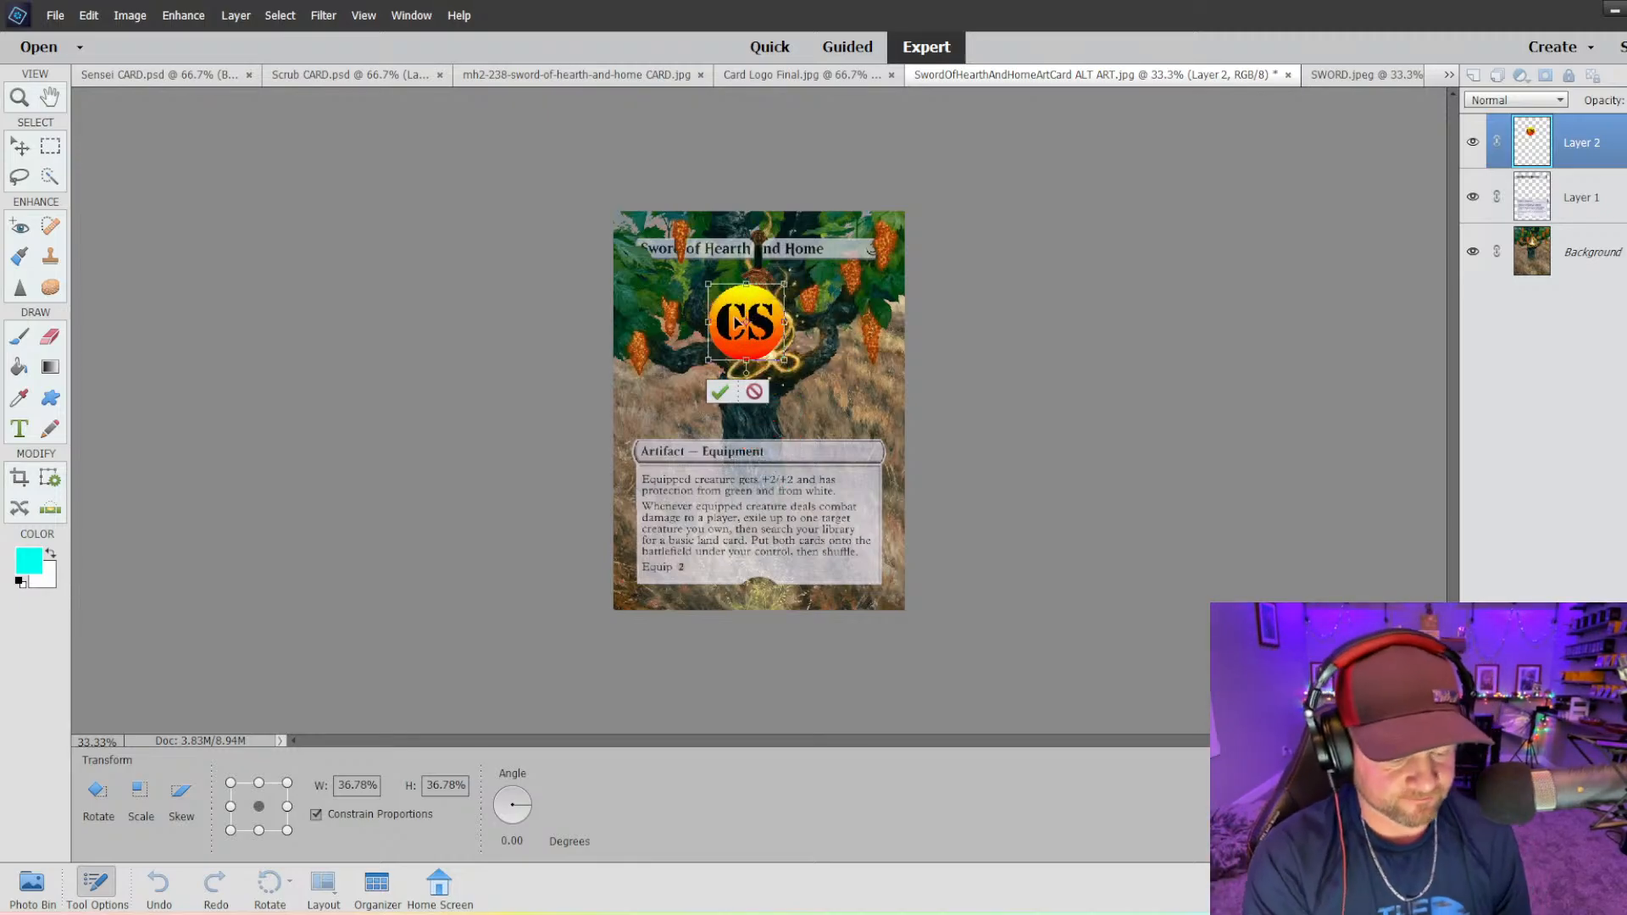
{"action": "key", "text": "ctrl+equal"}
{"action": "key", "text": "ctrl+equal"}
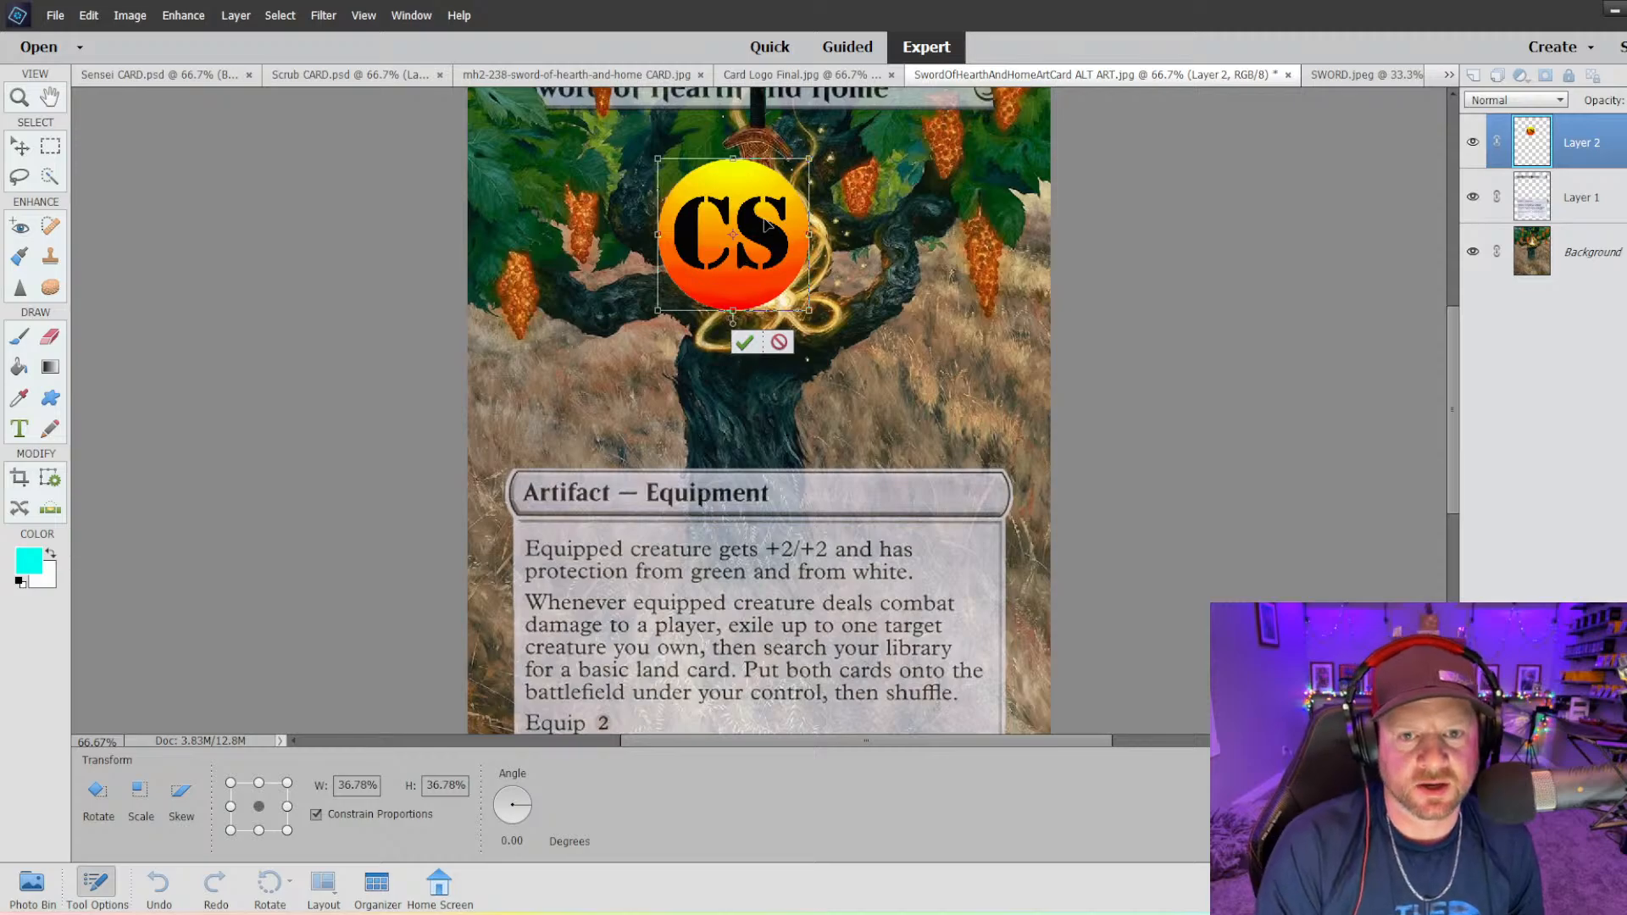
{"action": "scroll", "coordinate": [736, 313], "scroll_direction": "up", "scroll_amount": 2}
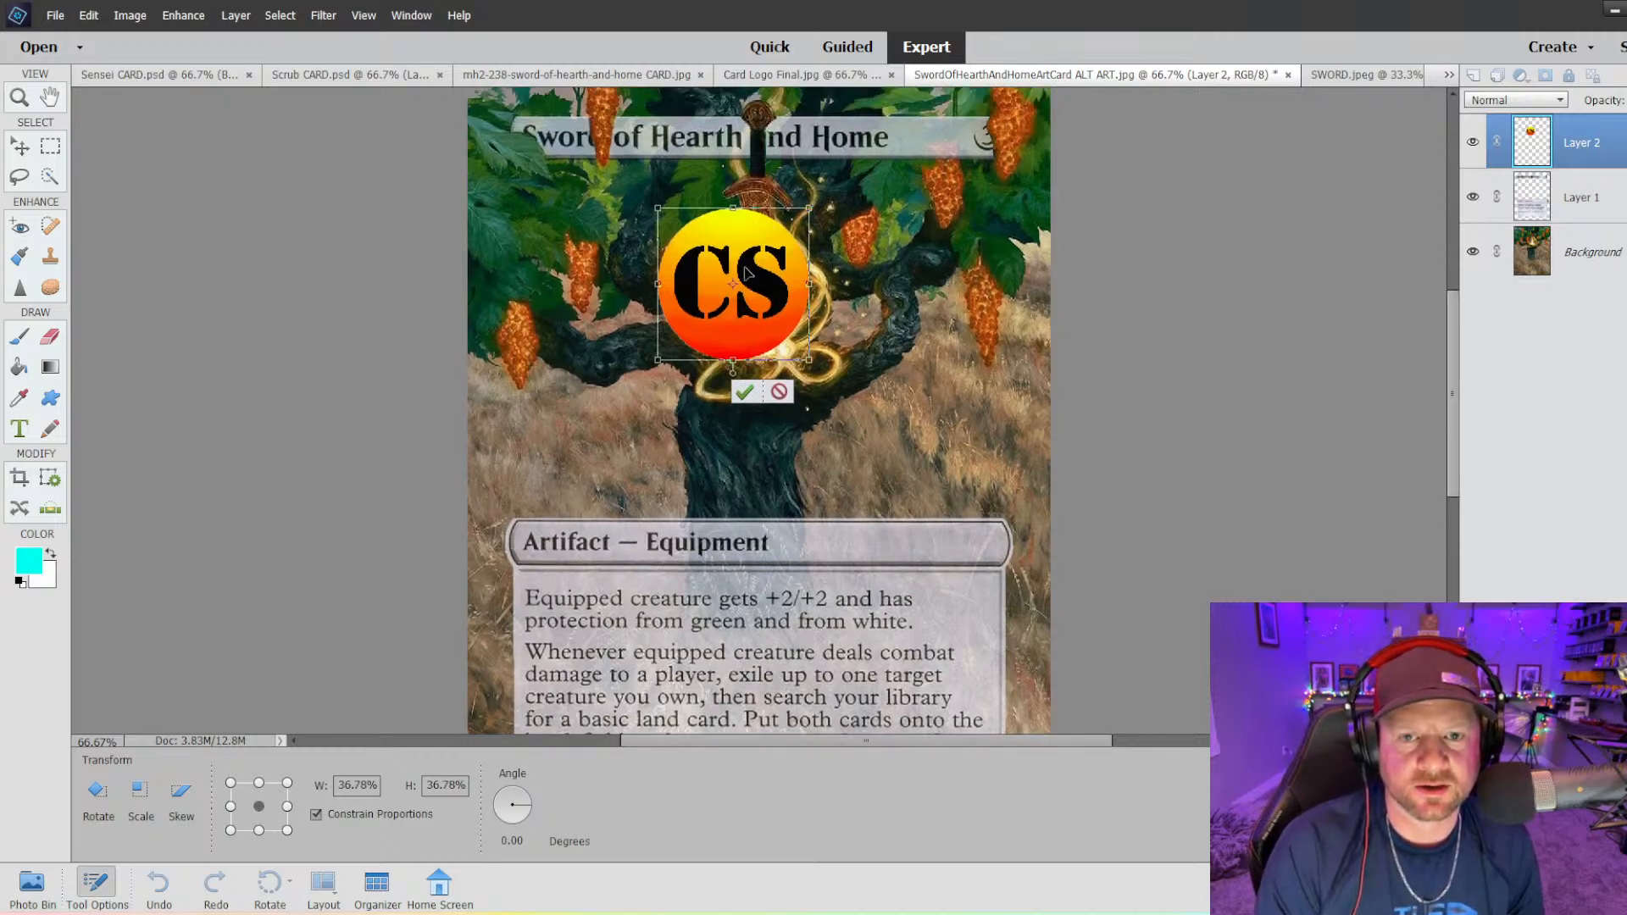
{"action": "left_click_drag", "start_coordinate": [746, 273], "coordinate": [733, 311]}
{"action": "left_click_drag", "start_coordinate": [646, 247], "coordinate": [809, 355]}
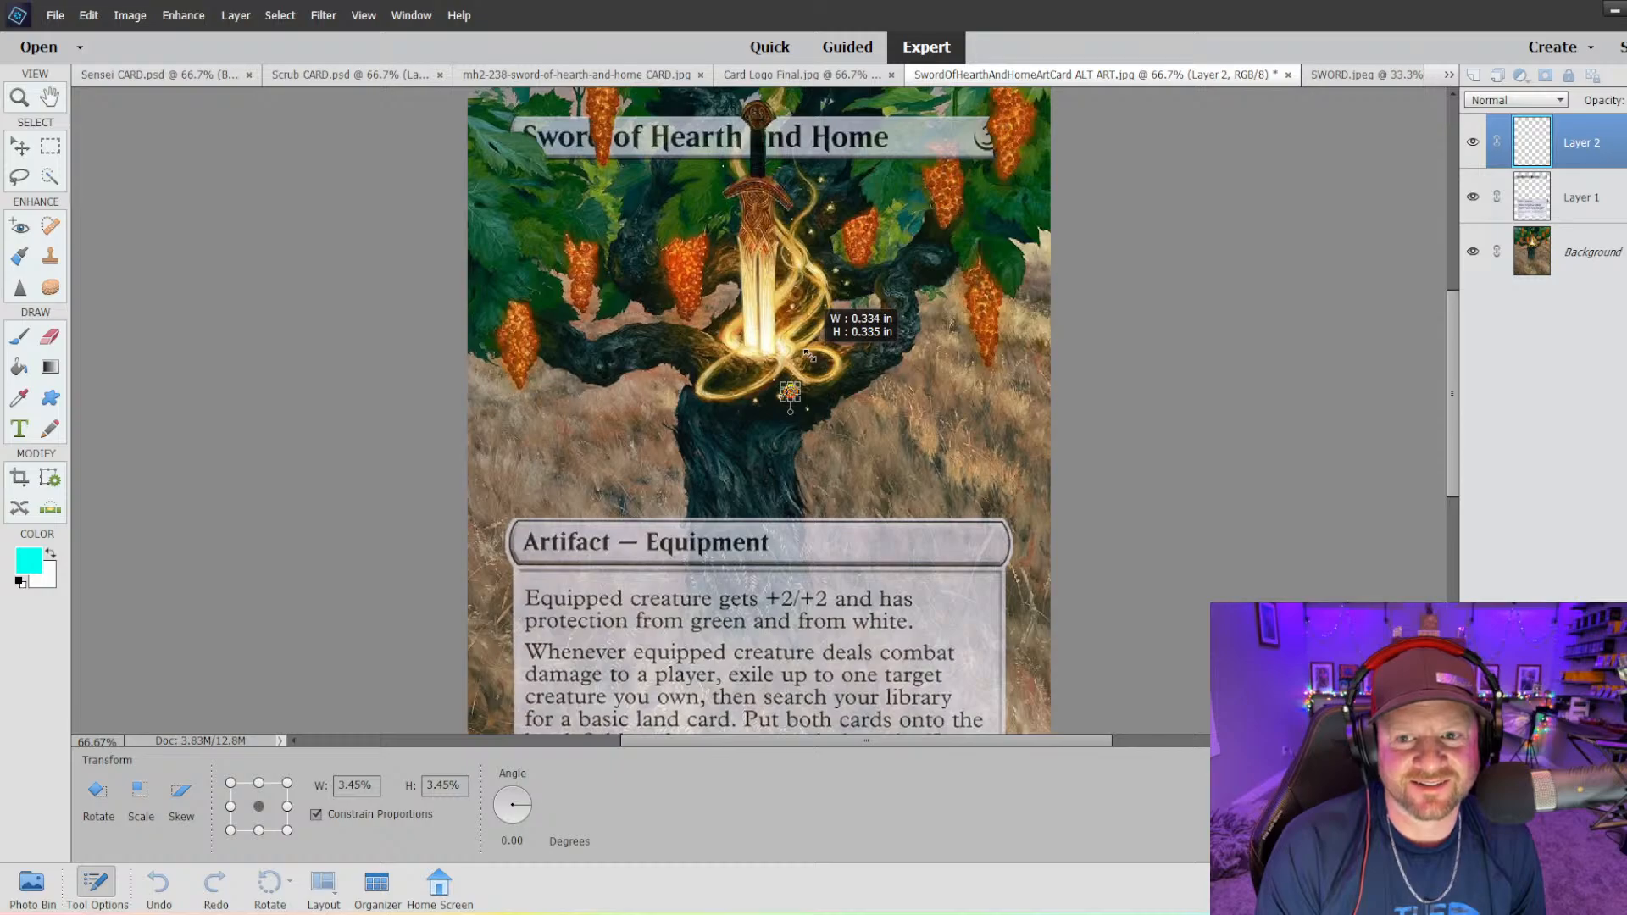
{"action": "mouse_move", "coordinate": [809, 355]}
{"action": "left_mouse_down"}
{"action": "mouse_move", "coordinate": [792, 392]}
{"action": "mouse_move", "coordinate": [882, 343]}
{"action": "mouse_move", "coordinate": [809, 318]}
{"action": "mouse_move", "coordinate": [606, 318]}
{"action": "mouse_move", "coordinate": [532, 382]}
{"action": "mouse_move", "coordinate": [822, 358]}
{"action": "left_mouse_up"}
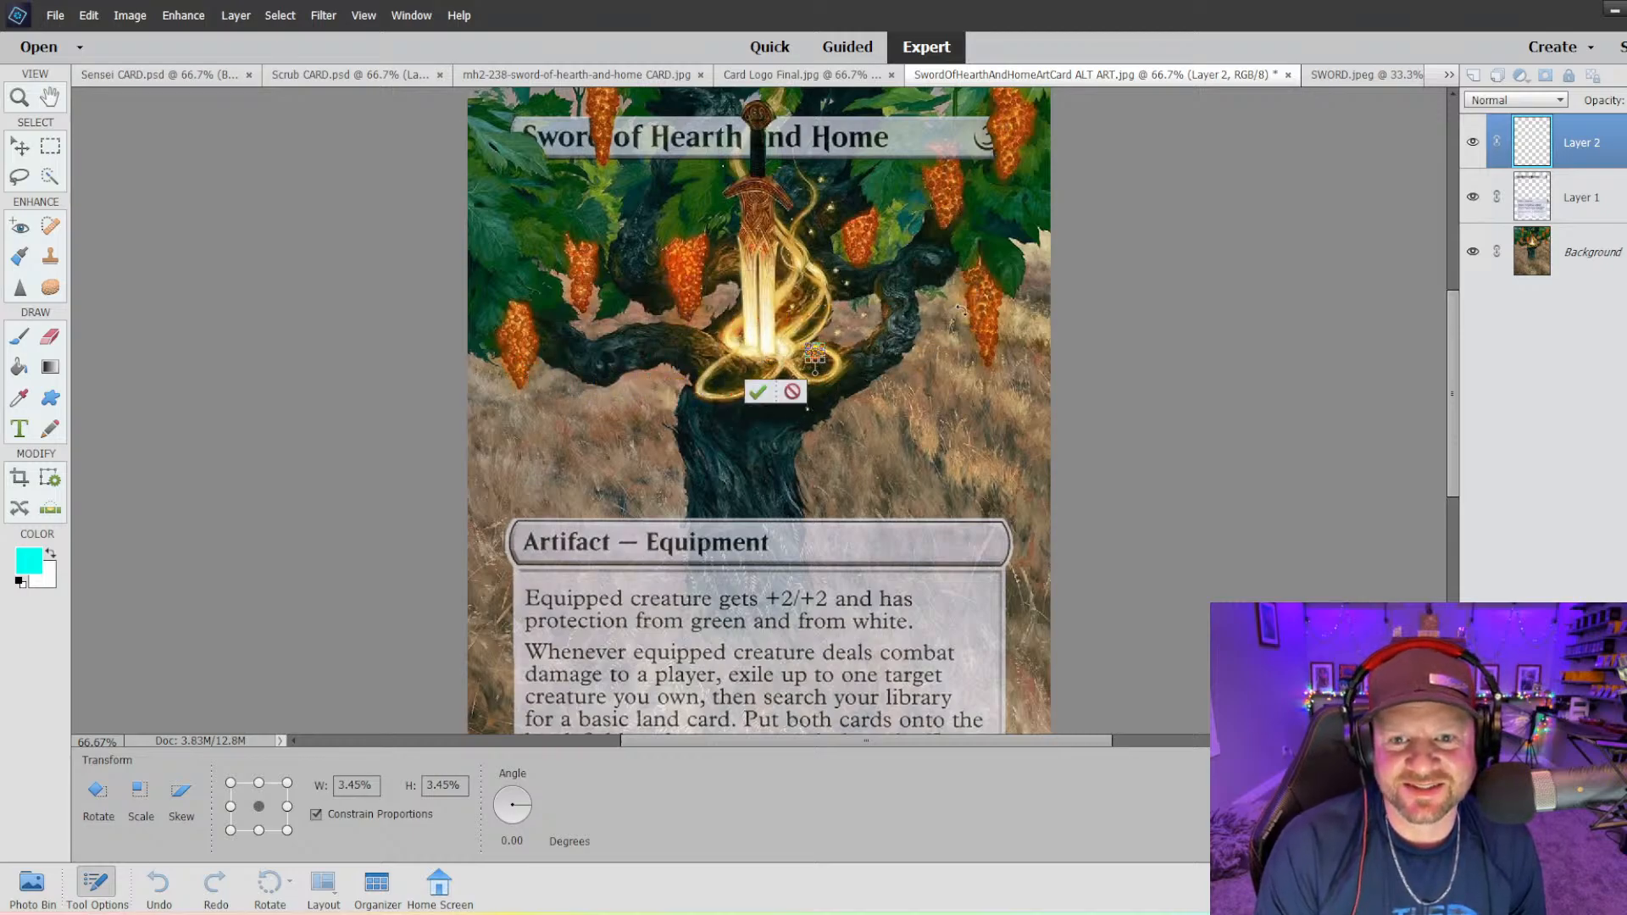
- Try positioning the tiny CS logo on the tip of the orange fruit cluster beside the sword, and cancel the transform
{"action": "scroll", "coordinate": [951, 319], "scroll_direction": "up", "scroll_amount": 3}
{"action": "scroll", "coordinate": [952, 318], "scroll_direction": "down", "scroll_amount": 2}
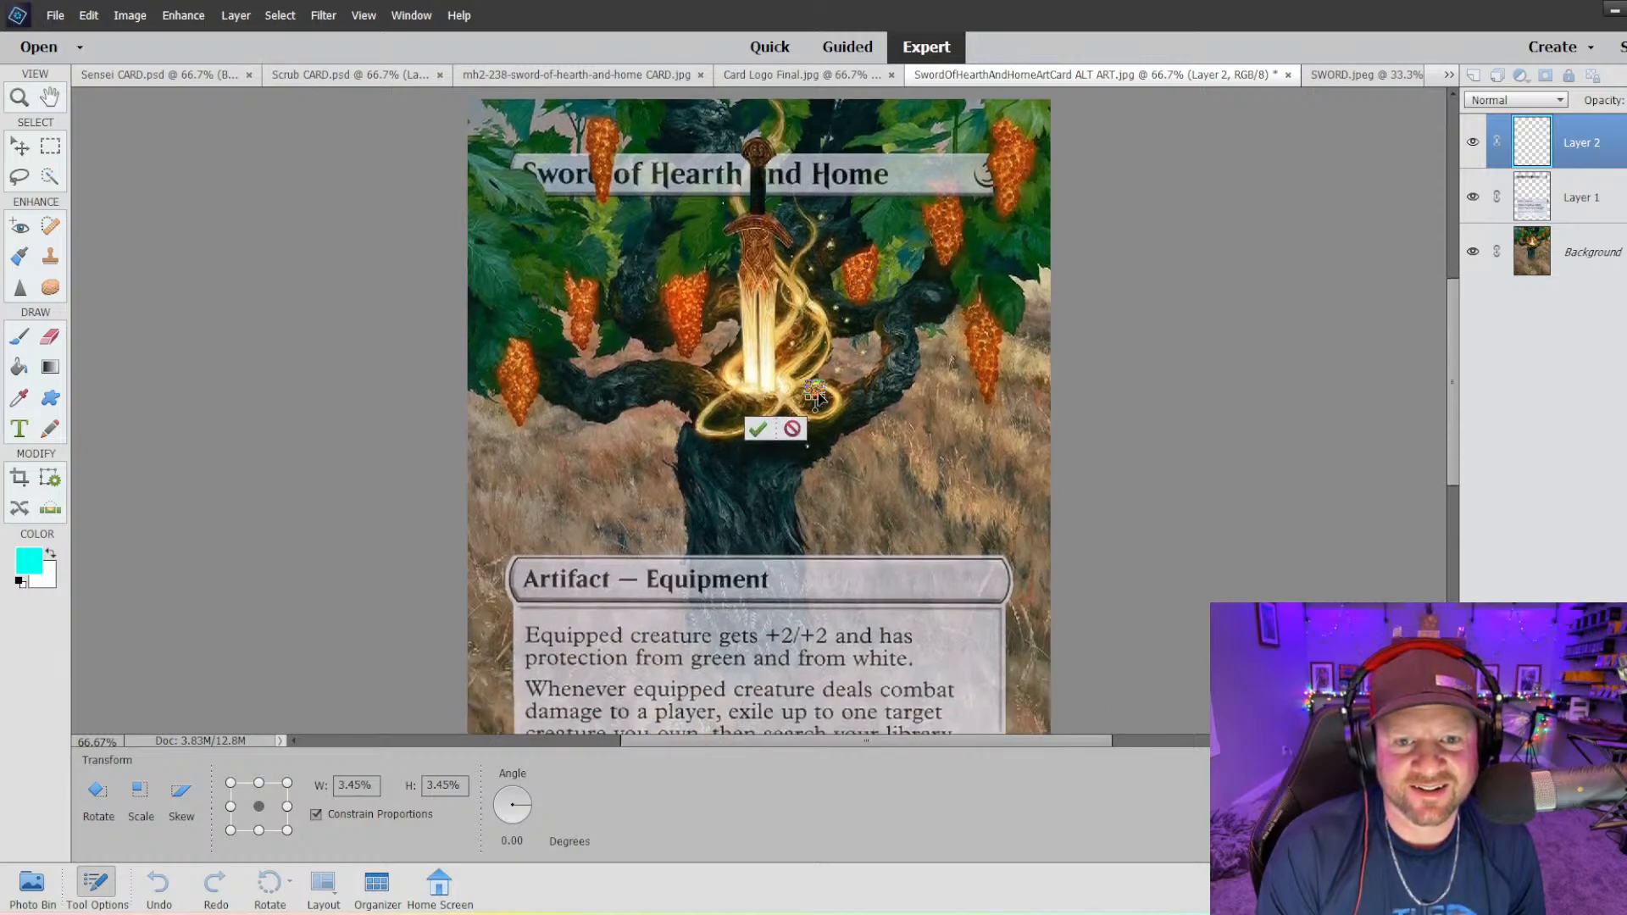
{"action": "left_click_drag", "start_coordinate": [816, 394], "coordinate": [861, 293]}
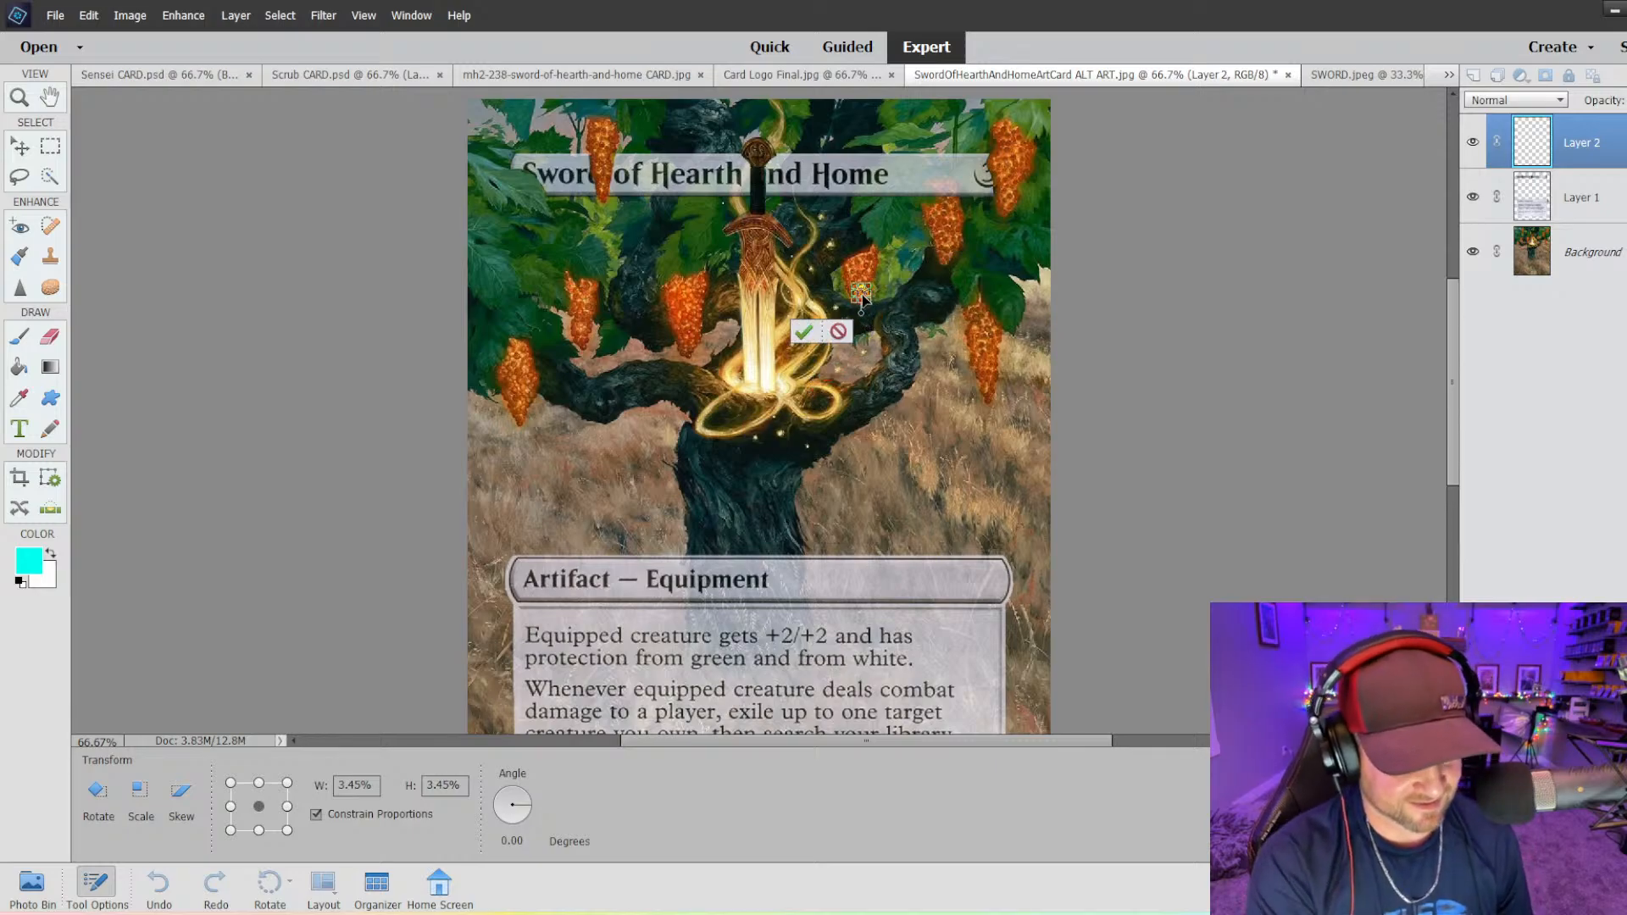
{"action": "key", "text": "ctrl+equal"}
{"action": "key", "text": "ctrl+equal"}
{"action": "key", "text": "ctrl+equal"}
{"action": "scroll", "coordinate": [1174, 292], "scroll_direction": "up", "scroll_amount": 5}
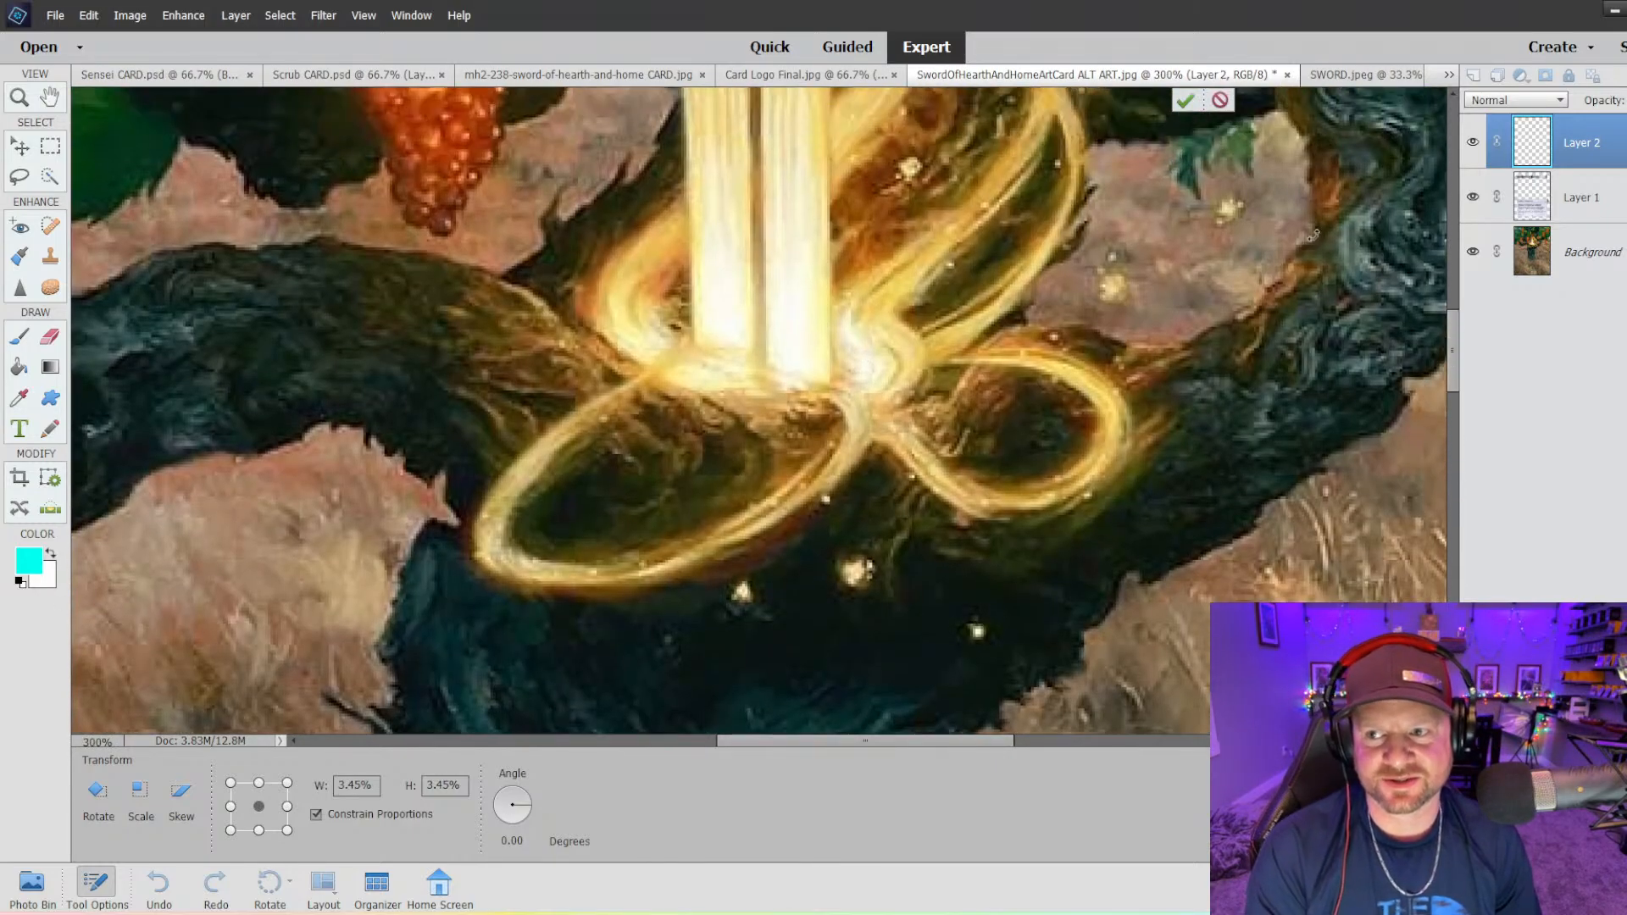
{"action": "scroll", "coordinate": [1269, 202], "scroll_direction": "up", "scroll_amount": 1}
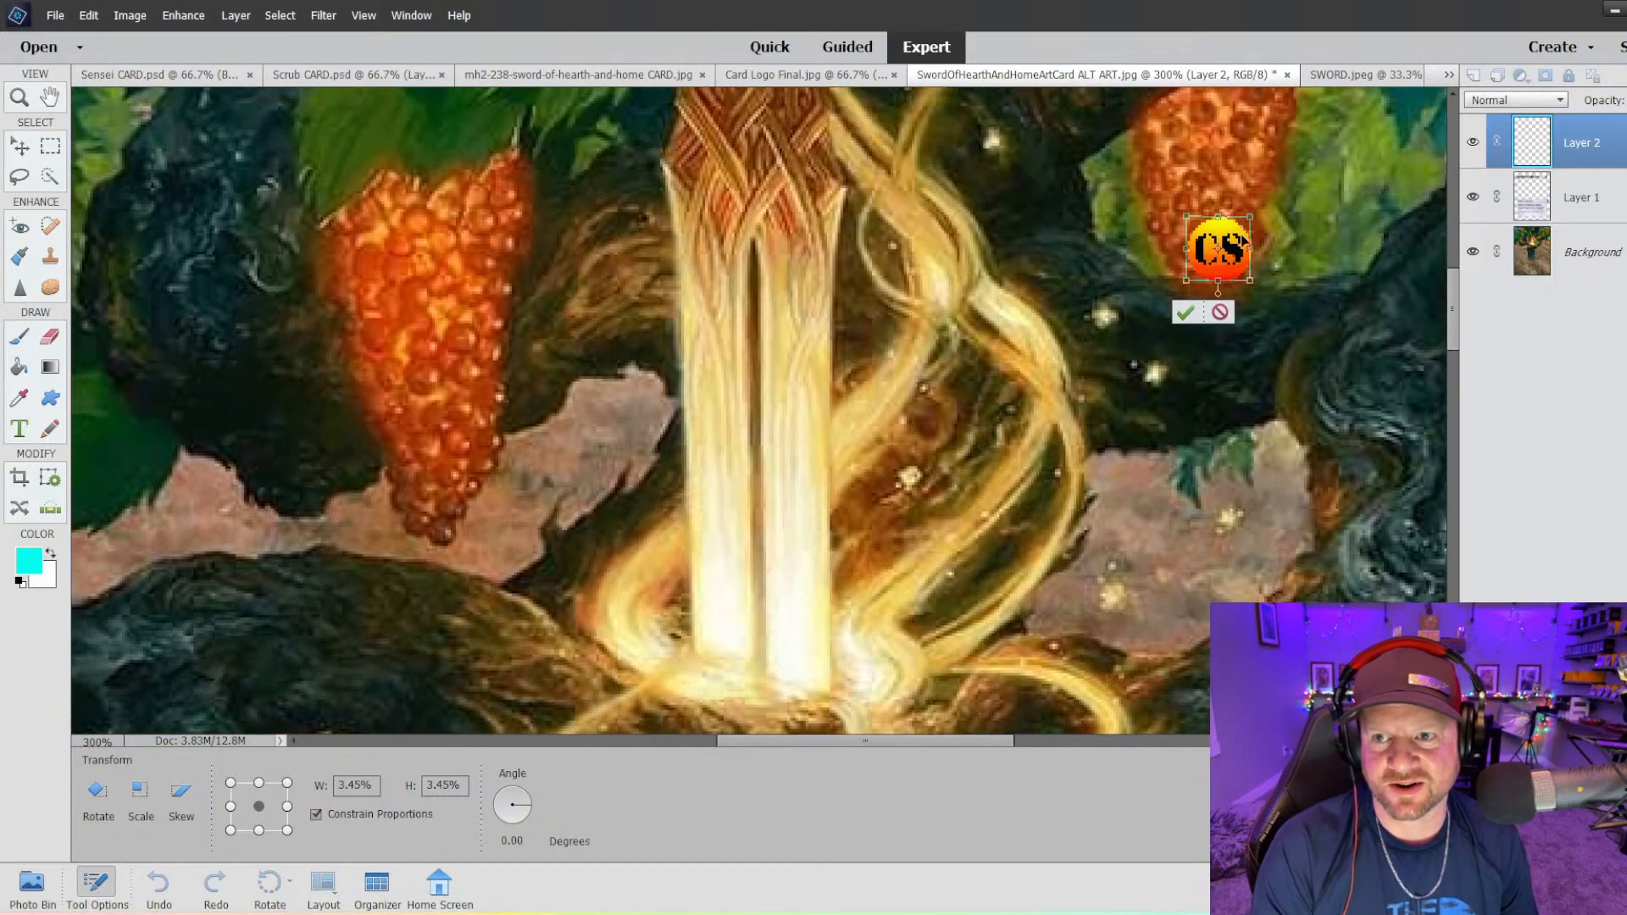
{"action": "mouse_move", "coordinate": [1227, 266]}
{"action": "left_mouse_down"}
{"action": "mouse_move", "coordinate": [1231, 286]}
{"action": "mouse_move", "coordinate": [1218, 273]}
{"action": "left_mouse_up"}
{"action": "left_click_drag", "start_coordinate": [1176, 223], "coordinate": [1175, 228]}
{"action": "left_click", "coordinate": [1210, 319]}
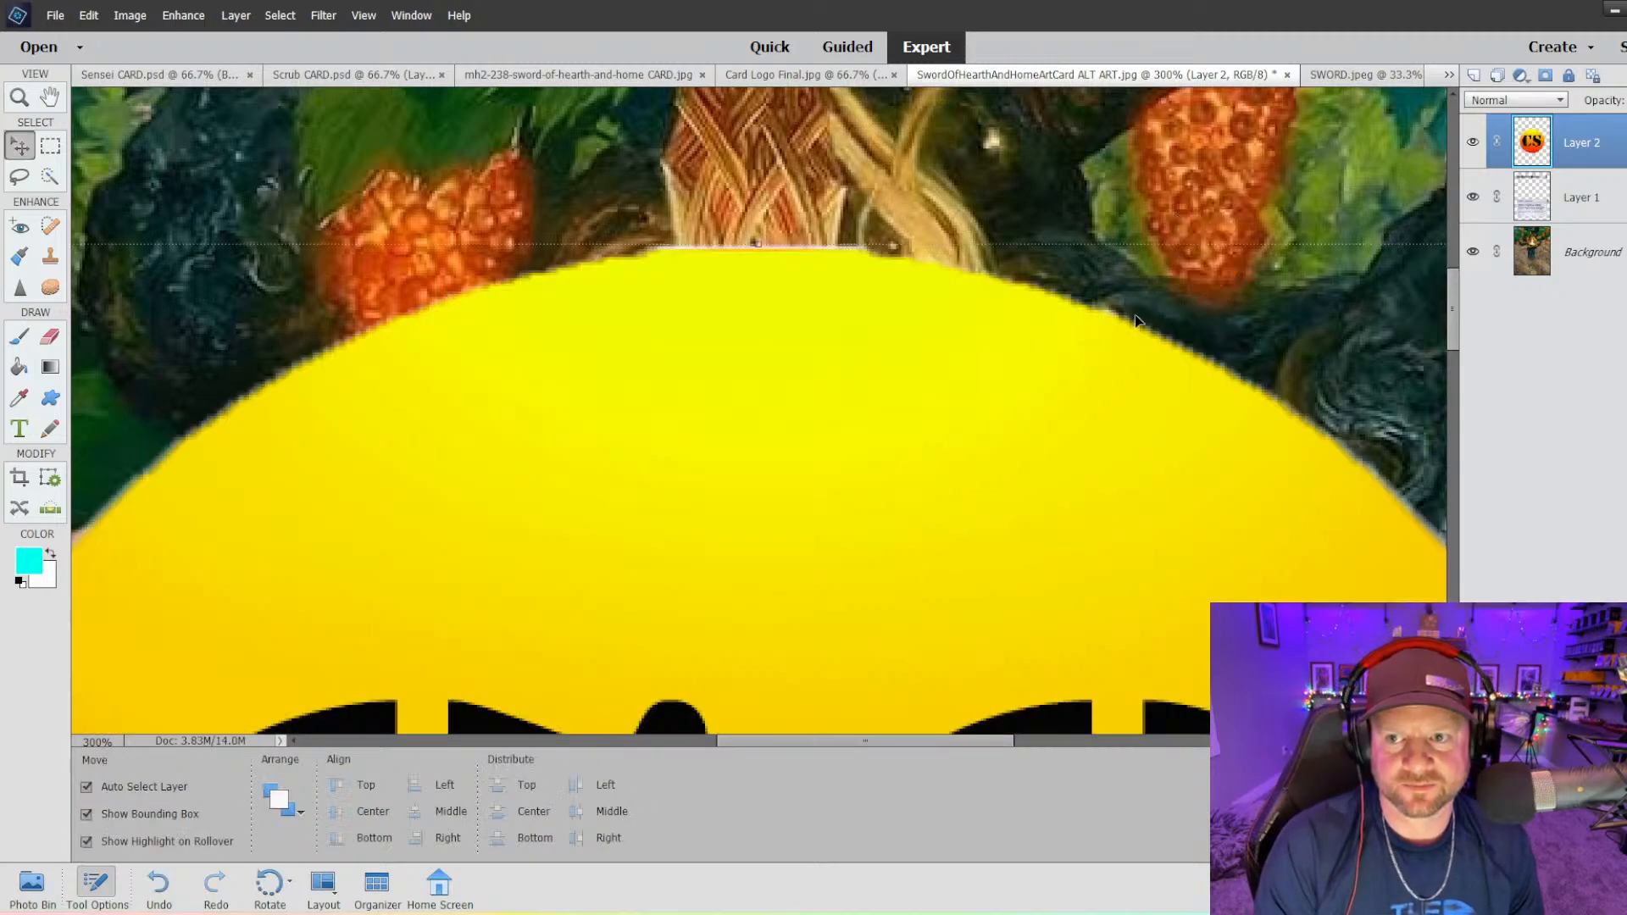
- Scale the CS logo down to 2.15% and move it to the tip of the small fruit cluster above the tree's branch
{"action": "key", "text": "ctrl+0"}
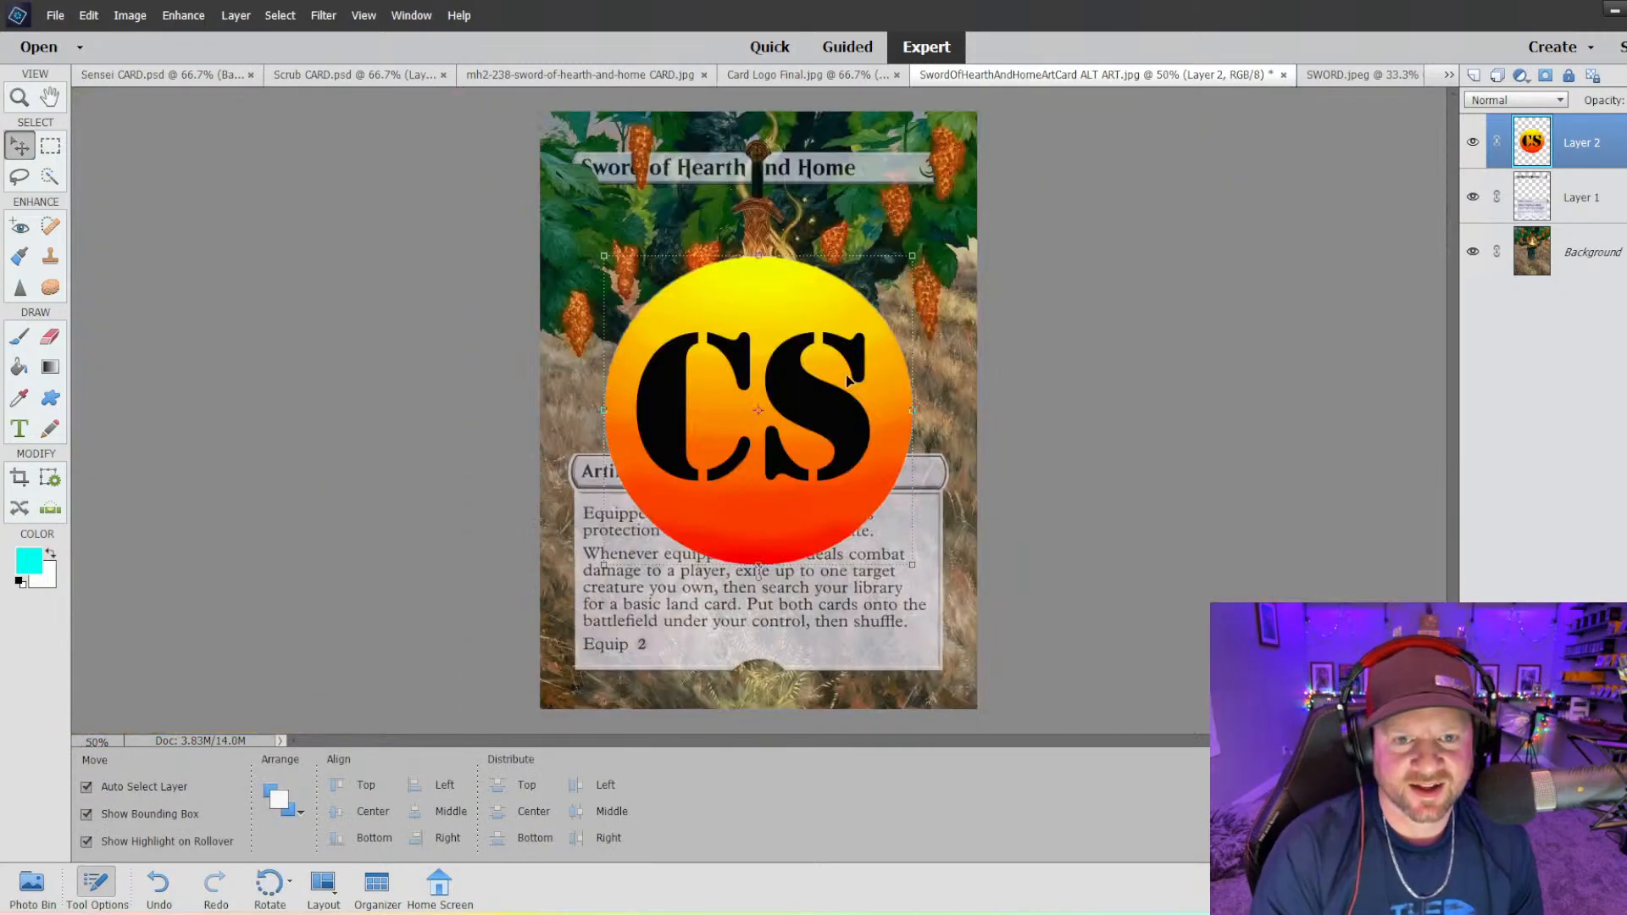
{"action": "left_click_drag", "start_coordinate": [604, 256], "coordinate": [850, 260]}
{"action": "key", "text": "ctrl+equal"}
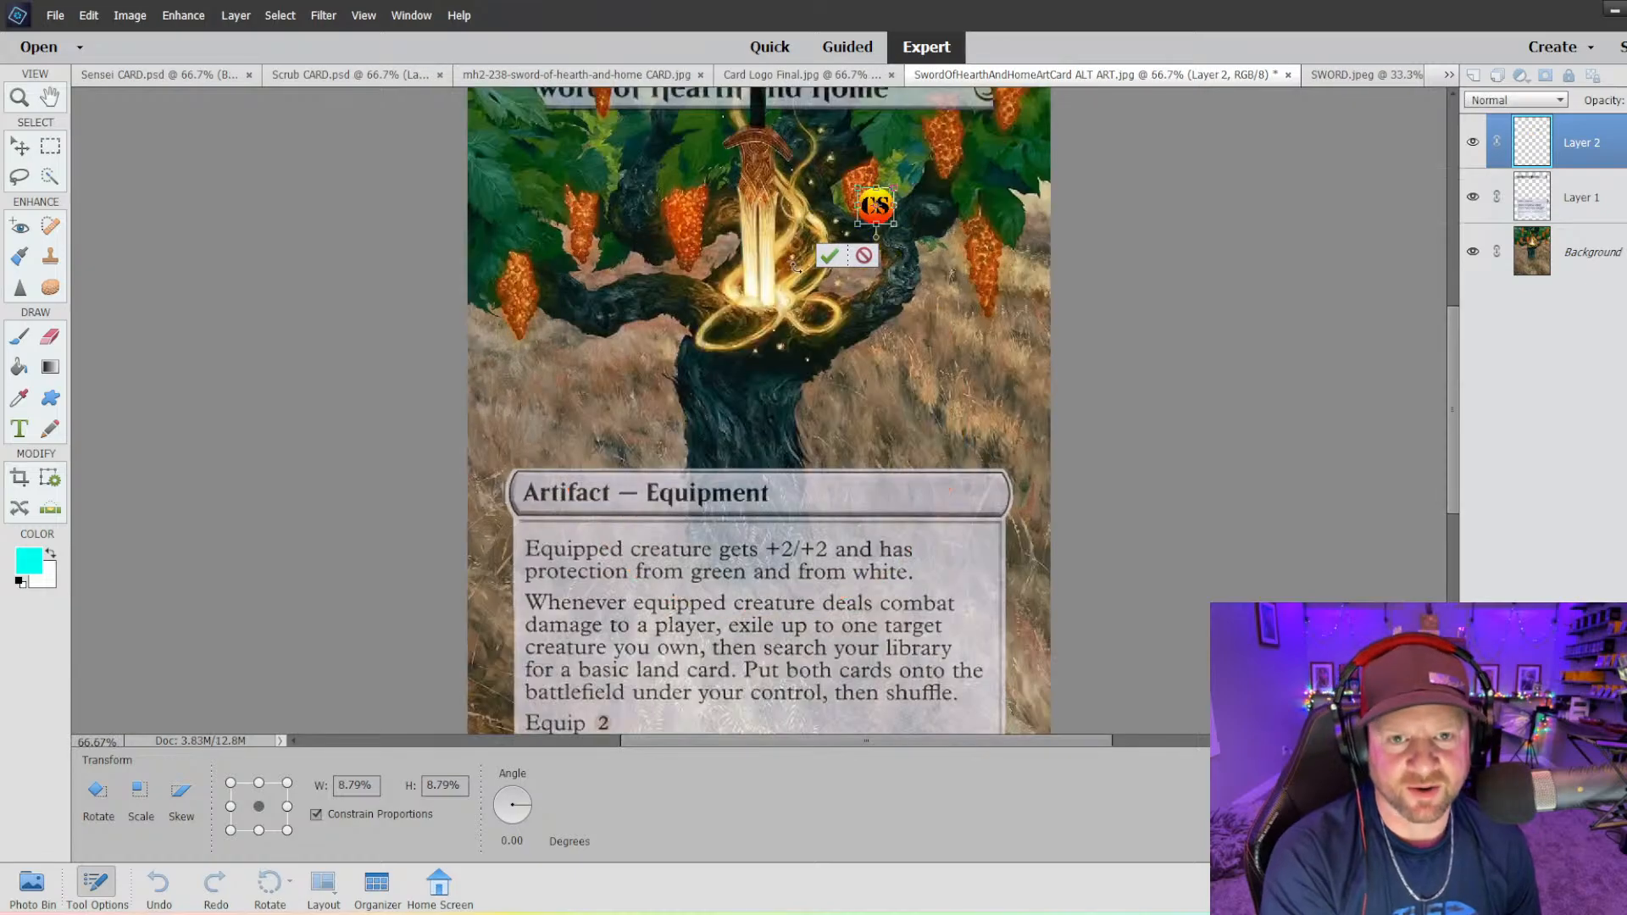
{"action": "left_click_drag", "start_coordinate": [850, 185], "coordinate": [585, 260]}
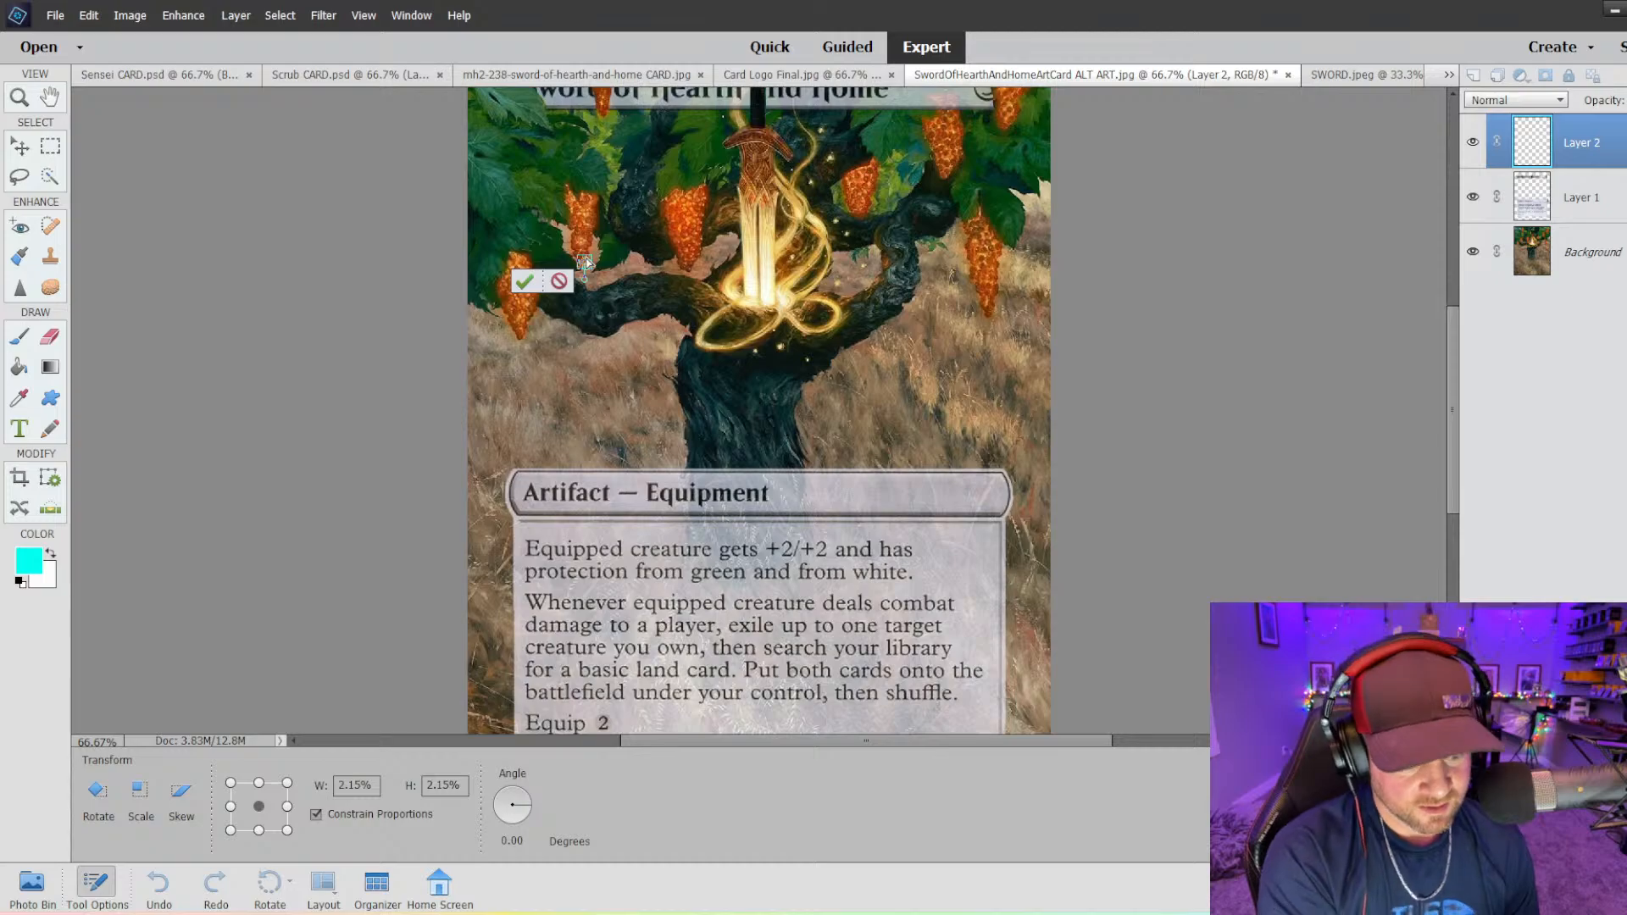
- Shrink the CS logo further to about 1.76%, center it under the fruit cluster's tip, and commit the transform
{"action": "key", "text": "ctrl+equal"}
{"action": "key", "text": "ctrl+equal"}
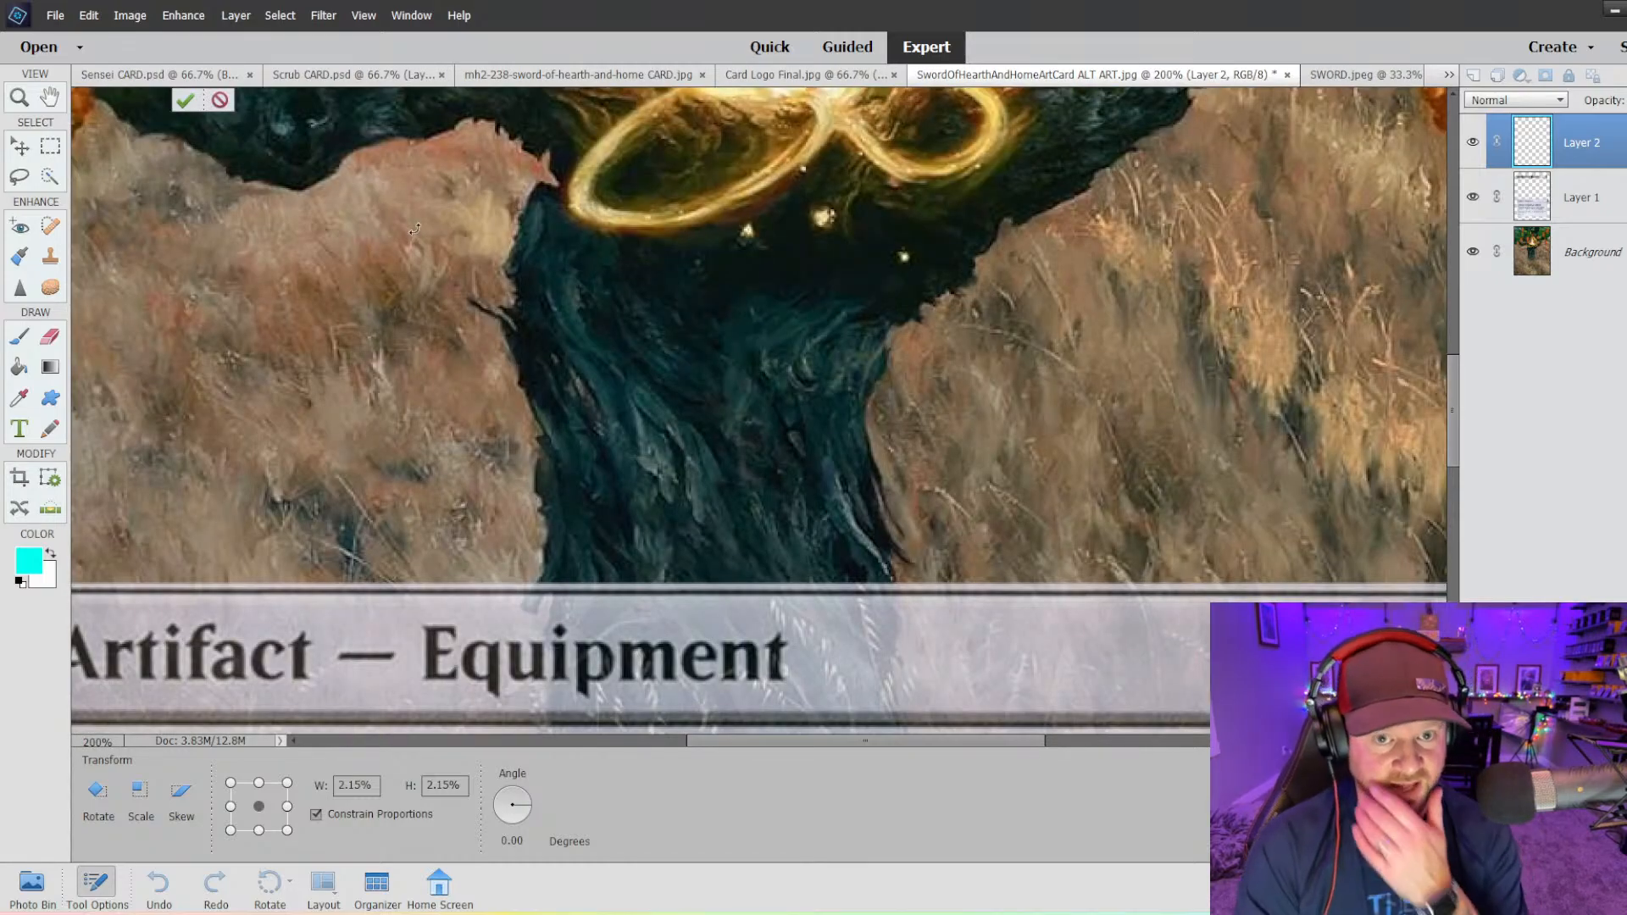
{"action": "scroll", "coordinate": [586, 257], "scroll_direction": "up", "scroll_amount": 5}
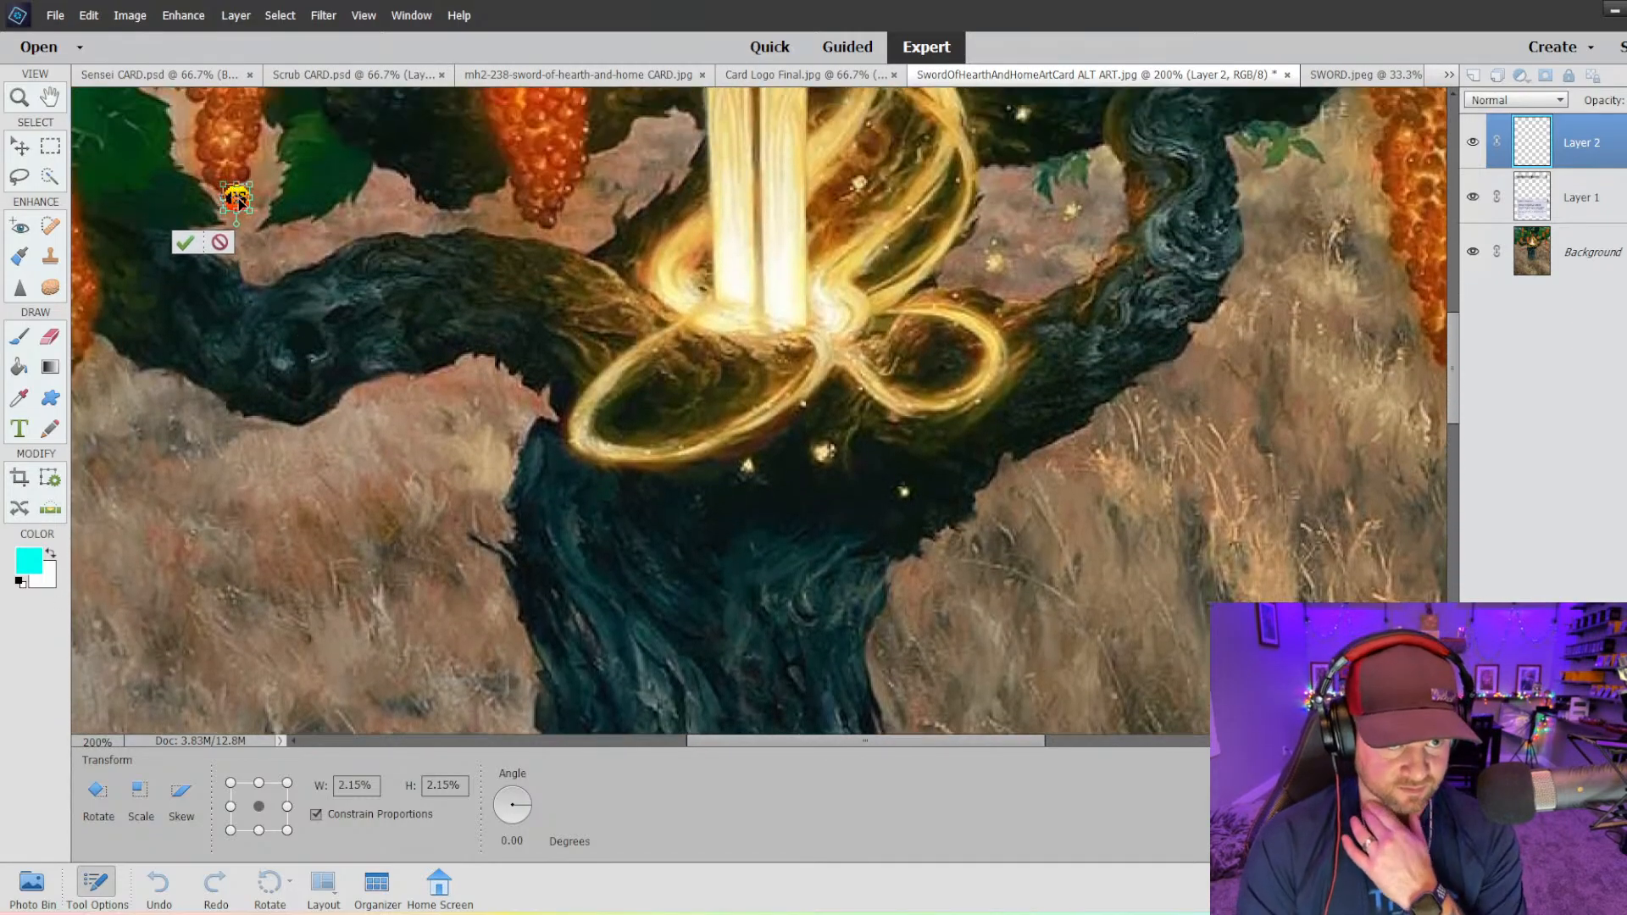
{"action": "mouse_move", "coordinate": [241, 202]}
{"action": "left_mouse_down"}
{"action": "mouse_move", "coordinate": [238, 169]}
{"action": "mouse_move", "coordinate": [238, 191]}
{"action": "mouse_move", "coordinate": [219, 175]}
{"action": "mouse_move", "coordinate": [230, 193]}
{"action": "left_mouse_up"}
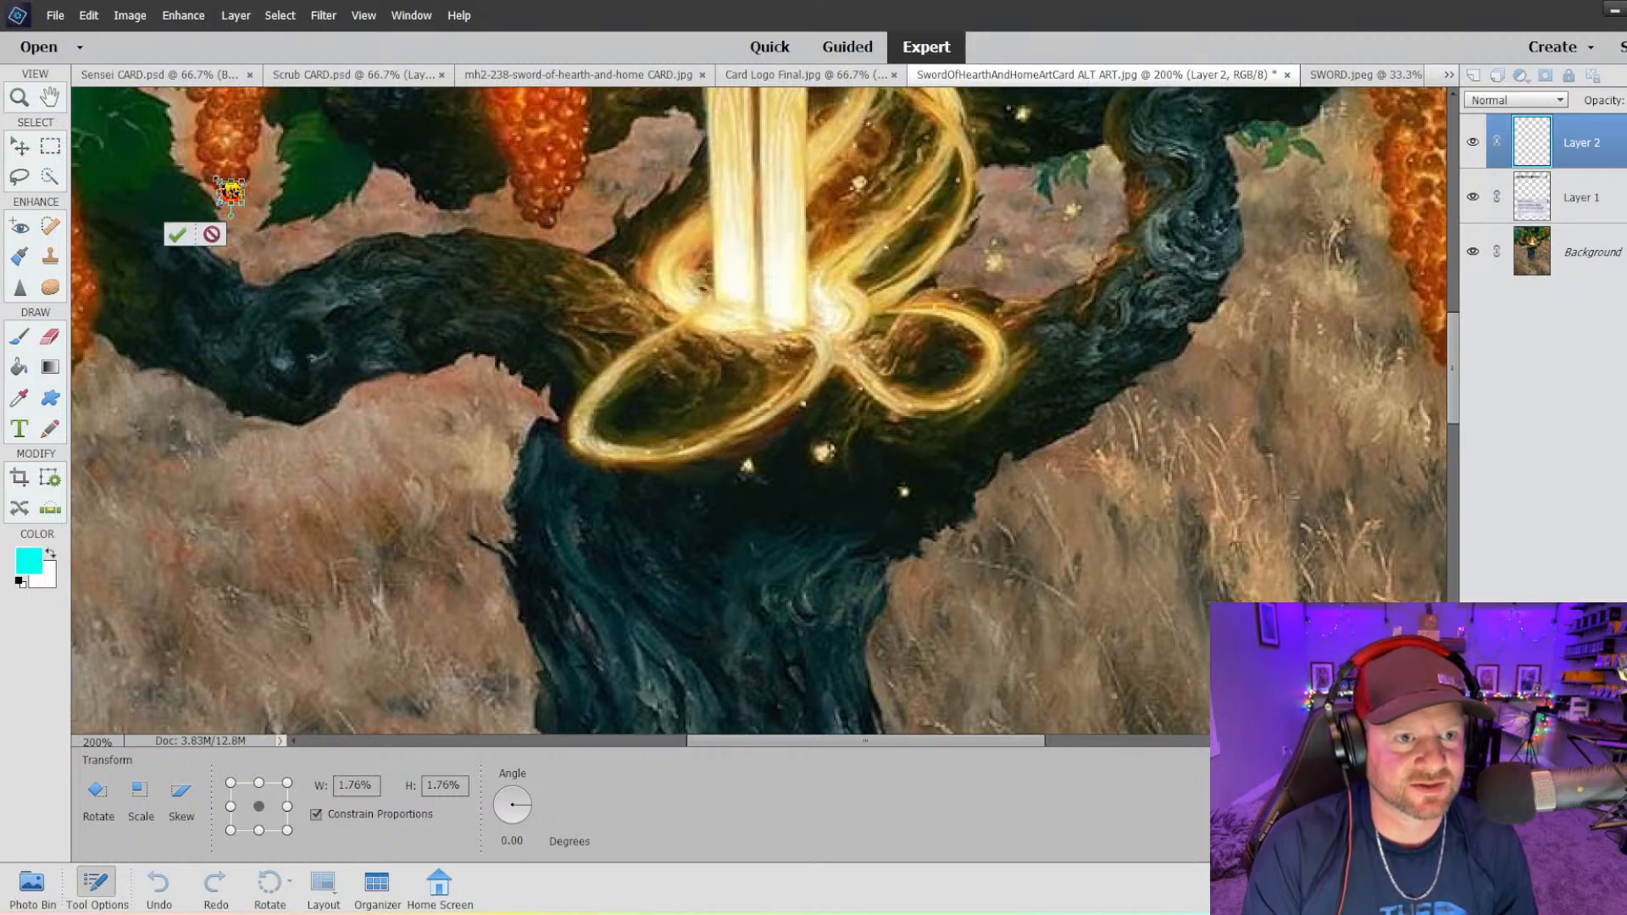
{"action": "left_click_drag", "start_coordinate": [218, 178], "coordinate": [236, 200]}
{"action": "left_click", "coordinate": [180, 236]}
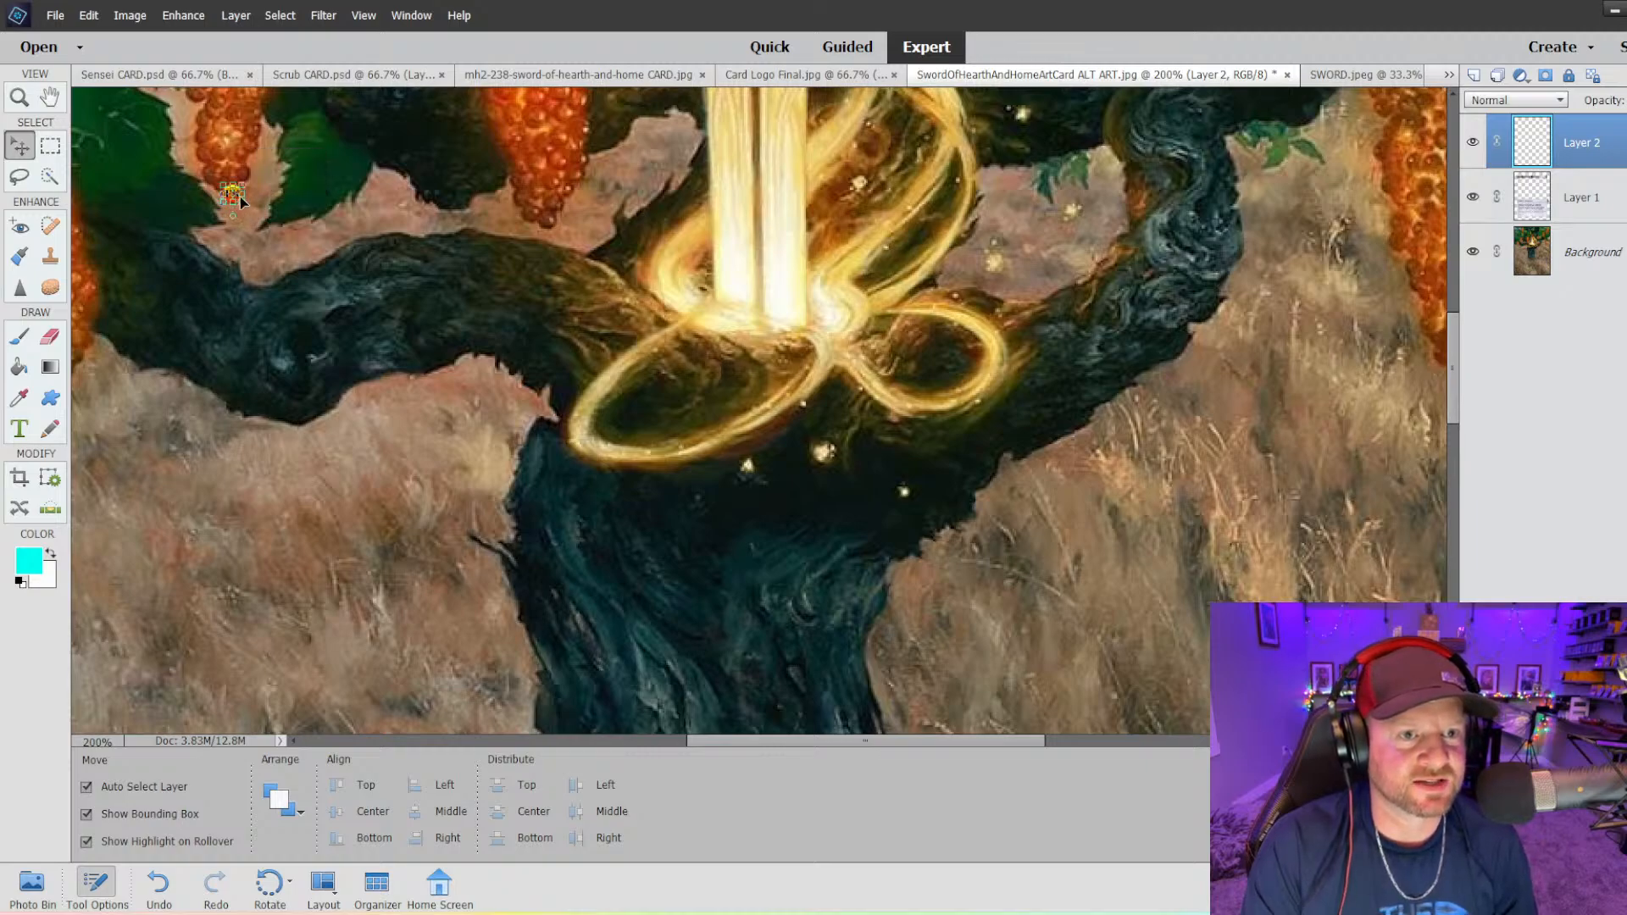
- Duplicate the tiny CS logo layer and offset the copy slightly up and left of the original on the fruit tip
{"action": "left_click", "coordinate": [256, 230]}
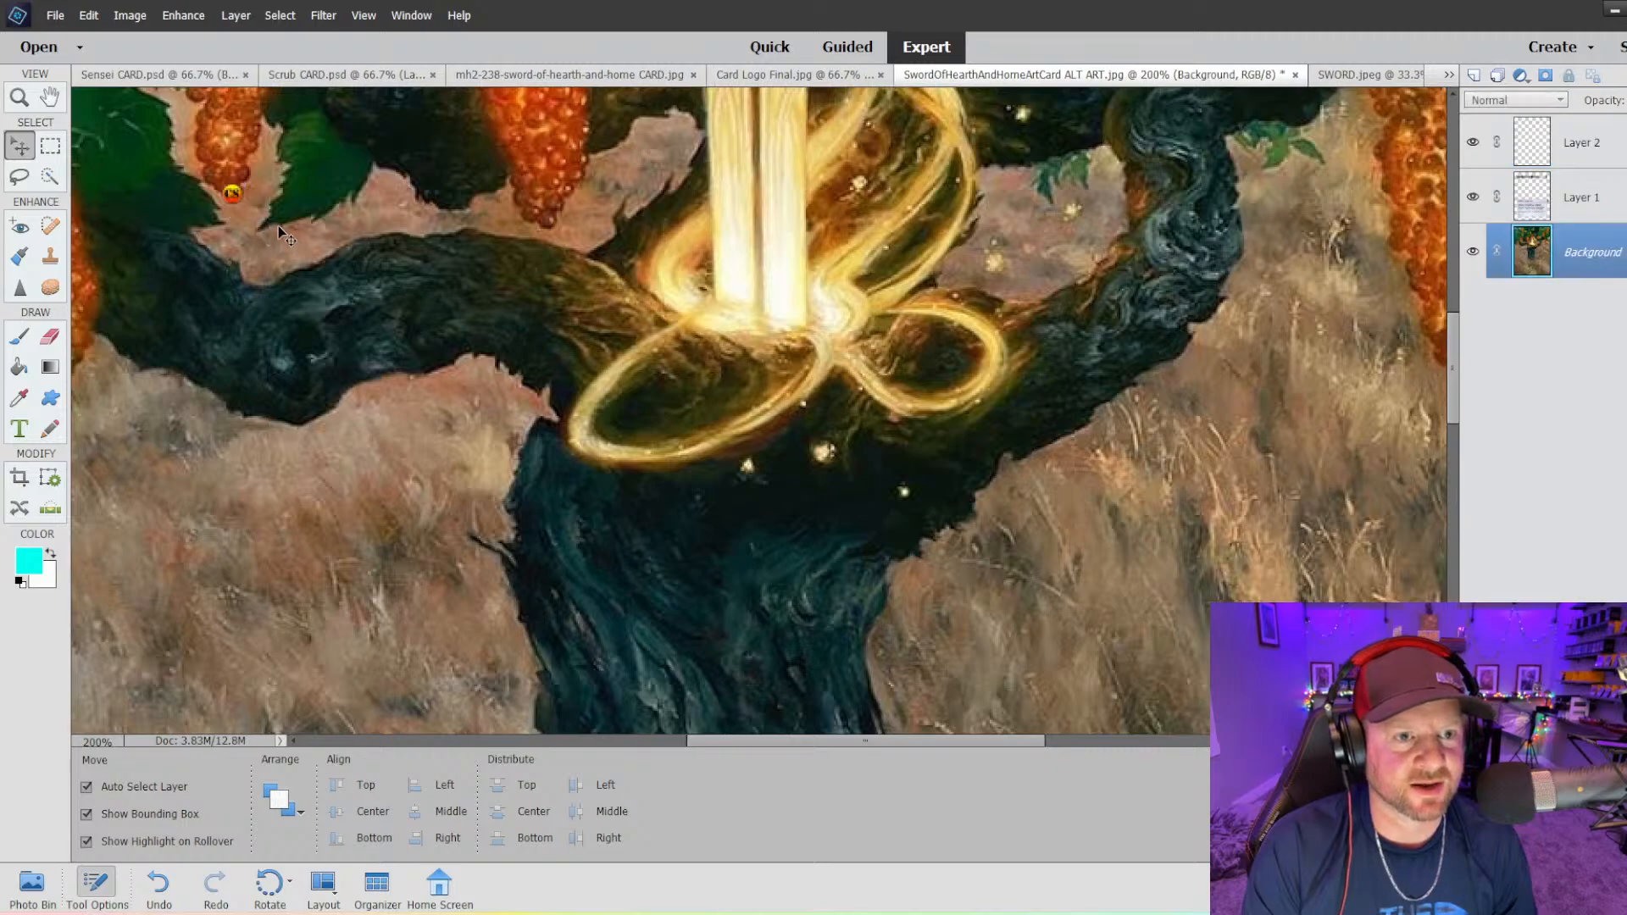
{"action": "left_click", "coordinate": [234, 201]}
{"action": "right_click", "coordinate": [1584, 146]}
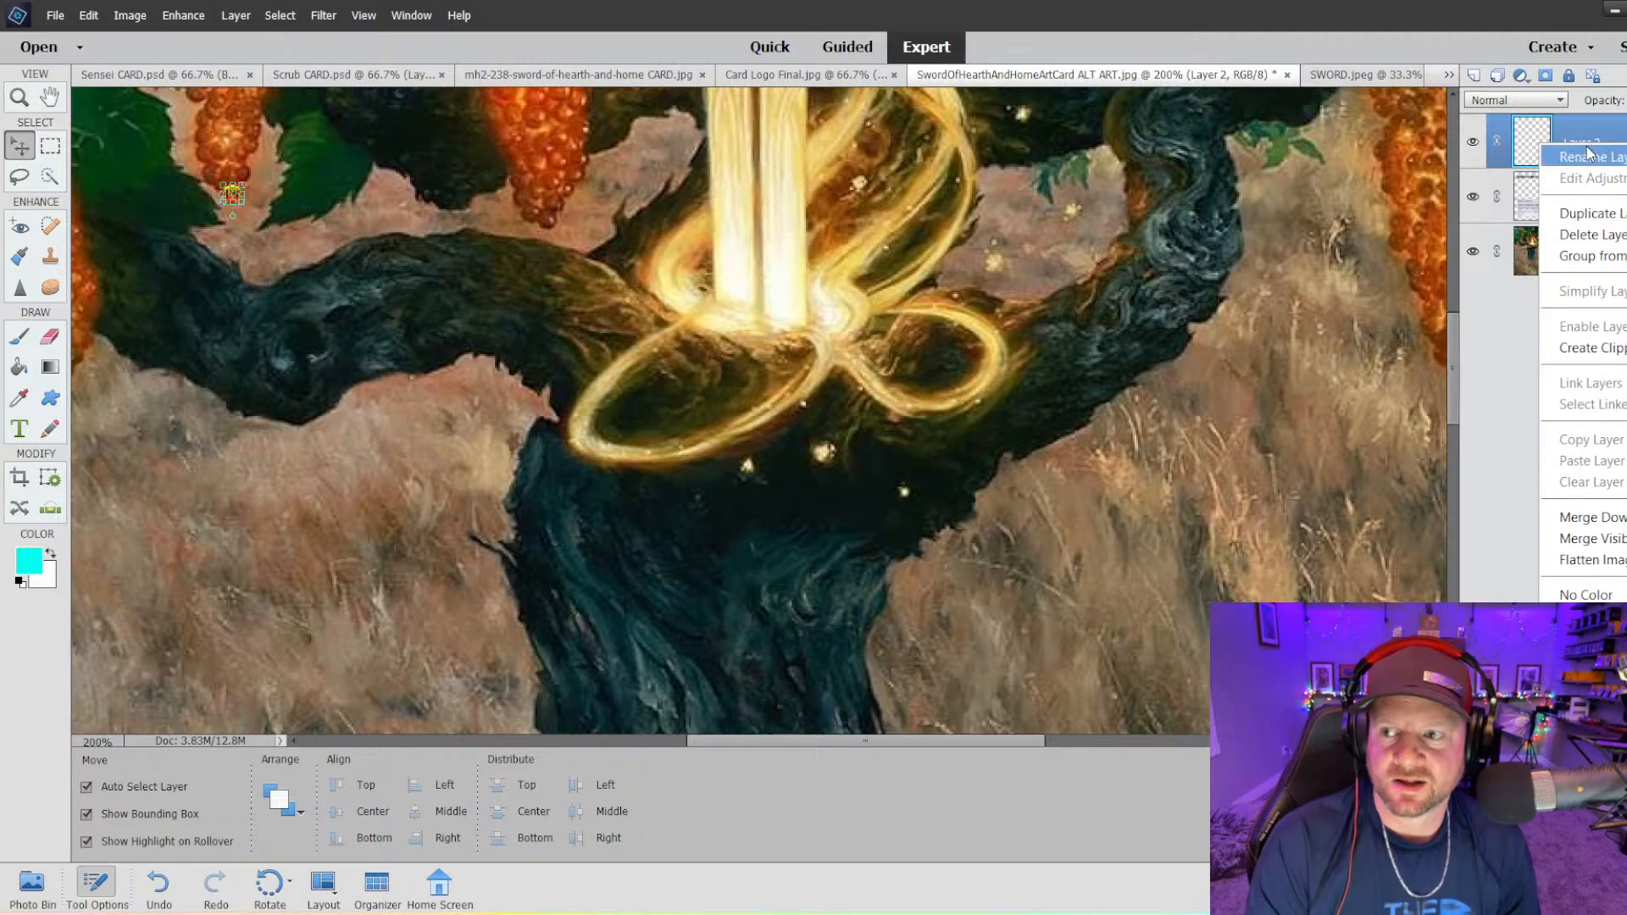
{"action": "left_click", "coordinate": [1608, 213]}
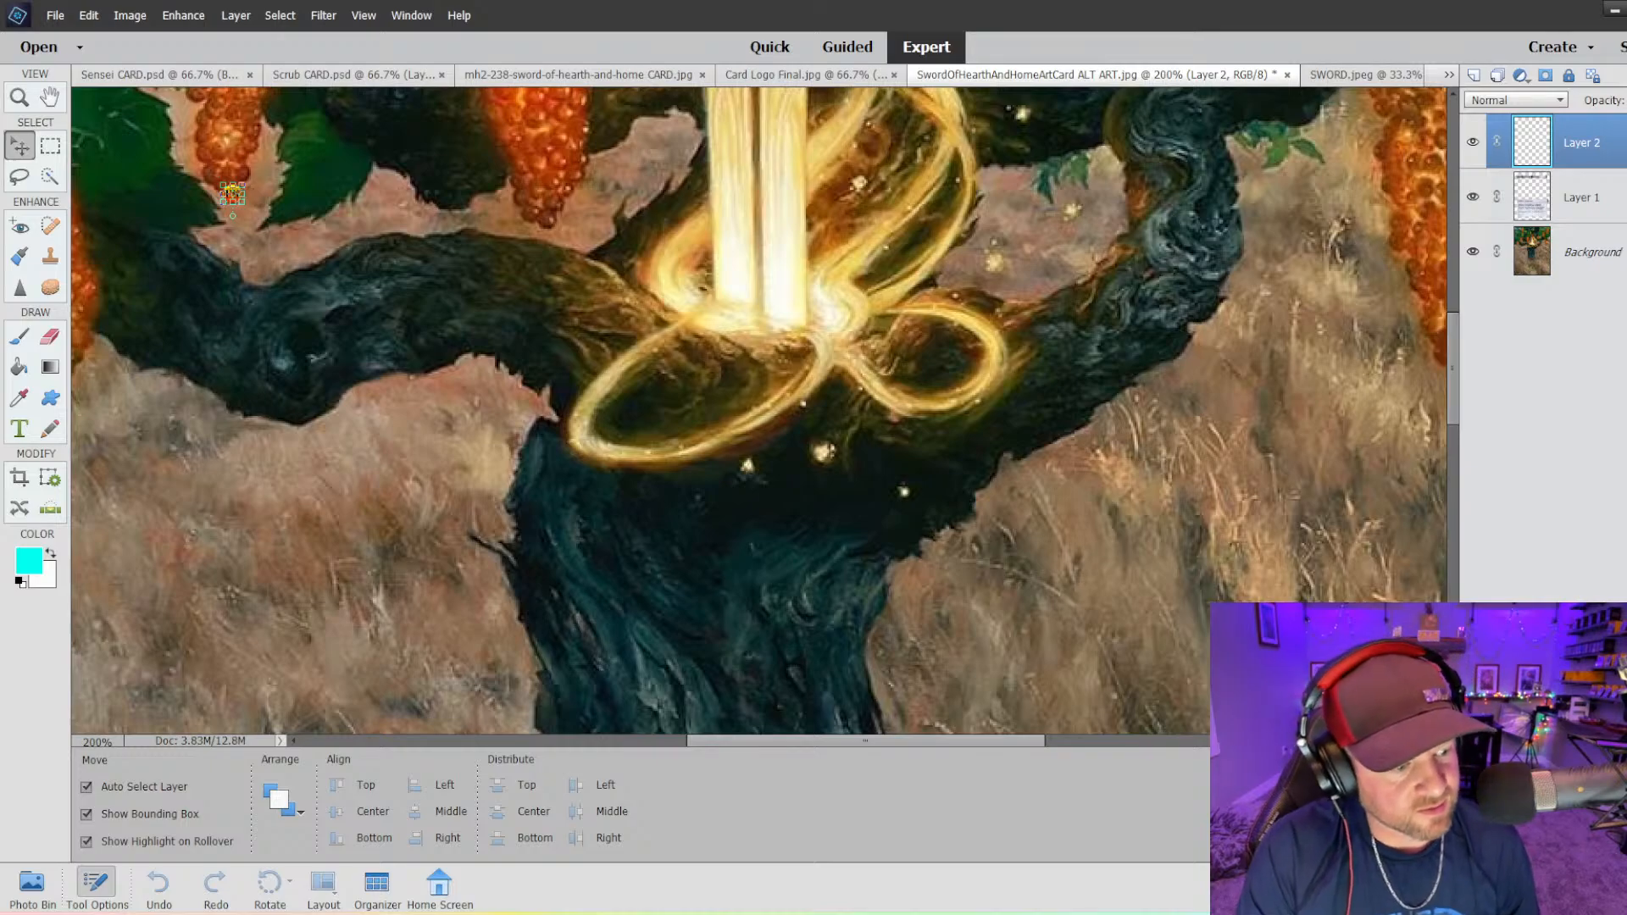
{"action": "key", "text": "Return"}
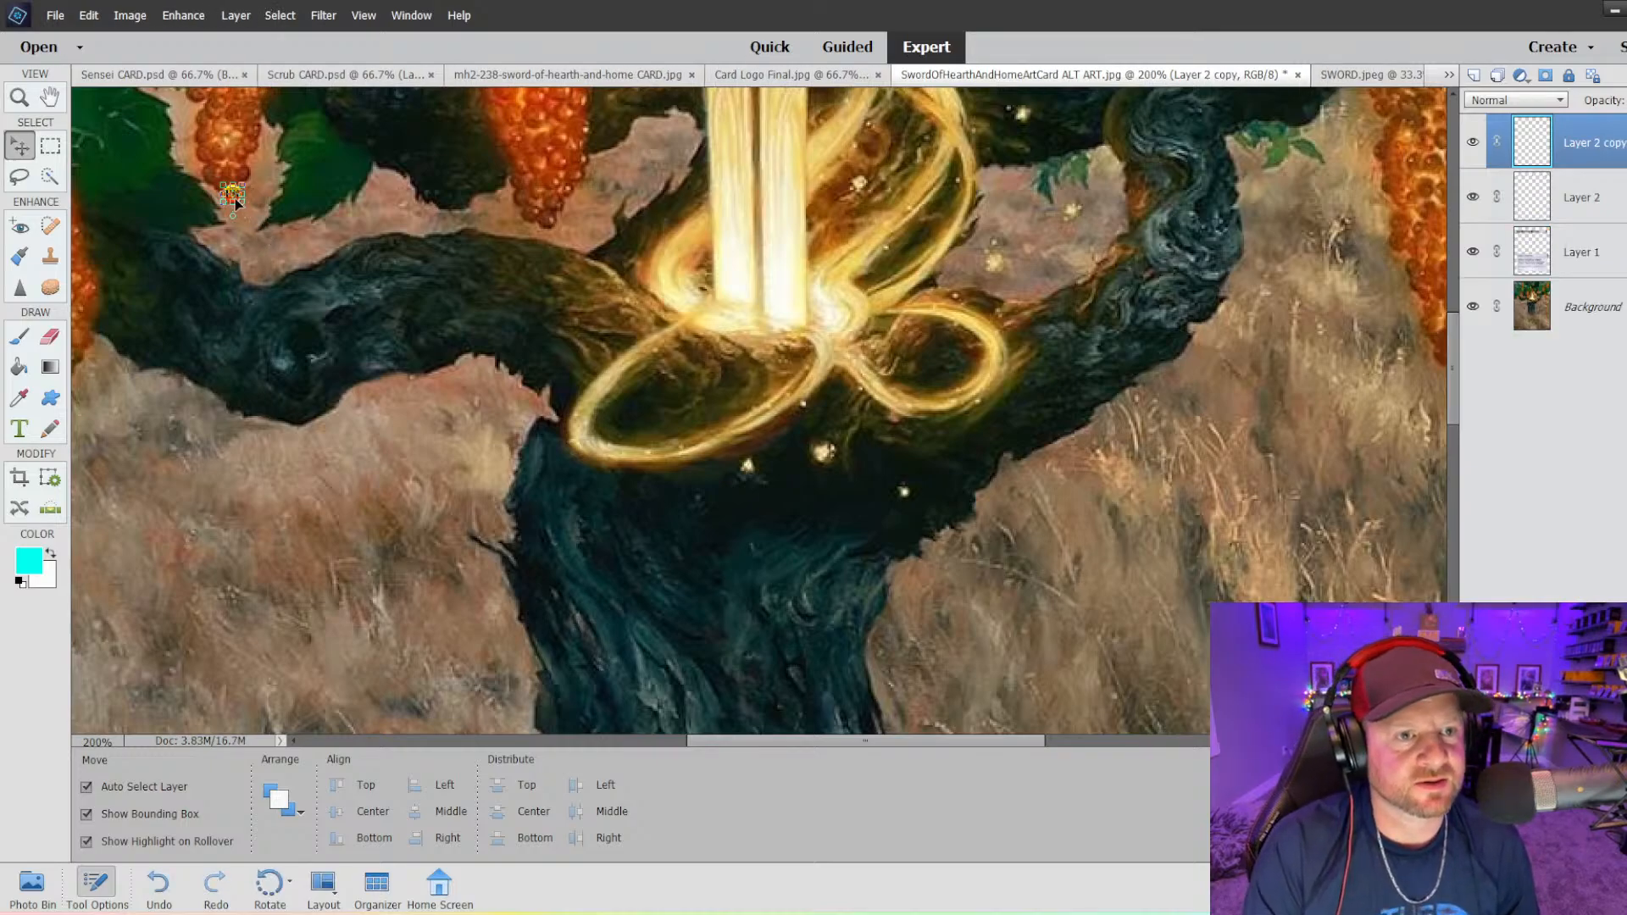
{"action": "left_click_drag", "start_coordinate": [236, 204], "coordinate": [229, 192]}
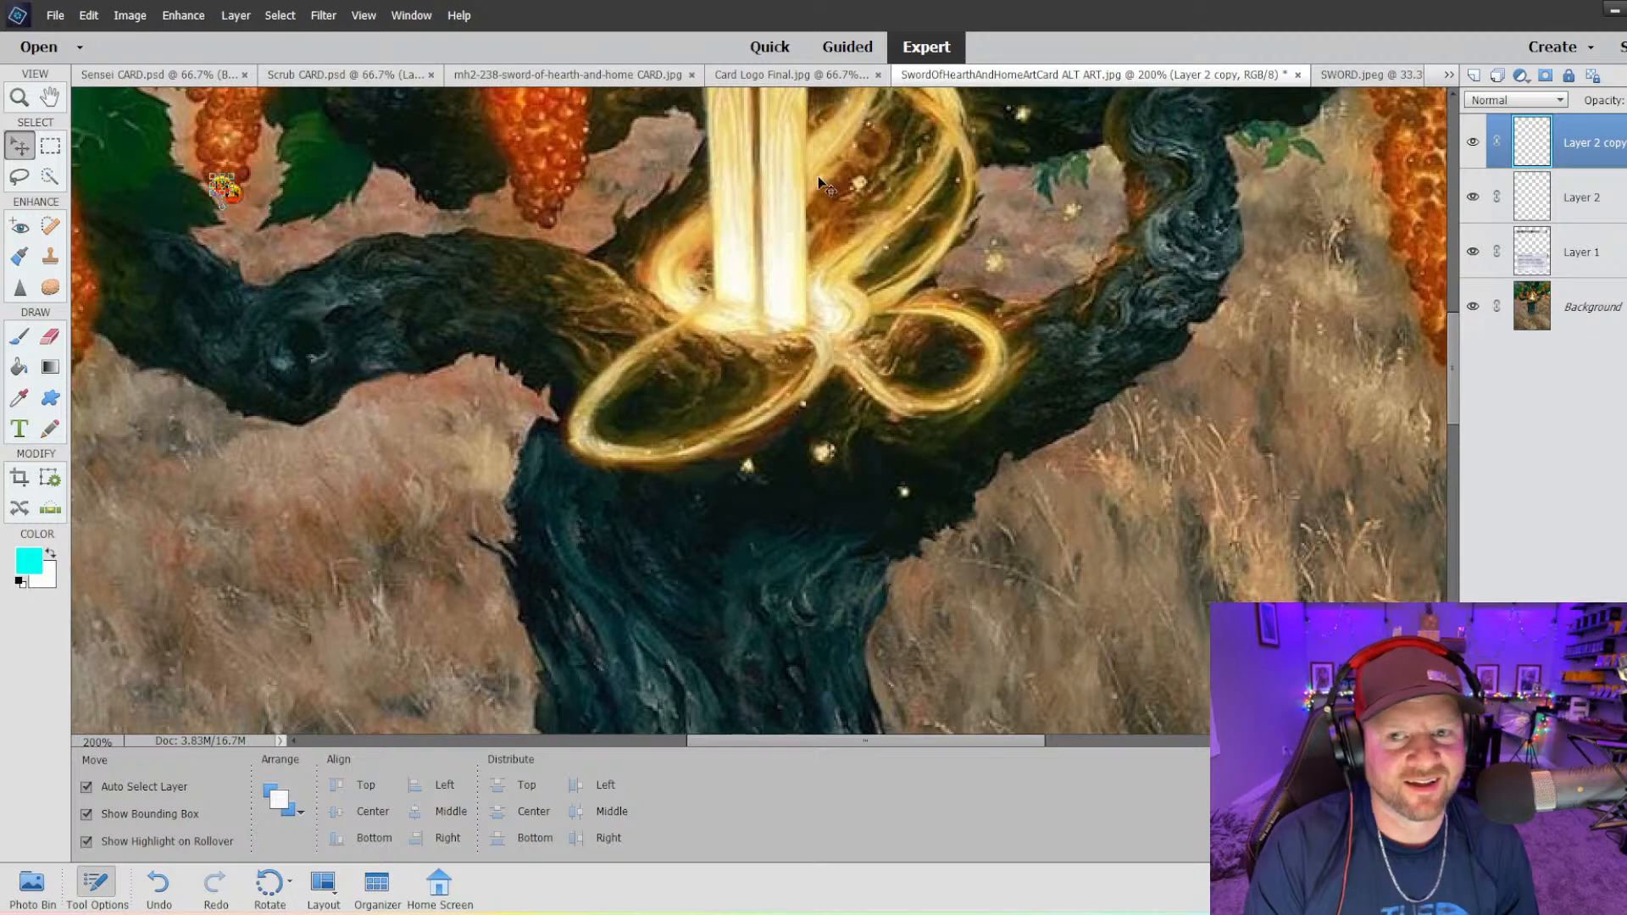
- Add two more CS logo copies, one directly above the original and one beside it on the cluster's left edge
{"action": "right_click", "coordinate": [1622, 145]}
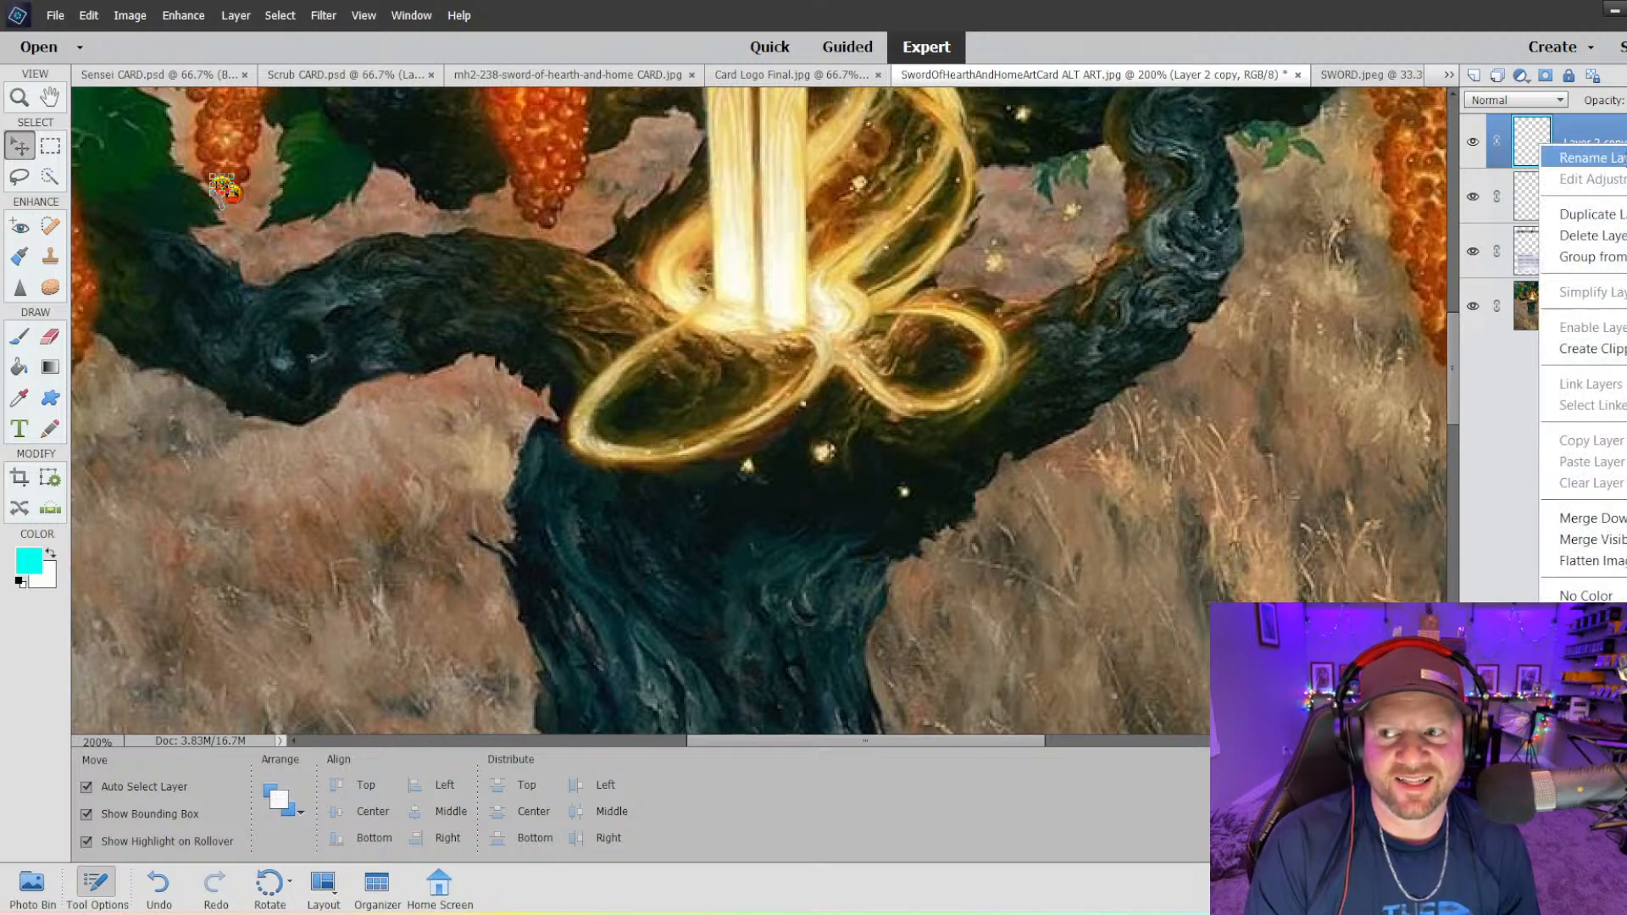
{"action": "left_click", "coordinate": [1606, 214]}
{"action": "key", "text": "Return"}
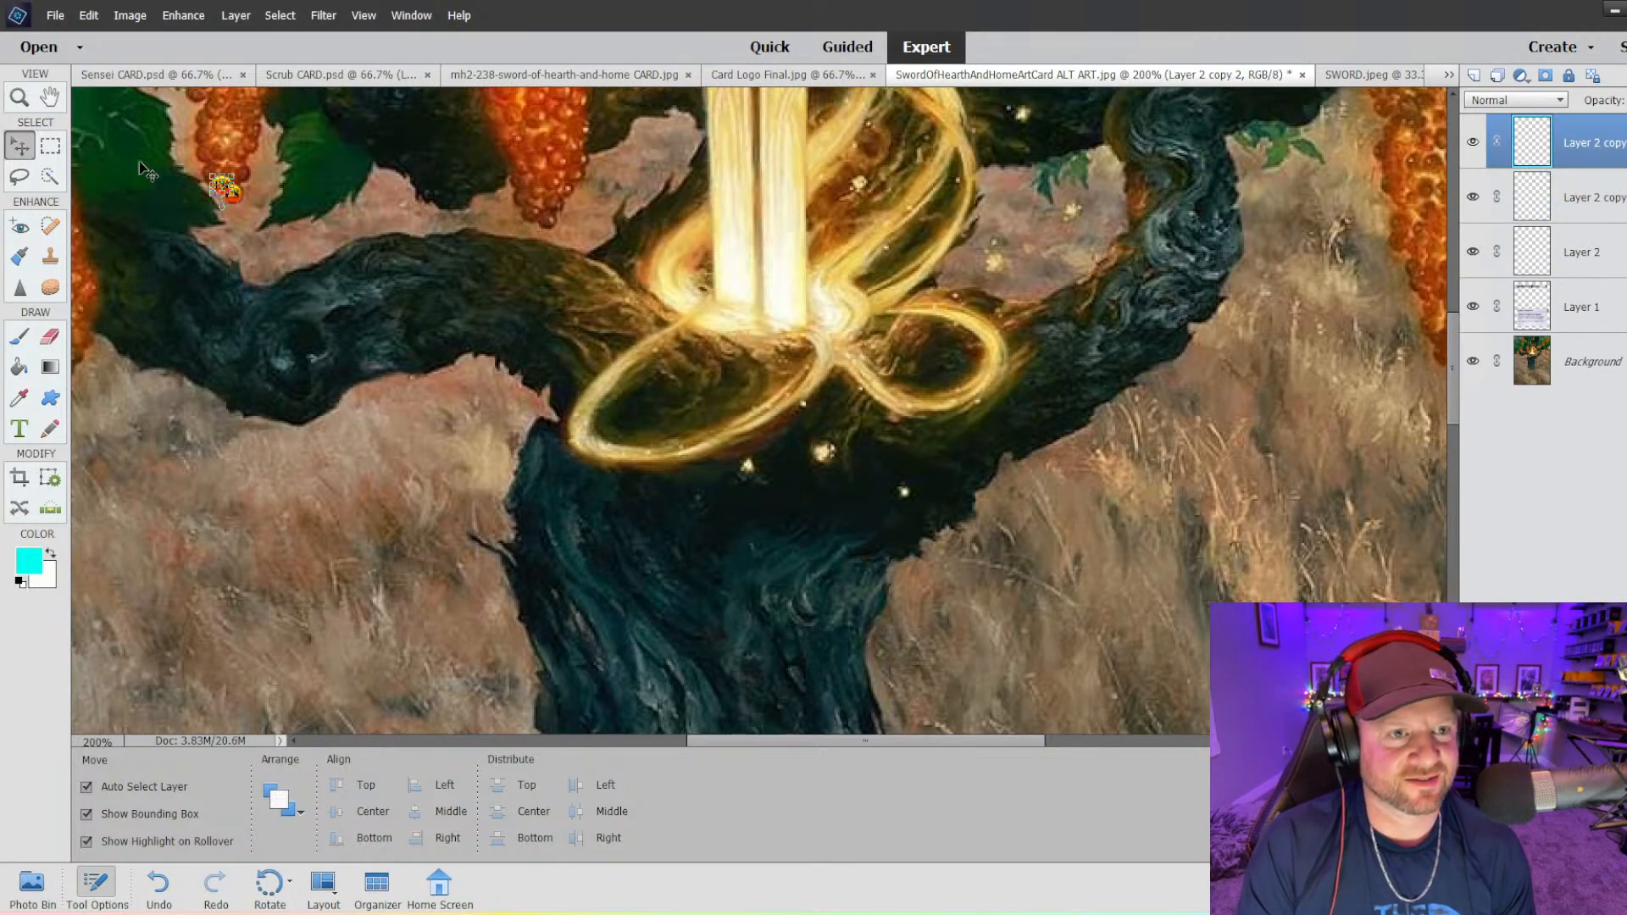
{"action": "left_click_drag", "start_coordinate": [229, 192], "coordinate": [235, 182]}
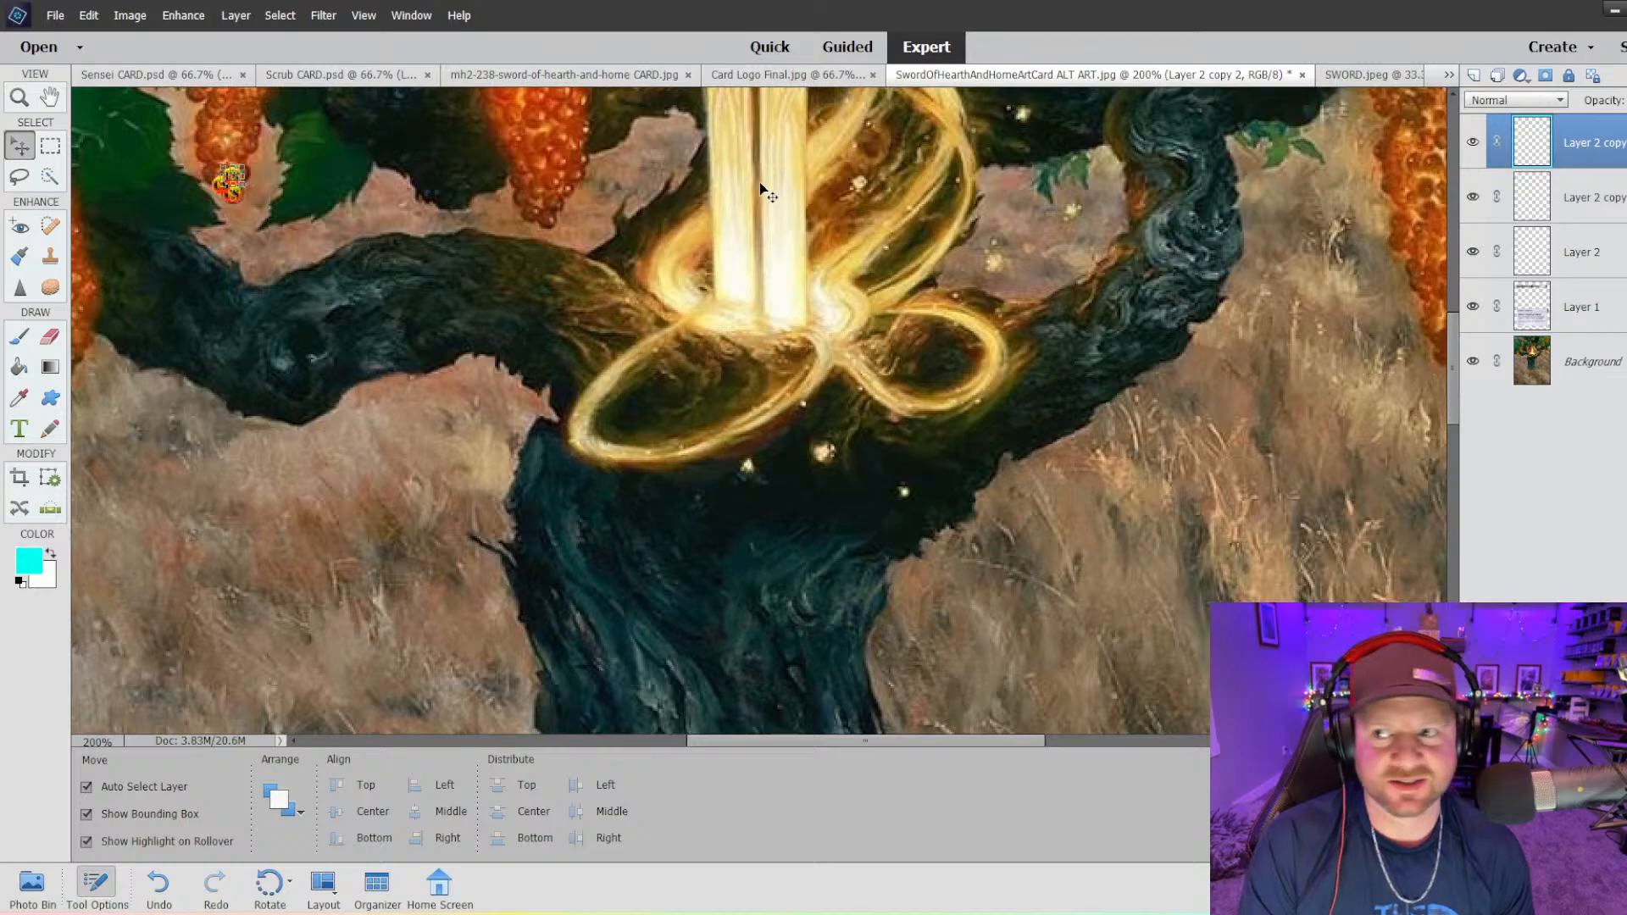
{"action": "right_click", "coordinate": [1578, 146]}
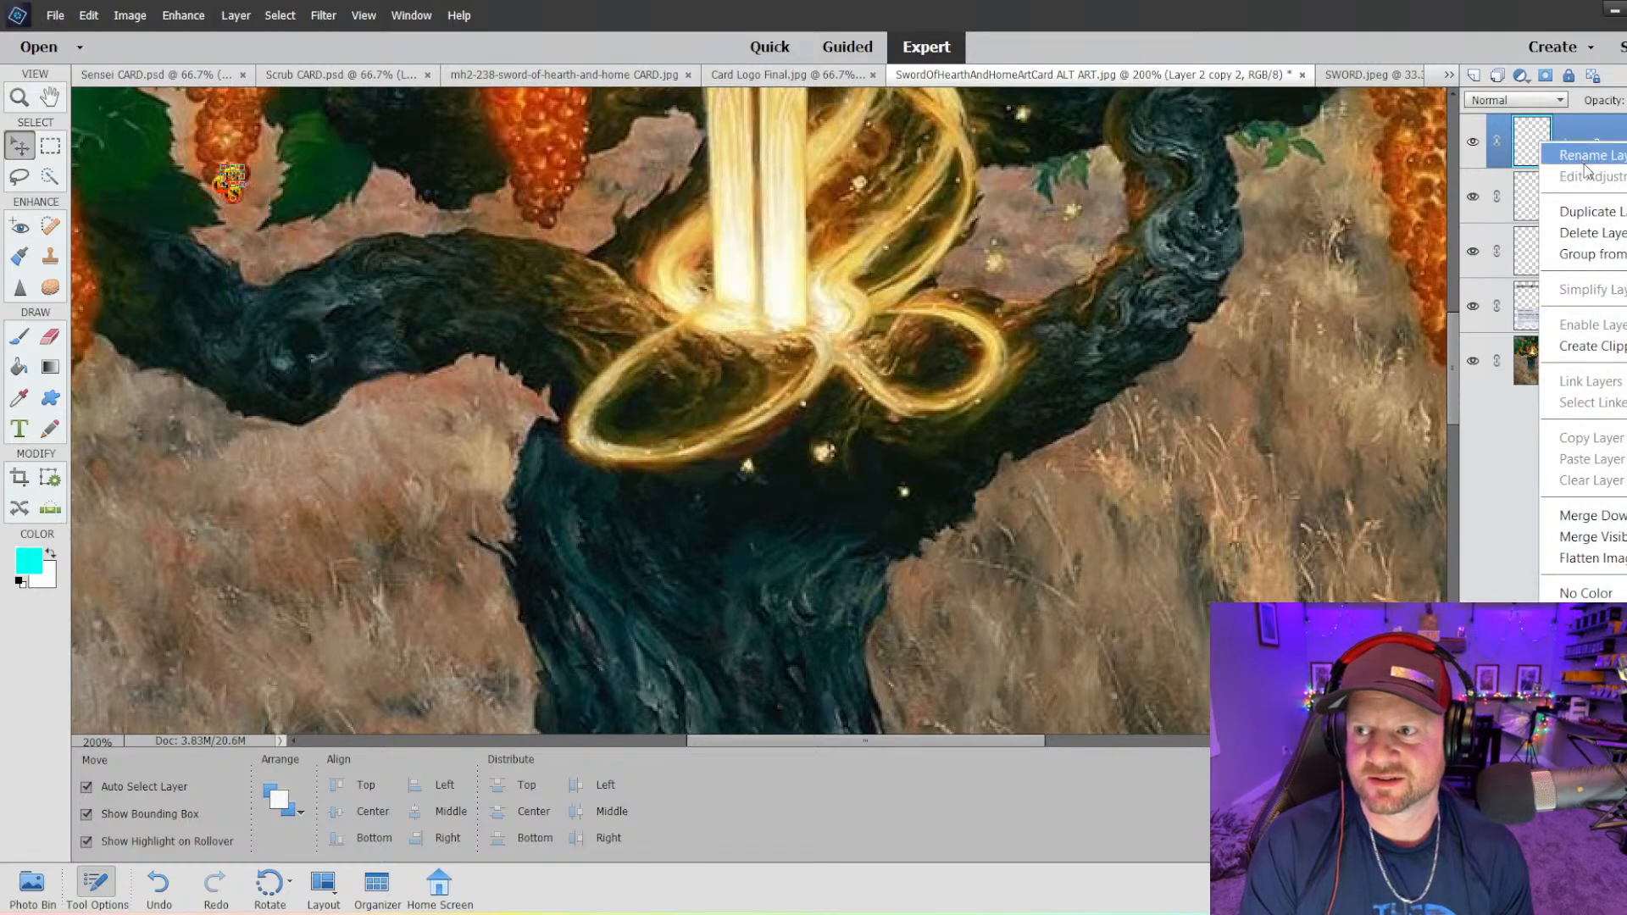
{"action": "left_click", "coordinate": [1603, 212]}
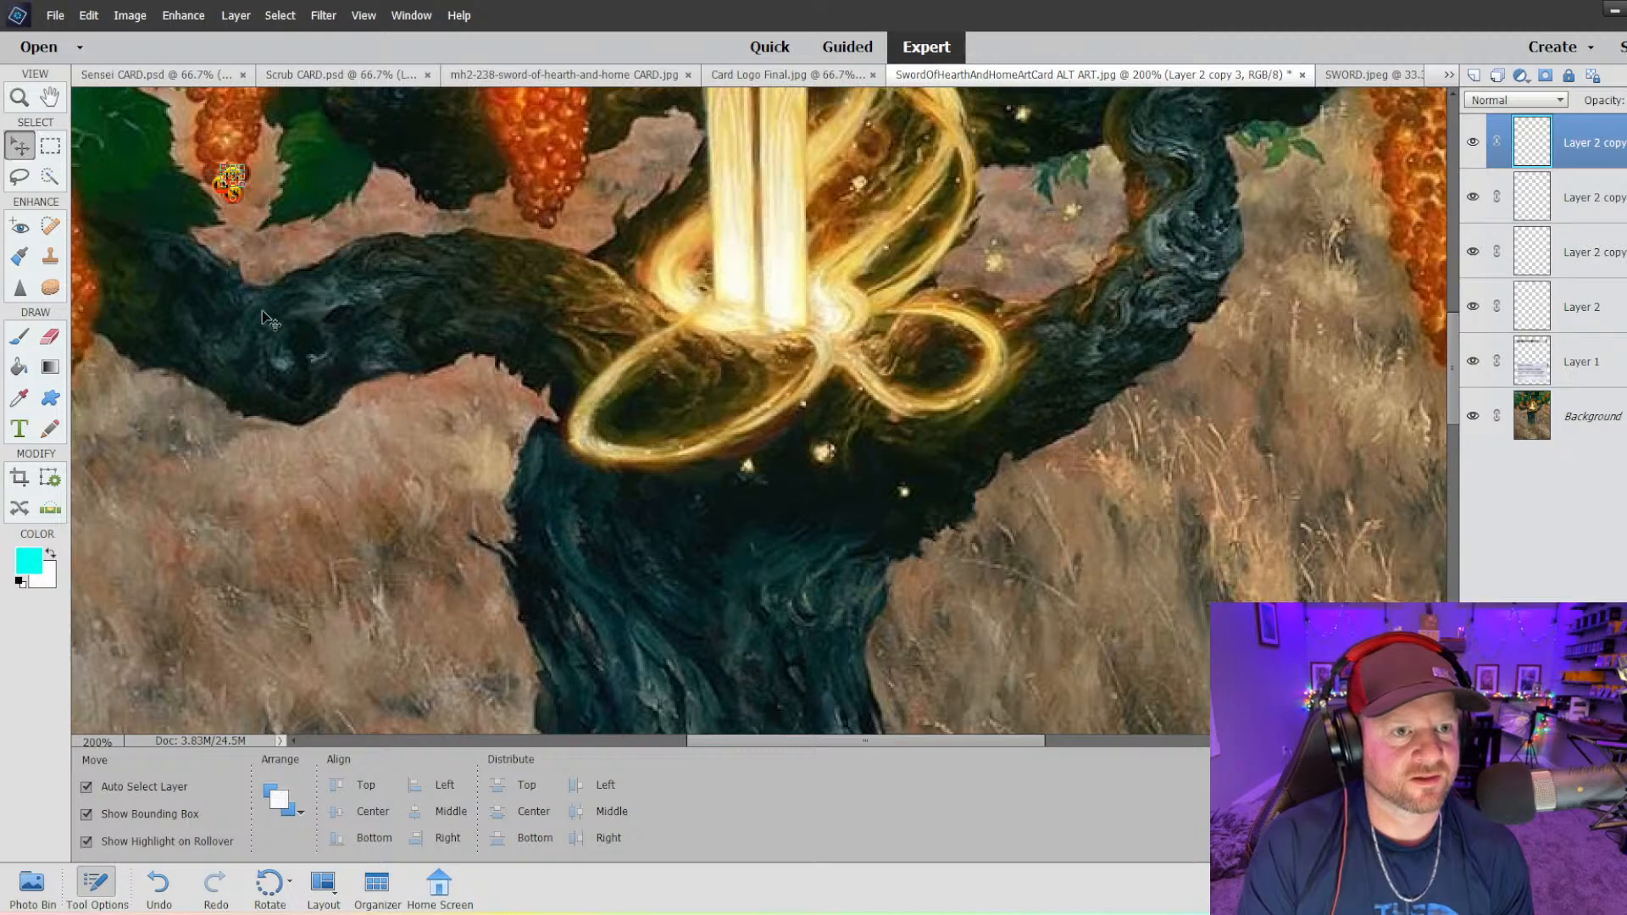
{"action": "left_click_drag", "start_coordinate": [239, 183], "coordinate": [222, 181]}
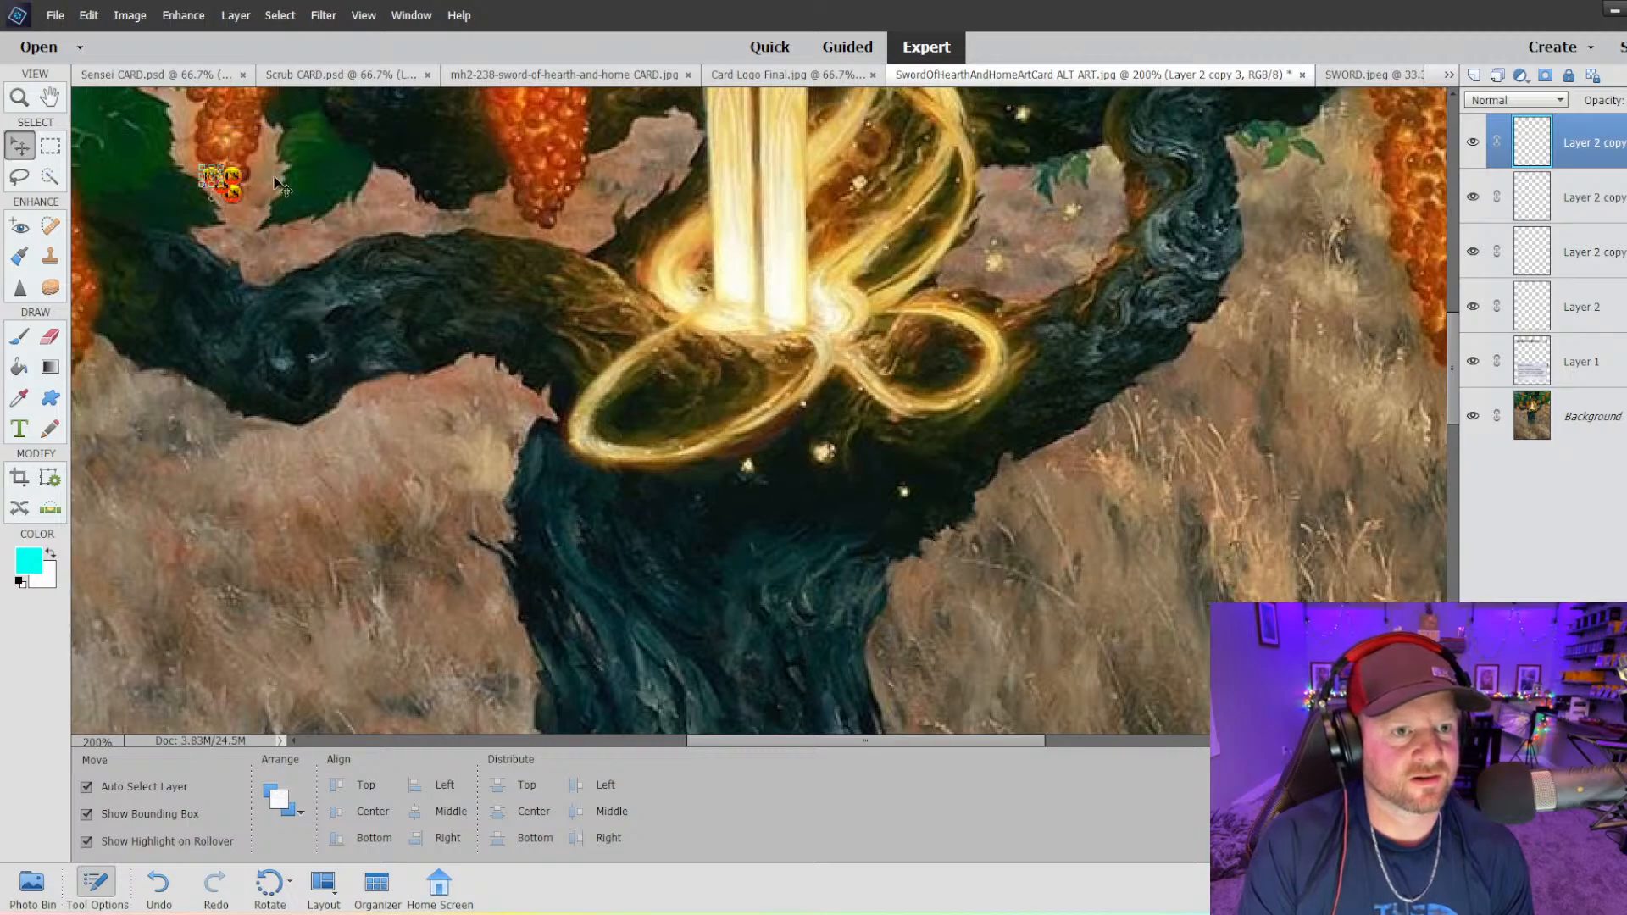
- Add two further logo copies, one at the right end of the row and one just above the row's middle
{"action": "scroll", "coordinate": [305, 296], "scroll_direction": "up", "scroll_amount": 3}
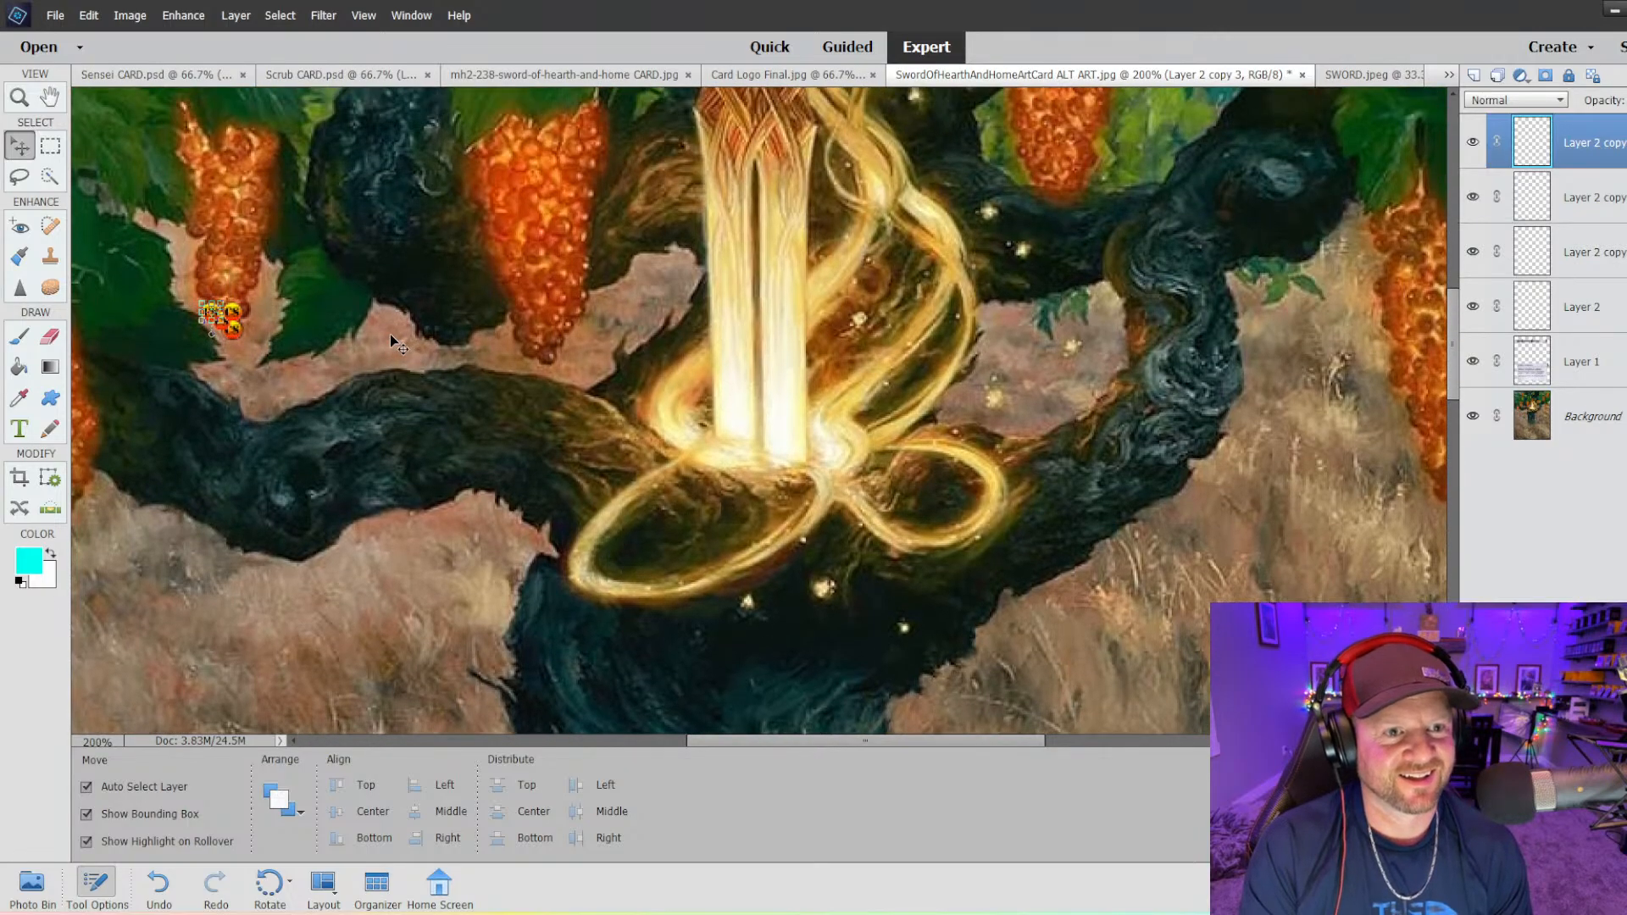
{"action": "right_click", "coordinate": [1601, 159]}
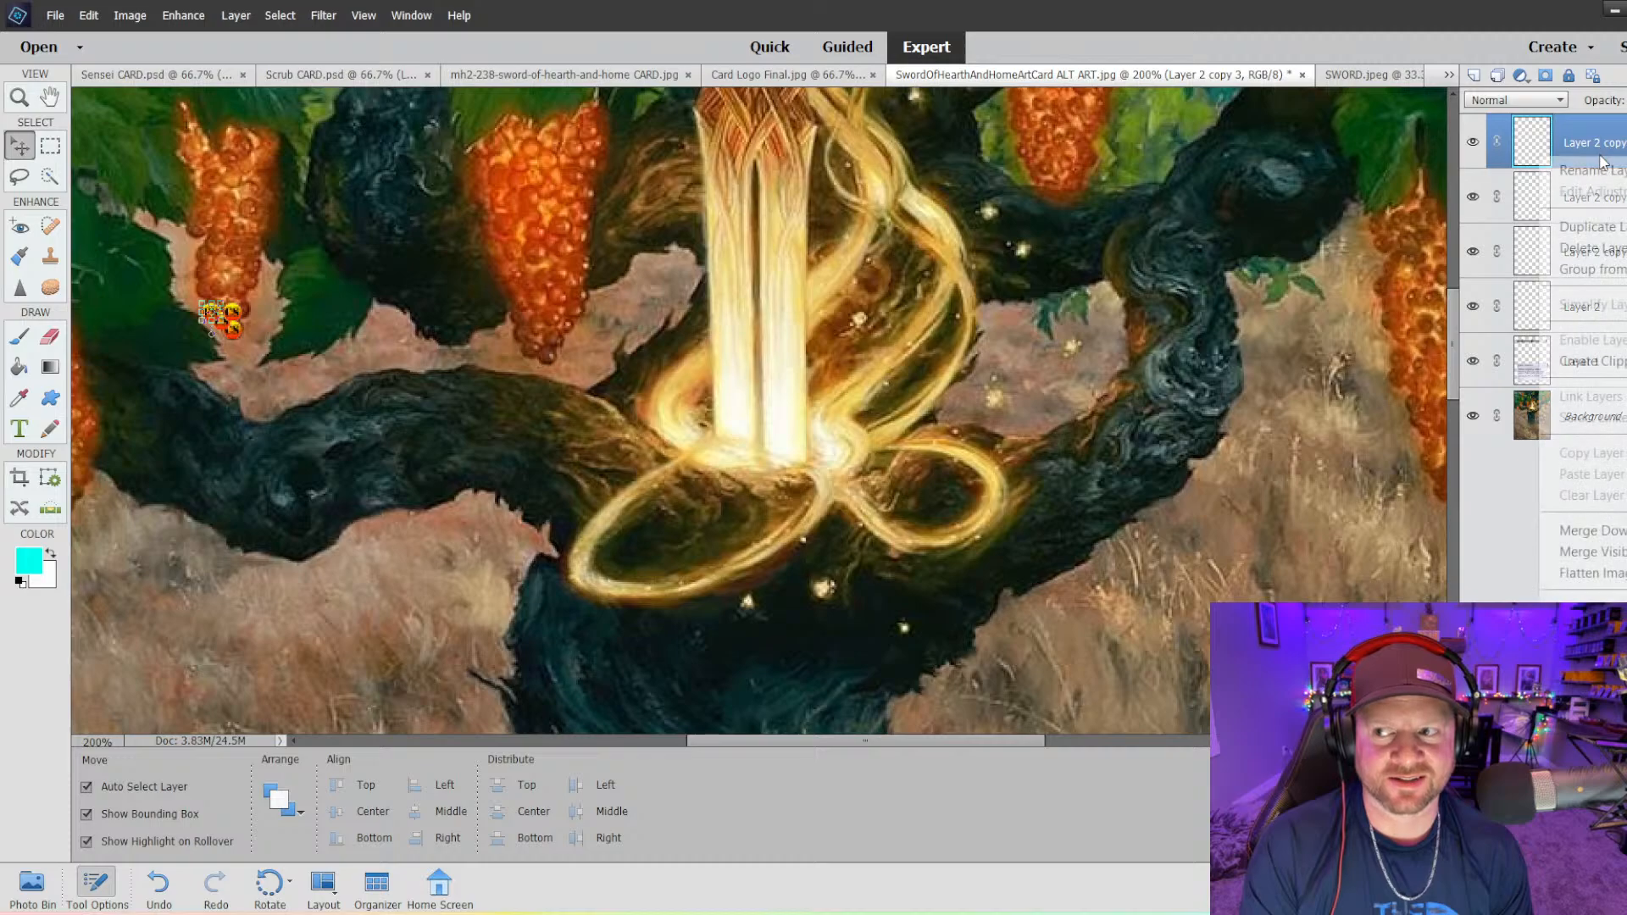
{"action": "left_click", "coordinate": [1594, 233]}
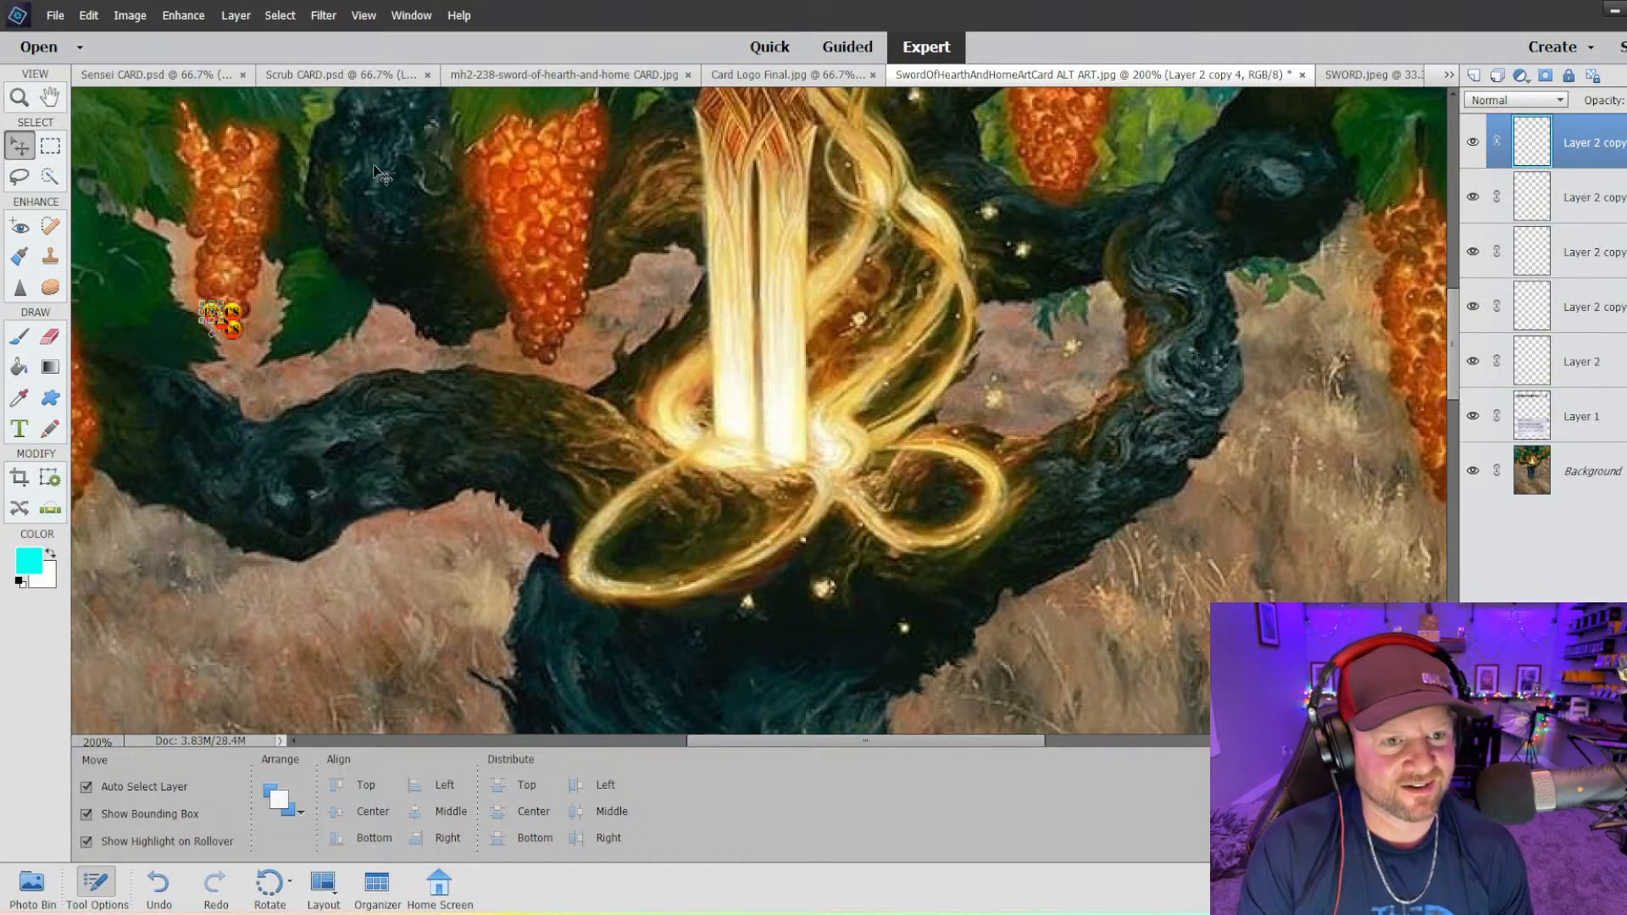
{"action": "left_click_drag", "start_coordinate": [219, 311], "coordinate": [247, 312]}
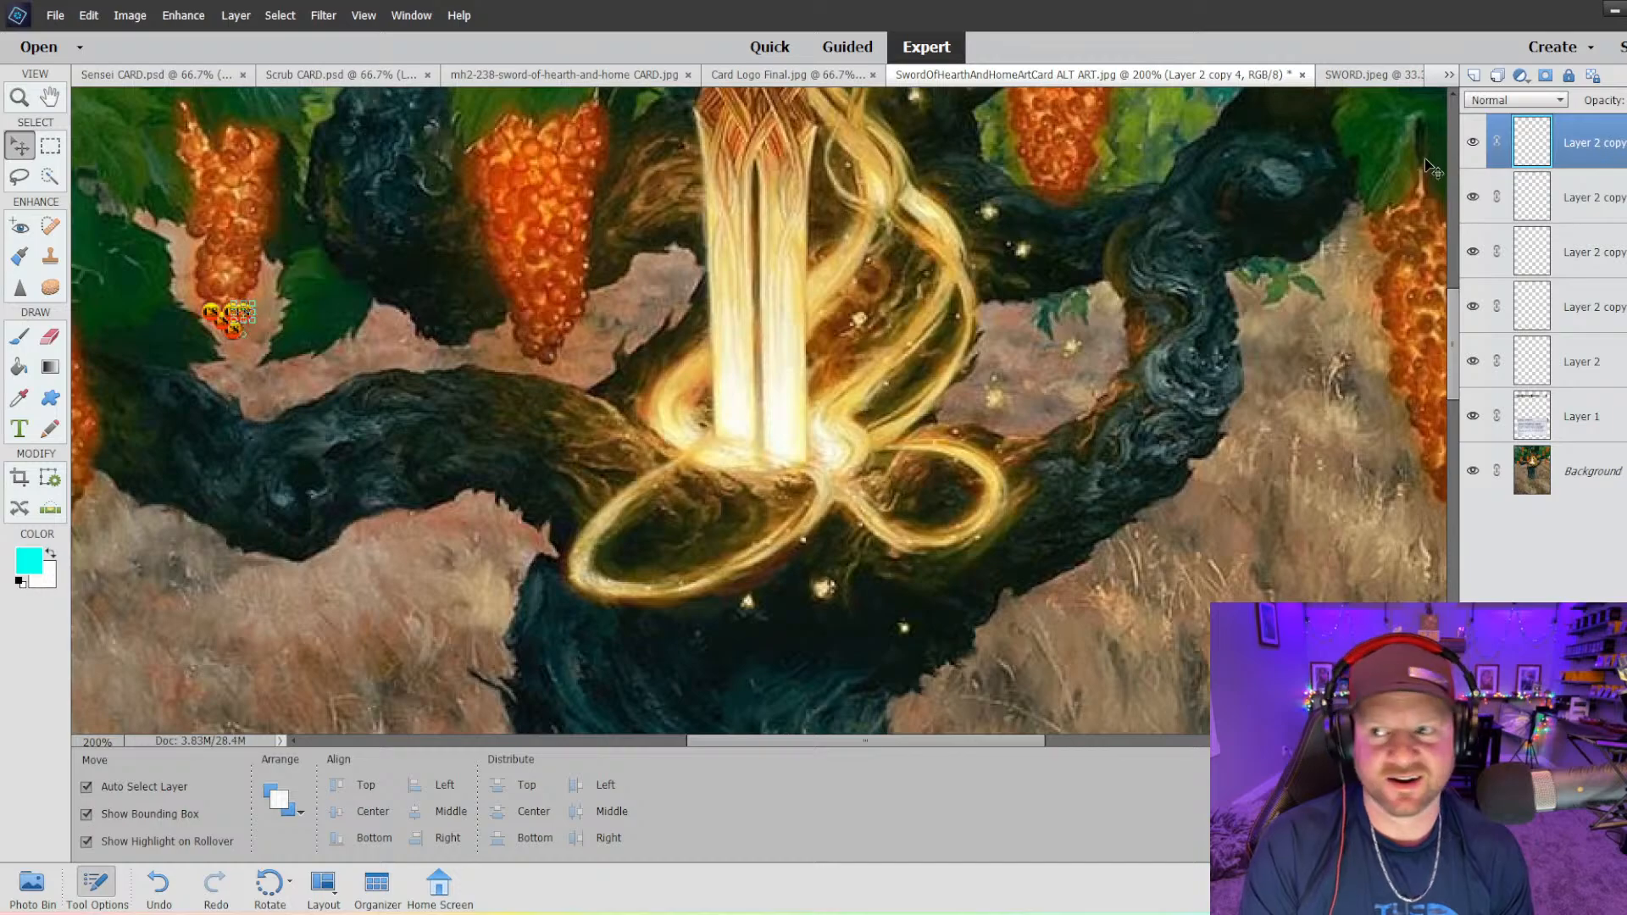
{"action": "right_click", "coordinate": [1600, 138]}
{"action": "left_click", "coordinate": [1593, 203]}
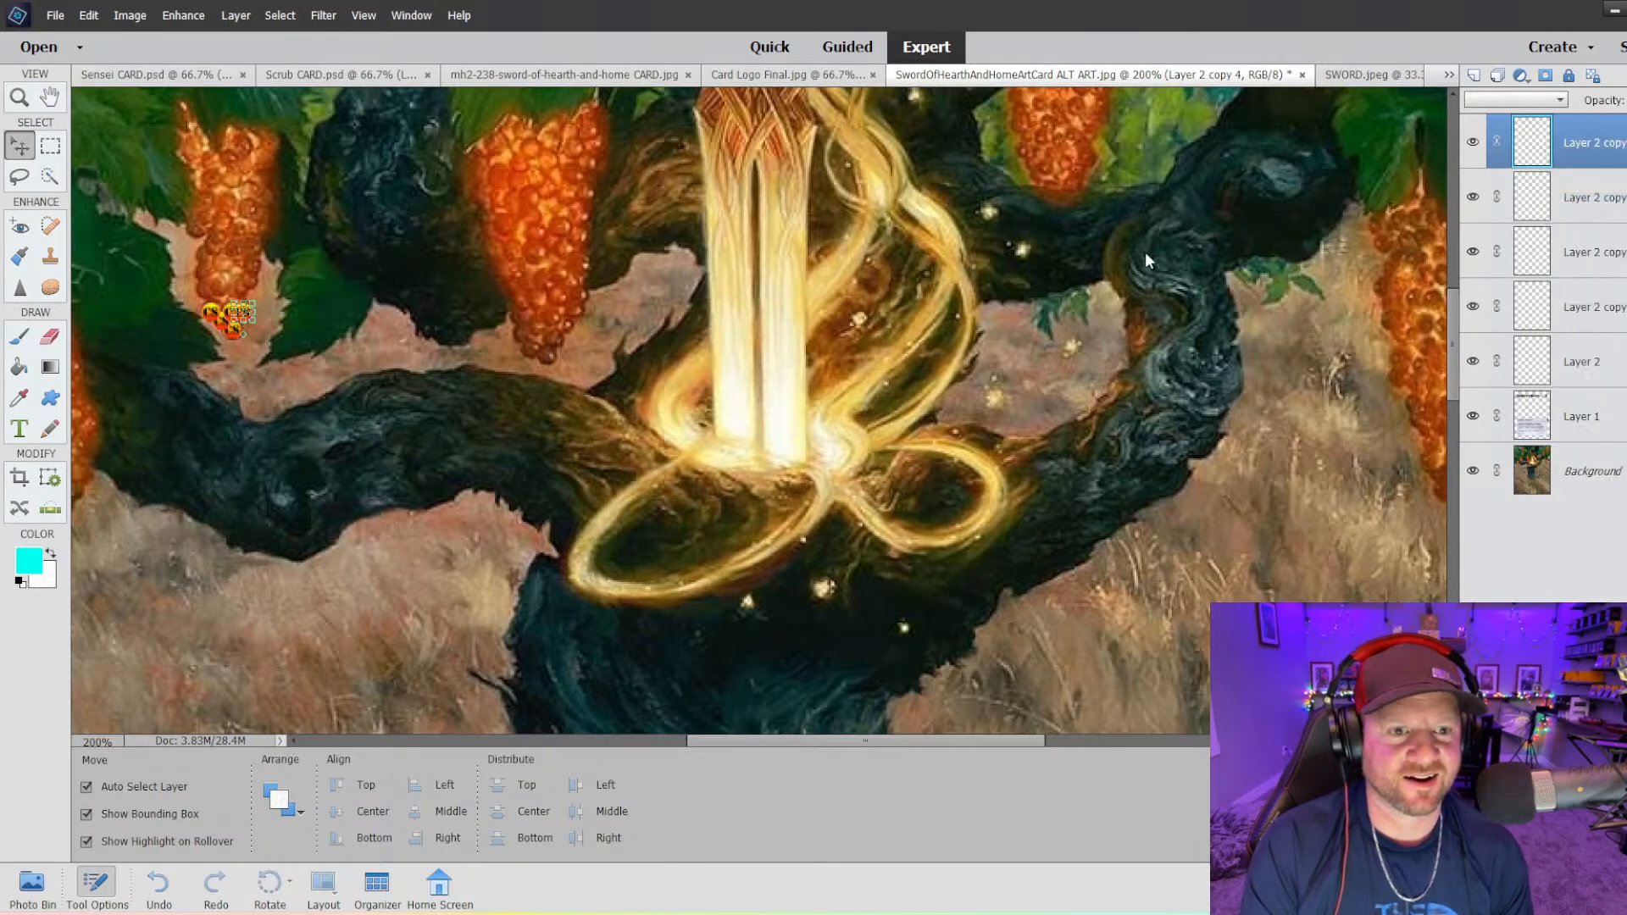
{"action": "left_click_drag", "start_coordinate": [251, 314], "coordinate": [244, 306]}
- Duplicate the logo twice more and place the copies at the right and left ends of a new row above
{"action": "right_click", "coordinate": [1598, 140]}
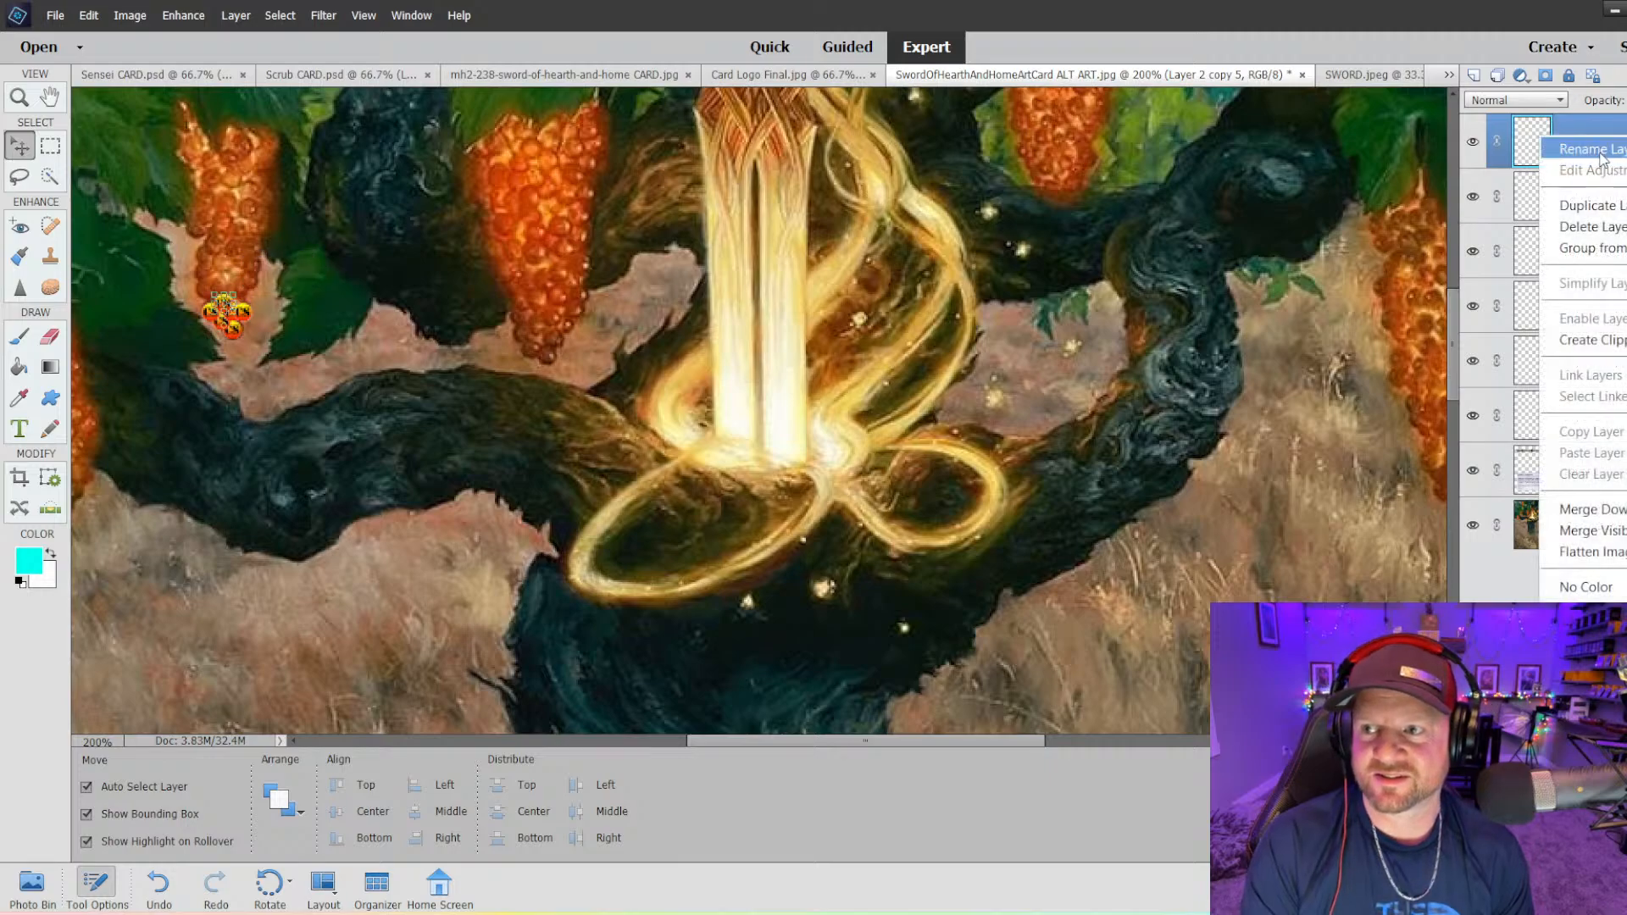
{"action": "left_click", "coordinate": [1593, 203]}
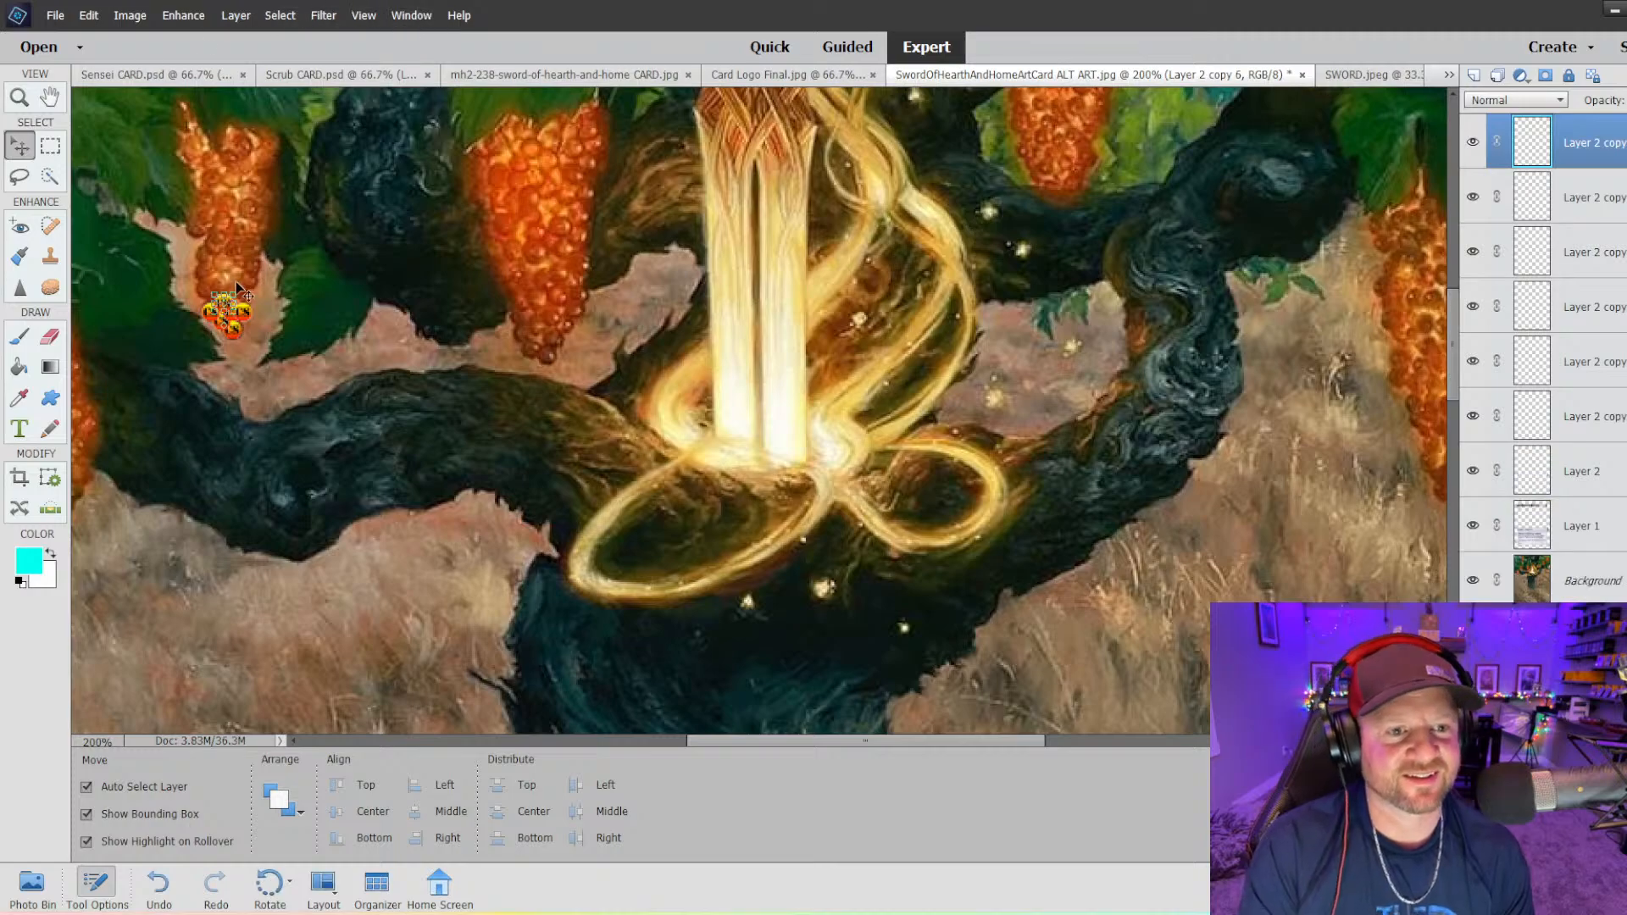
{"action": "left_click_drag", "start_coordinate": [222, 308], "coordinate": [239, 302]}
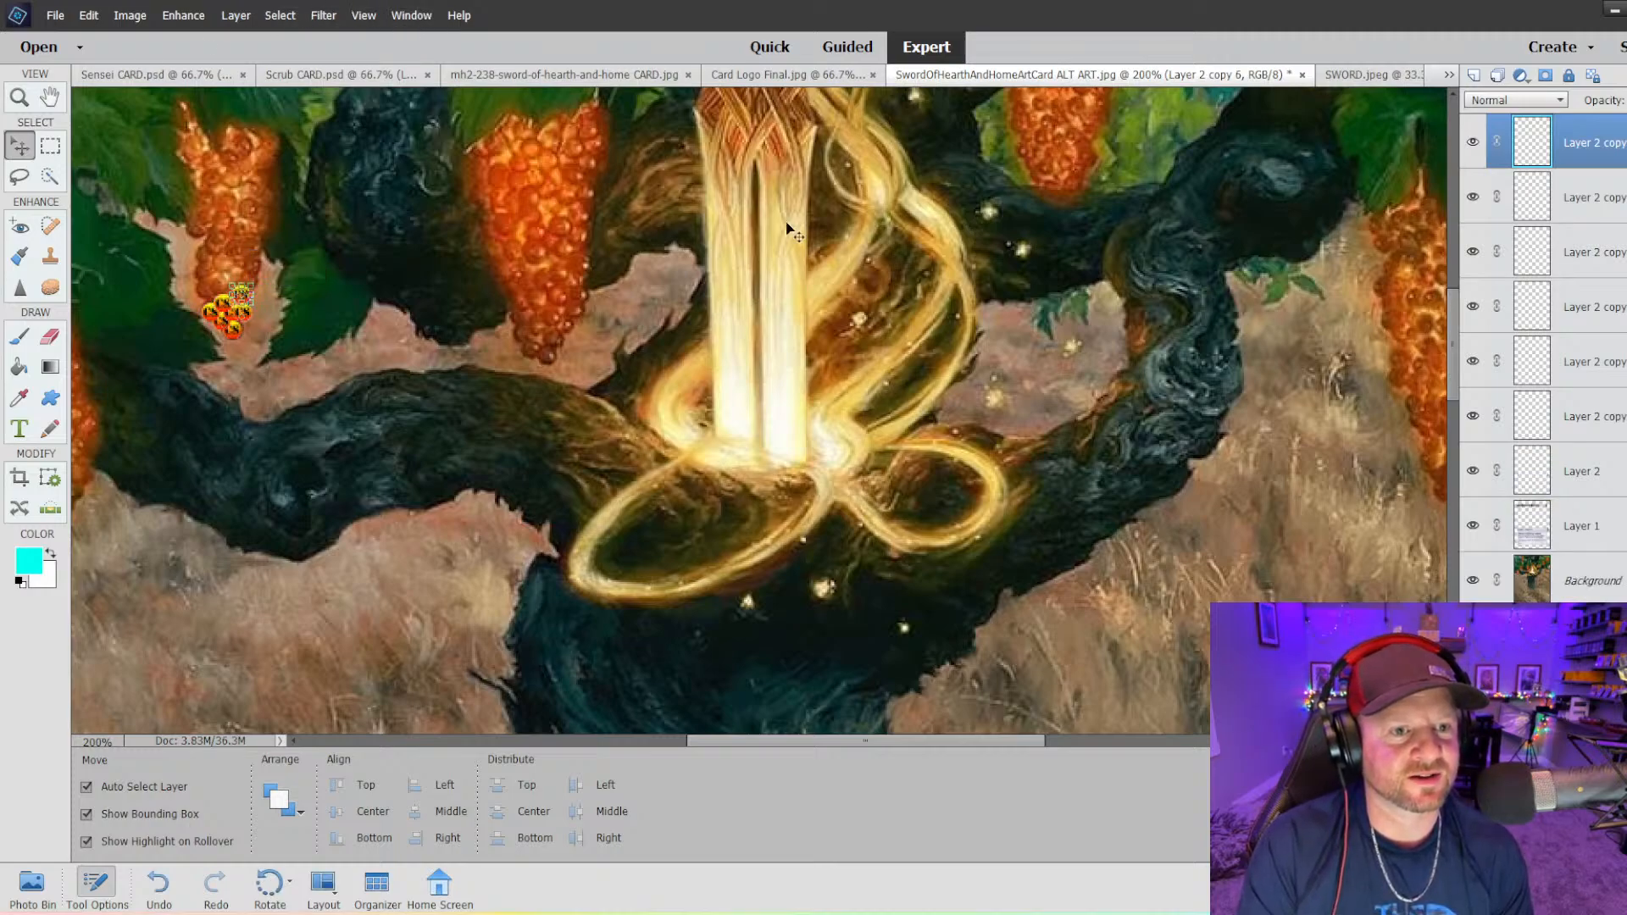
{"action": "right_click", "coordinate": [1585, 149]}
{"action": "left_click", "coordinate": [1582, 216]}
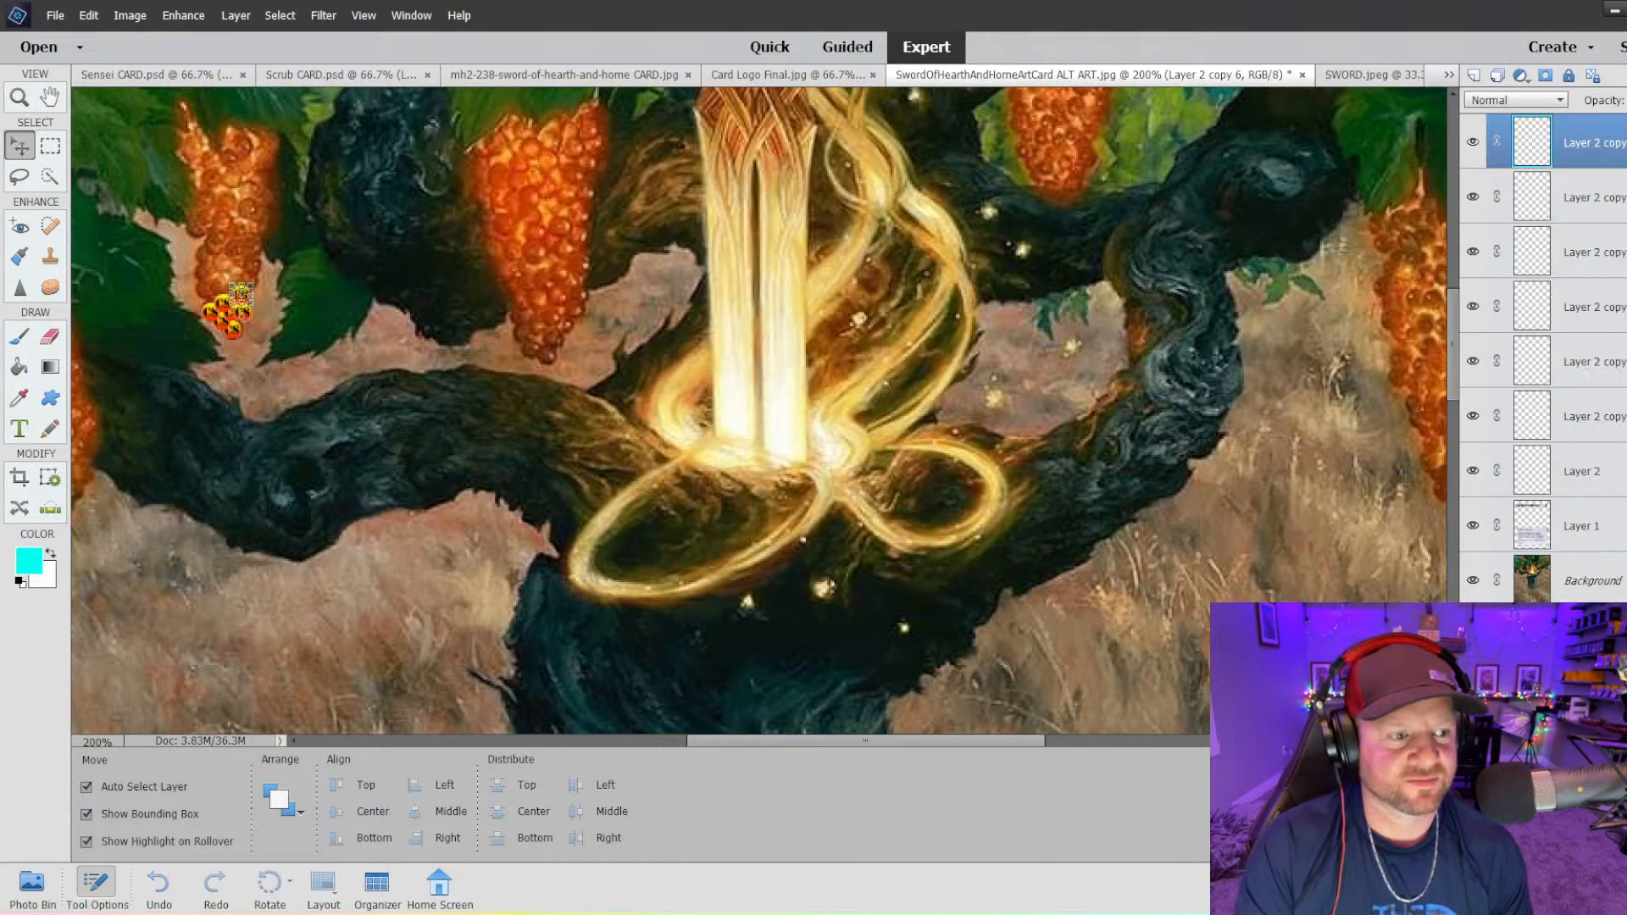
{"action": "left_click_drag", "start_coordinate": [247, 301], "coordinate": [231, 289]}
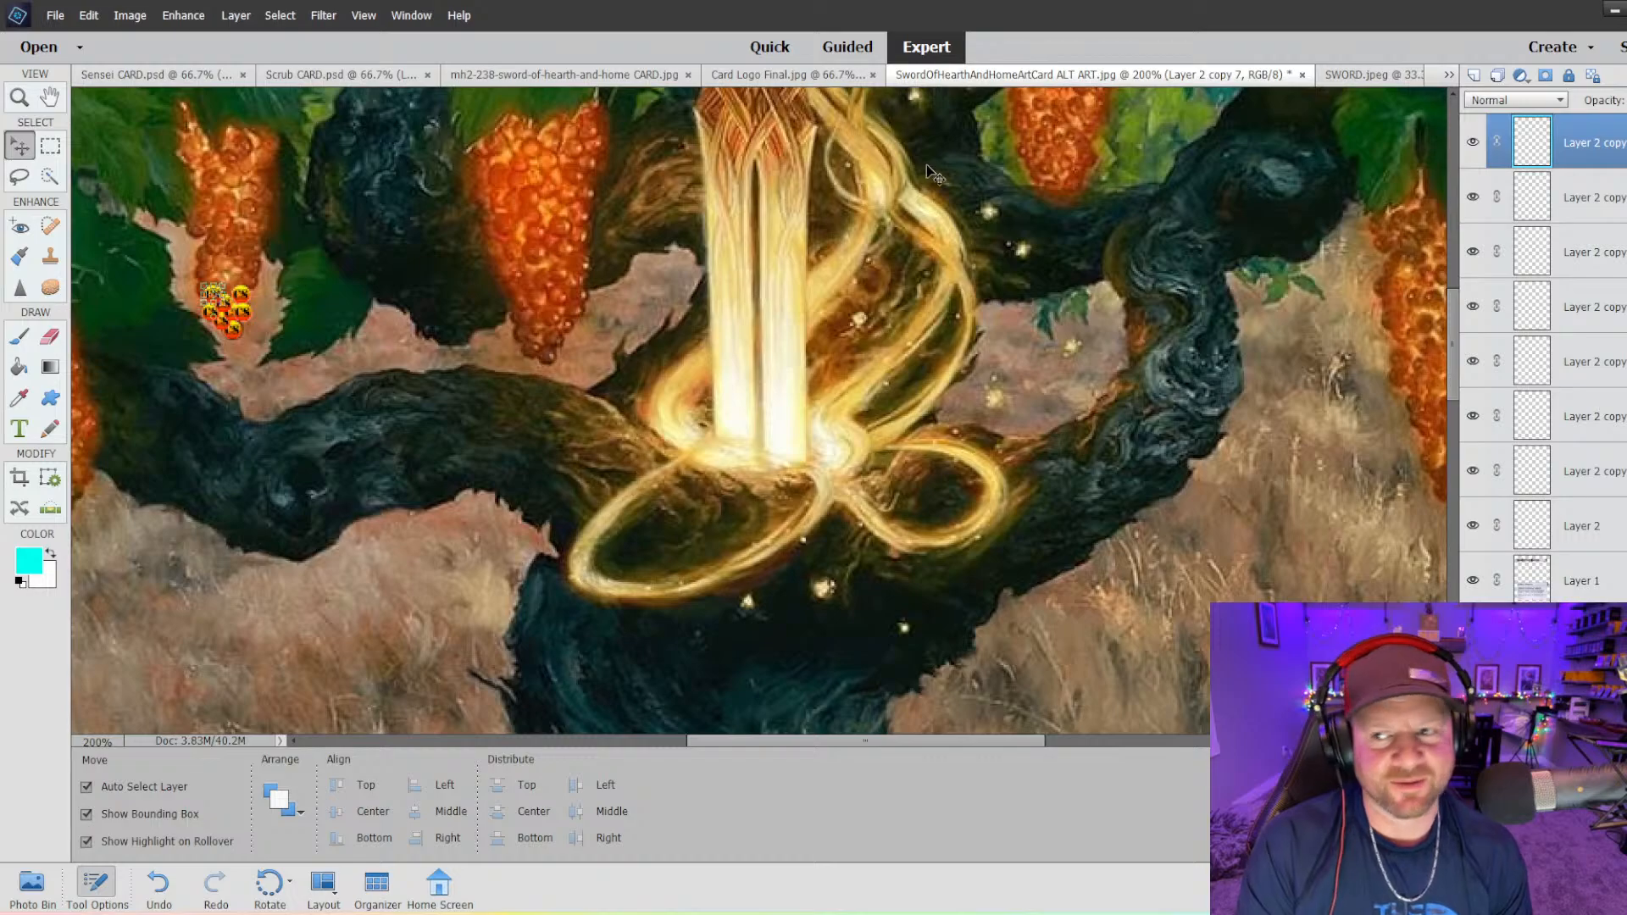
- Duplicate the logo once more and fit the copy between the two end logos of the upper row
{"action": "right_click", "coordinate": [1619, 142]}
{"action": "left_click", "coordinate": [1614, 209]}
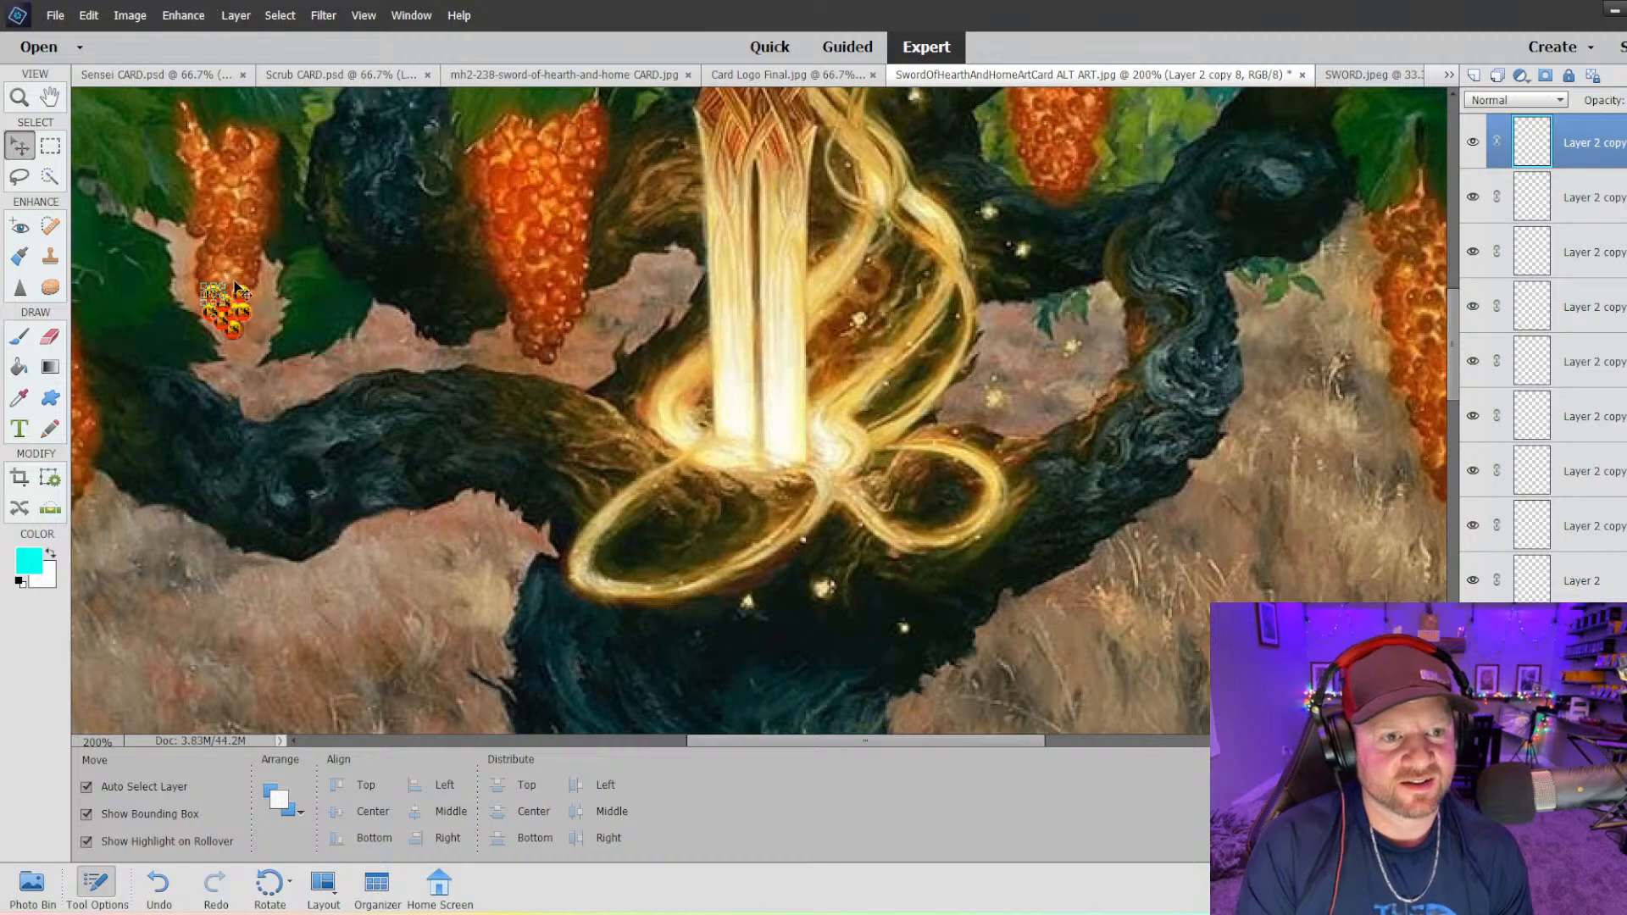
{"action": "left_click_drag", "start_coordinate": [214, 297], "coordinate": [223, 296]}
- Merge all CS logo layers except the topmost copy into a single layer
{"action": "left_click", "coordinate": [1620, 196]}
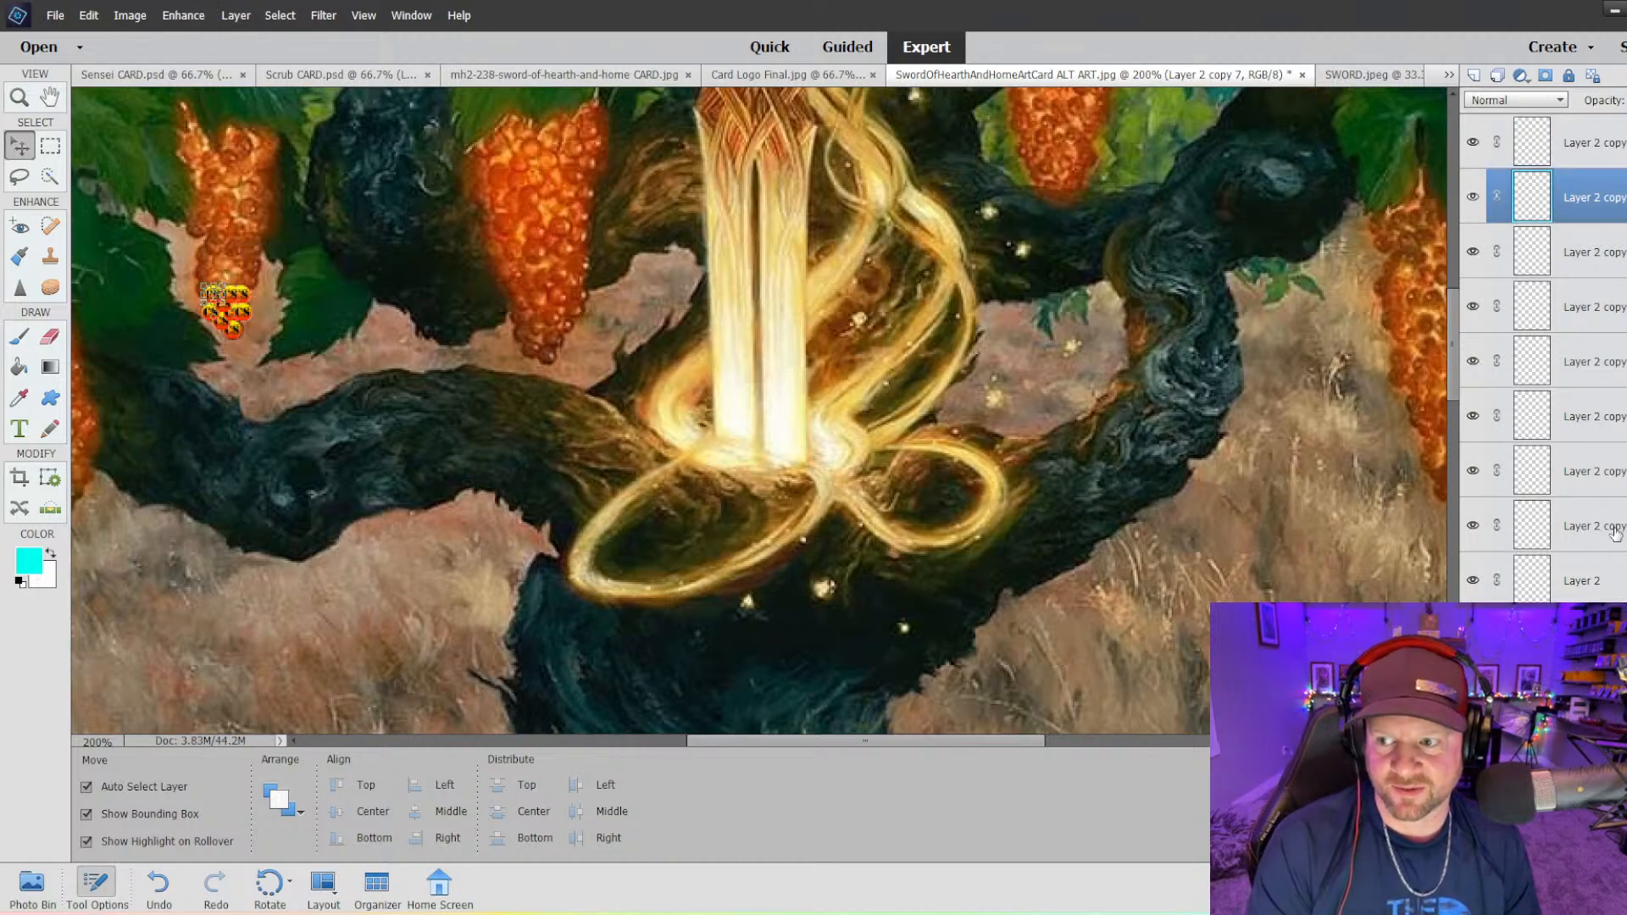
{"action": "left_click", "coordinate": [1596, 587], "text": "shift"}
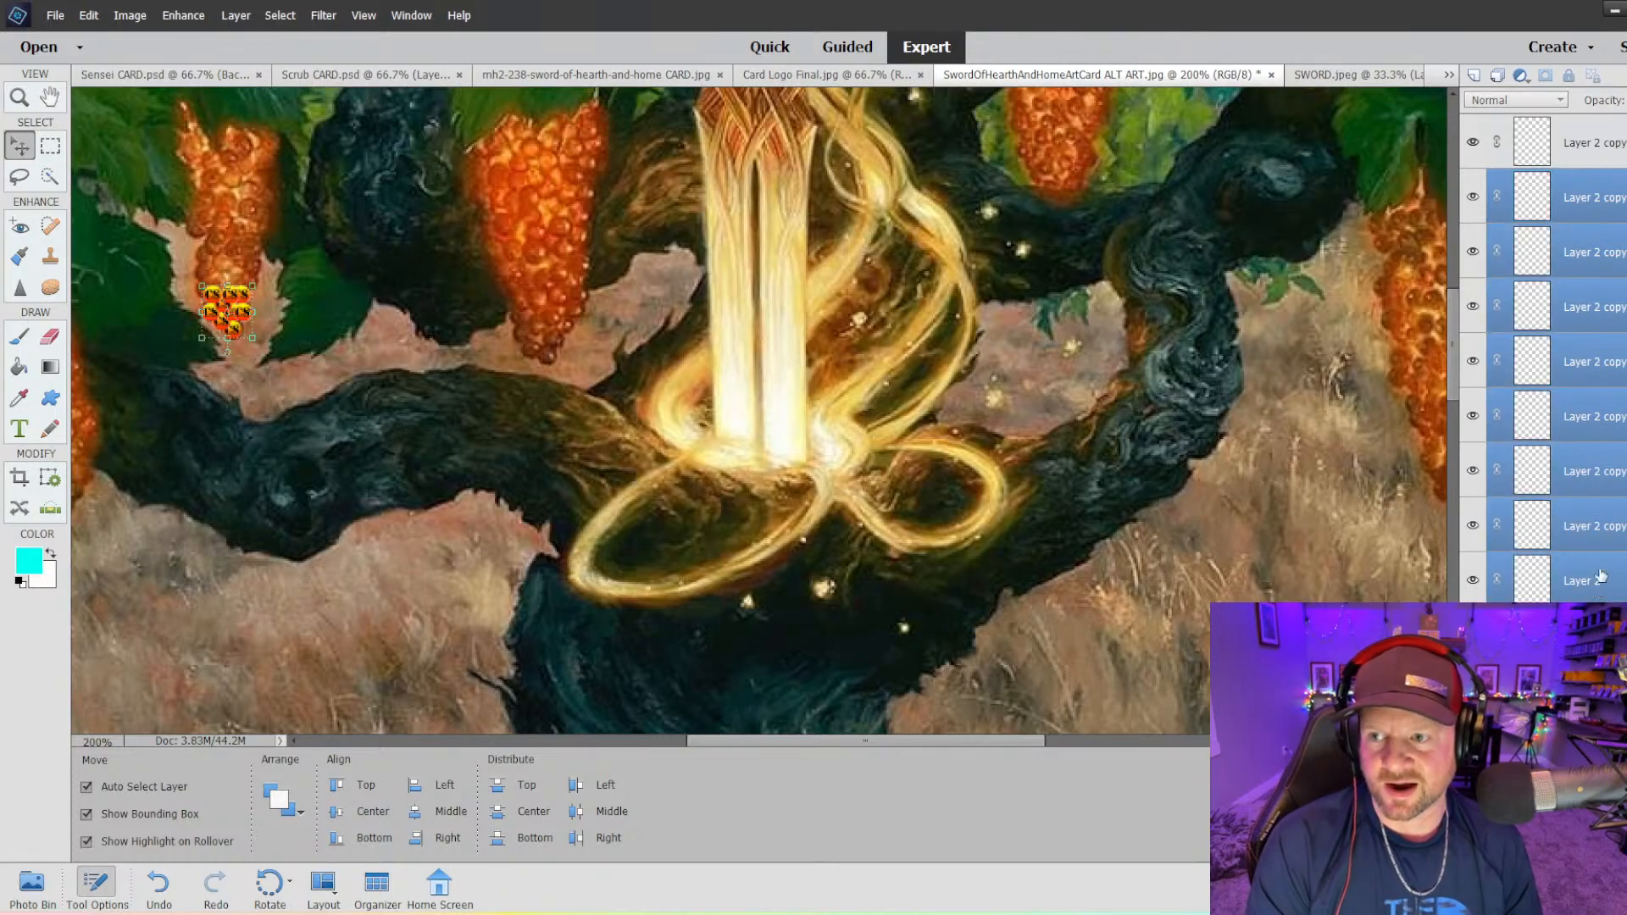
{"action": "right_click", "coordinate": [1597, 585]}
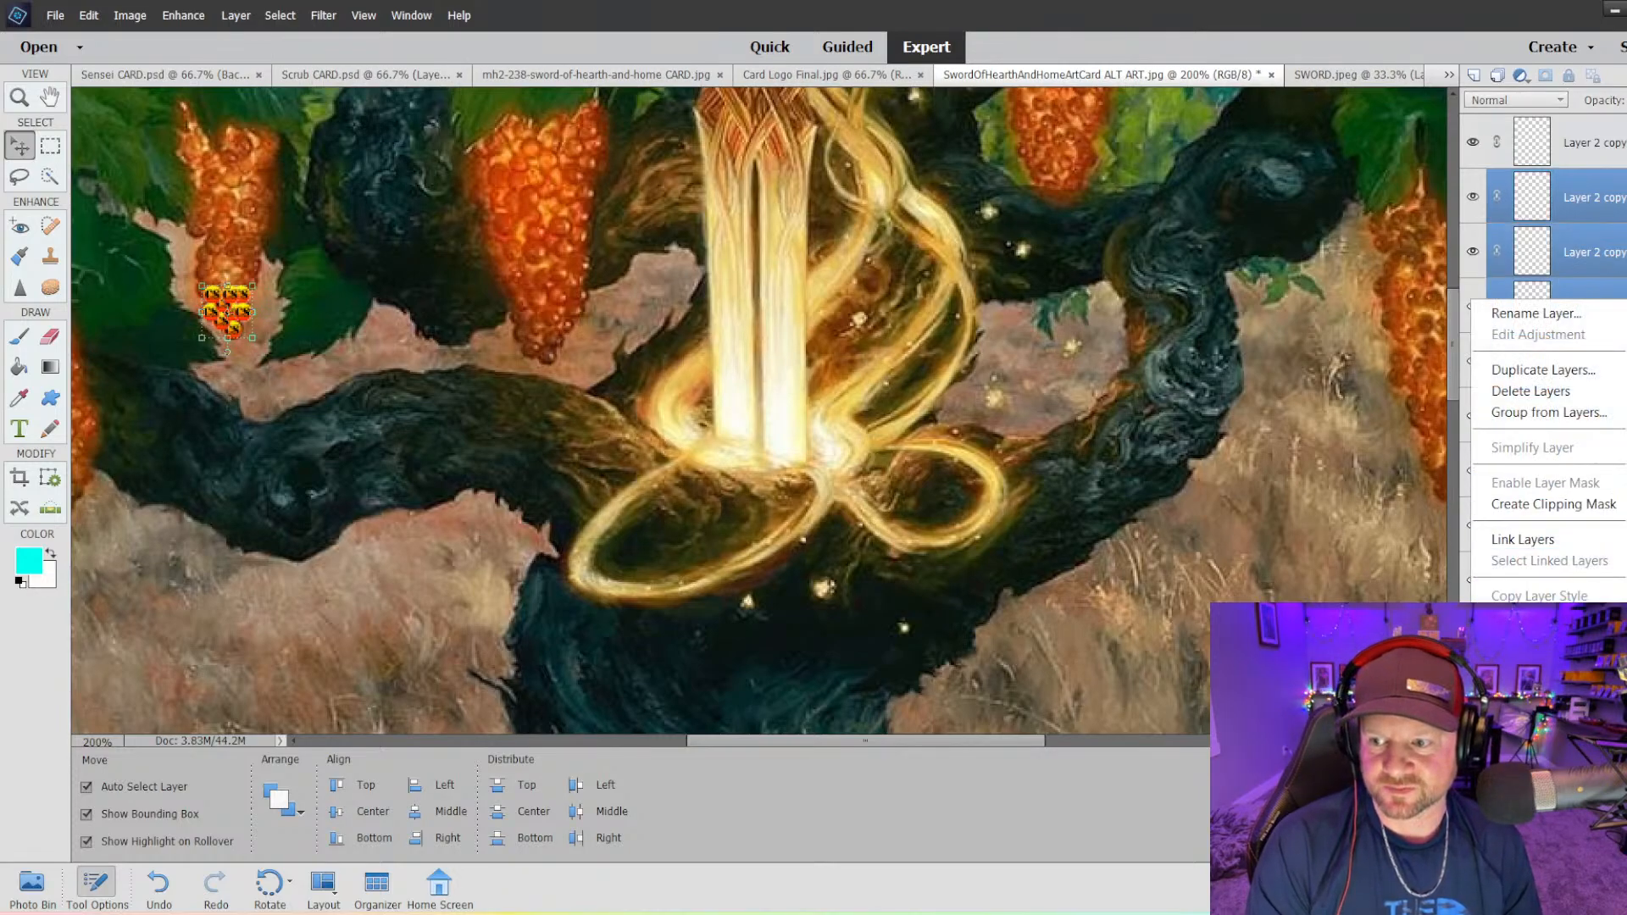
{"action": "left_click", "coordinate": [1535, 674]}
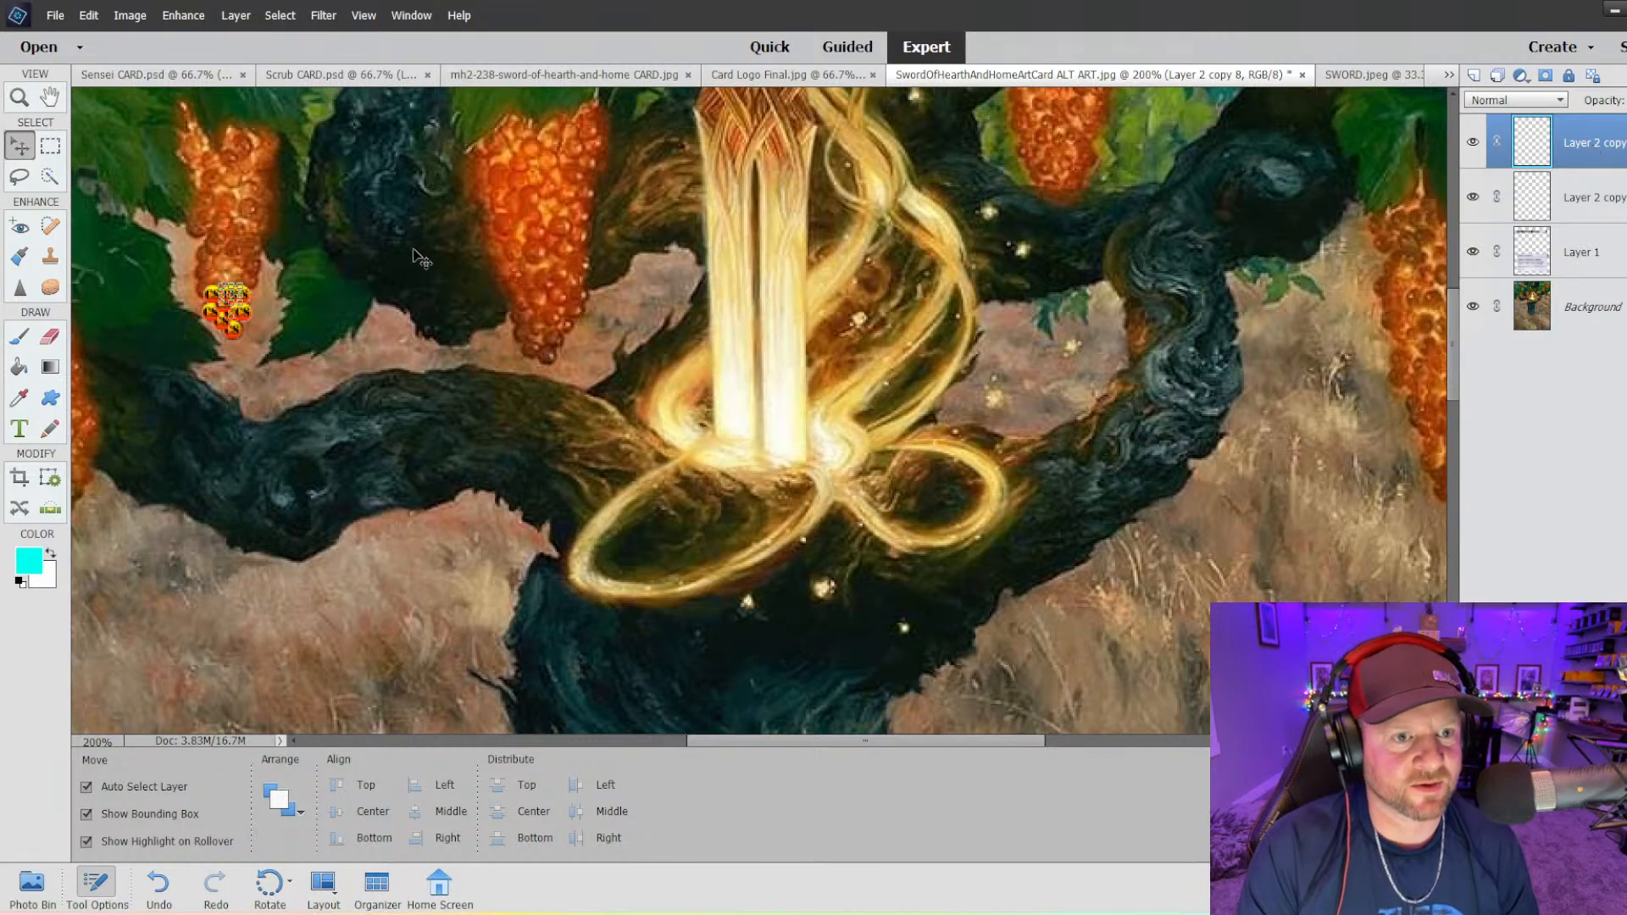
- Duplicate the remaining single logo layer and place the copy just beyond the upper-left corner of the logo cluster
{"action": "right_click", "coordinate": [1612, 143]}
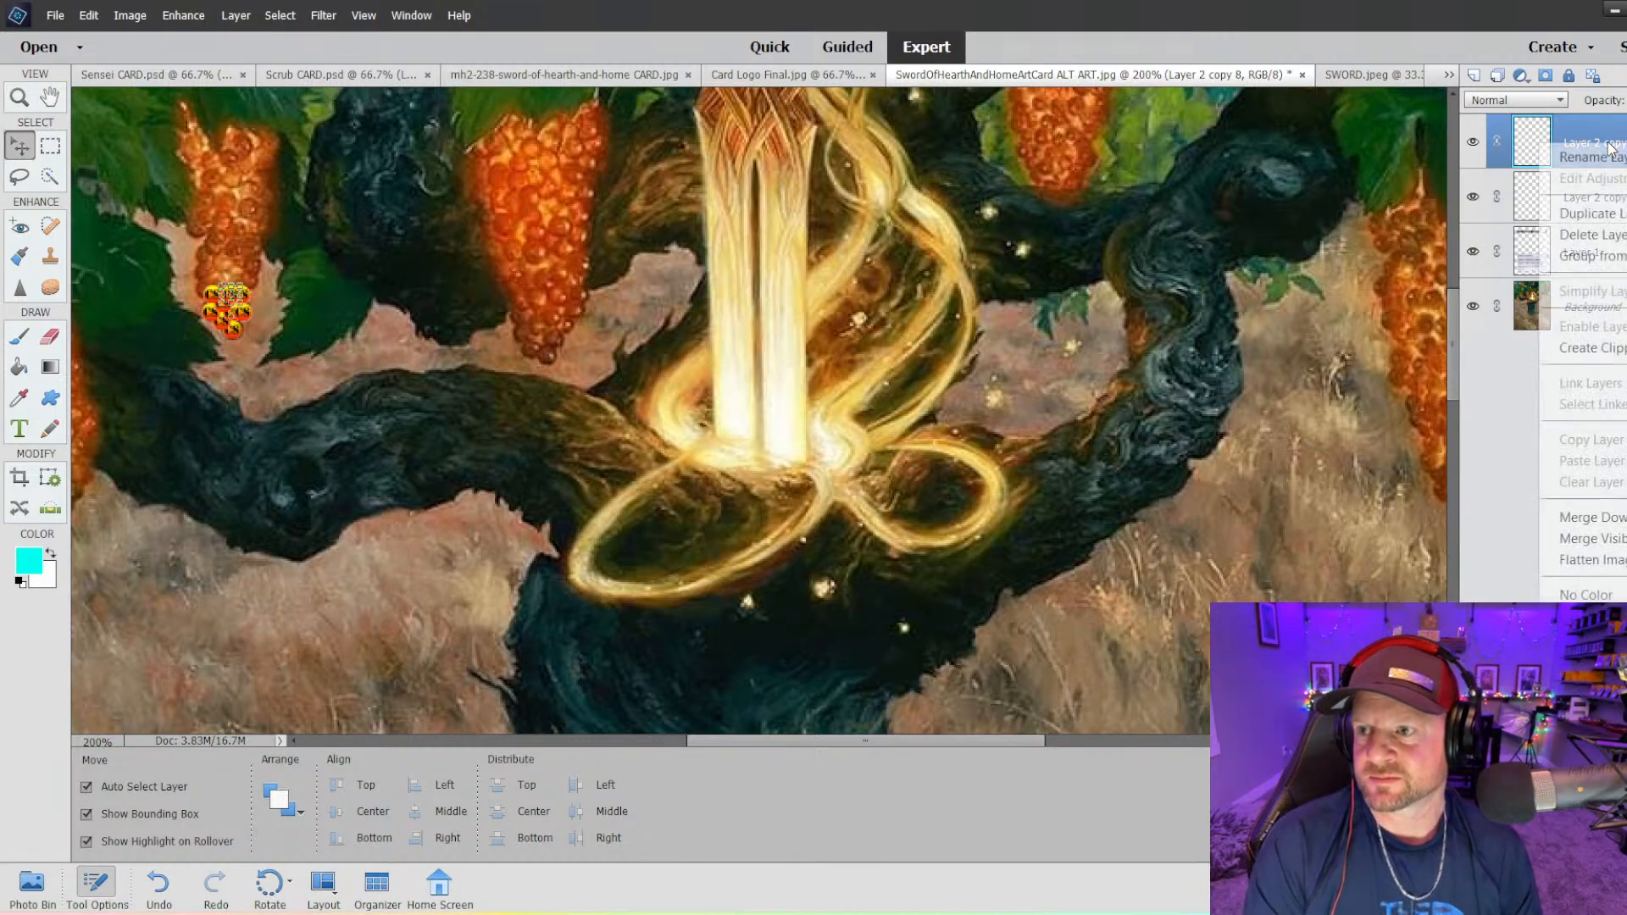
{"action": "left_click", "coordinate": [1604, 212]}
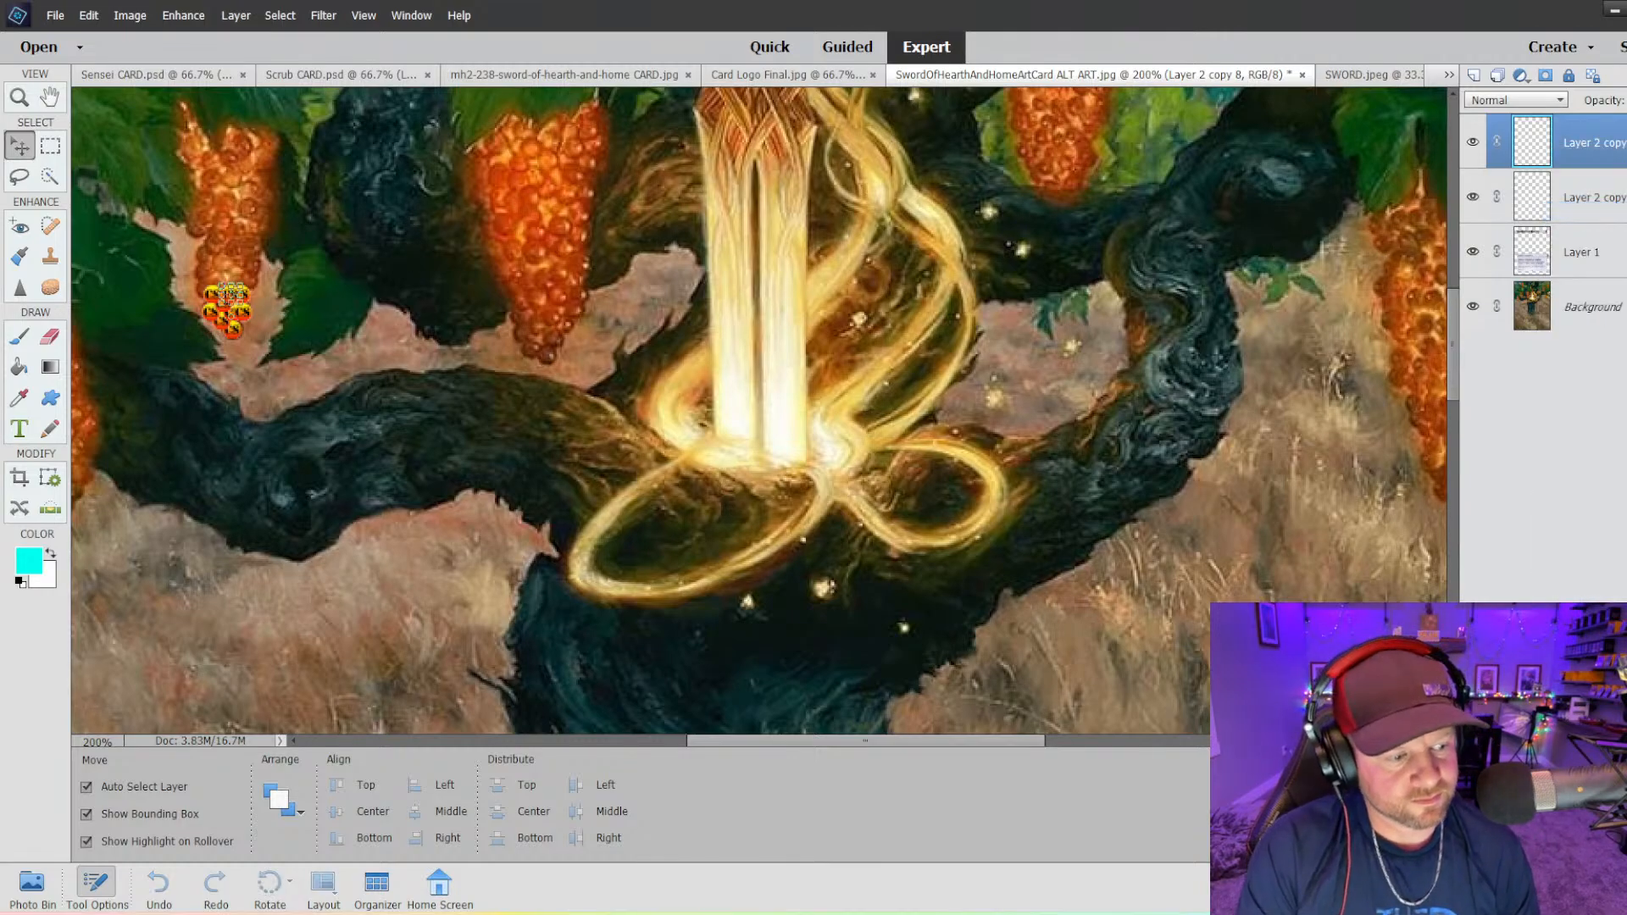
{"action": "key", "text": "Return"}
{"action": "left_click_drag", "start_coordinate": [227, 298], "coordinate": [200, 286]}
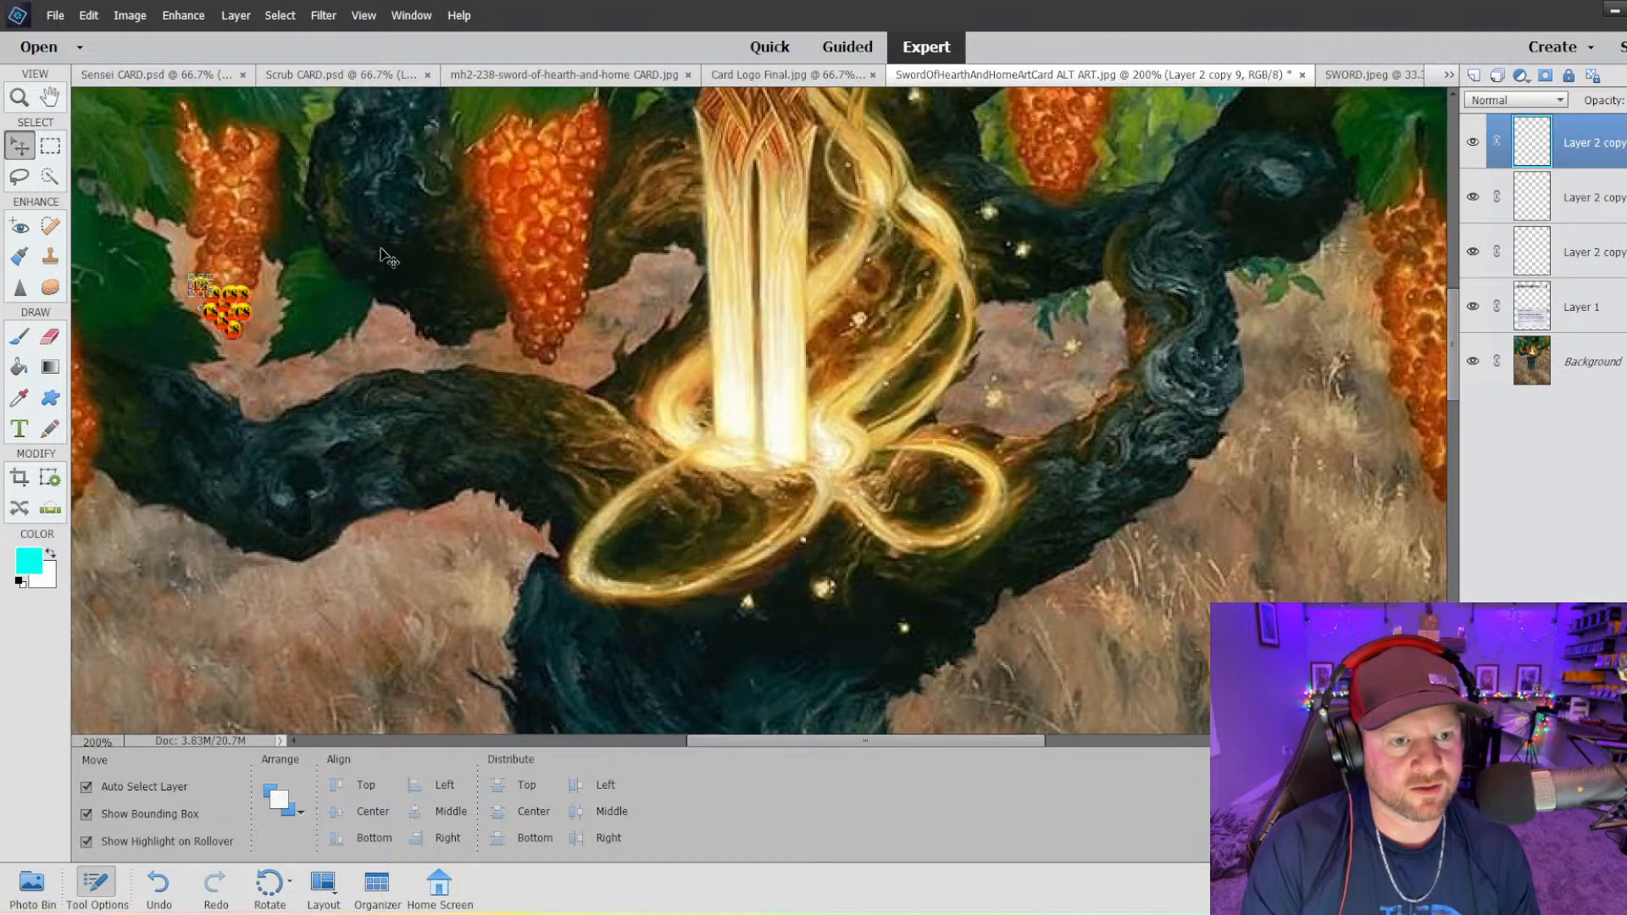
- Examine how the CS logo cluster blends into the fruit, both on the whole card and up close
{"action": "key", "text": "ctrl+minus"}
{"action": "key", "text": "ctrl+minus"}
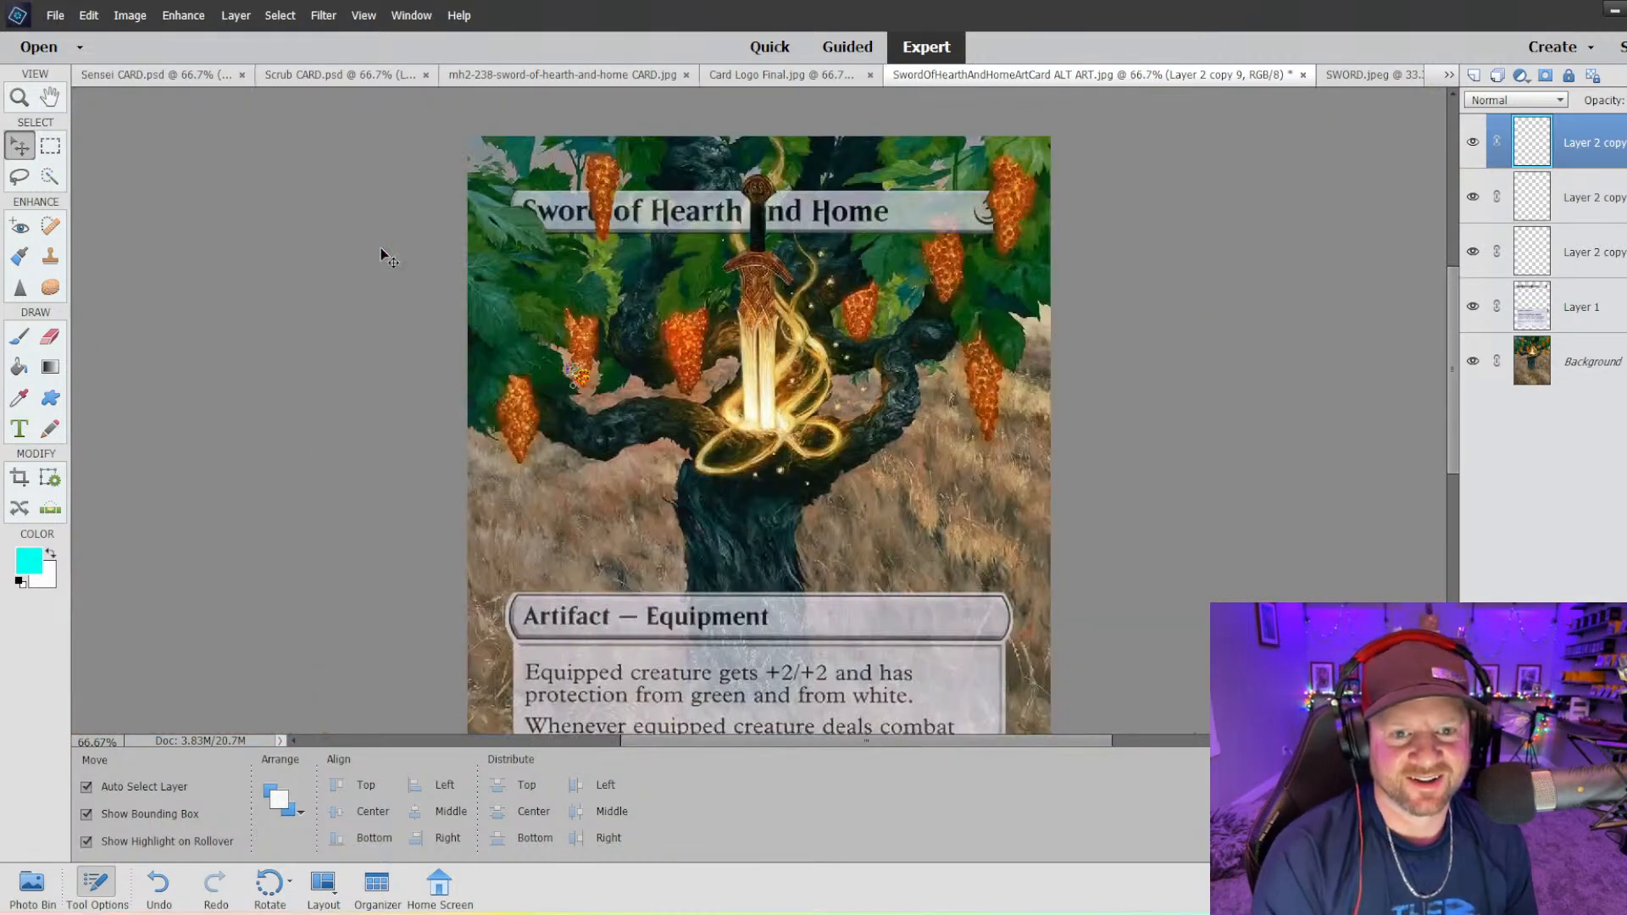
{"action": "left_click", "coordinate": [647, 485]}
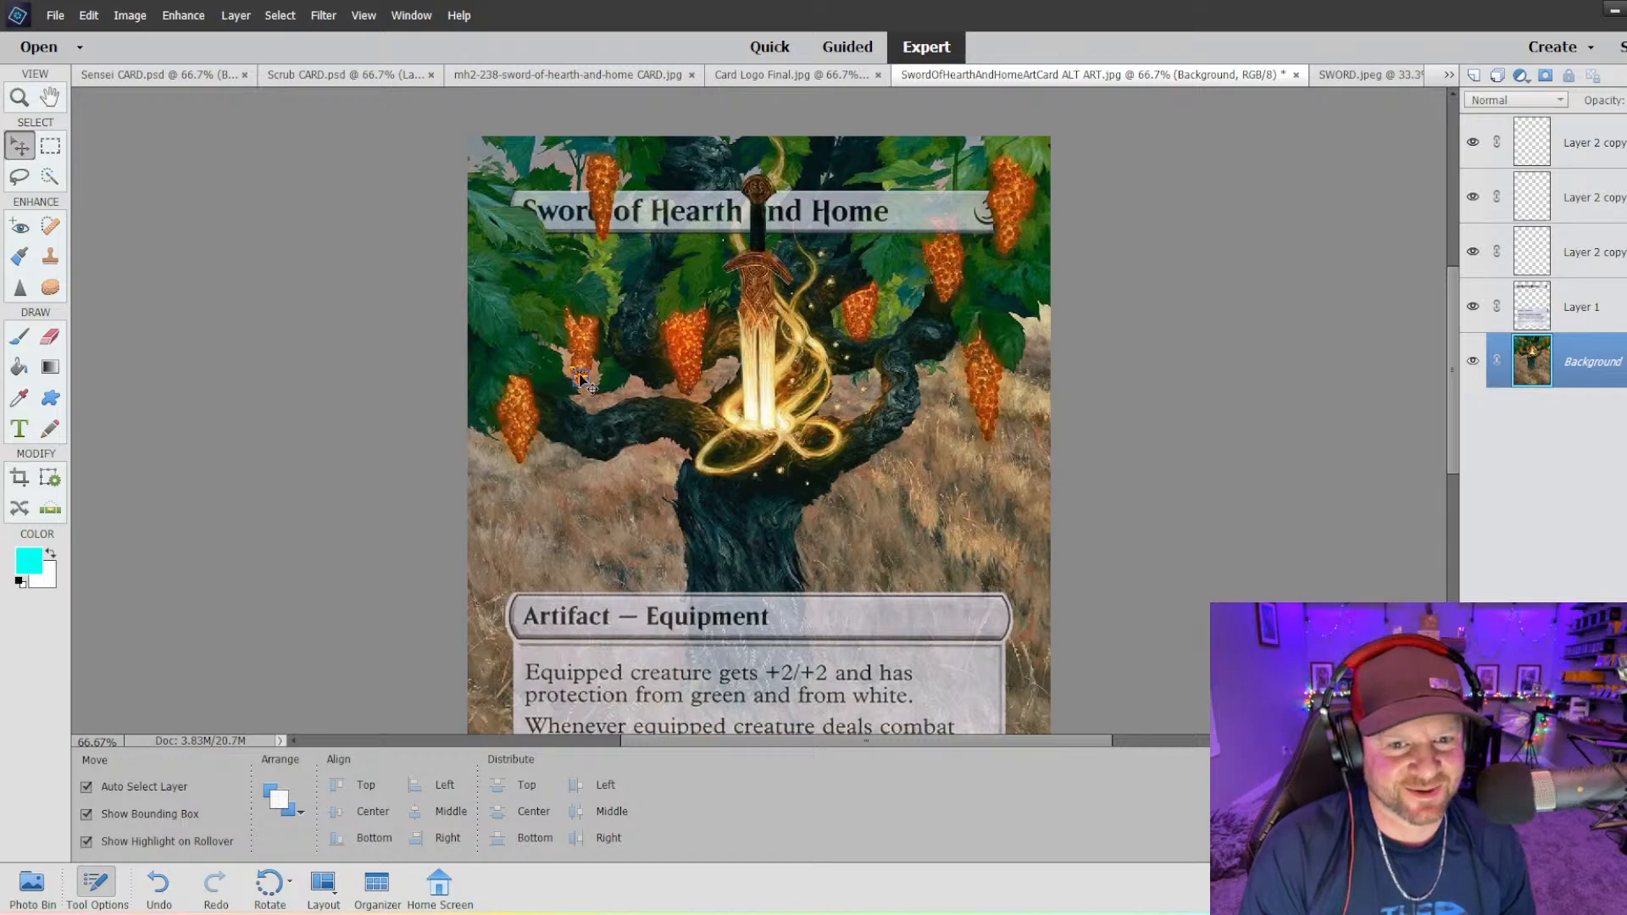
{"action": "key", "text": "ctrl+plus"}
{"action": "key", "text": "ctrl+minus"}
{"action": "key", "text": "ctrl+minus"}
{"action": "key", "text": "ctrl+minus"}
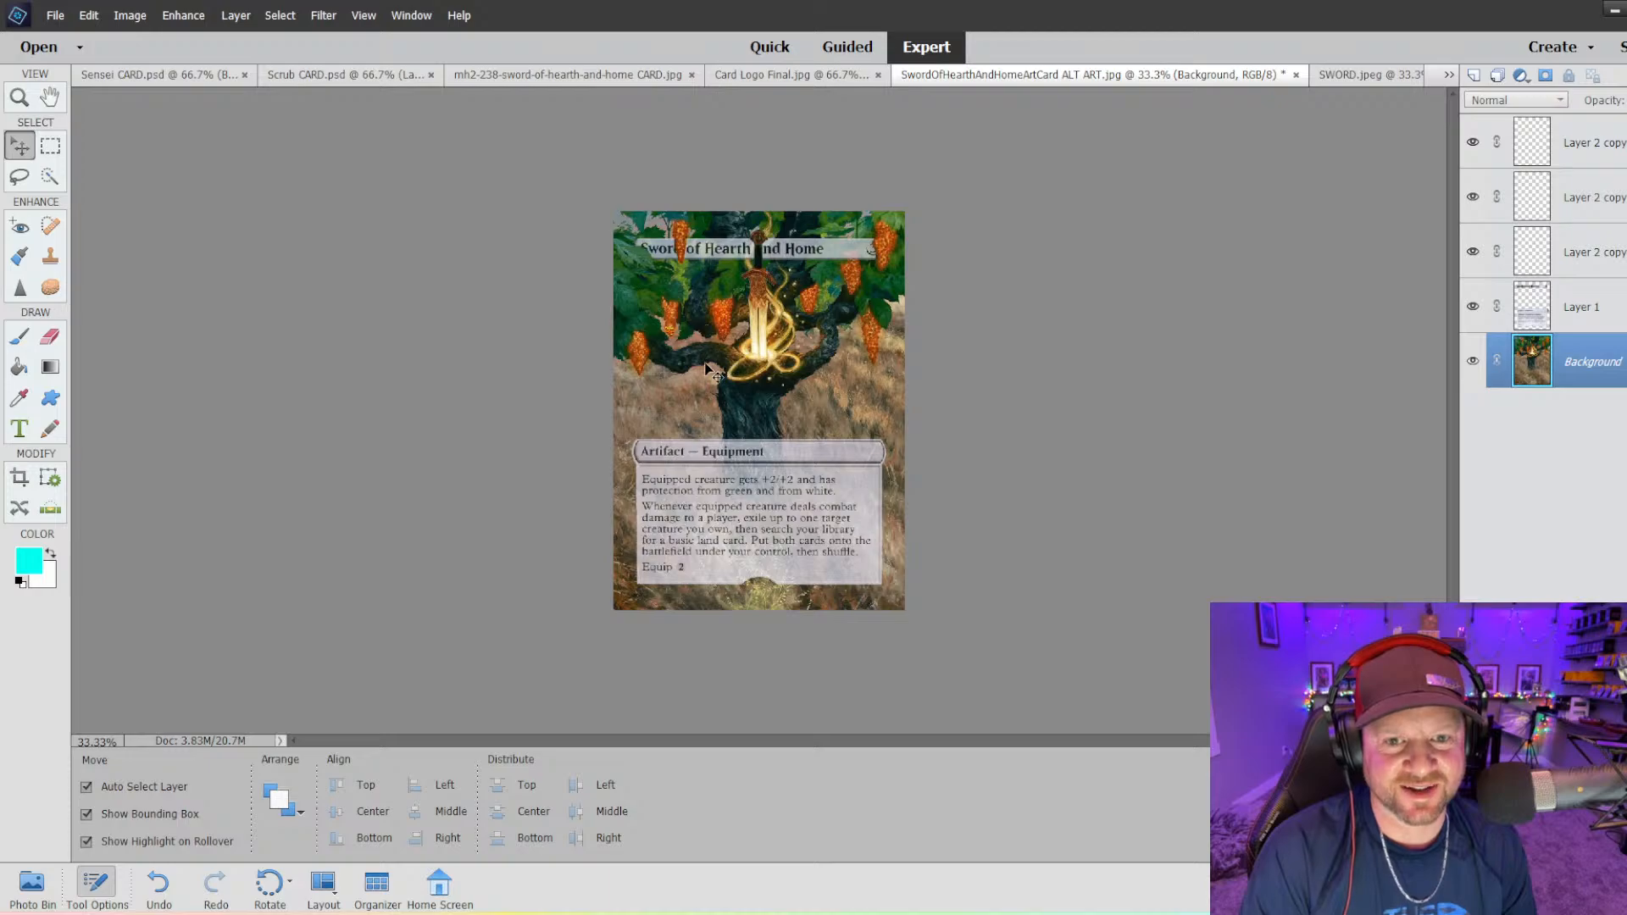
{"action": "key", "text": "ctrl+plus"}
{"action": "key", "text": "ctrl+plus"}
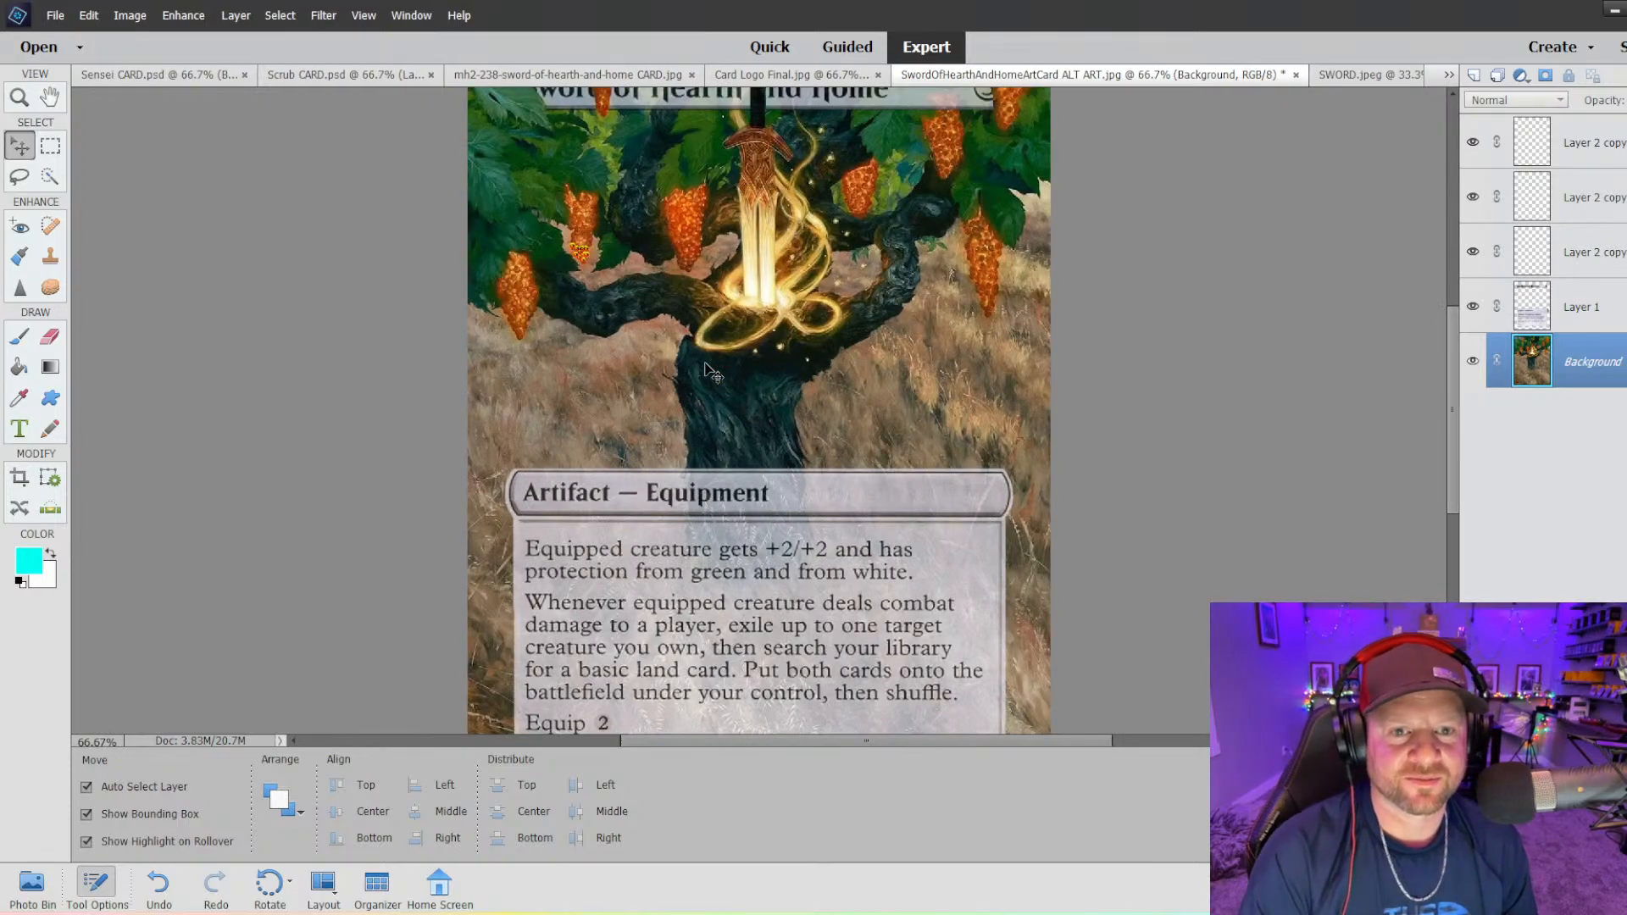
{"action": "key", "text": "ctrl+plus"}
{"action": "key", "text": "ctrl+plus"}
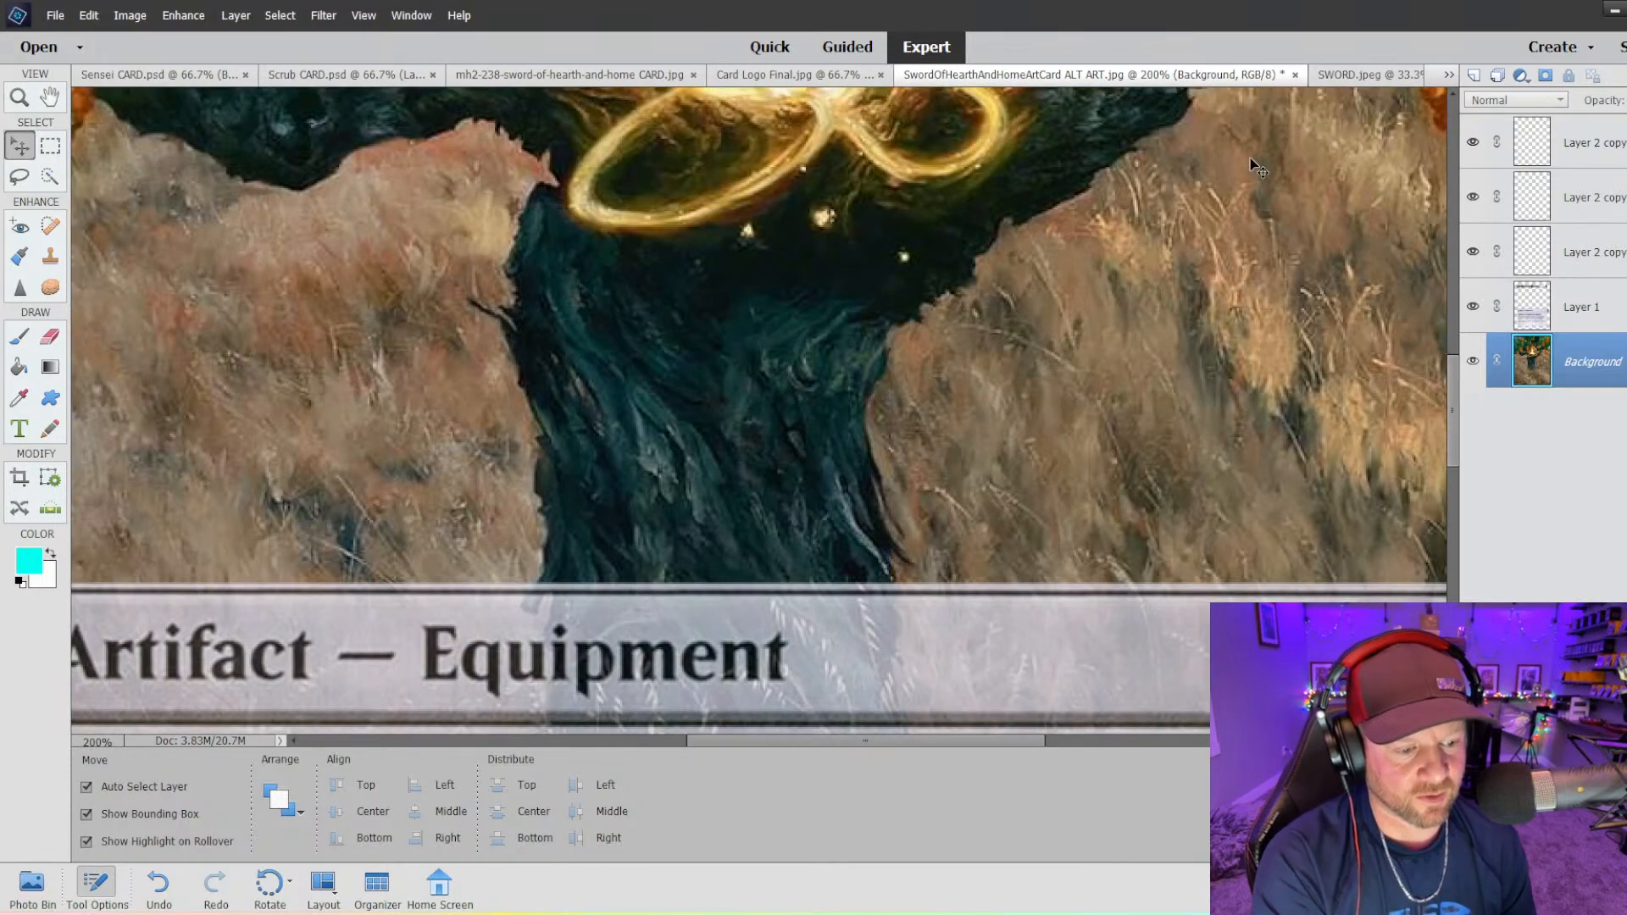
{"action": "scroll", "coordinate": [370, 265], "scroll_direction": "up", "scroll_amount": 1}
{"action": "scroll", "coordinate": [370, 265], "scroll_direction": "up", "scroll_amount": 5}
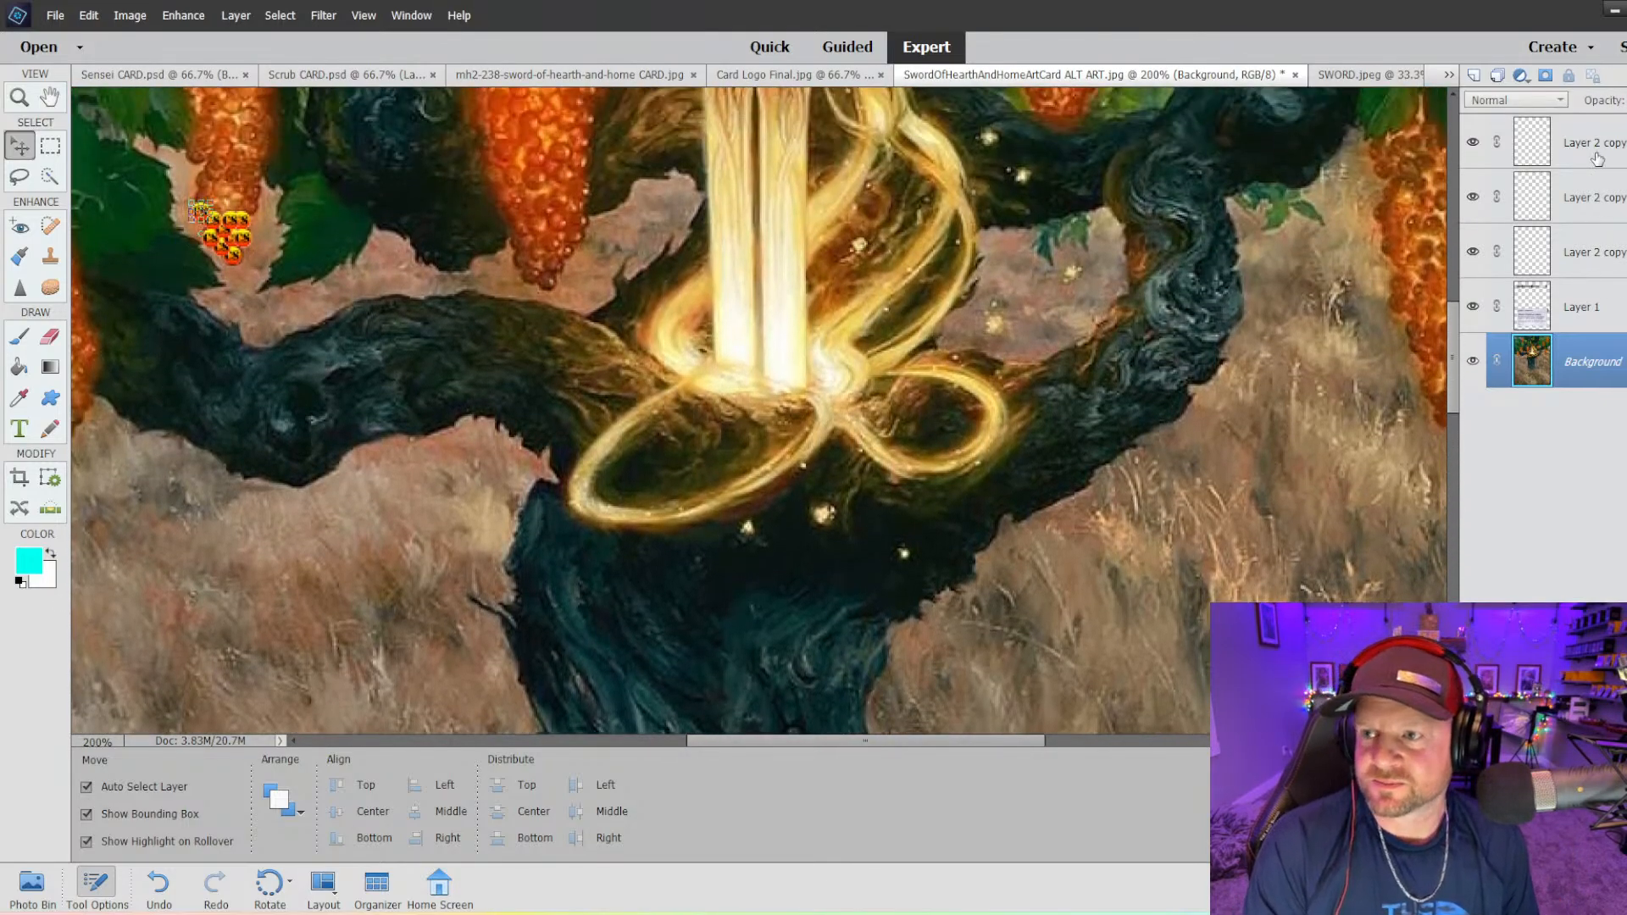
- Duplicate the single CS logo layer and fit the copy just above and beside the previous single logo at the cluster's upper-left corner
{"action": "right_click", "coordinate": [1597, 157]}
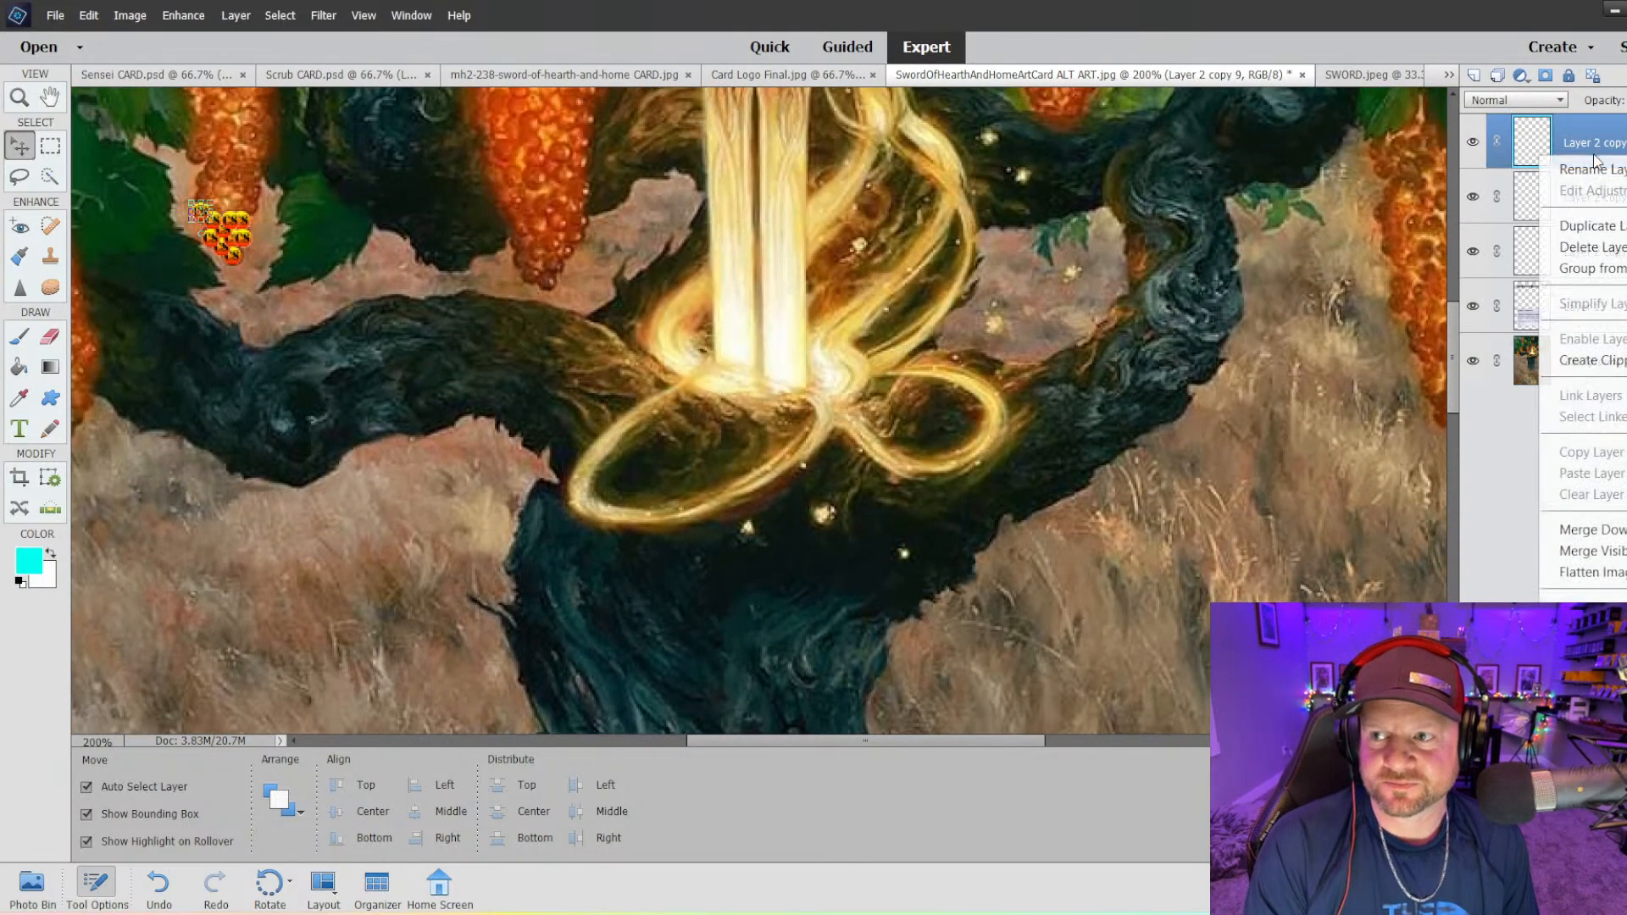
{"action": "left_click", "coordinate": [1577, 245]}
{"action": "key", "text": "ctrl+j"}
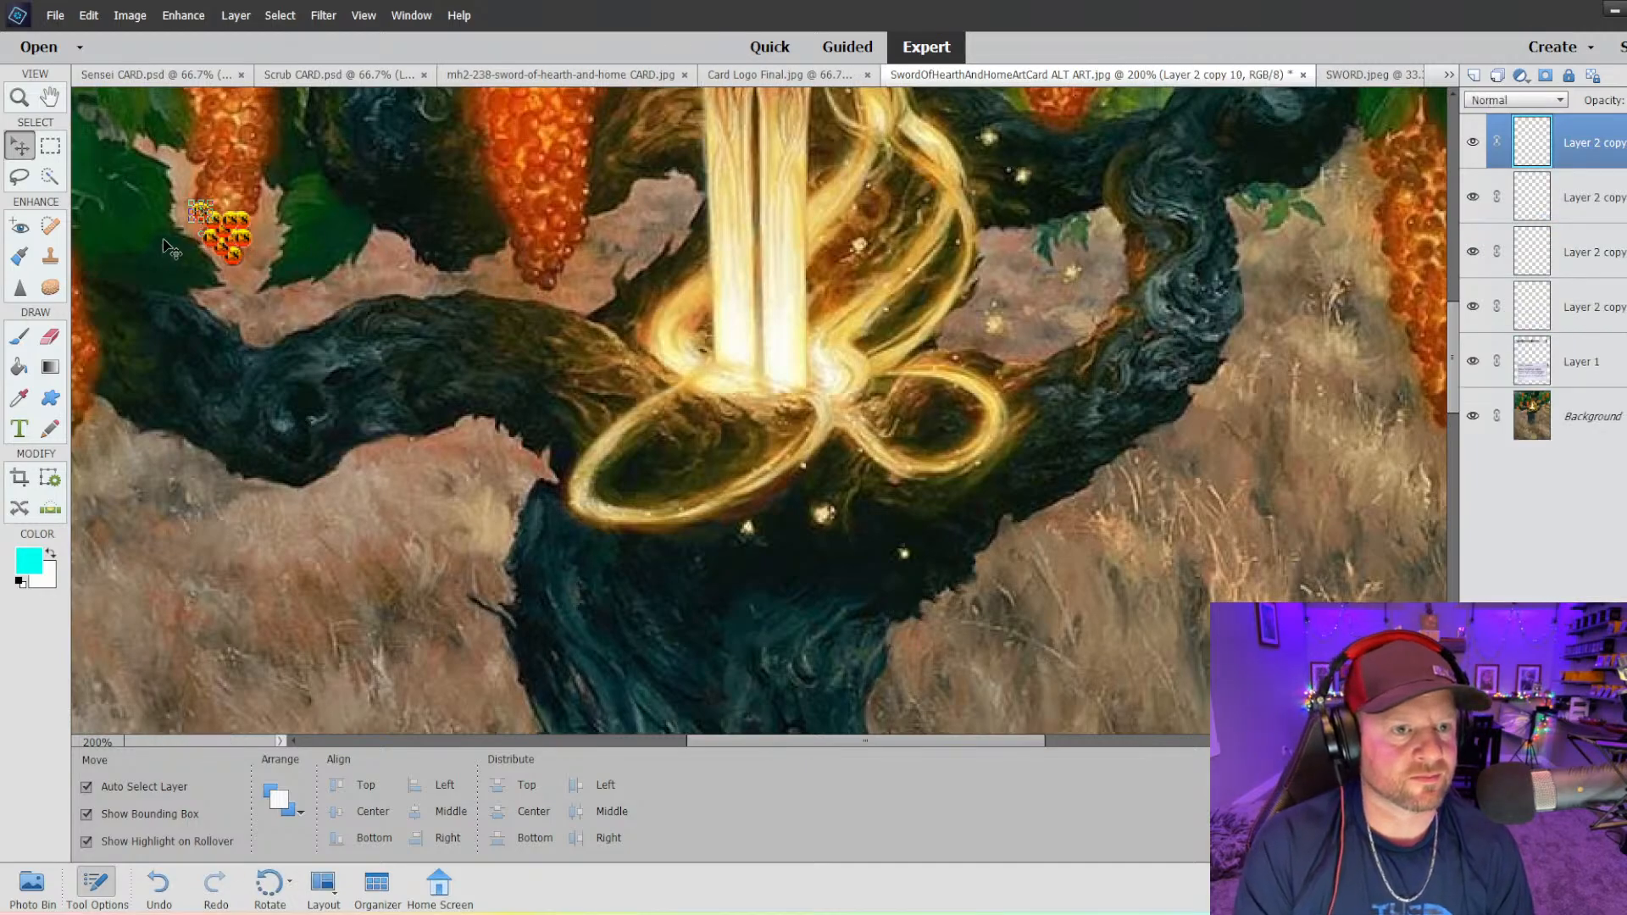
{"action": "scroll", "coordinate": [174, 243], "scroll_direction": "up", "scroll_amount": 1}
{"action": "left_click_drag", "start_coordinate": [201, 255], "coordinate": [219, 245]}
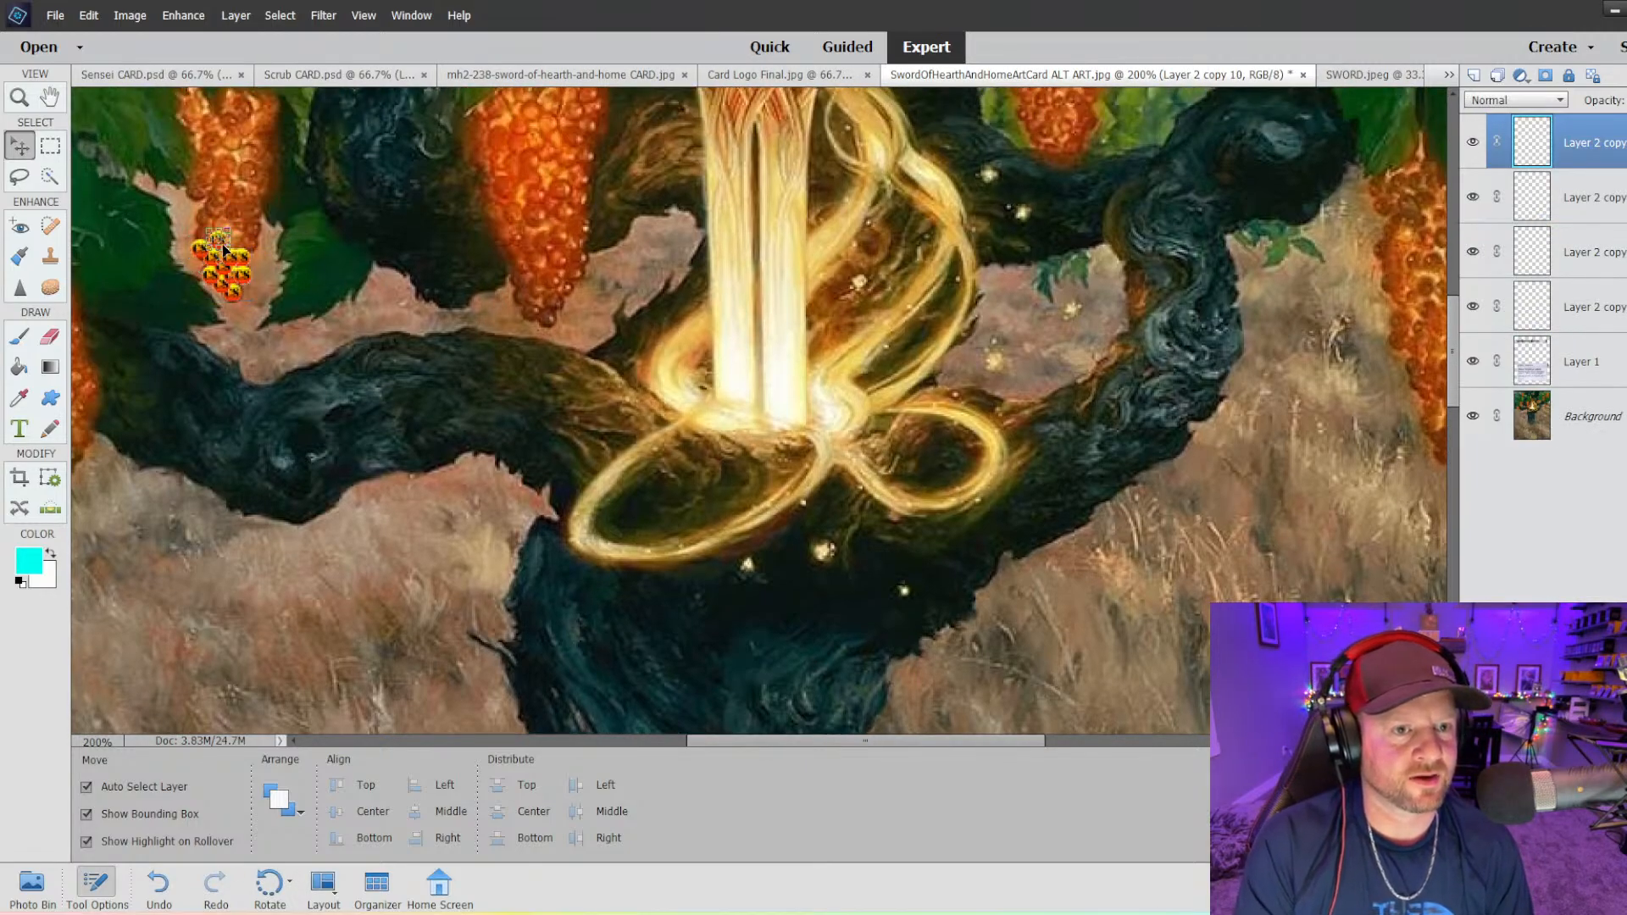
- Duplicate the merged logo cluster layer twice and place the copies side by side above the original cluster
{"action": "left_click", "coordinate": [1592, 317]}
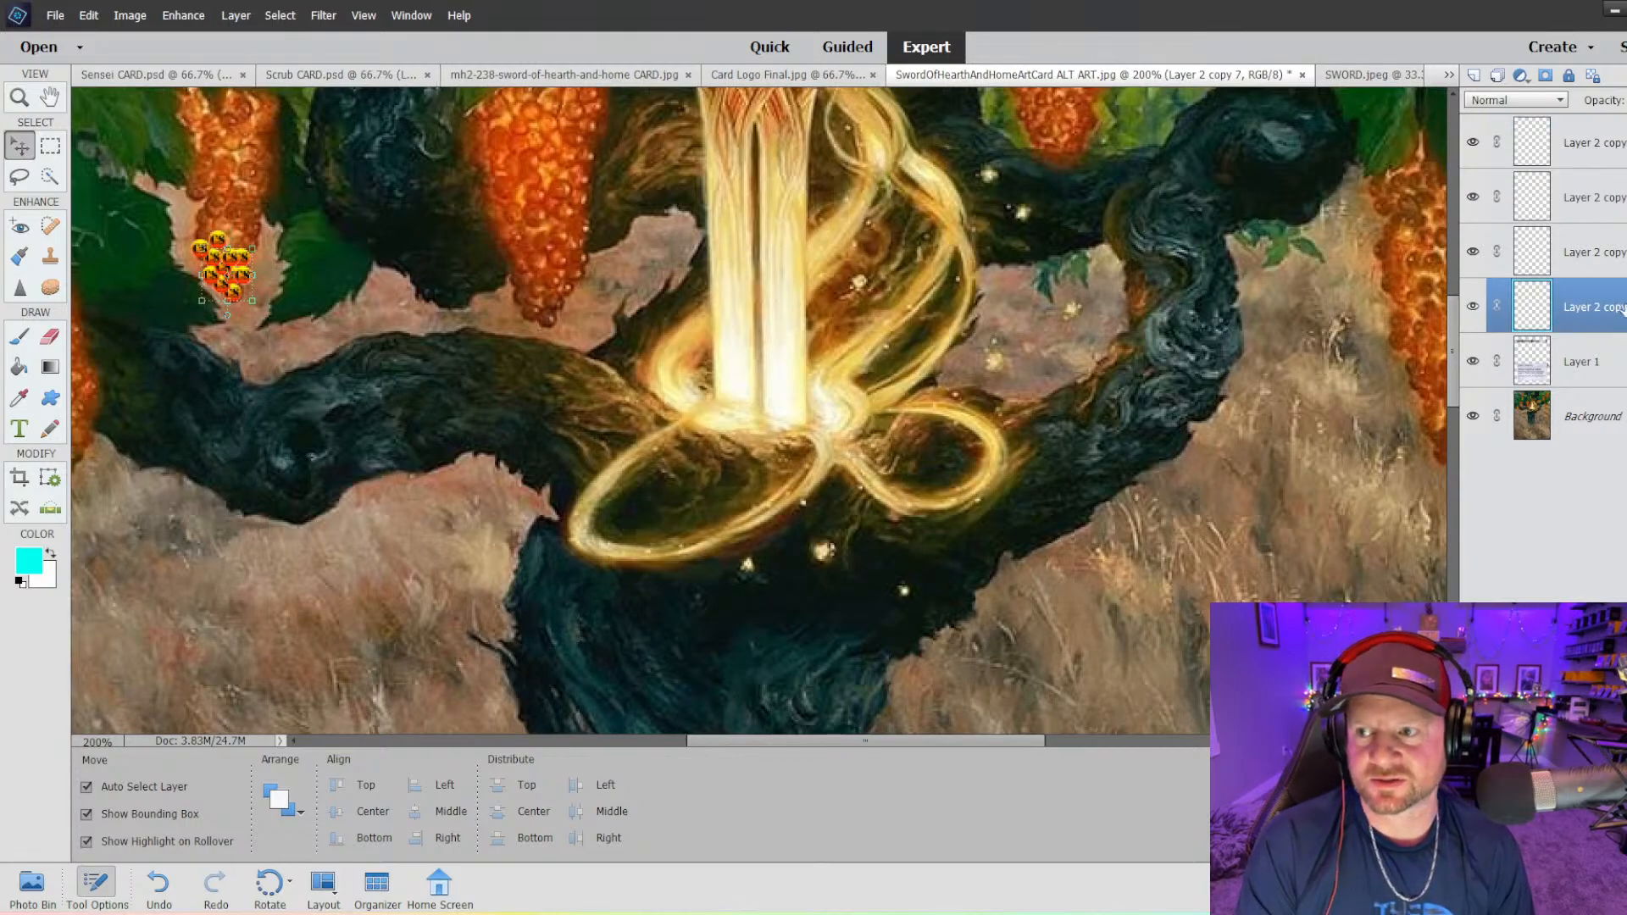
{"action": "right_click", "coordinate": [1622, 301]}
{"action": "left_click", "coordinate": [1528, 367]}
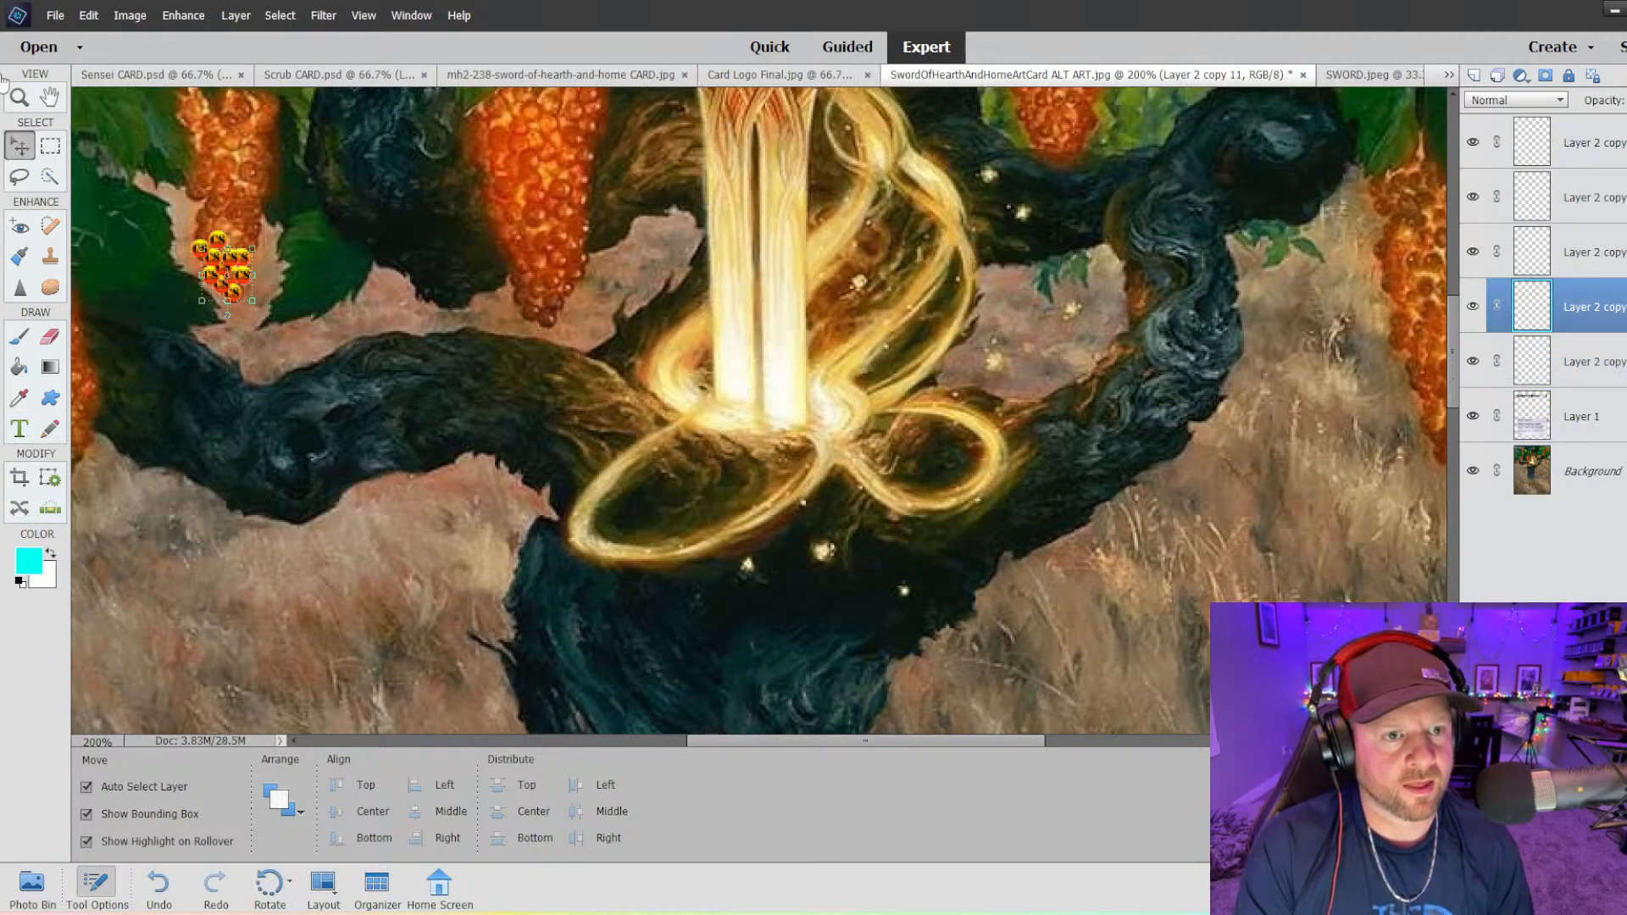
{"action": "left_click_drag", "start_coordinate": [248, 276], "coordinate": [260, 237]}
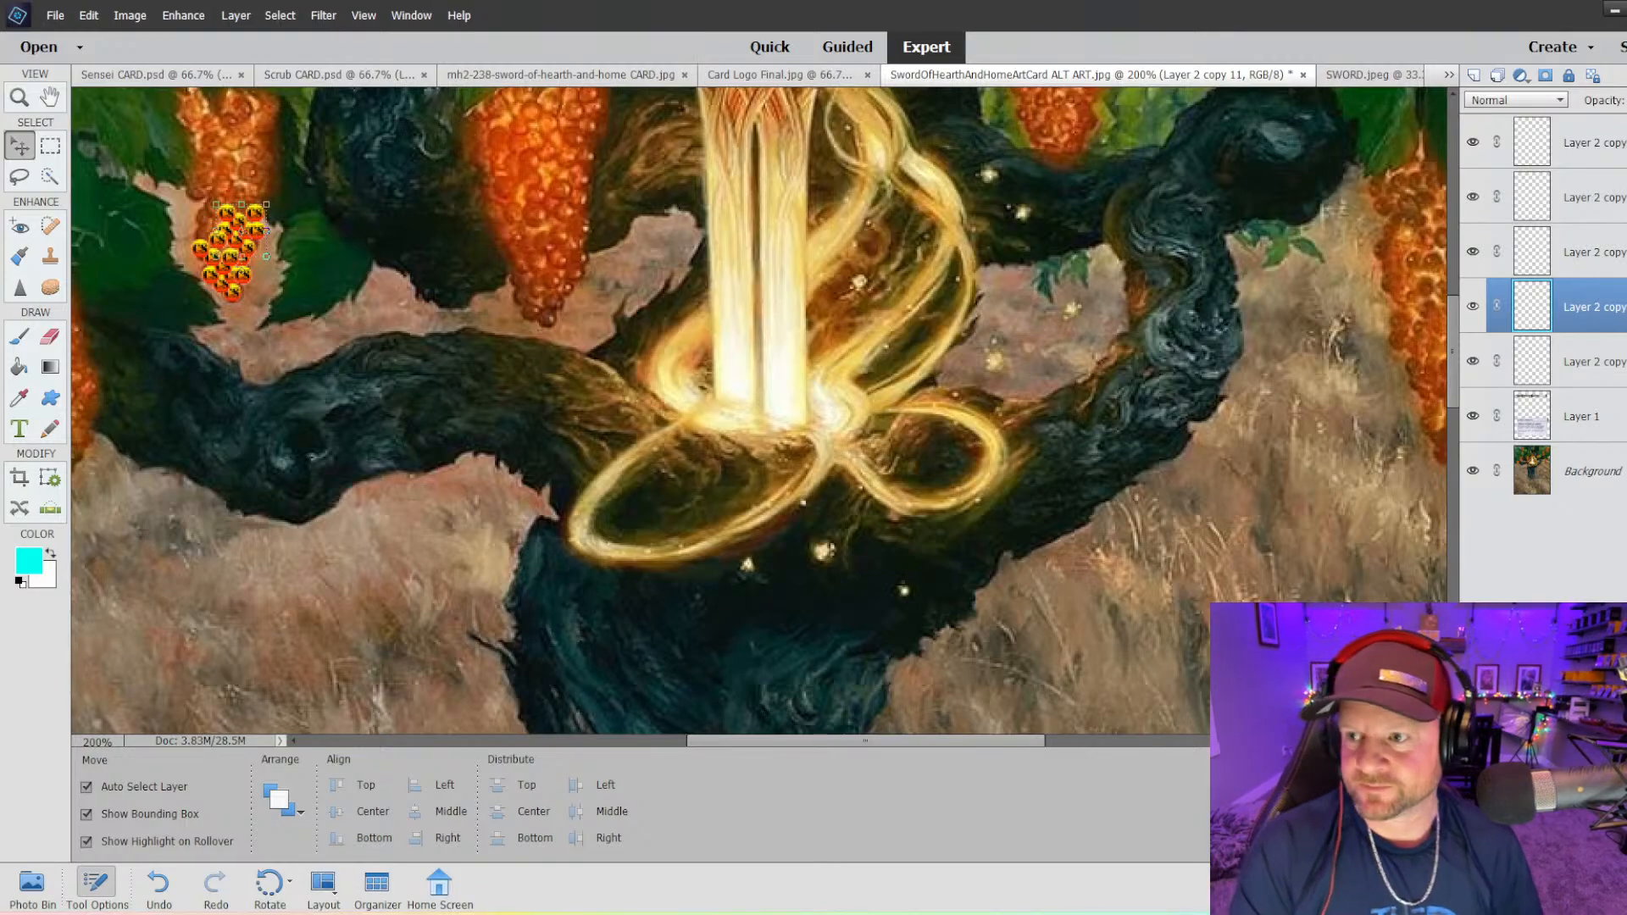
{"action": "right_click", "coordinate": [1604, 314]}
{"action": "left_click", "coordinate": [1503, 368]}
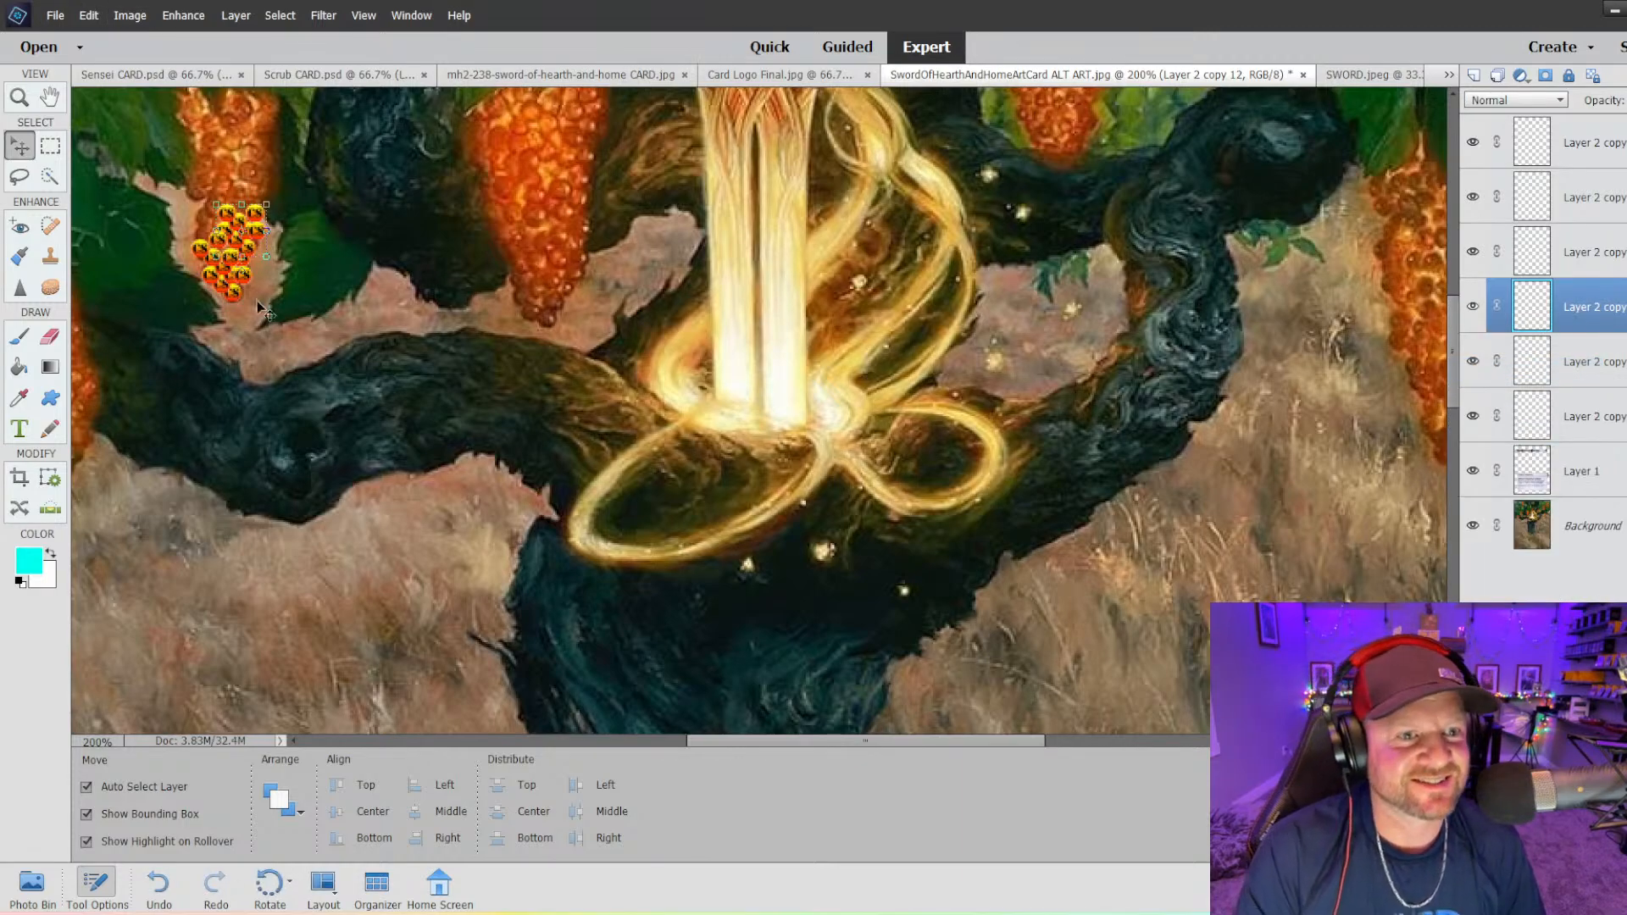
{"action": "mouse_move", "coordinate": [240, 222]}
{"action": "left_mouse_down"}
{"action": "mouse_move", "coordinate": [212, 200]}
{"action": "mouse_move", "coordinate": [212, 225]}
{"action": "left_mouse_up"}
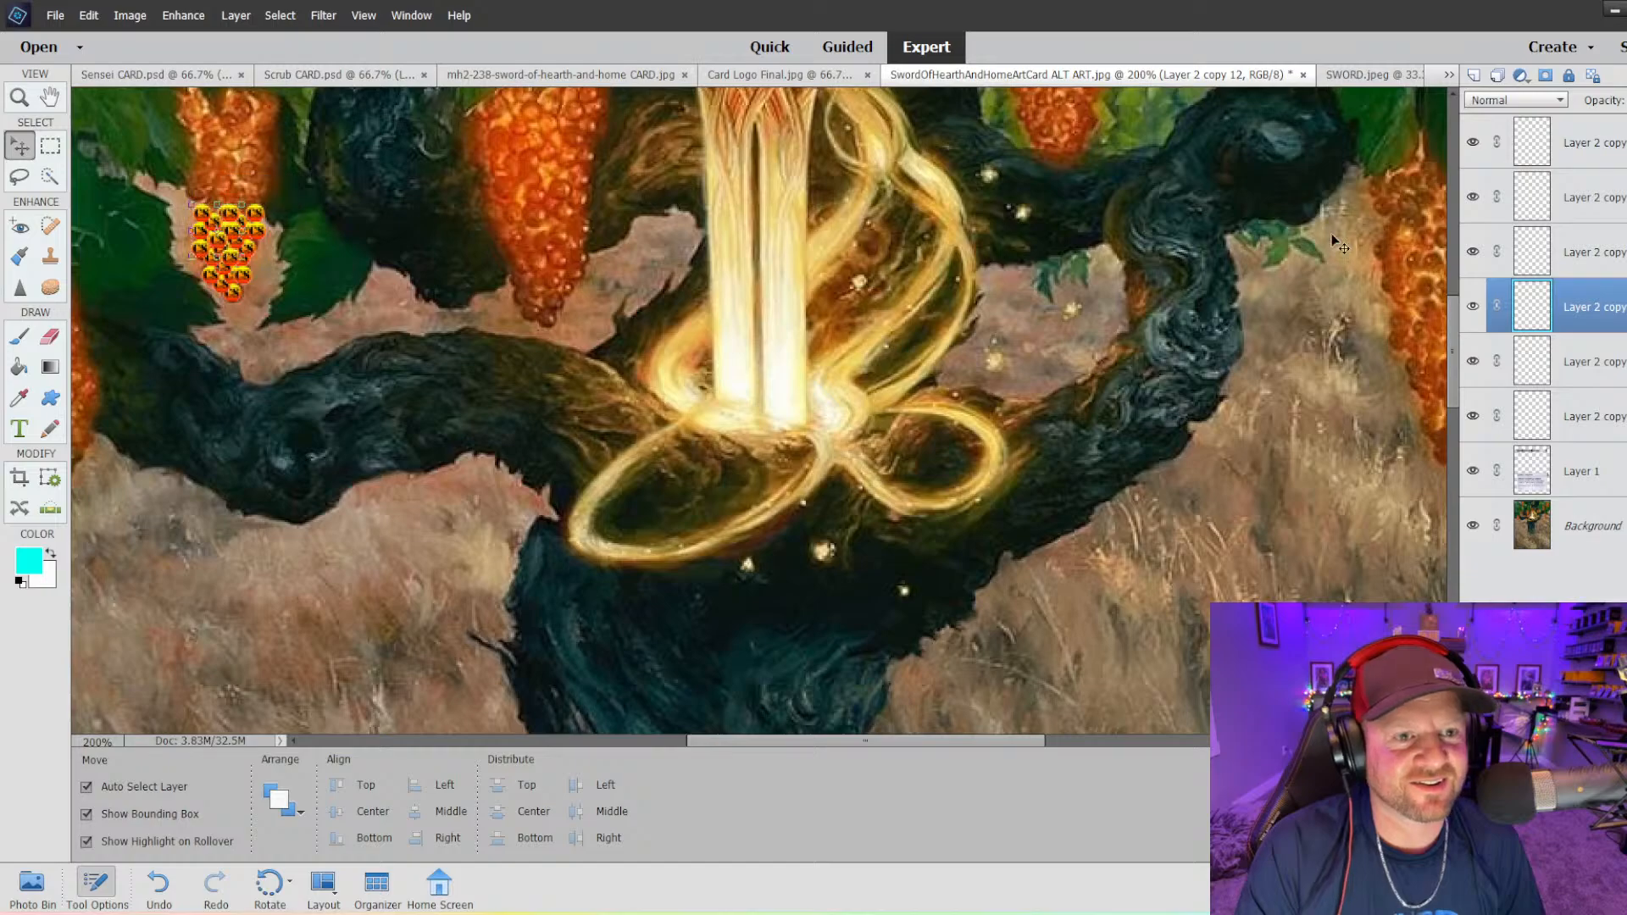
- Add two more cluster copies, stacking one above the existing pair and the other higher along the fruit's right edge
{"action": "right_click", "coordinate": [1594, 310]}
{"action": "left_click", "coordinate": [1517, 366]}
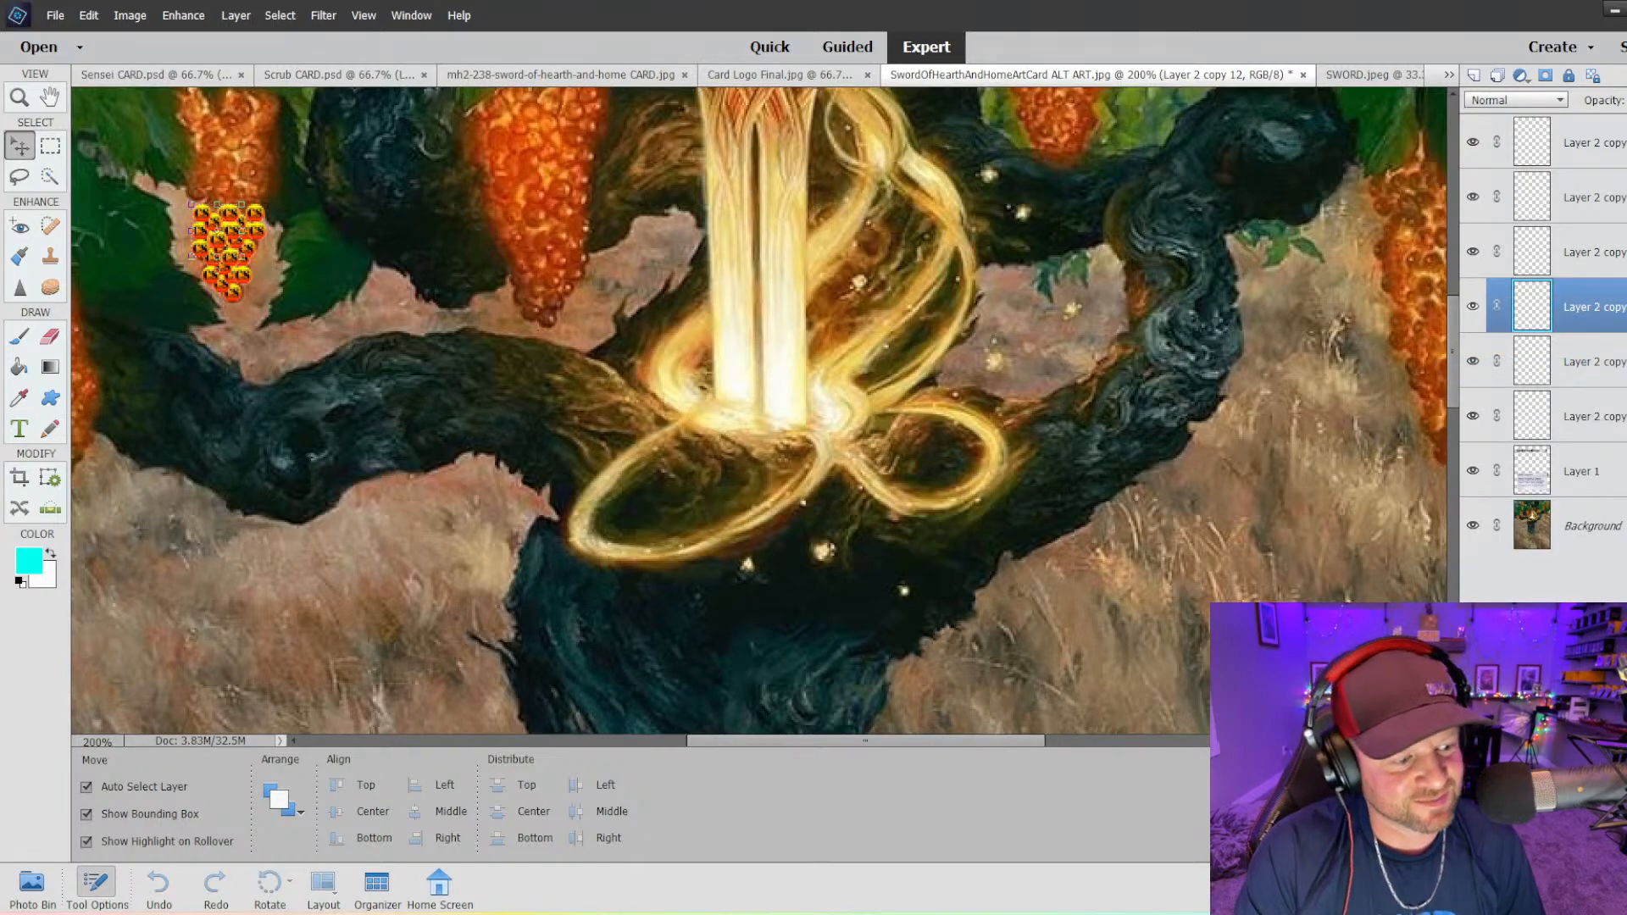
{"action": "key", "text": "Return"}
{"action": "left_click_drag", "start_coordinate": [212, 240], "coordinate": [226, 198]}
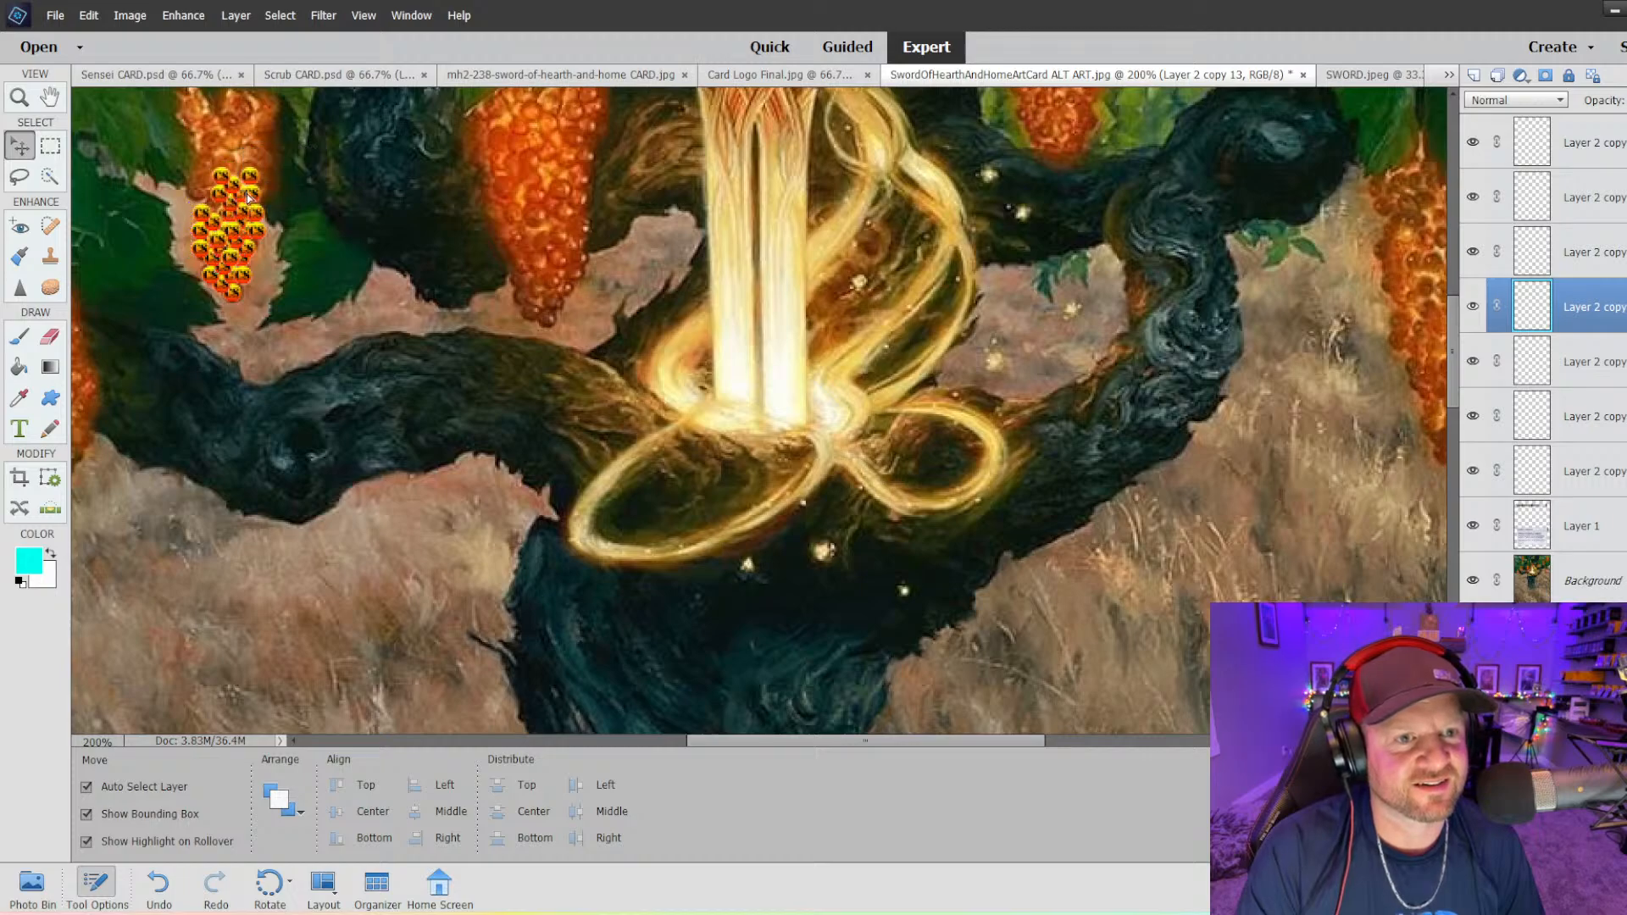
{"action": "scroll", "coordinate": [762, 407], "scroll_direction": "up", "scroll_amount": 2}
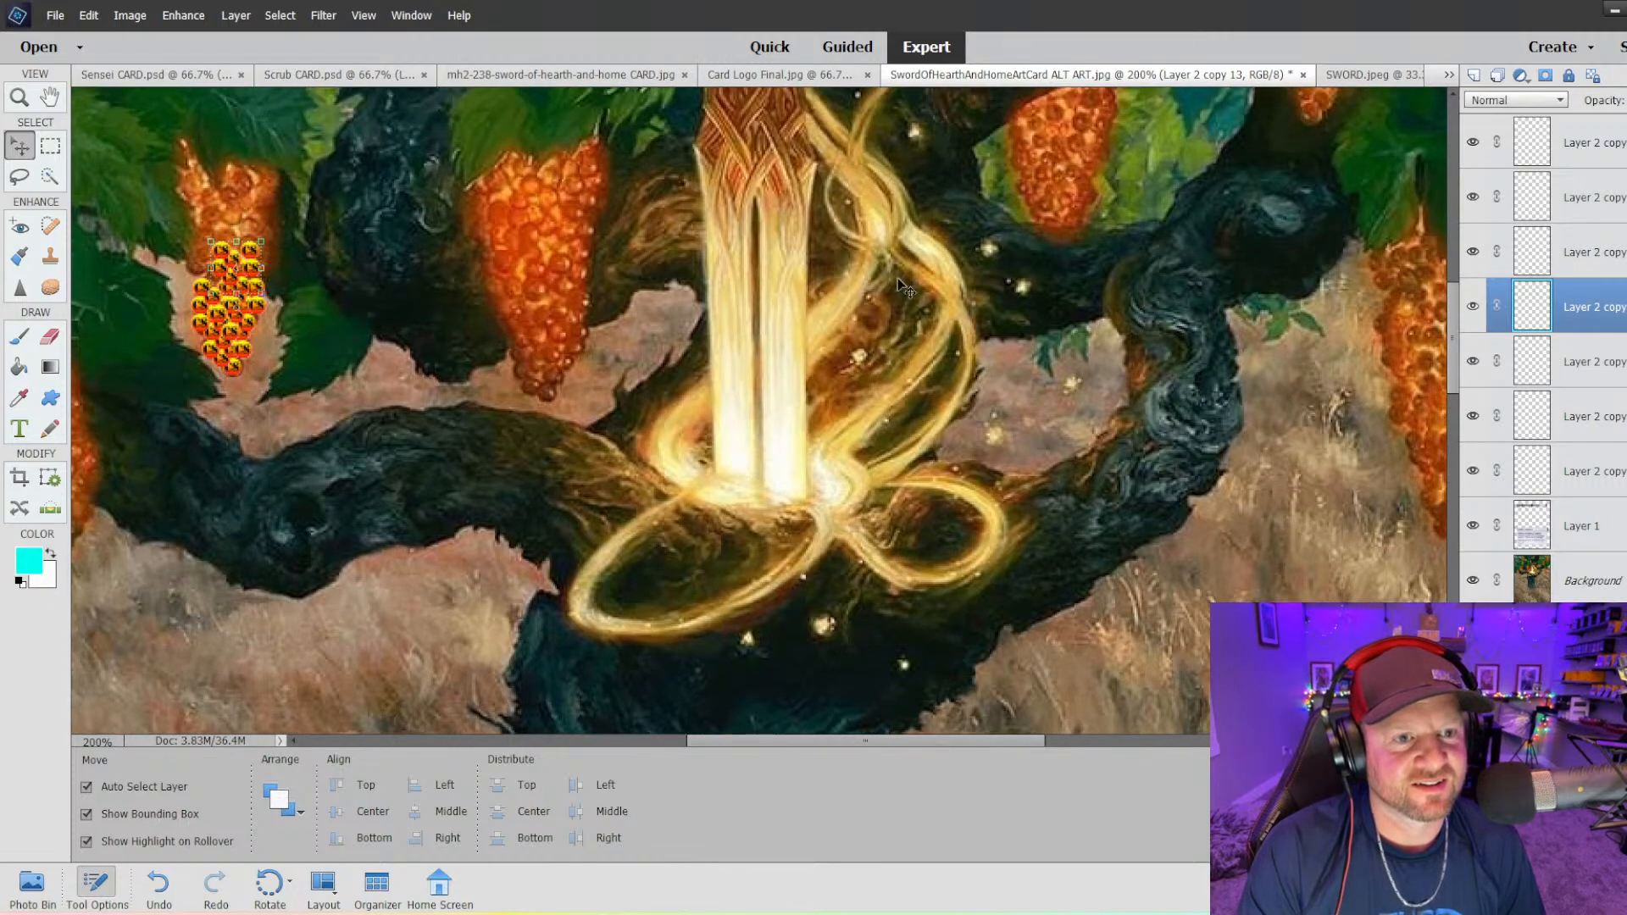
{"action": "right_click", "coordinate": [1599, 308]}
{"action": "left_click", "coordinate": [1513, 371]}
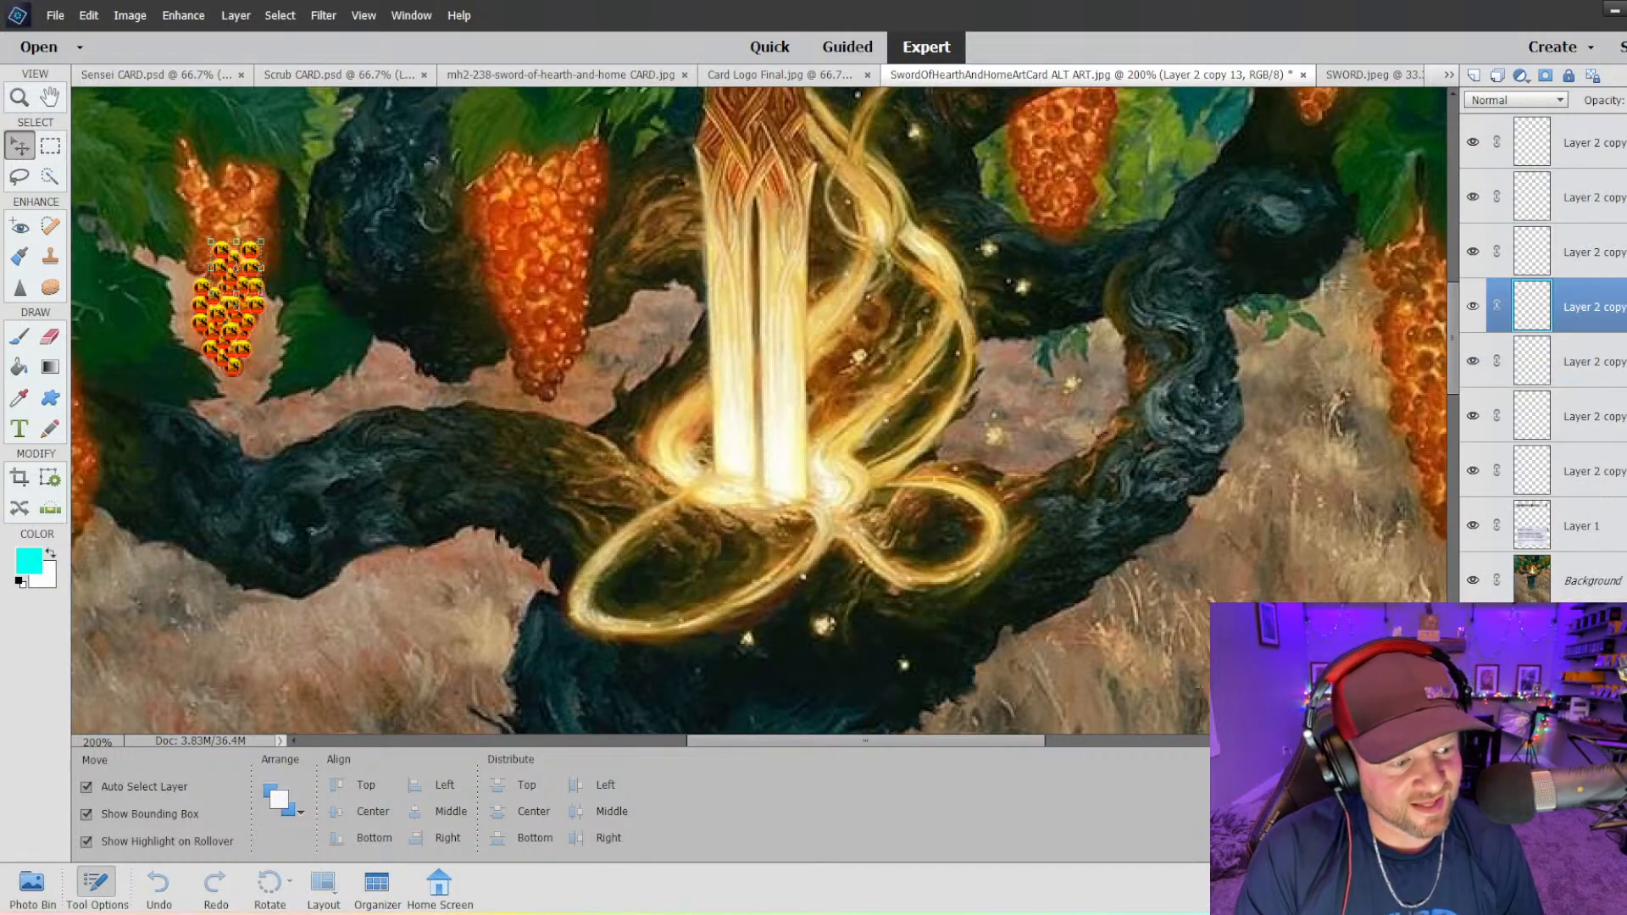
{"action": "left_click_drag", "start_coordinate": [235, 278], "coordinate": [256, 249]}
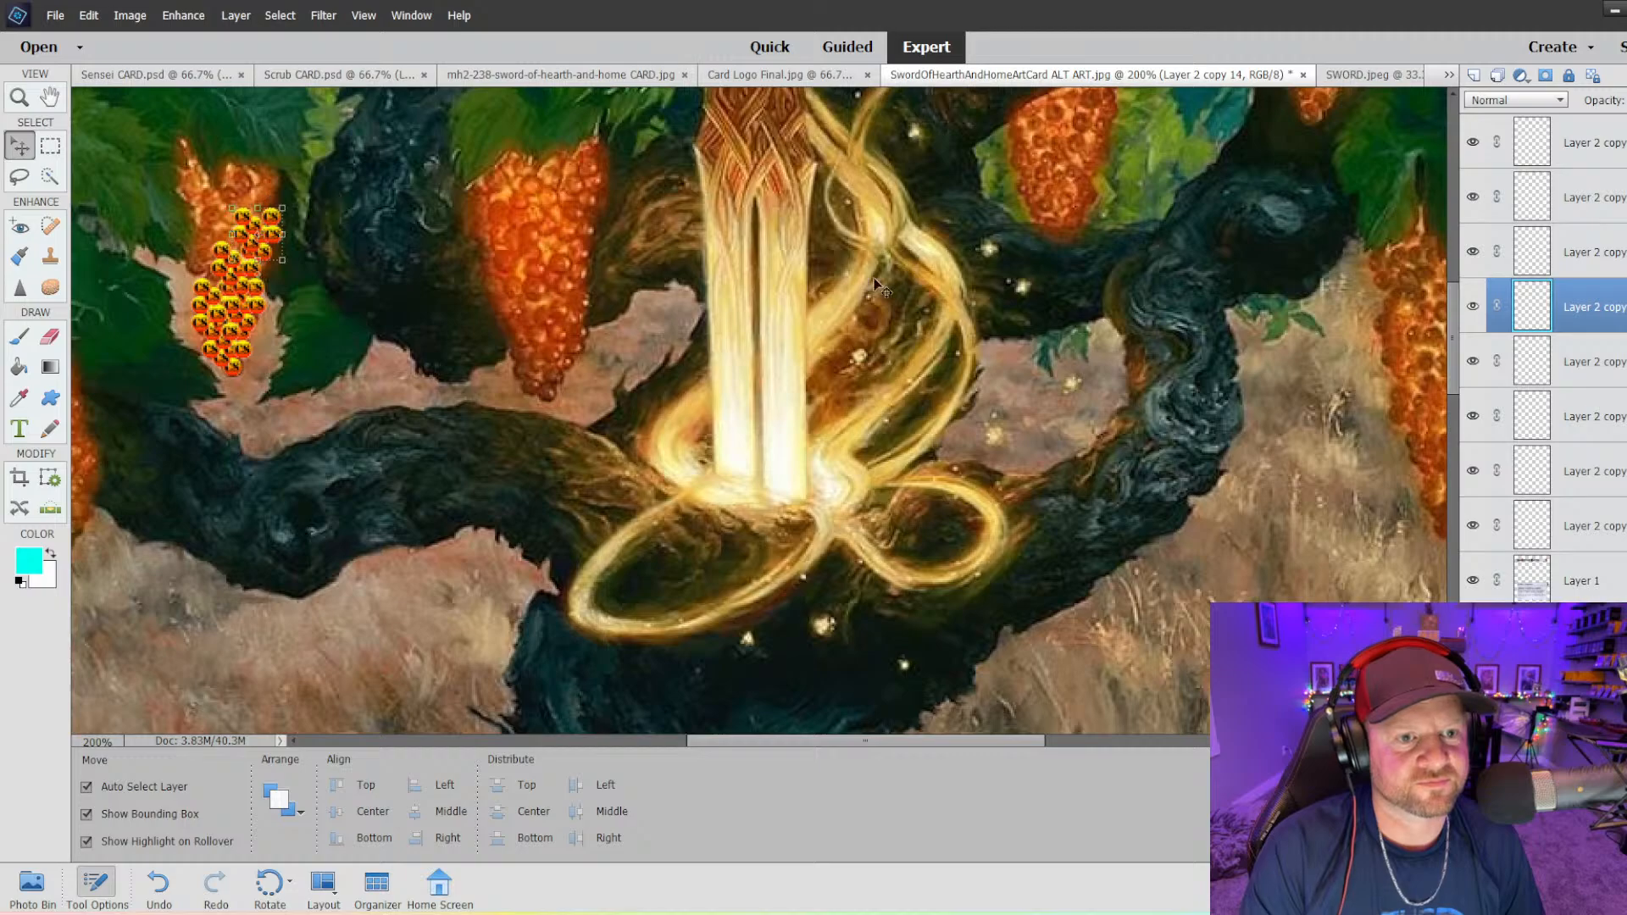
- Duplicate the cluster twice again, extending the logo fruit up to its upper-right corner and covering its upper-left area
{"action": "right_click", "coordinate": [1603, 326]}
{"action": "left_click", "coordinate": [1512, 372]}
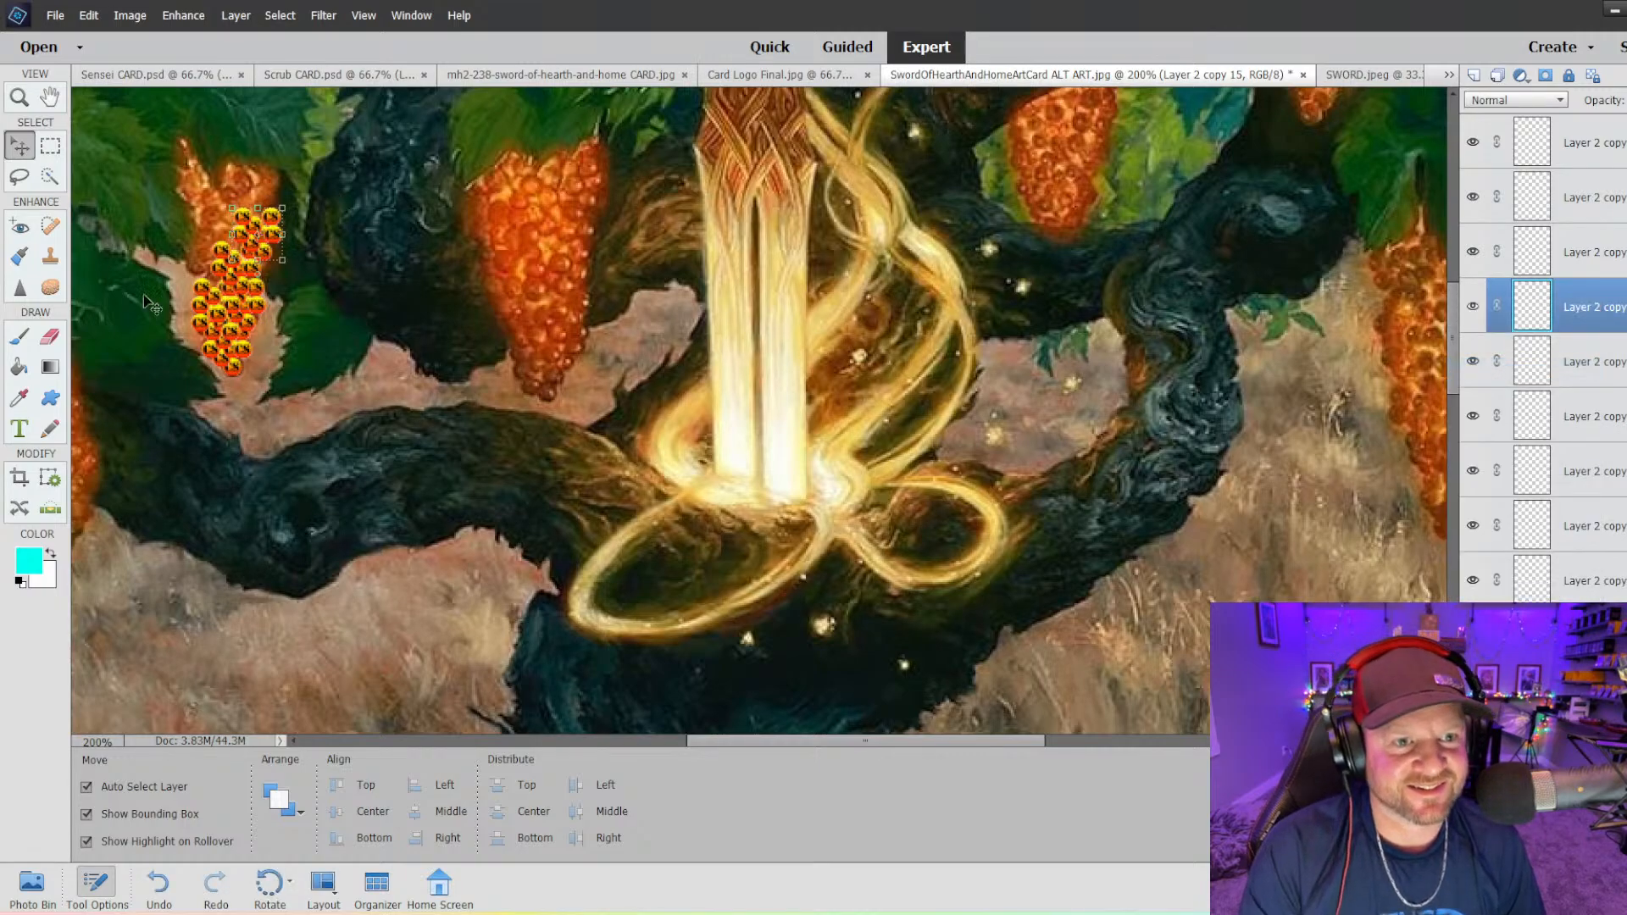
{"action": "left_click_drag", "start_coordinate": [250, 224], "coordinate": [253, 180]}
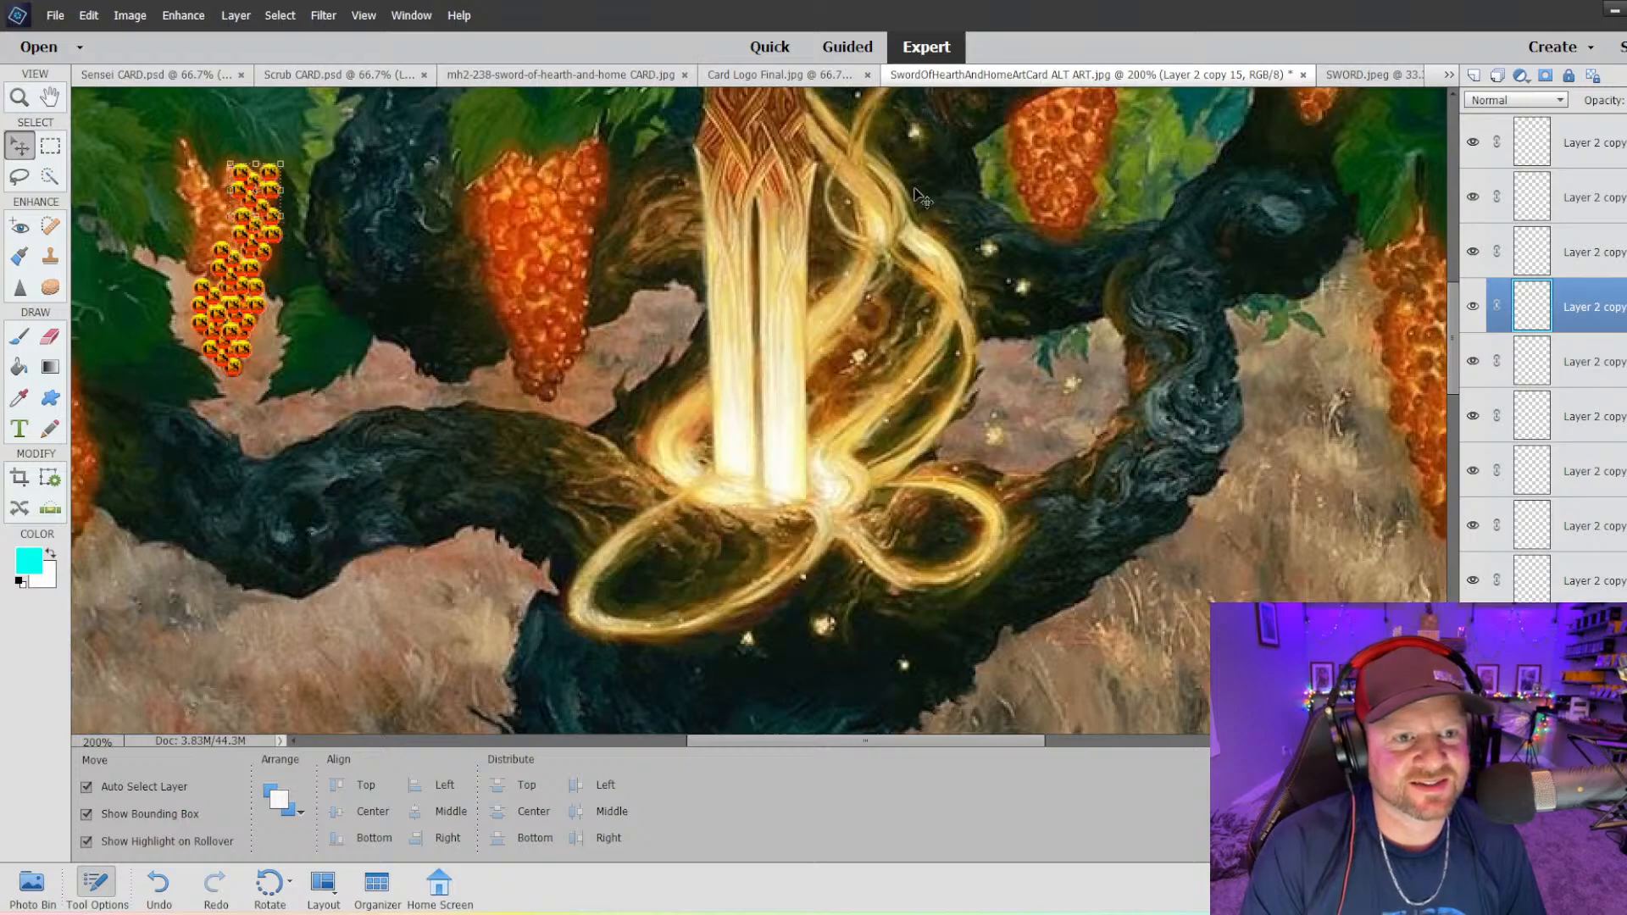
{"action": "right_click", "coordinate": [1499, 306]}
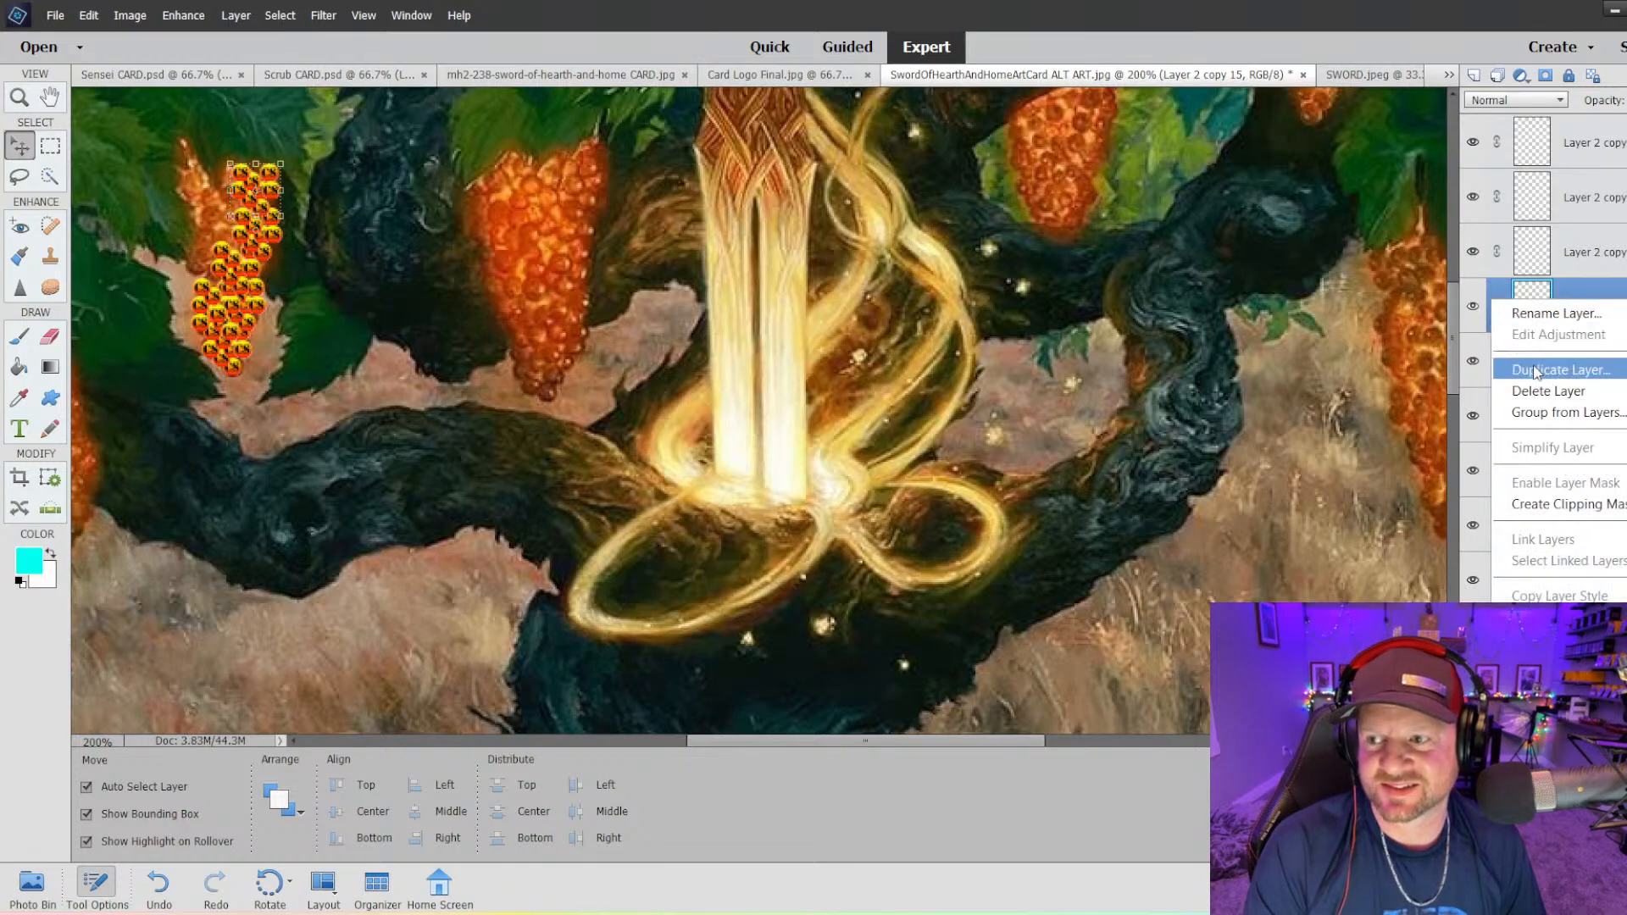
{"action": "left_click", "coordinate": [1535, 369]}
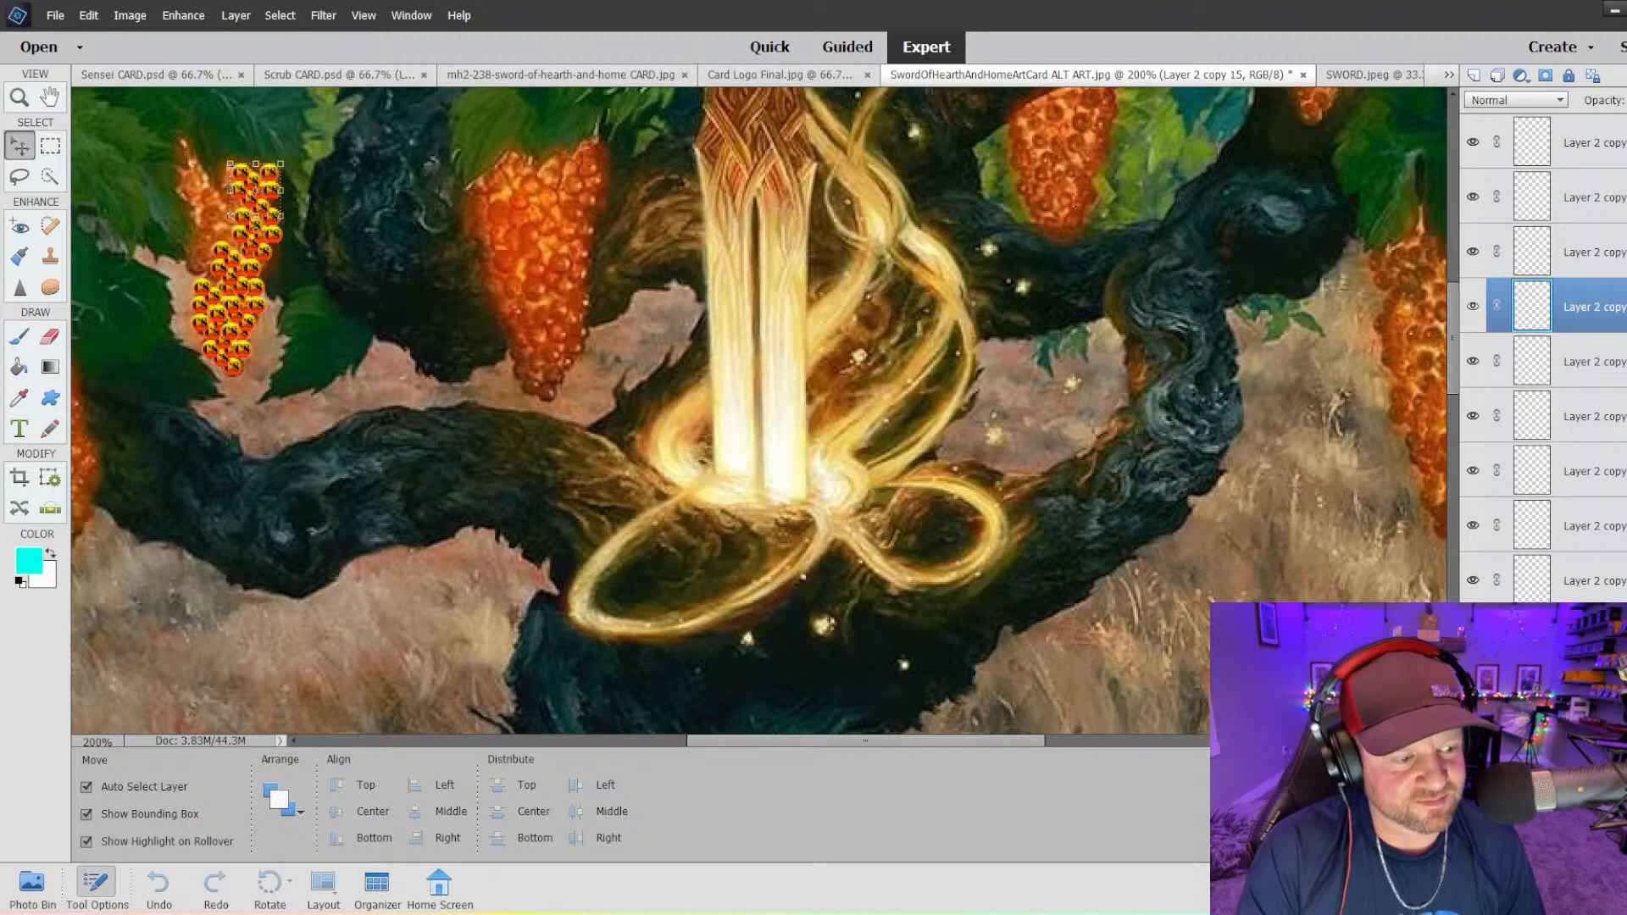
{"action": "key", "text": "Return"}
{"action": "left_click_drag", "start_coordinate": [240, 198], "coordinate": [208, 213]}
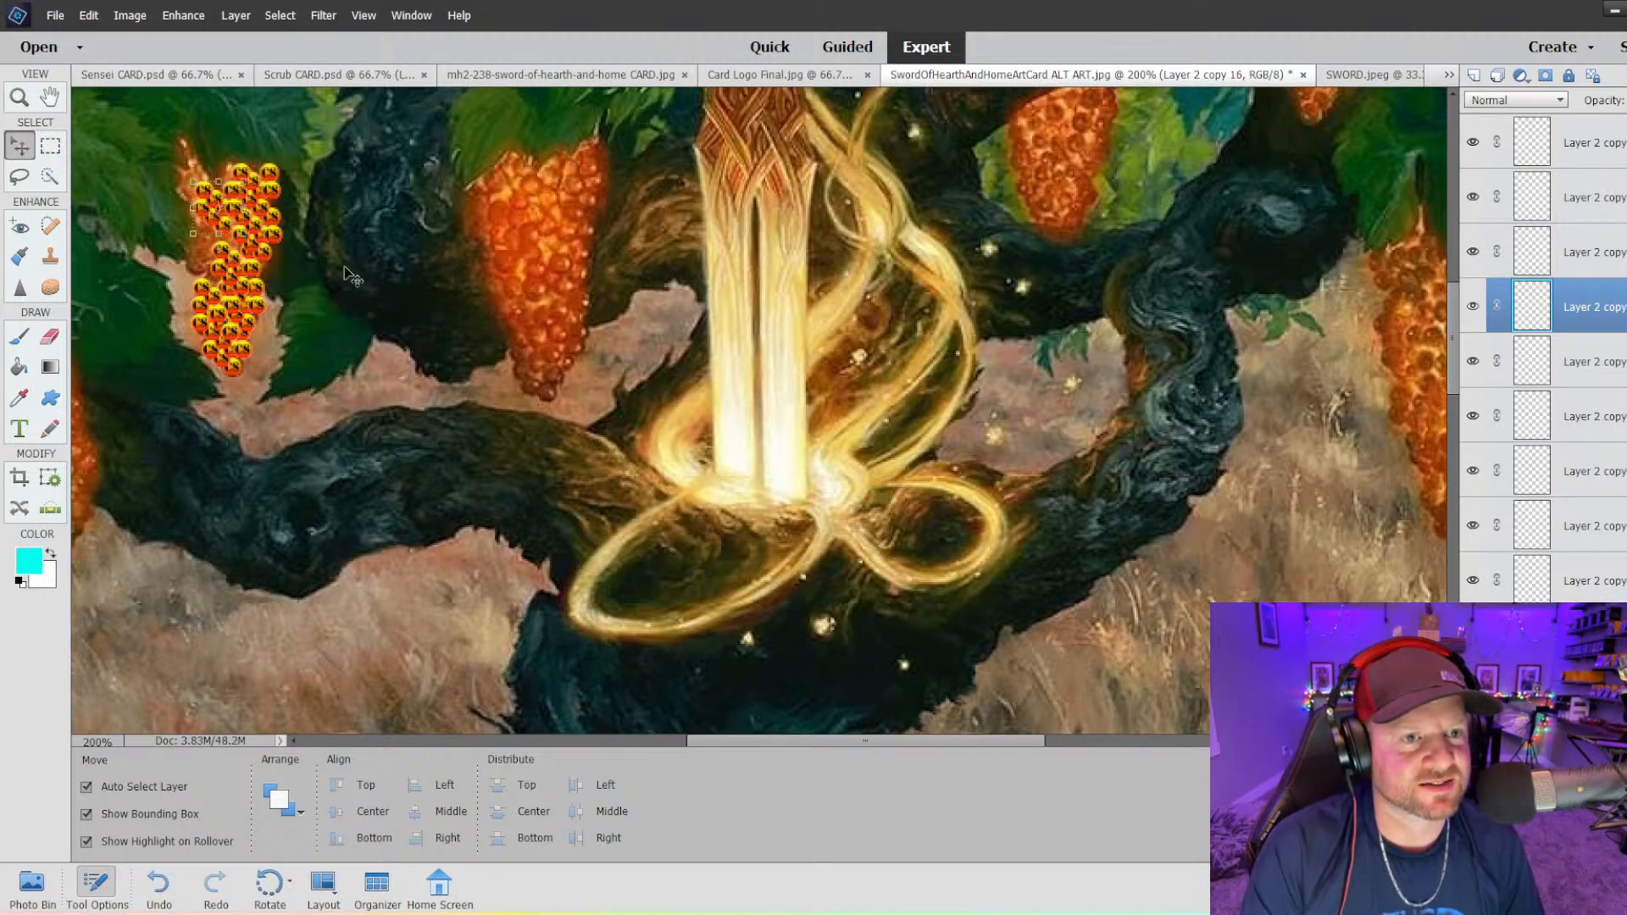
- Fill the gaps along the middle of the fruit's left edge with two further copies of the logo cluster
{"action": "right_click", "coordinate": [1471, 301]}
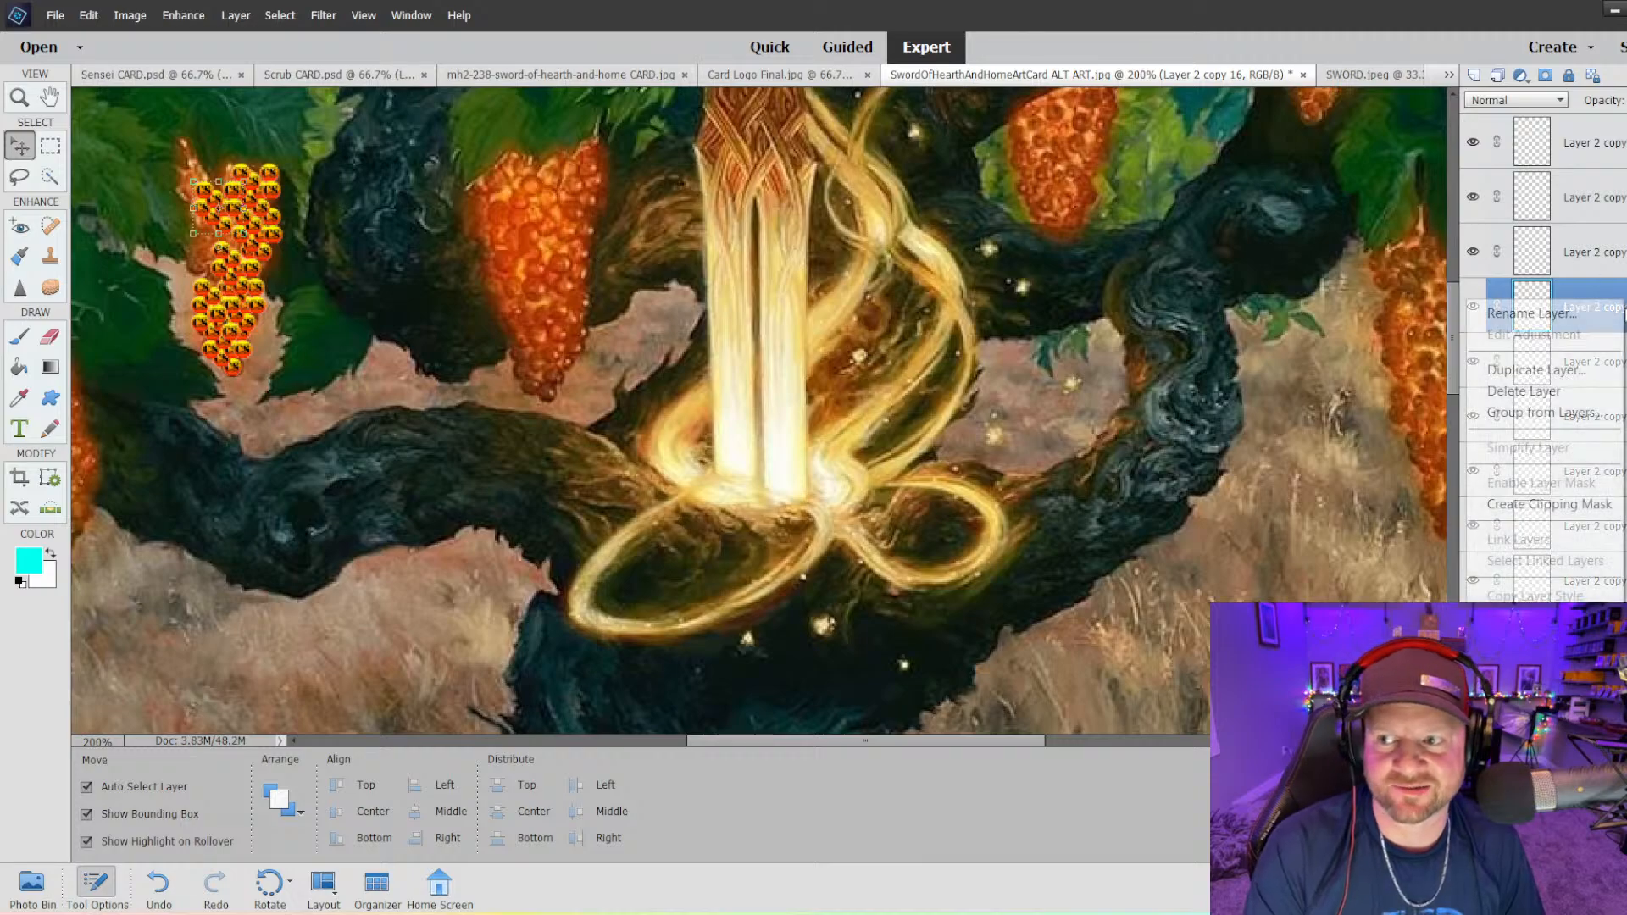
{"action": "left_click", "coordinate": [1539, 370]}
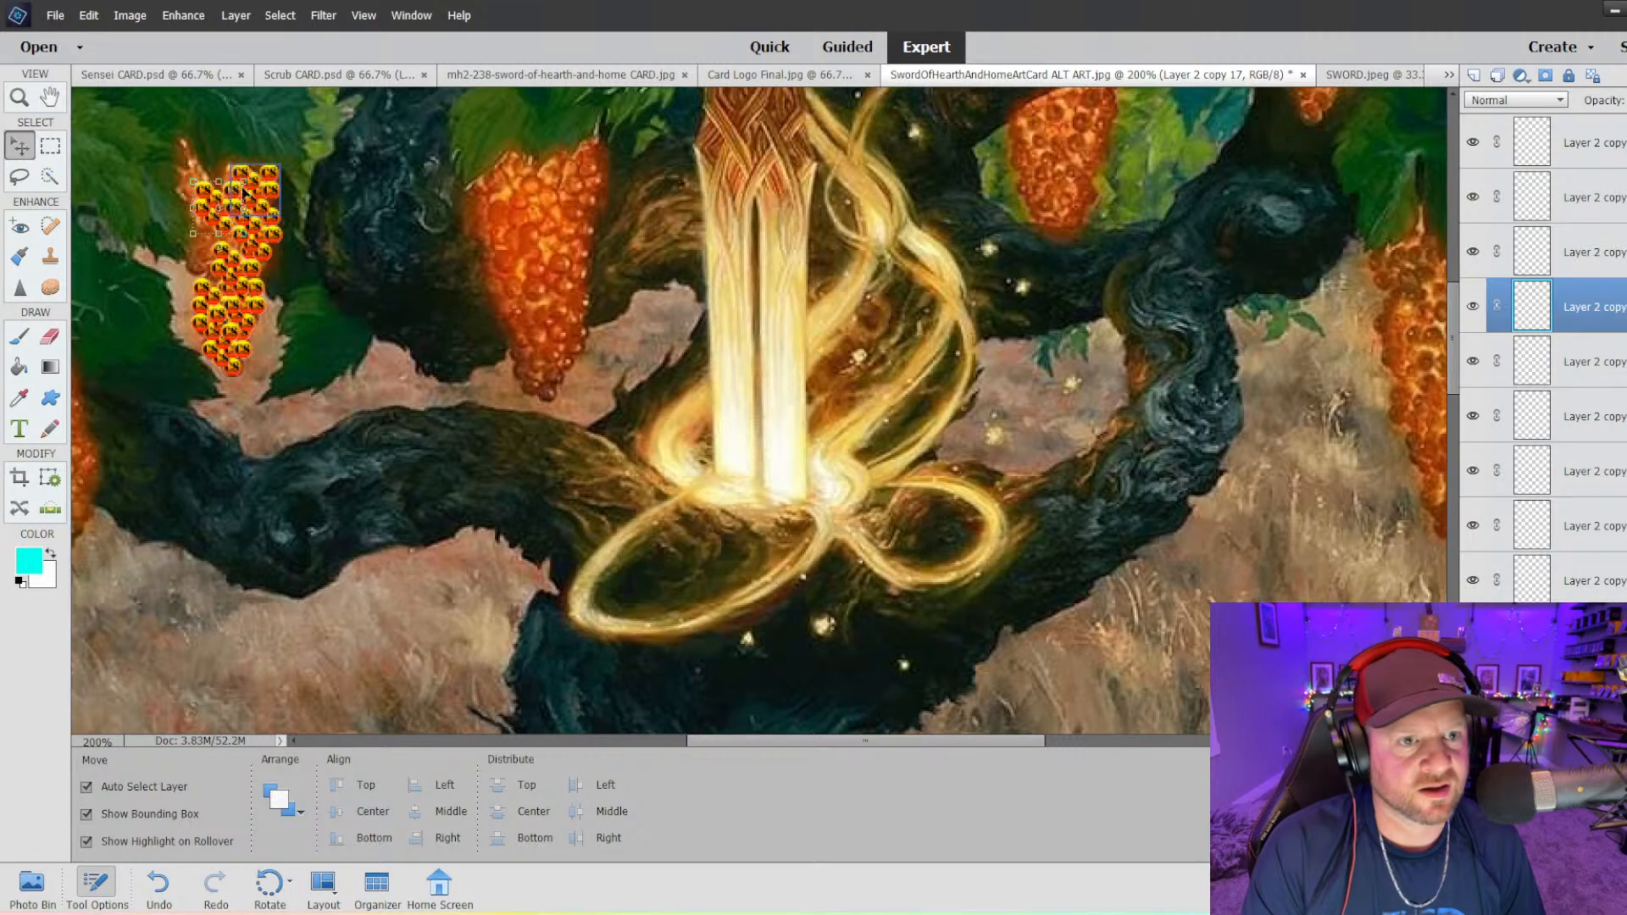
{"action": "left_click_drag", "start_coordinate": [243, 193], "coordinate": [200, 246]}
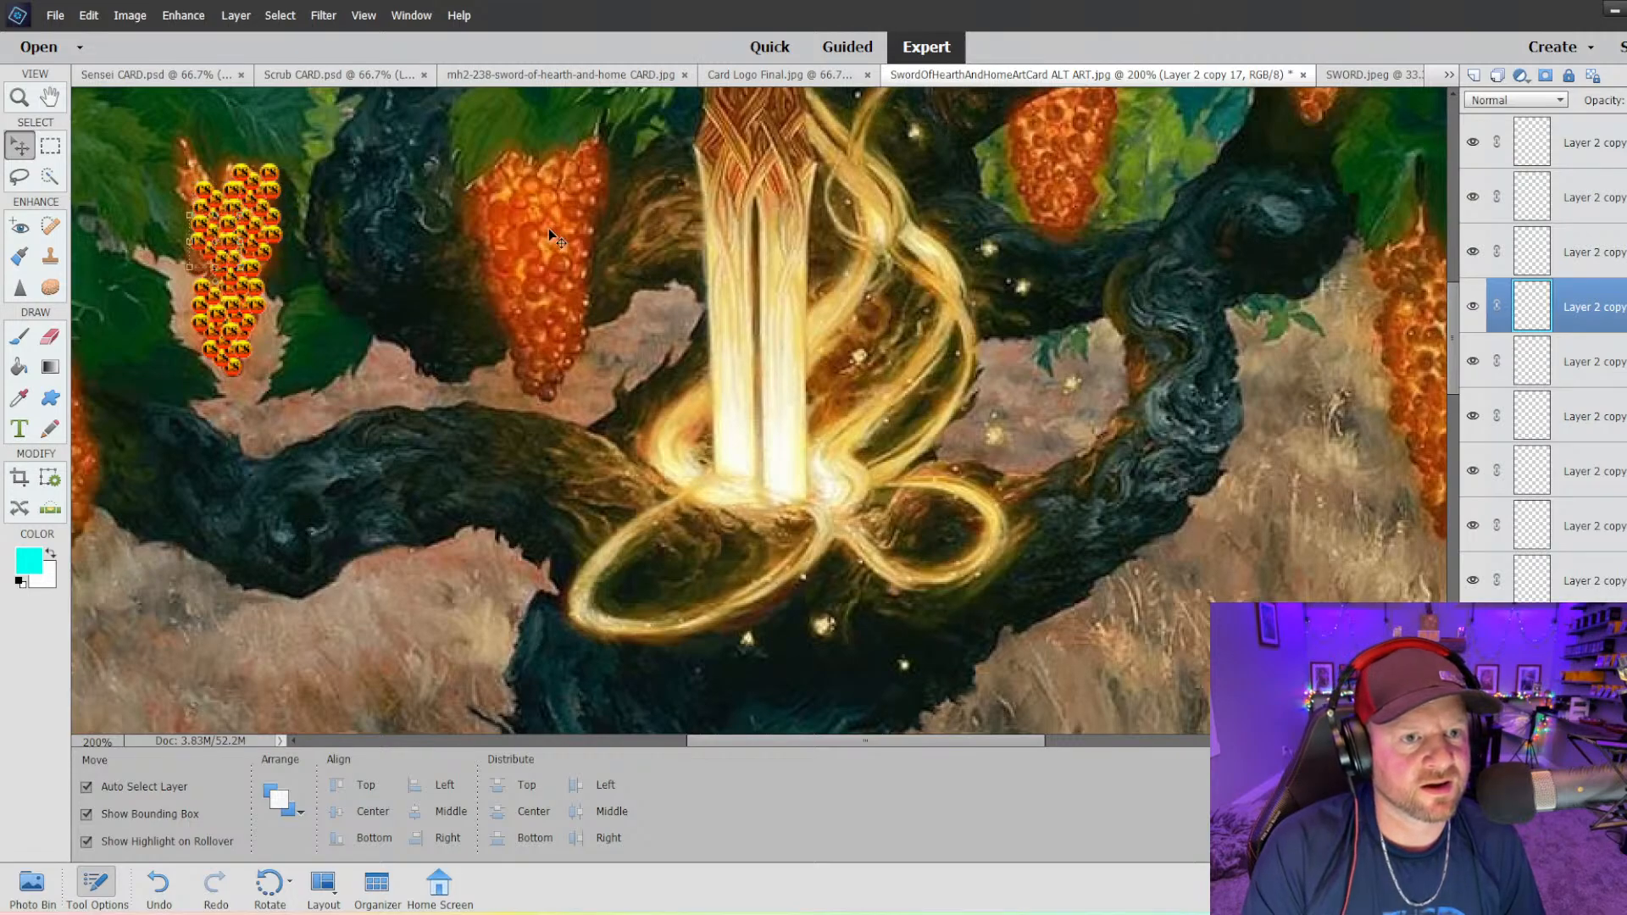
{"action": "right_click", "coordinate": [1587, 306]}
{"action": "left_click", "coordinate": [1508, 371]}
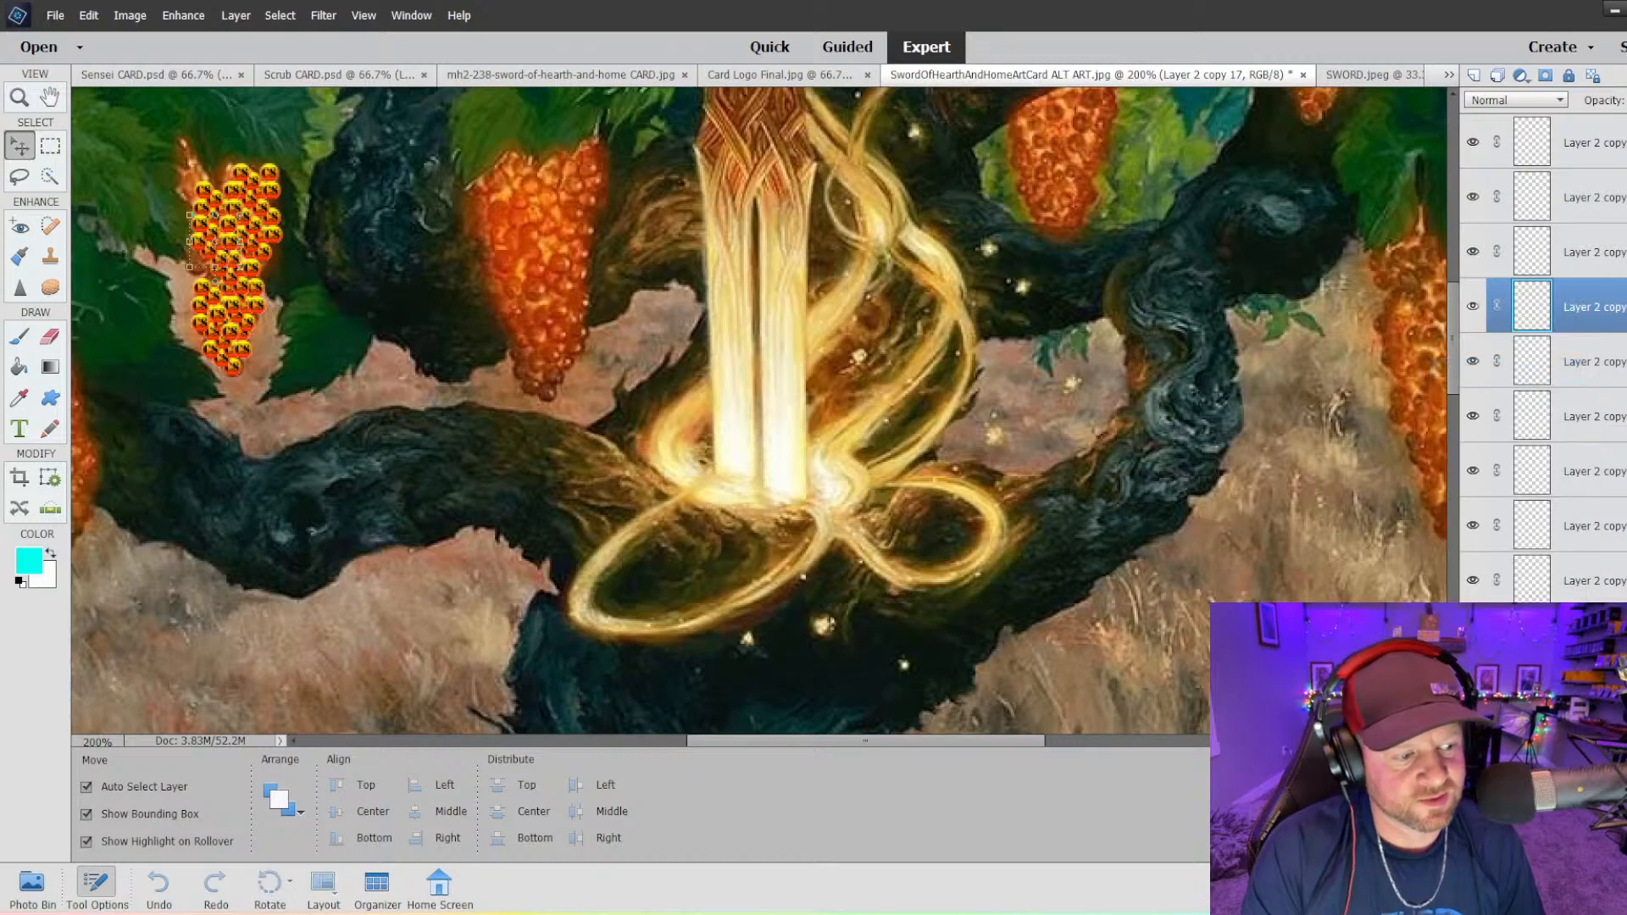
{"action": "left_click_drag", "start_coordinate": [219, 234], "coordinate": [208, 262]}
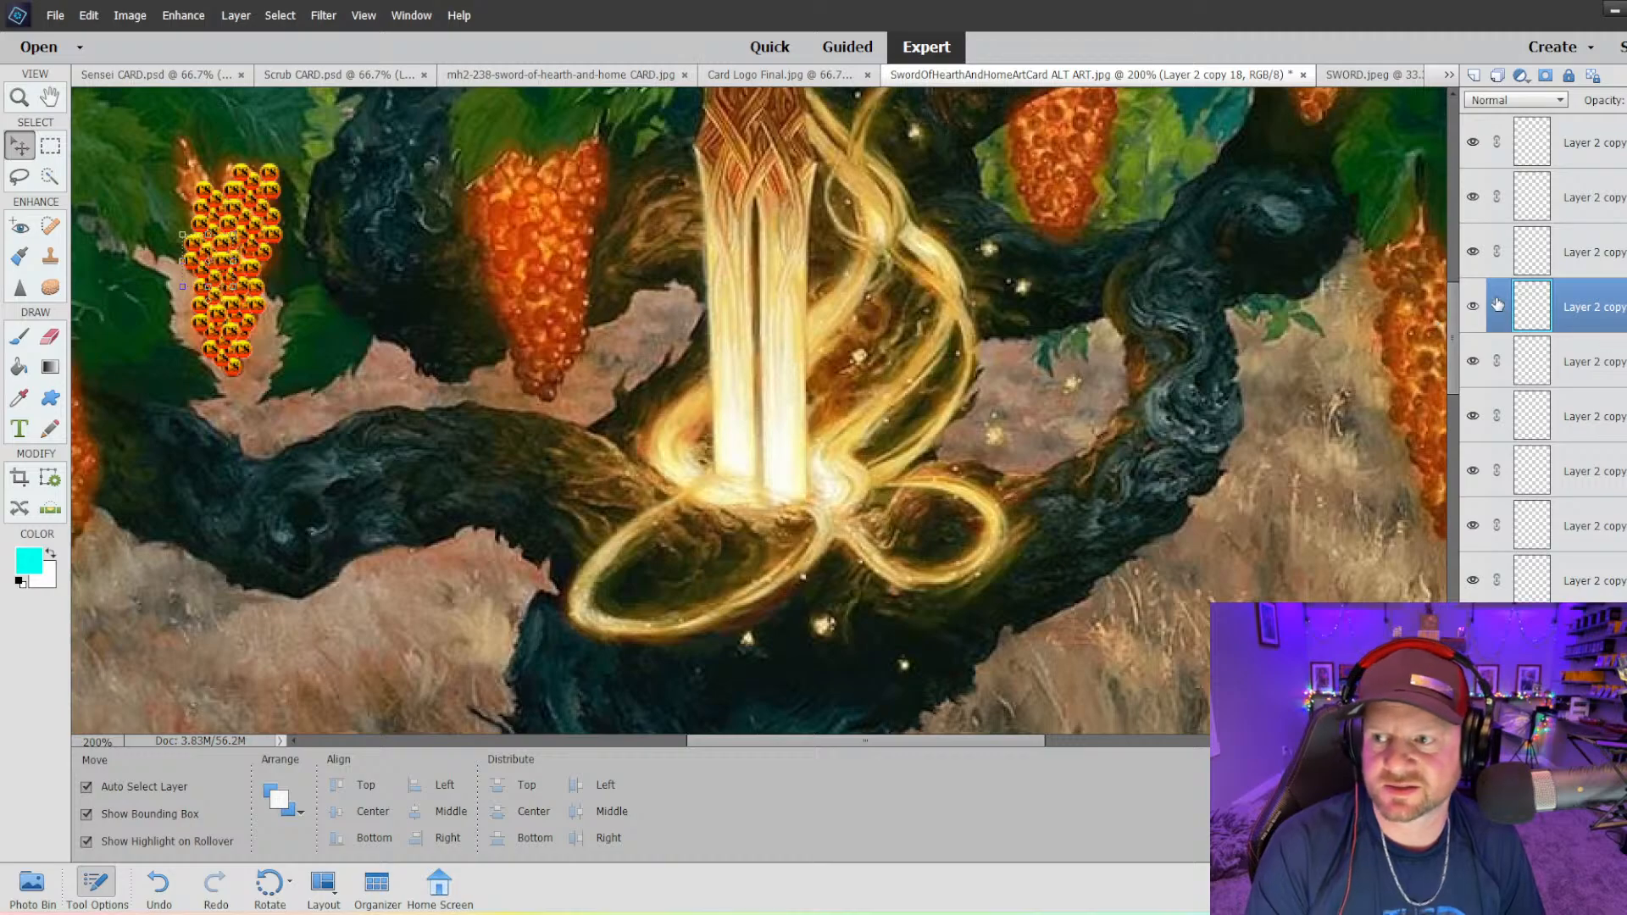
- Duplicate the cluster layer once more and place the copy over the fruit's upper-left corner
{"action": "right_click", "coordinate": [1563, 309]}
{"action": "left_click", "coordinate": [1491, 370]}
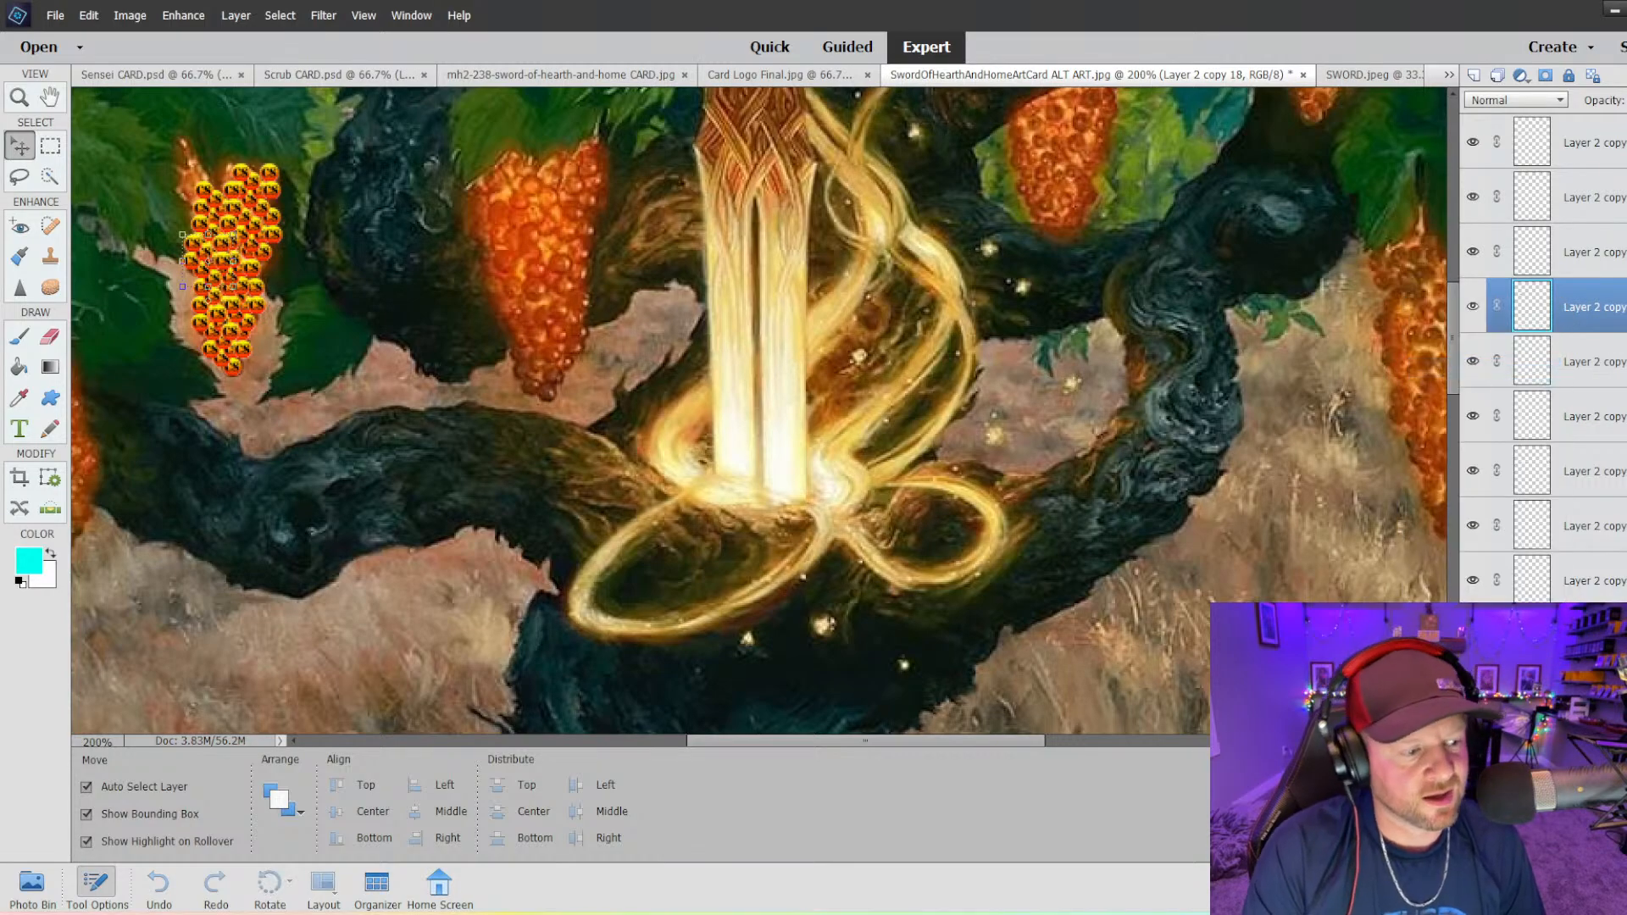
{"action": "left_click_drag", "start_coordinate": [208, 254], "coordinate": [204, 181]}
{"action": "left_click", "coordinate": [494, 314]}
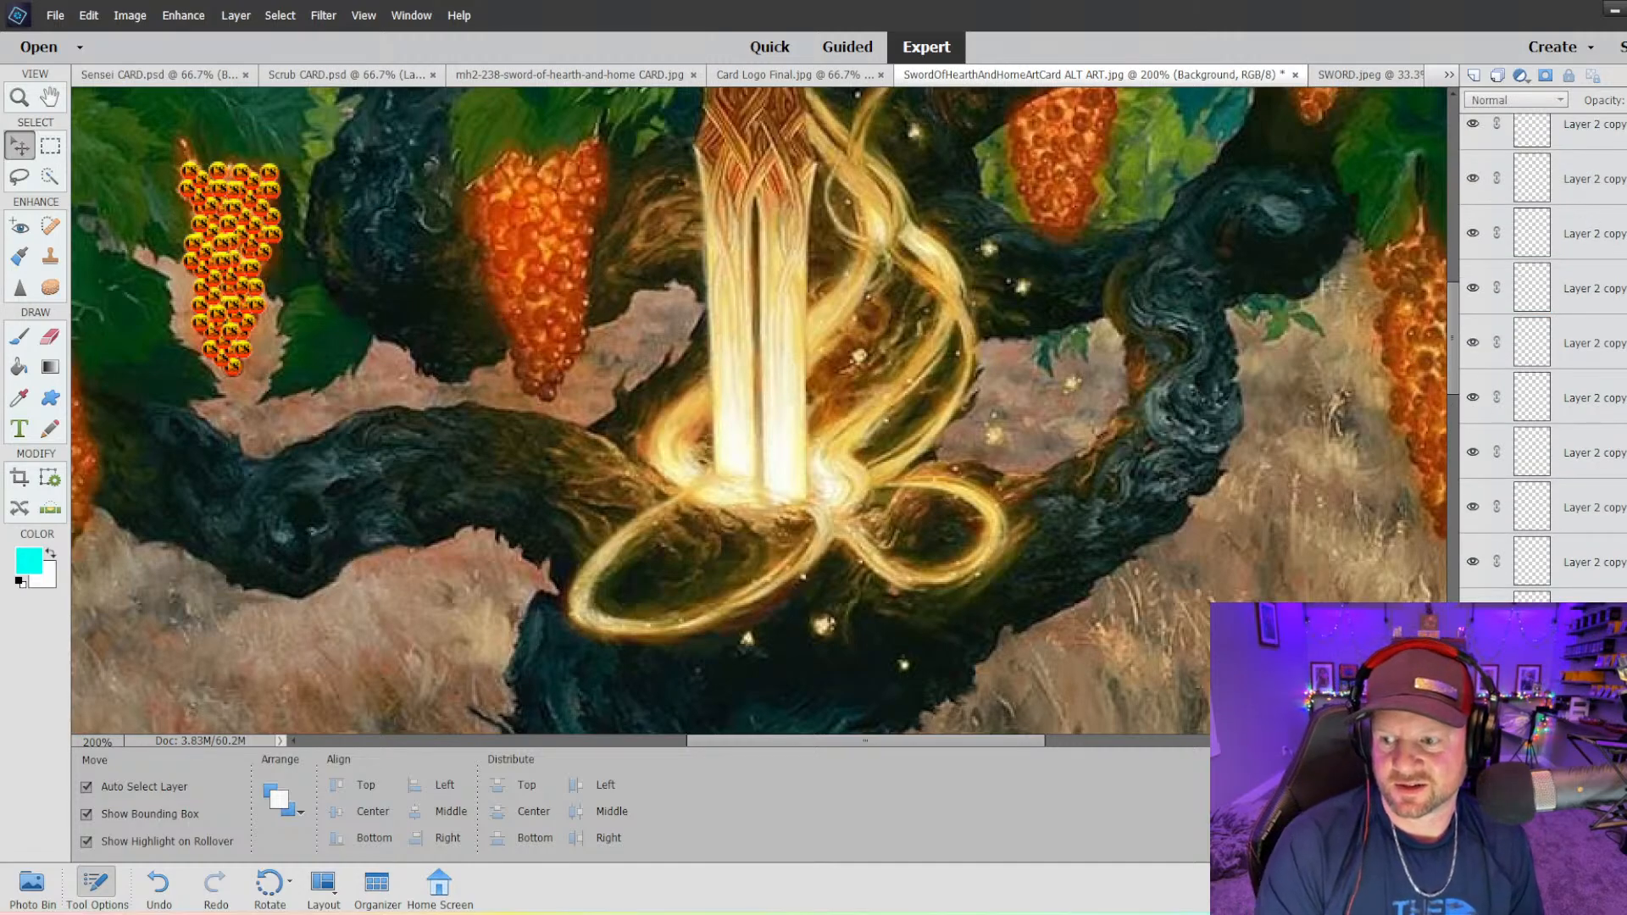
- Merge all the CS logo copy layers into a single layer
{"action": "left_click", "coordinate": [1591, 166]}
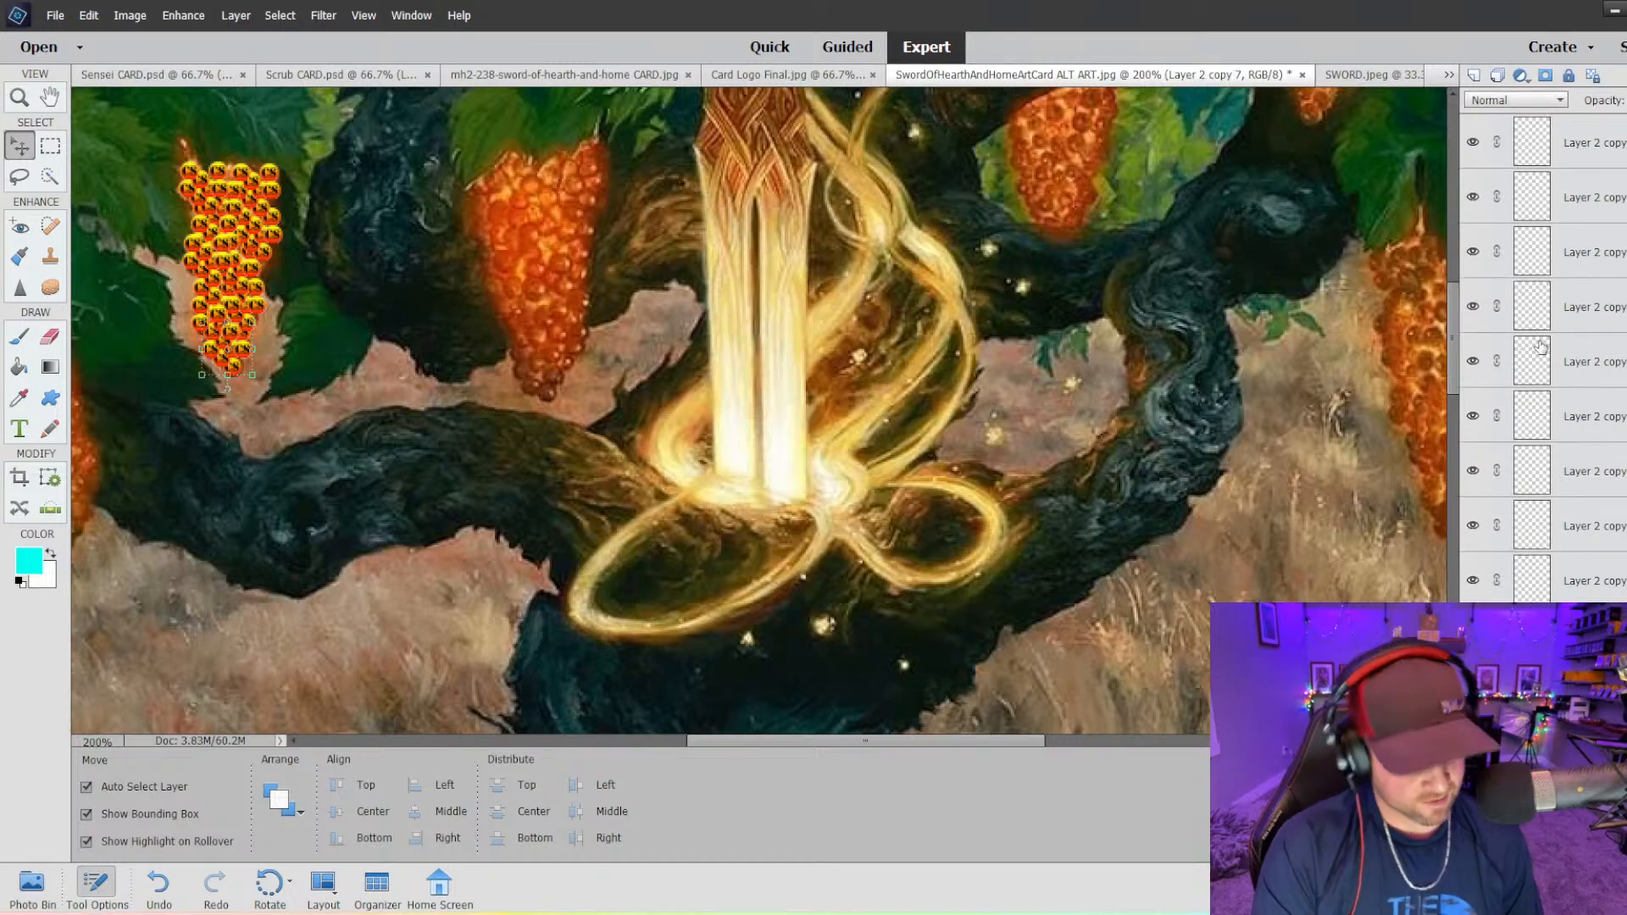
{"action": "left_click", "coordinate": [1590, 166], "text": "shift"}
{"action": "right_click", "coordinate": [1591, 162]}
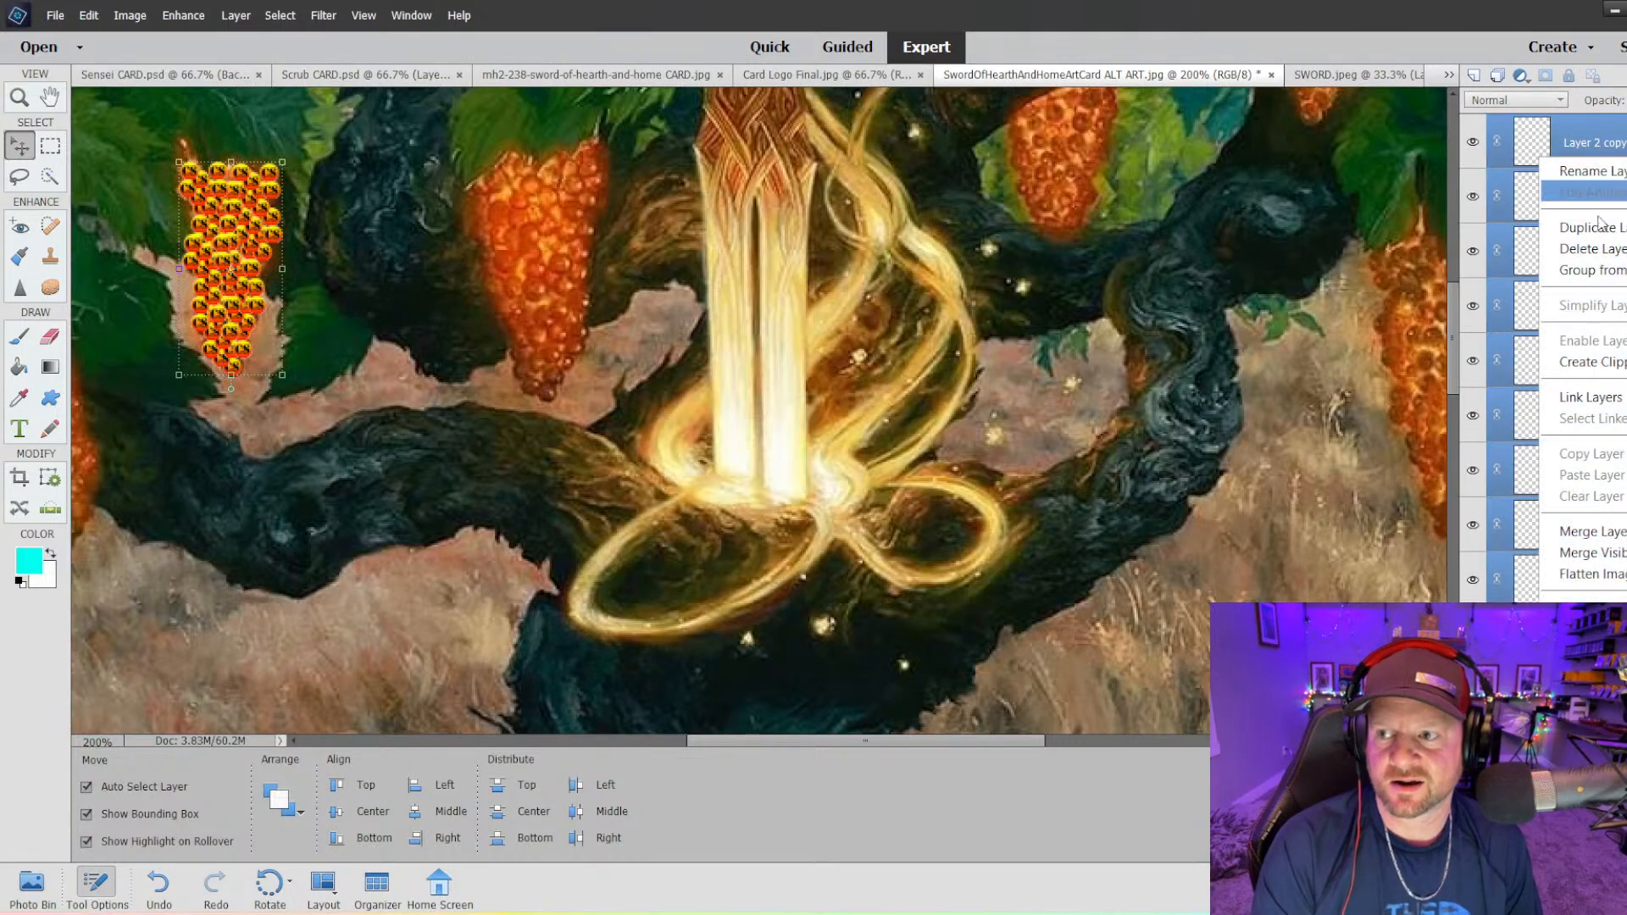
{"action": "left_click", "coordinate": [1589, 532]}
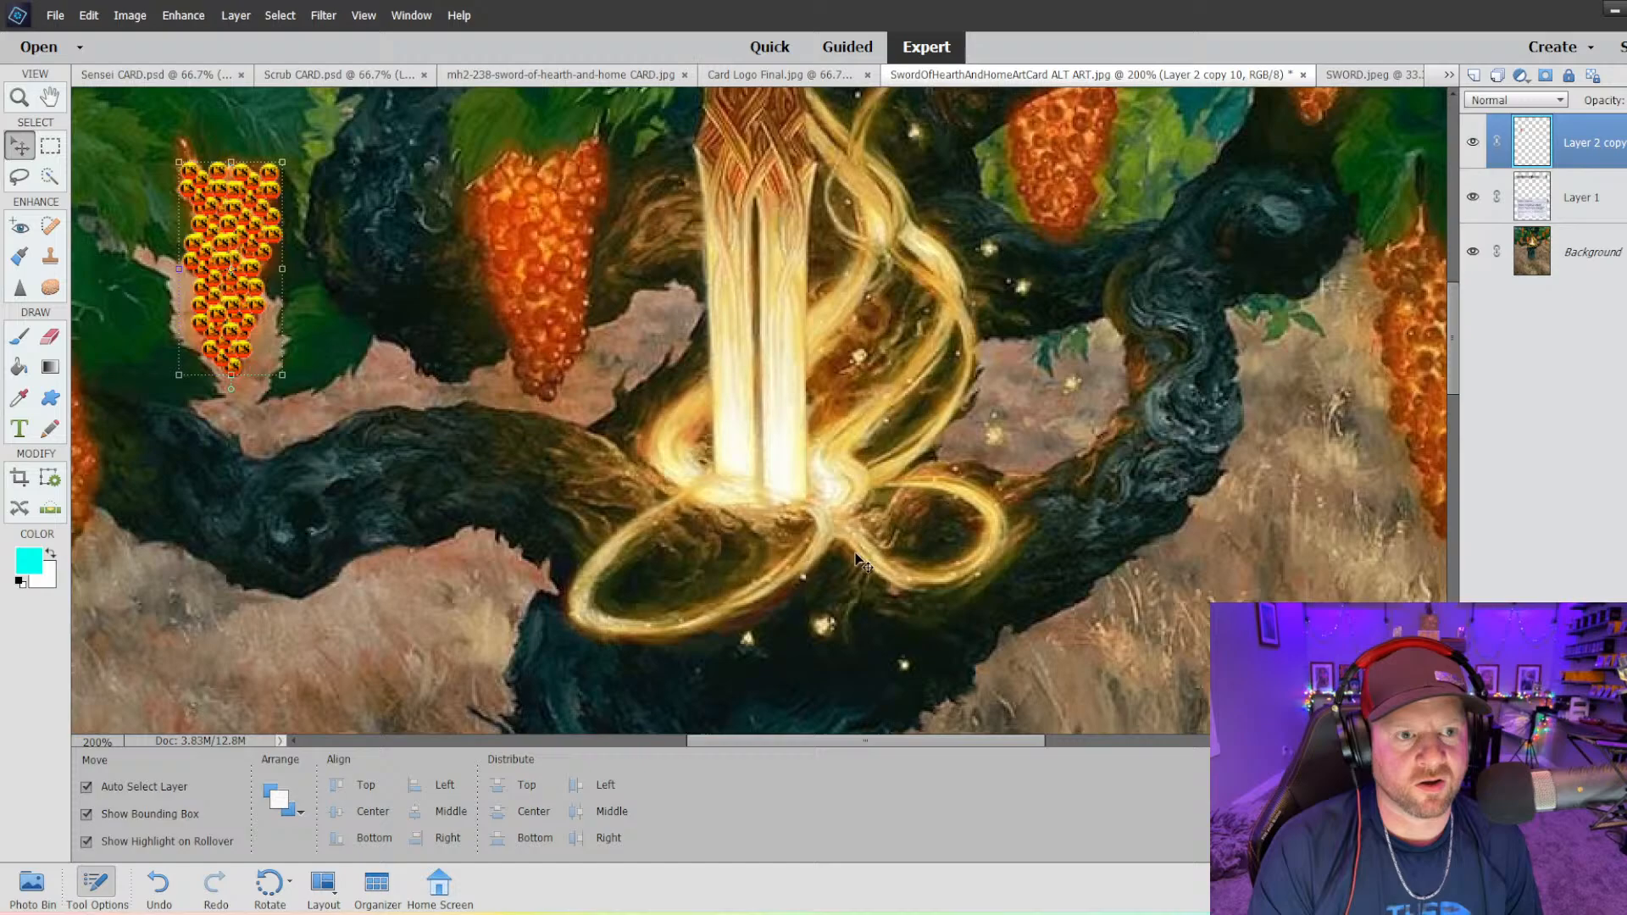
- Examine how the completed logo fruit blends in with the other fruit on the whole card
{"action": "left_click", "coordinate": [603, 454]}
{"action": "key", "text": "ctrl+minus"}
{"action": "key", "text": "ctrl+minus"}
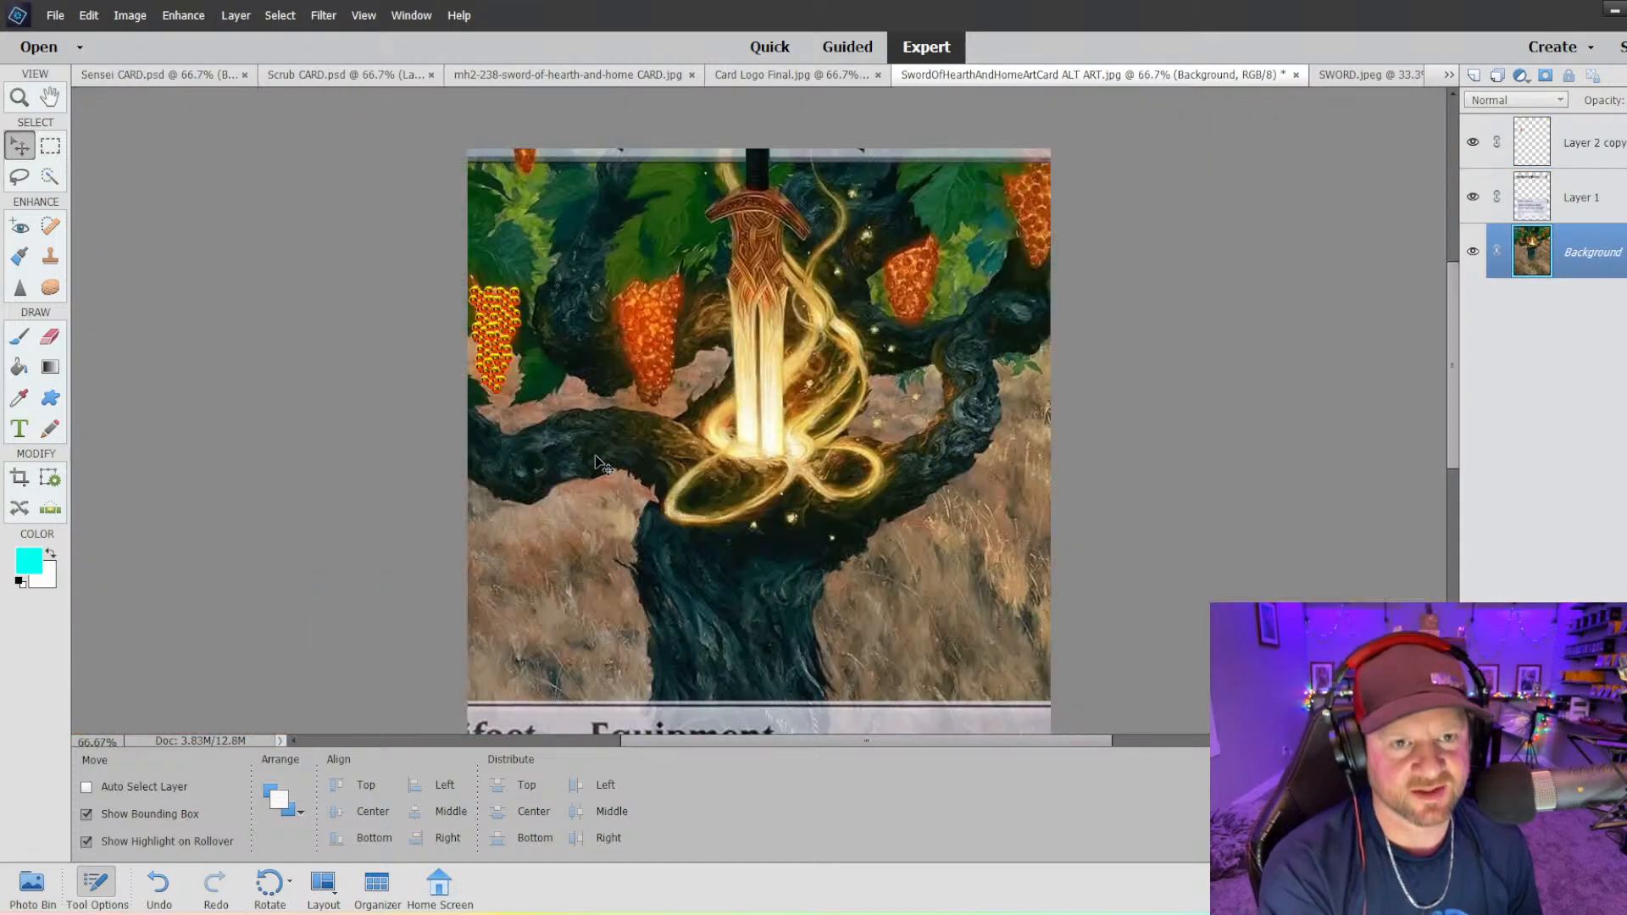
{"action": "key", "text": "ctrl+minus"}
{"action": "key", "text": "ctrl+minus"}
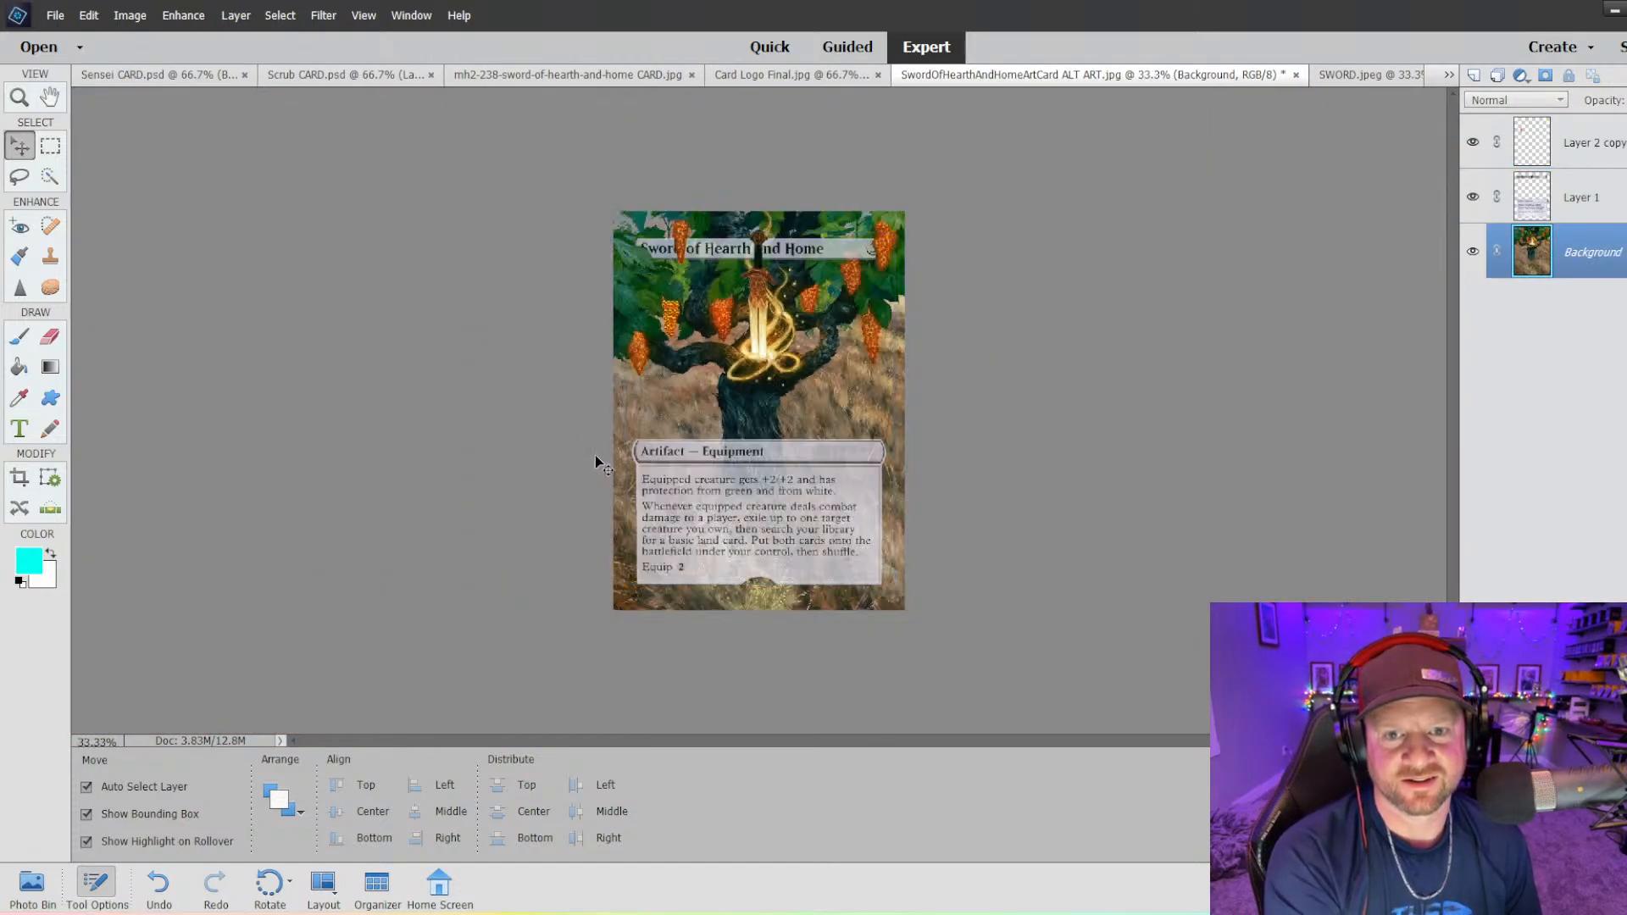
{"action": "key", "text": "ctrl+plus"}
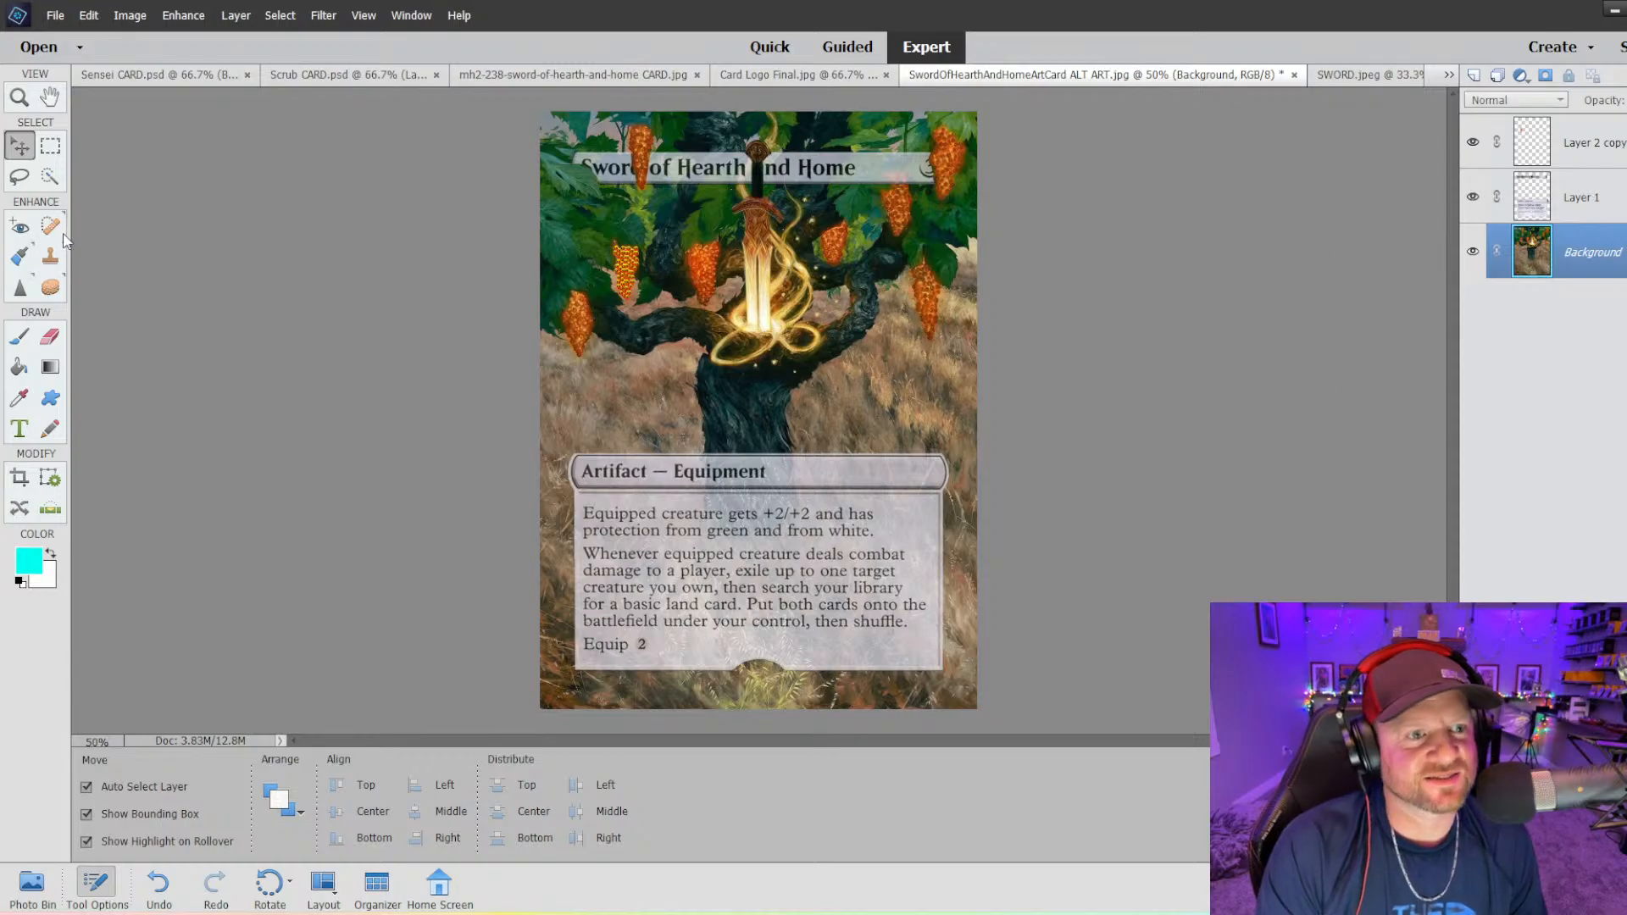
- Activate the Clone Stamp for the logo fruit and make the merged logo layer the active layer
{"action": "left_click", "coordinate": [50, 255]}
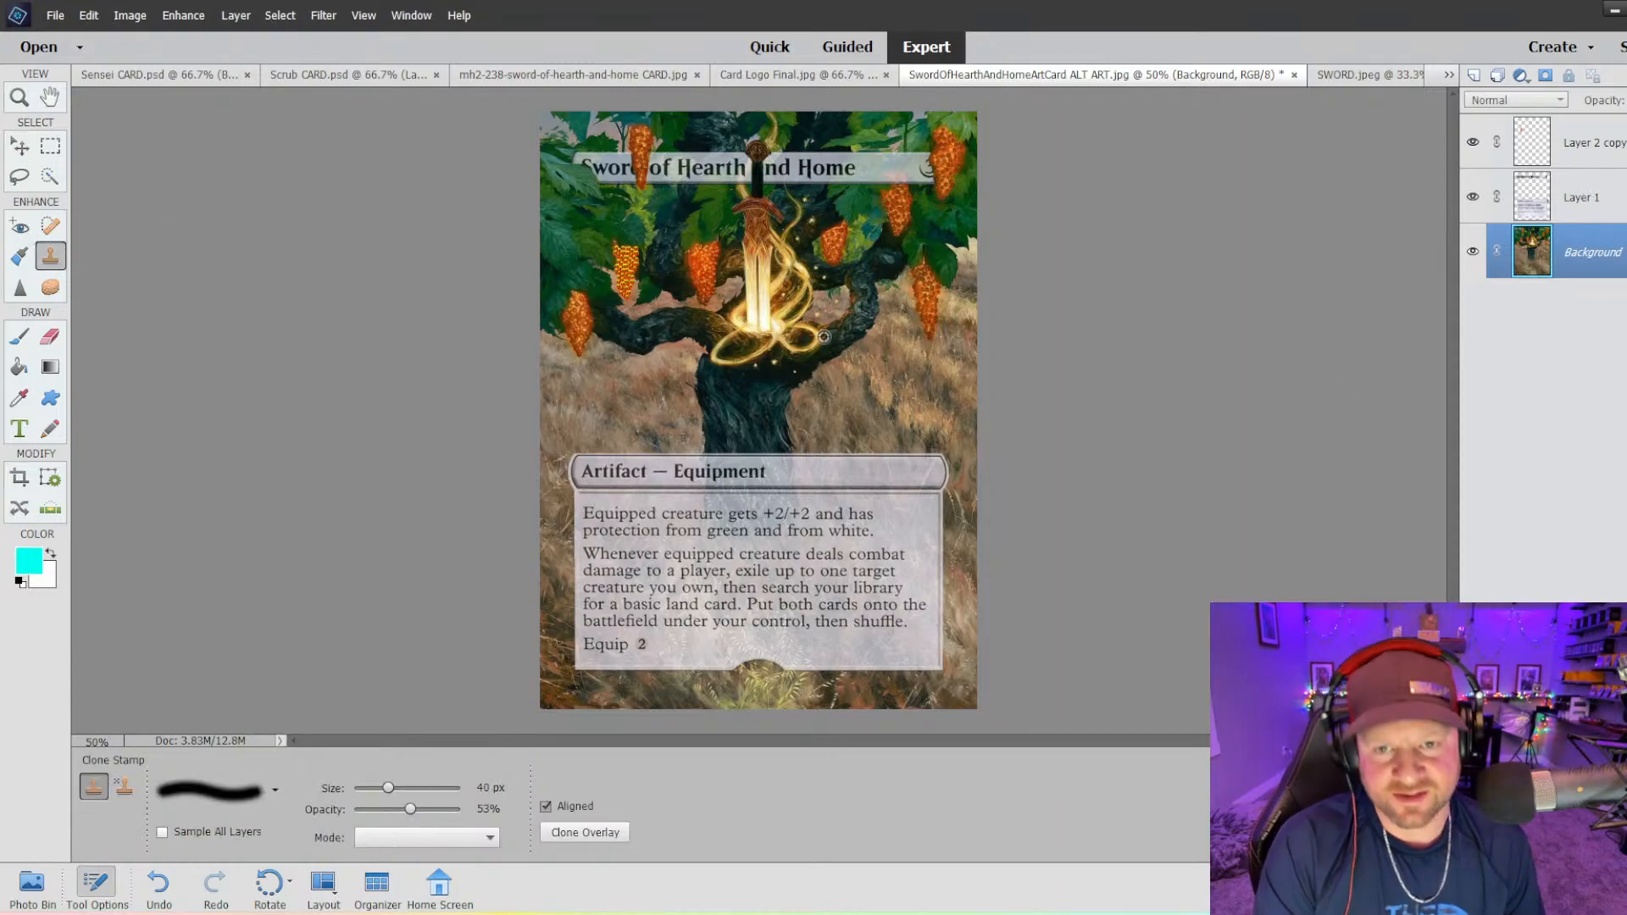
{"action": "key", "text": "ctrl+equal"}
{"action": "key", "text": "ctrl+equal"}
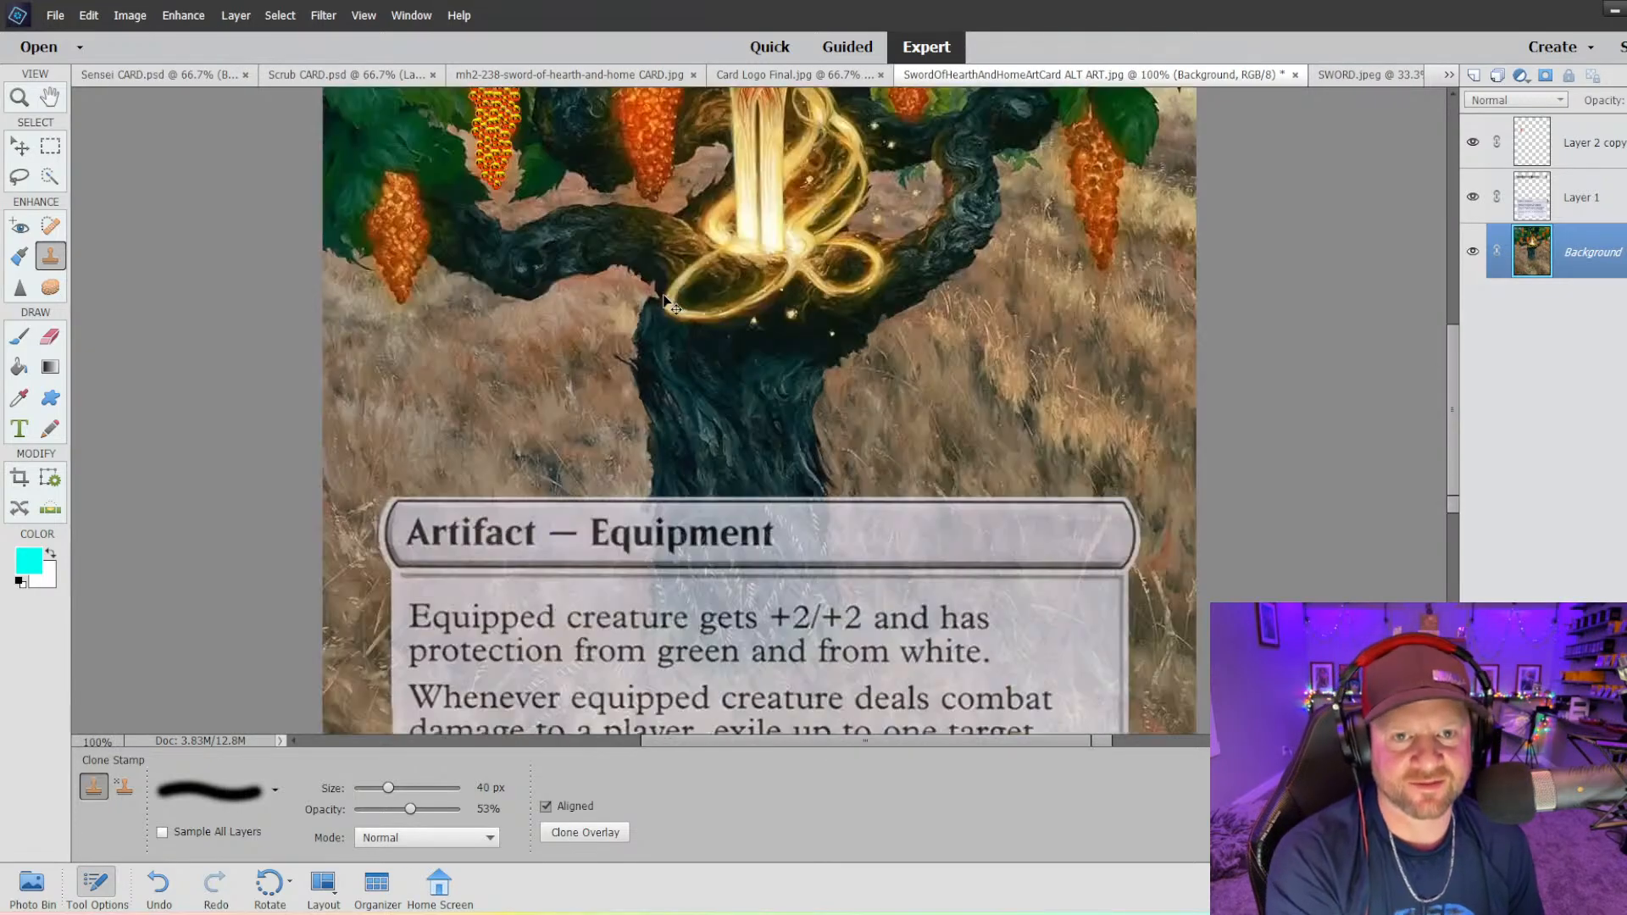
{"action": "scroll", "coordinate": [145, 225], "scroll_direction": "up", "scroll_amount": 5}
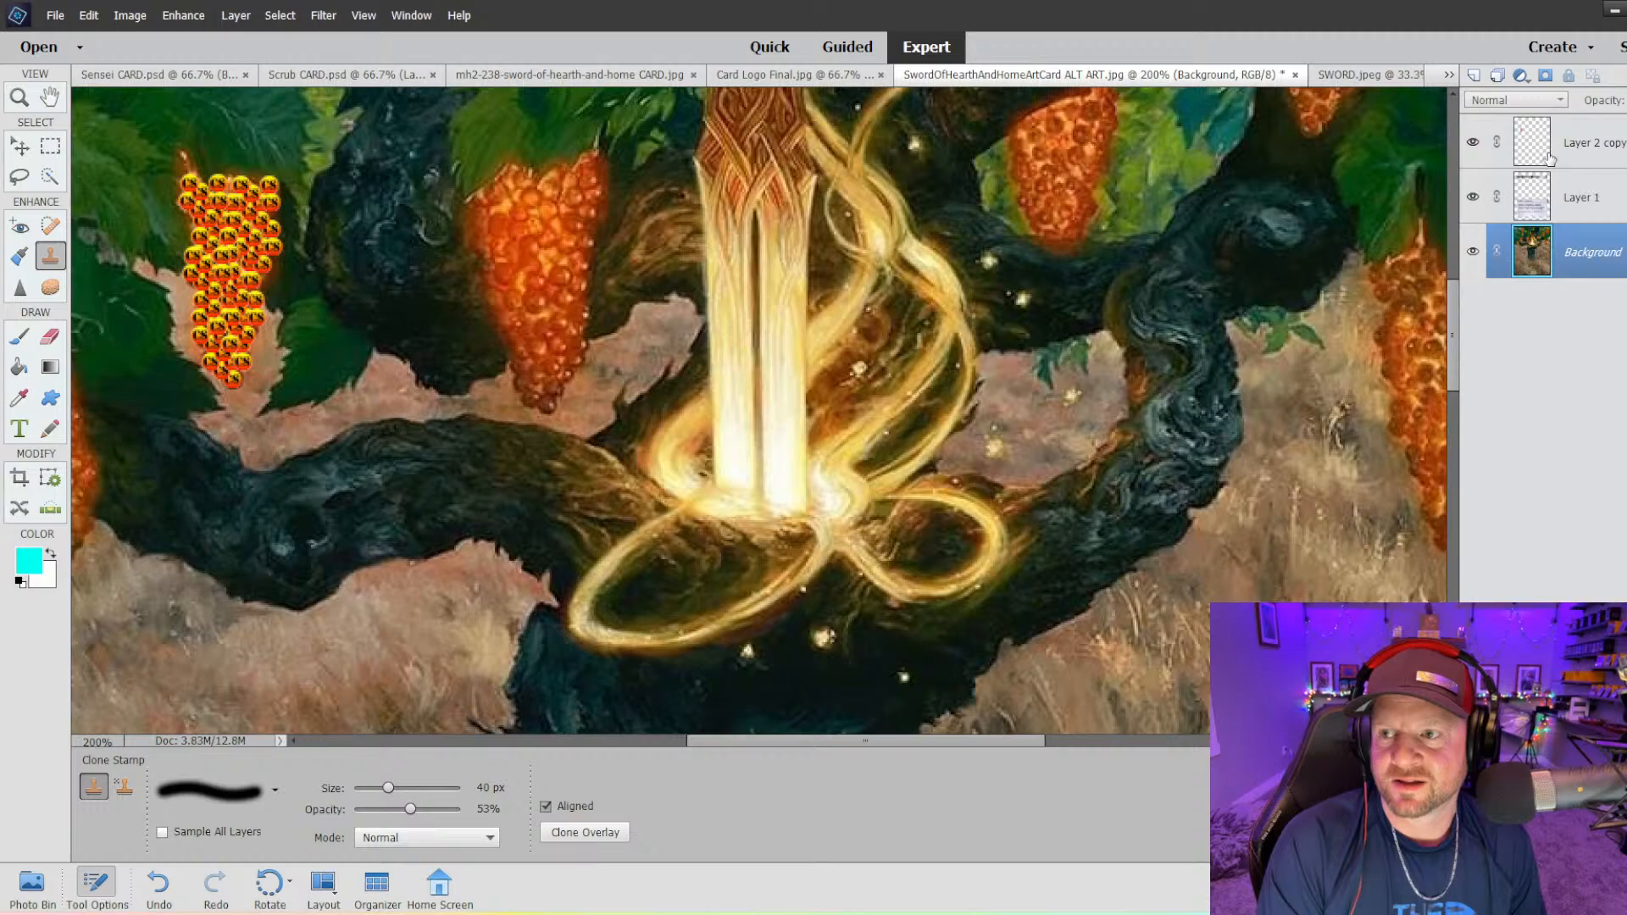
{"action": "left_click", "coordinate": [1549, 157]}
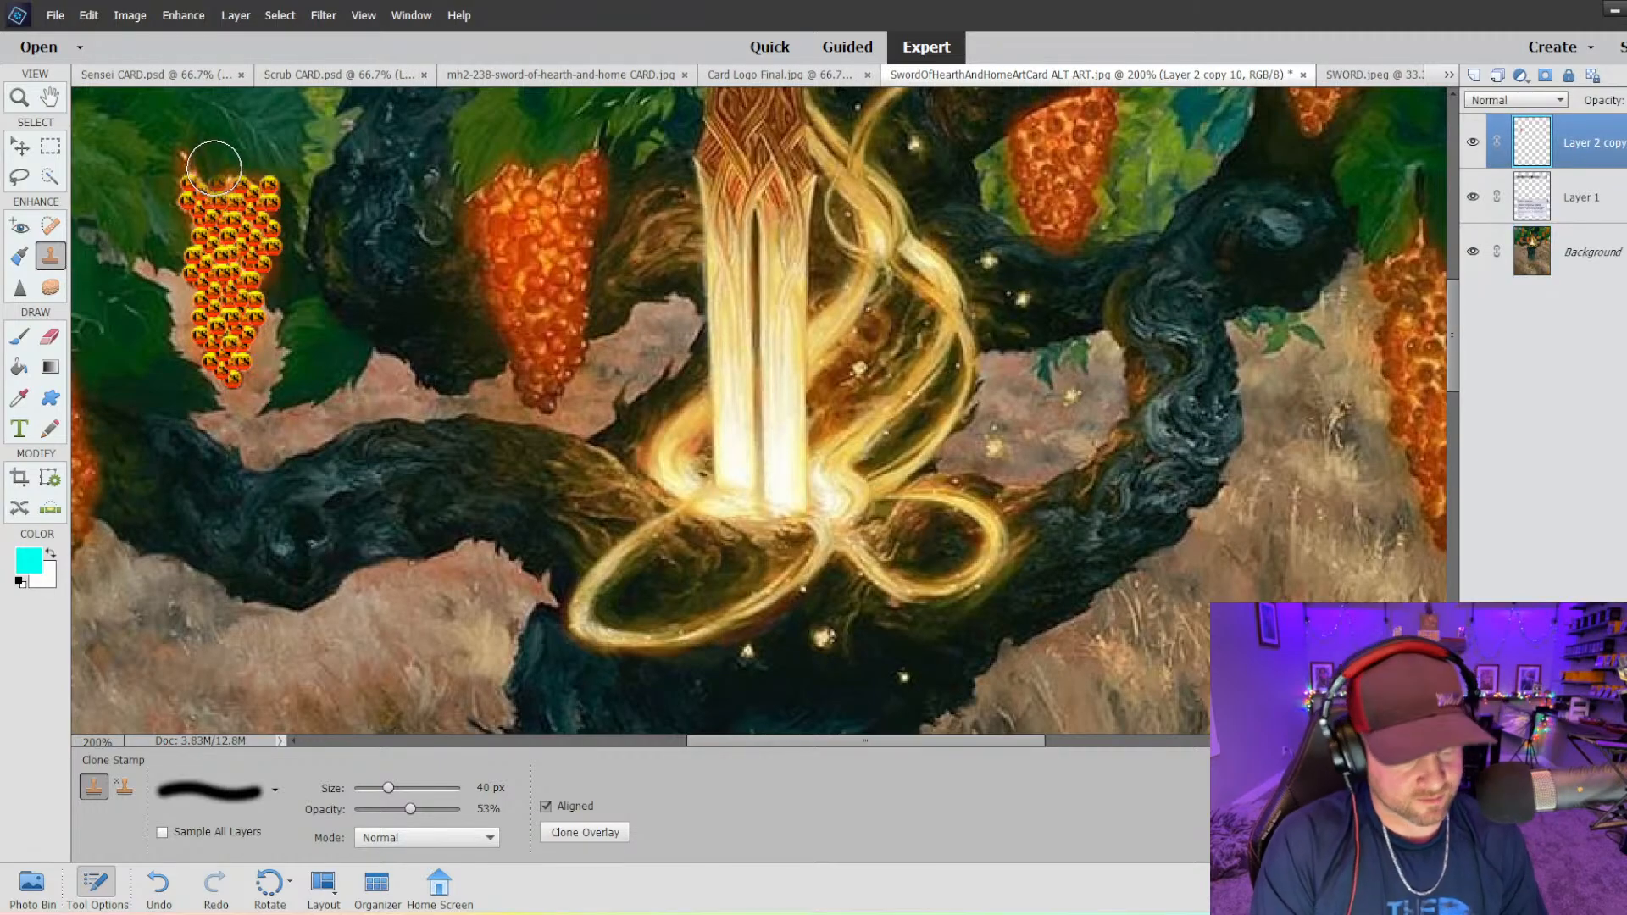
- Set the Clone Stamp to a hard round 9 px brush at 100% opacity and retouch the gap along the logo fruit's upper edge
{"action": "key", "text": "bracketleft"}
{"action": "key", "text": "bracketleft"}
{"action": "key", "text": "bracketleft"}
{"action": "key", "text": "bracketleft"}
{"action": "key", "text": "bracketleft"}
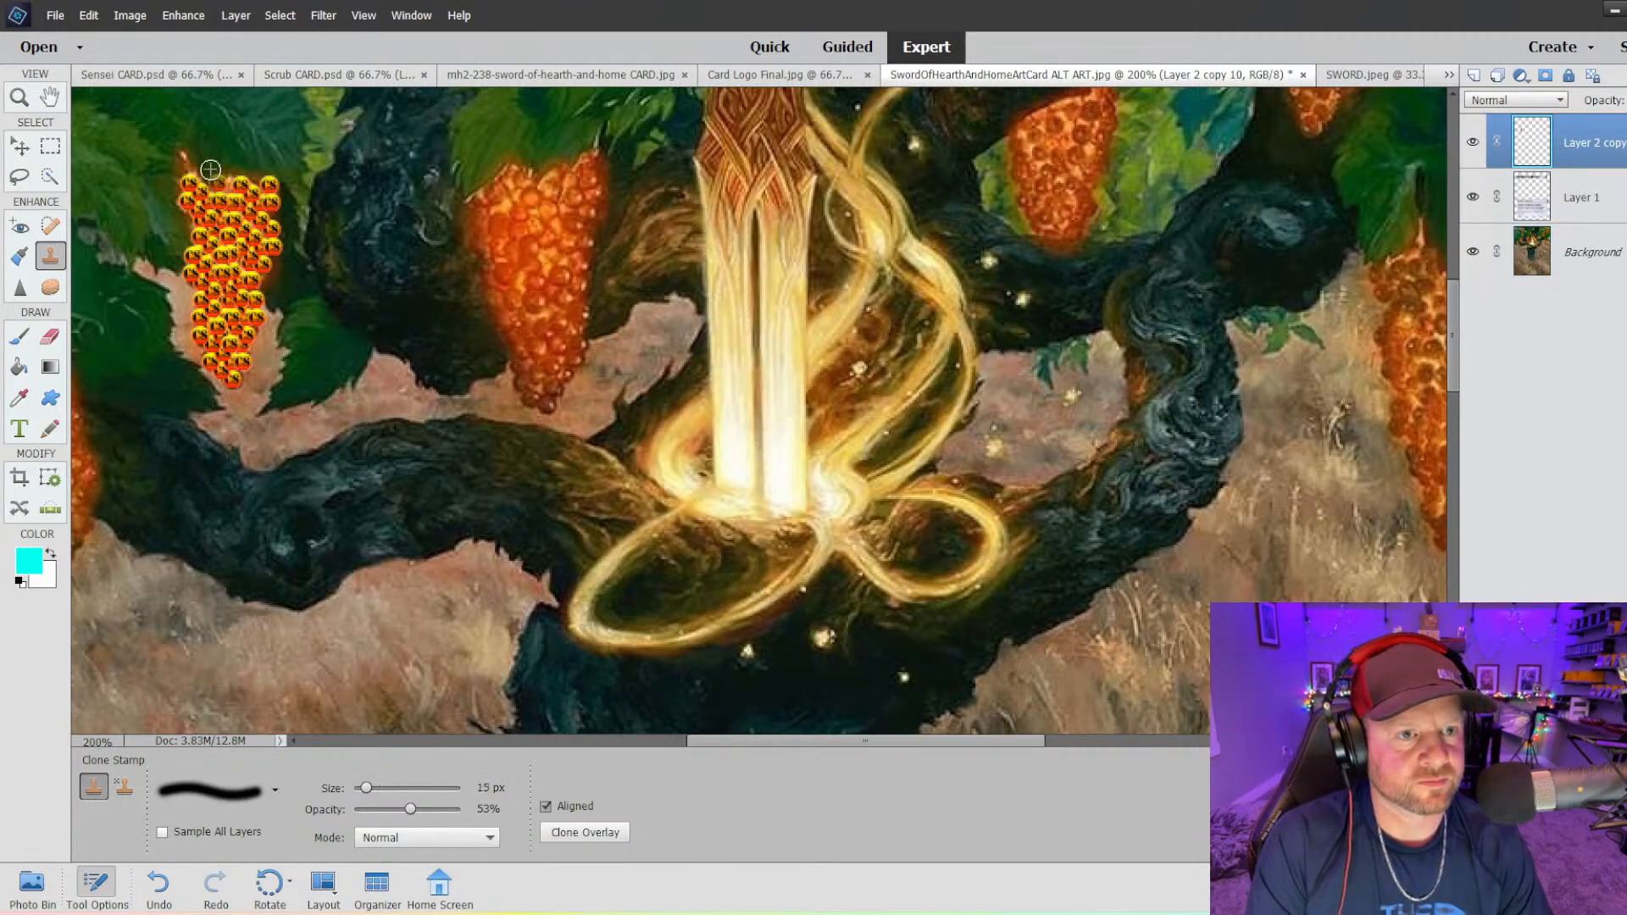
{"action": "left_click_drag", "start_coordinate": [411, 810], "coordinate": [461, 810]}
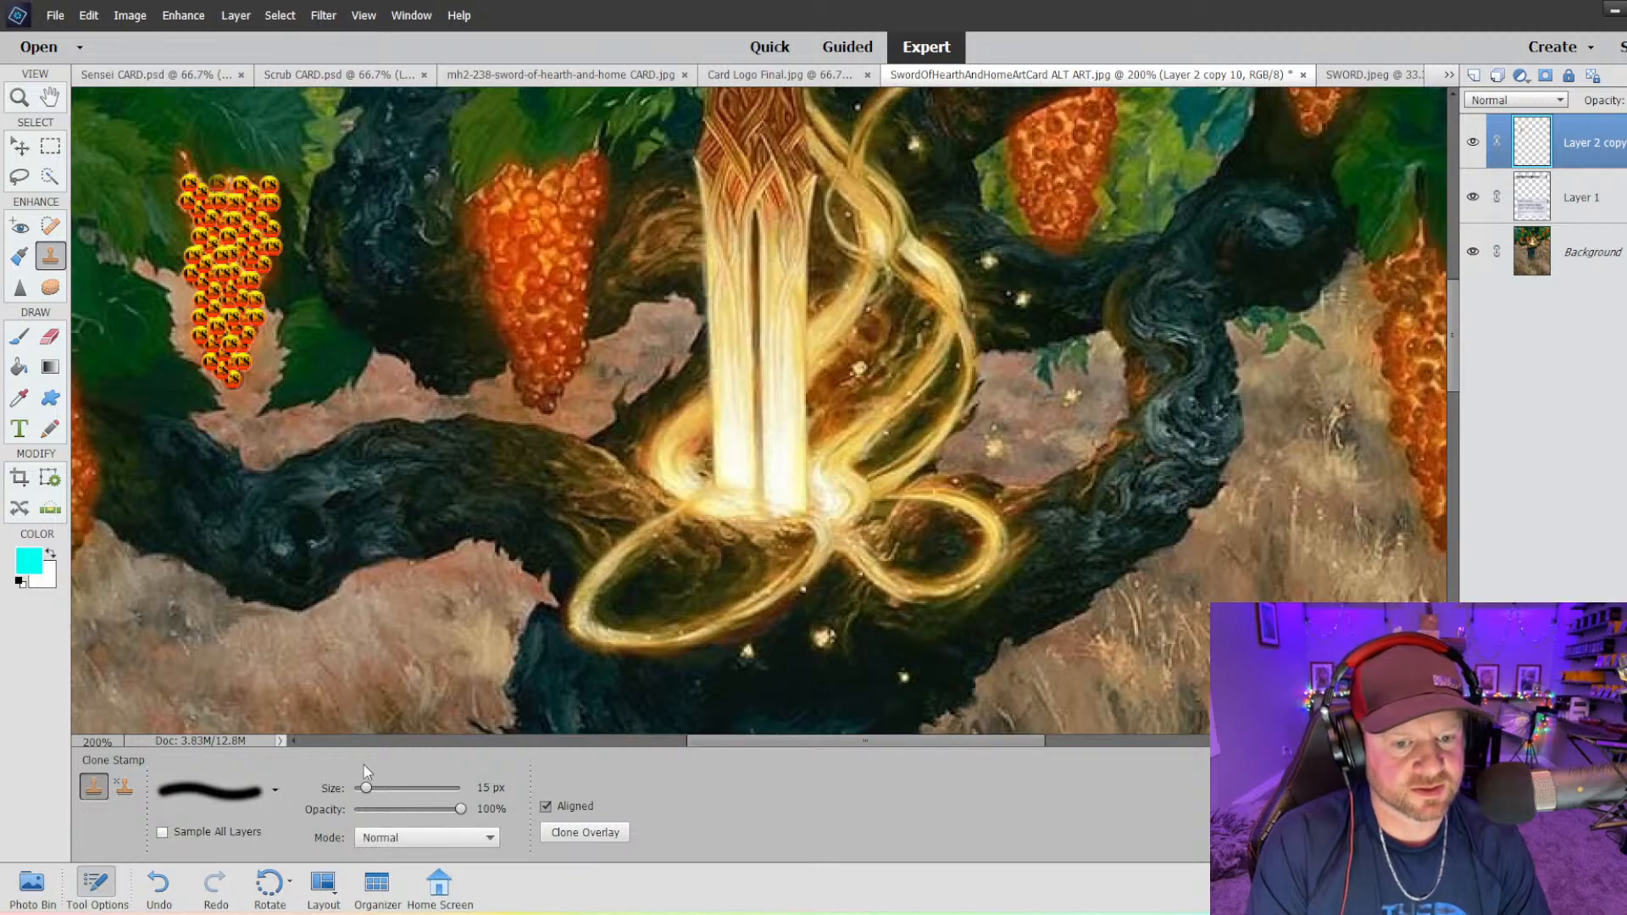
{"action": "left_click", "coordinate": [275, 791]}
{"action": "left_click", "coordinate": [227, 712]}
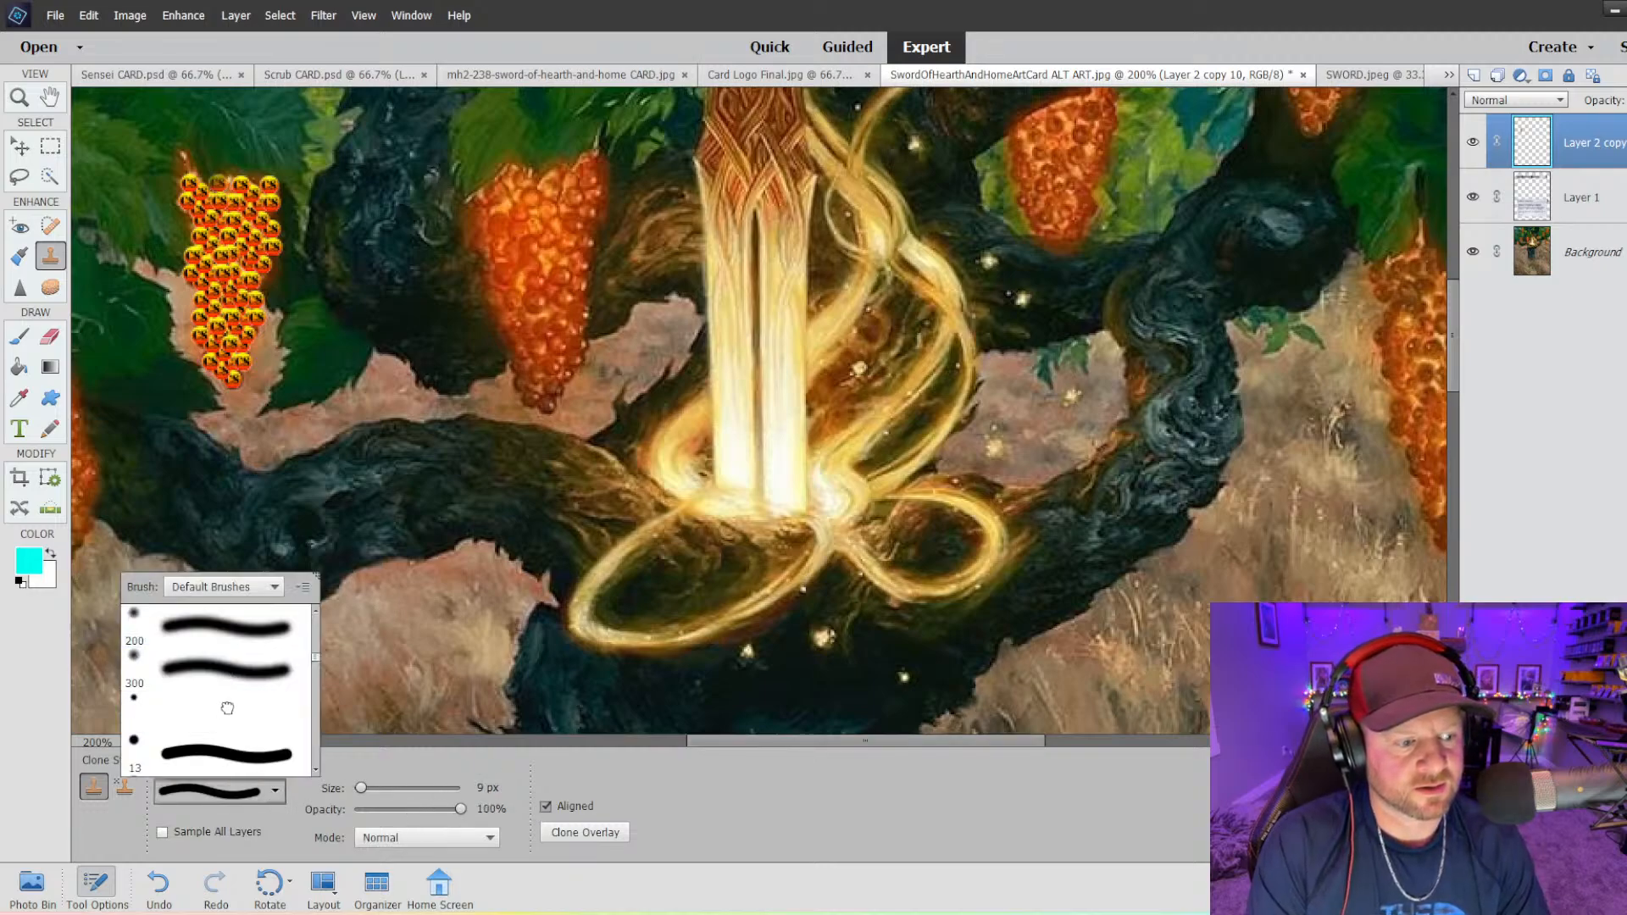
{"action": "left_click", "coordinate": [210, 163]}
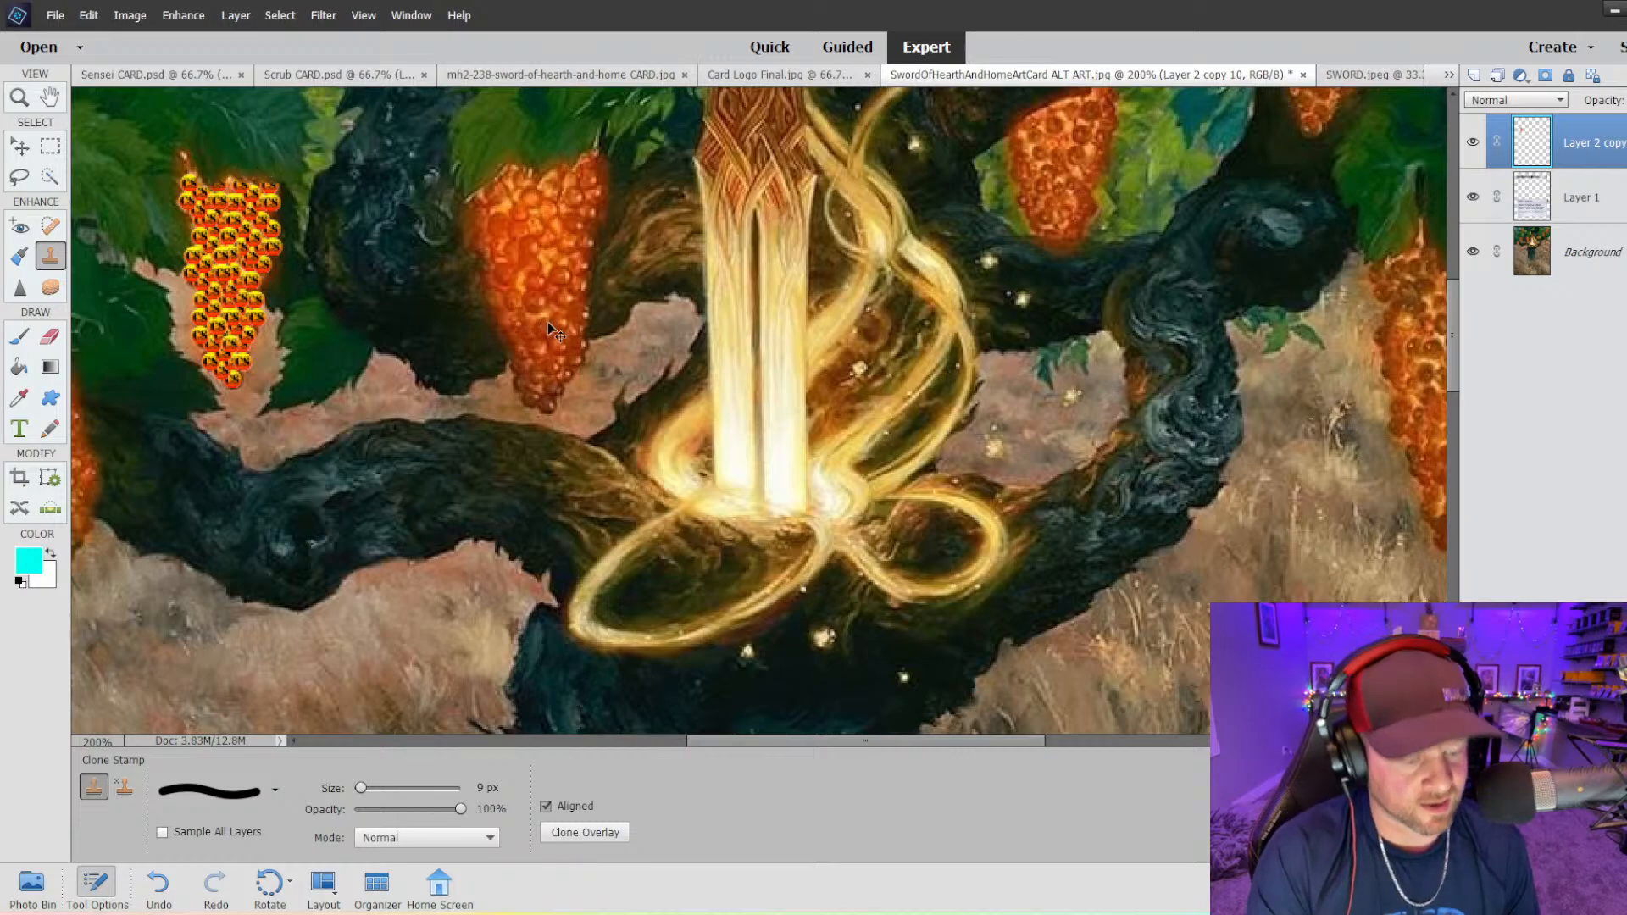
- Examine the retouched logo fruit against the whole alternate-art card at several magnifications
{"action": "key", "text": "ctrl+minus"}
{"action": "key", "text": "ctrl+minus"}
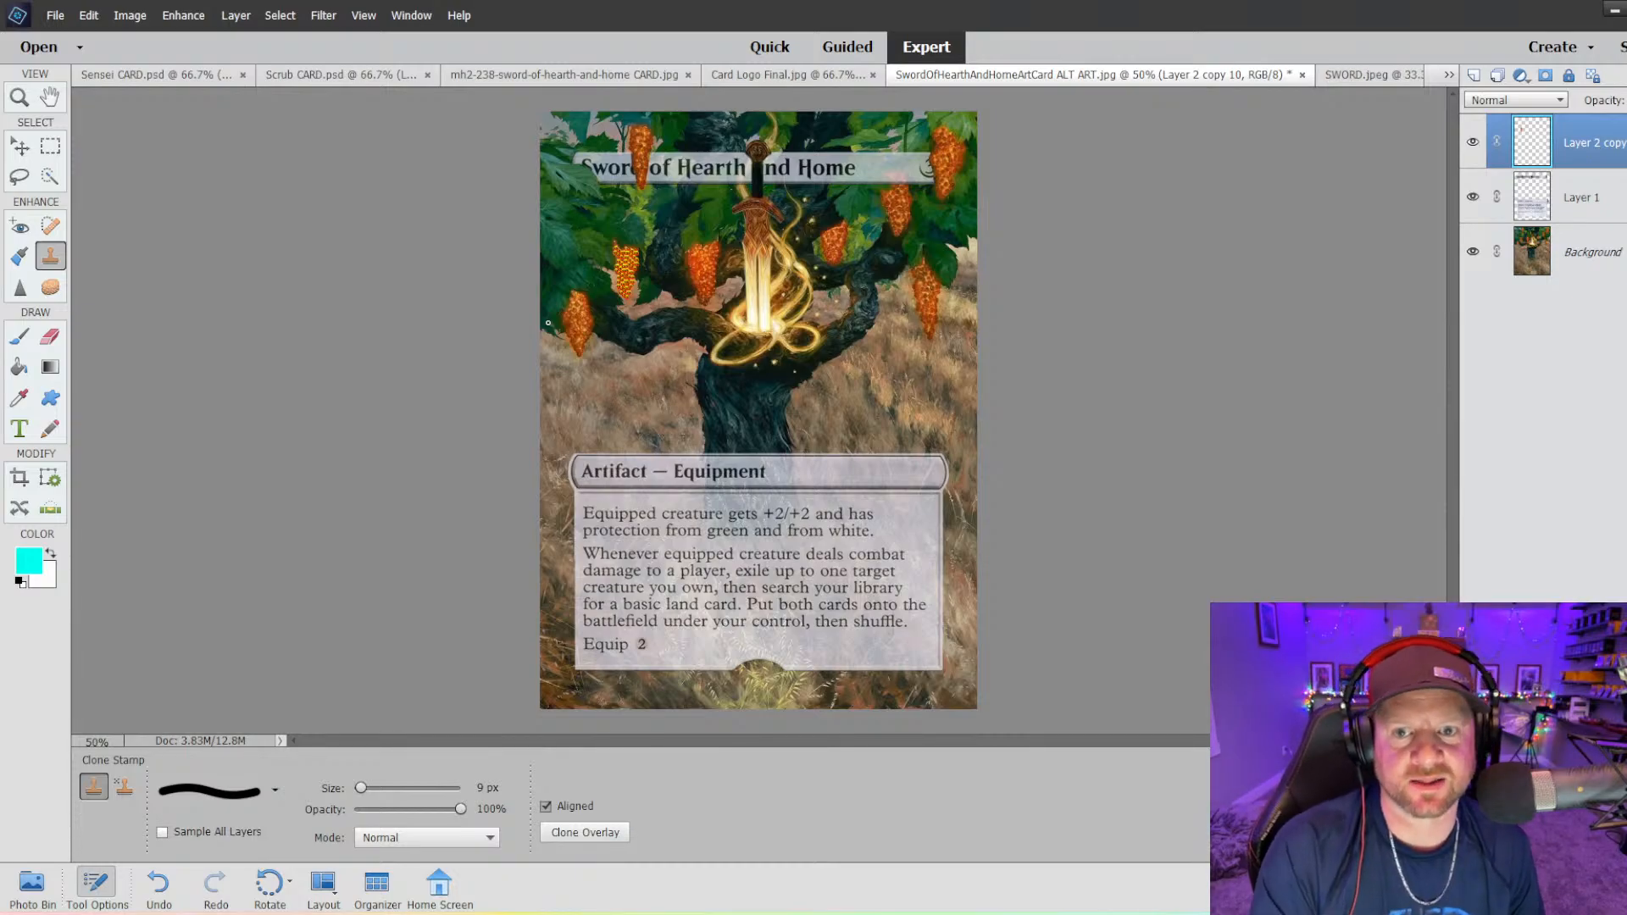
{"action": "key", "text": "ctrl+minus"}
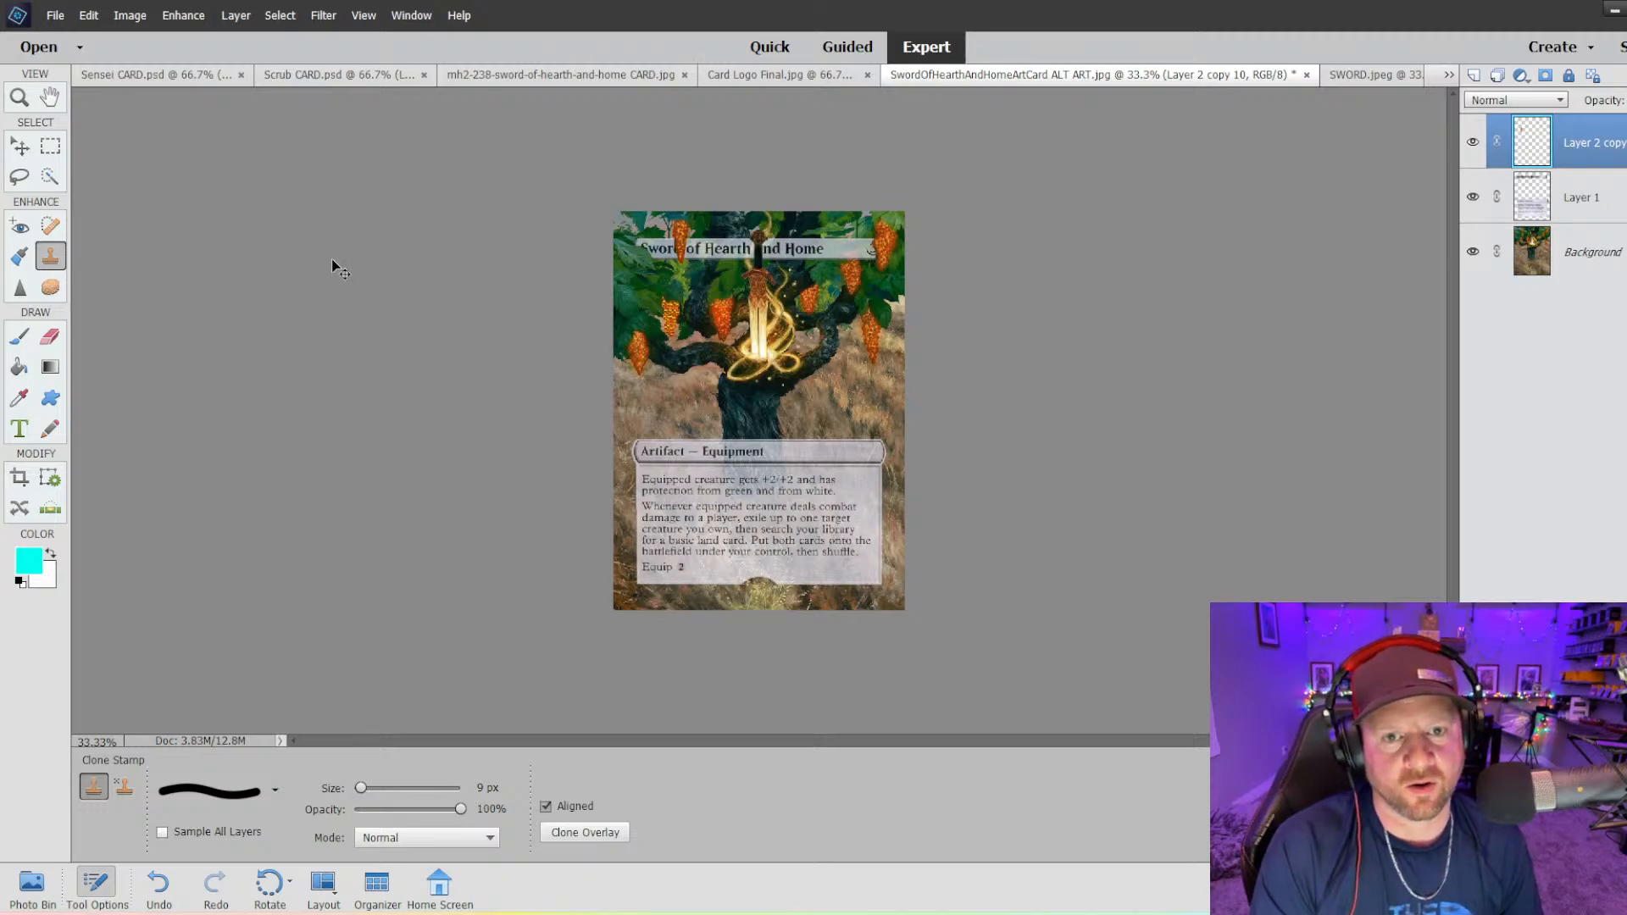
{"action": "key", "text": "ctrl+plus"}
{"action": "key", "text": "ctrl+plus"}
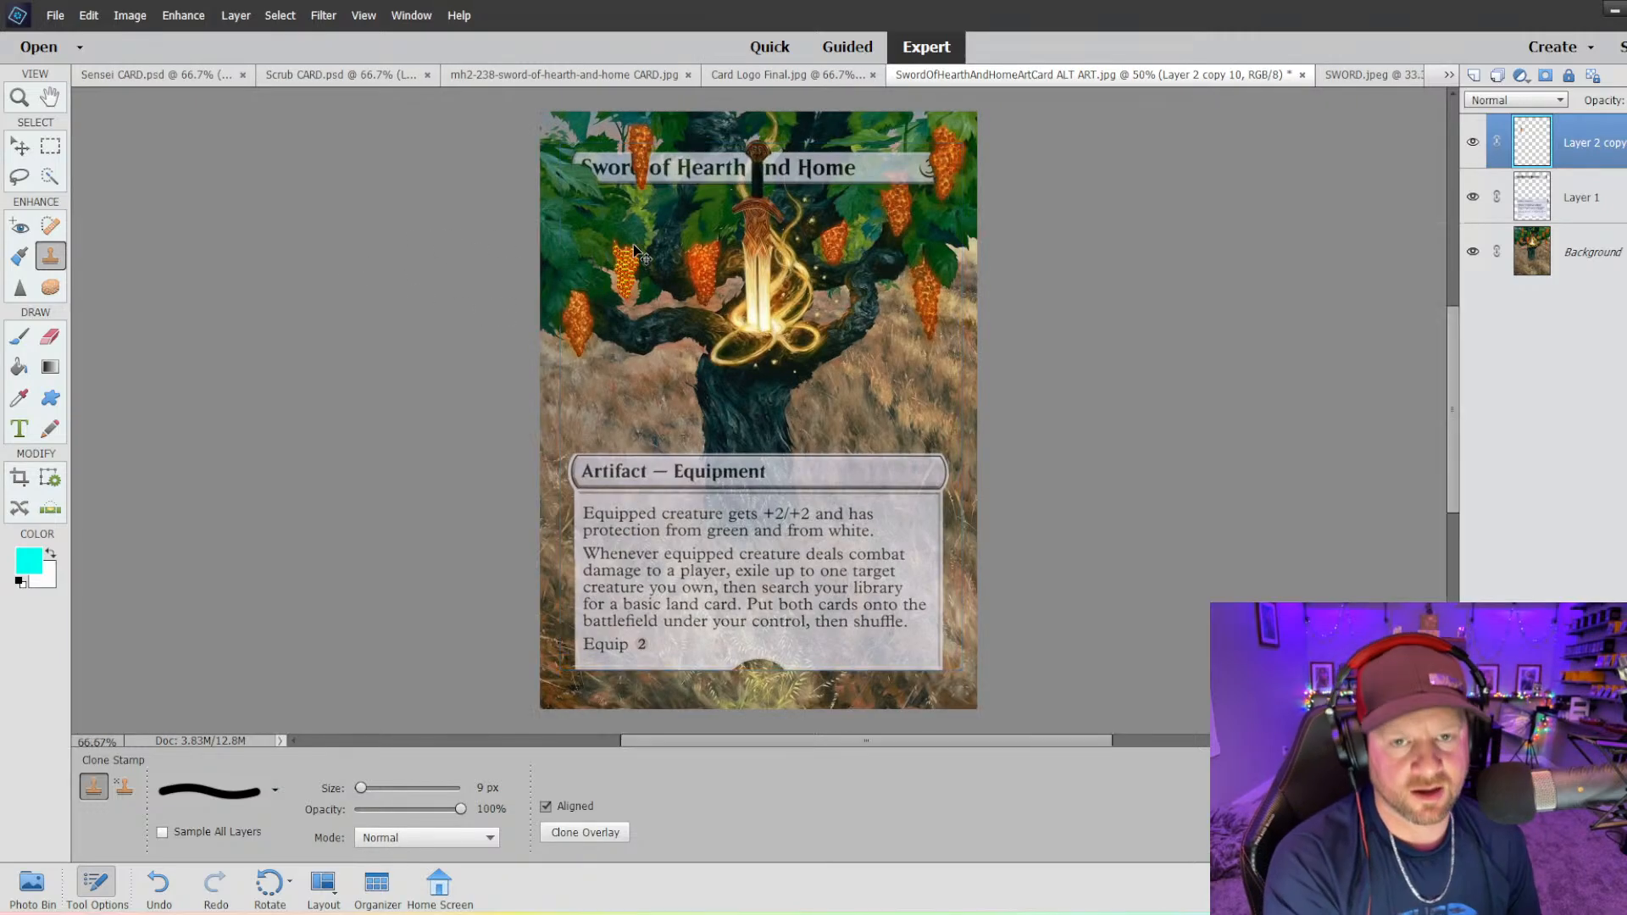
{"action": "scroll", "coordinate": [622, 238], "scroll_direction": "up", "scroll_amount": 2}
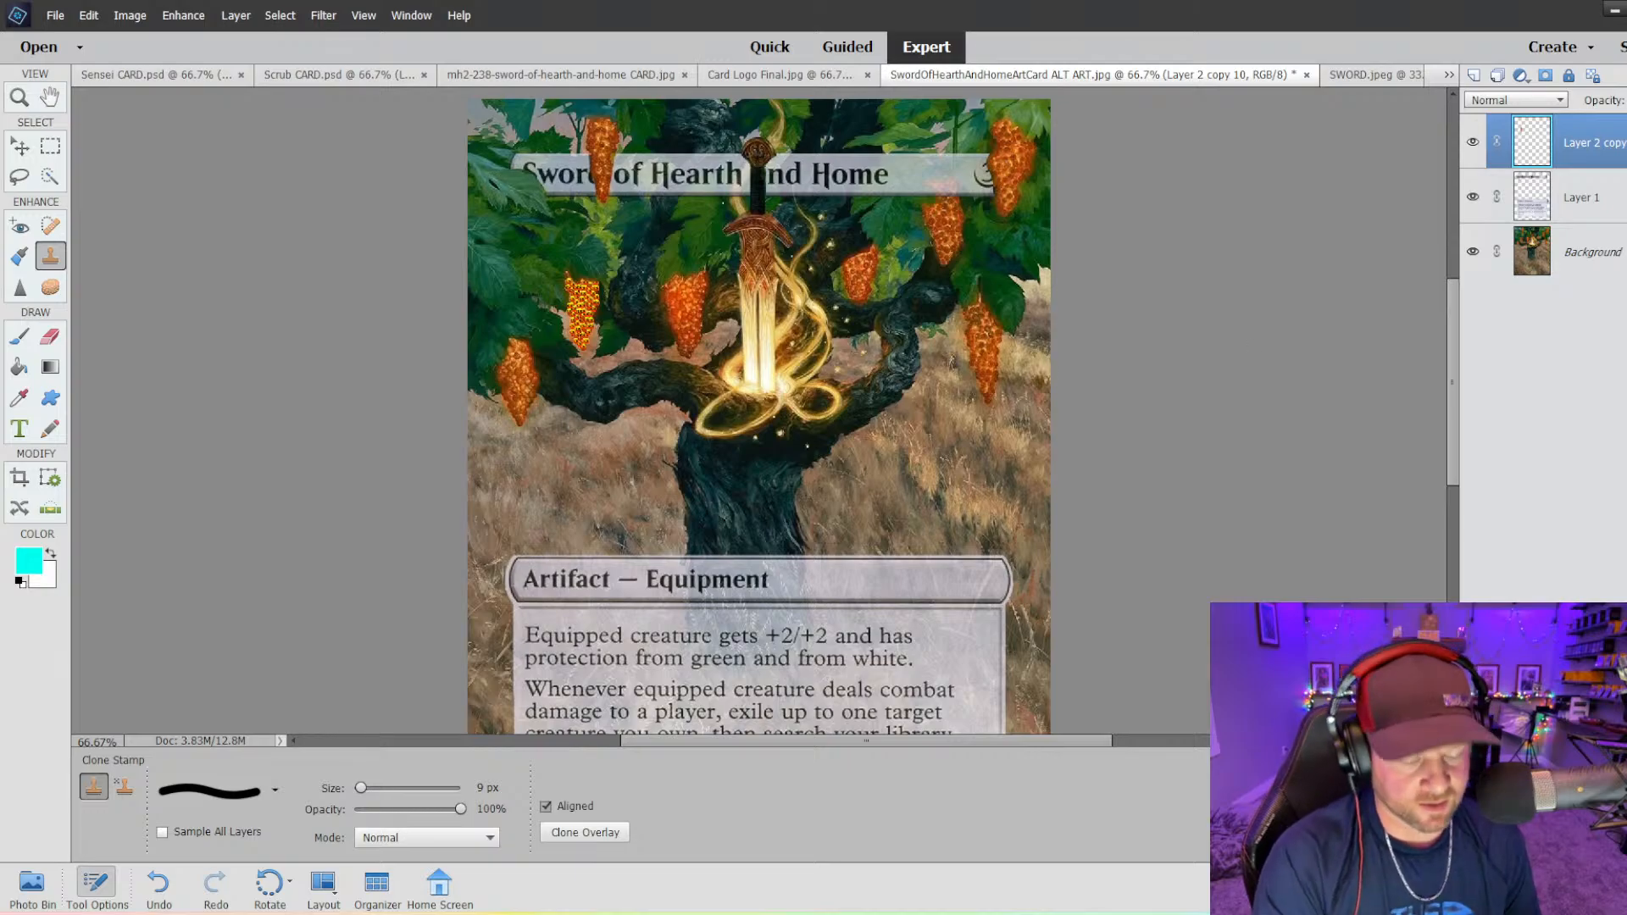
{"action": "key", "text": "ctrl+minus"}
{"action": "key", "text": "ctrl+minus"}
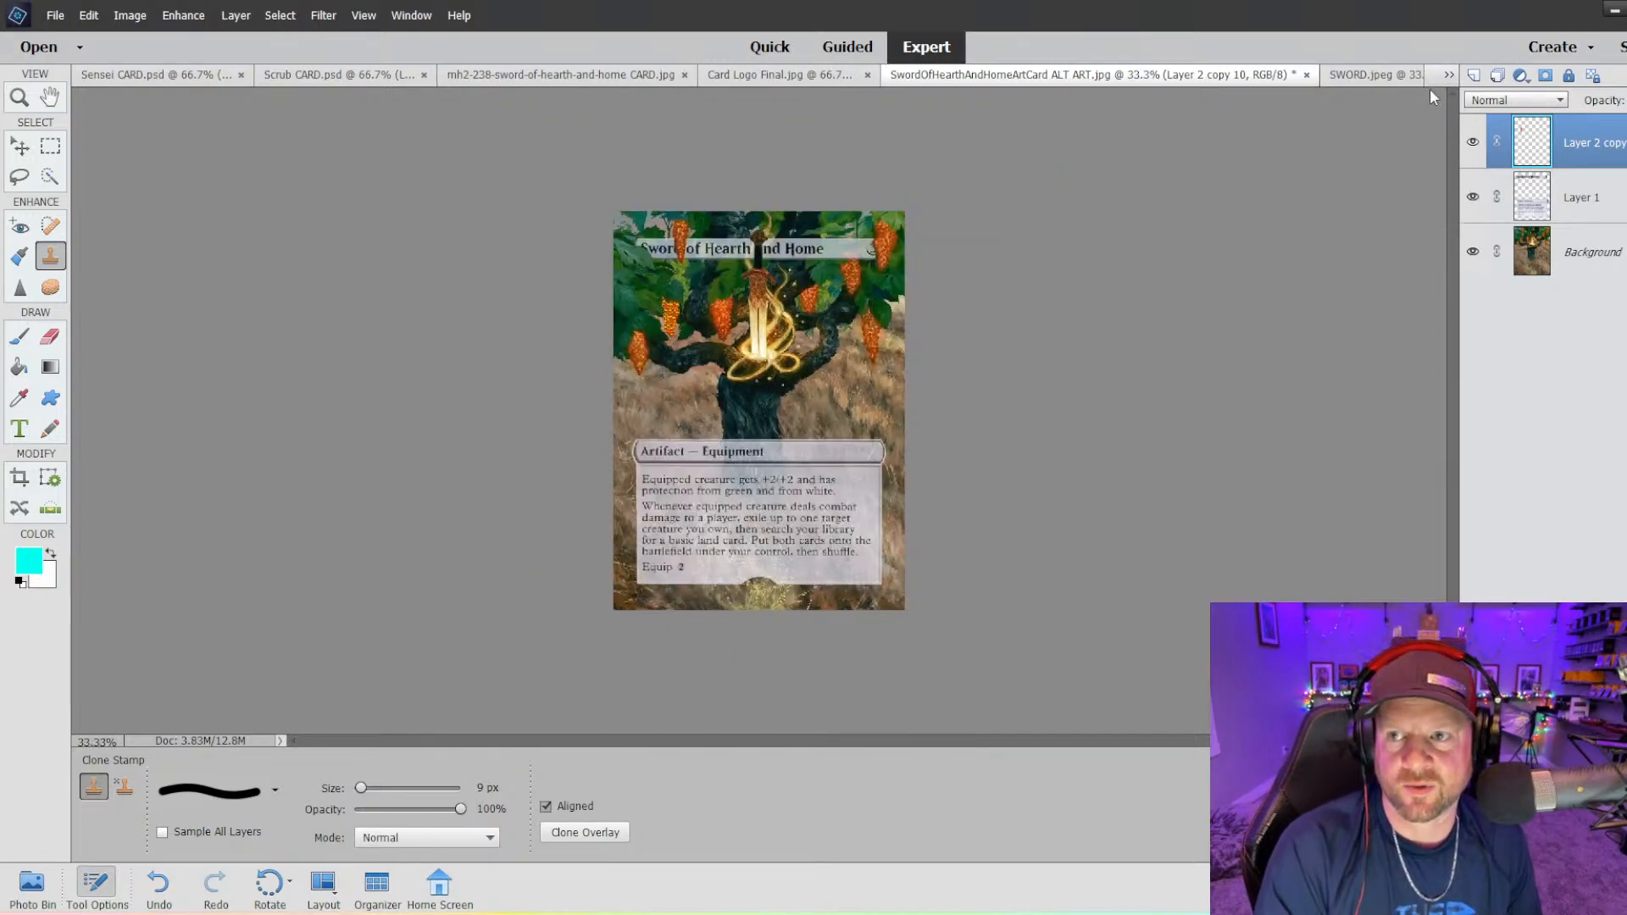
- Review the SWORD.jpeg, Scrubland and Sensei's Divining Top cards with their hidden logos
{"action": "left_click", "coordinate": [1368, 76]}
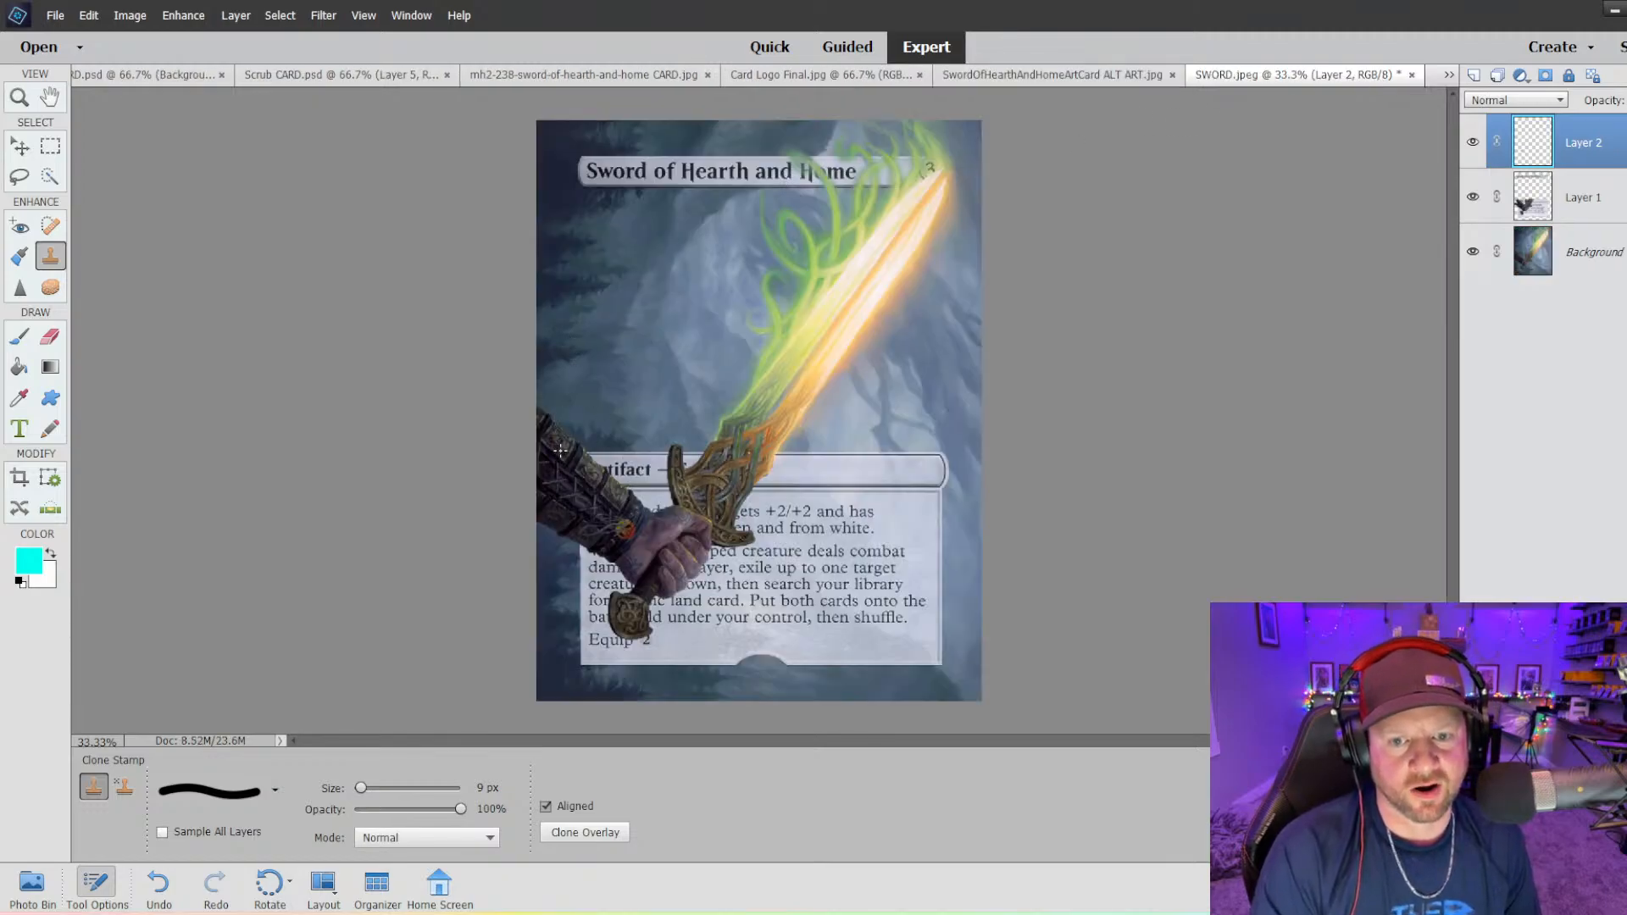
{"action": "left_click", "coordinate": [318, 77]}
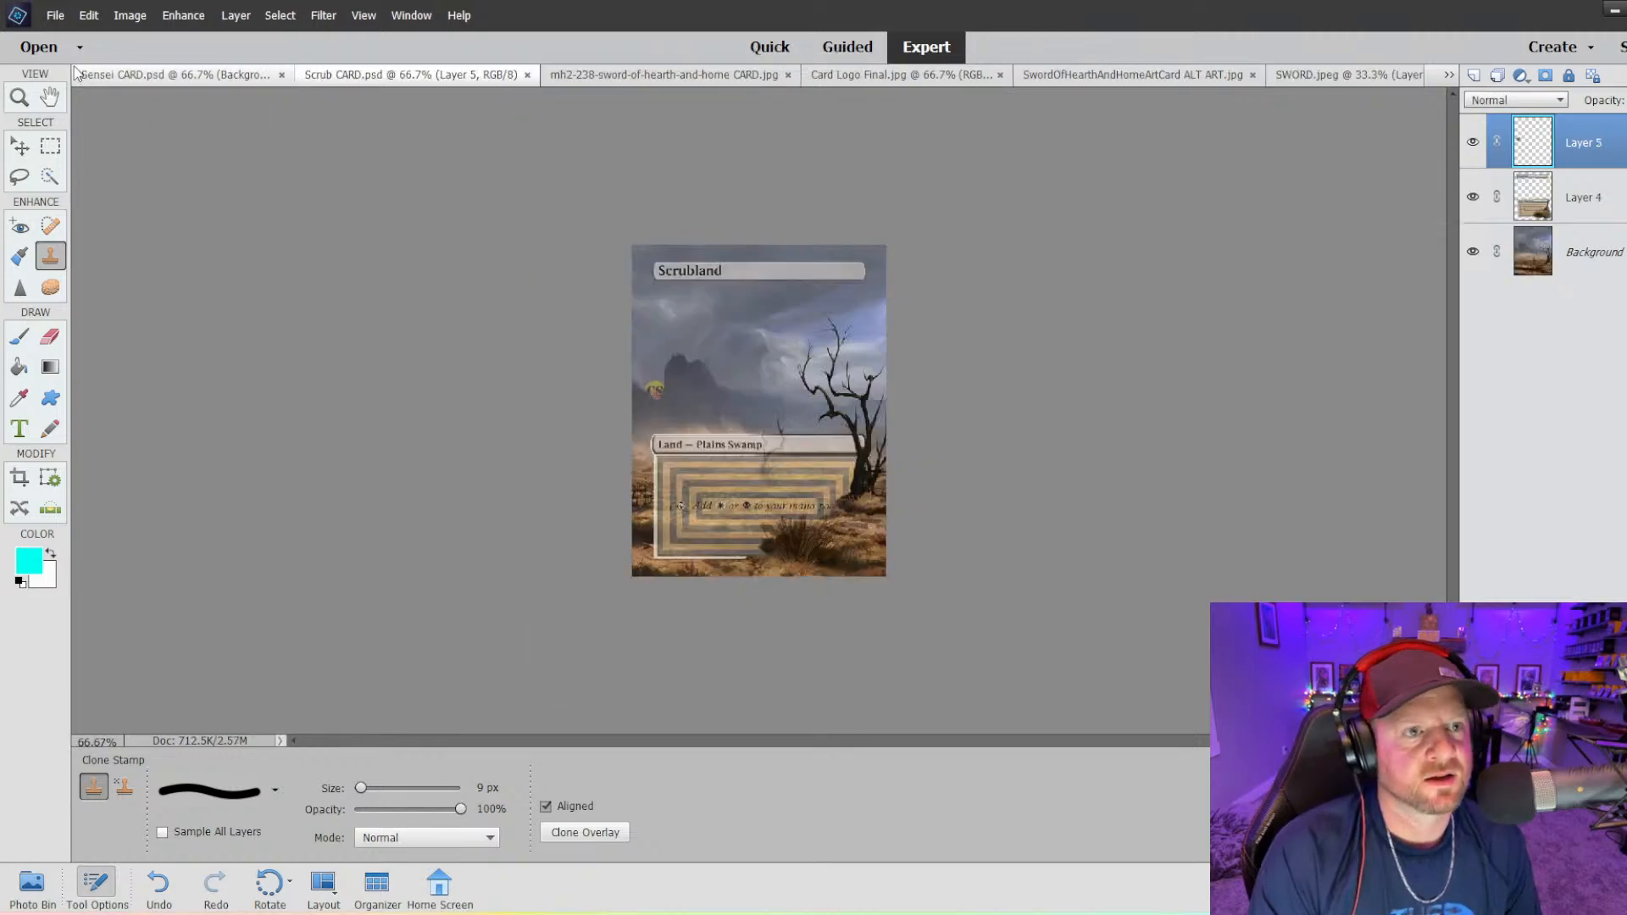
{"action": "left_click", "coordinate": [144, 78]}
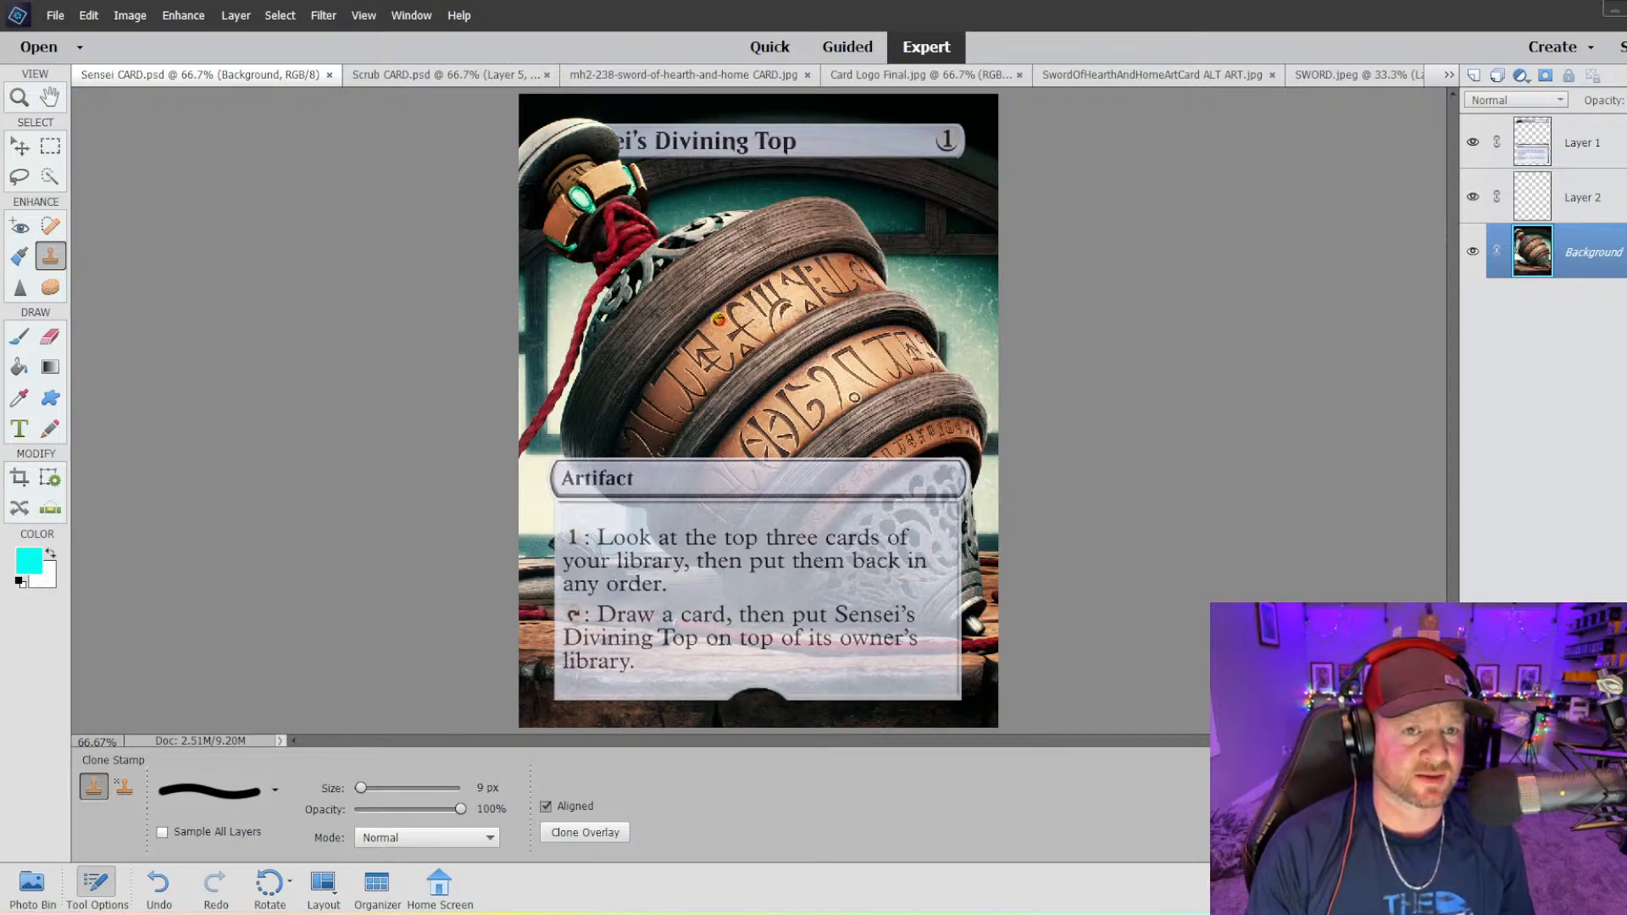
{"action": "left_click", "coordinate": [390, 75]}
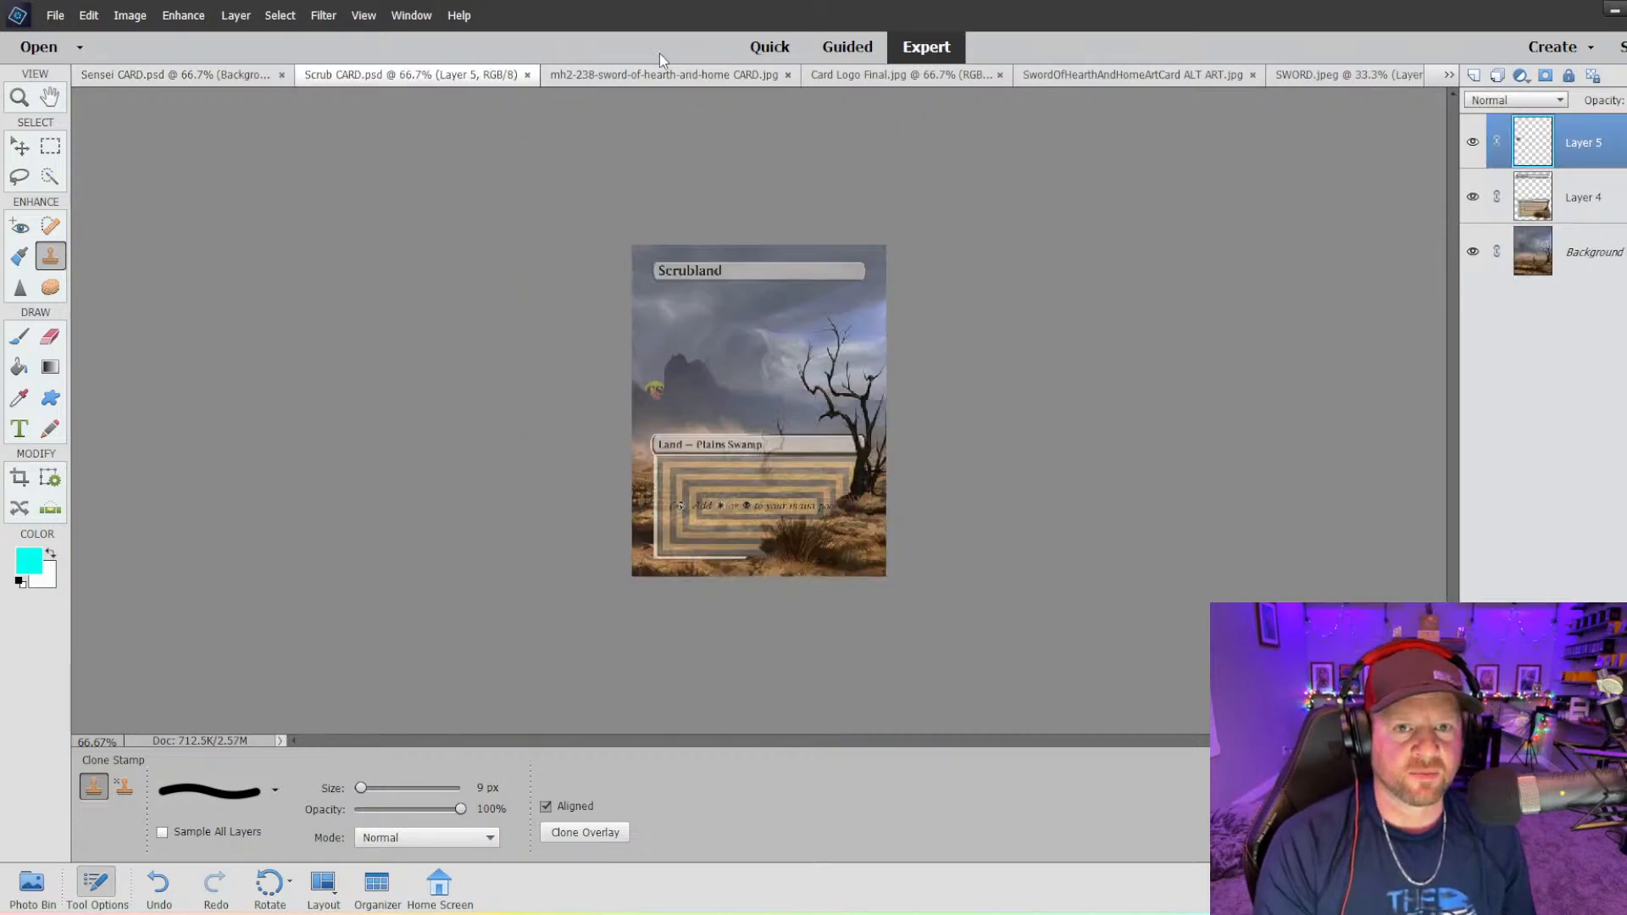
- Close the original mh2-238-sword-of-hearth-and-home CARD.jpg scan without saving, then view the alternate-art card and SWORD.jpeg
{"action": "left_click", "coordinate": [618, 75]}
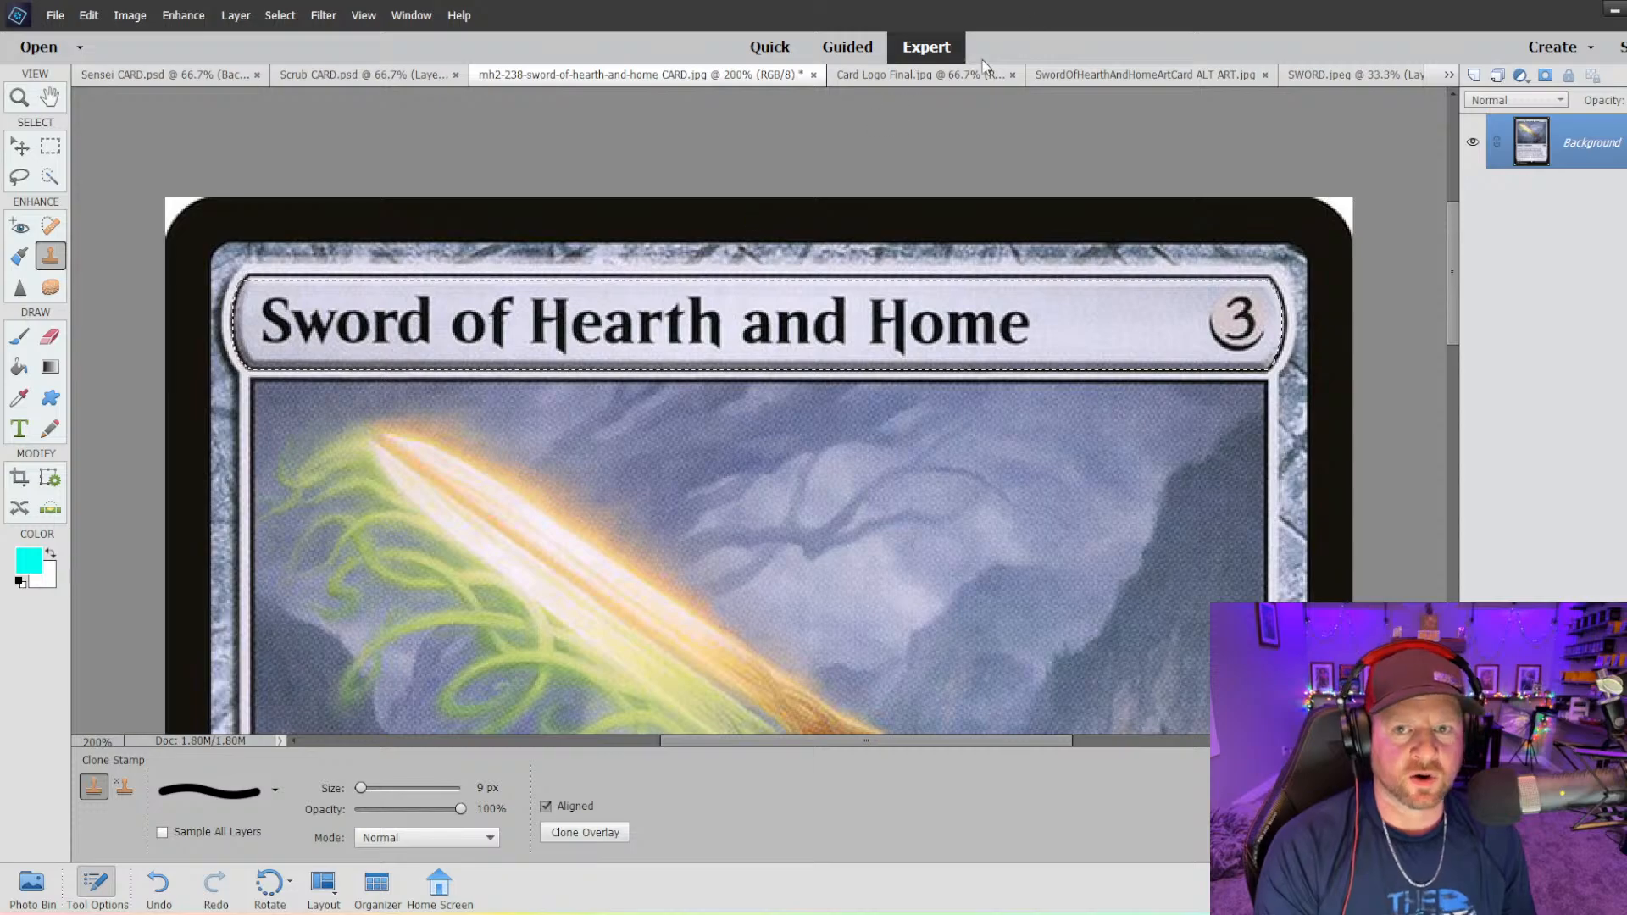
{"action": "left_click", "coordinate": [813, 74]}
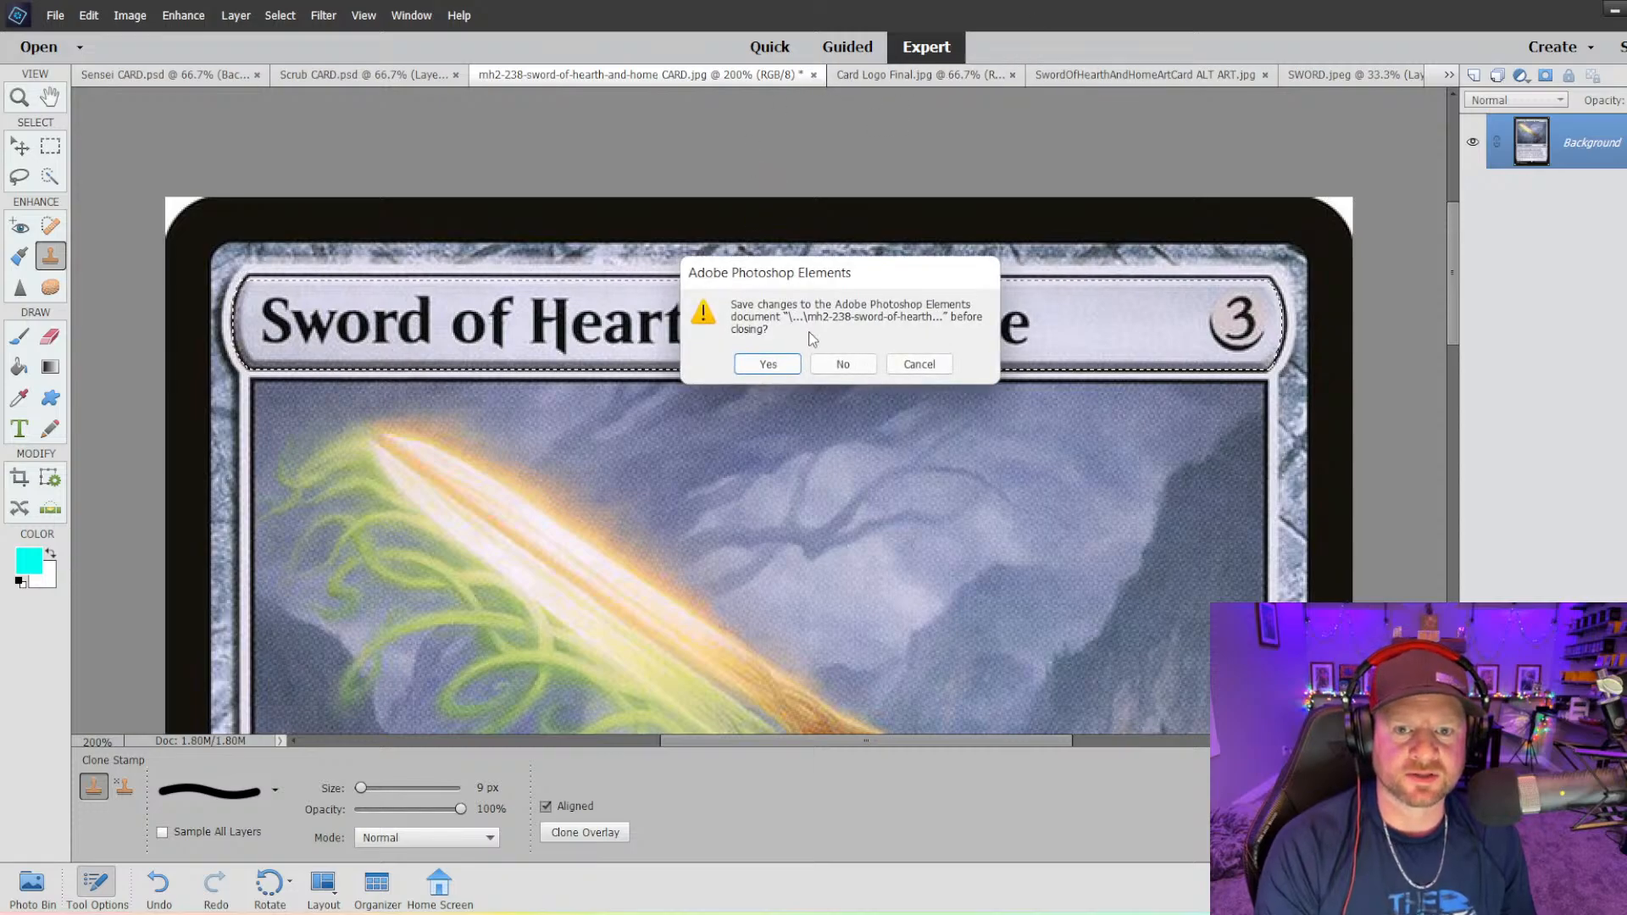
{"action": "left_click", "coordinate": [843, 367]}
{"action": "left_click", "coordinate": [846, 74]}
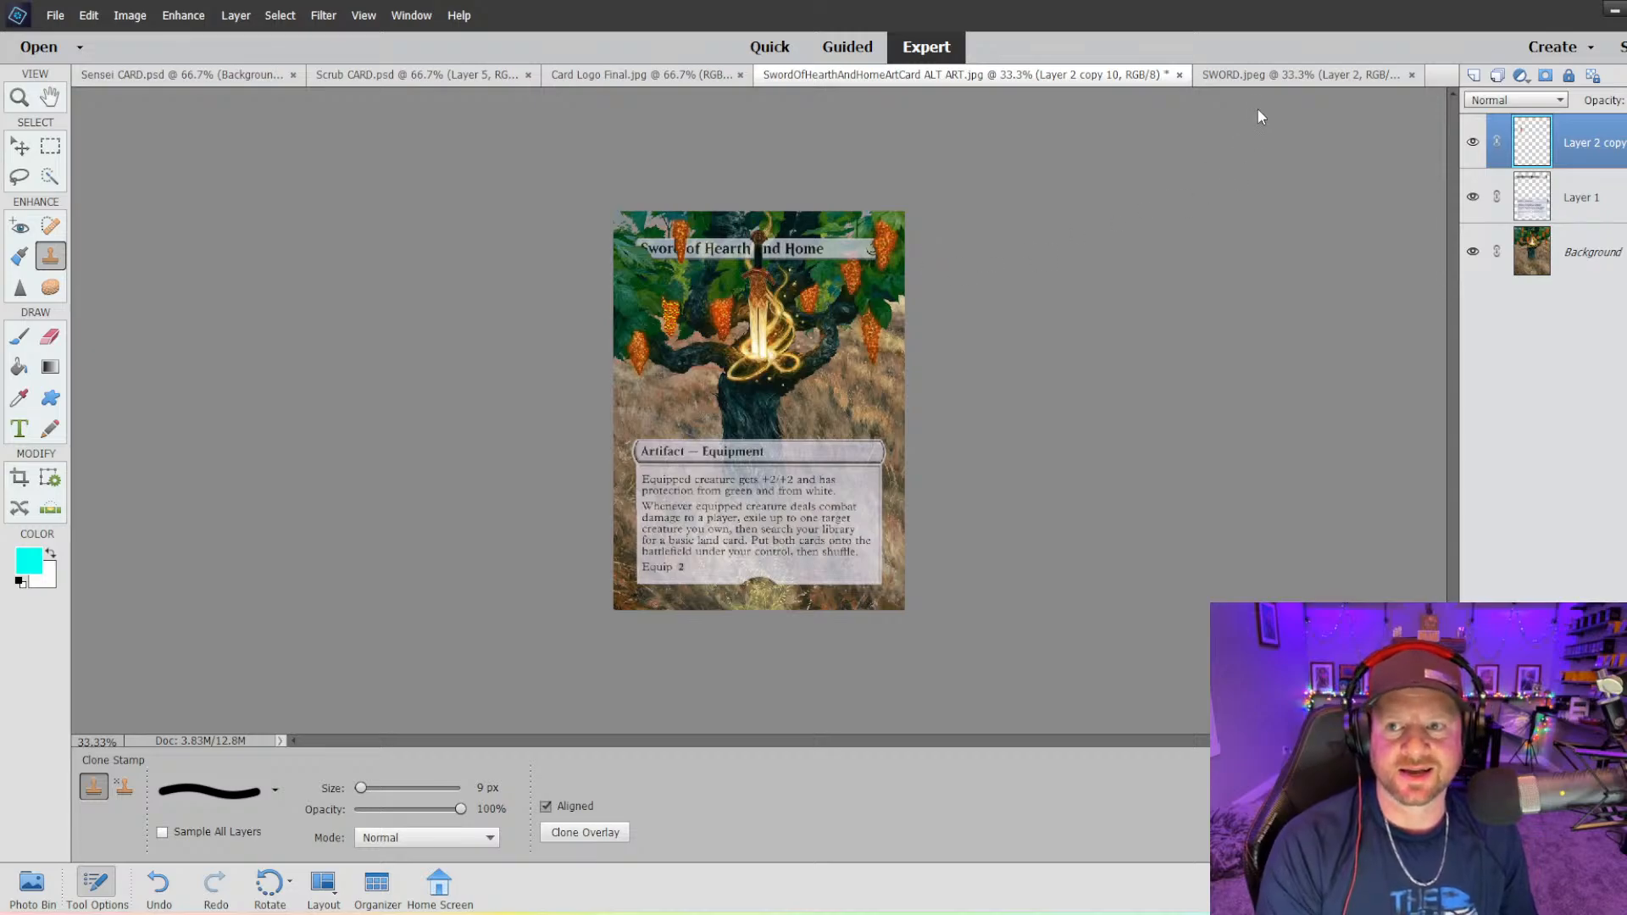
{"action": "left_click", "coordinate": [1237, 76]}
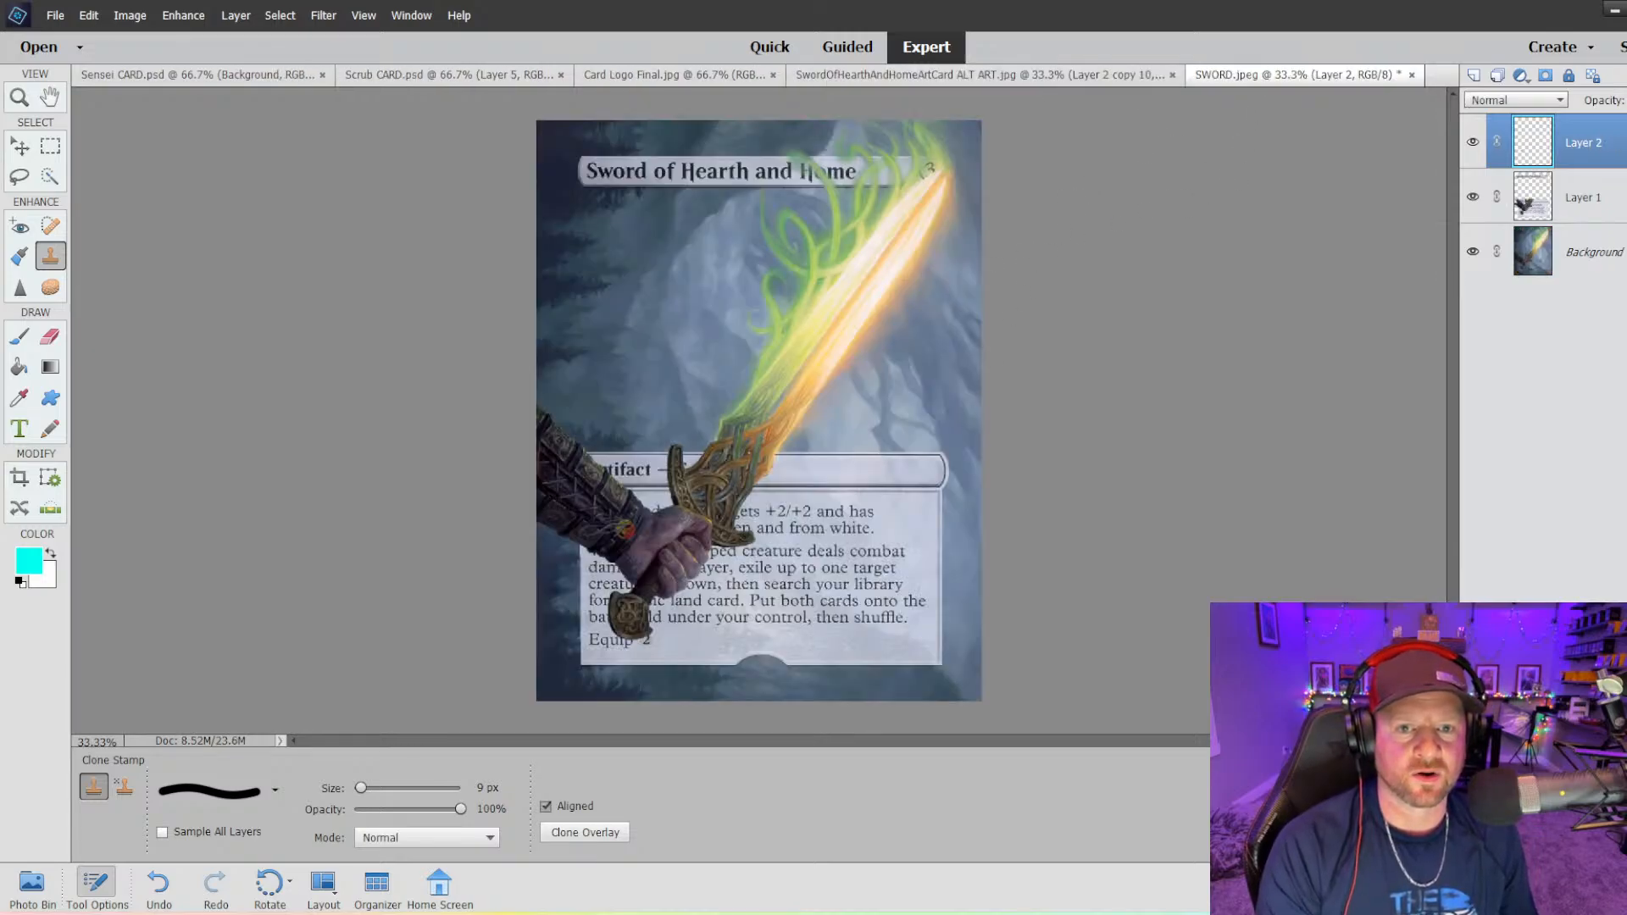